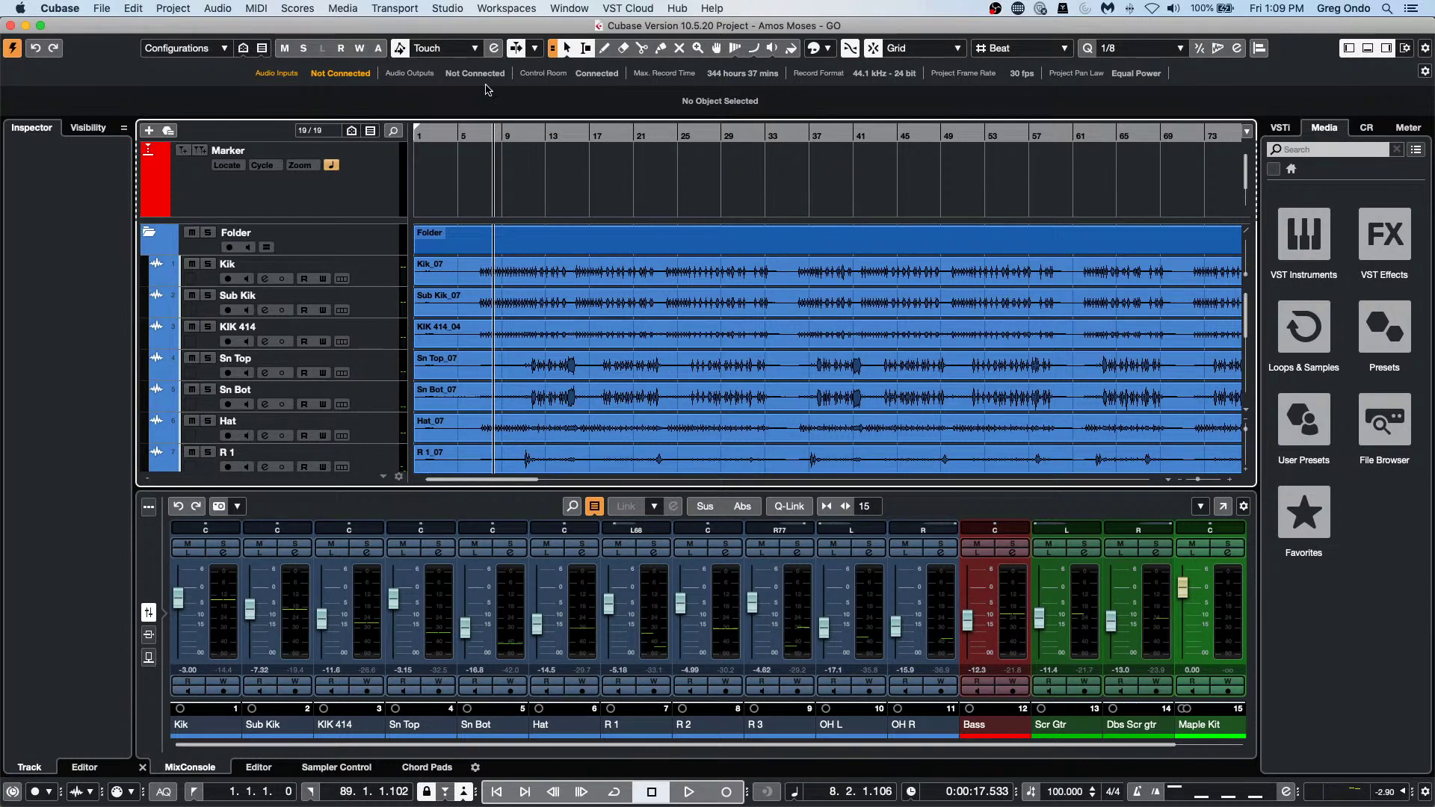
Open the recent project jump off.cpr and activate it.
{"action": "left_click_drag", "start_coordinate": [464, 134], "coordinate": [460, 86]}
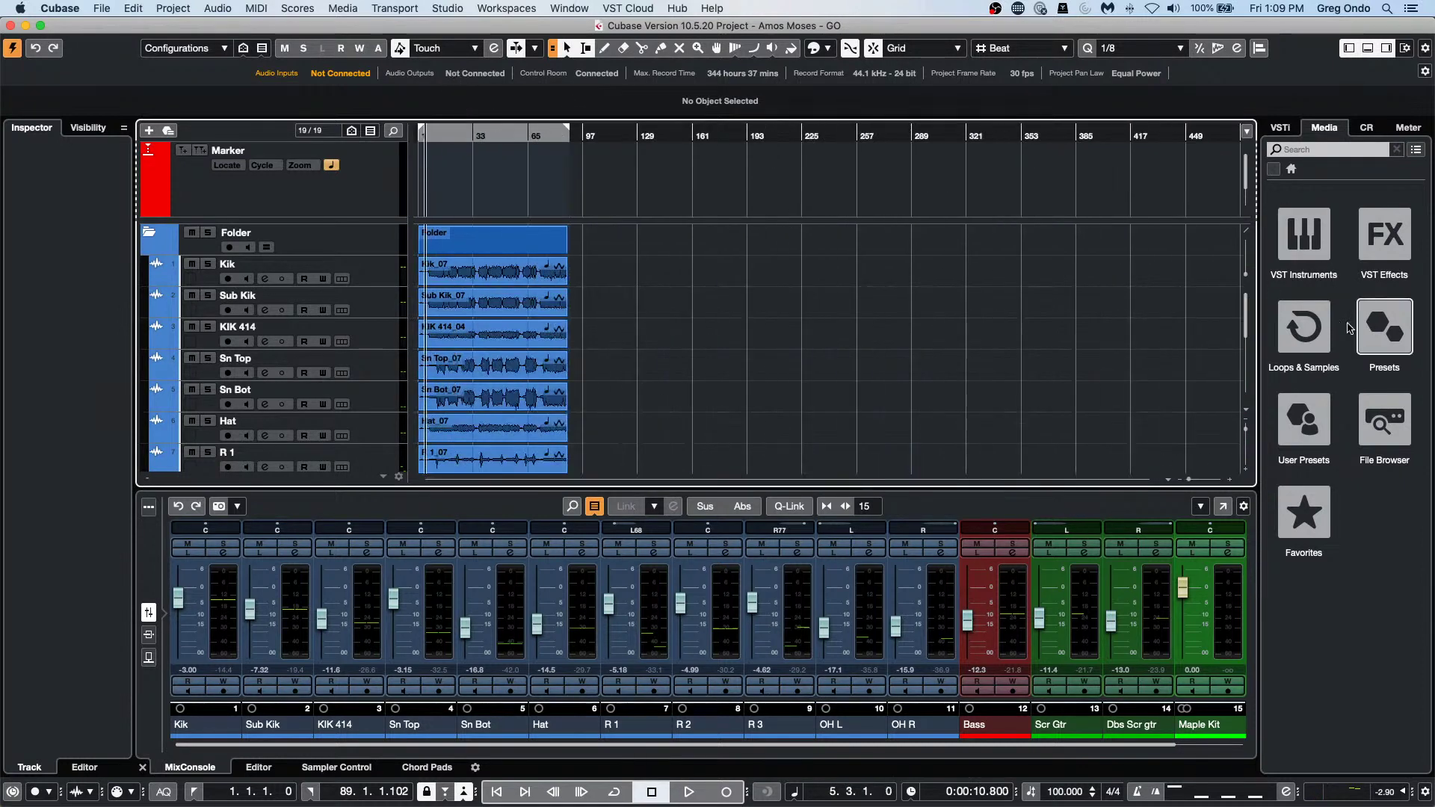
{"action": "left_click", "coordinate": [103, 9]}
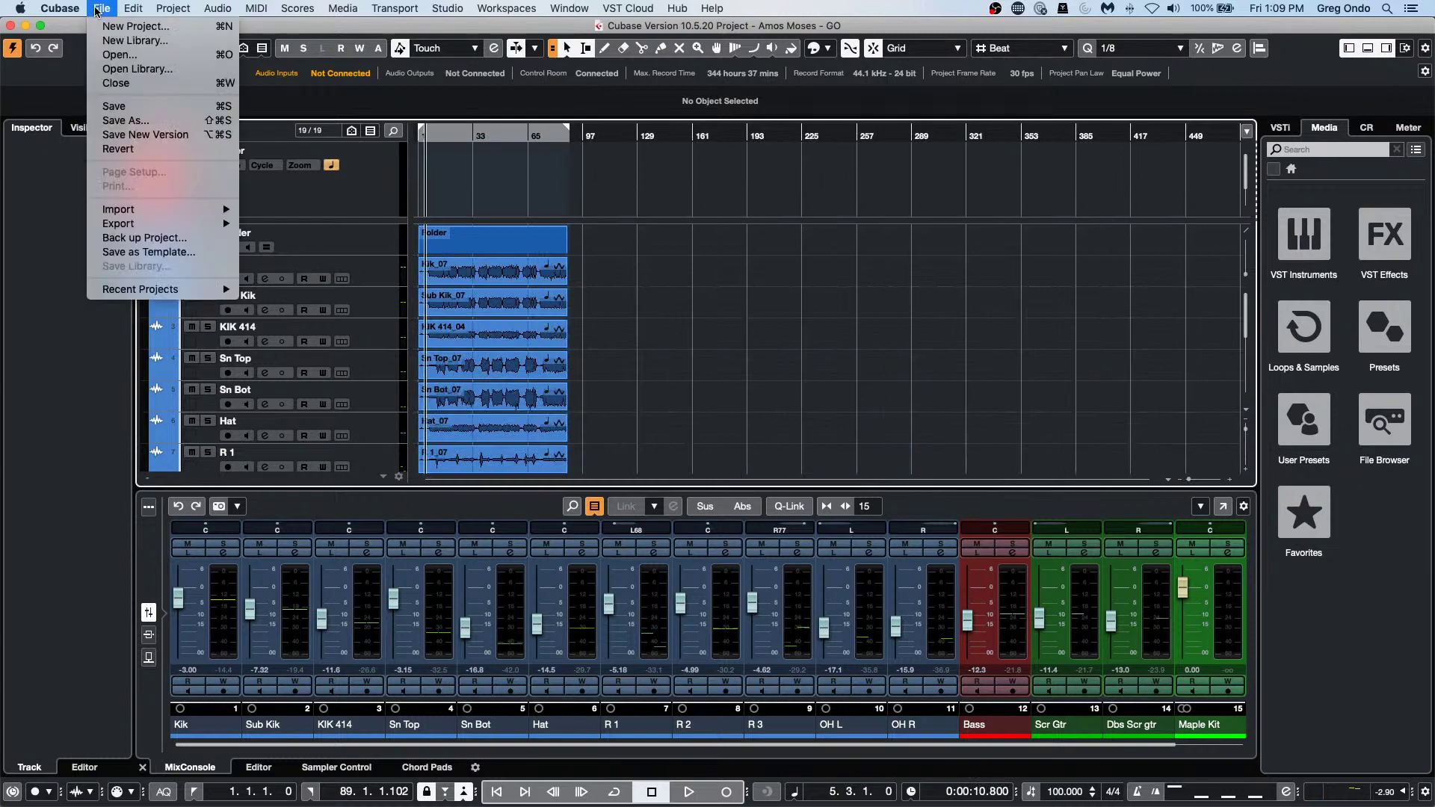
{"action": "mouse_move", "coordinate": [158, 290]}
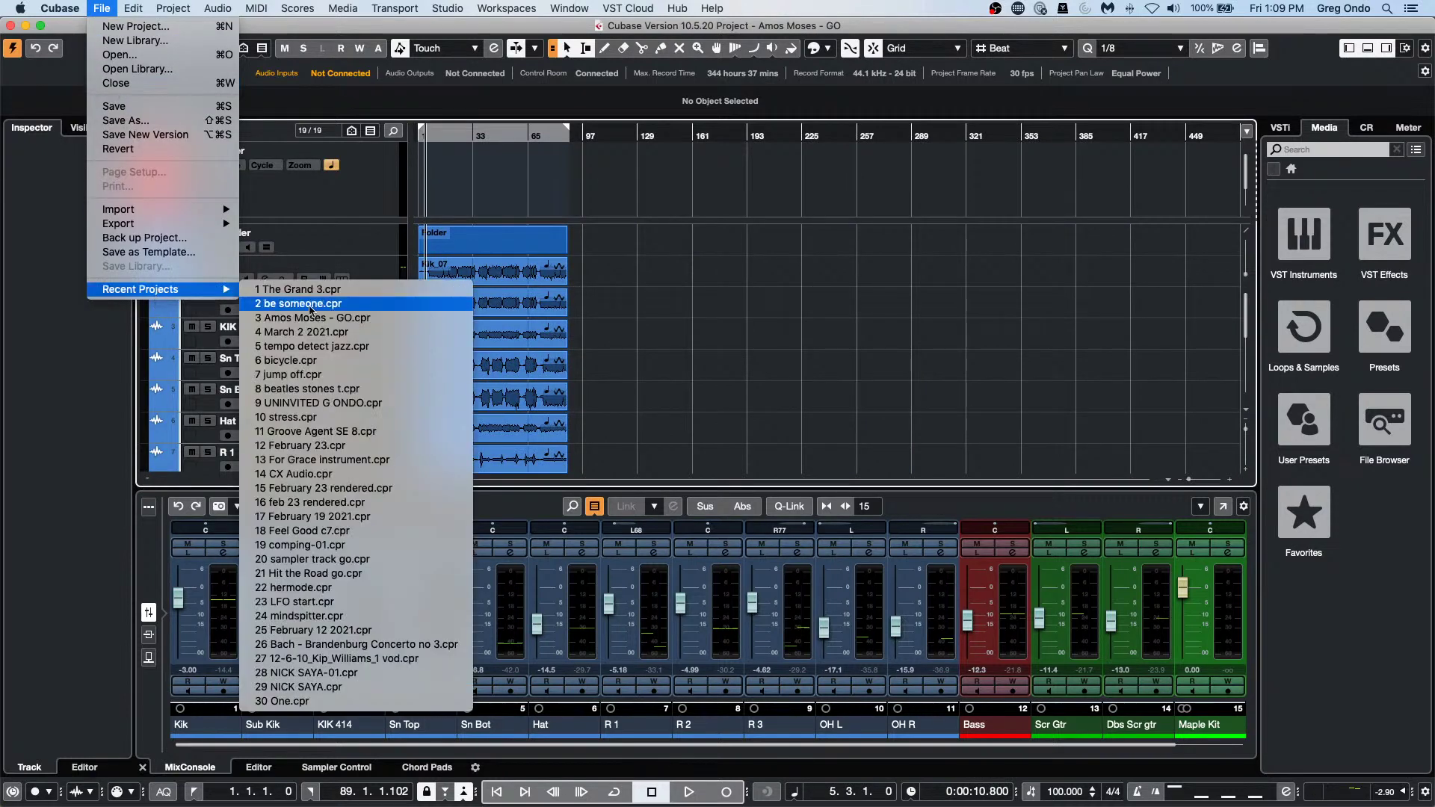
{"action": "left_click", "coordinate": [382, 373]}
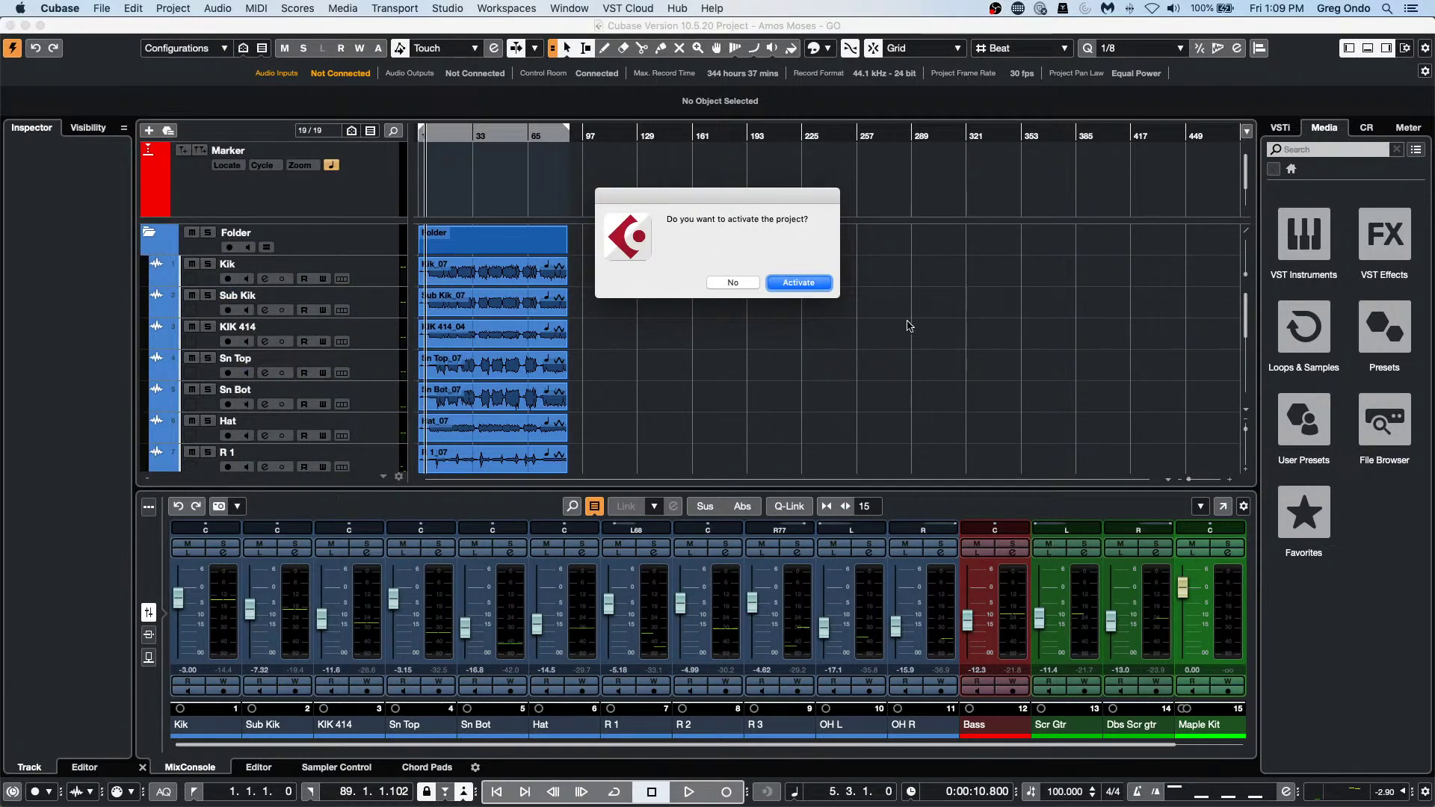
{"action": "left_click", "coordinate": [826, 284]}
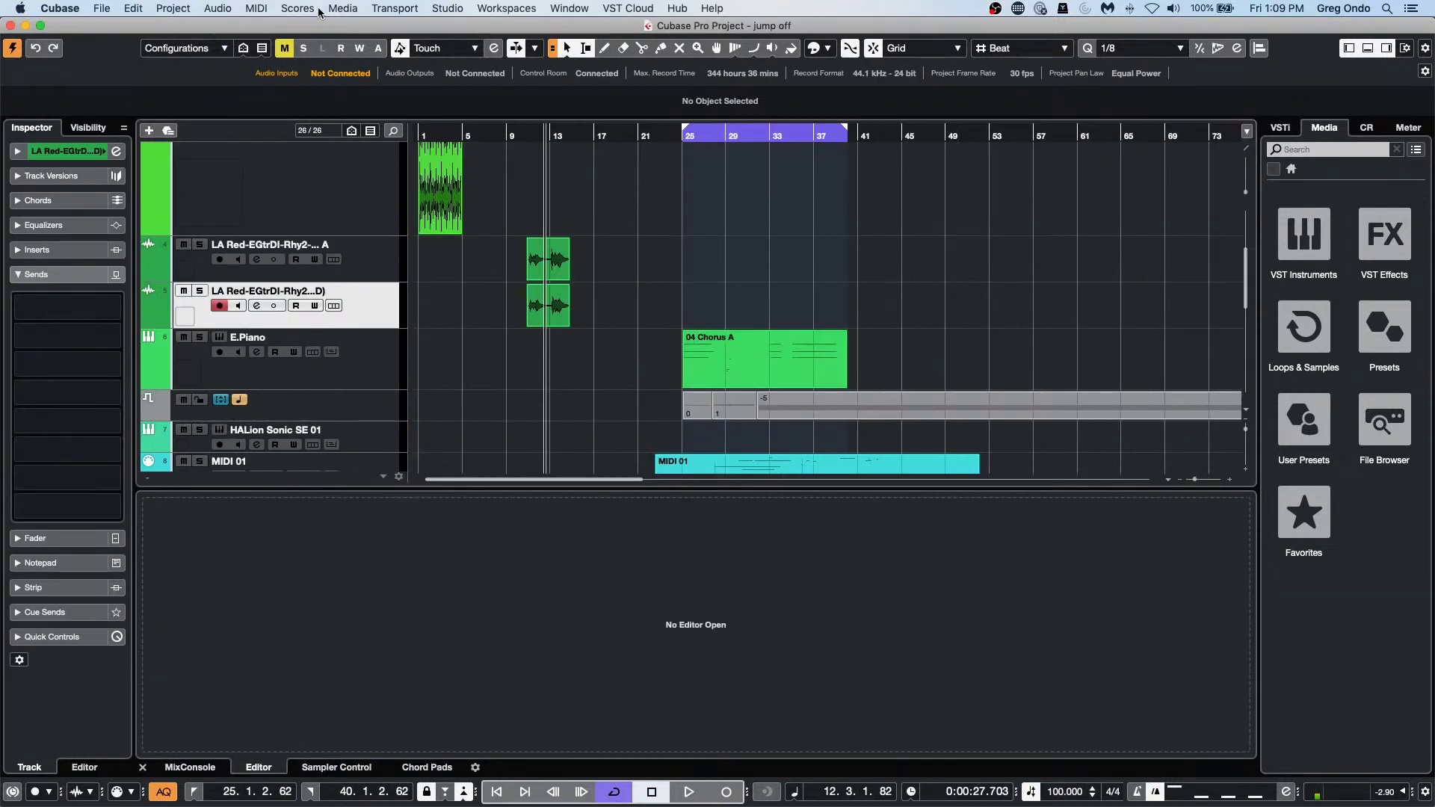
Open the recent project CX Audio.cpr and activate it.
{"action": "left_click", "coordinate": [102, 8]}
{"action": "mouse_move", "coordinate": [159, 293]}
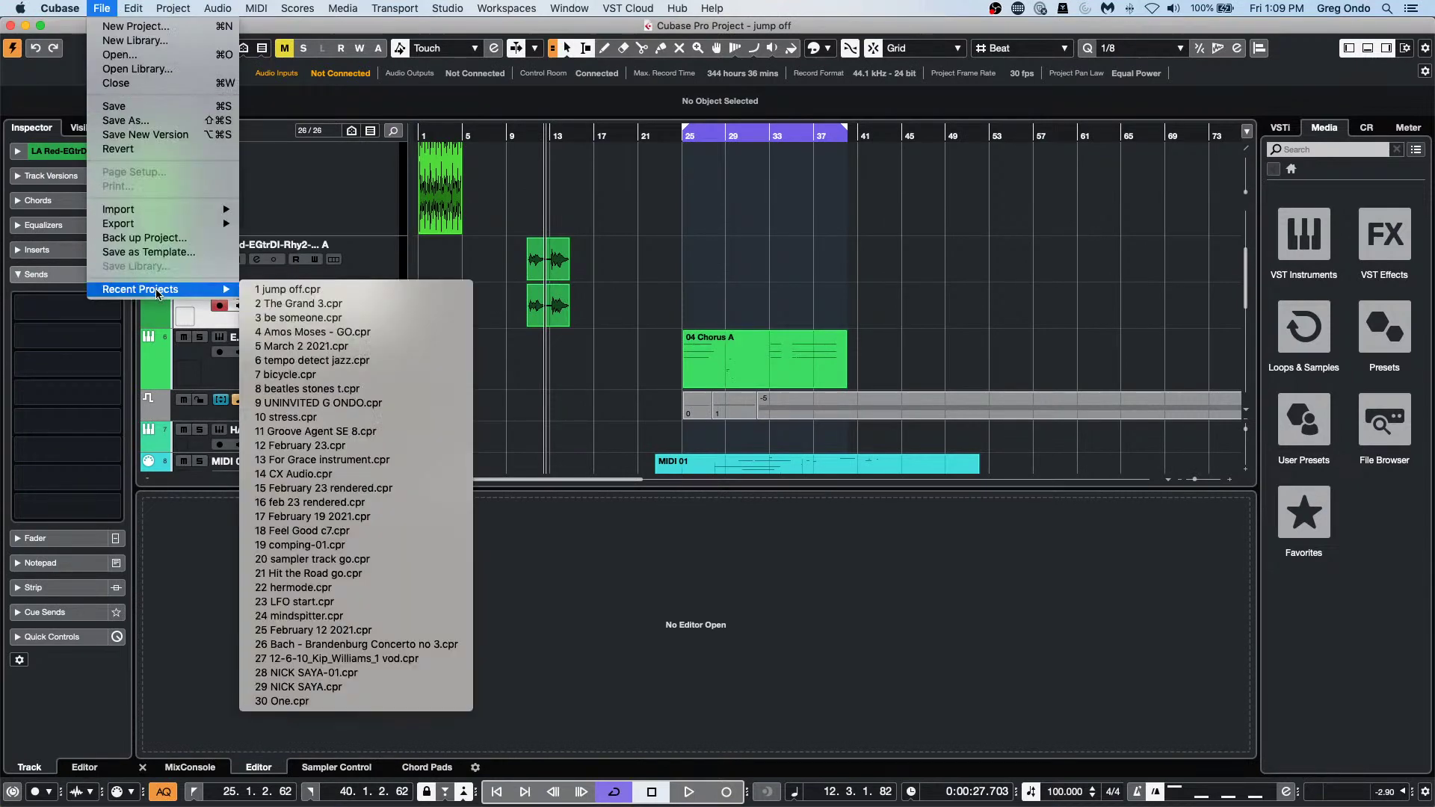
{"action": "left_click", "coordinate": [374, 473]}
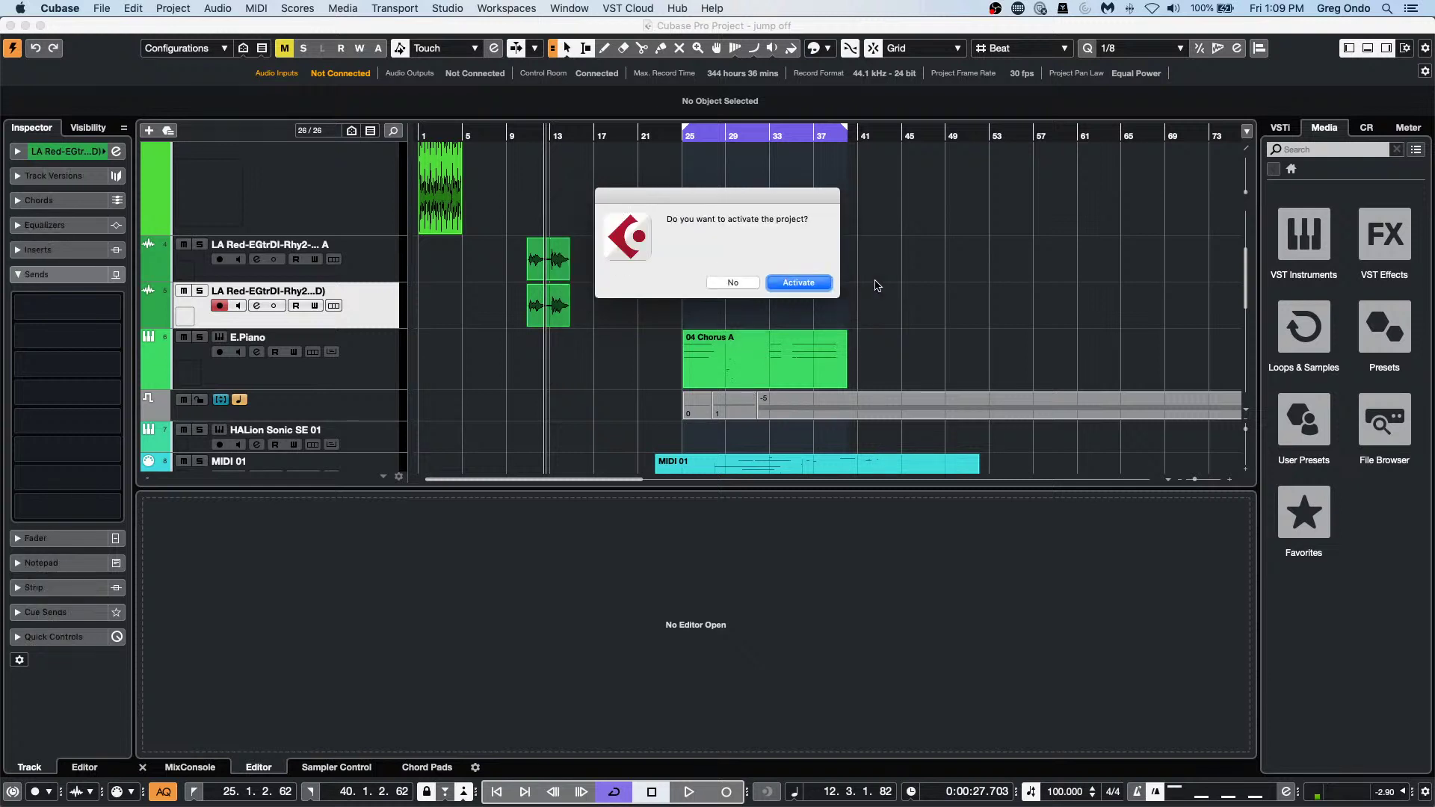
{"action": "left_click", "coordinate": [797, 283]}
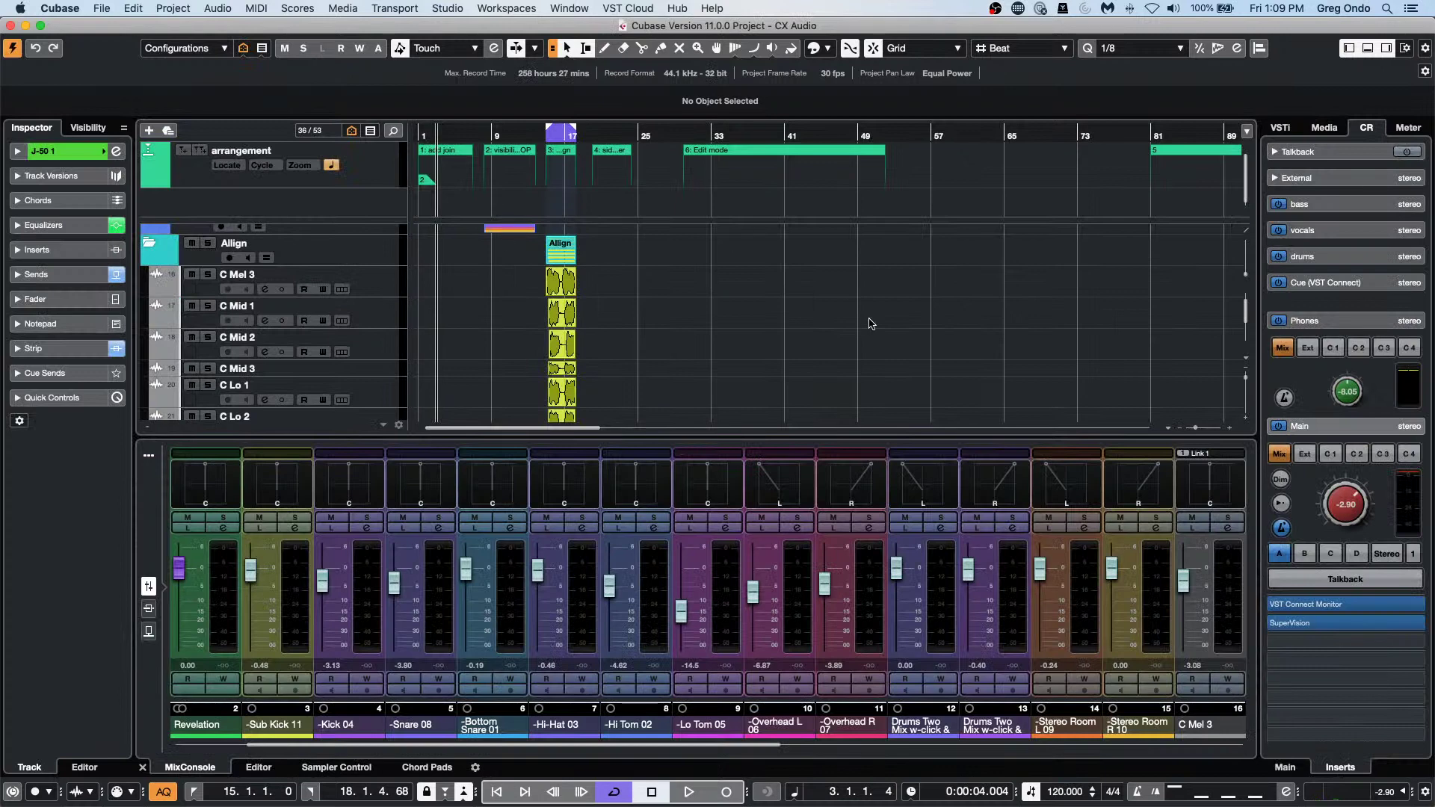
Place the project cursor at bar 20, where the side chain distroyer section starts.
{"action": "scroll", "coordinate": [604, 278], "scroll_direction": "up", "scroll_amount": 1}
{"action": "scroll", "coordinate": [604, 277], "scroll_direction": "down", "scroll_amount": 8}
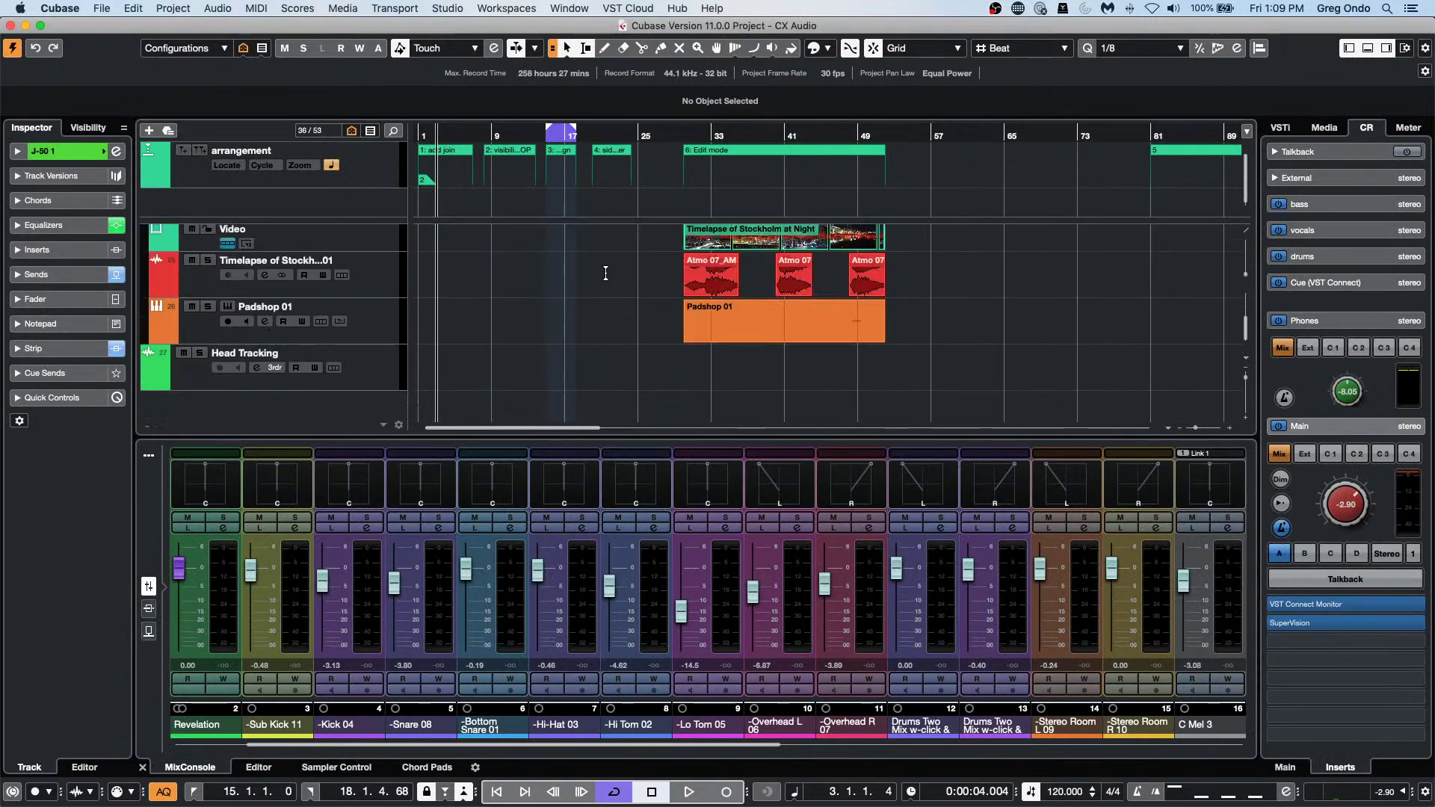
{"action": "scroll", "coordinate": [607, 270], "scroll_direction": "up", "scroll_amount": 10}
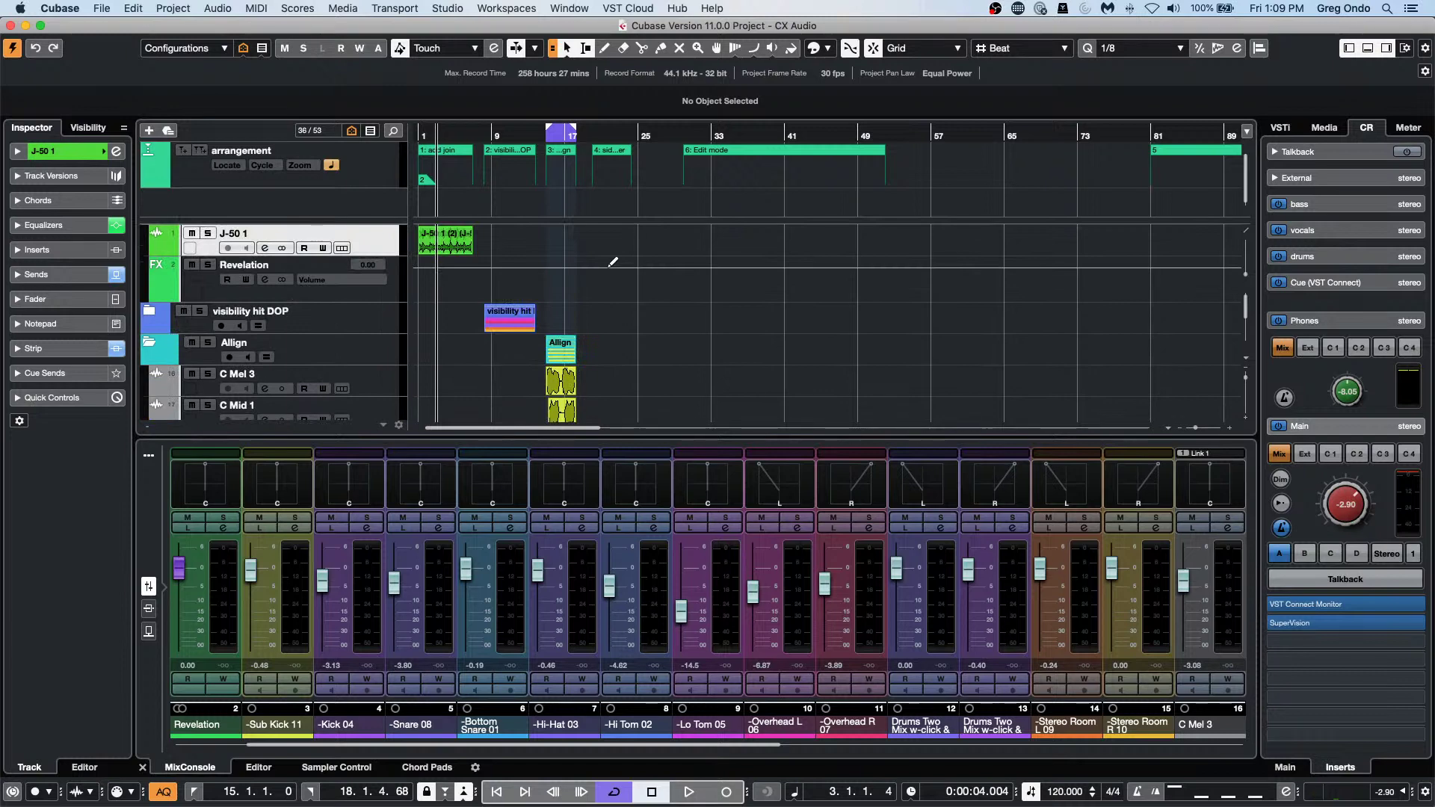
{"action": "scroll", "coordinate": [613, 263], "scroll_direction": "down", "scroll_amount": 3}
{"action": "scroll", "coordinate": [612, 270], "scroll_direction": "down", "scroll_amount": 4}
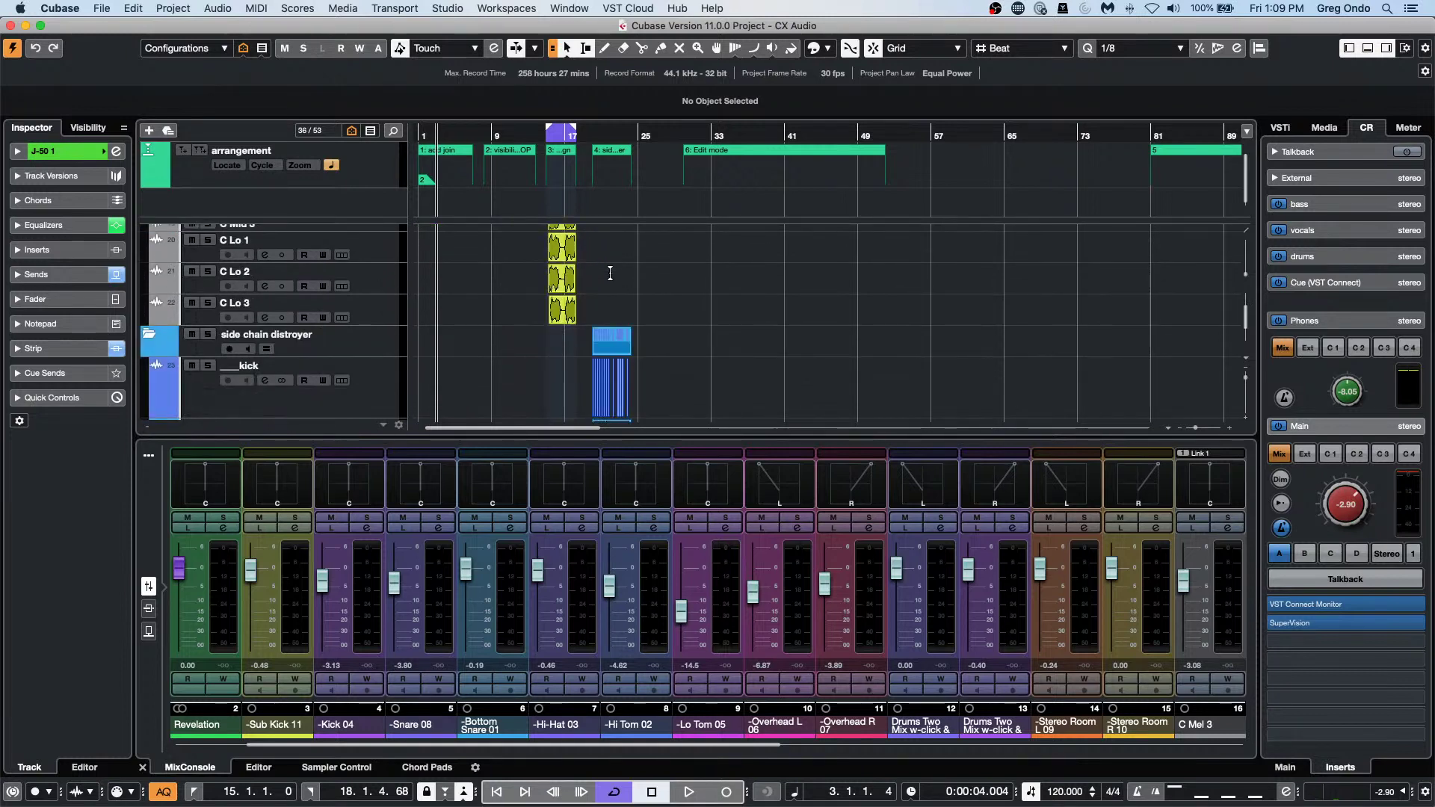
{"action": "left_click_drag", "start_coordinate": [598, 135], "coordinate": [487, 281]}
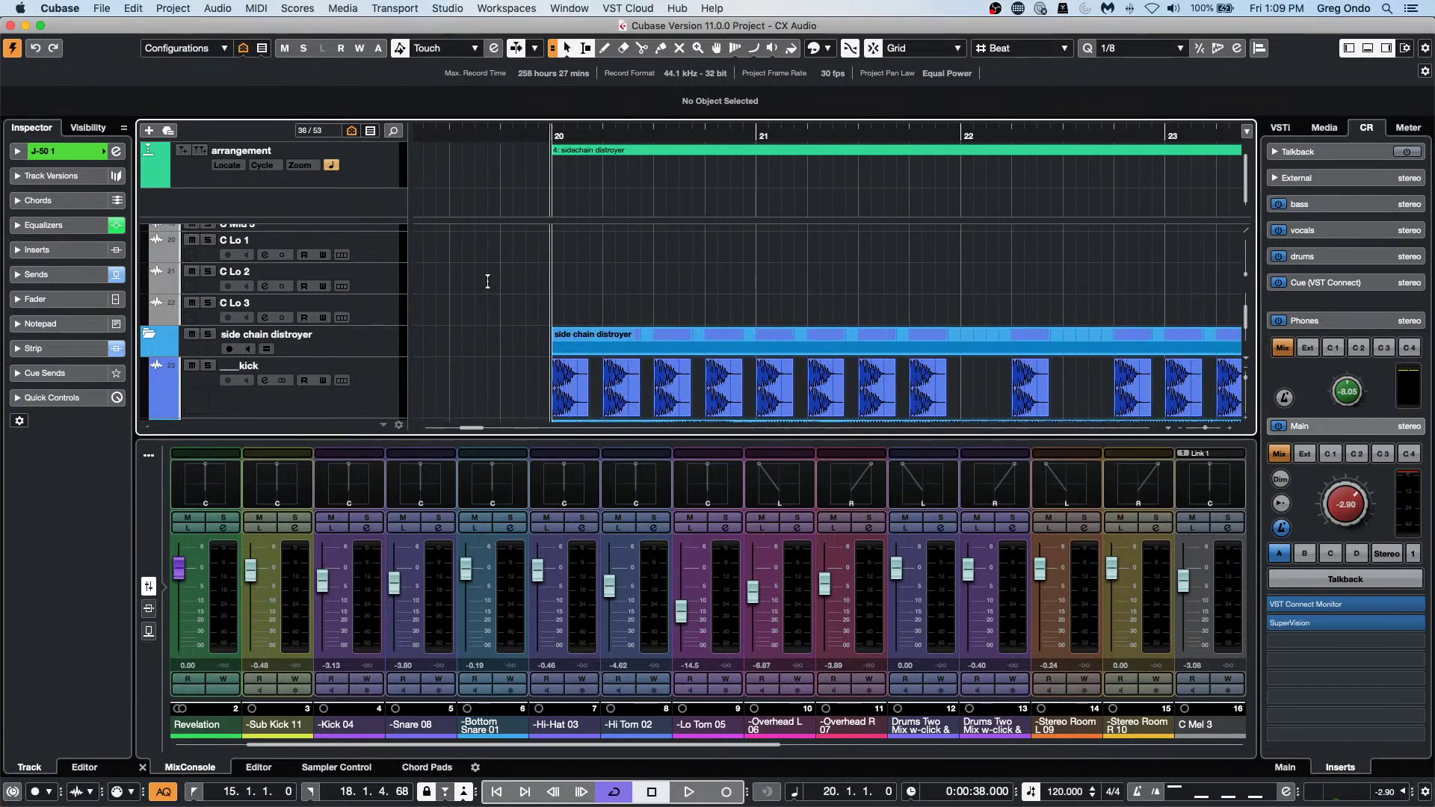
Select the synth track in the side chain distroyer folder and lower its fader to -24.2 dB.
{"action": "scroll", "coordinate": [367, 344], "scroll_direction": "down", "scroll_amount": 3}
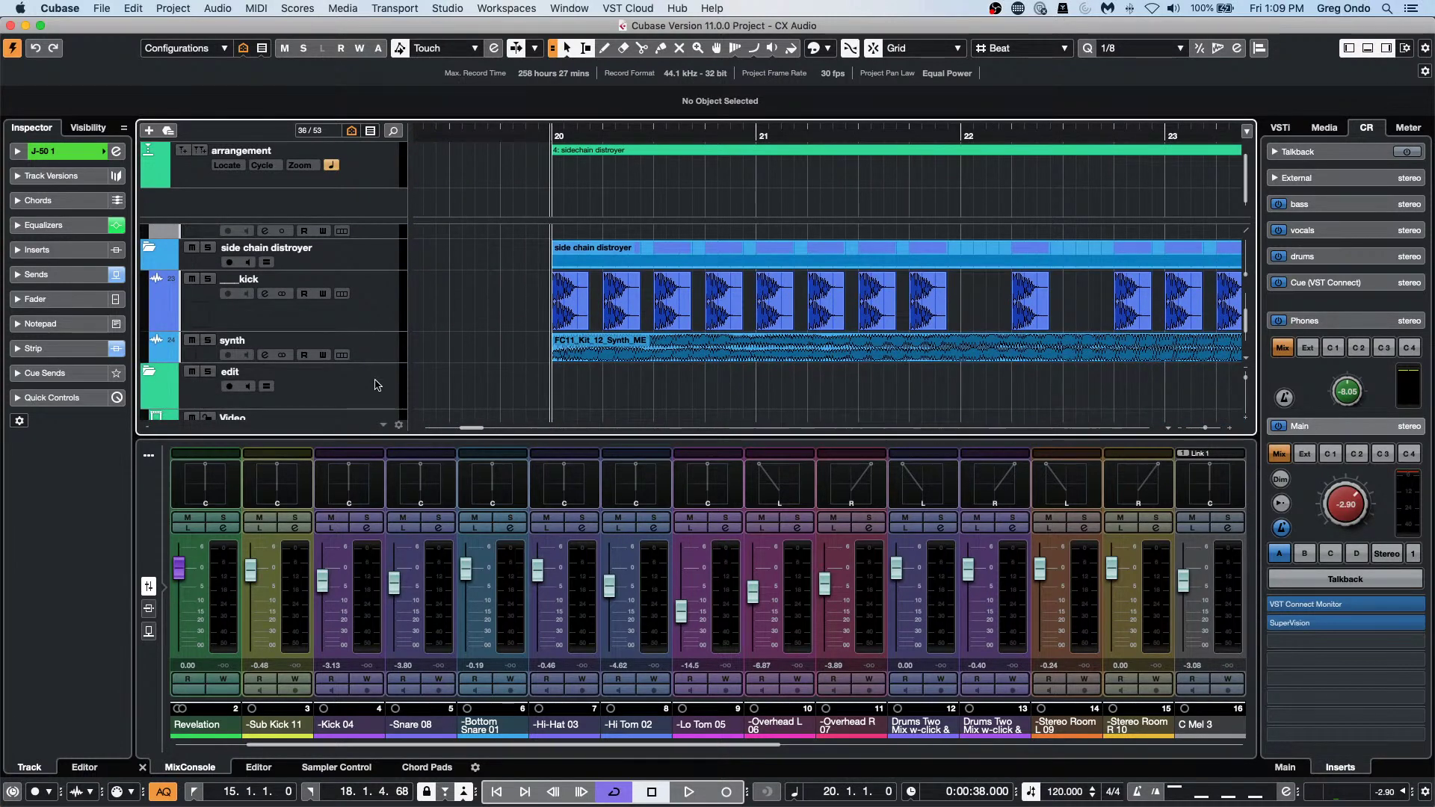
{"action": "left_click", "coordinate": [380, 353]}
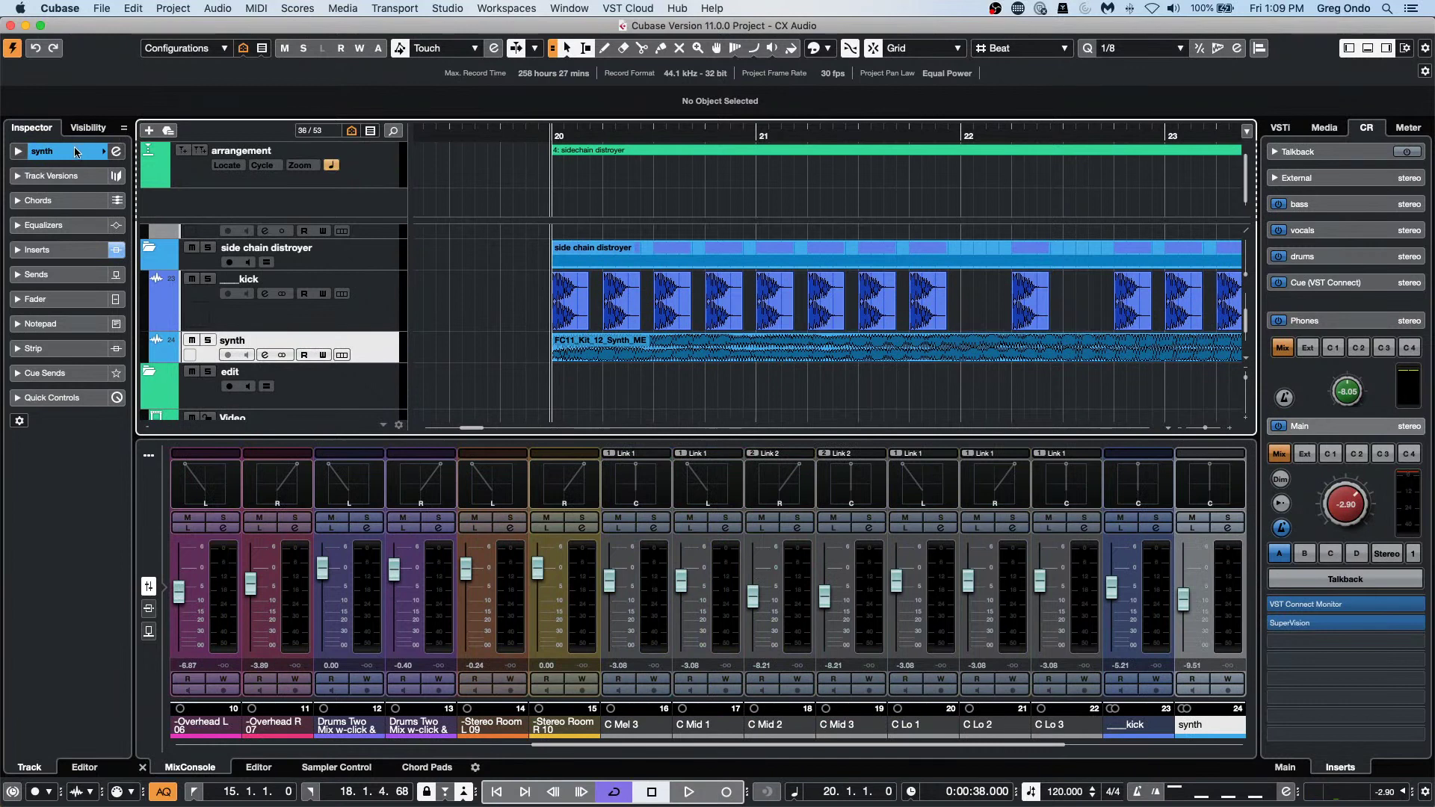
{"action": "left_click", "coordinate": [75, 152]}
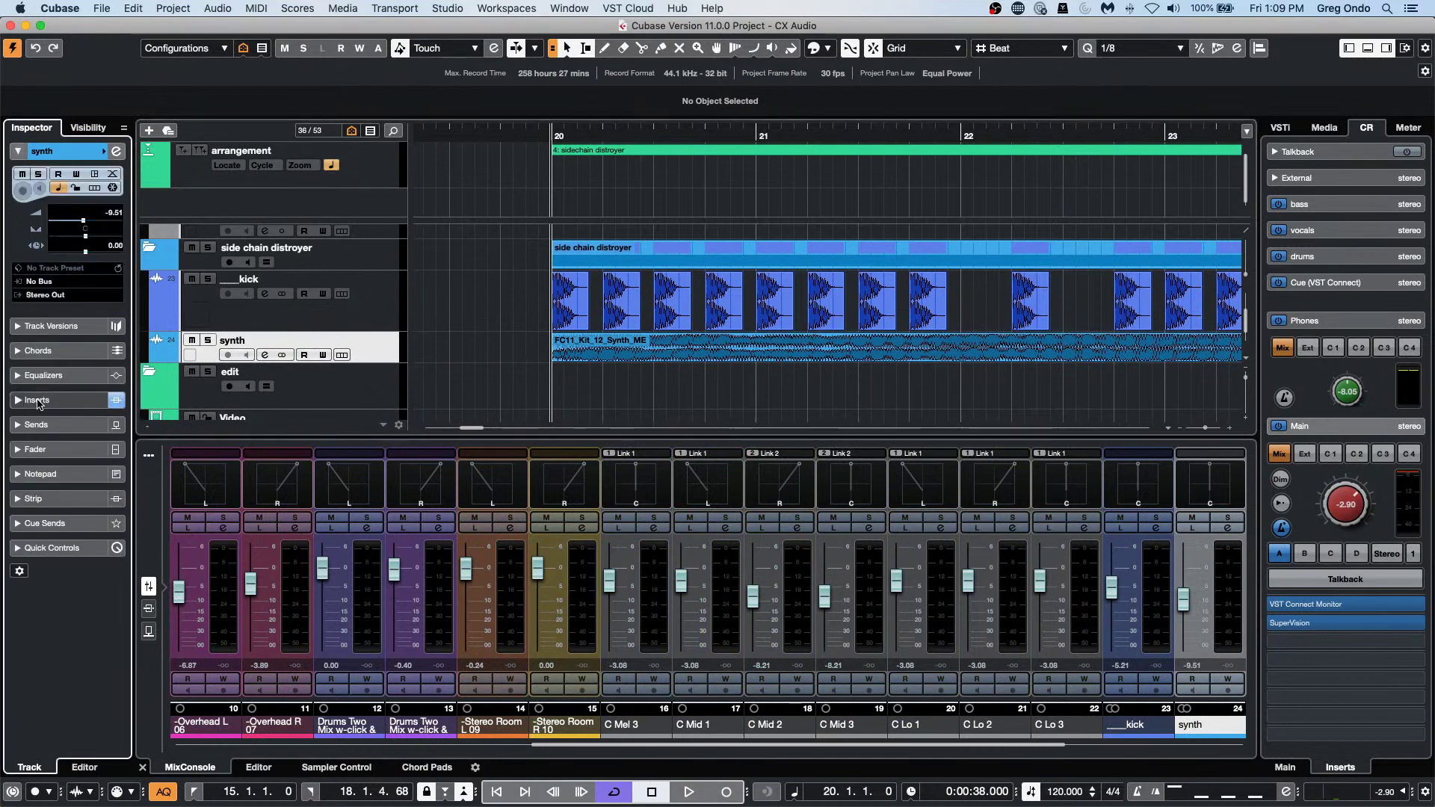
{"action": "left_click", "coordinate": [60, 449]}
{"action": "left_click_drag", "start_coordinate": [42, 469], "coordinate": [46, 512]}
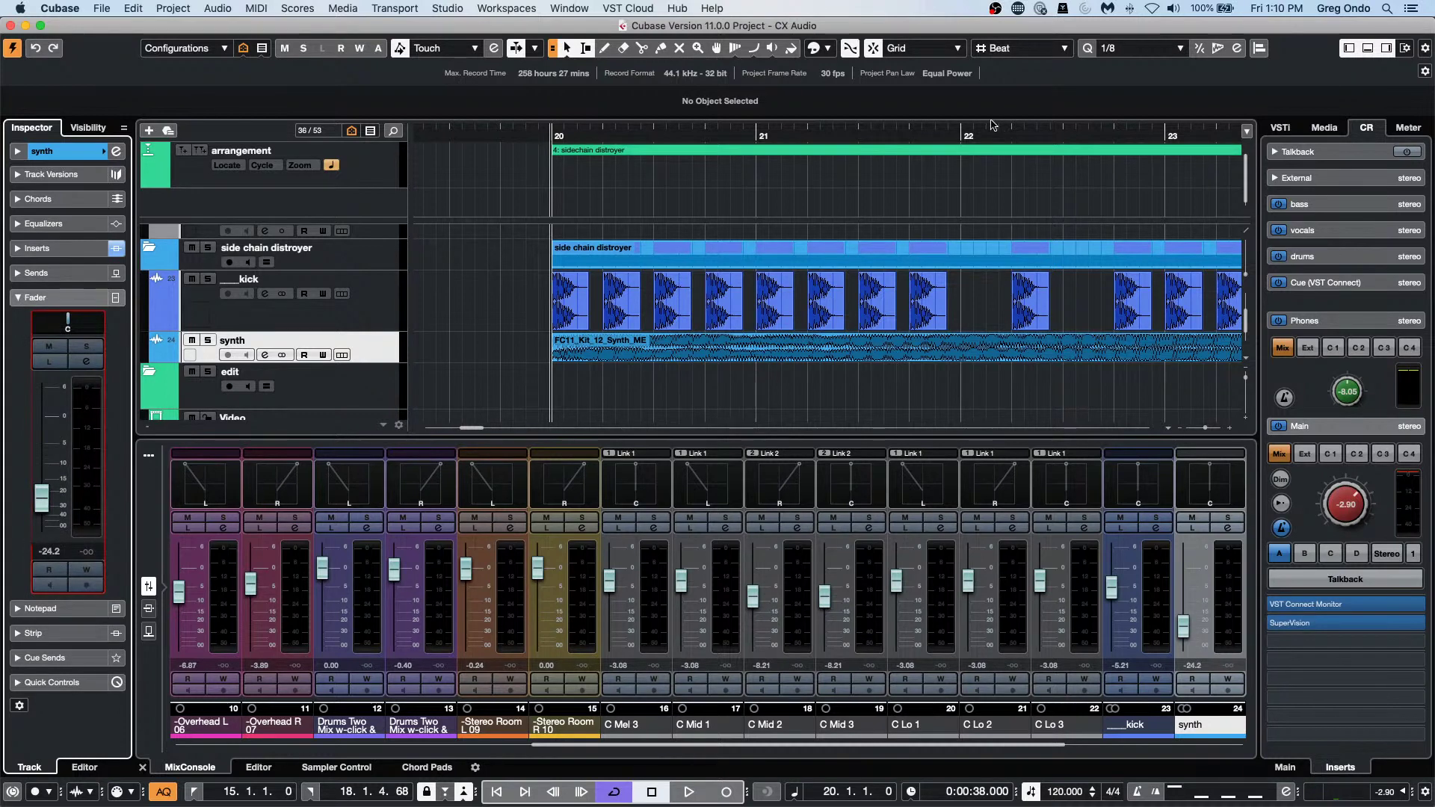
Set the locators to the sidechain distroyer marker's range and play back part of the section.
{"action": "left_click", "coordinate": [759, 156]}
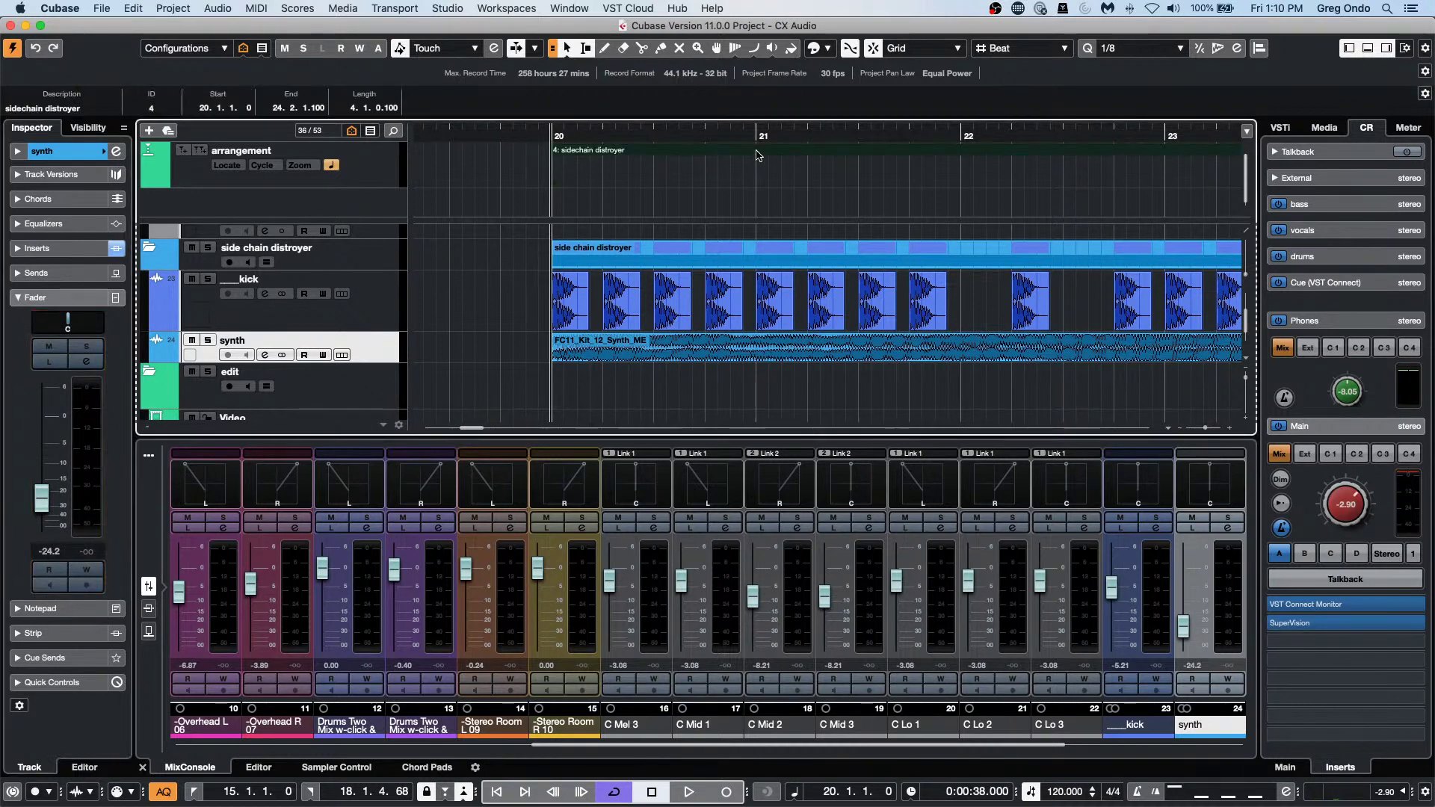
{"action": "key", "text": "p"}
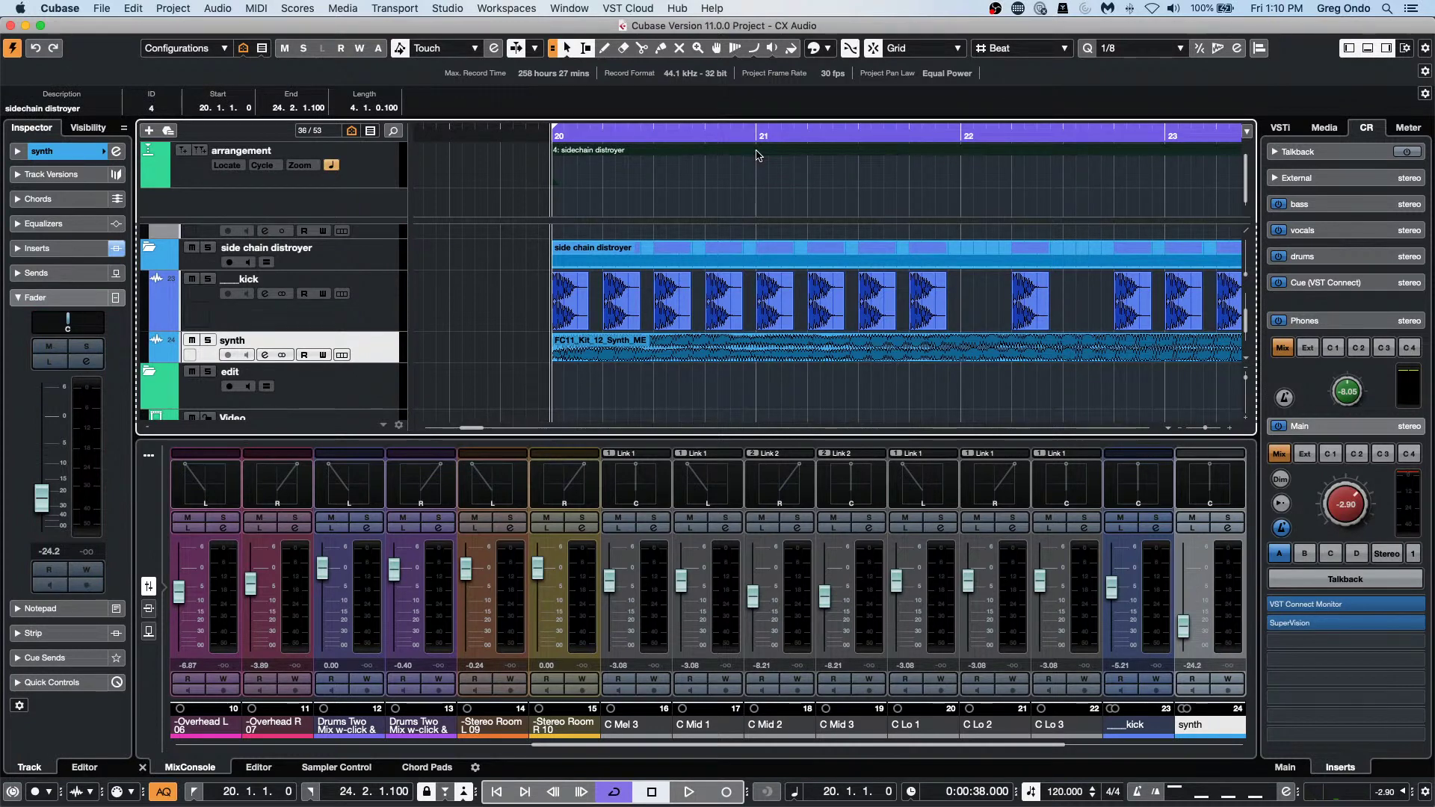
{"action": "key", "text": "space"}
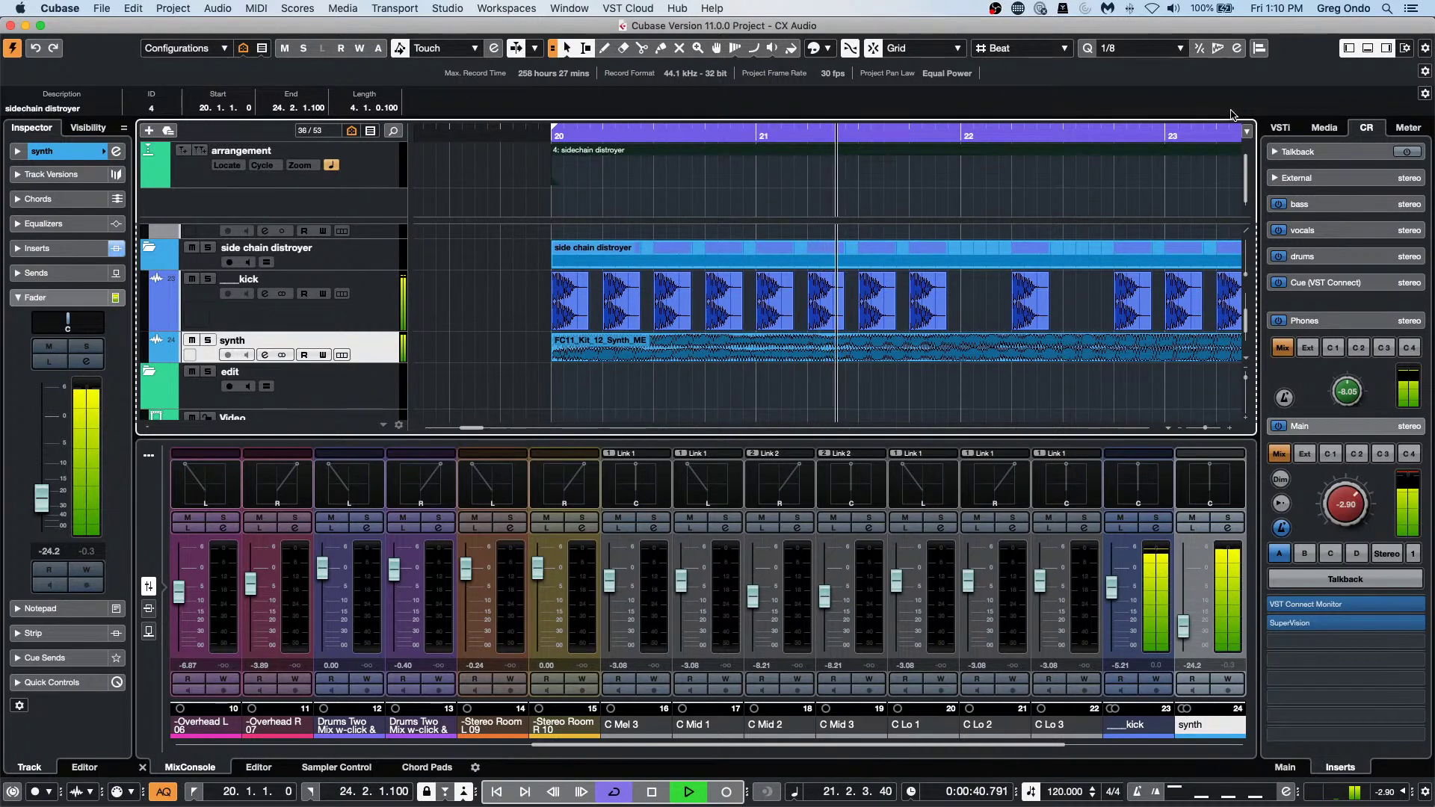
{"action": "key", "text": "space"}
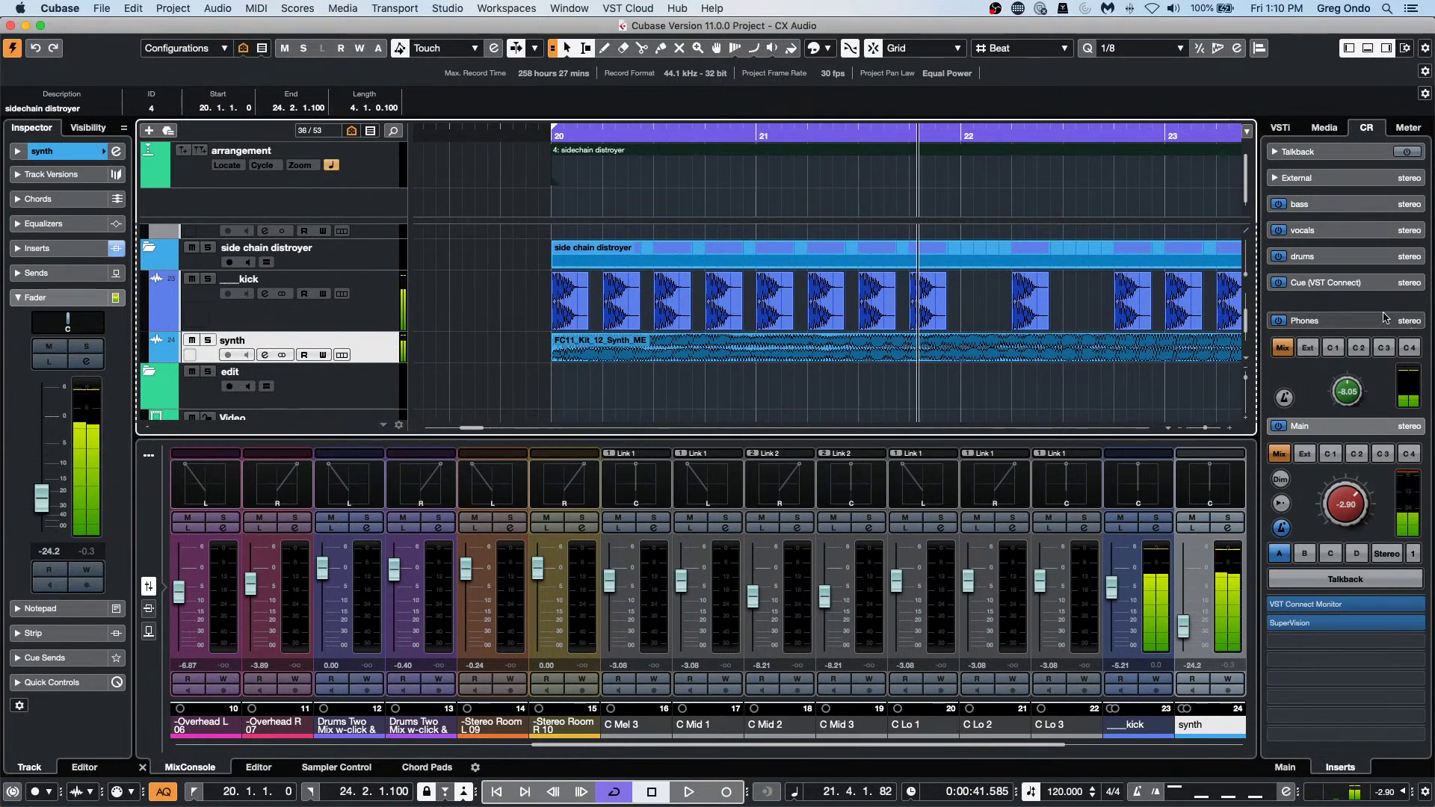
Search the Loops & Samples media for "kick".
{"action": "left_click", "coordinate": [1325, 127]}
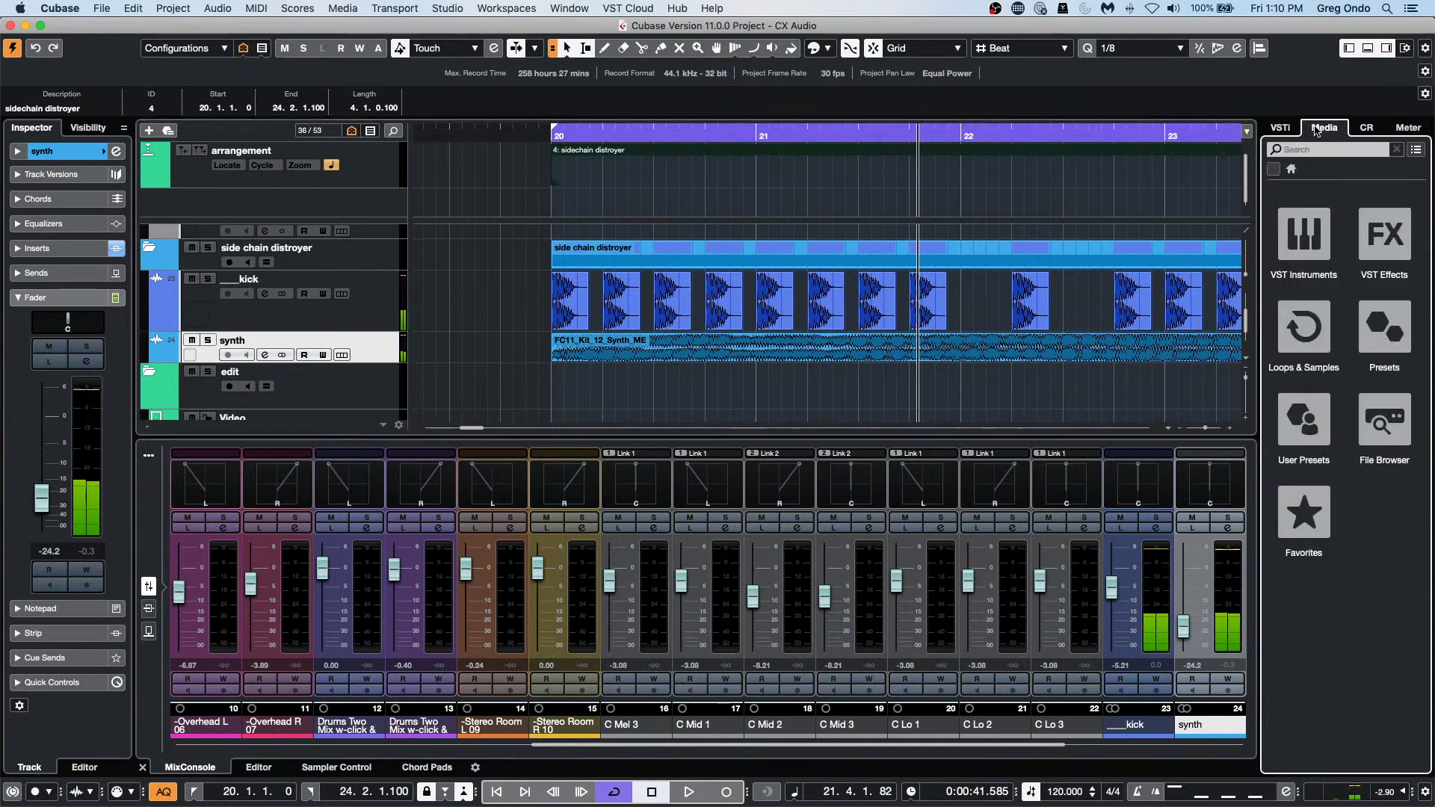
{"action": "left_click", "coordinate": [1304, 350]}
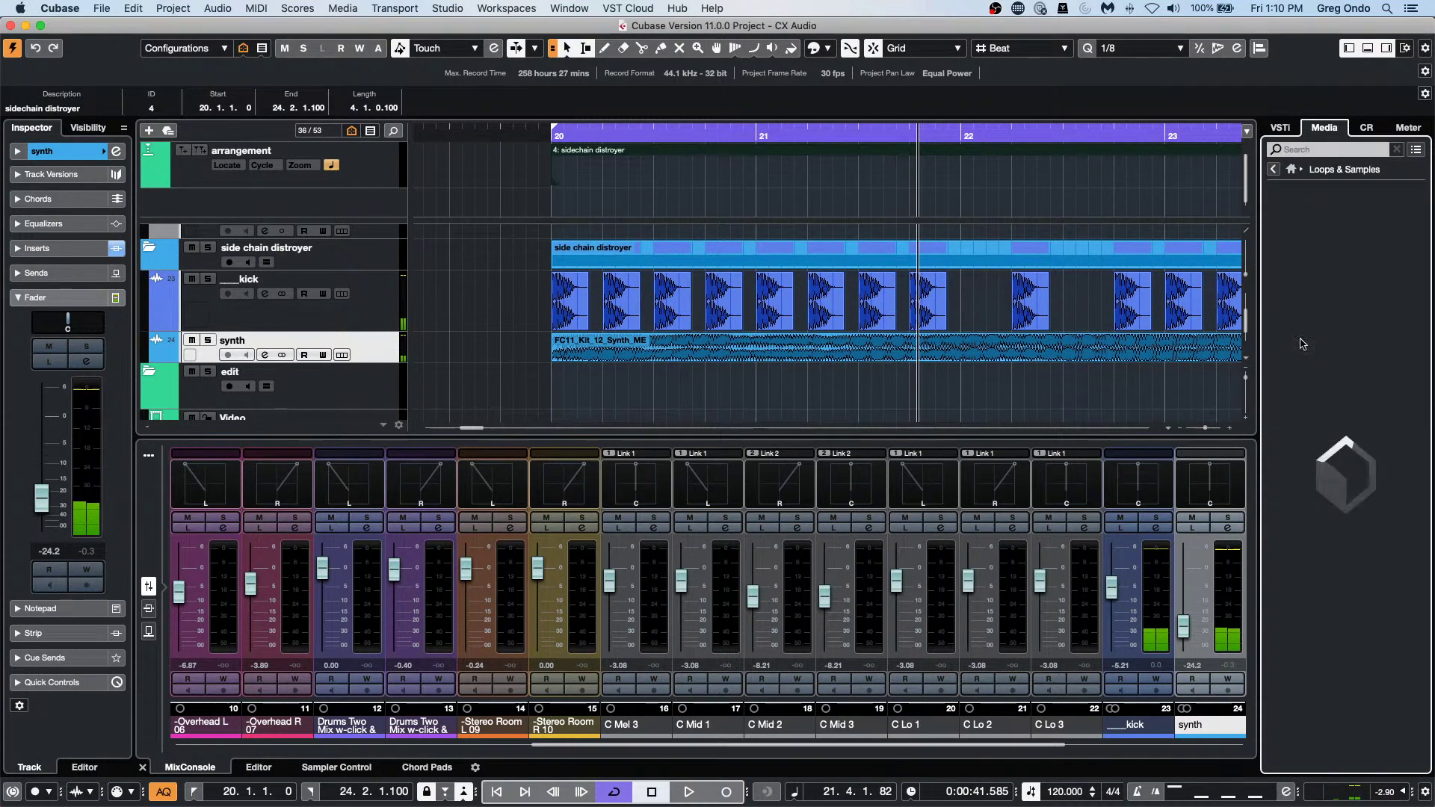
{"action": "left_click", "coordinate": [1315, 150]}
{"action": "type", "text": "kick"}
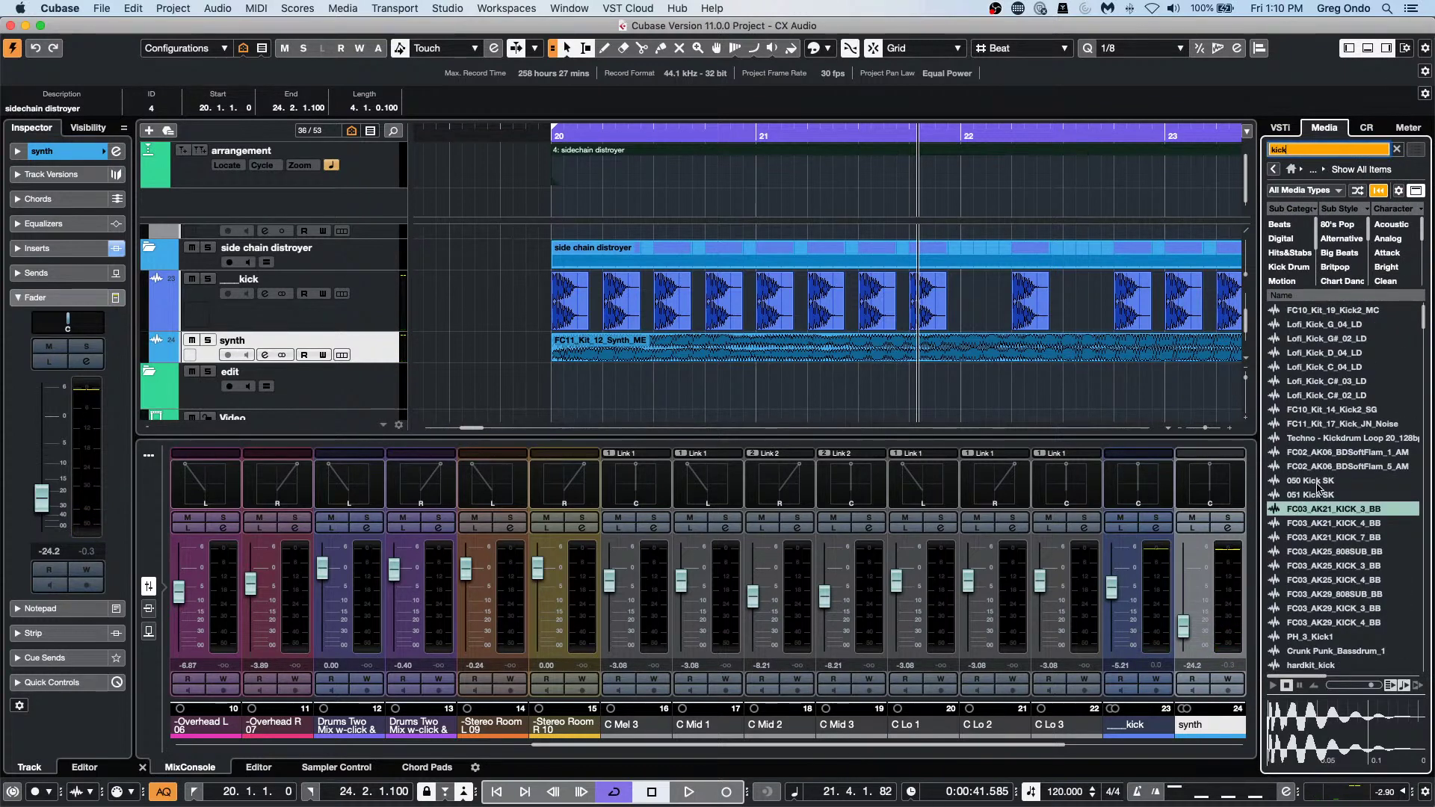
Replace the audio of all events on the kick track with FC03_AK21_KICK_3_BB and start playback.
{"action": "left_click_drag", "start_coordinate": [1313, 510], "coordinate": [556, 293]}
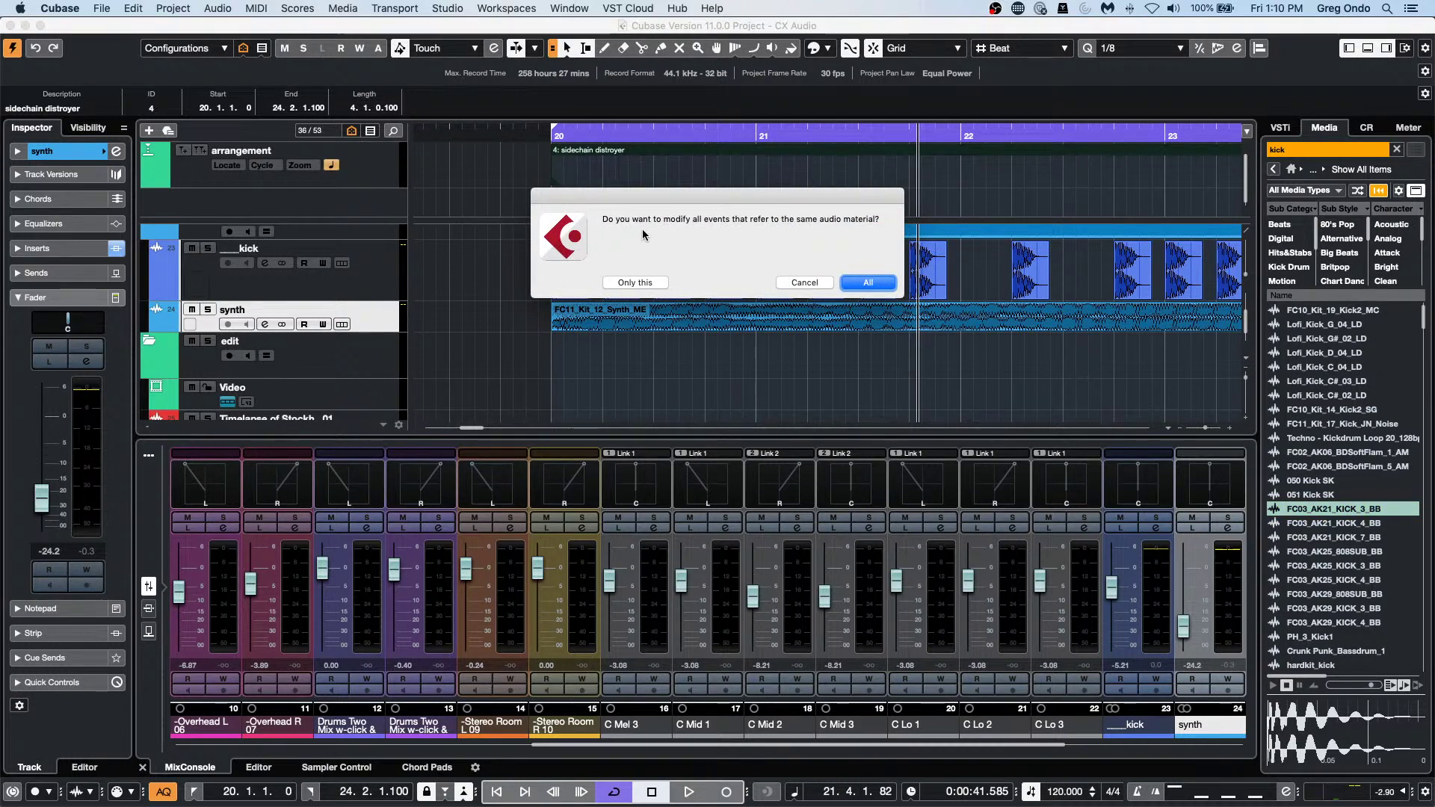
{"action": "left_click", "coordinate": [879, 284]}
{"action": "key", "text": "space"}
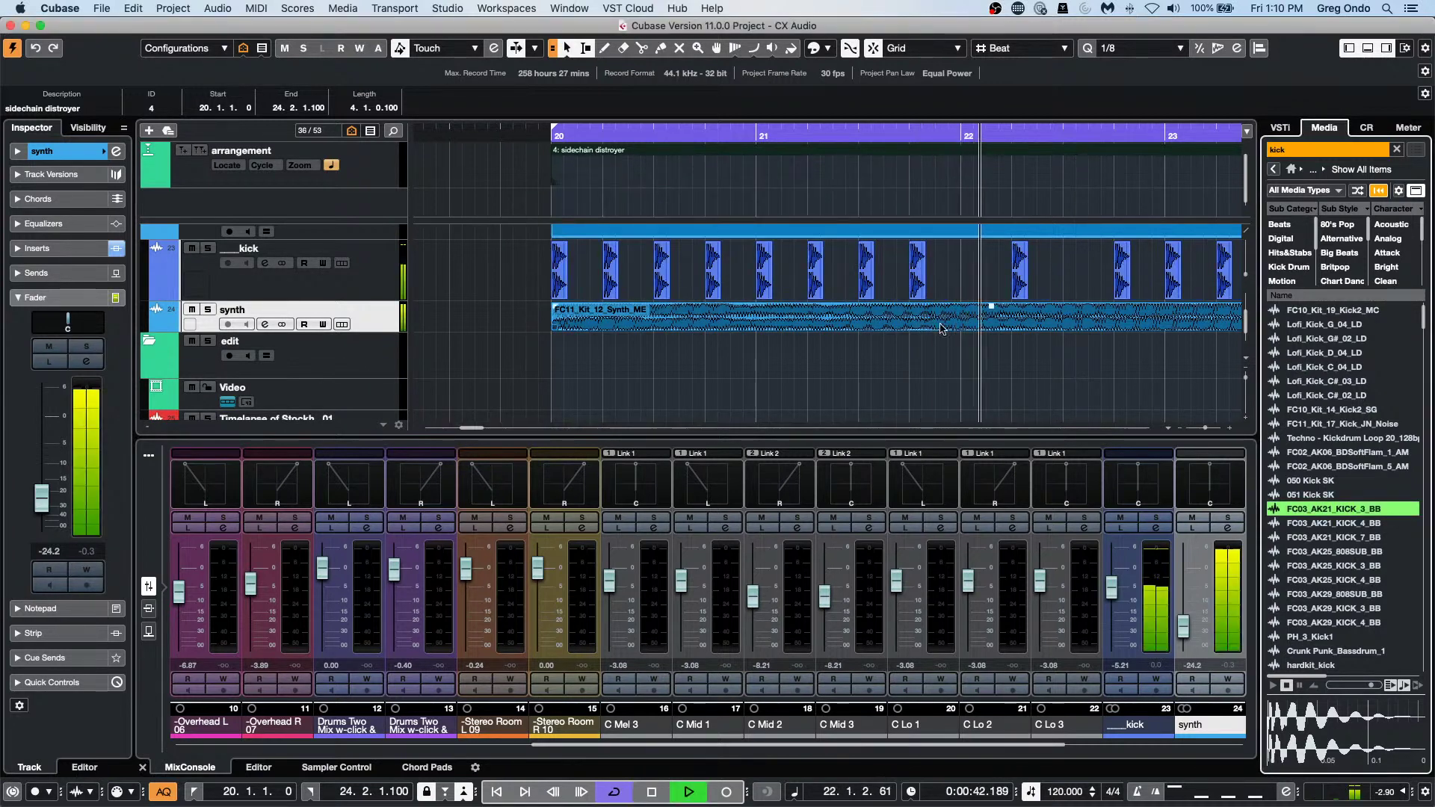
Preview the samples FC03_AK29_KICK_3_BB, Crunk Punk_Bassdrum_1, FC03_AK21_KICK_7_BB and Lofi_Kick_C#_03_LD during playback.
{"action": "left_click", "coordinate": [1331, 608]}
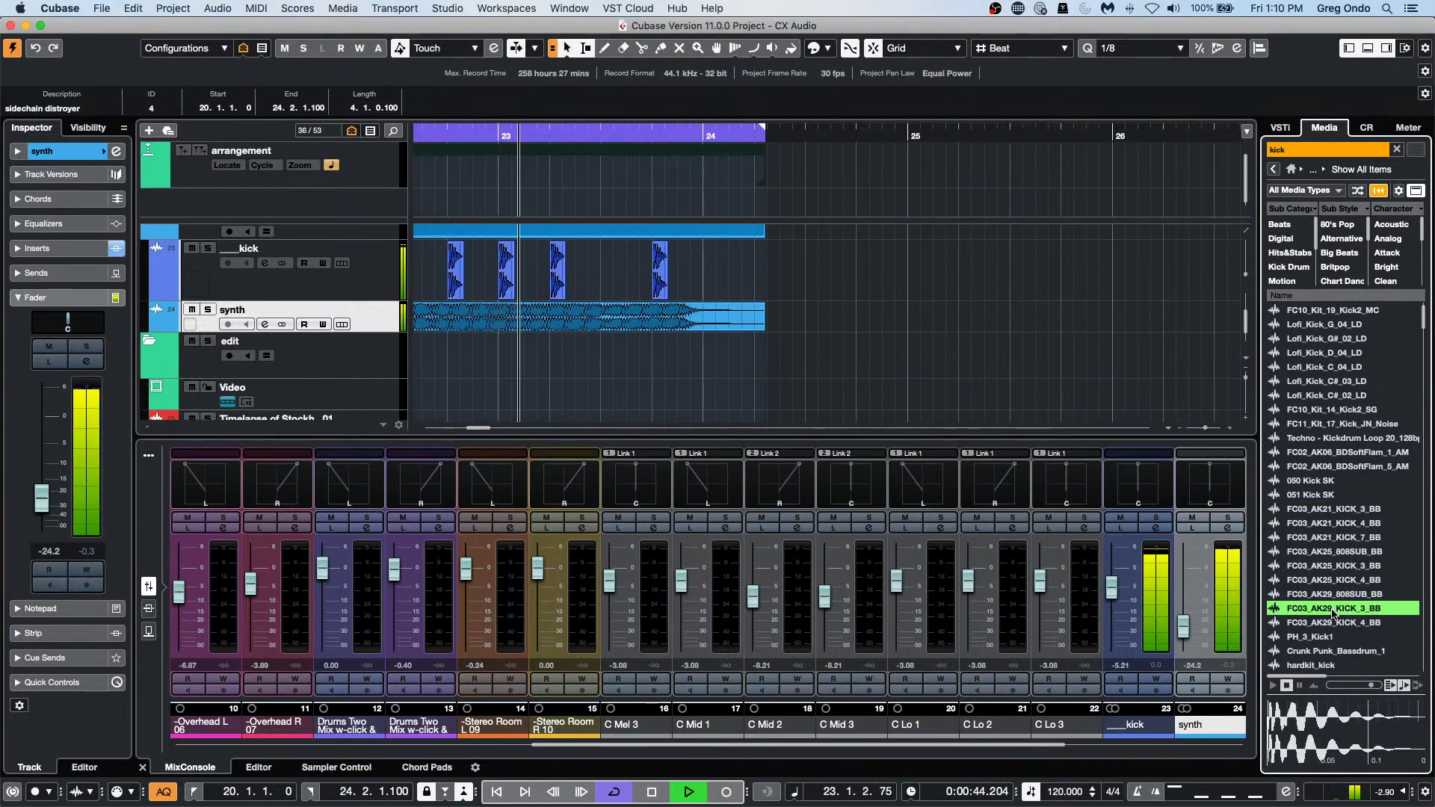
{"action": "left_click", "coordinate": [1325, 651]}
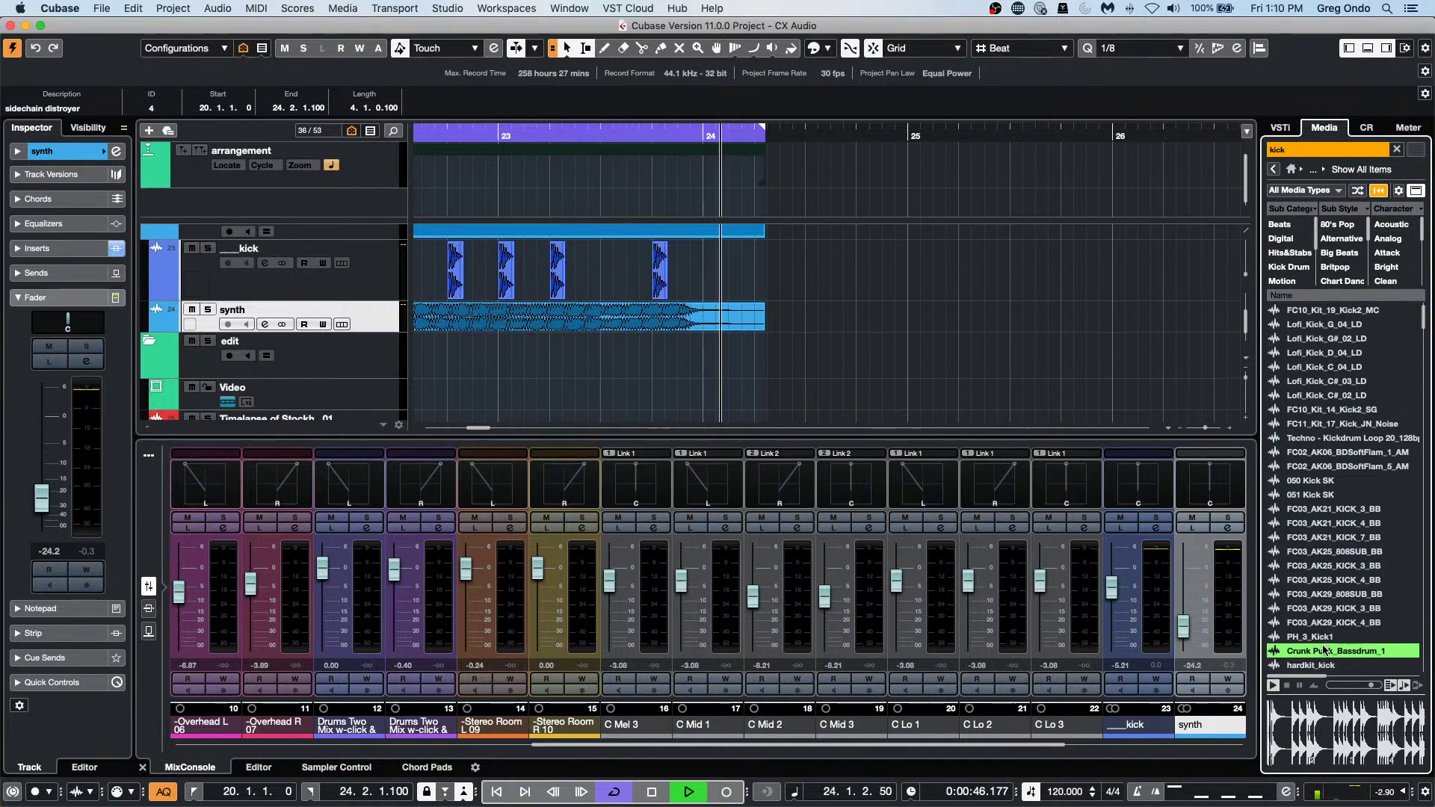
{"action": "left_click", "coordinate": [1318, 538]}
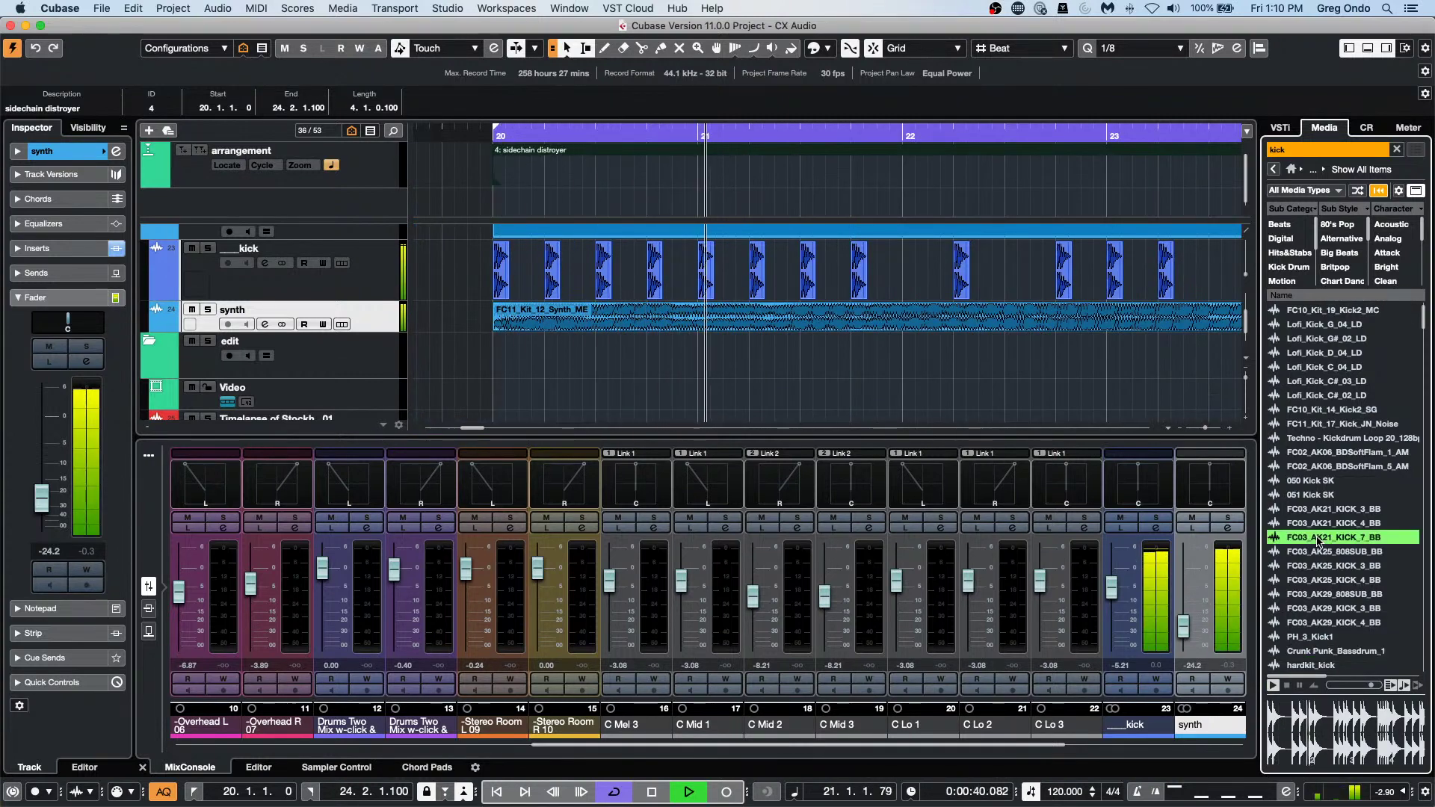
{"action": "left_click", "coordinate": [1313, 382]}
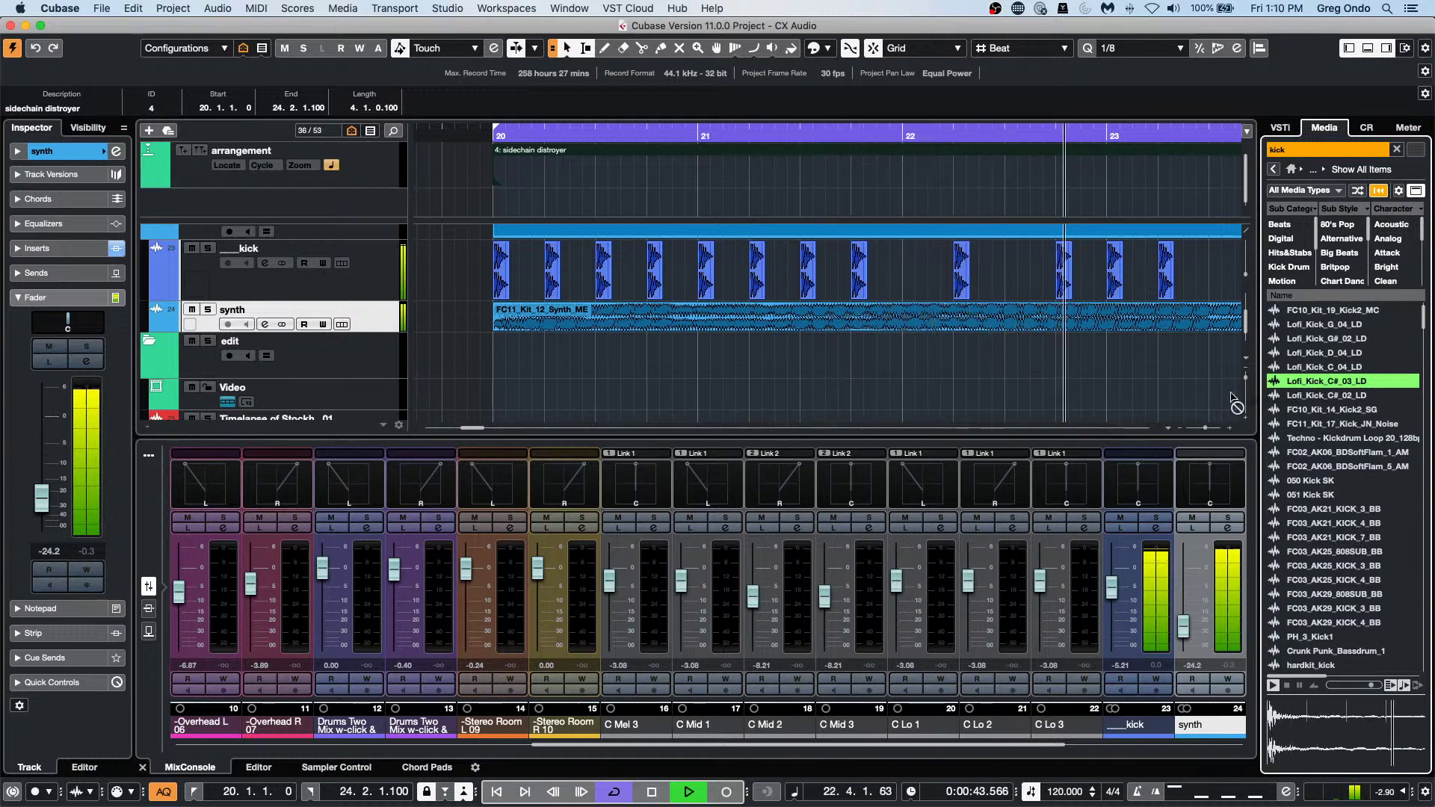
Replace the audio of all kick events with the sample Lofi_Kick_C#_03_LD.
{"action": "left_click_drag", "start_coordinate": [1313, 381], "coordinate": [508, 277]}
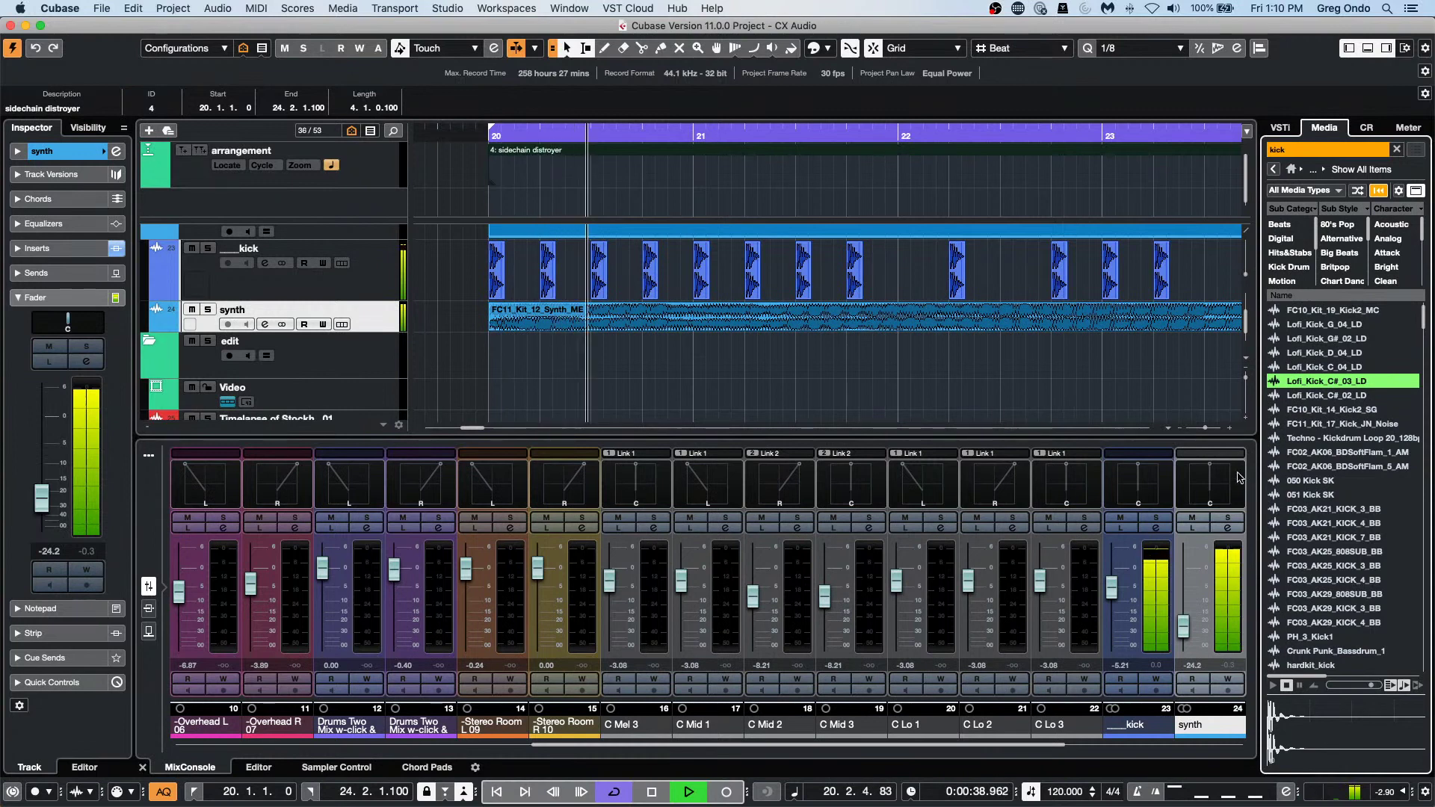
{"action": "left_click_drag", "start_coordinate": [1323, 387], "coordinate": [523, 286]}
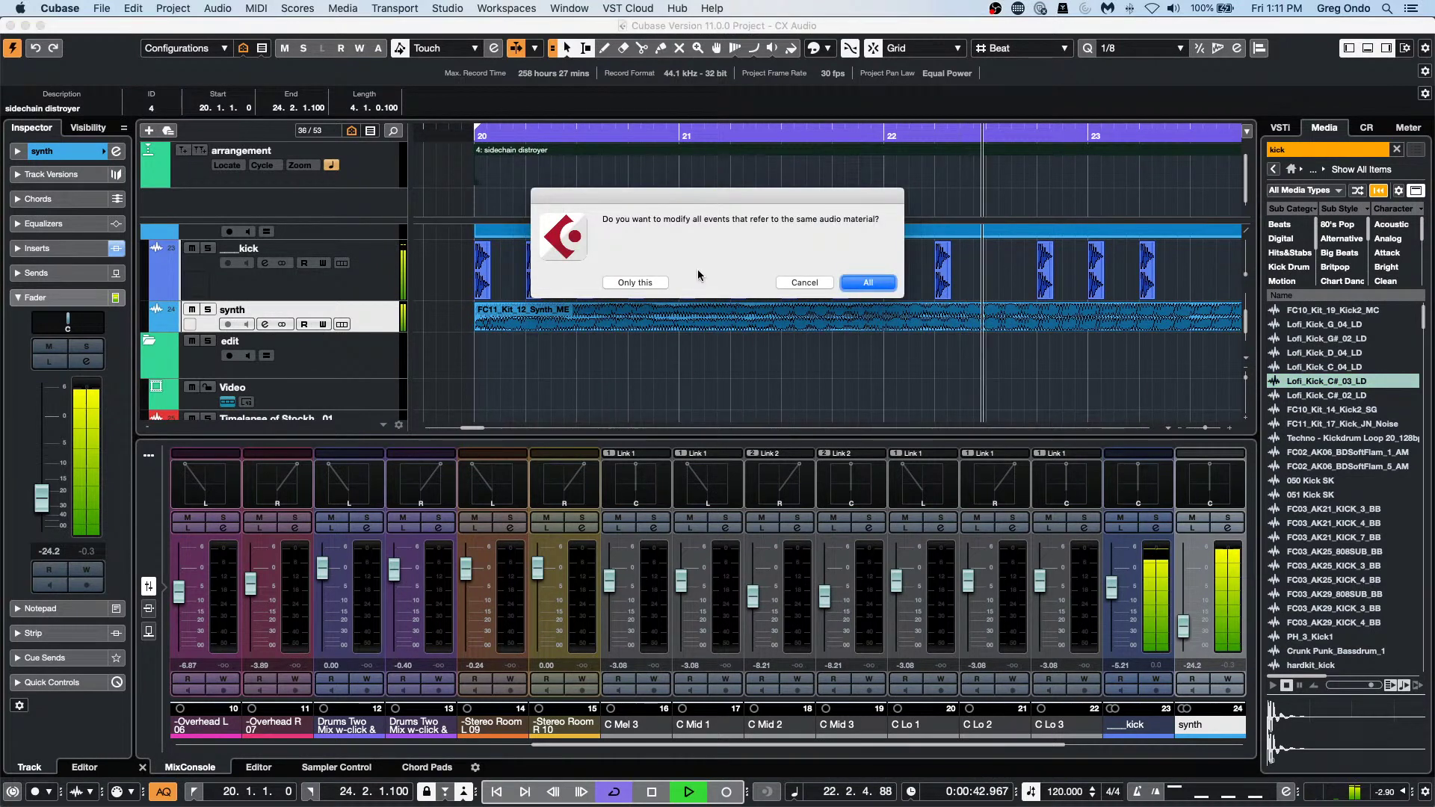
{"action": "left_click", "coordinate": [868, 282]}
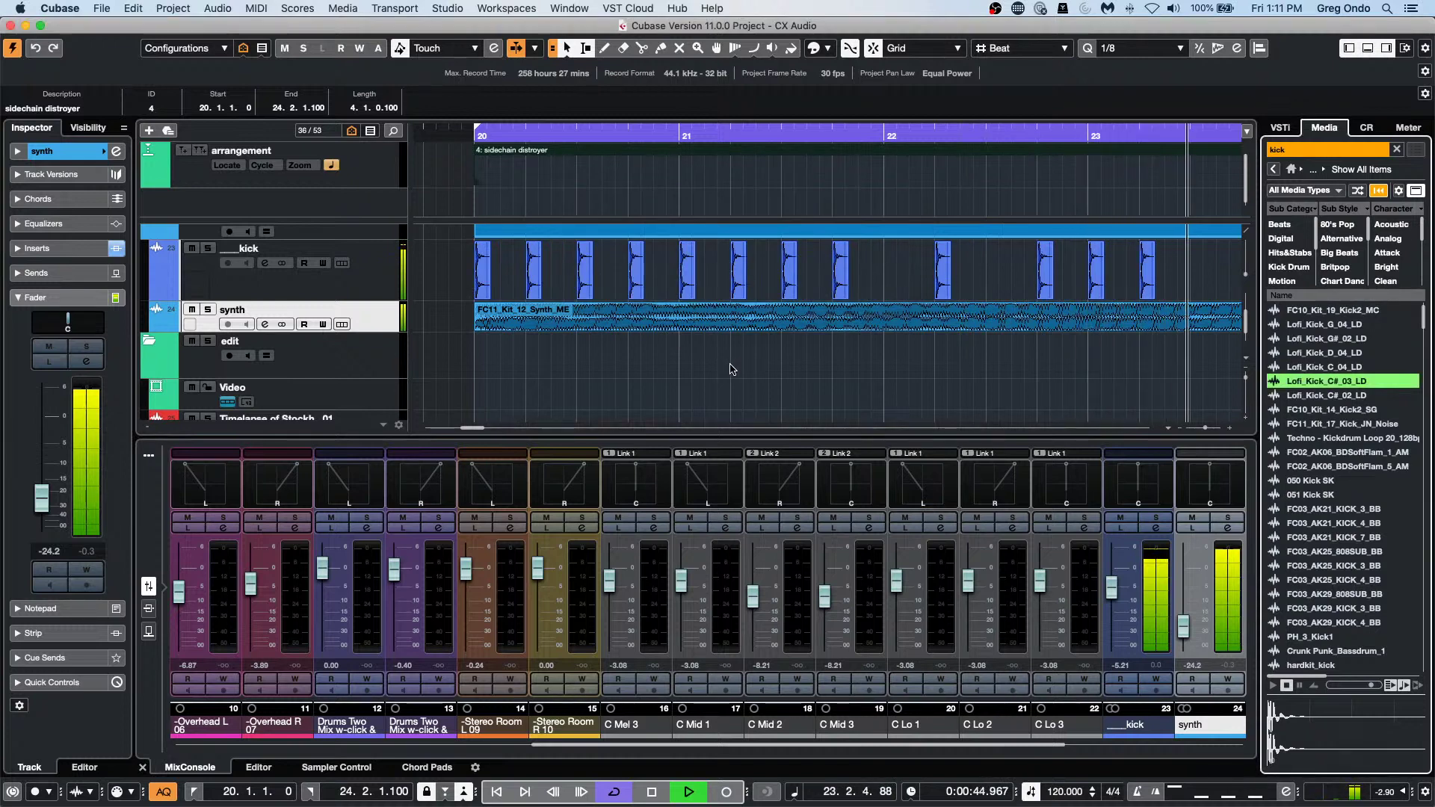
Swap the audio of all kick events for FC10_Kit_14_Kick2_SG, and finally for FC10_Kit_19_Kick2_MC.
{"action": "left_click_drag", "start_coordinate": [1284, 410], "coordinate": [643, 292]}
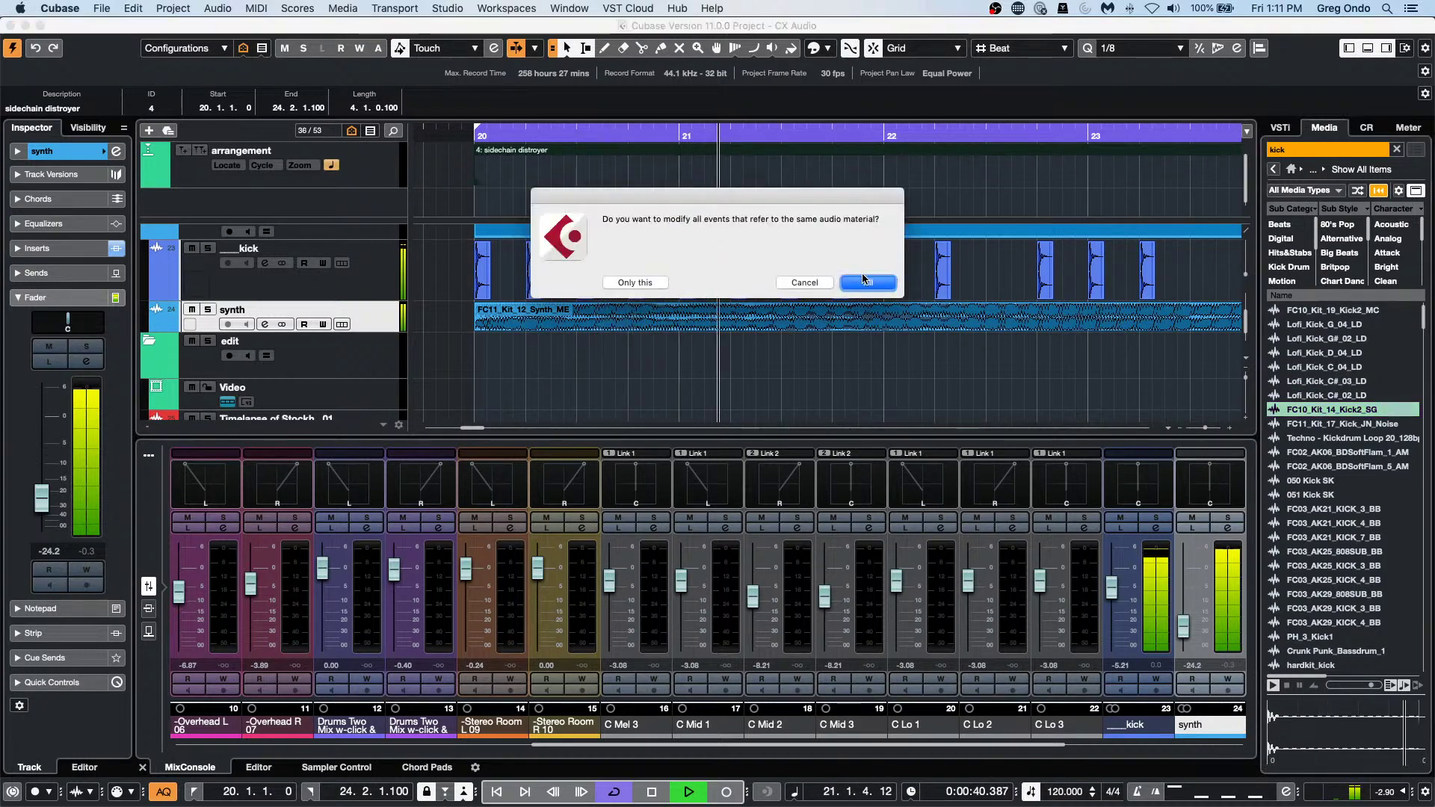
{"action": "left_click", "coordinate": [865, 282]}
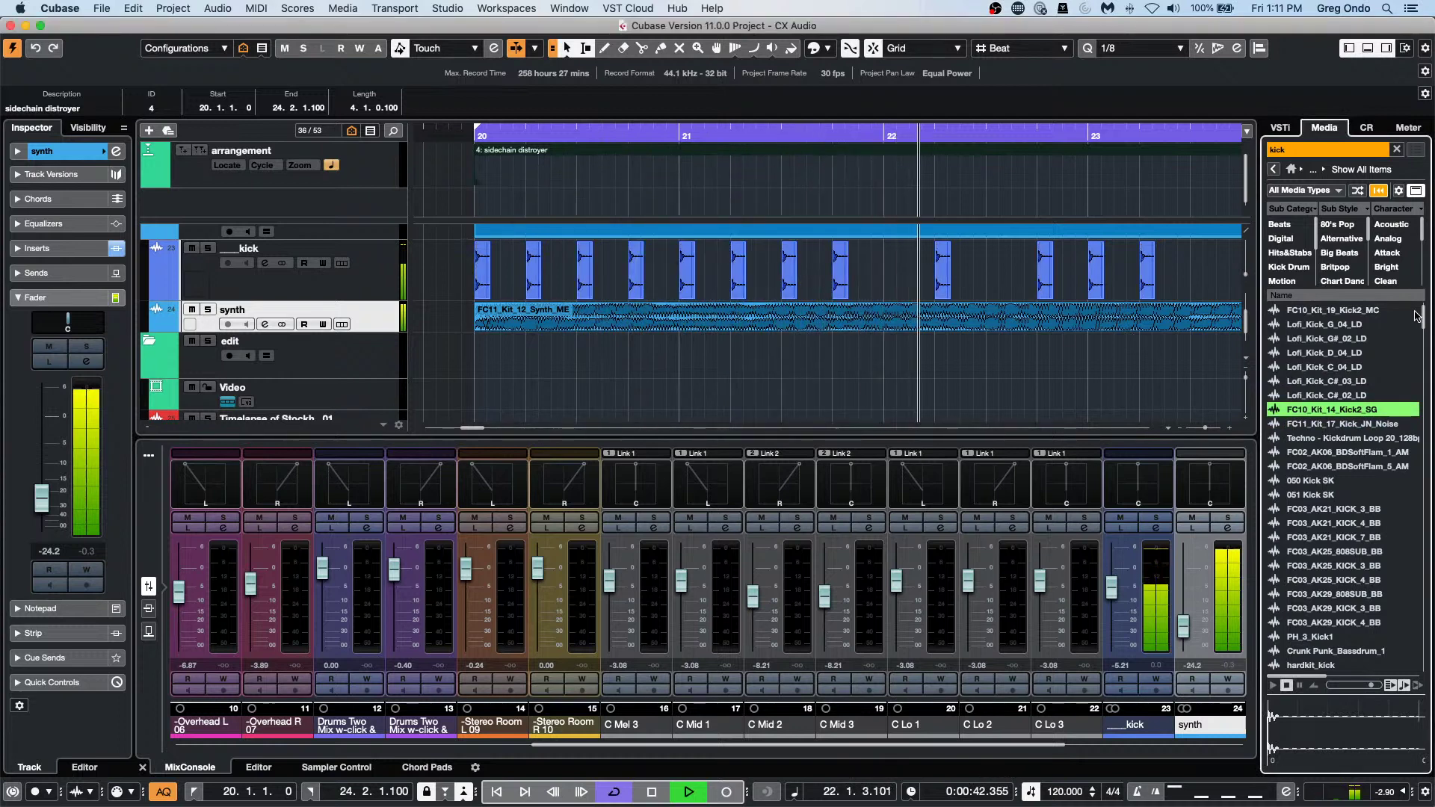
{"action": "left_click_drag", "start_coordinate": [1332, 312], "coordinate": [787, 268]}
{"action": "left_click", "coordinate": [858, 282]}
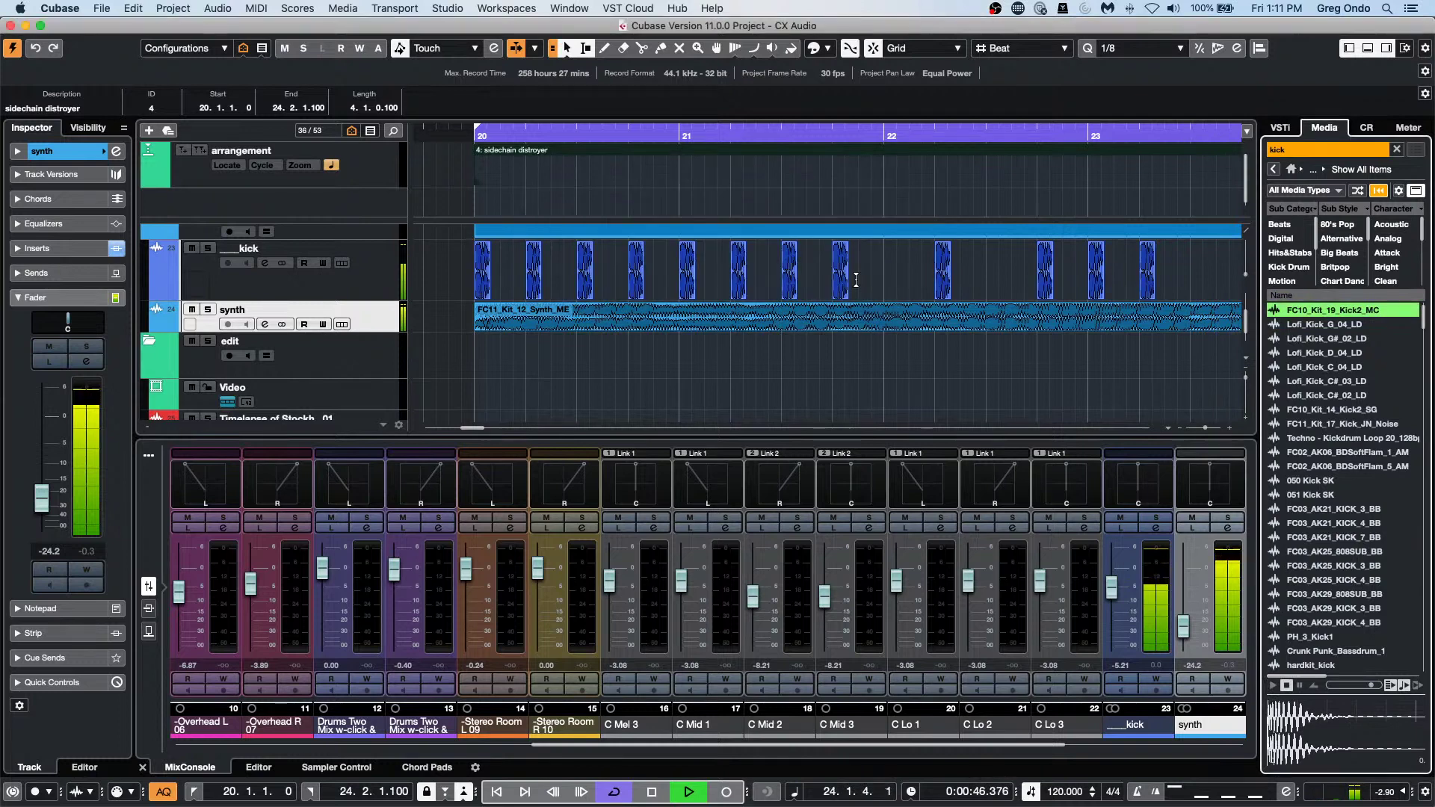
Replace the audio of all kick events with the sample Lofi_Kick_C_04_LD and stop playback.
{"action": "left_click", "coordinate": [1332, 370]}
{"action": "left_click_drag", "start_coordinate": [1335, 377], "coordinate": [651, 289]}
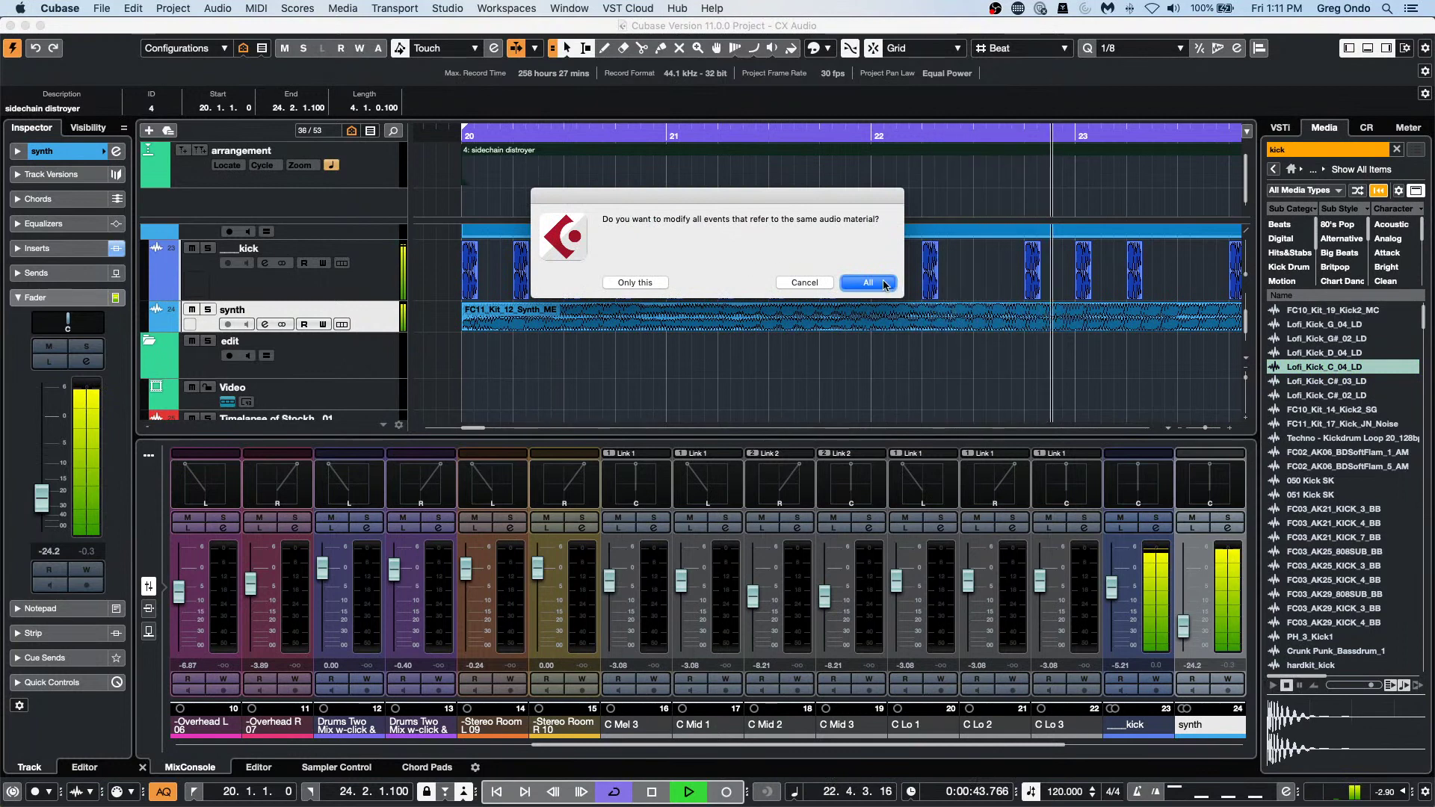
{"action": "left_click", "coordinate": [865, 284]}
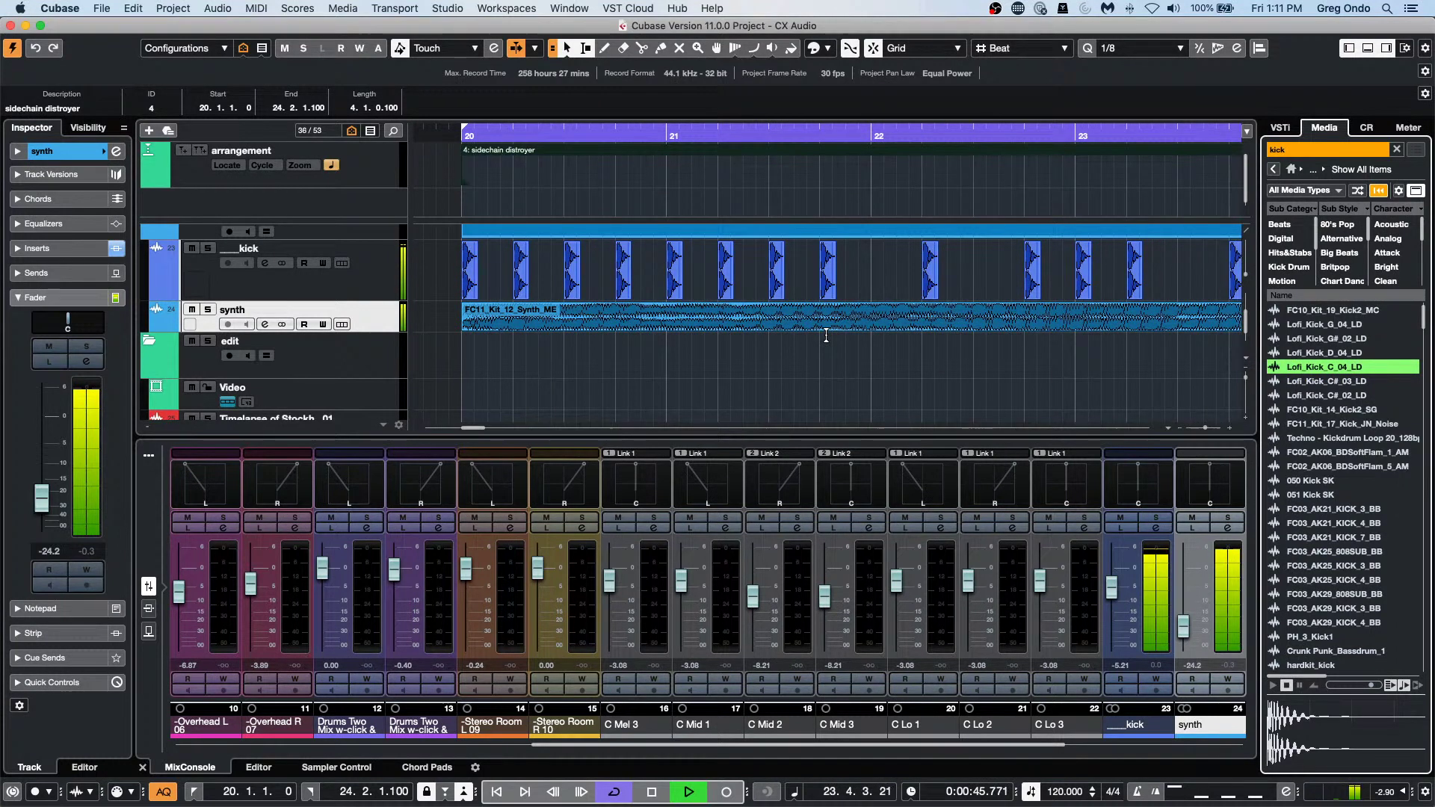
{"action": "key", "text": "space"}
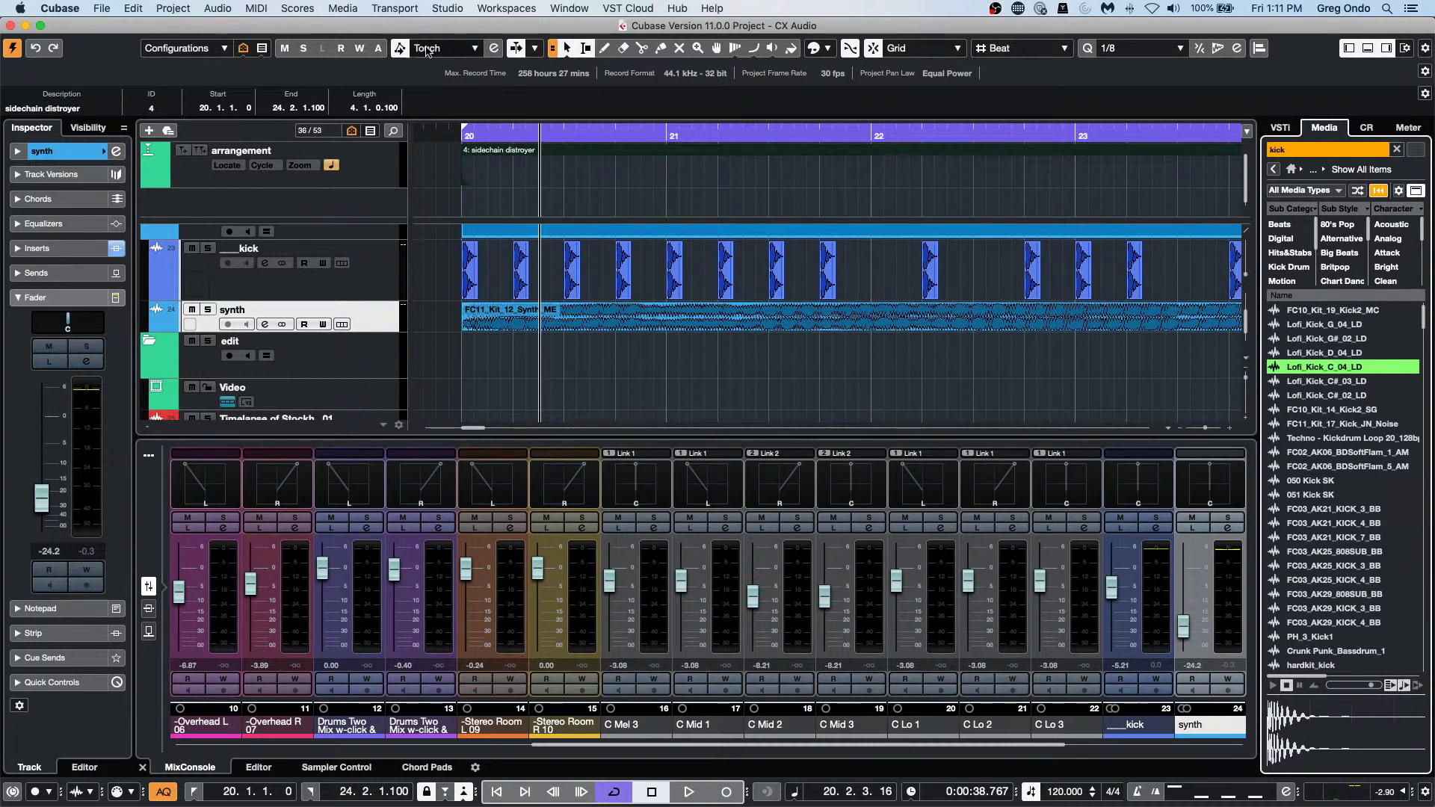
Review the Audio System settings in Studio Setup, including the ASIO driver, latencies and ASIO-Guard options, and close the dialog.
{"action": "left_click", "coordinate": [458, 8]}
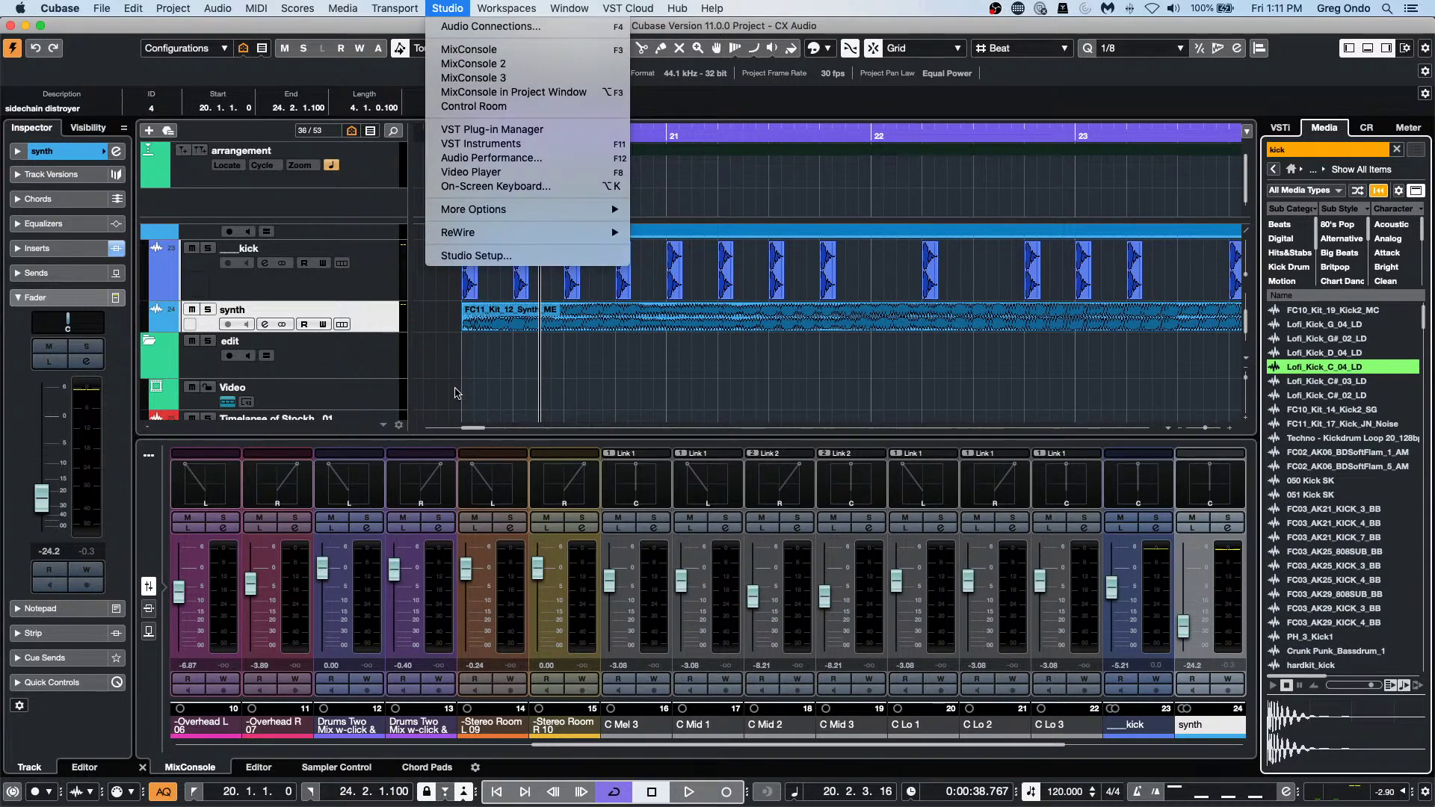
{"action": "left_click", "coordinate": [510, 258]}
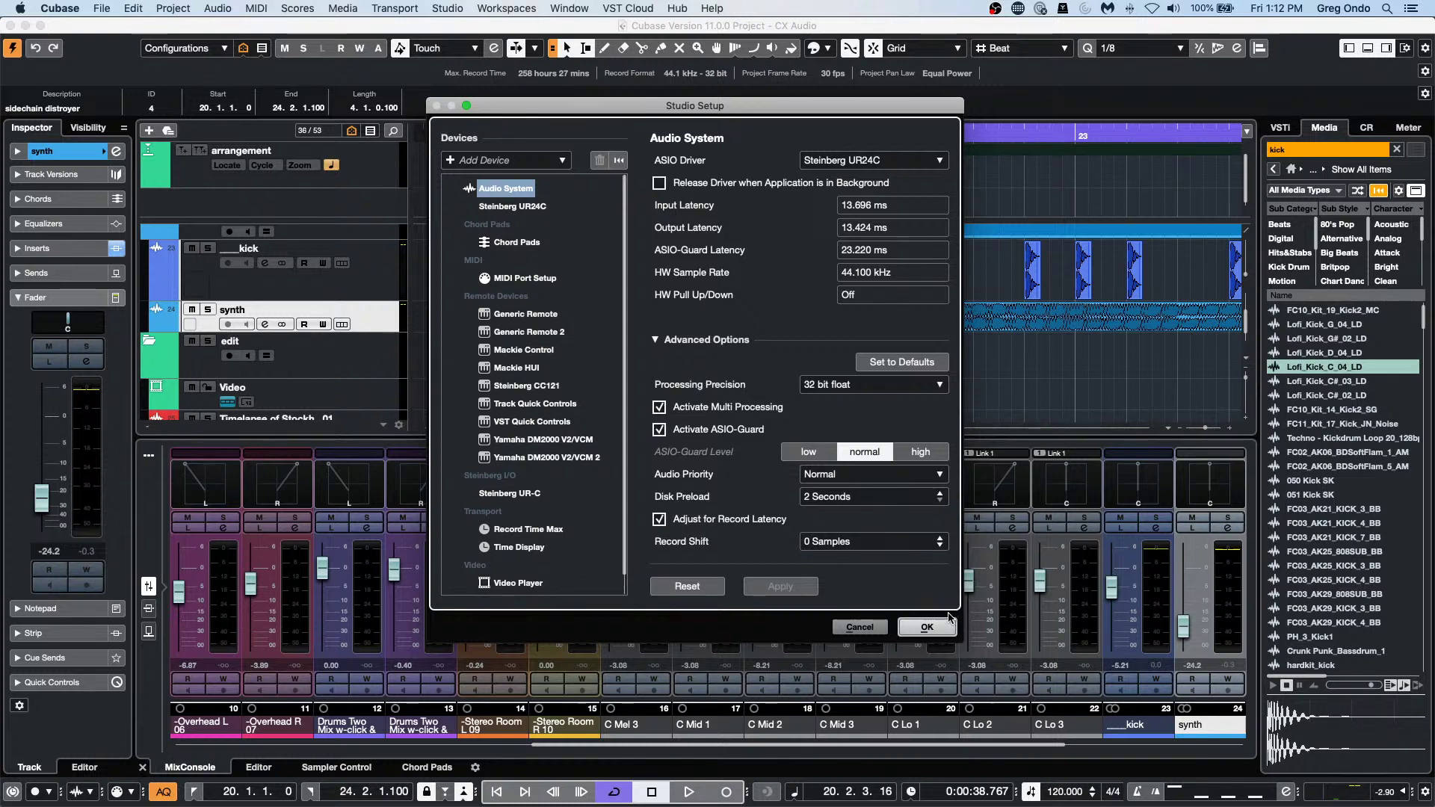
{"action": "left_click", "coordinate": [926, 627]}
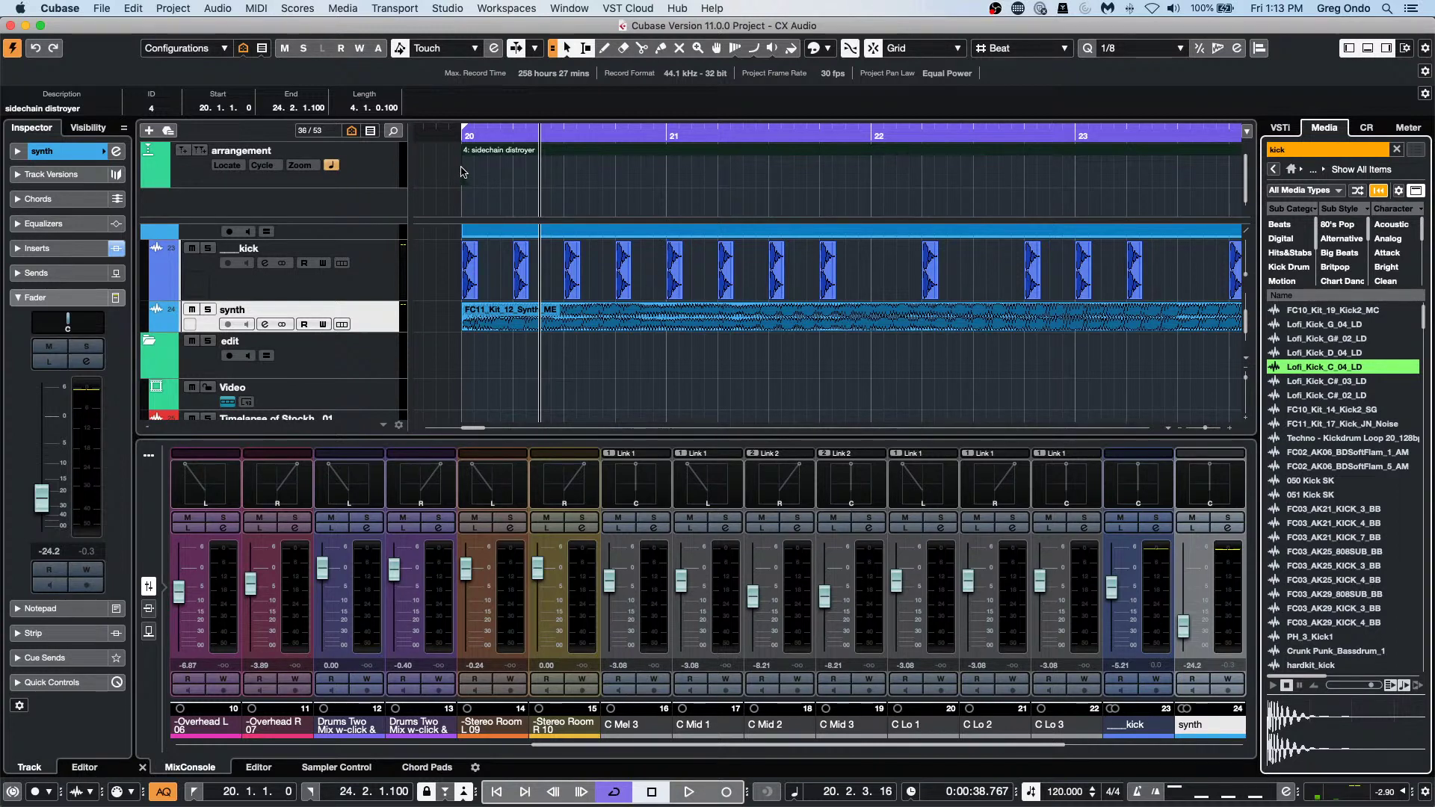
{"action": "left_click", "coordinate": [102, 9]}
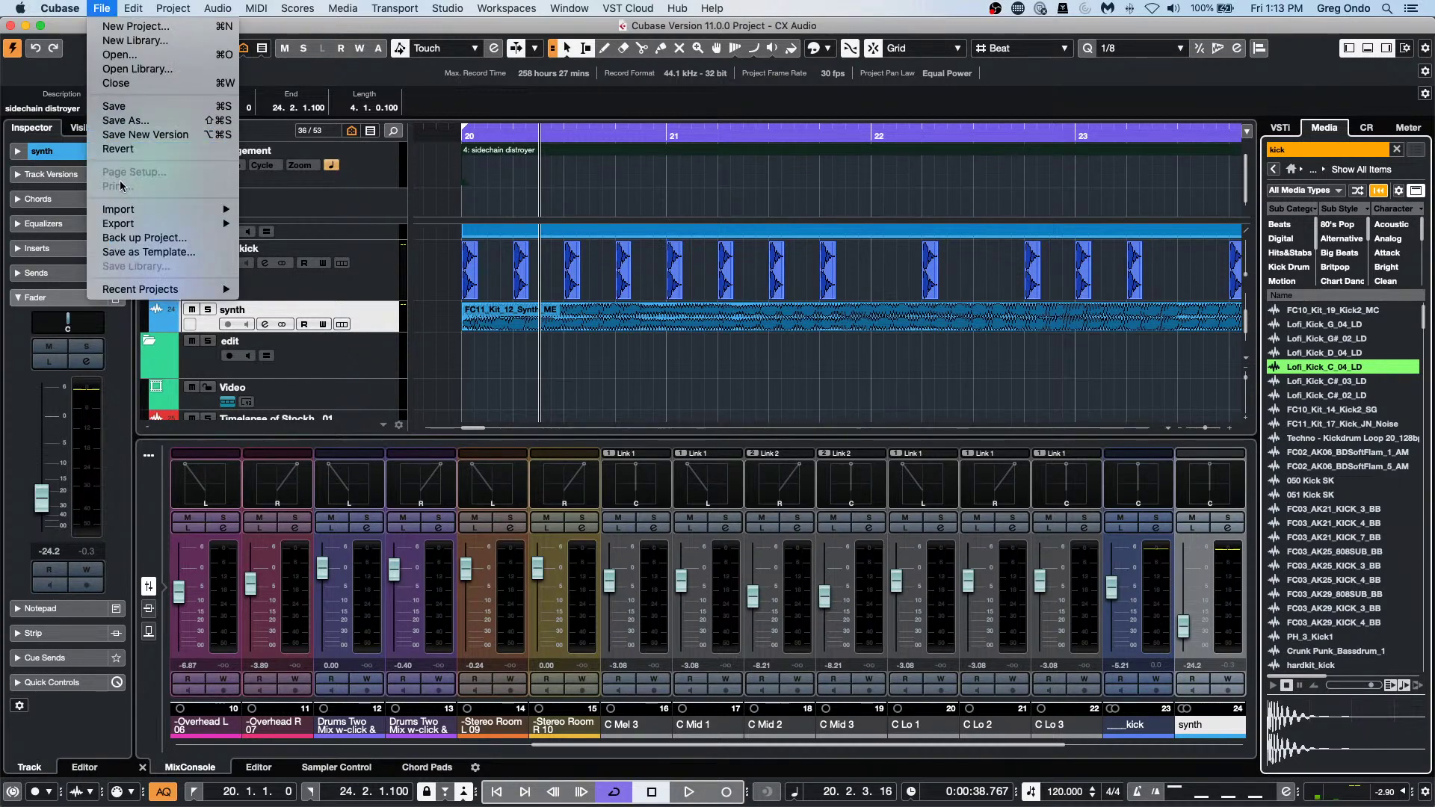
{"action": "mouse_move", "coordinate": [118, 214]}
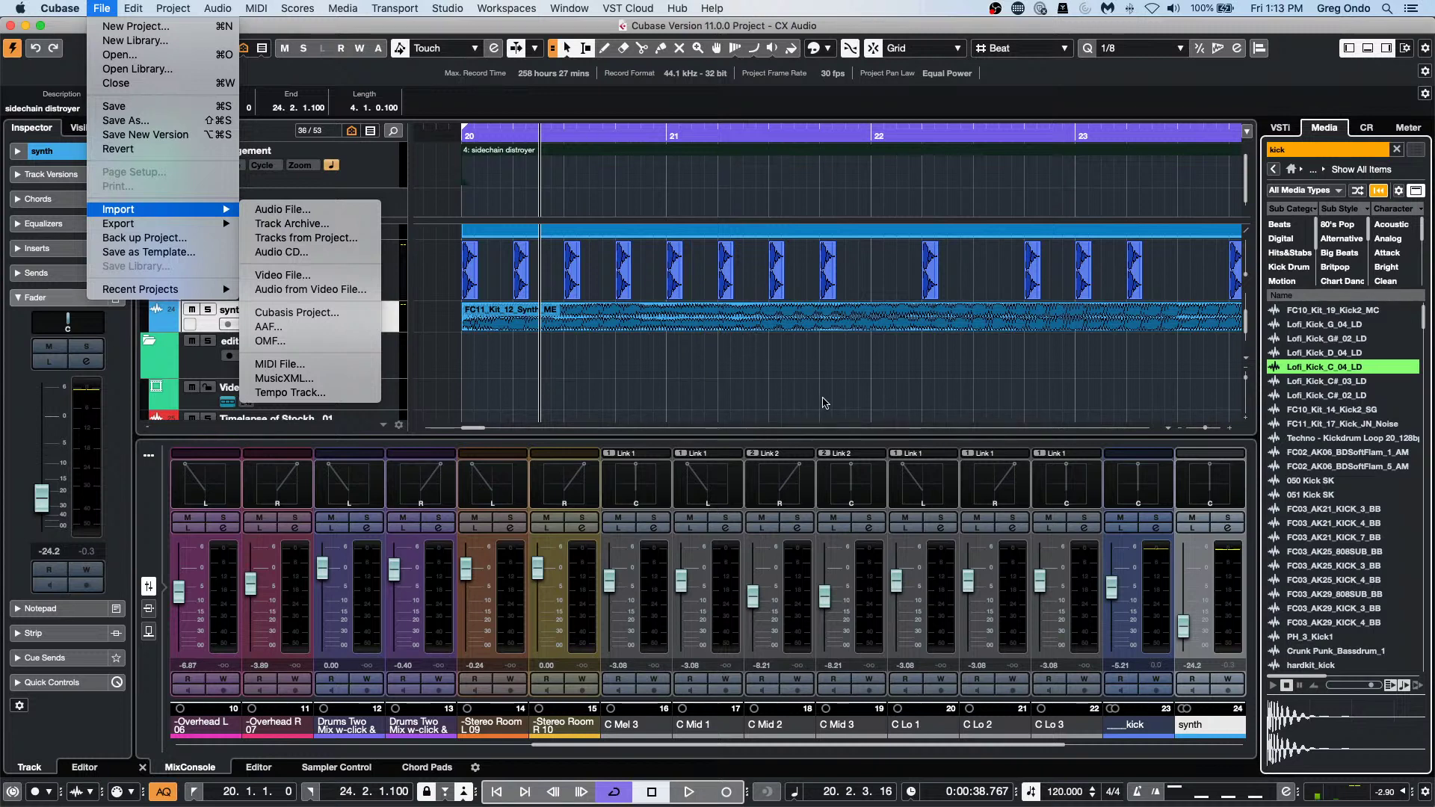
{"action": "left_click", "coordinate": [776, 350]}
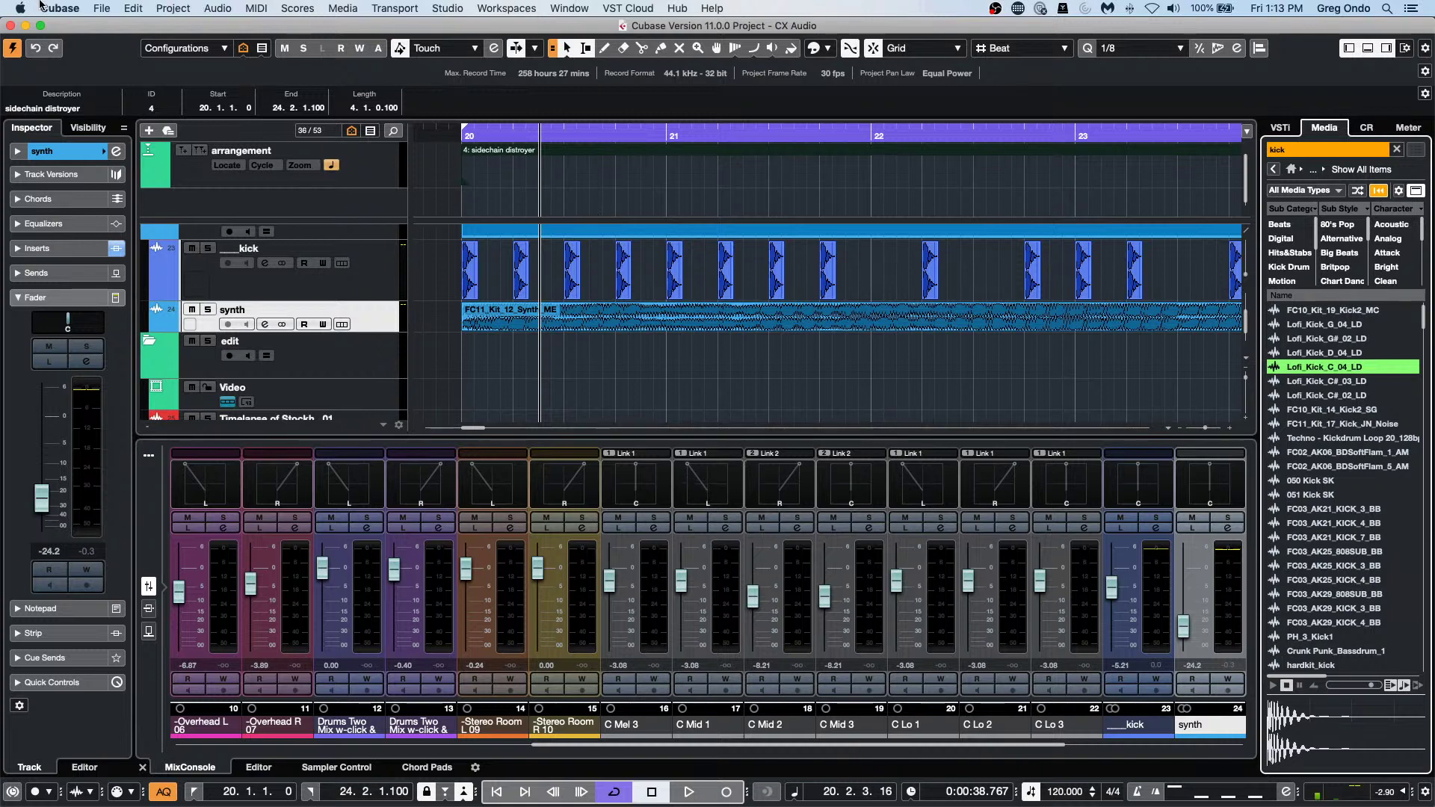
{"action": "left_click", "coordinate": [103, 9]}
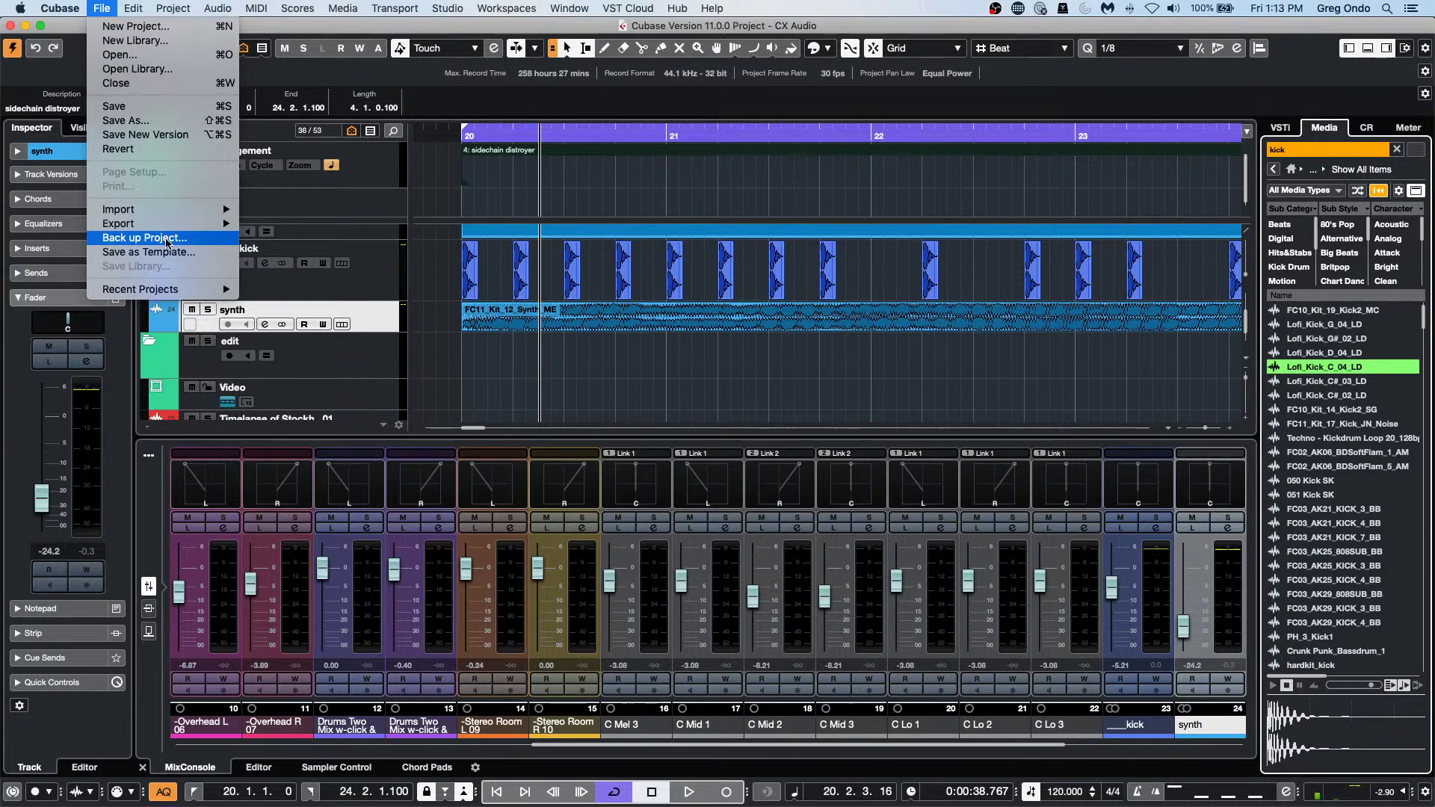
{"action": "mouse_move", "coordinate": [187, 291]}
{"action": "mouse_move", "coordinate": [226, 229]}
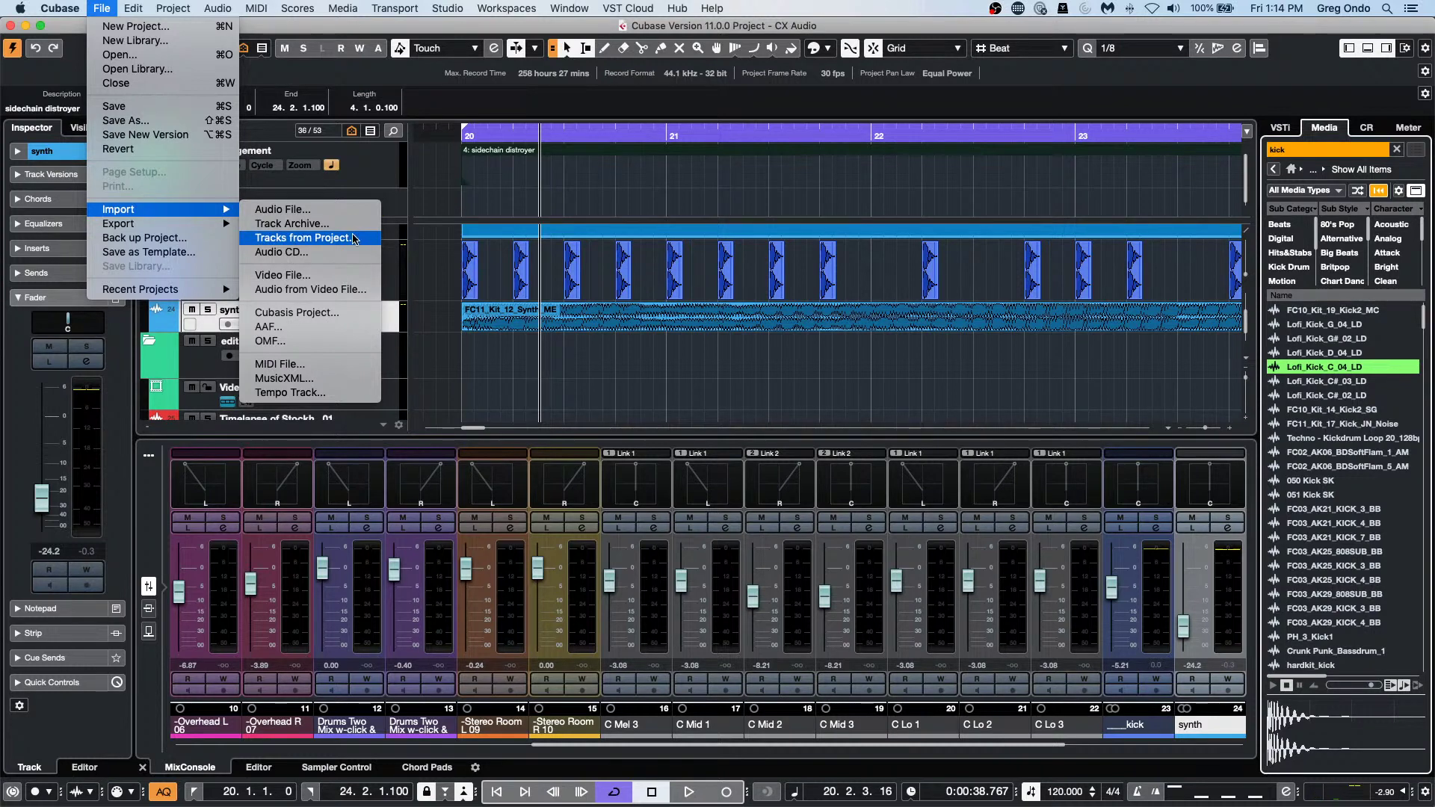
{"action": "left_click", "coordinate": [722, 360]}
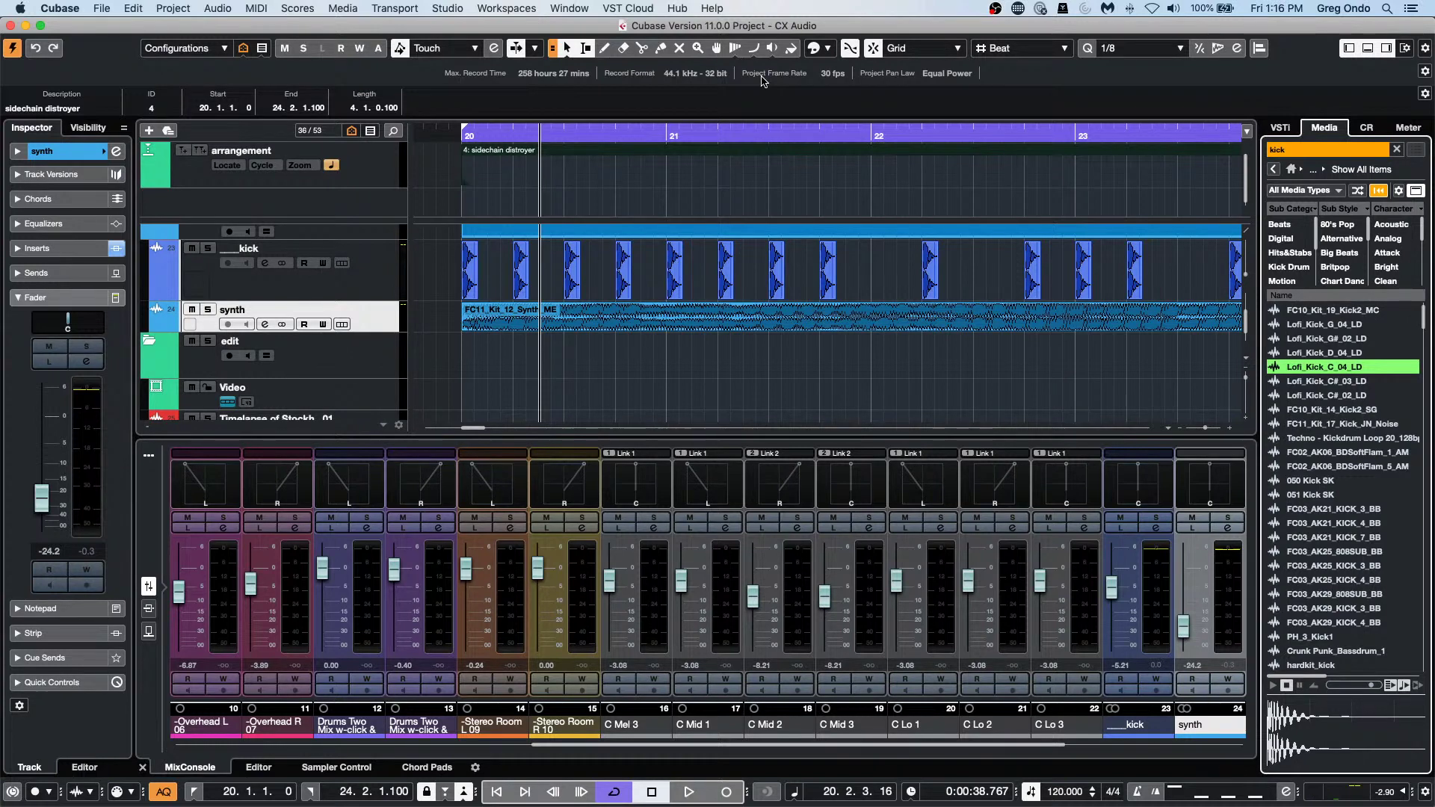
Open the project Lose My Faith GO VCA.cpr from the If I Ever Lose My Faith folder and activate it.
{"action": "left_click", "coordinate": [105, 9]}
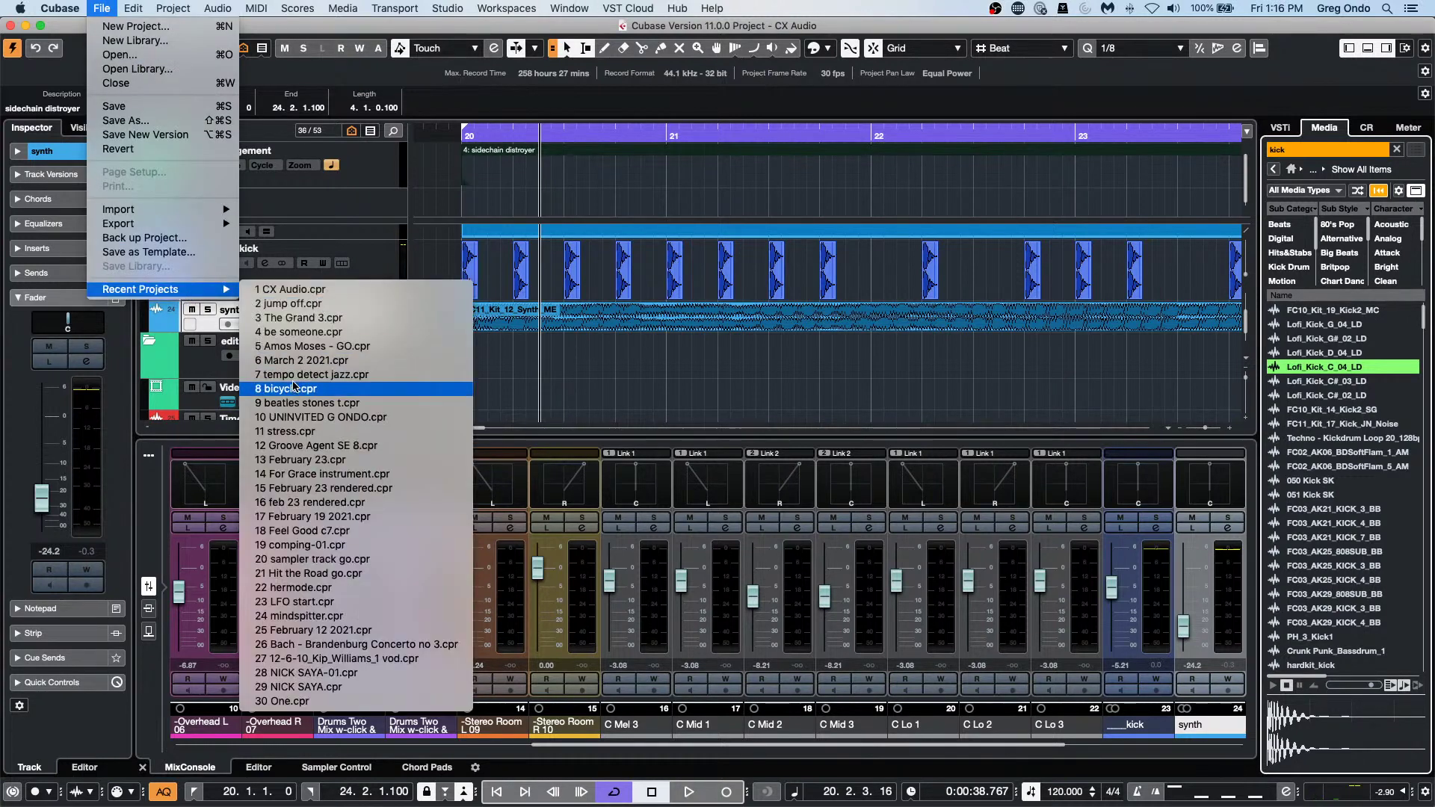
{"action": "left_click", "coordinate": [120, 55]}
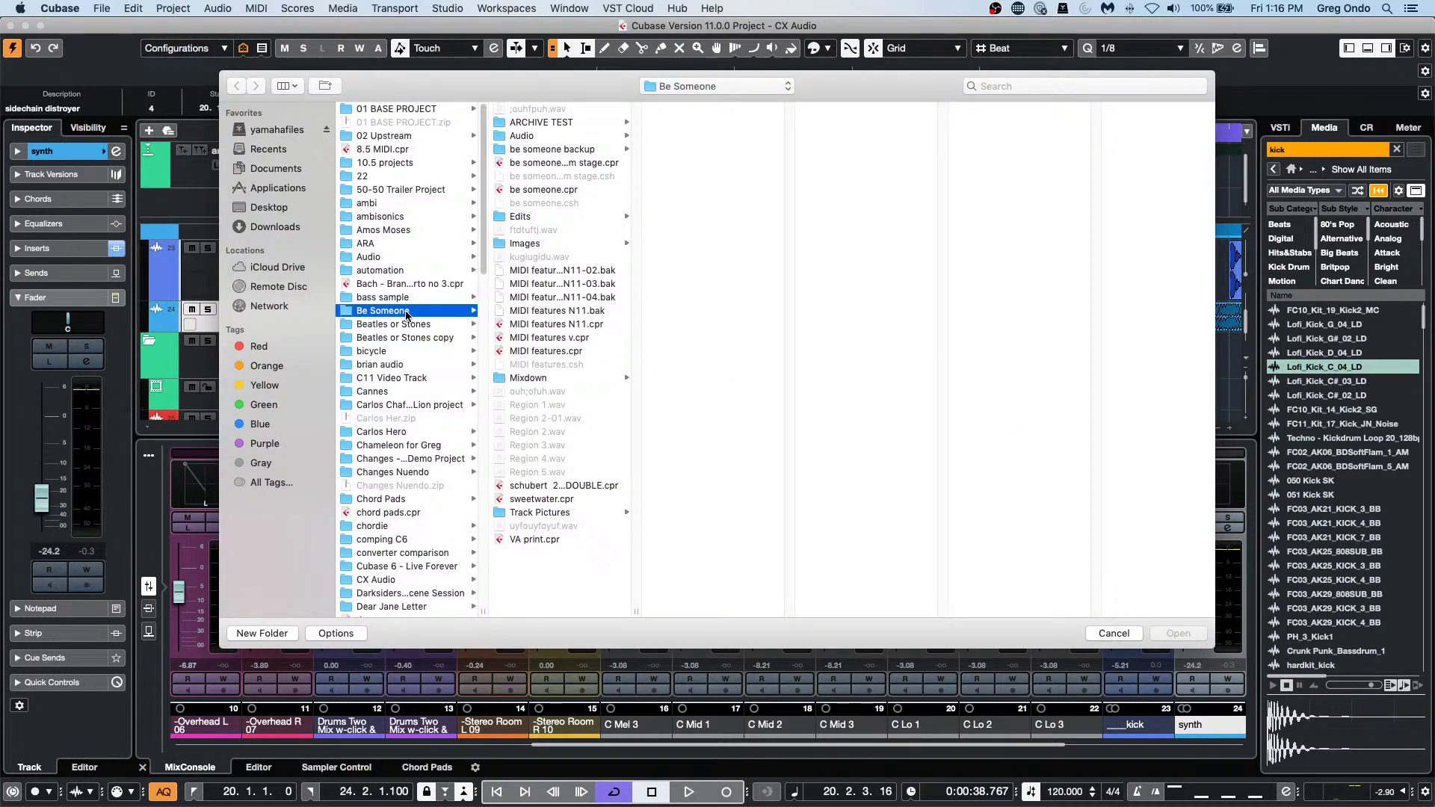
{"action": "scroll", "coordinate": [410, 417], "scroll_direction": "down", "scroll_amount": 3}
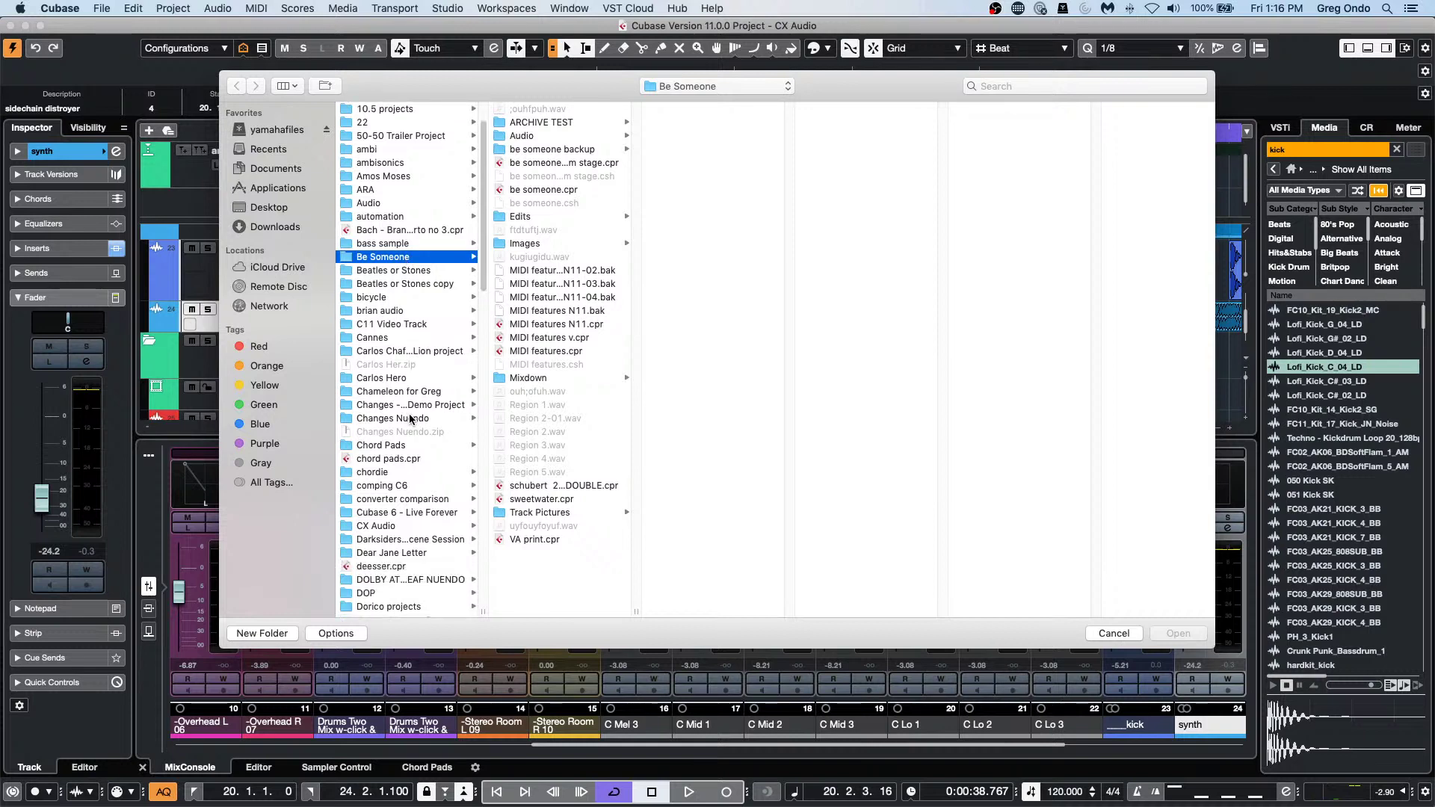
{"action": "scroll", "coordinate": [410, 418], "scroll_direction": "down", "scroll_amount": 10}
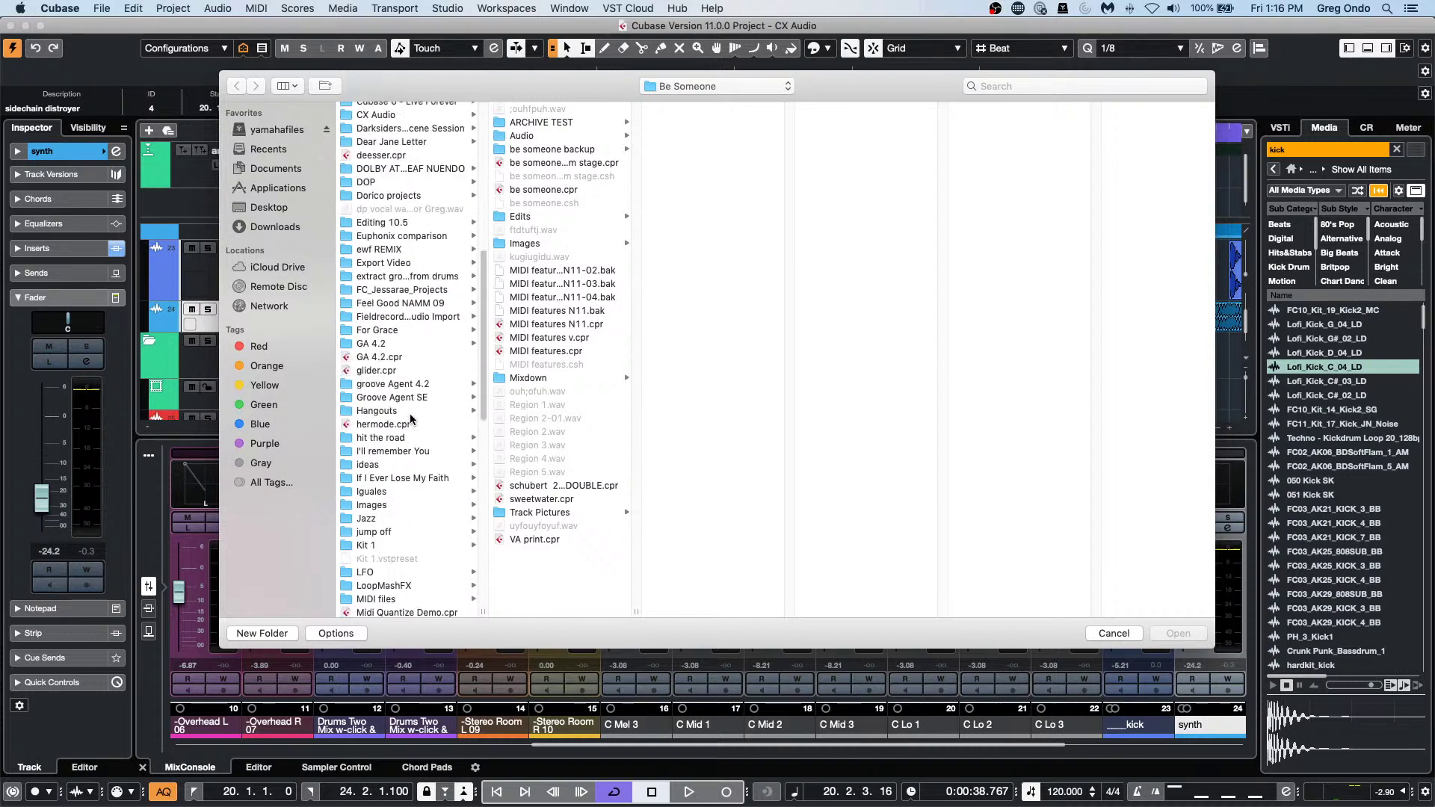
{"action": "left_click", "coordinate": [410, 478]}
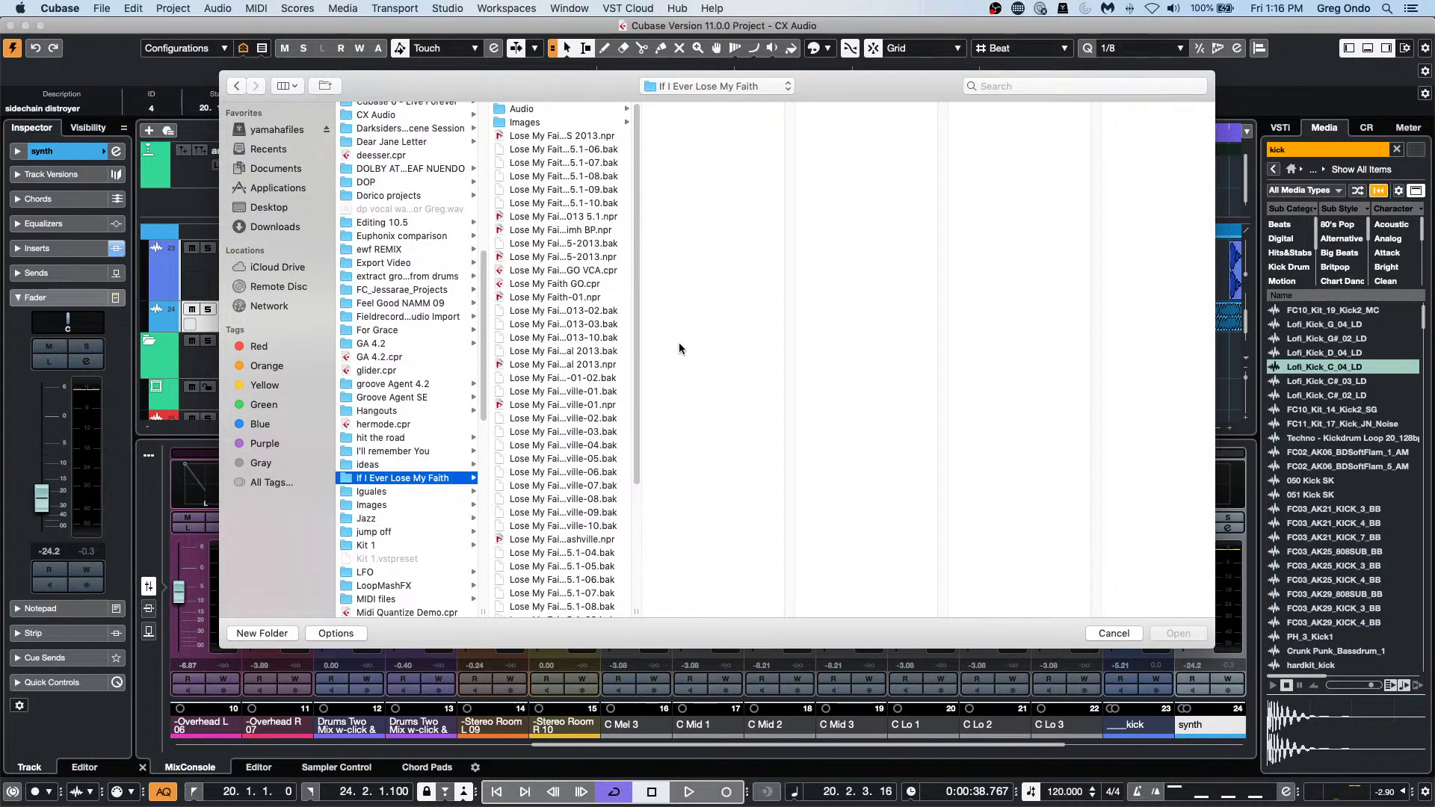
{"action": "double_click", "coordinate": [557, 271]}
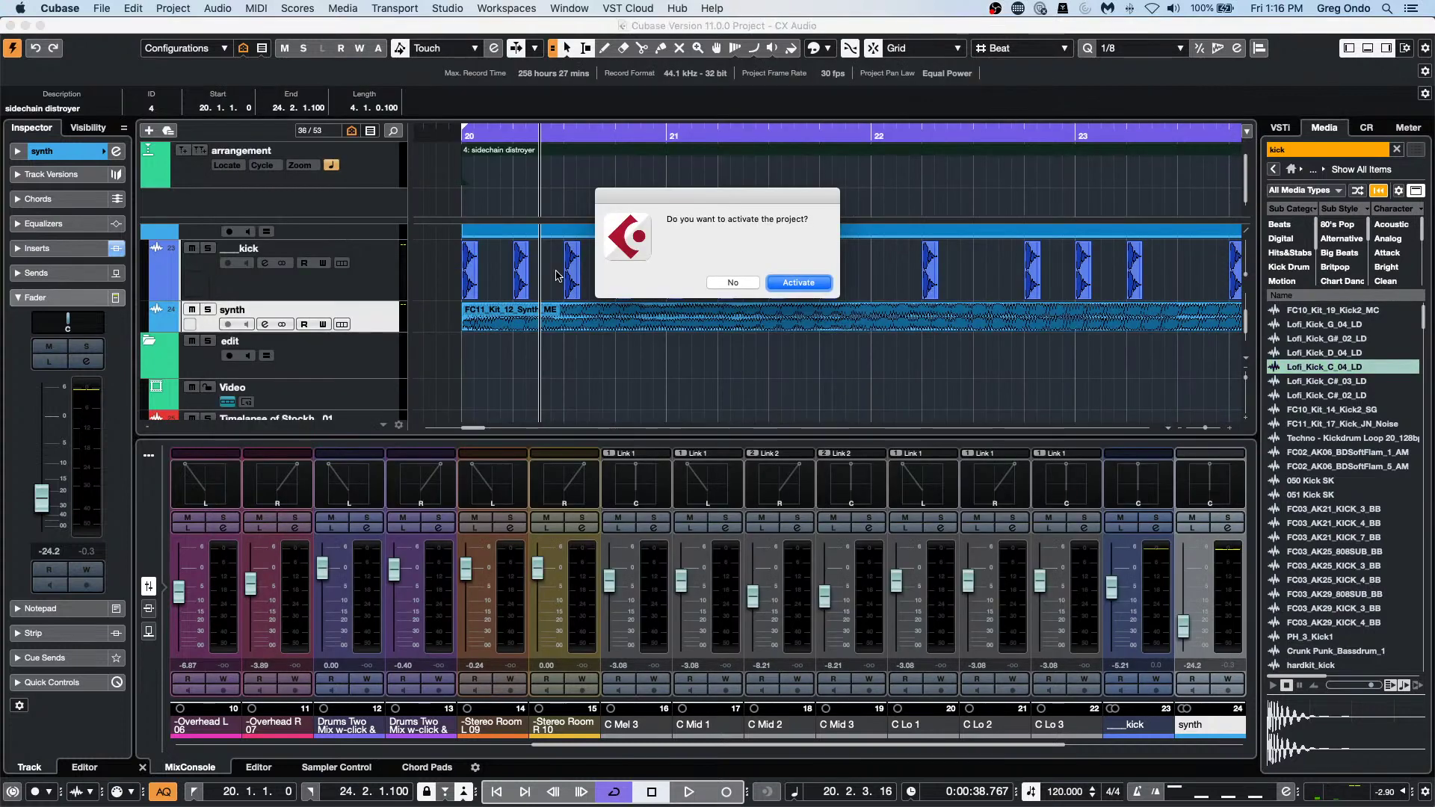
{"action": "left_click", "coordinate": [798, 282]}
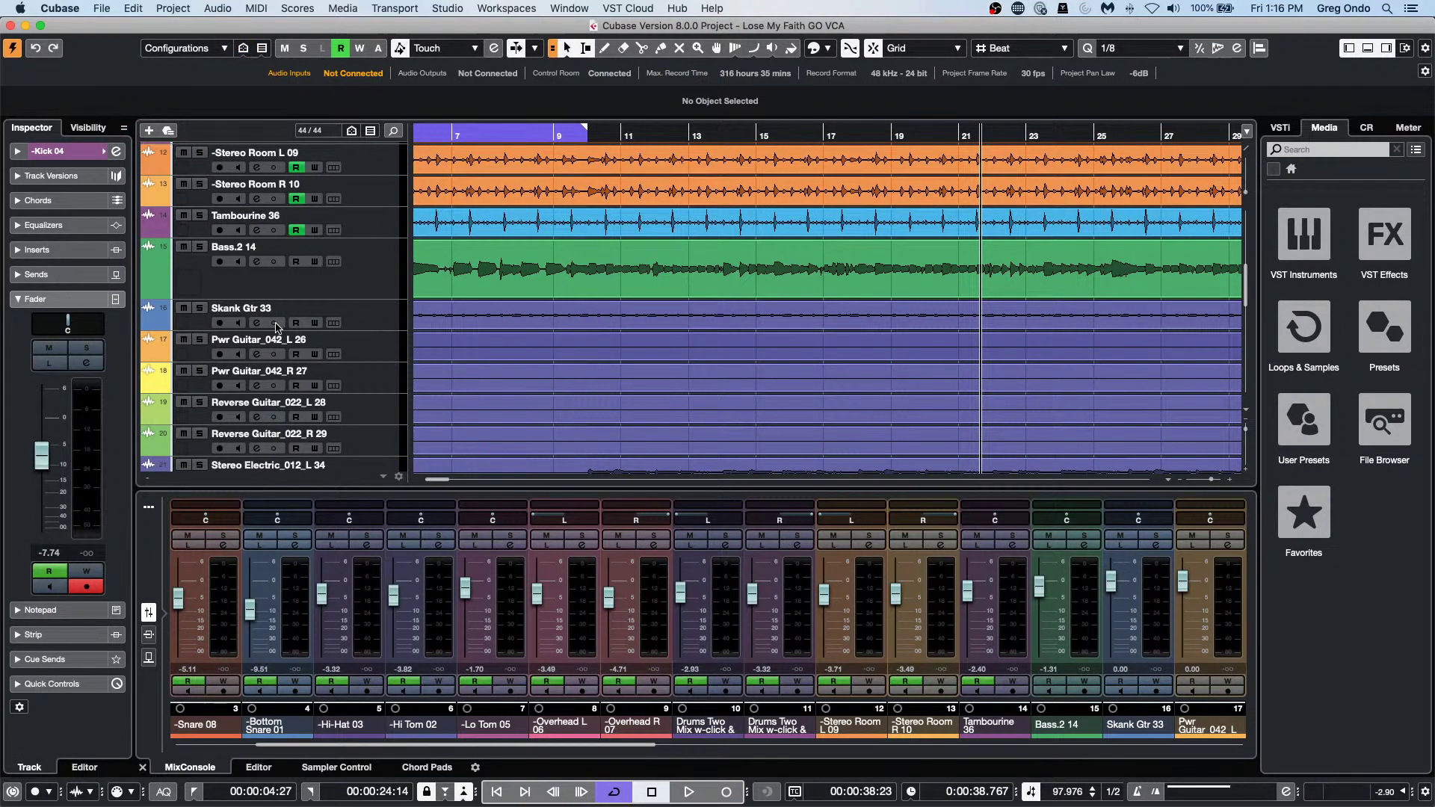
Show the beginning of the song in the project timeline and start playback of the intro loop.
{"action": "left_click_drag", "start_coordinate": [523, 133], "coordinate": [546, 131]}
{"action": "key", "text": "space"}
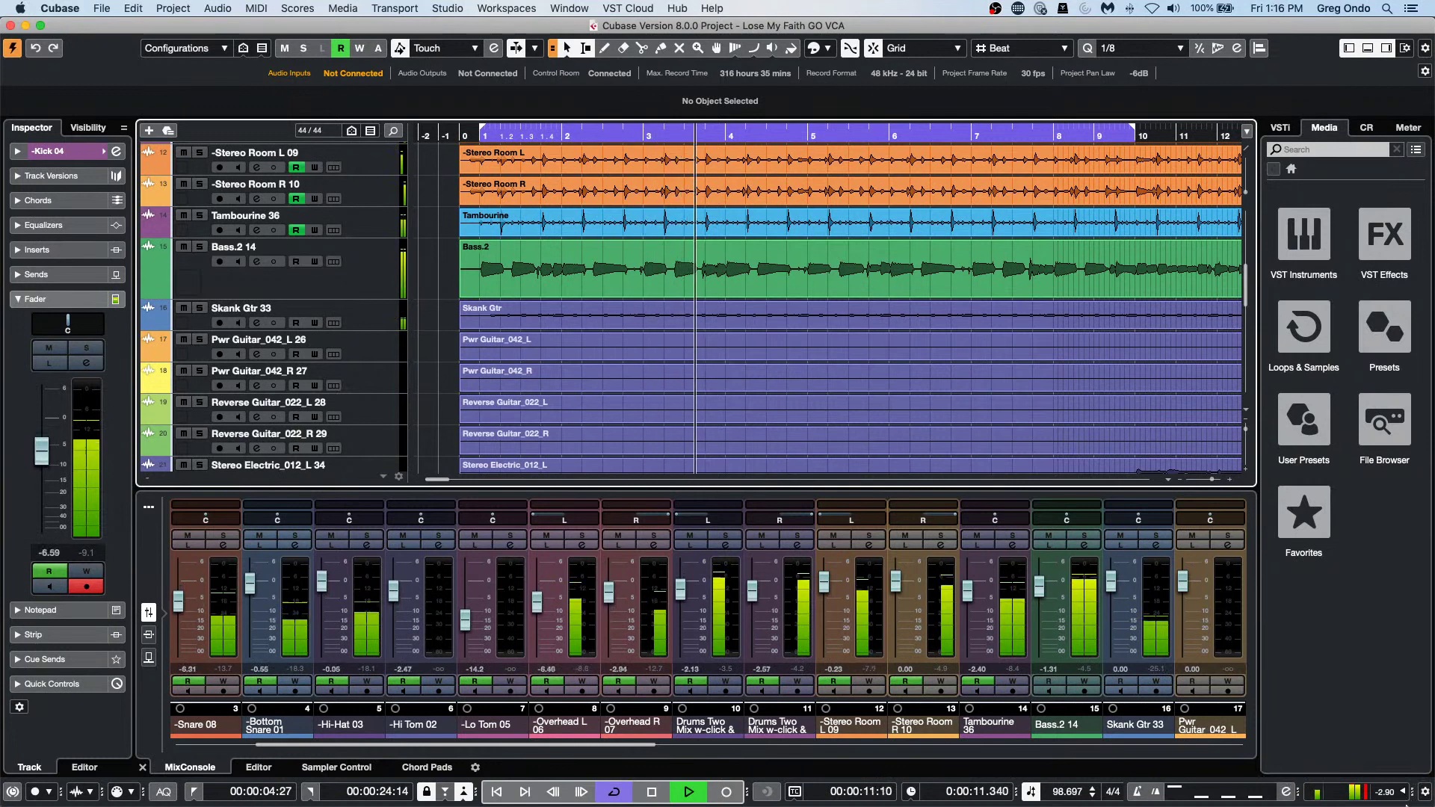
{"action": "mouse_move", "coordinate": [1396, 794]}
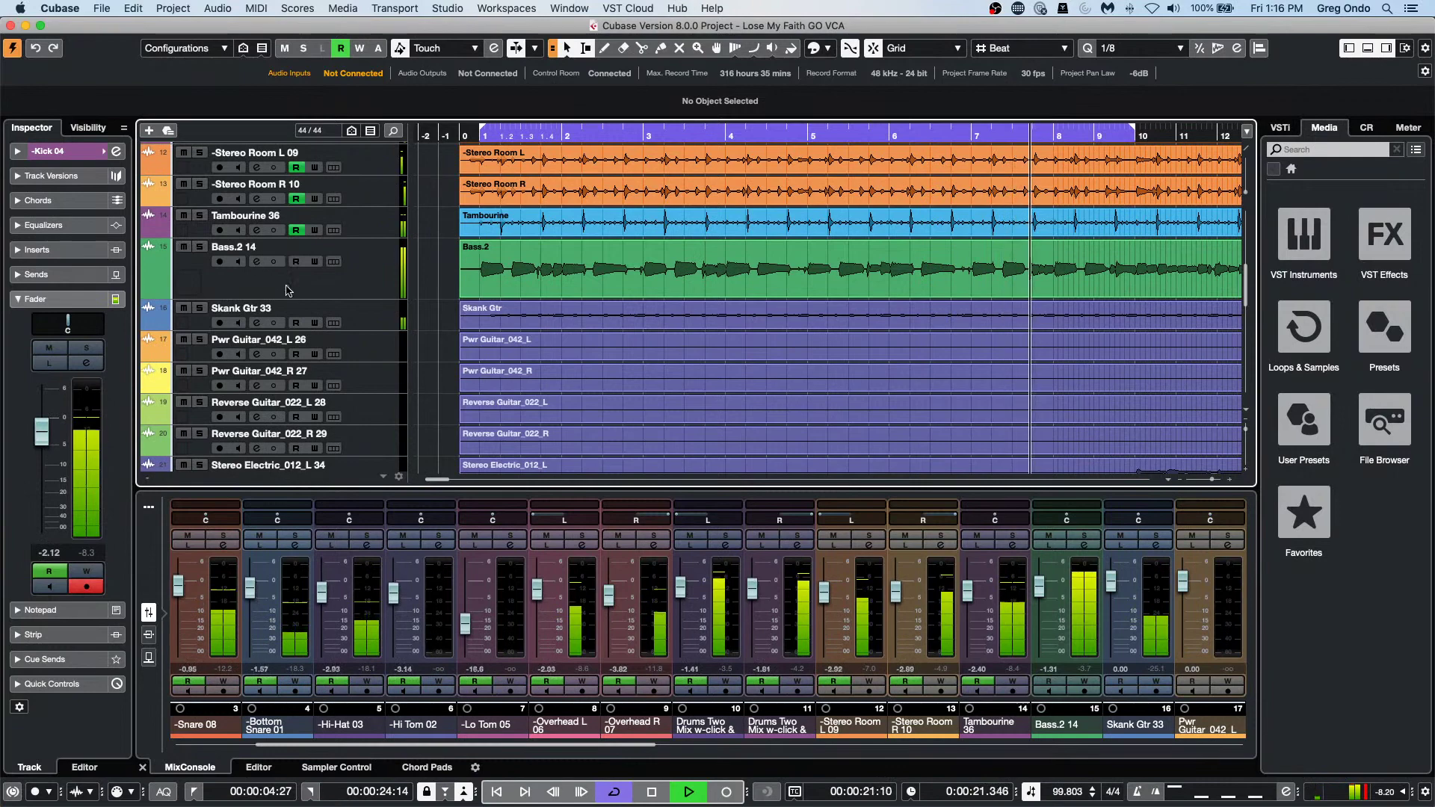
Show the volume automation lanes of the Sub Kick 11, Kick 04, Snare 08 and Bottom Snare 01 tracks, and stop playback.
{"action": "scroll", "coordinate": [290, 290], "scroll_direction": "up", "scroll_amount": 10}
{"action": "scroll", "coordinate": [171, 176], "scroll_direction": "down", "scroll_amount": 2}
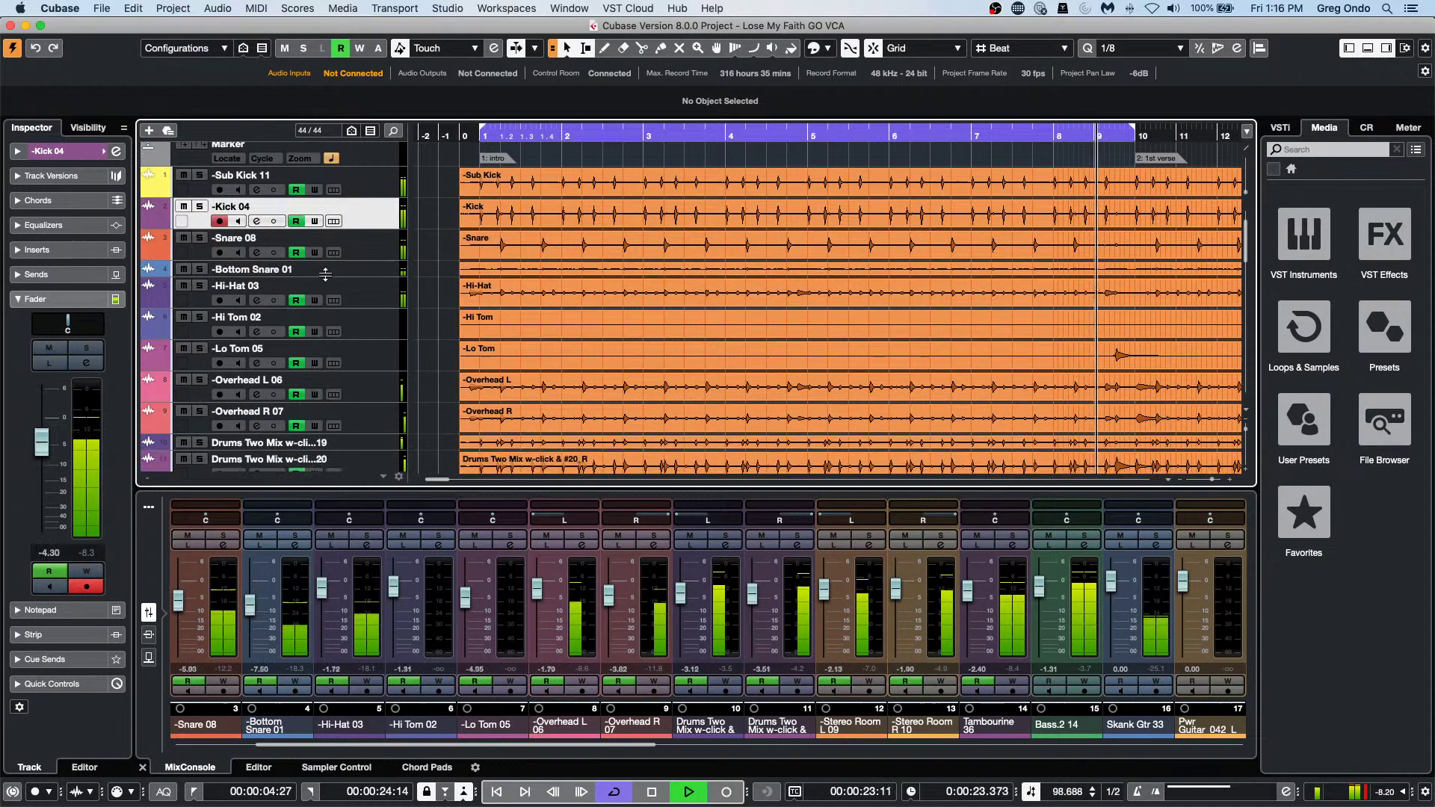
{"action": "left_click", "coordinate": [147, 186]}
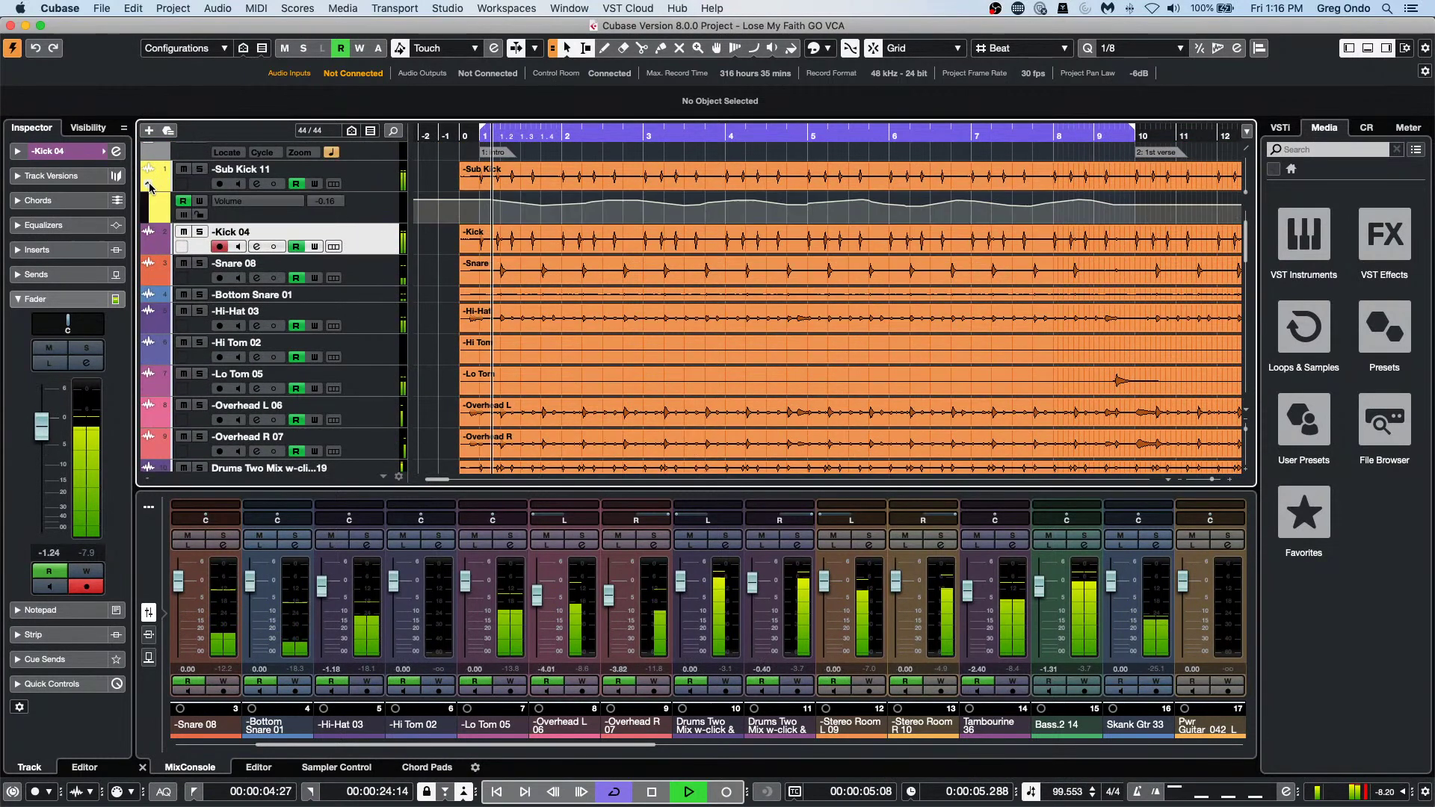
{"action": "left_click", "coordinate": [147, 249]}
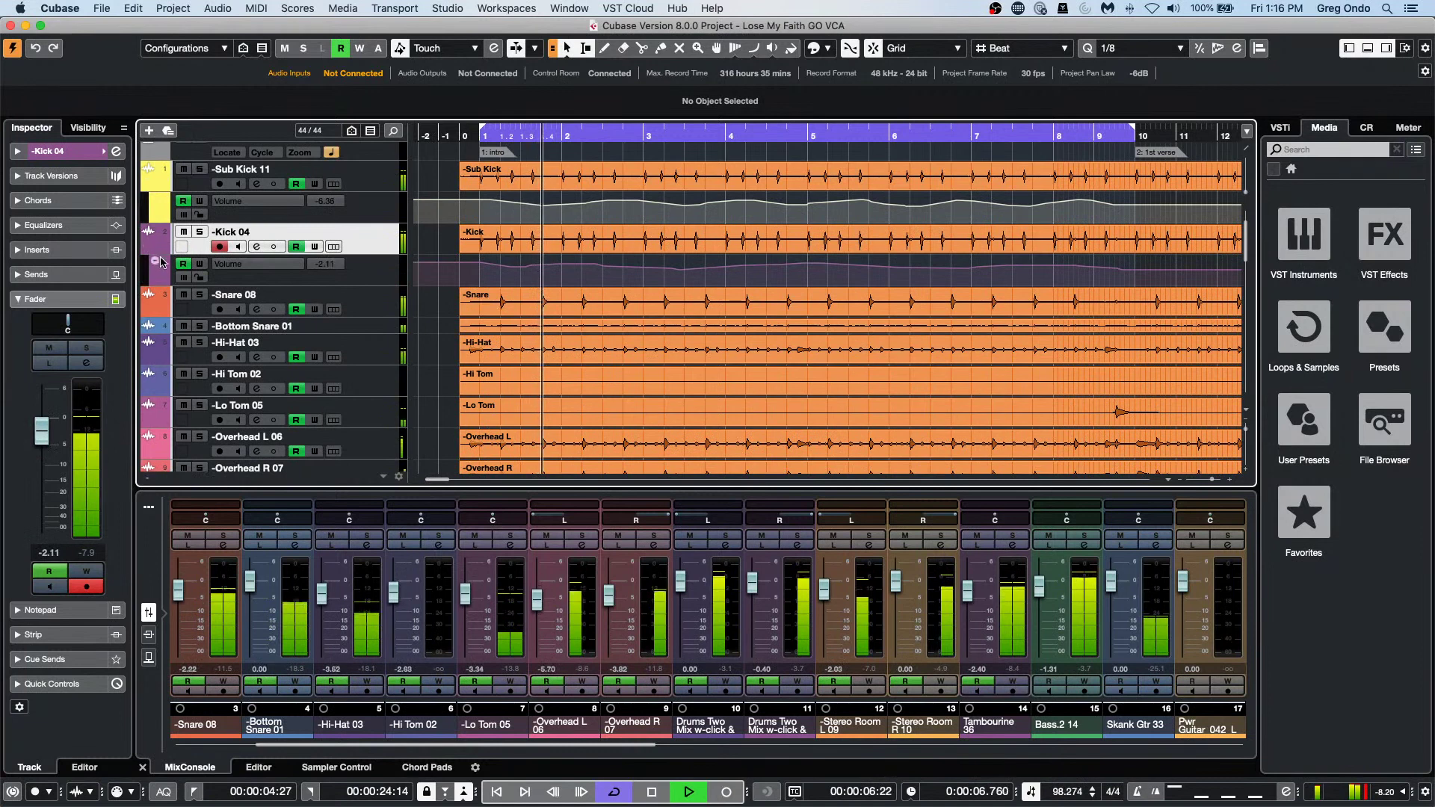
{"action": "left_click", "coordinate": [148, 311]}
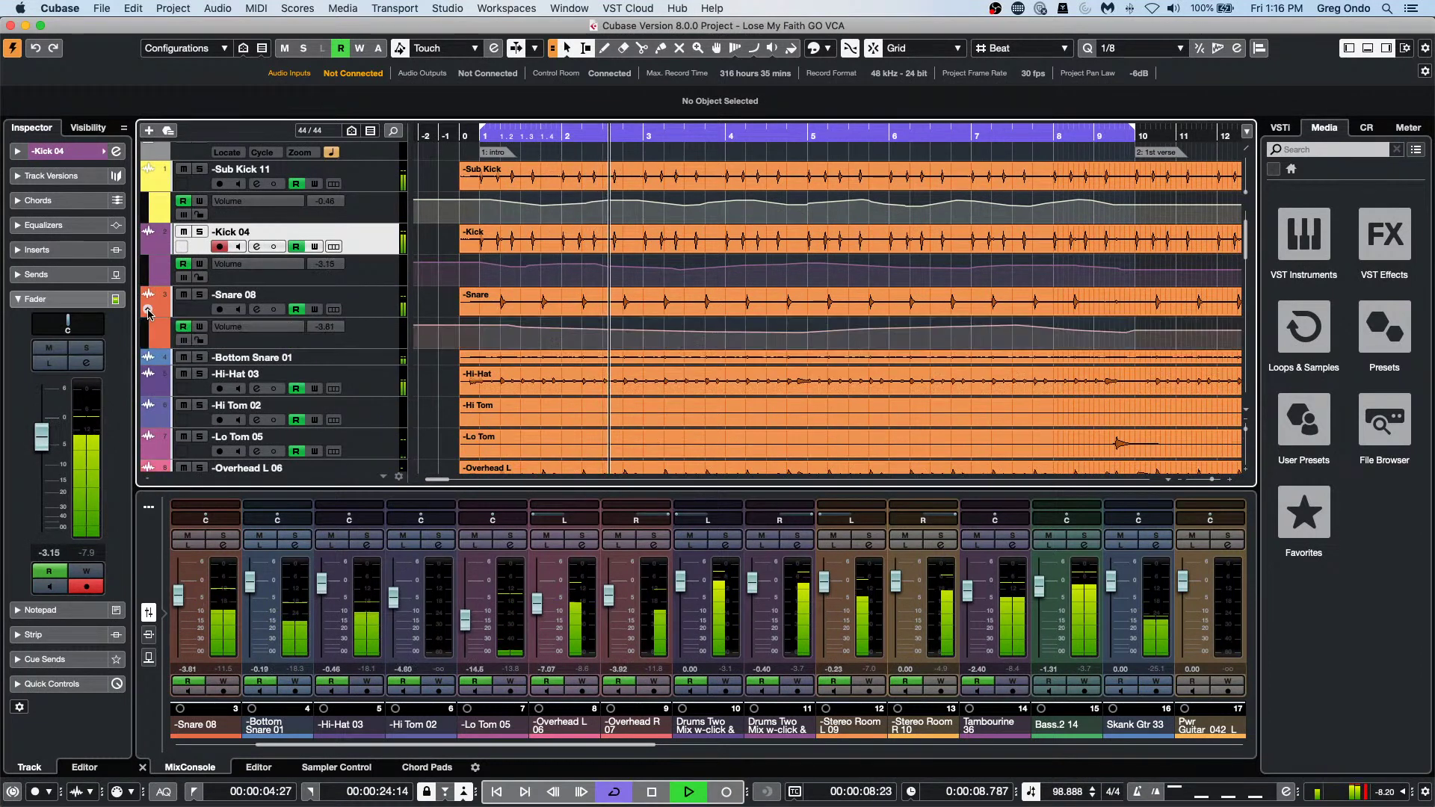
{"action": "left_click", "coordinate": [149, 371]}
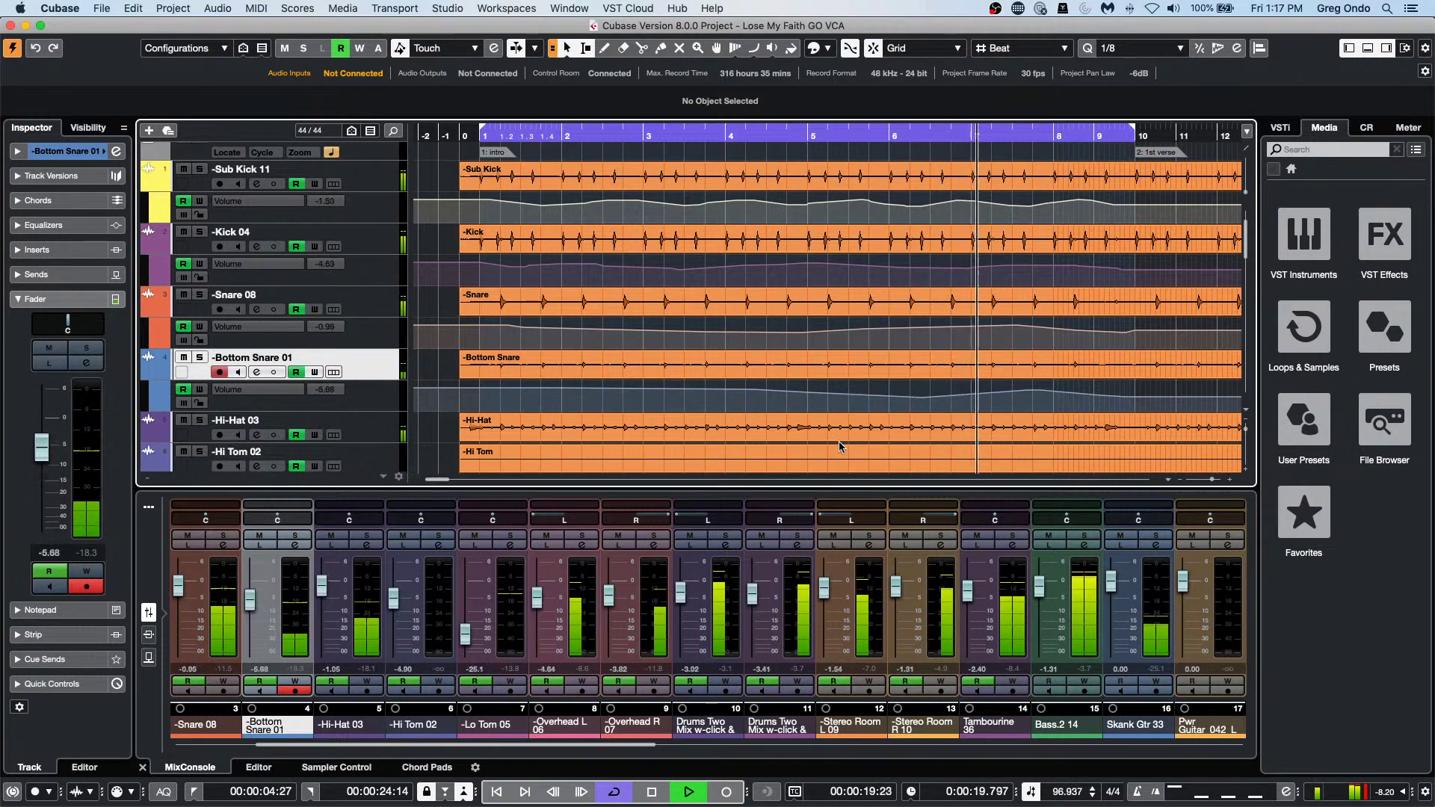
{"action": "key", "text": "space"}
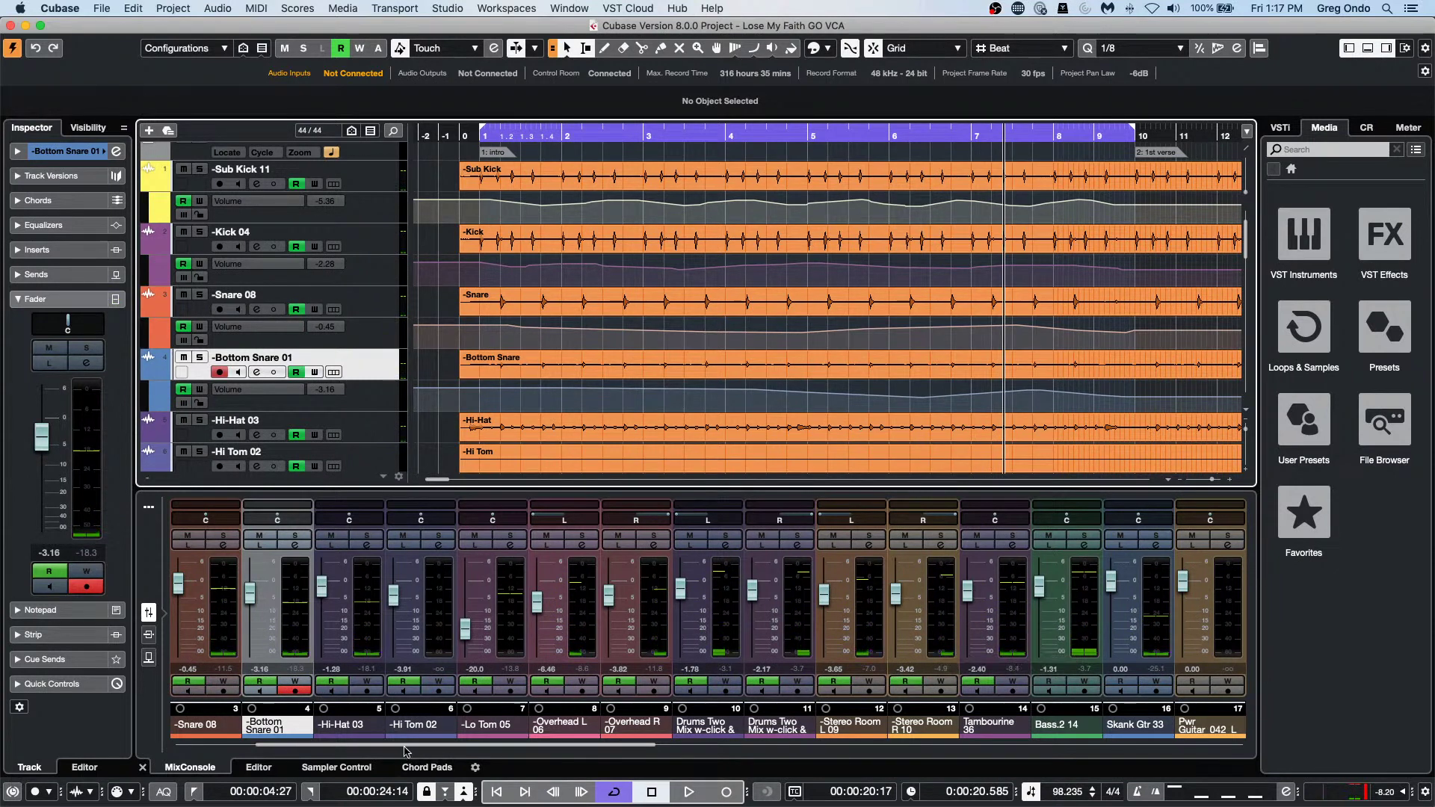
Select the mixer channels from Sub Kick 11 through Tambourine 36 and add a VCA fader to them.
{"action": "left_click_drag", "start_coordinate": [405, 746], "coordinate": [293, 745]}
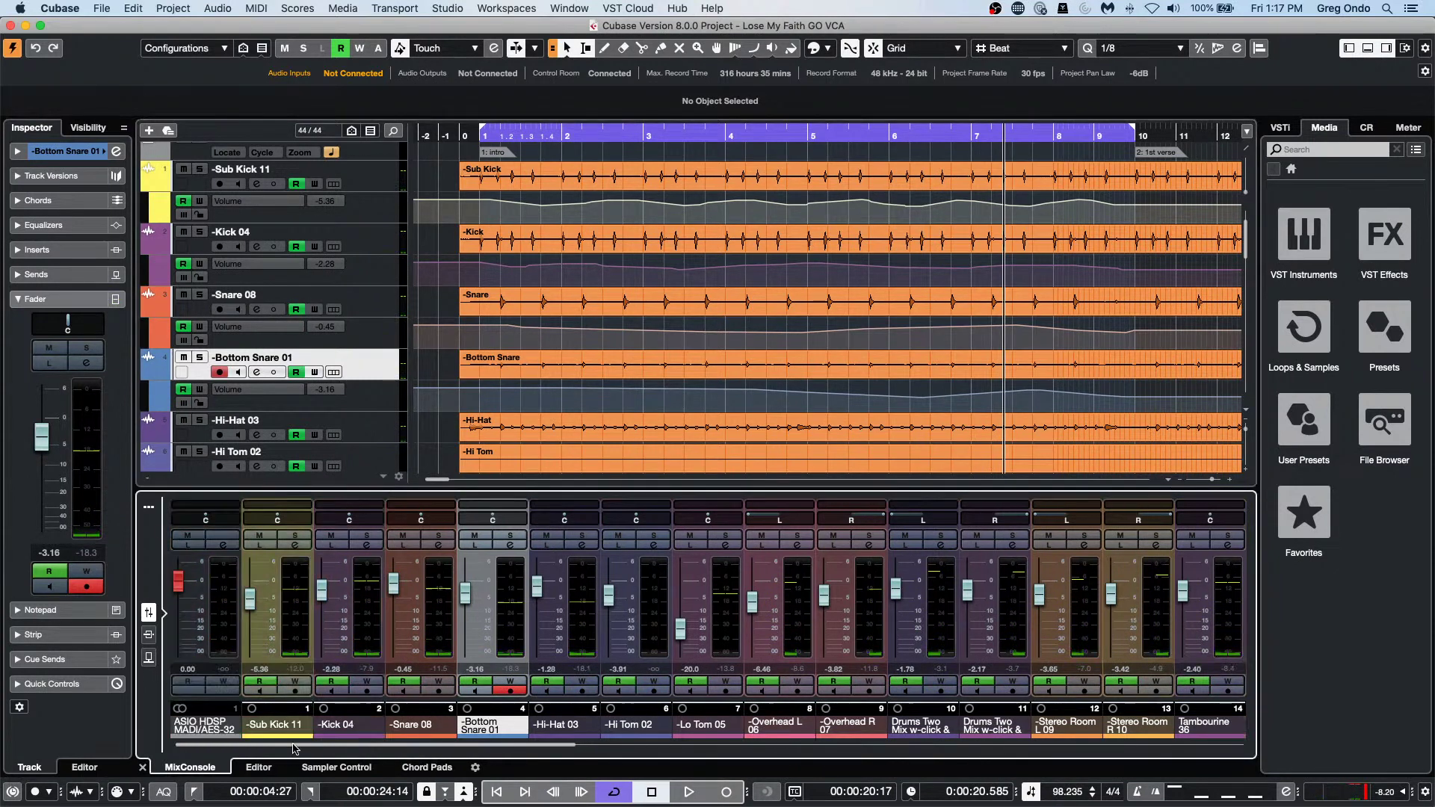
{"action": "left_click", "coordinate": [284, 620]}
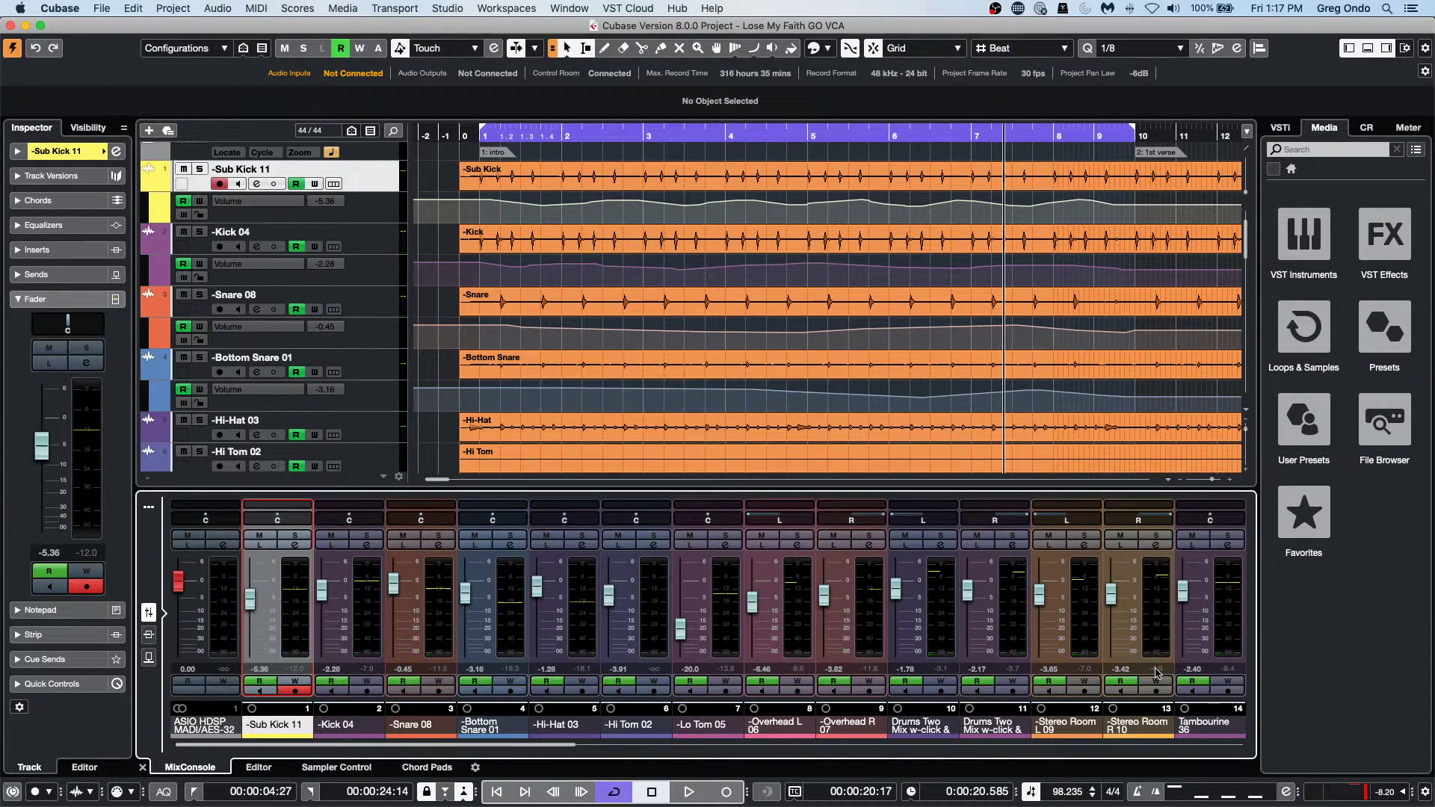
{"action": "left_click", "coordinate": [1225, 627], "text": "shift"}
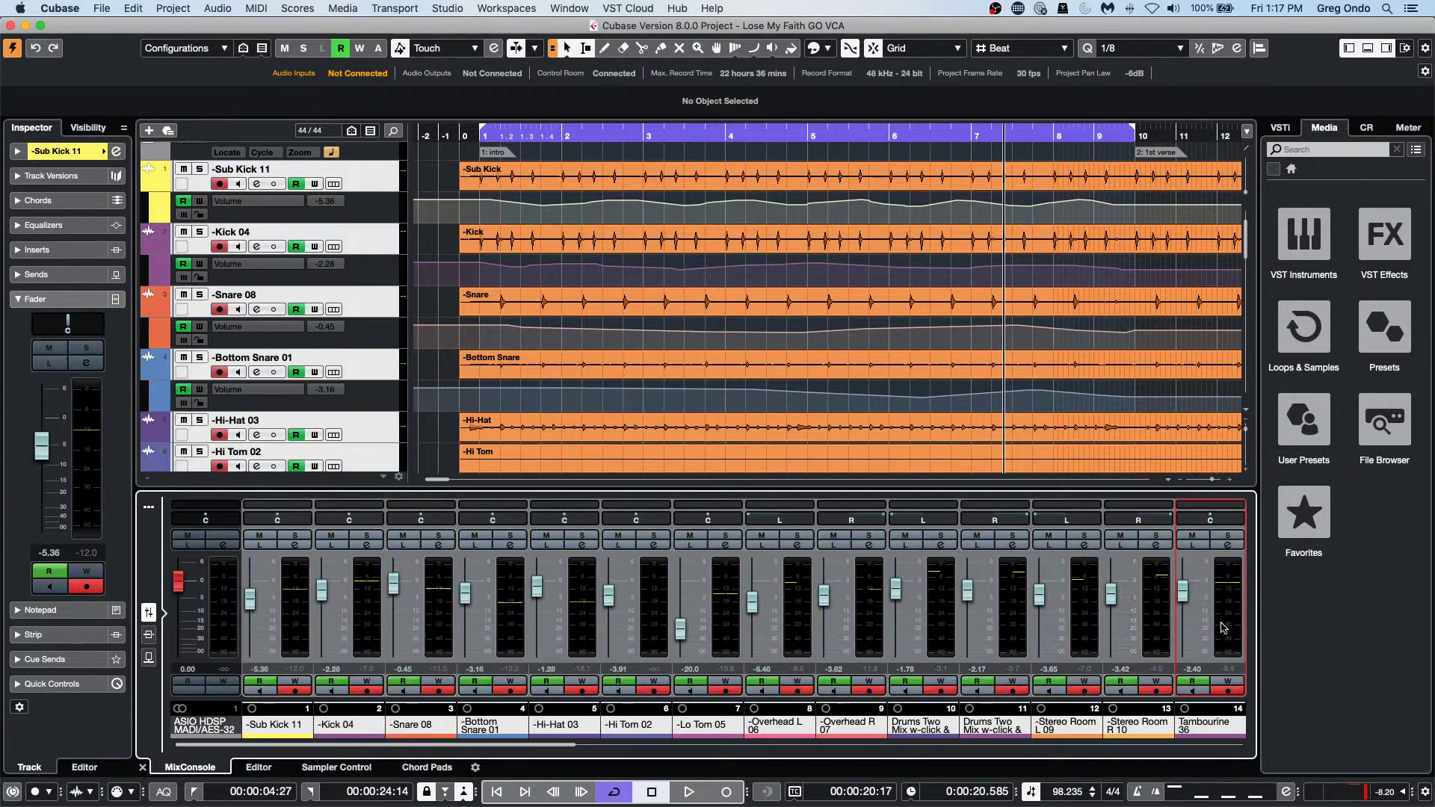
{"action": "right_click", "coordinate": [437, 587]}
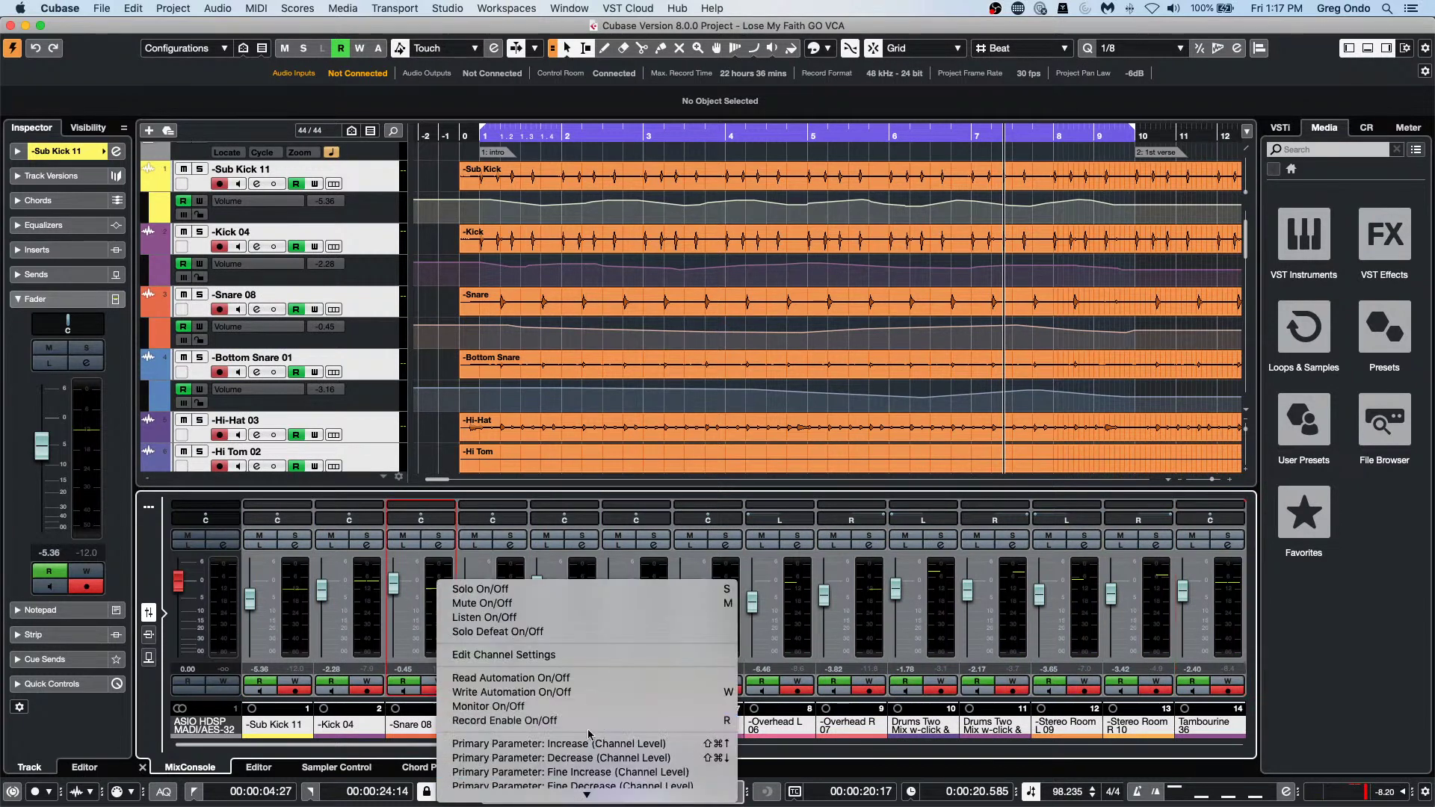
{"action": "scroll", "coordinate": [560, 800], "scroll_direction": "down", "scroll_amount": 5}
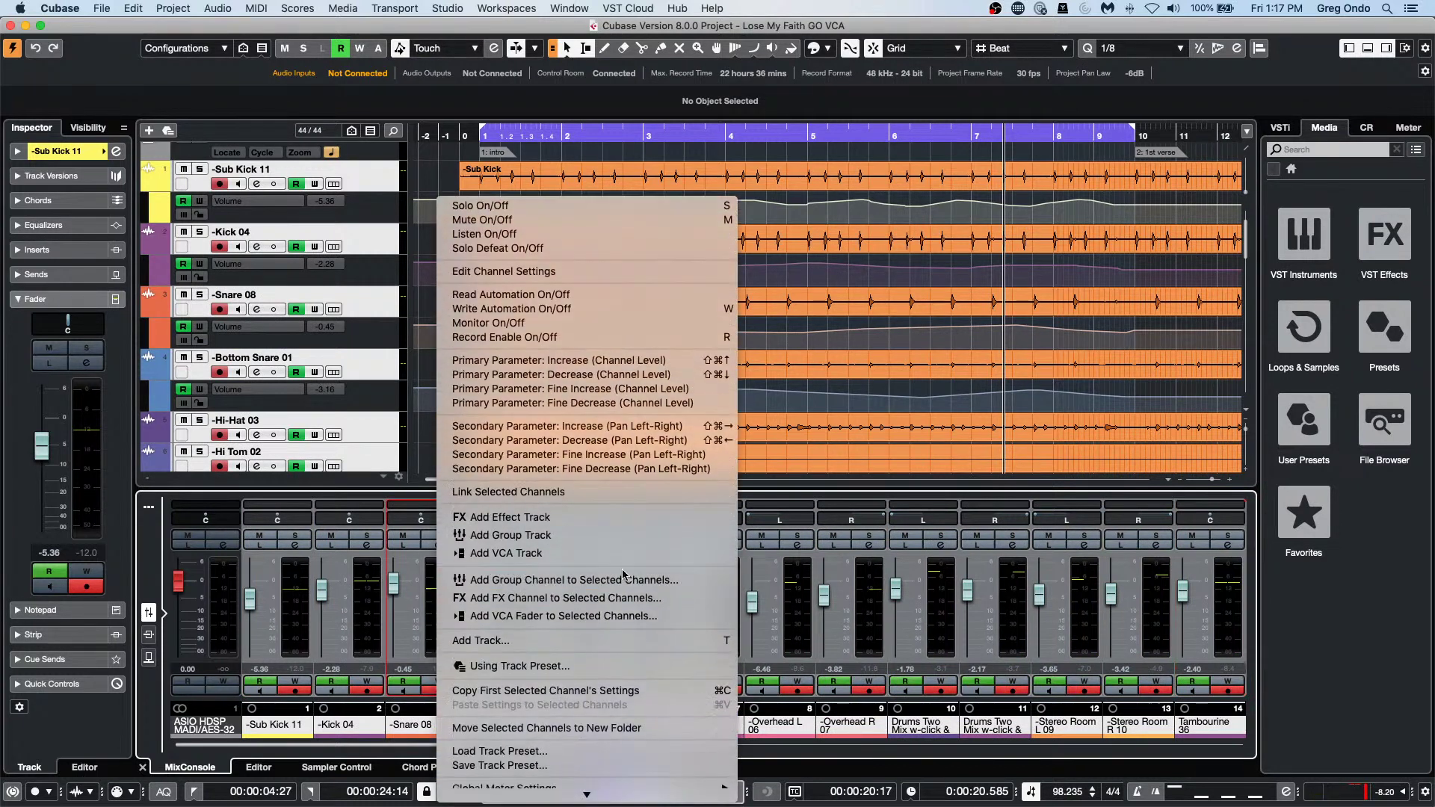
{"action": "left_click", "coordinate": [607, 620]}
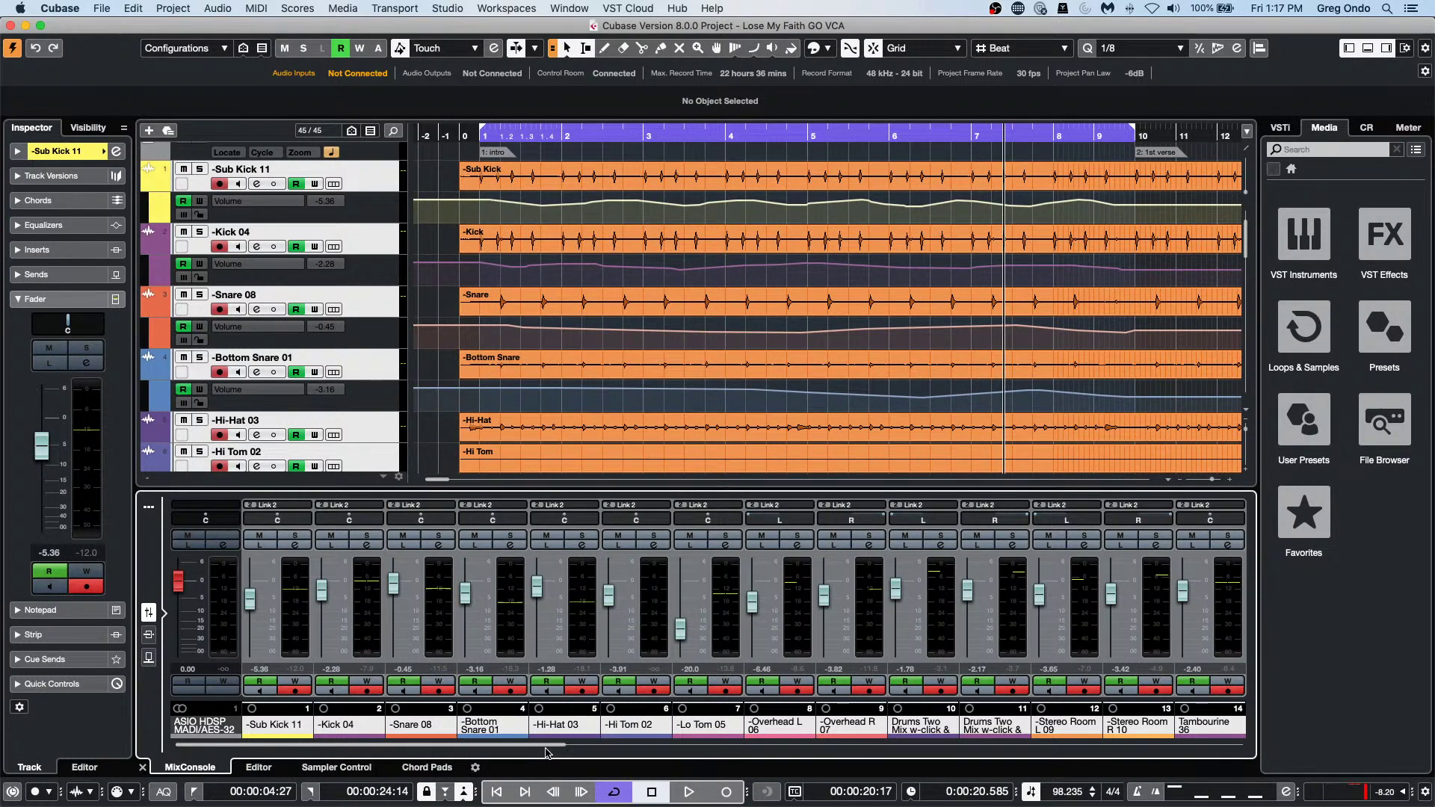
Play the loop and narrow the mixer channel strips to show the new VCA fader beside its linked drum channels.
{"action": "left_click_drag", "start_coordinate": [562, 750], "coordinate": [594, 750]}
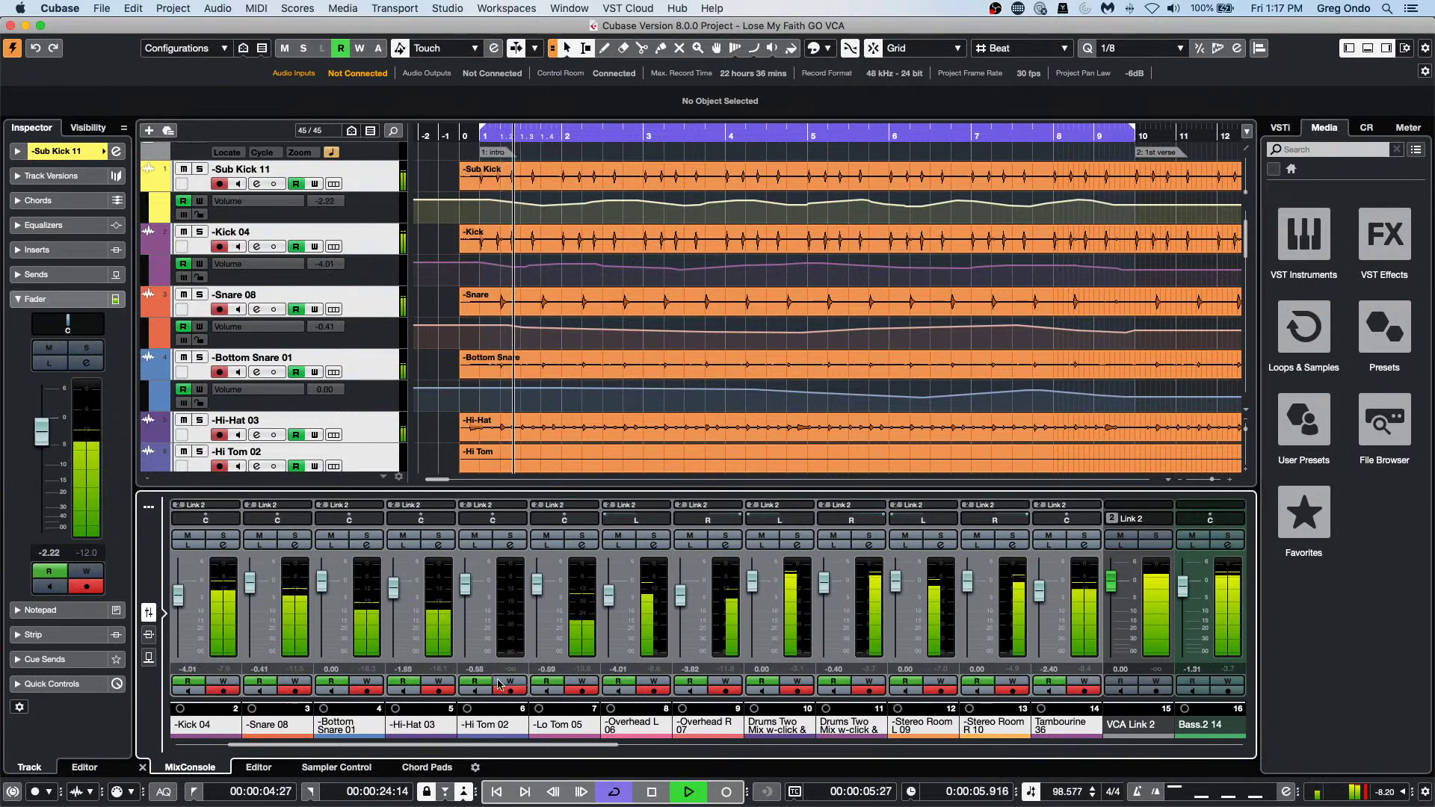
{"action": "key", "text": "g"}
{"action": "key", "text": "g"}
{"action": "key", "text": "g"}
{"action": "key", "text": "g"}
{"action": "key", "text": "g"}
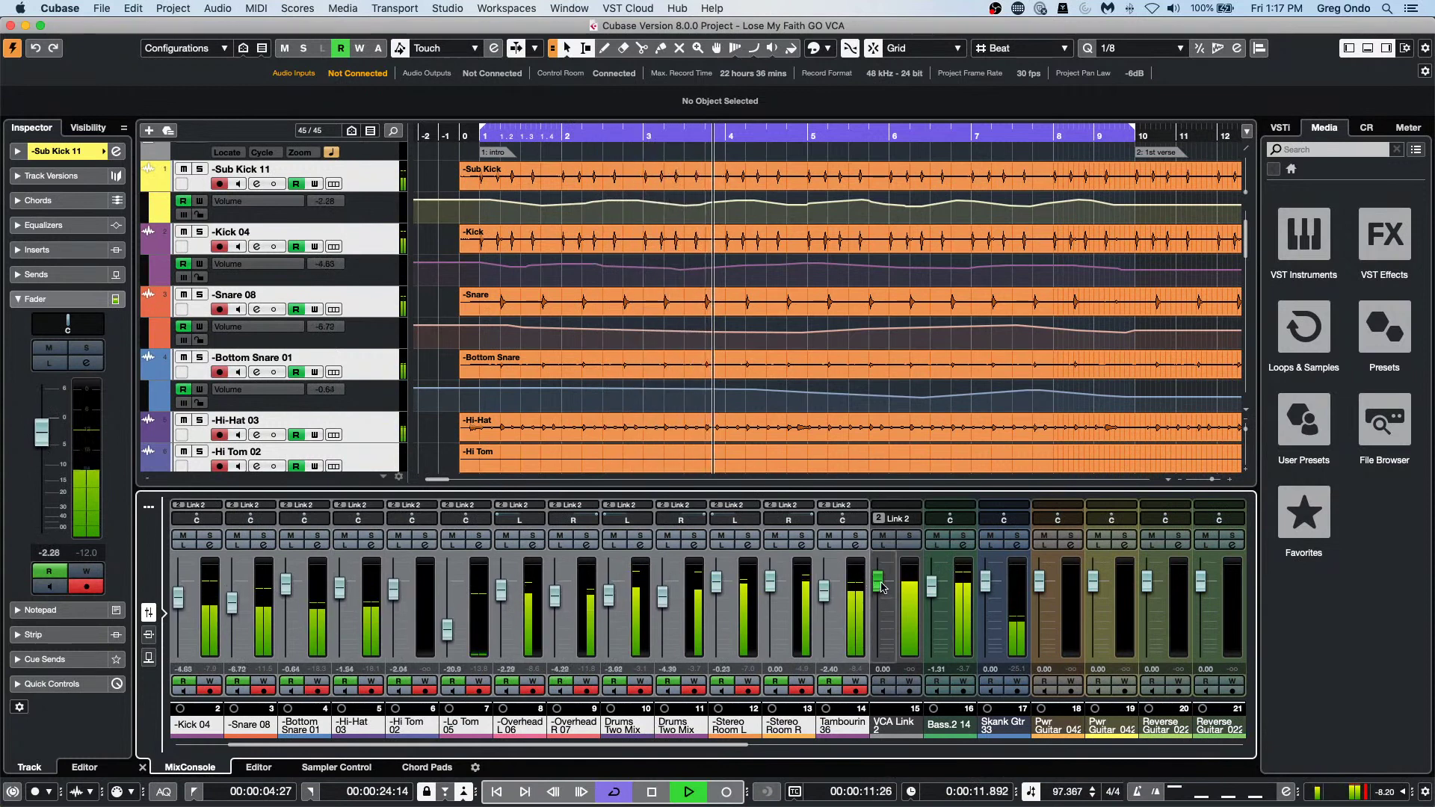
Ride the VCA Link 2 fader down and back up to 0.37 dB during playback, and stop playback.
{"action": "left_click_drag", "start_coordinate": [879, 581], "coordinate": [882, 603]}
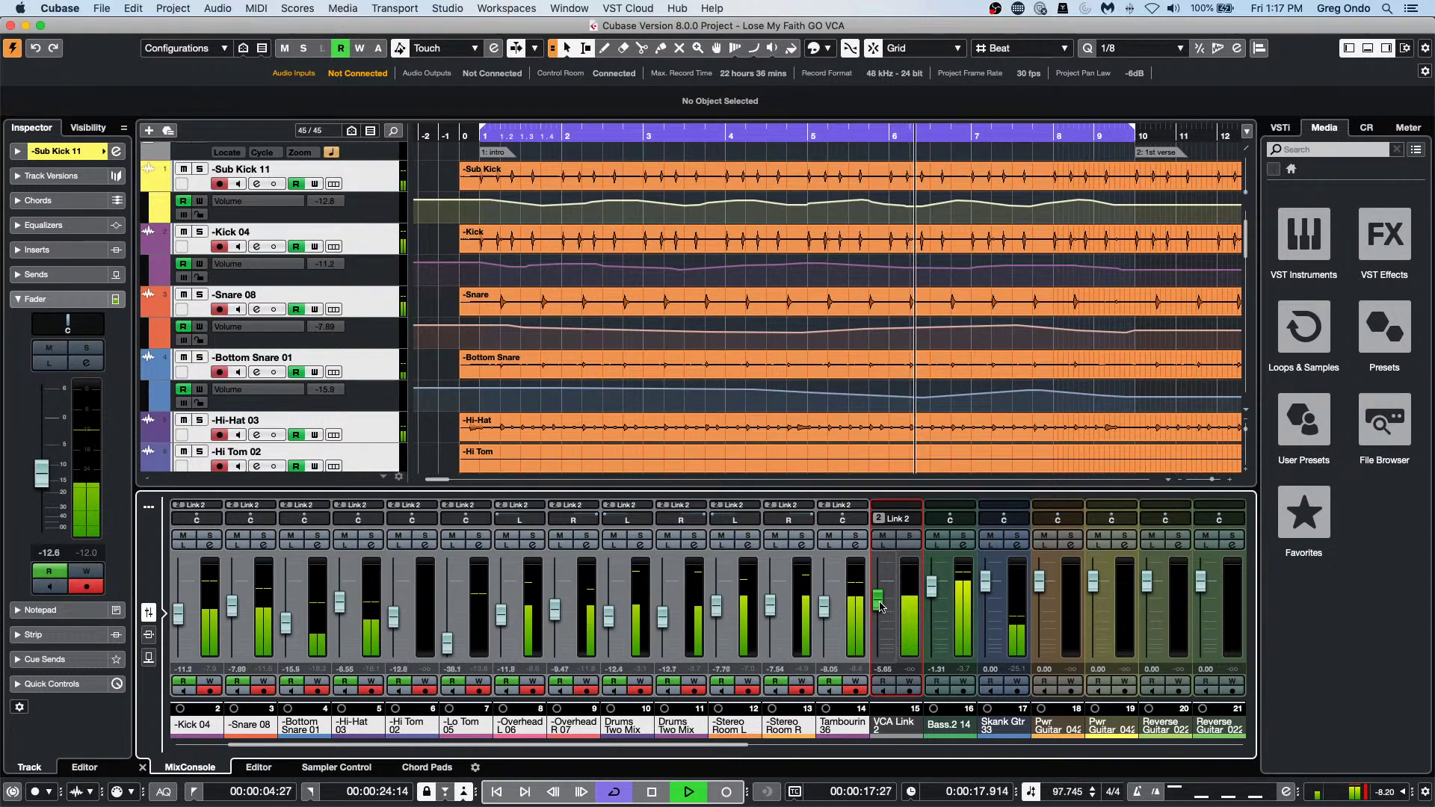
{"action": "left_click_drag", "start_coordinate": [880, 609], "coordinate": [880, 616]}
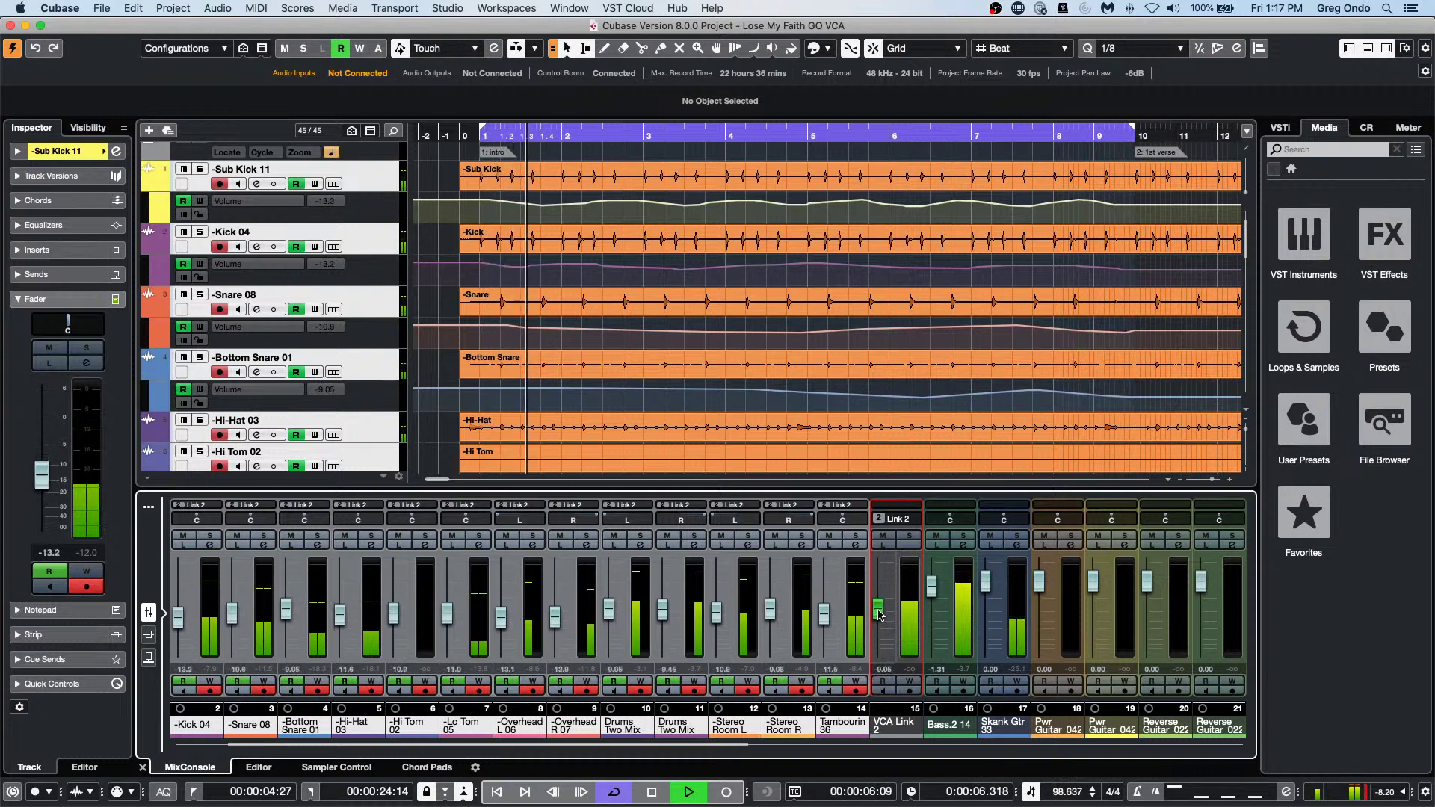
{"action": "left_click_drag", "start_coordinate": [880, 614], "coordinate": [871, 596]}
{"action": "key", "text": "space"}
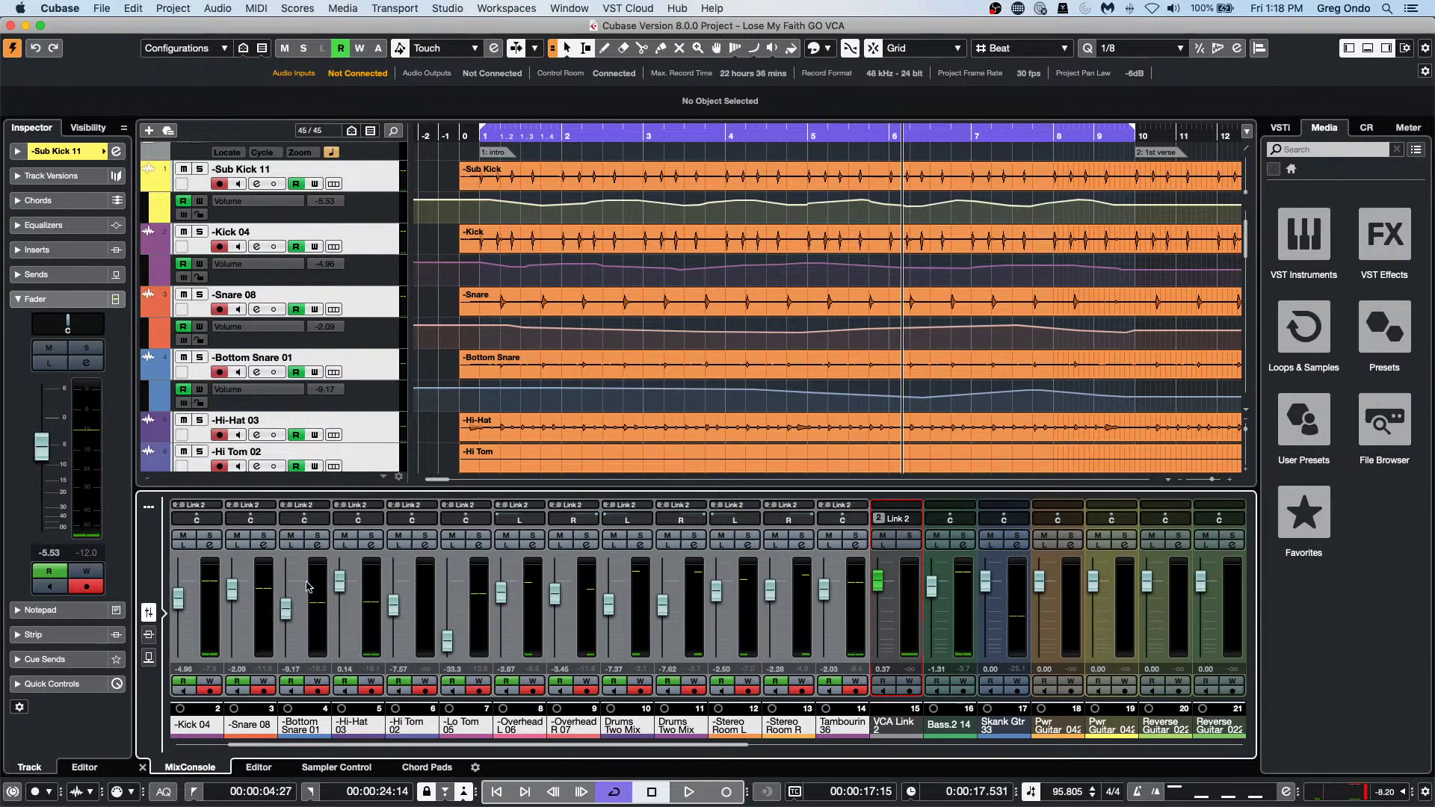
Activate the FX 1-REVerence send in the Snare 08 channel settings and start playback.
{"action": "left_click", "coordinate": [266, 547]}
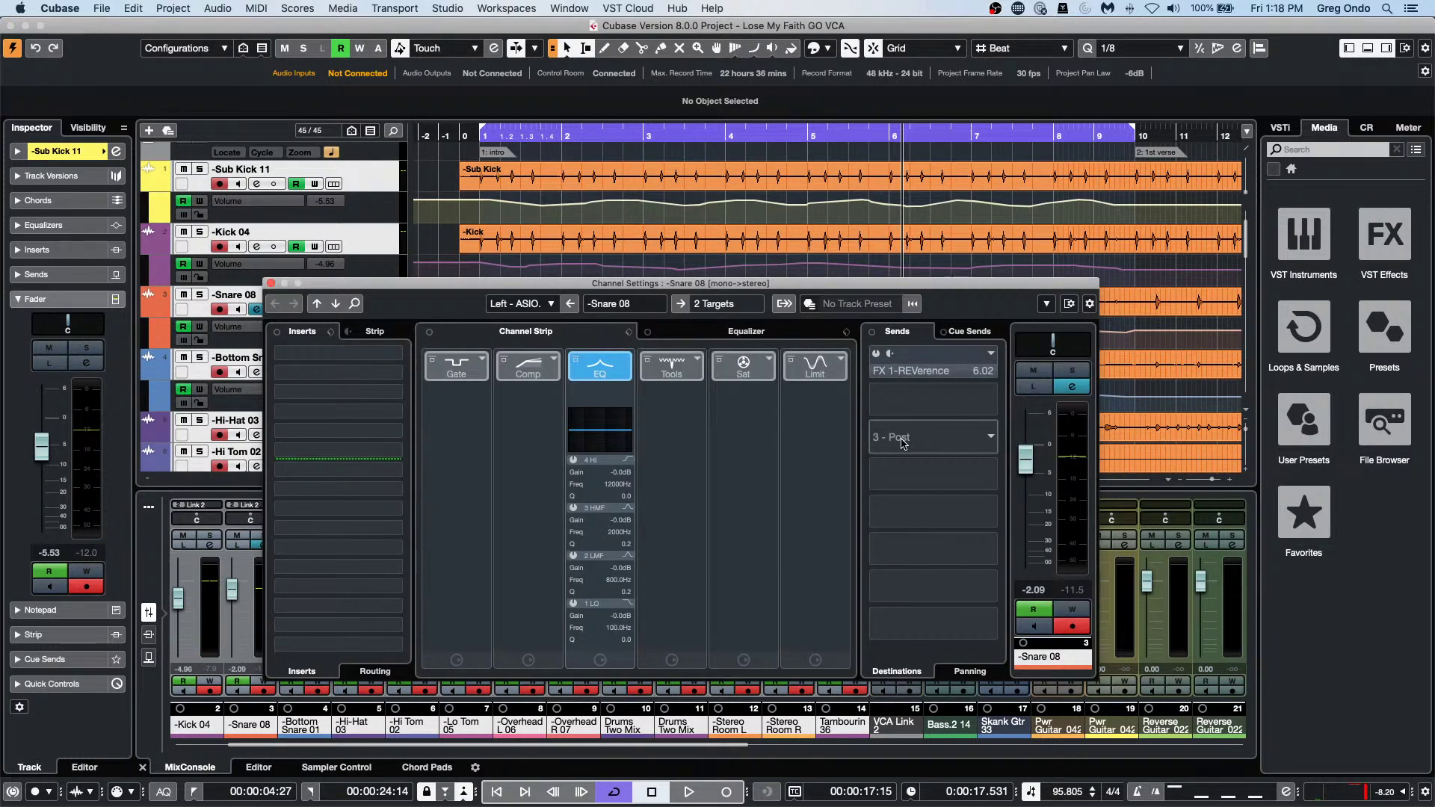
{"action": "key", "text": "space"}
{"action": "left_click", "coordinate": [882, 372]}
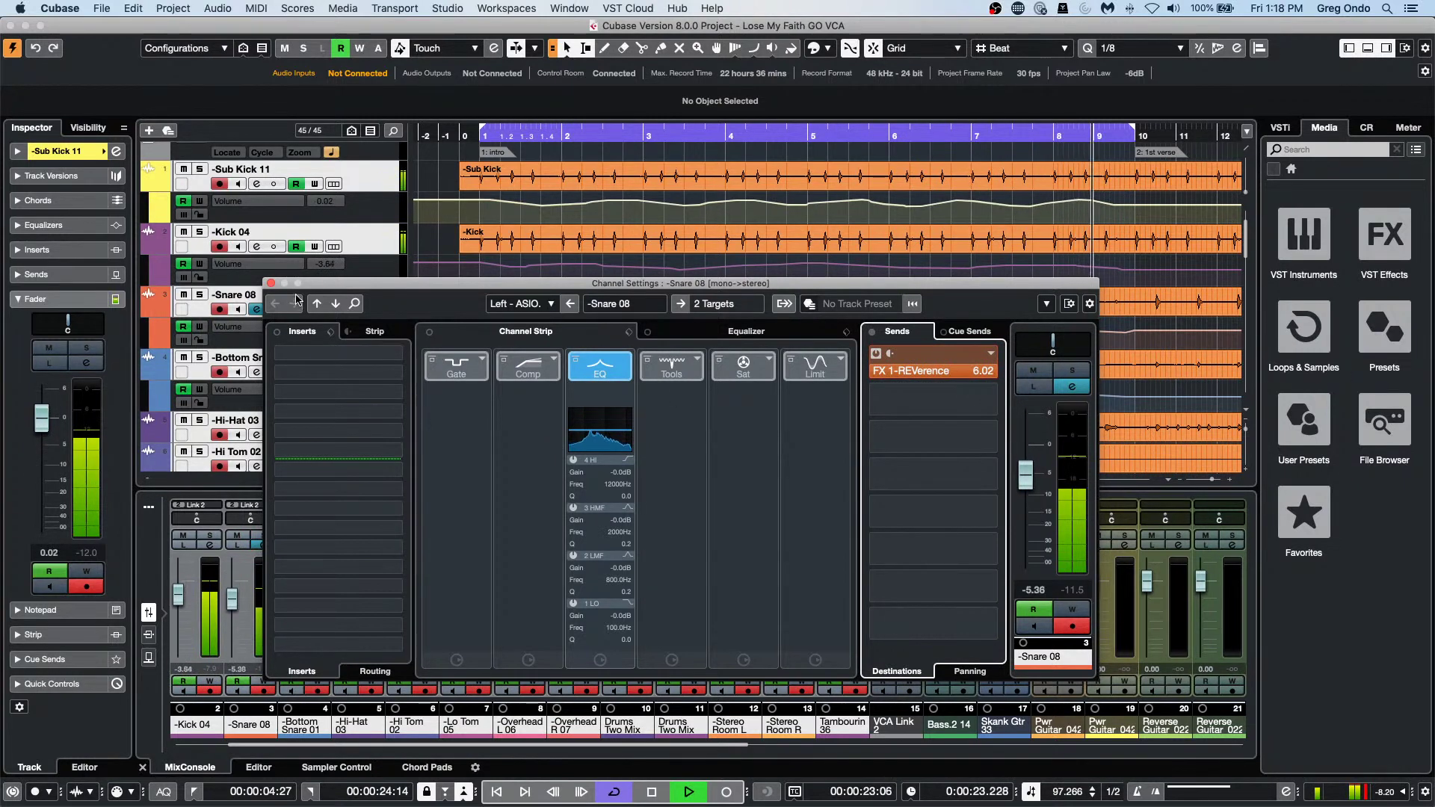
{"action": "left_click", "coordinate": [272, 284]}
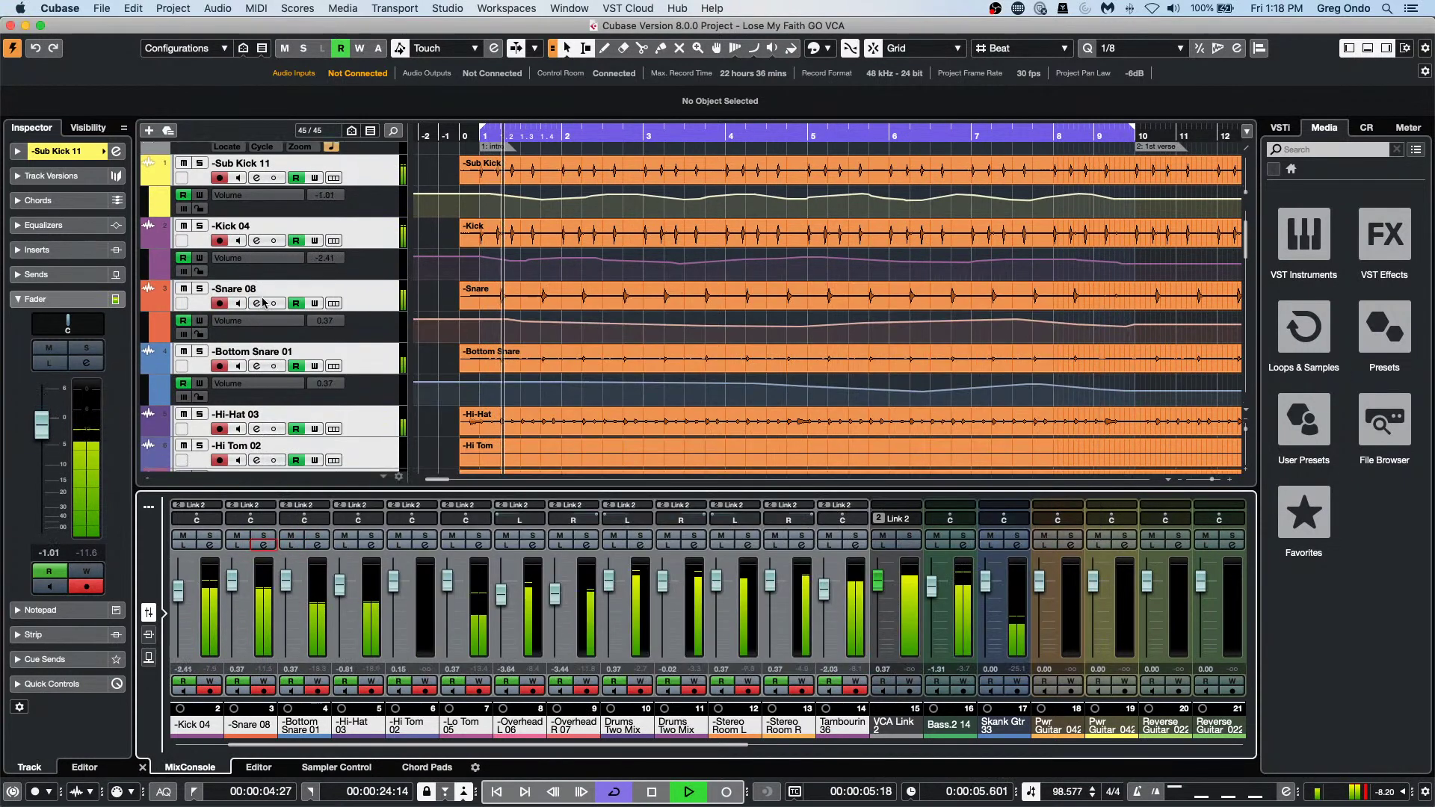
Load the New York City Church A preset into the REVerence plug-in on the FX 1-REVerence channel.
{"action": "scroll", "coordinate": [200, 374], "scroll_direction": "down", "scroll_amount": 15}
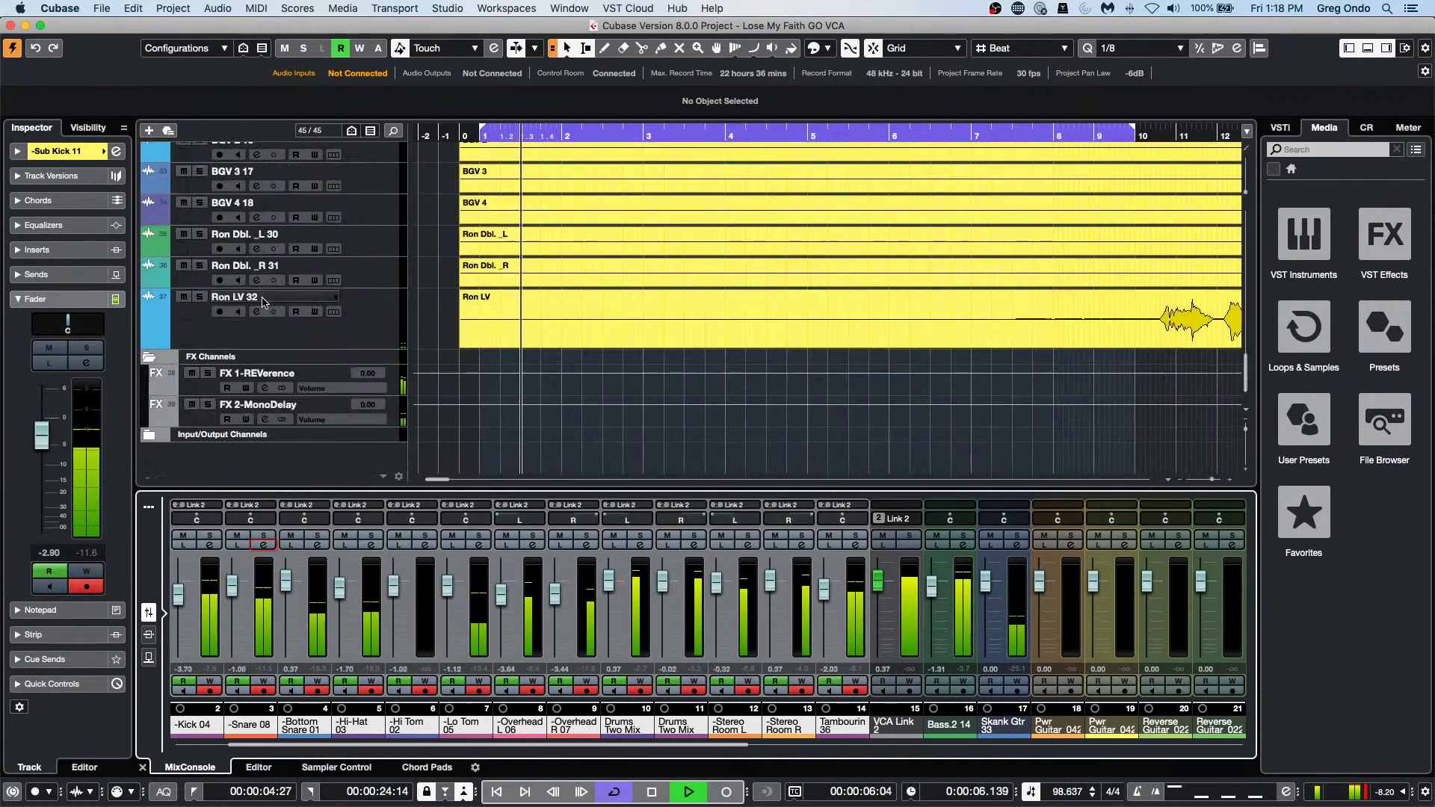
{"action": "left_click", "coordinate": [200, 383]}
{"action": "left_click", "coordinate": [116, 152]}
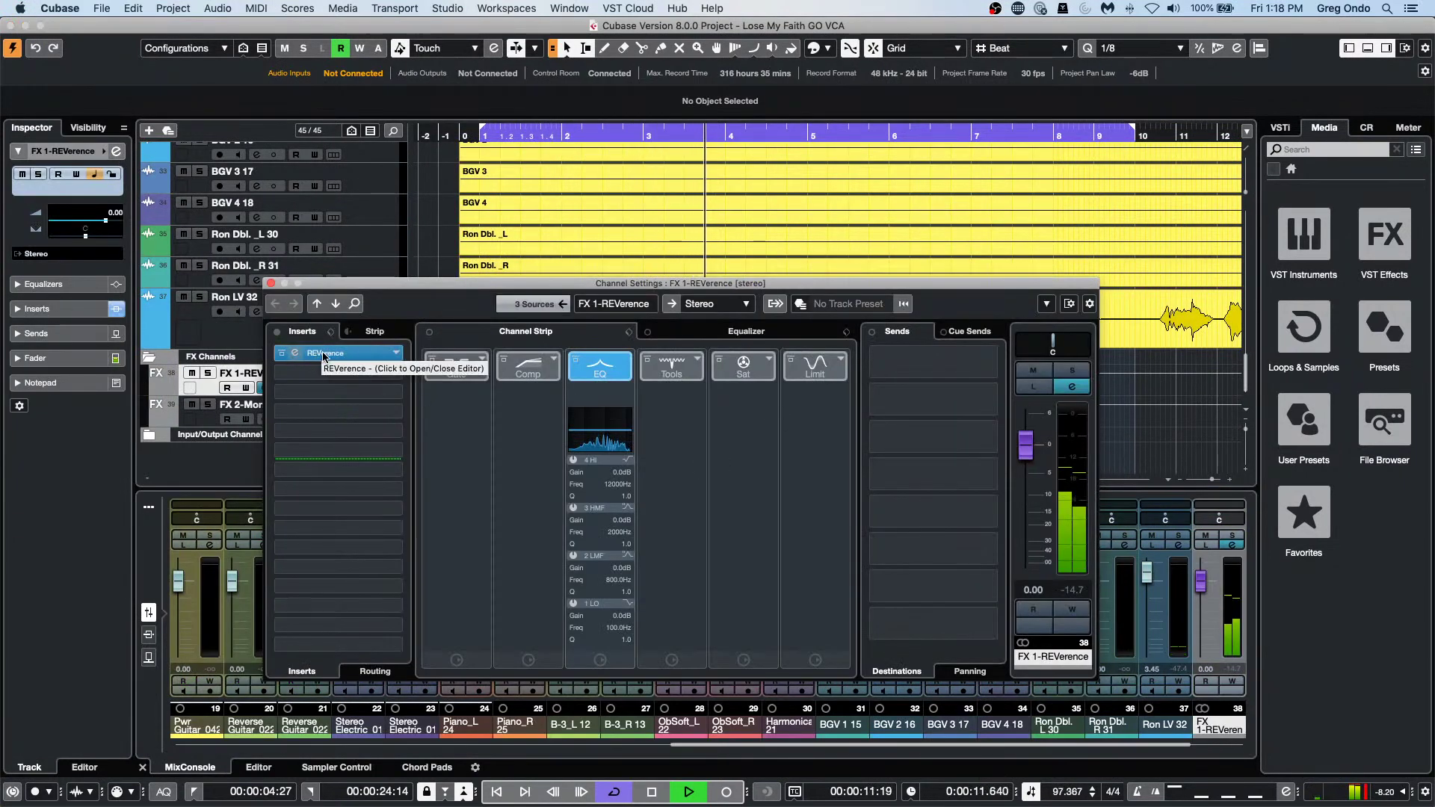
{"action": "left_click", "coordinate": [293, 357]}
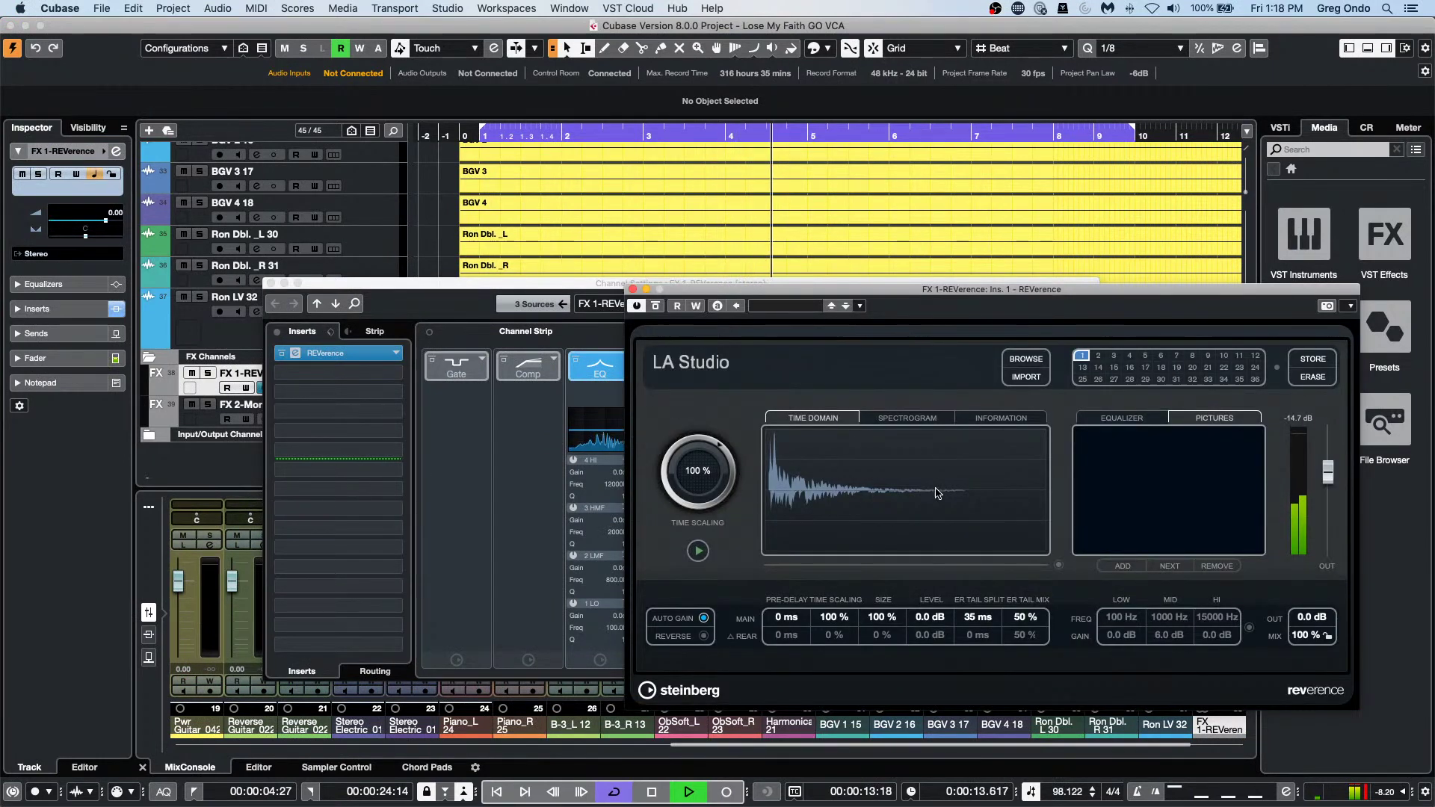
{"action": "left_click", "coordinate": [1024, 362]}
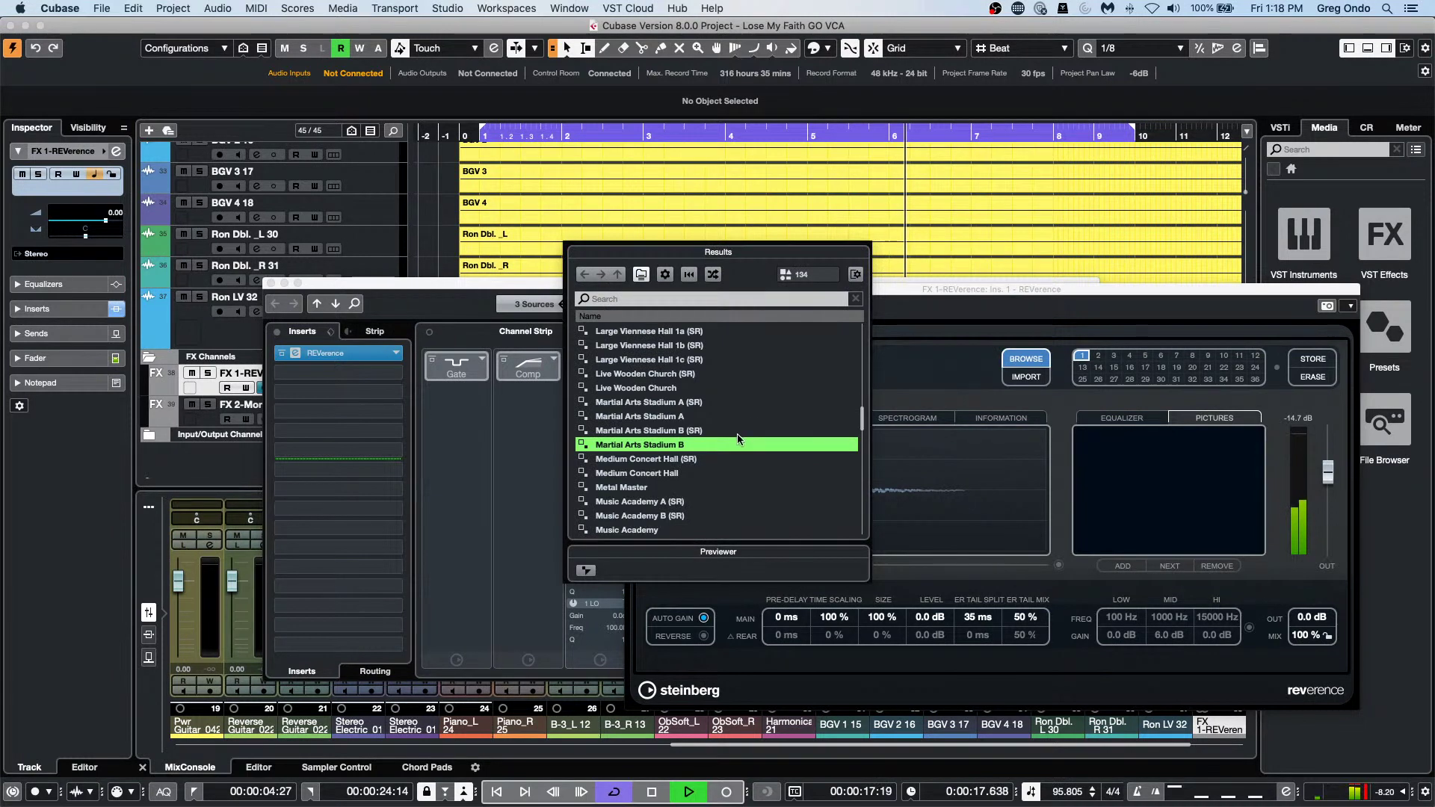
{"action": "scroll", "coordinate": [740, 453], "scroll_direction": "down", "scroll_amount": 5}
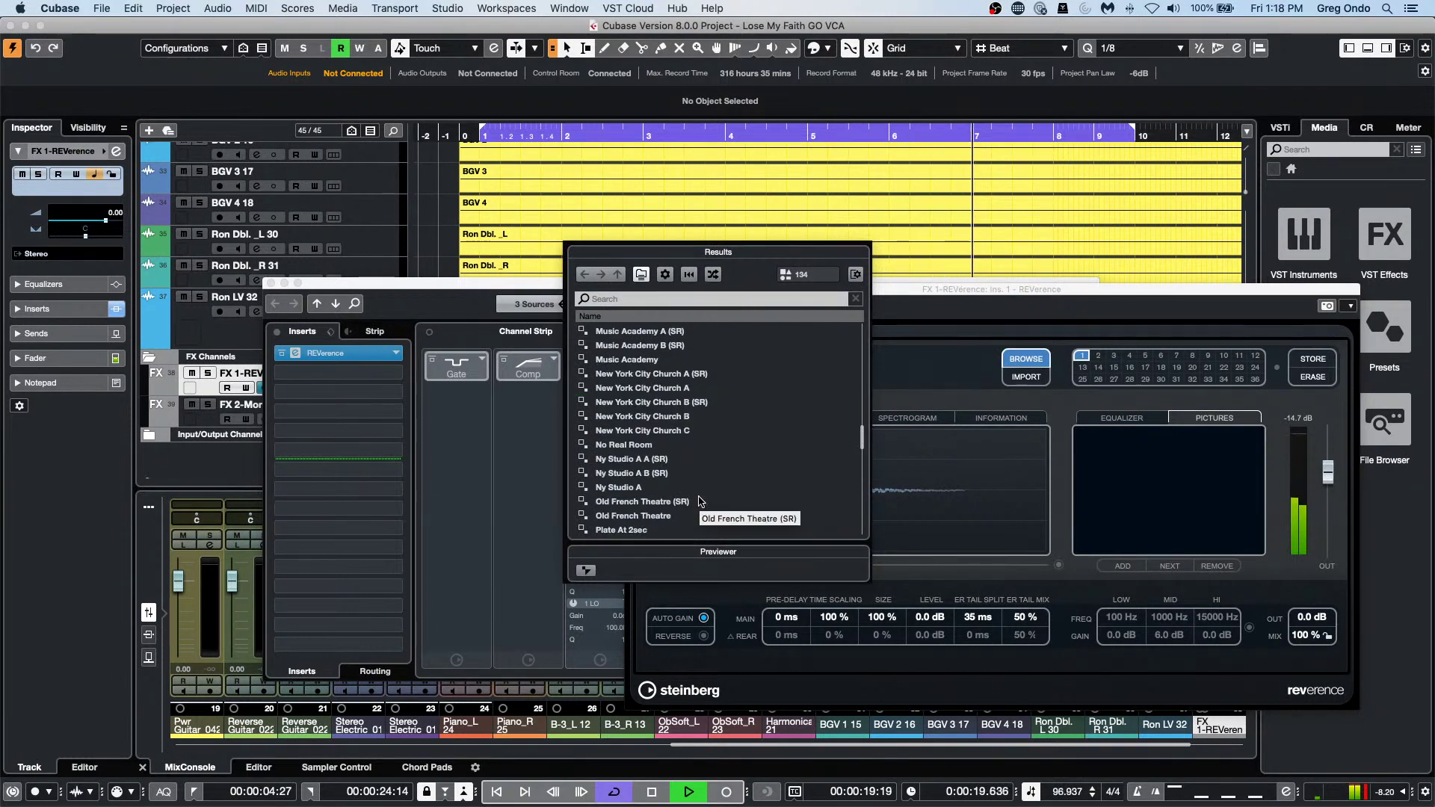
{"action": "double_click", "coordinate": [689, 395]}
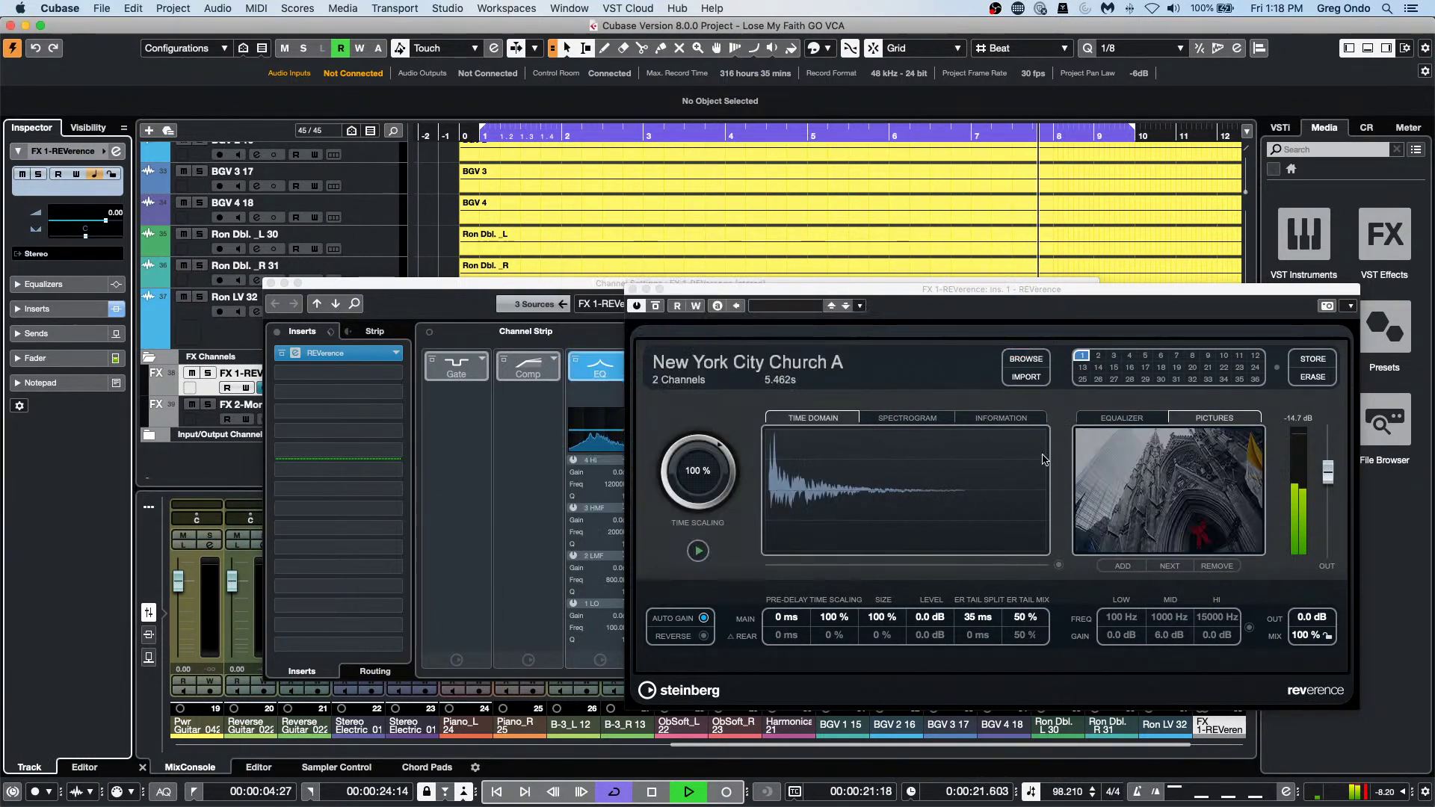
Raise the REVerence output to 3.2 dB and the FX 1-REVerence channel fader to 1.51, and close both windows.
{"action": "left_click_drag", "start_coordinate": [1331, 467], "coordinate": [1327, 459]}
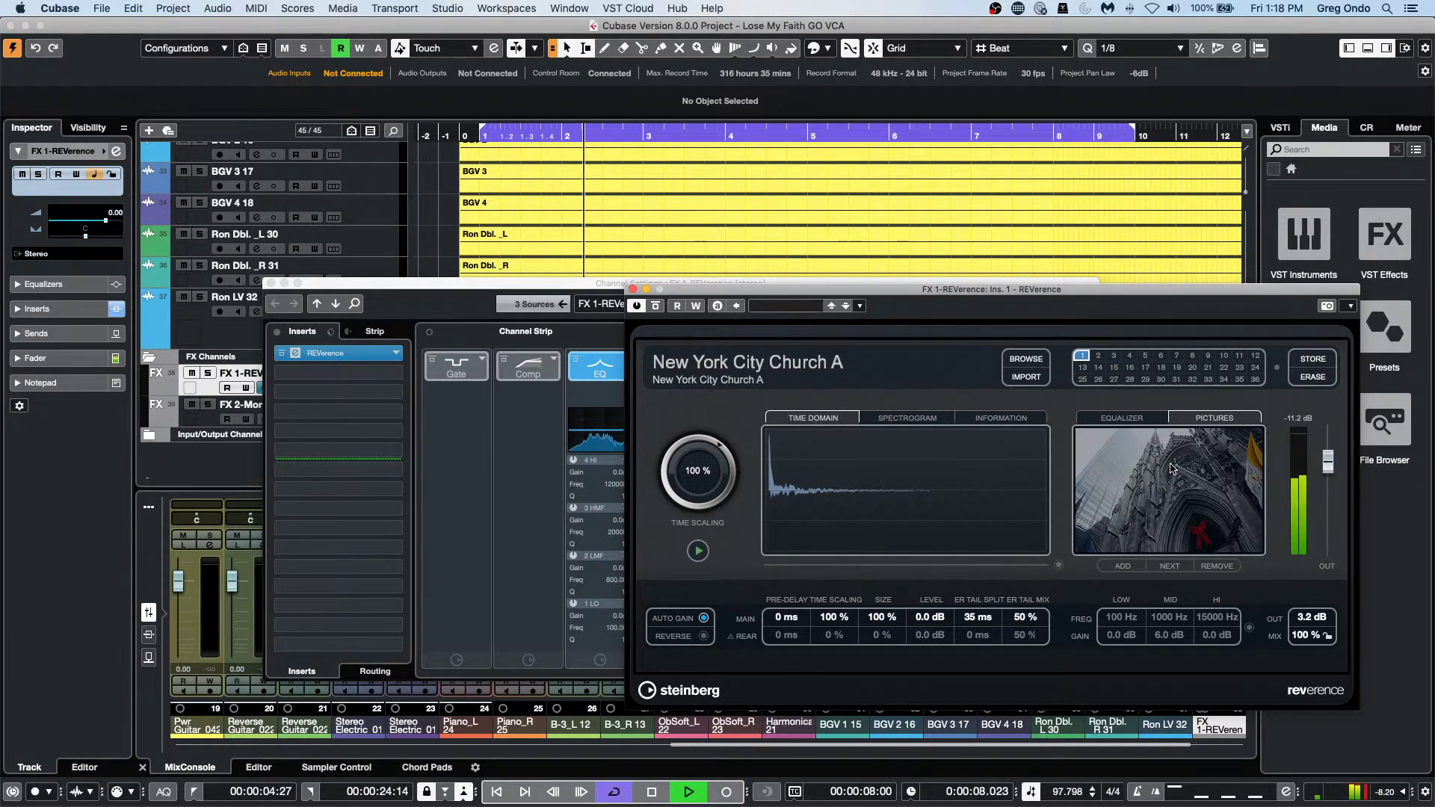
{"action": "left_click", "coordinate": [633, 289]}
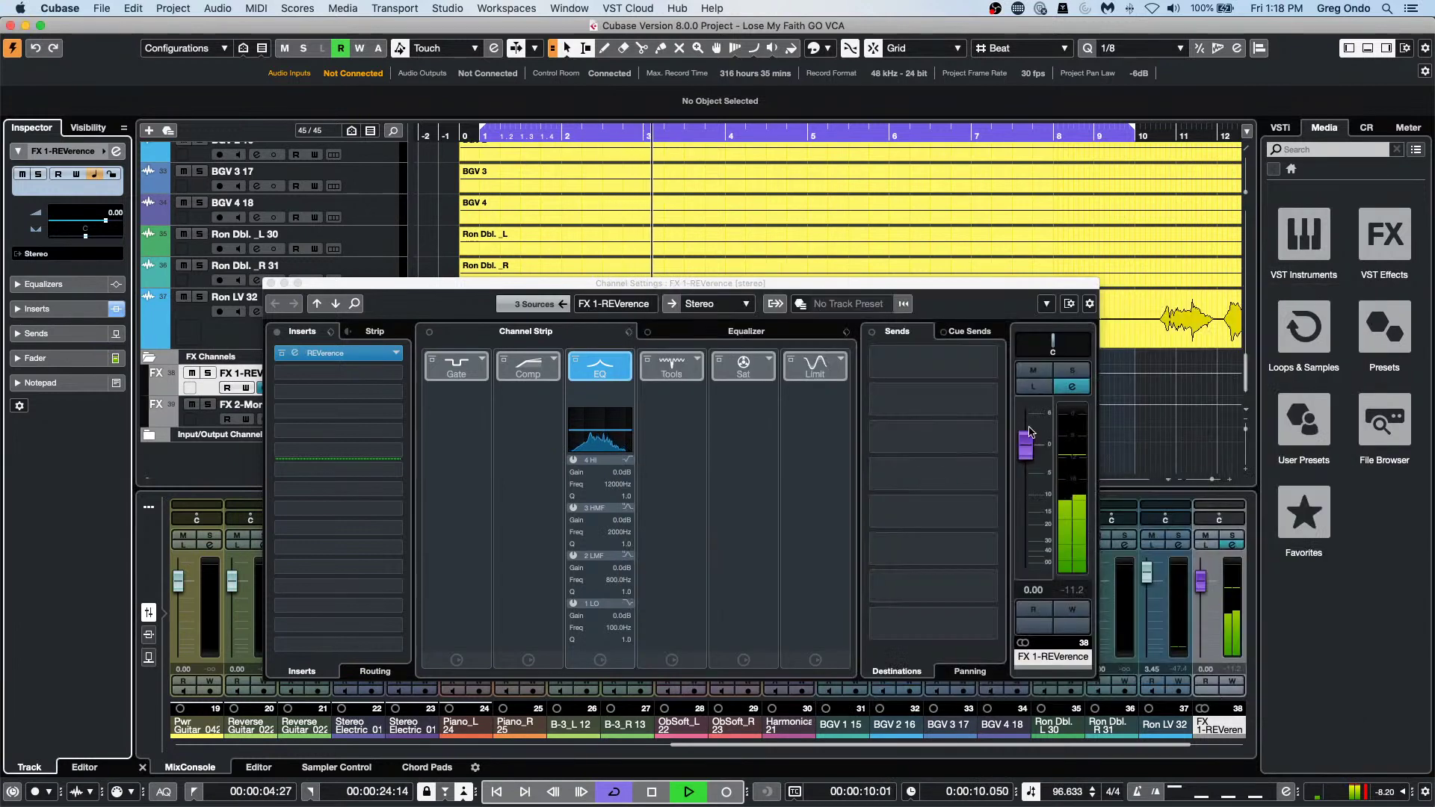
{"action": "left_click_drag", "start_coordinate": [1020, 447], "coordinate": [1029, 446]}
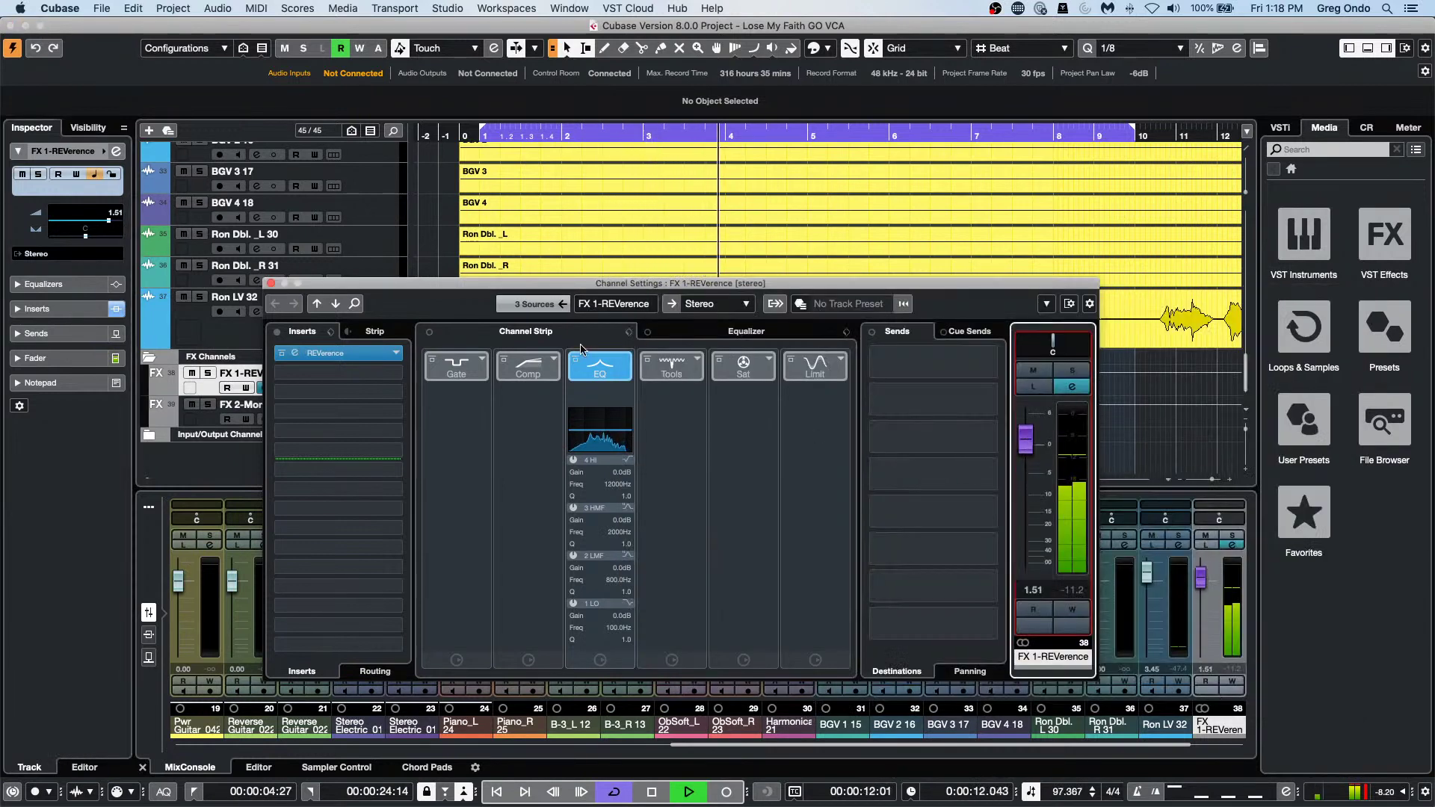
{"action": "scroll", "coordinate": [336, 249], "scroll_direction": "up", "scroll_amount": 15}
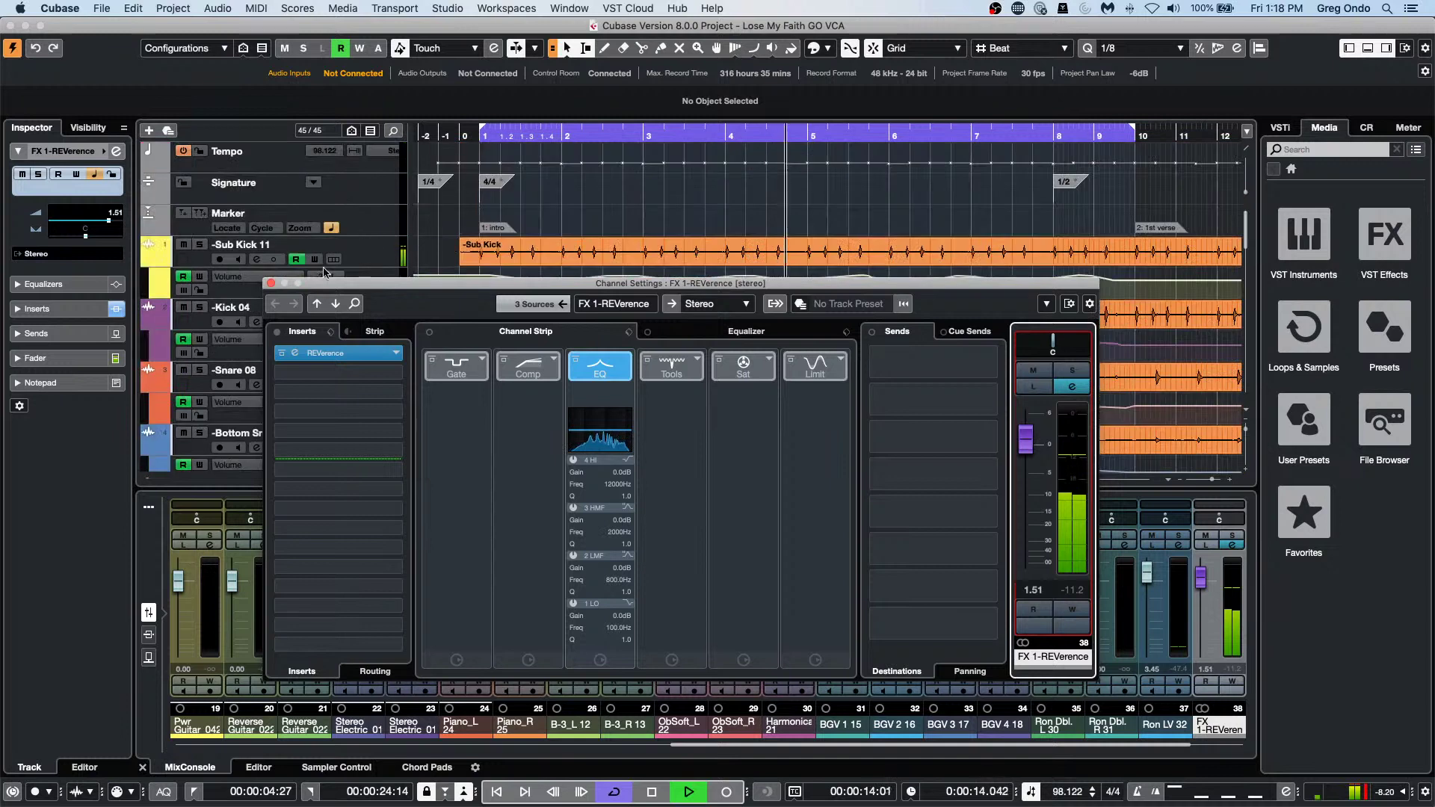
{"action": "left_click", "coordinate": [268, 282]}
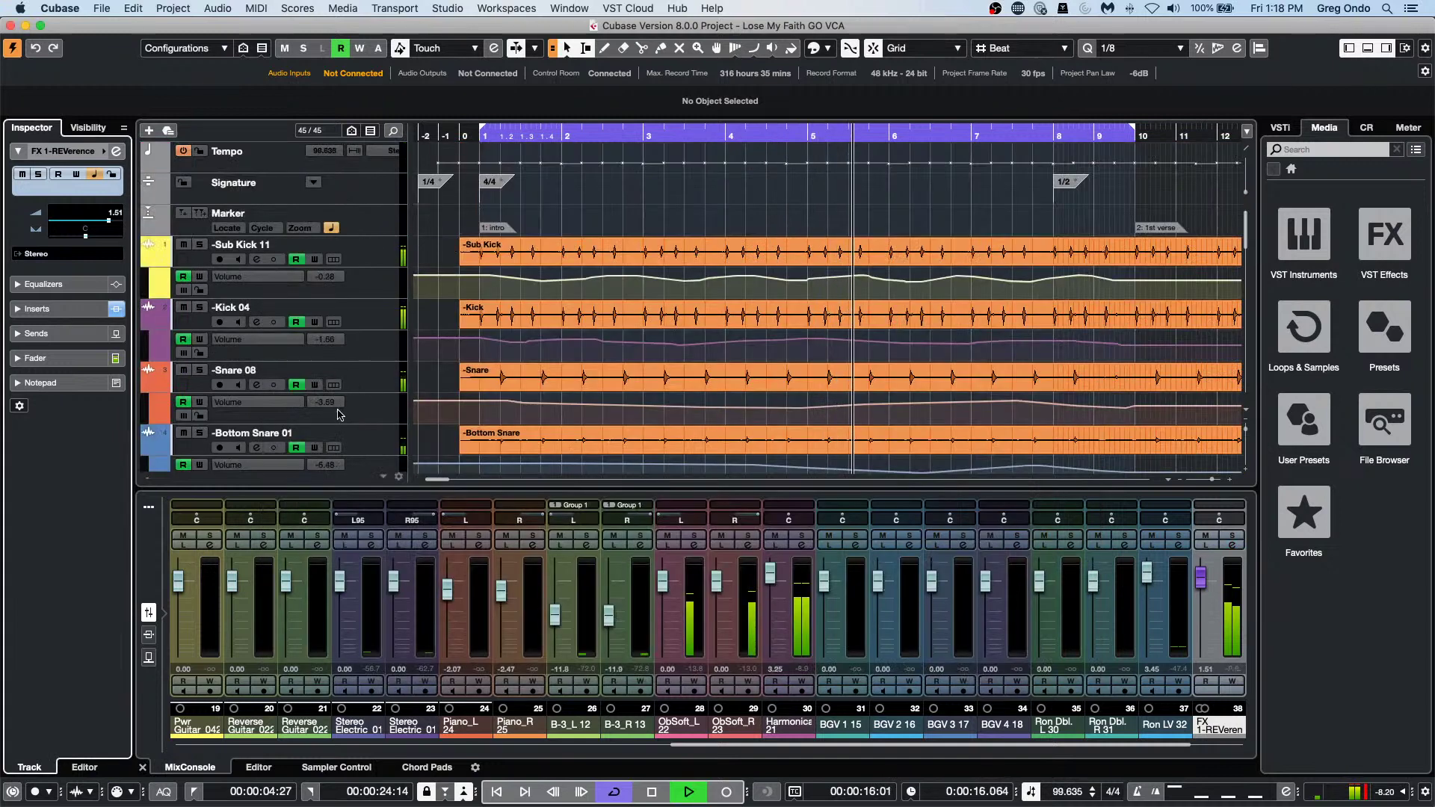
Mute the Bottom Snare 01 track and solo Snare 08 while riding the VCA Link 2 fader.
{"action": "left_click", "coordinate": [182, 435]}
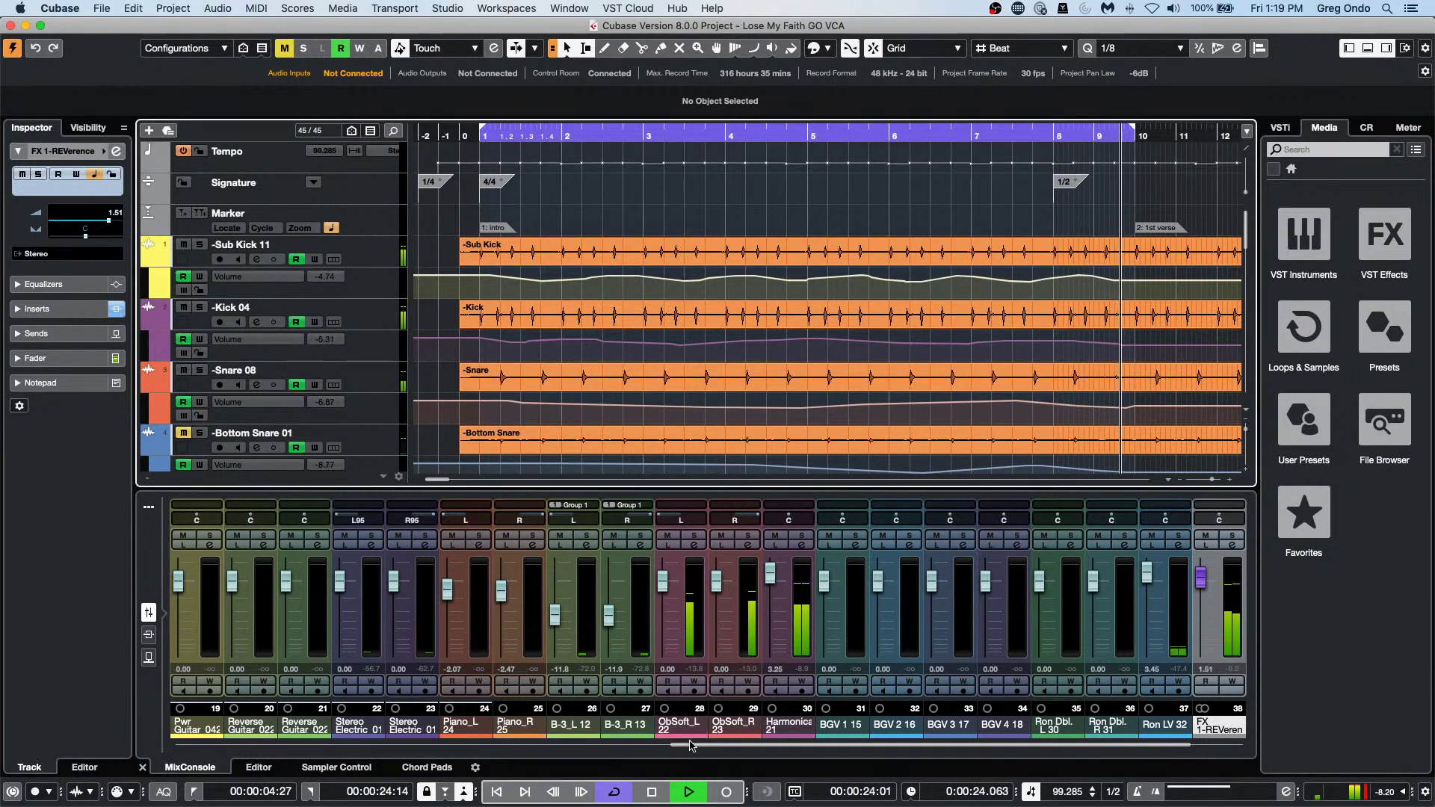
{"action": "scroll", "coordinate": [689, 750], "scroll_direction": "left", "scroll_amount": 10}
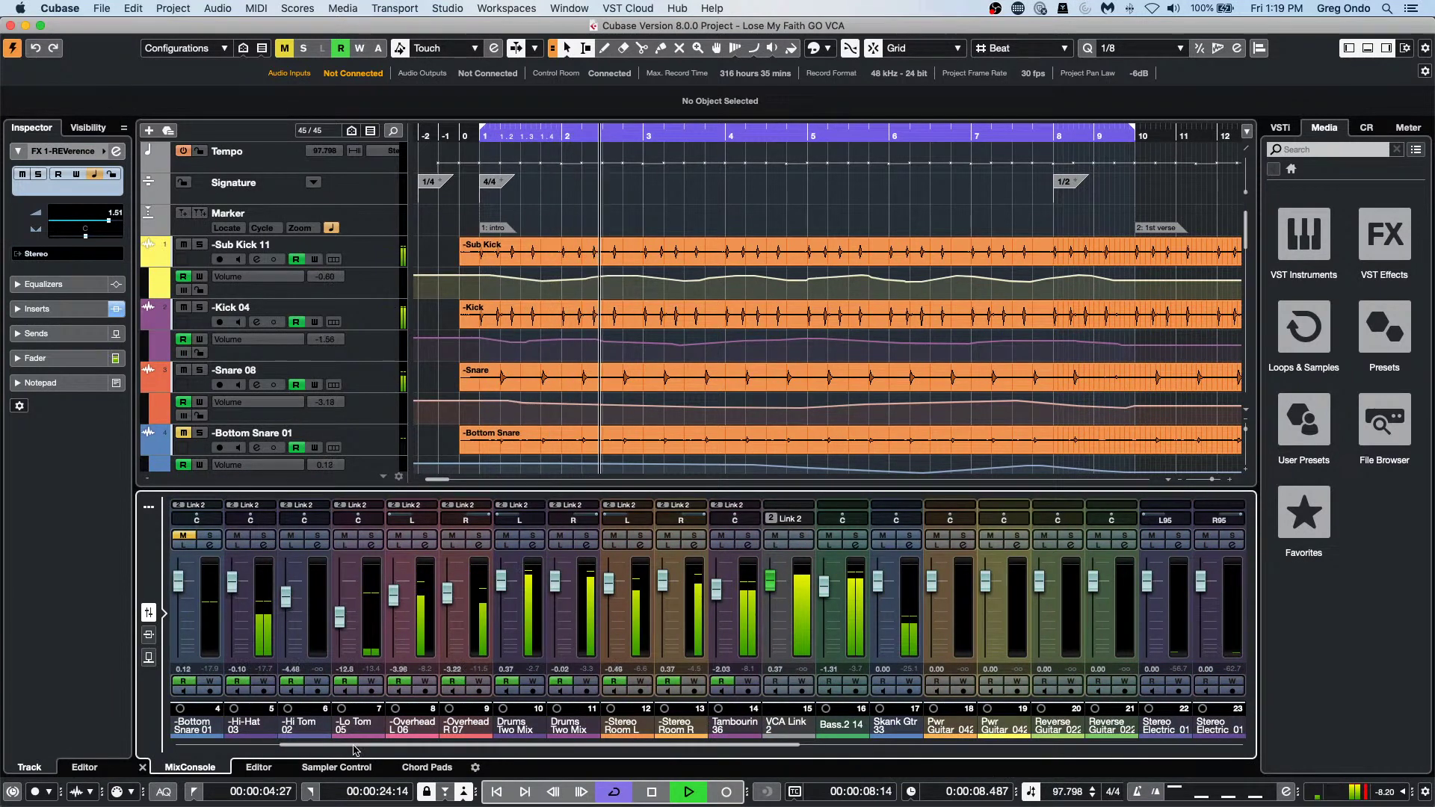
{"action": "scroll", "coordinate": [298, 747], "scroll_direction": "left", "scroll_amount": 2}
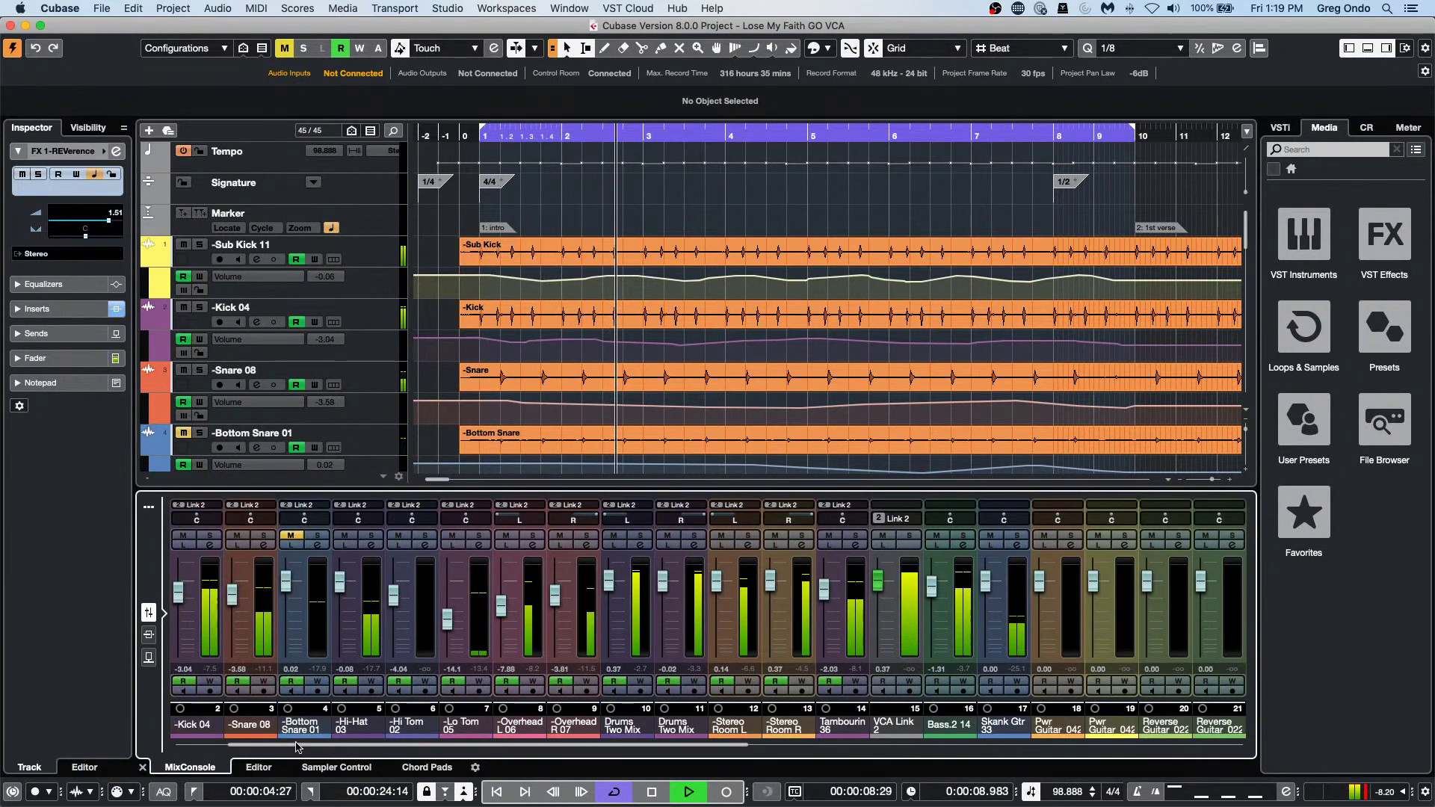
{"action": "left_click", "coordinate": [266, 537]}
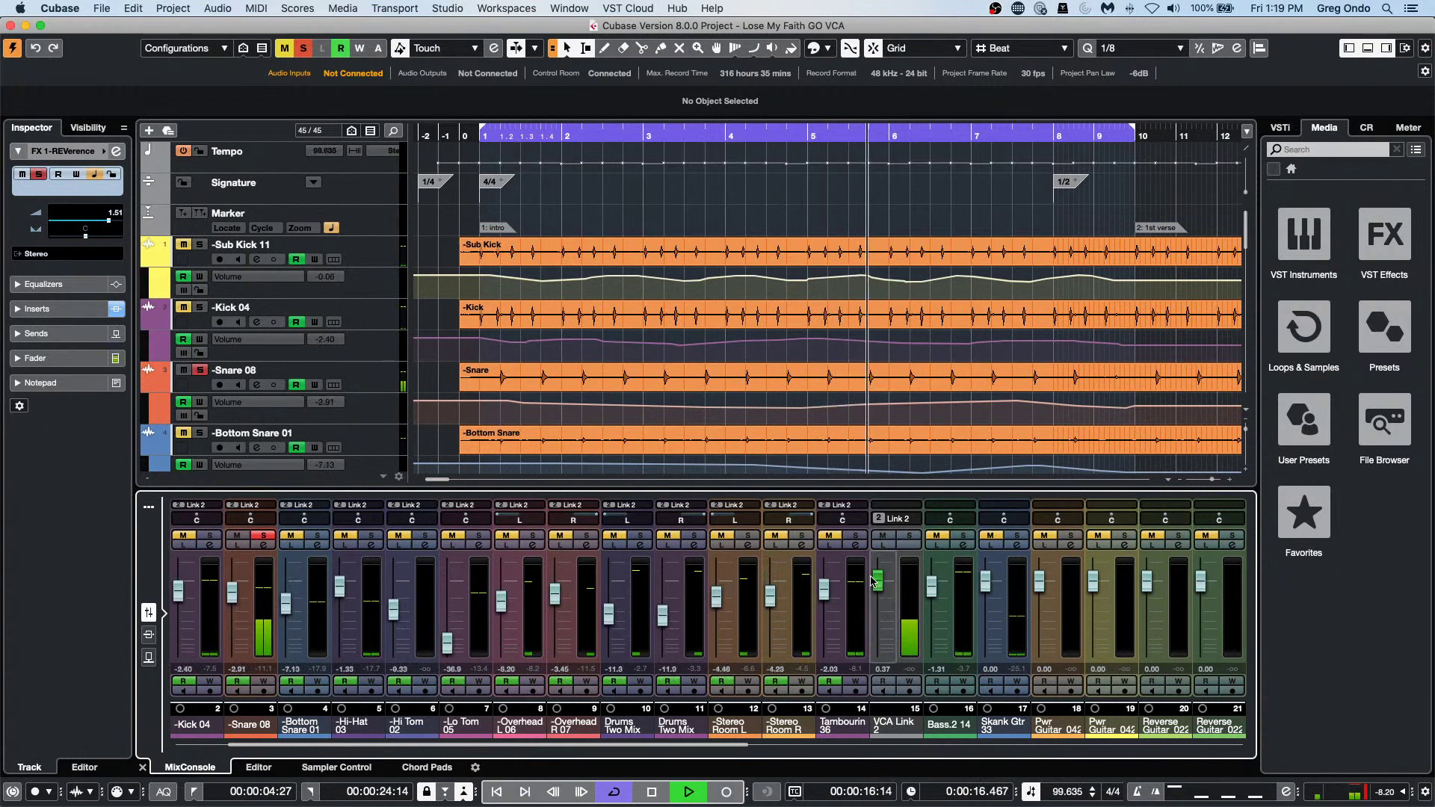
{"action": "mouse_move", "coordinate": [884, 587]}
{"action": "left_mouse_down"}
{"action": "mouse_move", "coordinate": [880, 620]}
{"action": "mouse_move", "coordinate": [880, 585]}
{"action": "left_mouse_up"}
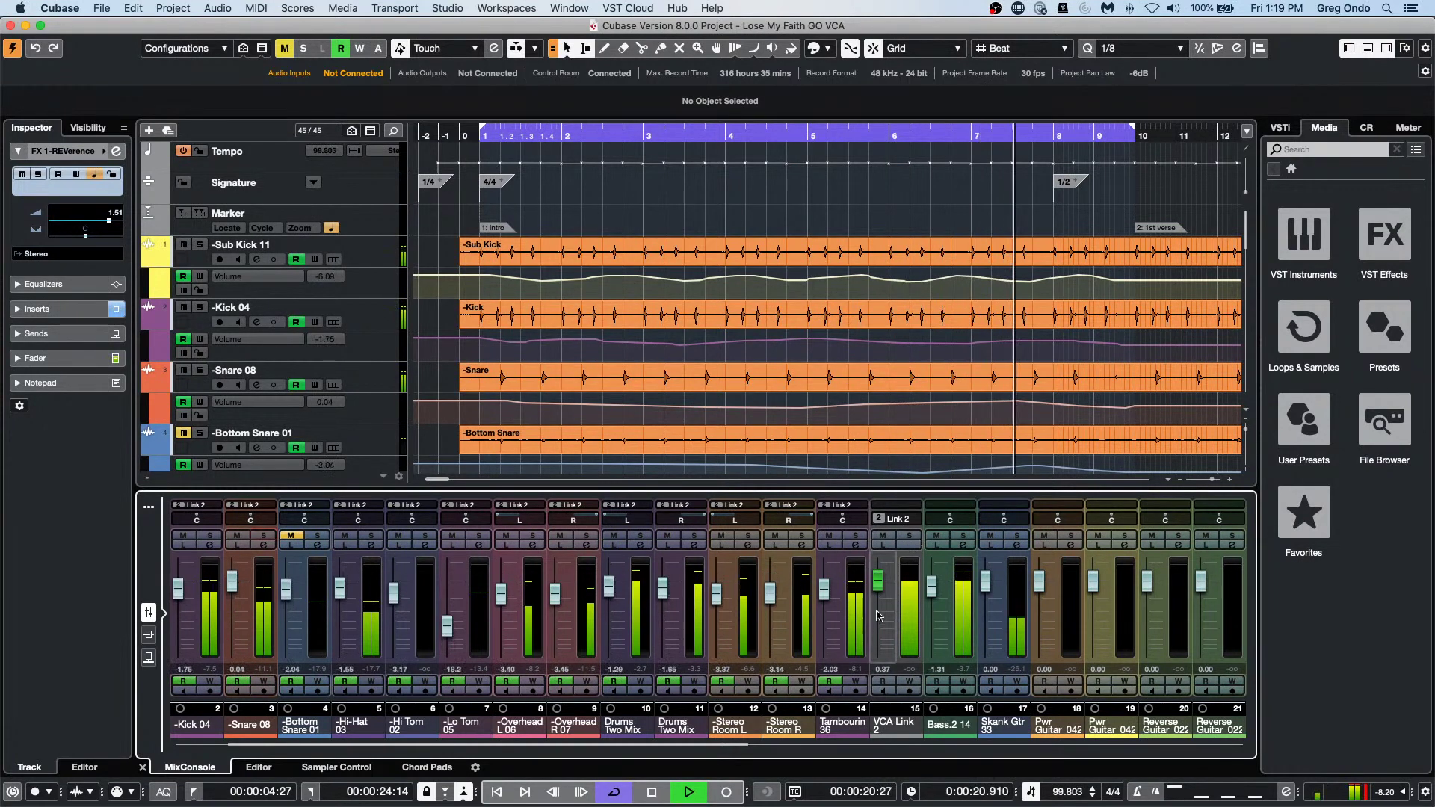
Enable automation writing on VCA Link 2, record fader moves down and up during playback, and stop.
{"action": "left_click", "coordinate": [909, 682]}
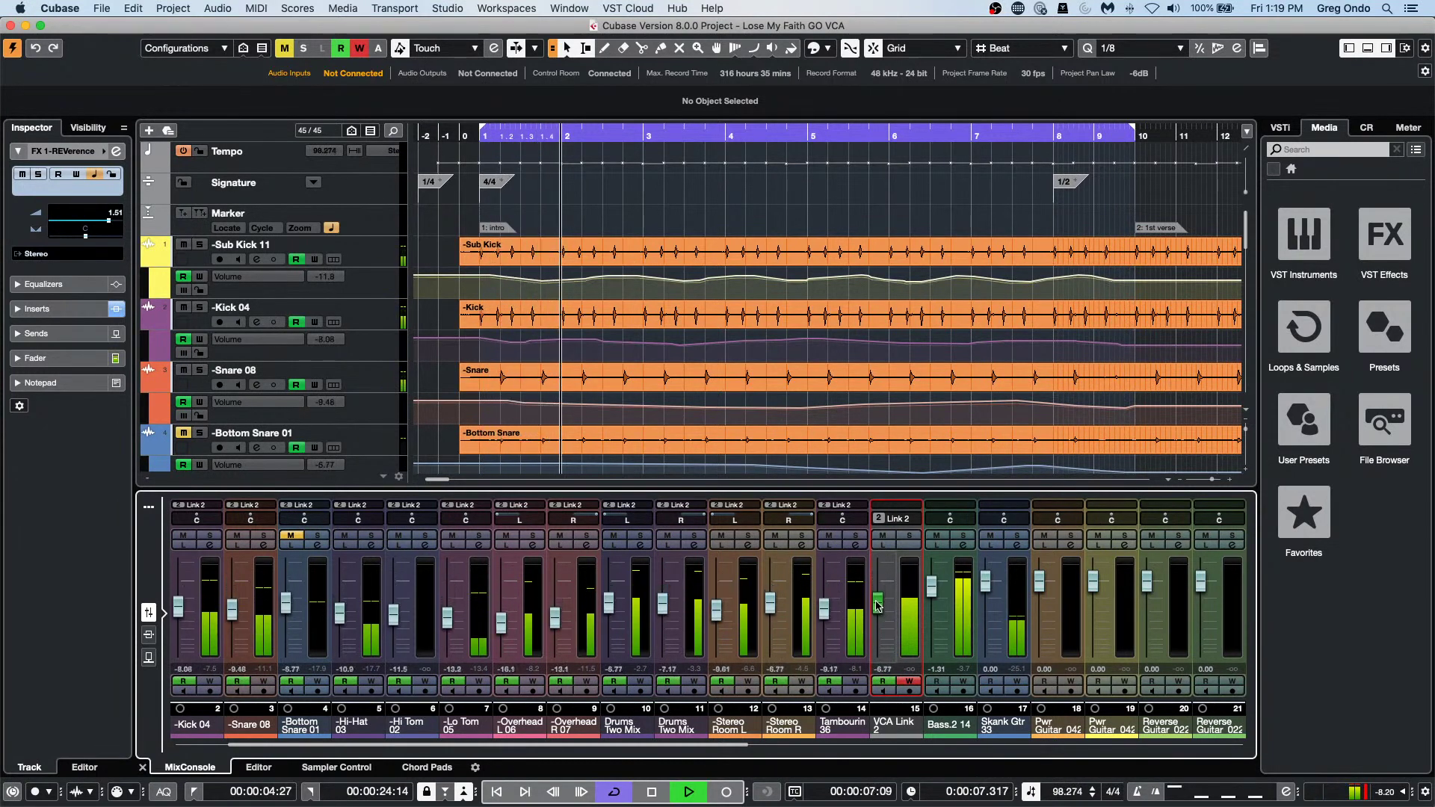
{"action": "left_click_drag", "start_coordinate": [877, 606], "coordinate": [891, 566]}
{"action": "key", "text": "space"}
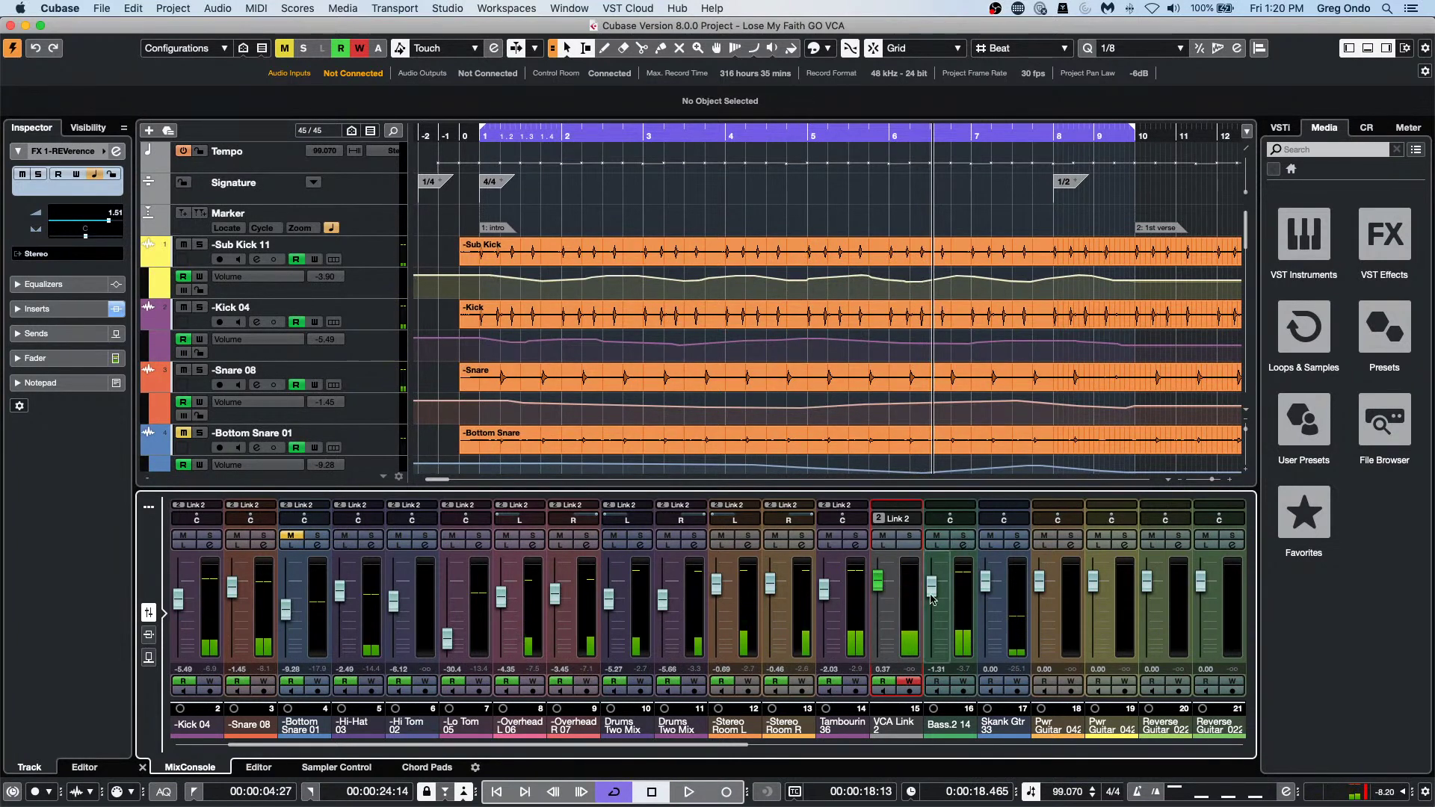
Enlarge the Sub Kick 11 volume automation lane and combine the automation of VCA Link 2 and its linked channels.
{"action": "left_click", "coordinate": [912, 521]}
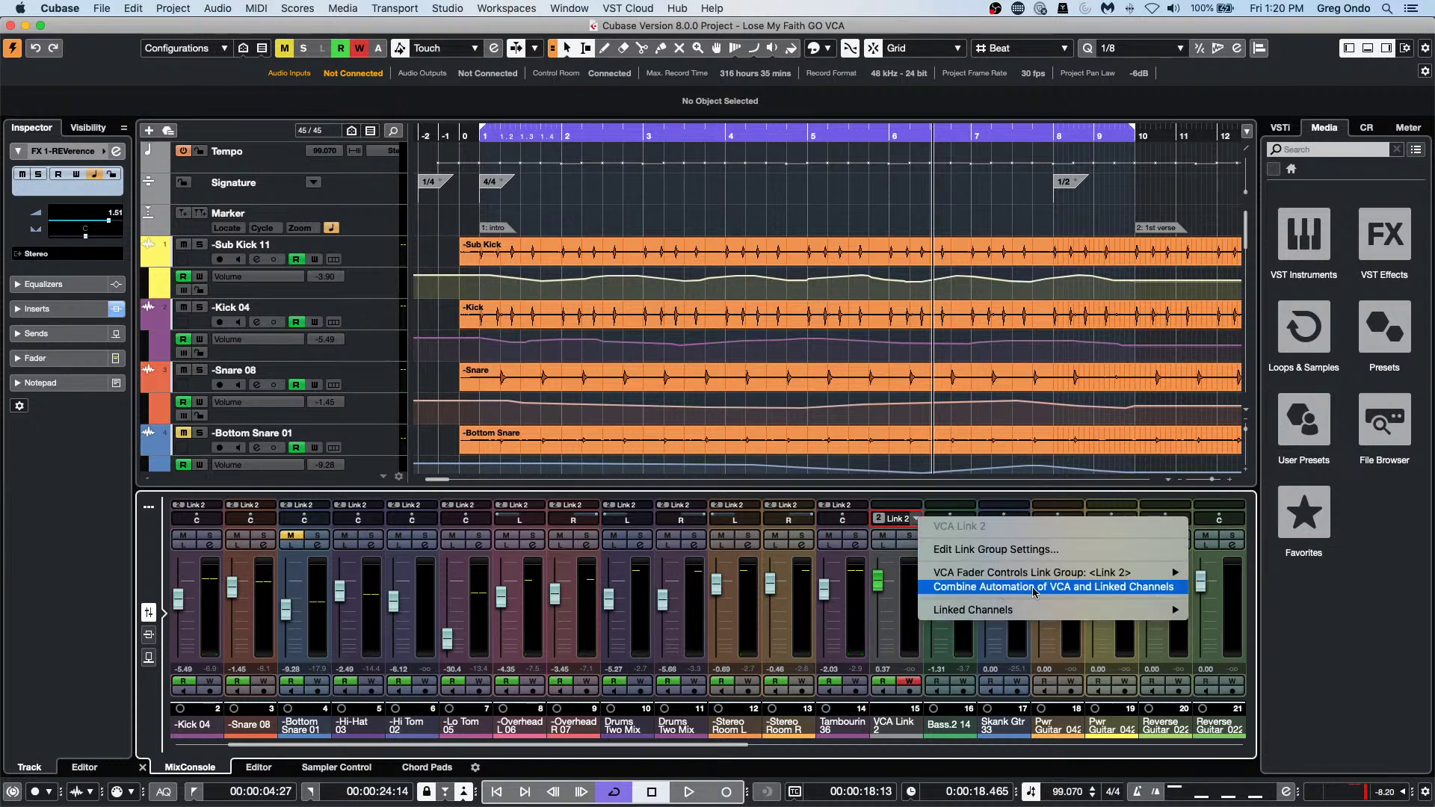
{"action": "left_click", "coordinate": [704, 346]}
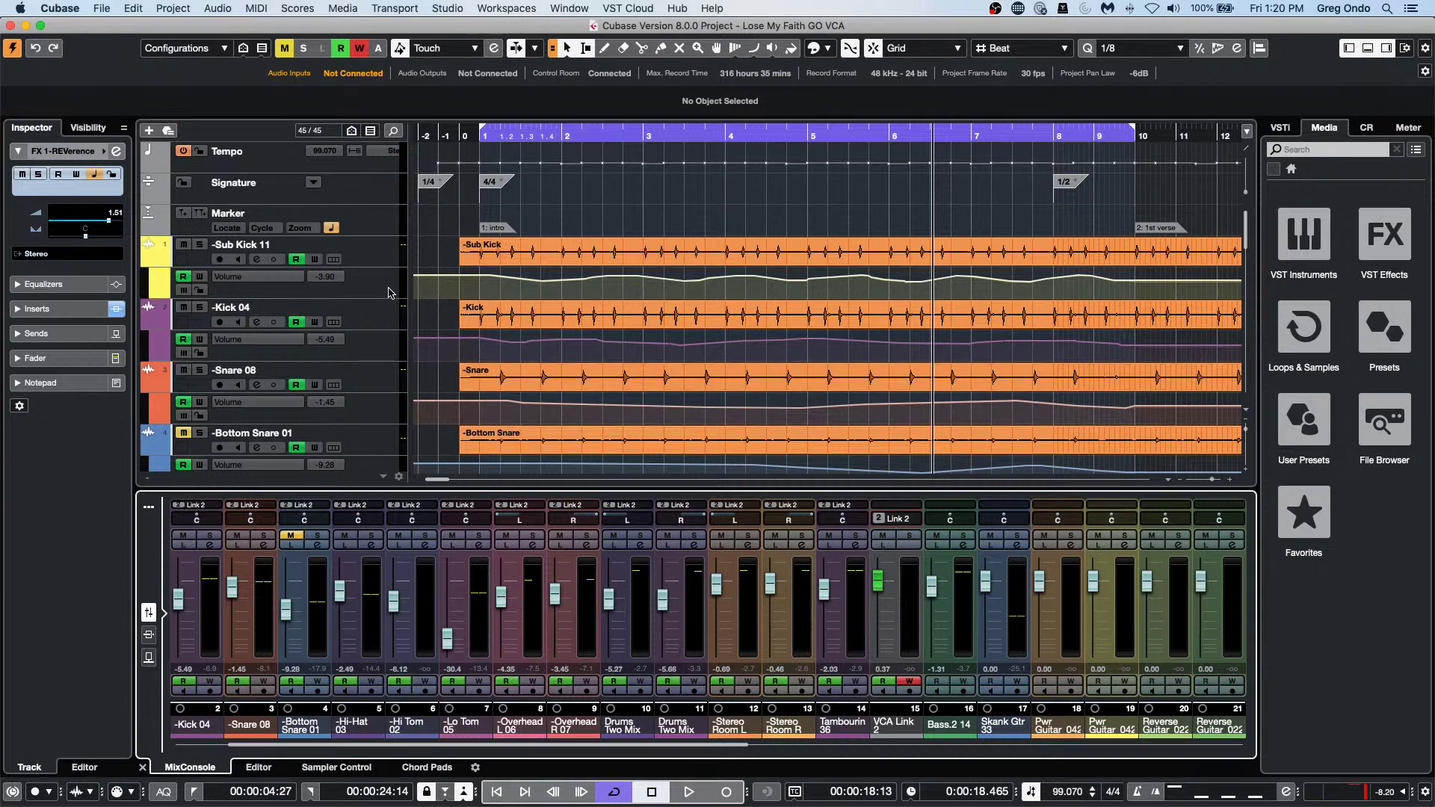
{"action": "left_click_drag", "start_coordinate": [374, 298], "coordinate": [373, 359]}
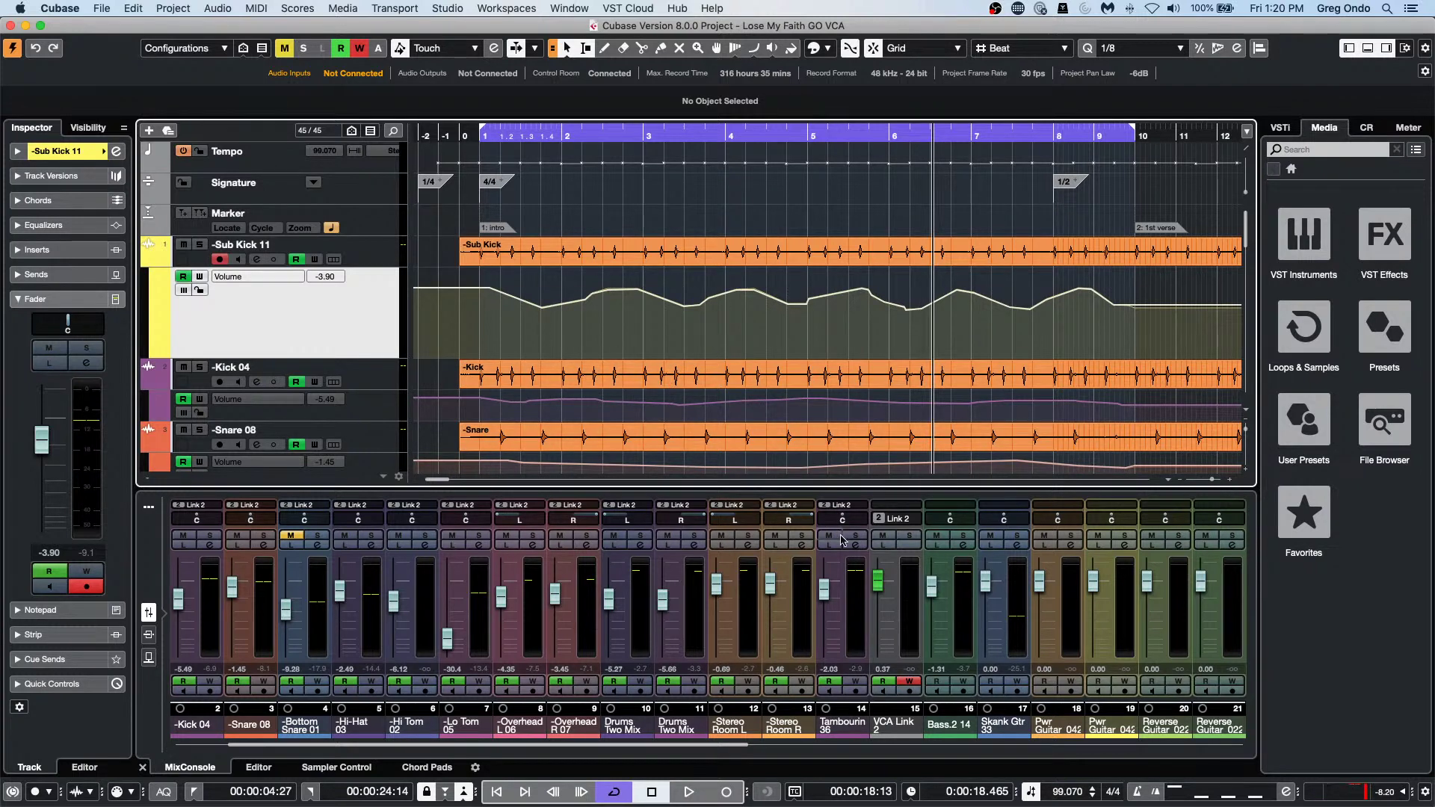
{"action": "left_click", "coordinate": [915, 519]}
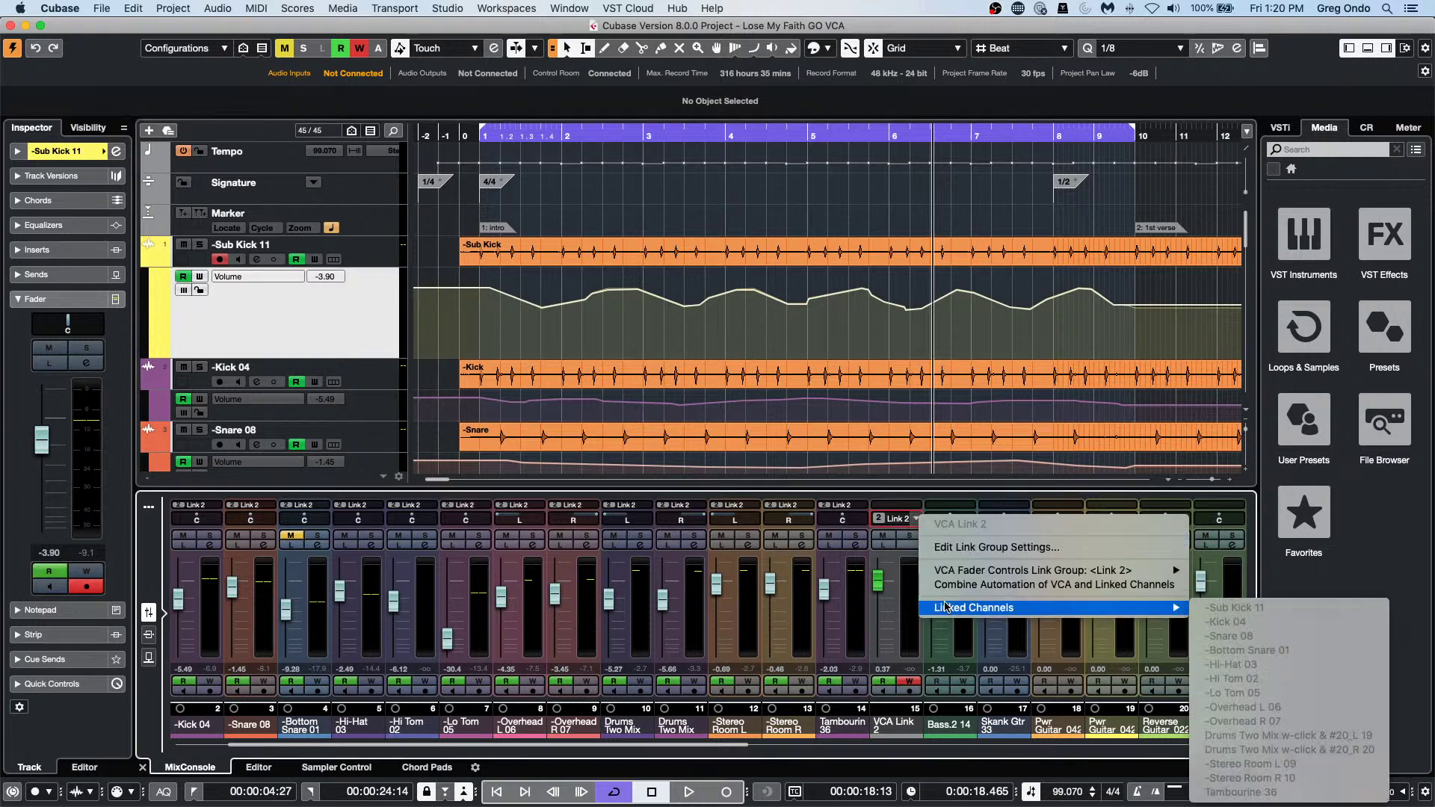
{"action": "left_click", "coordinate": [971, 586]}
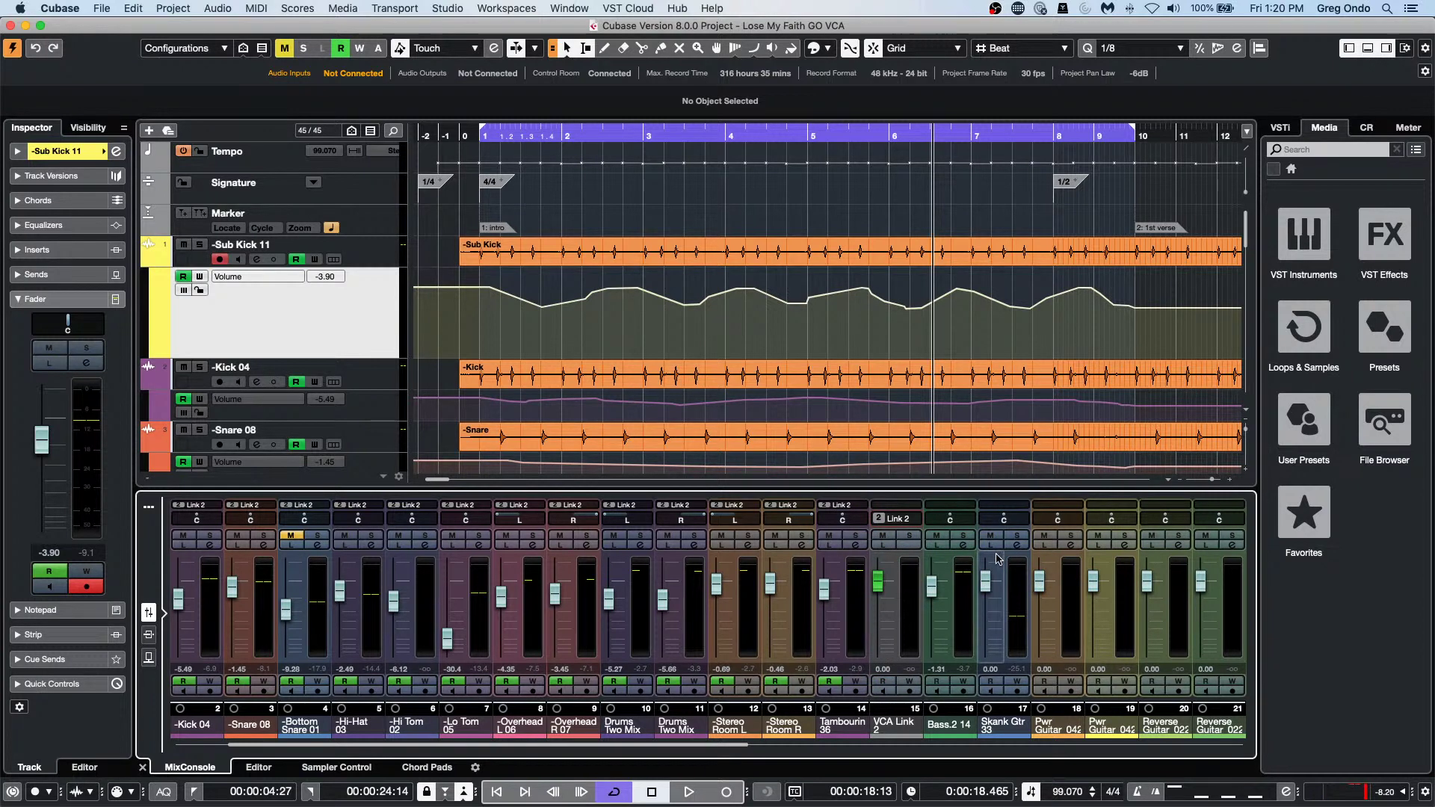
Place the project cursor at about bar 5 and show the timeline from the intro through the 1st chorus.
{"action": "left_click", "coordinate": [803, 142]}
{"action": "key", "text": "g"}
{"action": "key", "text": "g"}
{"action": "key", "text": "g"}
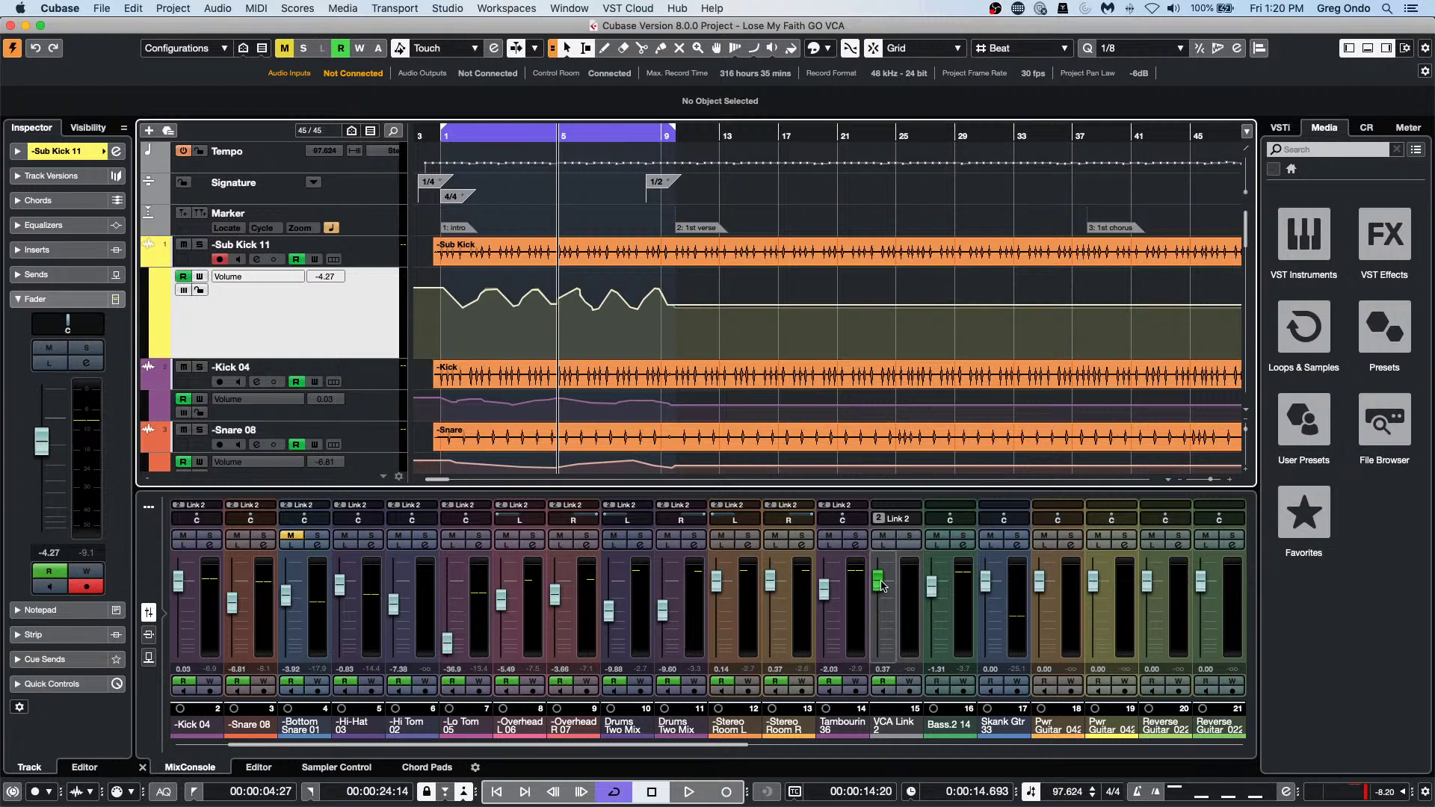
{"action": "mouse_move", "coordinate": [881, 585]}
{"action": "left_mouse_down"}
{"action": "mouse_move", "coordinate": [884, 639]}
{"action": "mouse_move", "coordinate": [883, 587]}
{"action": "left_mouse_up"}
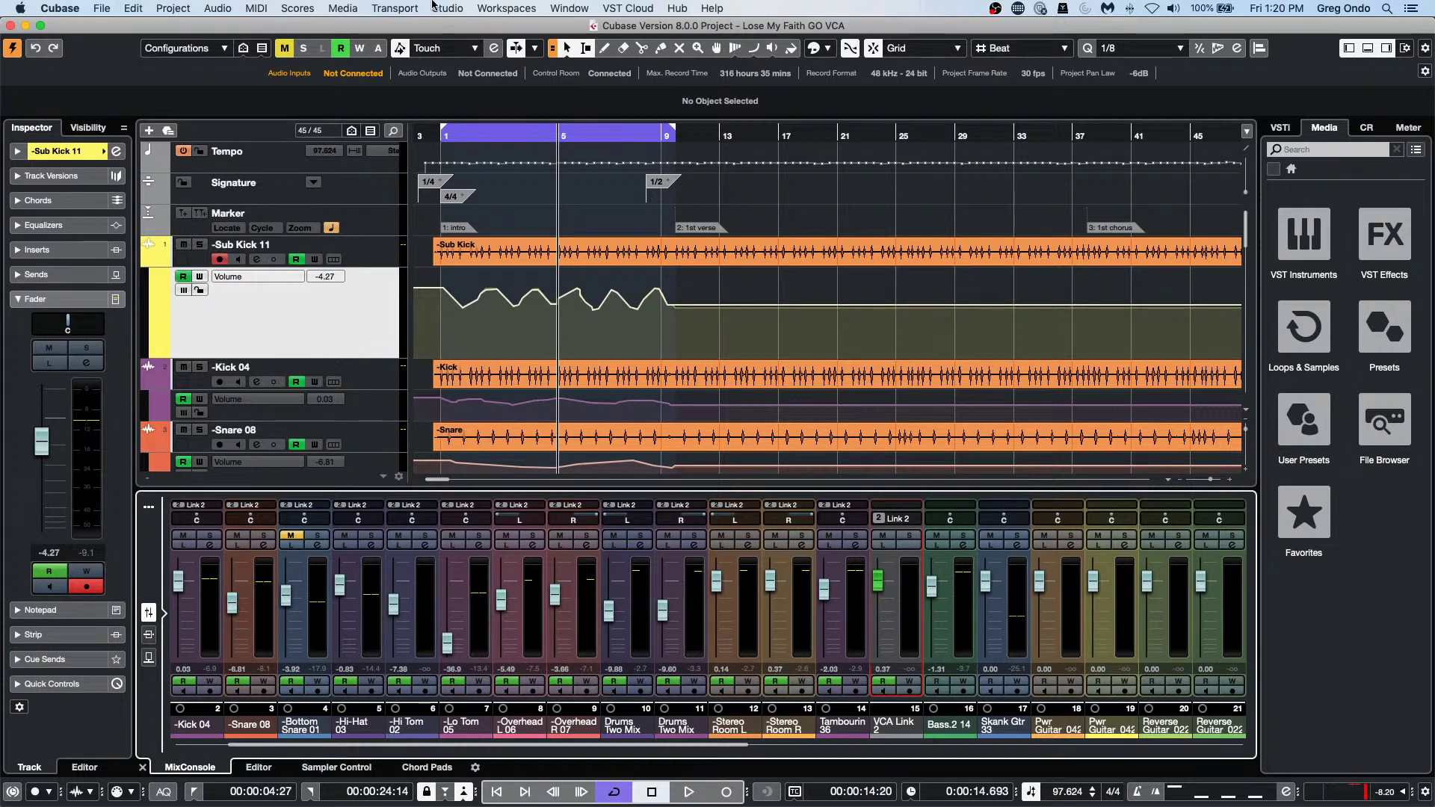
Open the Project Logical Editor and remove the existing Track Operation Record Toggle action.
{"action": "left_click", "coordinate": [220, 9]}
{"action": "key", "text": "Left"}
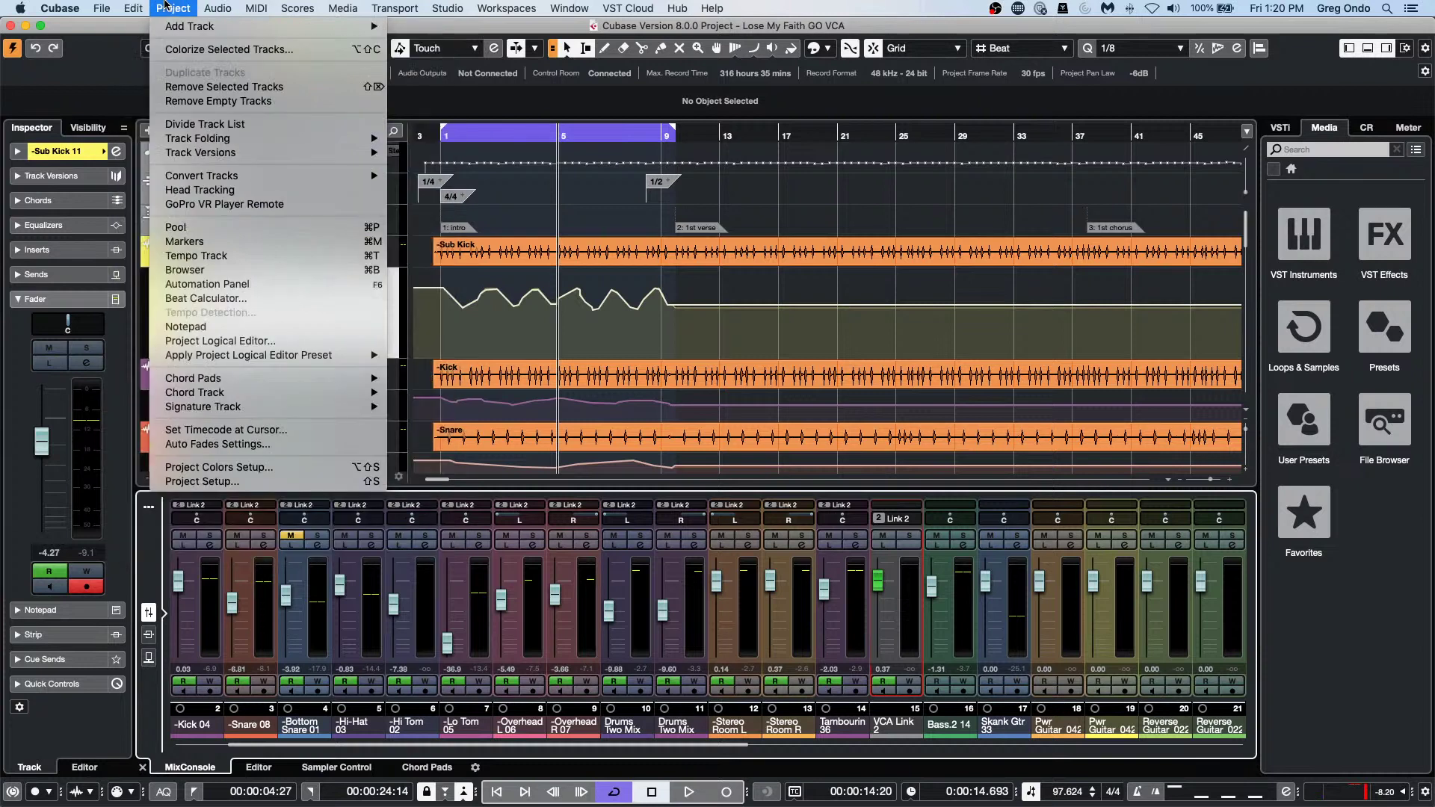
{"action": "mouse_move", "coordinate": [230, 390]}
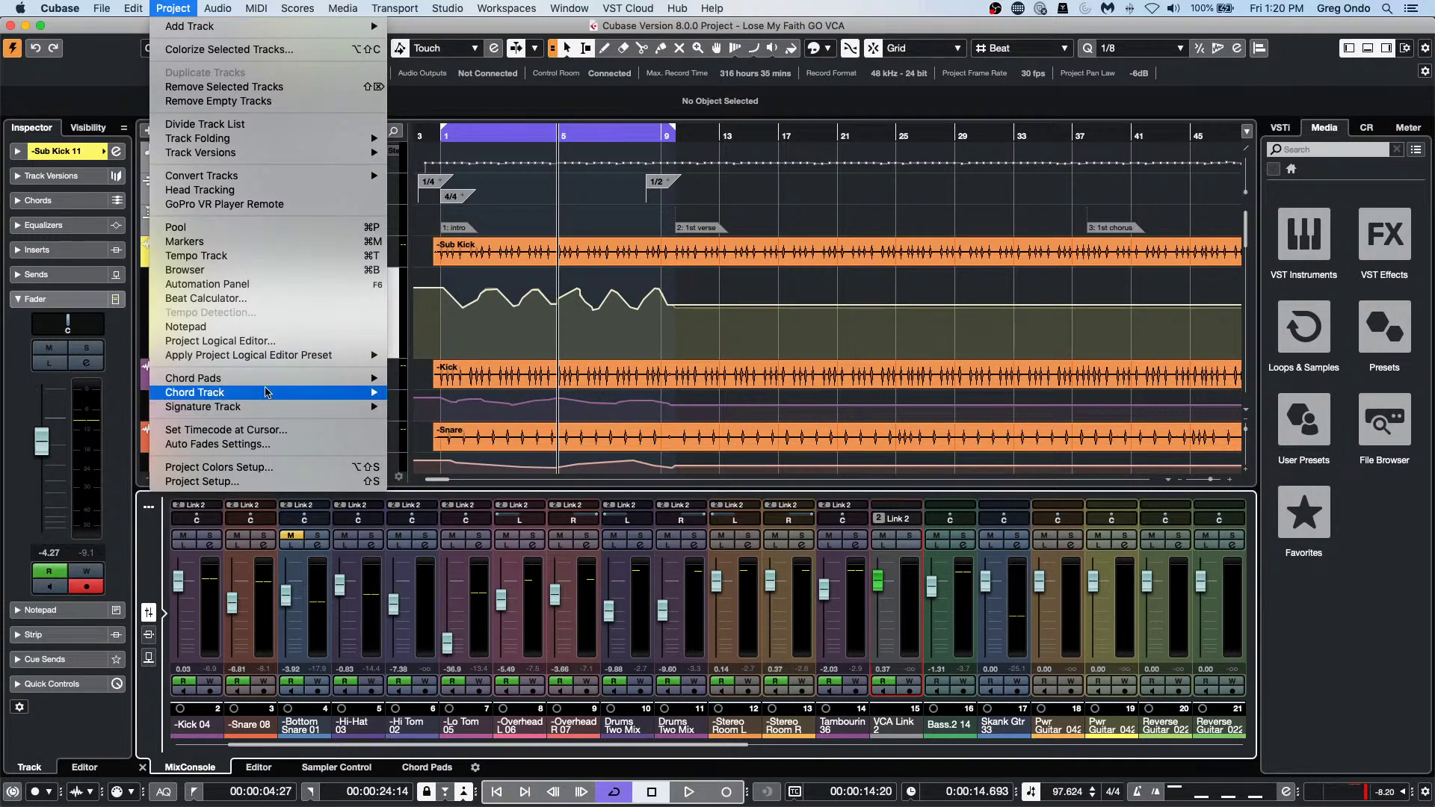
{"action": "left_click", "coordinate": [288, 341]}
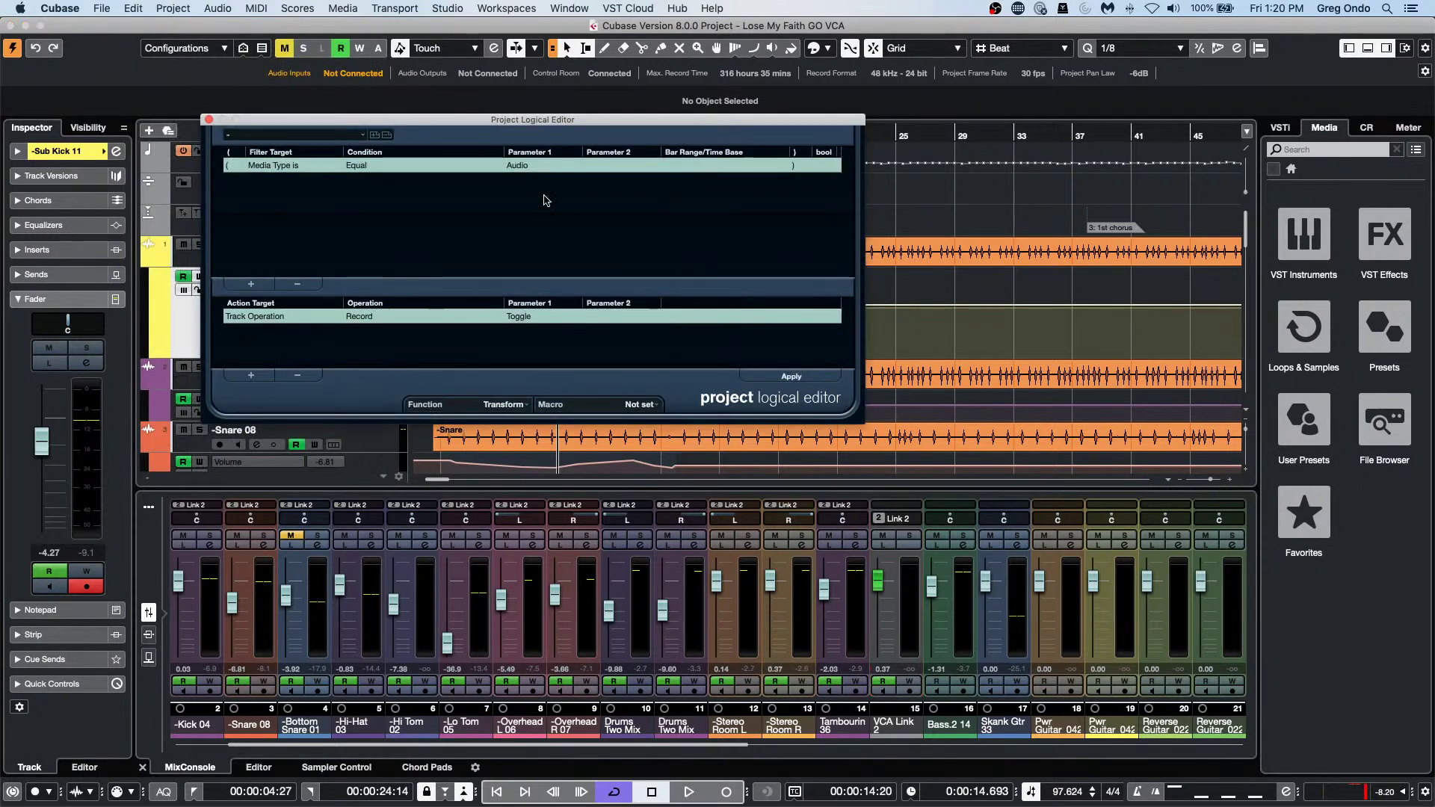
{"action": "left_click", "coordinate": [298, 375]}
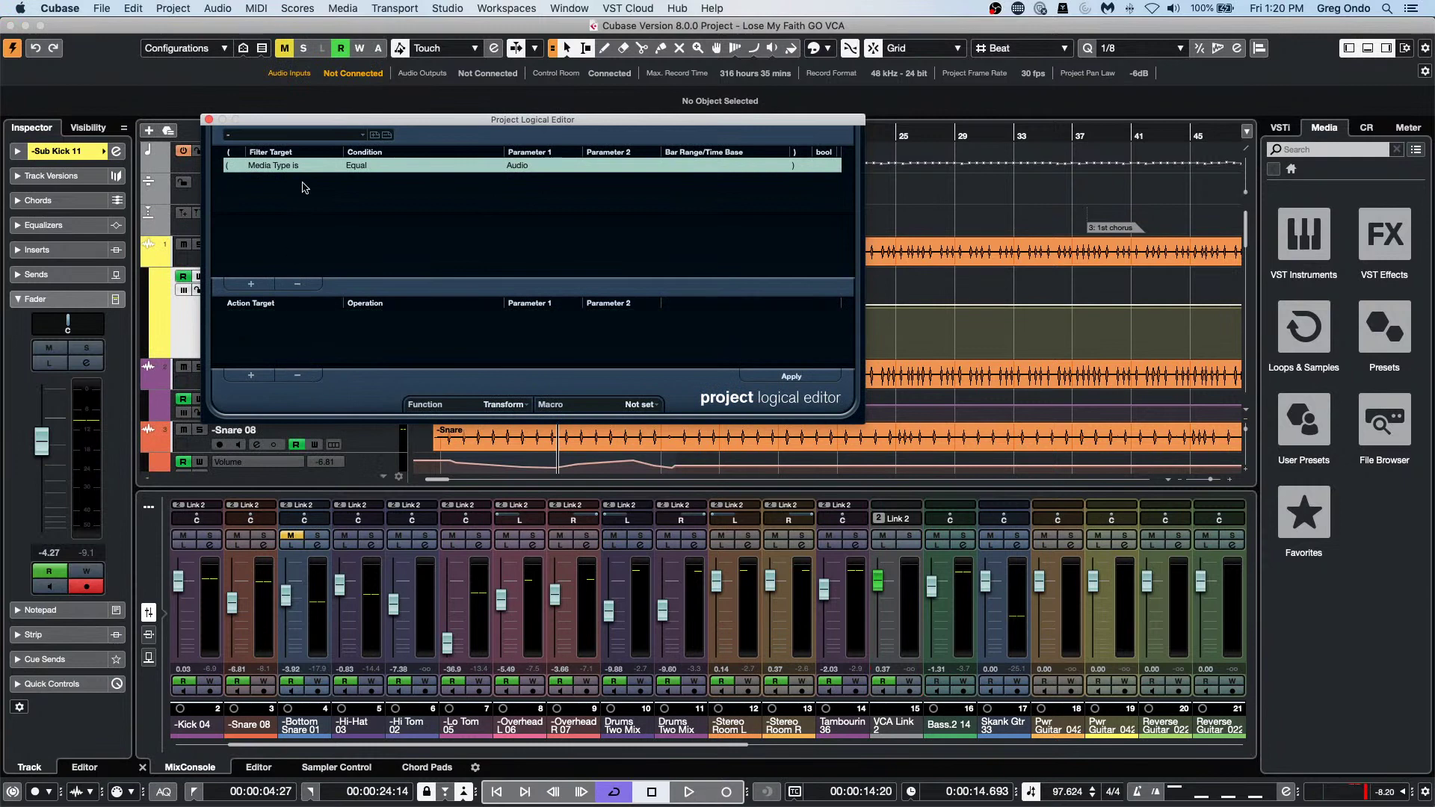
Replace the existing filter condition in the Project Logical Editor with Media Type is Equal to Automation.
{"action": "left_click", "coordinate": [298, 284]}
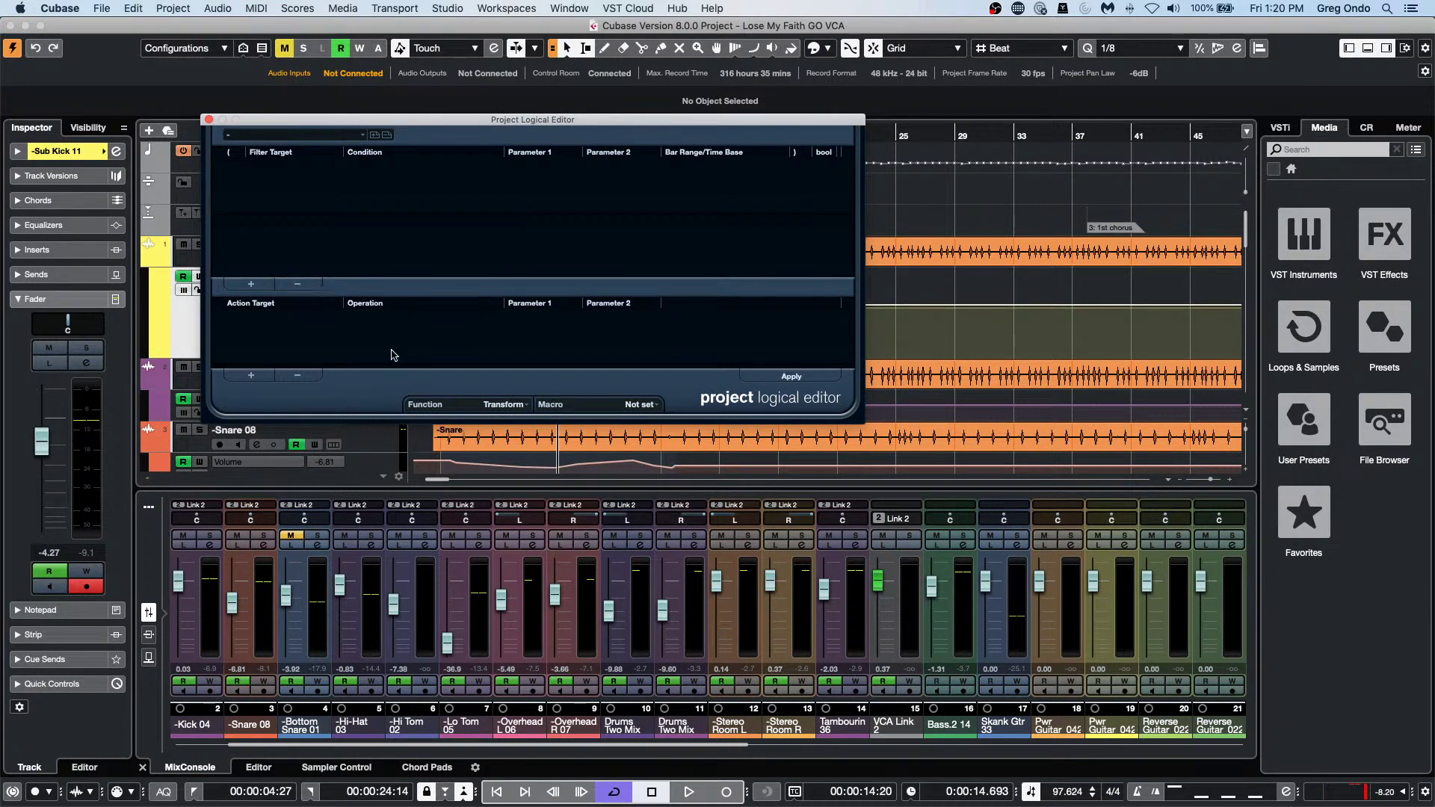
{"action": "left_click", "coordinate": [507, 406]}
{"action": "key", "text": "Escape"}
{"action": "left_click", "coordinate": [258, 282]}
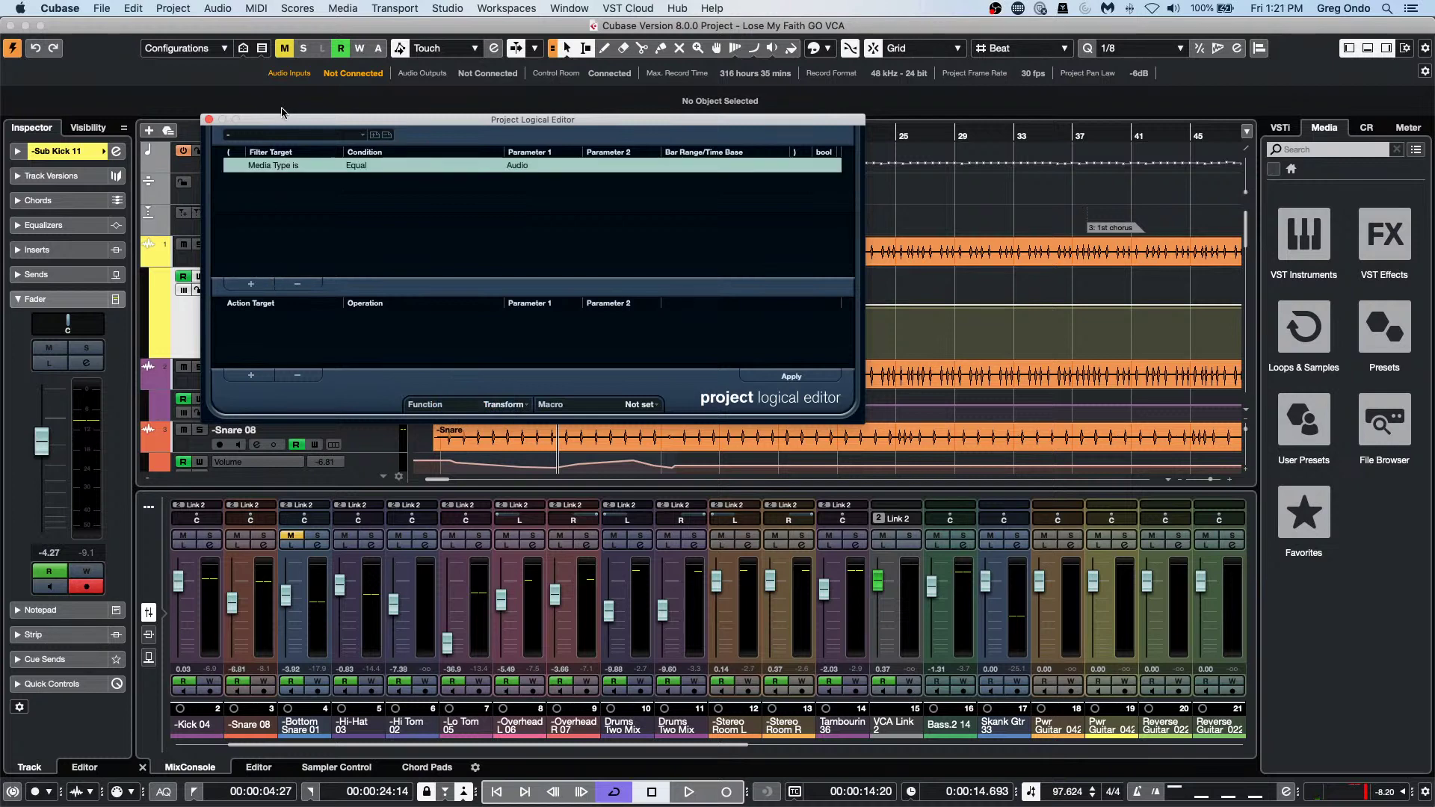
{"action": "left_click", "coordinate": [294, 166]}
{"action": "left_click", "coordinate": [512, 164]}
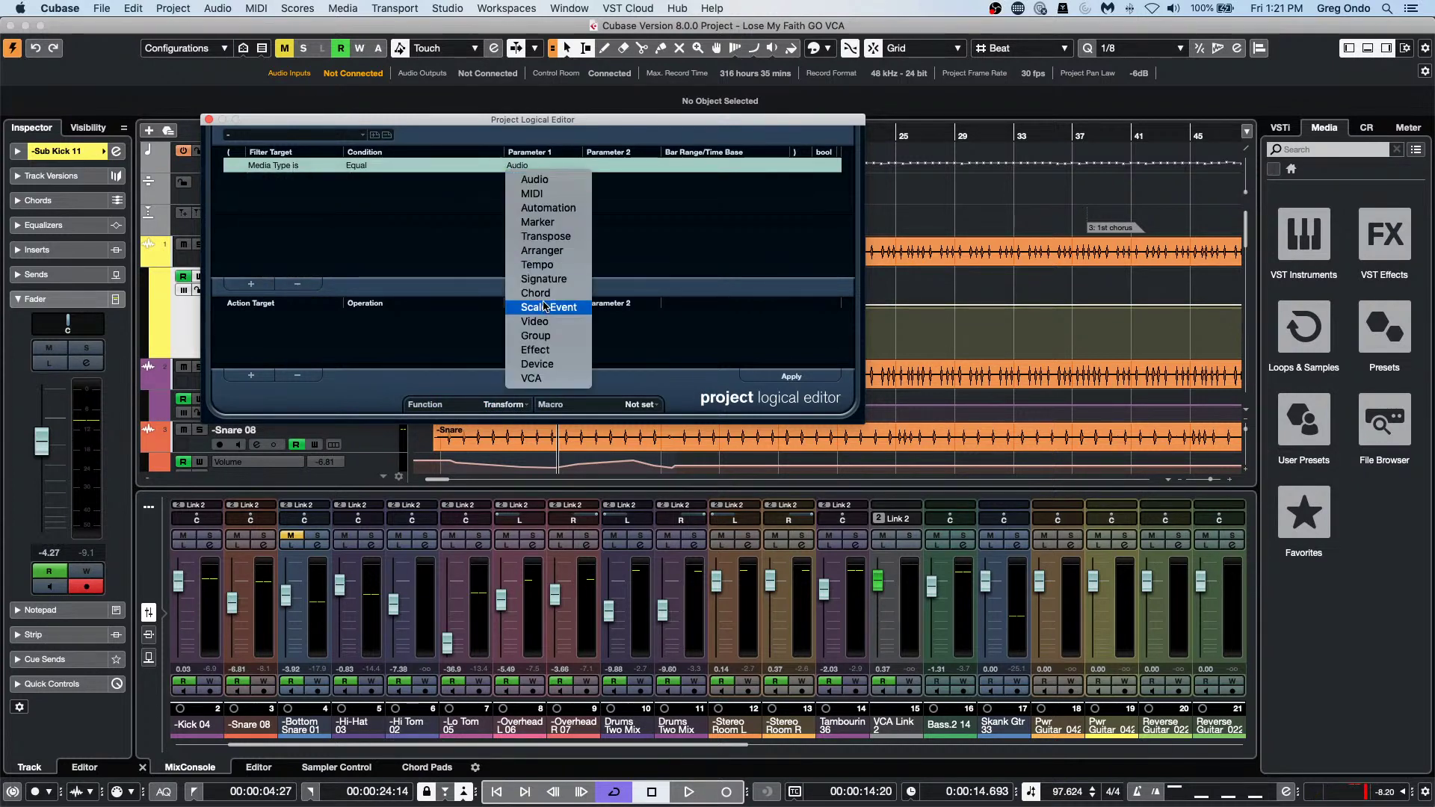
{"action": "left_click", "coordinate": [565, 208]}
Add a Trim action with the operation Multiply by and a first parameter of 0.99.
{"action": "left_click", "coordinate": [243, 377]}
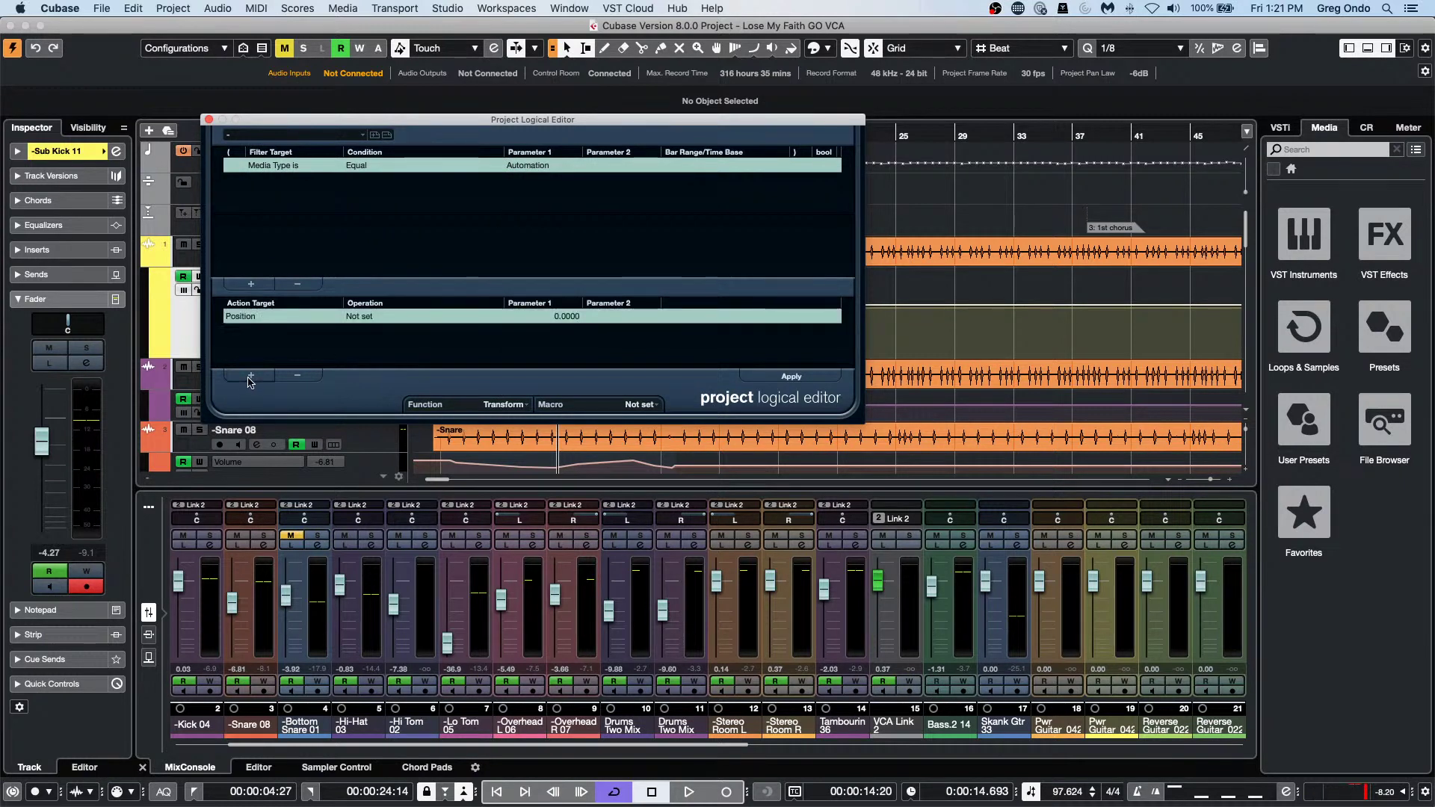
{"action": "left_click", "coordinate": [256, 317]}
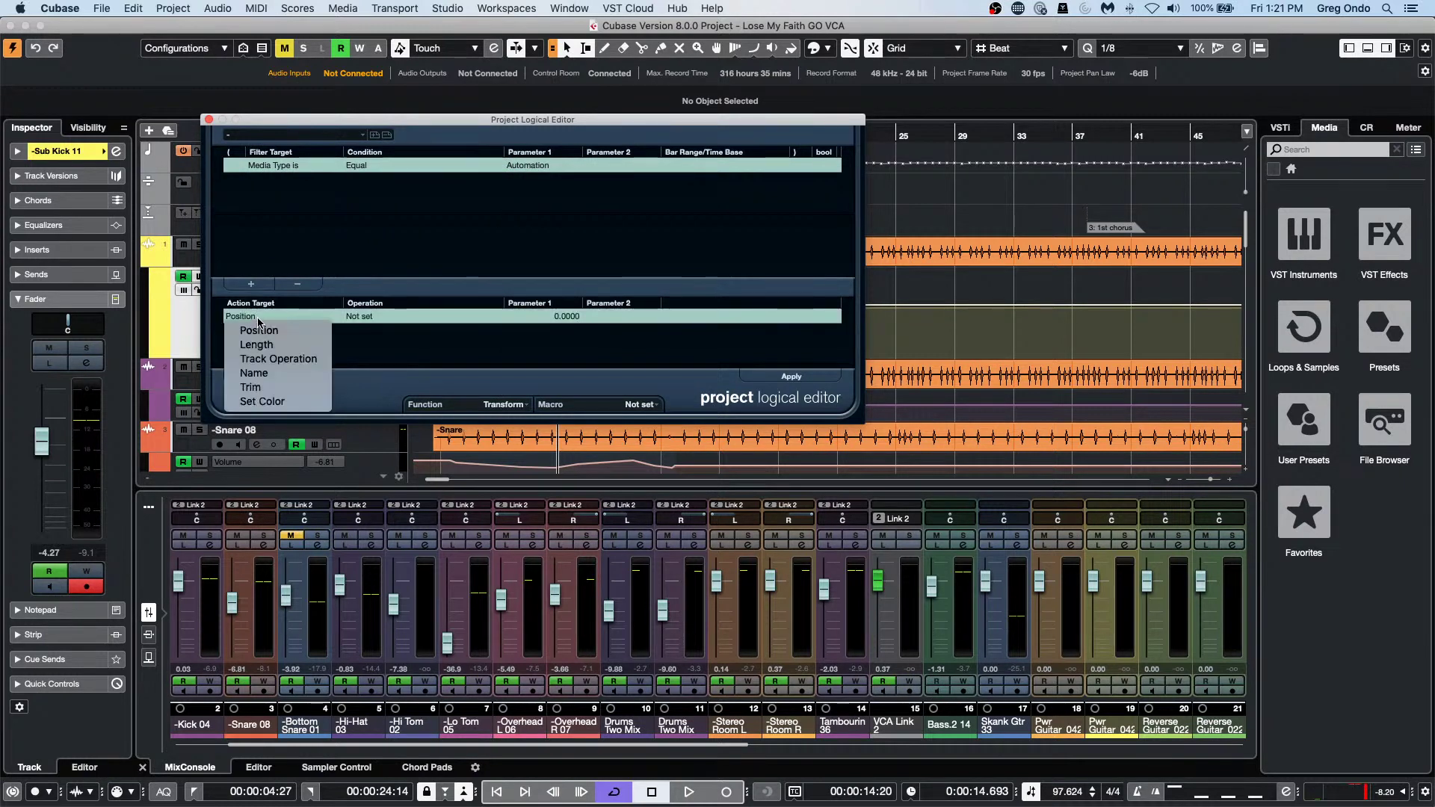
{"action": "left_click", "coordinate": [267, 387]}
{"action": "left_click", "coordinate": [430, 319]}
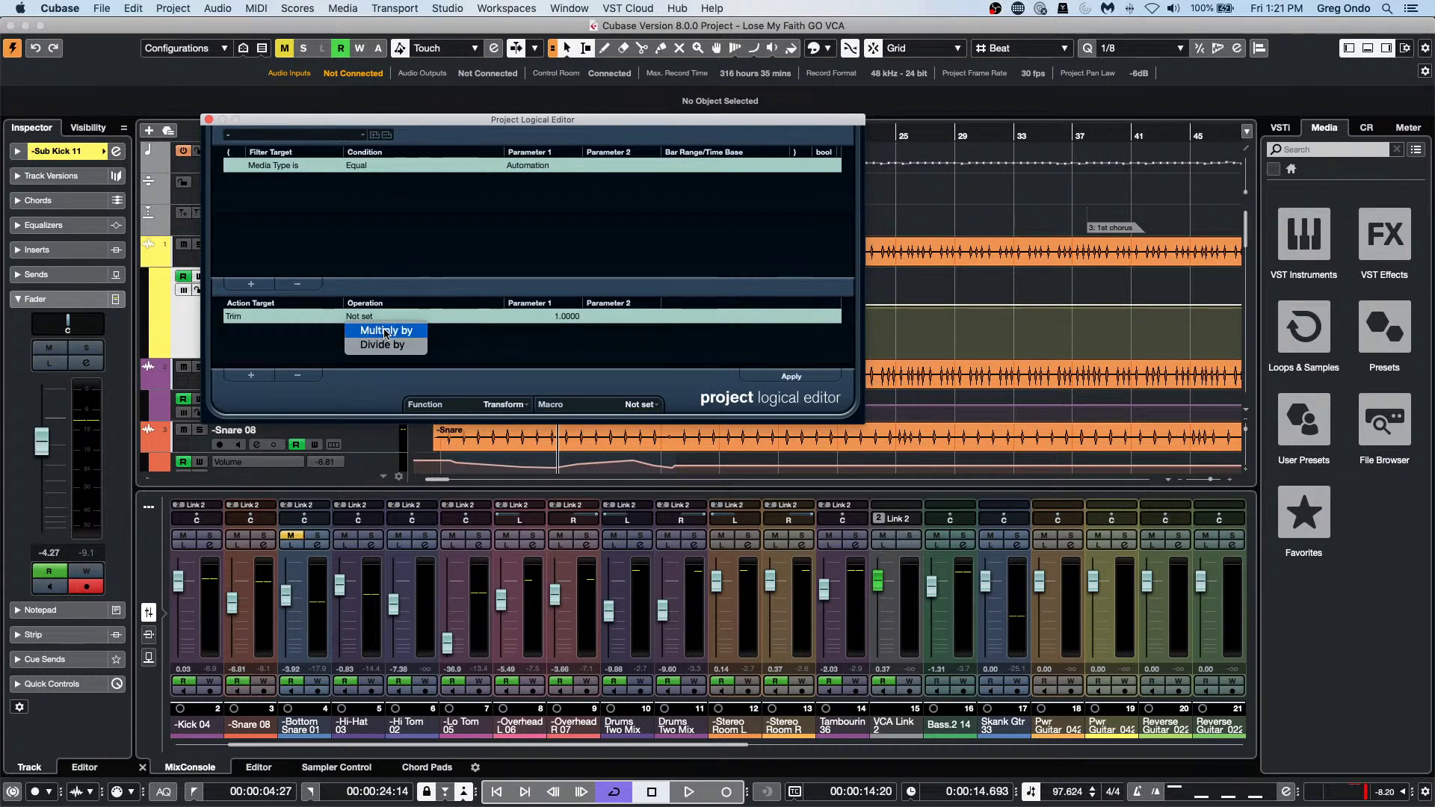
{"action": "left_click", "coordinate": [386, 330]}
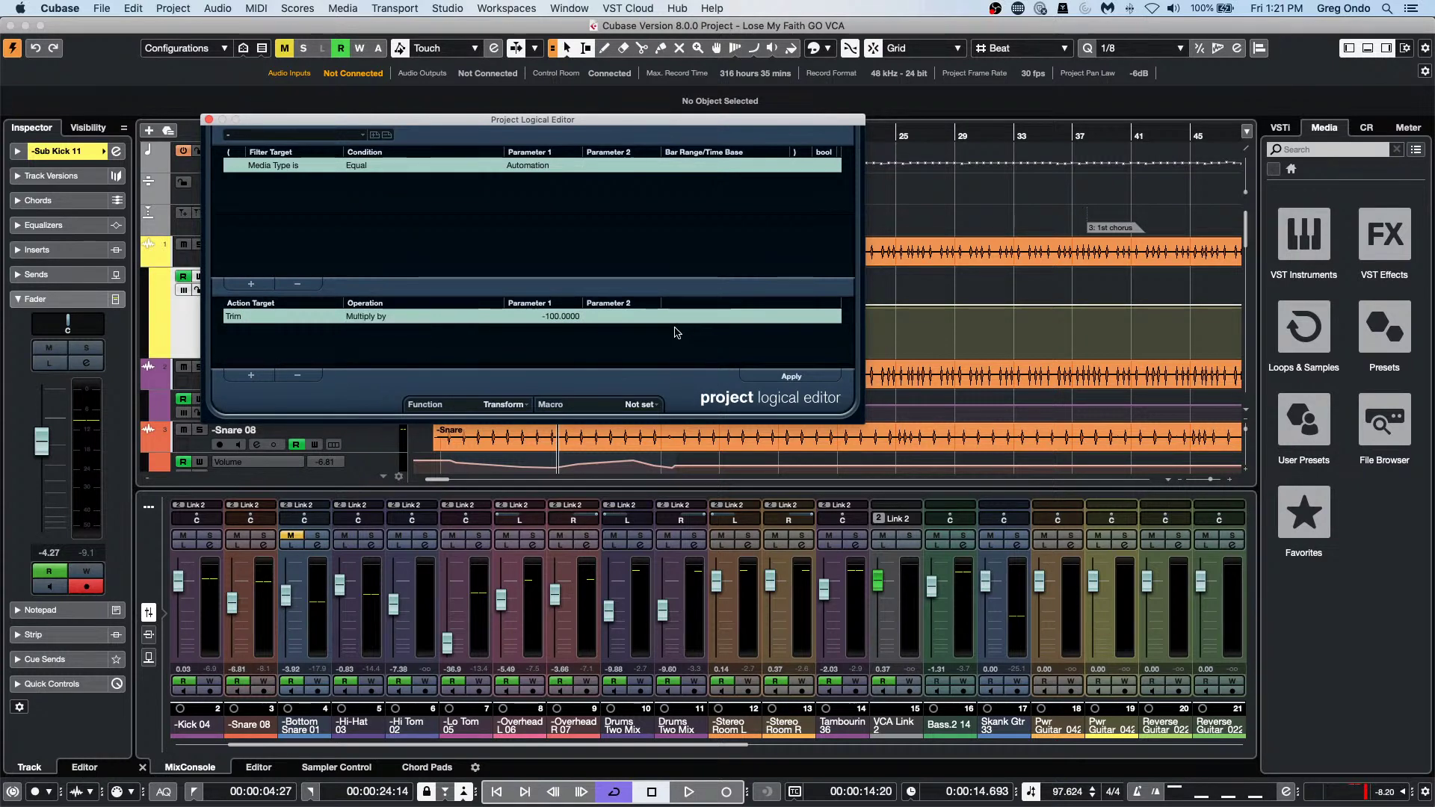
{"action": "left_click", "coordinate": [571, 322]}
{"action": "key", "text": "BackSpace"}
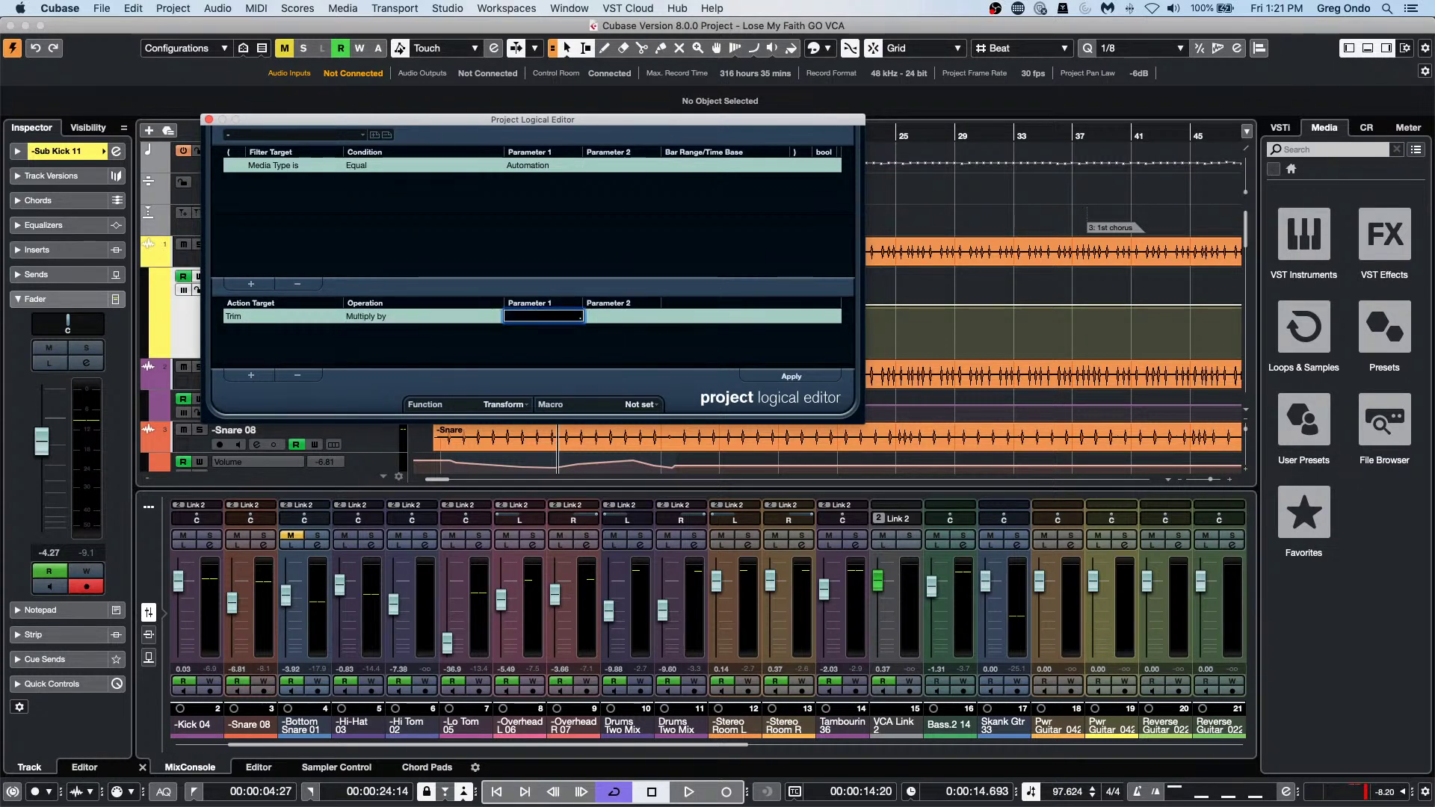
{"action": "type", "text": "0.99"}
{"action": "key", "text": "Return"}
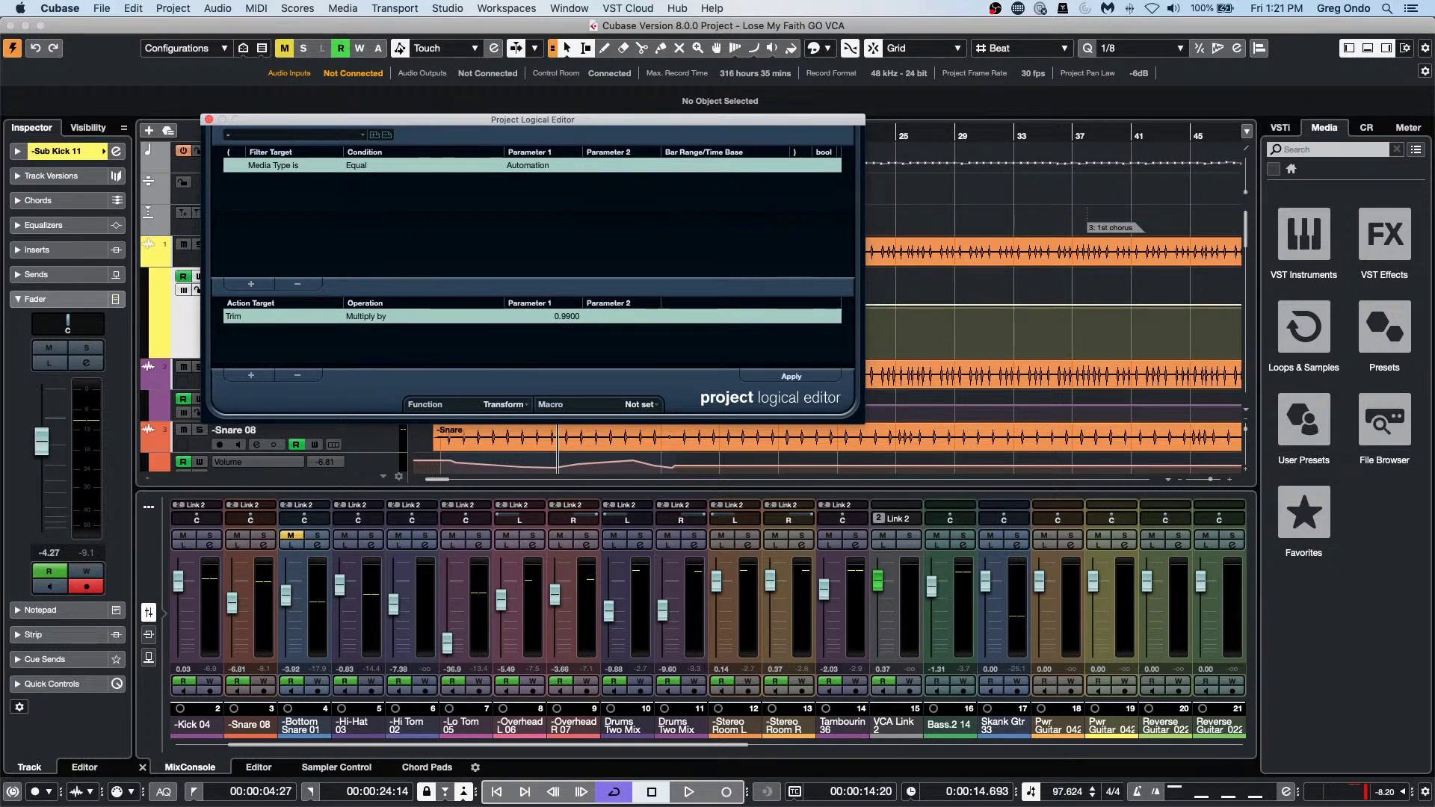
Move the Project Logical Editor clear of the automation lanes and apply the 0.99 trim several times to lower all automation.
{"action": "left_click_drag", "start_coordinate": [428, 121], "coordinate": [882, 434]}
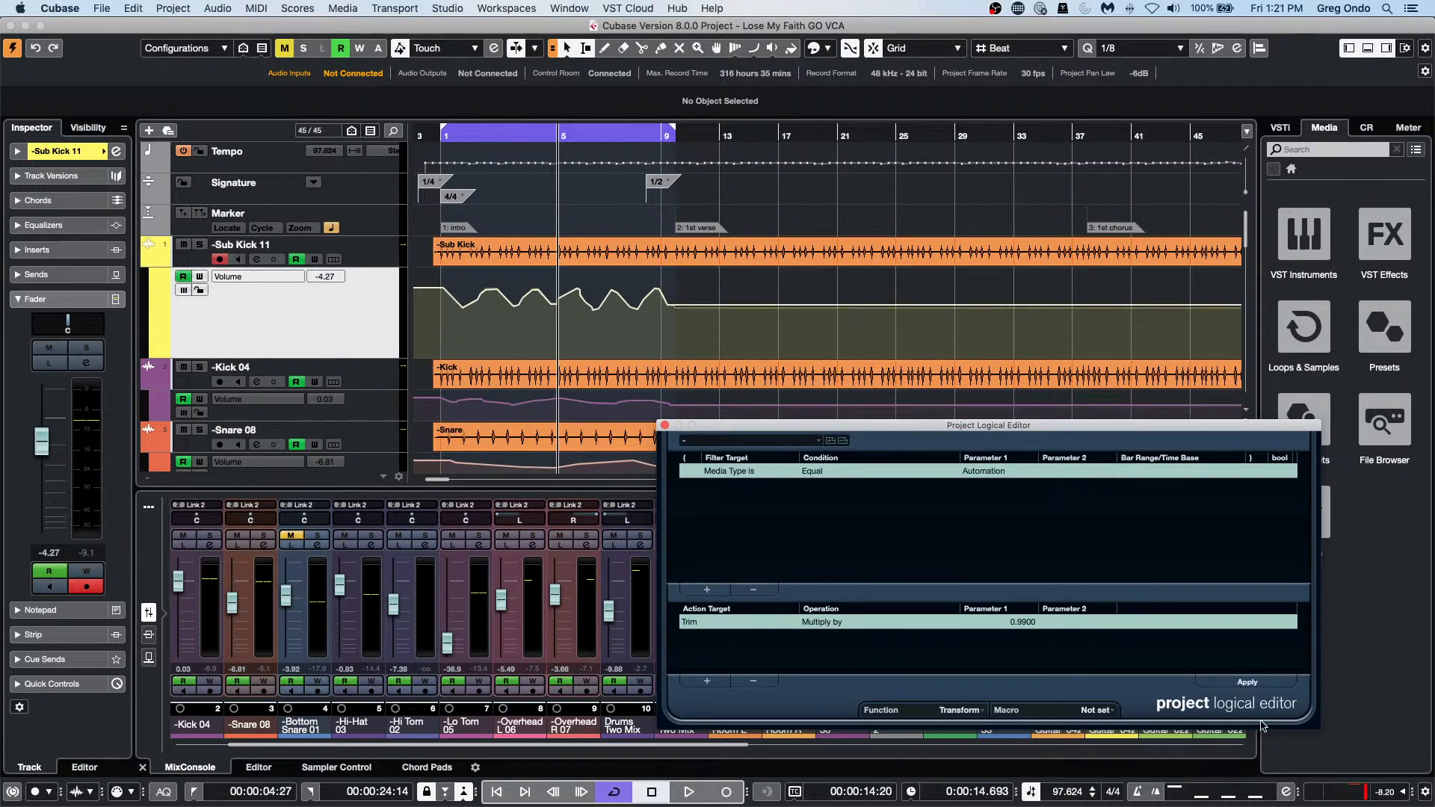
{"action": "left_click", "coordinate": [1246, 685]}
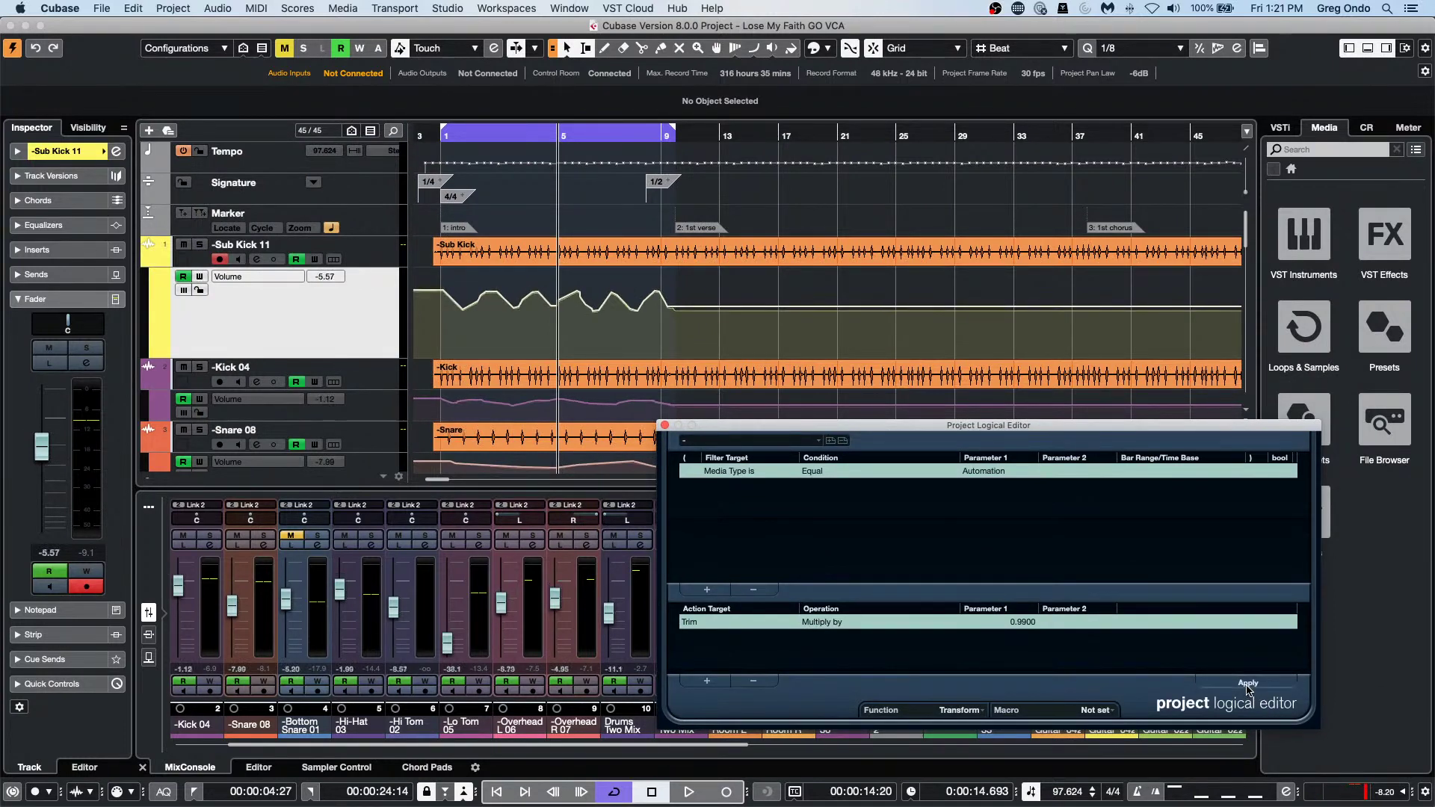
{"action": "left_click", "coordinate": [1246, 685]}
{"action": "left_click", "coordinate": [1247, 685]}
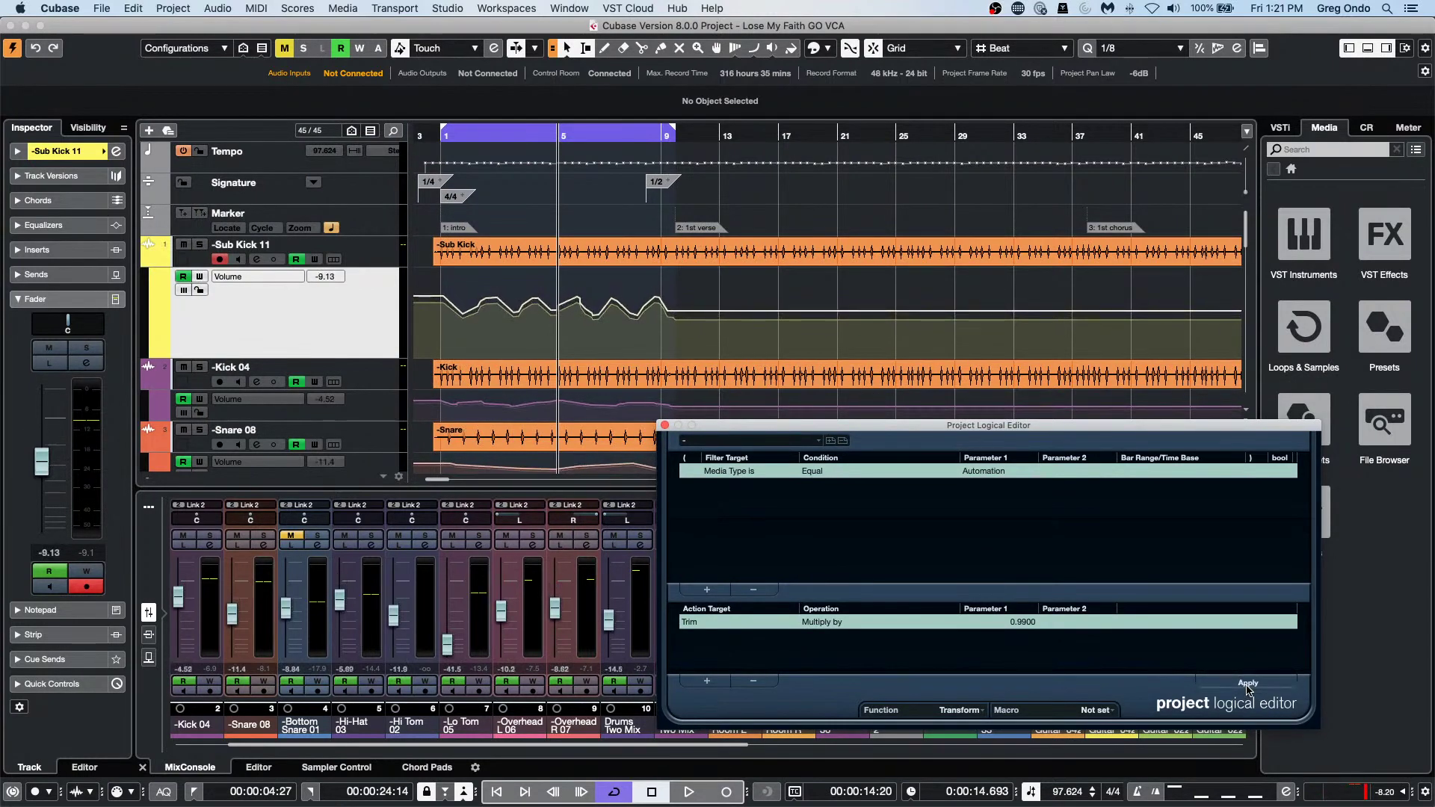
{"action": "left_click", "coordinate": [1247, 685]}
{"action": "left_click", "coordinate": [1247, 684]}
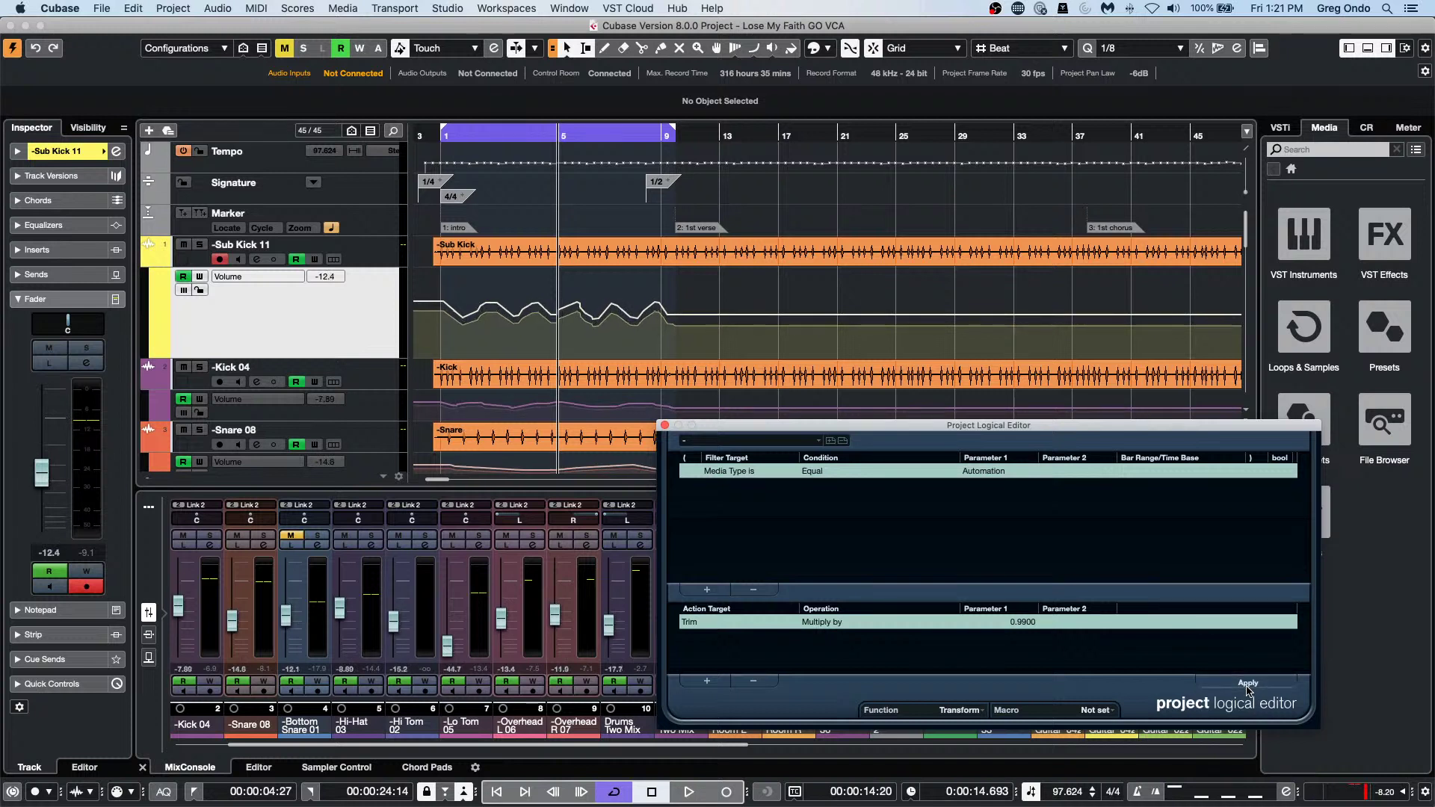
{"action": "left_click", "coordinate": [1247, 684]}
Set the Trim multiplier to 1.01, apply it repeatedly to raise all automation, and close the Project Logical Editor.
{"action": "left_click", "coordinate": [1027, 626]}
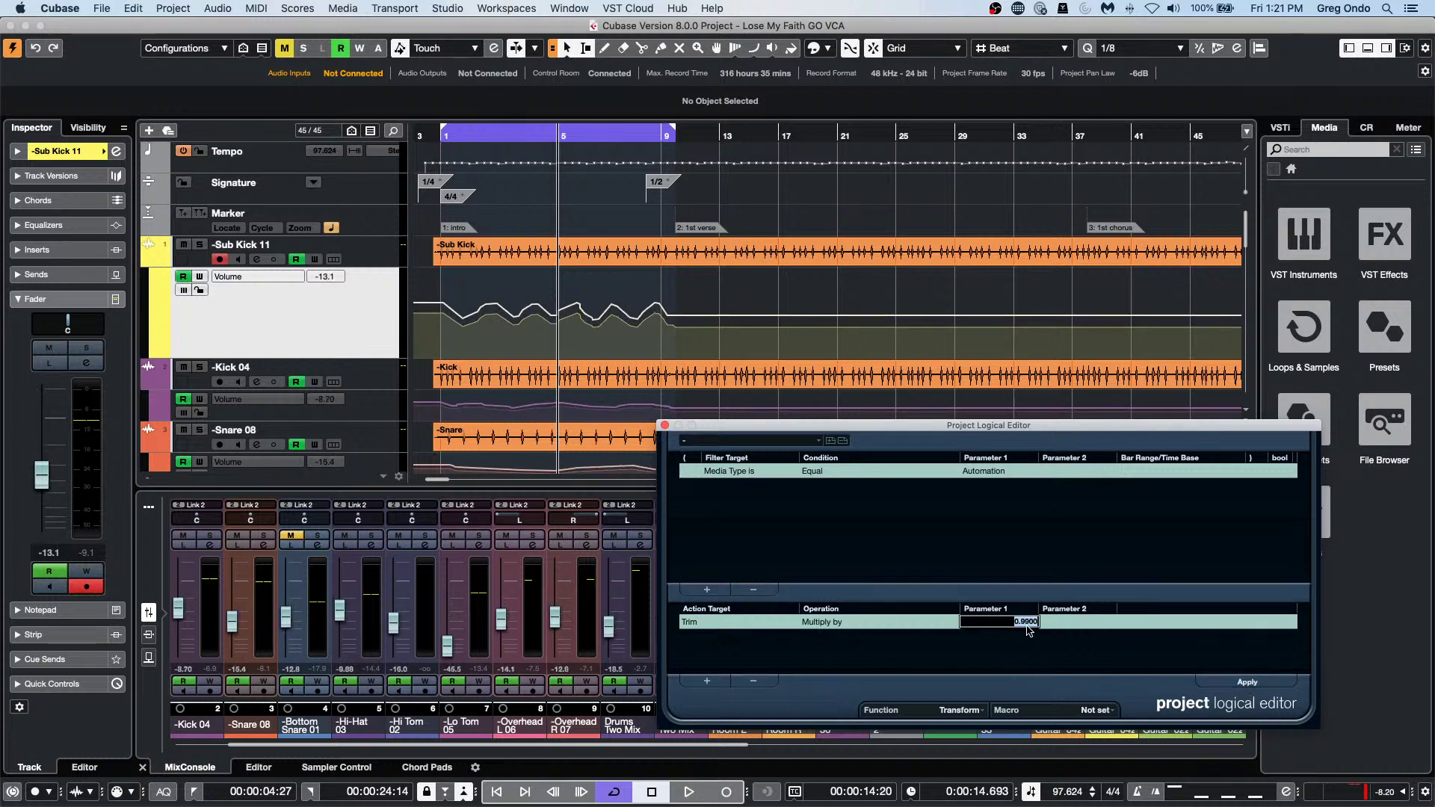
{"action": "type", "text": "1.01"}
{"action": "key", "text": "Return"}
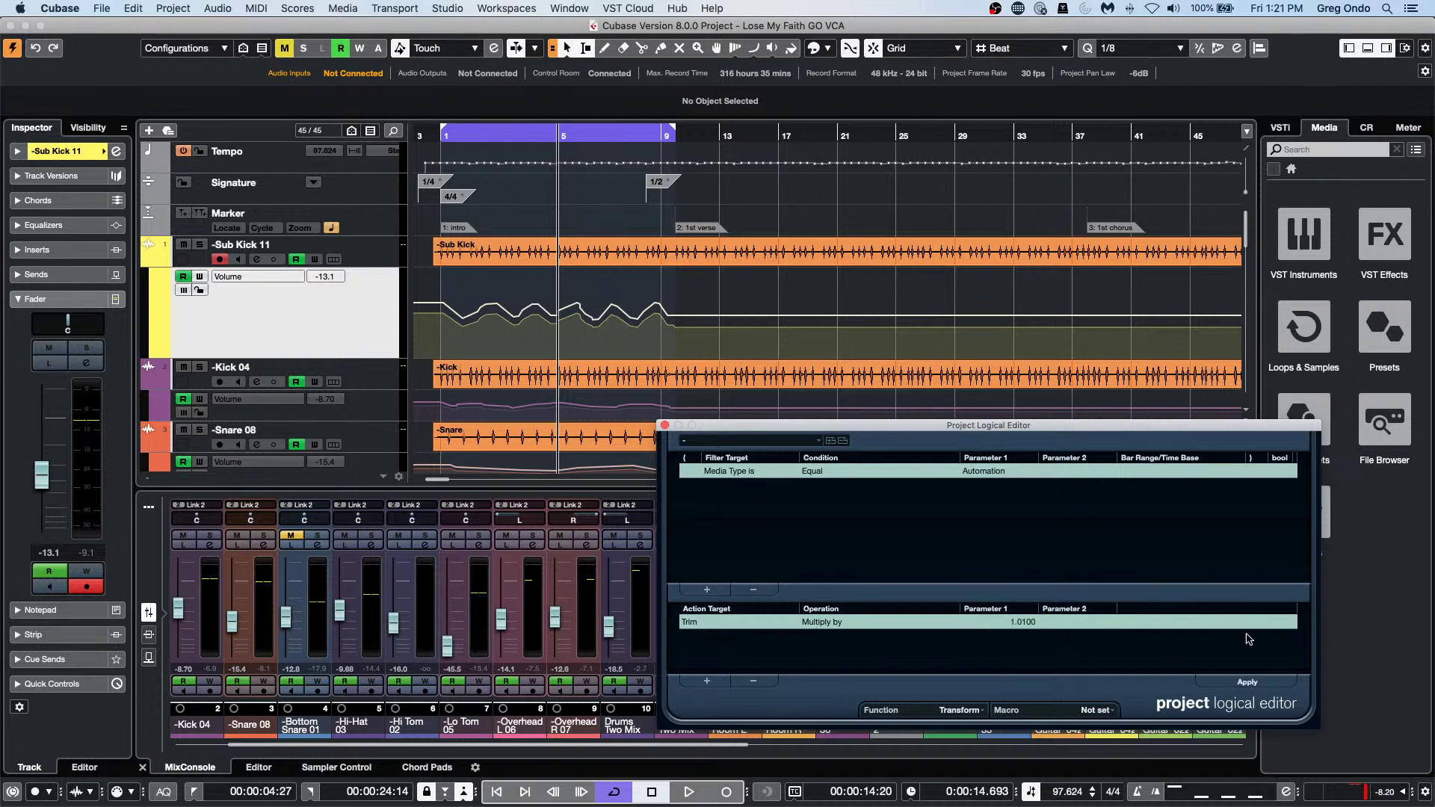
{"action": "left_click", "coordinate": [1248, 683]}
{"action": "left_click", "coordinate": [1248, 683]}
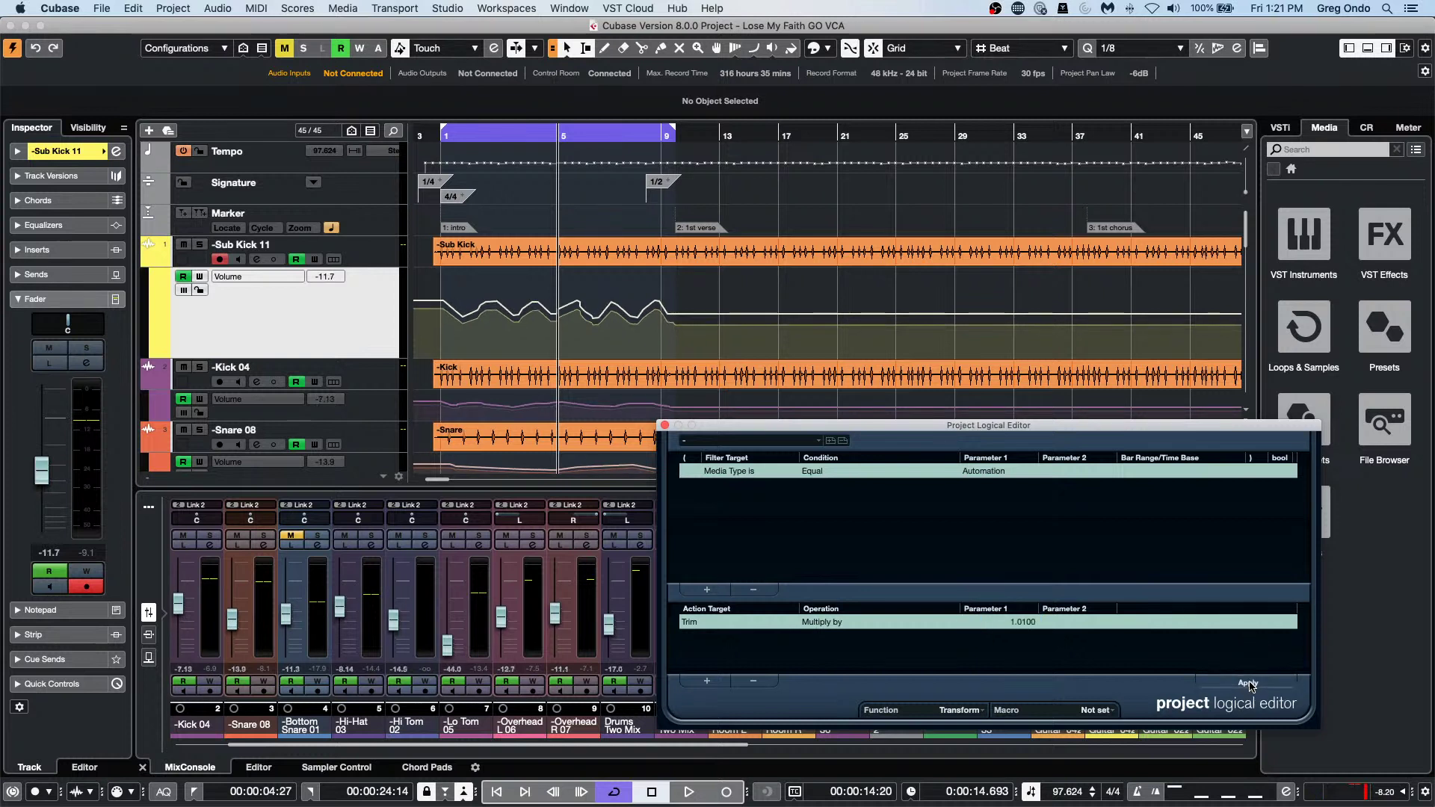
{"action": "left_click", "coordinate": [1248, 683]}
{"action": "left_click", "coordinate": [1248, 683]}
{"action": "left_click", "coordinate": [1248, 683]}
{"action": "left_click", "coordinate": [1248, 683]}
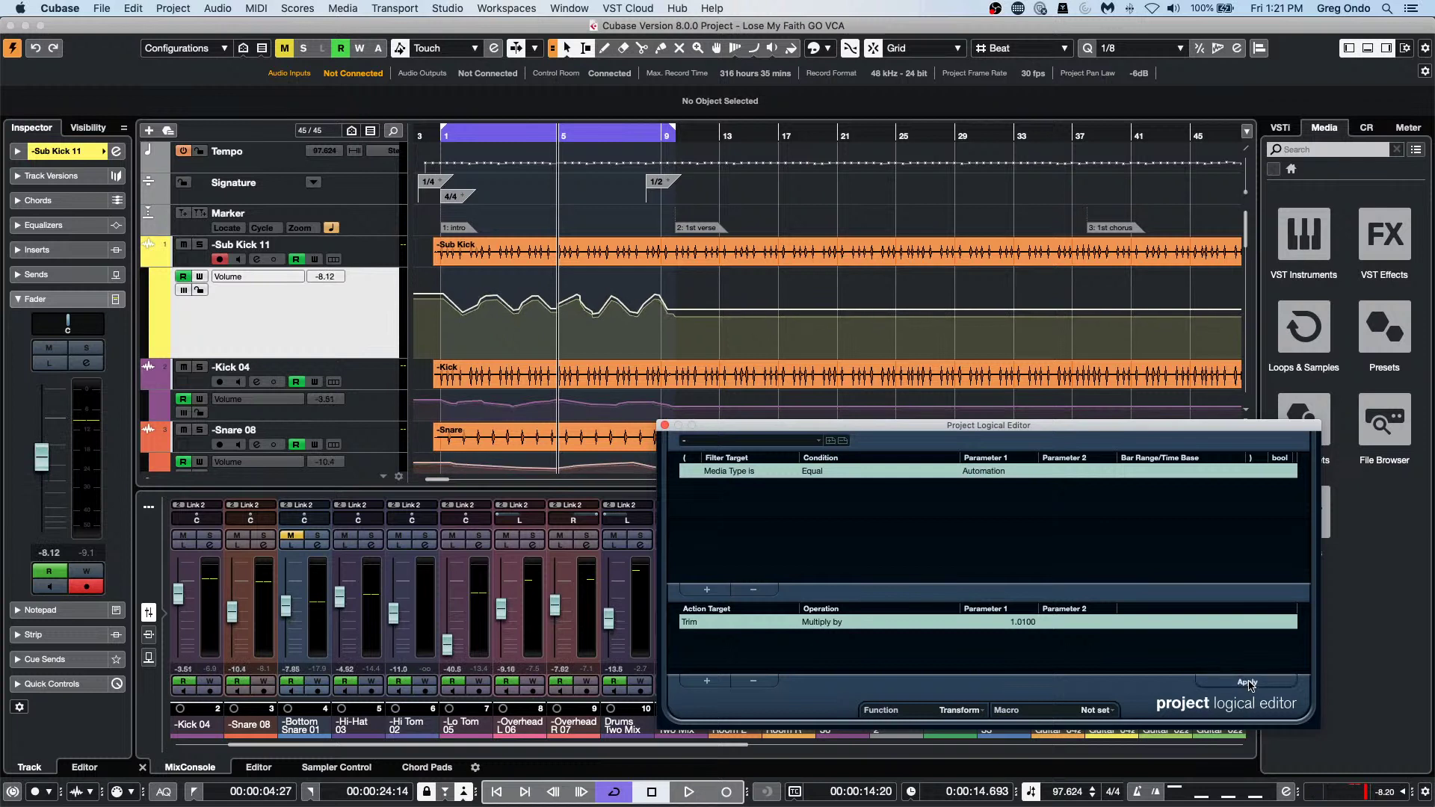
{"action": "left_click", "coordinate": [1248, 683]}
{"action": "left_click", "coordinate": [1248, 683]}
{"action": "left_click", "coordinate": [1248, 683]}
{"action": "left_click", "coordinate": [1249, 683]}
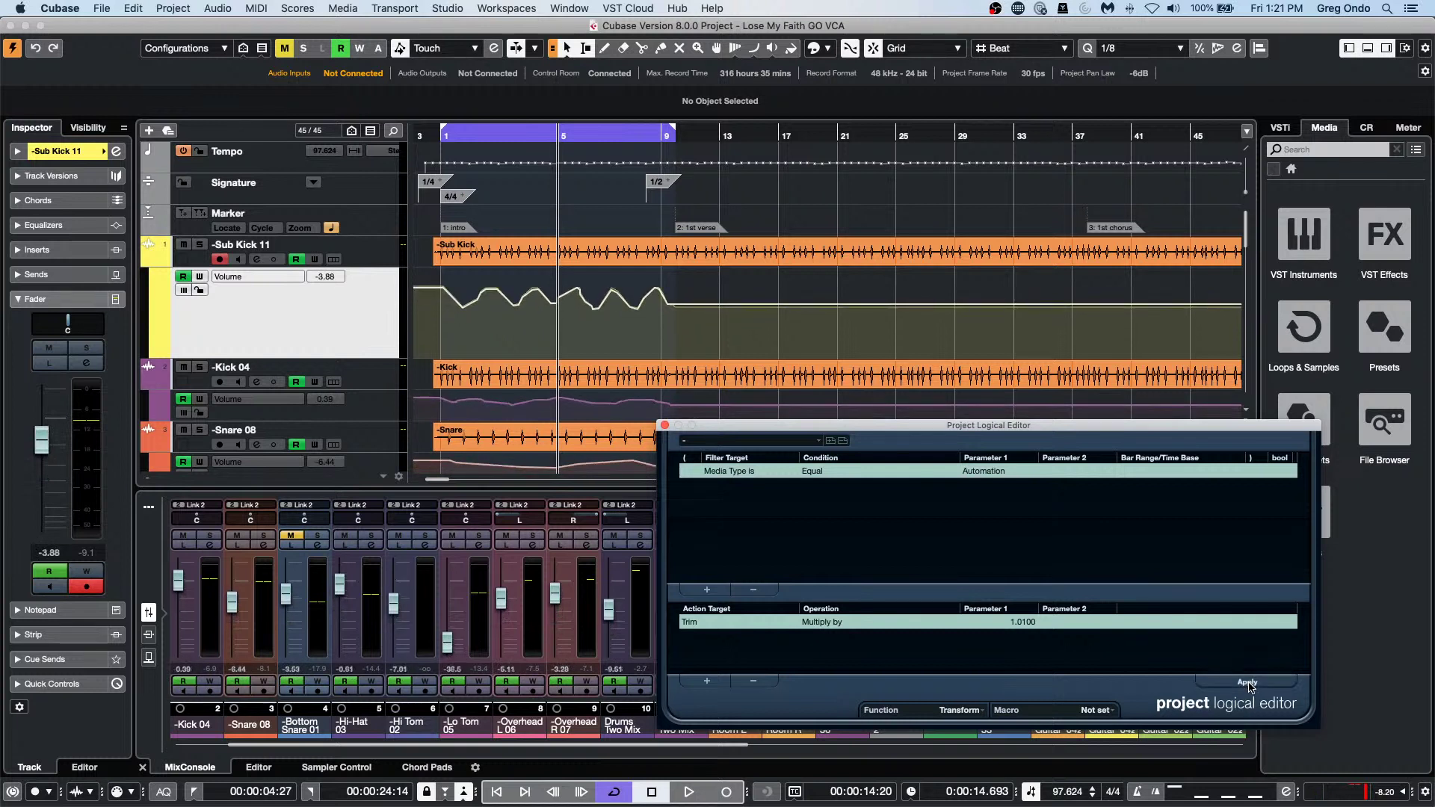
{"action": "left_click", "coordinate": [1248, 683]}
{"action": "left_click", "coordinate": [1248, 683]}
{"action": "left_click", "coordinate": [1254, 686]}
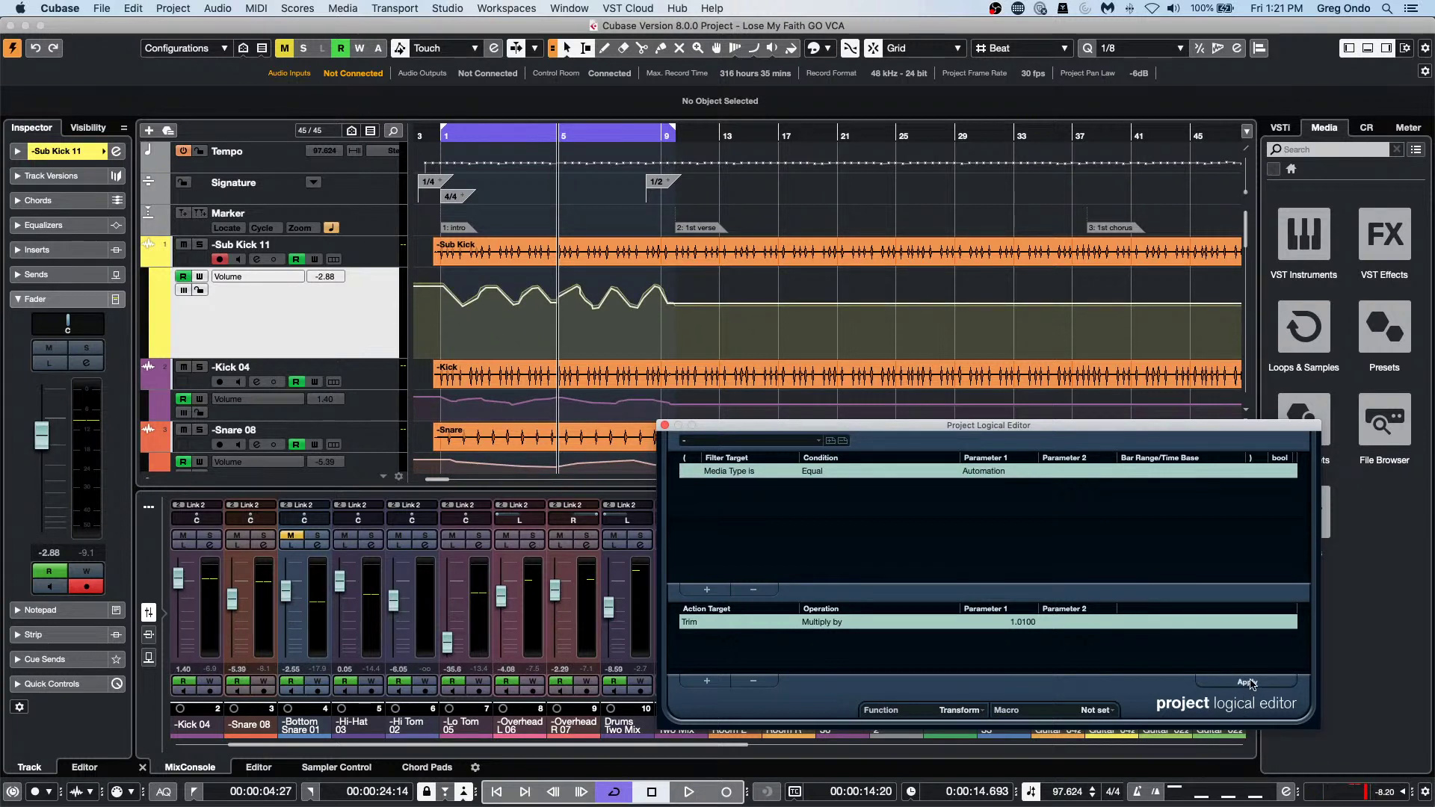
{"action": "left_click", "coordinate": [1253, 686]}
{"action": "left_click", "coordinate": [1253, 686]}
{"action": "left_click", "coordinate": [1253, 686]}
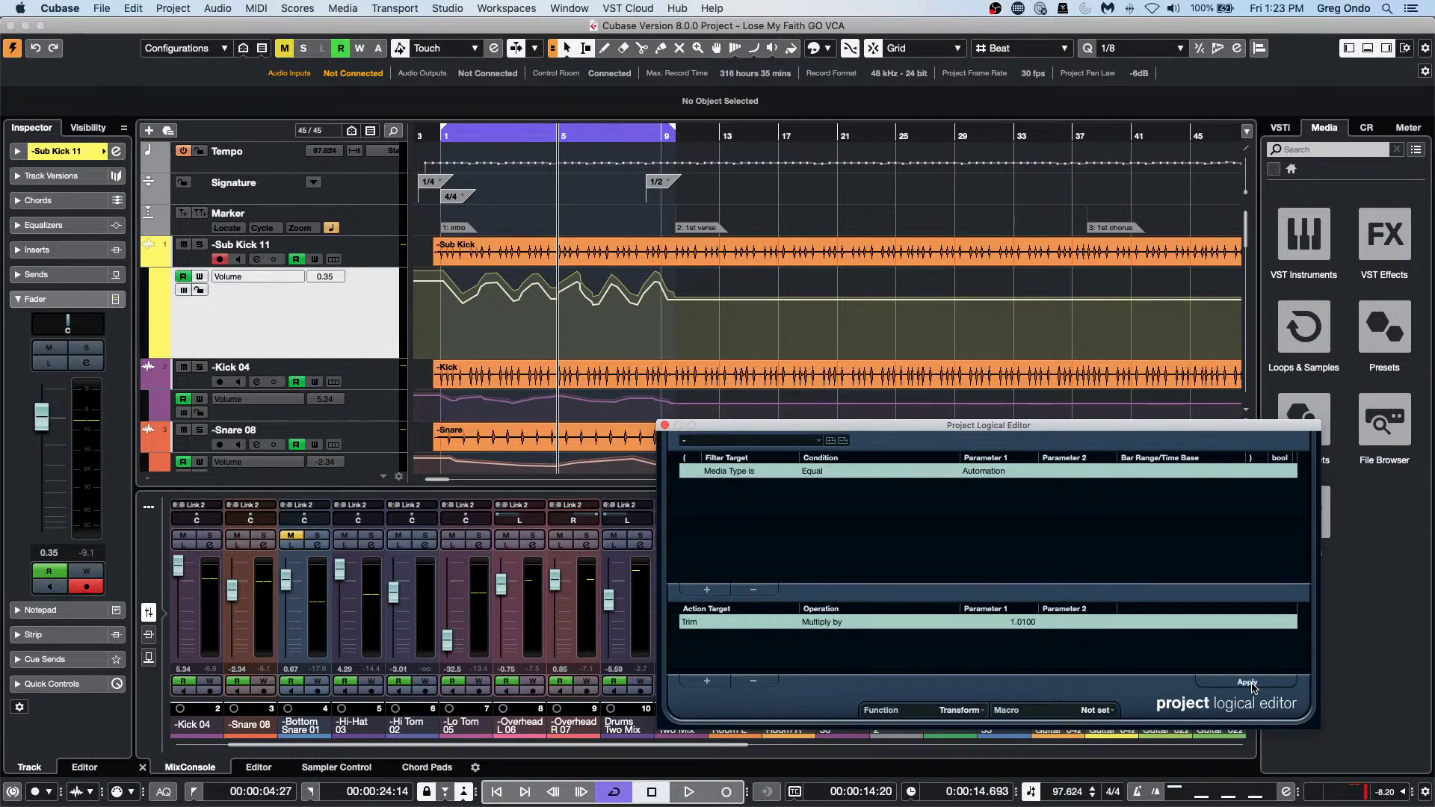
{"action": "left_click", "coordinate": [1247, 682]}
{"action": "left_click", "coordinate": [665, 425]}
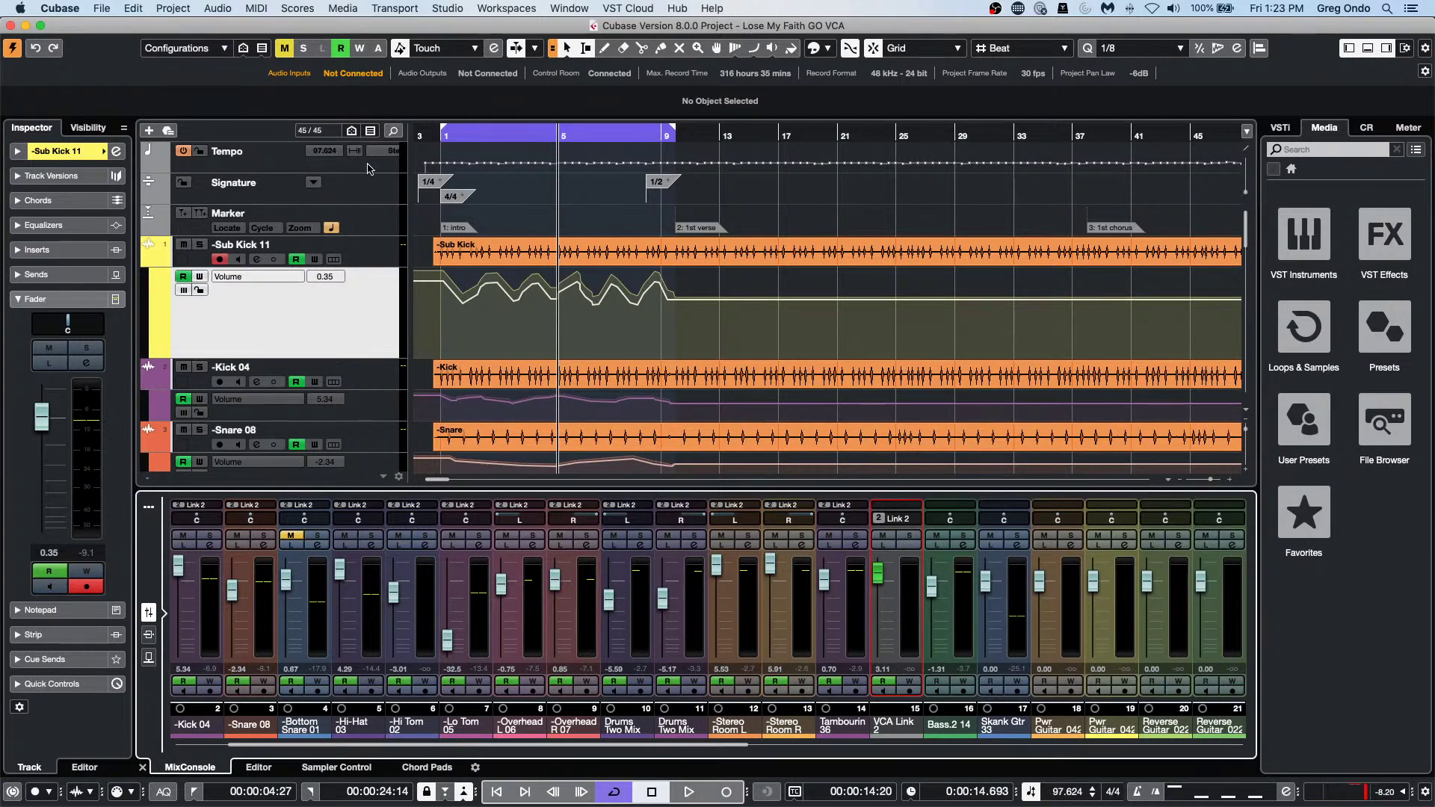
Add a chord track below the Signature track.
{"action": "right_click", "coordinate": [370, 191]}
{"action": "mouse_move", "coordinate": [568, 197]}
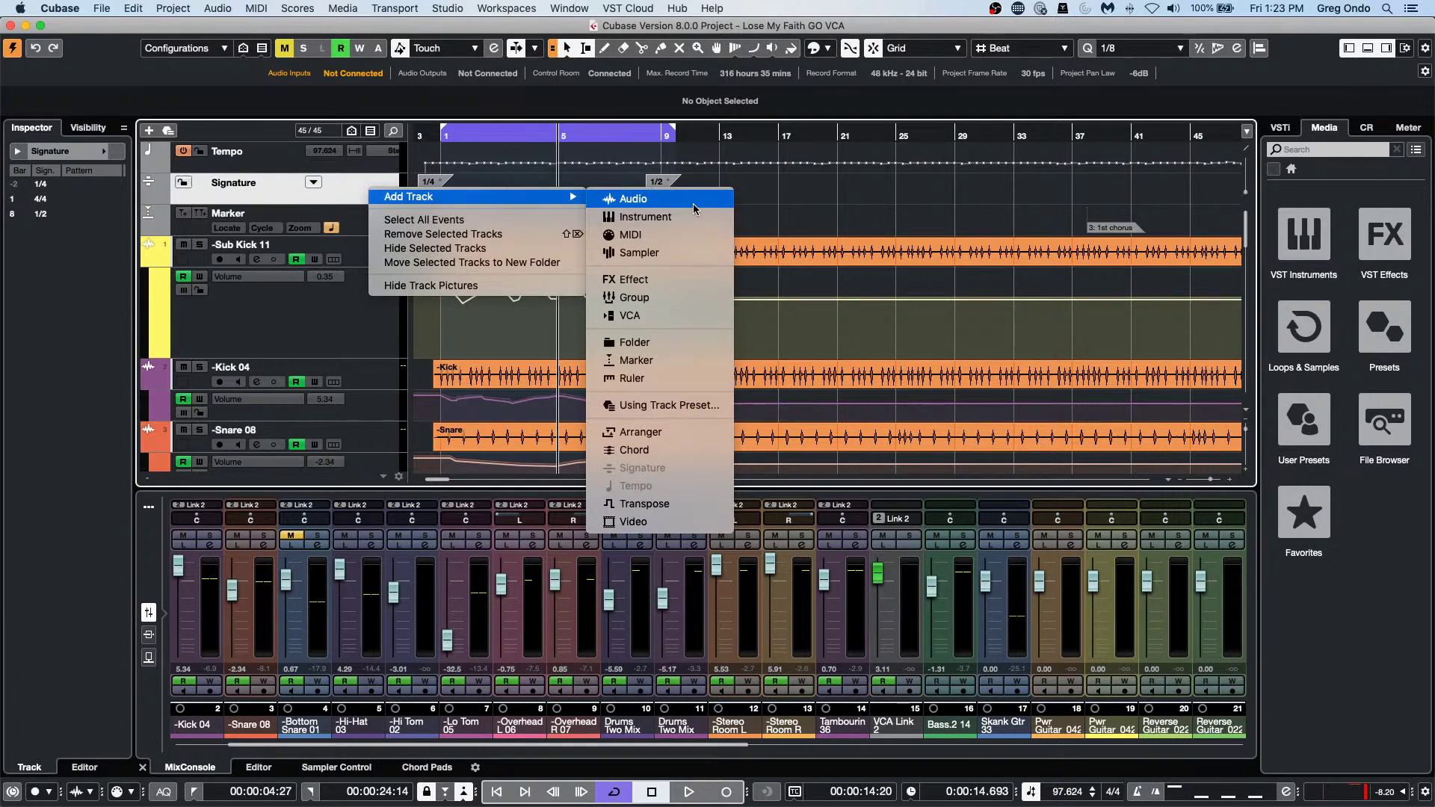
{"action": "left_click", "coordinate": [641, 450]}
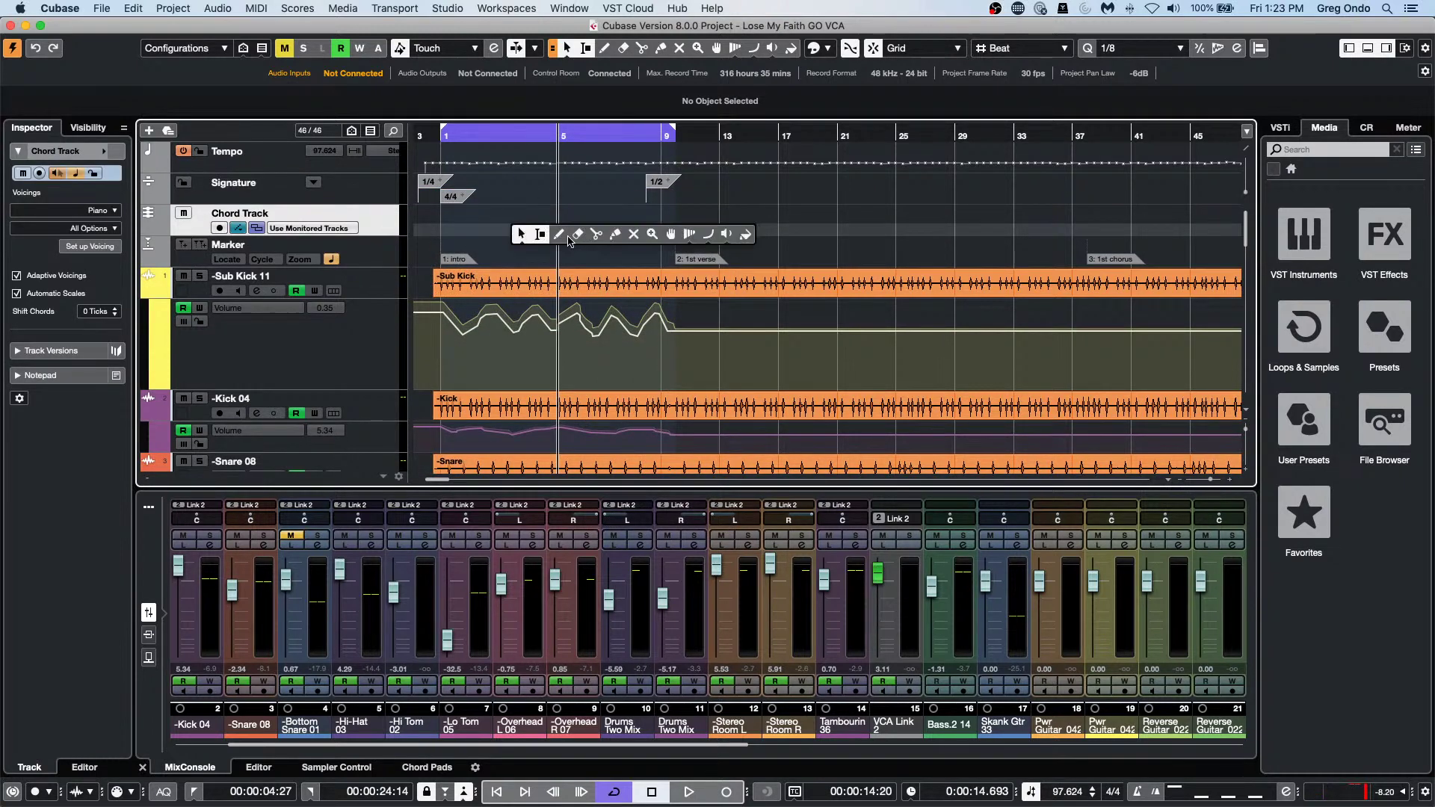
Draw two undefined chord events on the chord track, at about bars 2 and 5.
{"action": "key", "text": "8"}
{"action": "left_click", "coordinate": [495, 224]}
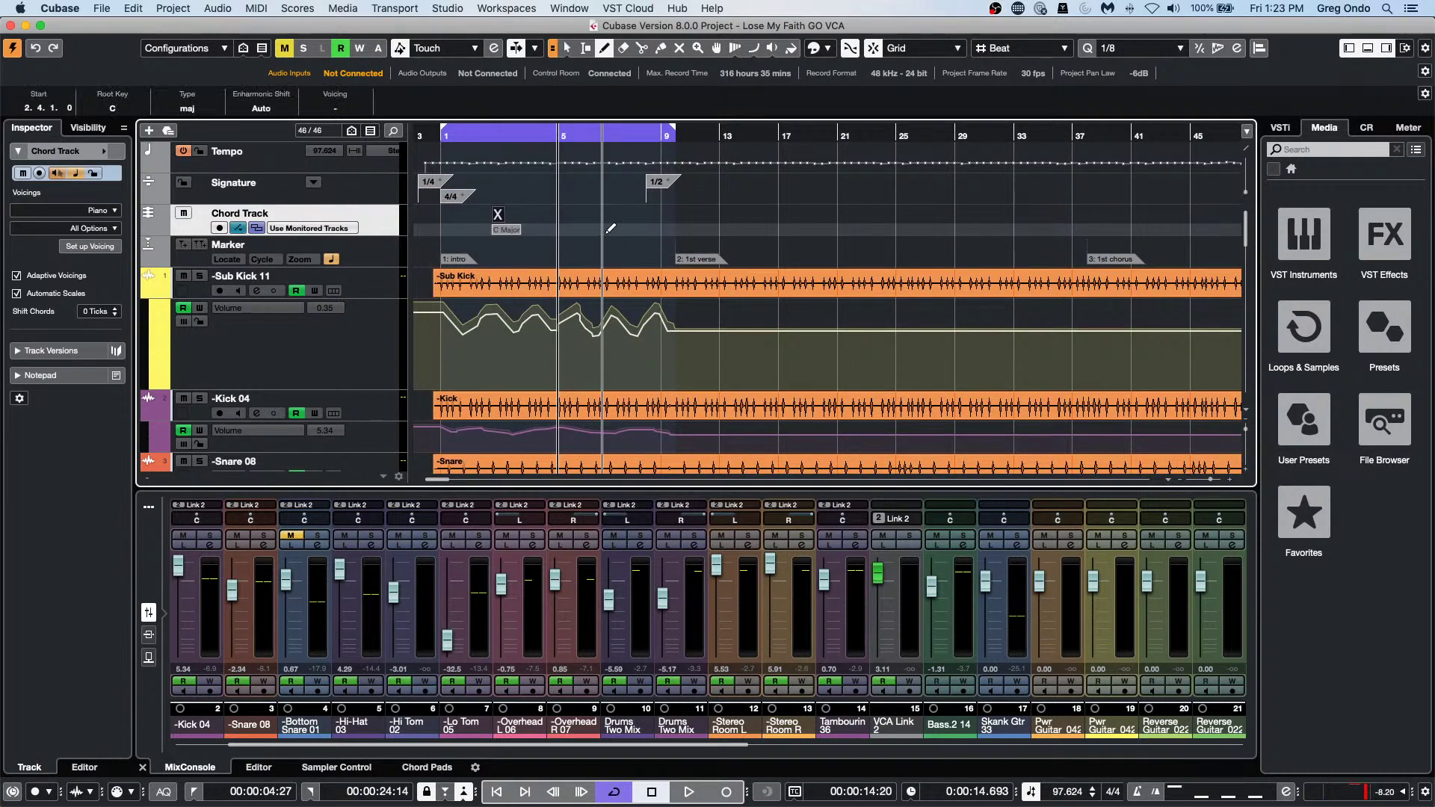
{"action": "right_click", "coordinate": [570, 216]}
{"action": "left_click", "coordinate": [569, 215]}
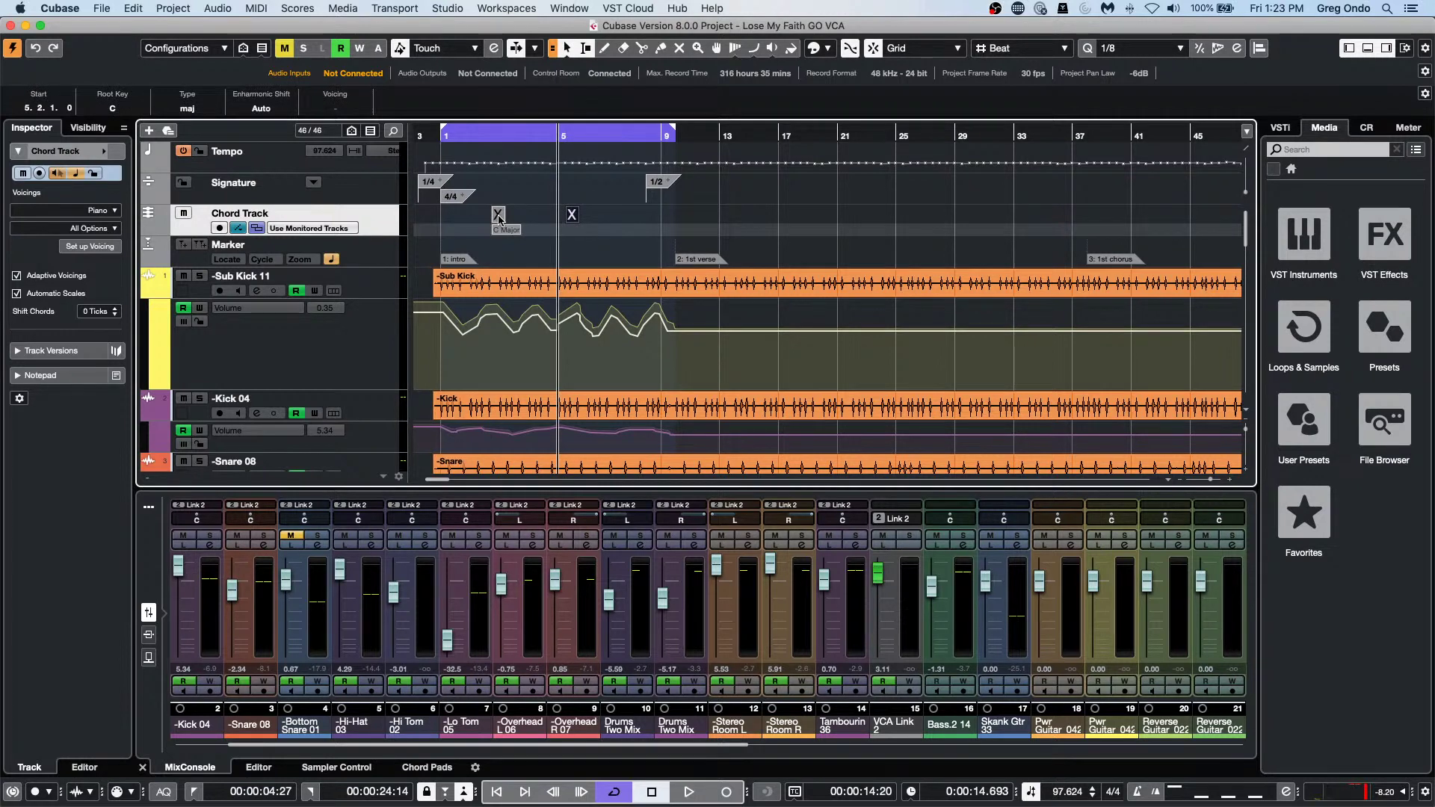
{"action": "key", "text": "super+d"}
Define the first chord event as E major and close the chord editor.
{"action": "double_click", "coordinate": [499, 219]}
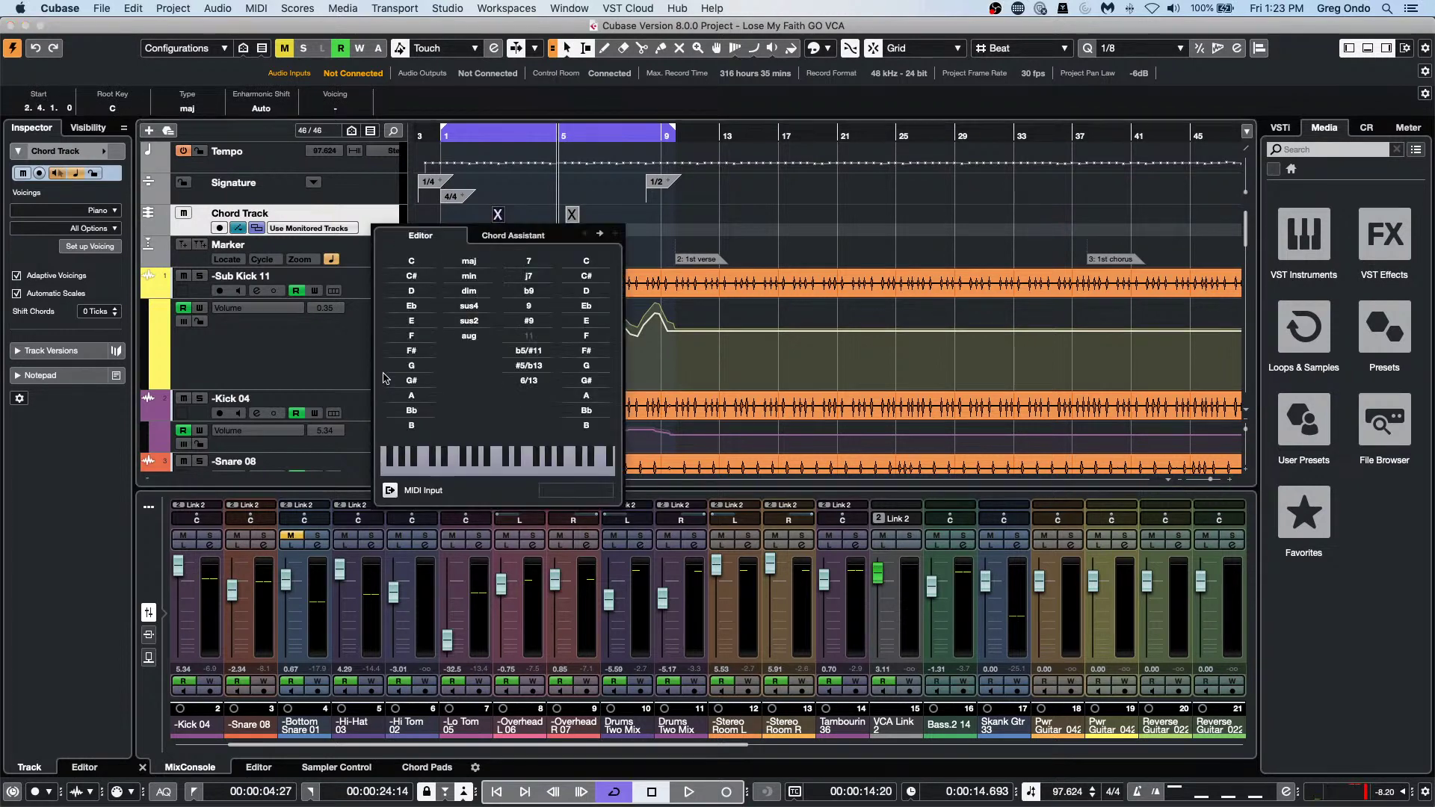
{"action": "left_click", "coordinate": [411, 320]}
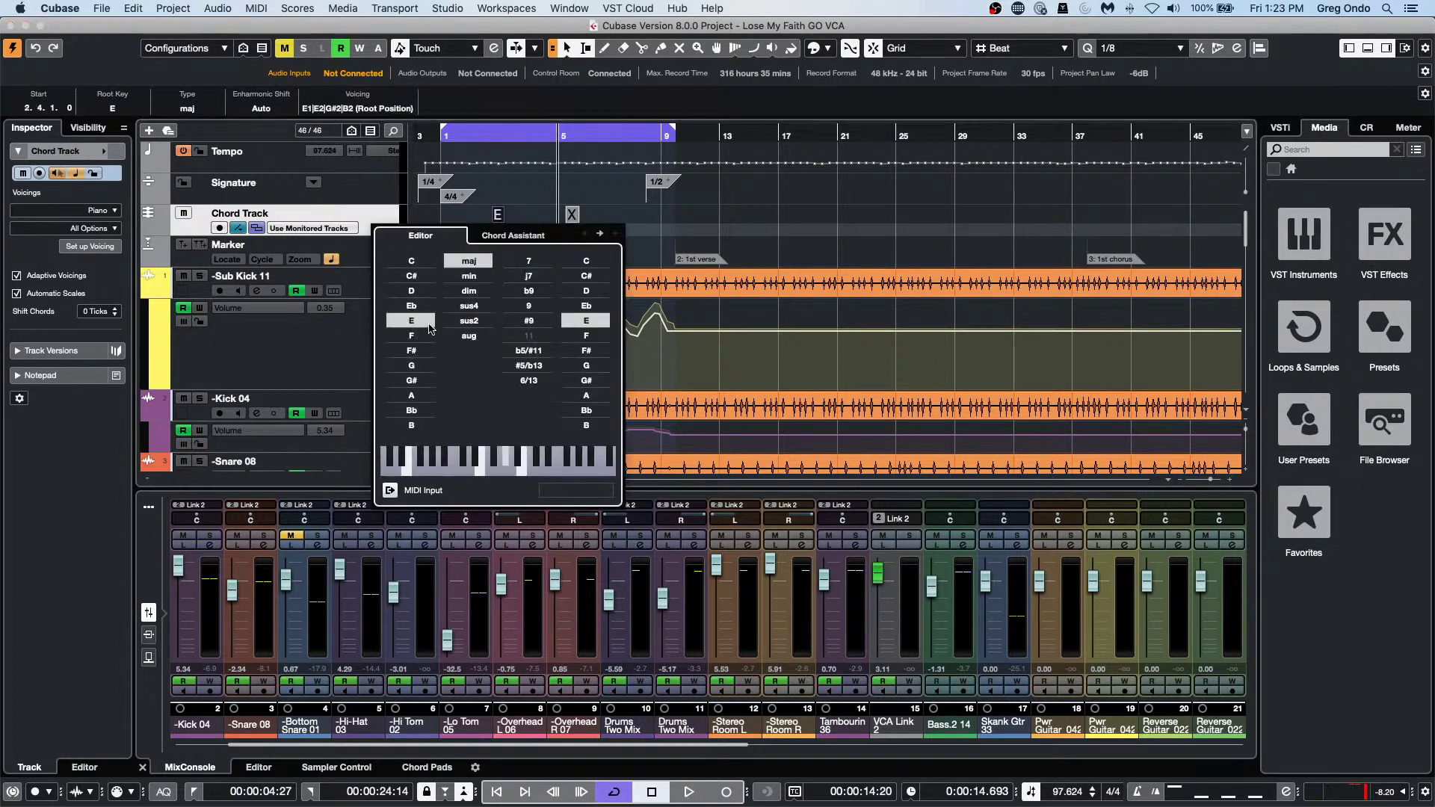
{"action": "left_click", "coordinate": [672, 233]}
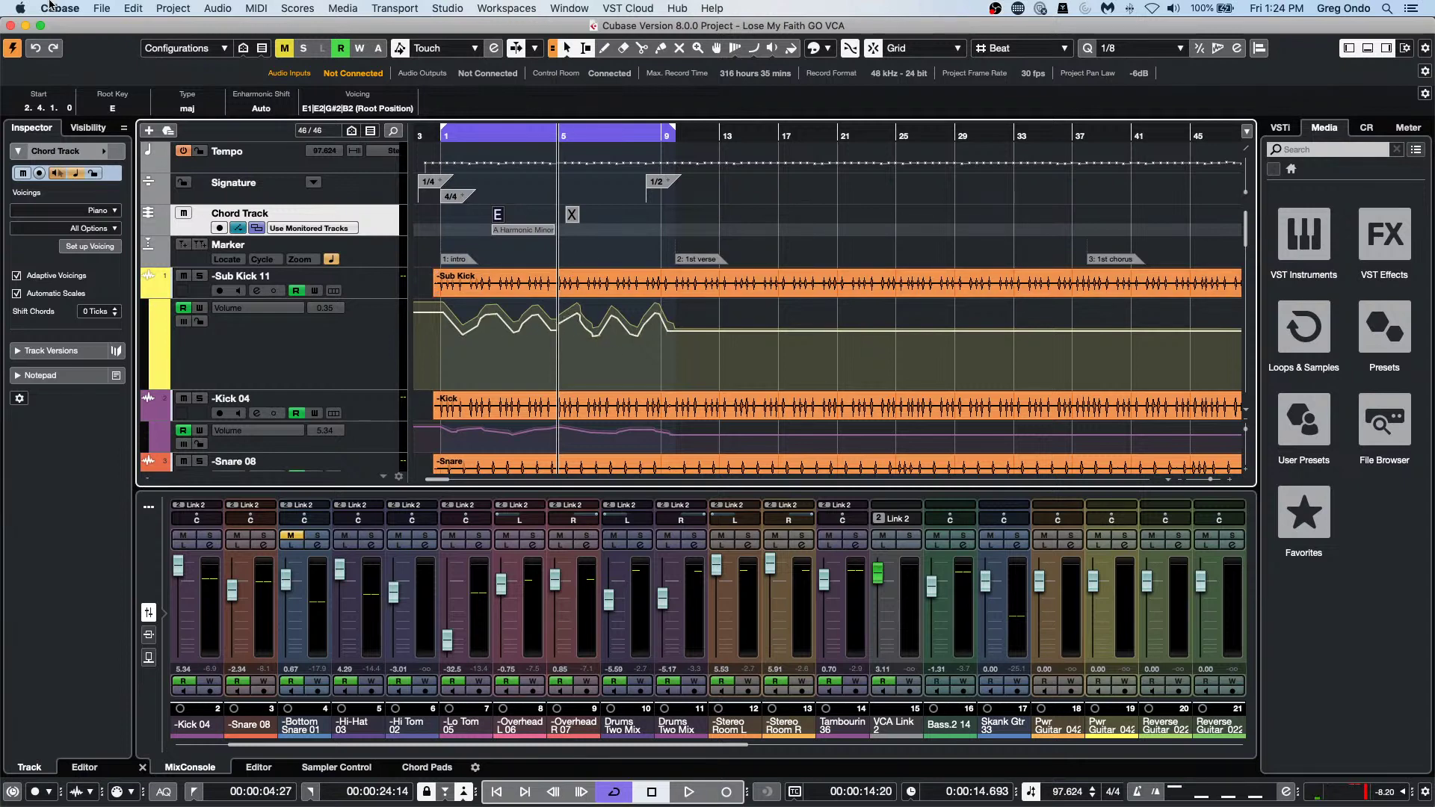
Open the recent project be someone.cpr and activate it.
{"action": "left_click", "coordinate": [112, 9]}
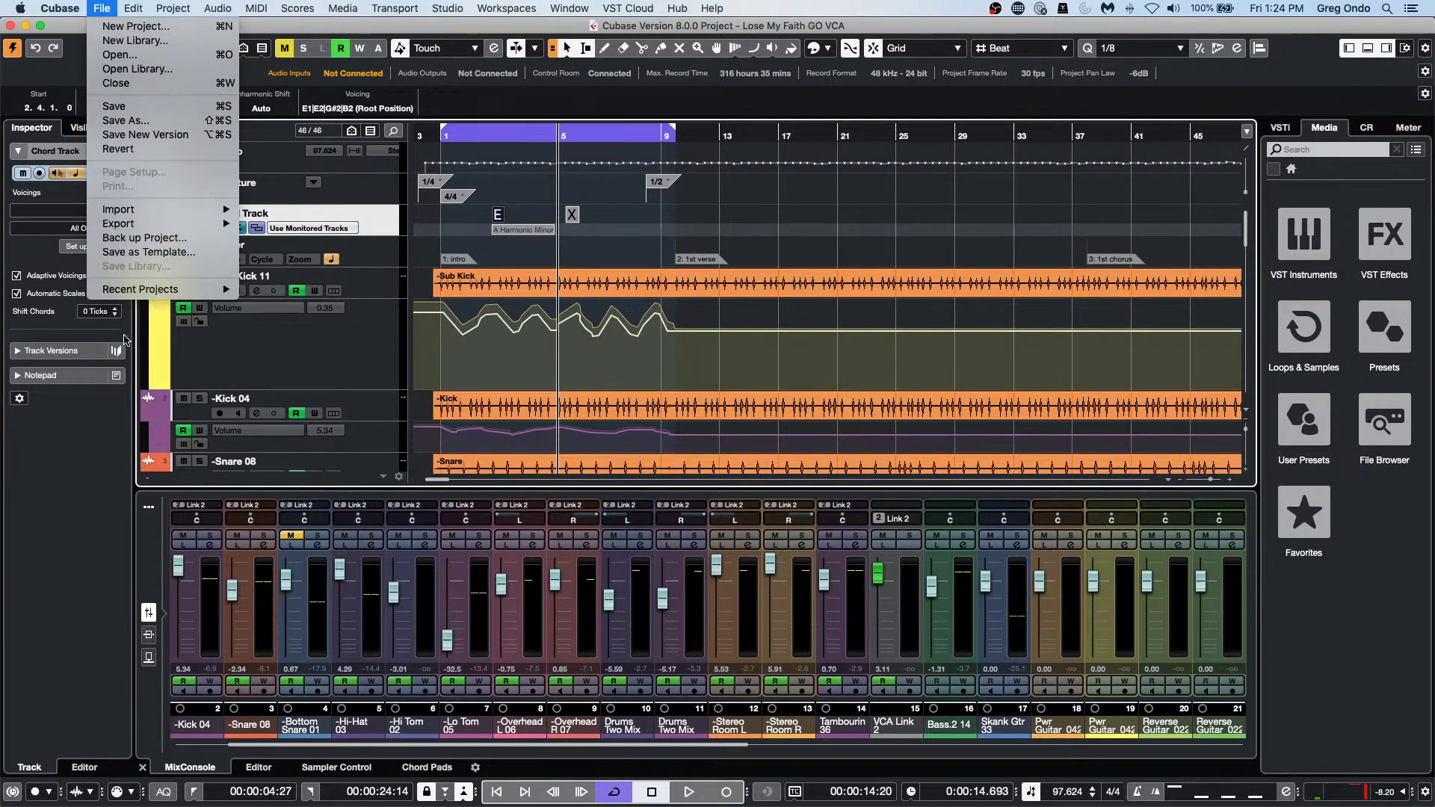
{"action": "mouse_move", "coordinate": [153, 290]}
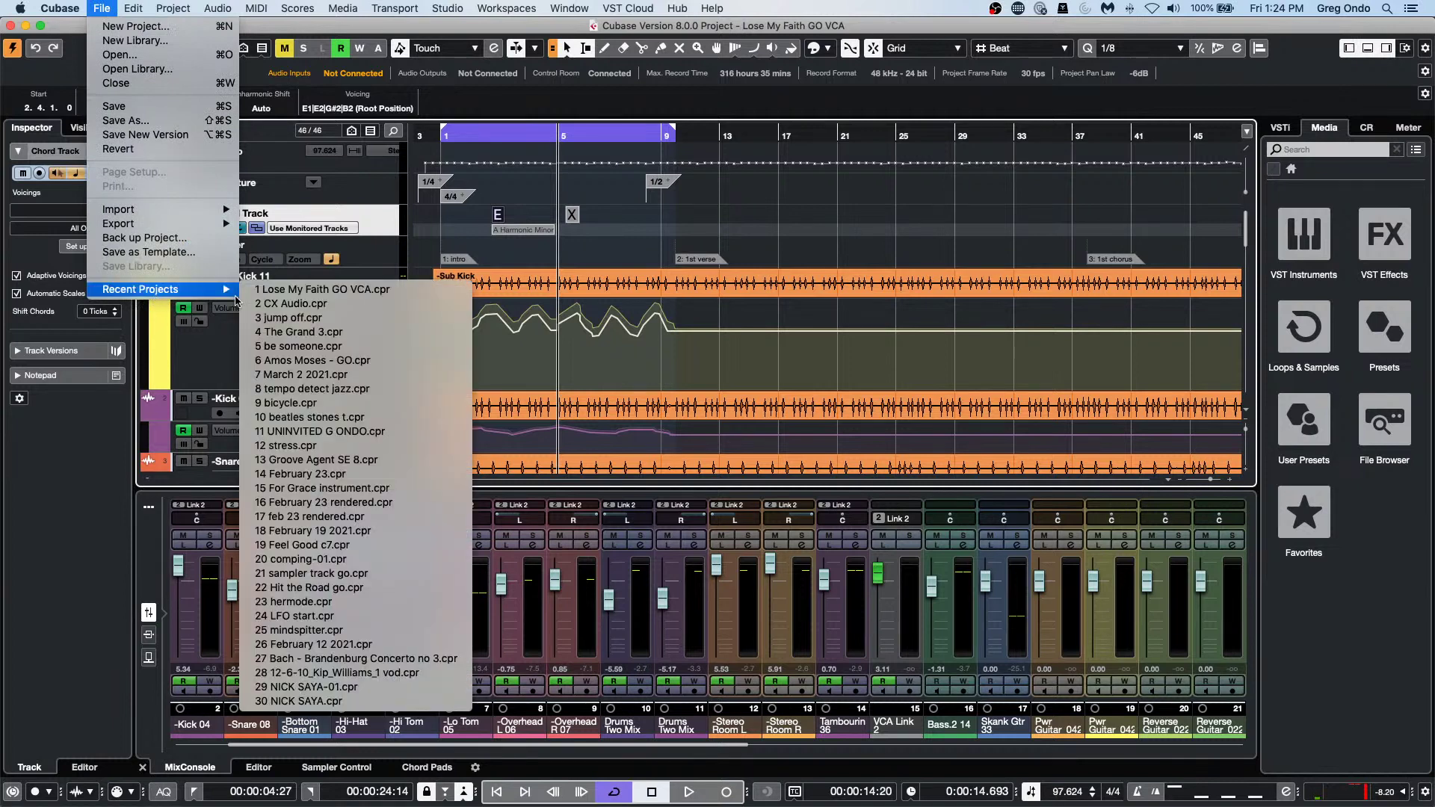
{"action": "left_click", "coordinate": [368, 345]}
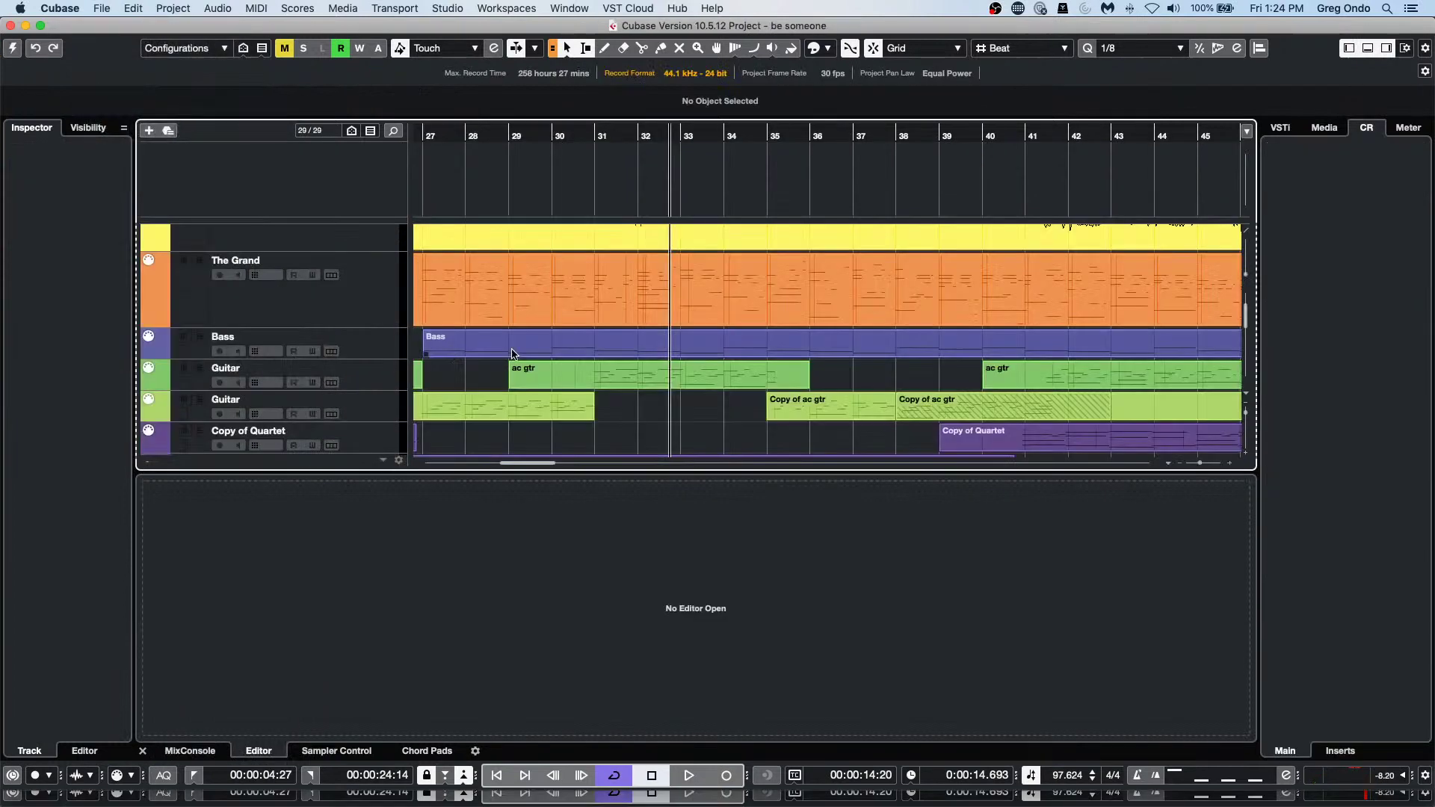
{"action": "left_click", "coordinate": [13, 51]}
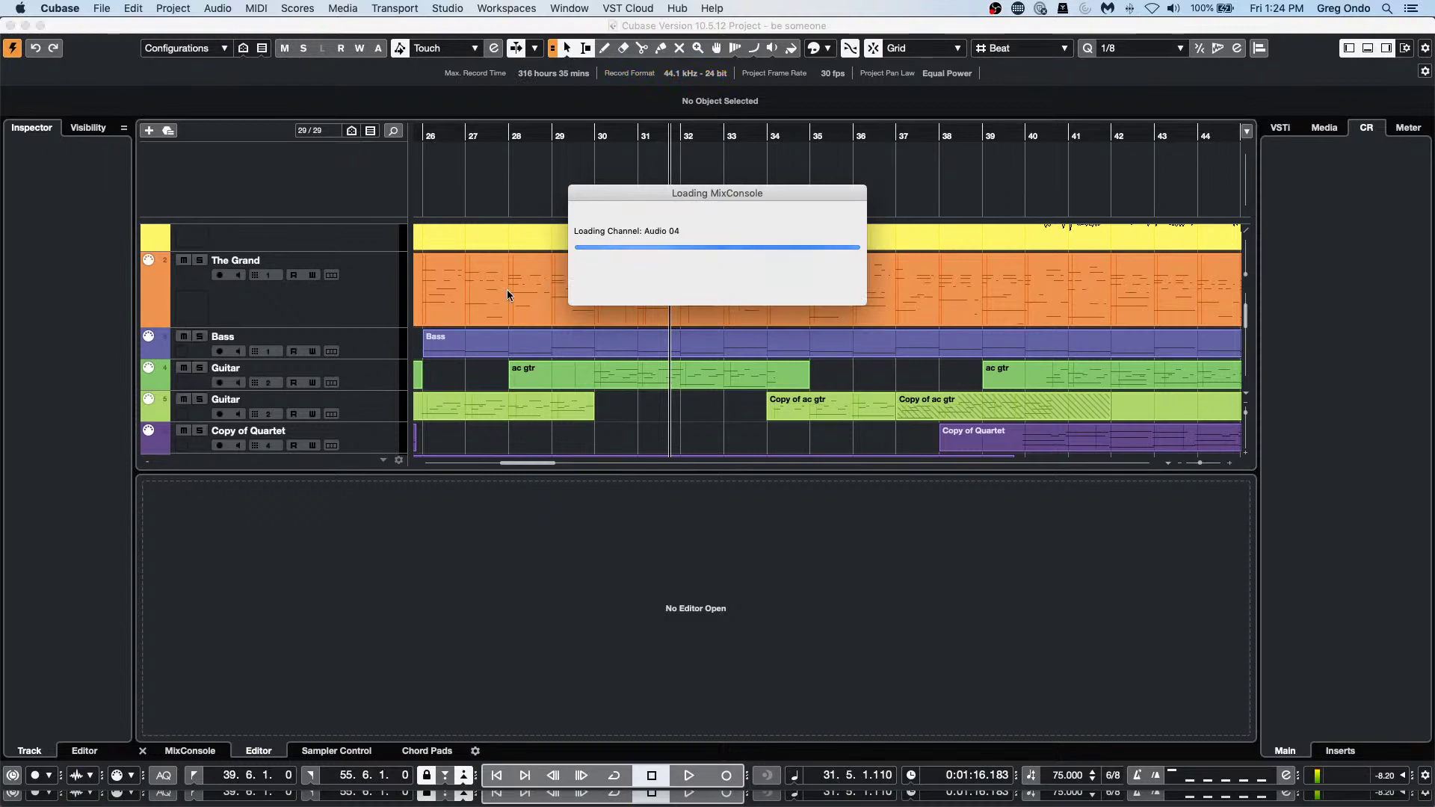
Create chord symbols from The Grand part, including bass notes and tensions, replacing the existing chord events.
{"action": "left_click", "coordinate": [659, 314]}
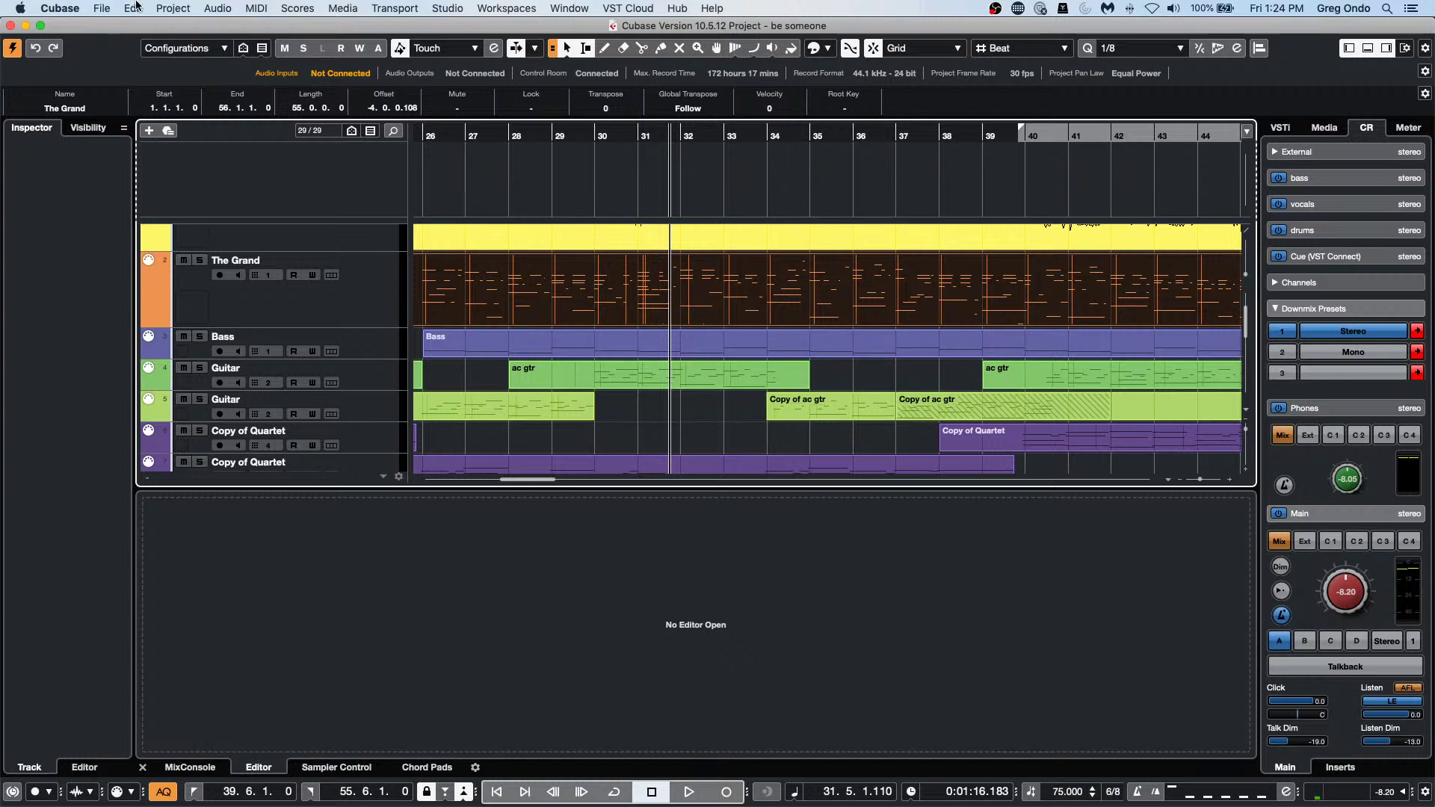
{"action": "left_click", "coordinate": [176, 9]}
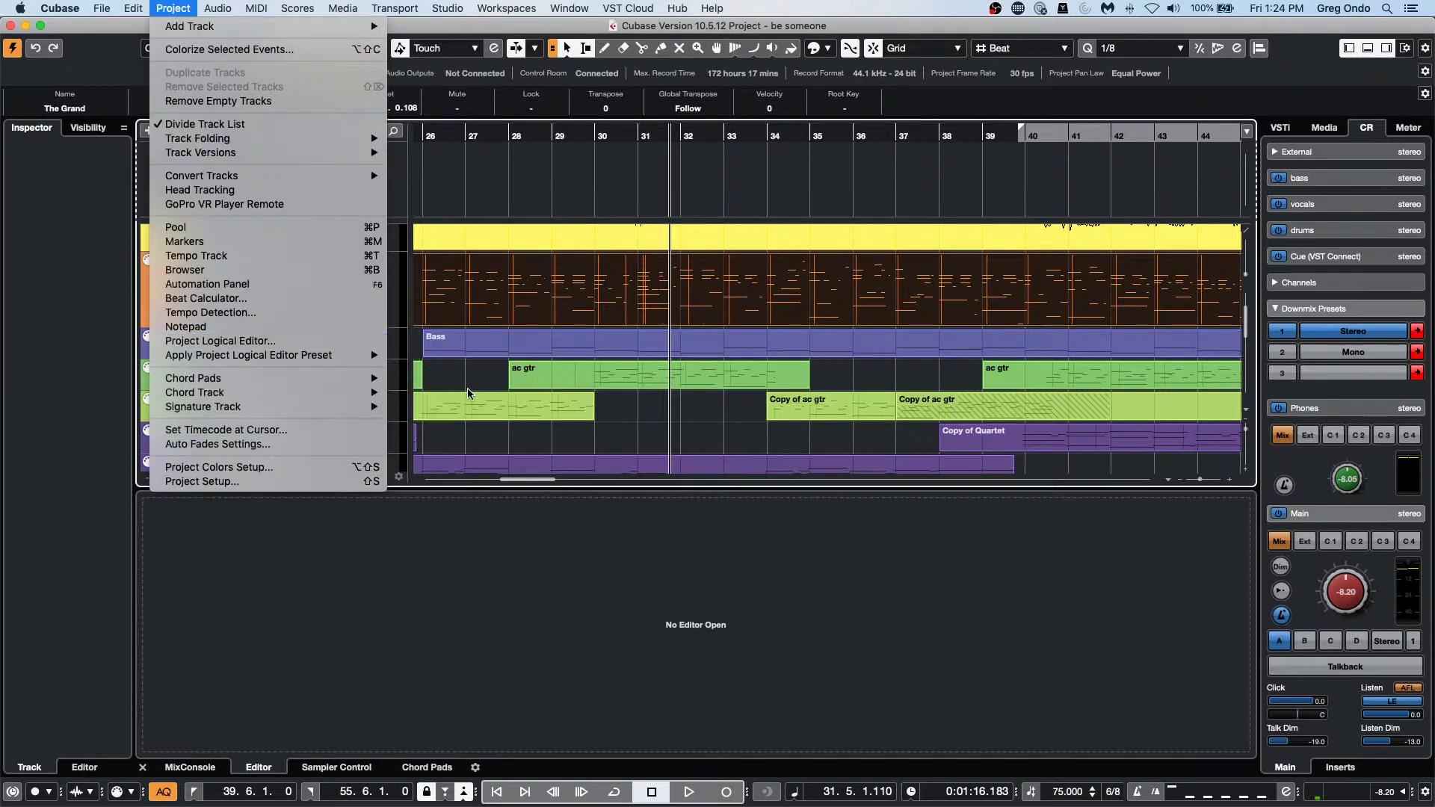
{"action": "mouse_move", "coordinate": [323, 394]}
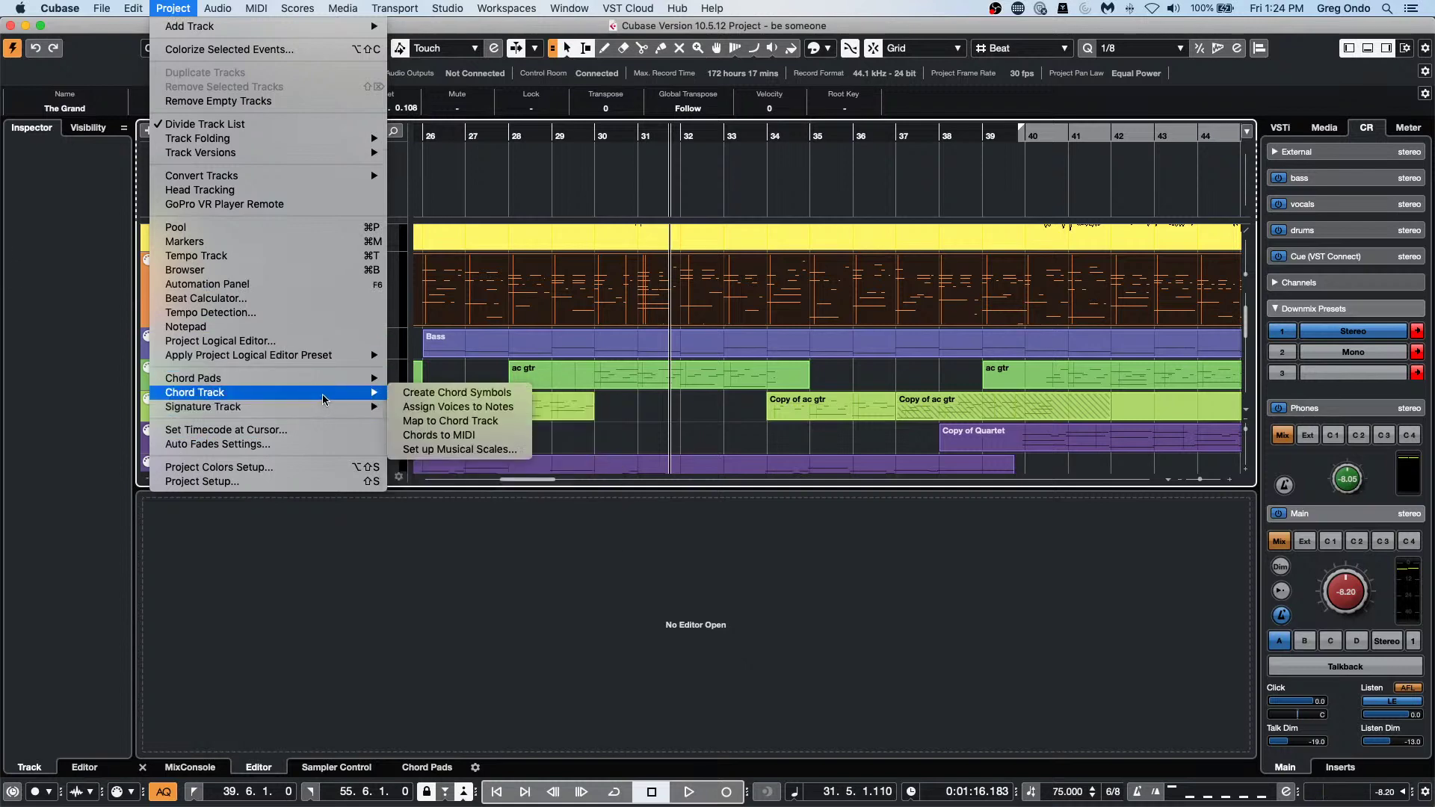
{"action": "left_click", "coordinate": [484, 393]}
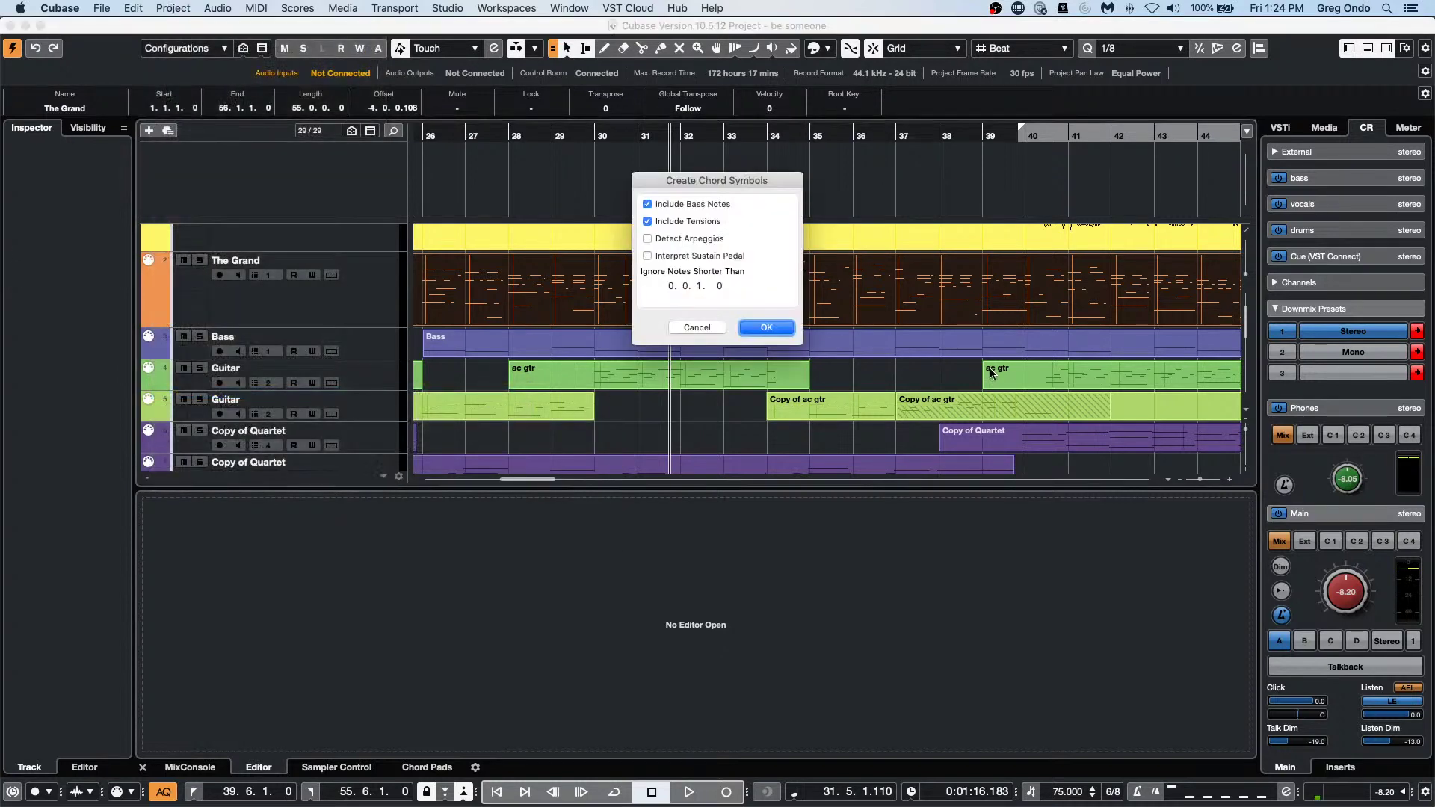
{"action": "left_click", "coordinate": [785, 325]}
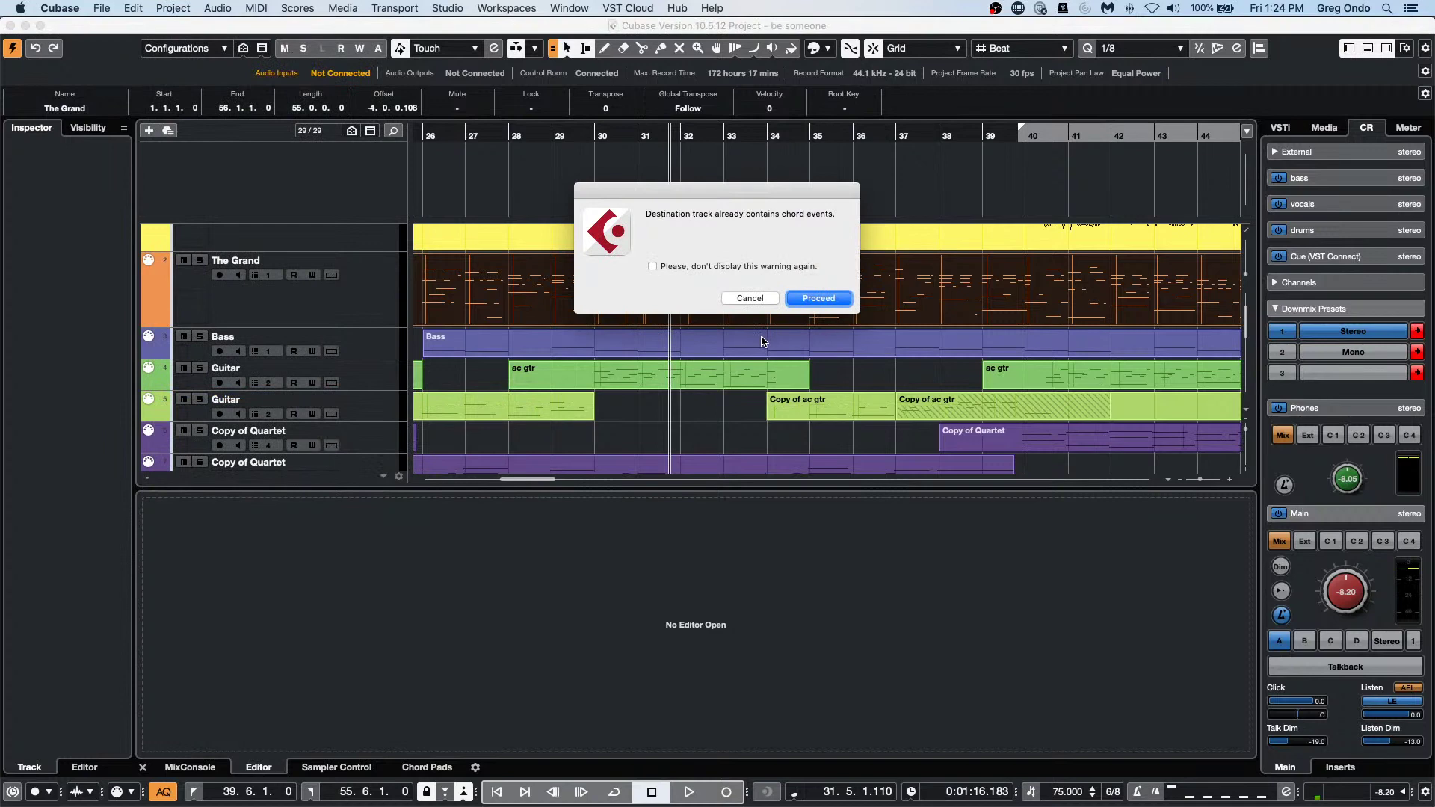
{"action": "left_click", "coordinate": [810, 301]}
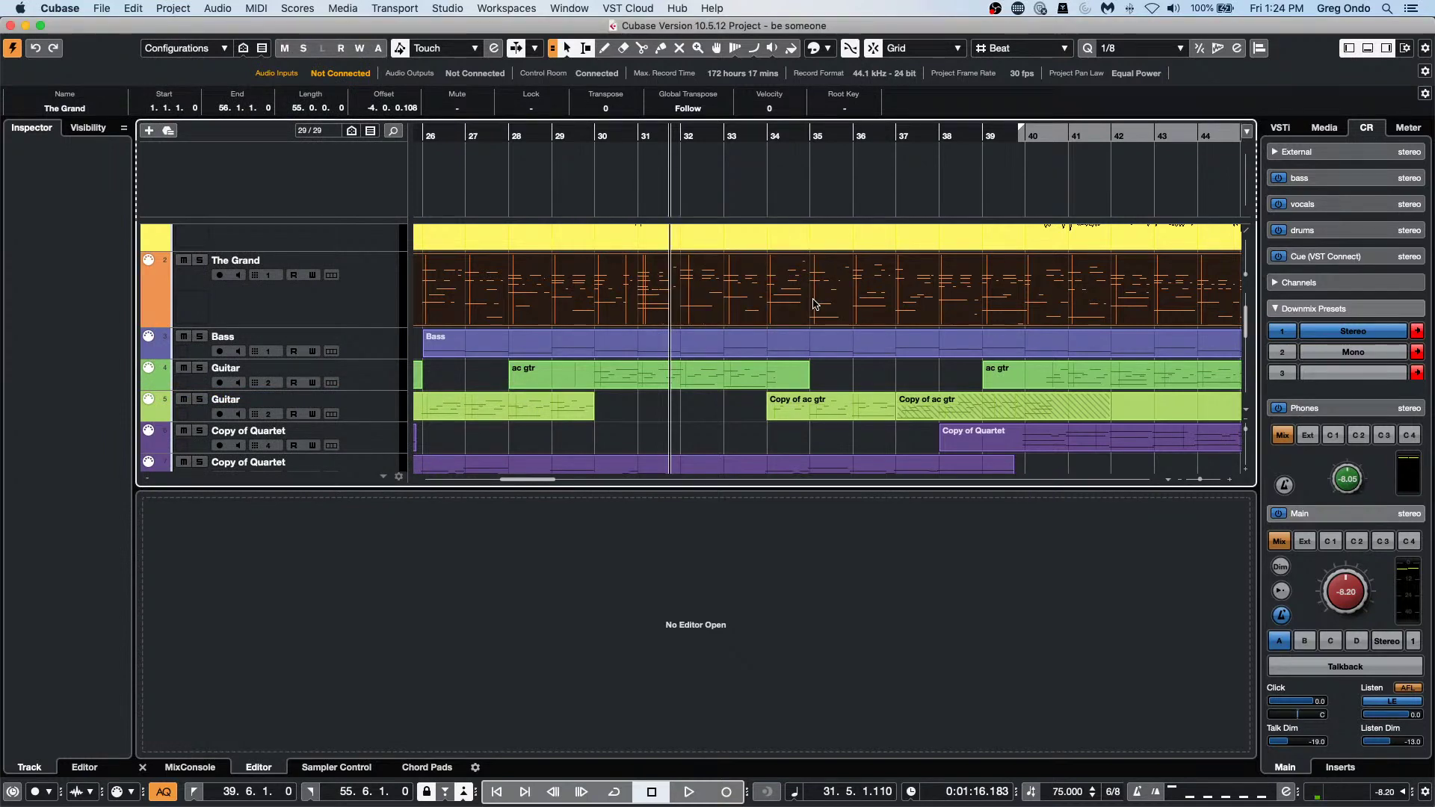
{"action": "scroll", "coordinate": [522, 305], "scroll_direction": "up", "scroll_amount": 3}
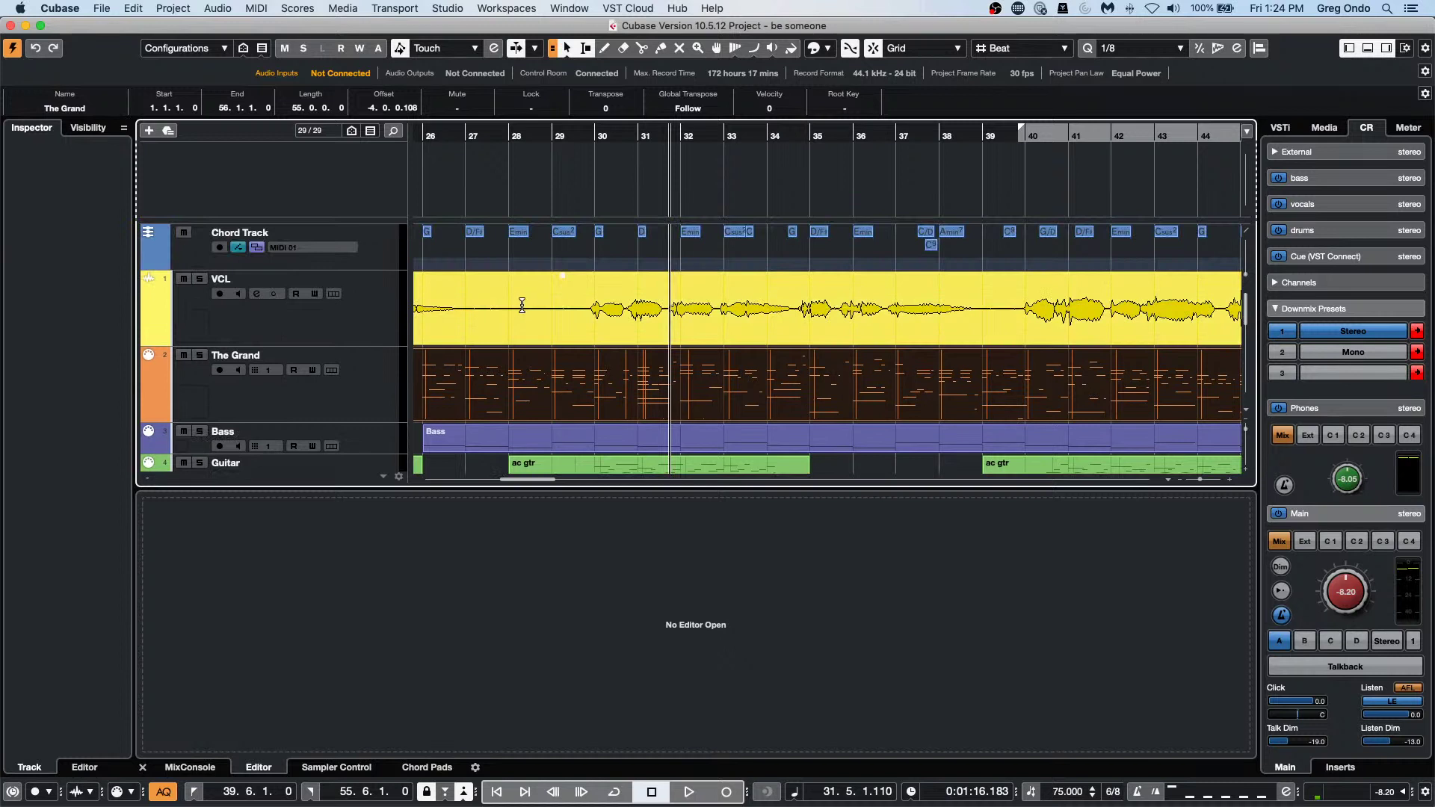
Make the chord track slightly taller and open The Grand part in the key editor.
{"action": "left_click", "coordinate": [360, 267]}
{"action": "left_click_drag", "start_coordinate": [360, 266], "coordinate": [359, 282]}
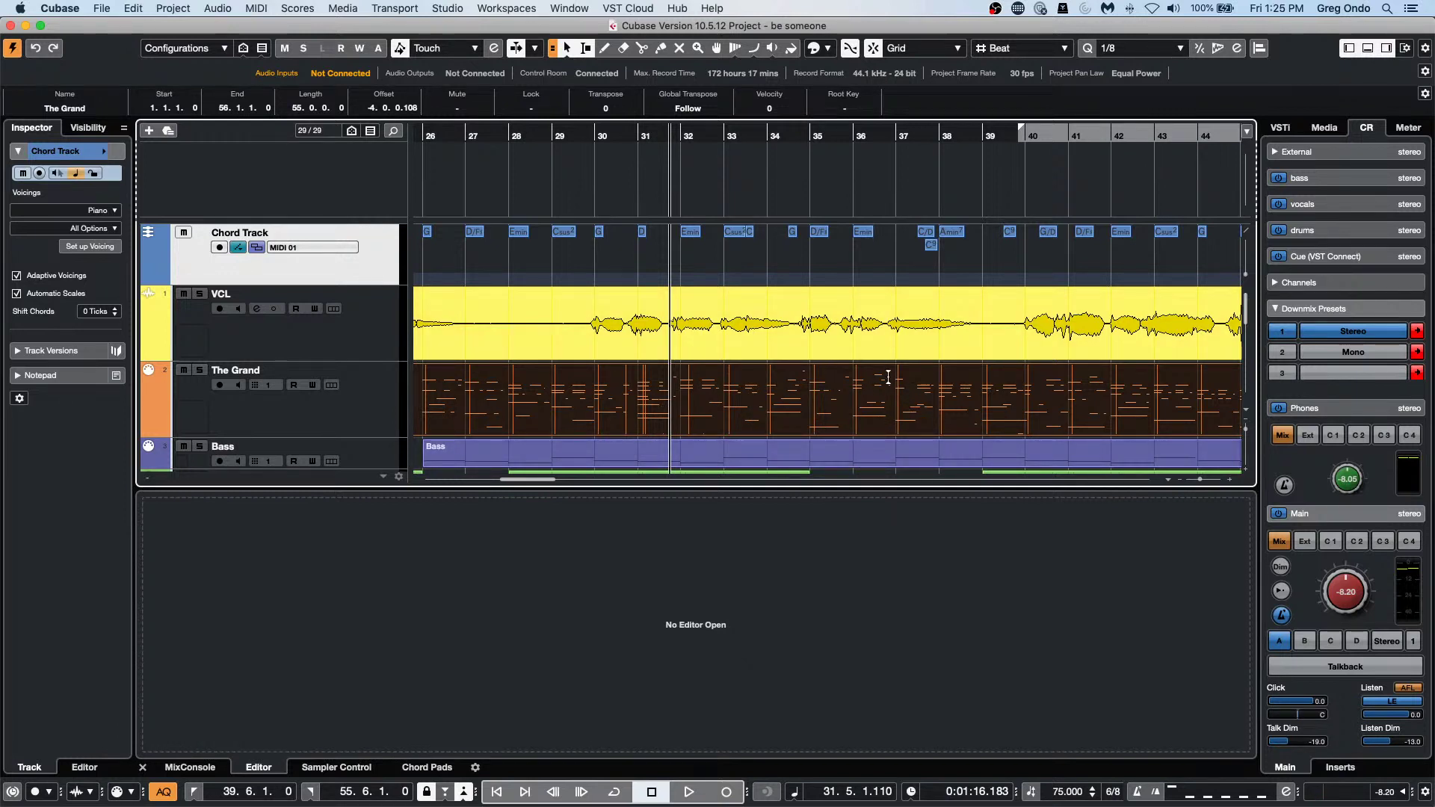
{"action": "double_click", "coordinate": [887, 418]}
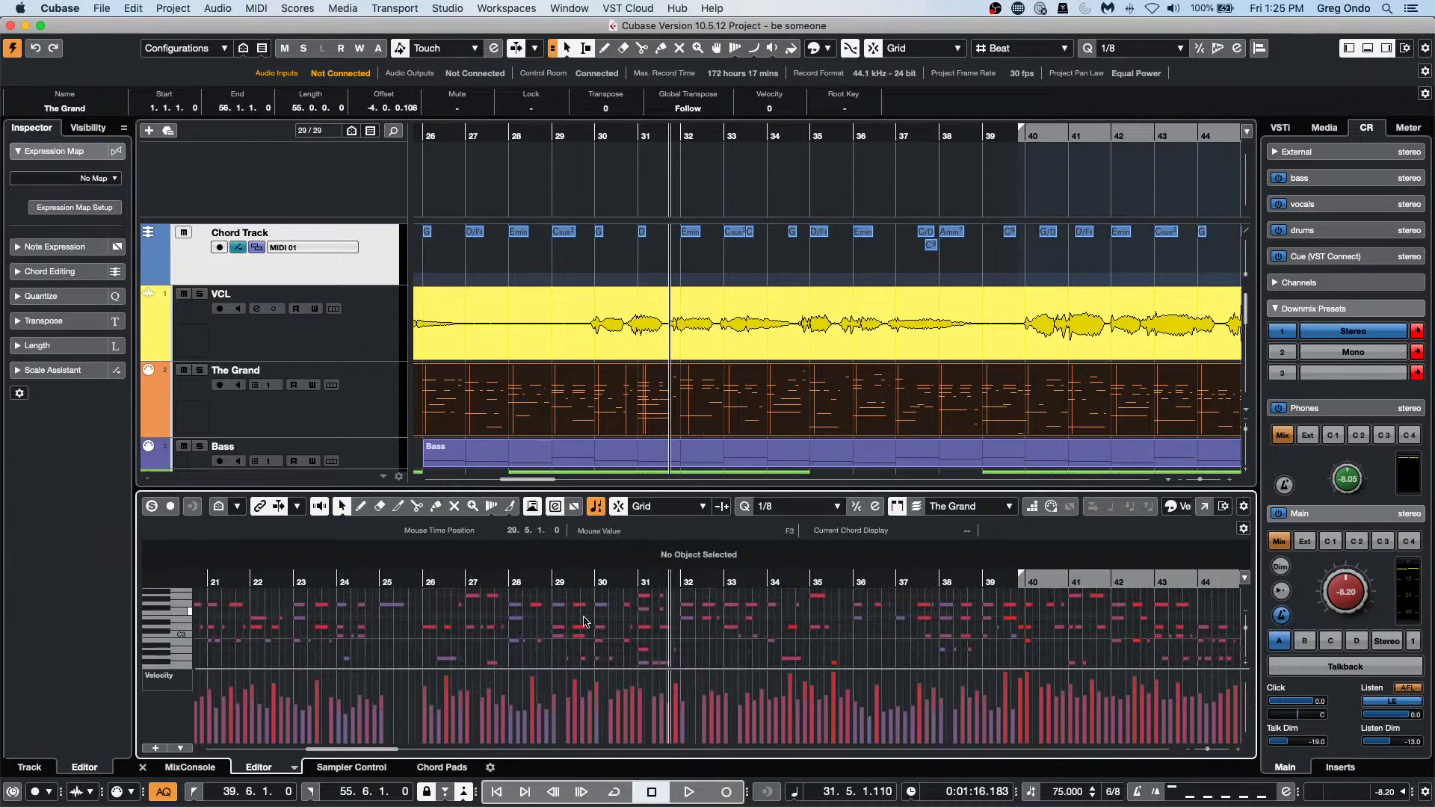
{"action": "left_click", "coordinate": [171, 9]}
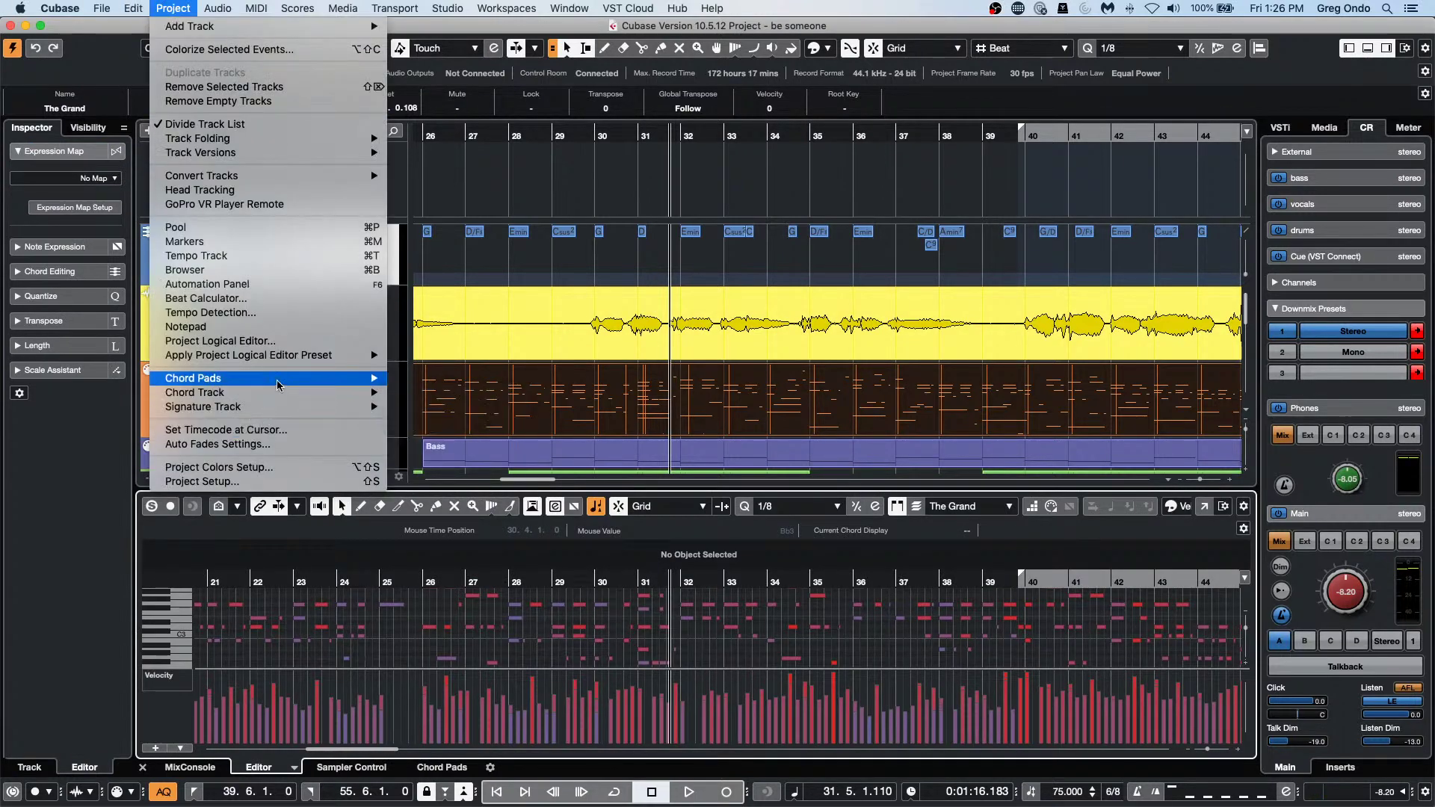
{"action": "mouse_move", "coordinate": [326, 382]}
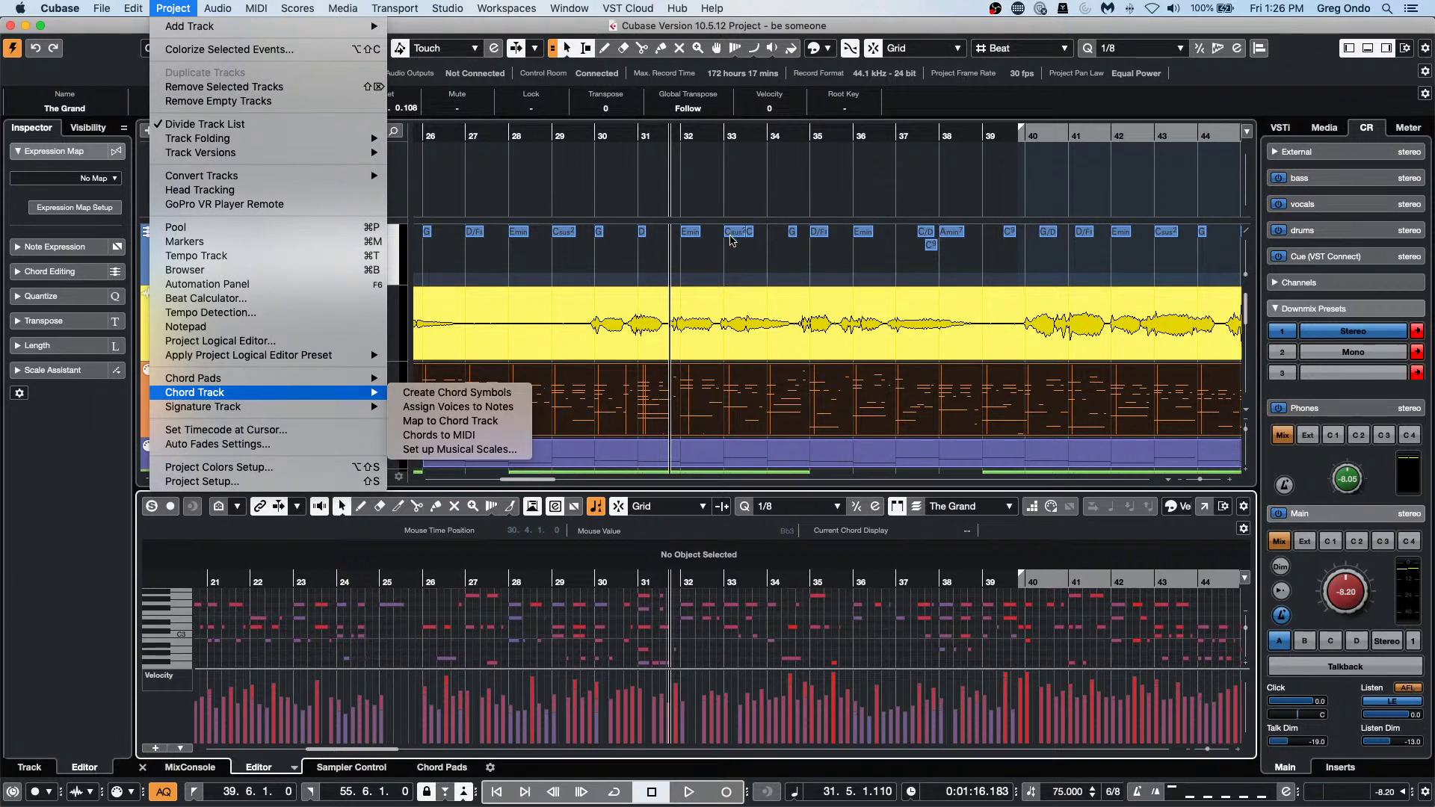
{"action": "left_click", "coordinate": [761, 255]}
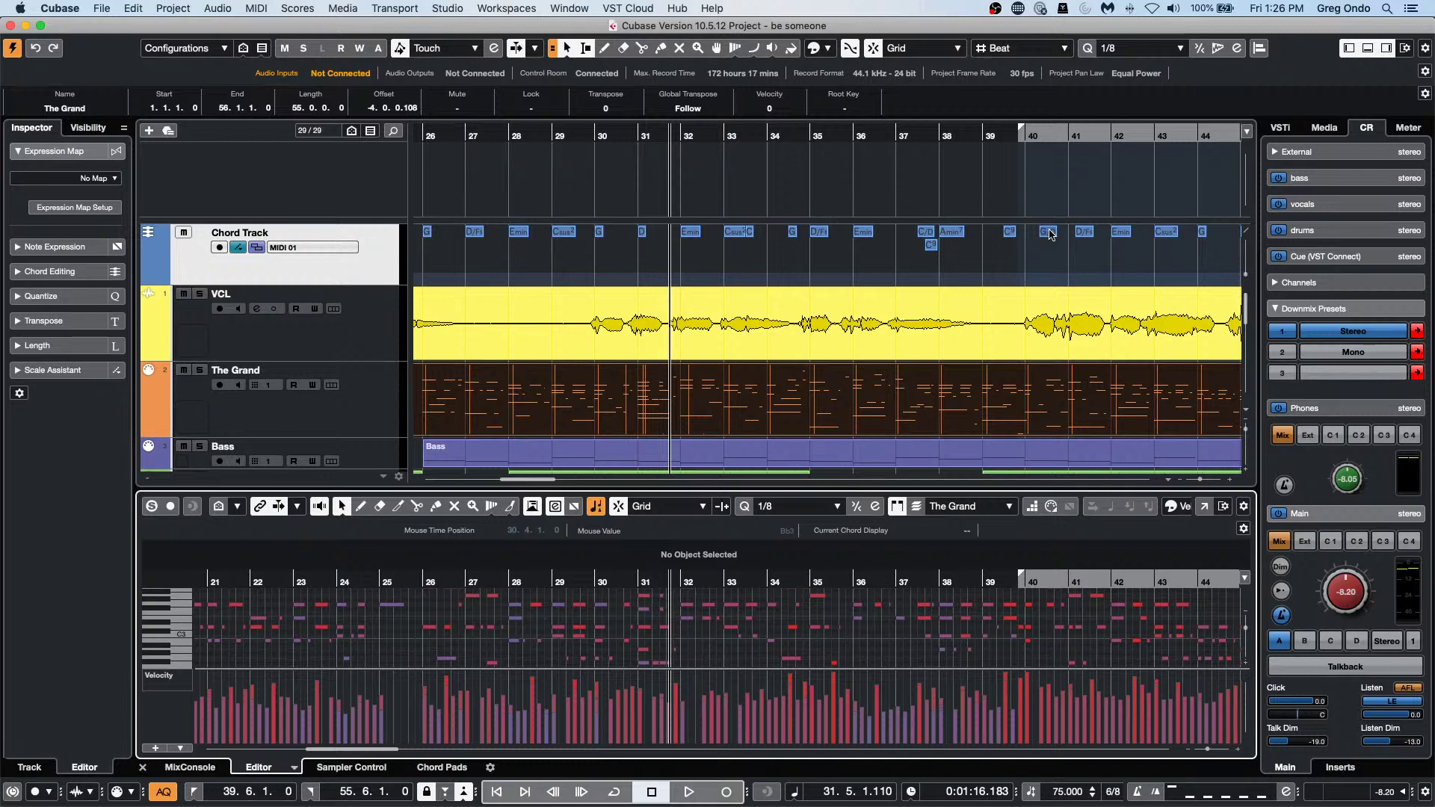
Select the VCL track and open its channel settings window.
{"action": "left_click", "coordinate": [378, 342]}
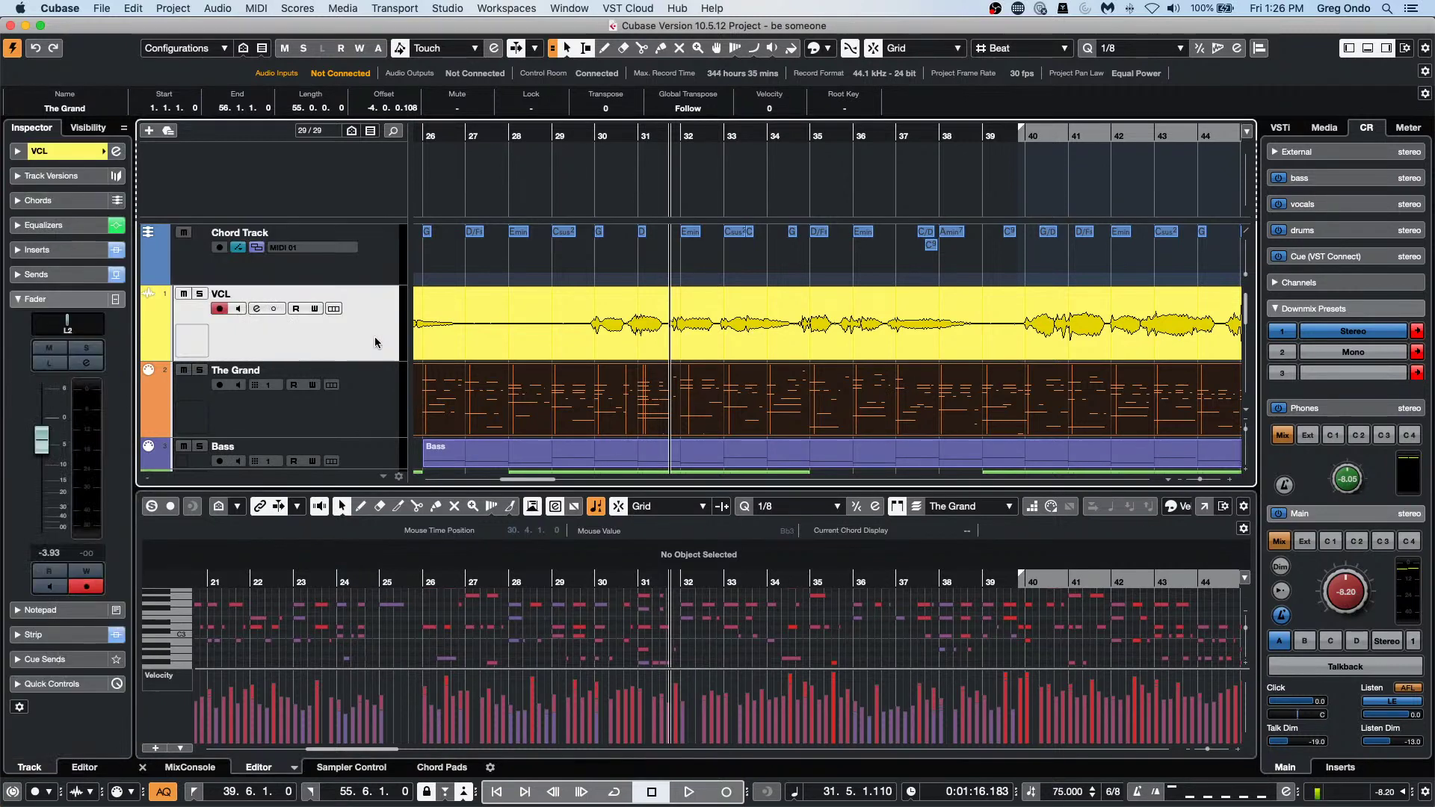
{"action": "left_click", "coordinate": [104, 152]}
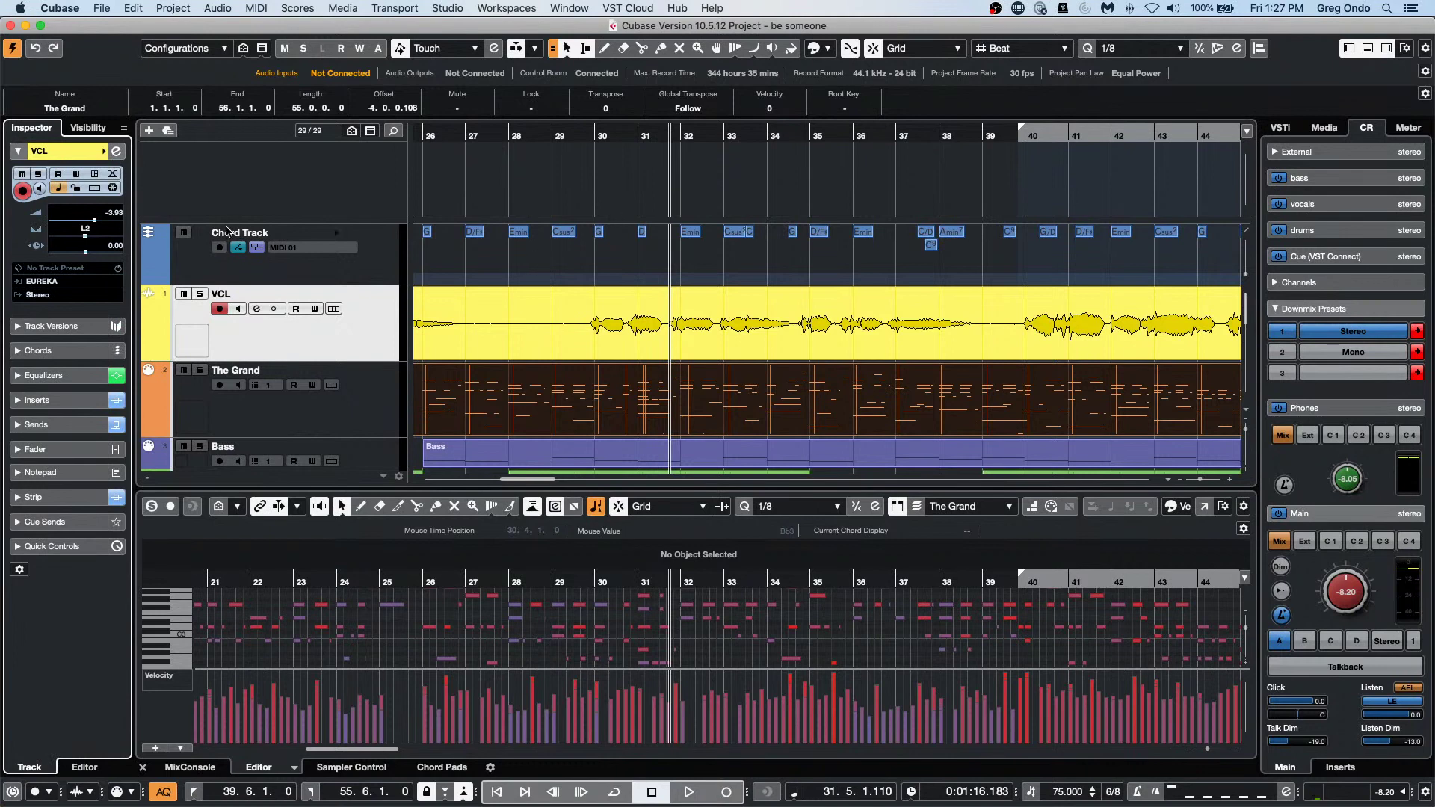
{"action": "left_click", "coordinate": [115, 151]}
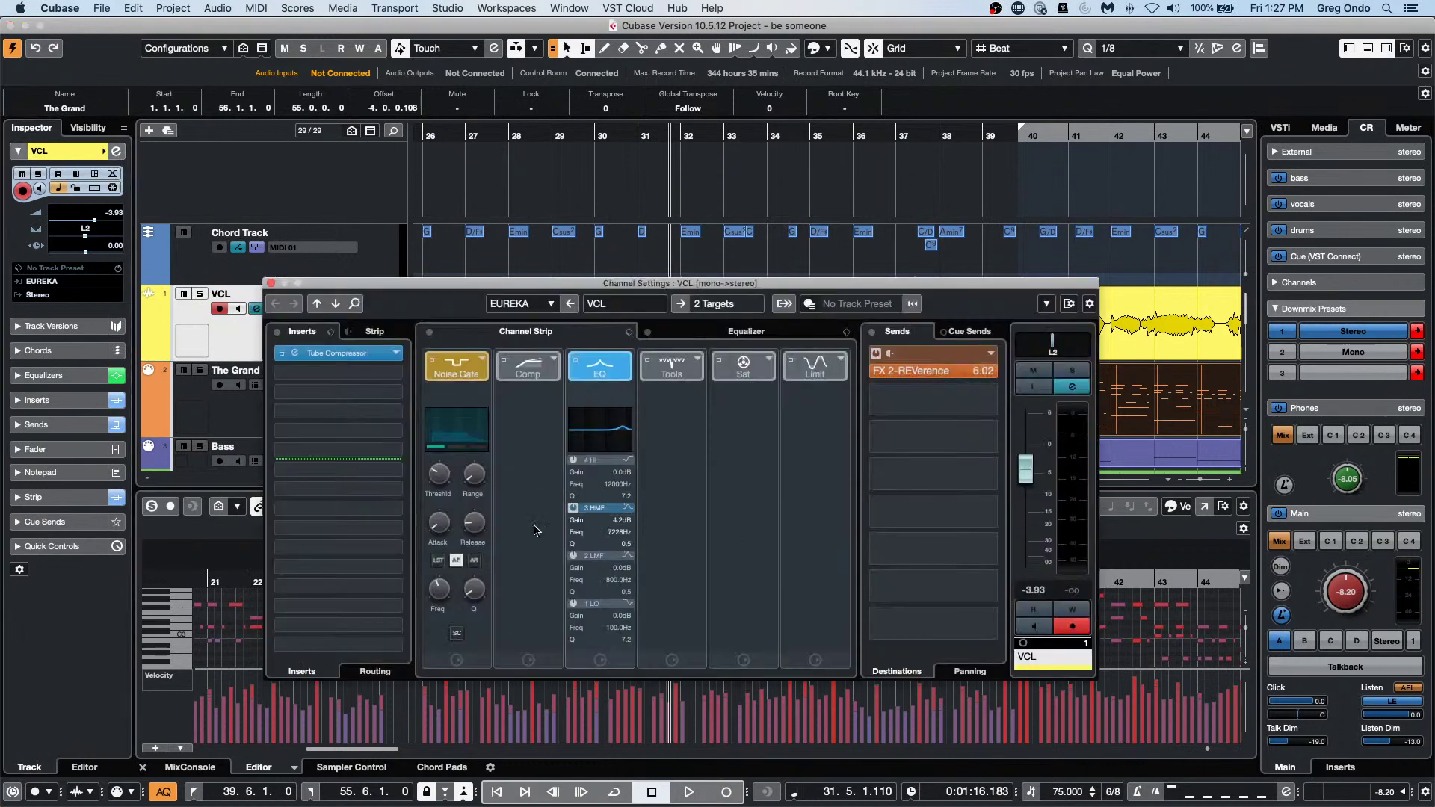
Compare VCL's Equalizer and Channel Strip views and move the EQ module ahead of the Noise Gate.
{"action": "left_click", "coordinate": [757, 335]}
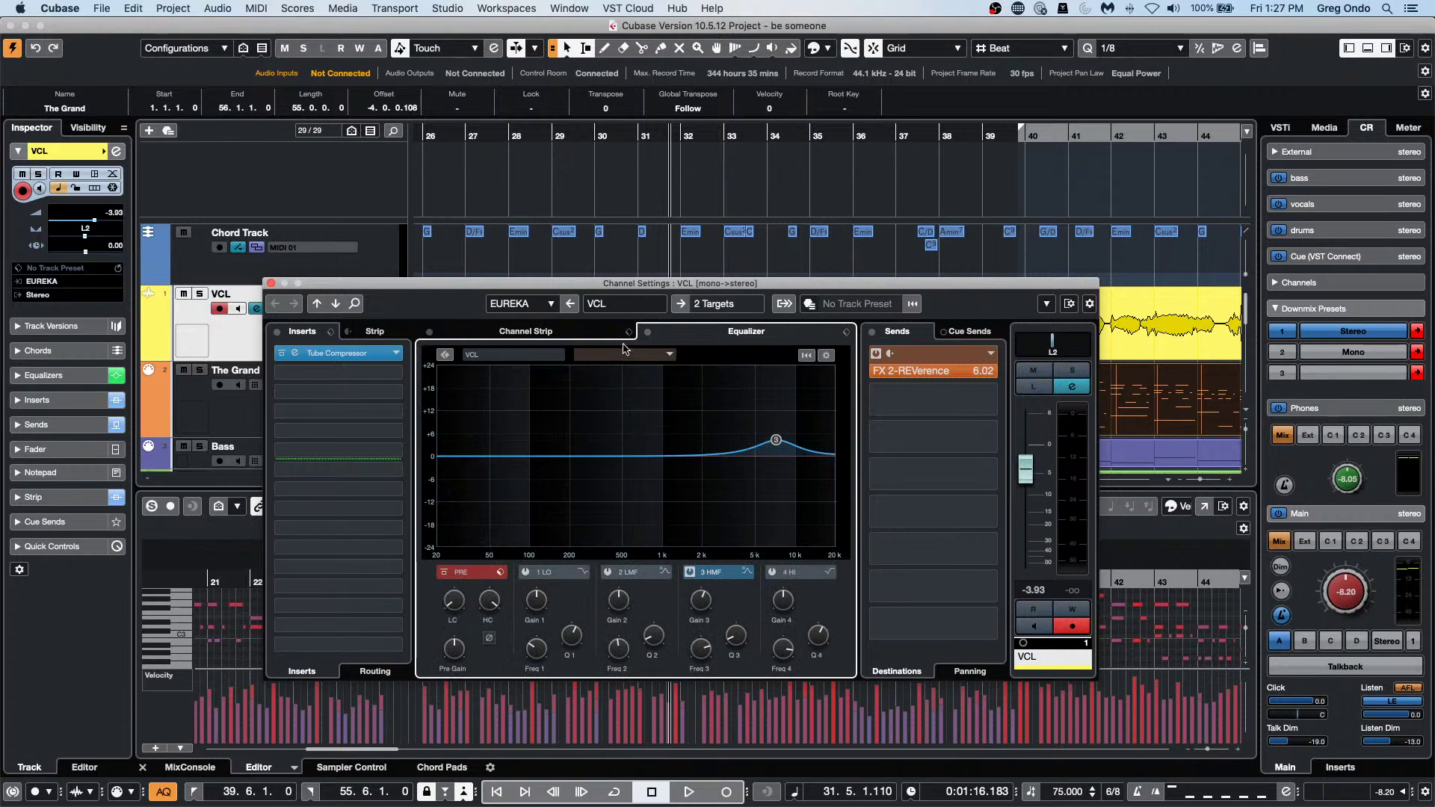
{"action": "left_click", "coordinate": [529, 336]}
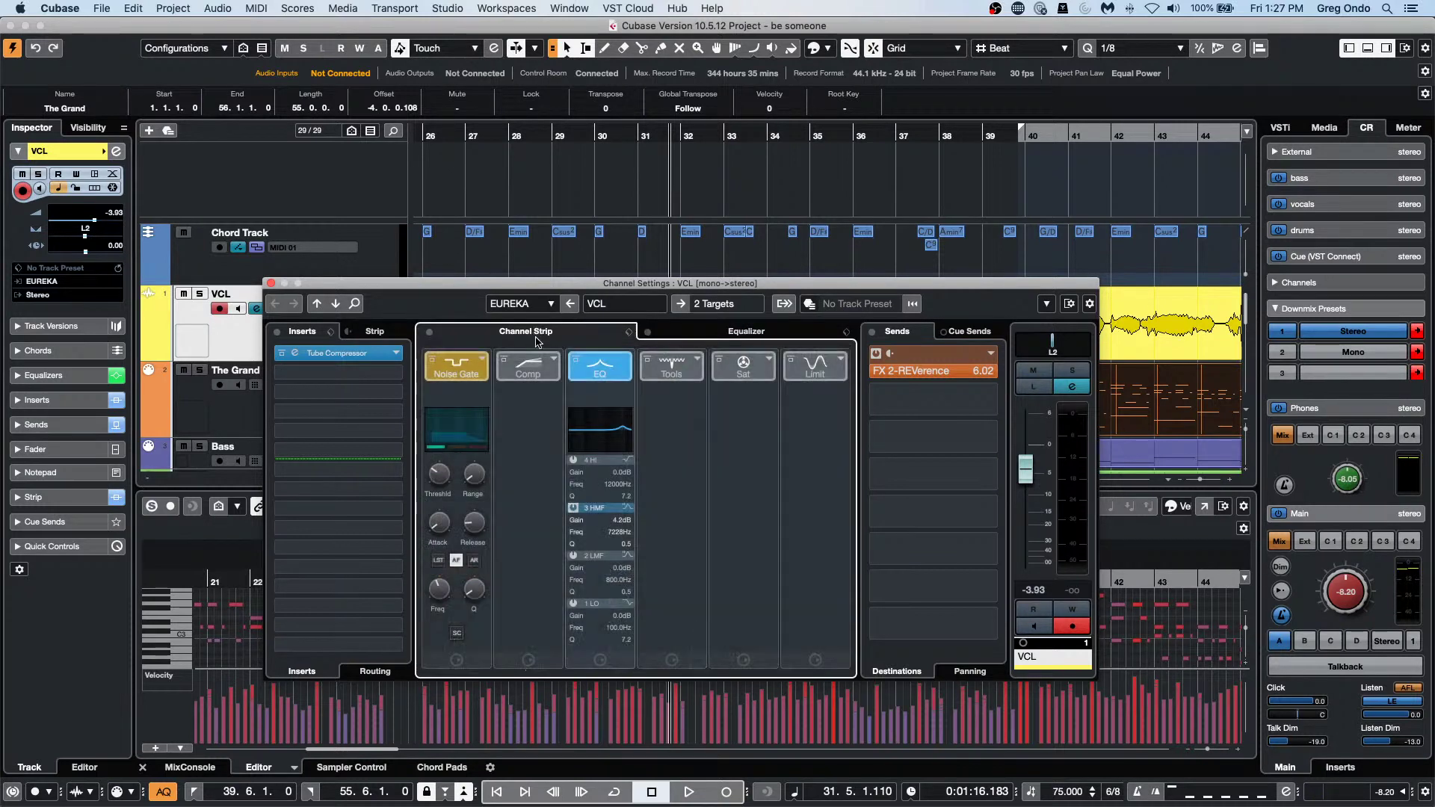
{"action": "left_click", "coordinate": [736, 335]}
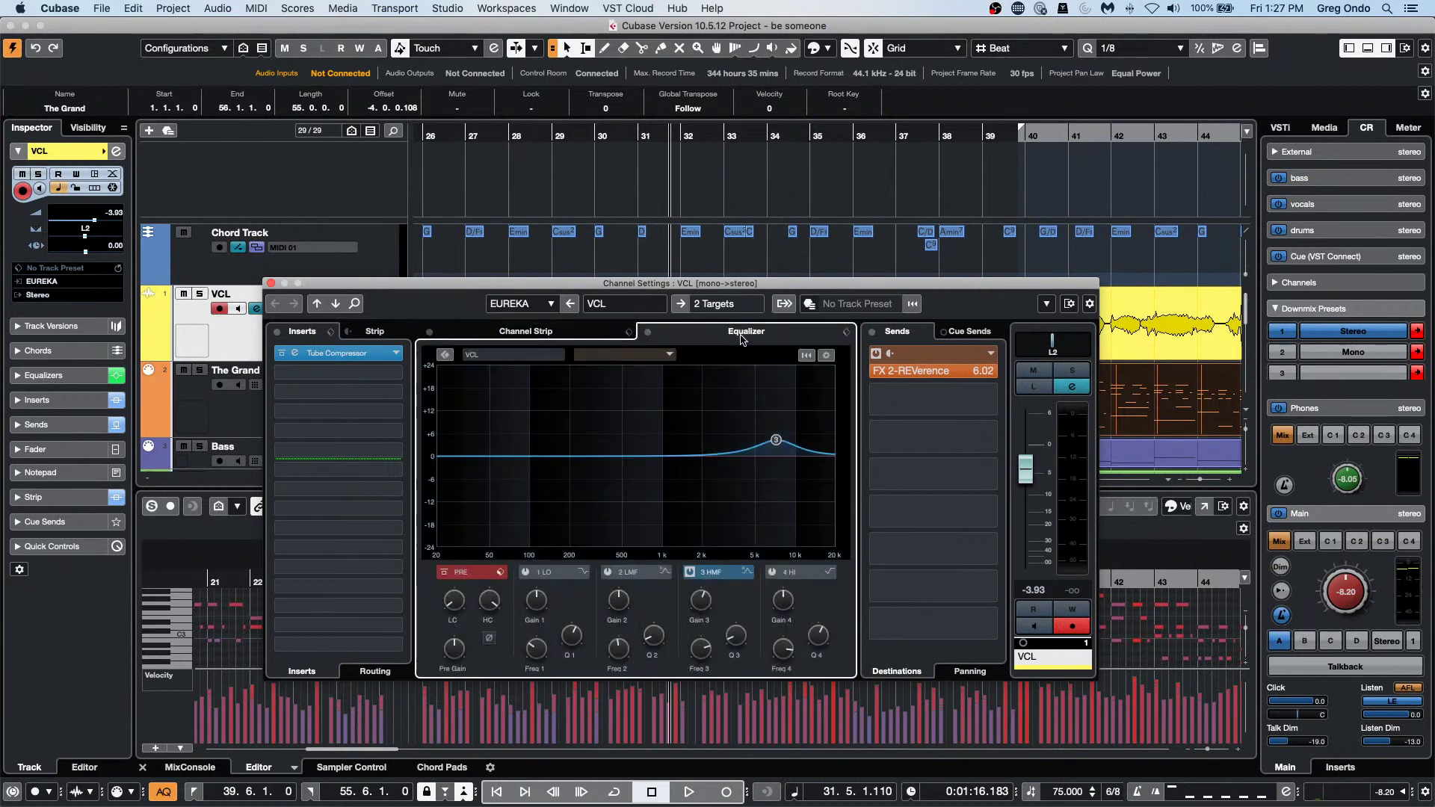
{"action": "left_click", "coordinate": [576, 332]}
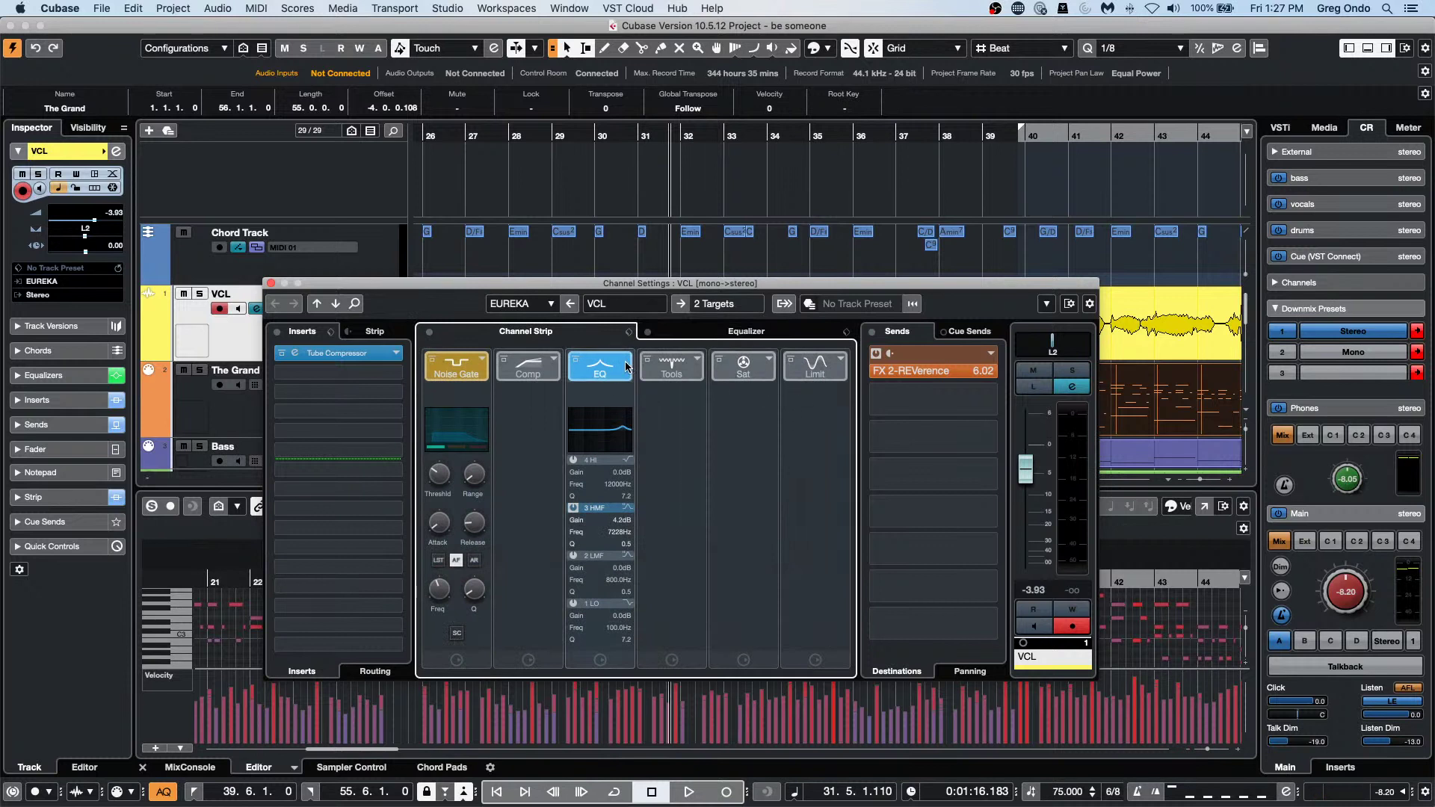
{"action": "left_click_drag", "start_coordinate": [627, 367], "coordinate": [490, 375]}
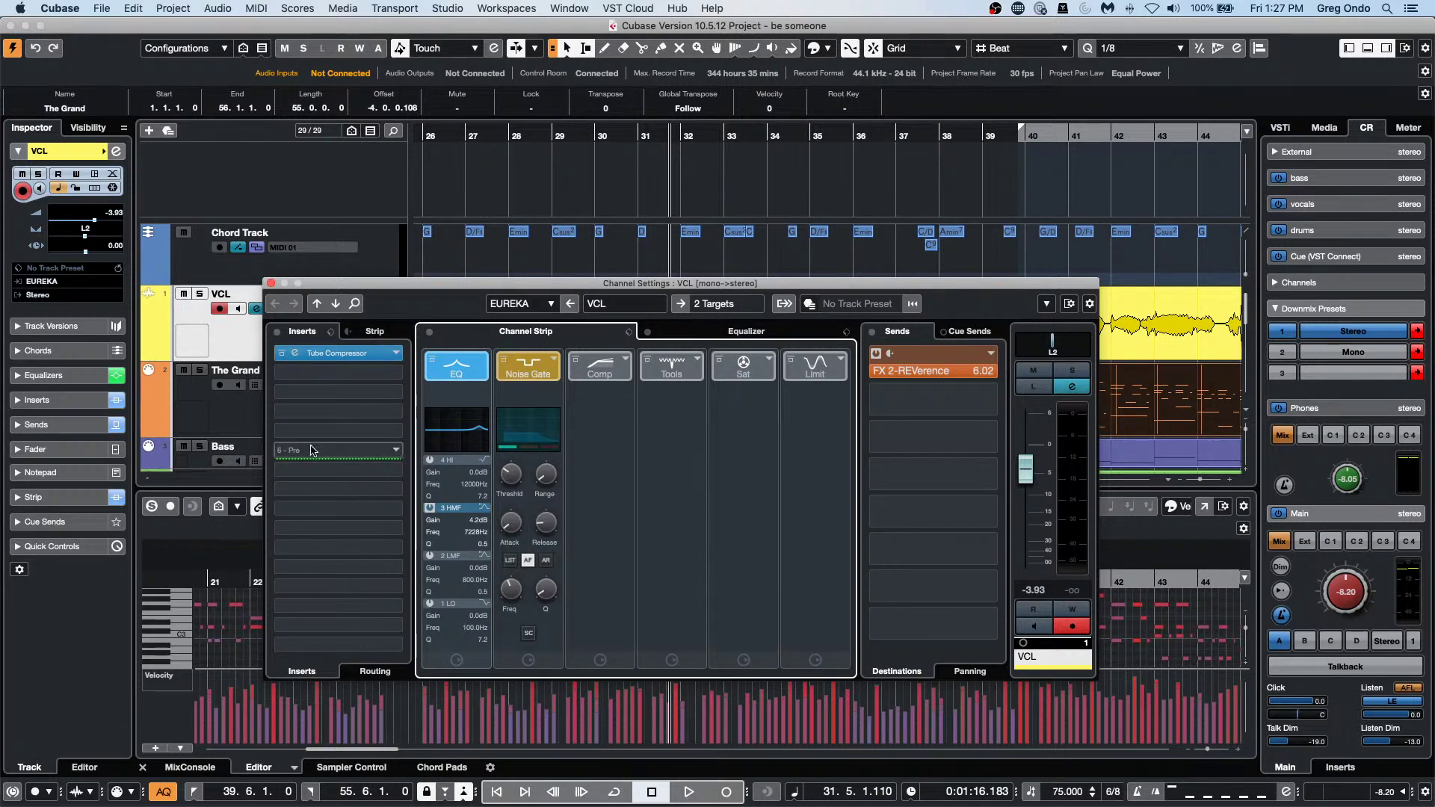
Switch VCL's channel strip between the pre-inserts and post-inserts positions, ending with it before the inserts.
{"action": "left_click", "coordinate": [343, 337]}
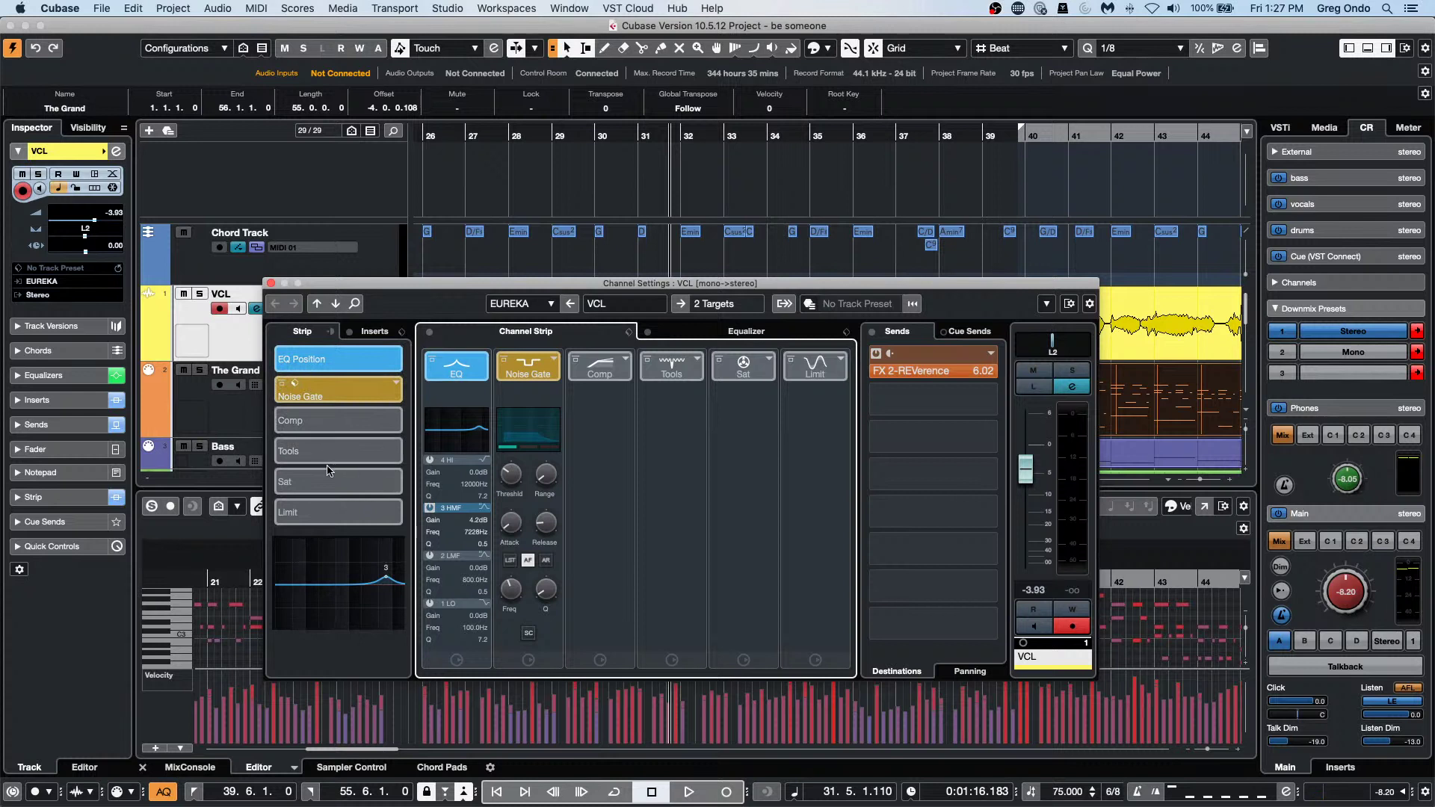
{"action": "left_click", "coordinate": [368, 333]}
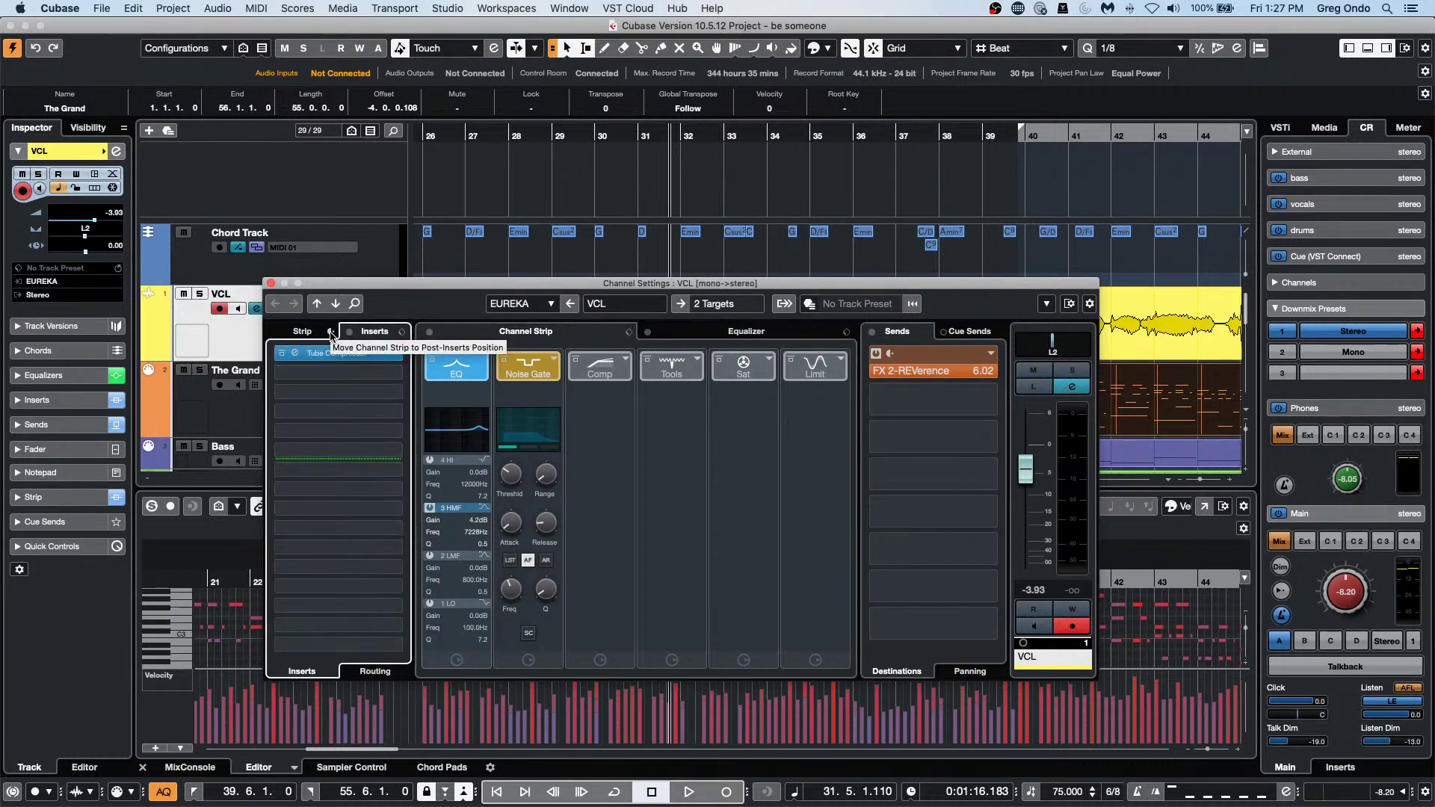
{"action": "left_click", "coordinate": [331, 334]}
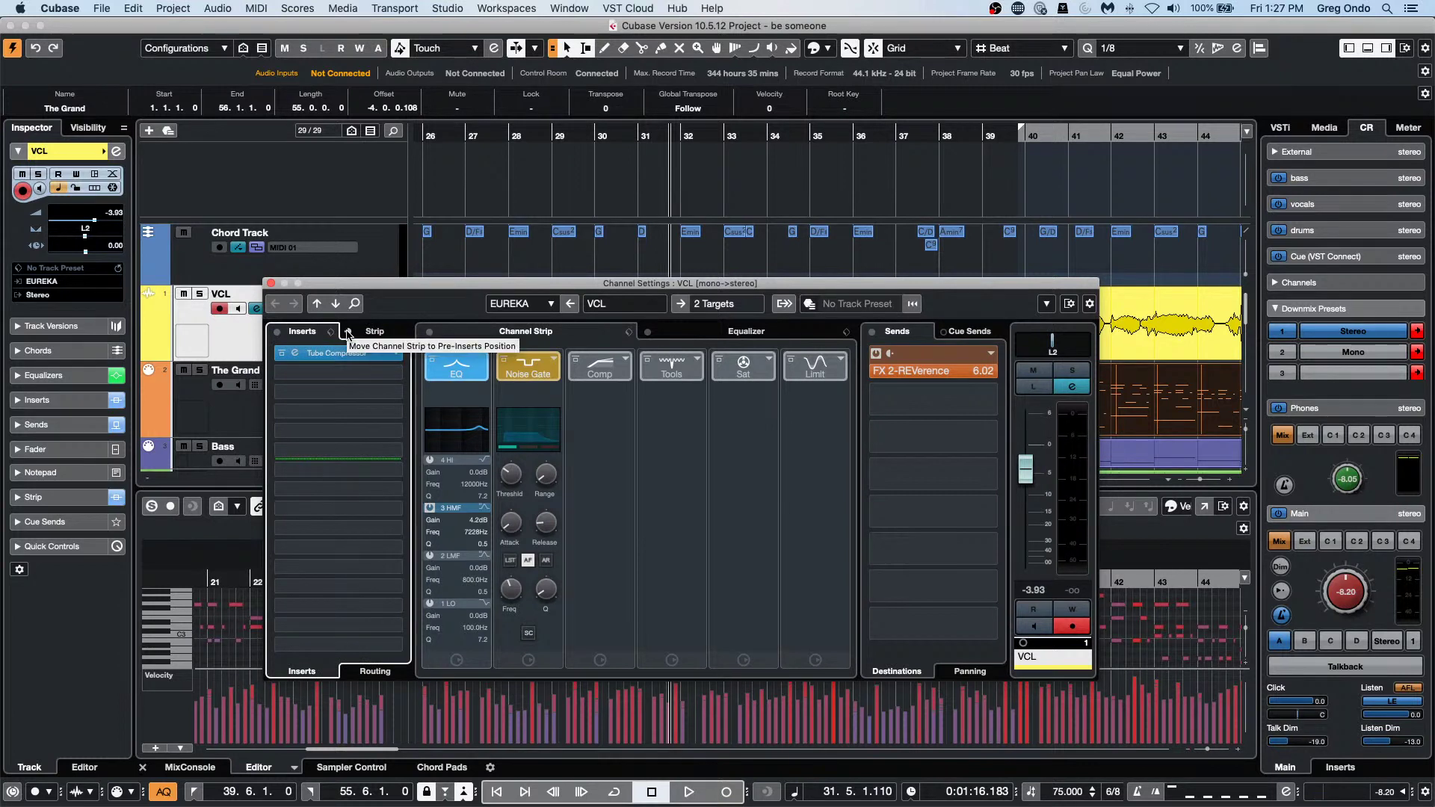
{"action": "left_click", "coordinate": [347, 336]}
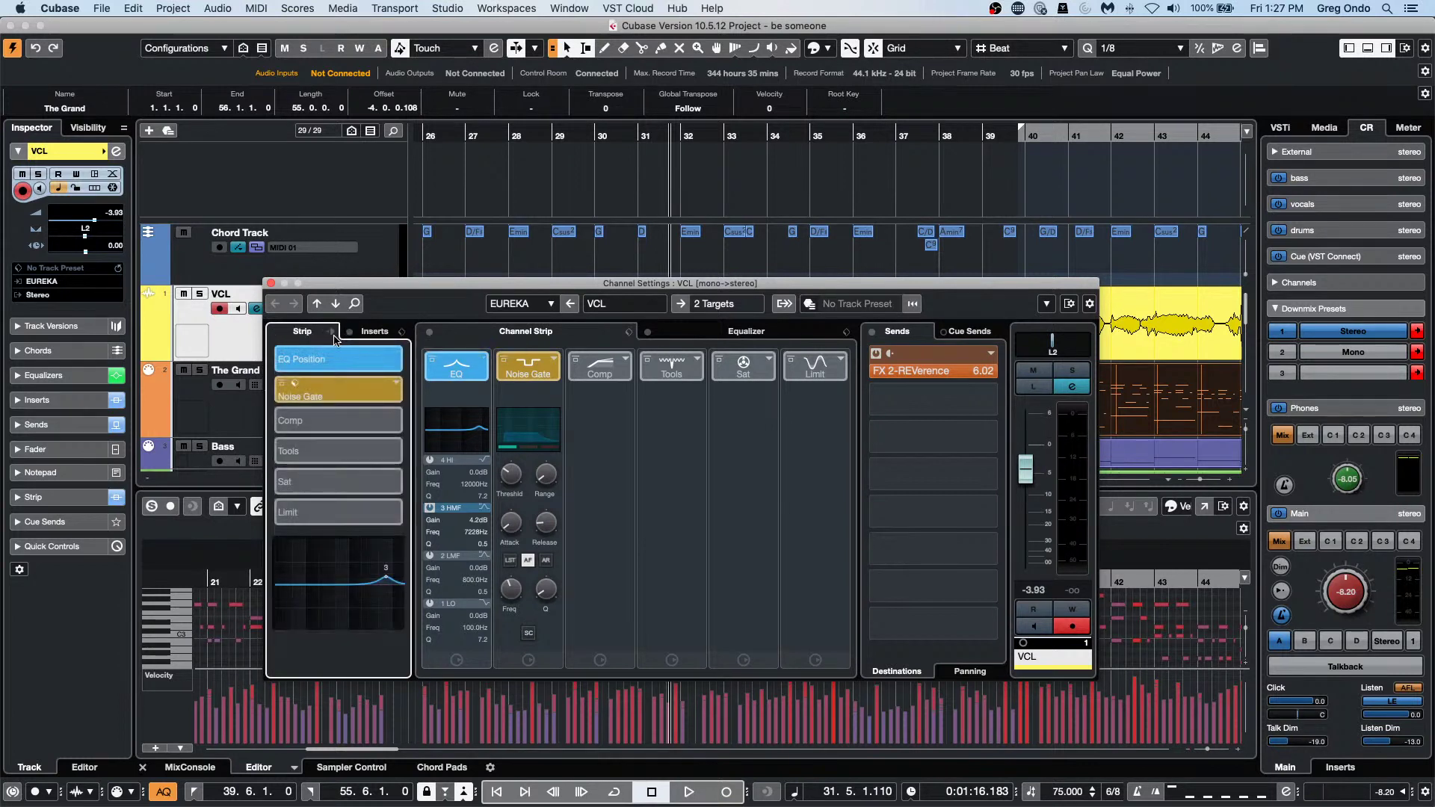
Check the equalizer from its strip slot and move the EQ module between Comp and Tools in VCL's channel strip.
{"action": "left_click", "coordinate": [374, 359]}
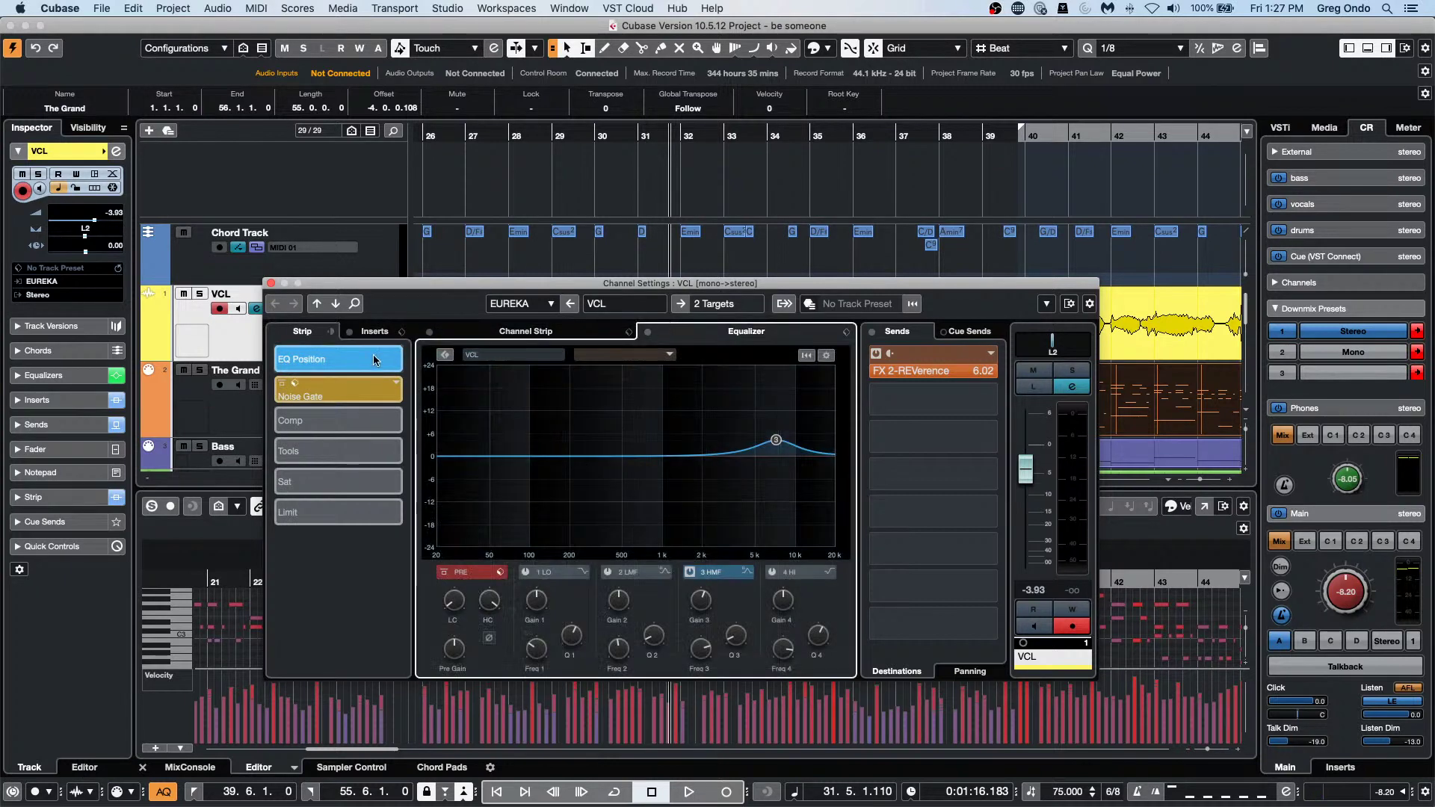
{"action": "left_click", "coordinate": [487, 331]}
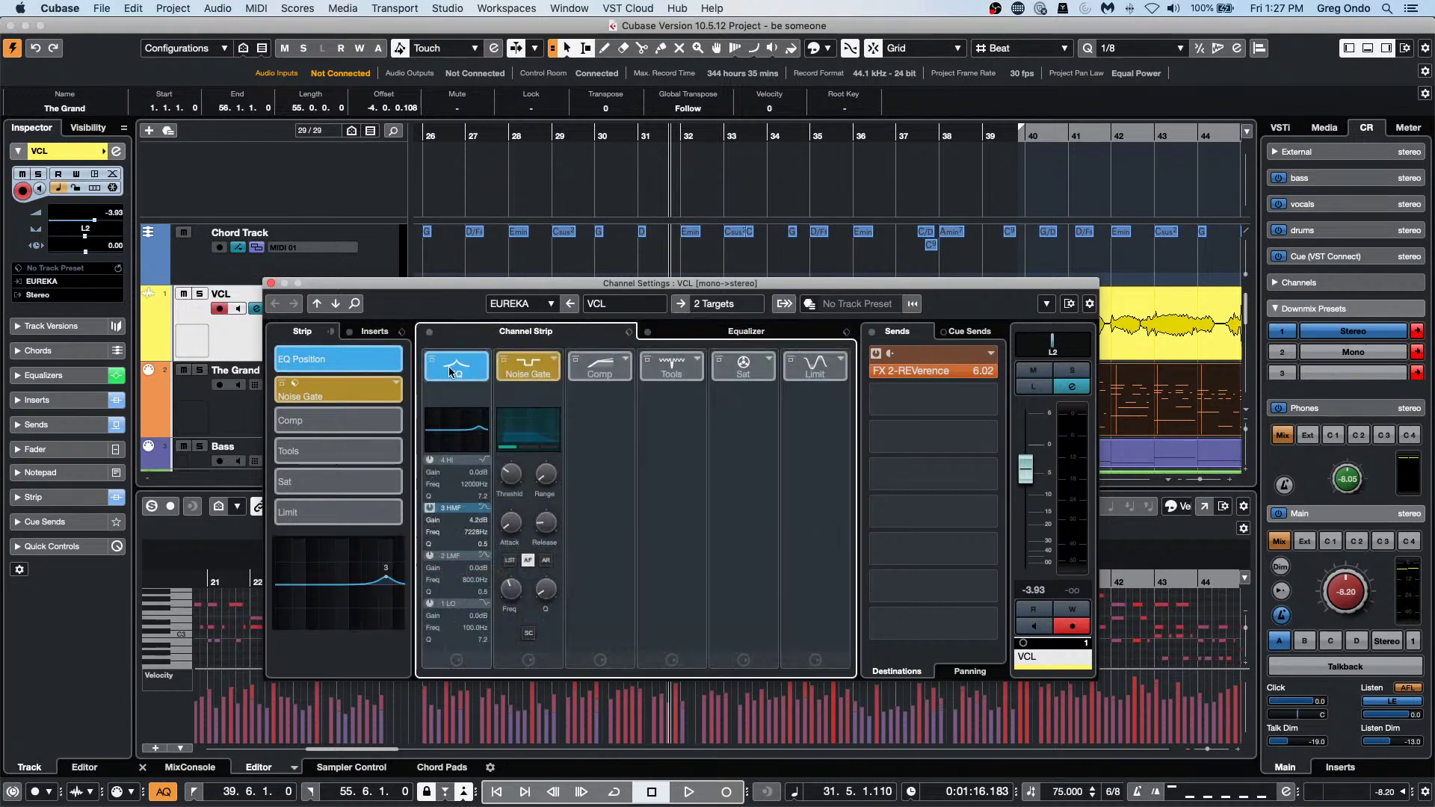
{"action": "left_click_drag", "start_coordinate": [450, 371], "coordinate": [598, 368]}
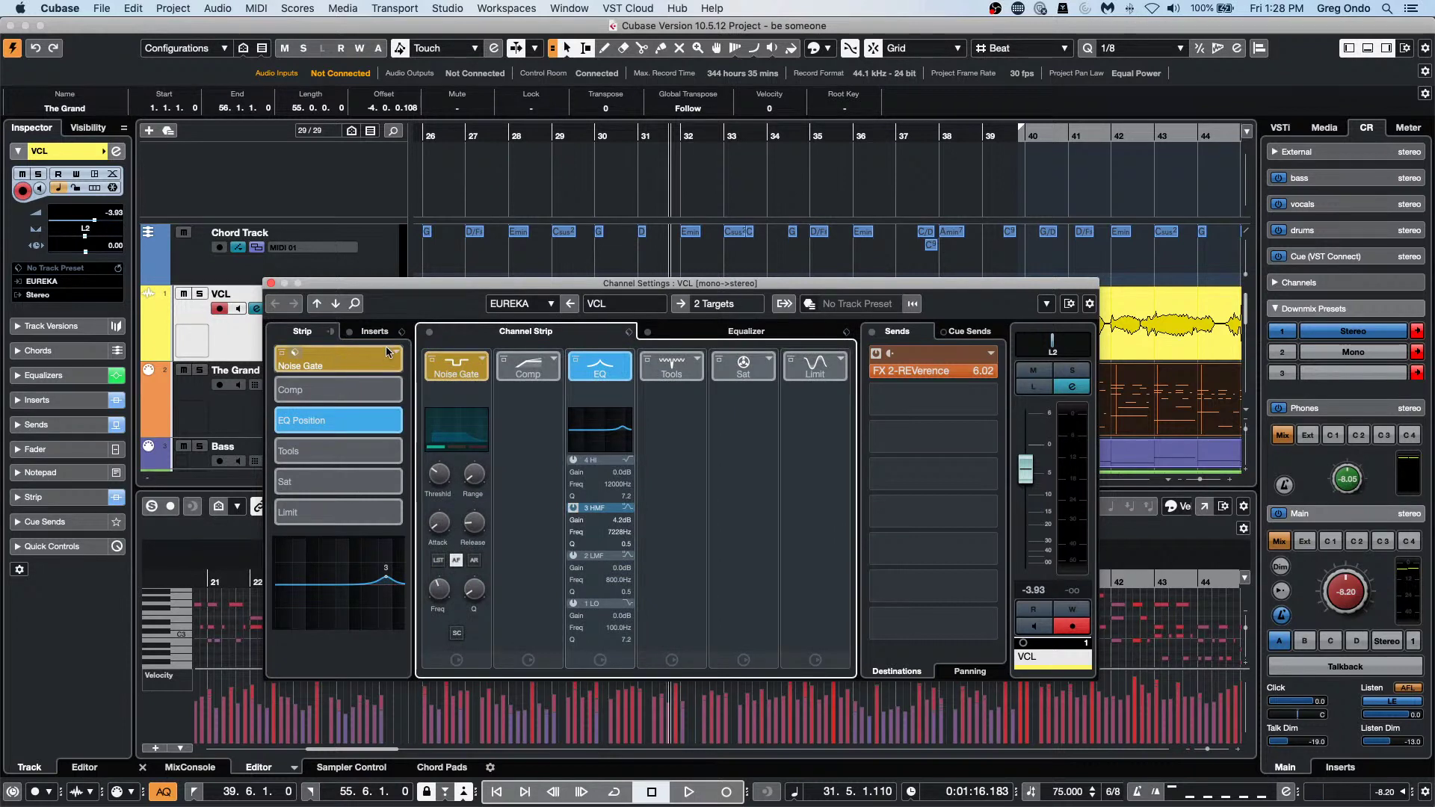
Put VCL's channel strip in the post-inserts position and close the channel settings.
{"action": "left_click", "coordinate": [349, 332]}
{"action": "left_click", "coordinate": [348, 333]}
{"action": "left_click", "coordinate": [333, 333]}
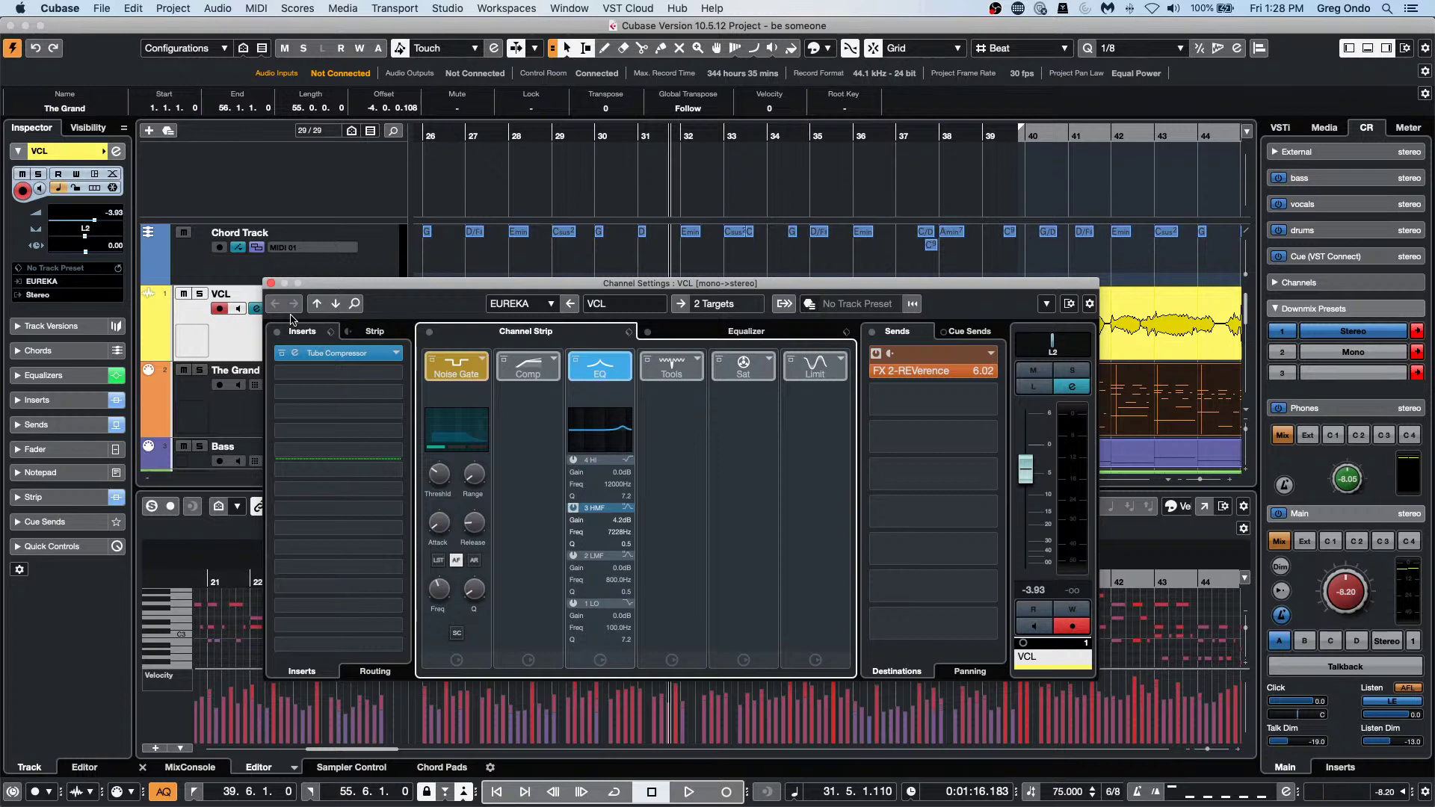
{"action": "left_click", "coordinate": [272, 283]}
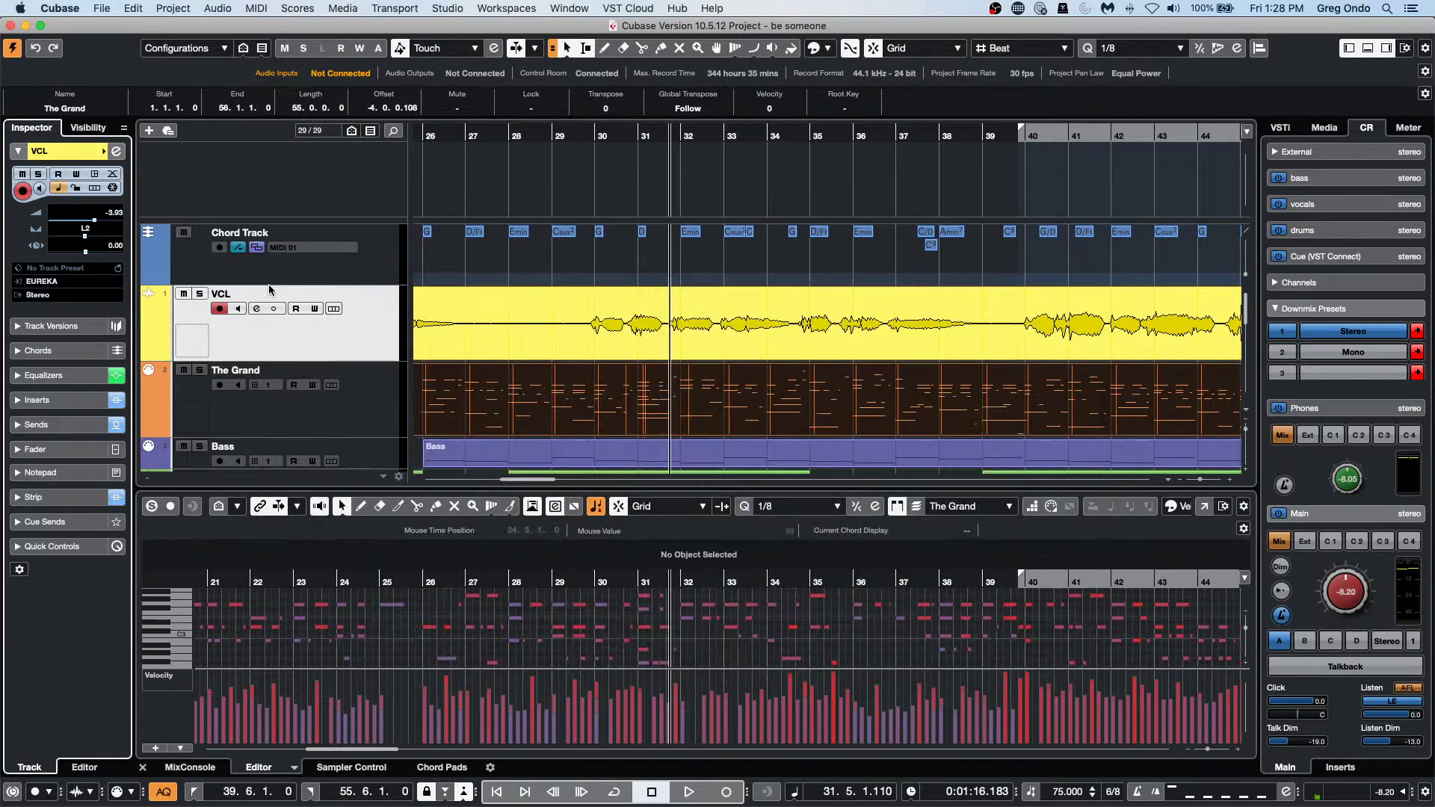
Add 19 stereo audio tracks below the Input/Output Channels folder, using UR24C Input 1 as the audio input.
{"action": "scroll", "coordinate": [364, 283], "scroll_direction": "down", "scroll_amount": 10}
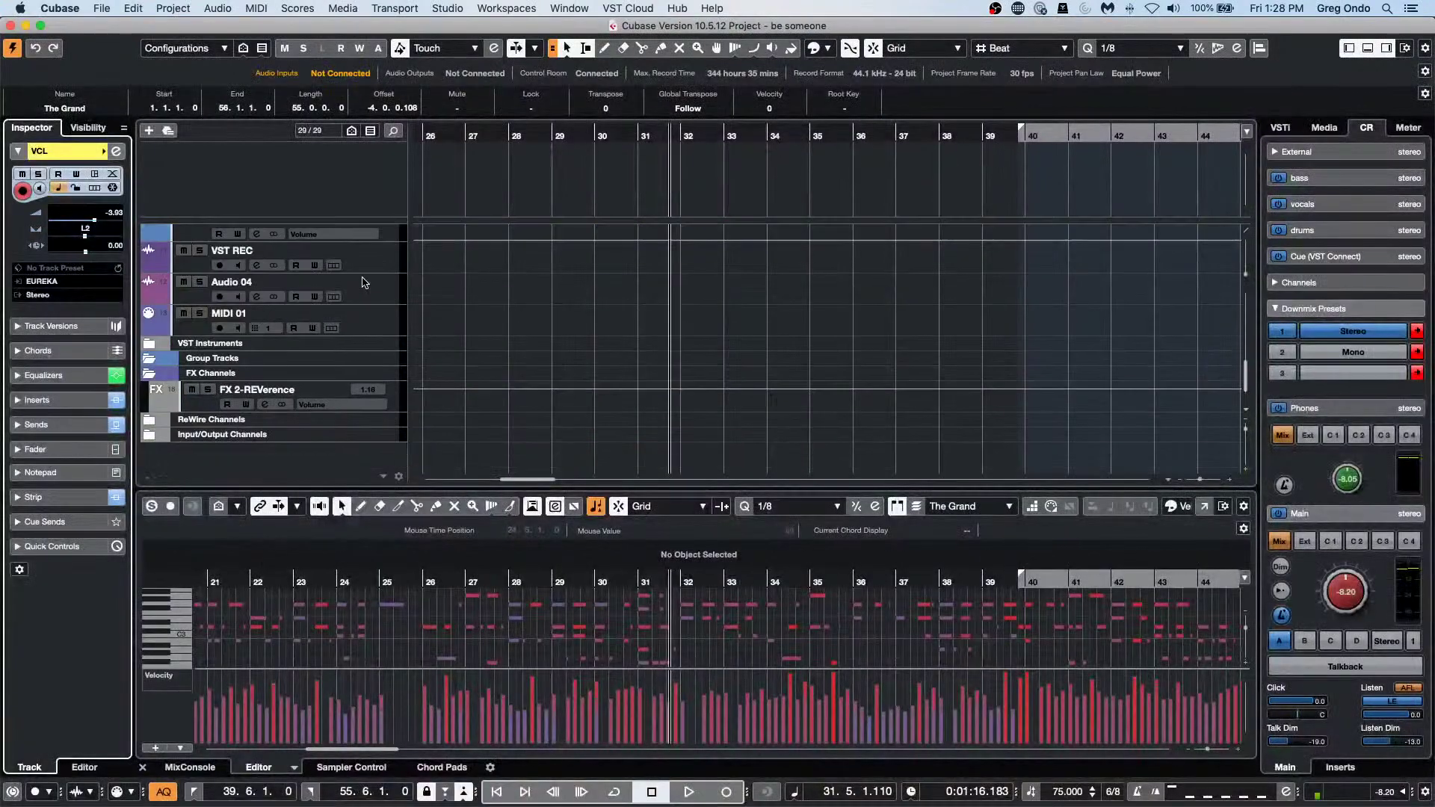
{"action": "right_click", "coordinate": [353, 442]}
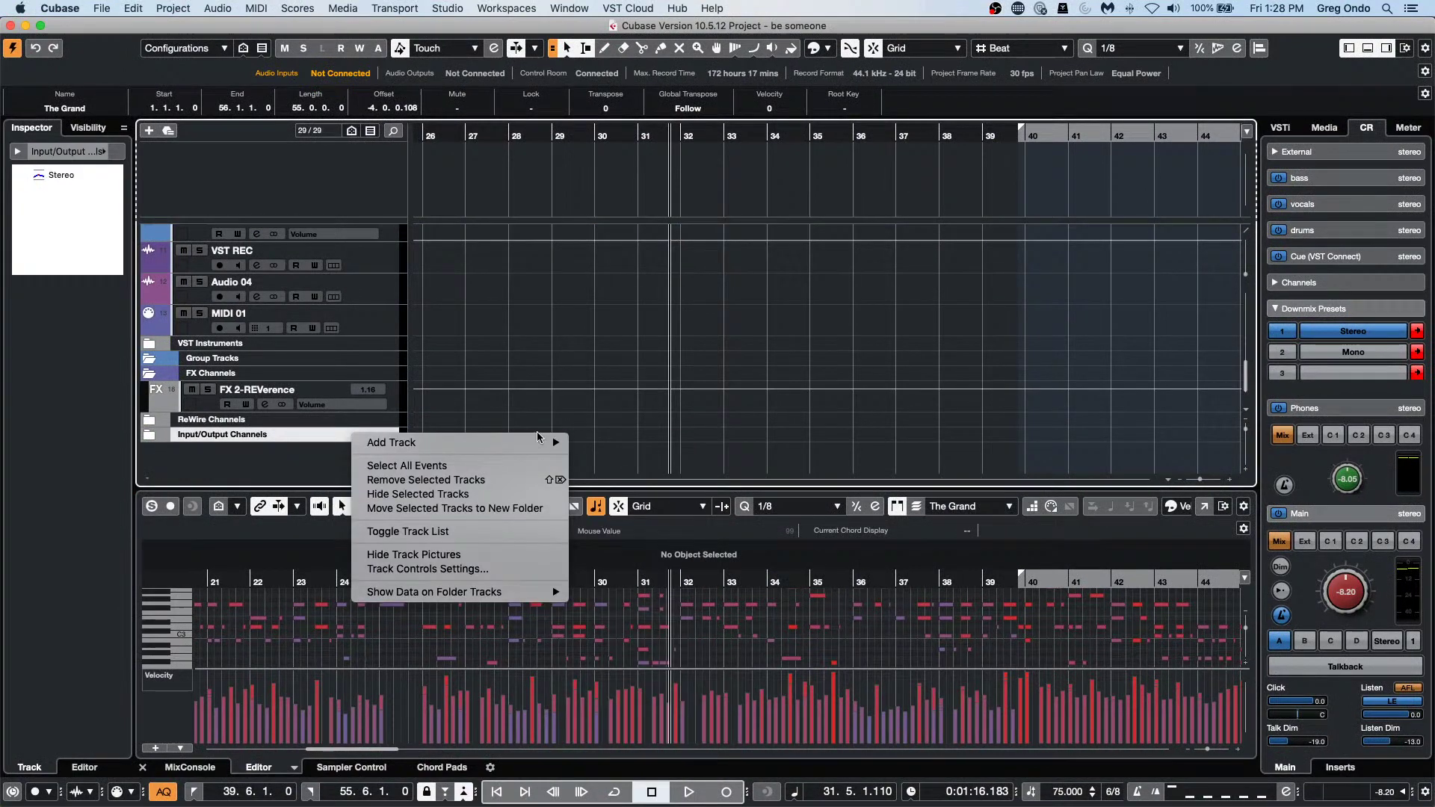
{"action": "mouse_move", "coordinate": [537, 442]}
{"action": "left_click", "coordinate": [605, 448]}
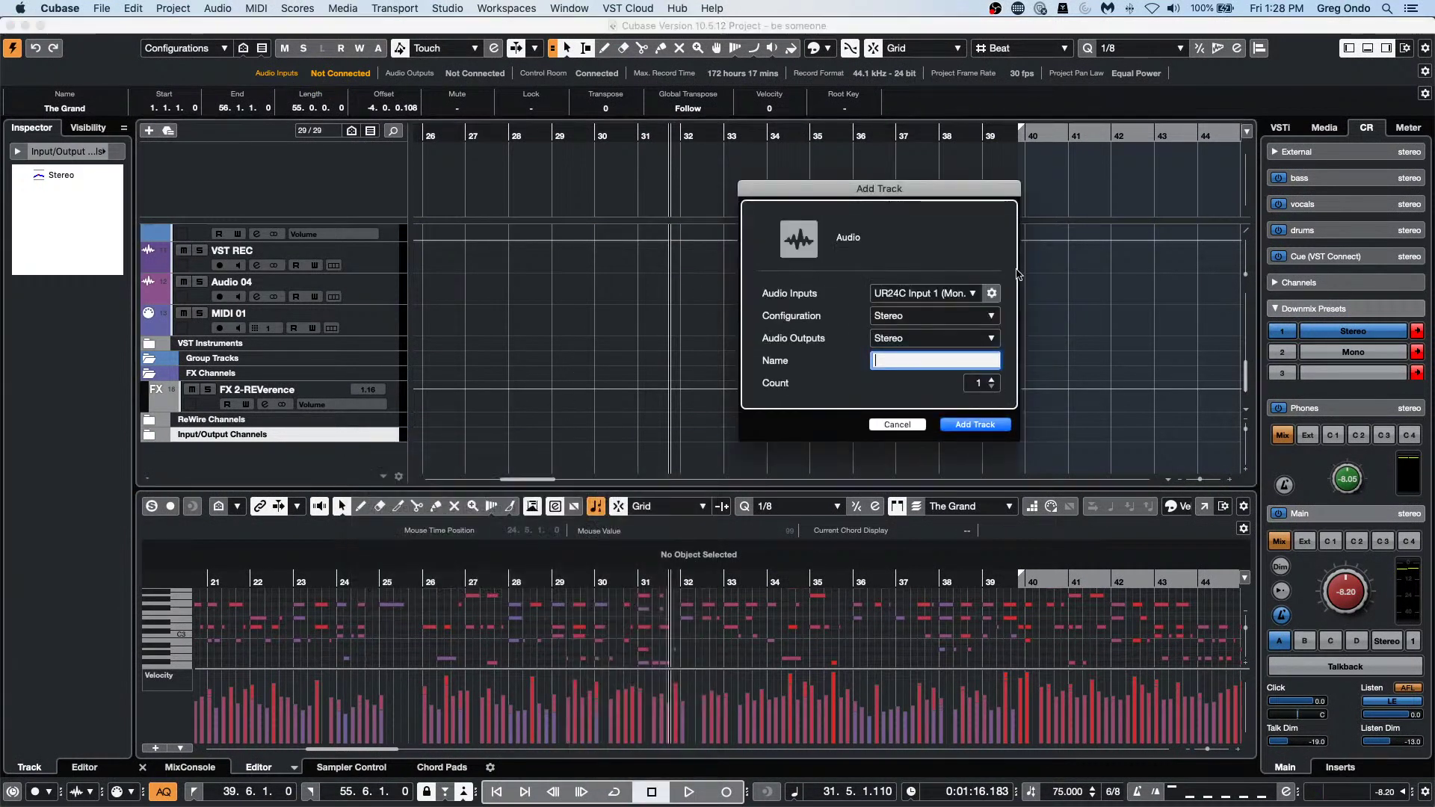
{"action": "left_click", "coordinate": [990, 379]}
{"action": "left_click", "coordinate": [989, 379]}
{"action": "left_click", "coordinate": [989, 379]}
{"action": "left_click", "coordinate": [989, 379]}
{"action": "left_click", "coordinate": [990, 379]}
{"action": "left_click", "coordinate": [989, 379]}
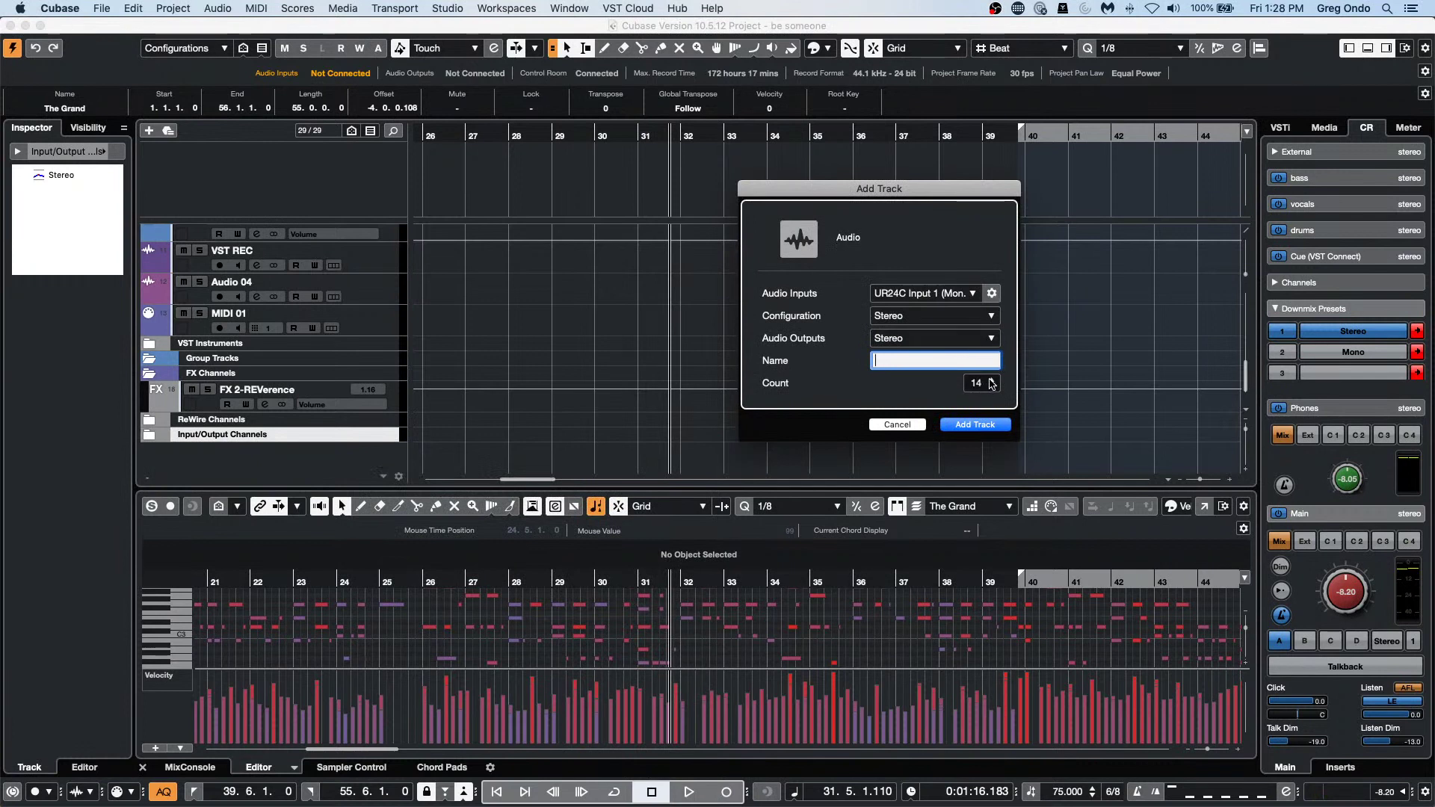
{"action": "left_click", "coordinate": [983, 425]}
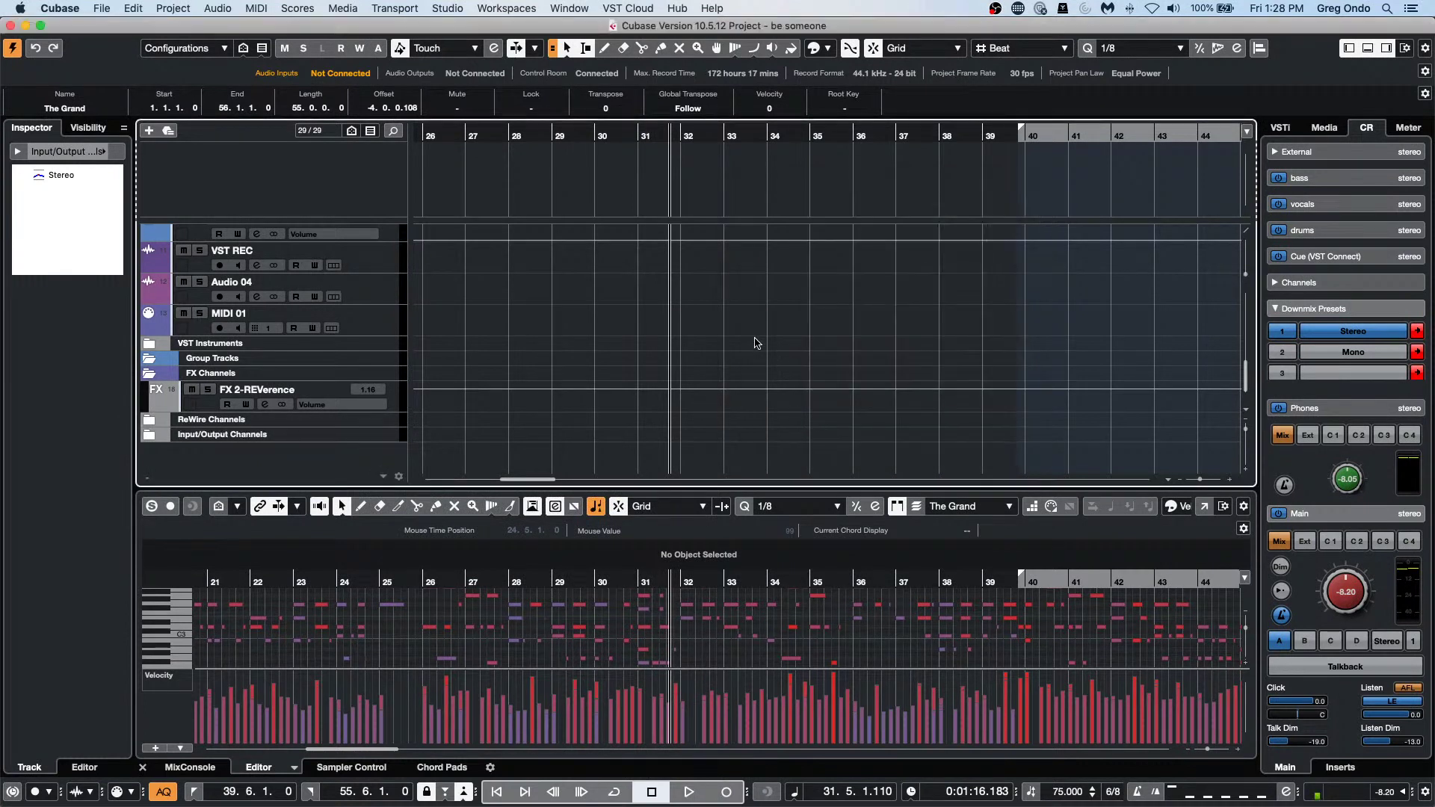
{"action": "scroll", "coordinate": [631, 316], "scroll_direction": "up", "scroll_amount": 5}
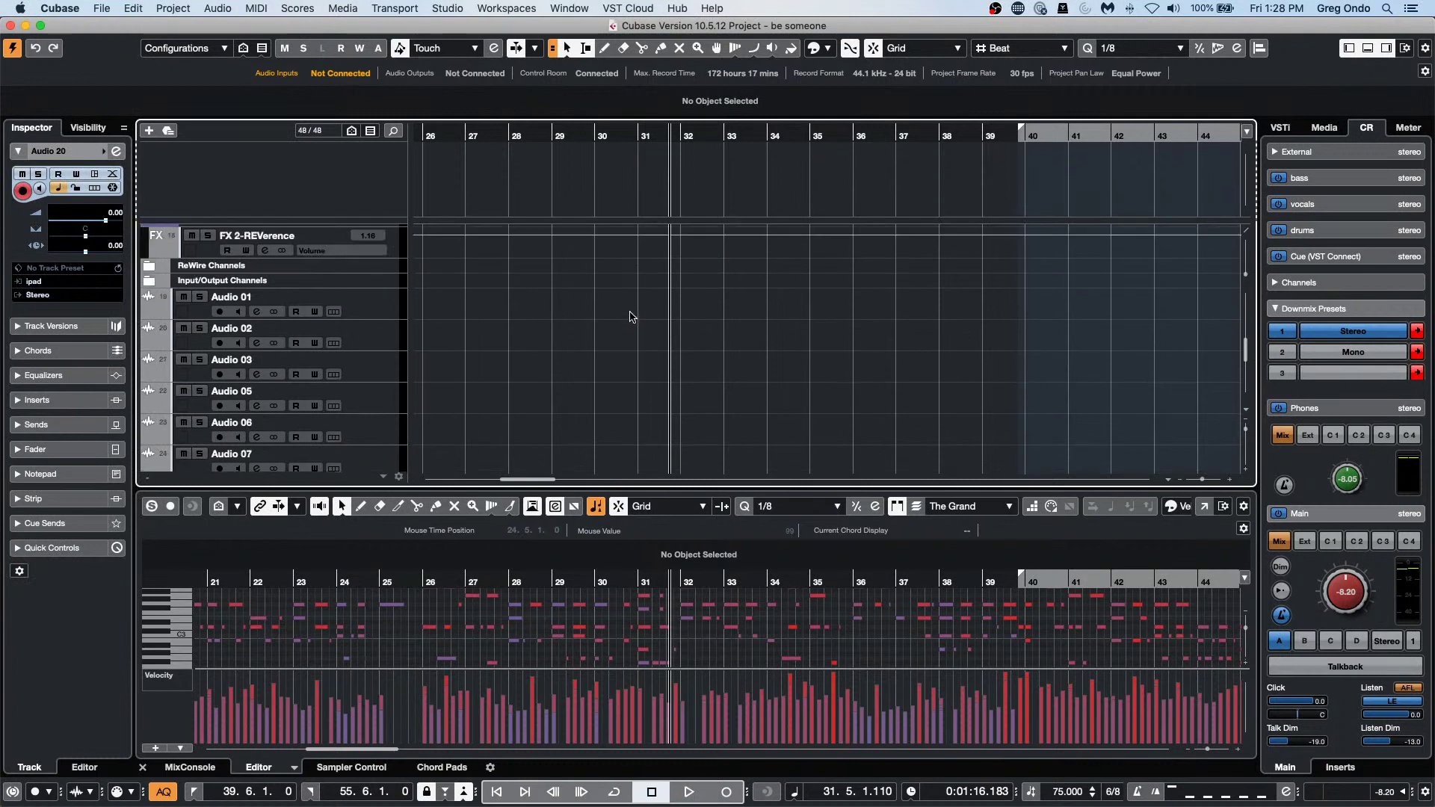
Select tracks Audio 01 through Audio 07 together and colorize them, trying purple and ending with the coral-red colour.
{"action": "left_click", "coordinate": [377, 310]}
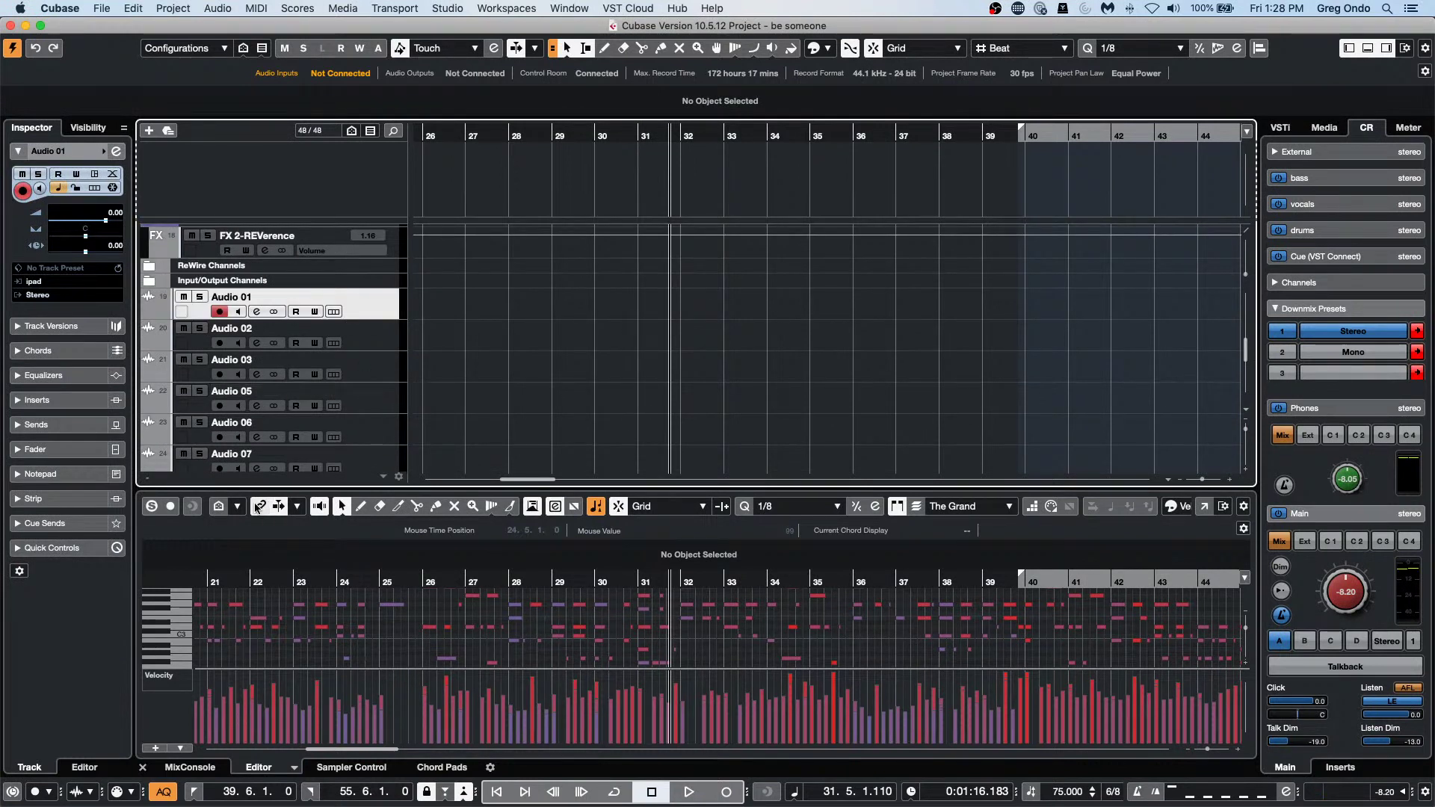
{"action": "left_click", "coordinate": [259, 506]}
{"action": "left_click", "coordinate": [366, 459], "text": "shift"}
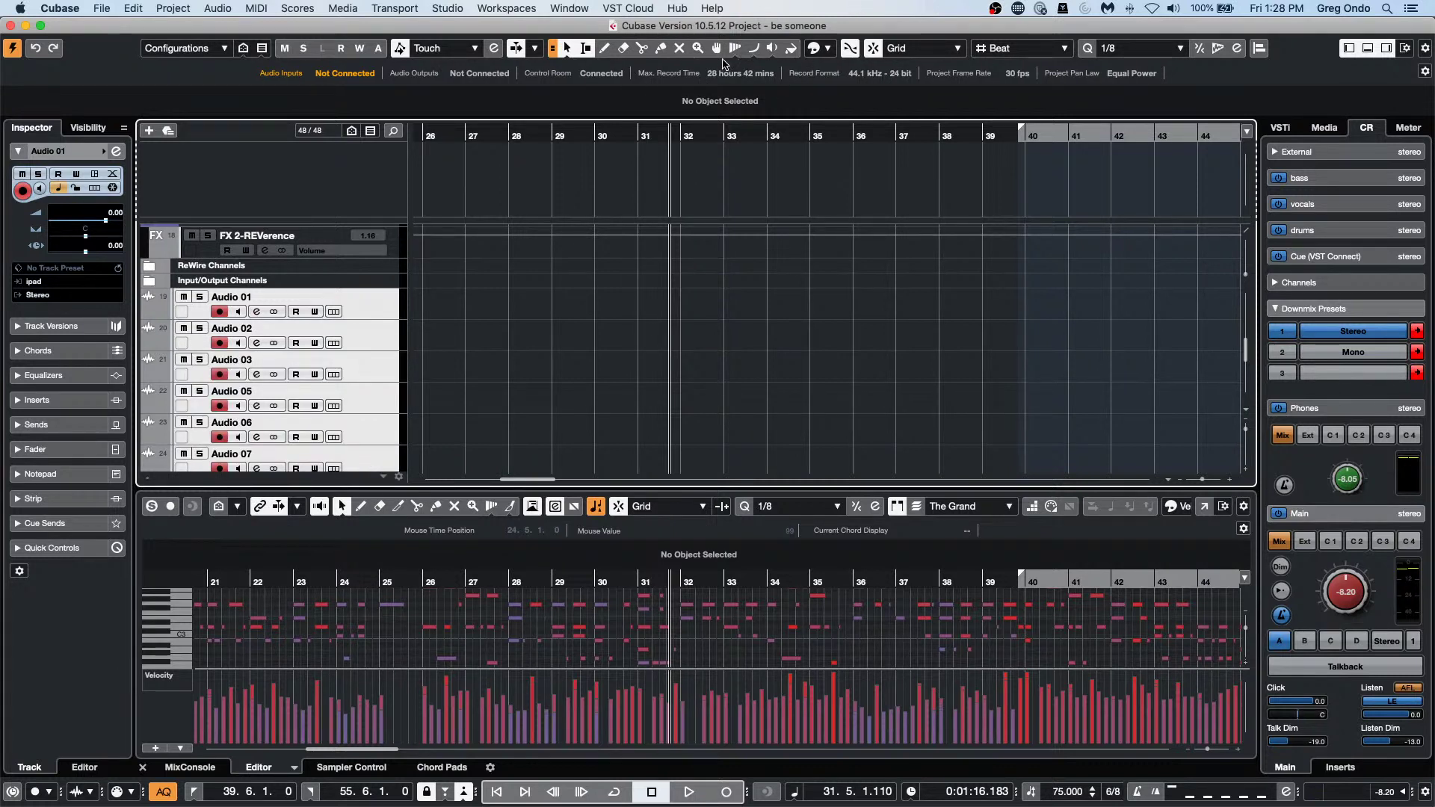
{"action": "left_click", "coordinate": [794, 50]}
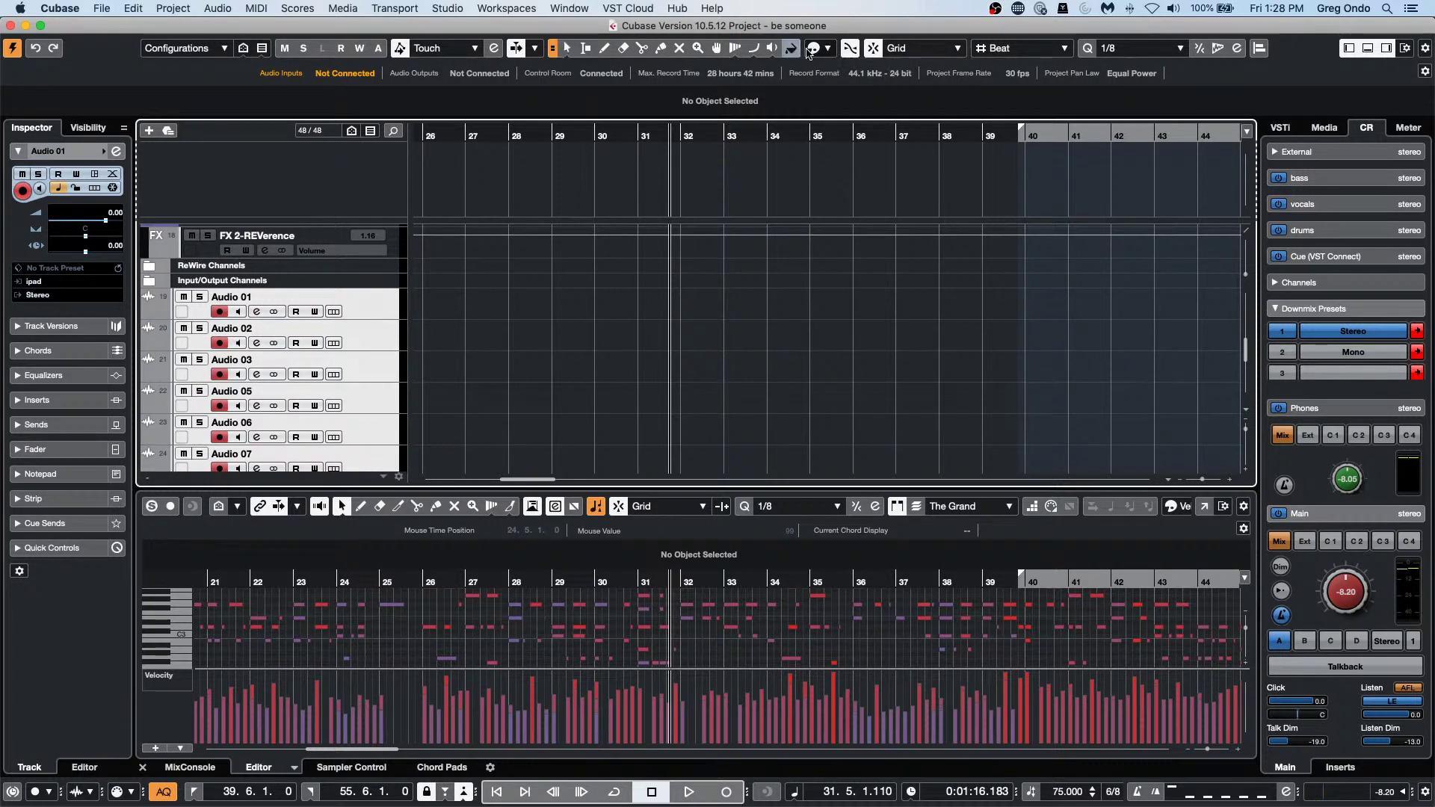
{"action": "left_click", "coordinate": [826, 49]}
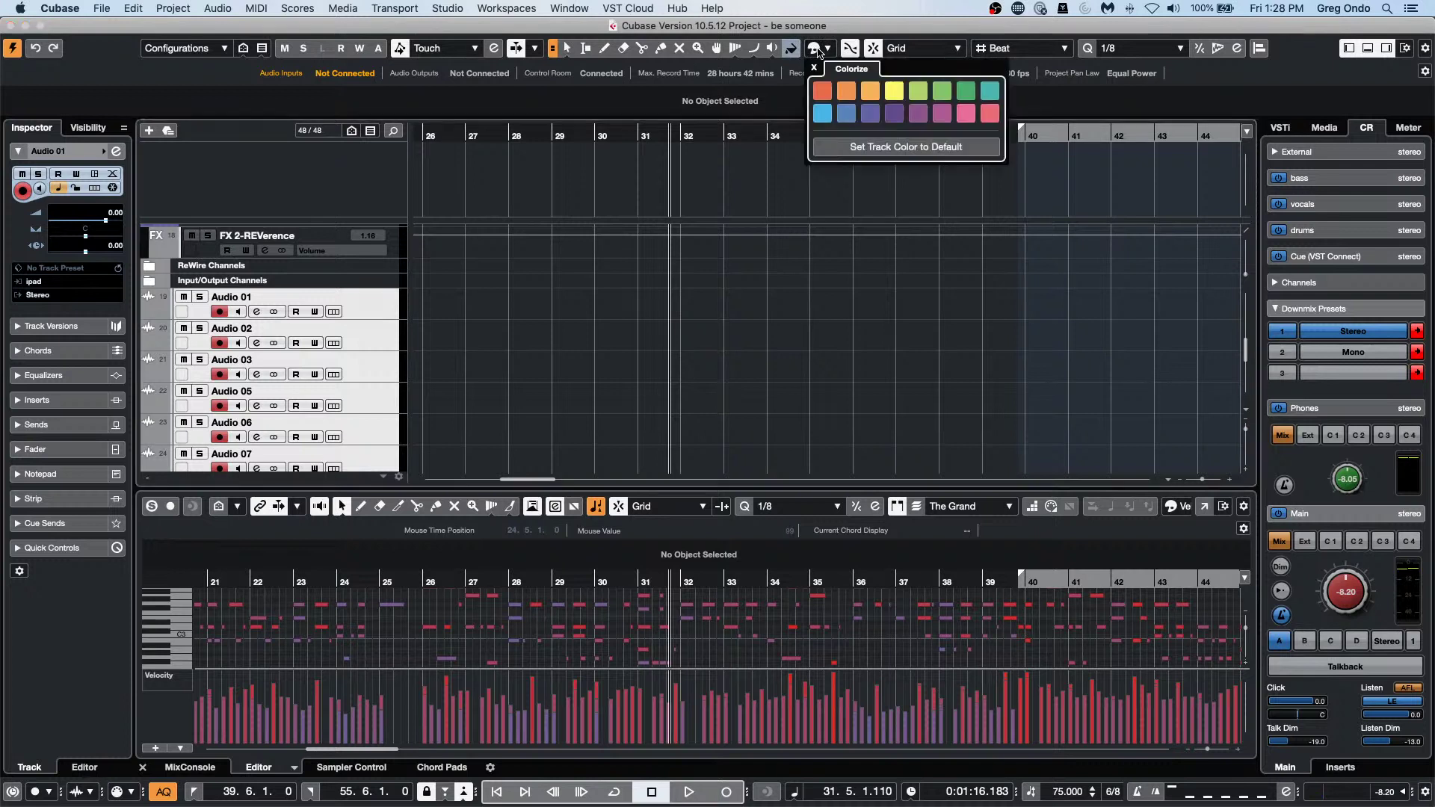
{"action": "left_click", "coordinate": [916, 93]}
{"action": "left_click", "coordinate": [897, 116]}
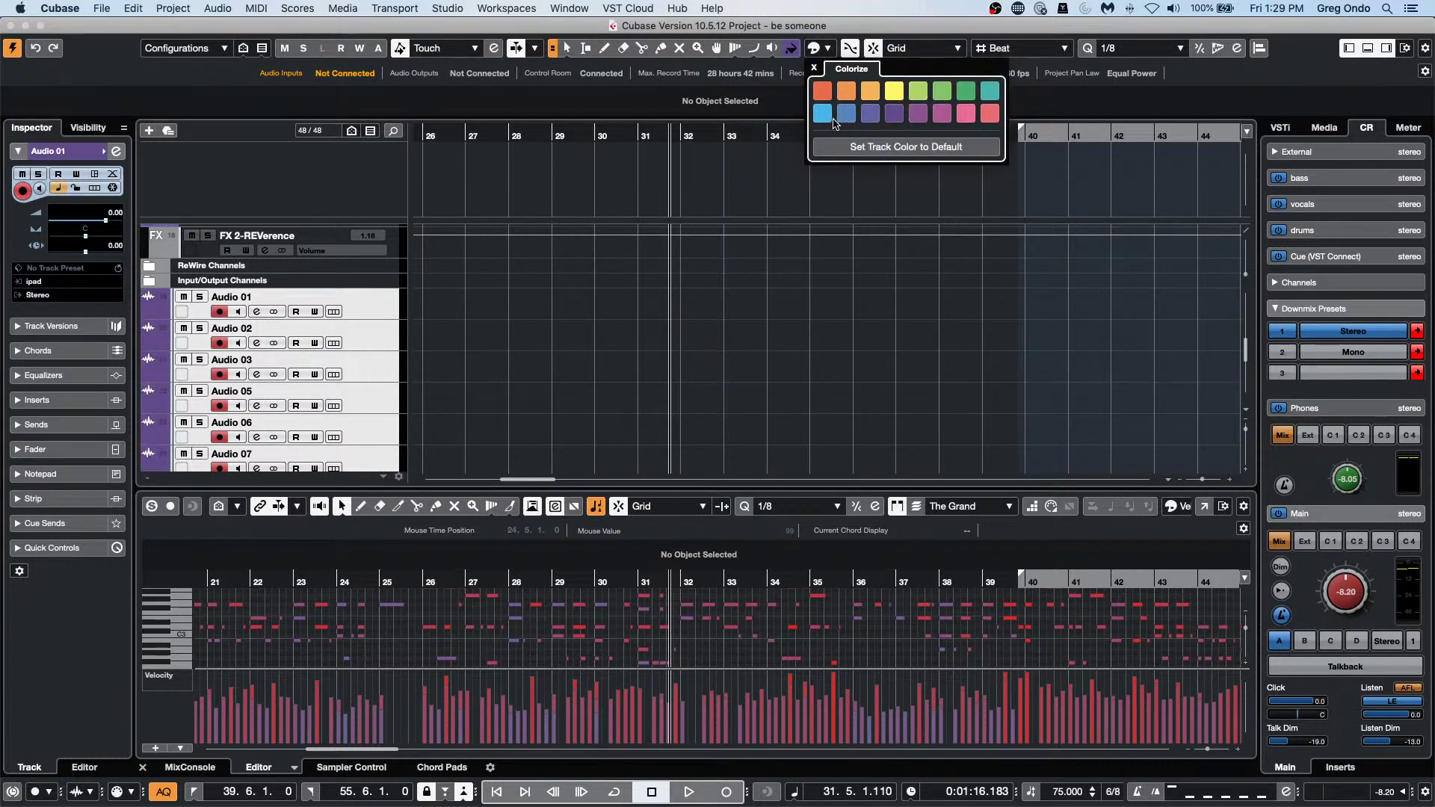
{"action": "left_click", "coordinate": [822, 91]}
{"action": "left_click", "coordinate": [988, 112]}
{"action": "left_click", "coordinate": [837, 265]}
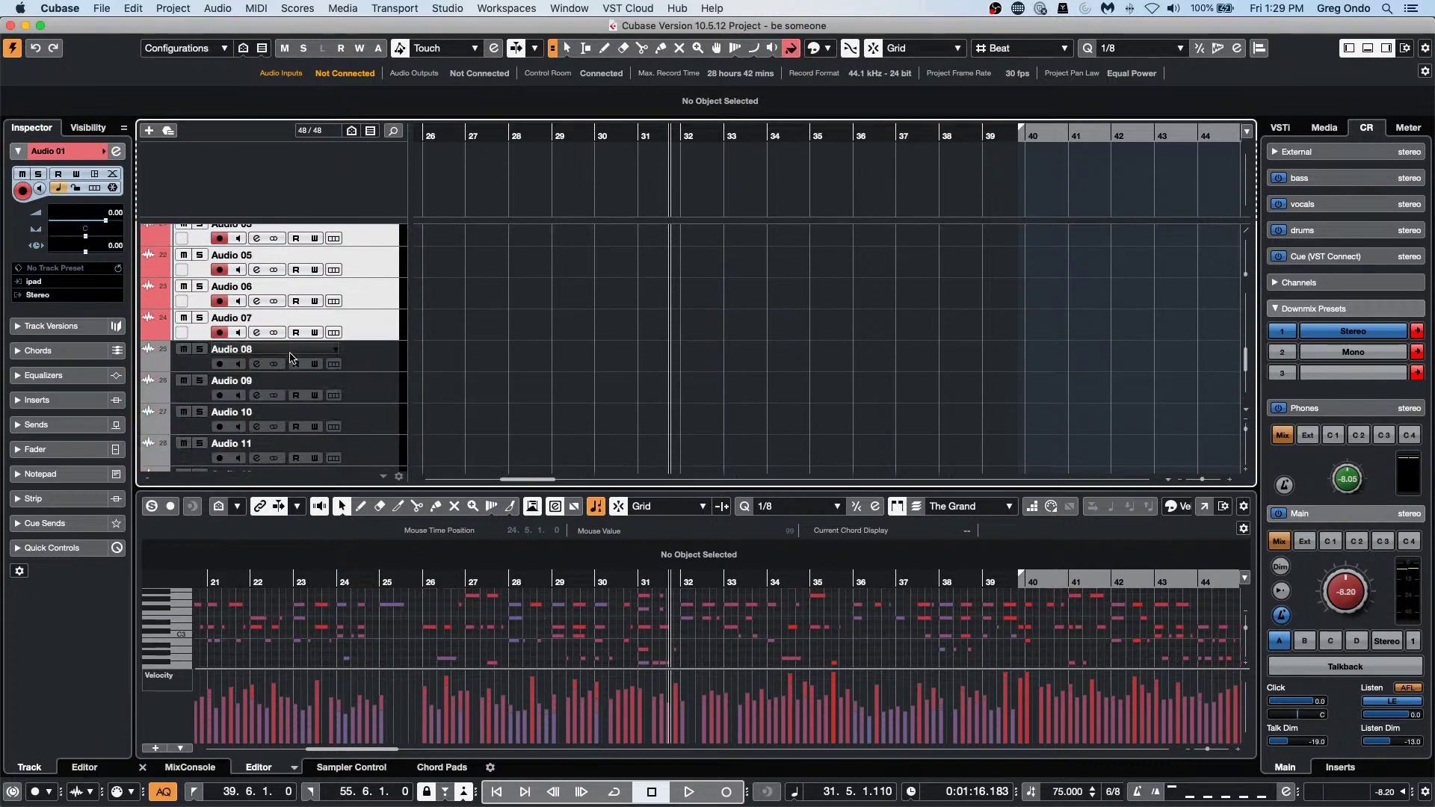
Select the non-adjacent tracks Audio 08, 10, 12 and 14 and colorize them, trying yellow and ending with green.
{"action": "scroll", "coordinate": [370, 336], "scroll_direction": "down", "scroll_amount": 3}
{"action": "left_click", "coordinate": [384, 351]}
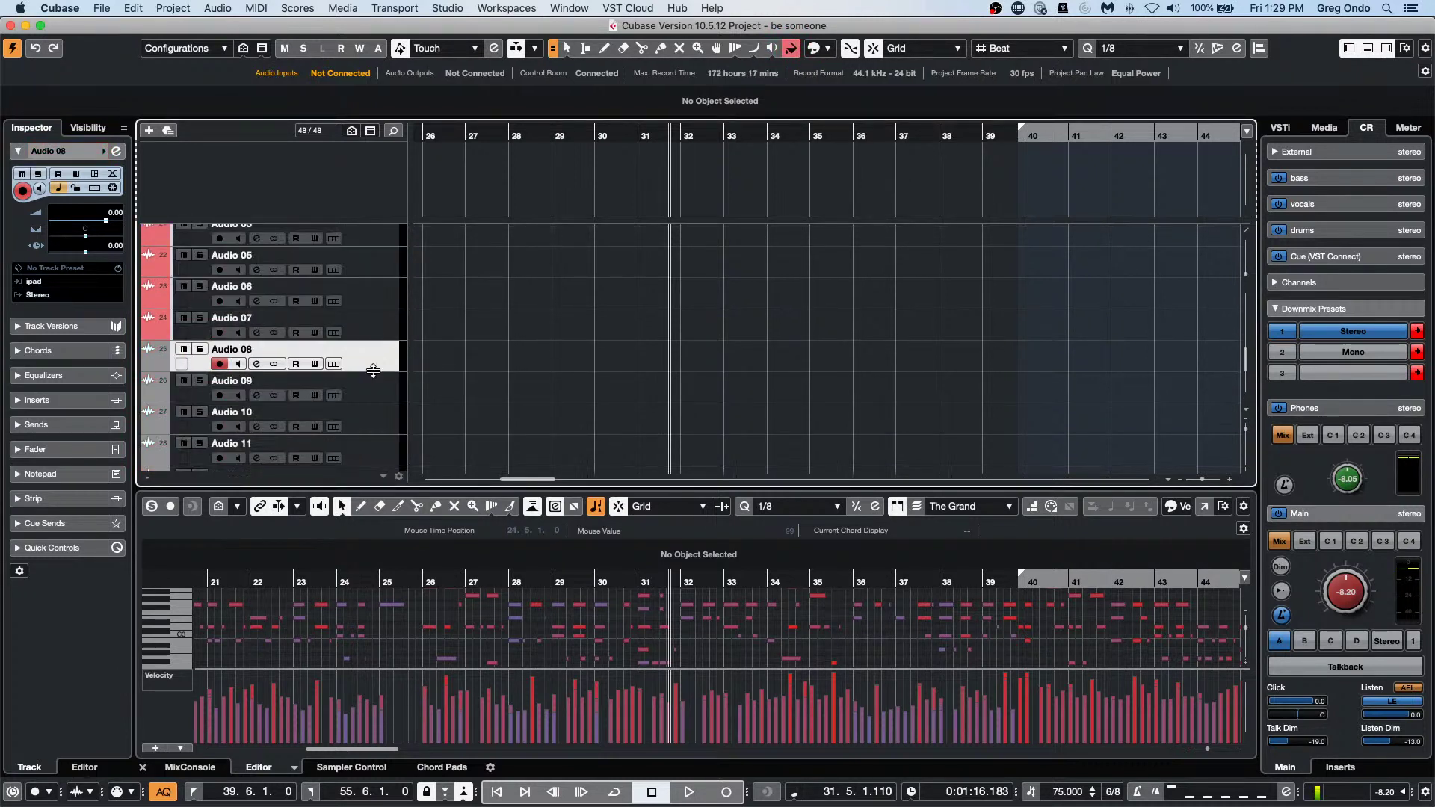
{"action": "left_click", "coordinate": [368, 417], "text": "super"}
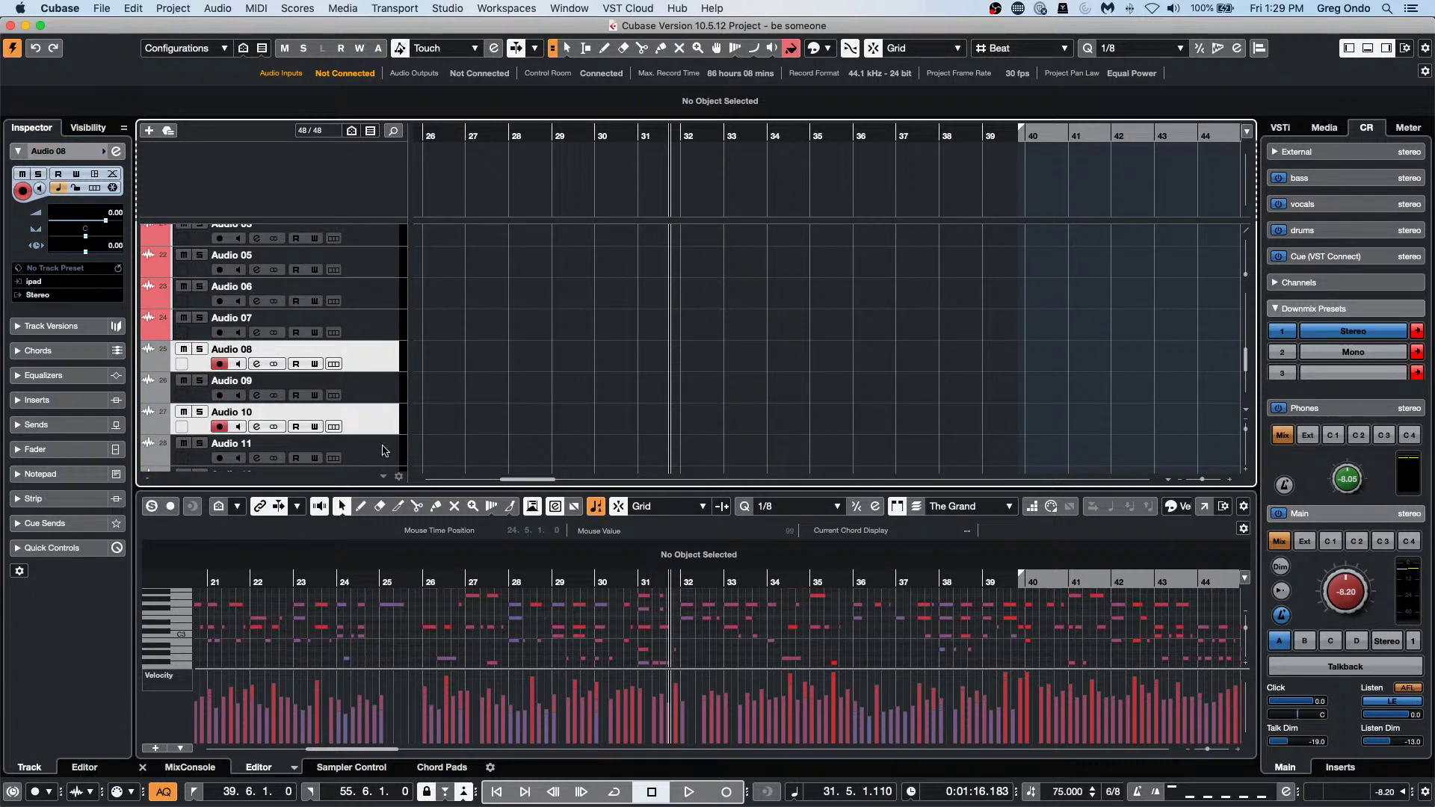
{"action": "scroll", "coordinate": [361, 407], "scroll_direction": "down", "scroll_amount": 3}
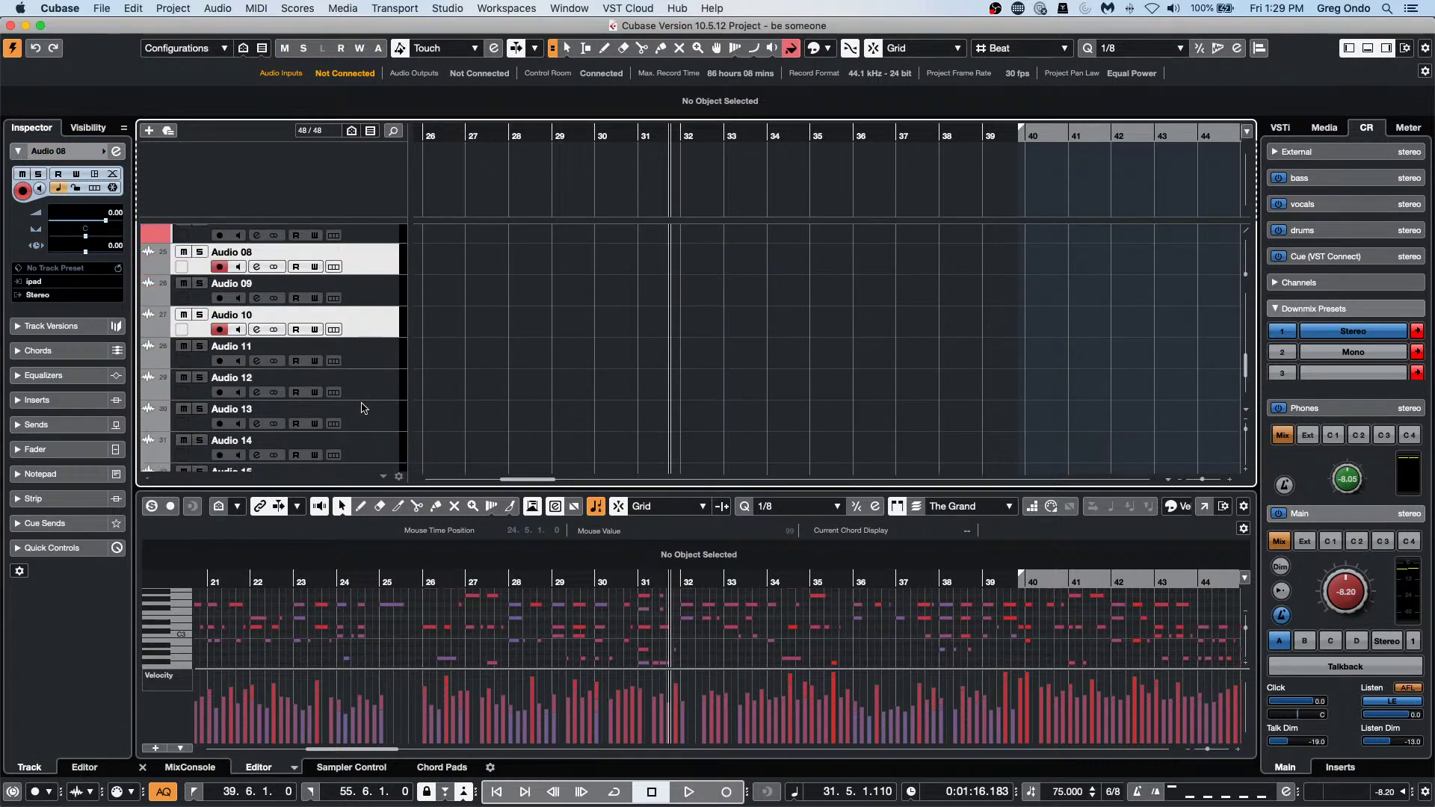
{"action": "left_click", "coordinate": [363, 389], "text": "super"}
{"action": "left_click", "coordinate": [367, 439], "text": "super"}
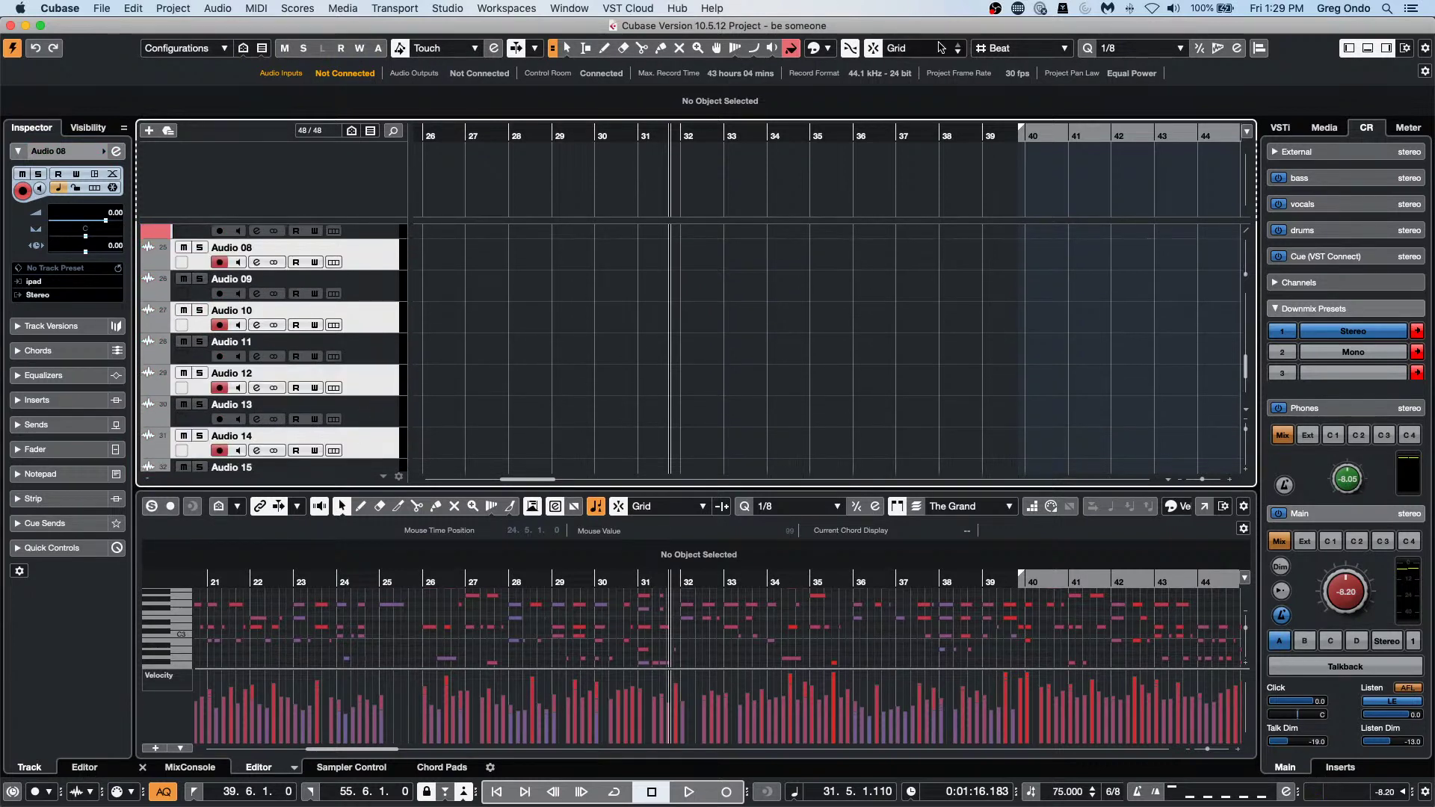
{"action": "left_click", "coordinate": [830, 52]}
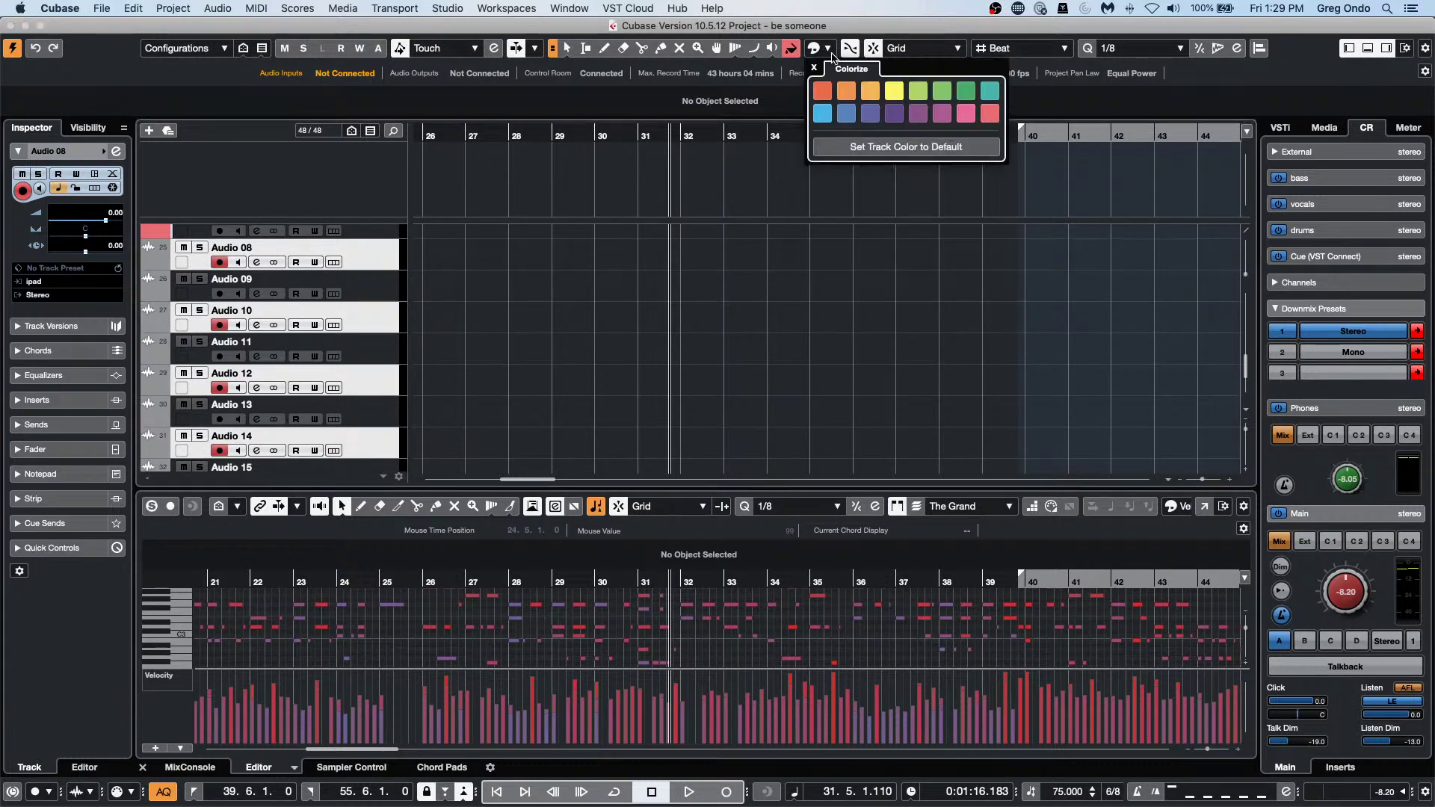
{"action": "left_click", "coordinate": [900, 93]}
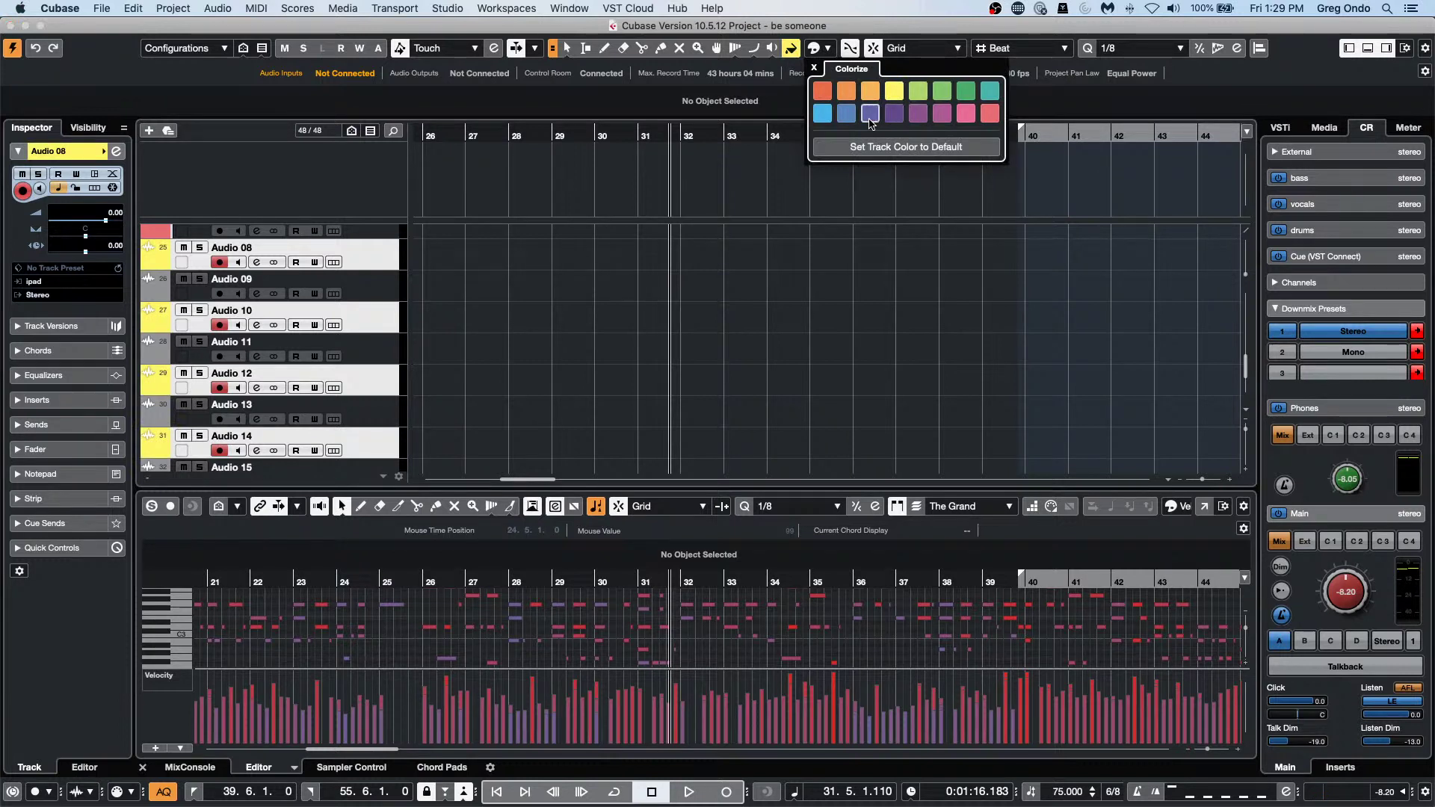
{"action": "left_click", "coordinate": [823, 113]}
{"action": "left_click", "coordinate": [966, 90]}
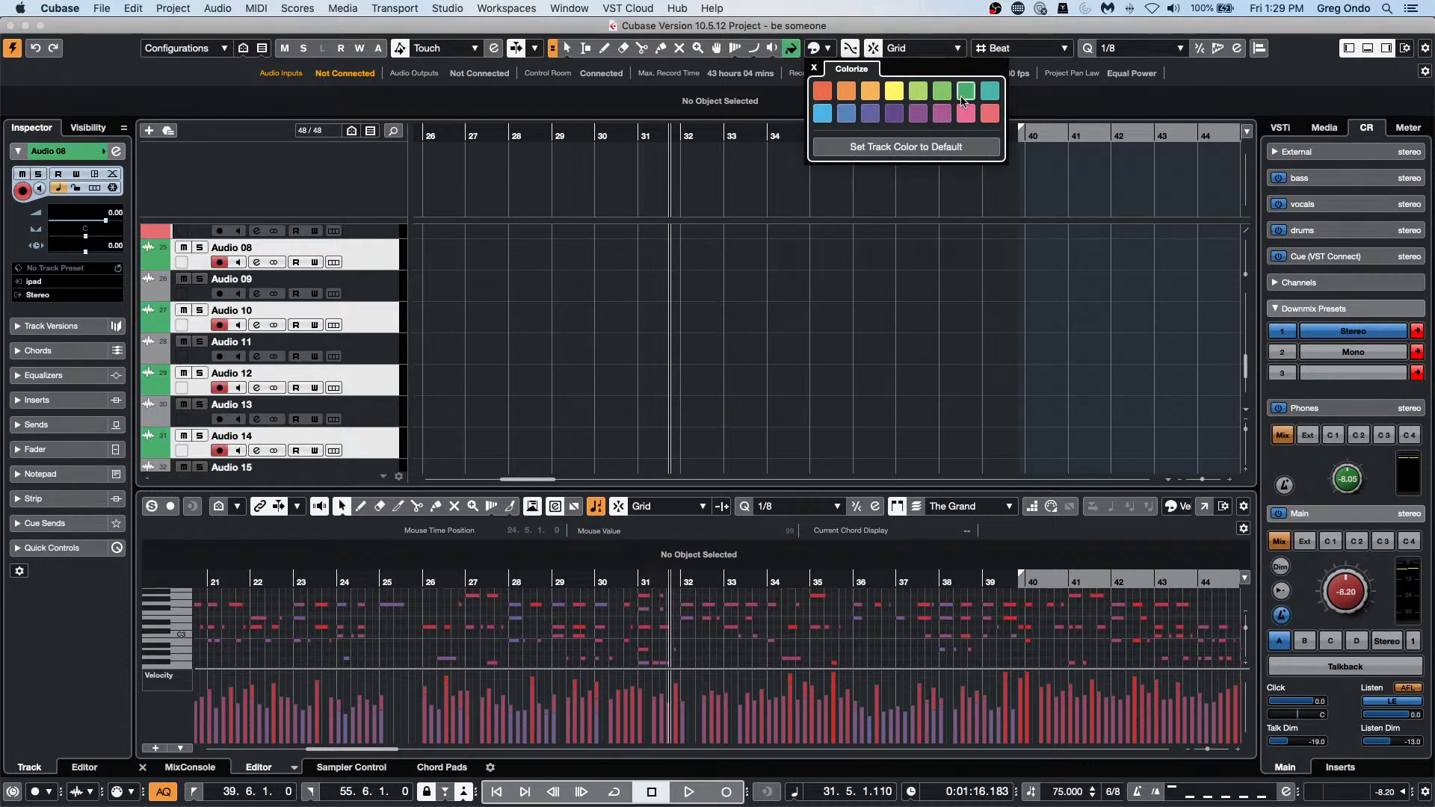
{"action": "left_click", "coordinate": [807, 404]}
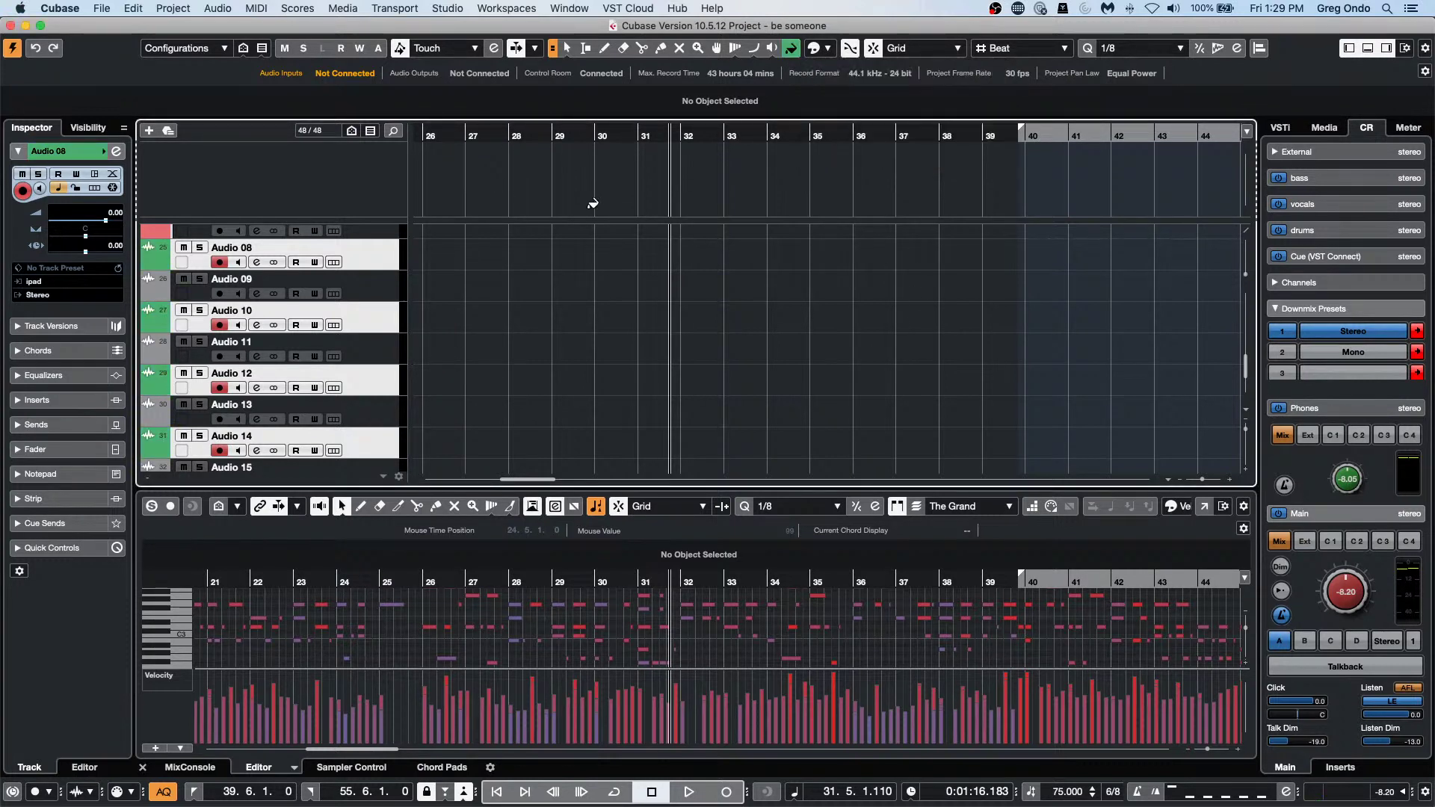
Open the Project Logical Editor, move its window beside the track list, and remove the existing Trim action.
{"action": "left_click", "coordinate": [218, 9]}
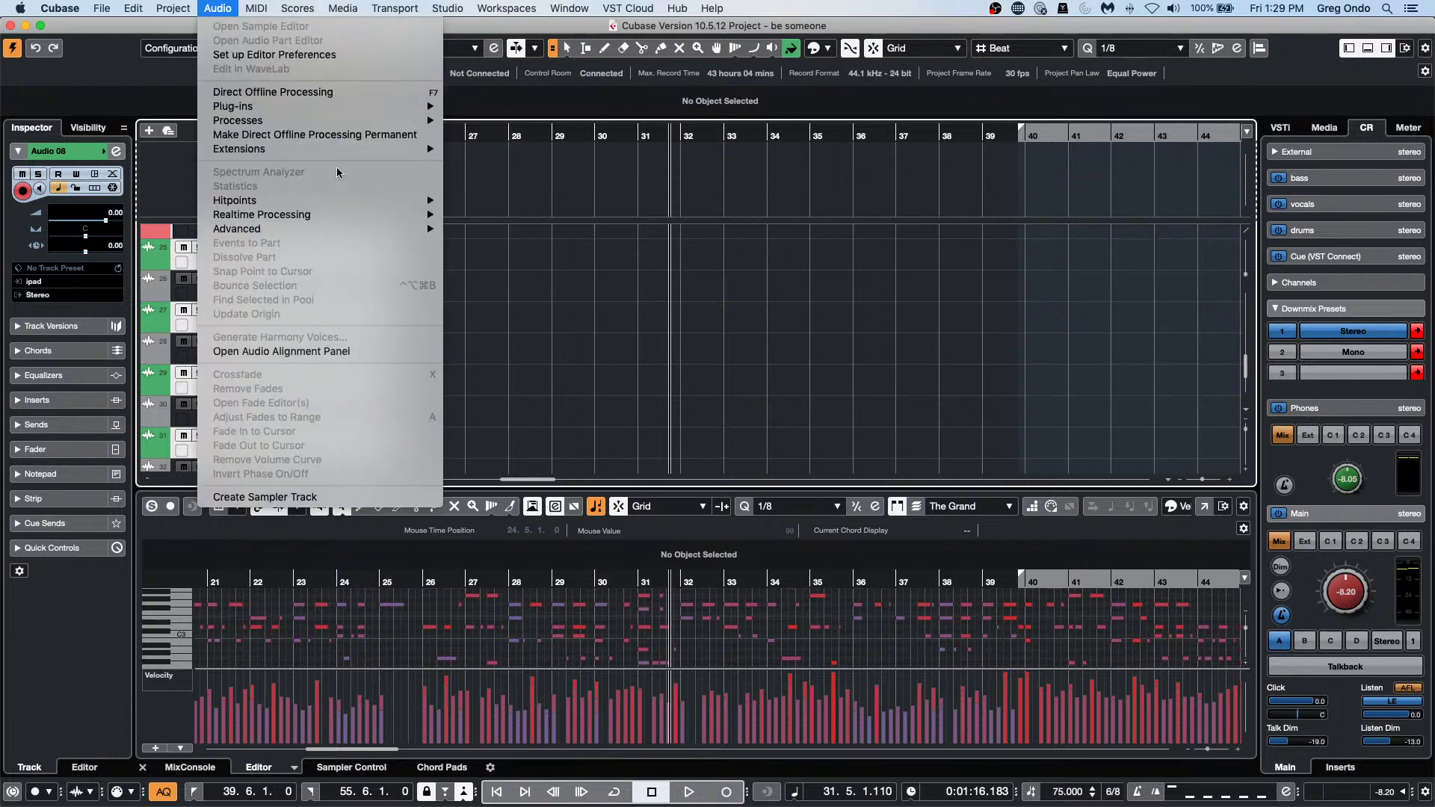
{"action": "mouse_move", "coordinate": [255, 6]}
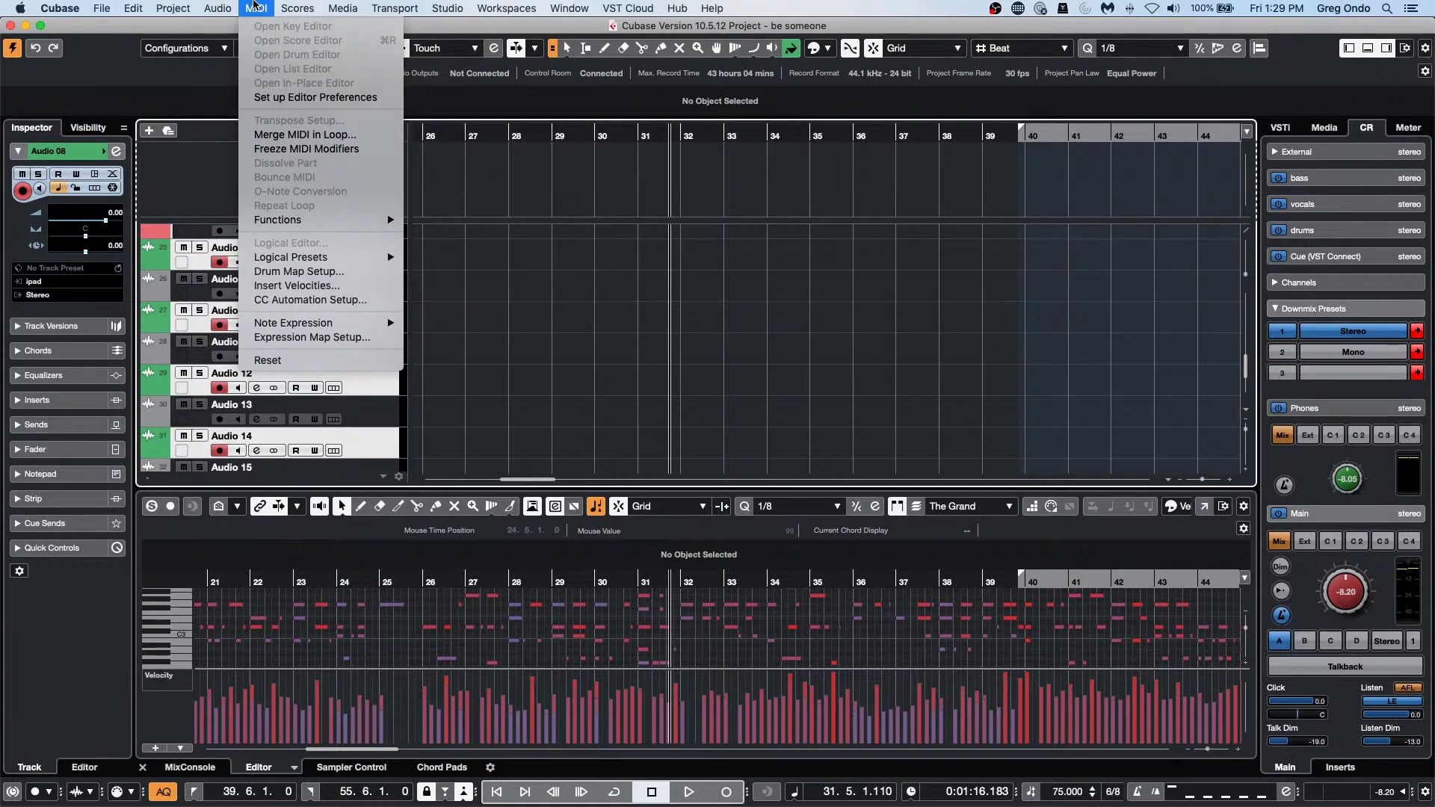
{"action": "mouse_move", "coordinate": [173, 8]}
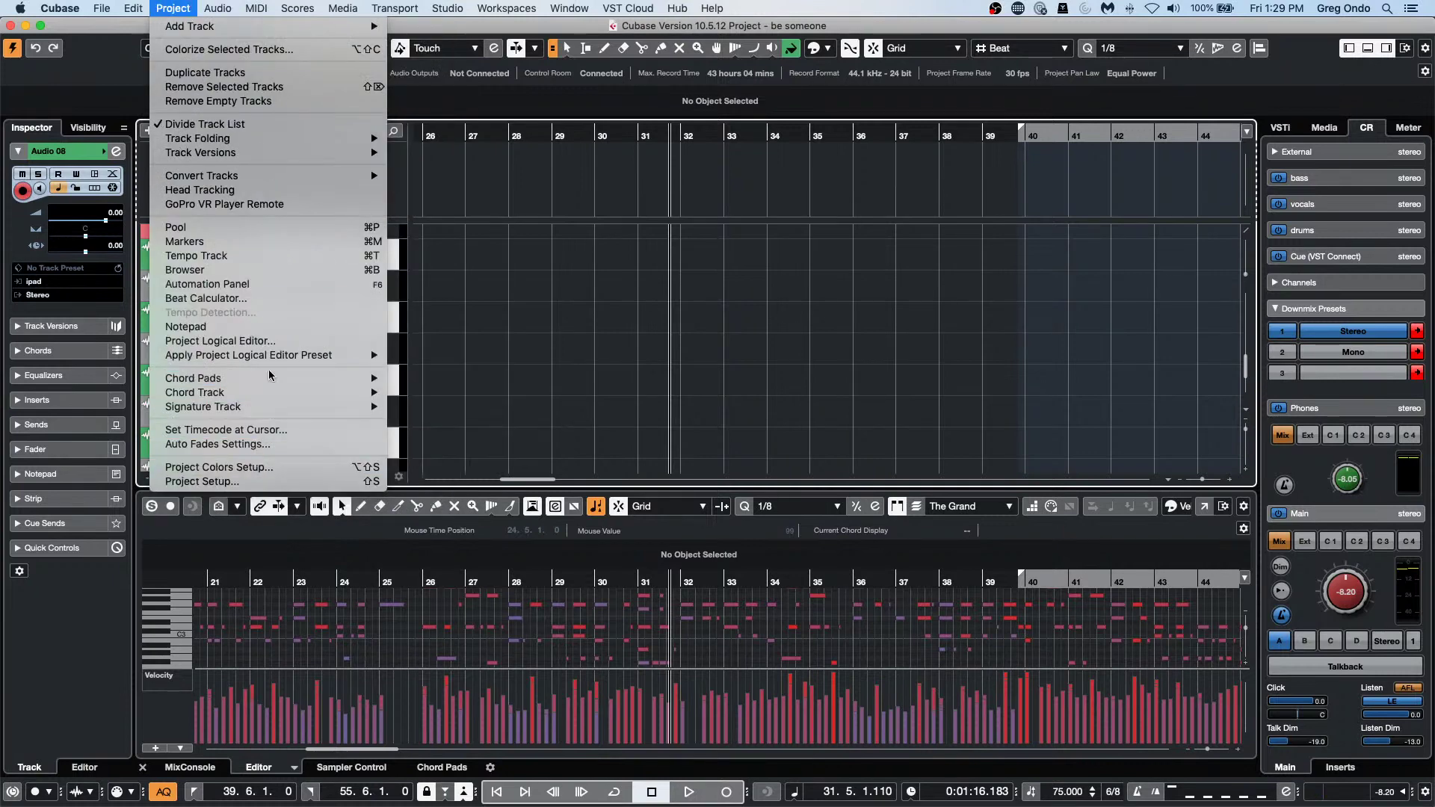
{"action": "left_click", "coordinate": [280, 342]}
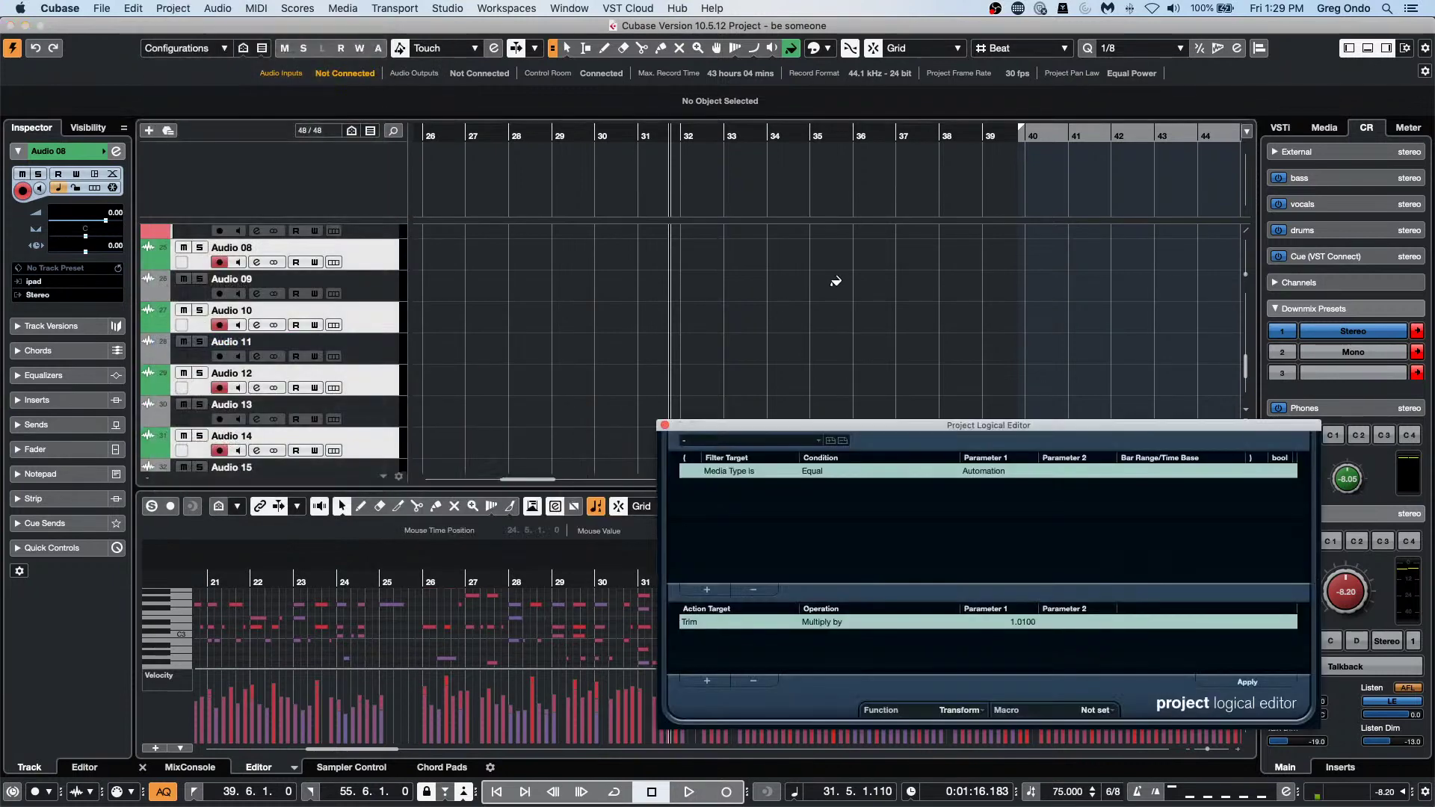
{"action": "left_click_drag", "start_coordinate": [811, 426], "coordinate": [679, 235]}
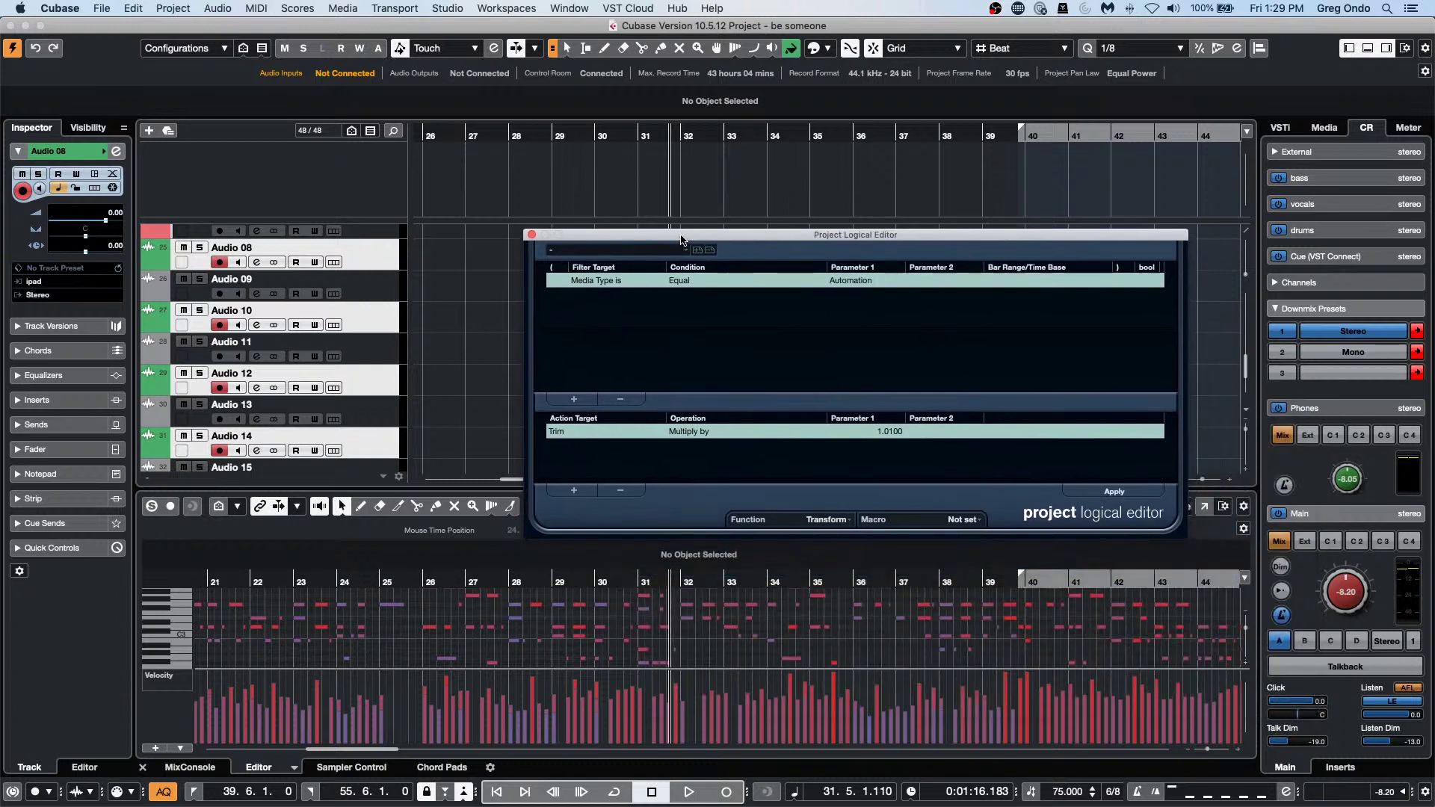
{"action": "left_click", "coordinate": [620, 490]}
Change the filter condition from Media Type to Container Type equal to Track.
{"action": "left_click", "coordinate": [866, 283]}
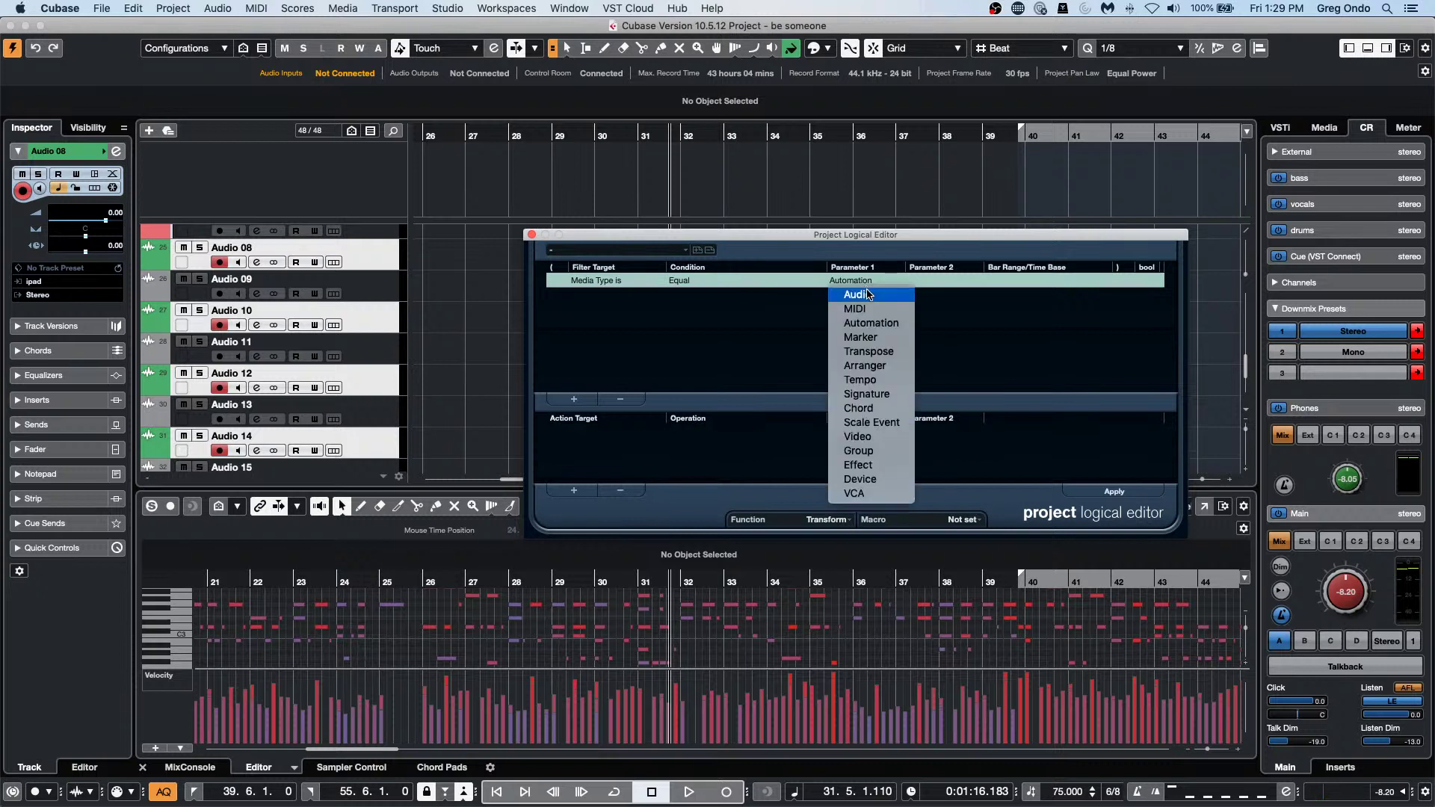
{"action": "left_click", "coordinate": [632, 285]}
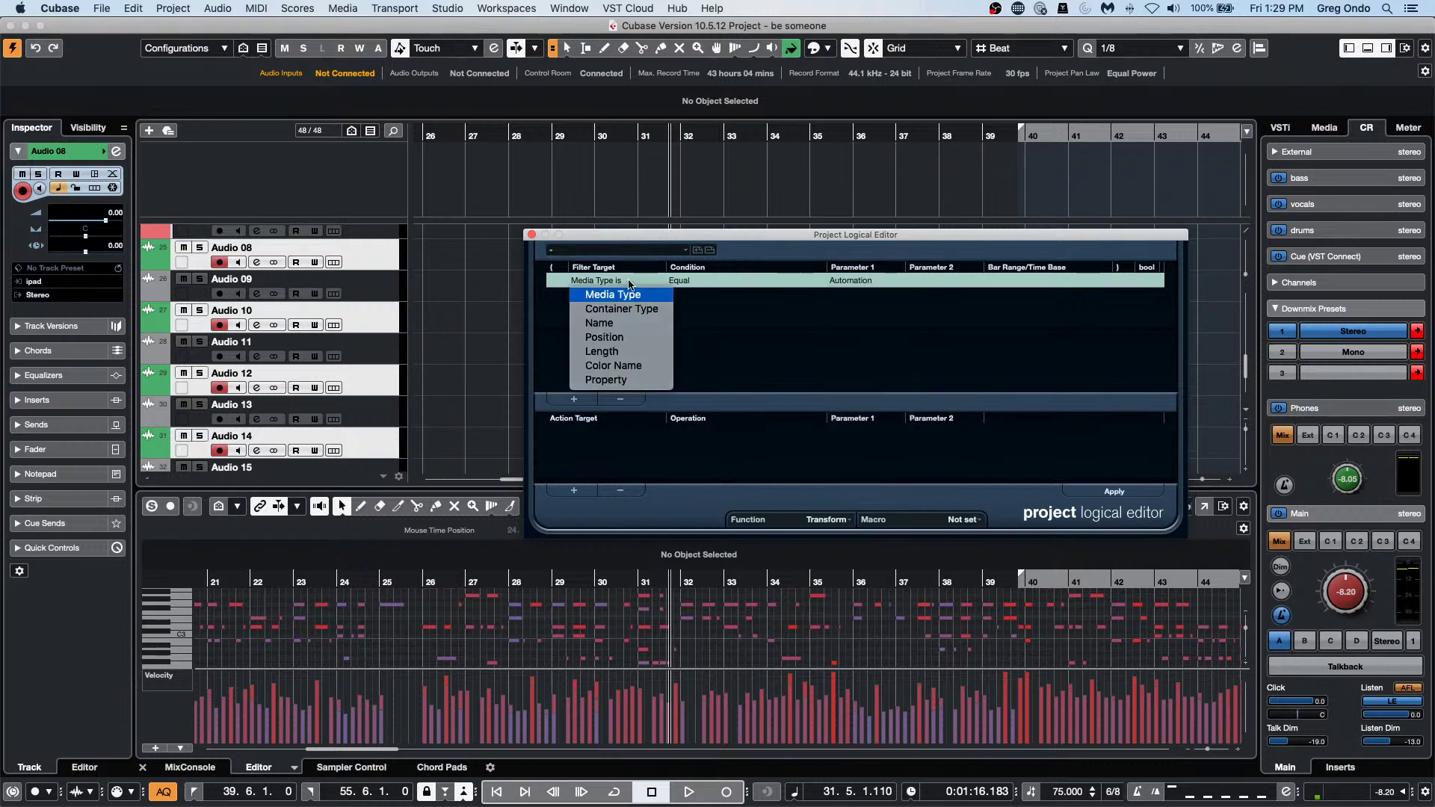
{"action": "left_click", "coordinate": [626, 292]}
{"action": "left_click", "coordinate": [626, 291]}
{"action": "left_click", "coordinate": [627, 308]}
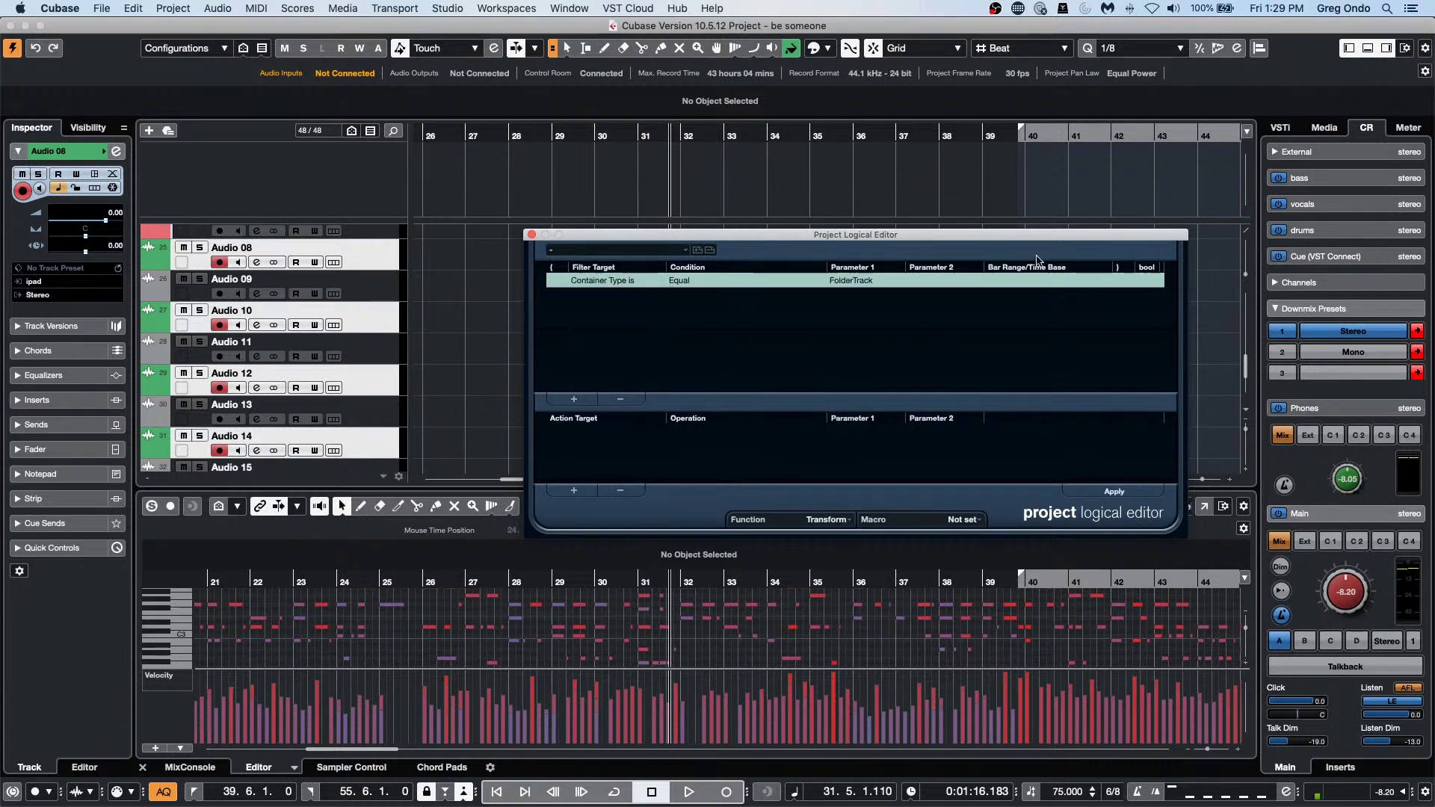
{"action": "left_click", "coordinate": [862, 282]}
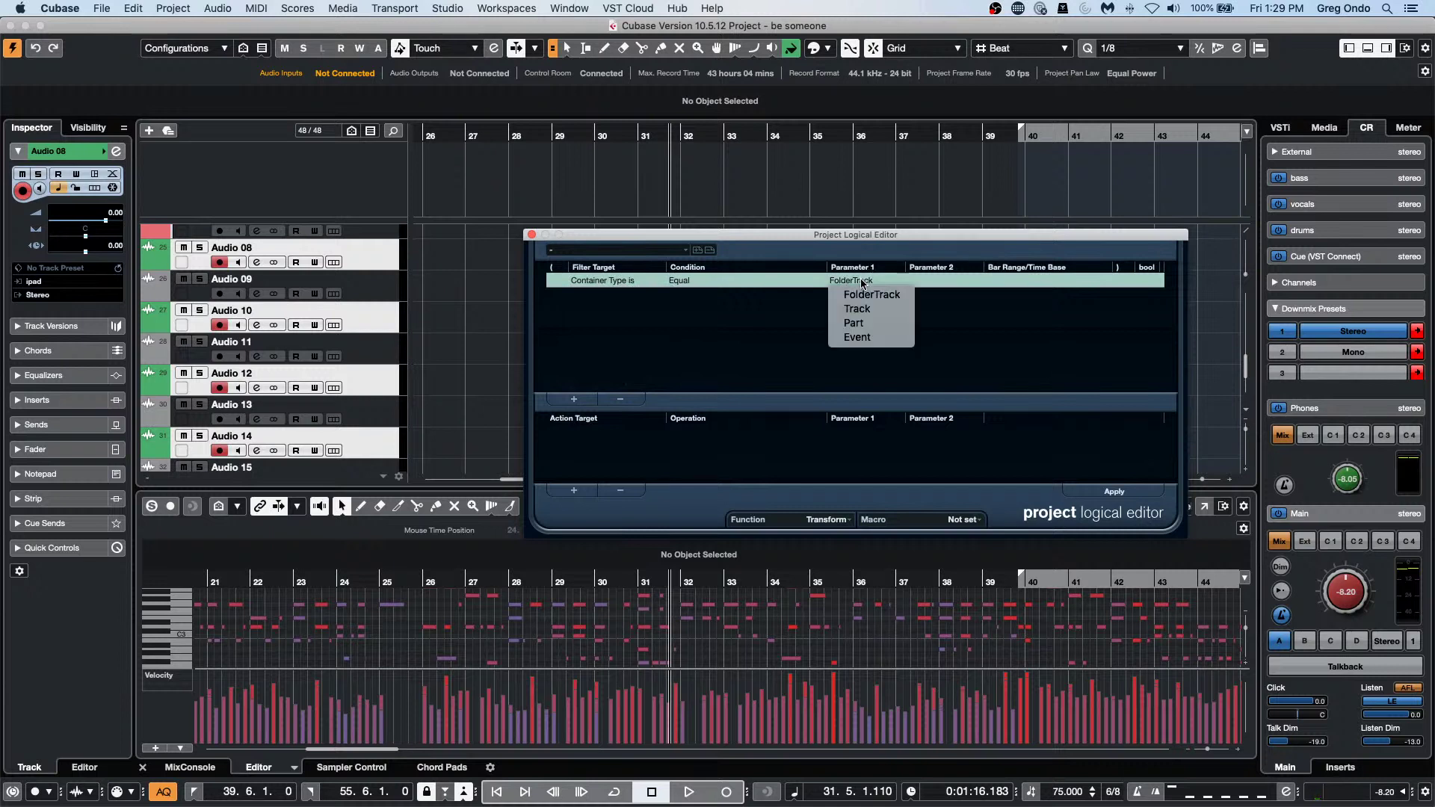
{"action": "left_click", "coordinate": [845, 314]}
Add a Set Color action with a fixed value of Color 4 (yellow) and apply it to the project.
{"action": "left_click", "coordinate": [575, 492]}
{"action": "left_click", "coordinate": [590, 433]}
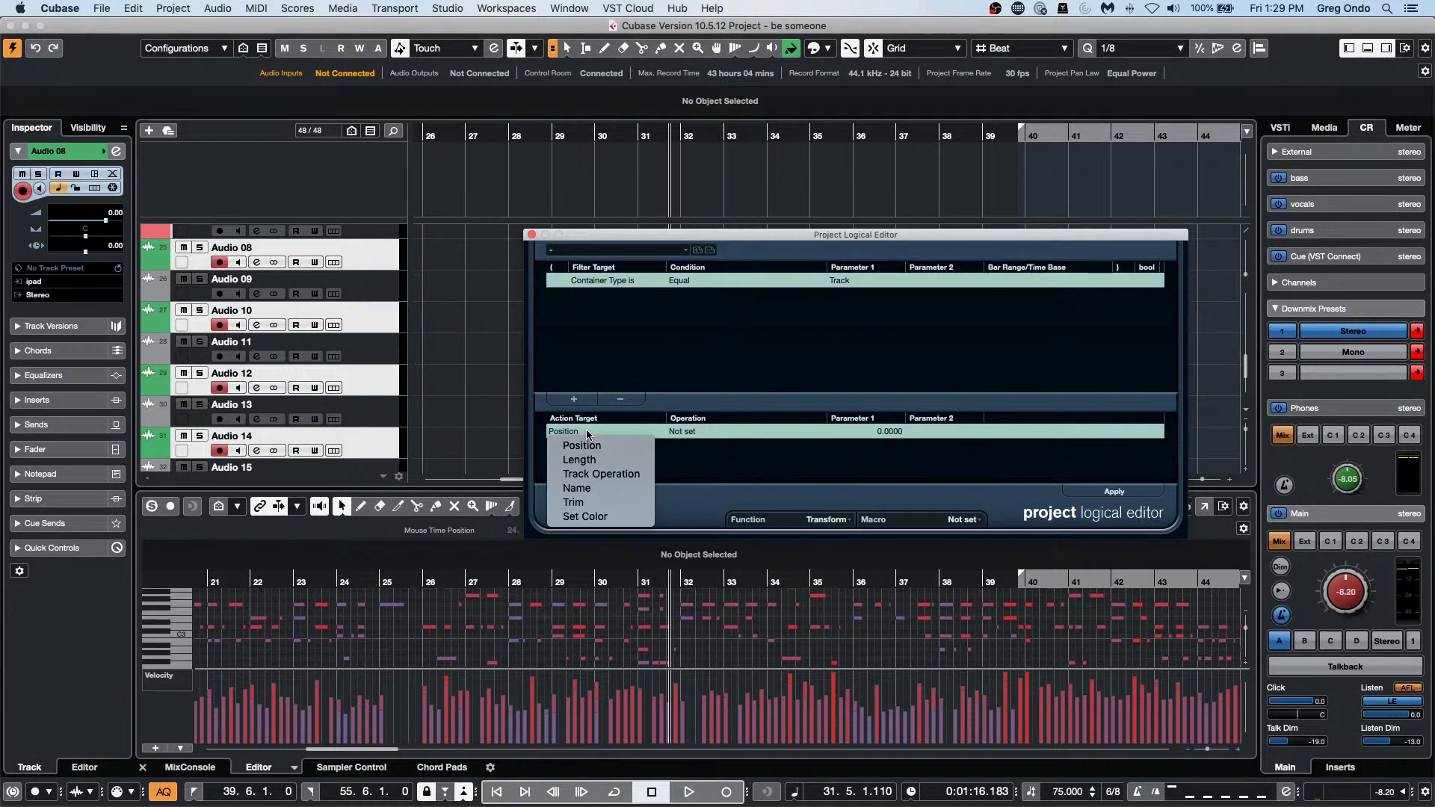
{"action": "left_click", "coordinate": [602, 517]}
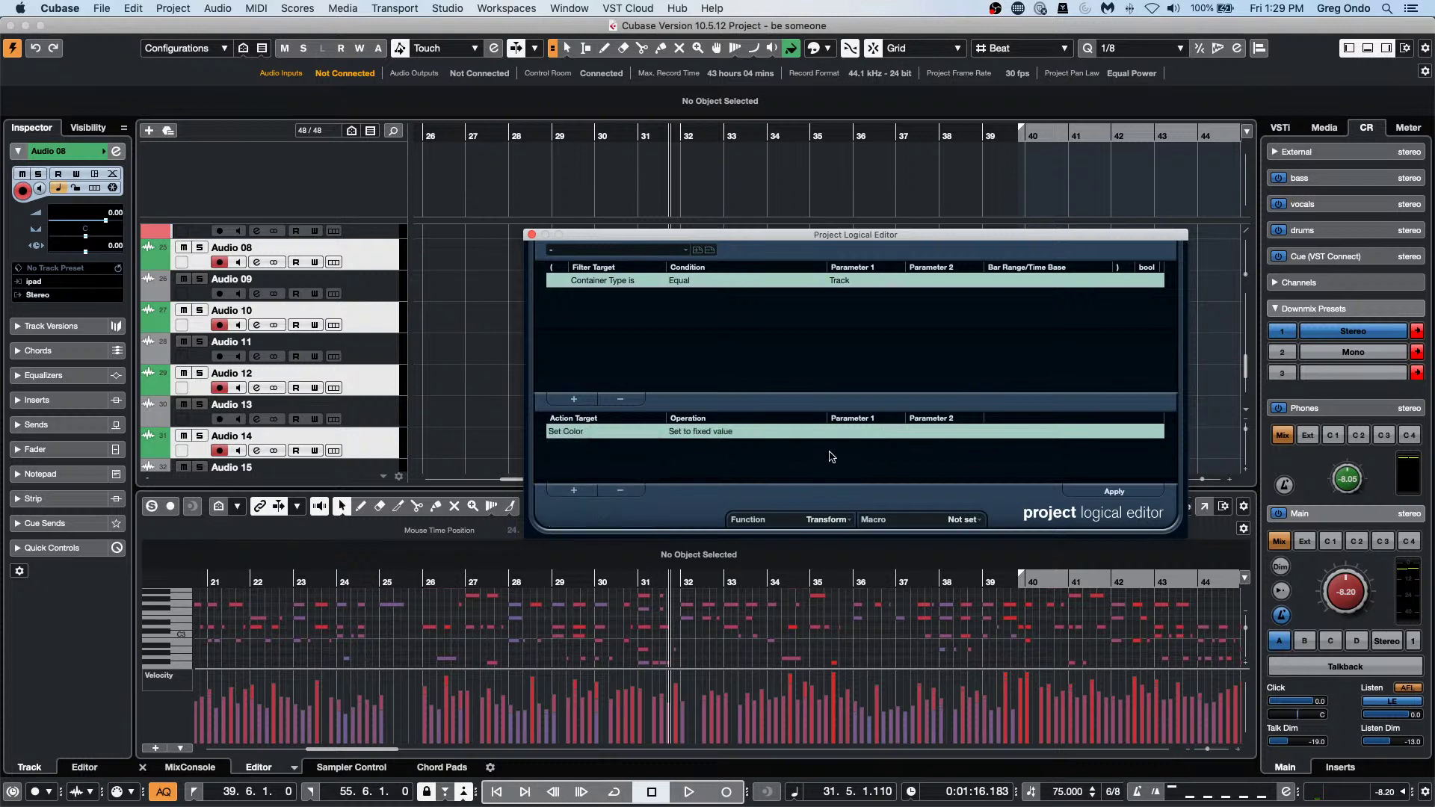
{"action": "left_click", "coordinate": [729, 434]}
{"action": "left_click", "coordinate": [735, 449]}
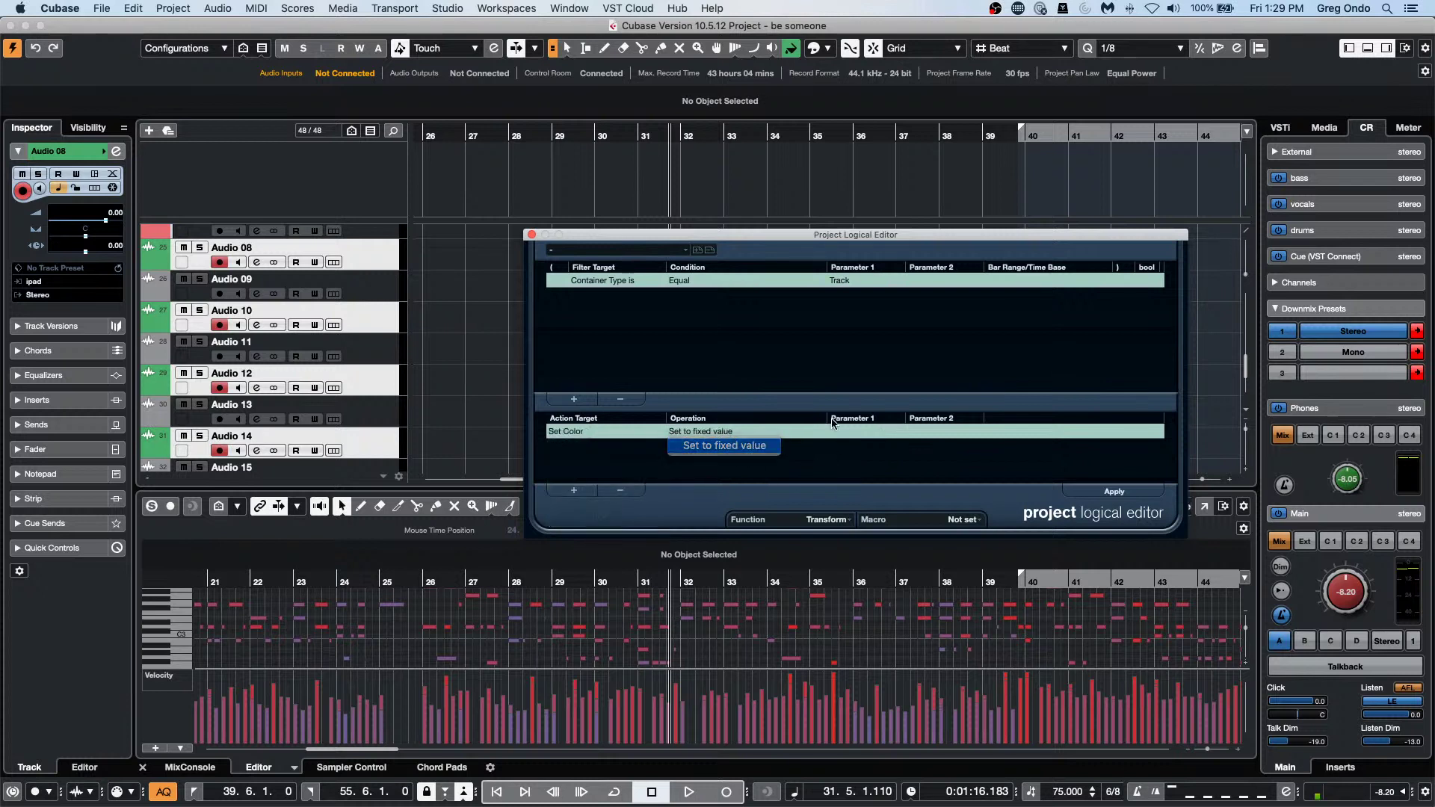
{"action": "left_click", "coordinate": [864, 431]}
{"action": "left_click", "coordinate": [917, 473]}
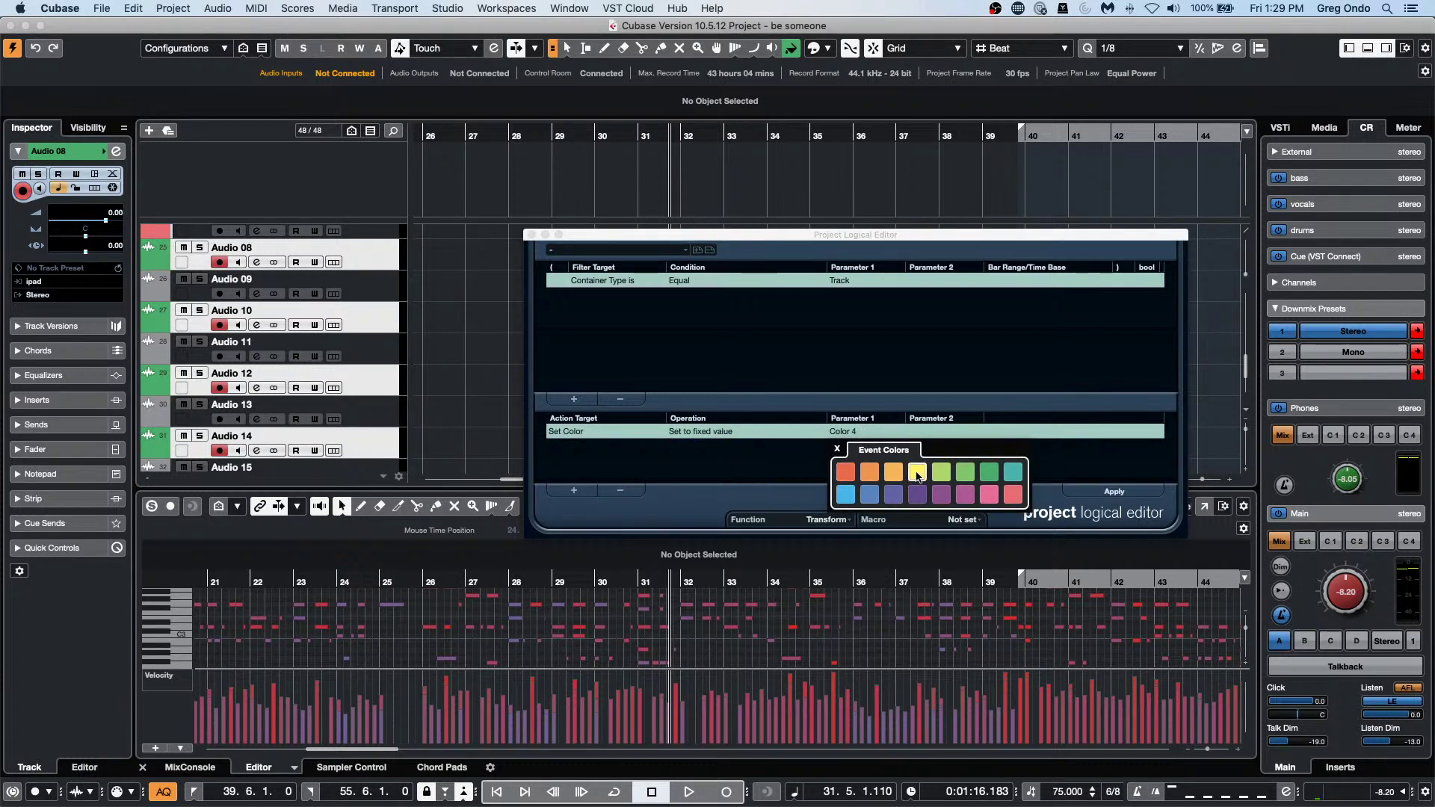
{"action": "left_click", "coordinate": [835, 370]}
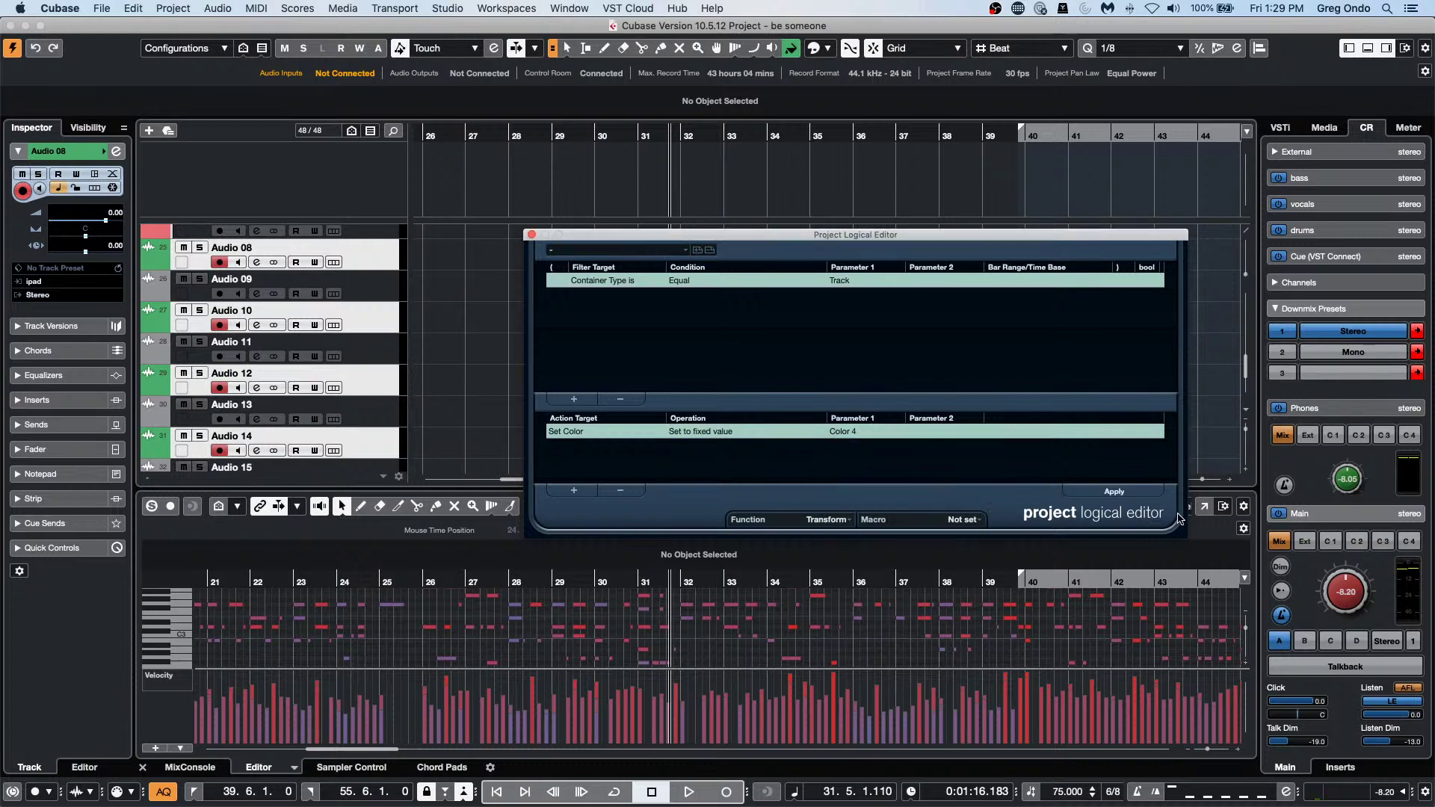
{"action": "left_click", "coordinate": [1115, 491]}
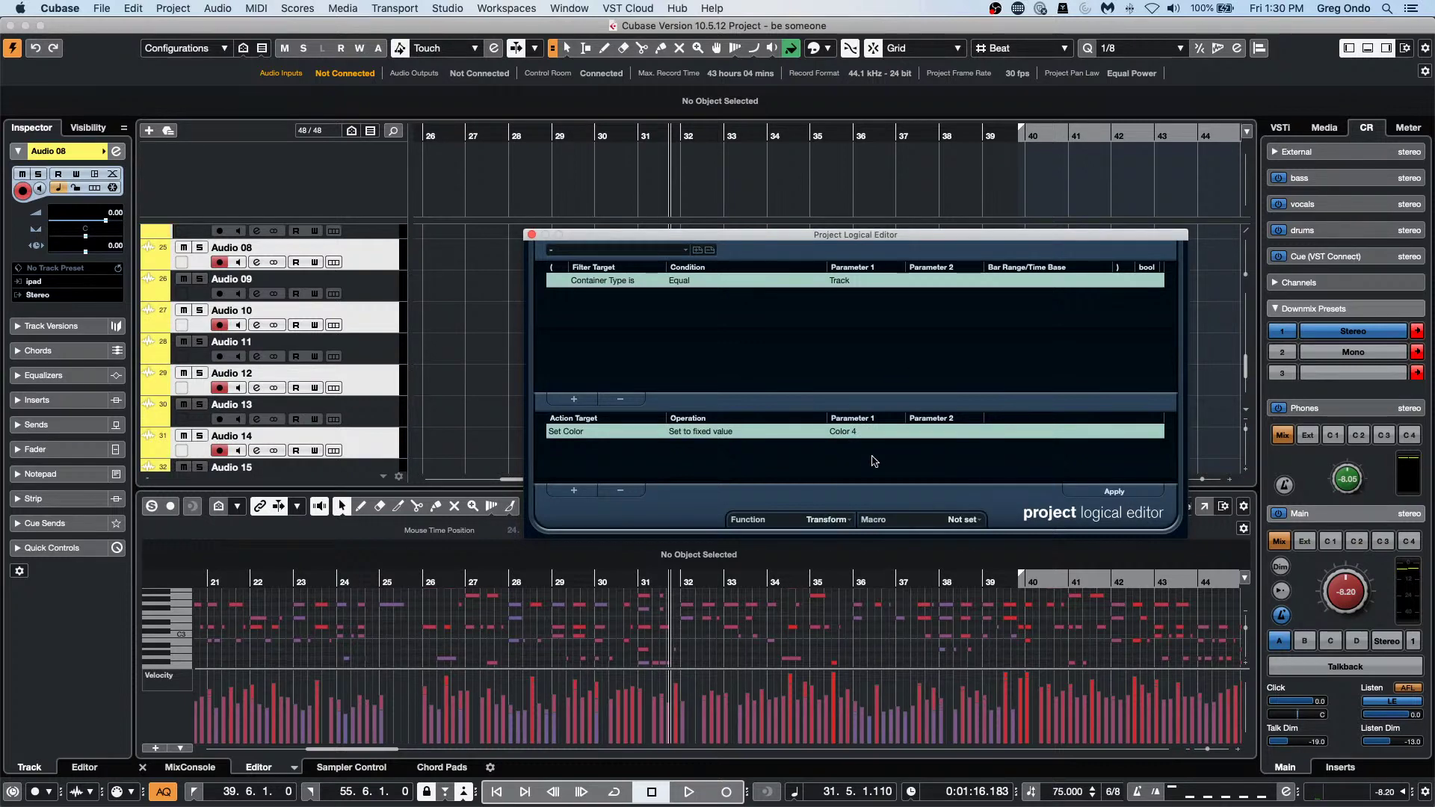
Add a second filter condition requiring Property, Property is set, with Event is selected.
{"action": "left_click", "coordinate": [574, 399]}
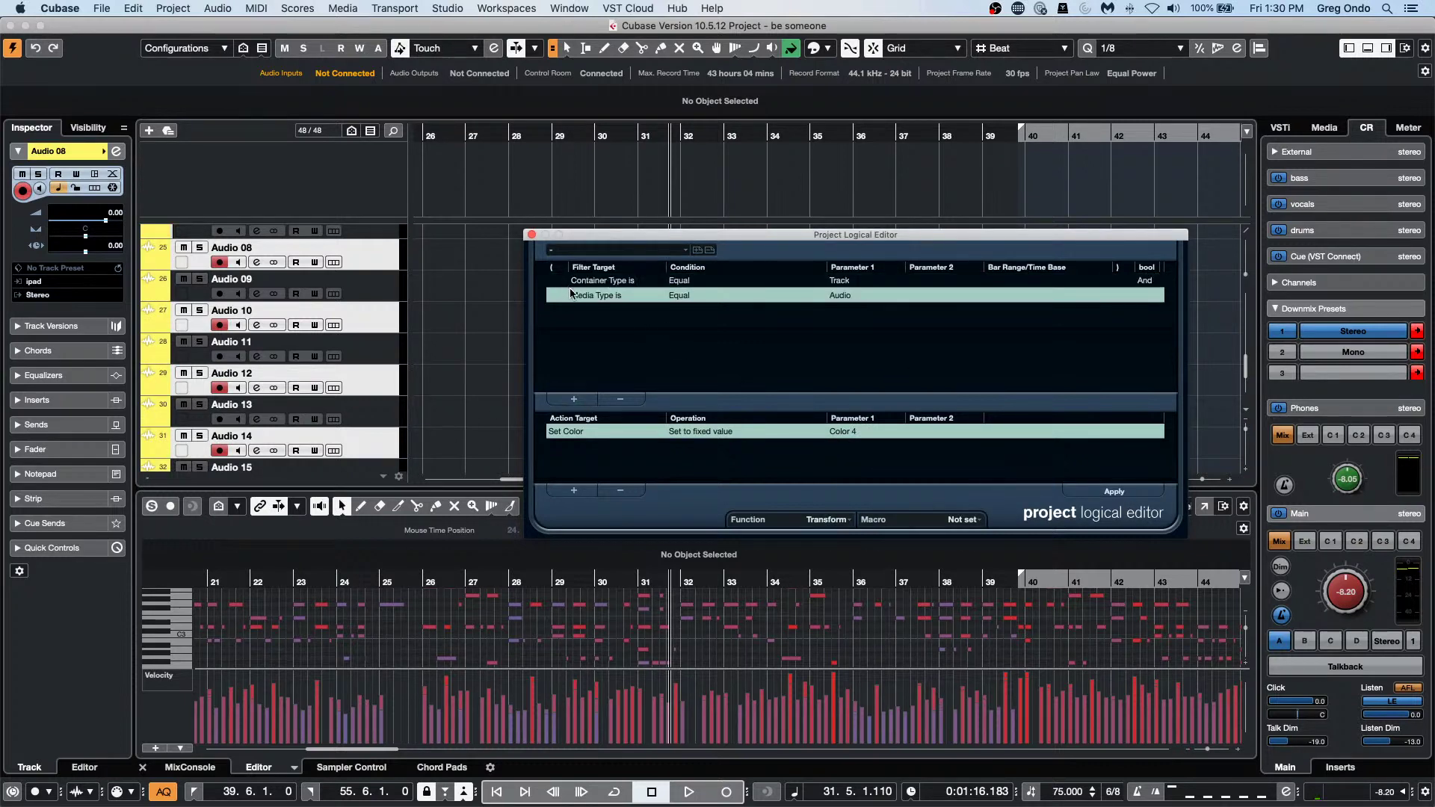
{"action": "left_click", "coordinate": [579, 296]}
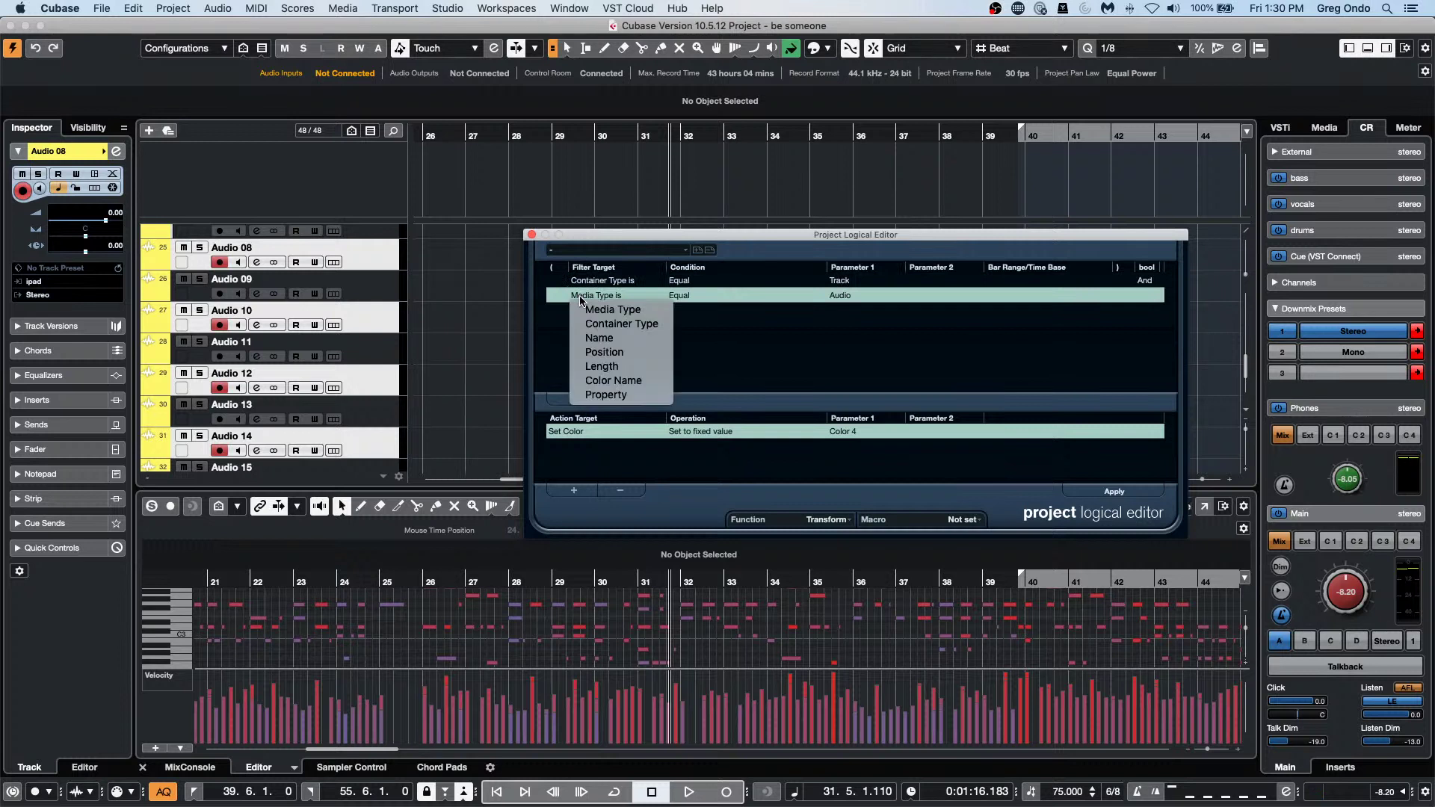
{"action": "left_click", "coordinate": [611, 395]}
{"action": "left_click", "coordinate": [713, 297]}
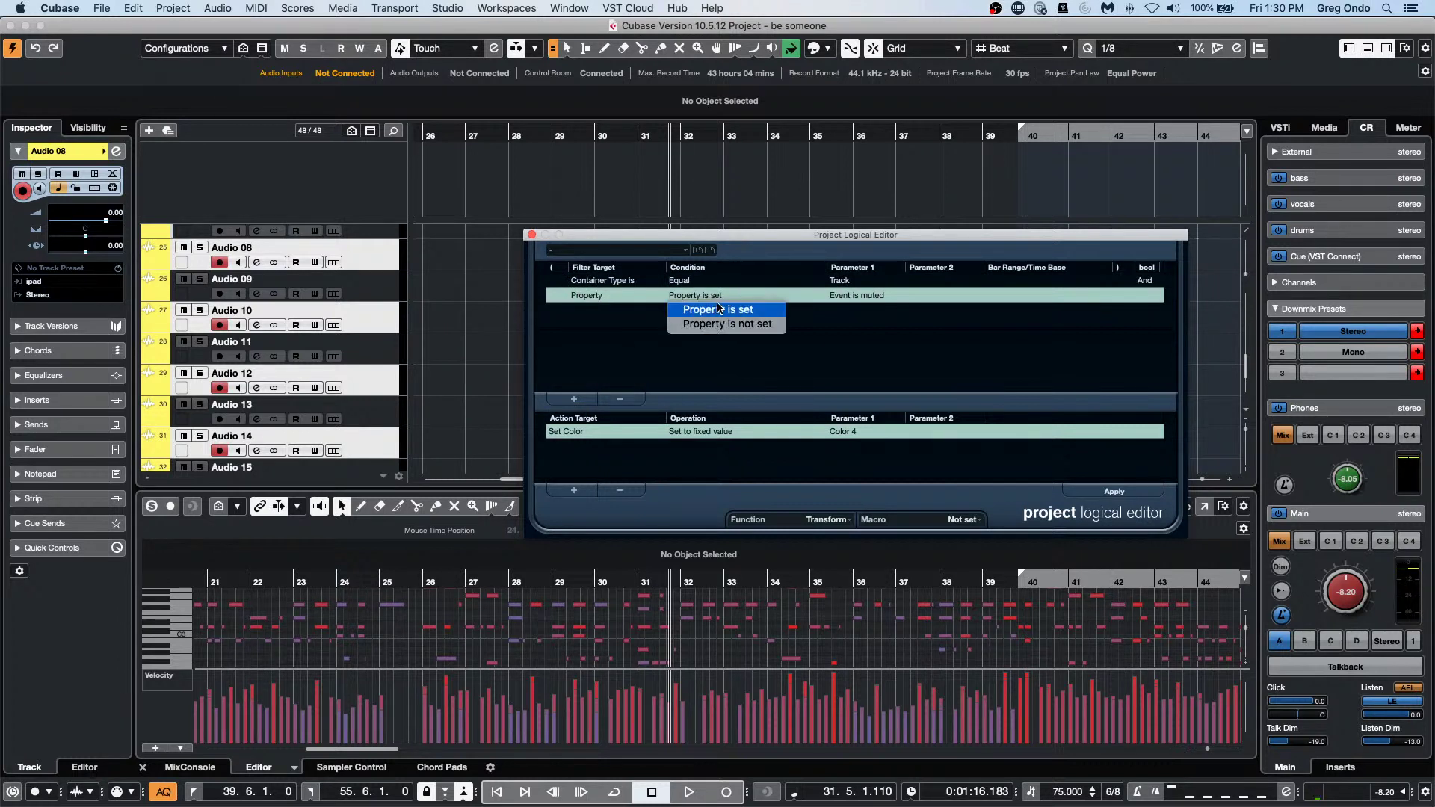
{"action": "left_click", "coordinate": [721, 306]}
{"action": "left_click", "coordinate": [867, 296]}
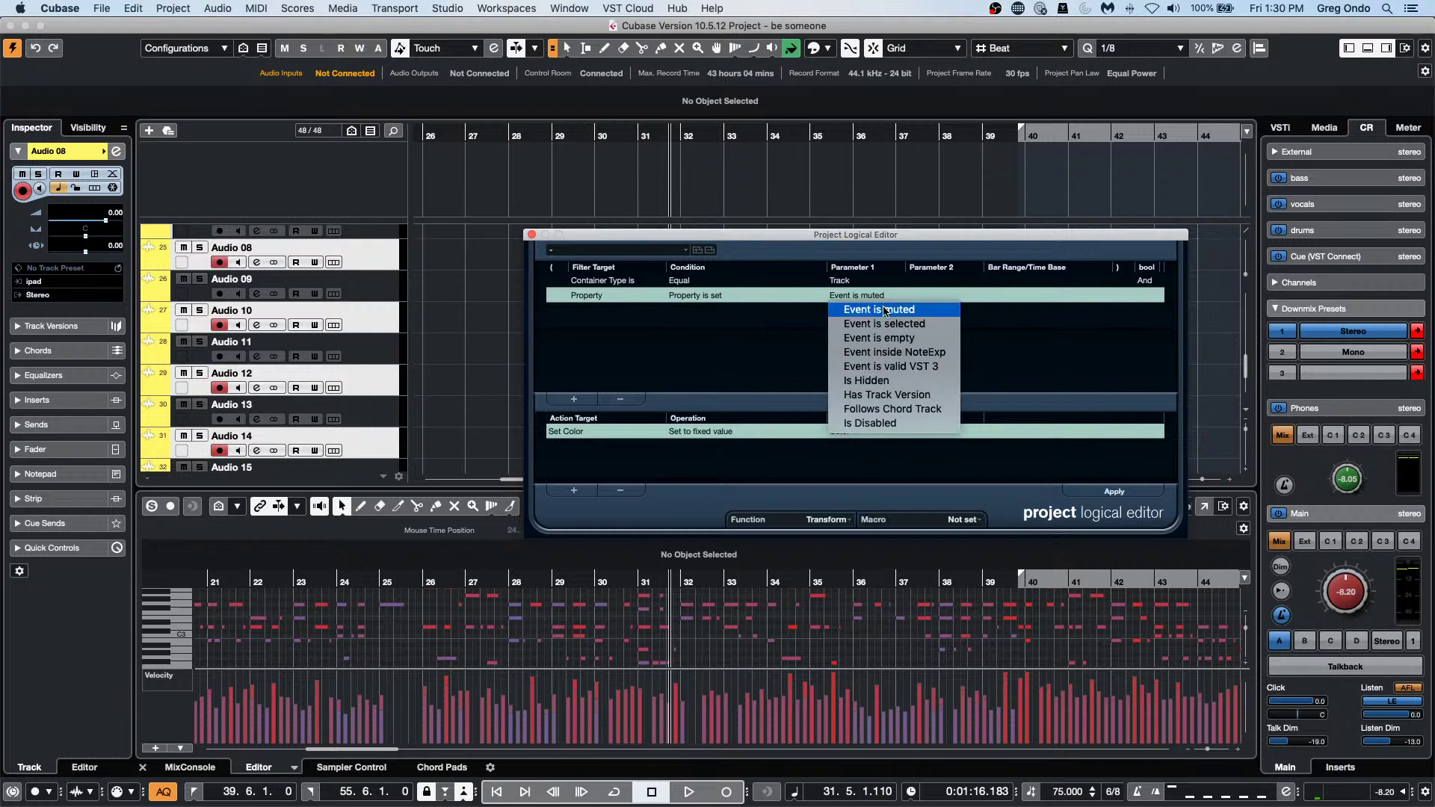
{"action": "left_click", "coordinate": [884, 325]}
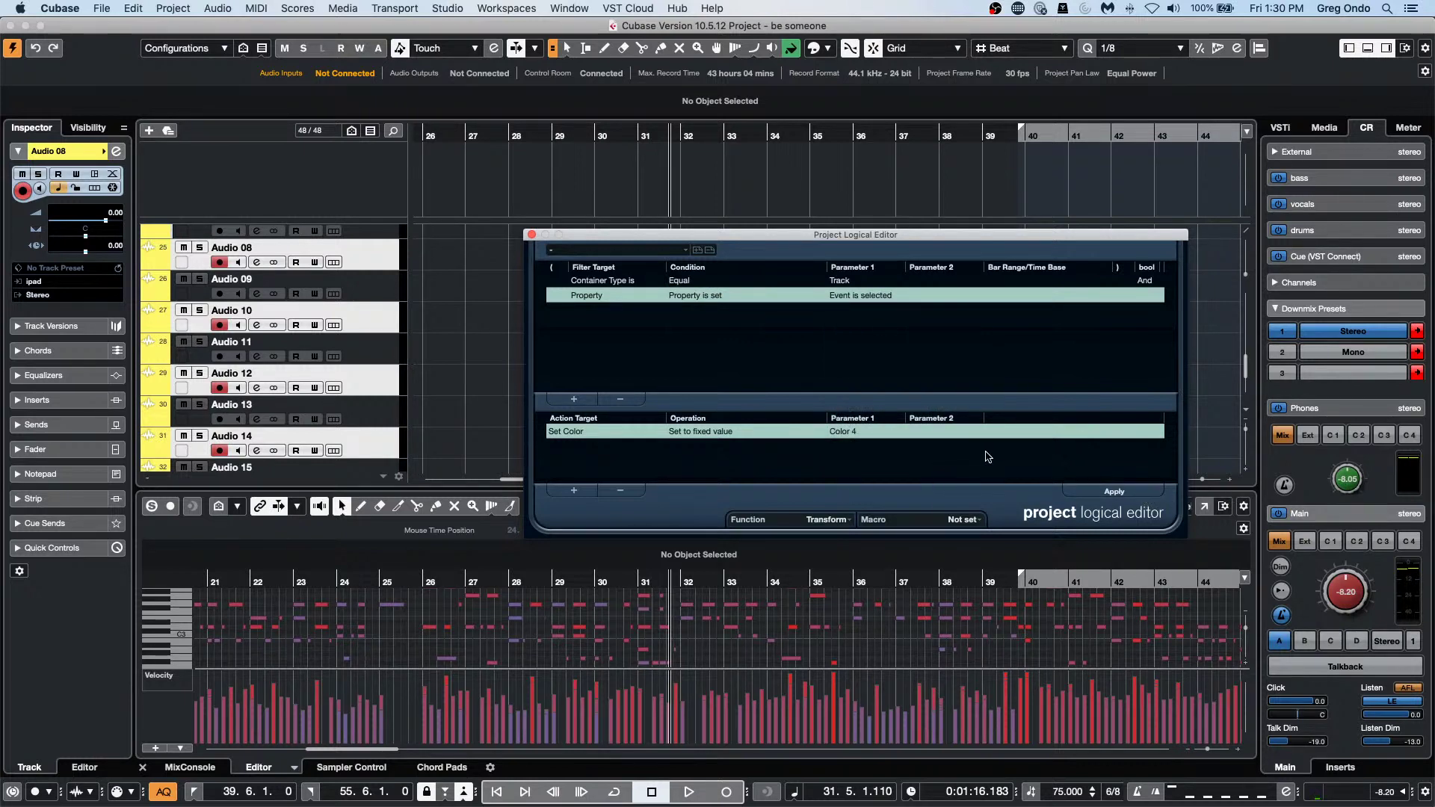
Change the Set Color action to Color 1, apply it to the selected tracks, and close the Project Logical Editor.
{"action": "left_click", "coordinate": [836, 434]}
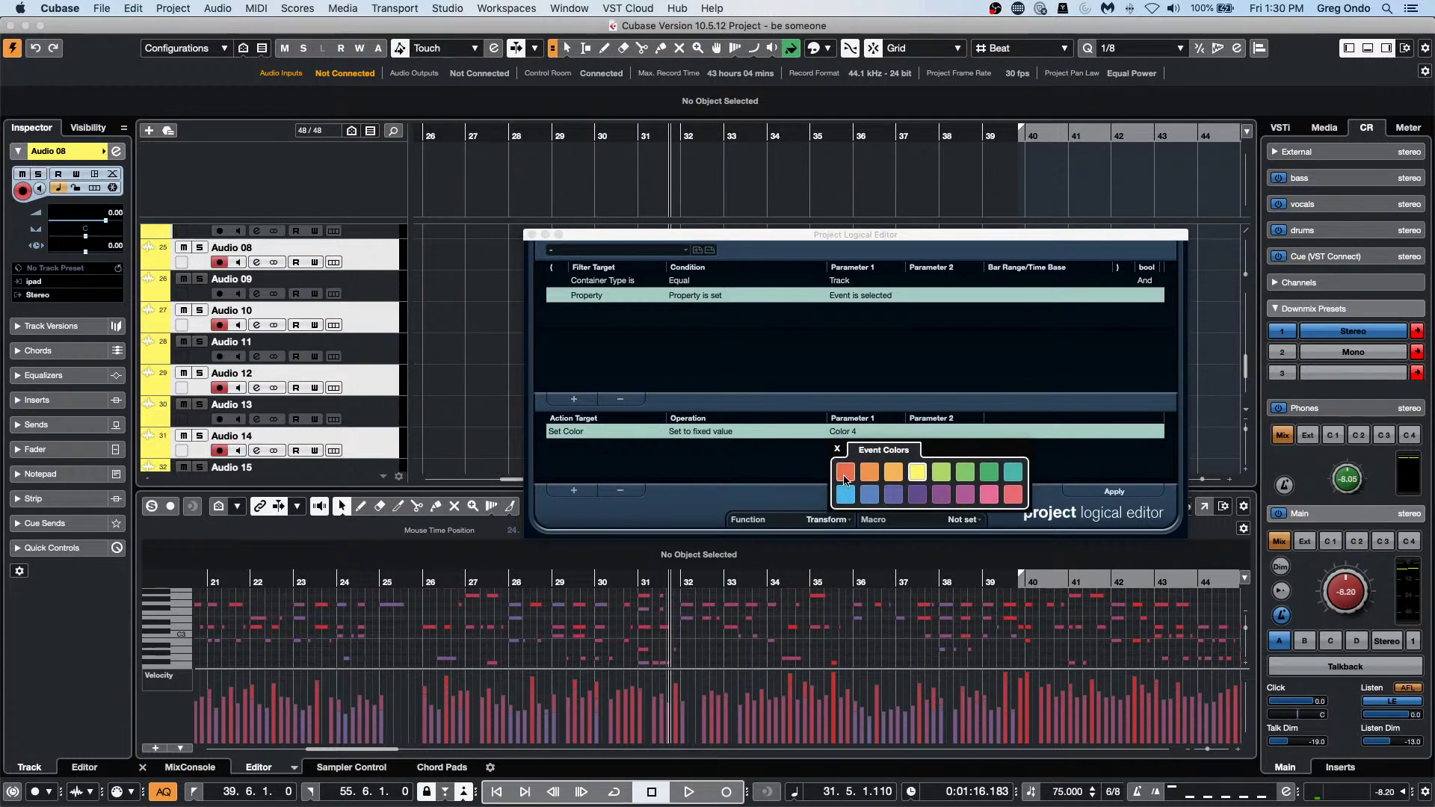
{"action": "left_click", "coordinate": [845, 472]}
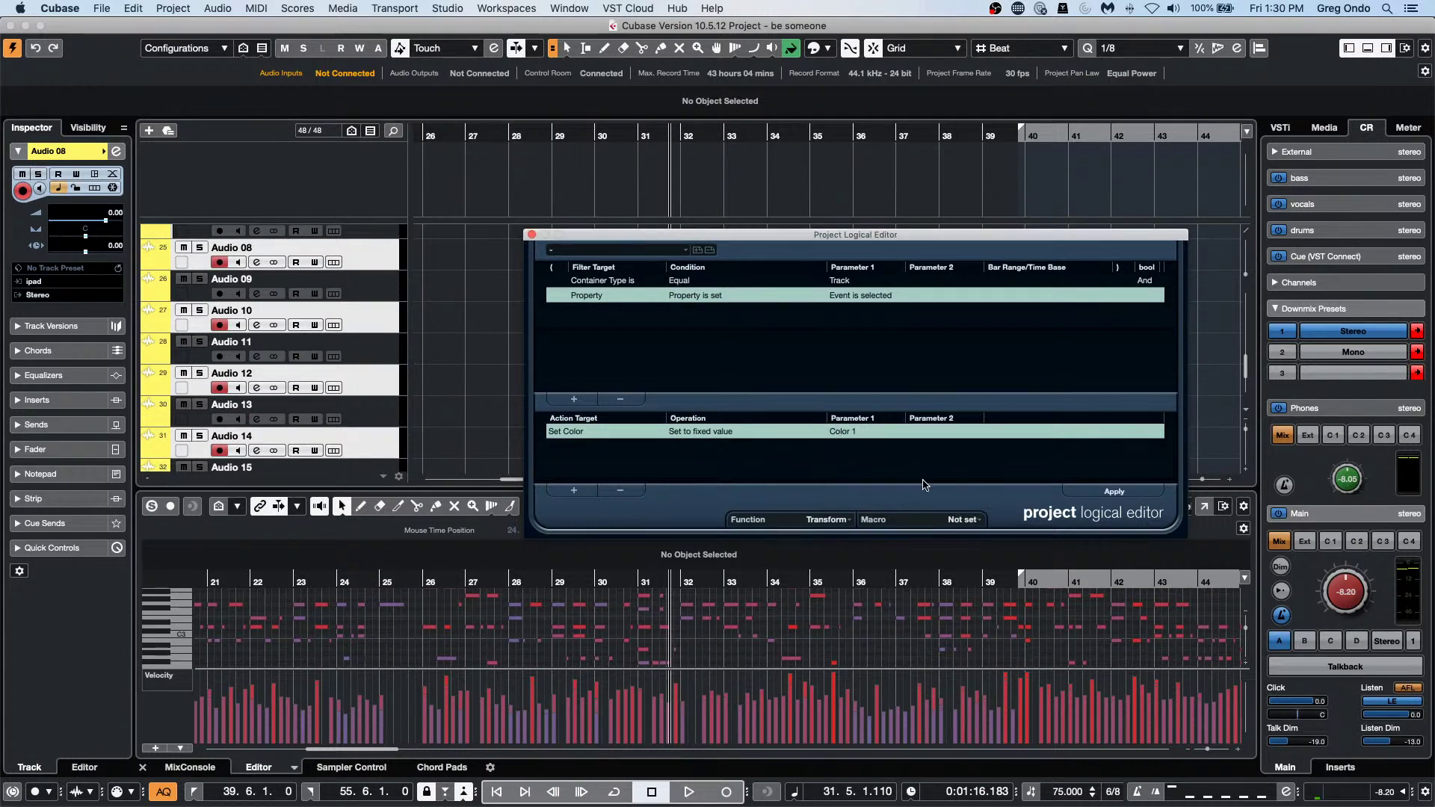
{"action": "left_click", "coordinate": [1133, 493]}
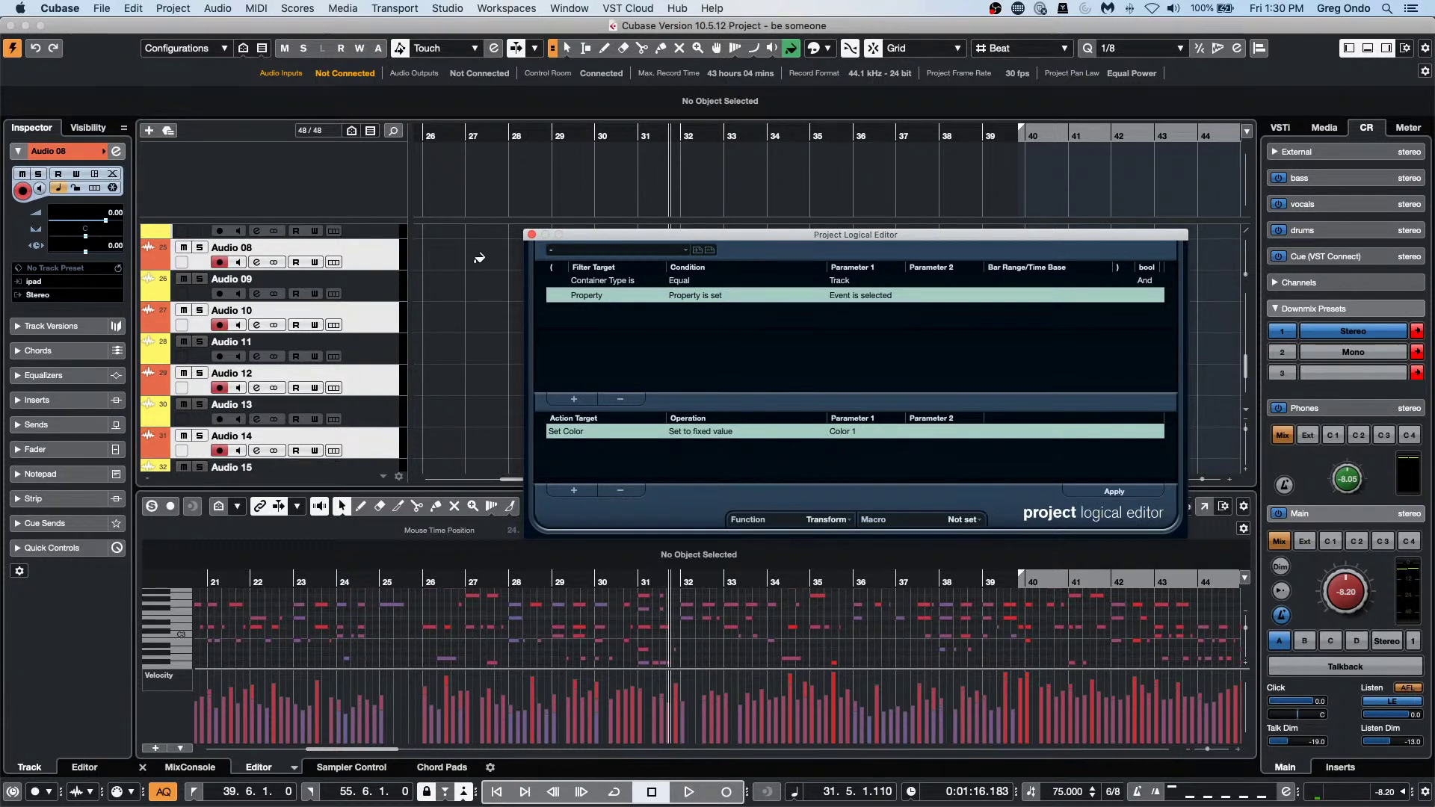
{"action": "left_click", "coordinate": [532, 234]}
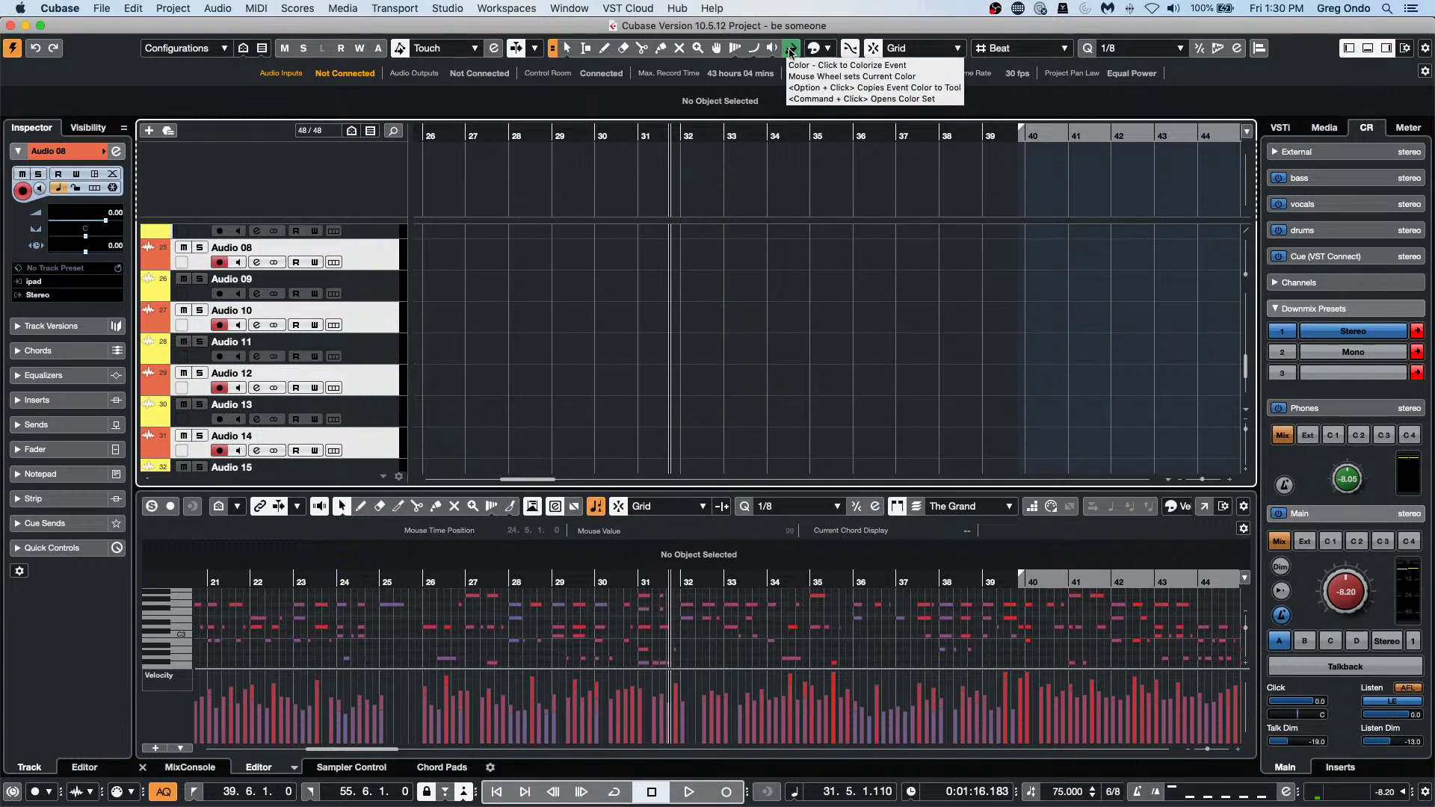
Activate the Color tool and colorize the selected audio tracks light green from the project colour set.
{"action": "right_click", "coordinate": [778, 286]}
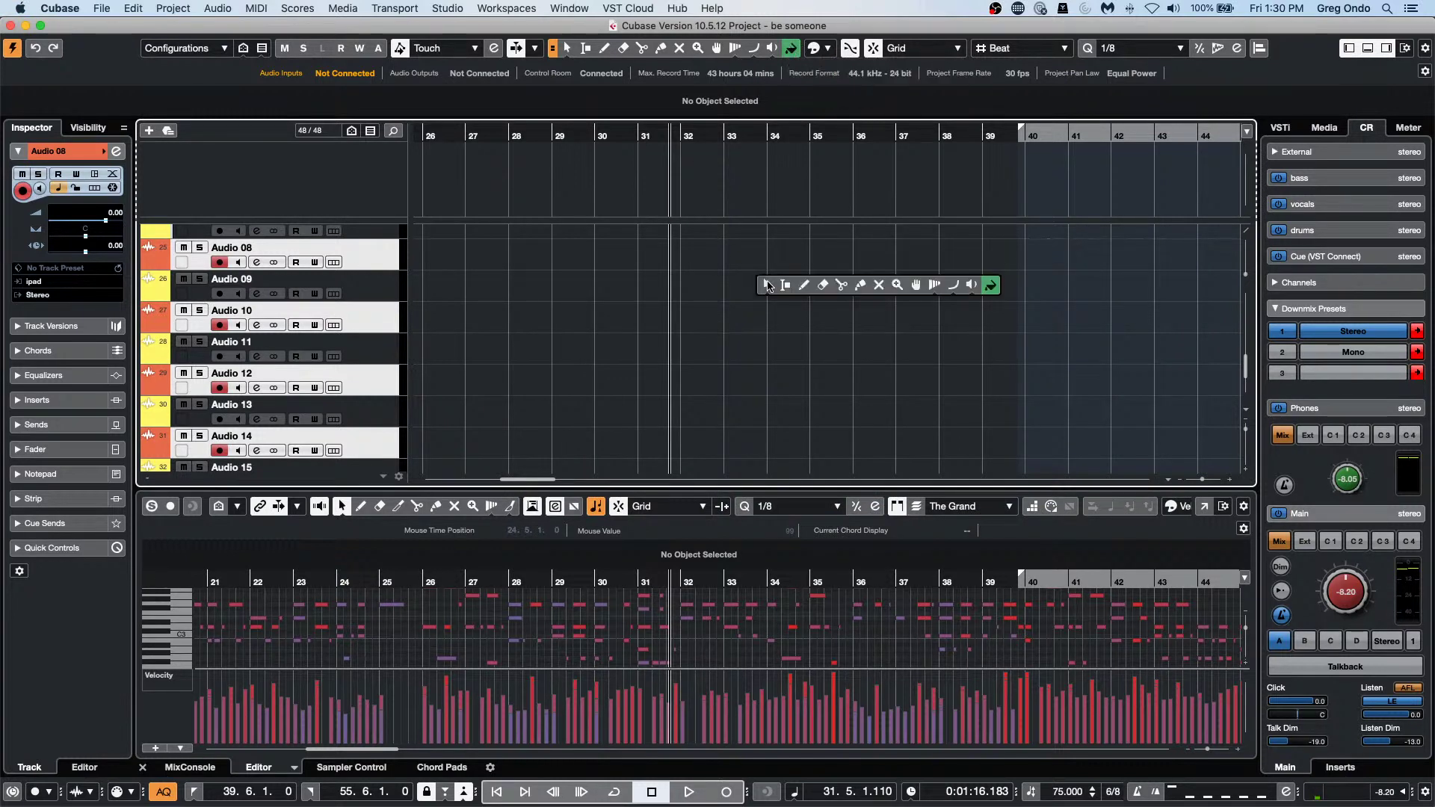
{"action": "left_click", "coordinate": [991, 285]}
{"action": "left_click", "coordinate": [825, 47]}
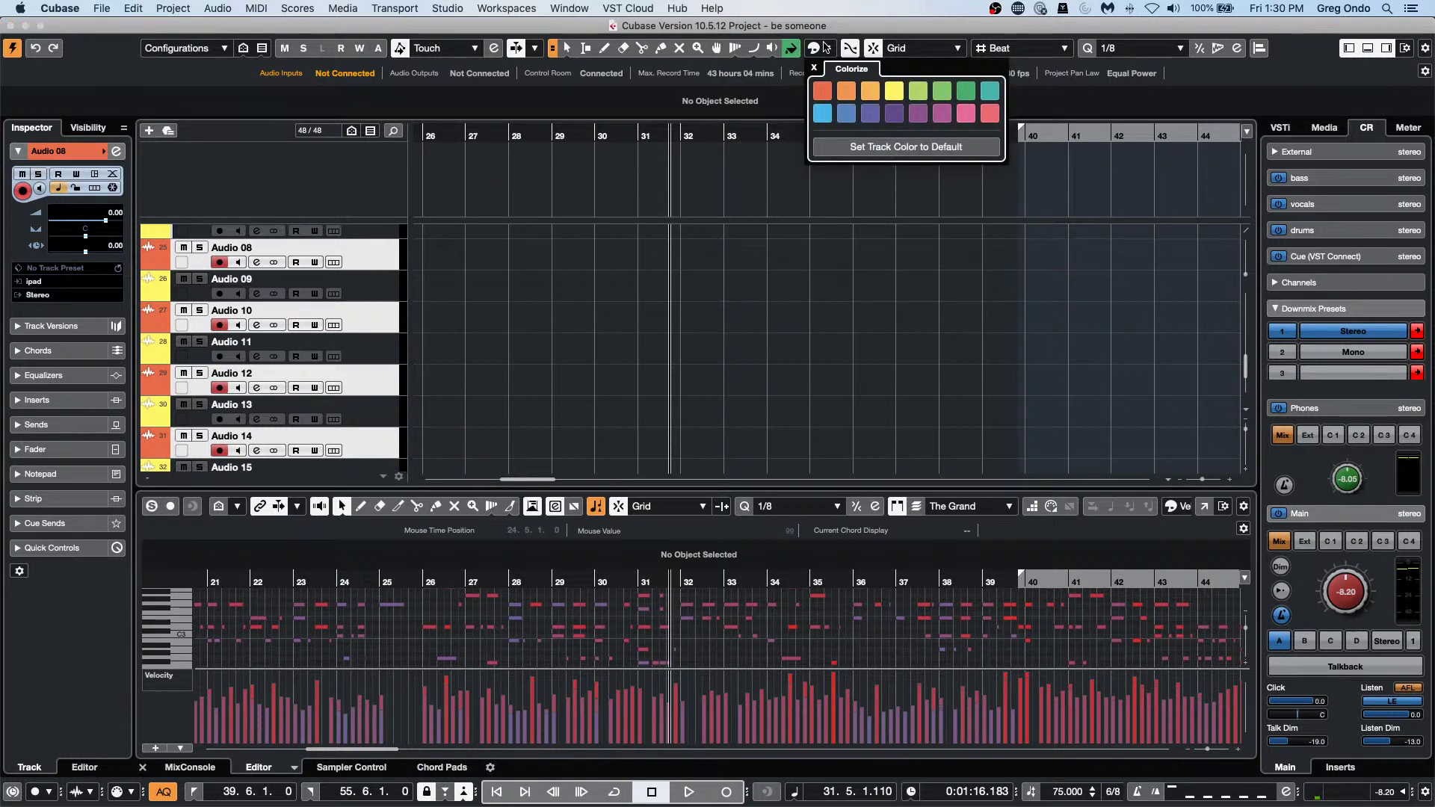
{"action": "left_click", "coordinate": [924, 93]}
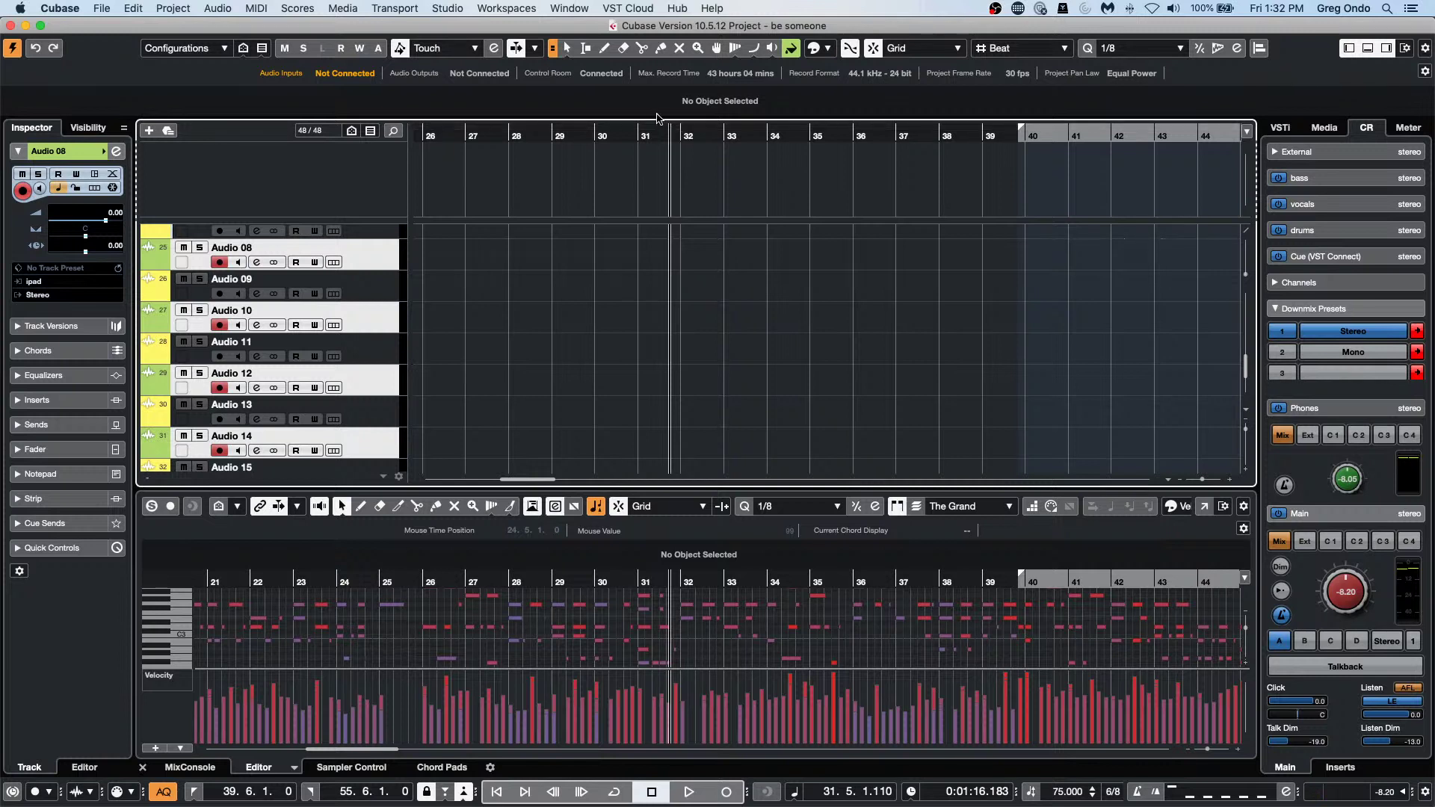
Return to the start of the project, then activate the open project Lose My Faith GO VCA.
{"action": "mouse_move", "coordinate": [49, 805]}
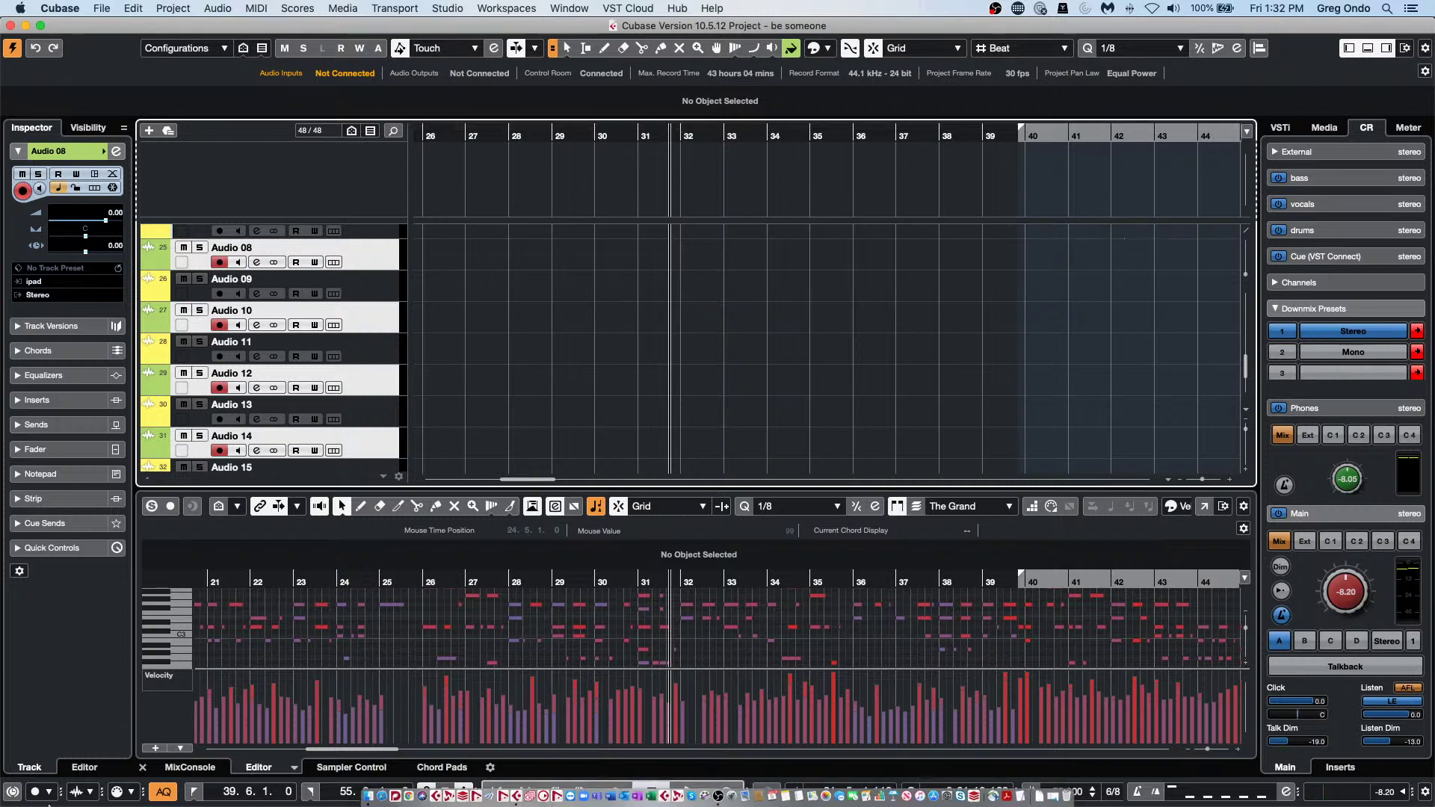
{"action": "left_click", "coordinate": [1408, 128]}
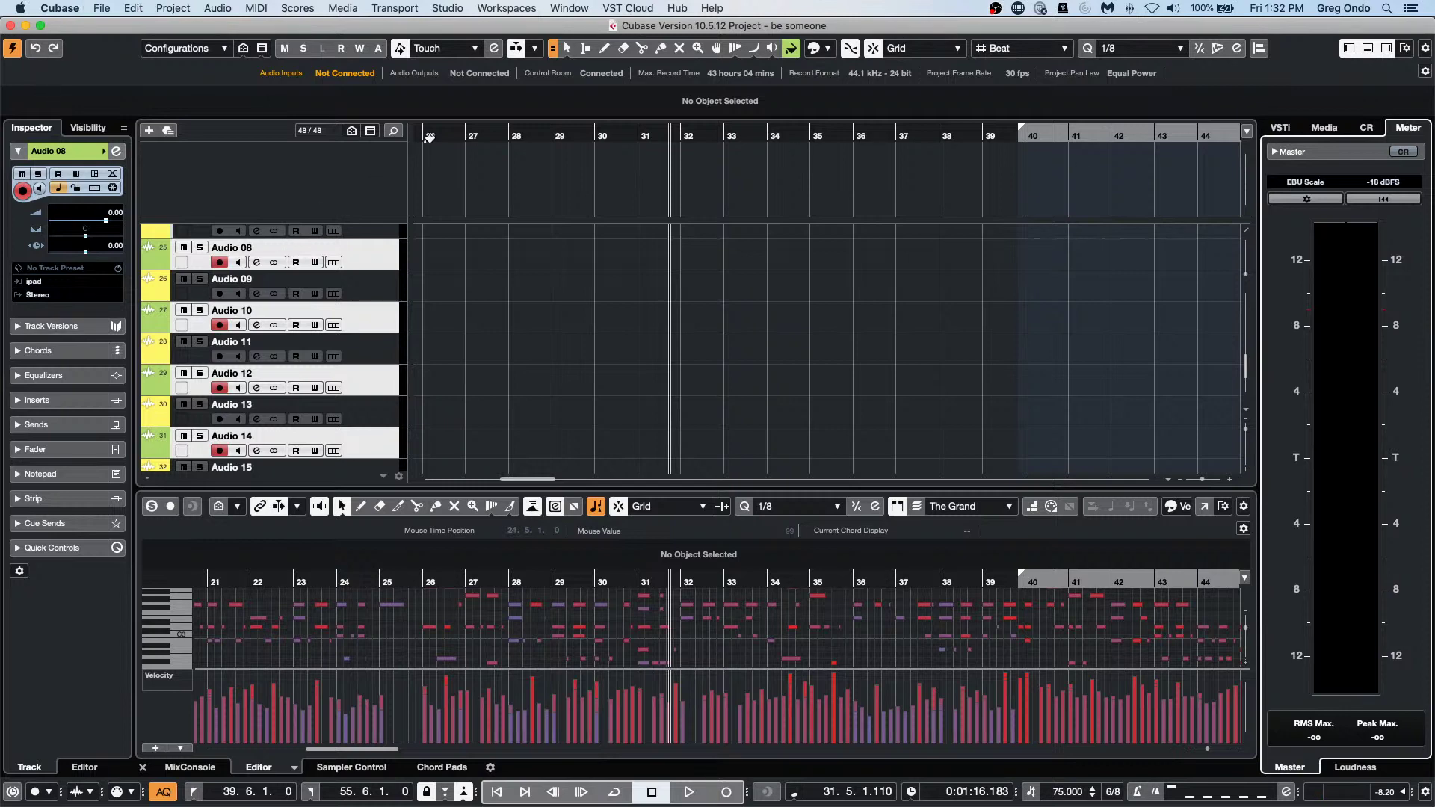
{"action": "key", "text": "Home"}
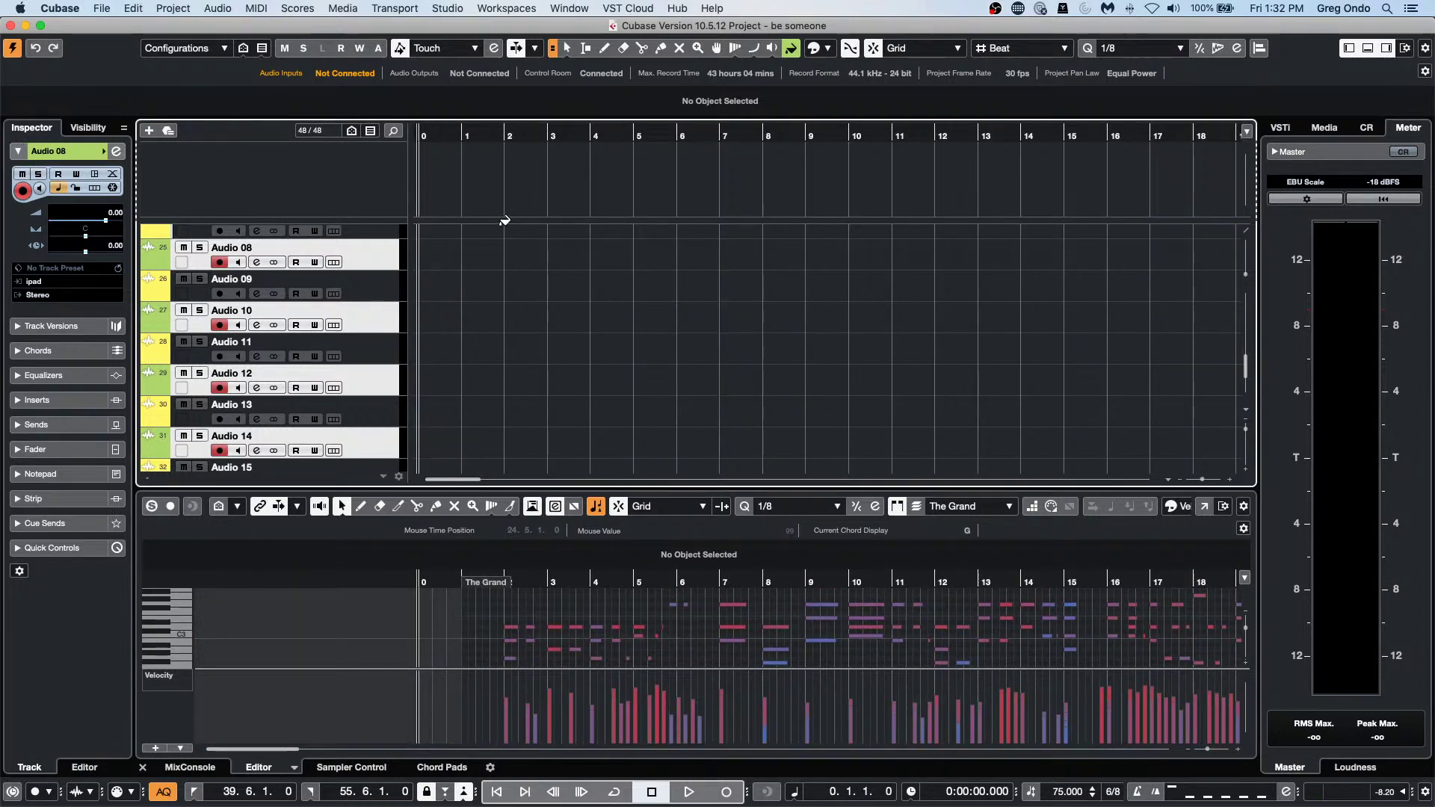
{"action": "scroll", "coordinate": [504, 221], "scroll_direction": "up", "scroll_amount": 15}
{"action": "left_click", "coordinate": [639, 10]}
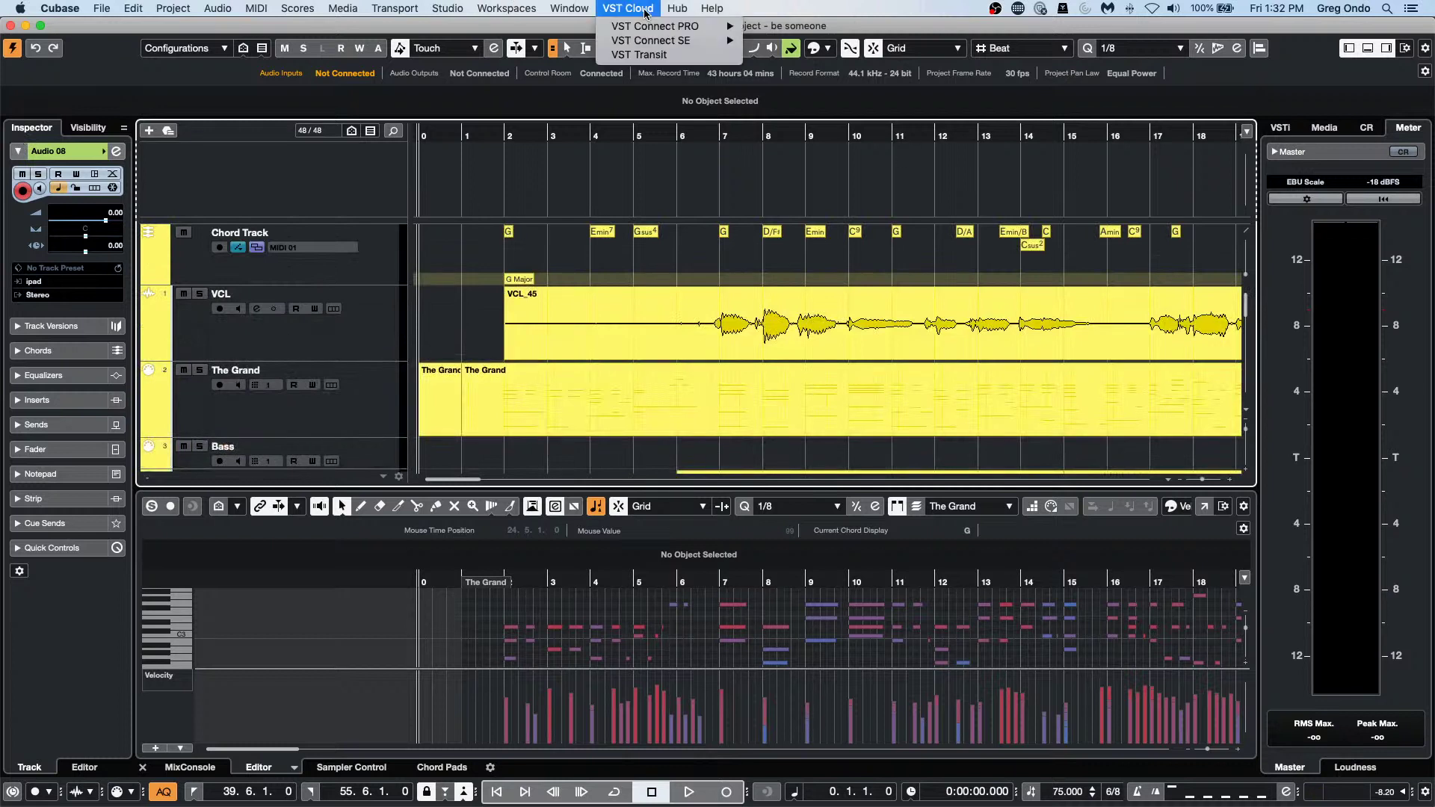
{"action": "mouse_move", "coordinate": [570, 8]}
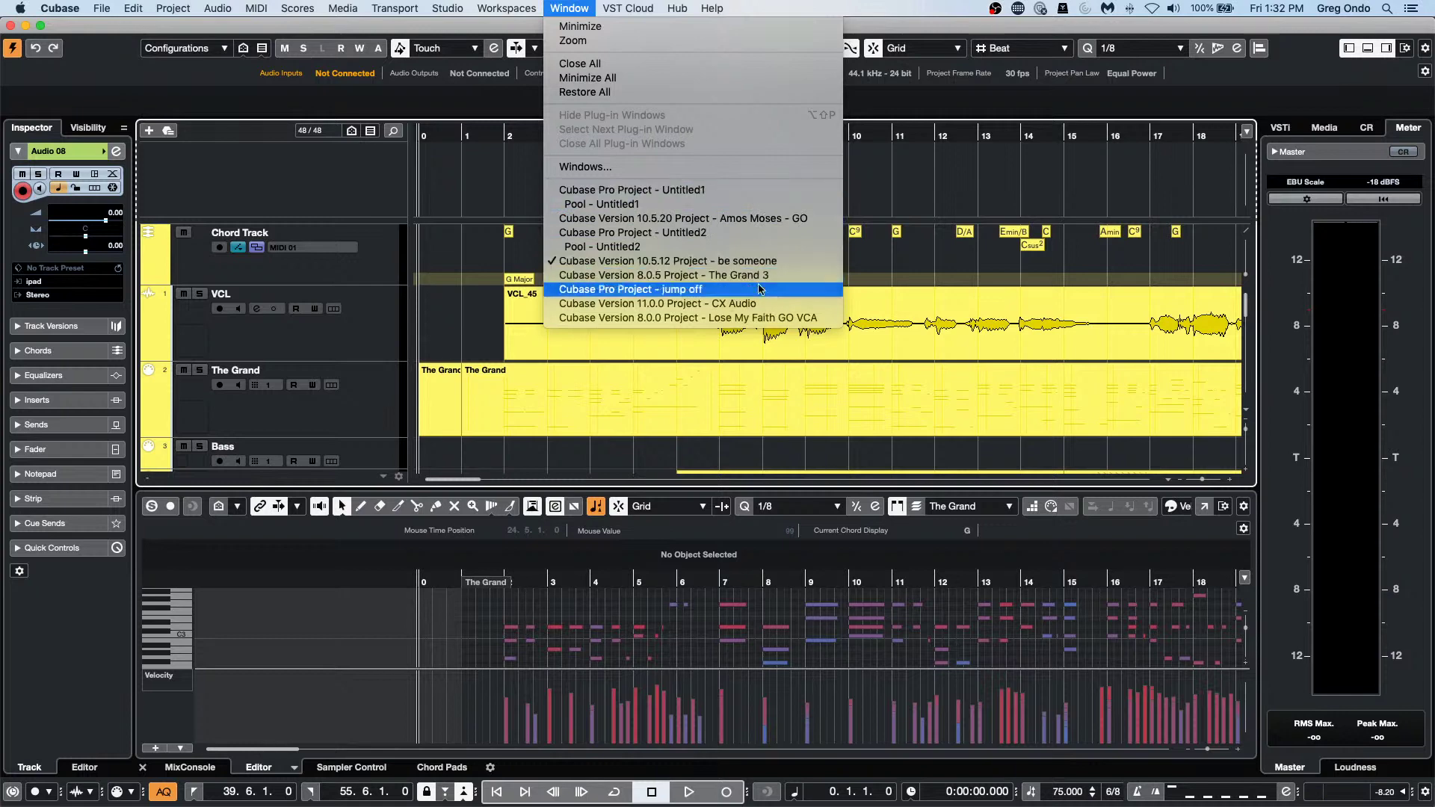
{"action": "left_click", "coordinate": [764, 317]}
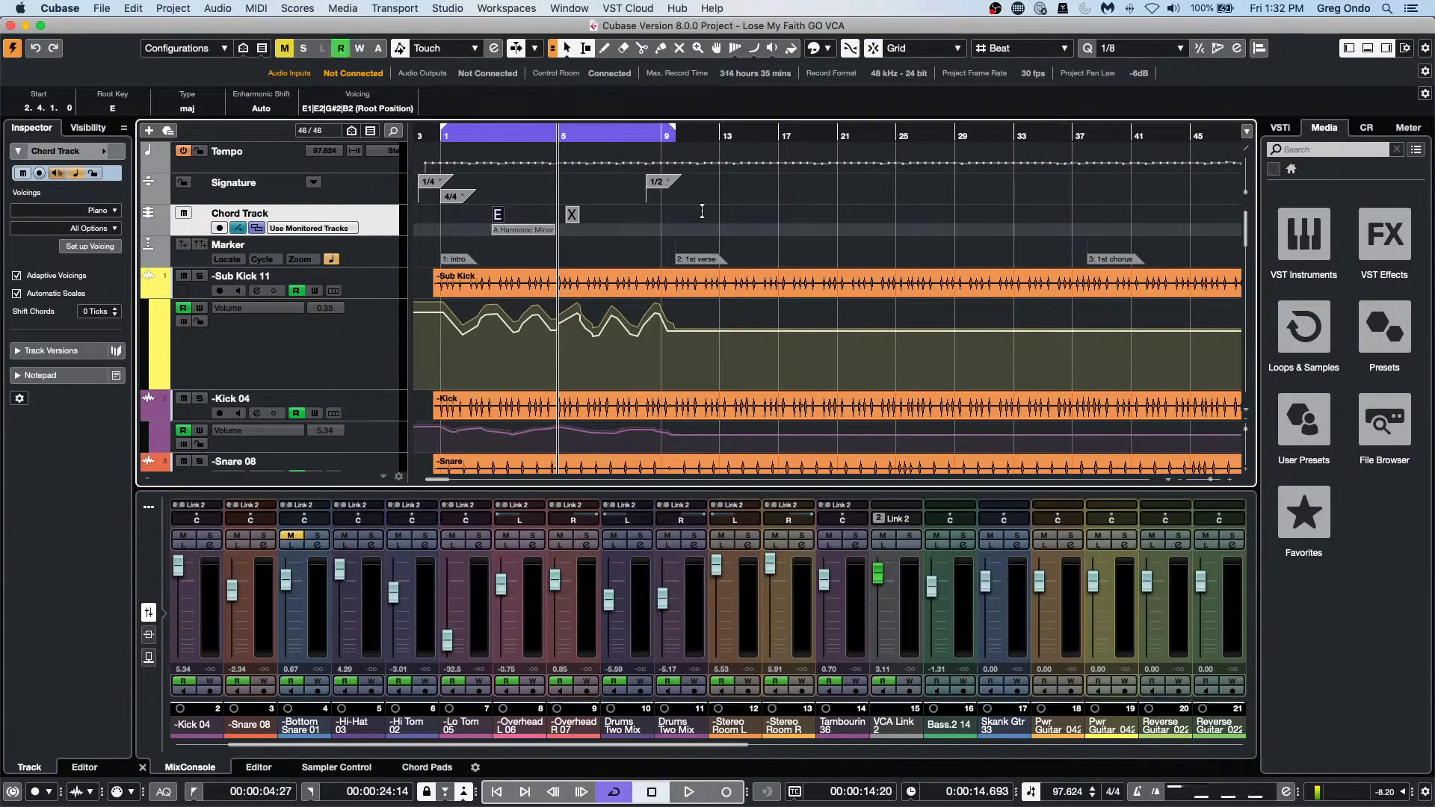
Revert the Lose My Faith GO VCA project to its previously saved version.
{"action": "left_click", "coordinate": [102, 9]}
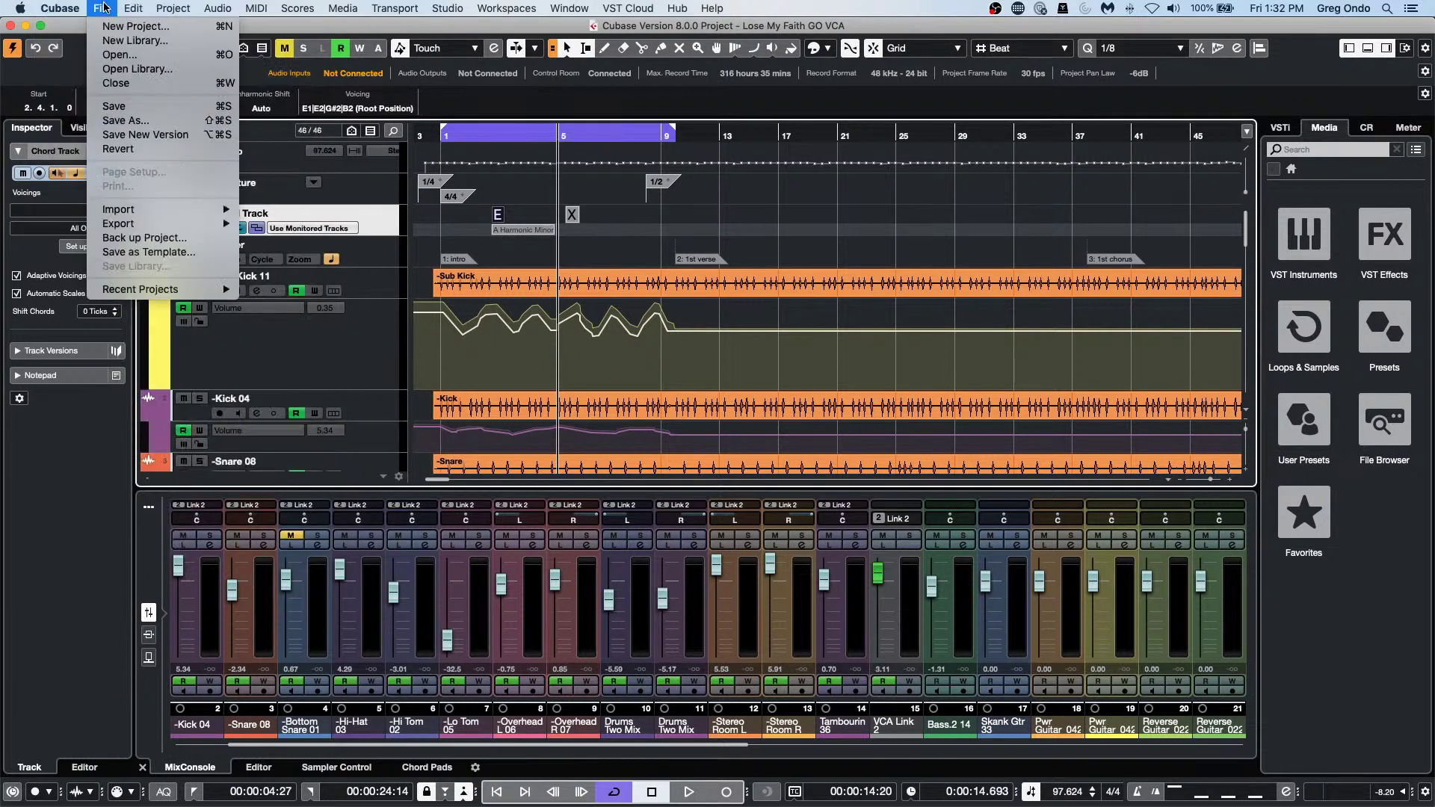
{"action": "left_click", "coordinate": [146, 153]}
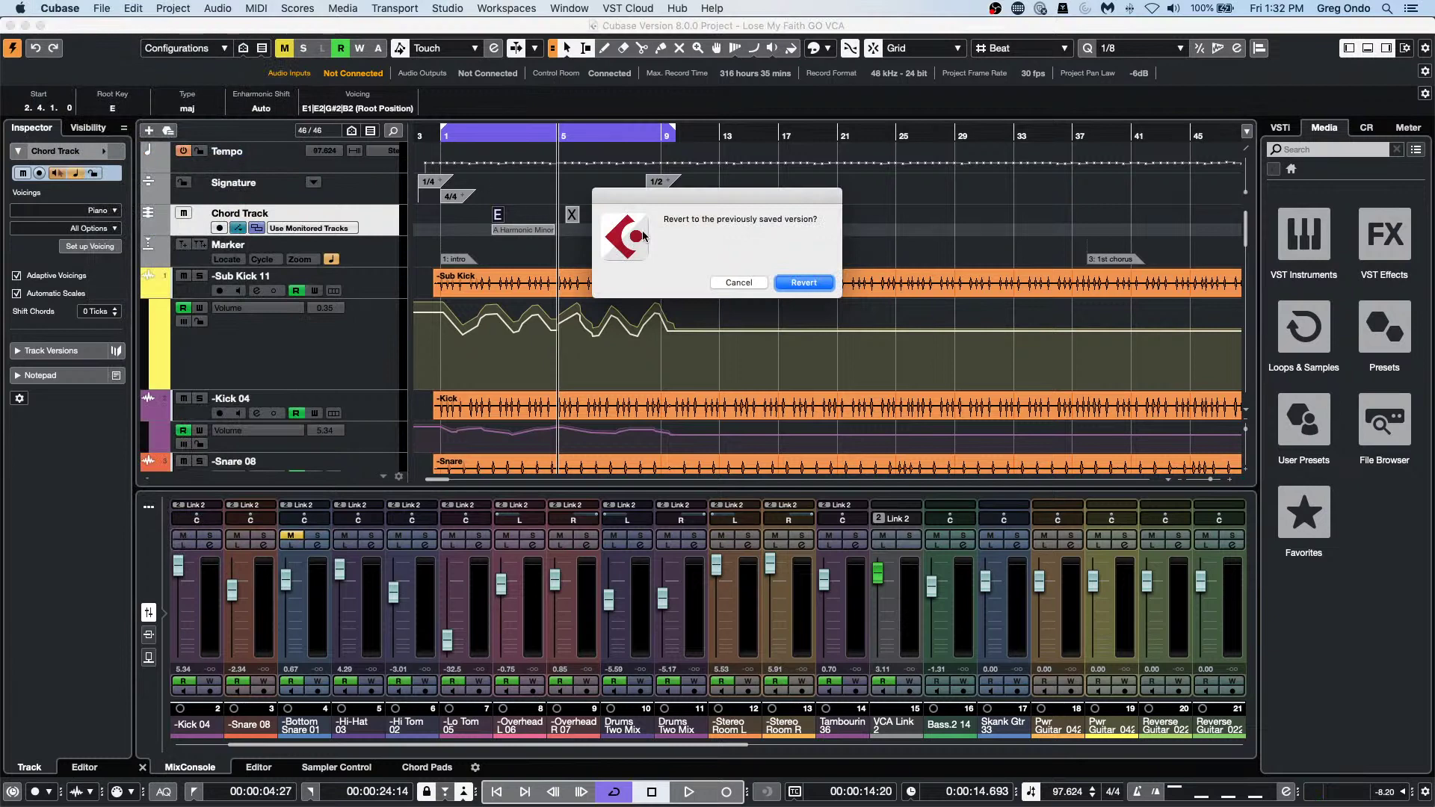
{"action": "left_click", "coordinate": [798, 284]}
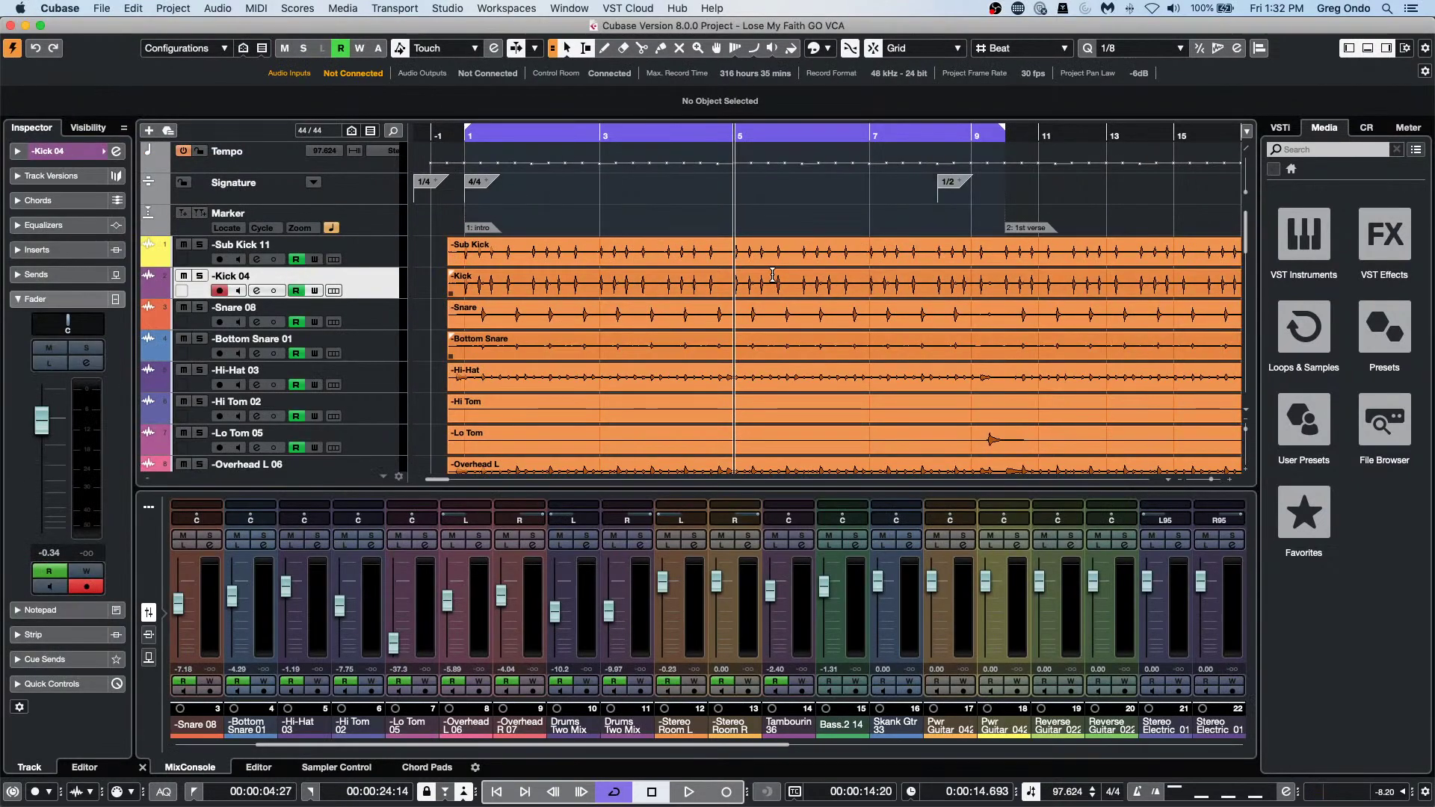
Play the project, display the Loudness meter, and start its loudness measurement.
{"action": "key", "text": "space"}
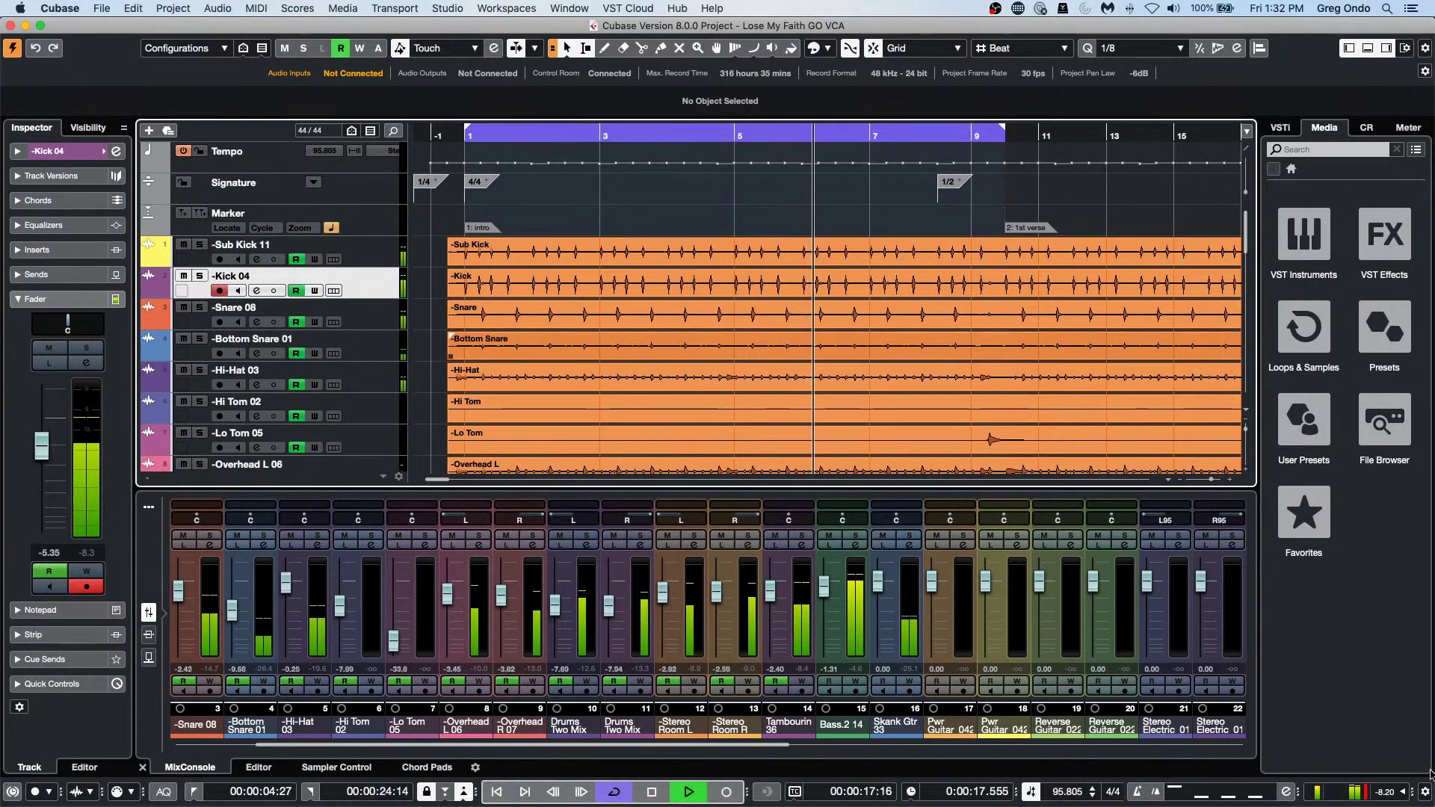
{"action": "left_click", "coordinate": [1366, 127]}
{"action": "left_click", "coordinate": [1411, 128]}
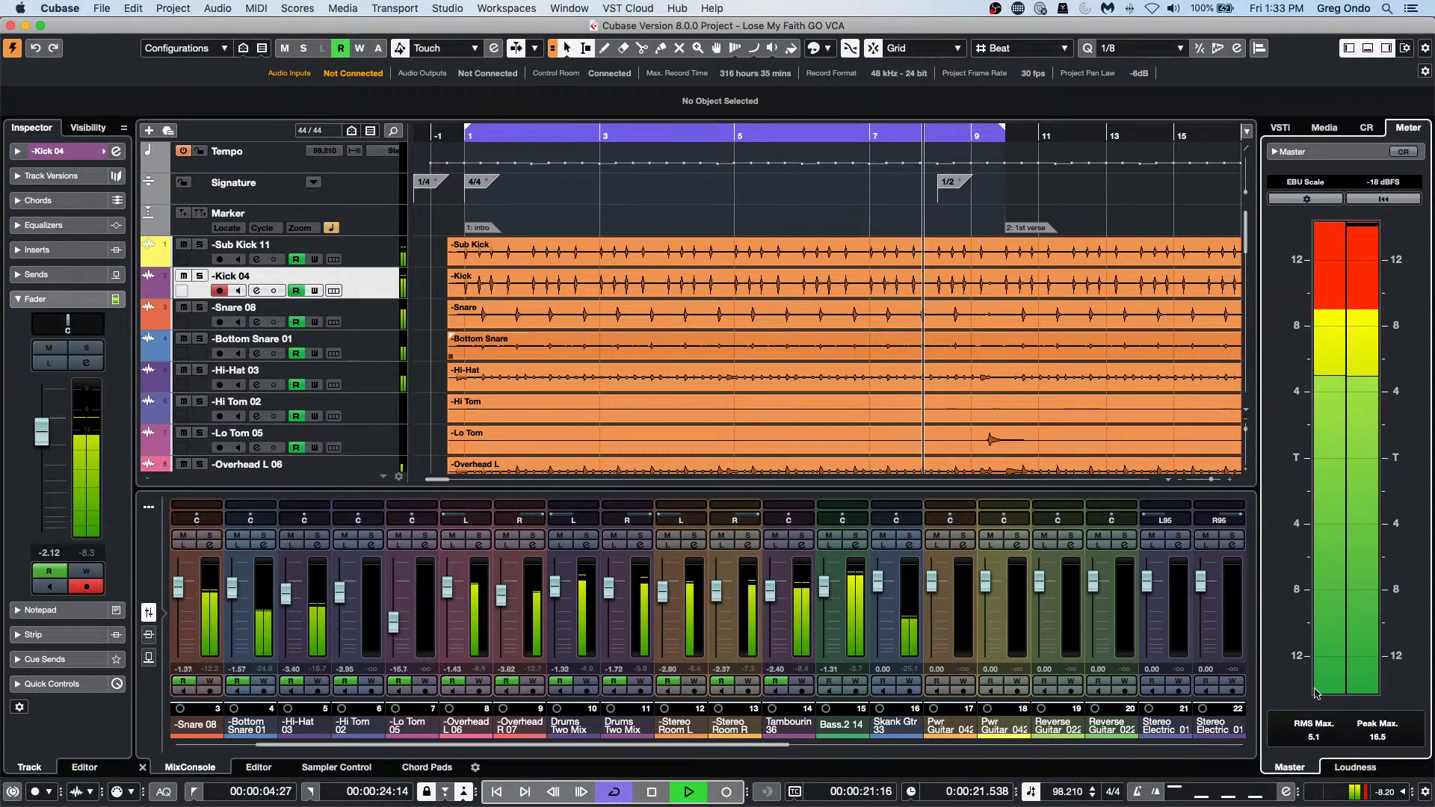
{"action": "left_click", "coordinate": [1357, 770]}
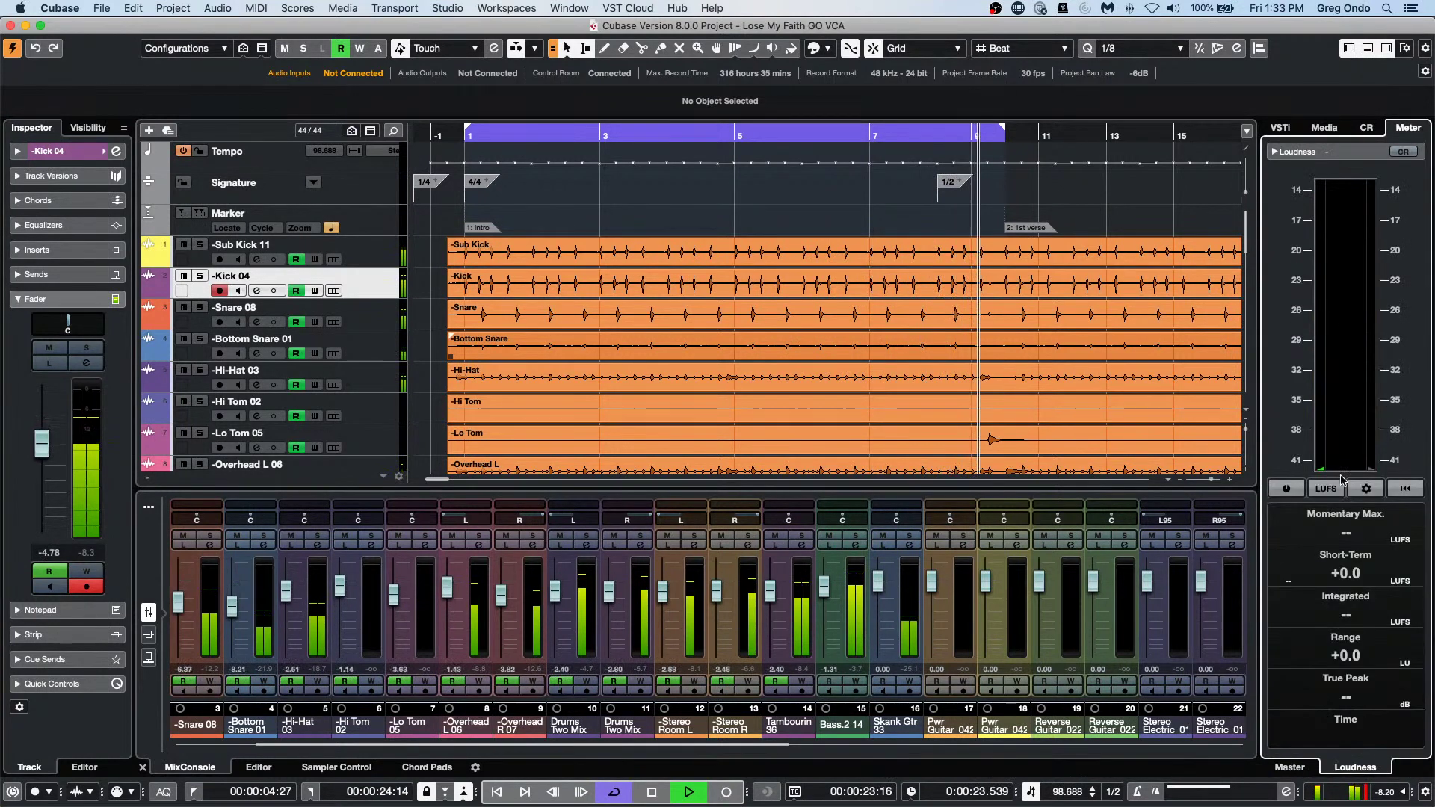
{"action": "left_click", "coordinate": [1287, 490]}
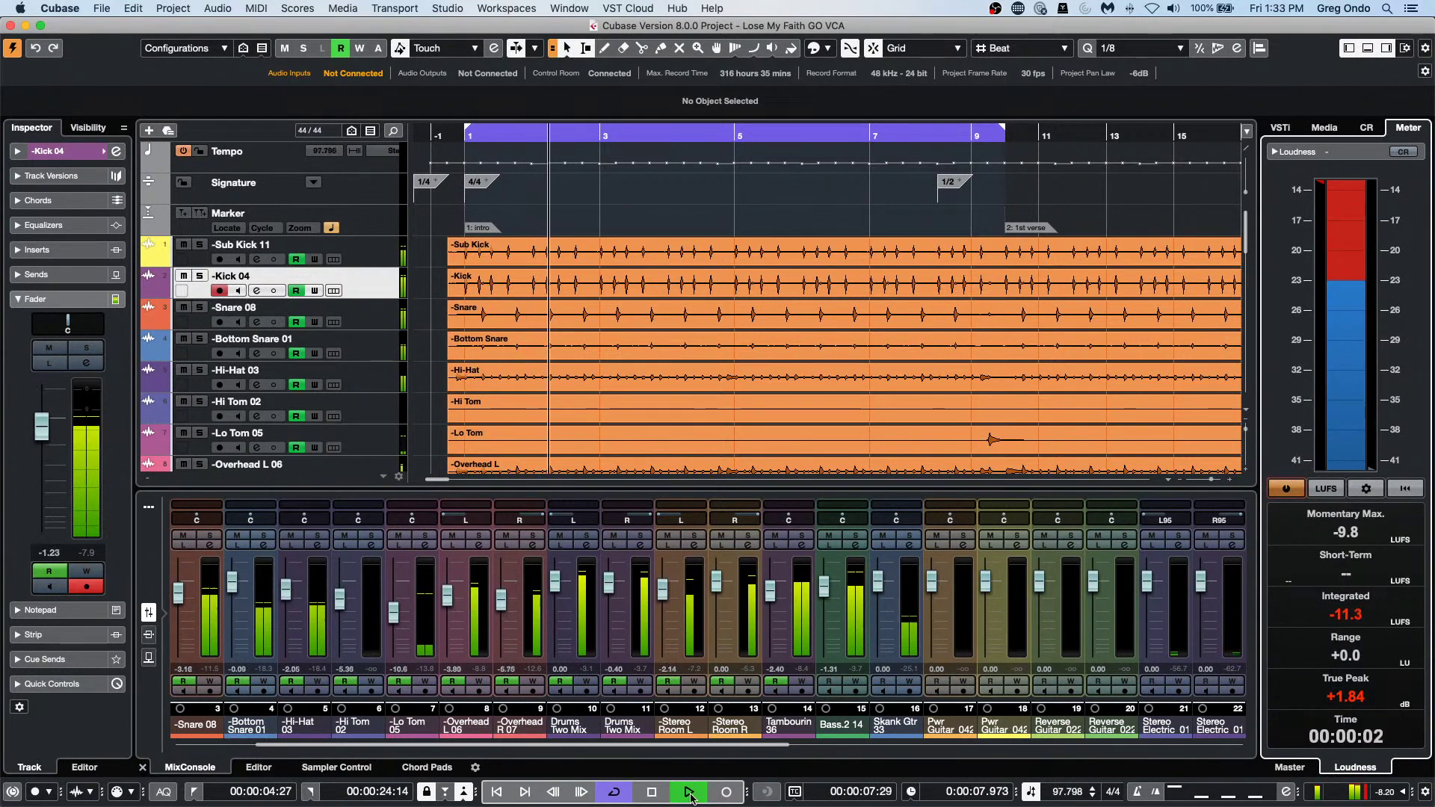
Lower the Stereo output fader to about -4.46 dB while the song plays, and stop playback.
{"action": "left_click_drag", "start_coordinate": [731, 746], "coordinate": [1188, 746]}
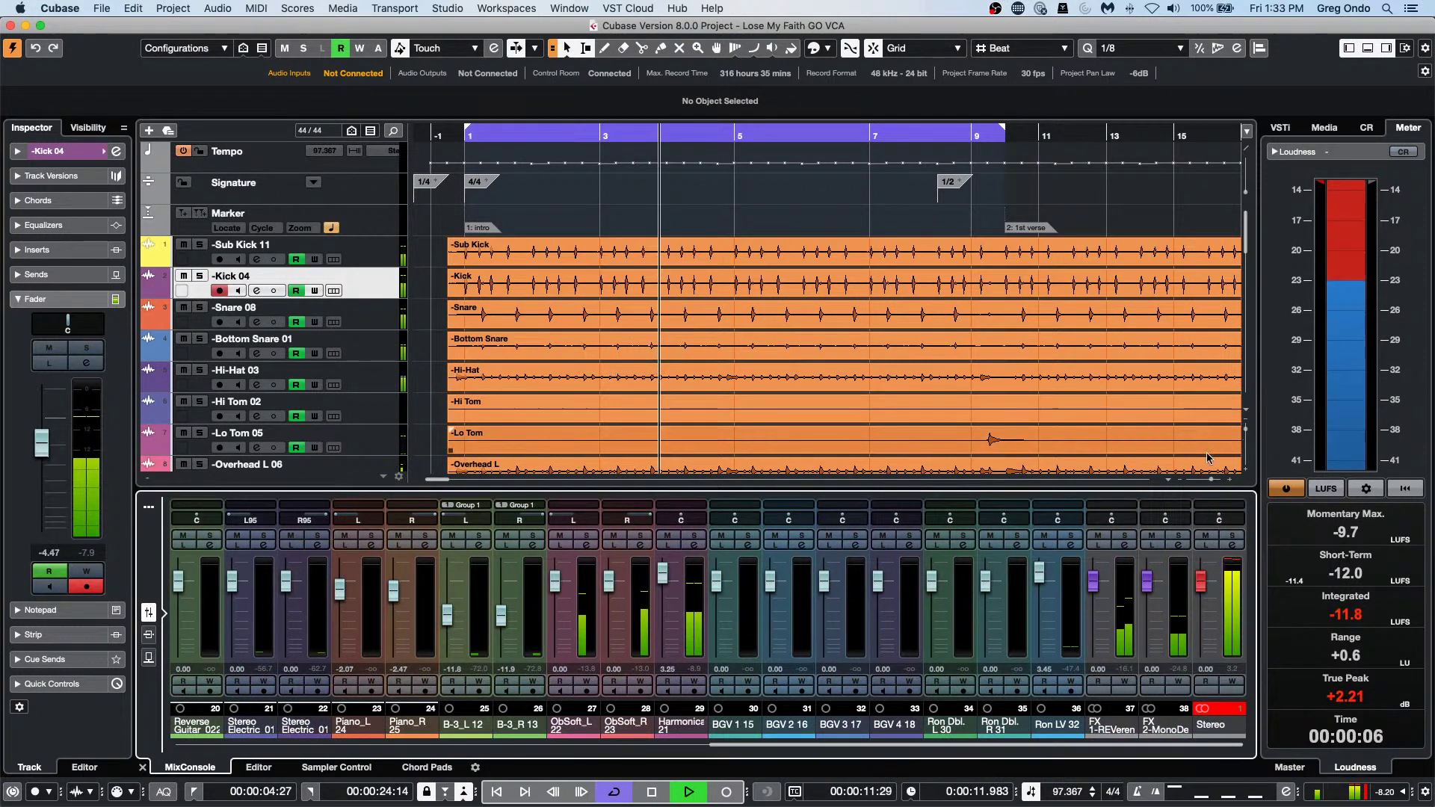
{"action": "left_click_drag", "start_coordinate": [1208, 589], "coordinate": [1201, 606]}
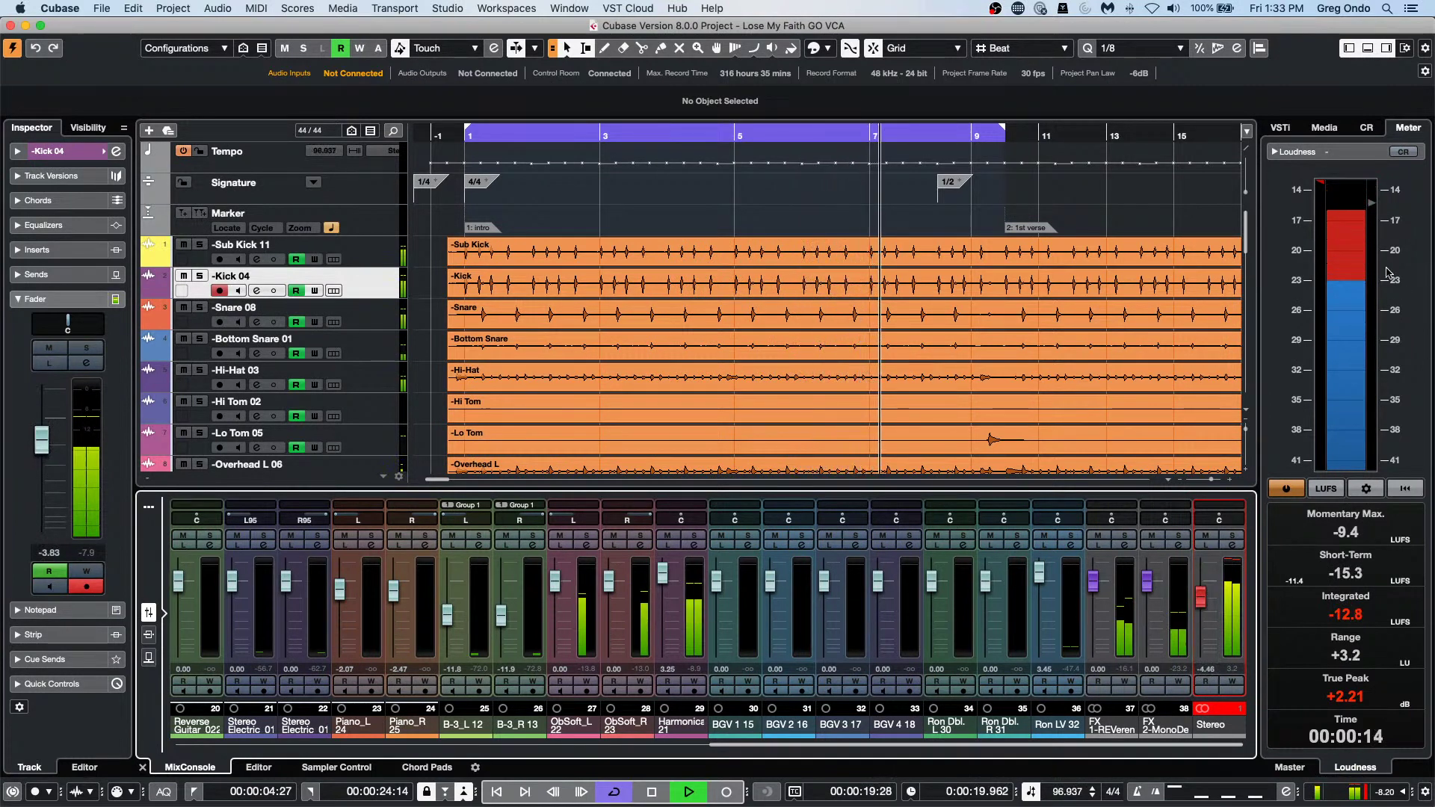
{"action": "key", "text": "space"}
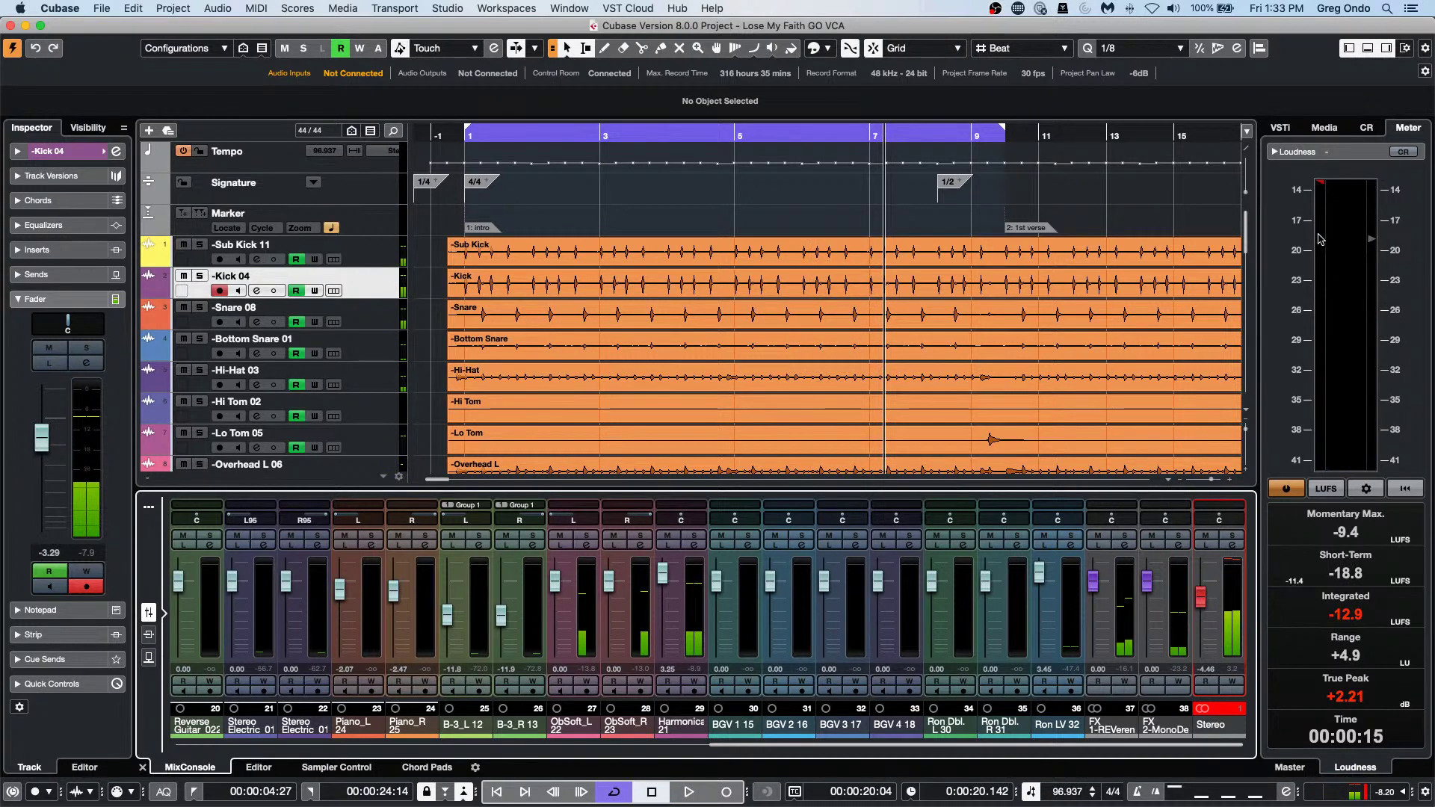
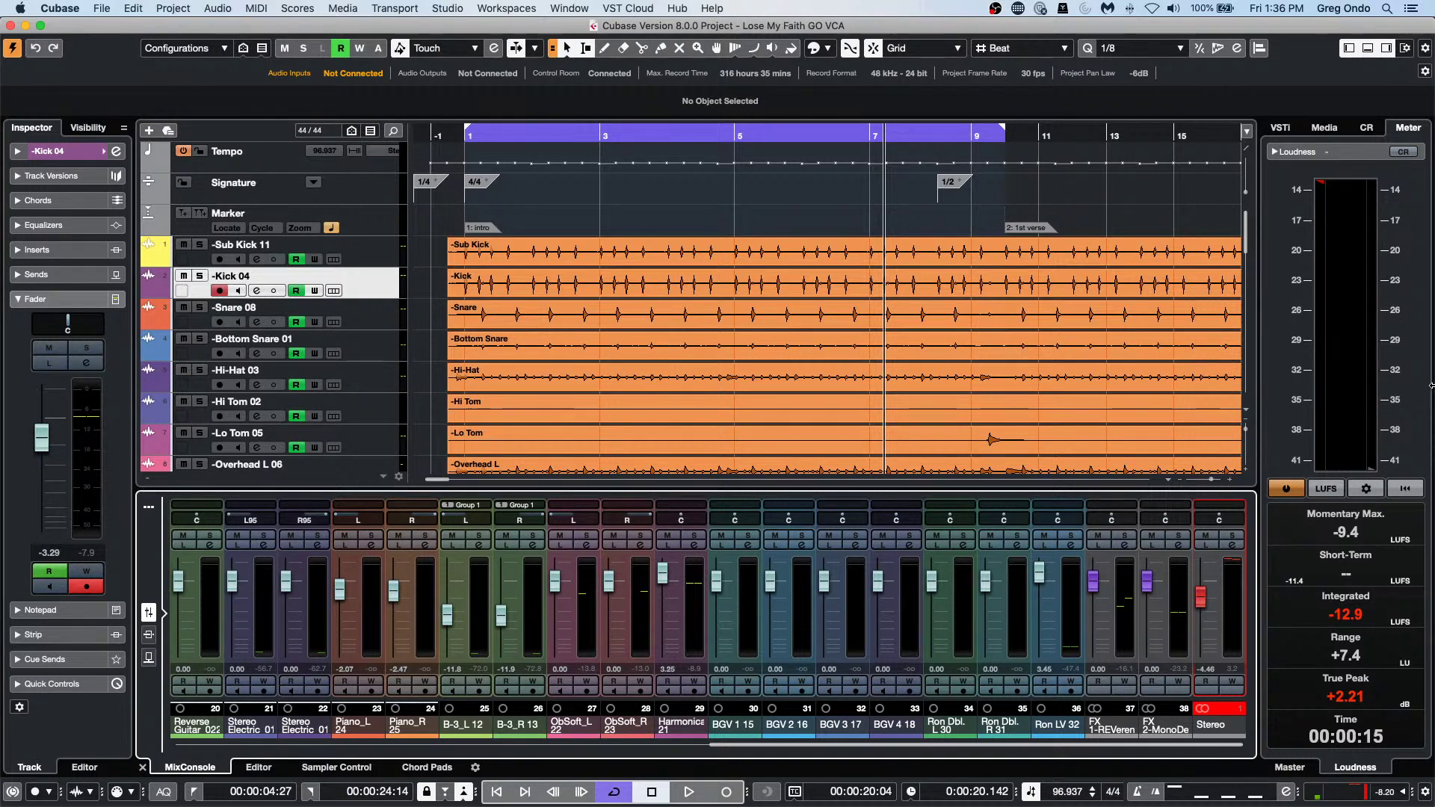
Narrow the mixer channels, and zoom the arrangement timeline in and out around the project cursor.
{"action": "key", "text": "g"}
{"action": "key", "text": "g"}
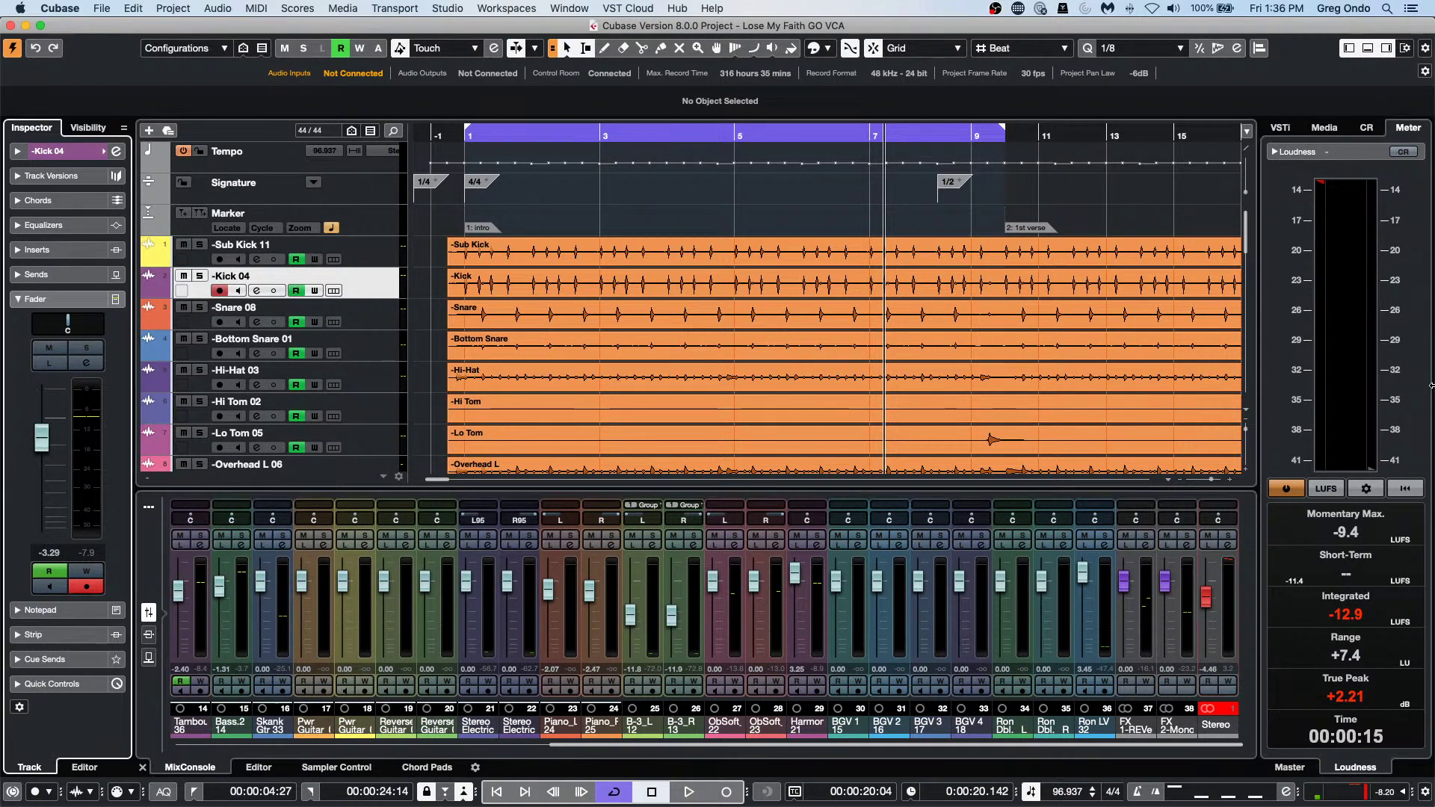
{"action": "key", "text": "h"}
{"action": "key", "text": "h"}
{"action": "key", "text": "h"}
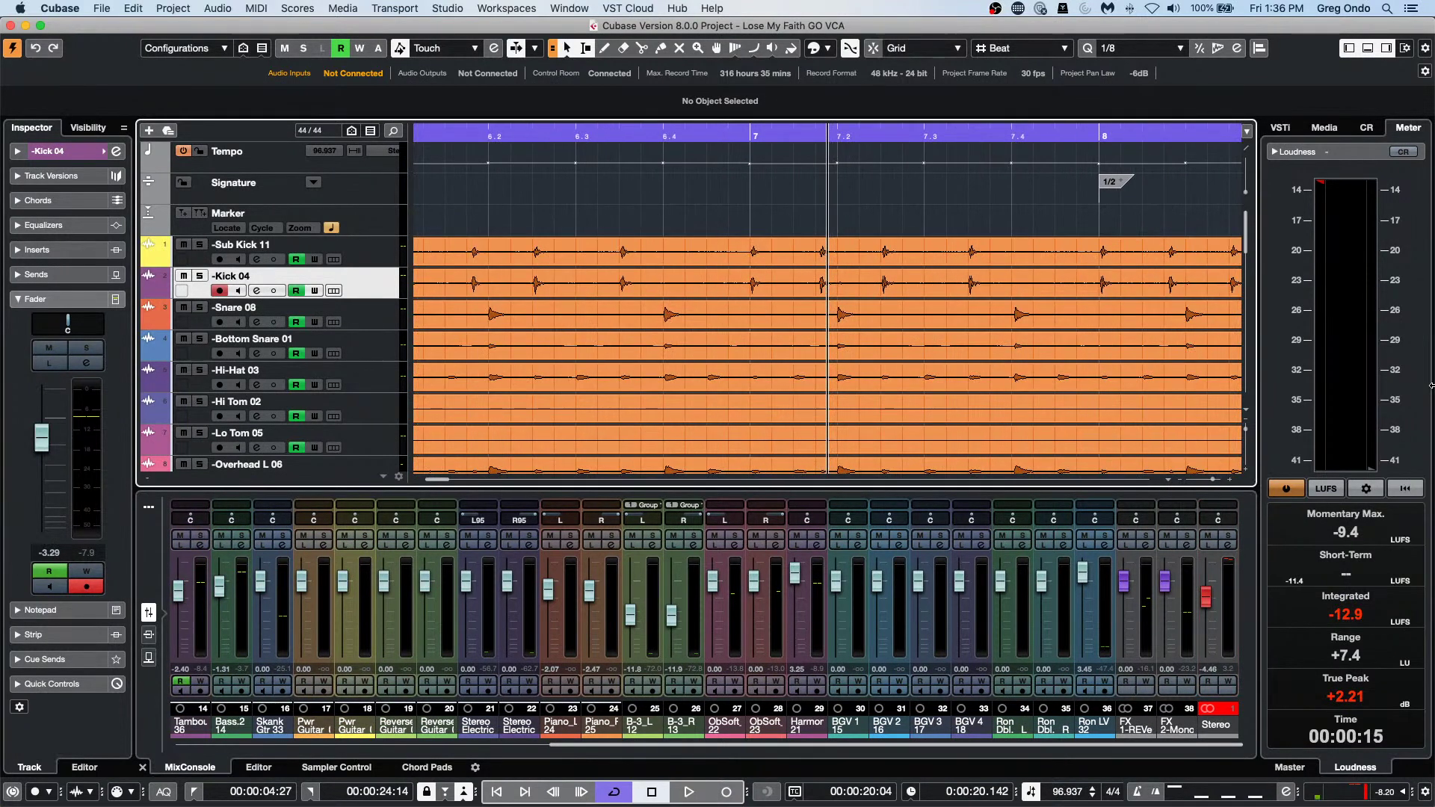
{"action": "key", "text": "h"}
{"action": "key", "text": "g"}
{"action": "key", "text": "g"}
{"action": "key", "text": "g"}
{"action": "key", "text": "g"}
{"action": "key", "text": "g"}
{"action": "key", "text": "g"}
{"action": "key", "text": "g"}
{"action": "key", "text": "g"}
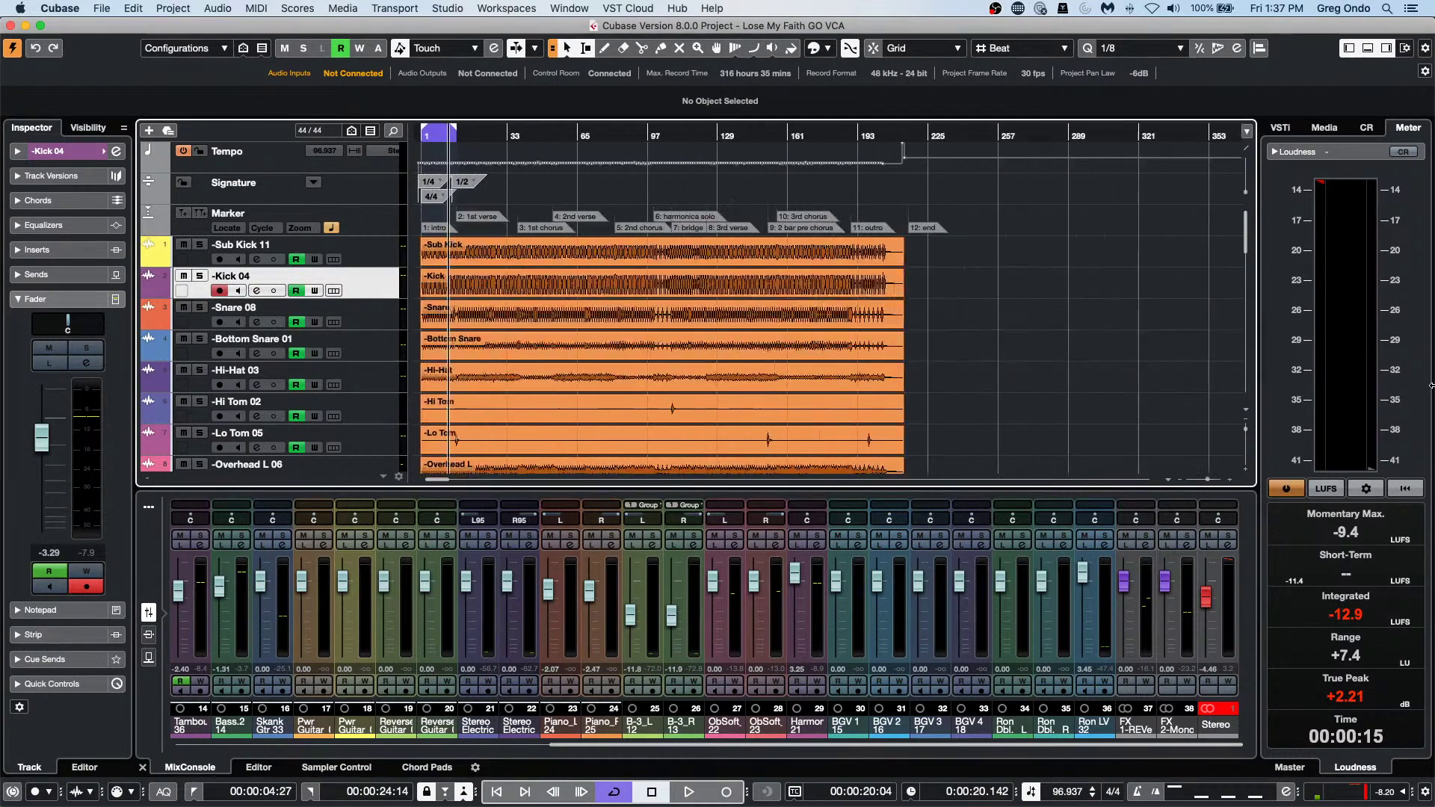
{"action": "key", "text": "h"}
{"action": "key", "text": "h"}
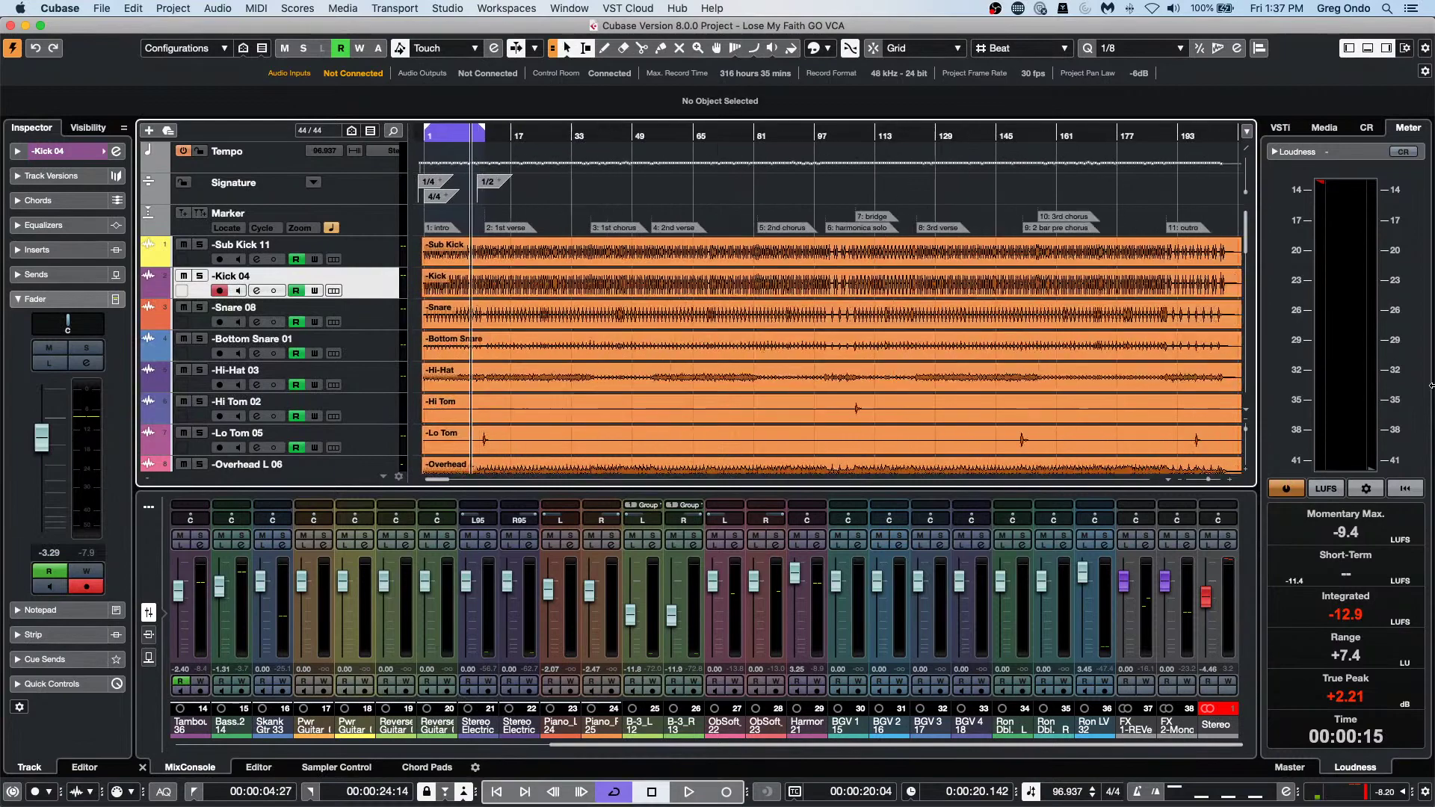
{"action": "key", "text": "g"}
{"action": "key", "text": "h"}
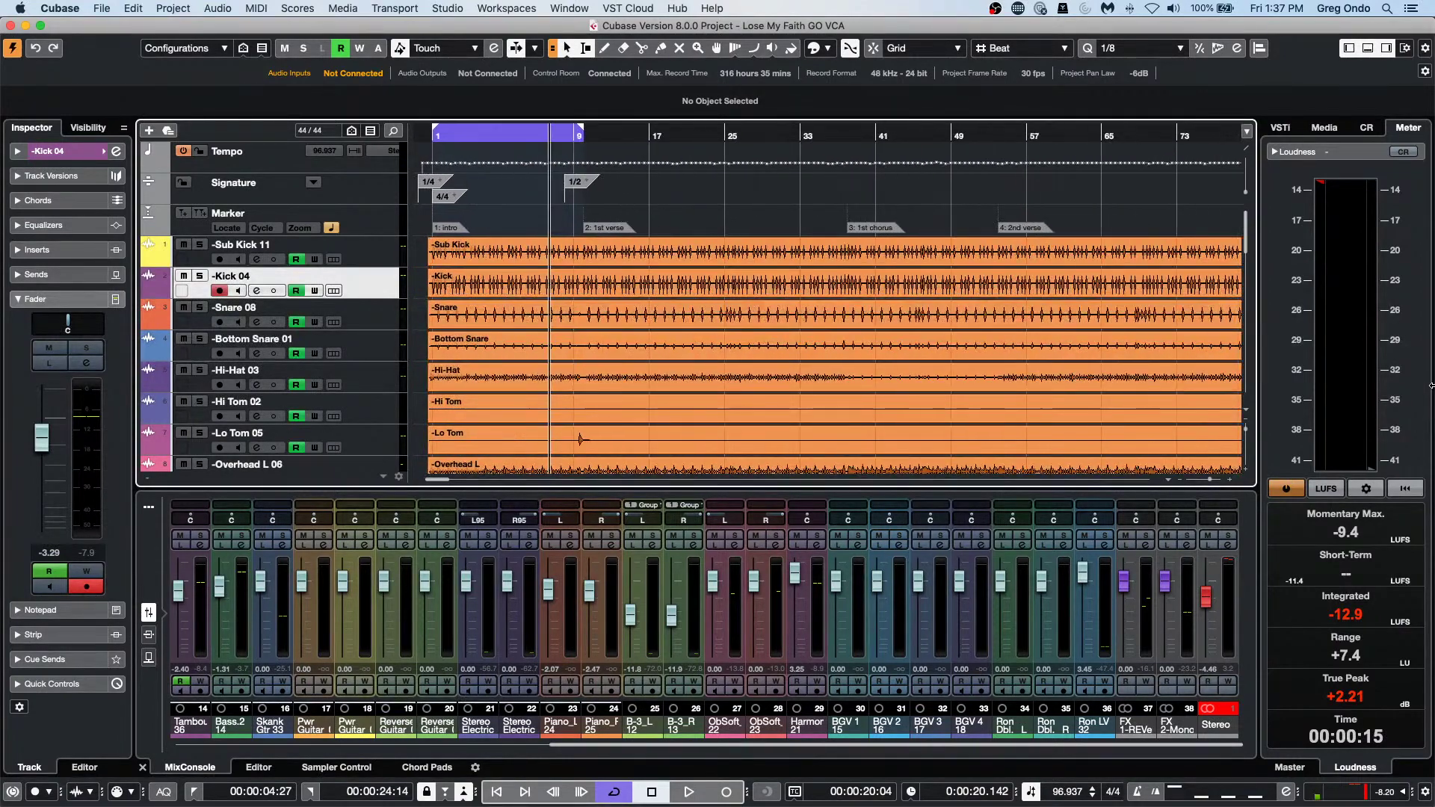
{"action": "key", "text": "g"}
{"action": "key", "text": "h"}
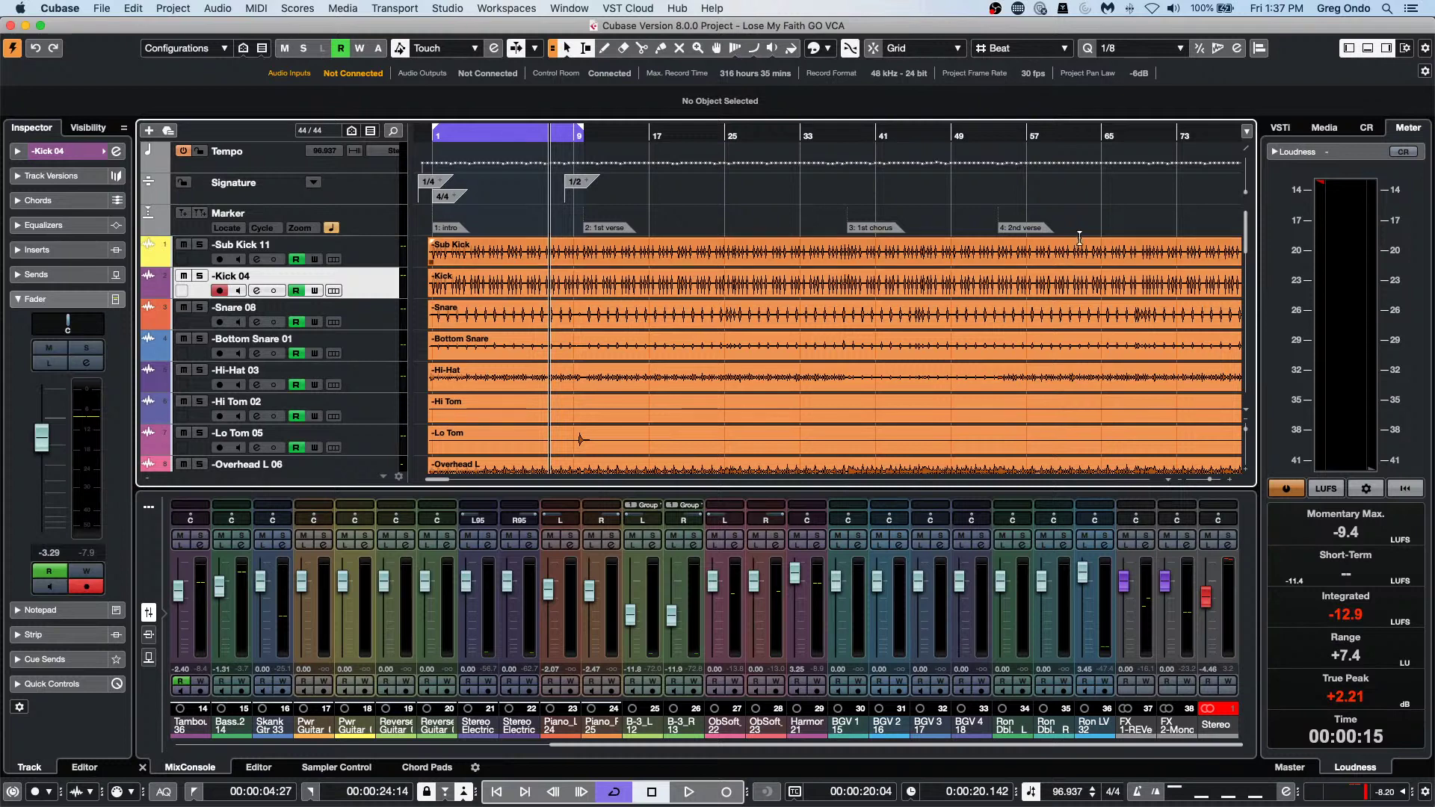
Open the Stereo output's channel settings and load the UV22HR dithering plug-in into insert slot 7.
{"action": "left_click", "coordinate": [1228, 545]}
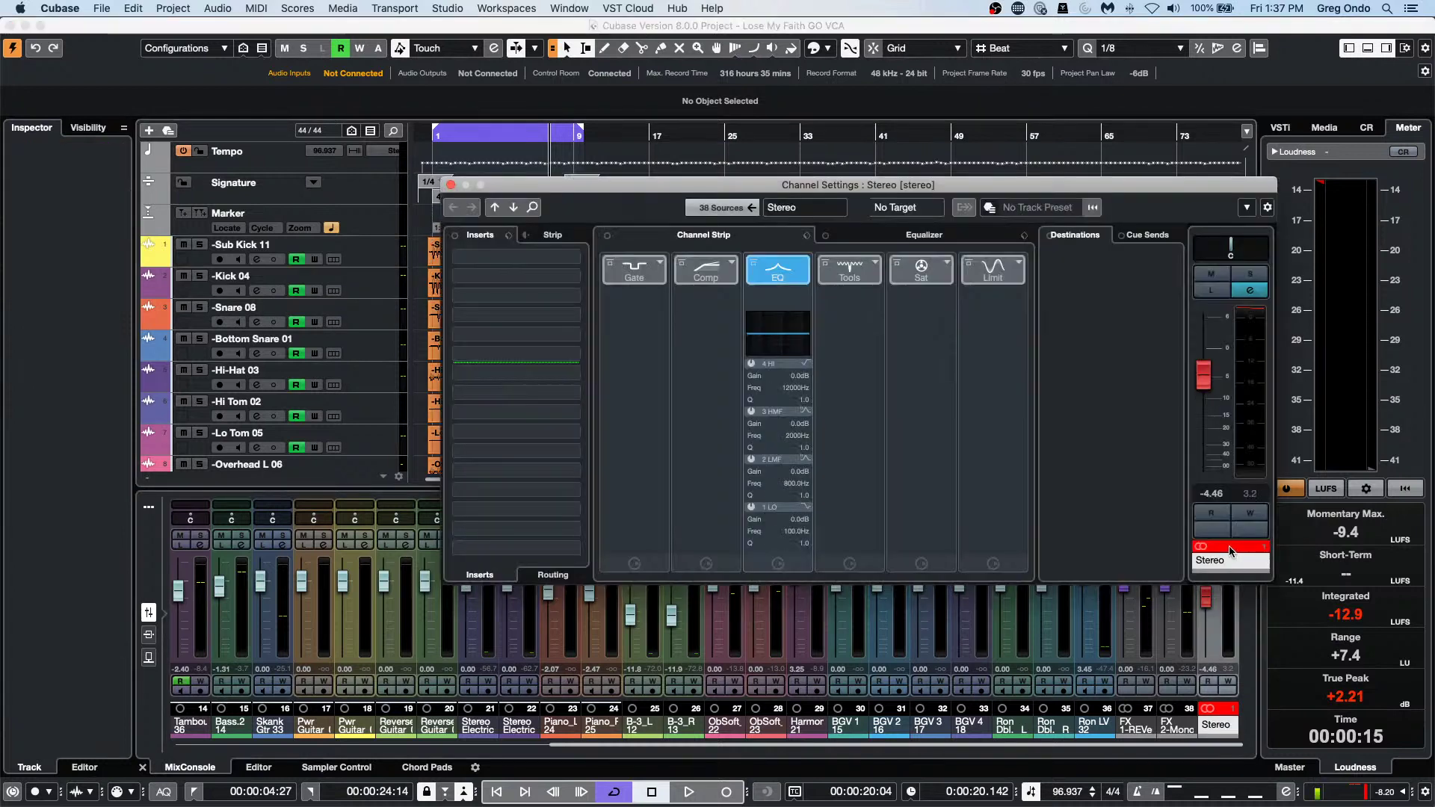
{"action": "left_click", "coordinate": [574, 378]}
{"action": "scroll", "coordinate": [520, 588], "scroll_direction": "down", "scroll_amount": 5}
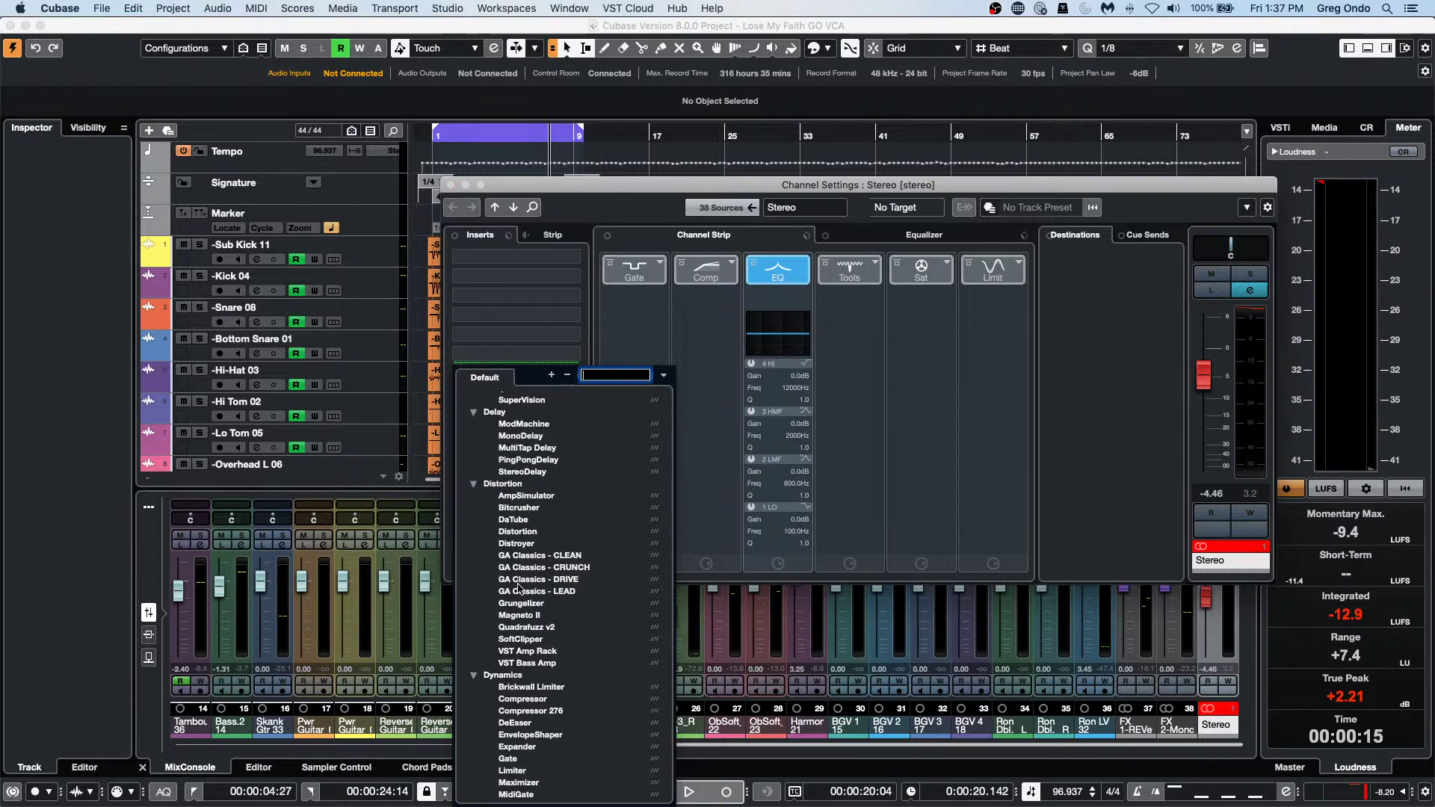
{"action": "scroll", "coordinate": [520, 588], "scroll_direction": "down", "scroll_amount": 10}
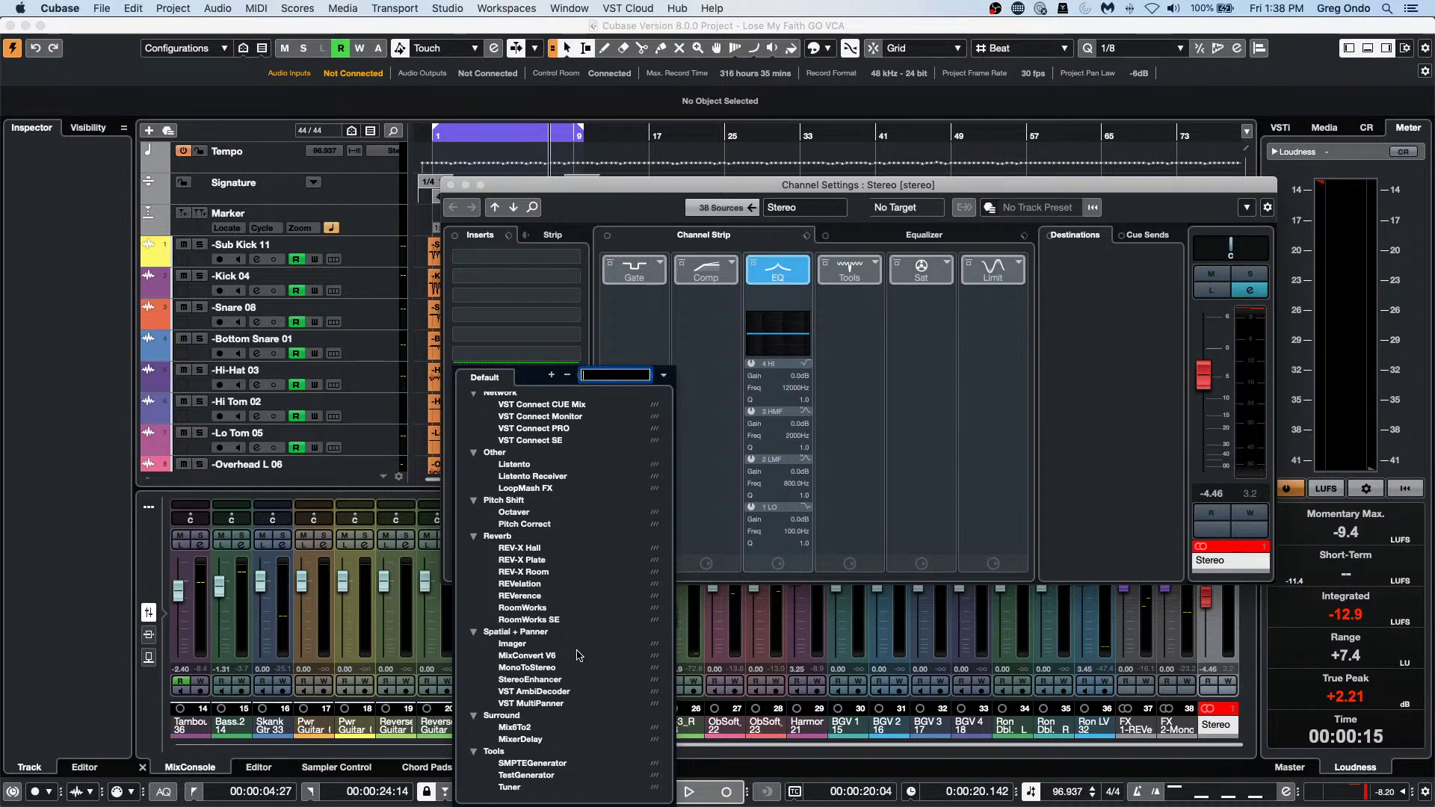
{"action": "scroll", "coordinate": [577, 655], "scroll_direction": "up", "scroll_amount": 5}
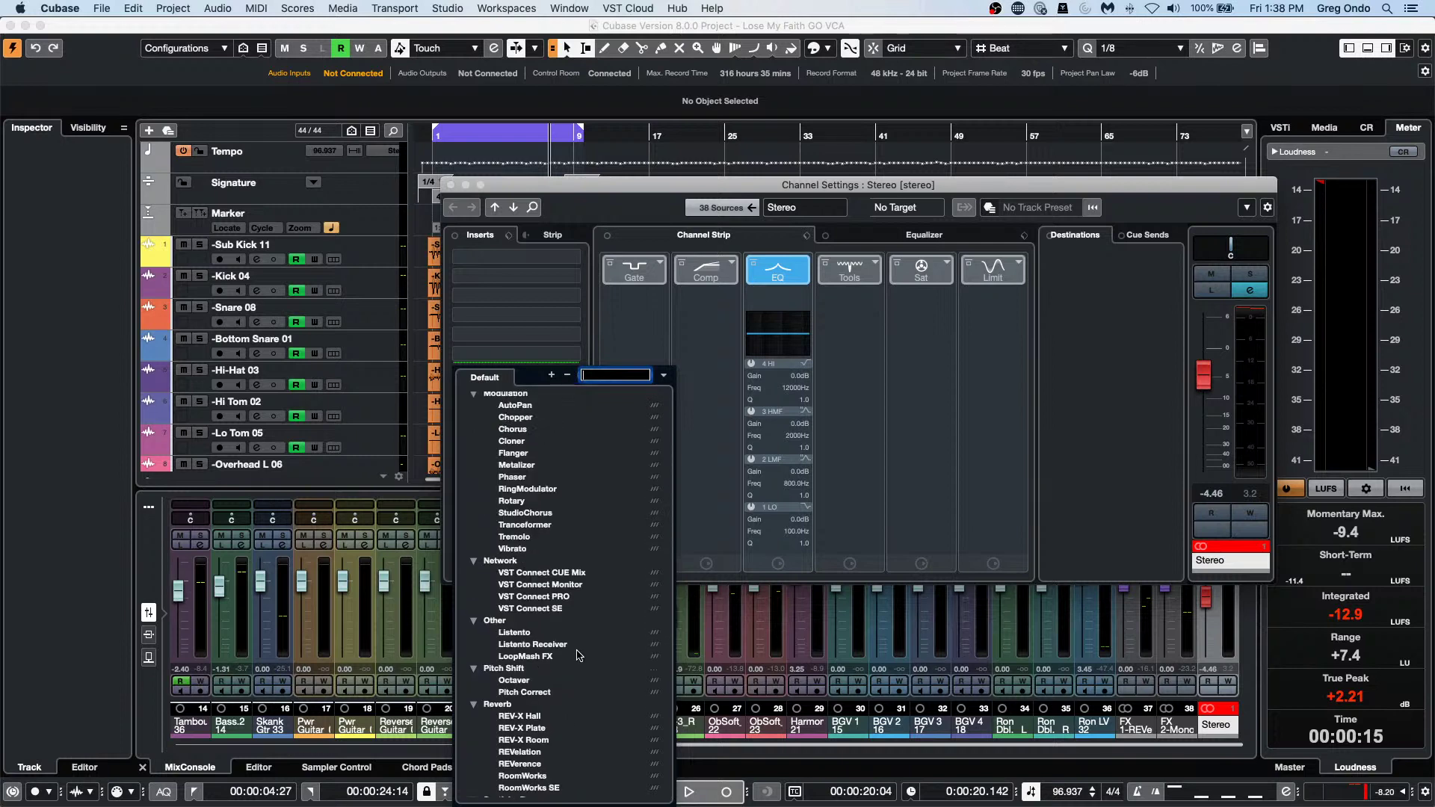
{"action": "scroll", "coordinate": [577, 655], "scroll_direction": "up", "scroll_amount": 2}
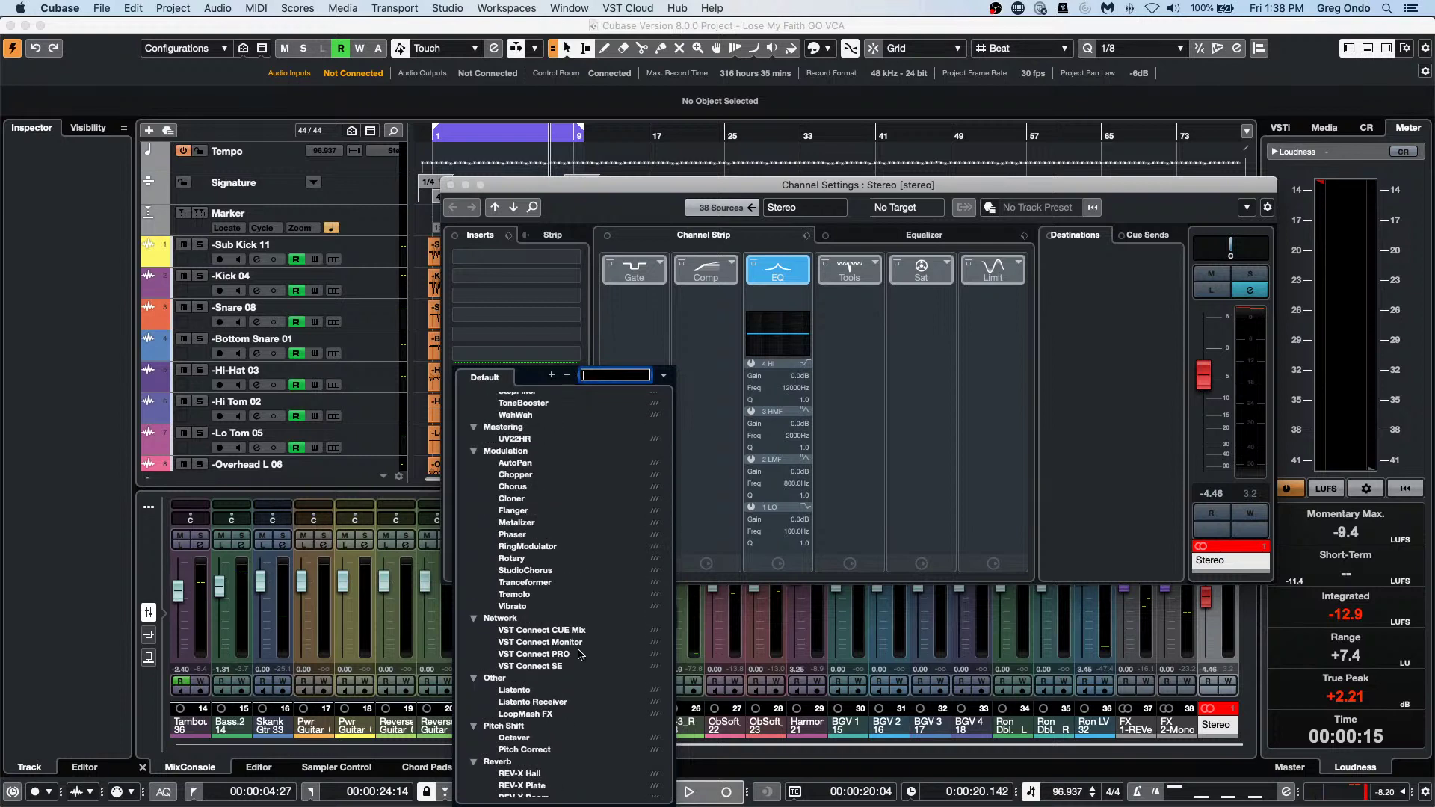
{"action": "left_click", "coordinate": [524, 441]}
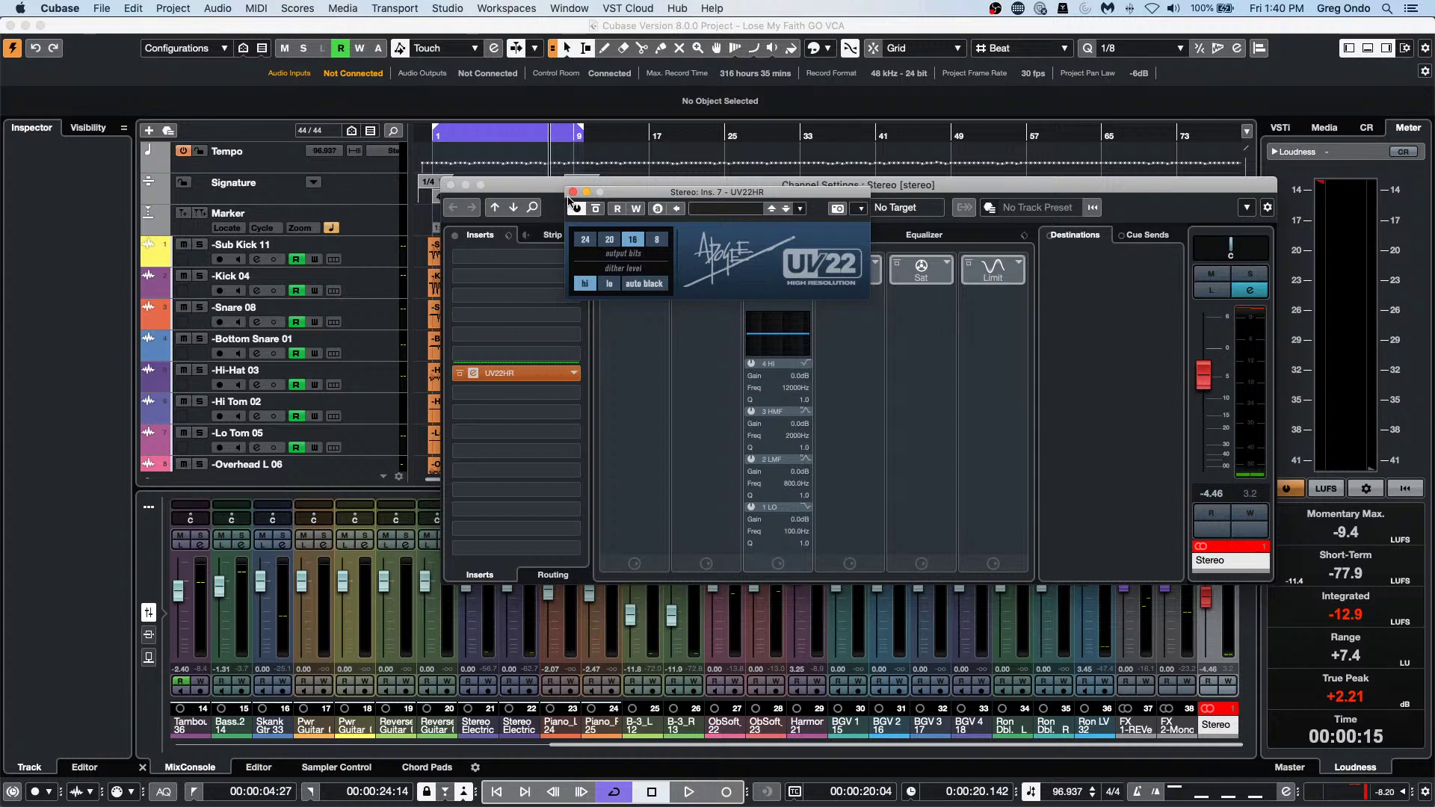
Open the recent project bicycle.cpr and activate it.
{"action": "left_click", "coordinate": [133, 8]}
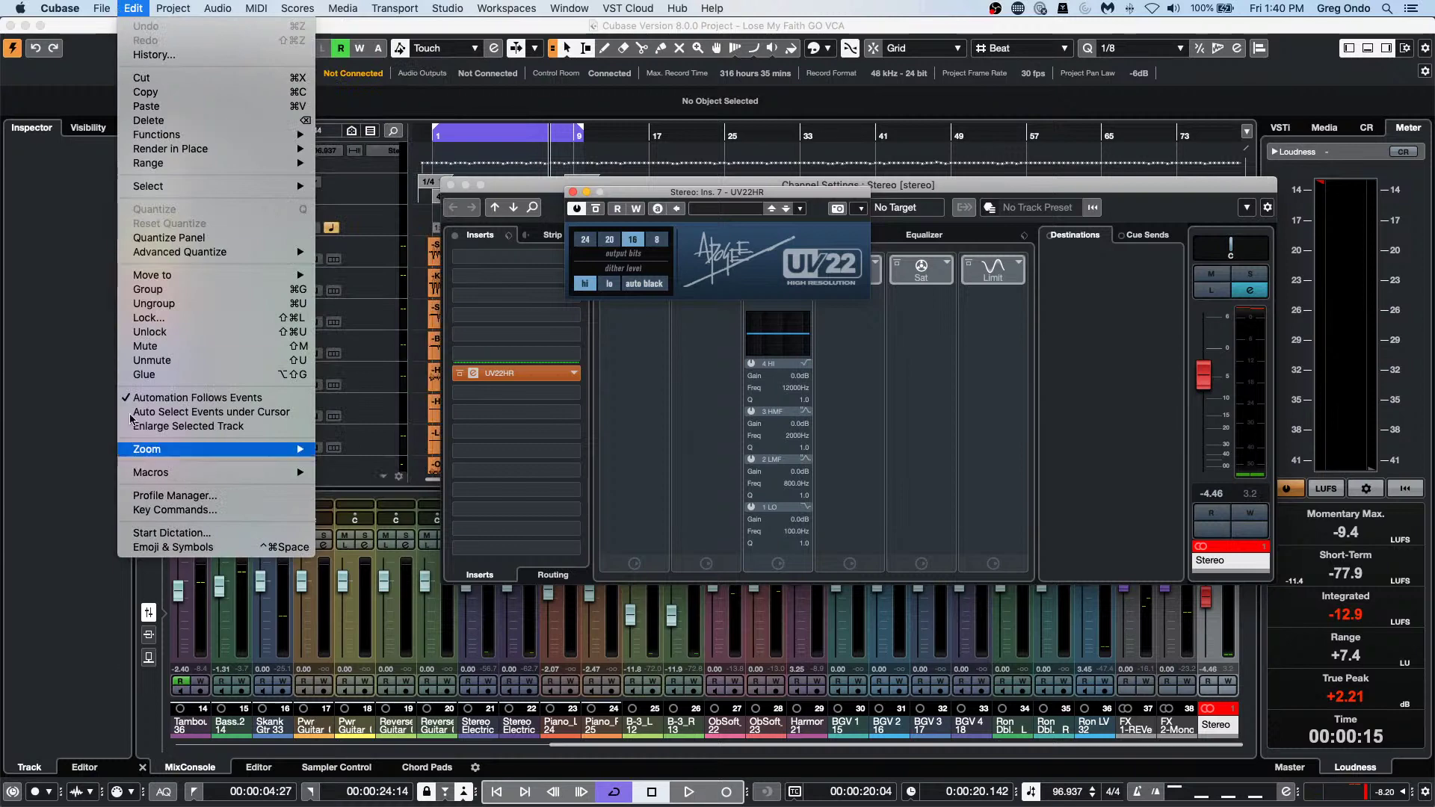
{"action": "mouse_move", "coordinate": [93, 6]}
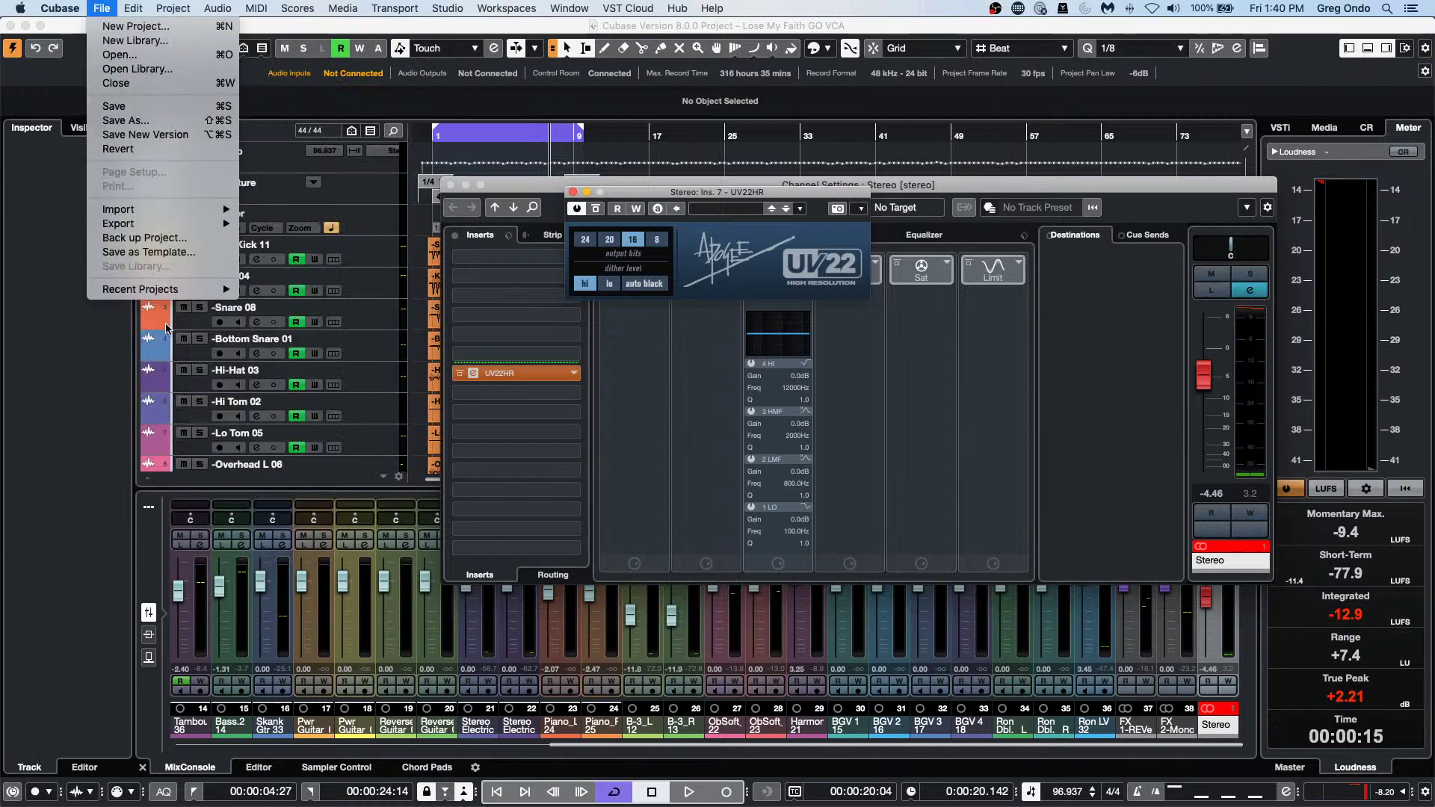
{"action": "mouse_move", "coordinate": [170, 293]}
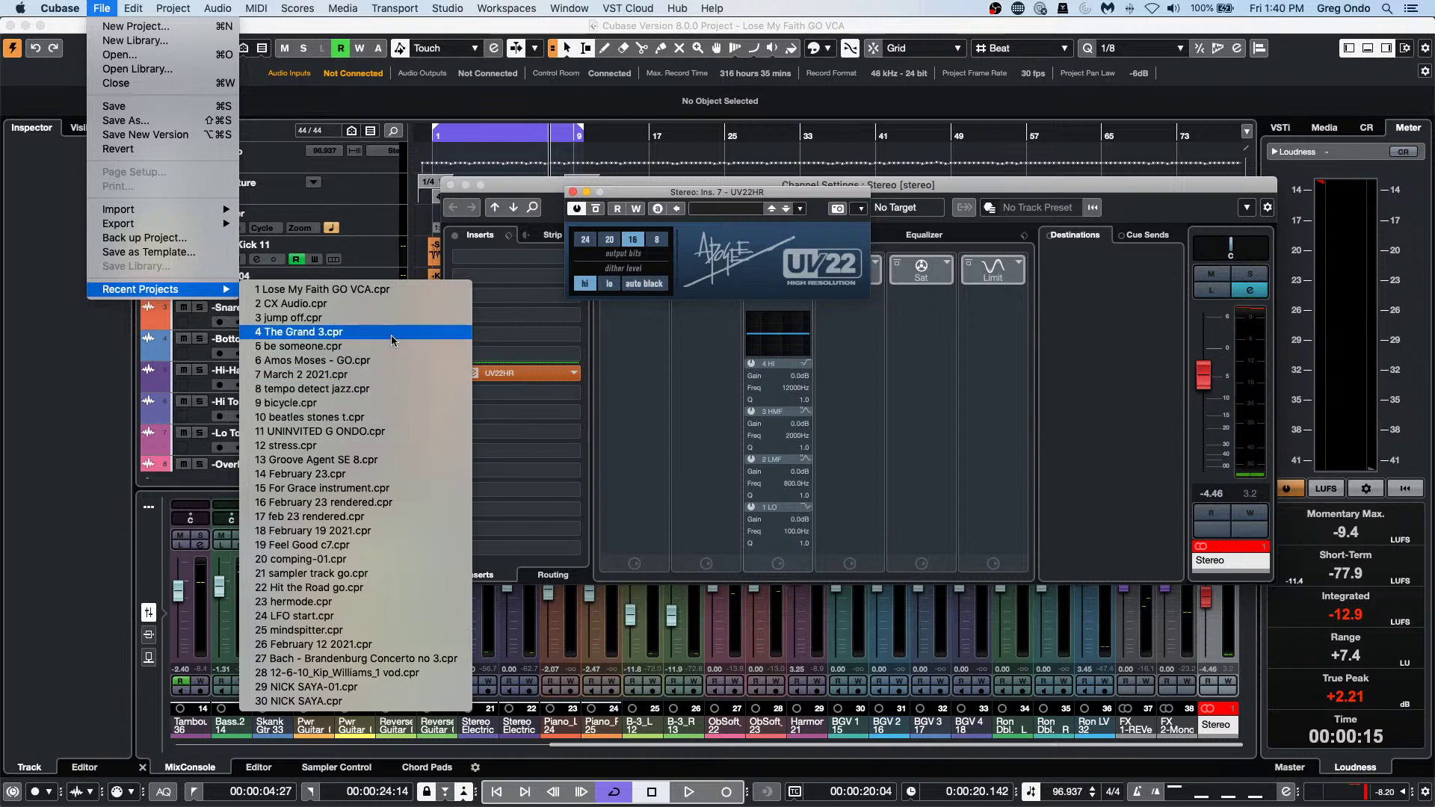
{"action": "left_click", "coordinate": [384, 404]}
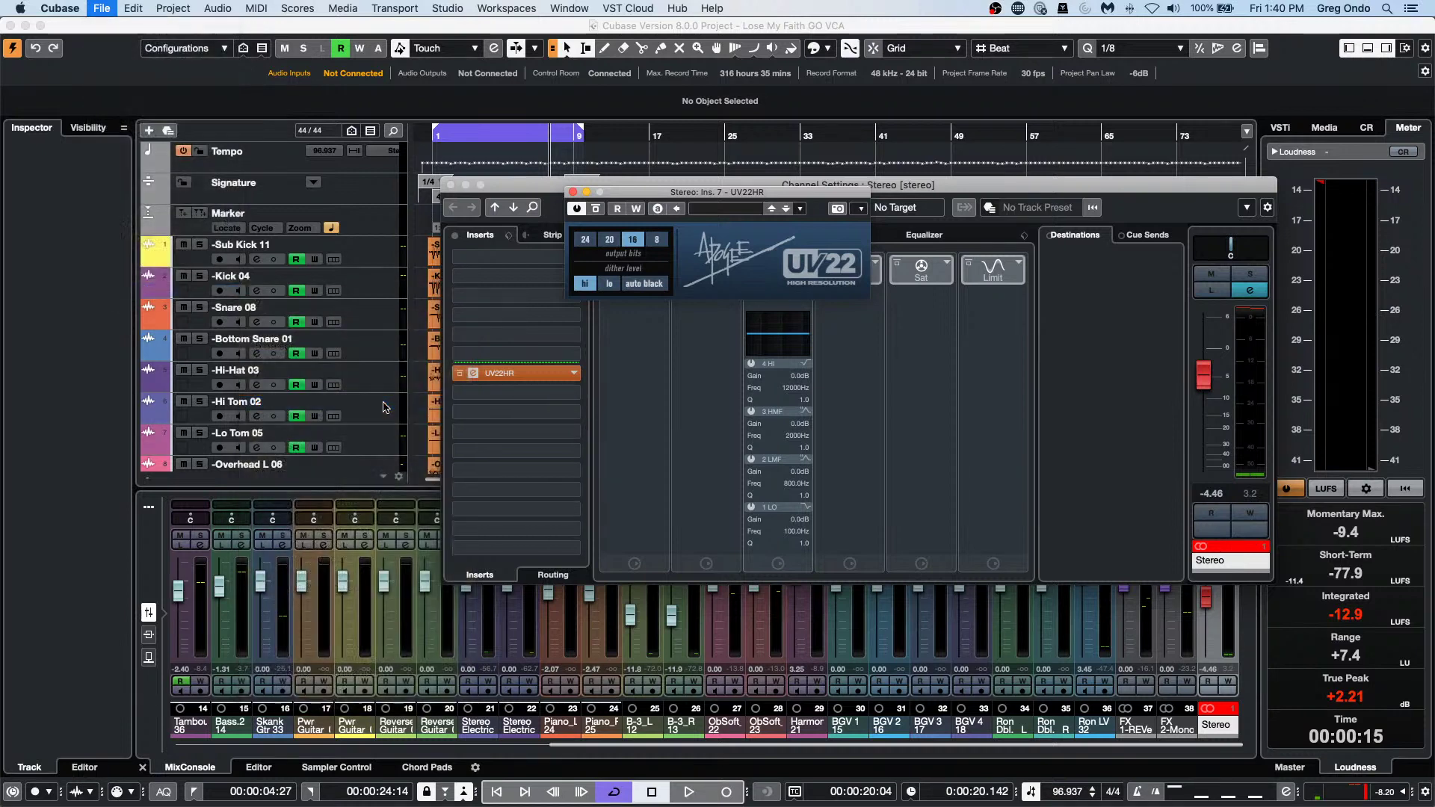
{"action": "left_click", "coordinate": [819, 284]}
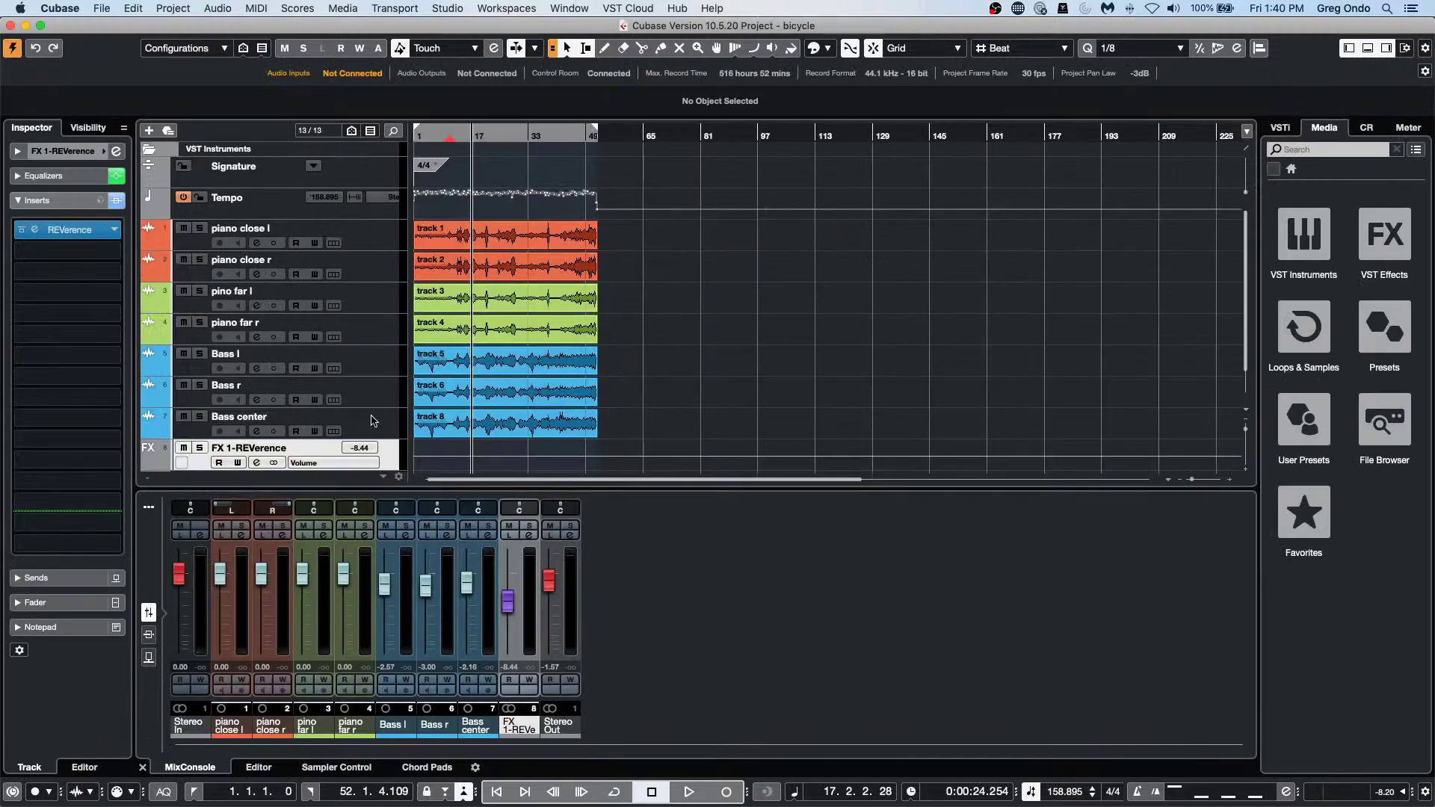
Switch to the open CX Audio project and make it the active project.
{"action": "left_click", "coordinate": [446, 8]}
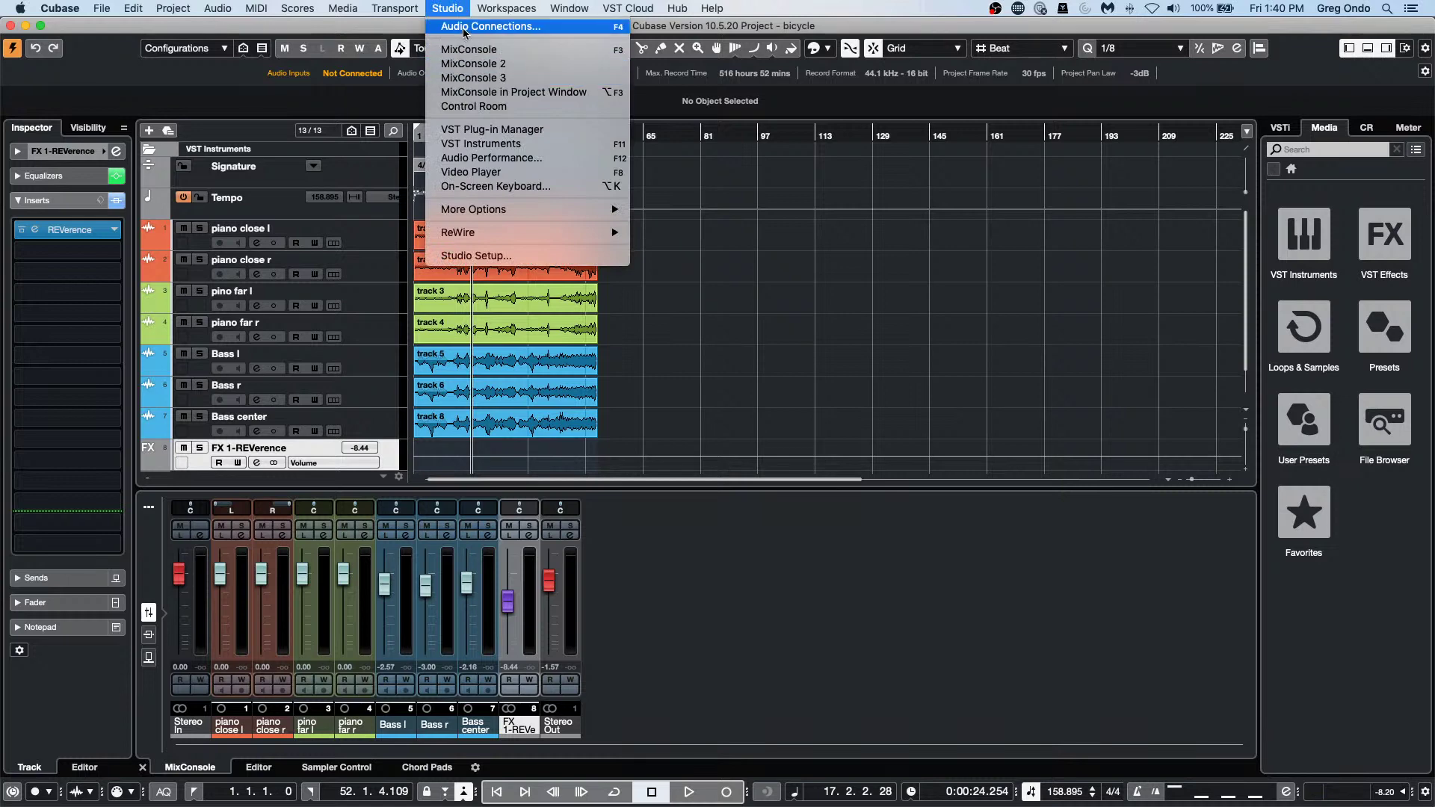
{"action": "mouse_move", "coordinate": [569, 9]}
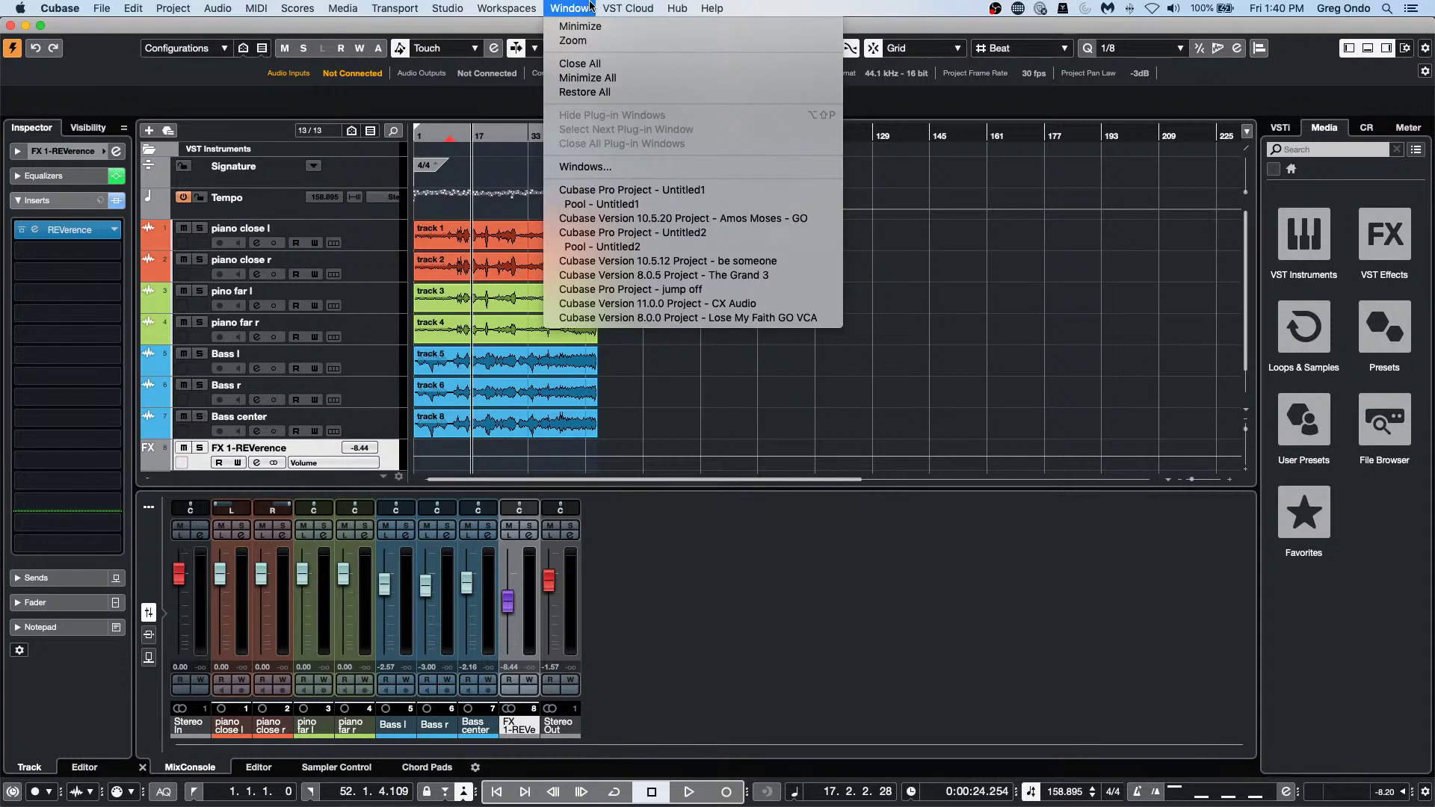
{"action": "left_click", "coordinate": [677, 304]}
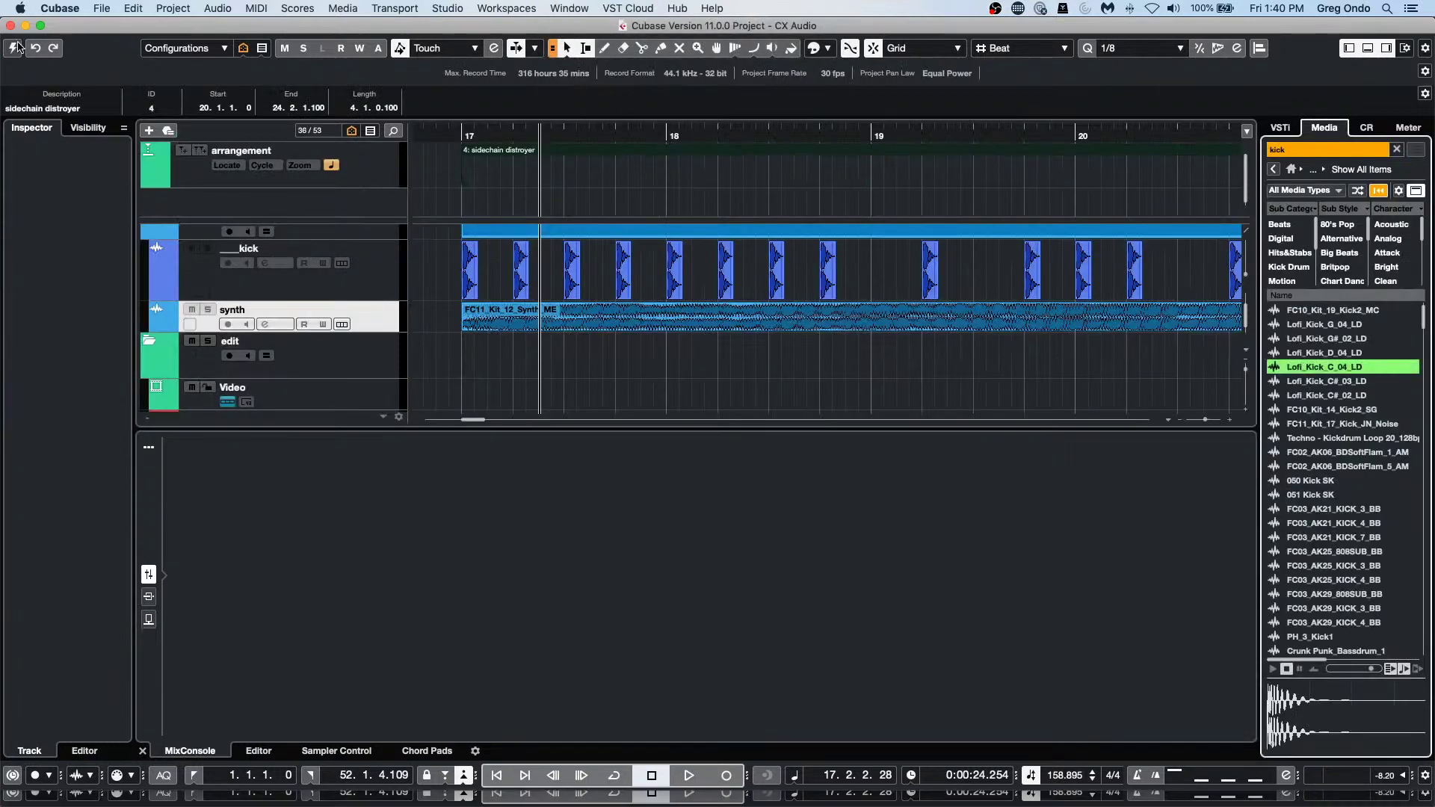
{"action": "left_click", "coordinate": [12, 48]}
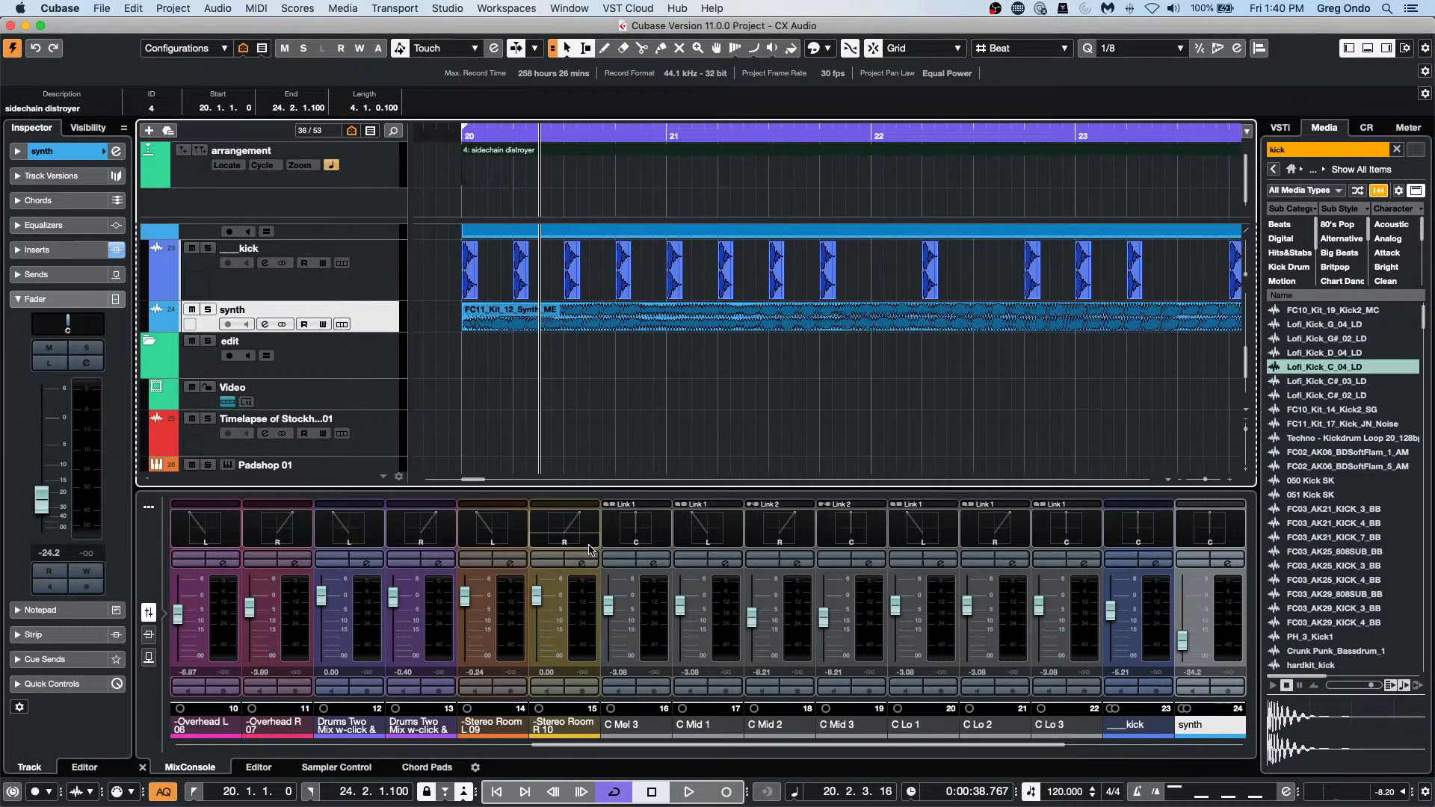
Inspect the Padshop 01 stereo balance panner and the Head Tracking channel's VST AmbiDecoder, and close both windows.
{"action": "left_click", "coordinate": [448, 8]}
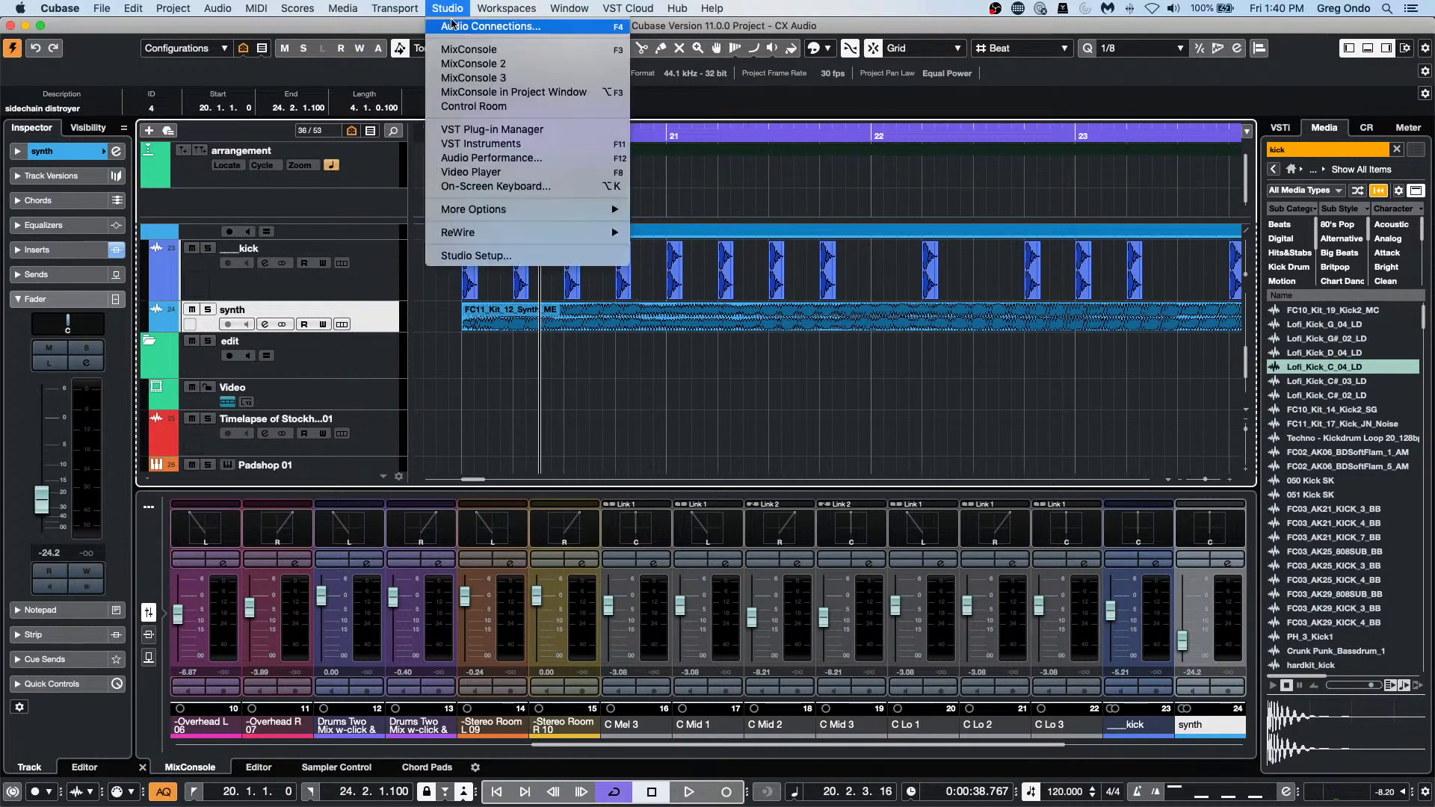
{"action": "left_click", "coordinate": [906, 311]}
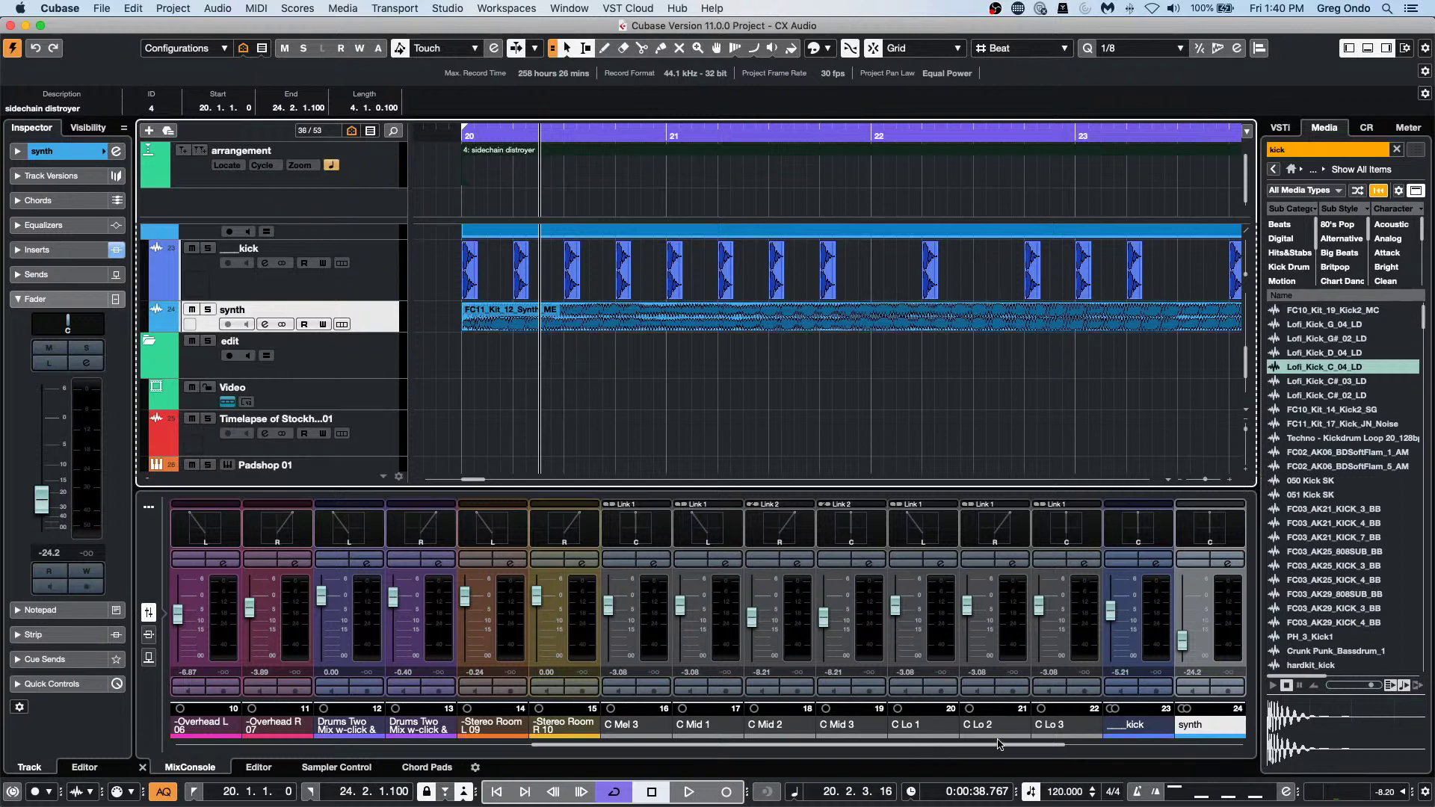
{"action": "left_click_drag", "start_coordinate": [1000, 748], "coordinate": [1215, 745]}
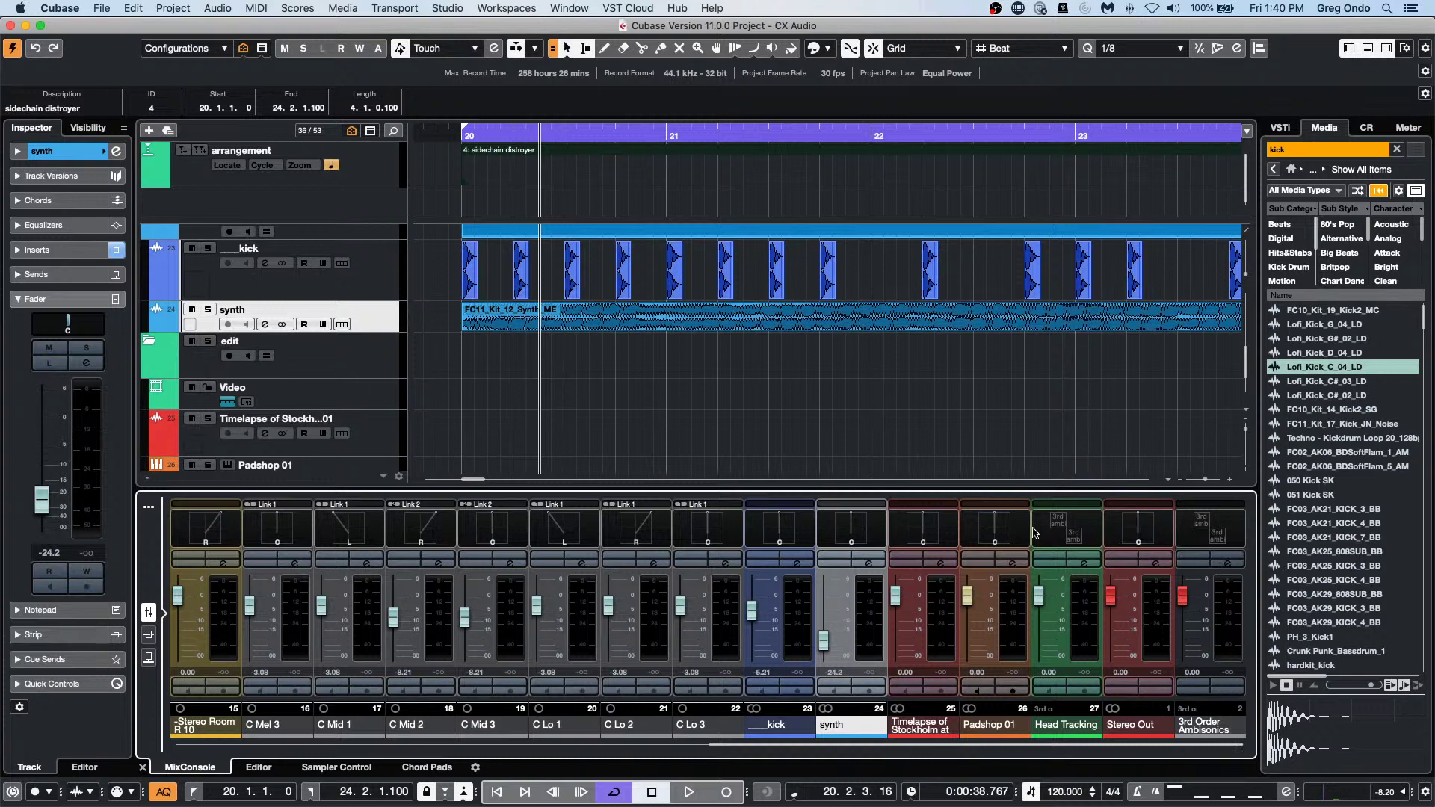
{"action": "double_click", "coordinate": [1002, 532]}
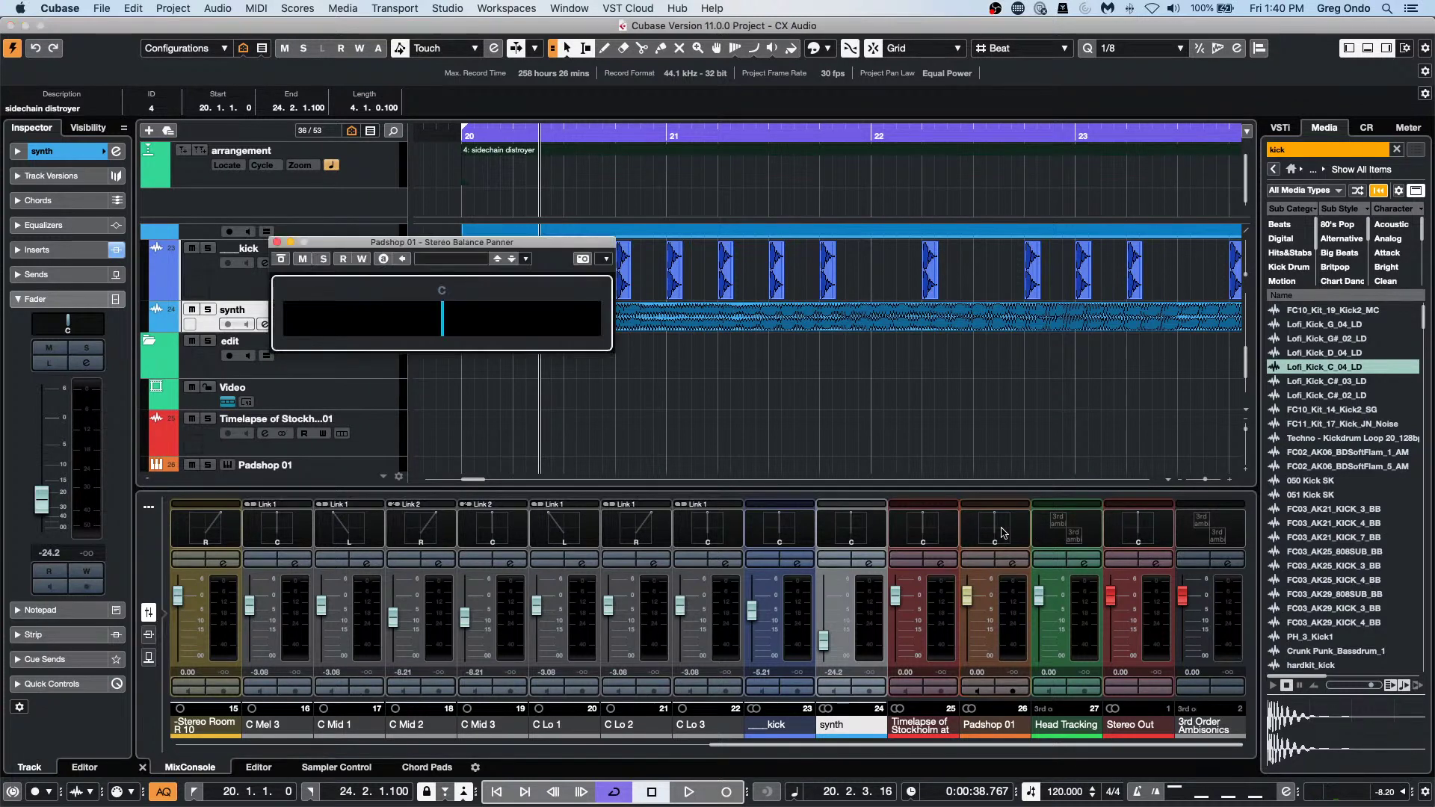
{"action": "double_click", "coordinate": [1067, 534]}
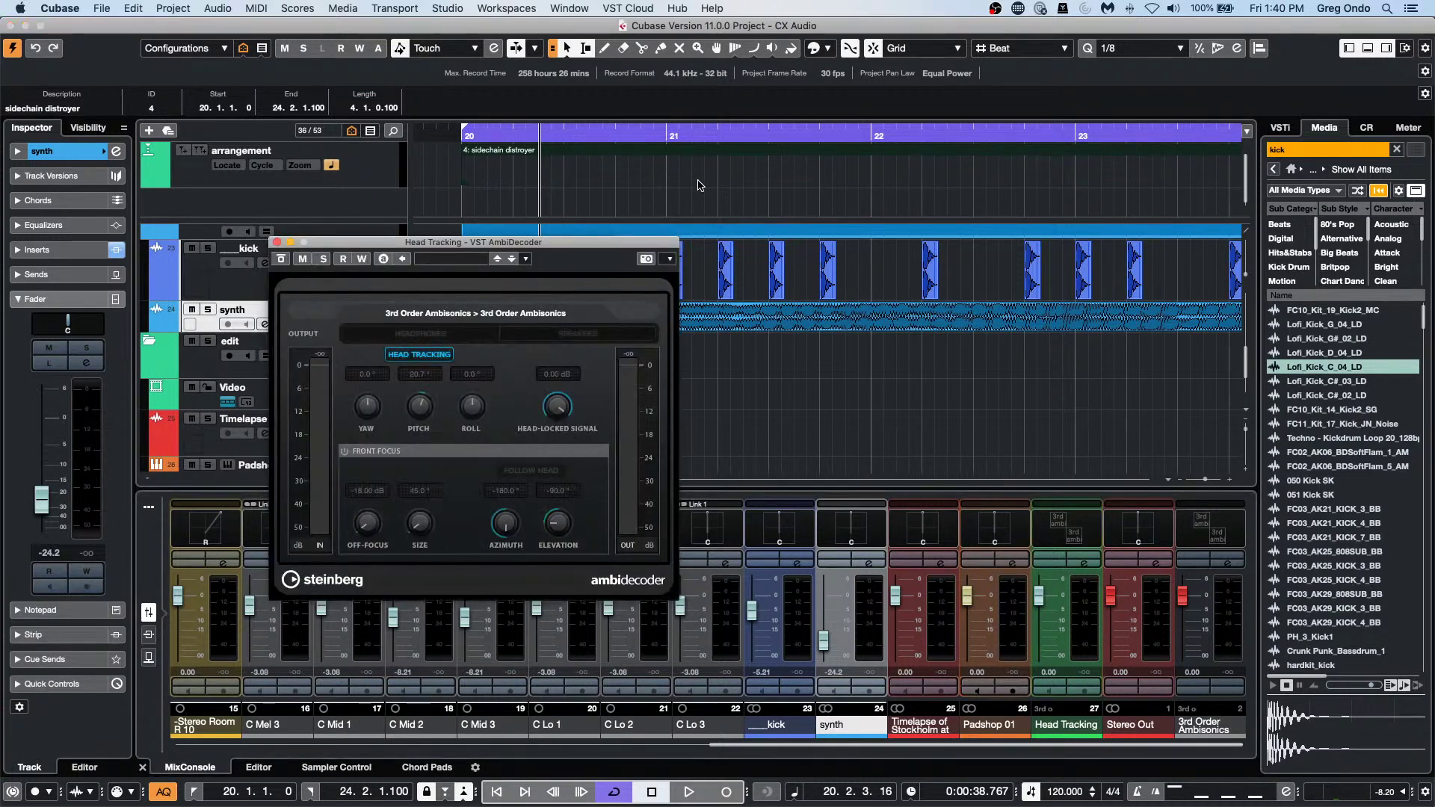
{"action": "left_click", "coordinate": [277, 242]}
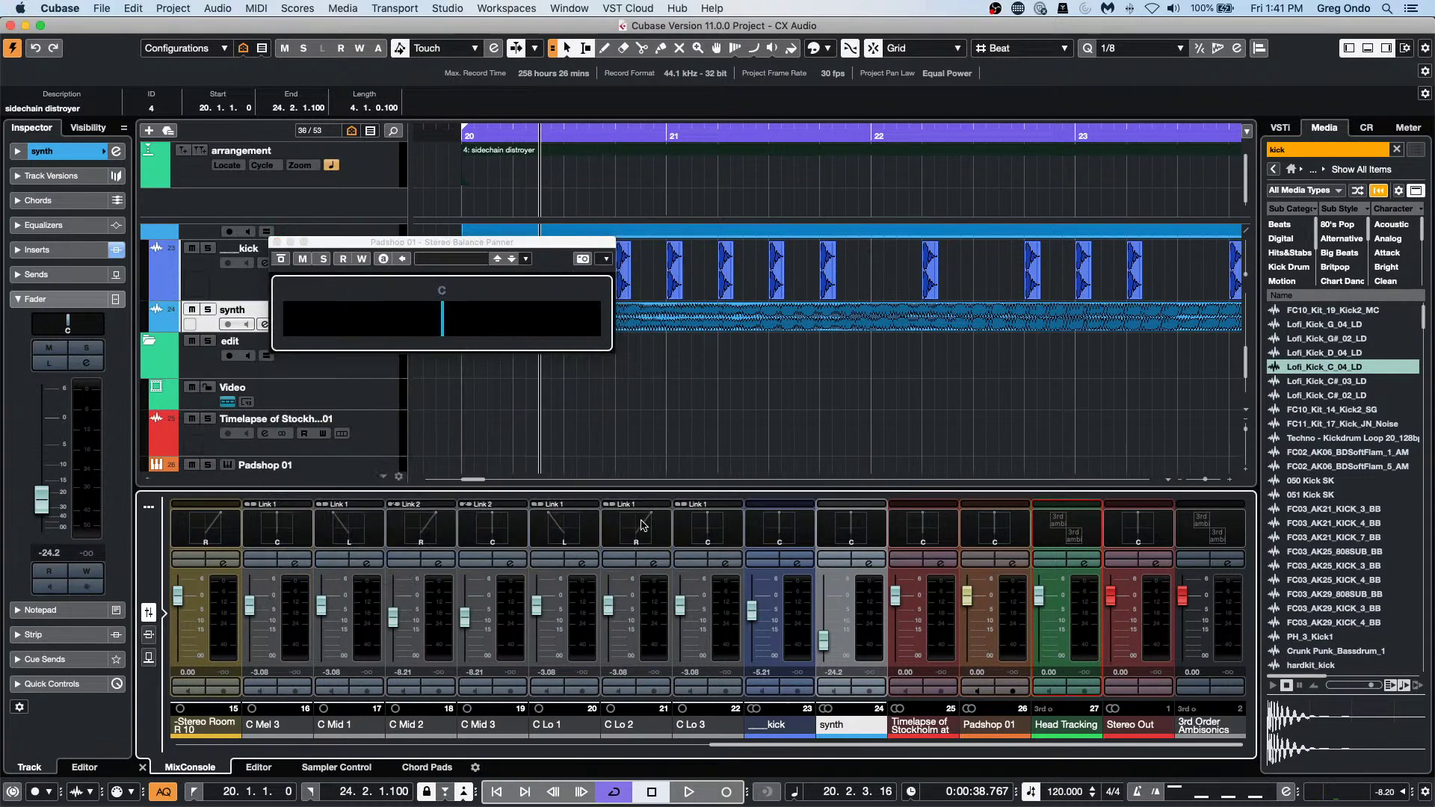
{"action": "mouse_move", "coordinate": [645, 523]}
{"action": "left_mouse_down"}
{"action": "mouse_move", "coordinate": [600, 532]}
{"action": "mouse_move", "coordinate": [683, 523]}
{"action": "mouse_move", "coordinate": [576, 523]}
{"action": "mouse_move", "coordinate": [644, 521]}
{"action": "left_mouse_up"}
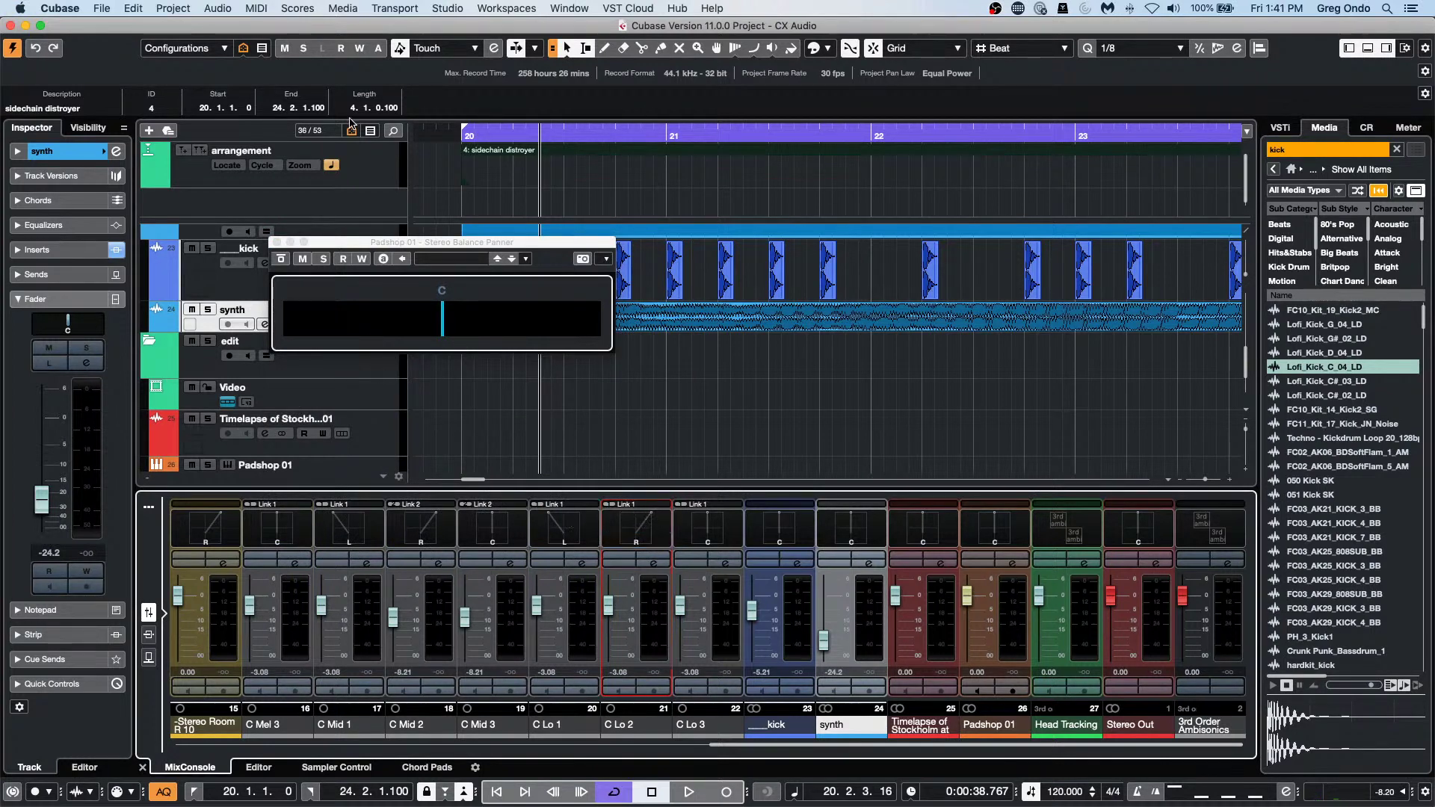
{"action": "left_click", "coordinate": [276, 242]}
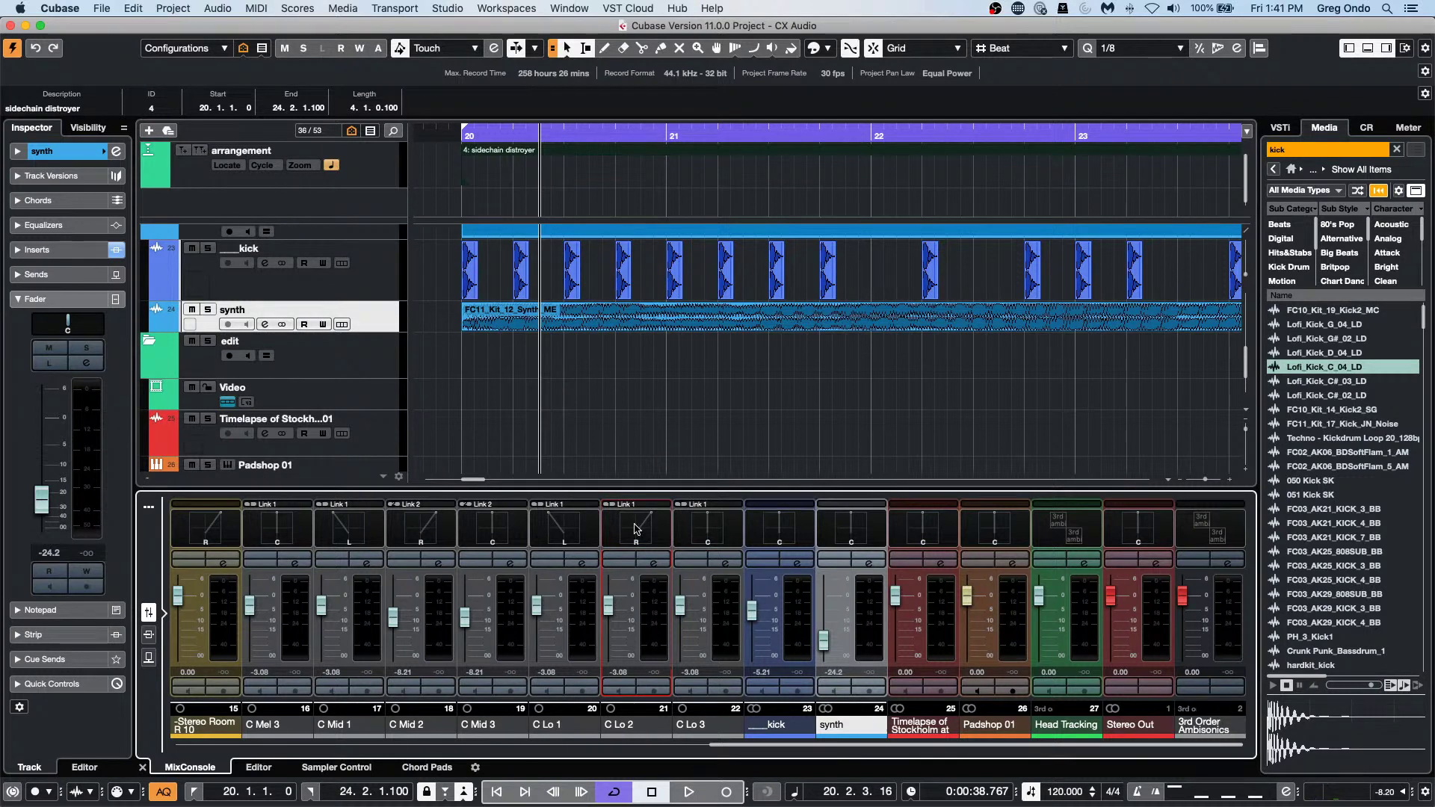
Pan the C Lo 1 channel to L5 and the synth channel to L19 in the mixer.
{"action": "left_click_drag", "start_coordinate": [563, 531], "coordinate": [574, 527]}
{"action": "left_click_drag", "start_coordinate": [851, 526], "coordinate": [807, 513]}
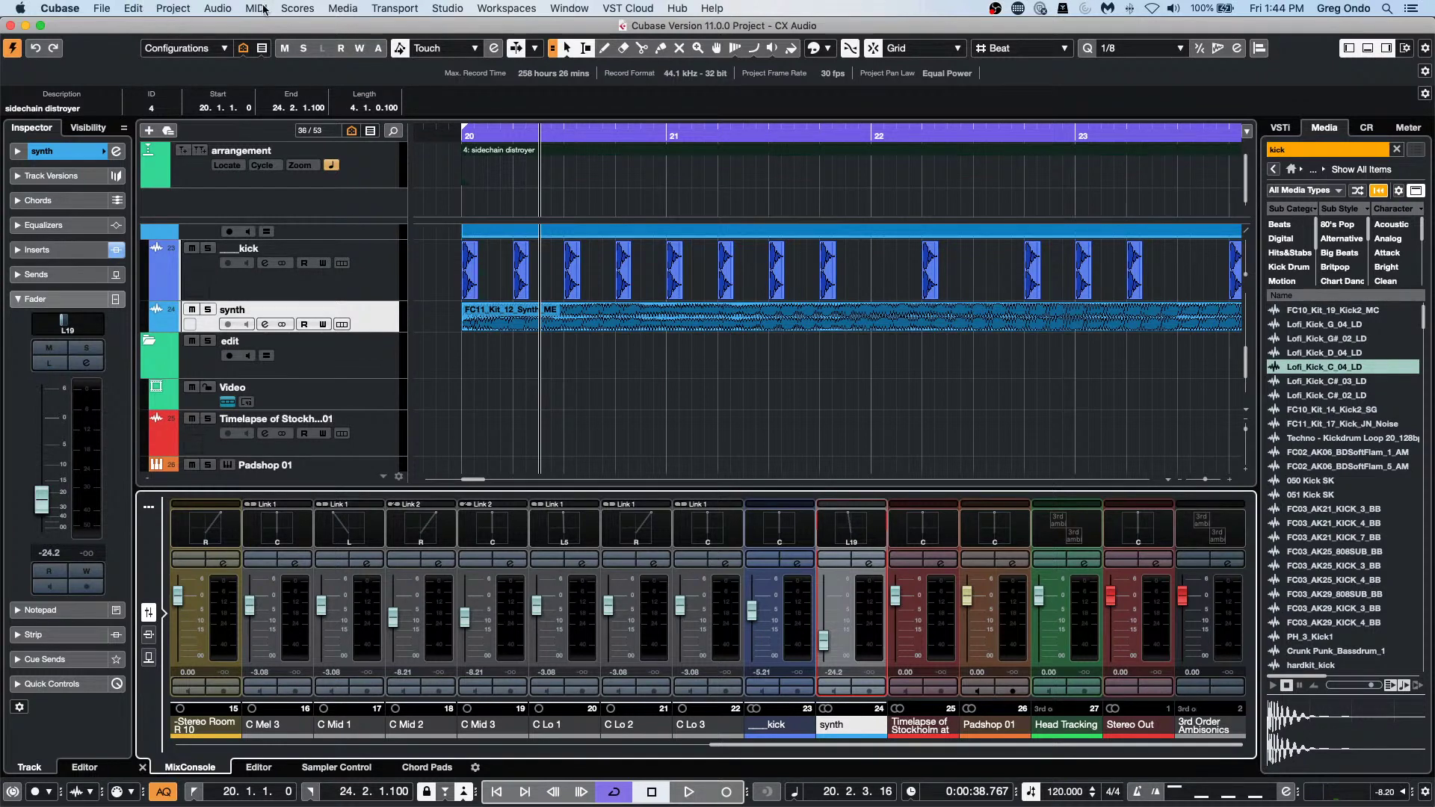
Examine the MediaBay results for the Audio and Instrument track preset folders and This Computer, and close MediaBay.
{"action": "left_click", "coordinate": [359, 9]}
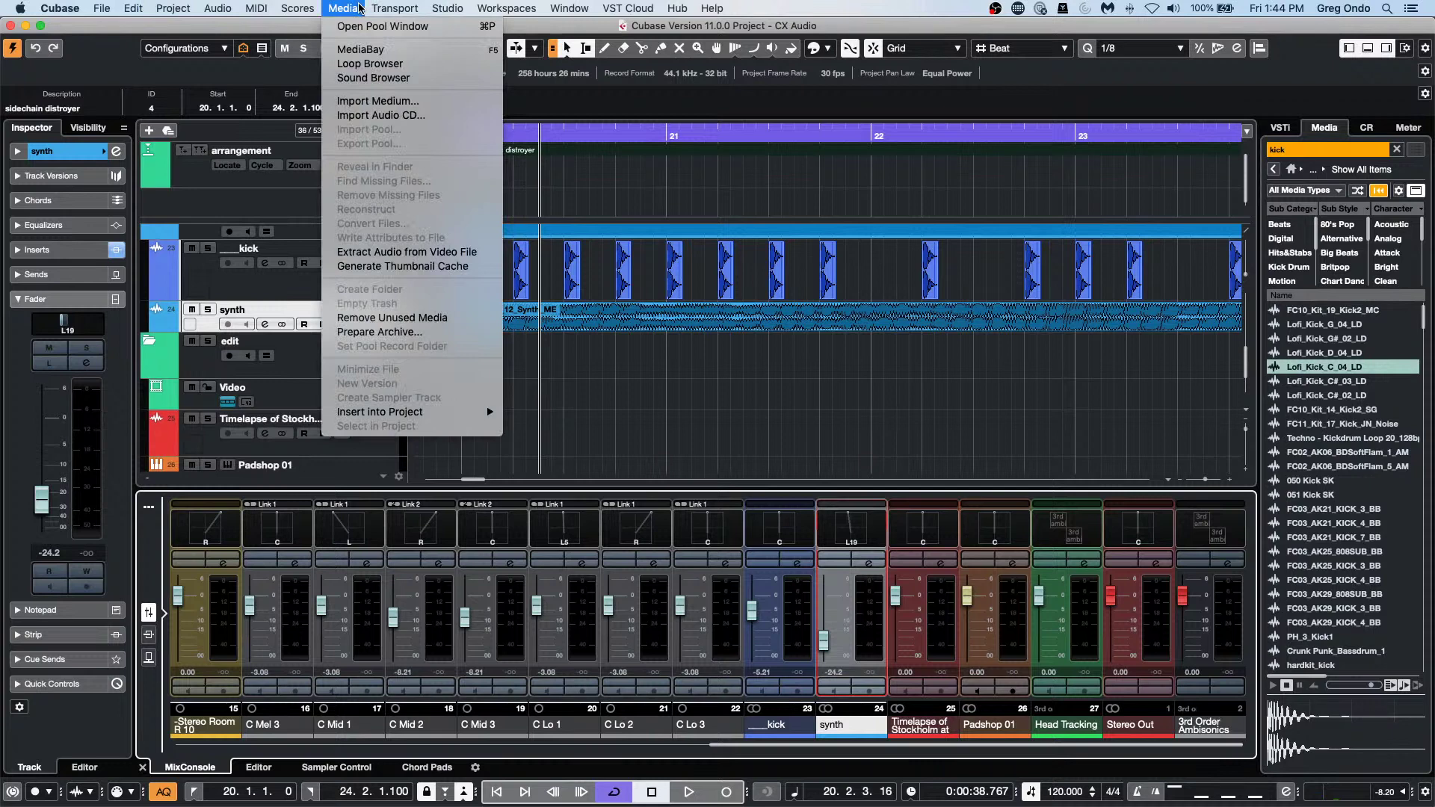
{"action": "left_click", "coordinate": [366, 50]}
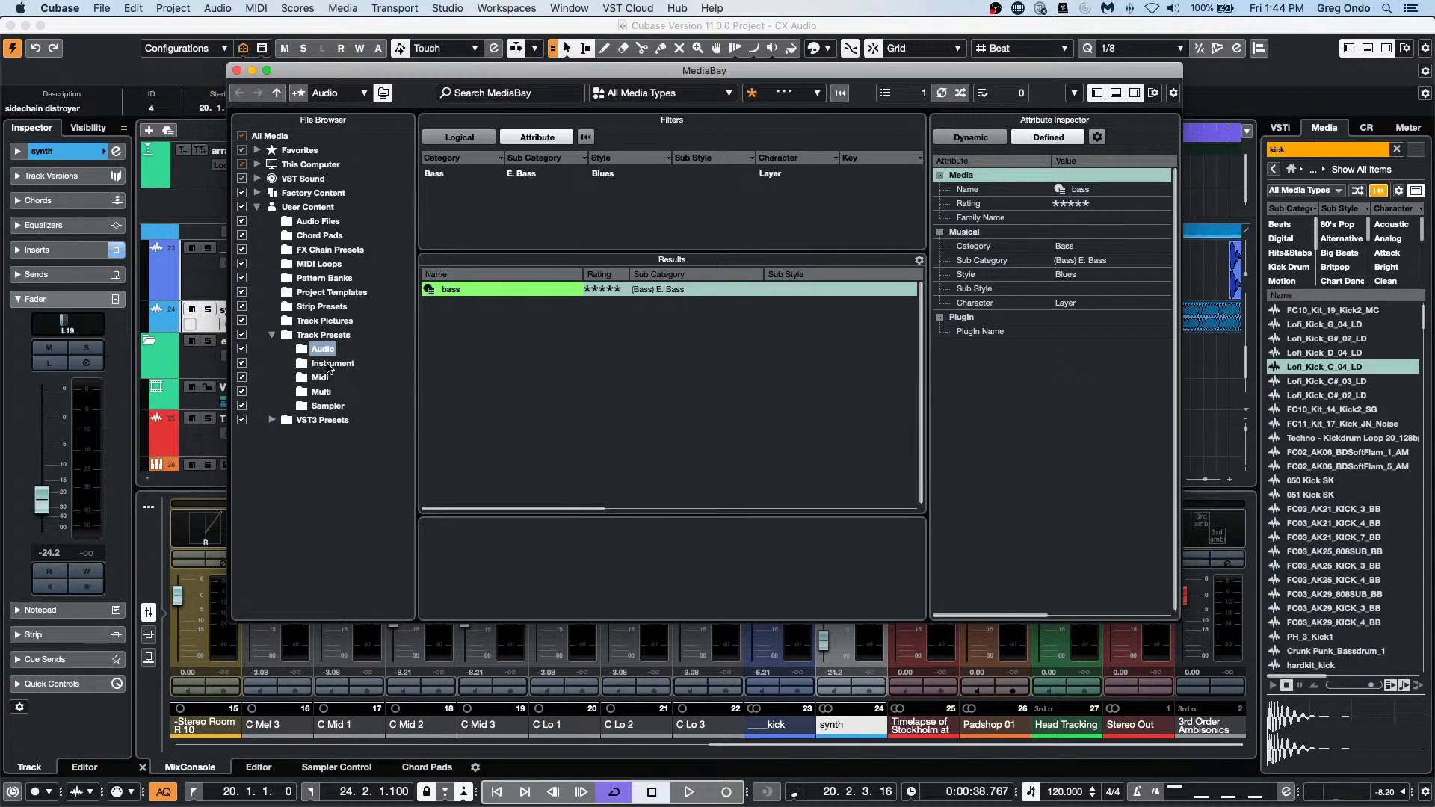
{"action": "left_click", "coordinate": [326, 335]}
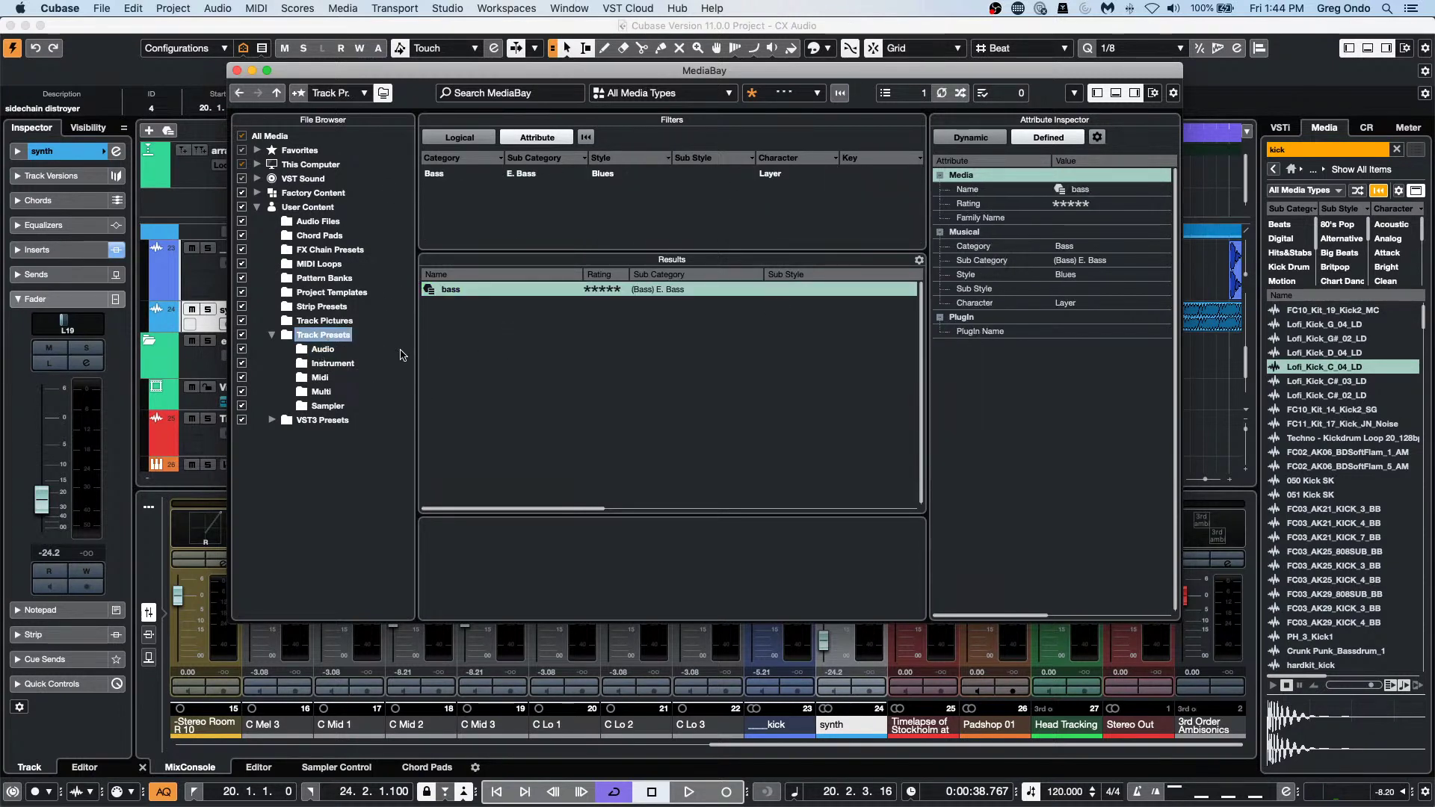
{"action": "left_click", "coordinate": [322, 350]}
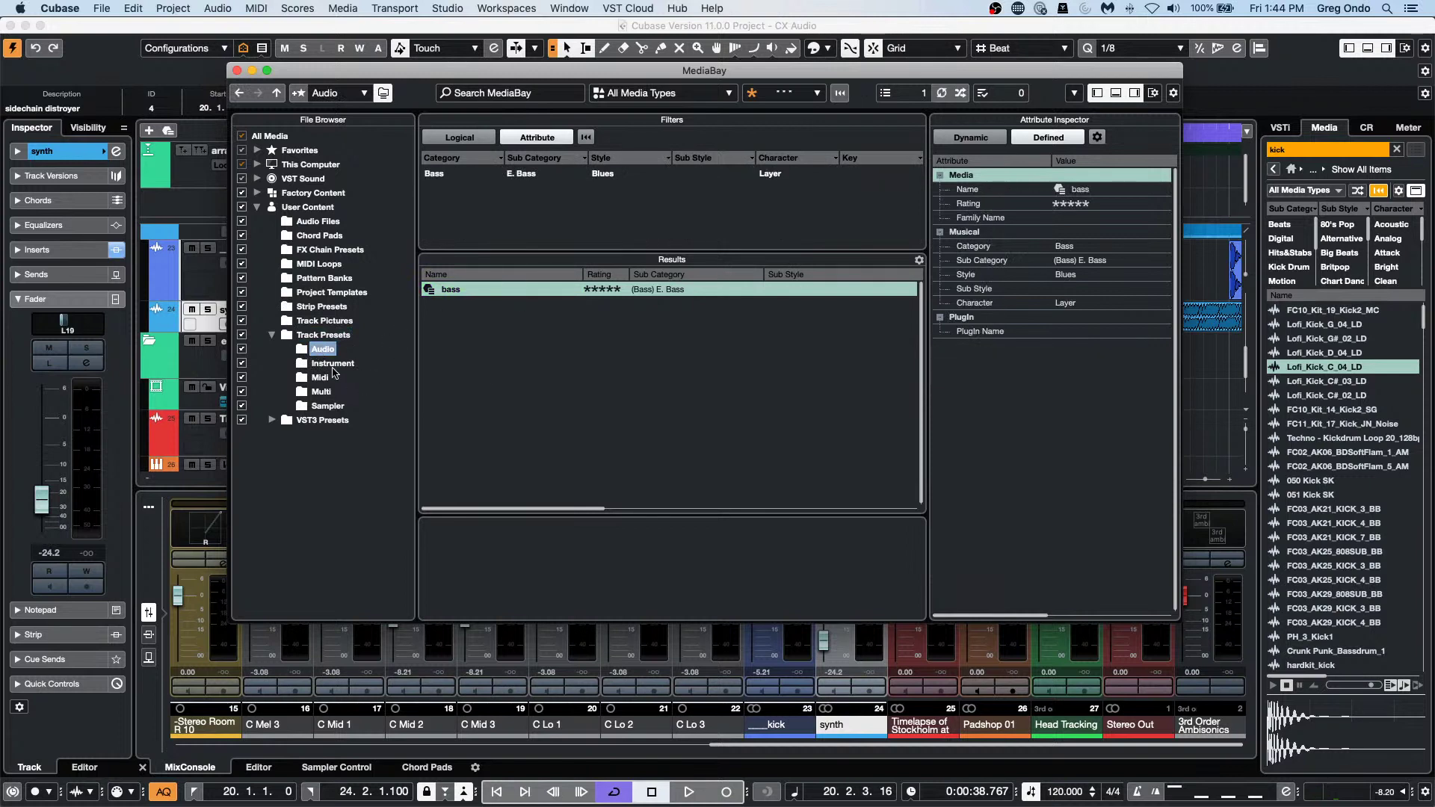
{"action": "left_click", "coordinate": [317, 364]}
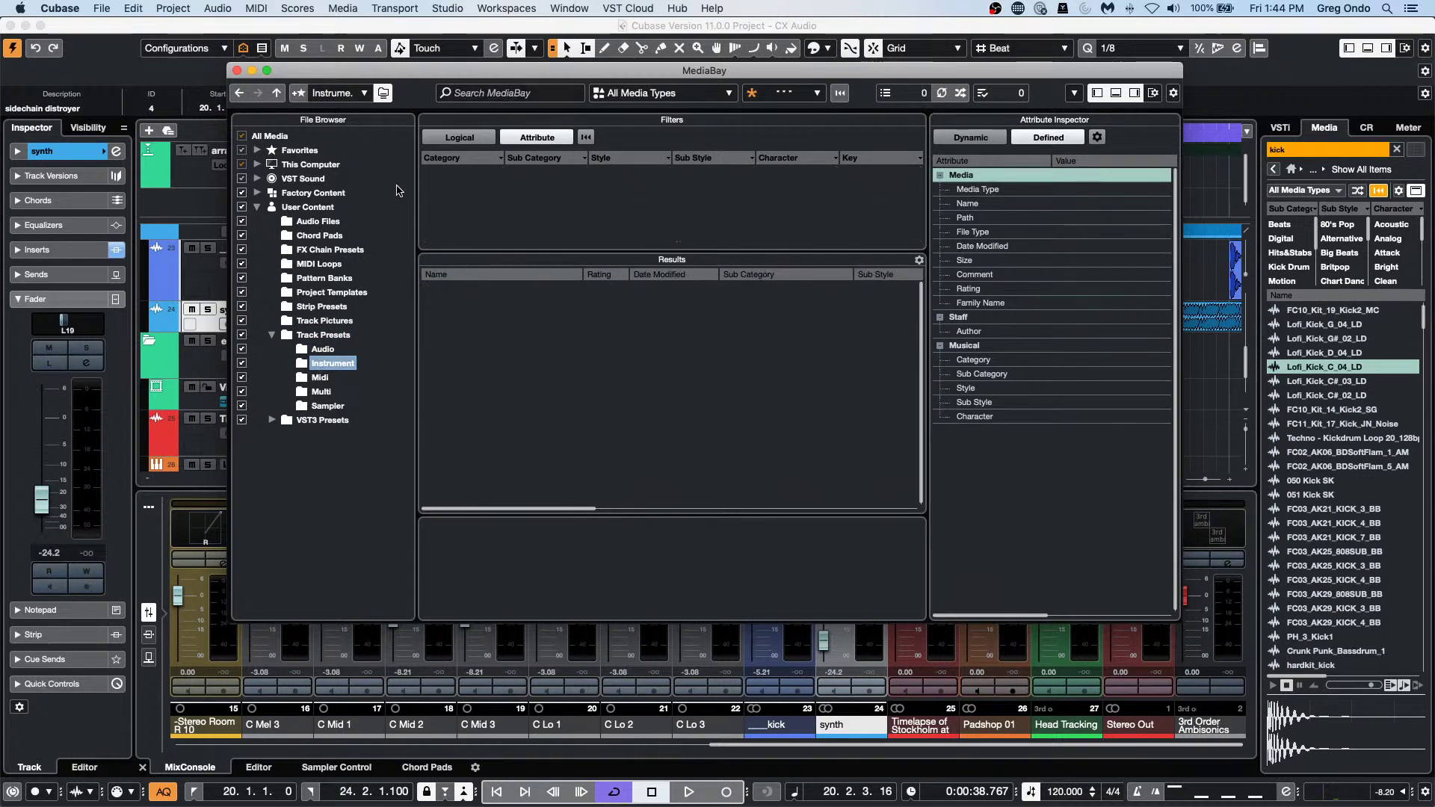
{"action": "left_click", "coordinate": [310, 164]}
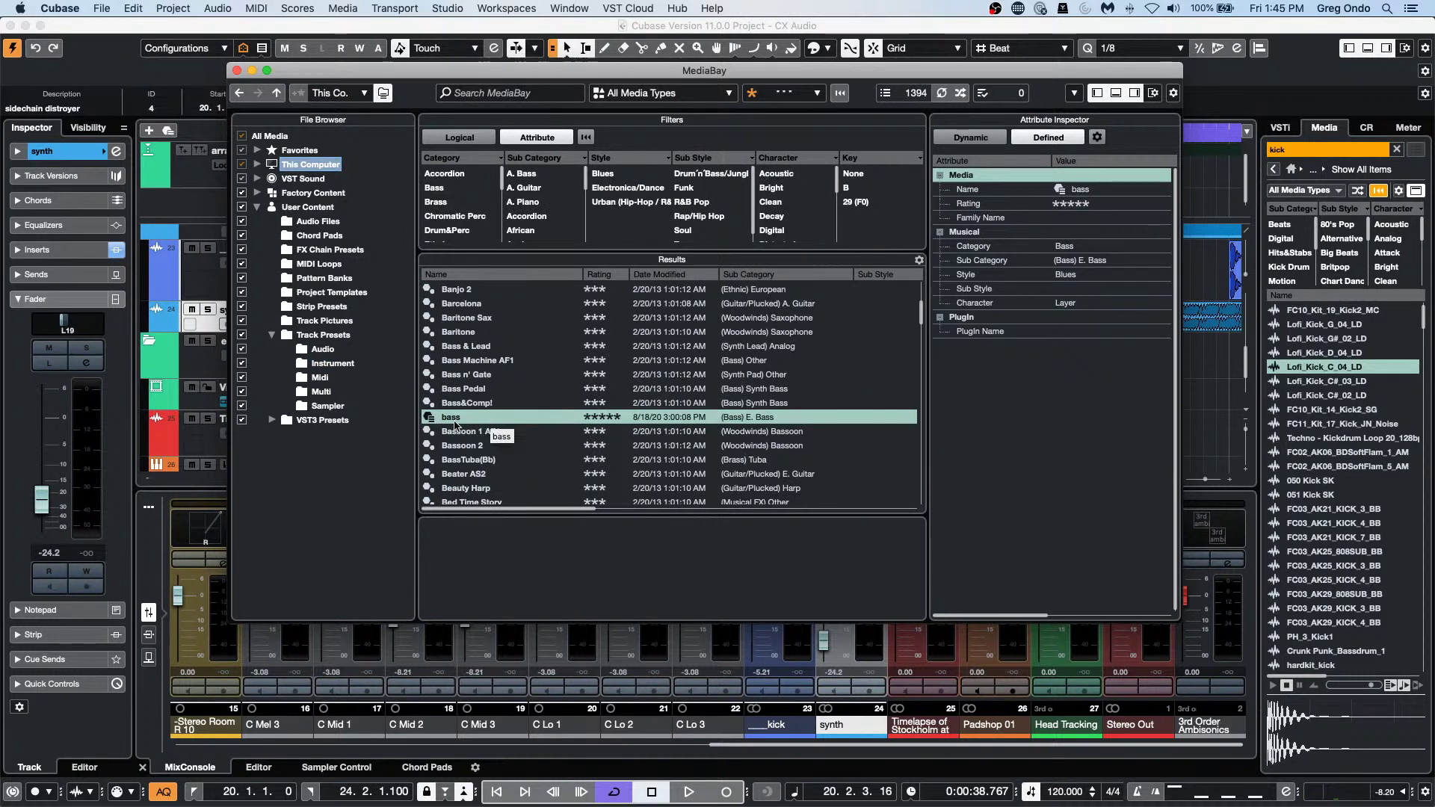
{"action": "left_click", "coordinate": [305, 362]}
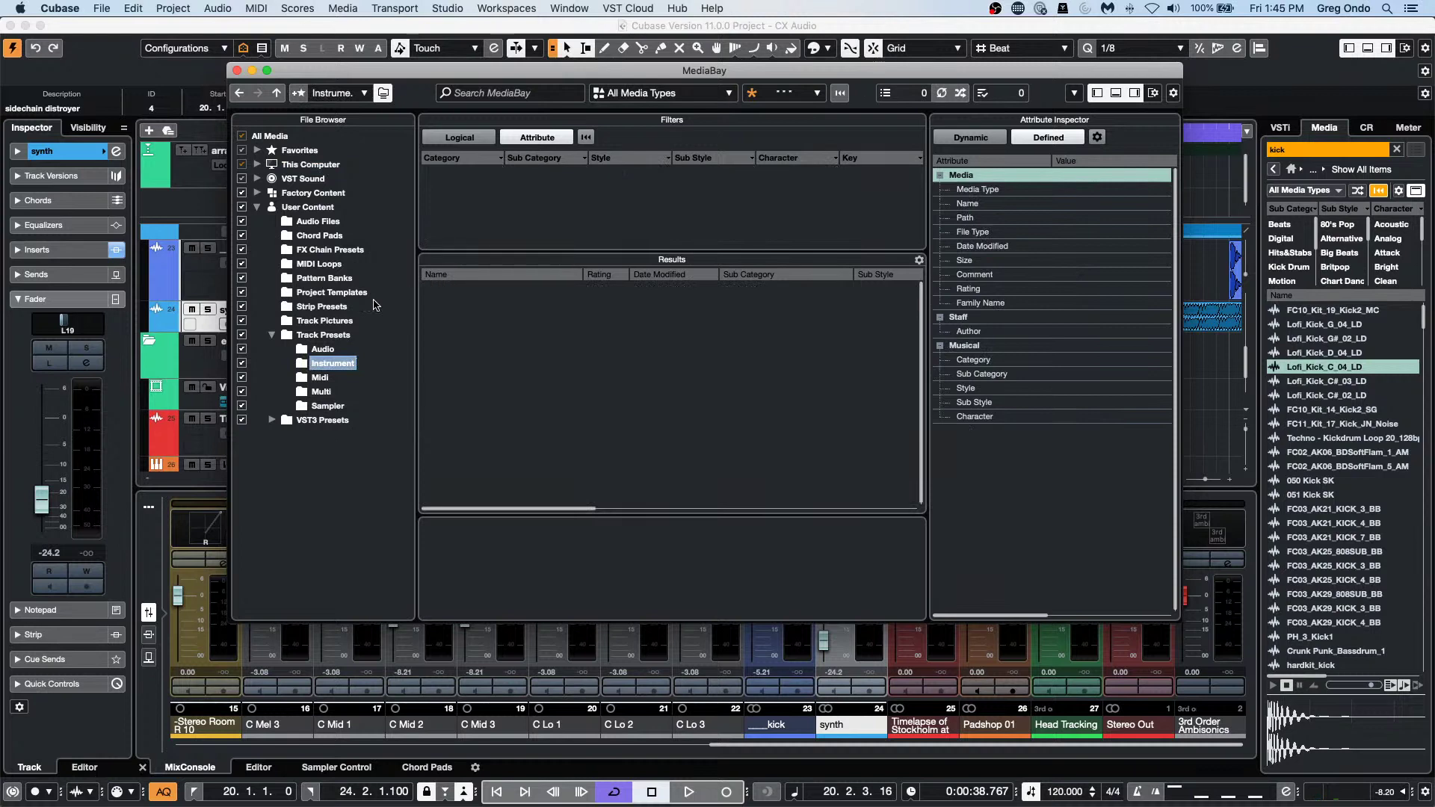
{"action": "left_click", "coordinate": [310, 165]}
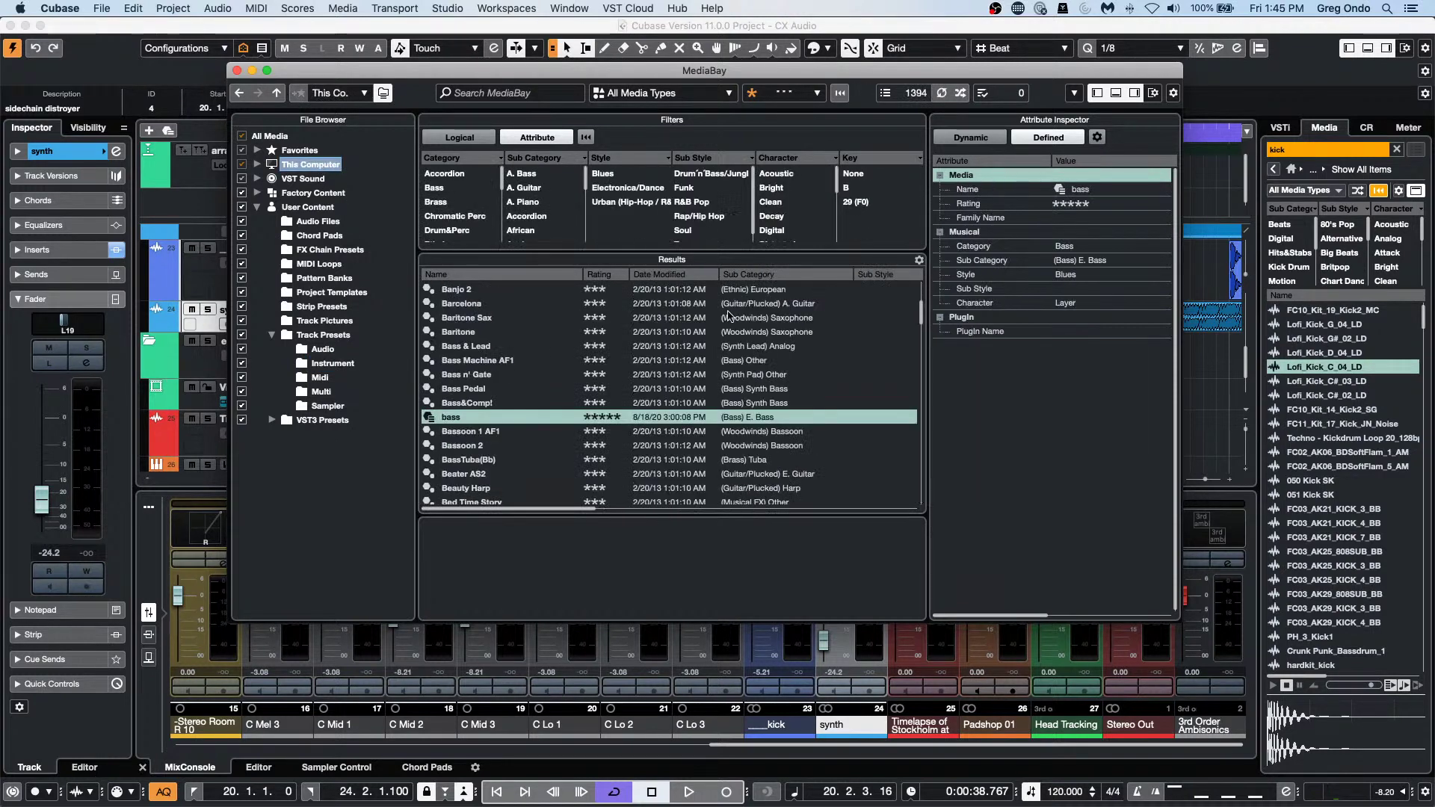
{"action": "scroll", "coordinate": [649, 373], "scroll_direction": "up", "scroll_amount": 3}
{"action": "scroll", "coordinate": [650, 374], "scroll_direction": "down", "scroll_amount": 6}
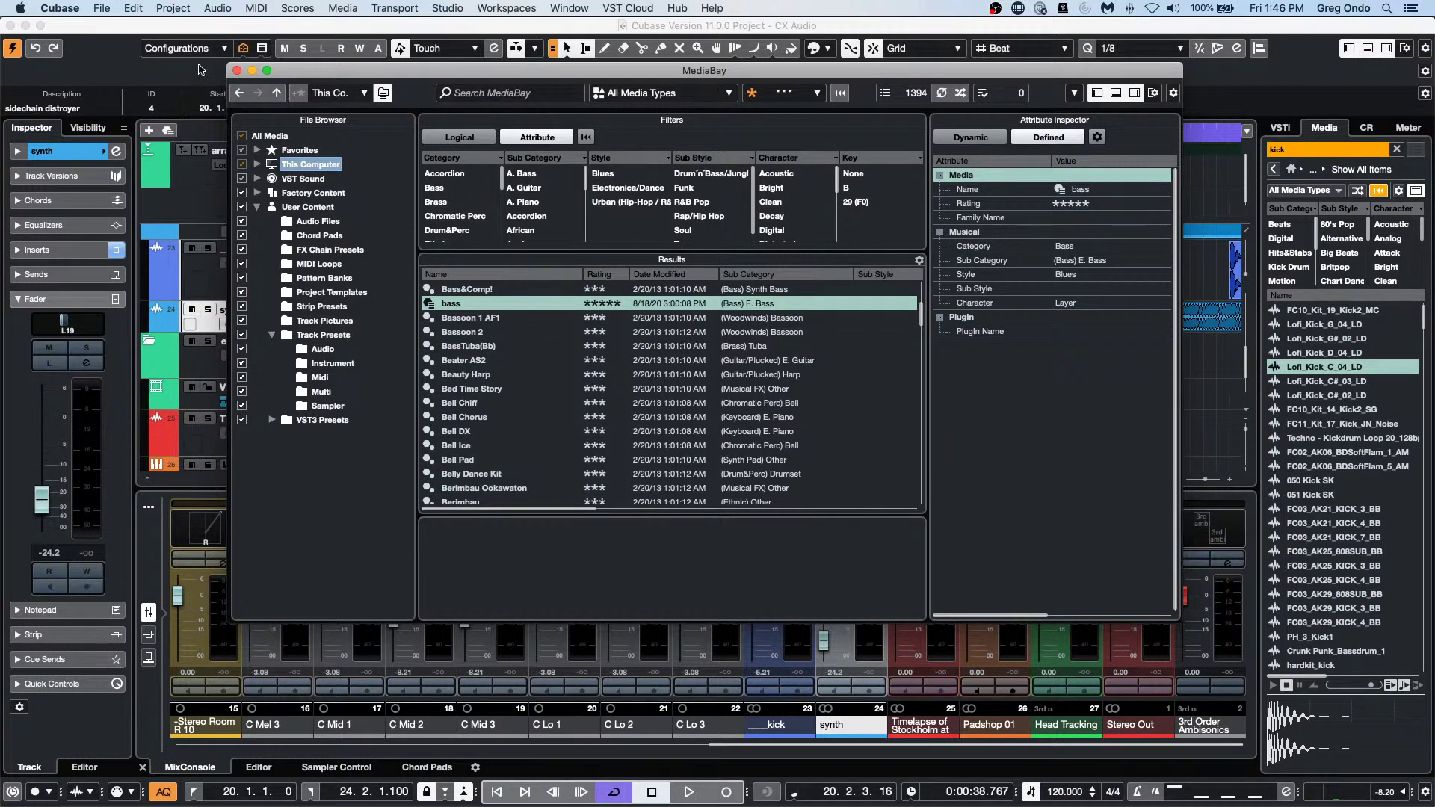
{"action": "left_click", "coordinate": [235, 71]}
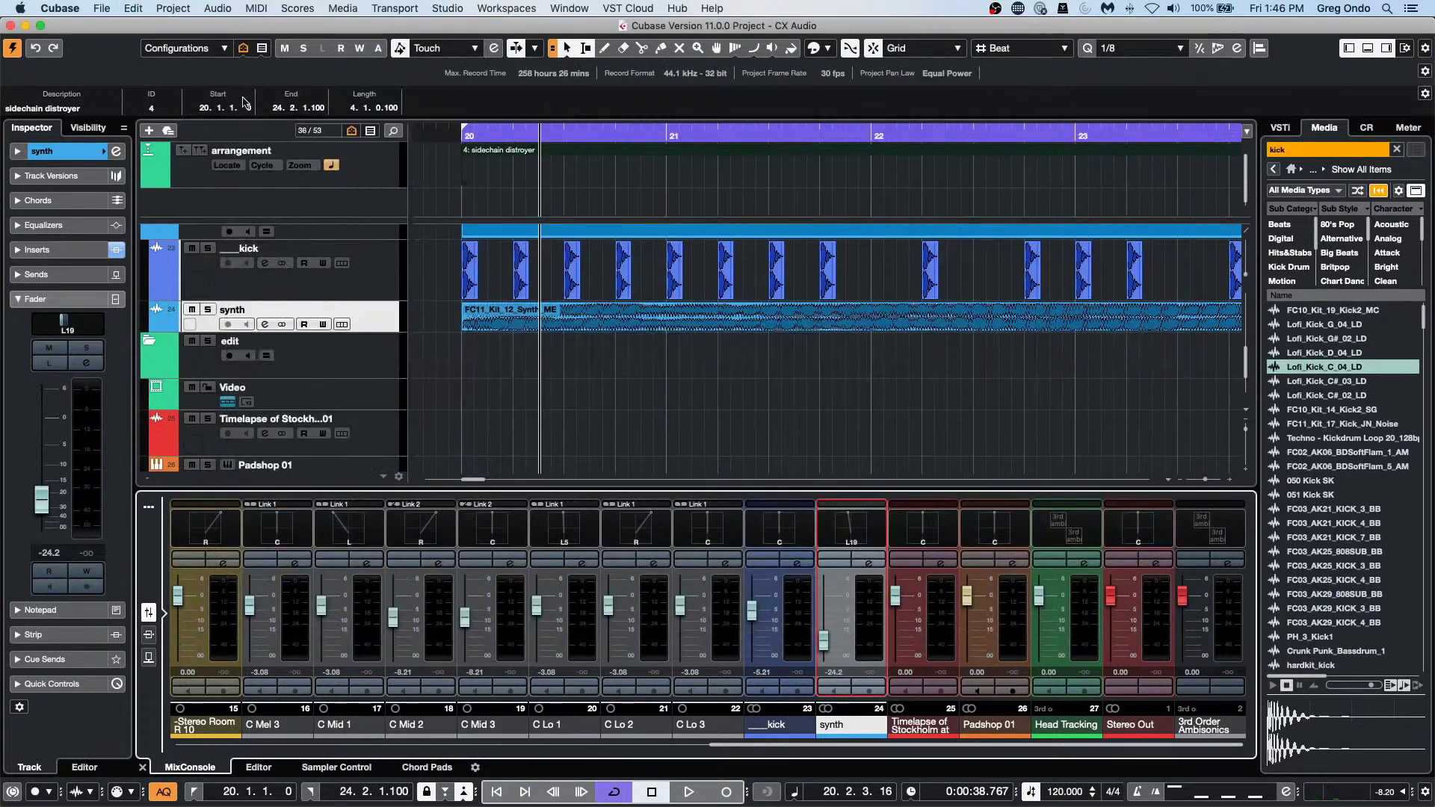
{"action": "left_click", "coordinate": [448, 8]}
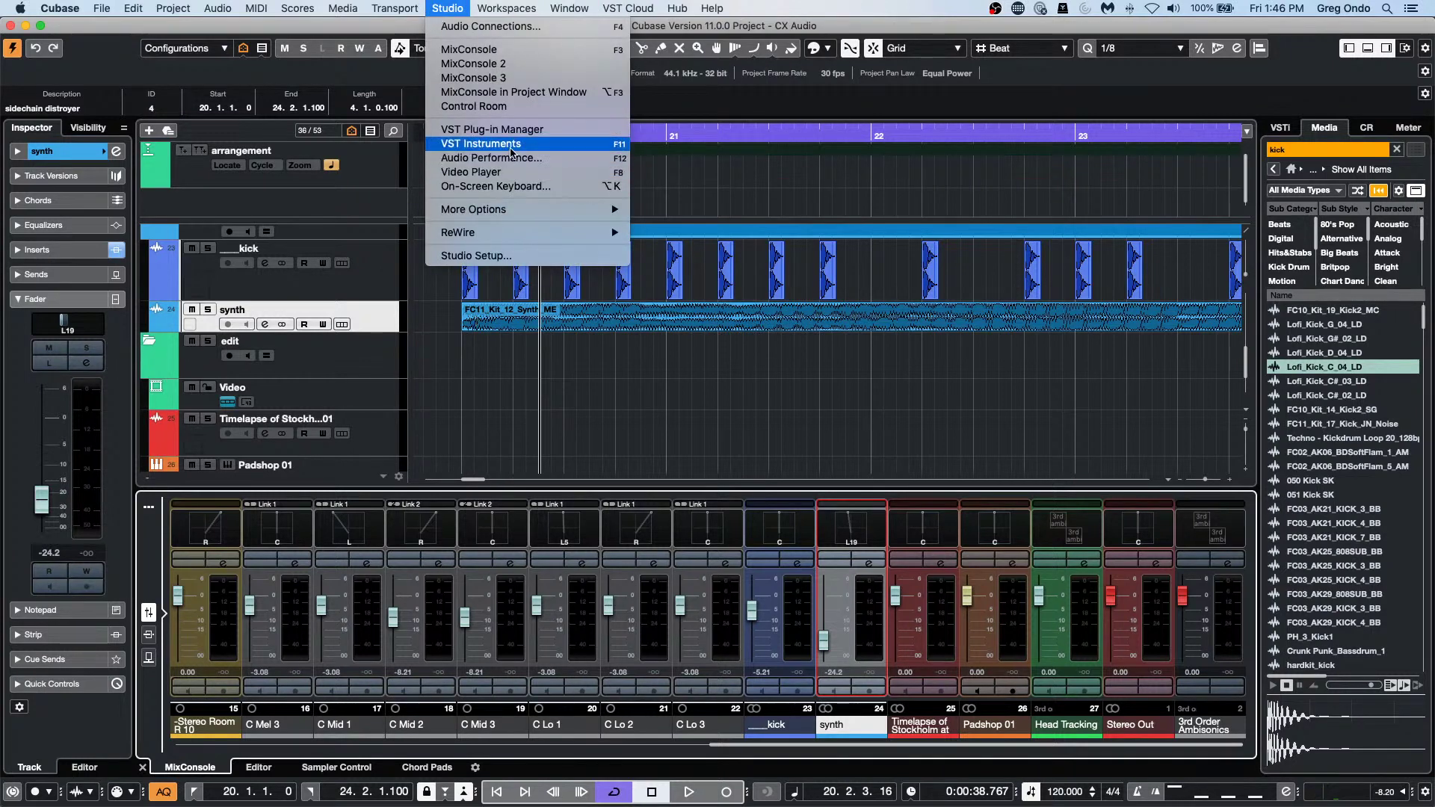
{"action": "left_click", "coordinate": [564, 704]}
{"action": "mouse_move", "coordinate": [370, 797]}
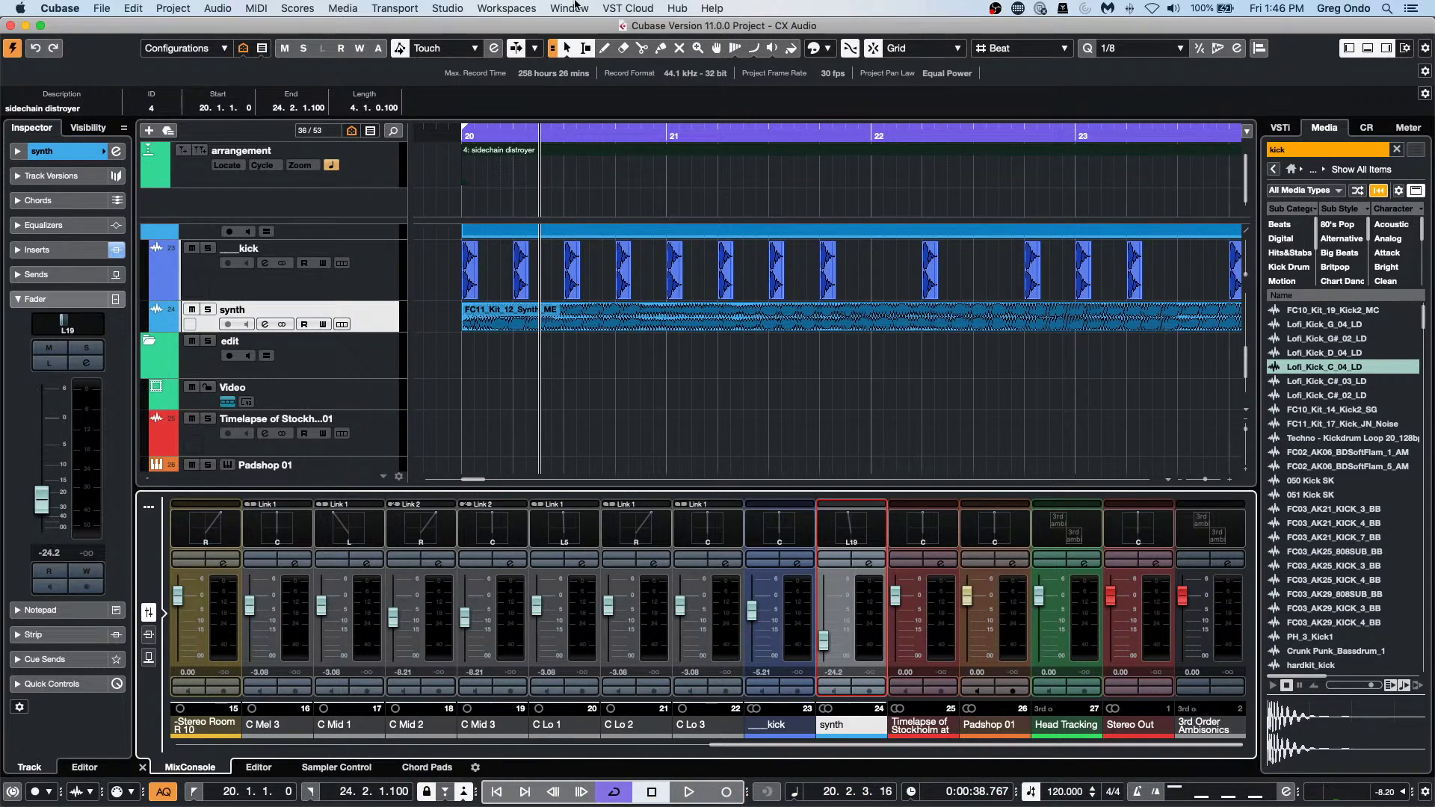
{"action": "left_click", "coordinate": [532, 11]}
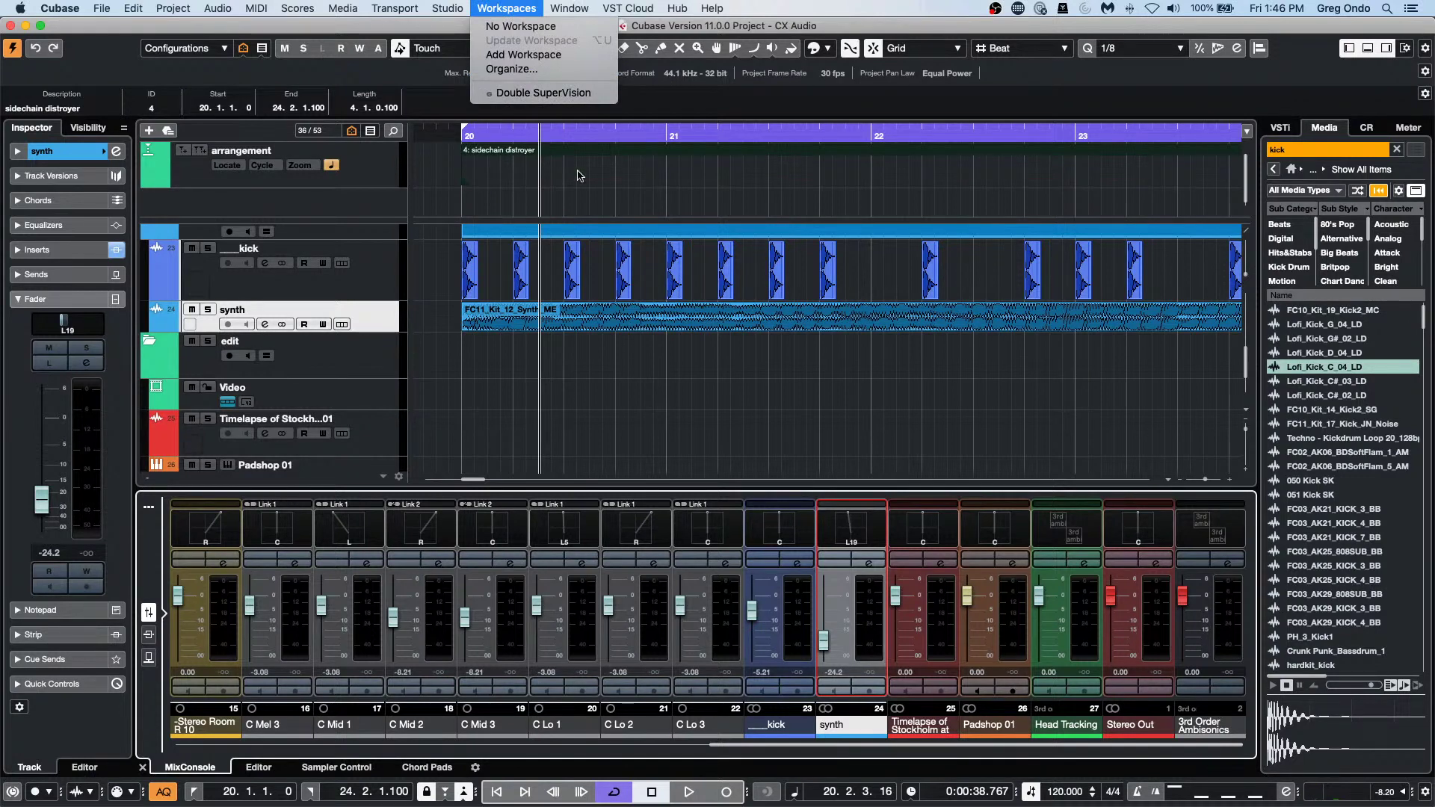
{"action": "left_click", "coordinate": [675, 226]}
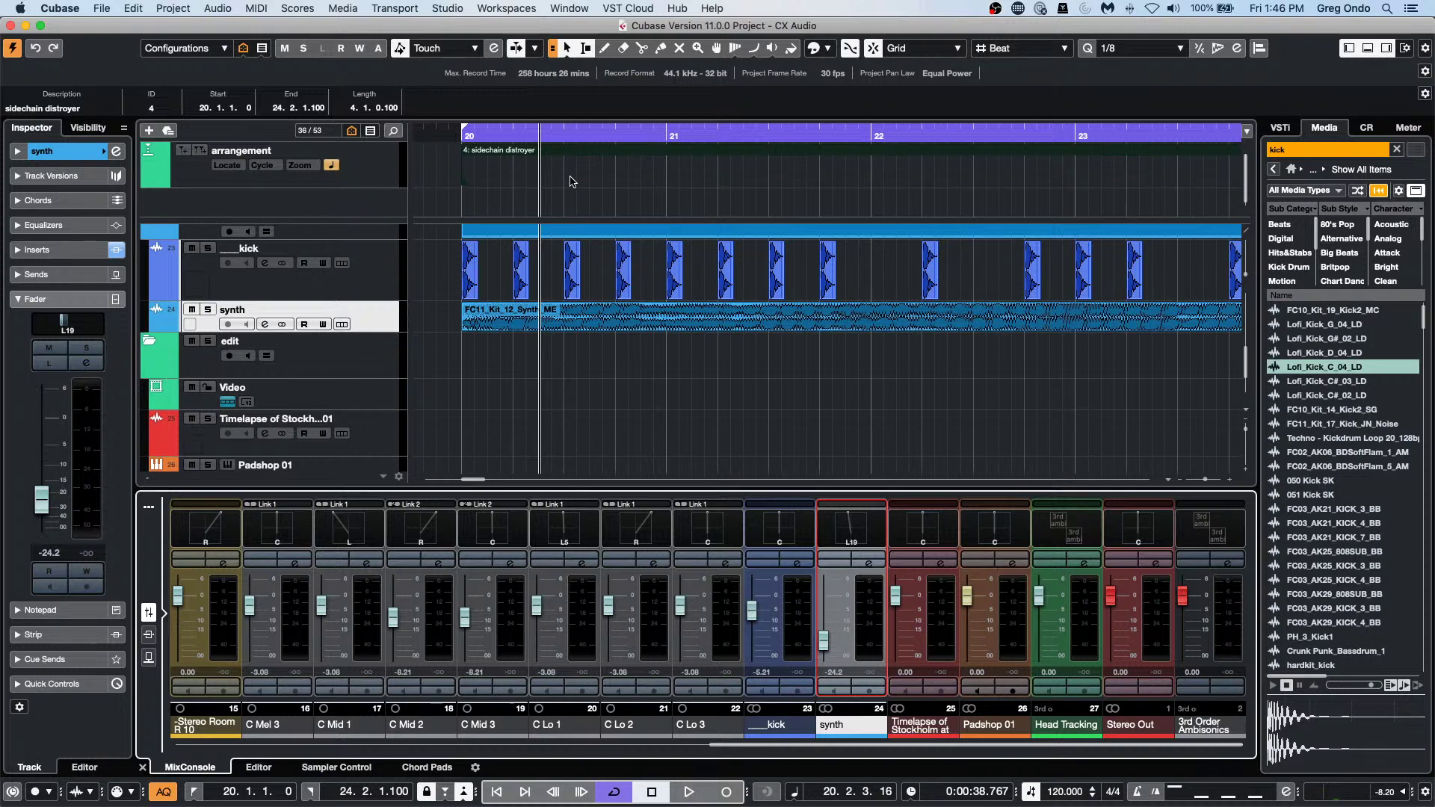
Examine the effects, instruments and blocklist in the VST Plug-in Manager, including where GEQ-30 sits in the default collection, and close the manager.
{"action": "left_click", "coordinate": [448, 8]}
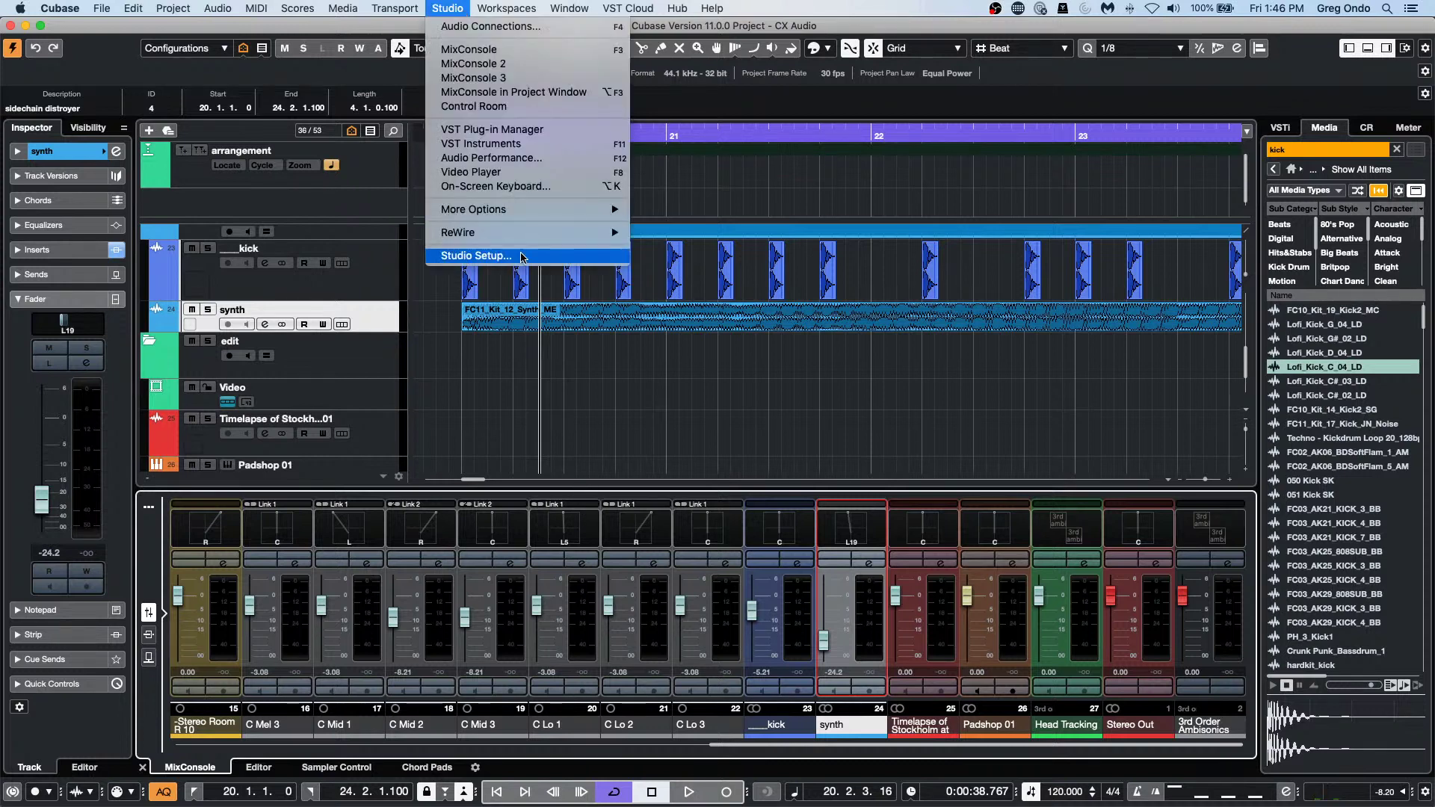
{"action": "left_click", "coordinate": [534, 130]}
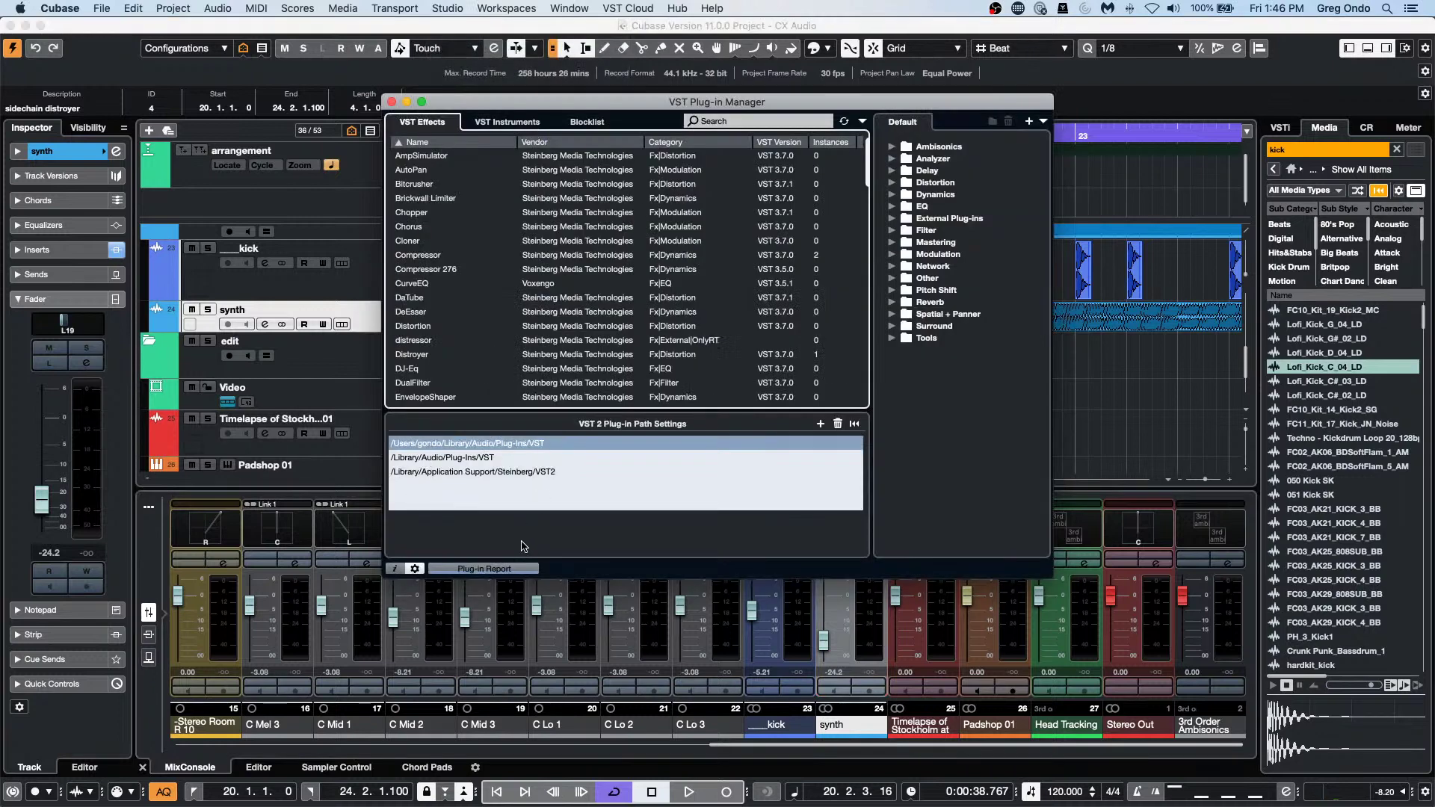
{"action": "scroll", "coordinate": [426, 325], "scroll_direction": "down", "scroll_amount": 5}
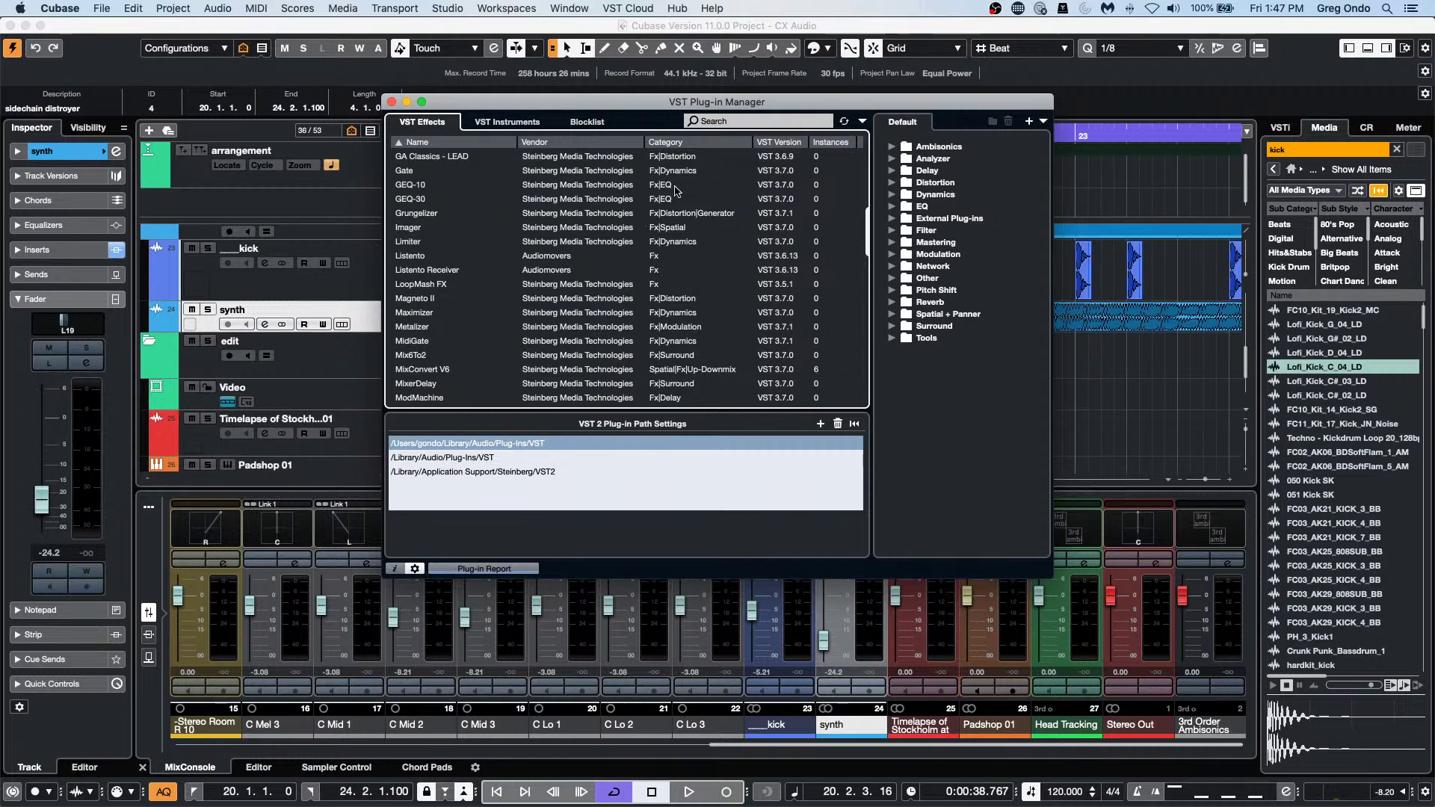
{"action": "left_click", "coordinate": [591, 200]}
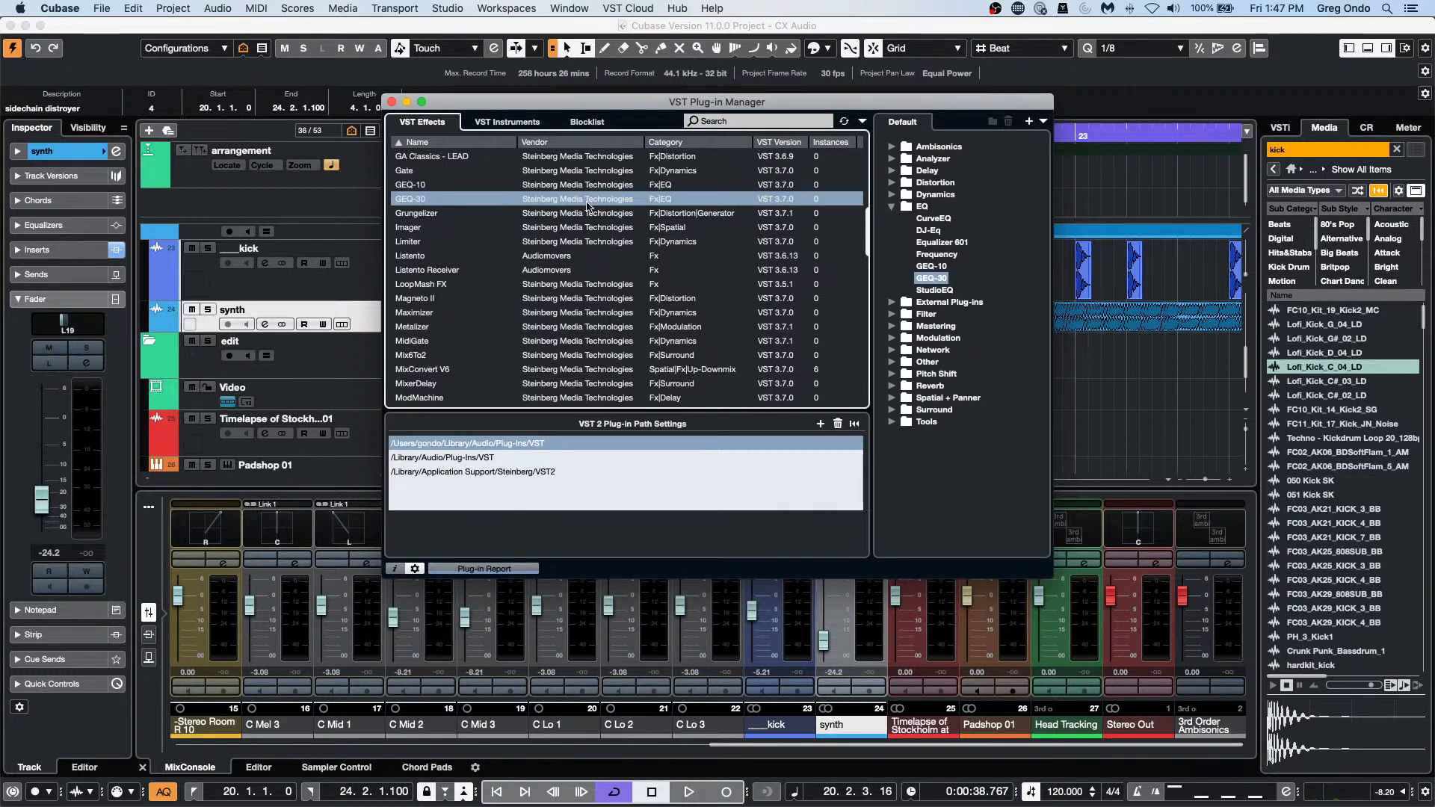
{"action": "left_click", "coordinate": [521, 123]}
{"action": "left_click", "coordinate": [601, 123]}
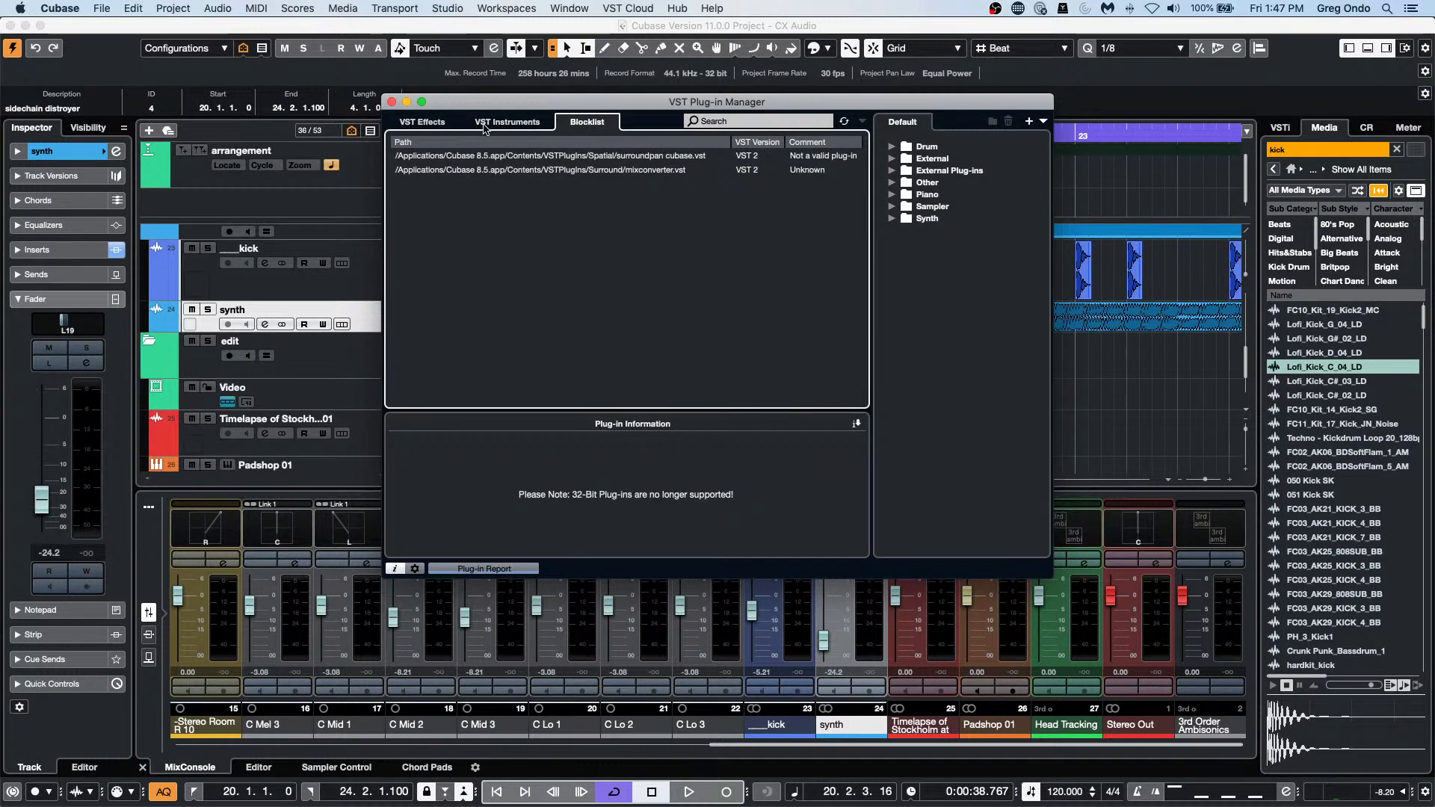
{"action": "left_click", "coordinate": [432, 124]}
{"action": "left_click", "coordinate": [491, 124]}
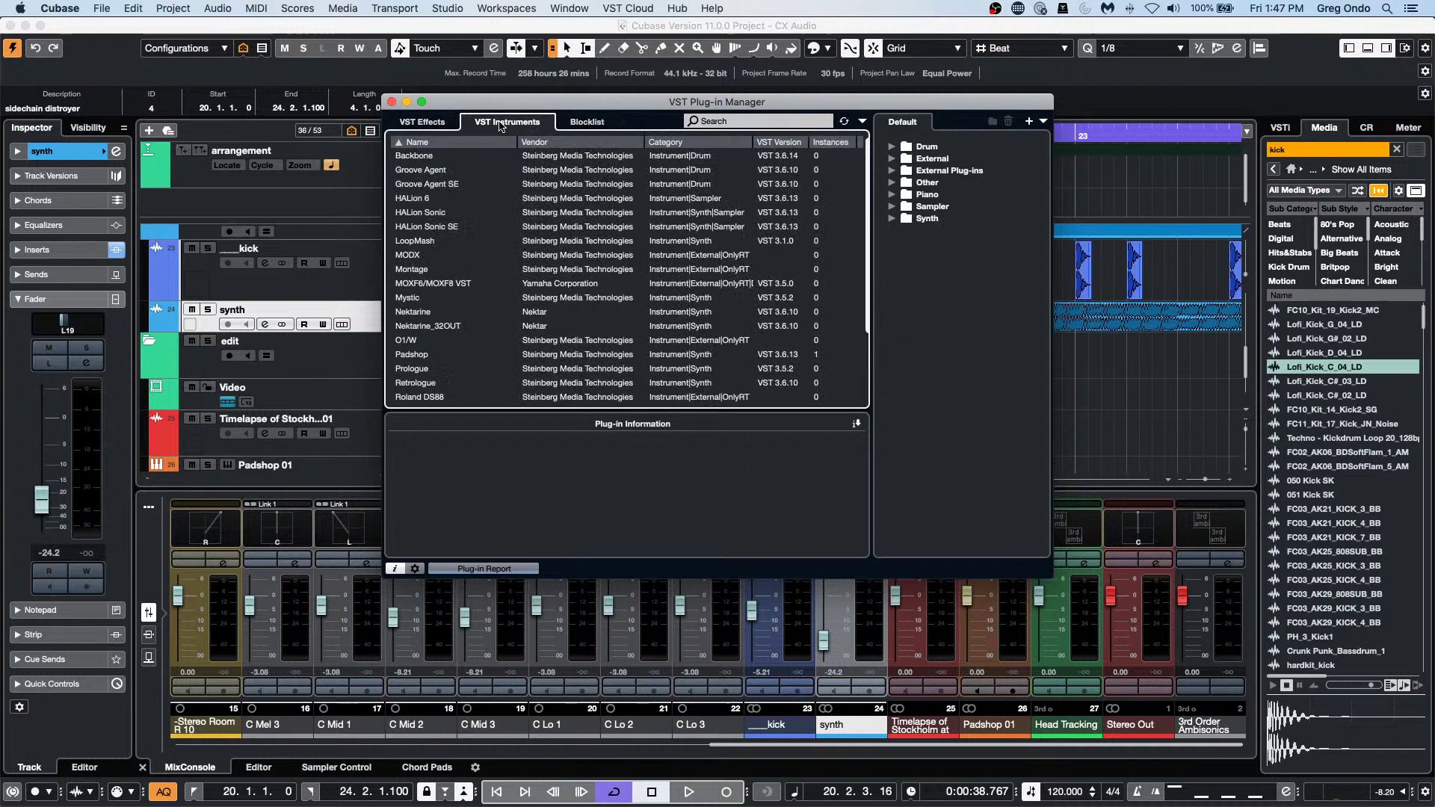
{"action": "left_click", "coordinate": [592, 121]}
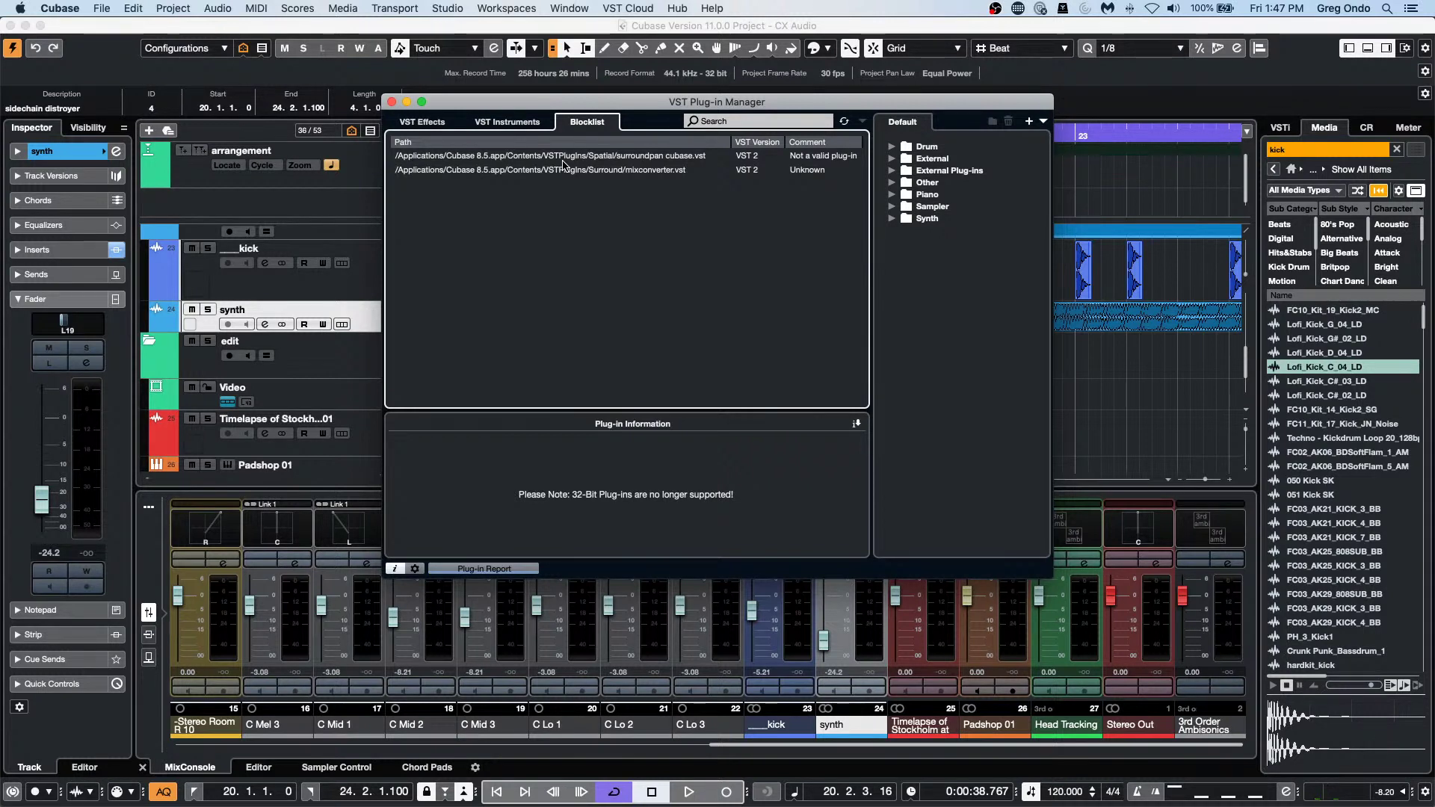
{"action": "left_click", "coordinate": [447, 124]}
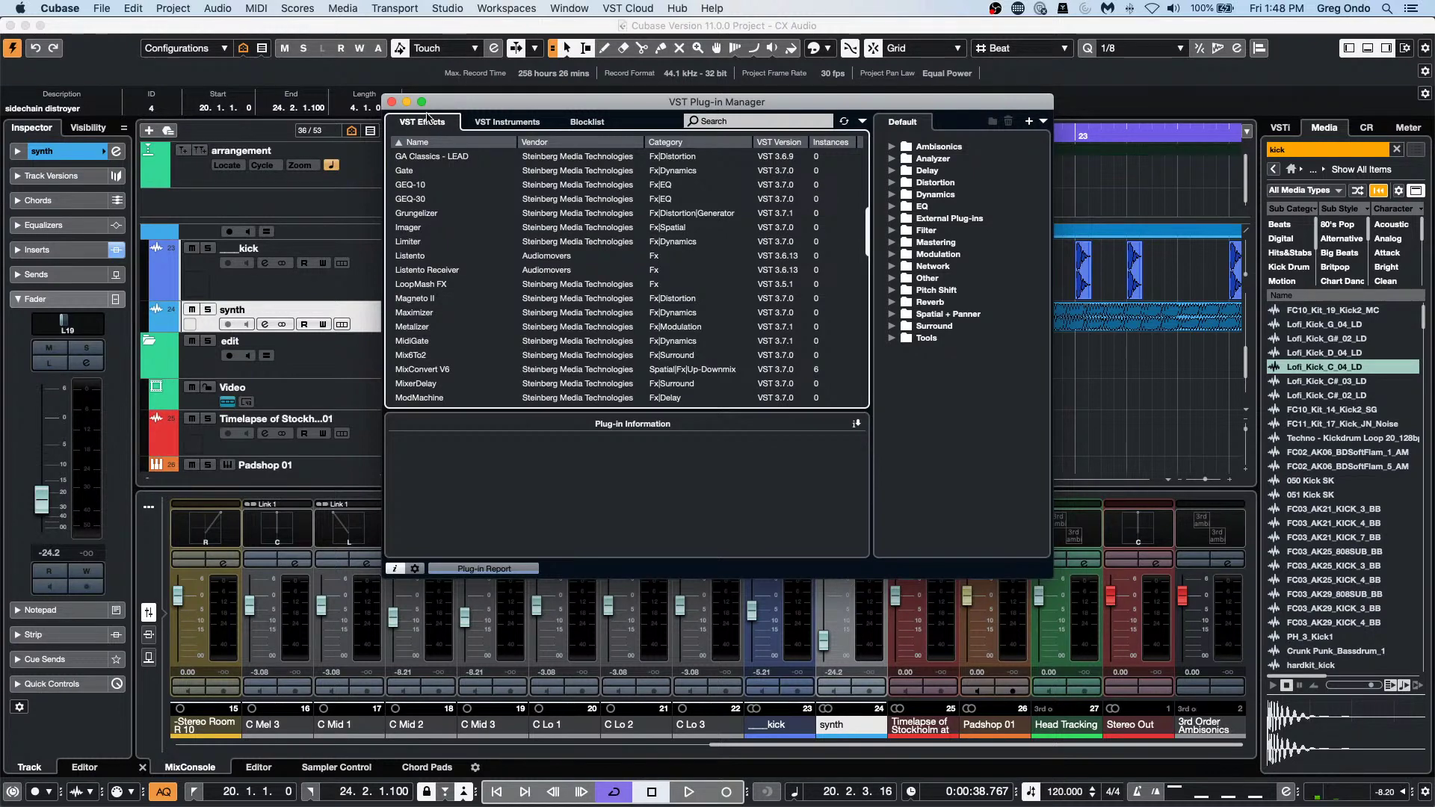
{"action": "left_click", "coordinate": [392, 102]}
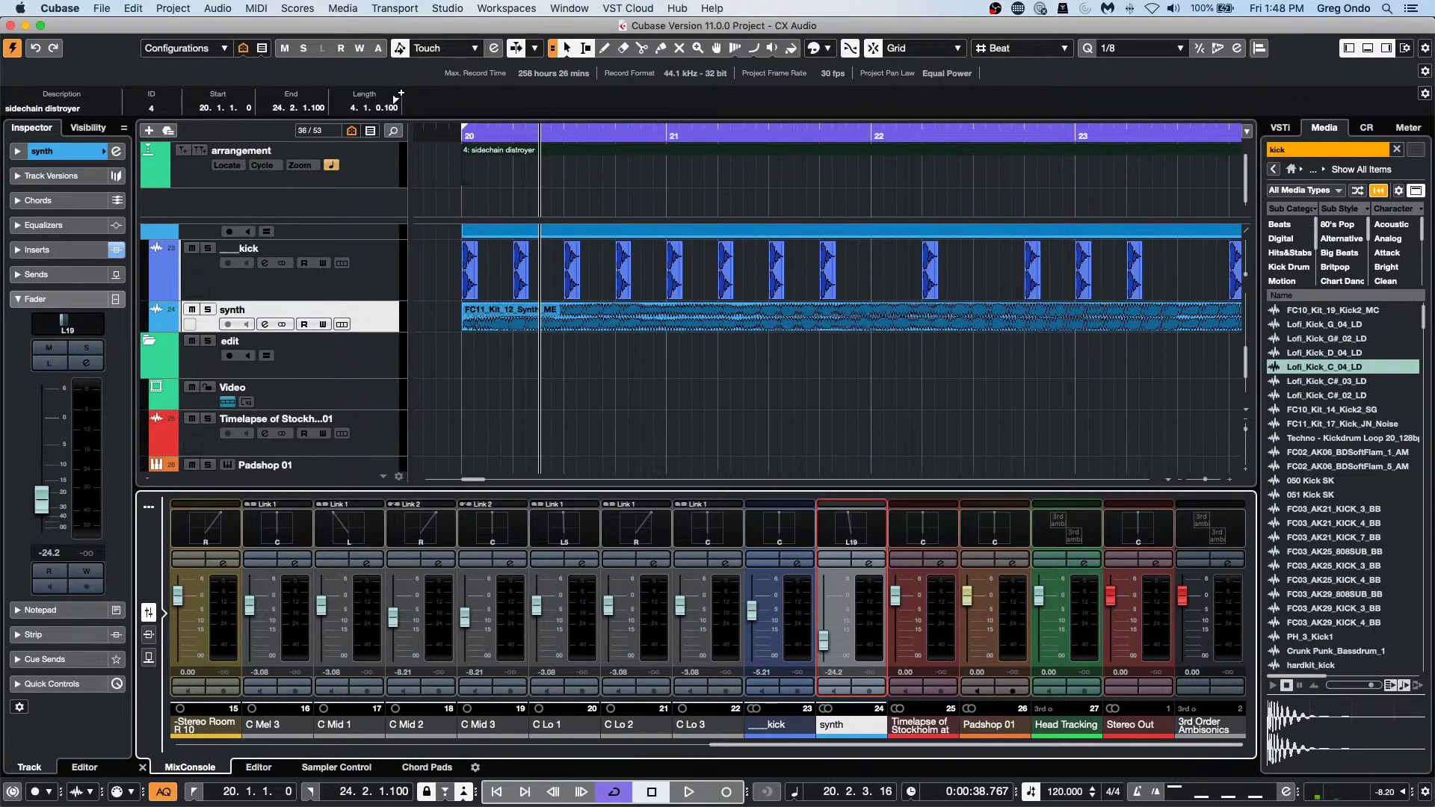
Examine the Control Room, output and input bus routing in Audio Connections, and close the window.
{"action": "left_click", "coordinate": [448, 9]}
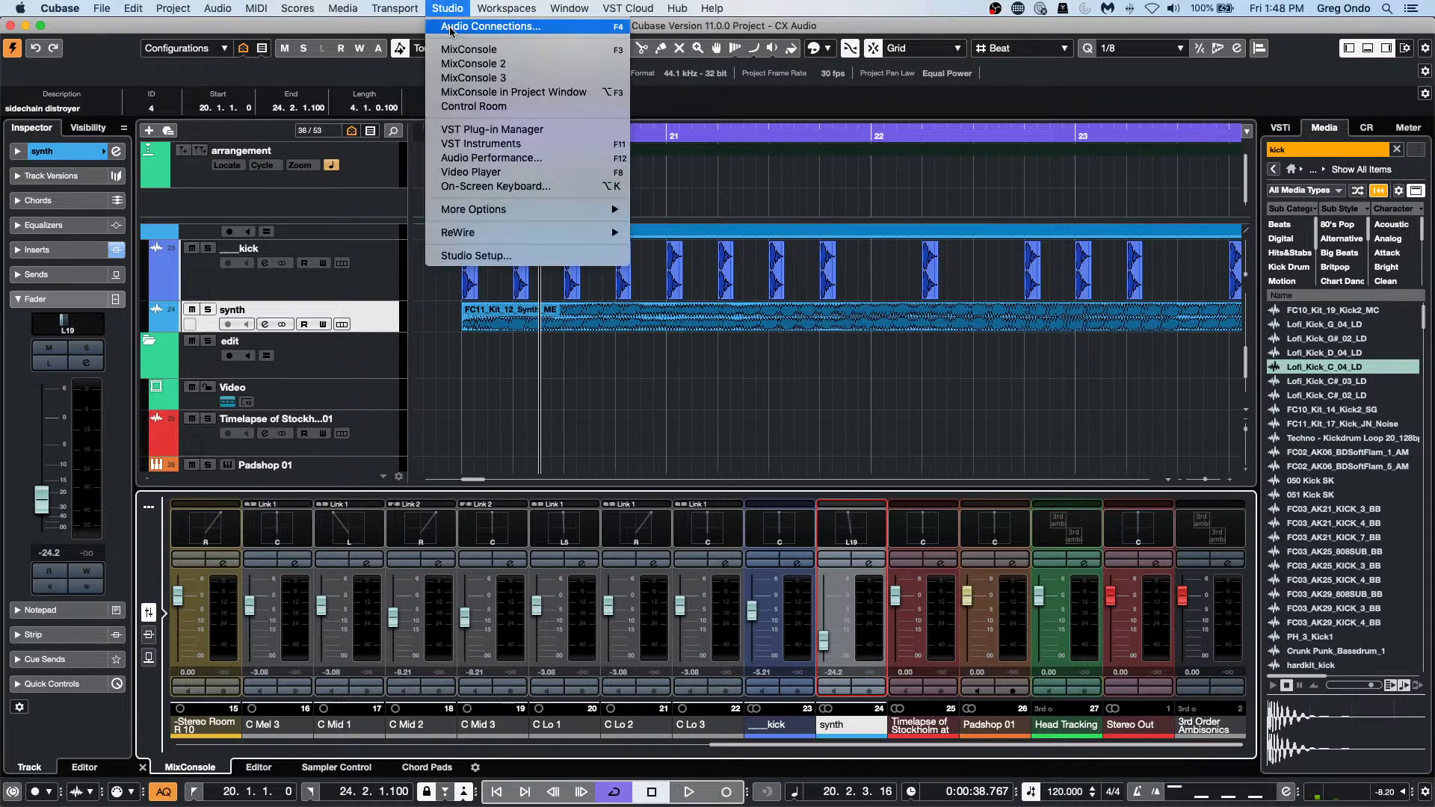
{"action": "left_click", "coordinate": [451, 28]}
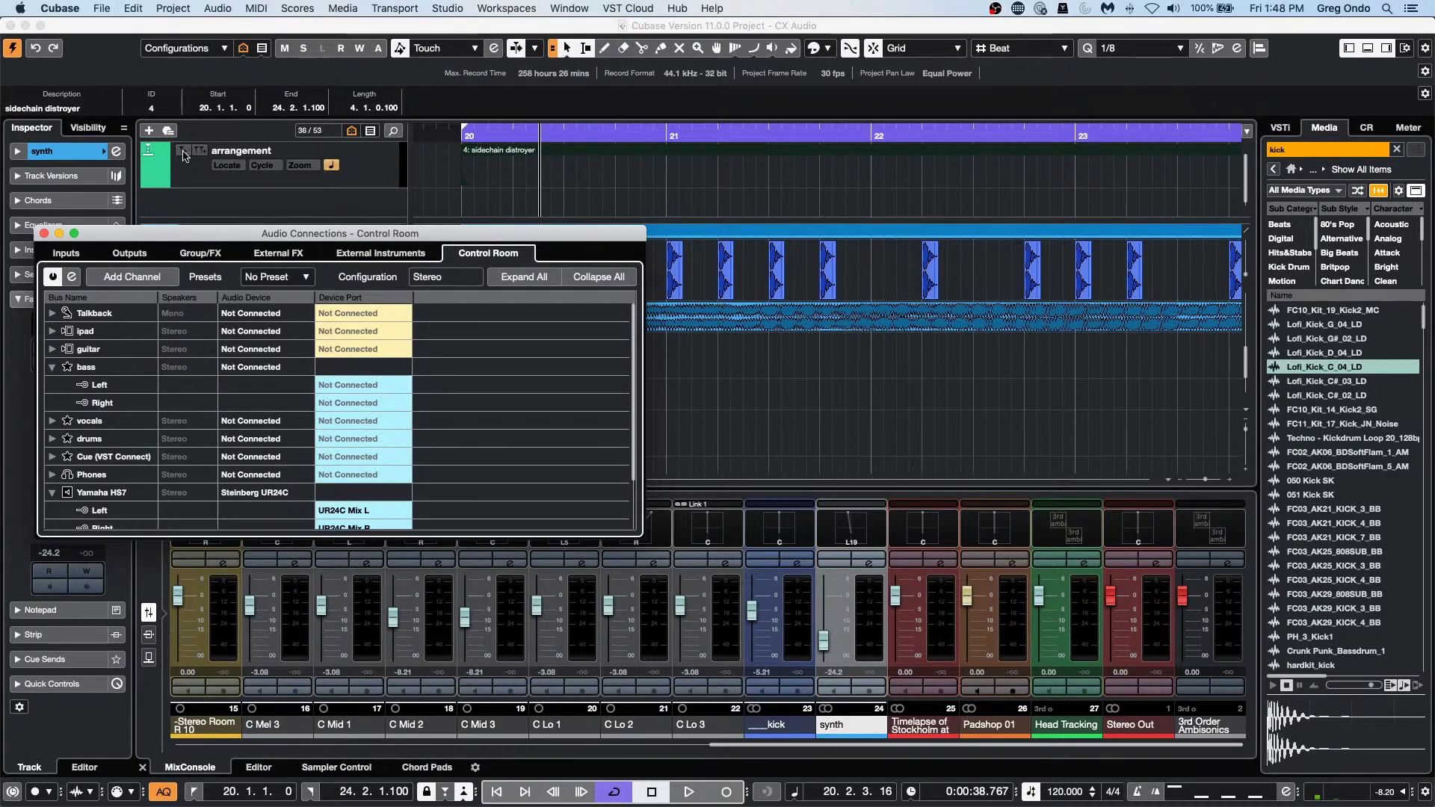
{"action": "left_click_drag", "start_coordinate": [273, 227], "coordinate": [647, 193]}
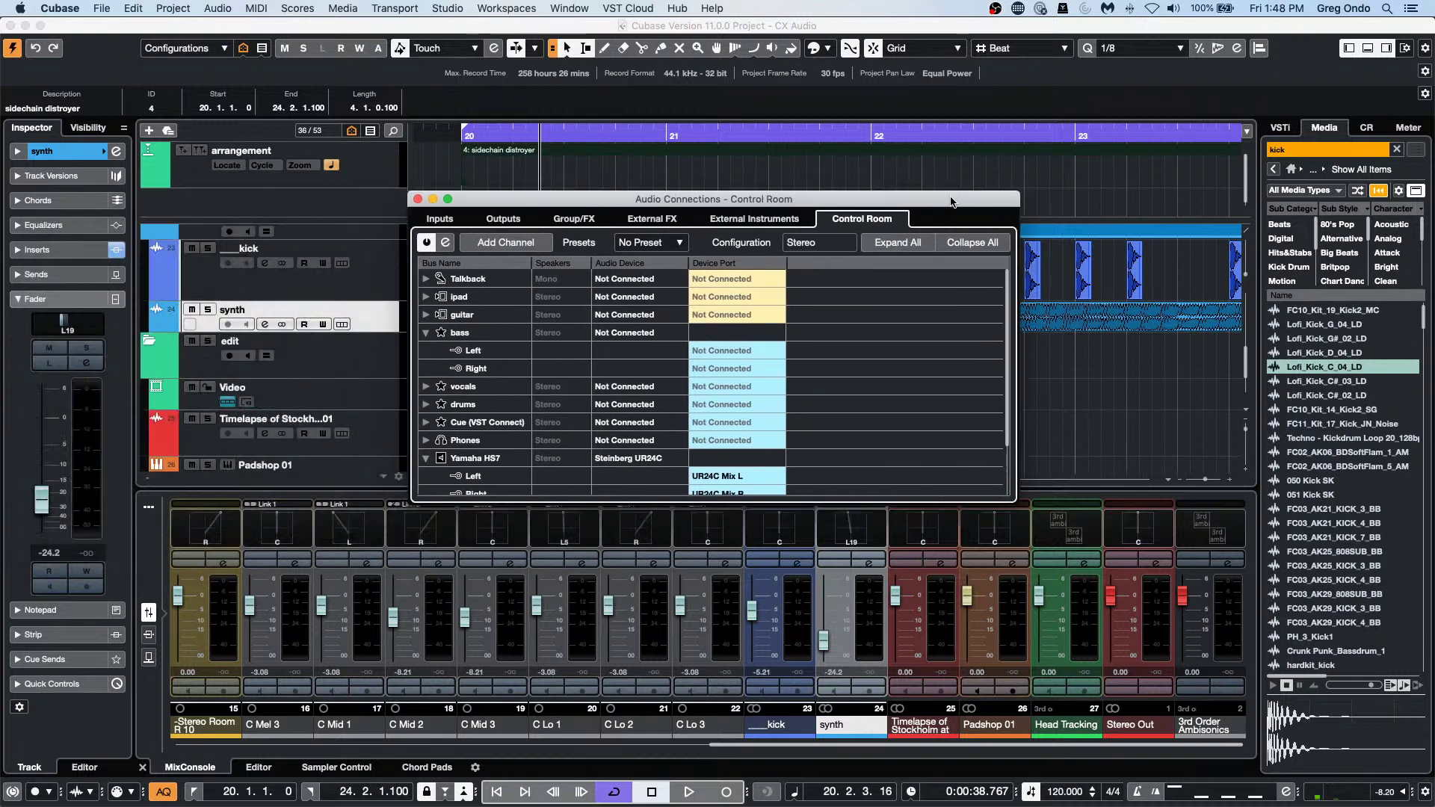
{"action": "left_click", "coordinate": [514, 222]}
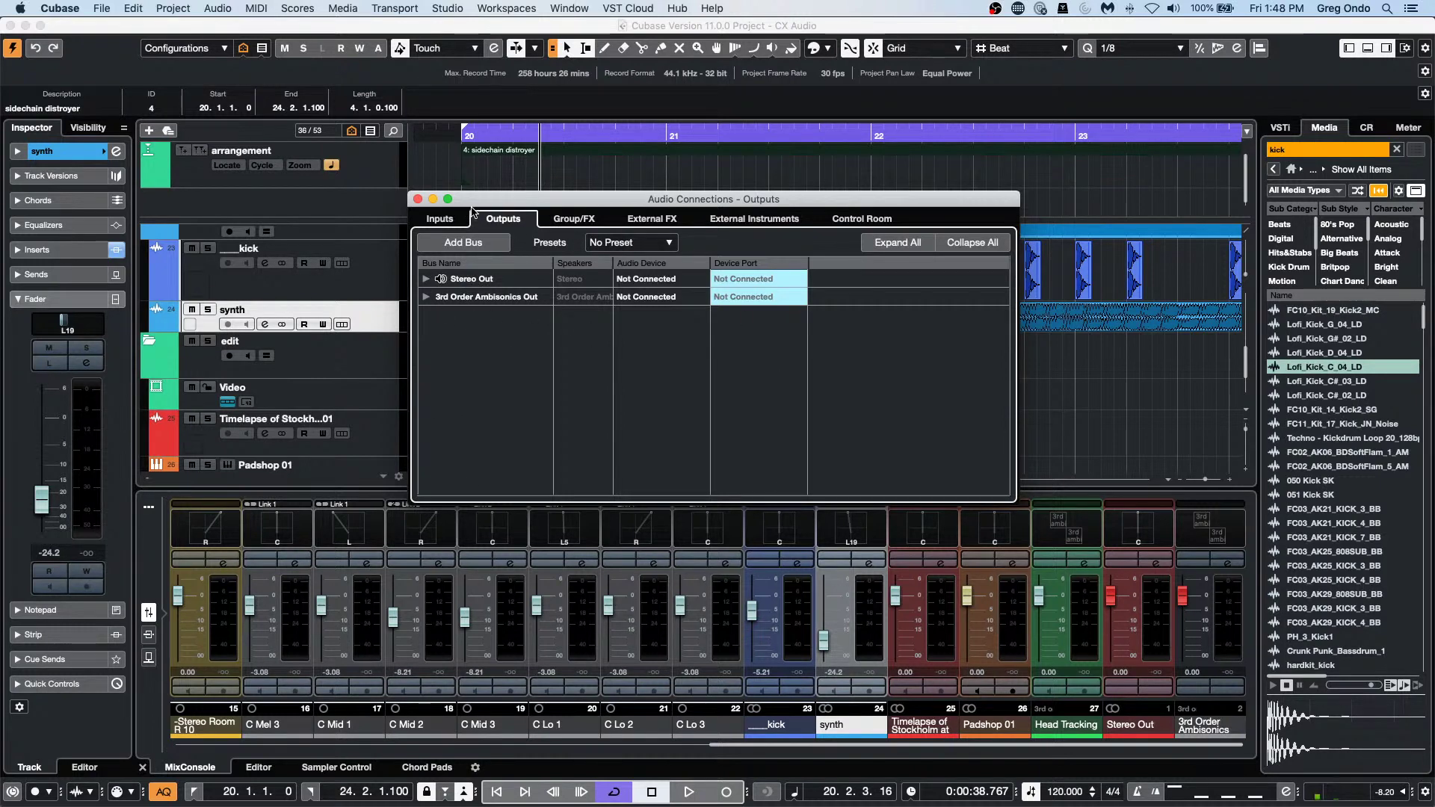
{"action": "left_click", "coordinate": [441, 218]}
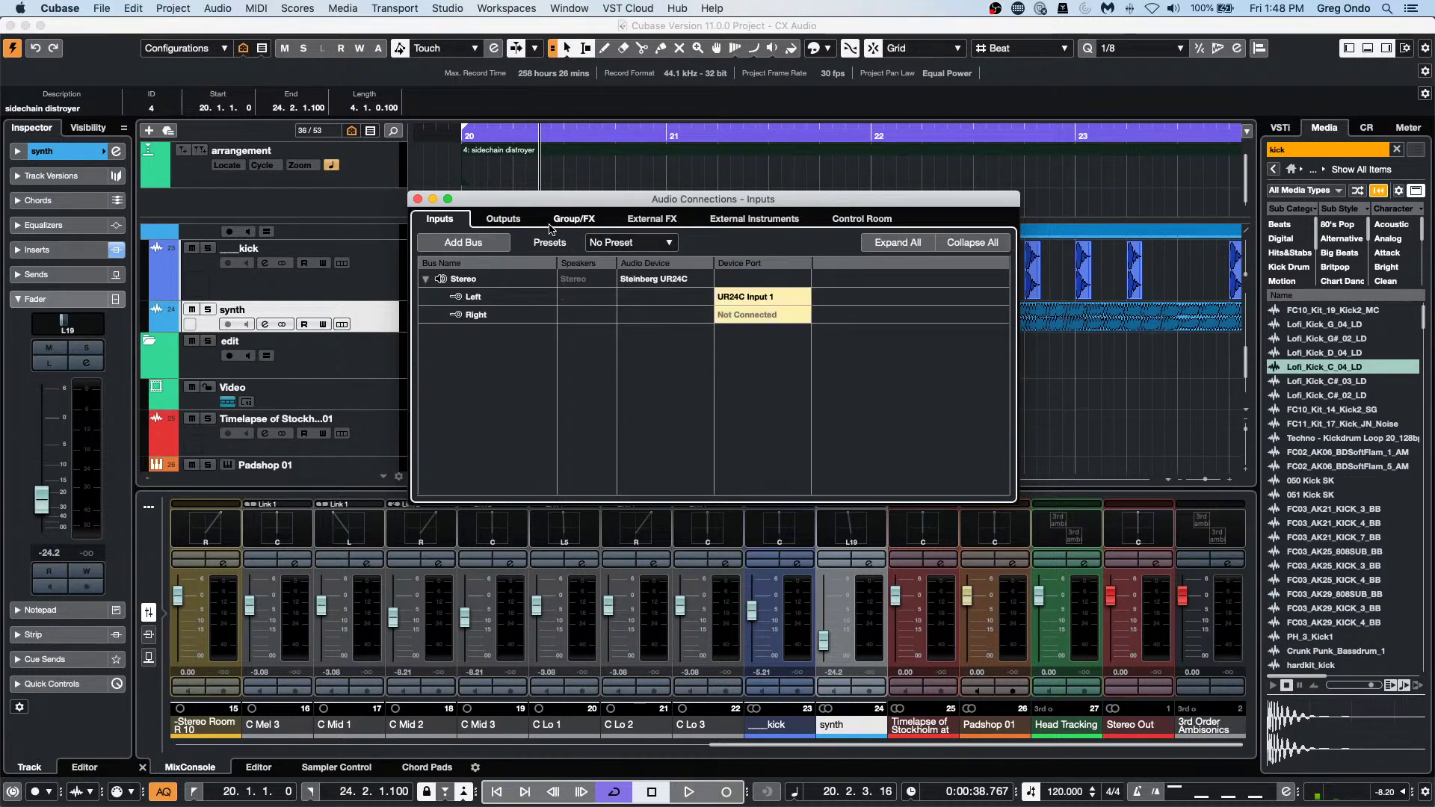
{"action": "left_click", "coordinate": [503, 218]}
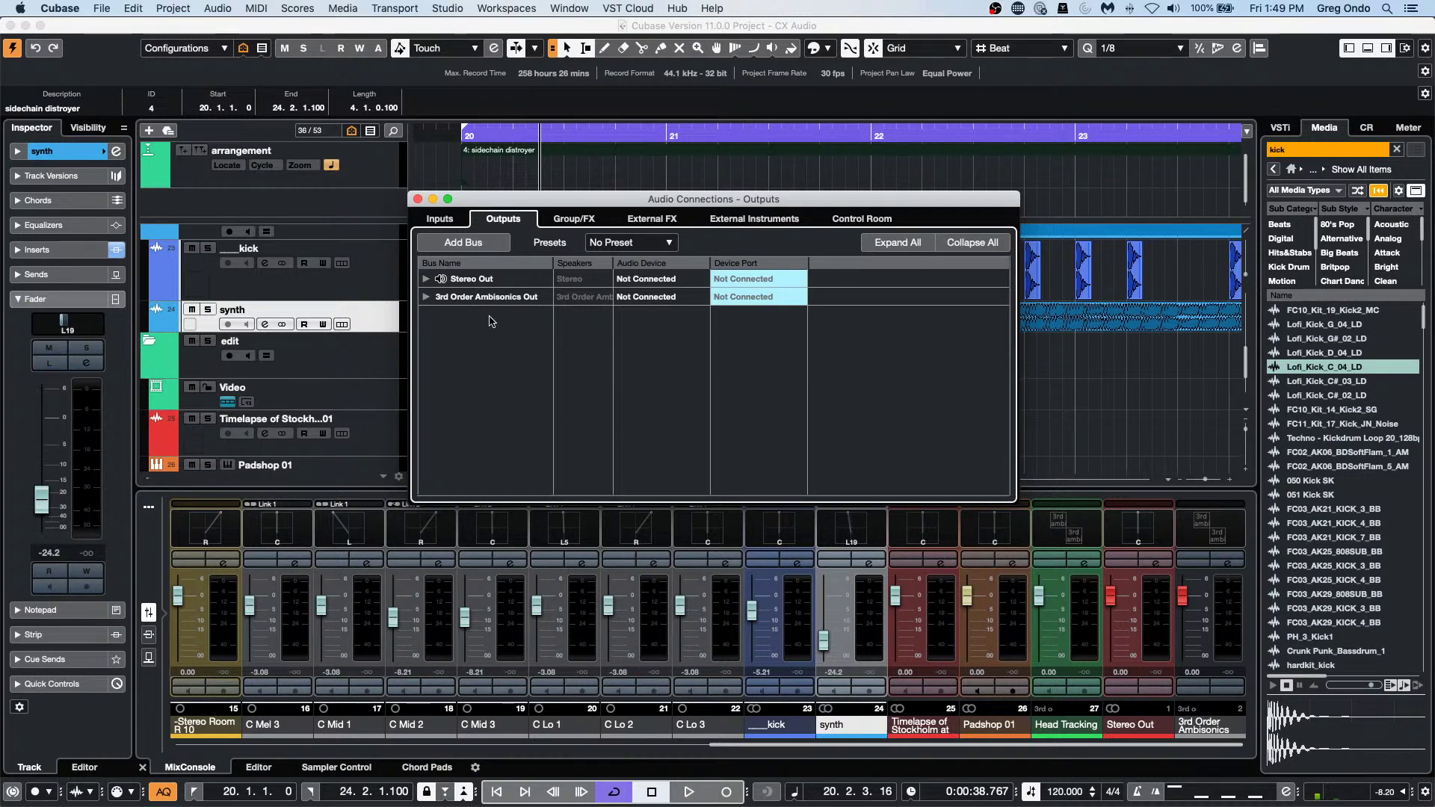
{"action": "left_click", "coordinate": [863, 219]}
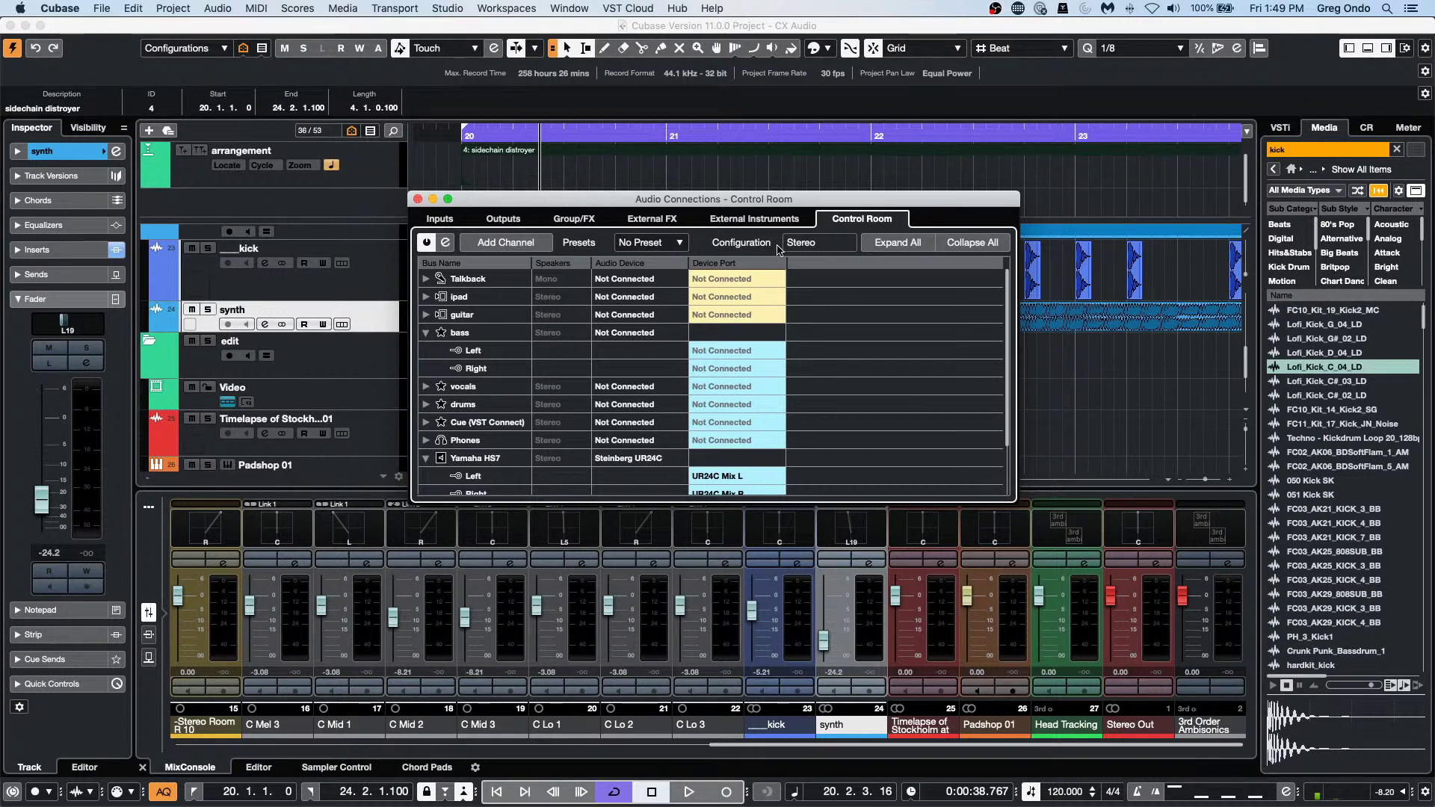
{"action": "left_click", "coordinate": [513, 219]}
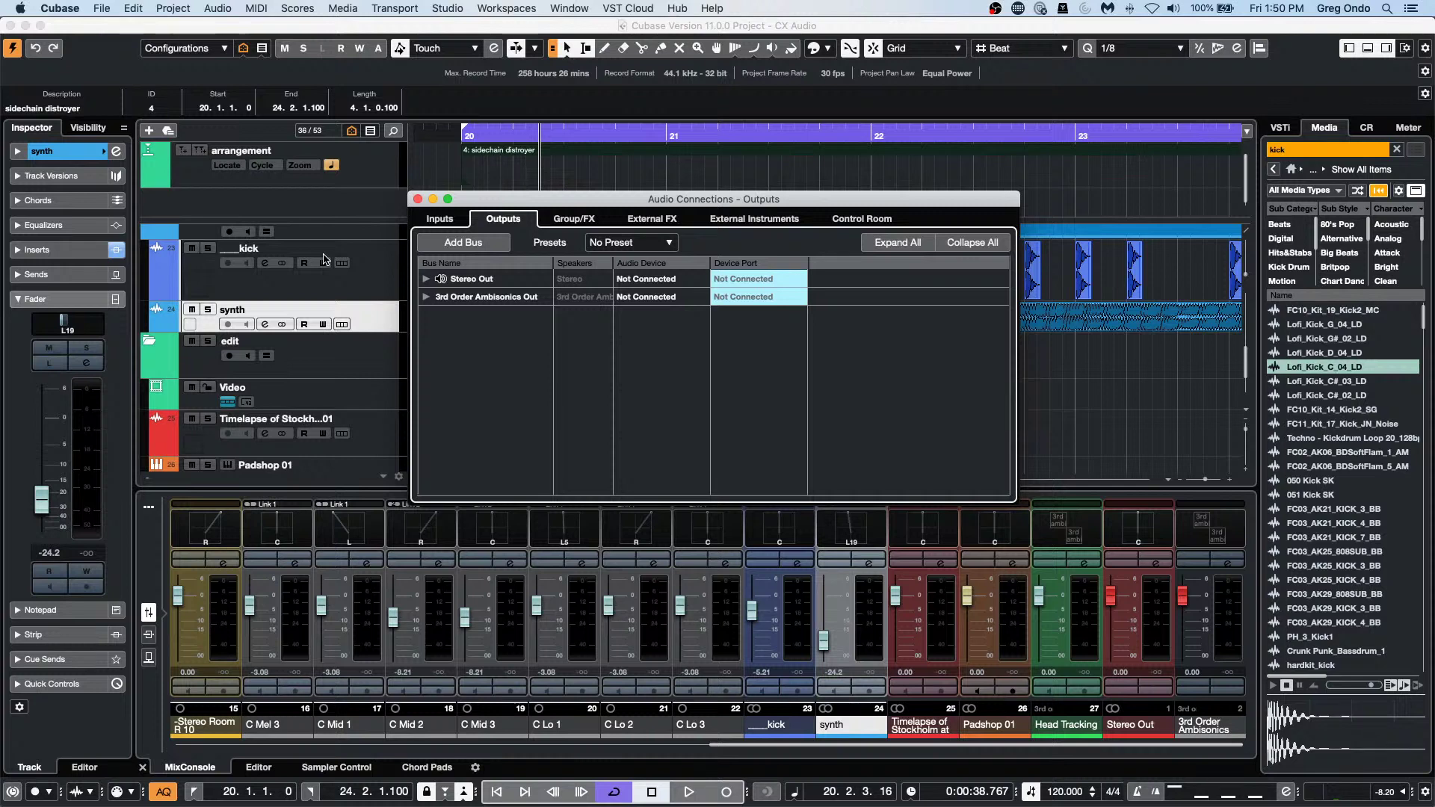
{"action": "left_click", "coordinate": [417, 199]}
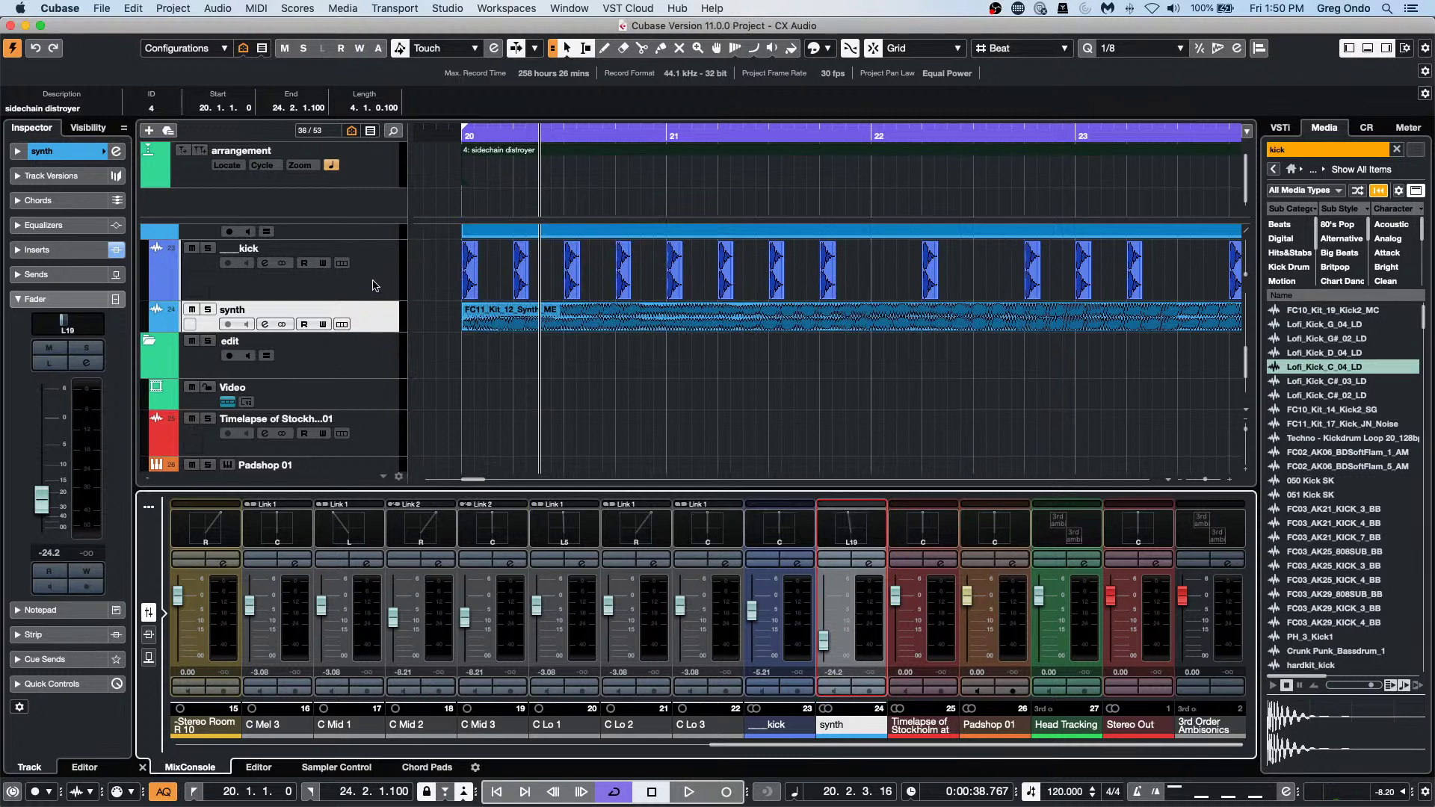
Add one HALion Sonic SE instrument track below the ___kick track, with its audio output routed to Stereo Out.
{"action": "right_click", "coordinate": [373, 282]}
{"action": "mouse_move", "coordinate": [548, 284]}
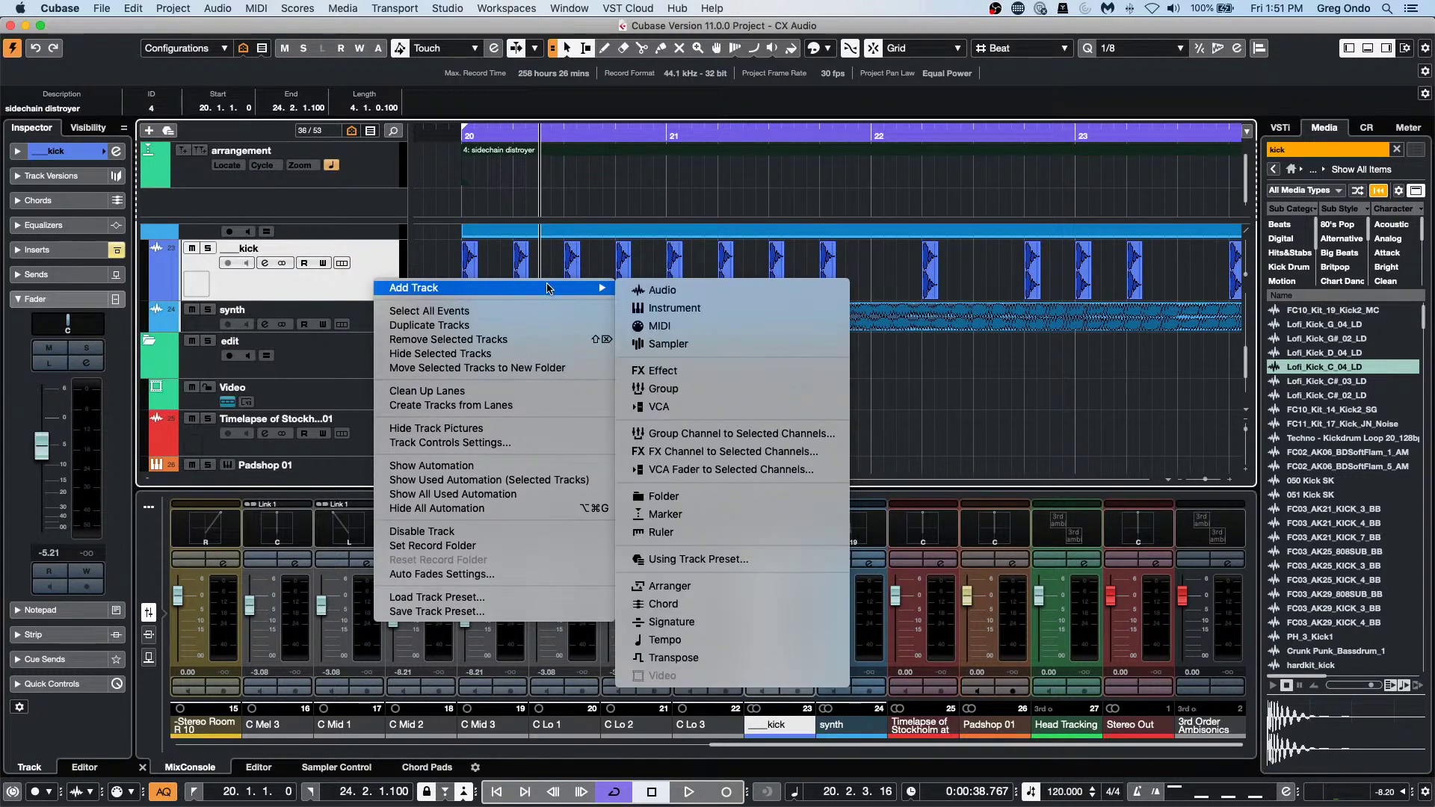
{"action": "left_click", "coordinate": [804, 315]}
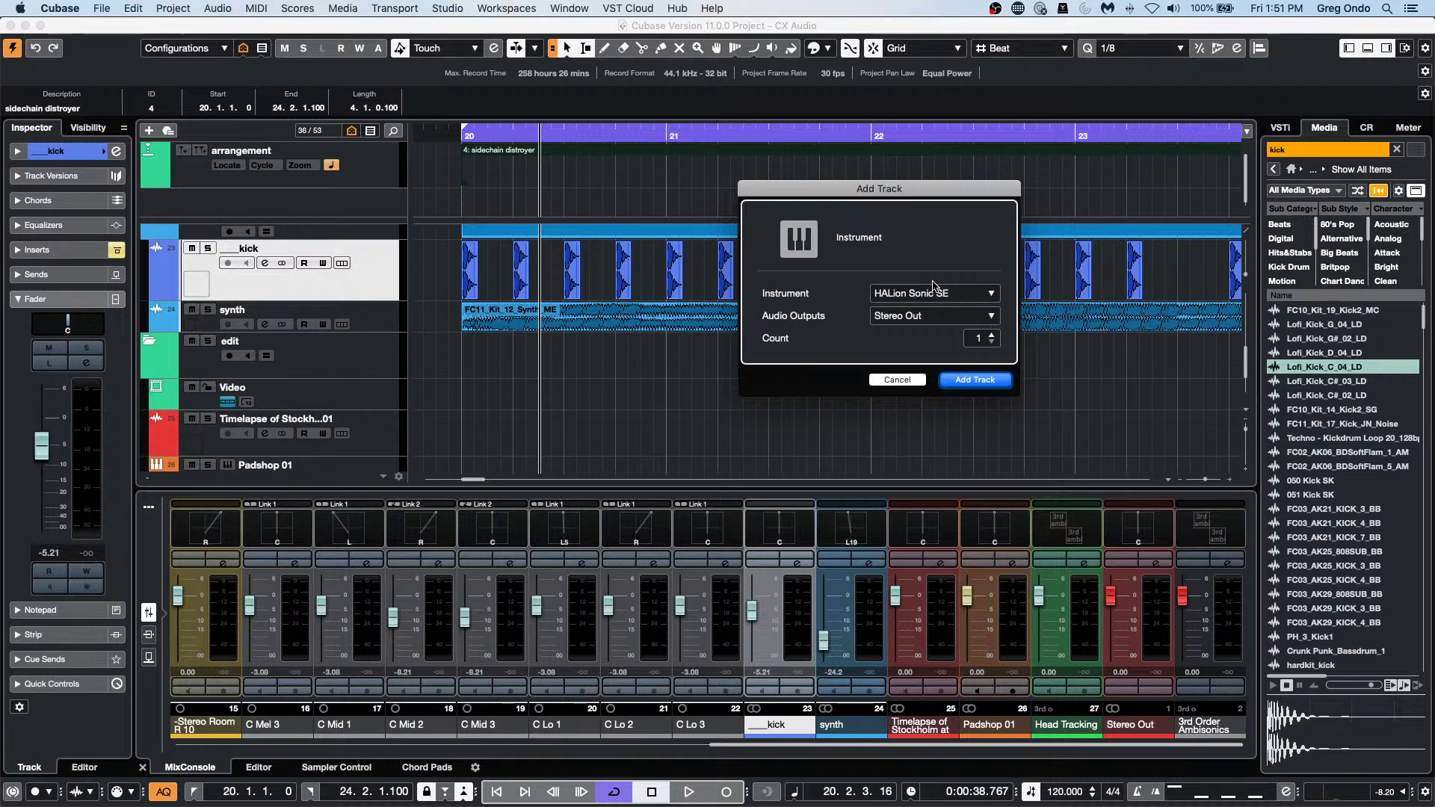
{"action": "left_click", "coordinate": [910, 296]}
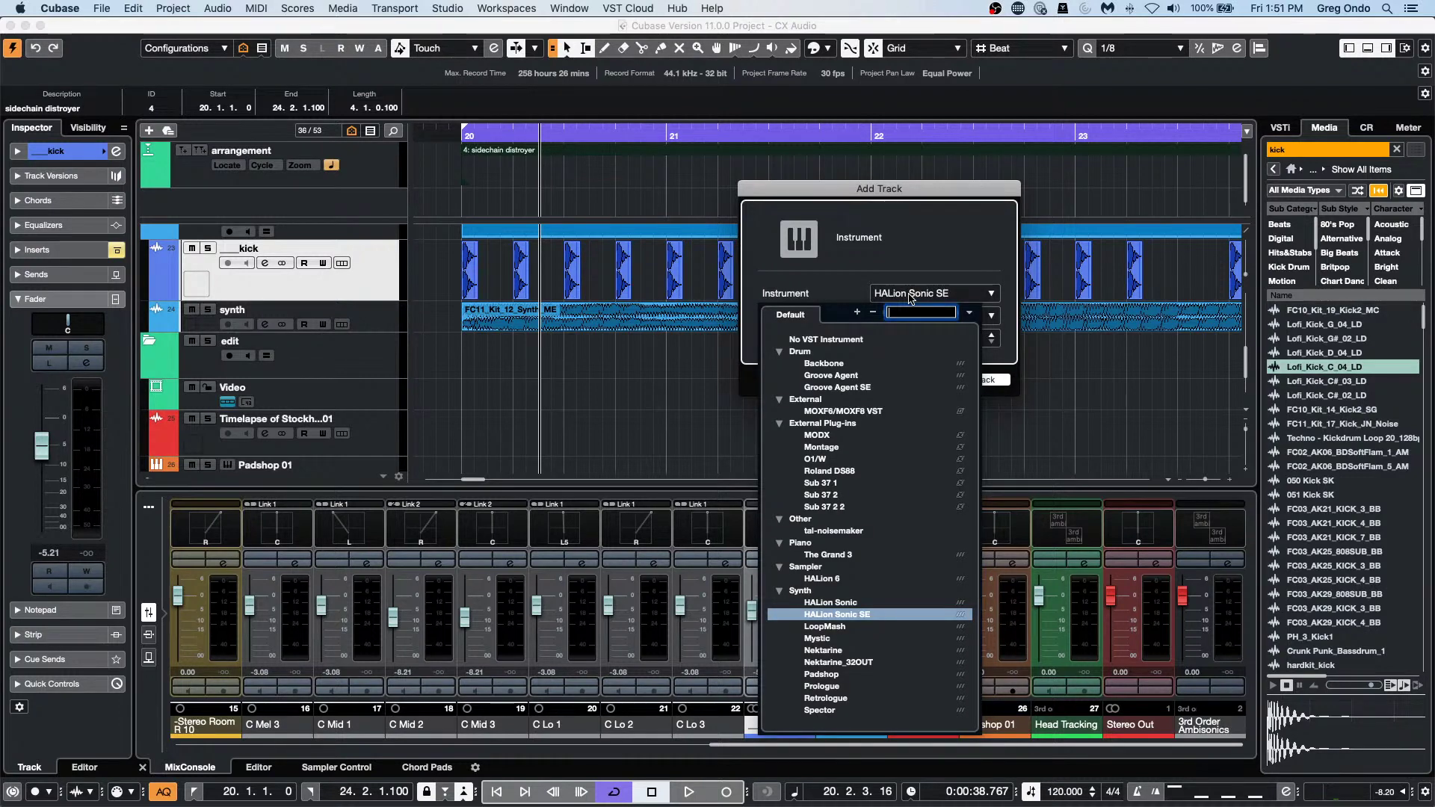
{"action": "left_click", "coordinate": [909, 616]}
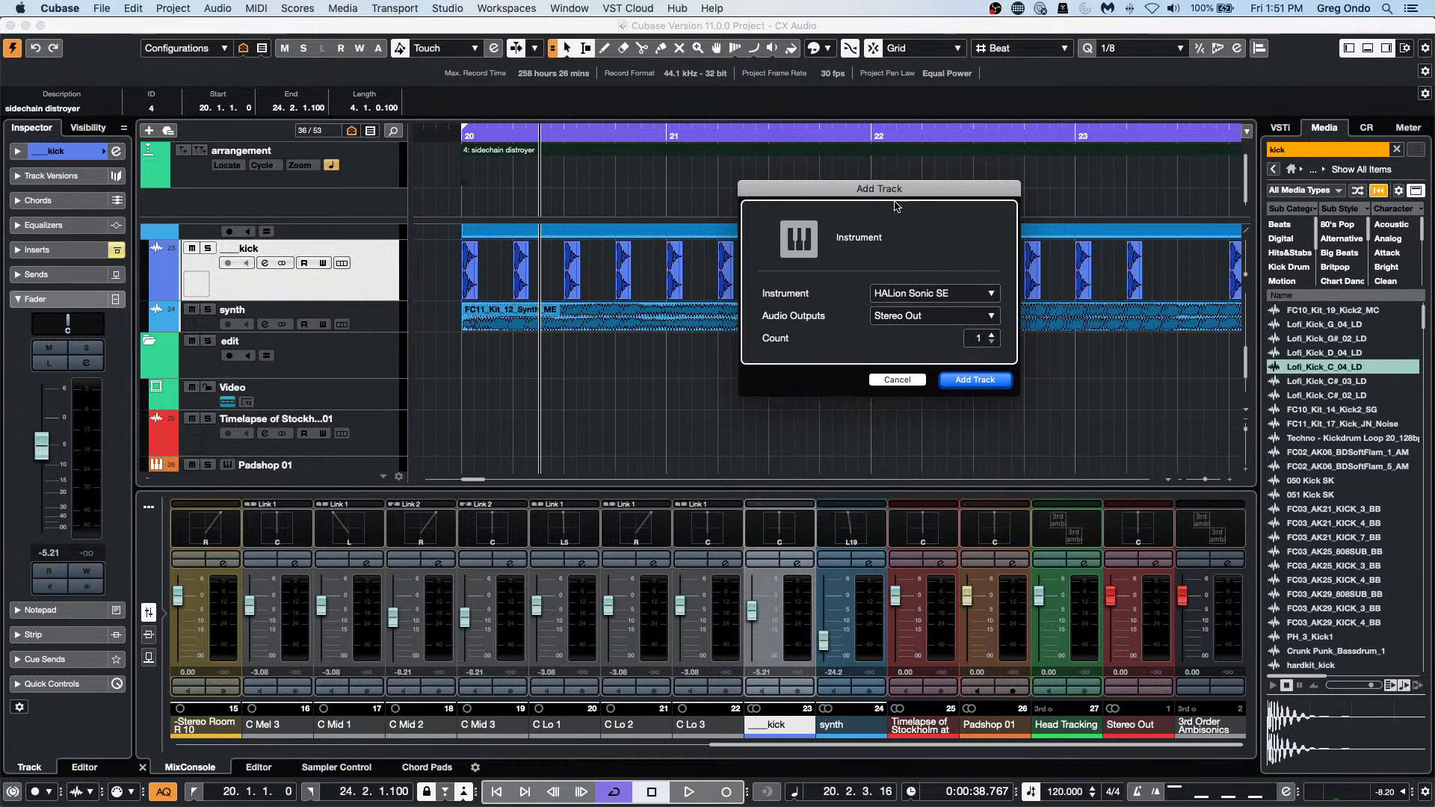
{"action": "left_click", "coordinate": [929, 294]}
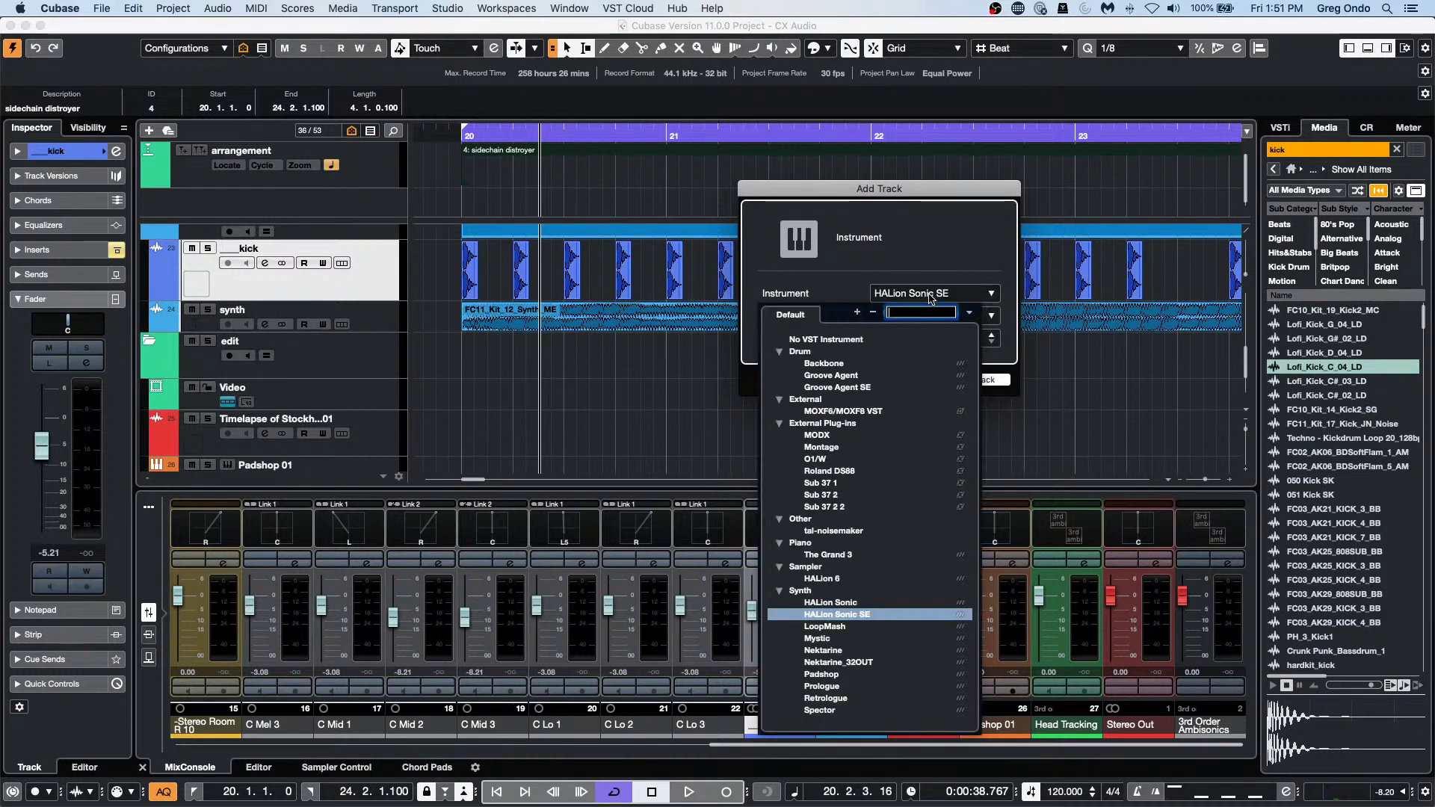
{"action": "left_click", "coordinate": [852, 615]}
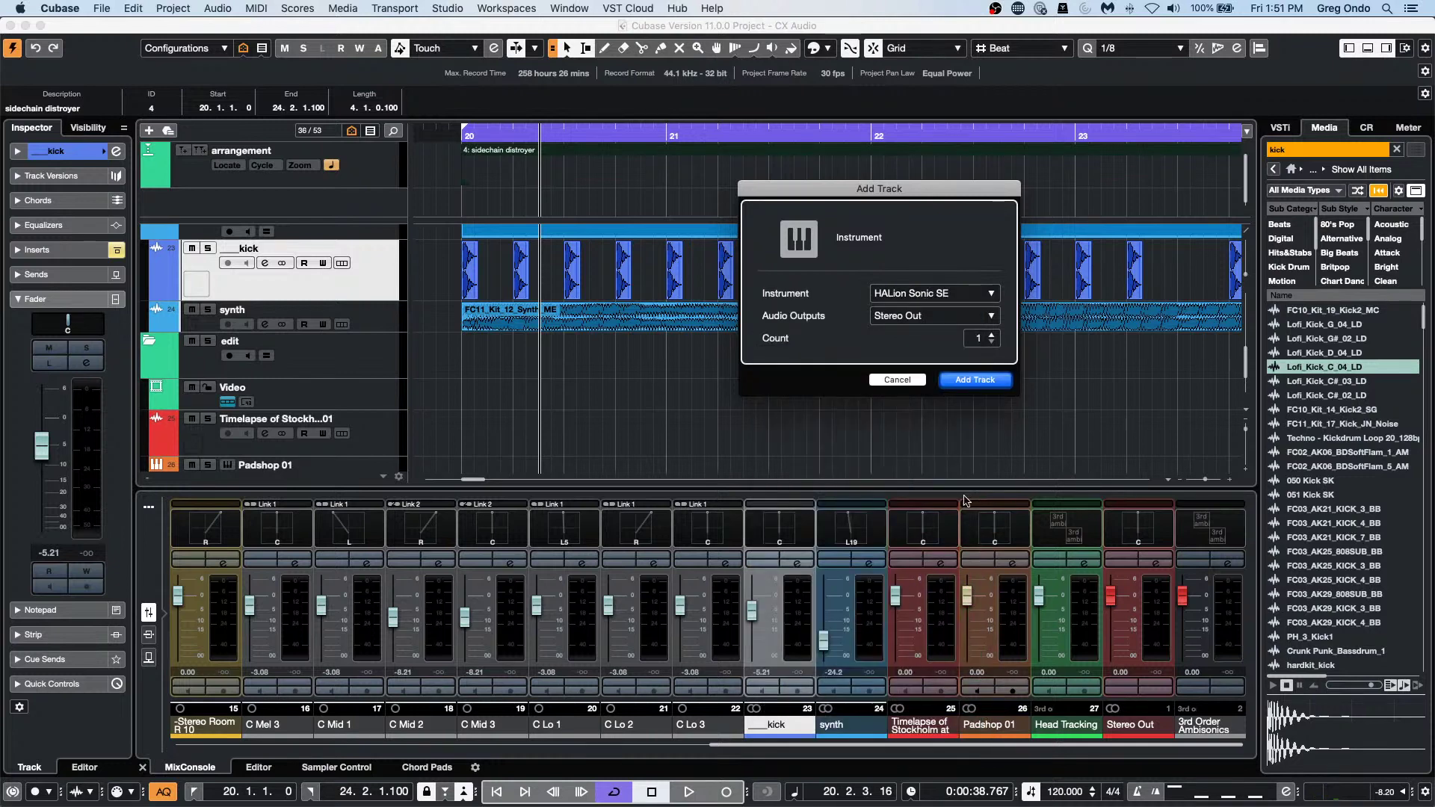
{"action": "left_click", "coordinate": [974, 380]}
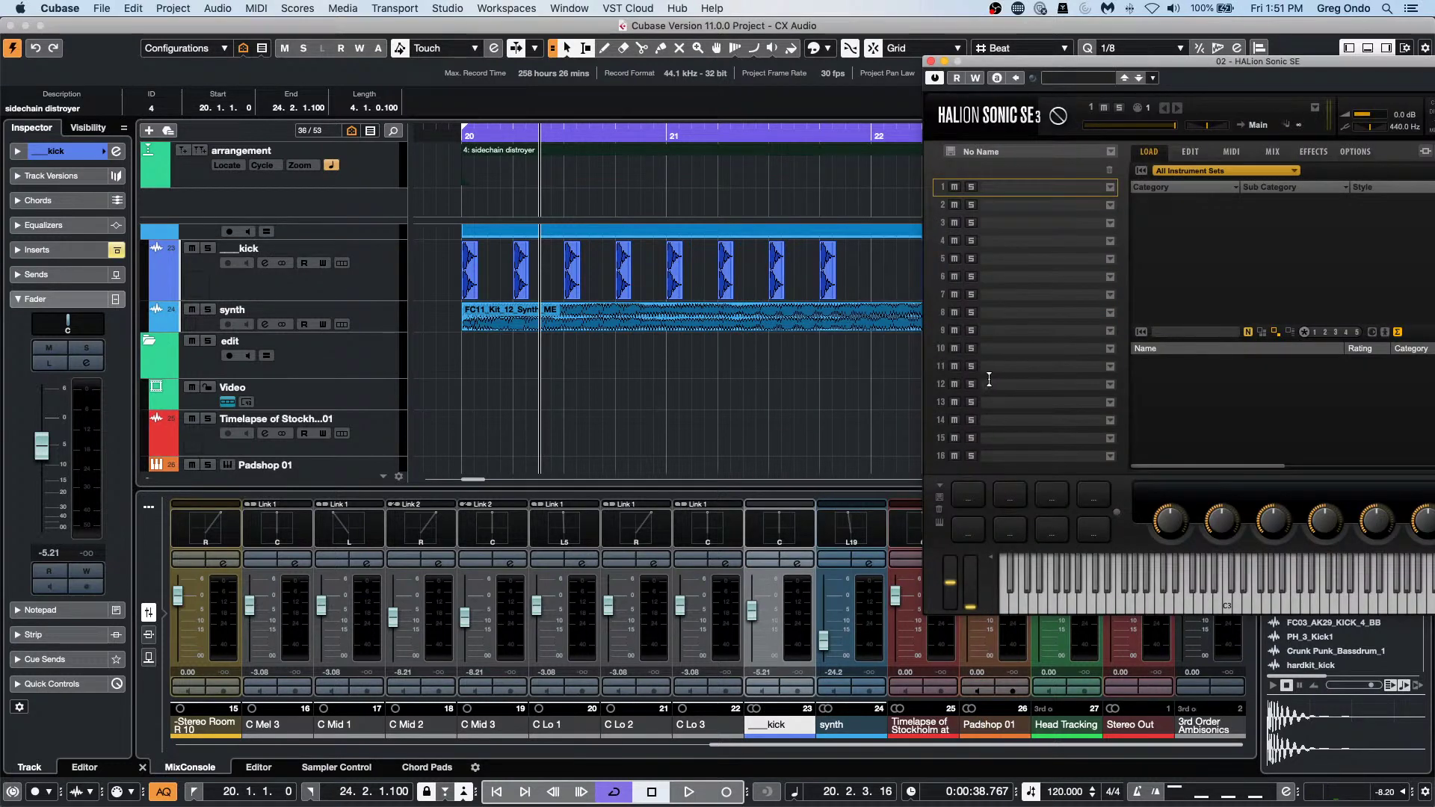
Filter the HALion Sonic SE presets to the Strings category and search them for "studio s".
{"action": "left_click_drag", "start_coordinate": [1045, 71], "coordinate": [575, 63]}
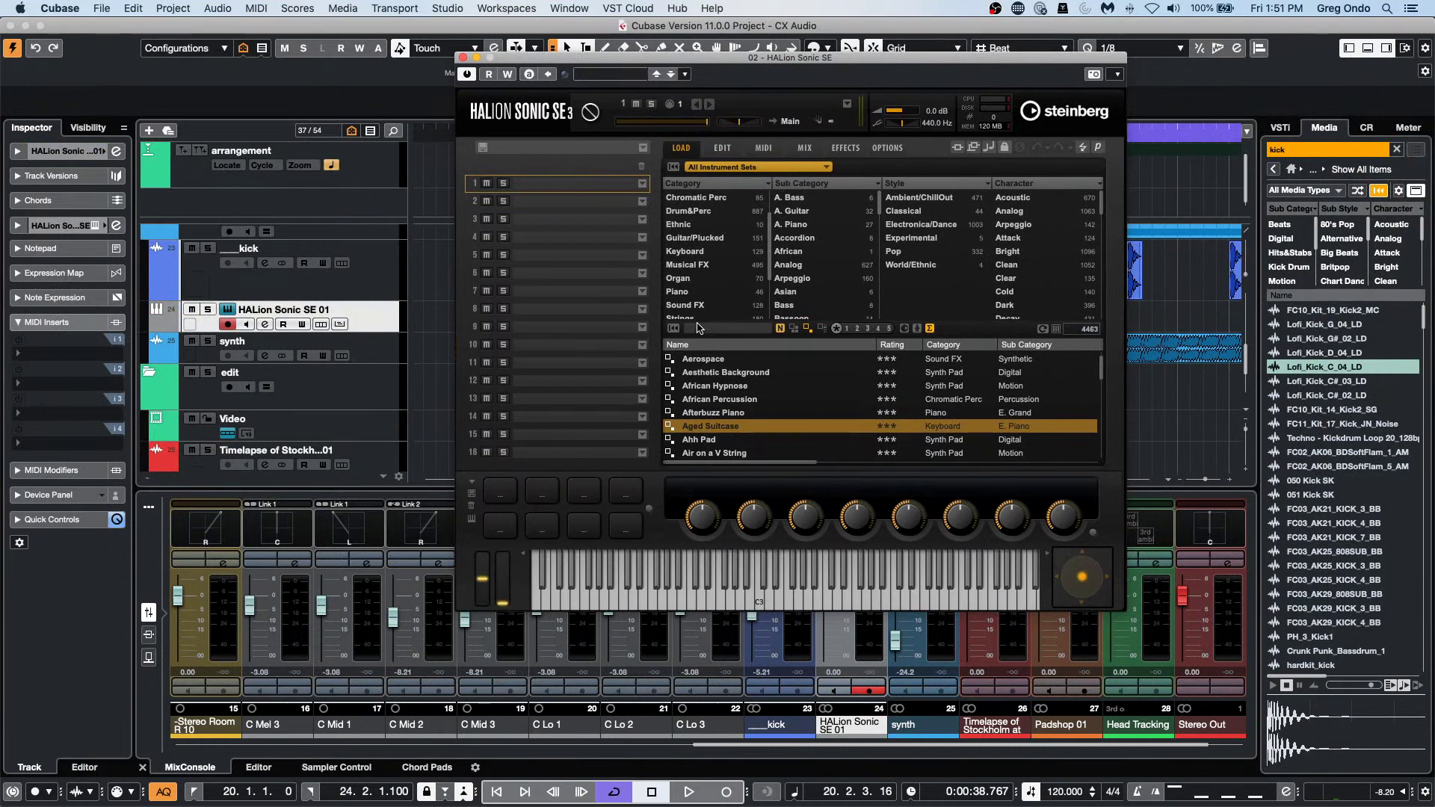
{"action": "scroll", "coordinate": [710, 303], "scroll_direction": "up", "scroll_amount": 3}
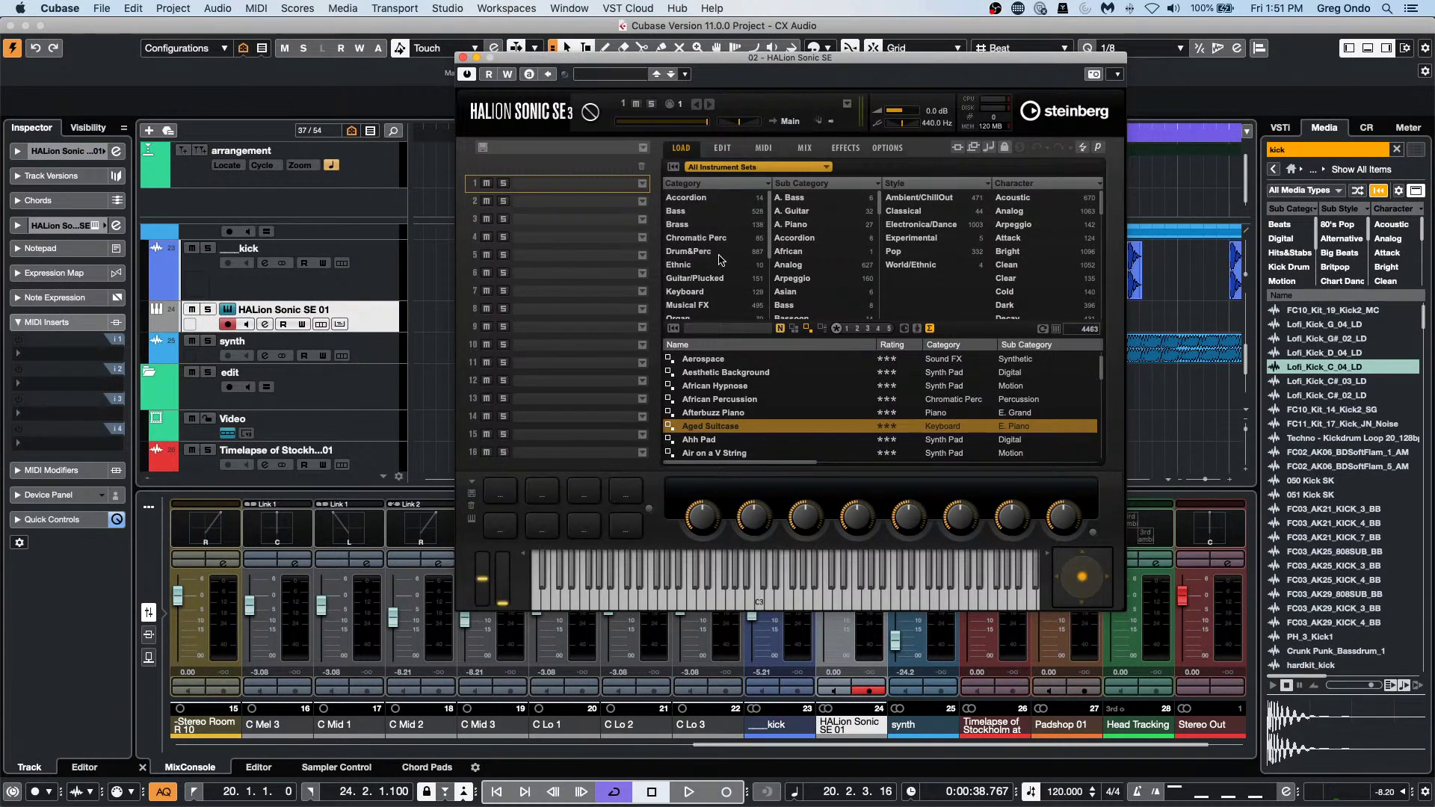
{"action": "scroll", "coordinate": [723, 264], "scroll_direction": "down", "scroll_amount": 5}
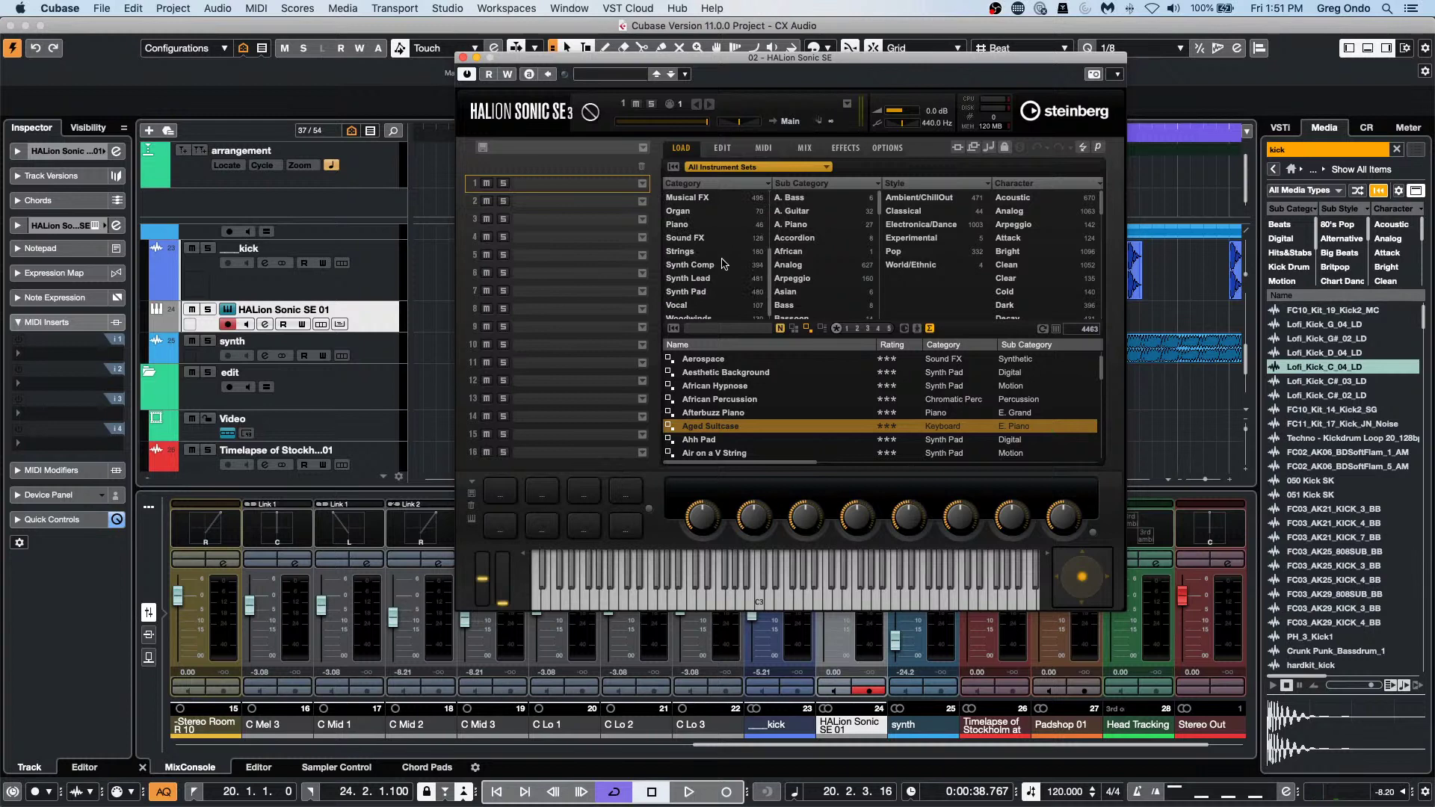
{"action": "left_click", "coordinate": [719, 253]}
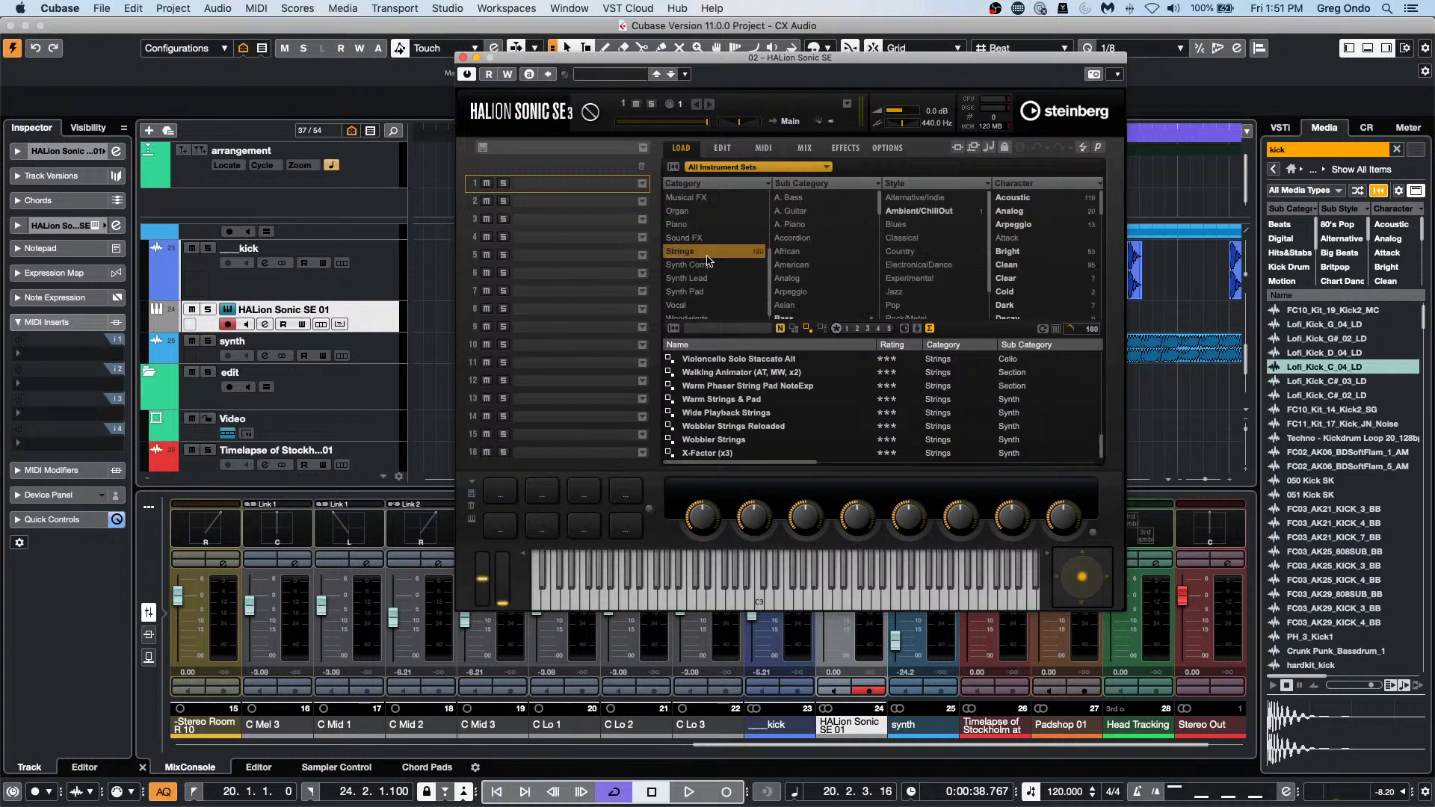
{"action": "left_click", "coordinate": [722, 330]}
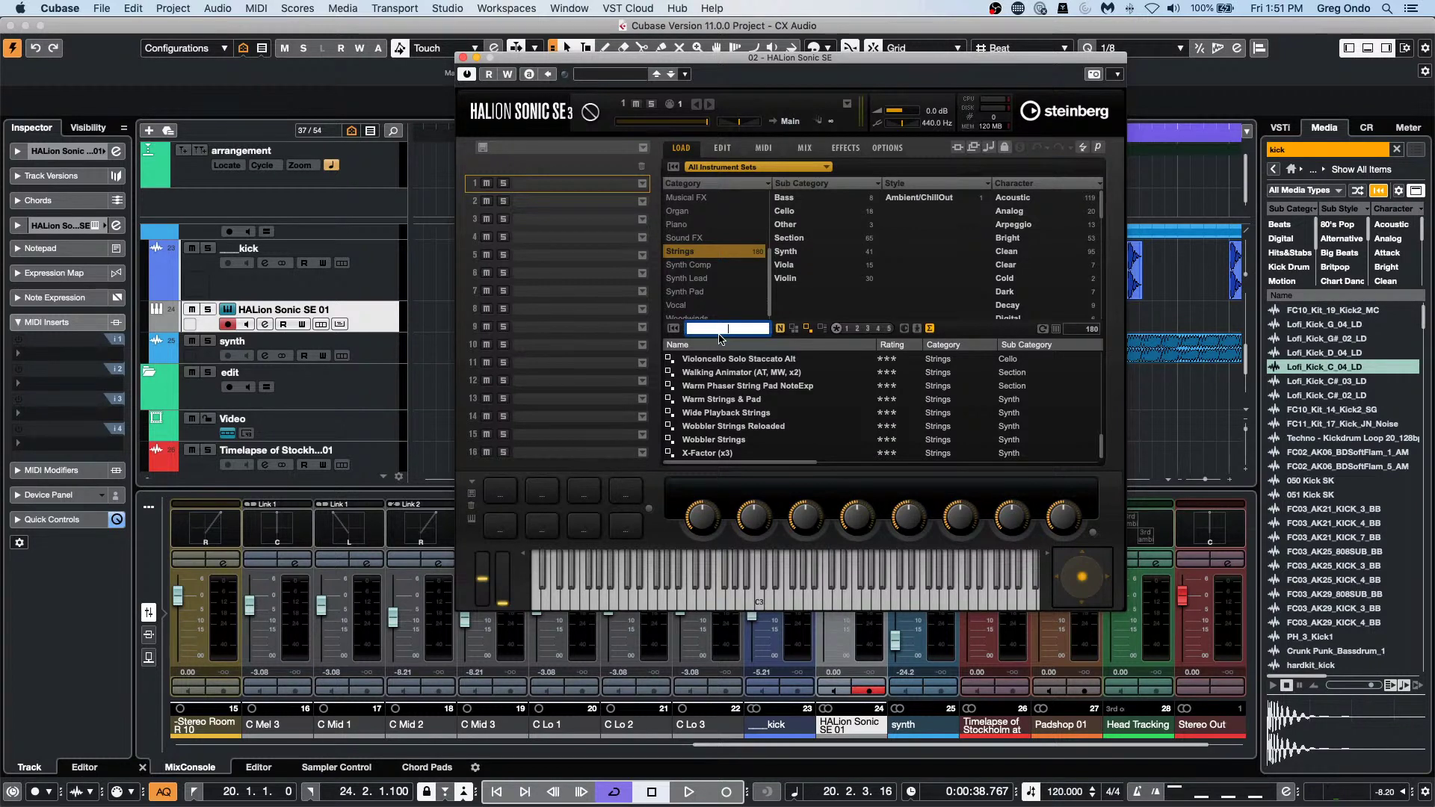
{"action": "type", "text": "studio s"}
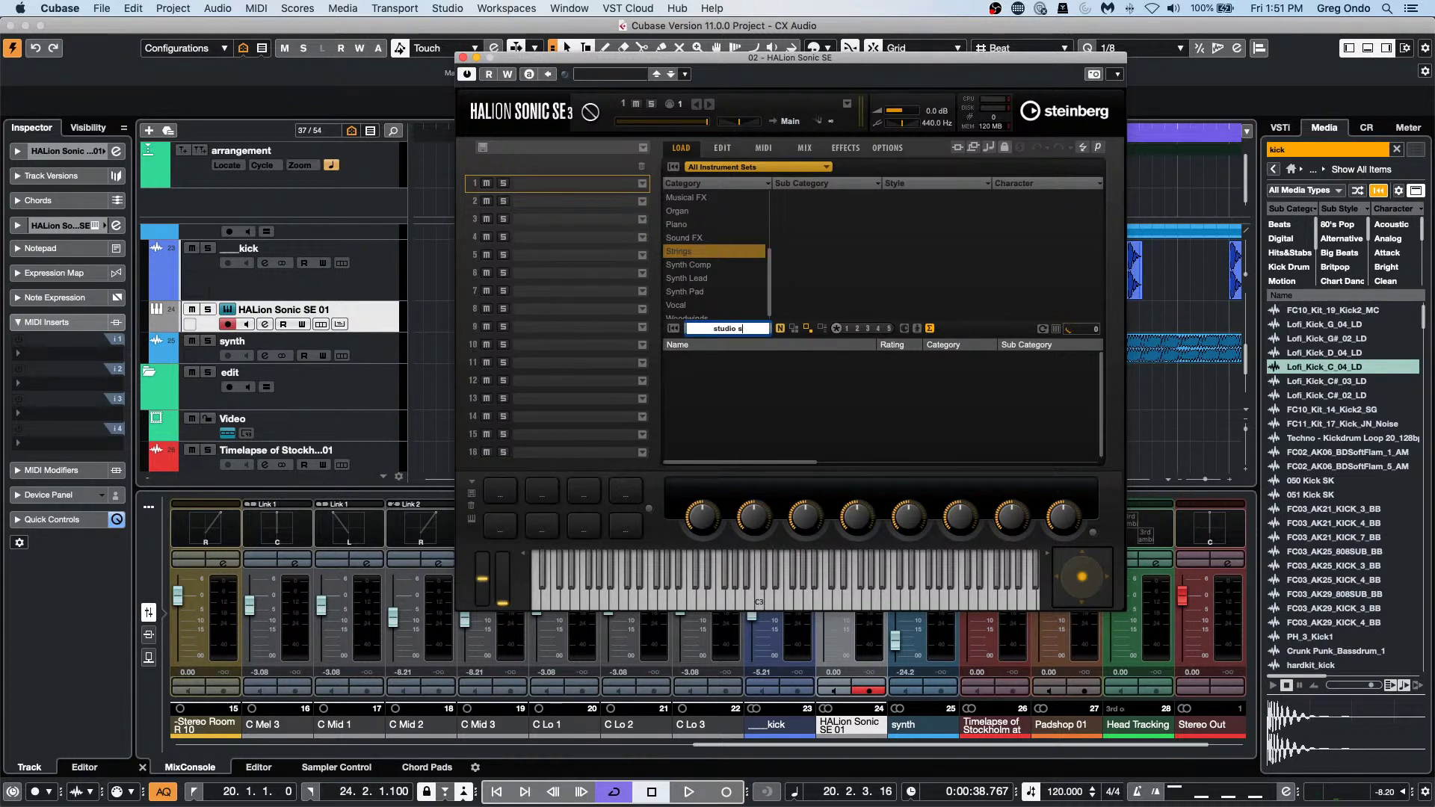
Clear the preset search, look through the Strings presets and show the available instrument sets in HALion Sonic SE.
{"action": "key", "text": "BackSpace"}
{"action": "key", "text": "BackSpace"}
{"action": "key", "text": "BackSpace"}
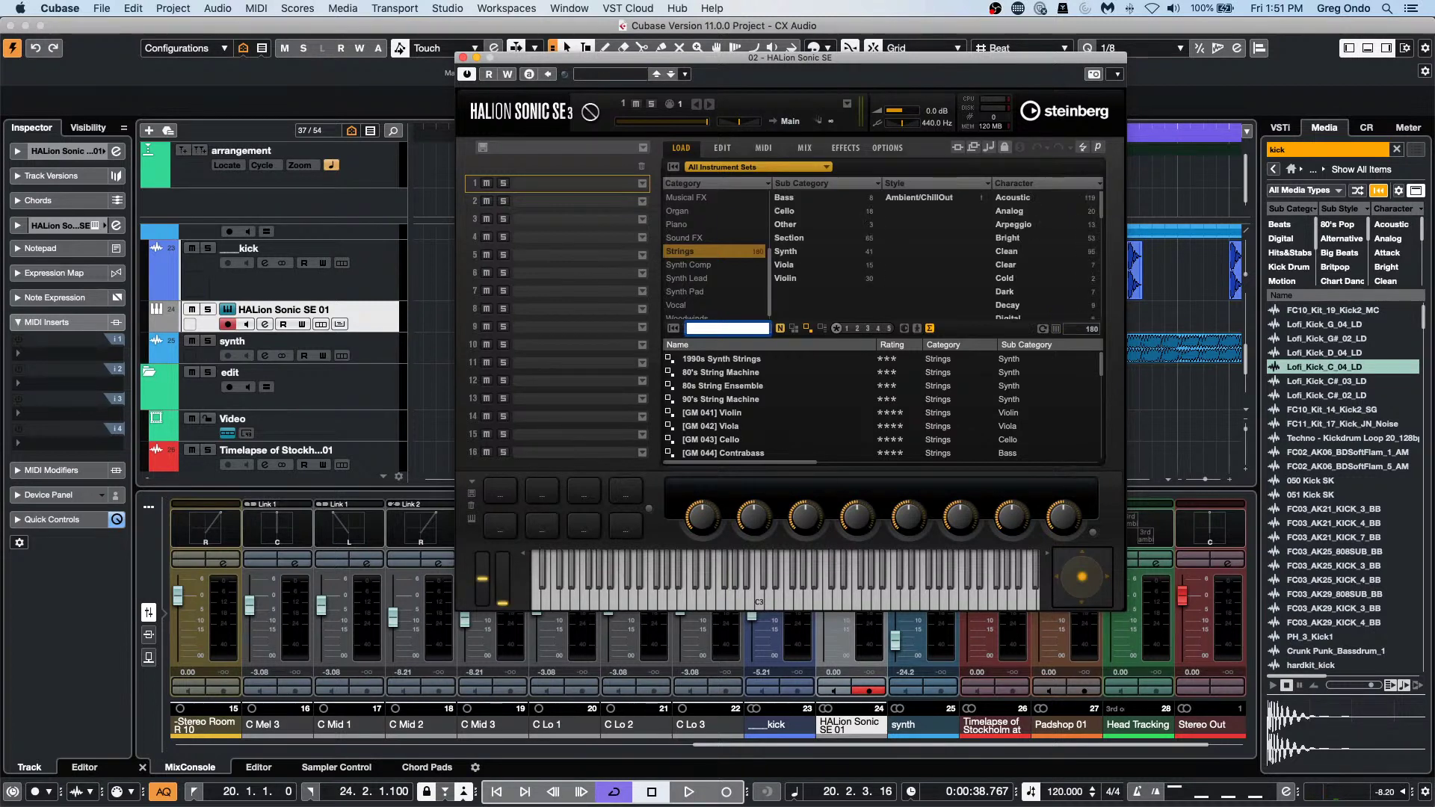
{"action": "scroll", "coordinate": [775, 385], "scroll_direction": "down", "scroll_amount": 10}
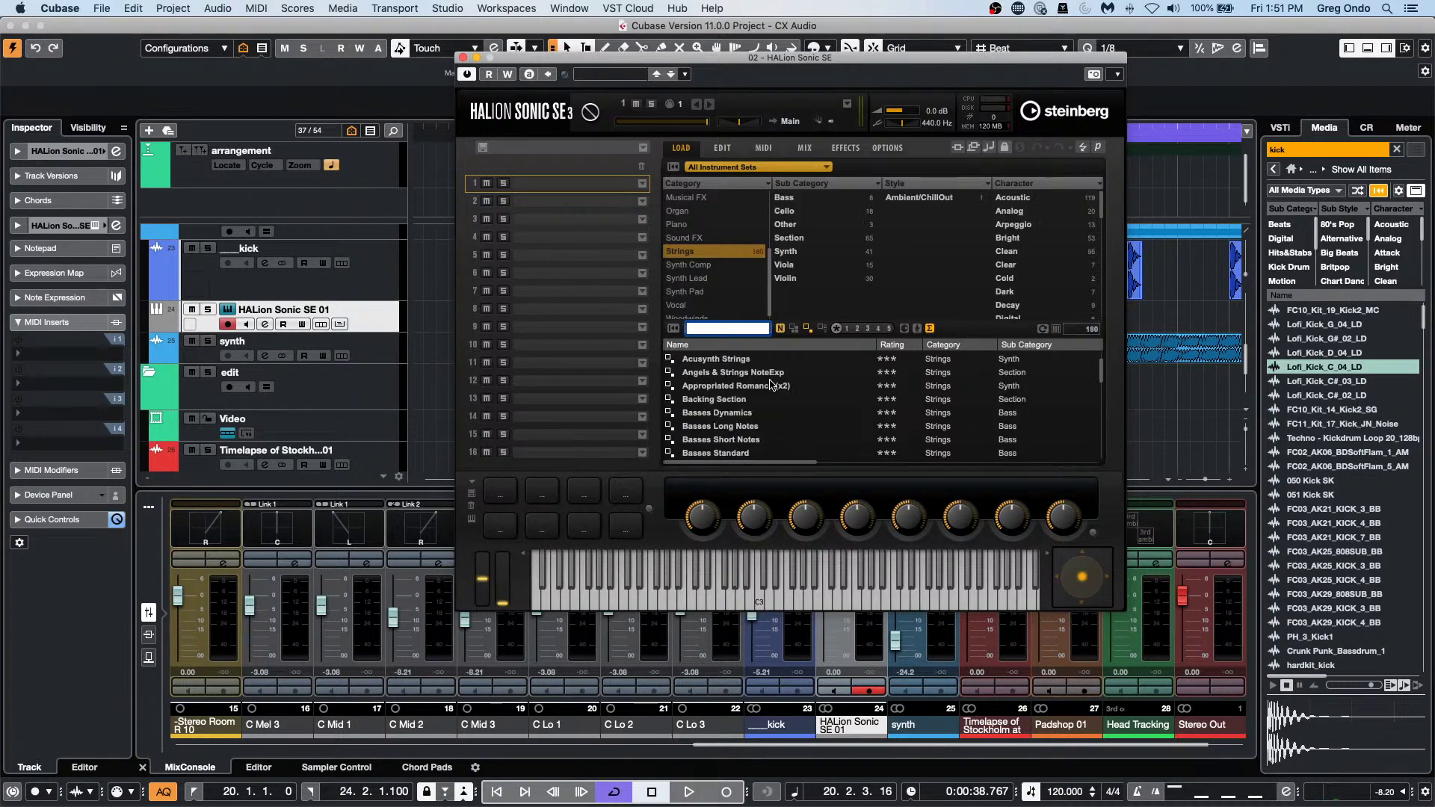
{"action": "scroll", "coordinate": [775, 385], "scroll_direction": "down", "scroll_amount": 5}
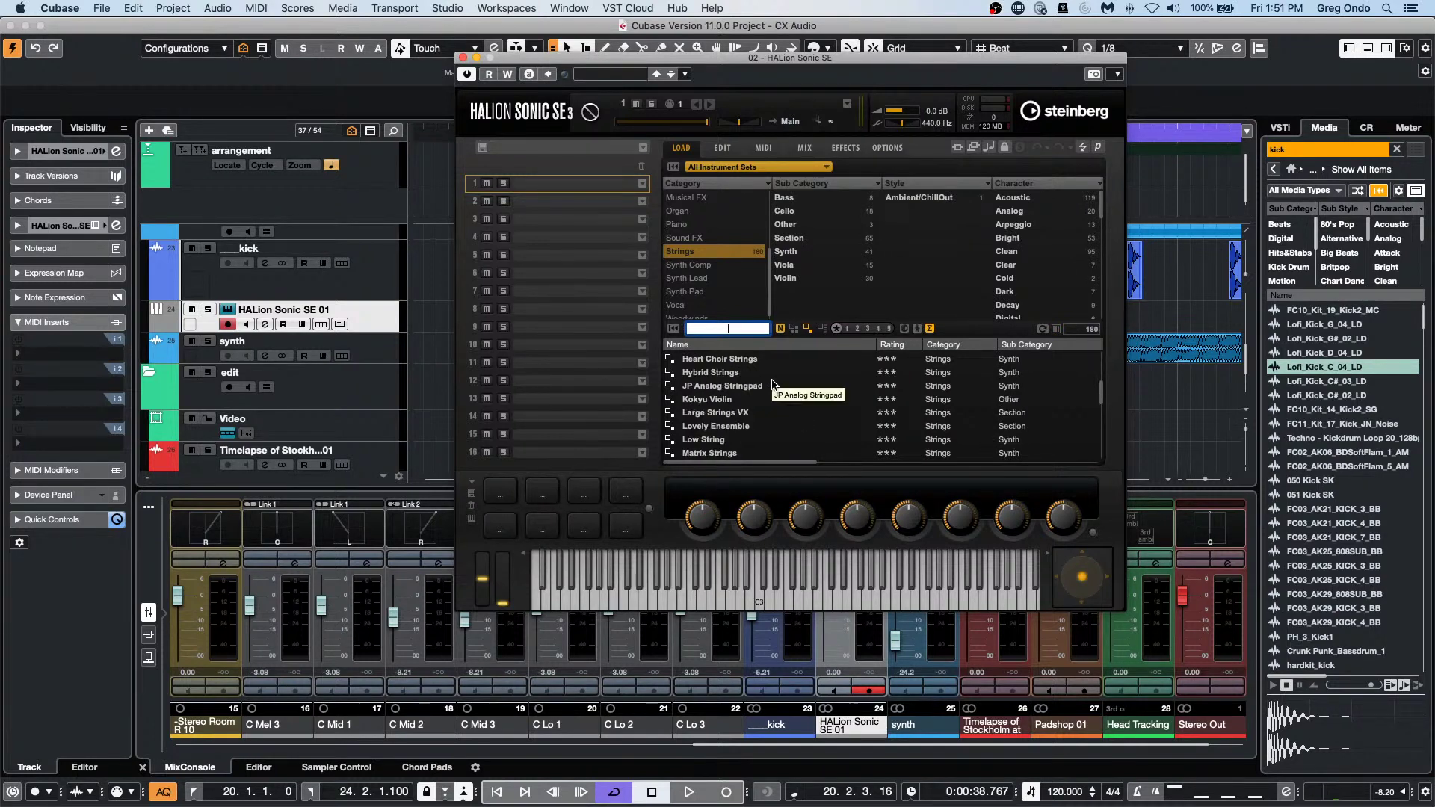
{"action": "scroll", "coordinate": [773, 384], "scroll_direction": "up", "scroll_amount": 2}
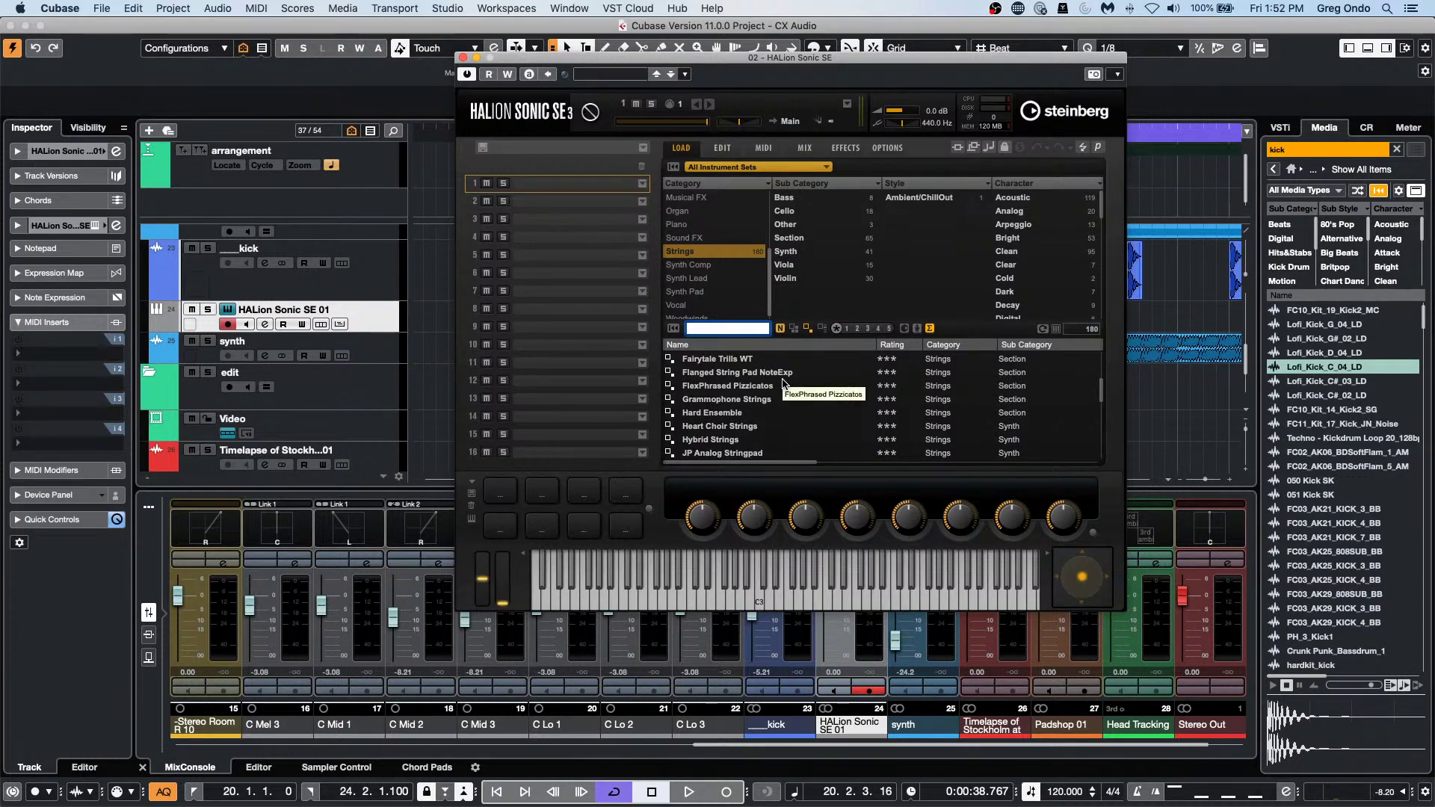
{"action": "left_click", "coordinate": [825, 166]}
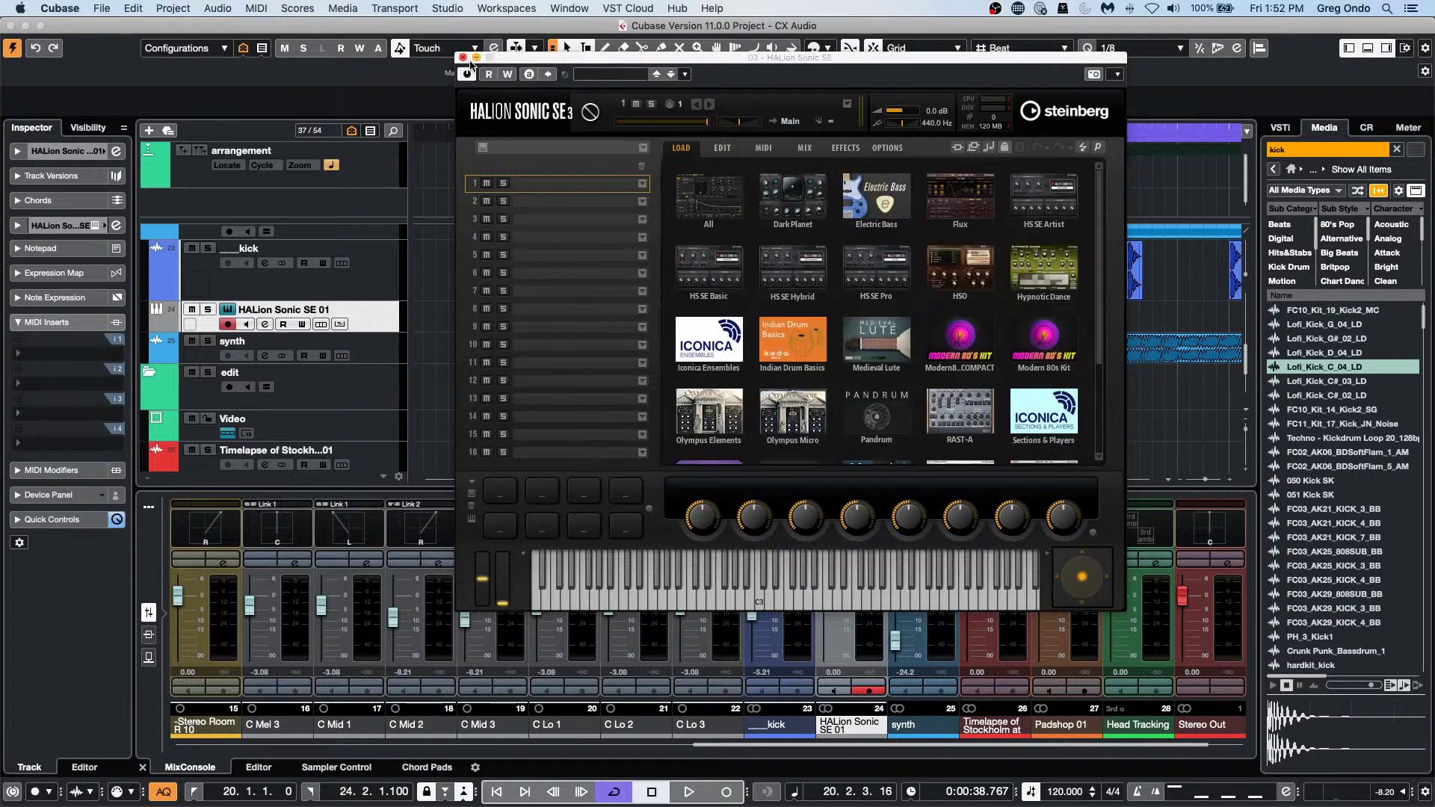
Add one HALion 6 instrument track below HALion Sonic SE 01, with its audio output routed to Stereo Out.
{"action": "right_click", "coordinate": [372, 326]}
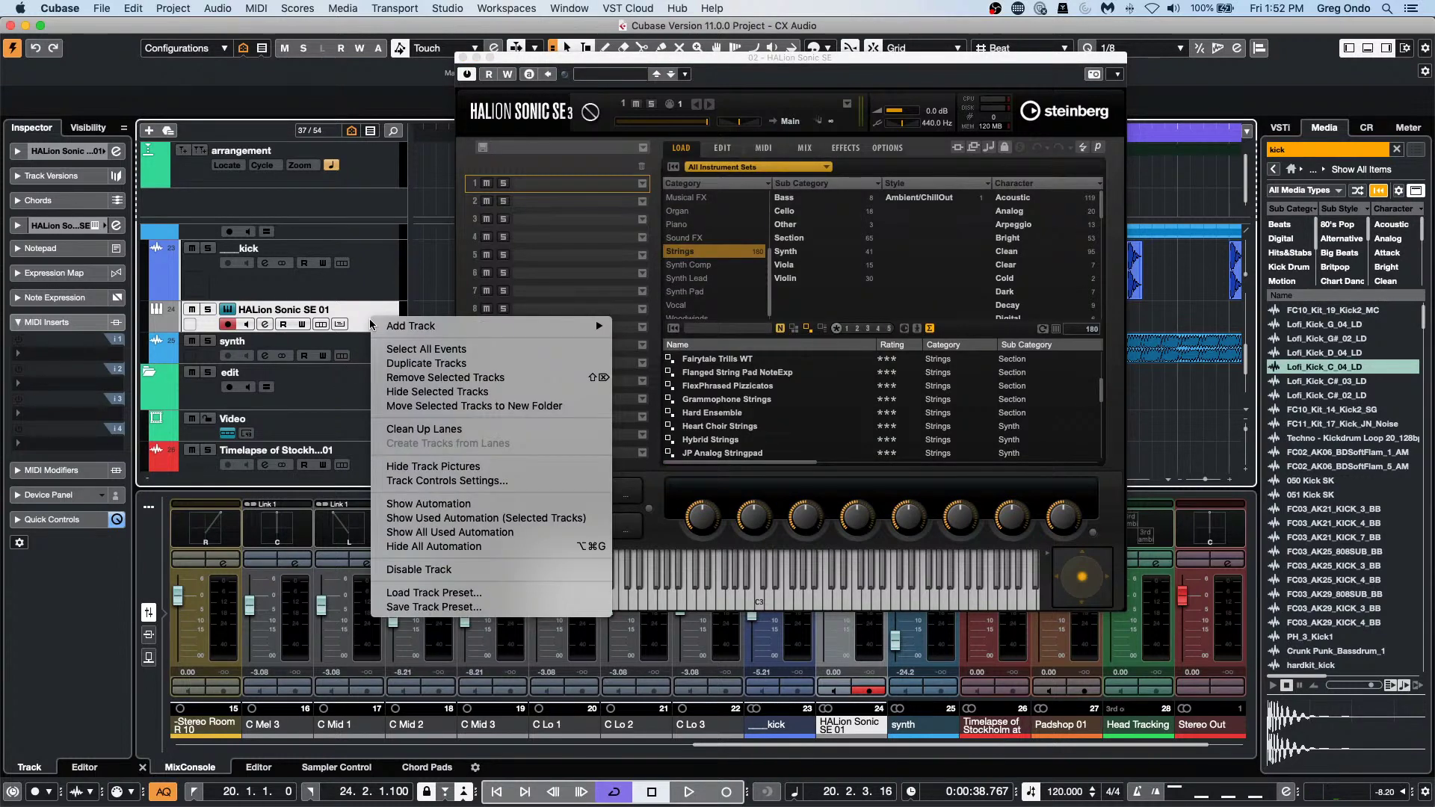
{"action": "mouse_move", "coordinate": [392, 325]}
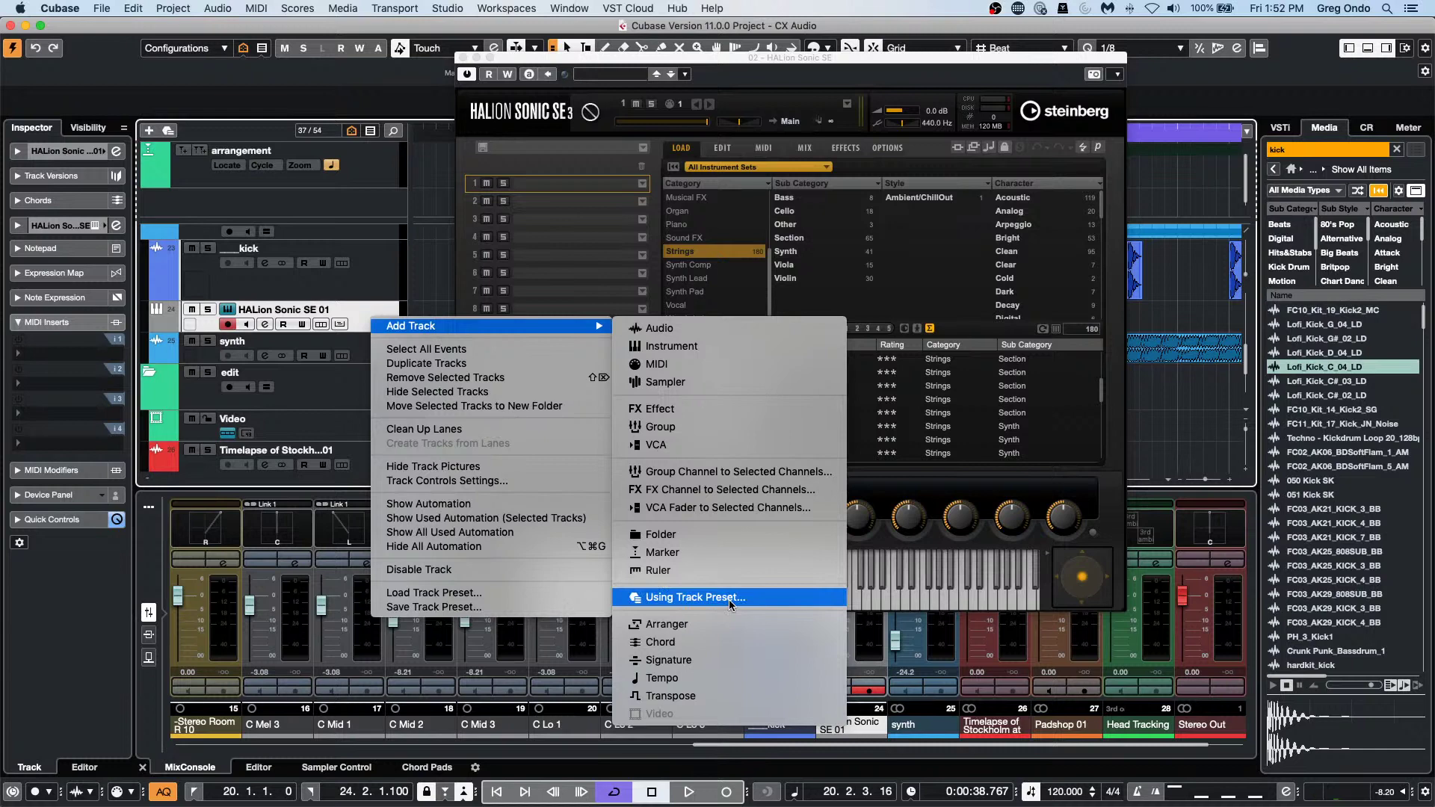
{"action": "left_click", "coordinate": [718, 346]}
{"action": "left_click", "coordinate": [965, 293]}
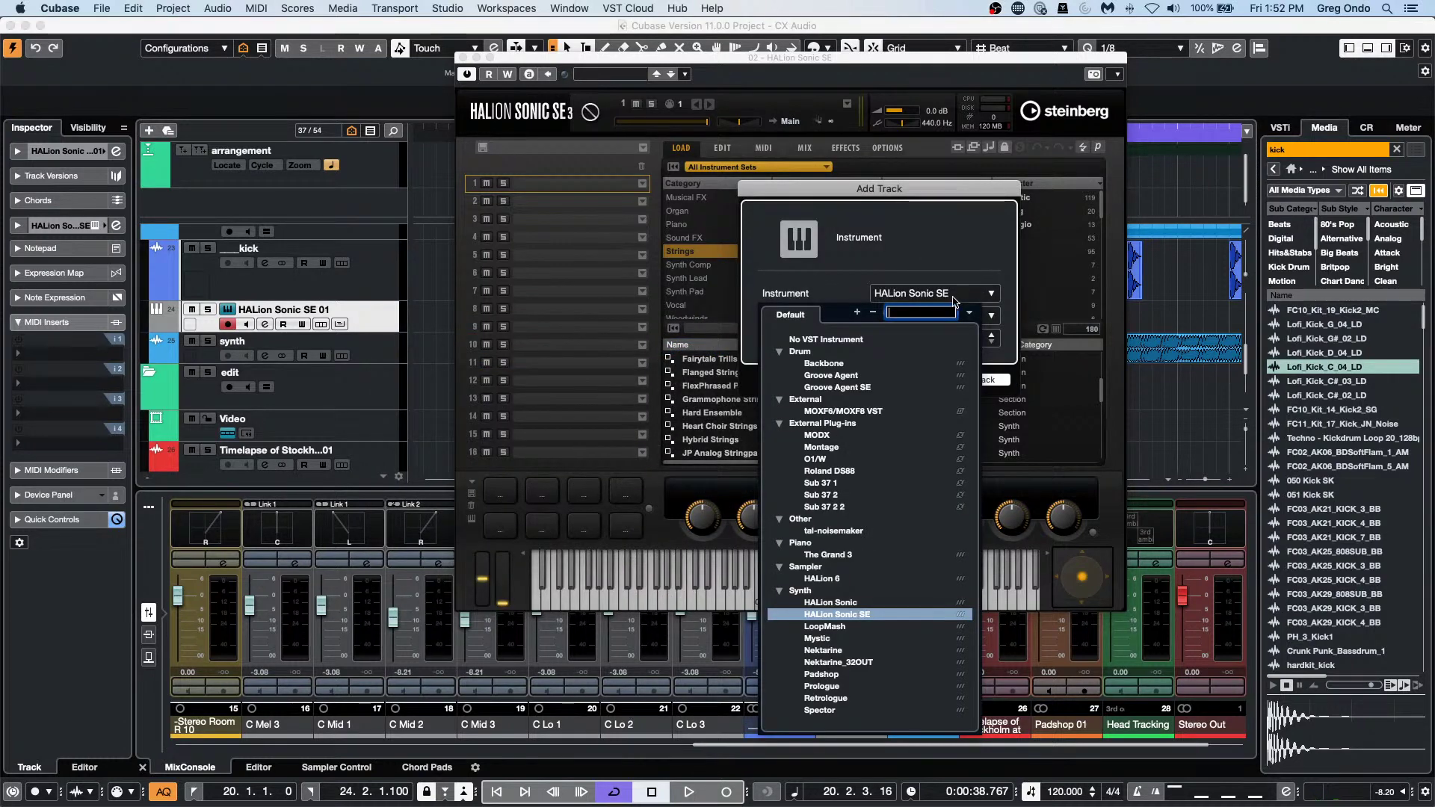
{"action": "left_click", "coordinate": [826, 578]}
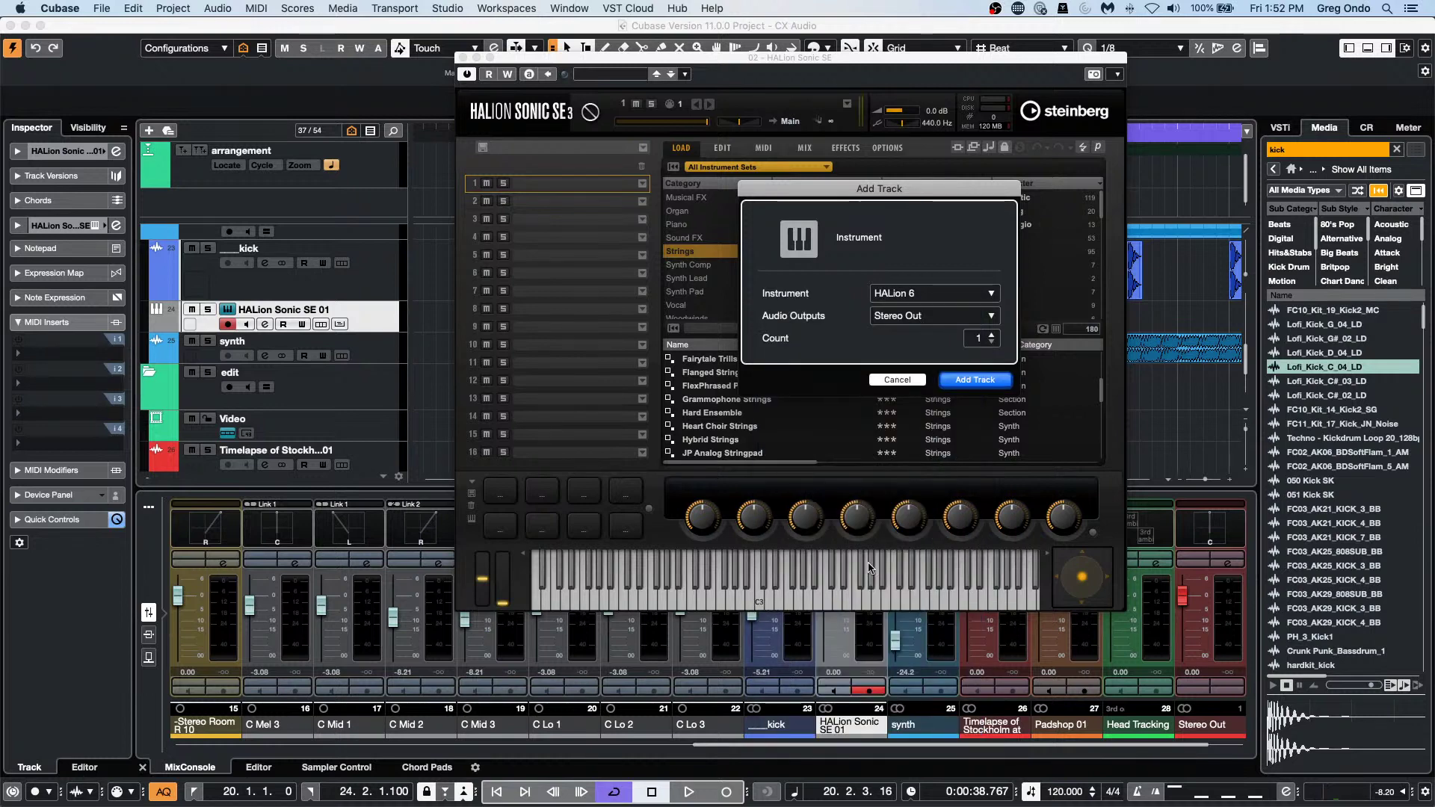
{"action": "left_click", "coordinate": [977, 380]}
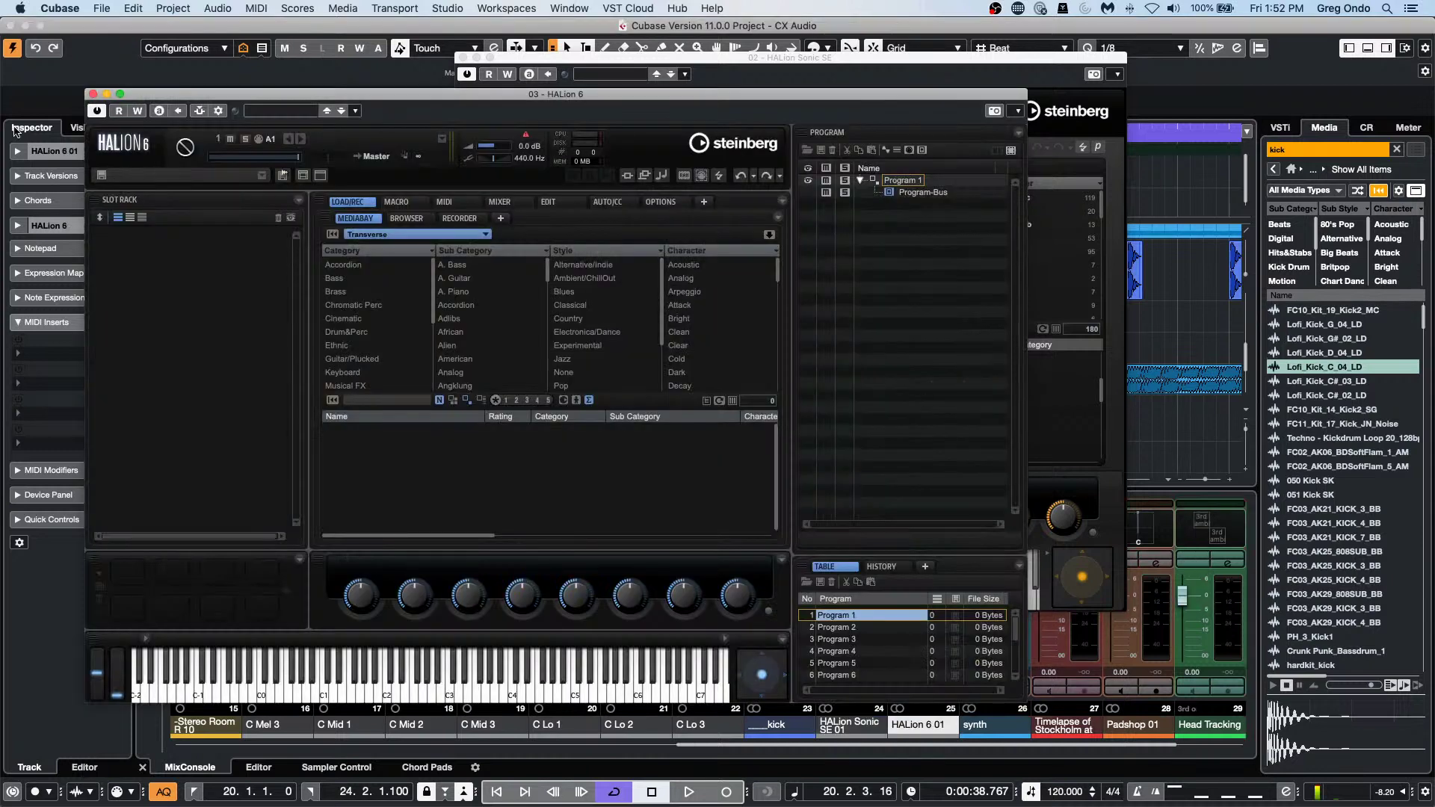
Browse the HALion 6 instrument sets and limit the preset list to Studio Strings.
{"action": "left_click_drag", "start_coordinate": [338, 94], "coordinate": [554, 74]}
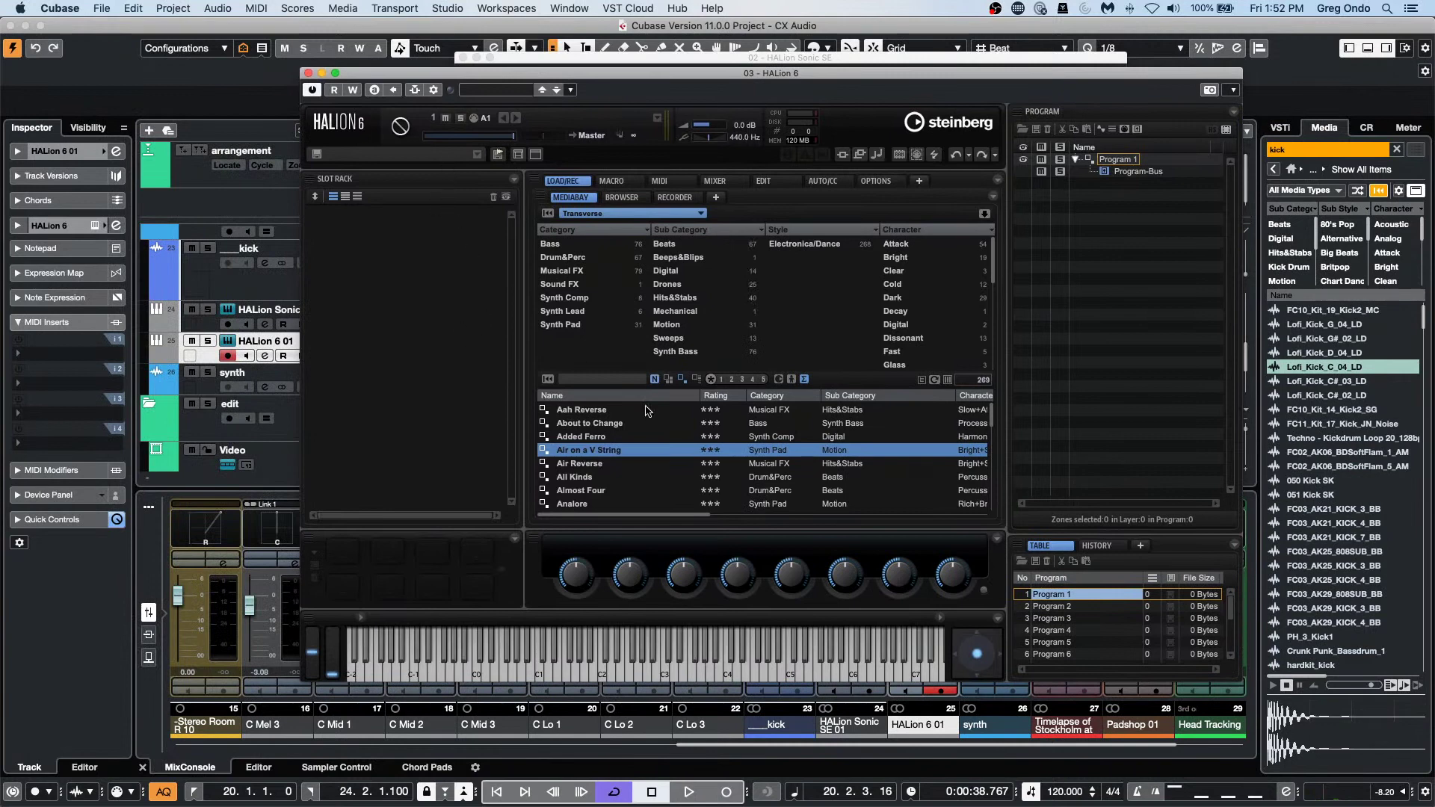
{"action": "left_click", "coordinate": [620, 214]}
{"action": "left_click", "coordinate": [589, 243]}
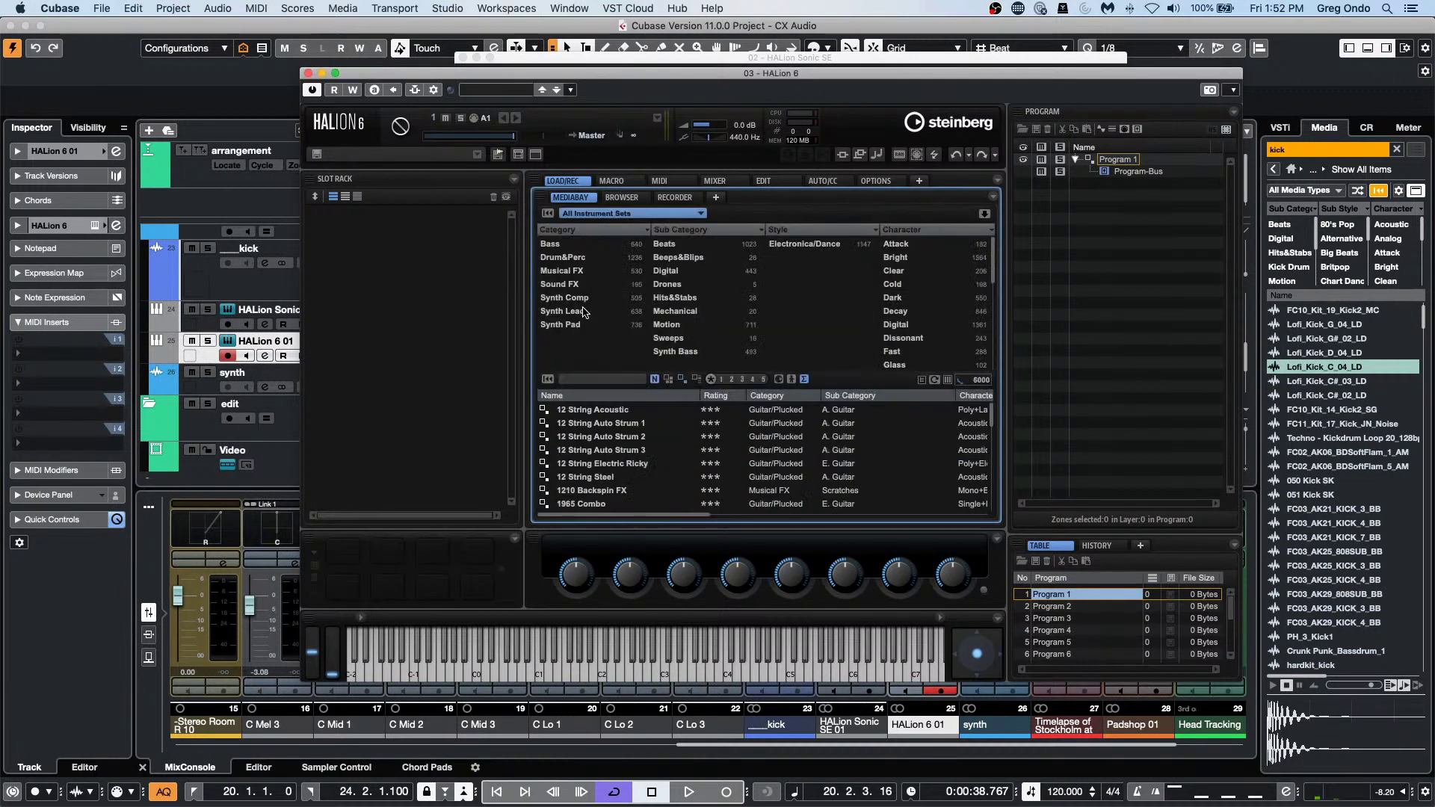
{"action": "left_click", "coordinate": [665, 216]}
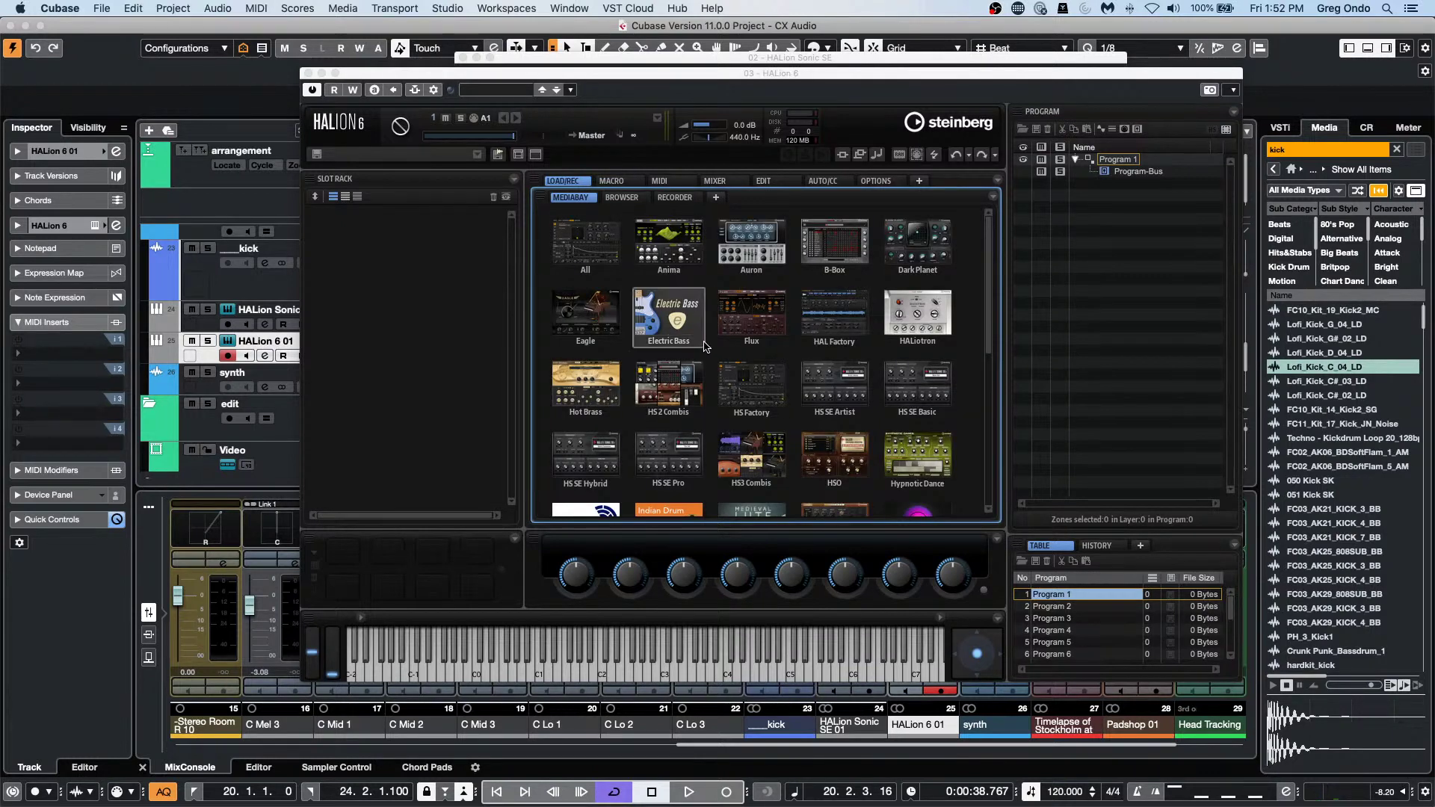
{"action": "scroll", "coordinate": [705, 346], "scroll_direction": "down", "scroll_amount": 1}
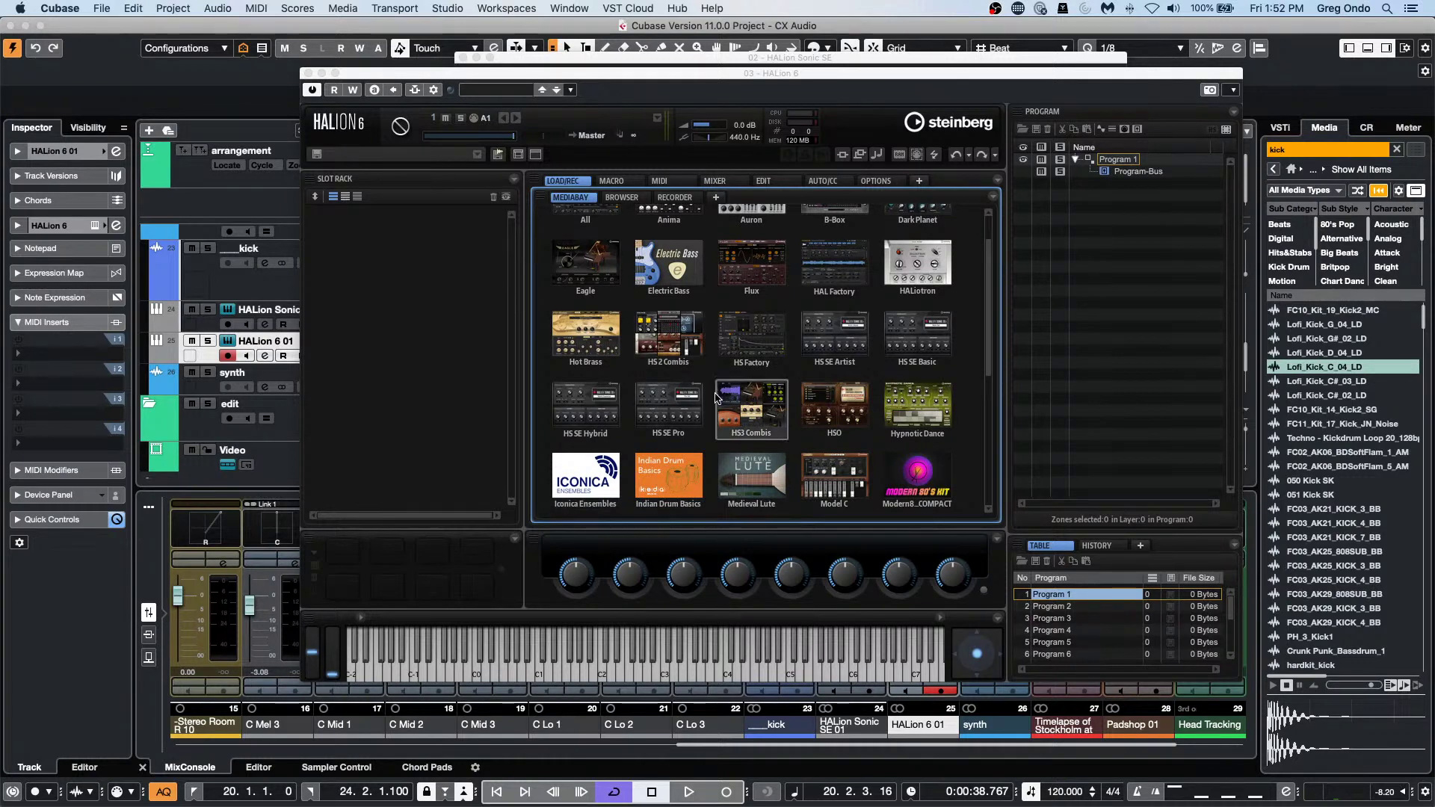
{"action": "scroll", "coordinate": [715, 397], "scroll_direction": "up", "scroll_amount": 1}
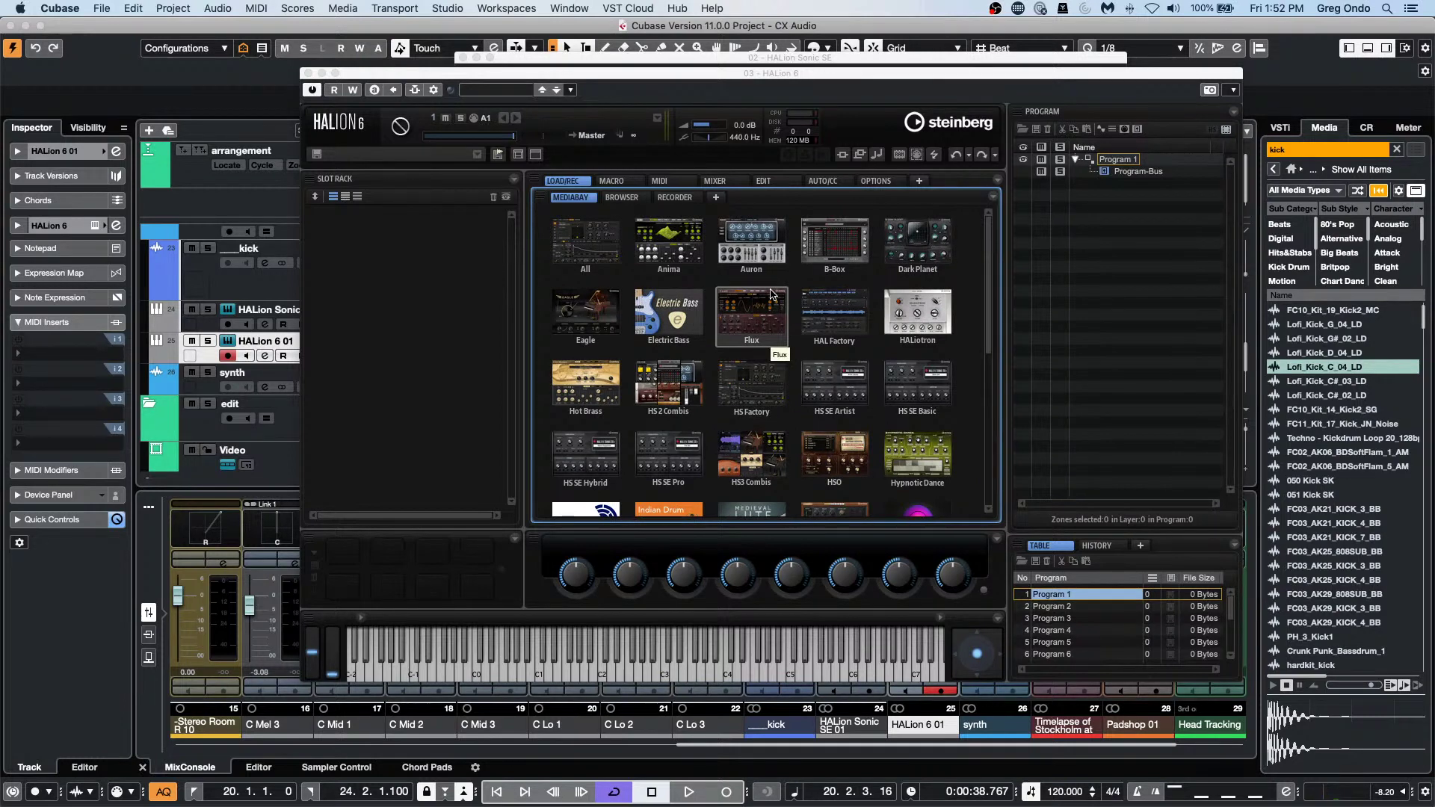
{"action": "scroll", "coordinate": [751, 321], "scroll_direction": "down", "scroll_amount": 3}
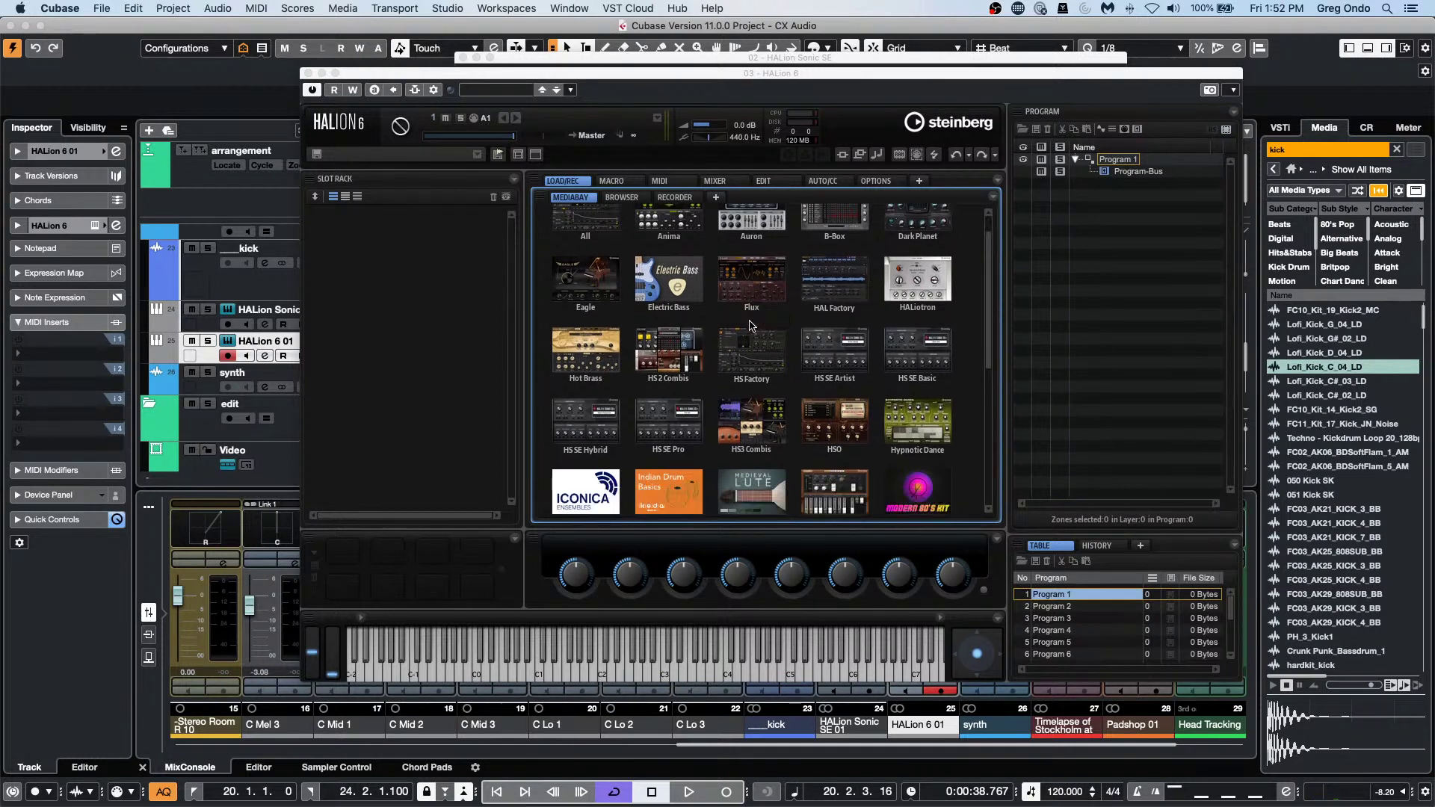
{"action": "scroll", "coordinate": [751, 321], "scroll_direction": "down", "scroll_amount": 2}
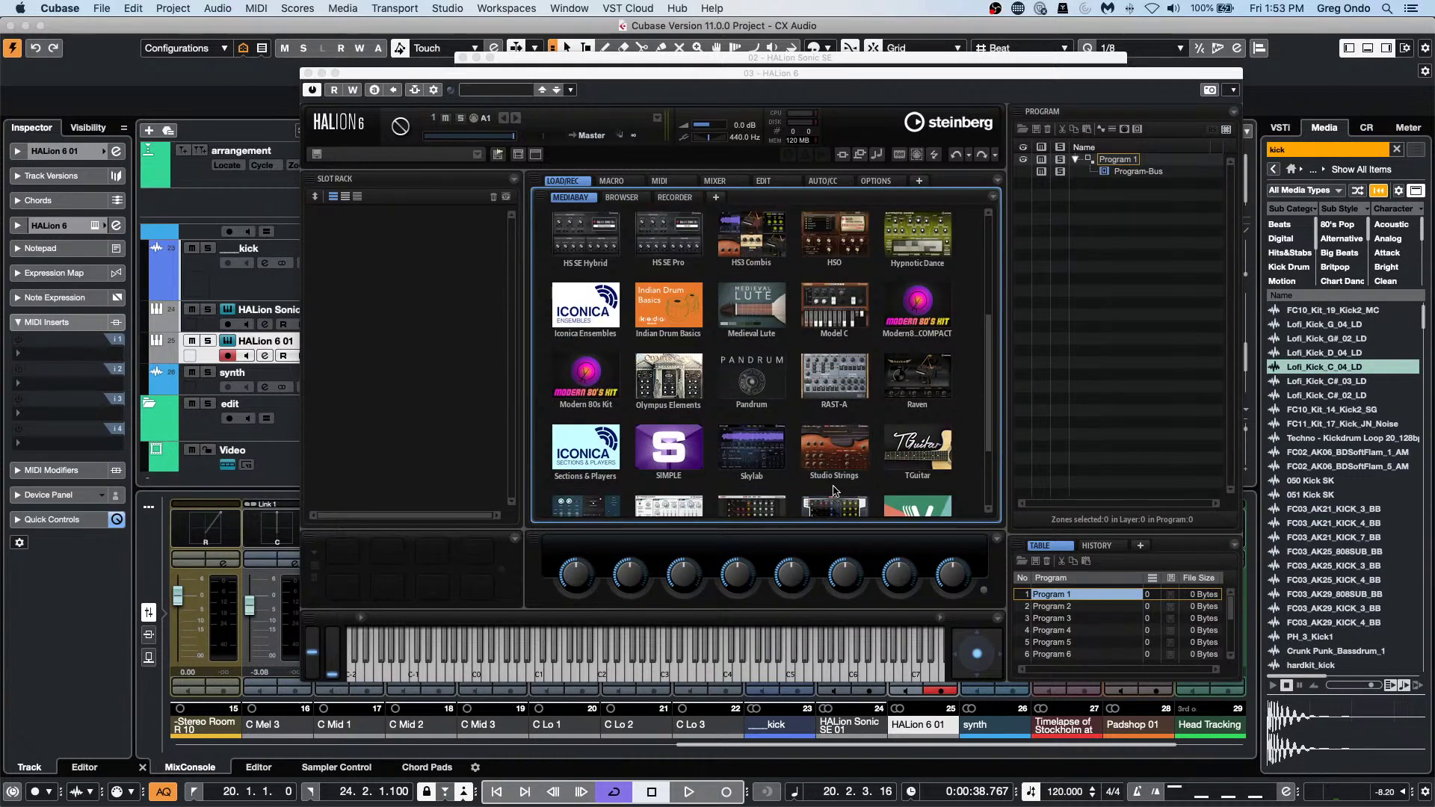
{"action": "left_click", "coordinate": [834, 452]}
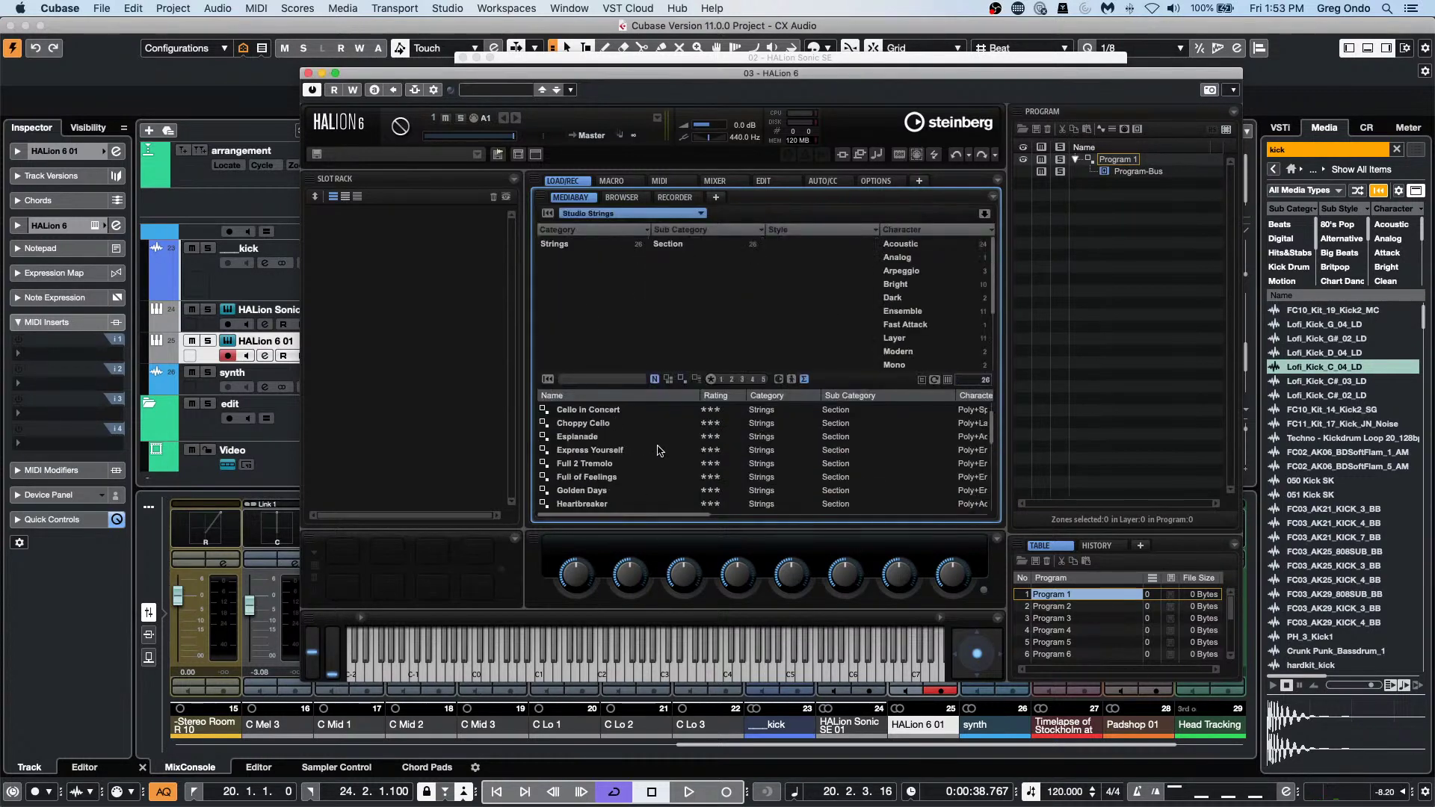
Load the Full of Feelings preset in HALion 6 and audition notes on its keyboard.
{"action": "double_click", "coordinate": [604, 480]}
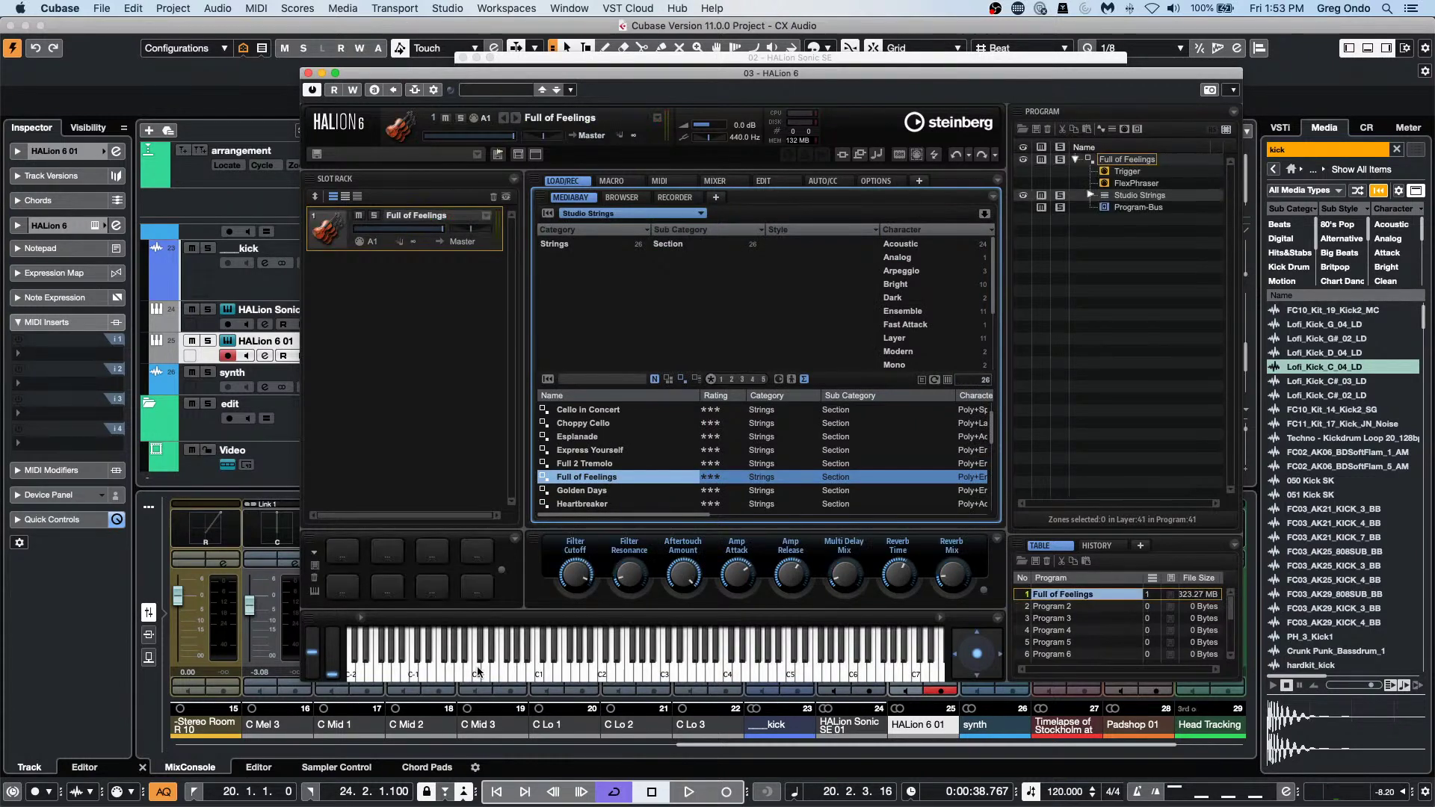
{"action": "left_click", "coordinate": [676, 676]}
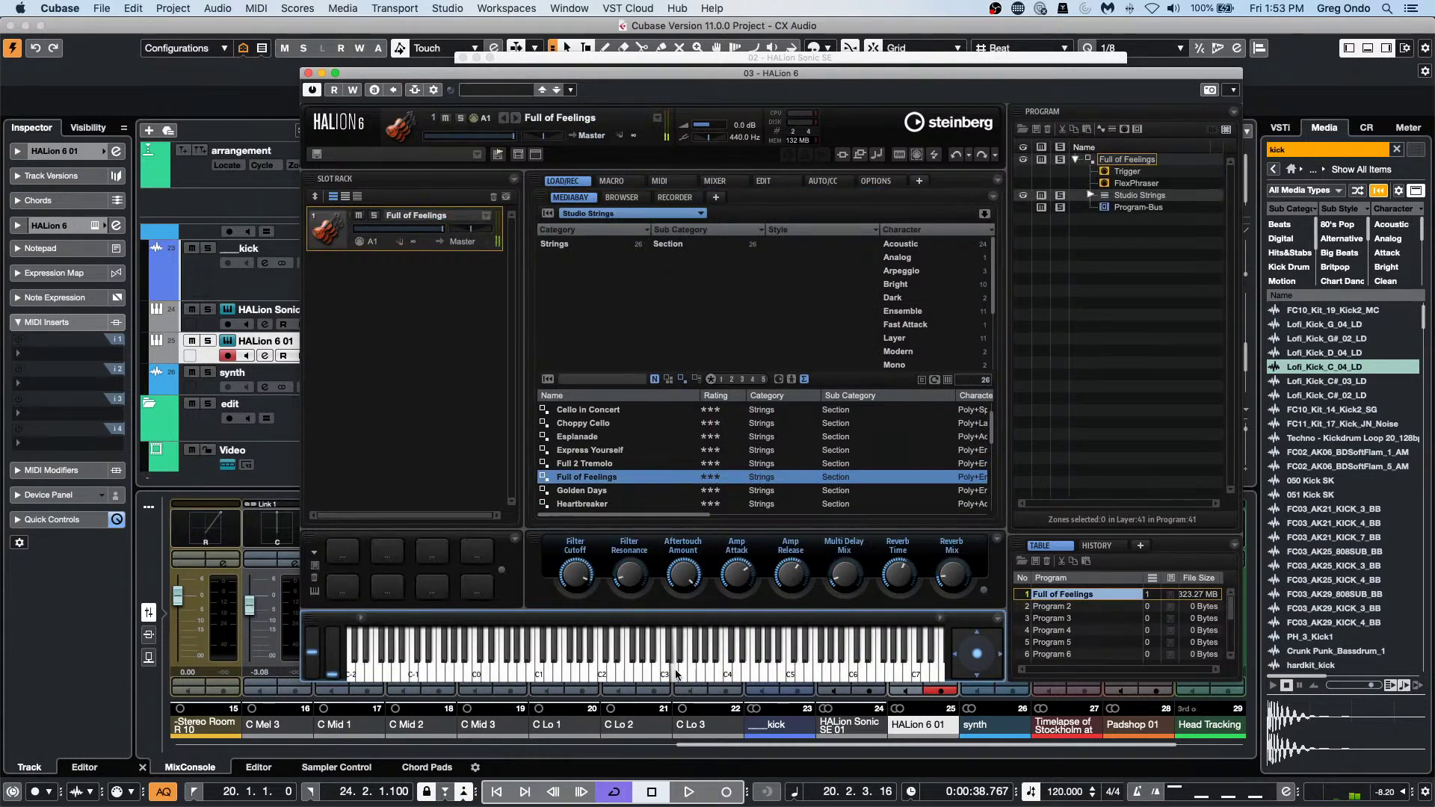
{"action": "left_click", "coordinate": [599, 677]}
{"action": "left_click", "coordinate": [485, 673]}
Move the HALion 6 window clear of the track list and add a chord track below HALion 6 01.
{"action": "left_click_drag", "start_coordinate": [408, 75], "coordinate": [687, 54]}
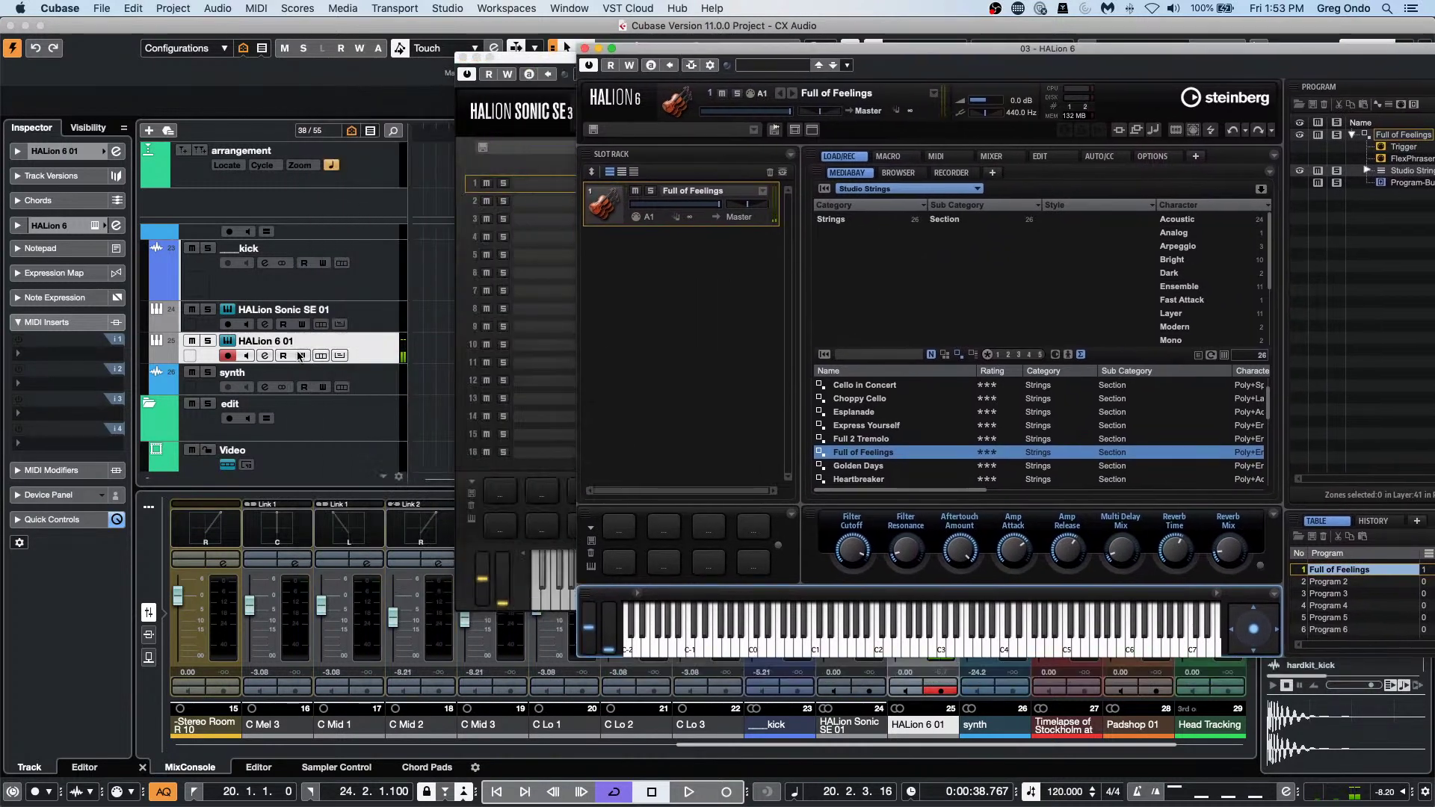
{"action": "right_click", "coordinate": [384, 351]}
{"action": "mouse_move", "coordinate": [437, 358]}
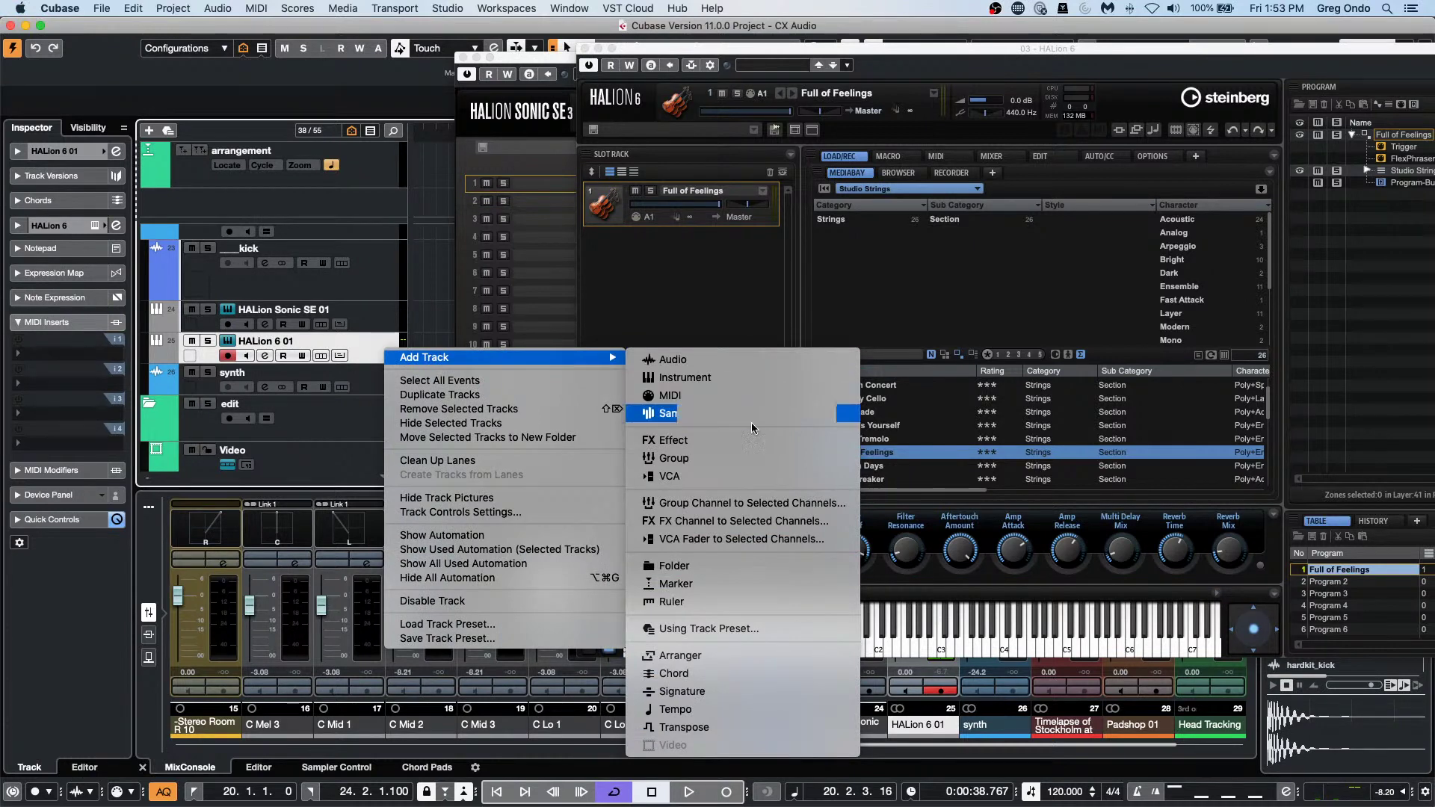
{"action": "left_click", "coordinate": [755, 673]}
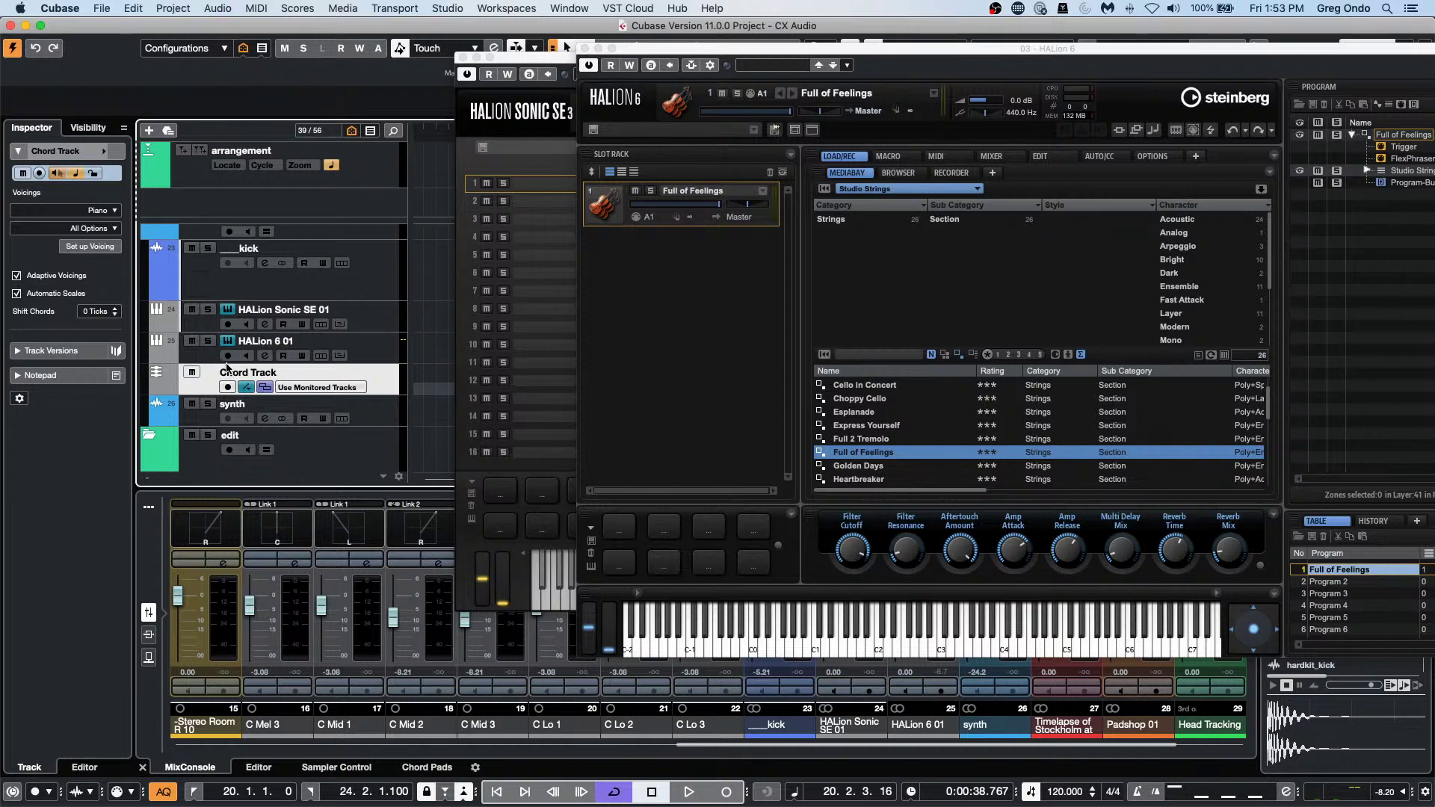
Record-enable the HALion 6 01 track, move its instrument window aside and close the HALion Sonic SE window.
{"action": "left_click", "coordinate": [228, 356]}
{"action": "left_click_drag", "start_coordinate": [626, 52], "coordinate": [733, 124]}
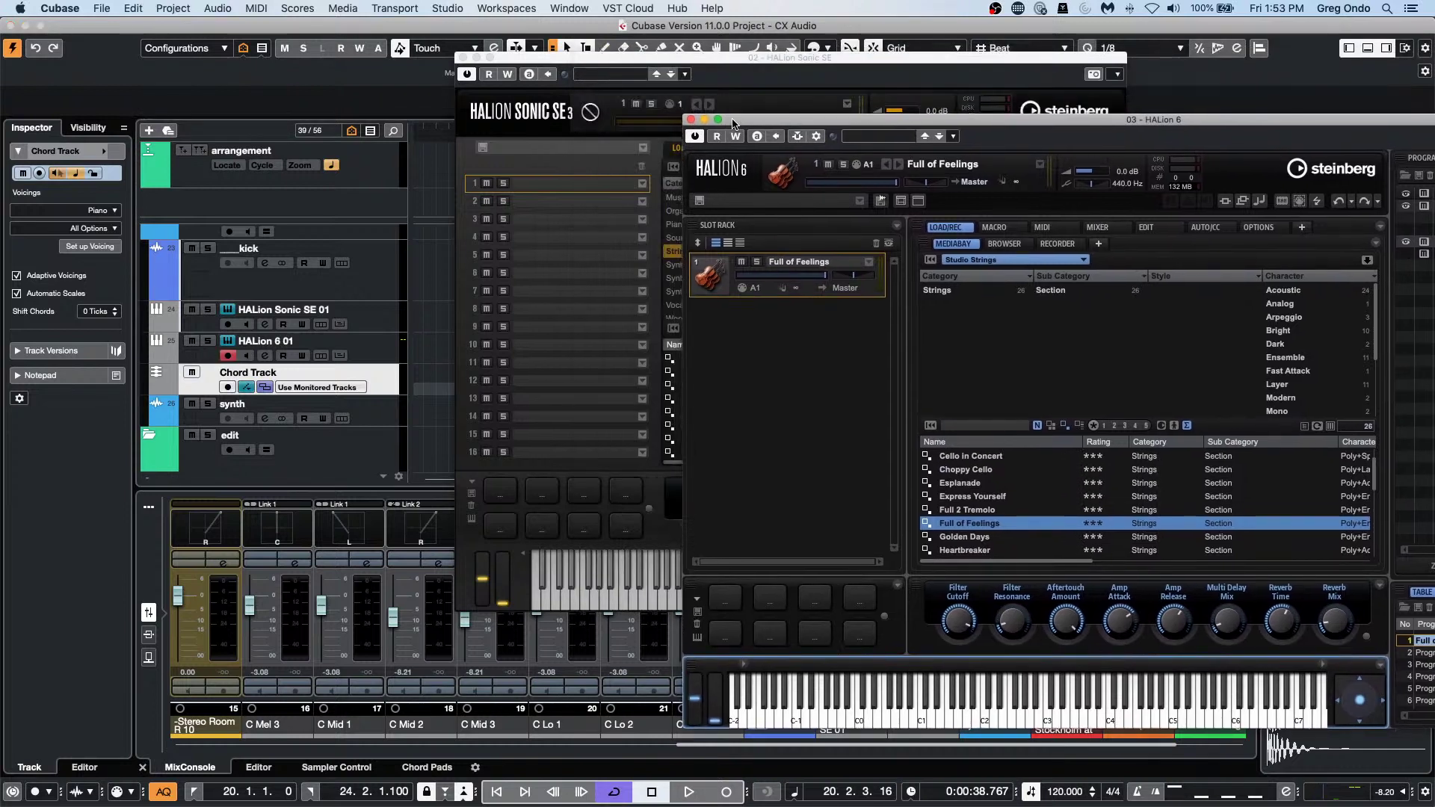
{"action": "left_click", "coordinate": [464, 57]}
Draw a chord event at bar 20 on the chord track and define it as C major.
{"action": "left_click", "coordinate": [464, 389]}
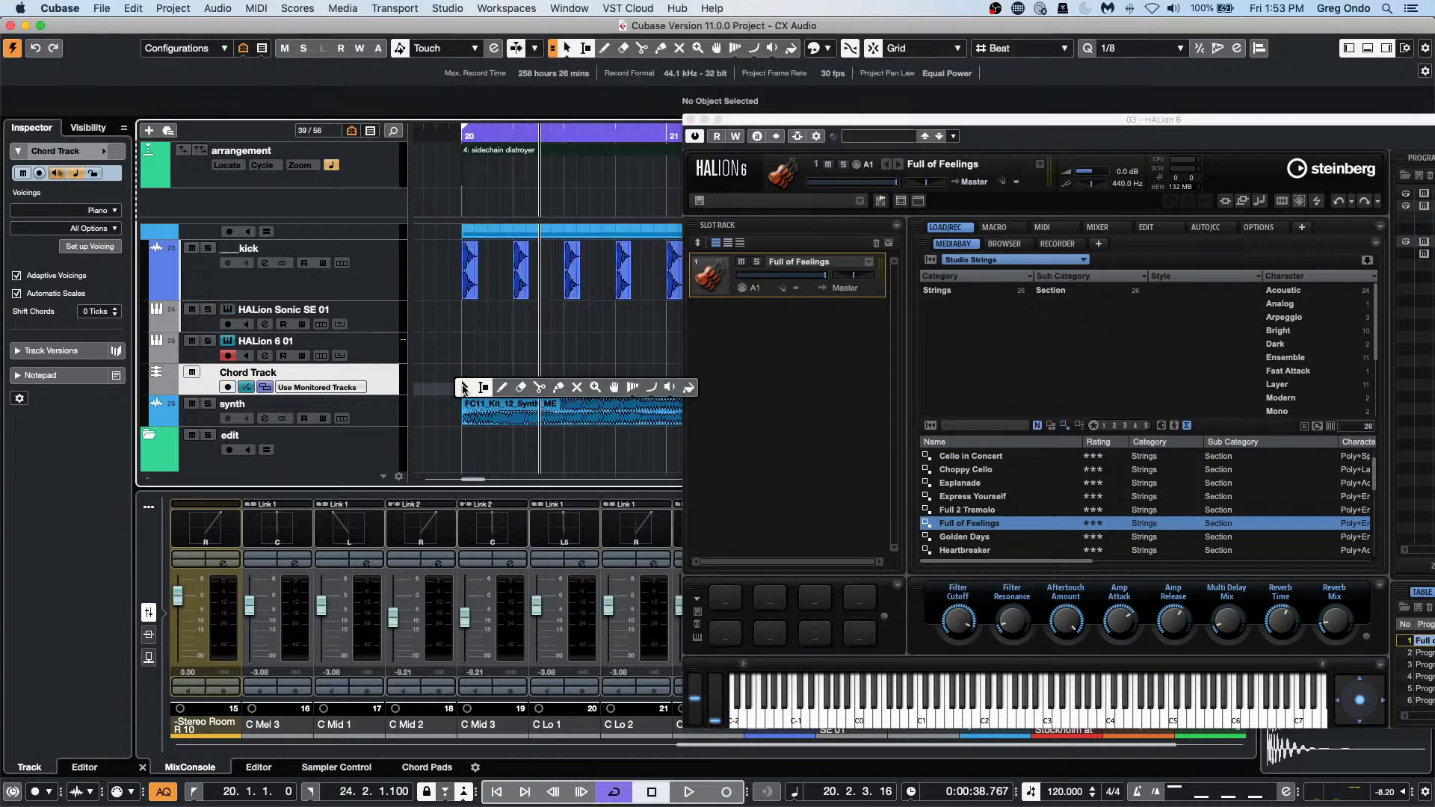
{"action": "key", "text": "8"}
{"action": "left_click", "coordinate": [482, 383]}
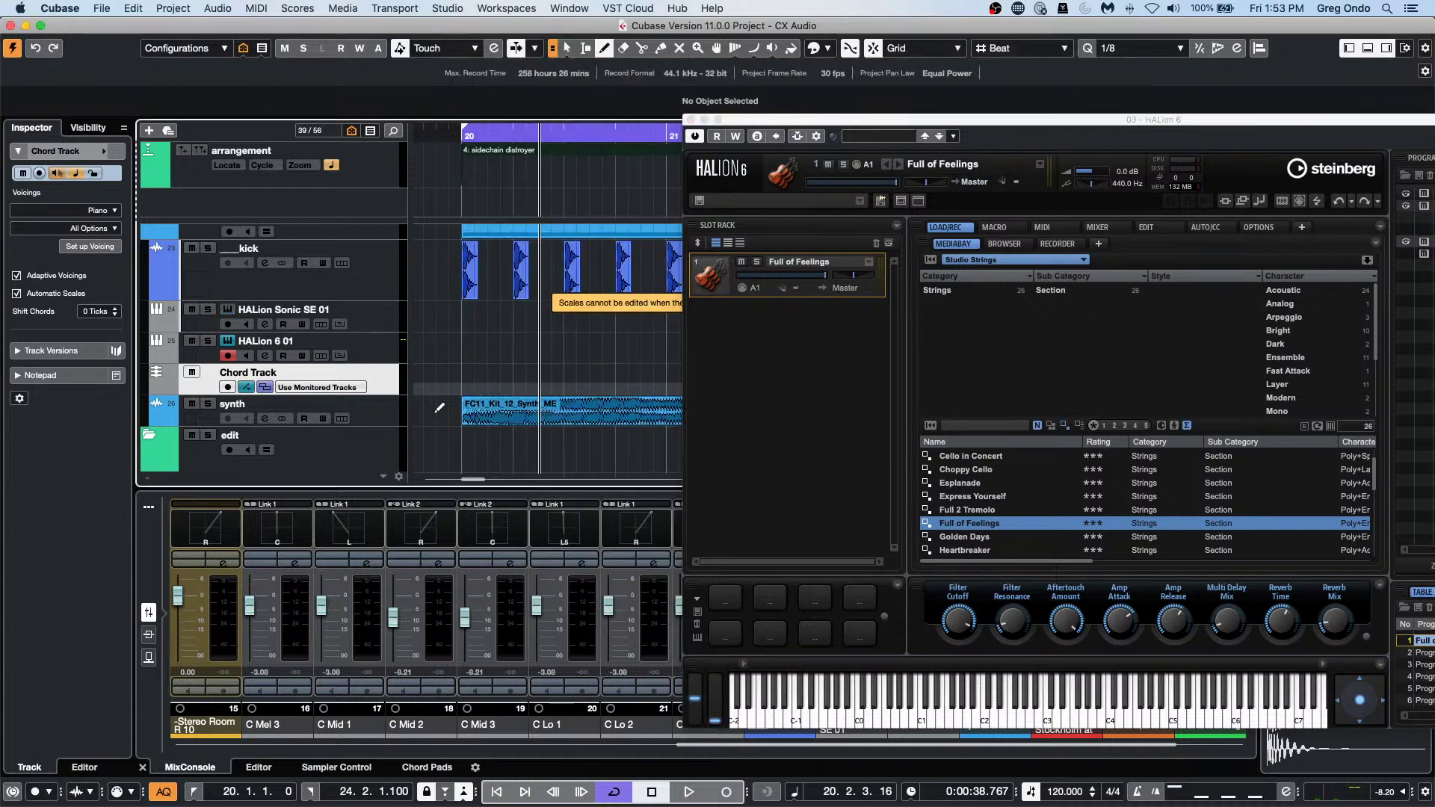
{"action": "left_click", "coordinate": [468, 372]}
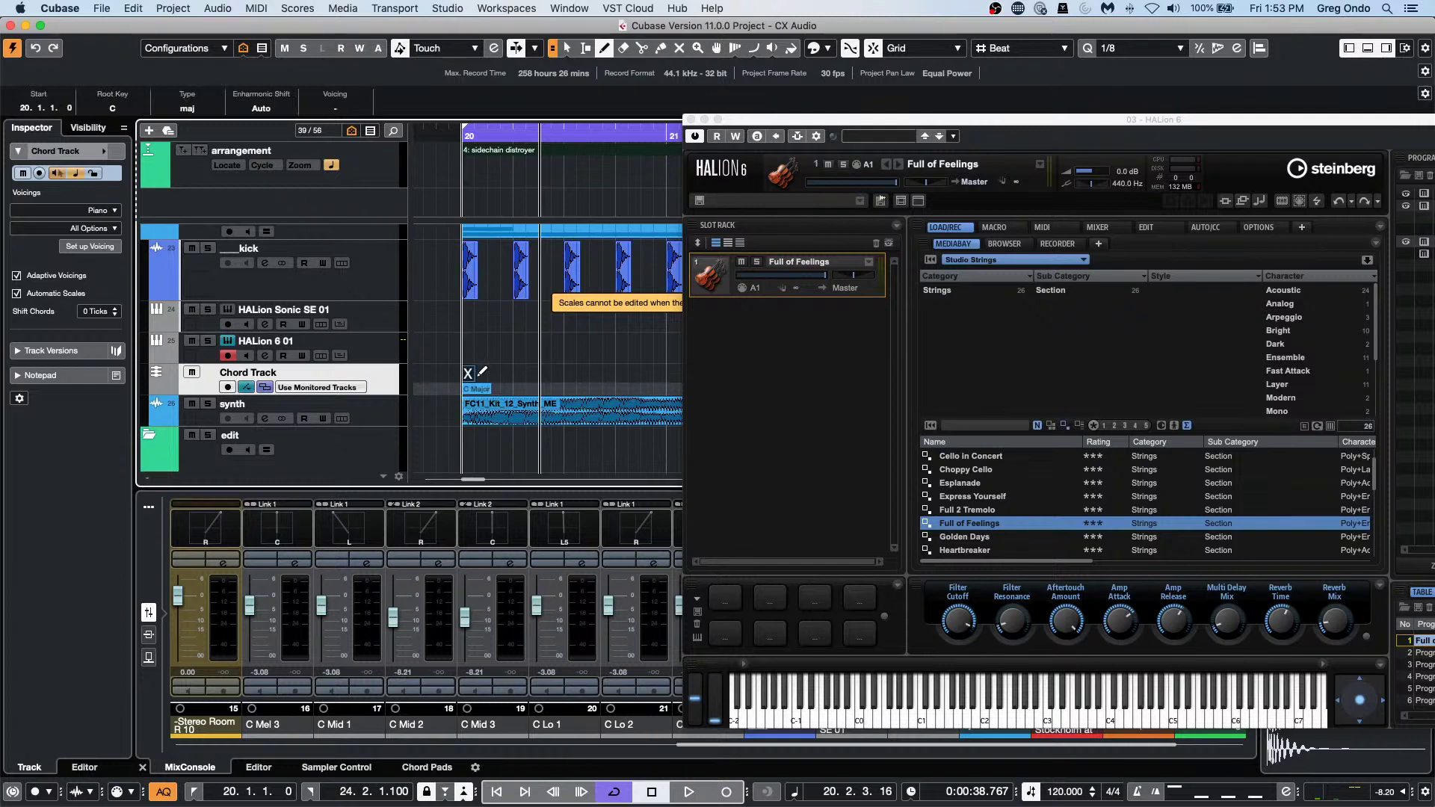
{"action": "double_click", "coordinate": [468, 373]}
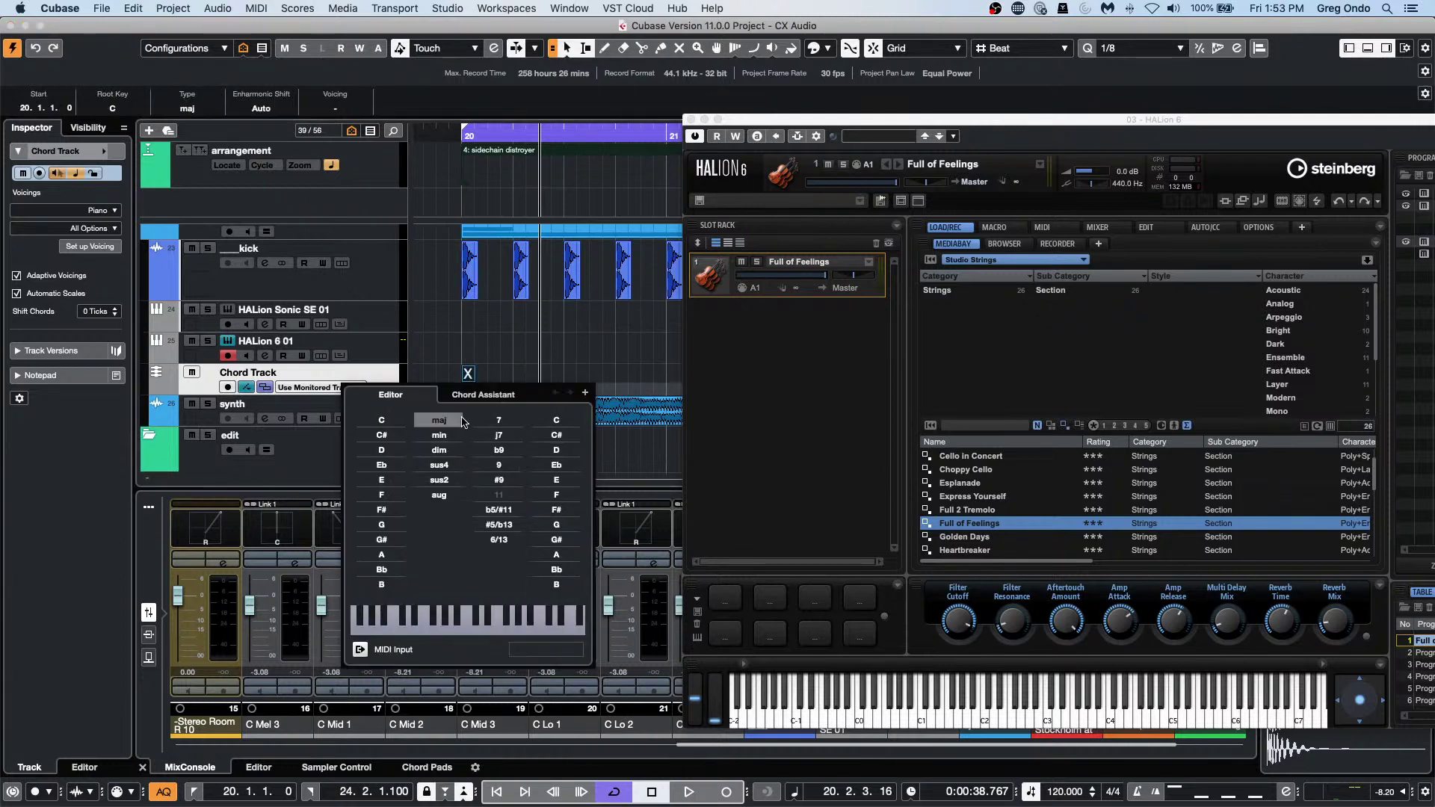
{"action": "left_click", "coordinate": [381, 420]}
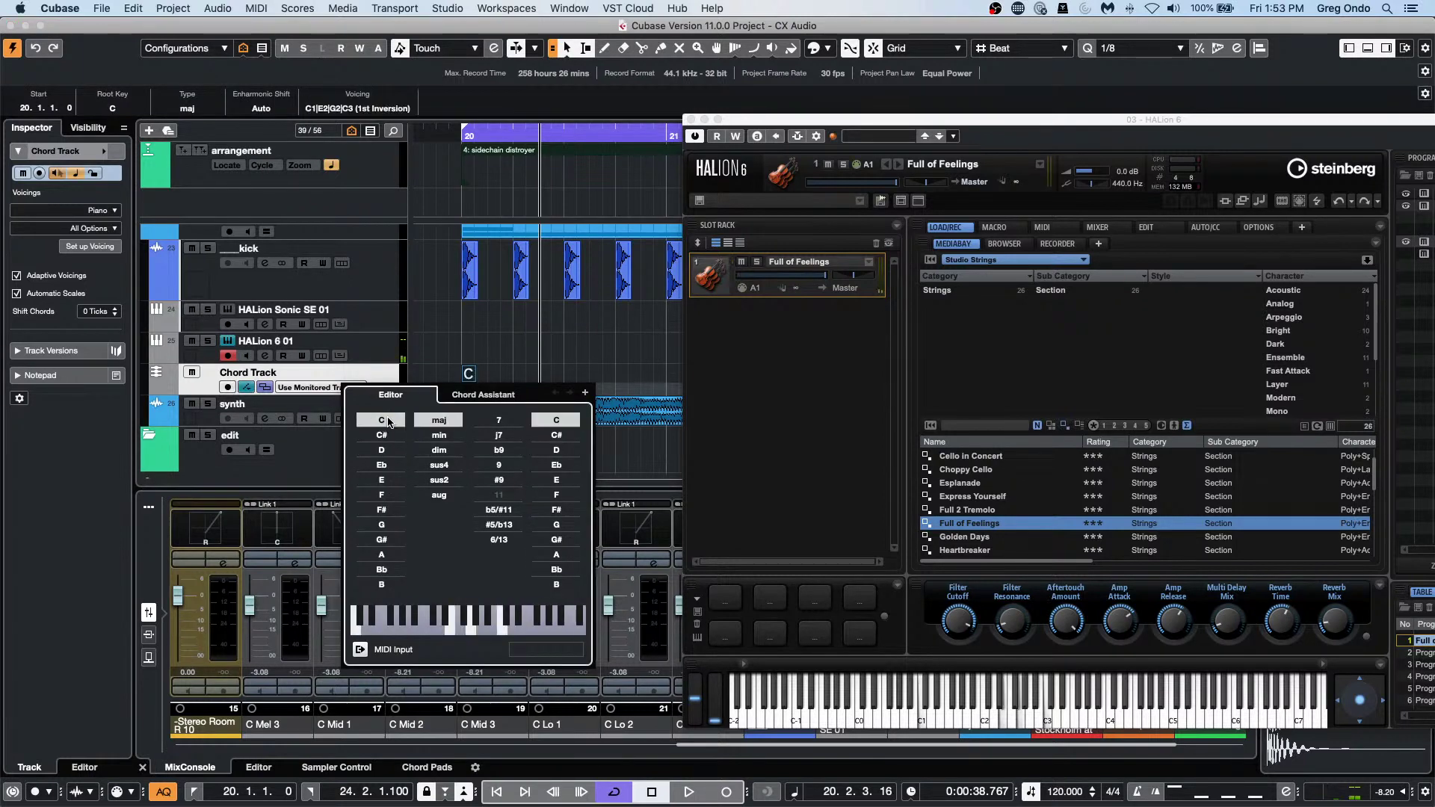
Finish editing the C major chord and draw a second, undefined chord event at bar 20 beat 3 on the chord track.
{"action": "left_click", "coordinate": [574, 376]}
{"action": "right_click", "coordinate": [590, 372]}
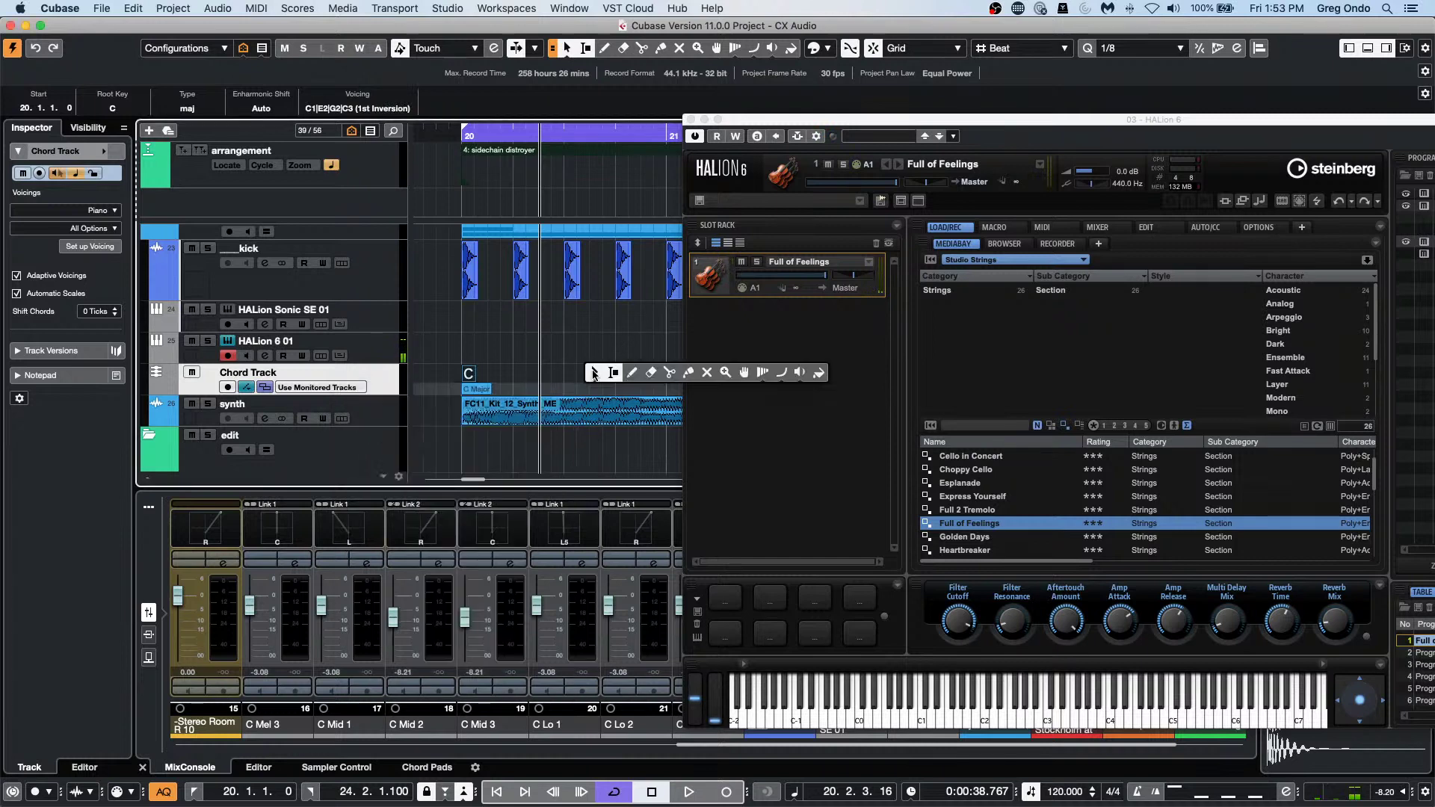
{"action": "left_click", "coordinate": [633, 373]}
{"action": "left_click", "coordinate": [587, 370]}
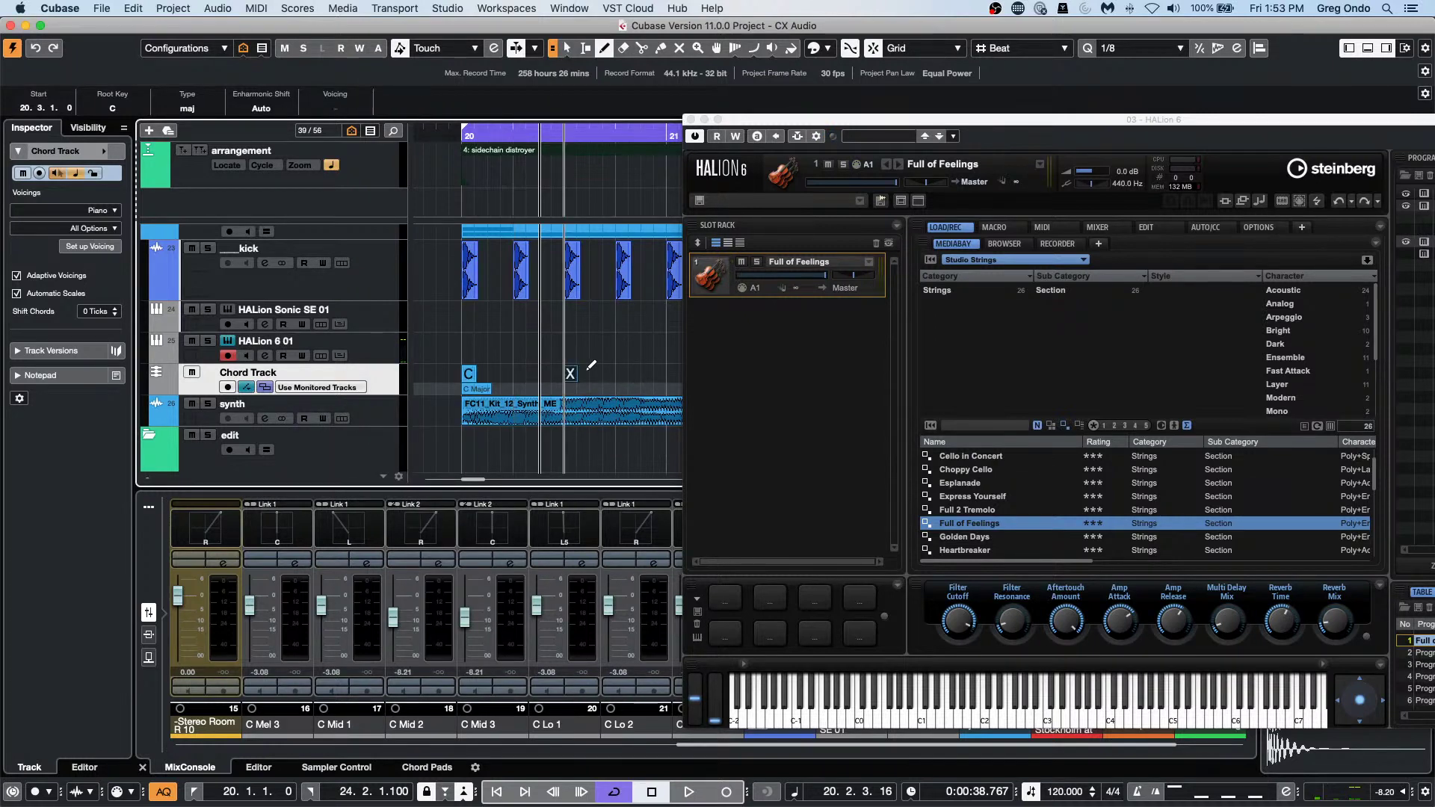
{"action": "key", "text": "2"}
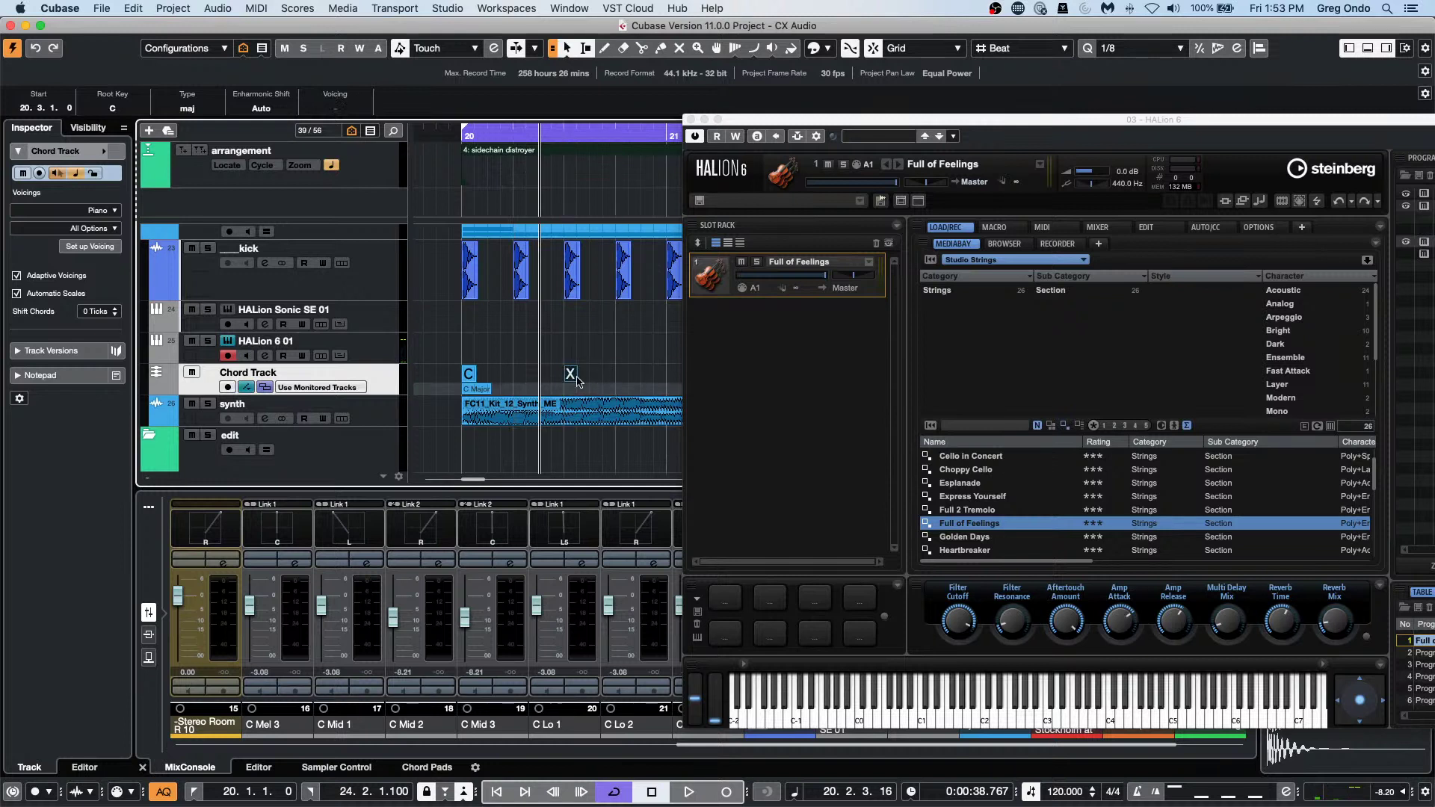
Define the chord event at bar 20 beat 3 as E minor with G as its bass note.
{"action": "double_click", "coordinate": [570, 373]}
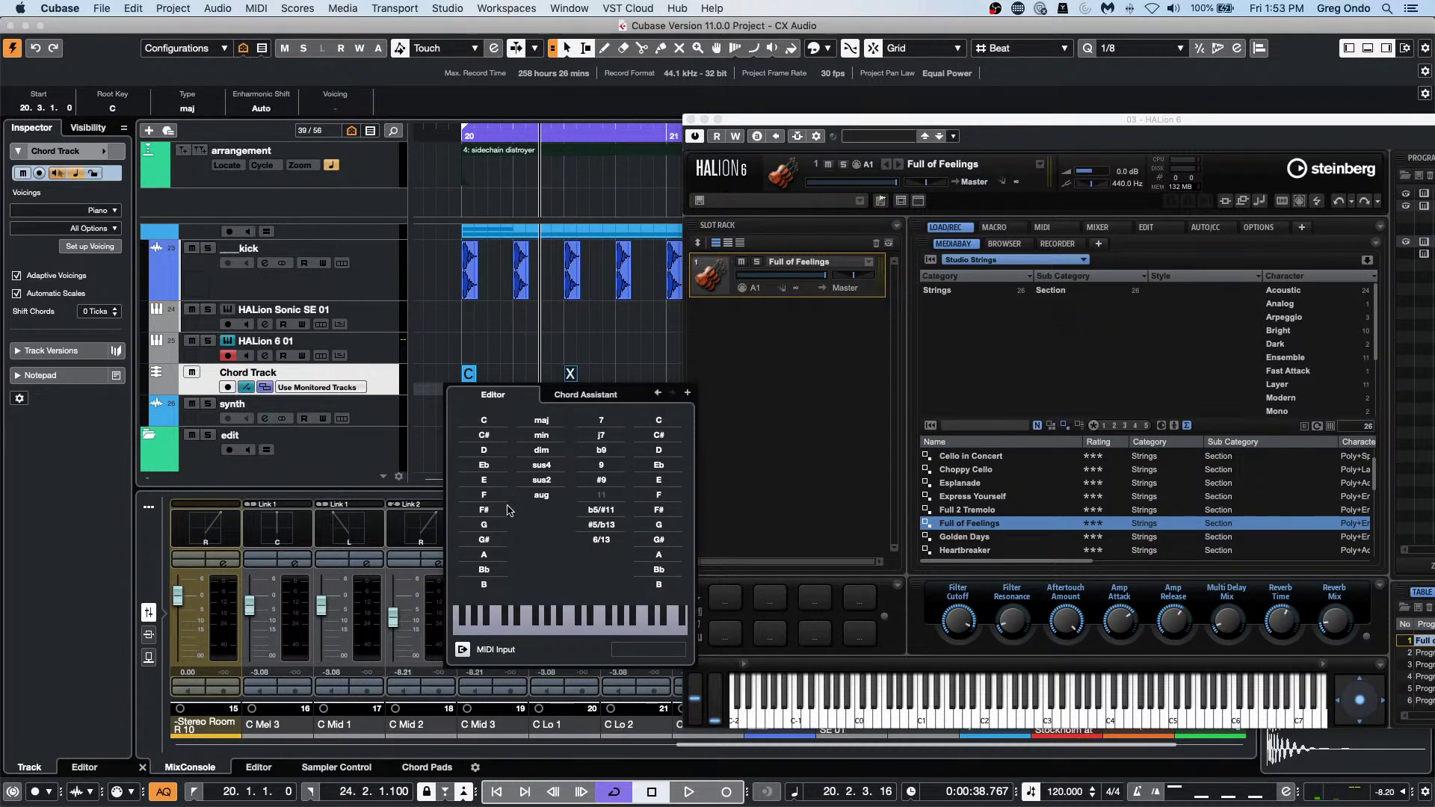
{"action": "left_click", "coordinate": [484, 480]}
{"action": "left_click", "coordinate": [542, 435]}
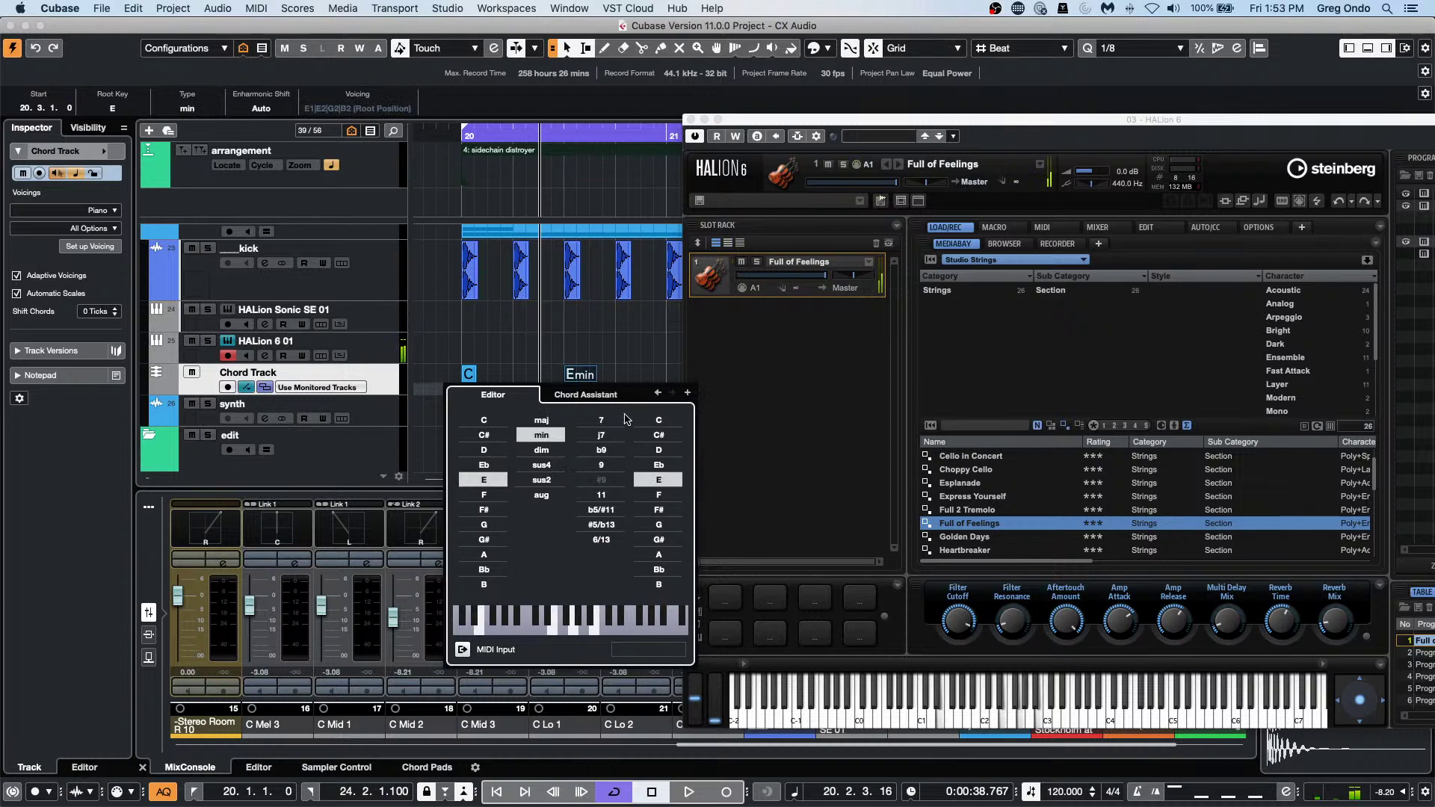
{"action": "left_click", "coordinate": [659, 450]}
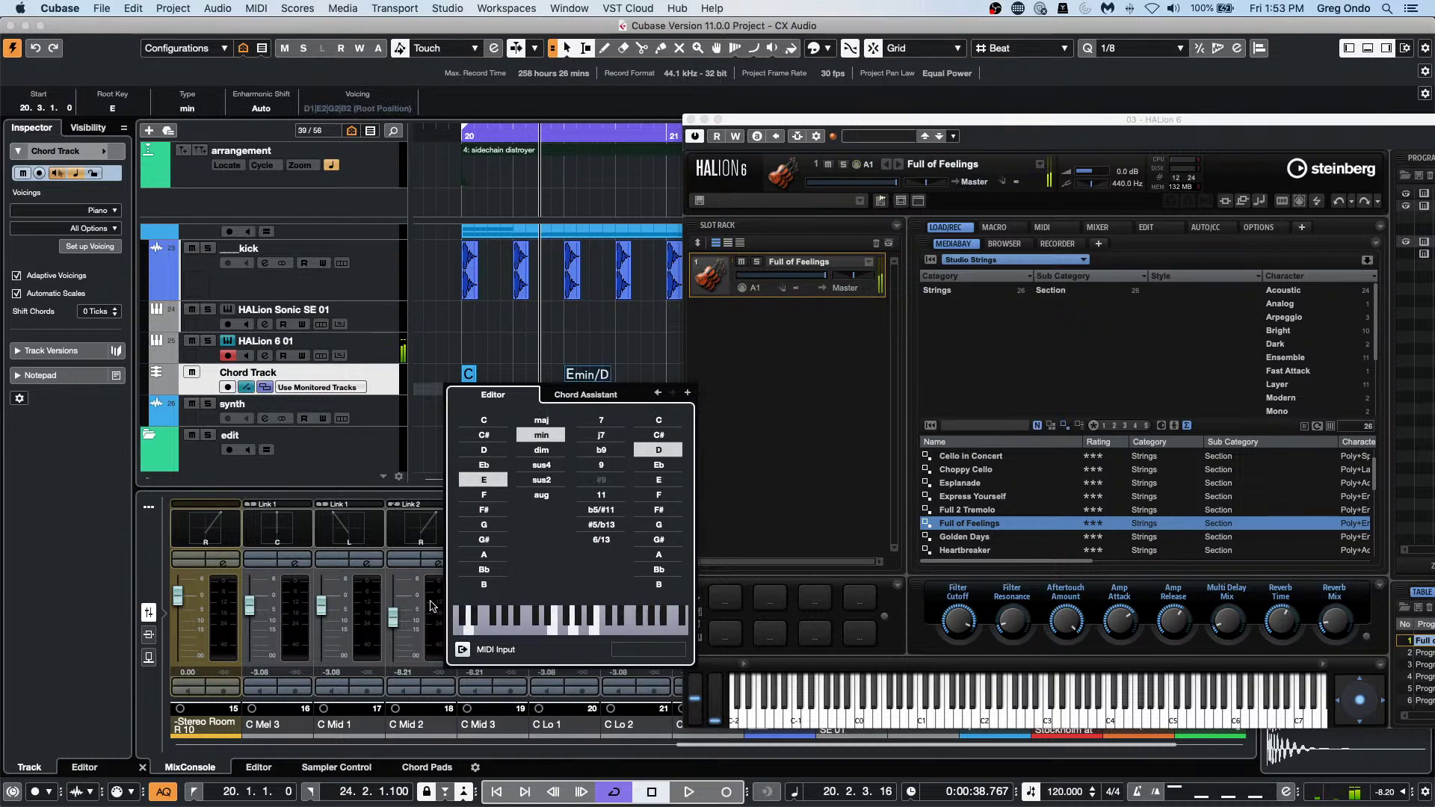
{"action": "left_click", "coordinate": [658, 480]}
{"action": "left_click", "coordinate": [662, 528]}
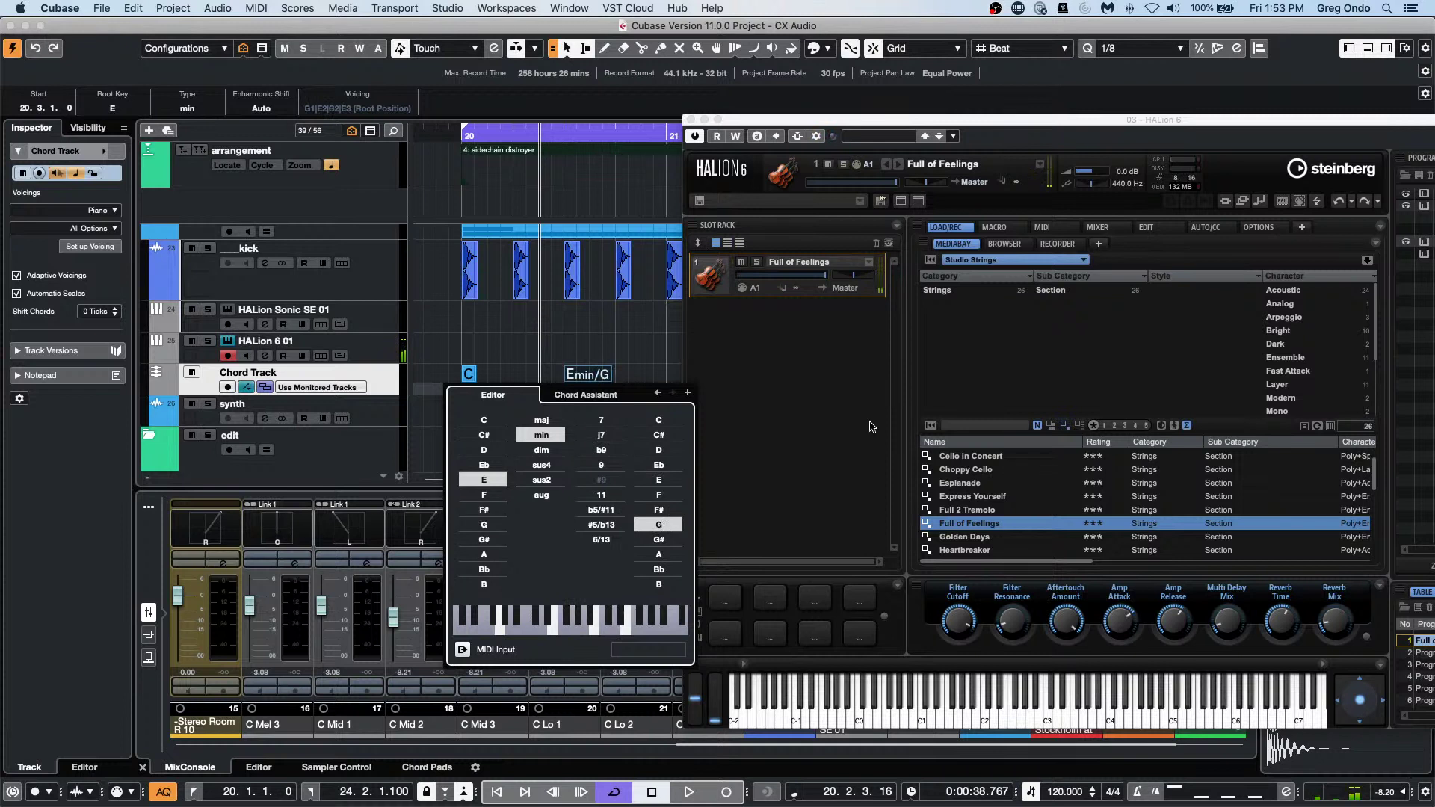
Add an A major chord at bar 22 and an E7 chord at bar 23 on the chord track.
{"action": "left_click", "coordinate": [687, 392]}
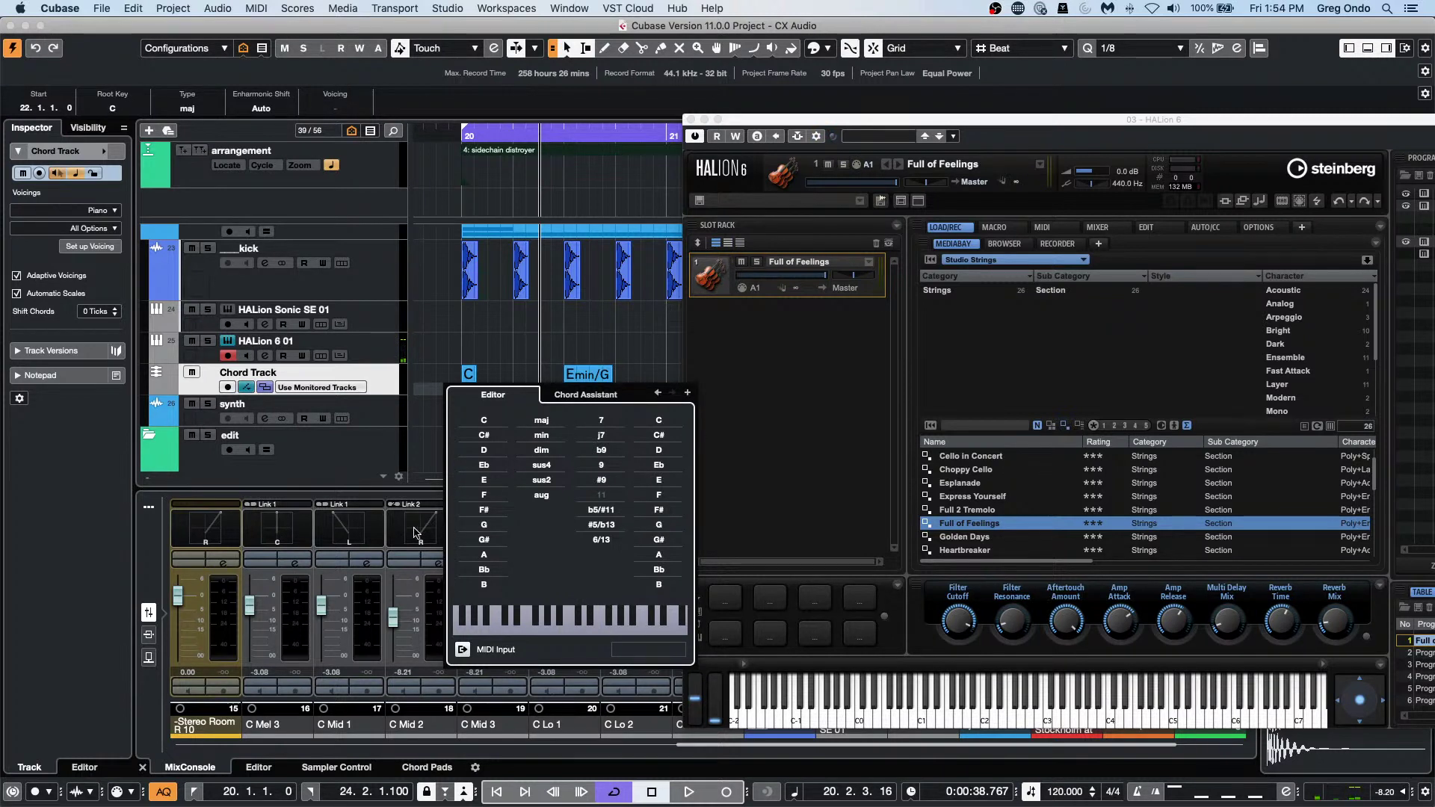
{"action": "left_click", "coordinate": [482, 555]}
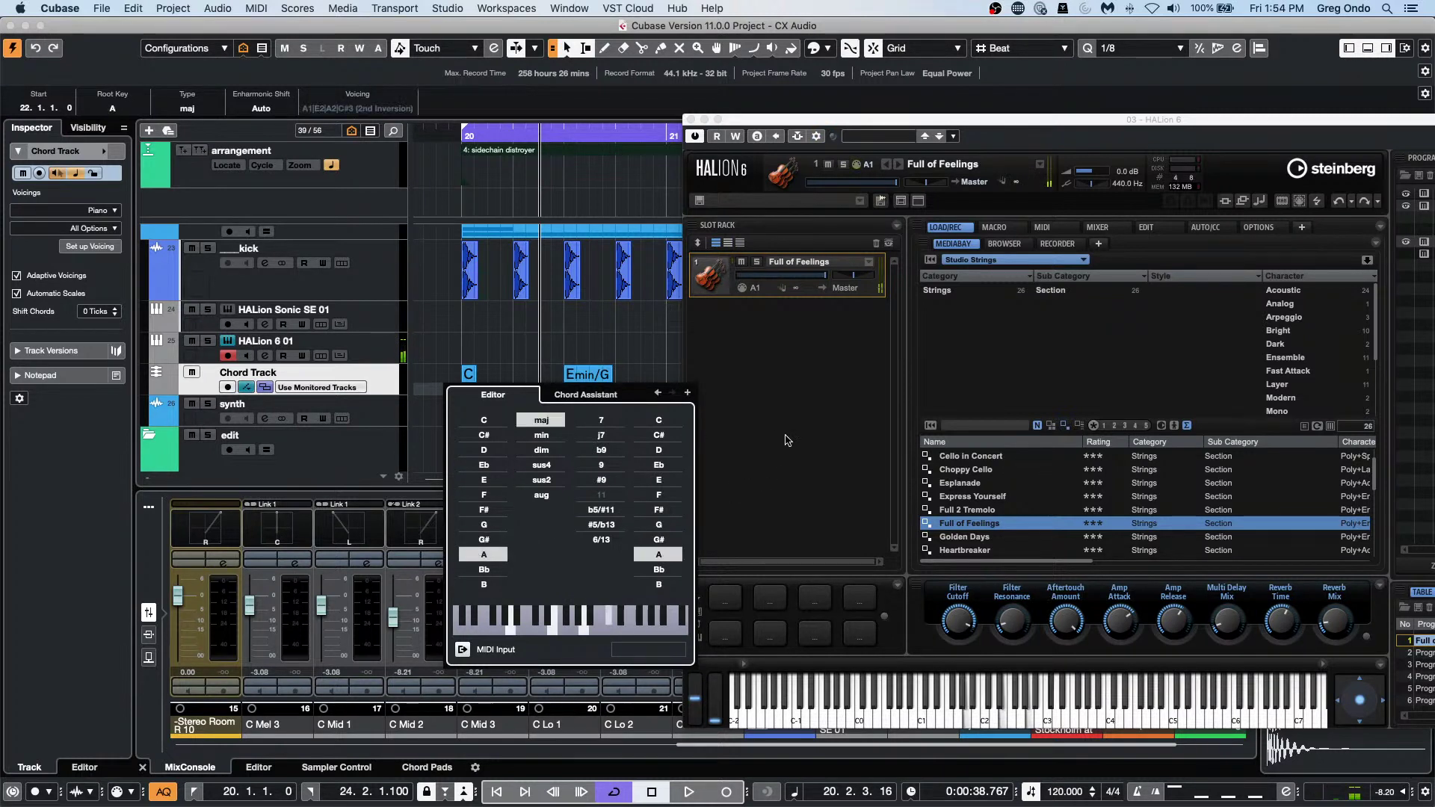
{"action": "left_click", "coordinate": [687, 393]}
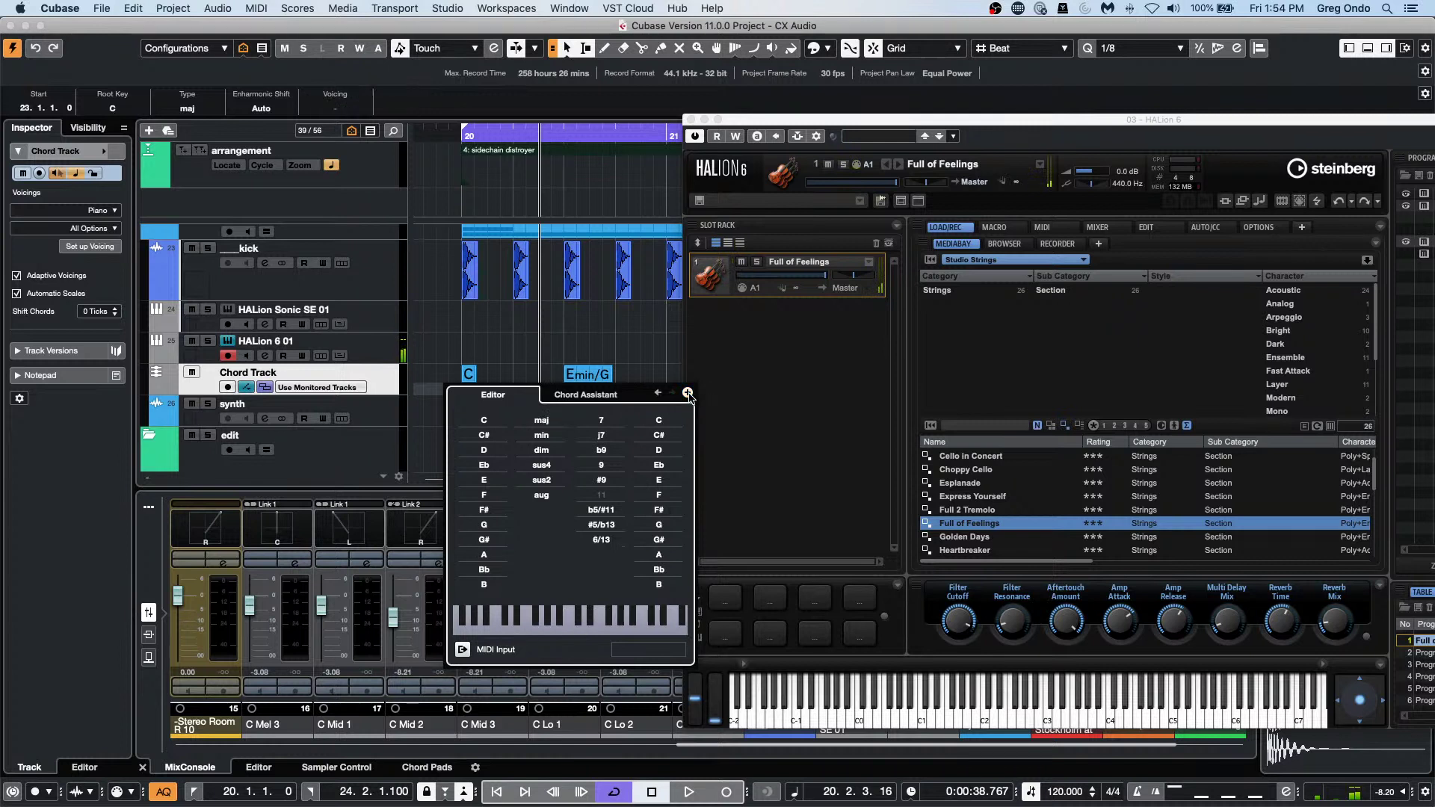
{"action": "left_click", "coordinate": [486, 584]}
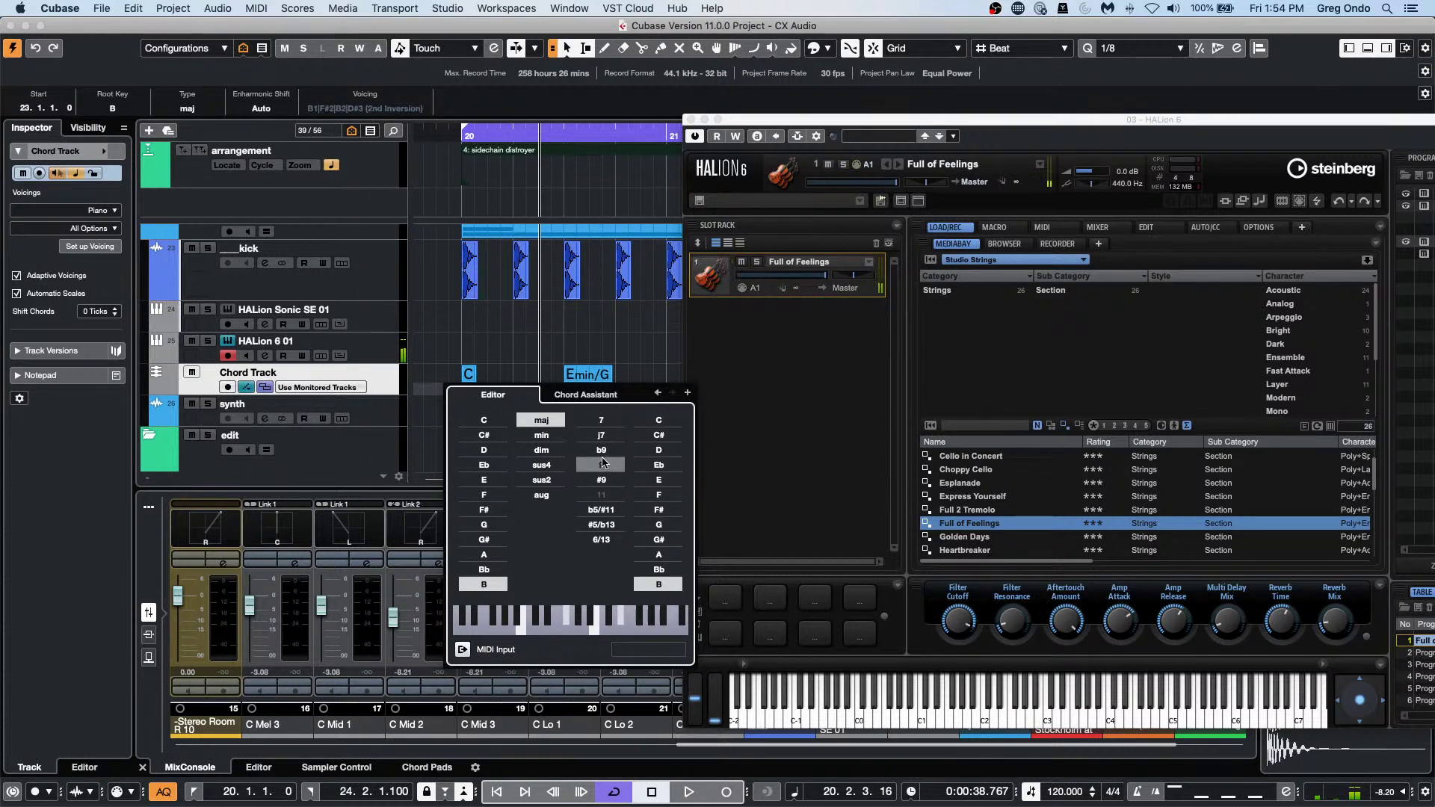
{"action": "left_click", "coordinate": [600, 420]}
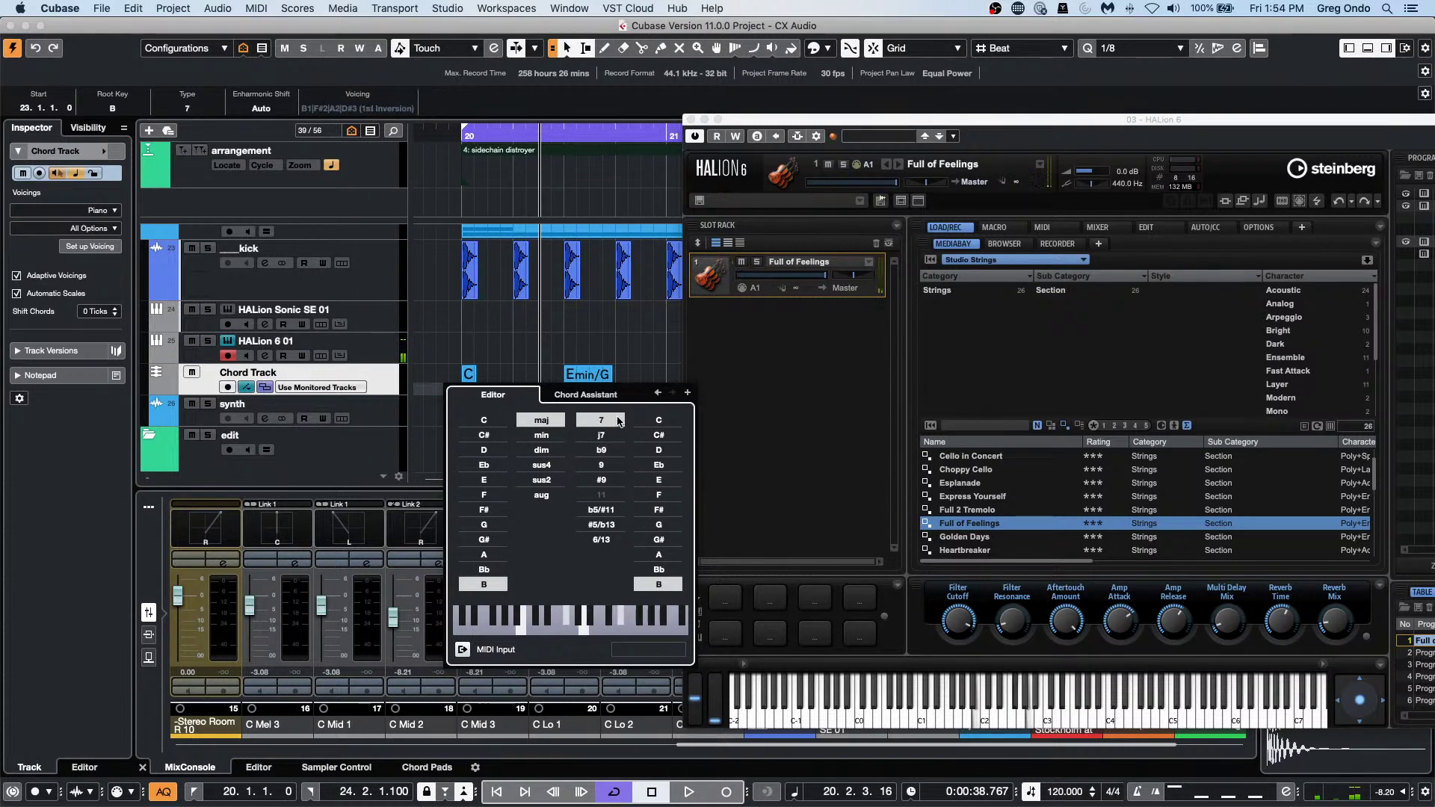
{"action": "left_click", "coordinate": [485, 480]}
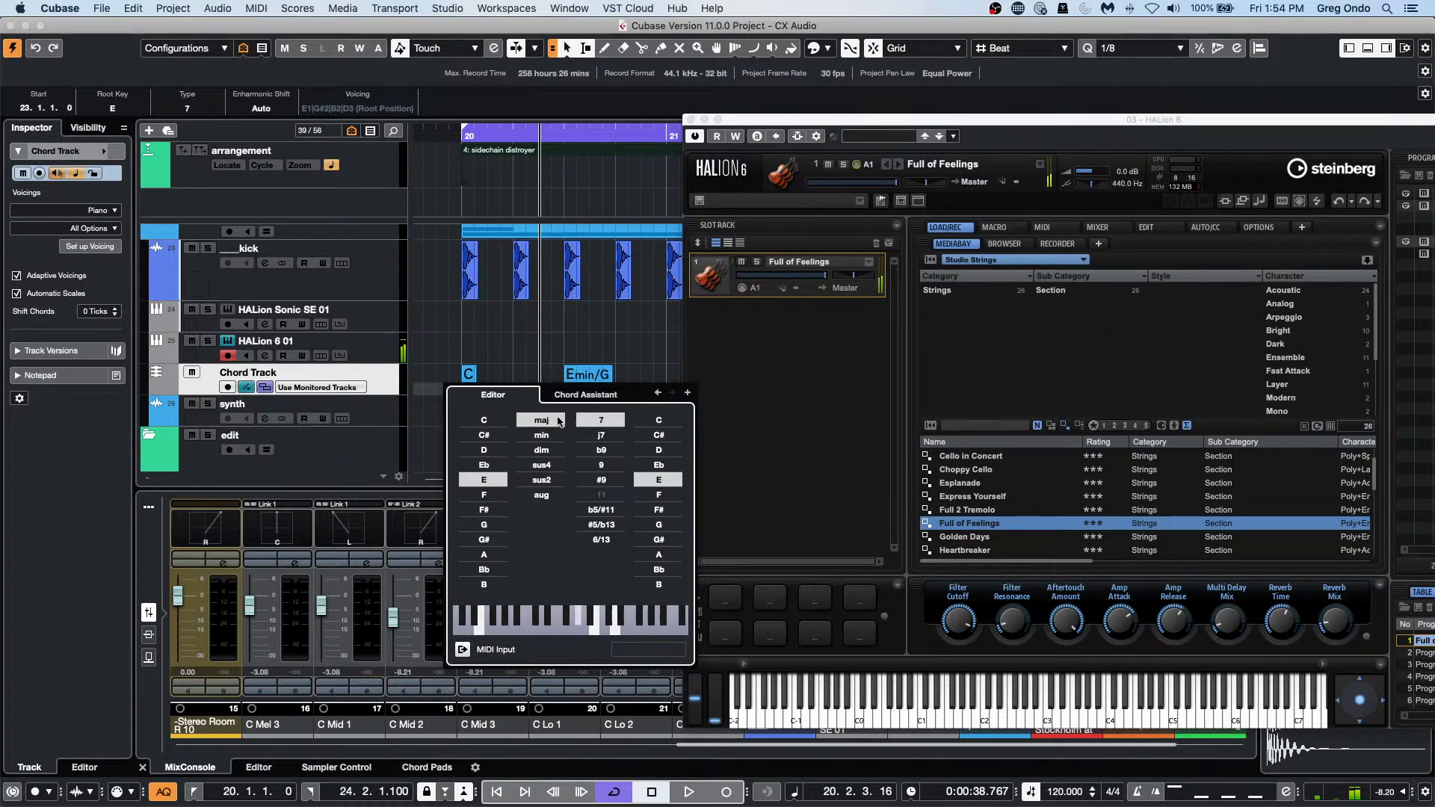
Add an A diminished chord with j7 tension at bar 24, append another event at bar 25, and close the chord editor.
{"action": "left_click", "coordinate": [484, 480]}
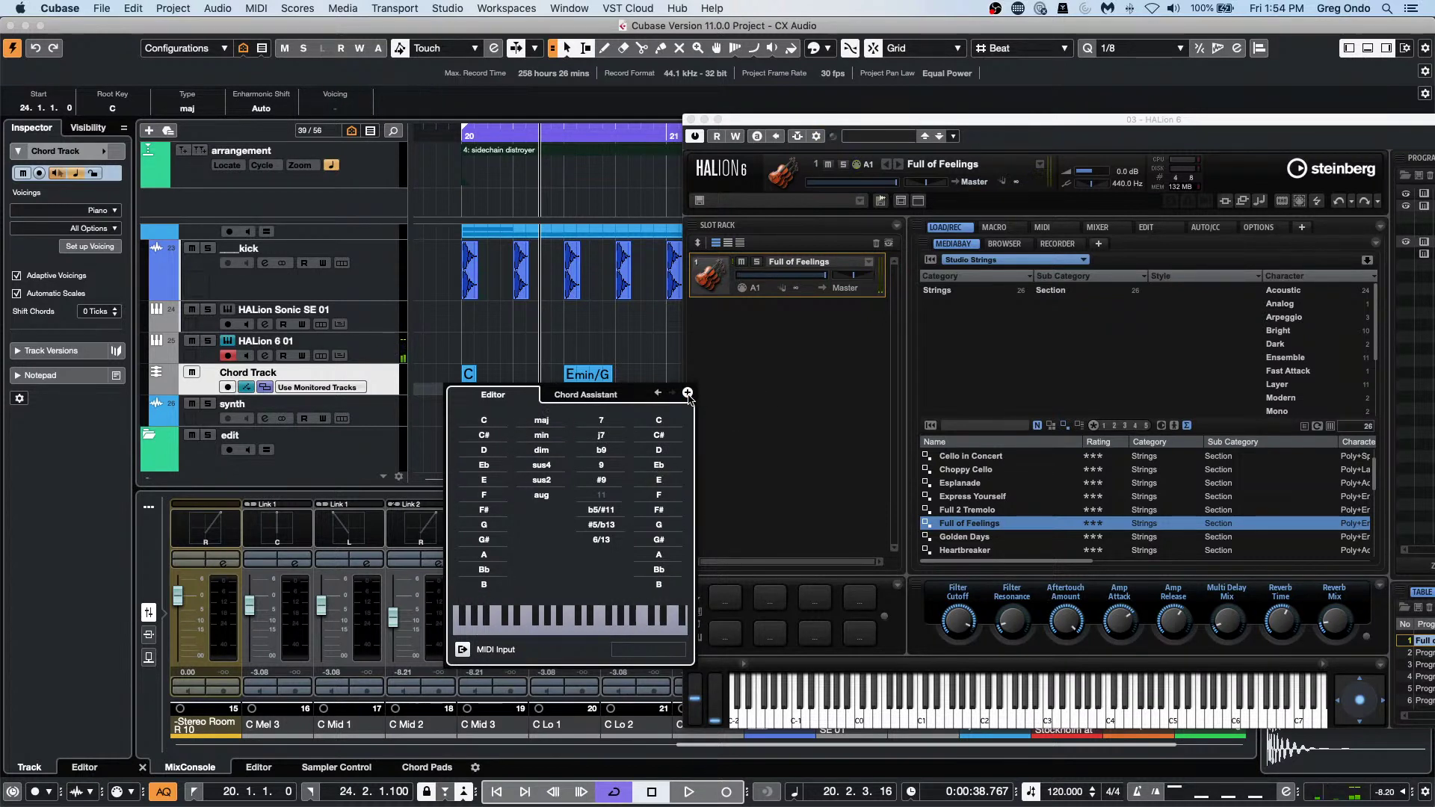
{"action": "left_click", "coordinate": [484, 554]}
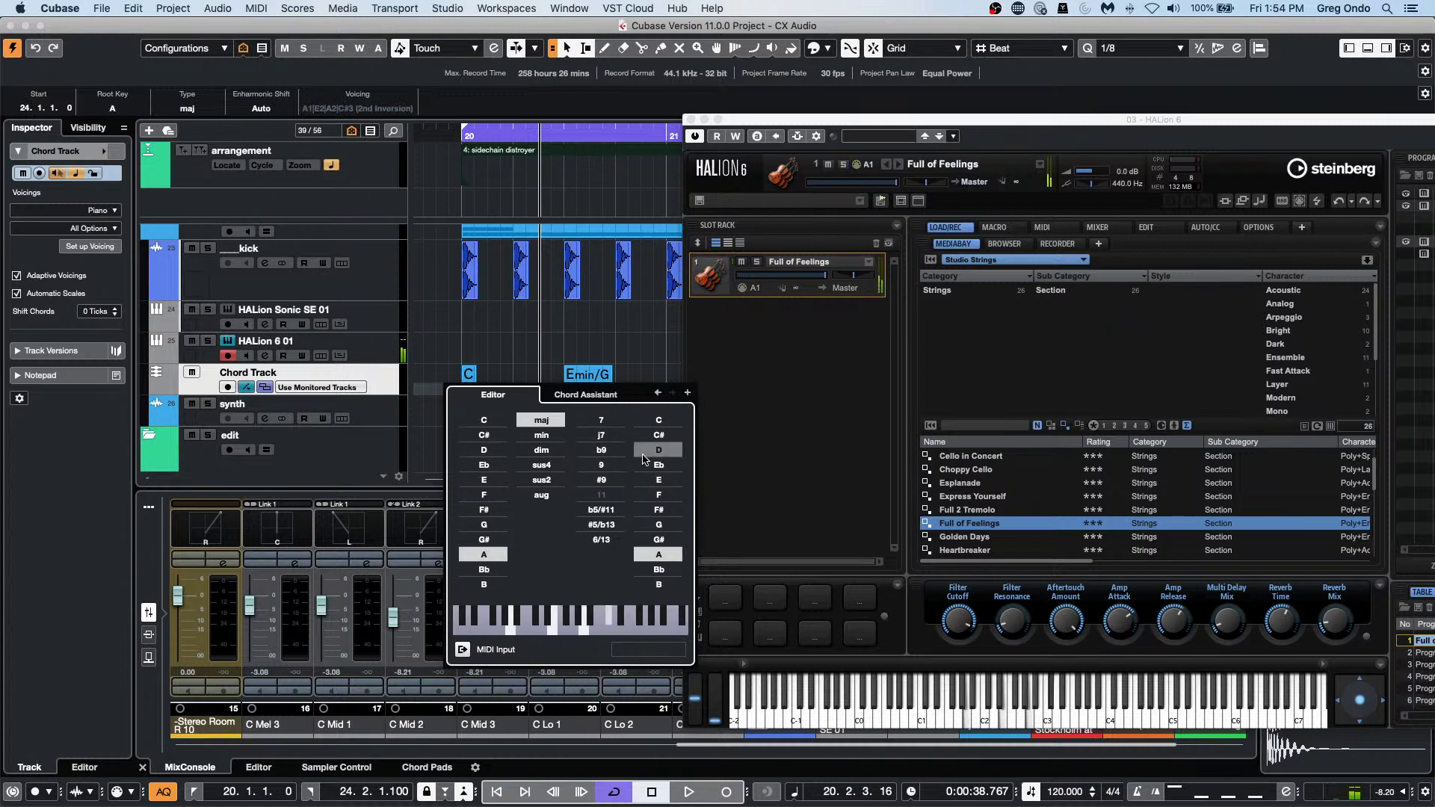
{"action": "left_click", "coordinate": [541, 450]}
{"action": "left_click", "coordinate": [601, 435]}
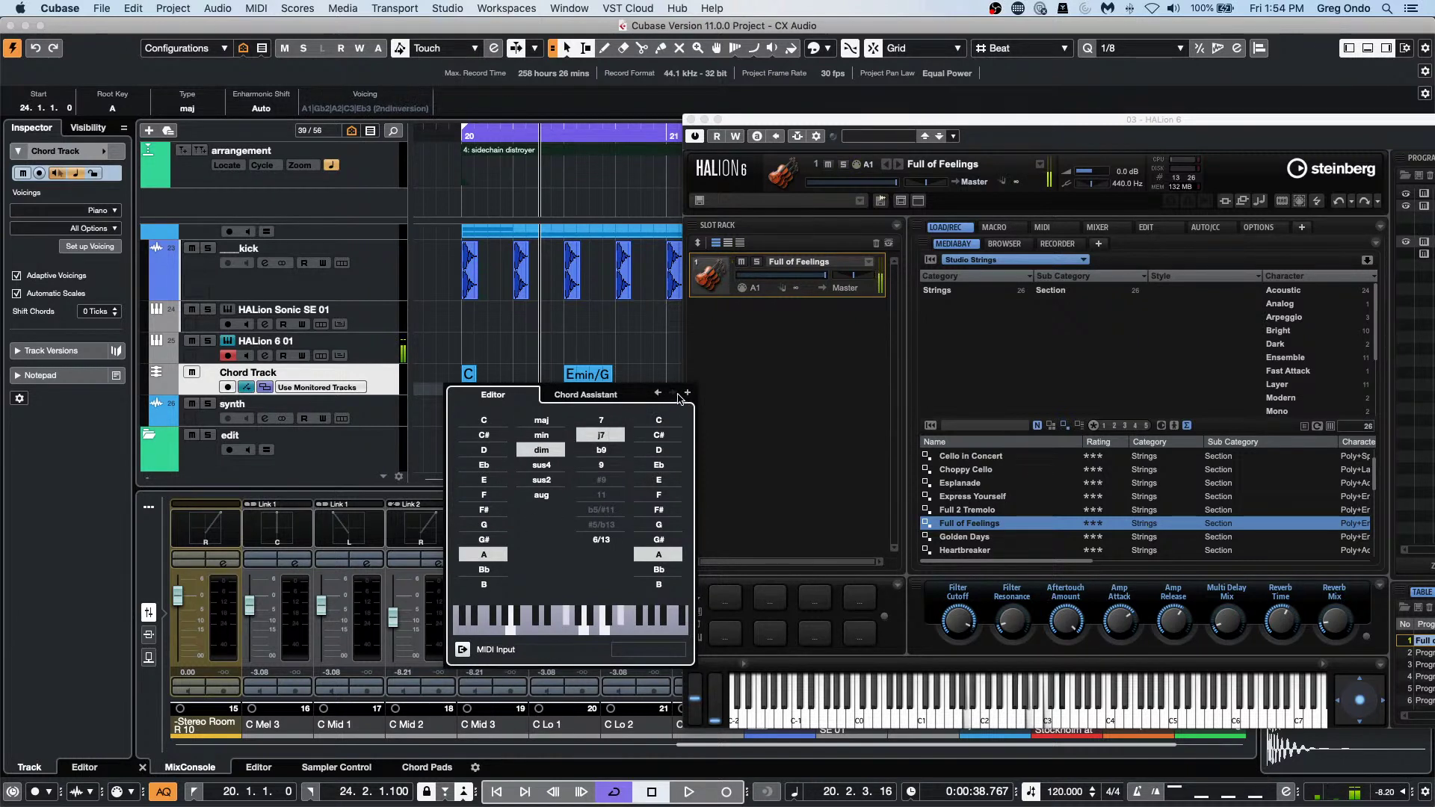
{"action": "left_click", "coordinate": [687, 392]}
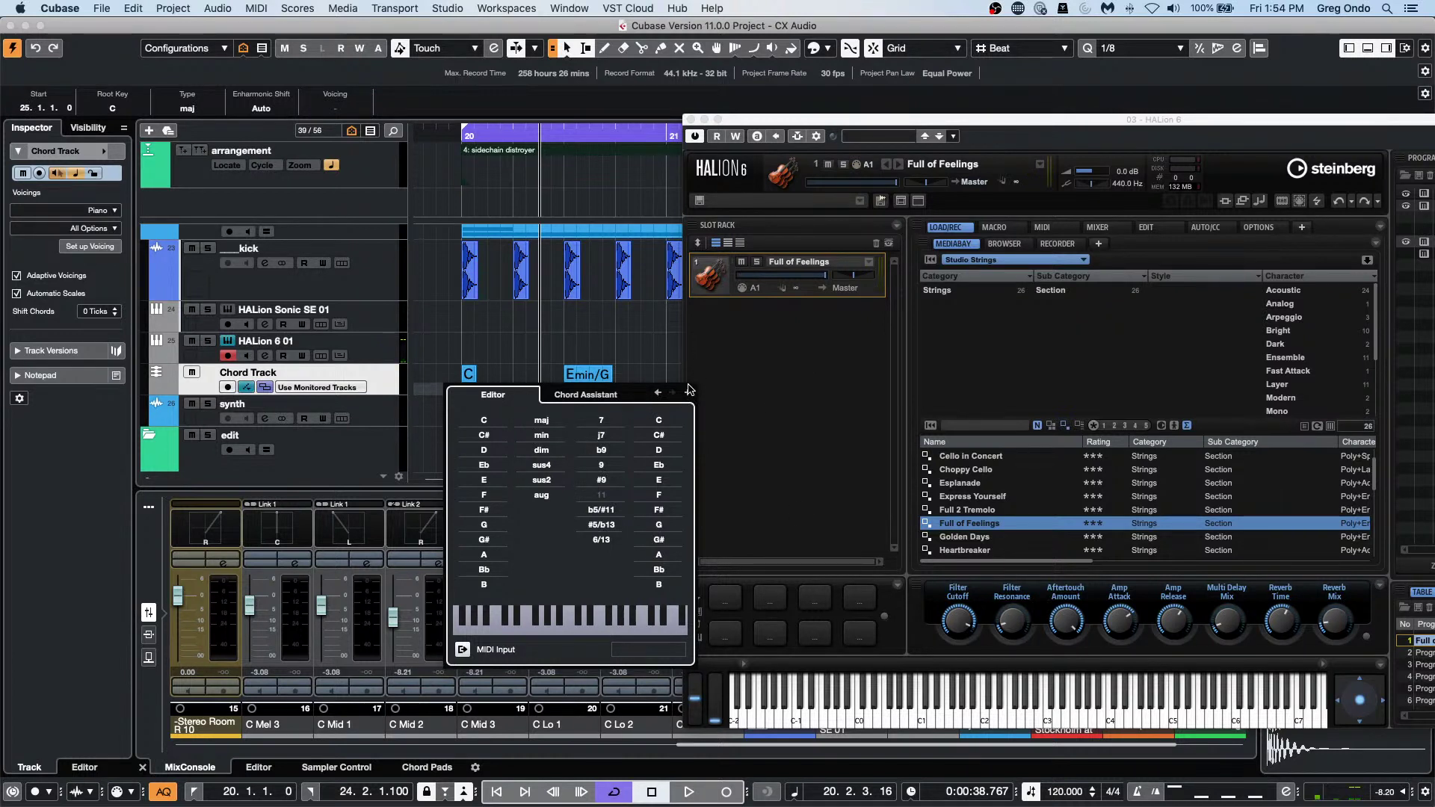
{"action": "left_click", "coordinate": [656, 343]}
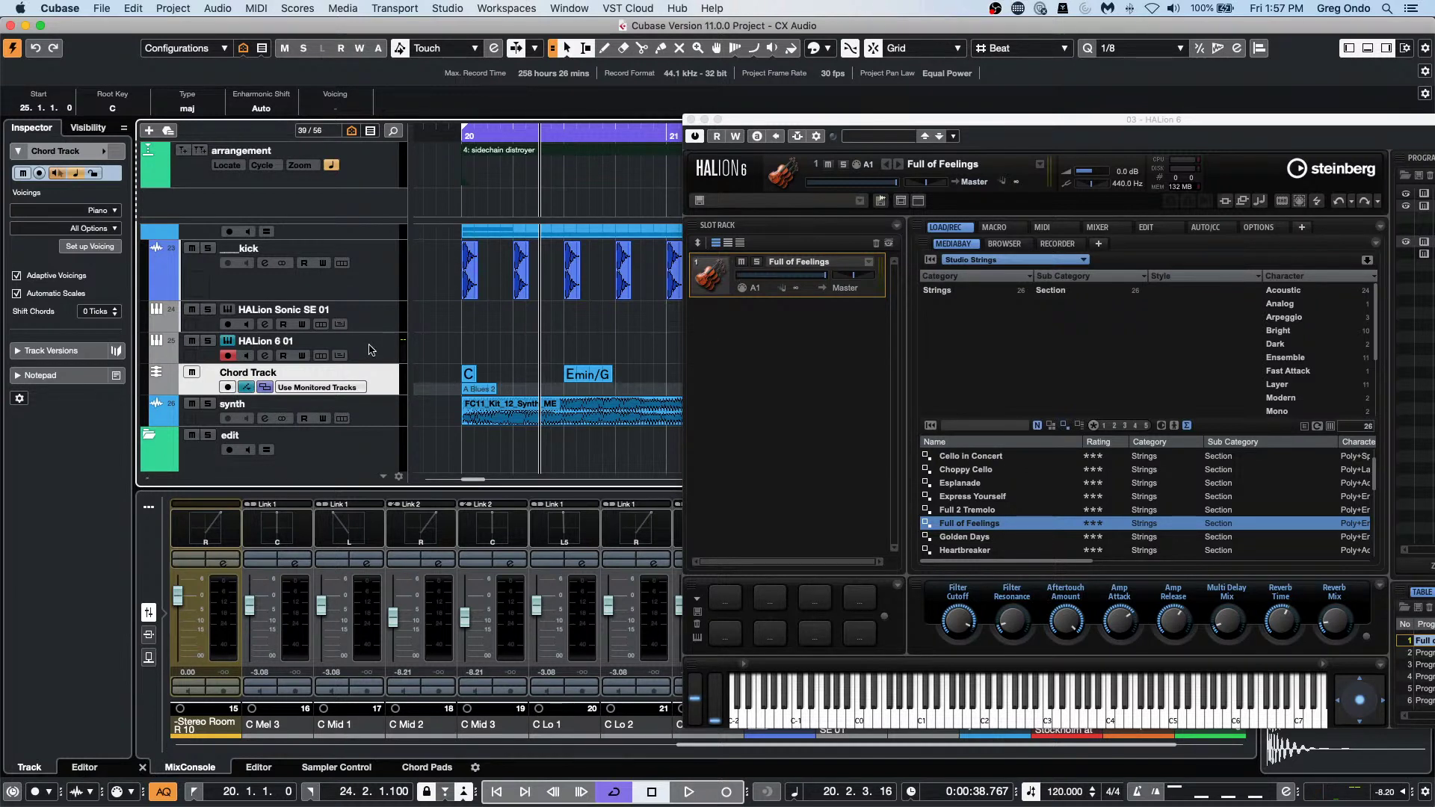
Select all tracks from the kick track through the Chord Track and solo them.
{"action": "left_click", "coordinate": [378, 284]}
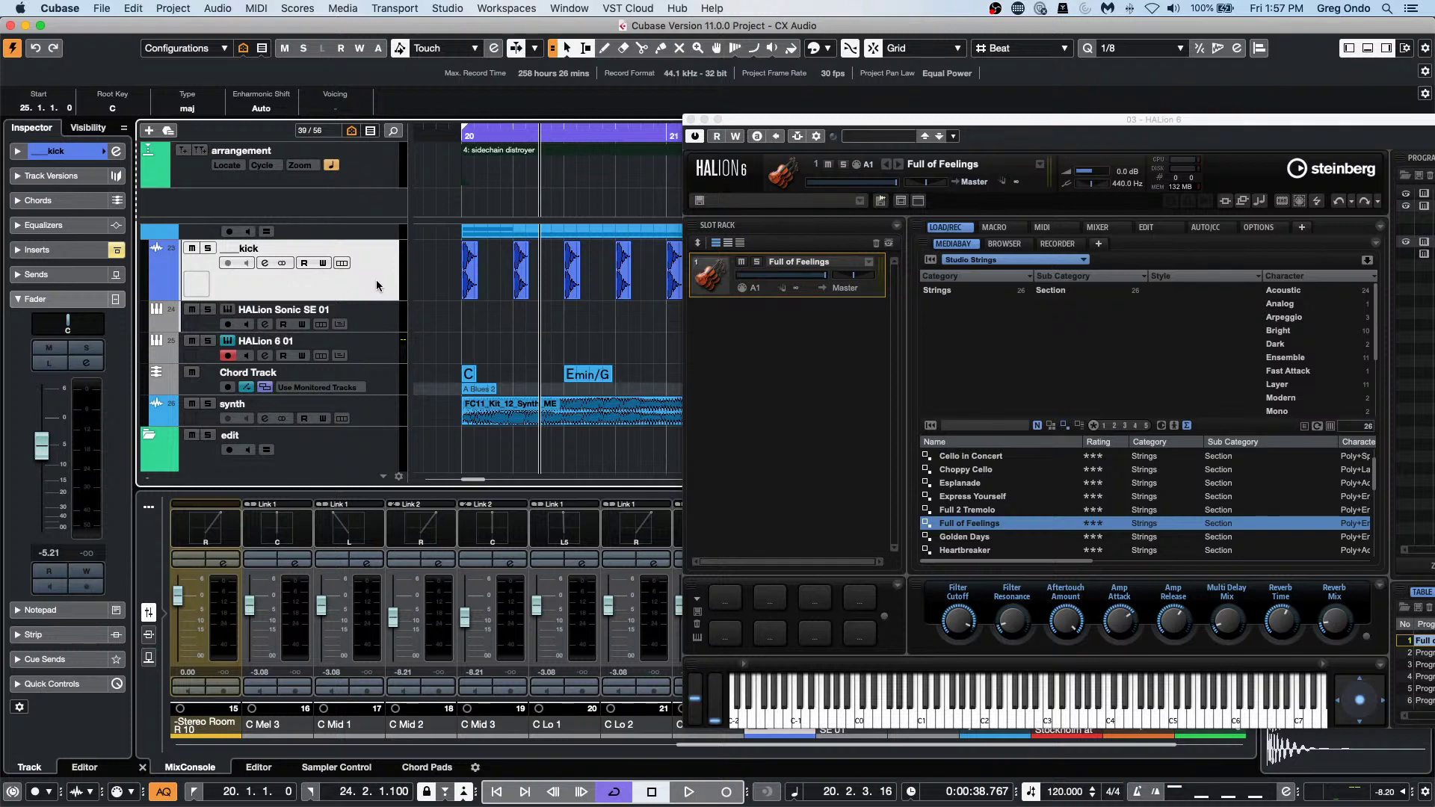
{"action": "left_click", "coordinate": [388, 377], "text": "shift"}
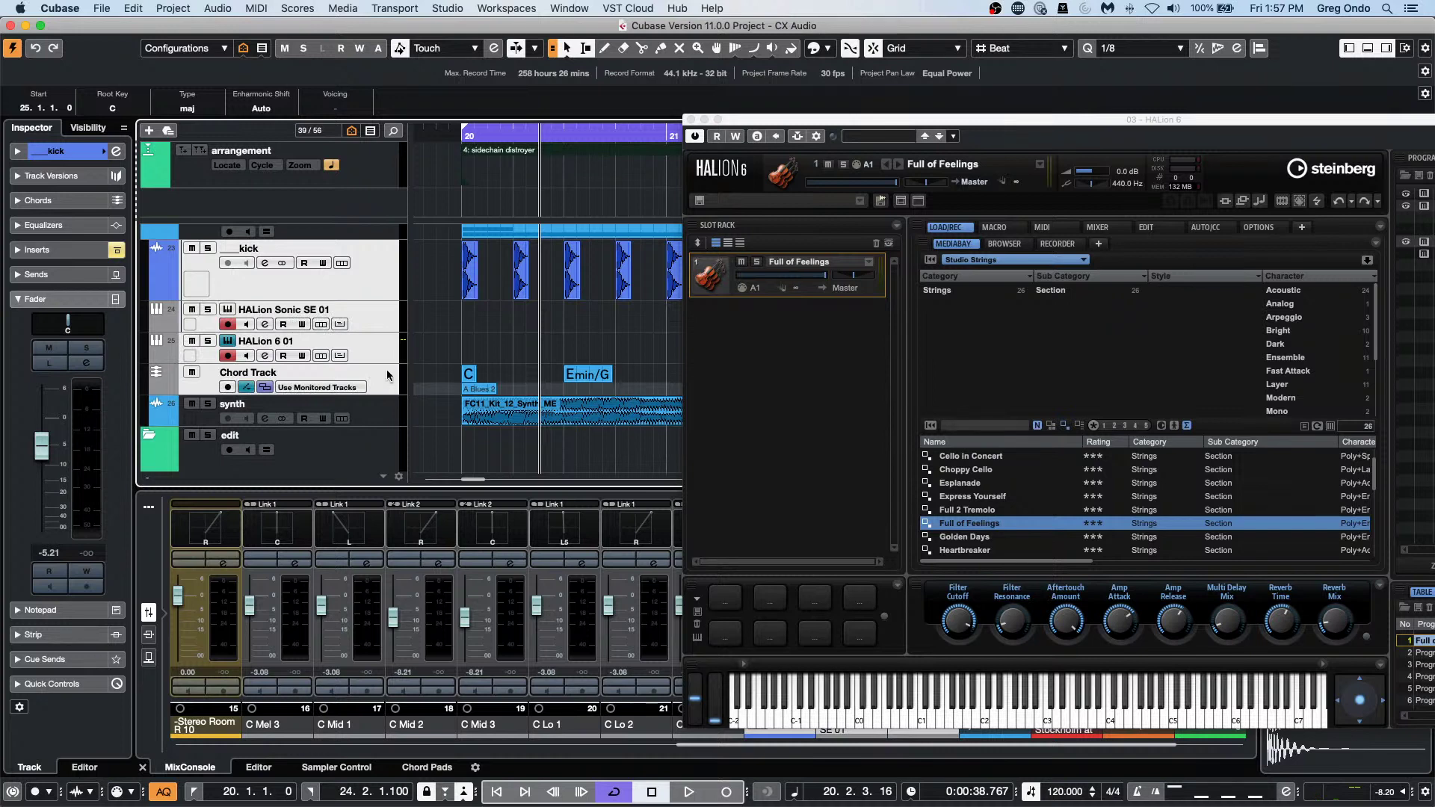
{"action": "key", "text": "s"}
{"action": "key", "text": "s"}
{"action": "key", "text": "s"}
{"action": "scroll", "coordinate": [381, 351], "scroll_direction": "down", "scroll_amount": 1}
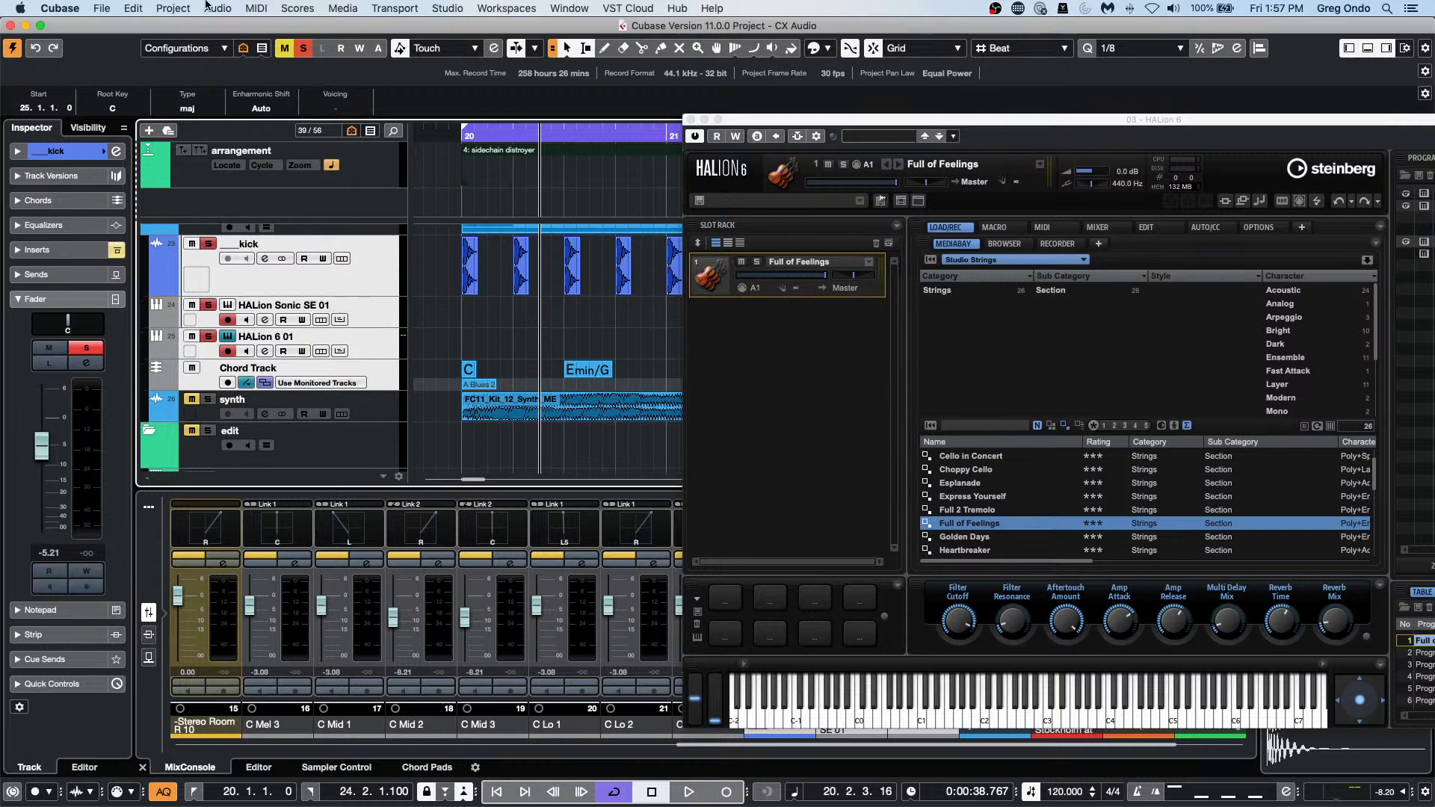
Open the recent project Lose My Faith GO VCA.cpr.
{"action": "left_click", "coordinate": [102, 8]}
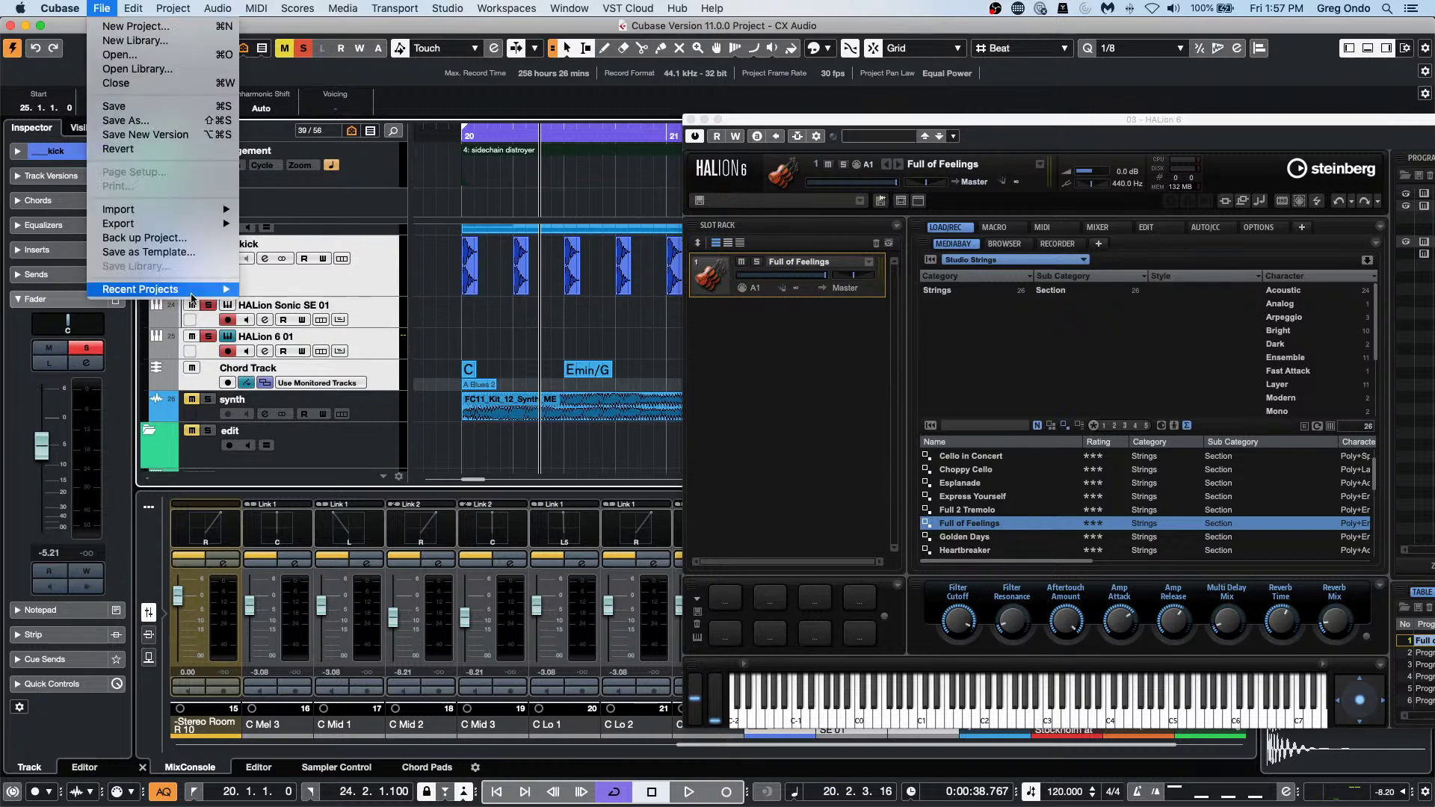
{"action": "mouse_move", "coordinate": [196, 291]}
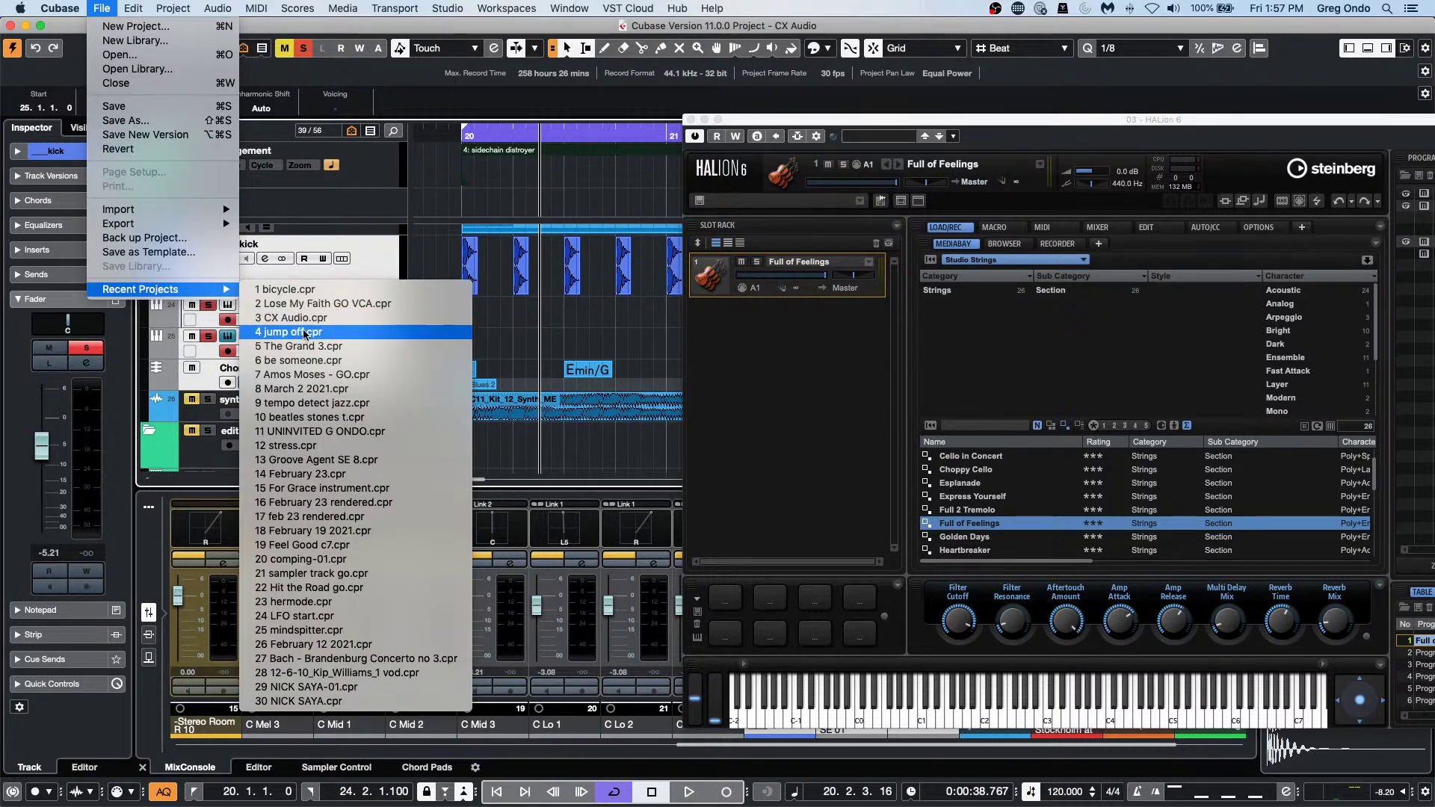
{"action": "left_click", "coordinate": [341, 303]}
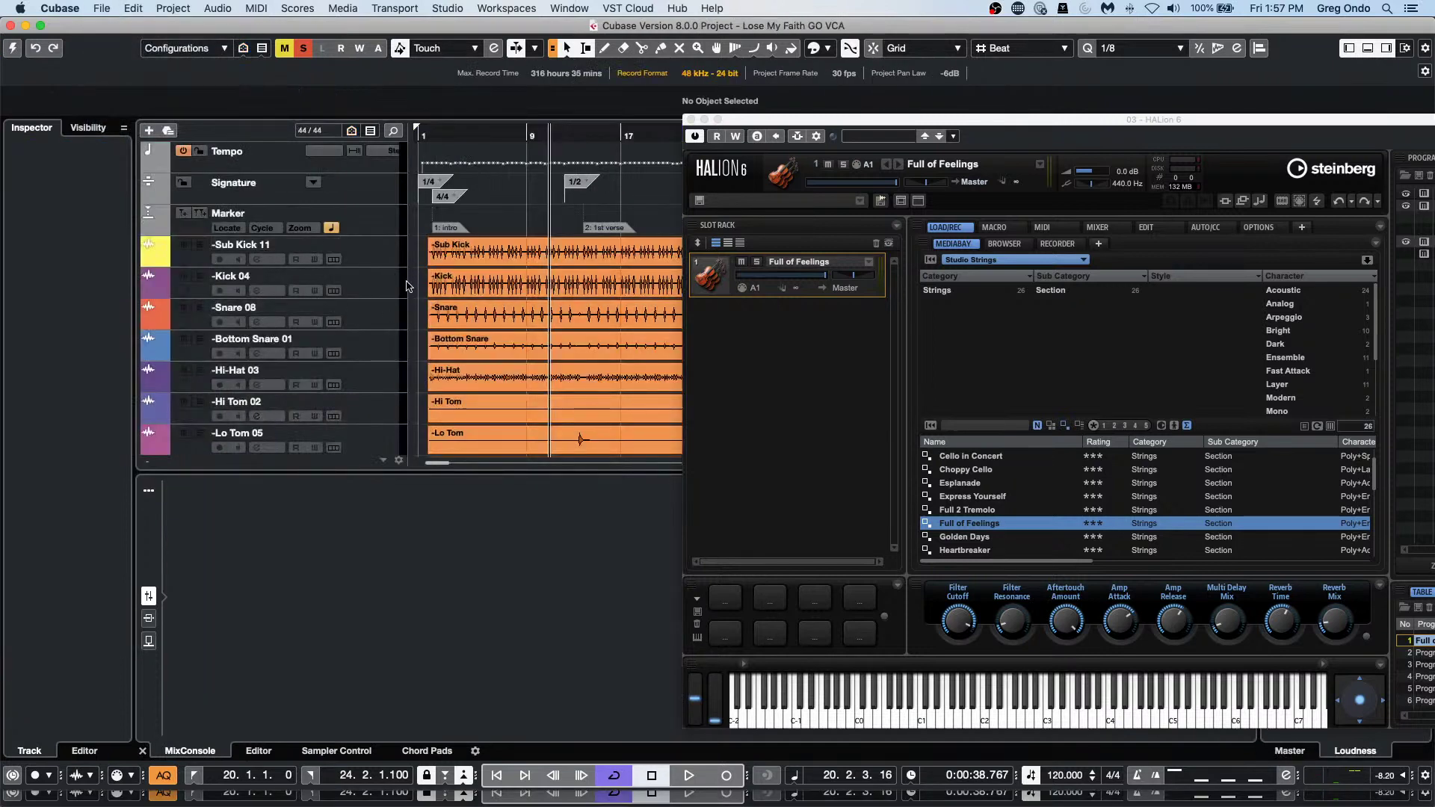
Select the non-adjacent drum tracks Kick 04, Bottom Snare 01, Hi Tom 02 and Overhead L 06 together.
{"action": "left_click", "coordinate": [356, 272]}
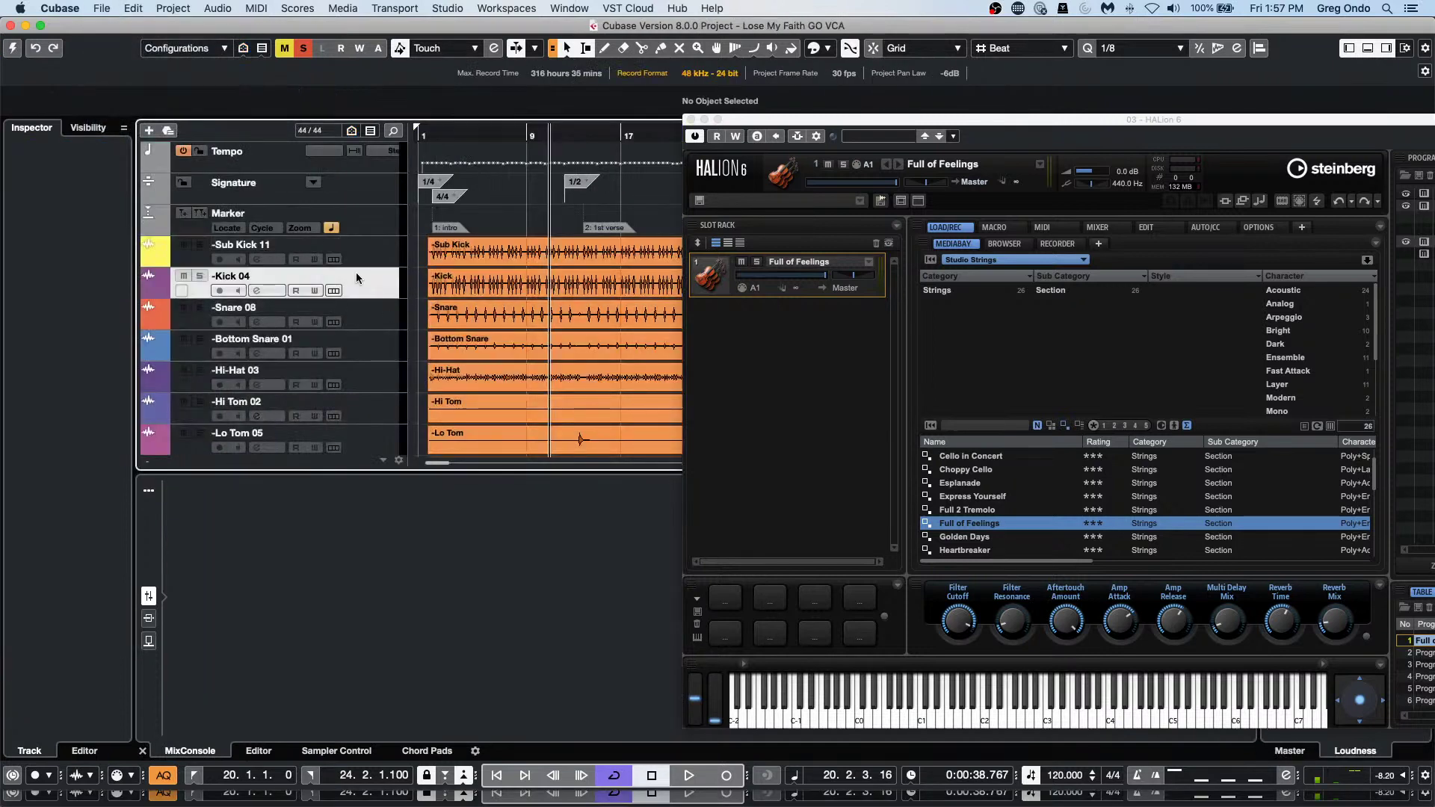
{"action": "left_click", "coordinate": [383, 353], "text": "super"}
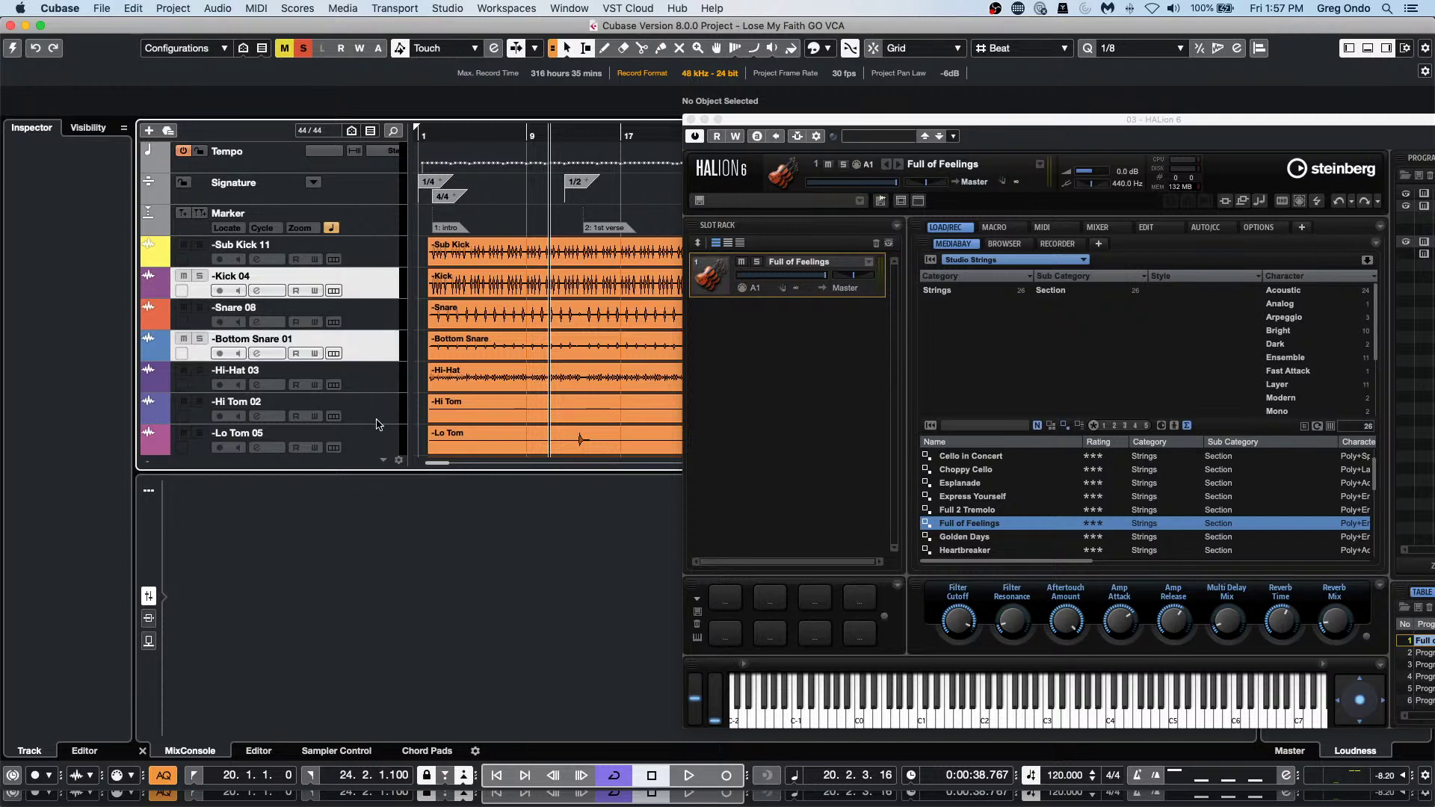
{"action": "left_click", "coordinate": [379, 422], "text": "super"}
{"action": "scroll", "coordinate": [354, 349], "scroll_direction": "down", "scroll_amount": 4}
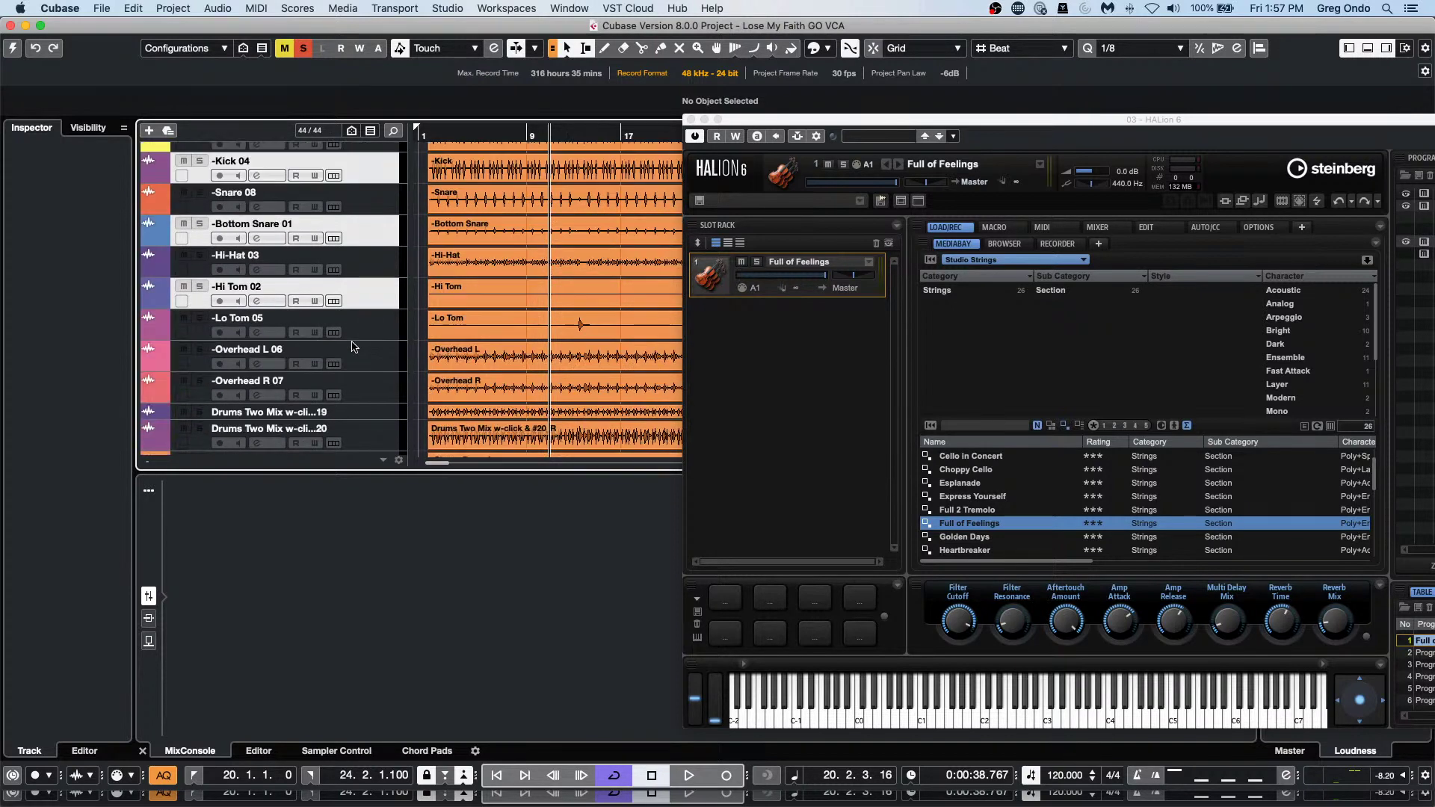
{"action": "left_click", "coordinate": [360, 356], "text": "super"}
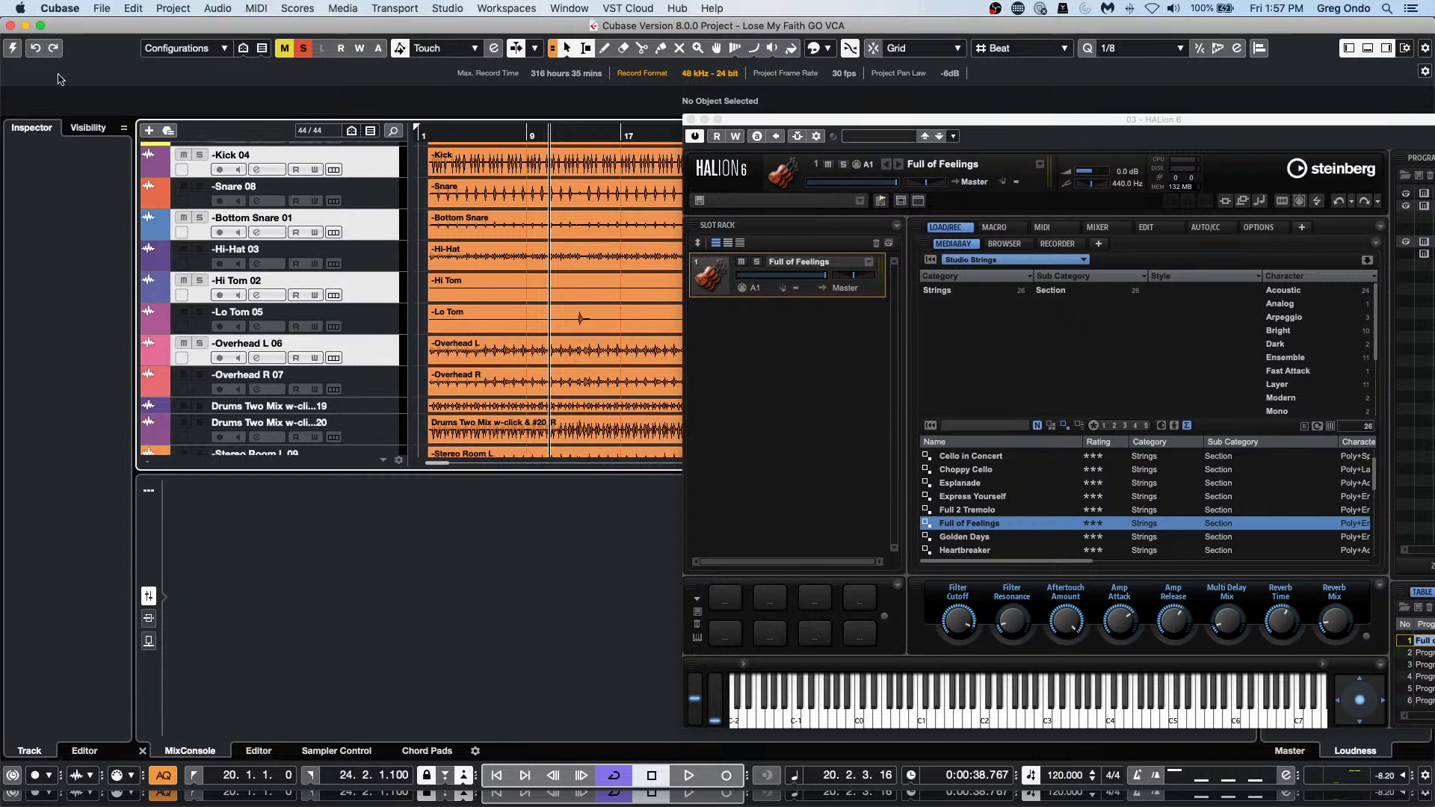
Activate the Lose My Faith GO VCA project and close the UV22HR plug-in window.
{"action": "left_click", "coordinate": [12, 47]}
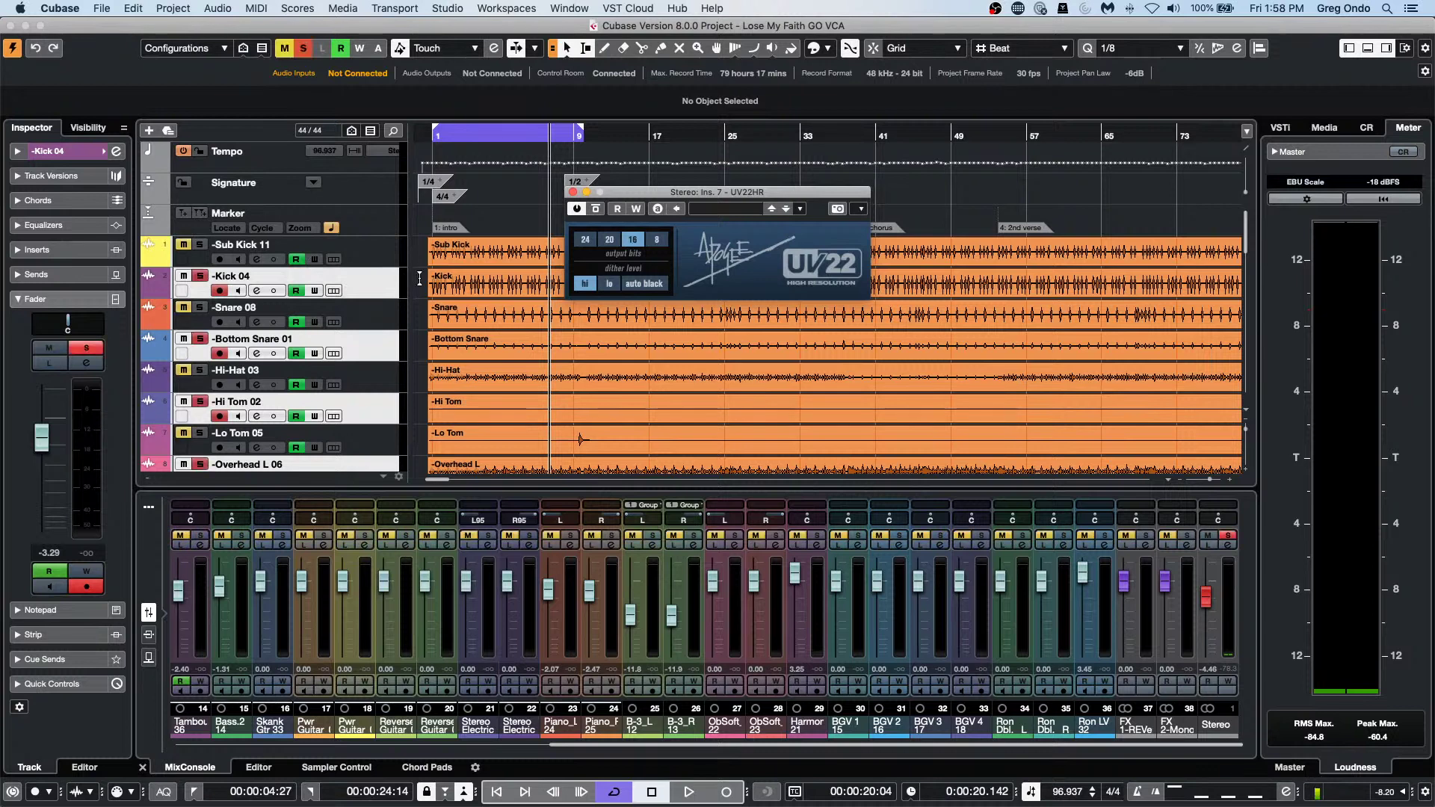
{"action": "left_click", "coordinate": [571, 193]}
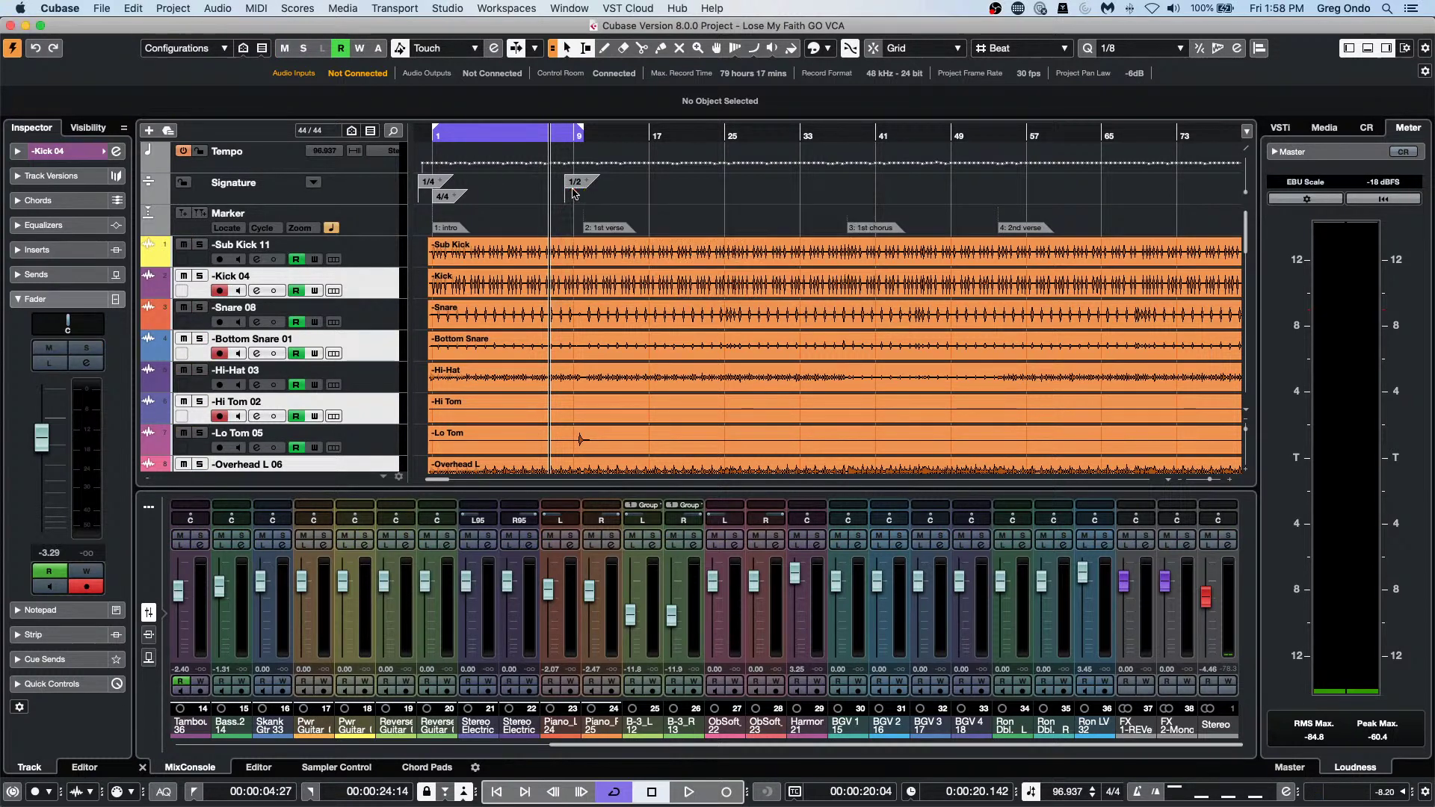
{"action": "left_click", "coordinate": [178, 9]}
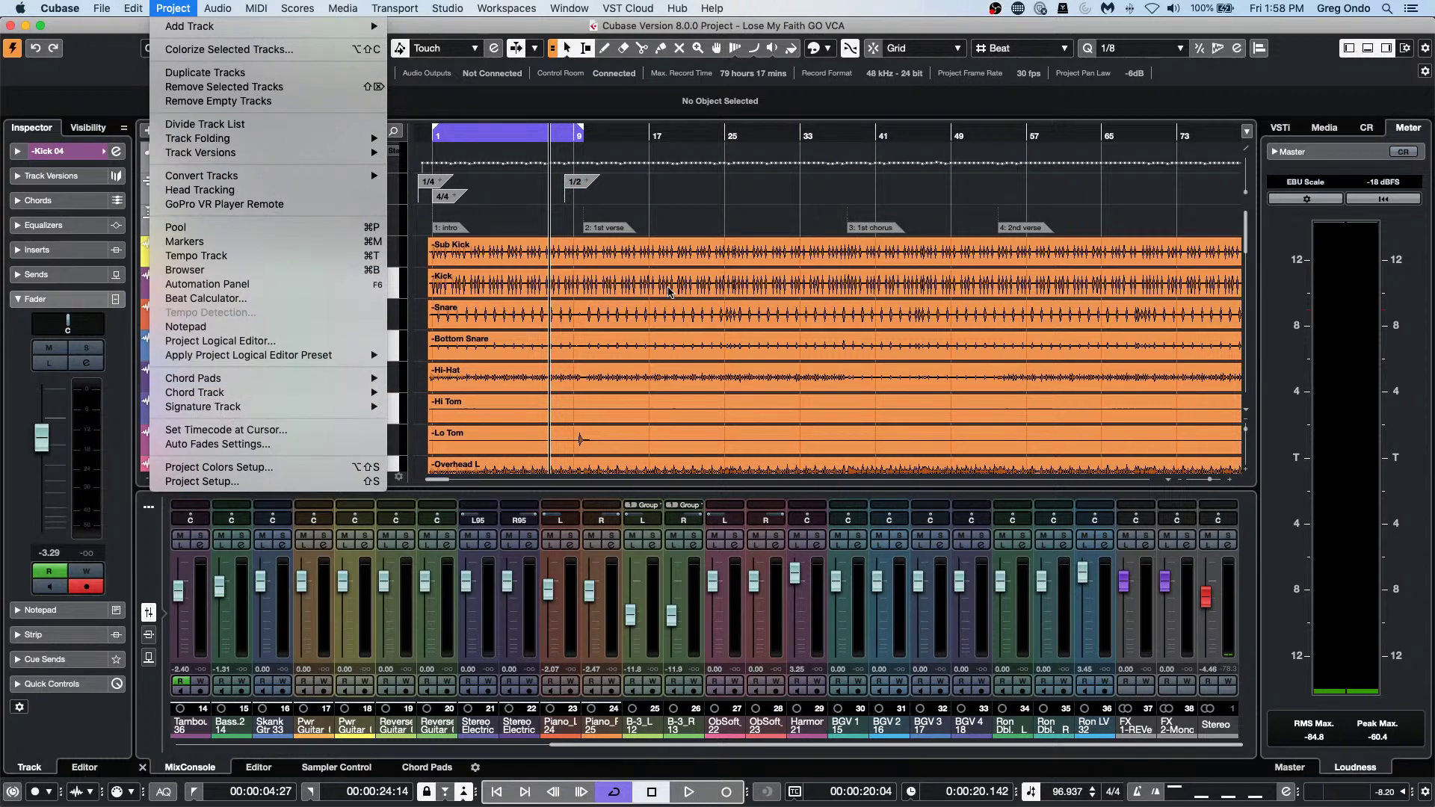
{"action": "left_click", "coordinate": [583, 293]}
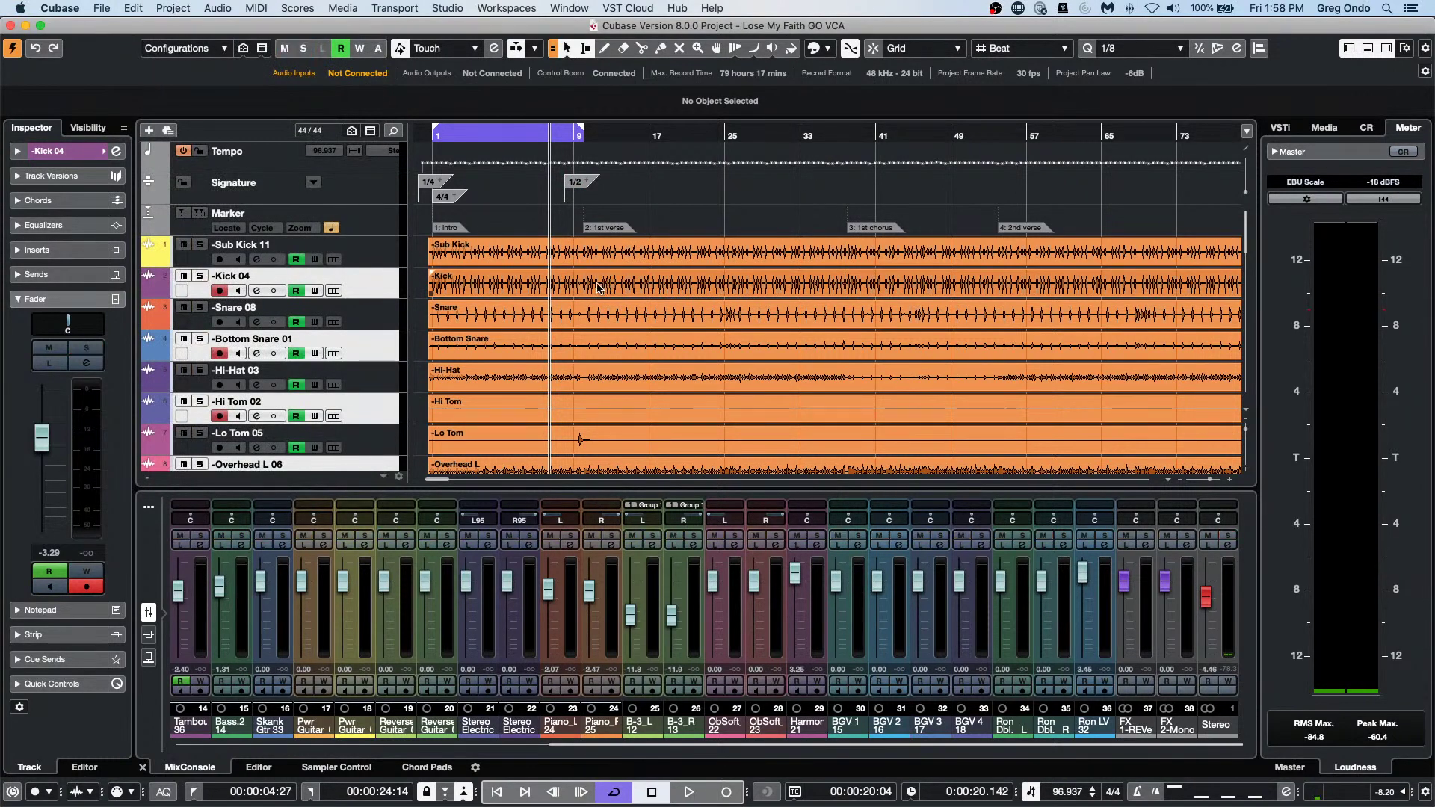
Select the tracks from Snare 08 to Lo Tom 05, toggle their solo on and off, and reselect only Snare 08.
{"action": "left_click", "coordinate": [365, 323]}
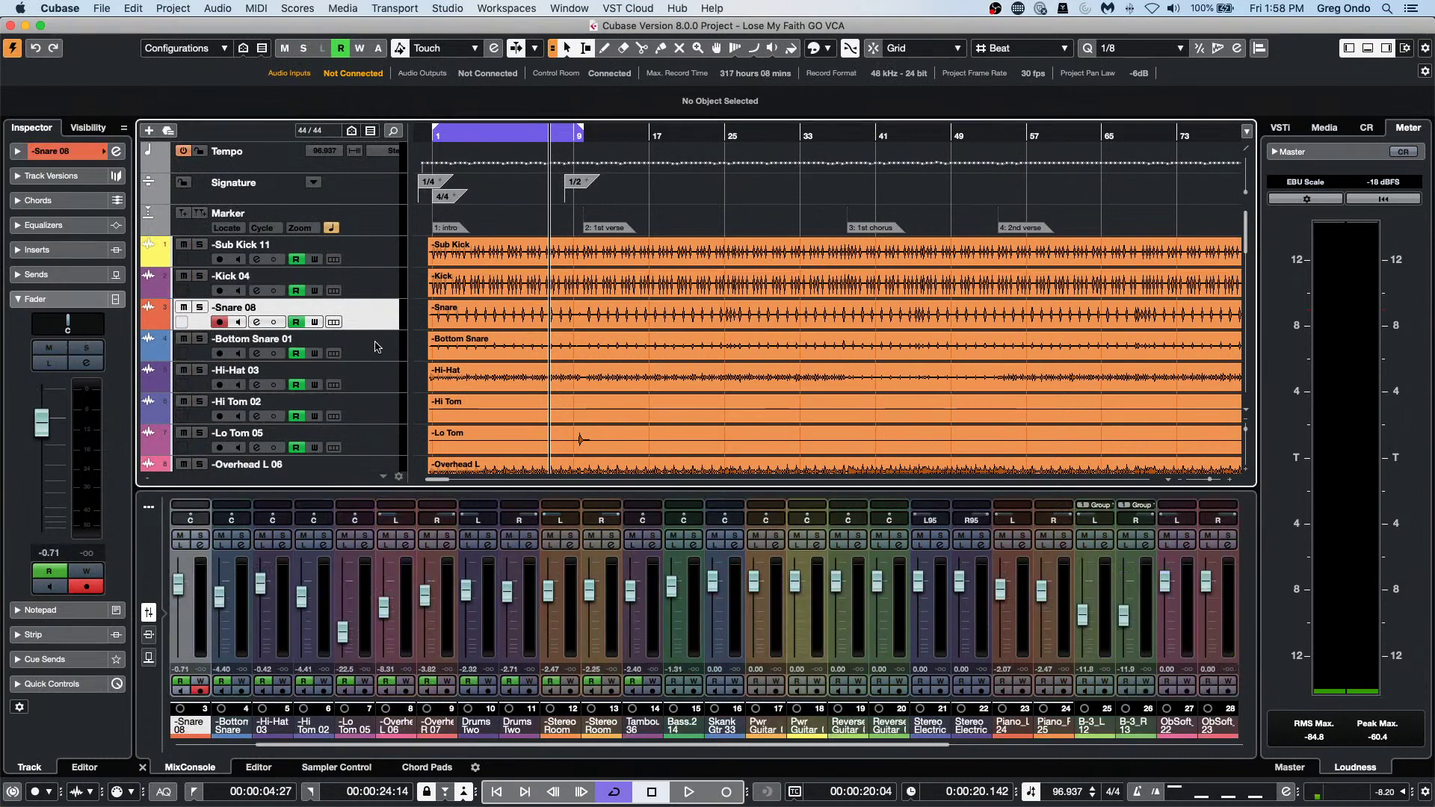
{"action": "left_click", "coordinate": [392, 430], "text": "shift"}
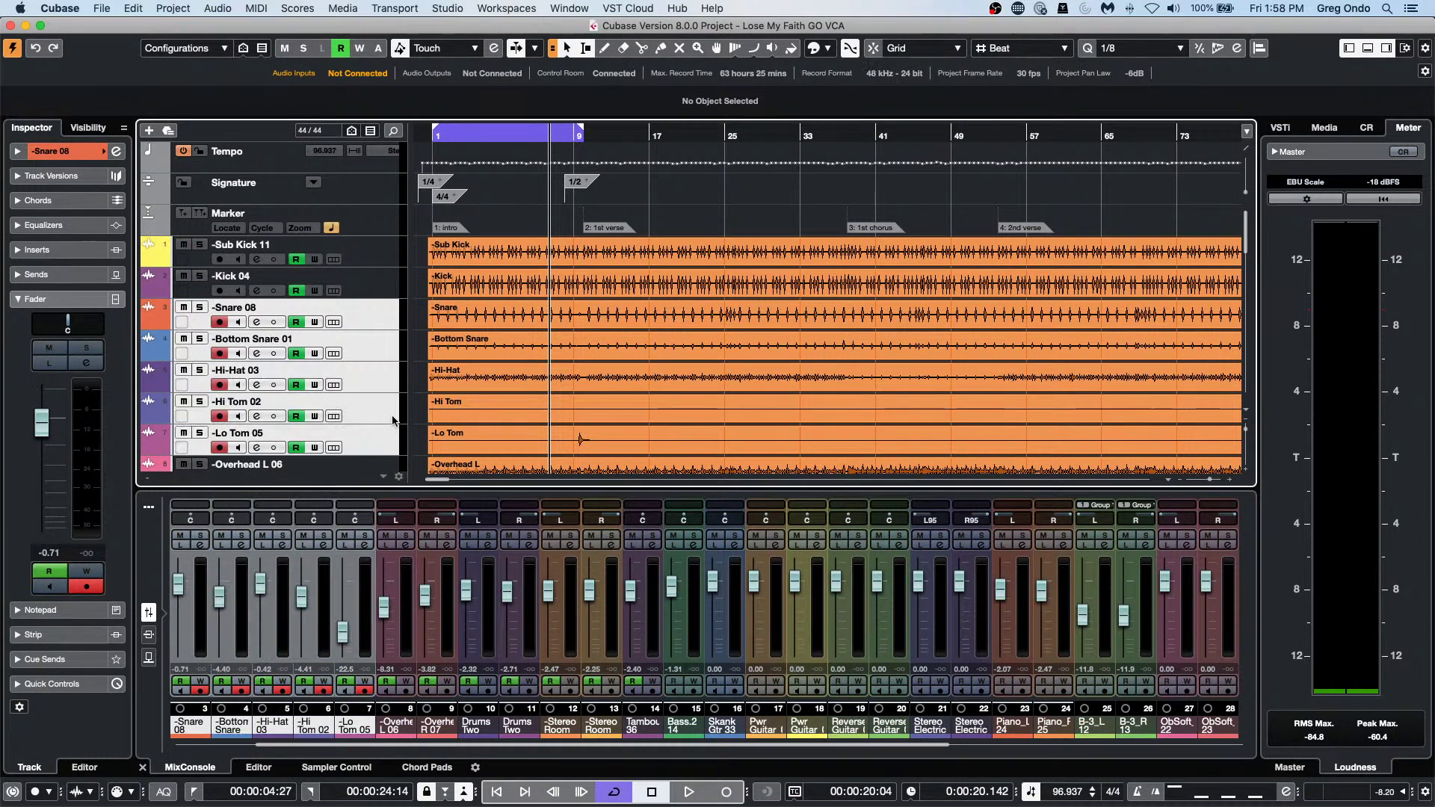
{"action": "key", "text": "s"}
{"action": "key", "text": "s"}
{"action": "right_click", "coordinate": [381, 327]}
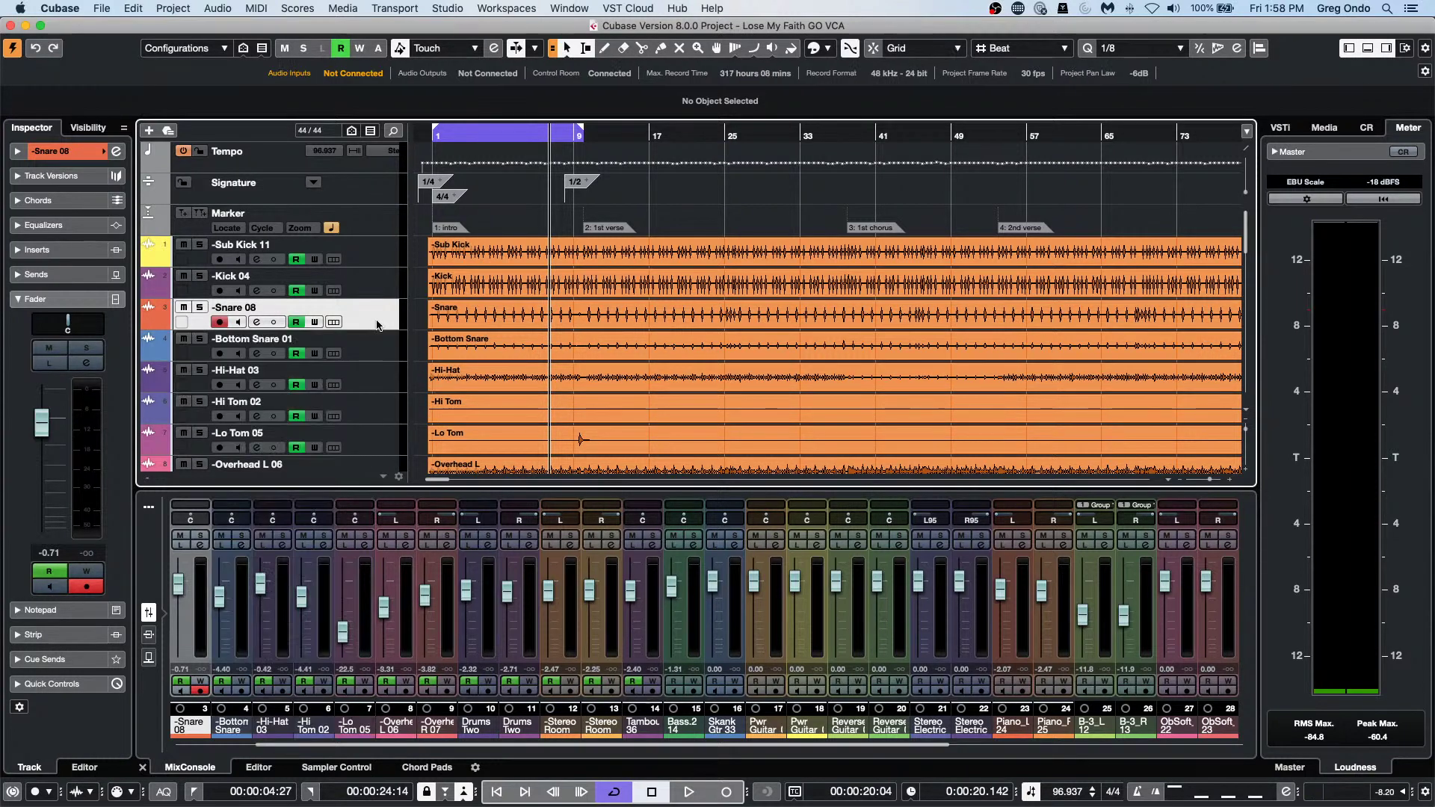
Add one HALion 6 instrument track with stereo audio outputs below the Snare 08 track.
{"action": "mouse_move", "coordinate": [458, 333]}
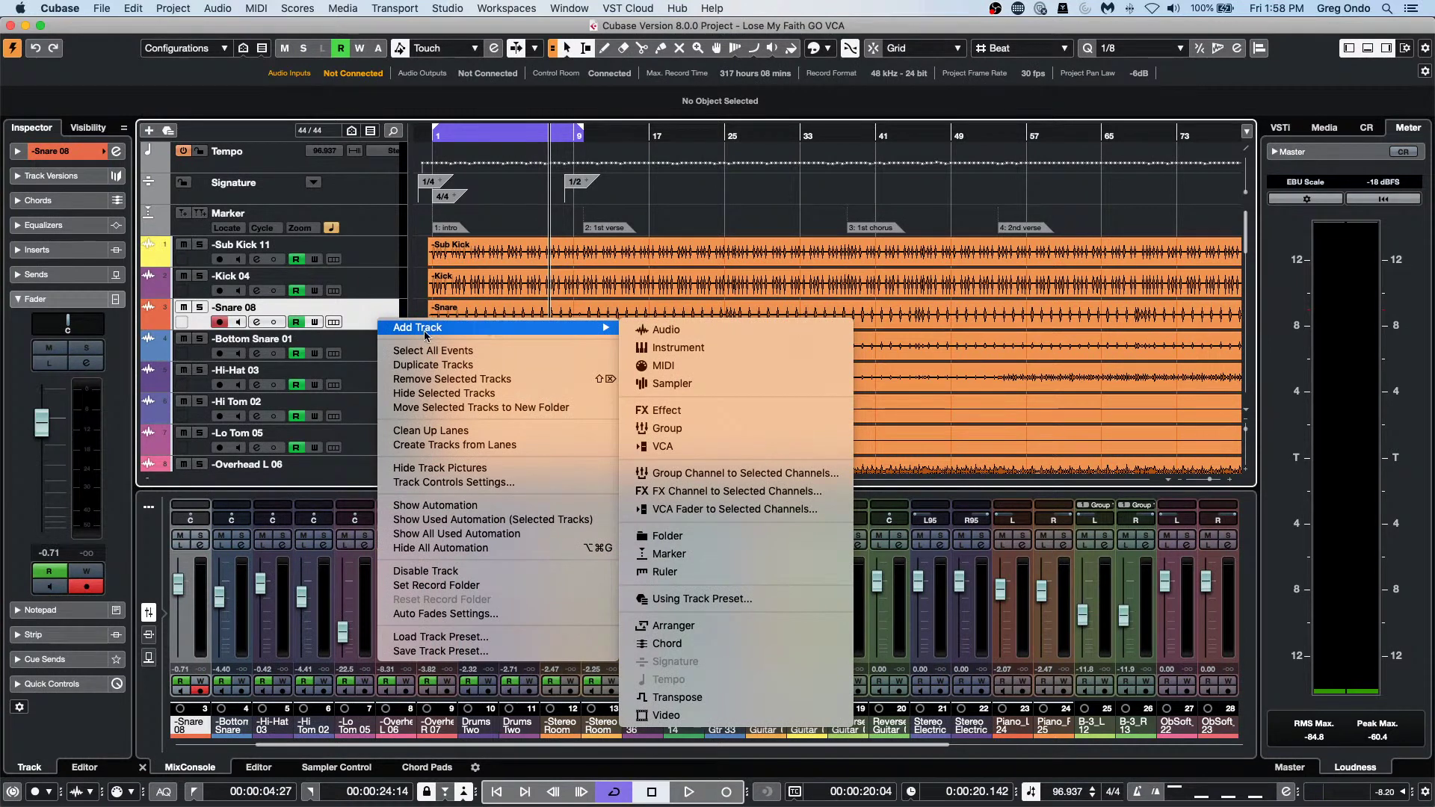
{"action": "left_click", "coordinate": [734, 351]}
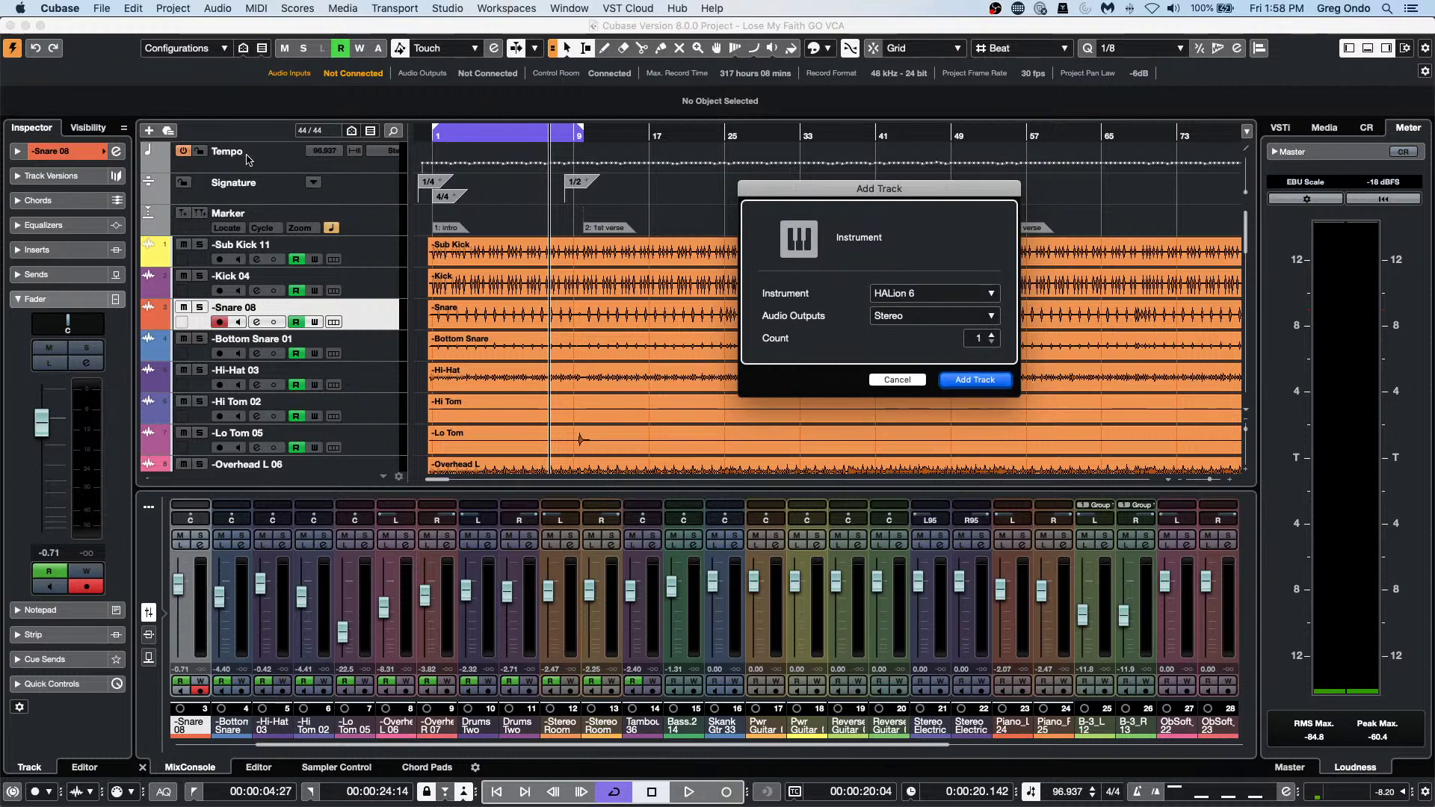
{"action": "left_click", "coordinate": [974, 379]}
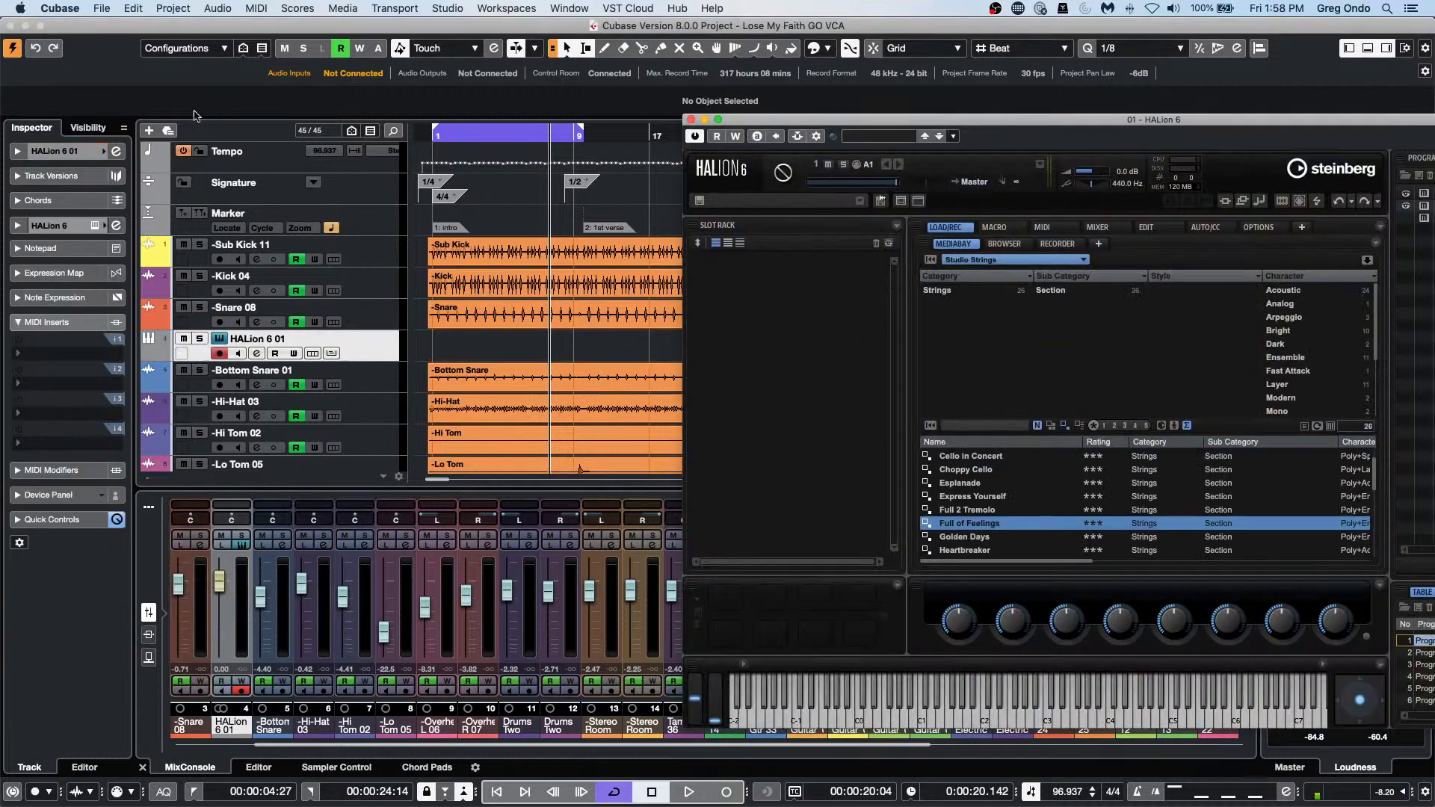
Expand the basic settings of the new HALion track and set its MIDI channel to Any.
{"action": "left_click", "coordinate": [18, 151]}
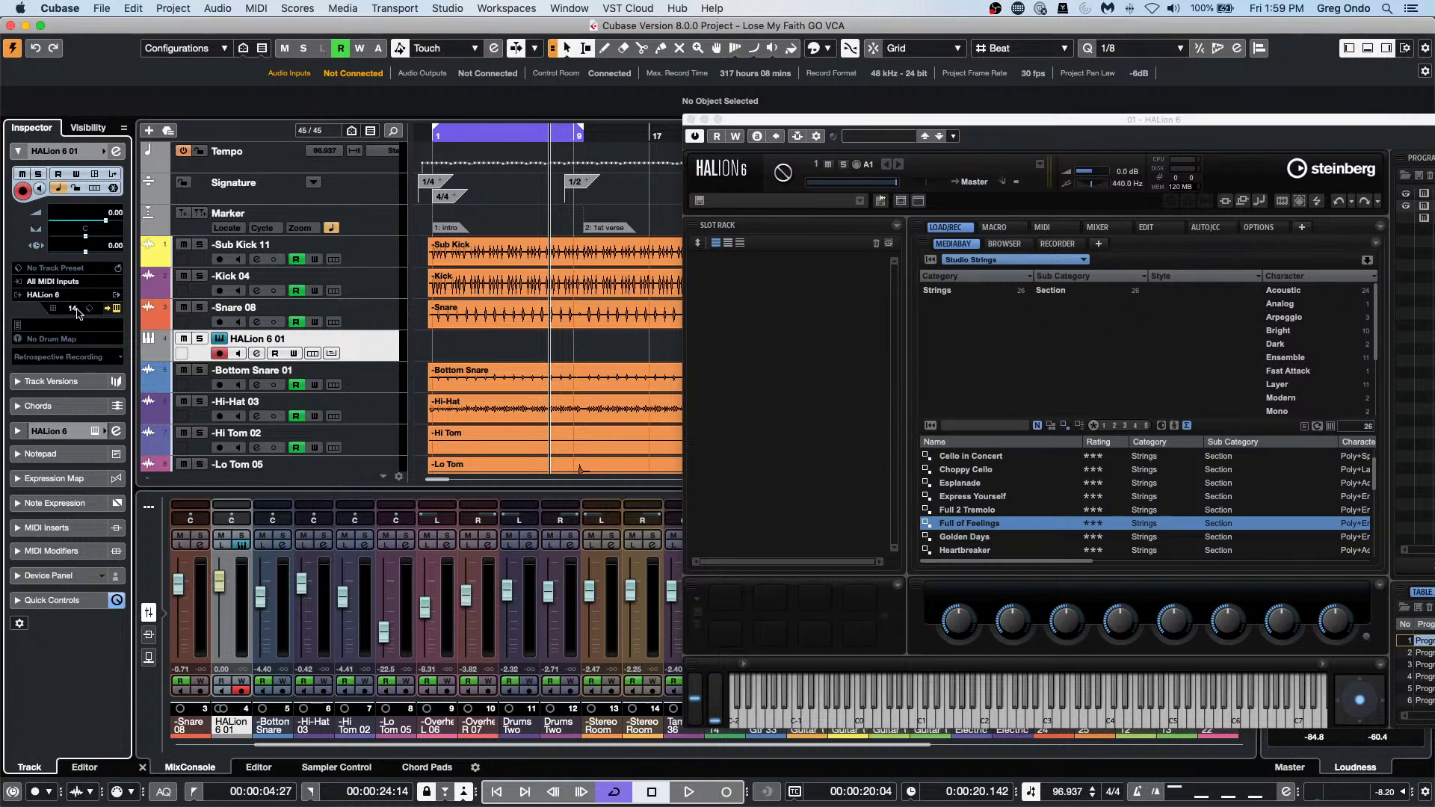
{"action": "left_click", "coordinate": [80, 312]}
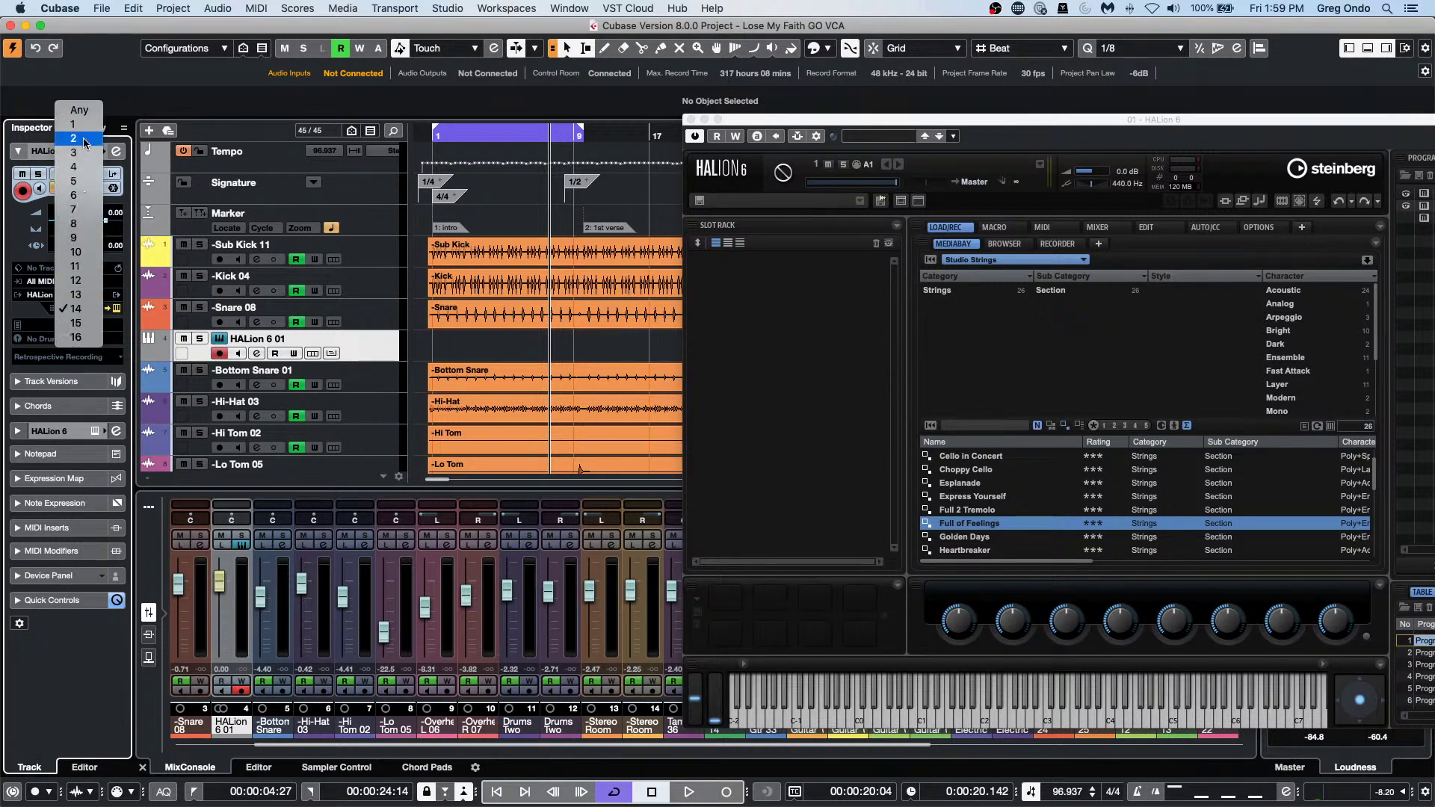
{"action": "left_click", "coordinate": [81, 111]}
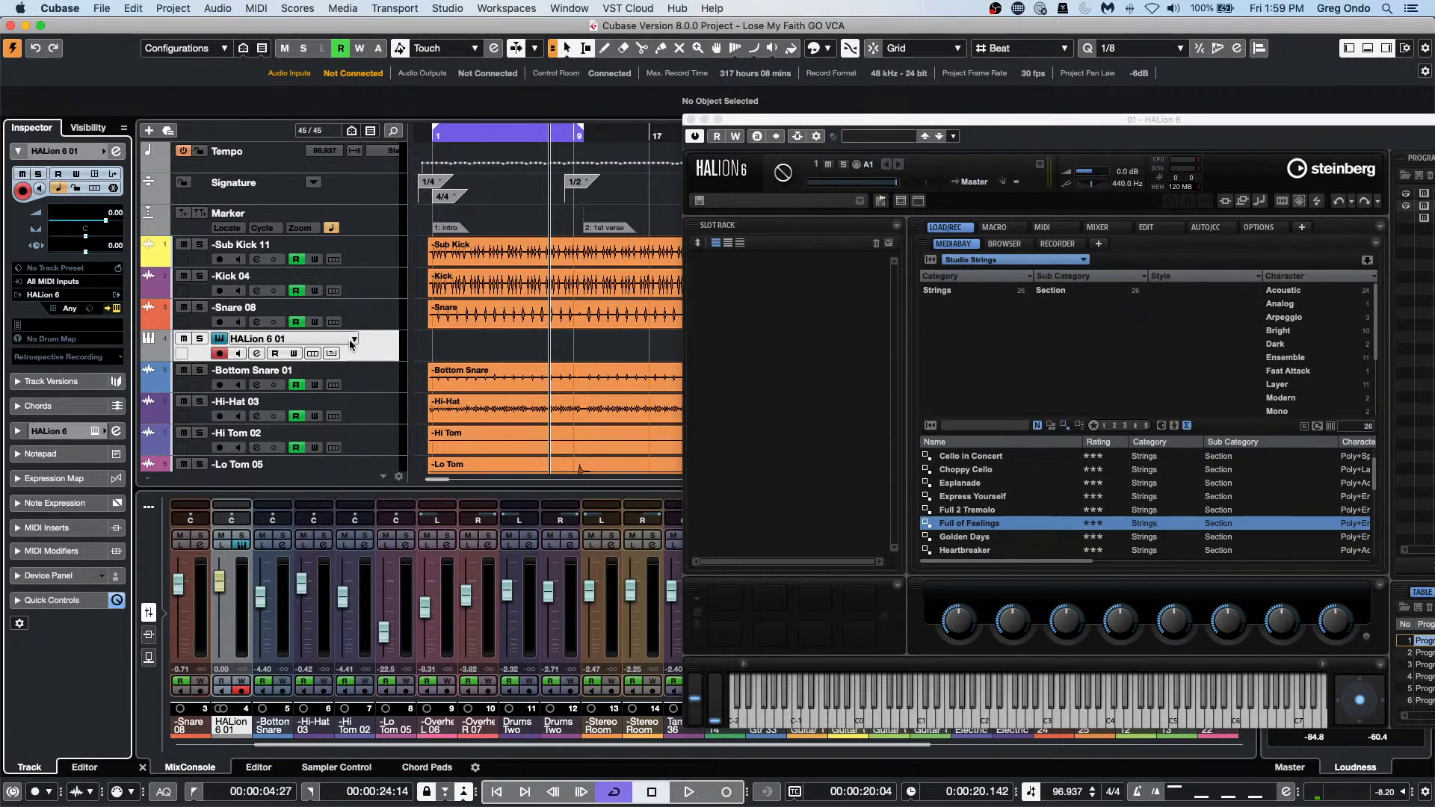
{"action": "left_click", "coordinate": [343, 8]}
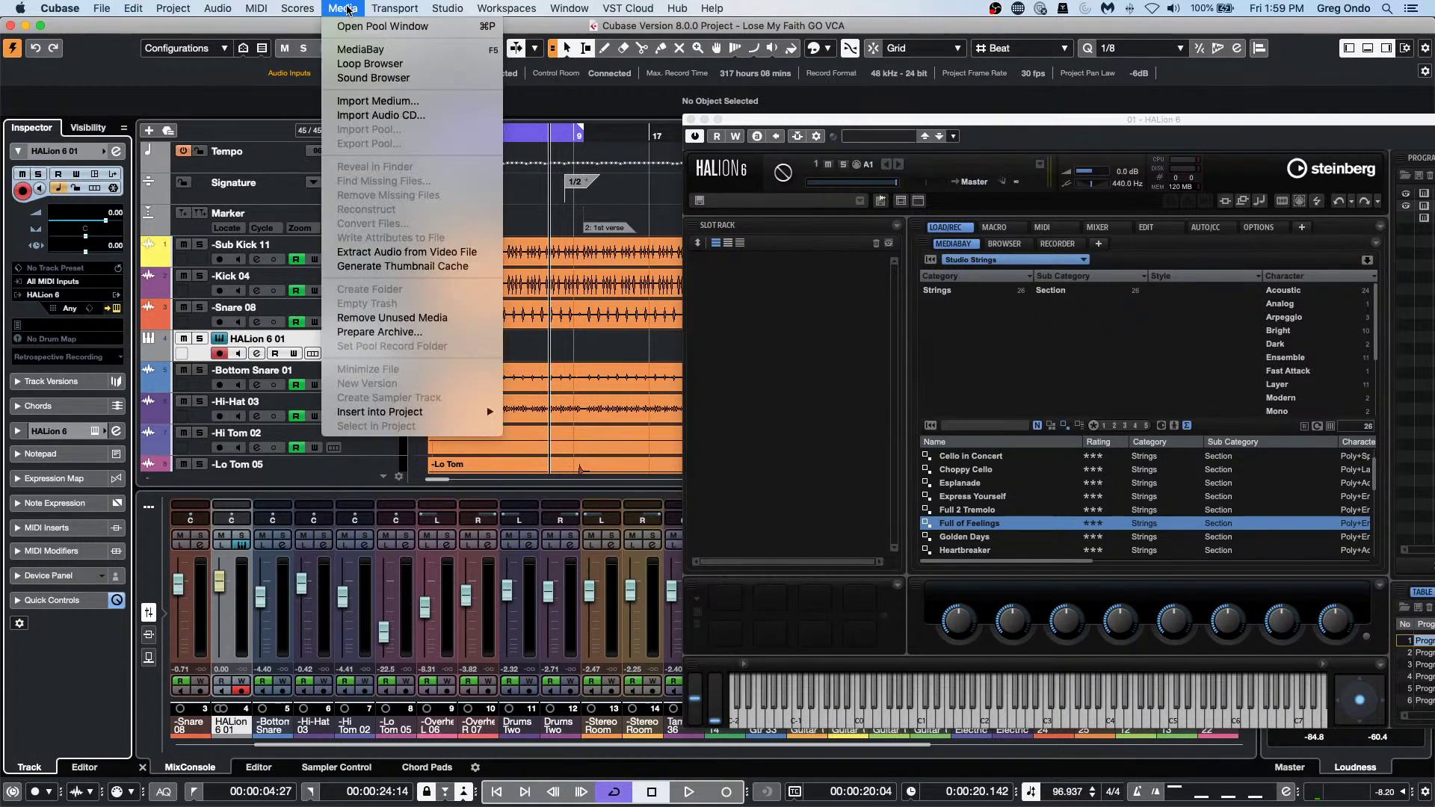
{"action": "mouse_move", "coordinate": [293, 5]}
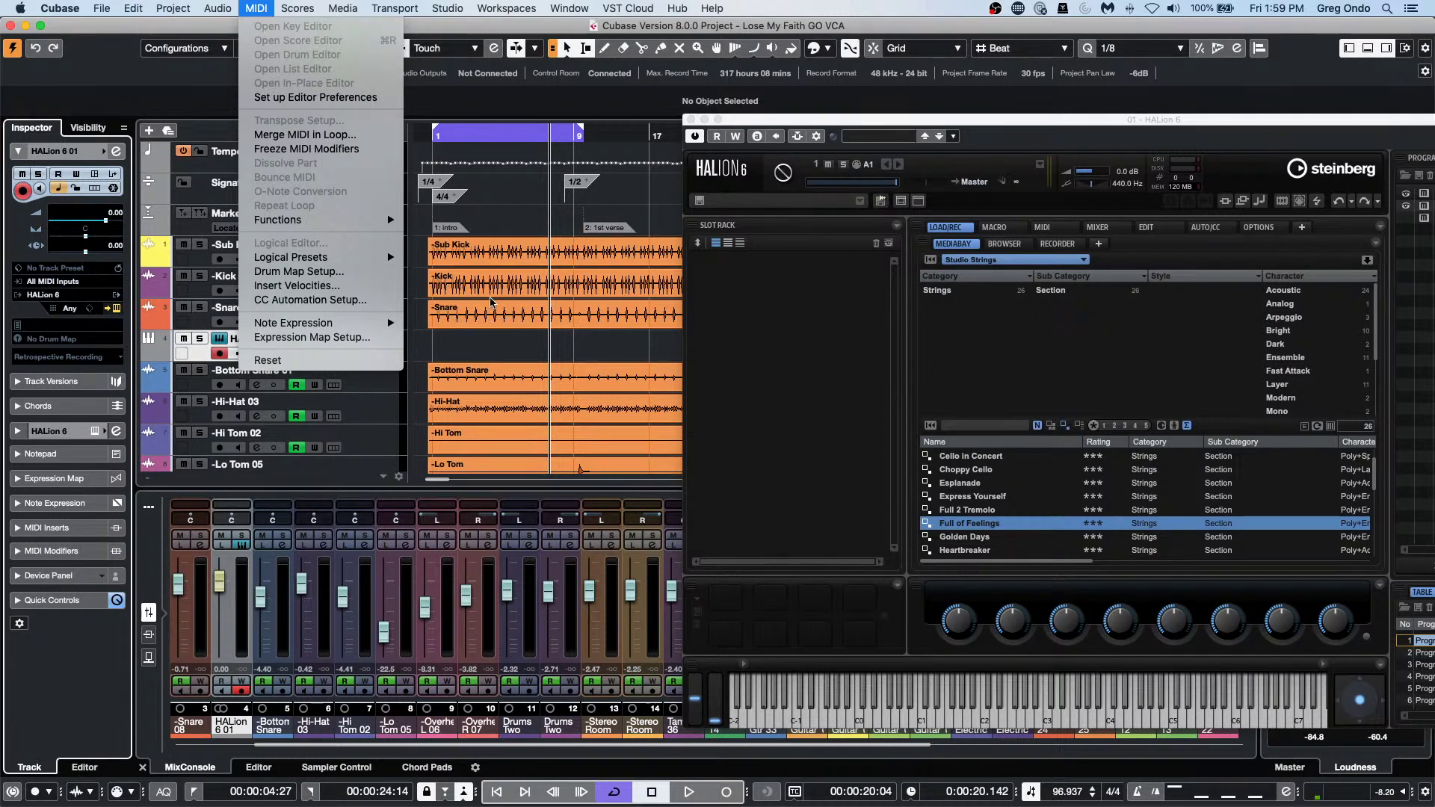
{"action": "left_click", "coordinate": [465, 299]}
Draw an empty MIDI part about 10 bars long on the HALion track, starting late in bar 1.
{"action": "right_click", "coordinate": [474, 344]}
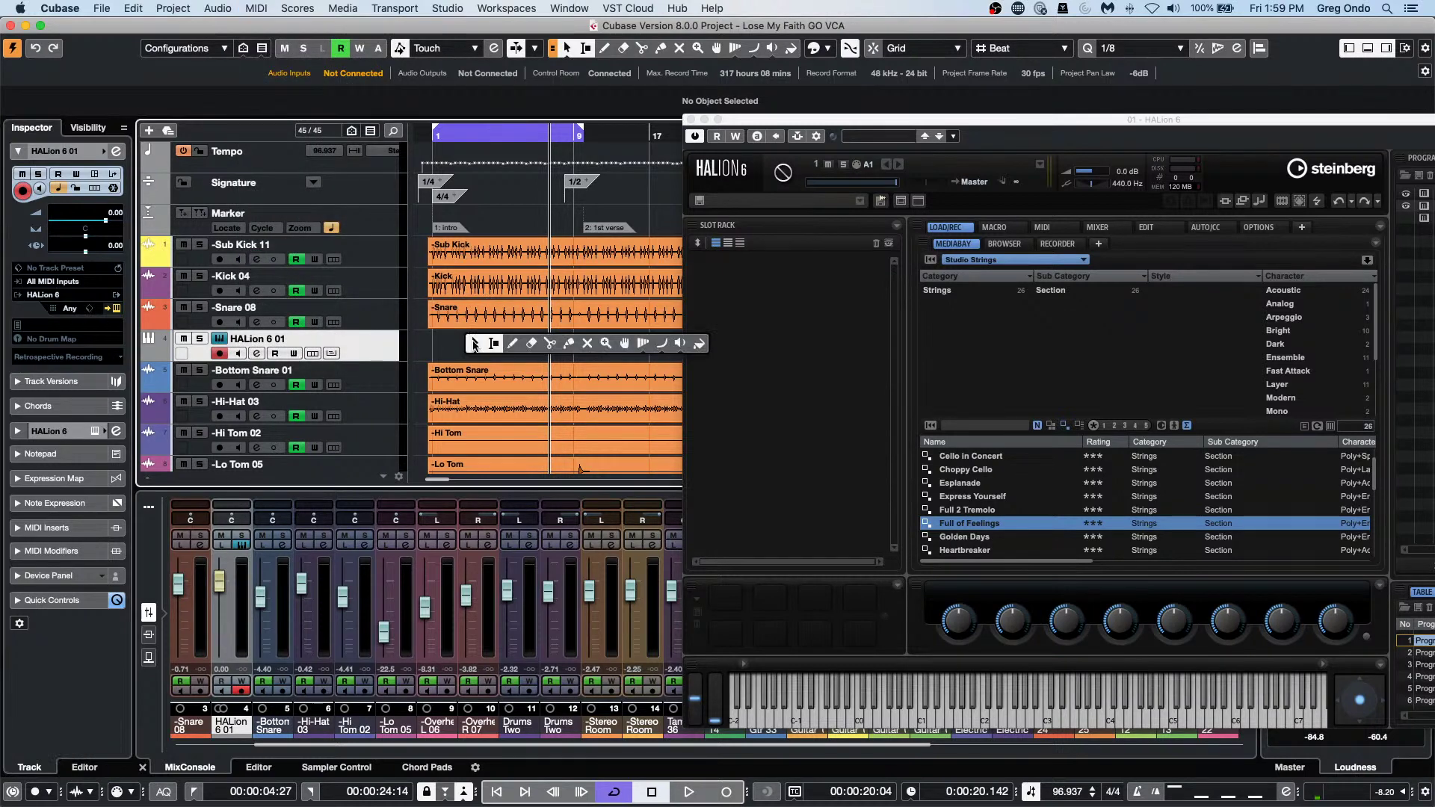
{"action": "left_click", "coordinate": [512, 343]}
{"action": "left_click_drag", "start_coordinate": [450, 344], "coordinate": [572, 334]}
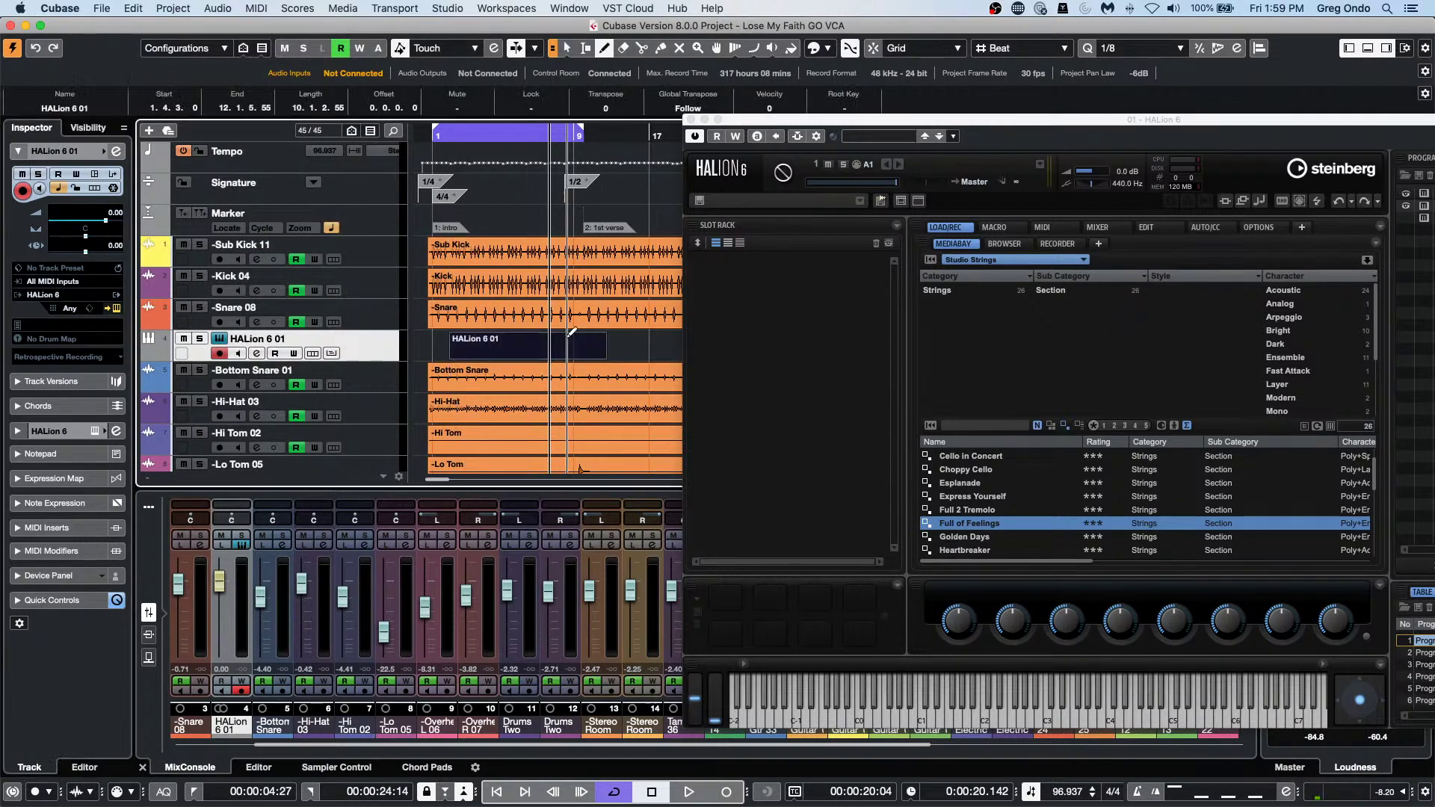
Open the new HALion MIDI part in the lower-zone Key Editor and choose the Draw tool there.
{"action": "right_click", "coordinate": [491, 340]}
{"action": "left_click", "coordinate": [491, 344]}
{"action": "double_click", "coordinate": [492, 351]}
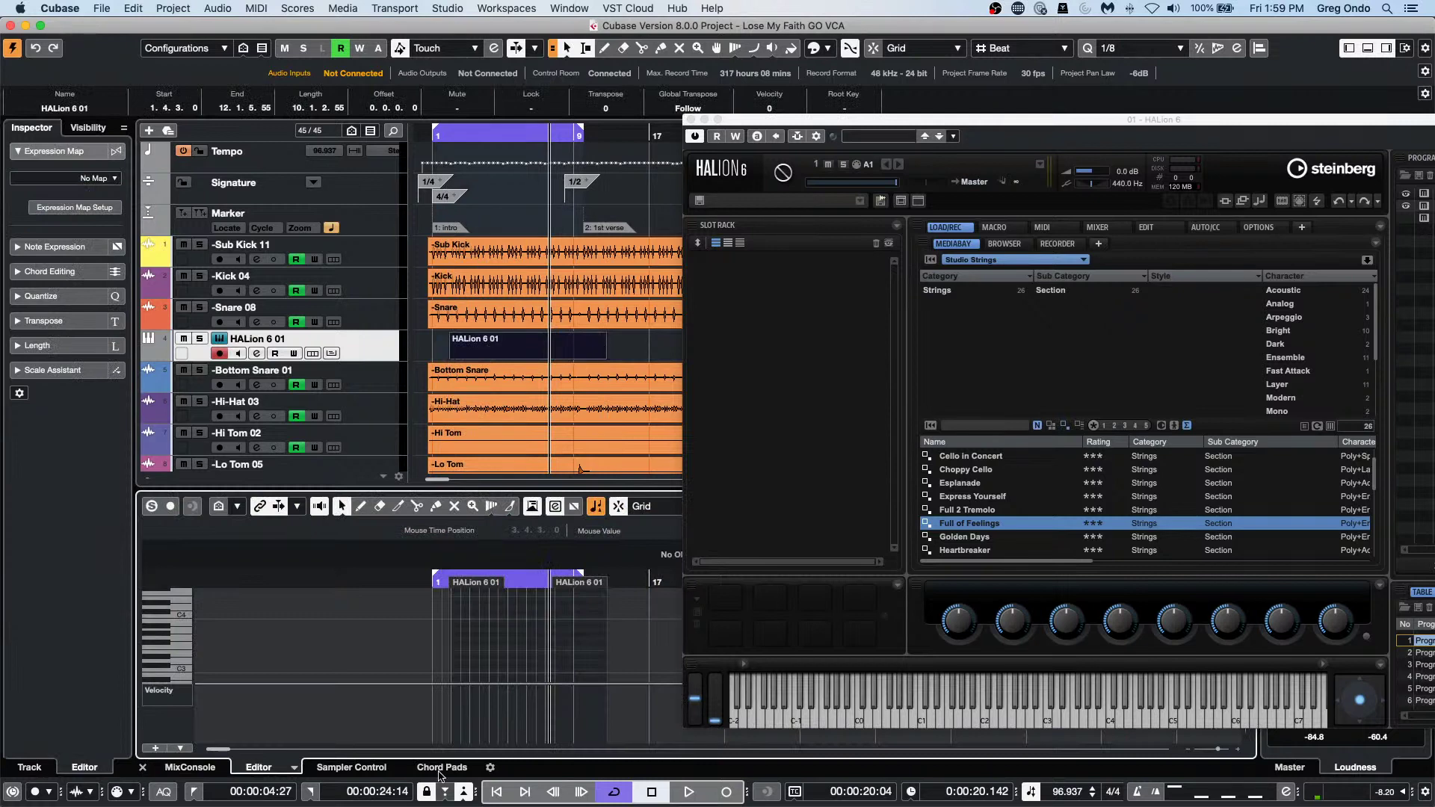
{"action": "right_click", "coordinate": [447, 636]}
{"action": "left_click", "coordinate": [465, 632]}
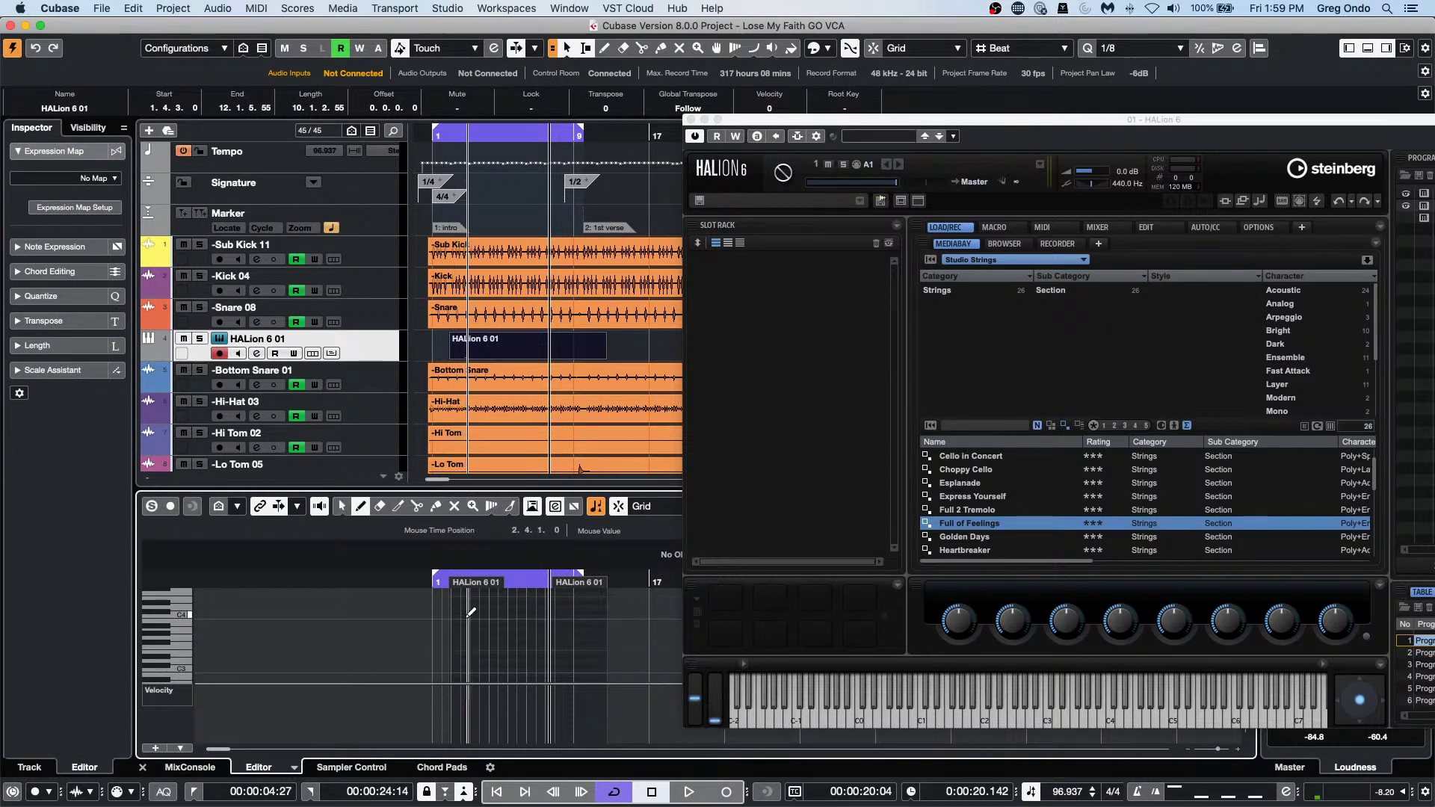
Draw a series of notes between about C3 and C4 in the HALion 6 01 part, from bar 2 to bar 8.
{"action": "left_click", "coordinate": [513, 620]}
{"action": "mouse_move", "coordinate": [465, 616]}
{"action": "left_mouse_down"}
{"action": "mouse_move", "coordinate": [560, 617]}
{"action": "mouse_move", "coordinate": [502, 630]}
{"action": "mouse_move", "coordinate": [537, 653]}
{"action": "mouse_move", "coordinate": [534, 670]}
{"action": "left_mouse_up"}
{"action": "left_click", "coordinate": [495, 641]}
{"action": "left_click", "coordinate": [568, 653]}
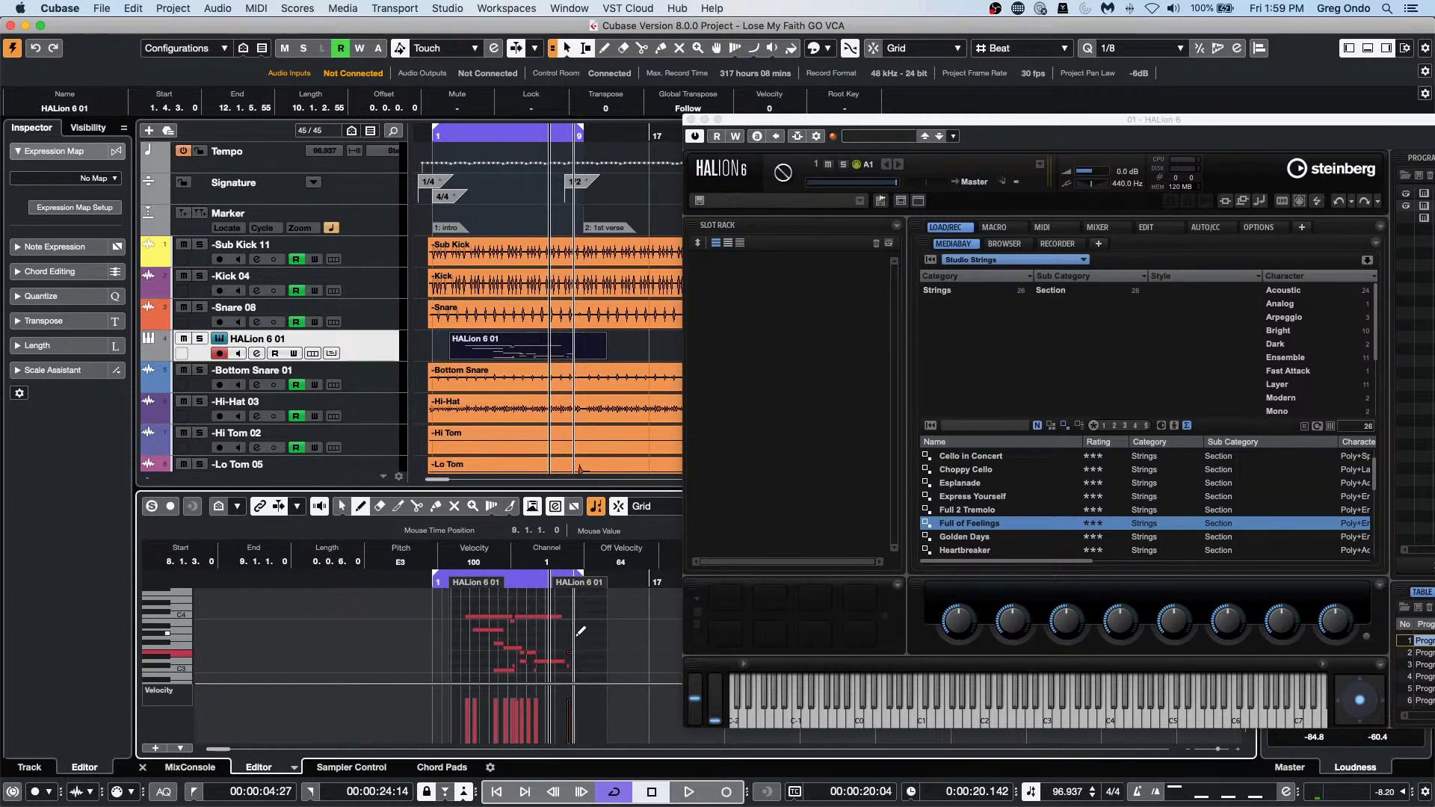
{"action": "left_click", "coordinate": [562, 643]}
{"action": "left_click", "coordinate": [341, 506]}
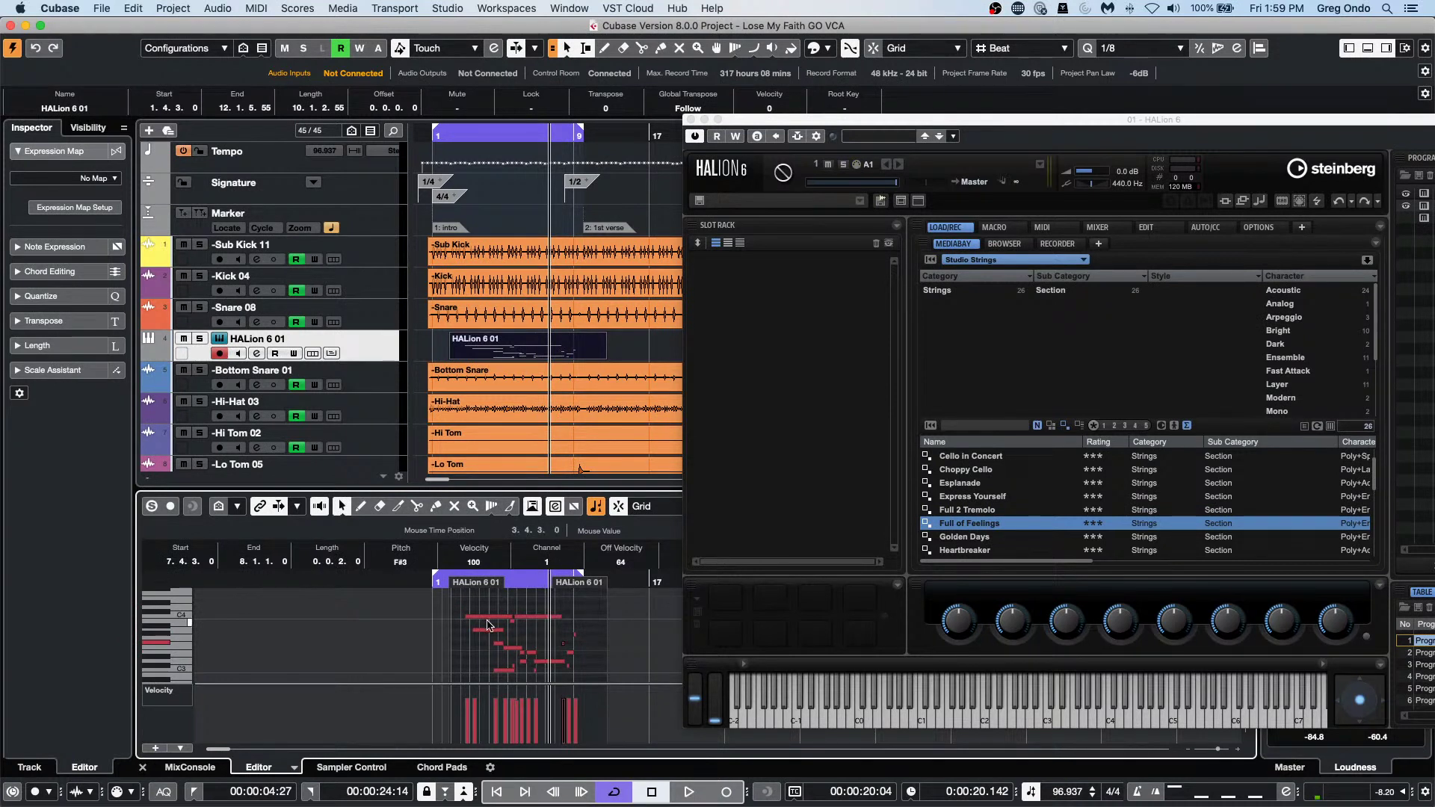
Draw a second group of notes in the low register of the HALion 6 01 part, including A0 and A#0.
{"action": "scroll", "coordinate": [493, 631], "scroll_direction": "down", "scroll_amount": 5}
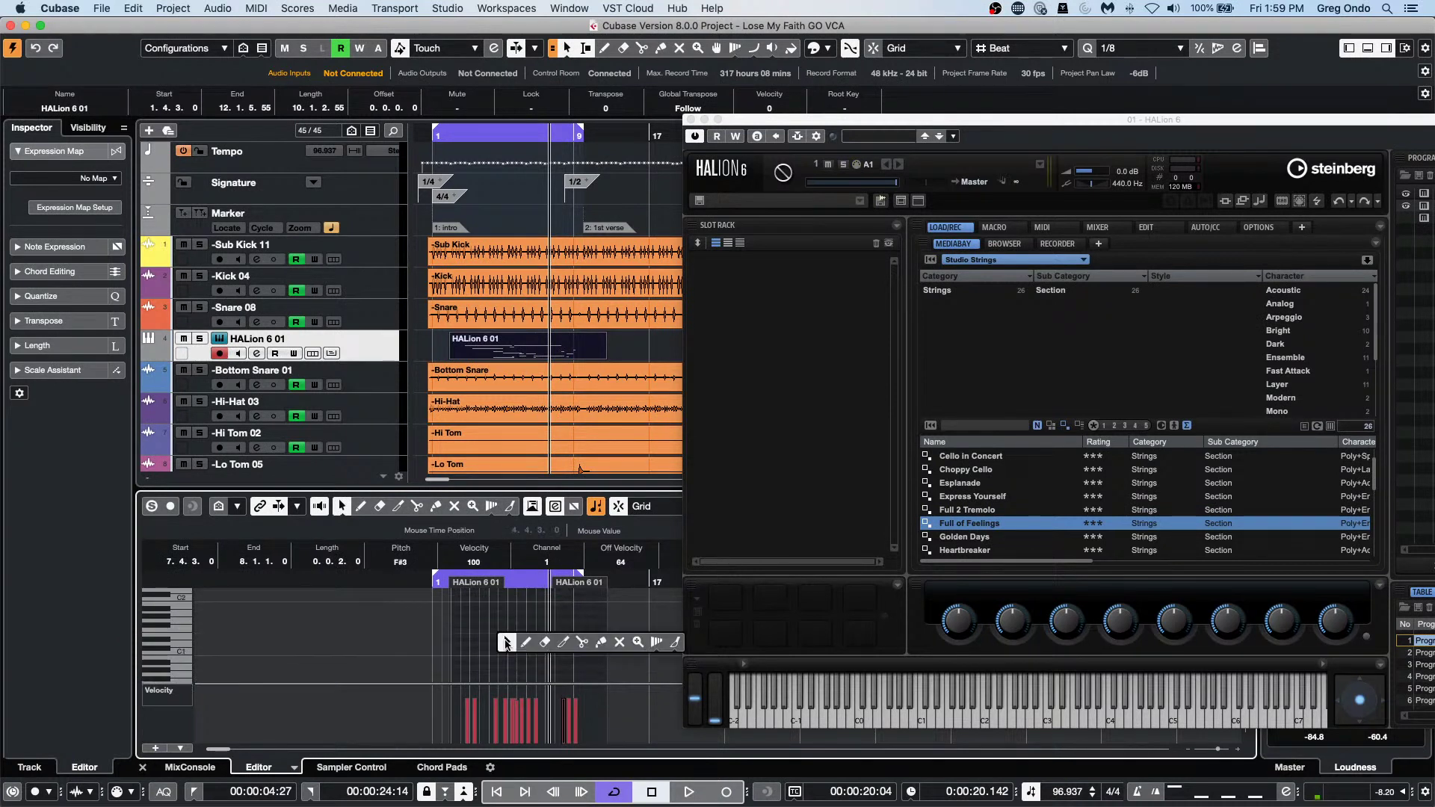
{"action": "key", "text": "8"}
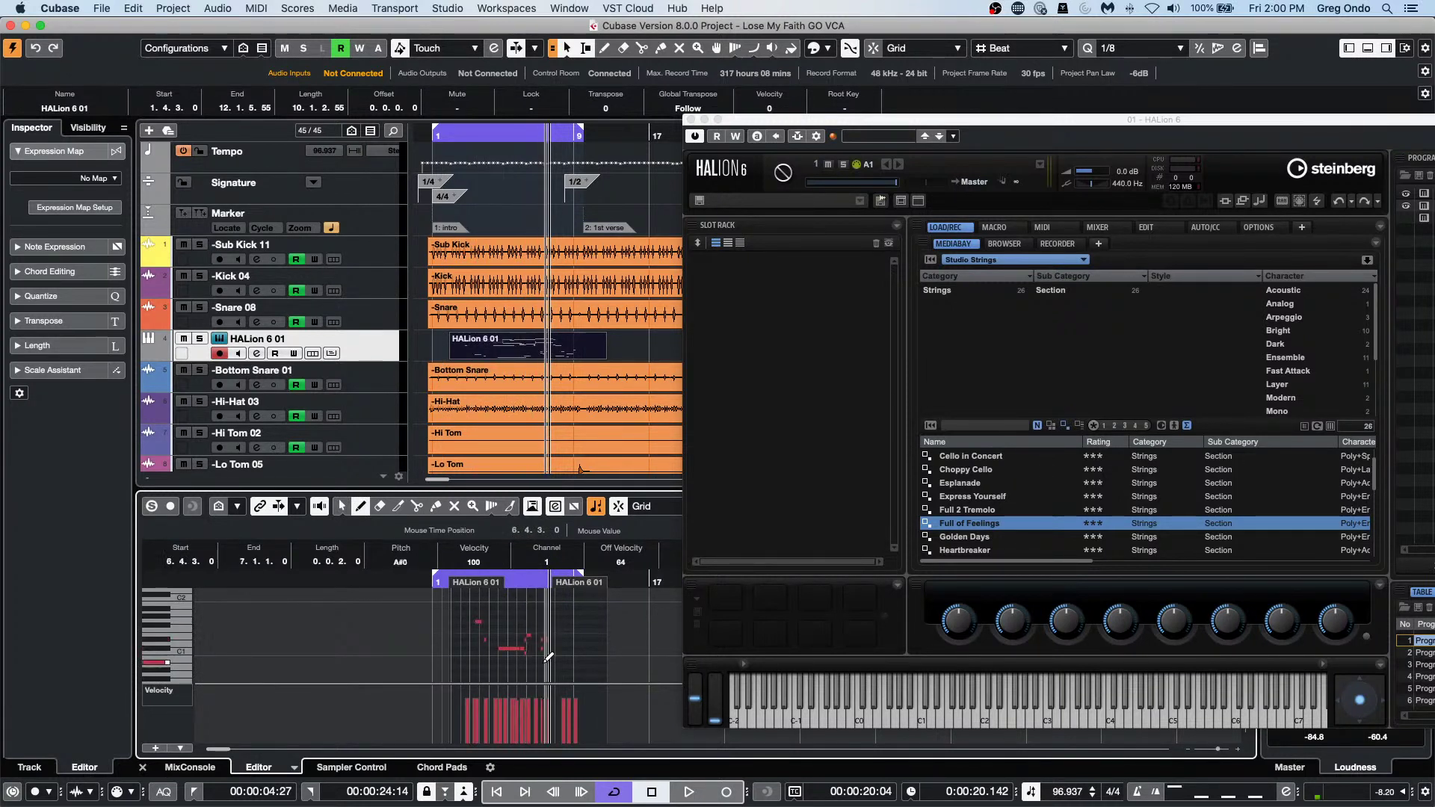
{"action": "left_click_drag", "start_coordinate": [479, 663], "coordinate": [509, 662]}
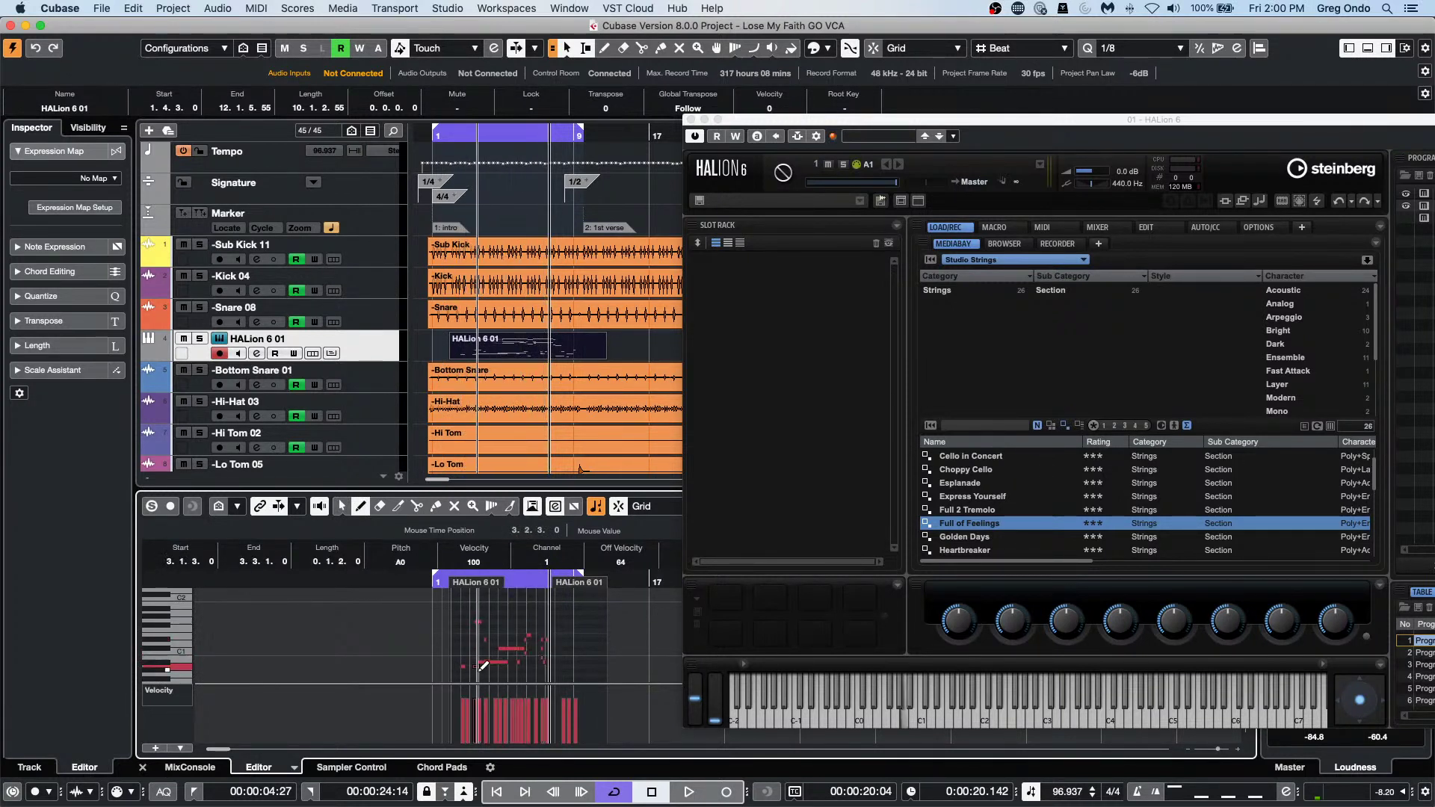
Select the low-register notes and set their MIDI channel to 2.
{"action": "key", "text": "1"}
{"action": "mouse_move", "coordinate": [454, 608]}
{"action": "left_mouse_down"}
{"action": "mouse_move", "coordinate": [512, 625]}
{"action": "mouse_move", "coordinate": [555, 692]}
{"action": "left_mouse_up"}
{"action": "left_click", "coordinate": [560, 562]}
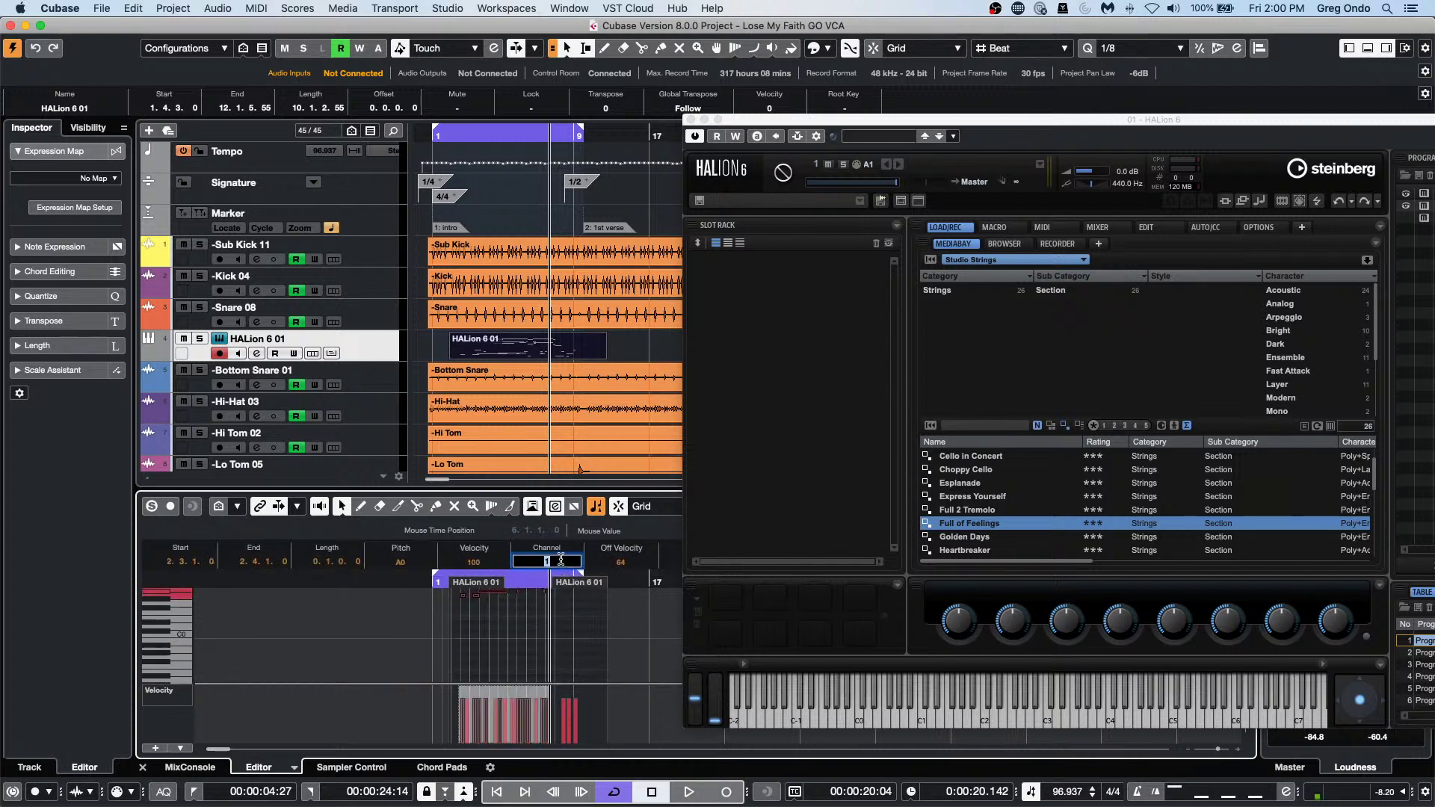
{"action": "type", "text": "2"}
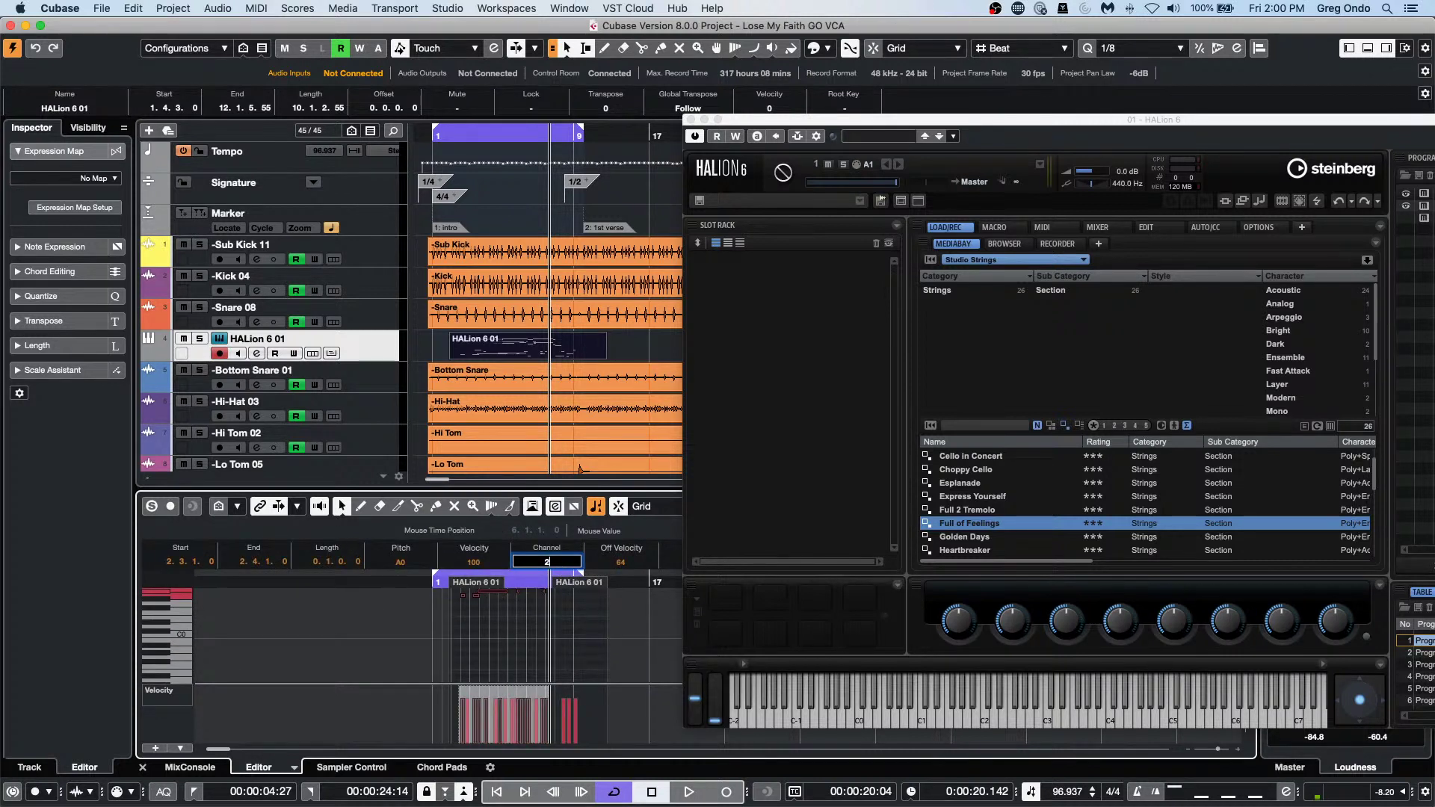
{"action": "key", "text": "Return"}
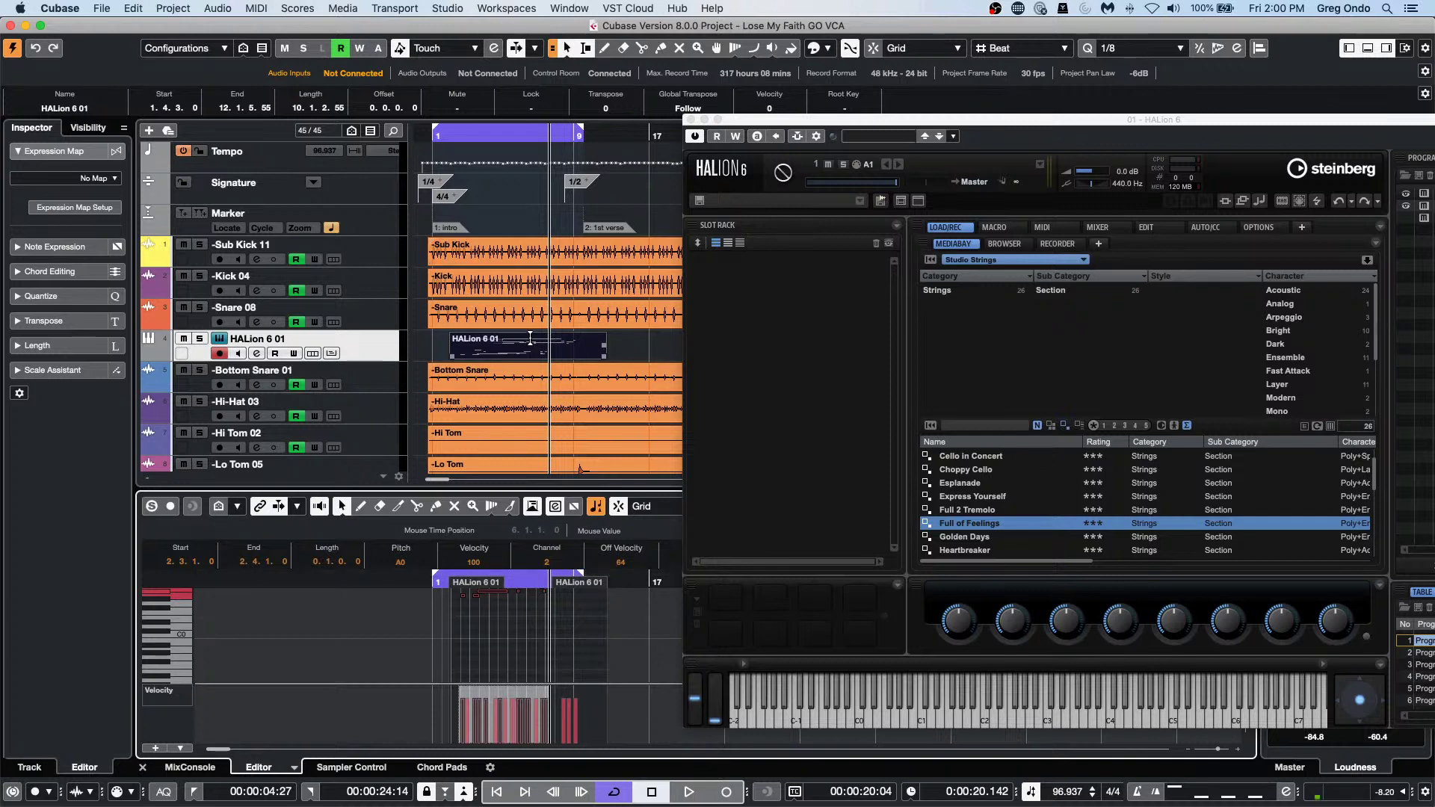
Close the HALion instrument window and dissolve the HALion 6 01 part into separate channels with Optimized Display on.
{"action": "left_click", "coordinate": [368, 344]}
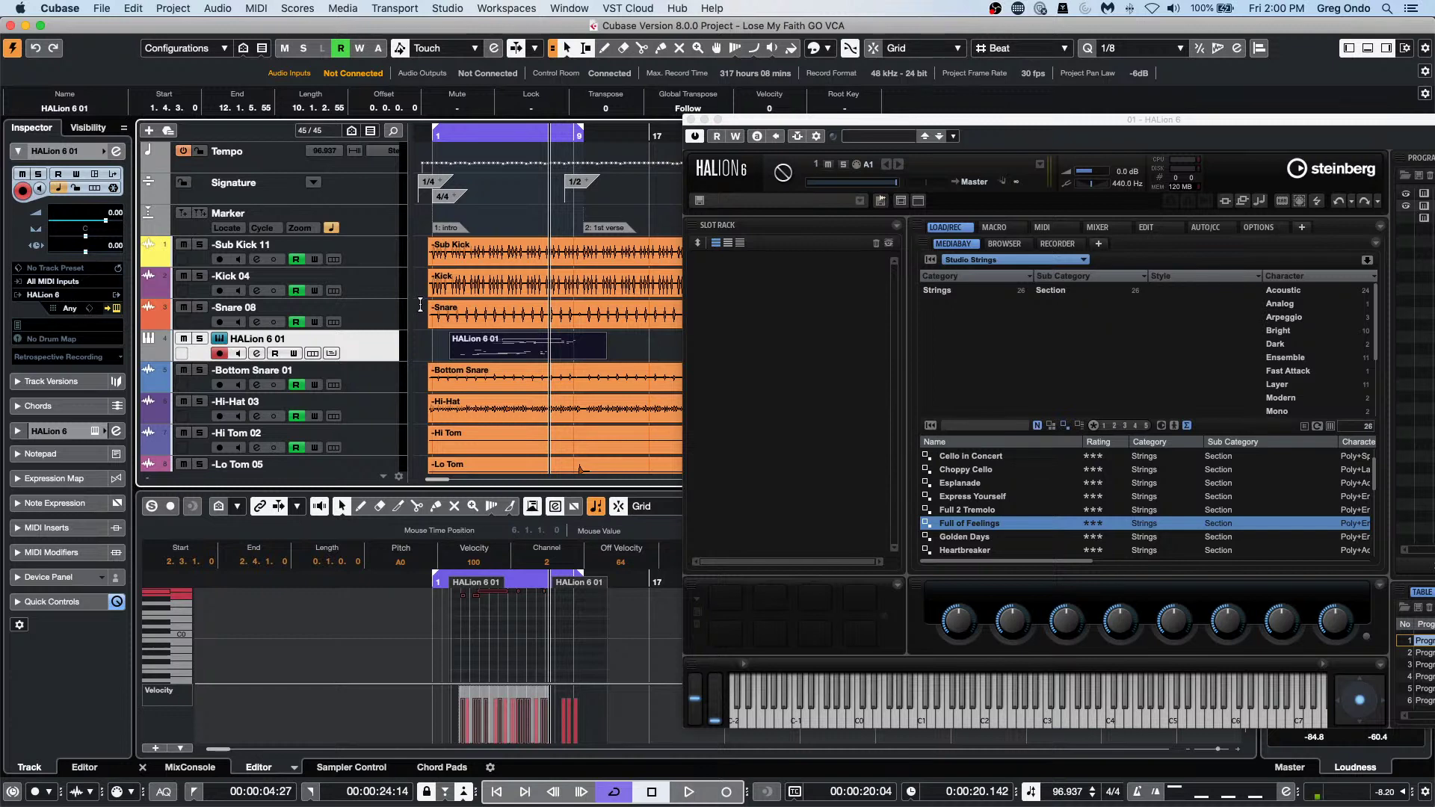
{"action": "left_click", "coordinate": [692, 119]}
{"action": "left_click", "coordinate": [255, 8]}
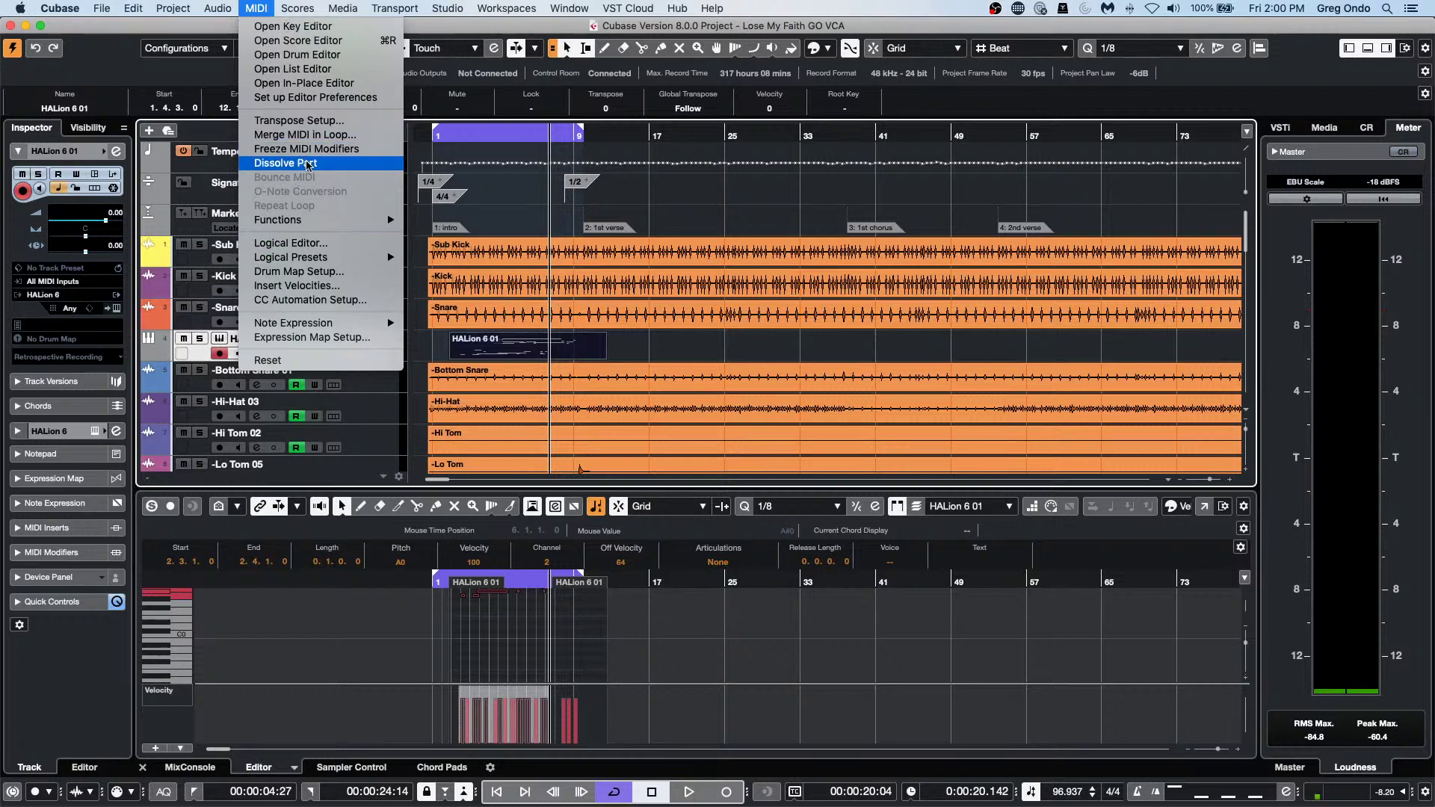
{"action": "left_click", "coordinate": [309, 165]}
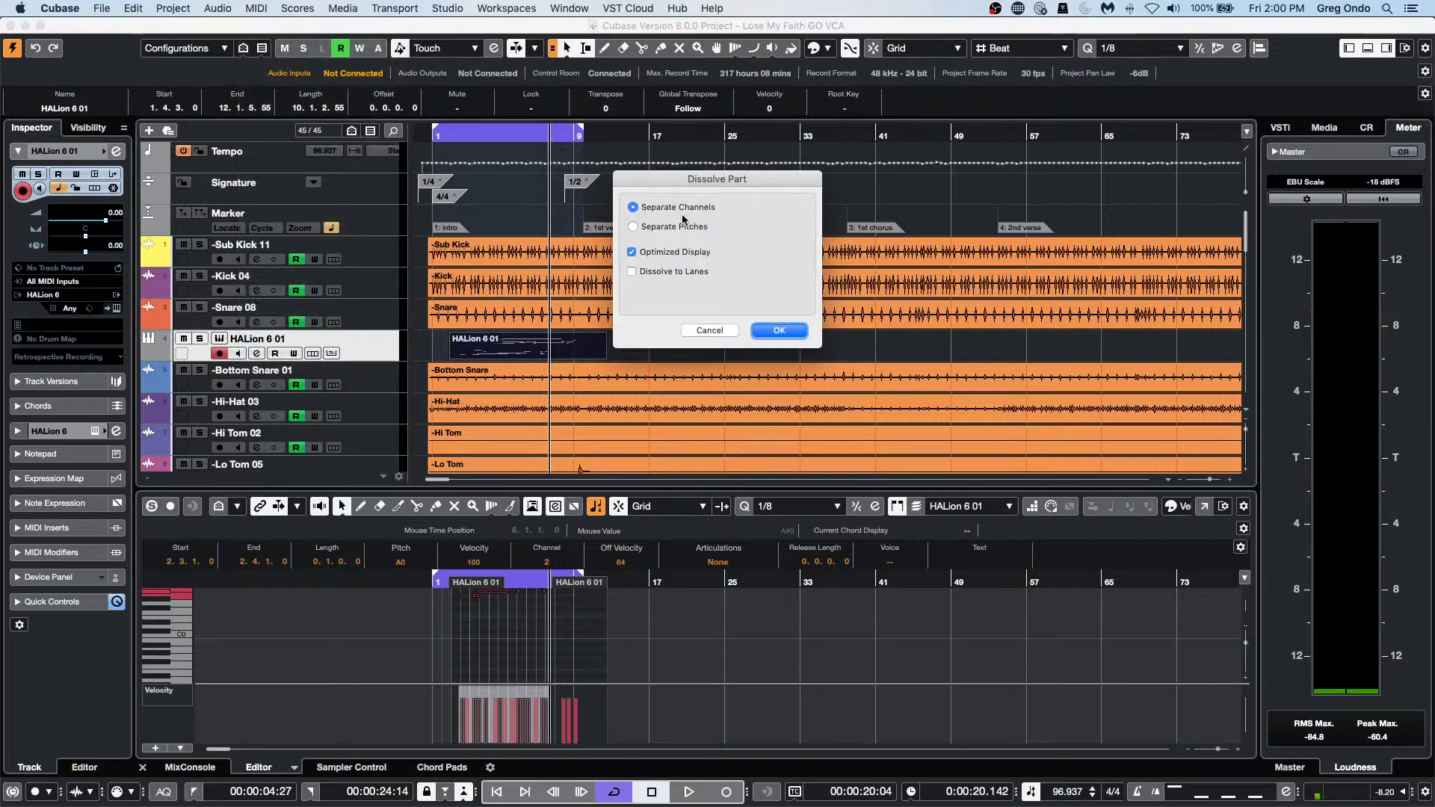
{"action": "left_click", "coordinate": [772, 333]}
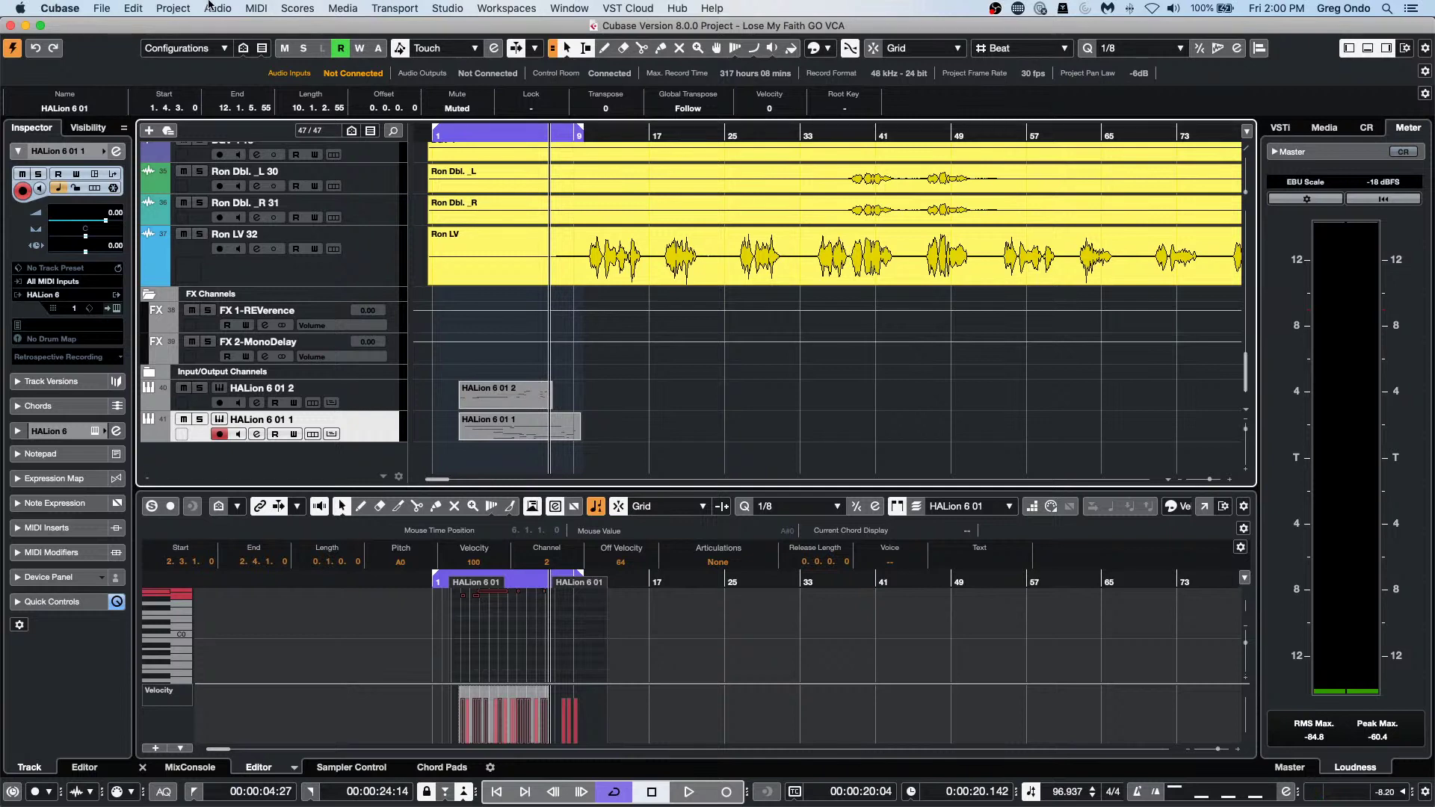
Set the project's Display Bar Offset to 2 and keep the project content at its bar positions.
{"action": "left_click", "coordinate": [184, 9]}
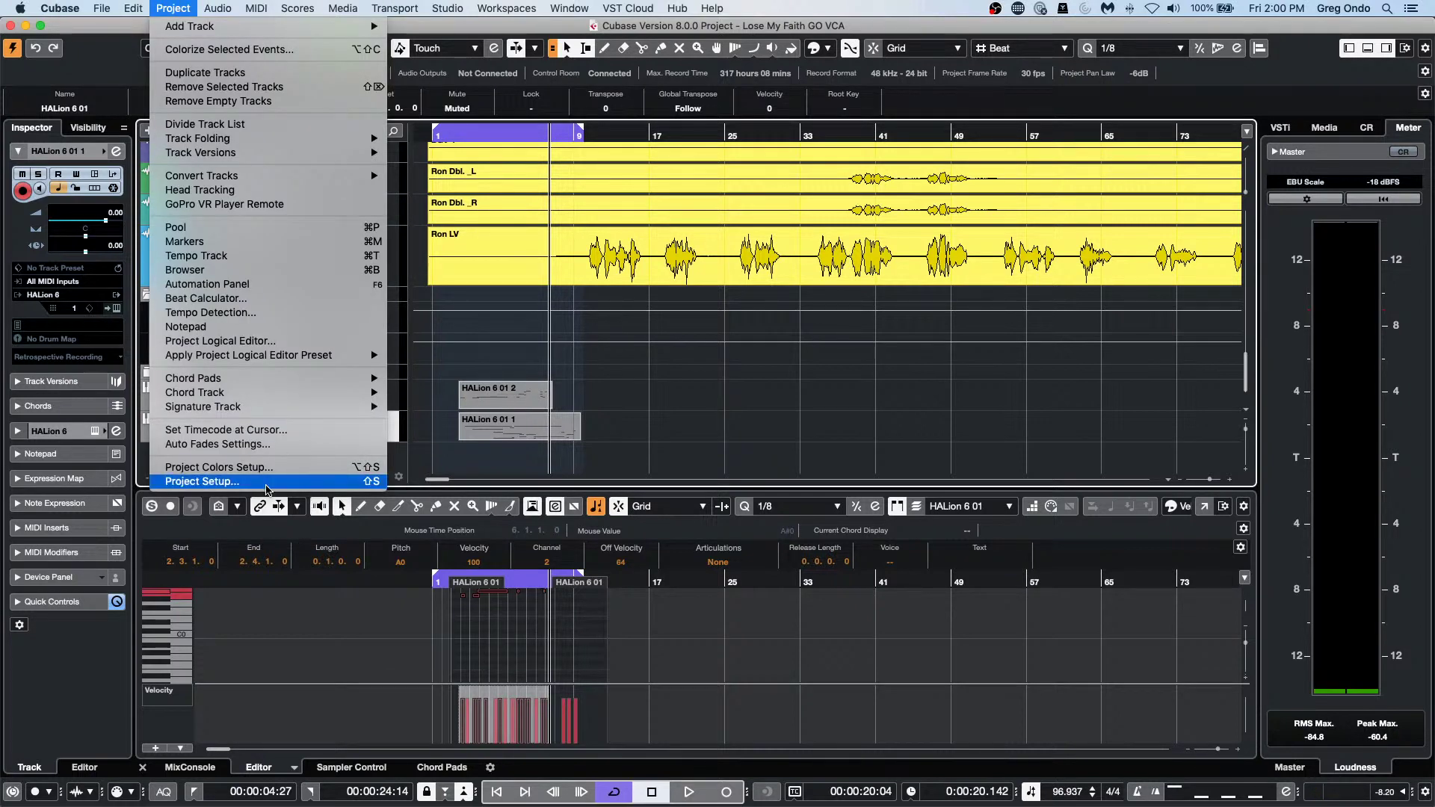
{"action": "left_click", "coordinate": [269, 483]}
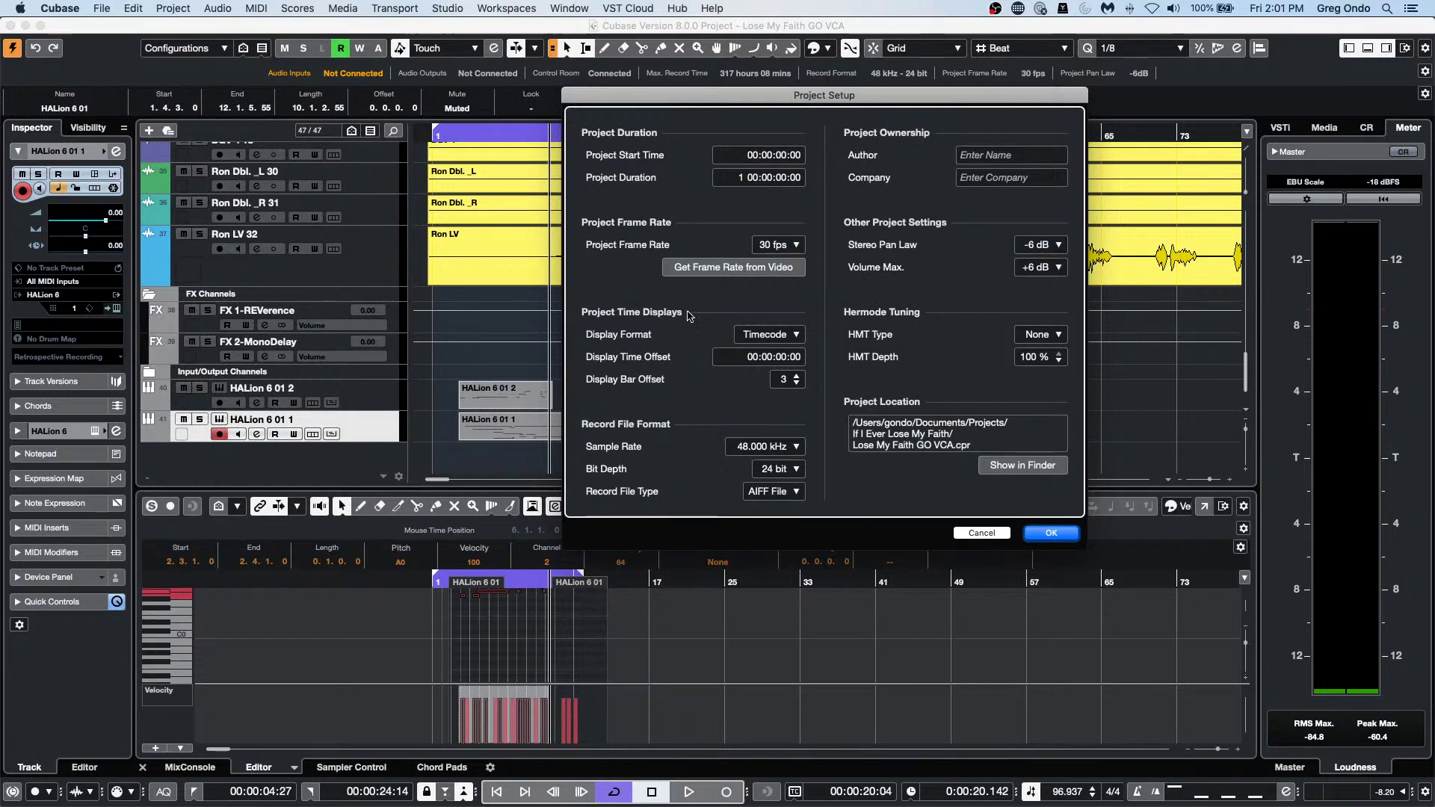
{"action": "left_click", "coordinate": [785, 379]}
{"action": "type", "text": "0"}
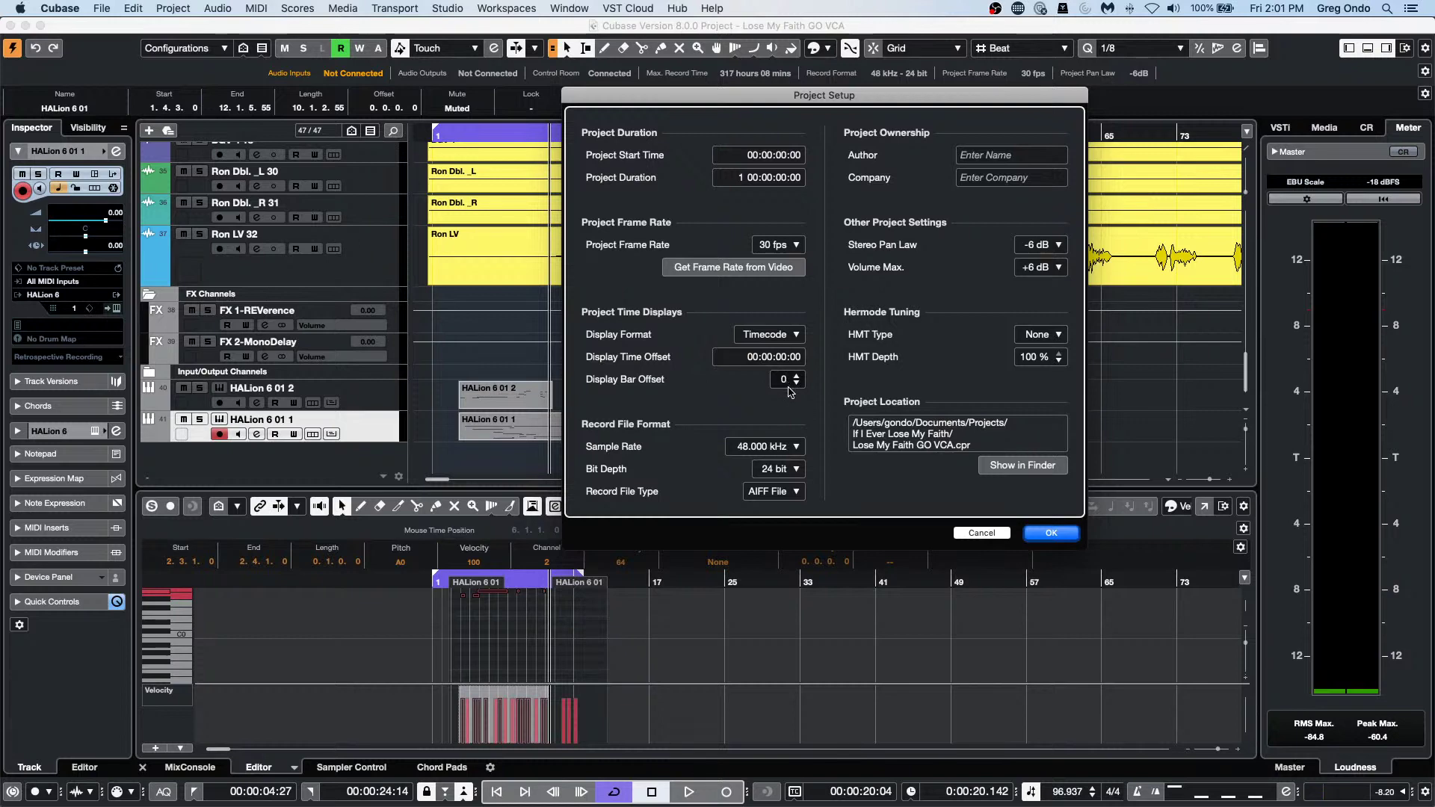
{"action": "left_click", "coordinate": [793, 377]}
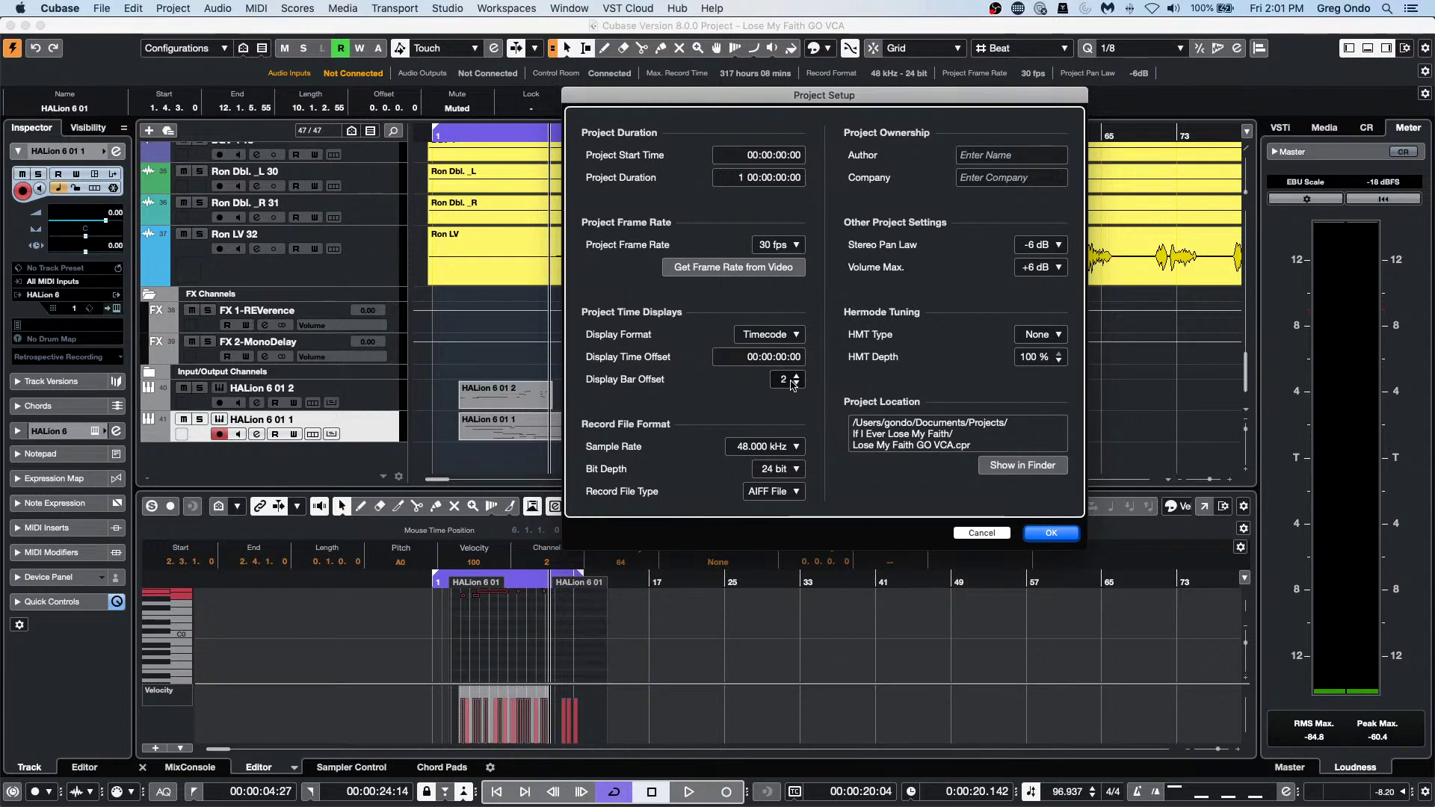
{"action": "left_click", "coordinate": [795, 377]}
{"action": "left_click", "coordinate": [1048, 534]}
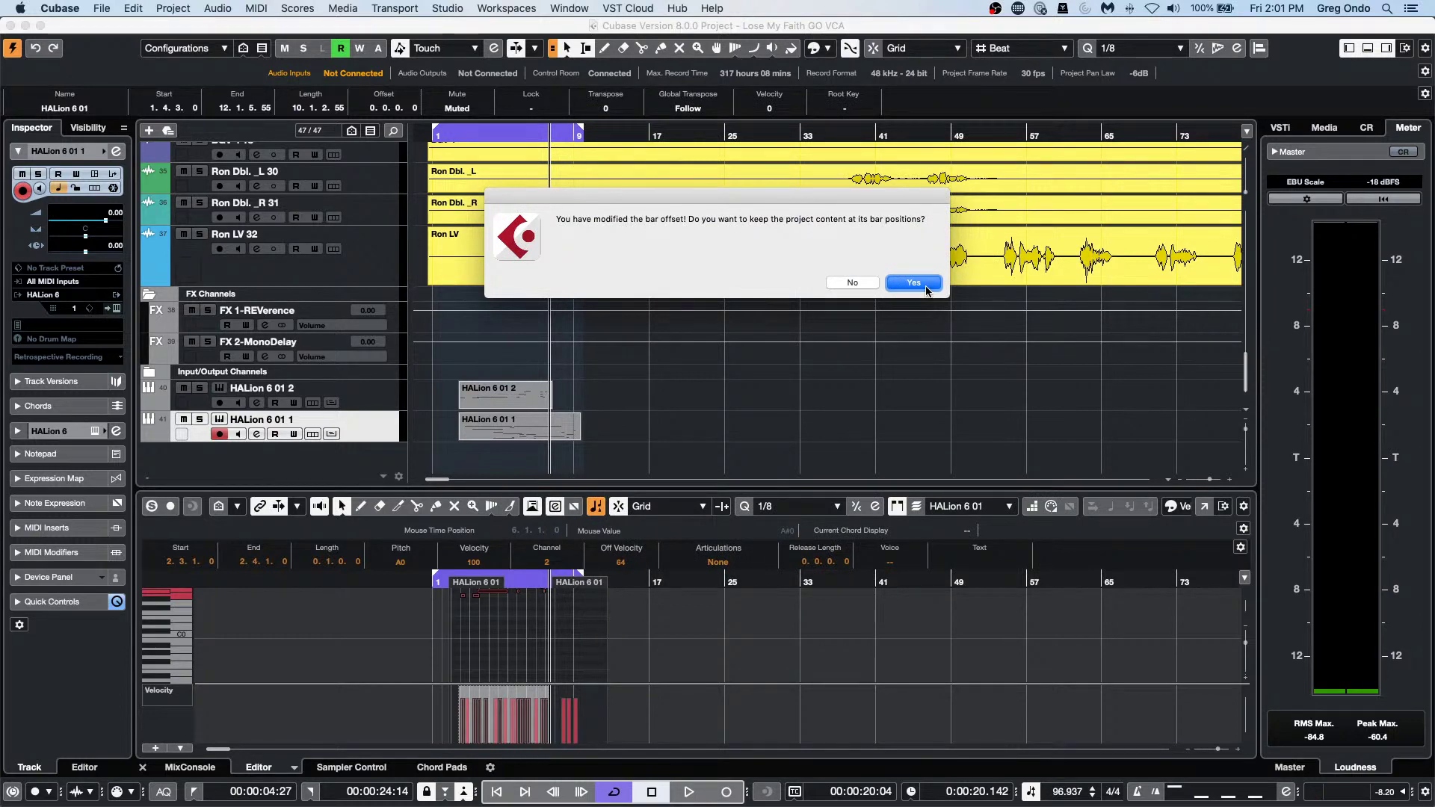
{"action": "left_click", "coordinate": [913, 283]}
{"action": "left_click", "coordinate": [908, 290]}
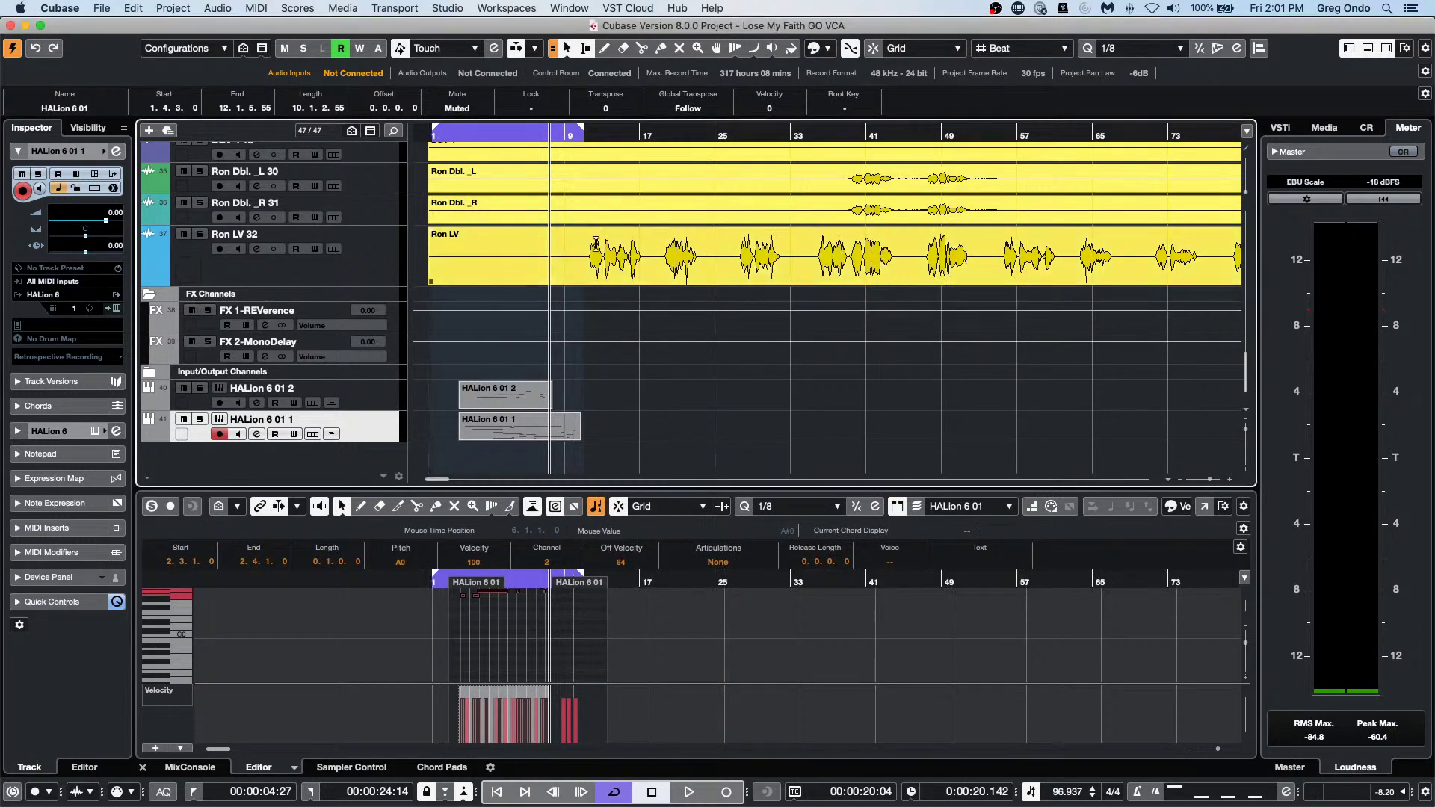
Move to the start of the timeline, set the Display Bar Offset to 3 and accept keeping content at its bar positions.
{"action": "left_click", "coordinate": [423, 138]}
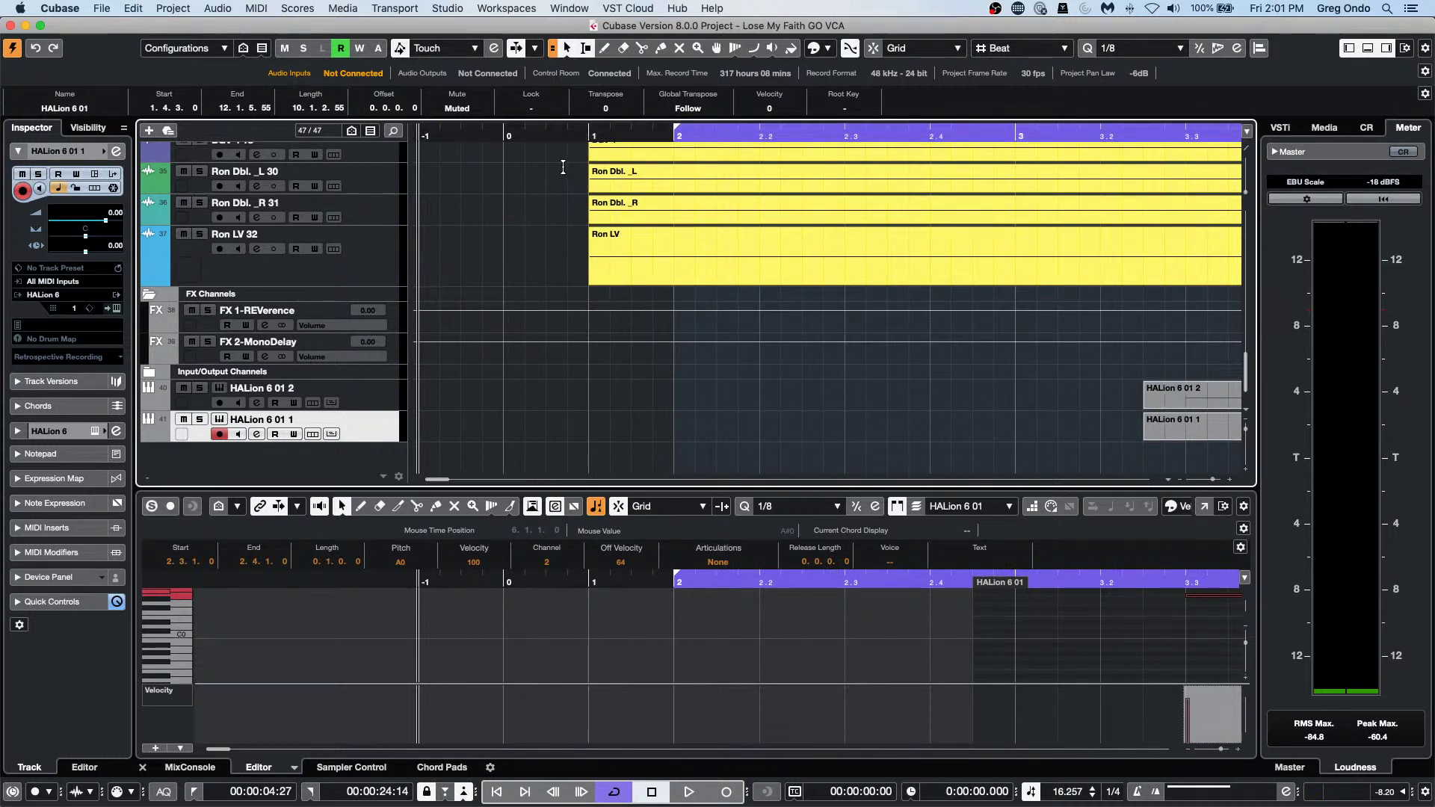
{"action": "key", "text": "shift+s"}
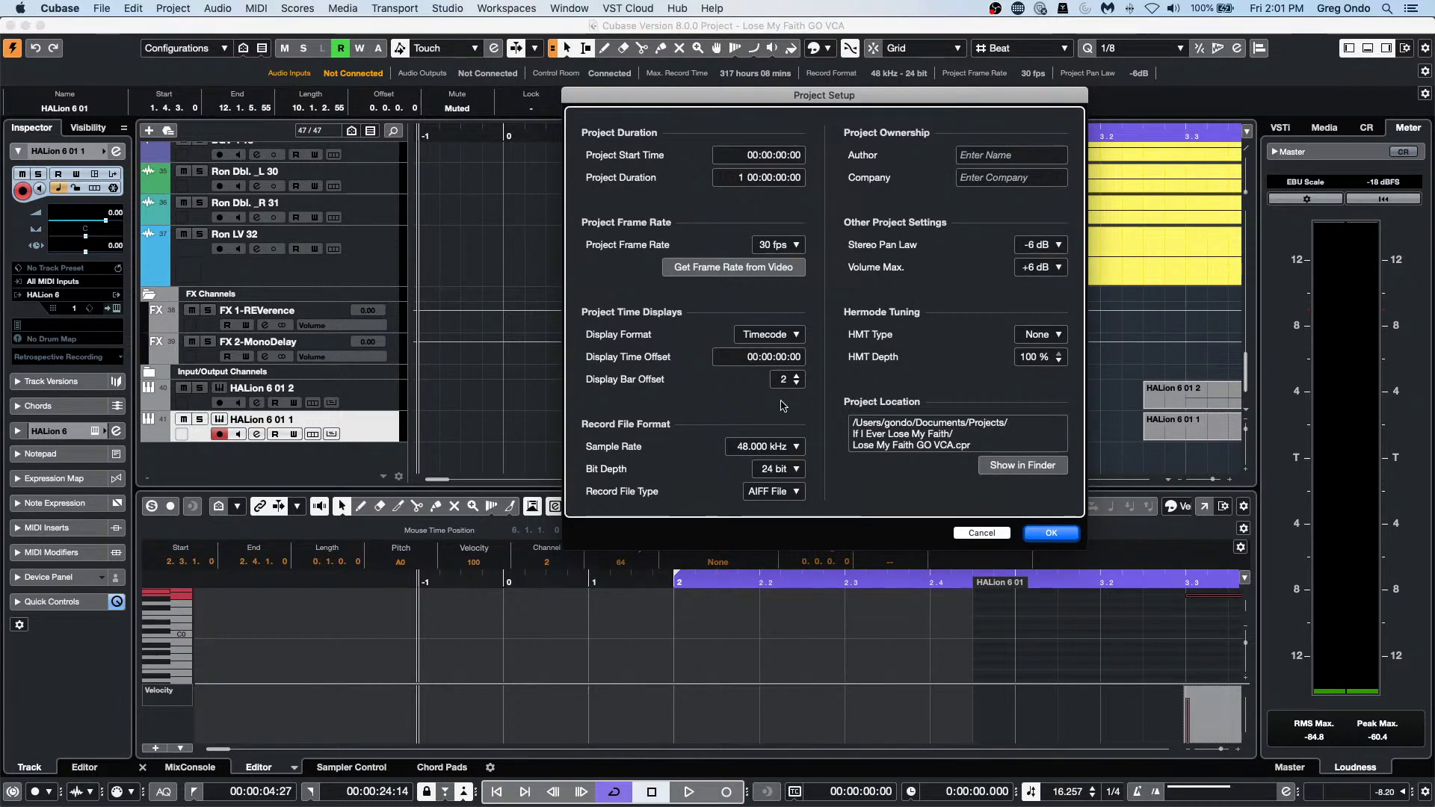
{"action": "left_click", "coordinate": [1051, 533]}
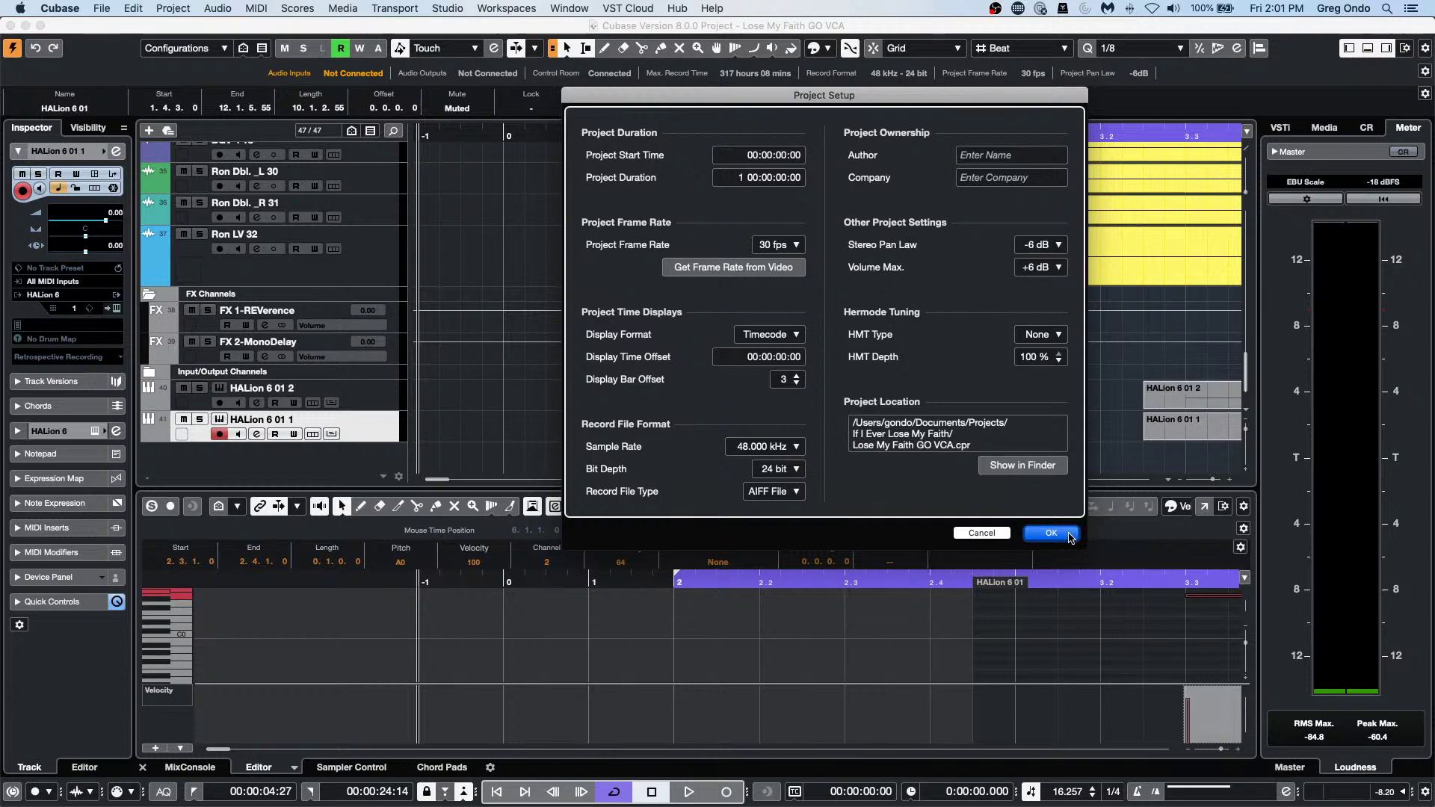
{"action": "left_click", "coordinate": [923, 285]}
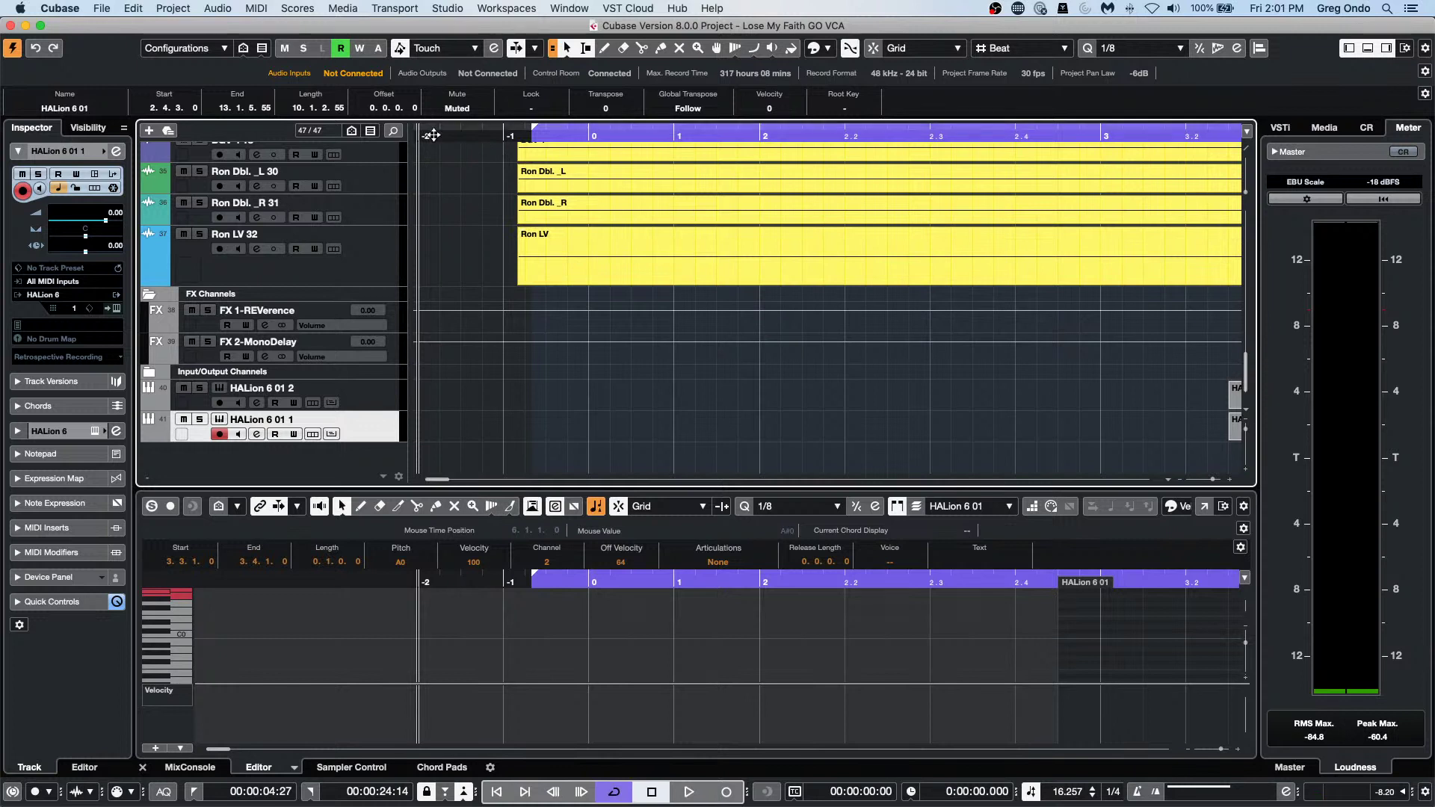
Add a Chord track directly below the Signature track.
{"action": "scroll", "coordinate": [660, 165], "scroll_direction": "up", "scroll_amount": 5}
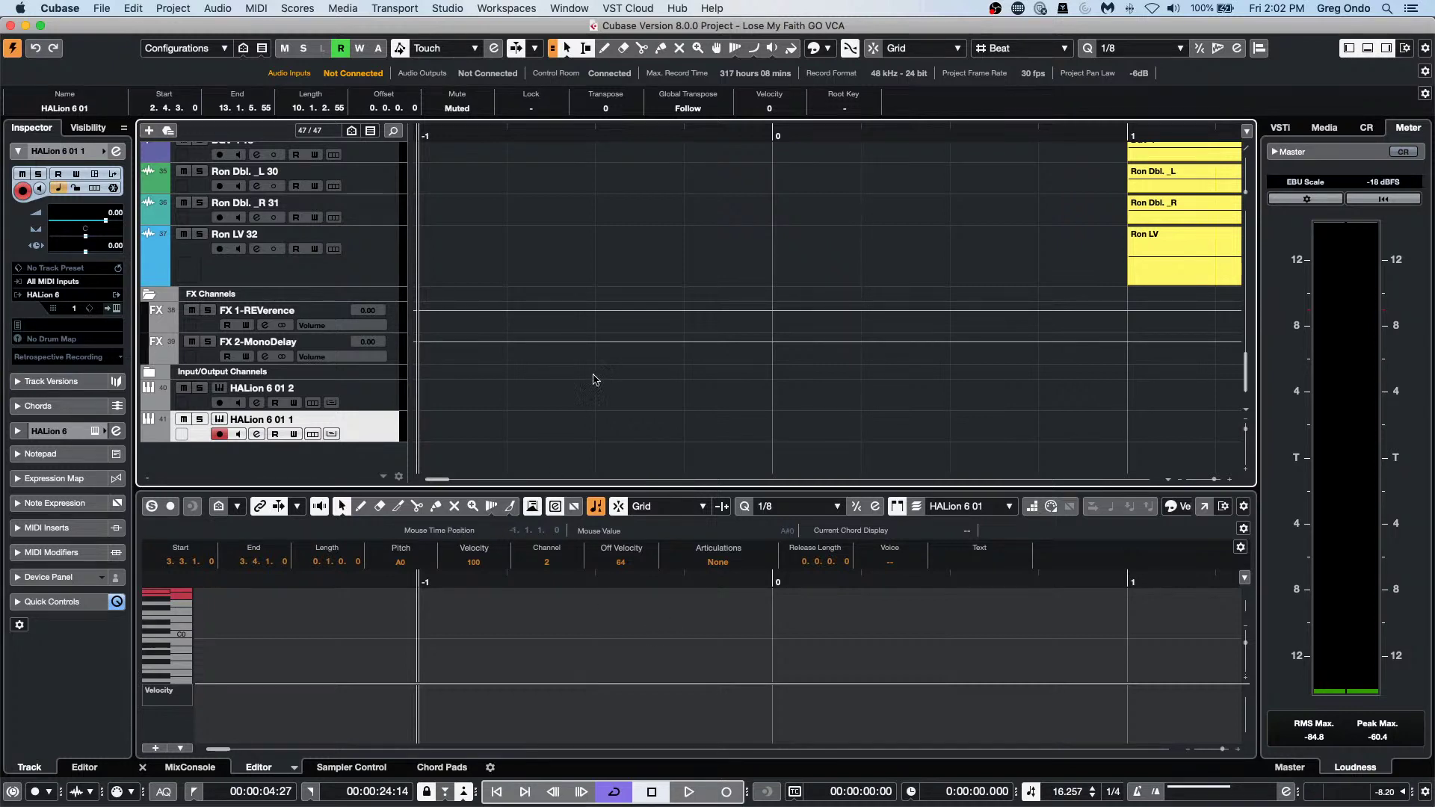
{"action": "scroll", "coordinate": [583, 385], "scroll_direction": "up", "scroll_amount": 15}
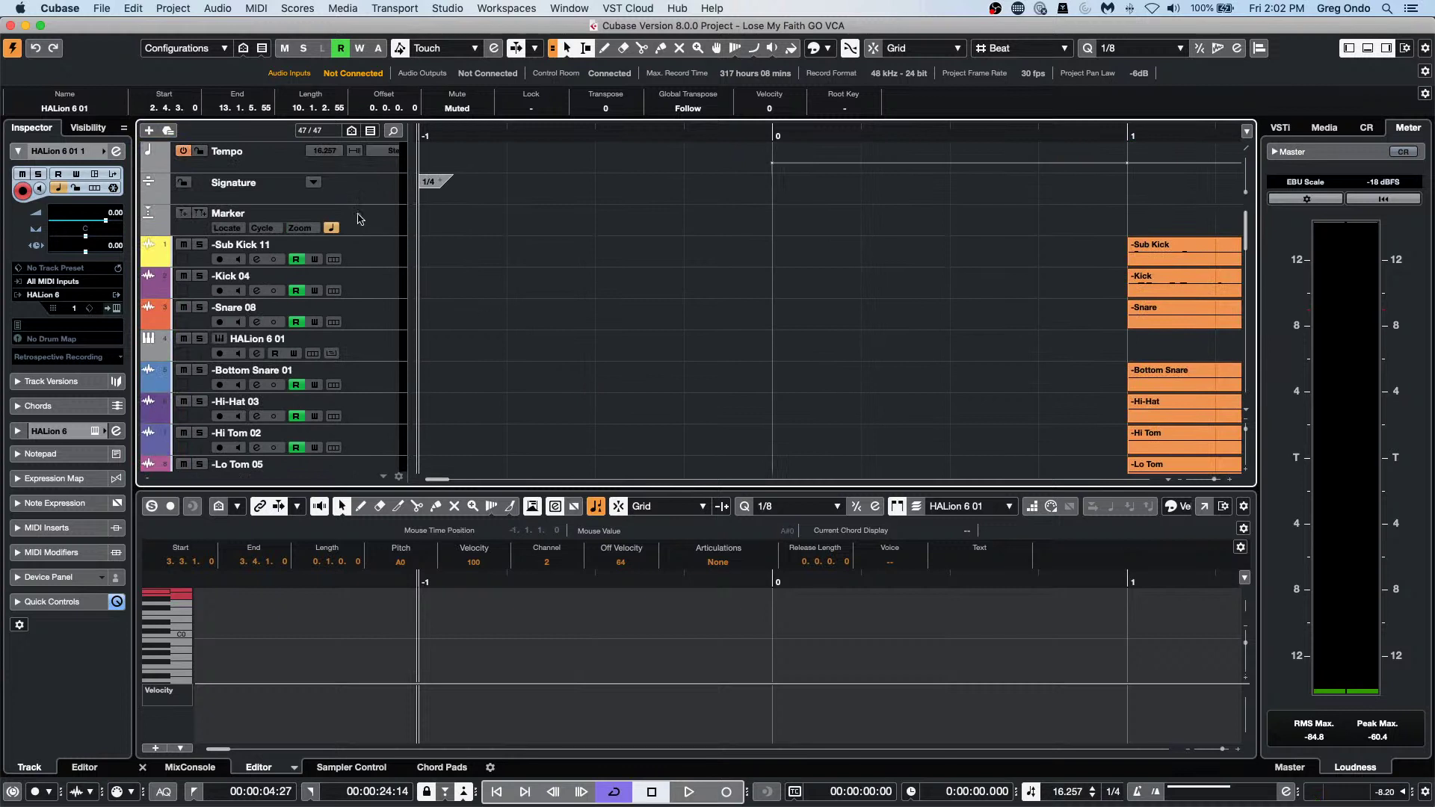
{"action": "right_click", "coordinate": [389, 199]}
{"action": "mouse_move", "coordinate": [433, 202]}
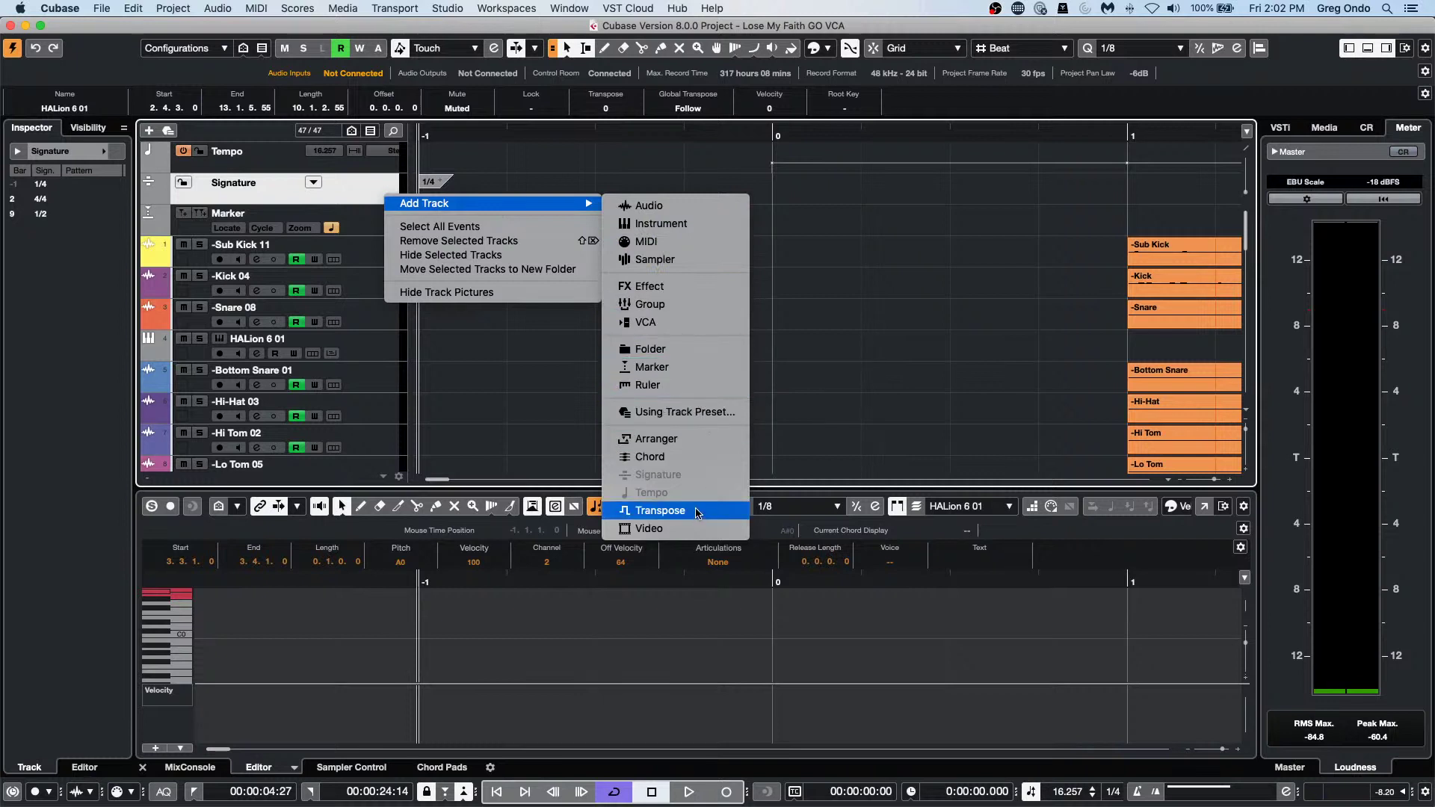
{"action": "left_click", "coordinate": [658, 457]}
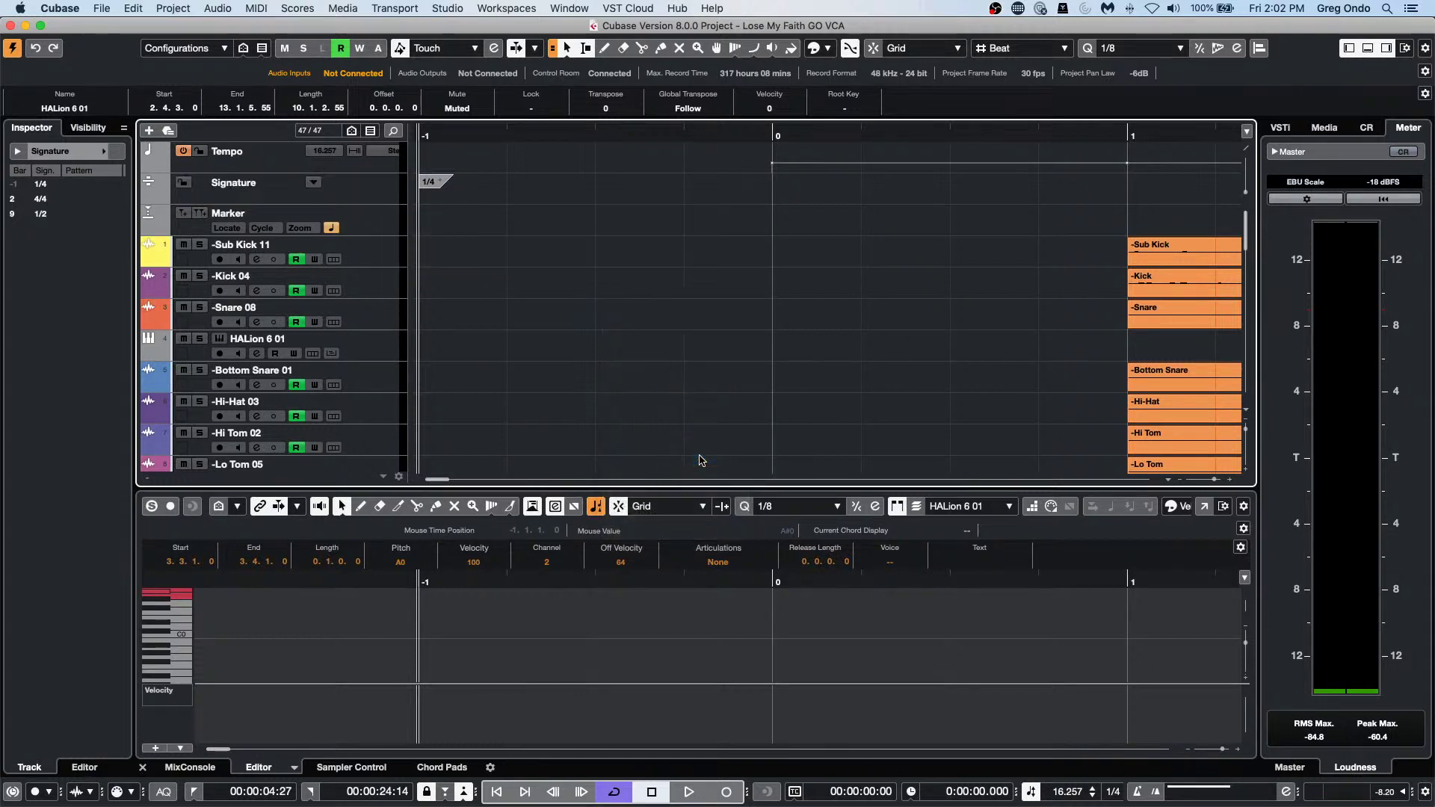
Draw an undefined chord event on the Chord Track shortly after bar 2 and select its C Major scale event.
{"action": "right_click", "coordinate": [435, 238]}
{"action": "left_click", "coordinate": [489, 239]}
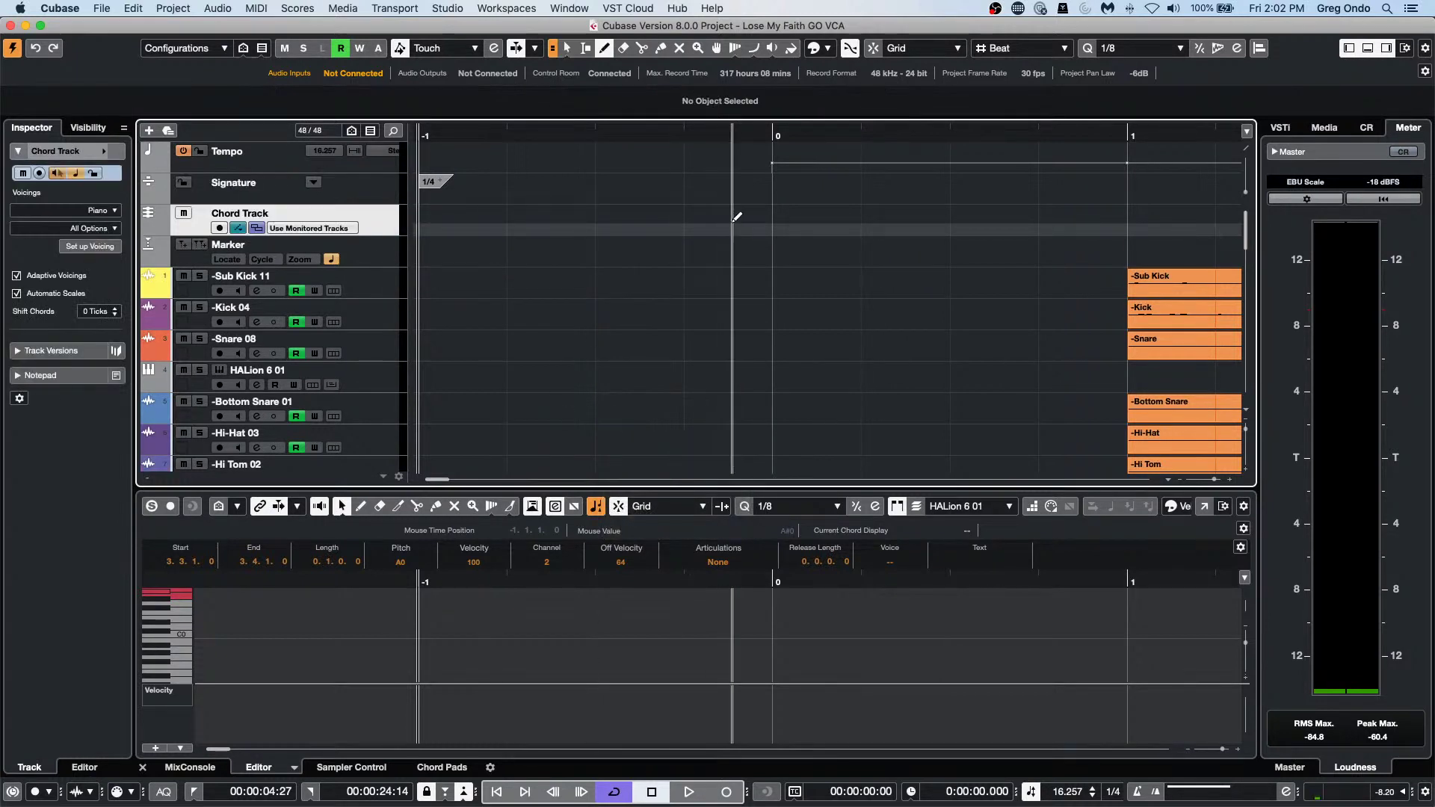
{"action": "left_click", "coordinate": [774, 225]}
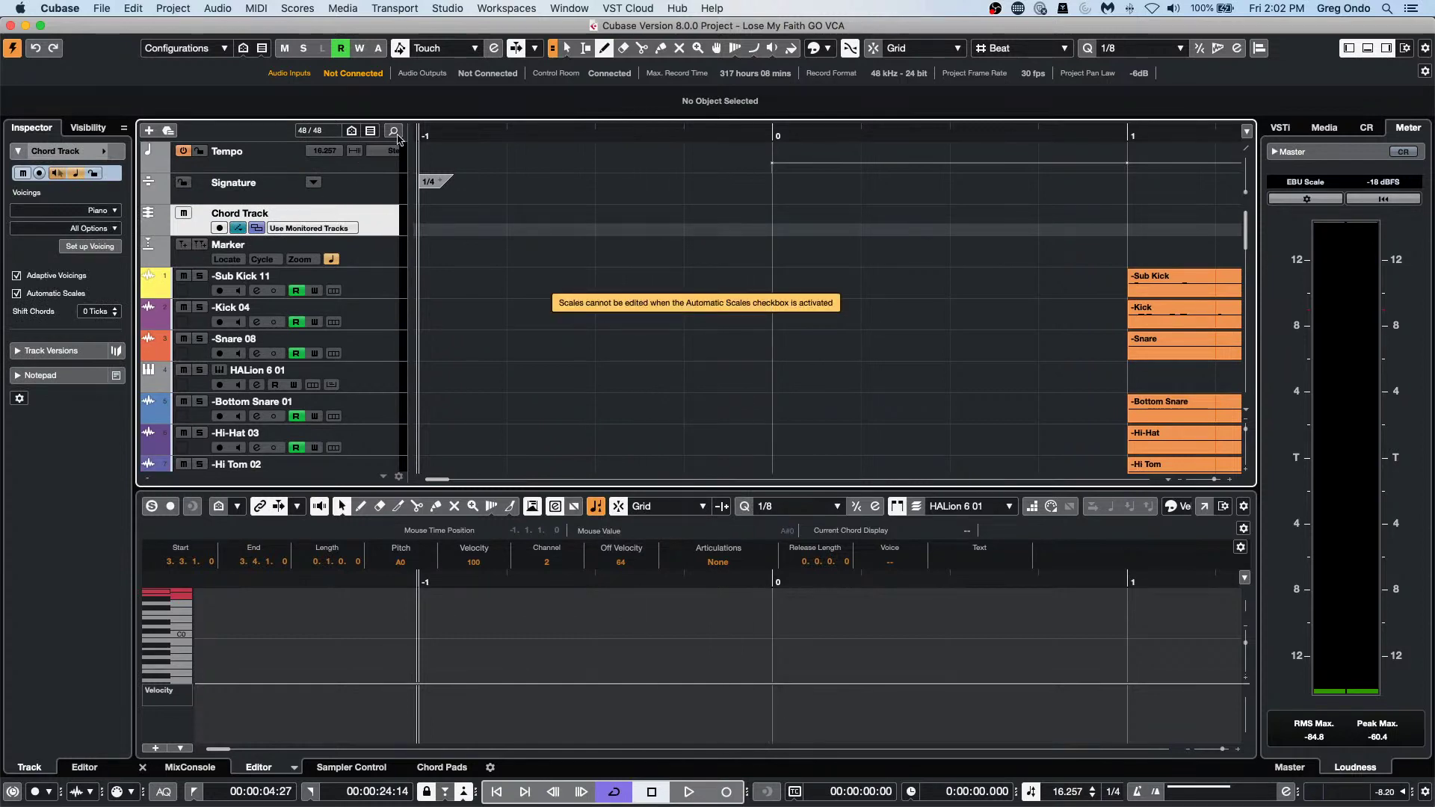
{"action": "left_click_drag", "start_coordinate": [435, 133], "coordinate": [437, 105]}
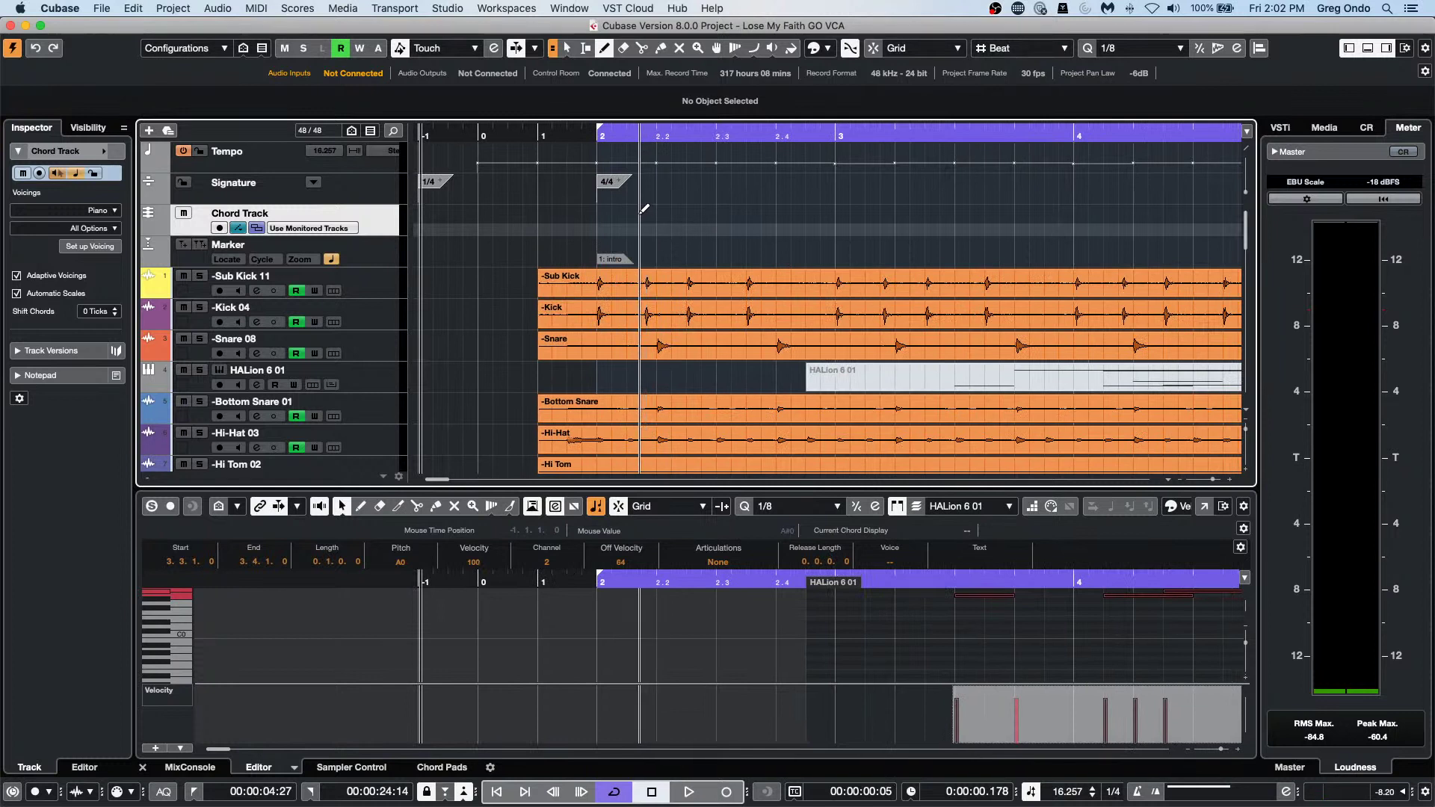
{"action": "left_click", "coordinate": [643, 213]}
{"action": "key", "text": "1"}
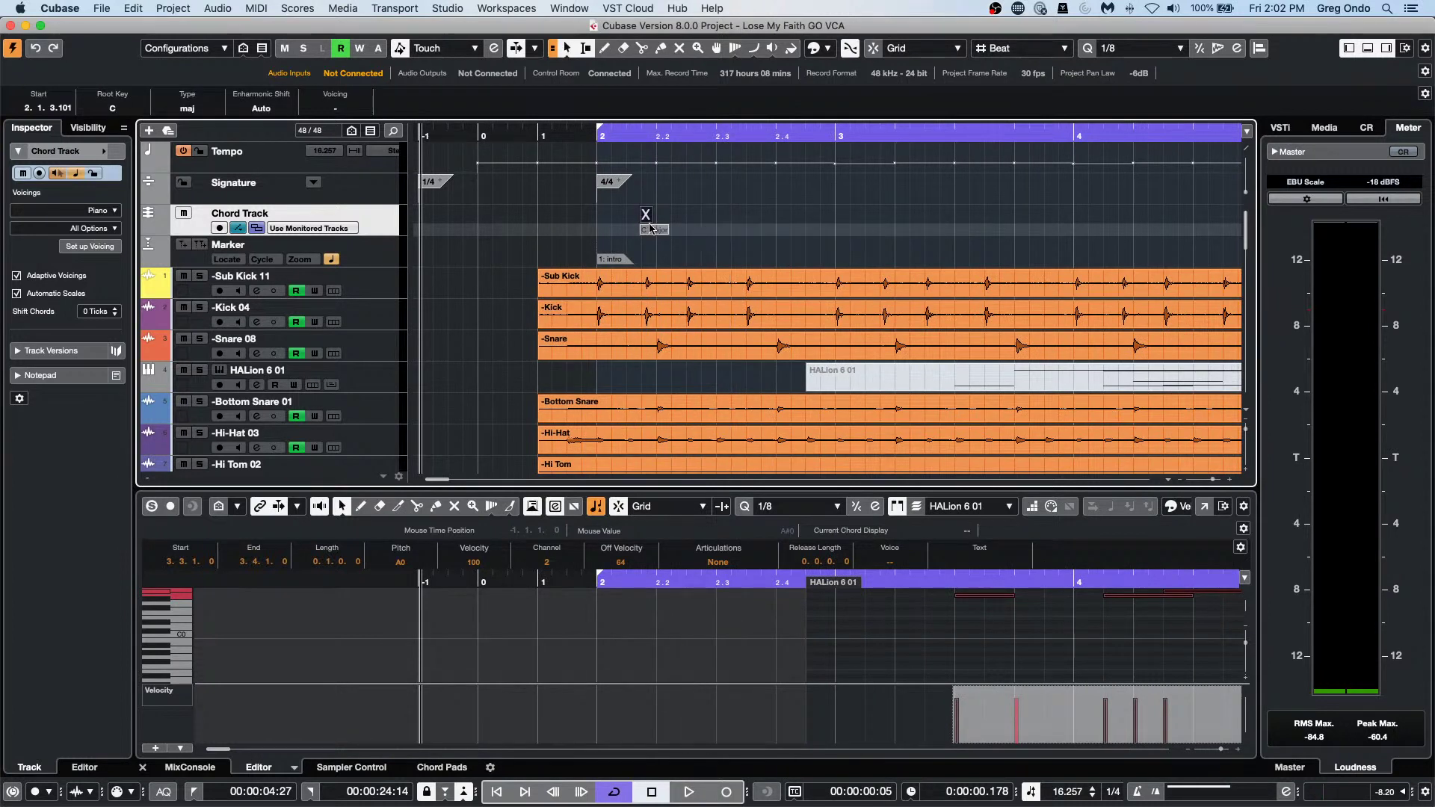
{"action": "left_click", "coordinate": [673, 233]}
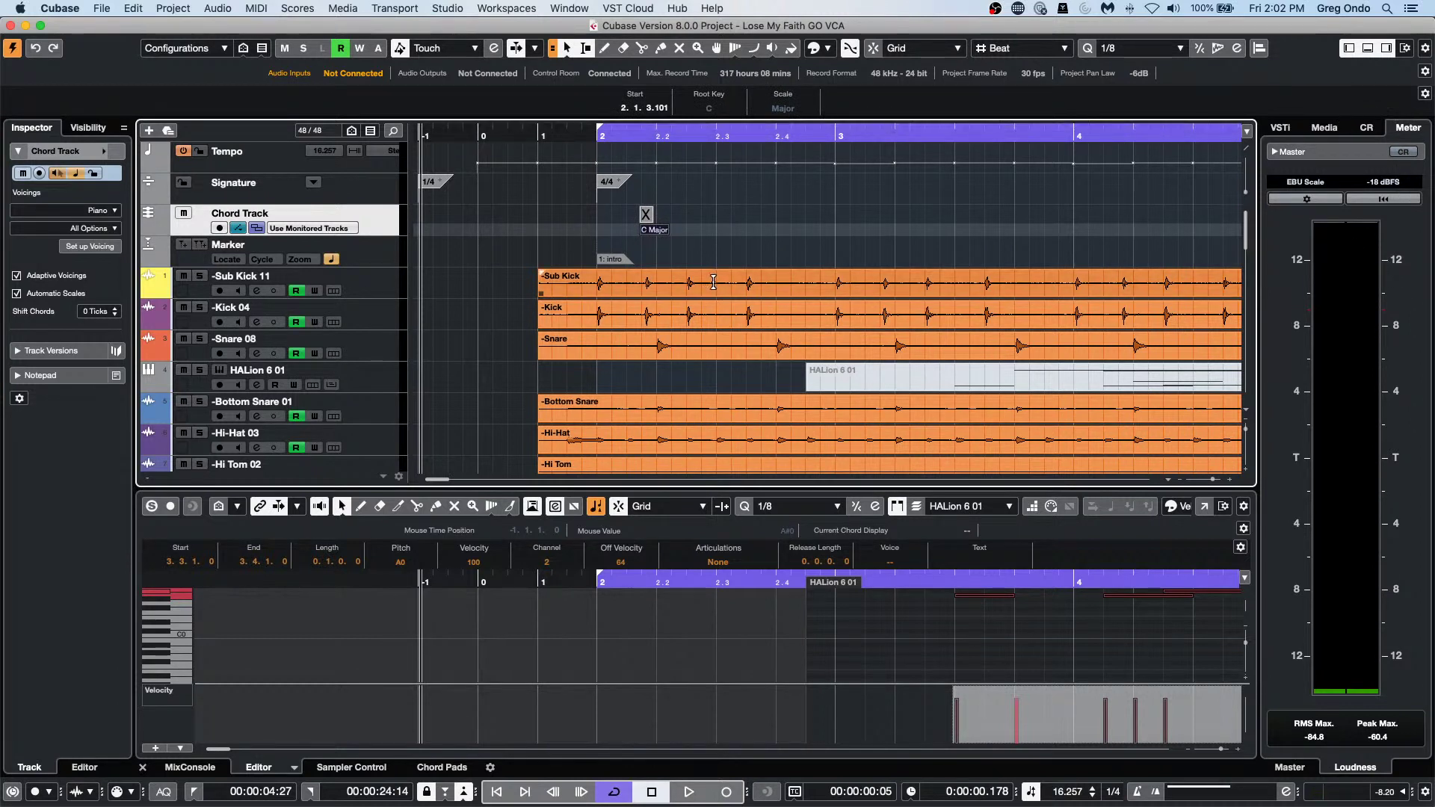
Set Global Transpose to Independent for the Sub Kick audio event.
{"action": "left_click", "coordinate": [772, 292]}
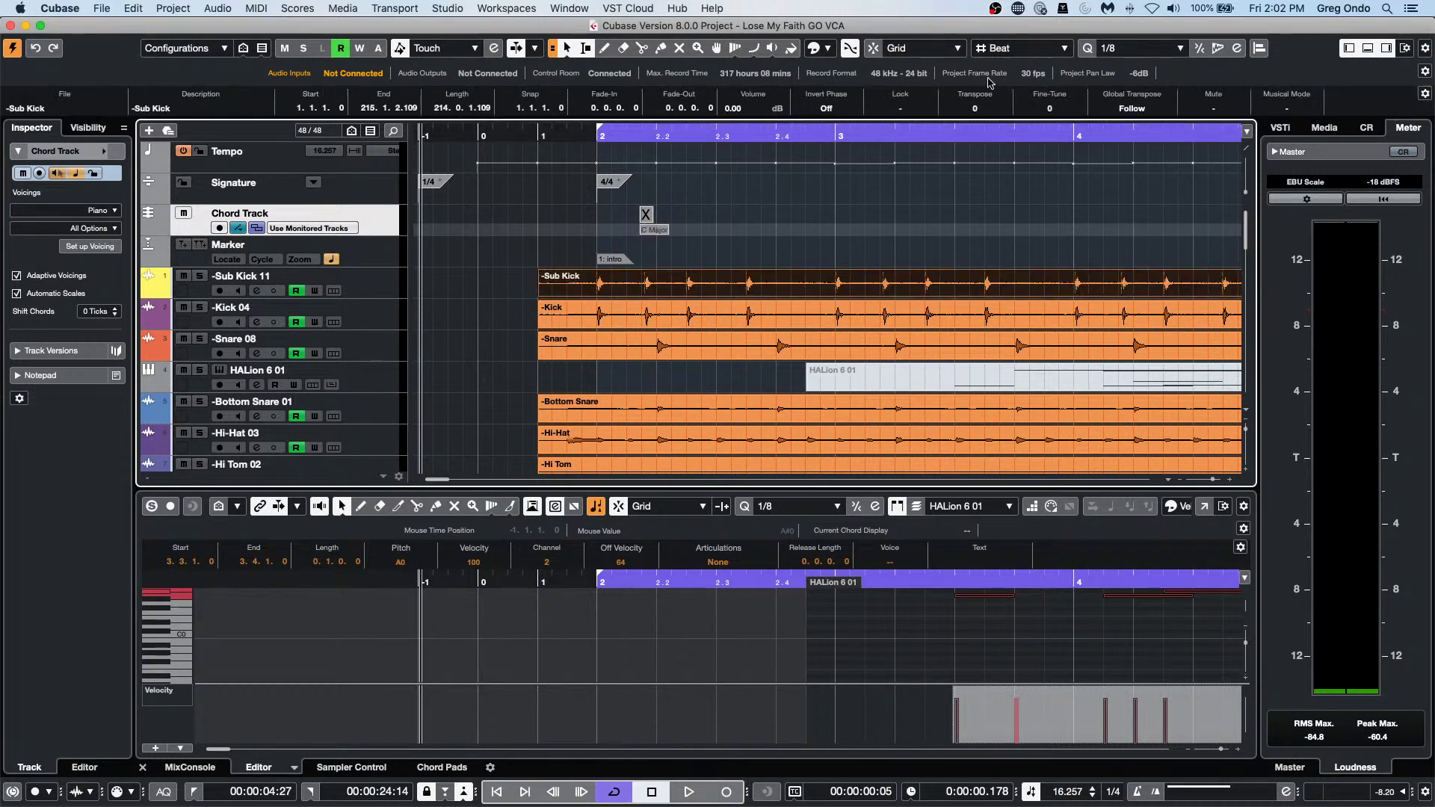
{"action": "left_click", "coordinate": [1161, 111]}
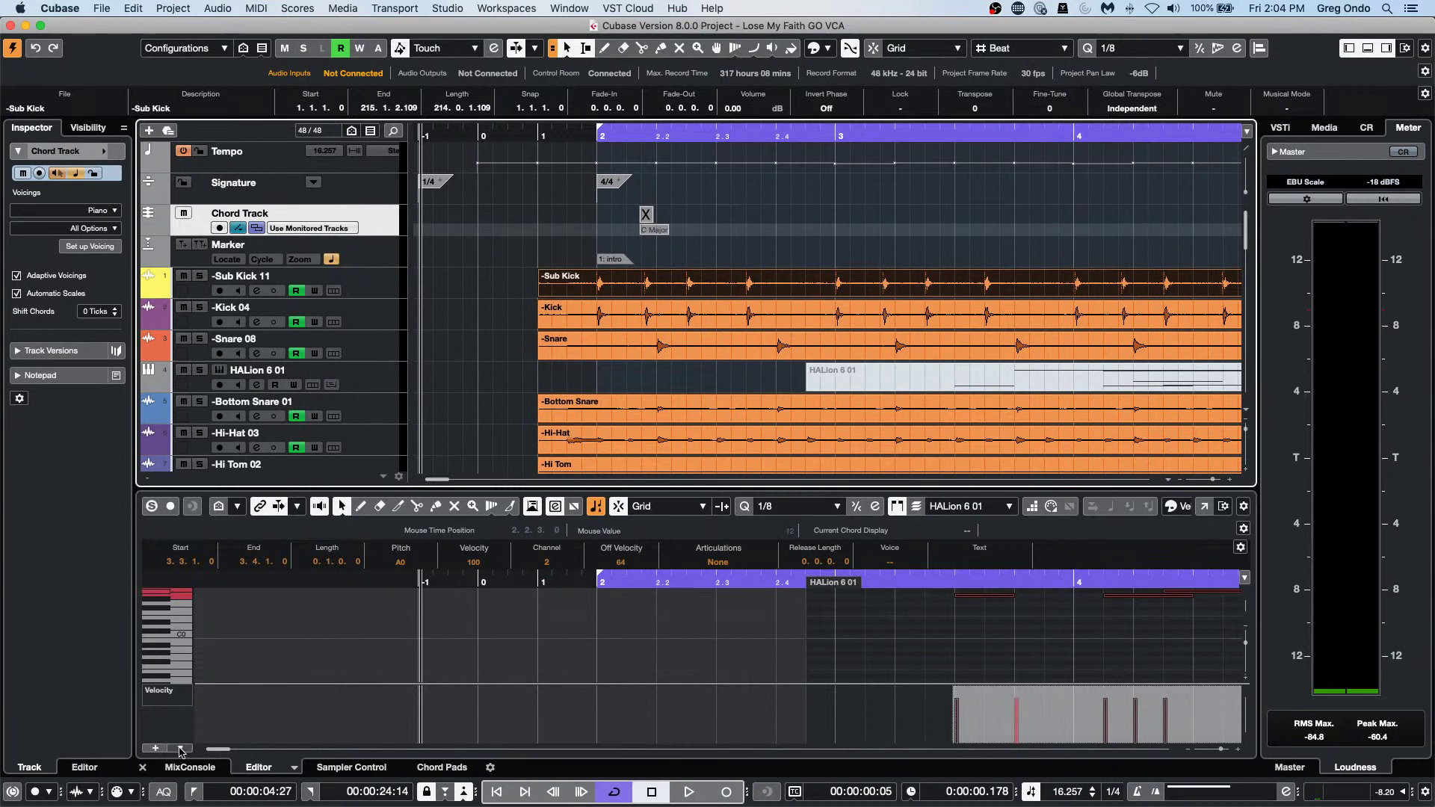
Show the MixConsole in the lower zone and open the channel settings of the Stereo output.
{"action": "left_click", "coordinate": [189, 767]}
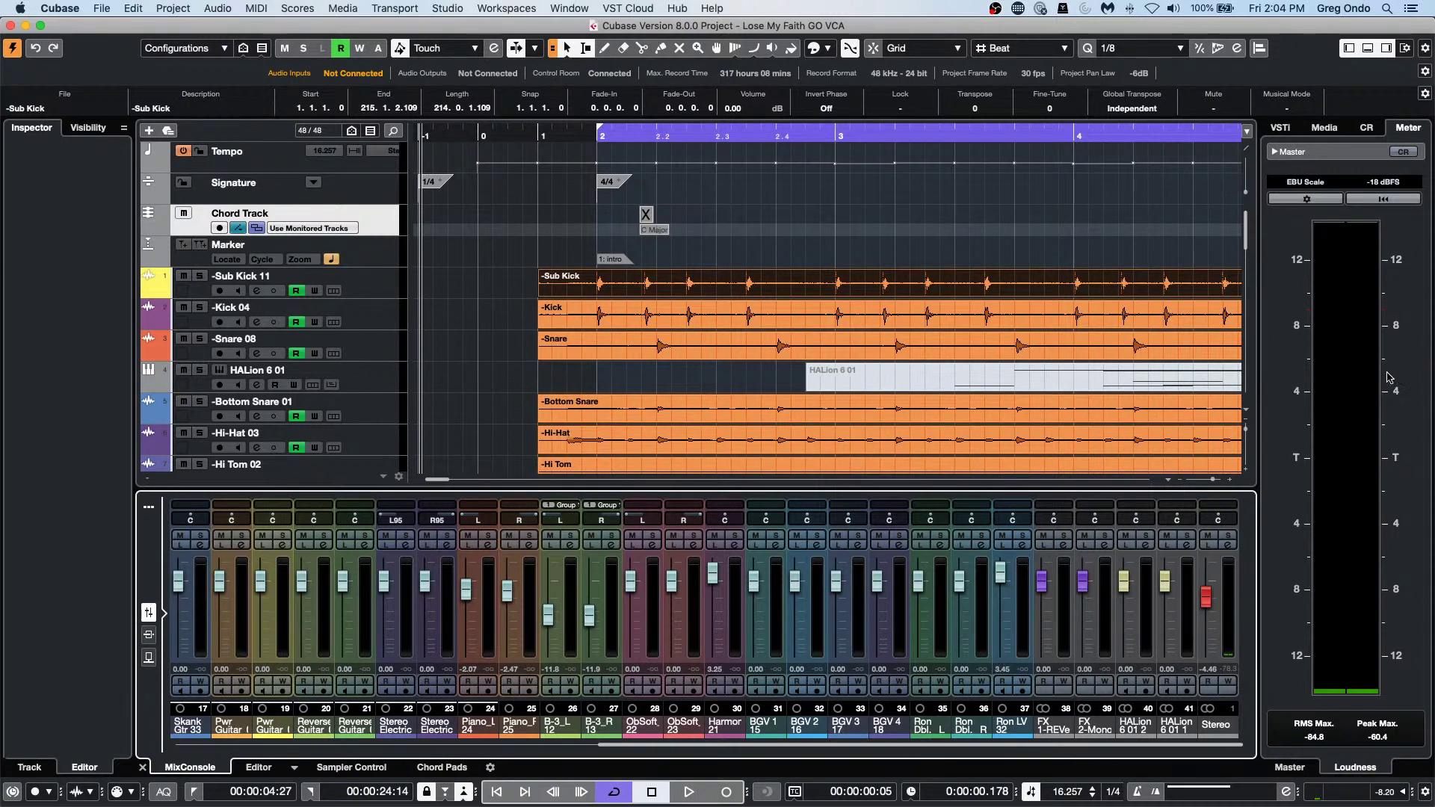
{"action": "left_click", "coordinate": [1228, 547]}
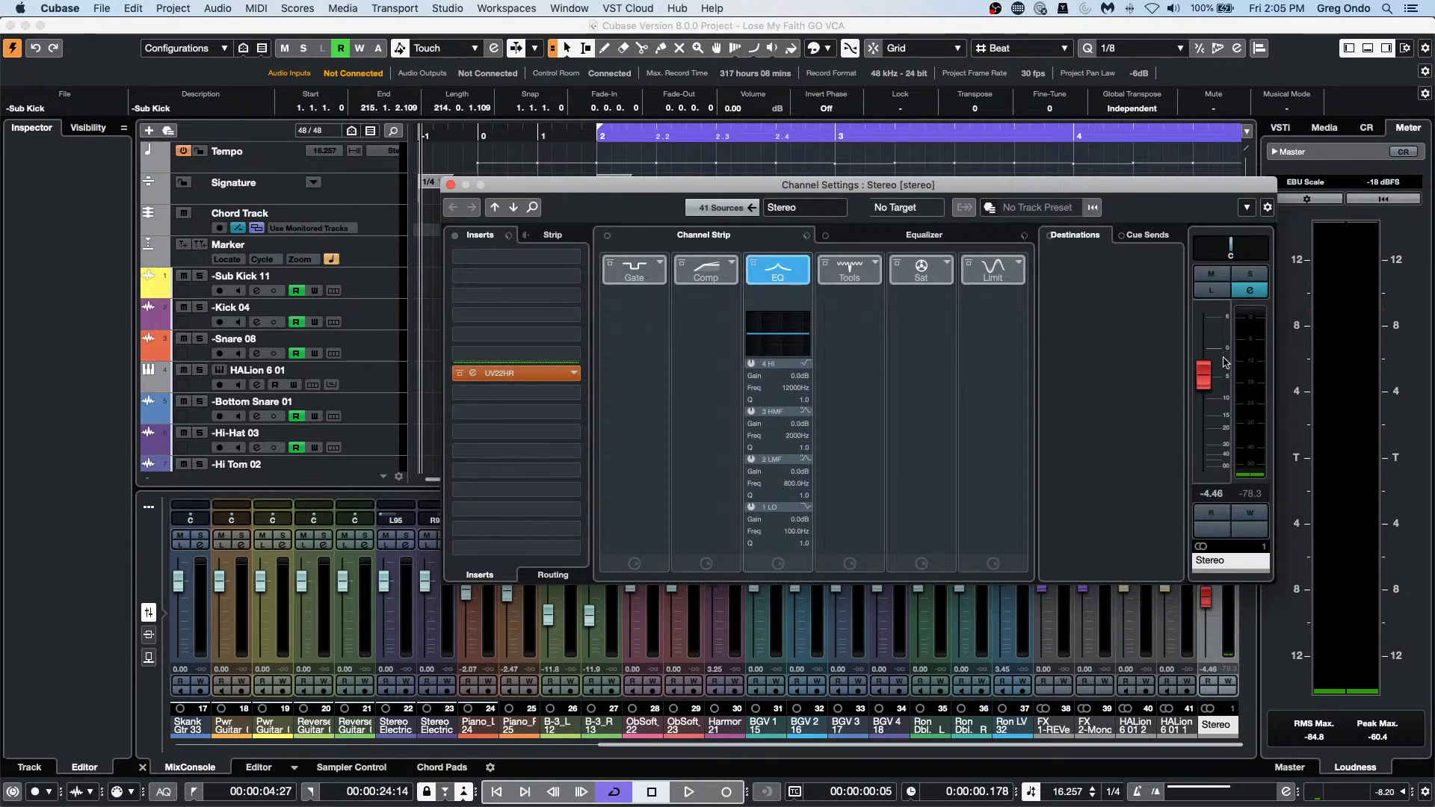
Raise the Stereo output's fader to -0.73 dB and display the Control Room controls.
{"action": "mouse_move", "coordinate": [1205, 371]}
{"action": "left_mouse_down"}
{"action": "mouse_move", "coordinate": [1205, 419]}
{"action": "mouse_move", "coordinate": [1210, 351]}
{"action": "left_mouse_up"}
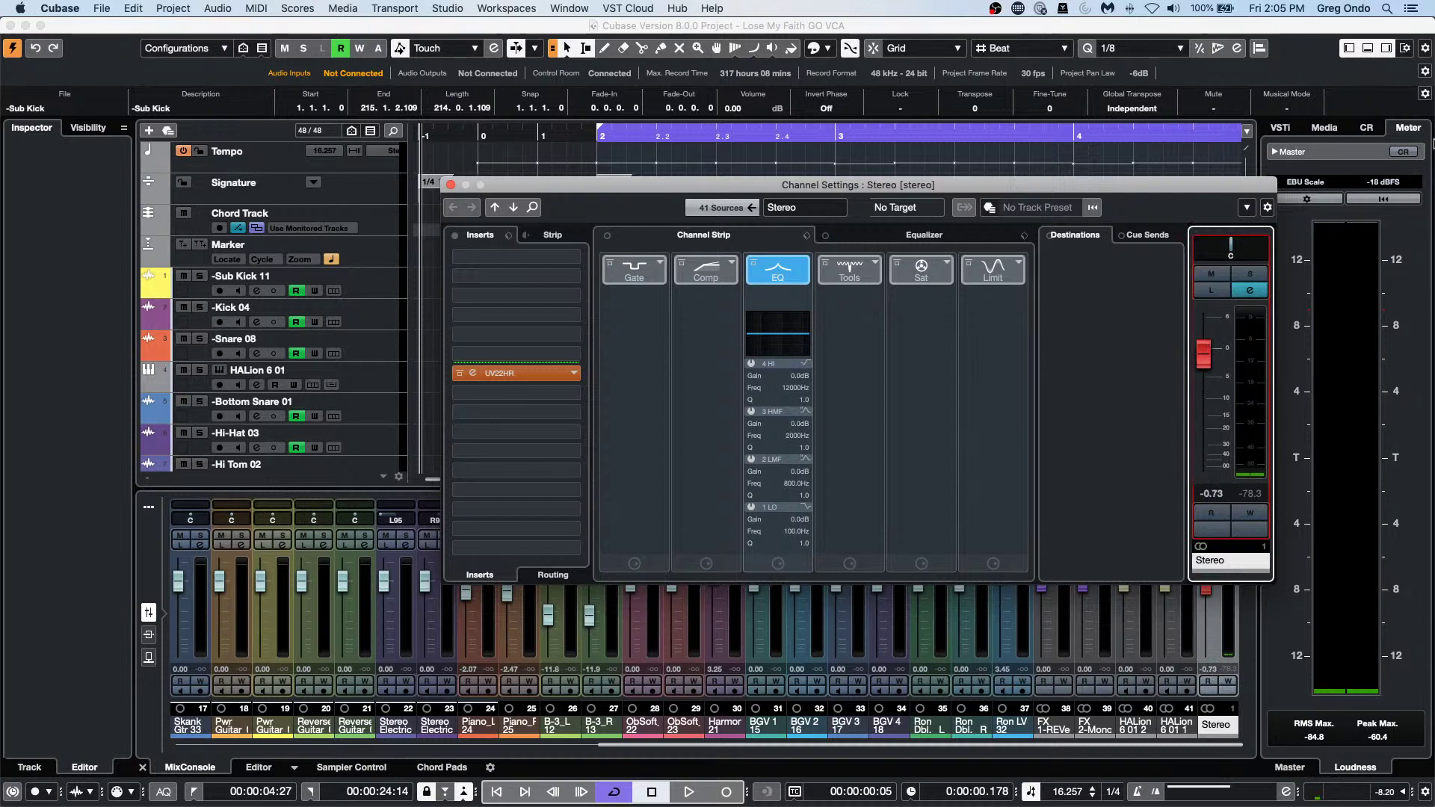
{"action": "left_click", "coordinate": [1366, 126]}
{"action": "left_click", "coordinate": [1366, 127]}
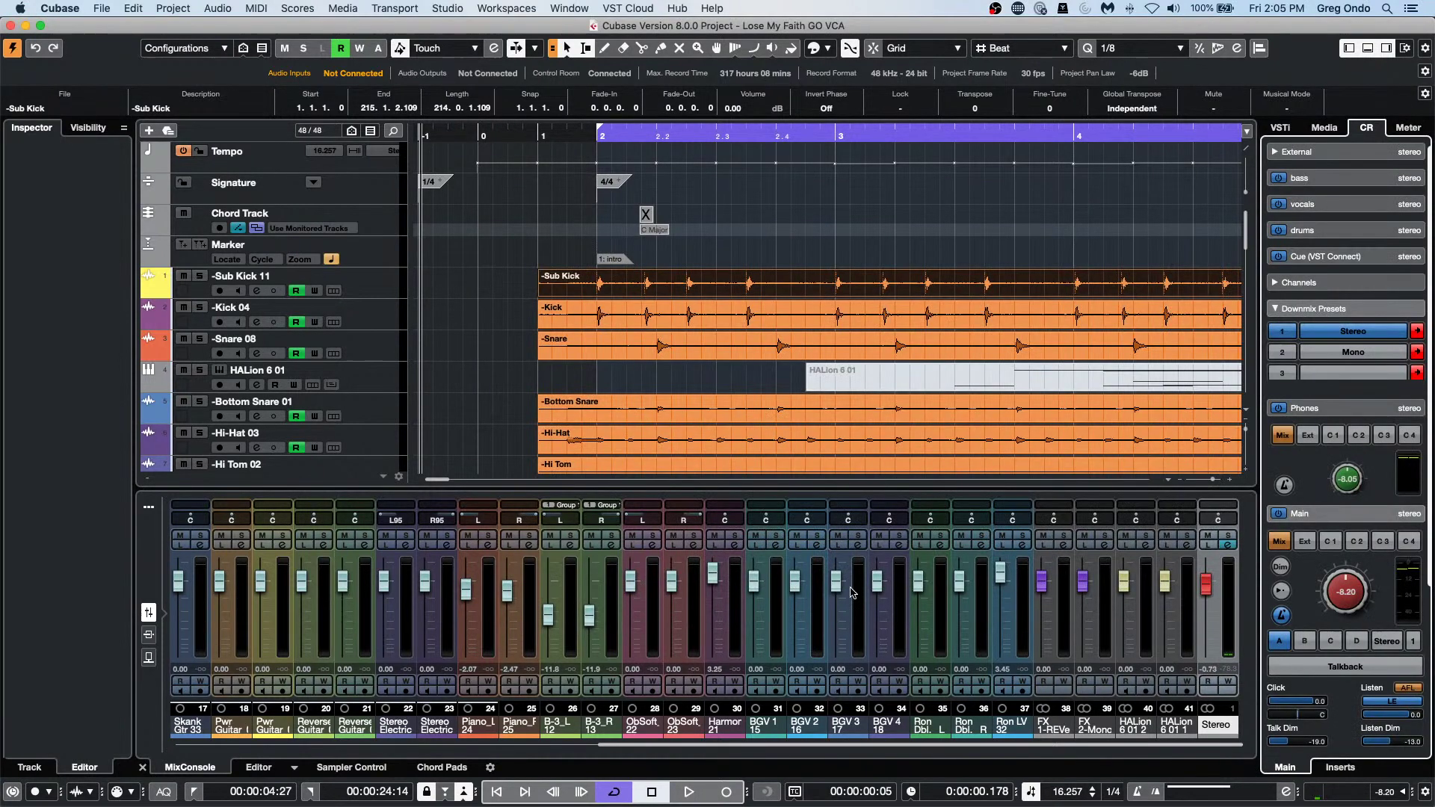
Reopen the Stereo output's channel settings and move its fader to -12.1, -3.37 and finally 1.51 dB.
{"action": "left_click", "coordinate": [1229, 551]}
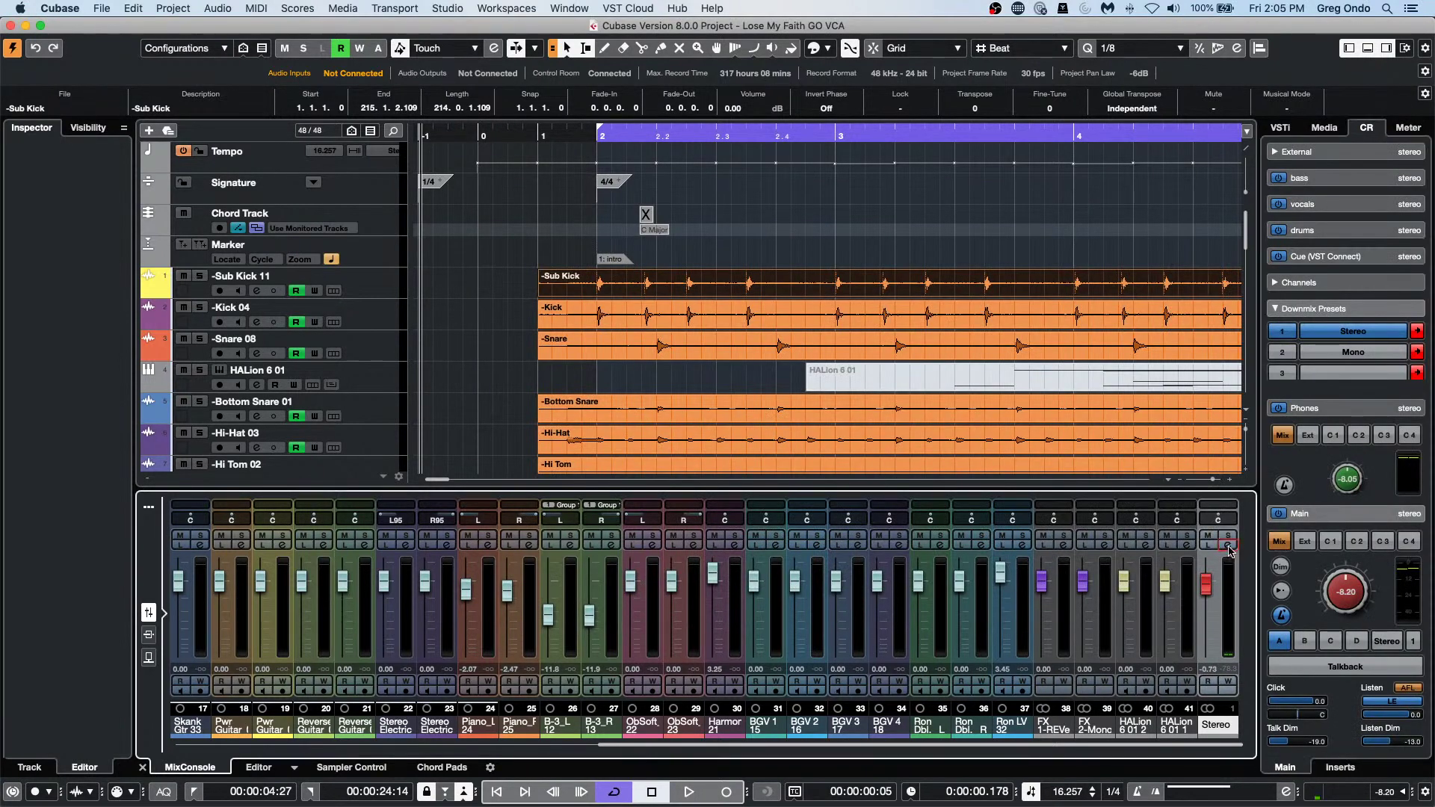
{"action": "left_click", "coordinate": [1229, 551]}
{"action": "left_click_drag", "start_coordinate": [1203, 352], "coordinate": [1202, 411]}
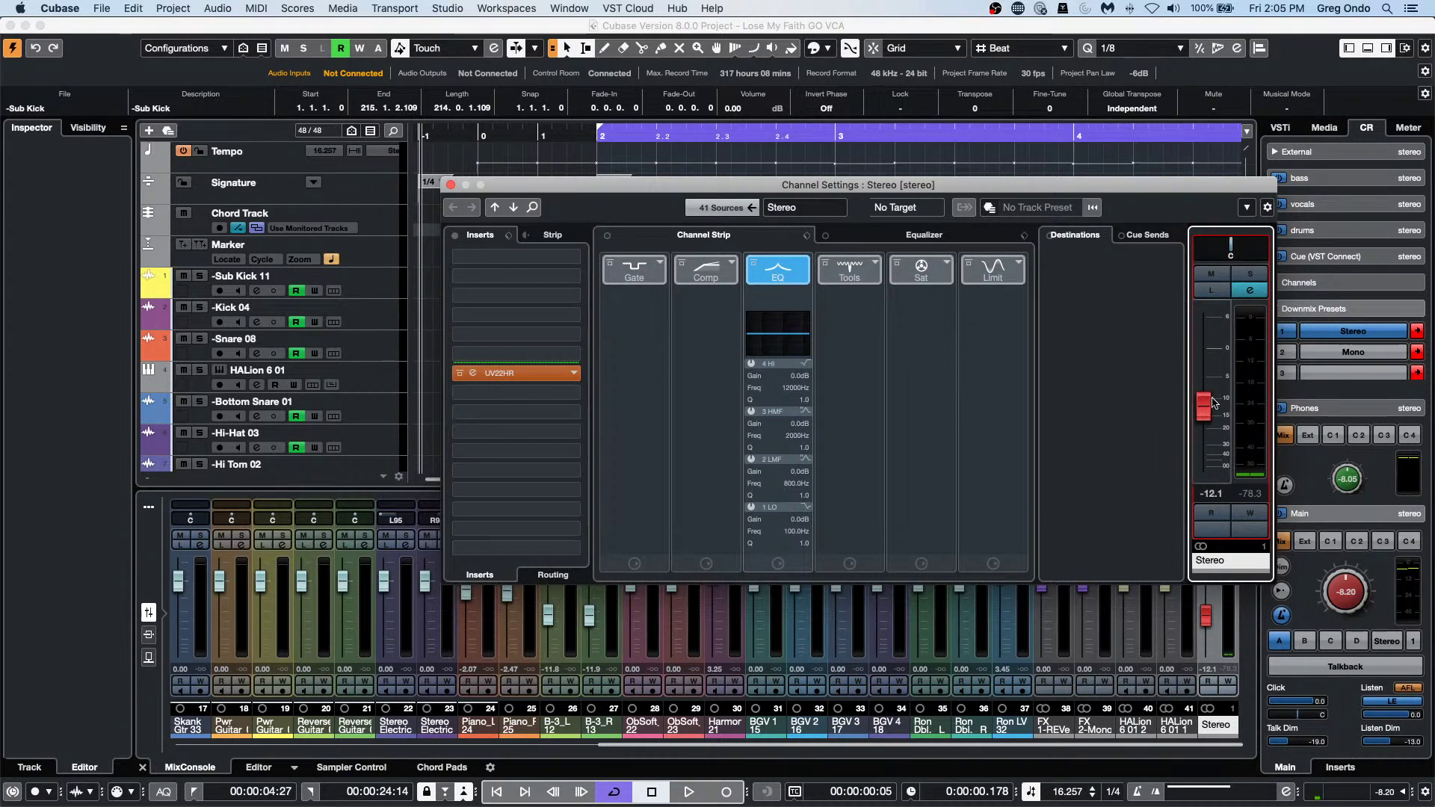
{"action": "left_click_drag", "start_coordinate": [1209, 406], "coordinate": [1204, 371]}
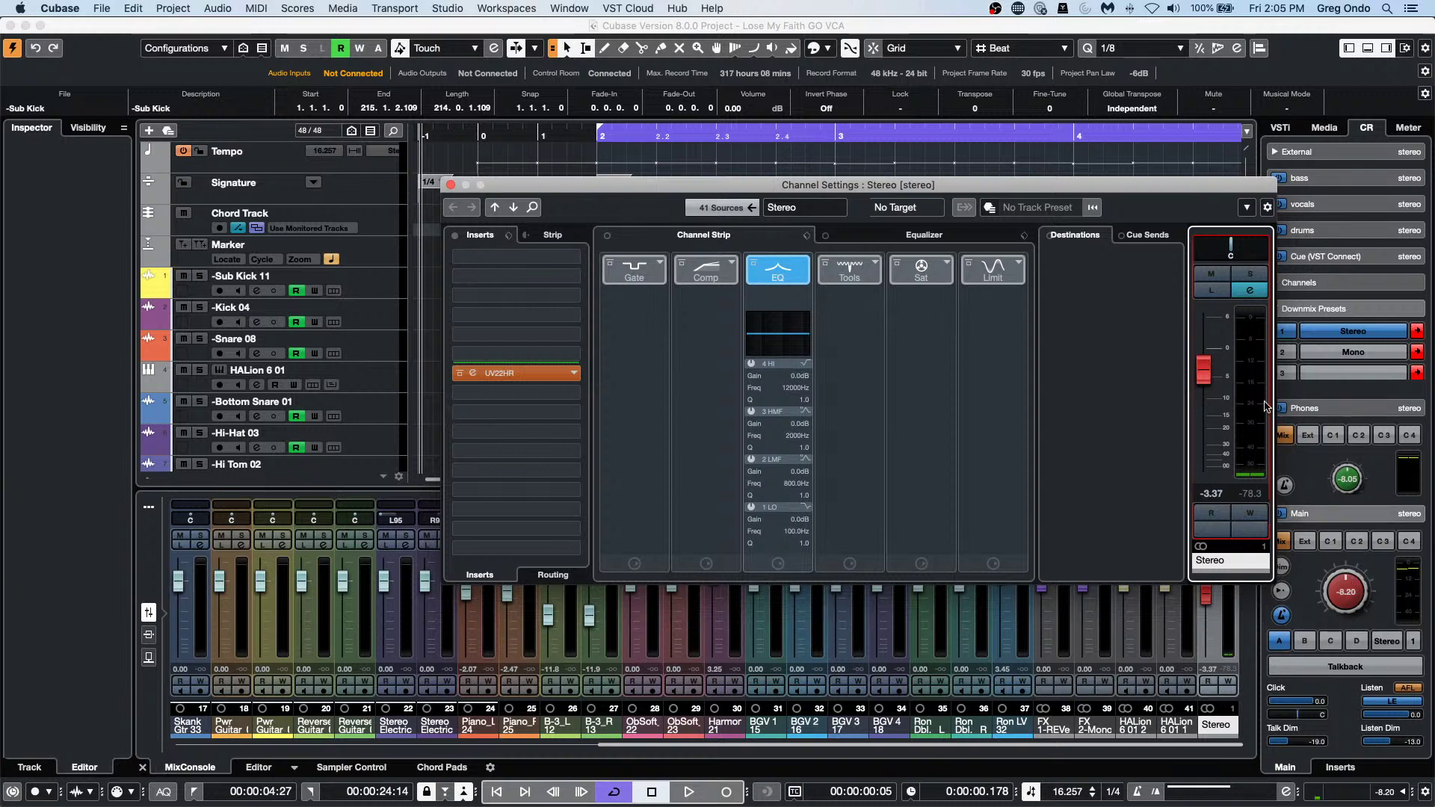
{"action": "mouse_move", "coordinate": [1204, 371]}
{"action": "left_mouse_down"}
{"action": "mouse_move", "coordinate": [1206, 397]}
{"action": "mouse_move", "coordinate": [1206, 345]}
{"action": "mouse_move", "coordinate": [1208, 404]}
{"action": "mouse_move", "coordinate": [1208, 342]}
{"action": "mouse_move", "coordinate": [1207, 367]}
{"action": "mouse_move", "coordinate": [1215, 353]}
{"action": "left_mouse_up"}
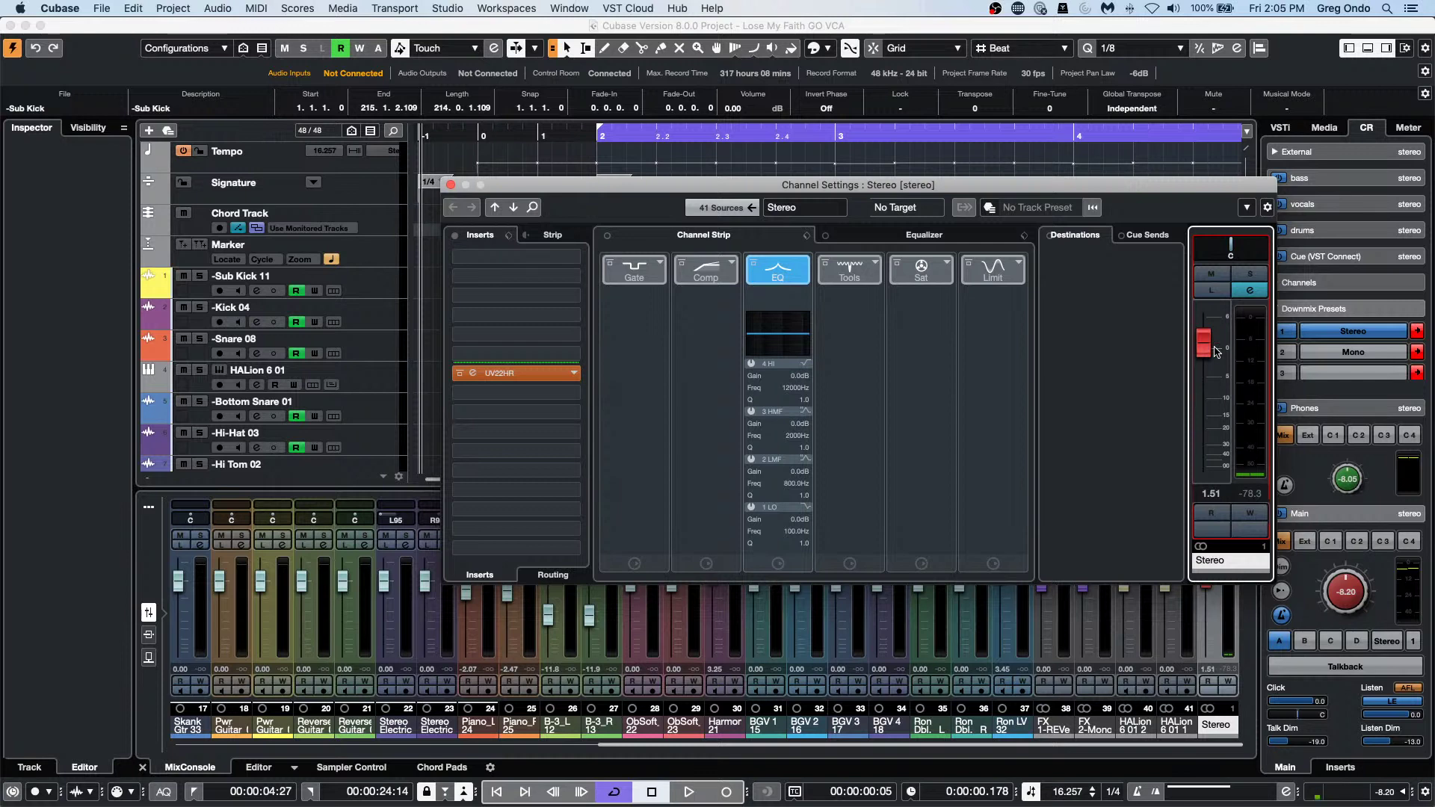
View the UV22HR dither plug-in inserted on the Stereo output, closing it and the channel settings when done.
{"action": "left_click", "coordinate": [529, 372]}
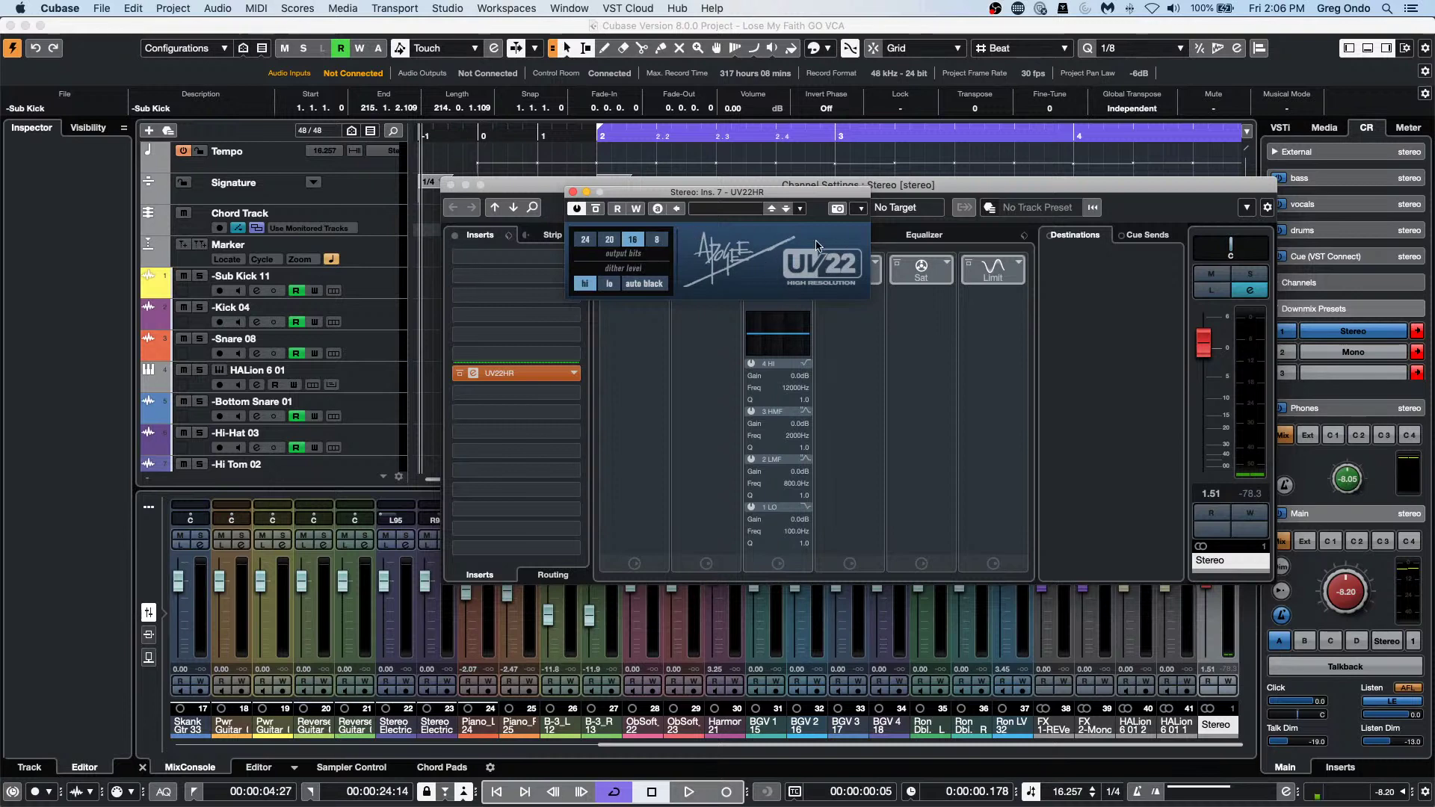
{"action": "left_click", "coordinate": [573, 192]}
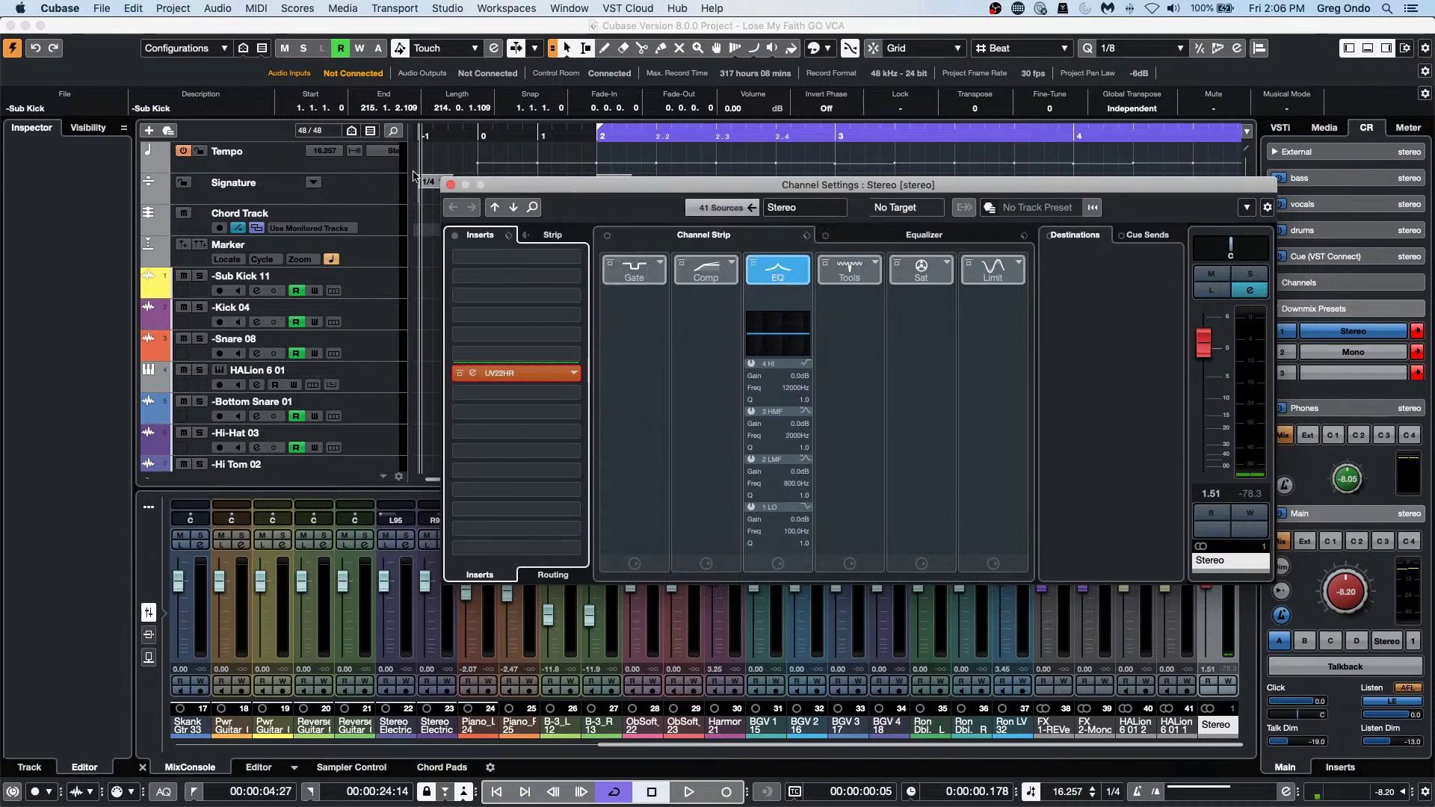
{"action": "left_click", "coordinate": [450, 185]}
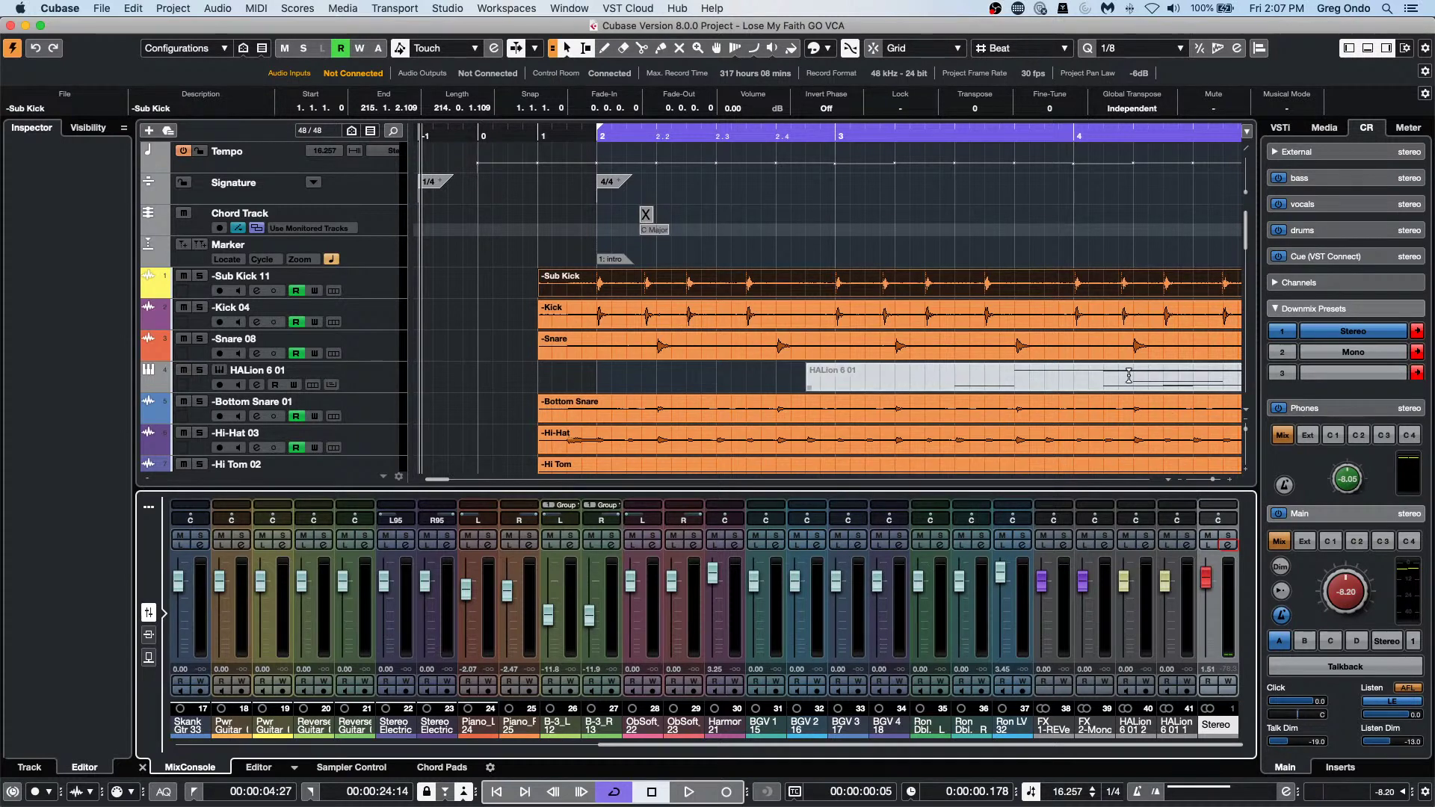
Add one Groove Agent SE instrument track with stereo outputs below the Sub Kick track and close its plug-in window.
{"action": "right_click", "coordinate": [379, 292]}
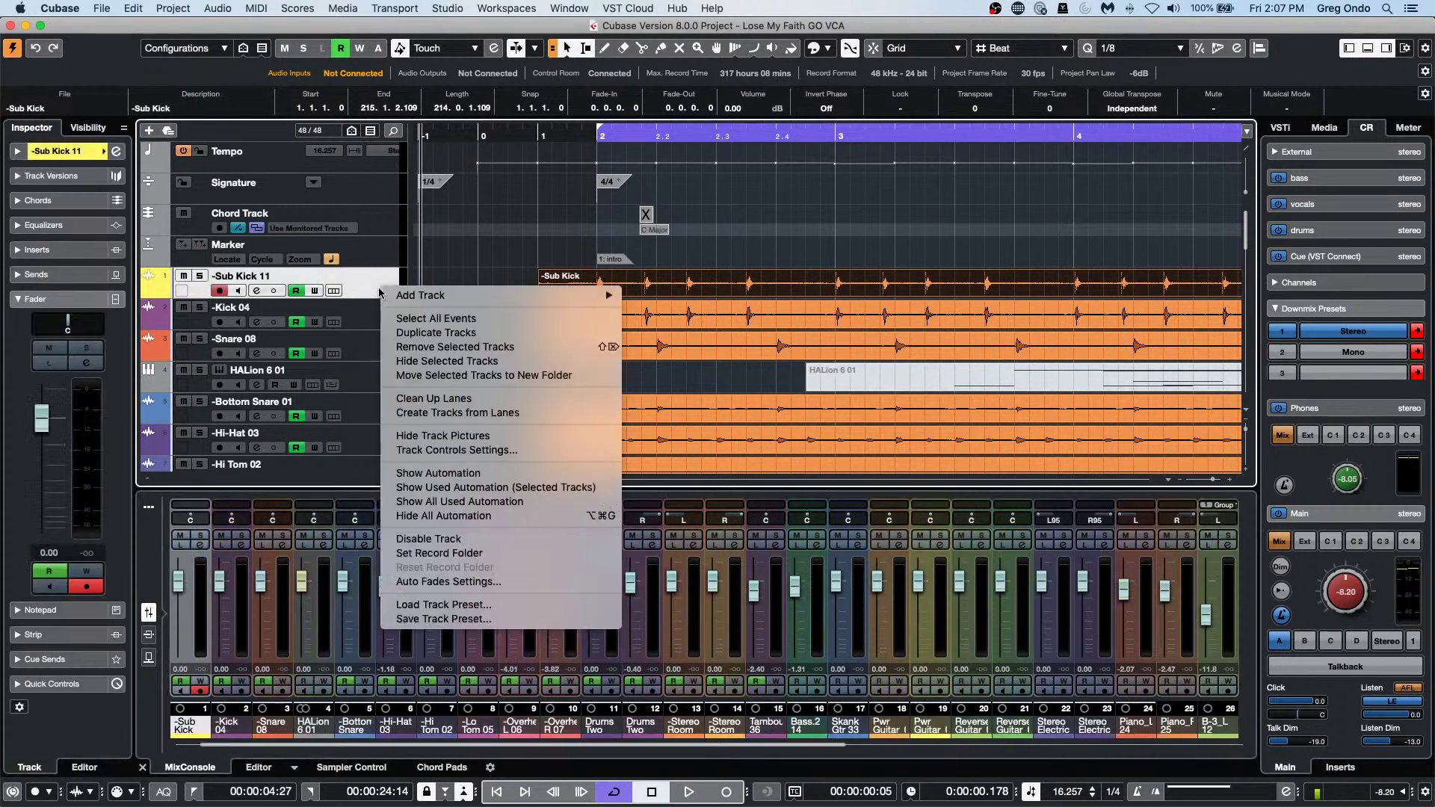
{"action": "mouse_move", "coordinate": [418, 295]}
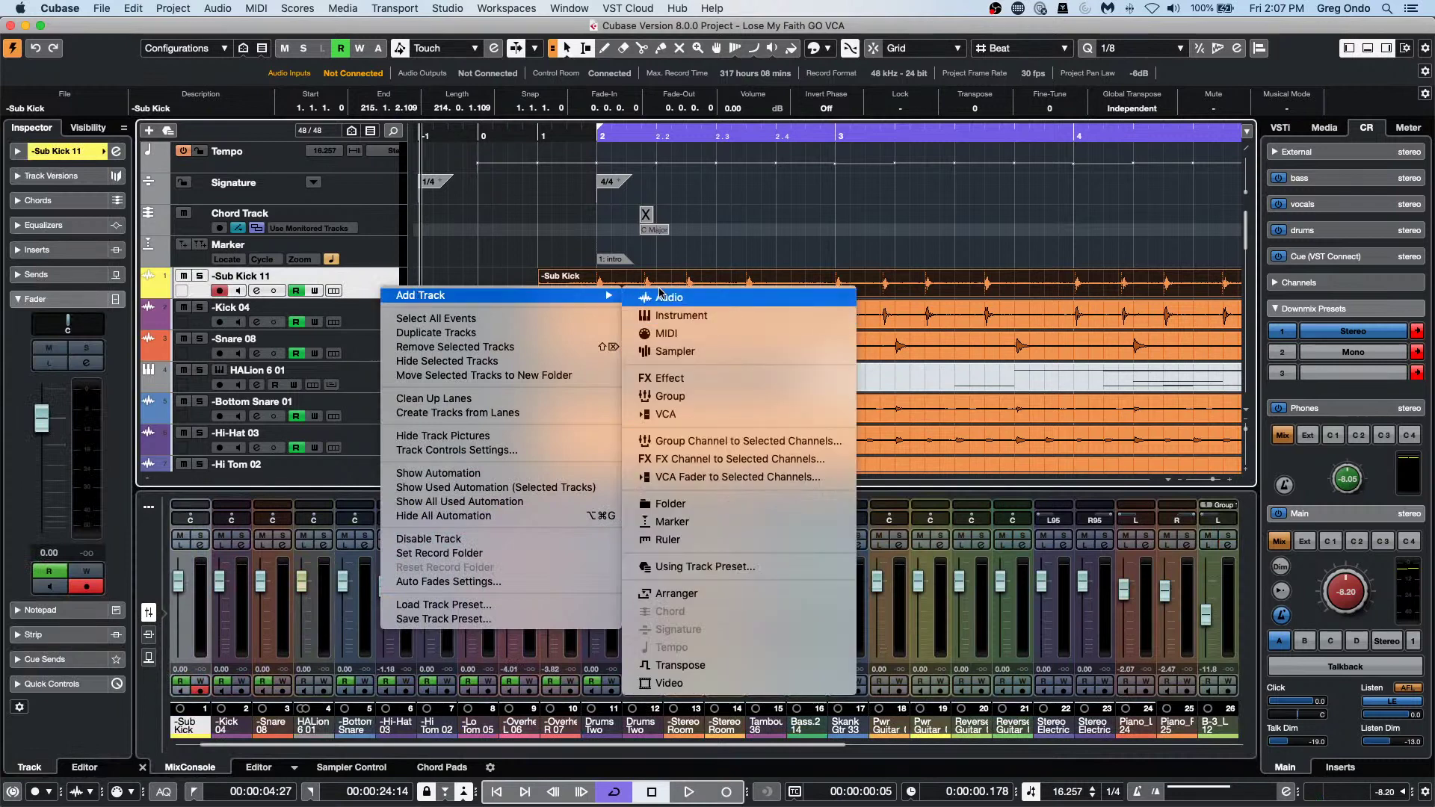
{"action": "left_click", "coordinate": [715, 316]}
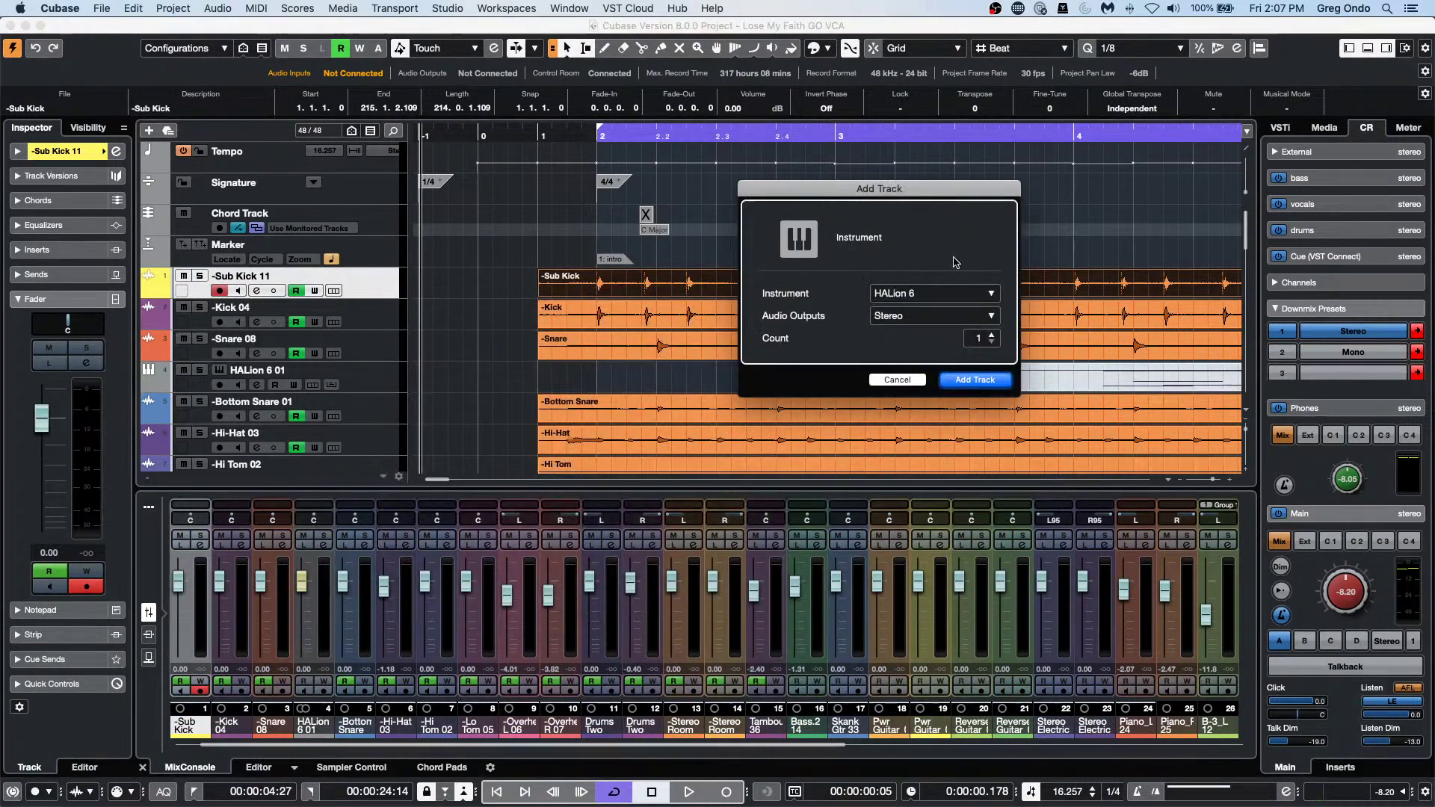
{"action": "left_click", "coordinate": [912, 298]}
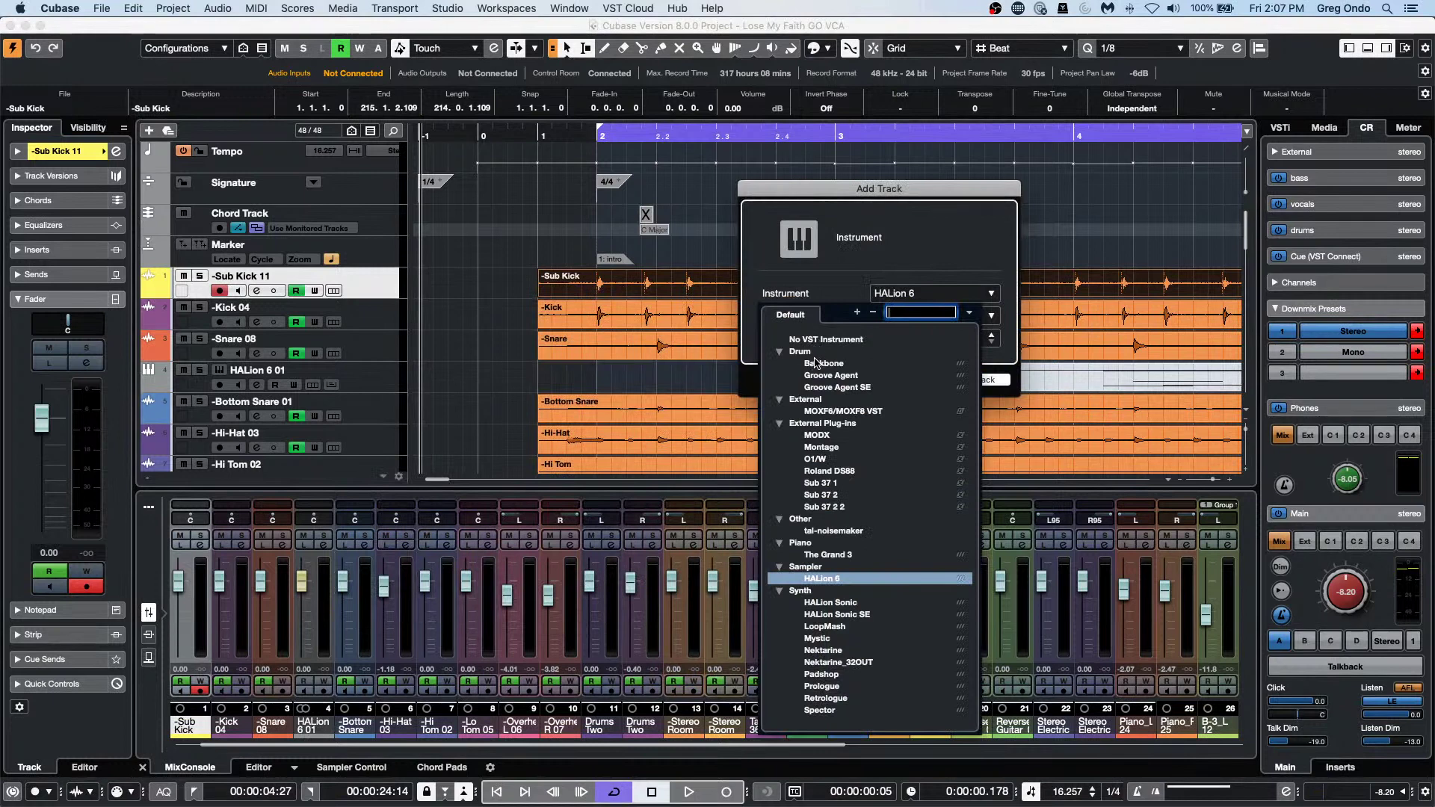
{"action": "left_click", "coordinate": [835, 387]}
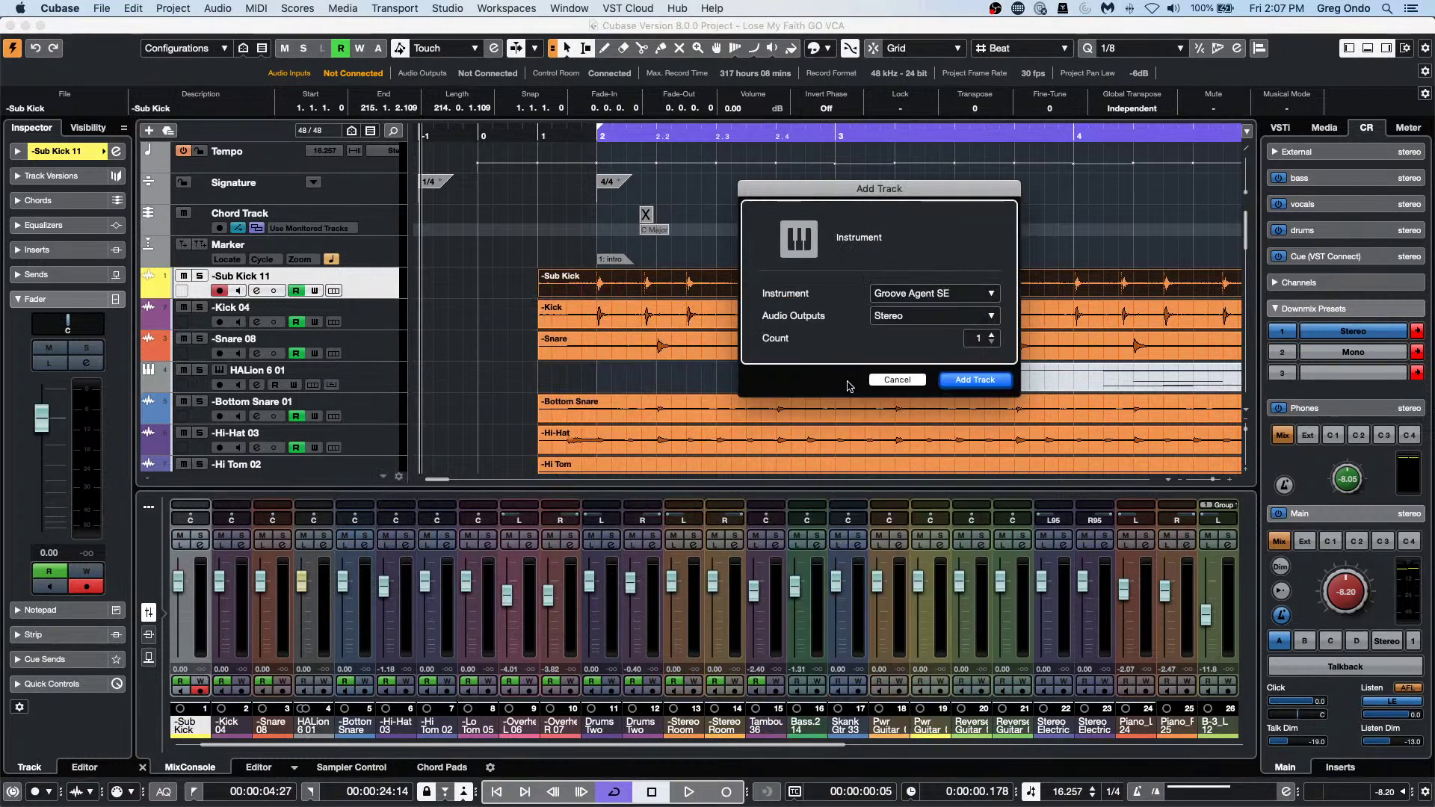
{"action": "left_click", "coordinate": [976, 381]}
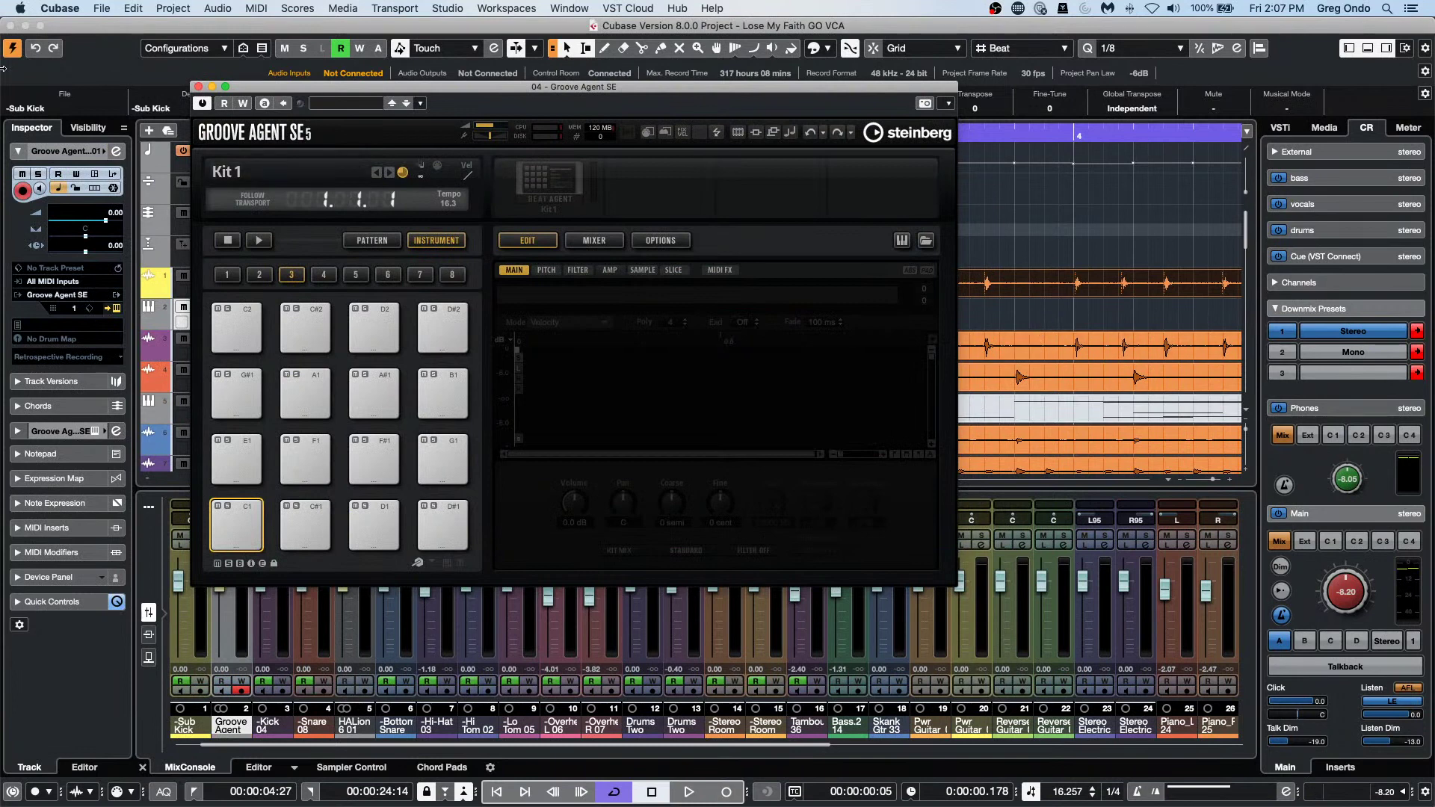
{"action": "left_click", "coordinate": [198, 87]}
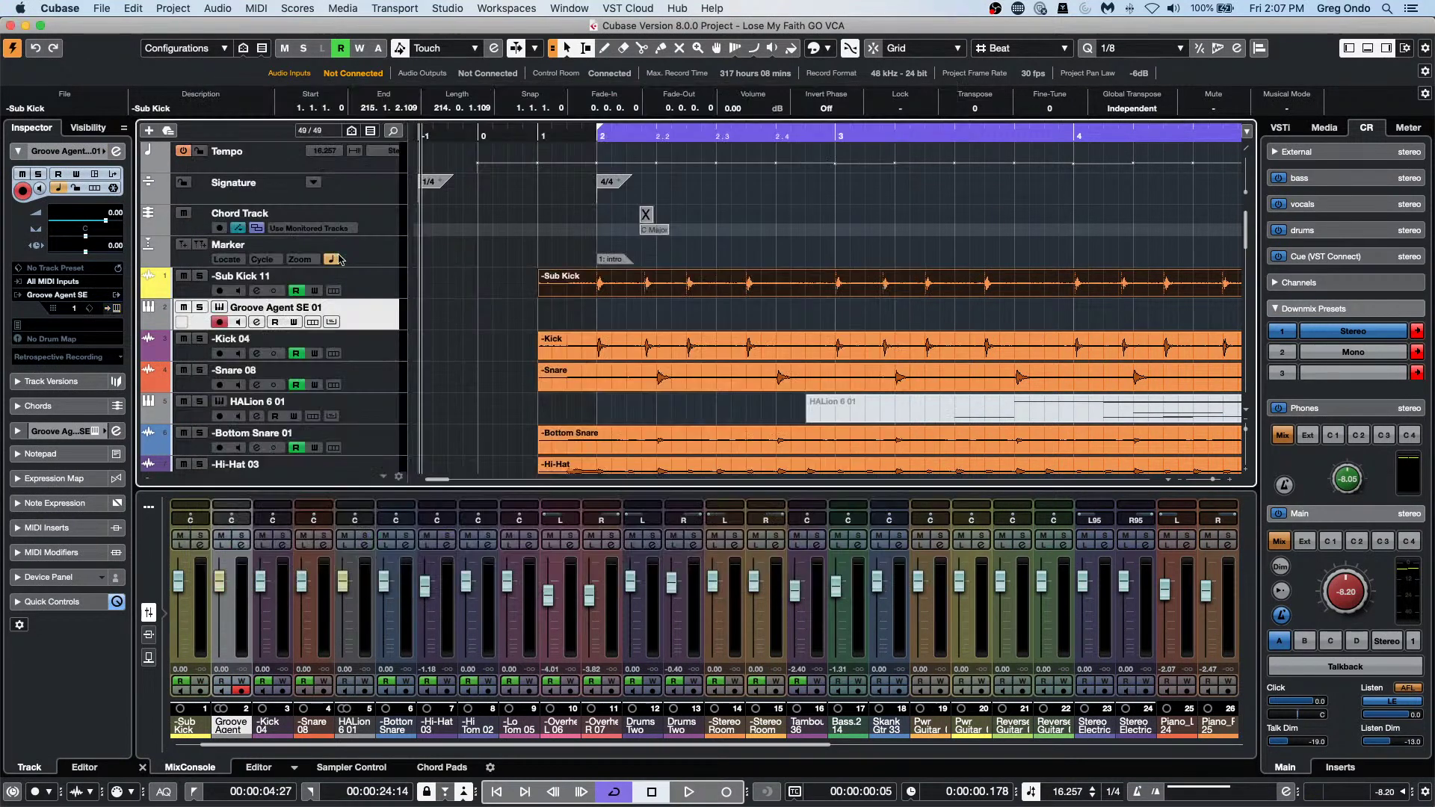
Draw a MIDI part on the Groove Agent SE 01 track from bar 2 to about 2.3.4.
{"action": "right_click", "coordinate": [597, 309]}
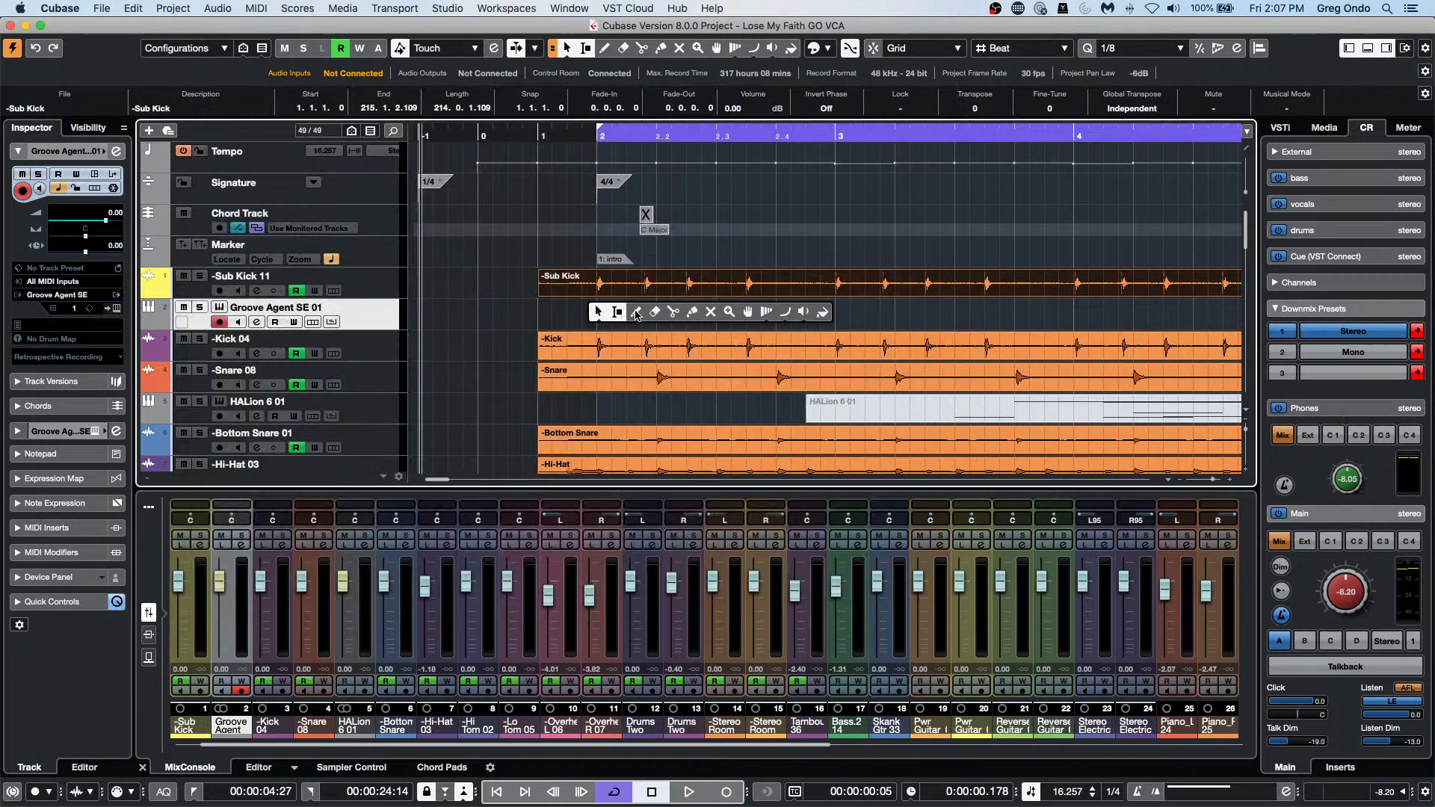
{"action": "left_click", "coordinate": [635, 312]}
{"action": "mouse_move", "coordinate": [604, 313]}
{"action": "left_mouse_down"}
{"action": "mouse_move", "coordinate": [845, 314]}
{"action": "mouse_move", "coordinate": [774, 314]}
{"action": "left_mouse_up"}
{"action": "key", "text": "1"}
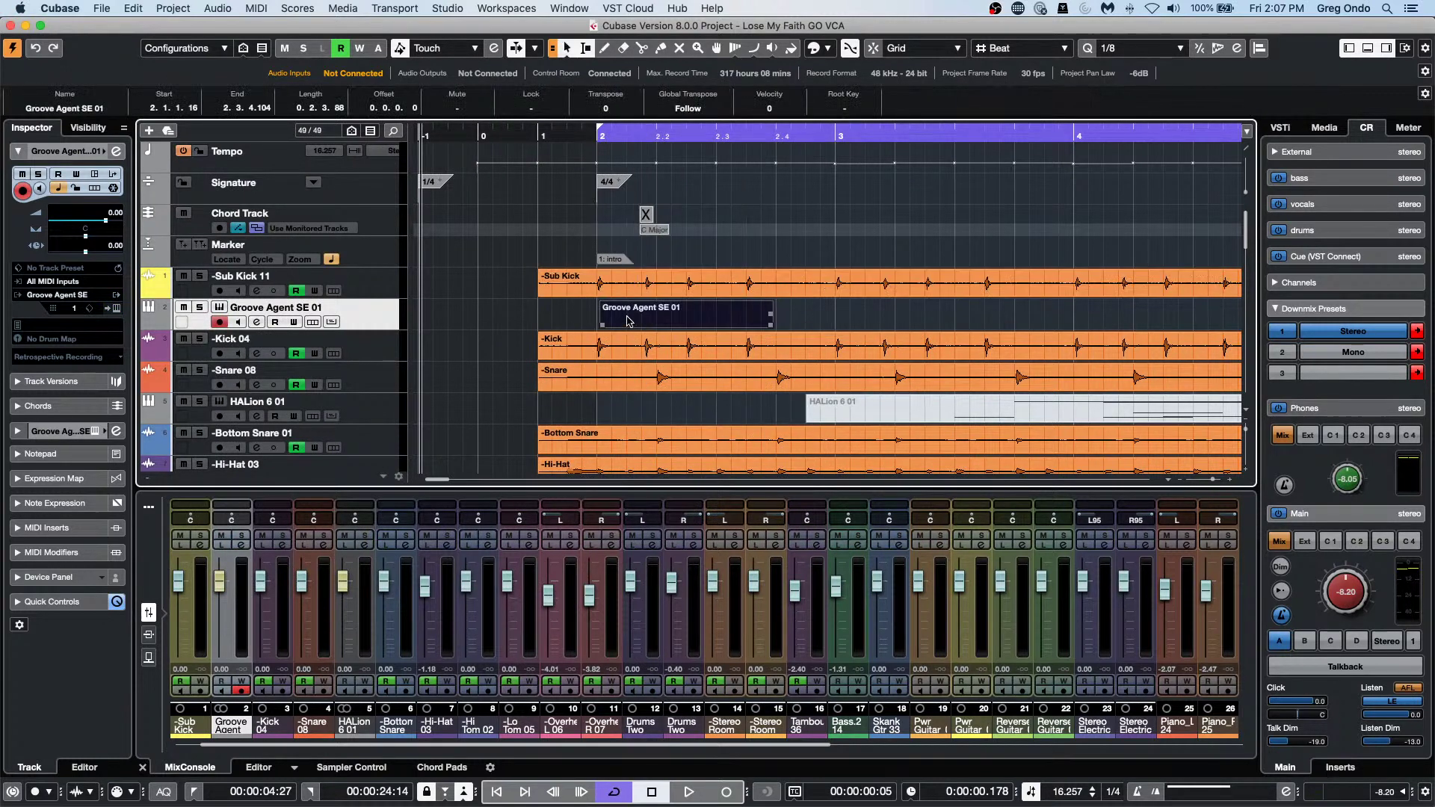
Open the new Groove Agent SE 01 part for editing and switch the lower zone to the Drum Editor.
{"action": "double_click", "coordinate": [628, 317]}
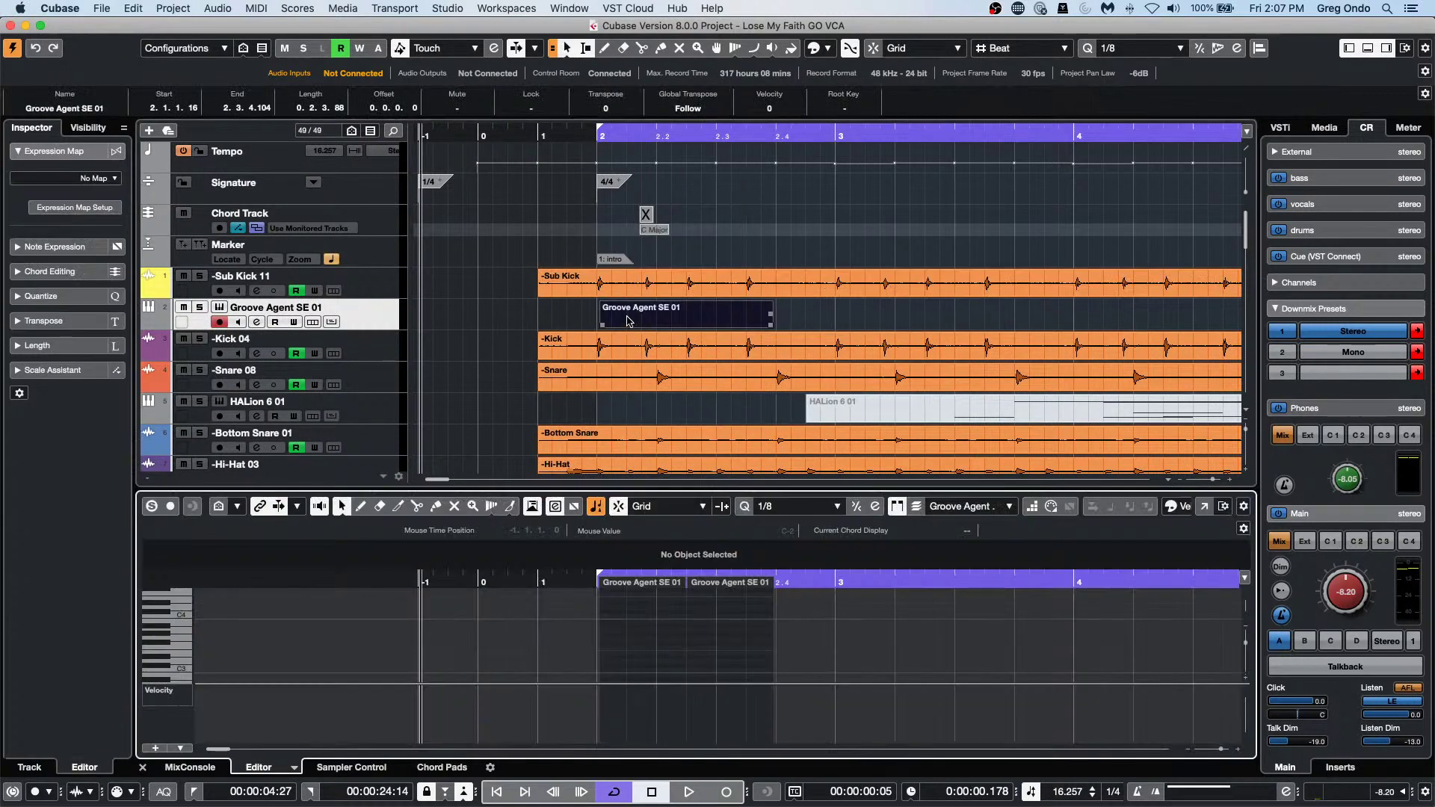
{"action": "left_click", "coordinate": [293, 768]}
{"action": "left_click", "coordinate": [321, 750]}
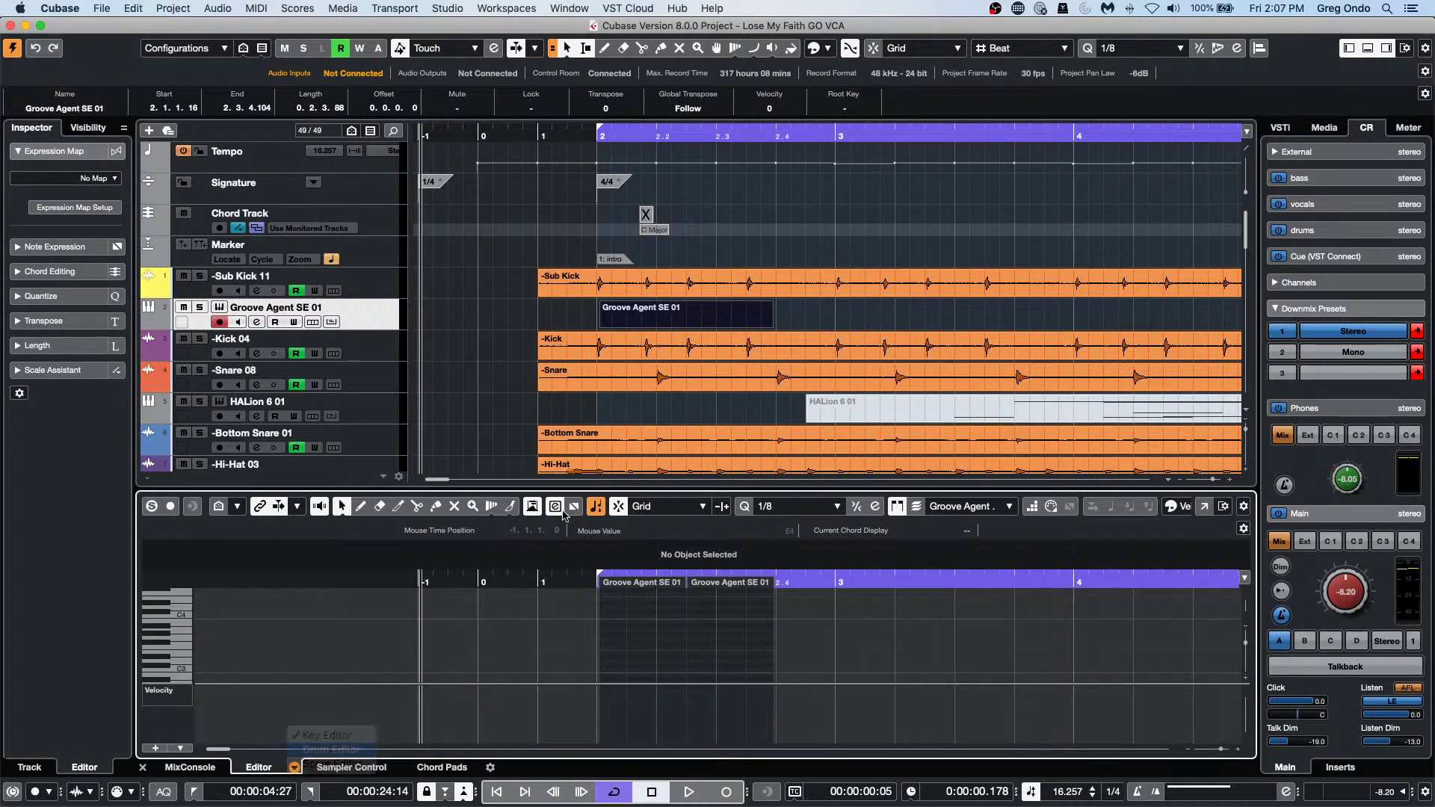
Draw a run of 1/16 Hand Clap hits from bar 2 to beat 2.2 and return to the selection tool.
{"action": "right_click", "coordinate": [619, 619]}
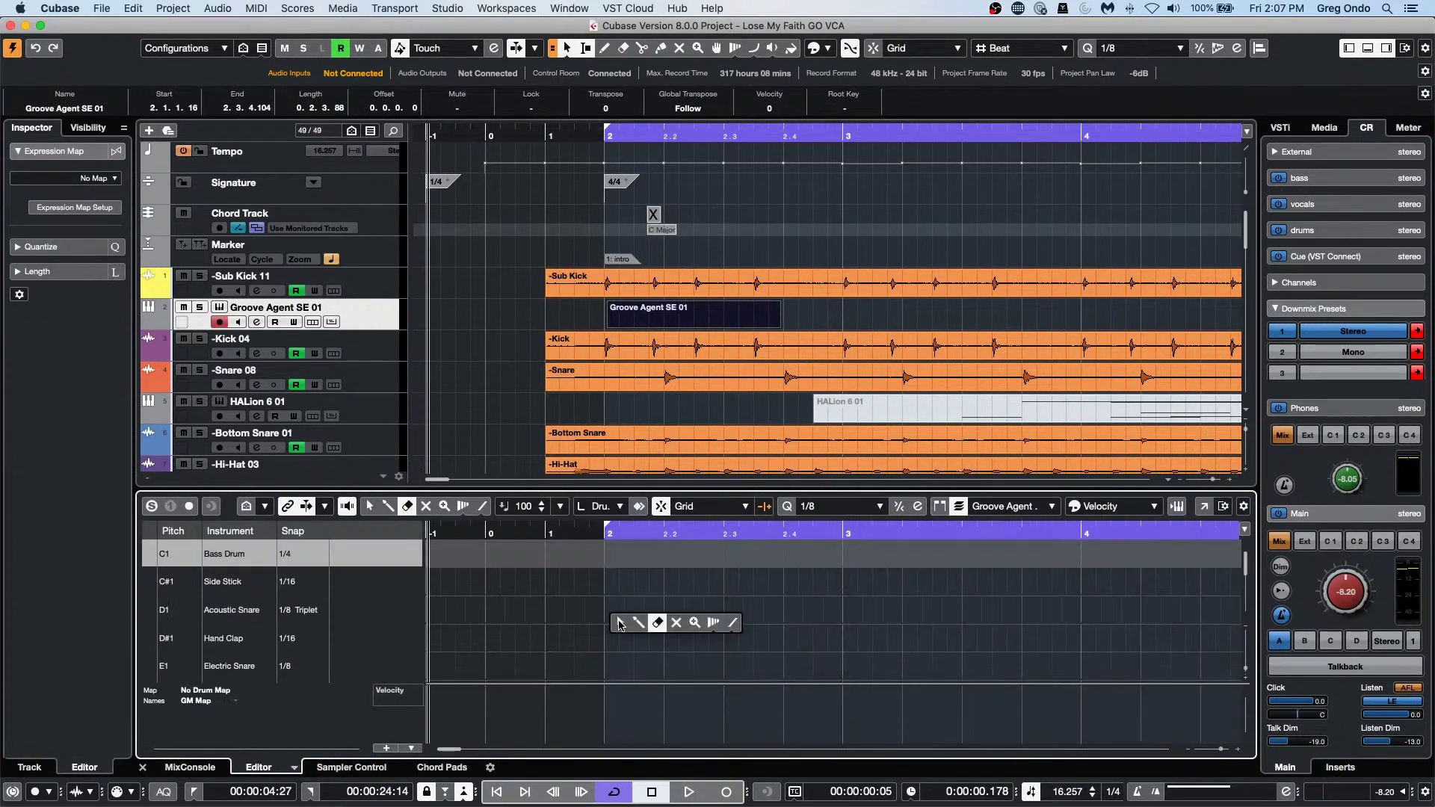
{"action": "left_click", "coordinate": [638, 624]}
{"action": "left_click_drag", "start_coordinate": [607, 637], "coordinate": [668, 638]}
{"action": "right_click", "coordinate": [643, 622]}
{"action": "left_click", "coordinate": [625, 622]}
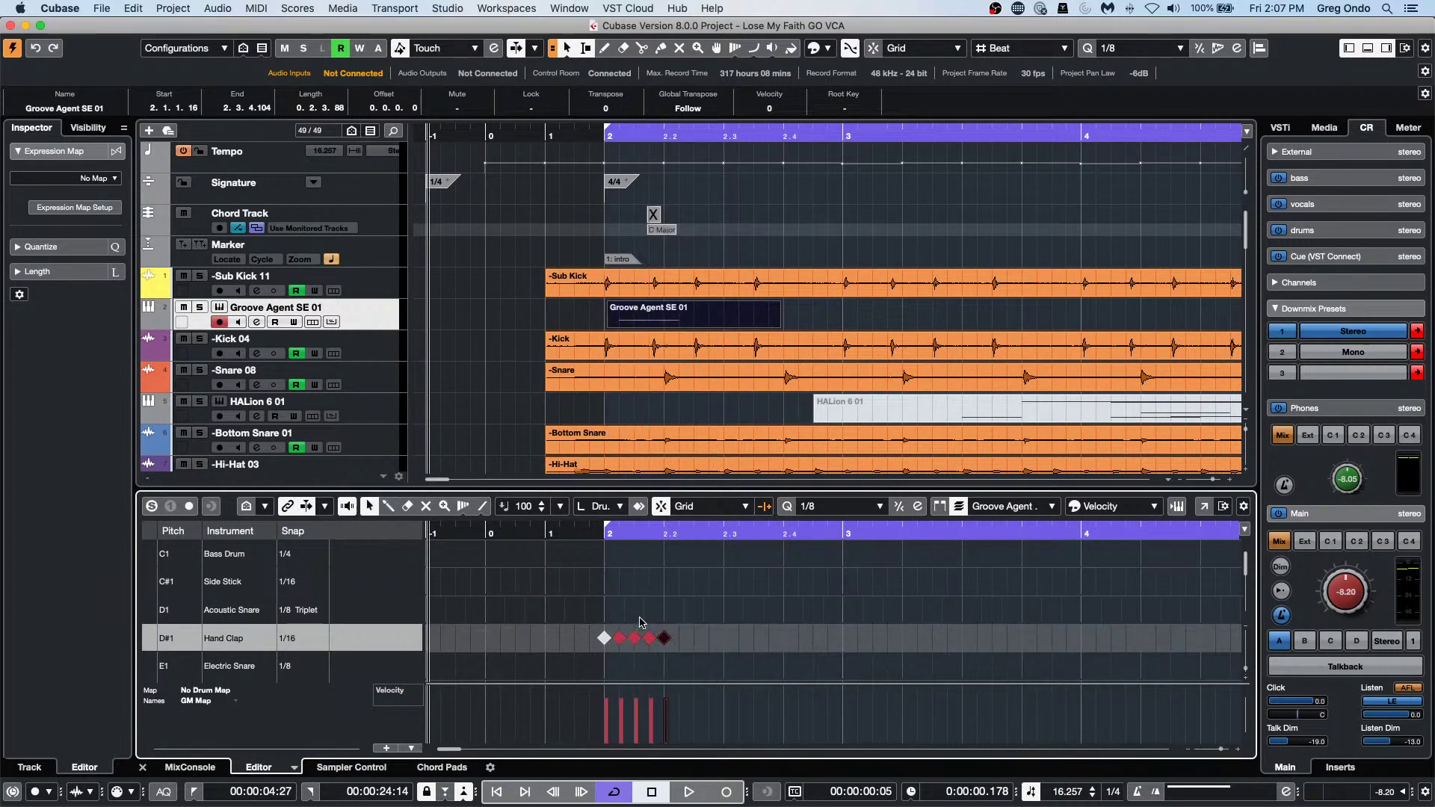
Quantize the Hand Clap hits to 1/8 and extend the part's start back to 1.4.4.88.
{"action": "left_click_drag", "start_coordinate": [600, 677], "coordinate": [675, 622]}
{"action": "key", "text": "q"}
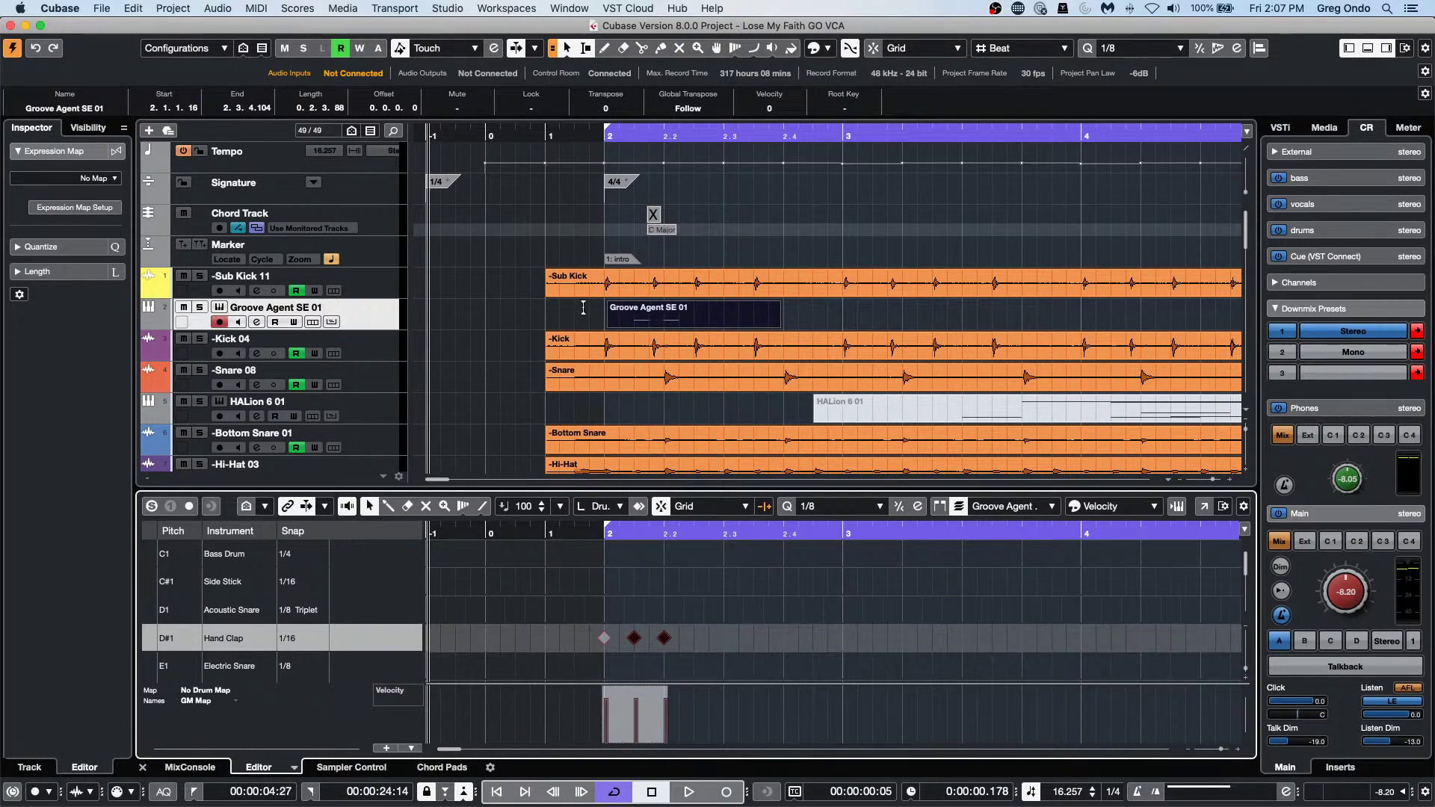
{"action": "left_click_drag", "start_coordinate": [609, 322], "coordinate": [604, 323]}
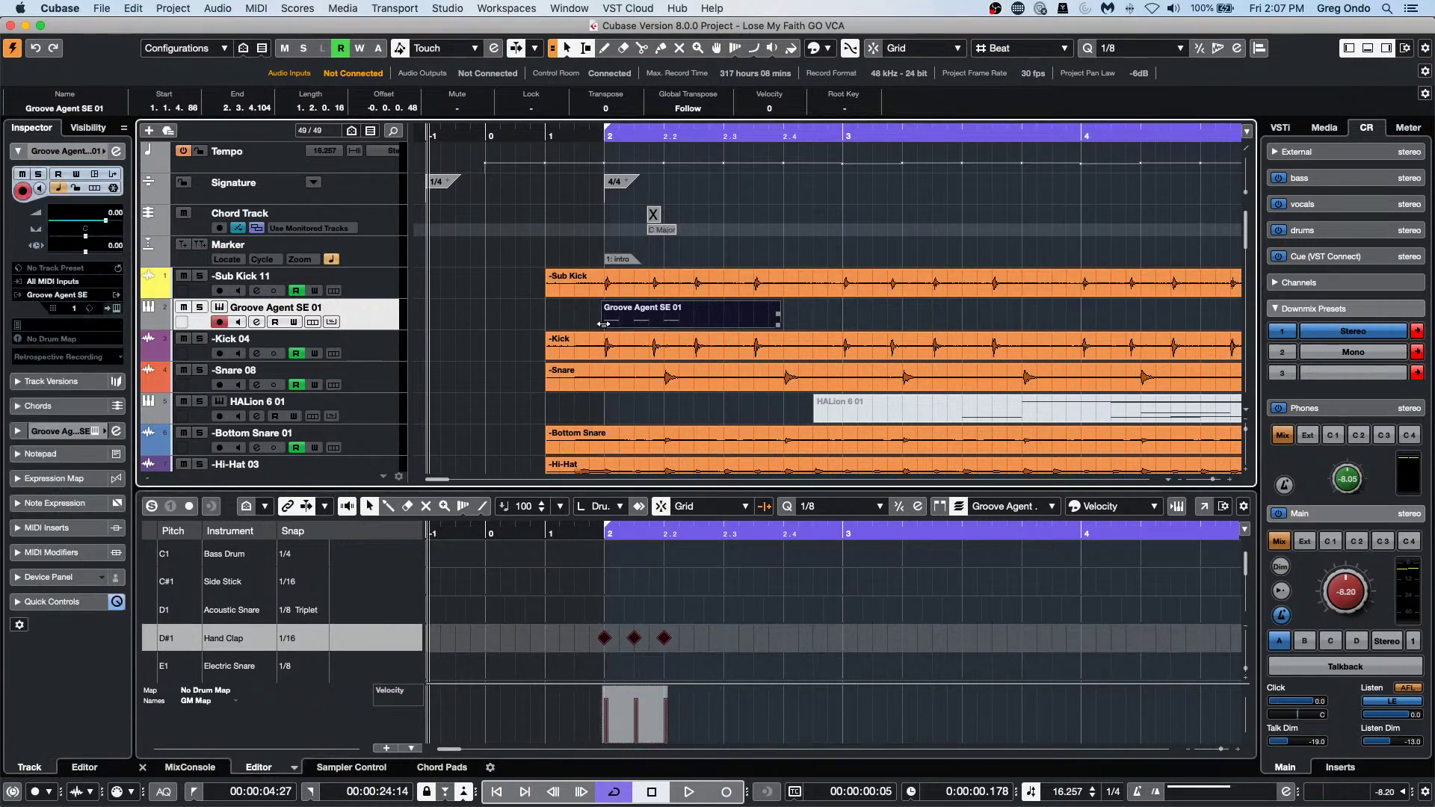
Erase the second and third Hand Clap hits, keeping only the one at the start of bar 2.
{"action": "left_click", "coordinate": [657, 641]}
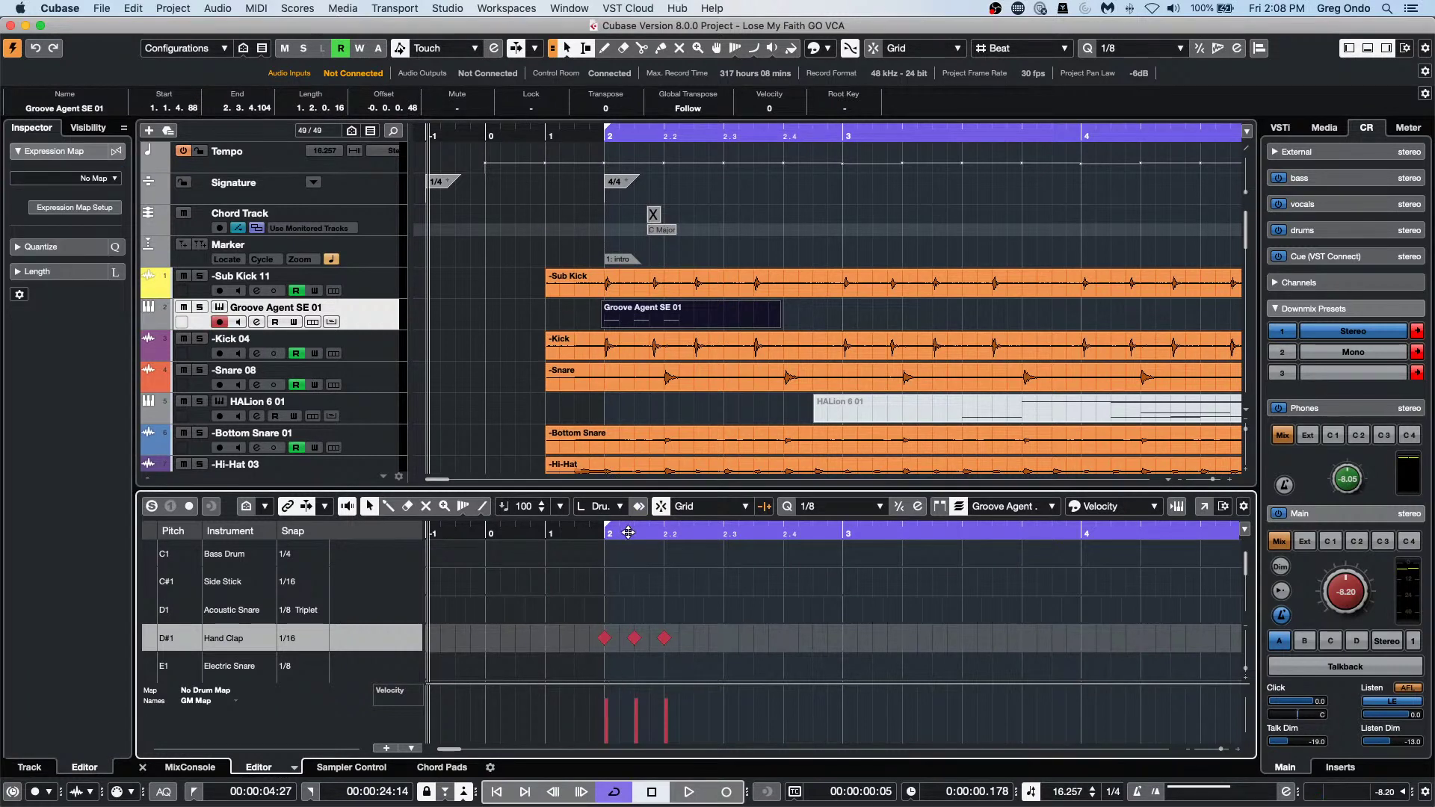
{"action": "right_click", "coordinate": [692, 641]}
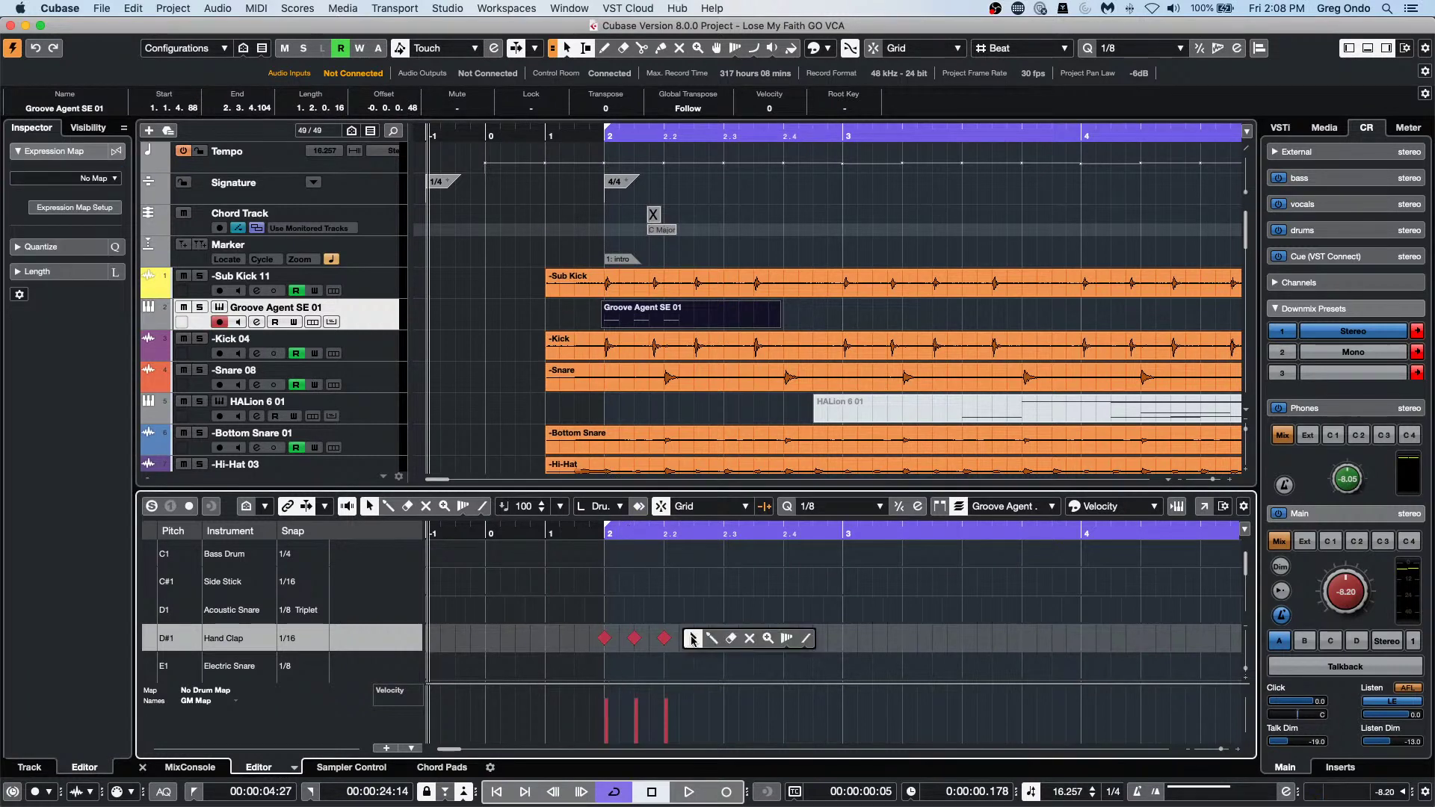
{"action": "left_click", "coordinate": [727, 639]}
{"action": "left_click", "coordinate": [665, 638]}
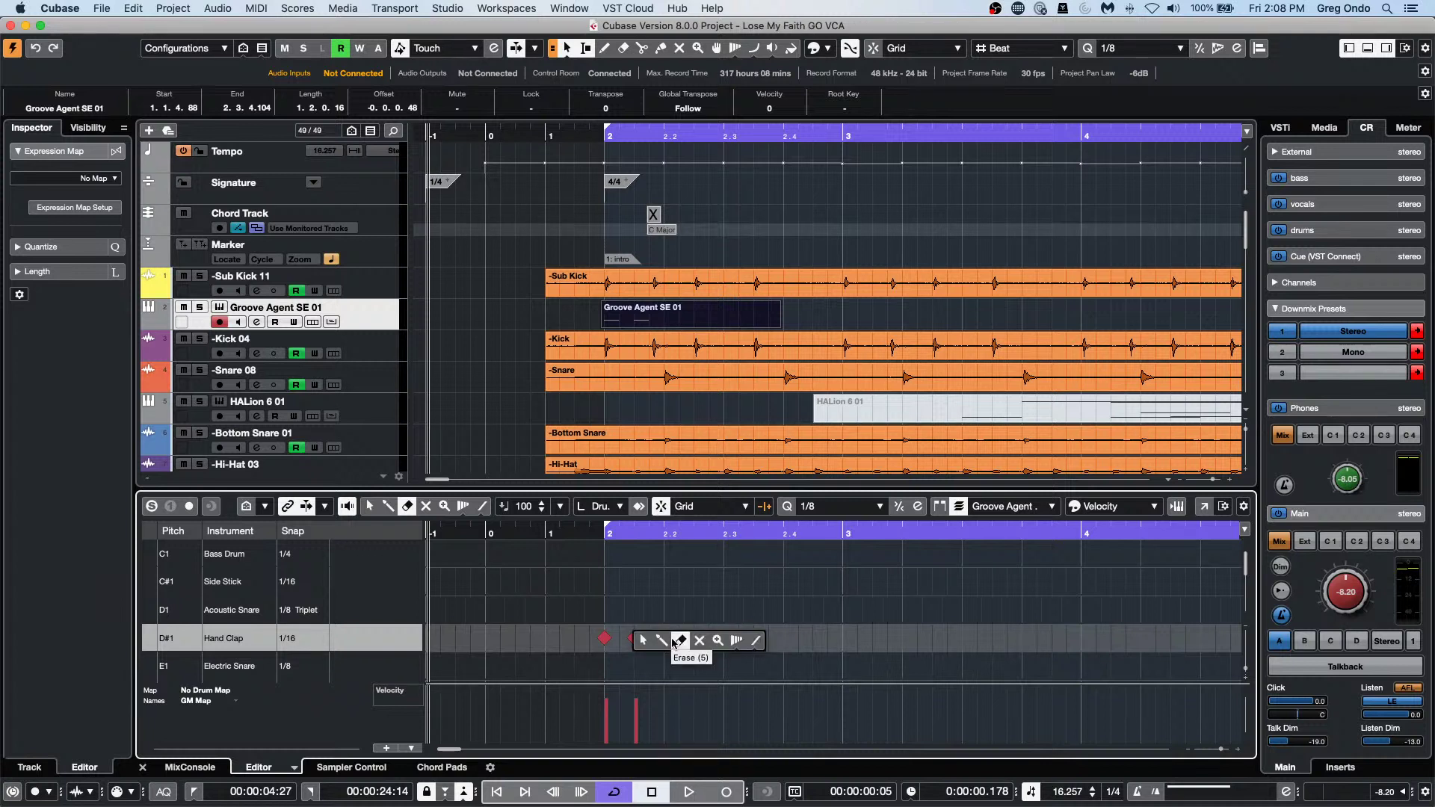
{"action": "left_click", "coordinate": [634, 637]}
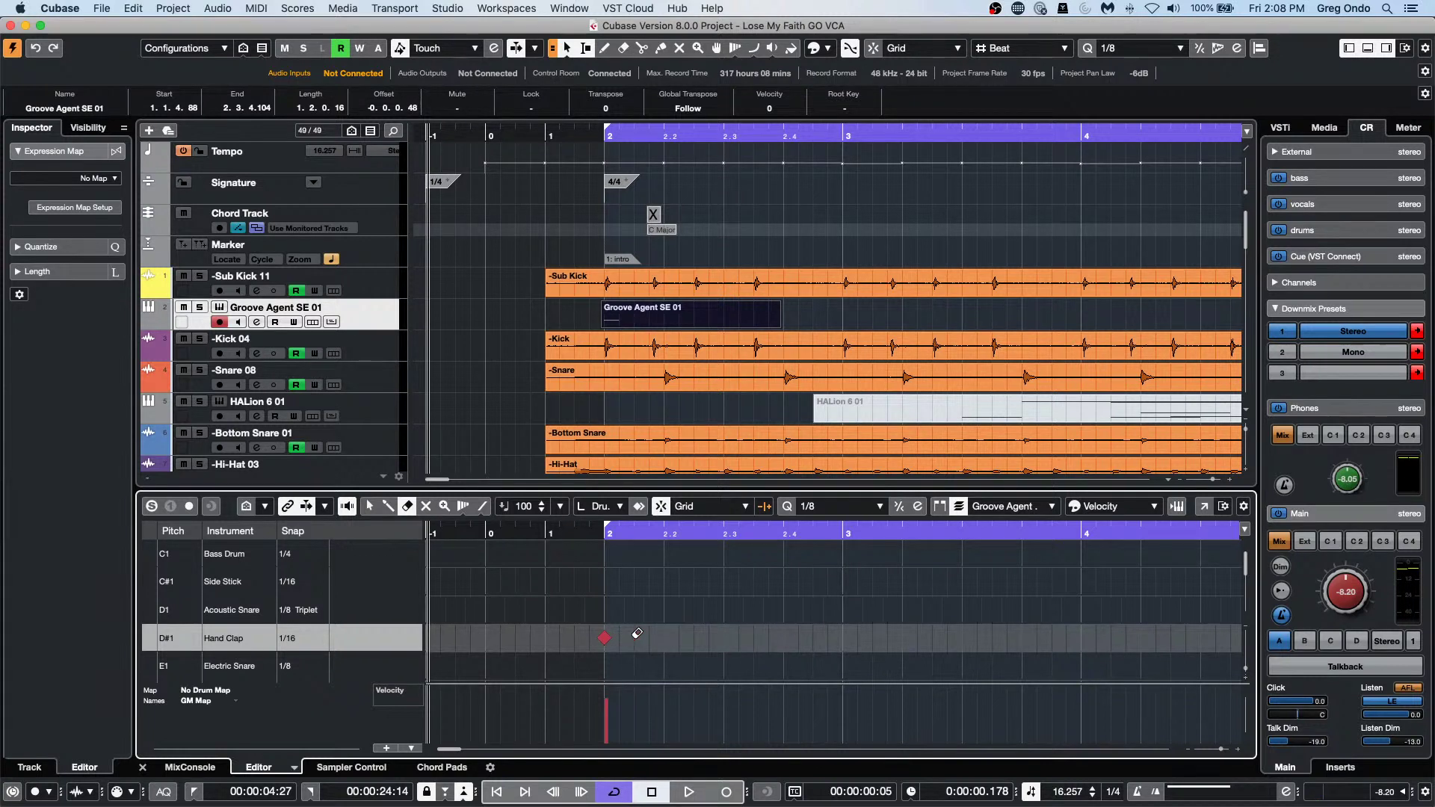
Draw continuous 1/16 Hand Clap hits from an eighth note after bar 2 up to bar 3 and return to the selection tool.
{"action": "right_click", "coordinate": [640, 640]}
{"action": "left_click", "coordinate": [655, 640]}
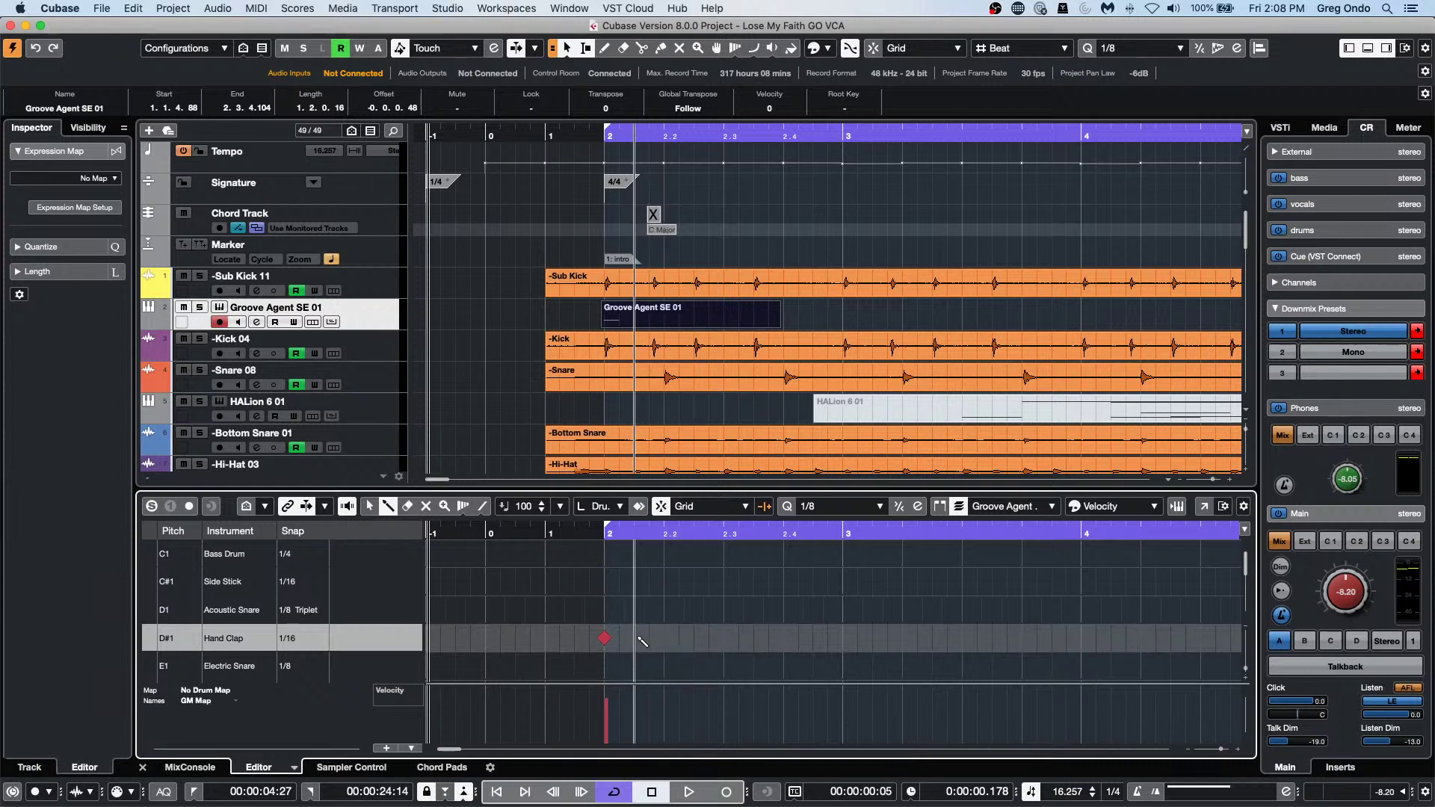
{"action": "left_click_drag", "start_coordinate": [634, 638], "coordinate": [844, 643]}
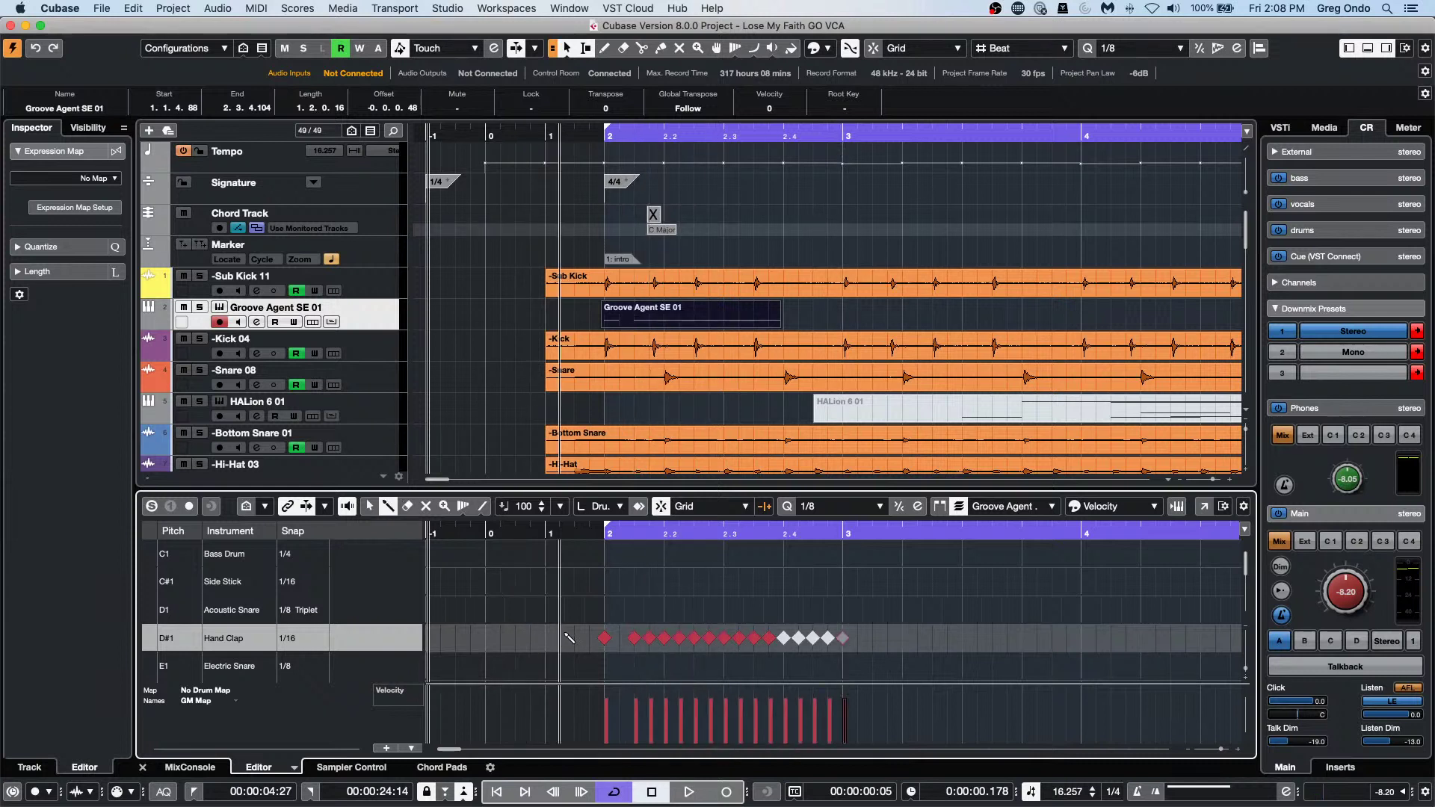
{"action": "right_click", "coordinate": [596, 660]}
{"action": "left_click", "coordinate": [580, 644]}
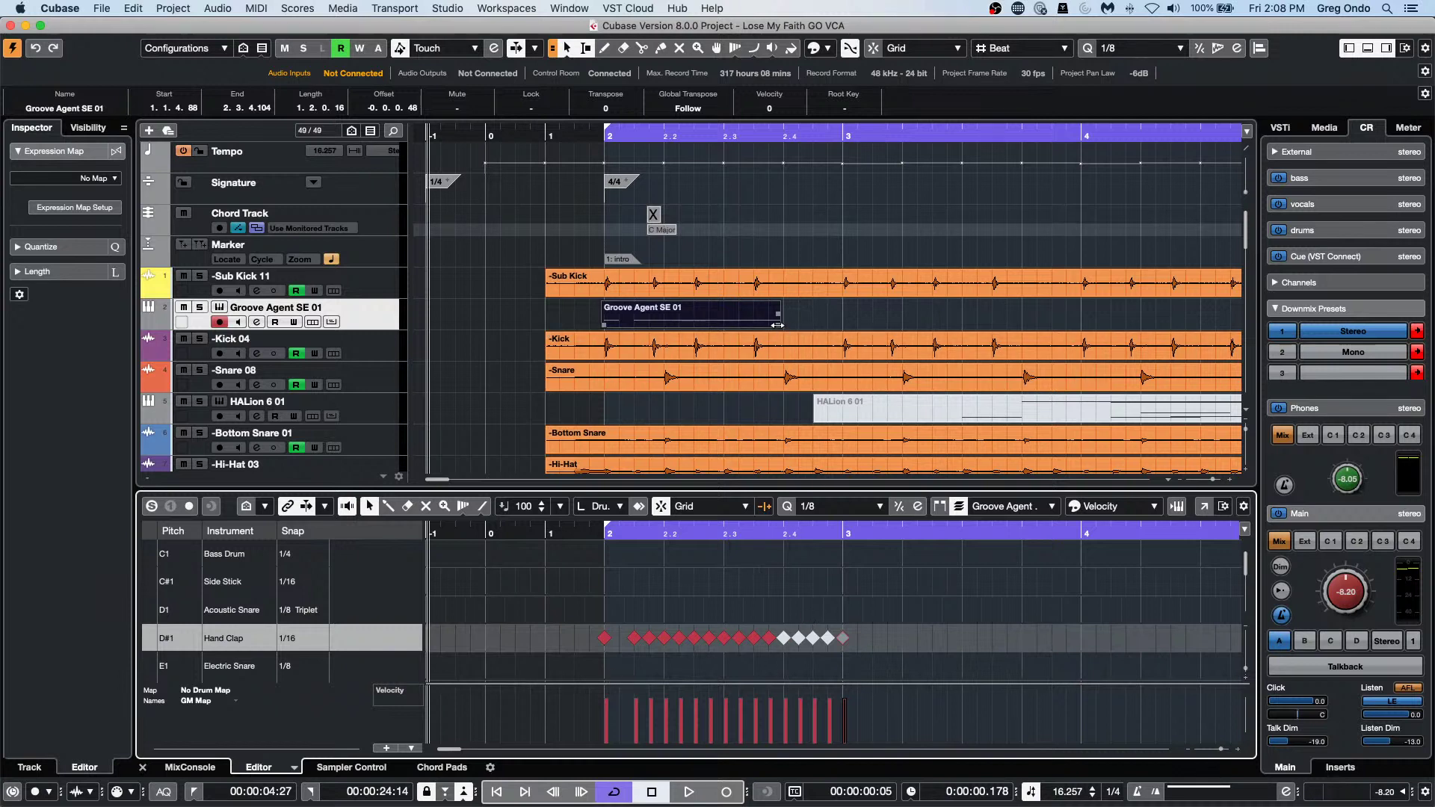
Try extending the Groove Agent part's end to 4.3.1.108 and duplicating the 1/16 Hand Clap run, and undo these changes.
{"action": "left_click_drag", "start_coordinate": [775, 324], "coordinate": [1213, 324]}
{"action": "left_click_drag", "start_coordinate": [622, 614], "coordinate": [843, 672]}
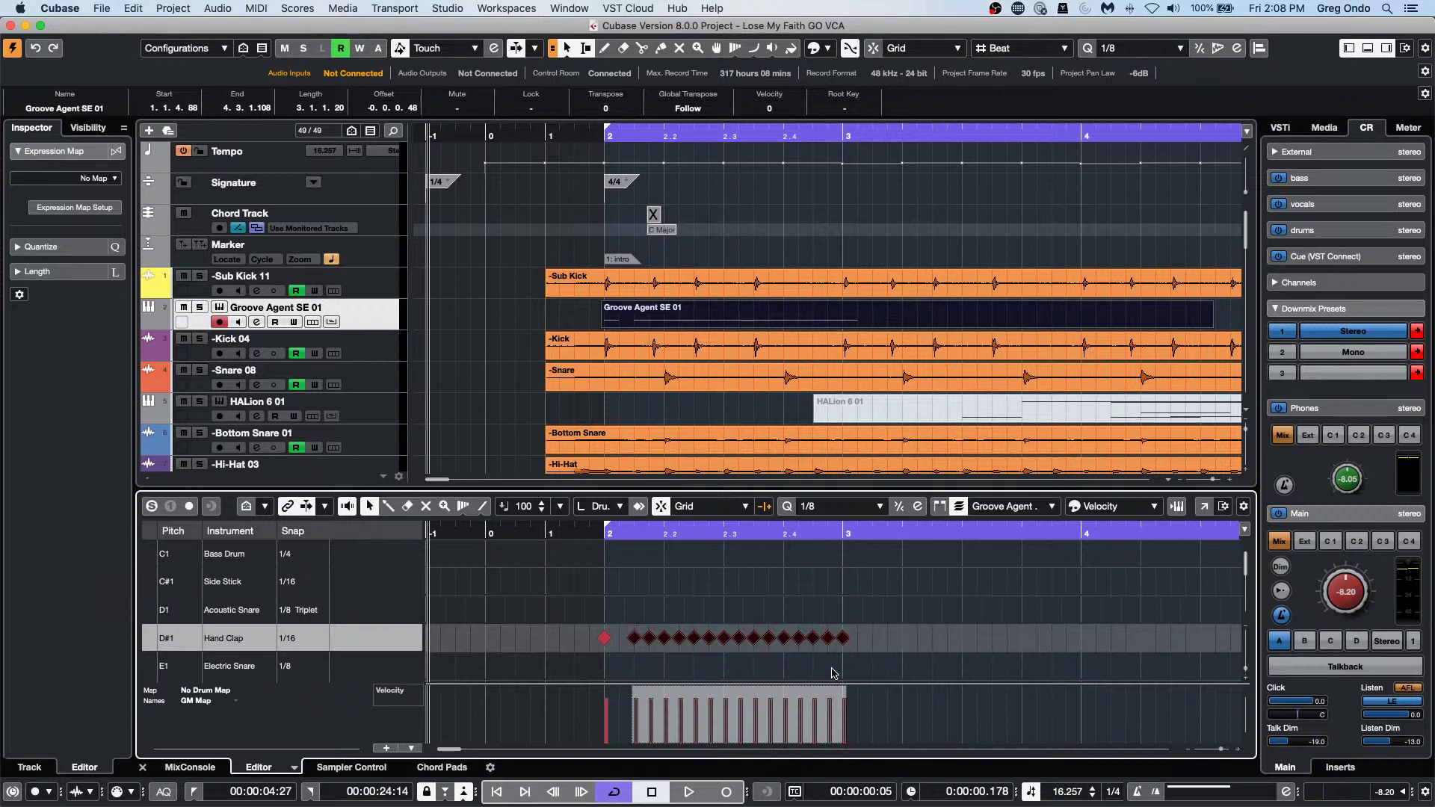
{"action": "key", "text": "alt+d"}
{"action": "key", "text": "alt+d"}
{"action": "key", "text": "alt+d"}
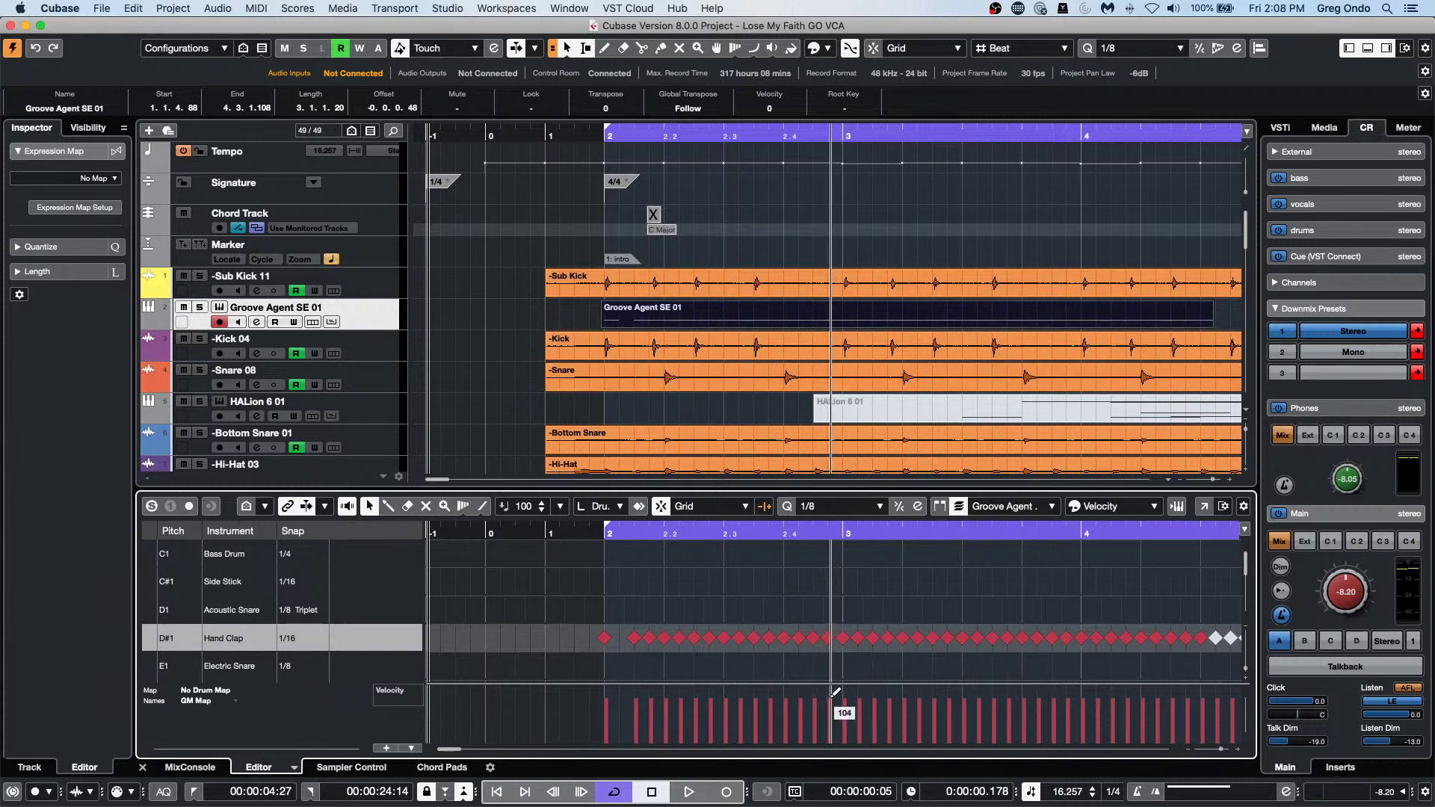
{"action": "key", "text": "super+z"}
{"action": "key", "text": "super+z"}
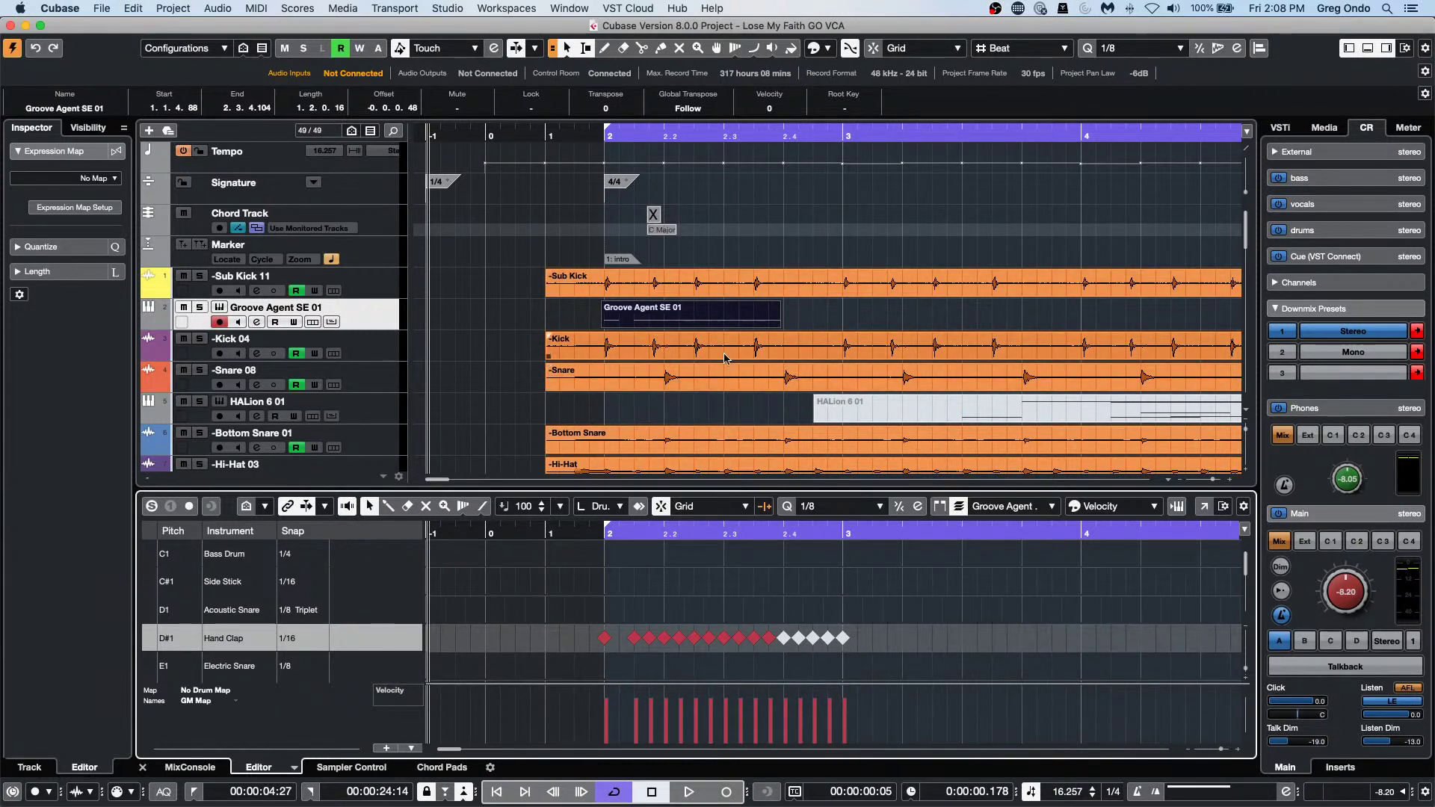
Enable in-place editing of the MIDI notes on the Groove Agent SE 01 track.
{"action": "left_click", "coordinate": [332, 323]}
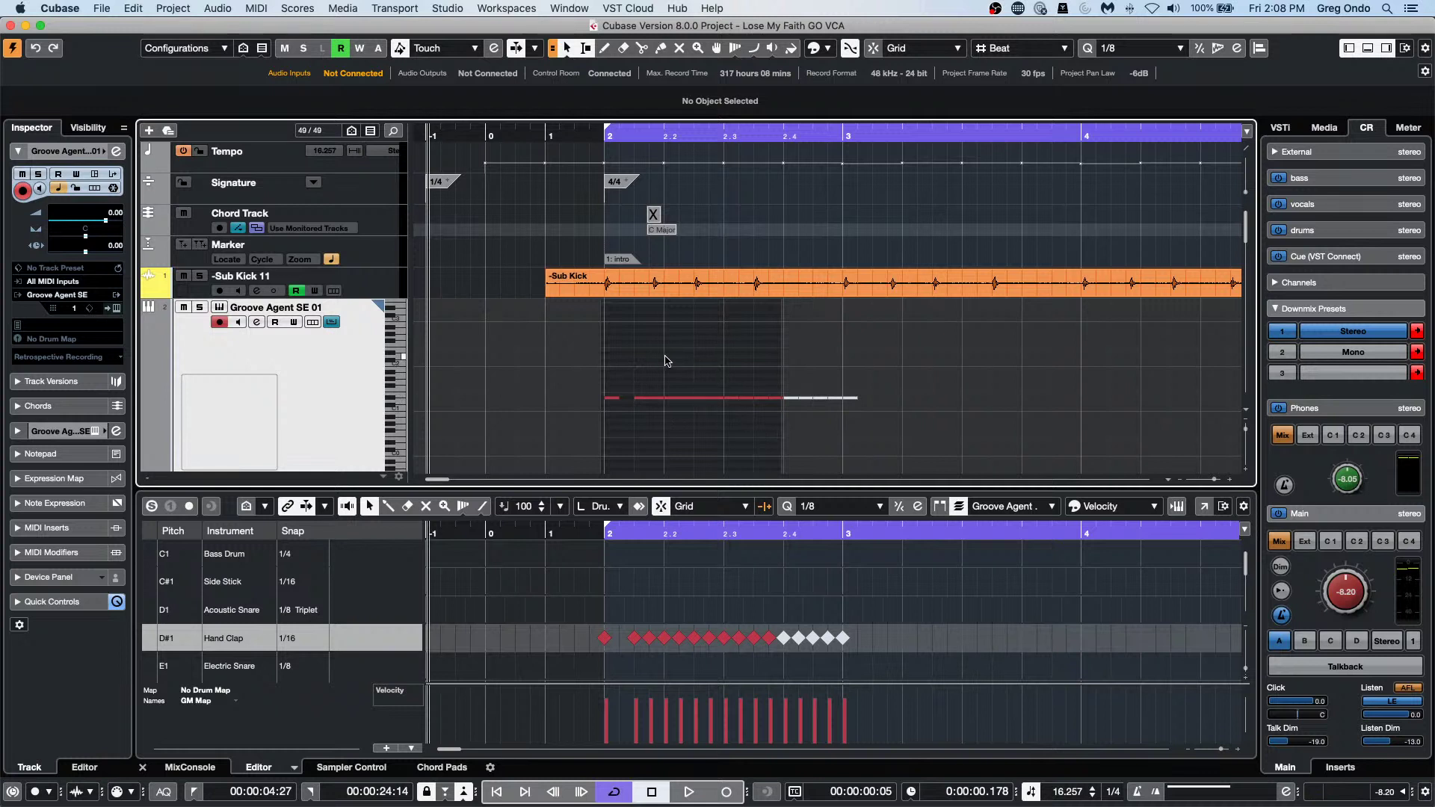
Delete the Hand Clap note at the start of bar 2 and the run's final notes from about 2.3.3 onward.
{"action": "left_click", "coordinate": [616, 403]}
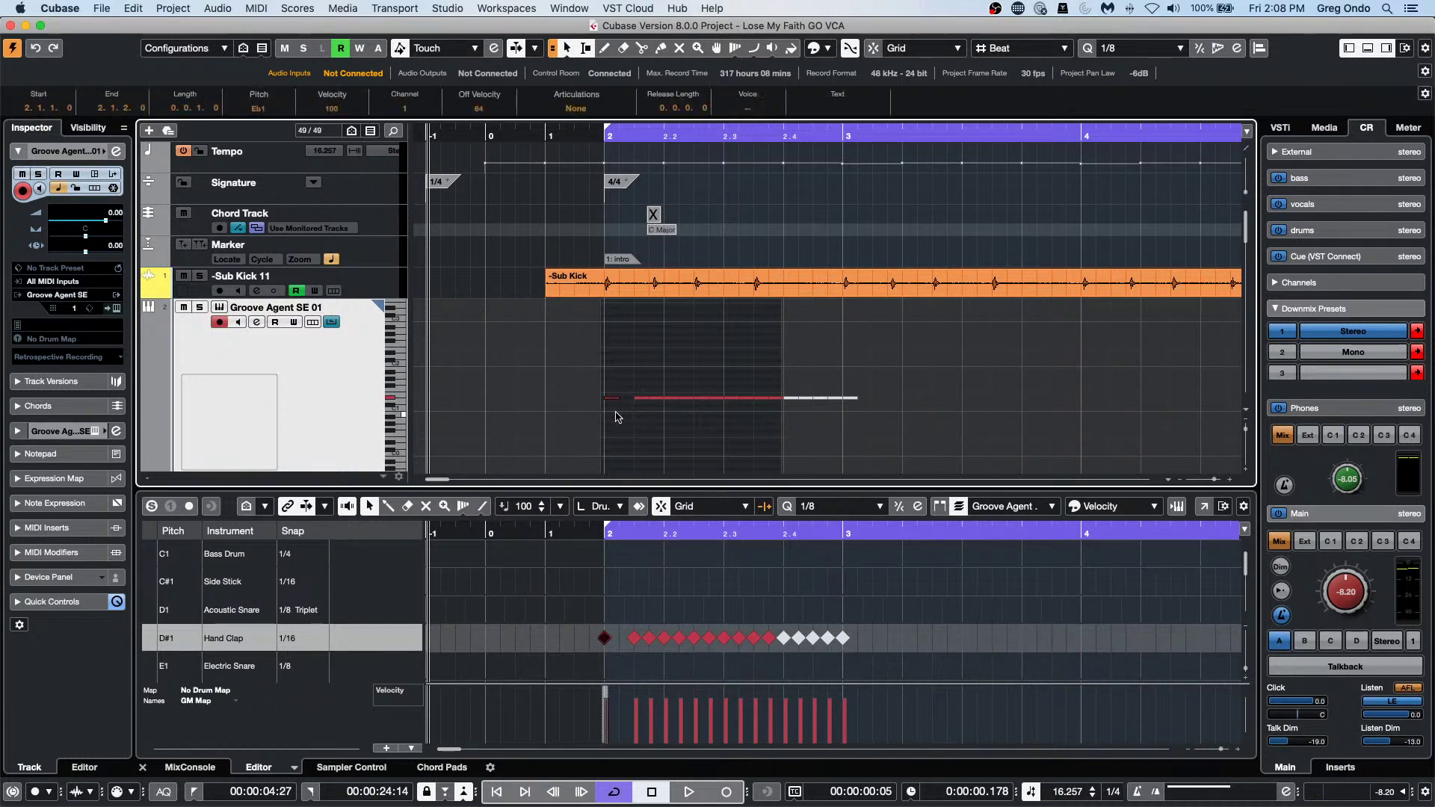
{"action": "key", "text": "ctrl+Right"}
{"action": "left_click_drag", "start_coordinate": [760, 372], "coordinate": [879, 427]}
{"action": "key", "text": "Delete"}
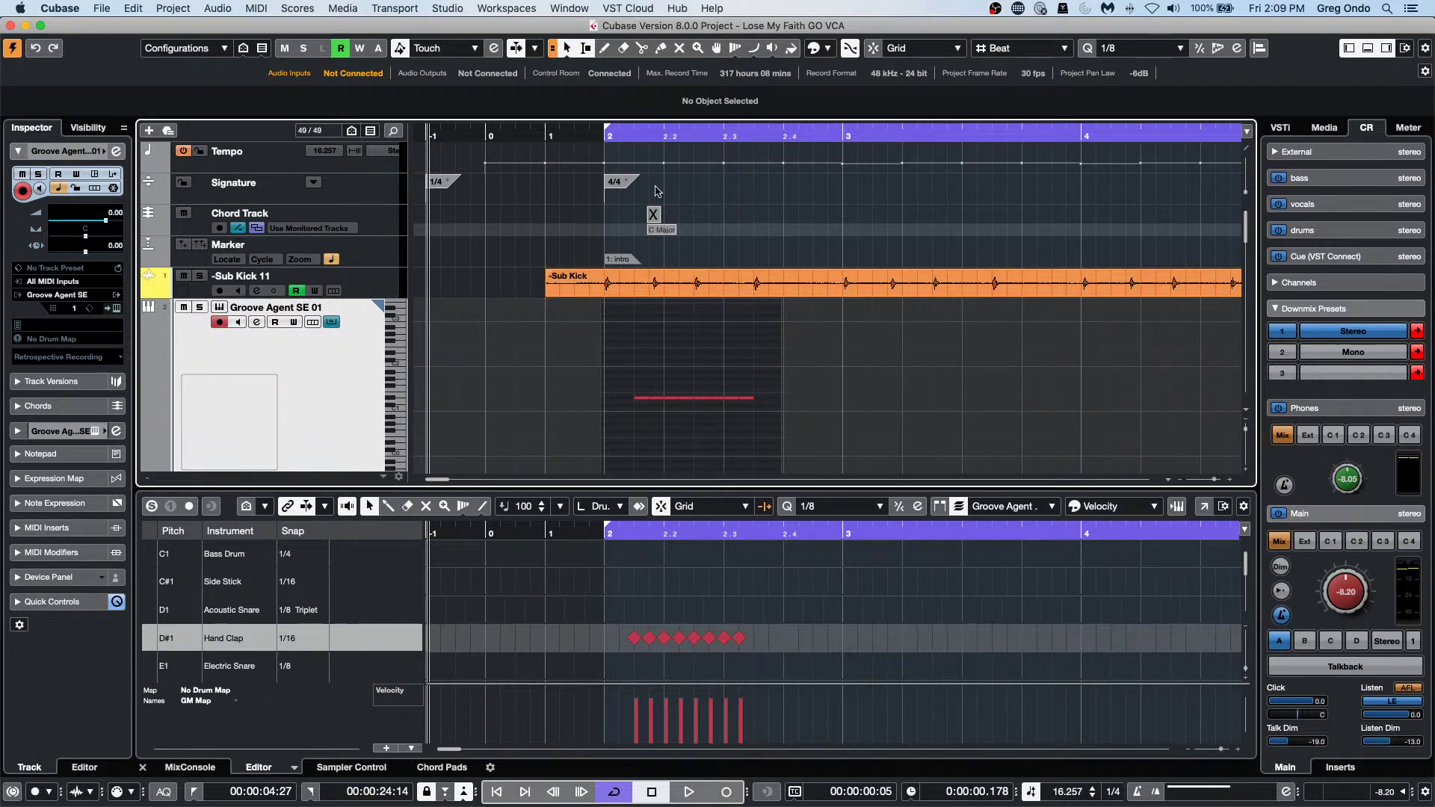
Try duplicating the remaining eight Hand Clap notes twice in the Groove Agent SE 01 lane, and undo both duplications.
{"action": "left_click", "coordinate": [655, 136]}
{"action": "key", "text": "h"}
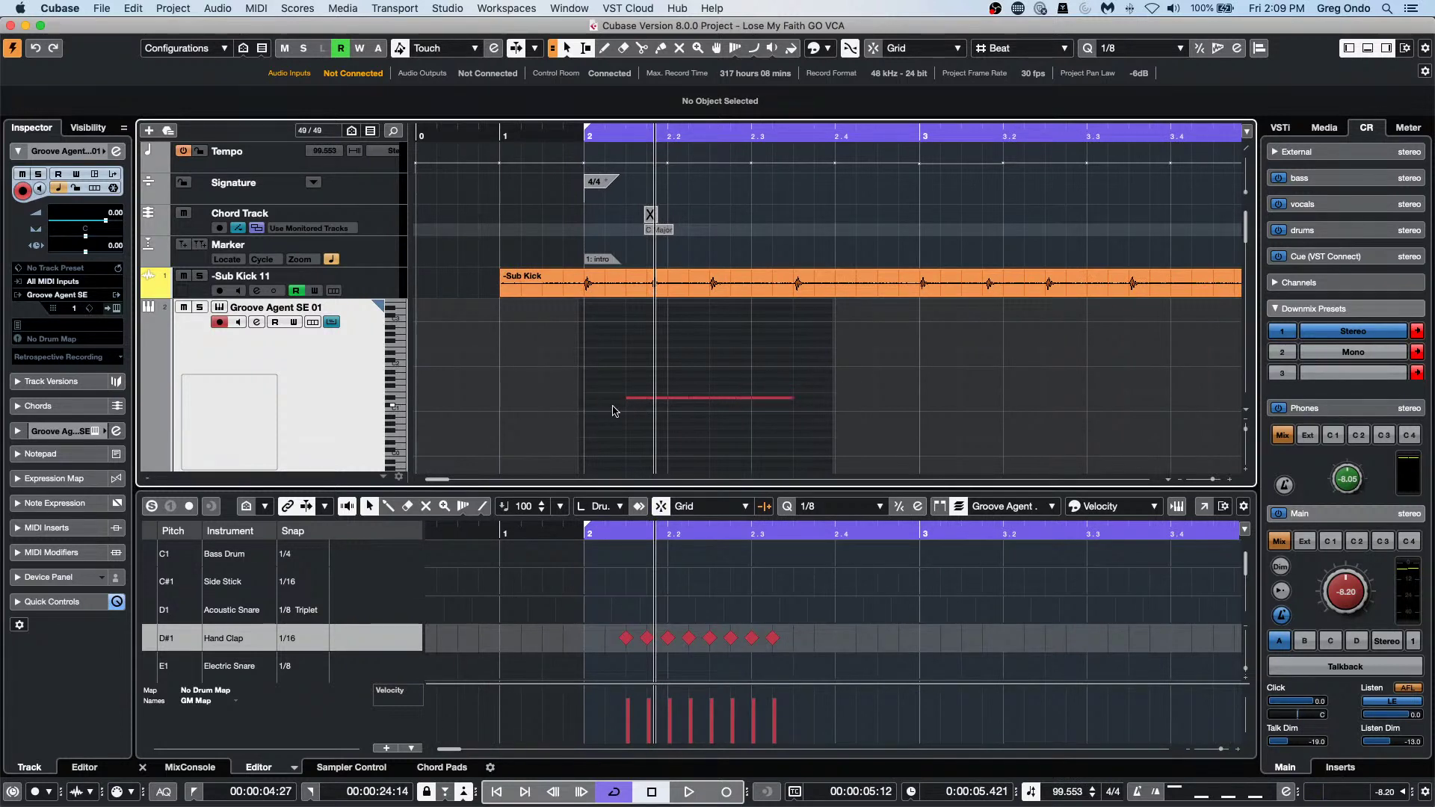
{"action": "left_click_drag", "start_coordinate": [630, 382], "coordinate": [798, 439]}
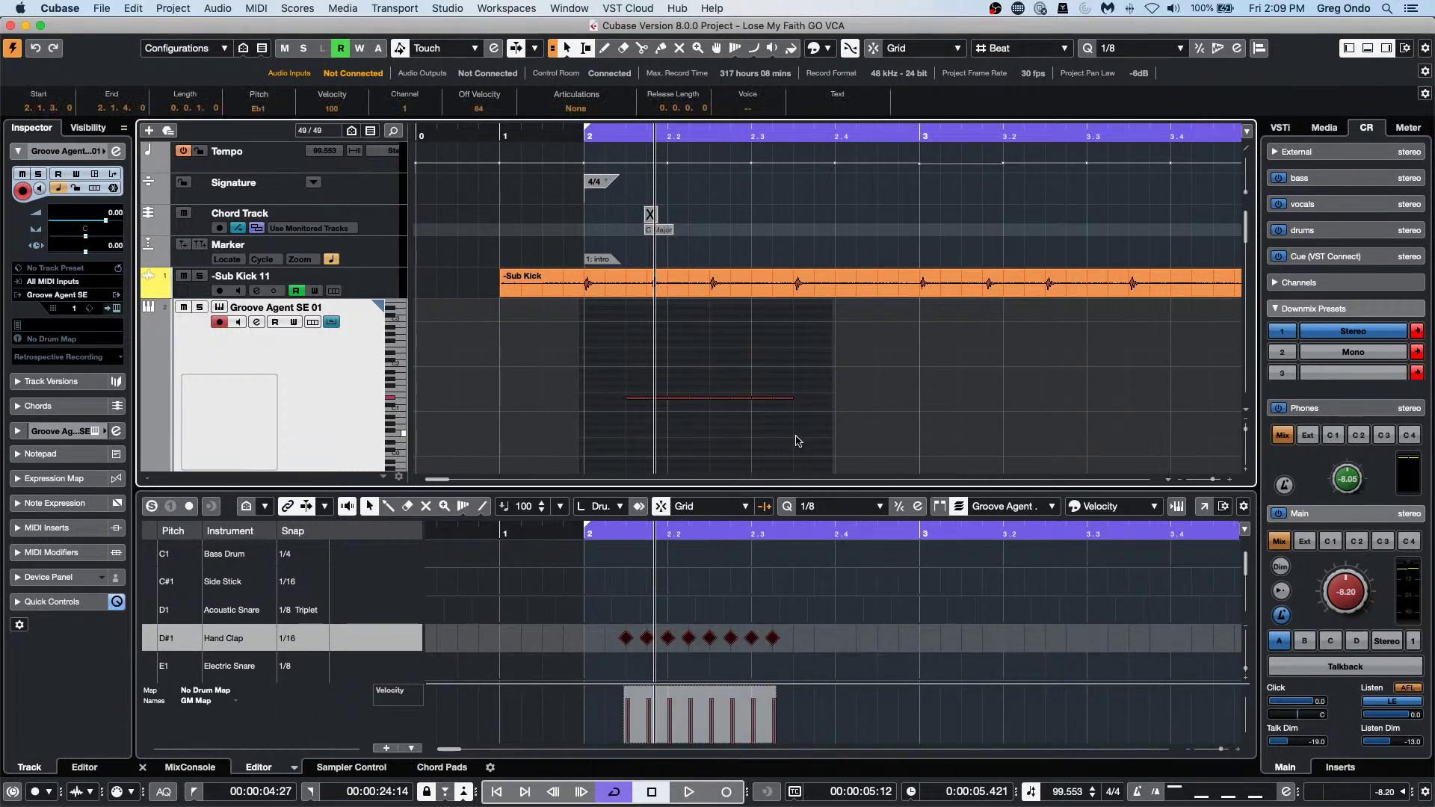
{"action": "key", "text": "super+d"}
{"action": "key", "text": "super+d"}
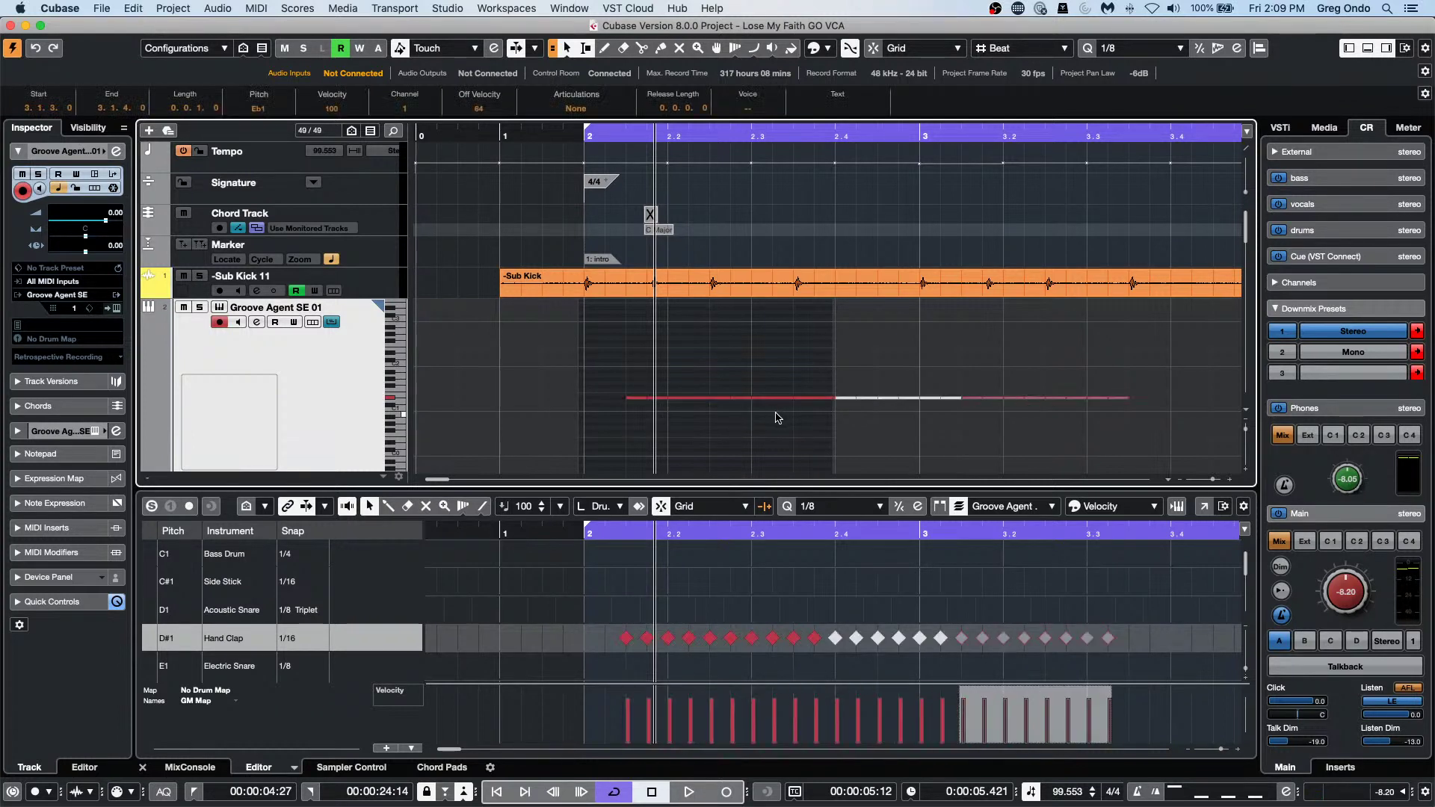
{"action": "key", "text": "super+z"}
{"action": "key", "text": "super+z"}
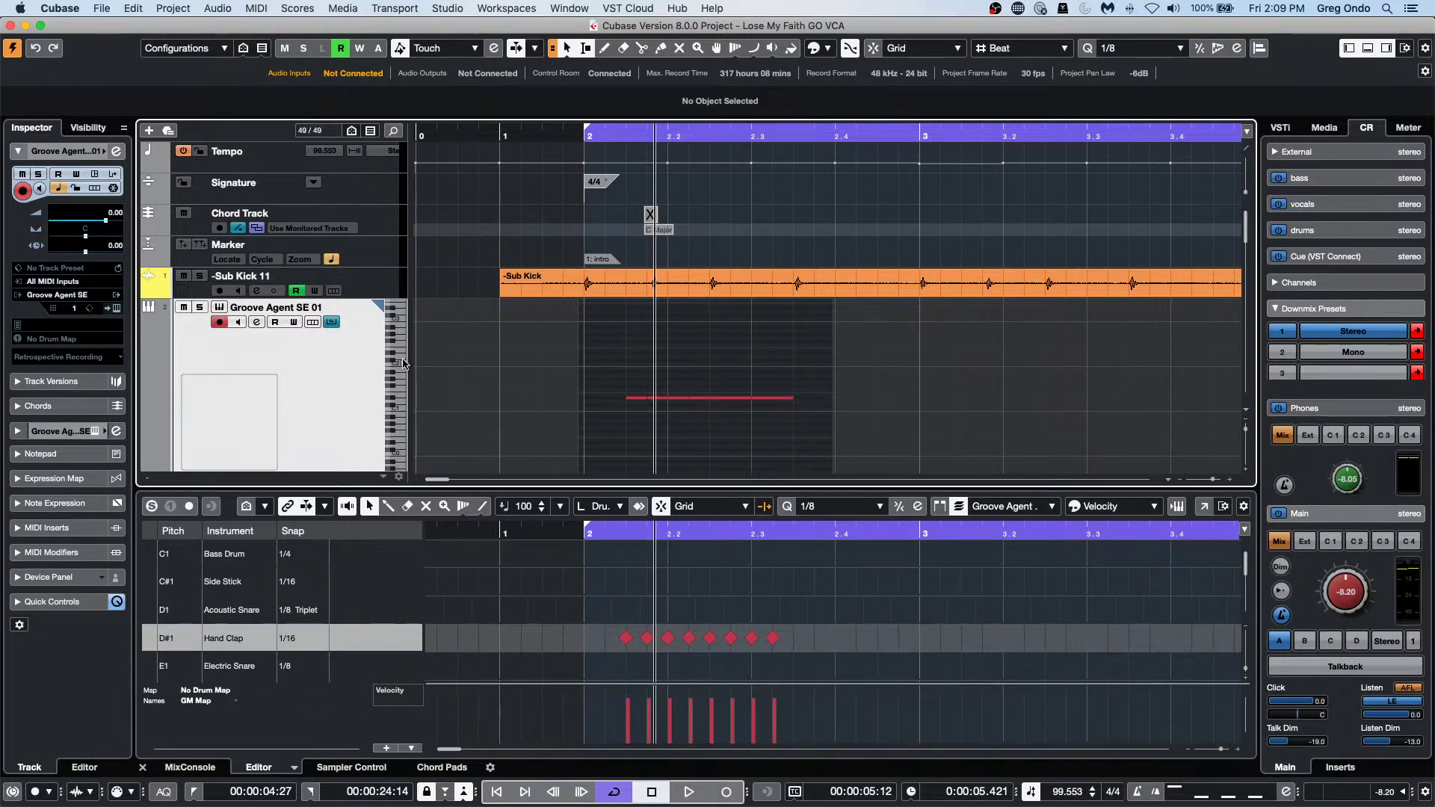
Range-select the Groove Agent SE 01 part from about 2.1.1 to 2.4.1 in the in-place editor and duplicate that range three times.
{"action": "left_click", "coordinate": [333, 322]}
{"action": "left_click", "coordinate": [332, 323]}
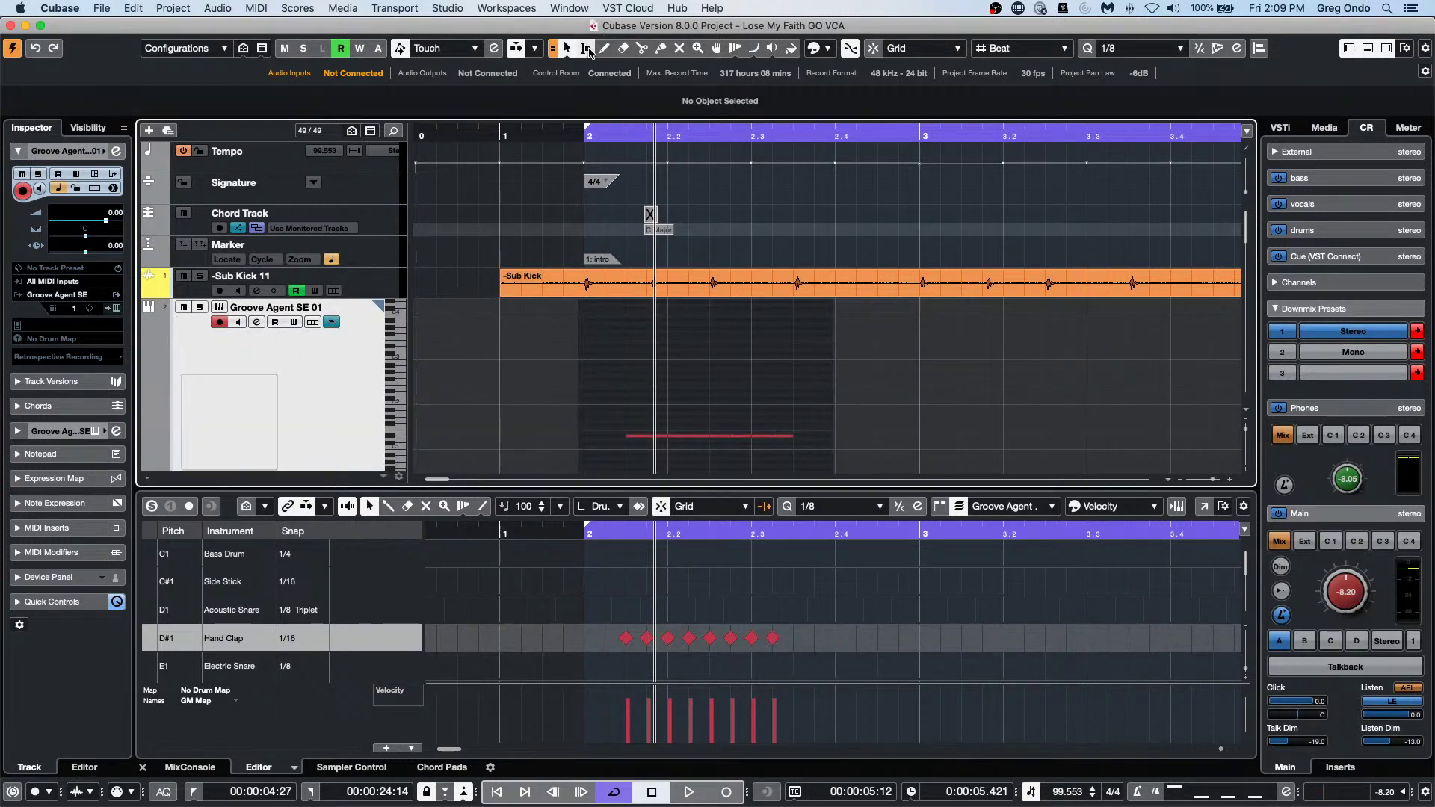
{"action": "left_click", "coordinate": [587, 49]}
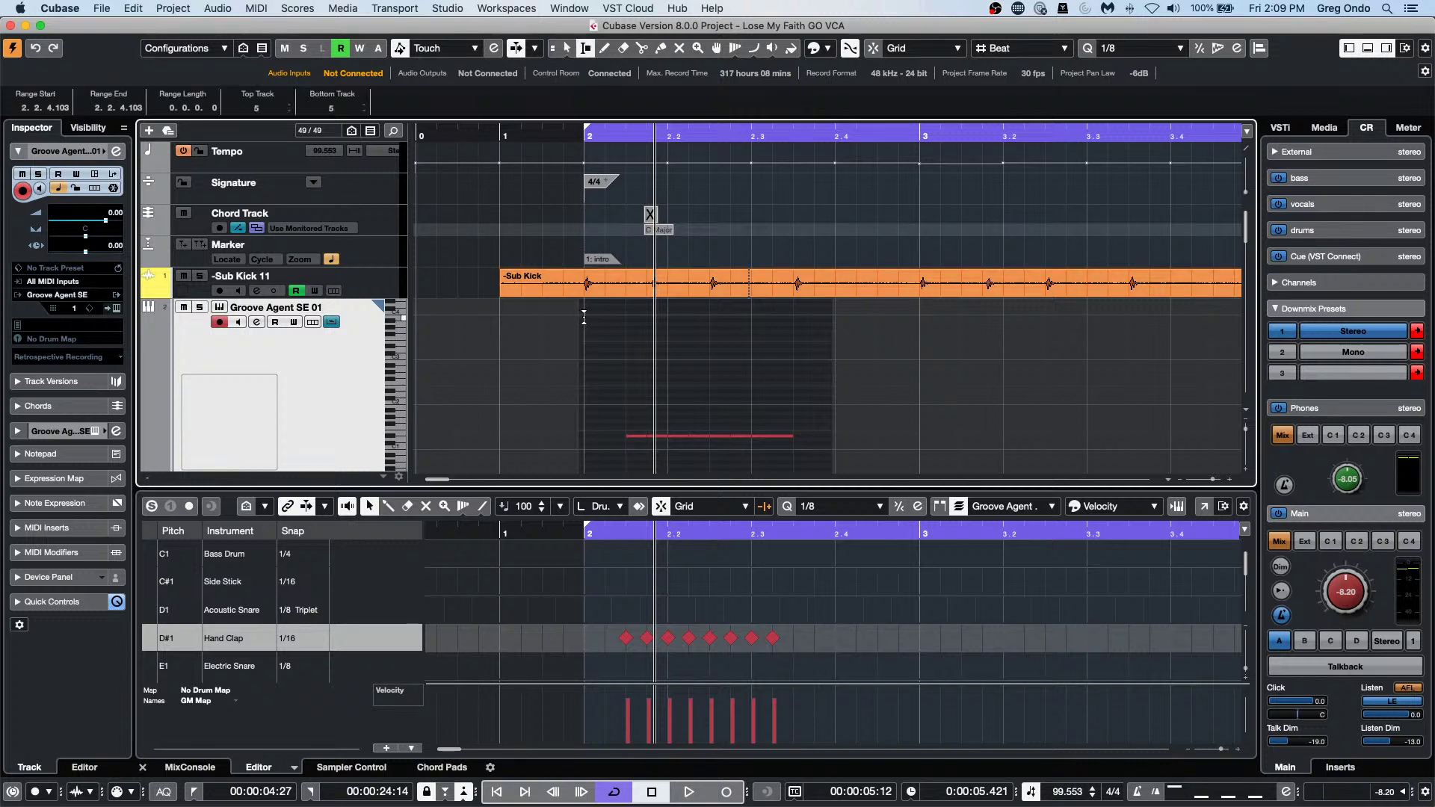
{"action": "left_click_drag", "start_coordinate": [586, 316], "coordinate": [838, 312]}
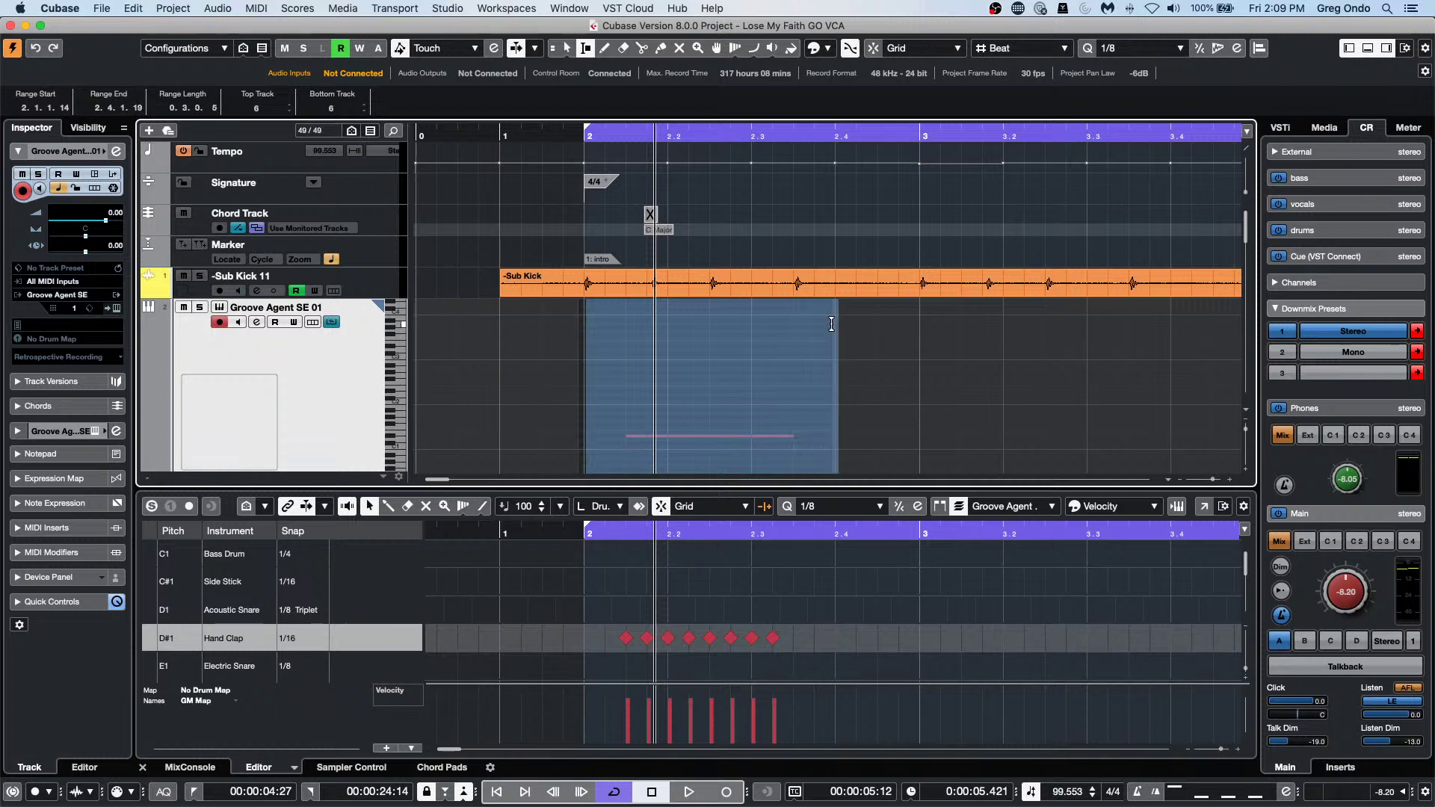
{"action": "key", "text": "super+d"}
{"action": "key", "text": "super+d"}
{"action": "key", "text": "super+d"}
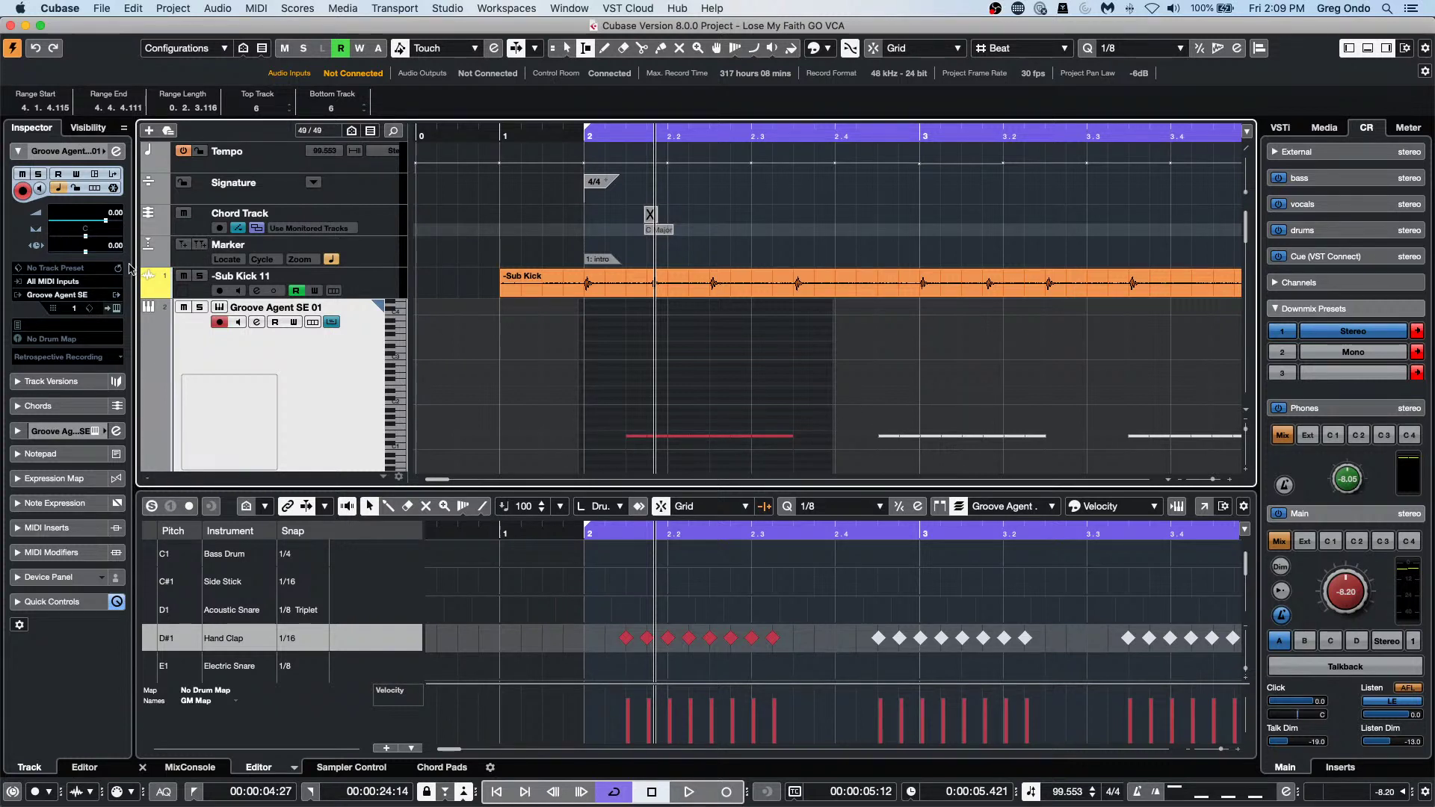
Turn off in-place editing on the Groove Agent SE 01 track.
{"action": "left_click", "coordinate": [332, 323]}
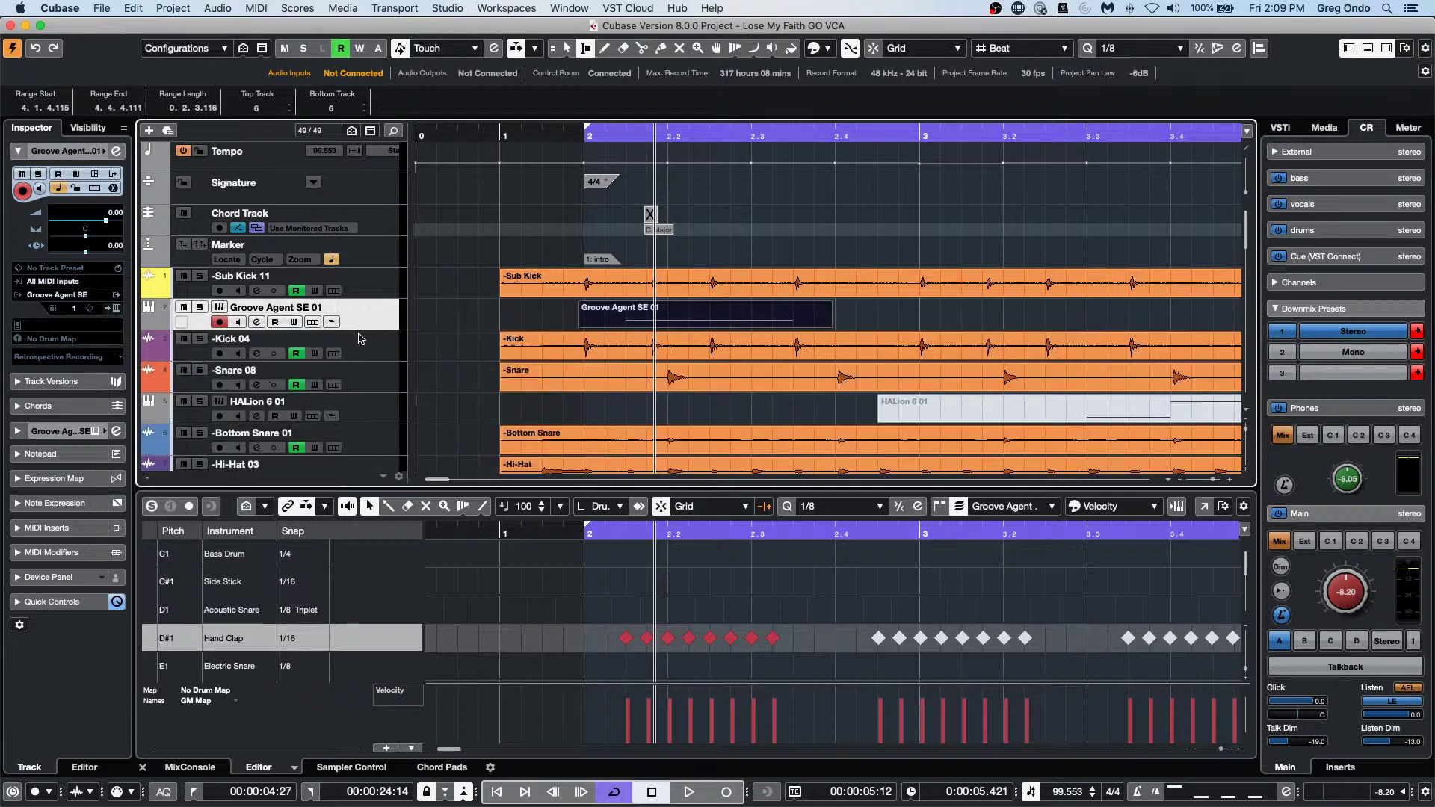
{"action": "left_click", "coordinate": [332, 322]}
{"action": "left_click", "coordinate": [332, 322]}
{"action": "right_click", "coordinate": [376, 322]}
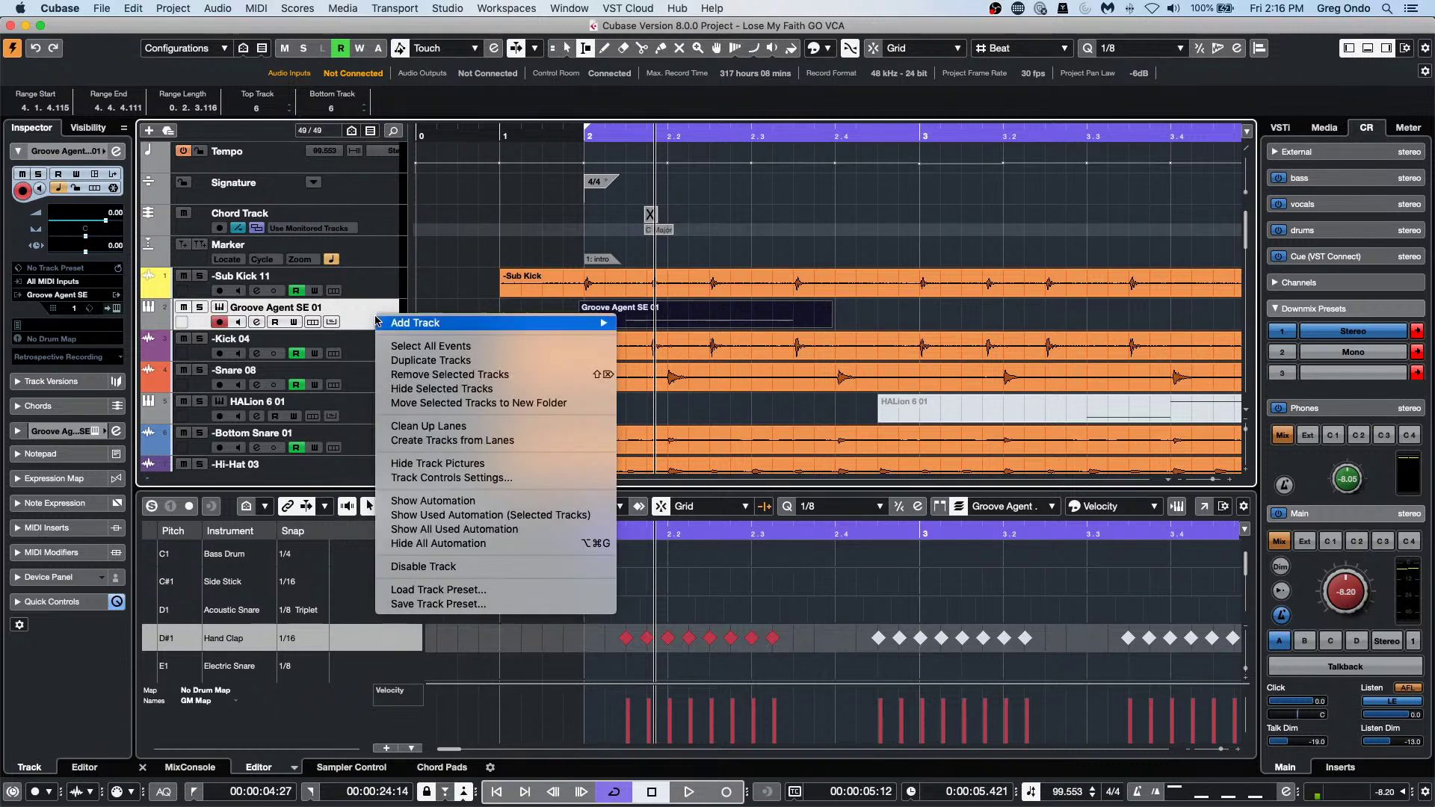
{"action": "mouse_move", "coordinate": [505, 331]}
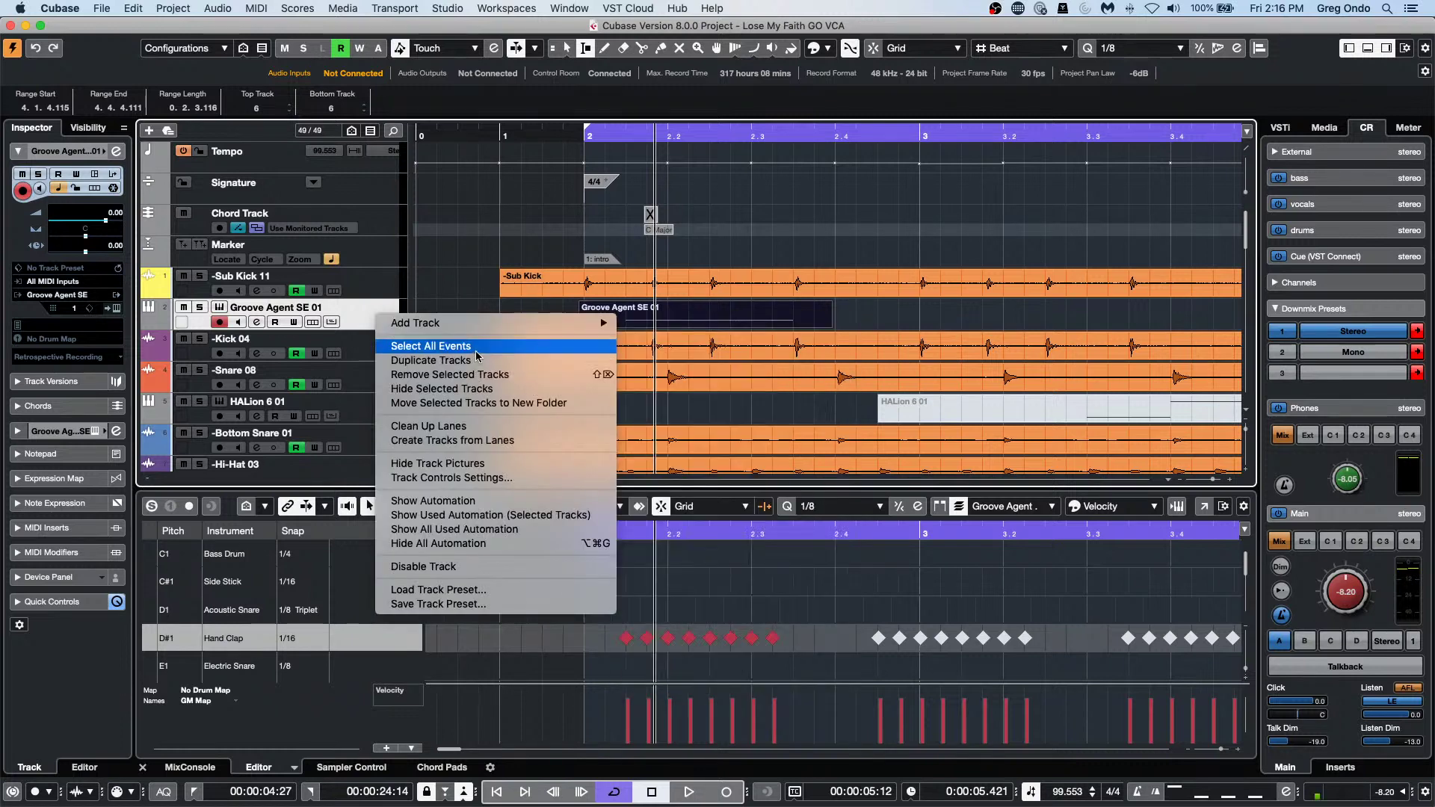
{"action": "left_click", "coordinate": [390, 260]}
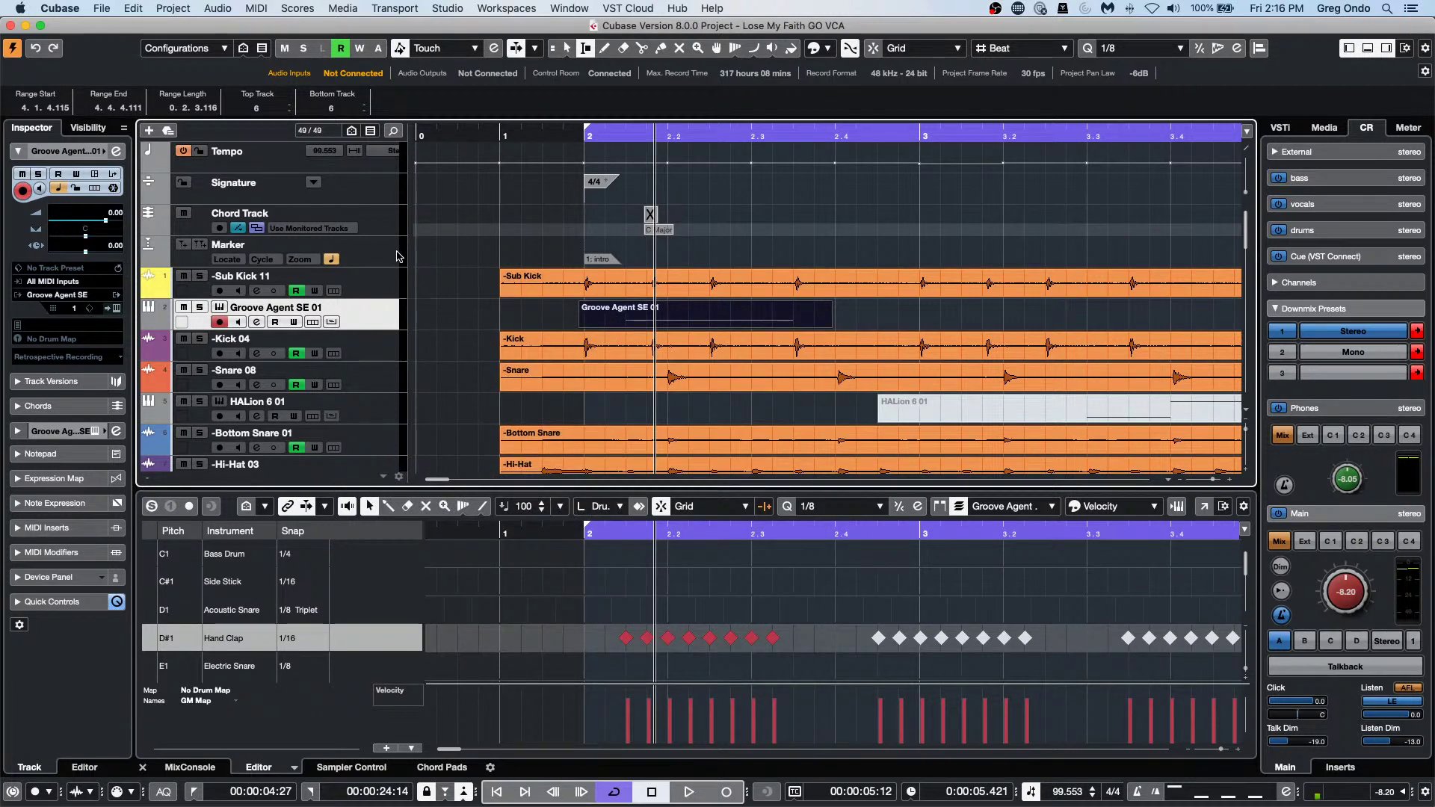
Add one stereo audio track below the Marker track, using UR24C Input 1 and the Stereo output.
{"action": "left_click", "coordinate": [392, 259]}
{"action": "right_click", "coordinate": [392, 259]}
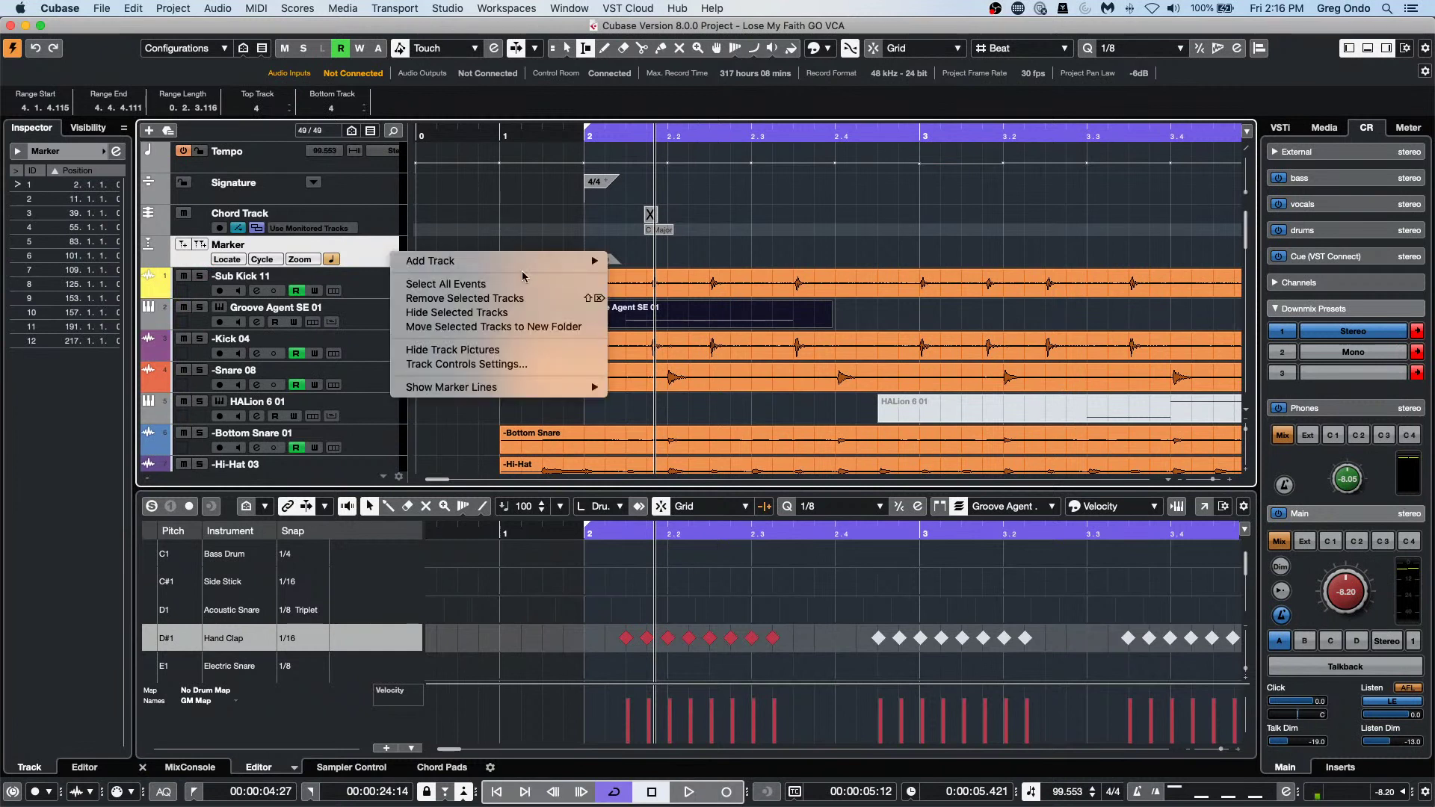
{"action": "mouse_move", "coordinate": [535, 265]}
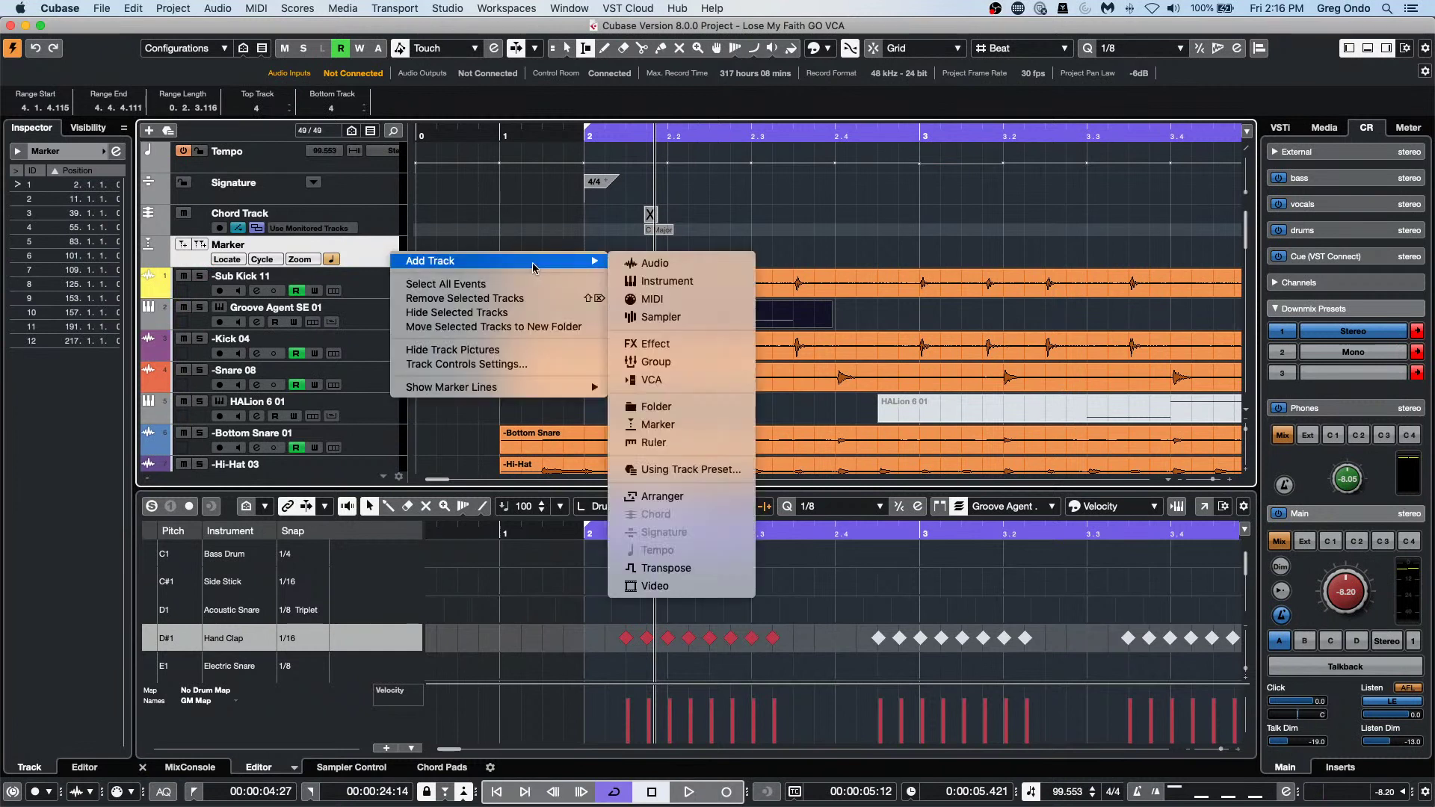
{"action": "left_click", "coordinate": [705, 264]}
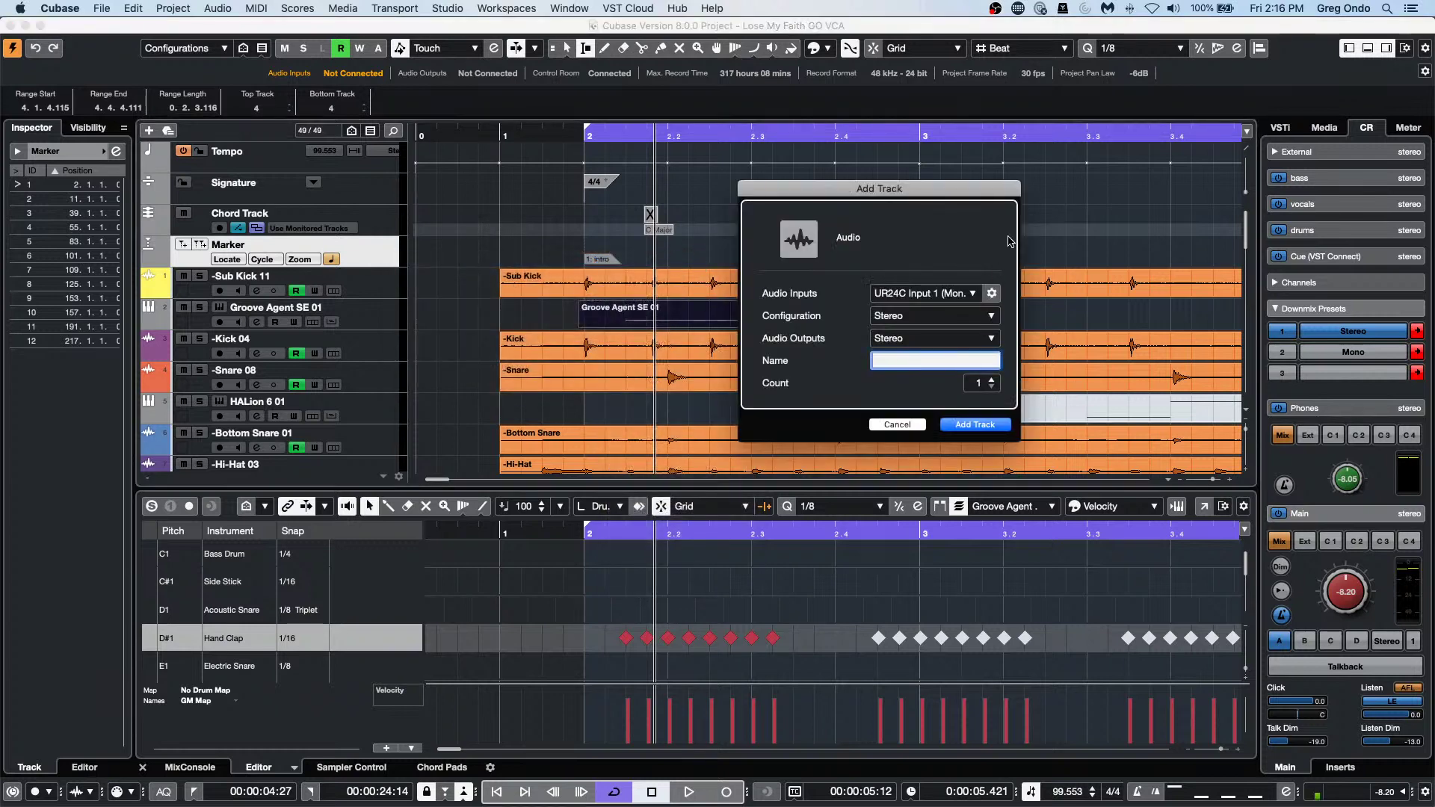
{"action": "left_click", "coordinate": [975, 424]}
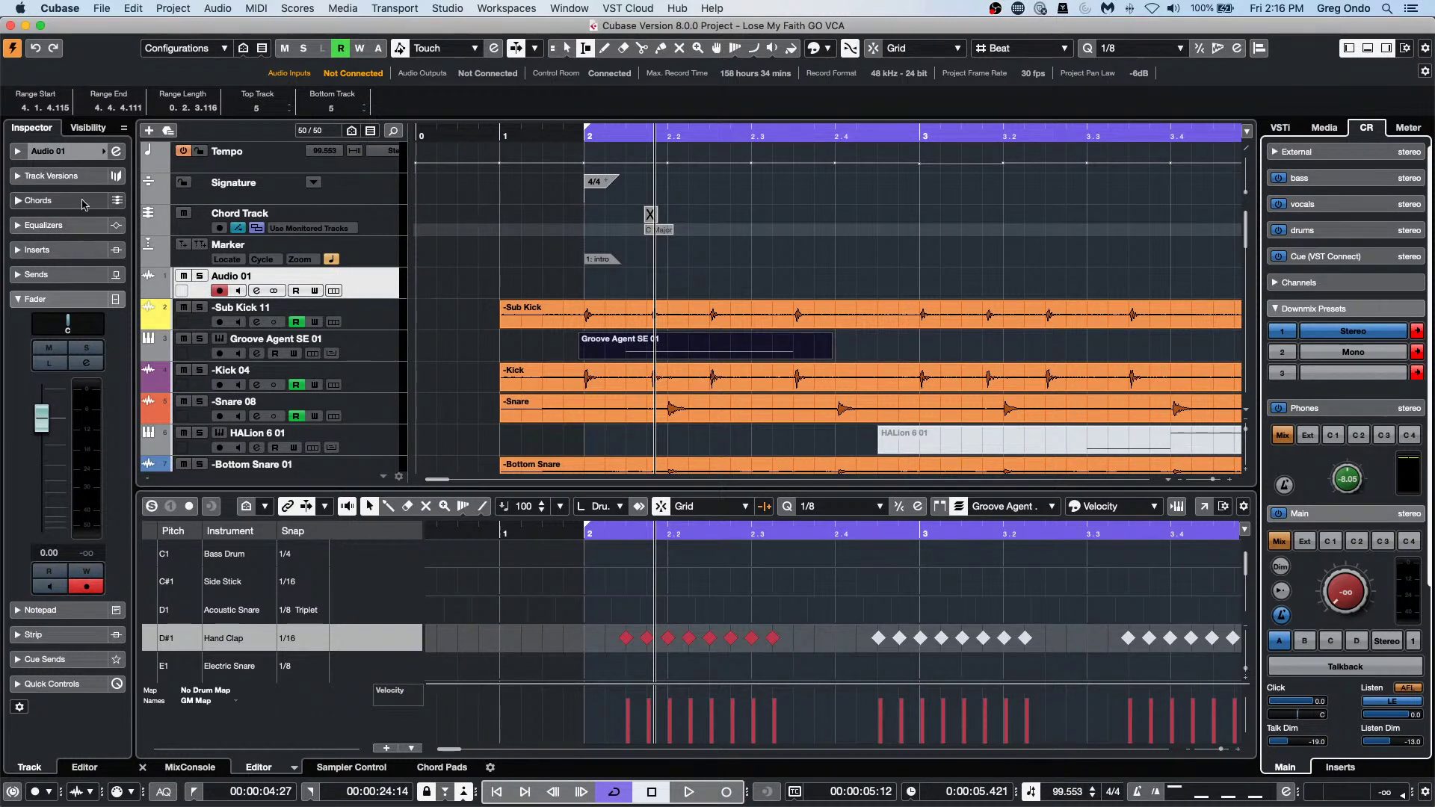
Load the SuperVision analyzer in the second insert slot of the Audio 01 track.
{"action": "left_click", "coordinate": [66, 251]}
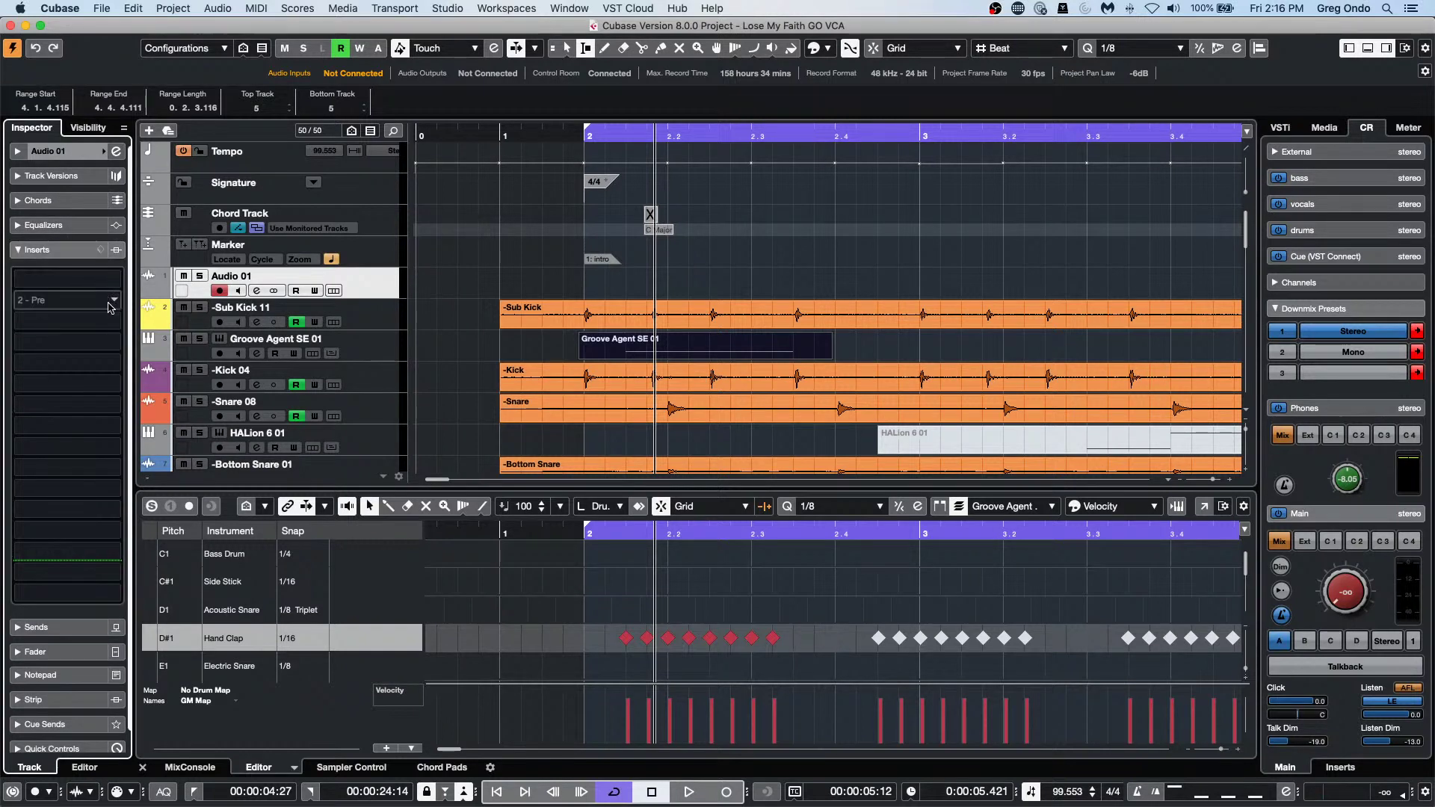
{"action": "left_click", "coordinate": [109, 305]}
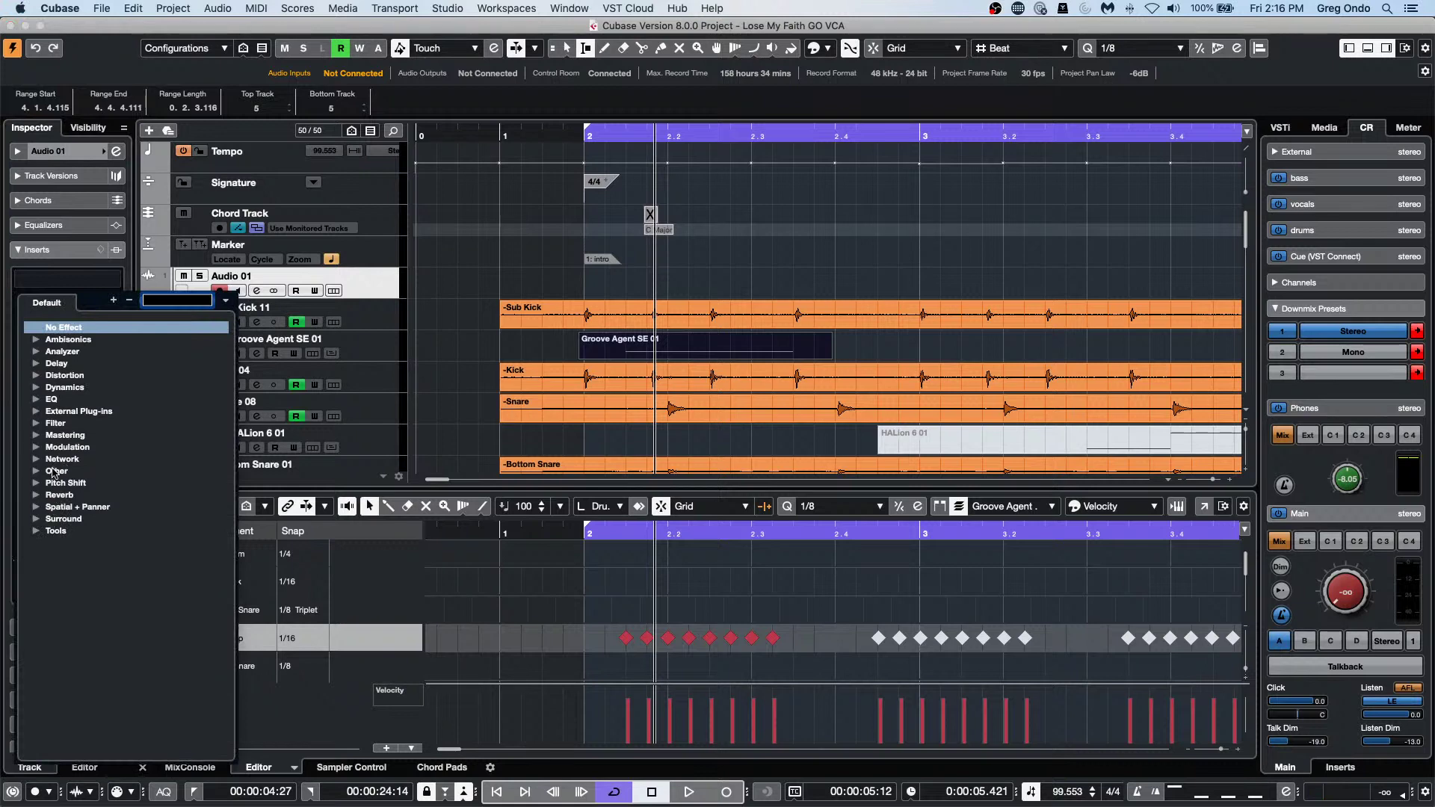
{"action": "left_click", "coordinate": [35, 352]}
{"action": "left_click", "coordinate": [67, 364]}
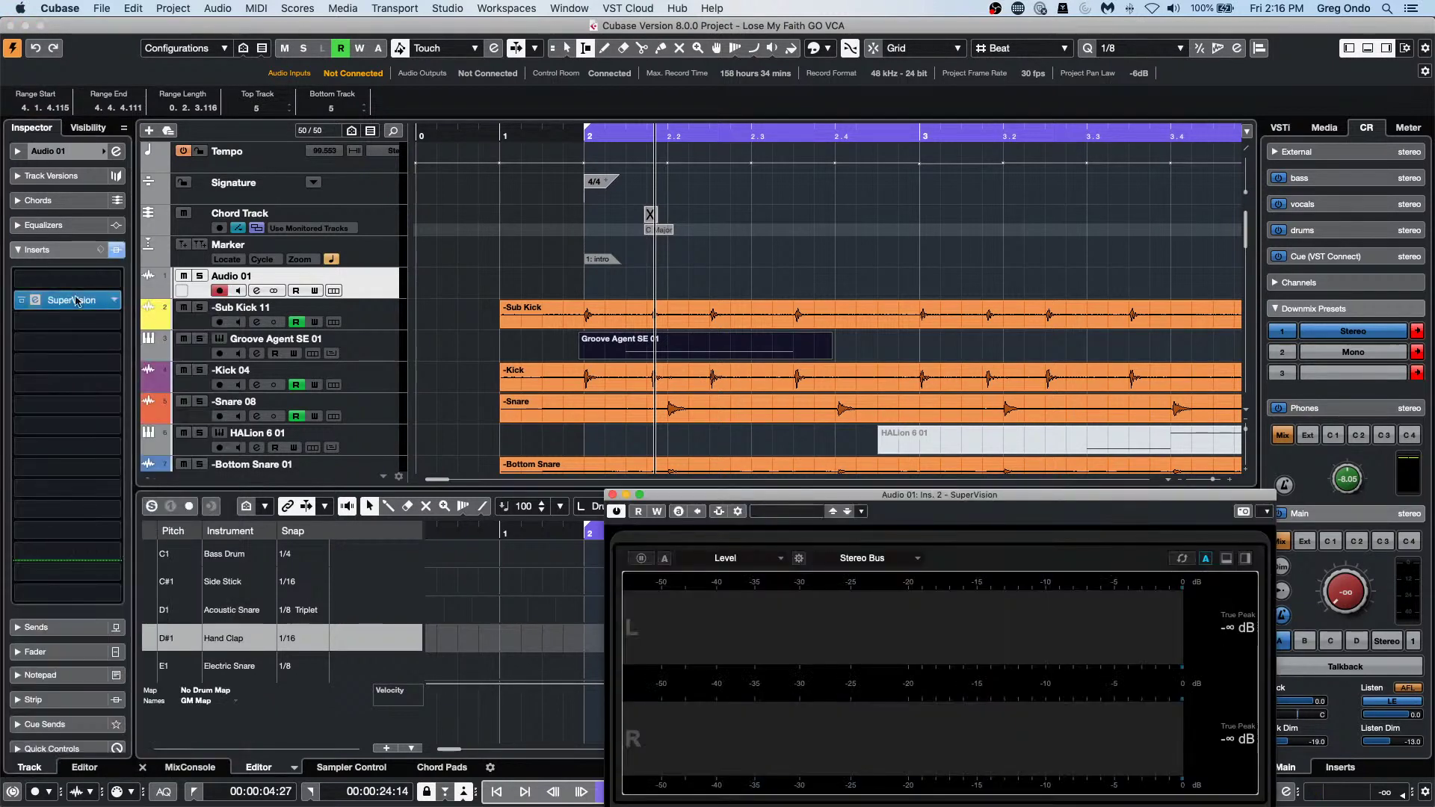
Load the TestGenerator plug-in in Audio 01's first insert slot, ahead of SuperVision.
{"action": "left_click", "coordinate": [112, 280]}
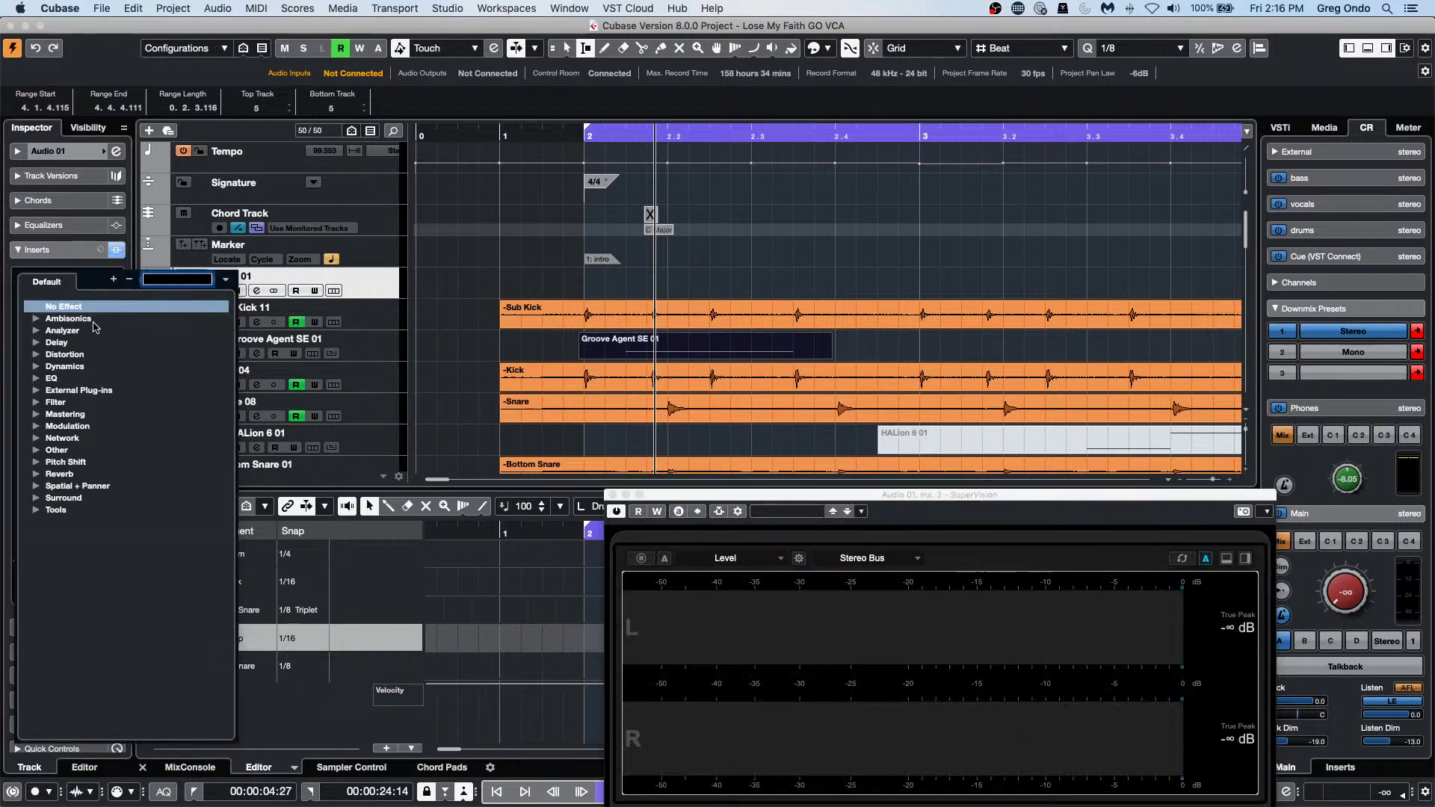
{"action": "left_click", "coordinate": [36, 511]}
{"action": "left_click", "coordinate": [89, 533]}
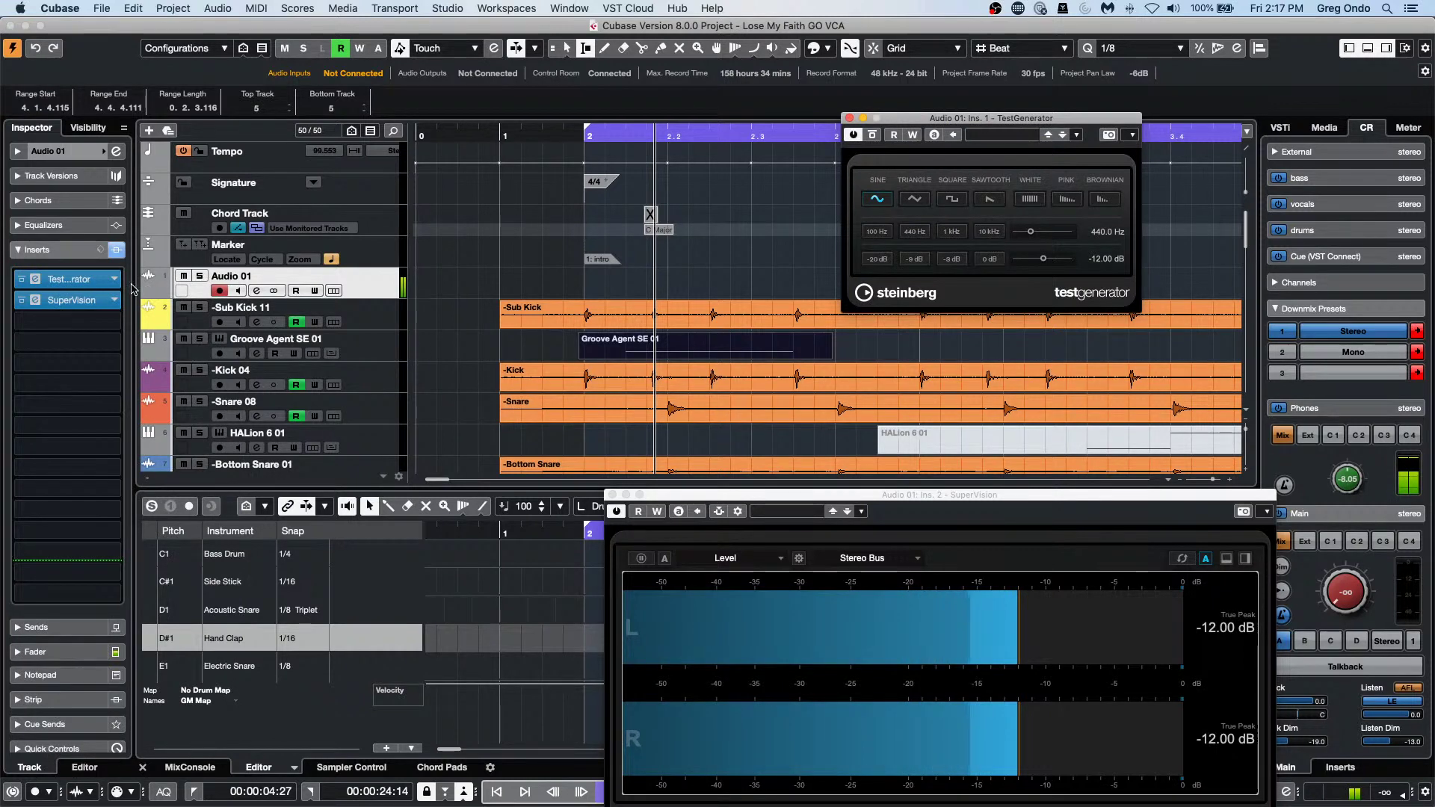
Move the TestGenerator window clear above SuperVision and set its signal to white noise.
{"action": "left_click", "coordinate": [75, 281]}
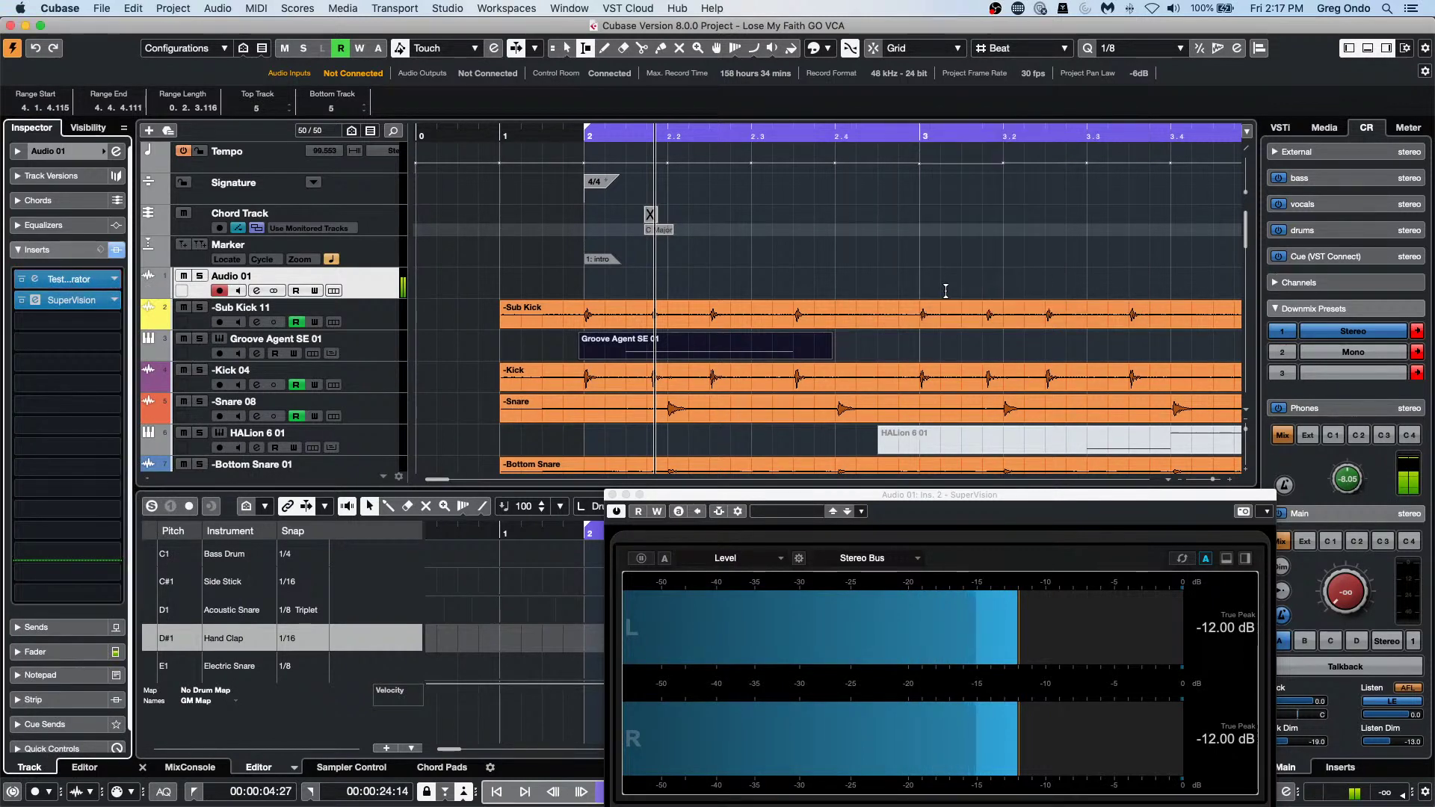
{"action": "left_click", "coordinate": [66, 280]}
{"action": "left_click_drag", "start_coordinate": [999, 124], "coordinate": [737, 156]}
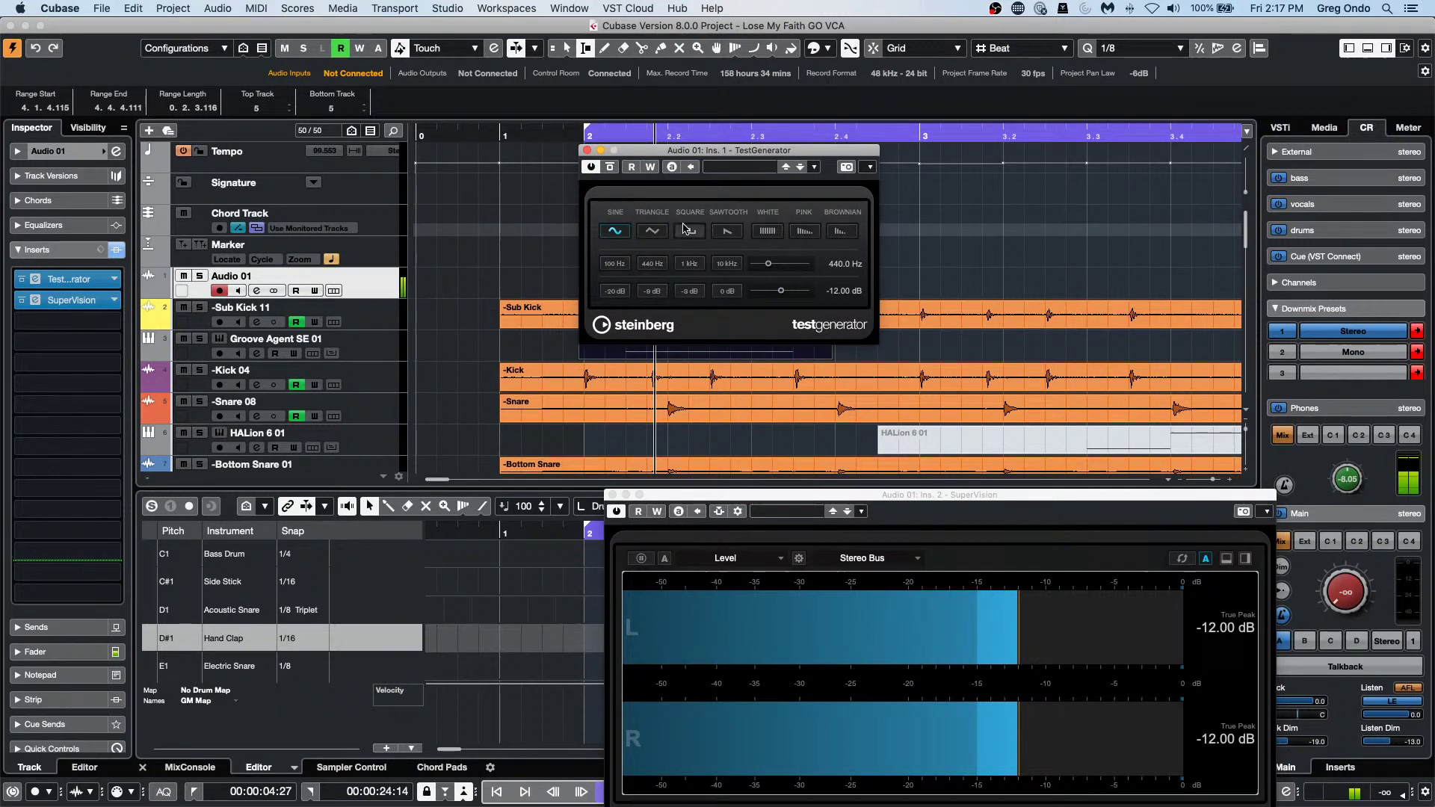
{"action": "left_click", "coordinate": [768, 231]}
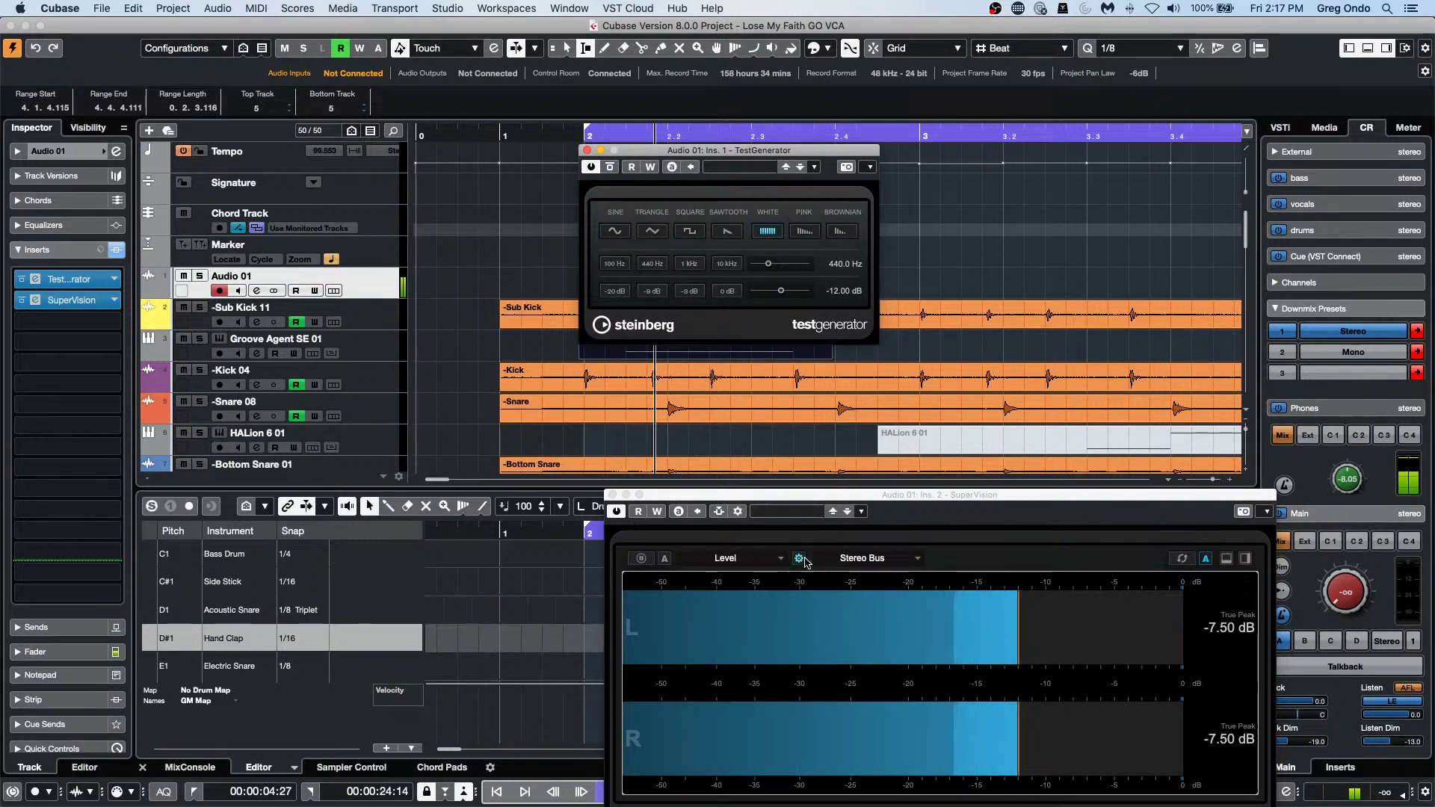
Add a second SuperVision module below the level meter, trying Spectrum Curve before setting it to Spectrum Bar.
{"action": "left_click", "coordinate": [878, 560]}
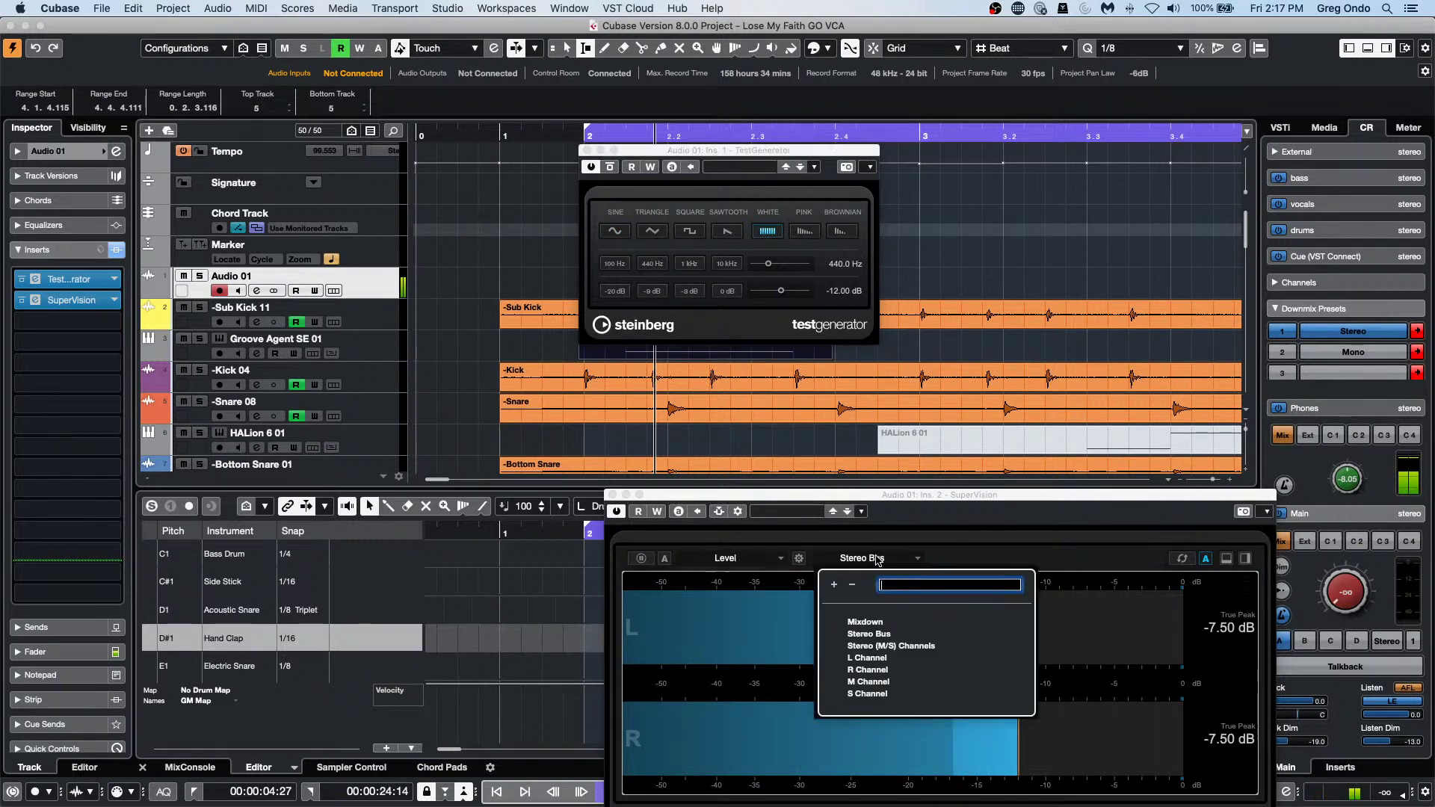
{"action": "left_click", "coordinate": [1183, 620]}
{"action": "left_click", "coordinate": [1227, 558]}
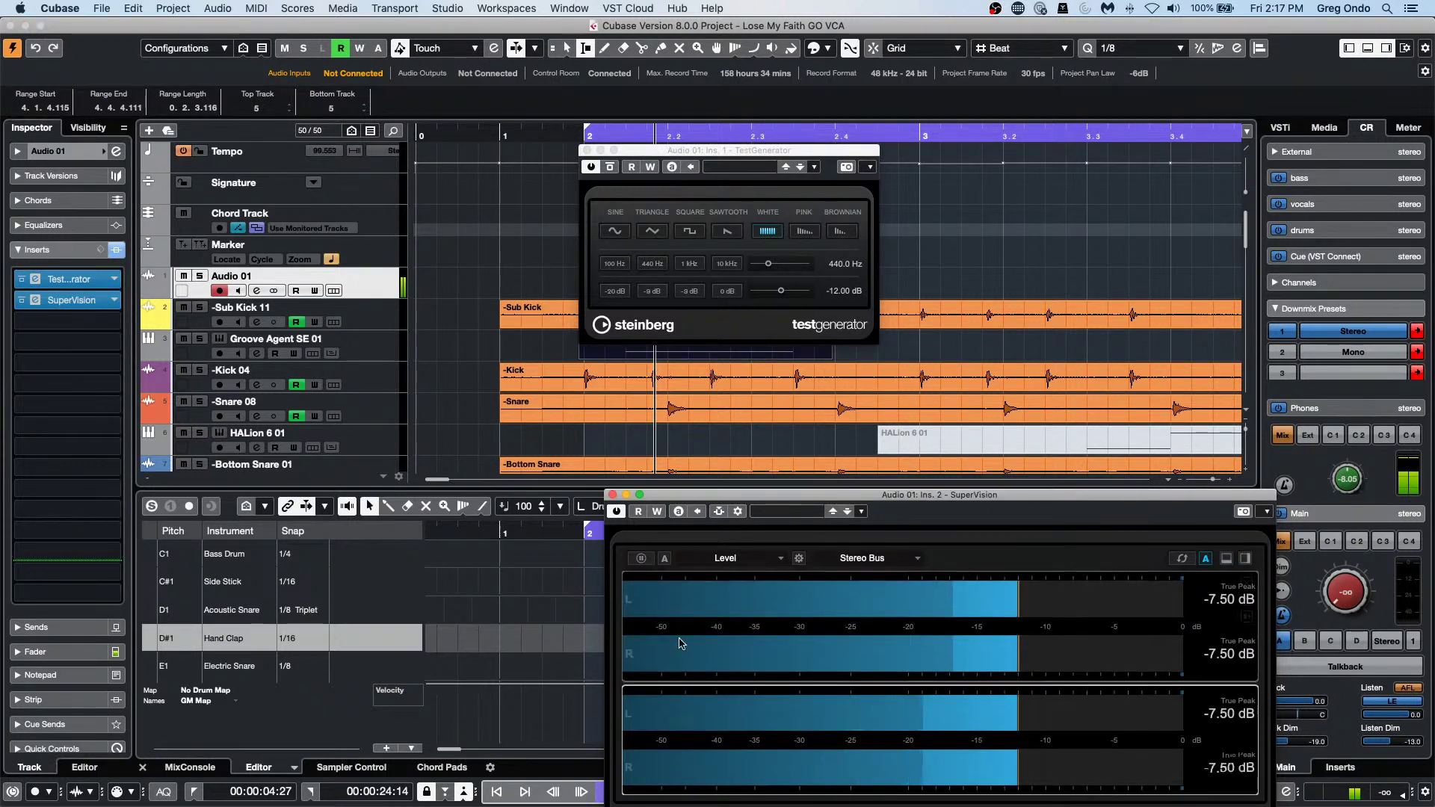
{"action": "left_click", "coordinate": [755, 563]}
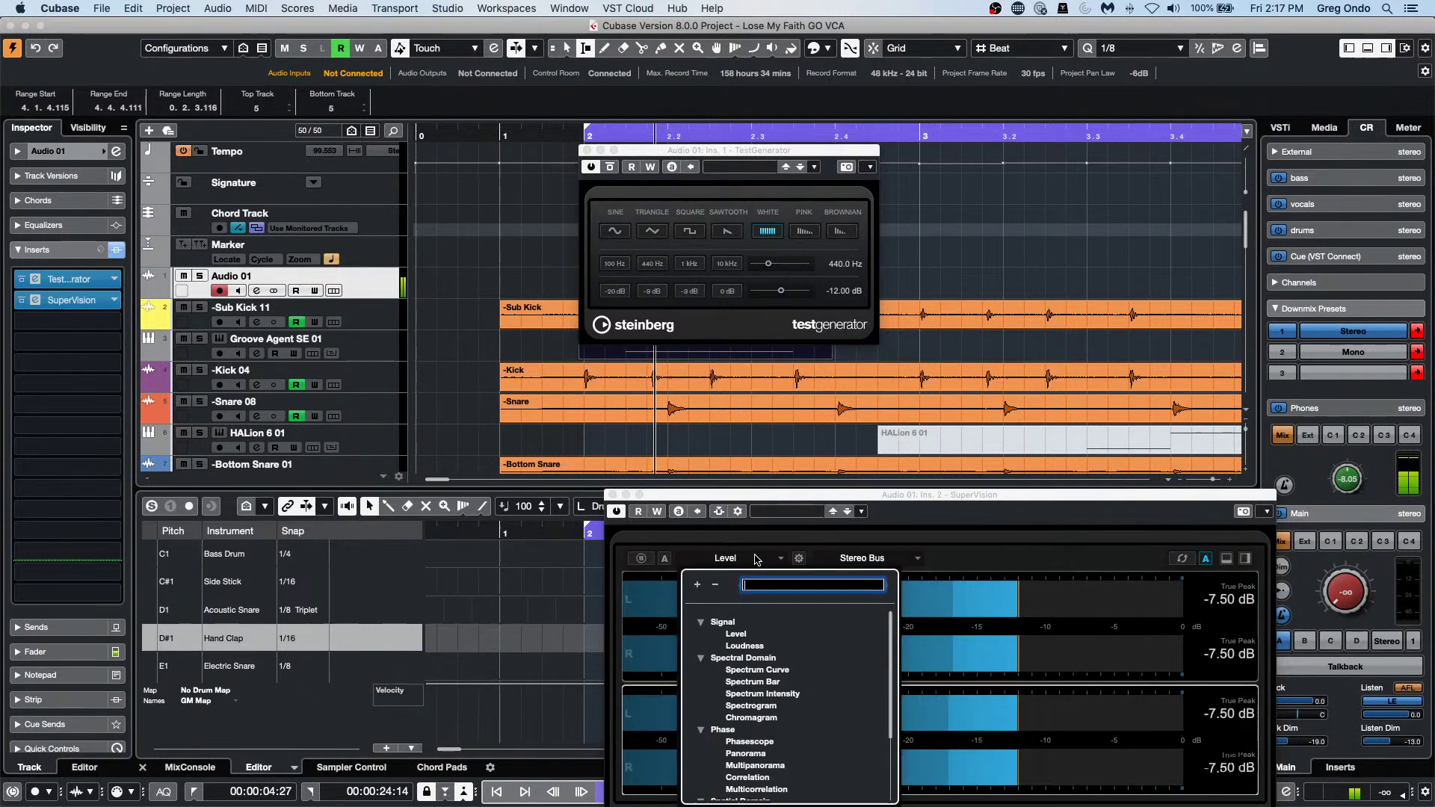
{"action": "left_click", "coordinate": [773, 670]}
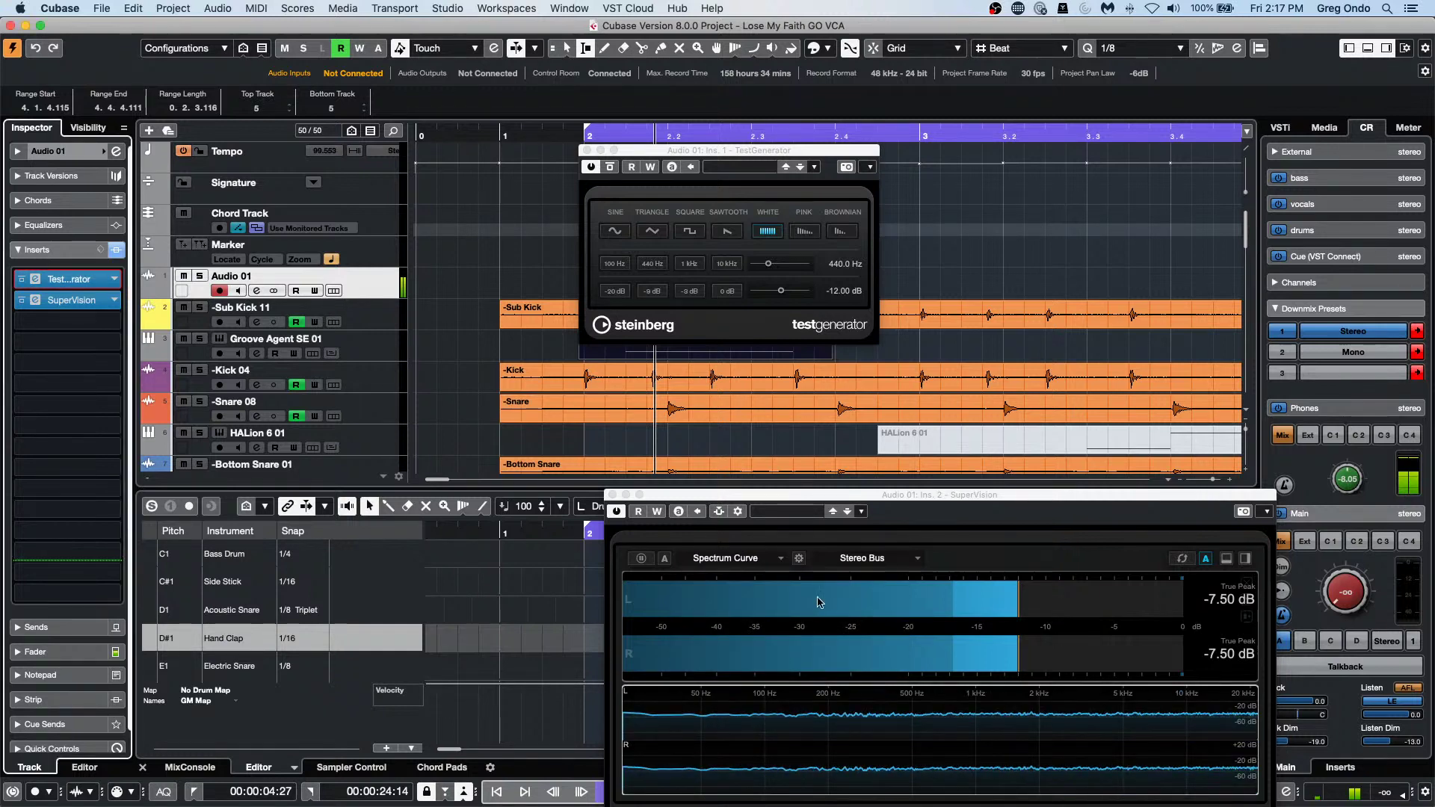
{"action": "left_click", "coordinate": [764, 556]}
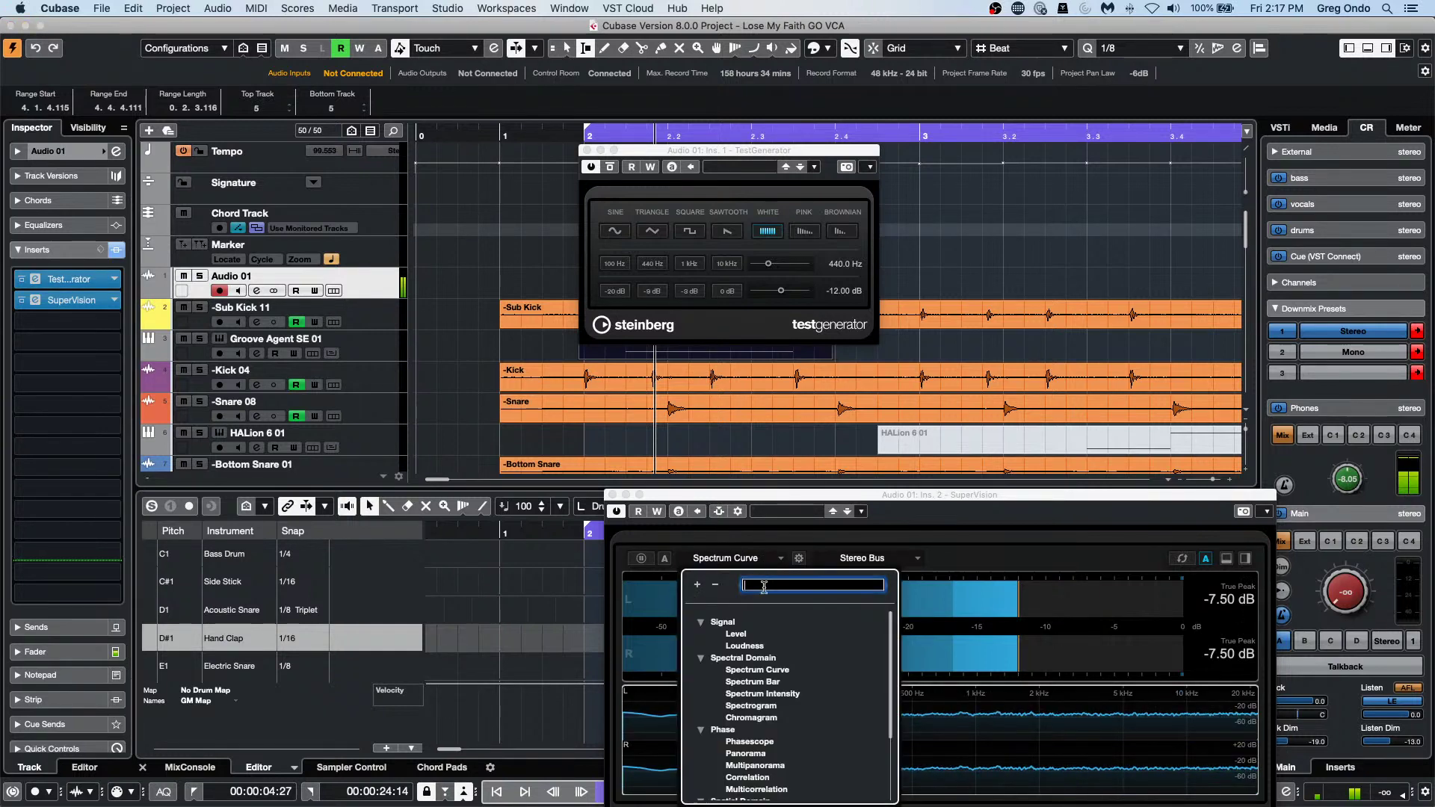
{"action": "left_click", "coordinate": [777, 683]}
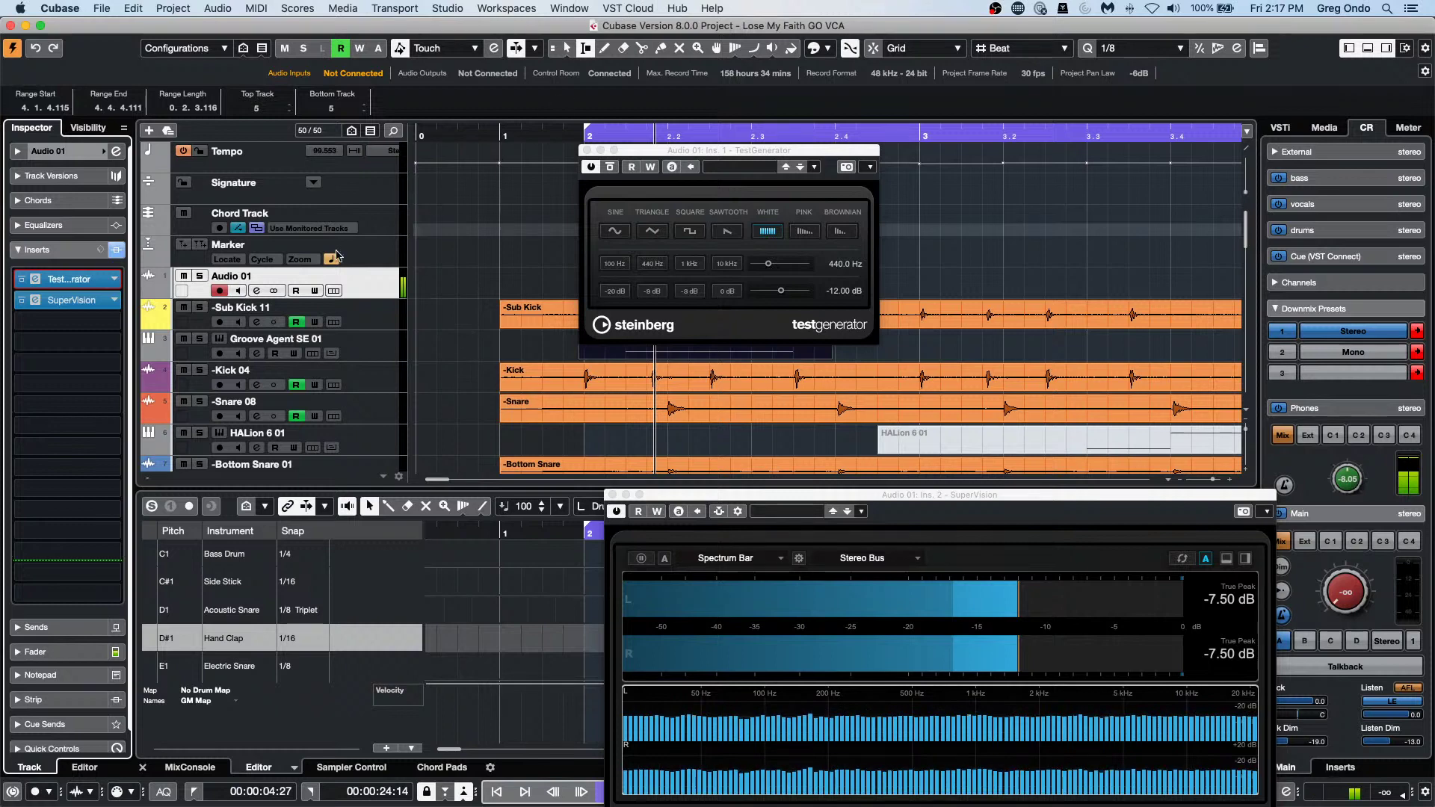
Open Audio 01's channel settings with the equalizer curve shown, and place the window above the SuperVision display.
{"action": "left_click", "coordinate": [116, 151]}
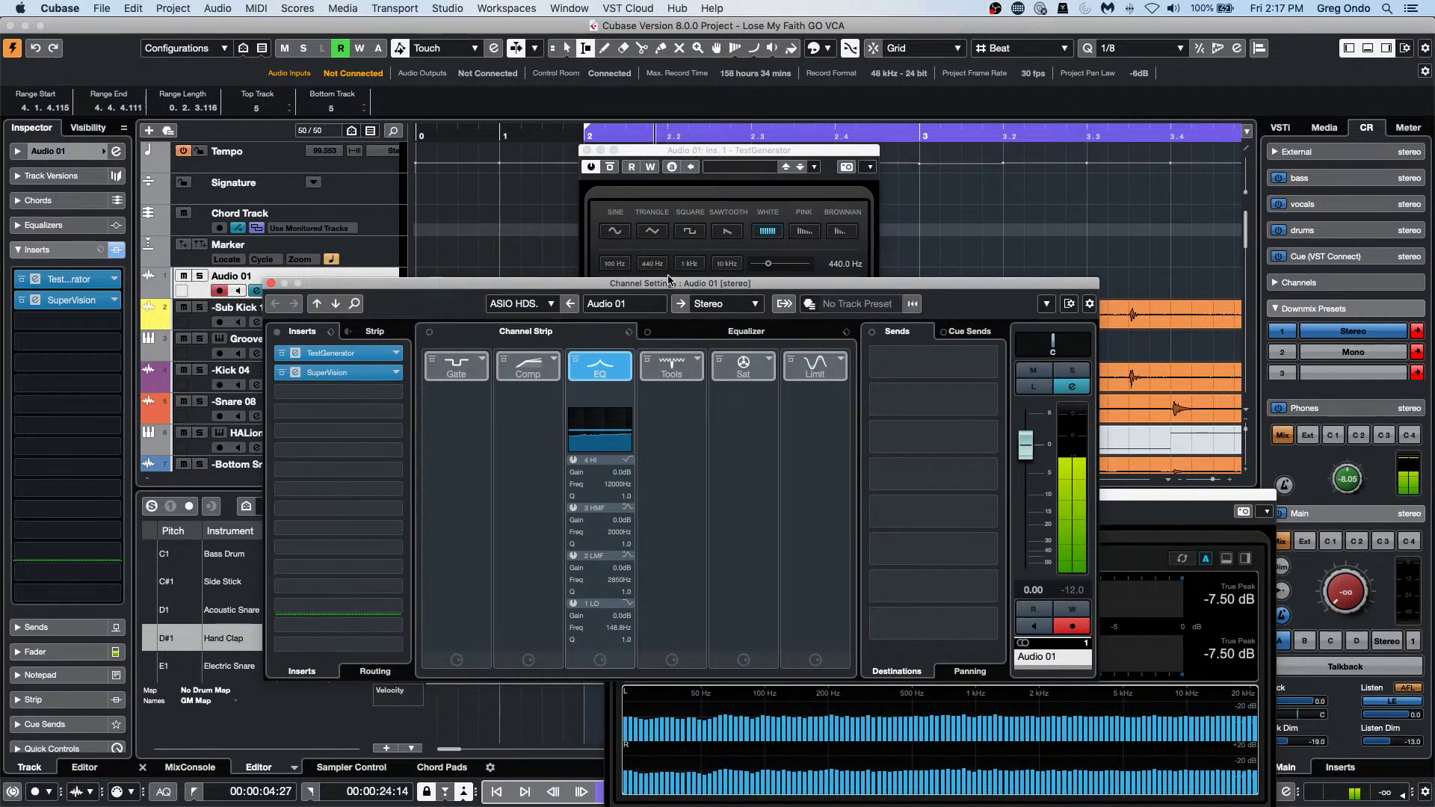
{"action": "left_click", "coordinate": [770, 338]}
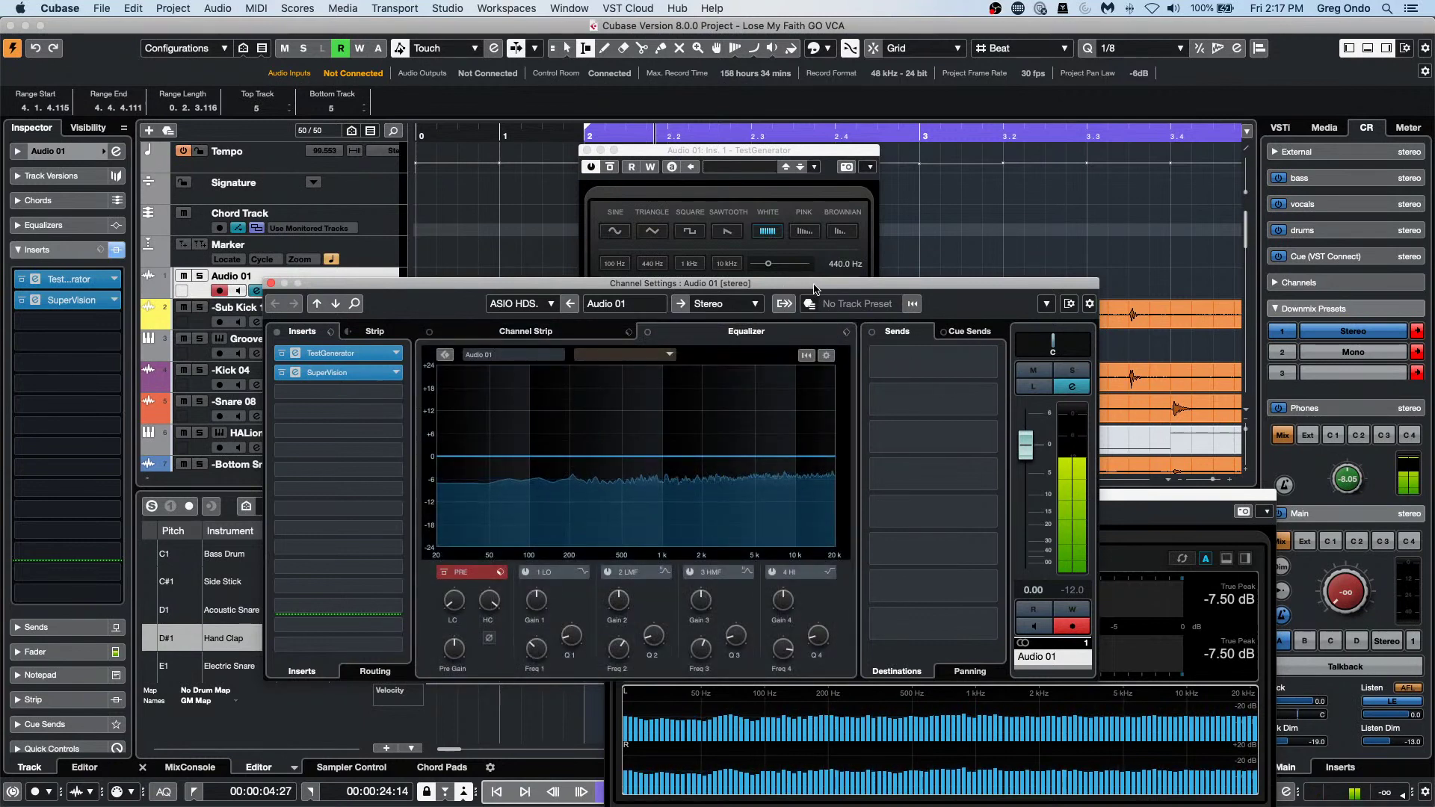
{"action": "left_click_drag", "start_coordinate": [794, 284], "coordinate": [935, 90]}
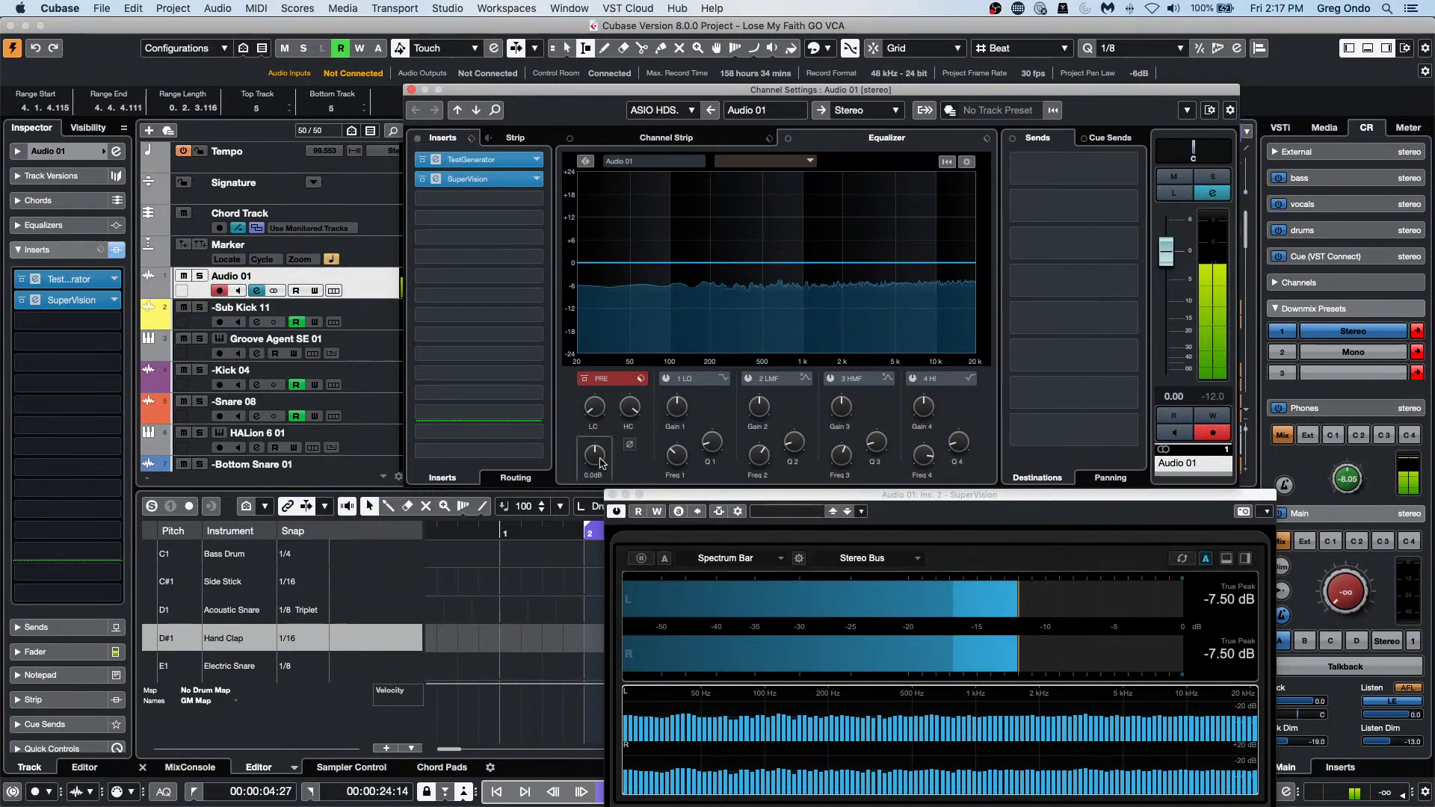
Raise Audio 01's low-cut filter to about 956 Hz and compare the signal with the pre section bypassed and active.
{"action": "left_click_drag", "start_coordinate": [598, 415], "coordinate": [613, 355]}
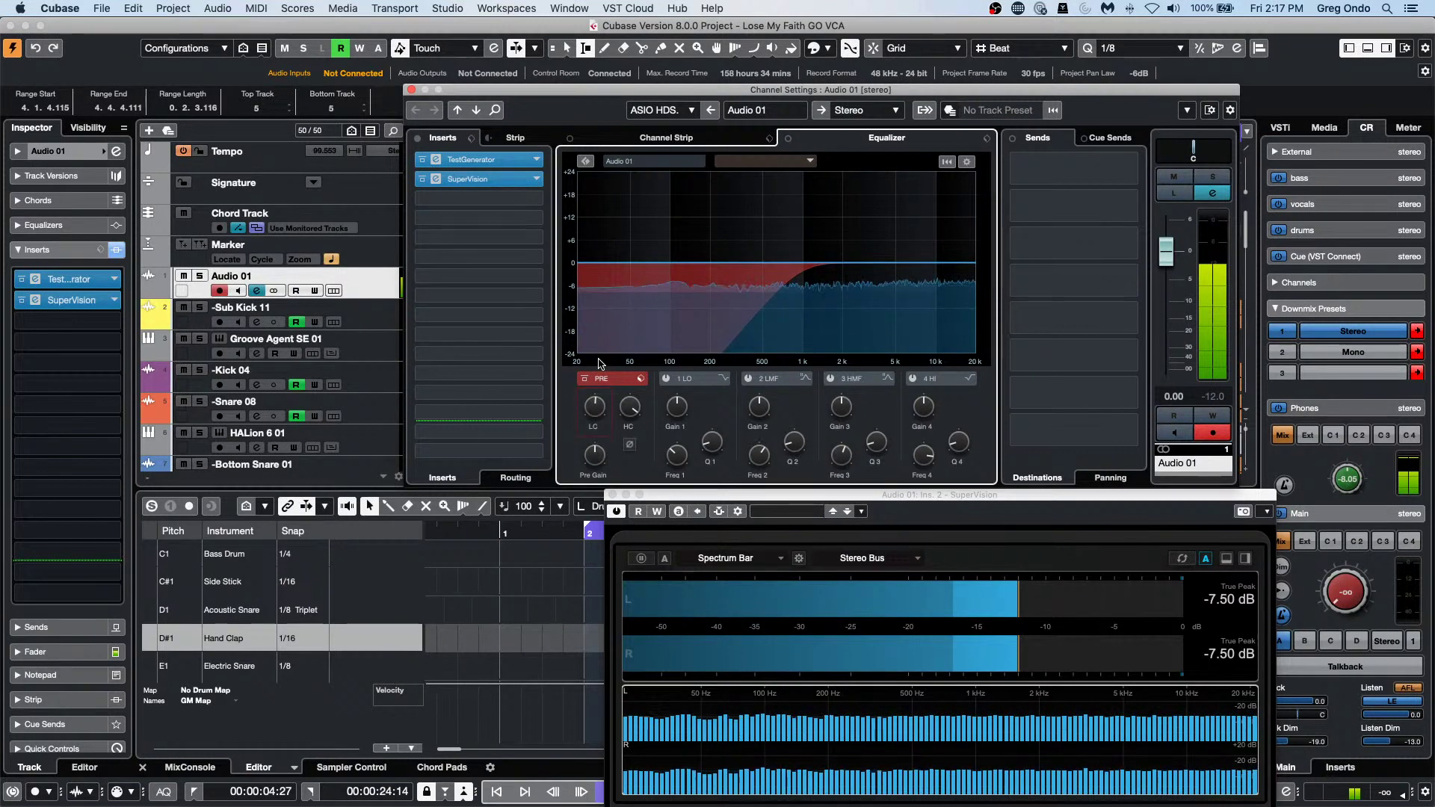
{"action": "left_click", "coordinate": [584, 378]}
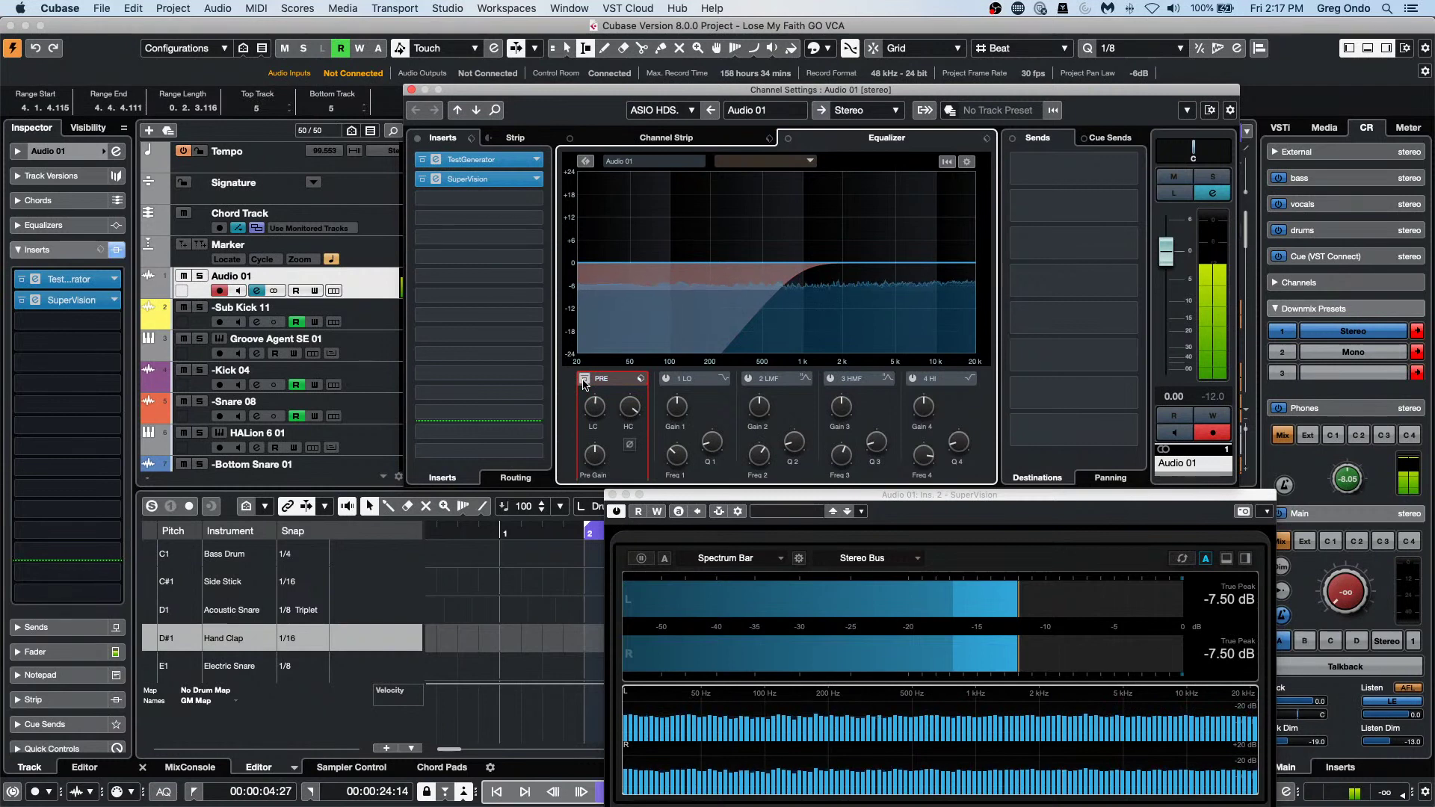
{"action": "left_click", "coordinate": [585, 379]}
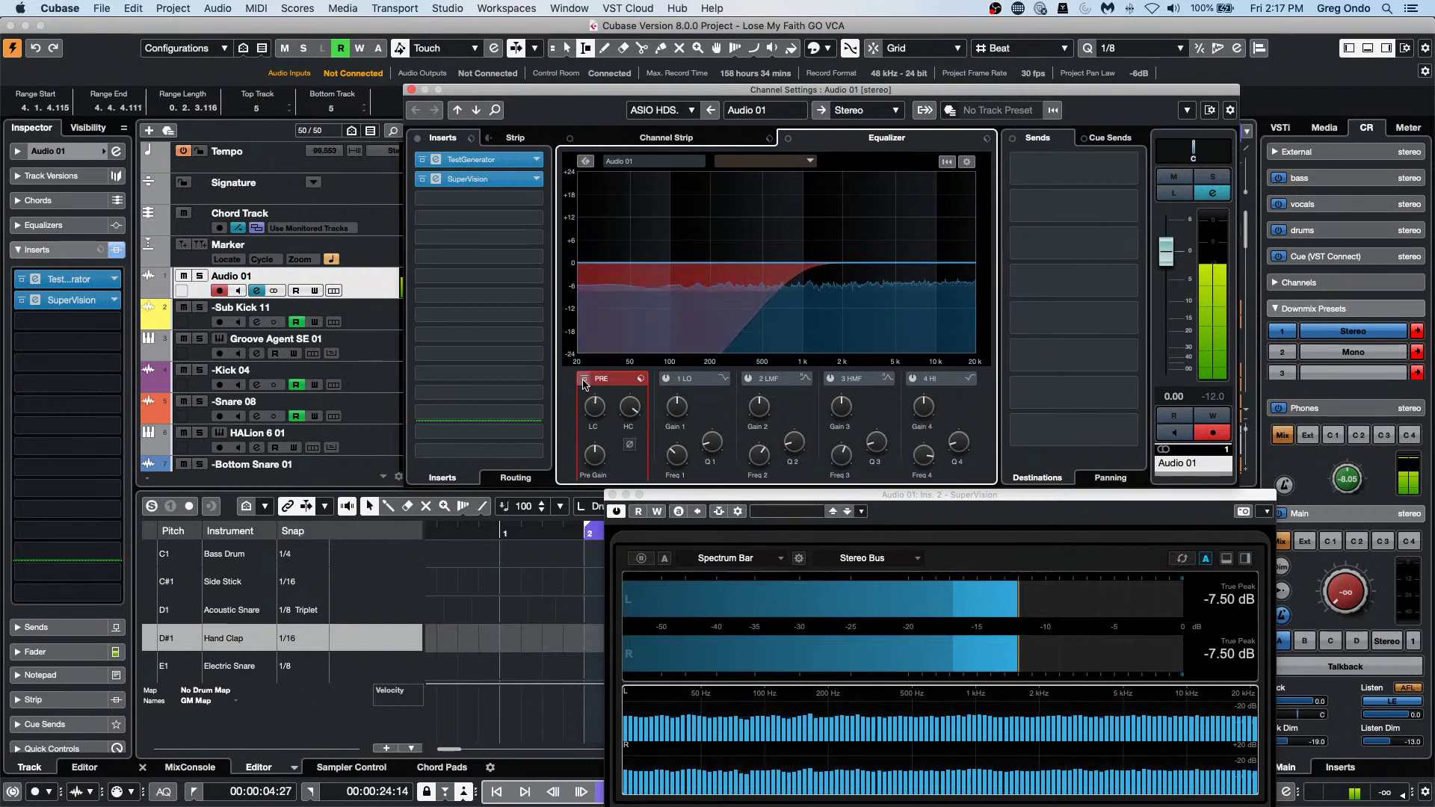
Switch on the low EQ band, adjust the pre-gain and raise the low-cut frequency further.
{"action": "left_click", "coordinate": [665, 378]}
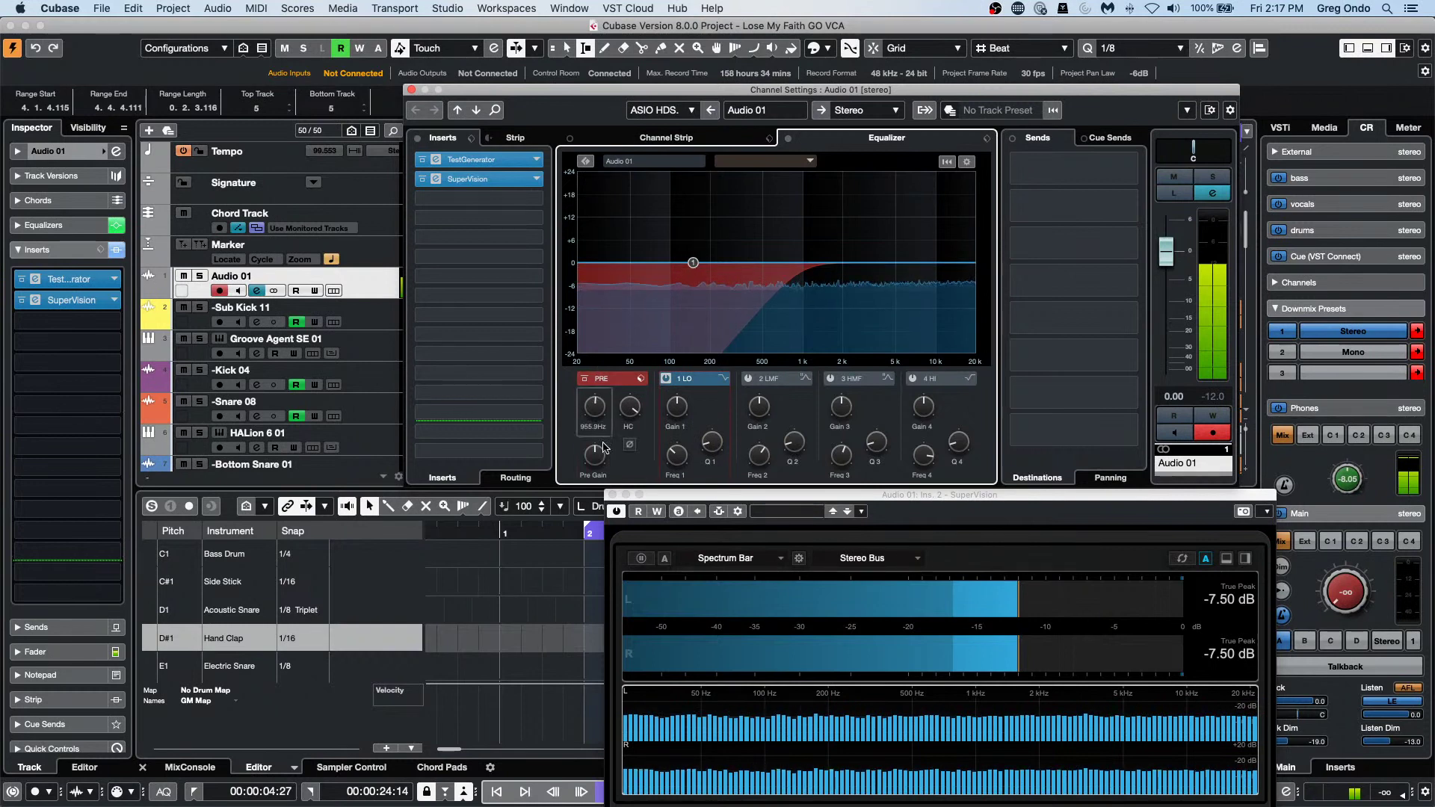
{"action": "left_click_drag", "start_coordinate": [603, 450], "coordinate": [591, 489]}
{"action": "left_click_drag", "start_coordinate": [598, 412], "coordinate": [603, 389]}
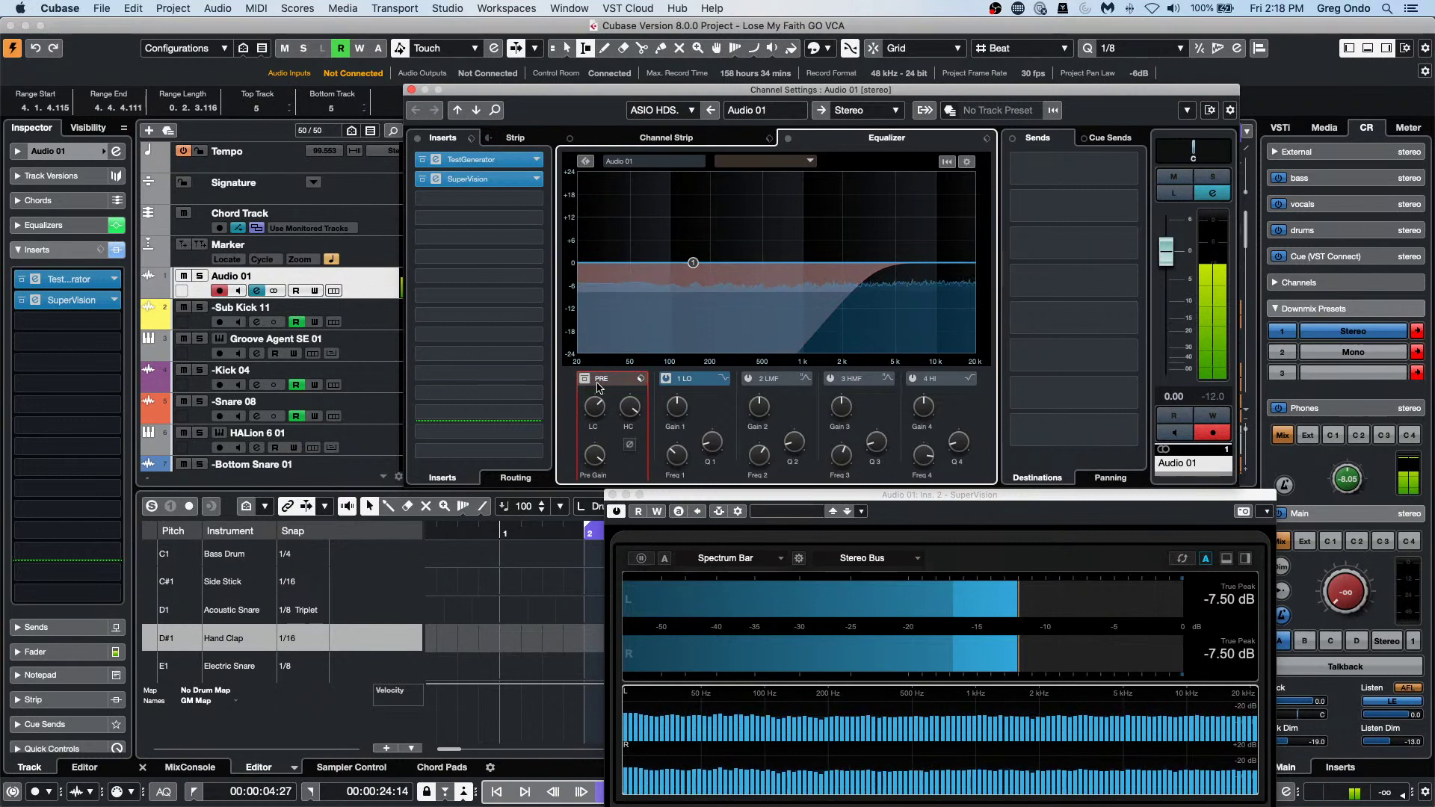
{"action": "mouse_move", "coordinate": [629, 408]}
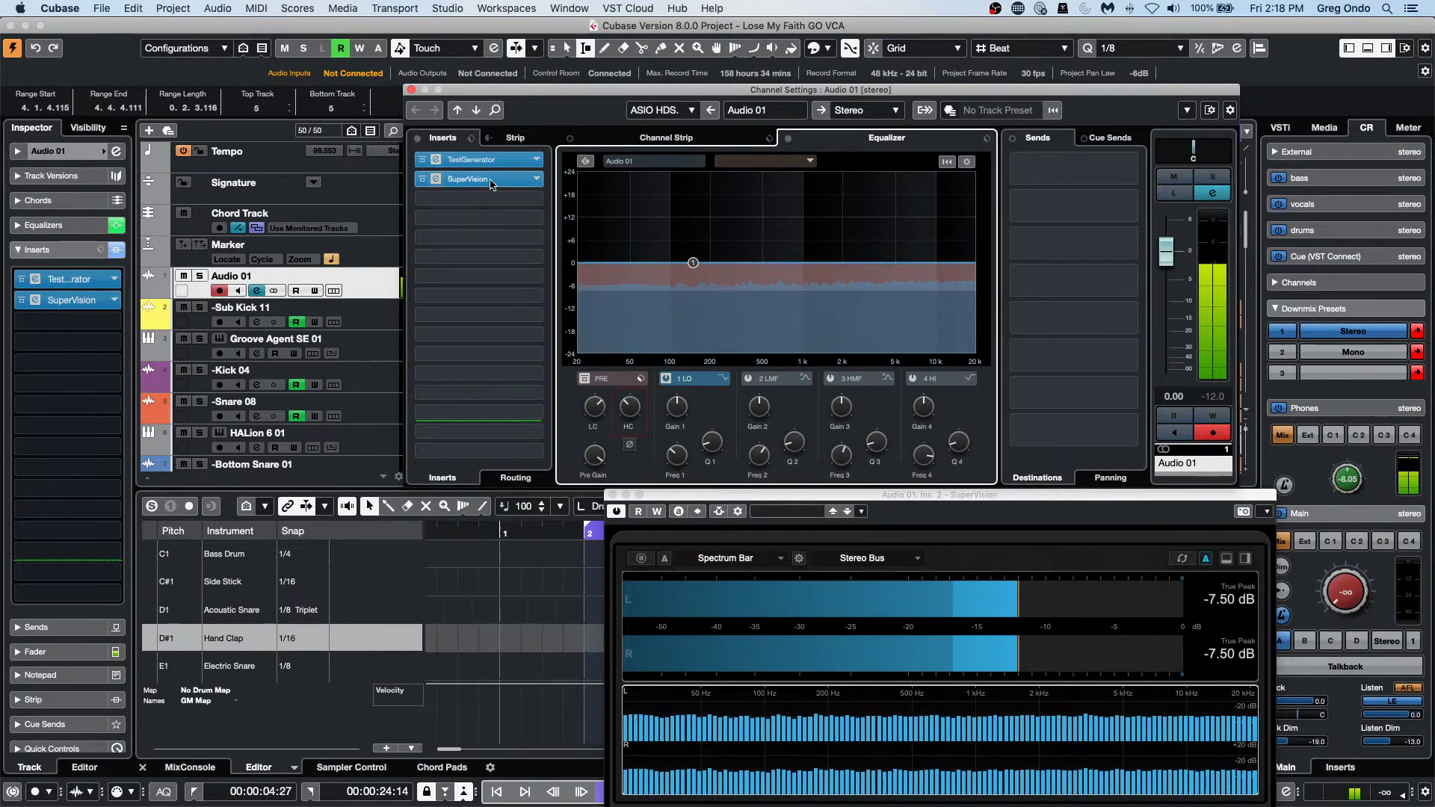
Show the channel strip modules in place of the inserts to check the EQ position in the signal chain.
{"action": "left_click", "coordinate": [468, 139]}
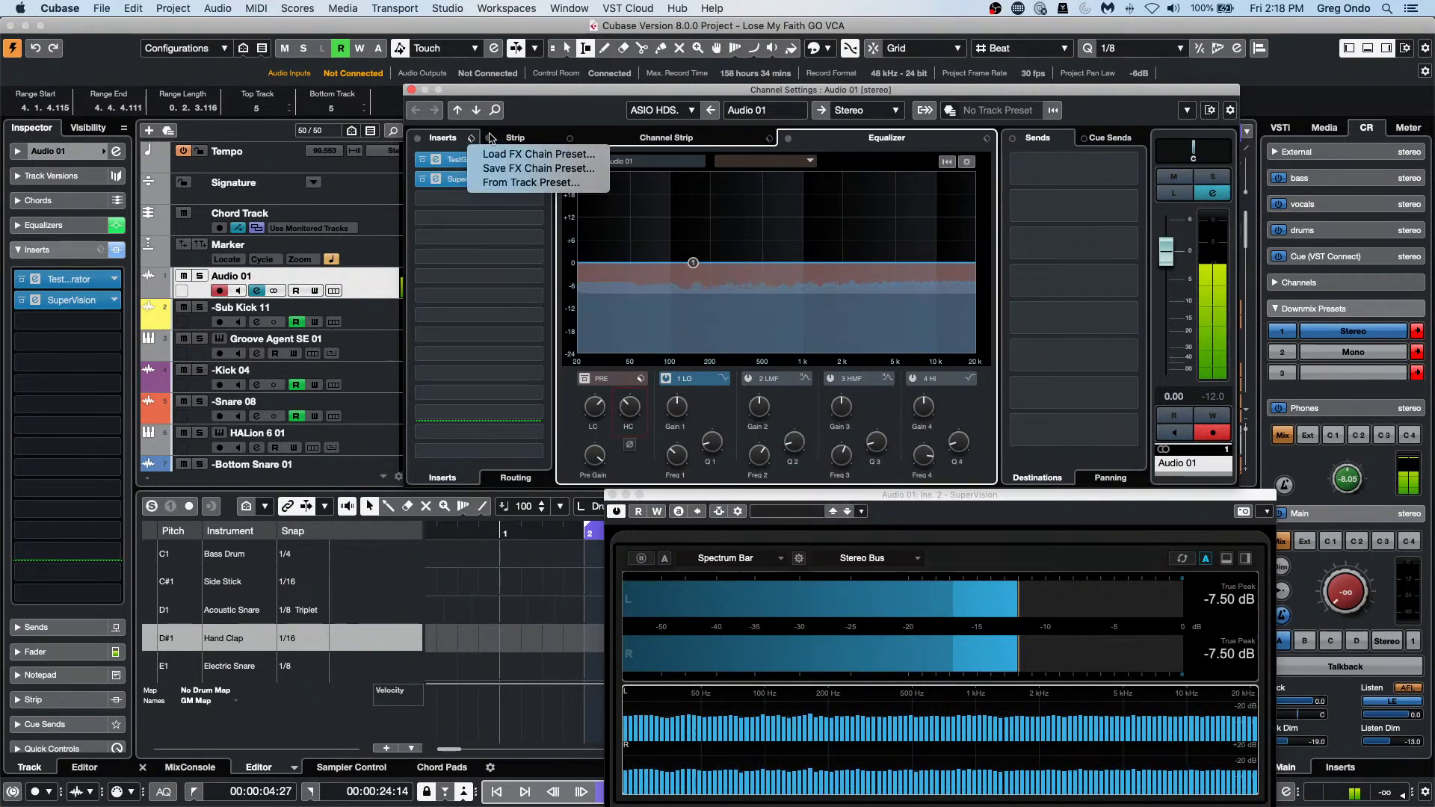
{"action": "left_click", "coordinate": [489, 140]}
{"action": "left_click", "coordinate": [490, 142]}
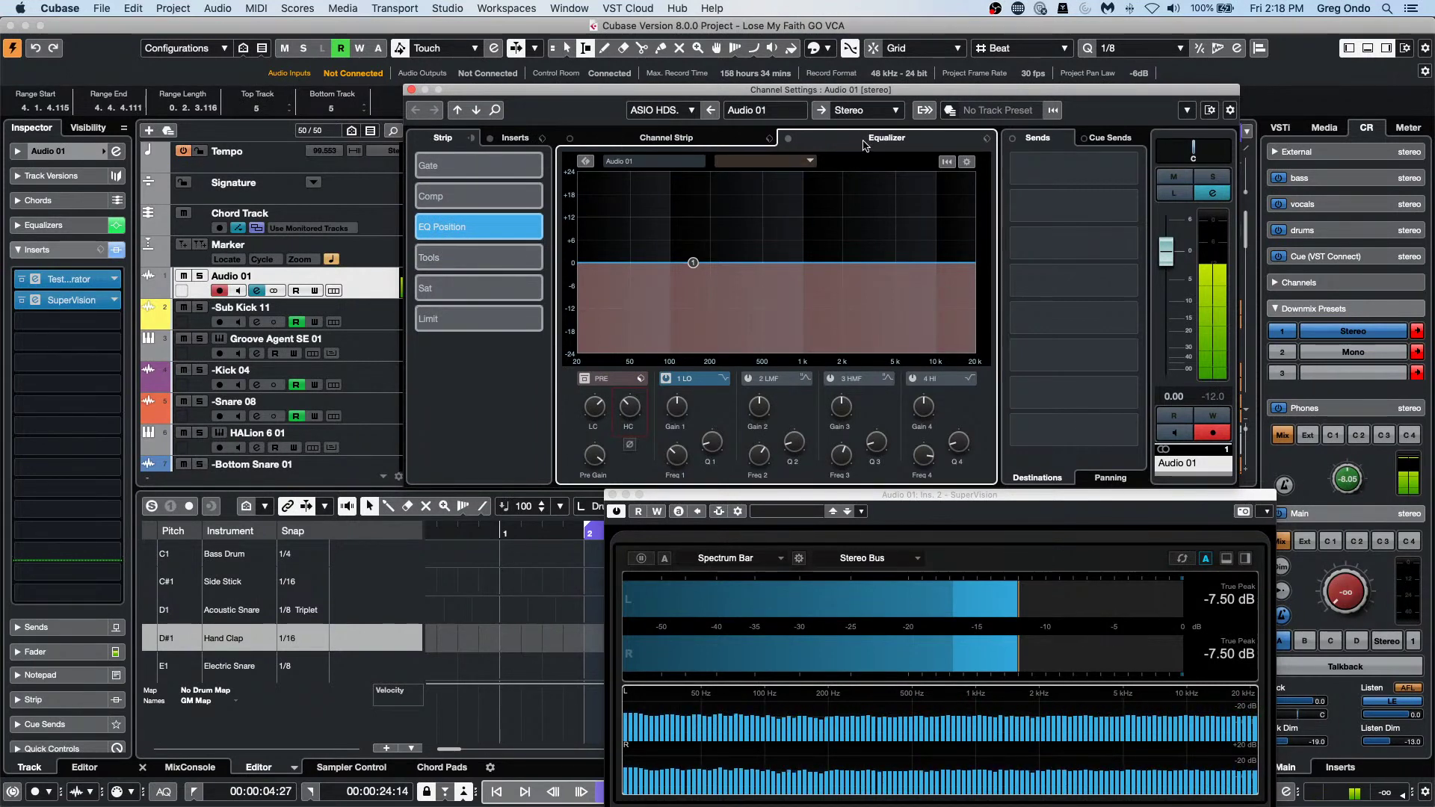
Toggle the pre section's bypass, then set the high-cut filter to 20000 Hz and the low-cut filter to 413 Hz.
{"action": "left_click", "coordinate": [584, 379]}
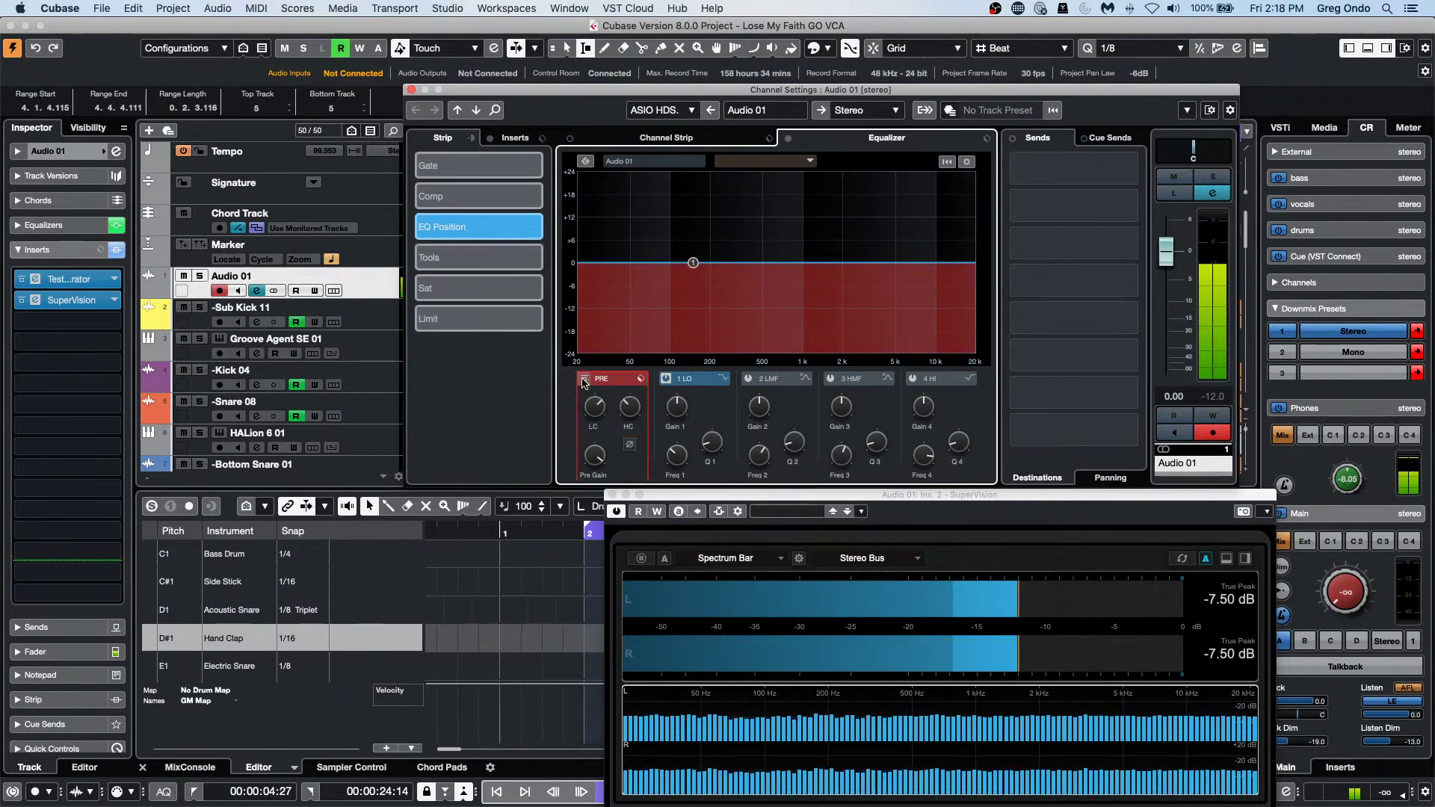
{"action": "left_click", "coordinate": [585, 379]}
{"action": "left_click_drag", "start_coordinate": [633, 398], "coordinate": [667, 295]}
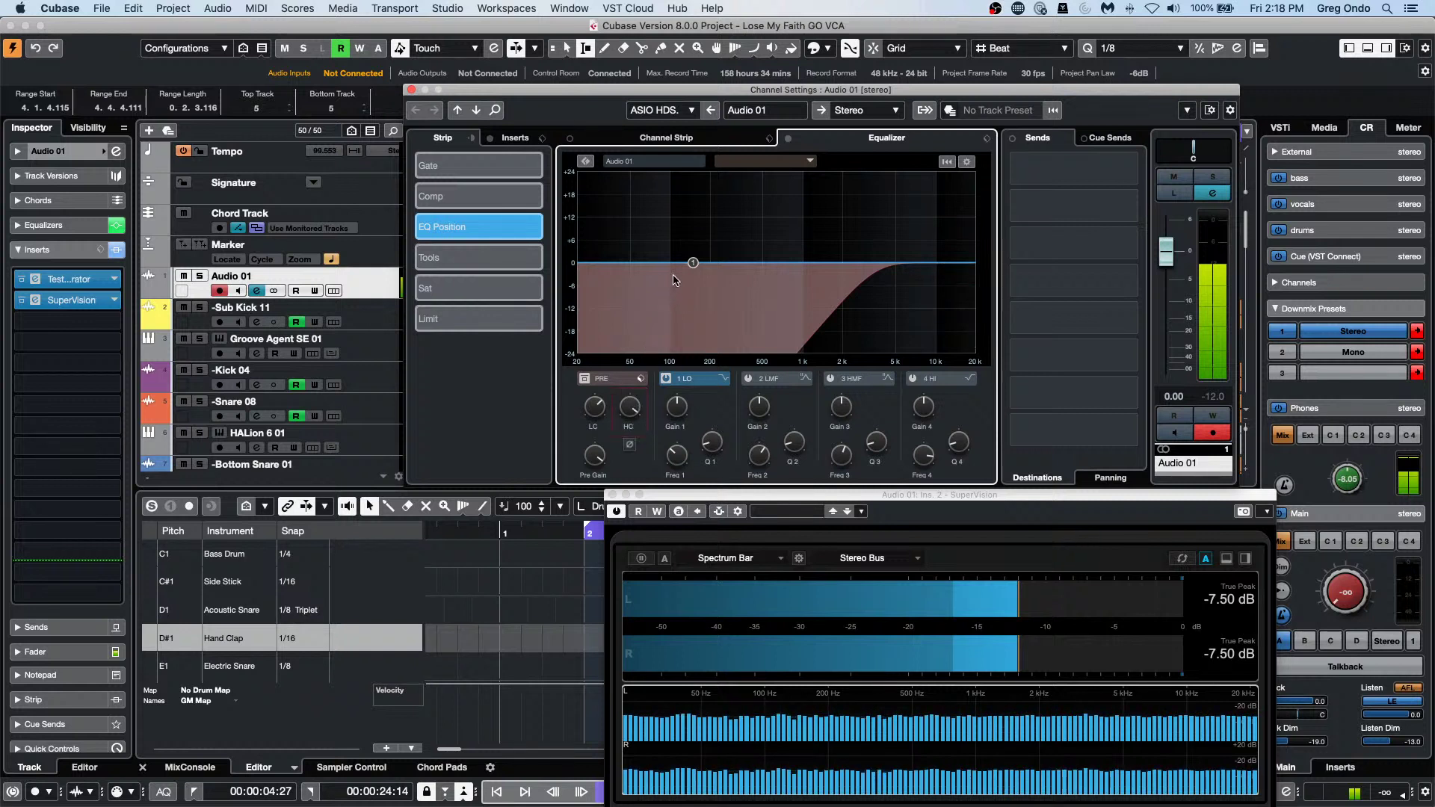
{"action": "left_click_drag", "start_coordinate": [595, 413], "coordinate": [593, 449]}
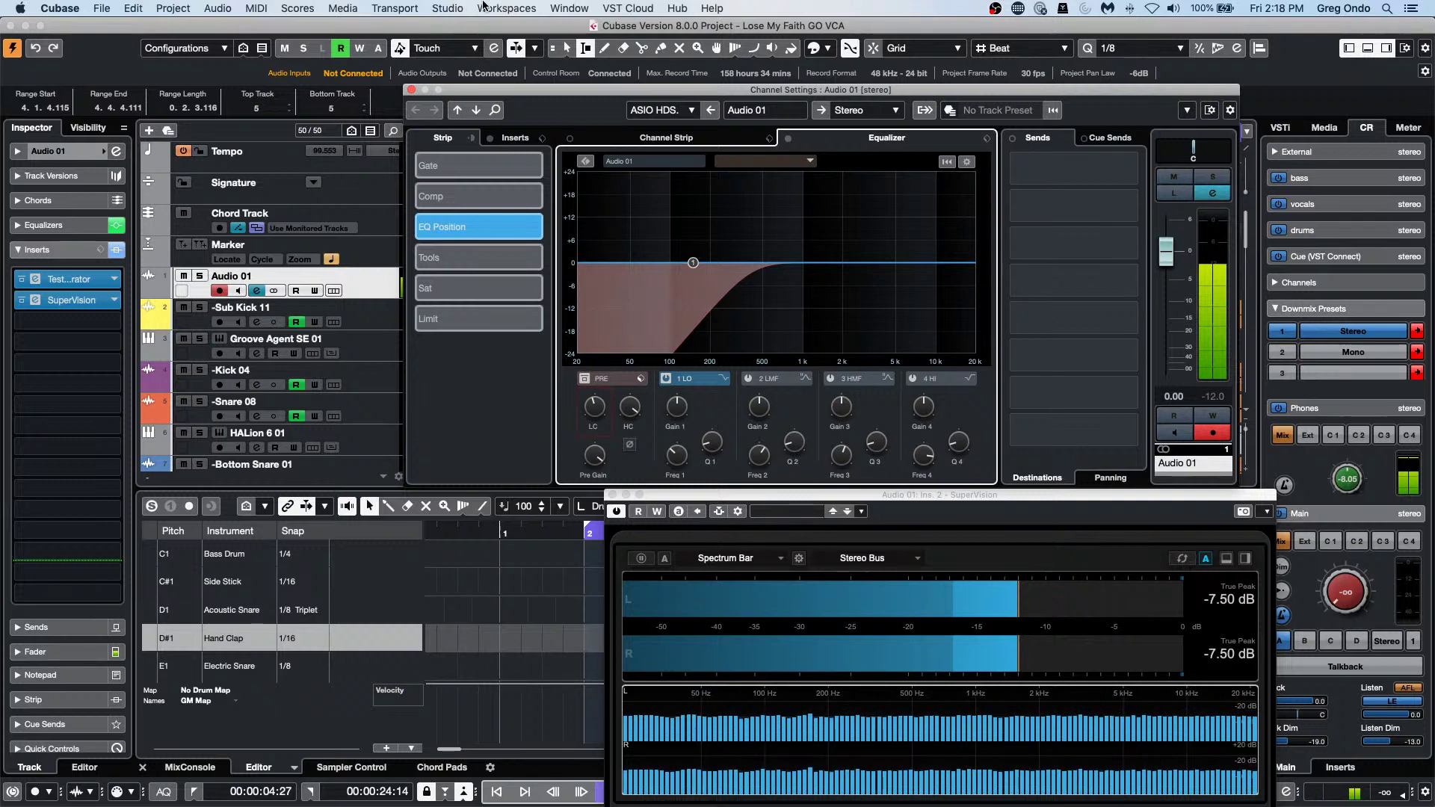
Open the MixConsole and close Audio 01's channel settings window.
{"action": "left_click", "coordinate": [452, 9]}
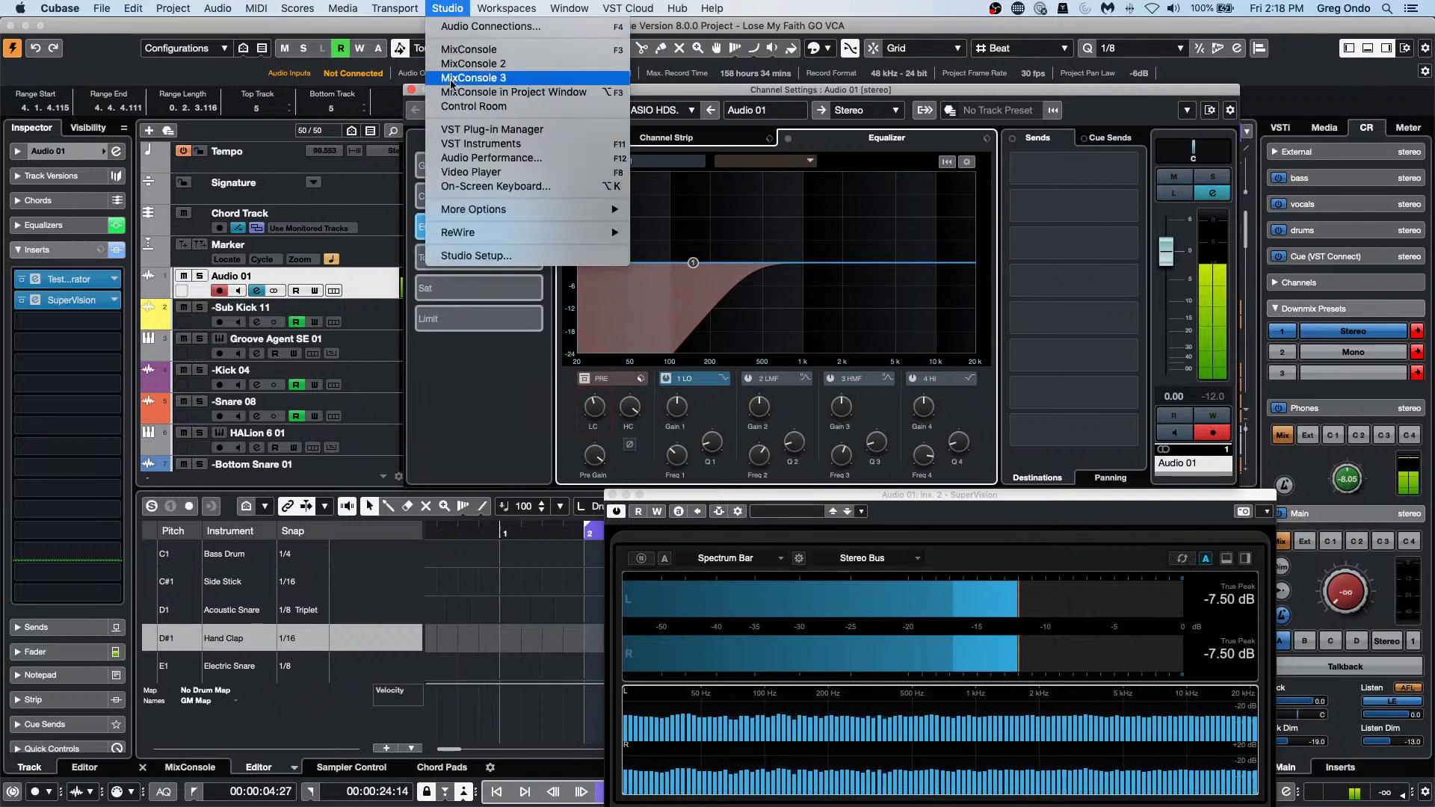
{"action": "left_click", "coordinate": [458, 51]}
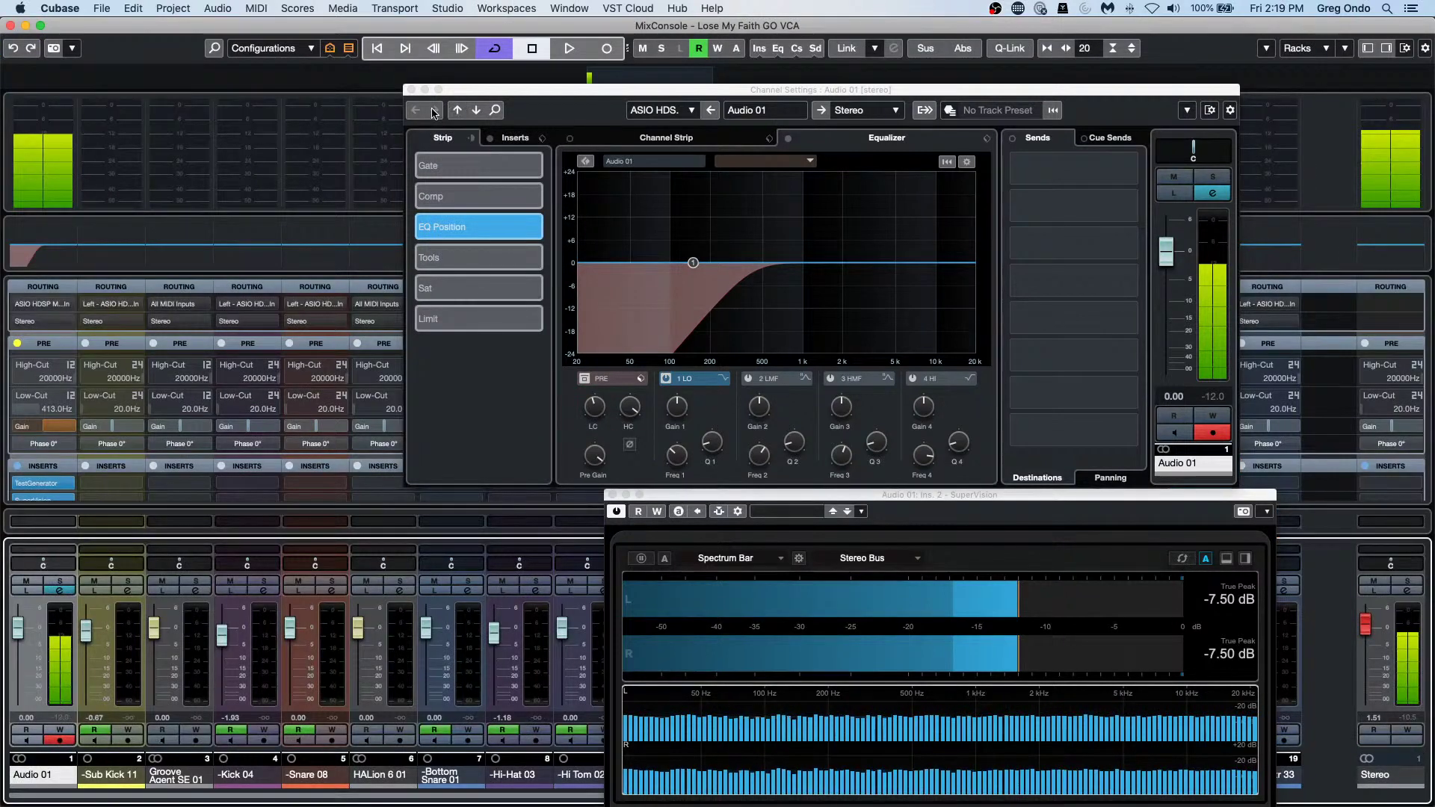
{"action": "left_click", "coordinate": [409, 89]}
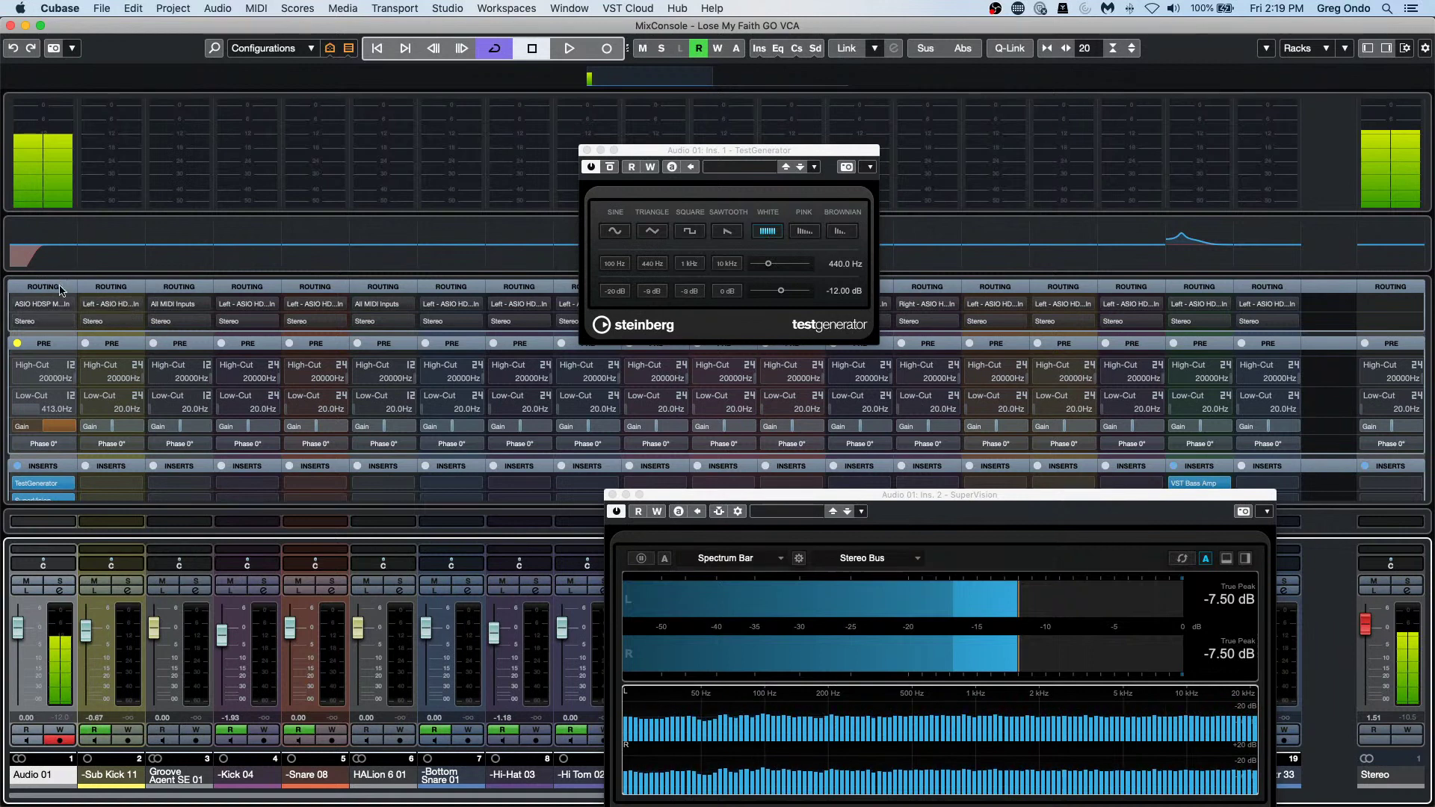
Display the list of available MixConsole rack types and reactivate Audio 01's bypassed pre section.
{"action": "left_click", "coordinate": [1323, 48]}
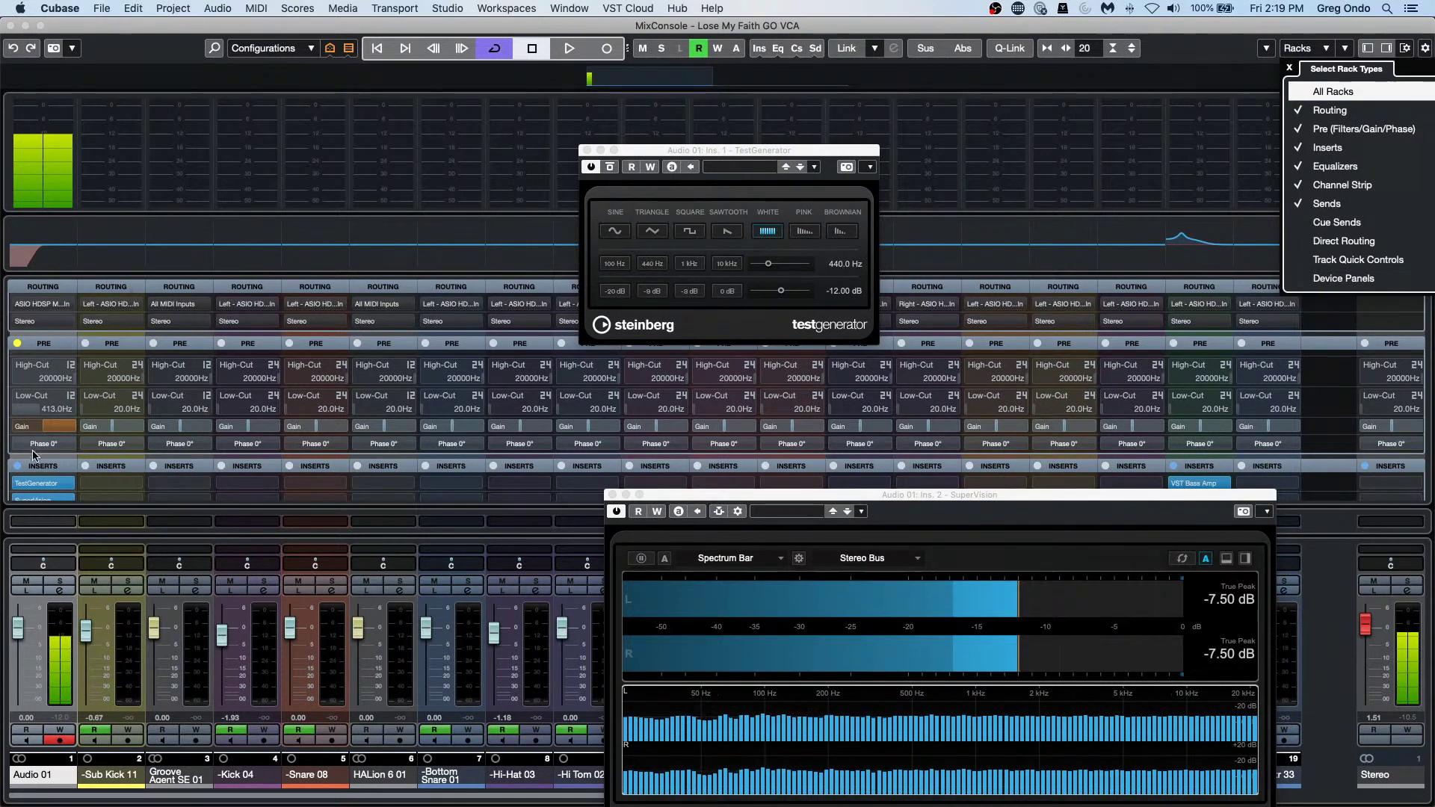
{"action": "left_click", "coordinate": [15, 345]}
{"action": "left_click", "coordinate": [16, 345]}
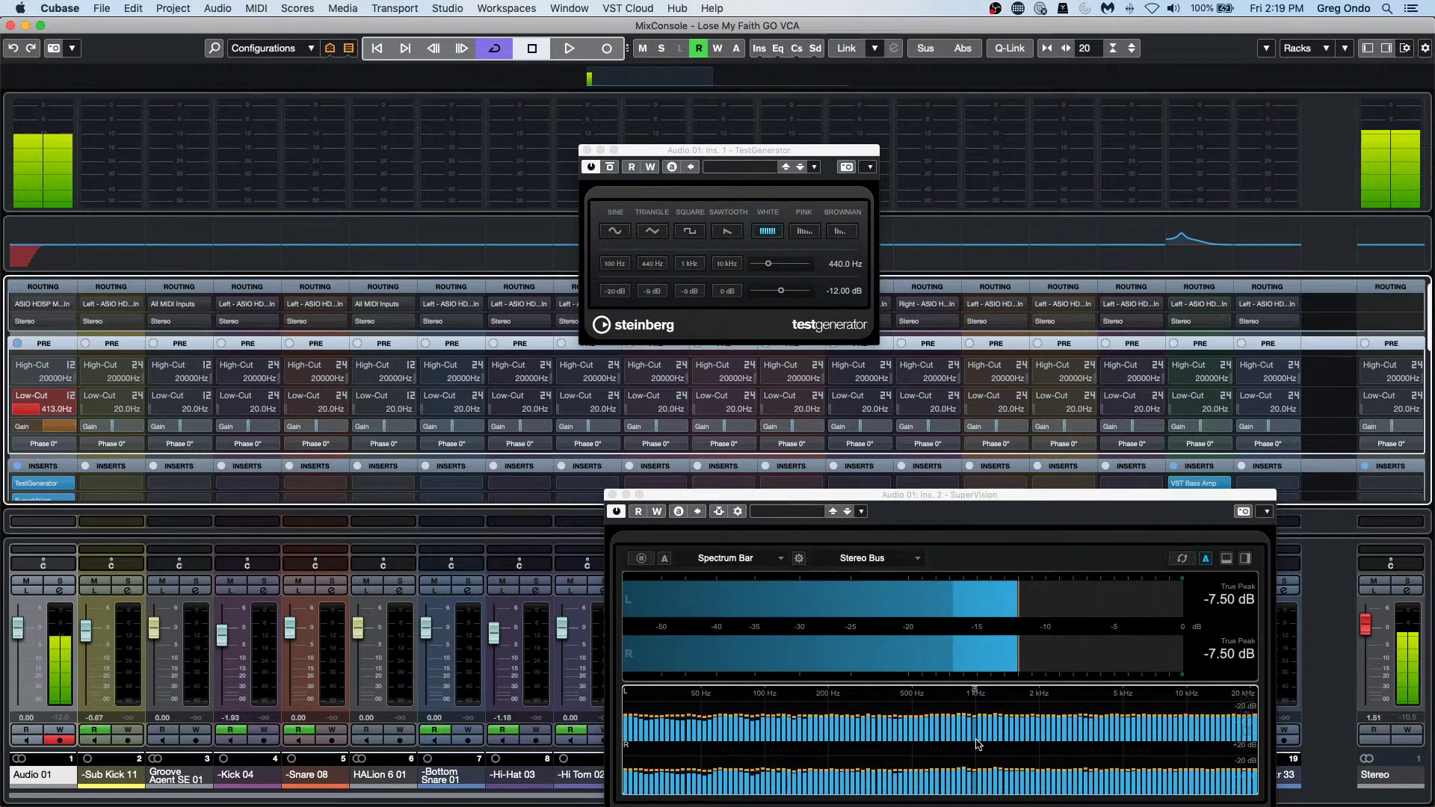
Move the SuperVision window up beneath TestGenerator and close the MixConsole.
{"action": "left_click_drag", "start_coordinate": [823, 495], "coordinate": [705, 352]}
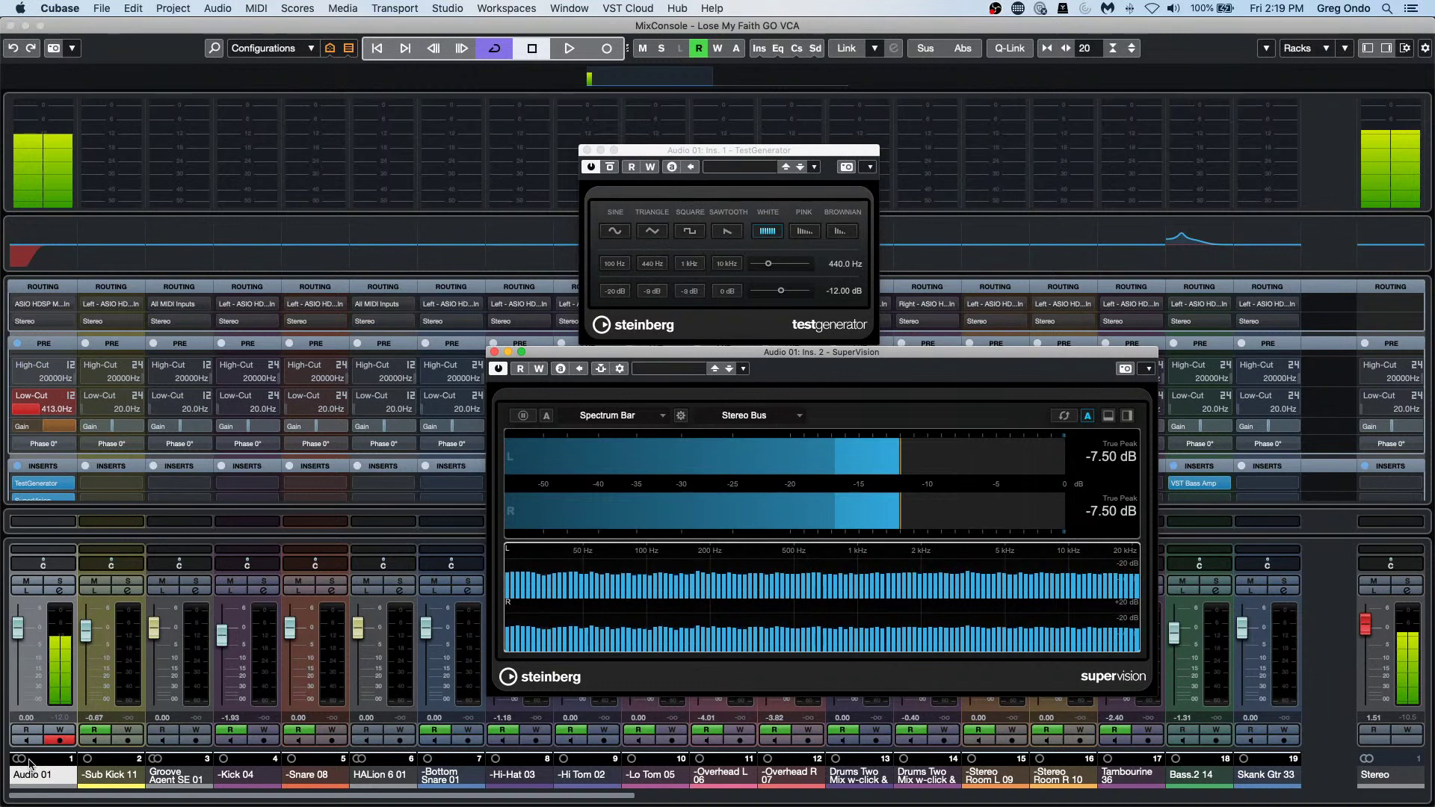
{"action": "left_click", "coordinate": [10, 25]}
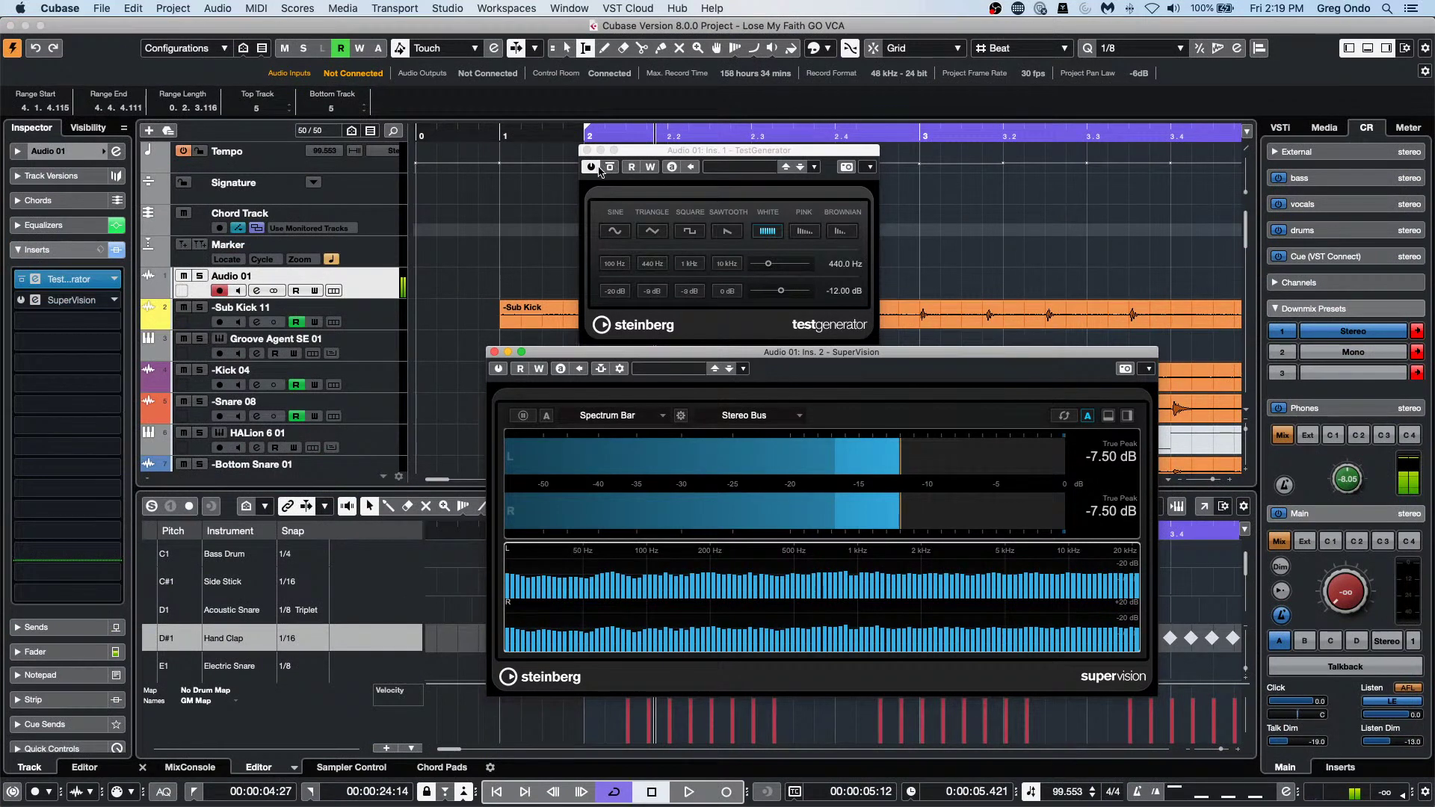
Switch off TestGenerator, close both plug-in windows and expand Audio 01's basic track settings in the Inspector.
{"action": "left_click", "coordinate": [601, 167]}
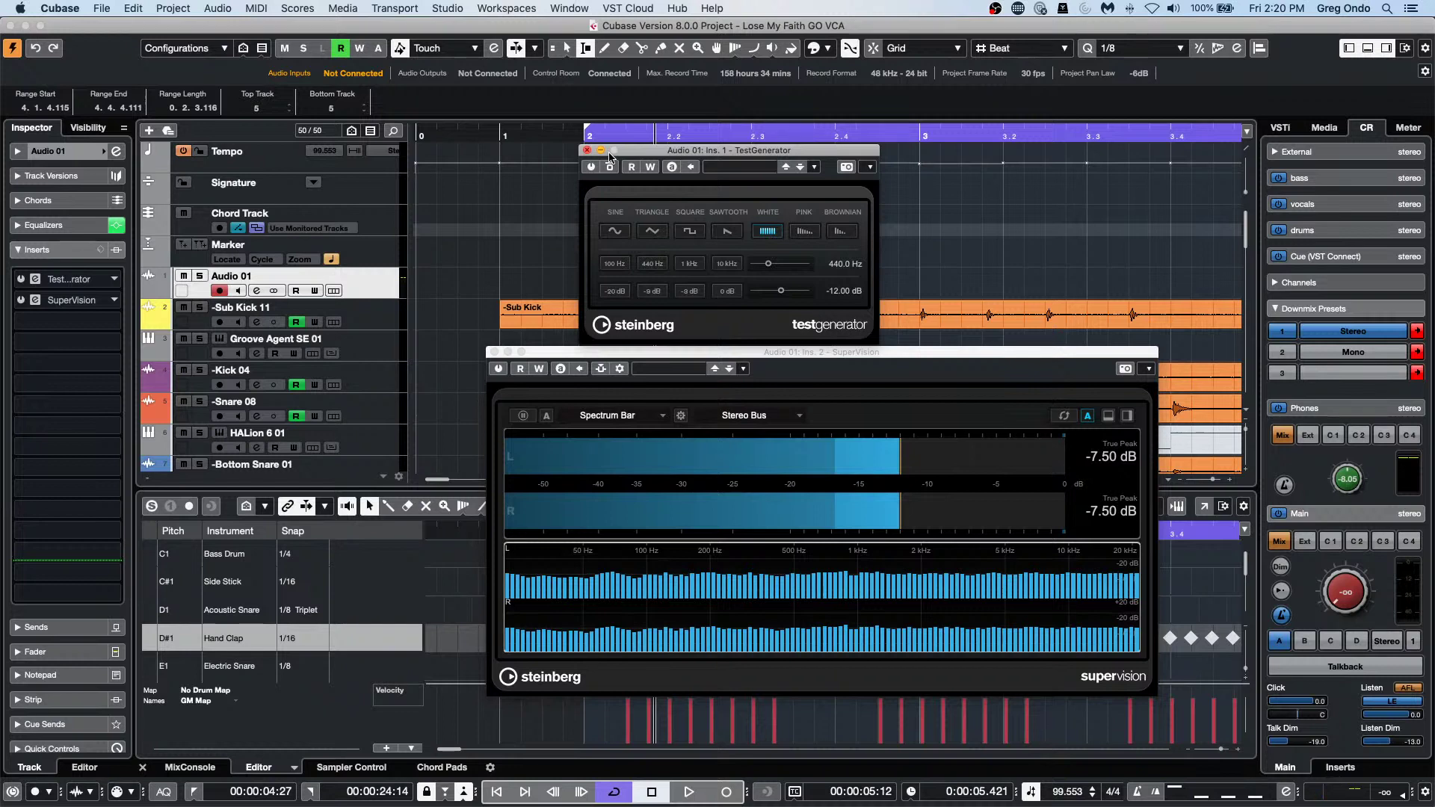
{"action": "left_click", "coordinate": [494, 352]}
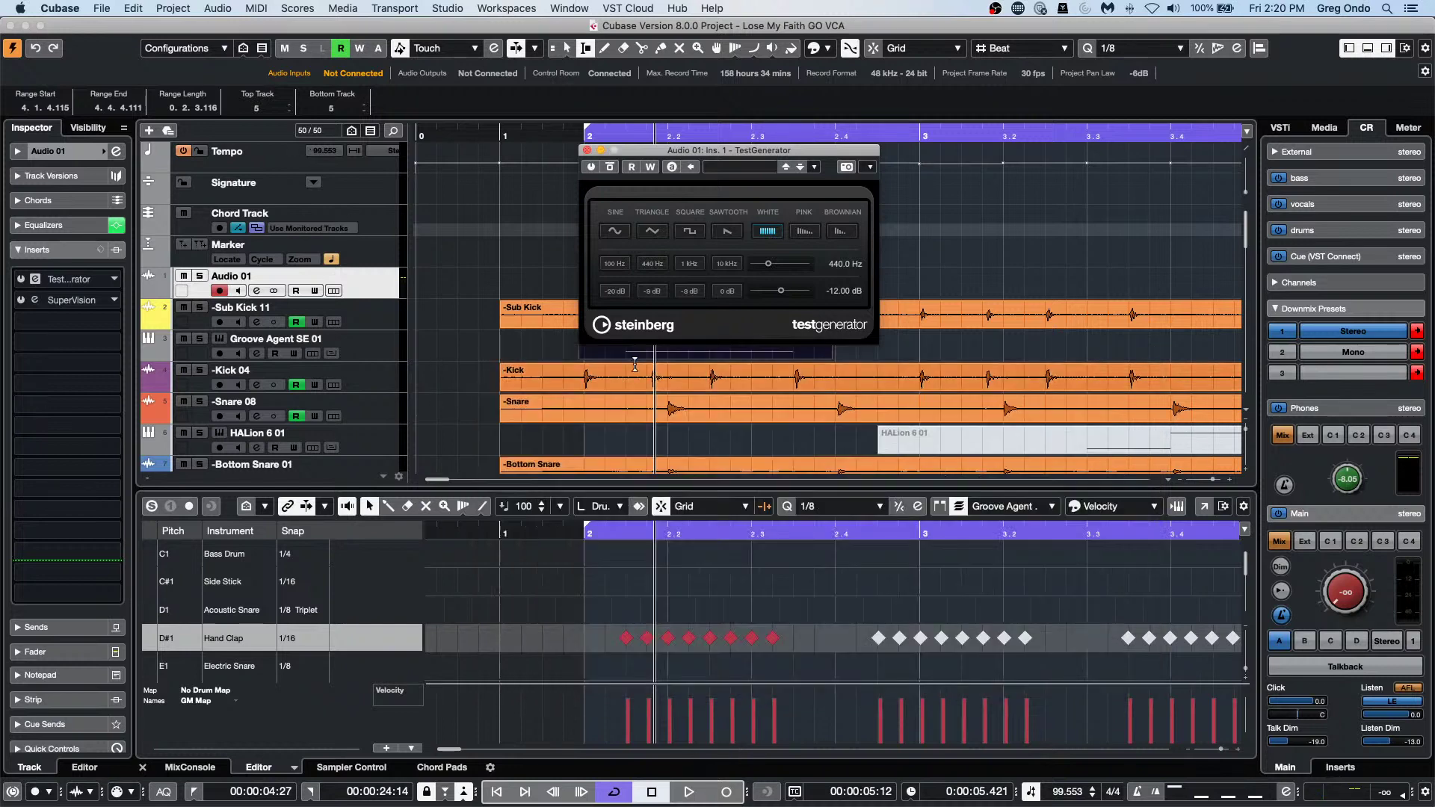
{"action": "left_click", "coordinate": [588, 150]}
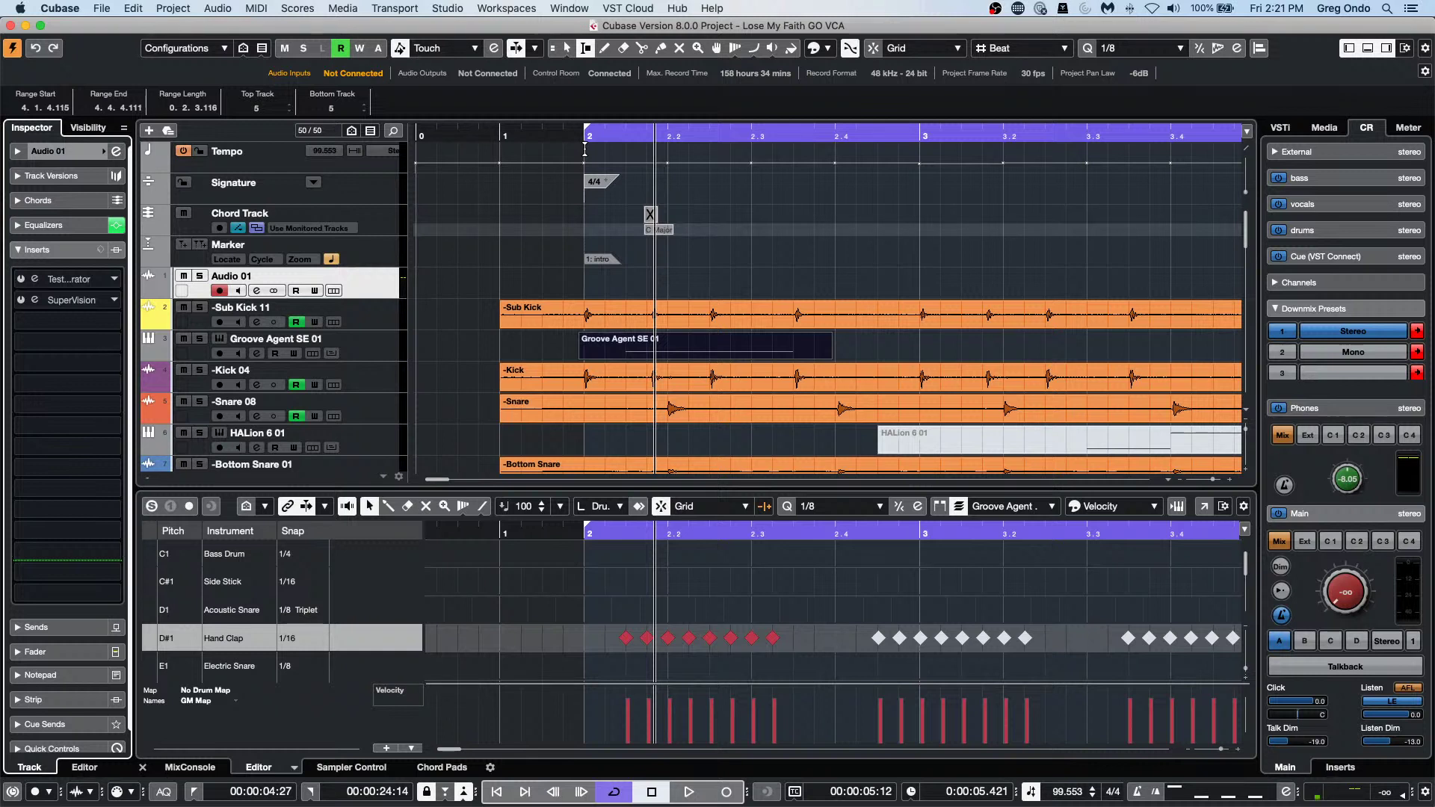
{"action": "left_click", "coordinate": [48, 151]}
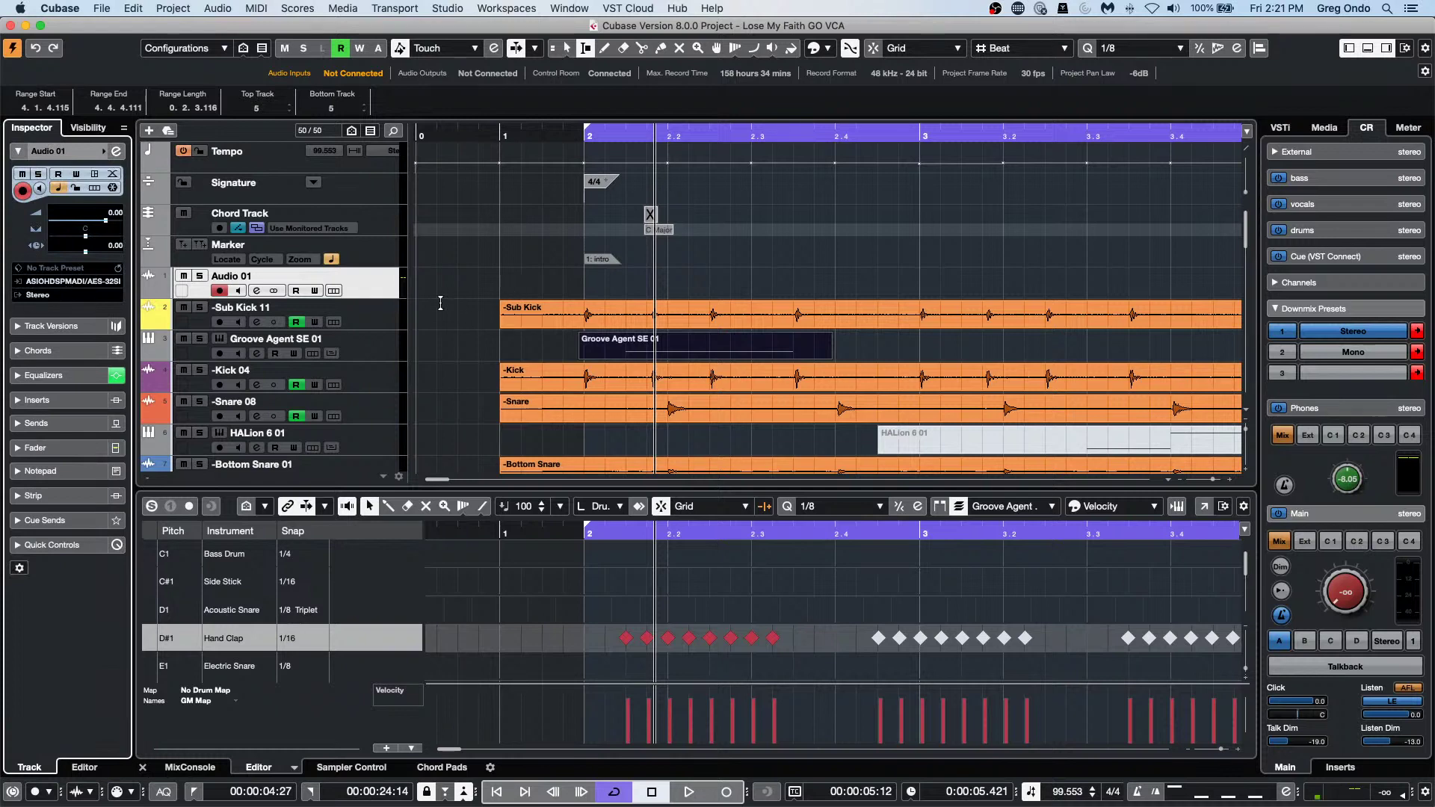
{"action": "right_click", "coordinate": [389, 291]}
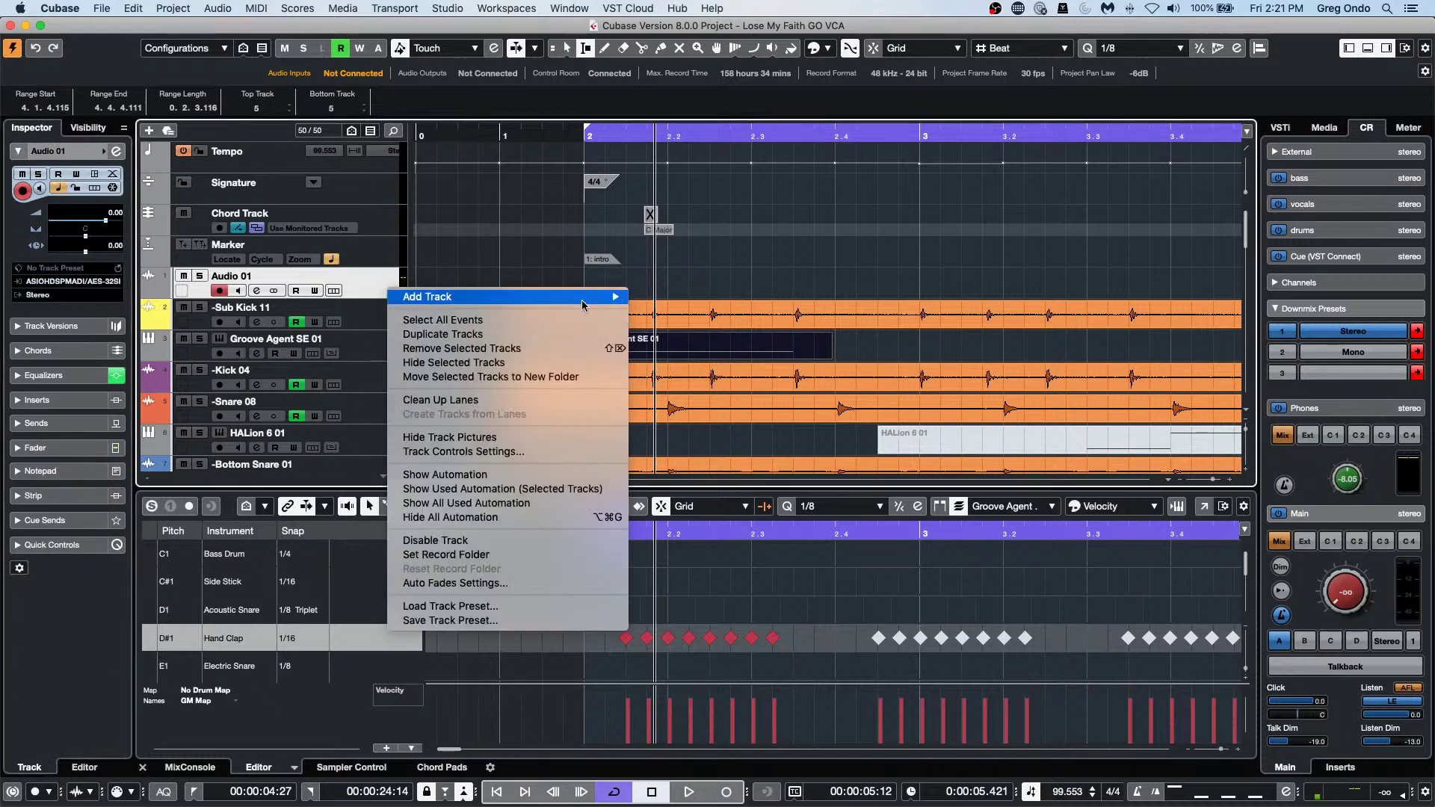
{"action": "mouse_move", "coordinate": [584, 298]}
{"action": "left_click", "coordinate": [727, 337]}
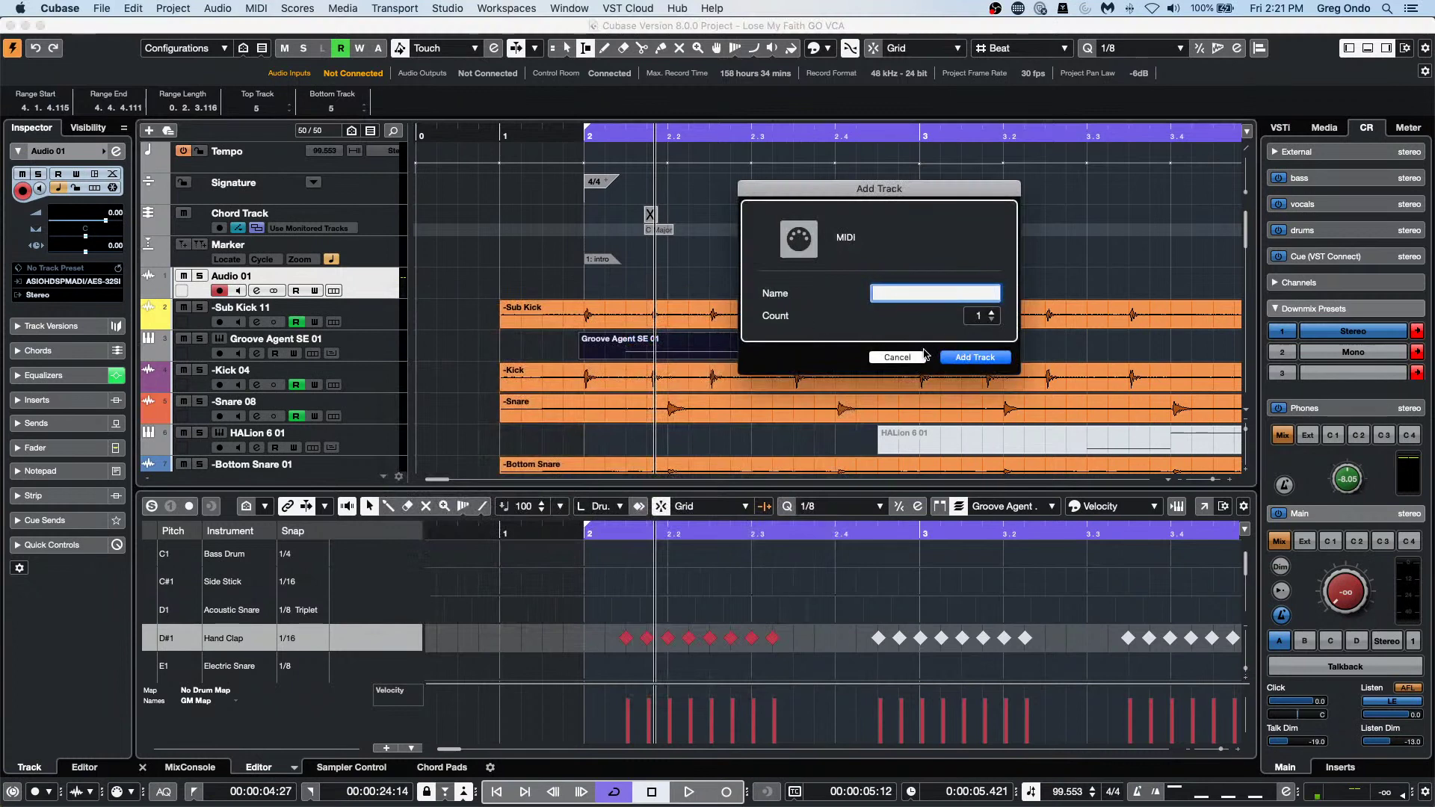
{"action": "left_click", "coordinate": [889, 357]}
Add one instrument track below Audio 01 using Groove Agent SE with stereo audio outputs.
{"action": "right_click", "coordinate": [372, 294]}
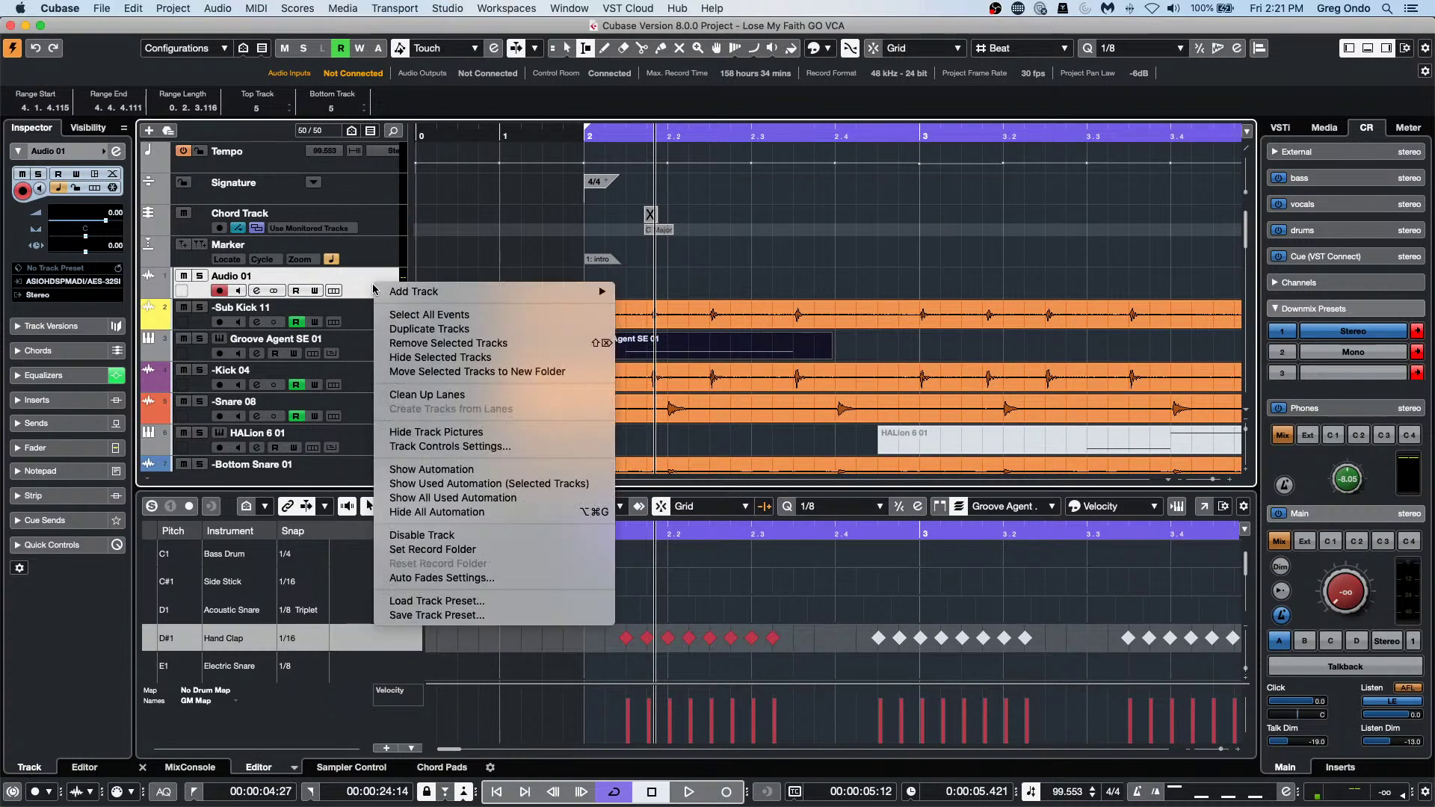
{"action": "mouse_move", "coordinate": [598, 291]}
{"action": "left_click", "coordinate": [757, 313]}
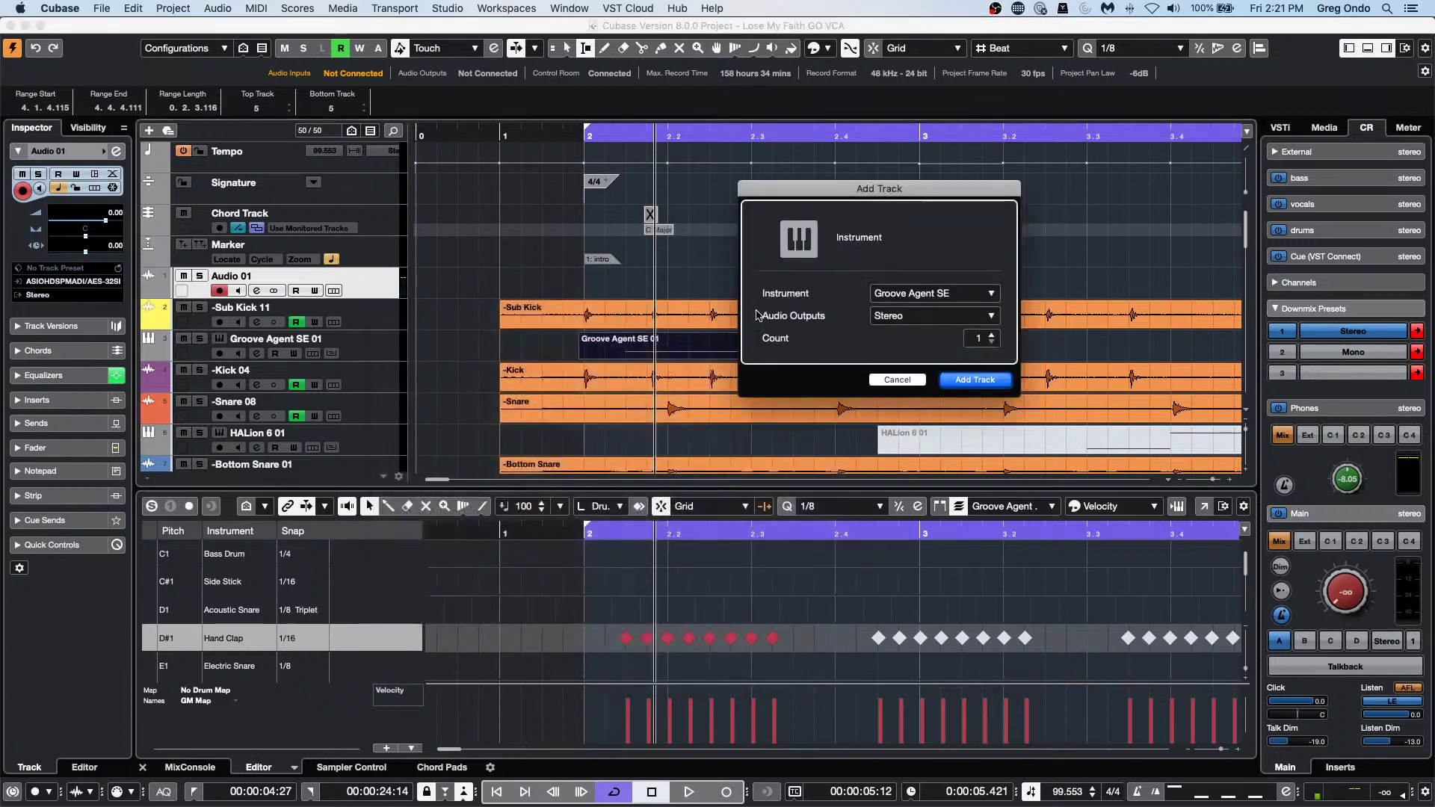
{"action": "key", "text": "Return"}
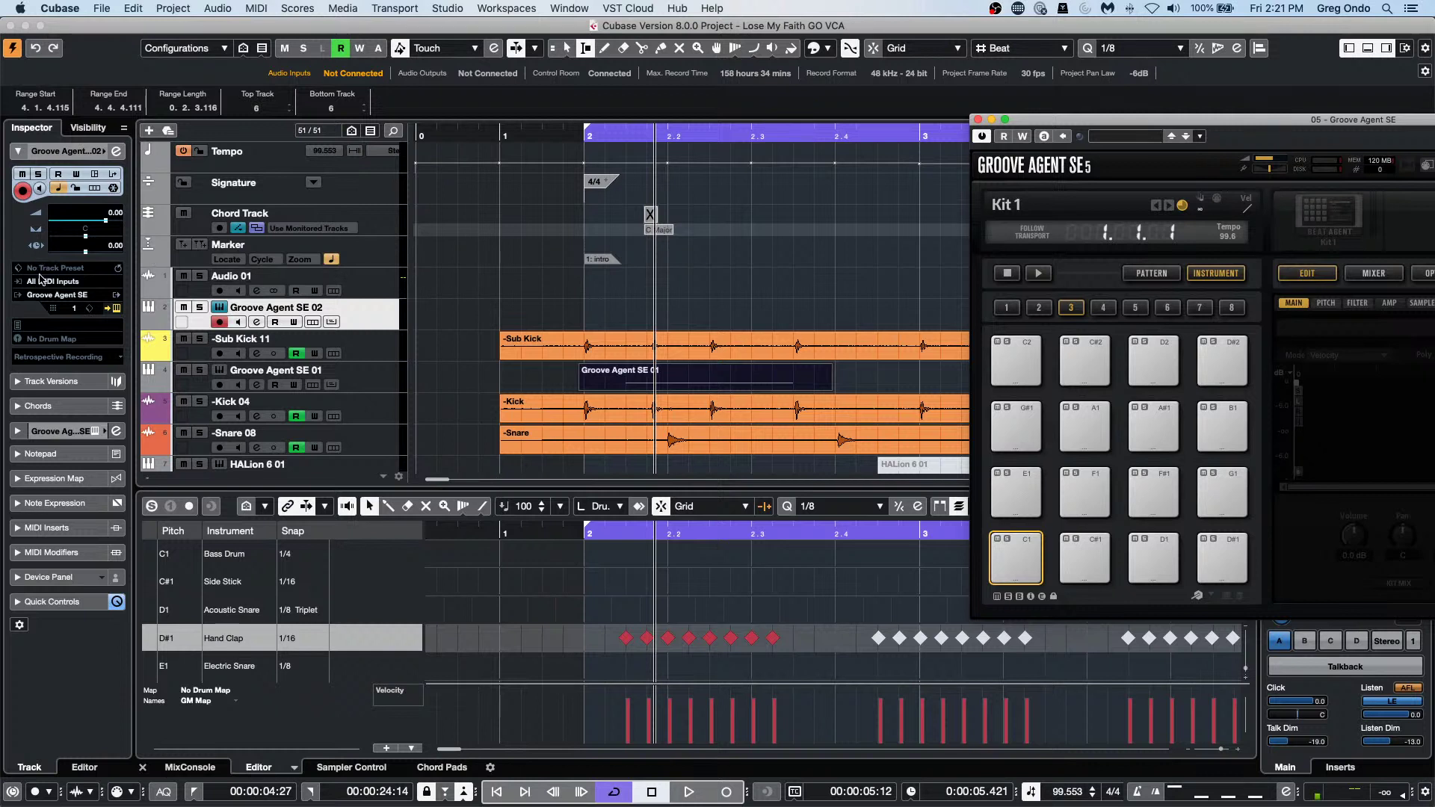
View the list of VST instruments available to the new track, close it and zoom out the project timeline.
{"action": "left_click", "coordinate": [66, 295]}
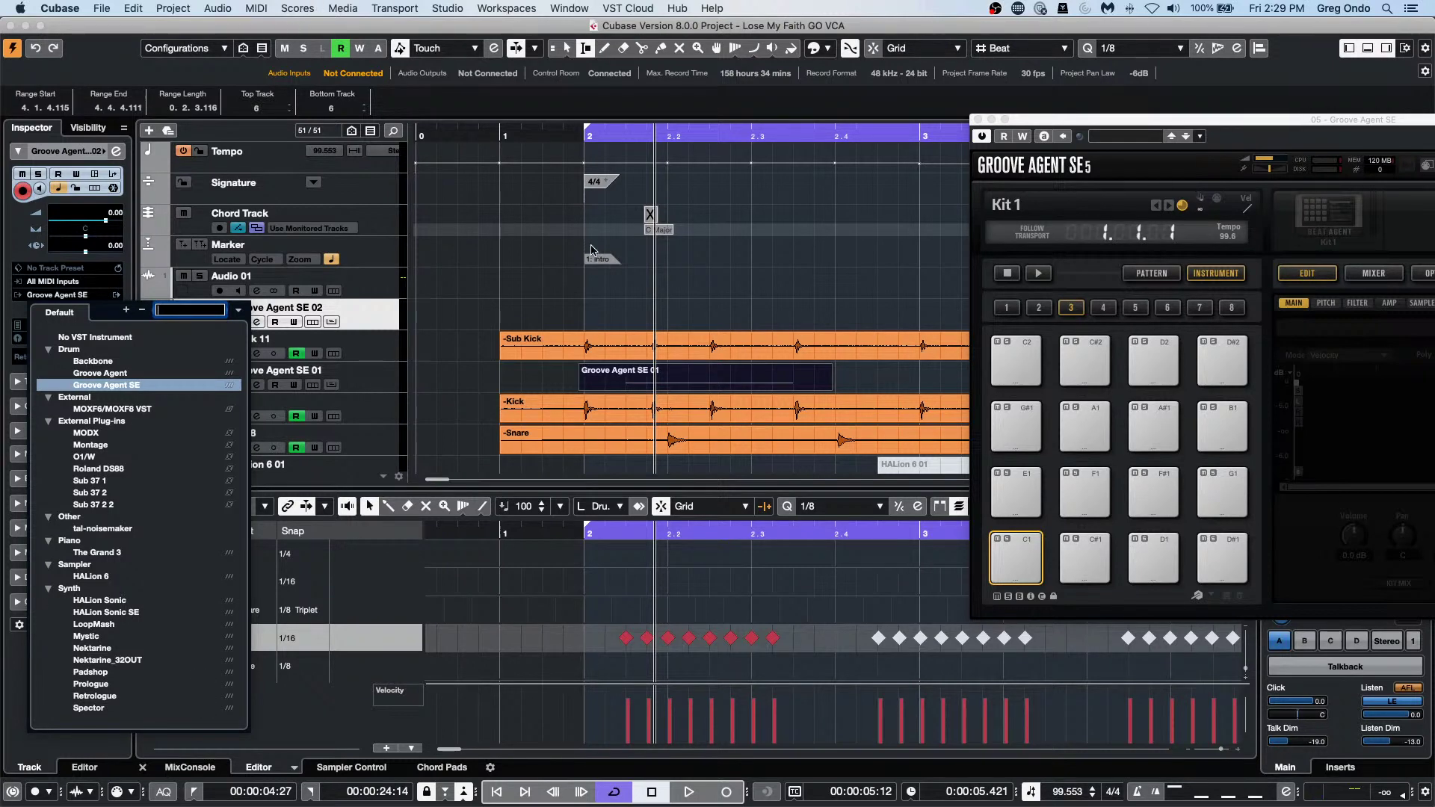
{"action": "left_click", "coordinate": [572, 139]}
{"action": "left_click", "coordinate": [565, 133]}
{"action": "left_click_drag", "start_coordinate": [566, 117], "coordinate": [566, 90]}
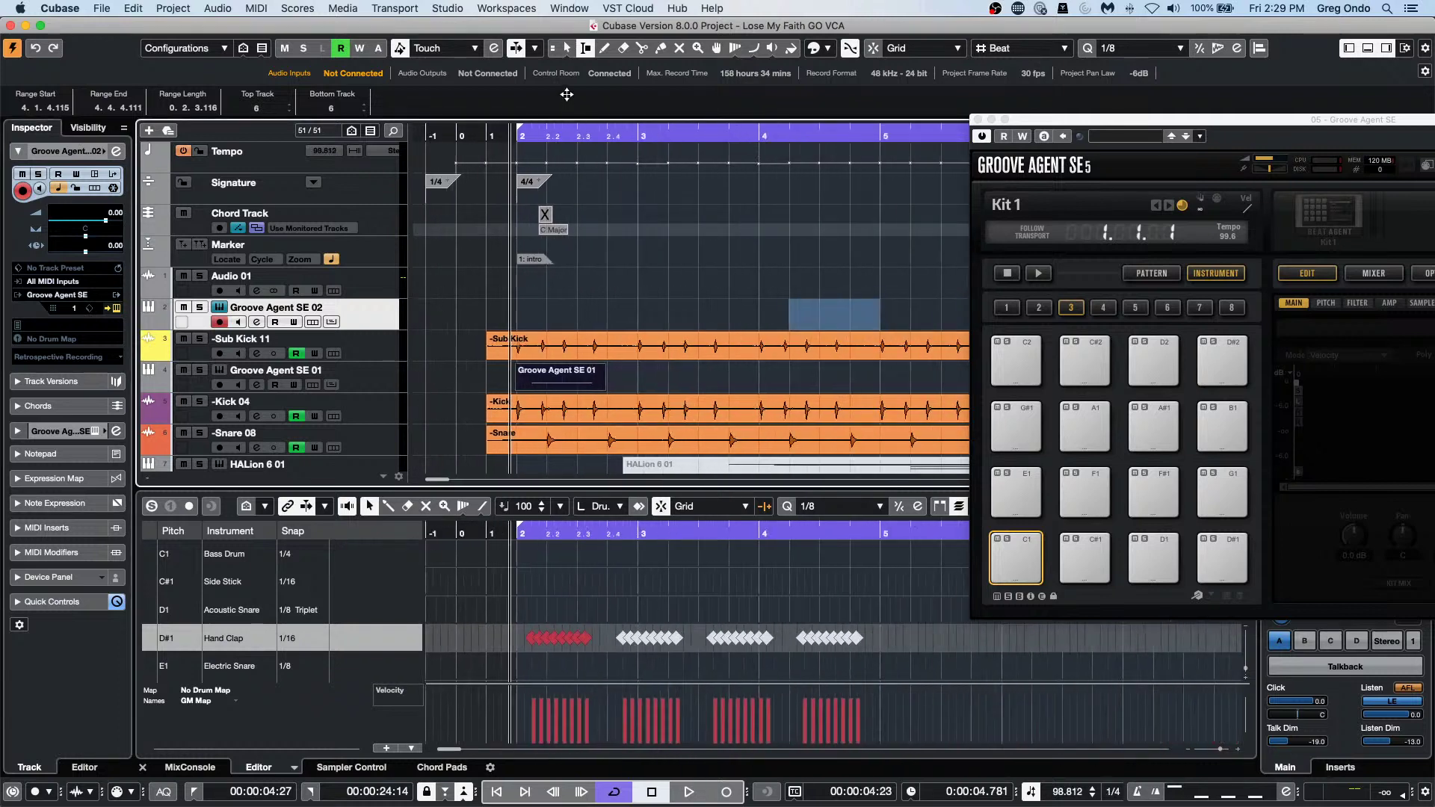
Turn on combined selection tools and select the Sub Kick audio event.
{"action": "left_click", "coordinate": [606, 349]}
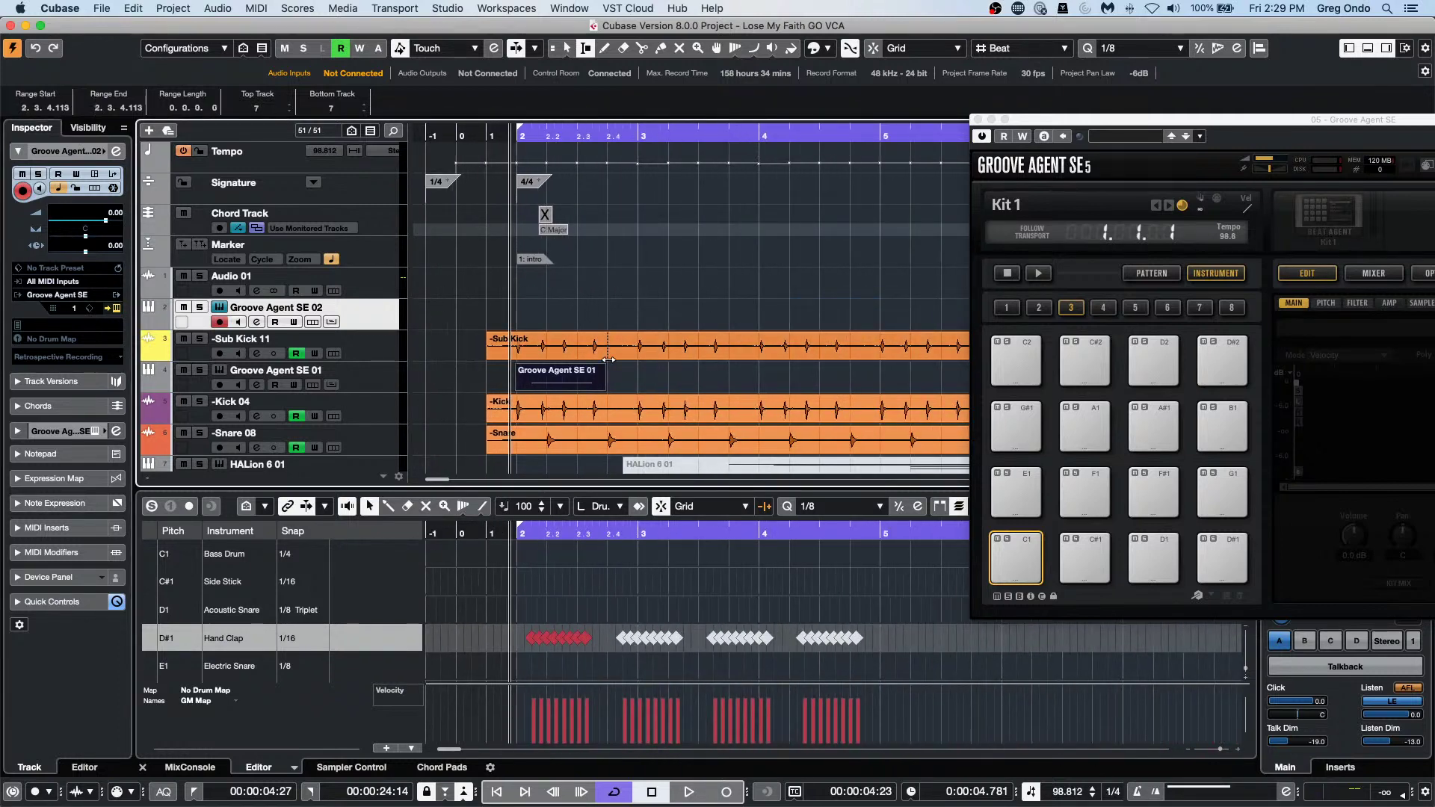
{"action": "left_click", "coordinate": [619, 353]}
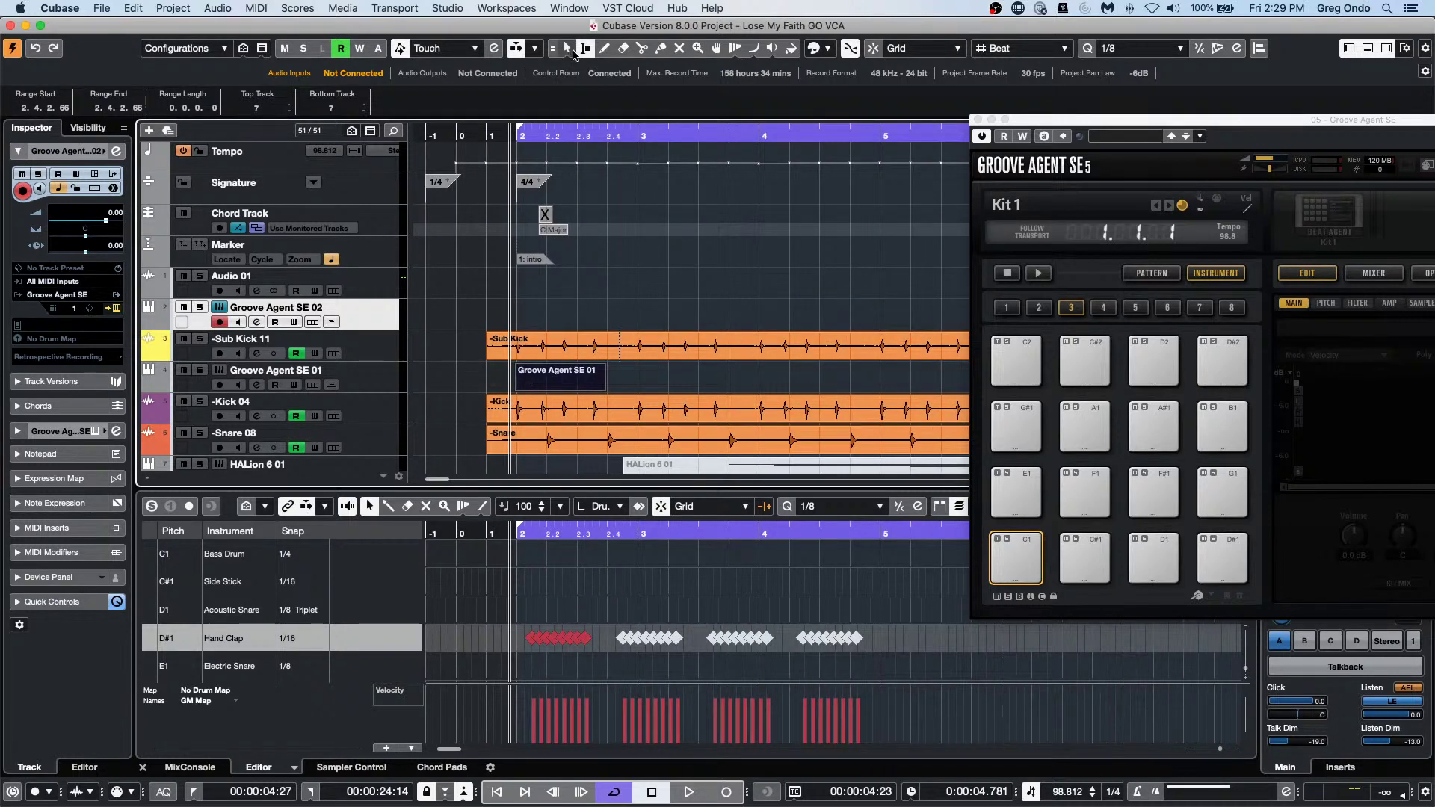
{"action": "left_click", "coordinate": [554, 48]}
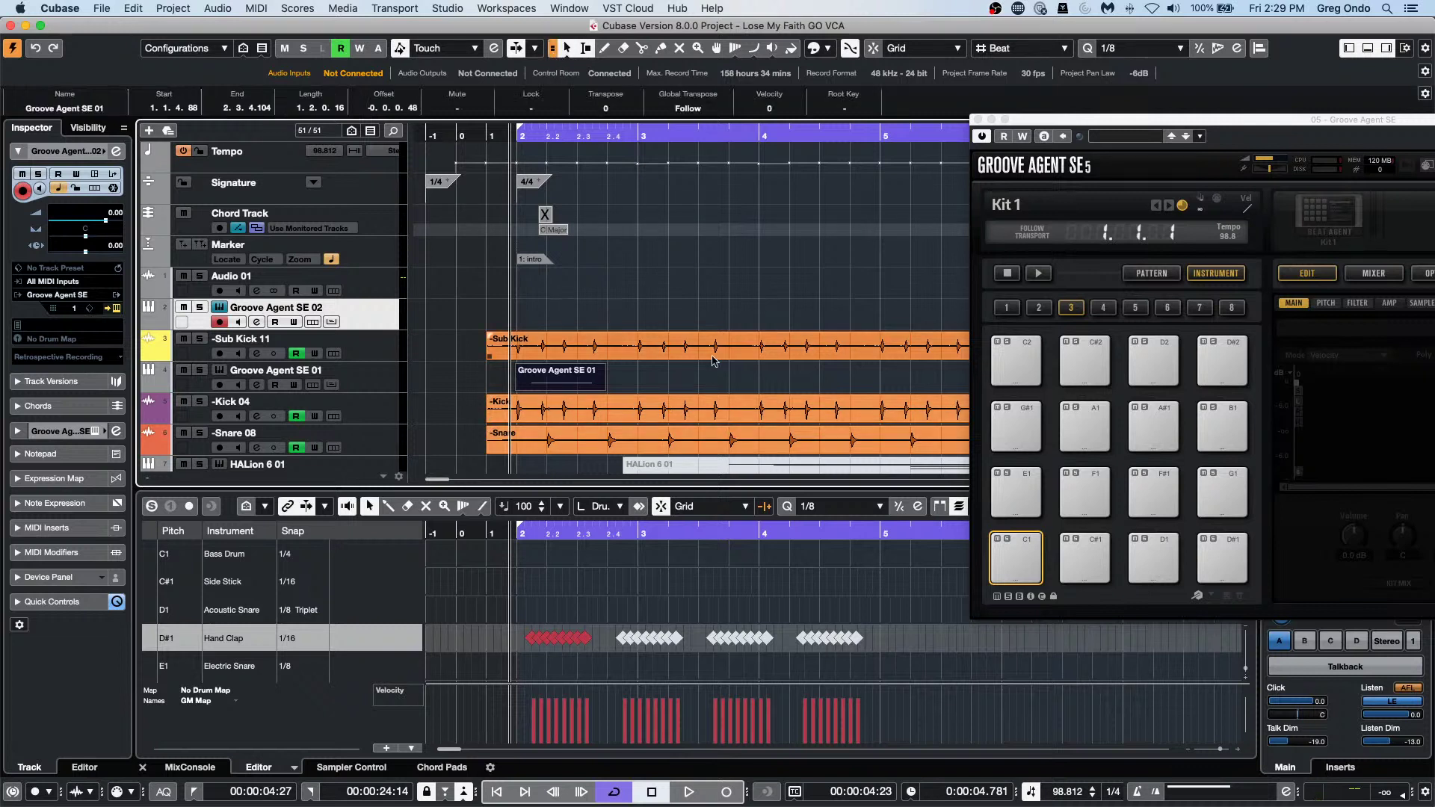
{"action": "left_click", "coordinate": [568, 348]}
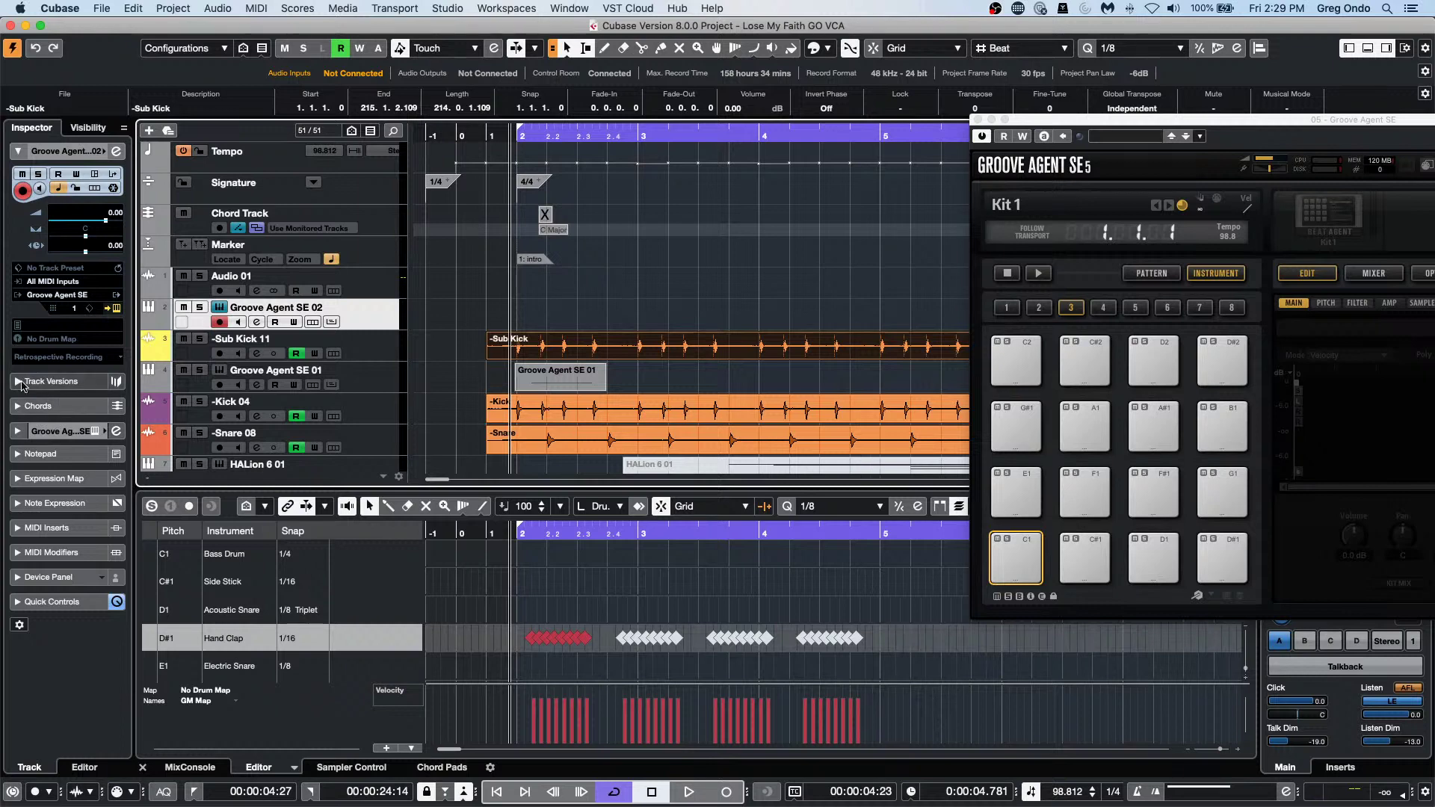
Expand the chord settings of Groove Agent SE 02 and set the Chord Track event at bar 2 to D major.
{"action": "left_click", "coordinate": [52, 408]}
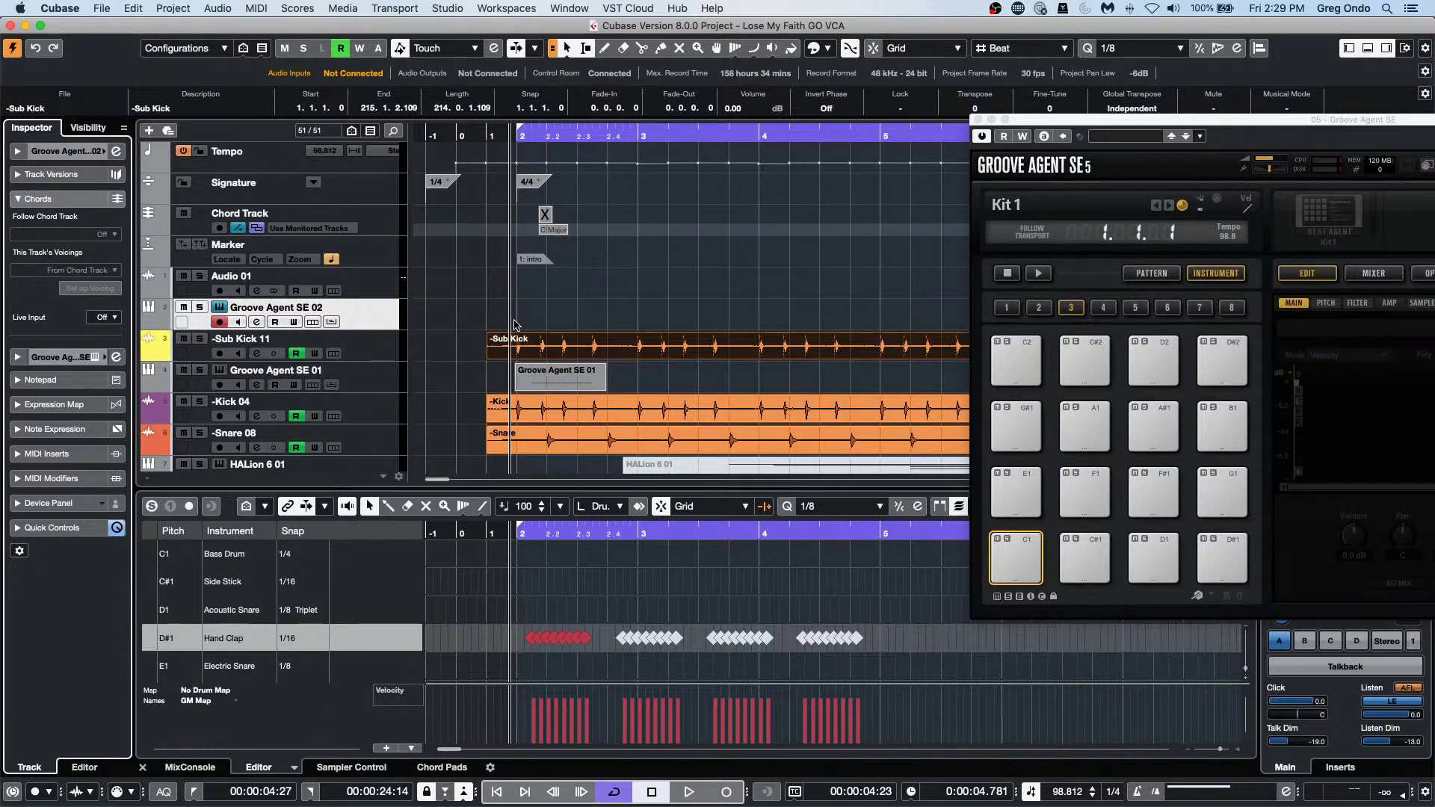
{"action": "double_click", "coordinate": [547, 215]}
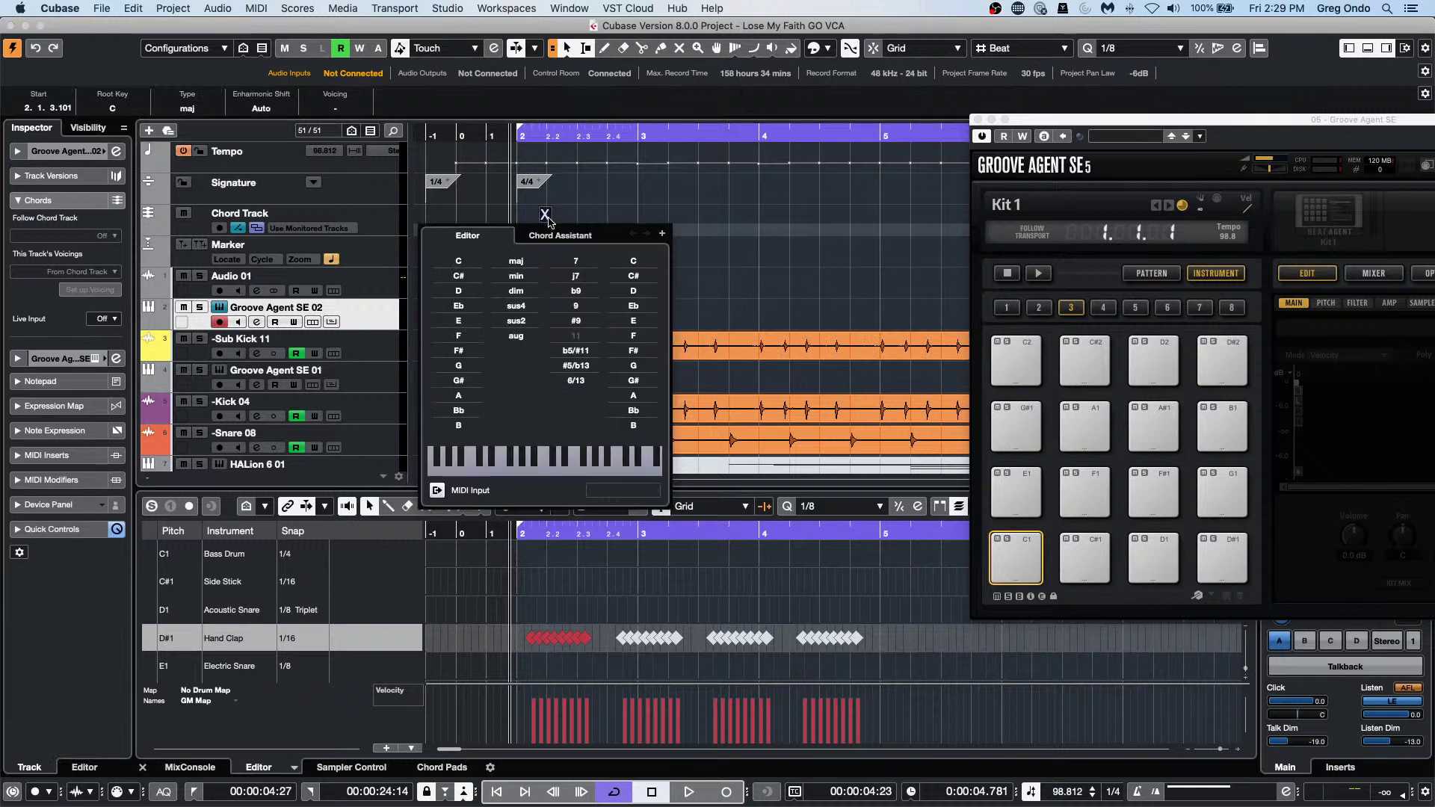
{"action": "left_click", "coordinate": [471, 291]}
{"action": "left_click", "coordinate": [715, 234]}
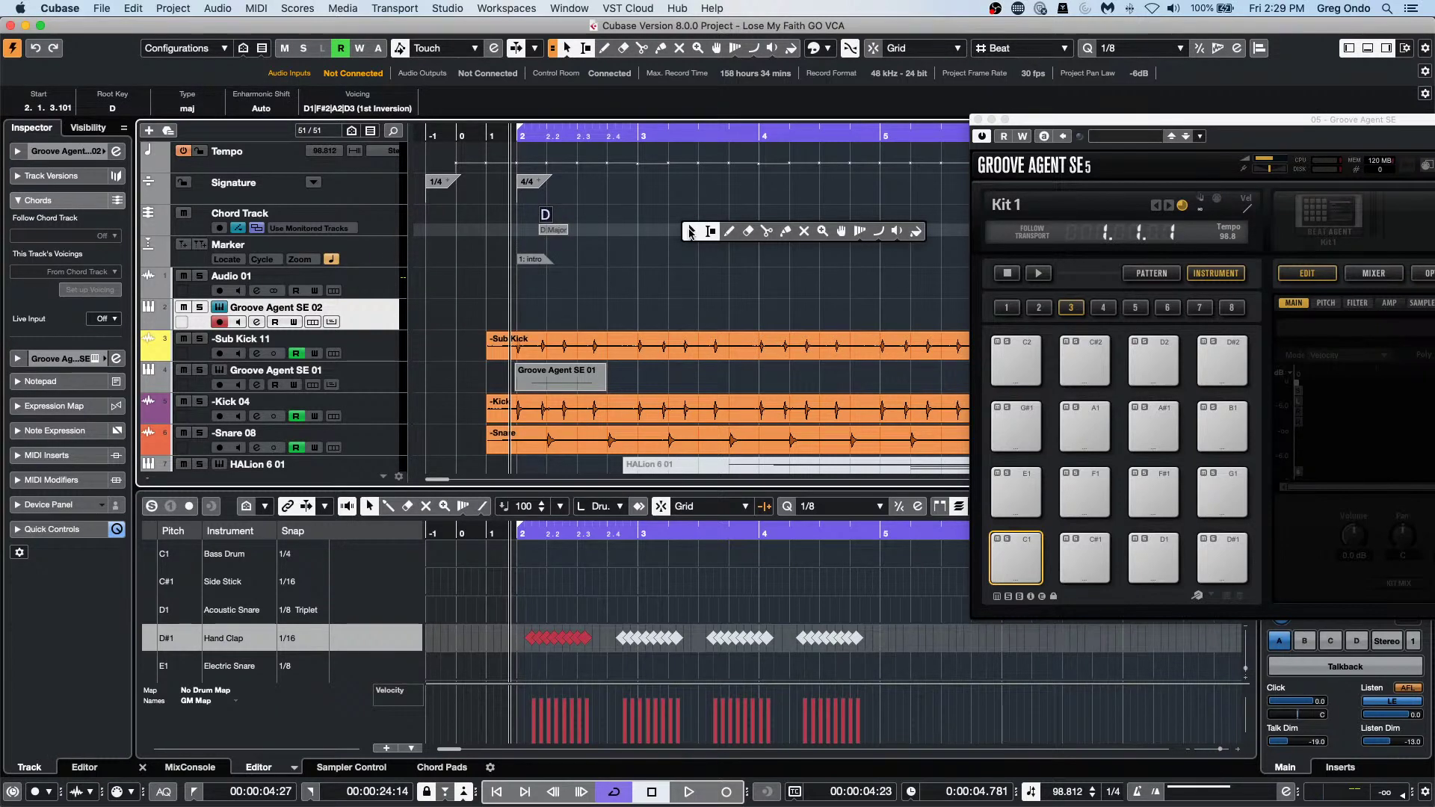
Draw a second chord event at bar 3 on the Chord Track, then open and close its chord editor without defining it.
{"action": "key", "text": "8"}
{"action": "left_click", "coordinate": [647, 213]}
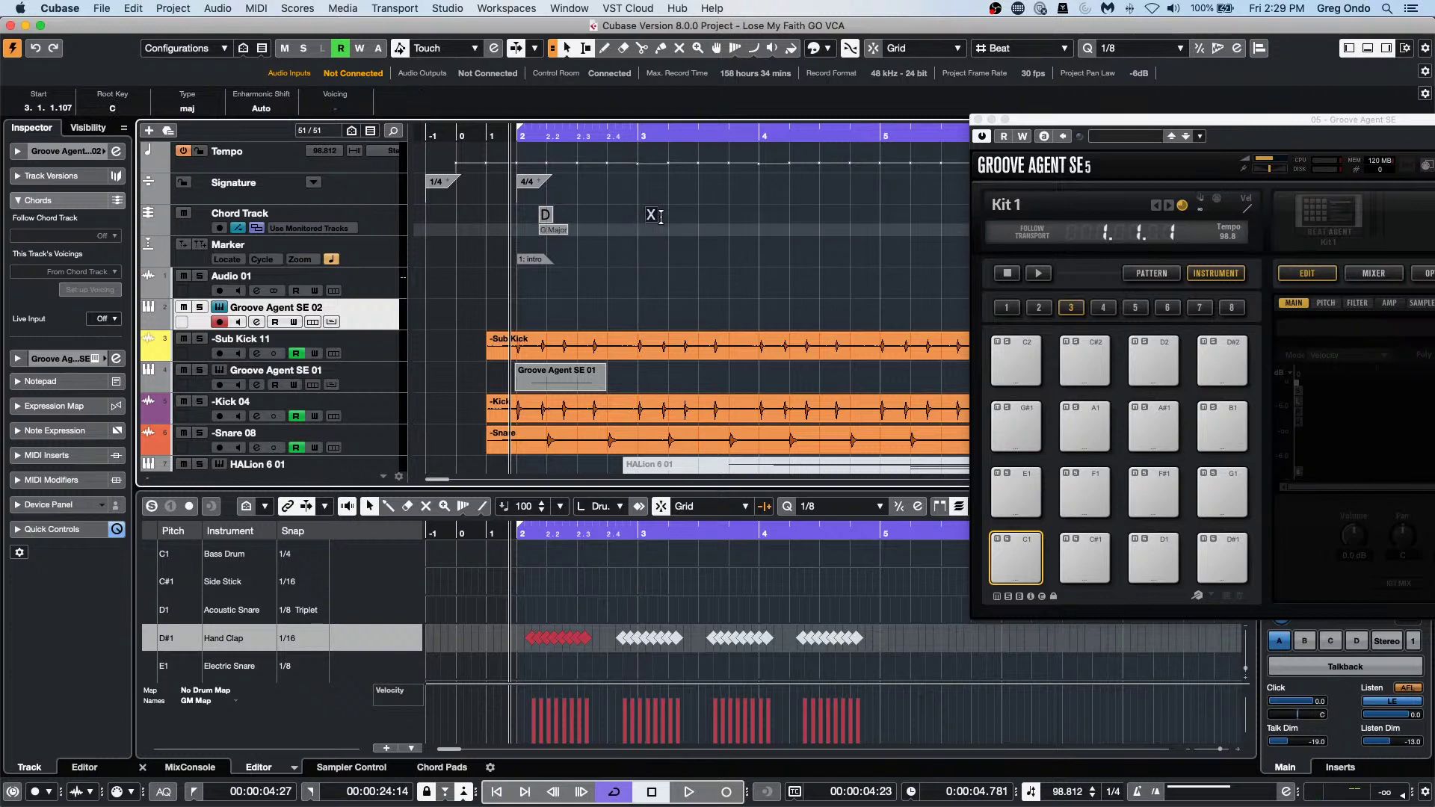
{"action": "key", "text": "1"}
{"action": "double_click", "coordinate": [651, 215]}
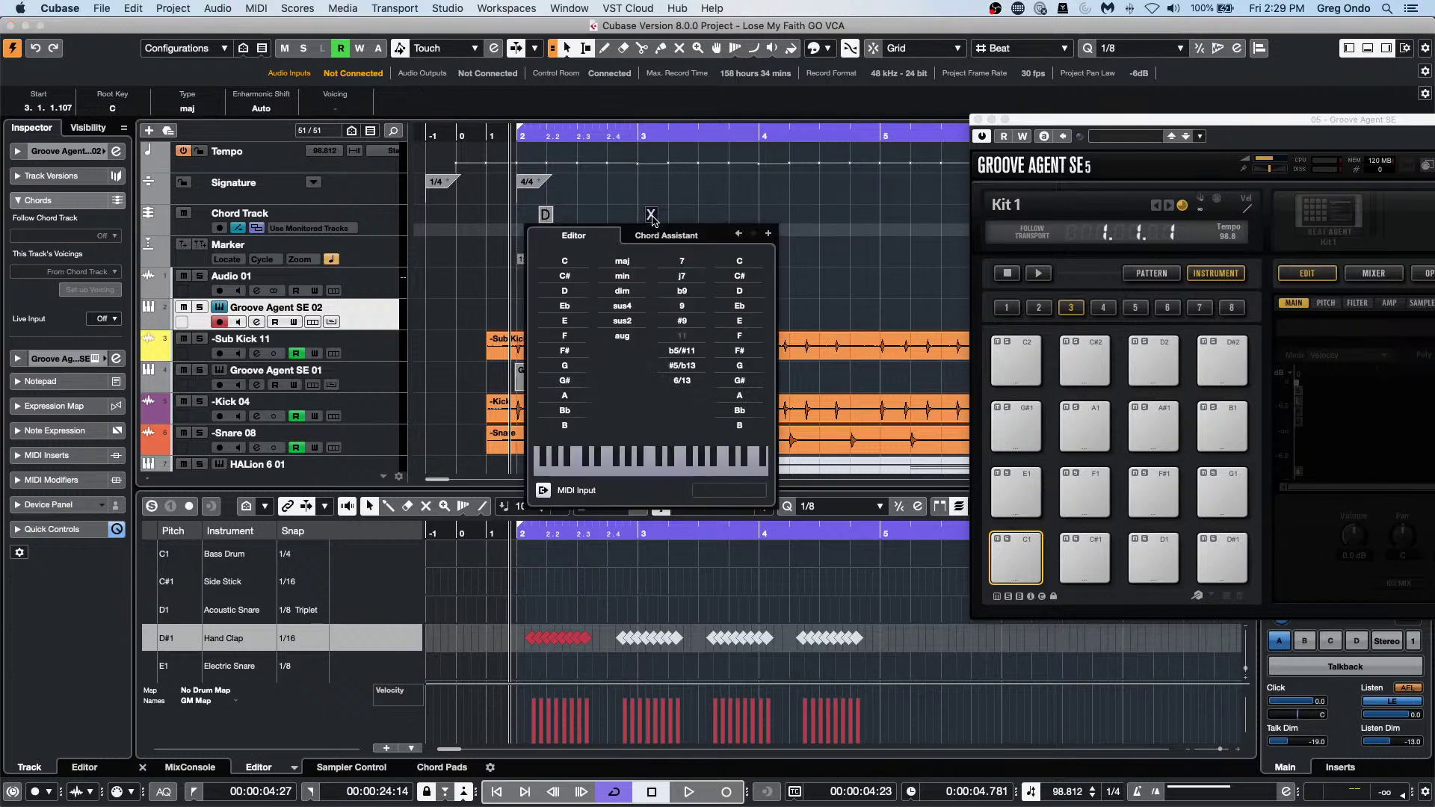
{"action": "left_click", "coordinate": [73, 224]}
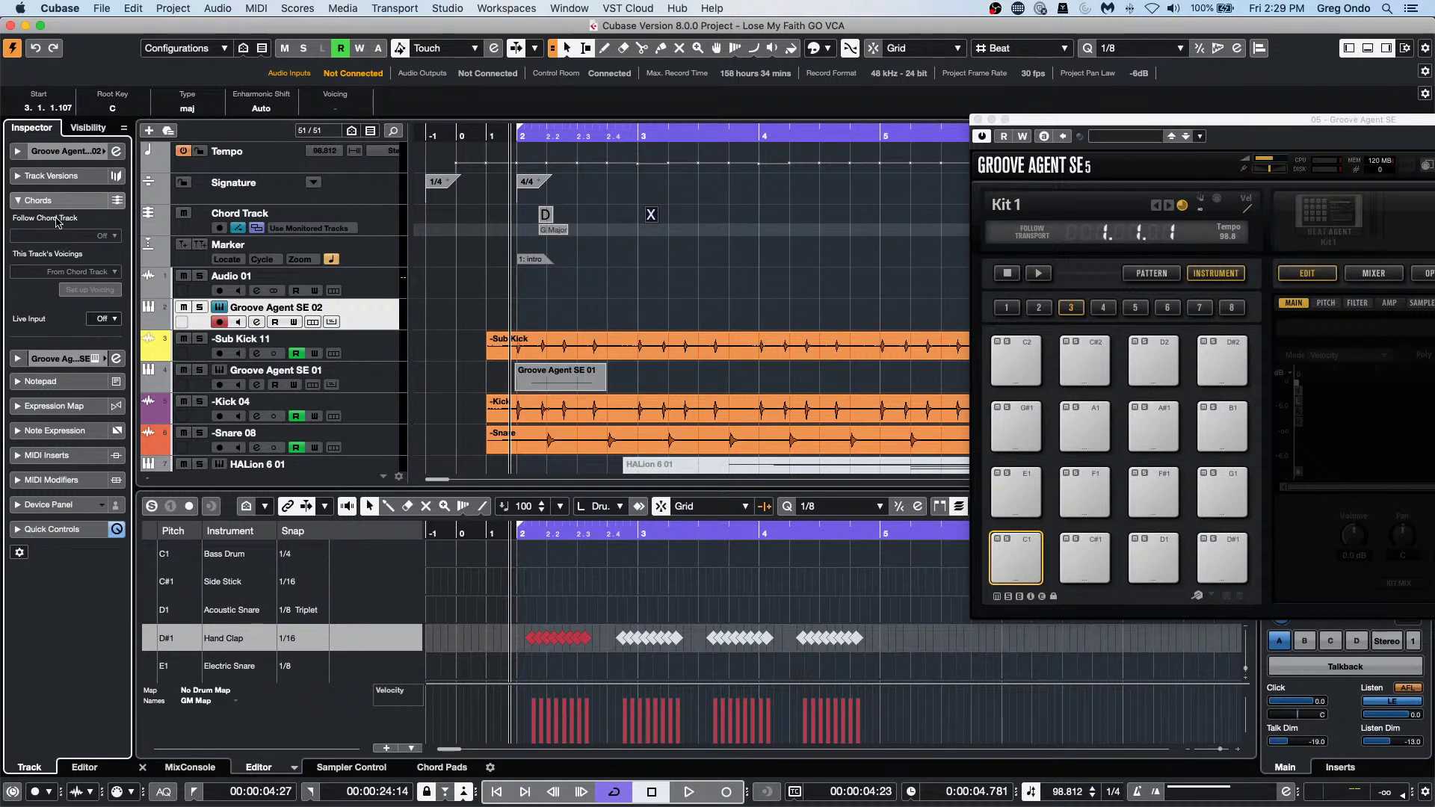
Show the lanes and volume automation of the Sub Kick 11 track, then hide them again.
{"action": "left_click", "coordinate": [588, 344]}
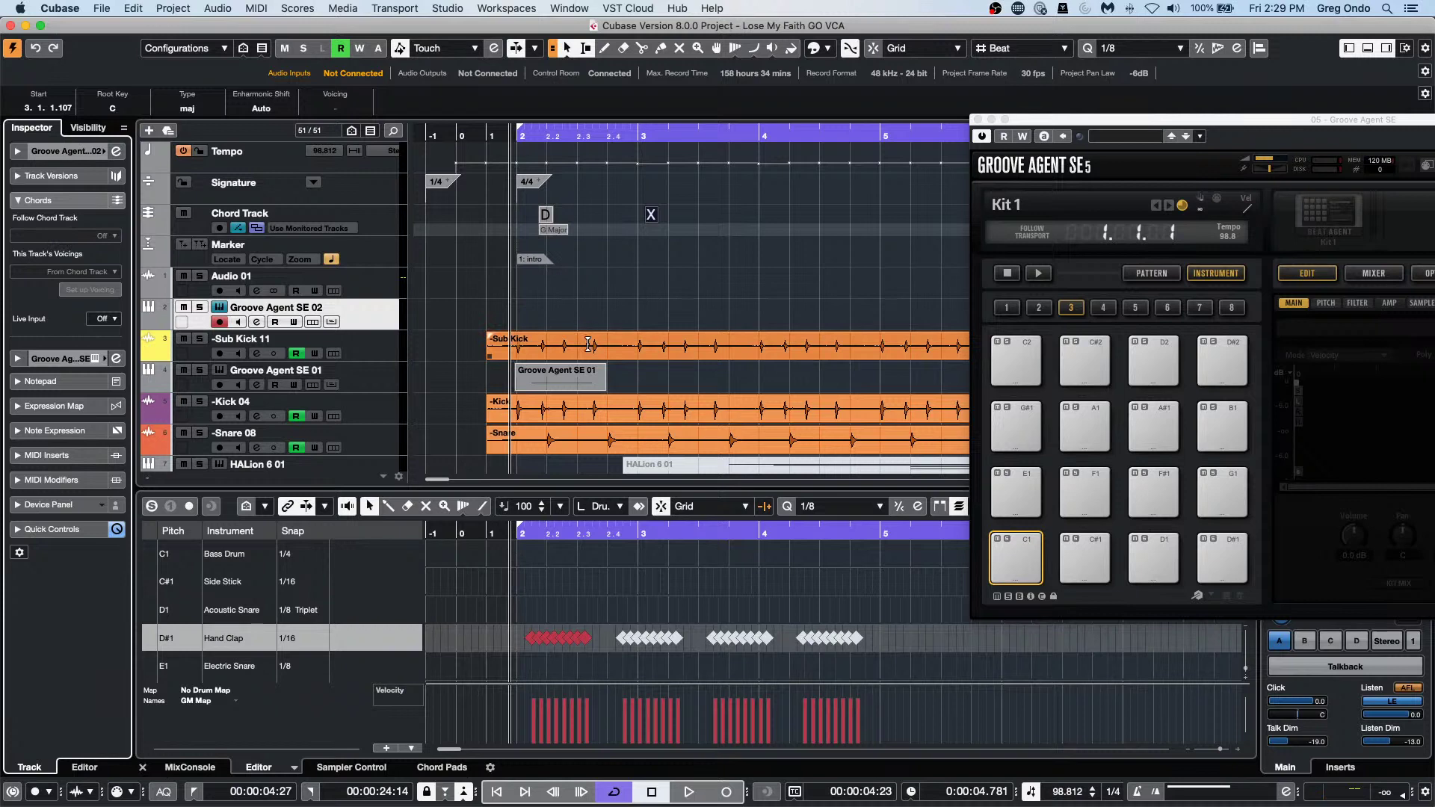
{"action": "left_click", "coordinate": [333, 353]}
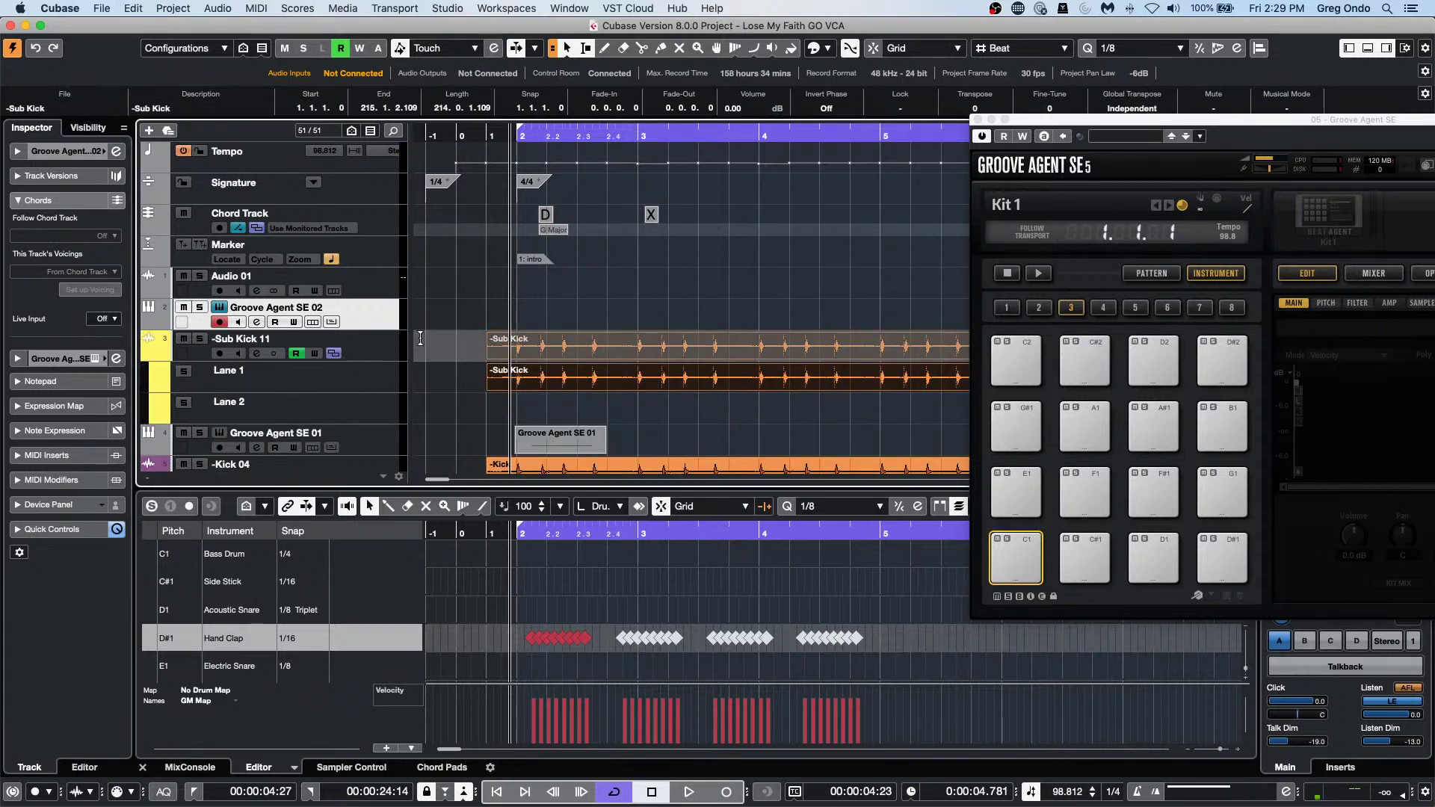
{"action": "left_click", "coordinate": [149, 358]}
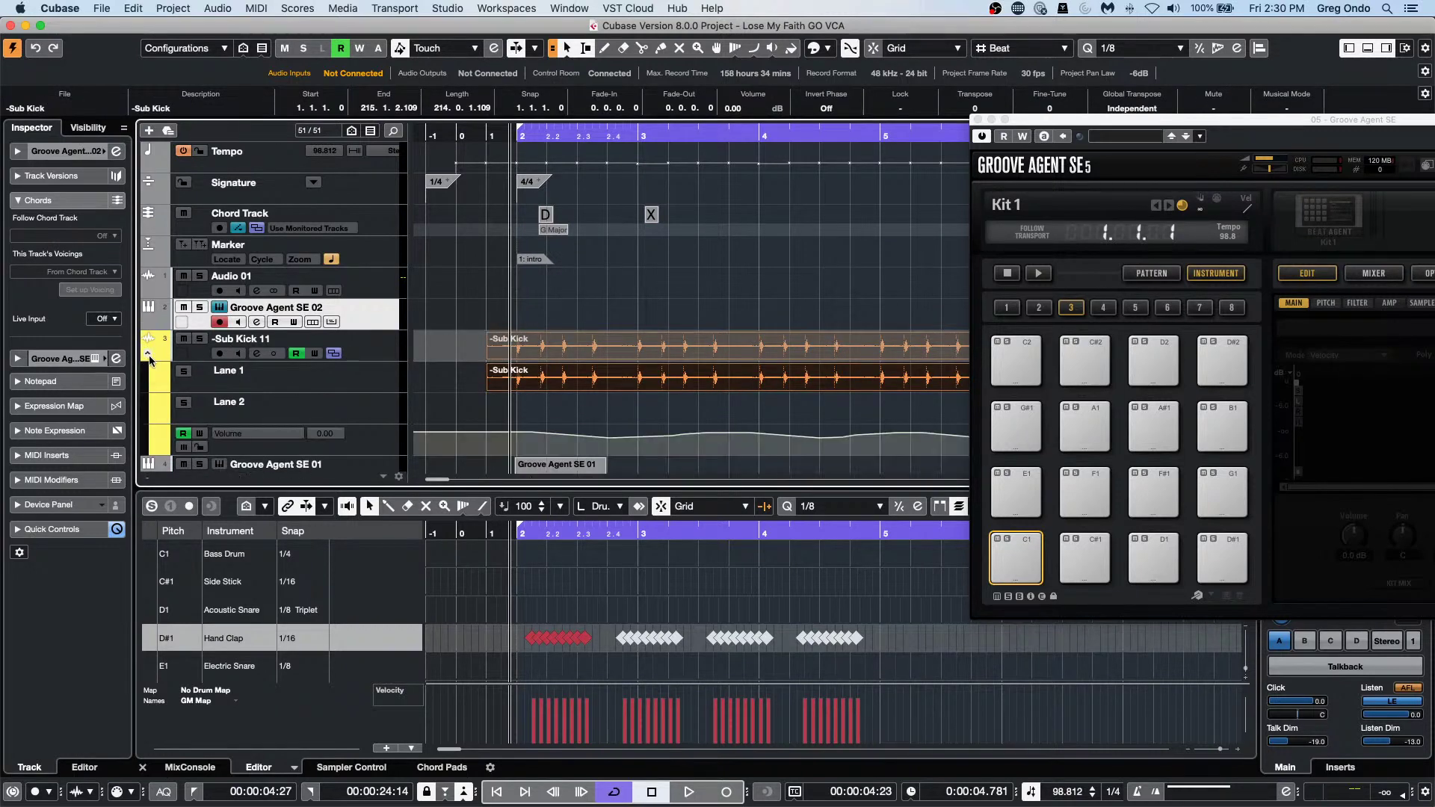
{"action": "left_click", "coordinate": [149, 358]}
{"action": "left_click", "coordinate": [334, 353]}
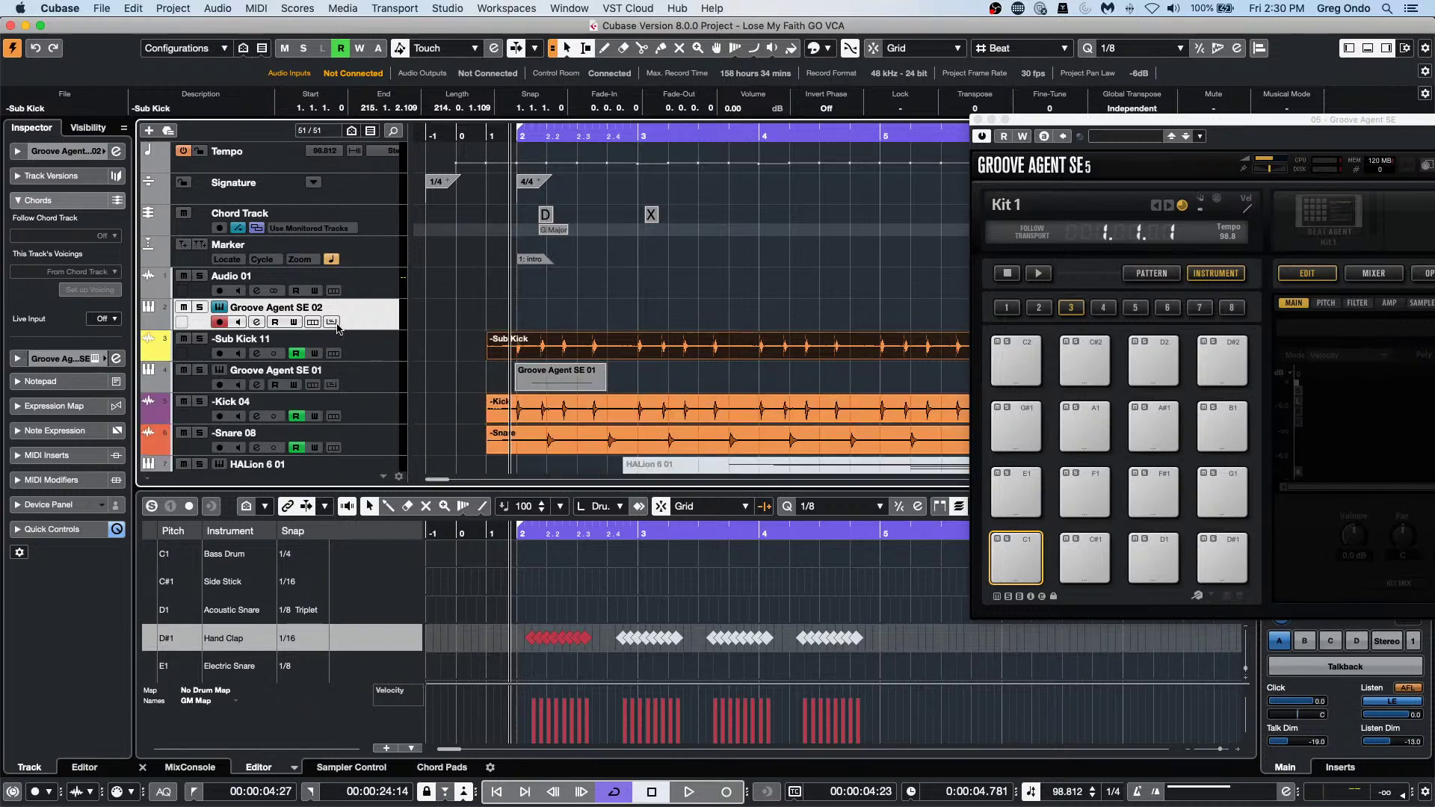
Select the Kick event, toggle the Chord Track's mute on and off, and record-enable the Chord Track.
{"action": "left_click", "coordinate": [615, 417]}
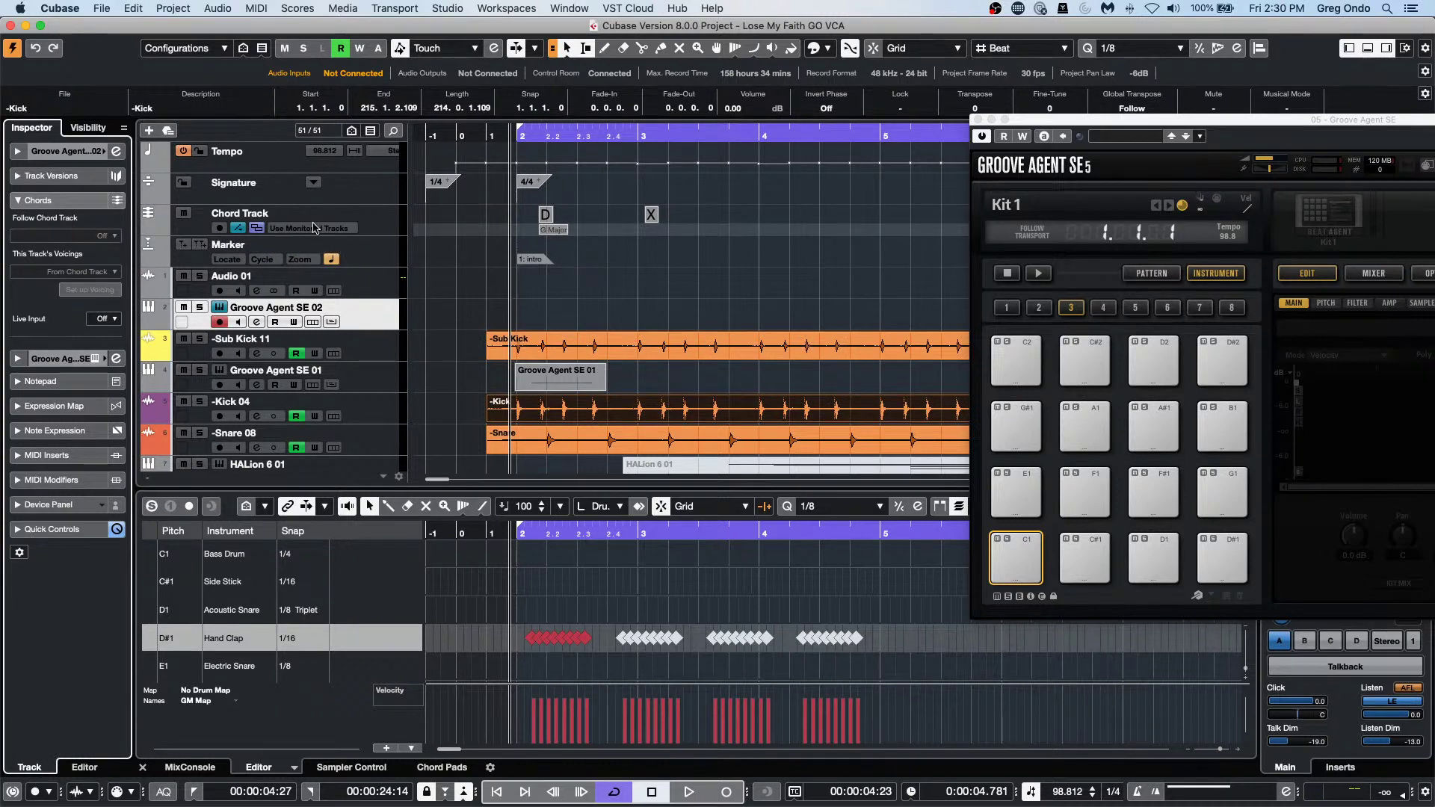
{"action": "left_click", "coordinate": [183, 214]}
{"action": "left_click", "coordinate": [183, 214]}
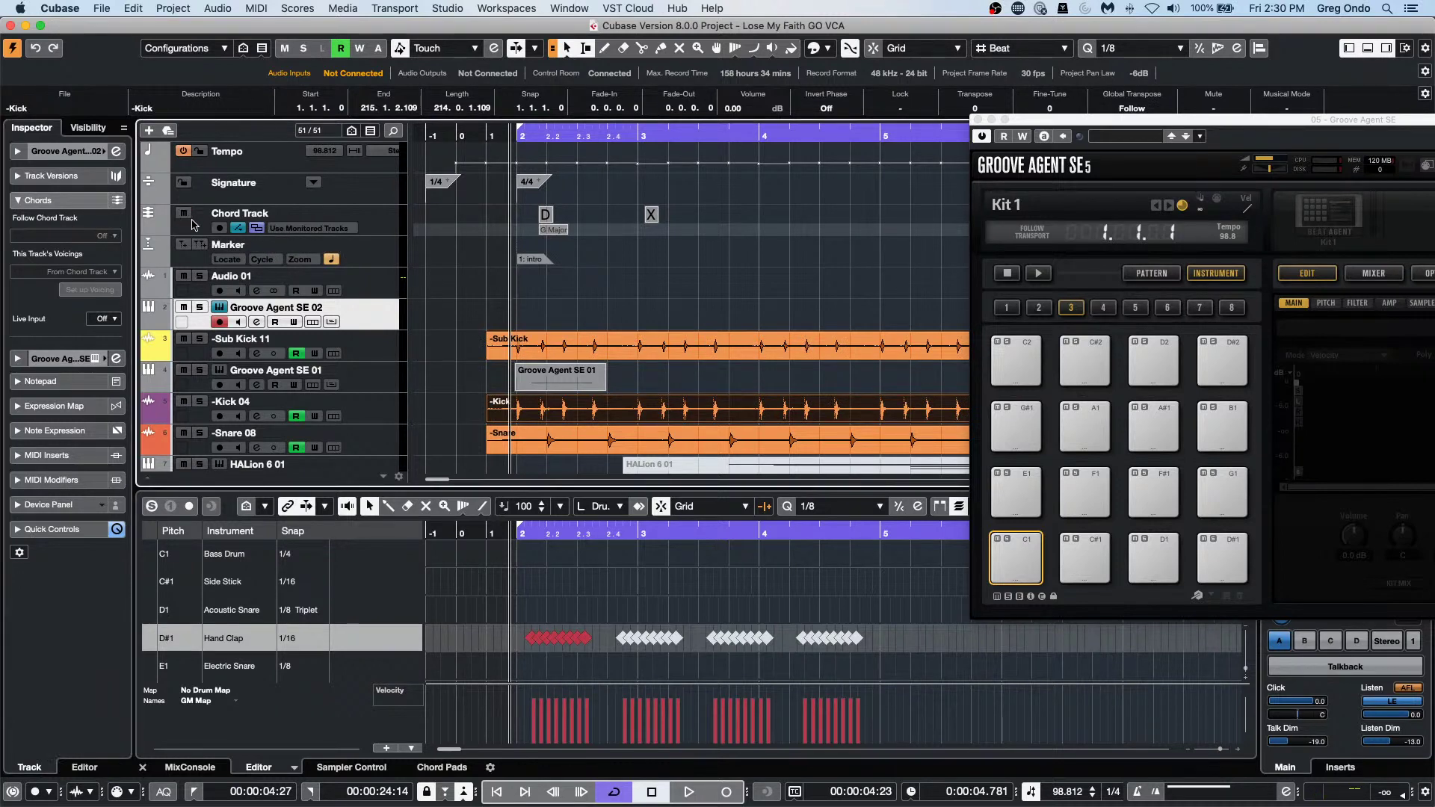
{"action": "left_click", "coordinate": [219, 228]}
{"action": "left_click", "coordinate": [222, 237]}
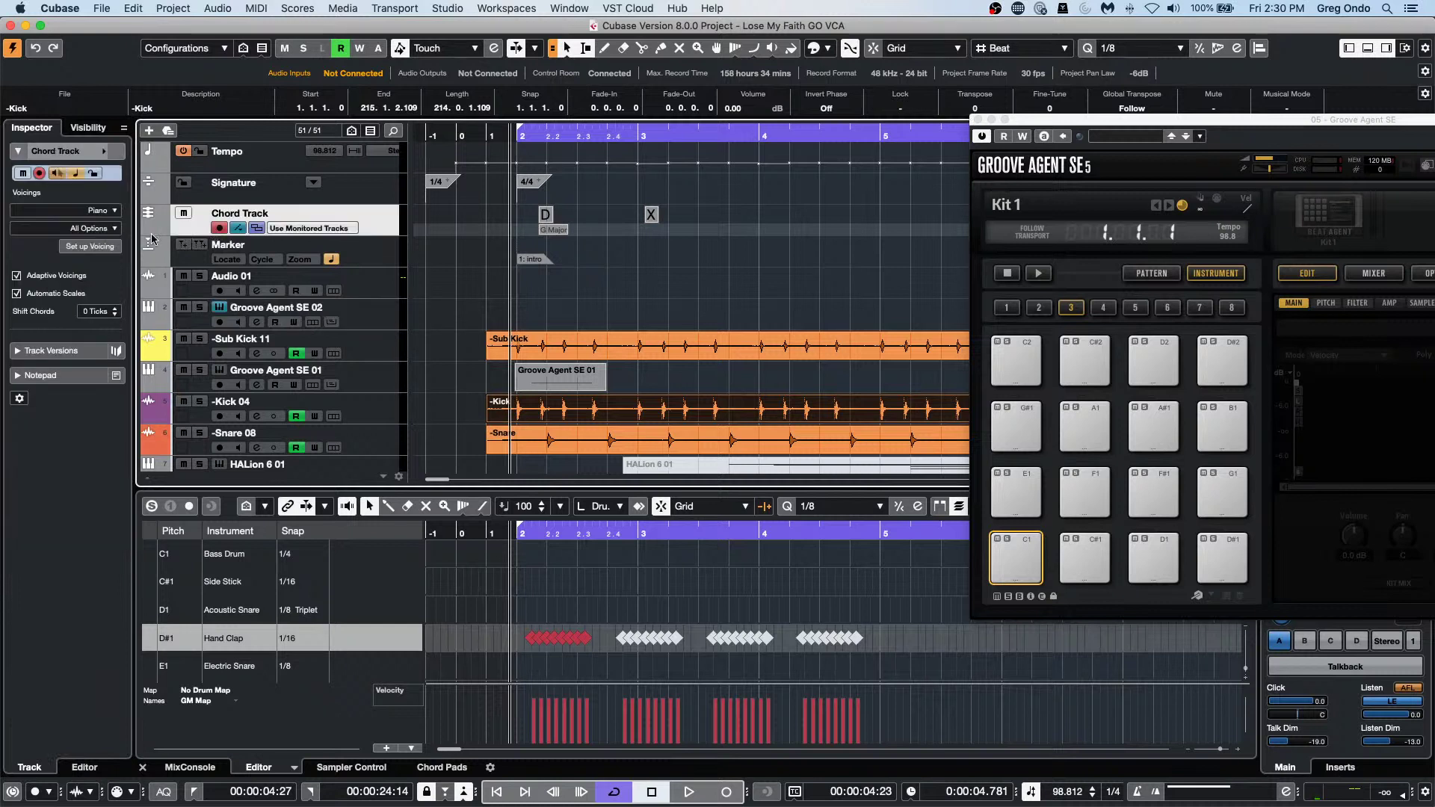
Open the Snare event in the Sample Editor and view the Follow Chord Track options of Groove Agent SE 01 without changing them.
{"action": "left_click", "coordinate": [675, 446]}
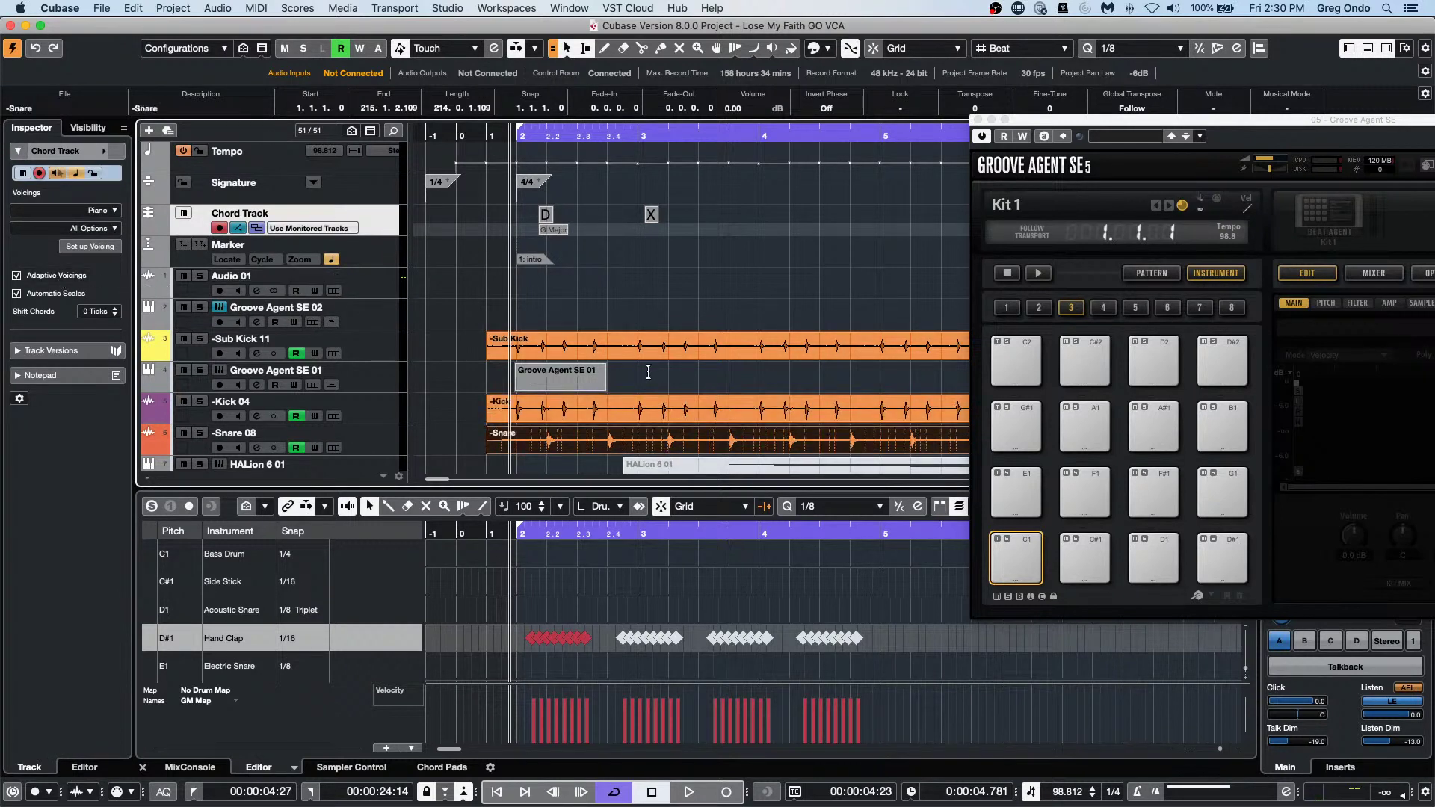
{"action": "double_click", "coordinate": [661, 449]}
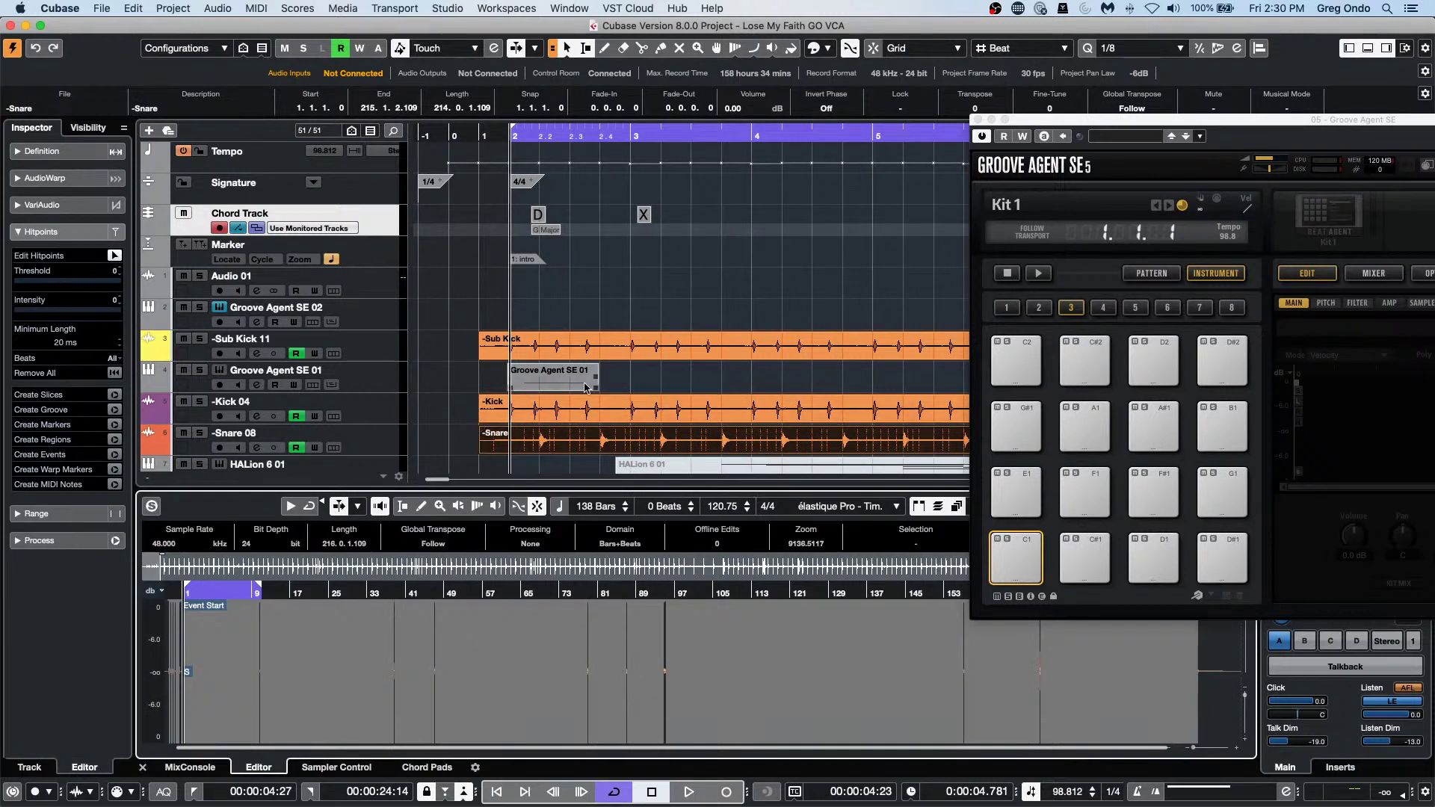
{"action": "left_click", "coordinate": [357, 372]}
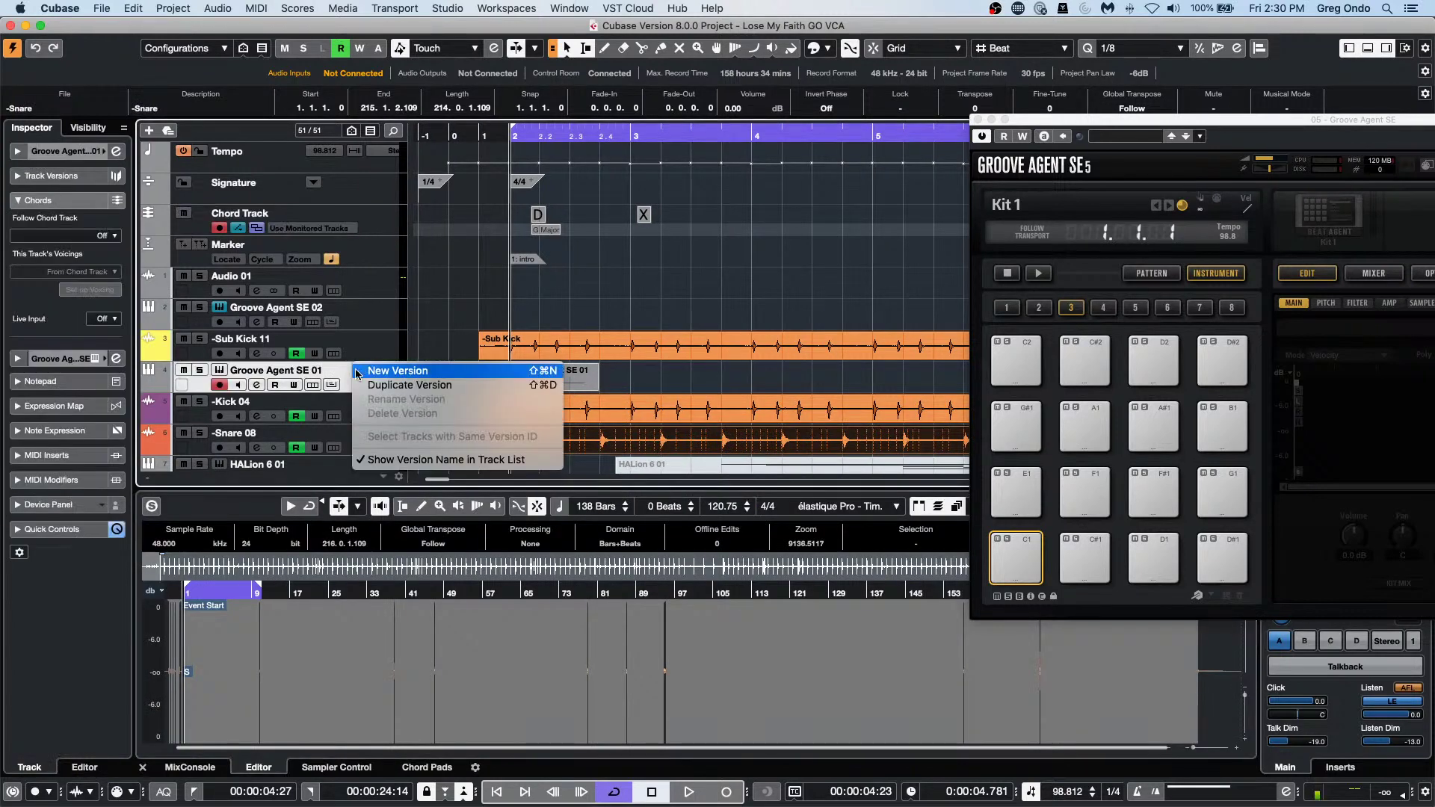
{"action": "left_click", "coordinate": [70, 238]}
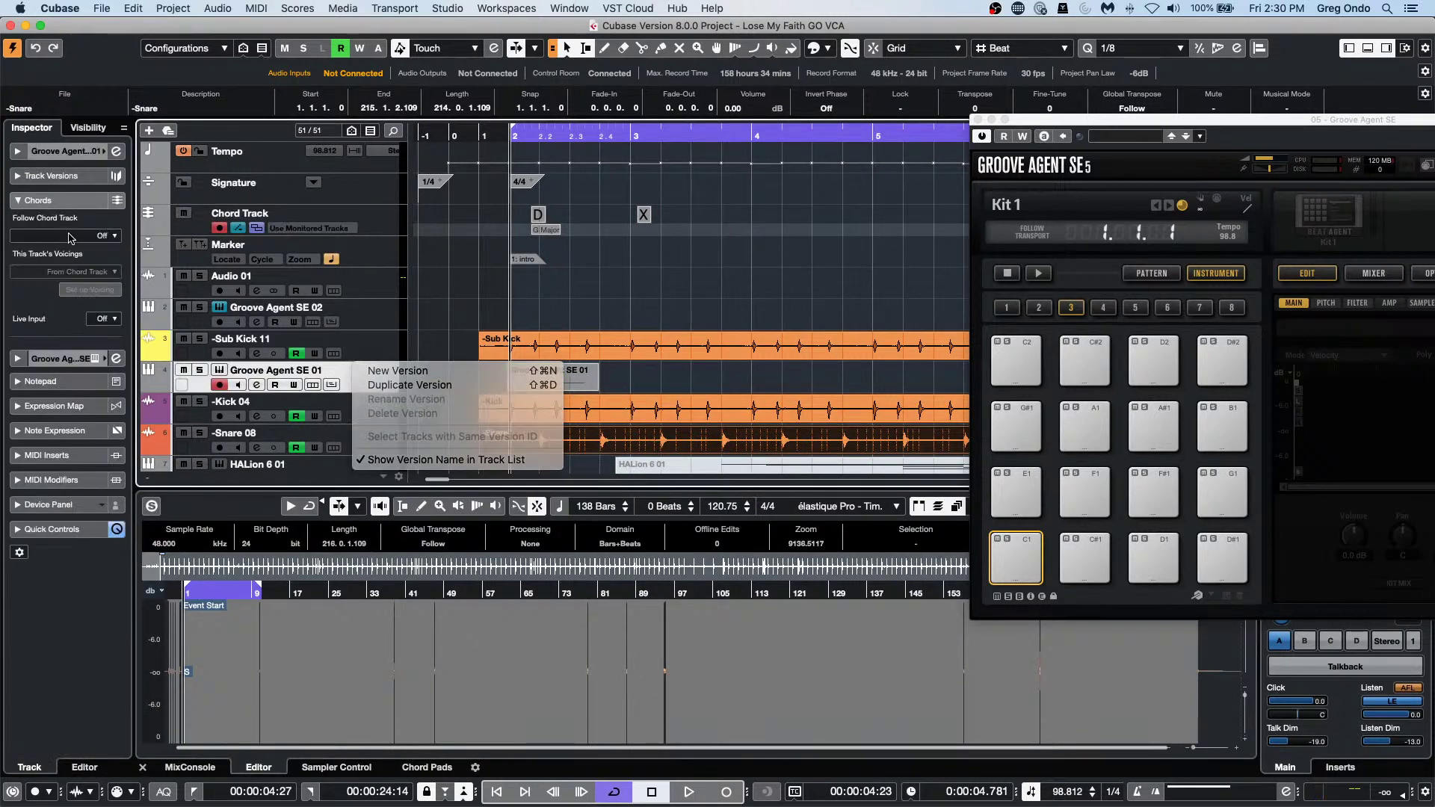
{"action": "left_click", "coordinate": [109, 236]}
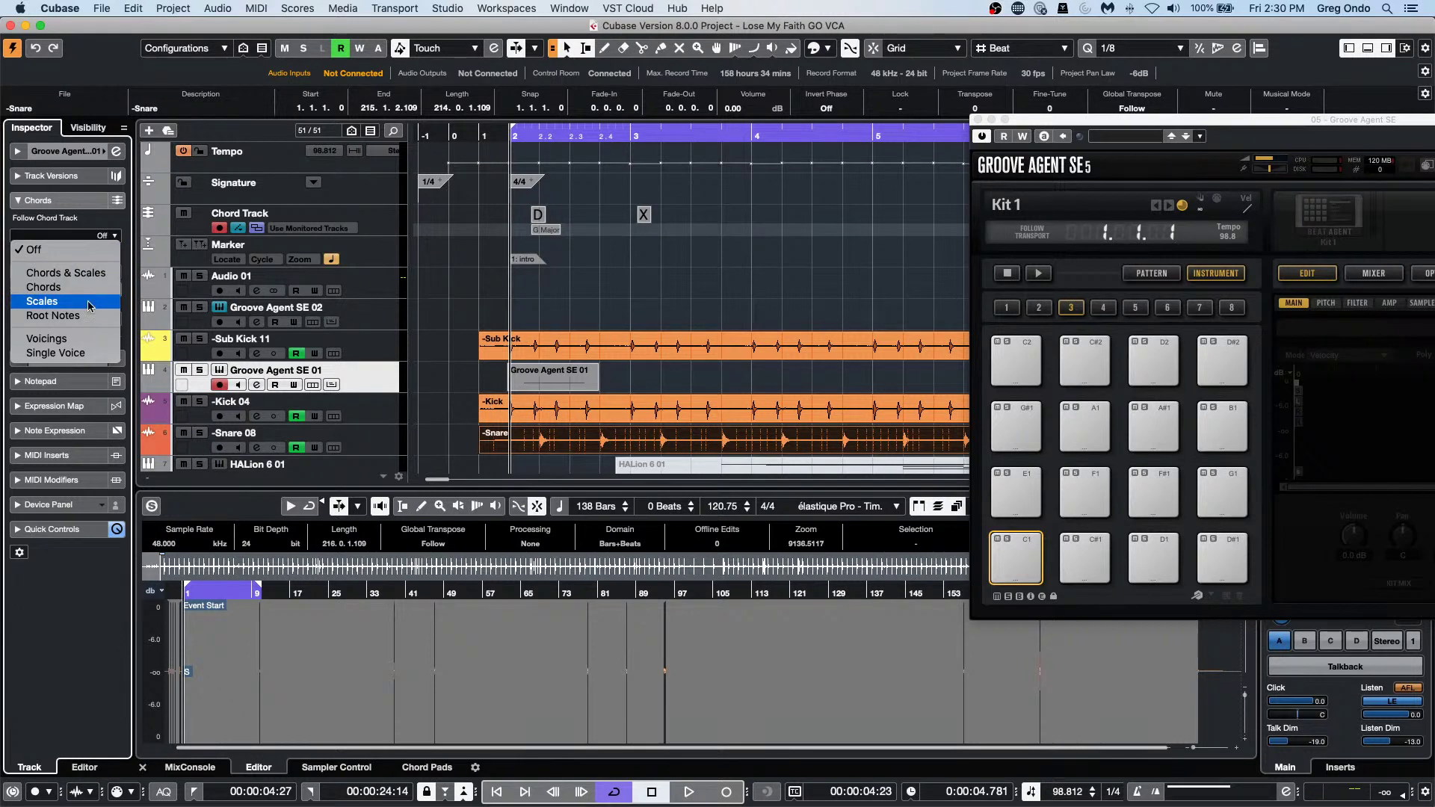
{"action": "left_click", "coordinate": [574, 307]}
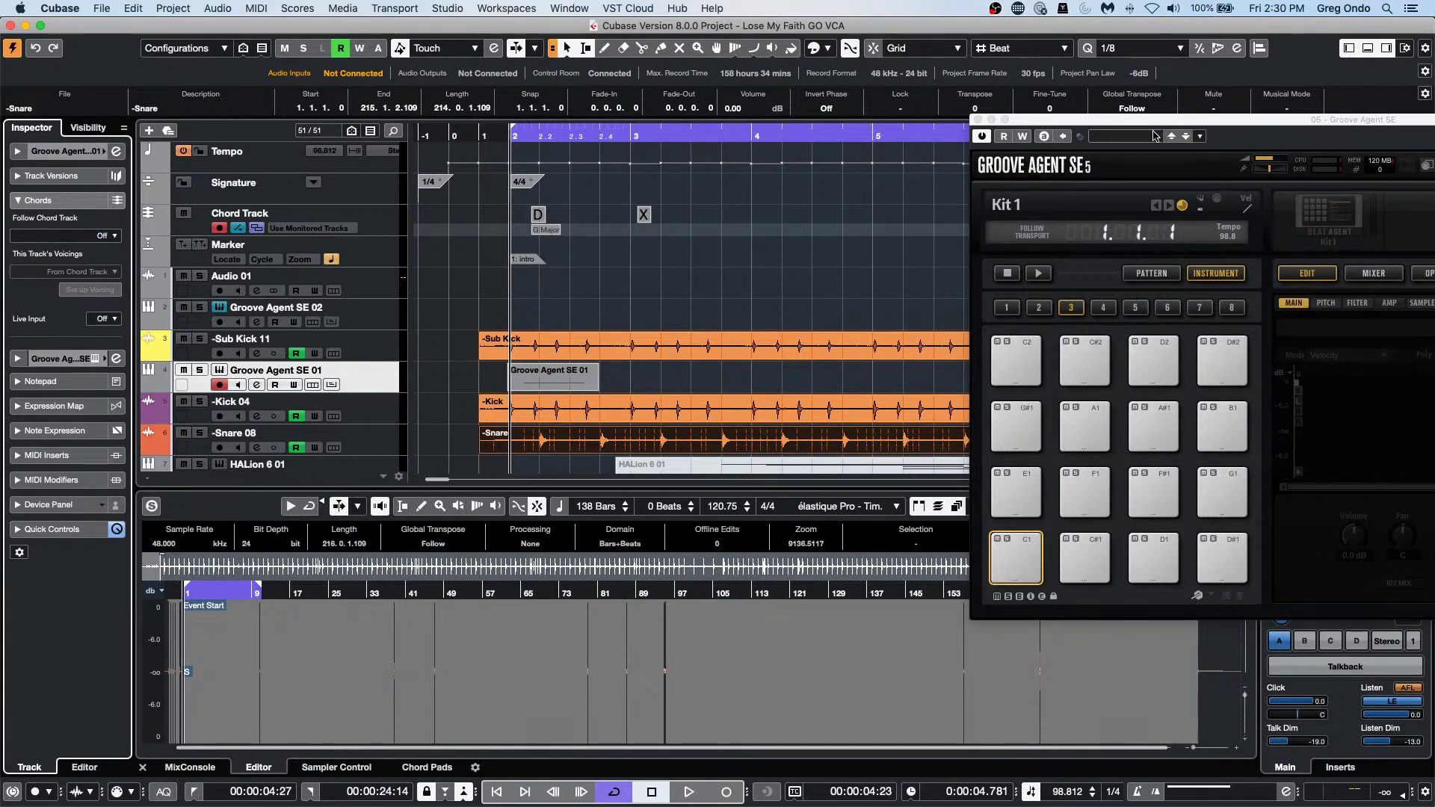
Close the Groove Agent SE window and add one HALion 6 instrument track with stereo outputs below the Chord Track.
{"action": "left_click", "coordinate": [976, 119]}
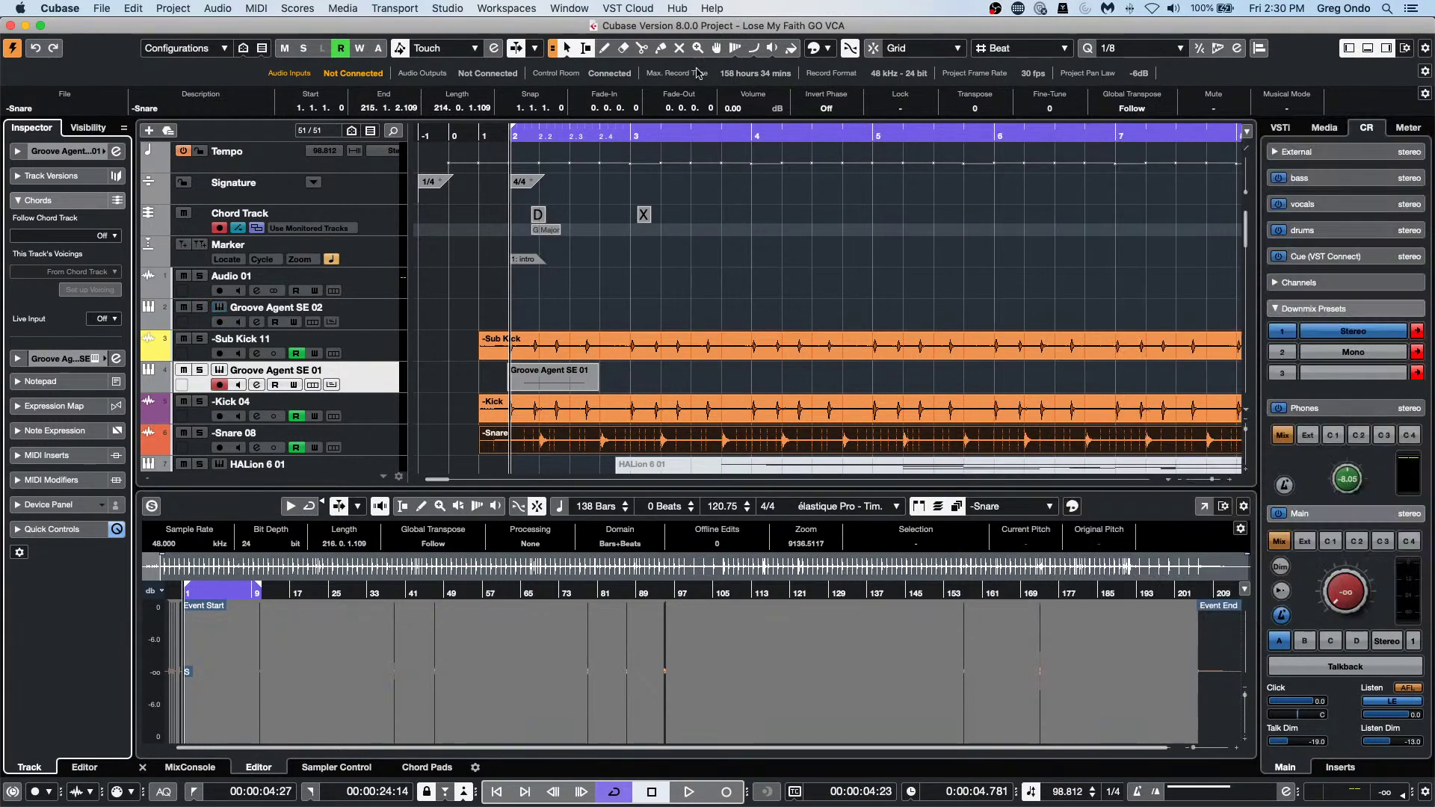
{"action": "left_click", "coordinate": [383, 214]}
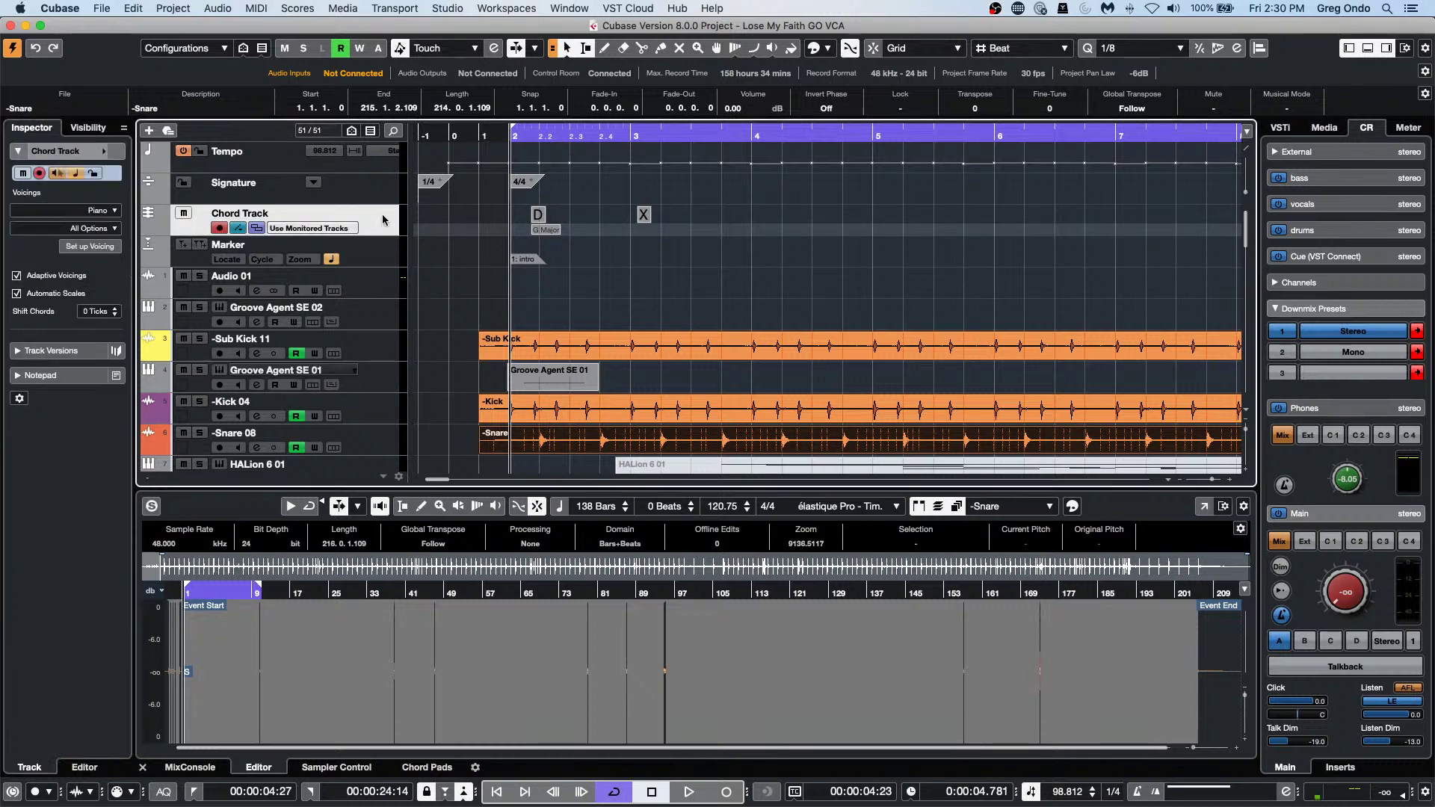
{"action": "right_click", "coordinate": [382, 215]}
{"action": "mouse_move", "coordinate": [489, 227]}
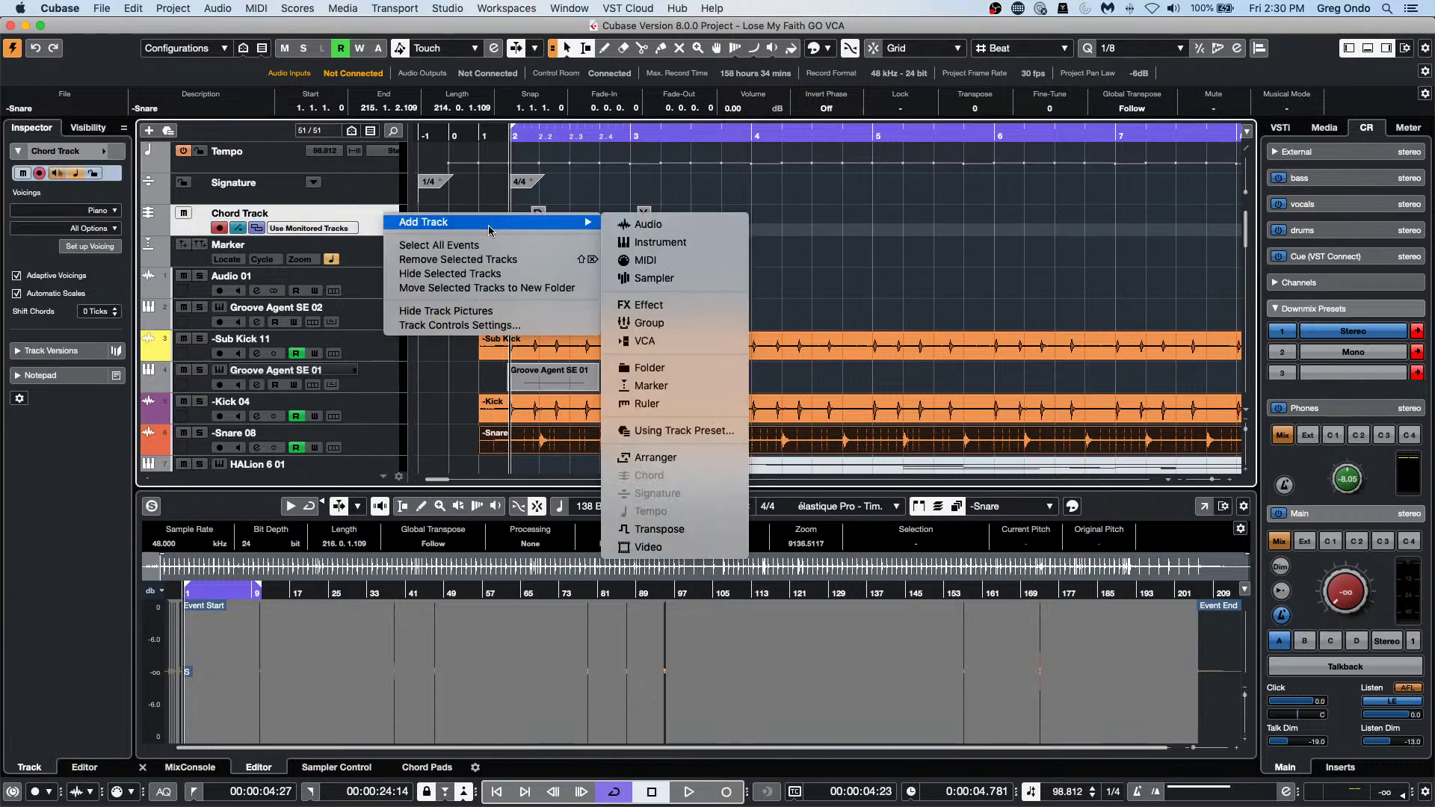
{"action": "left_click", "coordinate": [722, 241]}
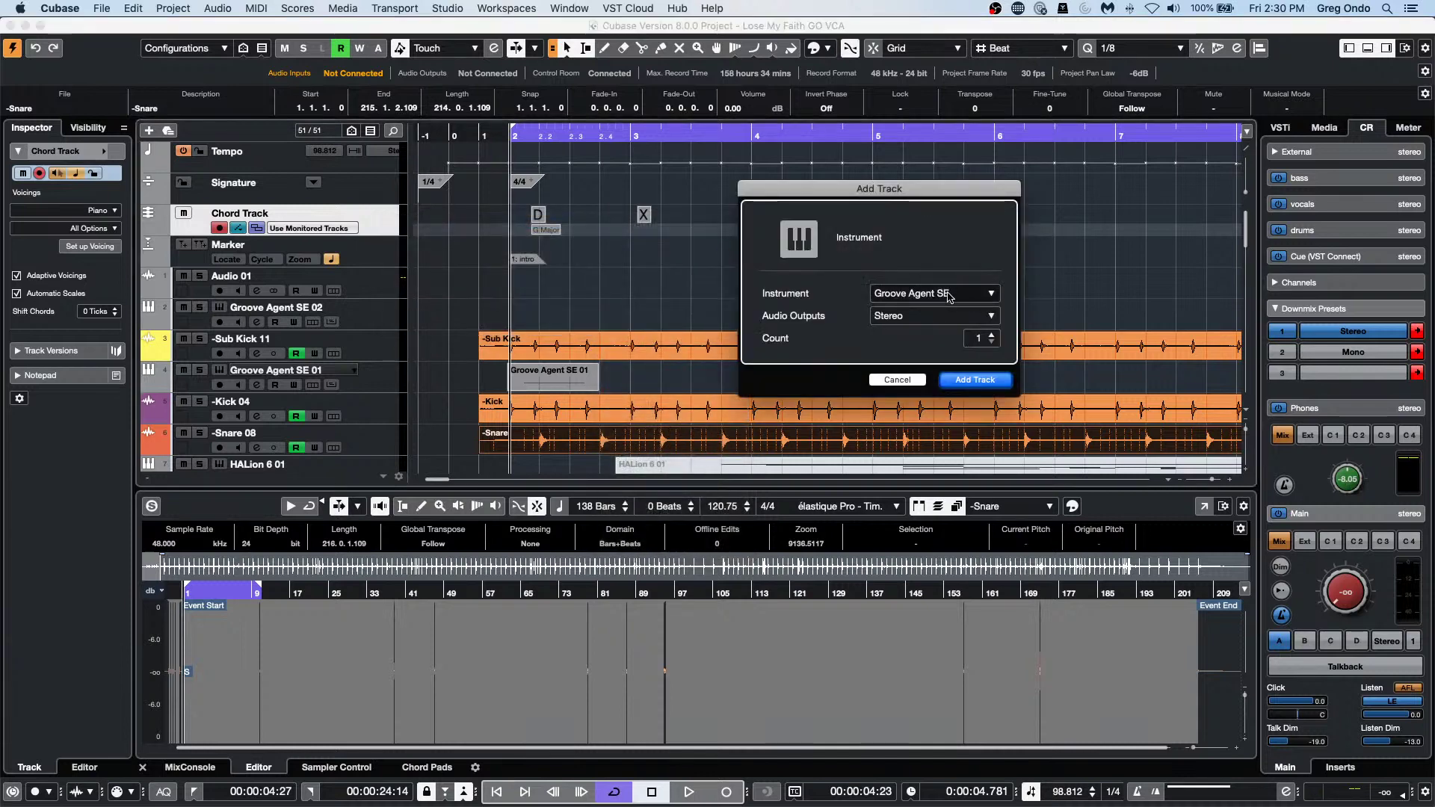
{"action": "left_click", "coordinate": [986, 293]}
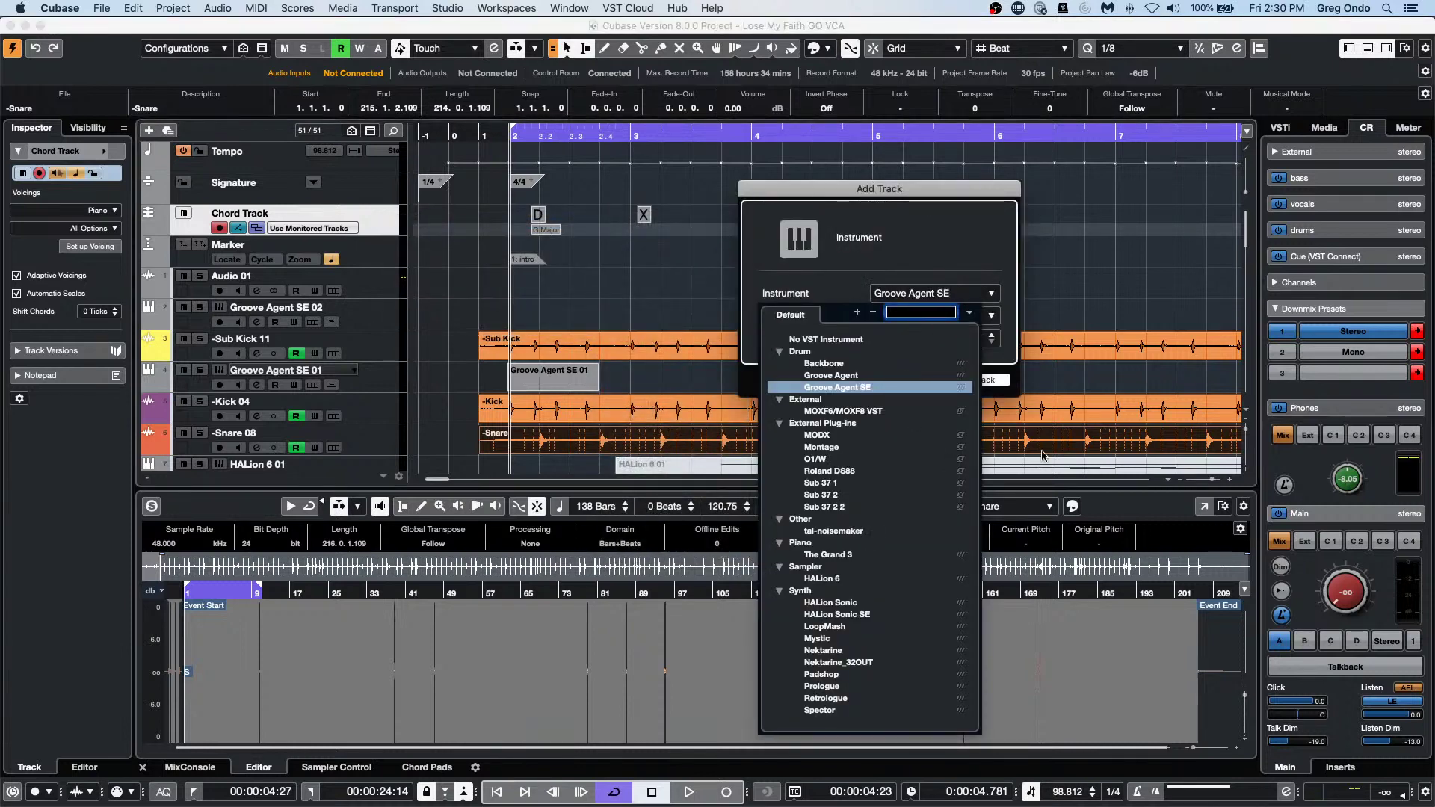
{"action": "left_click", "coordinate": [837, 579]}
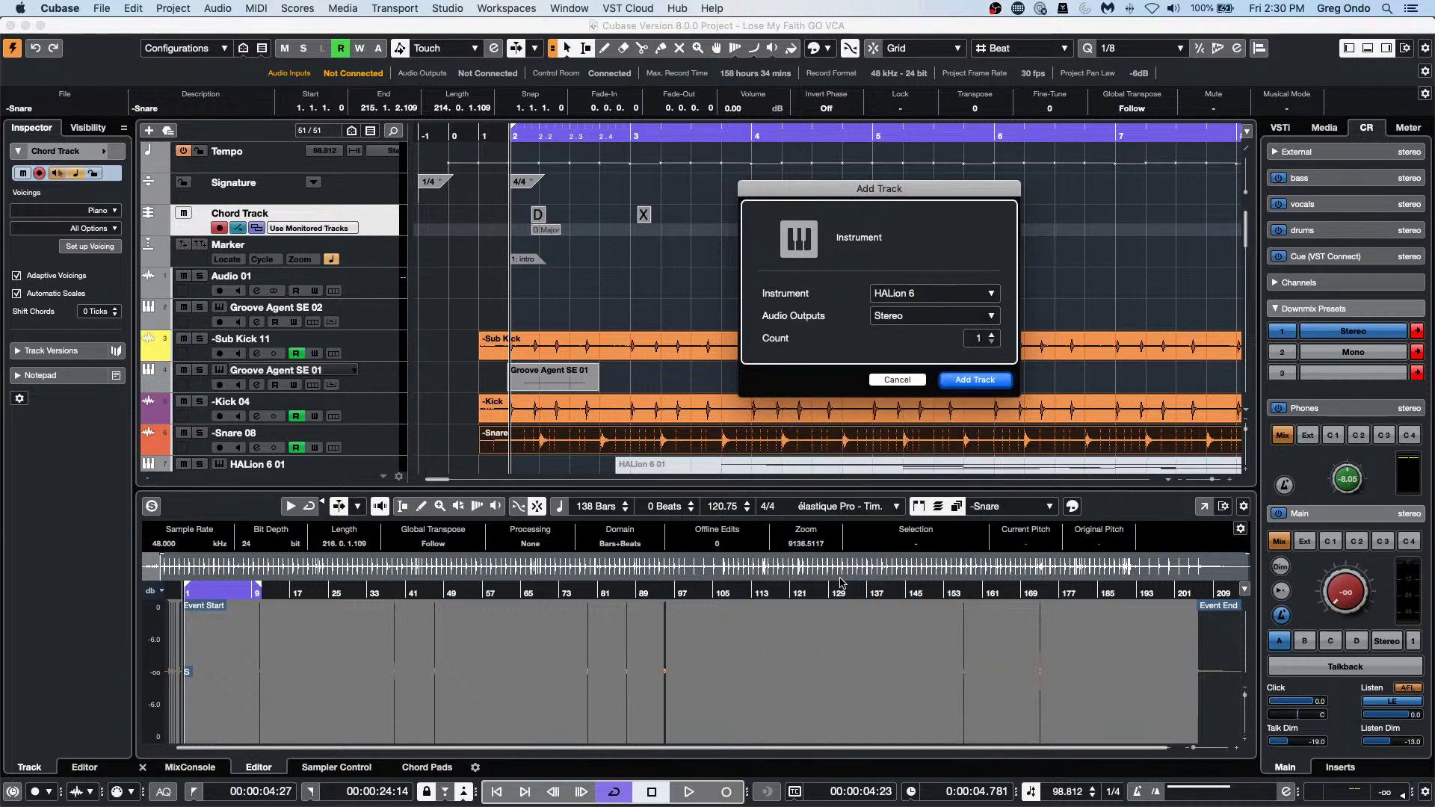
{"action": "left_click", "coordinate": [979, 380]}
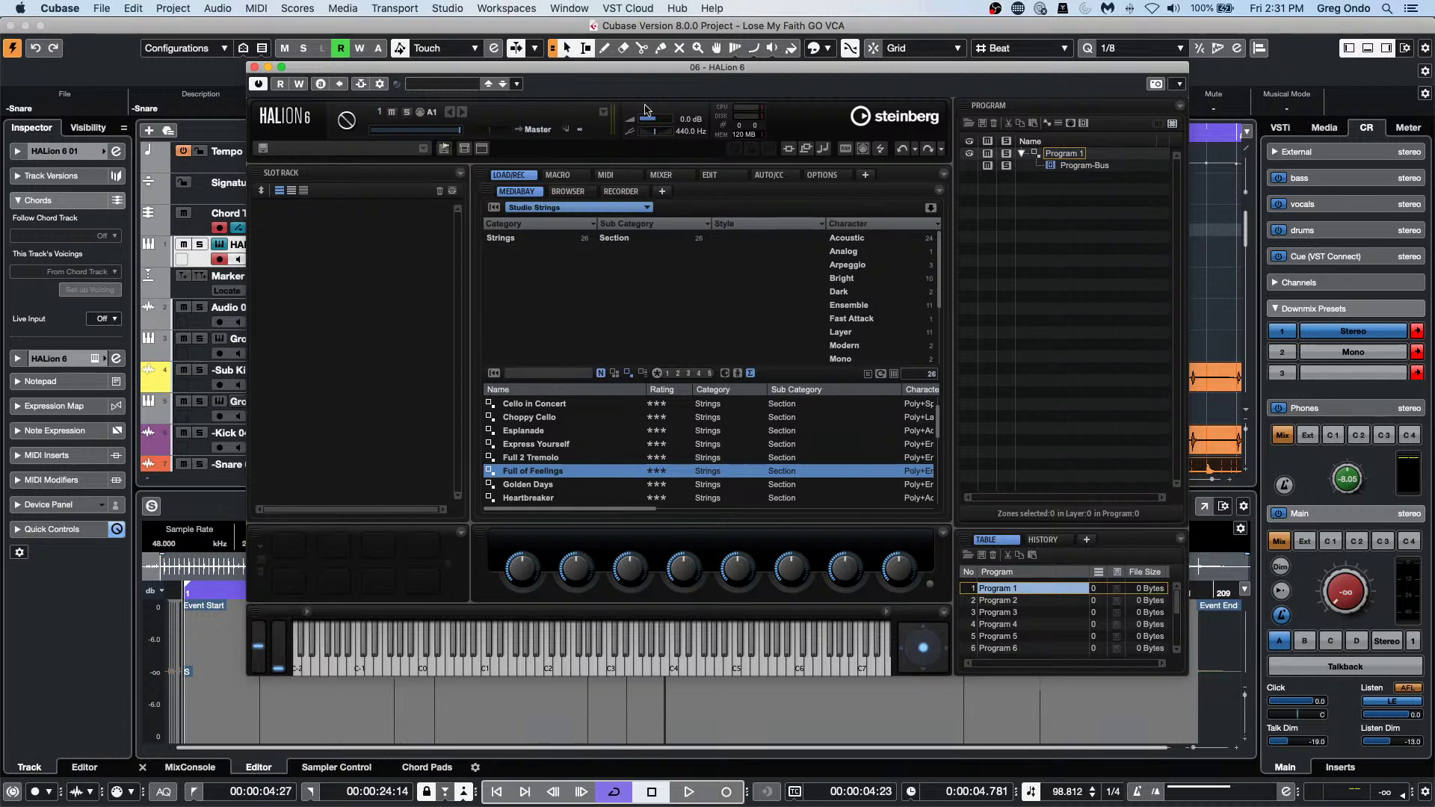
Load the Full of Feelings program from the Studio Strings library into HALion 6.
{"action": "left_click", "coordinate": [570, 210]}
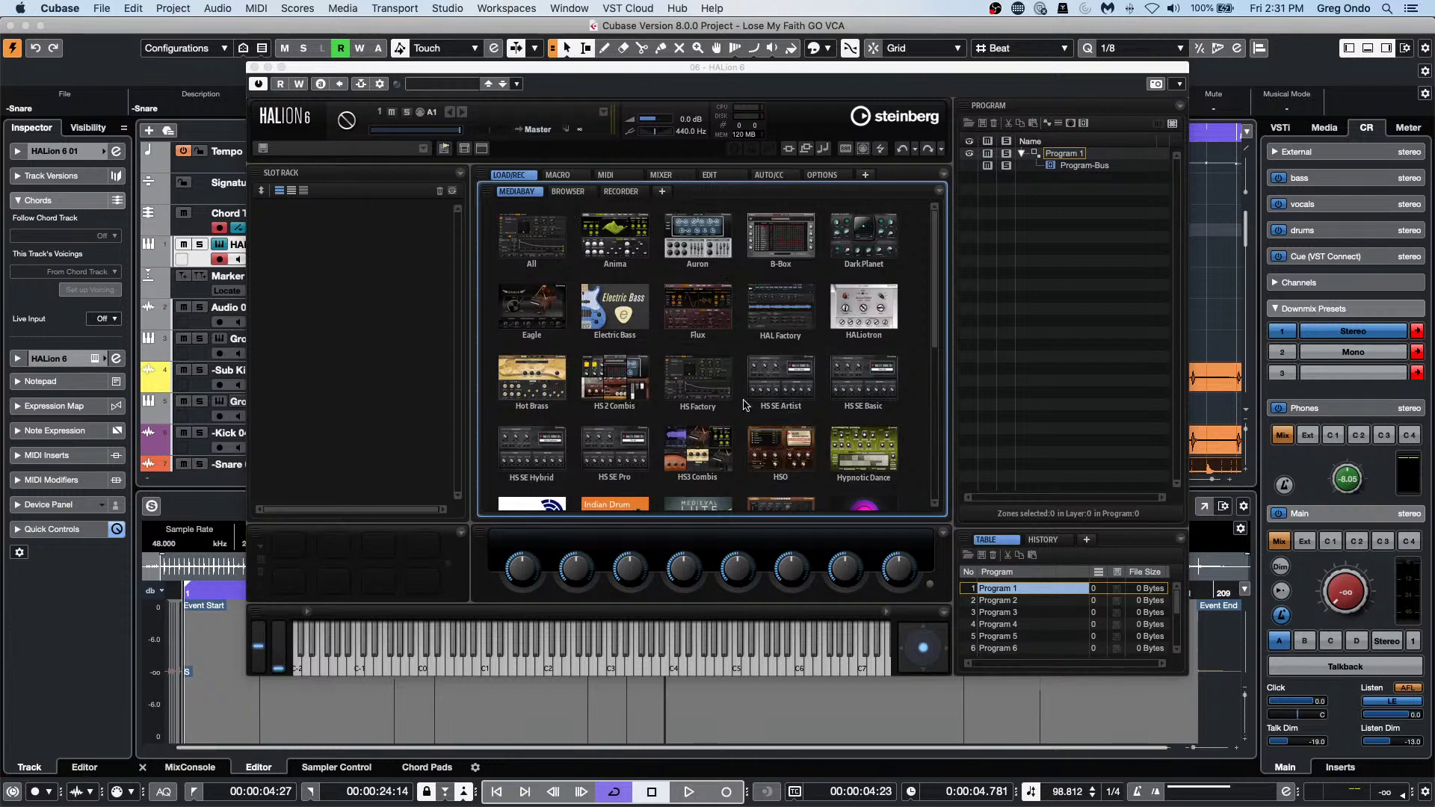
{"action": "scroll", "coordinate": [738, 406], "scroll_direction": "down", "scroll_amount": 5}
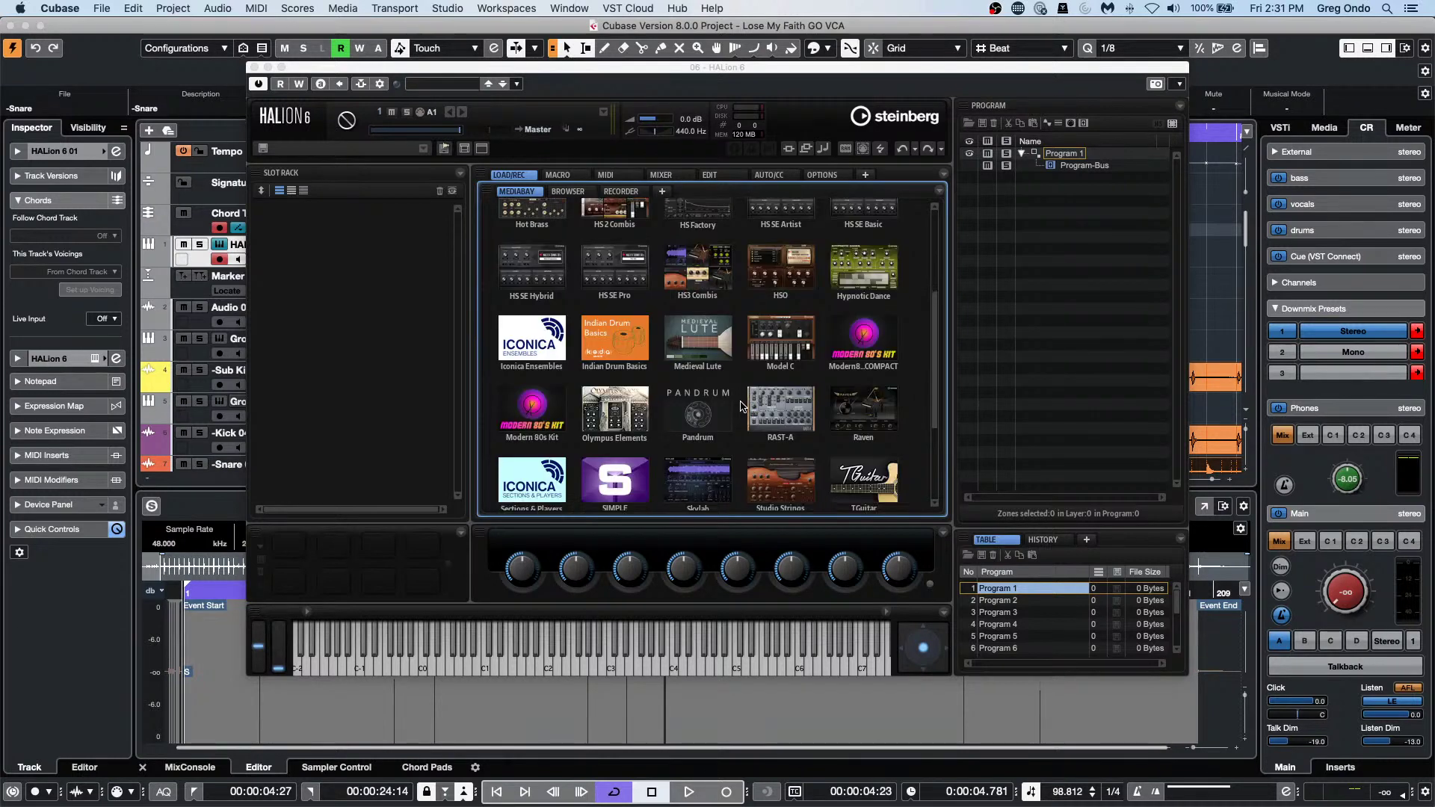
{"action": "left_click", "coordinate": [788, 477]}
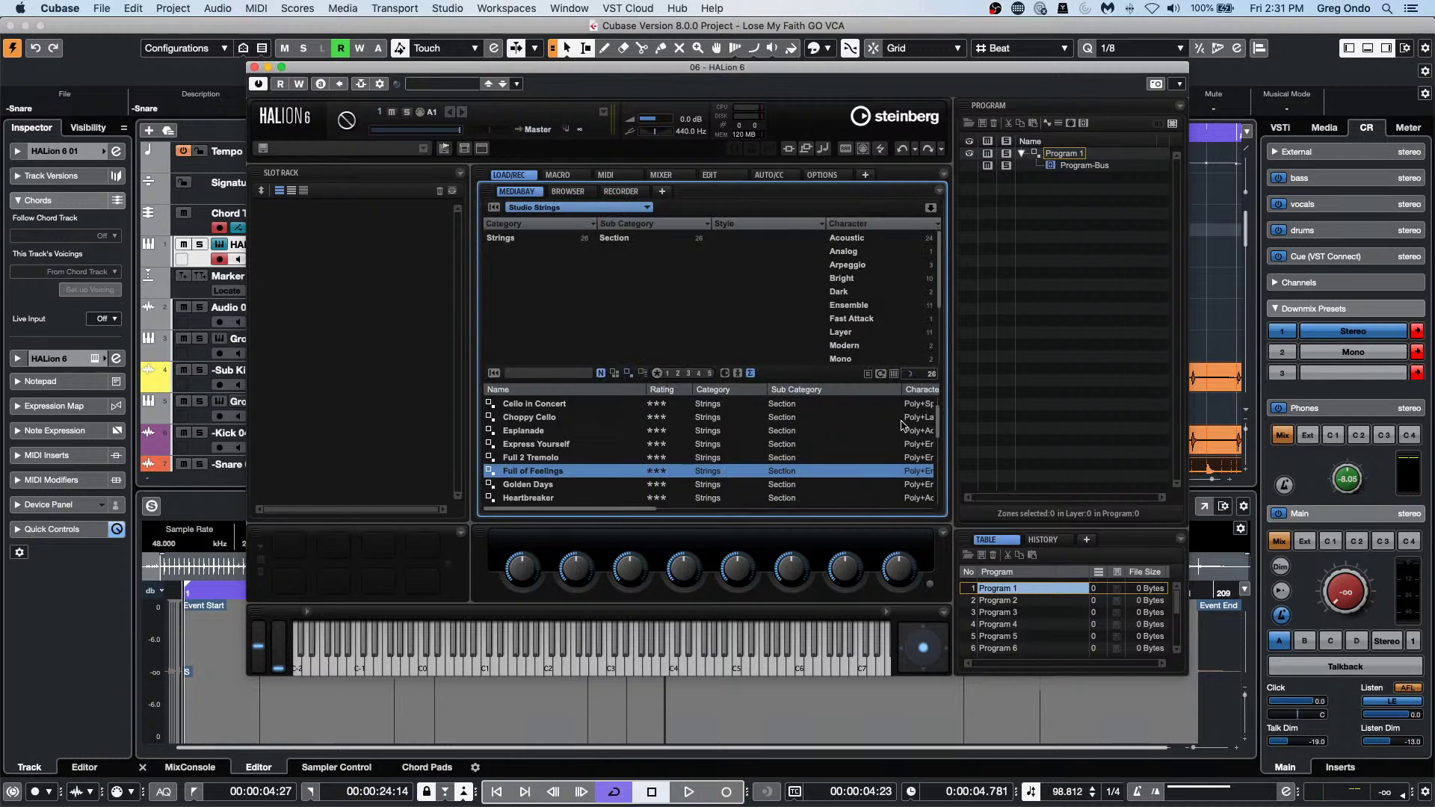
{"action": "double_click", "coordinate": [554, 472]}
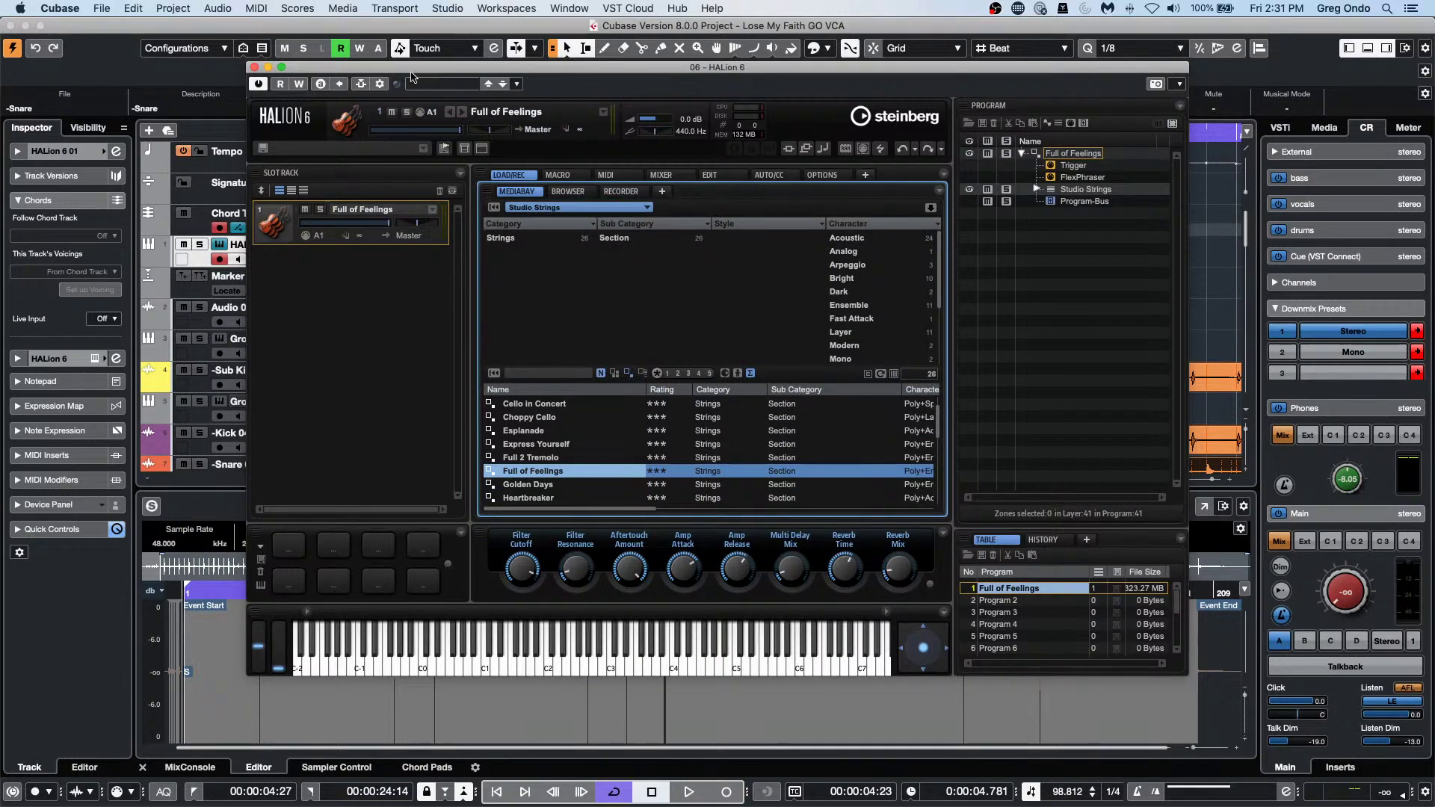
Audition the D chord event through HALion 6, raise the Control Room main level to about -11.8, and move the plug-in window off the Chord Track.
{"action": "left_click_drag", "start_coordinate": [410, 71], "coordinate": [759, 72]}
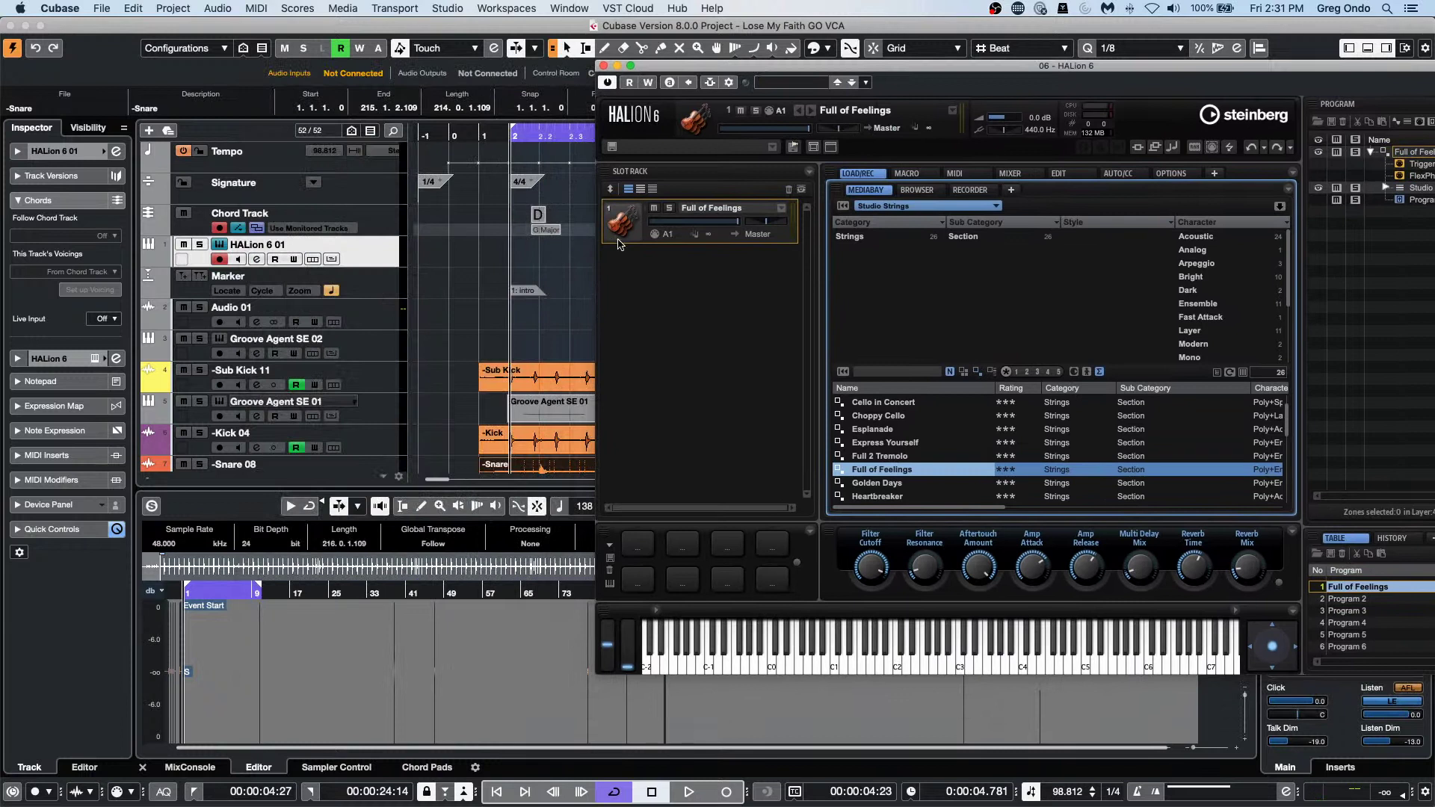
{"action": "left_click", "coordinate": [538, 216]}
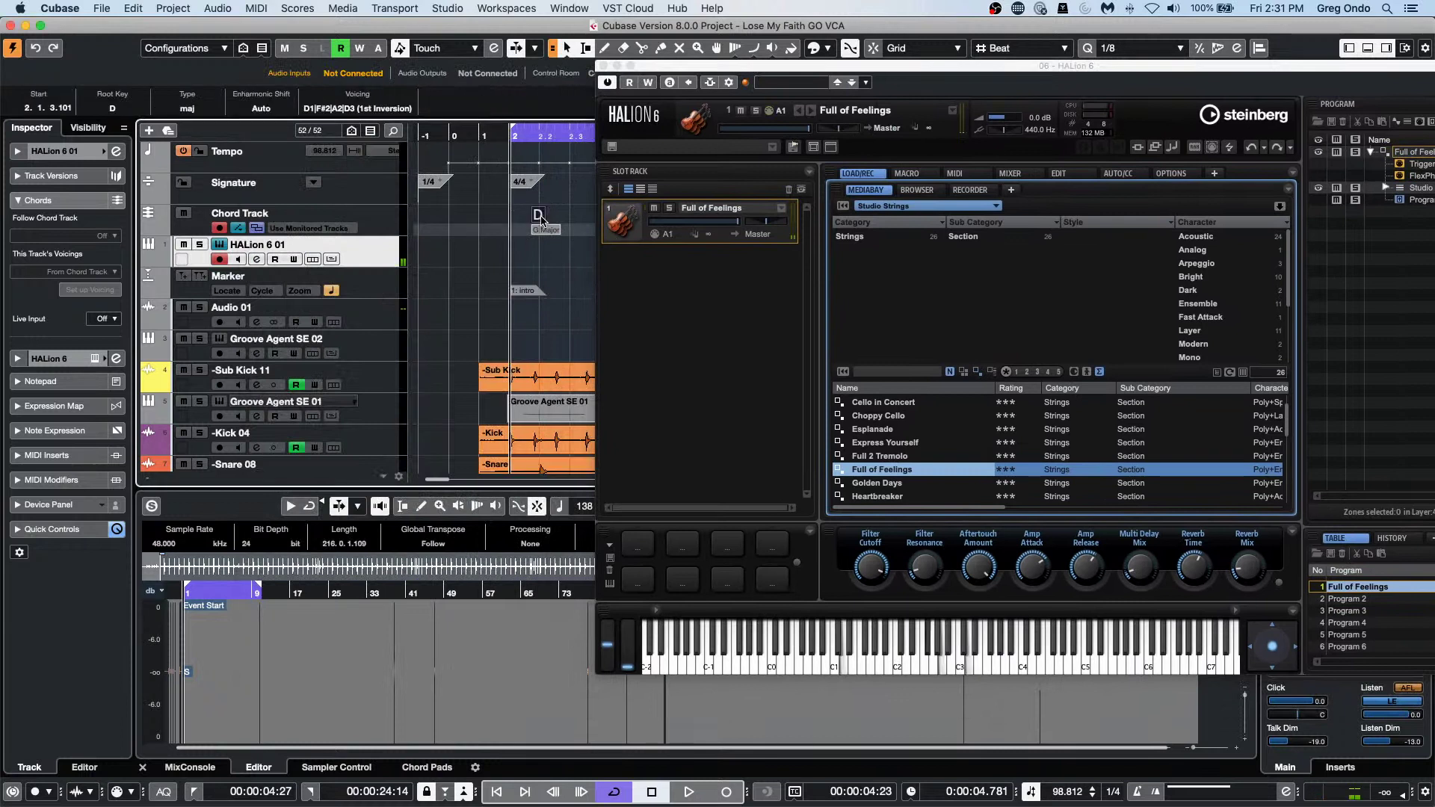
{"action": "left_click", "coordinate": [537, 217]}
{"action": "left_click_drag", "start_coordinate": [1088, 72], "coordinate": [748, 89]}
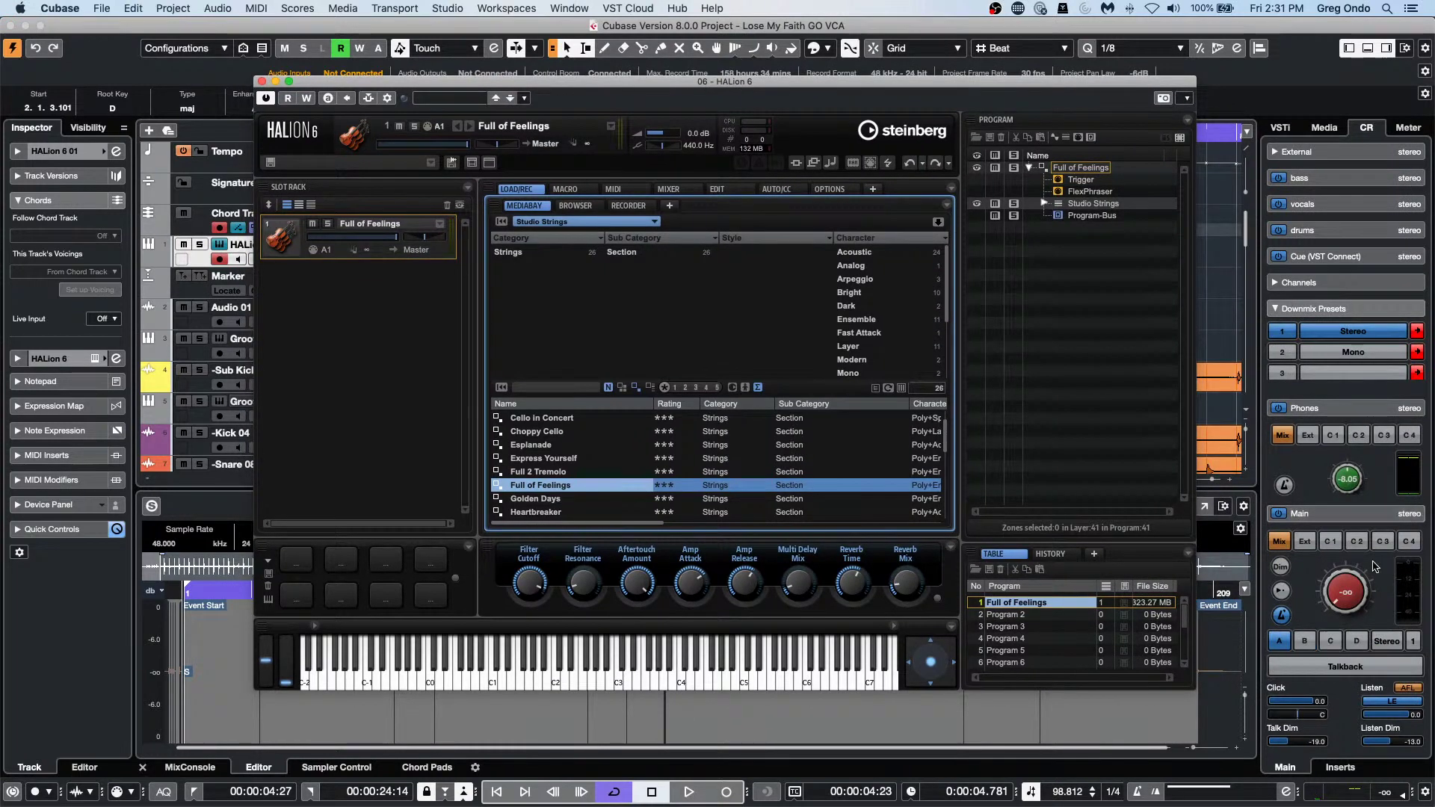
{"action": "left_click_drag", "start_coordinate": [1349, 590], "coordinate": [1339, 519]}
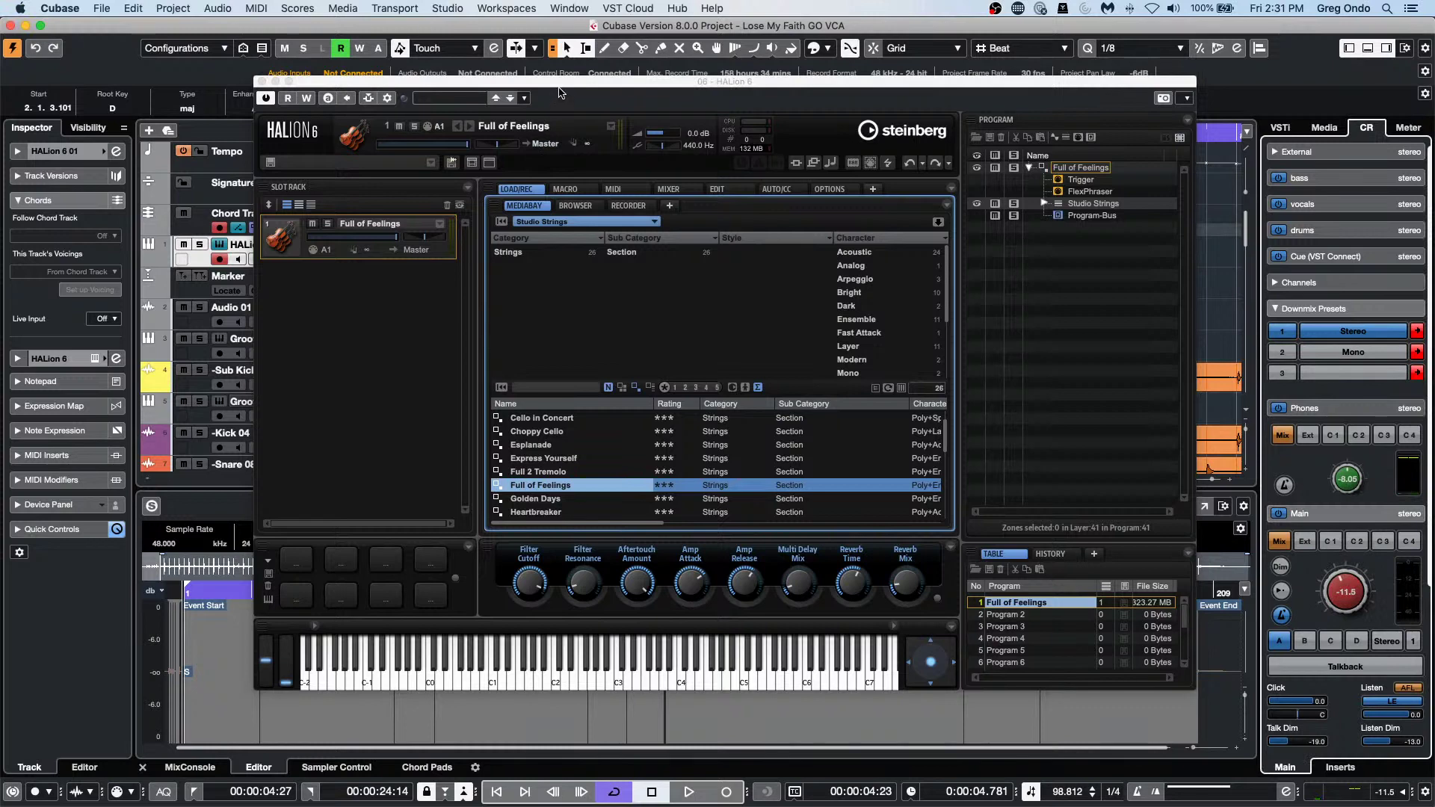
{"action": "left_click_drag", "start_coordinate": [564, 82], "coordinate": [925, 69]}
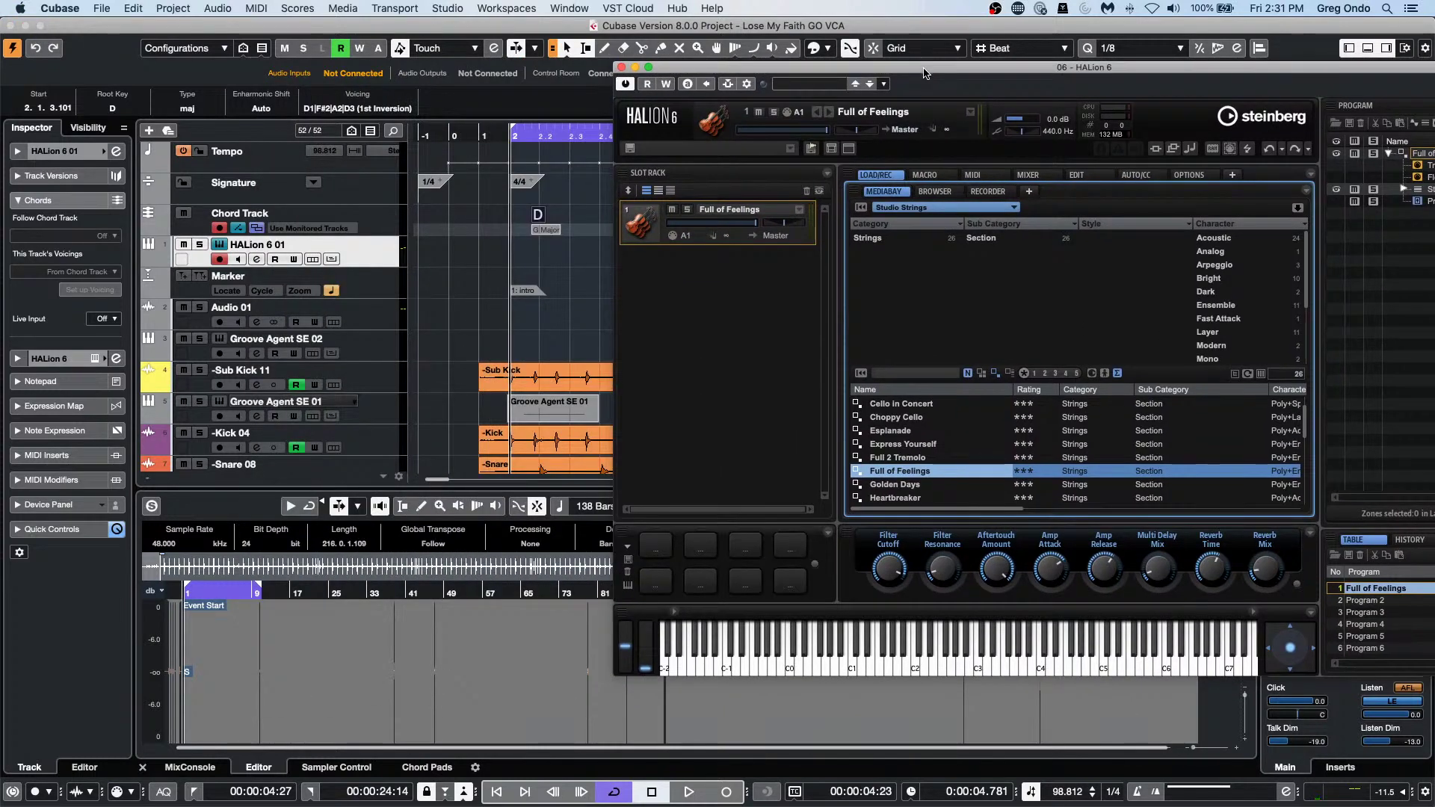
Audition the D chord event on the Chord Track through the HALion 6 instrument track.
{"action": "left_click", "coordinate": [538, 216]}
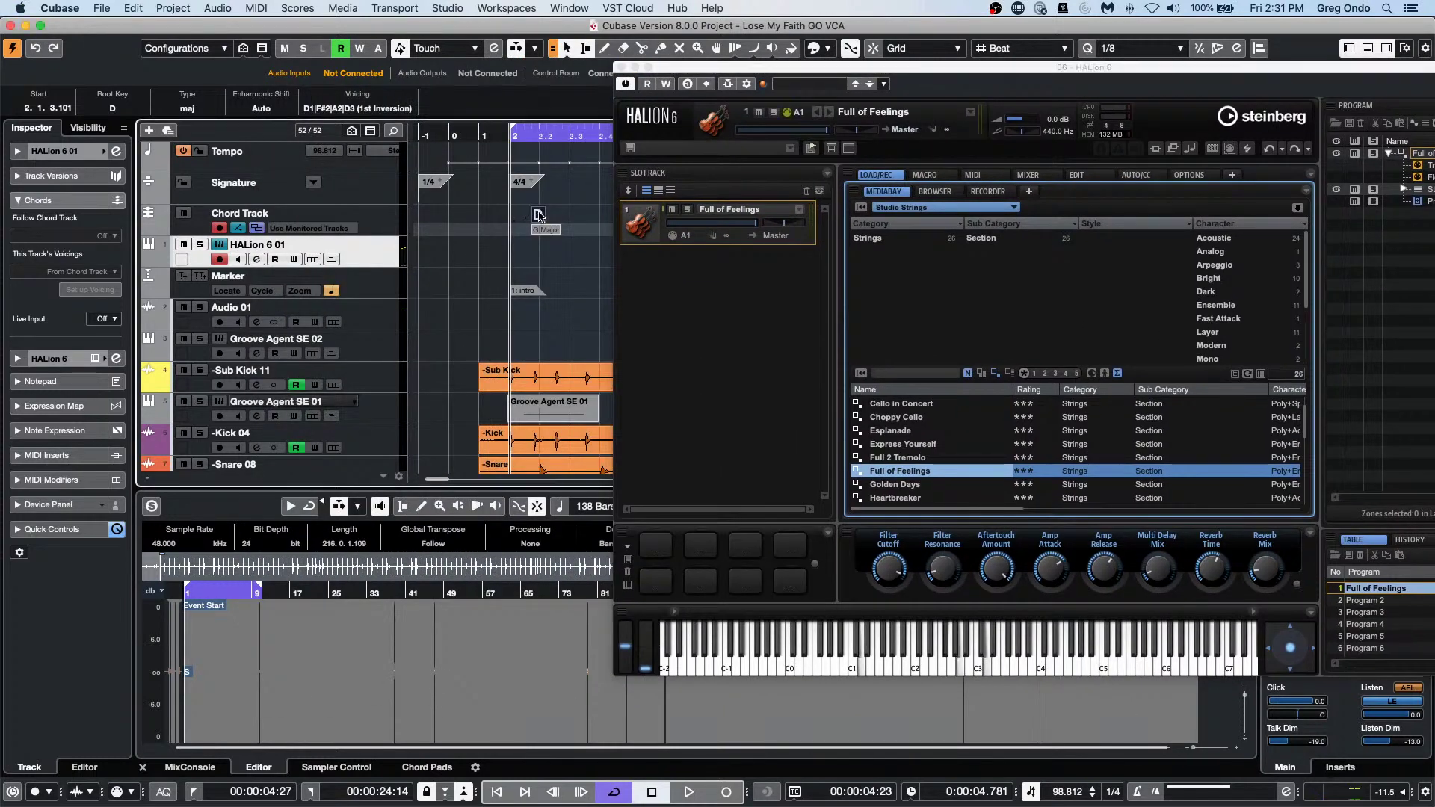
{"action": "left_click", "coordinate": [1058, 67]}
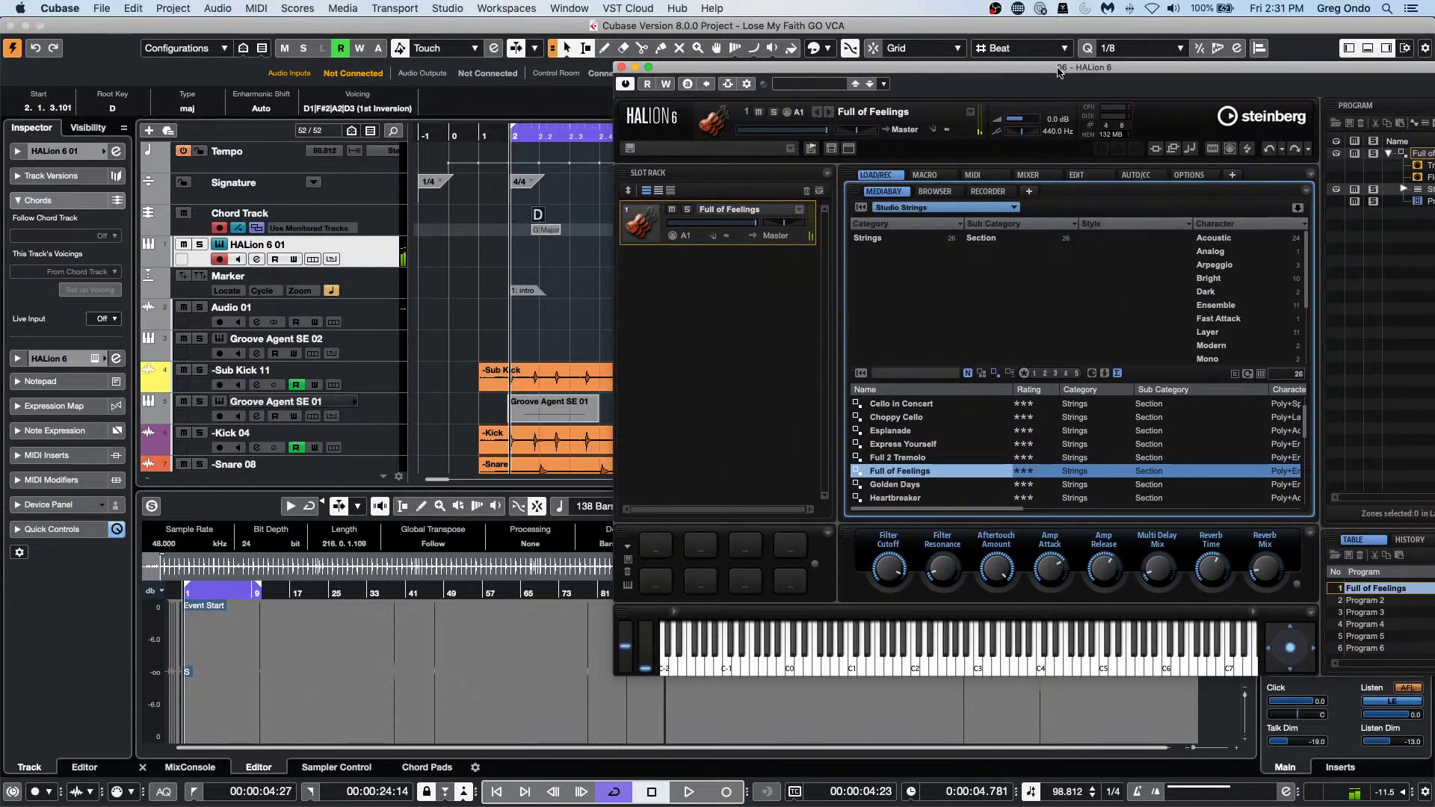
{"action": "left_click", "coordinate": [536, 217]}
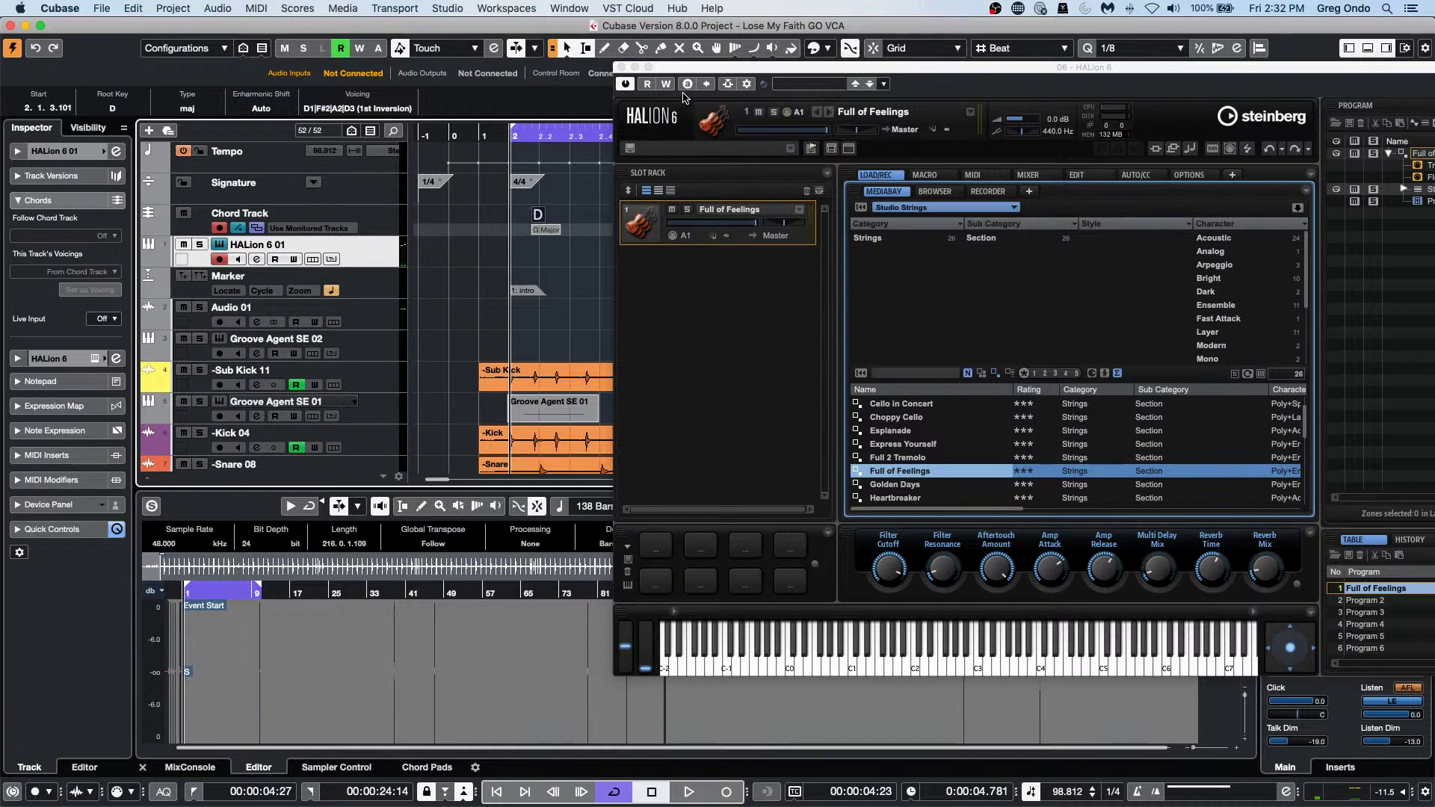
Move the HALion 6 window clear of the undefined chord event at bar 3 and define that chord as E major.
{"action": "left_click_drag", "start_coordinate": [699, 71], "coordinate": [858, 73]}
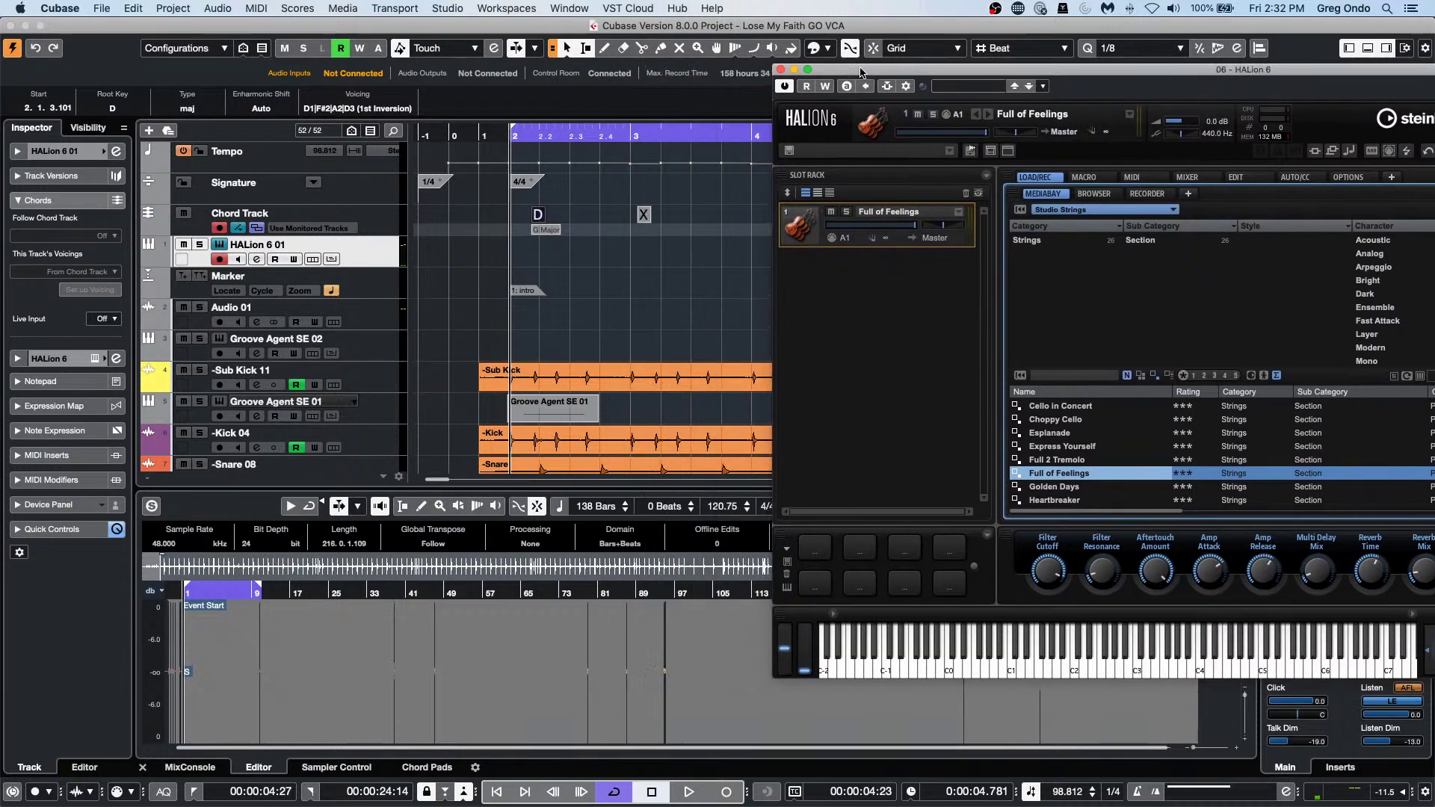
{"action": "left_click", "coordinate": [644, 216]}
{"action": "double_click", "coordinate": [644, 216]}
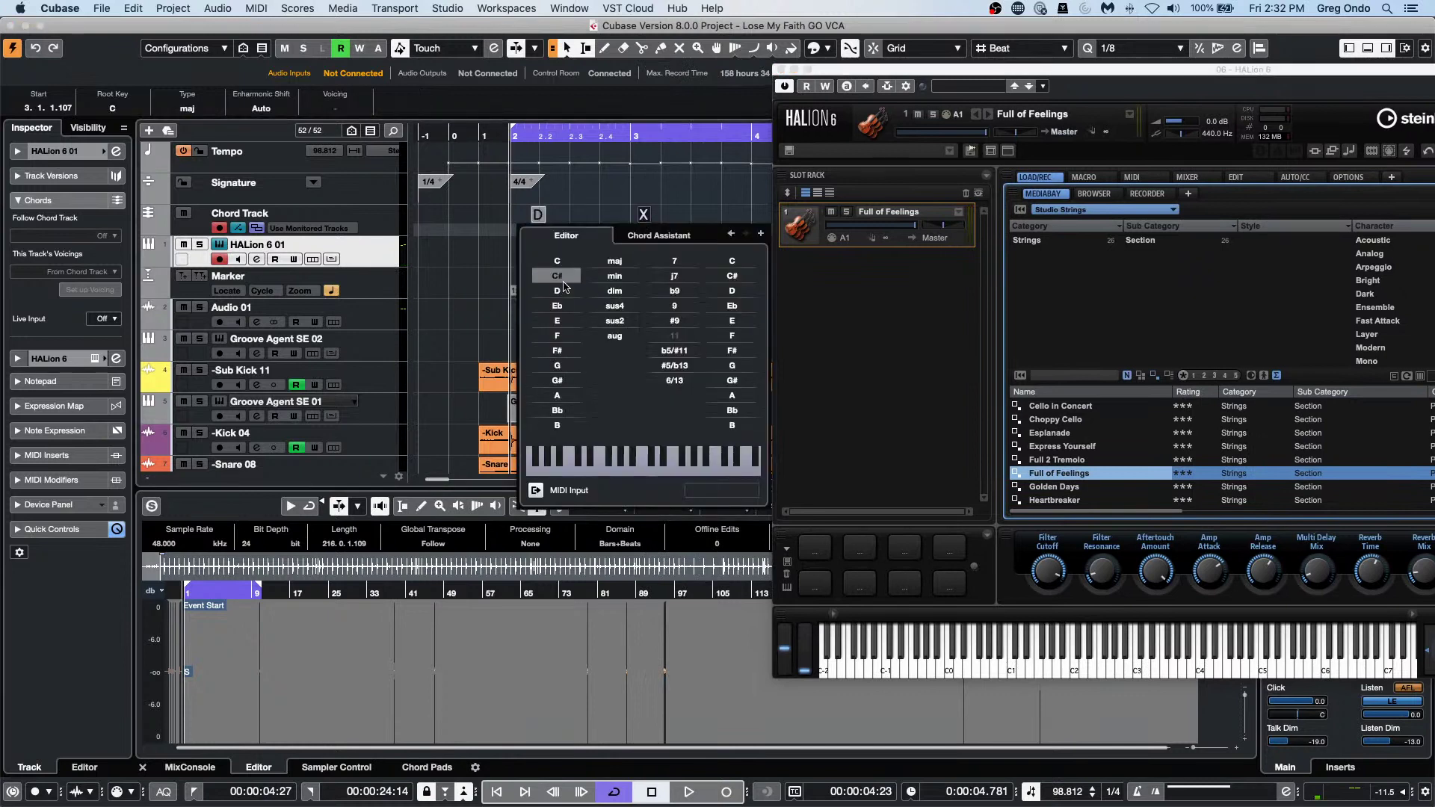
{"action": "left_click", "coordinate": [560, 320]}
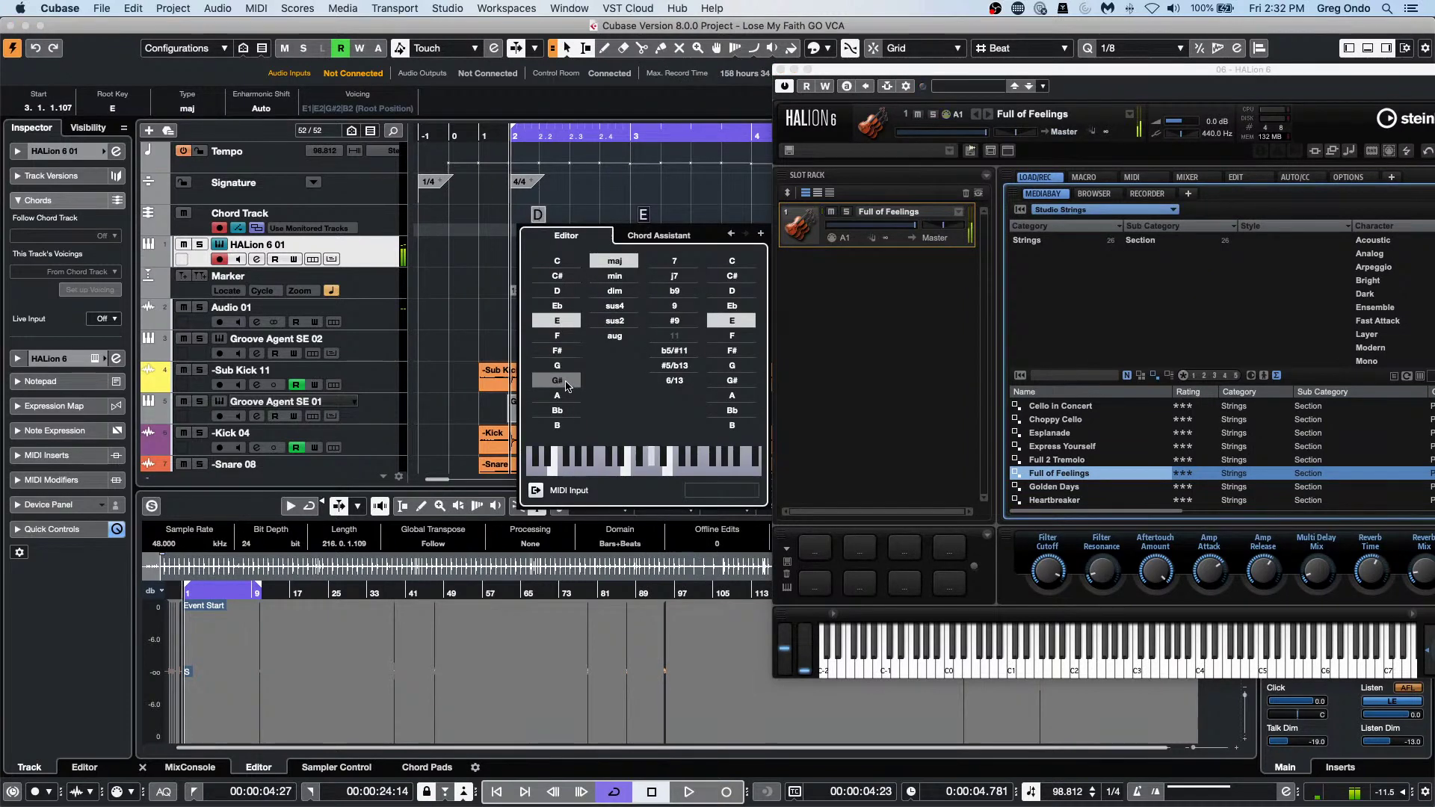
Add an A major chord event at bar 4 of the Chord Track and audition the E chord event.
{"action": "left_click", "coordinate": [762, 232]}
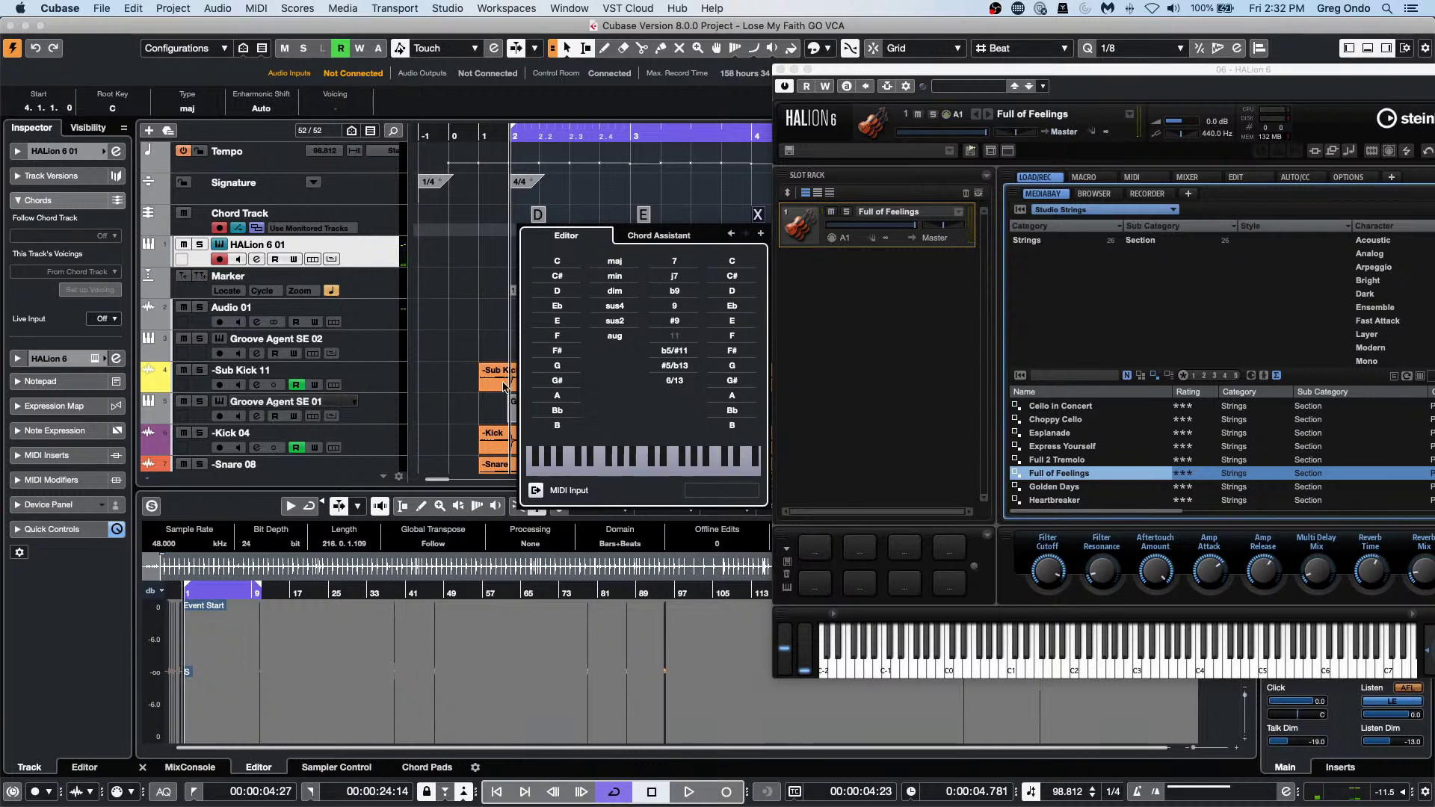
{"action": "left_click", "coordinate": [557, 395]}
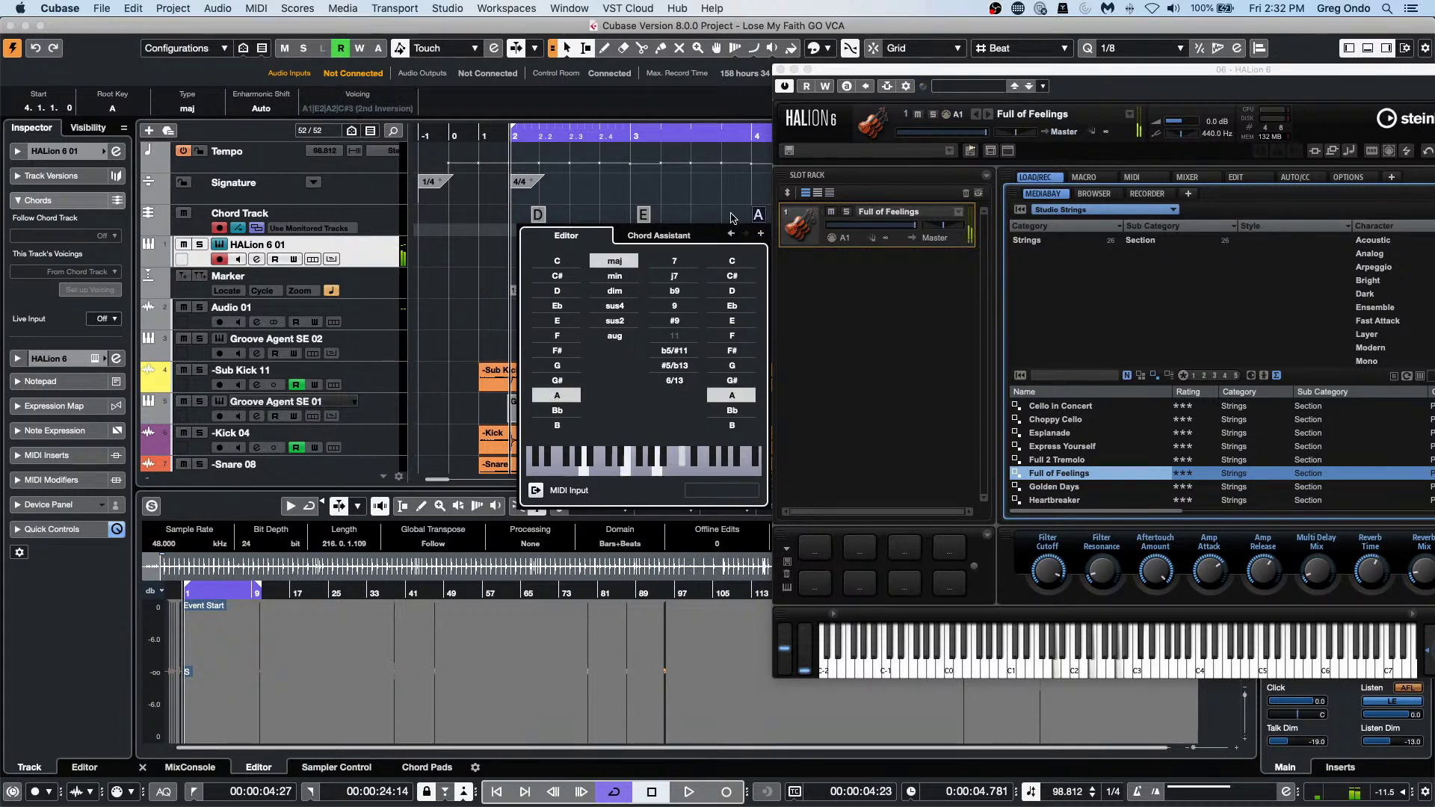
{"action": "left_click", "coordinate": [646, 216]}
{"action": "left_click", "coordinate": [646, 216]}
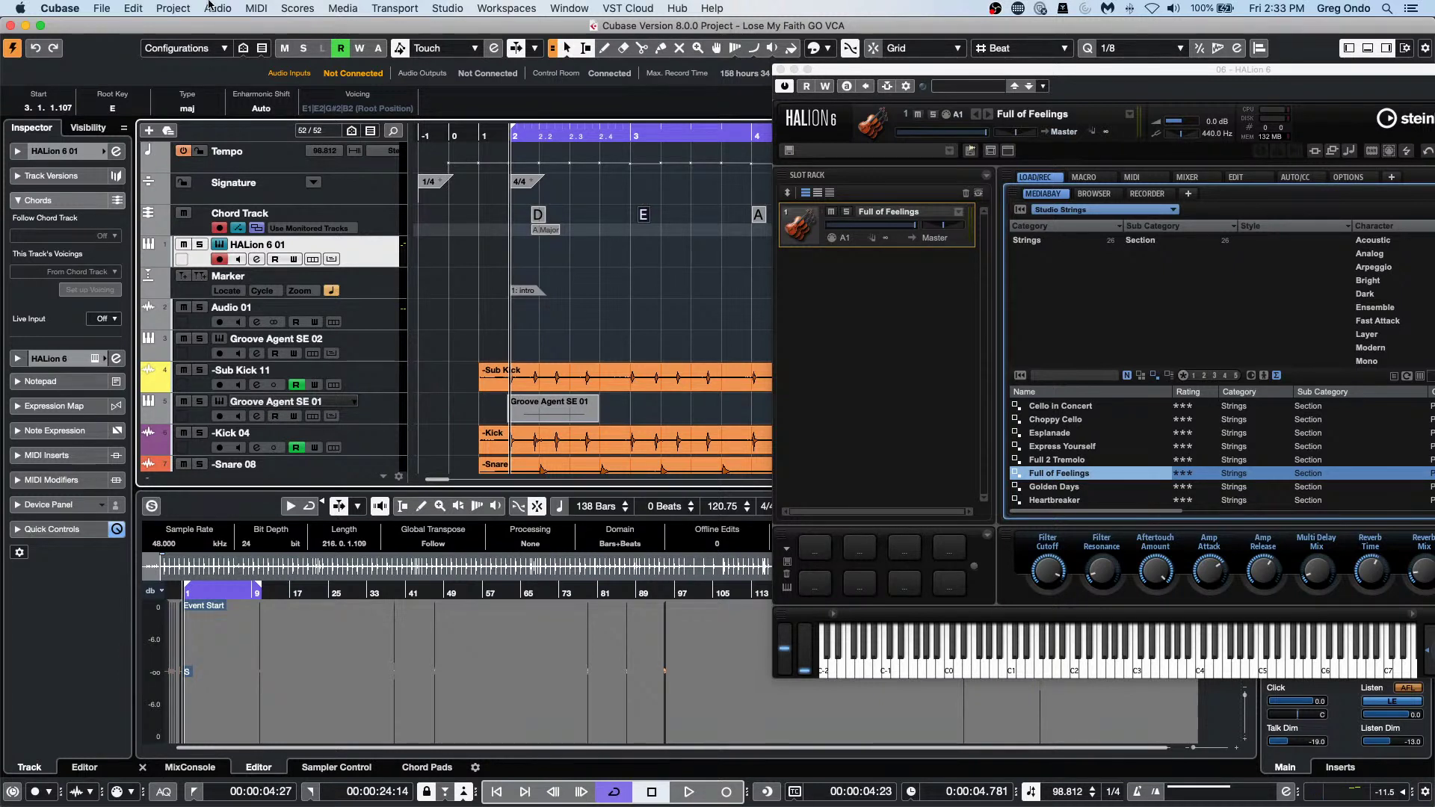
View the VST Plug-ins and Control Room pages of the preferences, then apply and close the dialog without changing settings.
{"action": "left_click", "coordinate": [102, 9]}
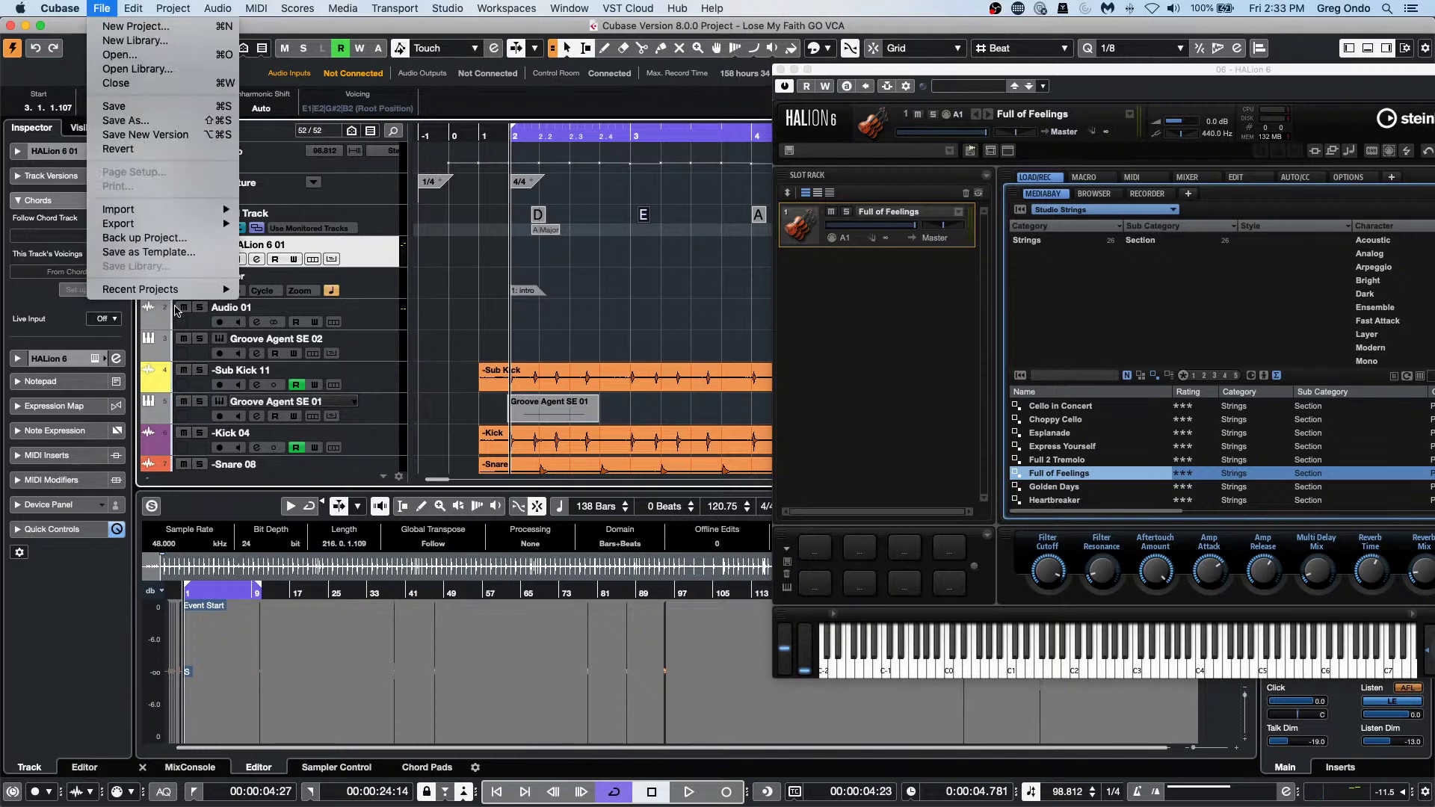
{"action": "mouse_move", "coordinate": [38, 6]}
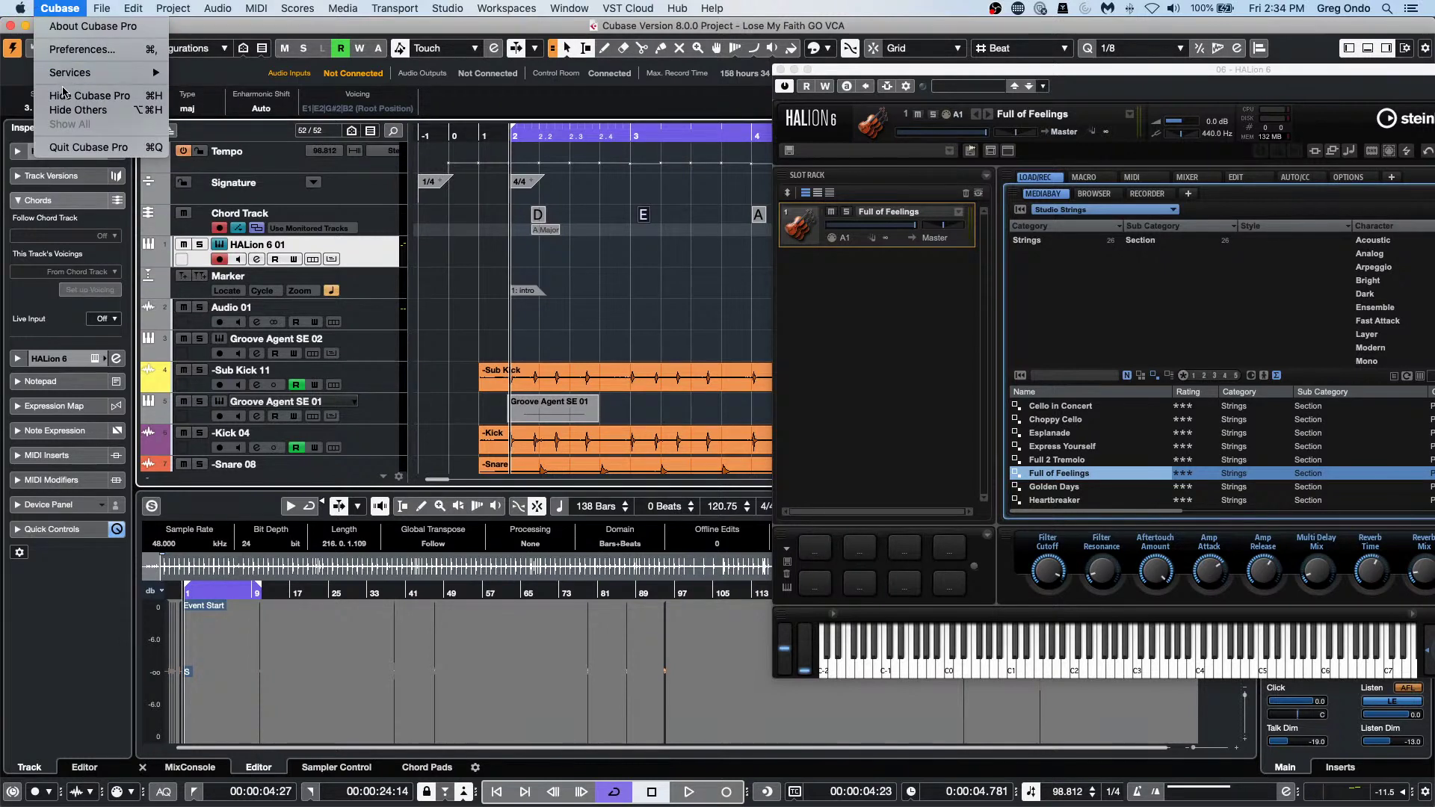
{"action": "left_click", "coordinate": [82, 50]}
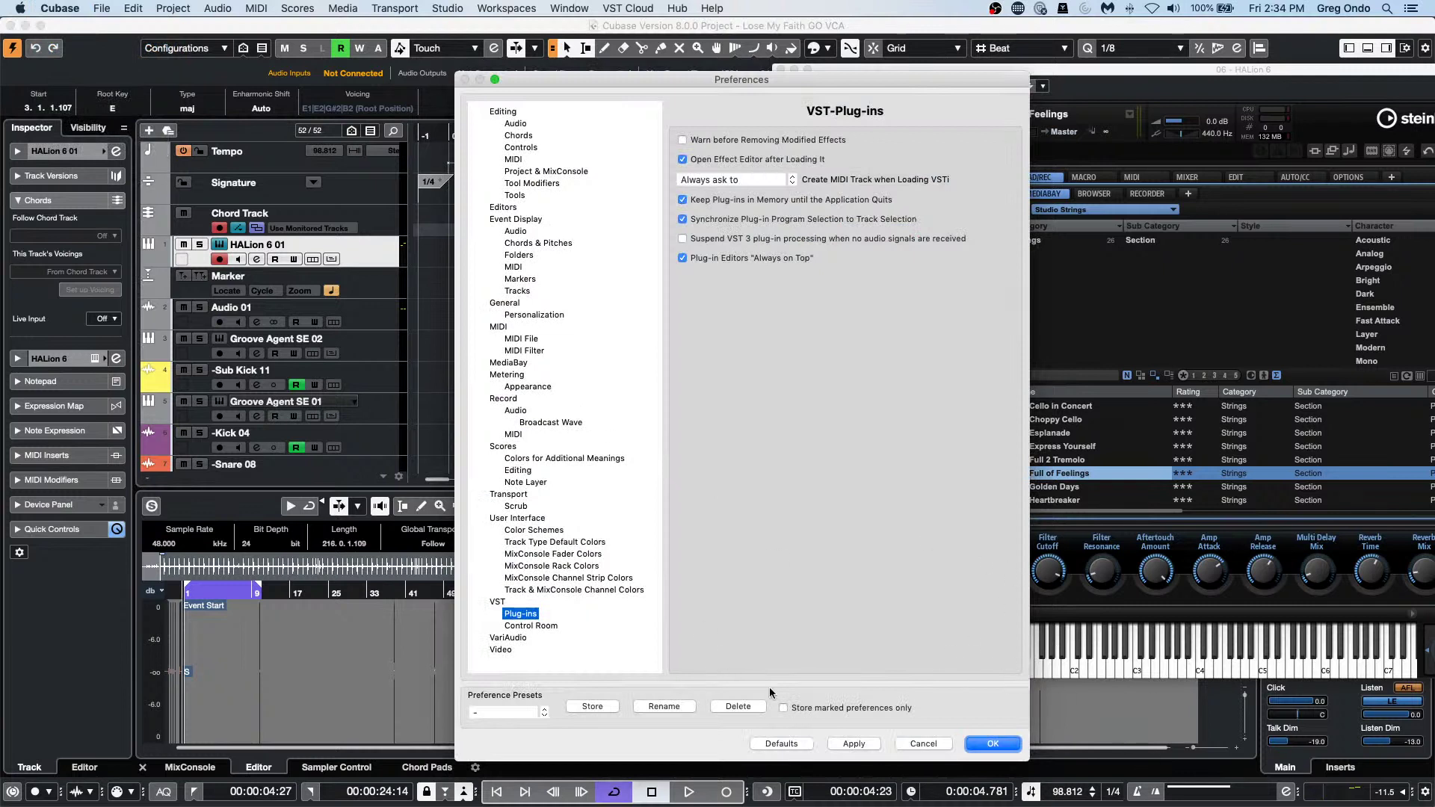
{"action": "left_click", "coordinate": [528, 625]}
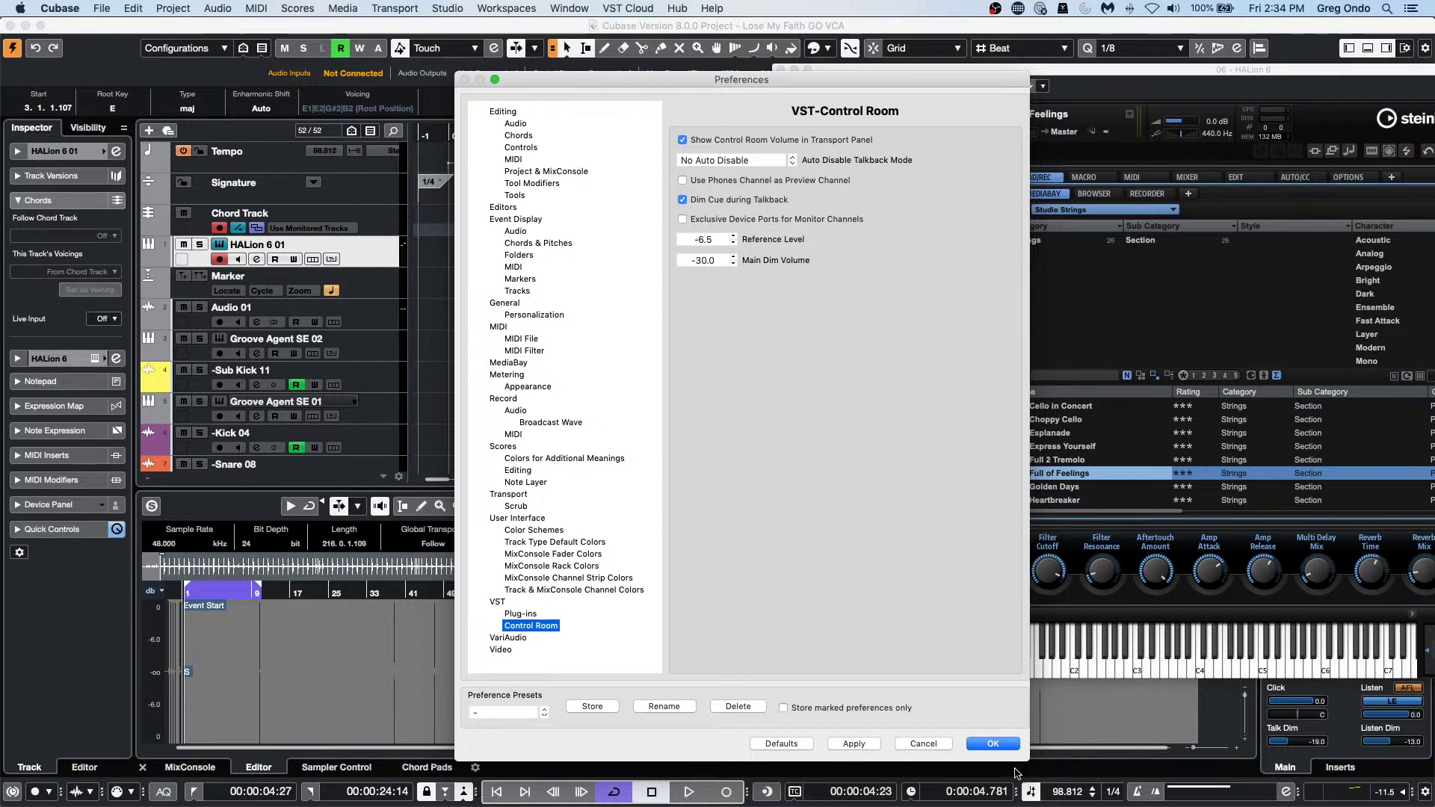
{"action": "left_click", "coordinate": [867, 744]}
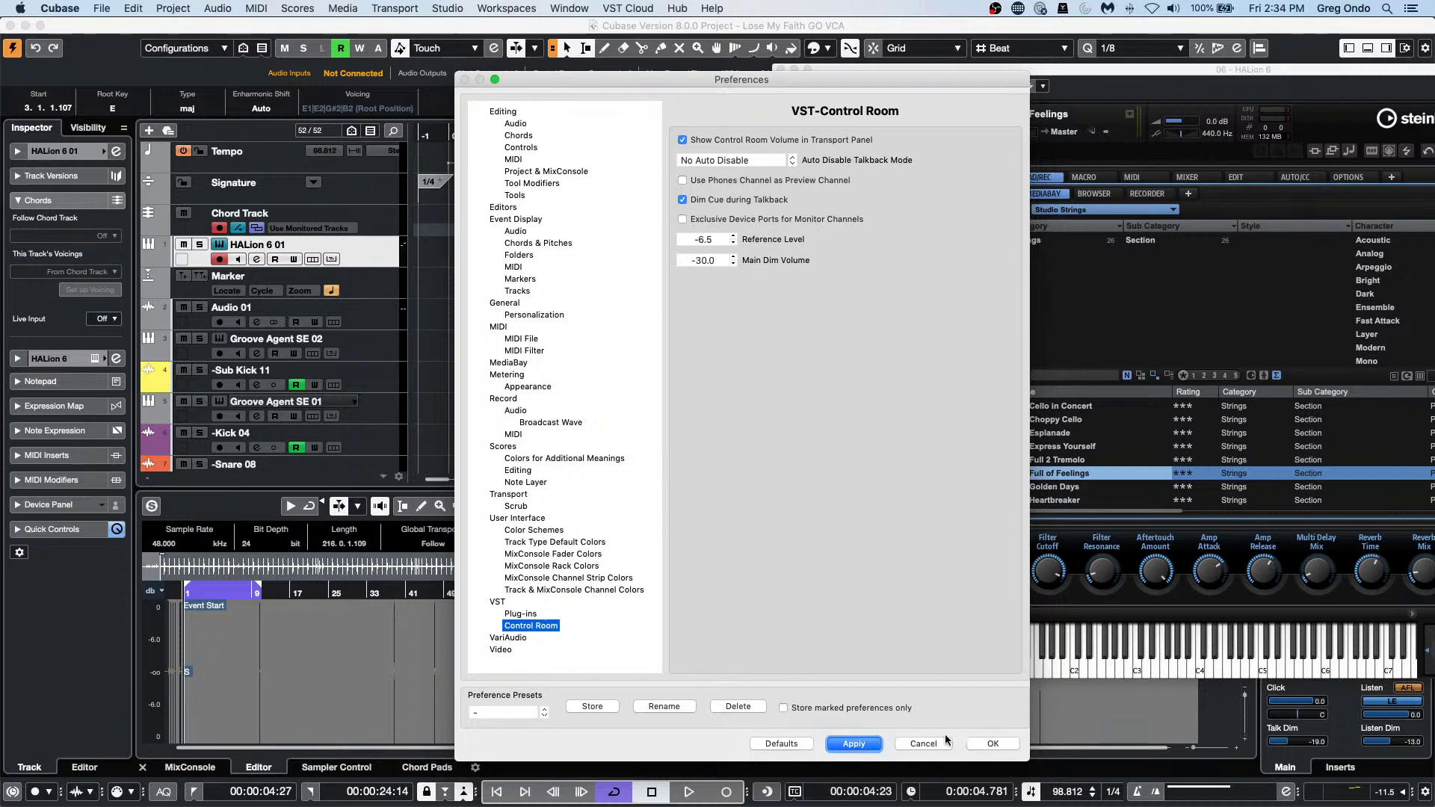
{"action": "left_click", "coordinate": [1003, 743]}
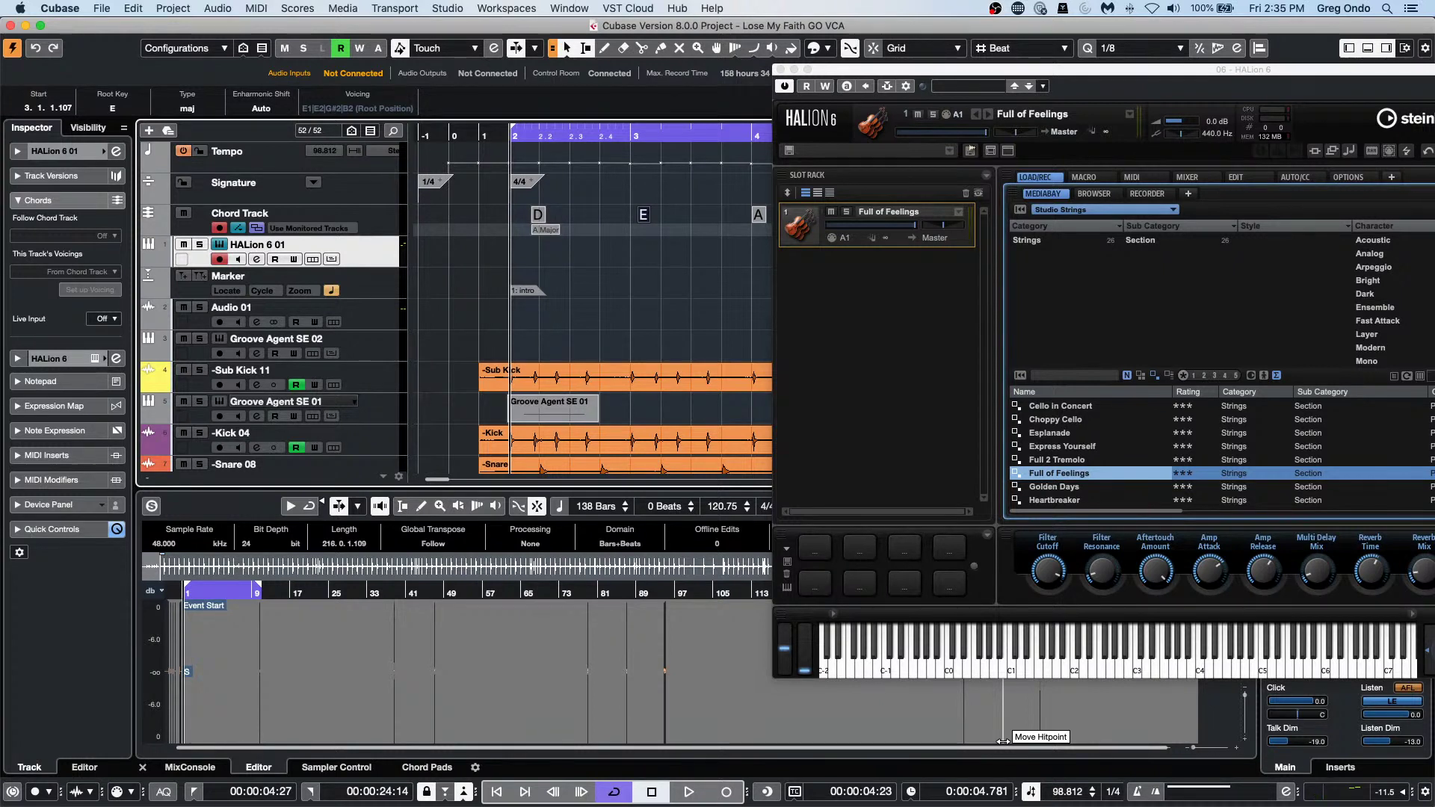
Close the HALion 6 window and try zooming the project timeline in and out around bar 3.
{"action": "left_click", "coordinate": [781, 69]}
{"action": "left_click_drag", "start_coordinate": [685, 136], "coordinate": [685, 154]}
{"action": "scroll", "coordinate": [687, 224], "scroll_direction": "down", "scroll_amount": 6}
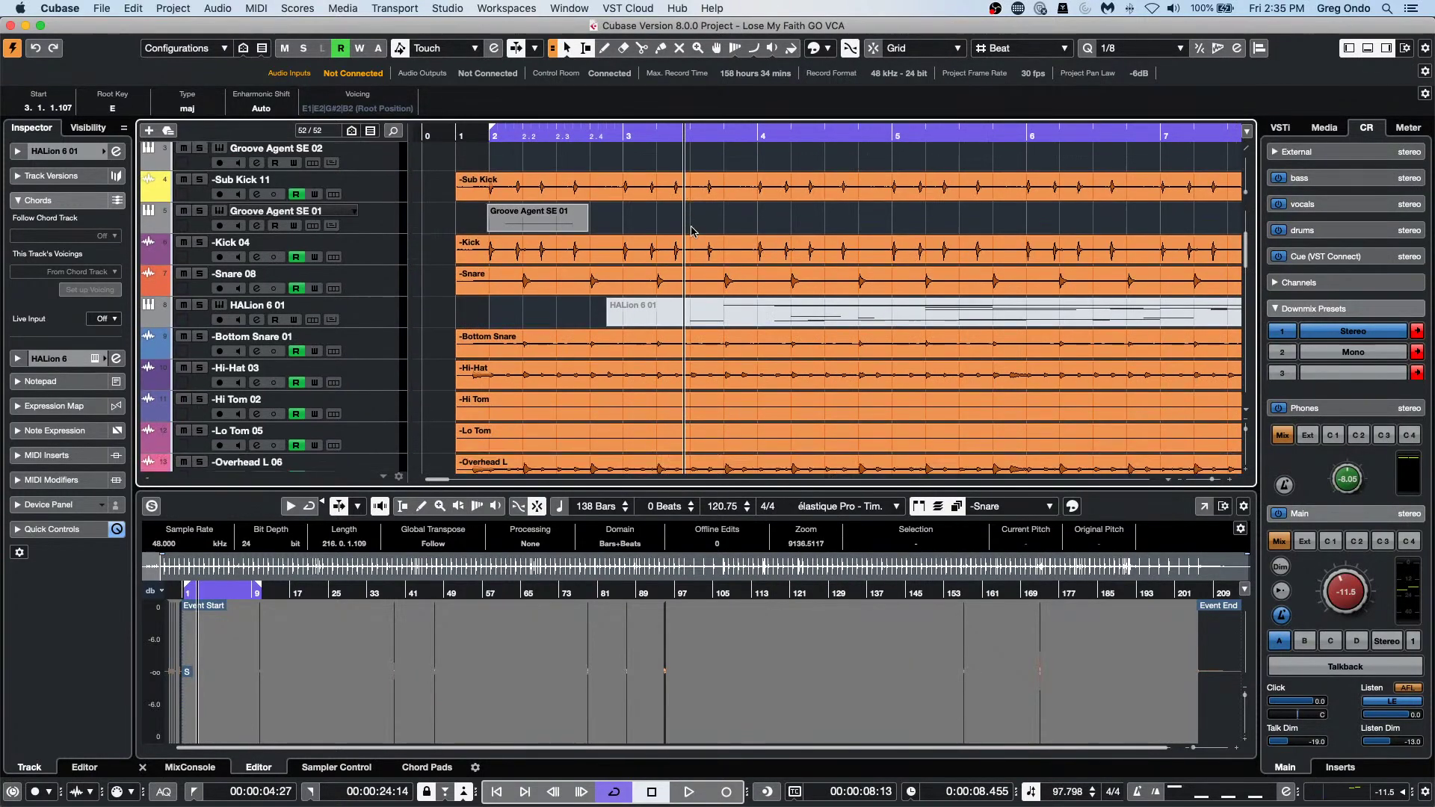
{"action": "scroll", "coordinate": [689, 231], "scroll_direction": "down", "scroll_amount": 8}
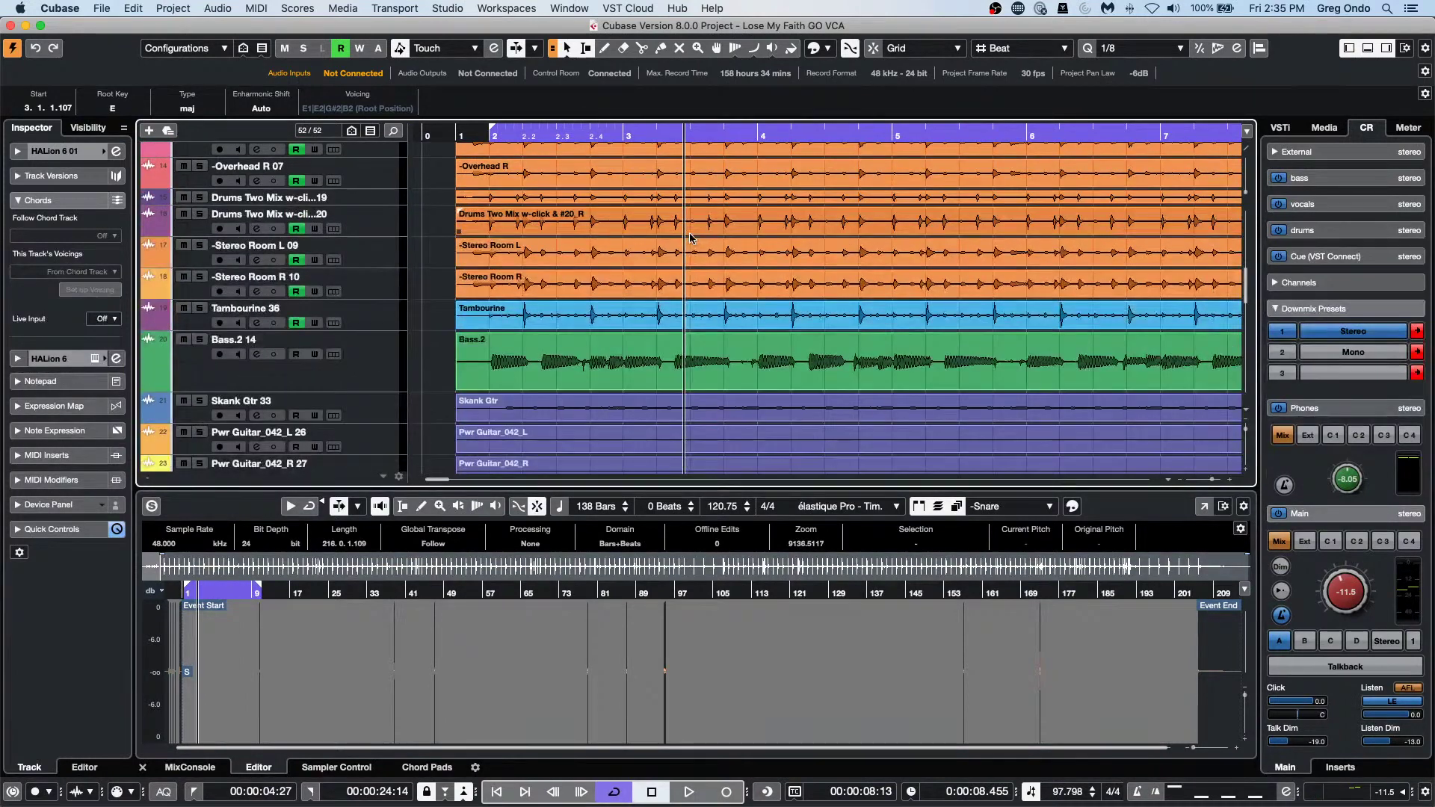
{"action": "scroll", "coordinate": [684, 179], "scroll_direction": "up", "scroll_amount": 5}
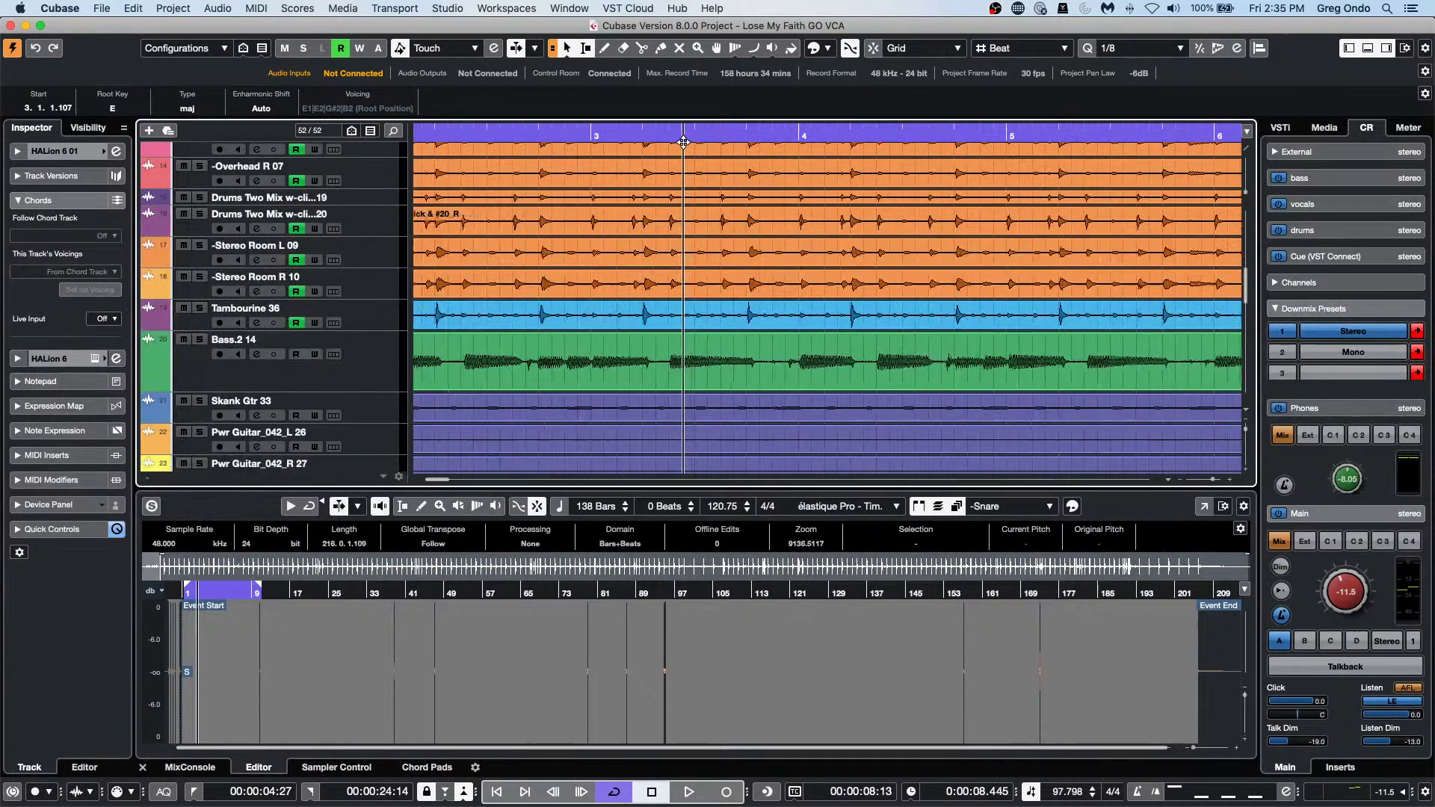
{"action": "scroll", "coordinate": [684, 179], "scroll_direction": "up", "scroll_amount": 4}
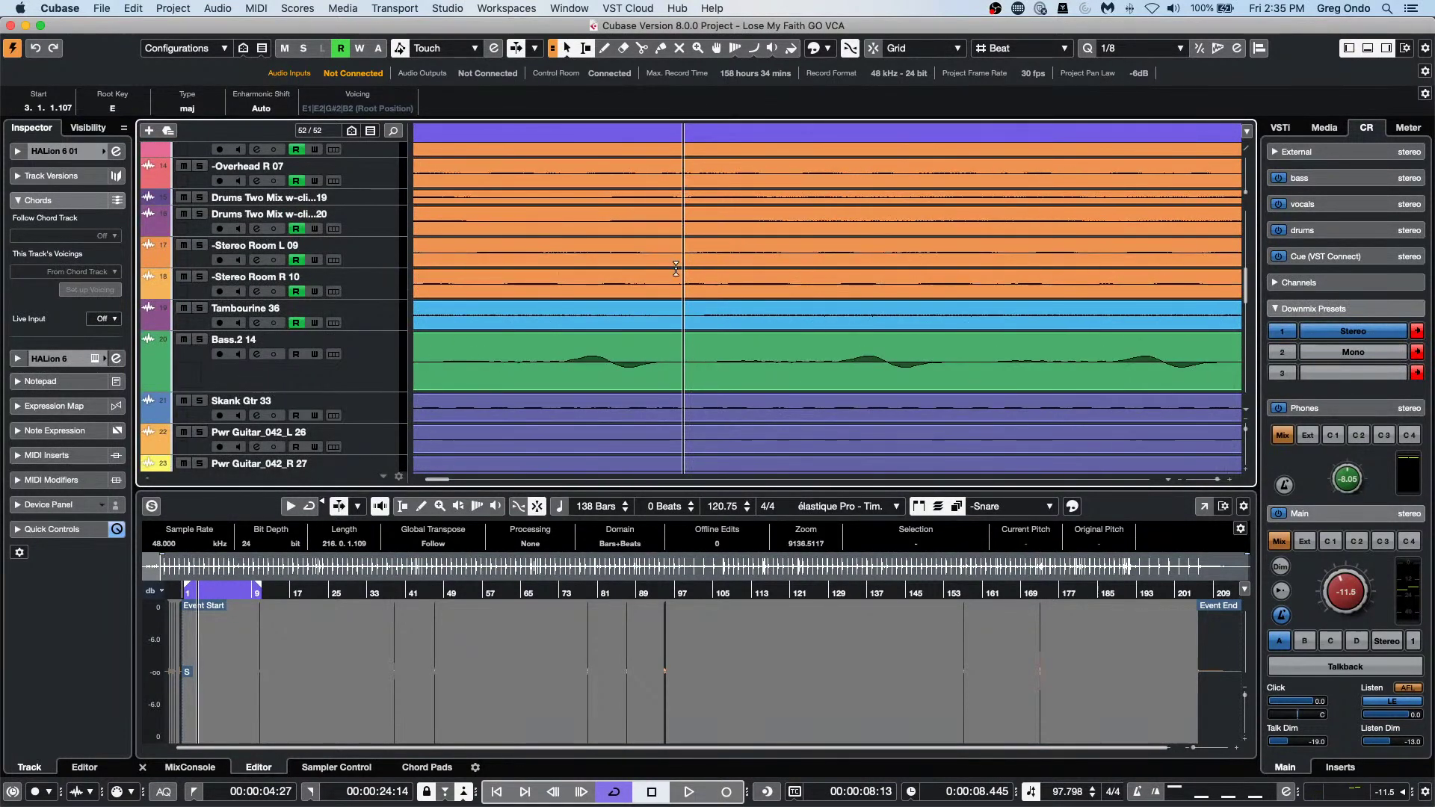
{"action": "scroll", "coordinate": [622, 308], "scroll_direction": "down", "scroll_amount": 10}
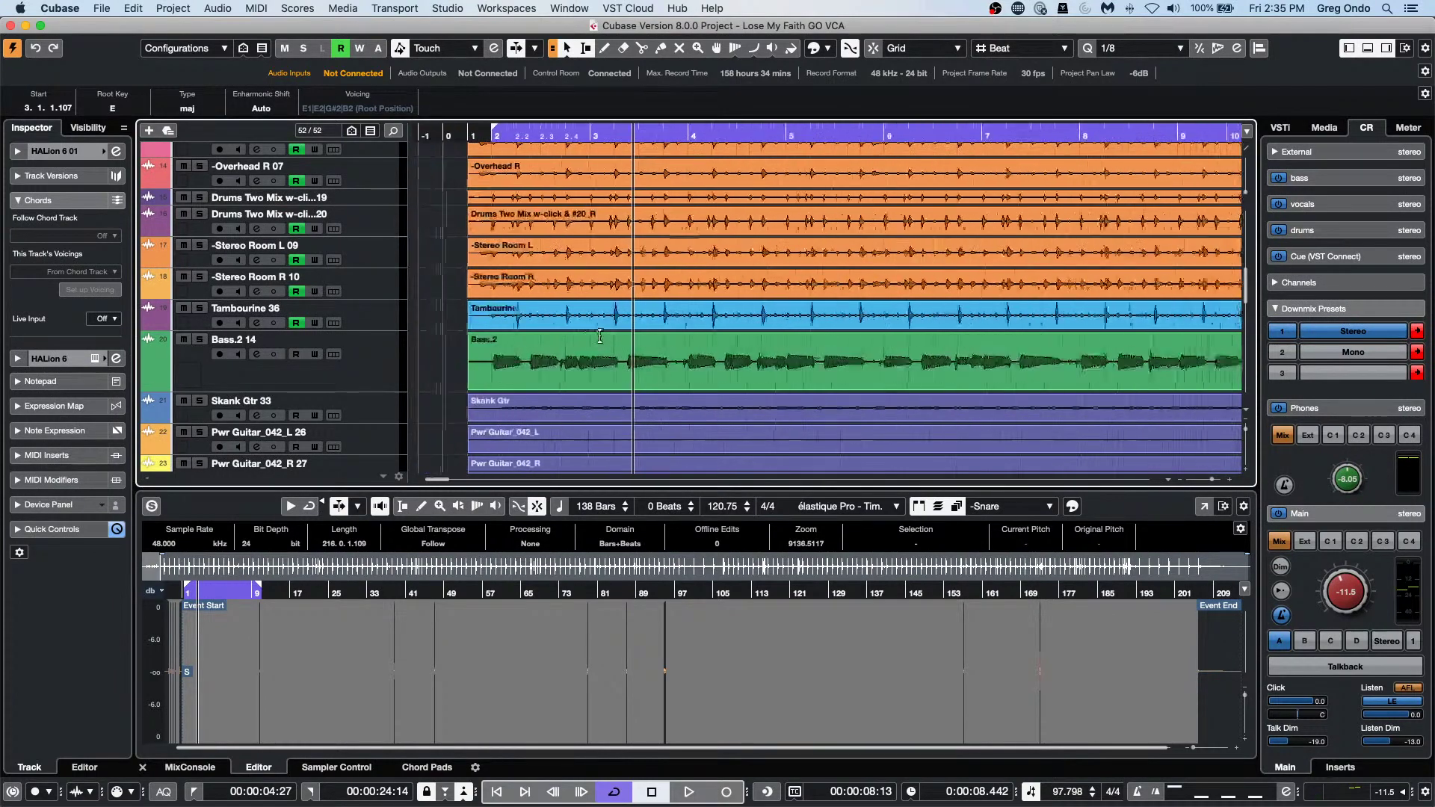
{"action": "scroll", "coordinate": [622, 308], "scroll_direction": "up", "scroll_amount": 10}
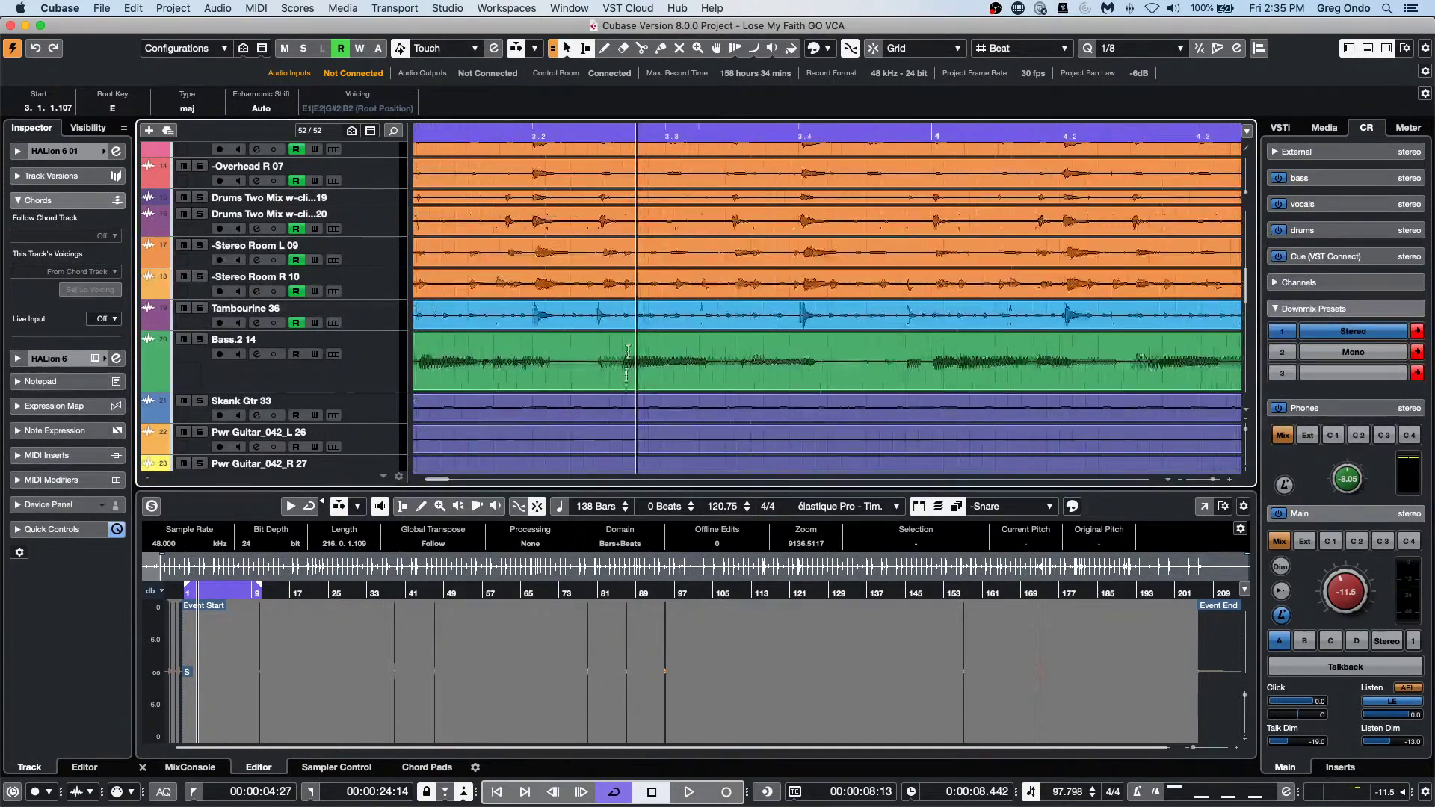
{"action": "scroll", "coordinate": [635, 433], "scroll_direction": "down", "scroll_amount": 6}
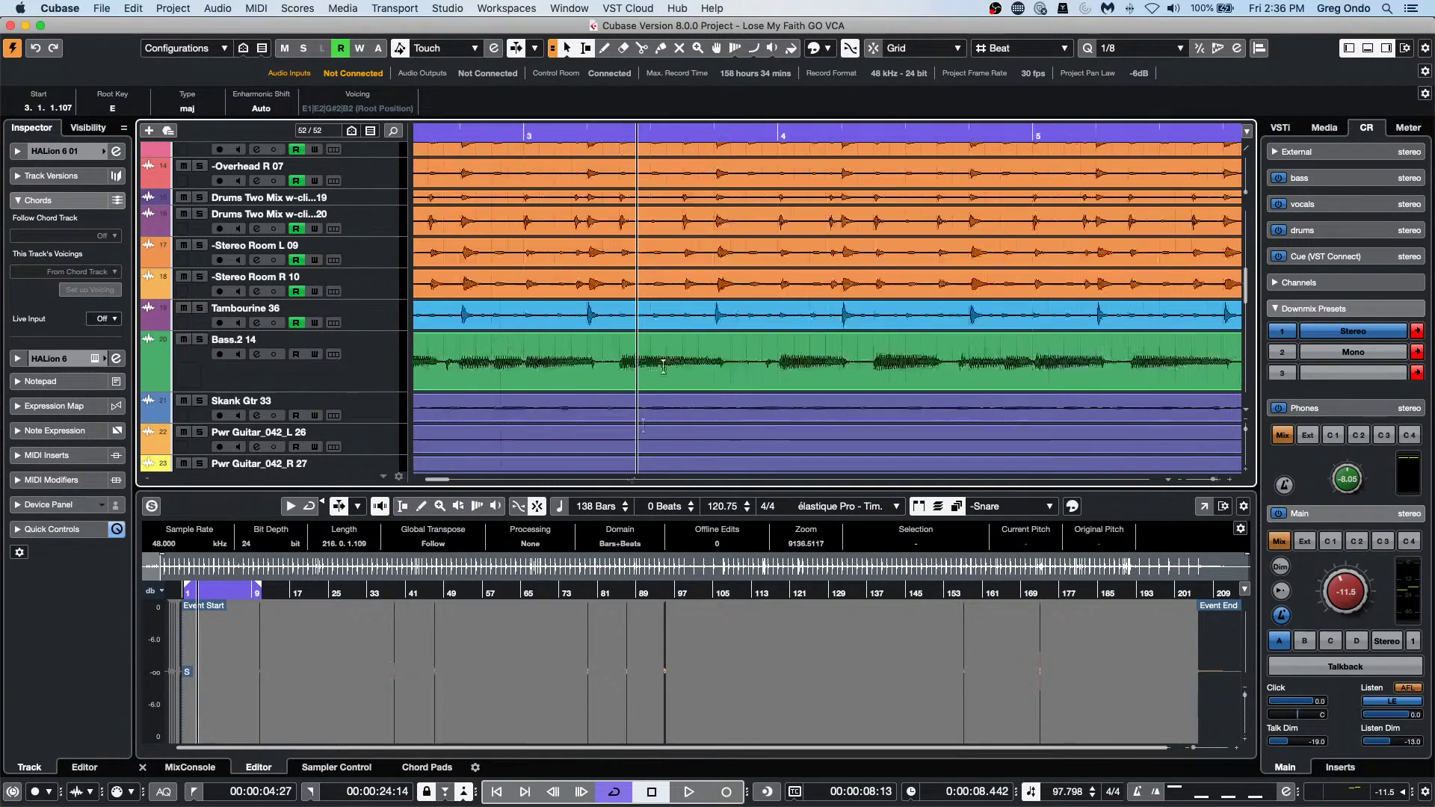
{"action": "scroll", "coordinate": [658, 463], "scroll_direction": "up", "scroll_amount": 8}
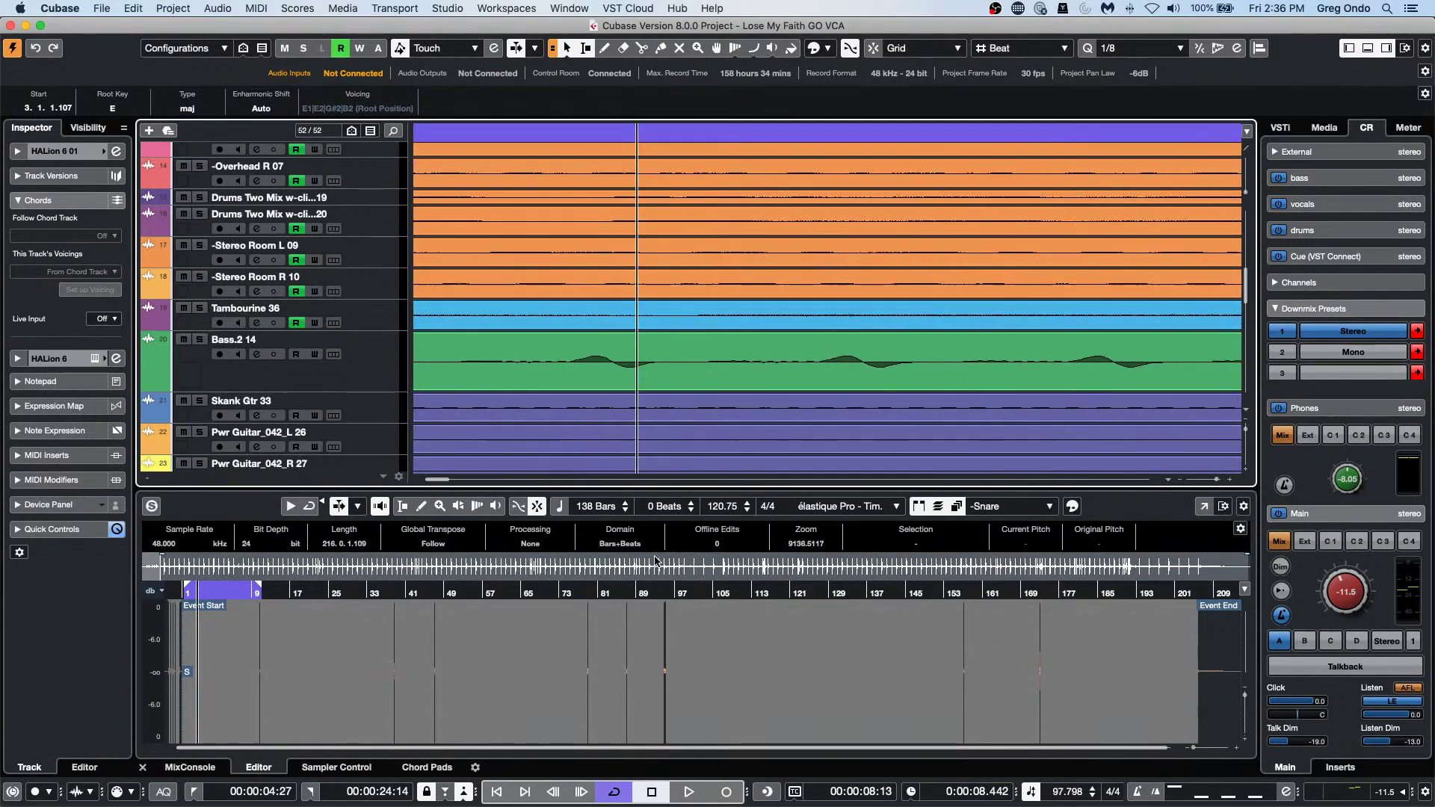
Zoom the timeline out to the full project length, return to the song's events, and zoom in on their middle section.
{"action": "scroll", "coordinate": [693, 351], "scroll_direction": "down", "scroll_amount": 15}
{"action": "scroll", "coordinate": [692, 352], "scroll_direction": "down", "scroll_amount": 8}
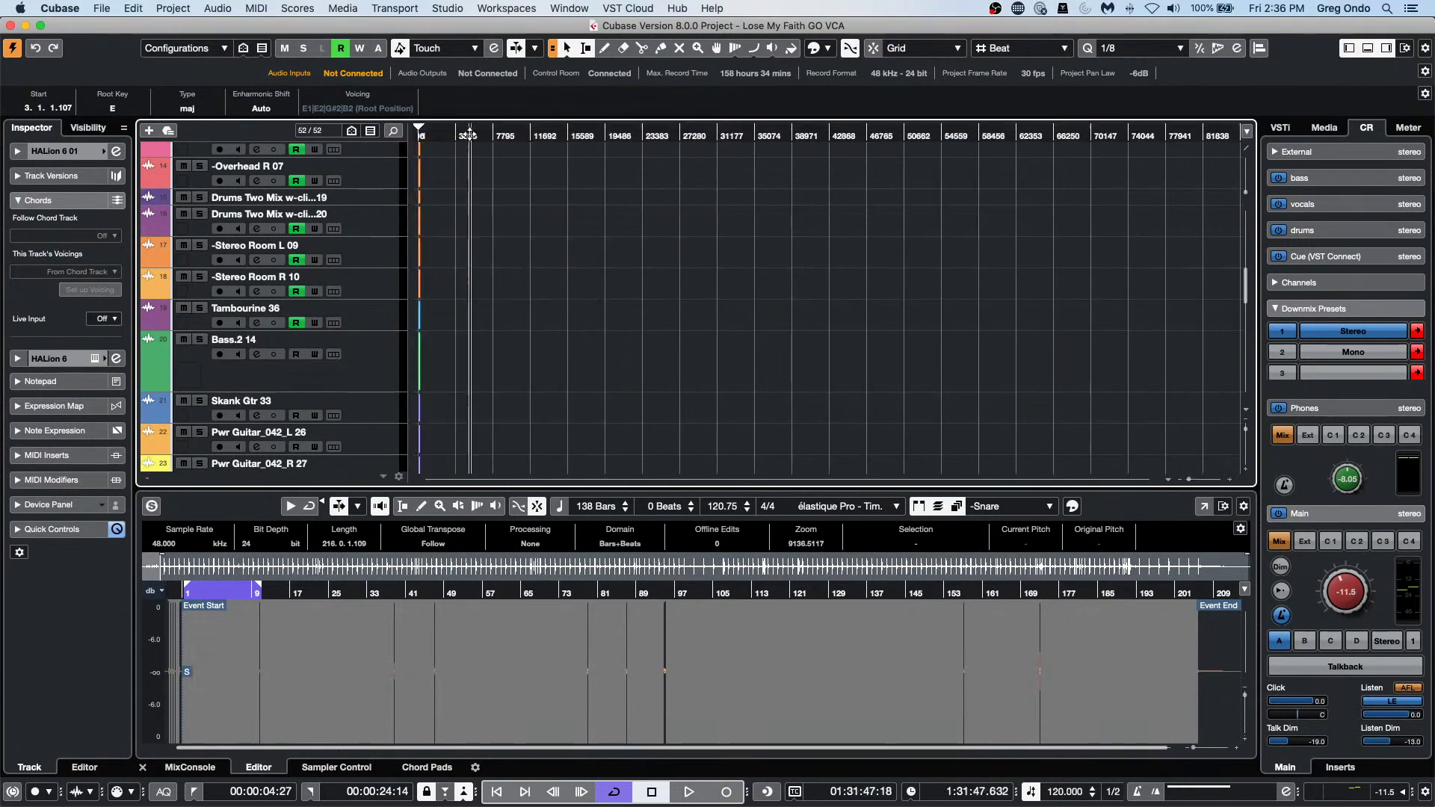
{"action": "left_click_drag", "start_coordinate": [273, 156], "coordinate": [291, 245]}
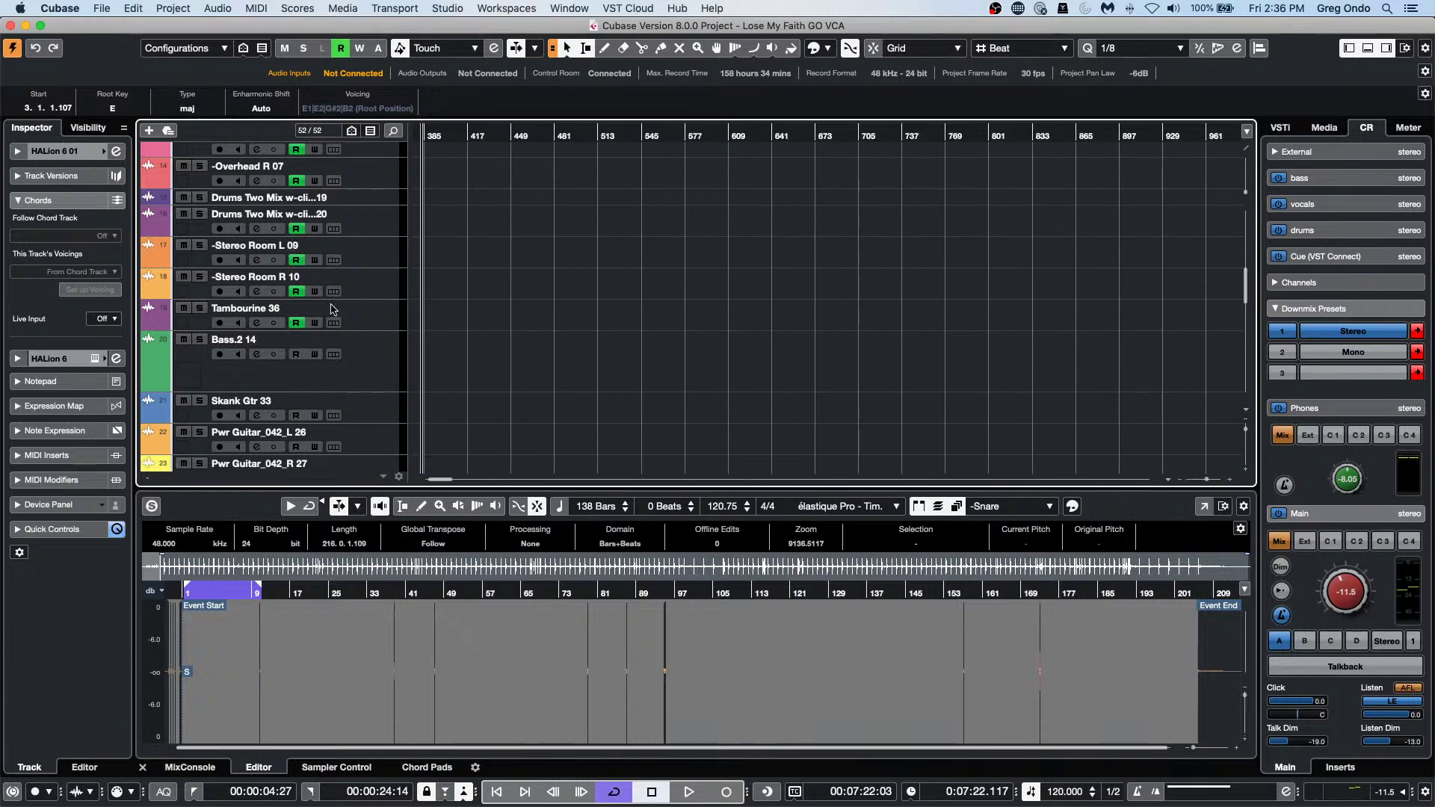
{"action": "left_click_drag", "start_coordinate": [448, 482], "coordinate": [422, 484]}
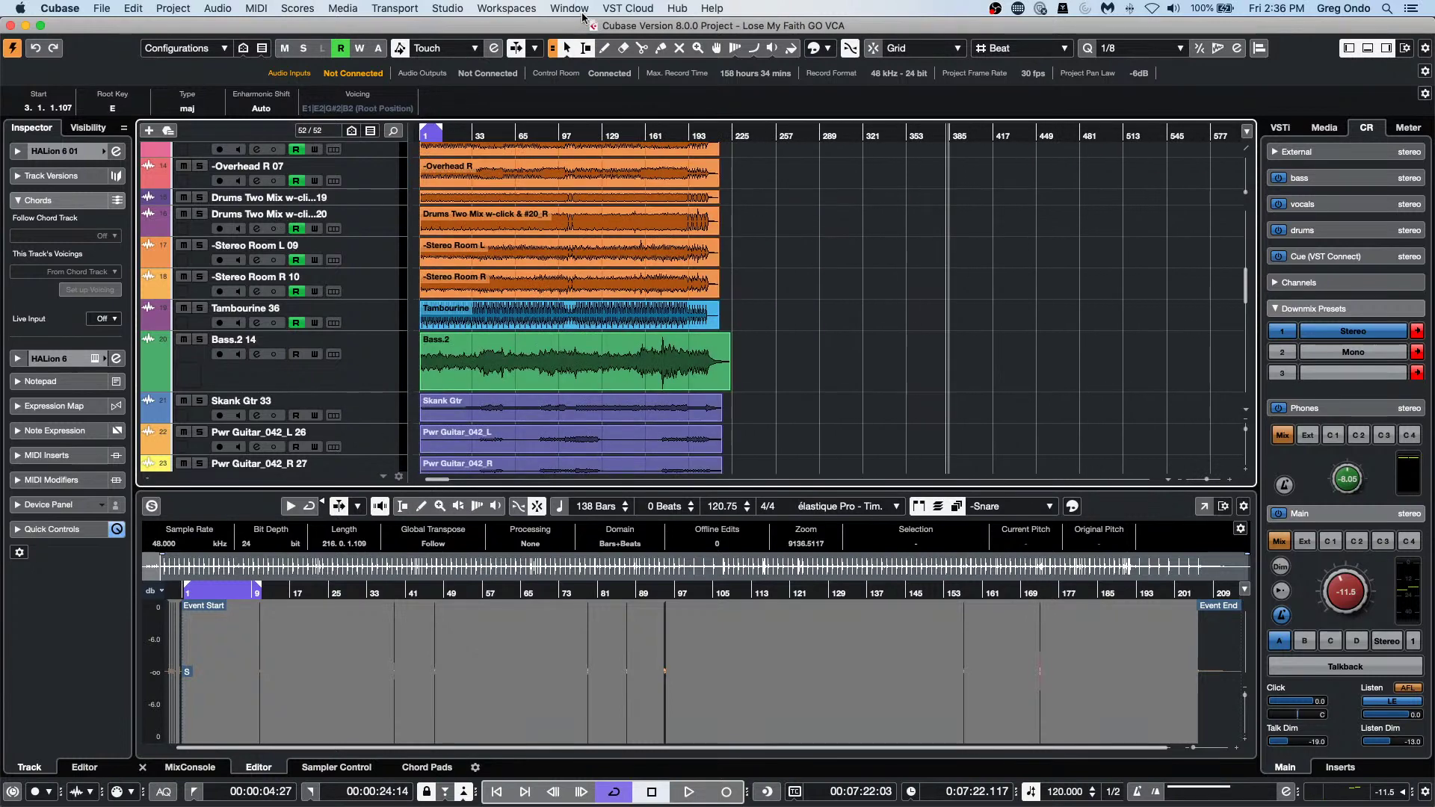
{"action": "left_click_drag", "start_coordinate": [535, 136], "coordinate": [570, 269]}
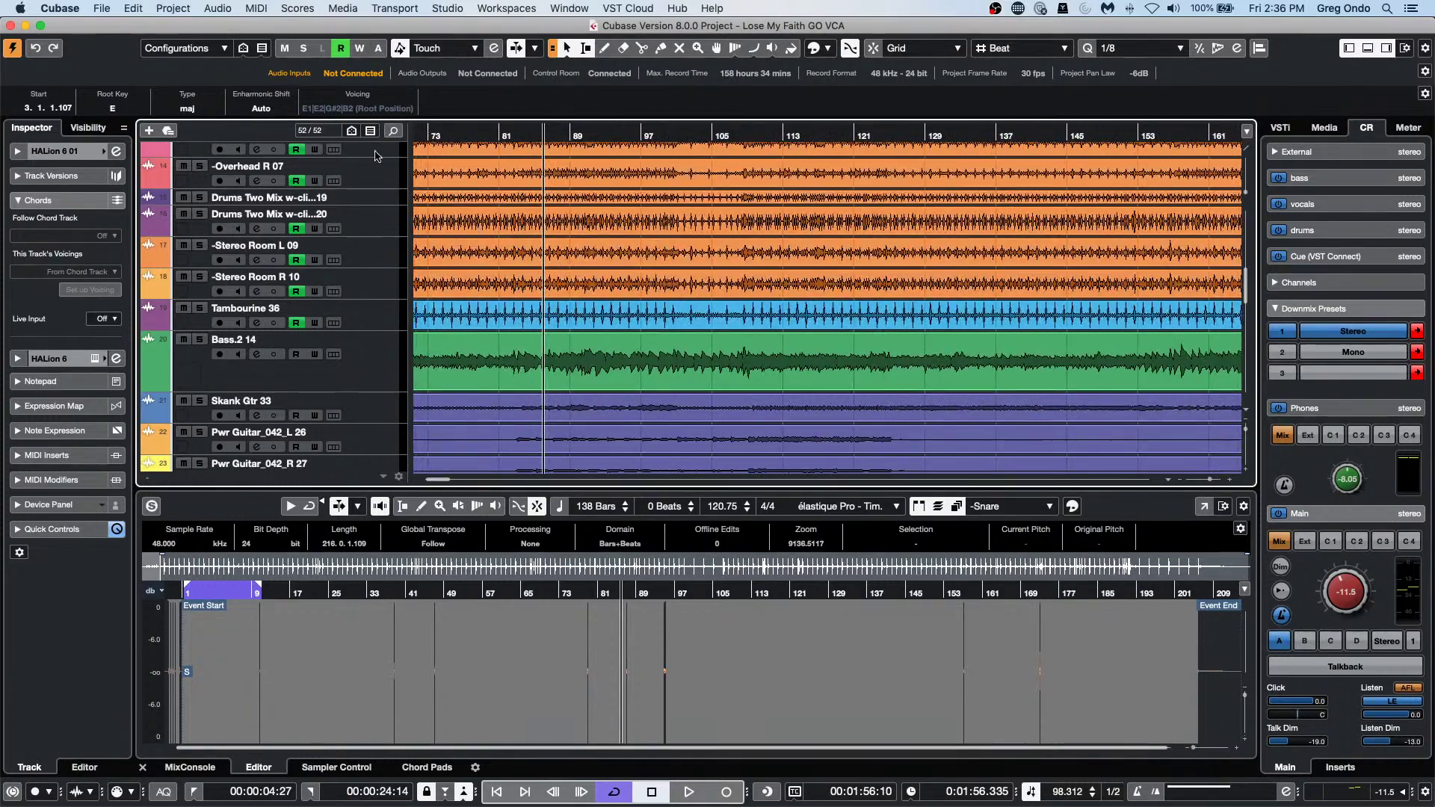
Open Project Setup and check the days value of the project duration without changing it.
{"action": "key", "text": "shift+s"}
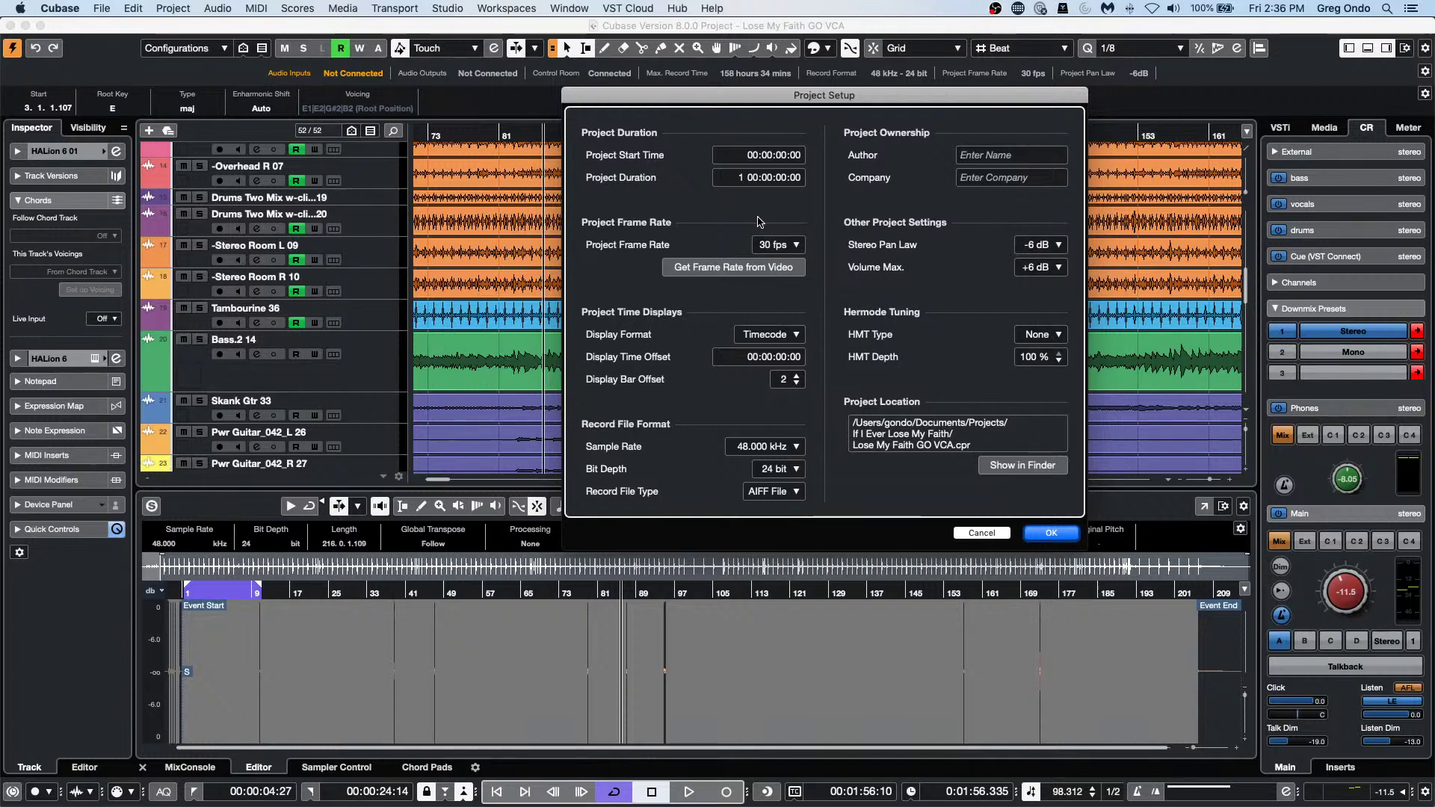
{"action": "left_click", "coordinate": [740, 181]}
{"action": "left_click", "coordinate": [739, 181]}
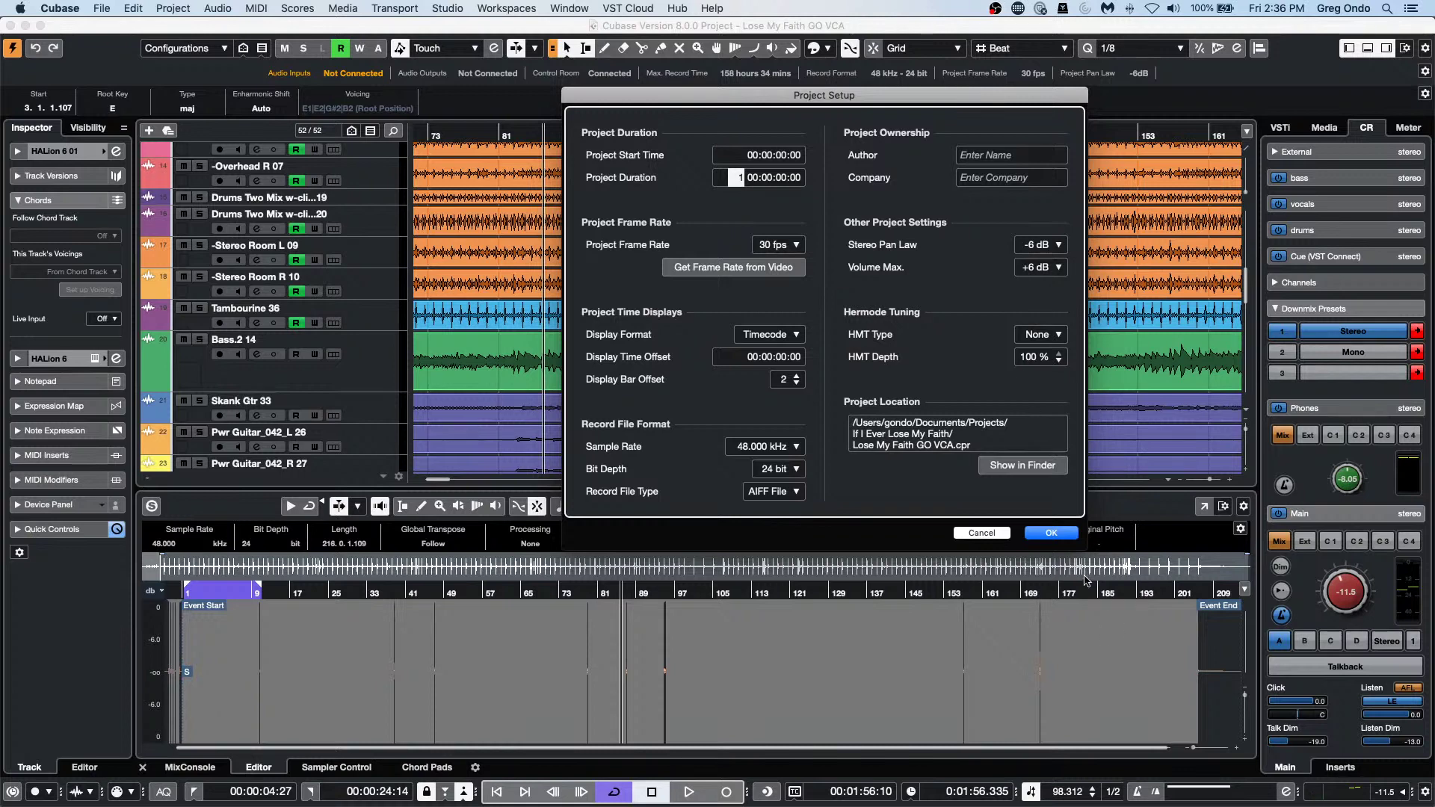
{"action": "left_click", "coordinate": [1052, 534]}
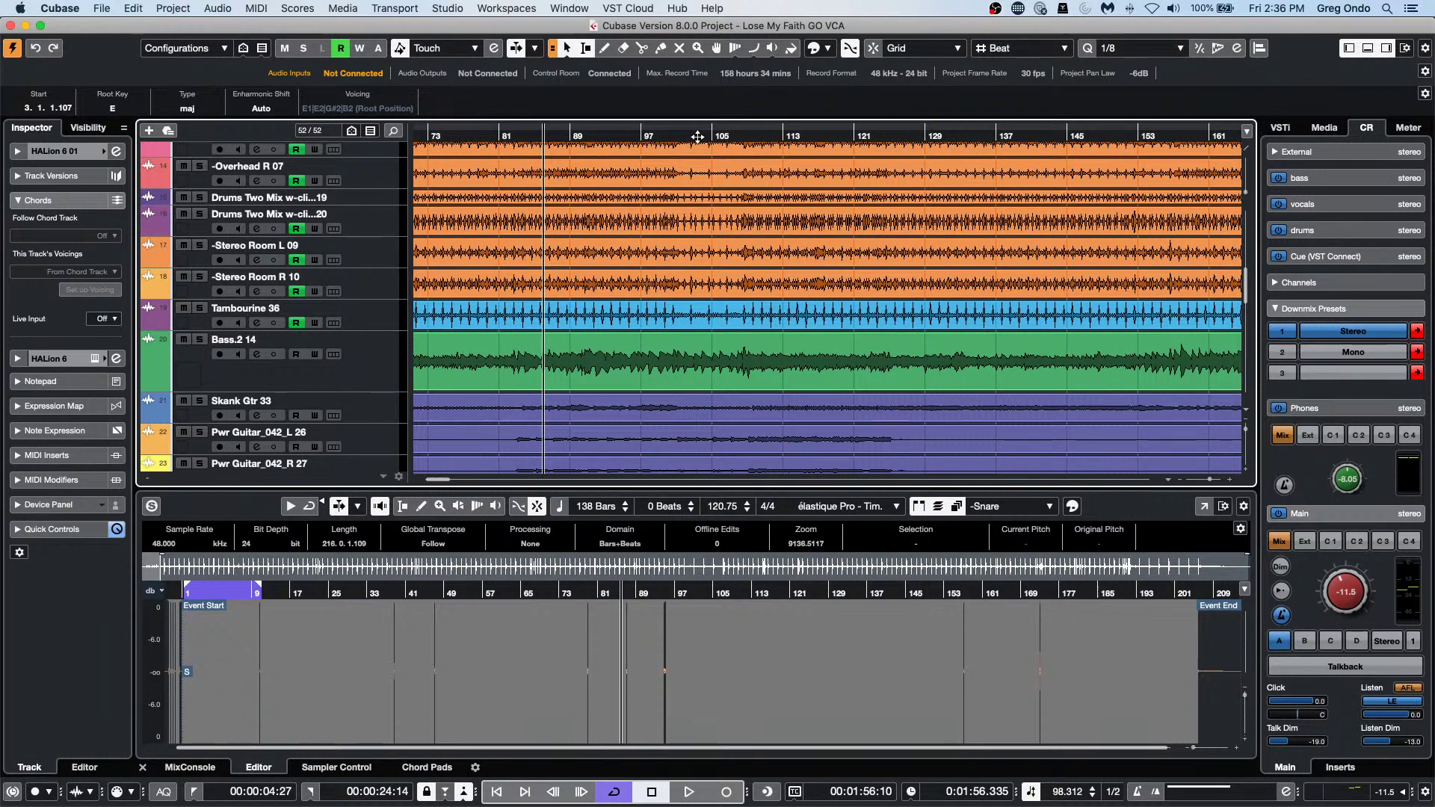
Set the project duration to 00:10:00:00 in Project Setup and test the timeline zoom around bar 96.
{"action": "left_click", "coordinate": [178, 9]}
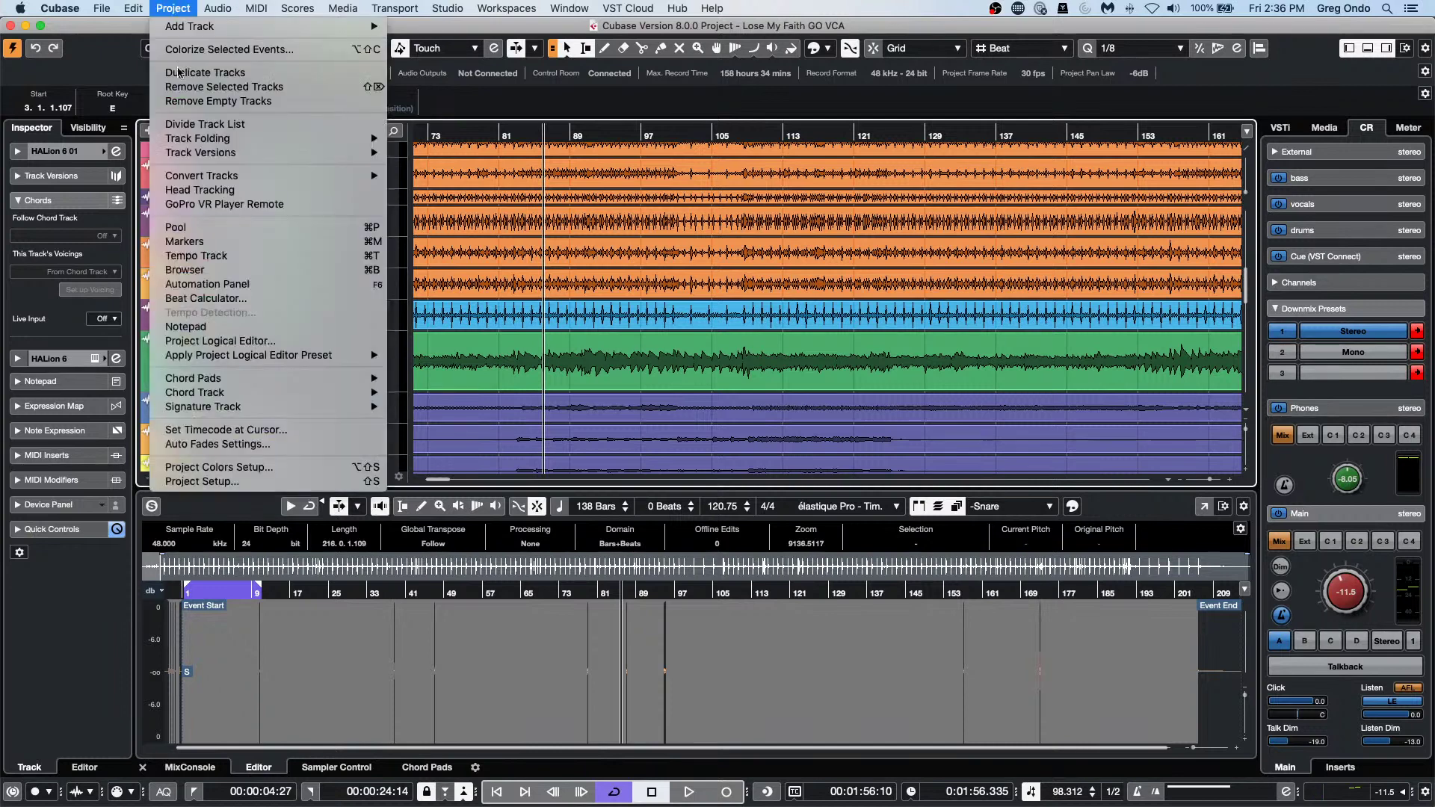
{"action": "left_click", "coordinate": [242, 482]}
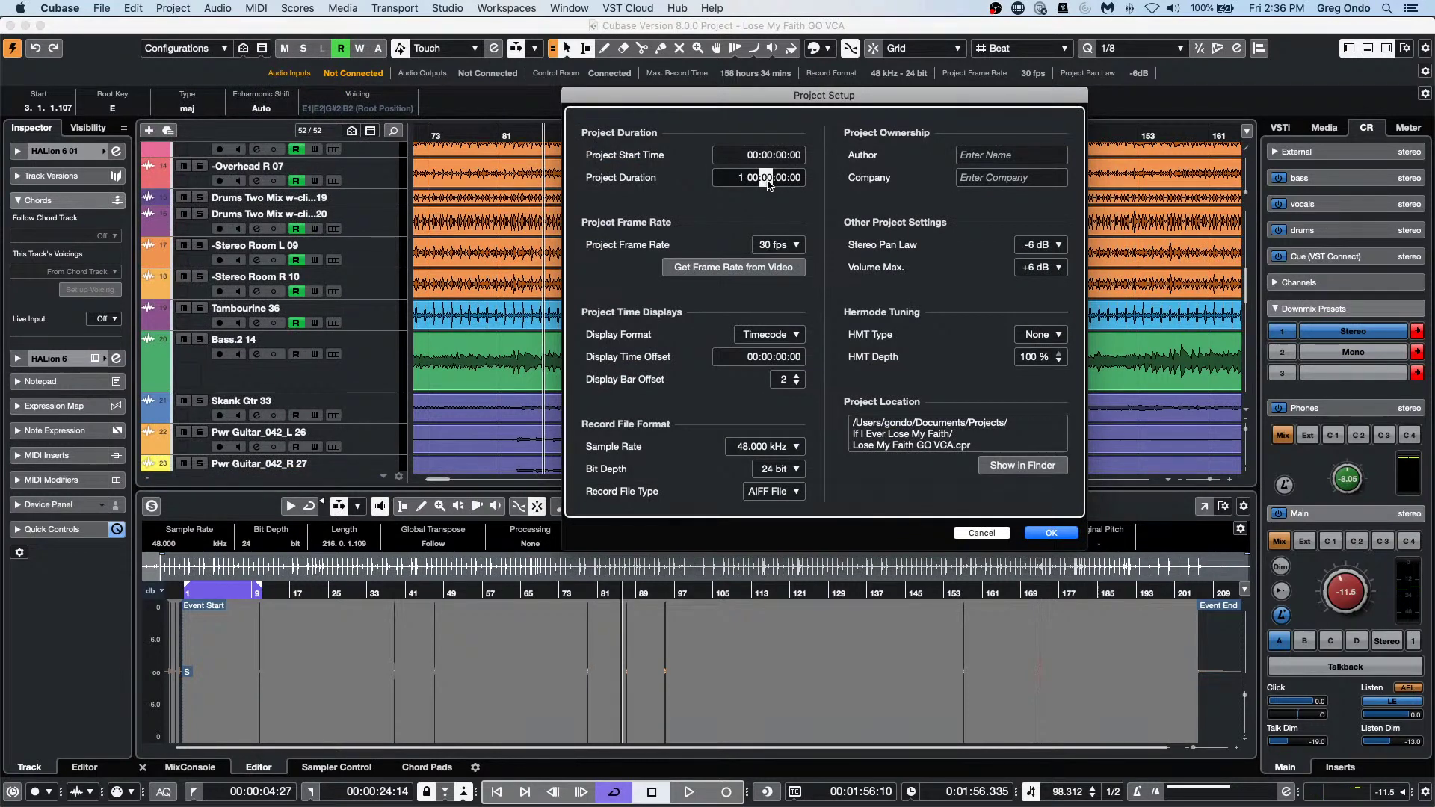
{"action": "type", "text": "10"}
{"action": "scroll", "coordinate": [740, 177], "scroll_direction": "down", "scroll_amount": 1}
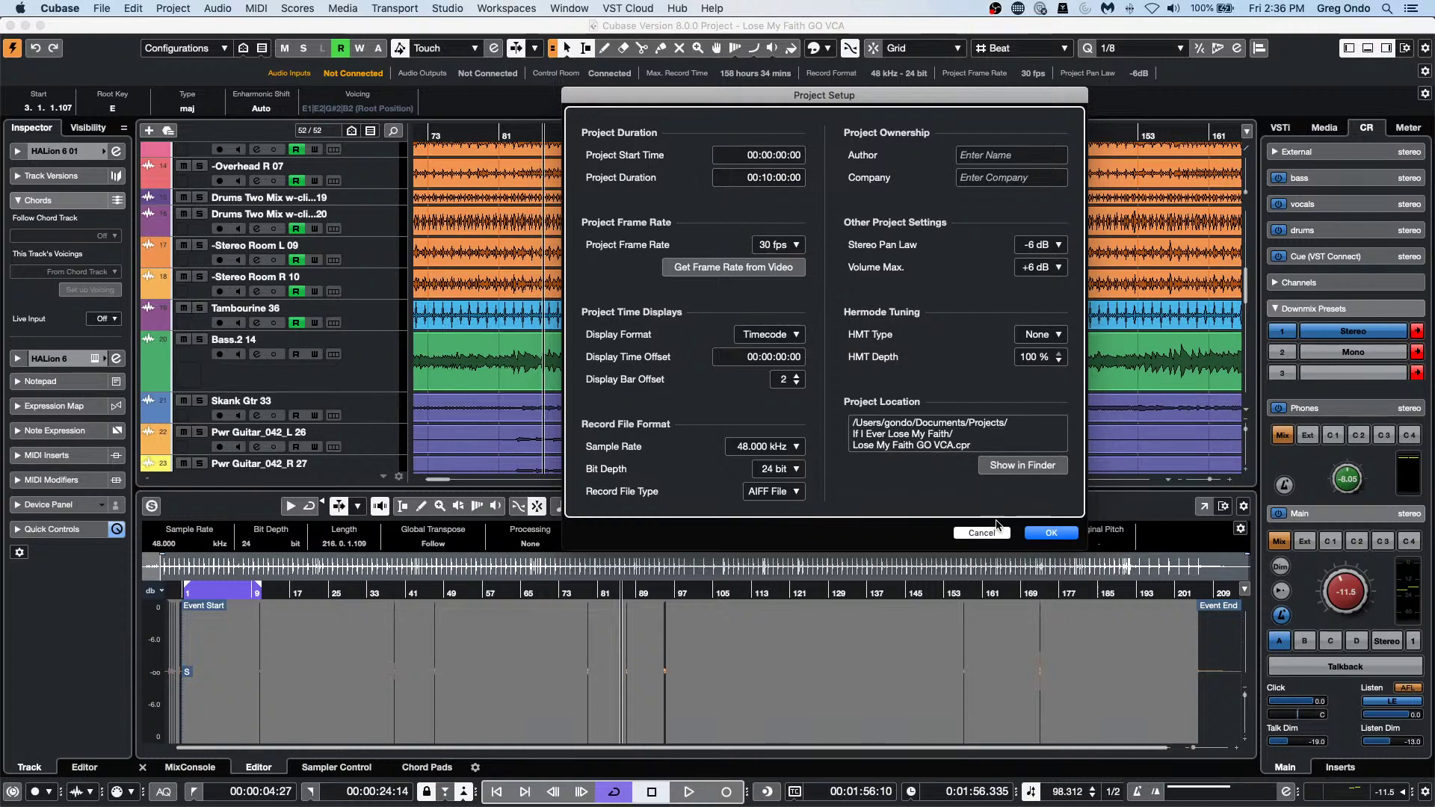
{"action": "left_click", "coordinate": [1050, 533]}
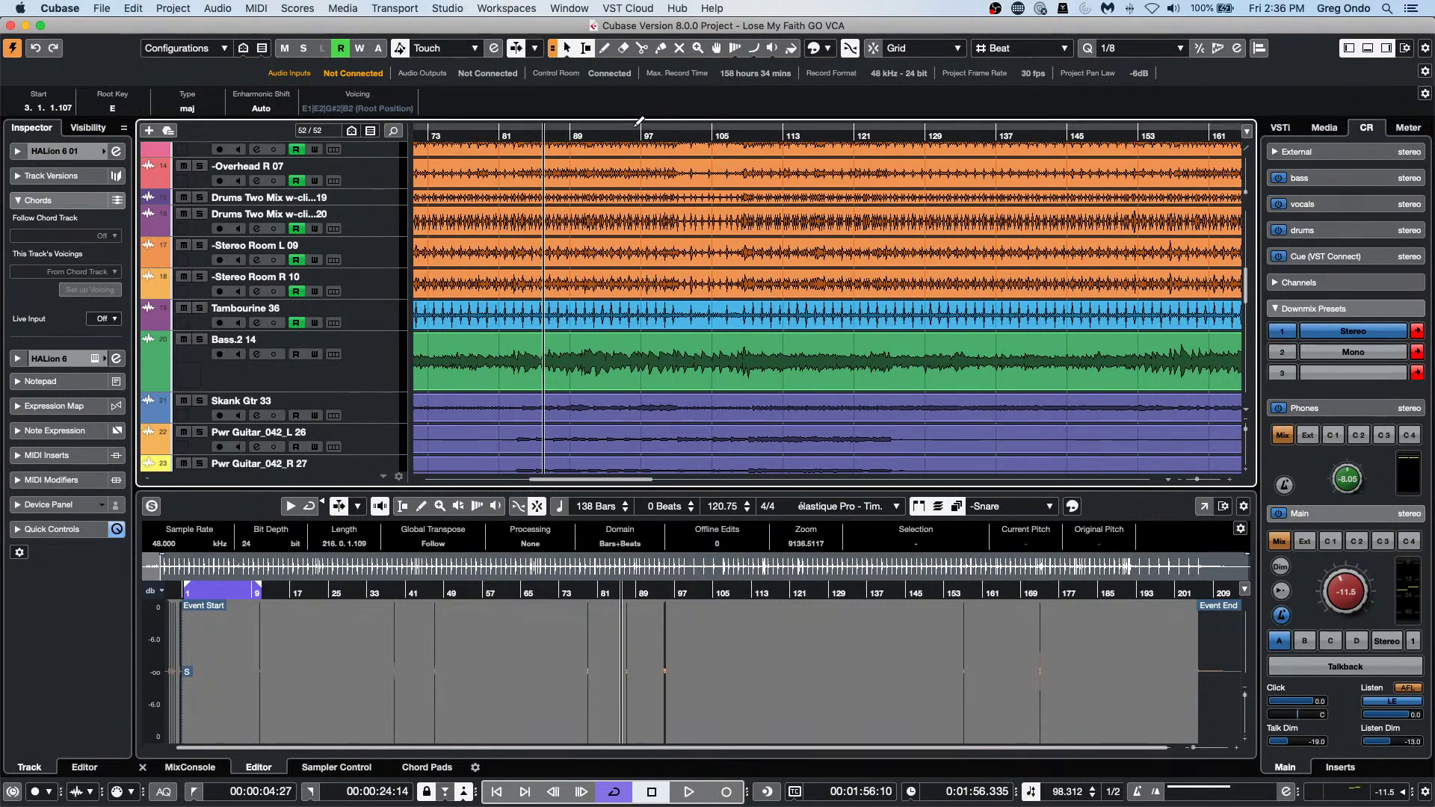
{"action": "left_click_drag", "start_coordinate": [627, 134], "coordinate": [828, 204]}
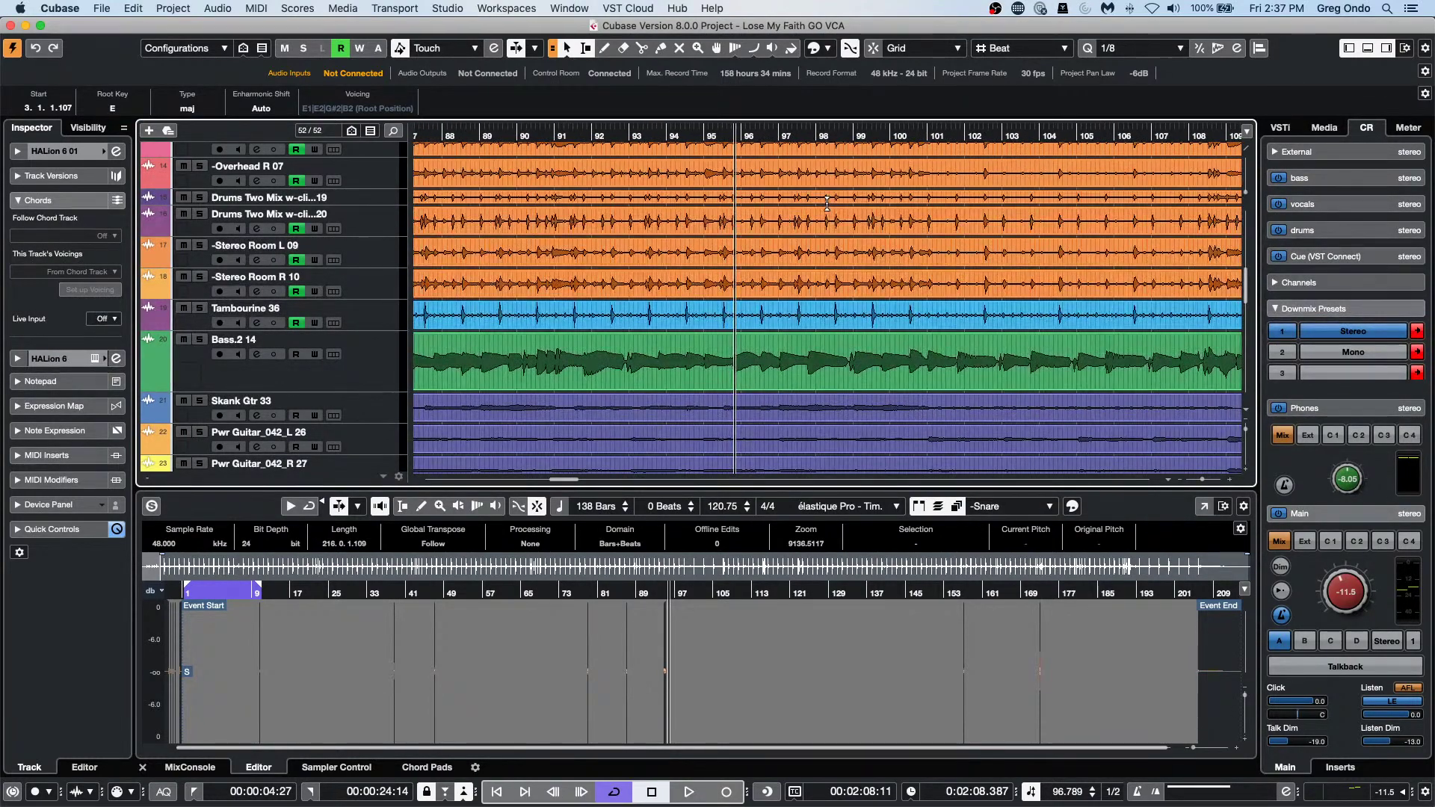
Review the 00:10:00:00 project duration in Project Setup.
{"action": "key", "text": "shift+s"}
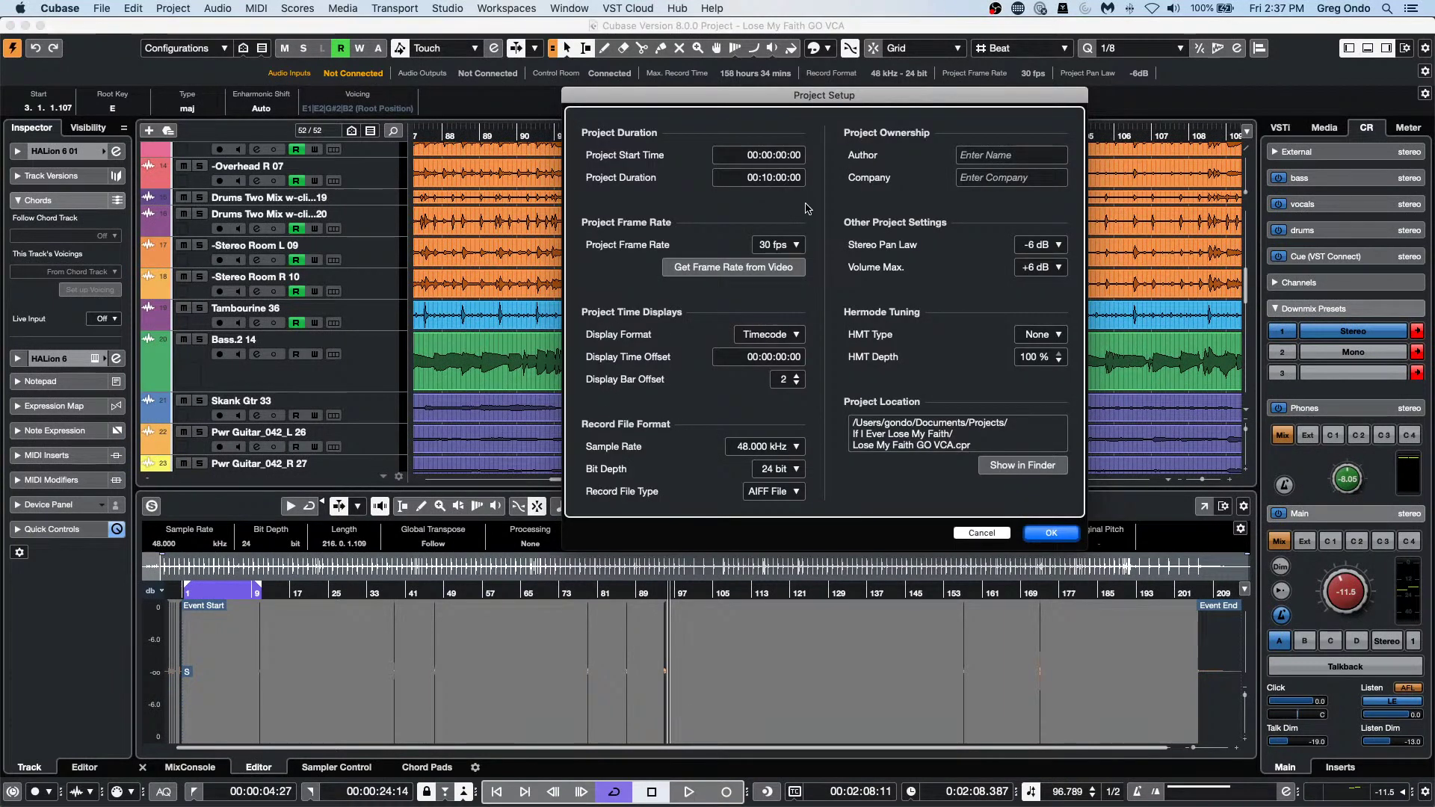
{"action": "left_click", "coordinate": [760, 177]}
{"action": "type", "text": "10"}
{"action": "key", "text": "Return"}
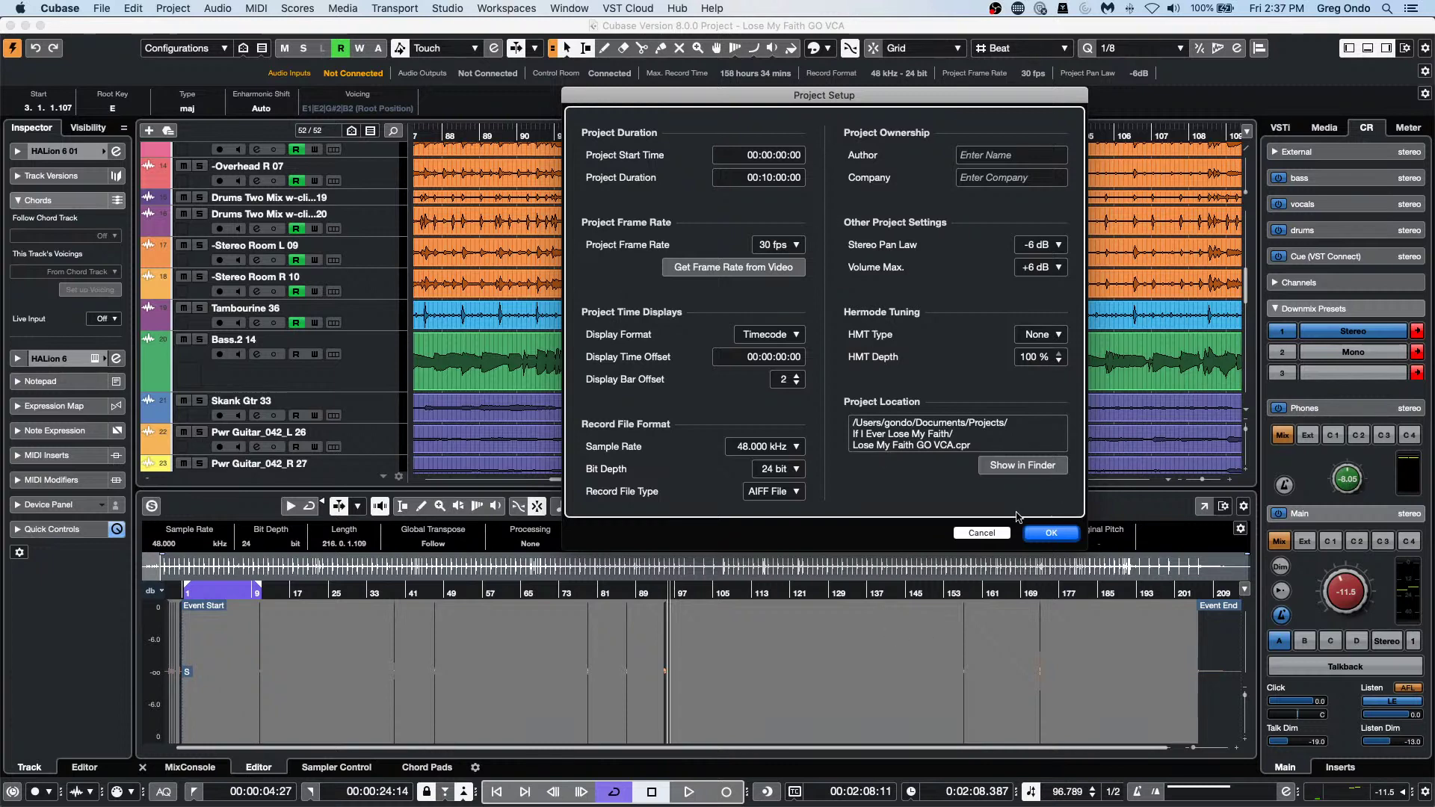
{"action": "left_click", "coordinate": [981, 533]}
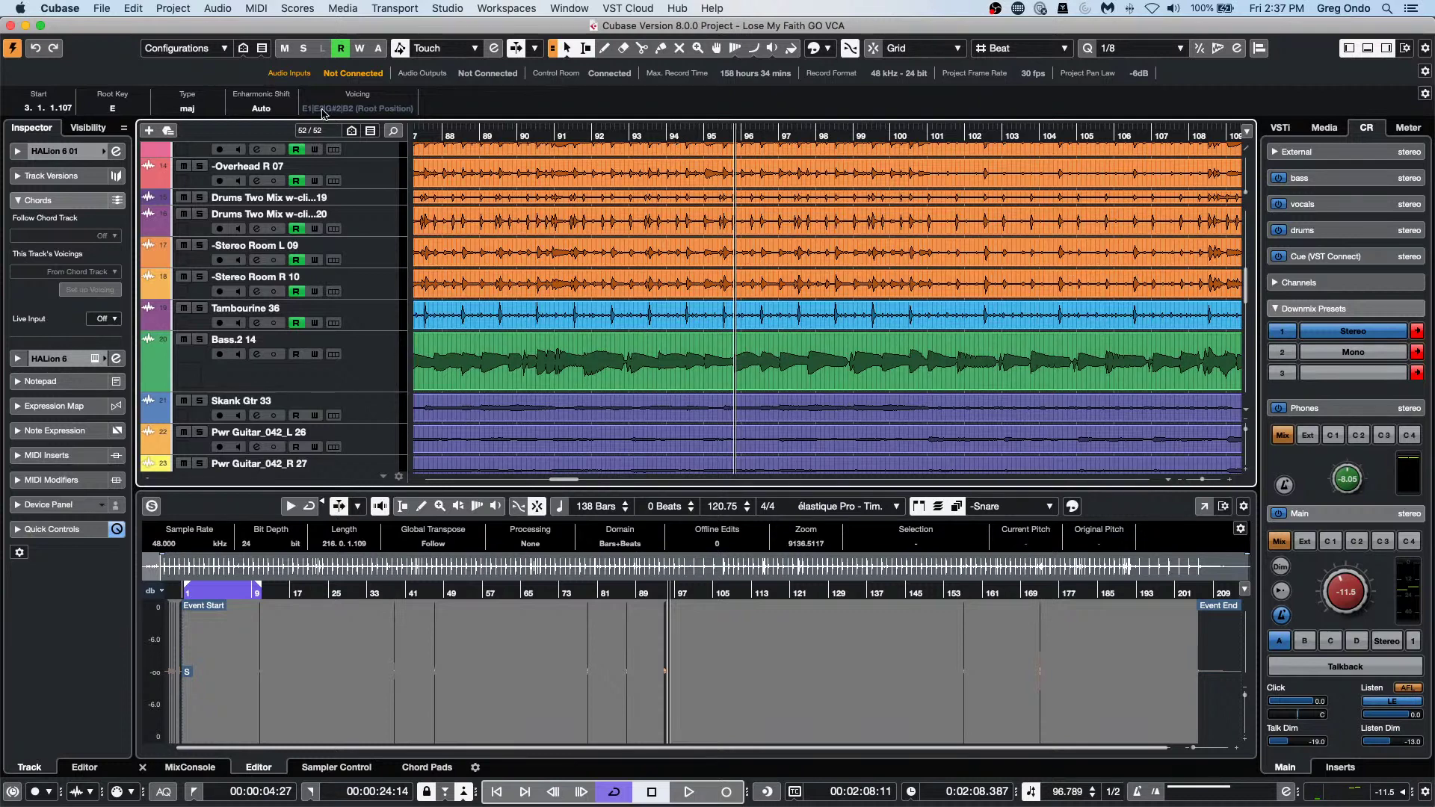
{"action": "key", "text": "shift+s"}
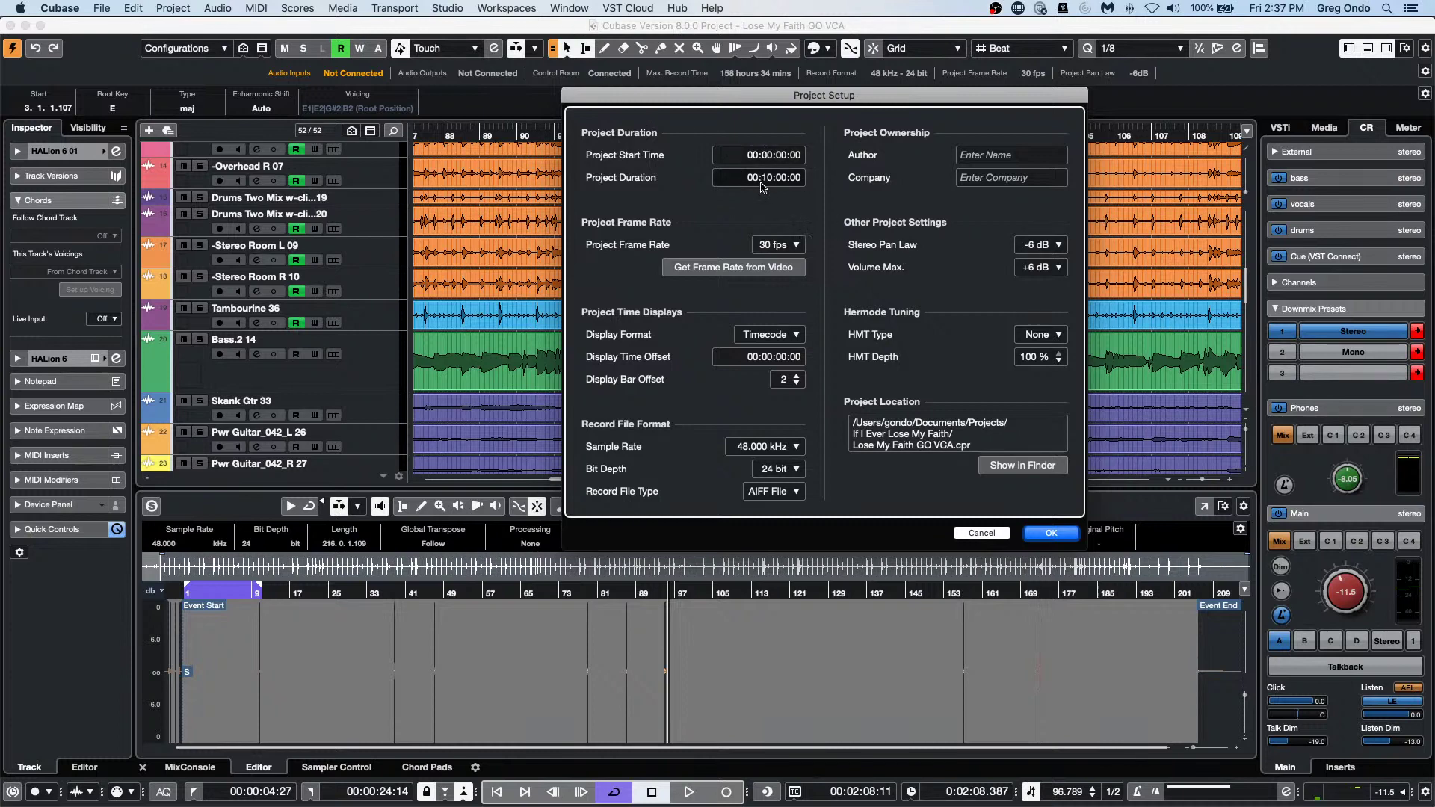
{"action": "scroll", "coordinate": [763, 177], "scroll_direction": "up", "scroll_amount": 10}
{"action": "left_click", "coordinate": [1049, 534]}
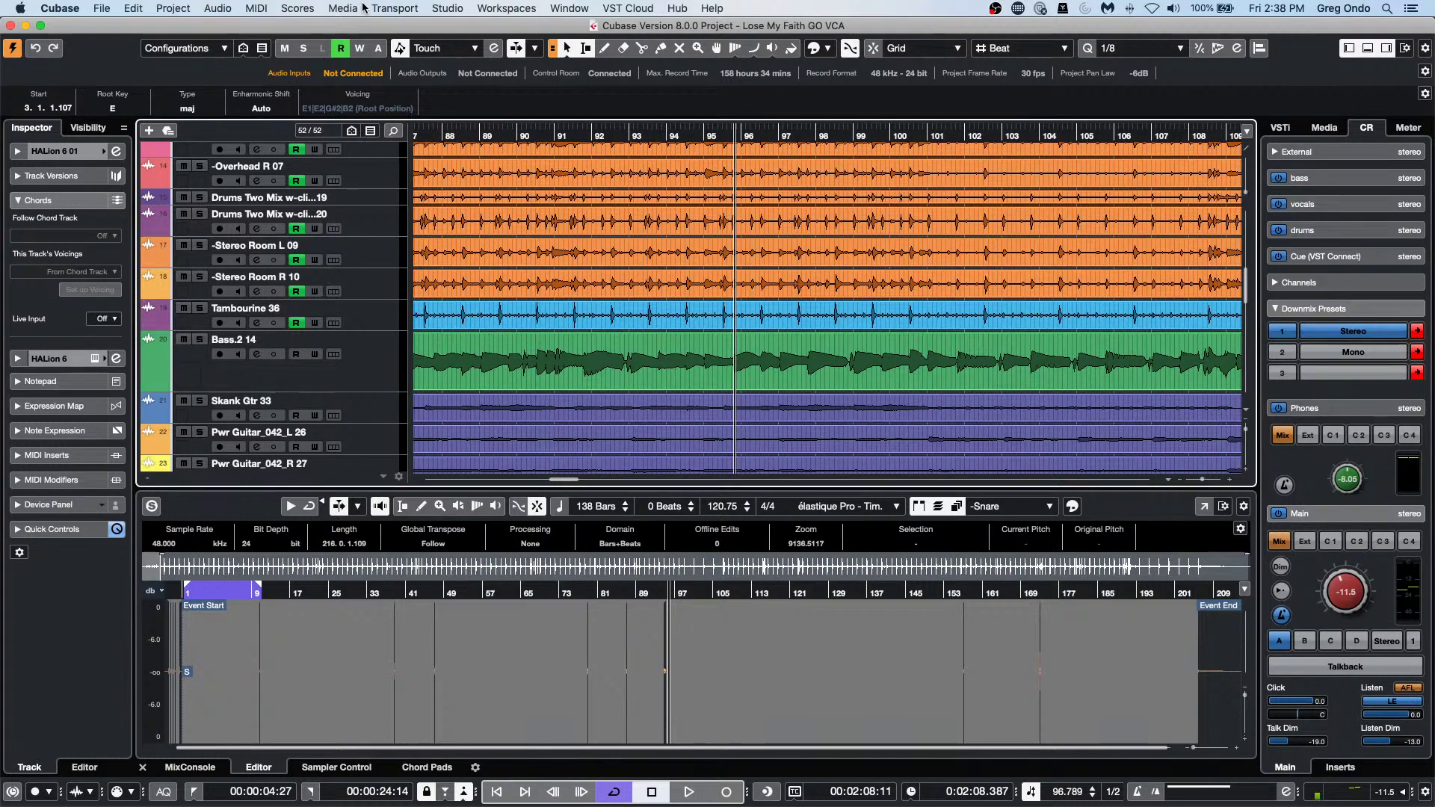
Check the port assignments of the Stereo output bus and the Yamaha HS7 Control Room monitor in Audio Connections.
{"action": "left_click", "coordinate": [446, 8]}
{"action": "left_click", "coordinate": [446, 27]}
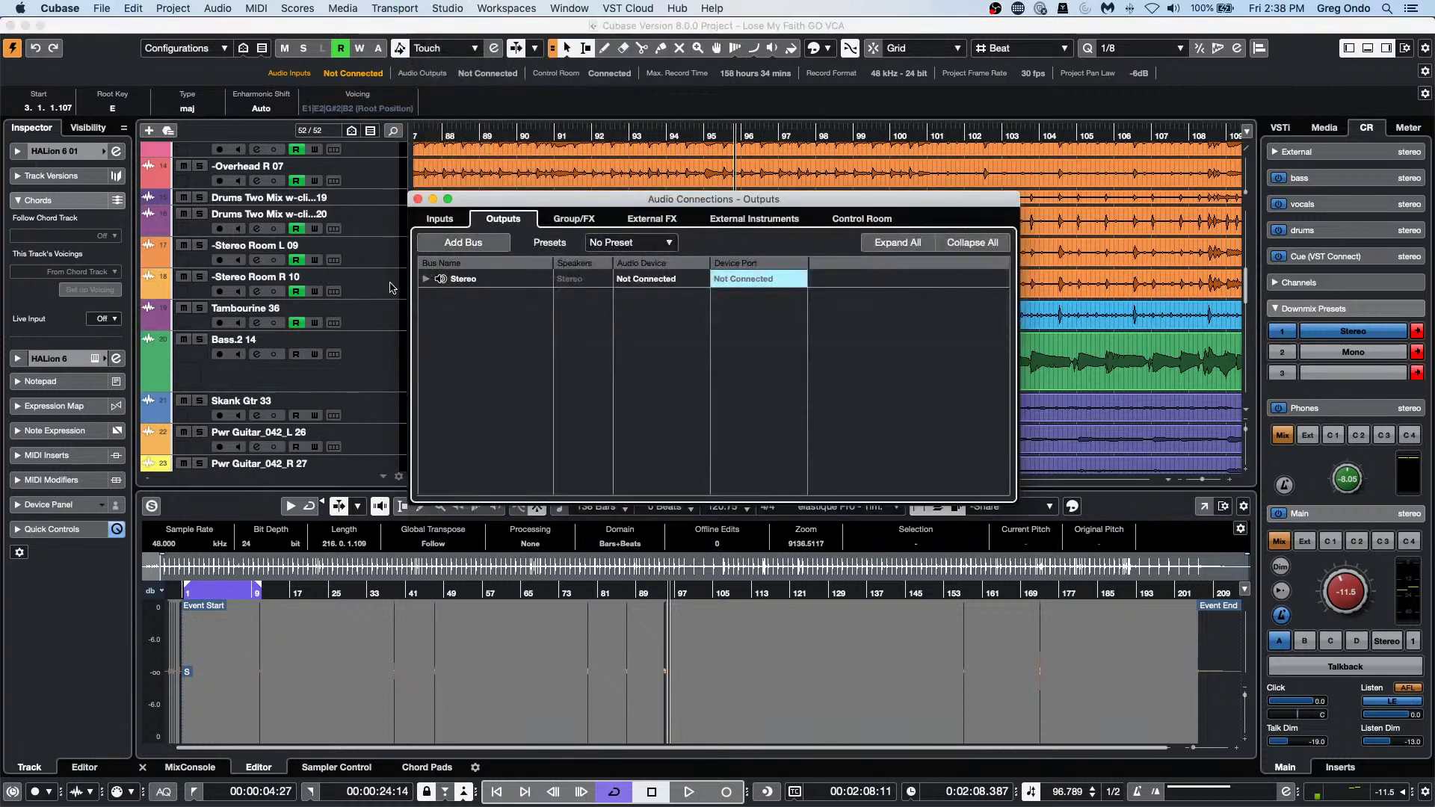
{"action": "left_click", "coordinate": [427, 280]}
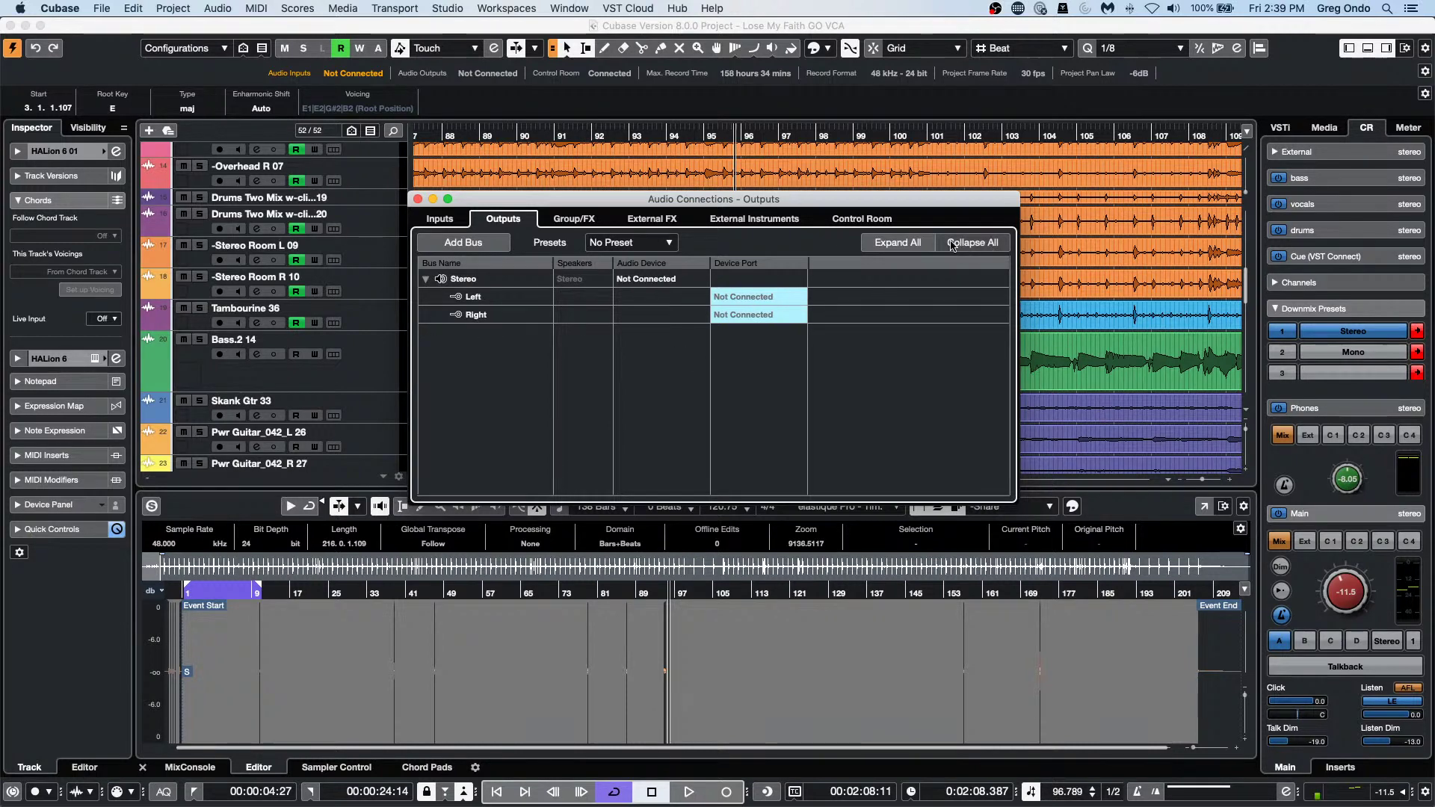
{"action": "left_click", "coordinate": [860, 219]}
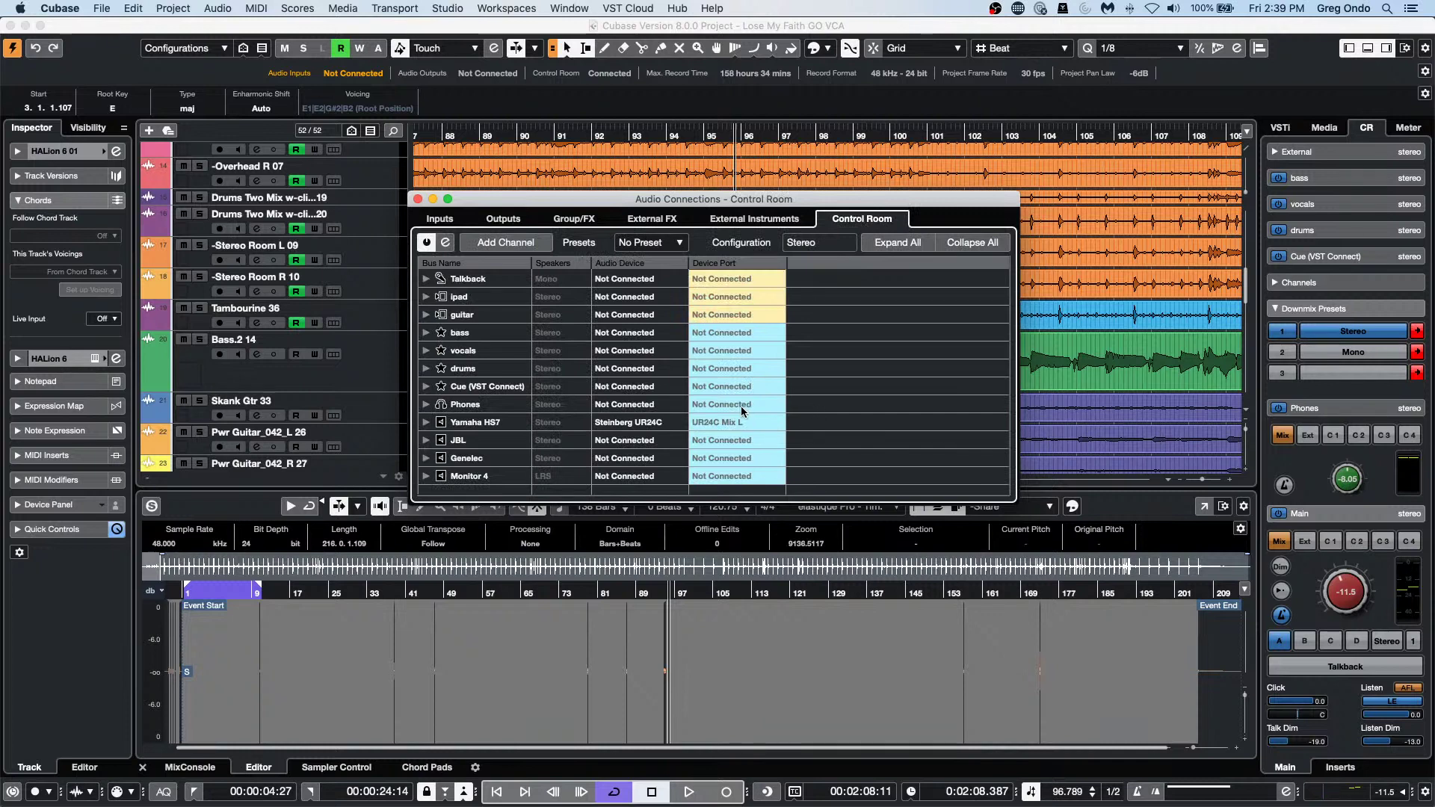
{"action": "left_click", "coordinate": [427, 423]}
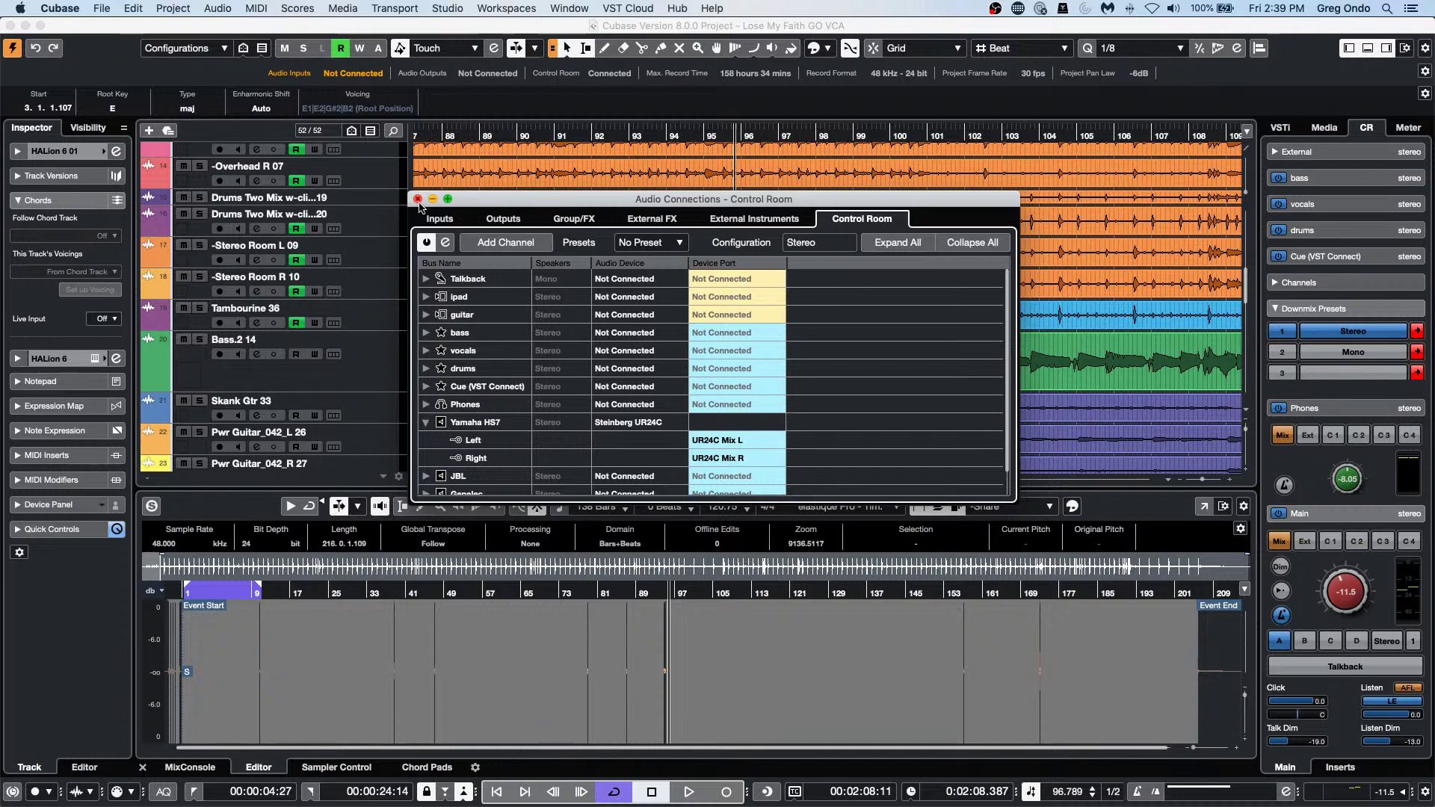
{"action": "left_click", "coordinate": [418, 199]}
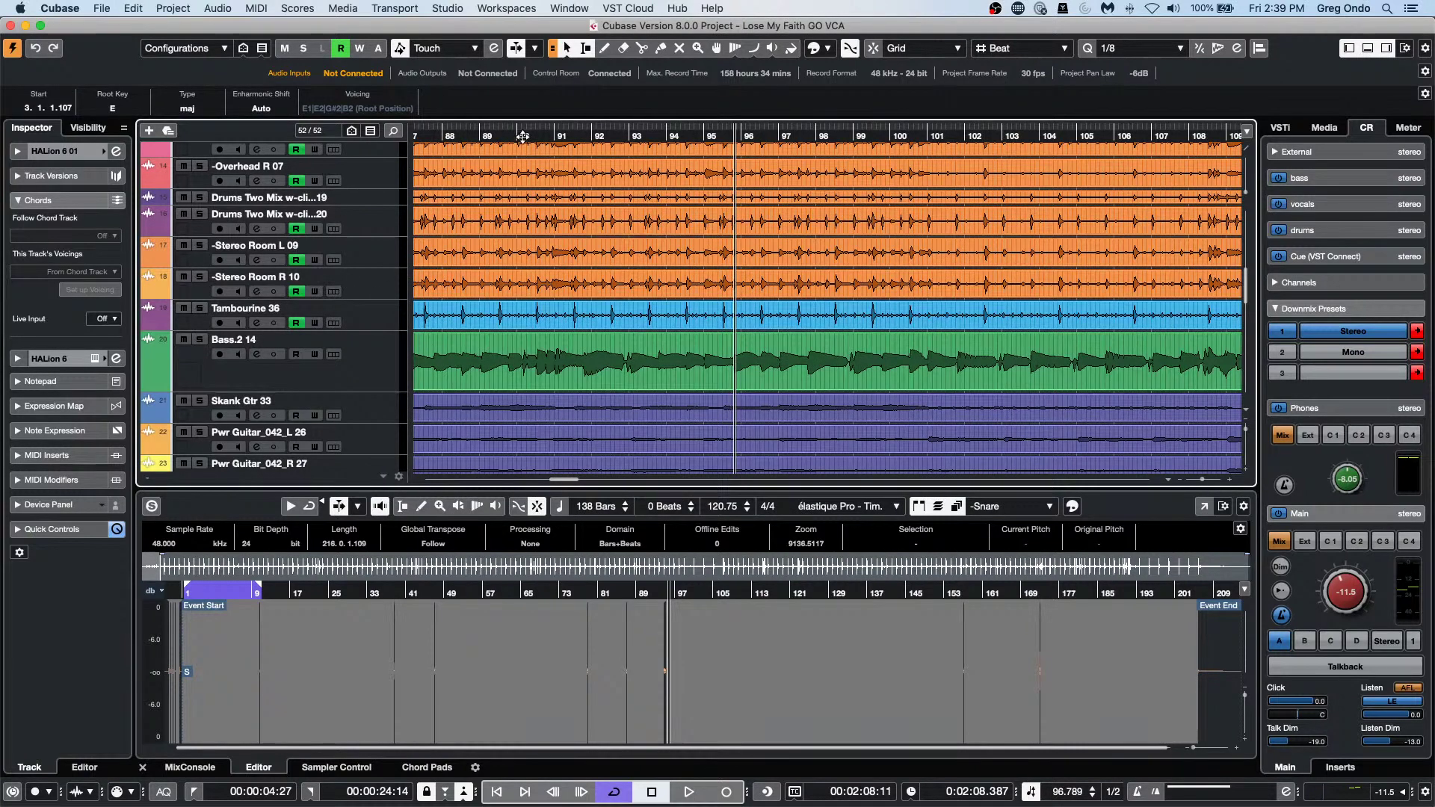
Place the project cursor at bar 90 and recheck the Control Room connections.
{"action": "left_click", "coordinate": [526, 136]}
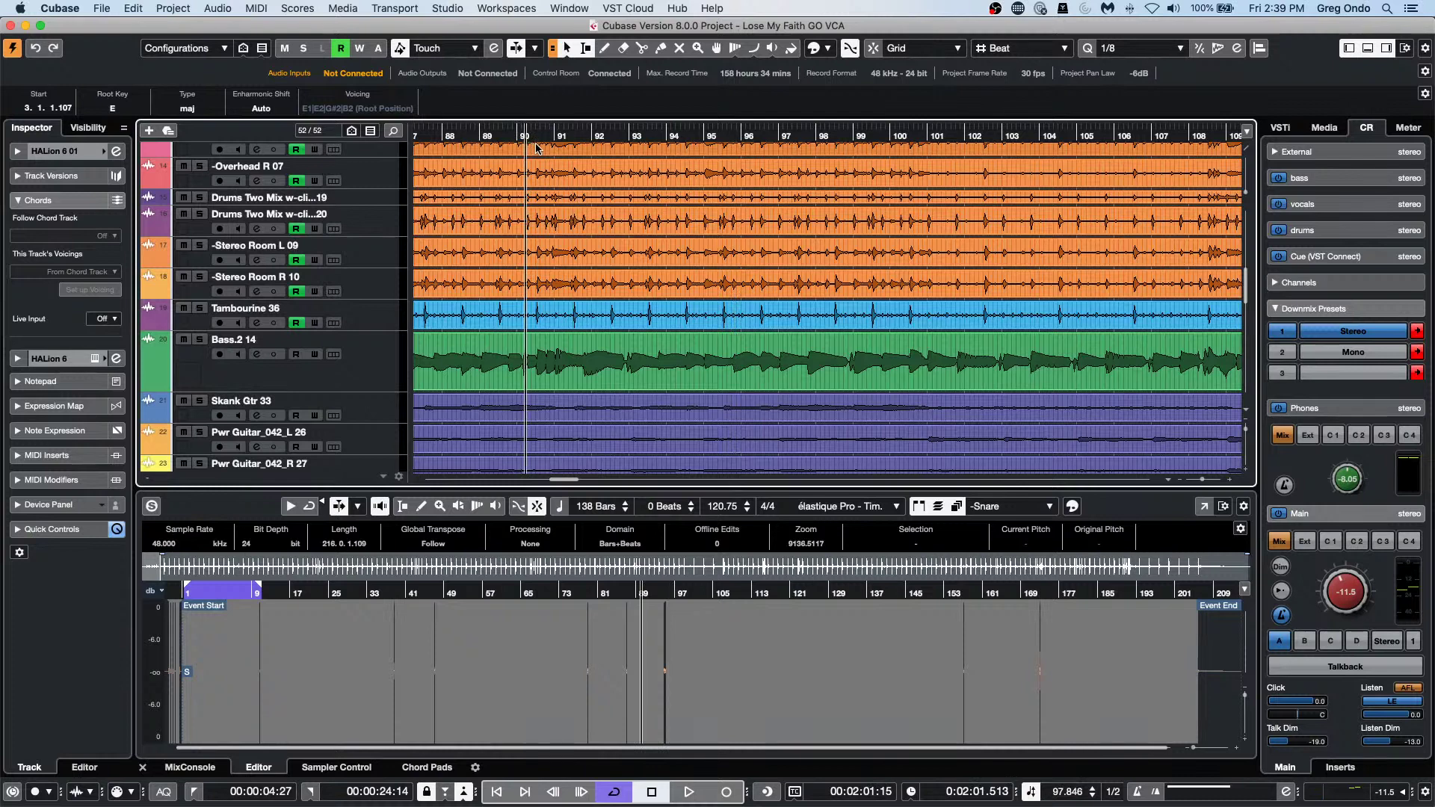
{"action": "left_click", "coordinate": [448, 8]}
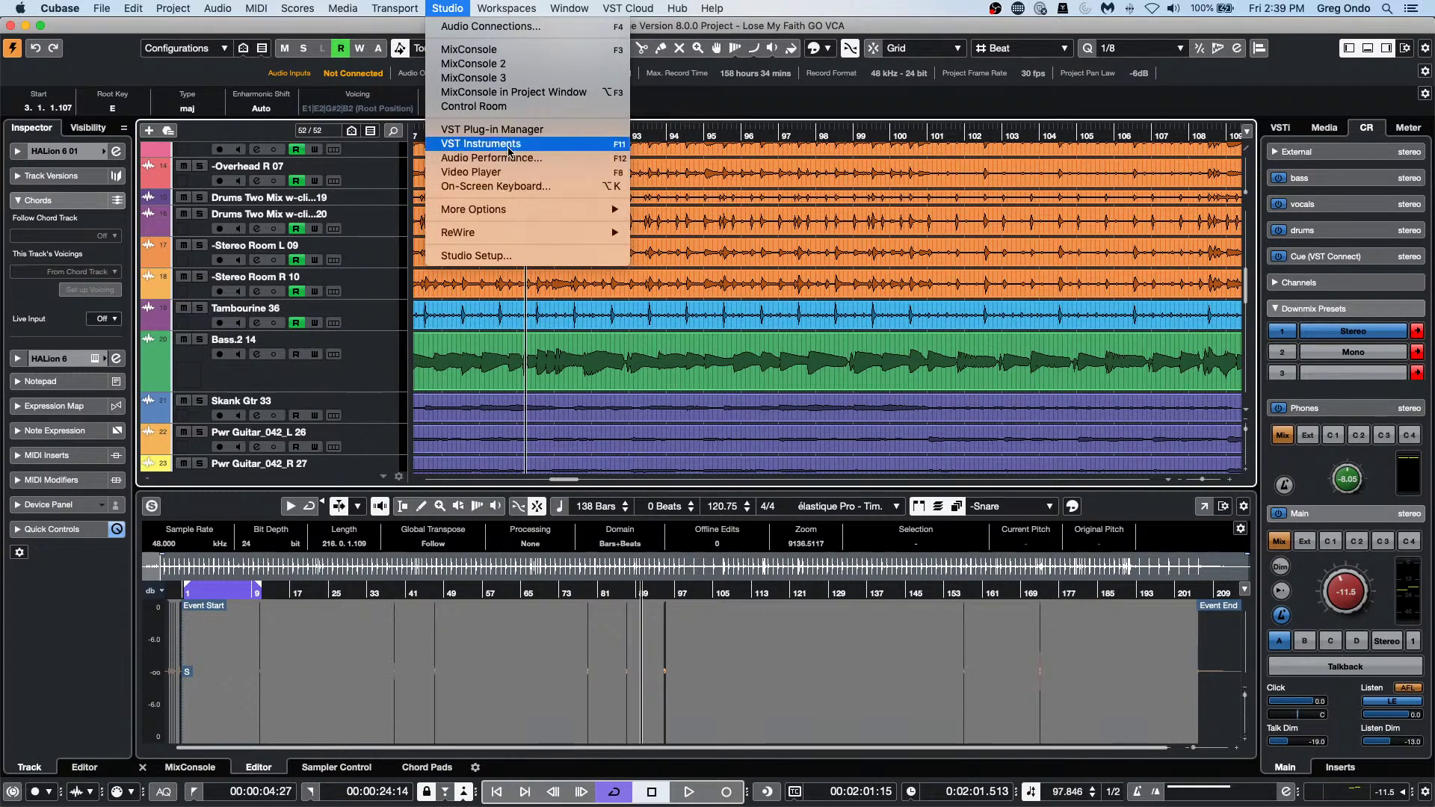
{"action": "left_click", "coordinate": [509, 27]}
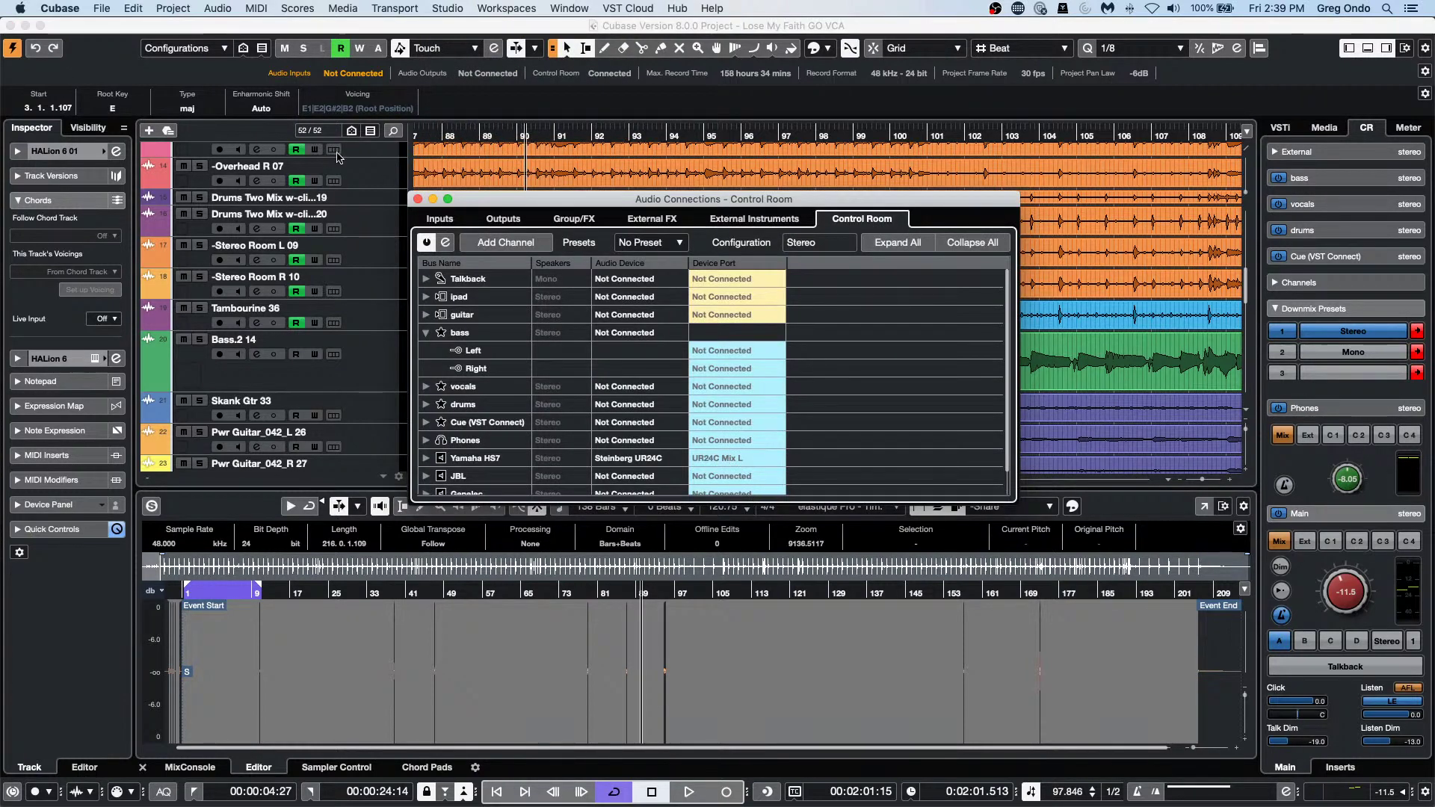
{"action": "left_click", "coordinate": [417, 199]}
Solo the Bass.2 14 track, play it from bar 90 and show its channel settings.
{"action": "left_click", "coordinate": [200, 340]}
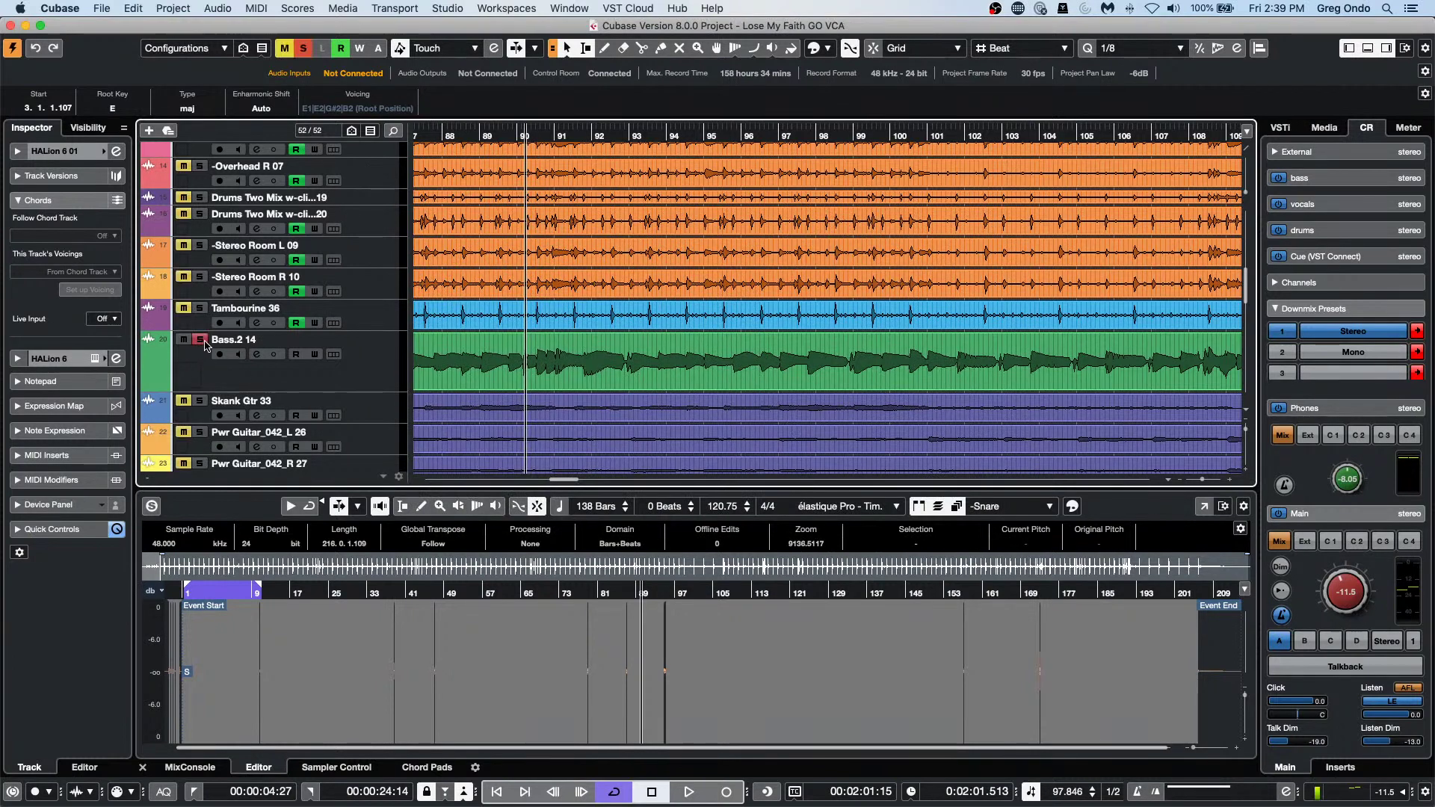
{"action": "key", "text": "space"}
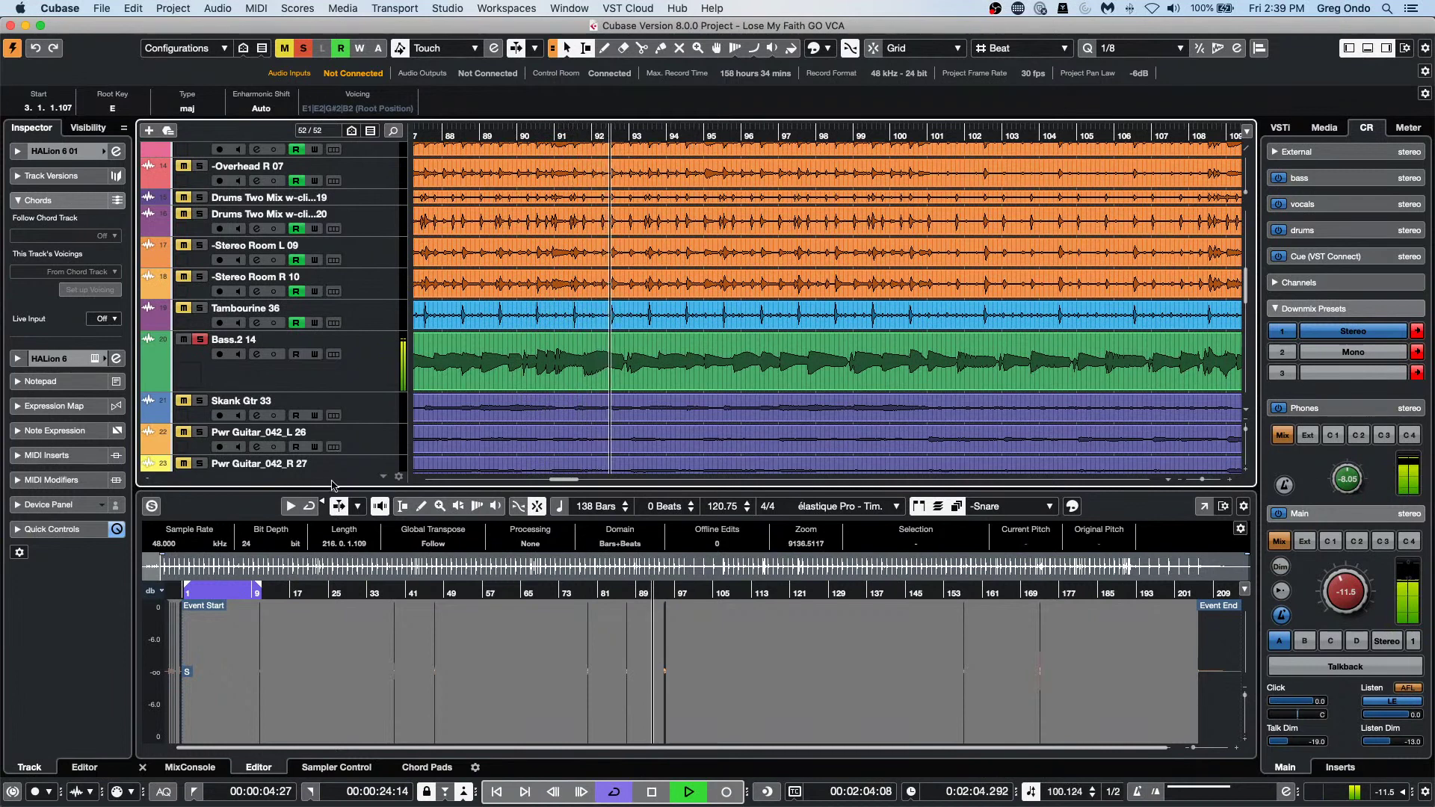
{"action": "key", "text": "e"}
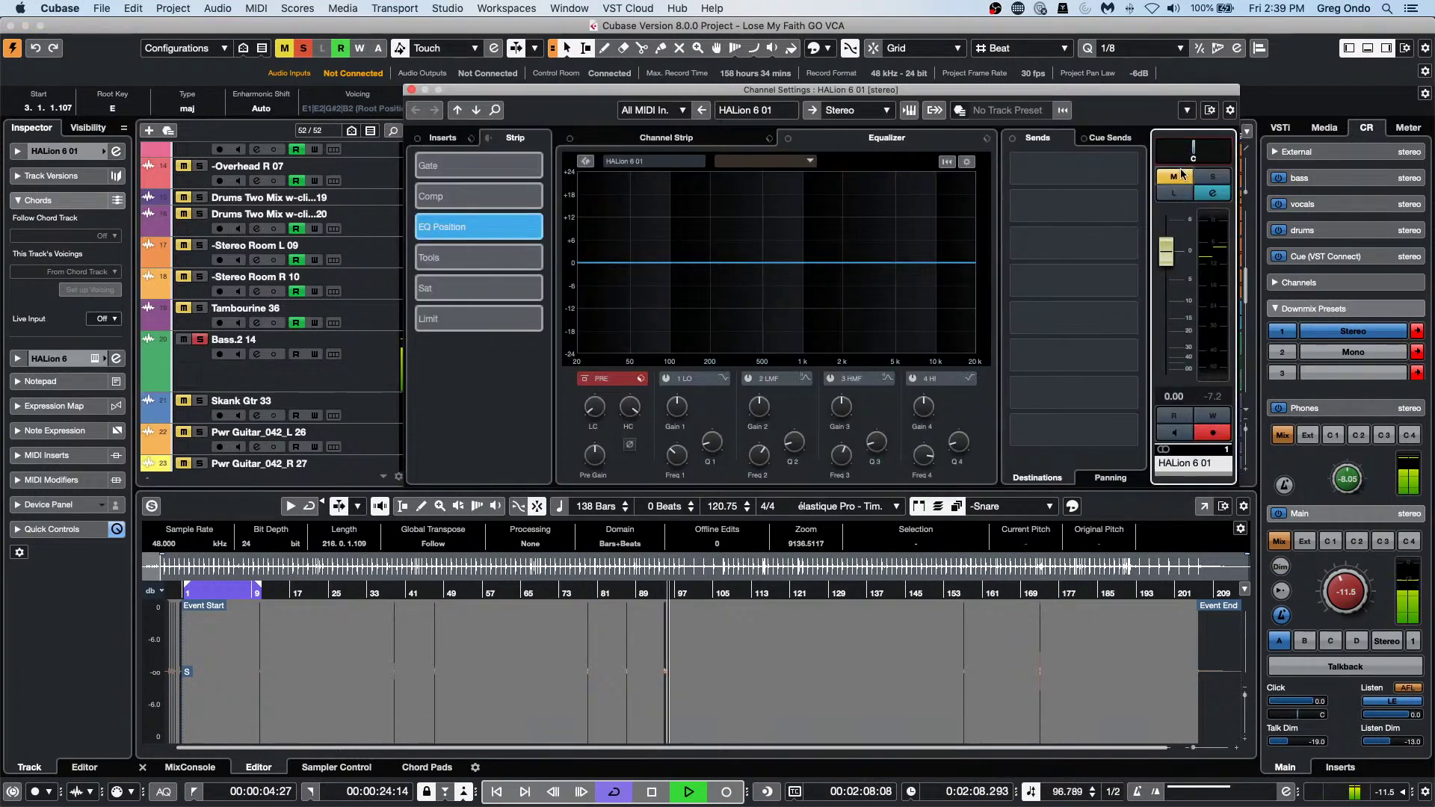
{"action": "left_click", "coordinate": [360, 374]}
Pan Bass.2 14 to L6 and audition it through the Mono downmix preset in the Control Room.
{"action": "mouse_move", "coordinate": [1193, 148]}
{"action": "left_mouse_down"}
{"action": "mouse_move", "coordinate": [1231, 148]}
{"action": "mouse_move", "coordinate": [1174, 148]}
{"action": "mouse_move", "coordinate": [1189, 148]}
{"action": "left_mouse_up"}
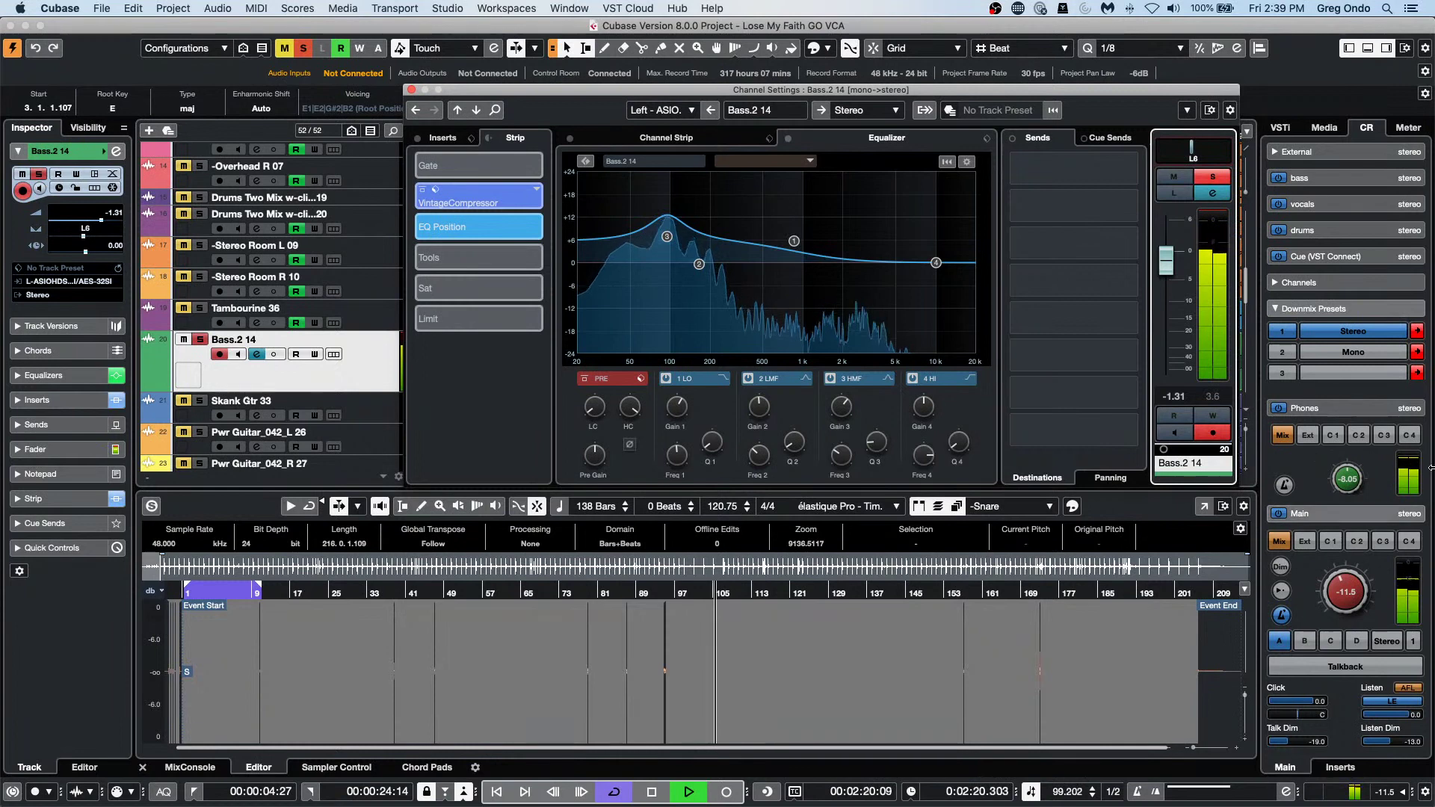
{"action": "left_click", "coordinate": [1360, 354]}
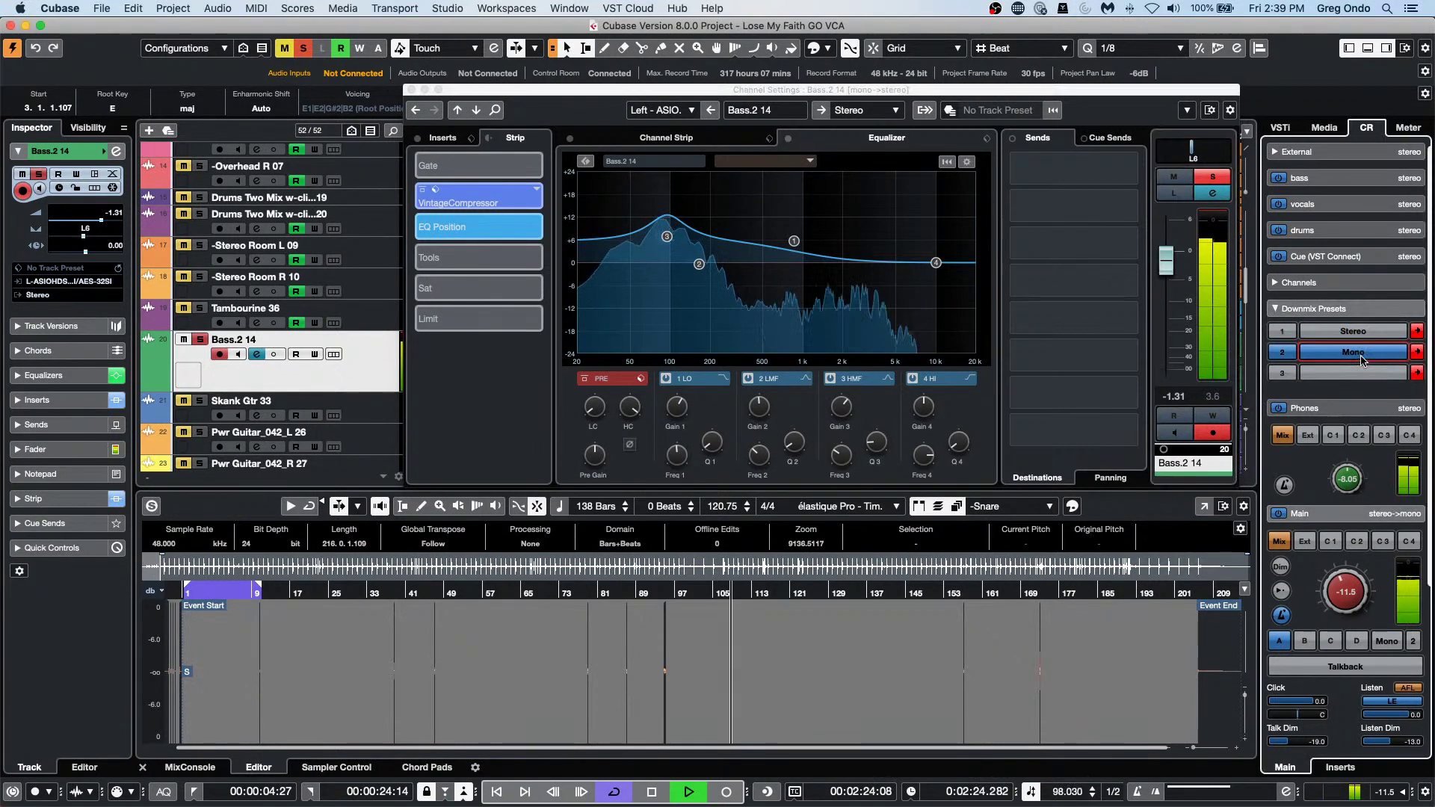
{"action": "mouse_move", "coordinate": [1200, 146]}
{"action": "left_mouse_down"}
{"action": "mouse_move", "coordinate": [1229, 146]}
{"action": "mouse_move", "coordinate": [1192, 146]}
{"action": "left_mouse_up"}
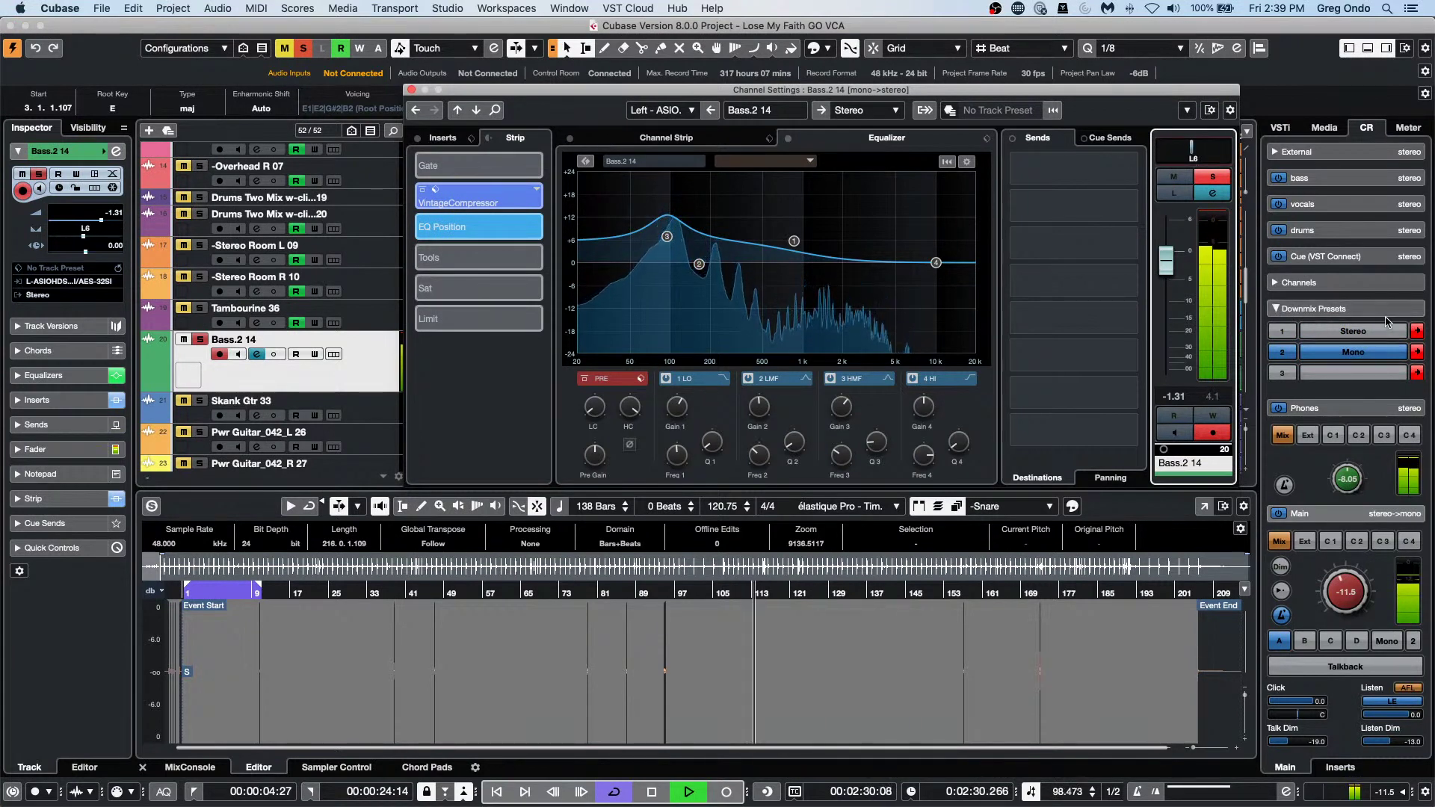
{"action": "left_click", "coordinate": [1348, 309]}
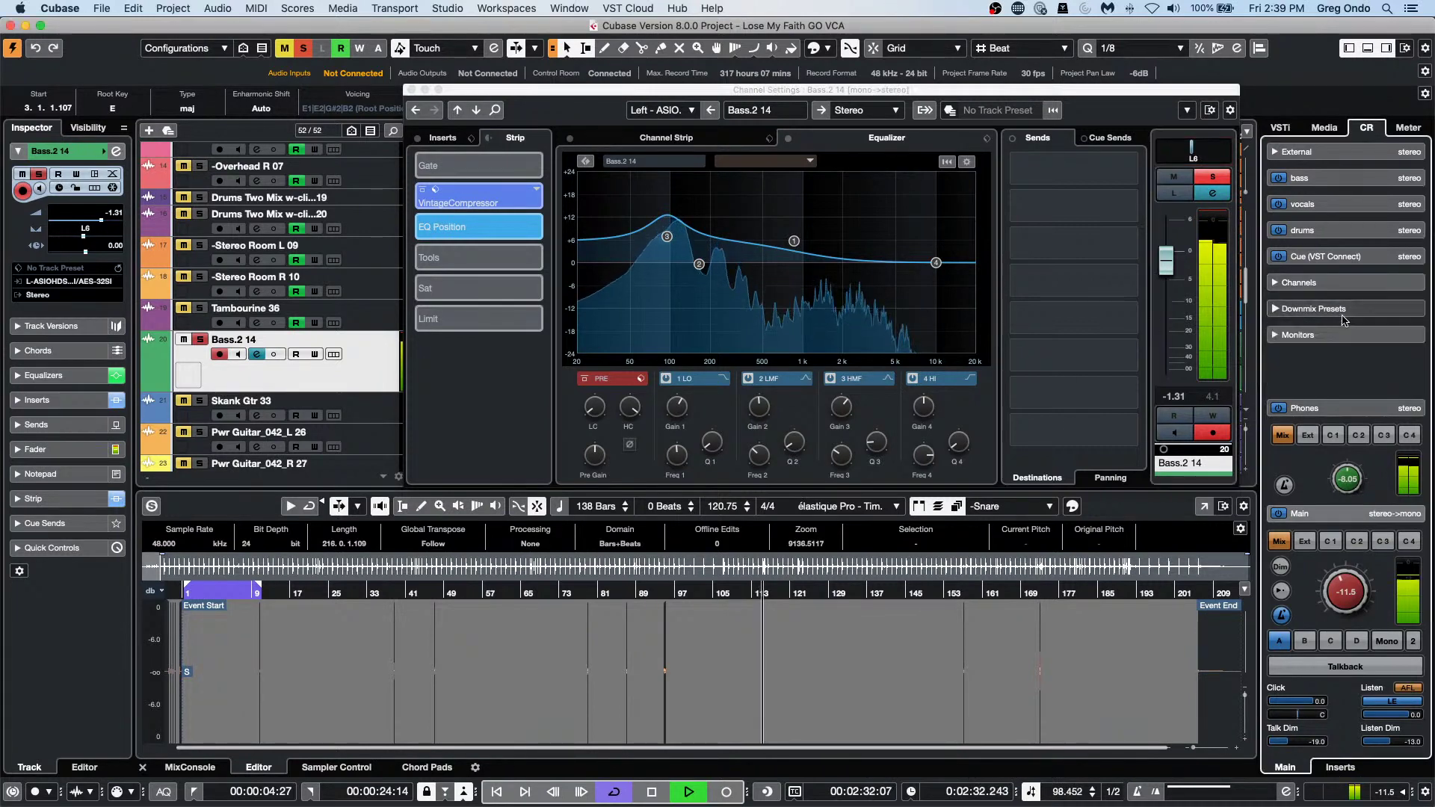
{"action": "left_click", "coordinate": [1354, 309]}
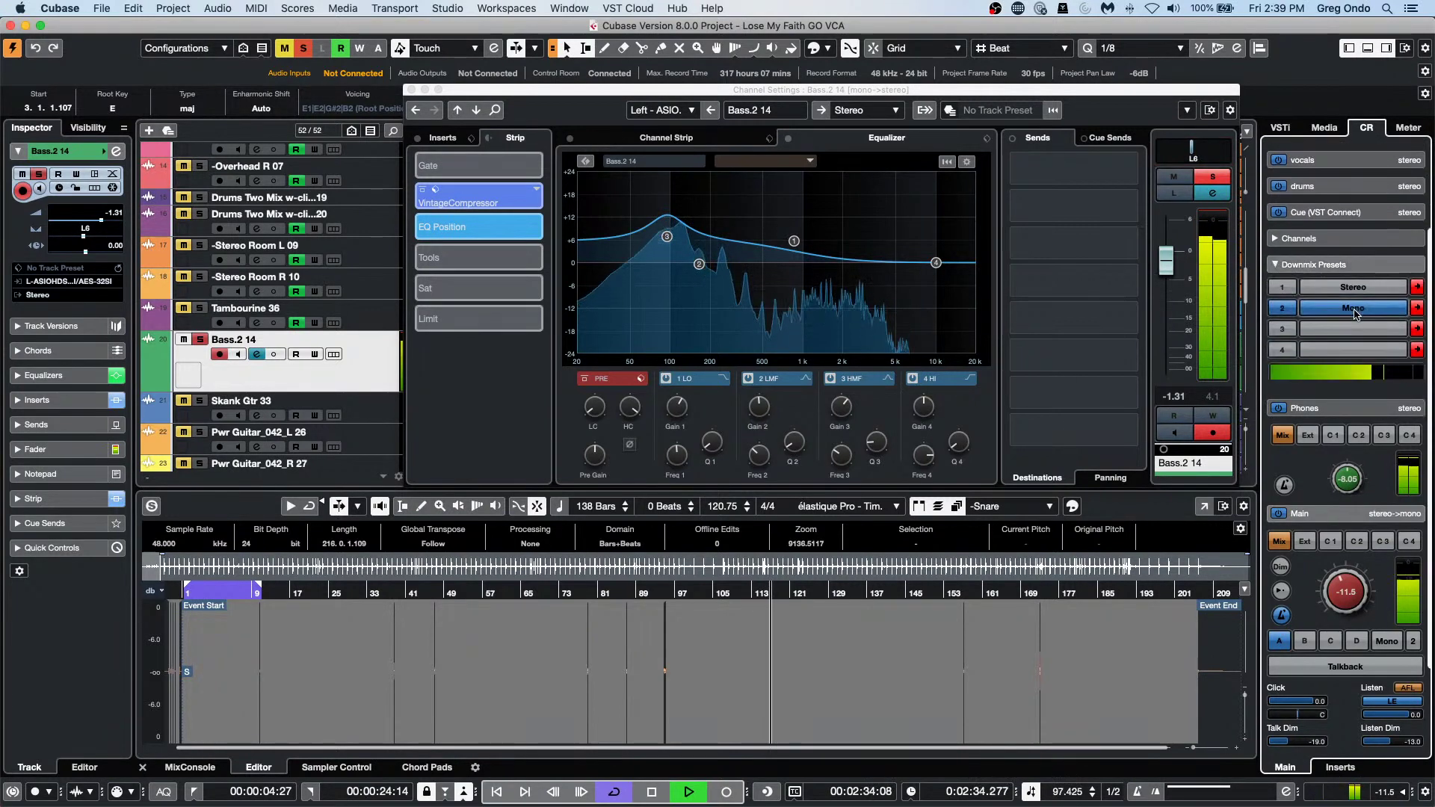
Switch the Control Room downmix to Stereo, pan Bass.2 14 to L12 and close its channel settings.
{"action": "left_click", "coordinate": [1361, 286]}
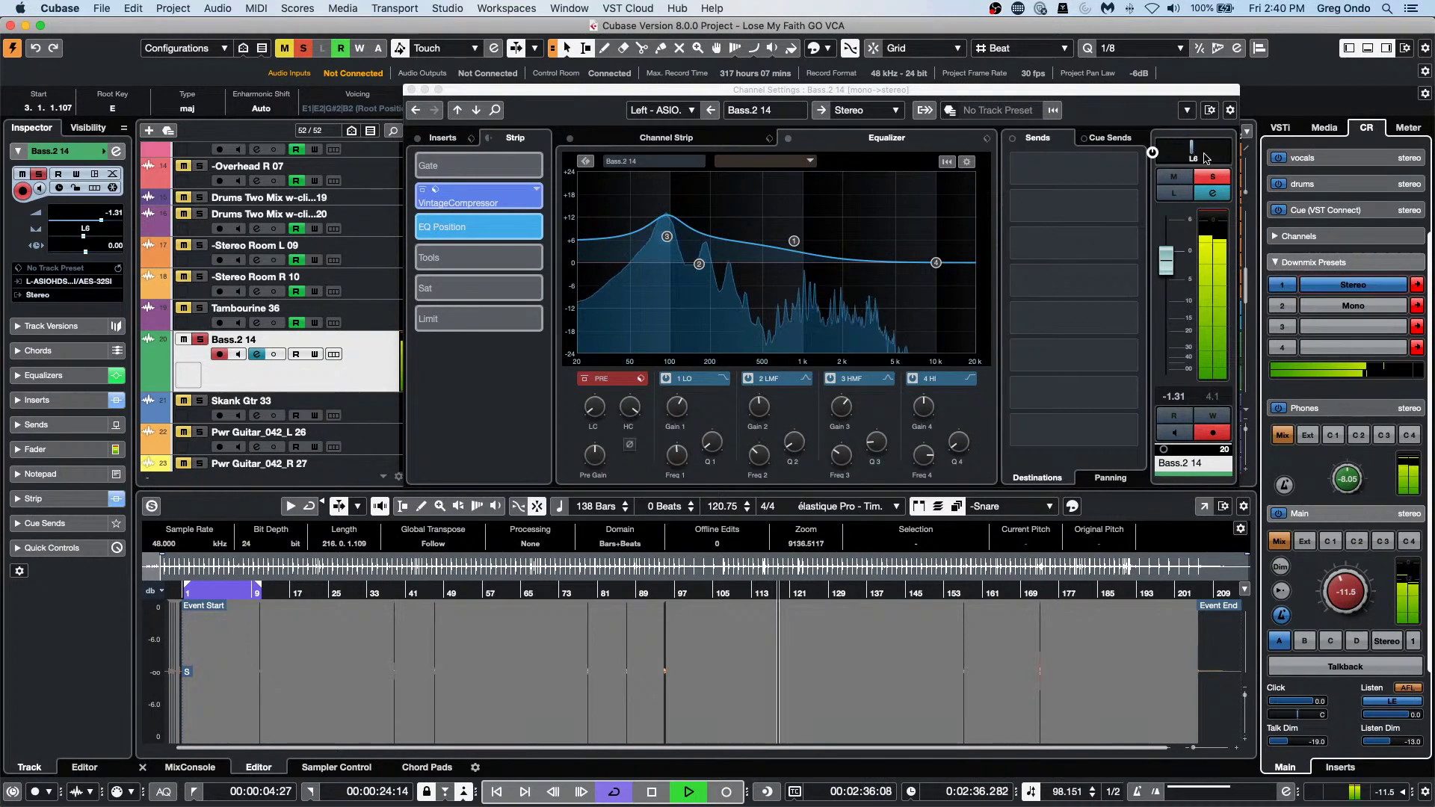
{"action": "mouse_move", "coordinate": [1196, 155]}
{"action": "left_mouse_down"}
{"action": "mouse_move", "coordinate": [1225, 155]}
{"action": "mouse_move", "coordinate": [1184, 156]}
{"action": "mouse_move", "coordinate": [1209, 156]}
{"action": "left_mouse_up"}
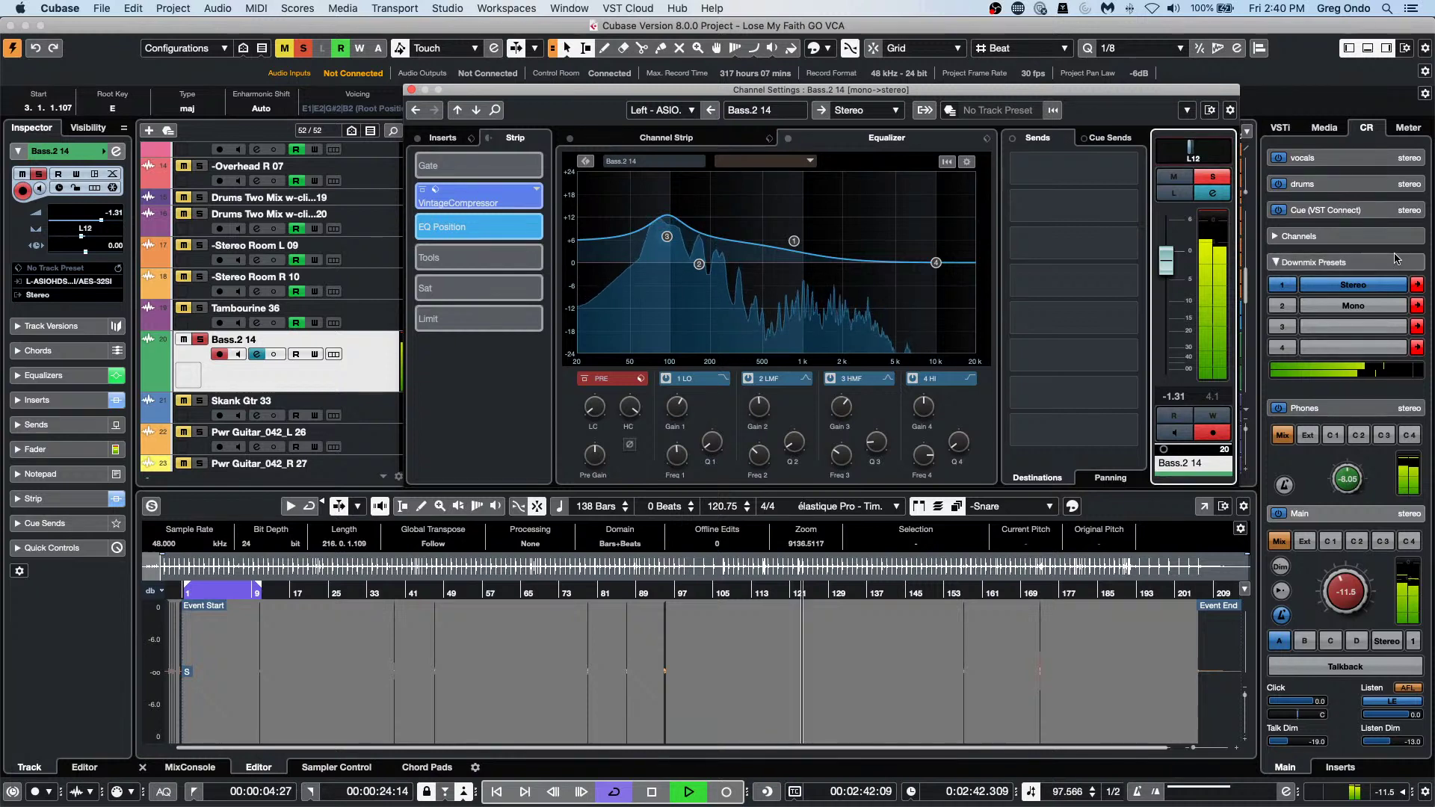
{"action": "left_click", "coordinate": [411, 89]}
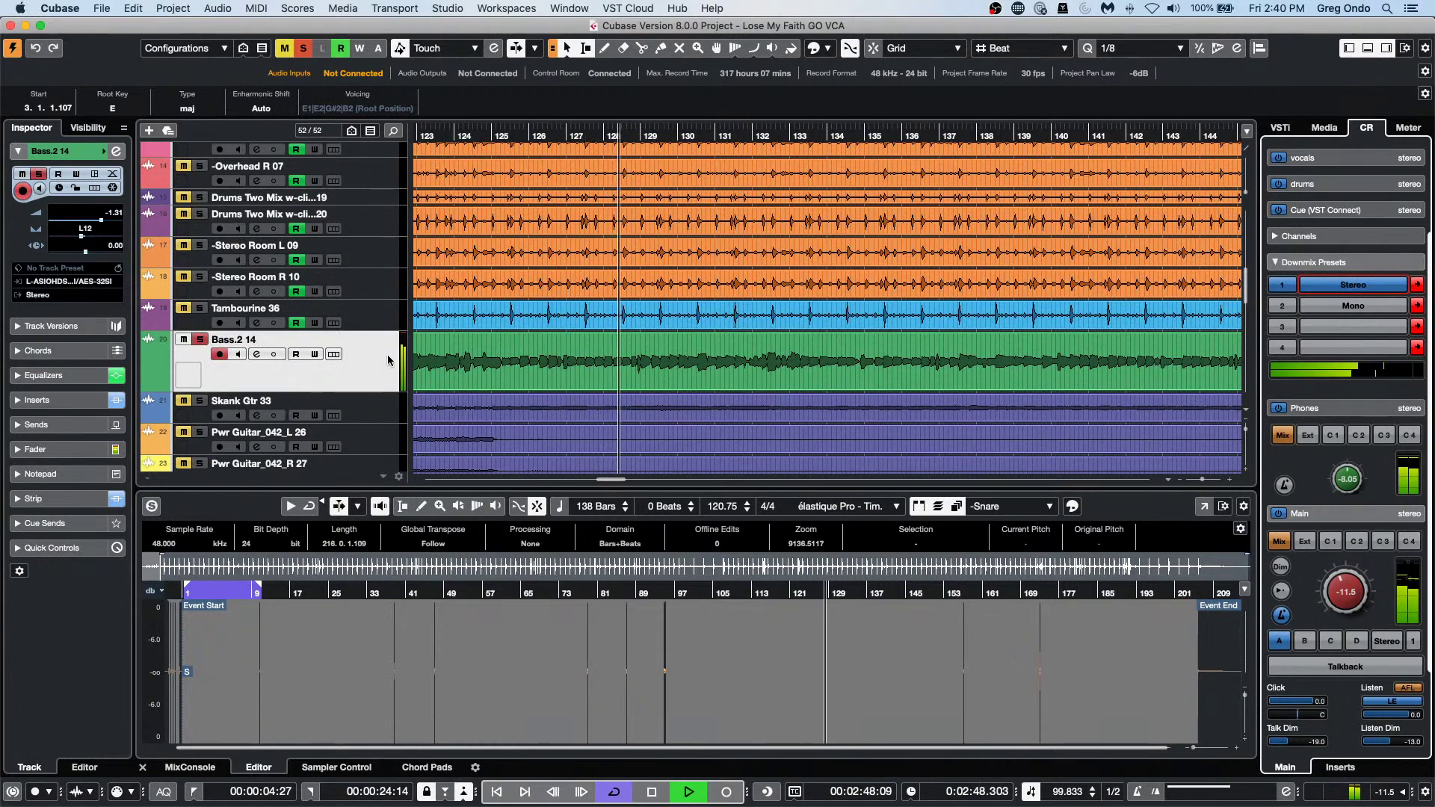
Show the MixConsole in the lower zone and pan the Stereo output channel to L21.
{"action": "left_click", "coordinate": [183, 769]}
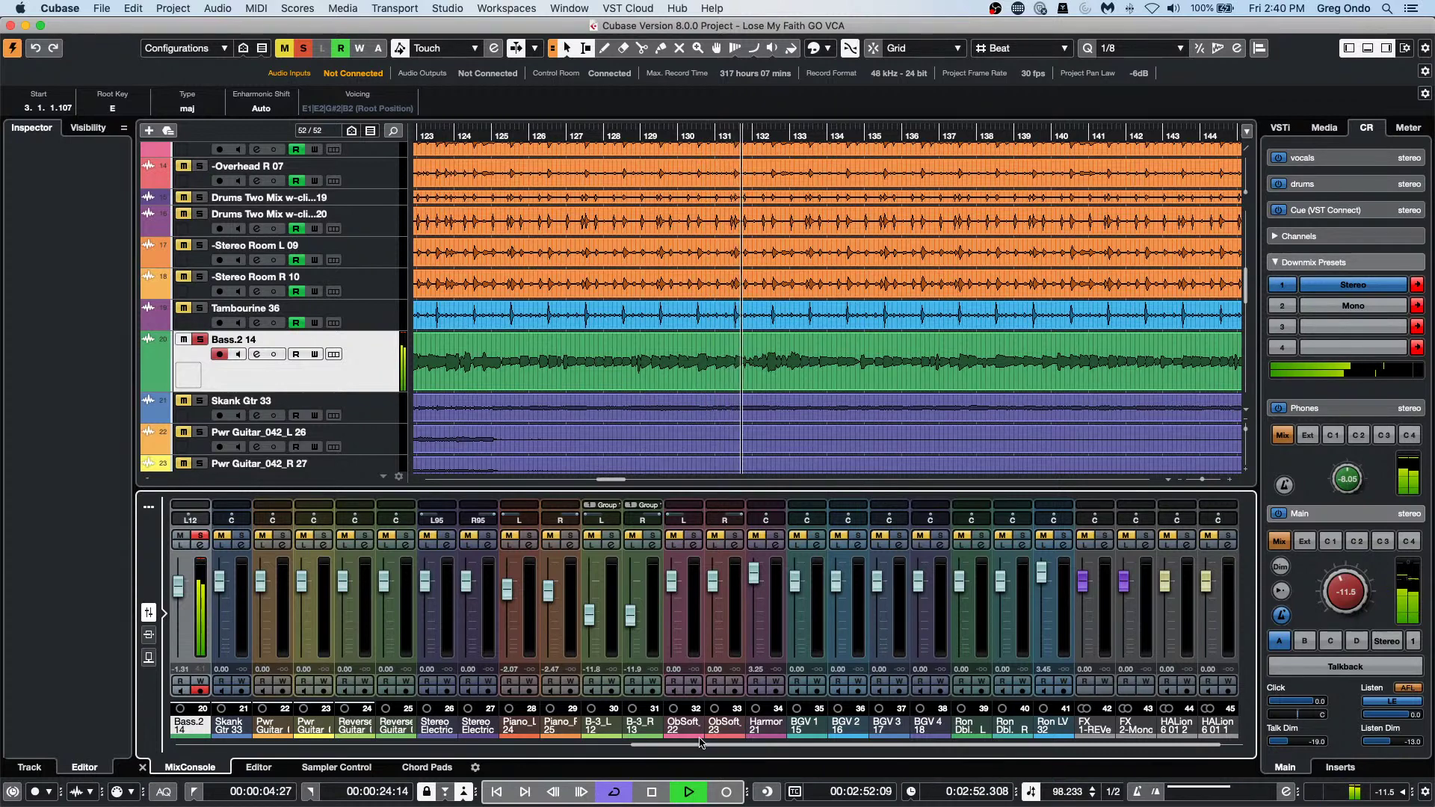
{"action": "scroll", "coordinate": [1089, 647], "scroll_direction": "right", "scroll_amount": 1}
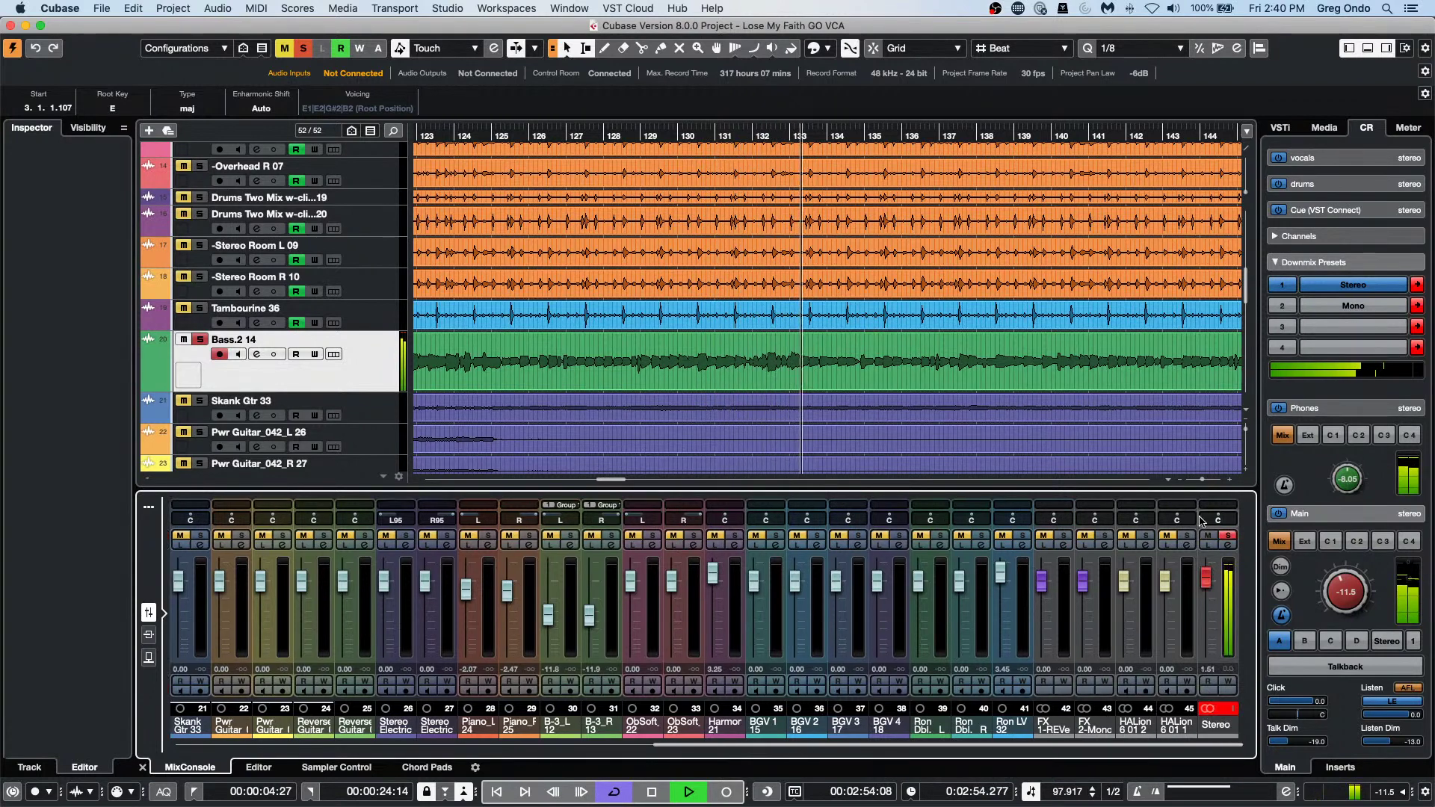
{"action": "mouse_move", "coordinate": [1219, 520]}
{"action": "left_mouse_down"}
{"action": "mouse_move", "coordinate": [1188, 520]}
{"action": "mouse_move", "coordinate": [1213, 520]}
{"action": "left_mouse_up"}
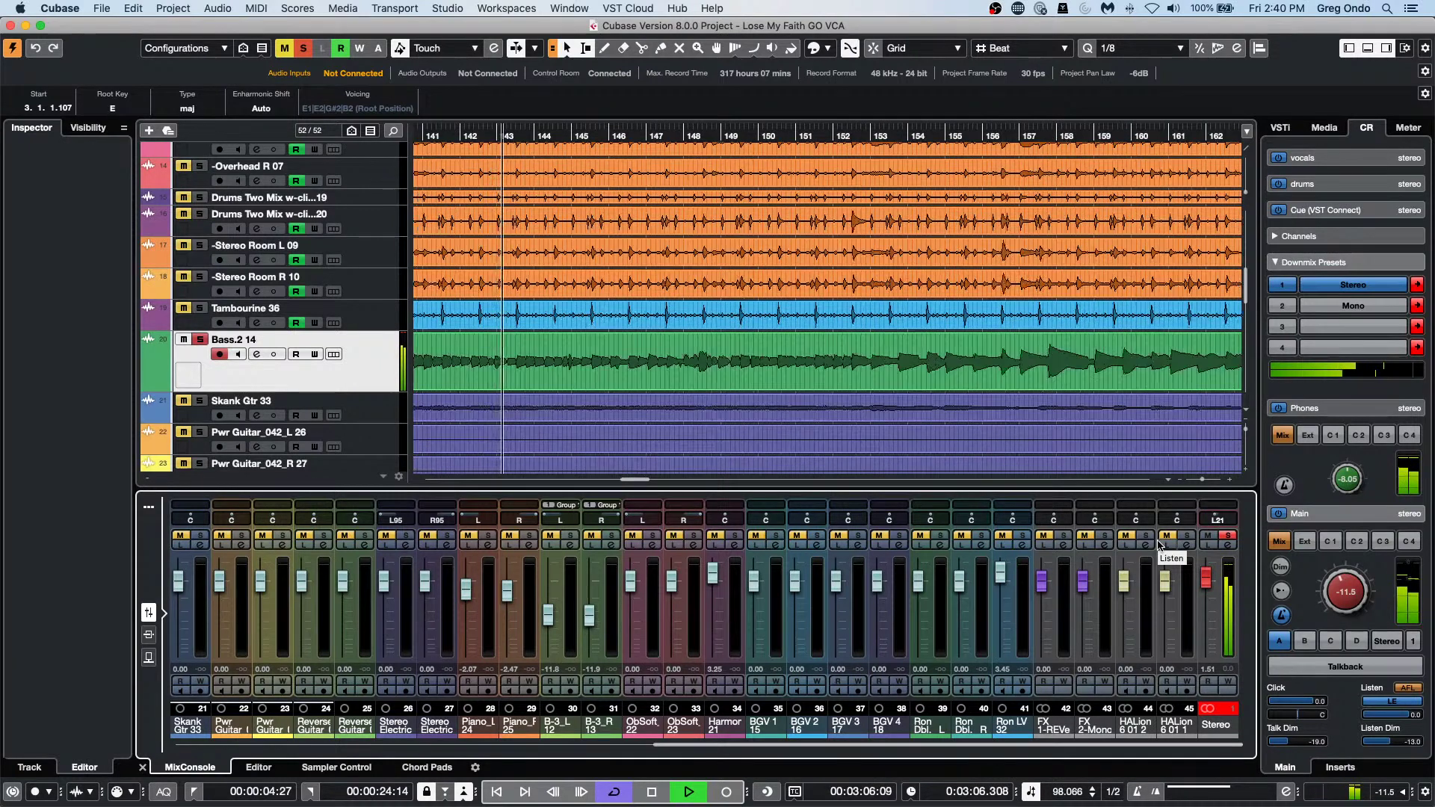
Restart playback from the left locator at bar 2 and unsolo the Bass.2 14 track.
{"action": "key", "text": "space"}
{"action": "key", "text": "KP_1"}
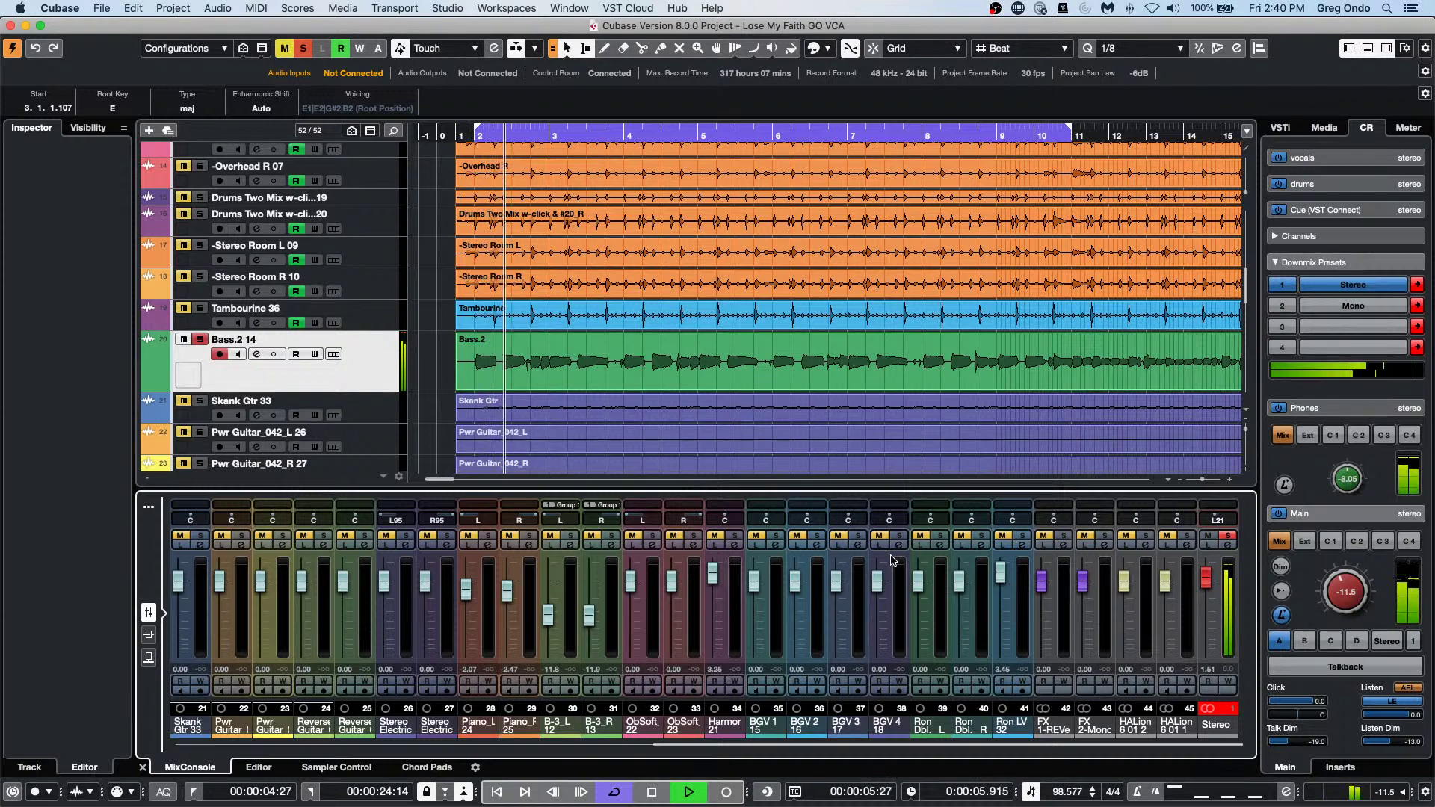
{"action": "left_click", "coordinate": [199, 340]}
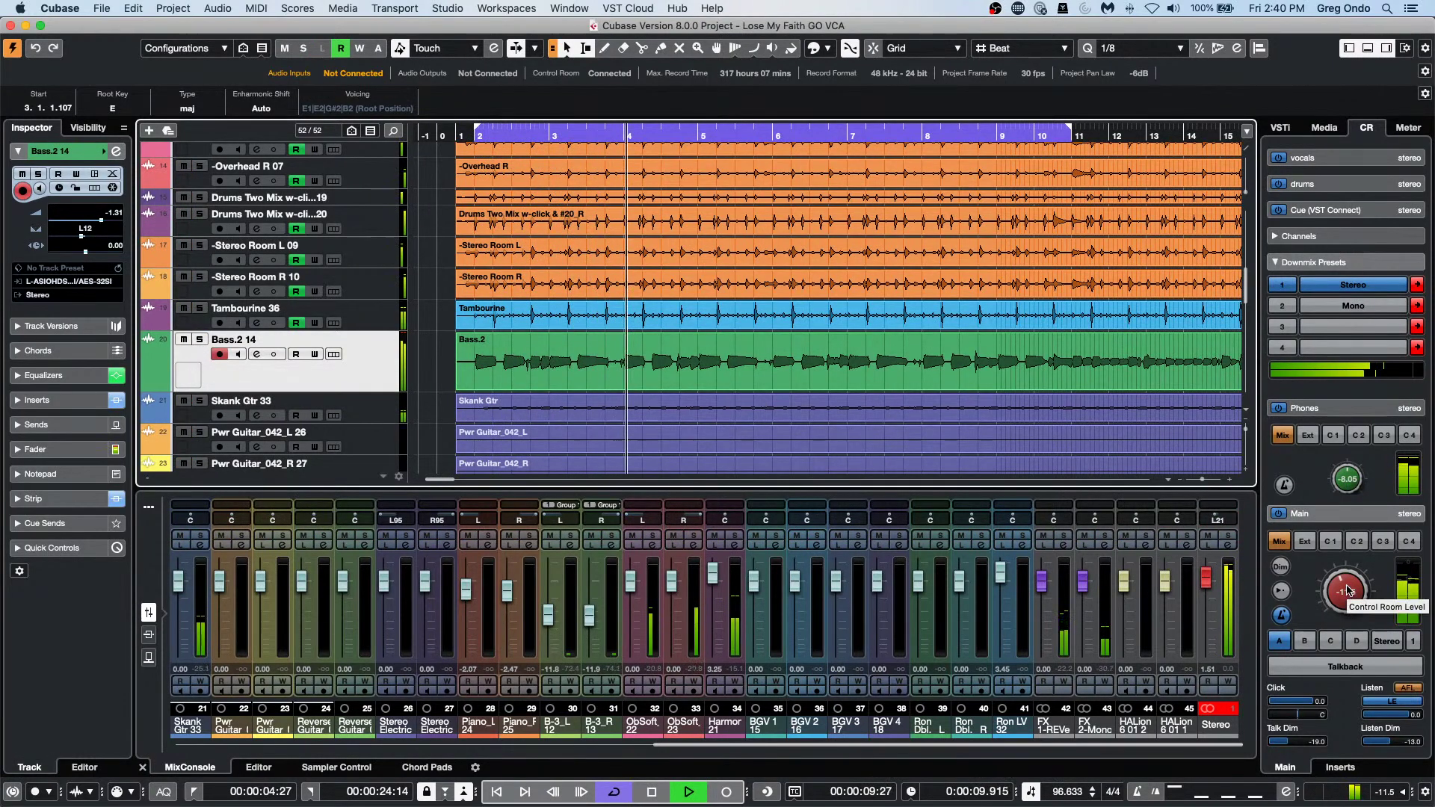
Find the Harmonica 21 track in the track list and mute it during playback.
{"action": "scroll", "coordinate": [296, 322], "scroll_direction": "down", "scroll_amount": 10}
{"action": "scroll", "coordinate": [296, 321], "scroll_direction": "up", "scroll_amount": 3}
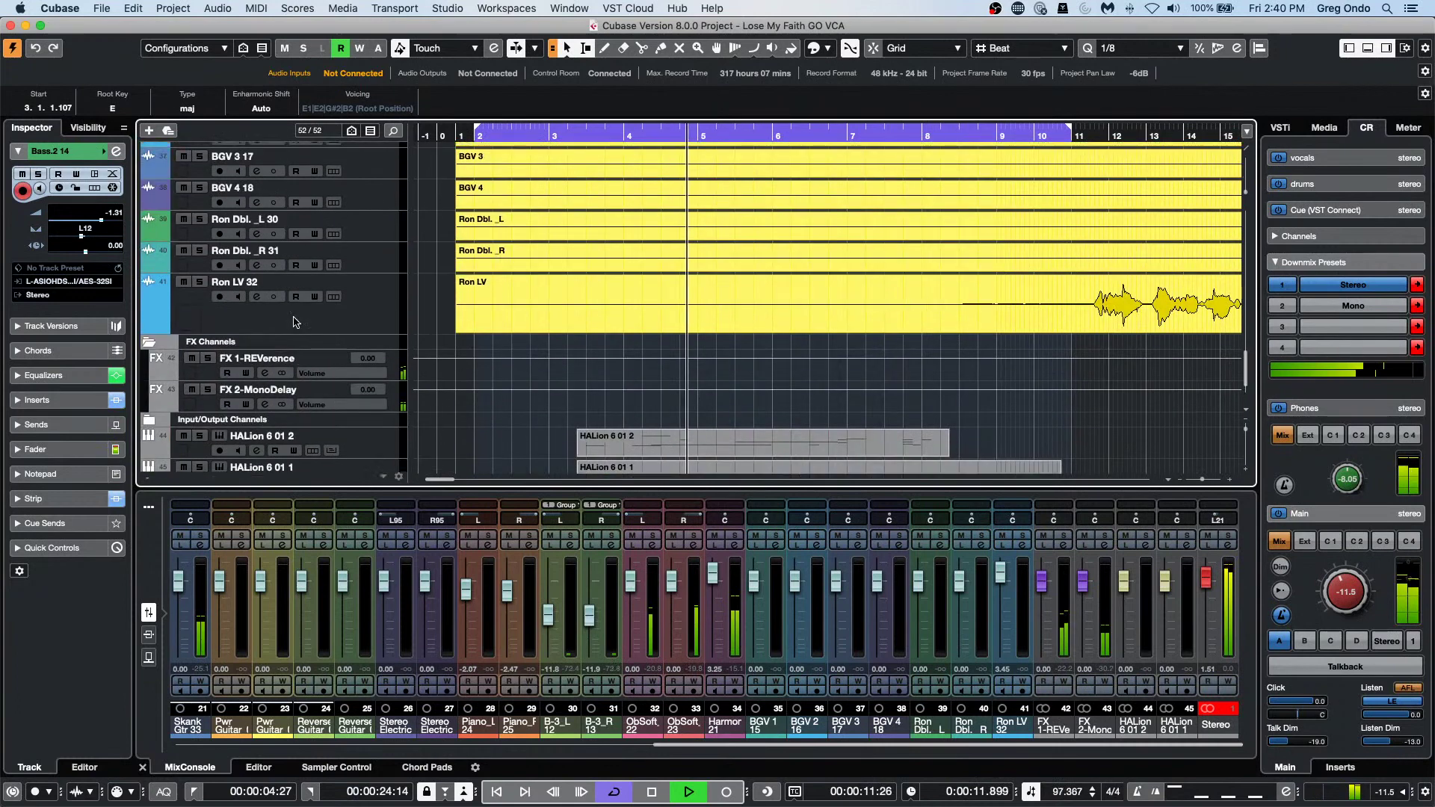
{"action": "scroll", "coordinate": [302, 320], "scroll_direction": "up", "scroll_amount": 5}
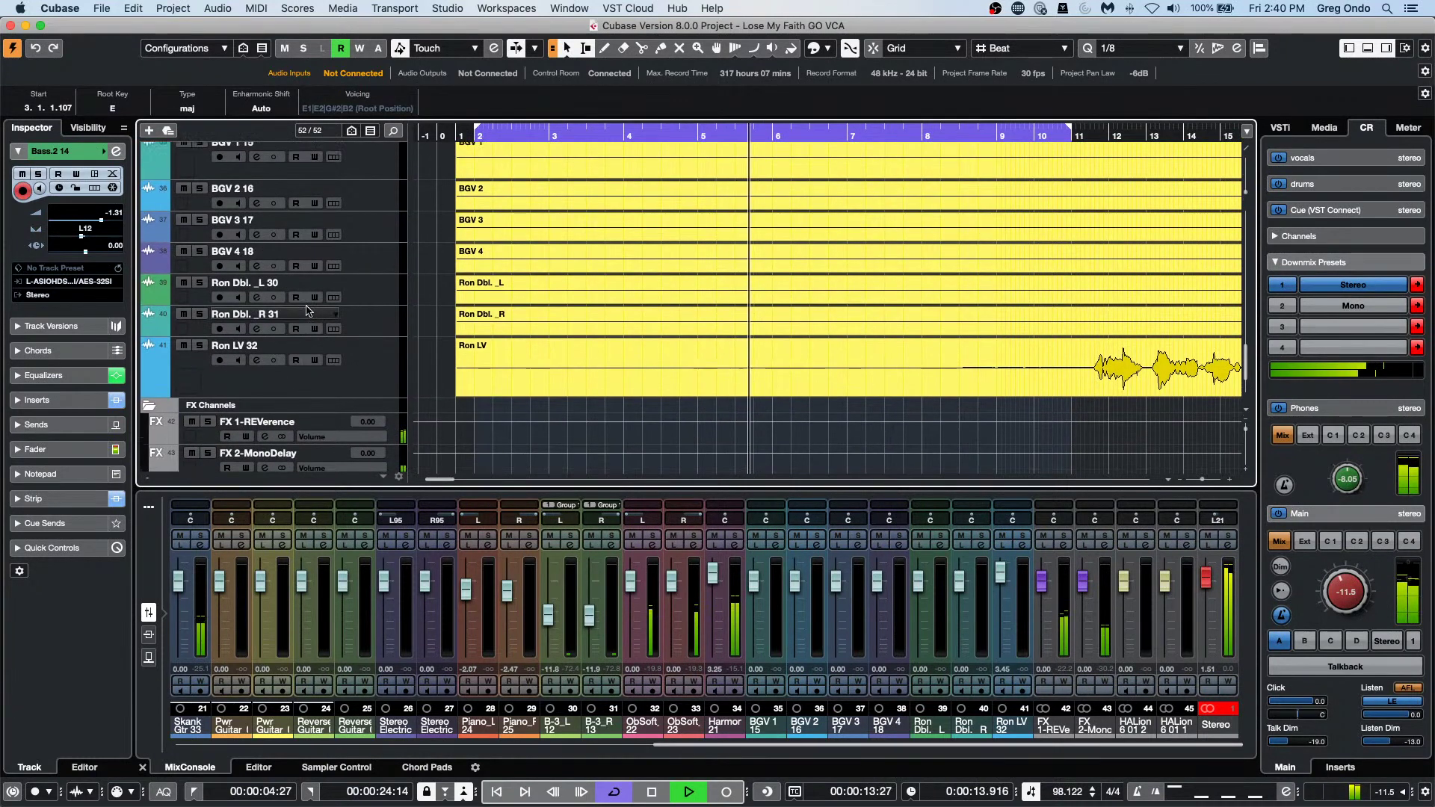
{"action": "left_click", "coordinate": [192, 252]}
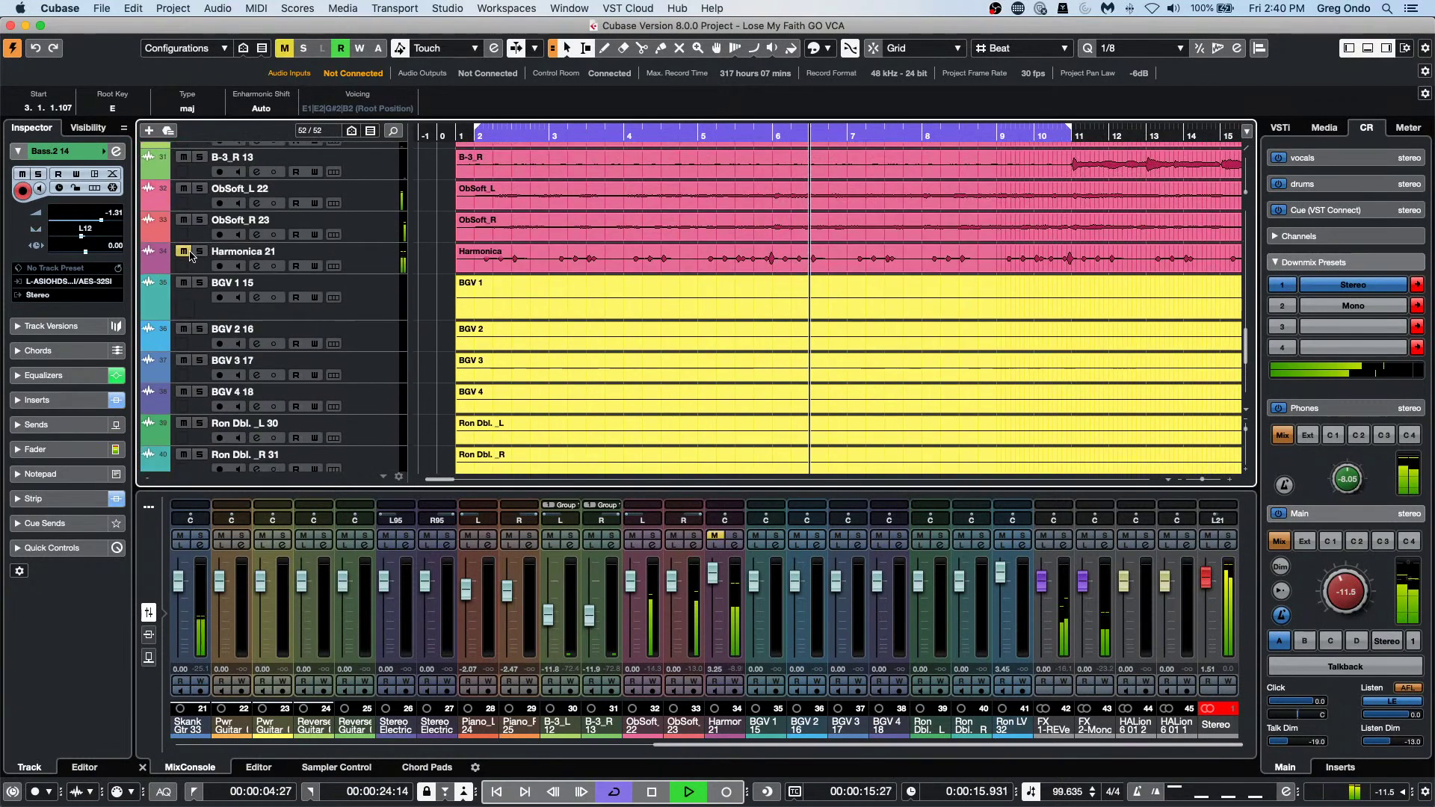
Return to the upper tracks and test zooming the timeline in and out around the playback cursor.
{"action": "scroll", "coordinate": [843, 304], "scroll_direction": "up", "scroll_amount": 15}
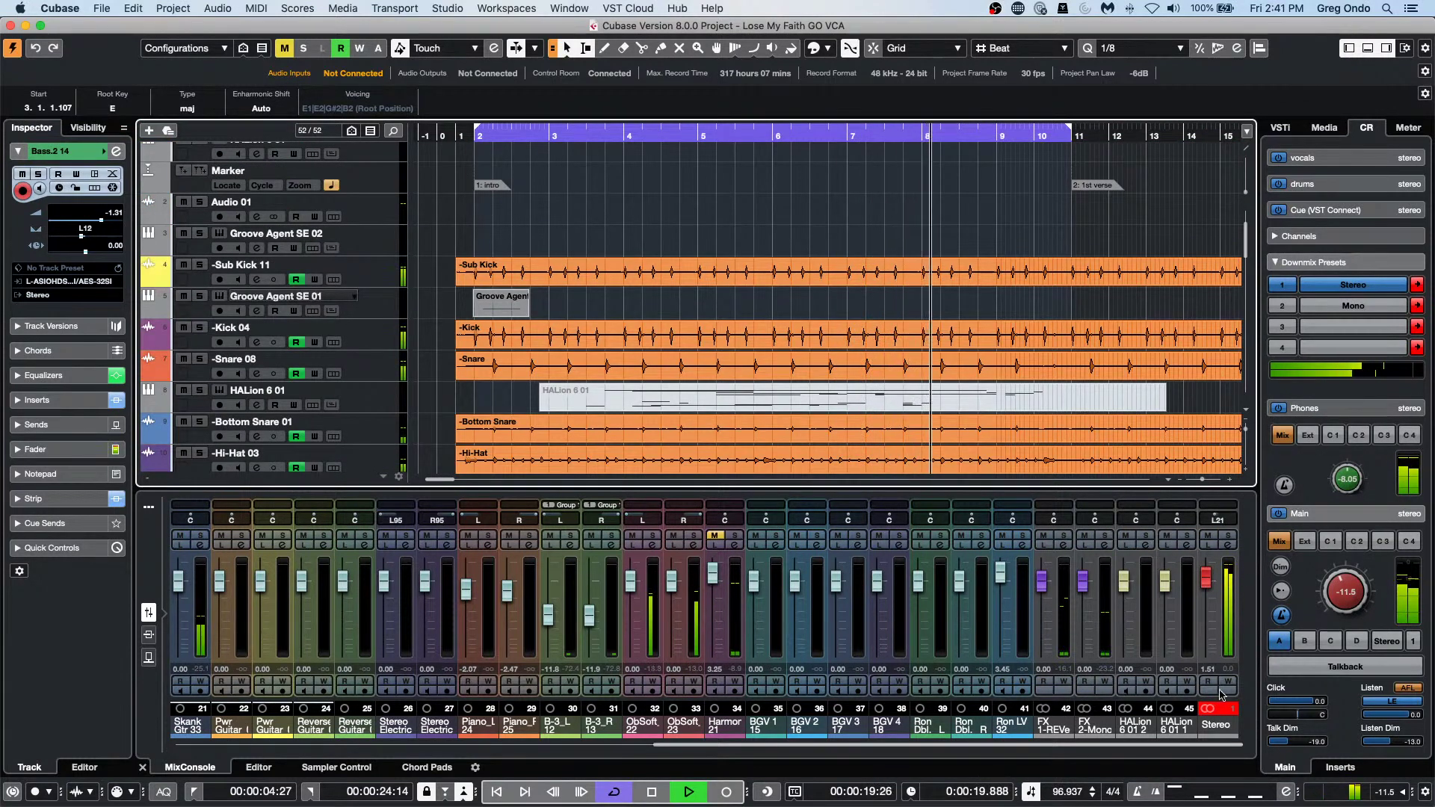
{"action": "key", "text": "h"}
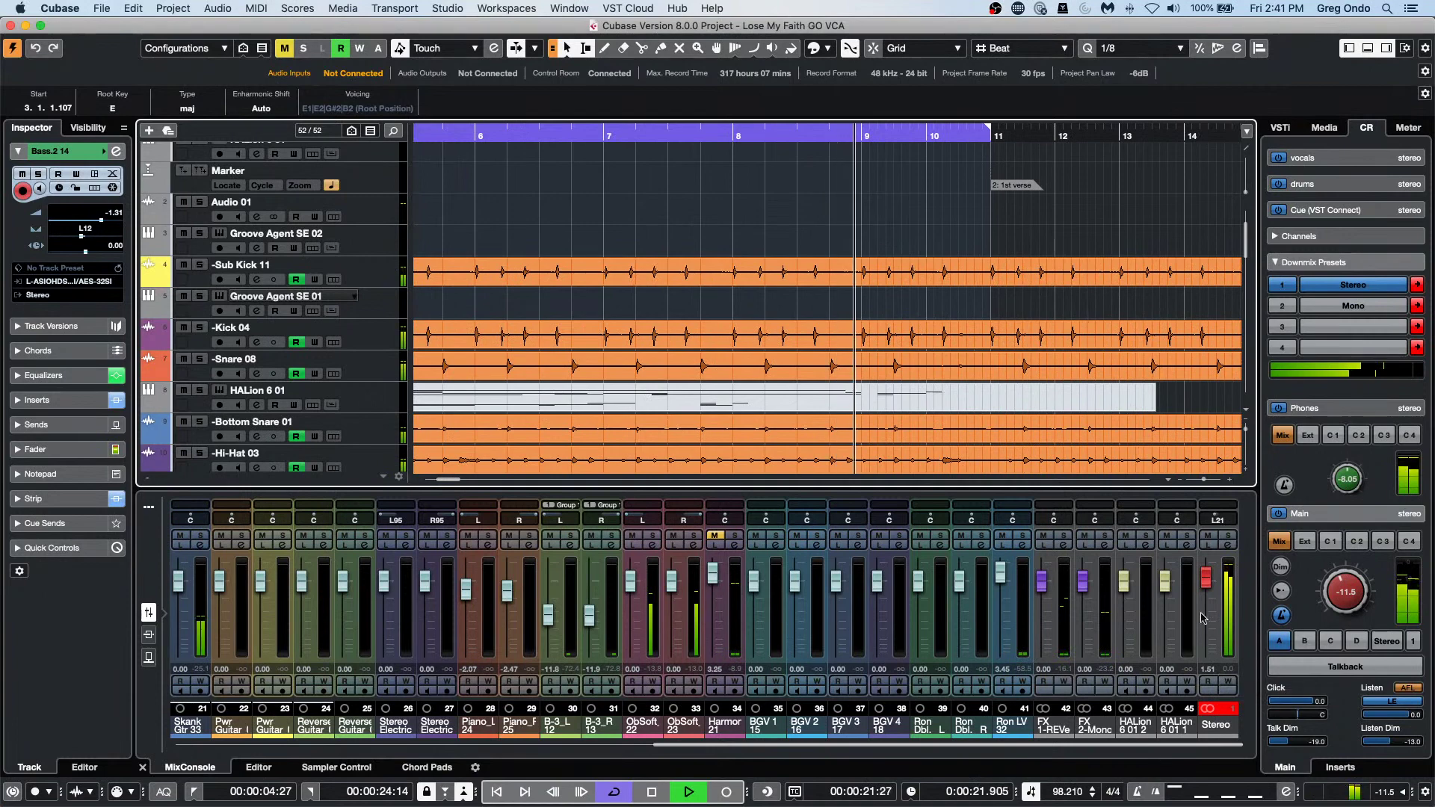
{"action": "key", "text": "g"}
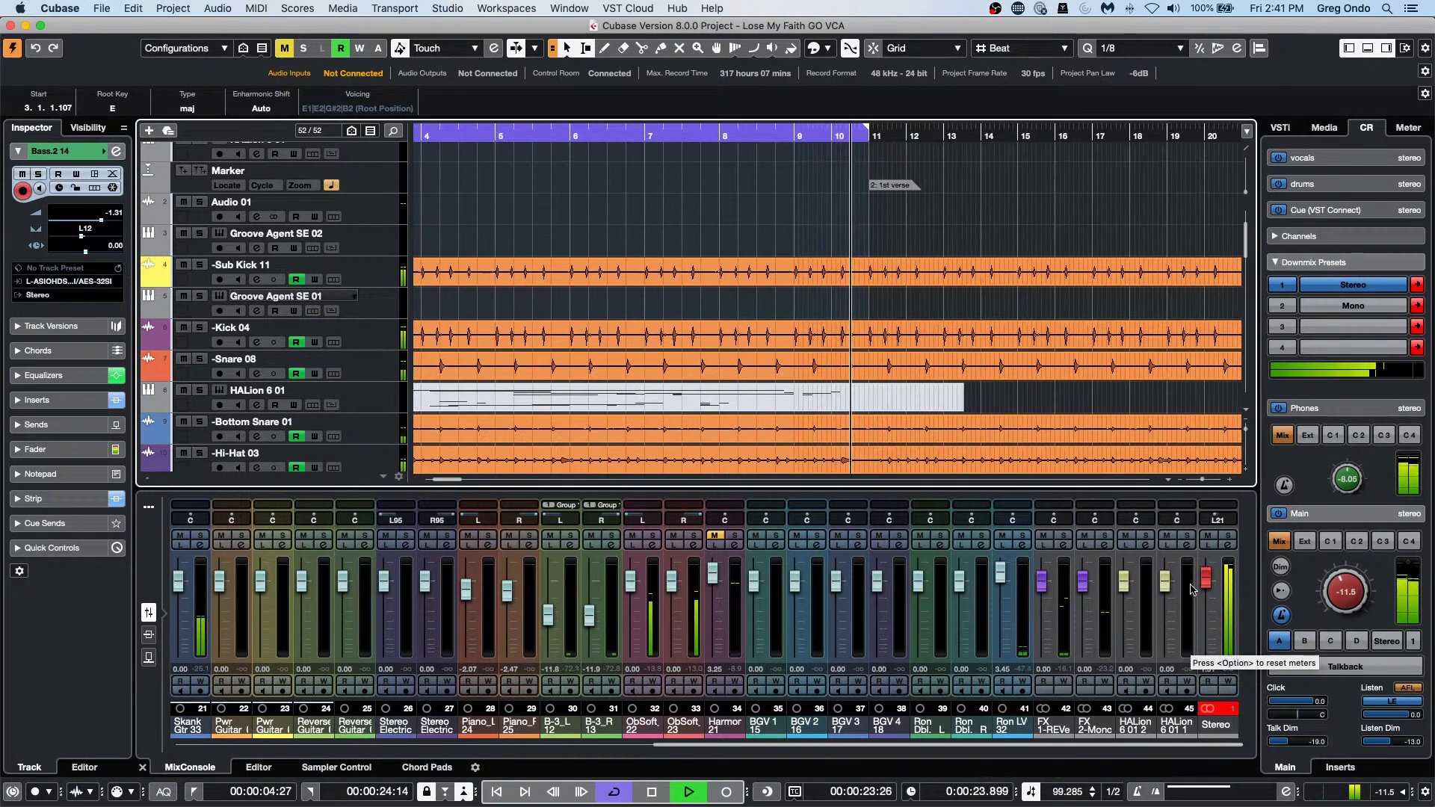
Widen the mixer channels, bring the Stereo output into view, keep its Stereo Balance Panner and pan it to R3.
{"action": "key", "text": "Down"}
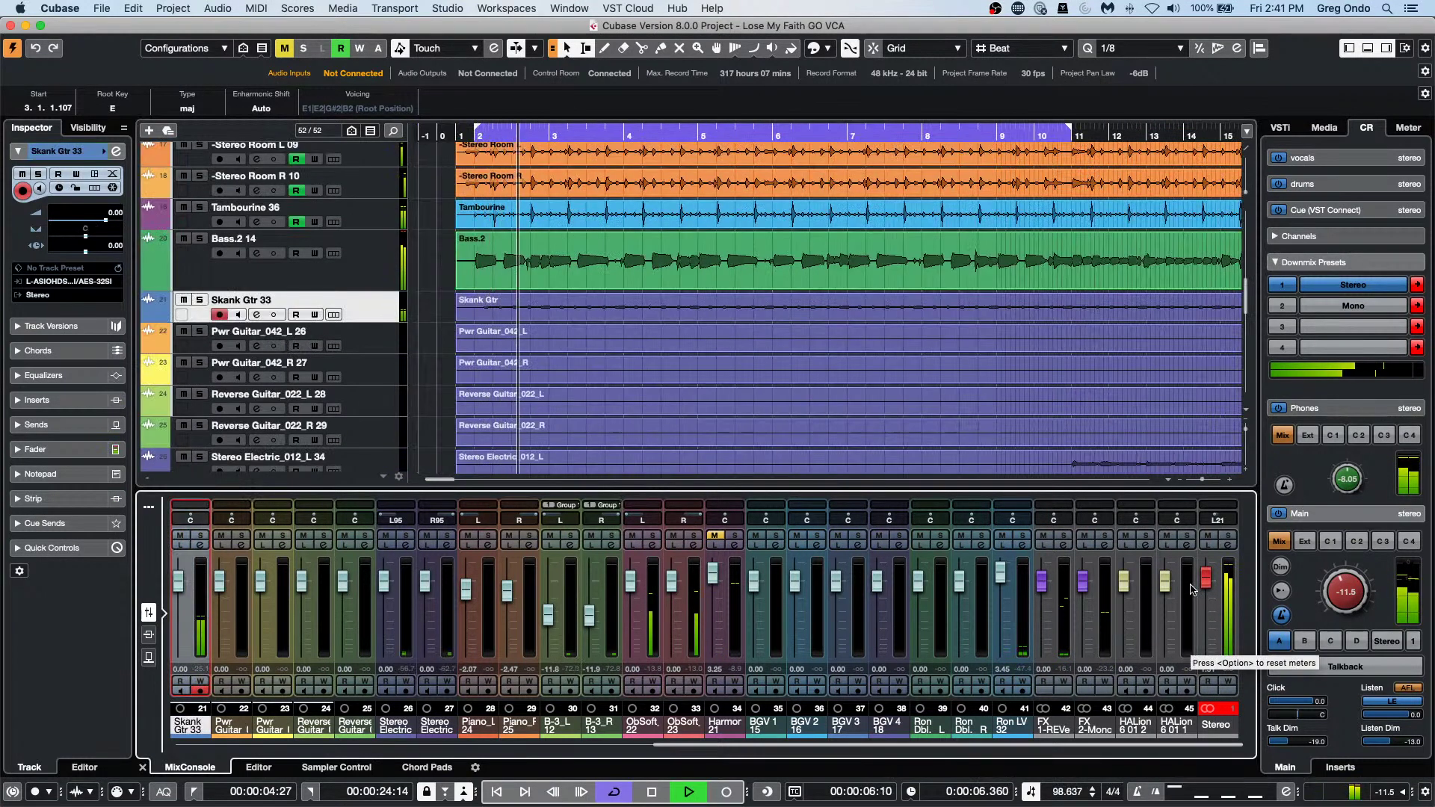
{"action": "key", "text": "h"}
{"action": "key", "text": "h"}
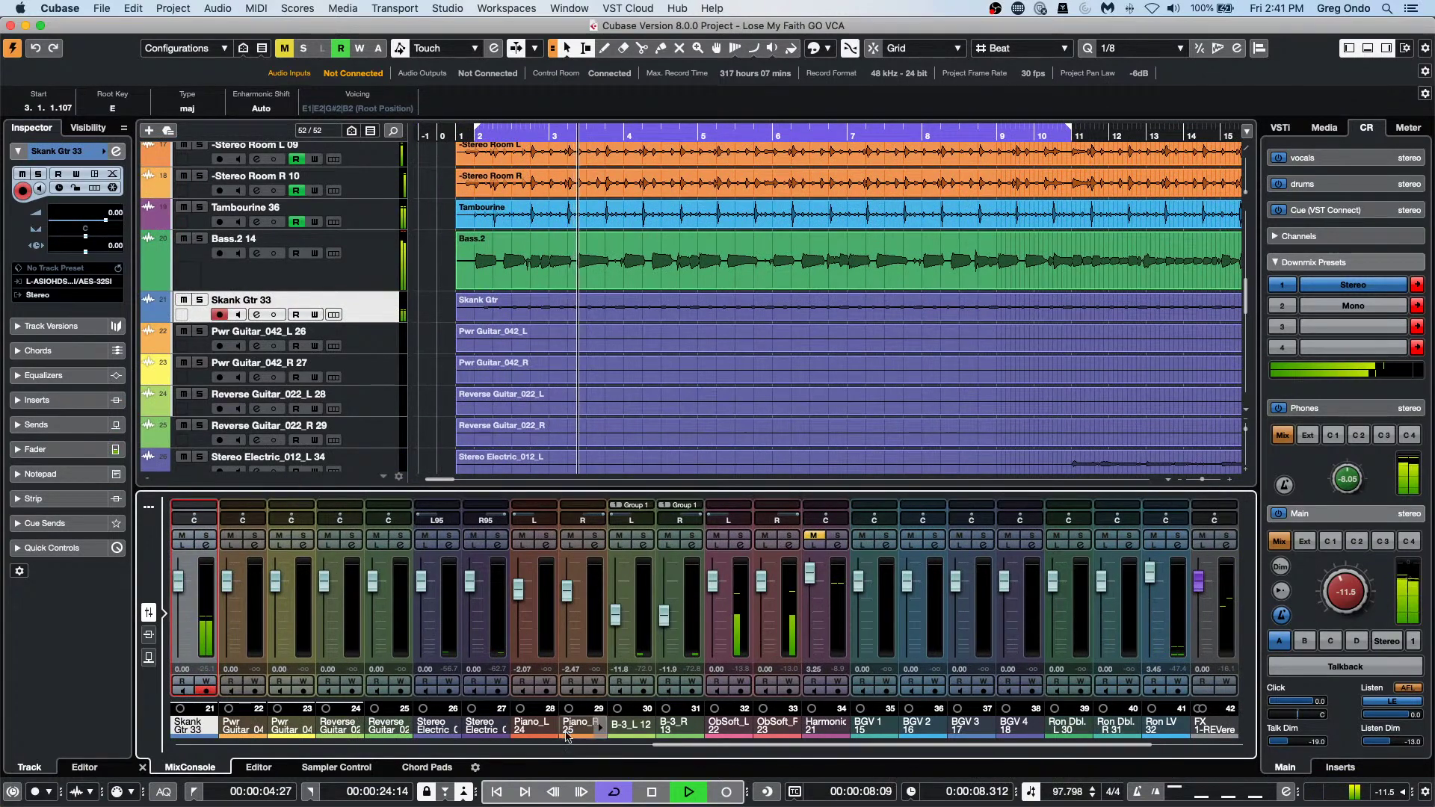
{"action": "left_click_drag", "start_coordinate": [725, 750], "coordinate": [814, 750]}
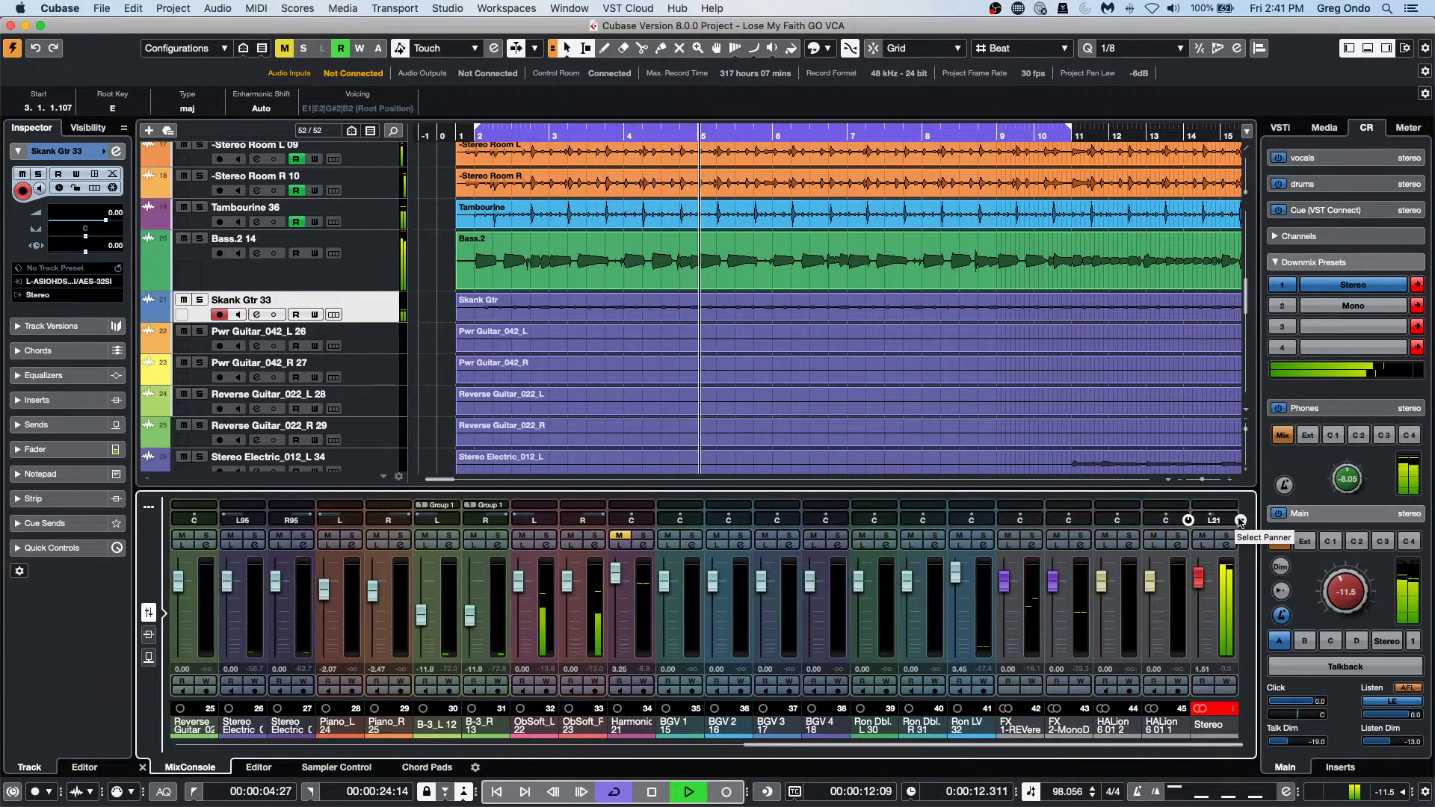
{"action": "right_click", "coordinate": [1239, 518]}
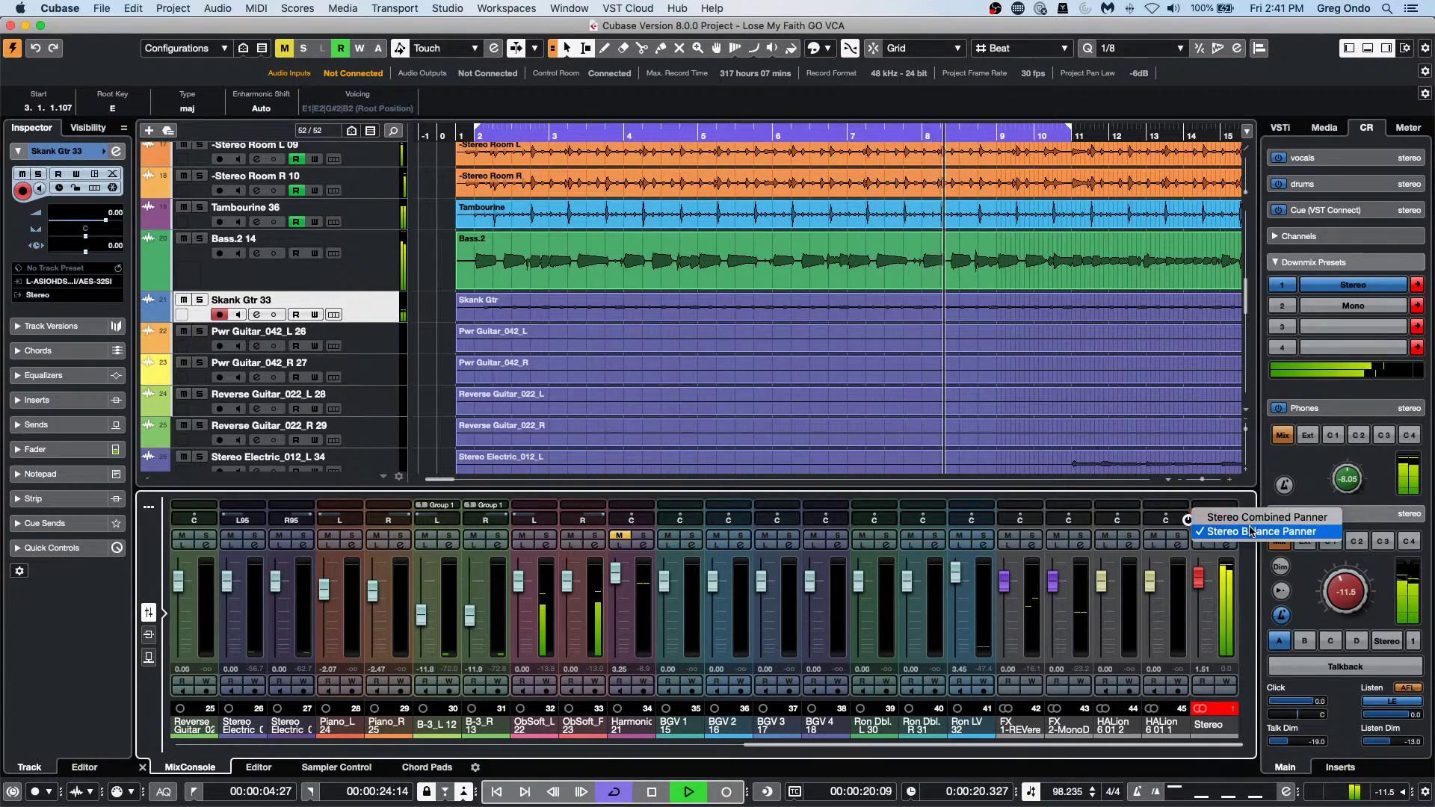
{"action": "left_click", "coordinate": [1294, 533]}
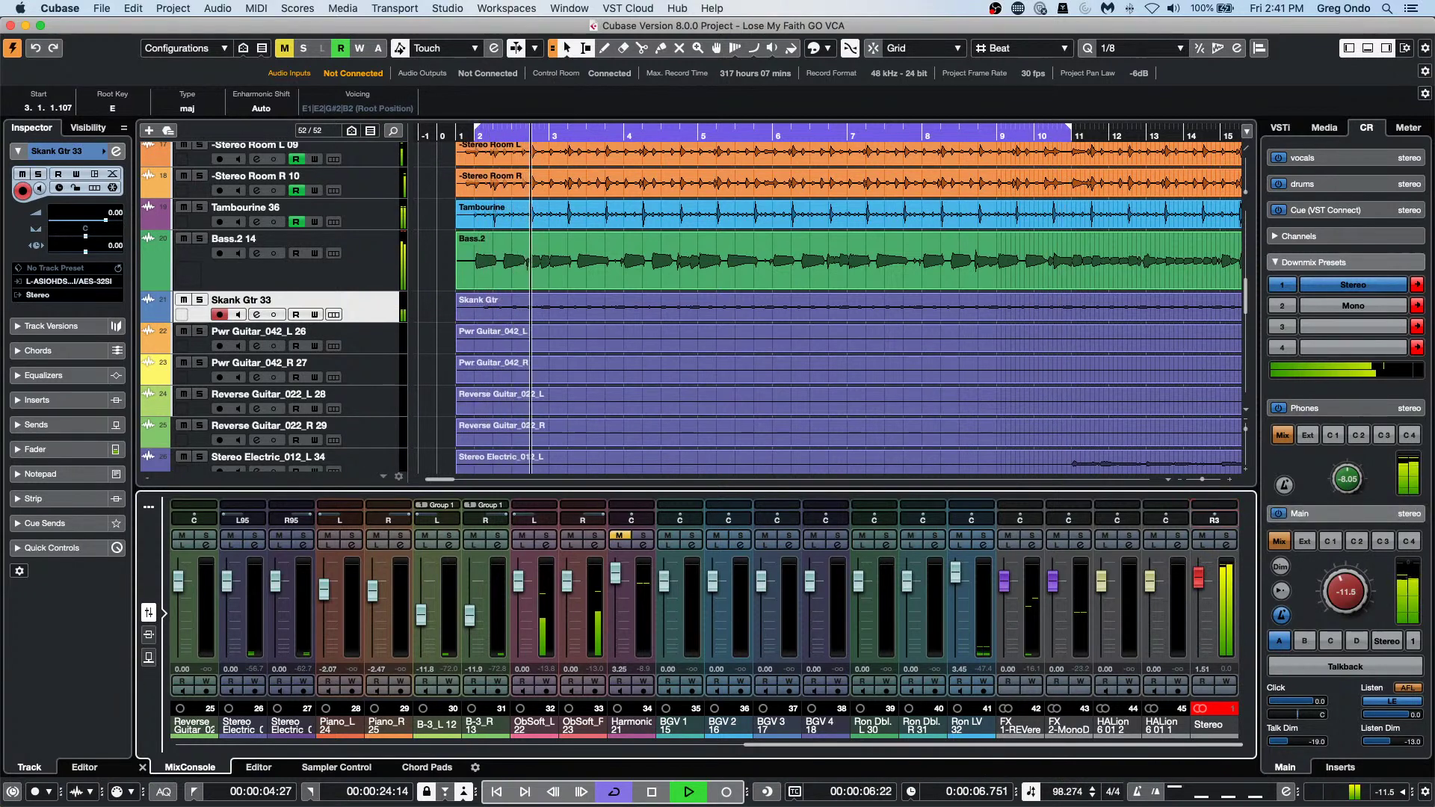
Switch the Stereo output channel to the Stereo Combined Panner and try narrowing its left edge to L3.
{"action": "left_click", "coordinate": [1238, 522]}
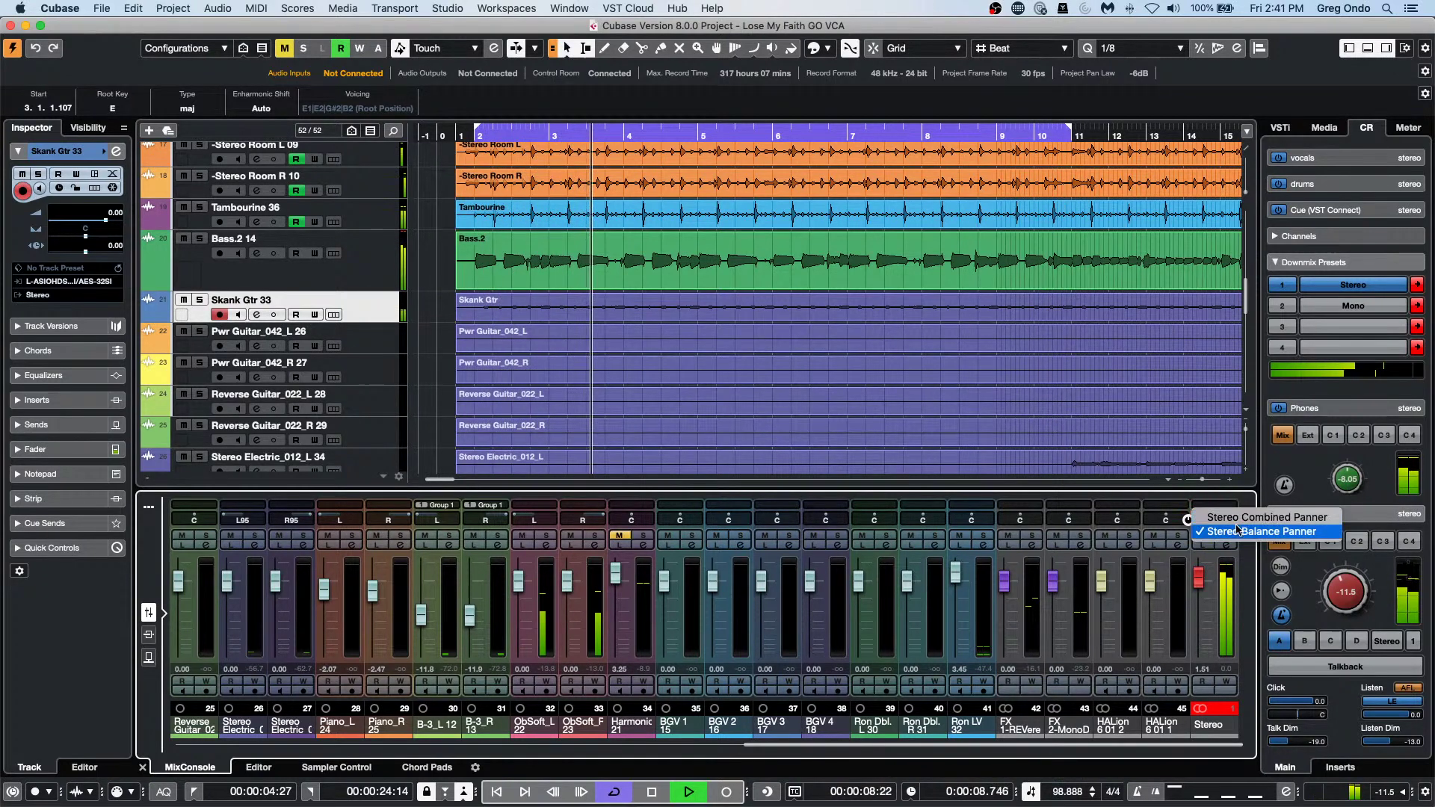
{"action": "left_click", "coordinate": [1243, 518]}
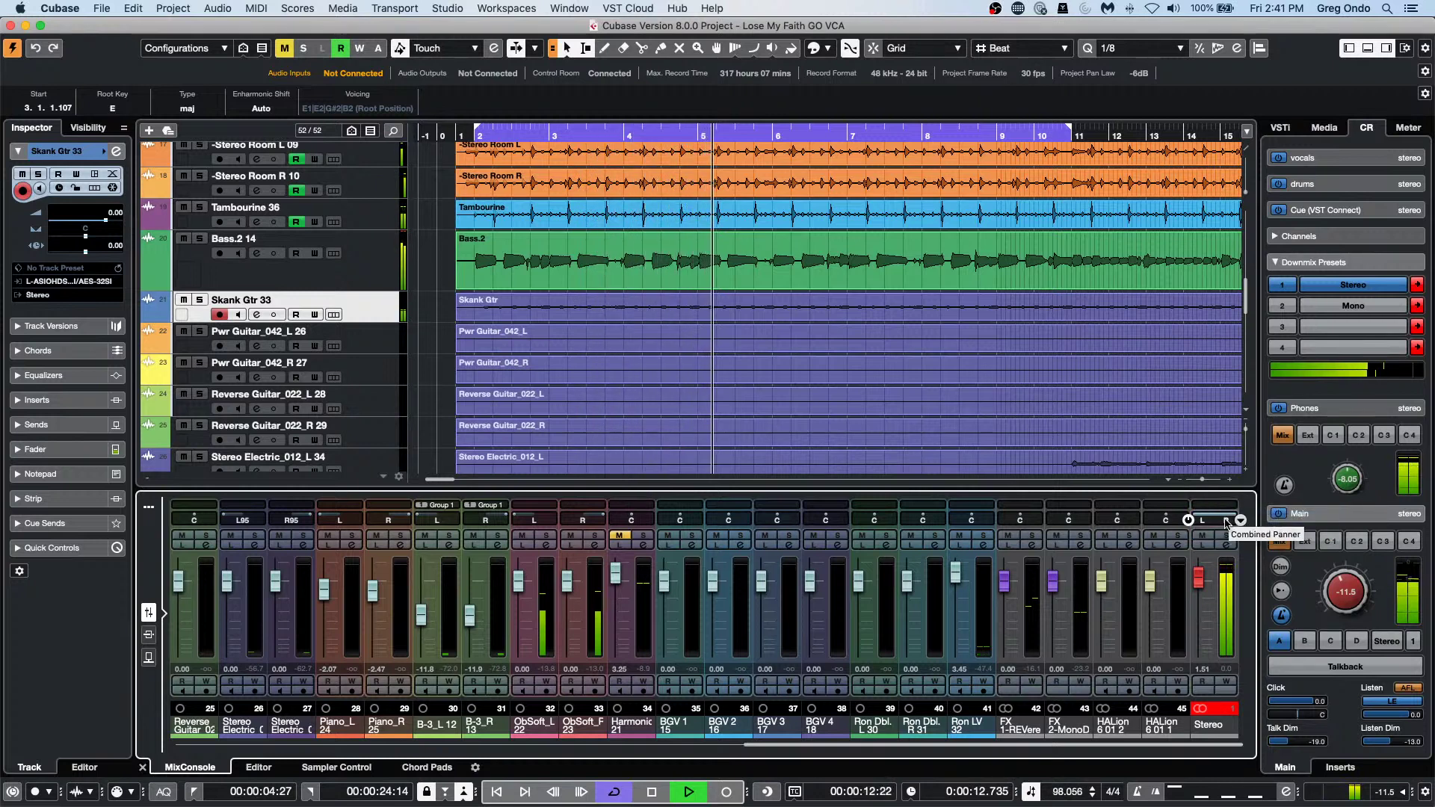
{"action": "mouse_move", "coordinate": [1226, 521]}
{"action": "left_mouse_down"}
{"action": "mouse_move", "coordinate": [1202, 527]}
{"action": "mouse_move", "coordinate": [1236, 517]}
{"action": "left_mouse_up"}
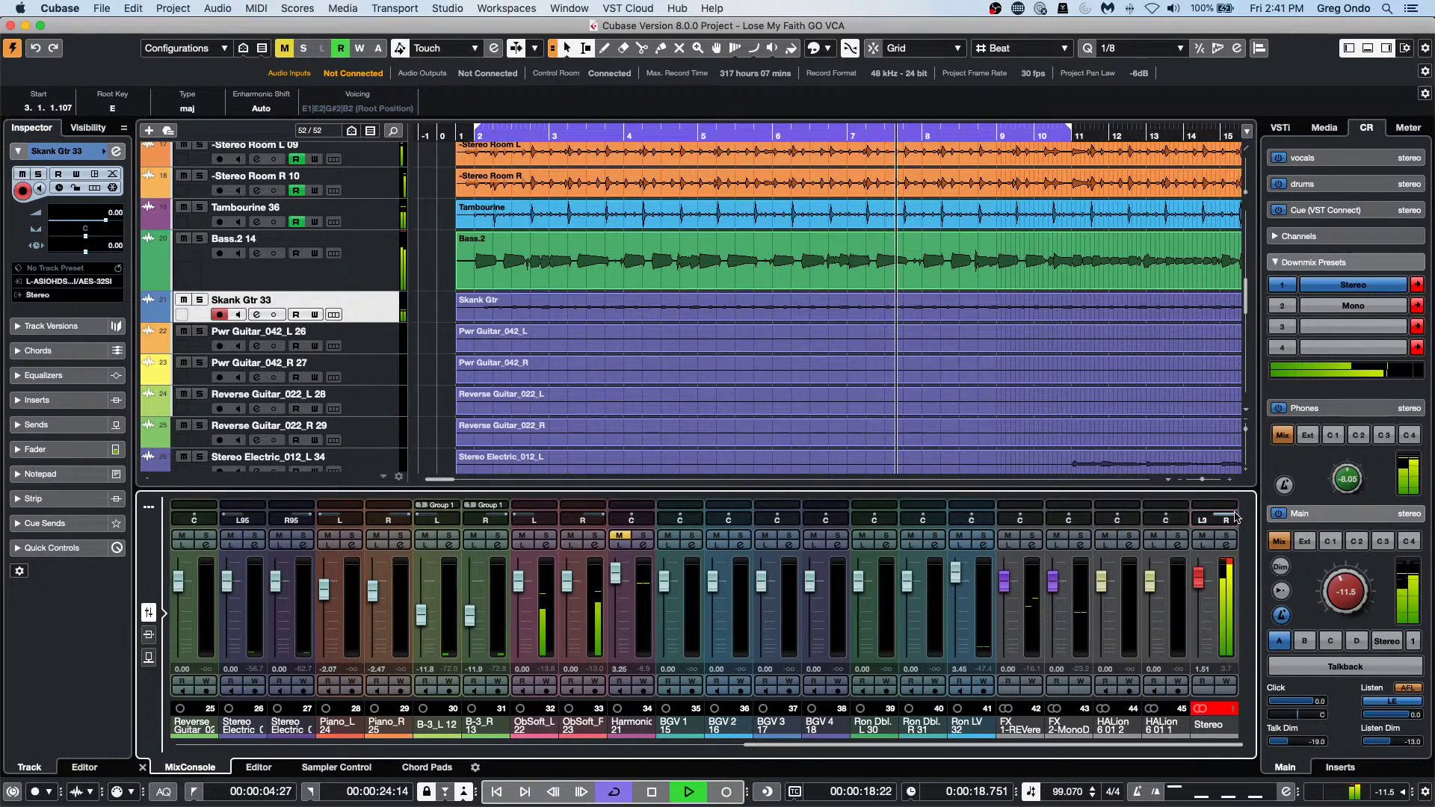
{"action": "left_click", "coordinate": [1225, 521], "text": "super"}
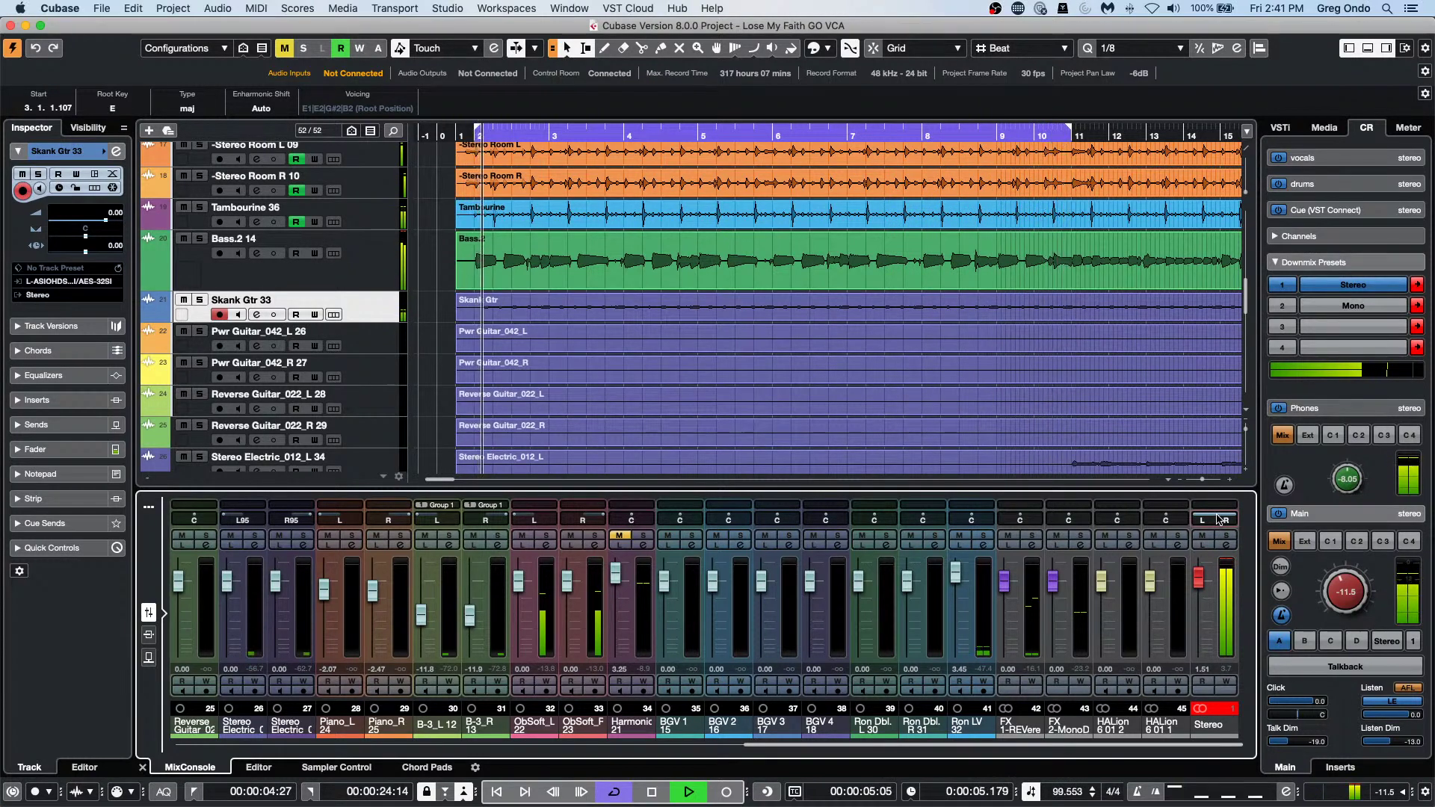
Try different positions of the combined panner on the Stereo output, set its left edge to L91, and stop playback.
{"action": "left_click_drag", "start_coordinate": [1219, 490], "coordinate": [1217, 261]}
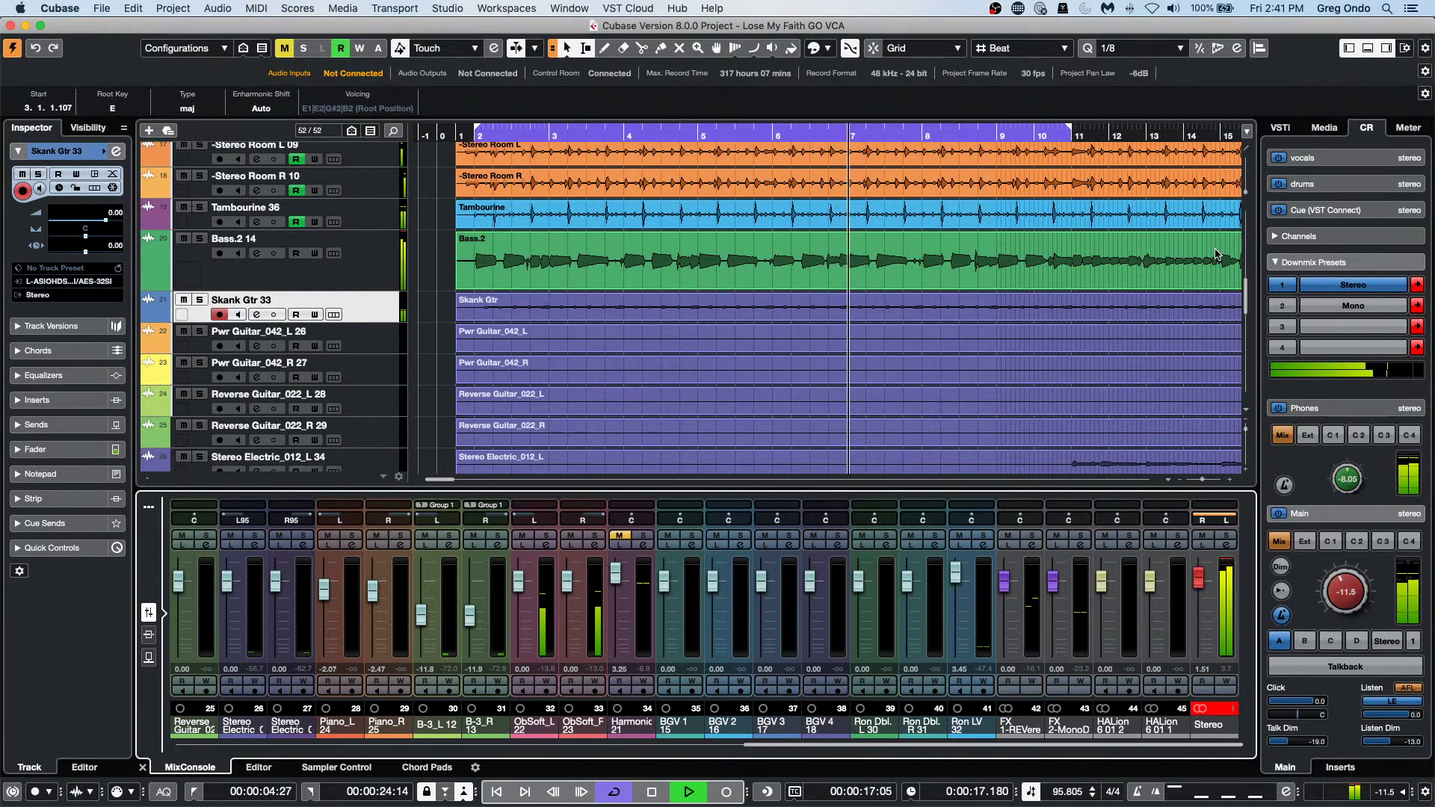
{"action": "left_click_drag", "start_coordinate": [1217, 255], "coordinate": [1222, 551]}
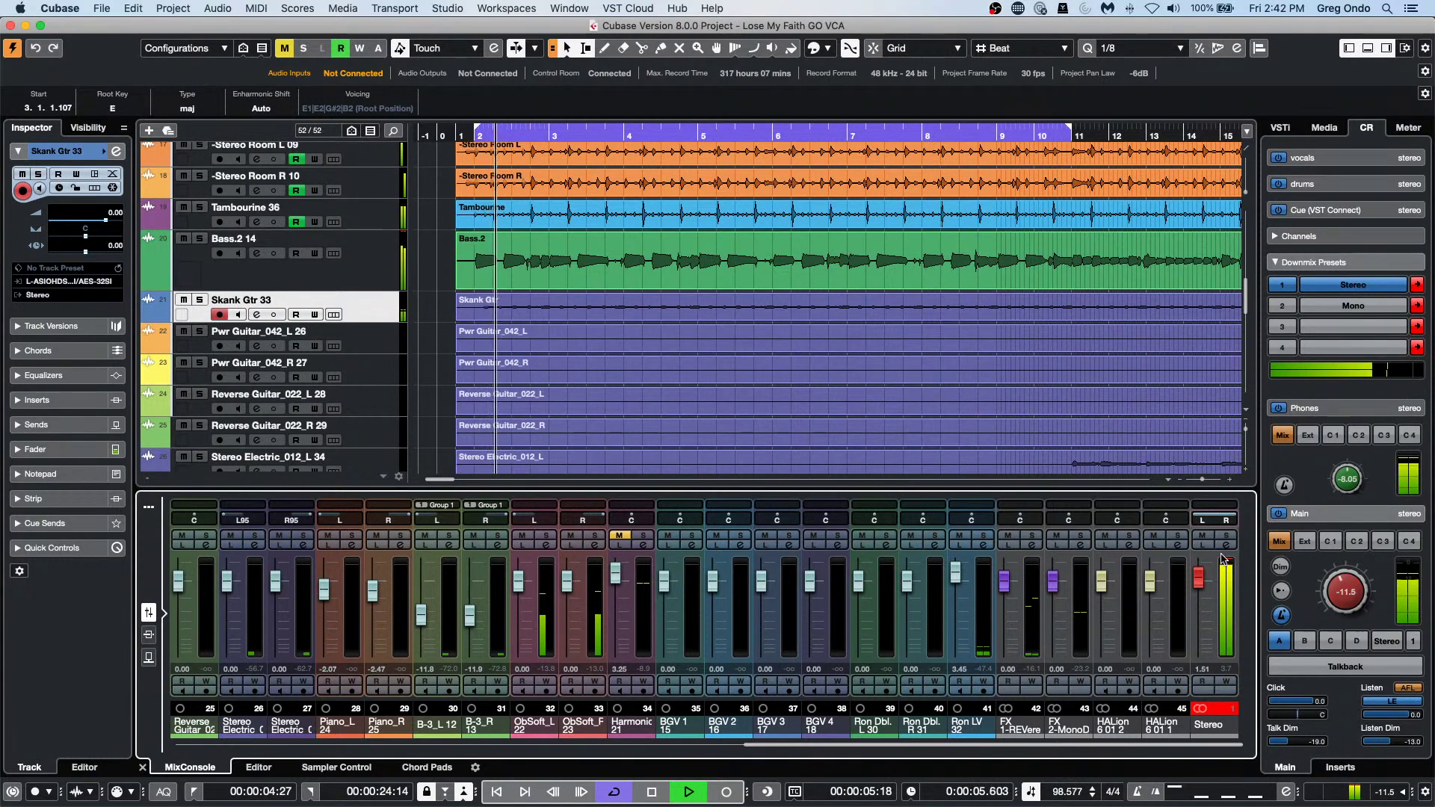
{"action": "left_click_drag", "start_coordinate": [1224, 540], "coordinate": [1246, 626]}
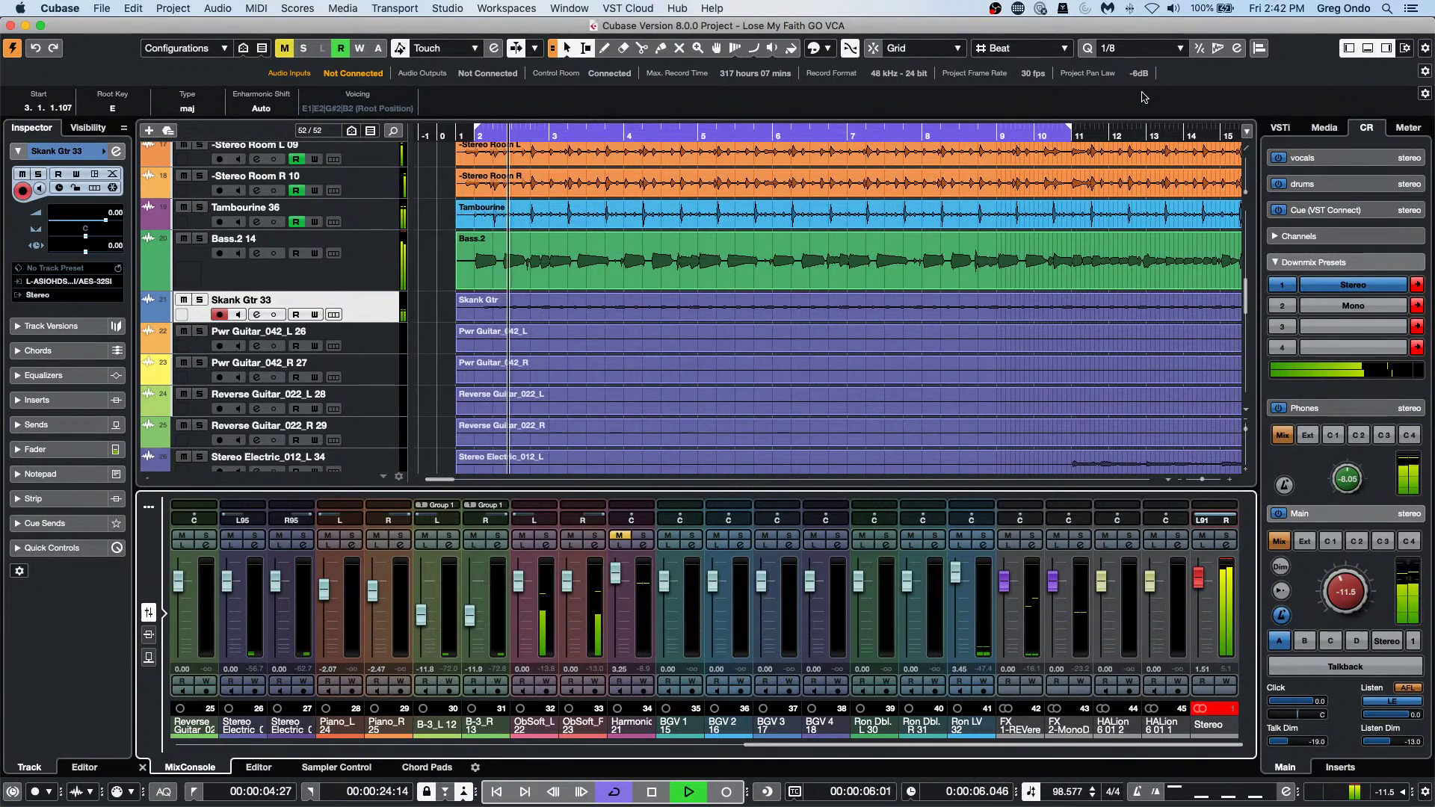
{"action": "key", "text": "space"}
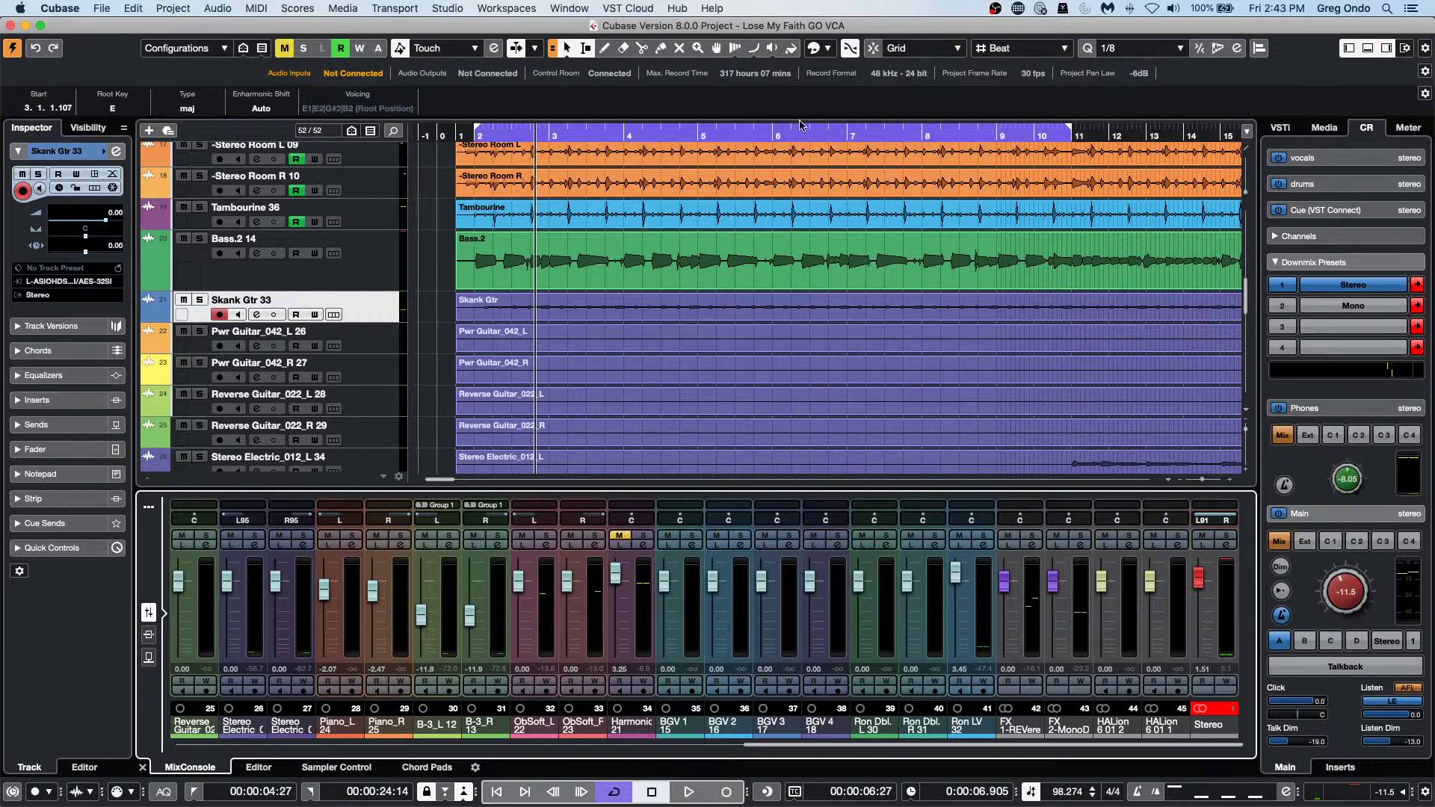
Select the events from the Sub Kick track down to the HALion tracks at the end of the list, and play the project briefly.
{"action": "scroll", "coordinate": [891, 267], "scroll_direction": "up", "scroll_amount": 15}
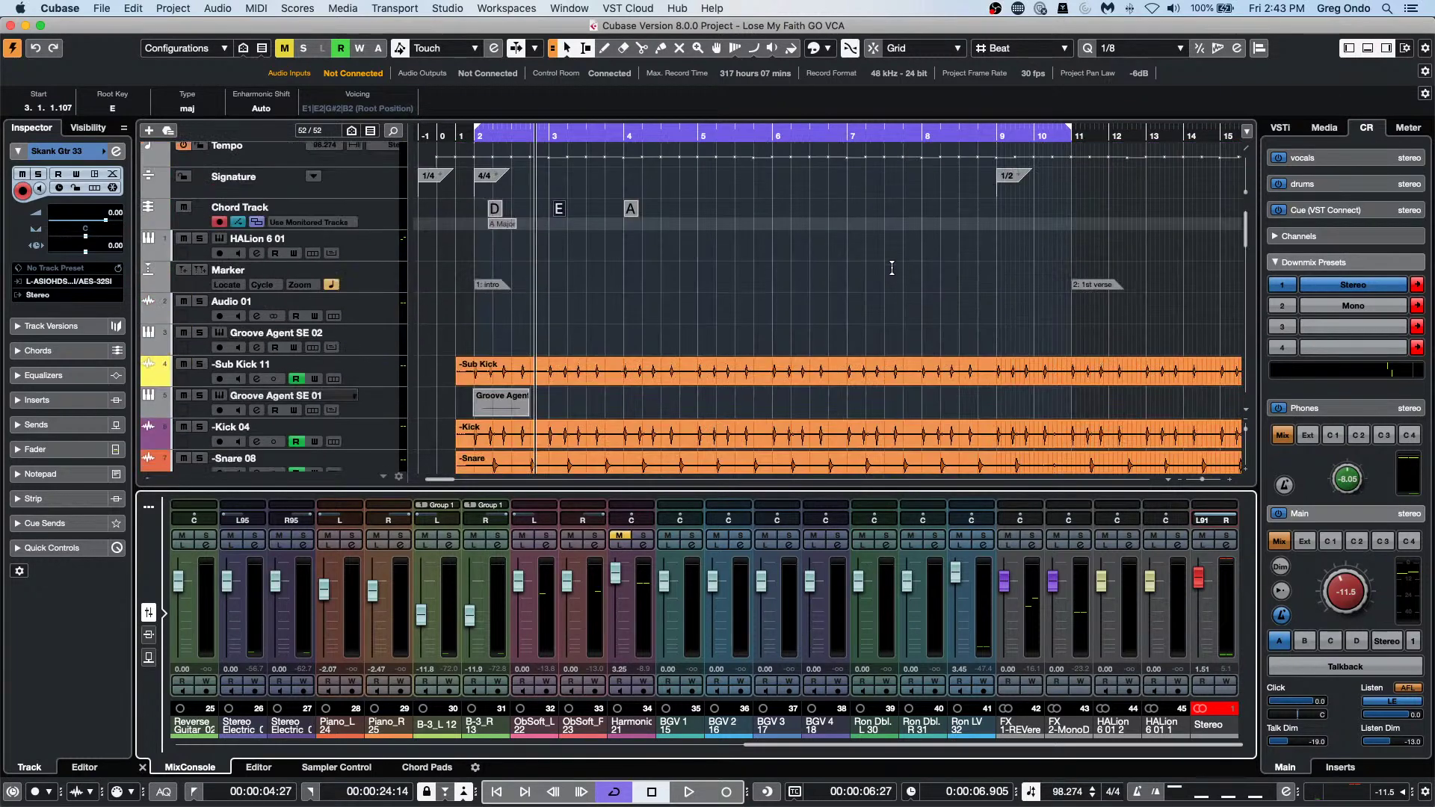
{"action": "left_click", "coordinate": [448, 357]}
{"action": "scroll", "coordinate": [568, 359], "scroll_direction": "down", "scroll_amount": 5}
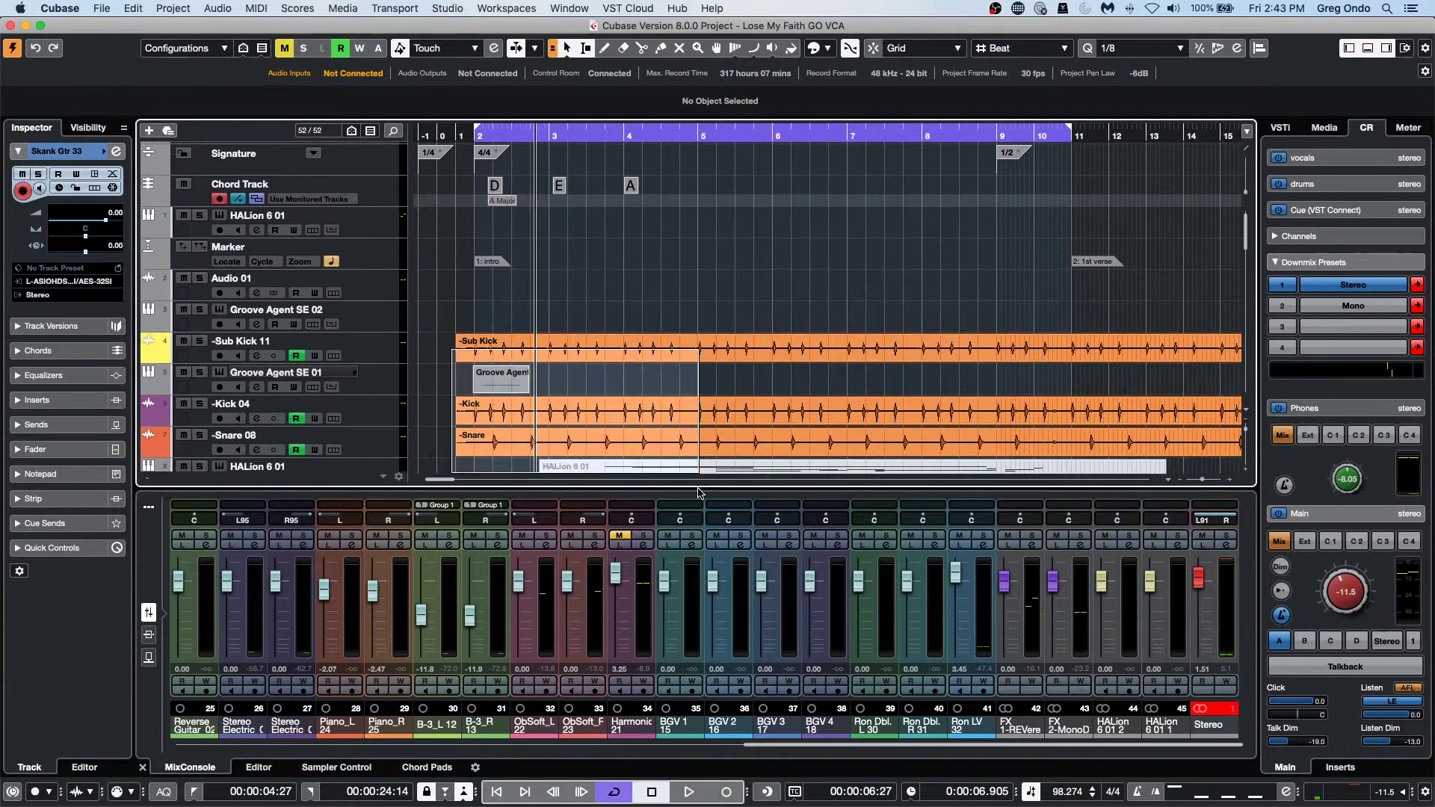
{"action": "scroll", "coordinate": [840, 482], "scroll_direction": "down", "scroll_amount": 15}
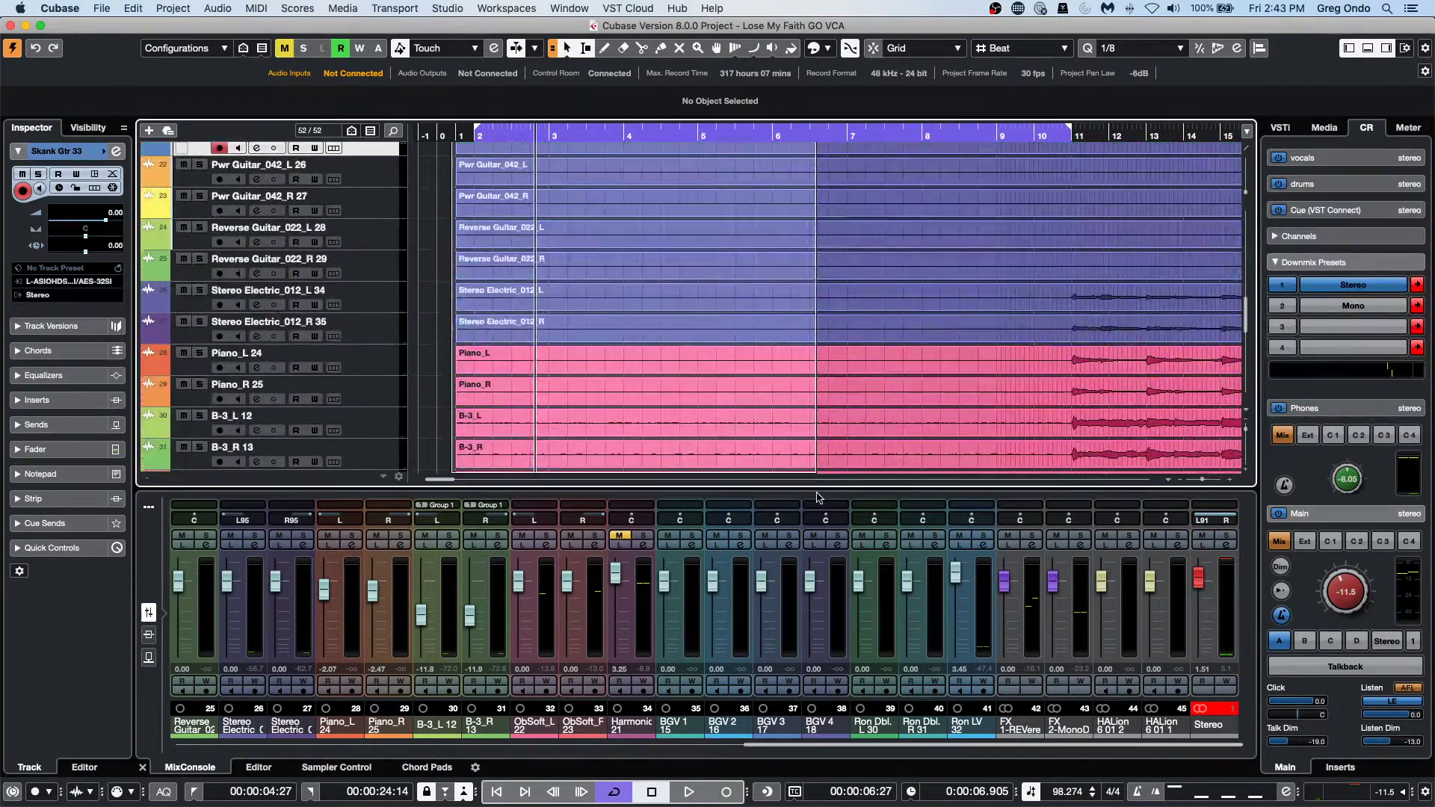
{"action": "scroll", "coordinate": [840, 482], "scroll_direction": "down", "scroll_amount": 10}
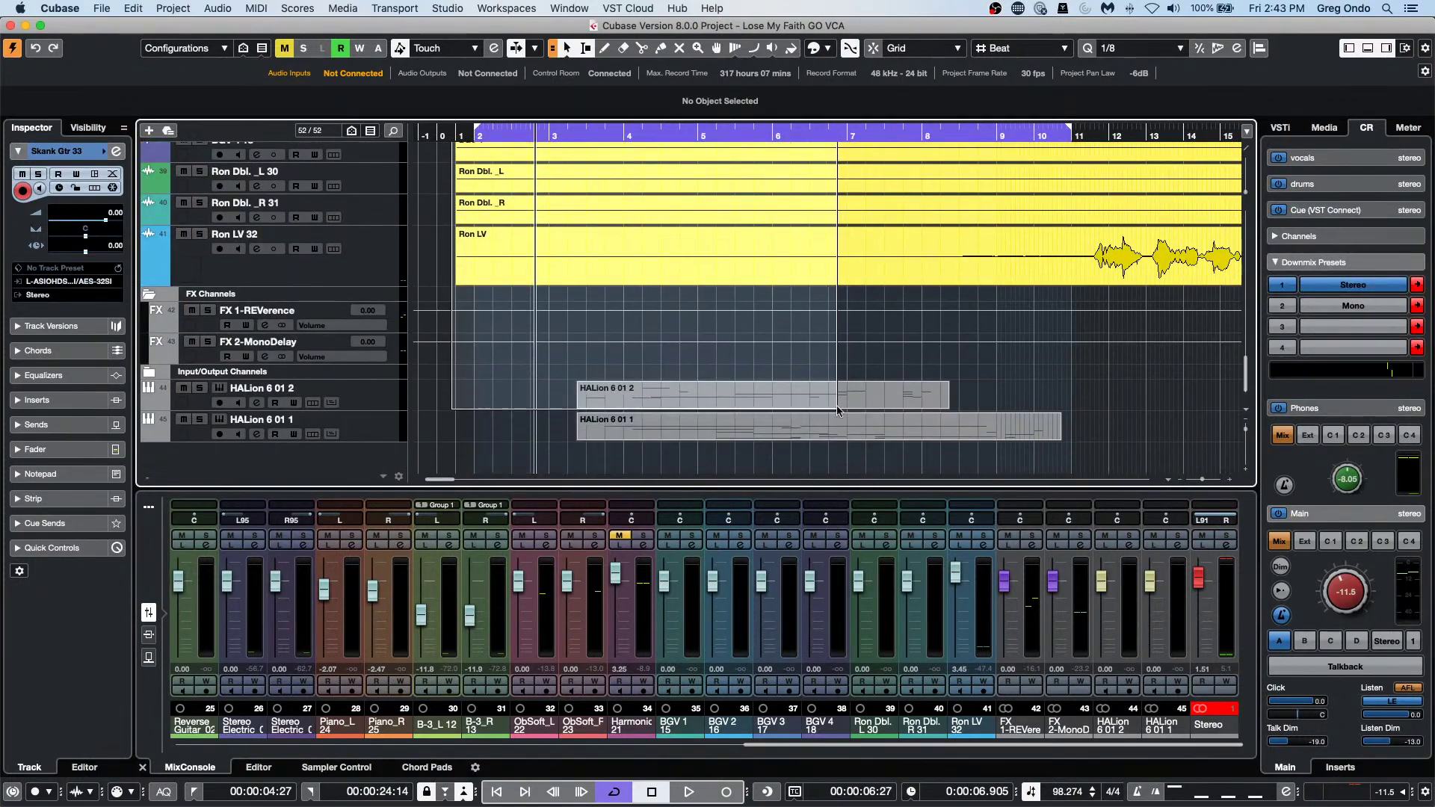
{"action": "left_click_drag", "start_coordinate": [816, 297], "coordinate": [813, 299]}
{"action": "key", "text": "space"}
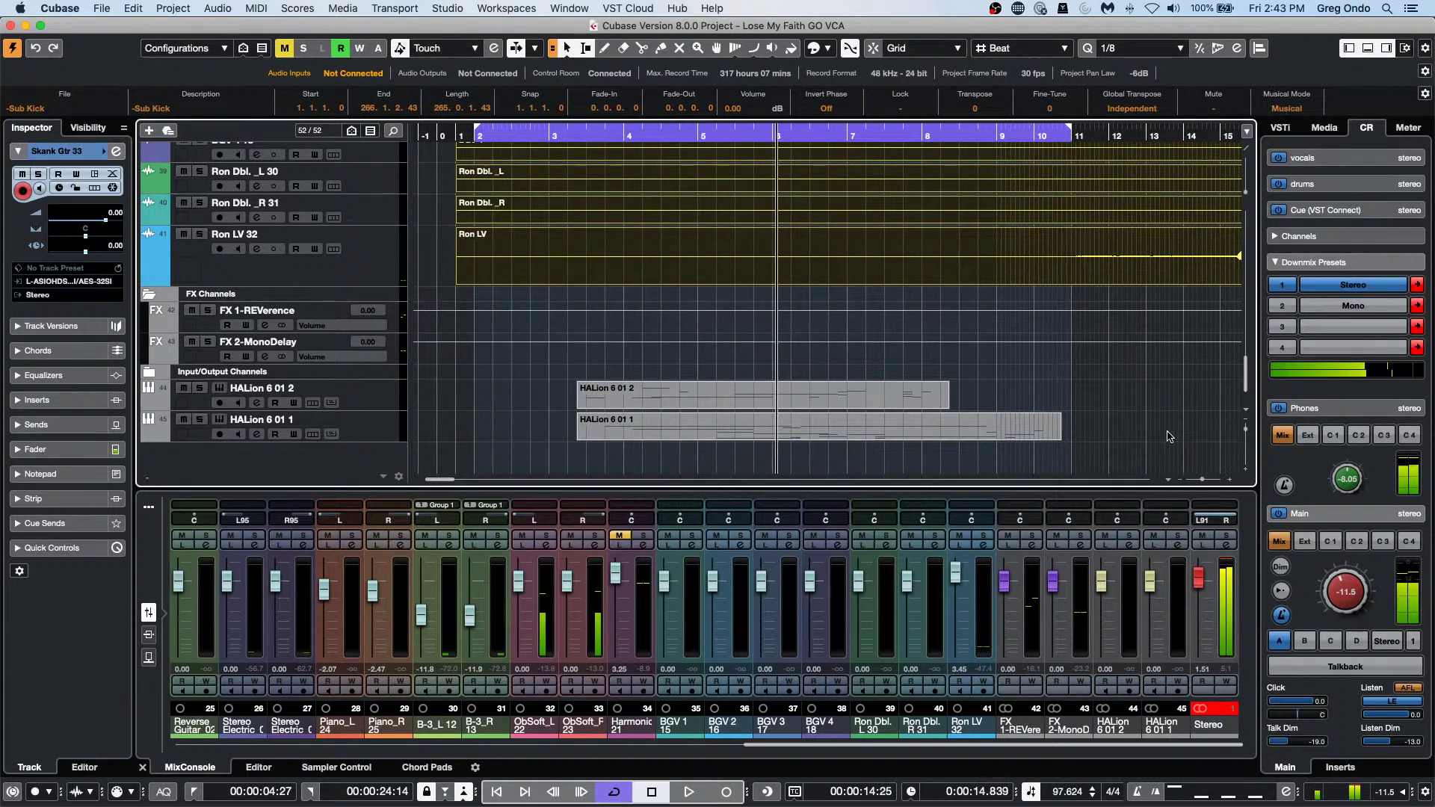
{"action": "key", "text": "space"}
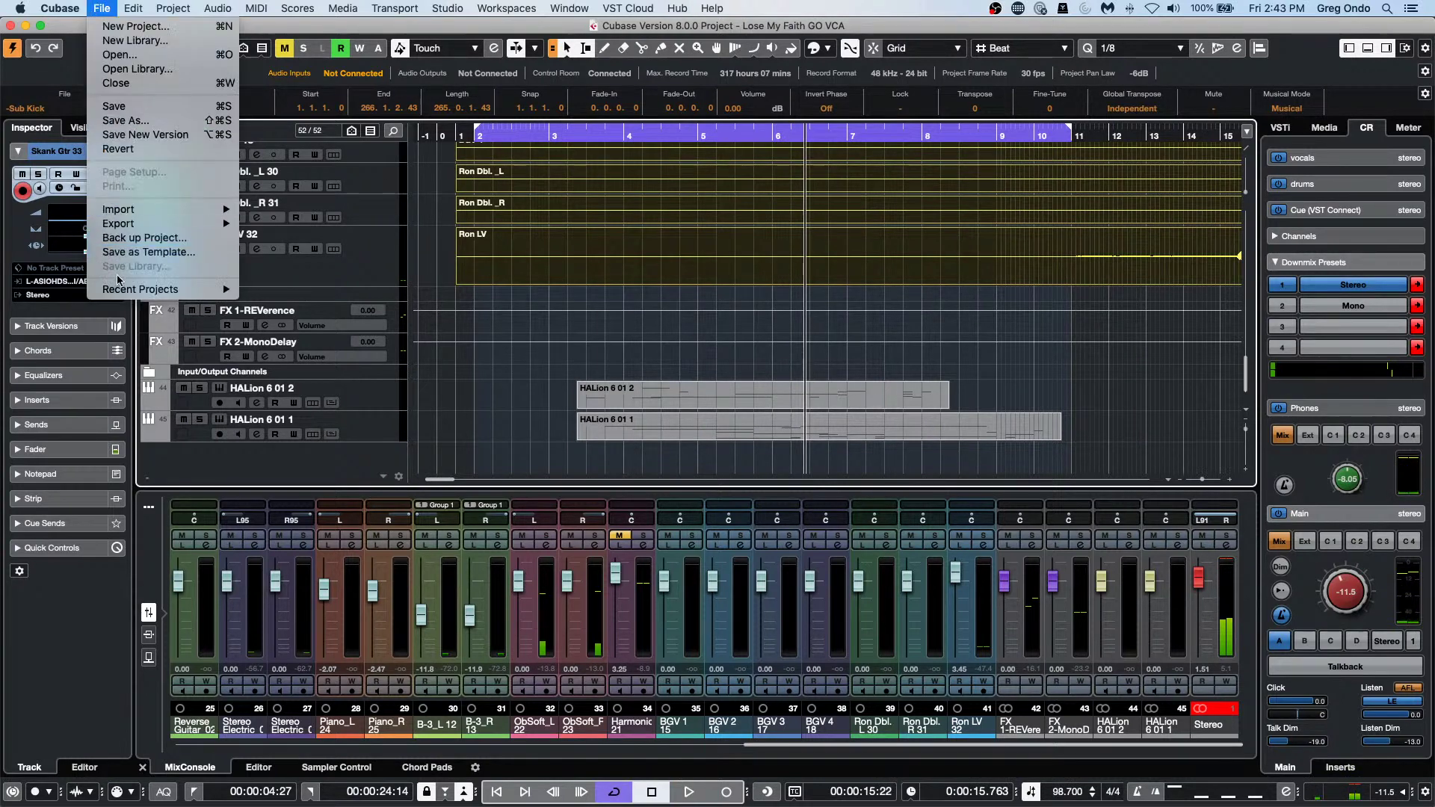
Open the recent project Amos Moses - GO.cpr, zoom in on its timeline and start playback.
{"action": "mouse_move", "coordinate": [120, 289]}
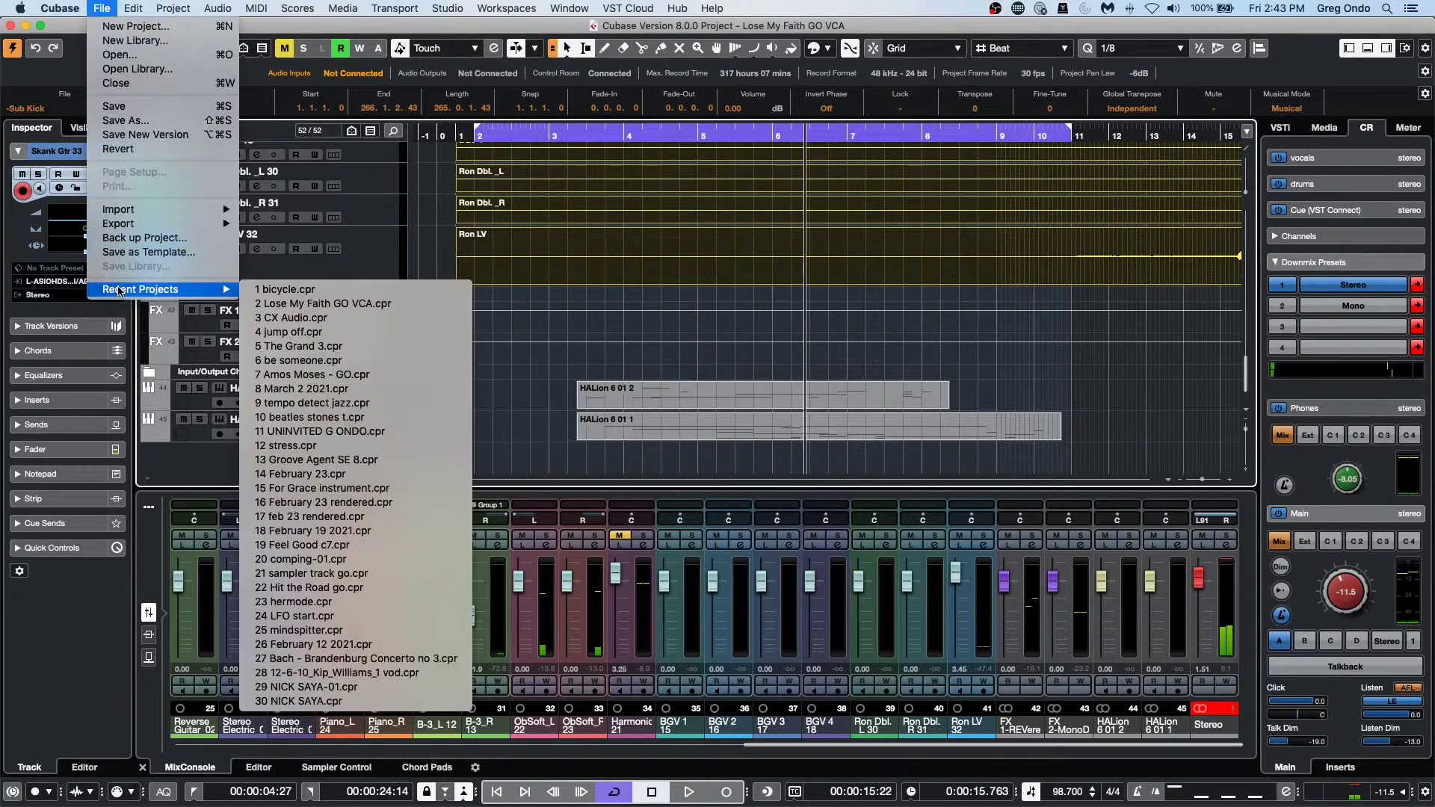
{"action": "left_click", "coordinate": [340, 375]}
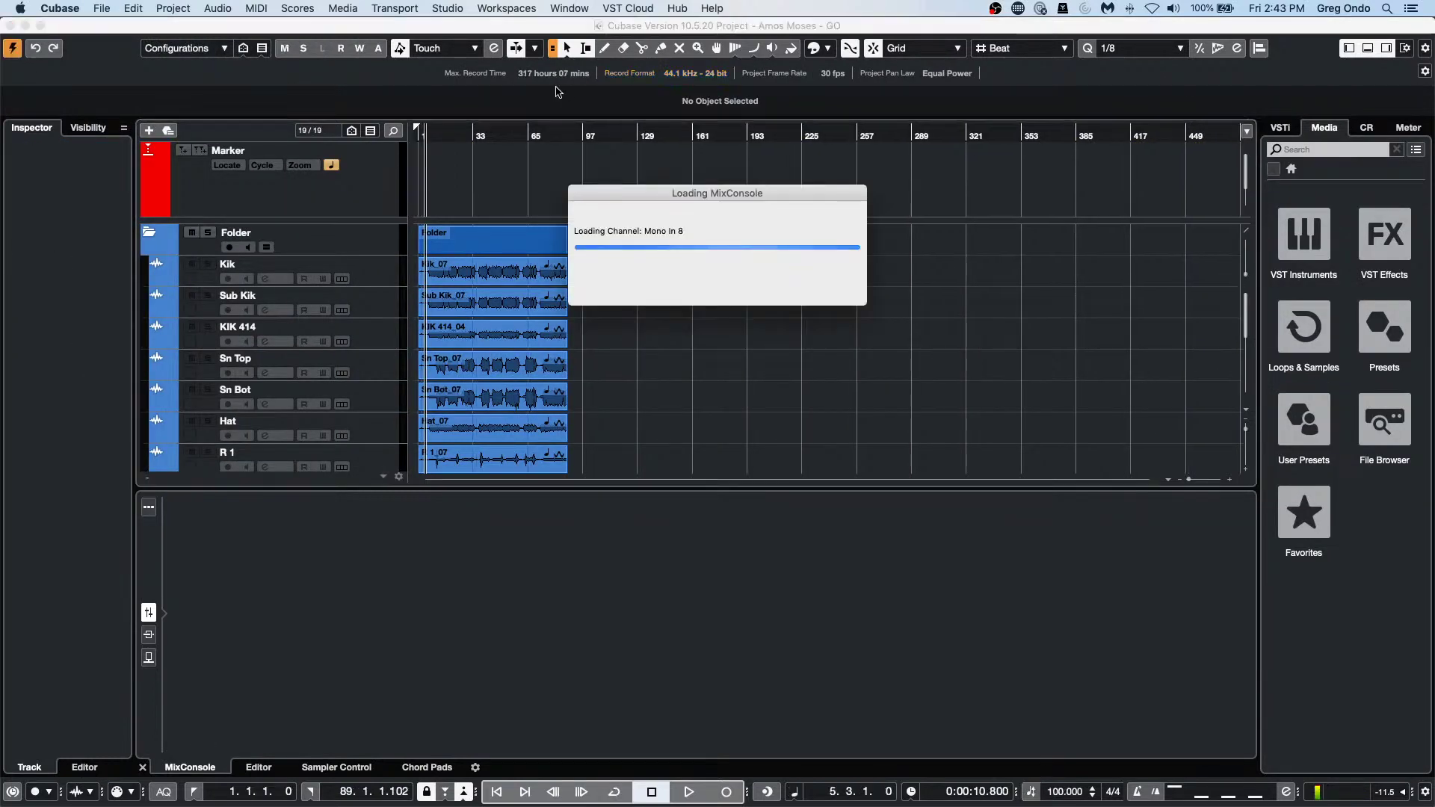
{"action": "left_click_drag", "start_coordinate": [445, 136], "coordinate": [494, 169]}
{"action": "key", "text": "space"}
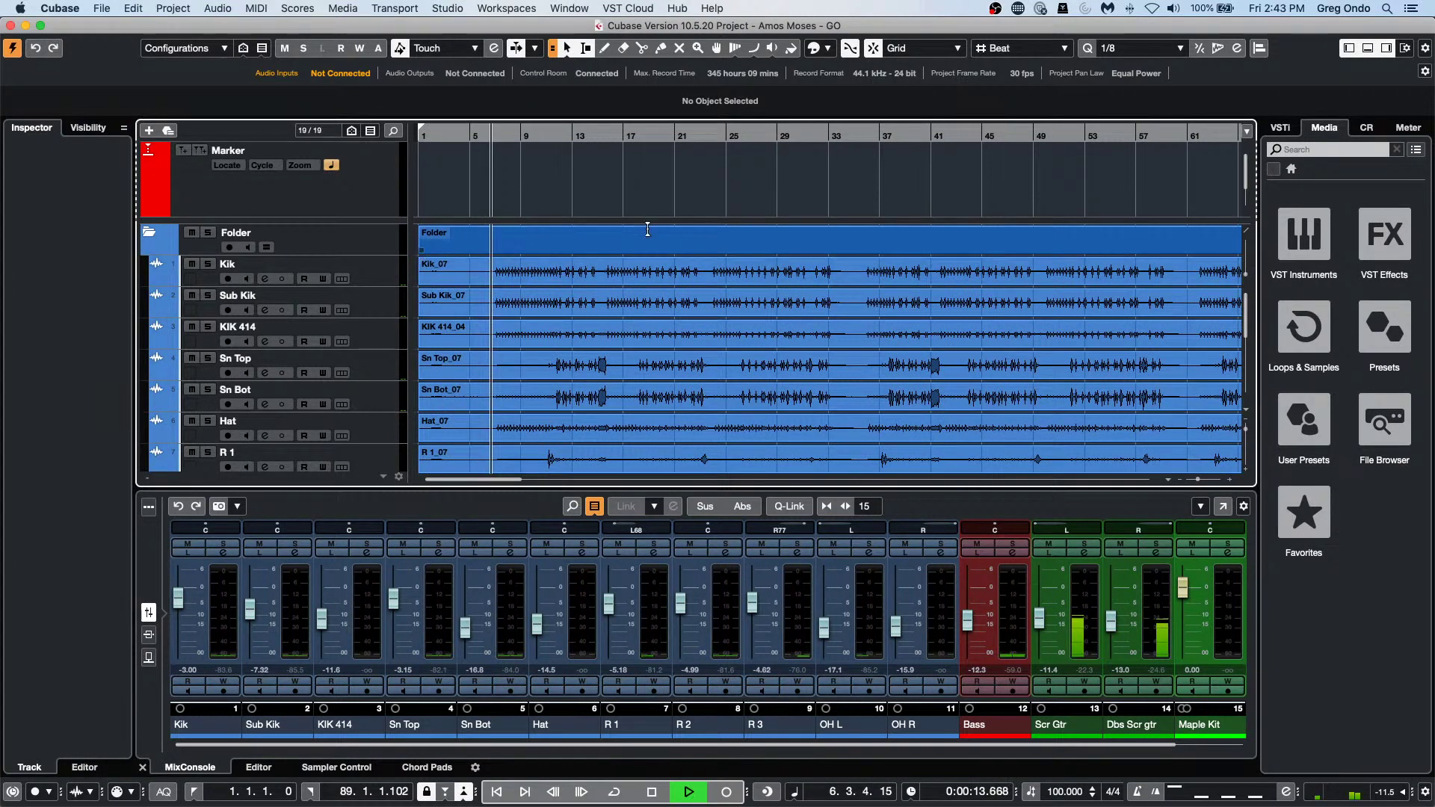
Select the audio events on the project's tracks, starting with Kik_07.
{"action": "left_click", "coordinate": [756, 287]}
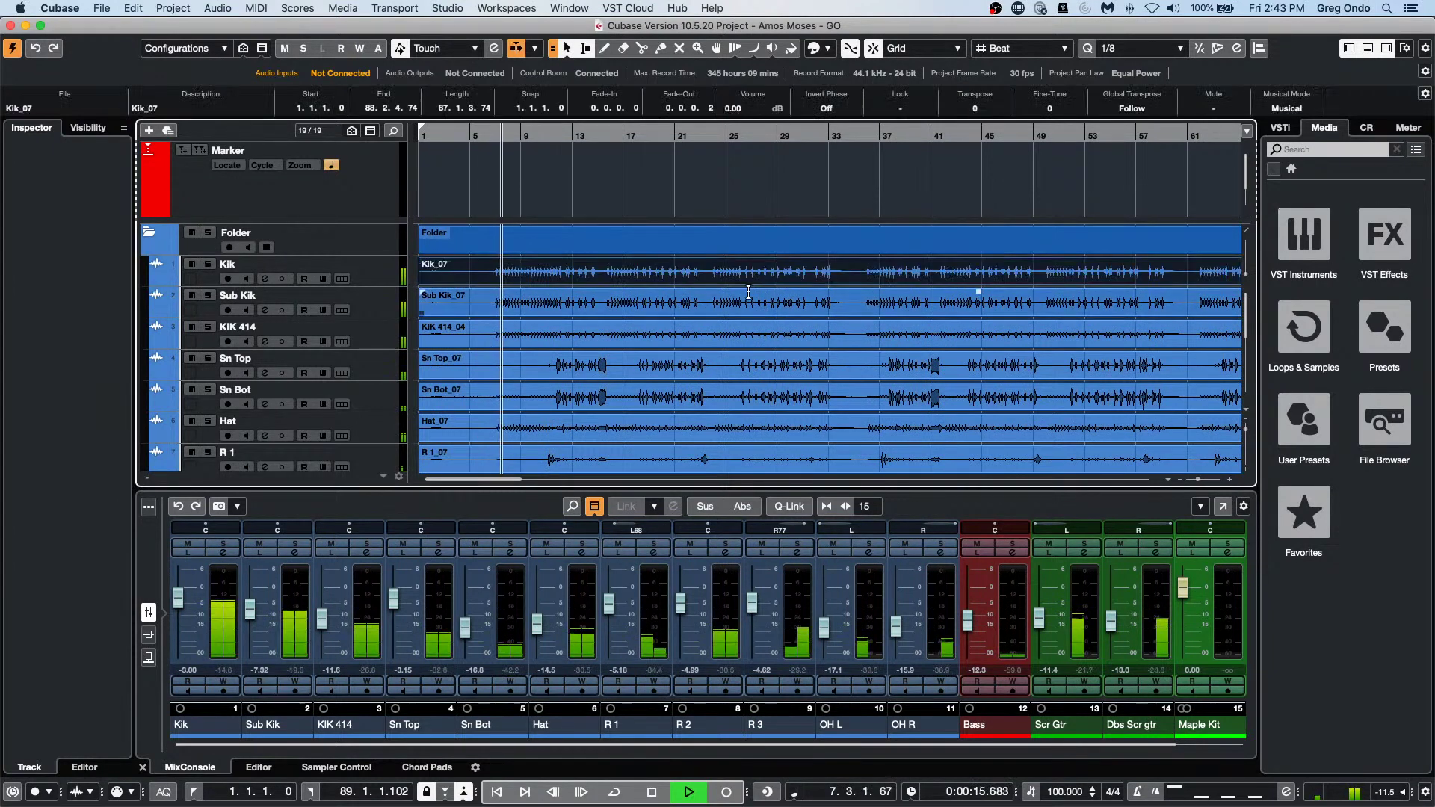
{"action": "scroll", "coordinate": [744, 305], "scroll_direction": "down", "scroll_amount": 5}
{"action": "left_click_drag", "start_coordinate": [525, 416], "coordinate": [622, 278]}
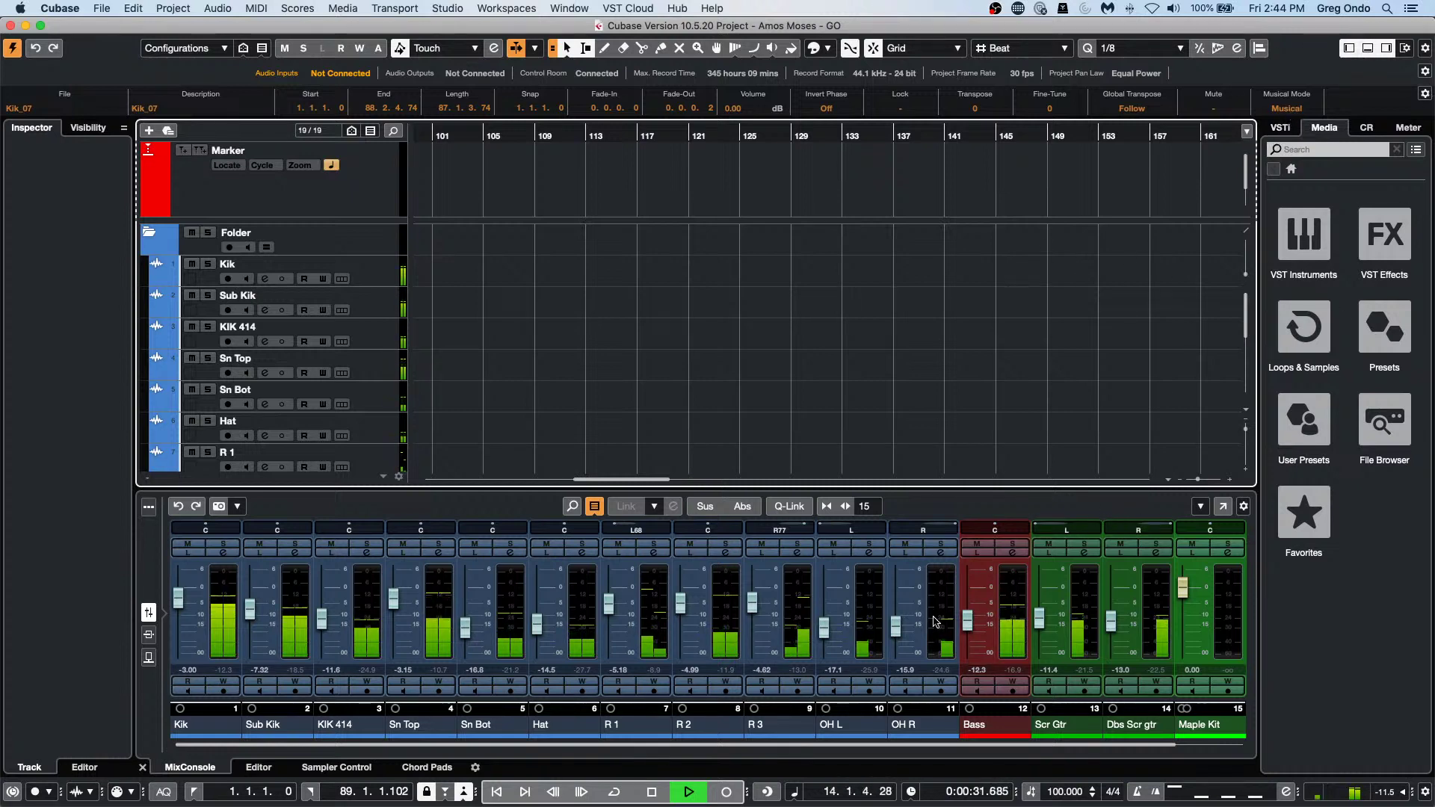
Lower the project tempo during playback to 79 and 64 BPM, and raise it to 103 BPM.
{"action": "scroll", "coordinate": [1065, 792], "scroll_direction": "down", "scroll_amount": 15}
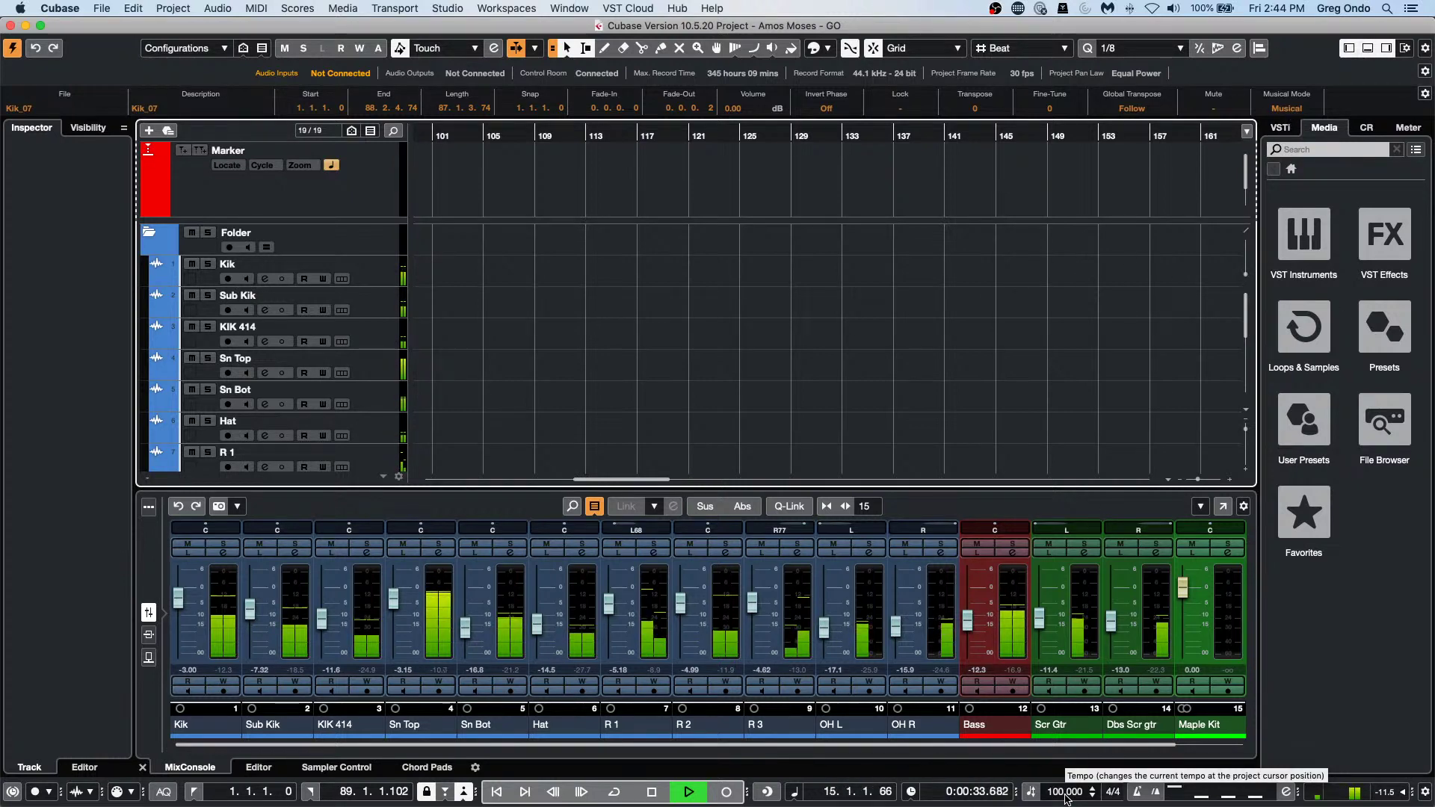
{"action": "scroll", "coordinate": [1066, 799], "scroll_direction": "down", "scroll_amount": 8}
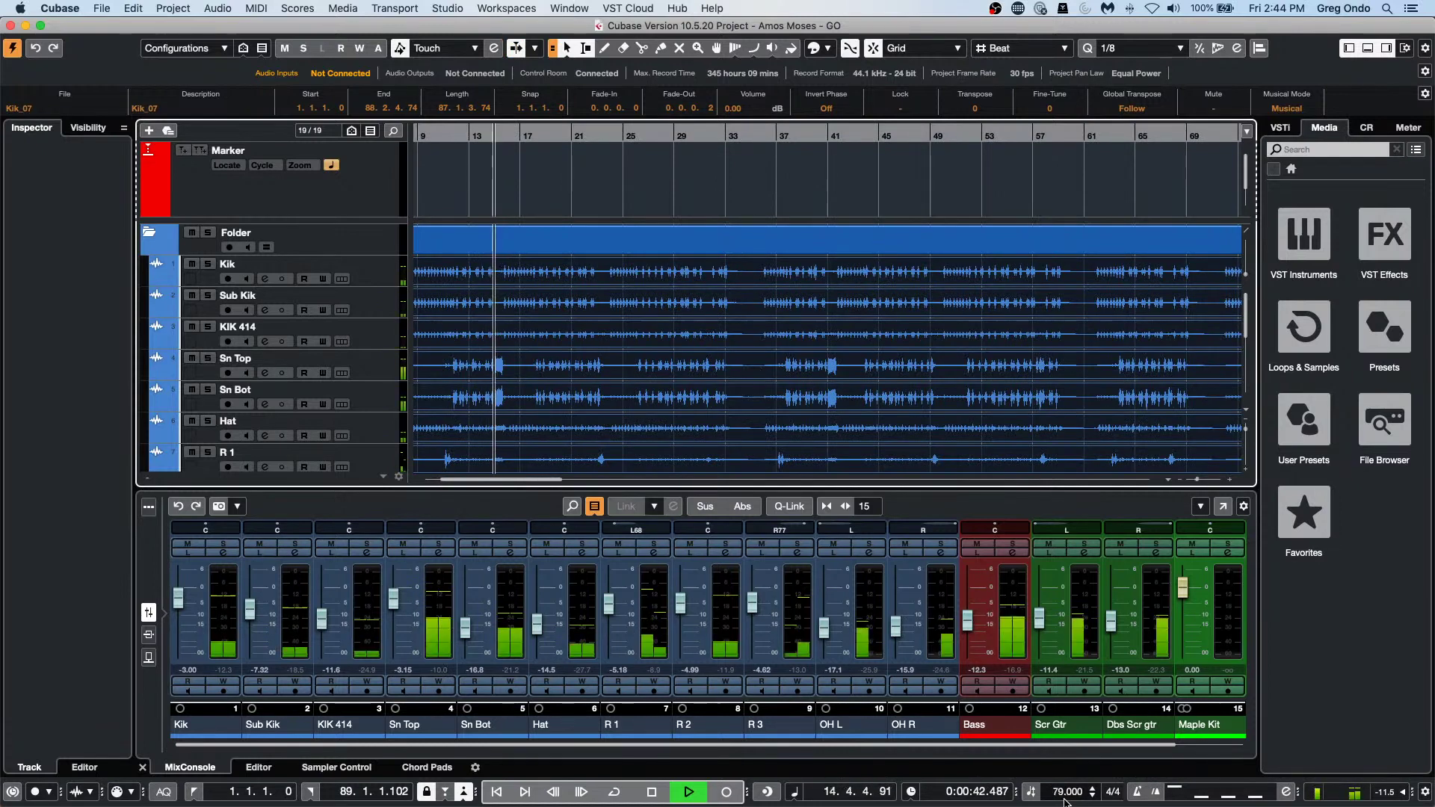
{"action": "scroll", "coordinate": [1065, 802], "scroll_direction": "down", "scroll_amount": 8}
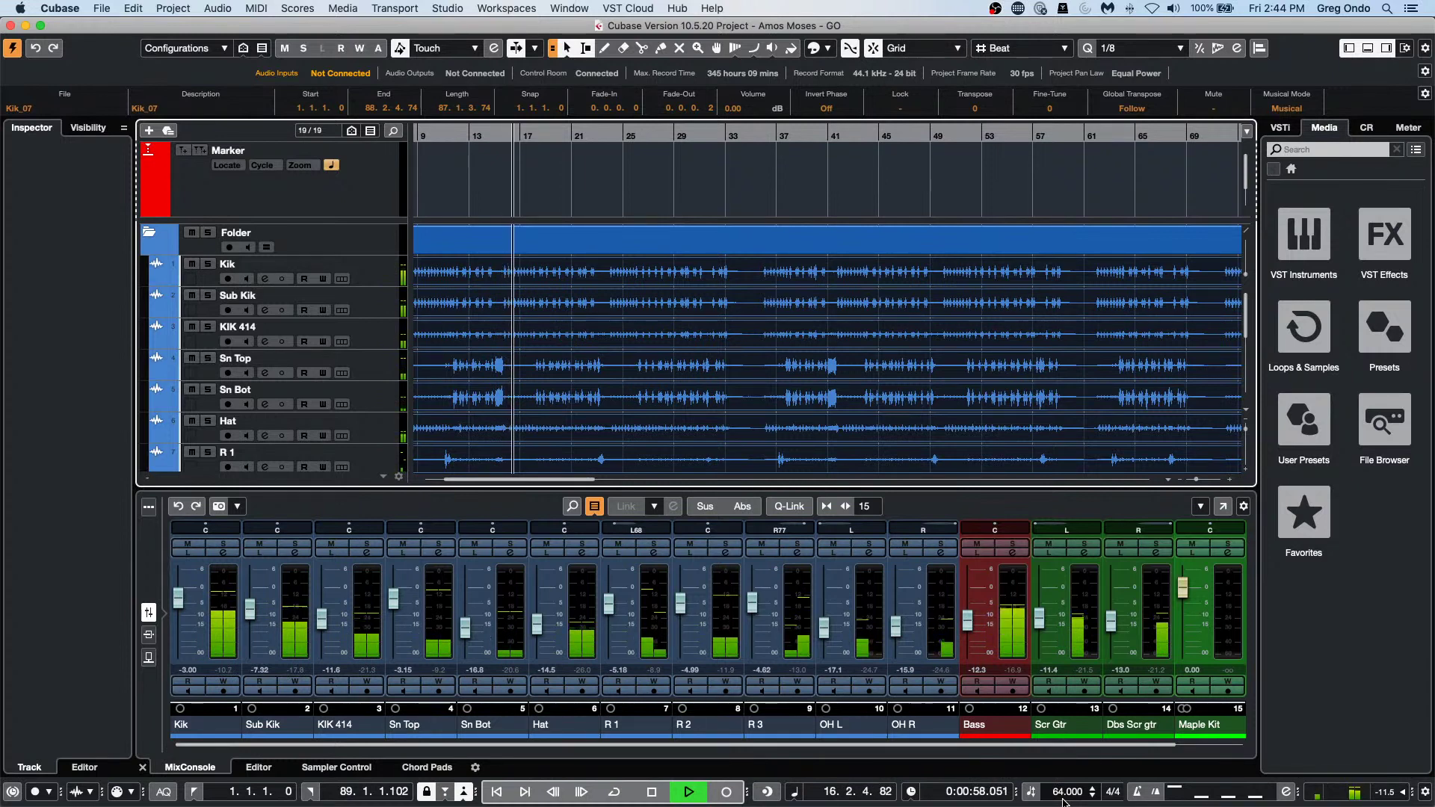
{"action": "scroll", "coordinate": [1067, 799], "scroll_direction": "up", "scroll_amount": 20}
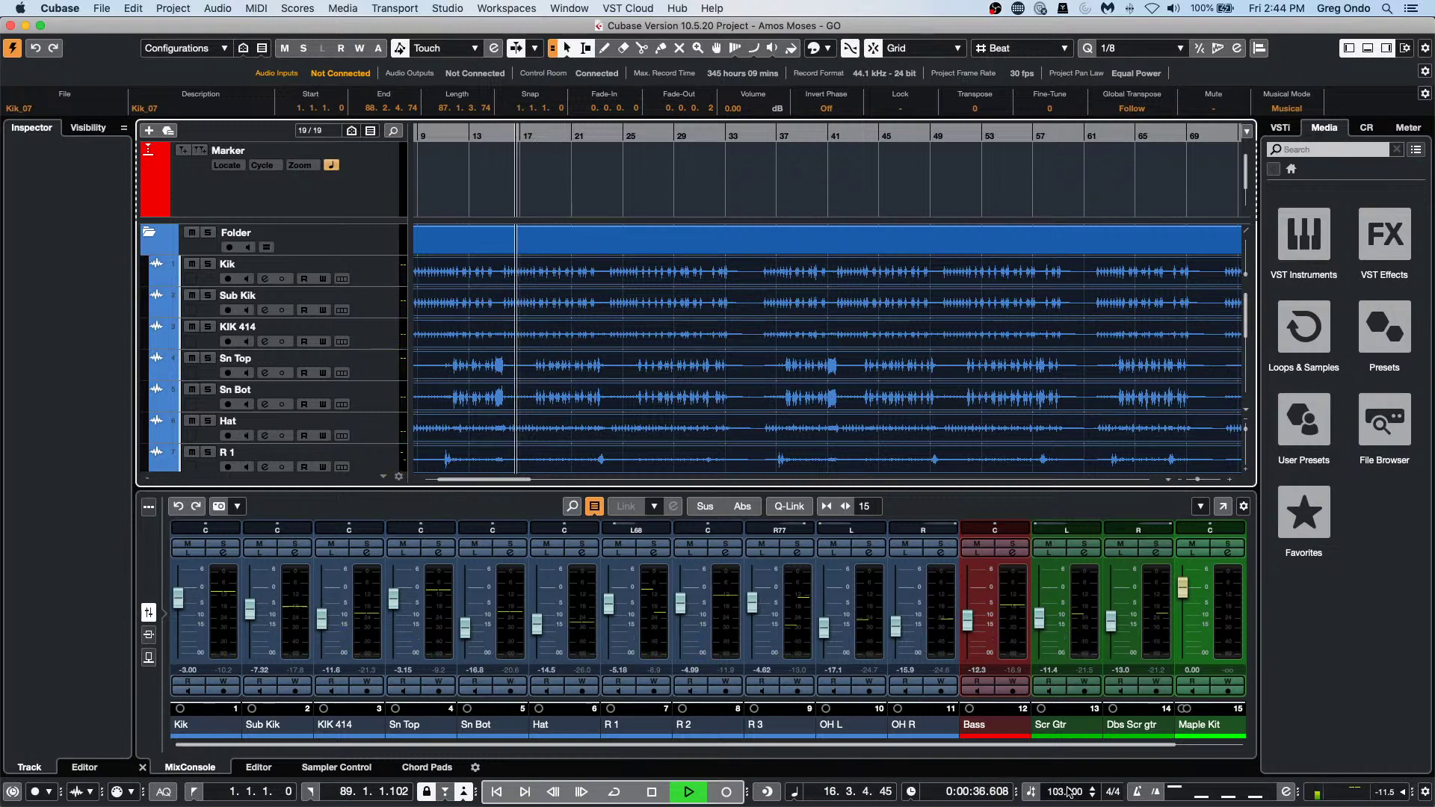
{"action": "scroll", "coordinate": [1069, 797], "scroll_direction": "up", "scroll_amount": 16}
Add a Tempo track below the Marker track and bring it into view.
{"action": "right_click", "coordinate": [343, 200]}
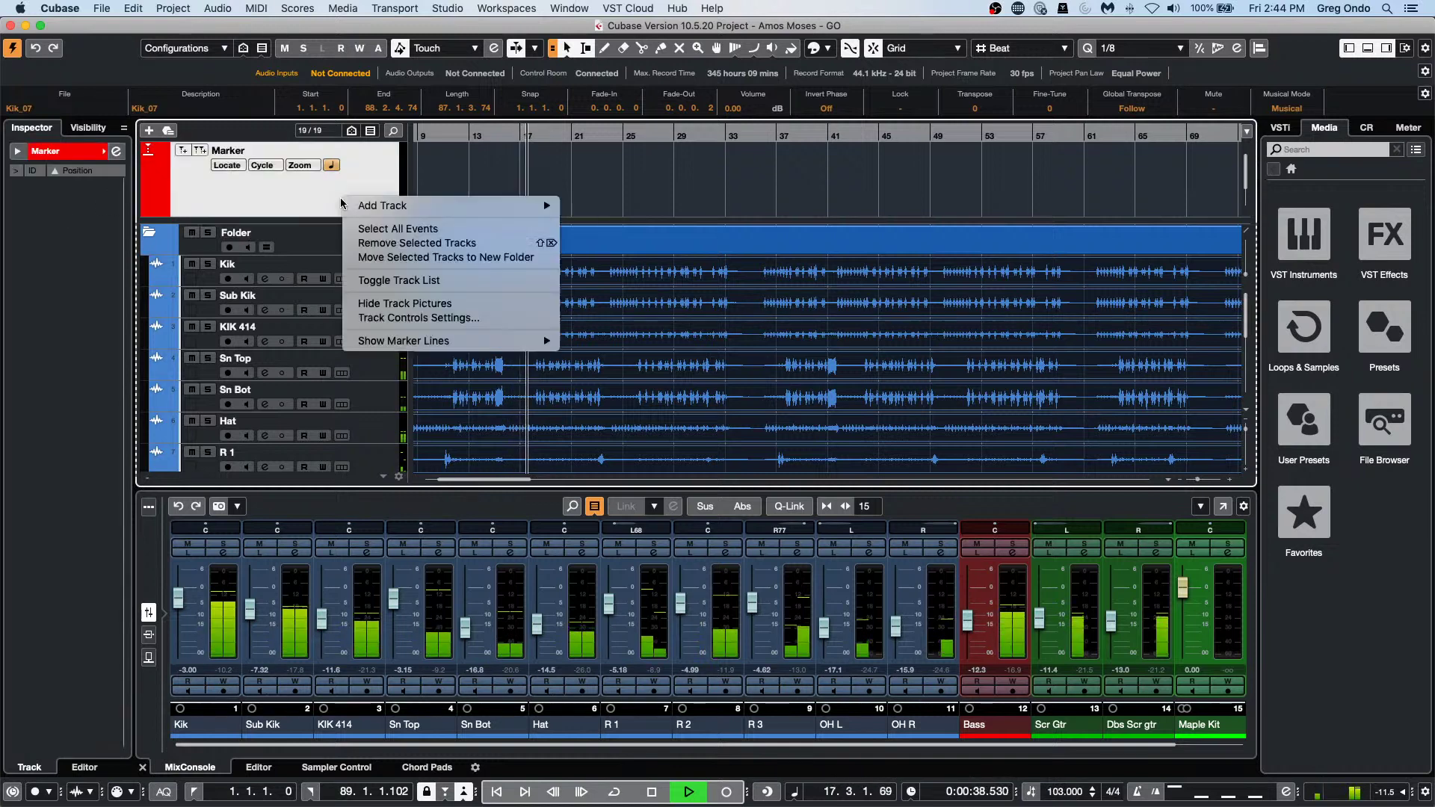
{"action": "mouse_move", "coordinate": [405, 206]}
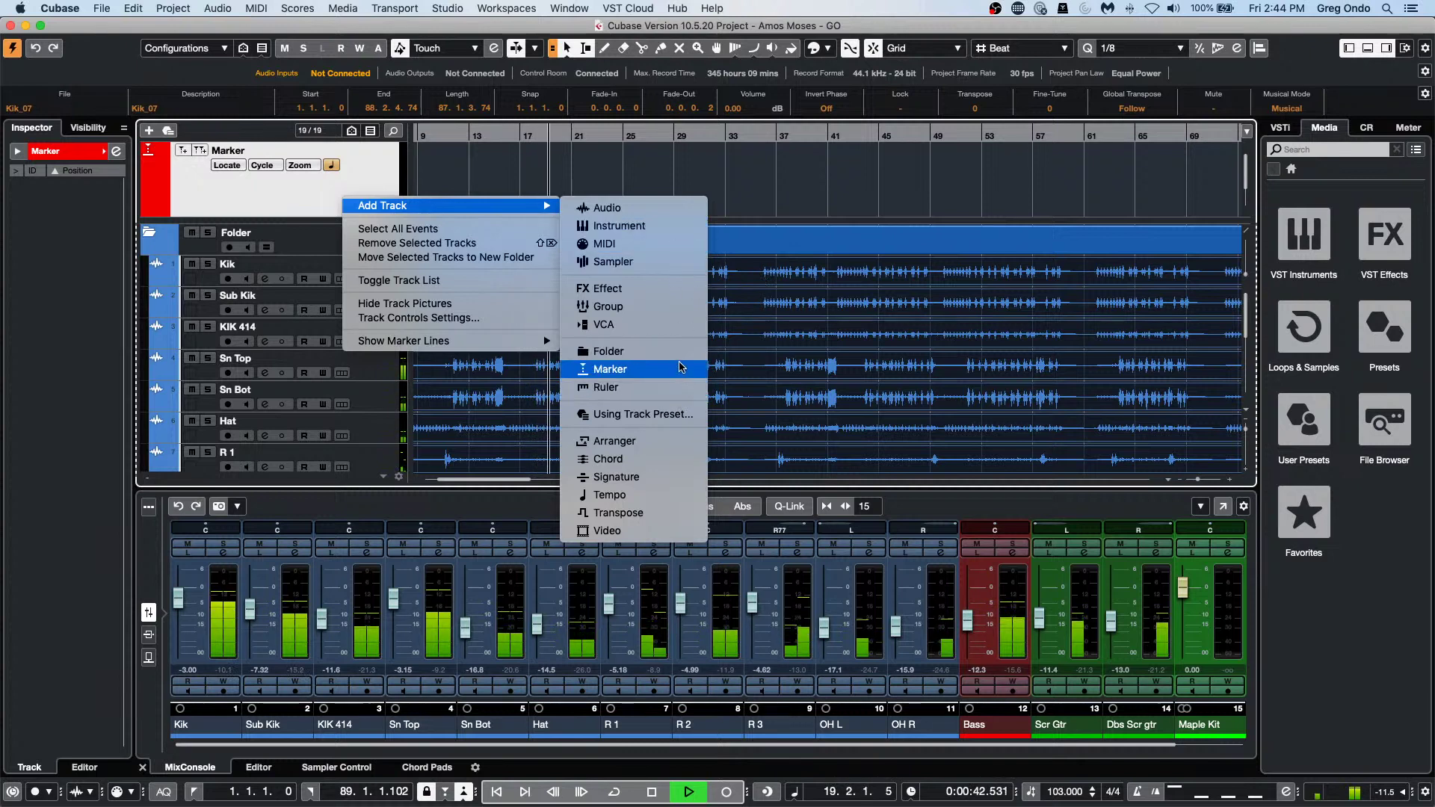
{"action": "left_click", "coordinate": [635, 495]}
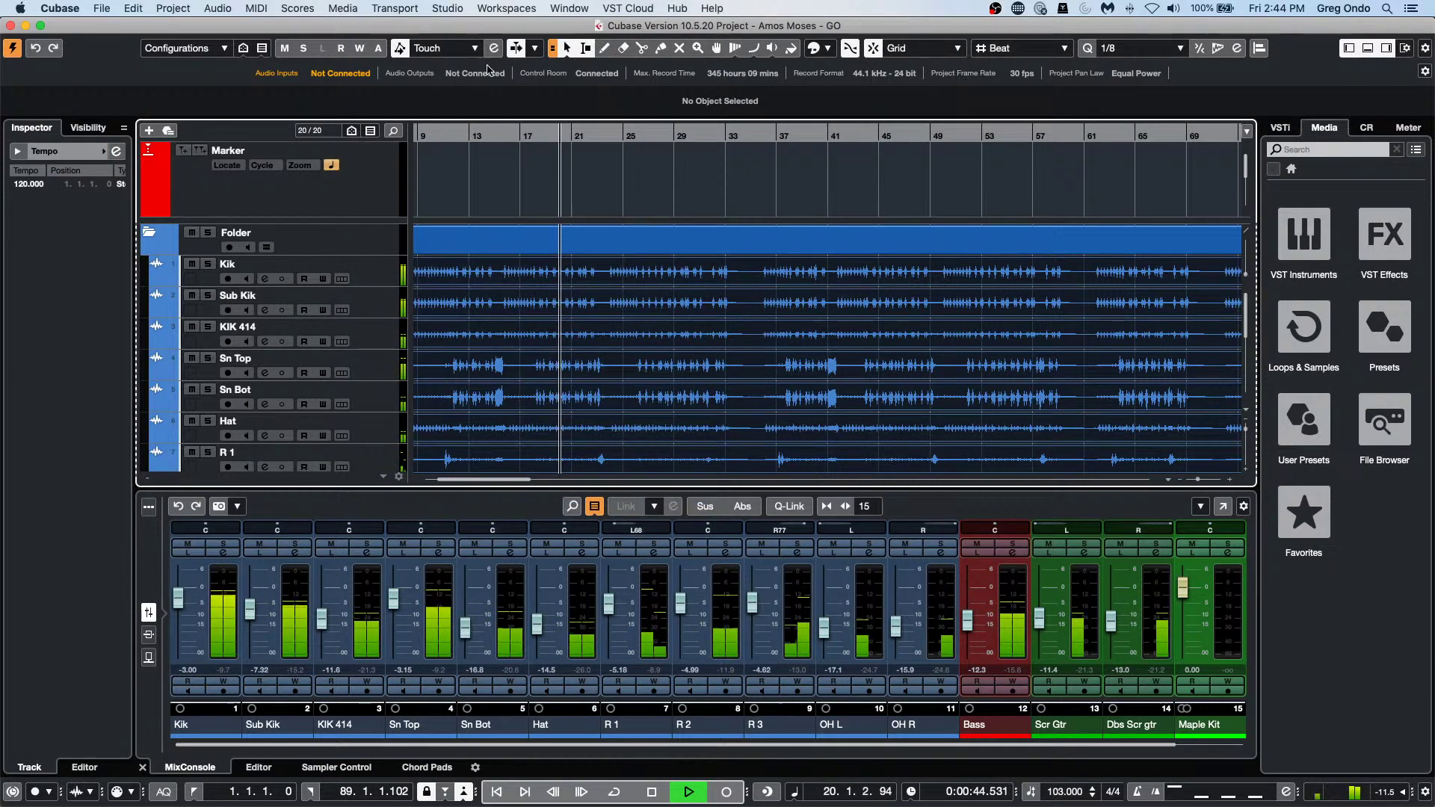
{"action": "scroll", "coordinate": [512, 166], "scroll_direction": "down", "scroll_amount": 2}
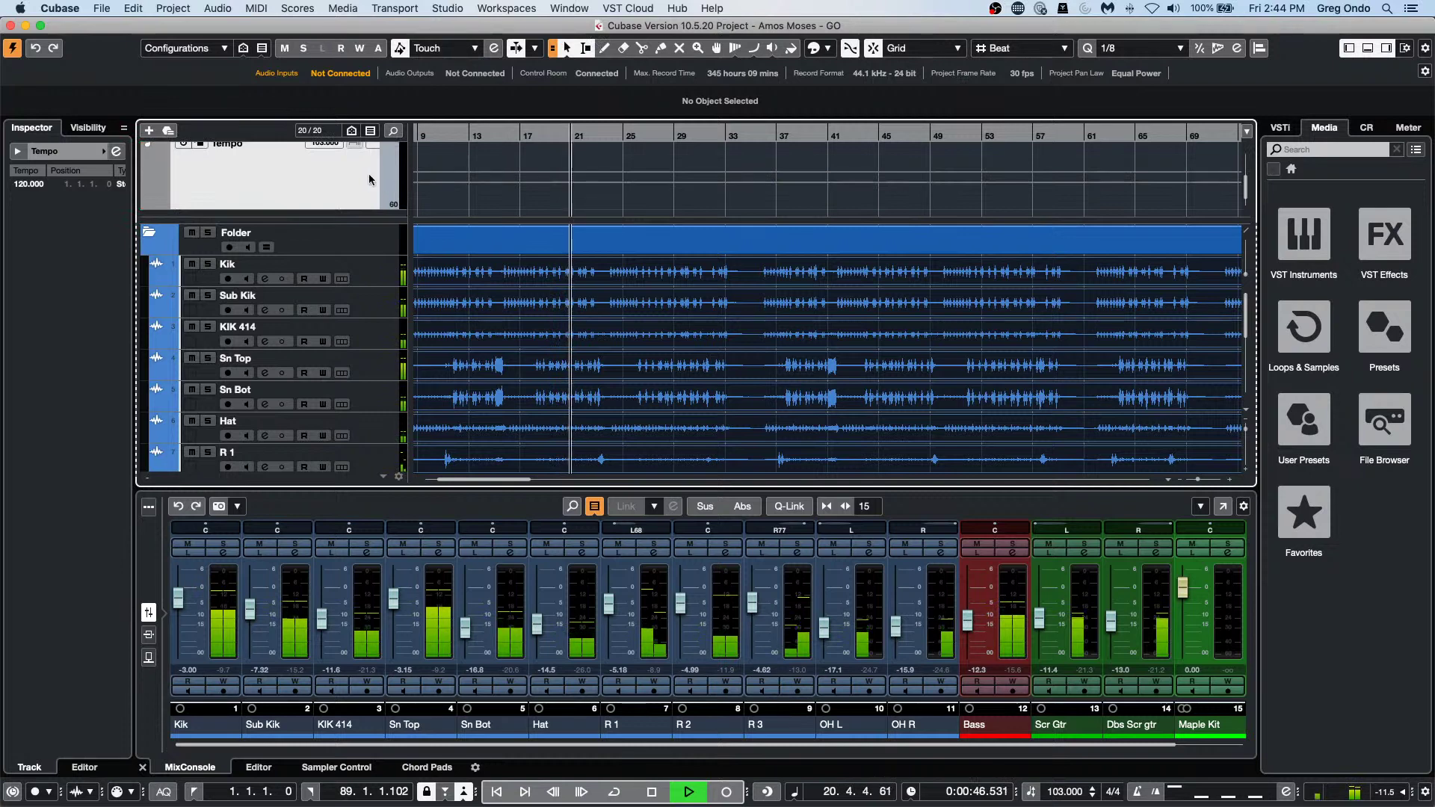
{"action": "scroll", "coordinate": [299, 183], "scroll_direction": "up", "scroll_amount": 1}
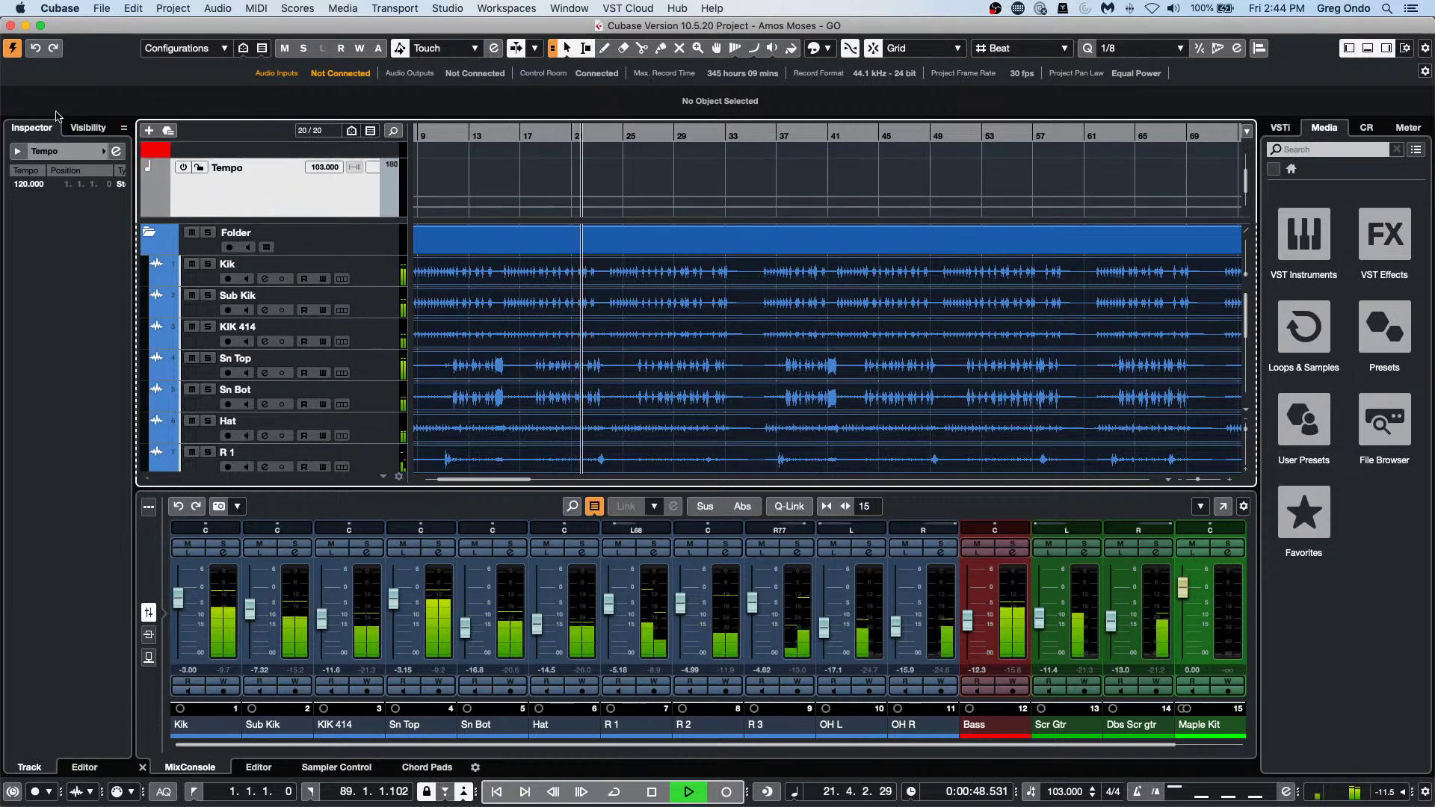
Open the Tempo Track Editor, enable its Tempo Recording control, and reposition the editor window to reveal its whole toolbar.
{"action": "key", "text": "super+t"}
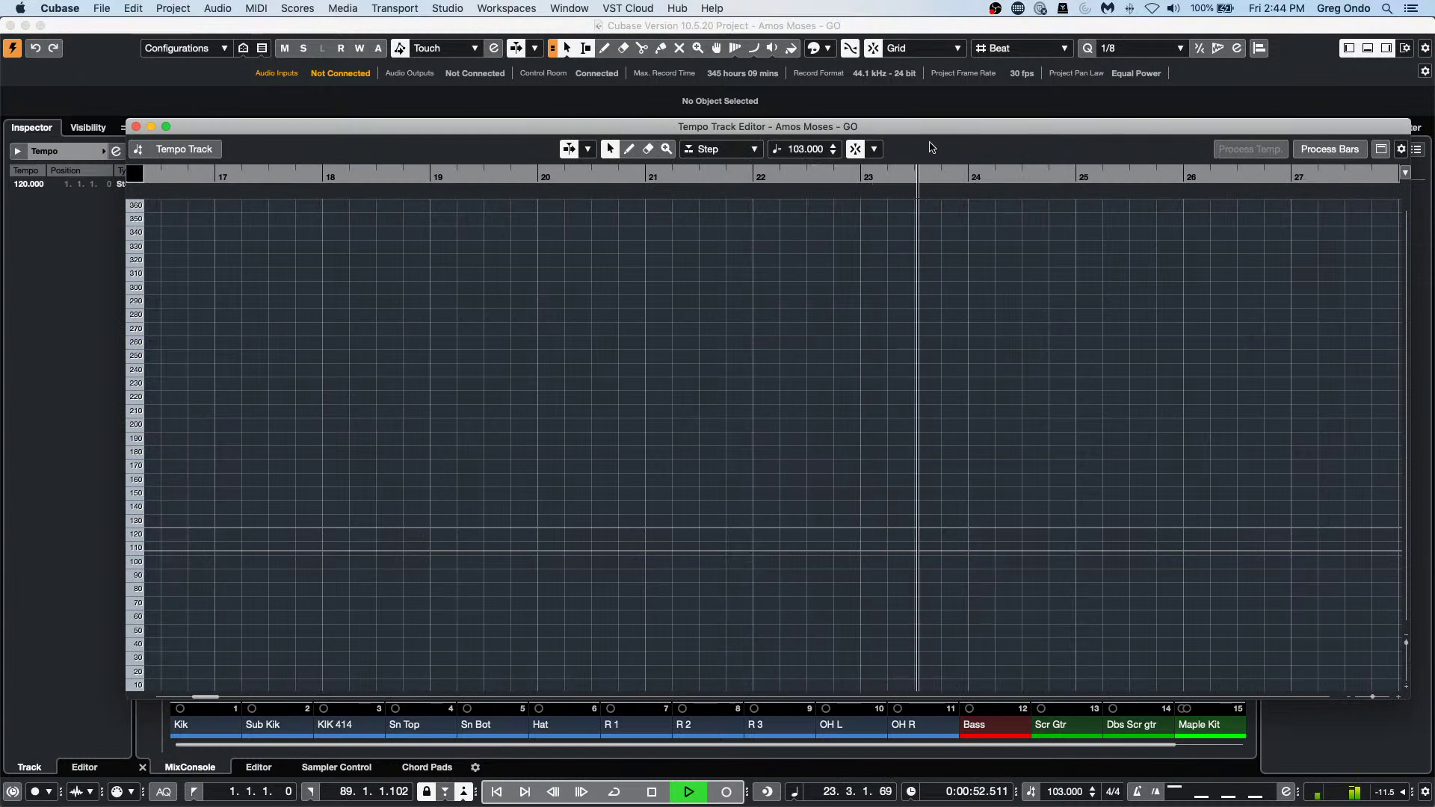
{"action": "right_click", "coordinate": [958, 150]}
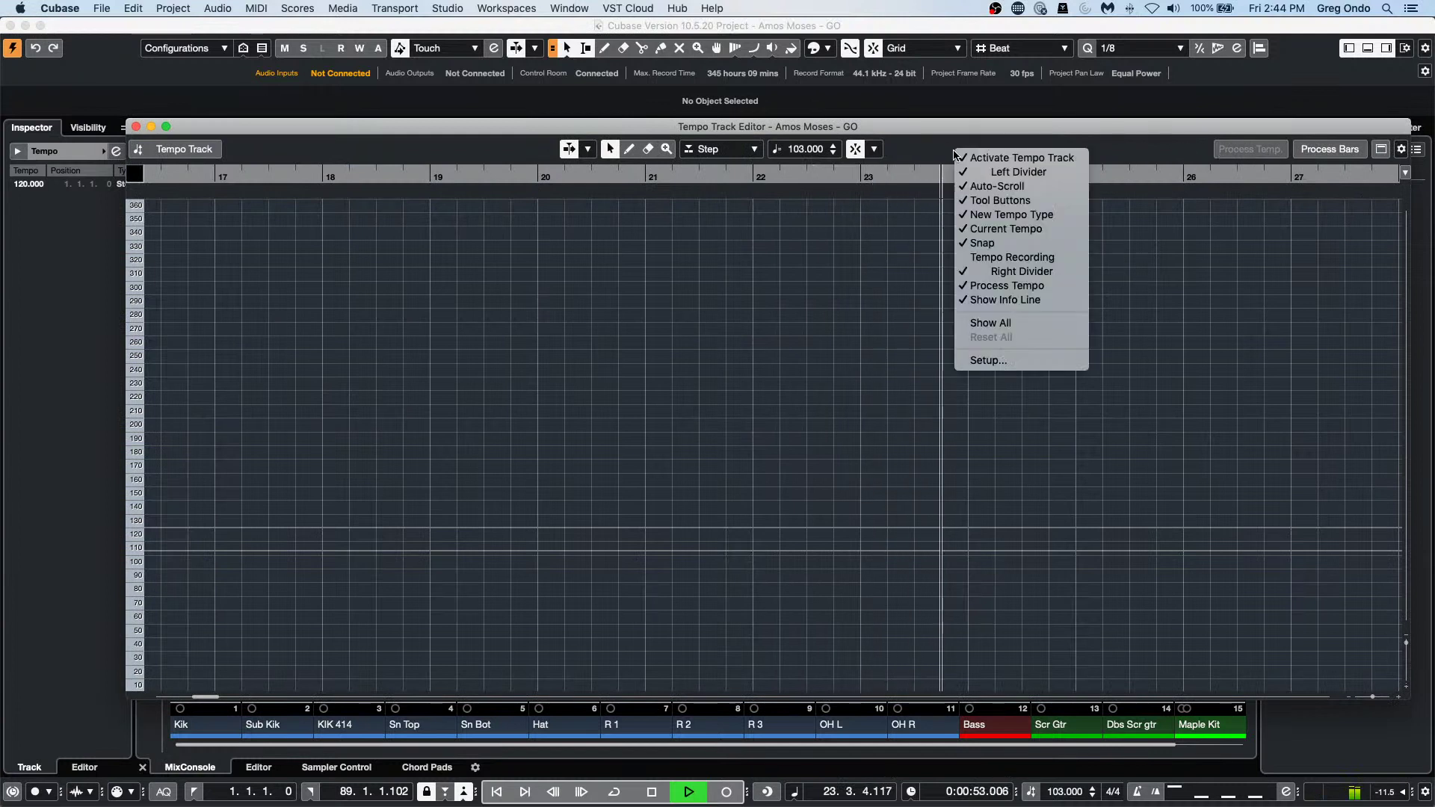
{"action": "left_click", "coordinate": [1024, 257]}
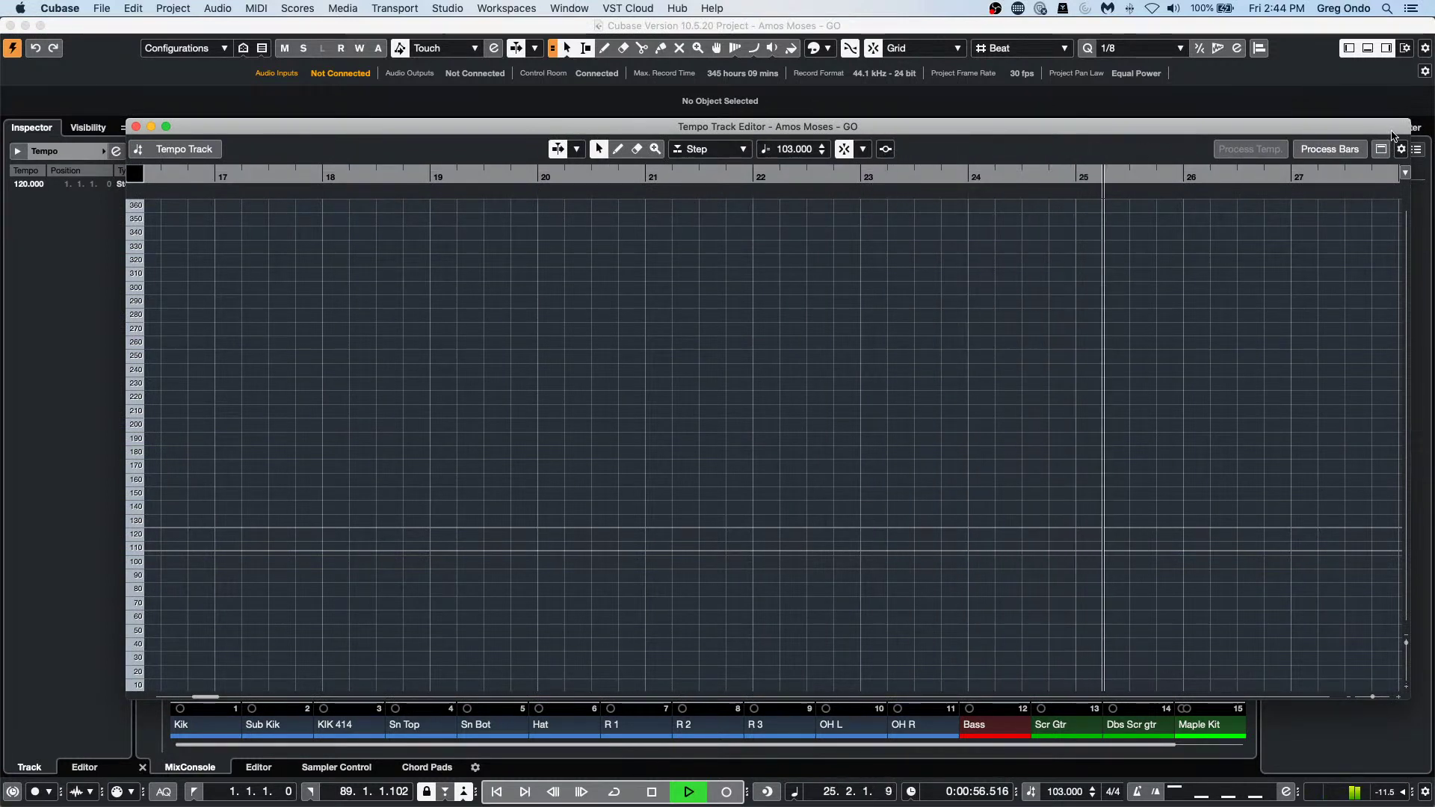
{"action": "left_click_drag", "start_coordinate": [1339, 128], "coordinate": [1237, 82]}
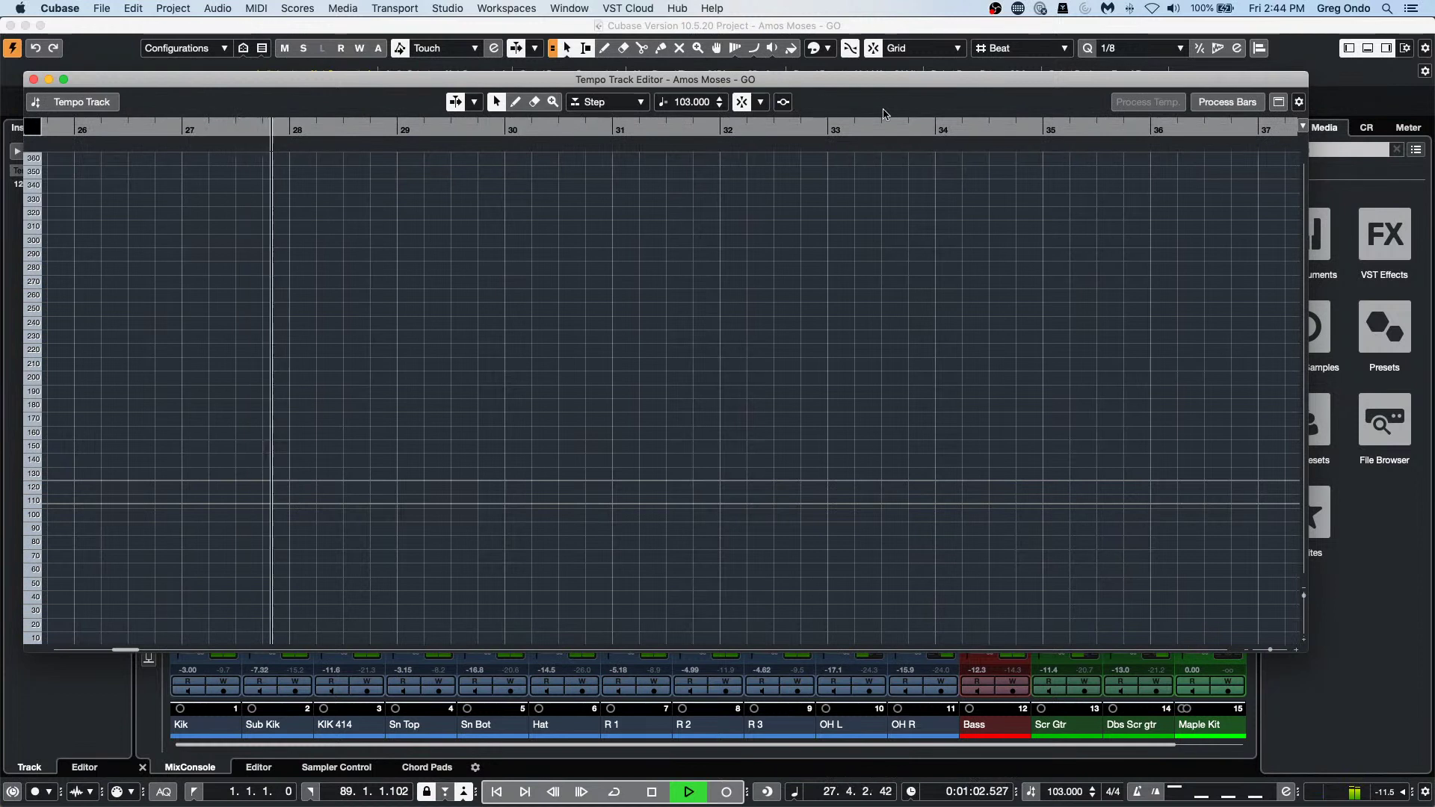
Record tempo changes during playback by sweeping the Tempo Recording slider faster and slower, and close the Tempo Track Editor.
{"action": "left_click", "coordinate": [783, 103]}
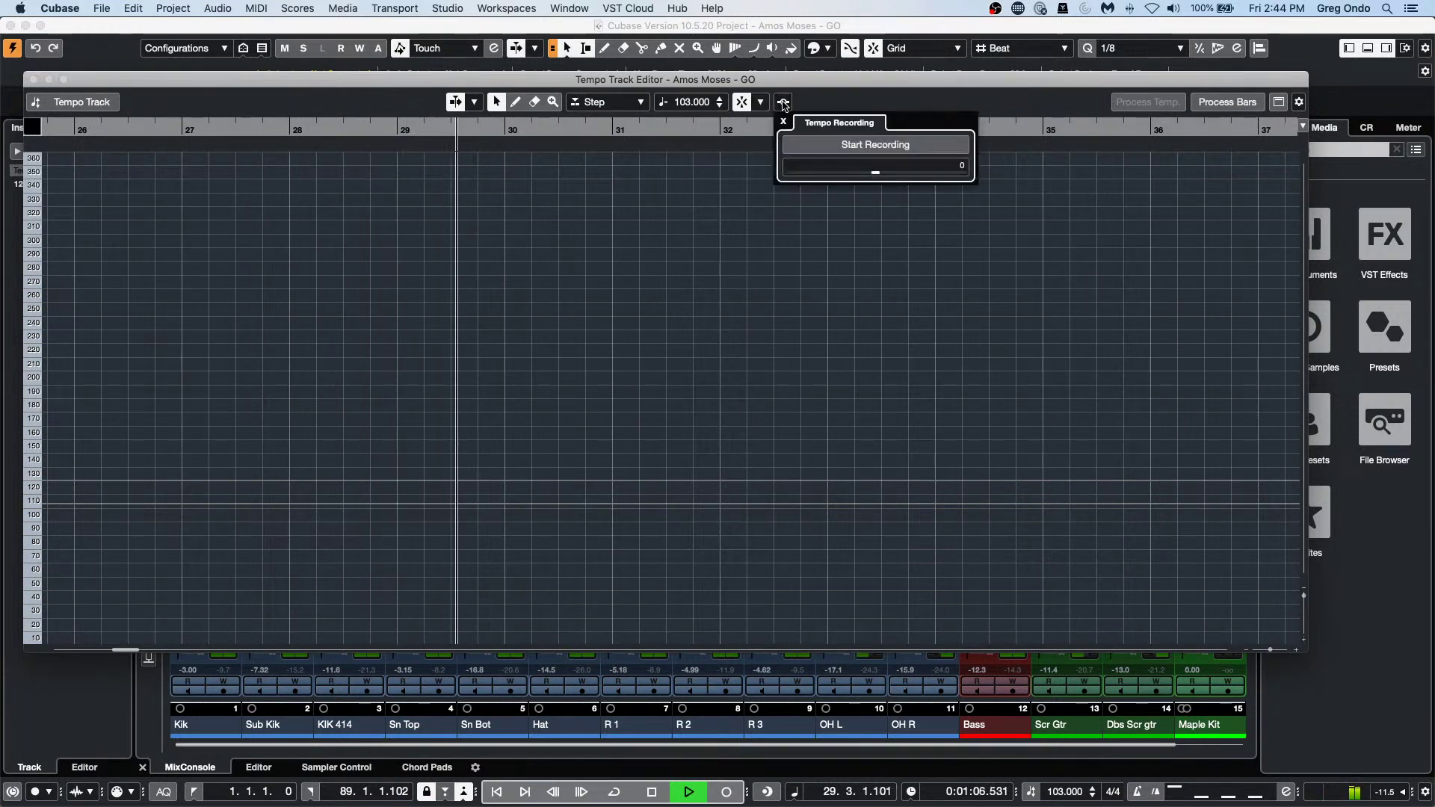
{"action": "left_click", "coordinate": [904, 155]}
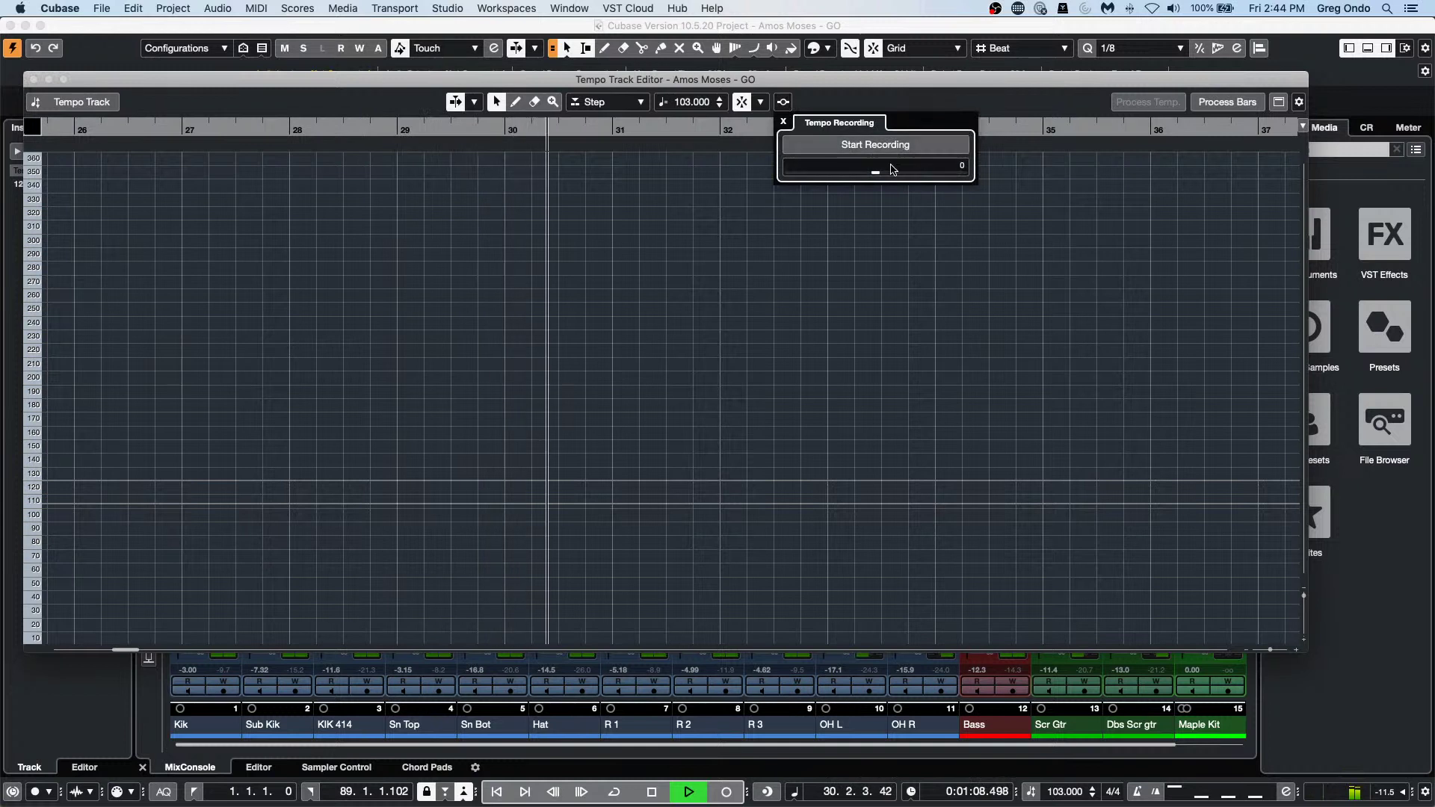
{"action": "left_click_drag", "start_coordinate": [907, 165], "coordinate": [858, 167]}
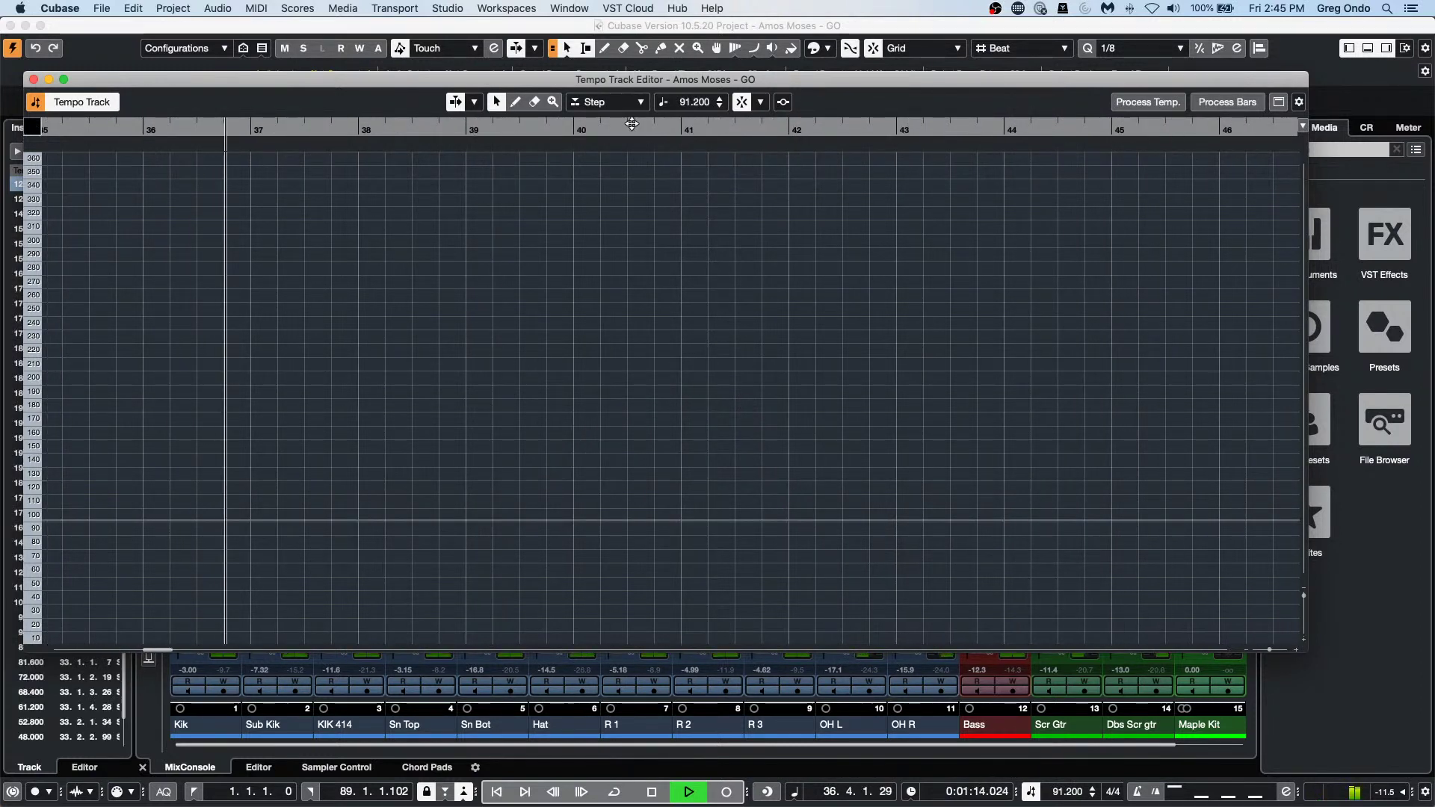
{"action": "left_click", "coordinate": [33, 79]}
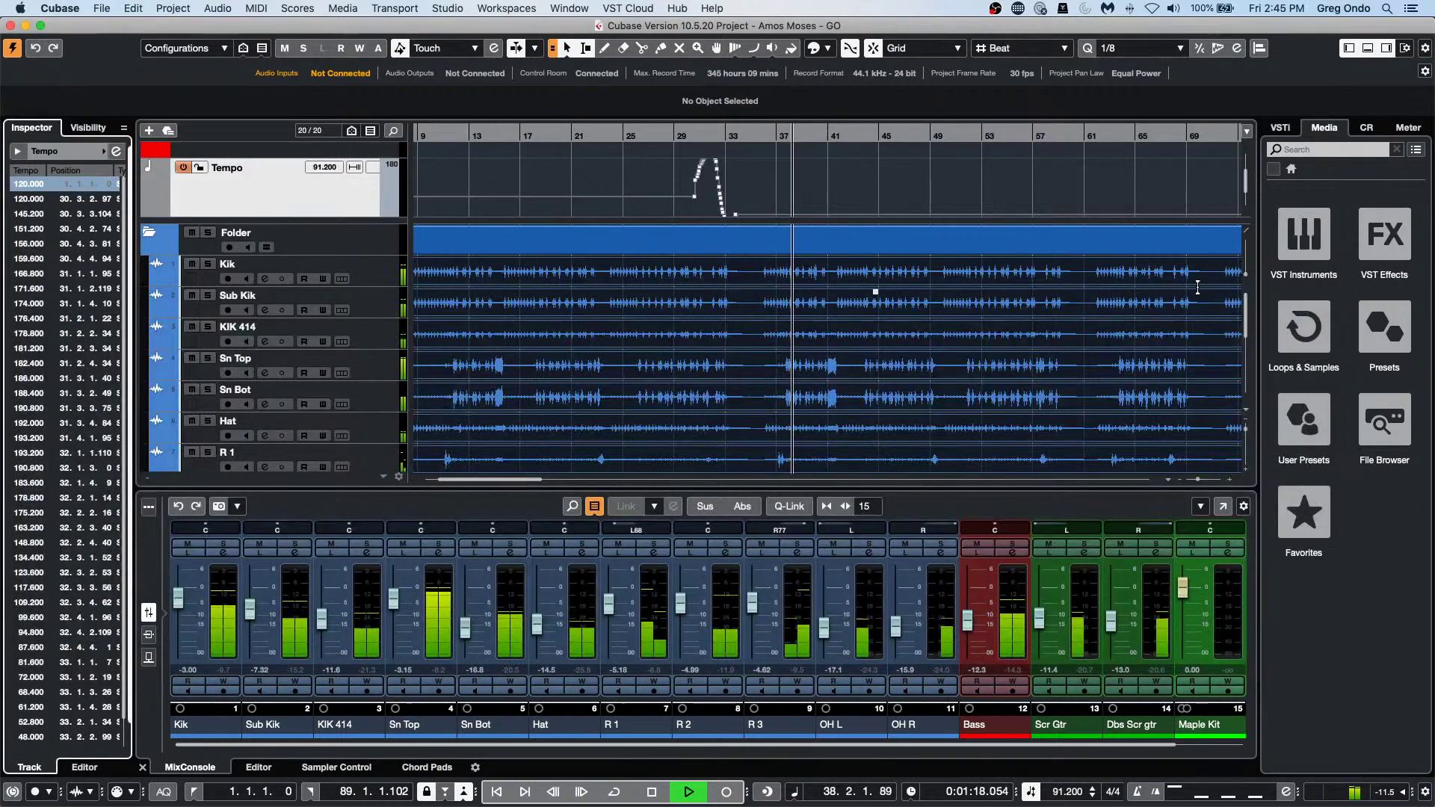
Delete the recorded tempo points, deactivate the Tempo track for a fixed 103 BPM, and continue playback from around bar 10.
{"action": "key", "text": "space"}
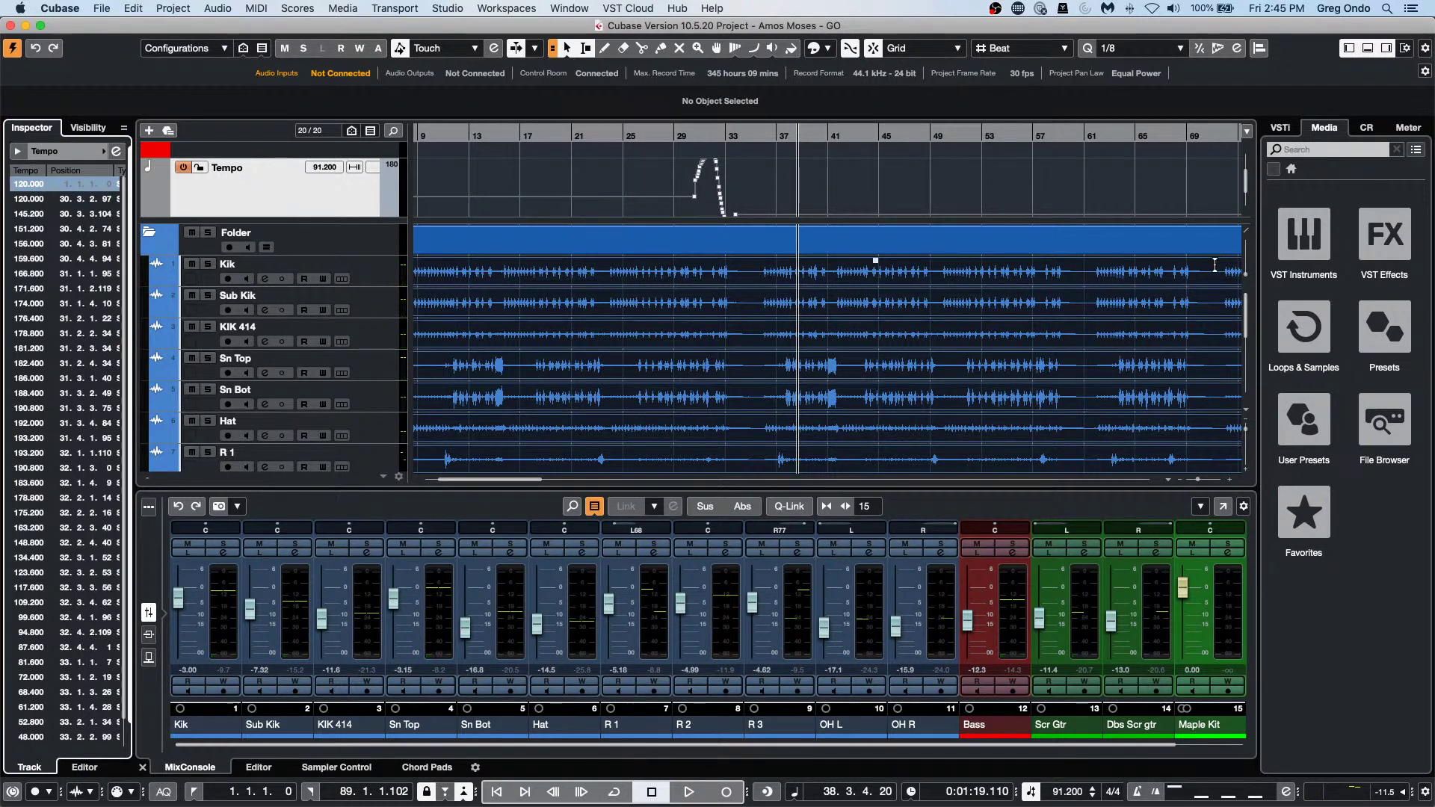
{"action": "key", "text": "Delete"}
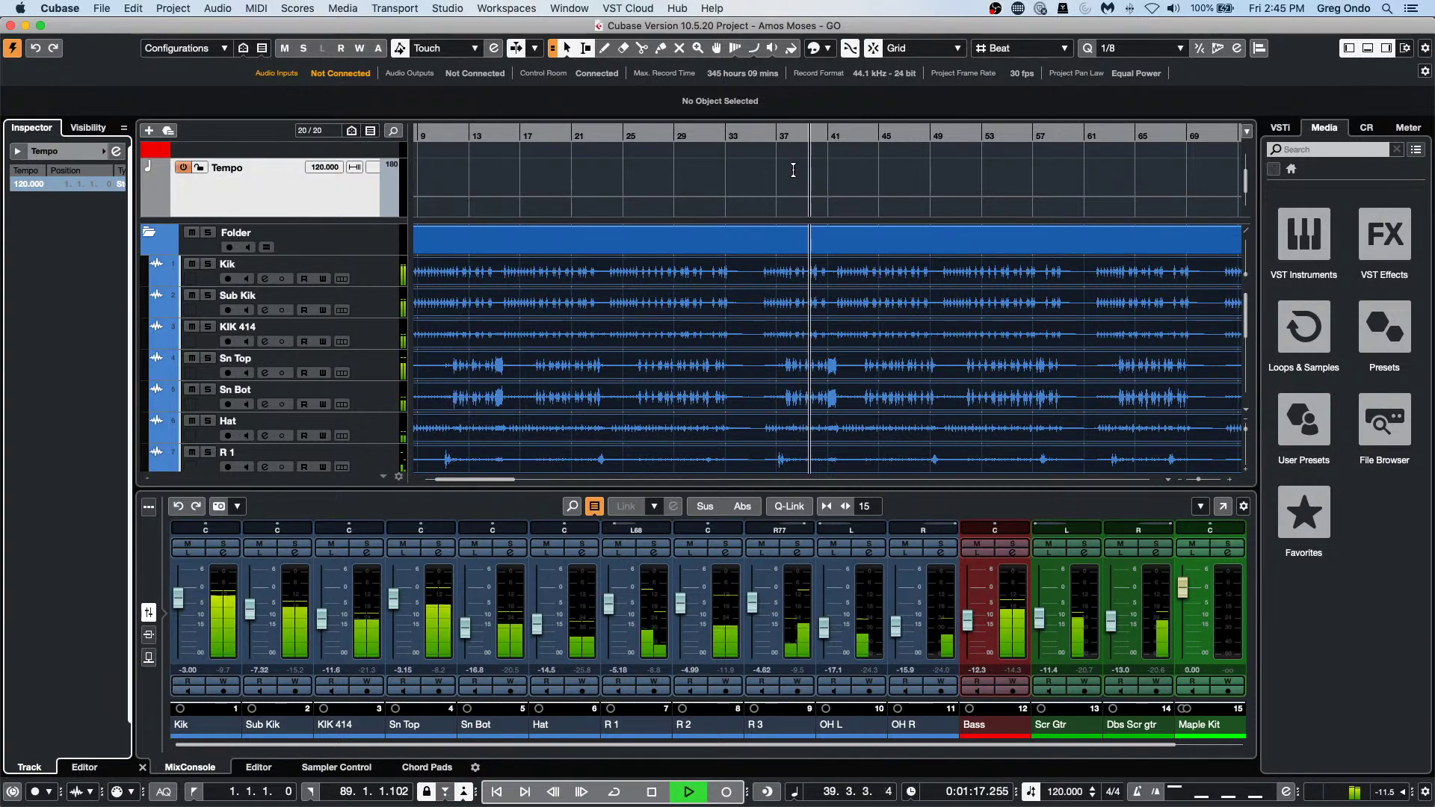
{"action": "left_click", "coordinate": [1033, 792]}
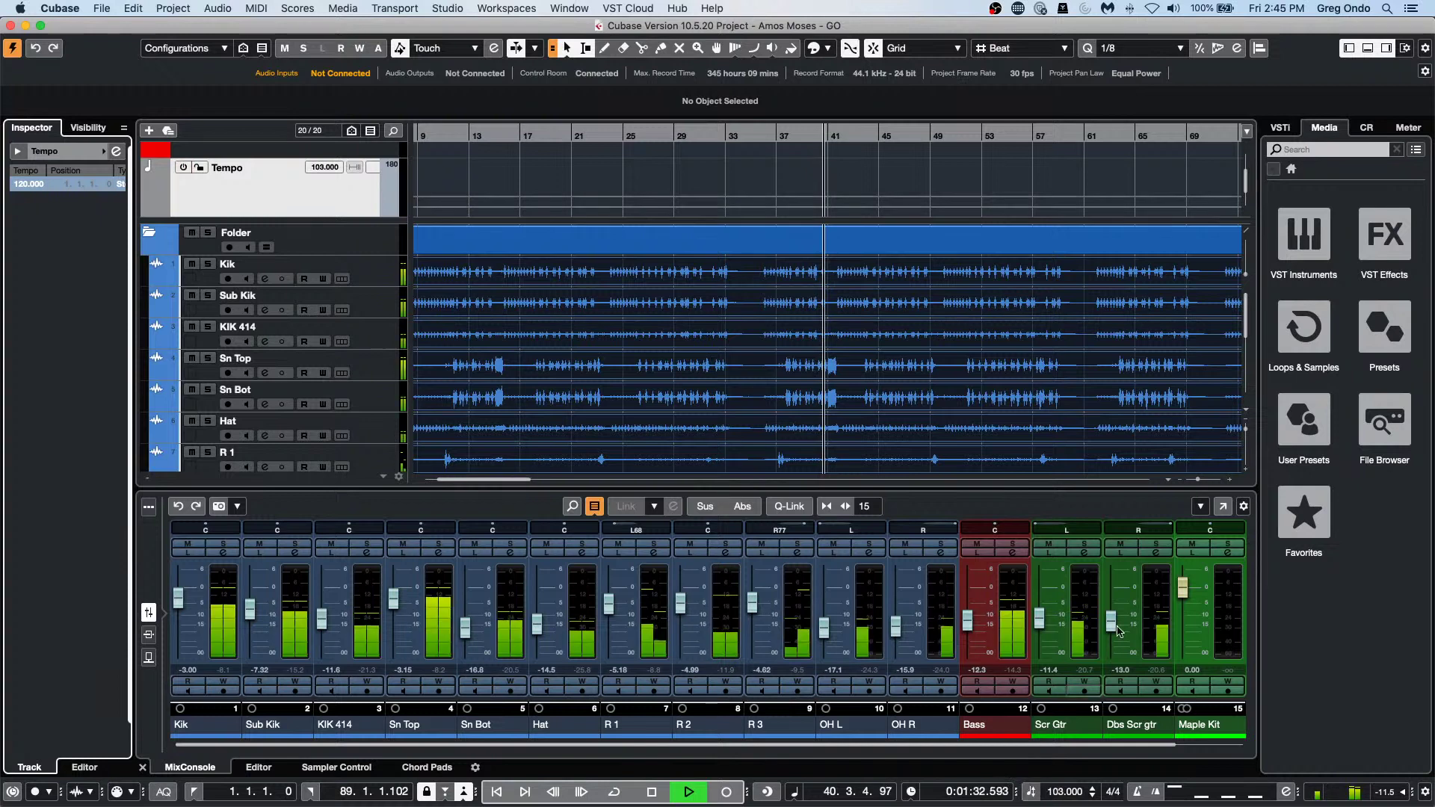
{"action": "key", "text": "Home"}
{"action": "left_click", "coordinate": [532, 173]}
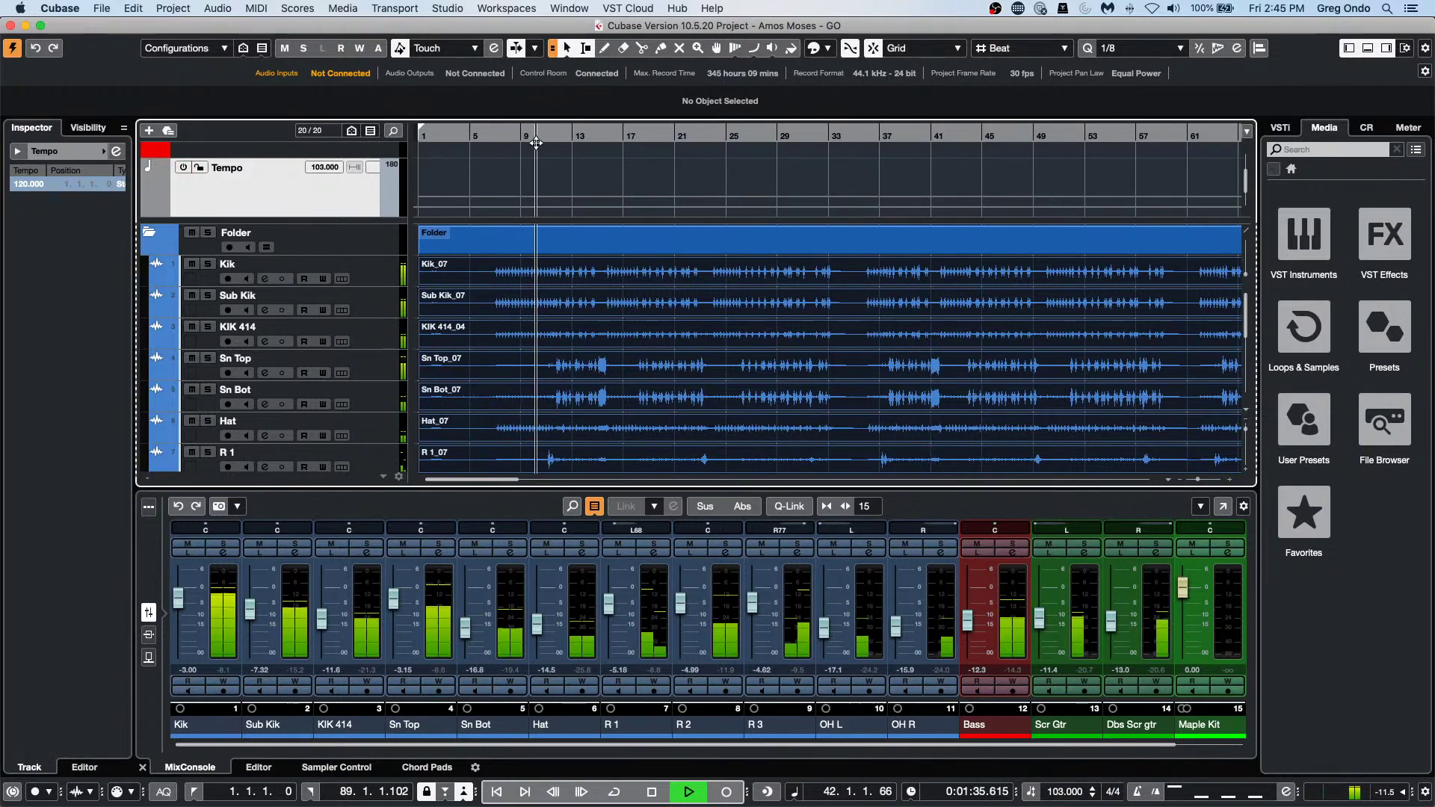
{"action": "left_click", "coordinate": [224, 8]}
{"action": "mouse_move", "coordinate": [295, 9]}
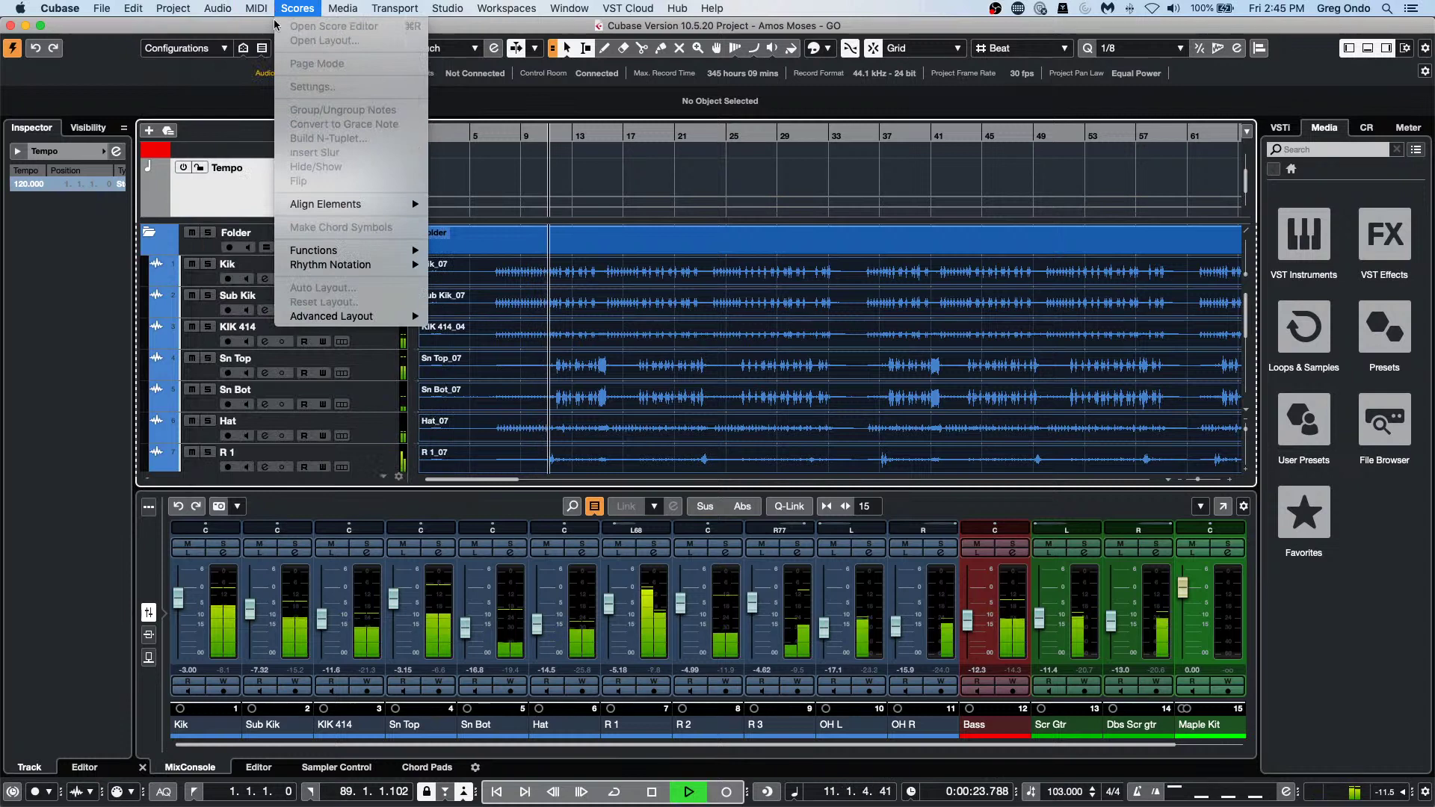
{"action": "left_click", "coordinate": [199, 199]}
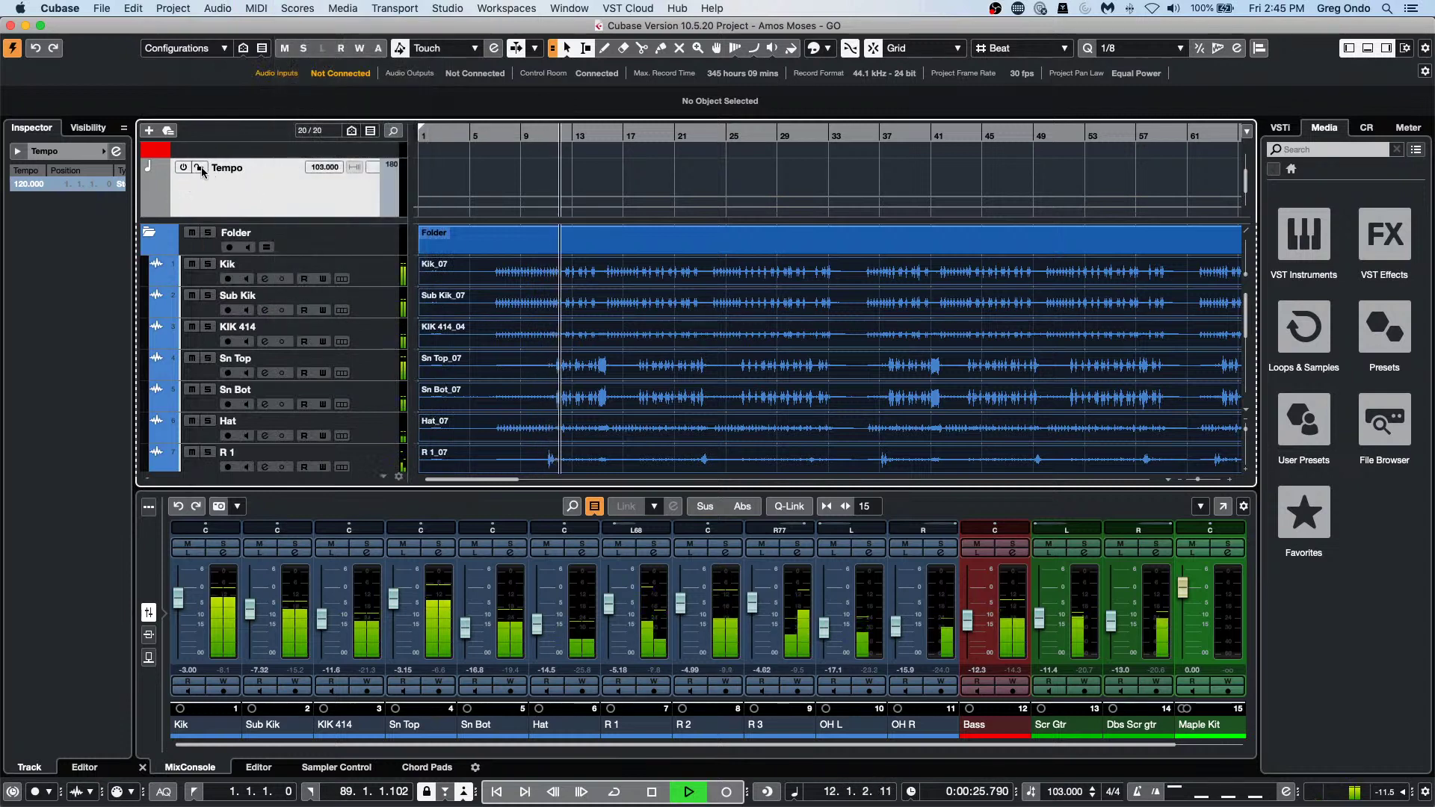
Activate the Tempo track and set its tempo to 100 BPM.
{"action": "left_click", "coordinate": [184, 169]}
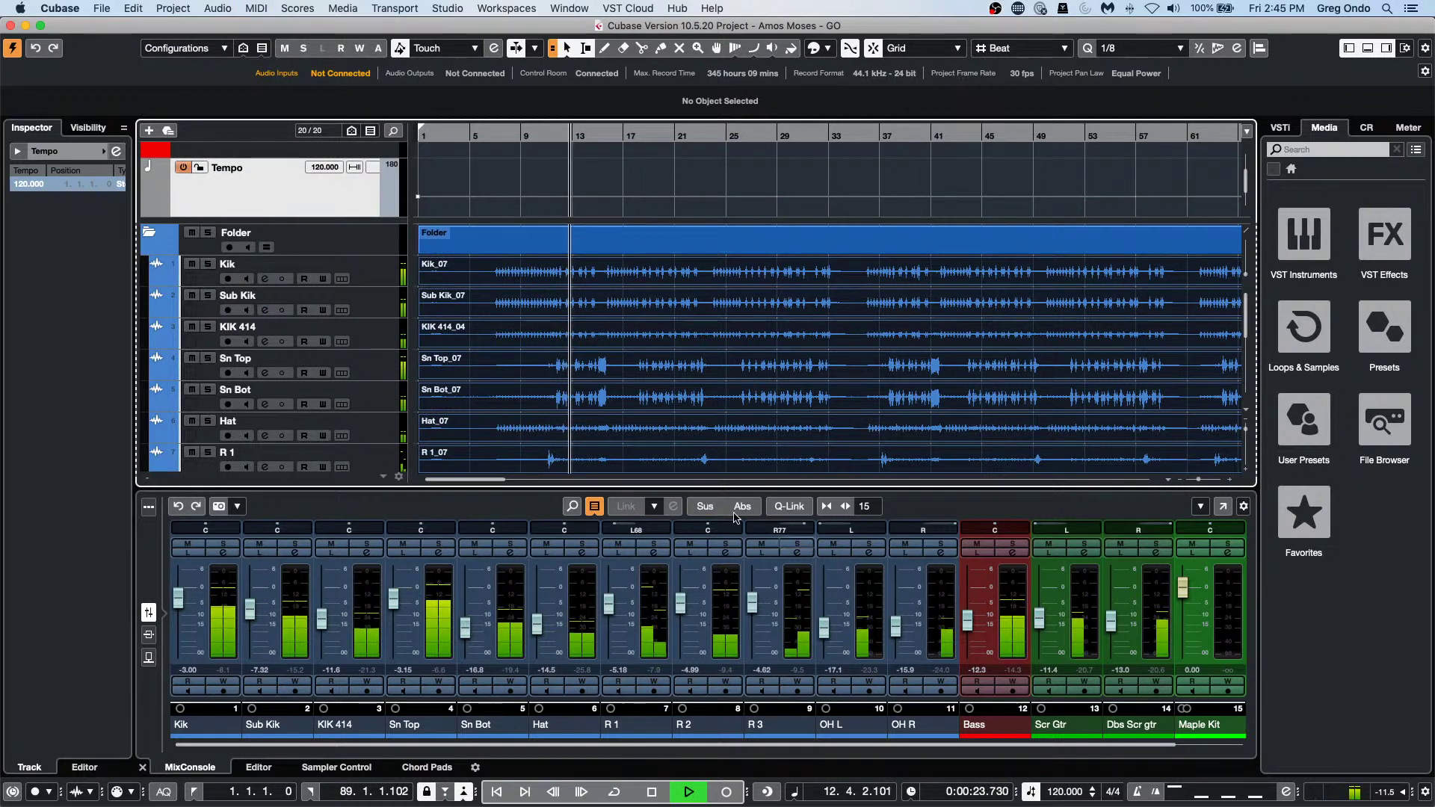
{"action": "double_click", "coordinate": [324, 167]}
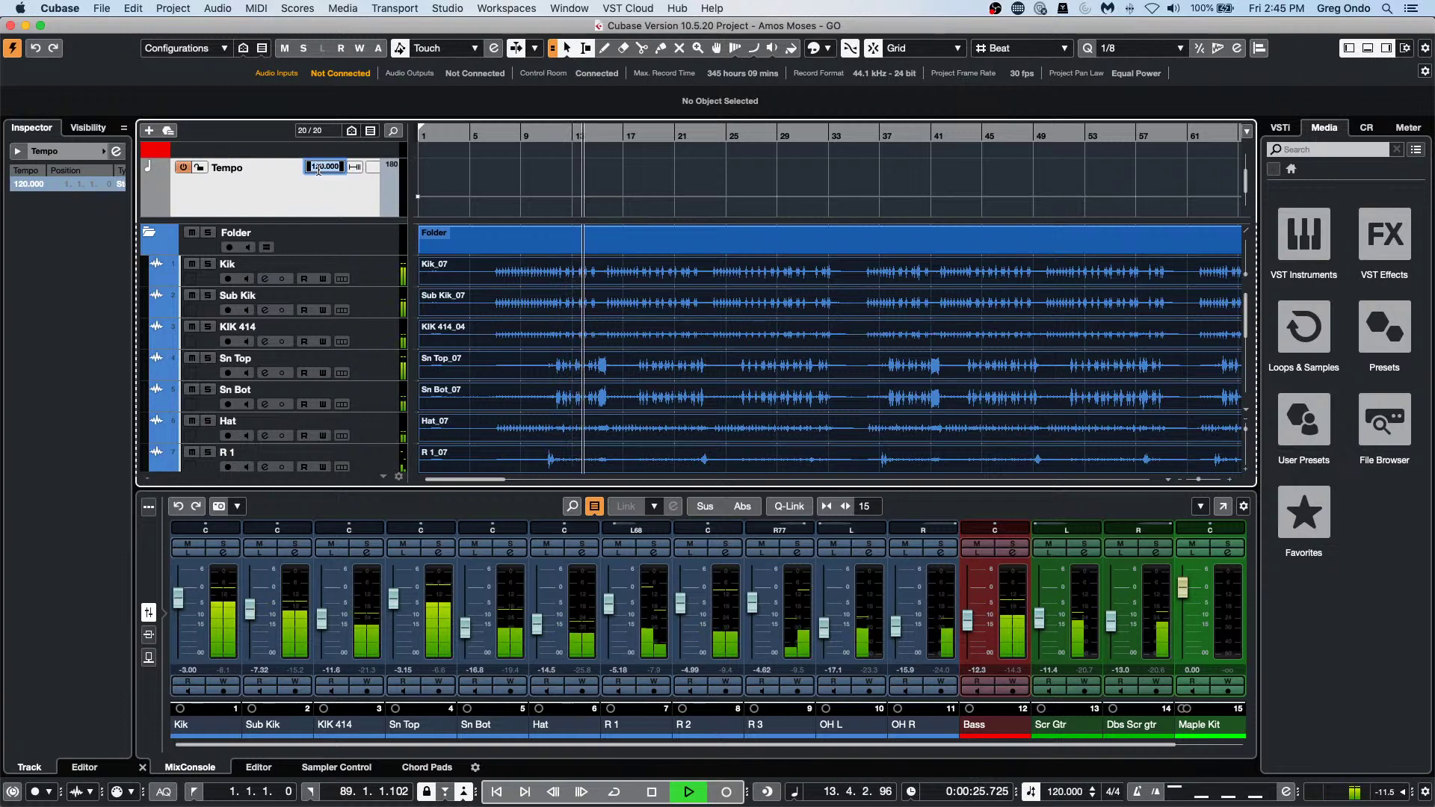
{"action": "type", "text": "100"}
{"action": "key", "text": "Return"}
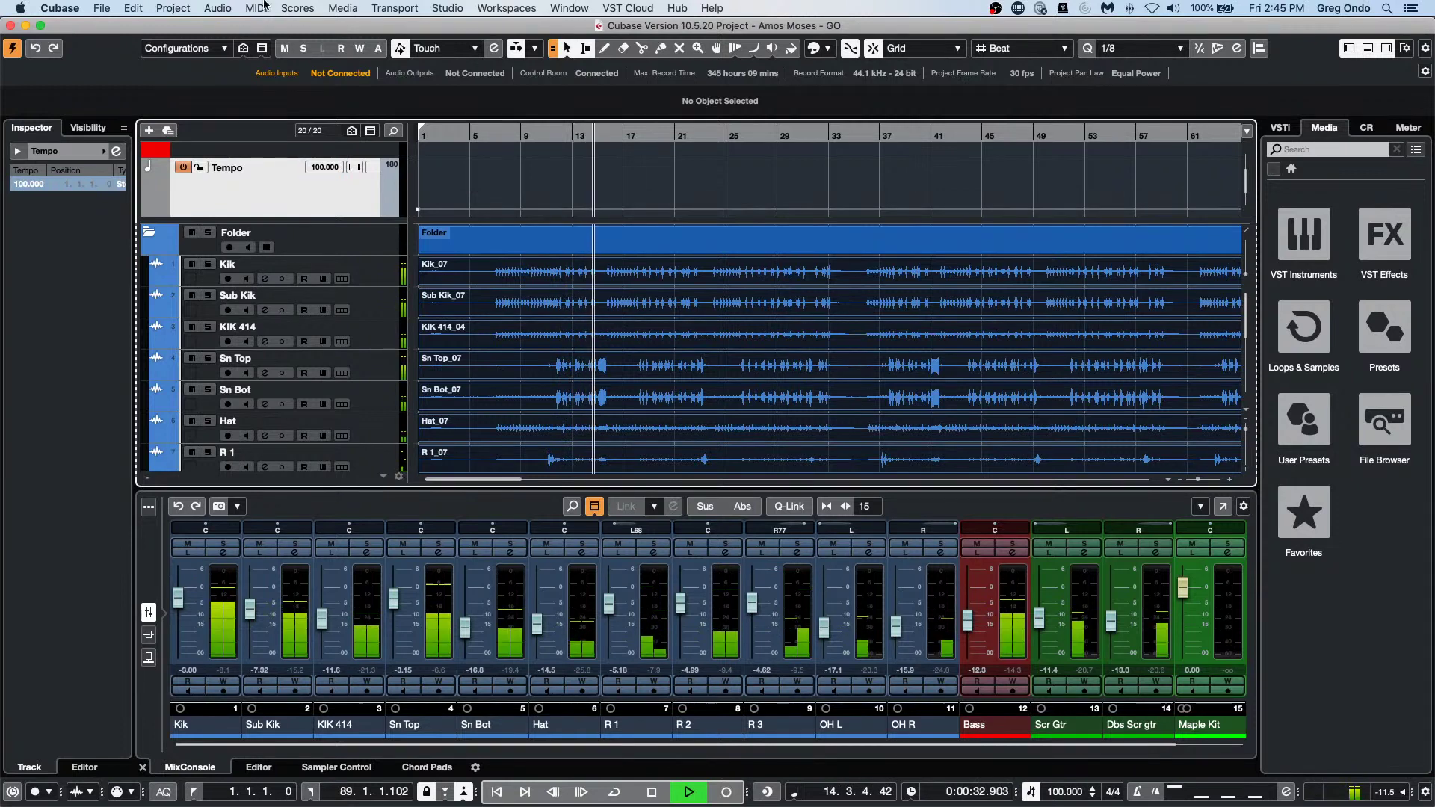
Open the Project Logical Editor and remove all its default filter conditions and the Set Color action.
{"action": "left_click", "coordinate": [297, 8]}
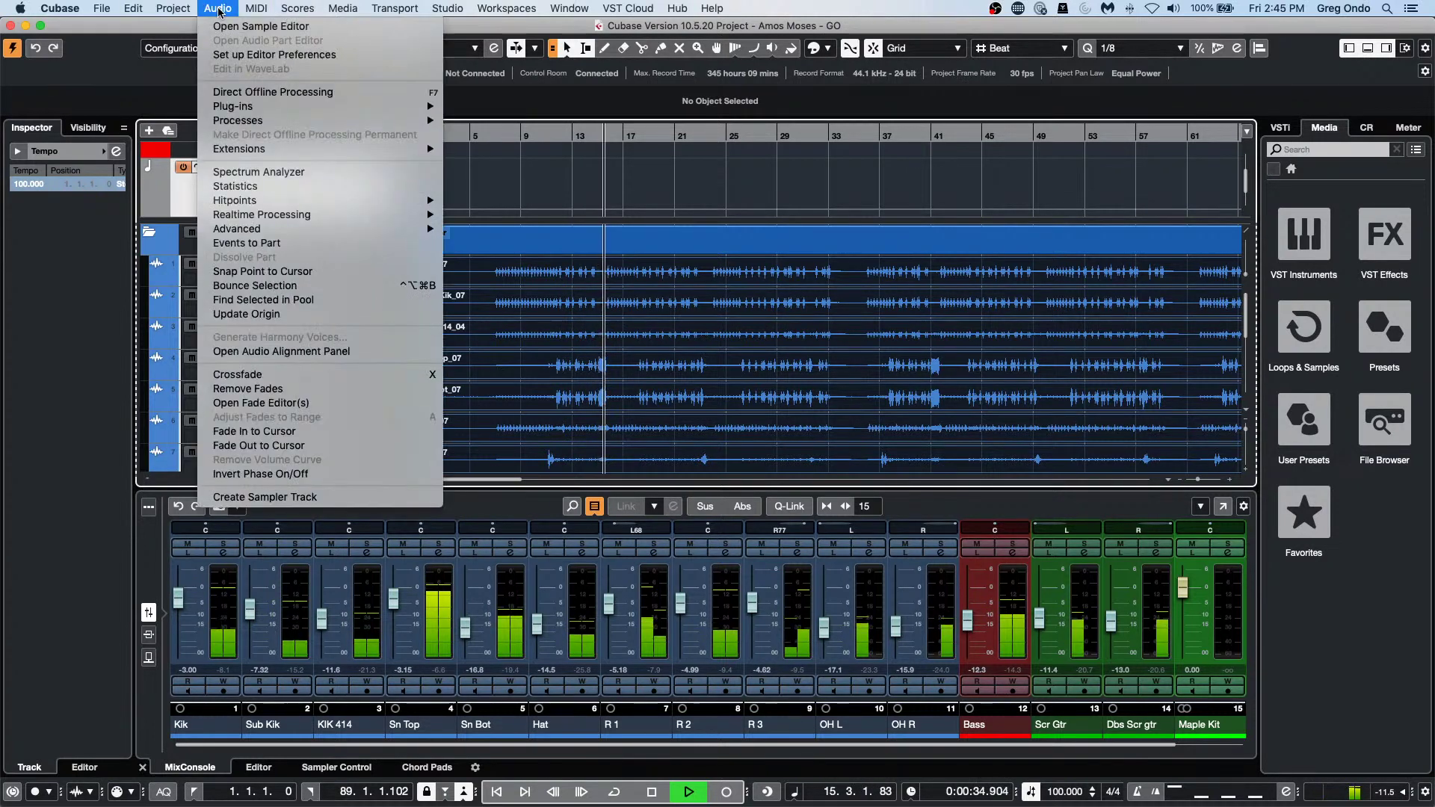
{"action": "mouse_move", "coordinate": [145, 10]}
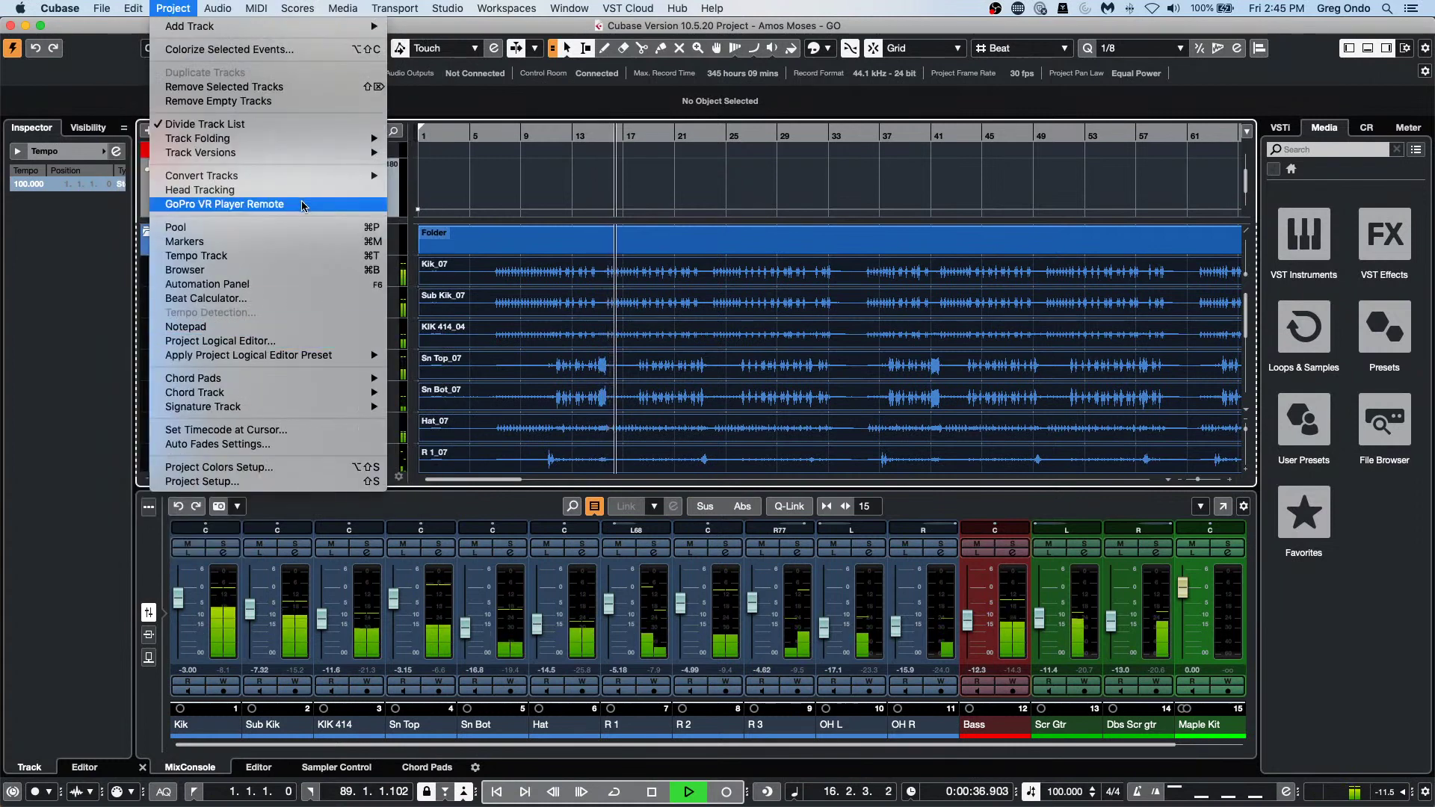
{"action": "mouse_move", "coordinate": [306, 181]}
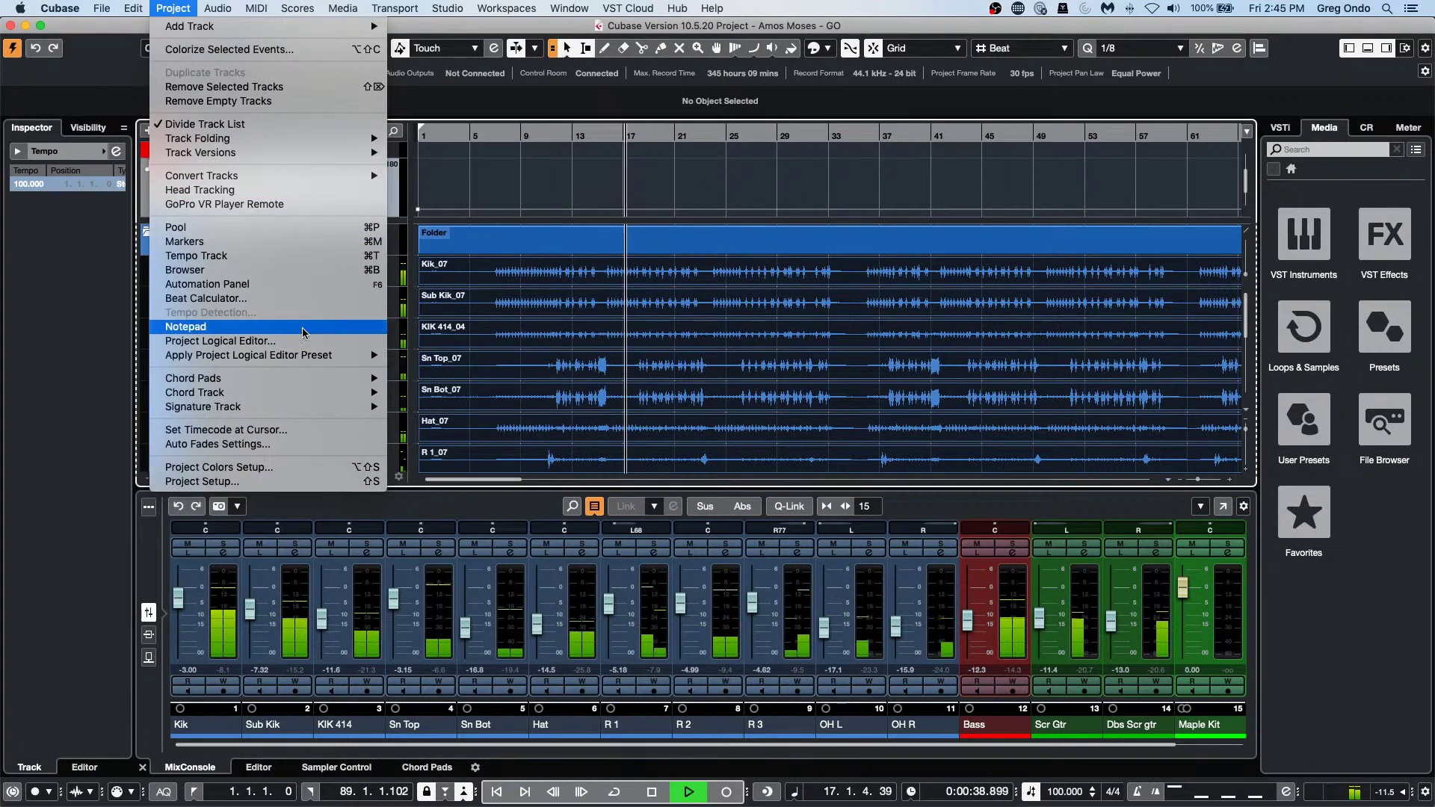
{"action": "left_click", "coordinate": [305, 348]}
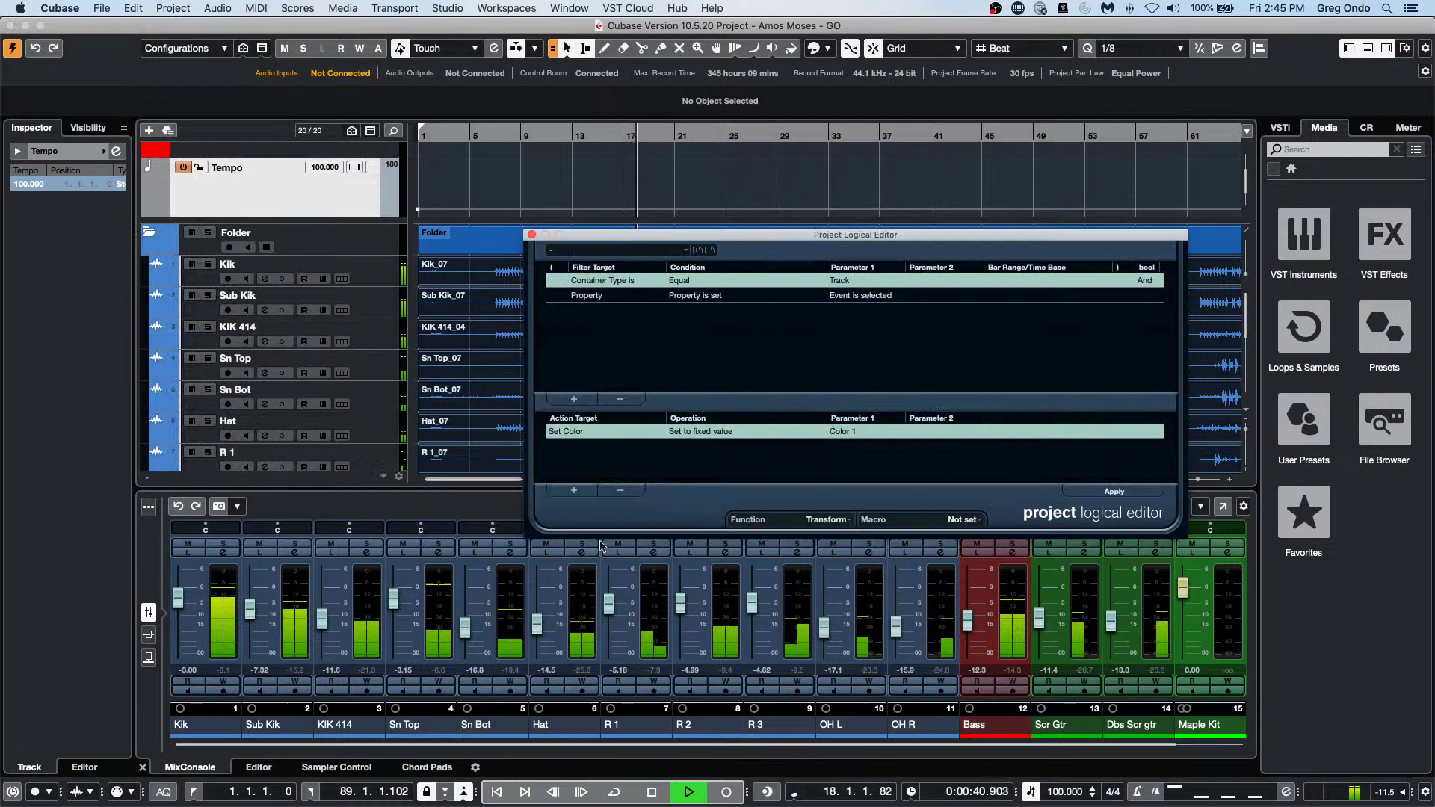
{"action": "left_click", "coordinate": [631, 493]}
{"action": "left_click", "coordinate": [620, 399]}
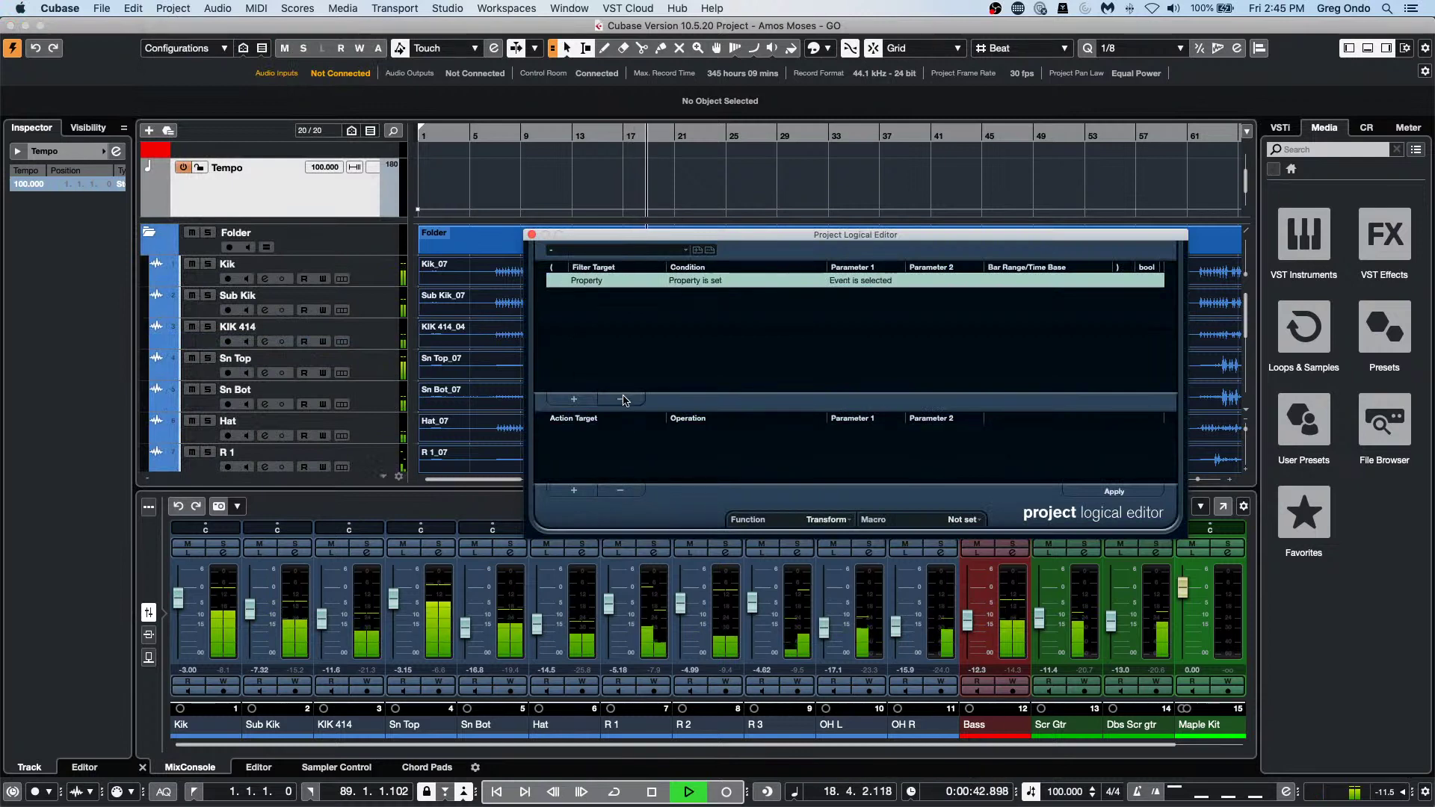
{"action": "left_click", "coordinate": [621, 399]}
Add a filter condition in the Project Logical Editor for Media Type is Equal to Tempo.
{"action": "left_click", "coordinate": [574, 401]}
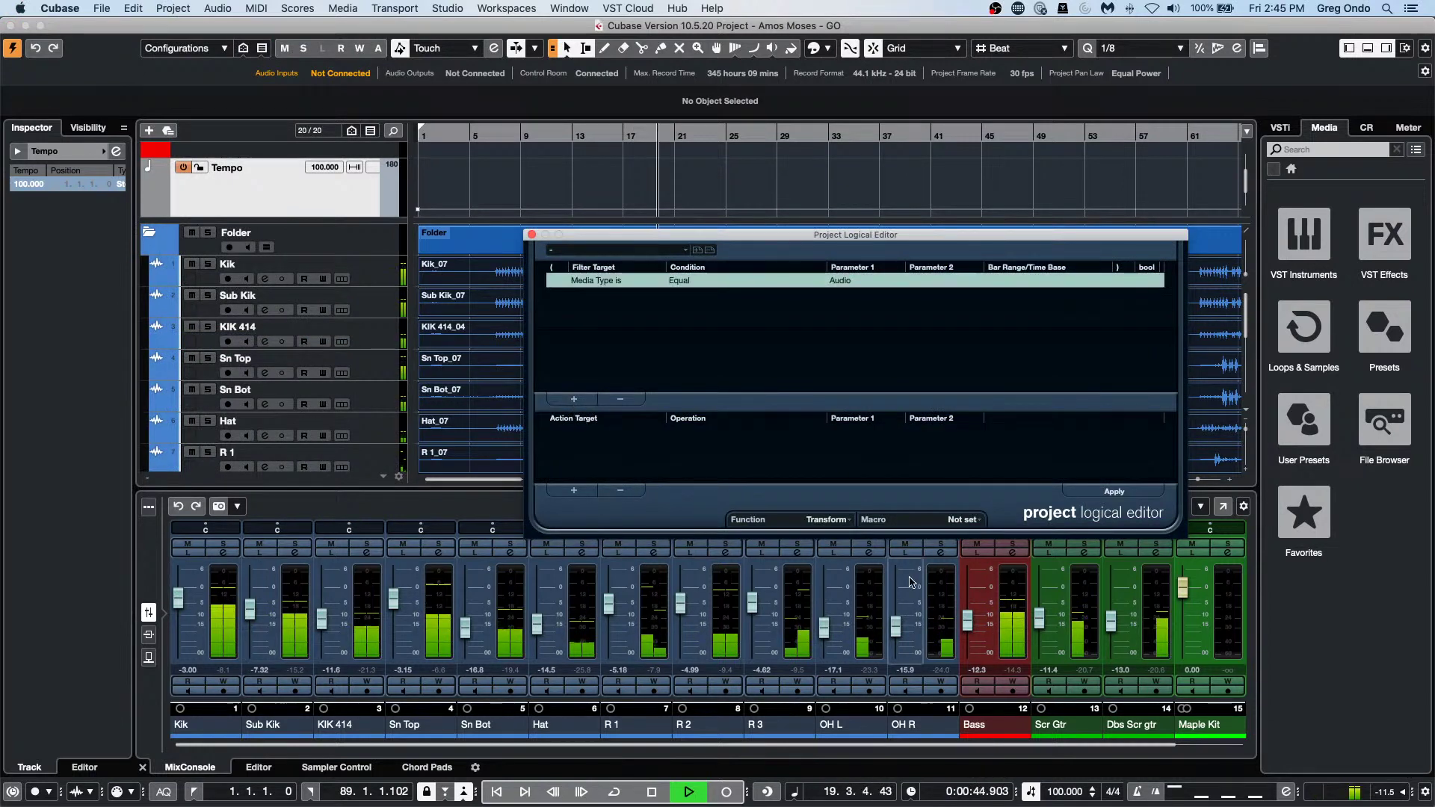
{"action": "left_click", "coordinate": [844, 282]}
{"action": "left_click", "coordinate": [859, 380]}
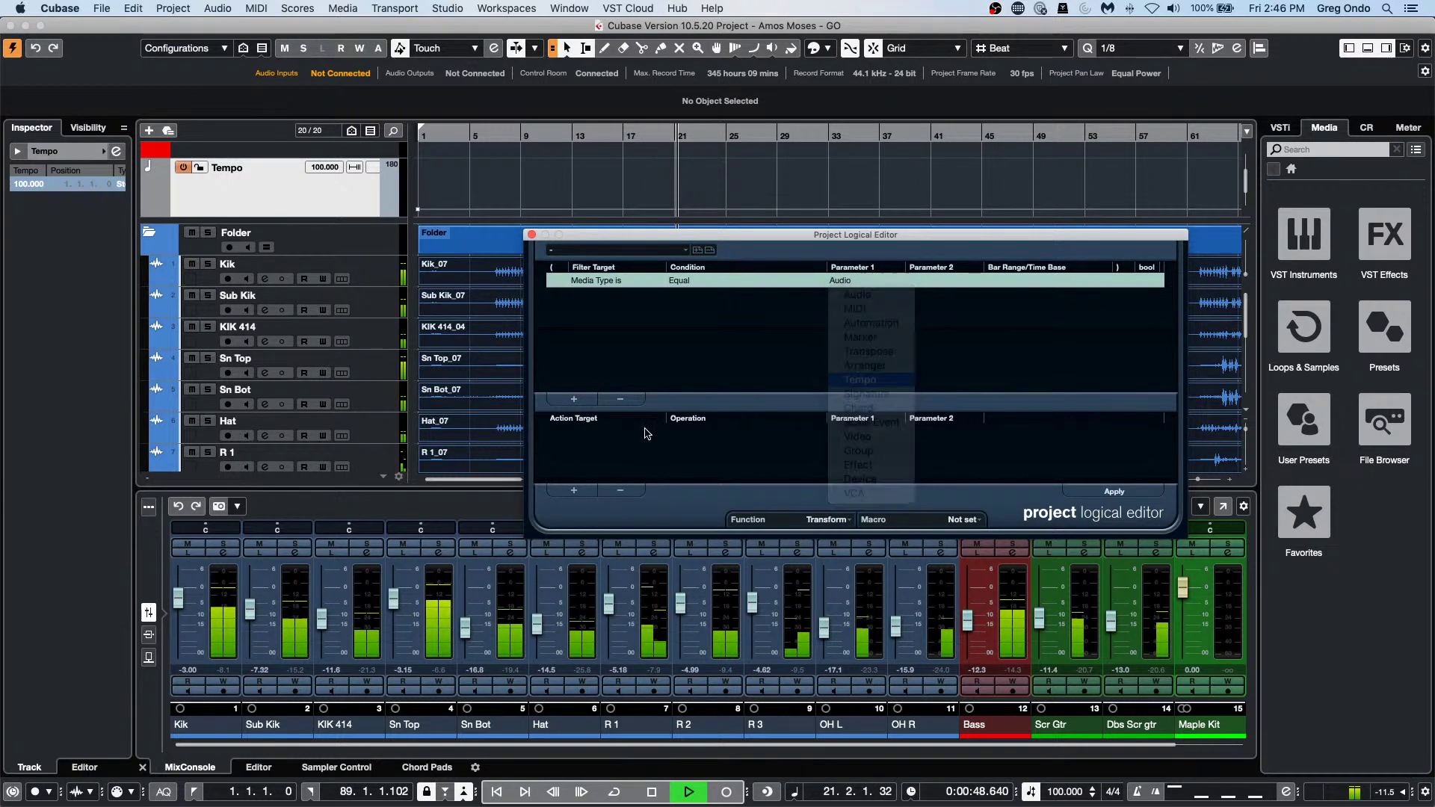
Add a Trim action to the Project Logical Editor with the operation Multiply by and a value of 0.75.
{"action": "left_click", "coordinate": [573, 491]}
{"action": "left_click", "coordinate": [577, 434]}
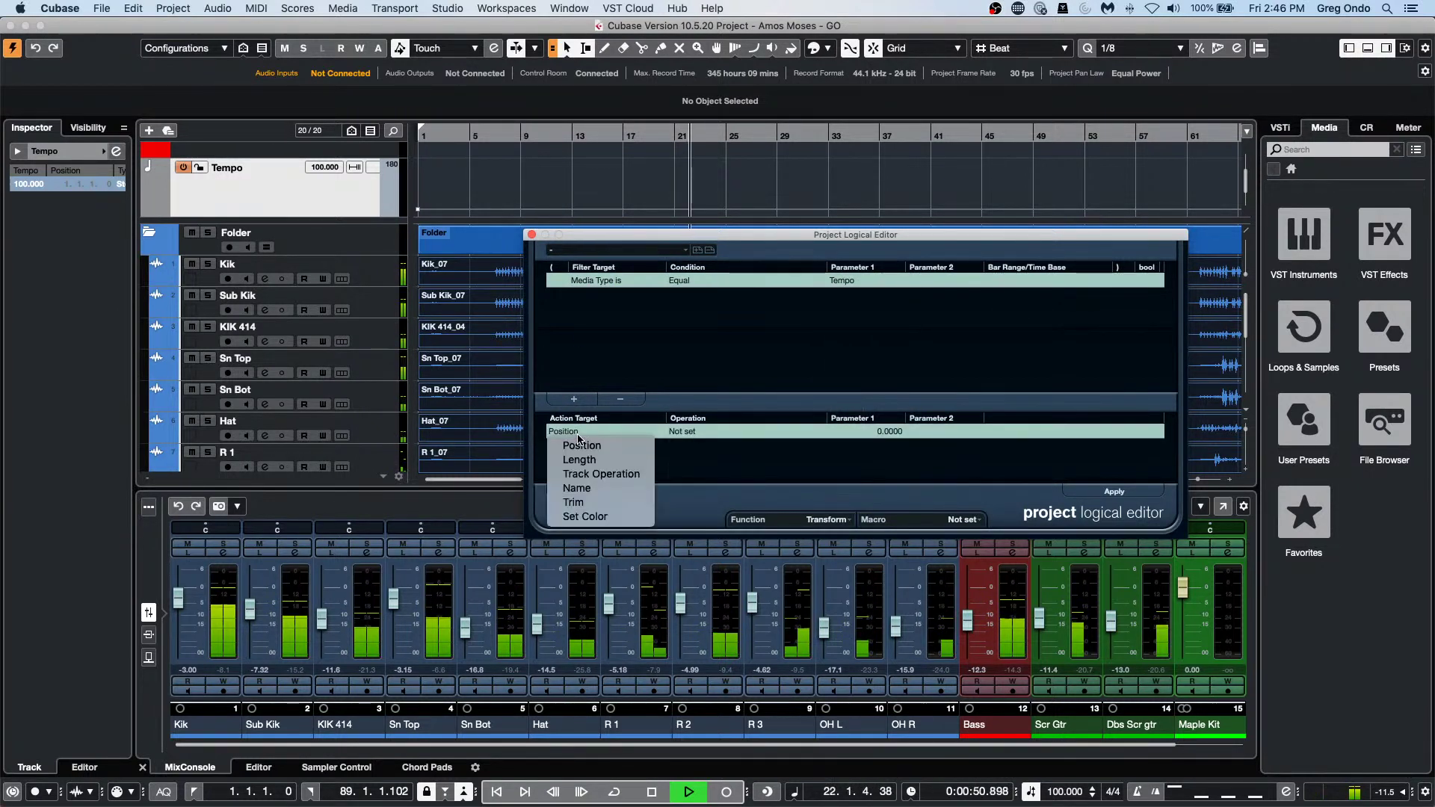
{"action": "left_click", "coordinate": [613, 502]}
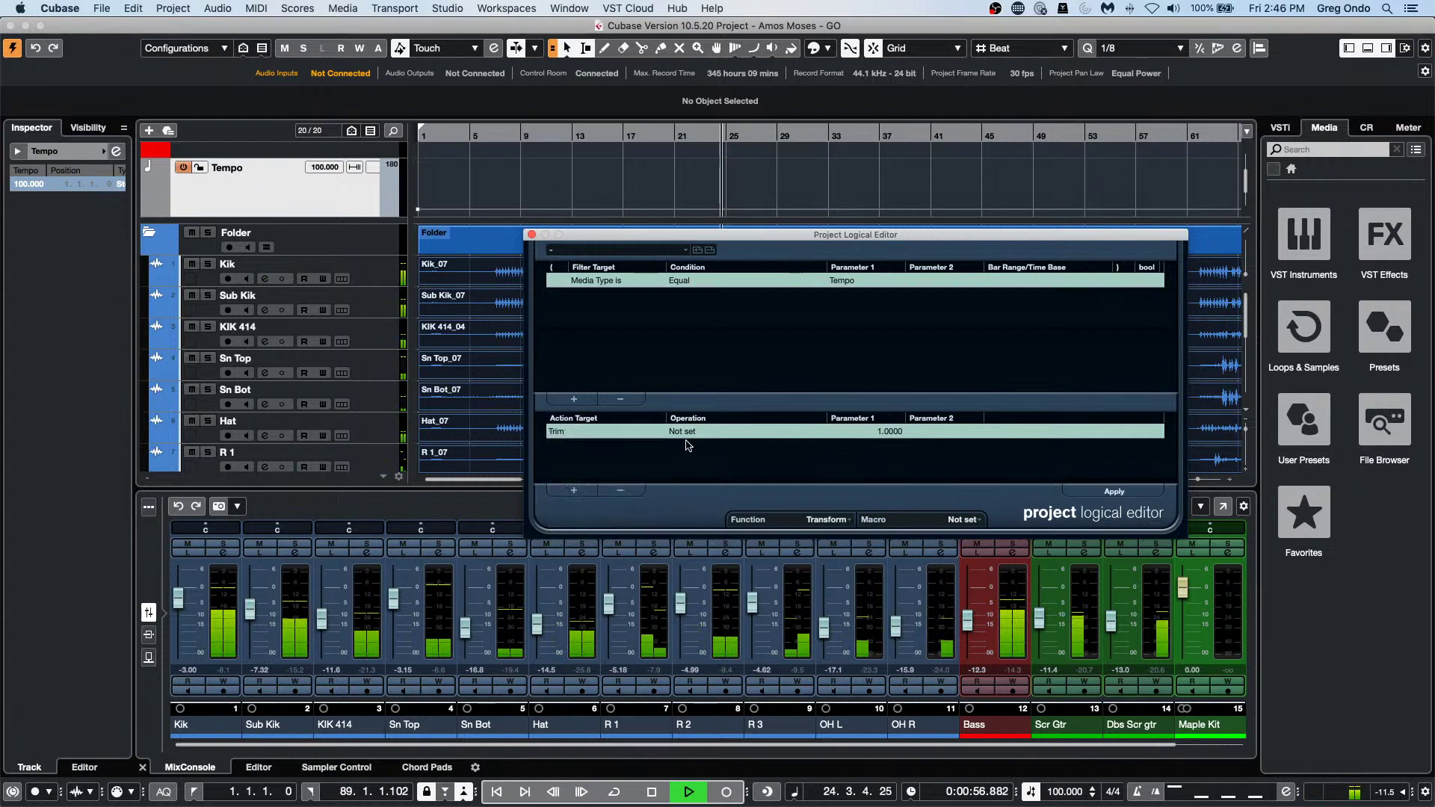
{"action": "left_click", "coordinate": [684, 432]}
{"action": "left_click", "coordinate": [709, 446]}
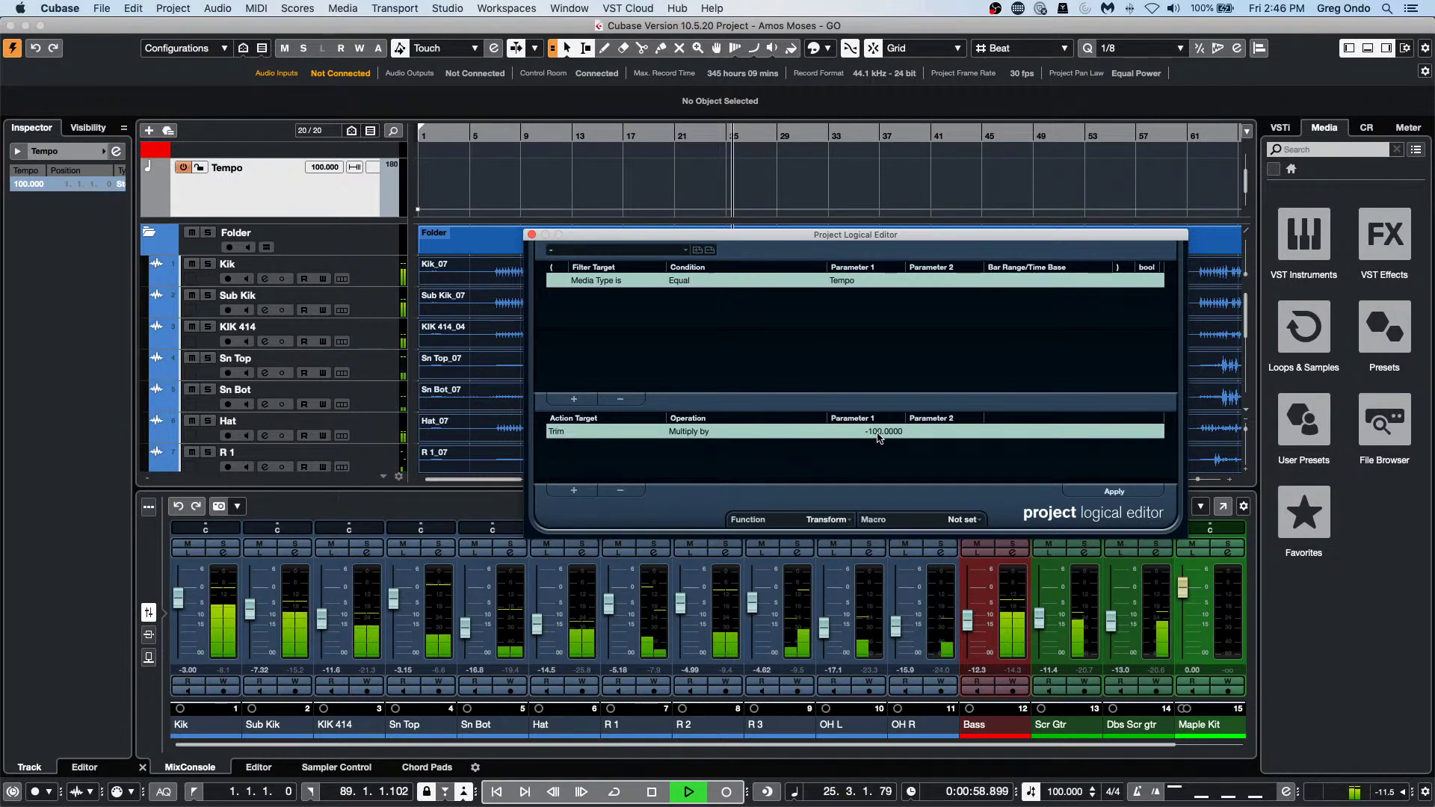
{"action": "left_click", "coordinate": [879, 432]}
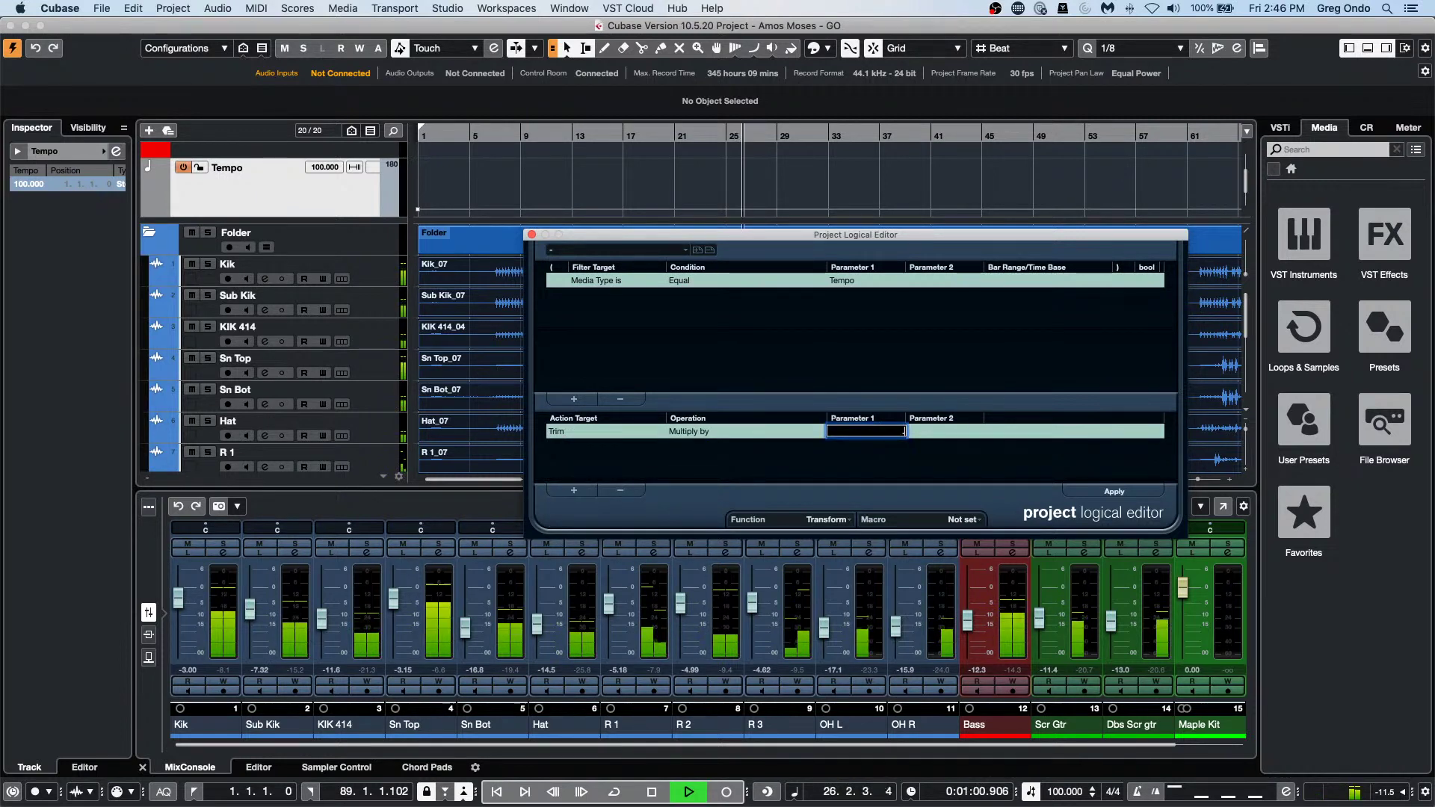
{"action": "key", "text": "Return"}
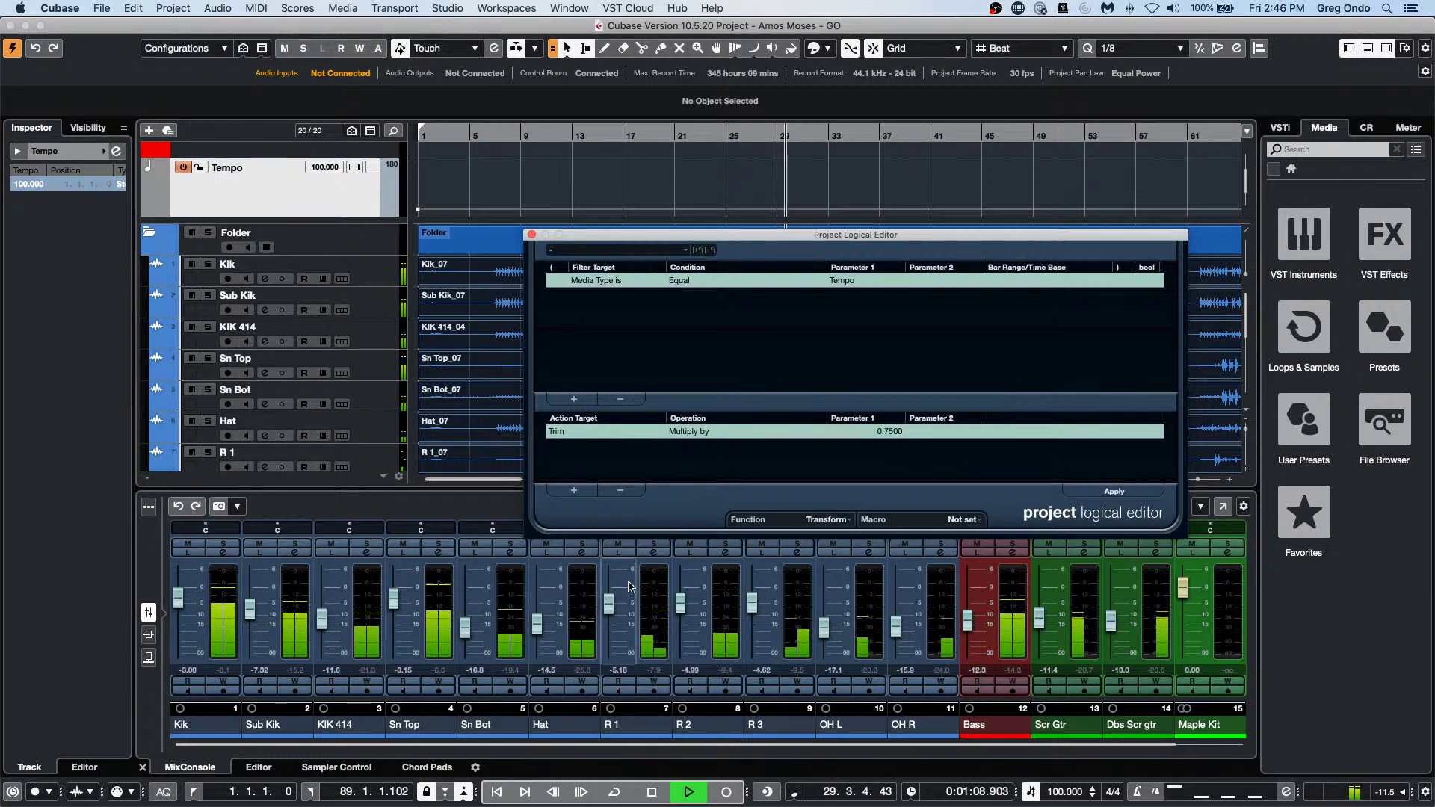
Select the tempo point at the project start, try applying the logical edit during playback, and close the Project Logical Editor.
{"action": "key", "text": "space"}
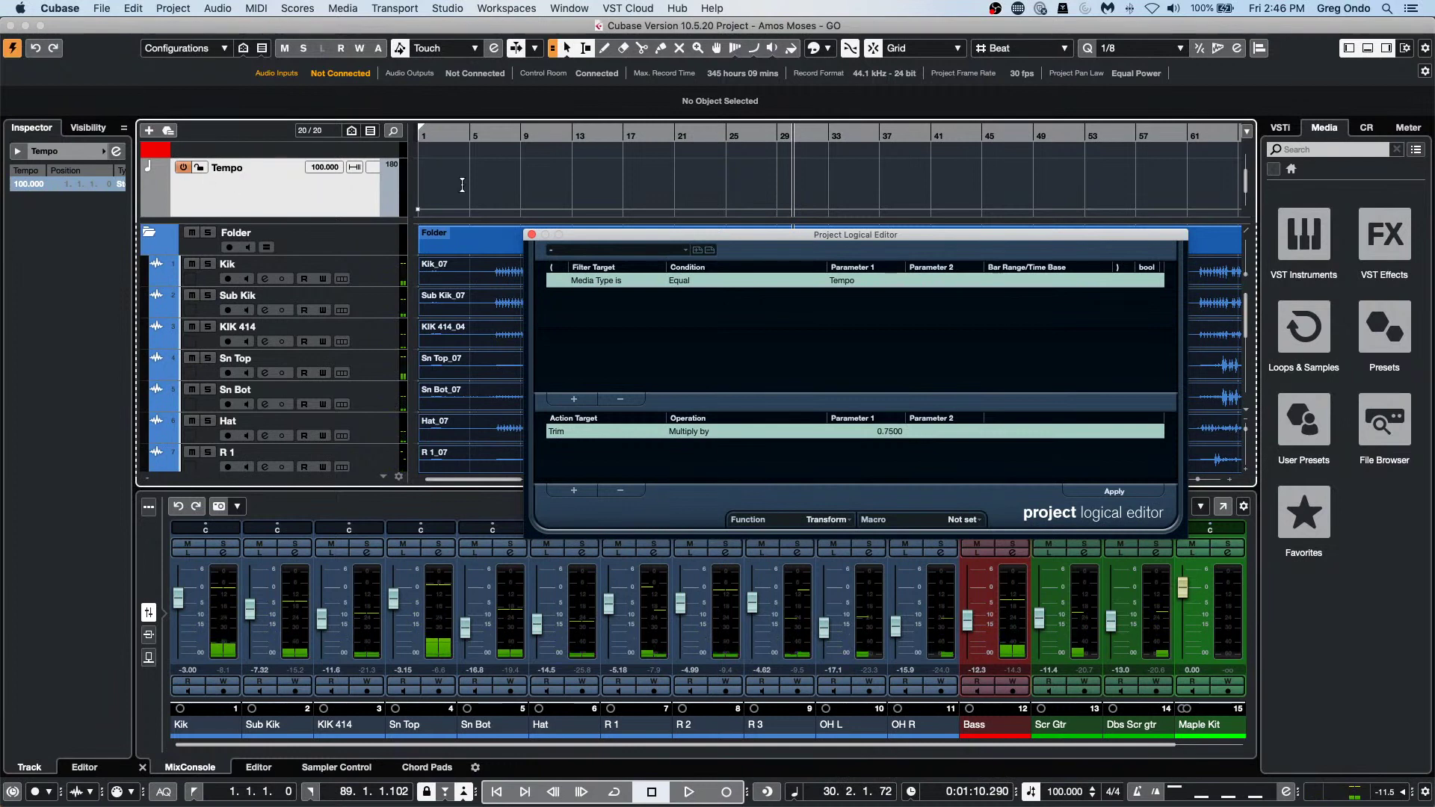
{"action": "left_click", "coordinate": [444, 202]}
{"action": "left_click_drag", "start_coordinate": [409, 216], "coordinate": [410, 216]}
{"action": "key", "text": "space"}
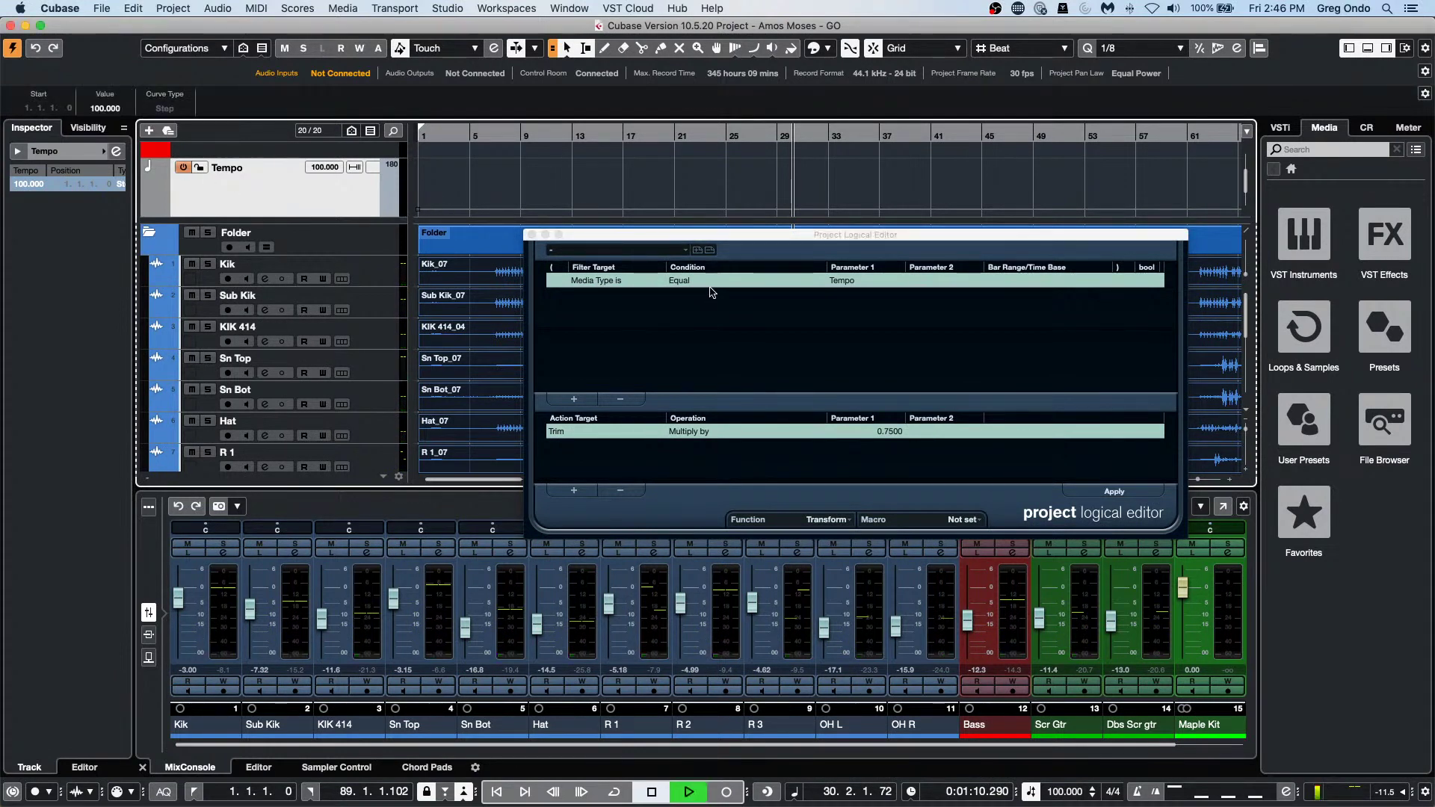
{"action": "left_click", "coordinate": [1114, 492]}
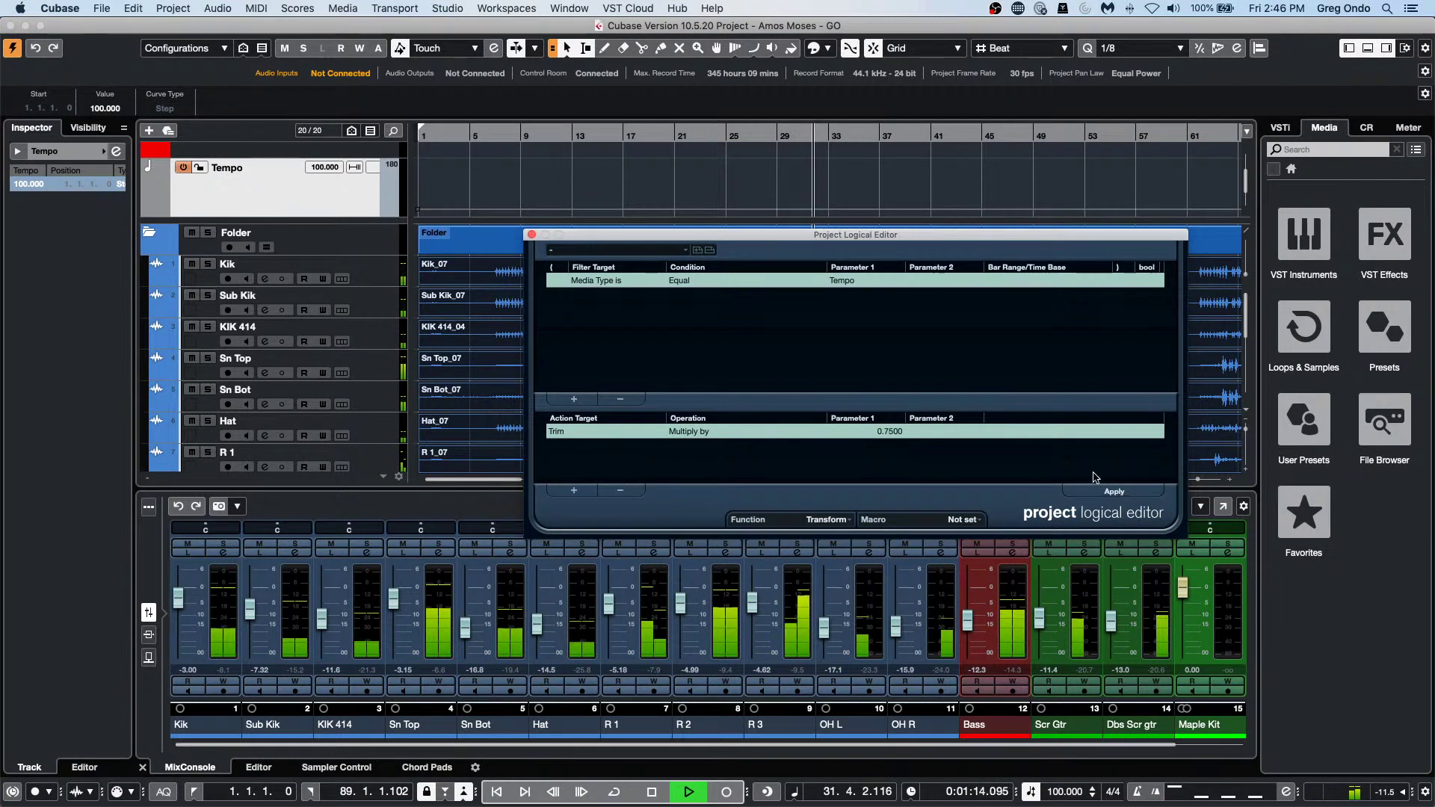
{"action": "left_click", "coordinate": [465, 238]}
{"action": "key", "text": "space"}
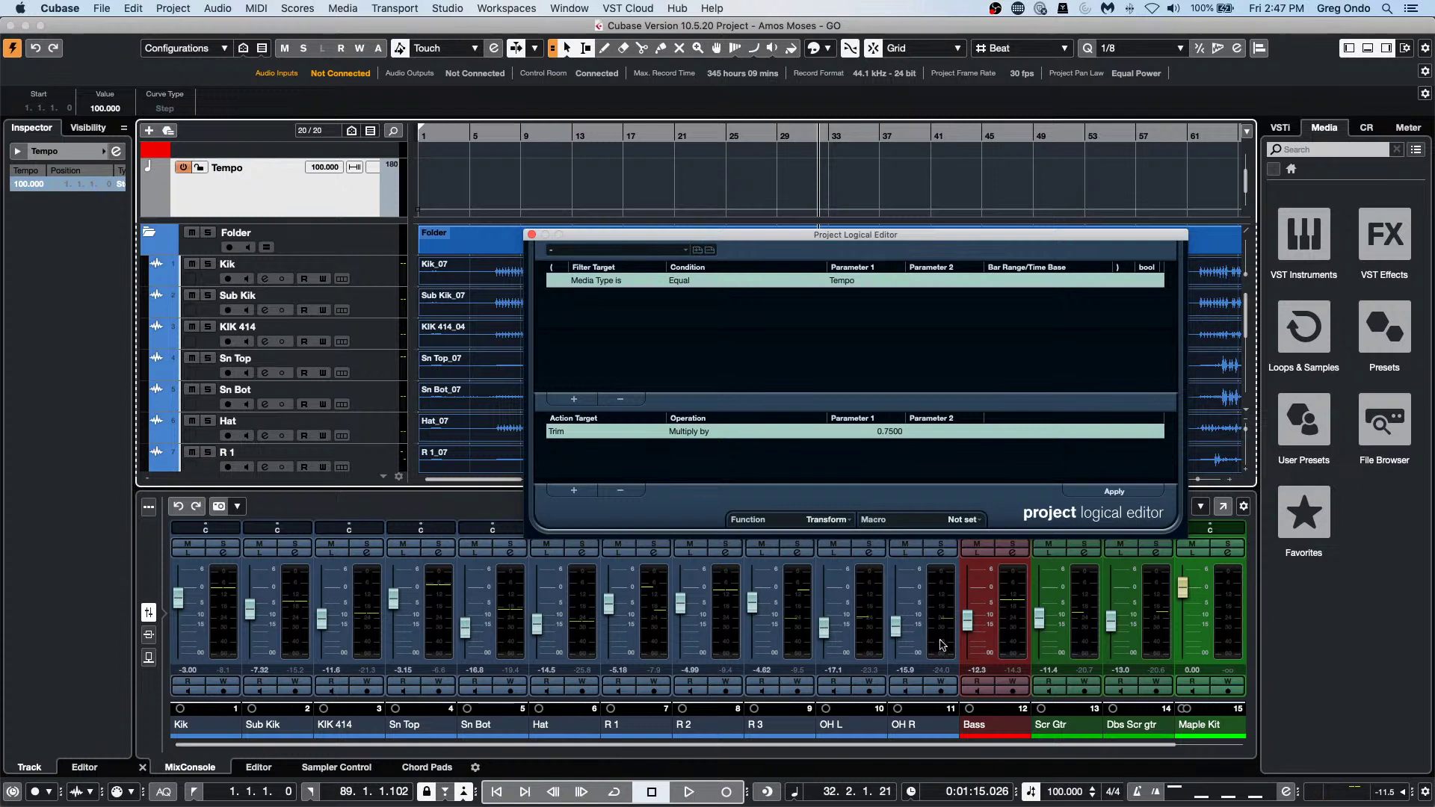
{"action": "left_click", "coordinate": [532, 234]}
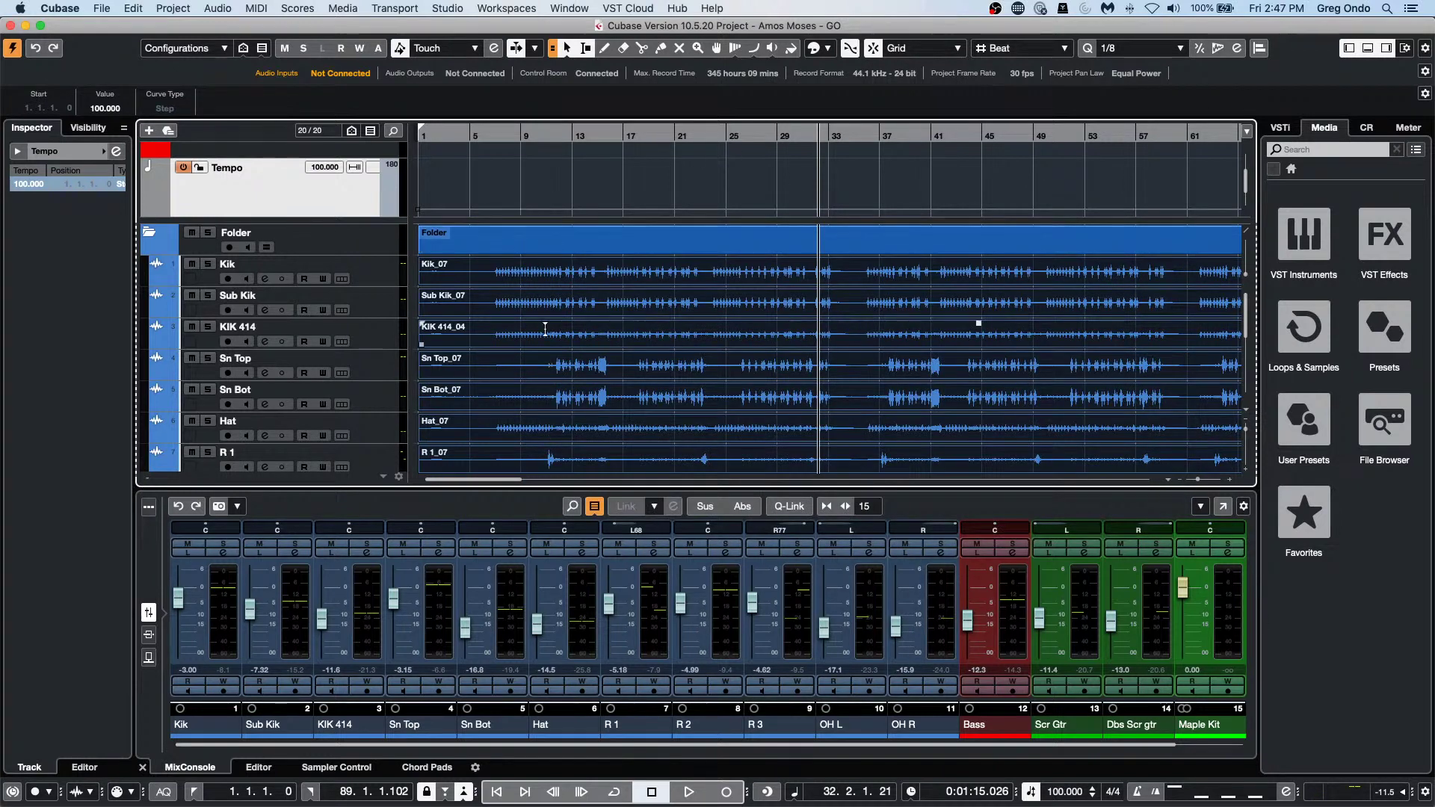
{"action": "left_click", "coordinate": [256, 8]}
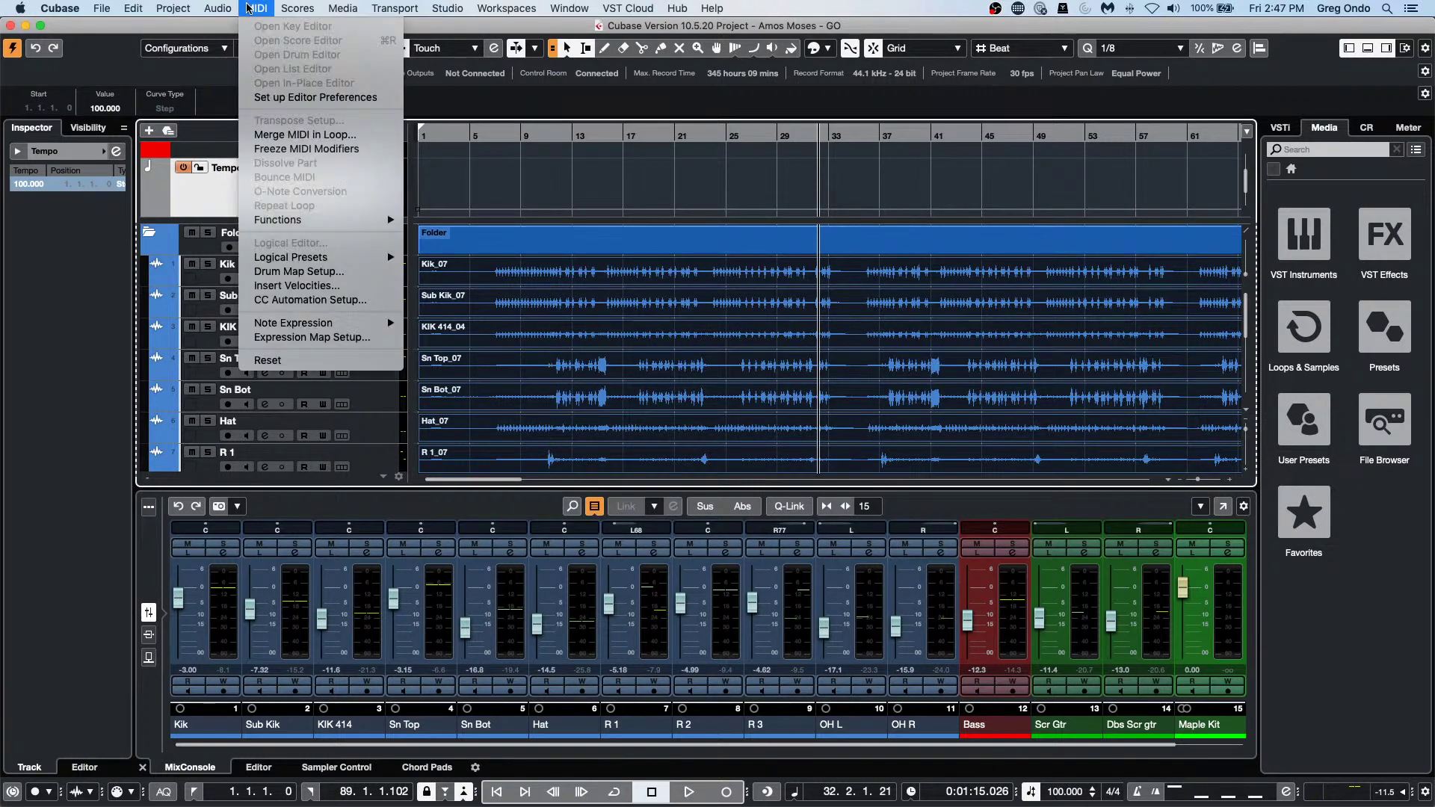
Open the MIDI Controller Automation Setup, review the global record destination options, and keep MIDI Part as the destination.
{"action": "left_click", "coordinate": [327, 300]}
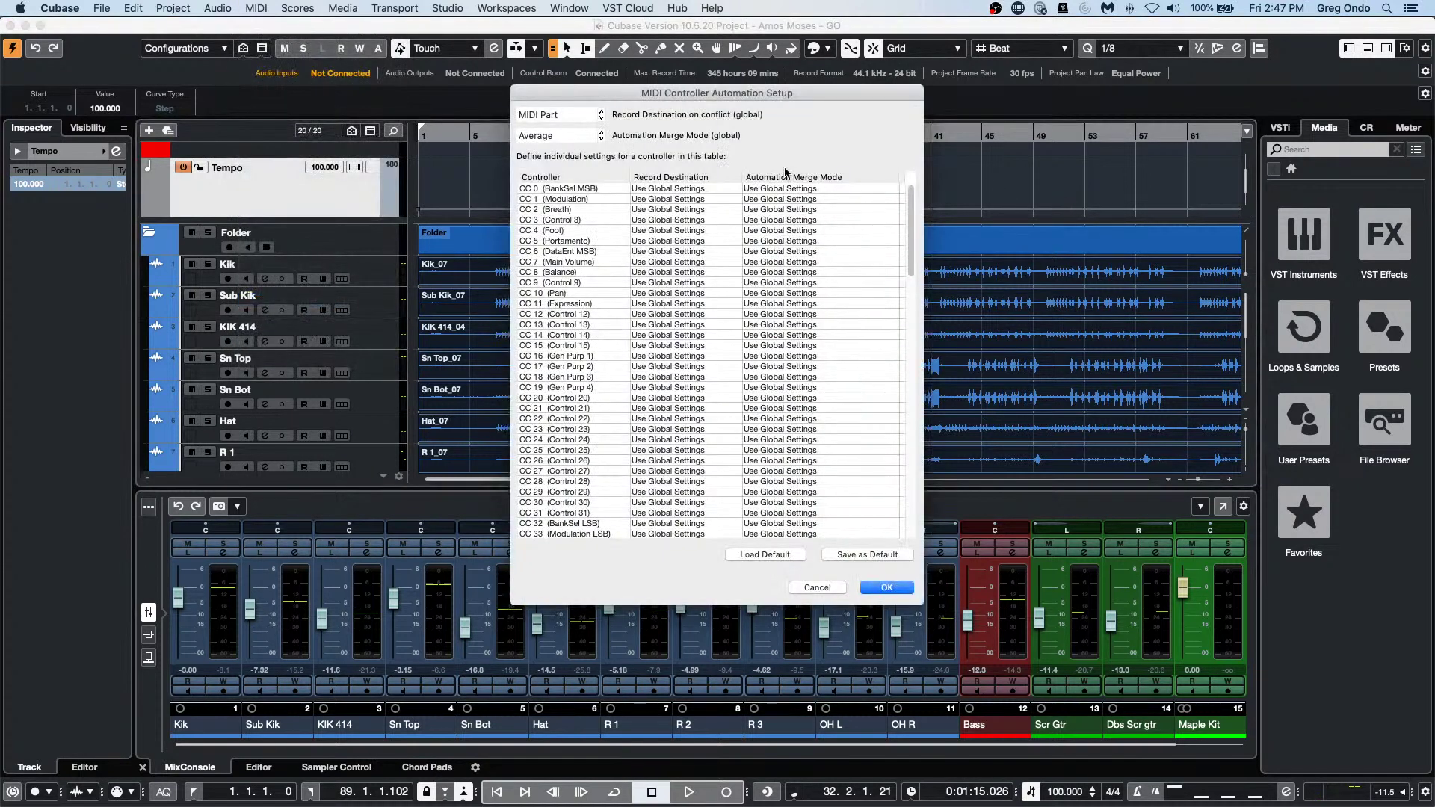
{"action": "left_click", "coordinate": [580, 120]}
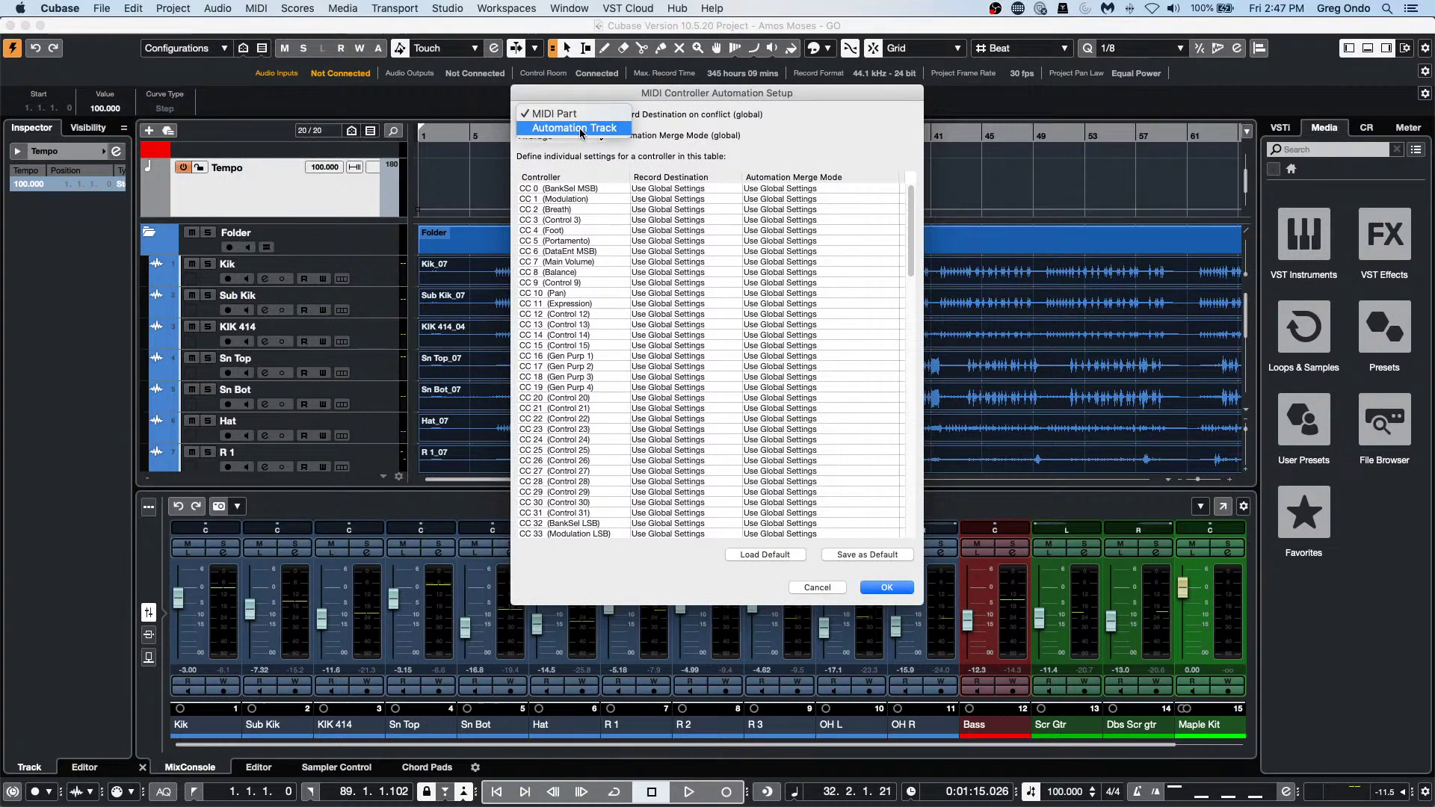
{"action": "left_click", "coordinate": [856, 152]}
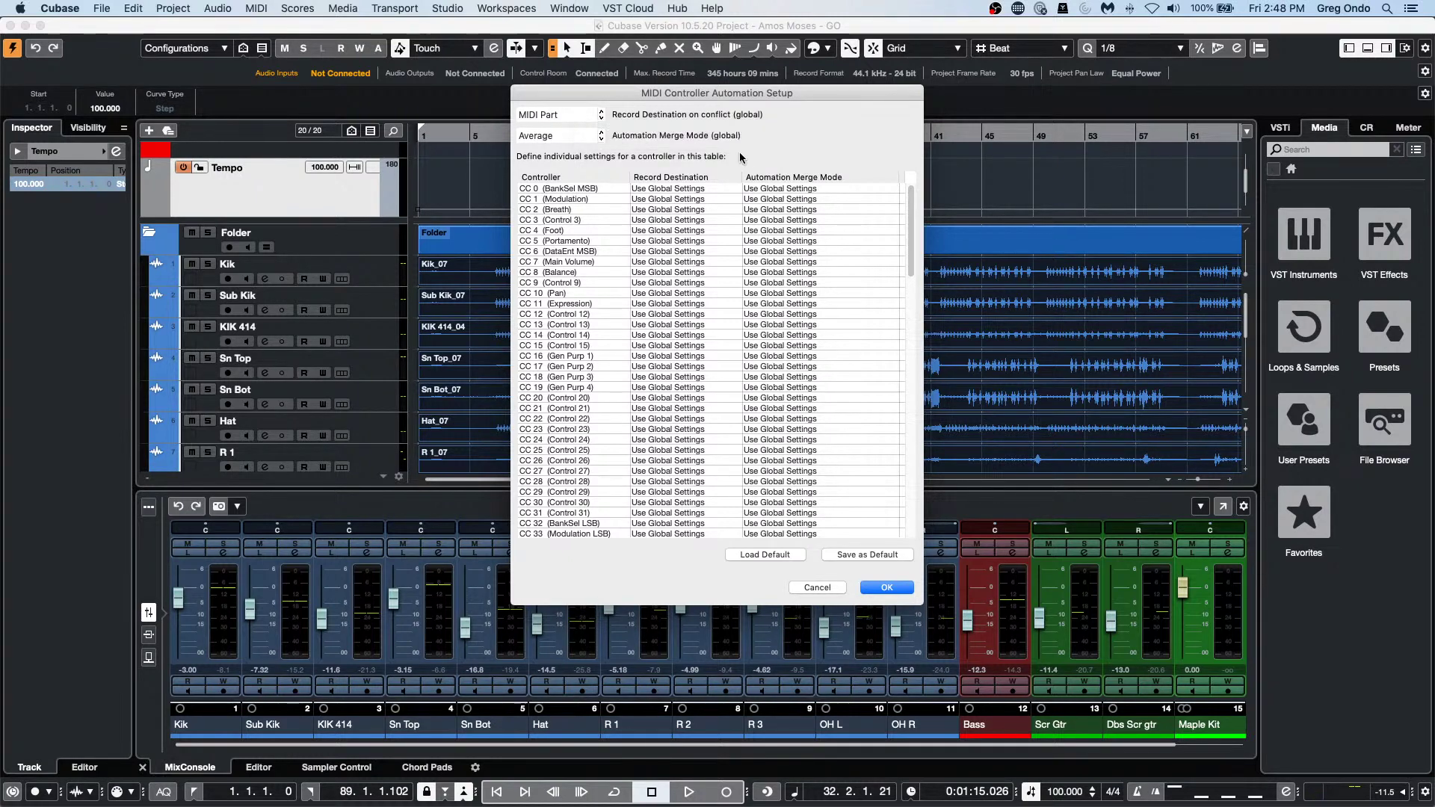
{"action": "left_click", "coordinate": [886, 588]}
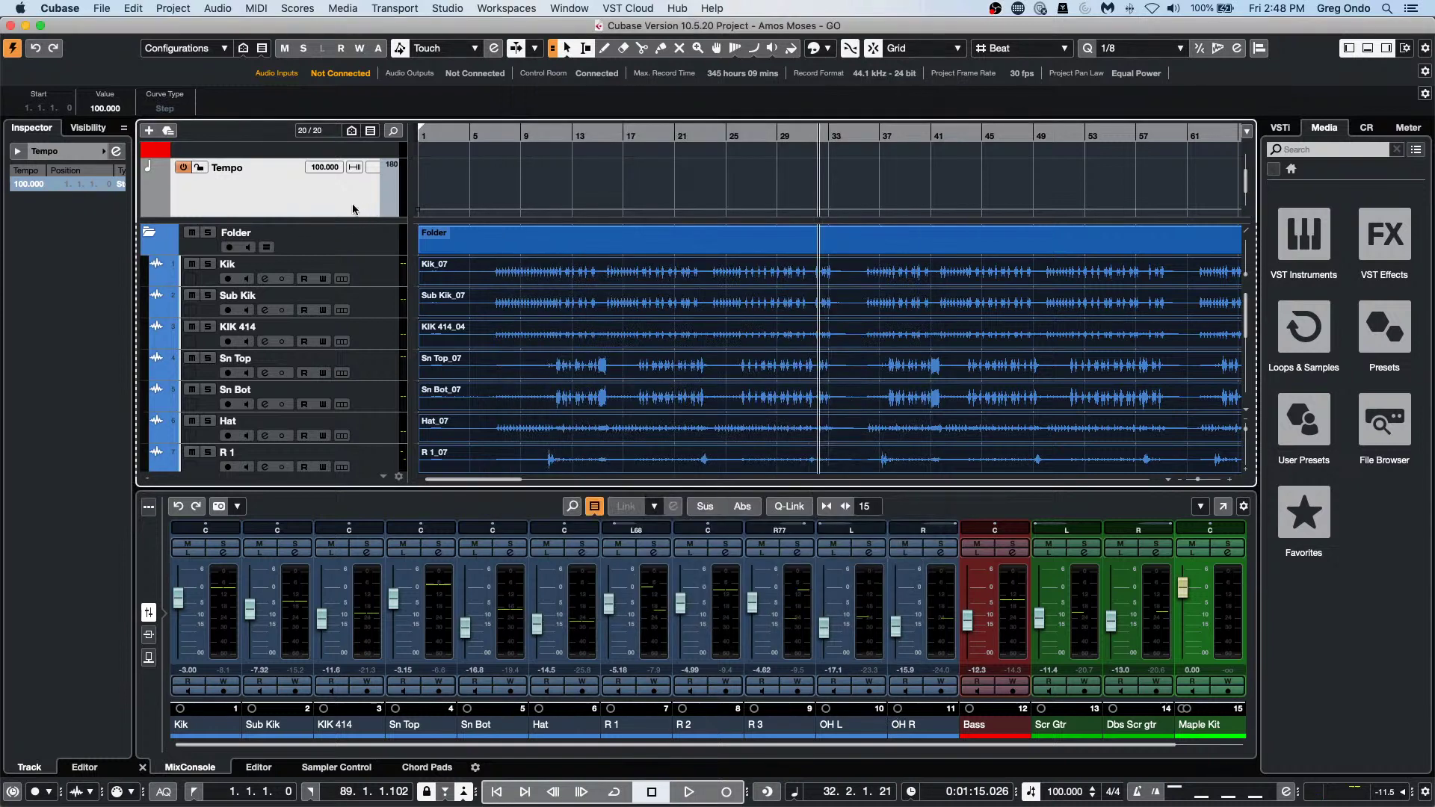
Select the Maple Kit track and open its Groove Agent SE instrument at the sample's pitch settings.
{"action": "scroll", "coordinate": [359, 247], "scroll_direction": "down", "scroll_amount": 2}
{"action": "scroll", "coordinate": [359, 246], "scroll_direction": "down", "scroll_amount": 5}
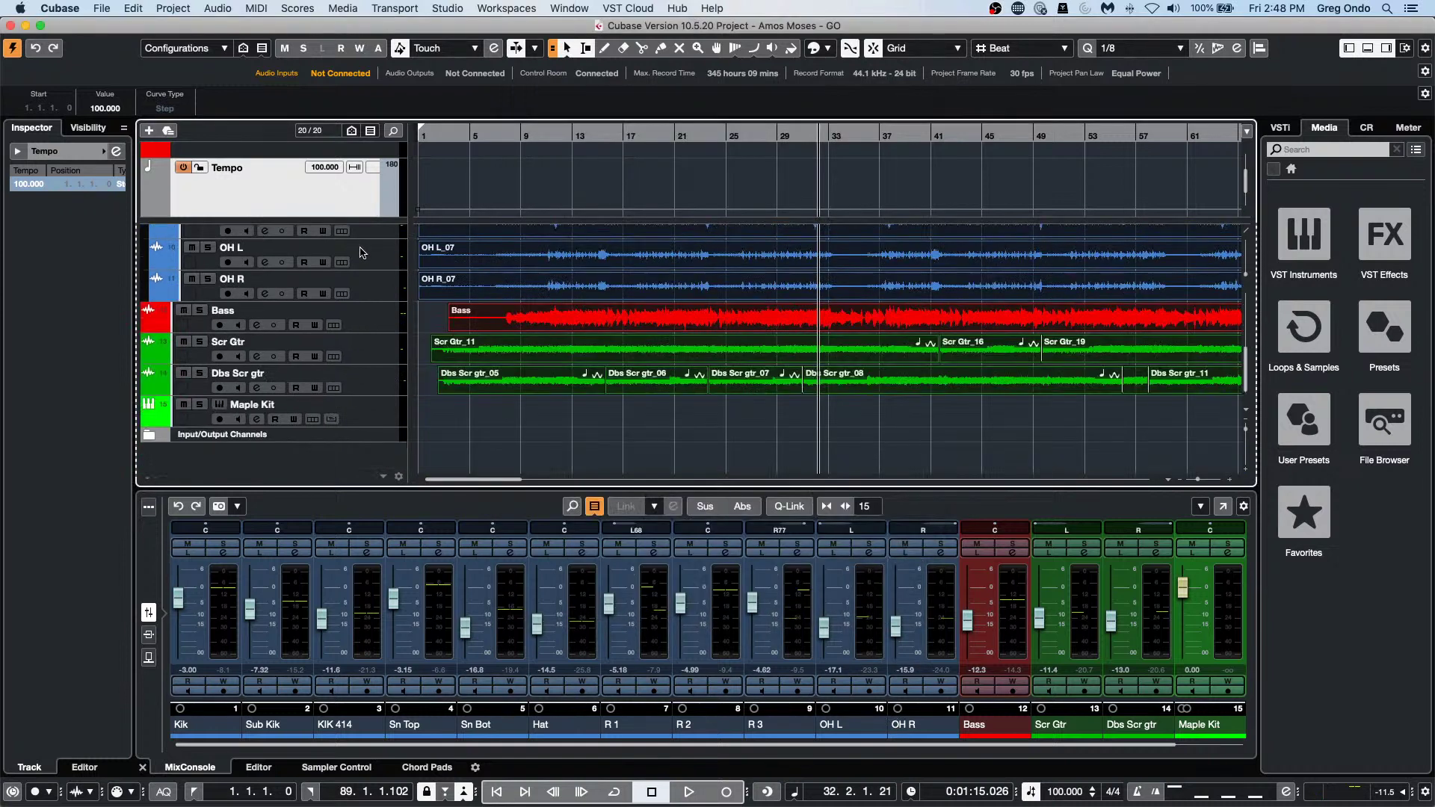
{"action": "left_click", "coordinate": [376, 423]}
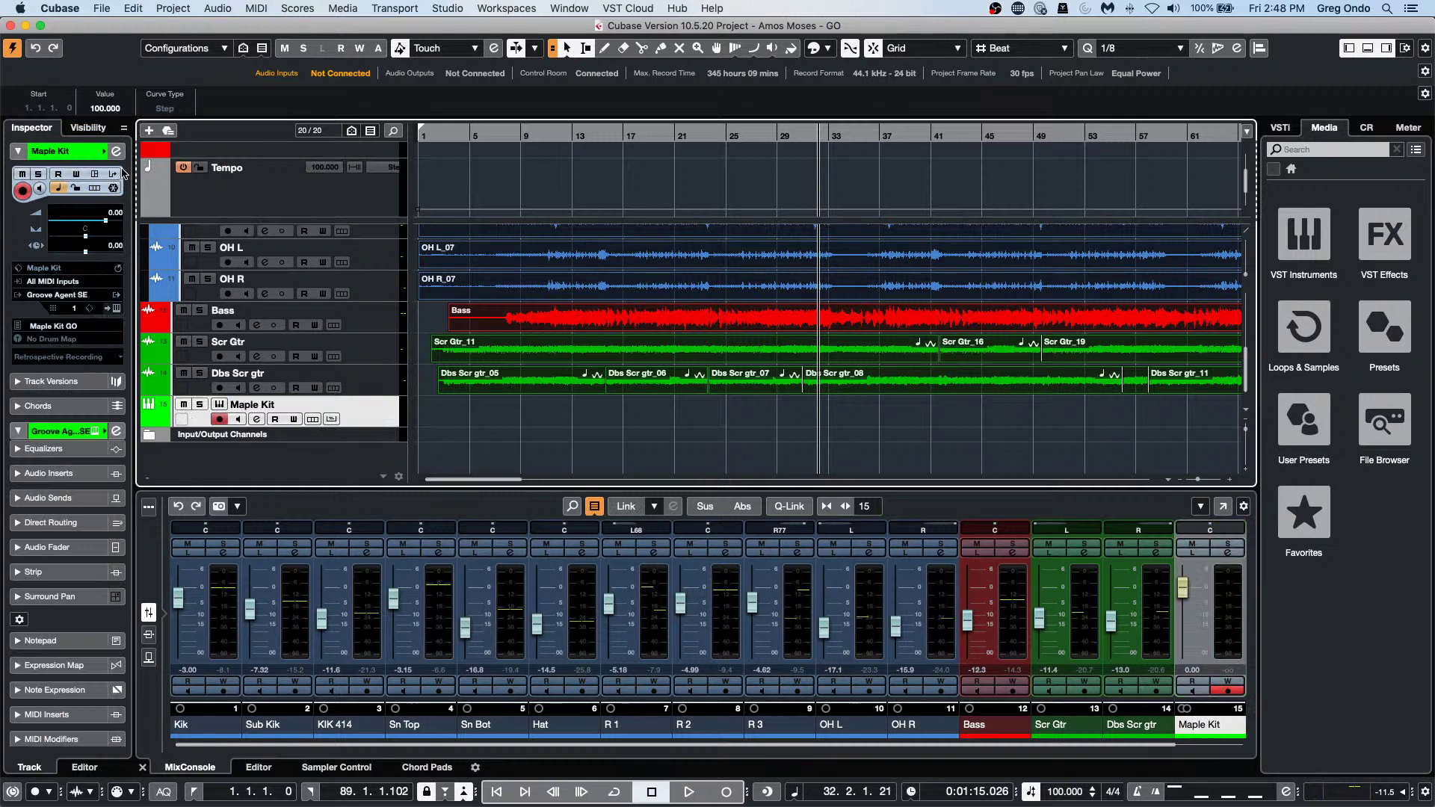
{"action": "left_click", "coordinate": [116, 153]}
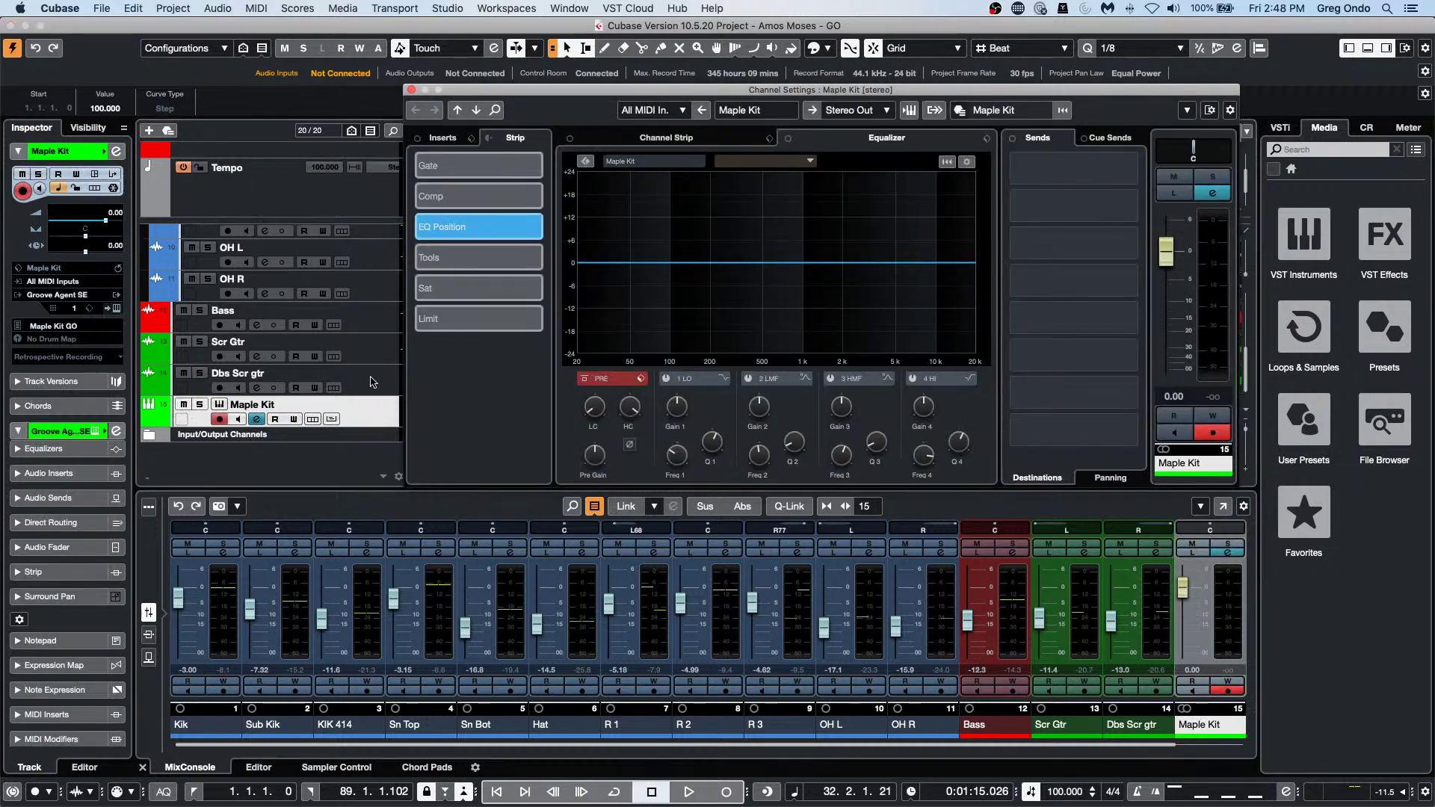
{"action": "left_click", "coordinate": [116, 308]}
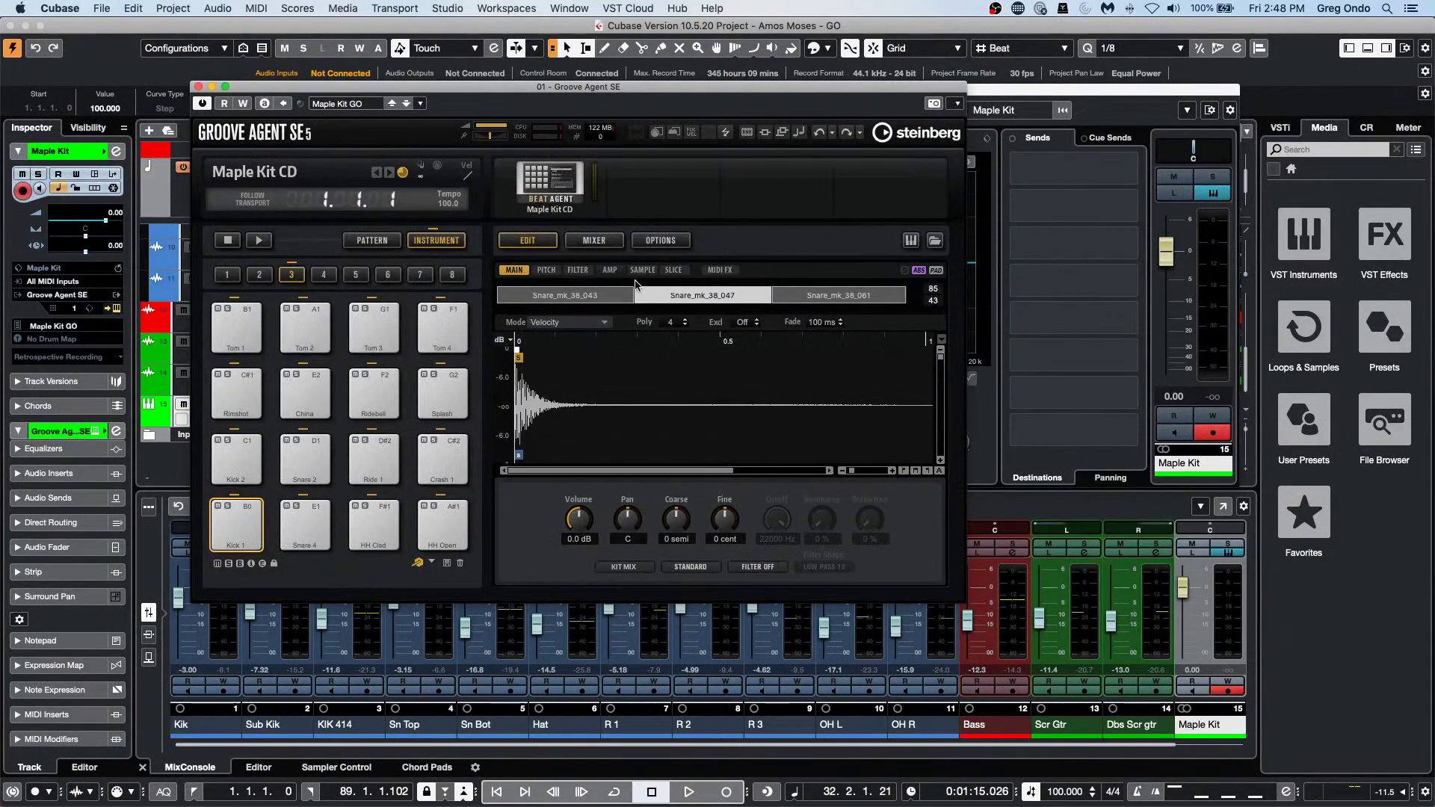
{"action": "left_click", "coordinate": [546, 269]}
Enable automation read and write for Groove Agent SE and record Coarse, Fine, Random and Env Amount changes during playback.
{"action": "key", "text": "space"}
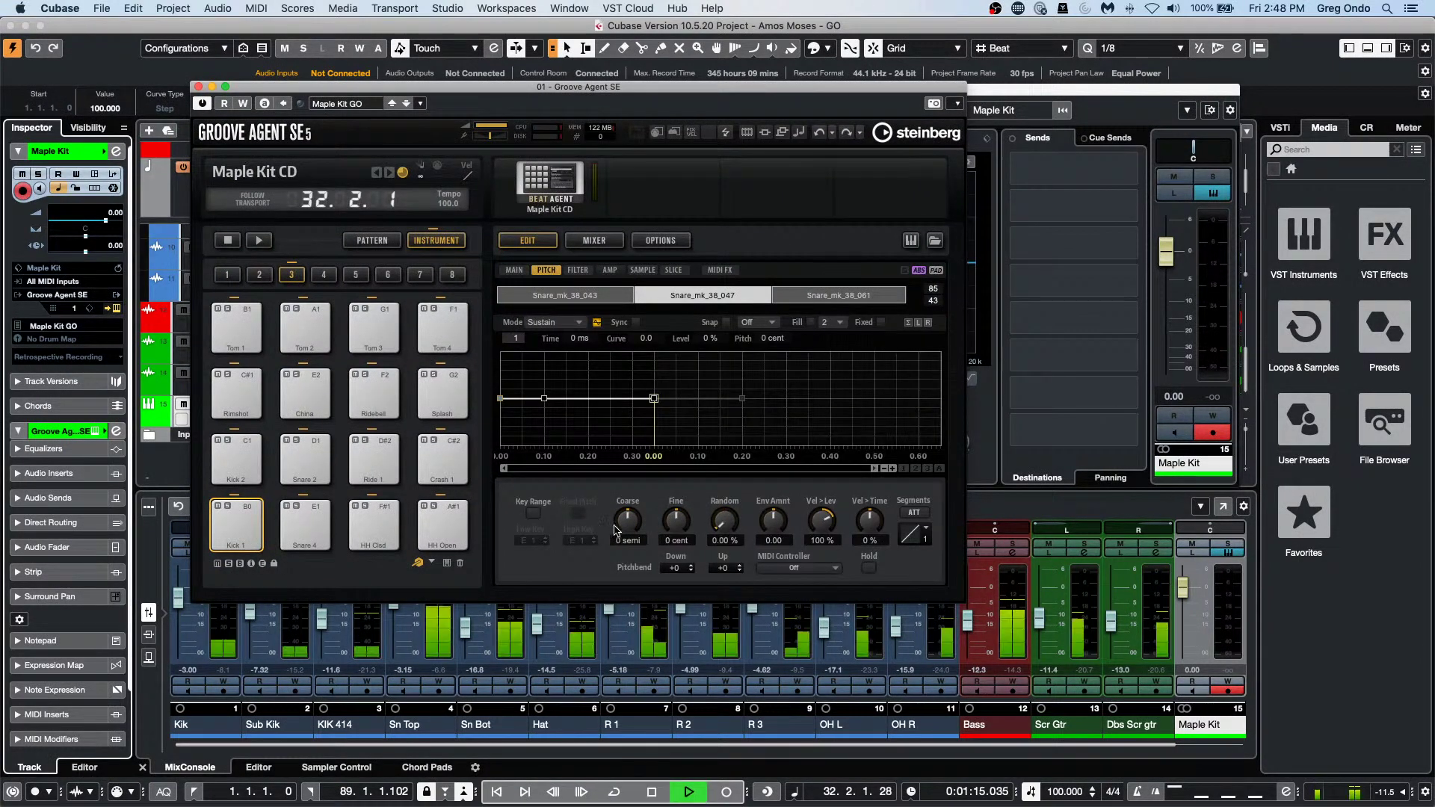
{"action": "scroll", "coordinate": [634, 515], "scroll_direction": "down", "scroll_amount": 1}
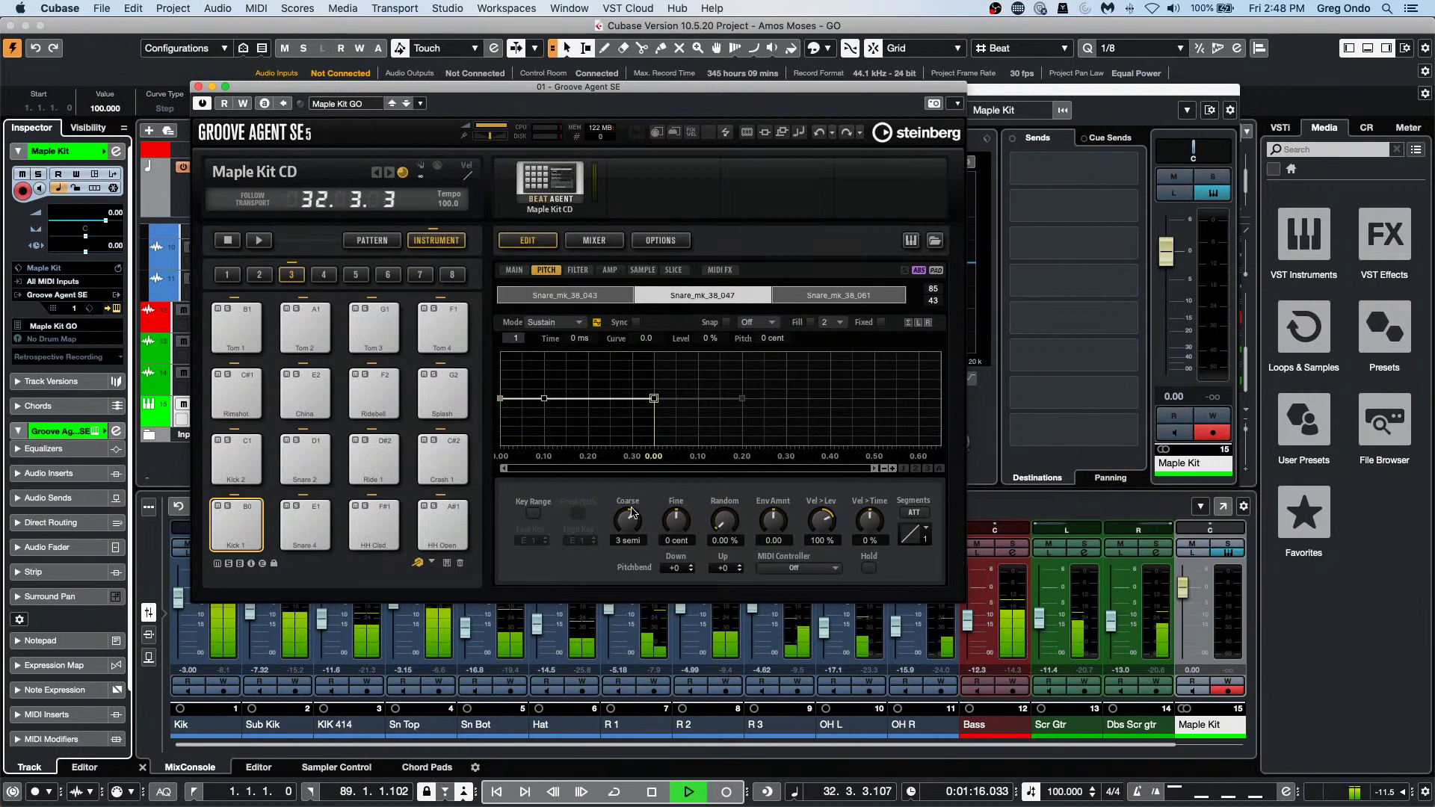
{"action": "left_click", "coordinate": [243, 103]}
{"action": "scroll", "coordinate": [628, 519], "scroll_direction": "down", "scroll_amount": 2}
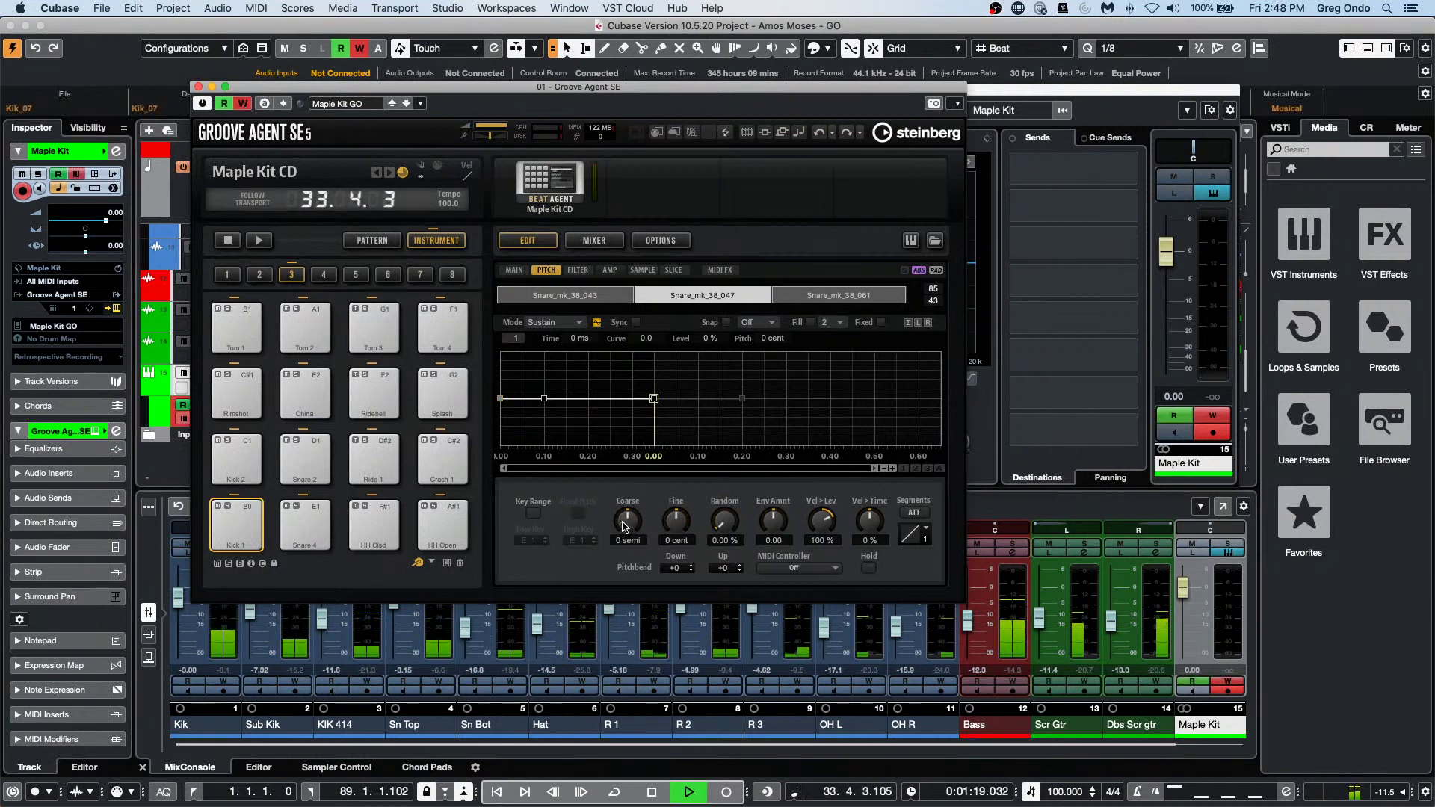
{"action": "scroll", "coordinate": [677, 523], "scroll_direction": "down", "scroll_amount": 7}
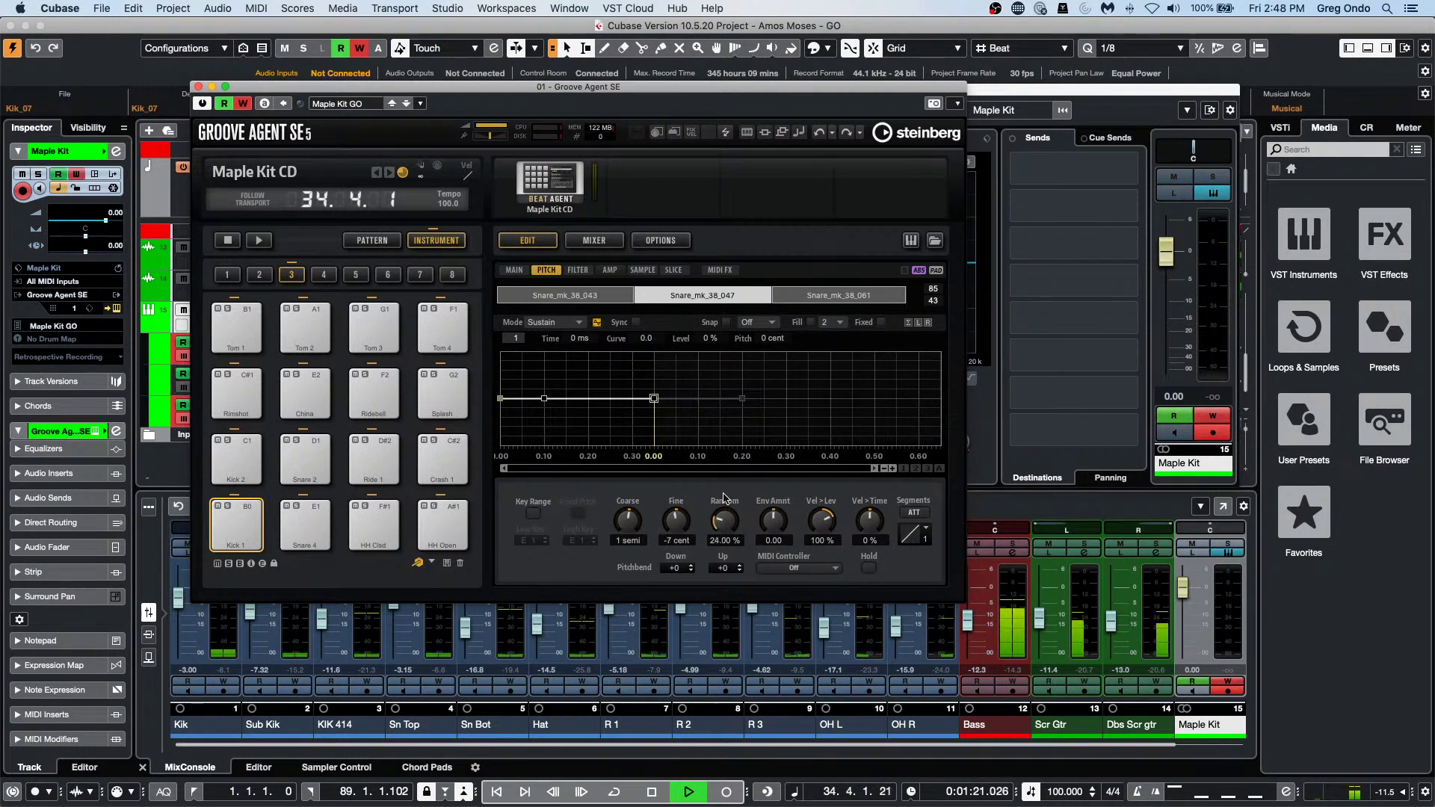
{"action": "left_click_drag", "start_coordinate": [724, 521], "coordinate": [778, 572]}
{"action": "key", "text": "space"}
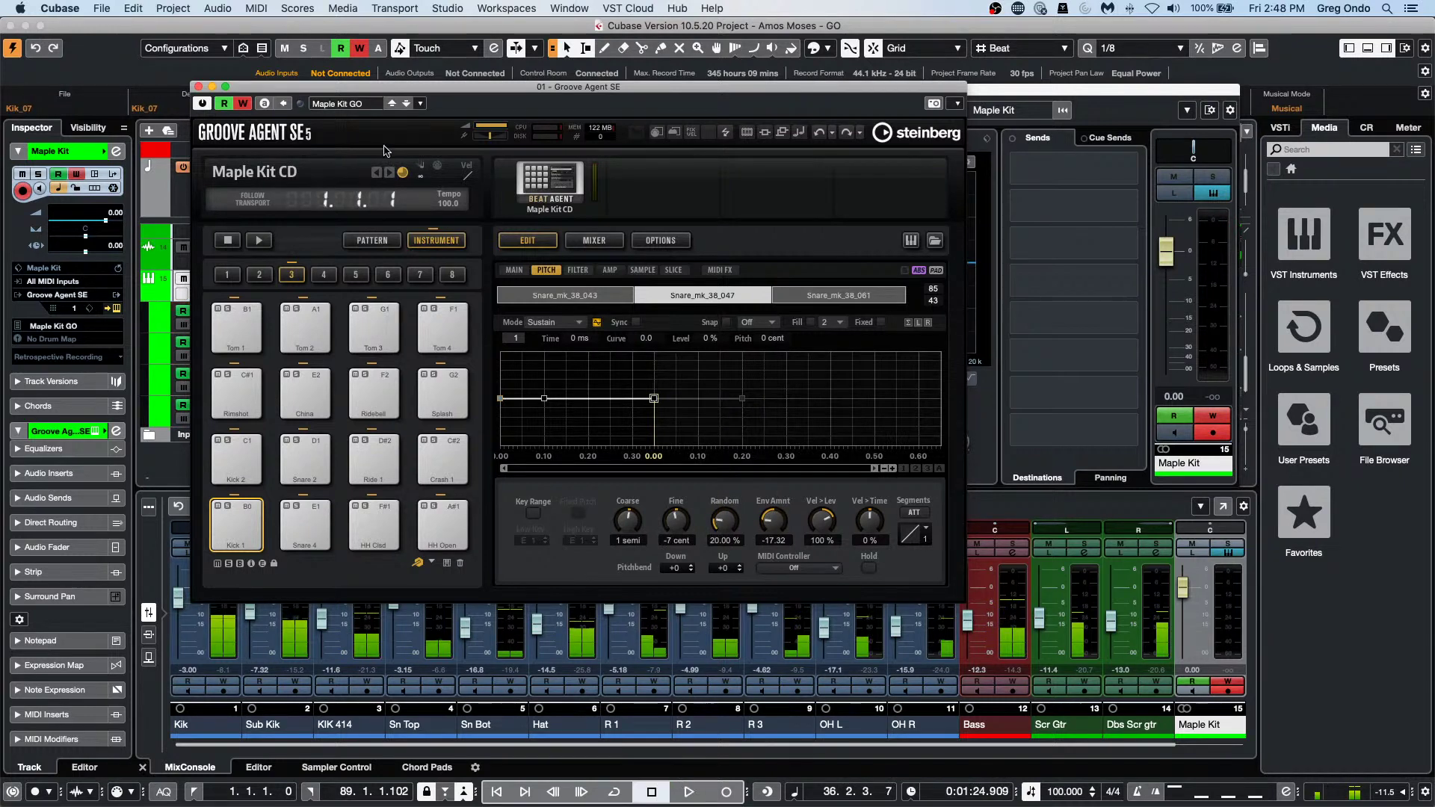
Uncover the arrangement, close the Channel Settings window, and draw a MIDI part on the Maple Kit track from about bar 3 to bar 22.
{"action": "left_click_drag", "start_coordinate": [383, 88], "coordinate": [1000, 51]}
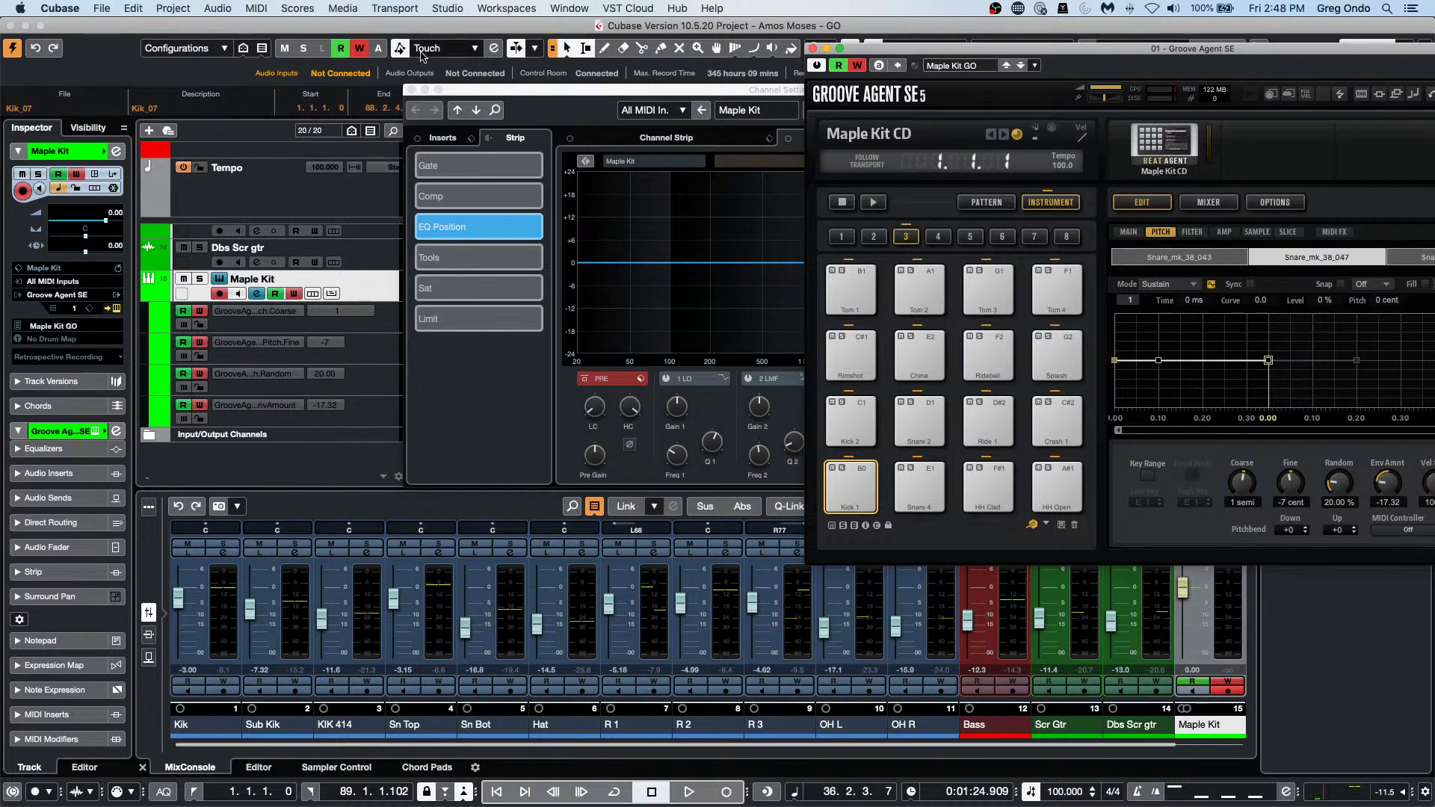
{"action": "left_click", "coordinate": [411, 89]}
{"action": "right_click", "coordinate": [465, 290]}
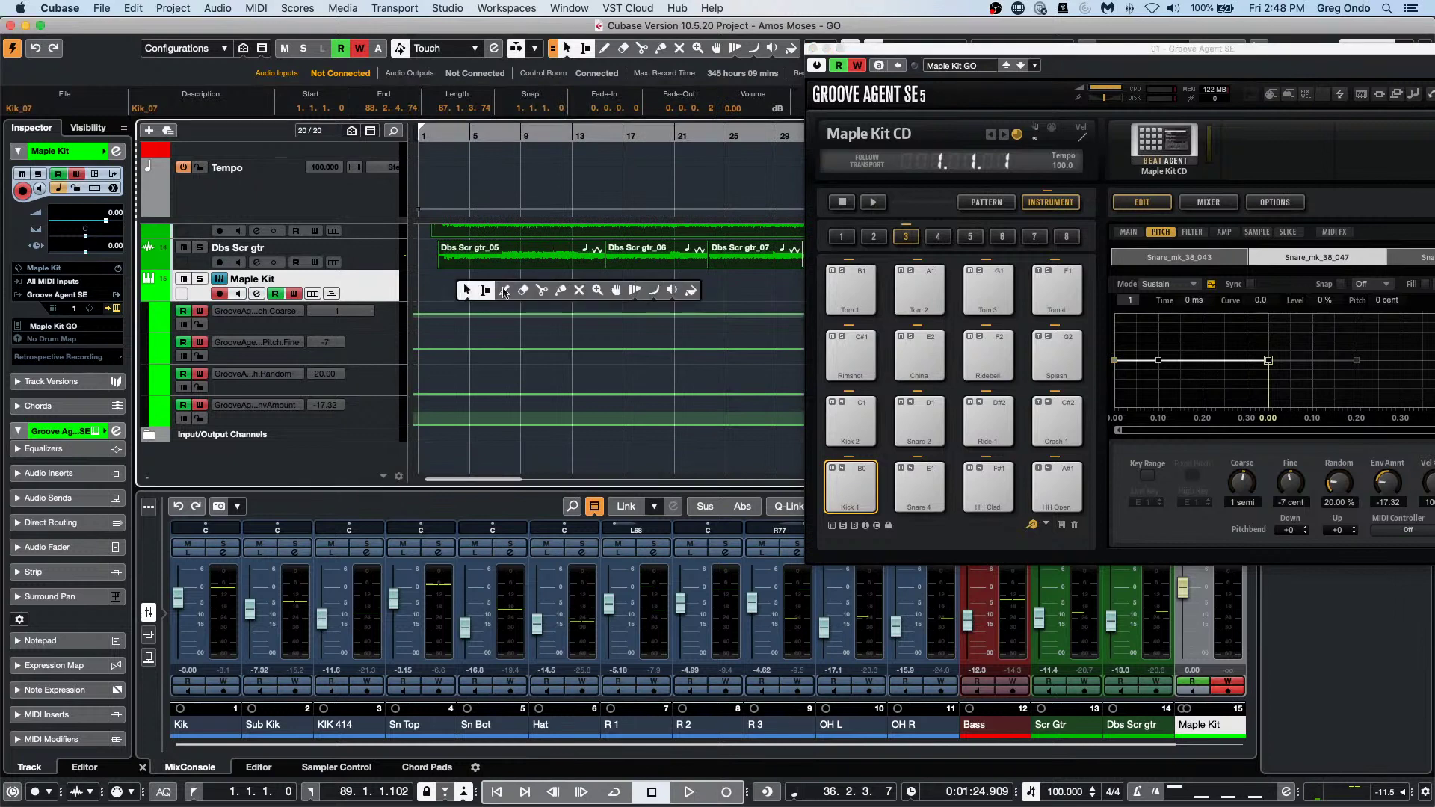
{"action": "left_click", "coordinate": [511, 292]}
{"action": "left_click_drag", "start_coordinate": [455, 288], "coordinate": [691, 282]}
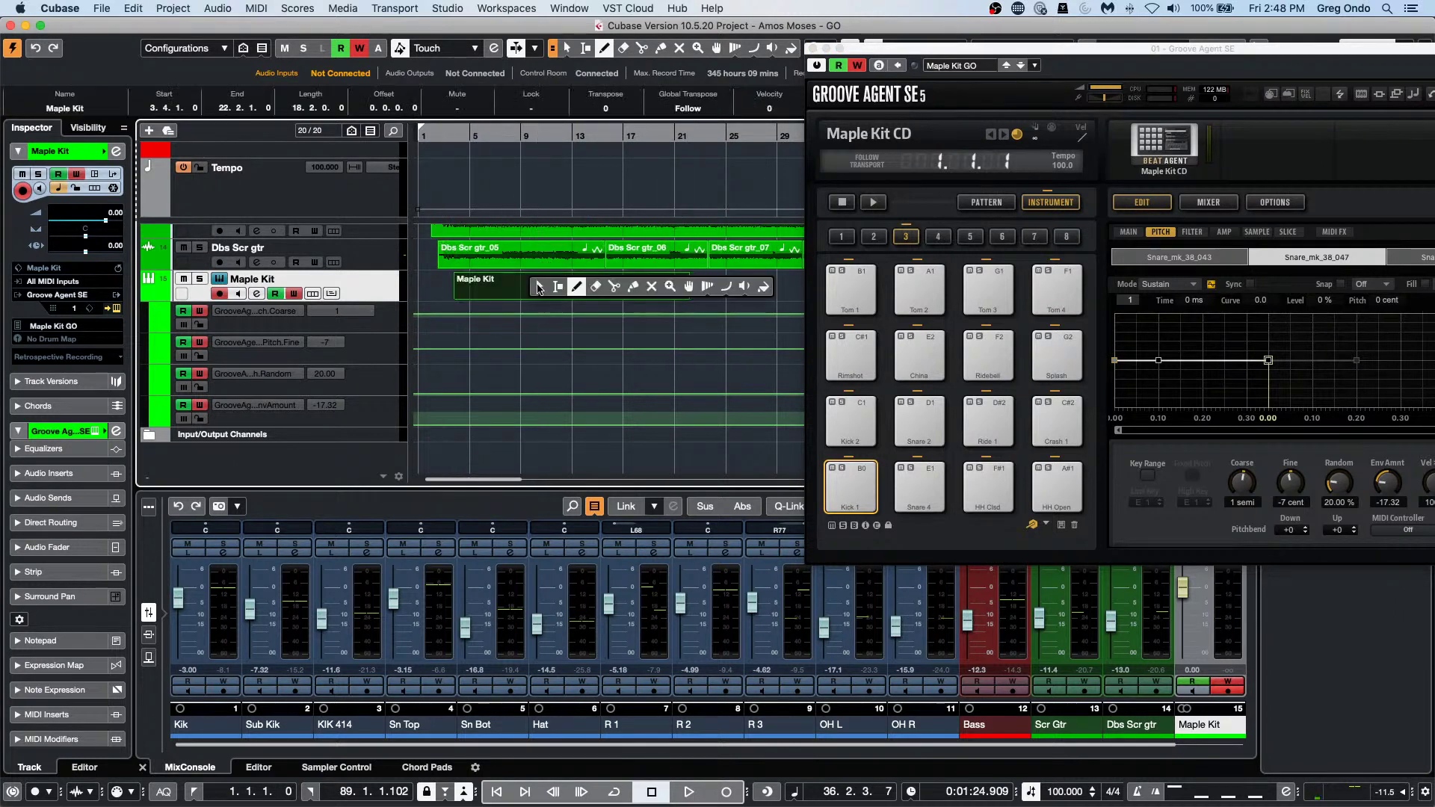
{"action": "key", "text": "1"}
{"action": "left_click", "coordinate": [537, 284]}
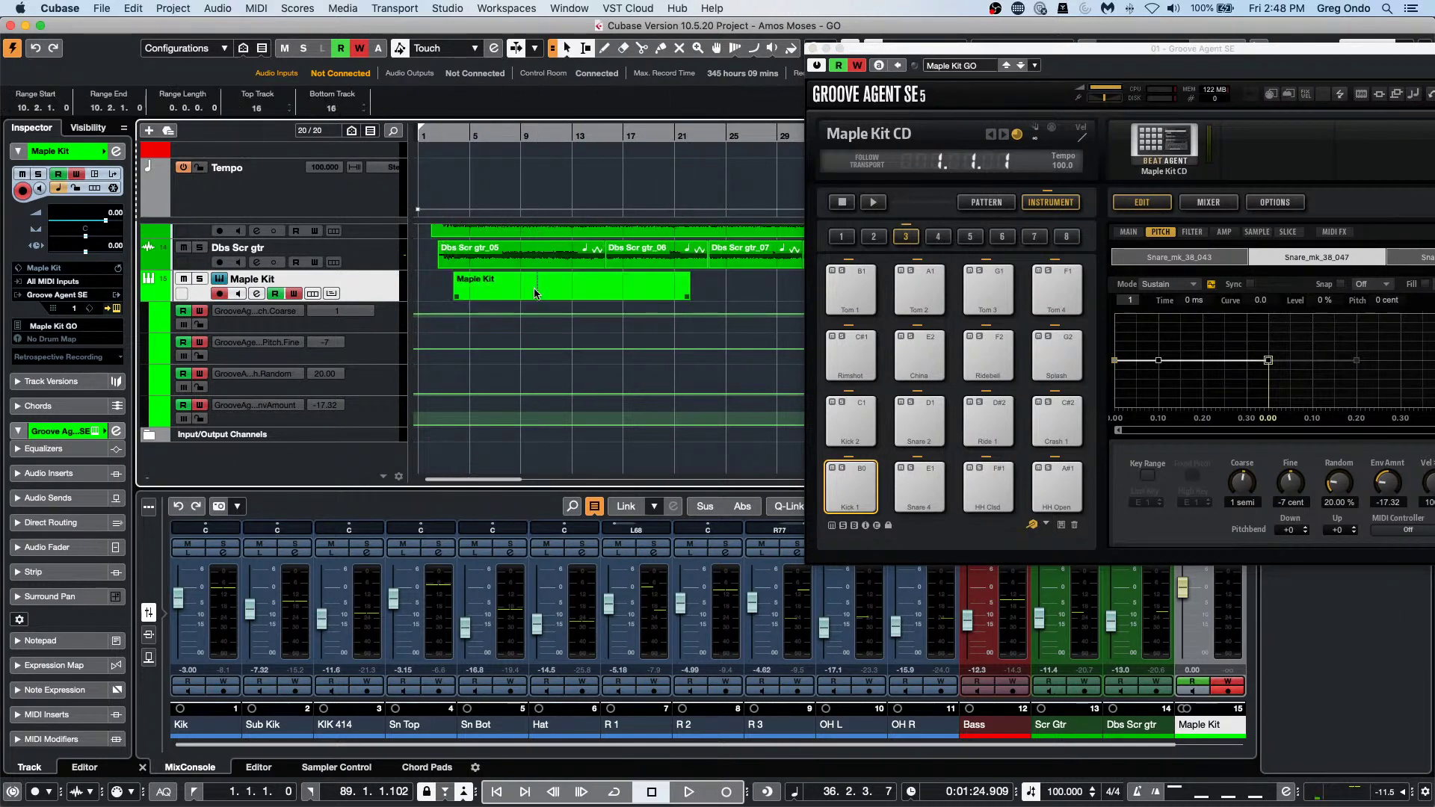
Start playback near bar 4 and punch into recording on the Maple Kit track, capturing modulation data and Groove Agent pitch automation until about bar 12.
{"action": "left_click", "coordinate": [464, 134]}
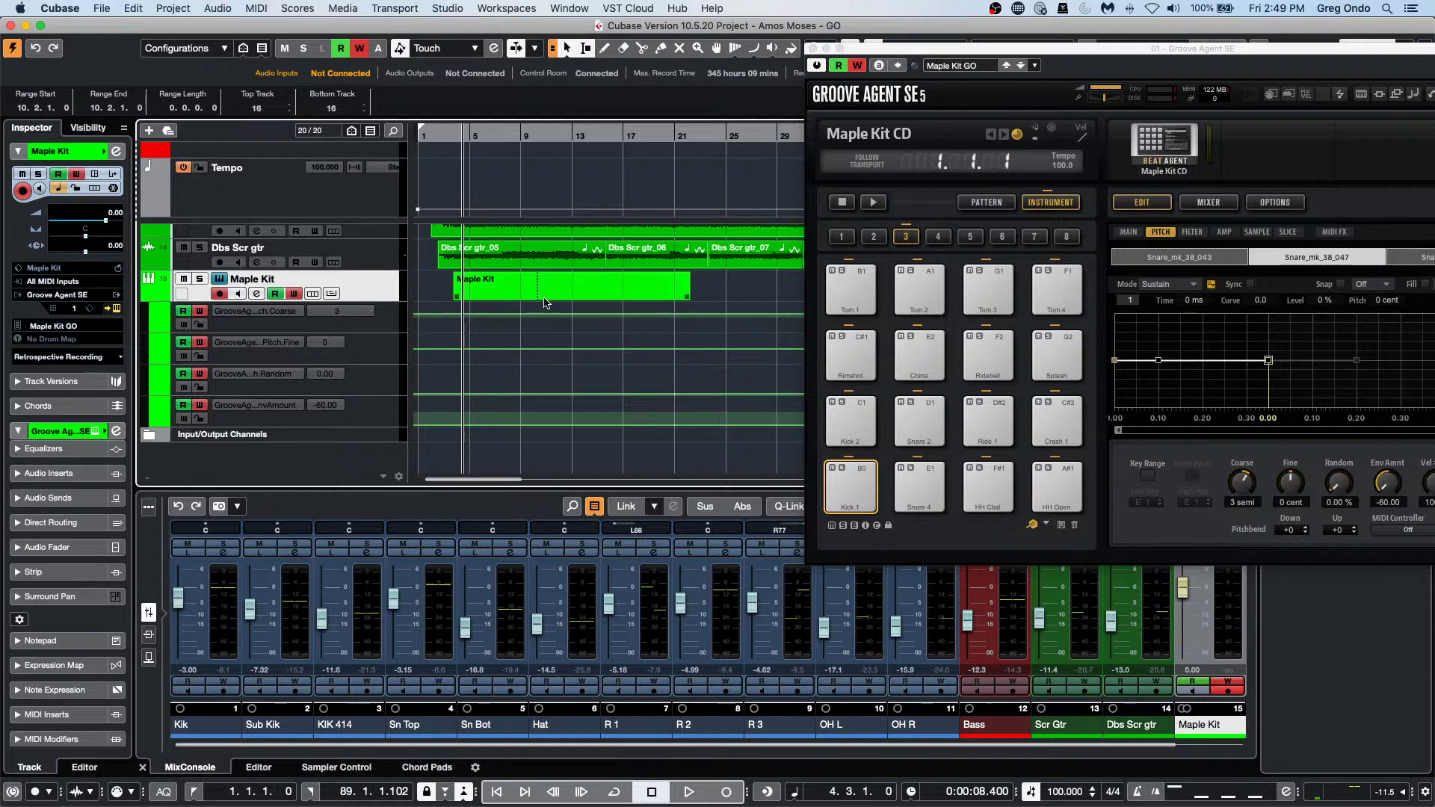
{"action": "key", "text": "space"}
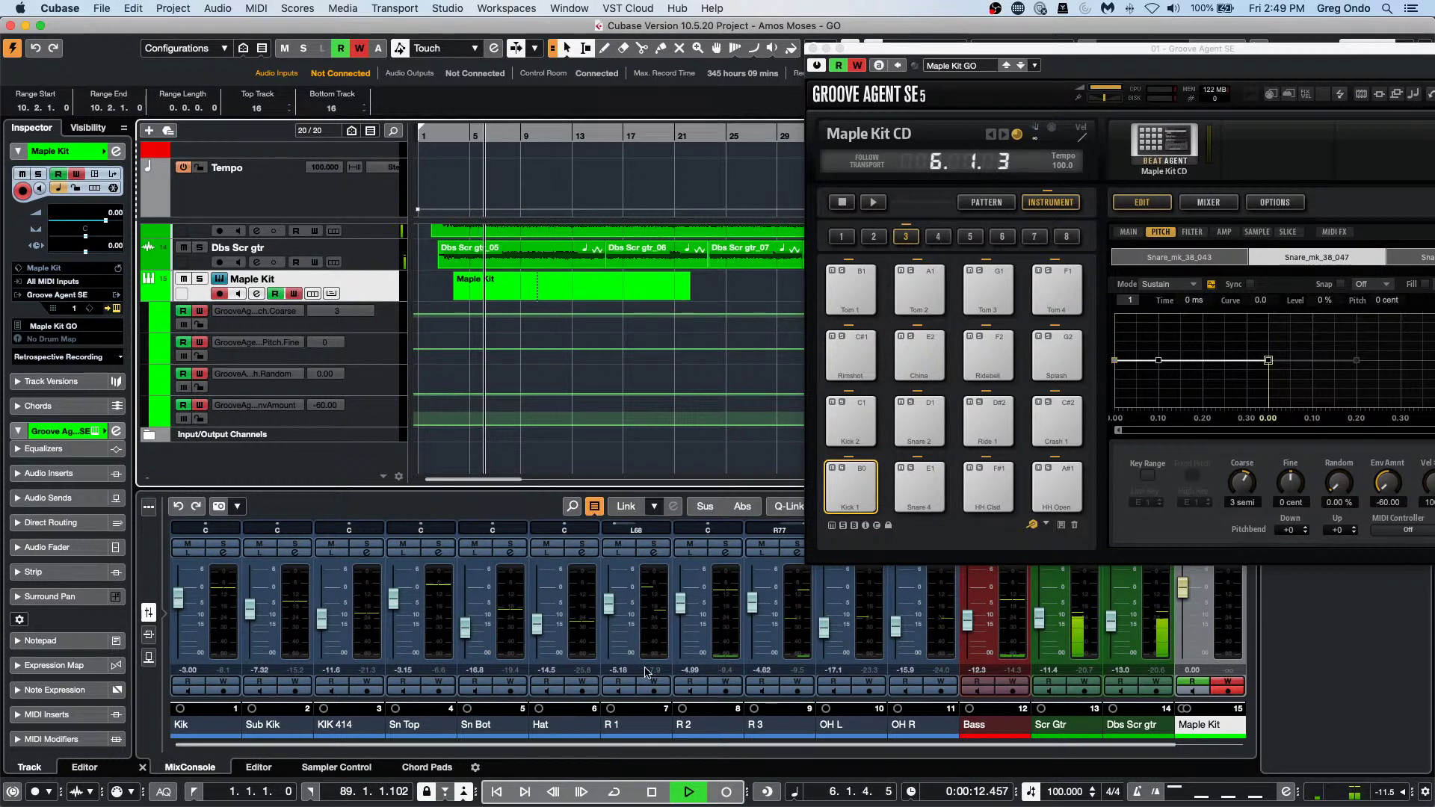
{"action": "left_click", "coordinate": [718, 785]}
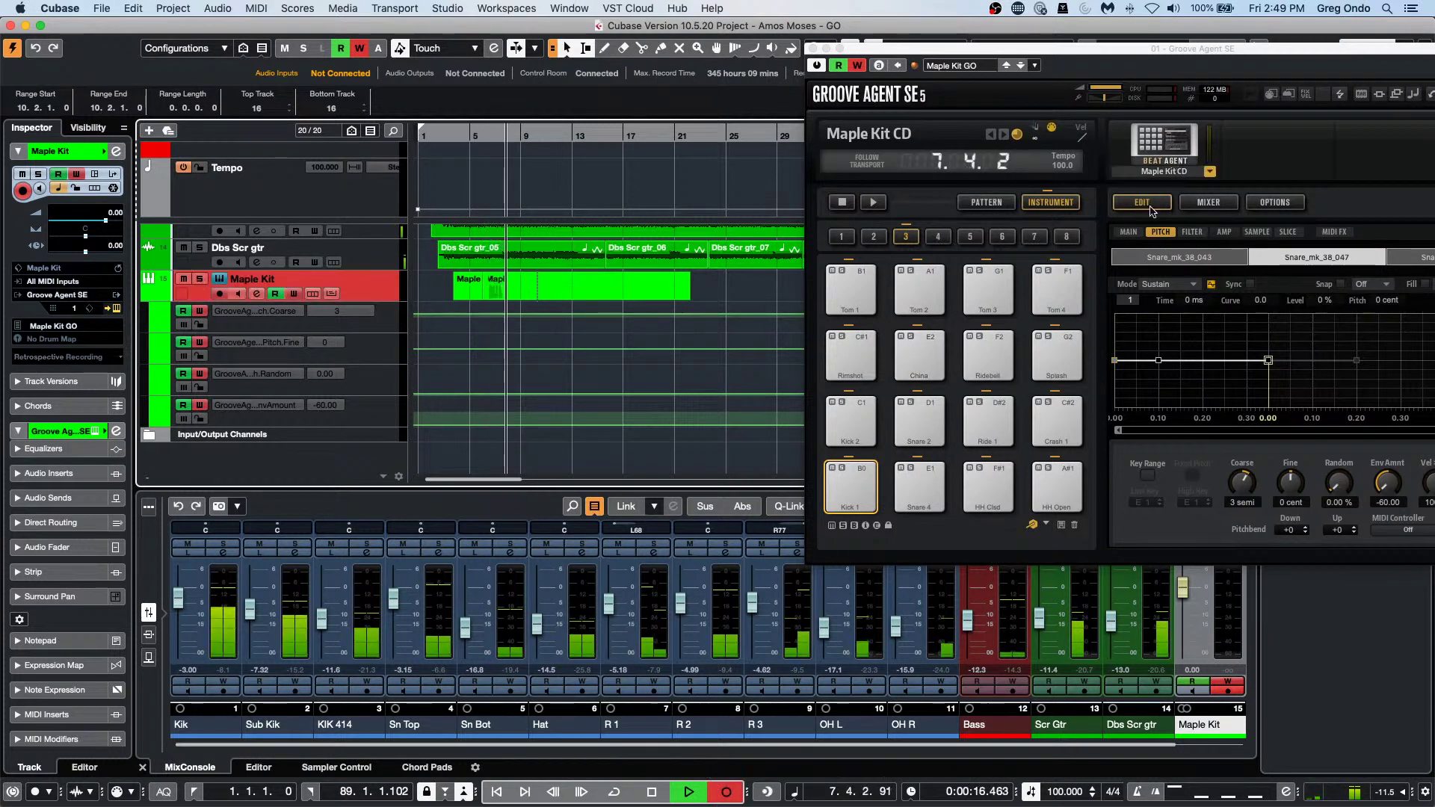
{"action": "mouse_move", "coordinate": [1291, 484]}
{"action": "left_mouse_down"}
{"action": "mouse_move", "coordinate": [1341, 463]}
{"action": "mouse_move", "coordinate": [1337, 482]}
{"action": "mouse_move", "coordinate": [1270, 493]}
{"action": "left_mouse_up"}
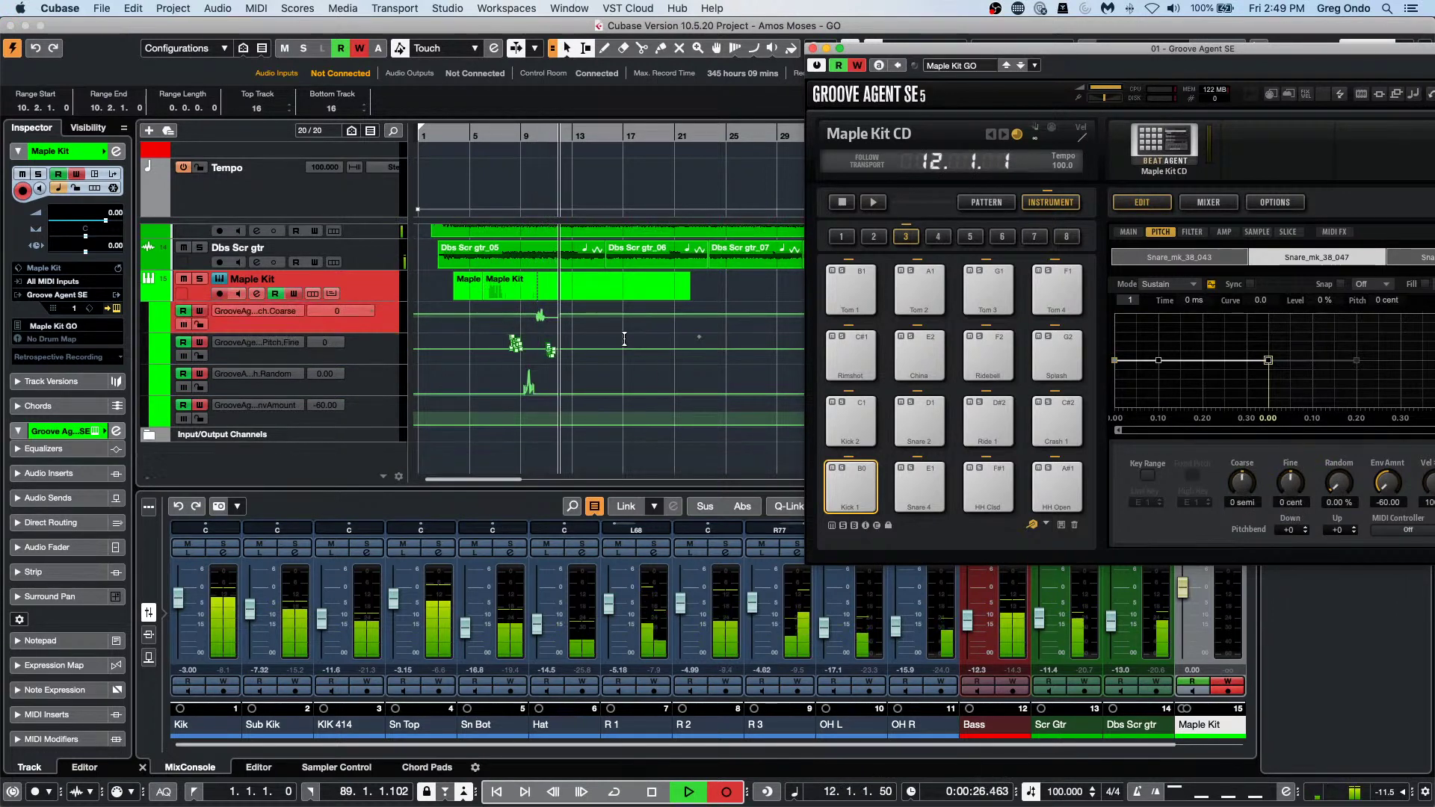
{"action": "key", "text": "space"}
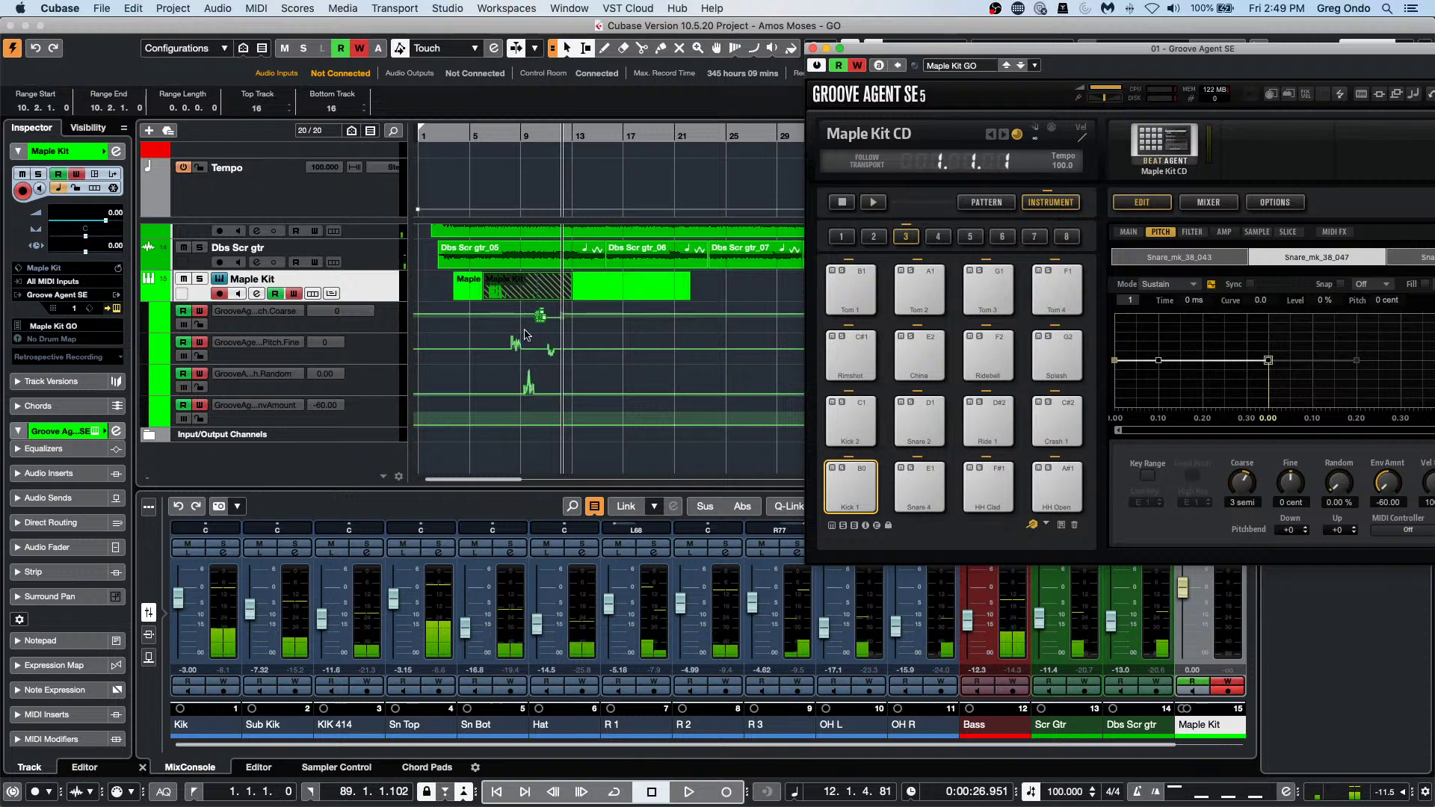
Examine the recorded Maple Kit part's Modulation (CC 1) data in the Key Editor around bars 6 to 8, and close Groove Agent SE.
{"action": "double_click", "coordinate": [505, 301]}
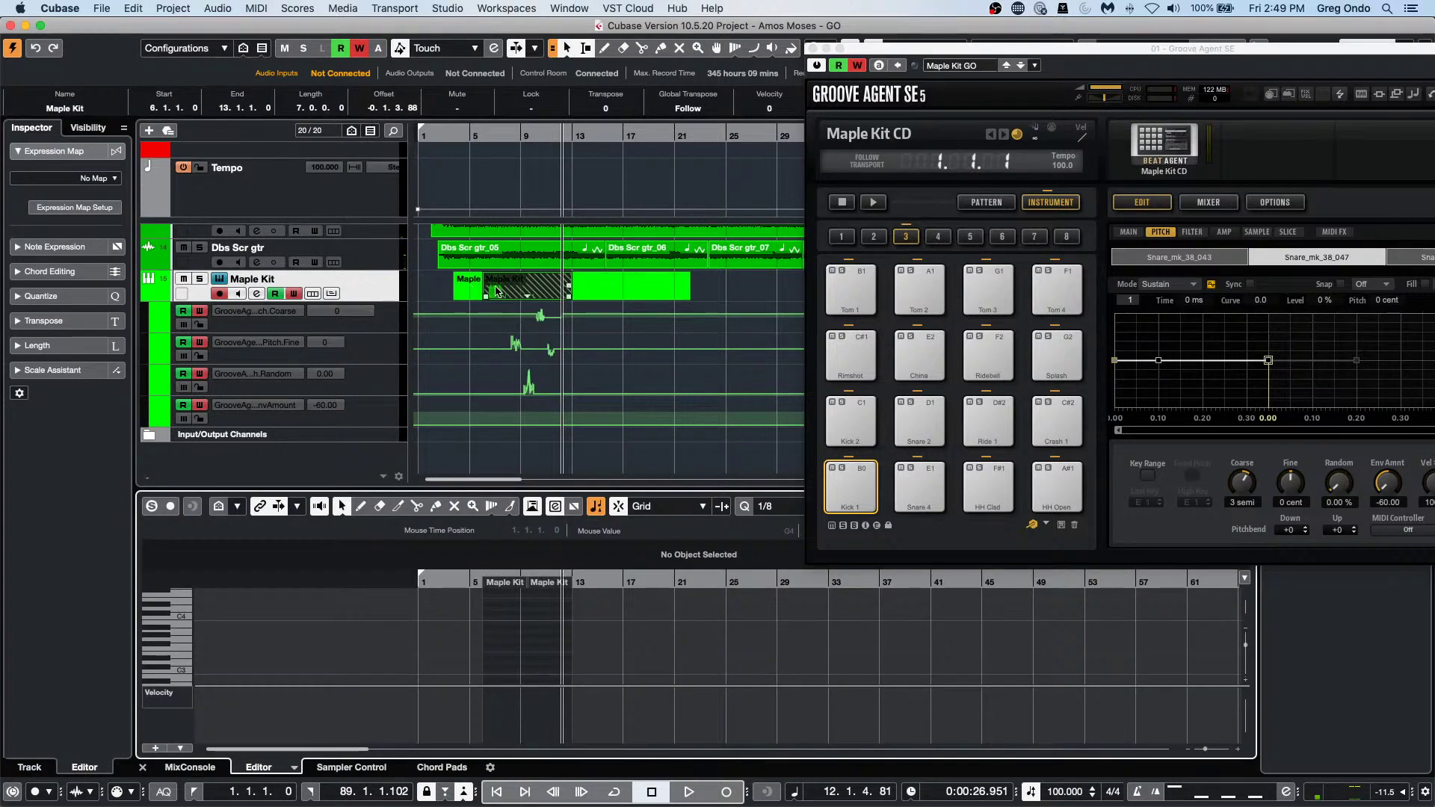
{"action": "left_click", "coordinate": [166, 696]}
{"action": "left_click", "coordinate": [213, 780]}
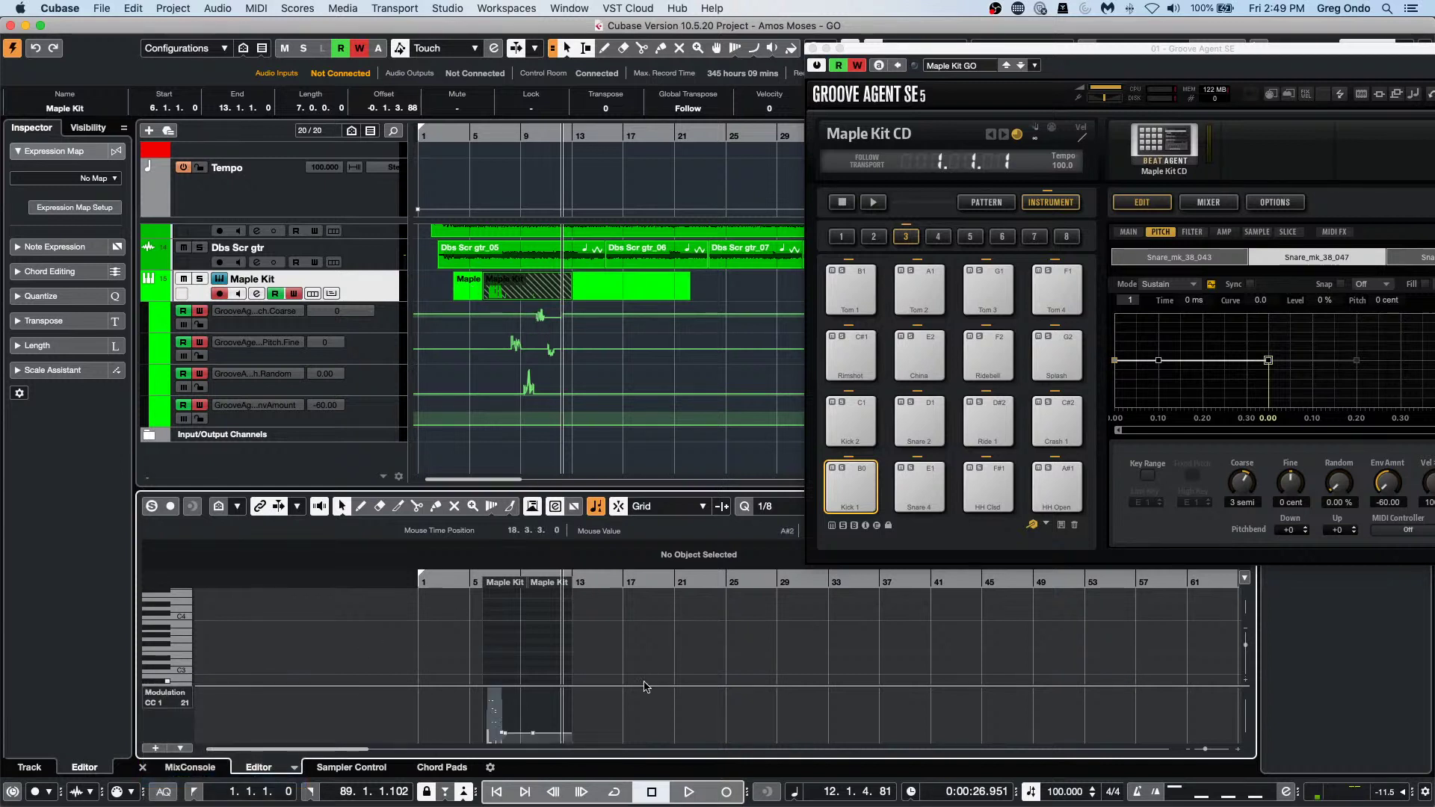
{"action": "left_click_drag", "start_coordinate": [471, 583], "coordinate": [474, 650]}
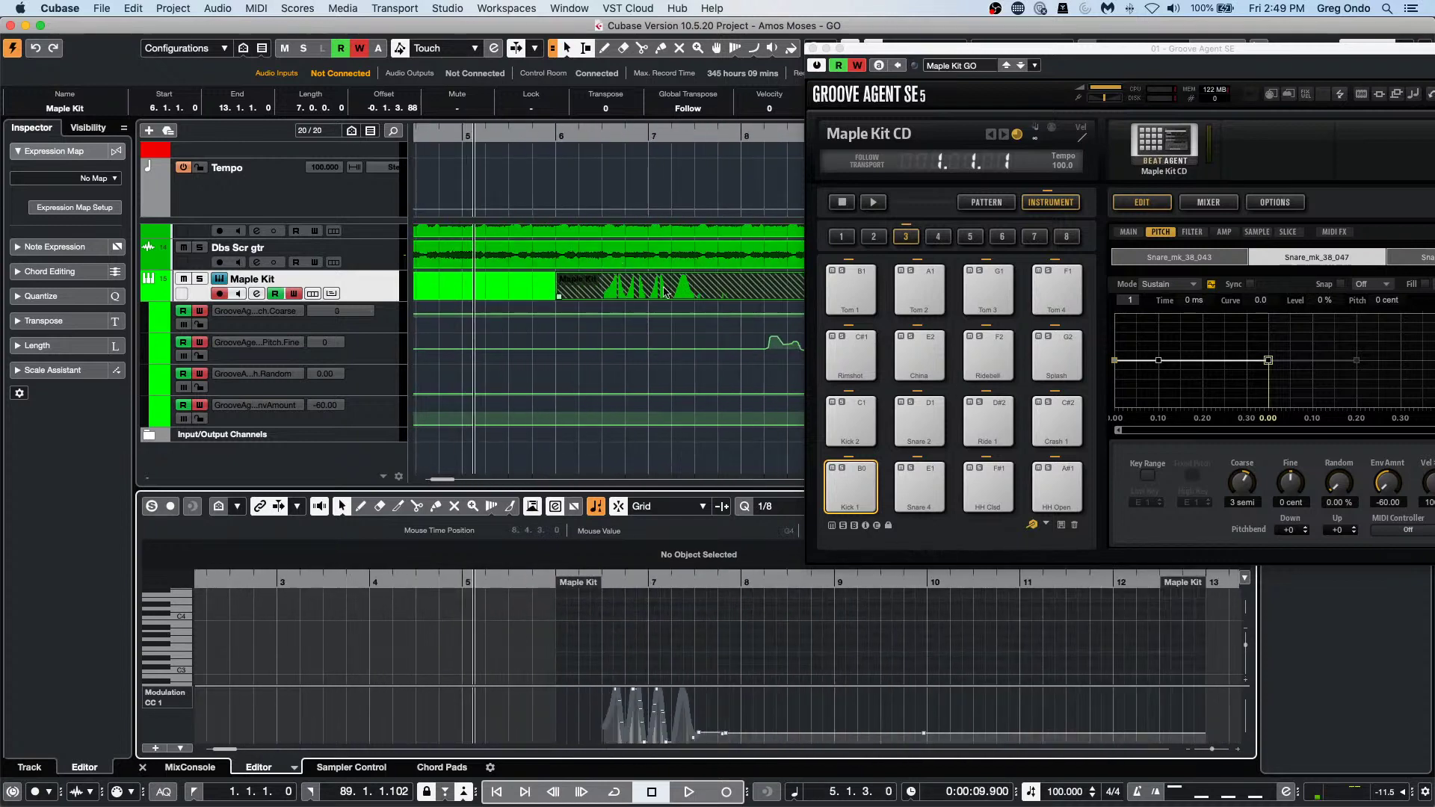
{"action": "left_click_drag", "start_coordinate": [1241, 501], "coordinate": [1240, 497]}
{"action": "left_click", "coordinate": [854, 512]}
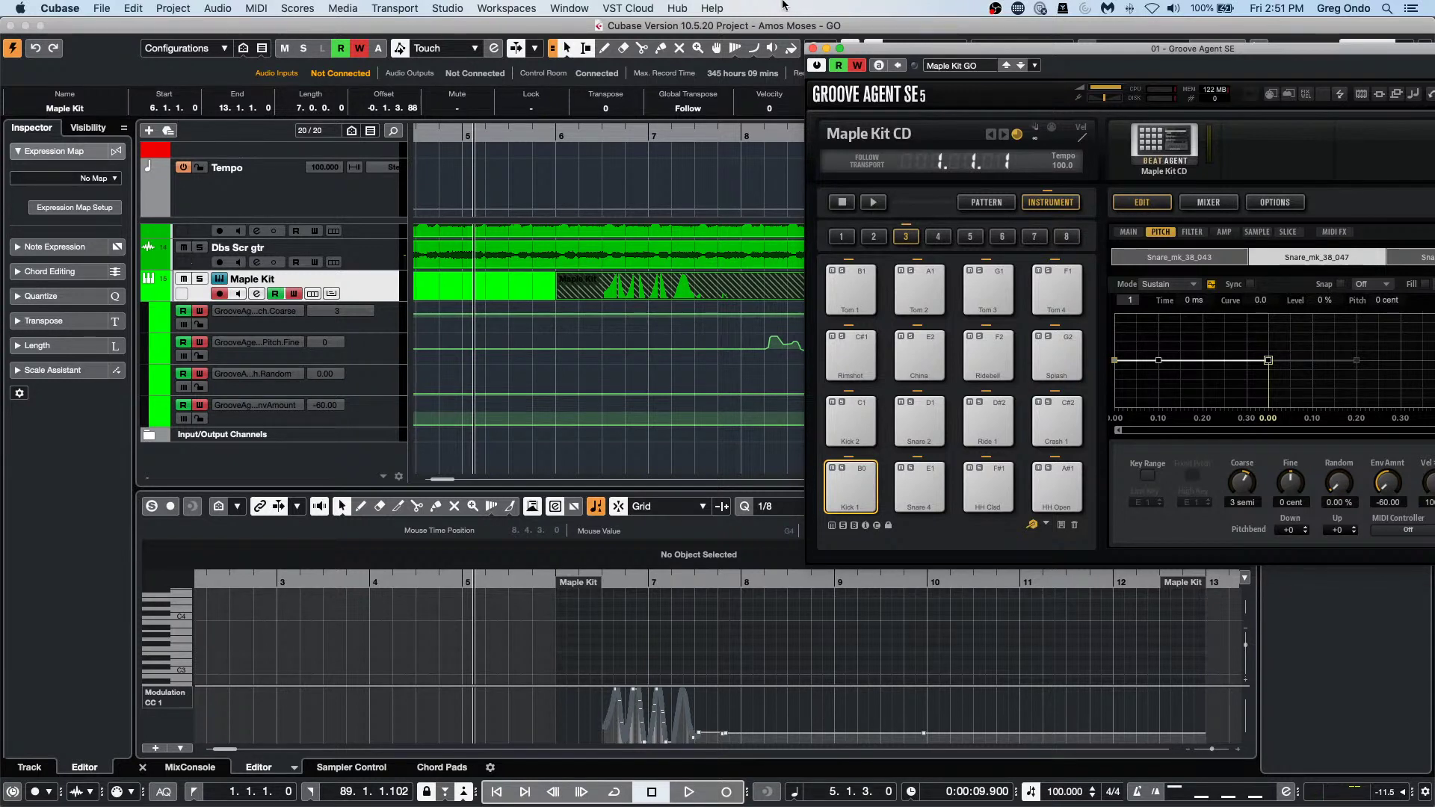
{"action": "left_click", "coordinate": [813, 49]}
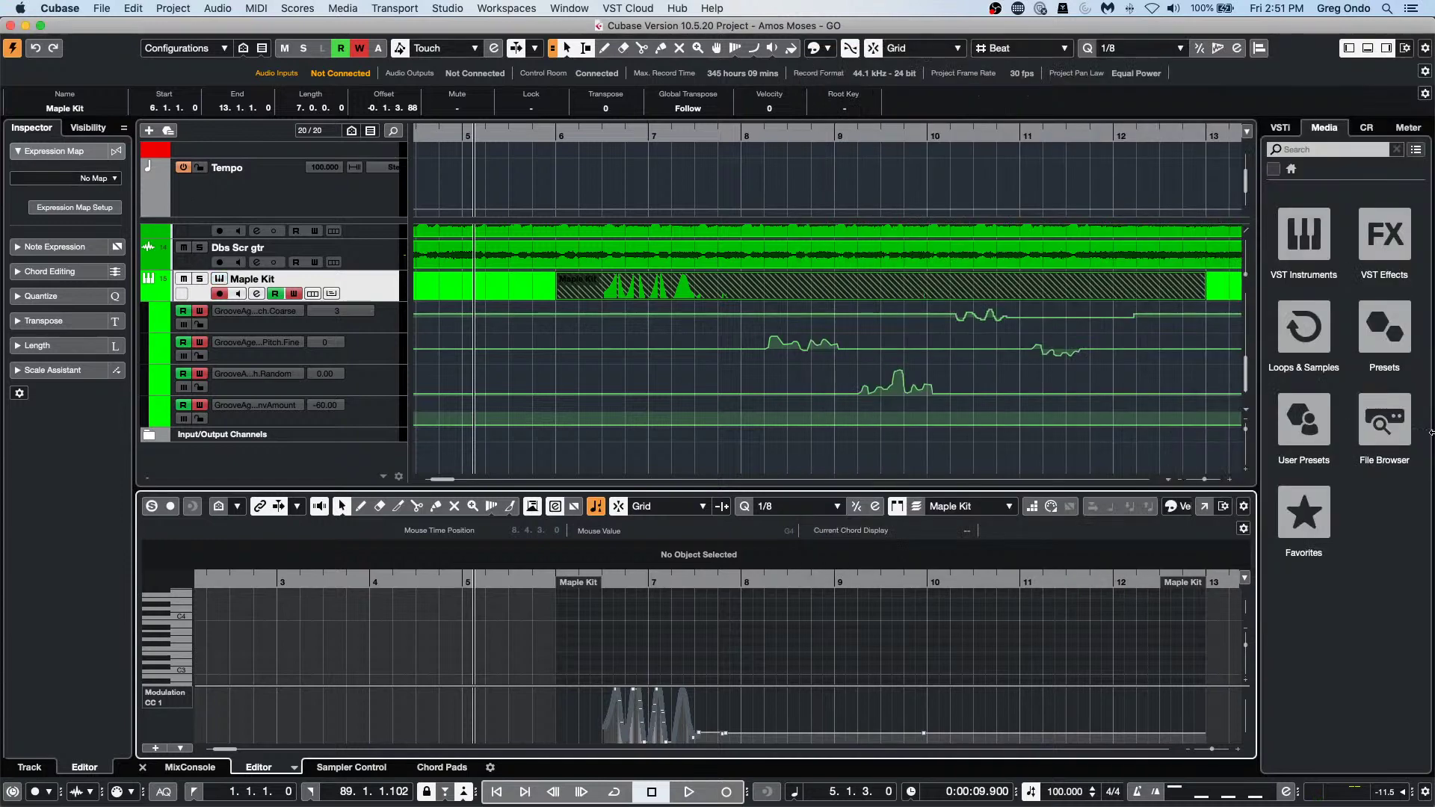
Examine the Control Room audio connections with the vocals, drums and Cue (VST Connect) buses expanded, and close the window.
{"action": "left_click", "coordinate": [465, 8]}
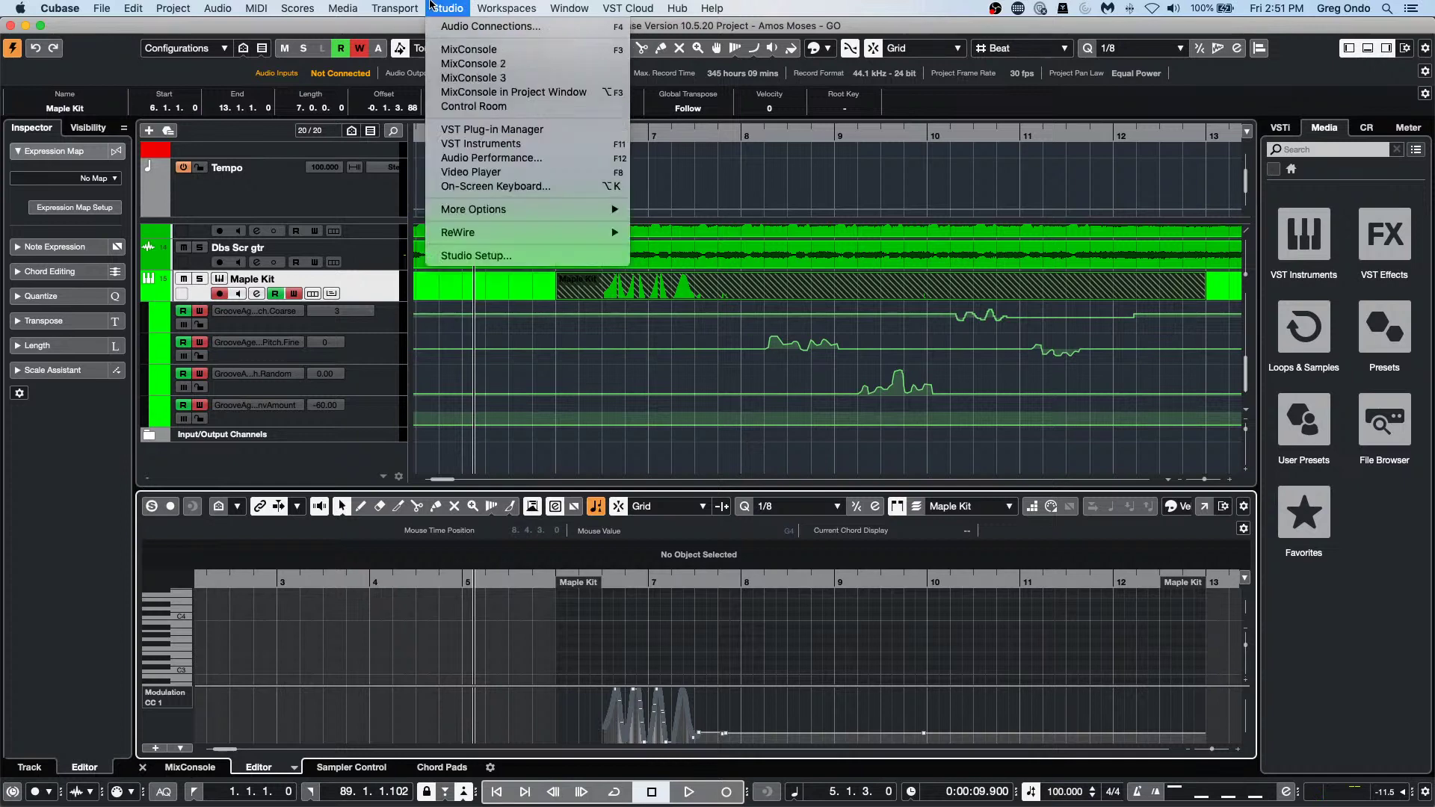
{"action": "left_click", "coordinate": [466, 27]}
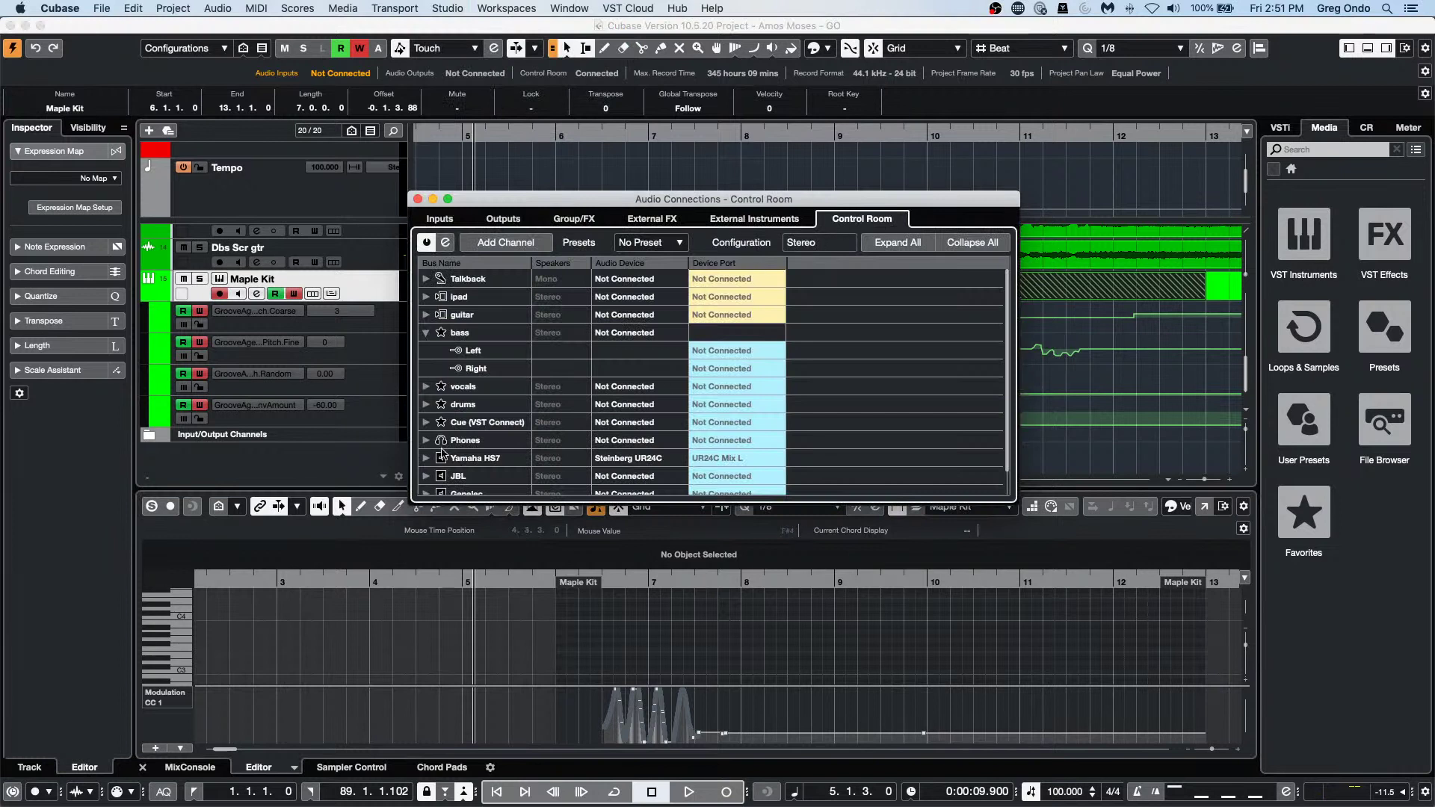
{"action": "scroll", "coordinate": [489, 379], "scroll_direction": "down", "scroll_amount": 2}
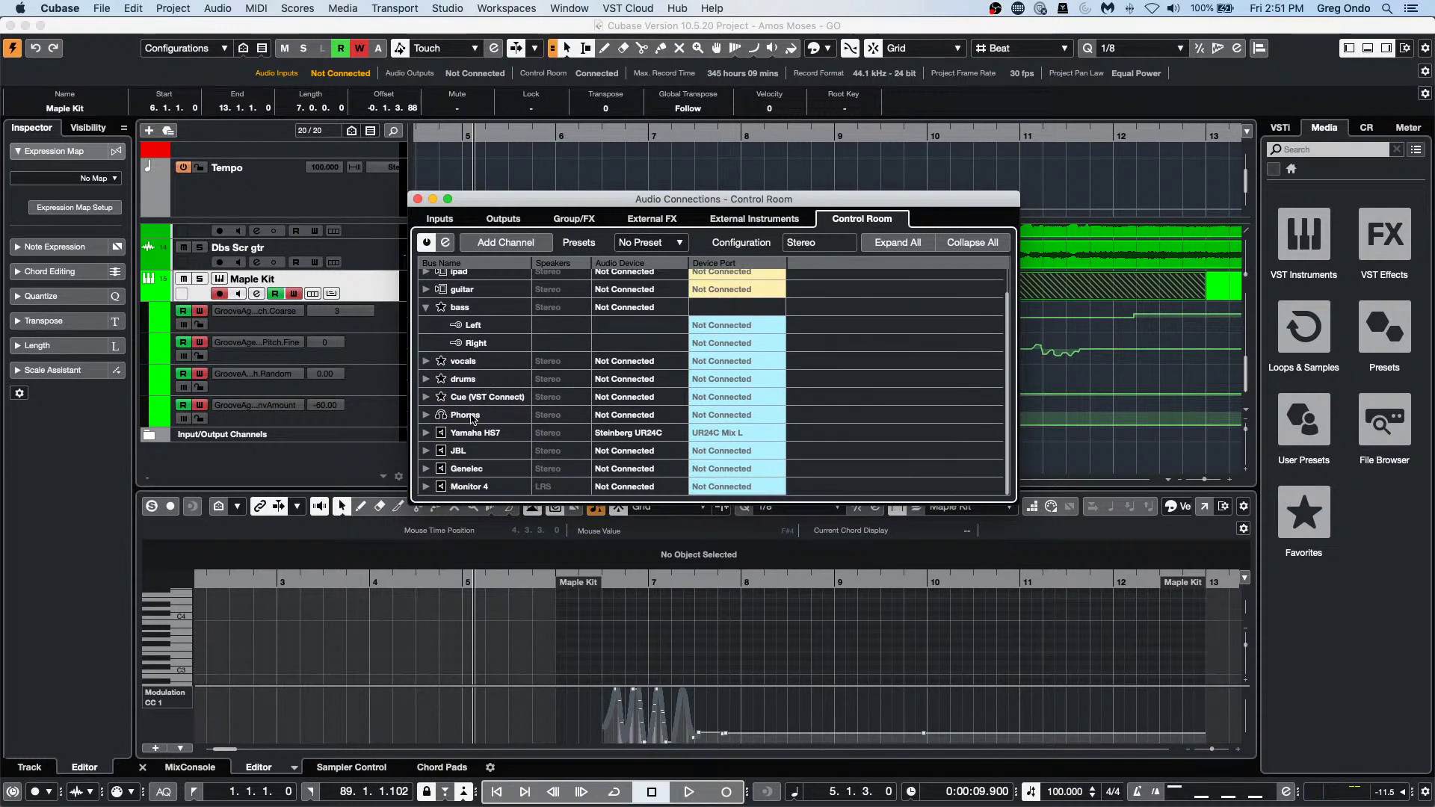
{"action": "right_click", "coordinate": [487, 403]}
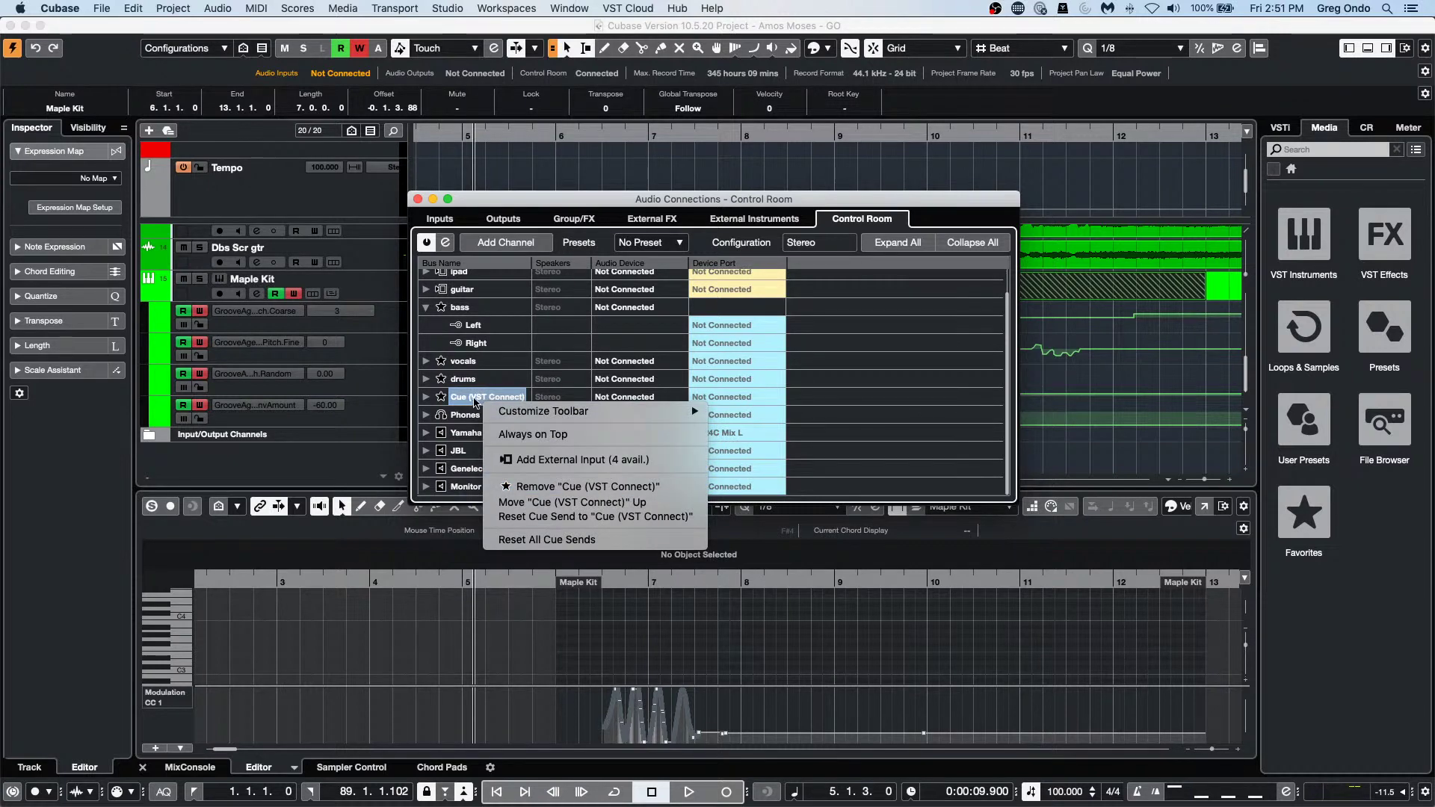
{"action": "left_click", "coordinate": [428, 406]}
{"action": "left_click", "coordinate": [426, 397]}
{"action": "left_click", "coordinate": [426, 379]}
{"action": "left_click", "coordinate": [426, 361]}
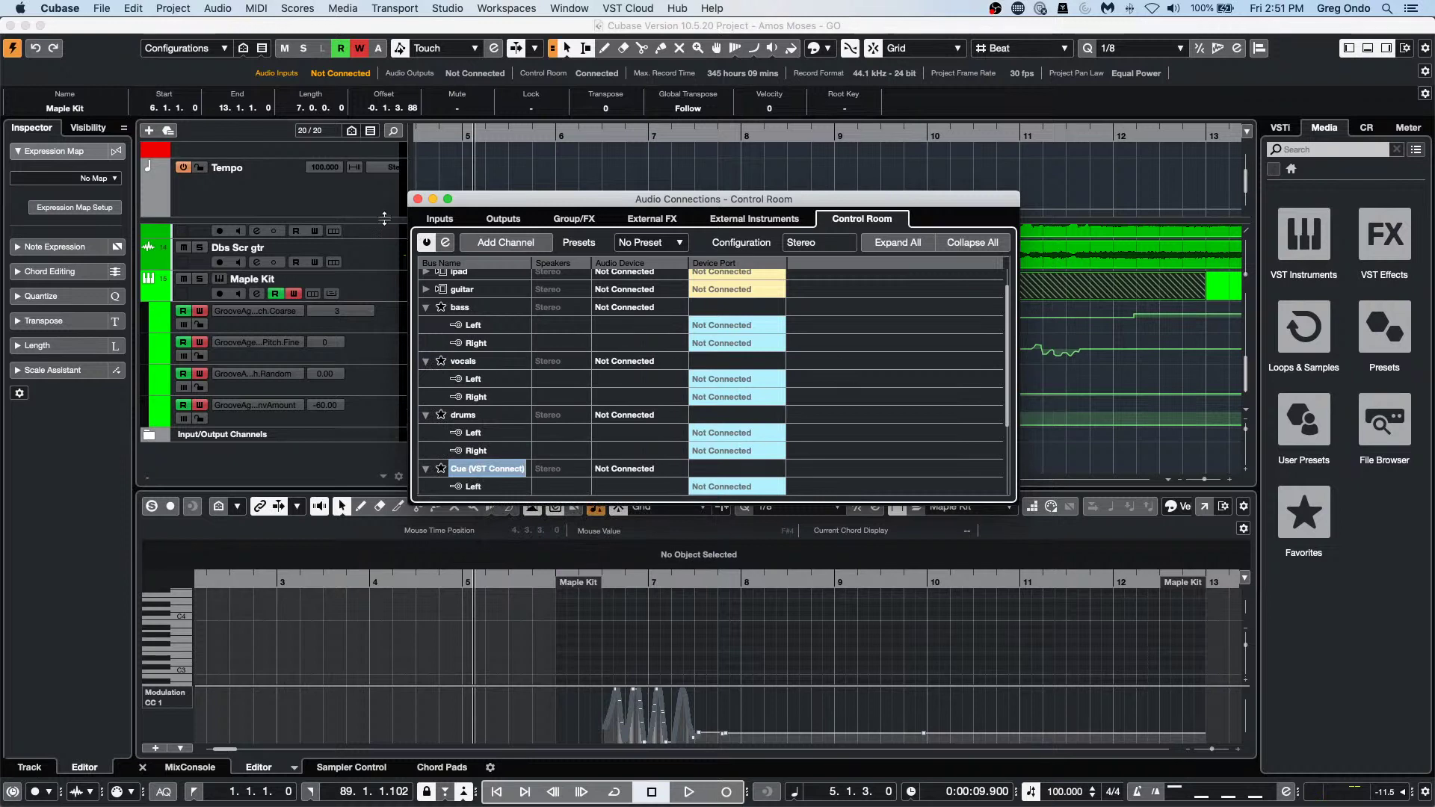
{"action": "left_click", "coordinate": [417, 199]}
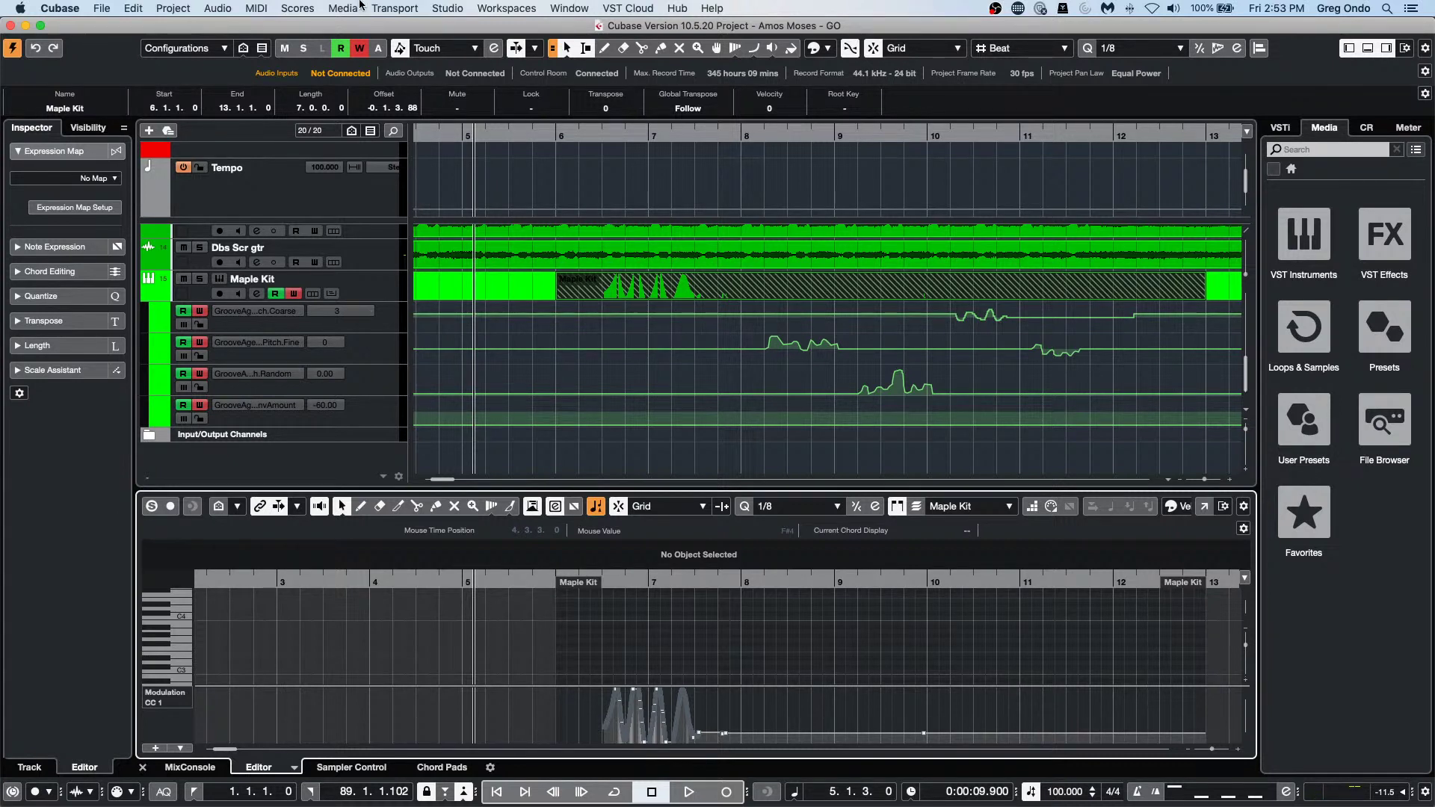
Examine the input and output bus assignments in Audio Connections and close the window.
{"action": "left_click", "coordinate": [447, 9]}
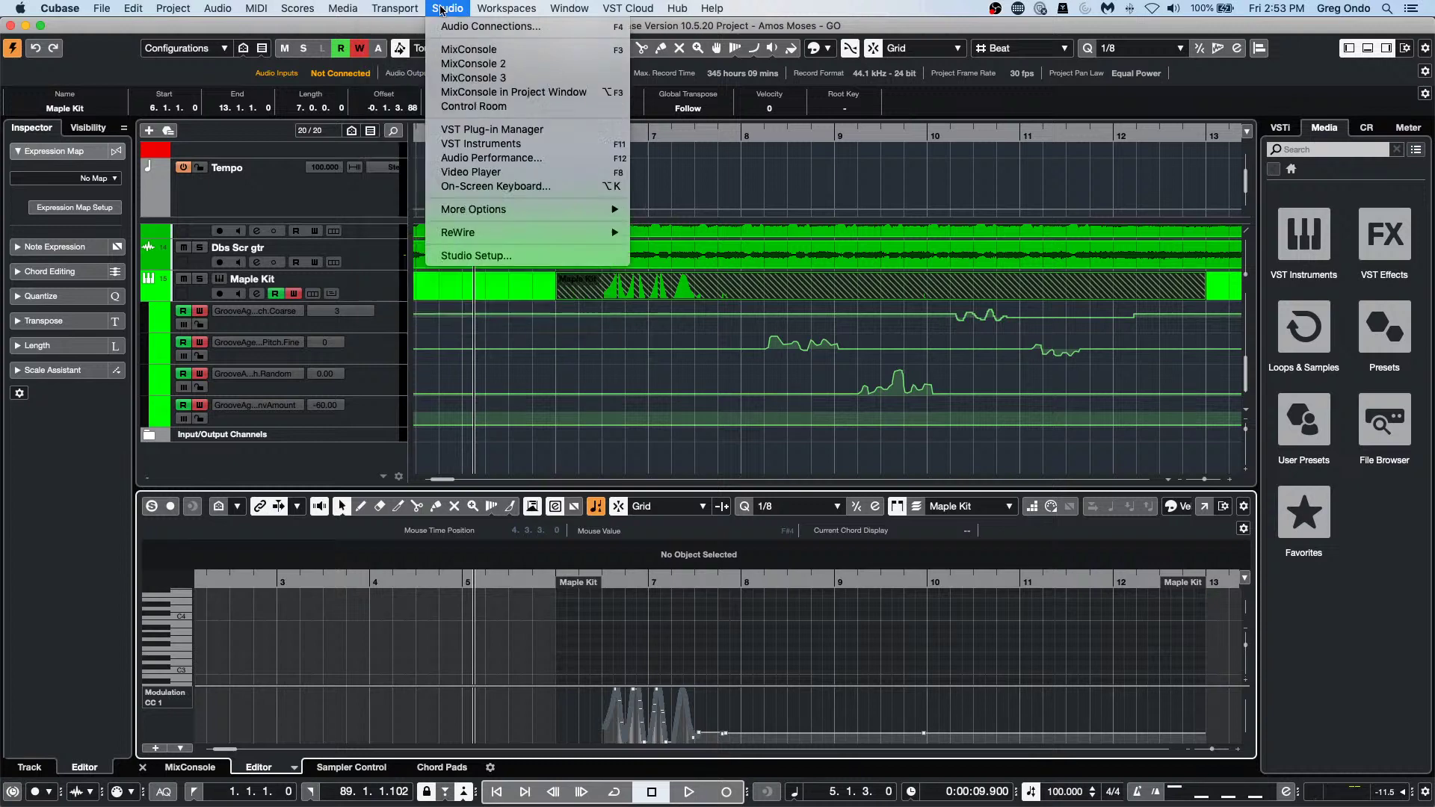
{"action": "left_click", "coordinate": [470, 27]}
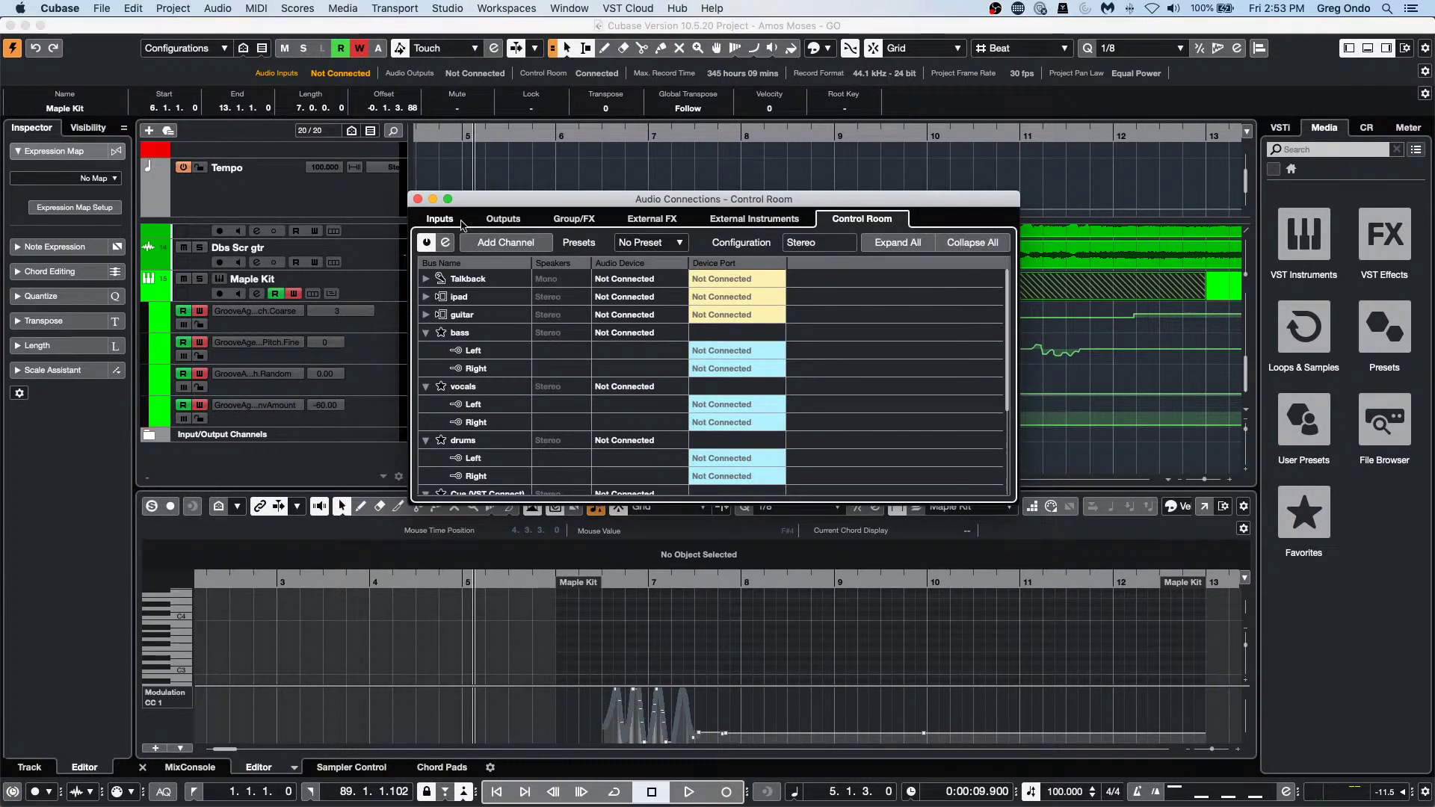
{"action": "left_click", "coordinate": [487, 222]}
{"action": "left_click", "coordinate": [459, 221]}
{"action": "left_click", "coordinate": [493, 221]}
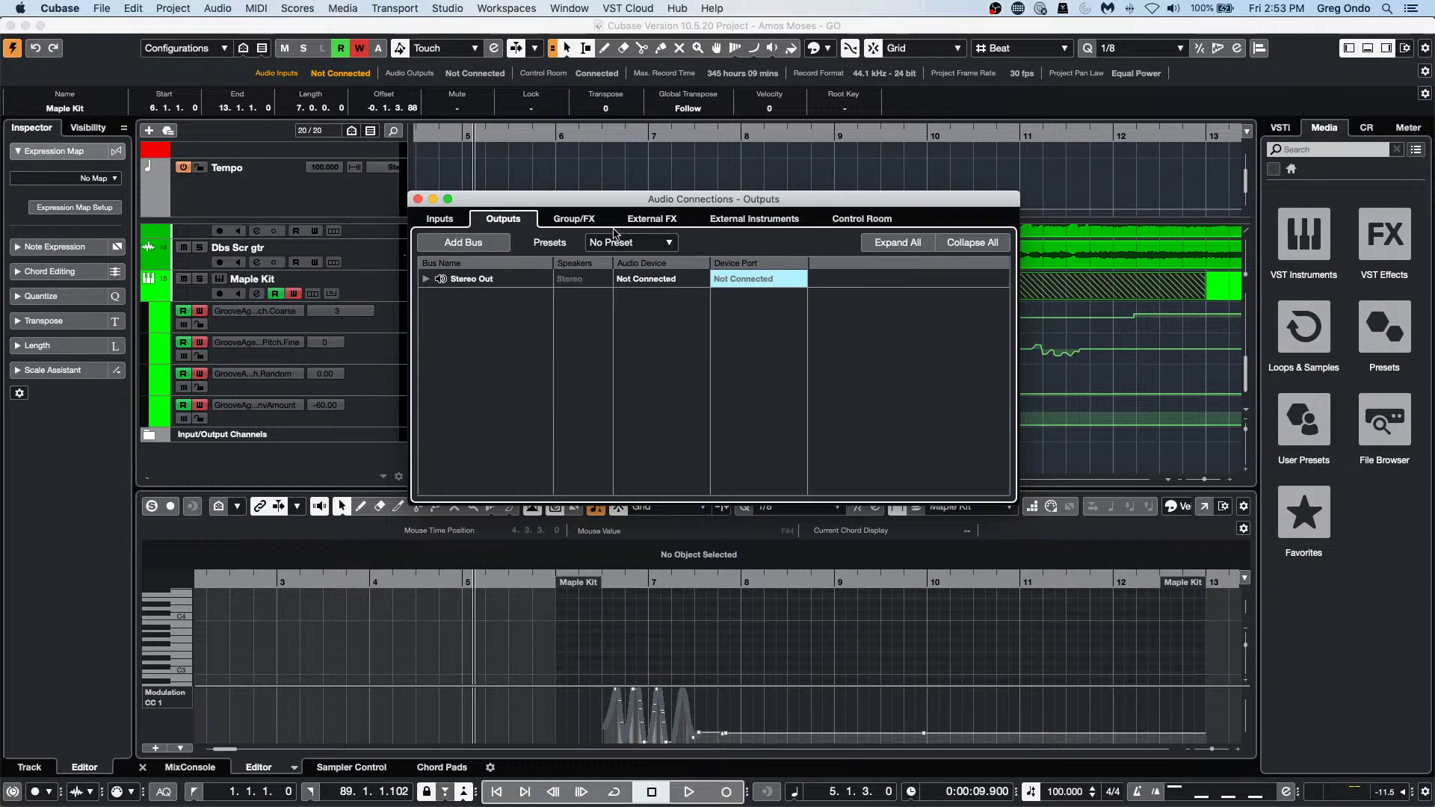
{"action": "left_click", "coordinate": [418, 199]}
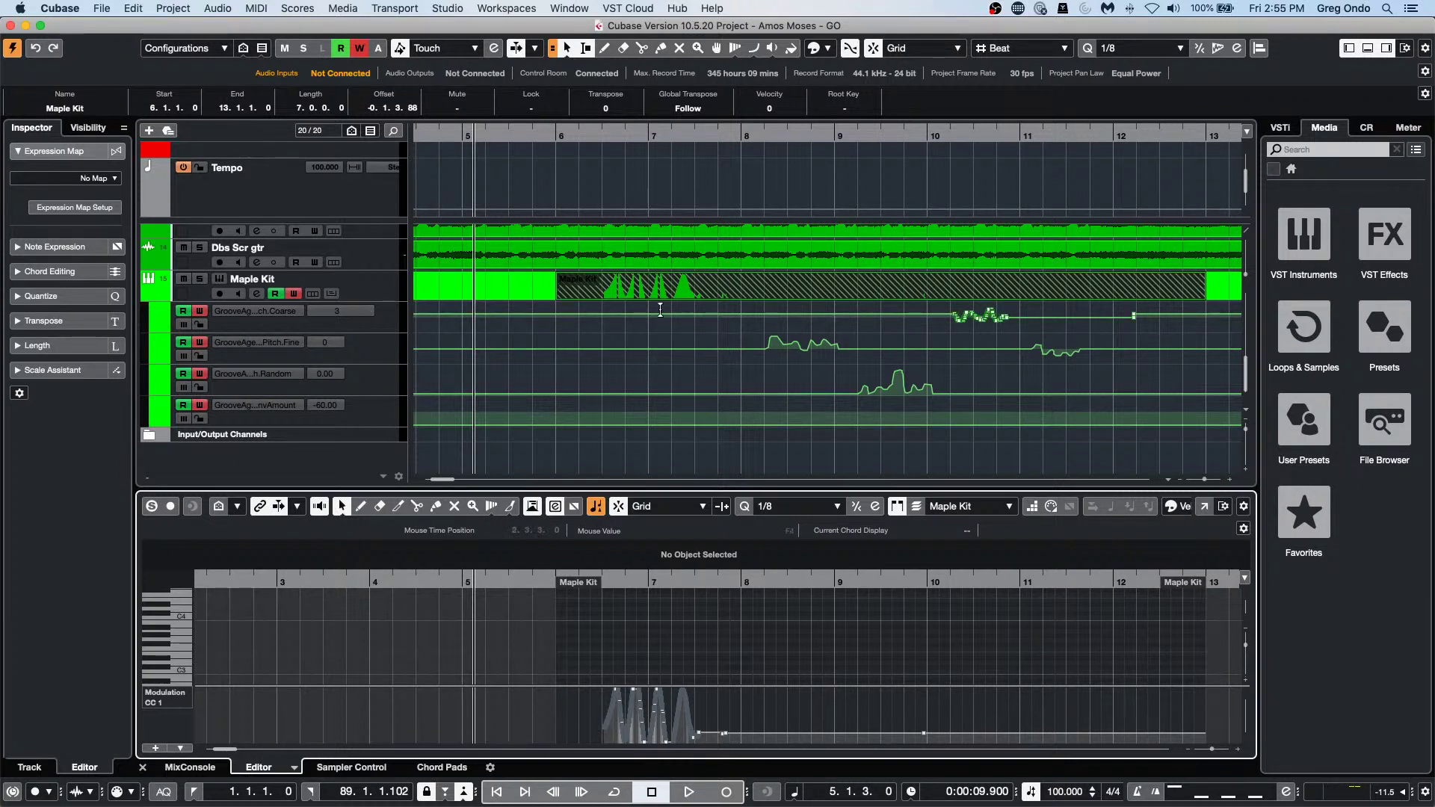
Erase the recorded Maple Kit part between bars 6 and 13 and return to the object selection tool.
{"action": "right_click", "coordinate": [699, 312]}
{"action": "left_click", "coordinate": [732, 312]}
{"action": "left_click", "coordinate": [722, 300]}
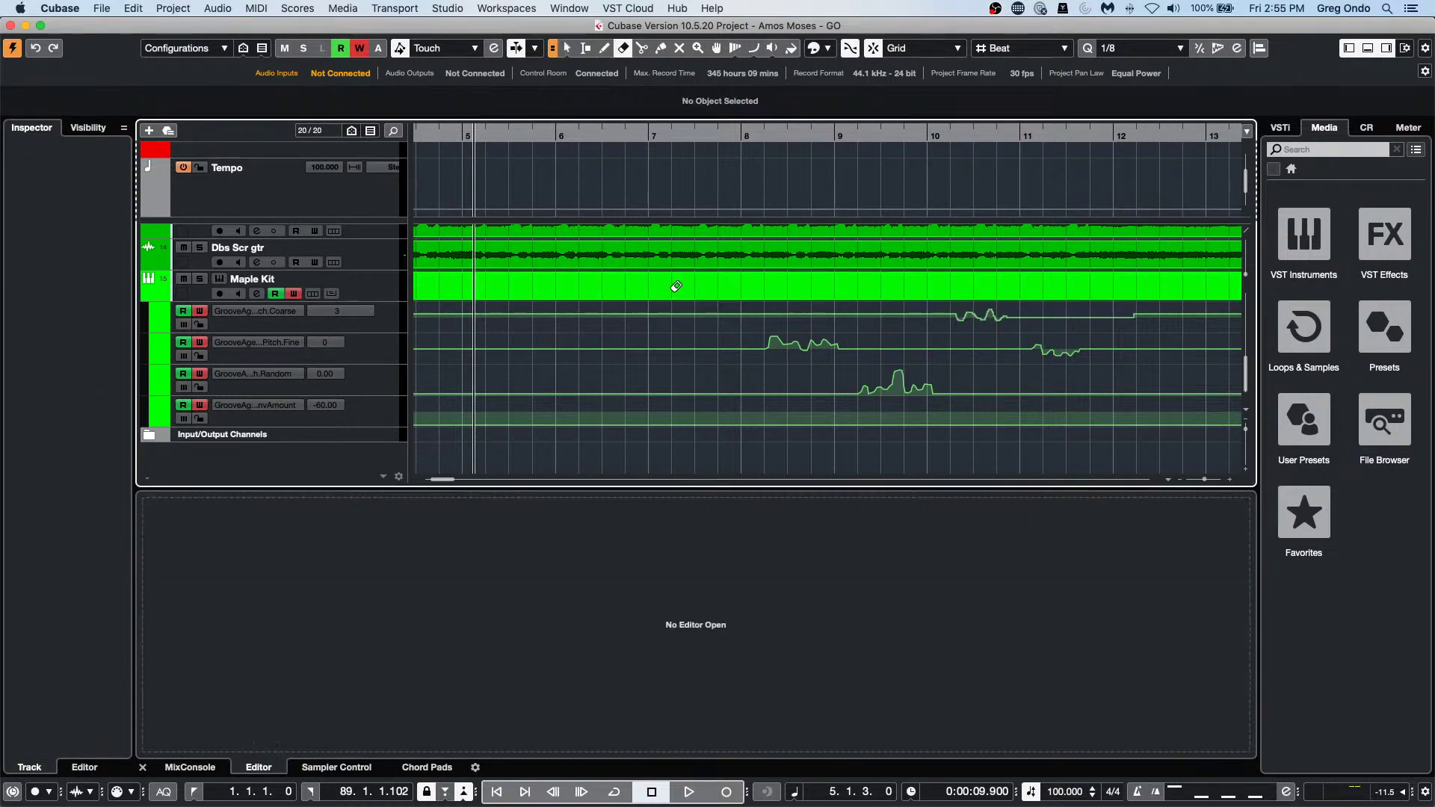
{"action": "right_click", "coordinate": [723, 299]}
{"action": "left_click", "coordinate": [663, 294]}
Open the remaining Maple Kit part in a separate Key Editor window and enlarge the Modulation (CC 1) controller lane.
{"action": "left_click", "coordinate": [666, 294]}
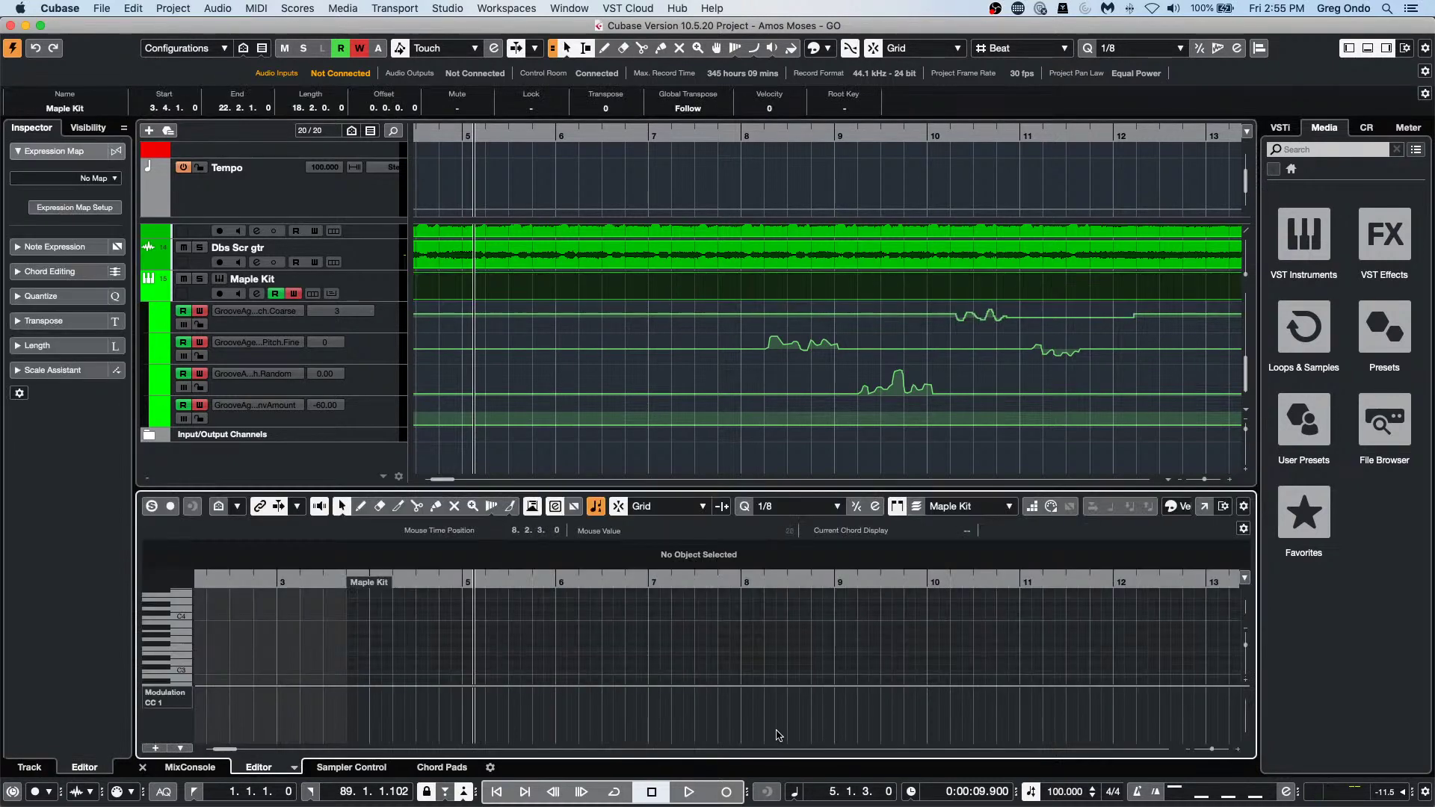
{"action": "left_click", "coordinate": [1204, 507]}
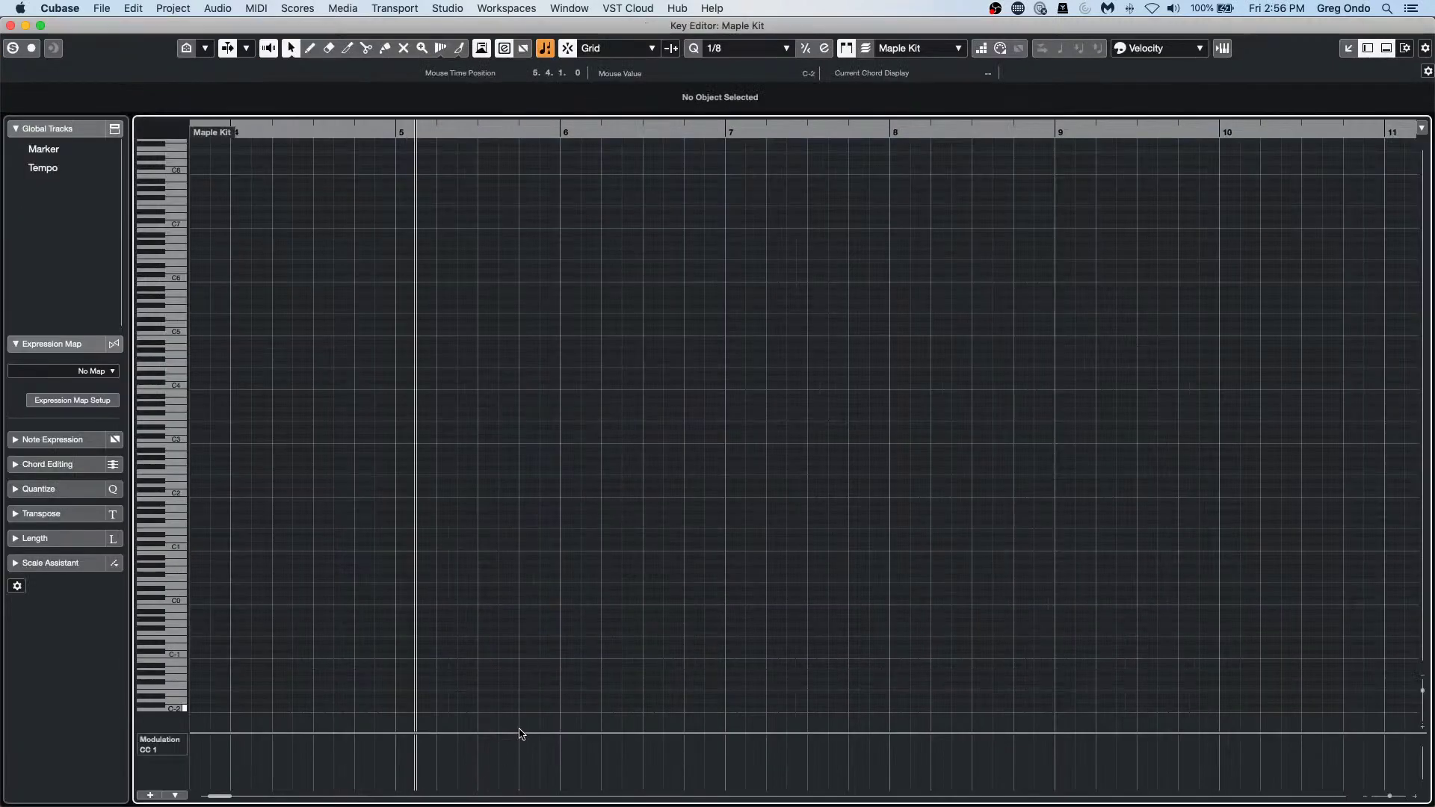
{"action": "left_click_drag", "start_coordinate": [518, 733], "coordinate": [486, 585]}
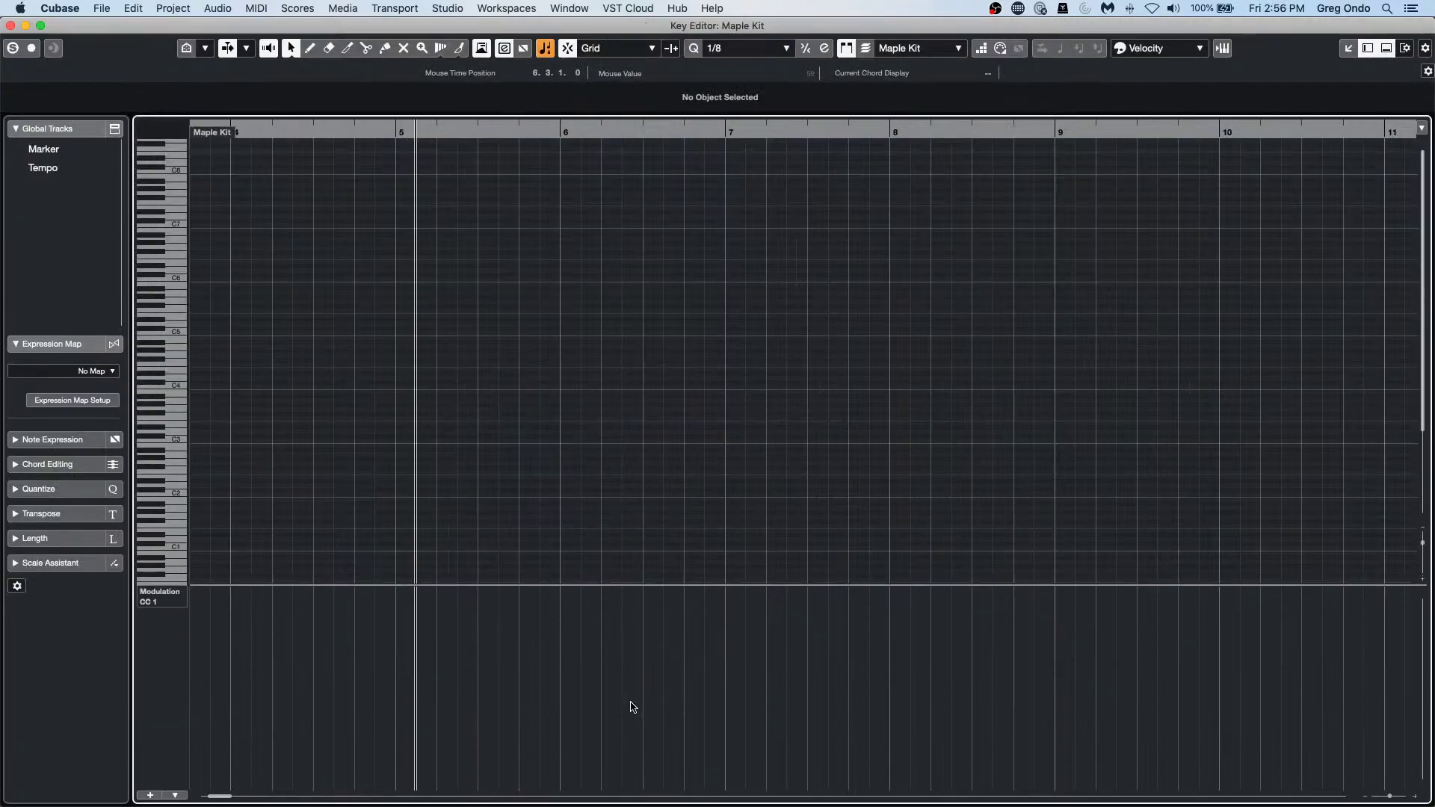
Draw Modulation (CC 1) events at bars 6 and 9 with a value of about 88, undoing a first freehand line.
{"action": "right_click", "coordinate": [538, 708]}
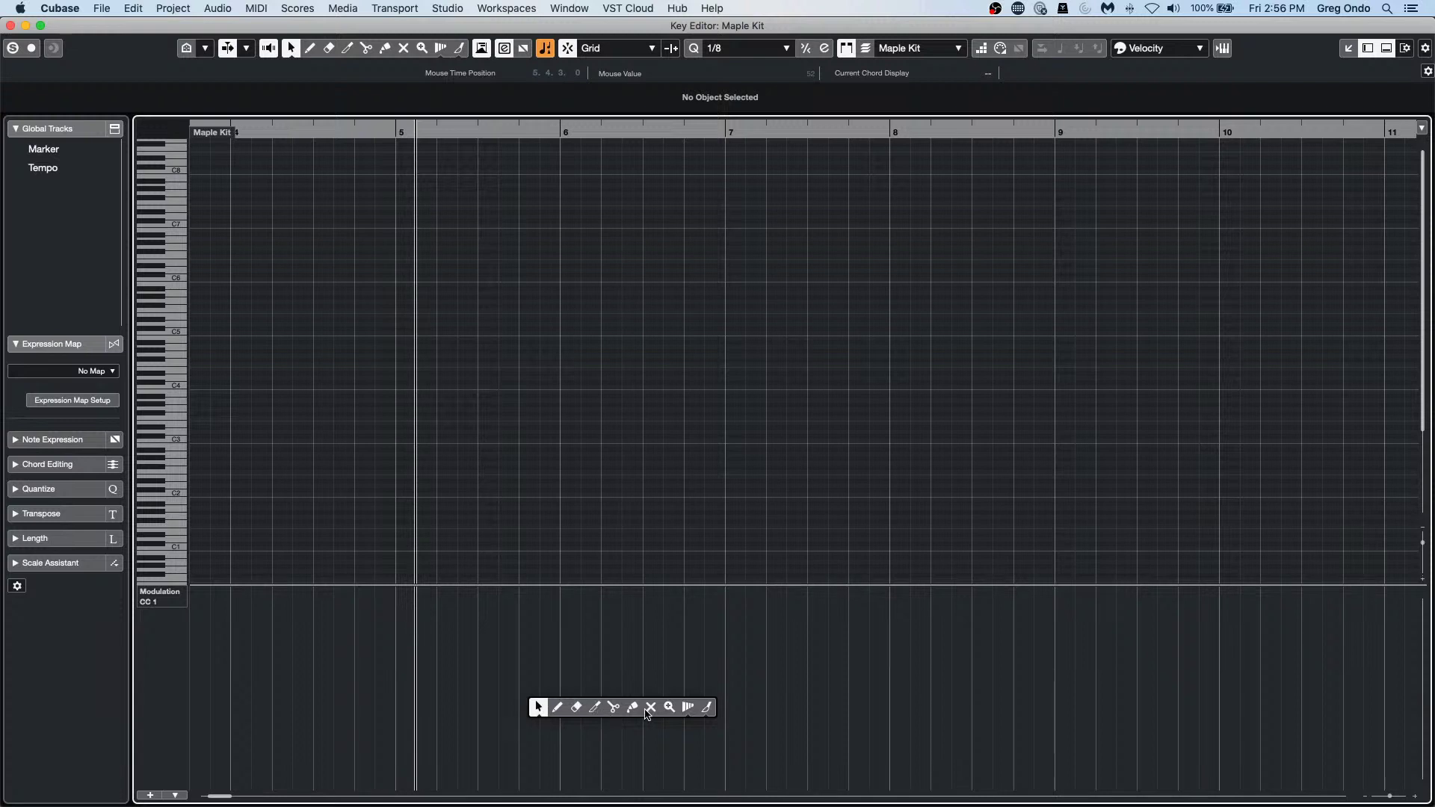
{"action": "left_click", "coordinate": [558, 707]}
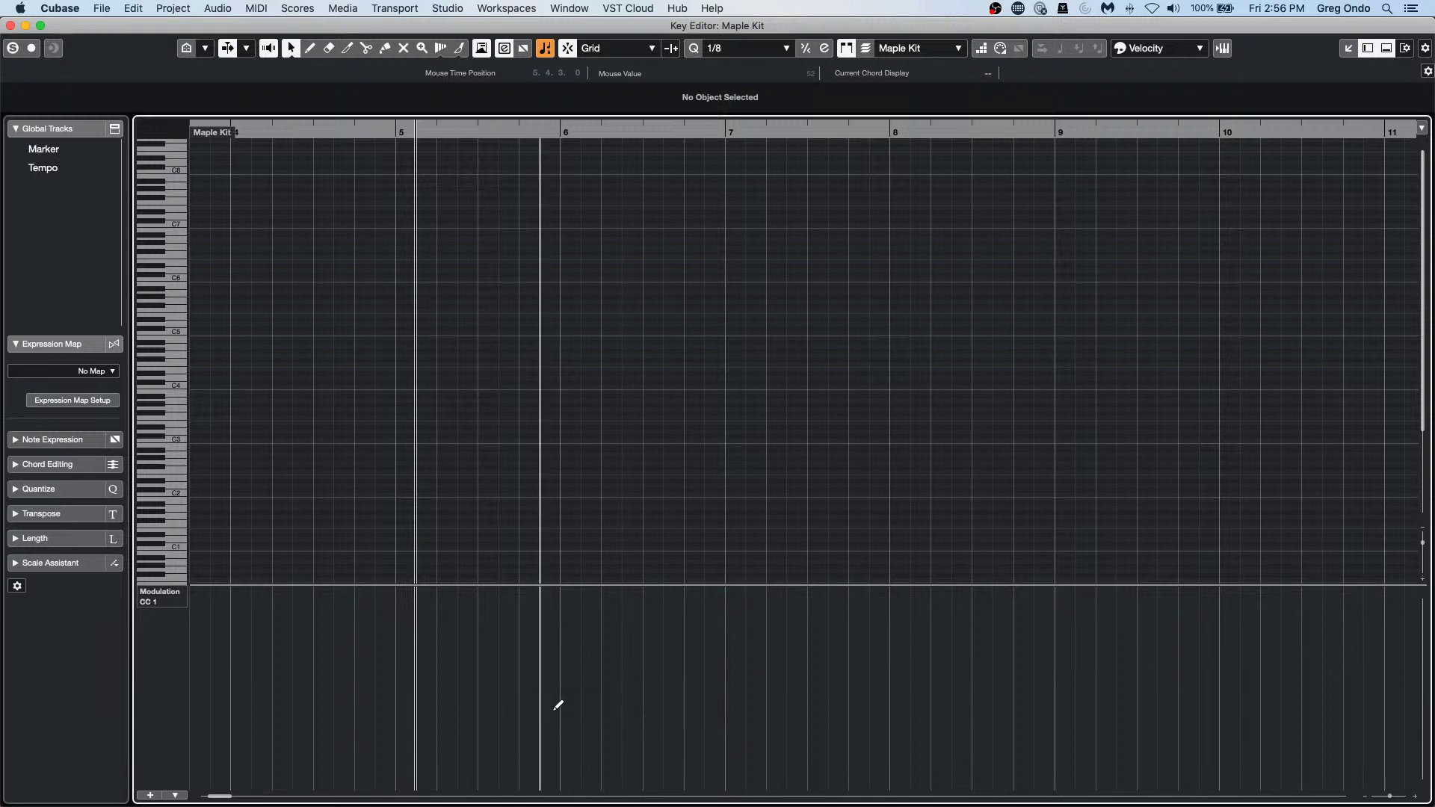
{"action": "left_click_drag", "start_coordinate": [506, 649], "coordinate": [1074, 675]}
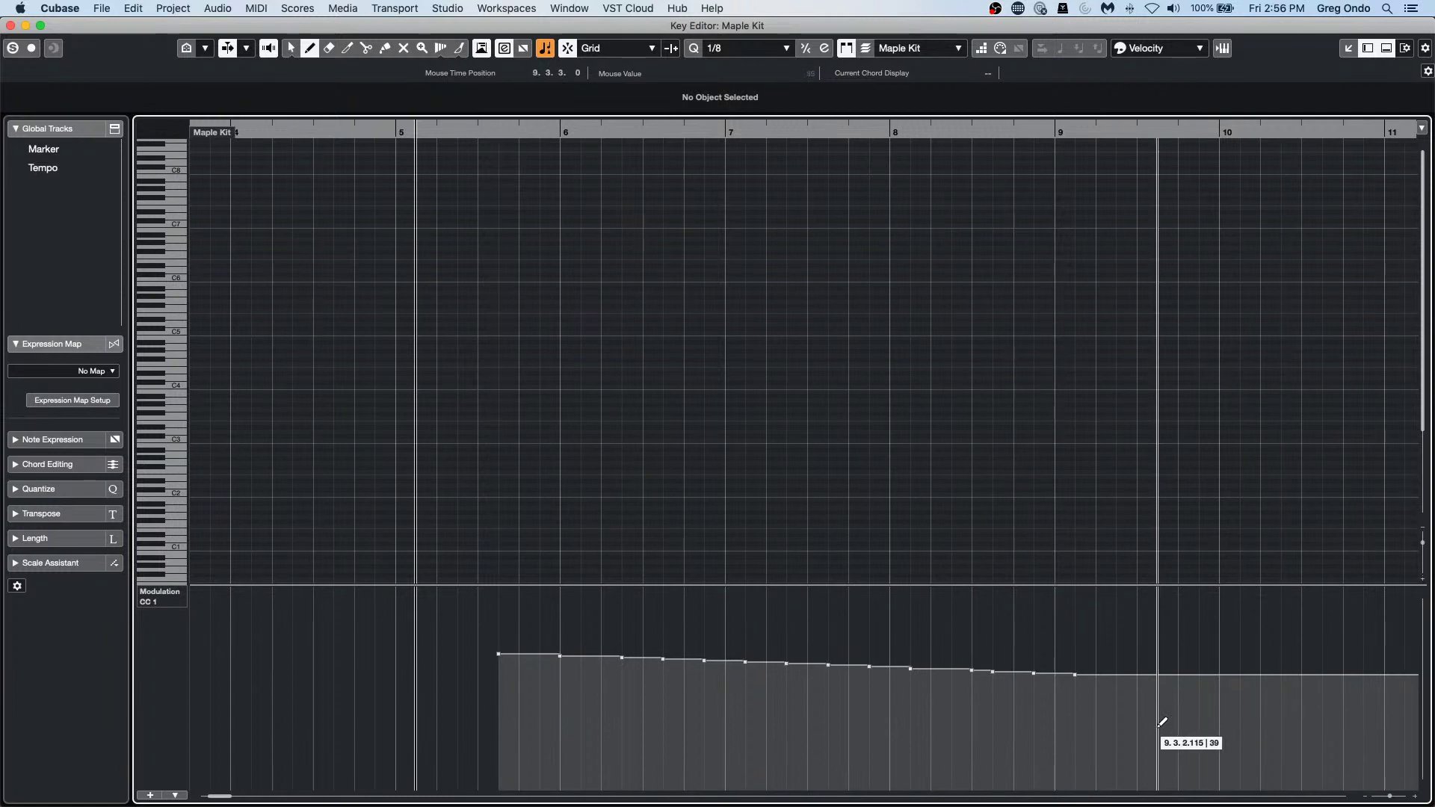
{"action": "key", "text": "super+z"}
{"action": "left_click", "coordinate": [560, 651]}
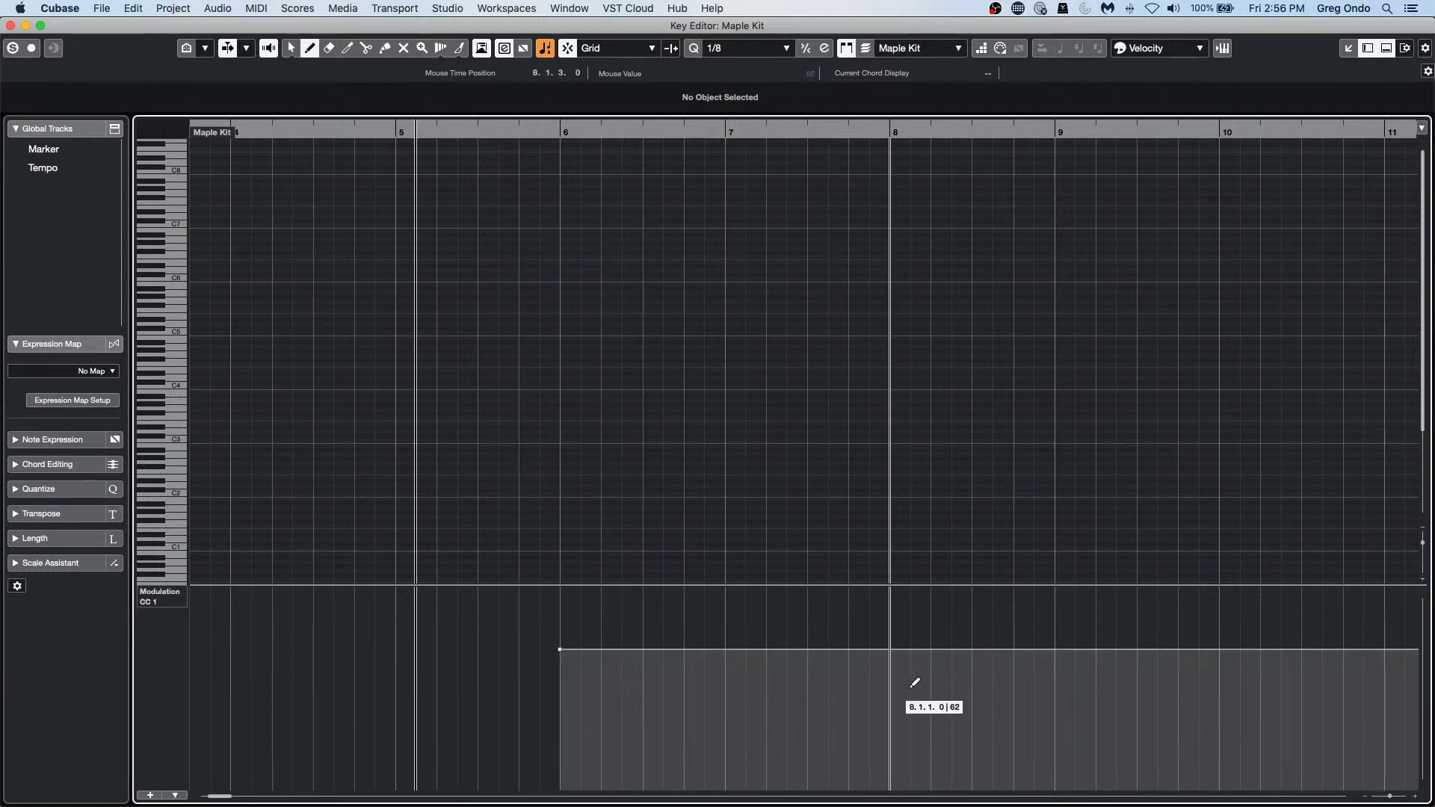
{"action": "left_click", "coordinate": [1062, 646]}
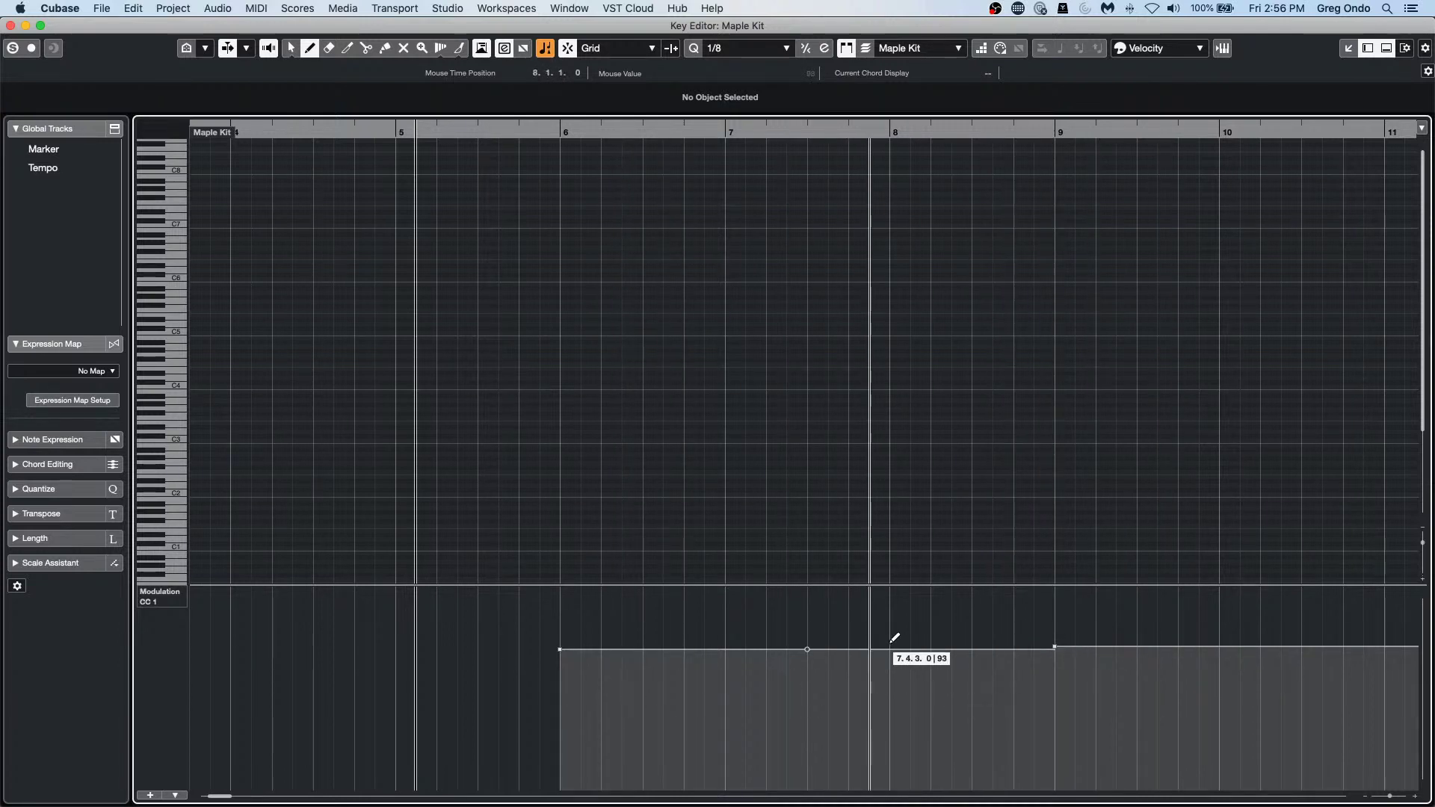
Add a Modulation event at 8.4.3.0 with value 2 and move the bar 9 event to 9.4.1.0 at value 79.
{"action": "key", "text": "1"}
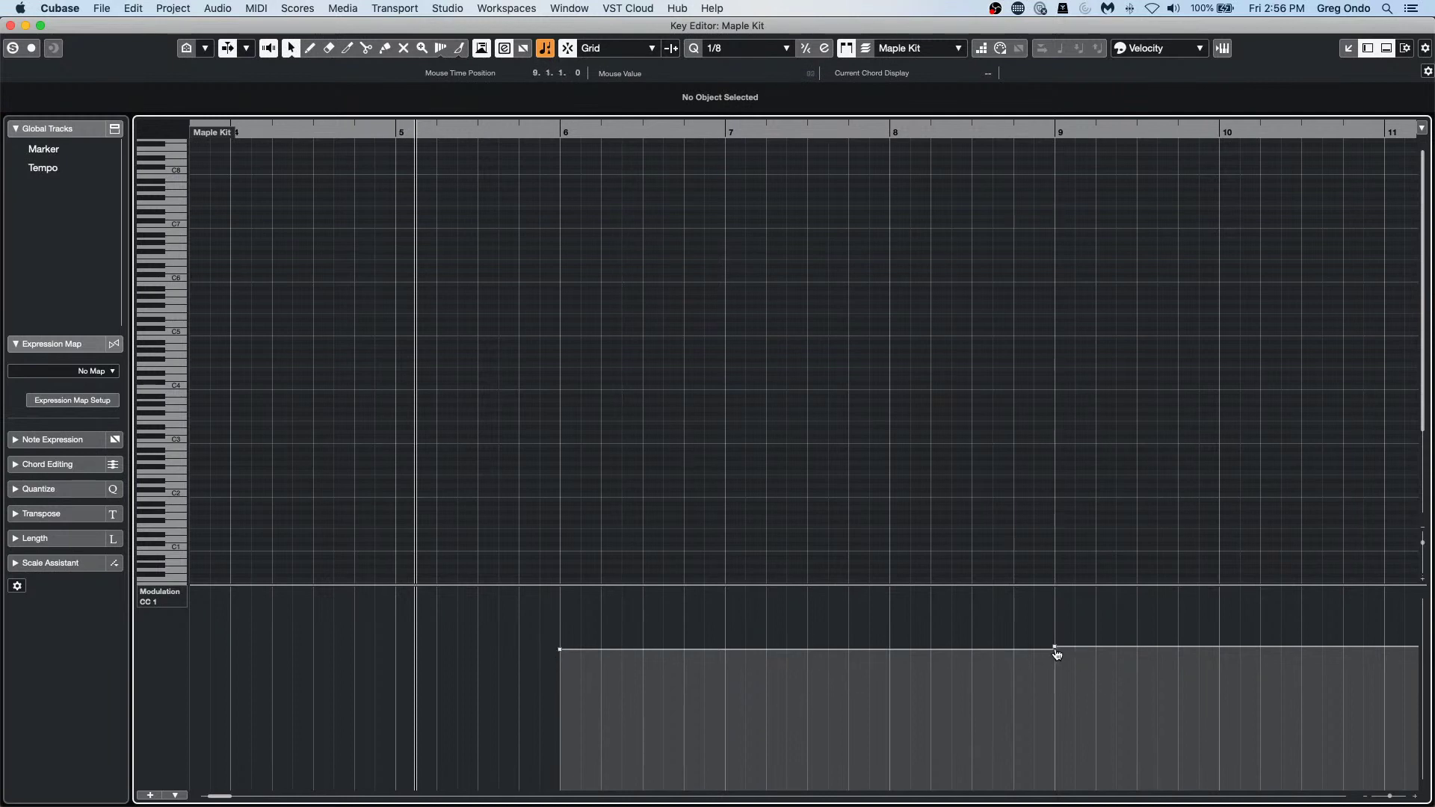
{"action": "left_click_drag", "start_coordinate": [1055, 648], "coordinate": [1056, 660]}
{"action": "left_click", "coordinate": [1034, 735]}
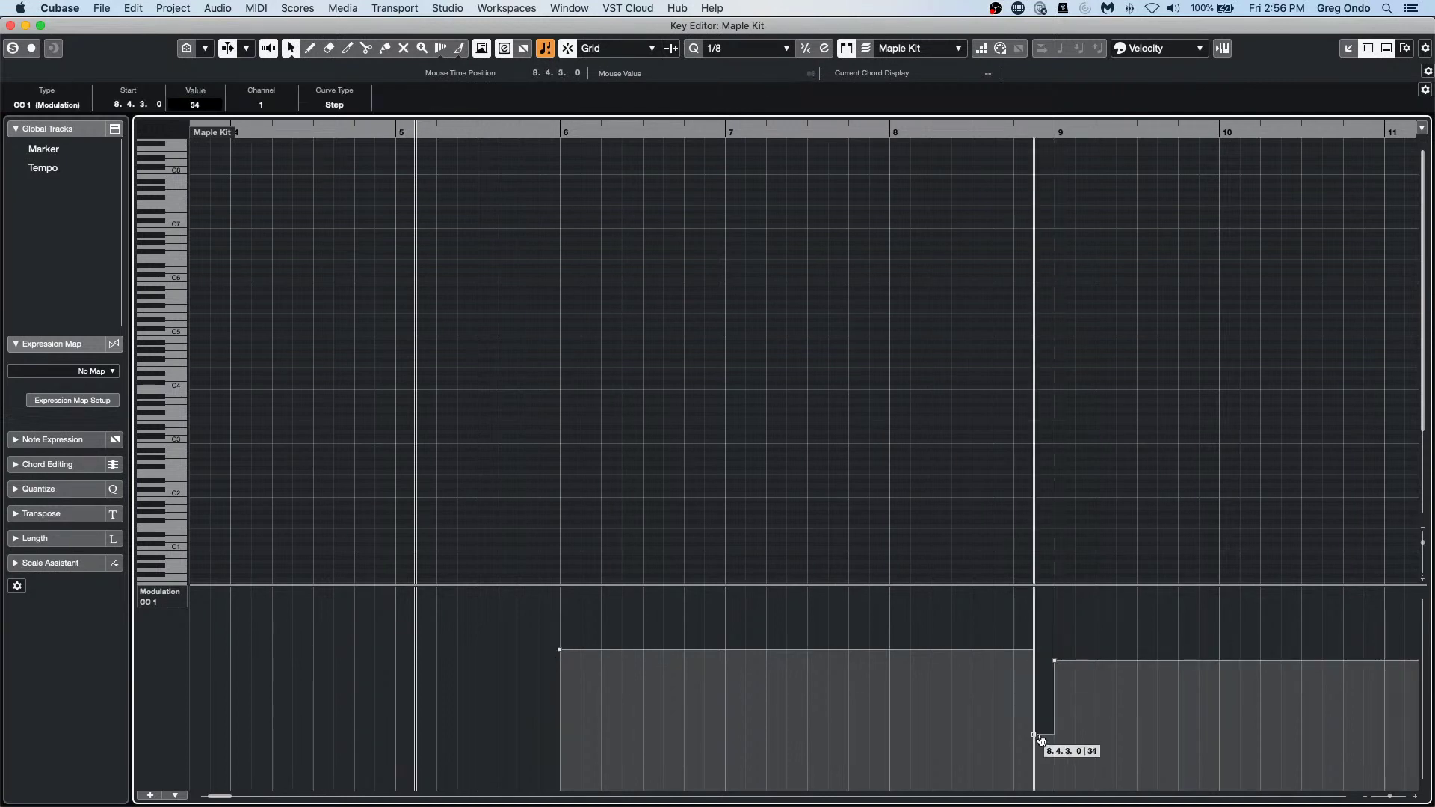
{"action": "left_click_drag", "start_coordinate": [1034, 742], "coordinate": [1034, 792]}
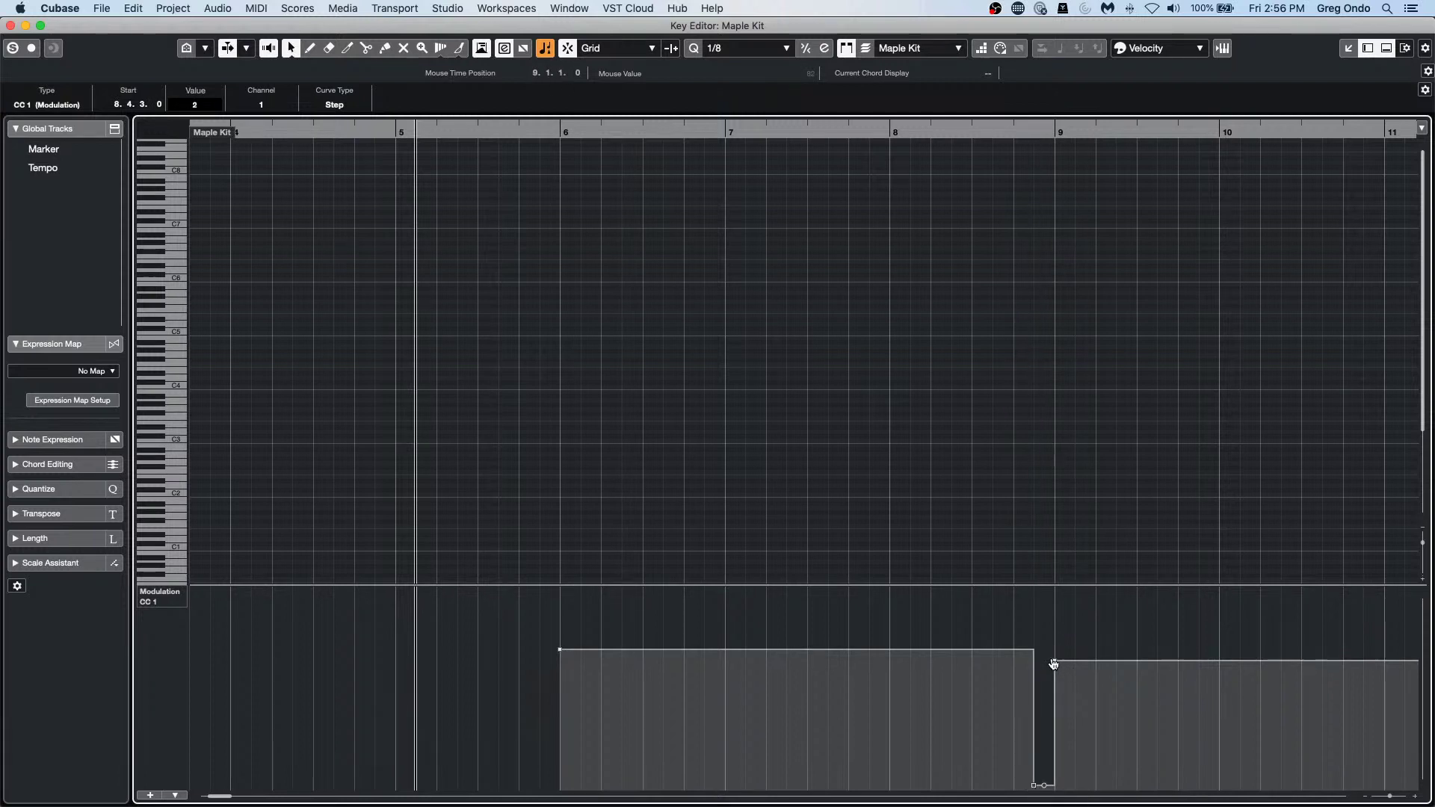
{"action": "left_click_drag", "start_coordinate": [1054, 647], "coordinate": [1180, 664]}
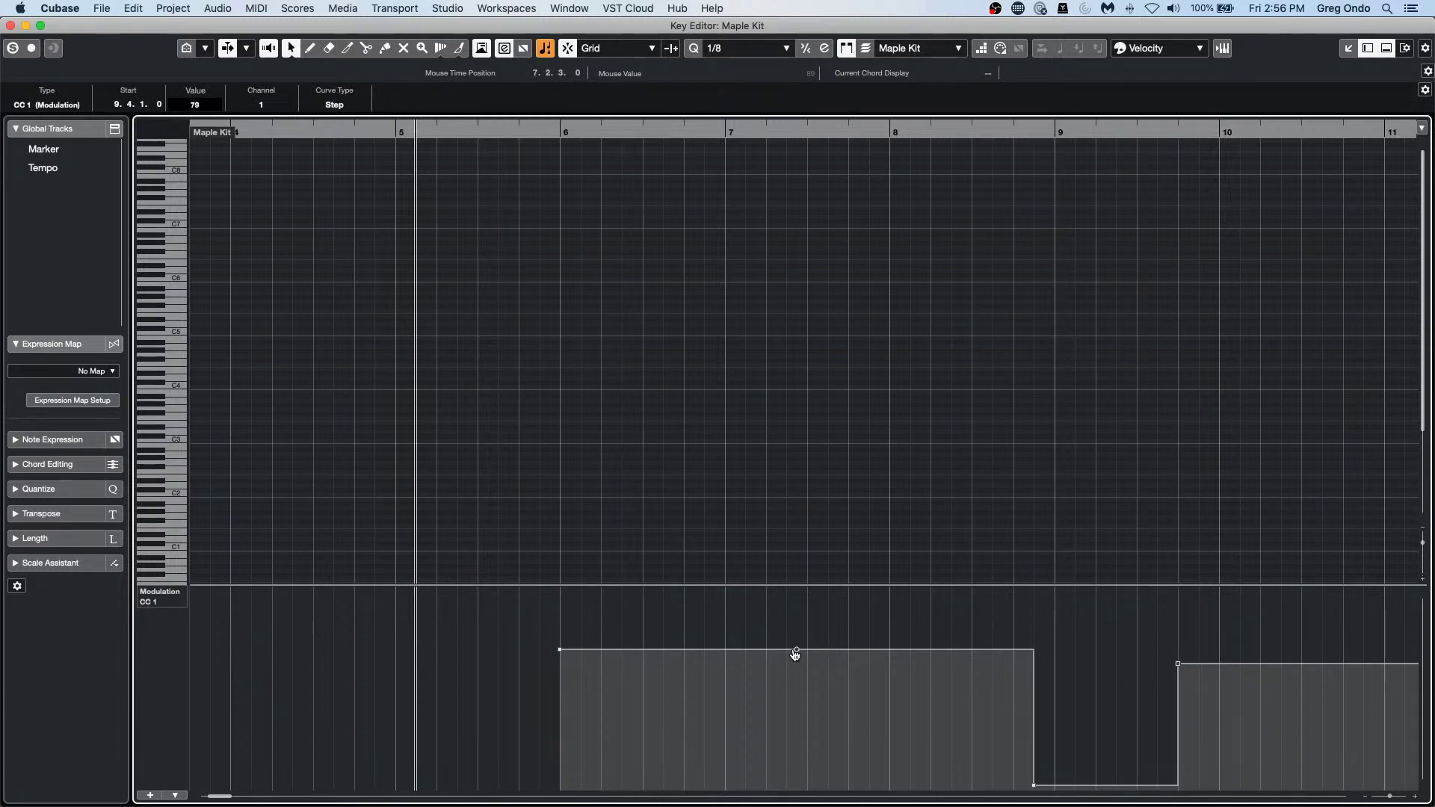
Bend the Modulation segment between bar 6 and 8.4.3 into a smooth descending curve.
{"action": "left_click_drag", "start_coordinate": [794, 655], "coordinate": [702, 761]}
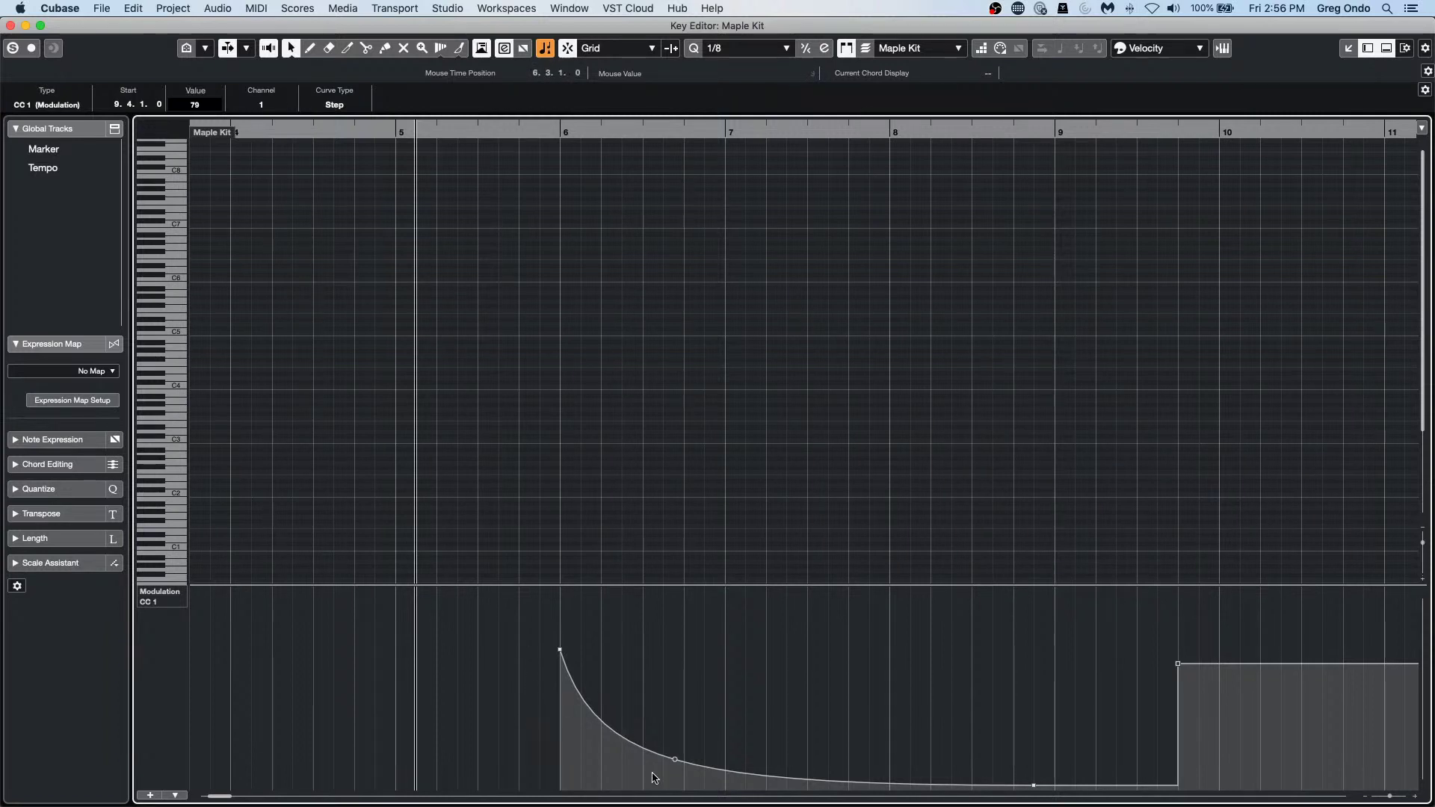
{"action": "left_click_drag", "start_coordinate": [674, 764], "coordinate": [920, 723]}
{"action": "left_click_drag", "start_coordinate": [676, 741], "coordinate": [729, 746]}
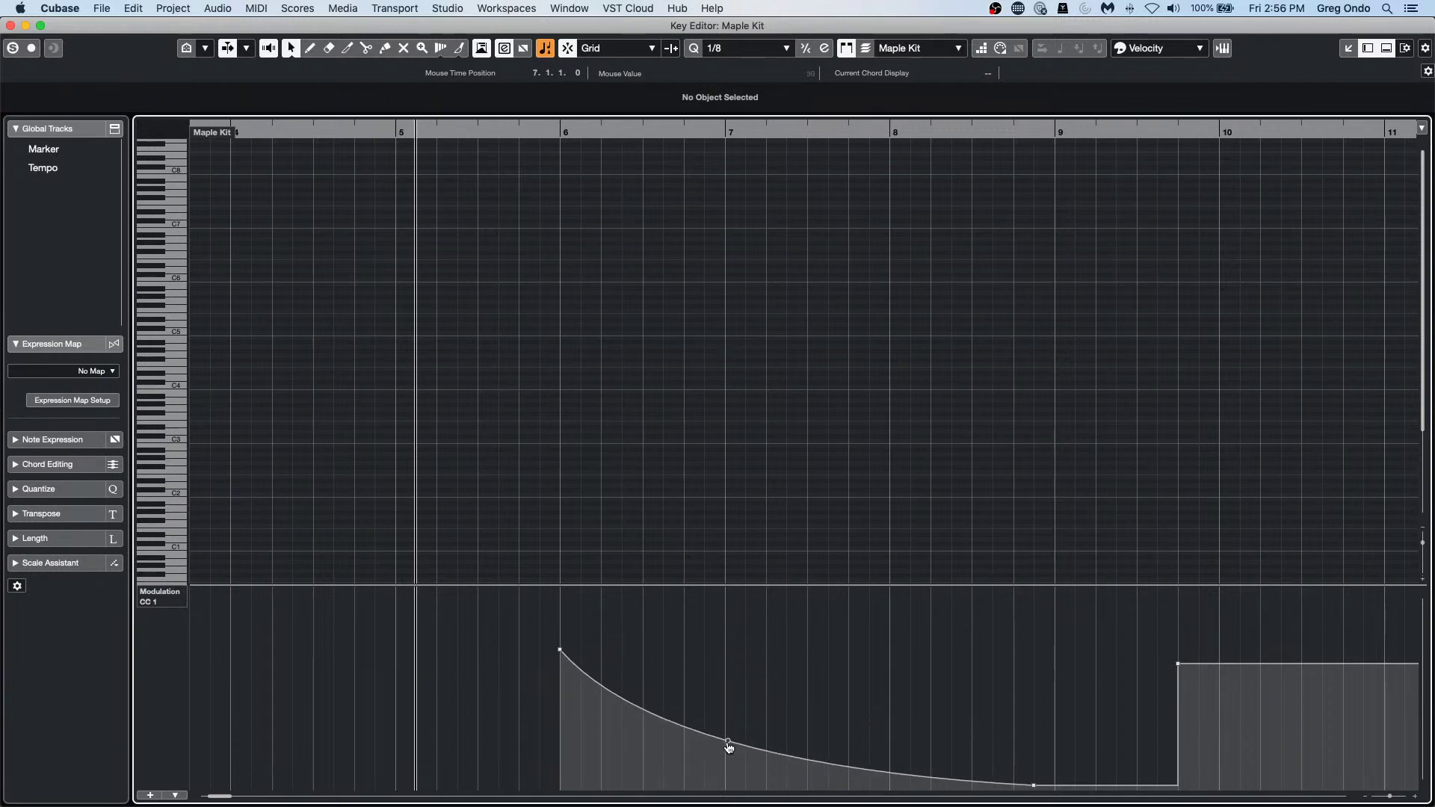
Add Modulation curve points at 6.2.3.0 (value 57) and 6.4.1.98 (value 37), and reshape the segments around them.
{"action": "left_click", "coordinate": [624, 700]}
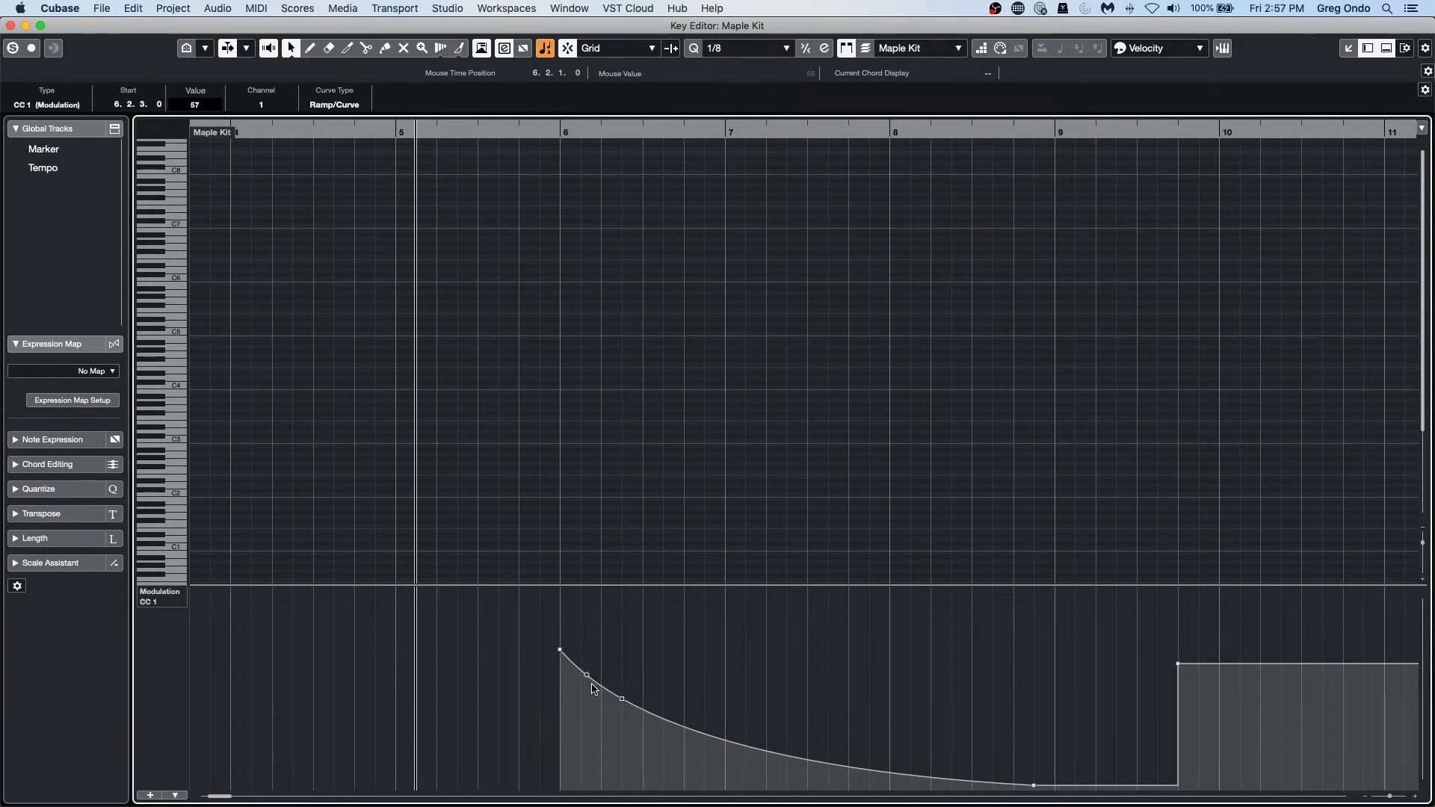
{"action": "mouse_move", "coordinate": [586, 676]}
{"action": "left_mouse_down"}
{"action": "mouse_move", "coordinate": [576, 695]}
{"action": "mouse_move", "coordinate": [618, 654]}
{"action": "mouse_move", "coordinate": [597, 678]}
{"action": "left_mouse_up"}
{"action": "left_click_drag", "start_coordinate": [655, 720], "coordinate": [586, 695]}
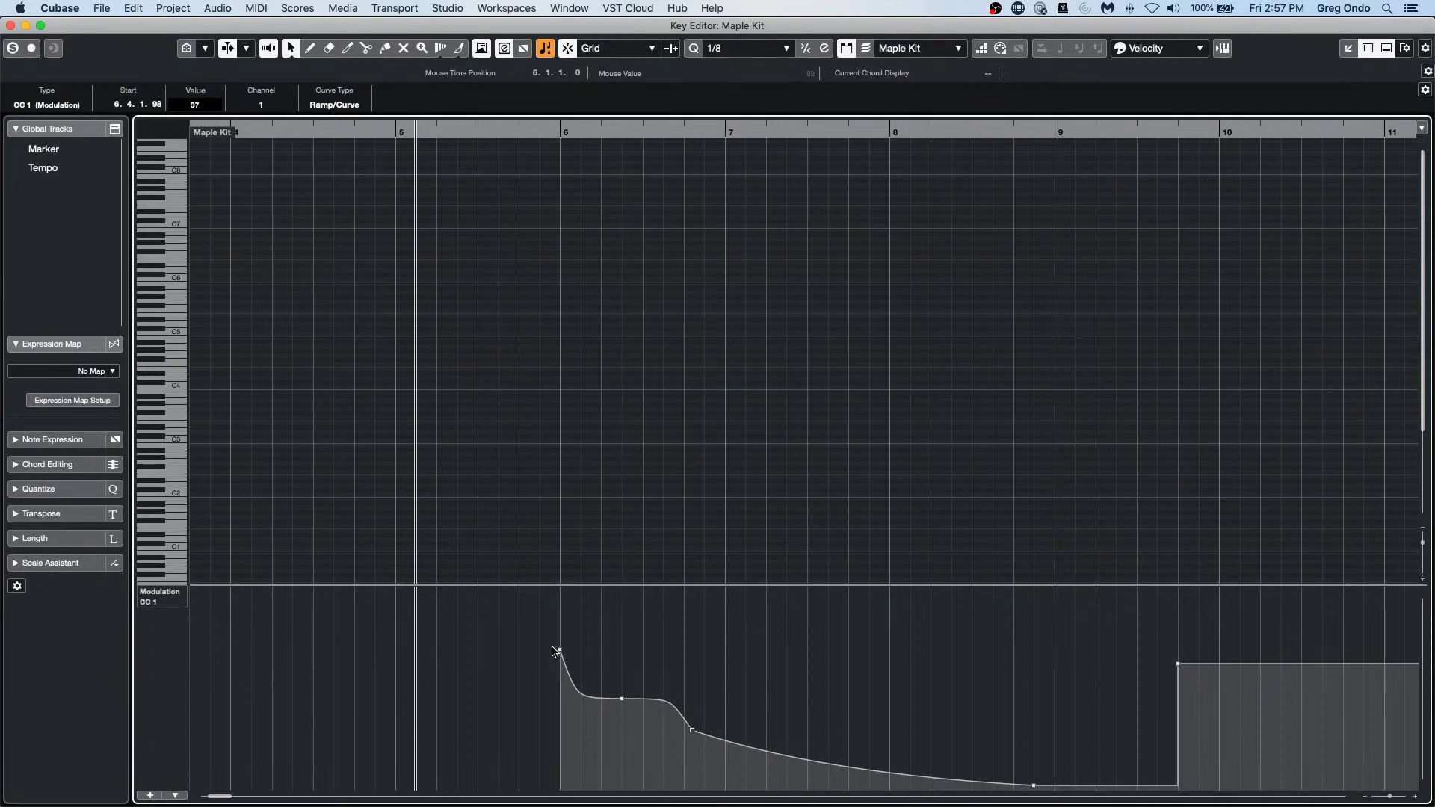
Select the Modulation events from bar 6 to about 6.4.1 and duplicate them repeatedly until just before bar 11.
{"action": "left_click_drag", "start_coordinate": [556, 618], "coordinate": [728, 791]}
{"action": "left_click", "coordinate": [723, 679]}
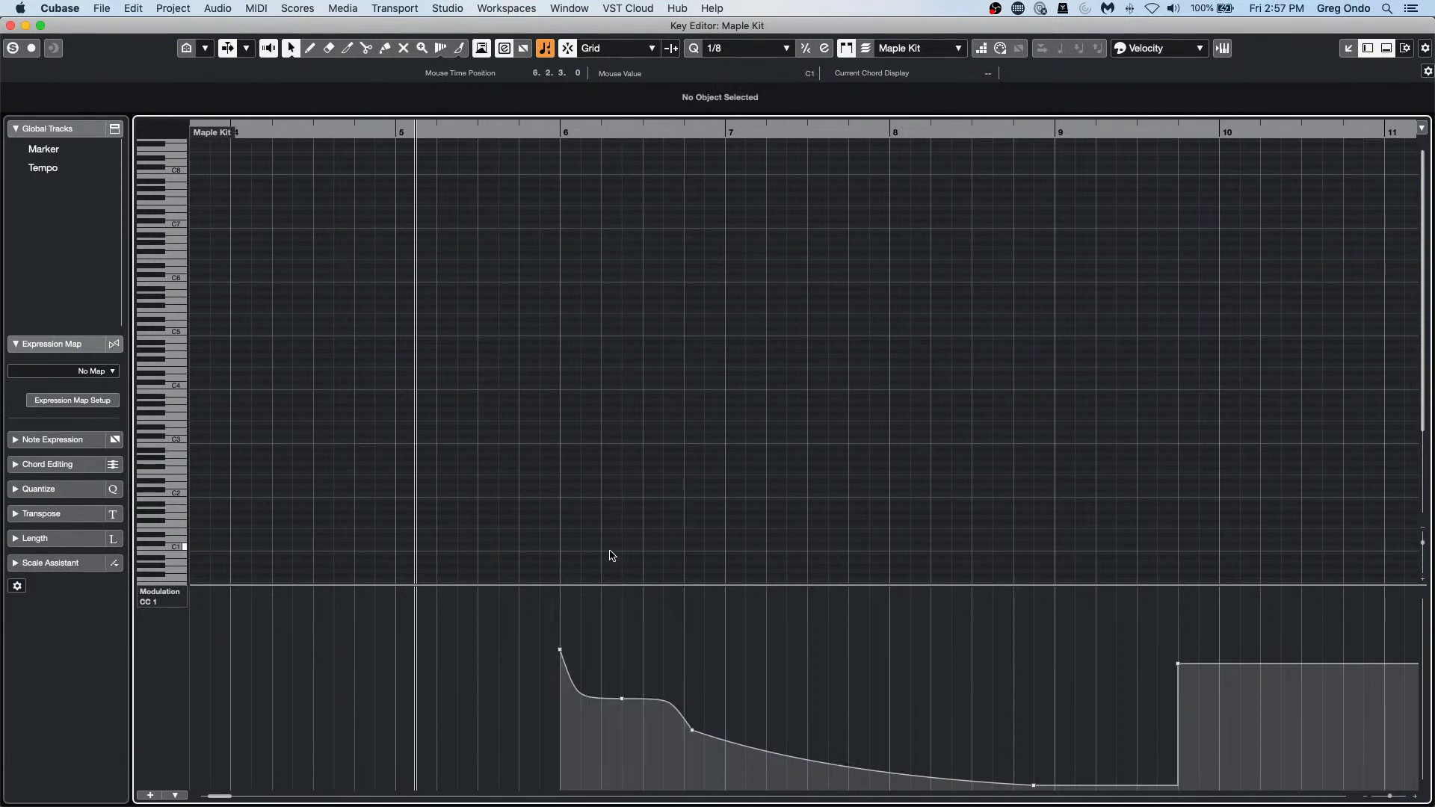
{"action": "left_click_drag", "start_coordinate": [543, 770], "coordinate": [726, 590]}
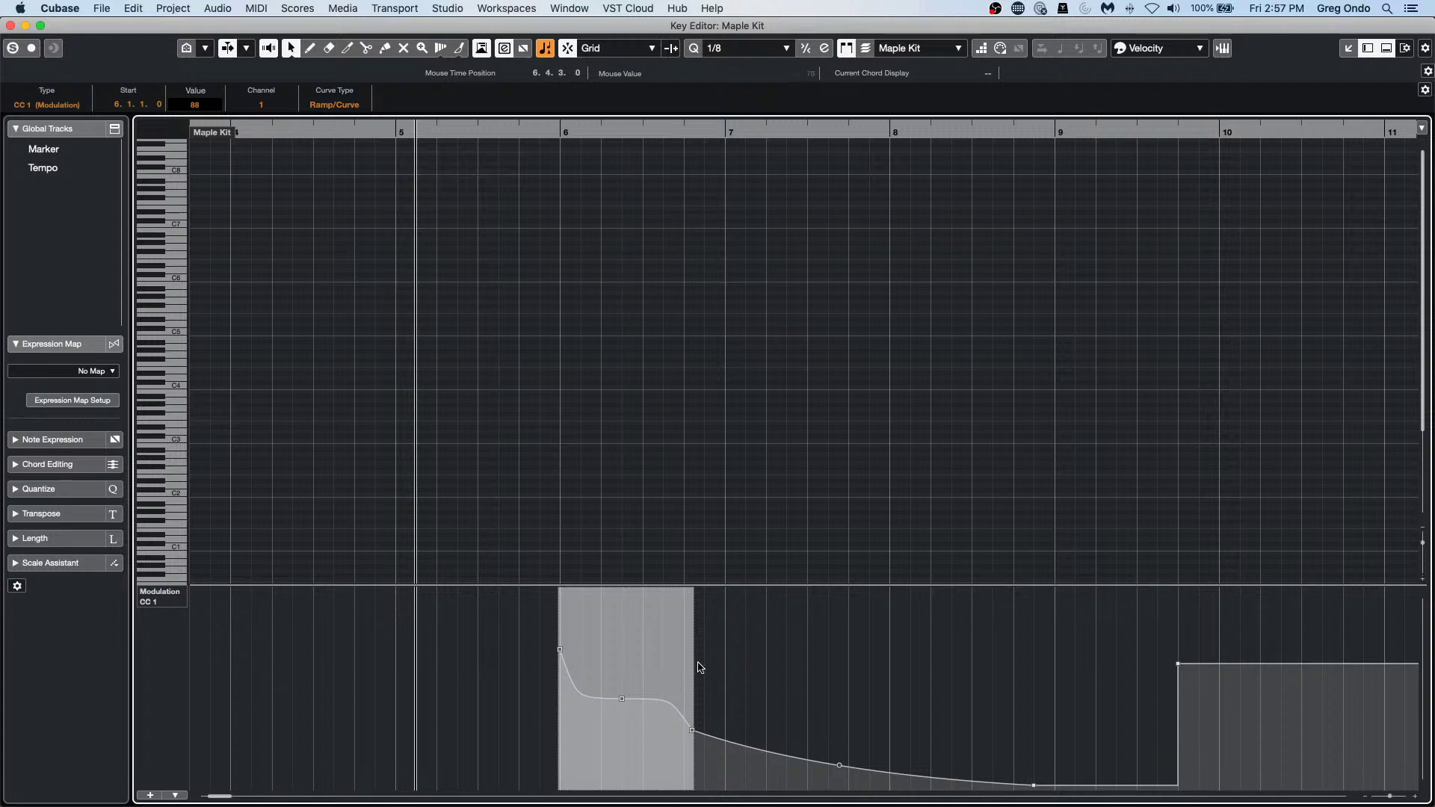
{"action": "key", "text": "super+d"}
{"action": "key", "text": "super+d"}
{"action": "key", "text": "super+d"}
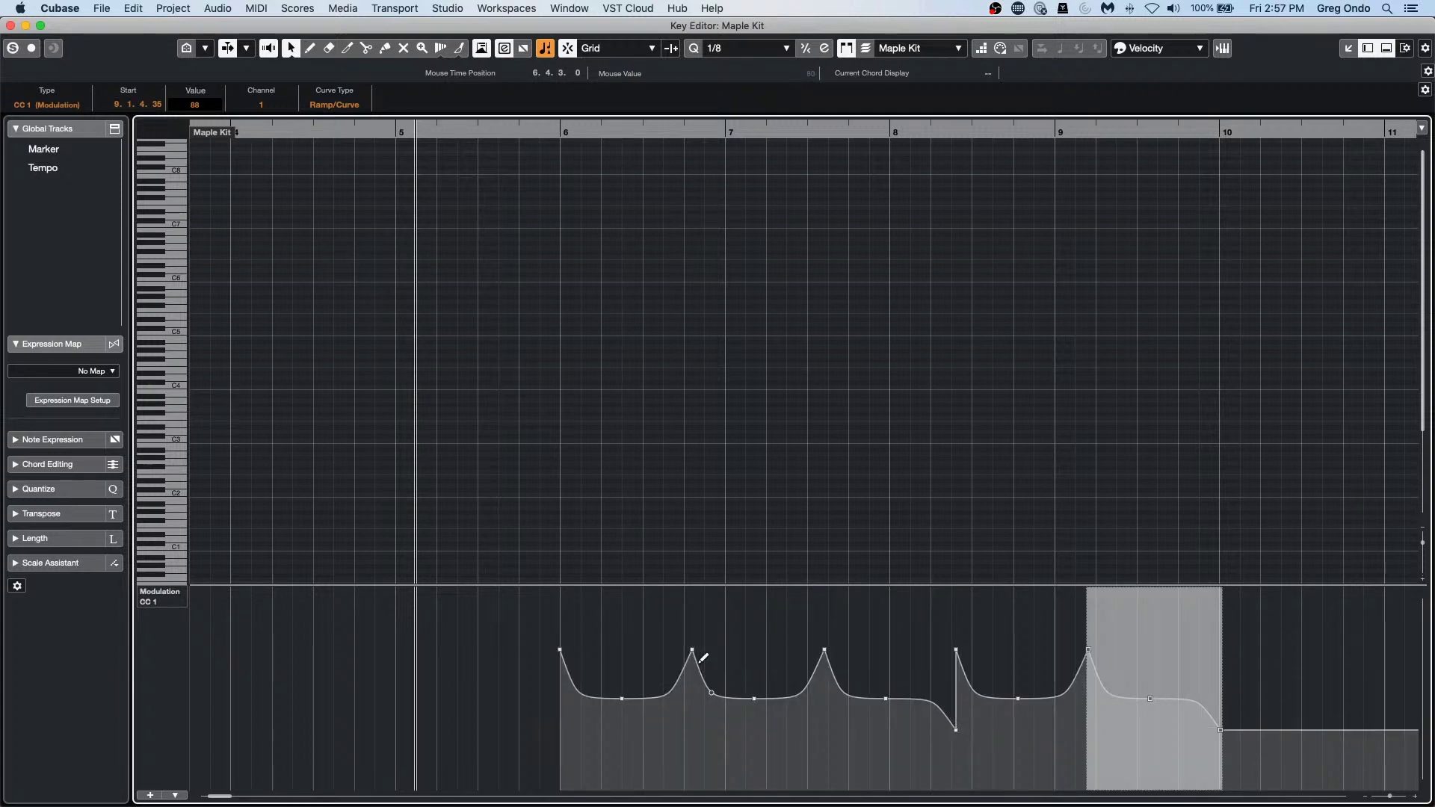
{"action": "key", "text": "super+d"}
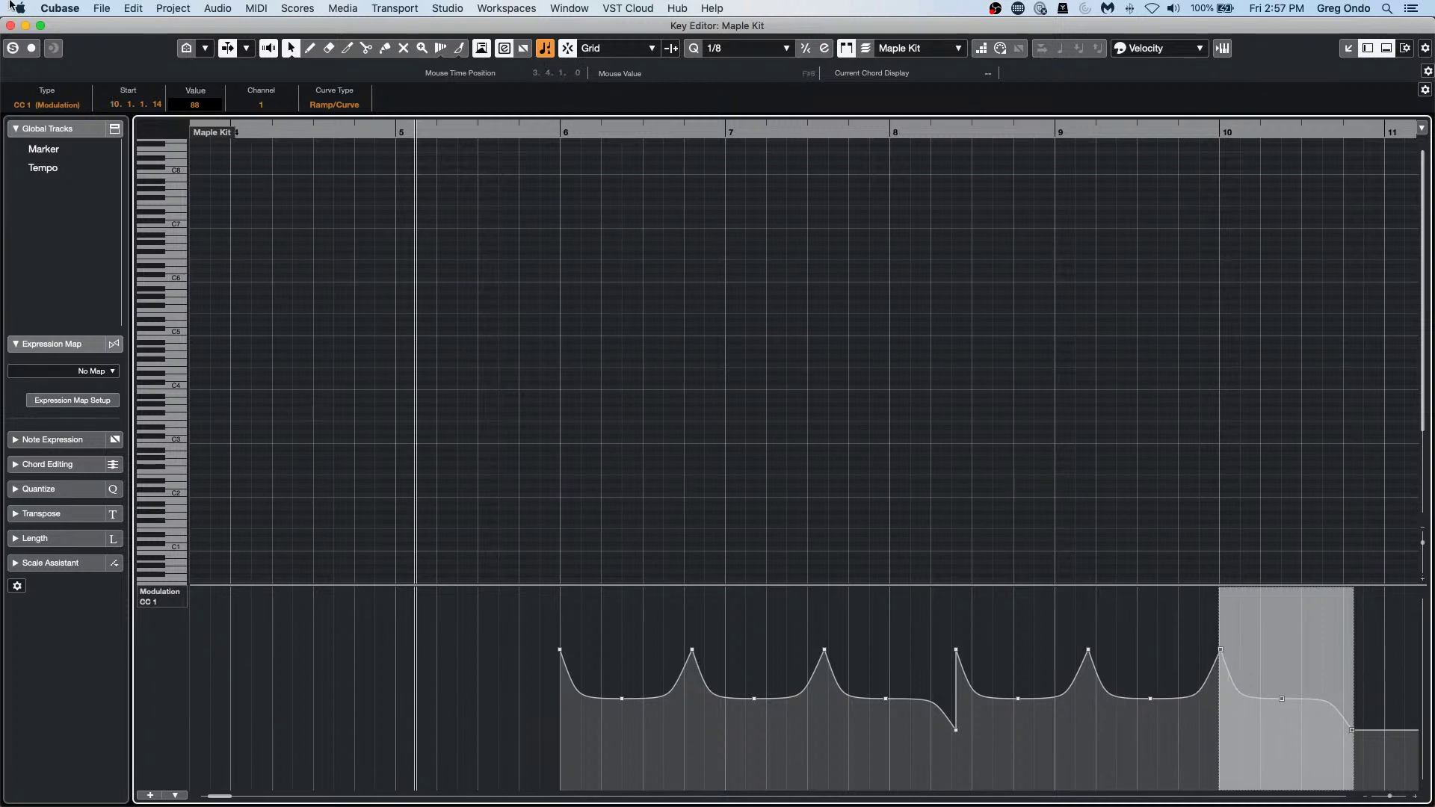
{"action": "left_click", "coordinate": [256, 8]}
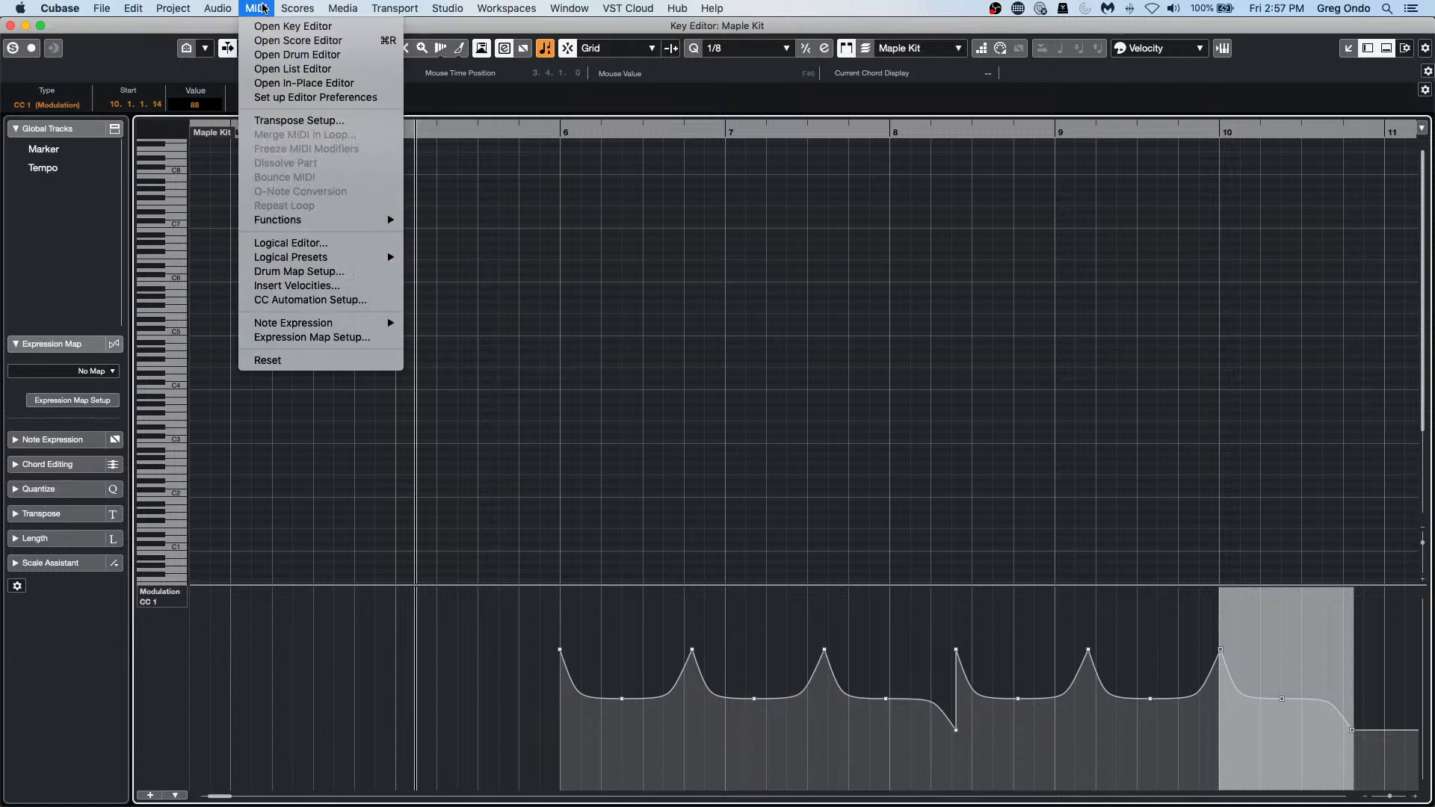
{"action": "mouse_move", "coordinate": [312, 261]}
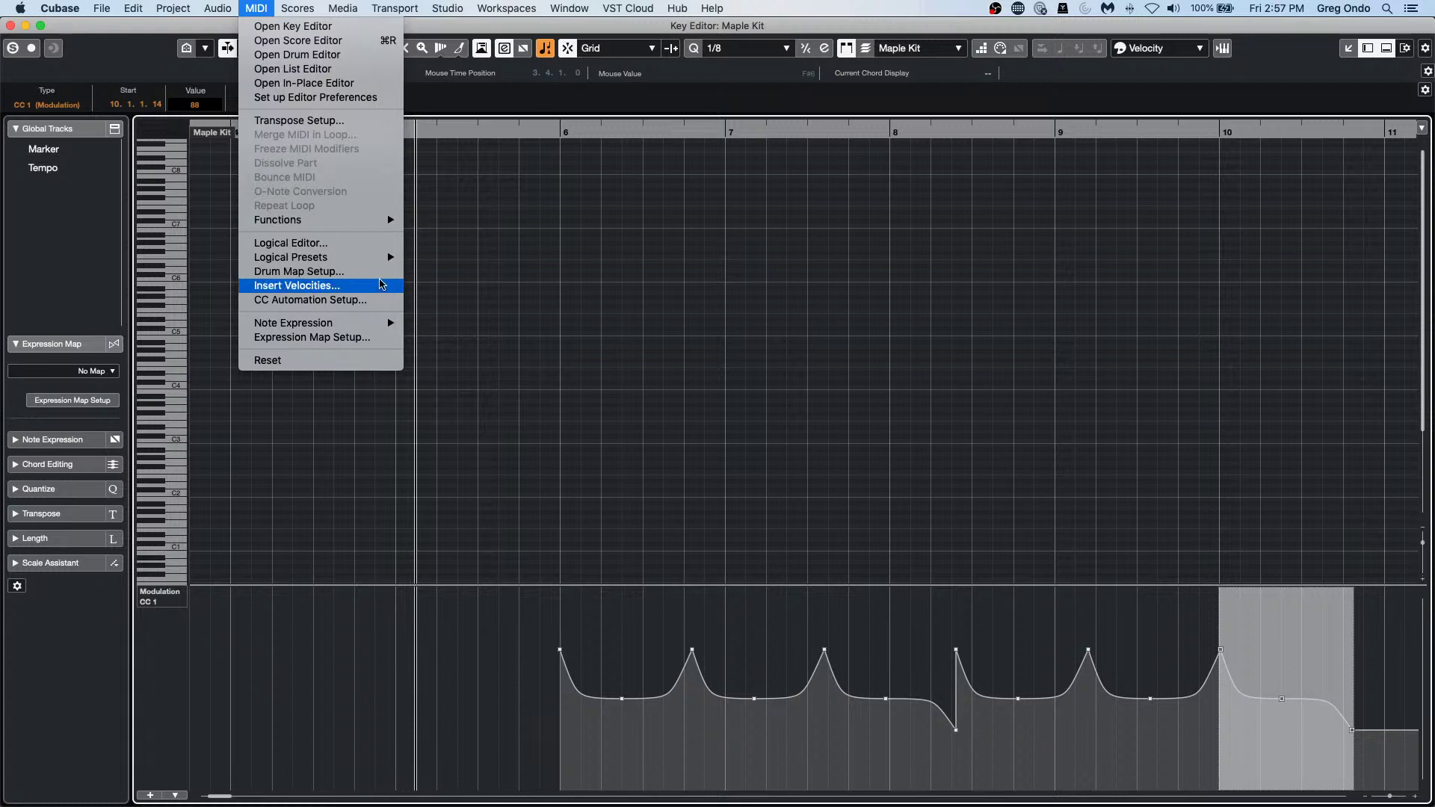
{"action": "left_click", "coordinate": [626, 252]}
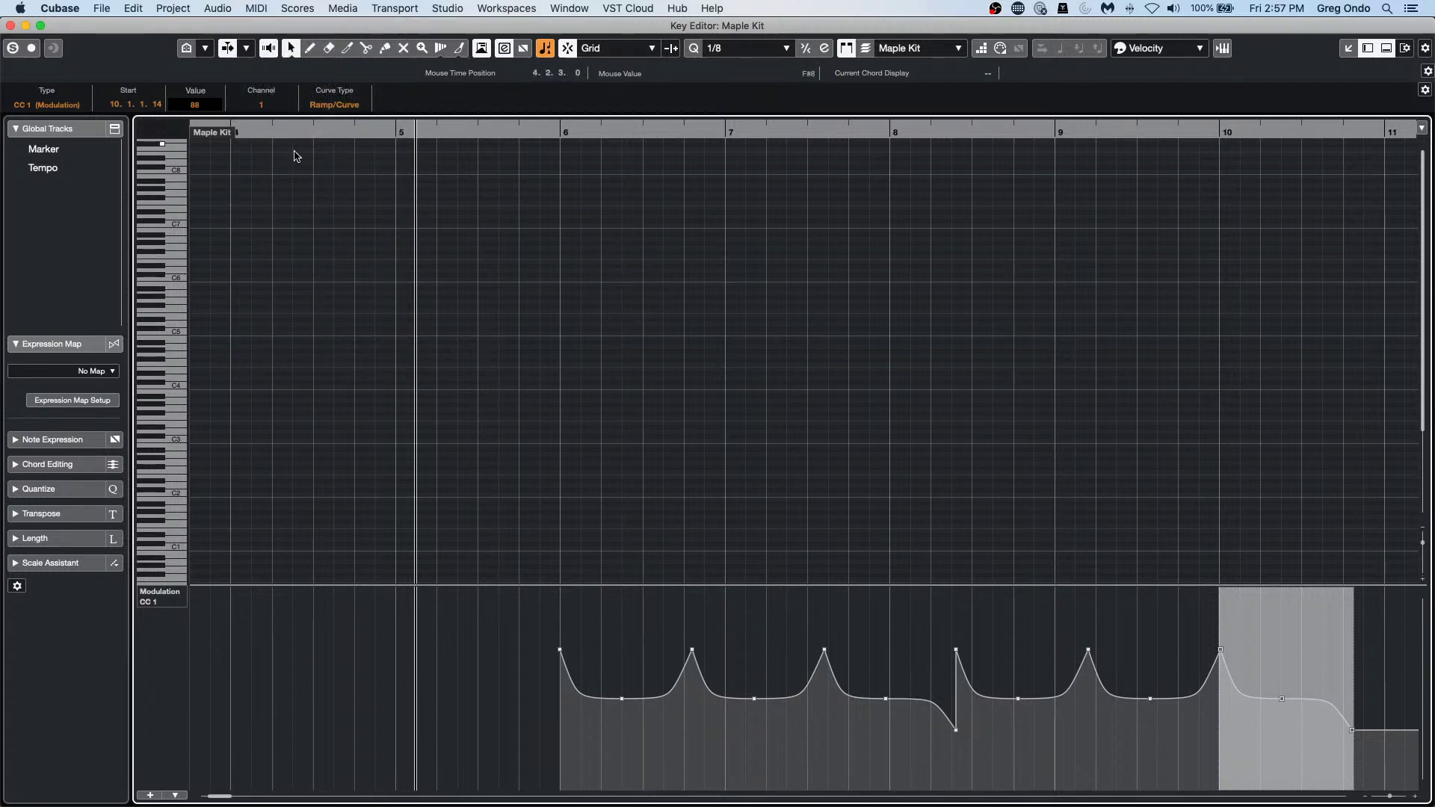
Close the separate Key Editor window, select the Maple Kit track, and increase its height.
{"action": "left_click", "coordinate": [11, 26]}
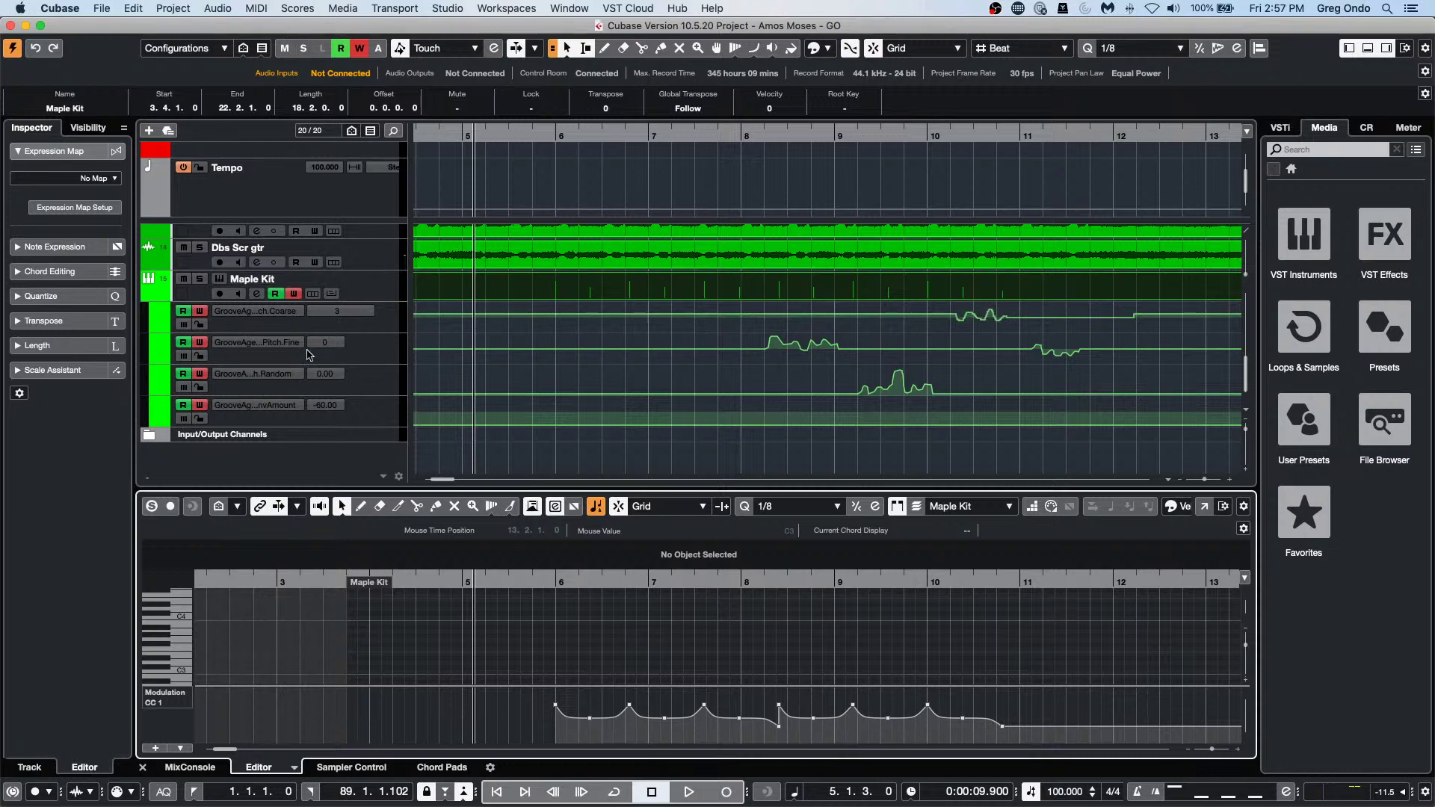
{"action": "left_click", "coordinate": [374, 294]}
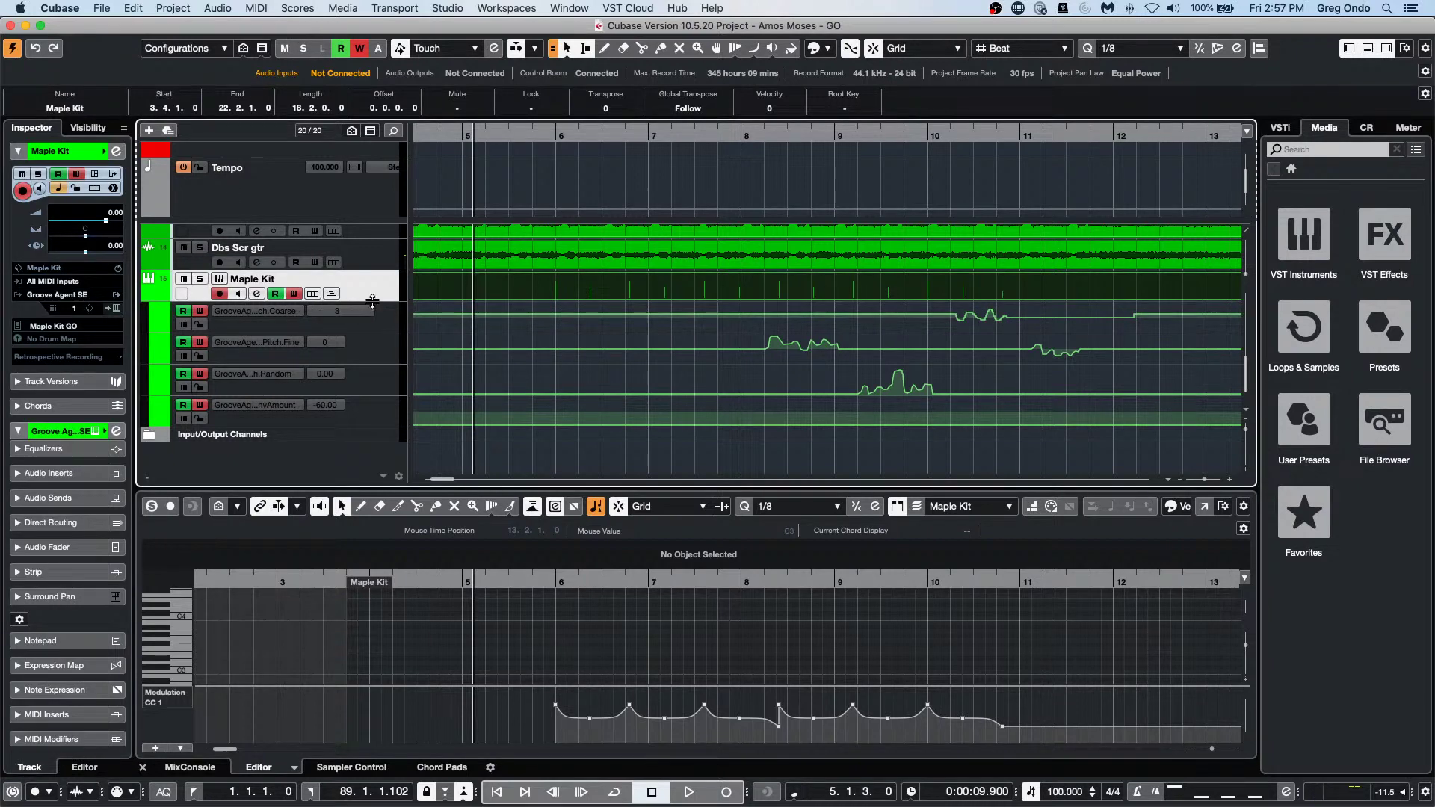
{"action": "left_click_drag", "start_coordinate": [372, 299], "coordinate": [375, 331]}
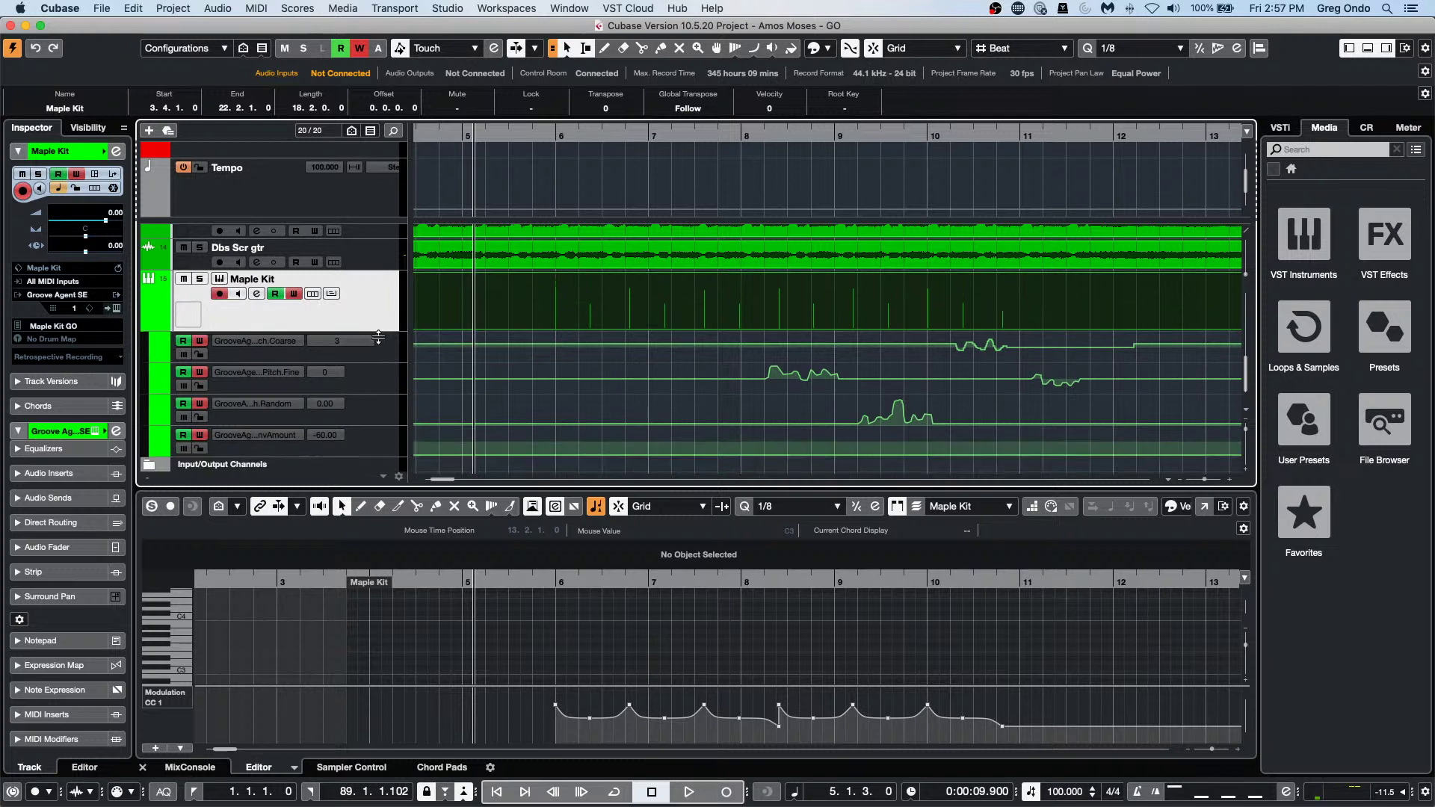
Hide and reopen the Maple Kit track's automation lanes, and assign the first lane to MIDI Channel:All CC - CC 1 (Modulation).
{"action": "left_click", "coordinate": [151, 326]}
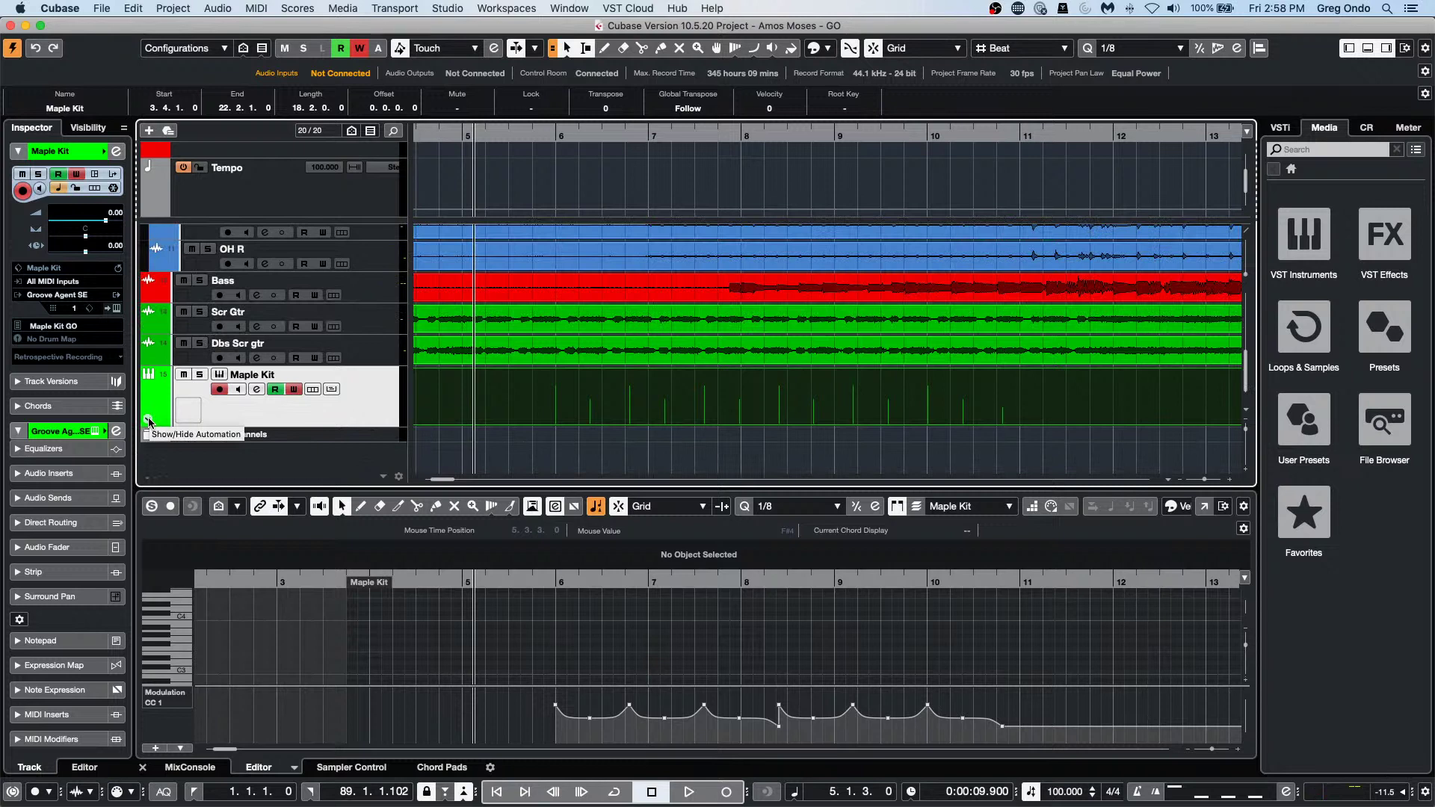
{"action": "left_click", "coordinate": [148, 420]}
{"action": "left_click", "coordinate": [271, 439]}
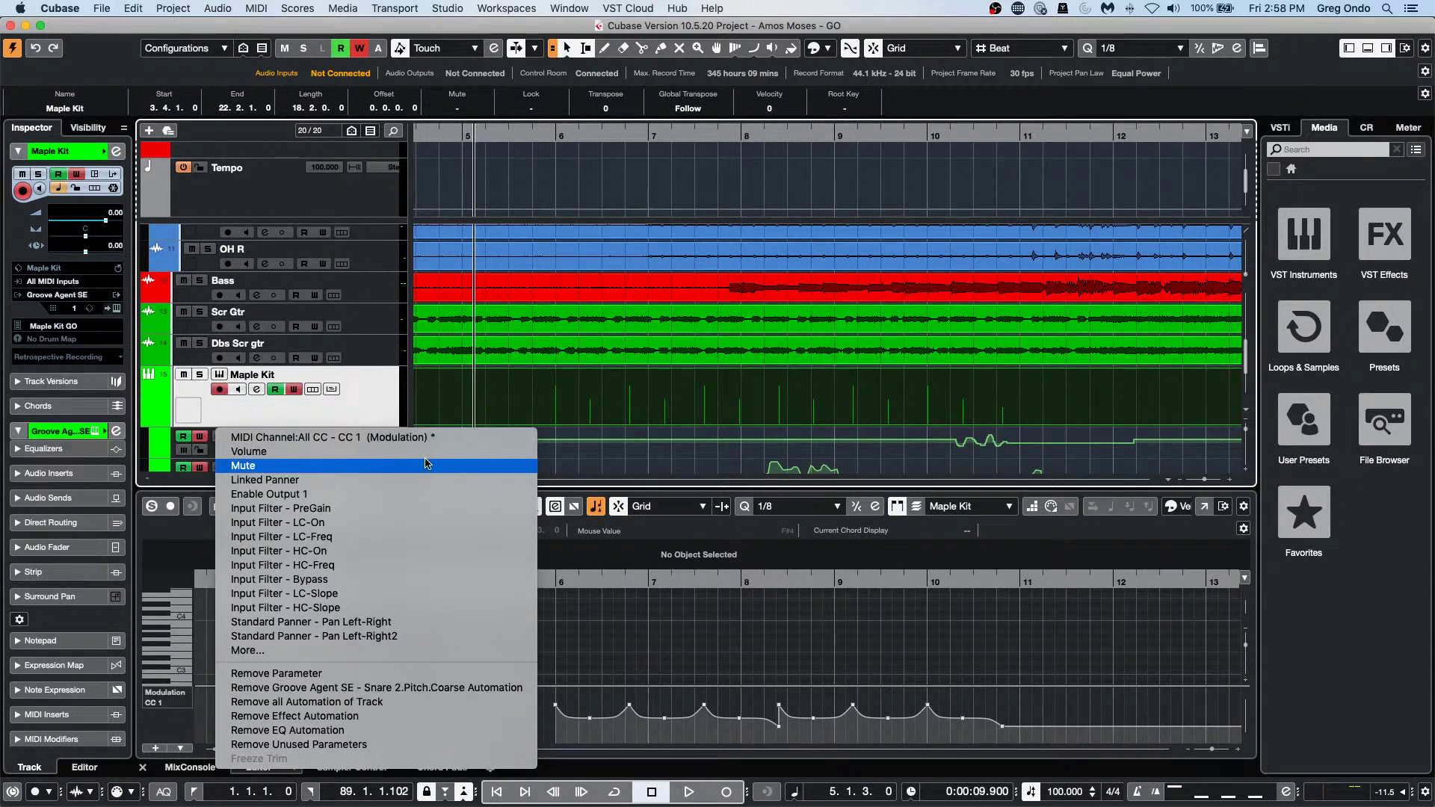
{"action": "left_click", "coordinate": [453, 441]}
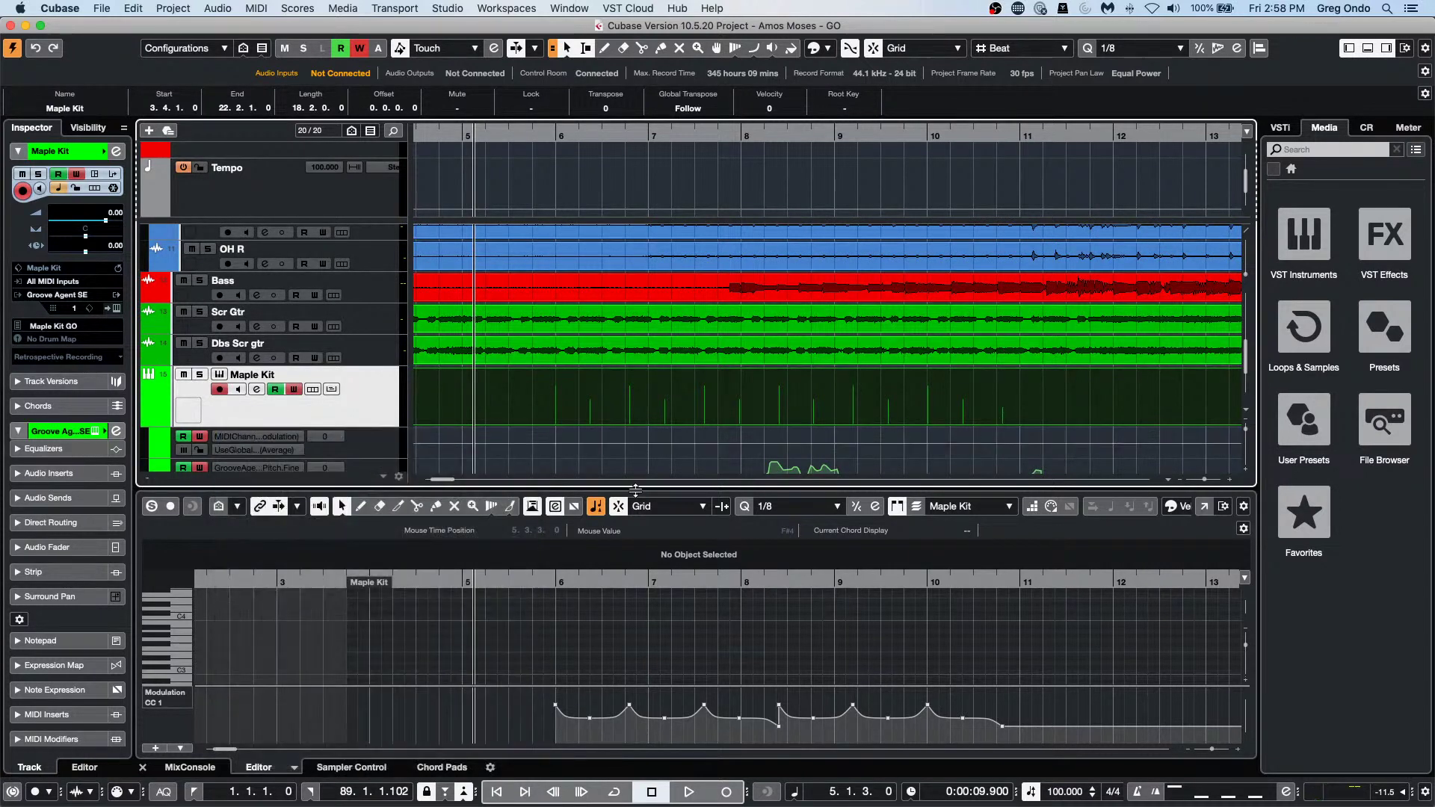
{"action": "scroll", "coordinate": [820, 499], "scroll_direction": "up", "scroll_amount": 1}
{"action": "scroll", "coordinate": [790, 460], "scroll_direction": "down", "scroll_amount": 2}
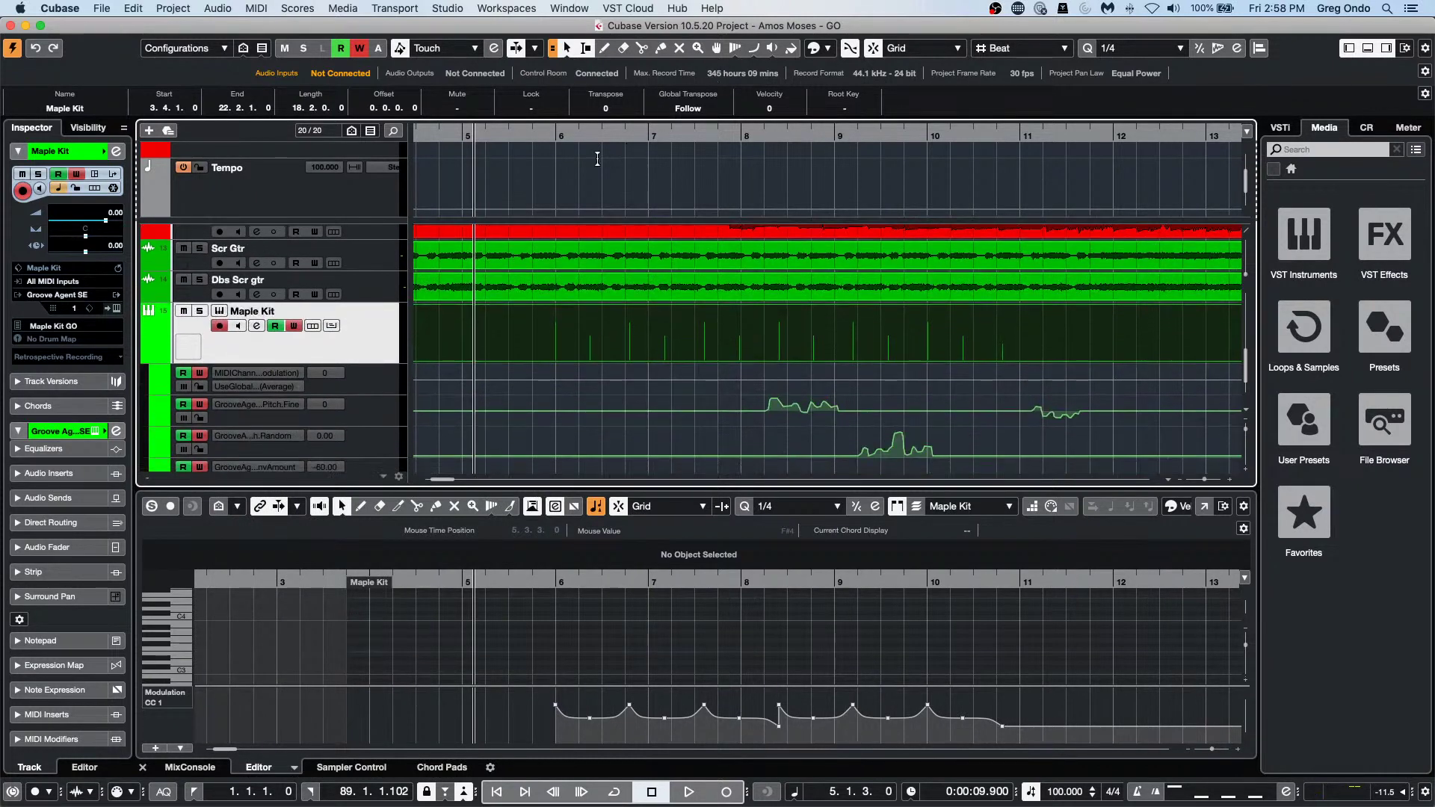
Place the project cursor at bar 7 and bring up the available MIDI commands.
{"action": "mouse_move", "coordinate": [638, 135]}
{"action": "left_mouse_down"}
{"action": "mouse_move", "coordinate": [641, 112]}
{"action": "mouse_move", "coordinate": [643, 125]}
{"action": "left_mouse_up"}
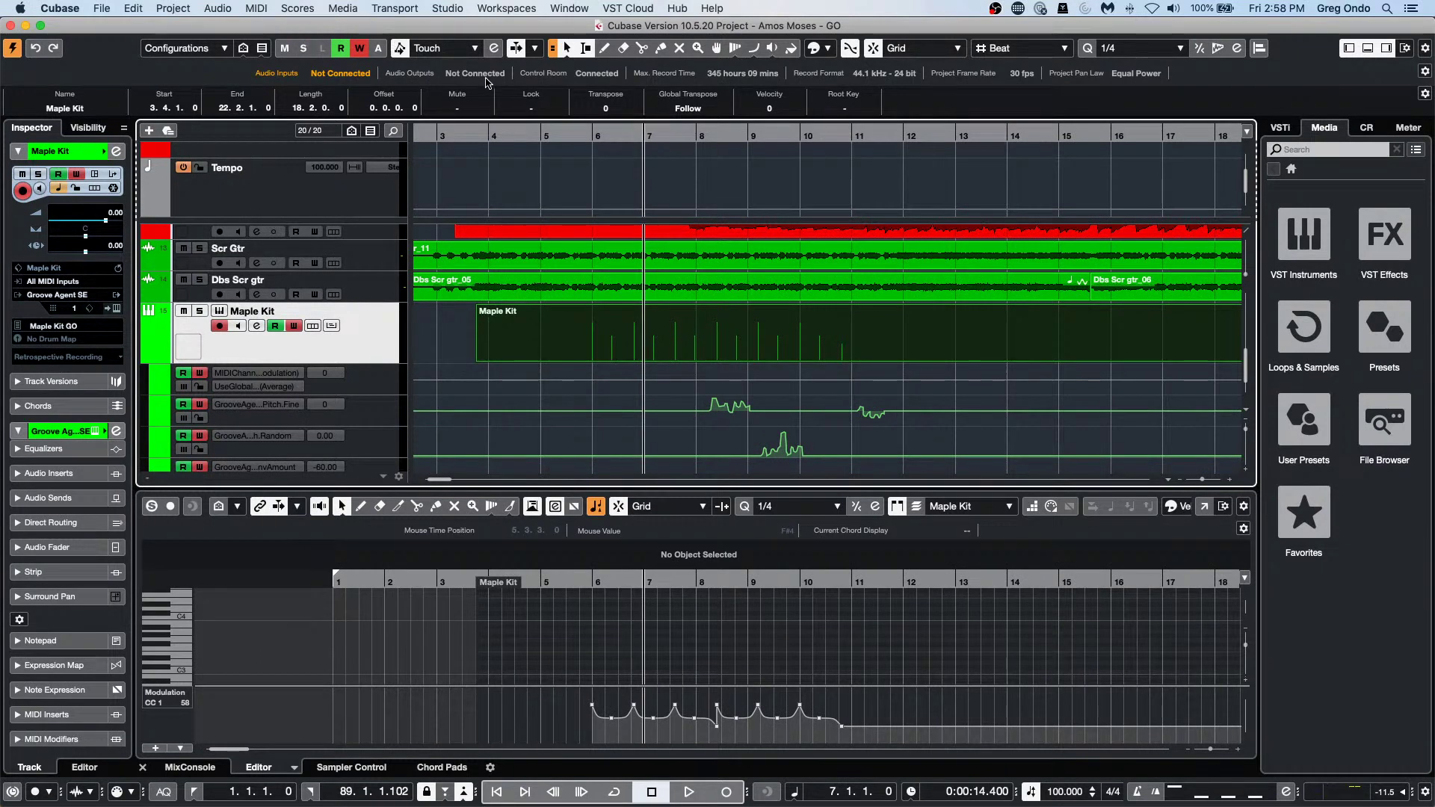
{"action": "left_click", "coordinate": [294, 5]}
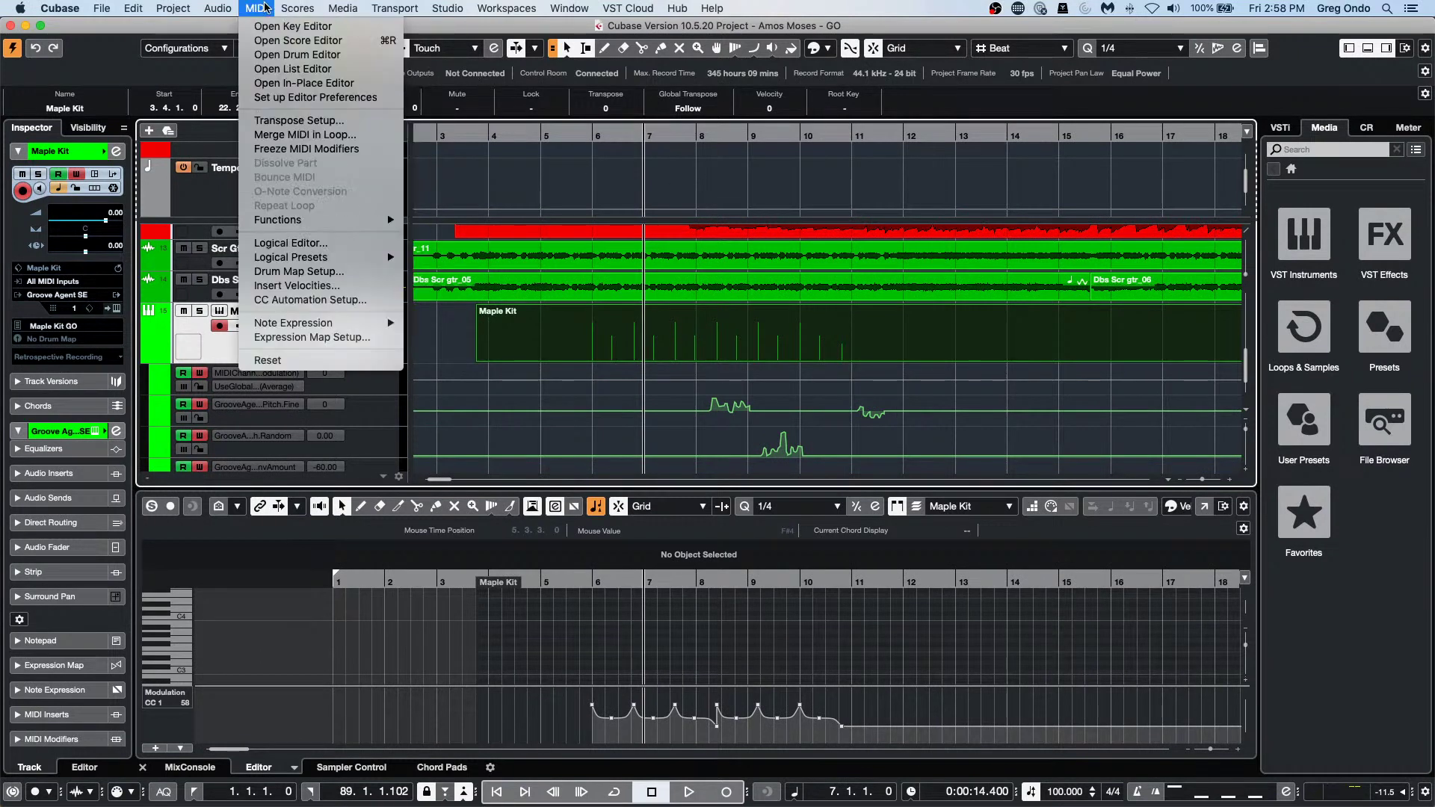
In the MIDI controller automation setup, set the record destination of CC 1 (Modulation) to Automation Track and apply it.
{"action": "left_click", "coordinate": [319, 300]}
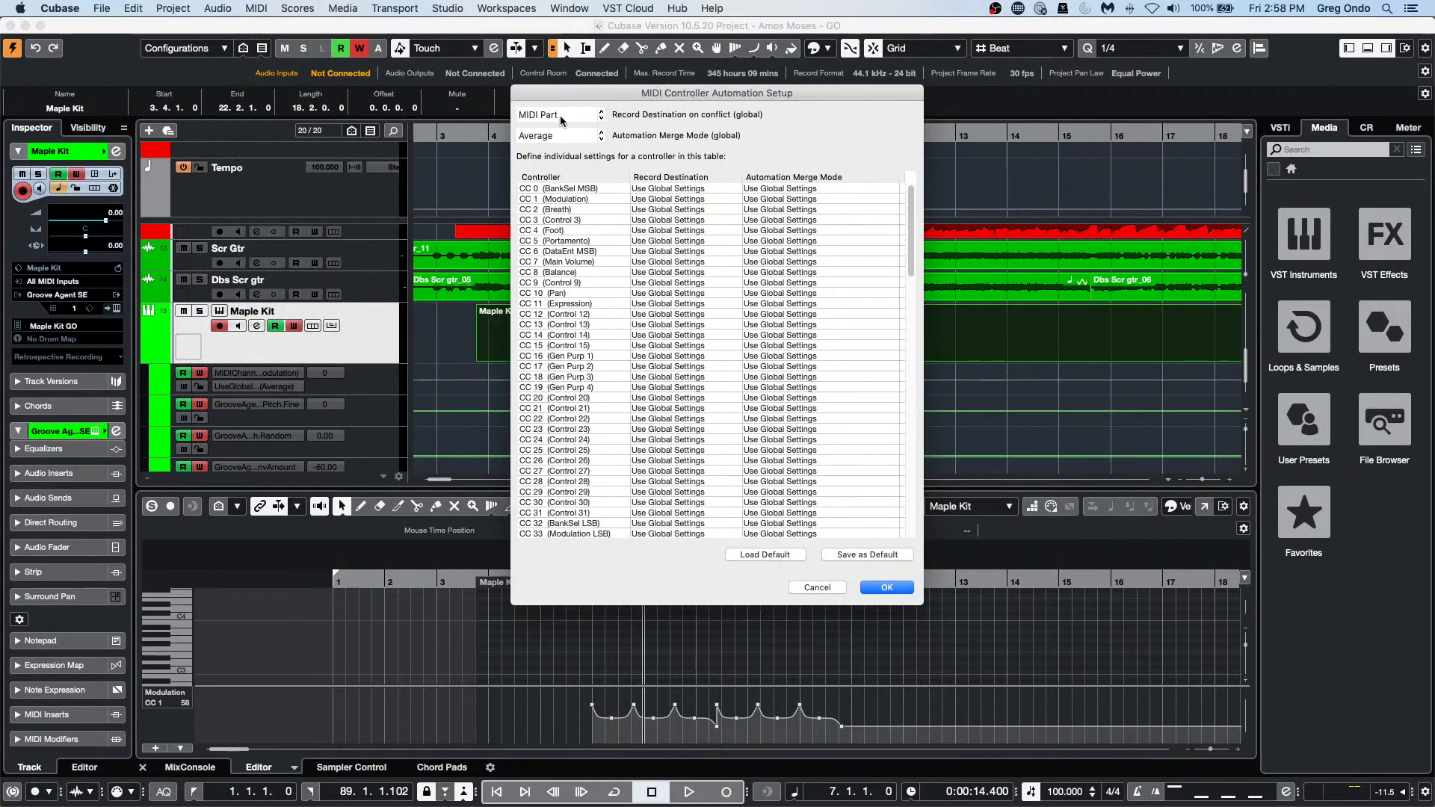
{"action": "left_click", "coordinate": [561, 120]}
{"action": "left_click", "coordinate": [832, 184]}
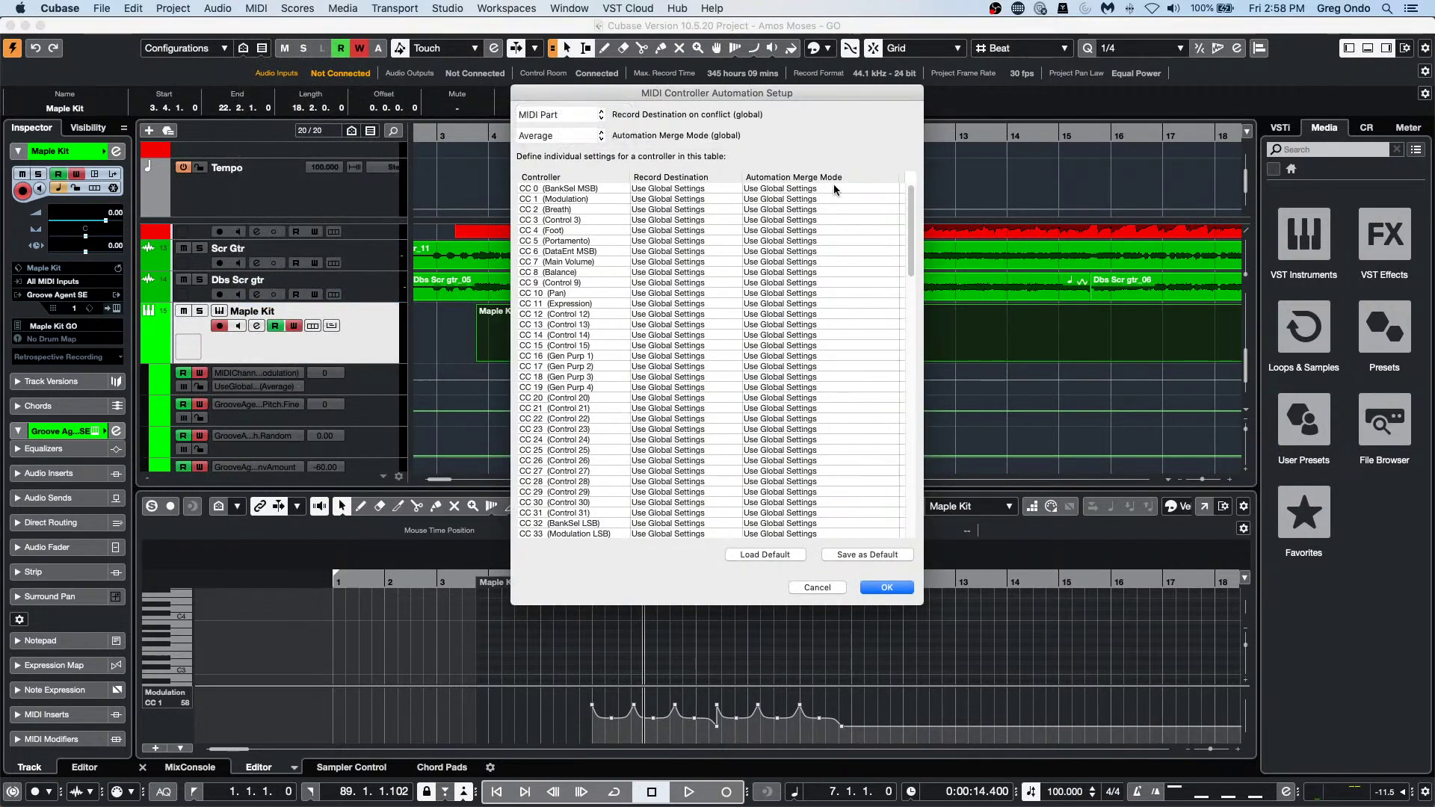
{"action": "left_click", "coordinate": [840, 200]}
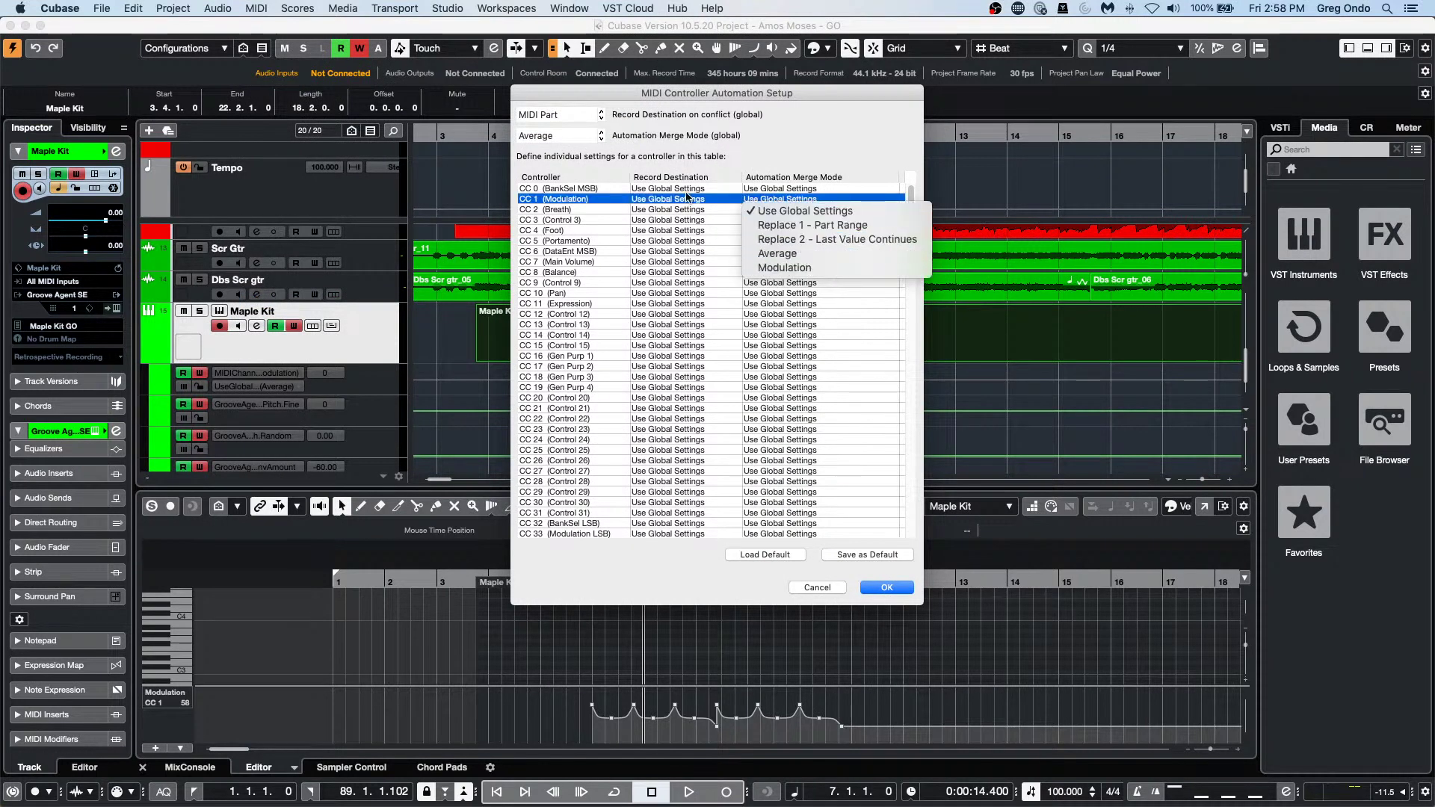
{"action": "left_click", "coordinate": [553, 136]}
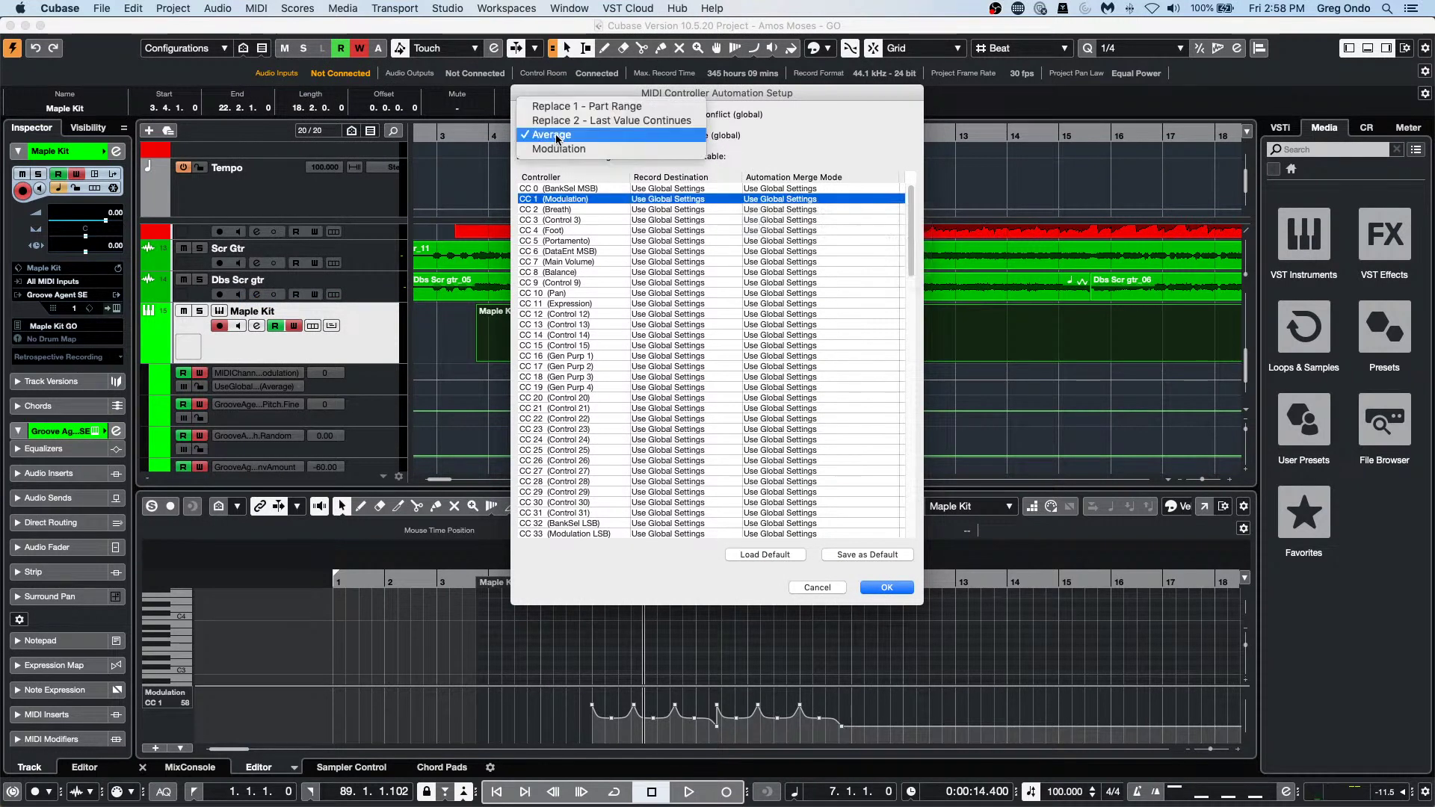
{"action": "left_click", "coordinate": [717, 200]}
{"action": "left_click", "coordinate": [716, 200]}
{"action": "left_click", "coordinate": [716, 200]}
{"action": "left_click", "coordinate": [716, 201]}
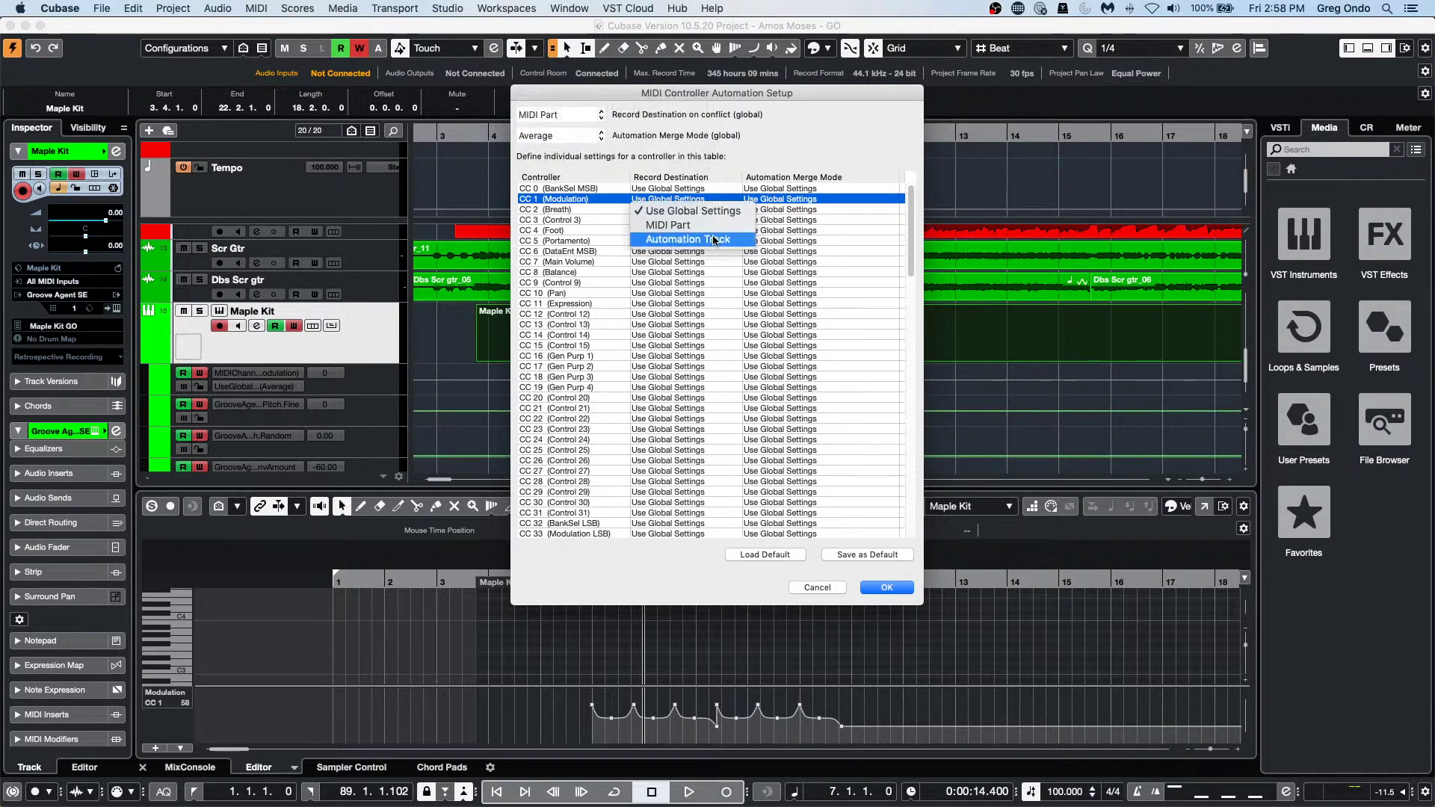
{"action": "left_click", "coordinate": [715, 239]}
{"action": "left_click", "coordinate": [900, 592]}
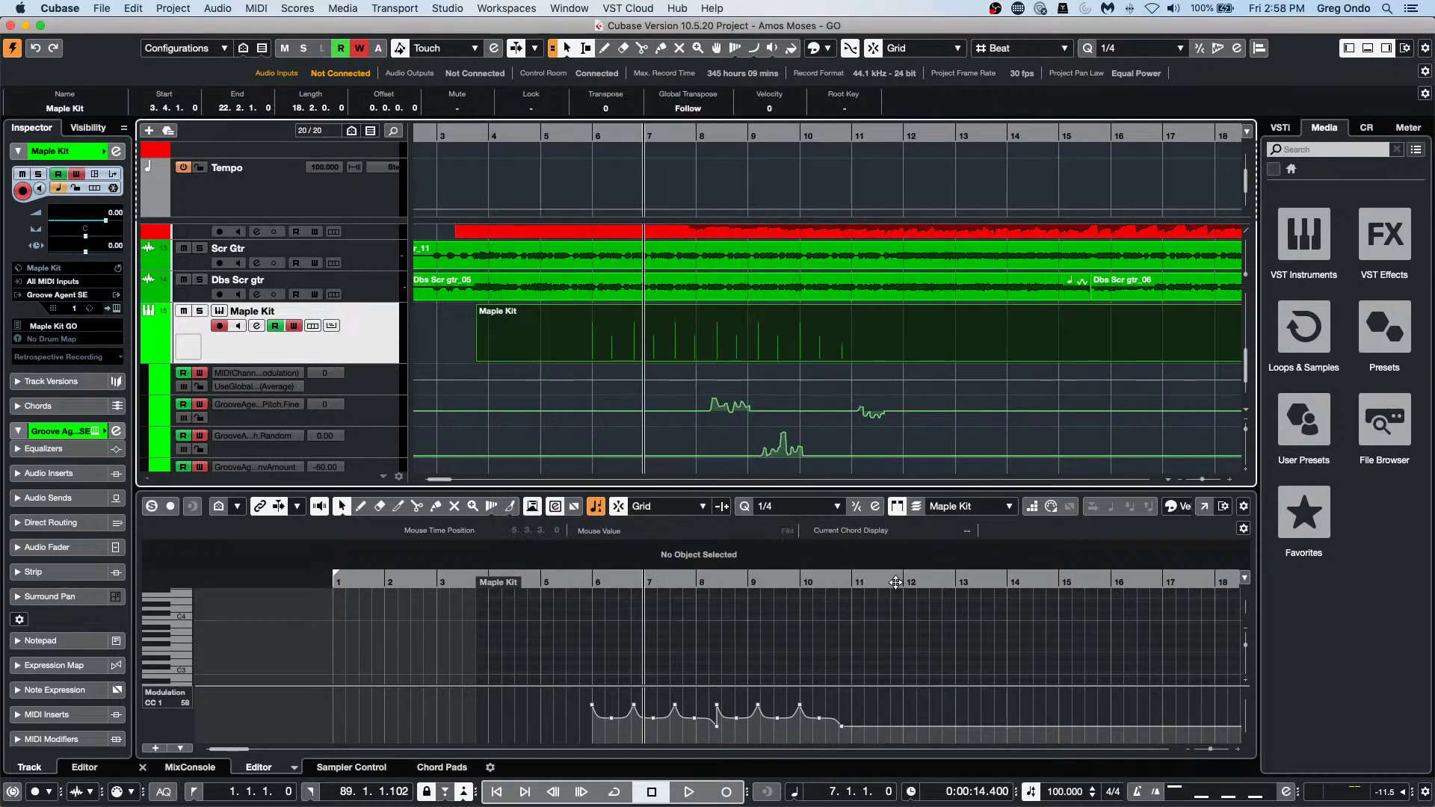
Delete the CC 1 modulation points from the Maple Kit part and draw a freehand modulation curve from about bar 7 to 15 on its automation track.
{"action": "left_click_drag", "start_coordinate": [575, 695], "coordinate": [871, 725]}
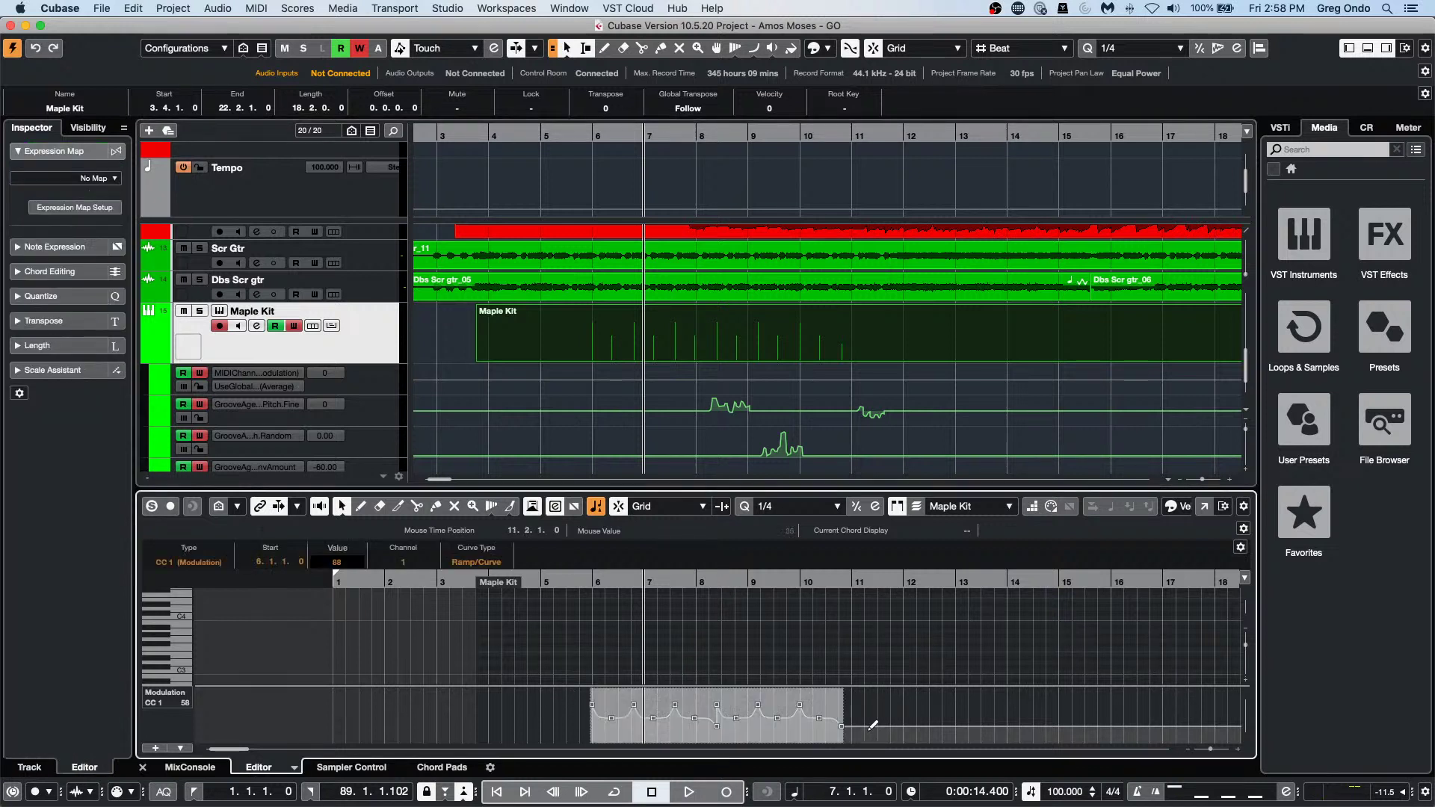
{"action": "key", "text": "Delete"}
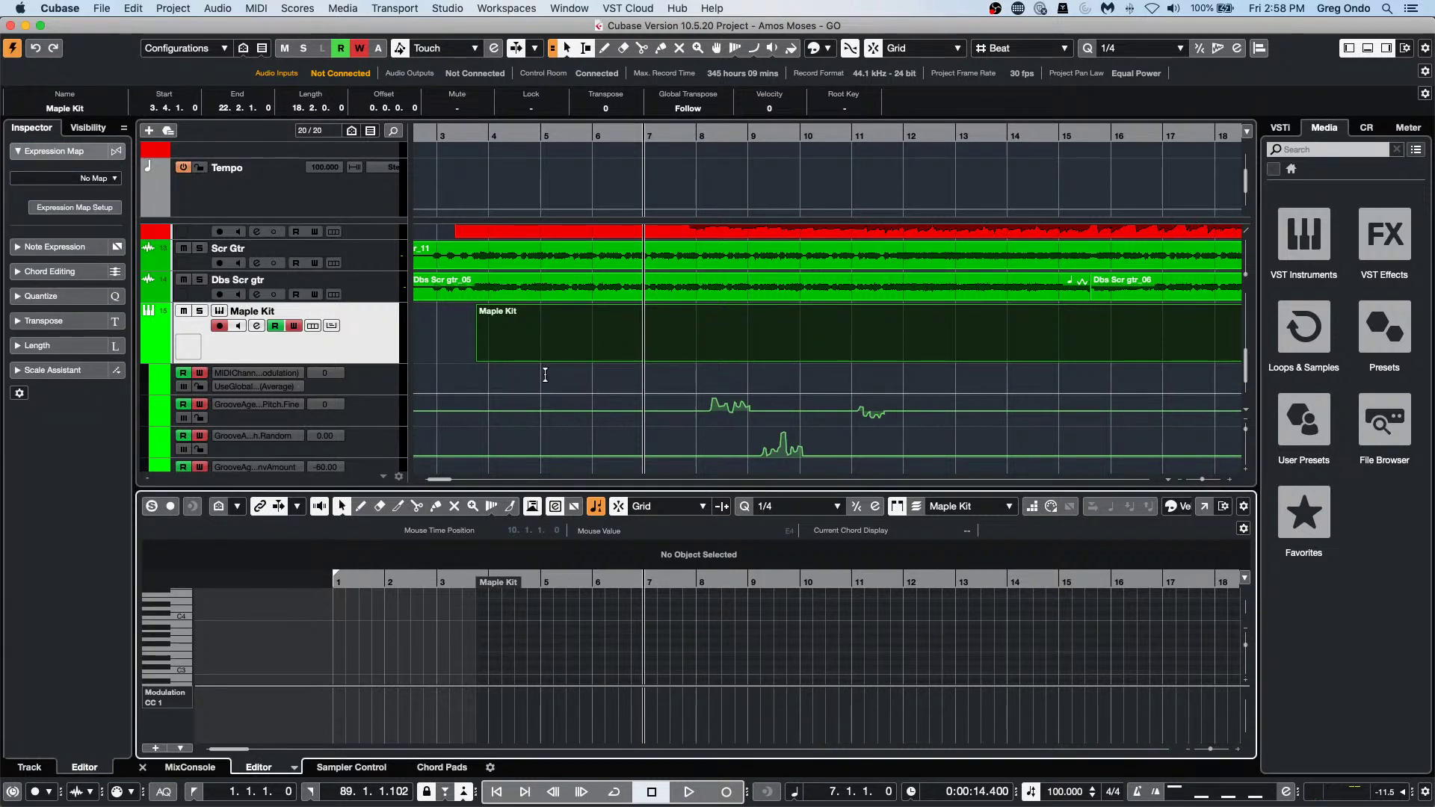
{"action": "right_click", "coordinate": [642, 397]}
{"action": "left_click", "coordinate": [676, 397]}
{"action": "mouse_move", "coordinate": [658, 393]}
{"action": "left_mouse_down"}
{"action": "mouse_move", "coordinate": [764, 387]}
{"action": "mouse_move", "coordinate": [817, 400]}
{"action": "mouse_move", "coordinate": [856, 368]}
{"action": "mouse_move", "coordinate": [878, 389]}
{"action": "left_mouse_up"}
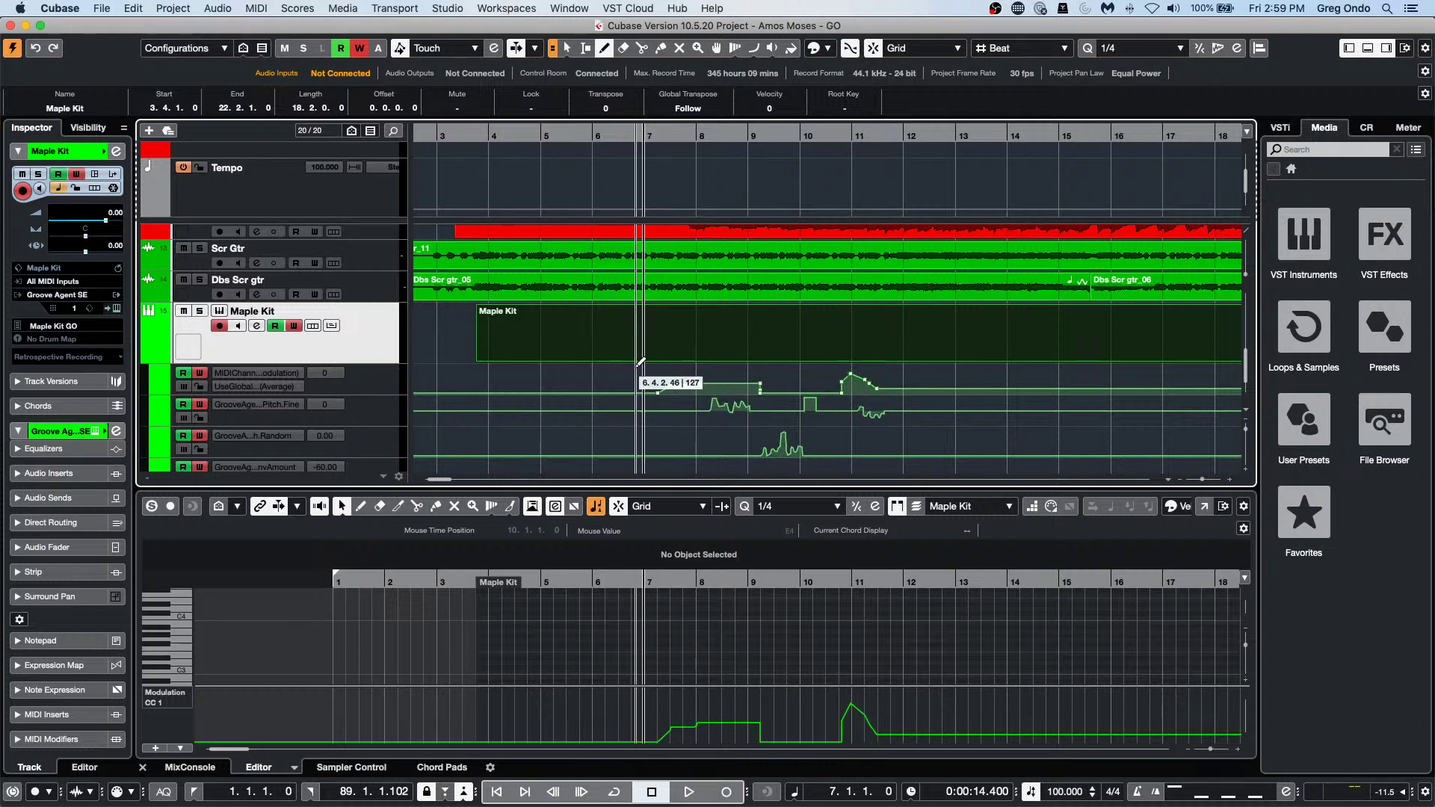
{"action": "mouse_move", "coordinate": [781, 389]}
{"action": "left_mouse_down"}
{"action": "mouse_move", "coordinate": [891, 372]}
{"action": "mouse_move", "coordinate": [974, 390]}
{"action": "mouse_move", "coordinate": [1036, 383]}
{"action": "left_mouse_up"}
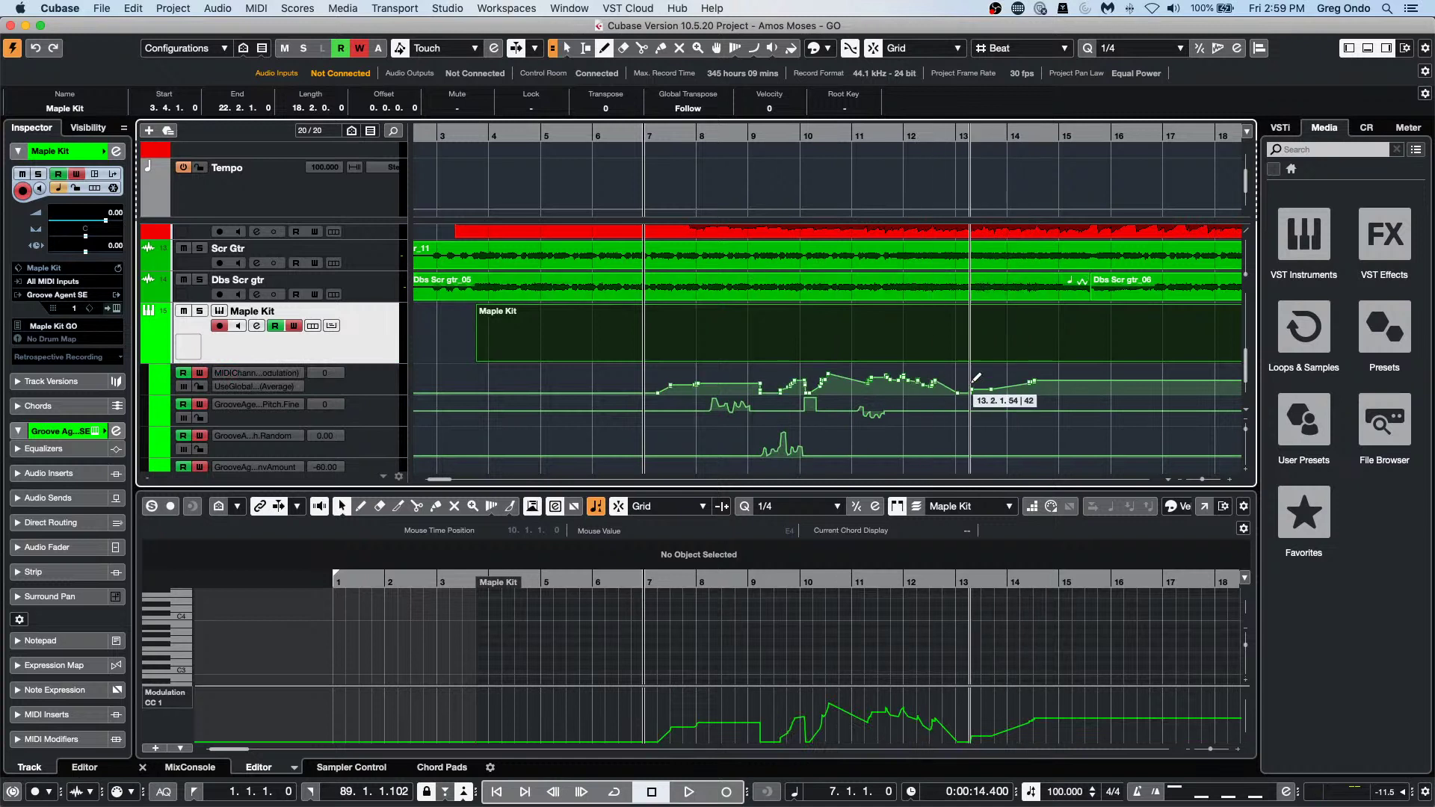
{"action": "mouse_move", "coordinate": [985, 389]}
{"action": "left_mouse_down"}
{"action": "mouse_move", "coordinate": [1081, 379]}
{"action": "mouse_move", "coordinate": [984, 386]}
{"action": "left_mouse_up"}
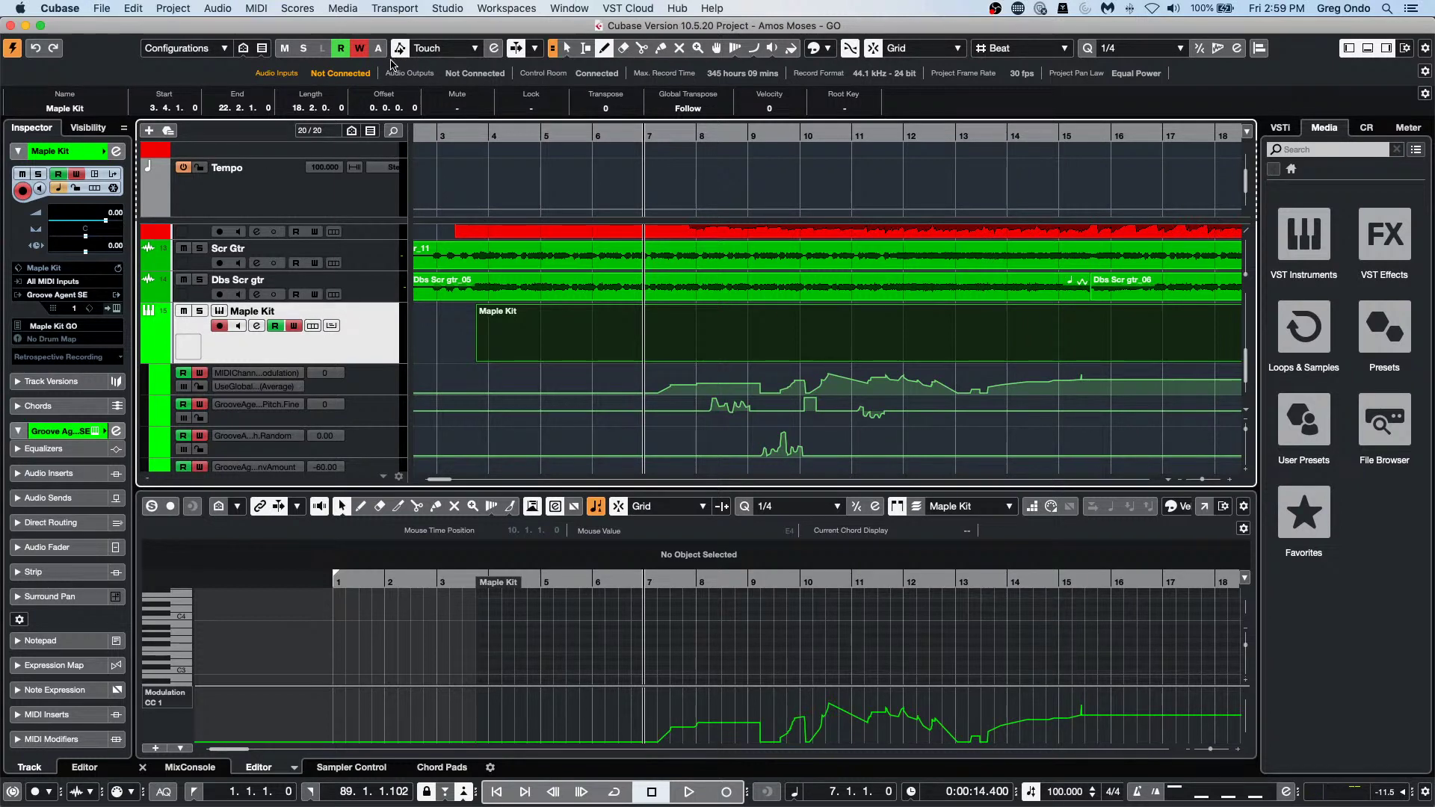
Examine the automation settings, such as return time, reduction level and spike detection range.
{"action": "key", "text": "F6"}
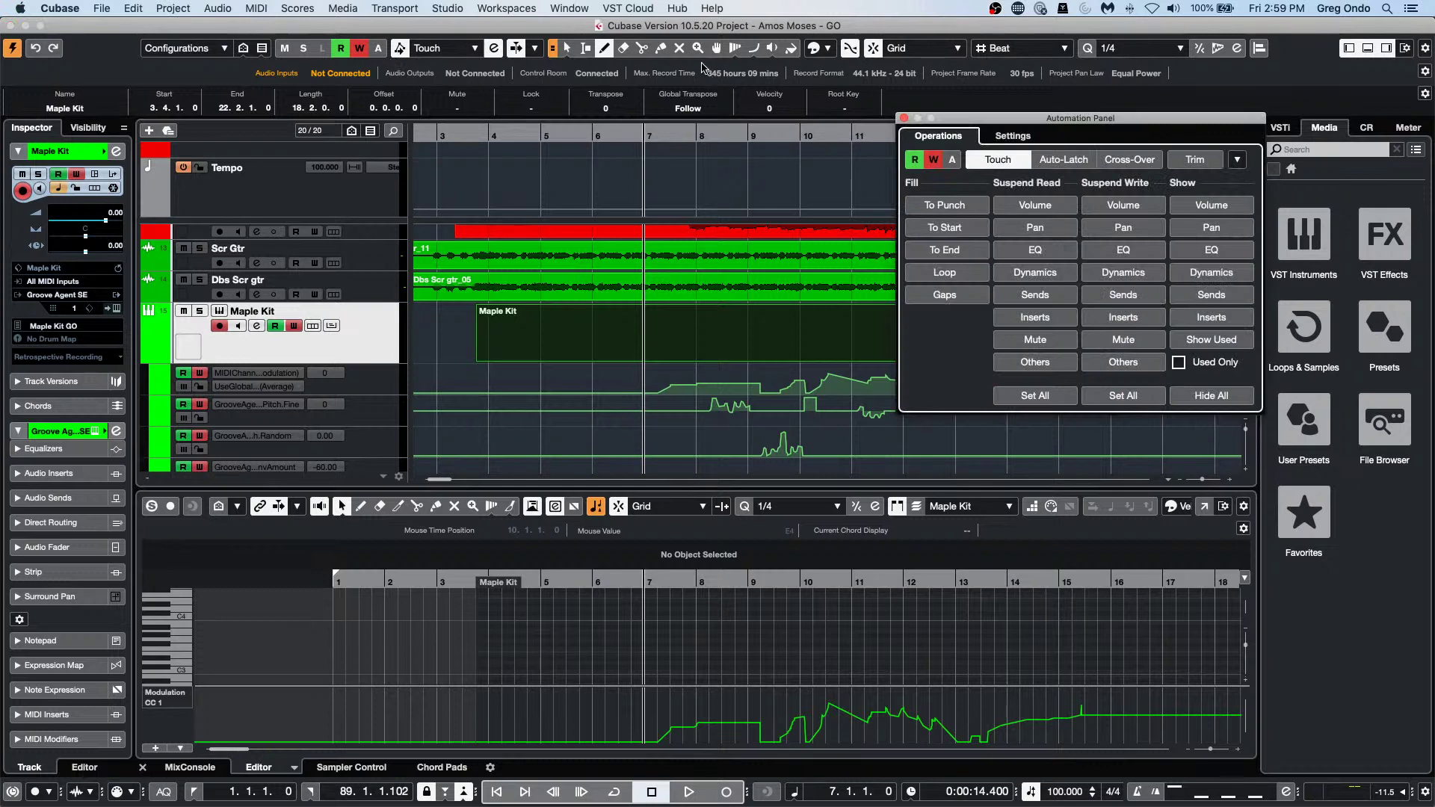
{"action": "left_click", "coordinate": [1000, 140]}
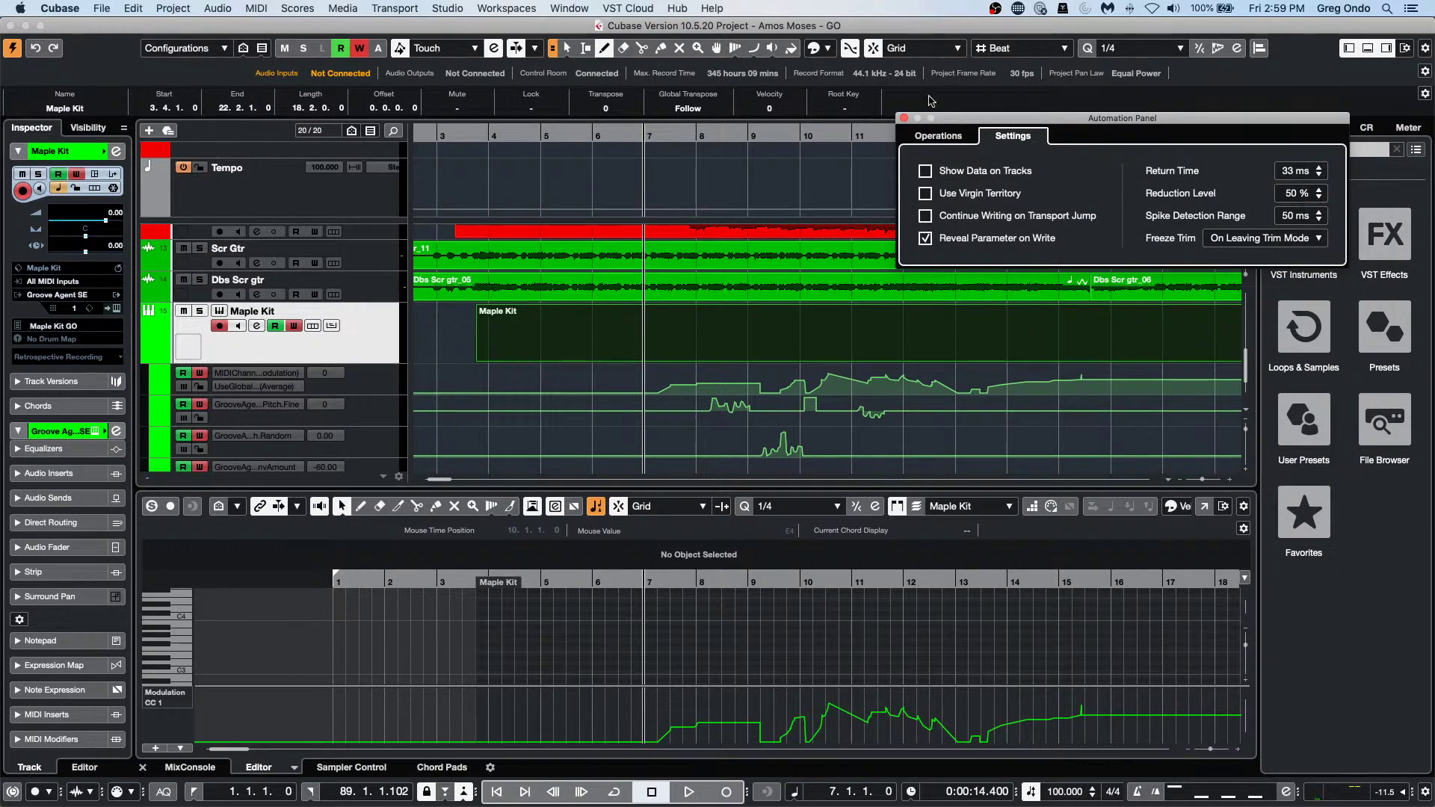
{"action": "left_click", "coordinate": [904, 117]}
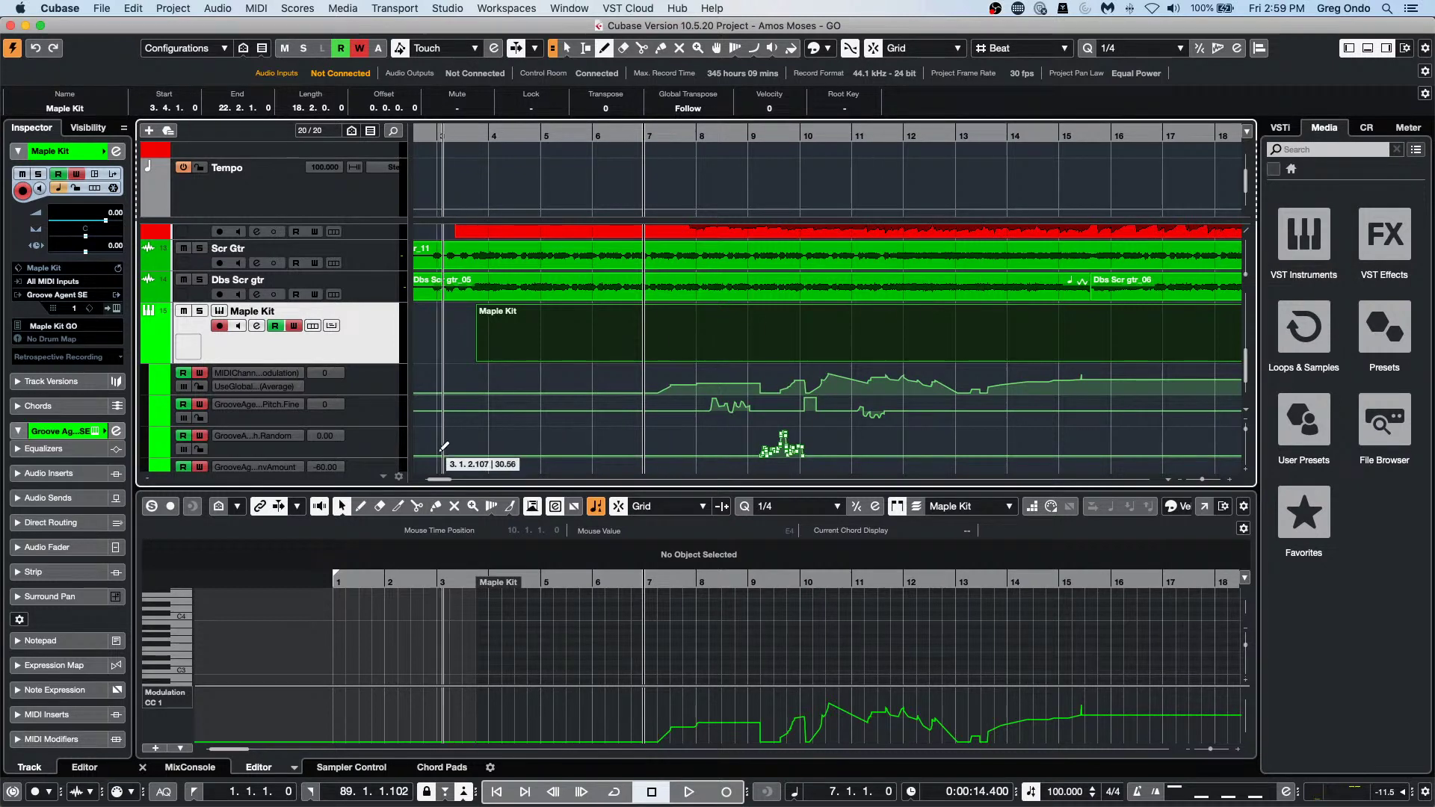
Show CC 11 (Expression) in the Maple Kit controller lane and draw a stepped curve from about bar 9 to bar 14.
{"action": "left_click", "coordinate": [183, 697]}
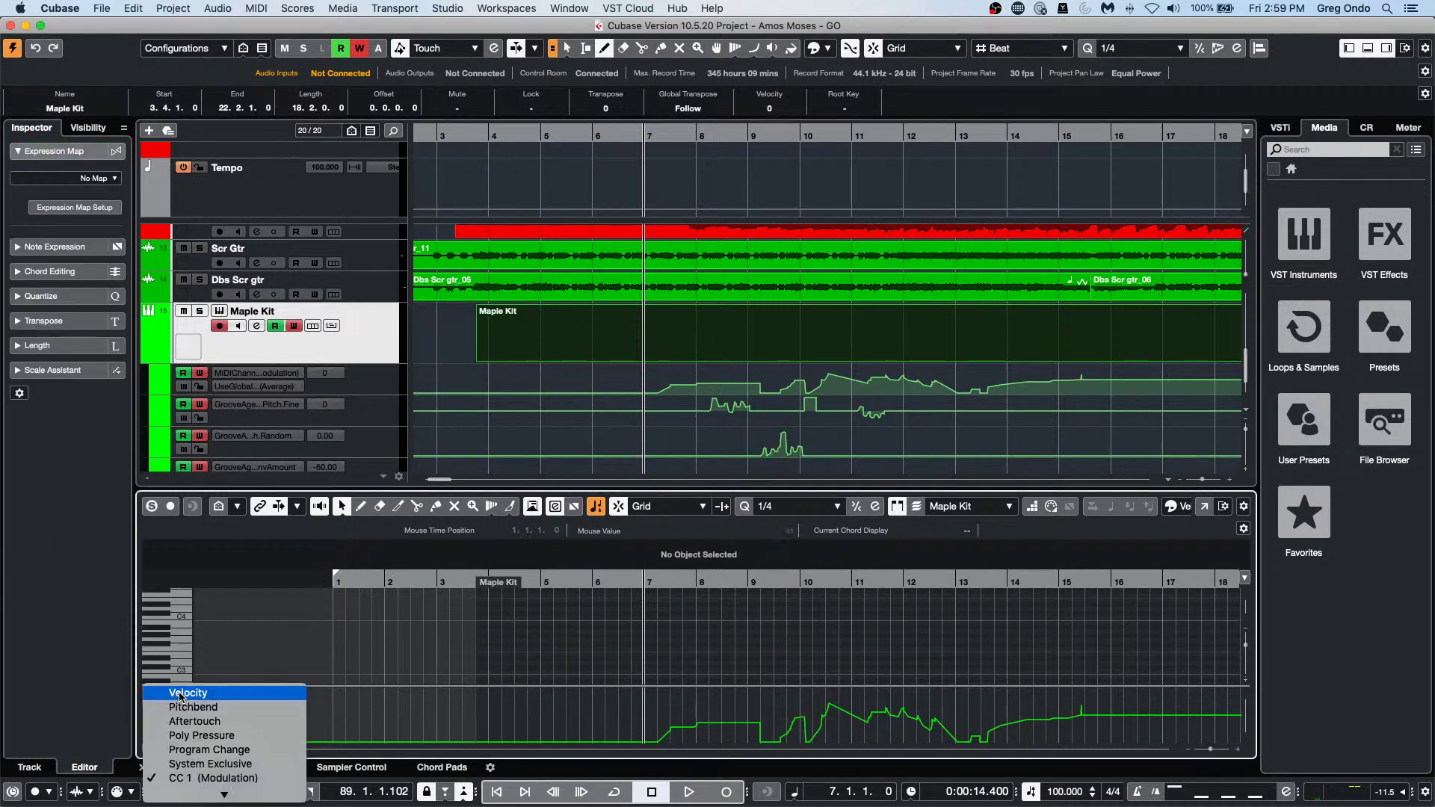
{"action": "scroll", "coordinate": [189, 732], "scroll_direction": "down", "scroll_amount": 5}
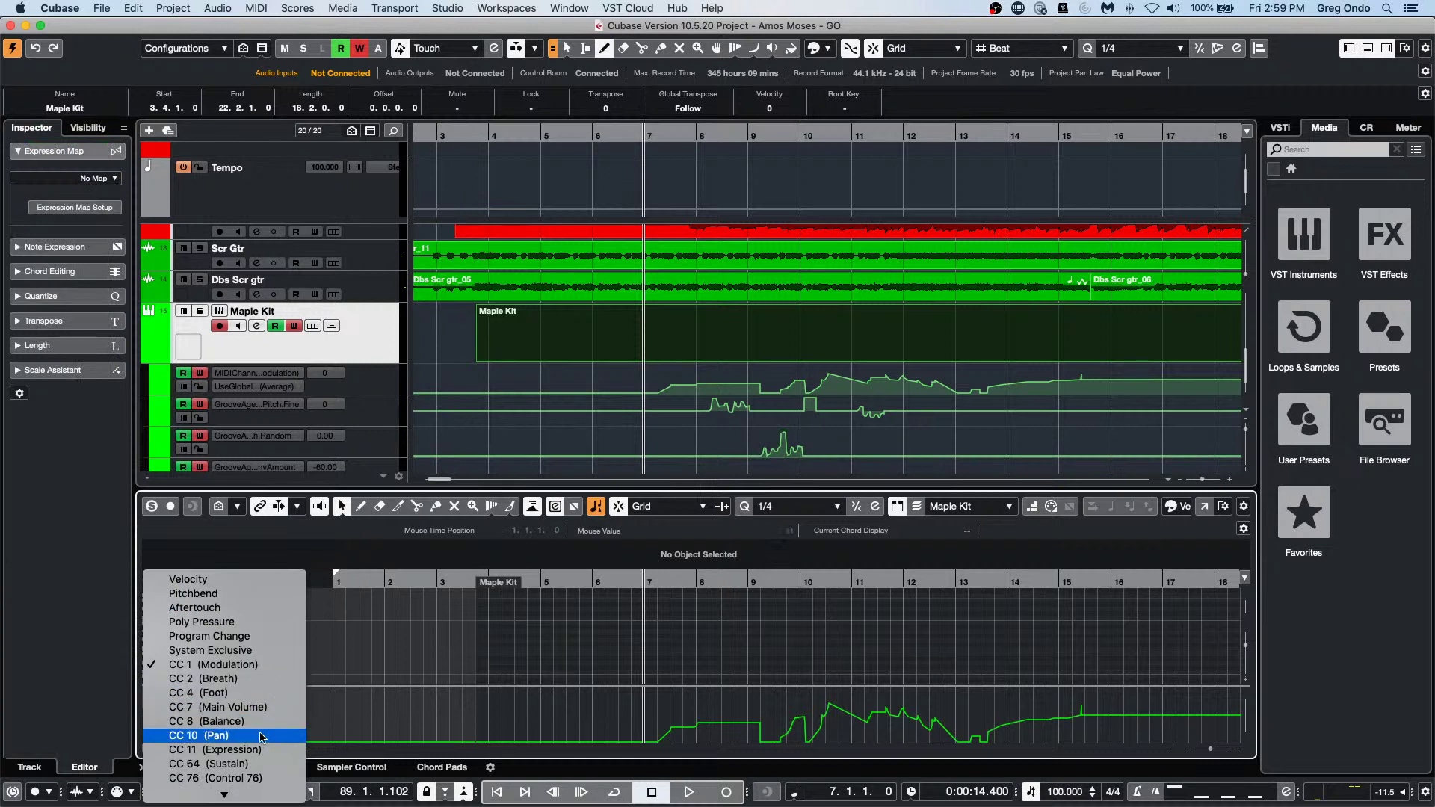
{"action": "left_click", "coordinate": [261, 746]}
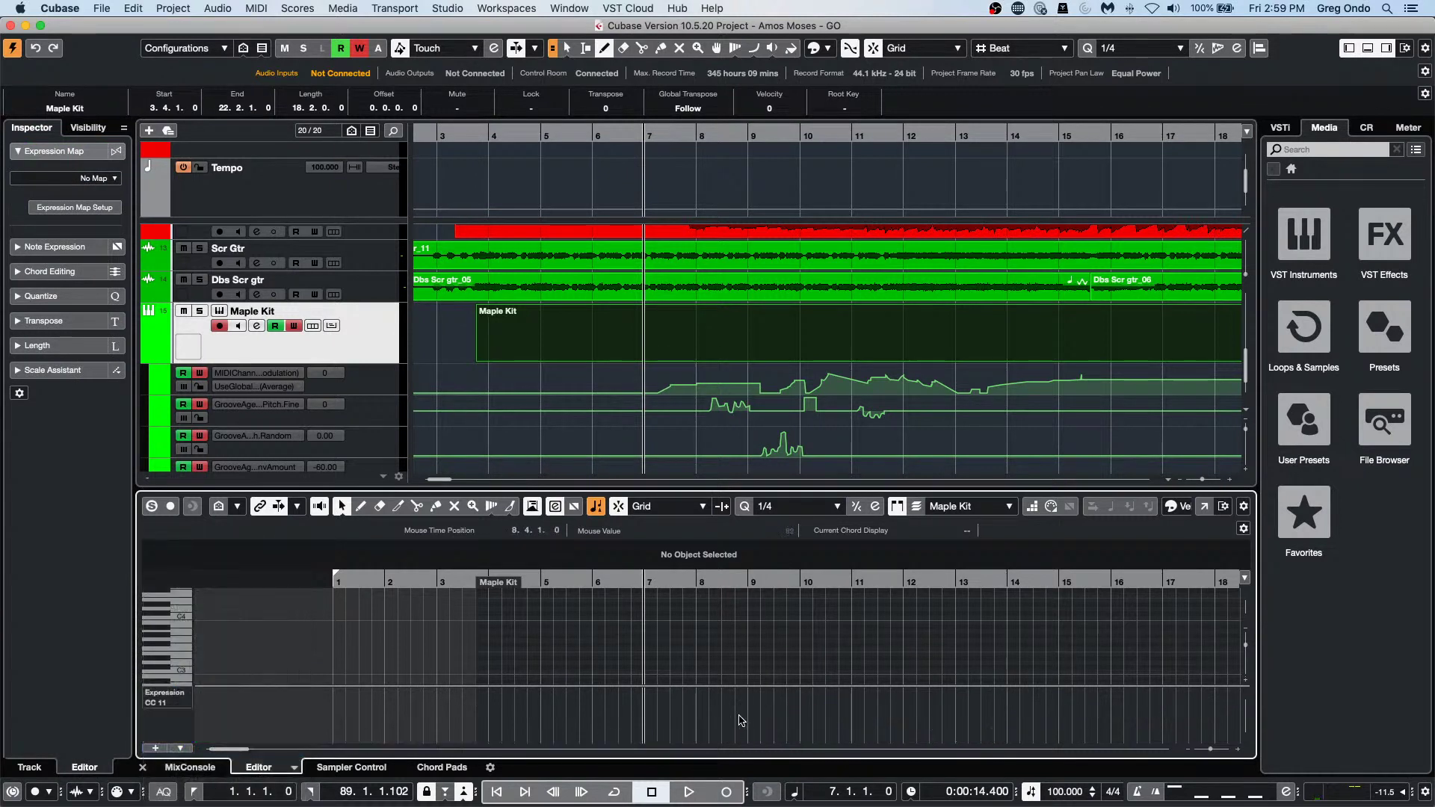
{"action": "right_click", "coordinate": [739, 720]}
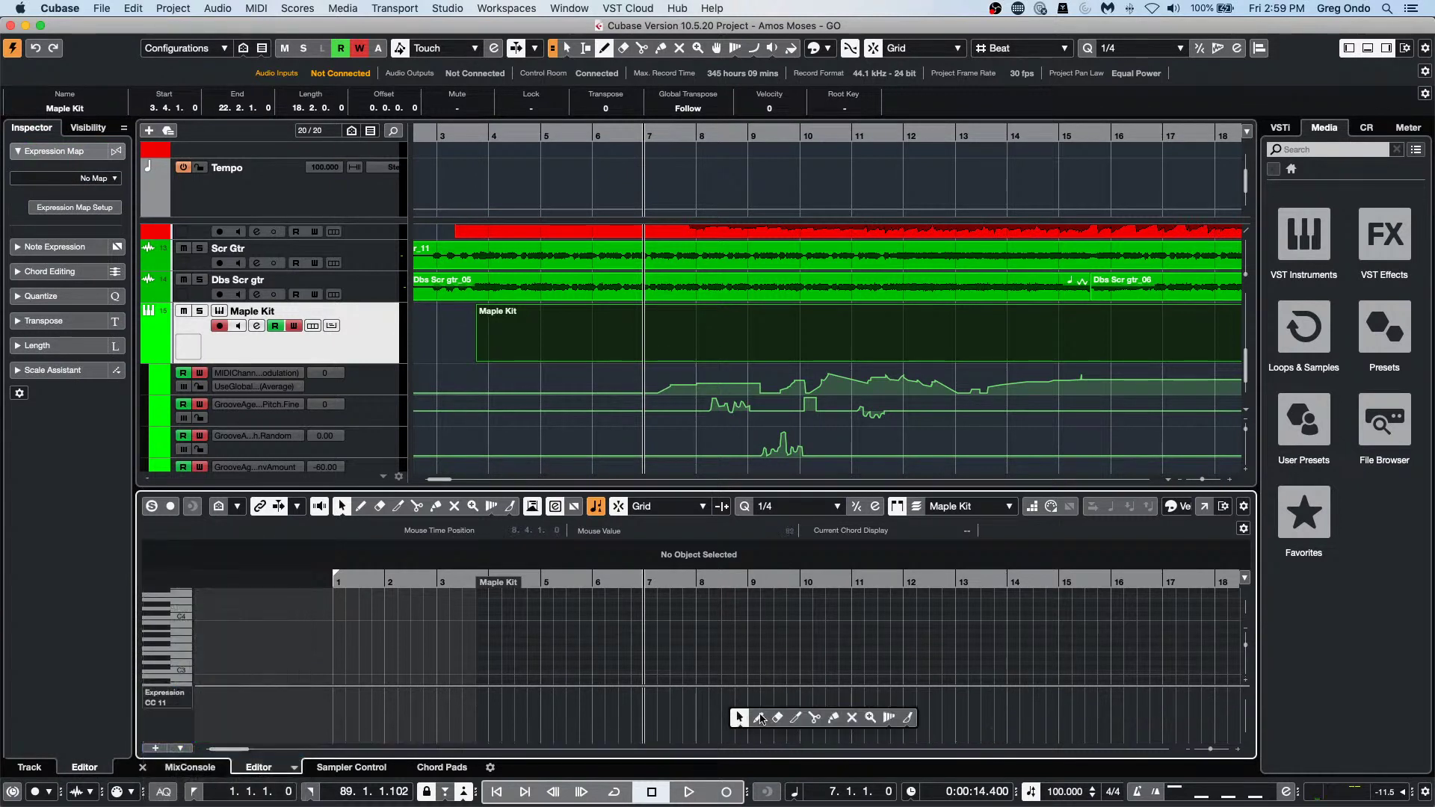
{"action": "left_click", "coordinate": [760, 719]}
{"action": "left_click_drag", "start_coordinate": [747, 716], "coordinate": [1034, 709]}
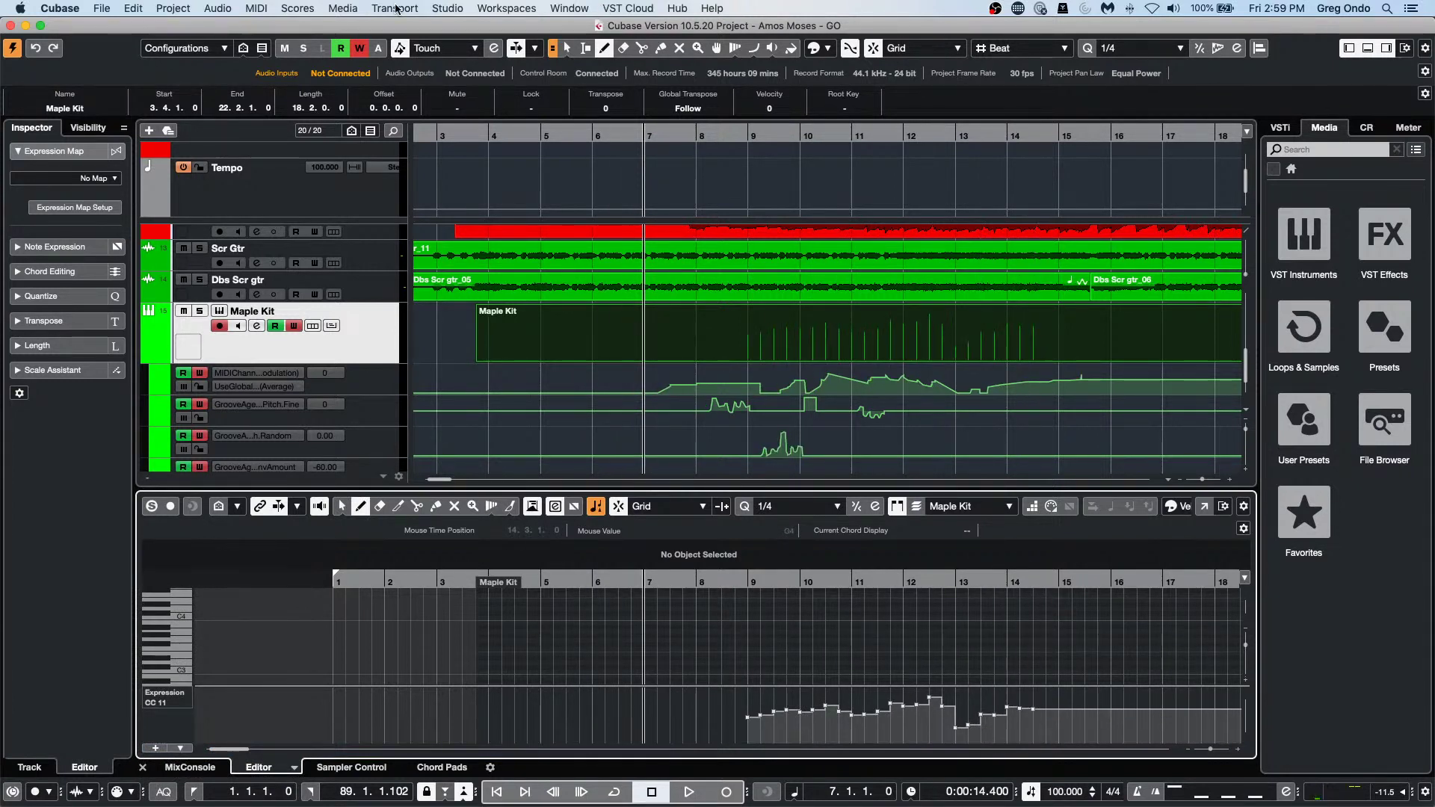
{"action": "left_click", "coordinate": [257, 8]}
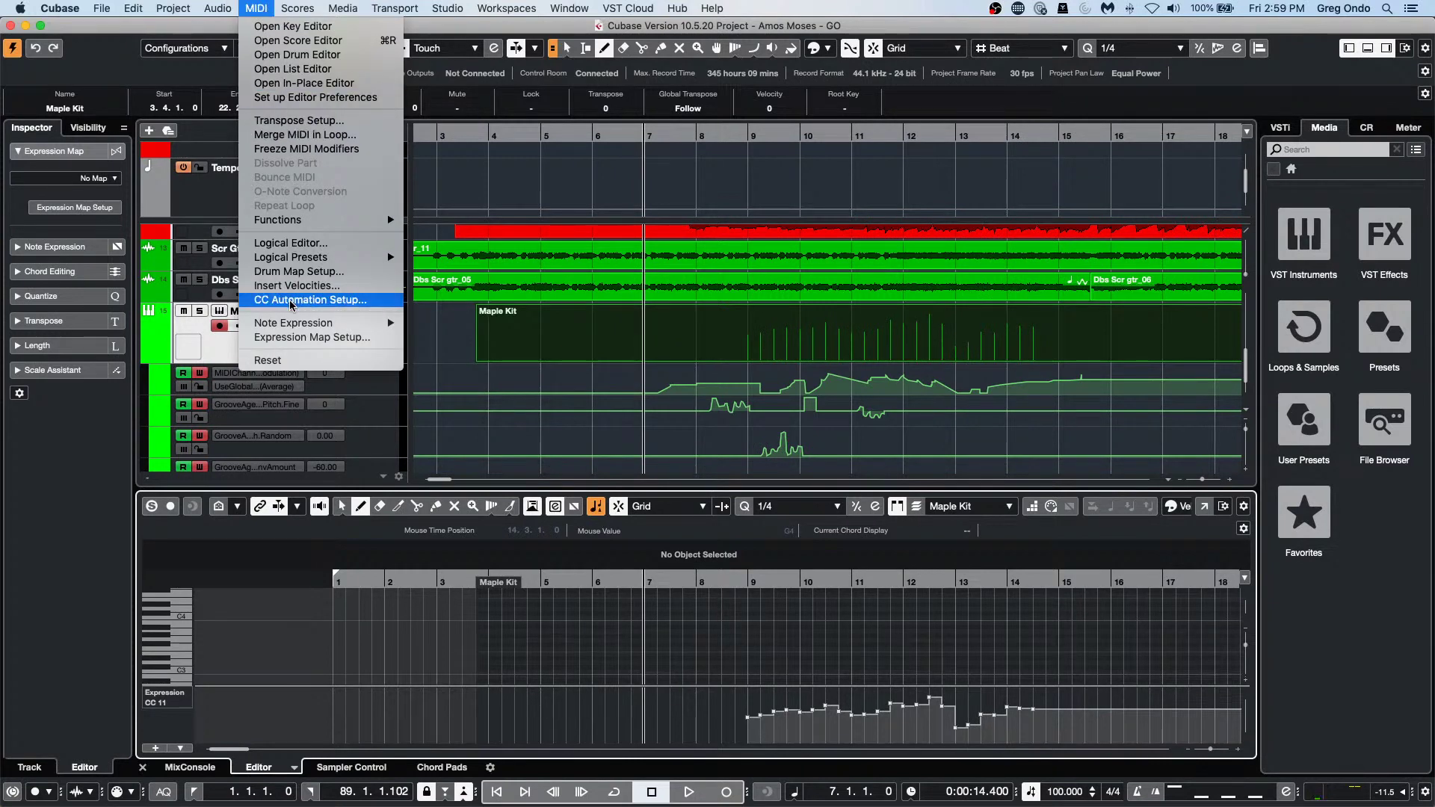
{"action": "mouse_move", "coordinate": [302, 258]}
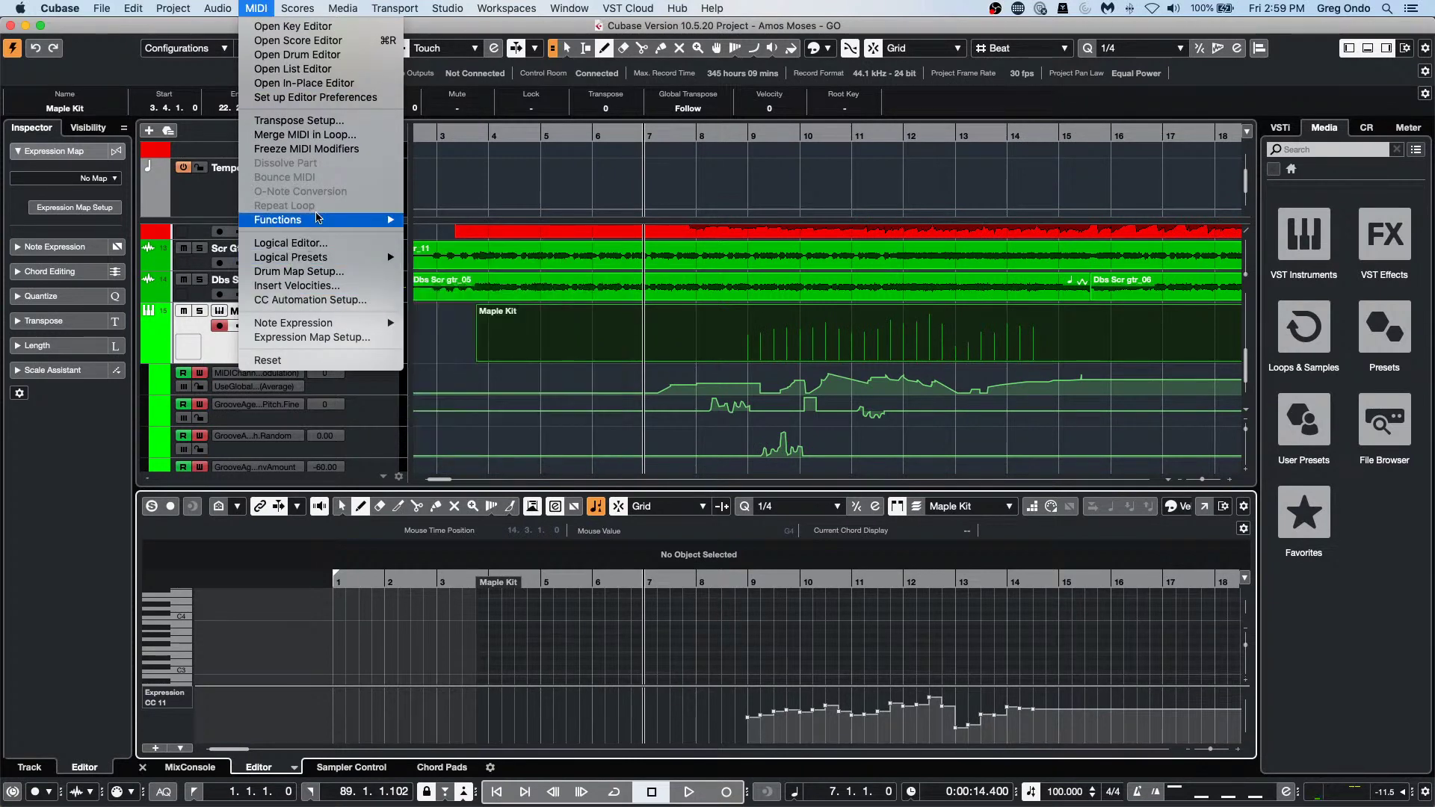
{"action": "mouse_move", "coordinate": [315, 218]}
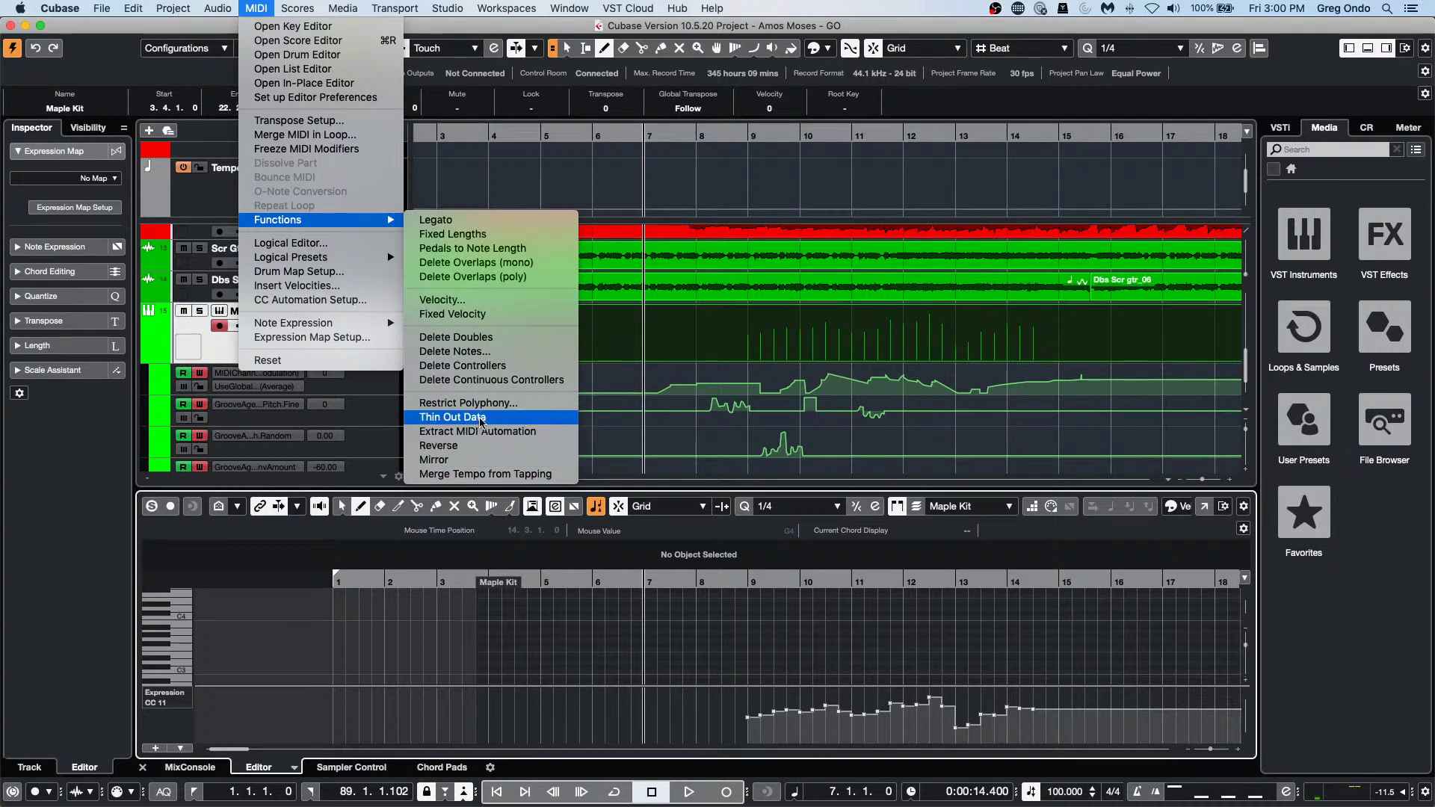
{"action": "left_click", "coordinate": [711, 739]}
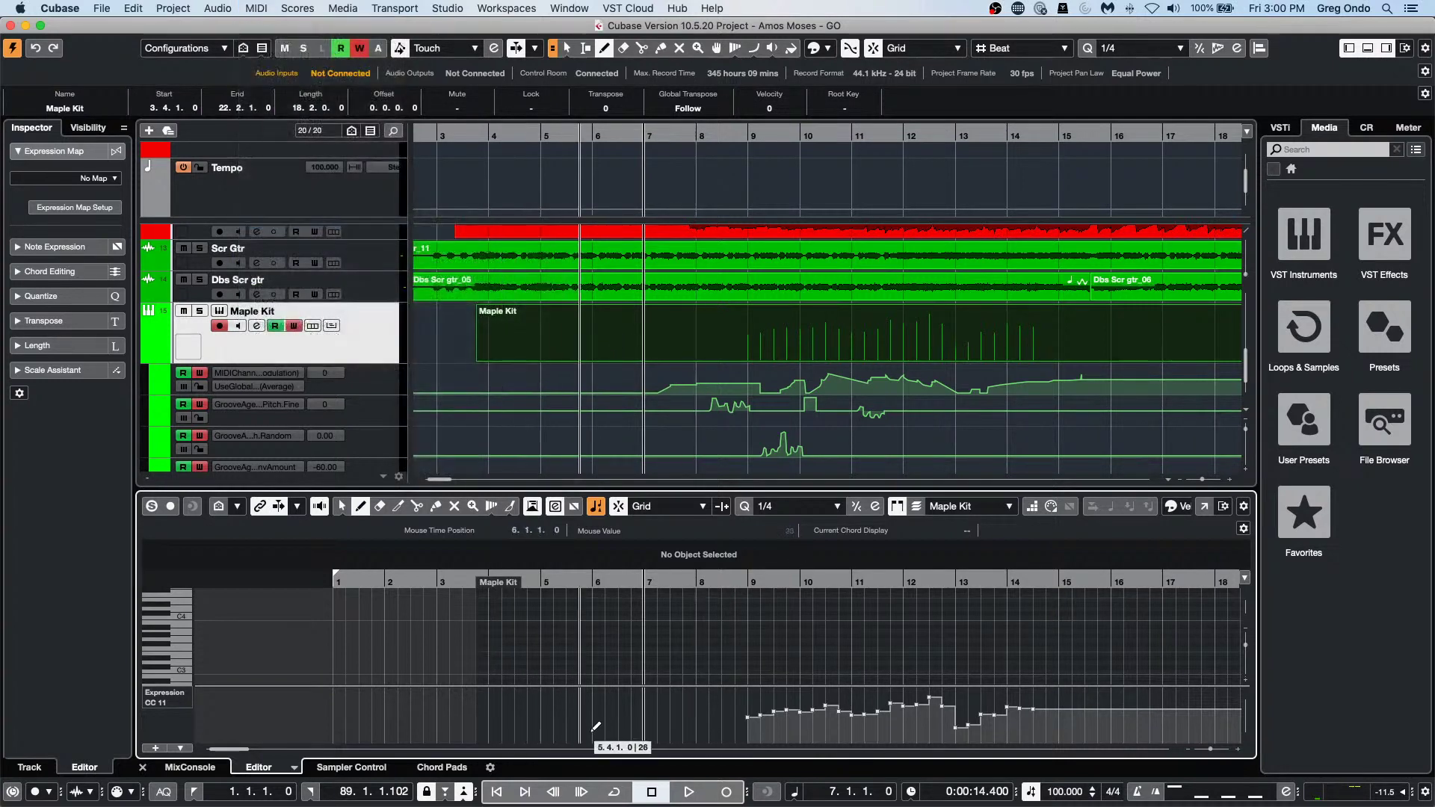
Draw expression steps around bar 6 and a dense freehand expression curve without grid snapping from about bar 7 to bar 14.
{"action": "left_click_drag", "start_coordinate": [579, 736], "coordinate": [626, 730]}
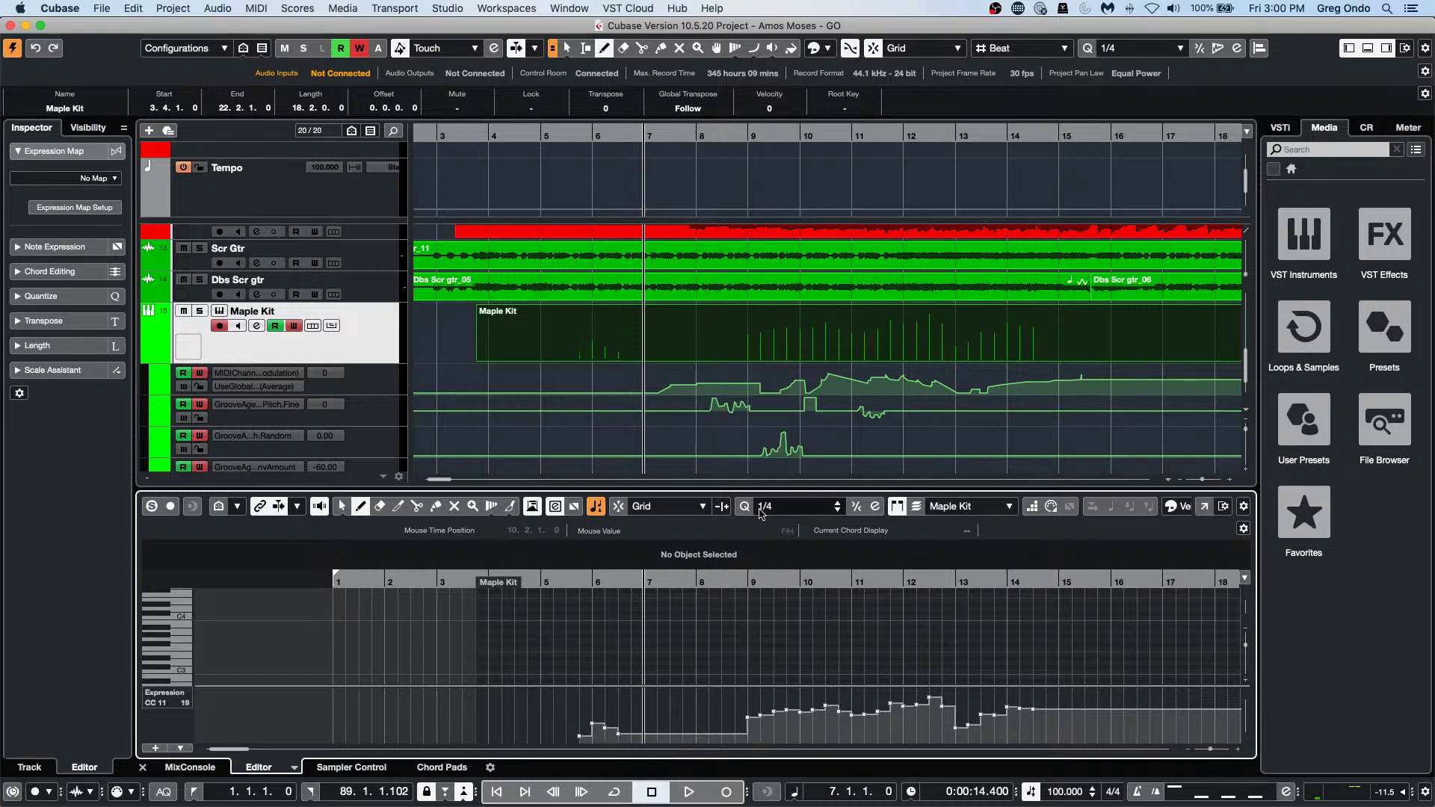
{"action": "mouse_move", "coordinate": [682, 734]}
{"action": "left_mouse_down"}
{"action": "mouse_move", "coordinate": [662, 730]}
{"action": "mouse_move", "coordinate": [750, 701]}
{"action": "mouse_move", "coordinate": [1027, 720]}
{"action": "left_mouse_up"}
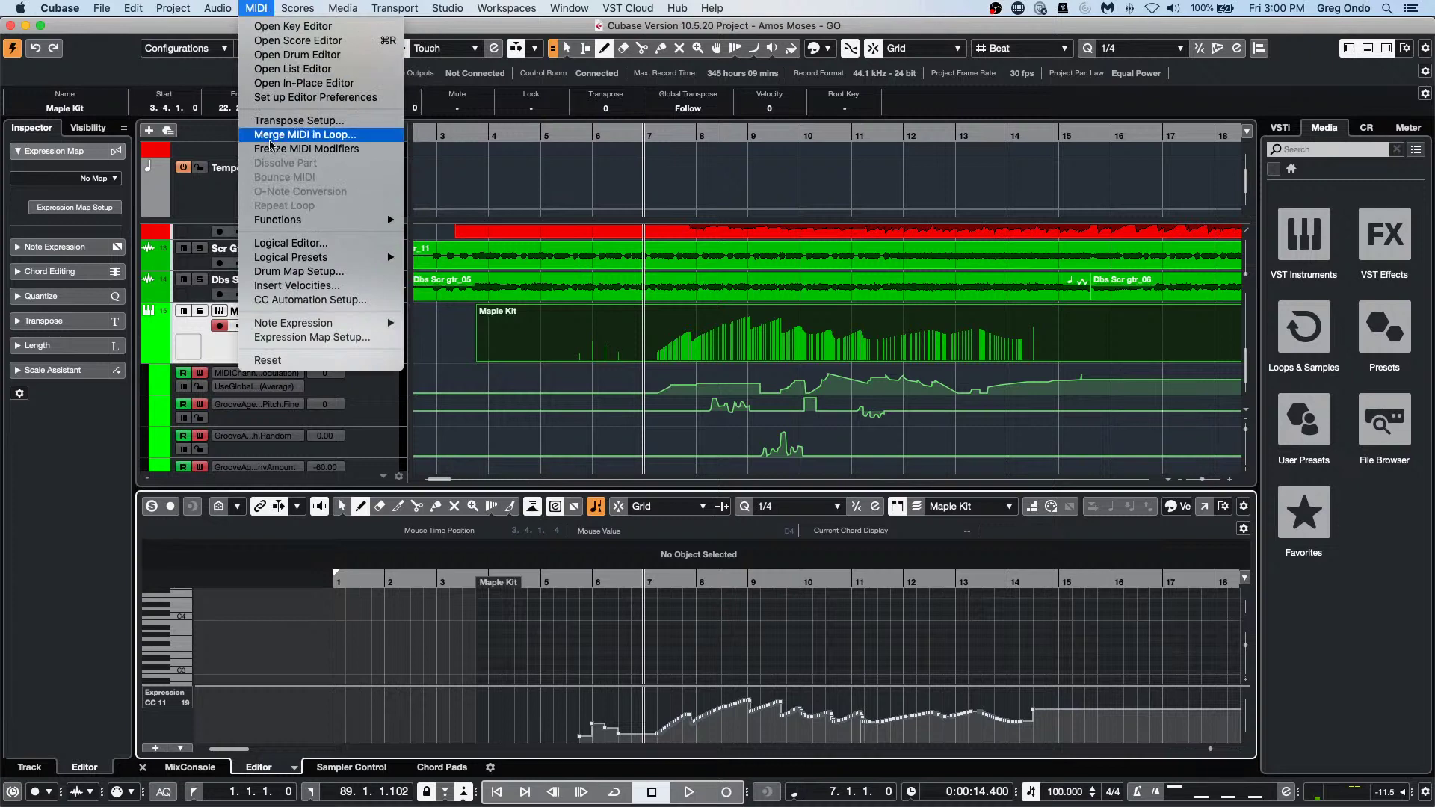
{"action": "mouse_move", "coordinate": [232, 16]}
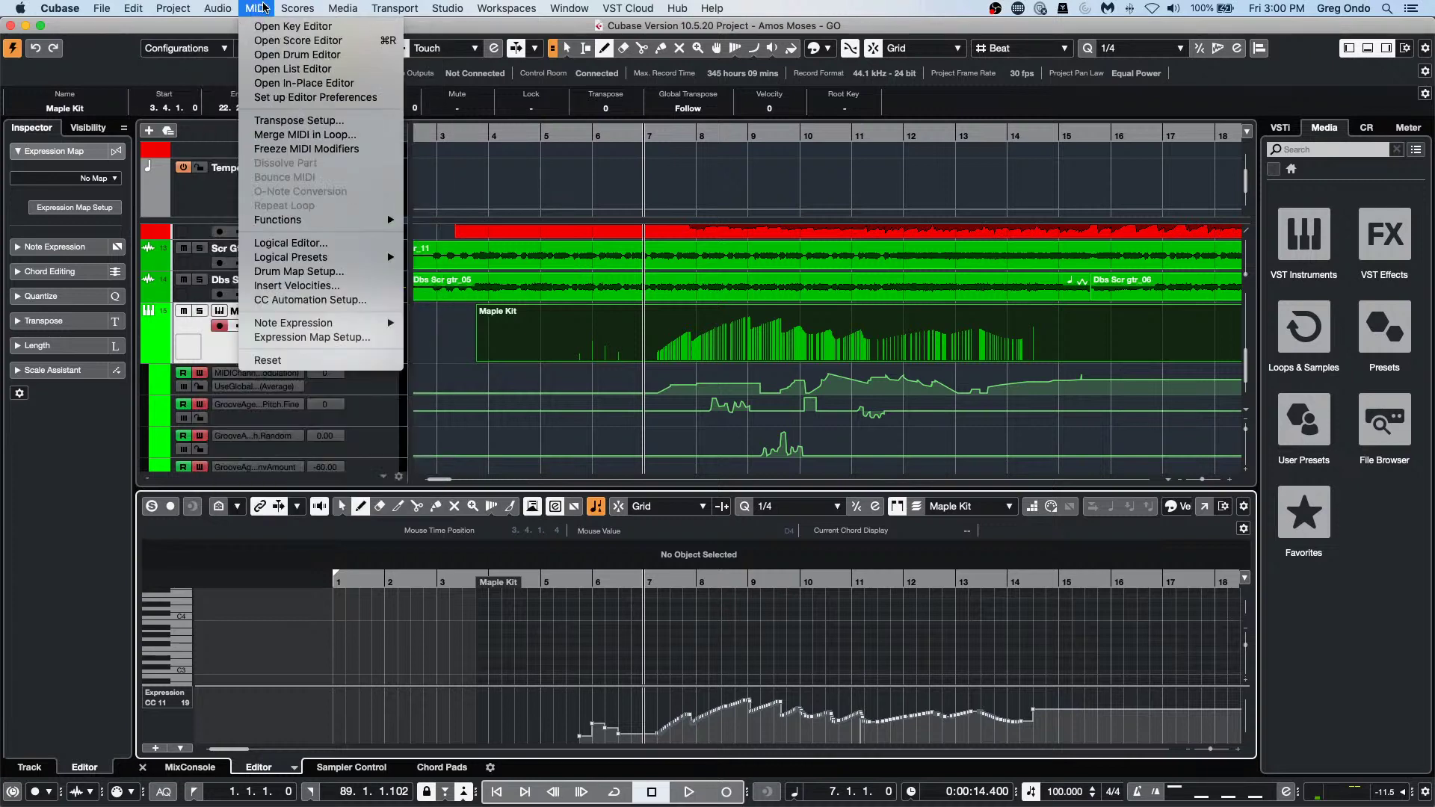
{"action": "mouse_move", "coordinate": [297, 9]}
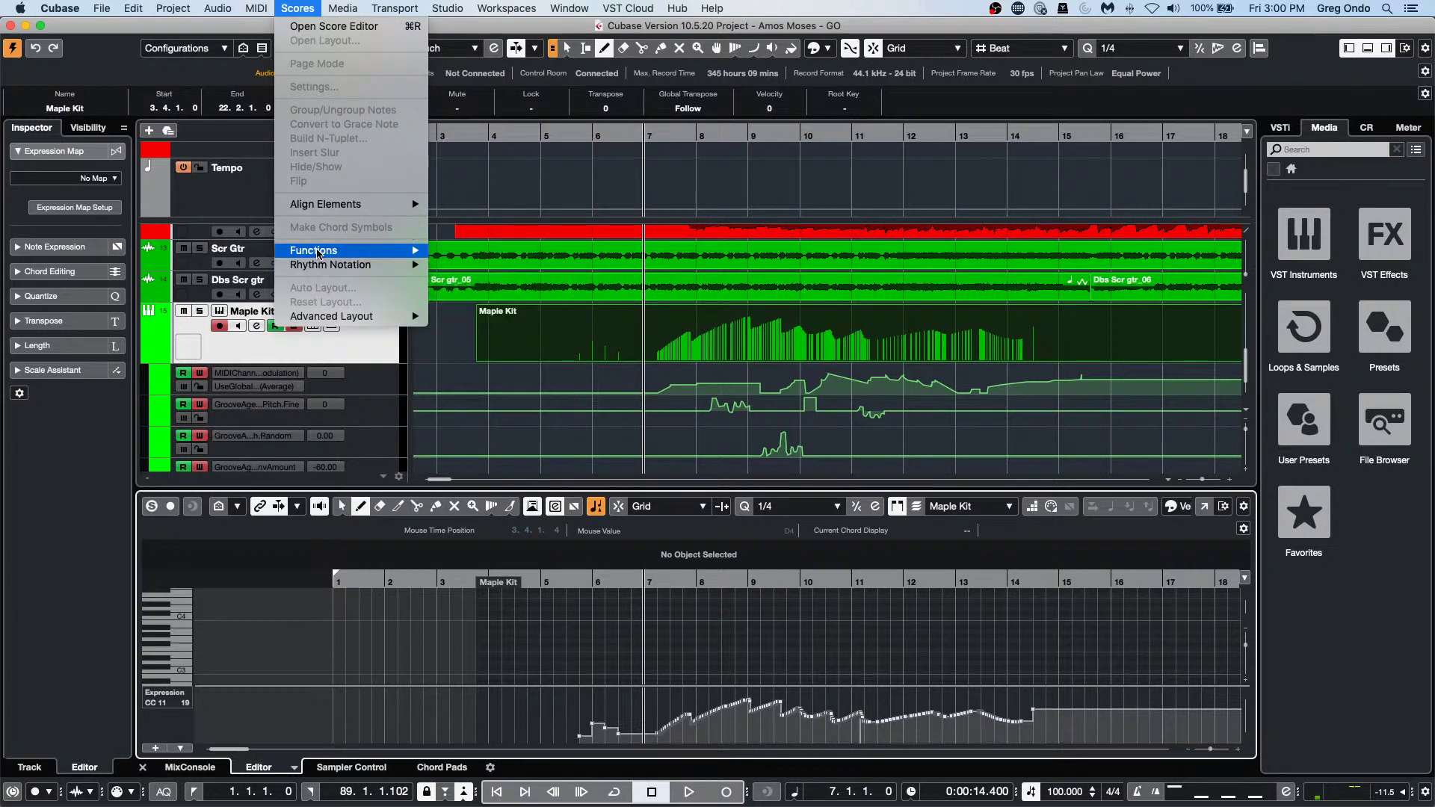
{"action": "left_click", "coordinate": [535, 723]}
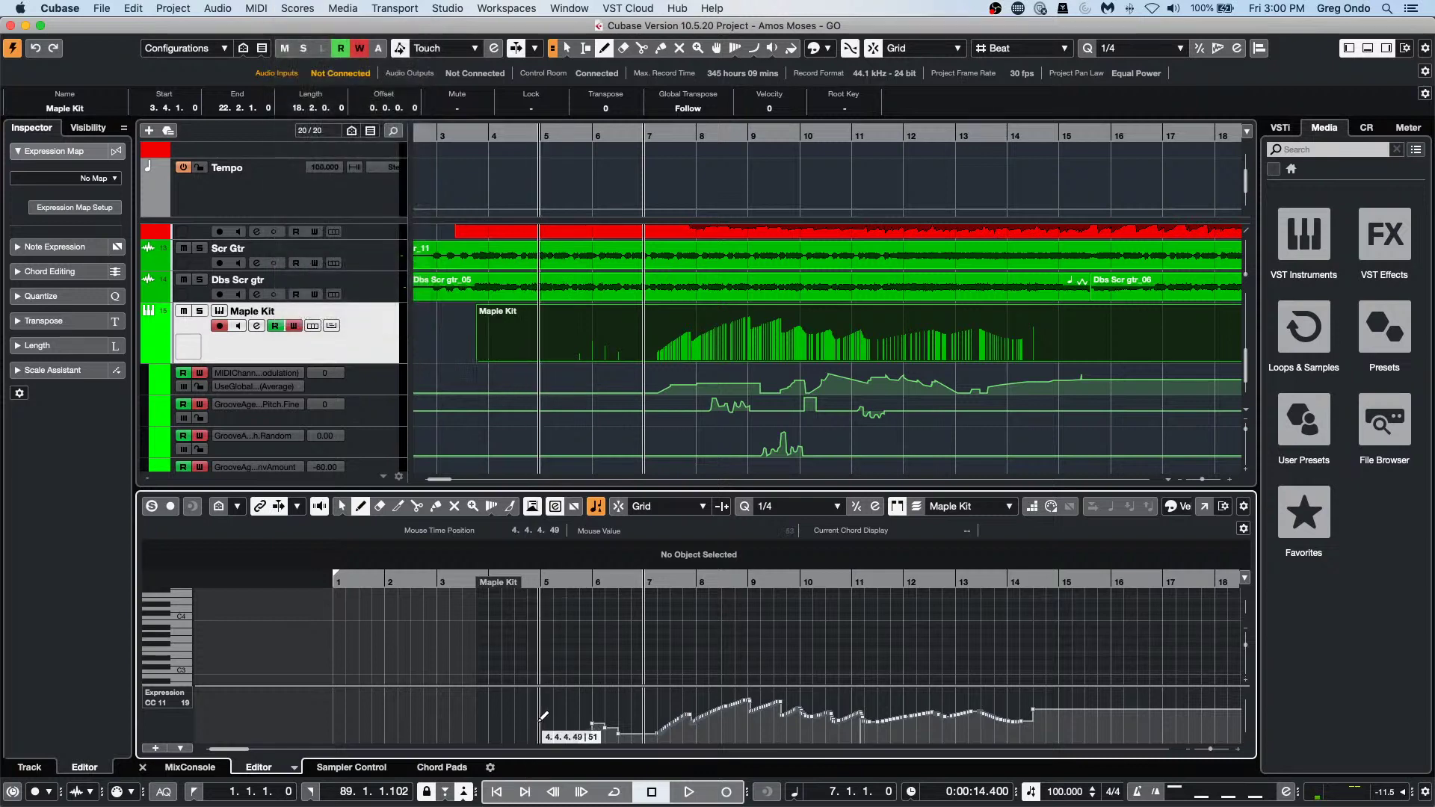
Select all drawn CC 11 expression points and apply the Thin Out Data function to them.
{"action": "key", "text": "1"}
{"action": "left_click_drag", "start_coordinate": [541, 695], "coordinate": [1124, 750]}
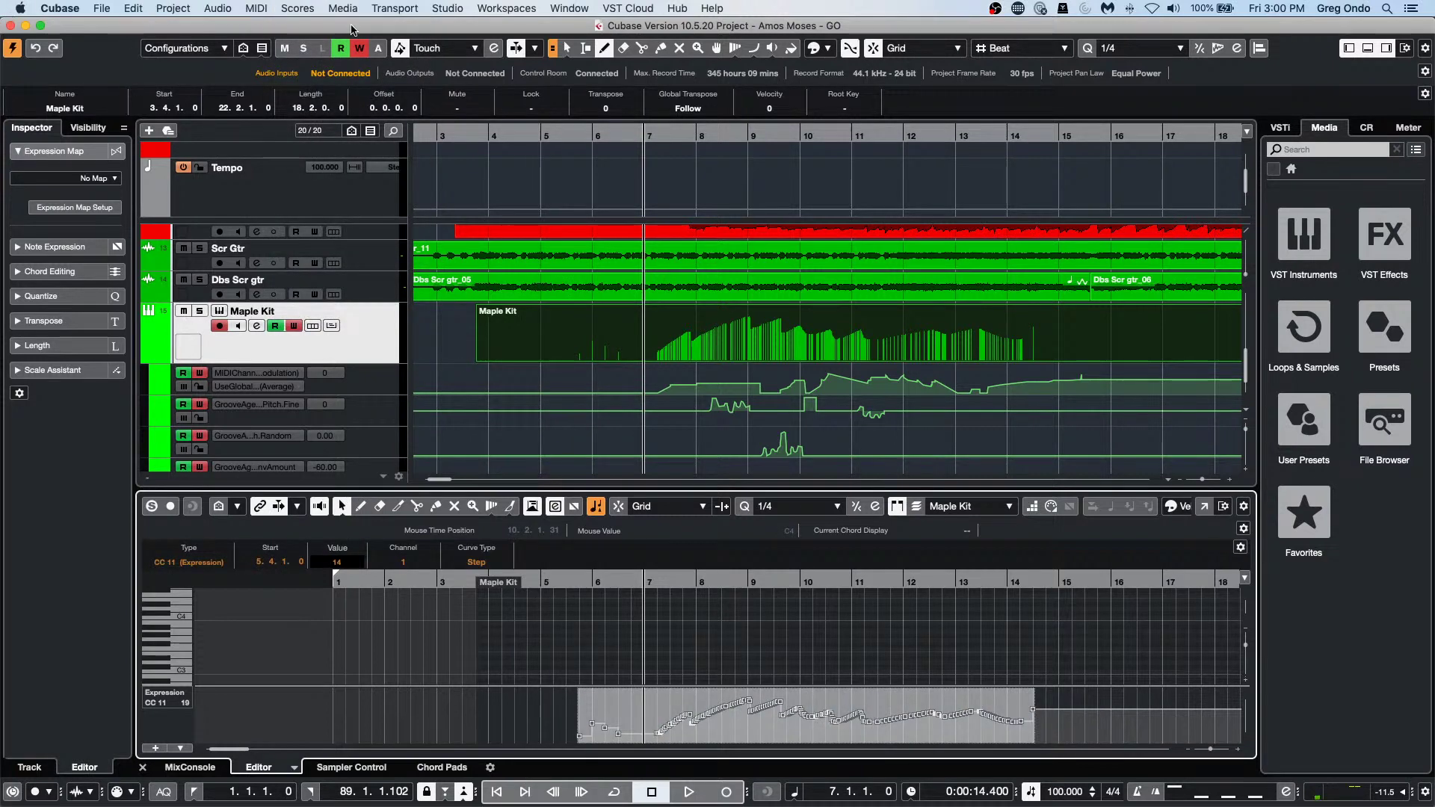
{"action": "left_click", "coordinate": [255, 9]}
{"action": "mouse_move", "coordinate": [342, 220]}
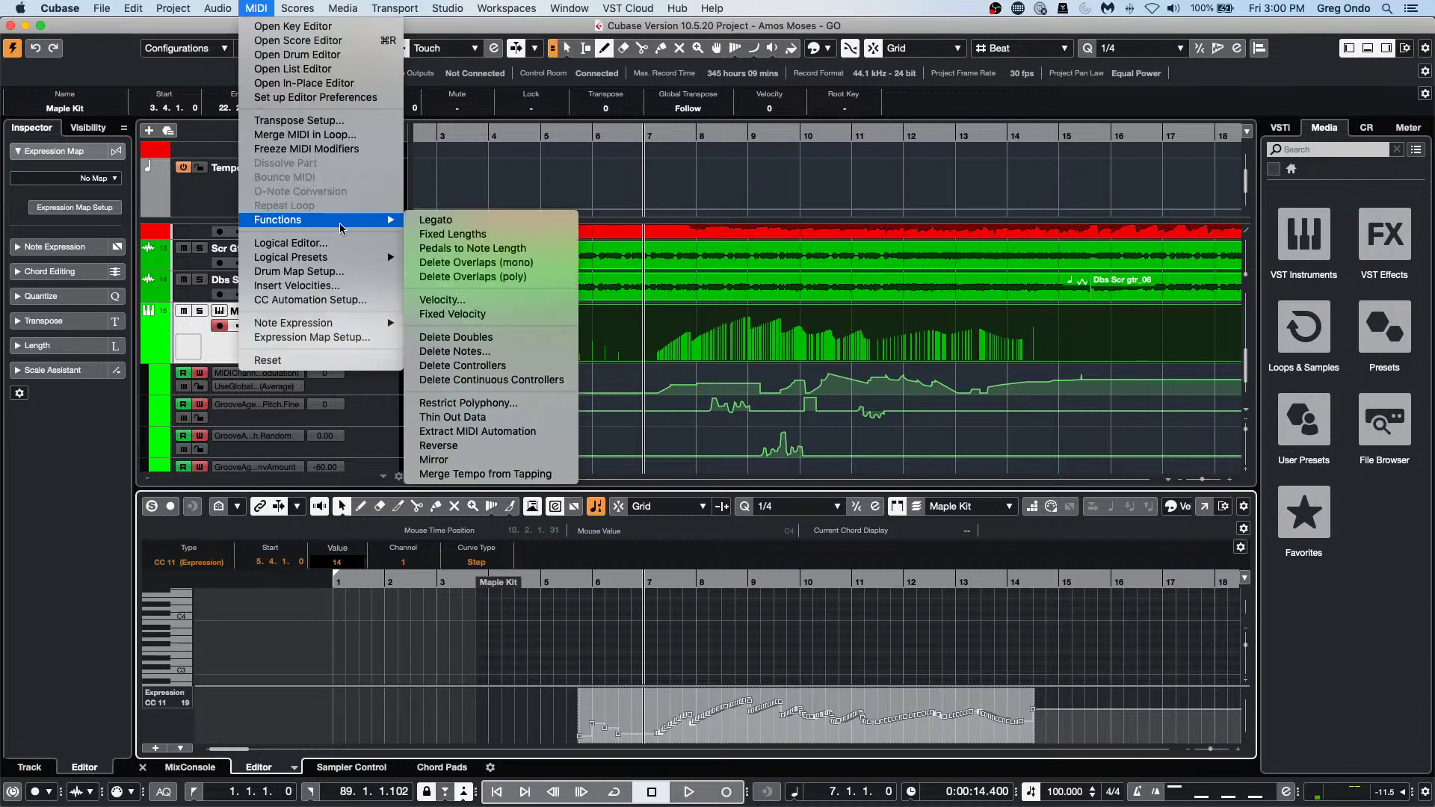
{"action": "left_click", "coordinate": [556, 417]}
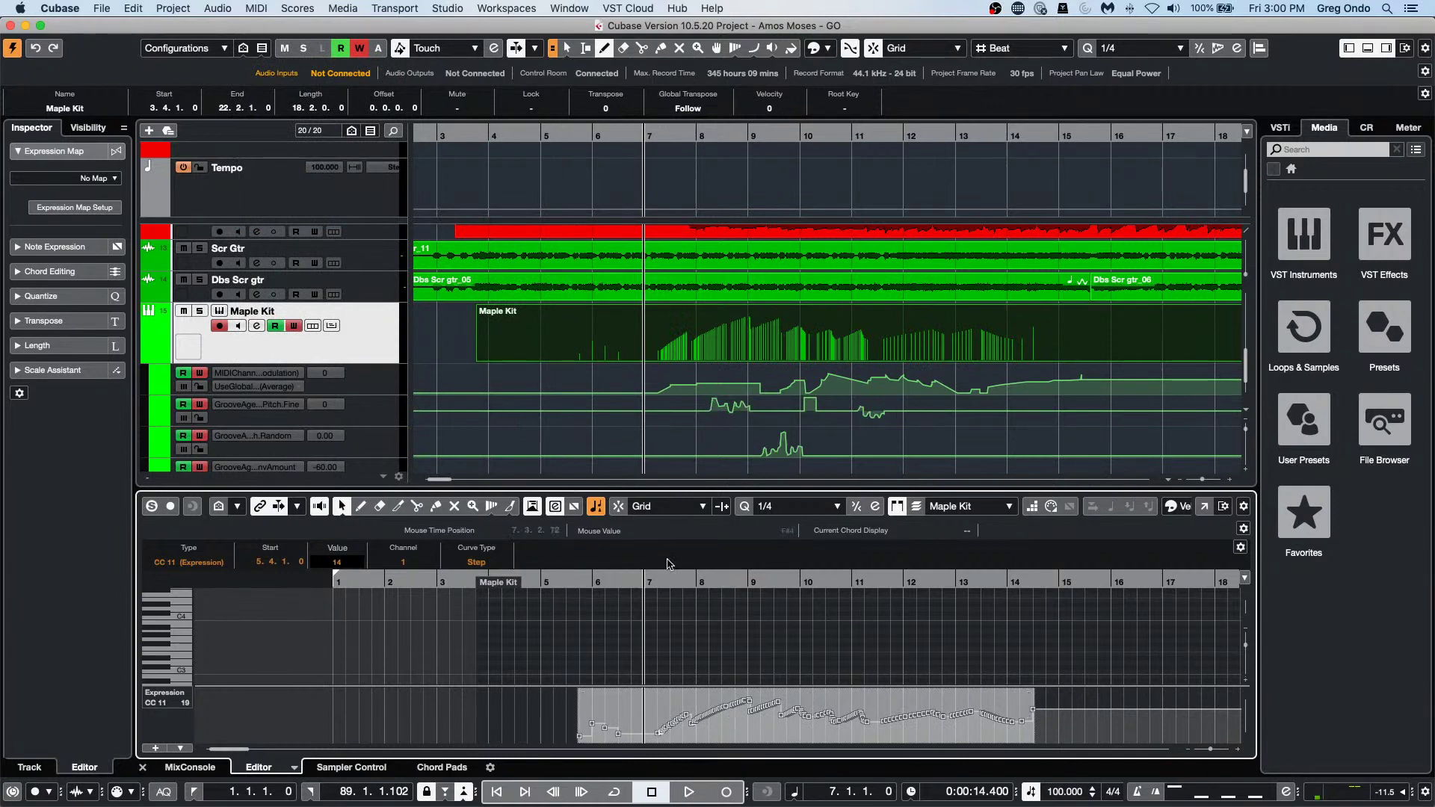
Deselect the expression points and run Thin Out Data once more on the Maple Kit part.
{"action": "left_click_drag", "start_coordinate": [653, 579], "coordinate": [664, 609]}
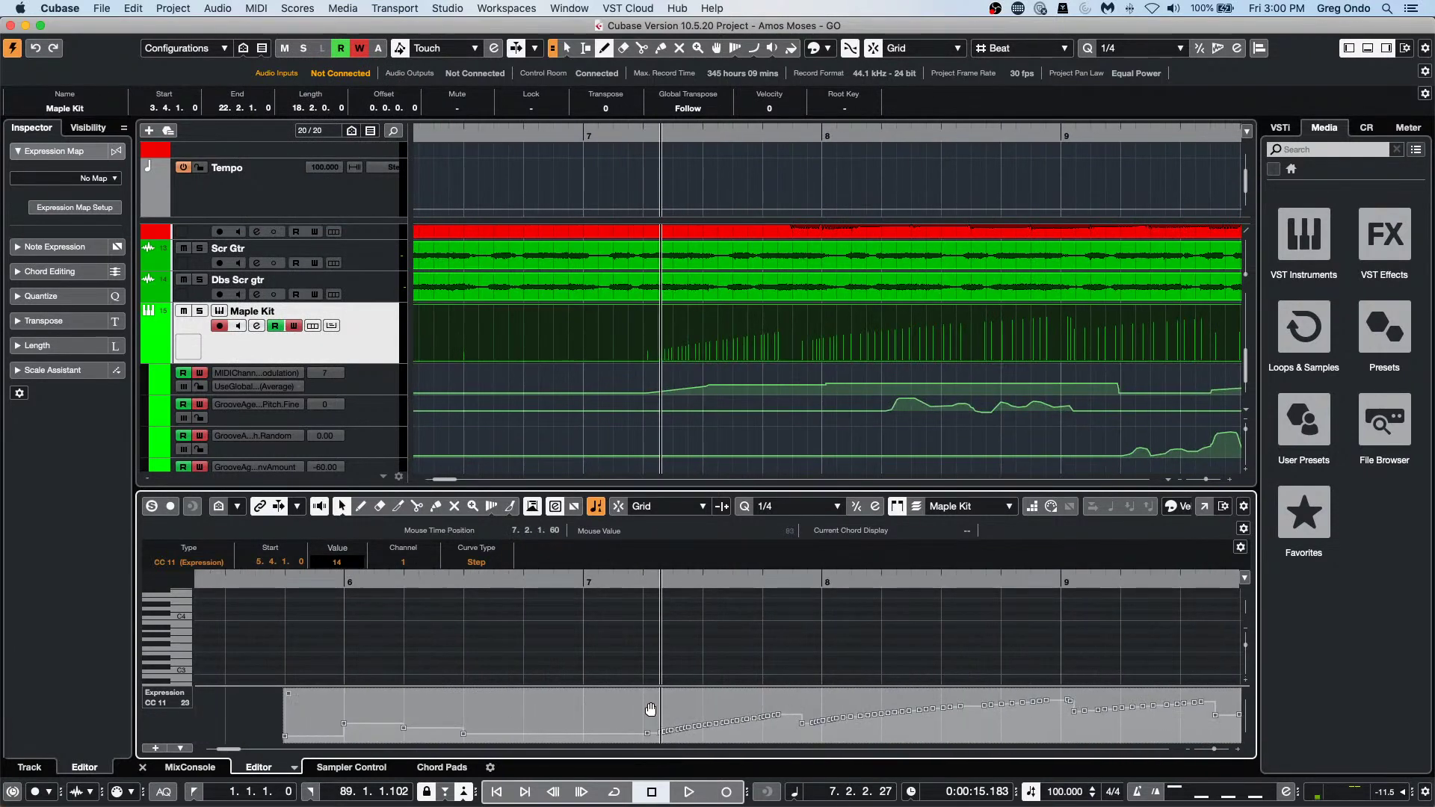
{"action": "left_click", "coordinate": [747, 660]}
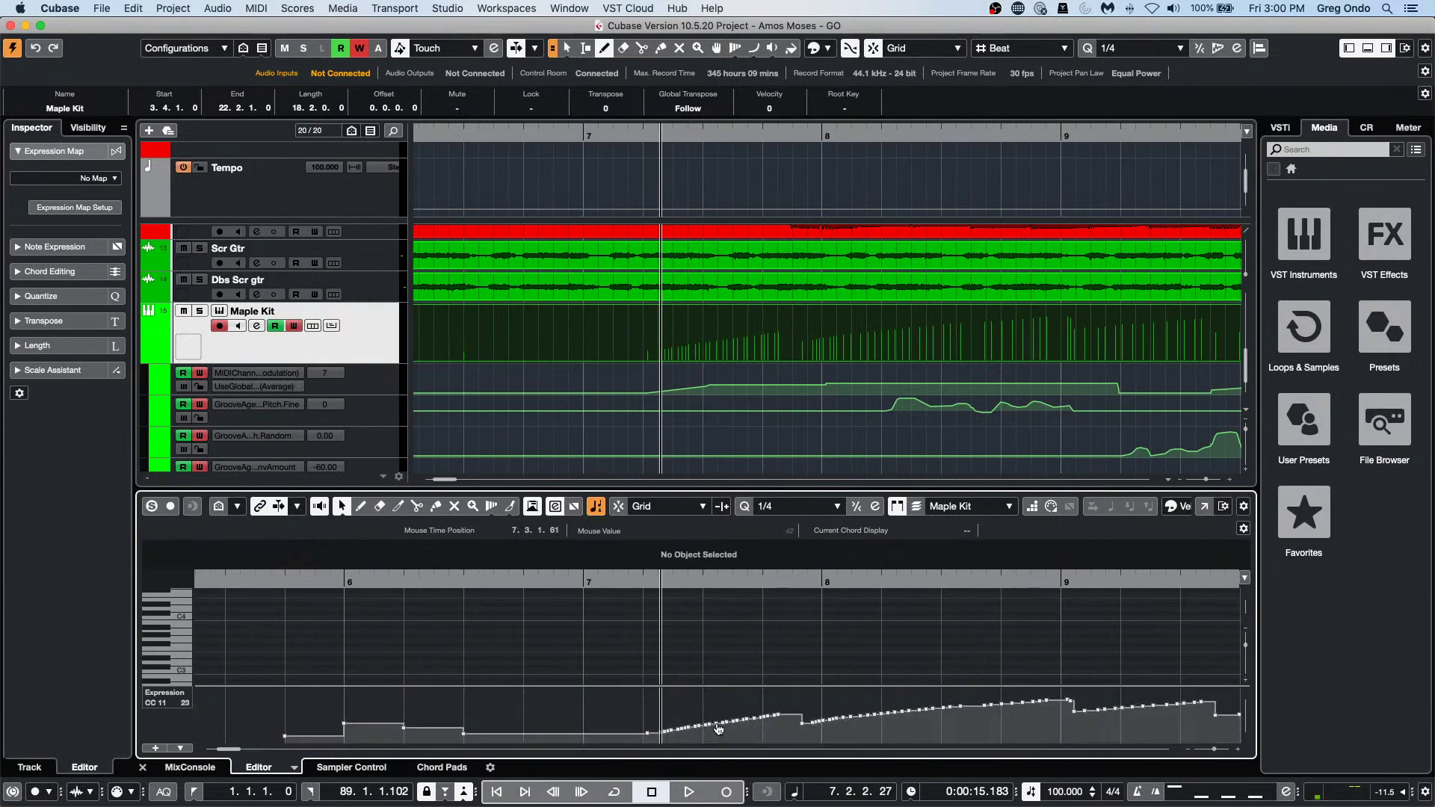
{"action": "left_click", "coordinate": [248, 9]}
{"action": "mouse_move", "coordinate": [289, 224]}
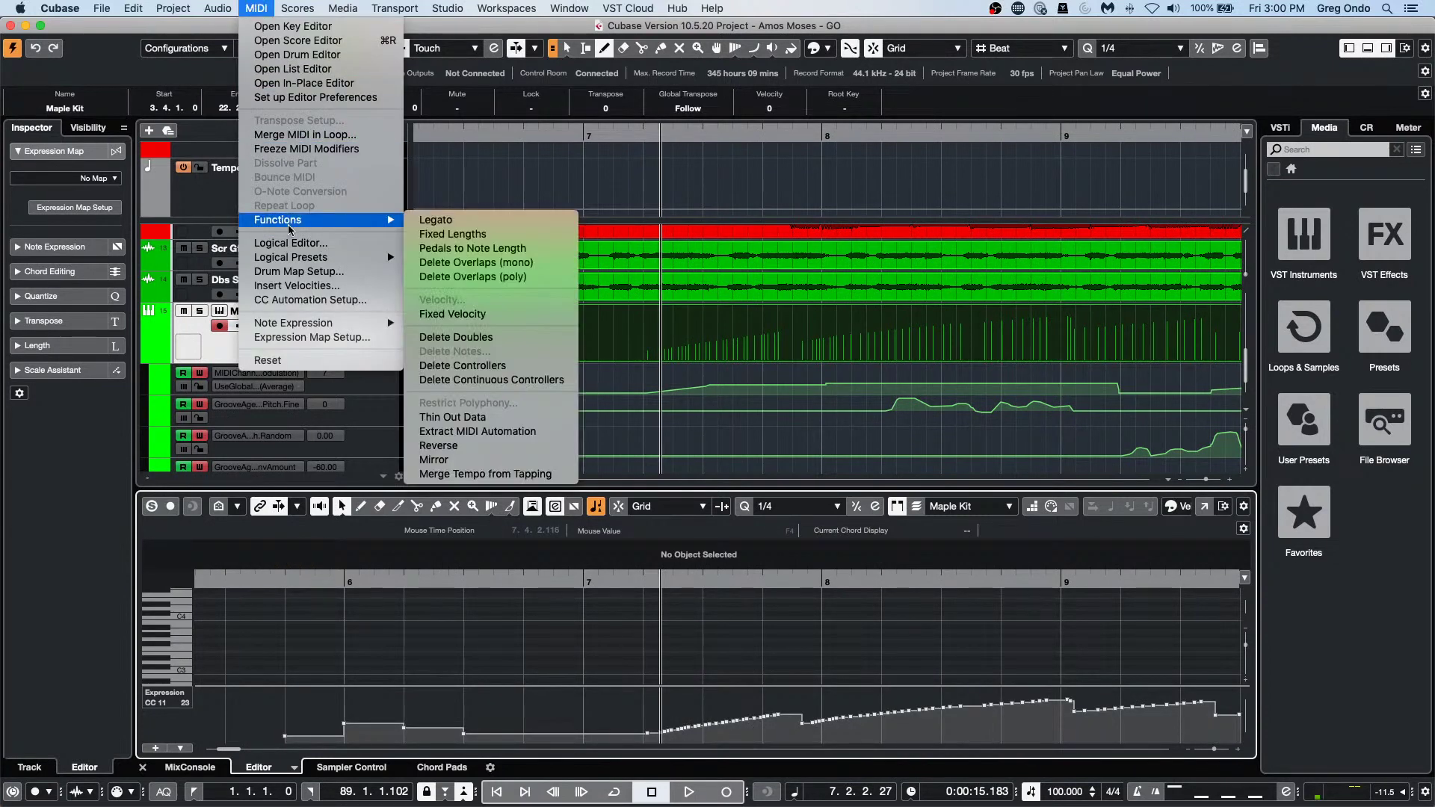
{"action": "left_click", "coordinate": [492, 418]}
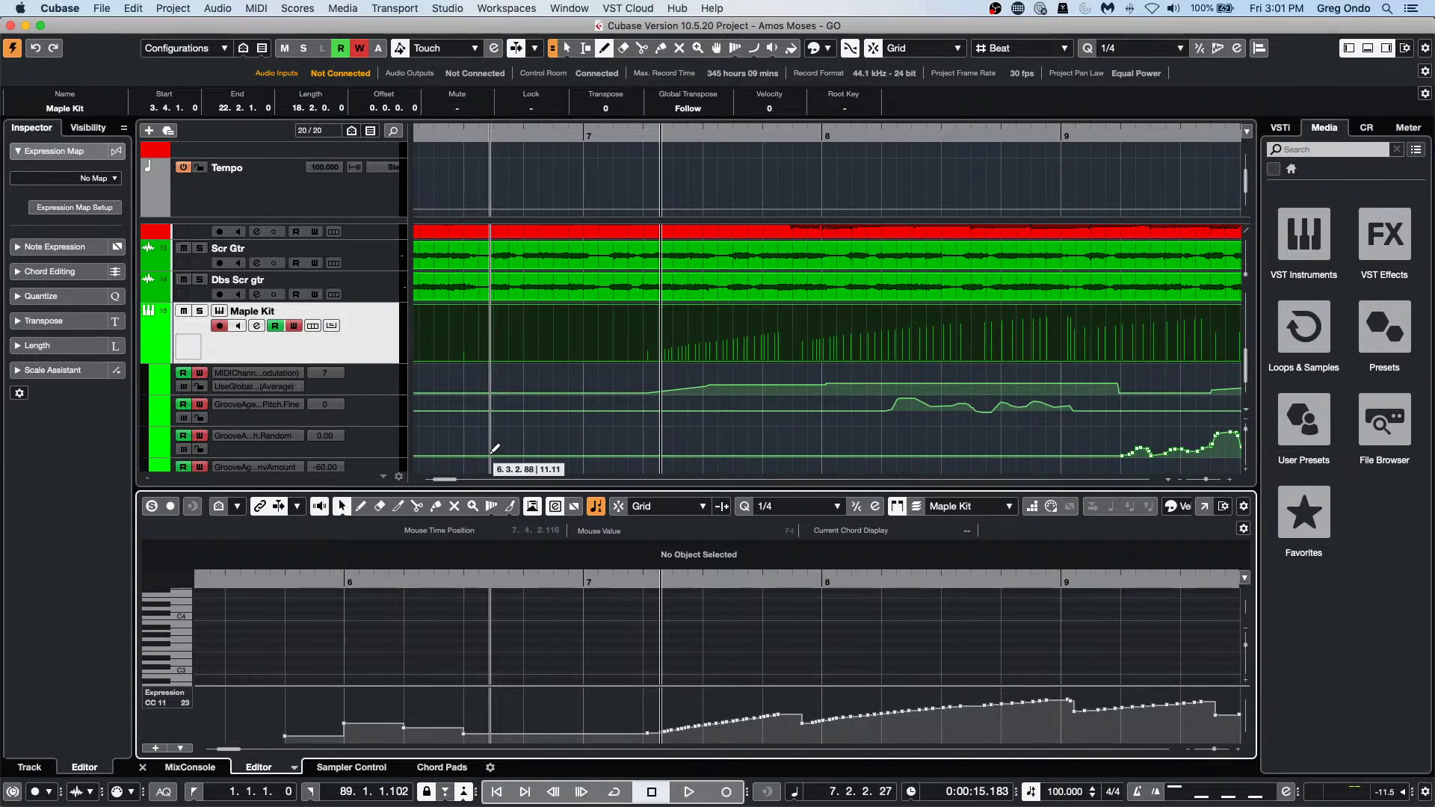
Set the record destination of CC 1 (Modulation) to Use Global Settings in the MIDI controller automation setup.
{"action": "left_click", "coordinate": [263, 11]}
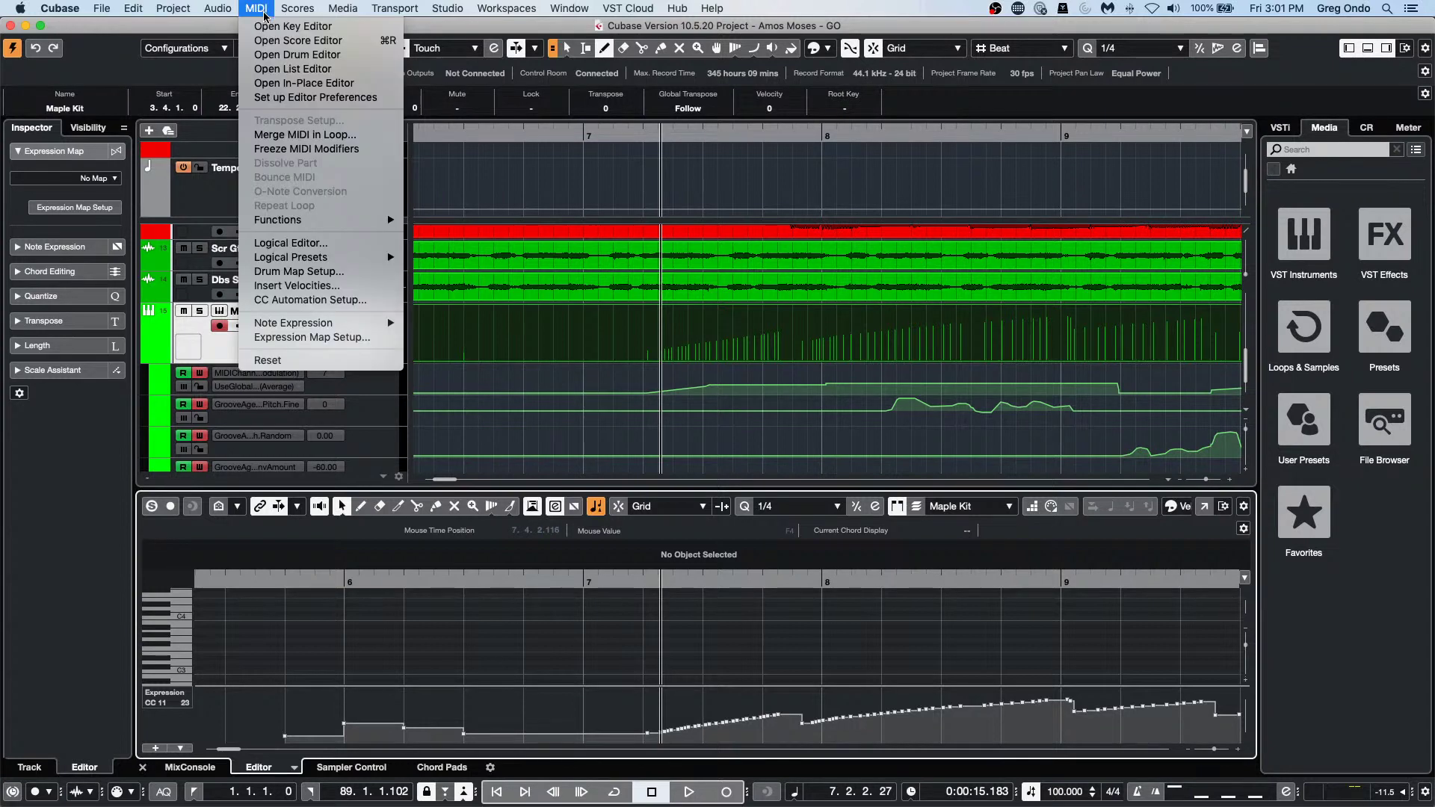
{"action": "left_click", "coordinate": [306, 361]}
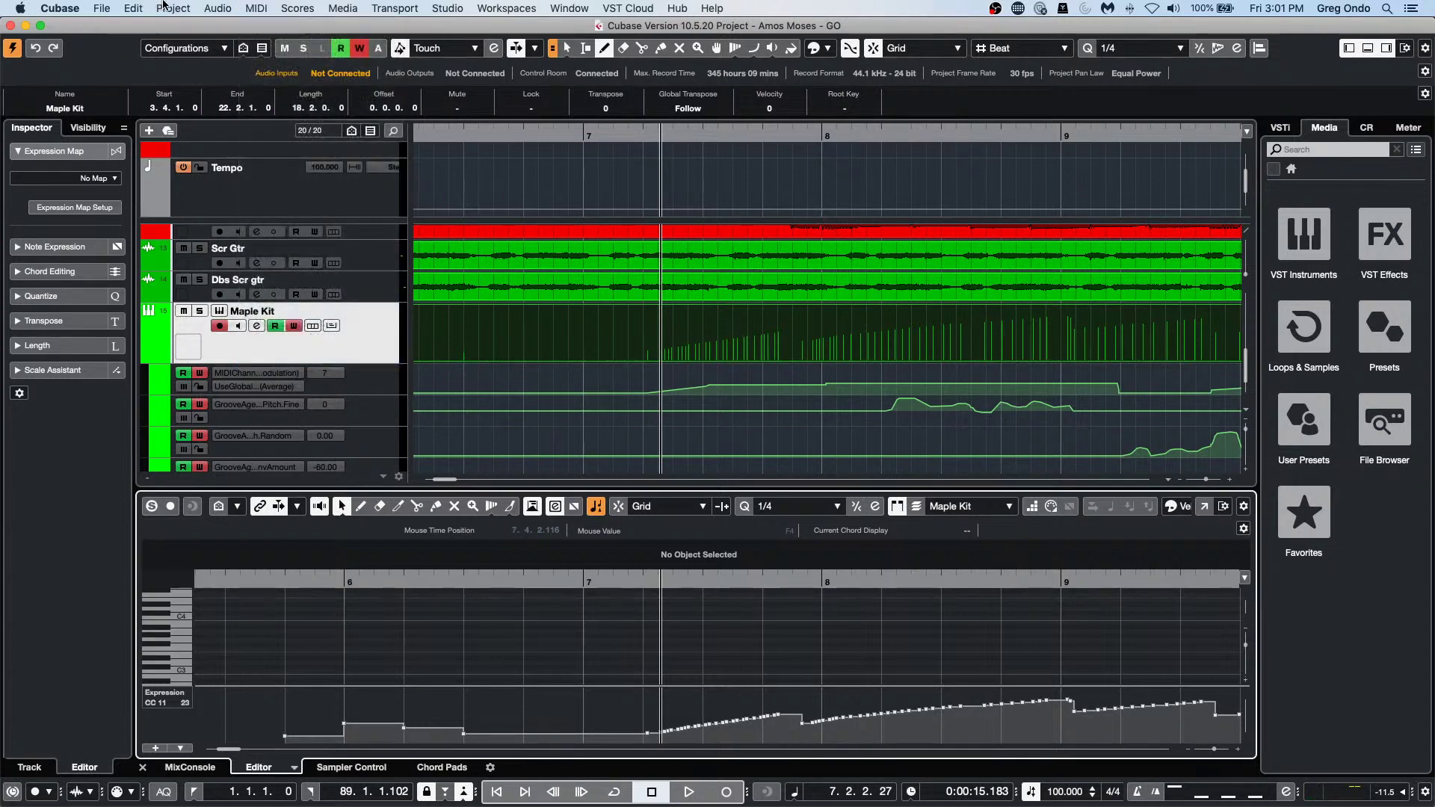
{"action": "left_click", "coordinate": [255, 8]}
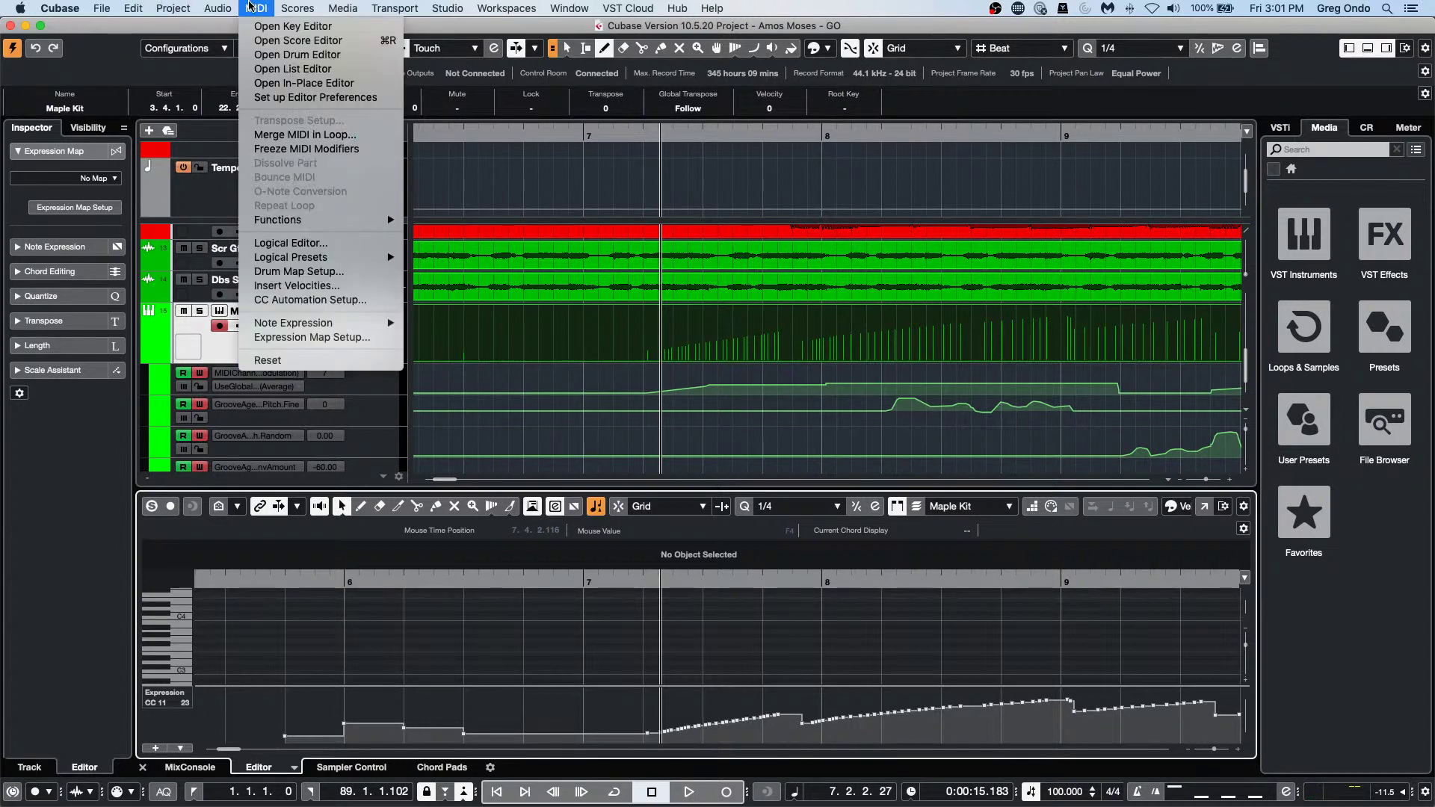
{"action": "left_click", "coordinate": [272, 300]}
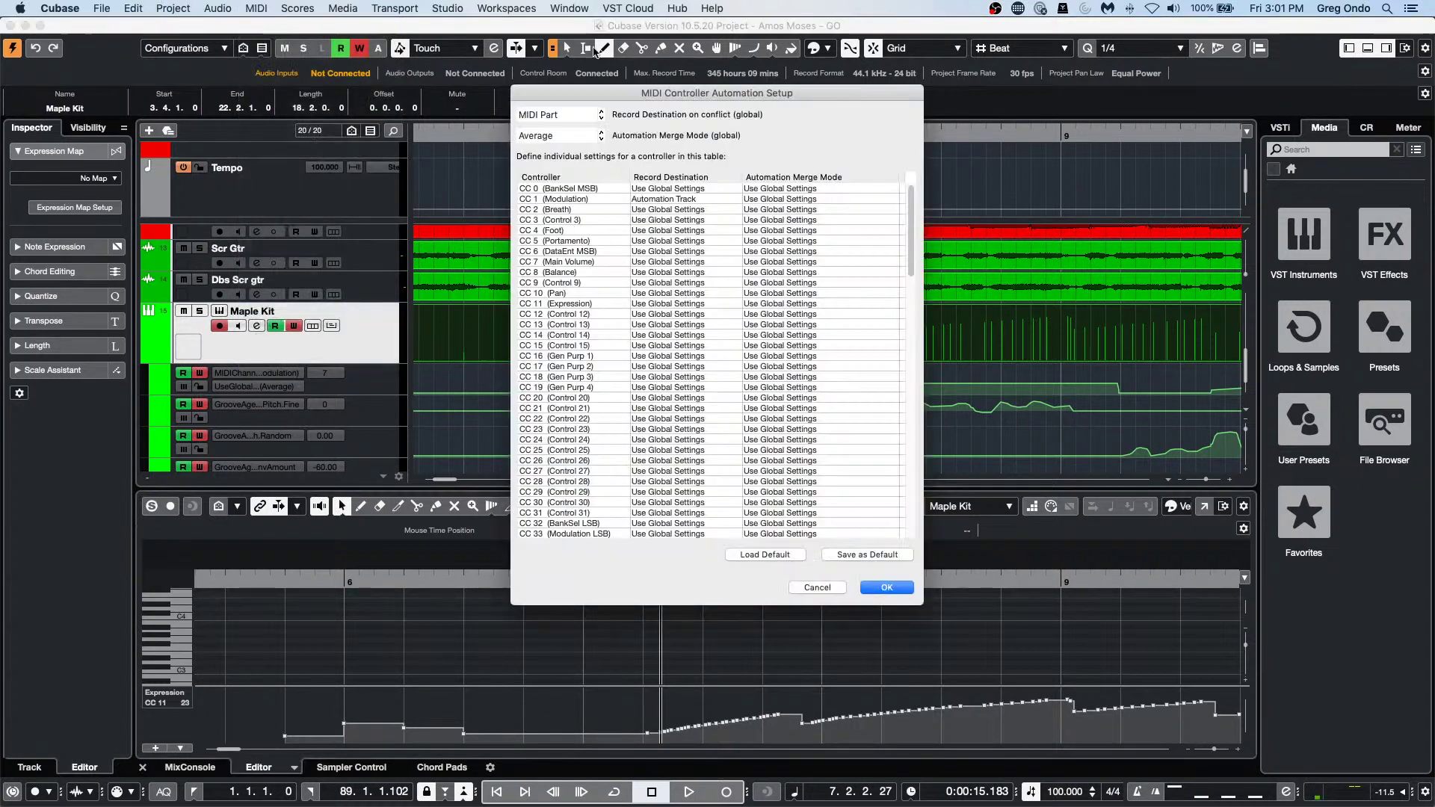
{"action": "left_click", "coordinate": [655, 199]}
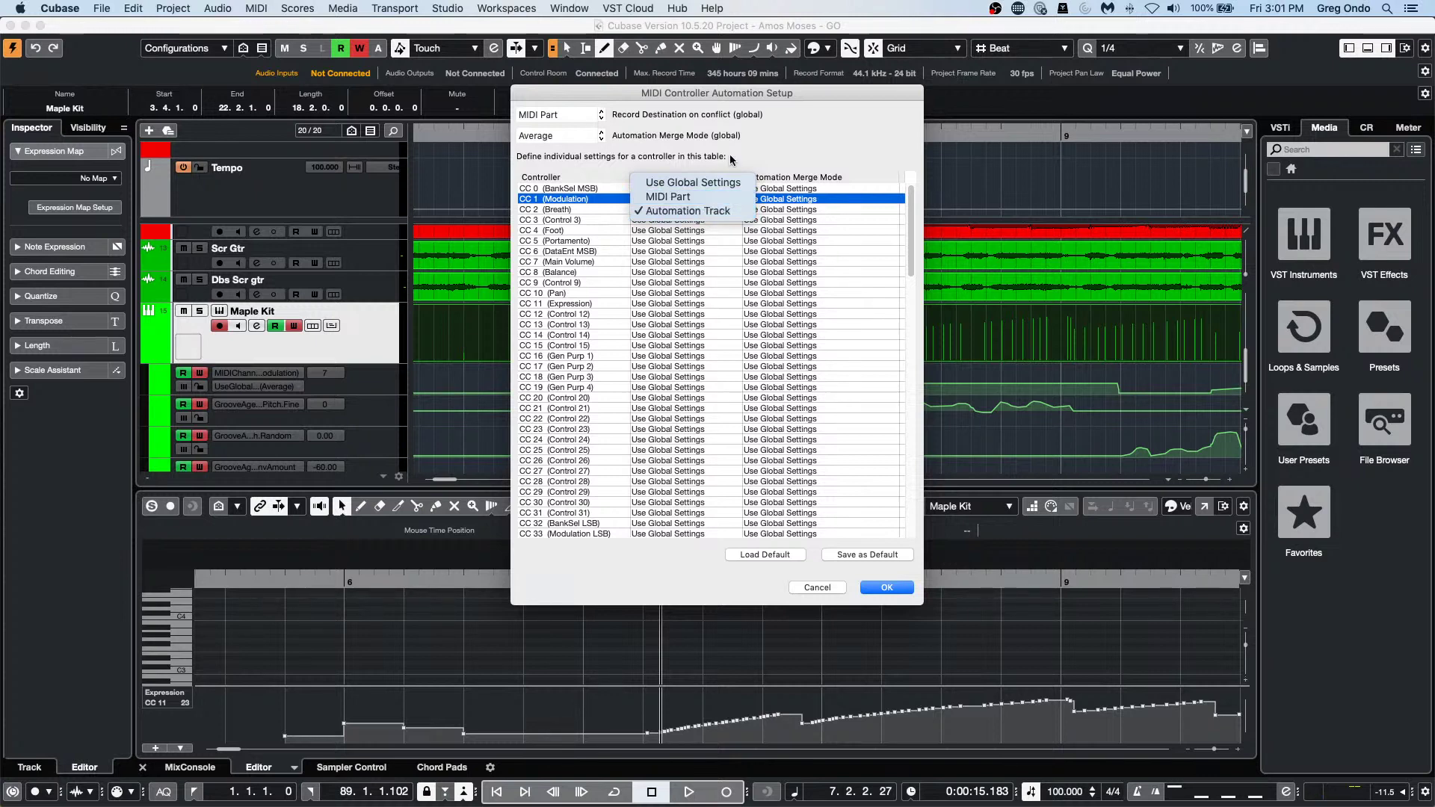
{"action": "key", "text": "Return"}
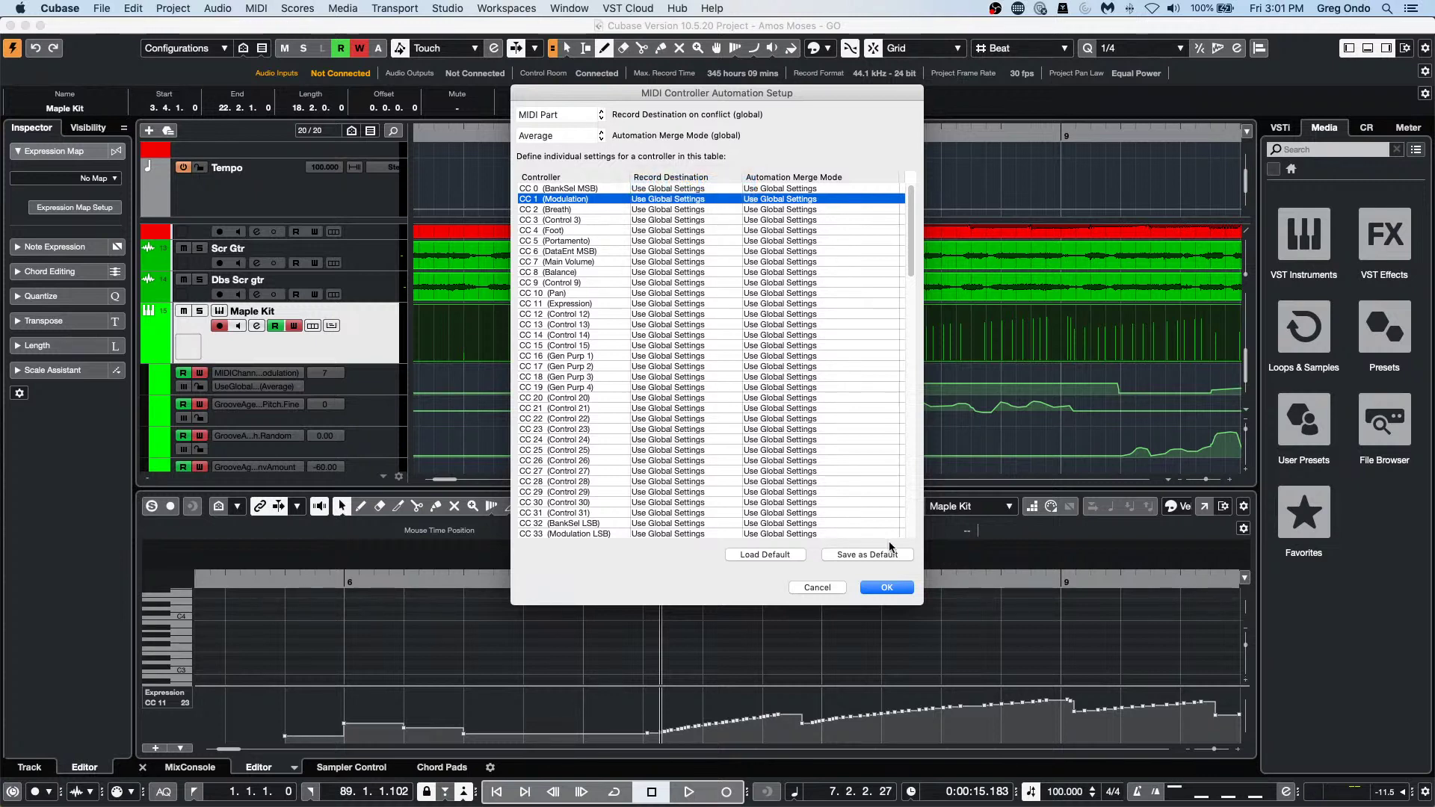
{"action": "left_click", "coordinate": [887, 589]}
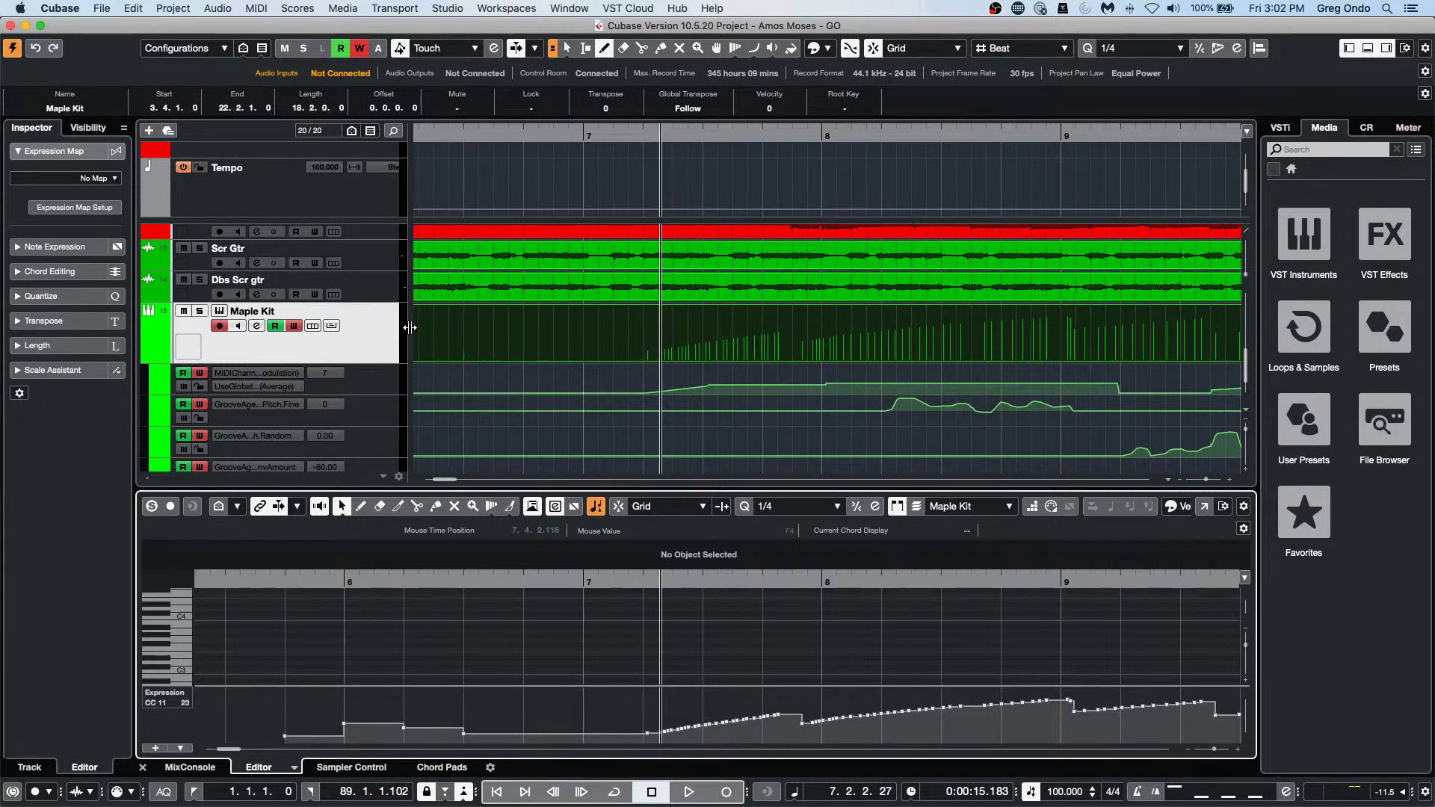
Hide the automation lanes of the Maple Kit track.
{"action": "right_click", "coordinate": [357, 317]}
{"action": "mouse_move", "coordinate": [432, 327]}
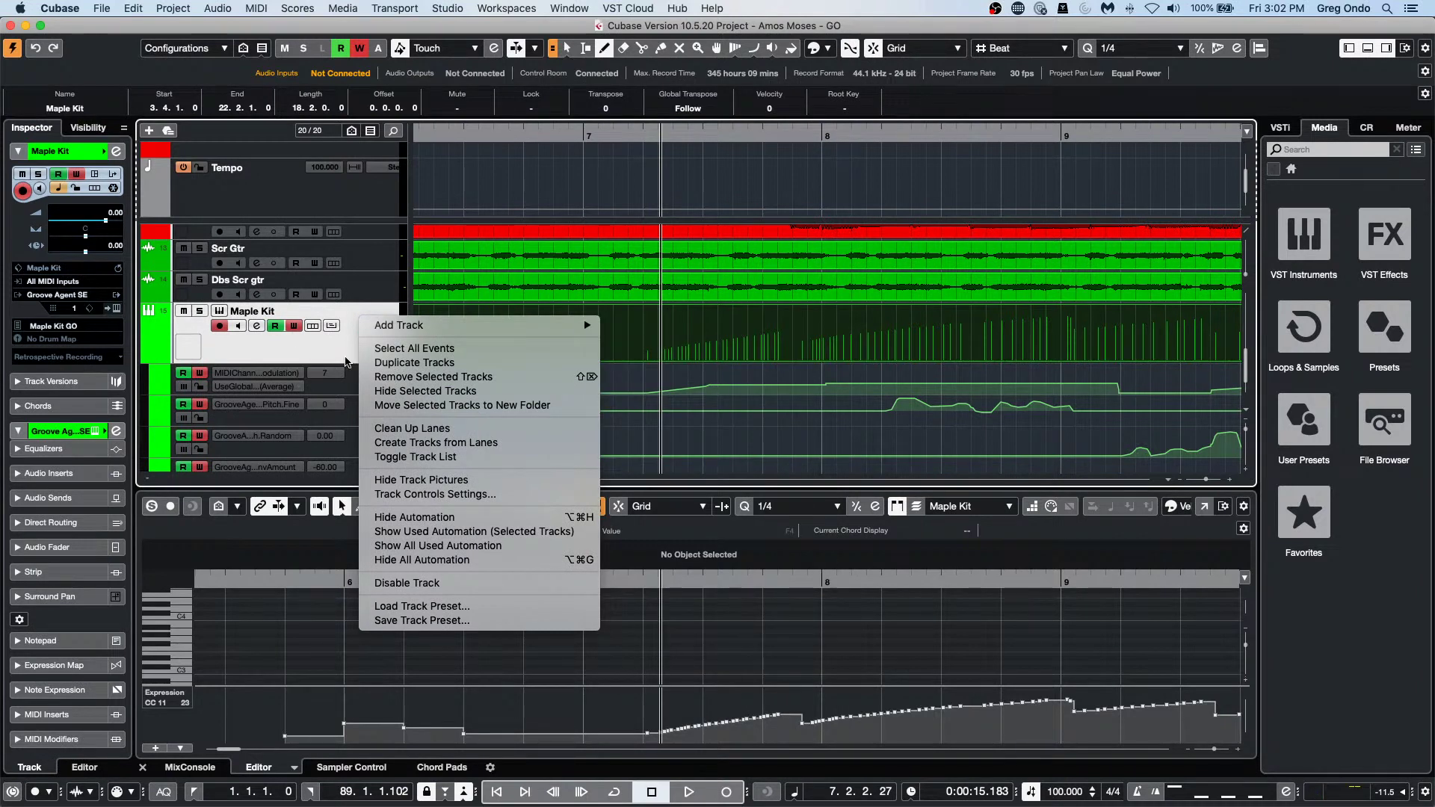
{"action": "left_click", "coordinate": [147, 356]}
{"action": "left_click", "coordinate": [147, 357]}
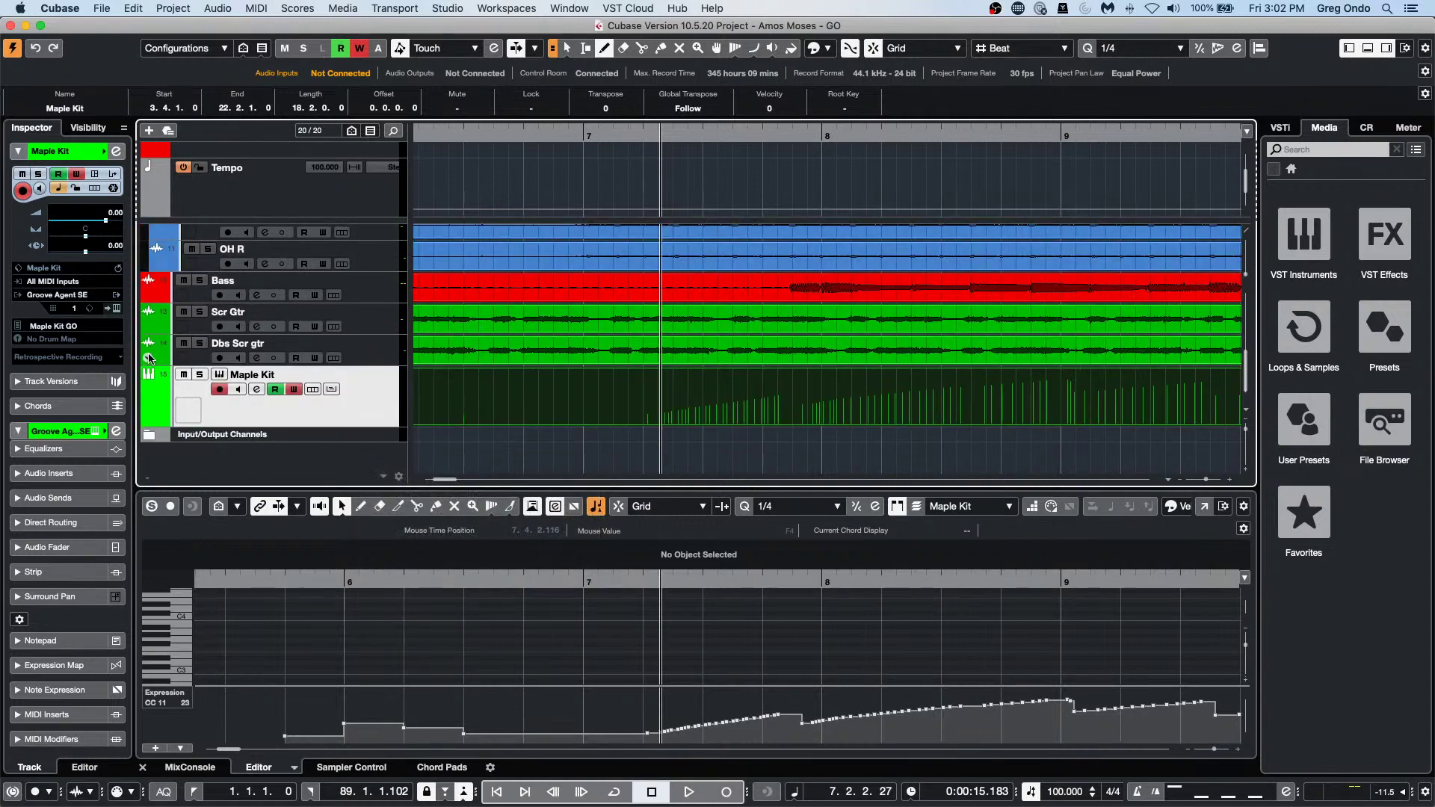
Add one instrument track below Maple Kit using Retrologue, routed to Stereo Out.
{"action": "right_click", "coordinate": [382, 418]}
{"action": "mouse_move", "coordinate": [396, 417]}
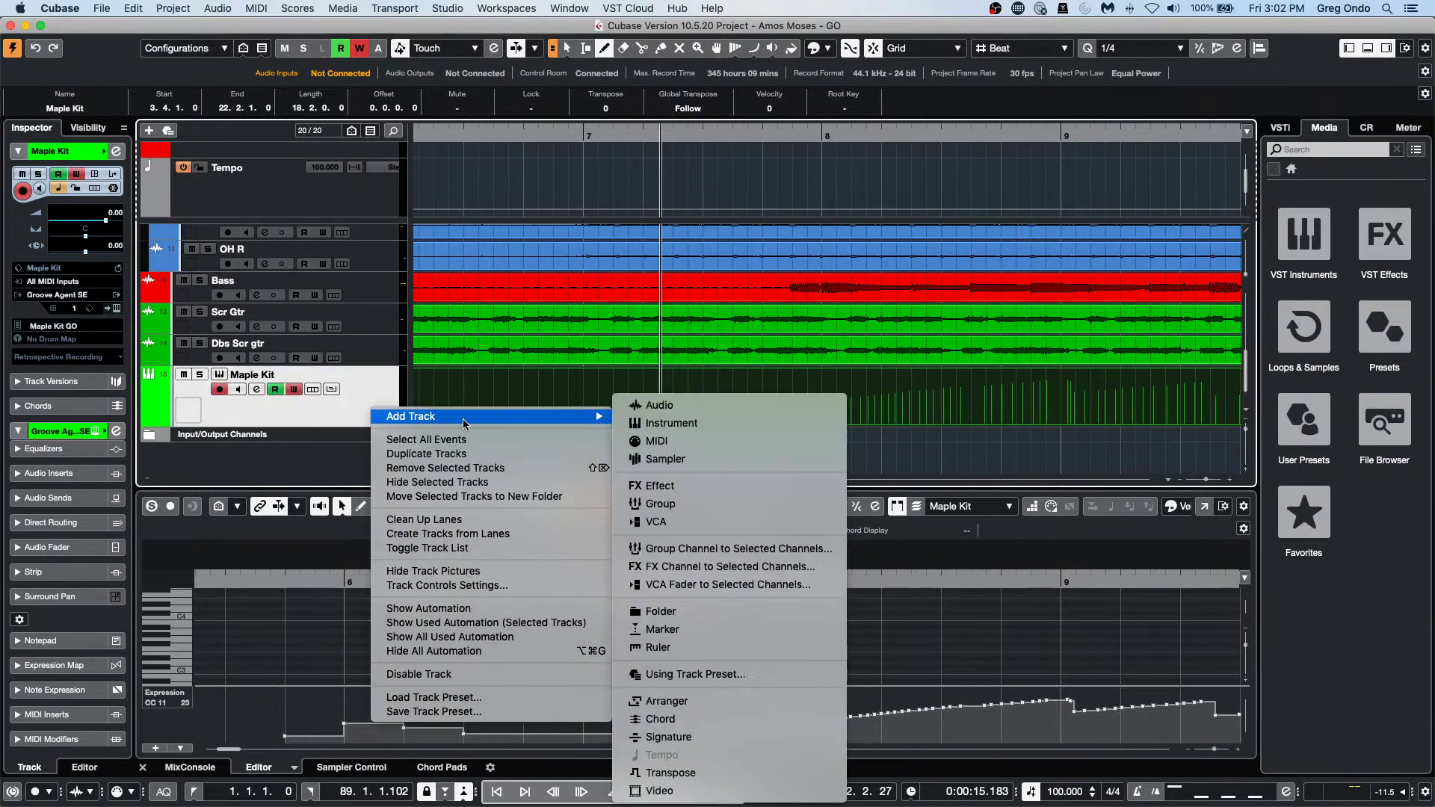
{"action": "left_click", "coordinate": [663, 425]}
{"action": "left_click", "coordinate": [985, 293]}
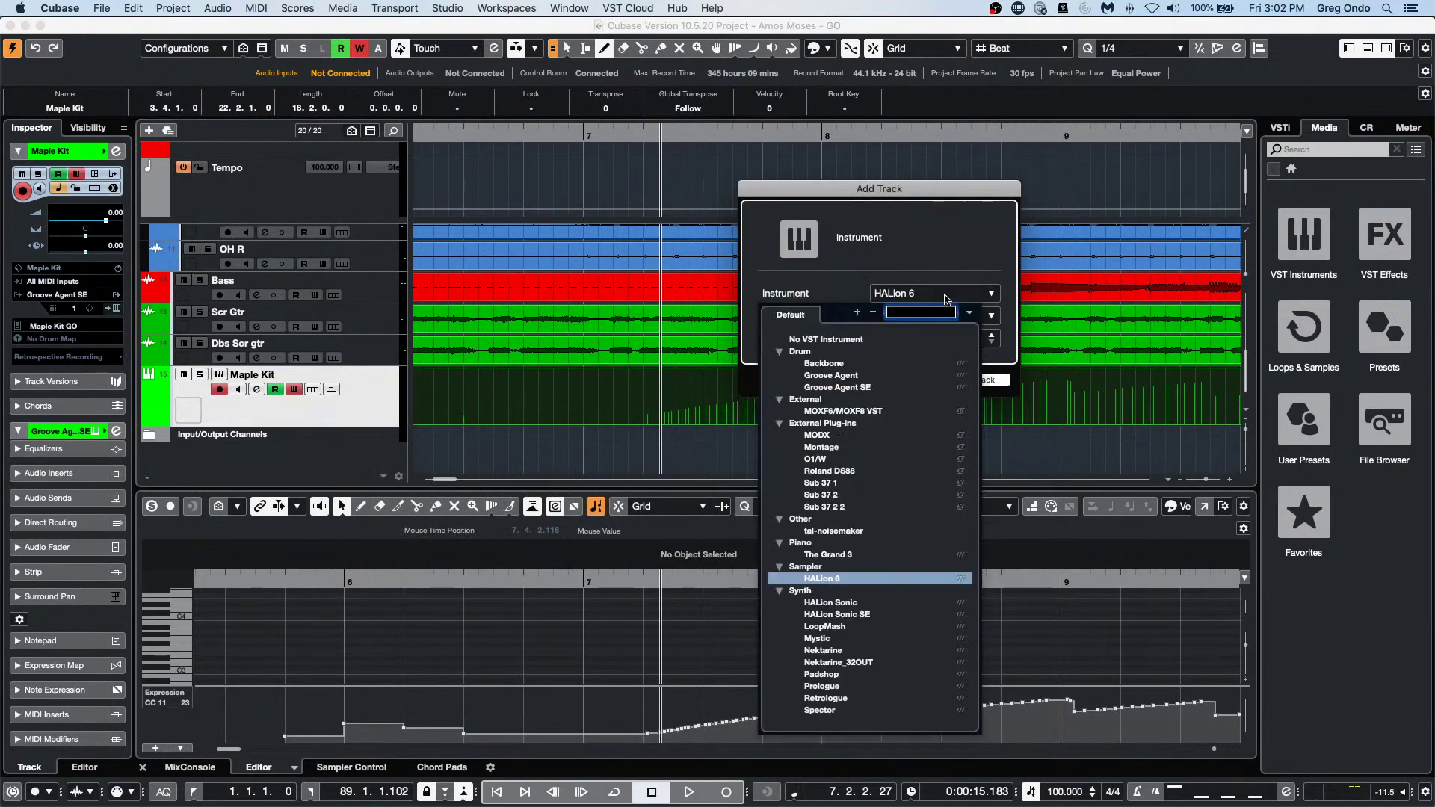
{"action": "left_click", "coordinate": [825, 698]}
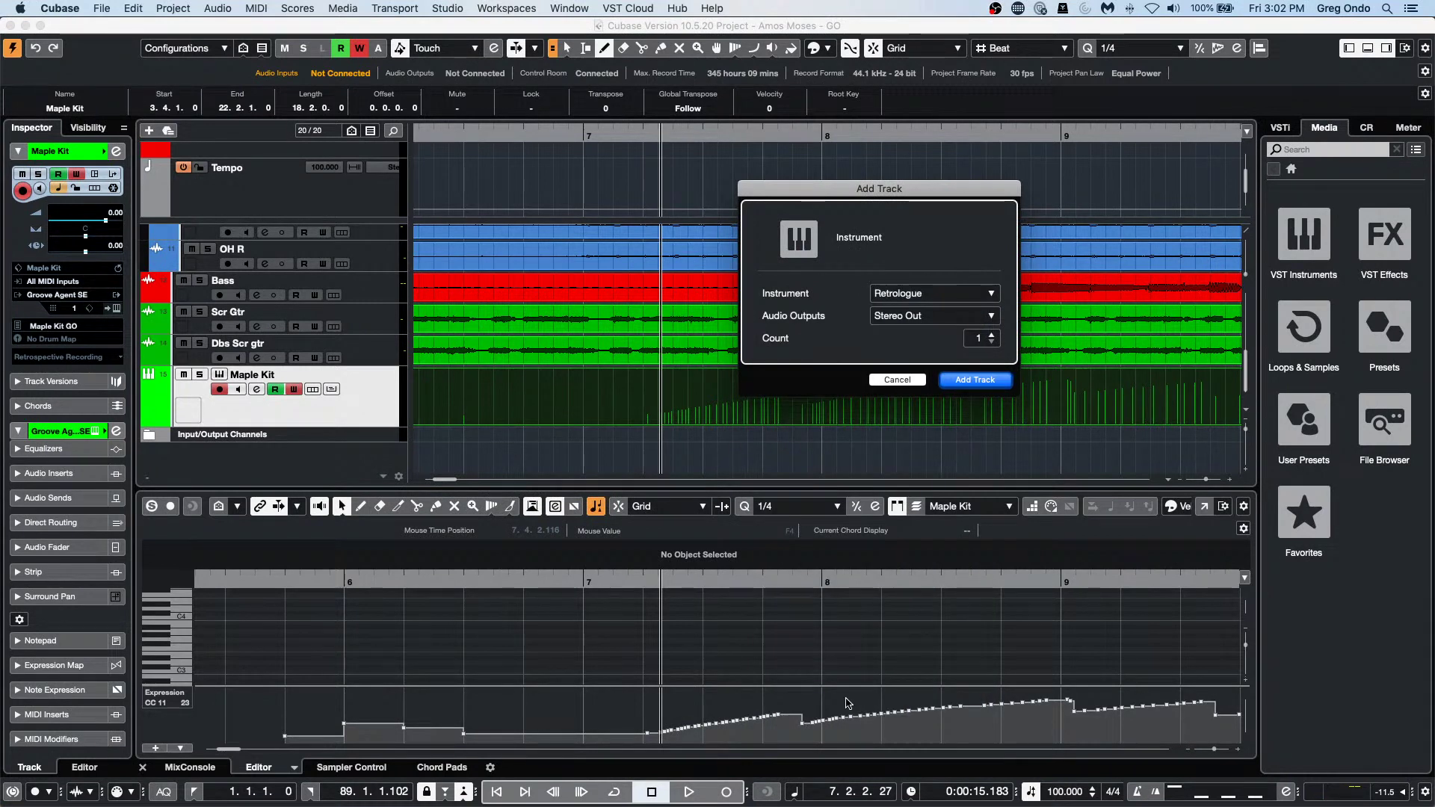
{"action": "left_click", "coordinate": [976, 379]}
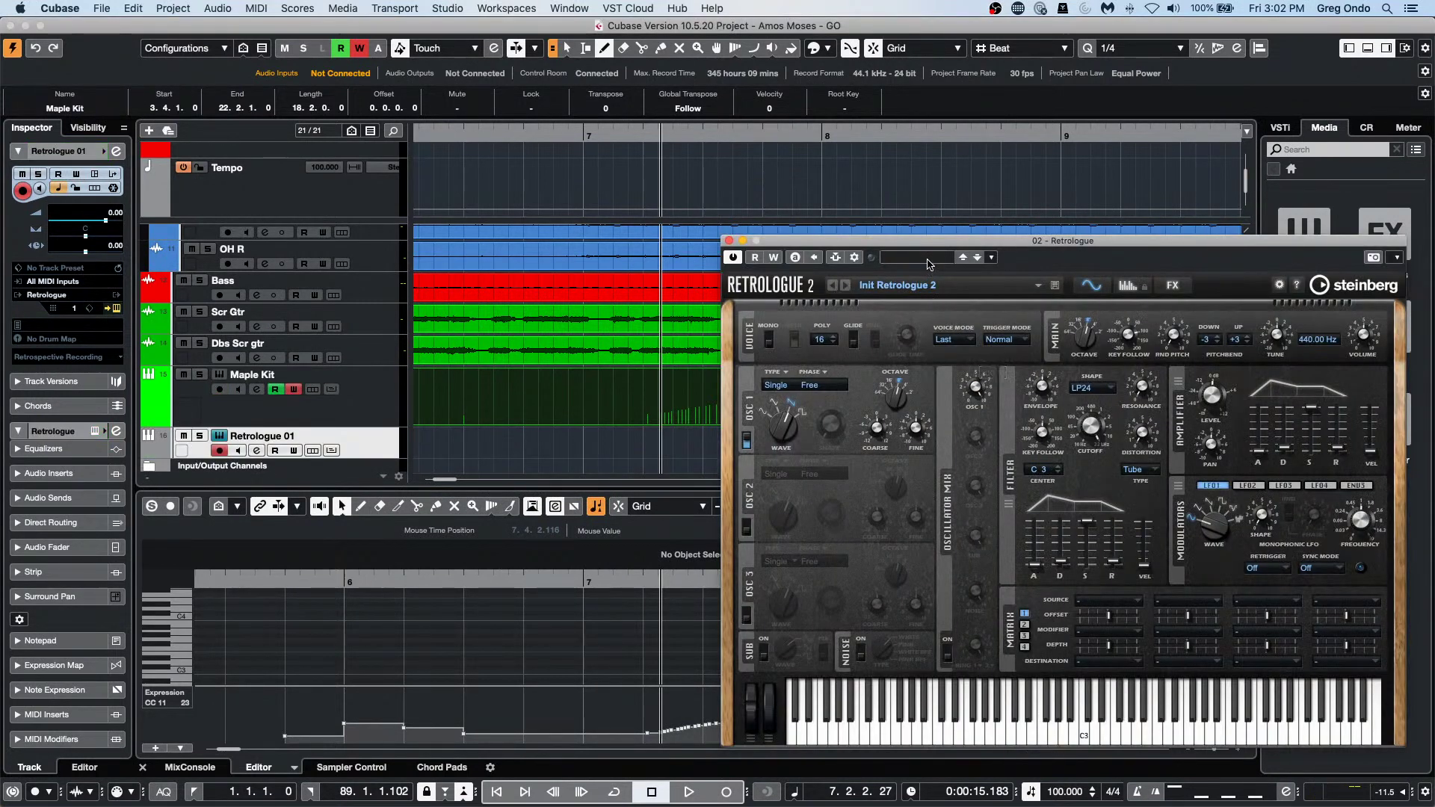
Load the Dirty & Grainy preset in Retrologue, audition a couple of notes and close the instrument window.
{"action": "left_click", "coordinate": [931, 258]}
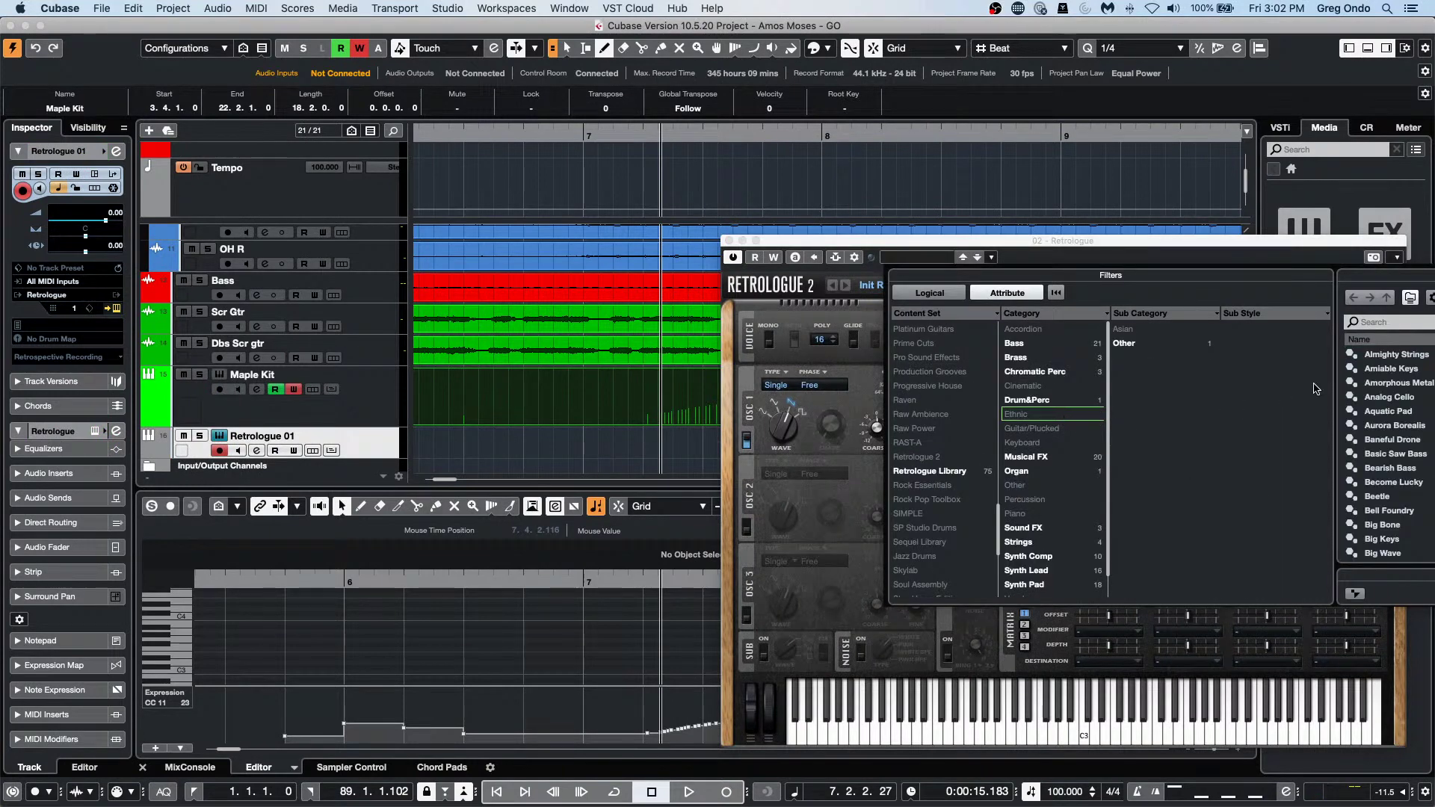
{"action": "double_click", "coordinate": [1389, 510]}
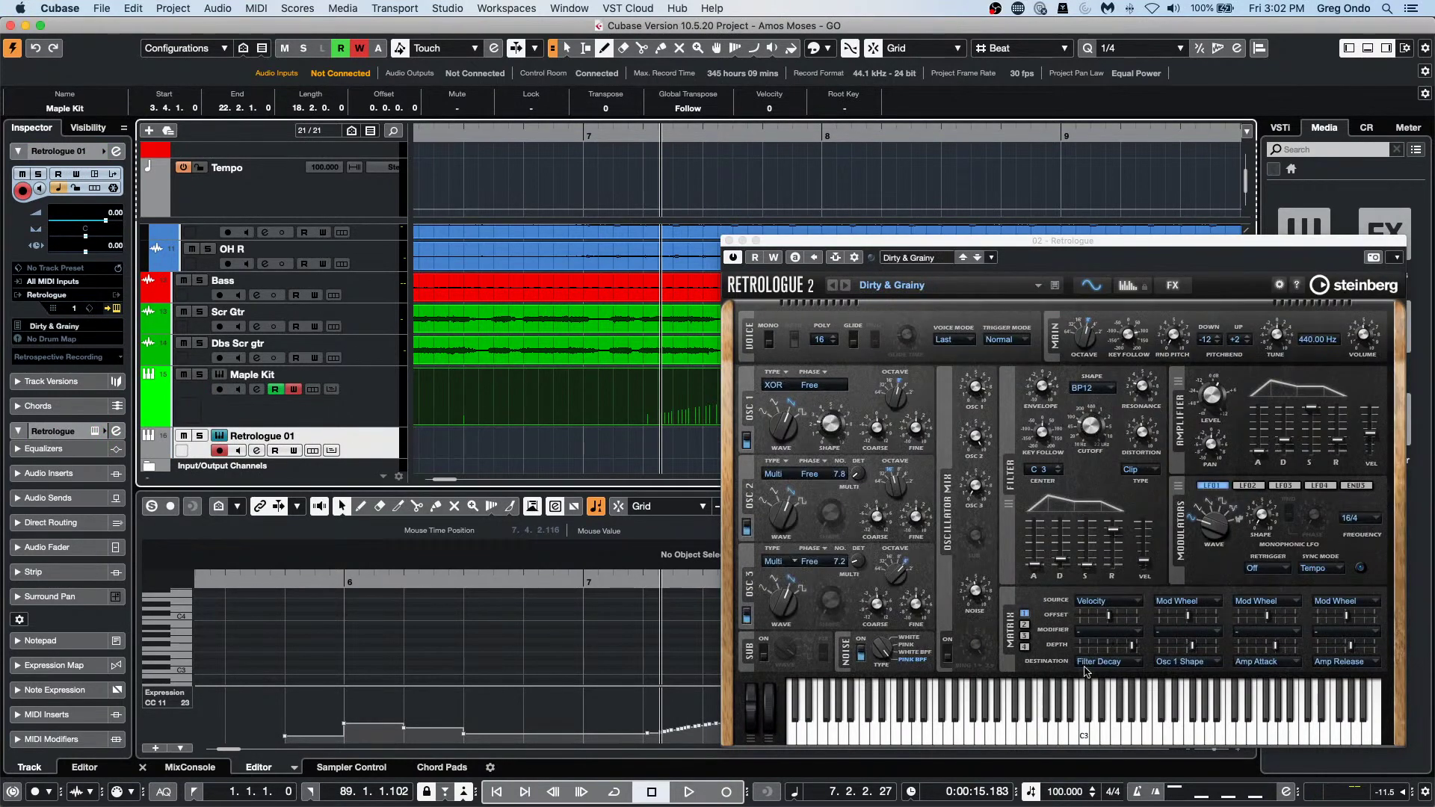
{"action": "left_click", "coordinate": [1084, 722]}
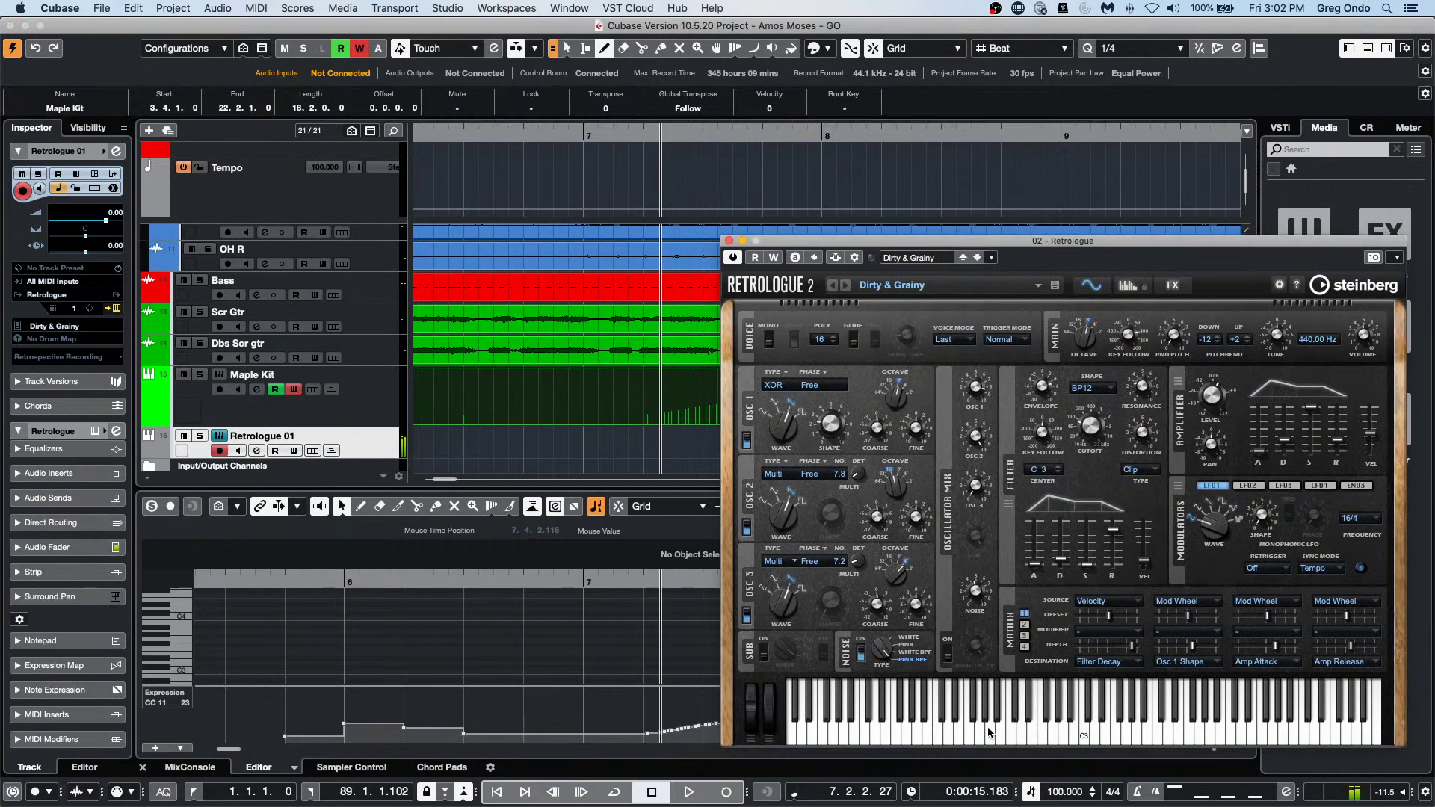
{"action": "left_click", "coordinate": [934, 729]}
{"action": "left_click_drag", "start_coordinate": [882, 245], "coordinate": [714, 82]}
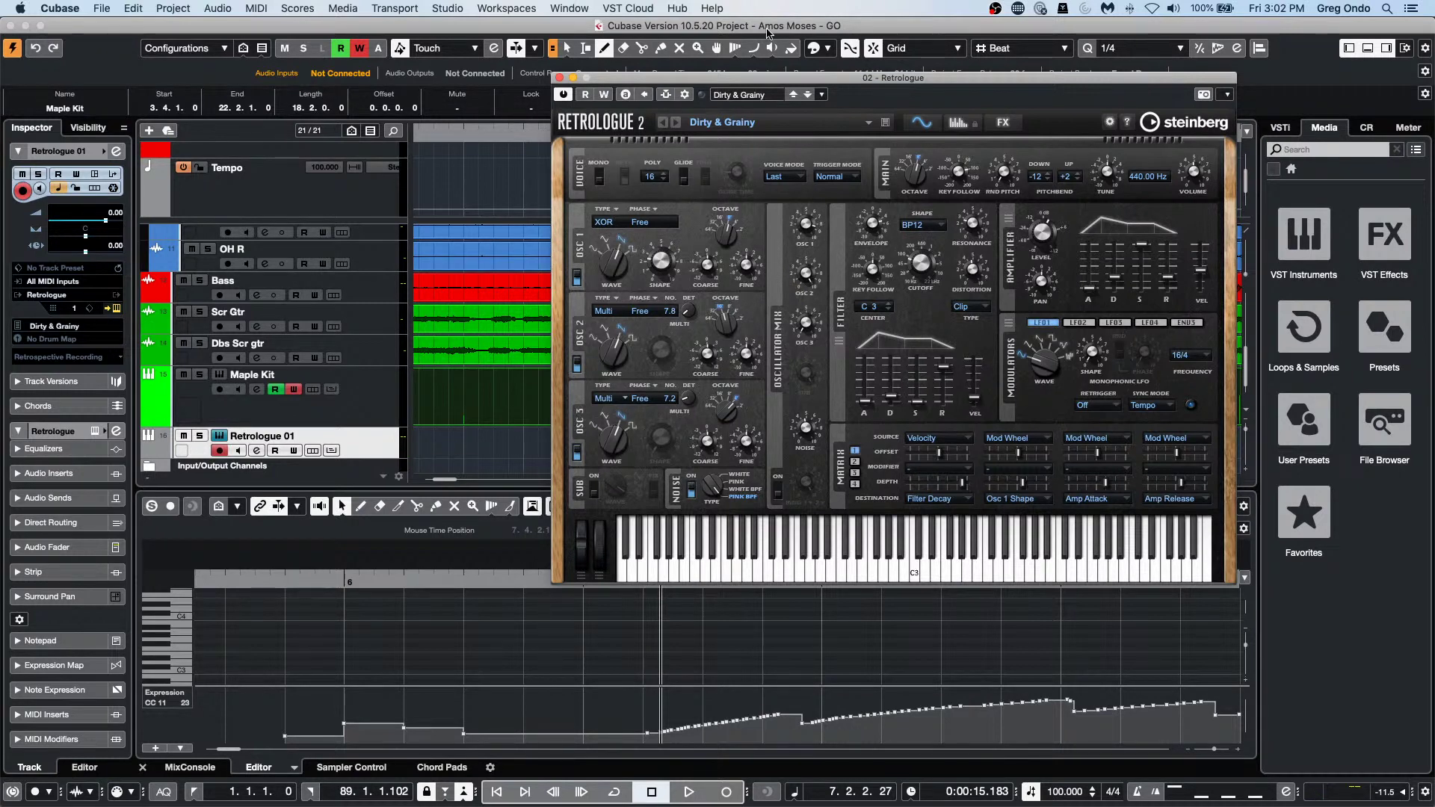
{"action": "left_click", "coordinate": [561, 80]}
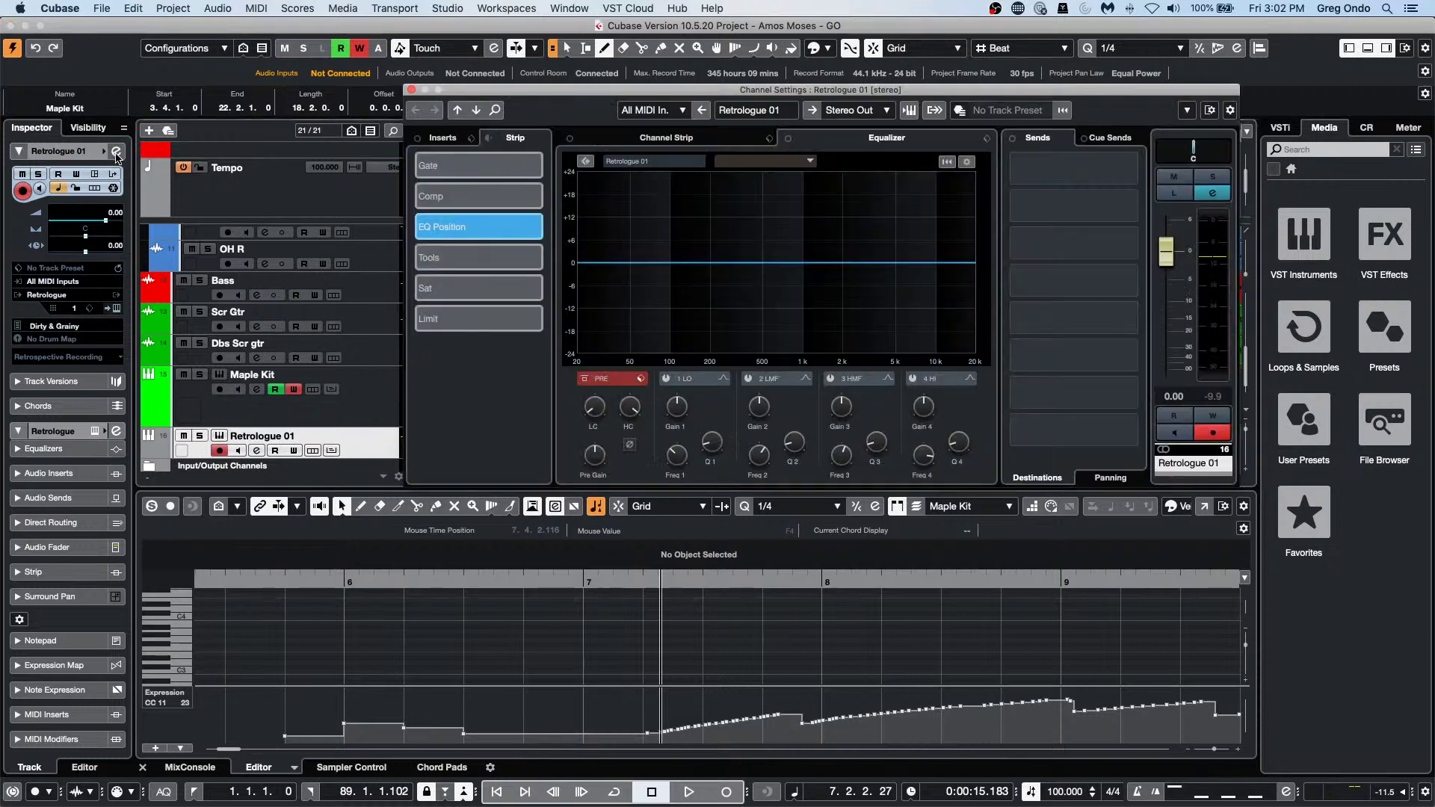
Lower the volume of the Retrologue 01 channel to -11.1 dB.
{"action": "left_click", "coordinate": [116, 151]}
{"action": "left_click", "coordinate": [412, 90]}
{"action": "left_click", "coordinate": [190, 768]}
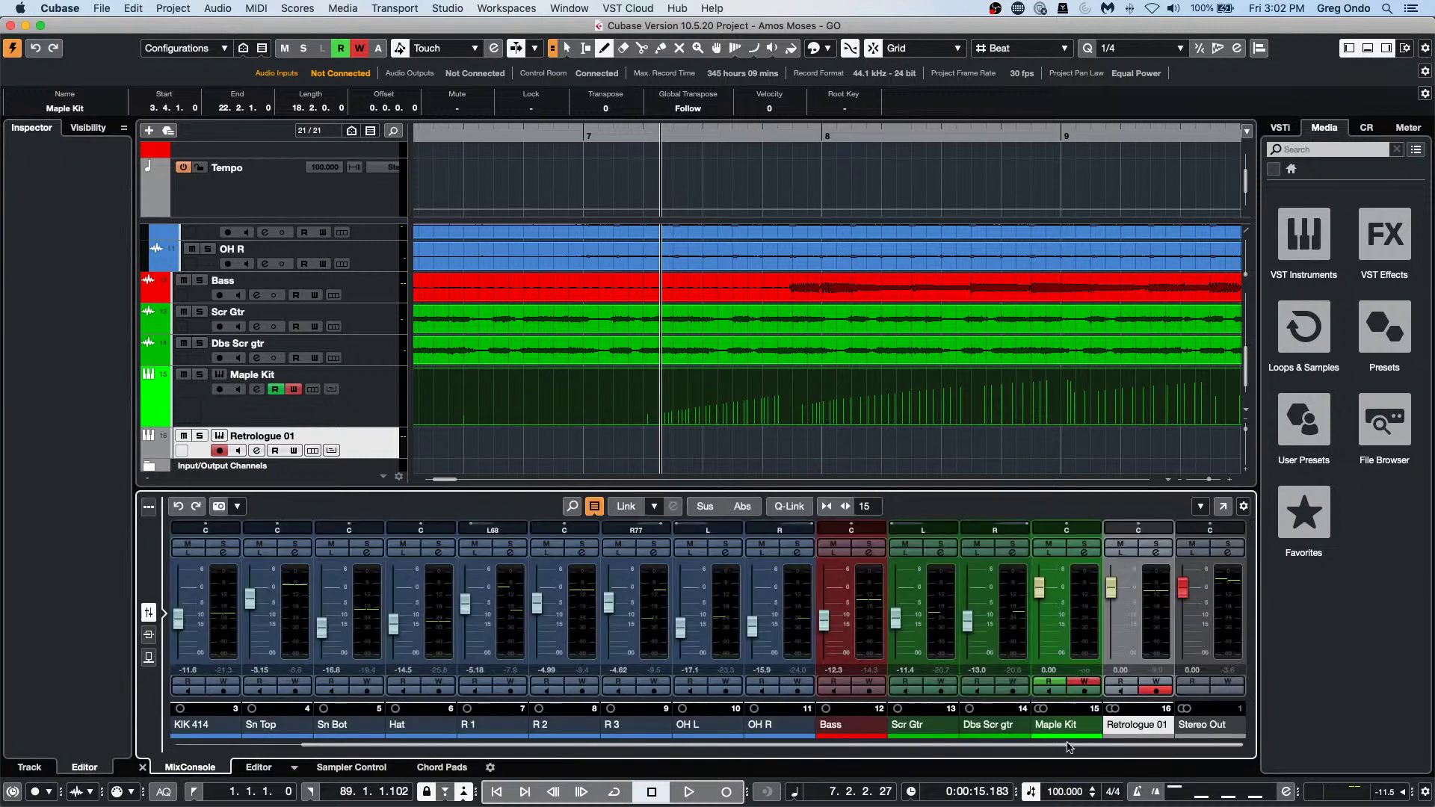
{"action": "left_click", "coordinate": [1109, 587]}
{"action": "left_click_drag", "start_coordinate": [1111, 591], "coordinate": [1137, 612]}
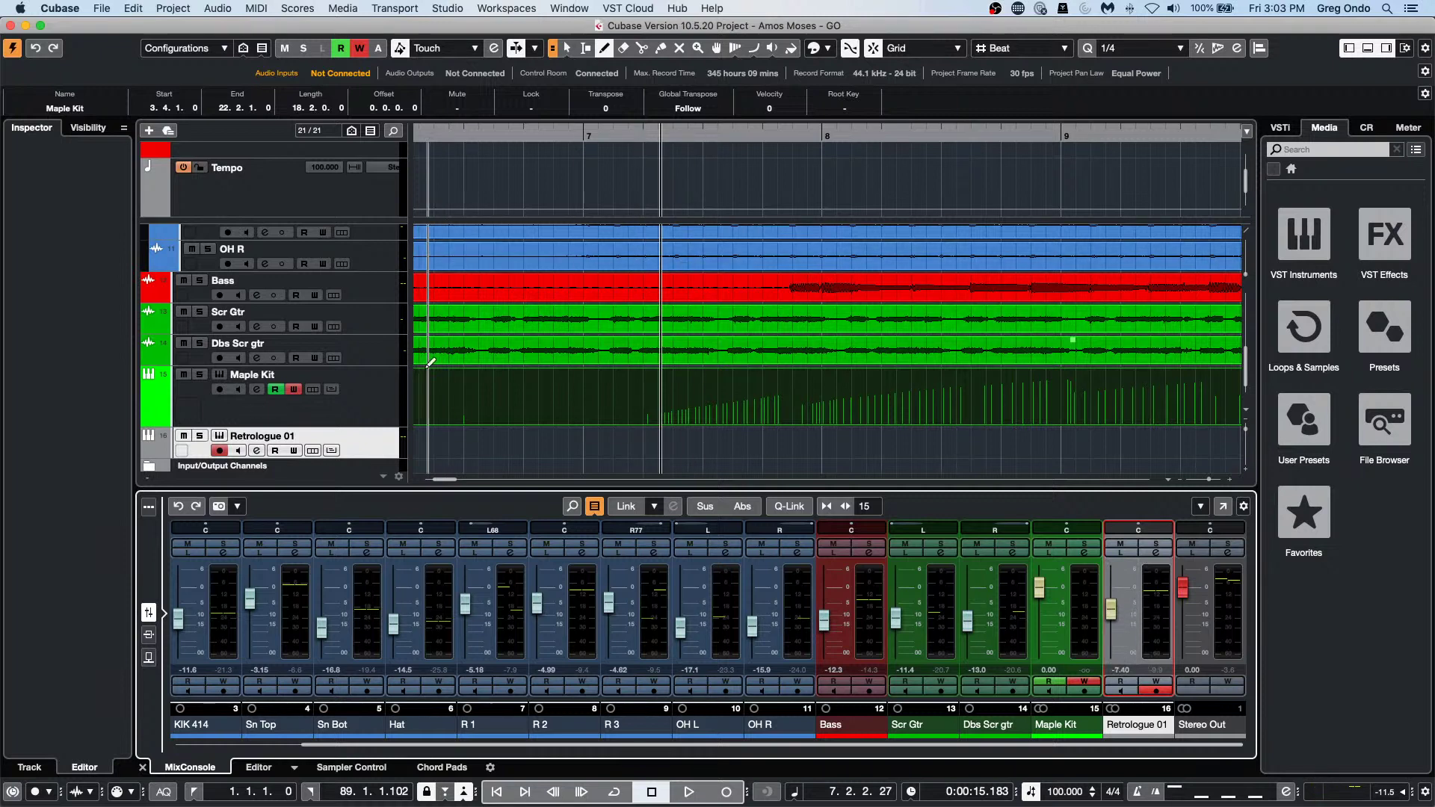
{"action": "left_click", "coordinate": [379, 452]}
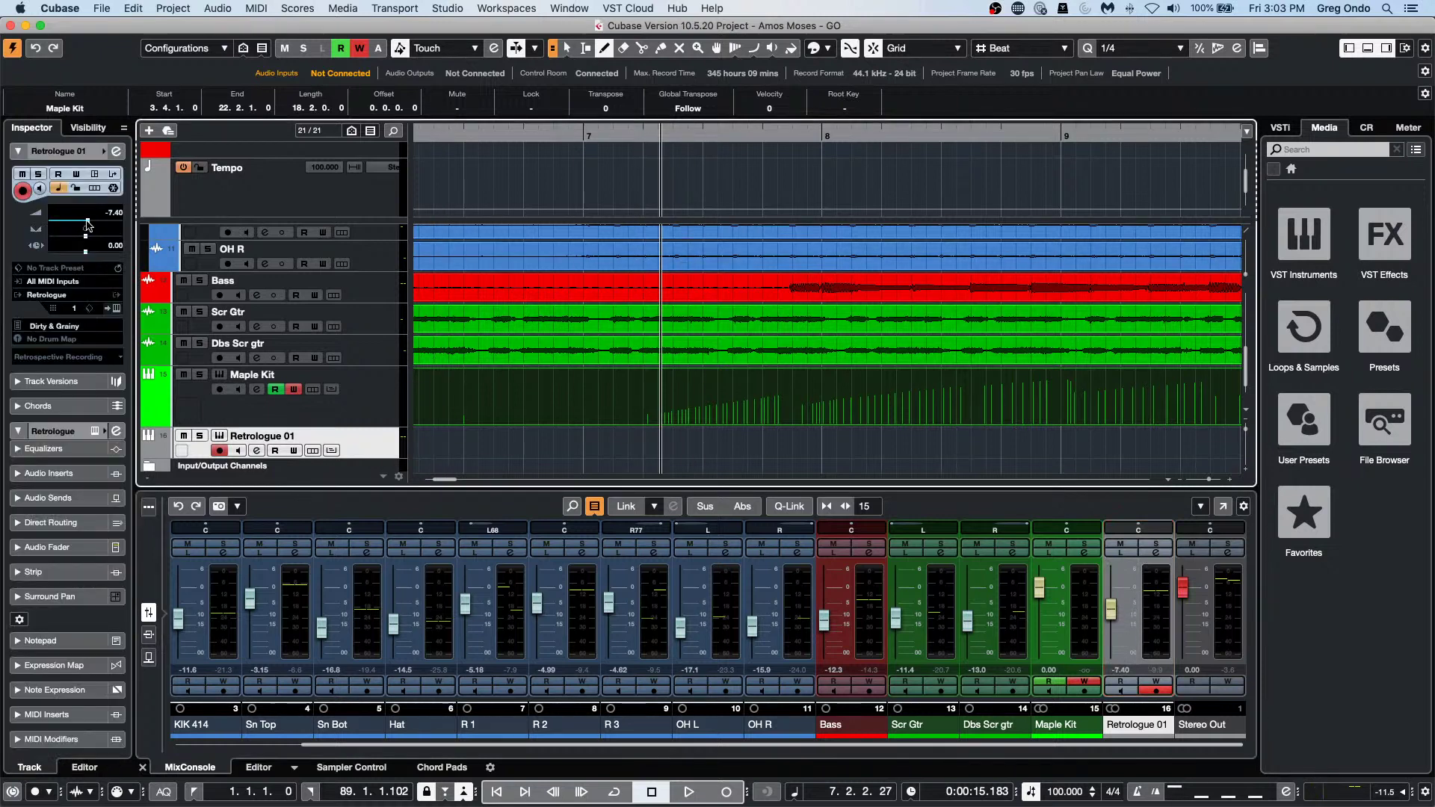
{"action": "left_click_drag", "start_coordinate": [90, 223], "coordinate": [81, 222]}
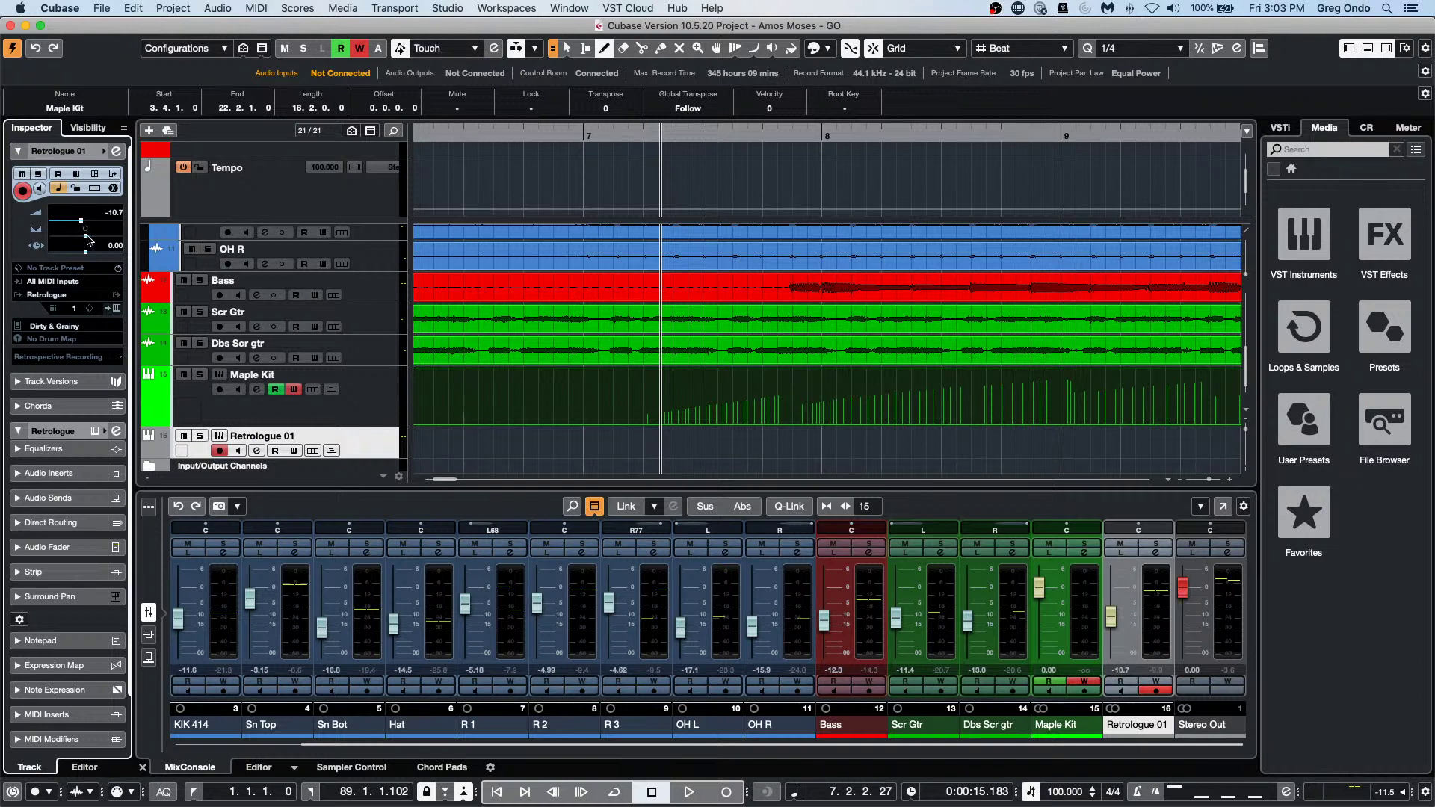
{"action": "left_click_drag", "start_coordinate": [81, 223], "coordinate": [80, 223]}
{"action": "double_click", "coordinate": [98, 227]}
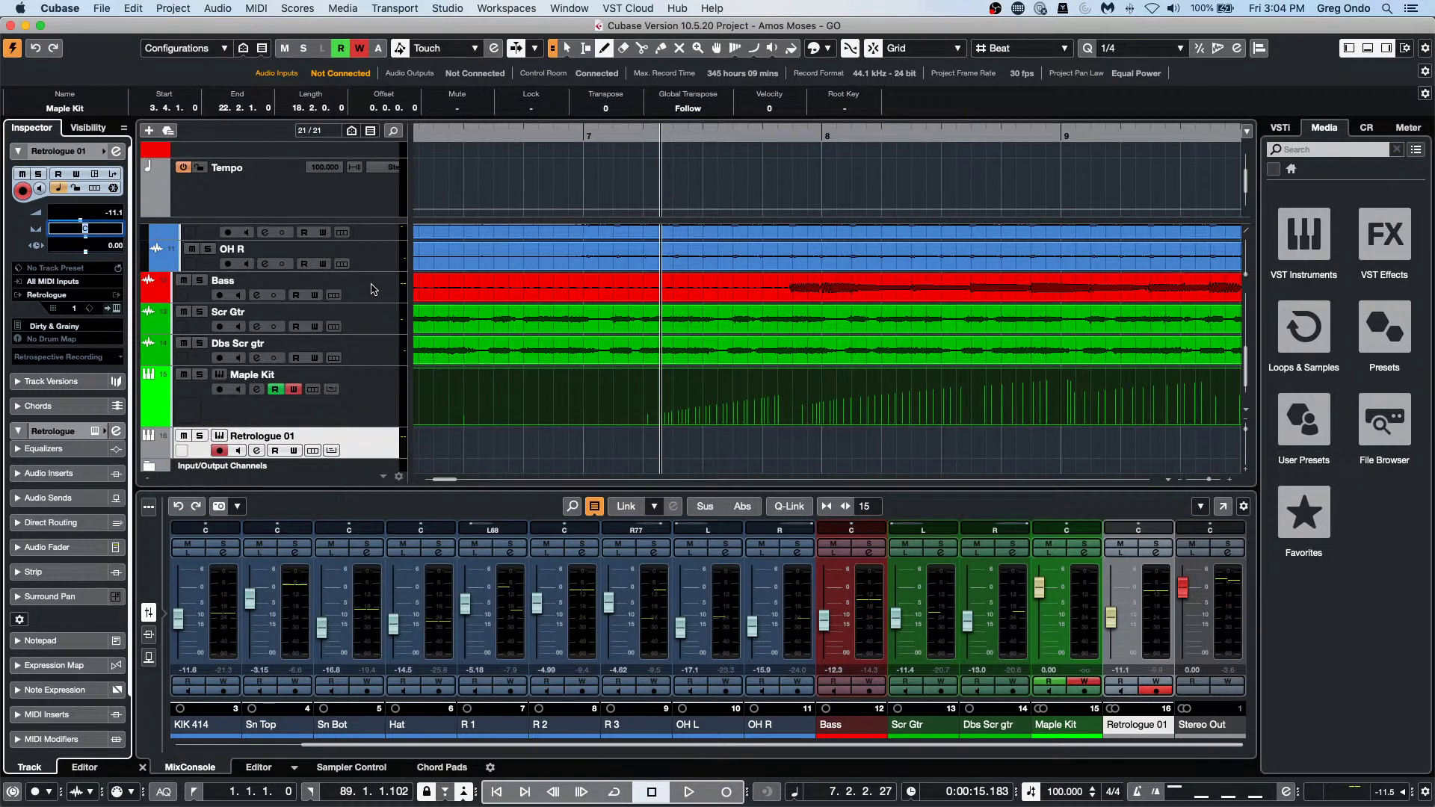
Open and activate the project MIDI features v.cpr from the Be Someone folder inside Projects.
{"action": "left_click", "coordinate": [102, 10]}
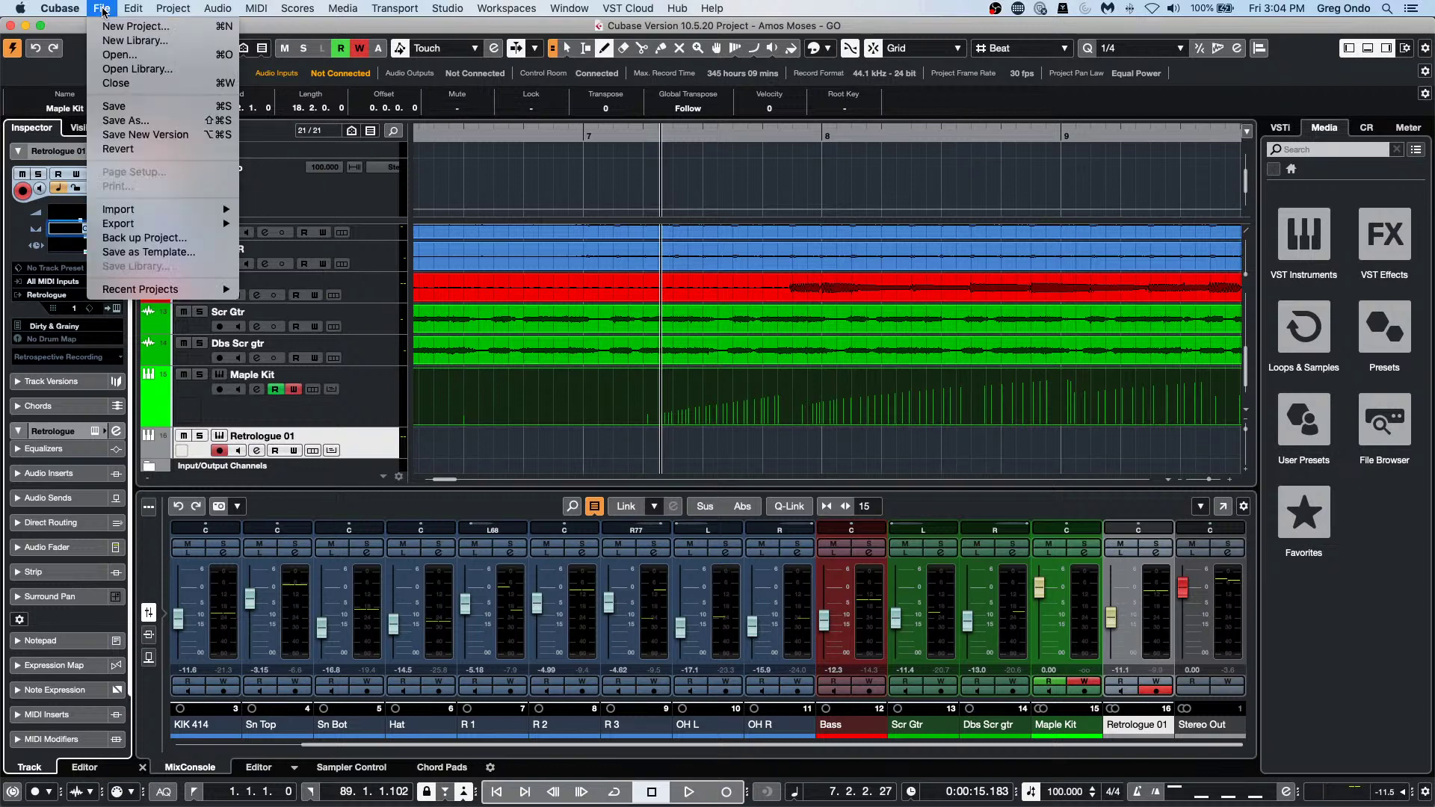
{"action": "mouse_move", "coordinate": [150, 289]}
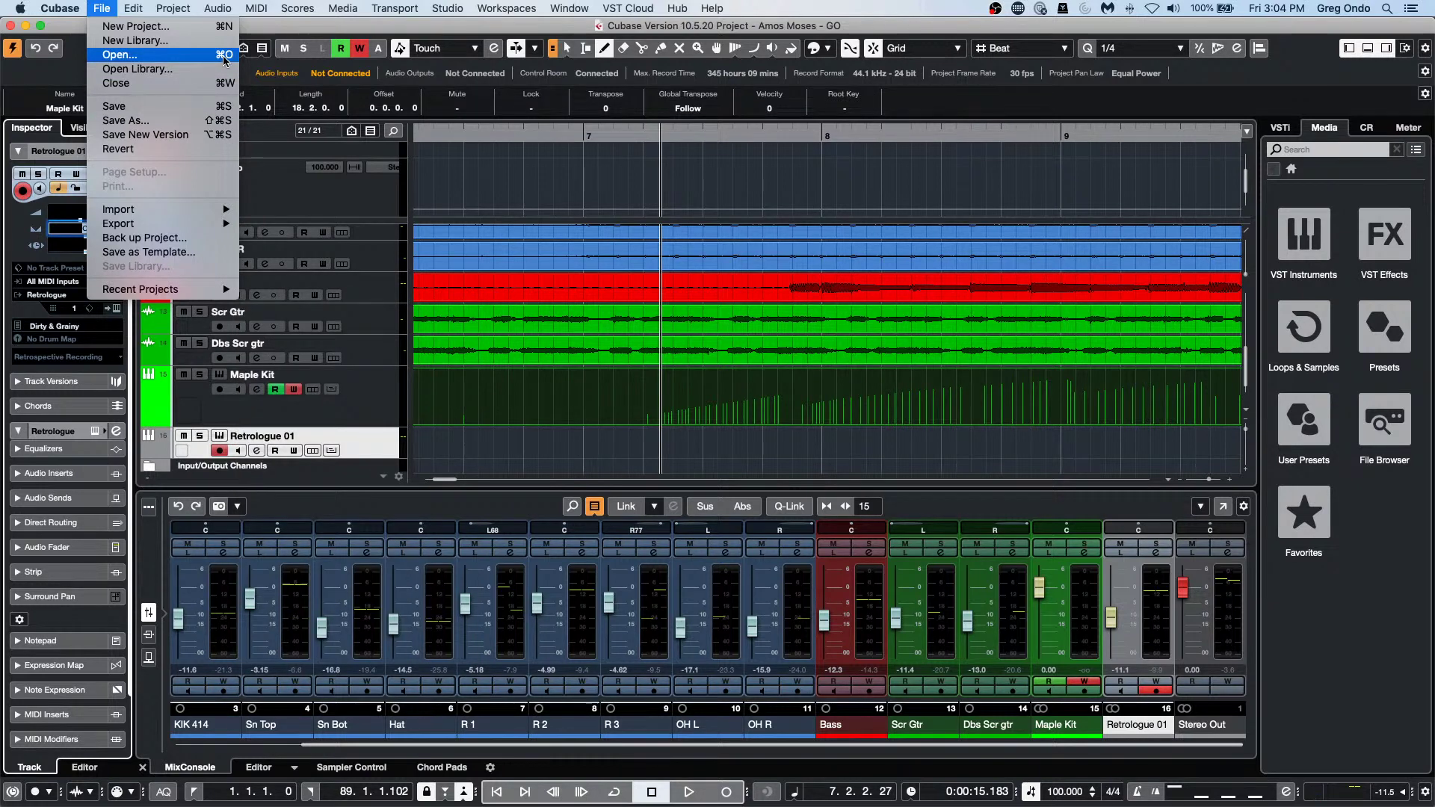
{"action": "left_click", "coordinate": [223, 55]}
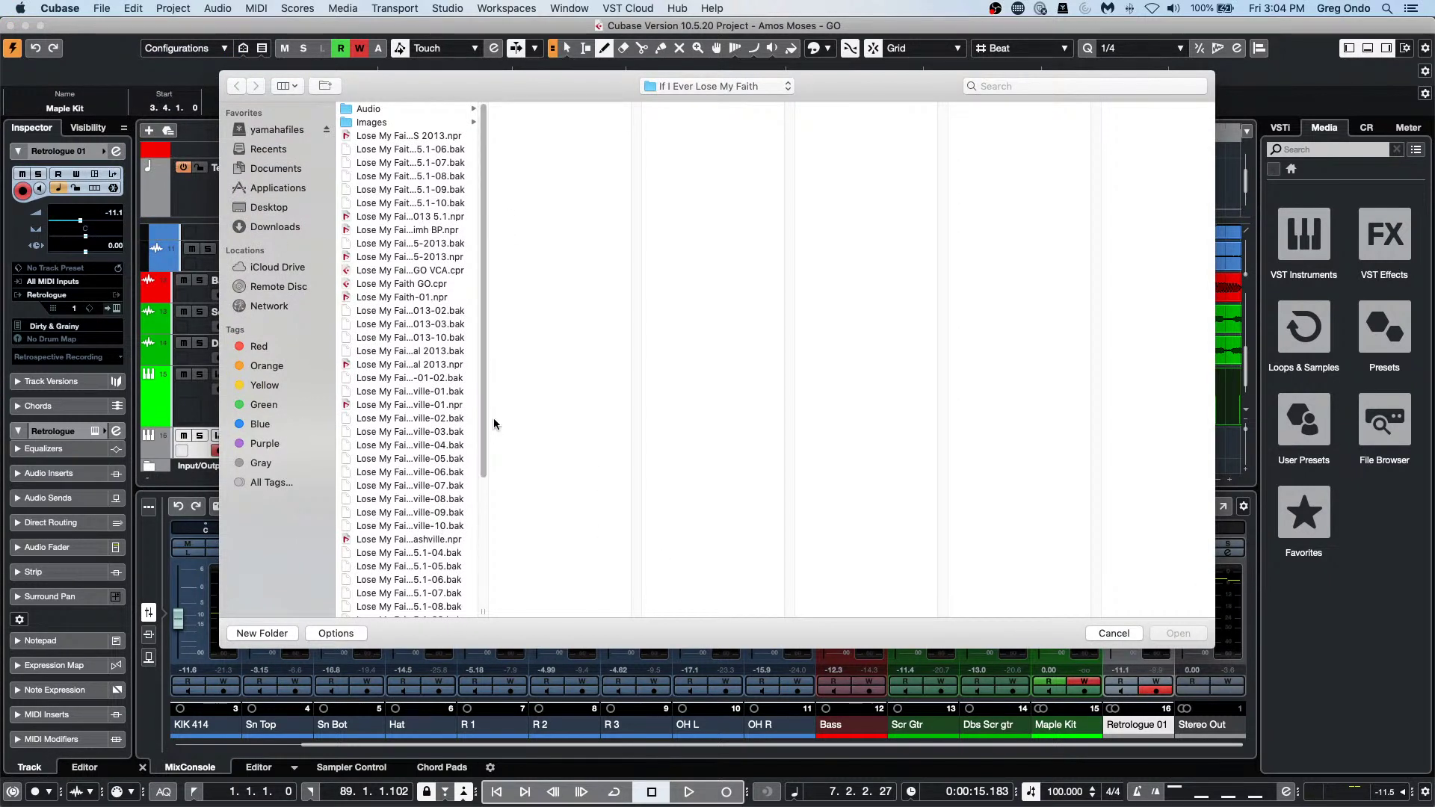
{"action": "scroll", "coordinate": [482, 442], "scroll_direction": "down", "scroll_amount": 5}
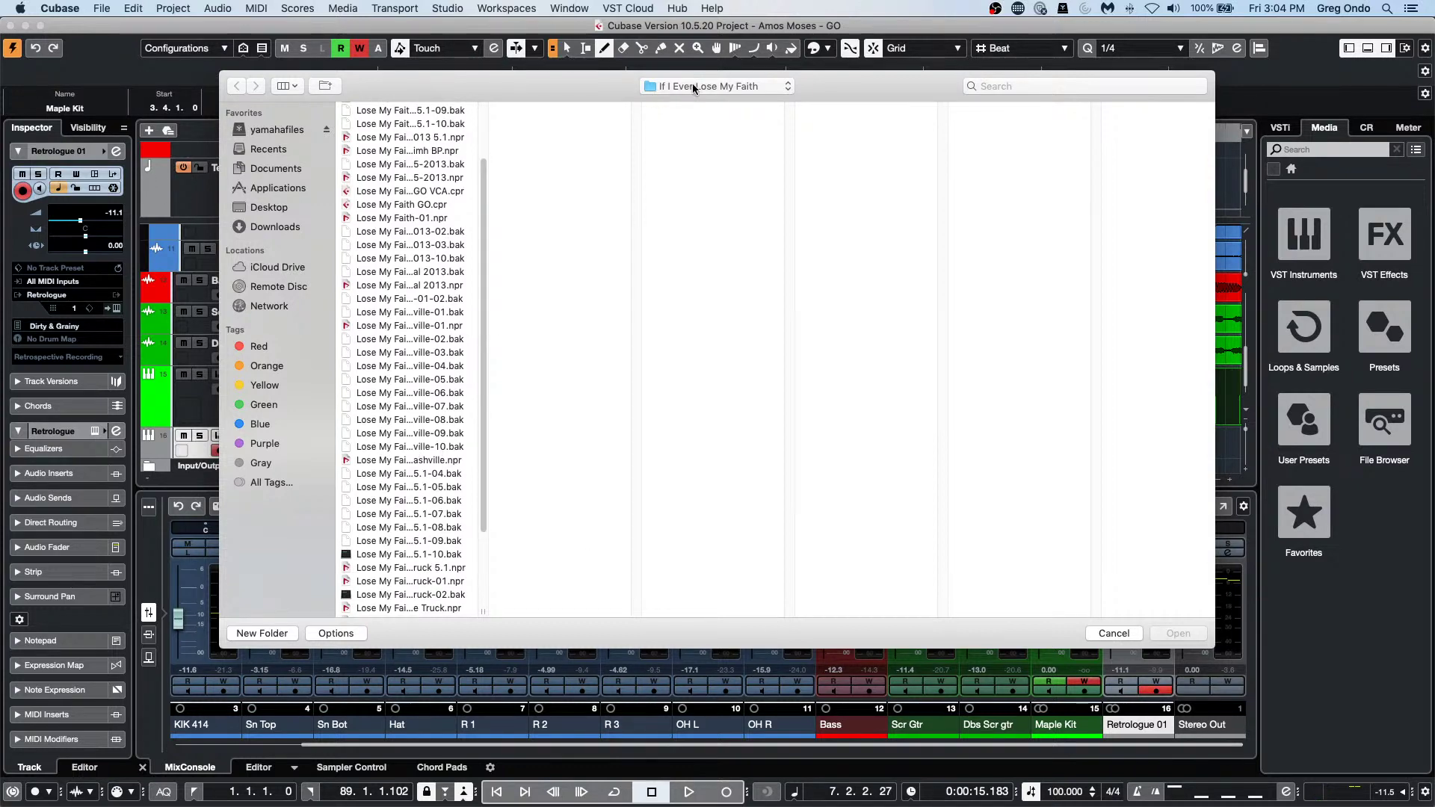
{"action": "left_click", "coordinate": [654, 86]}
{"action": "left_click", "coordinate": [689, 105]}
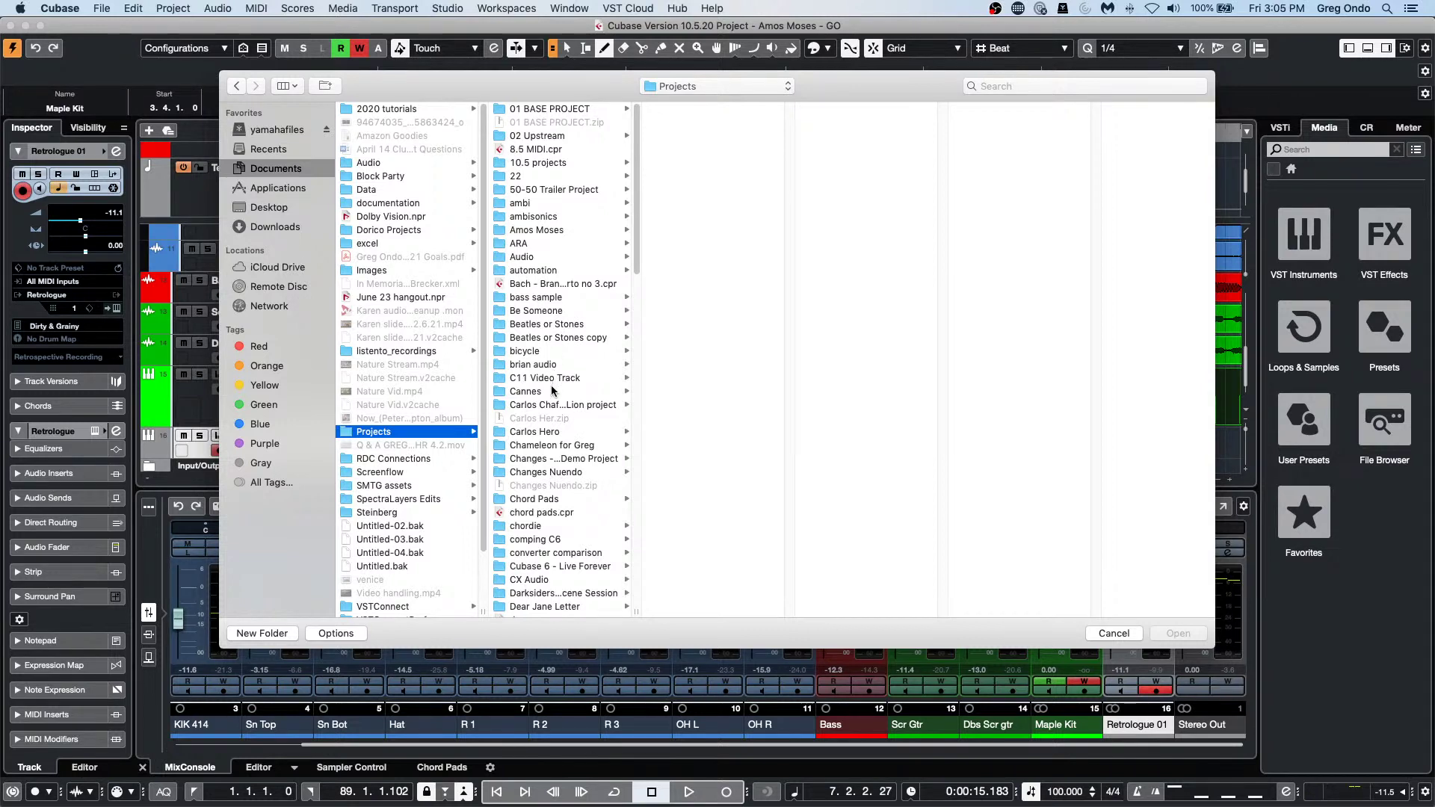
{"action": "left_click", "coordinate": [554, 313]}
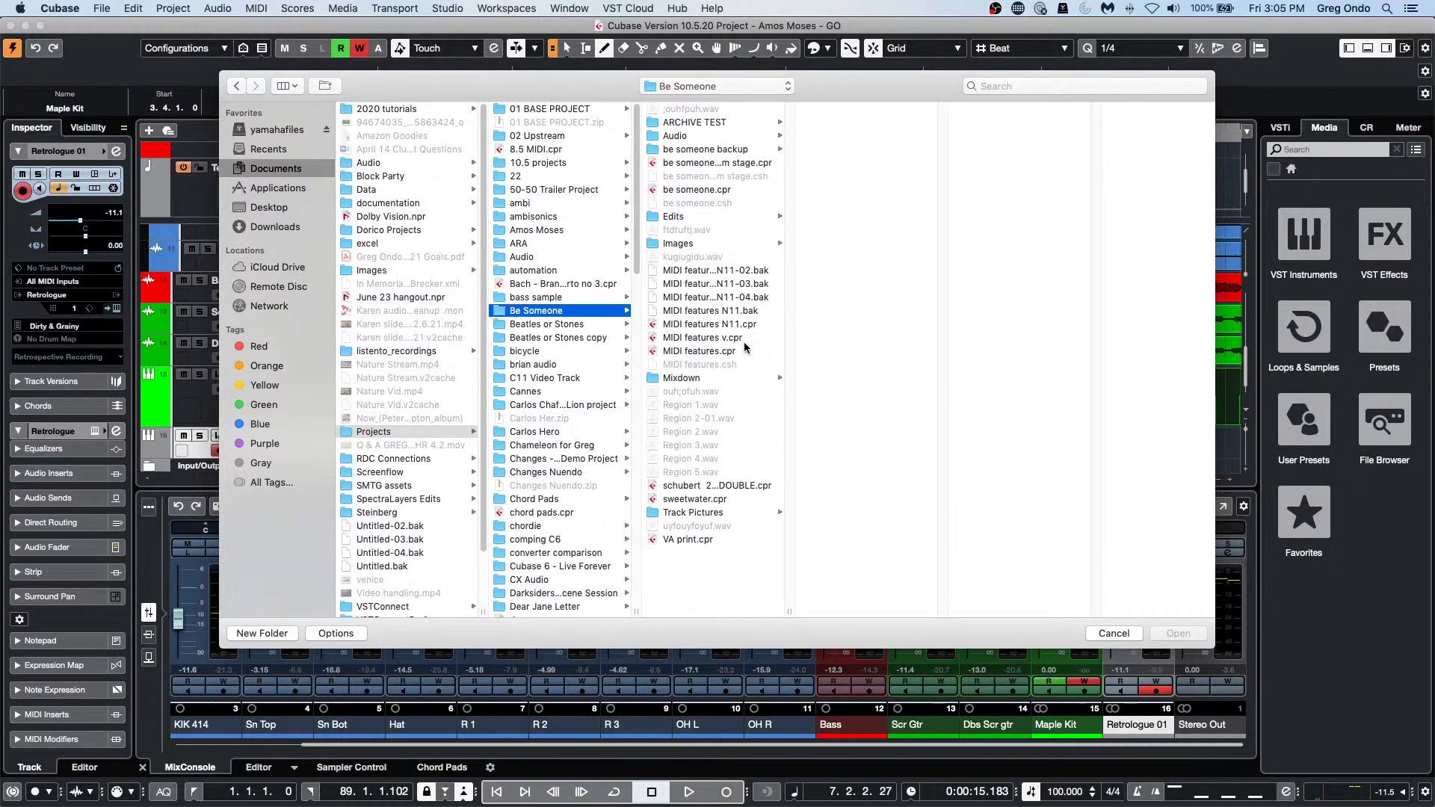
{"action": "double_click", "coordinate": [694, 338]}
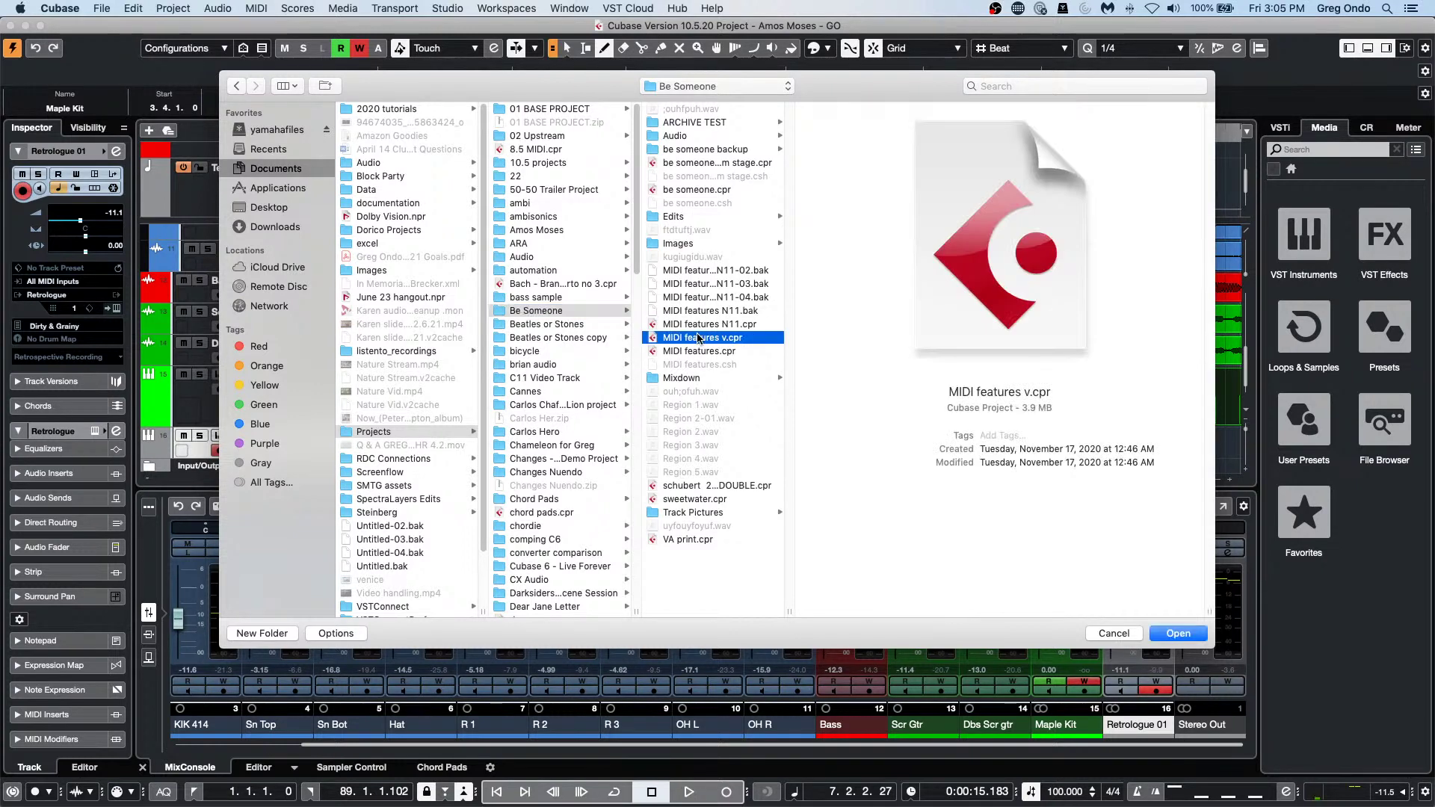
{"action": "left_click", "coordinate": [810, 287]}
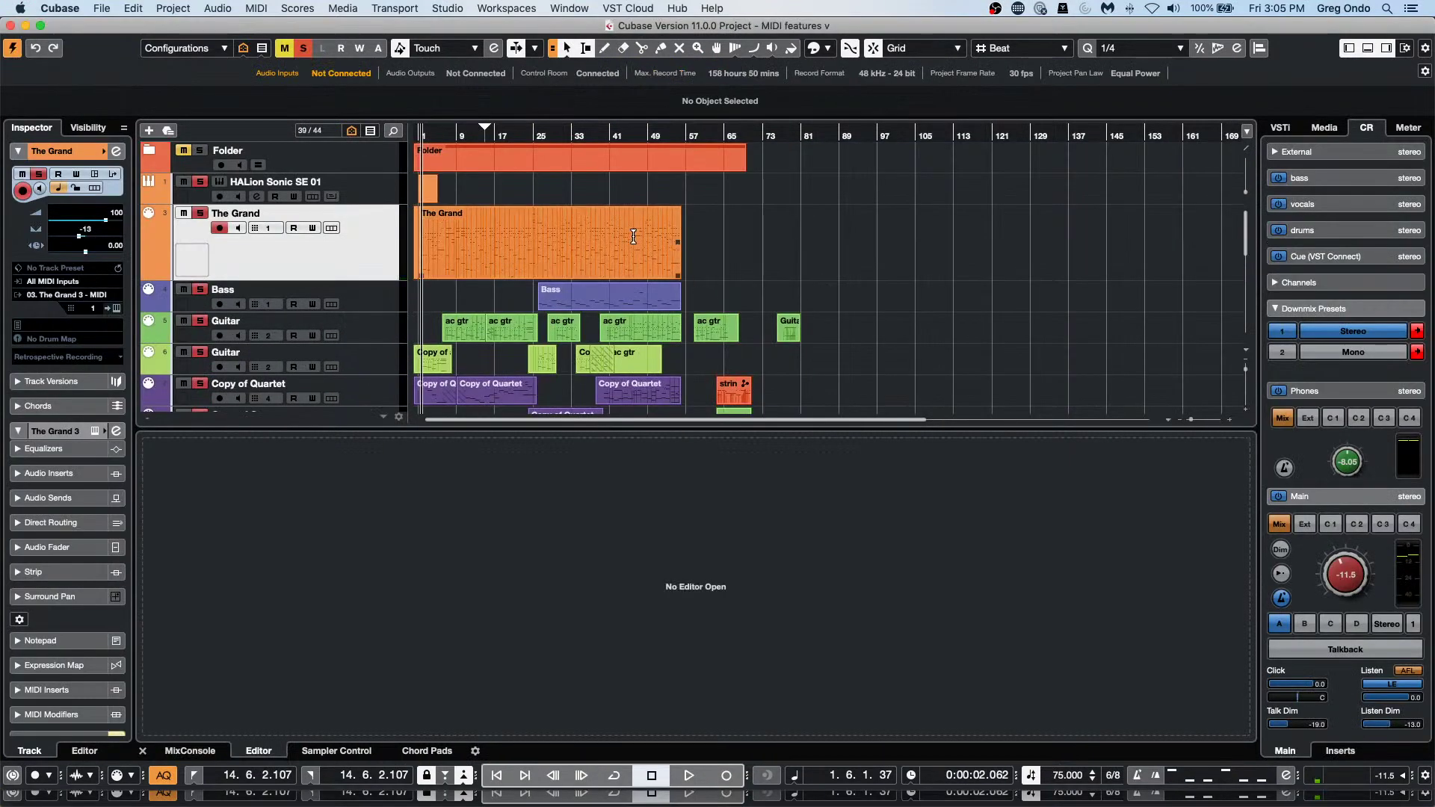
Open The Grand part in the Score Editor and bring up the score settings for its staff.
{"action": "left_click", "coordinate": [547, 270]}
{"action": "double_click", "coordinate": [546, 270]}
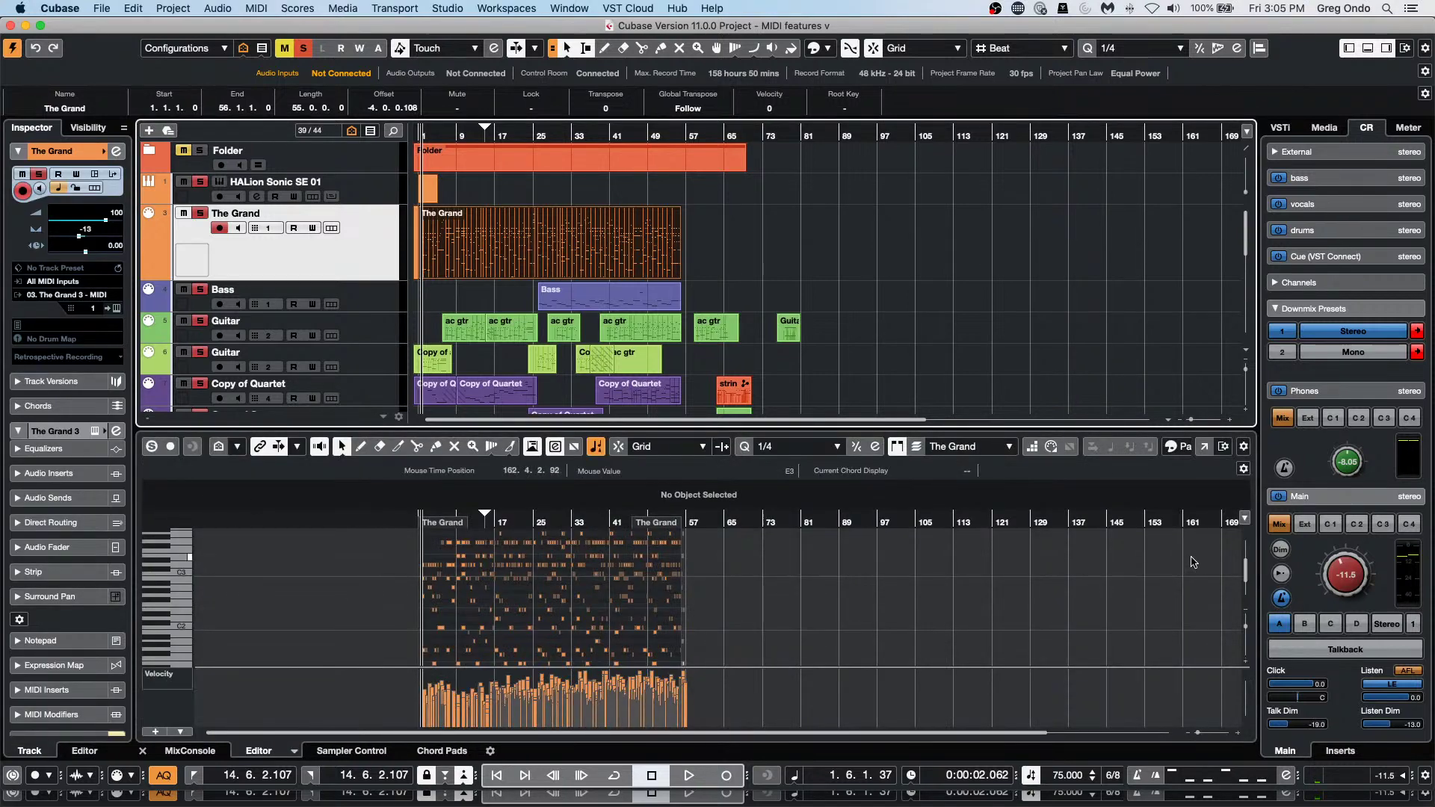
{"action": "key", "text": "super+r"}
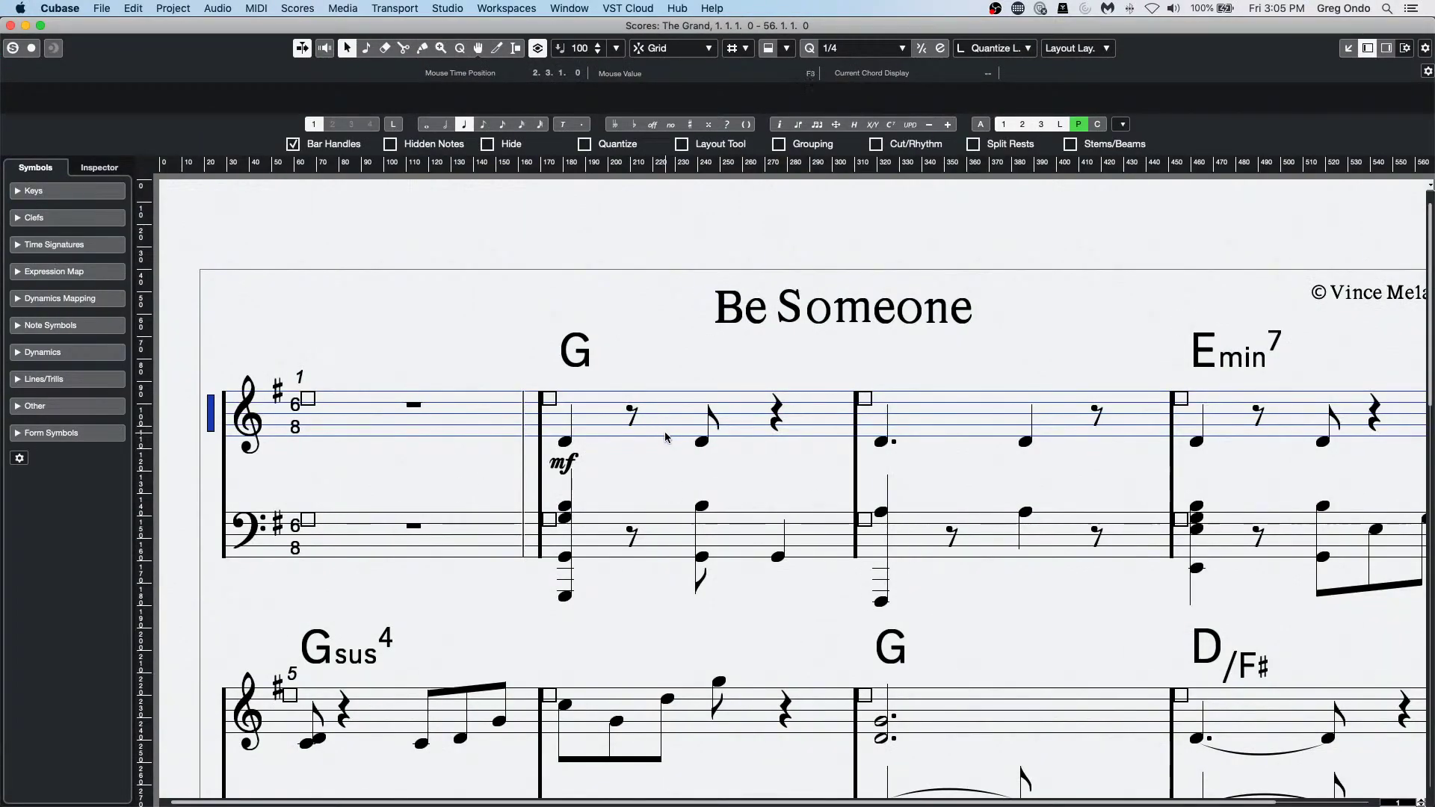
{"action": "double_click", "coordinate": [211, 422]}
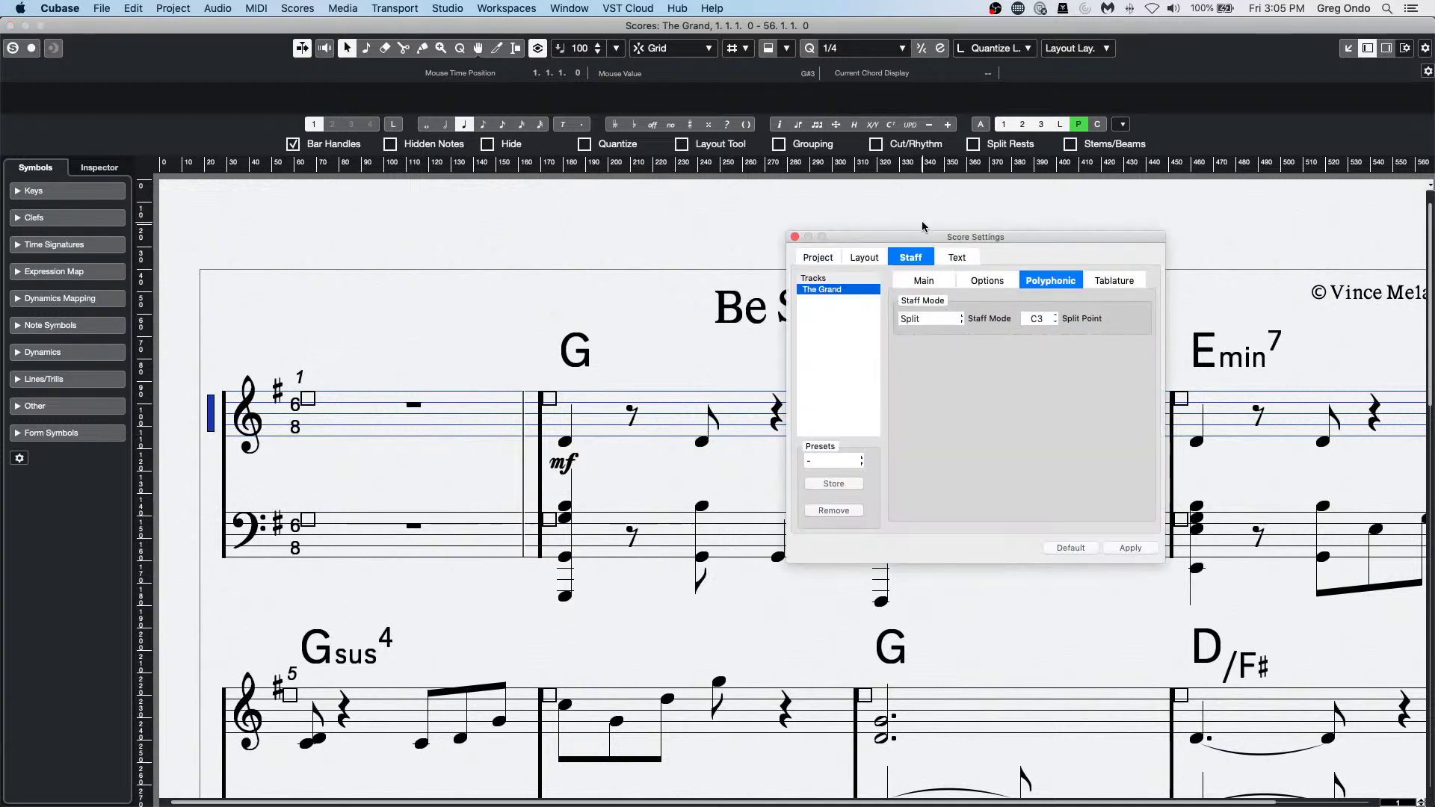
{"action": "left_click_drag", "start_coordinate": [906, 238], "coordinate": [464, 253]}
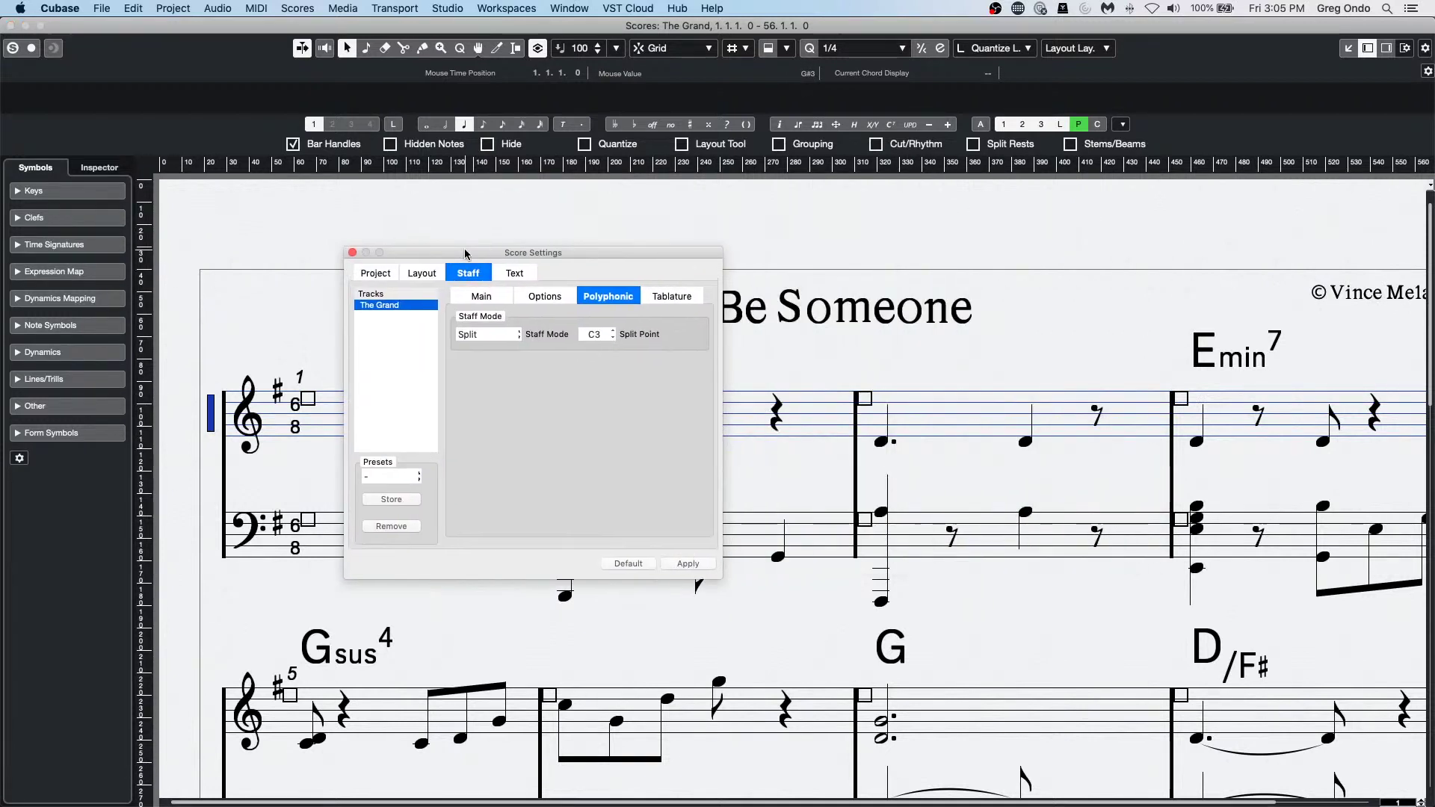
Review the project's font, notation style and accidentals pages as well as the layout page of the score settings.
{"action": "left_click", "coordinate": [373, 274]}
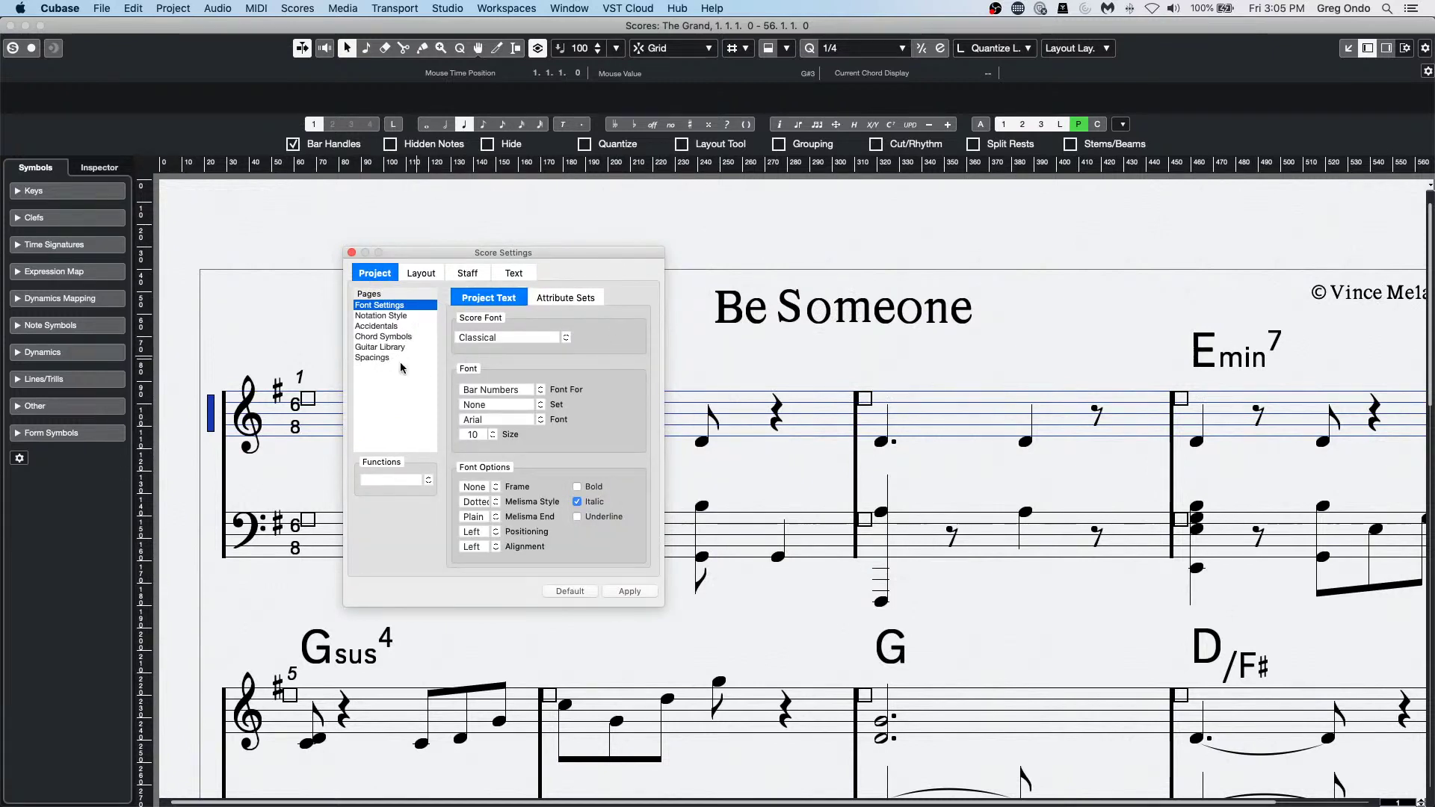
{"action": "left_click", "coordinate": [401, 317]}
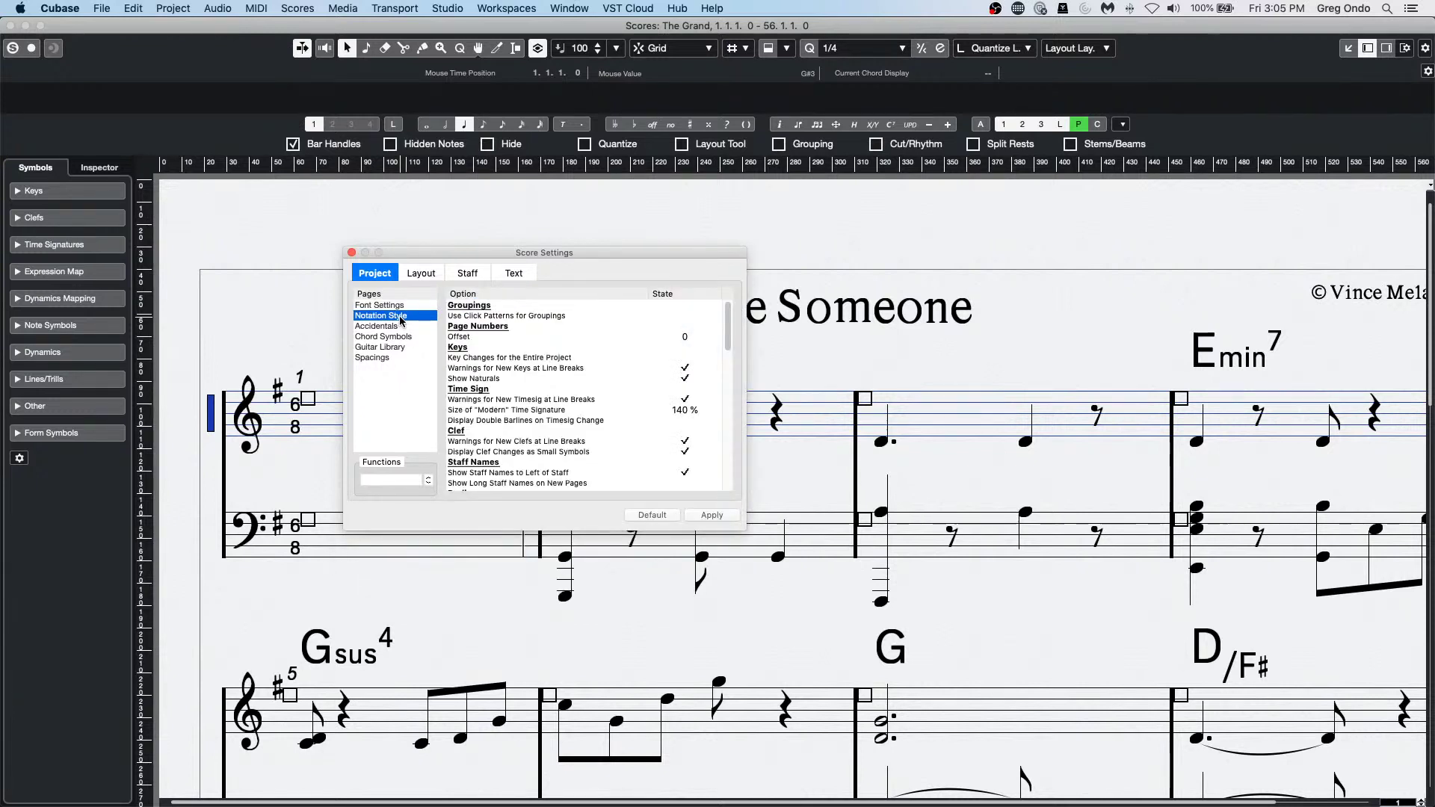
{"action": "left_click", "coordinate": [396, 327]}
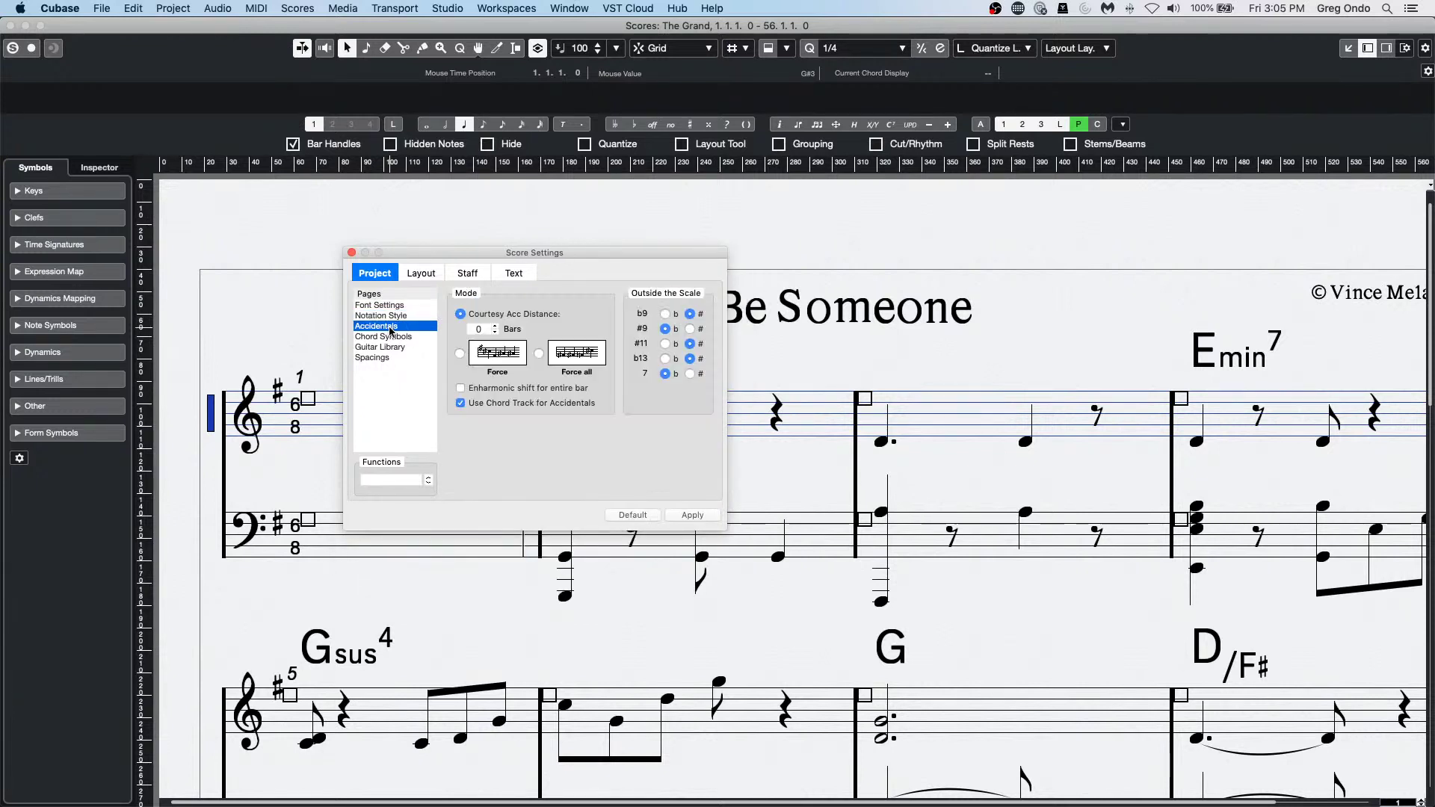
{"action": "left_click", "coordinate": [421, 274]}
{"action": "left_click", "coordinate": [373, 274]}
Set the project's score font to Bravura (Dorico) in the font settings and apply it.
{"action": "left_click", "coordinate": [380, 305]}
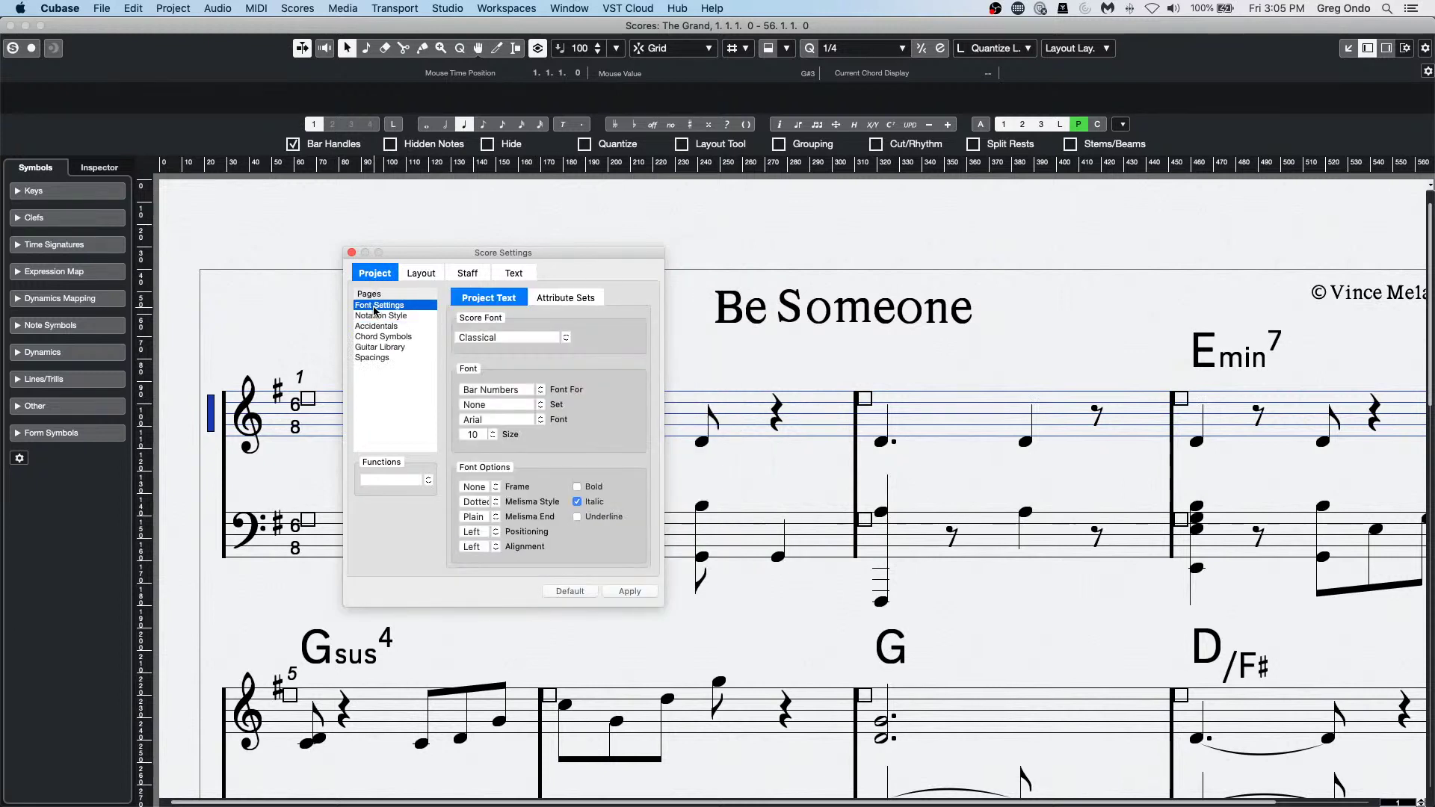
{"action": "left_click", "coordinate": [526, 343]}
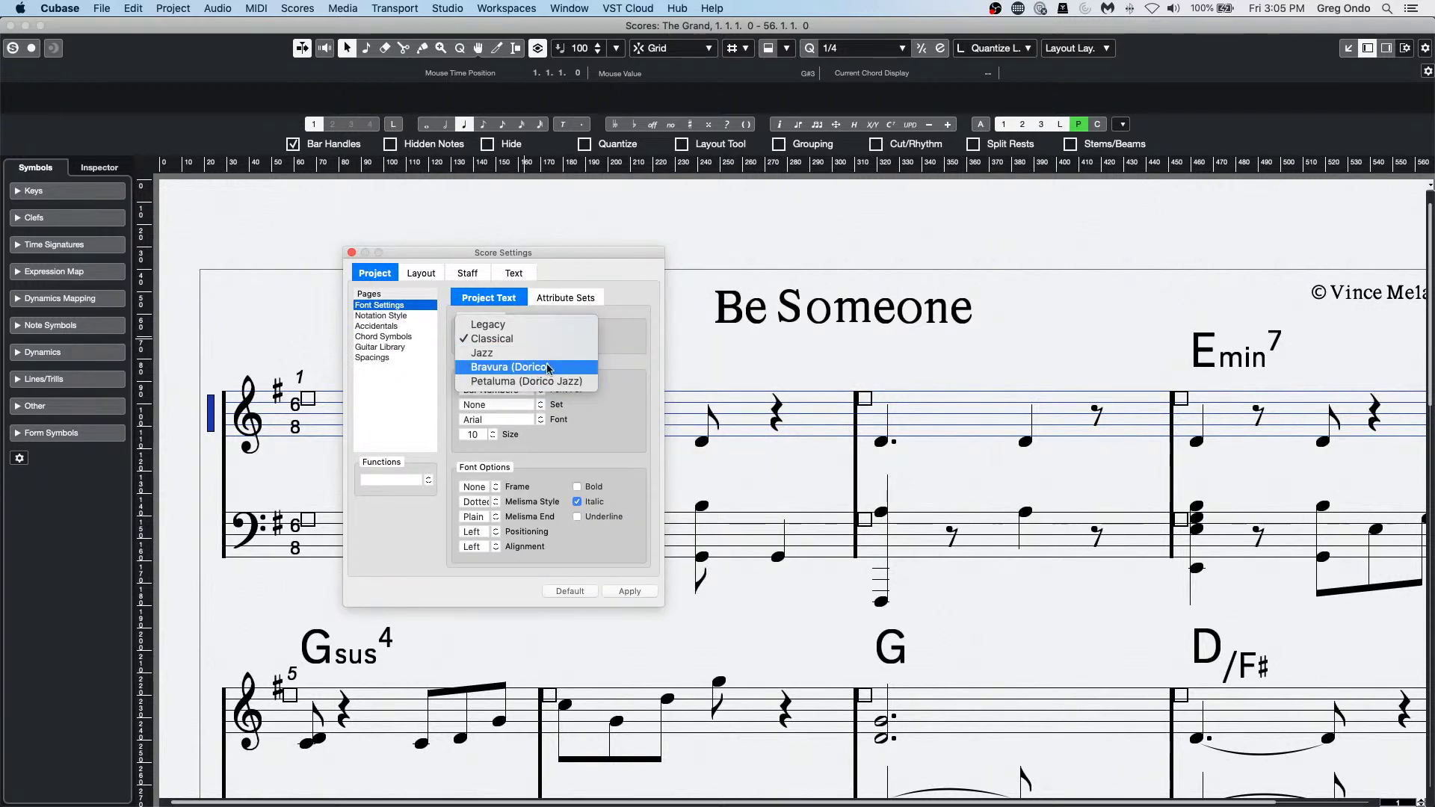
{"action": "left_click", "coordinate": [549, 366]}
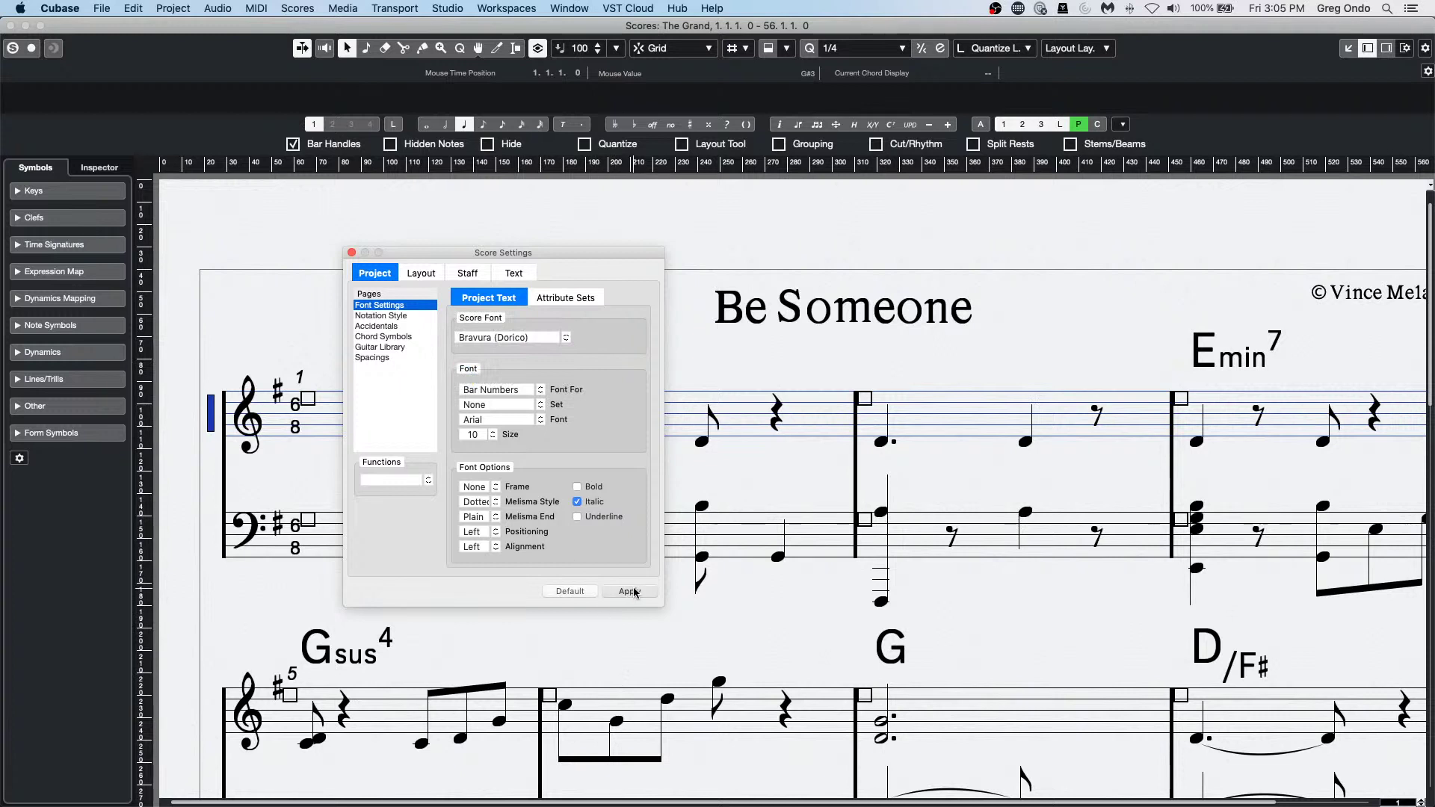
{"action": "left_click", "coordinate": [633, 592]}
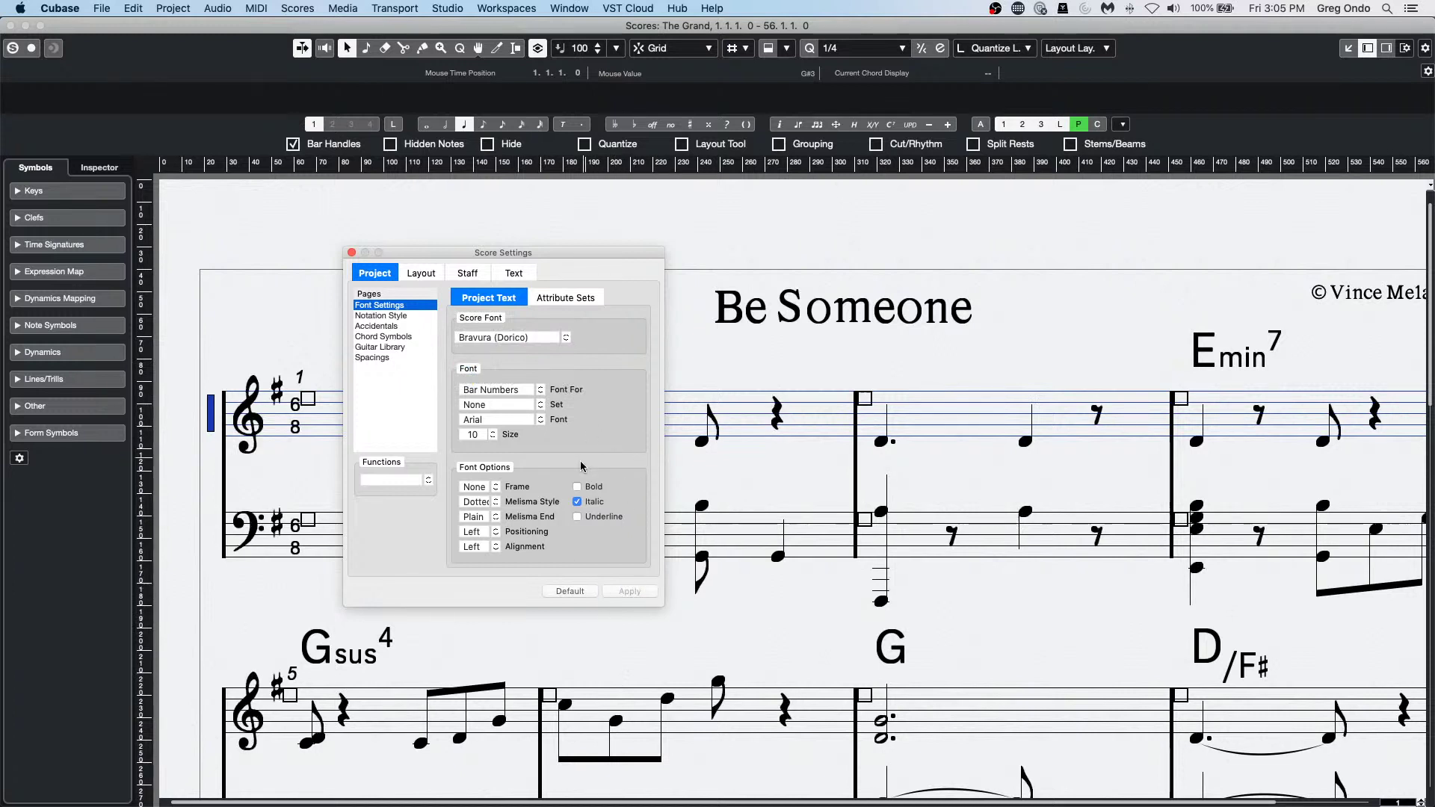
Try the Petaluma (Dorico Jazz) score font for the project and close the score settings.
{"action": "left_click", "coordinate": [518, 338]}
{"action": "left_click", "coordinate": [513, 352]}
{"action": "left_click", "coordinate": [628, 589]}
{"action": "left_click", "coordinate": [572, 592]}
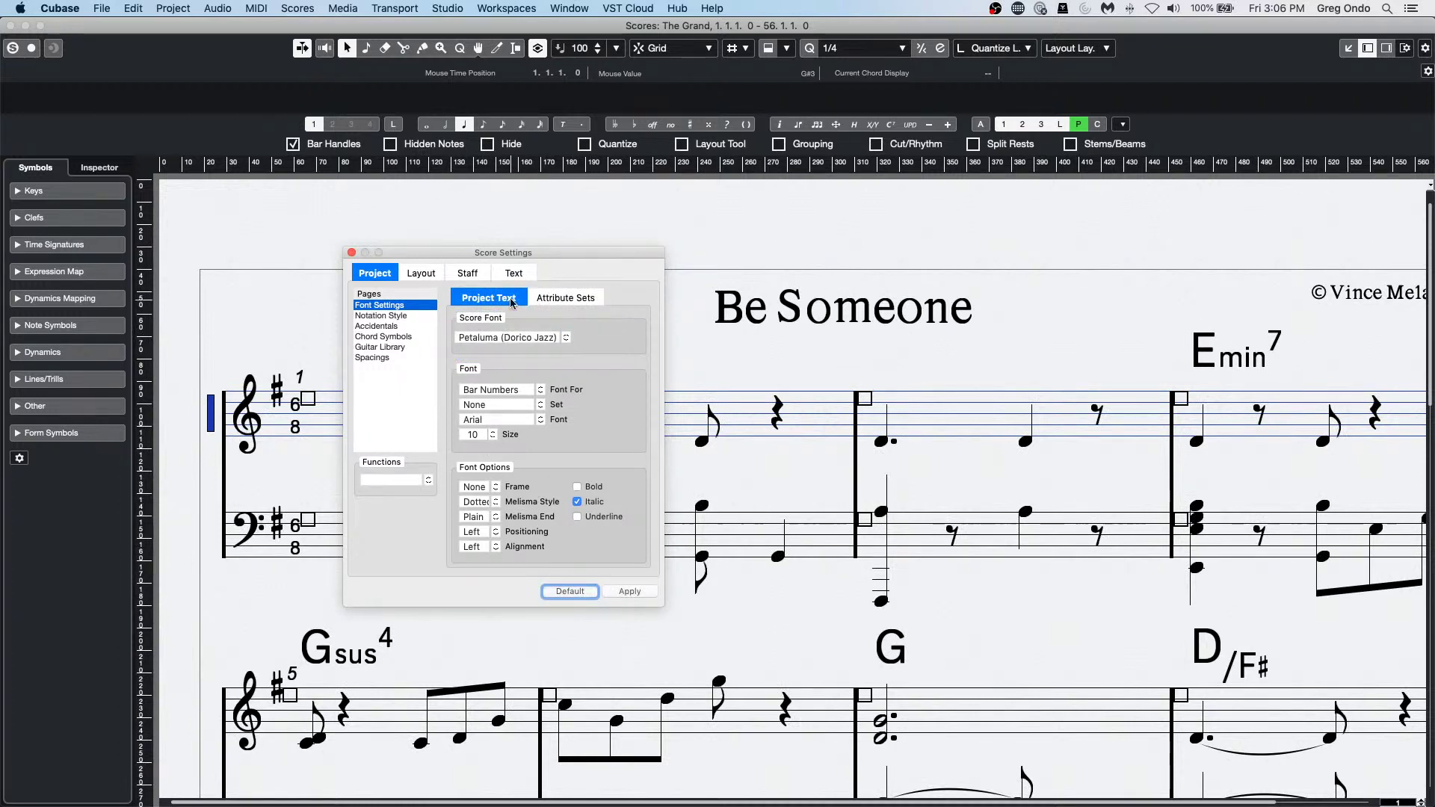
{"action": "left_click", "coordinate": [352, 252]}
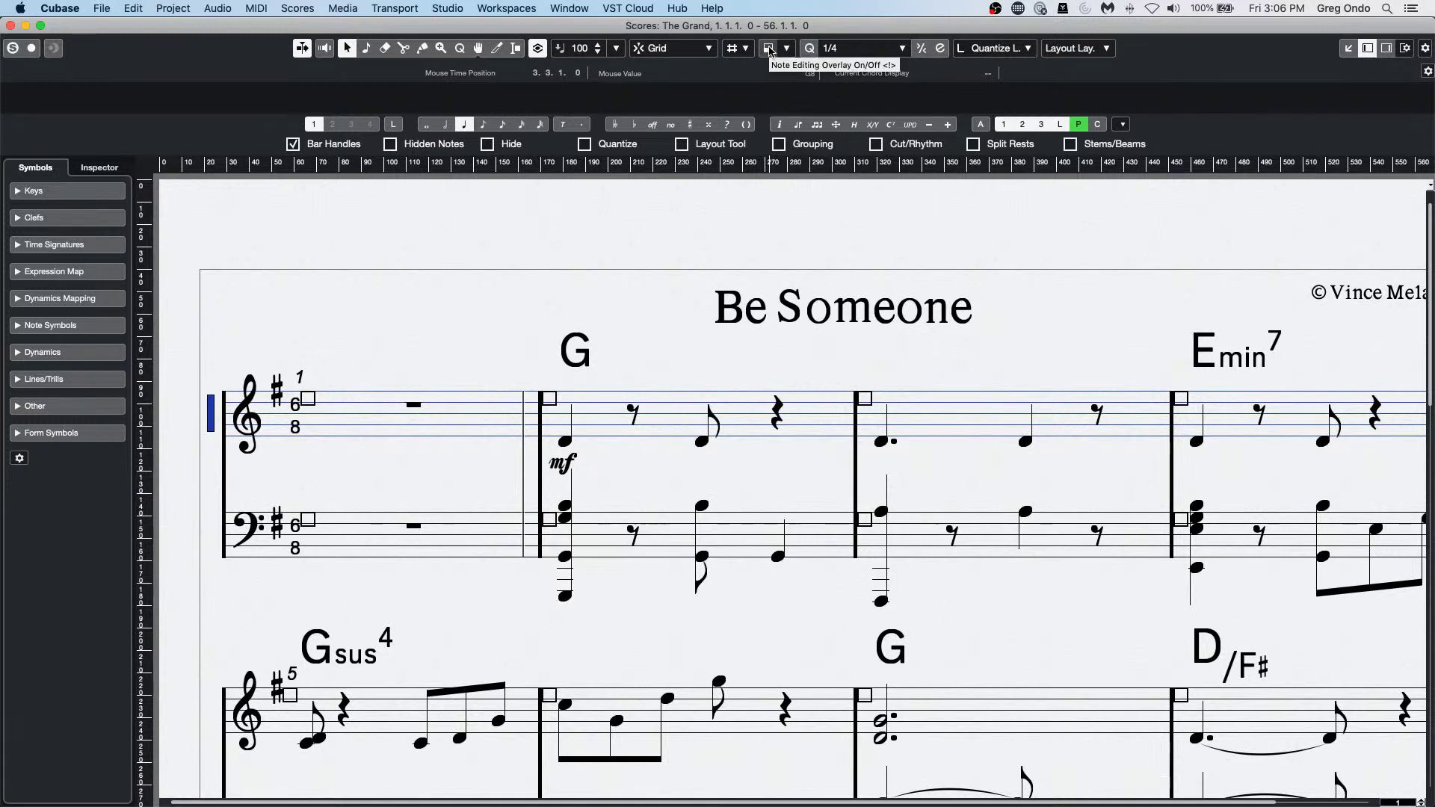
Enable the Note Editing Overlay, shorten bar 3's first treble note to 0.0.1.95, and lengthen it to 0.2.0.36.
{"action": "left_click", "coordinate": [770, 51]}
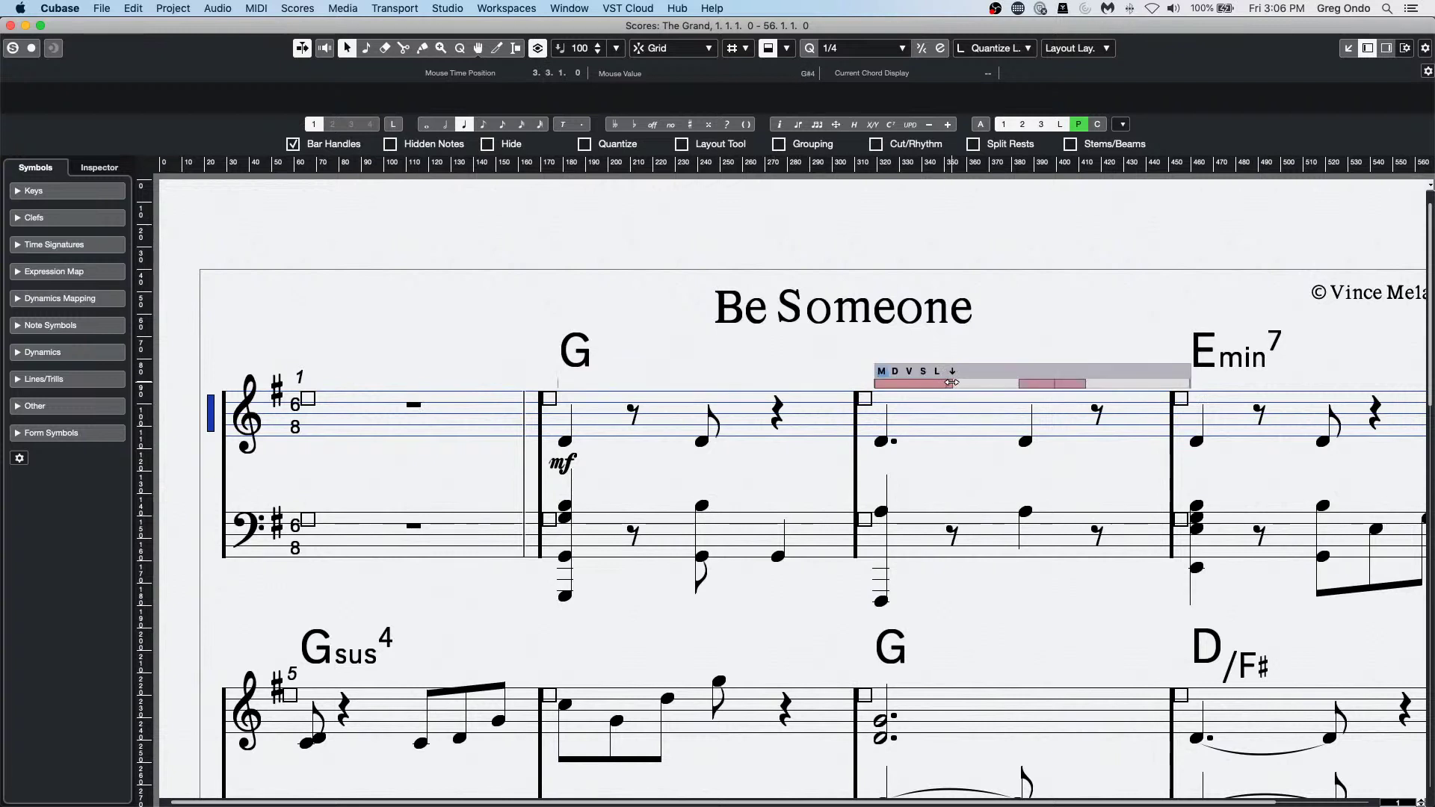
{"action": "left_click_drag", "start_coordinate": [956, 385], "coordinate": [909, 386]}
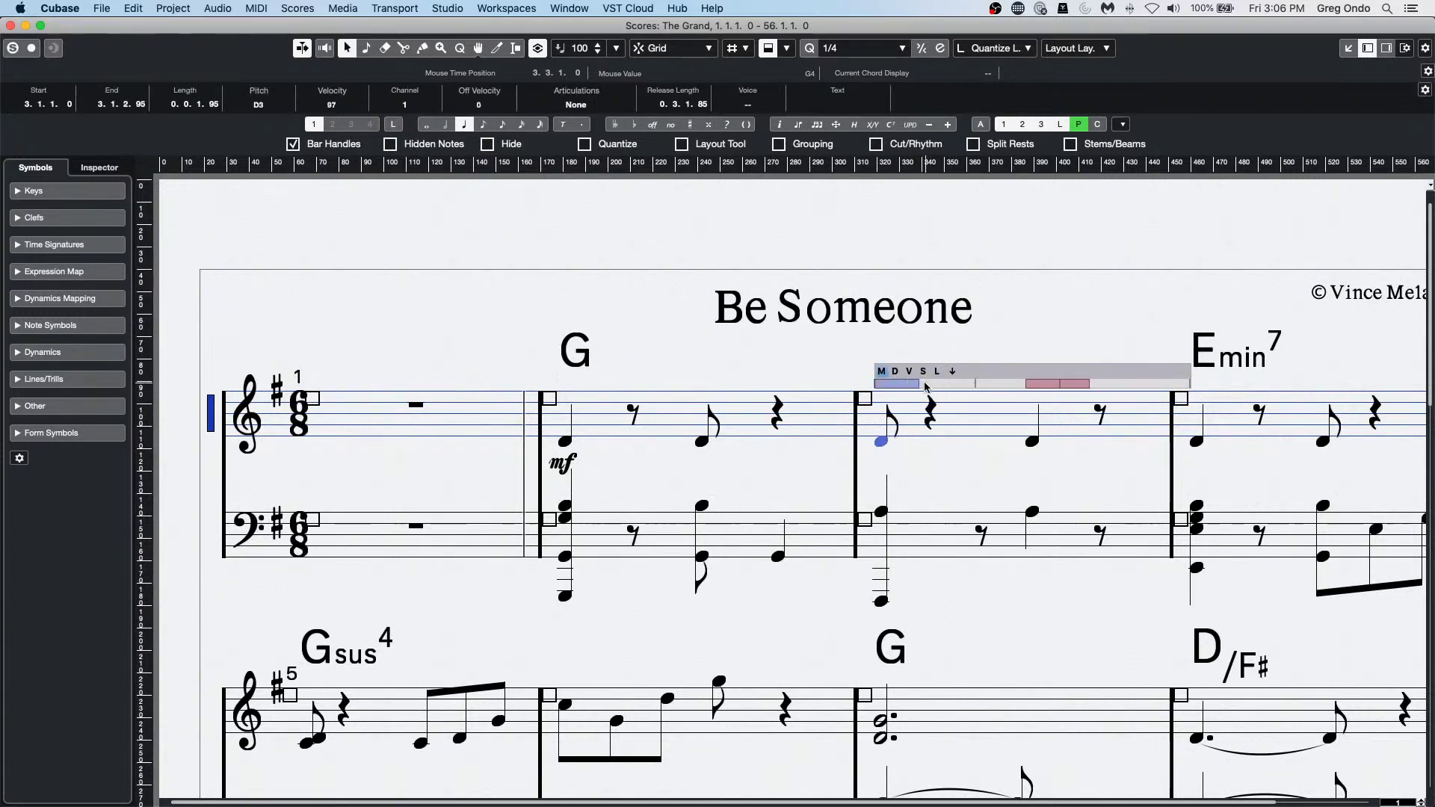
{"action": "left_click_drag", "start_coordinate": [912, 387], "coordinate": [958, 383]}
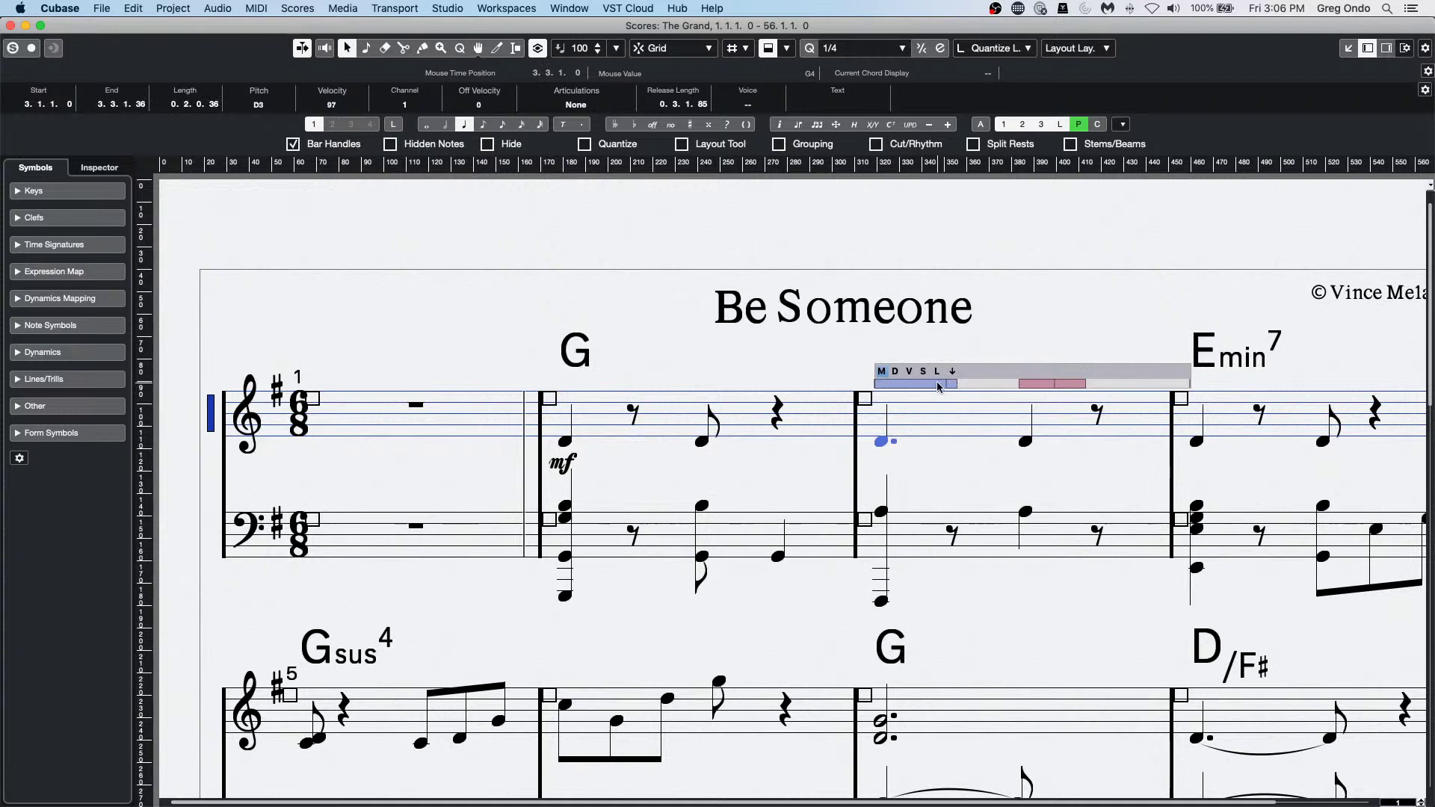
Switch the overlay to velocities and lower those of bar 3's two treble notes, setting the second to 76.
{"action": "left_click", "coordinate": [909, 372]}
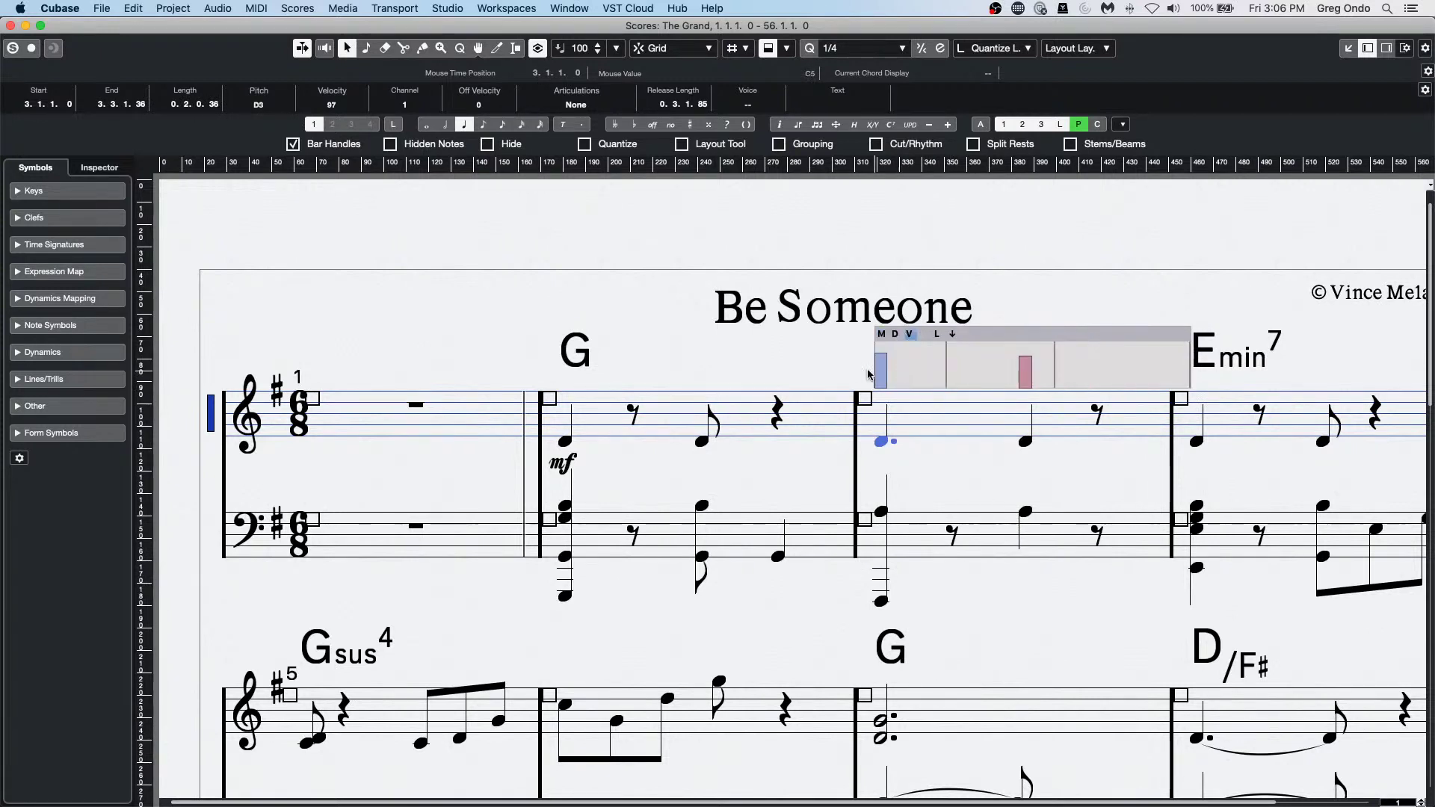
{"action": "left_click_drag", "start_coordinate": [888, 351], "coordinate": [881, 357]}
{"action": "left_click_drag", "start_coordinate": [1030, 360], "coordinate": [1024, 377]}
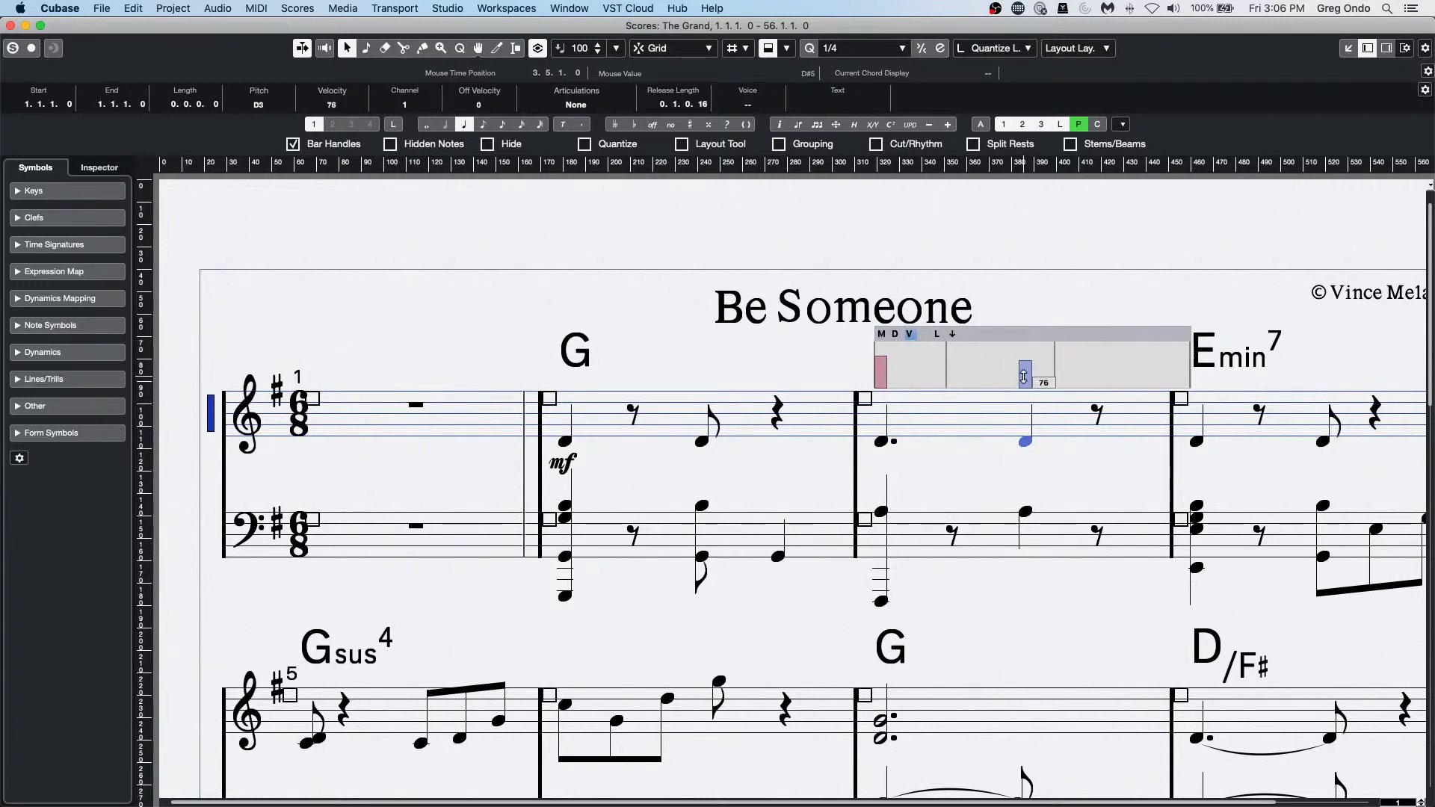
Show the Right Zone of the Score Editor and display the properties of the top staff and its treble clef.
{"action": "left_click", "coordinate": [1405, 50]}
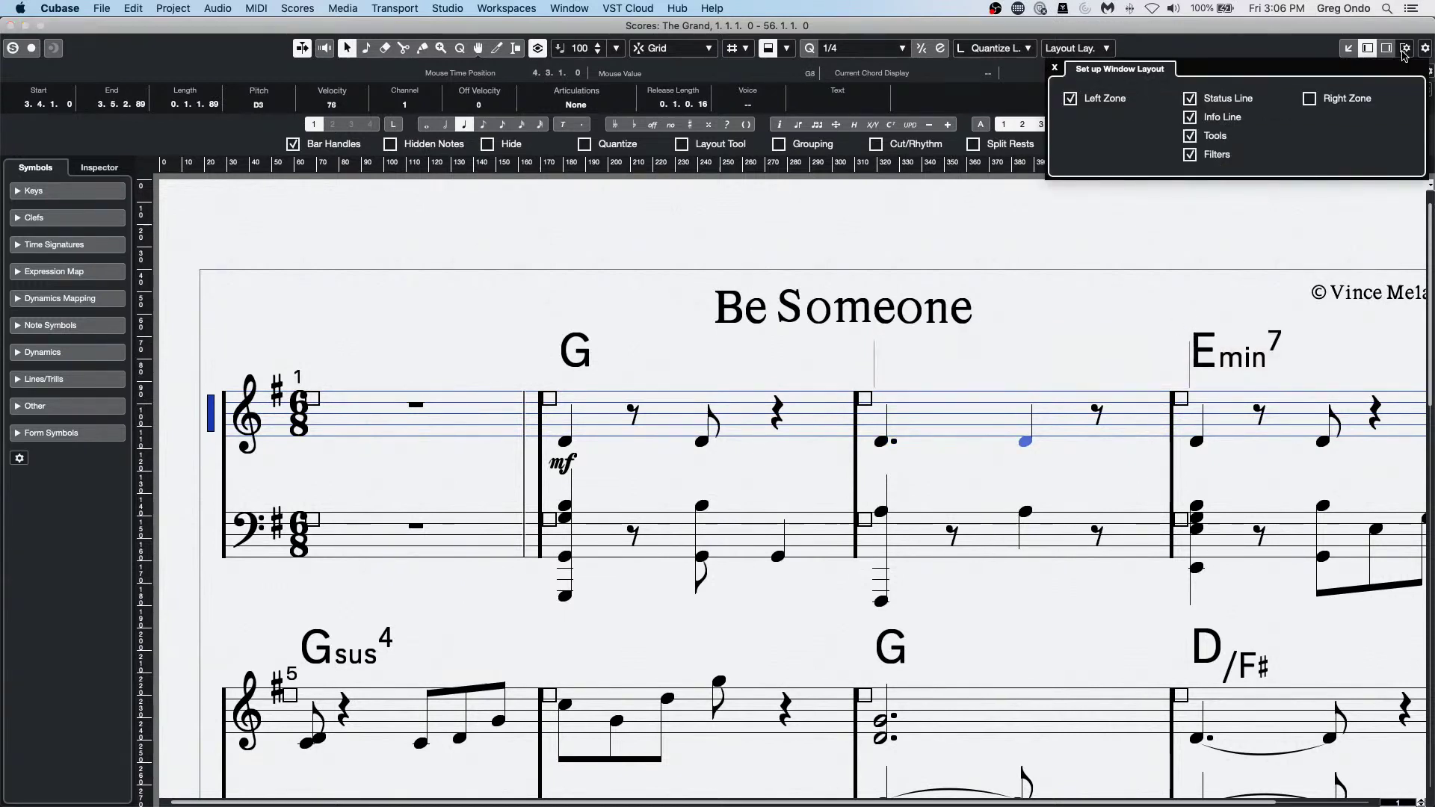
{"action": "left_click", "coordinate": [1312, 98]}
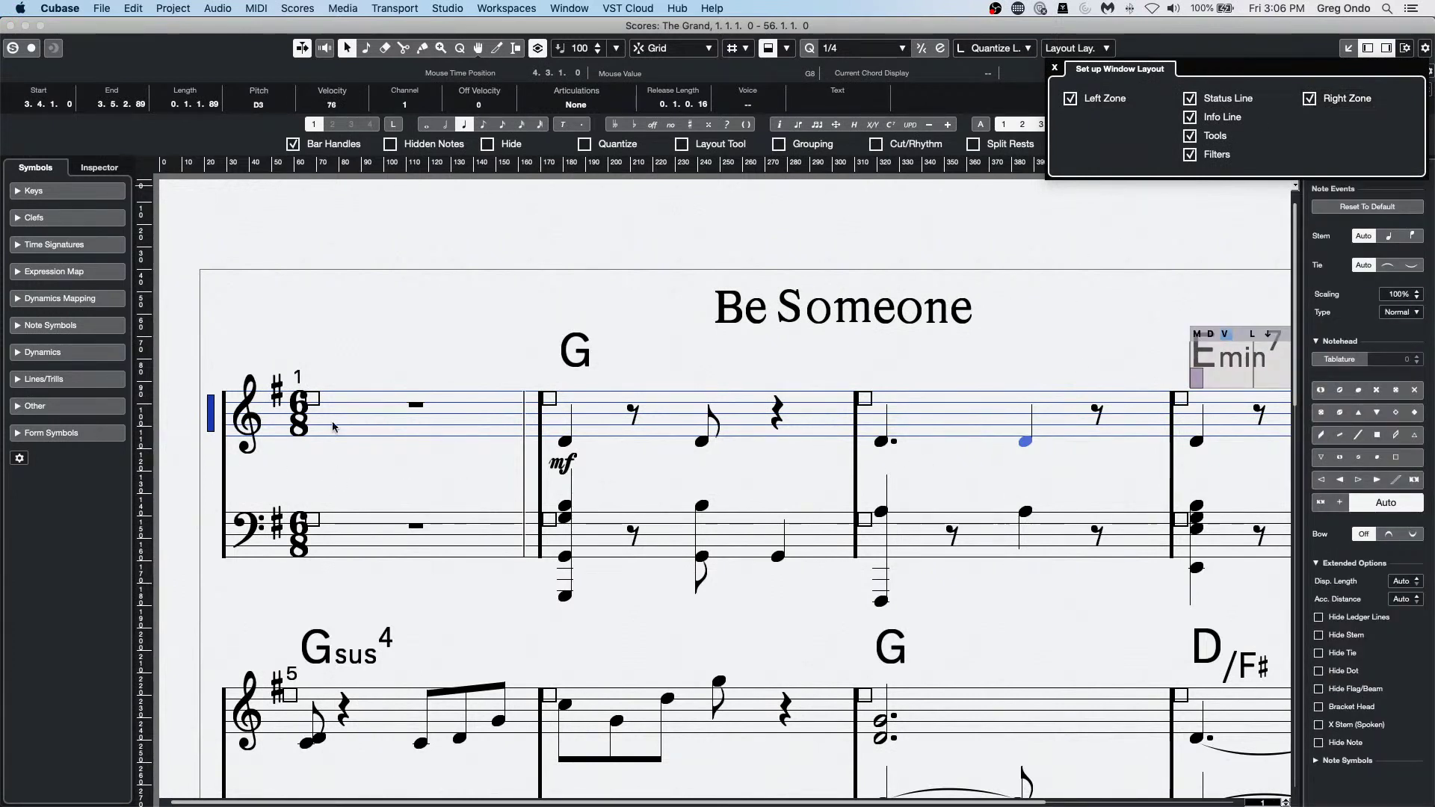
{"action": "left_click", "coordinate": [303, 420]}
{"action": "left_click", "coordinate": [299, 345]}
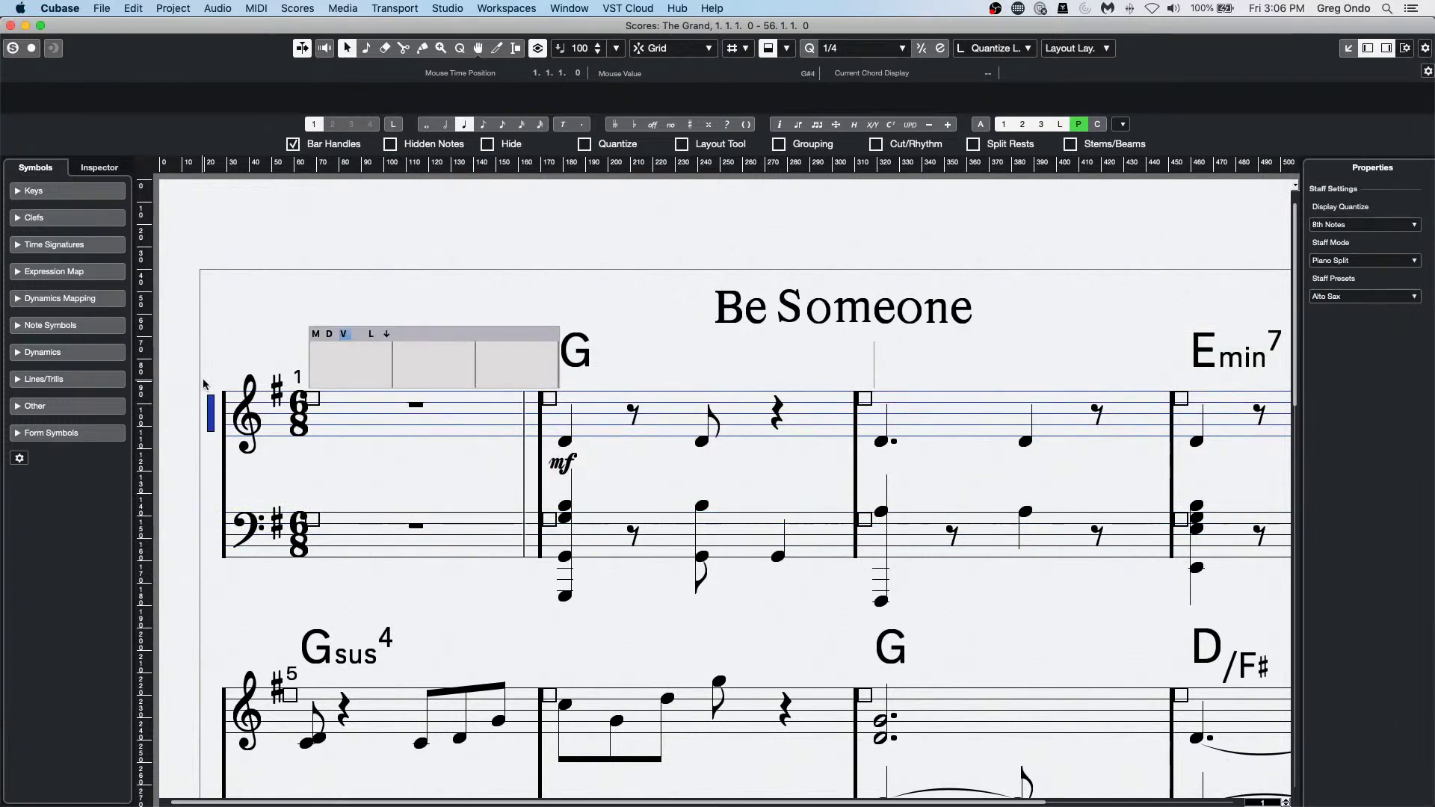
{"action": "left_click", "coordinate": [234, 420]}
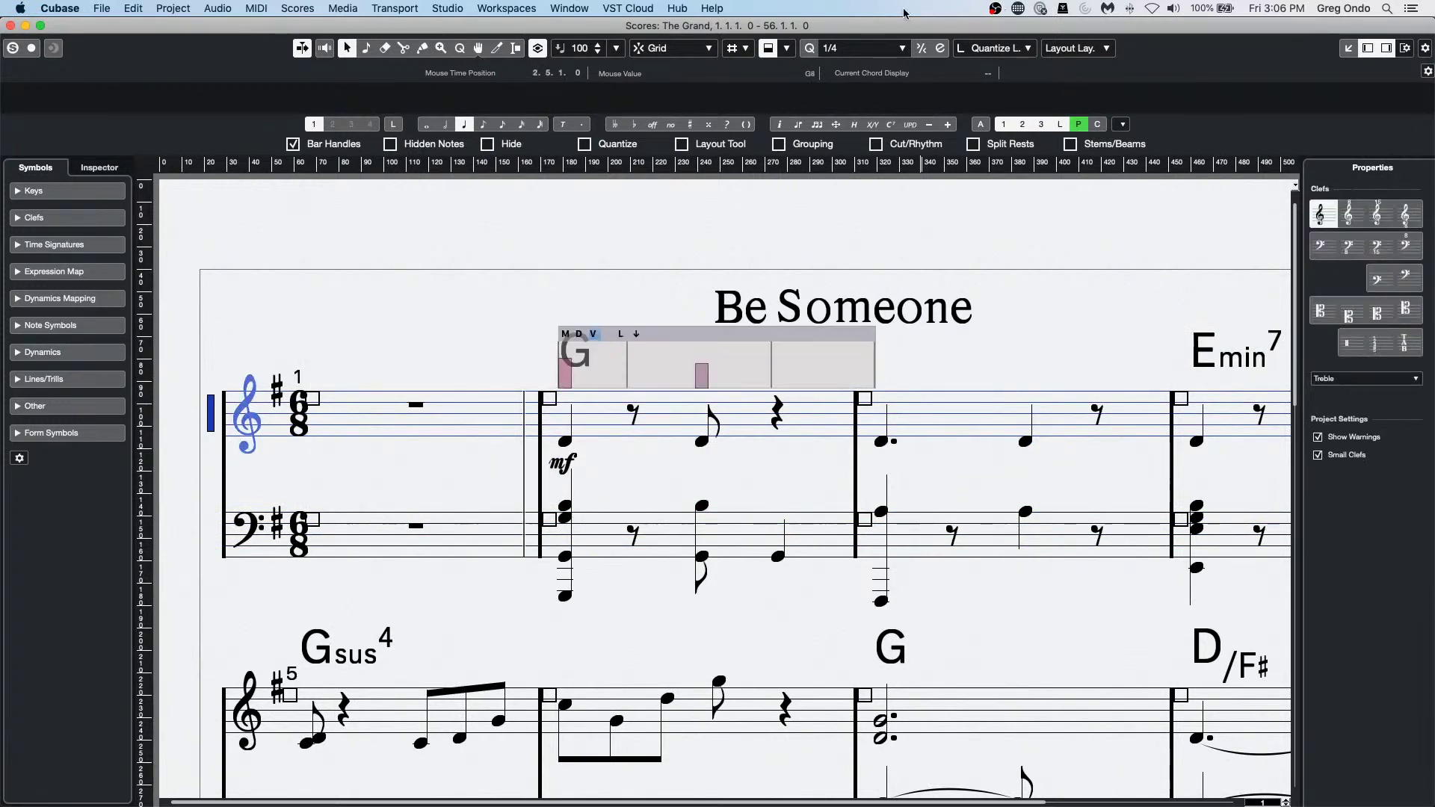
Disable the Note Editing Overlay and inspect the properties of the first G chord, the title and the bar 3 barline.
{"action": "left_click", "coordinate": [767, 48]}
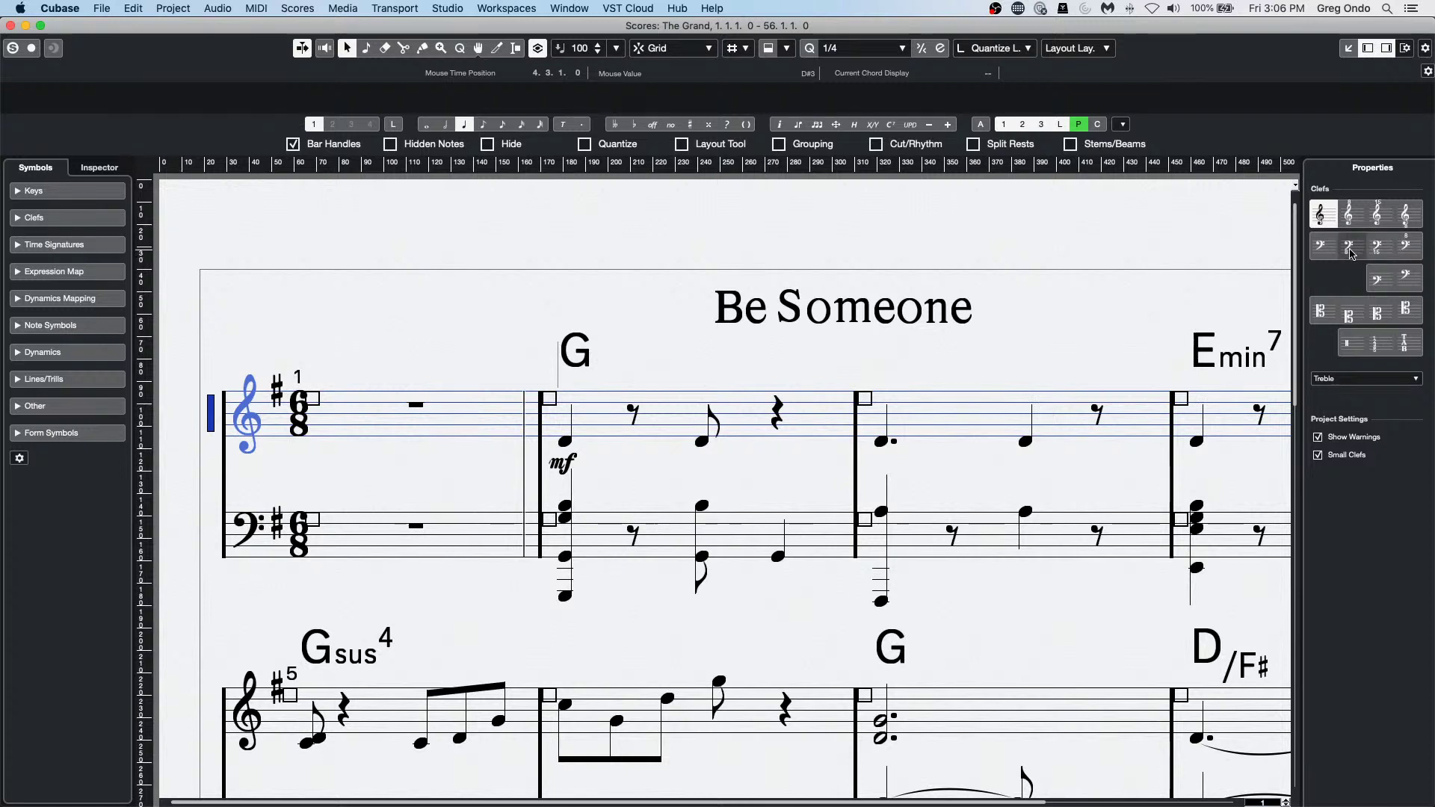
{"action": "left_click", "coordinate": [581, 366]}
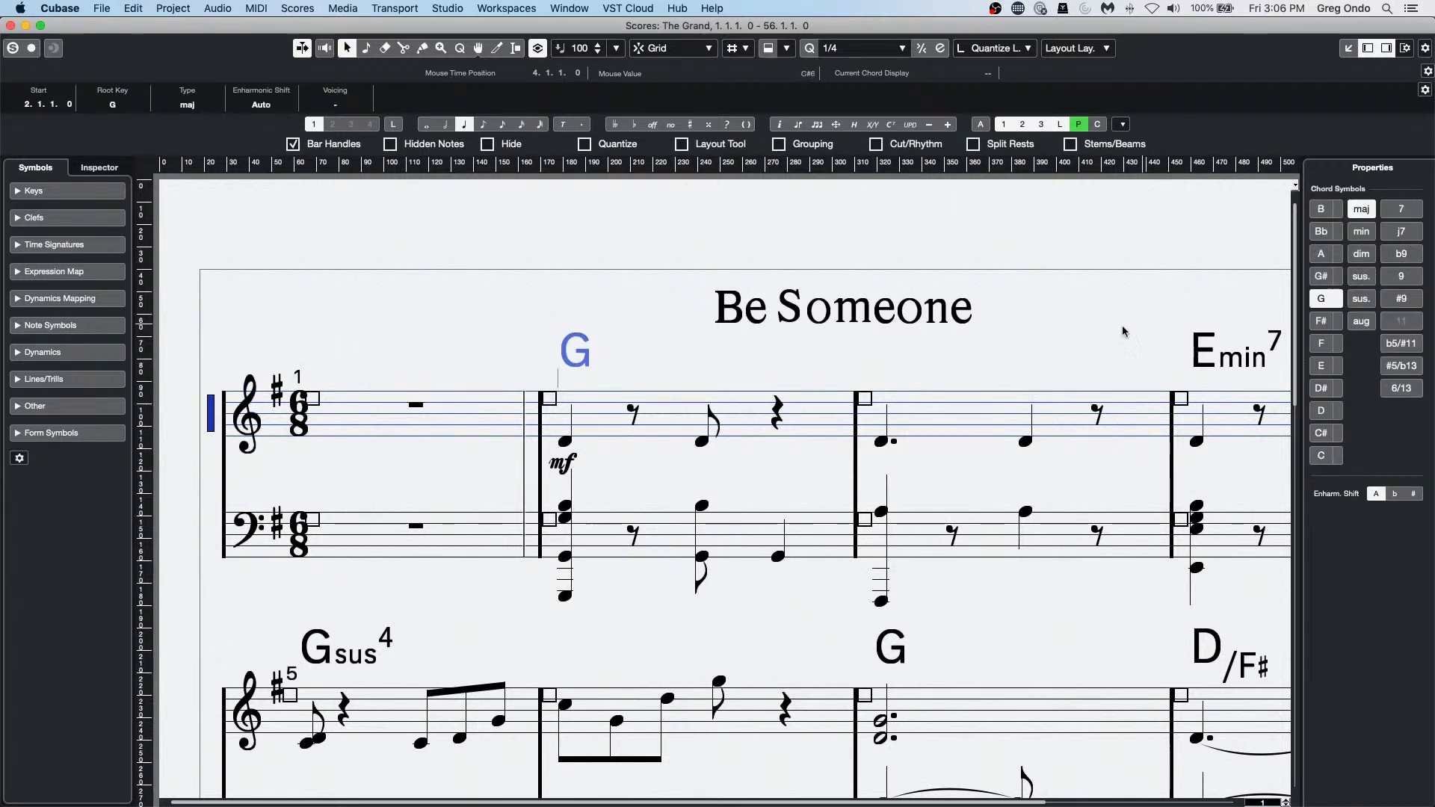
{"action": "left_click", "coordinate": [863, 317]}
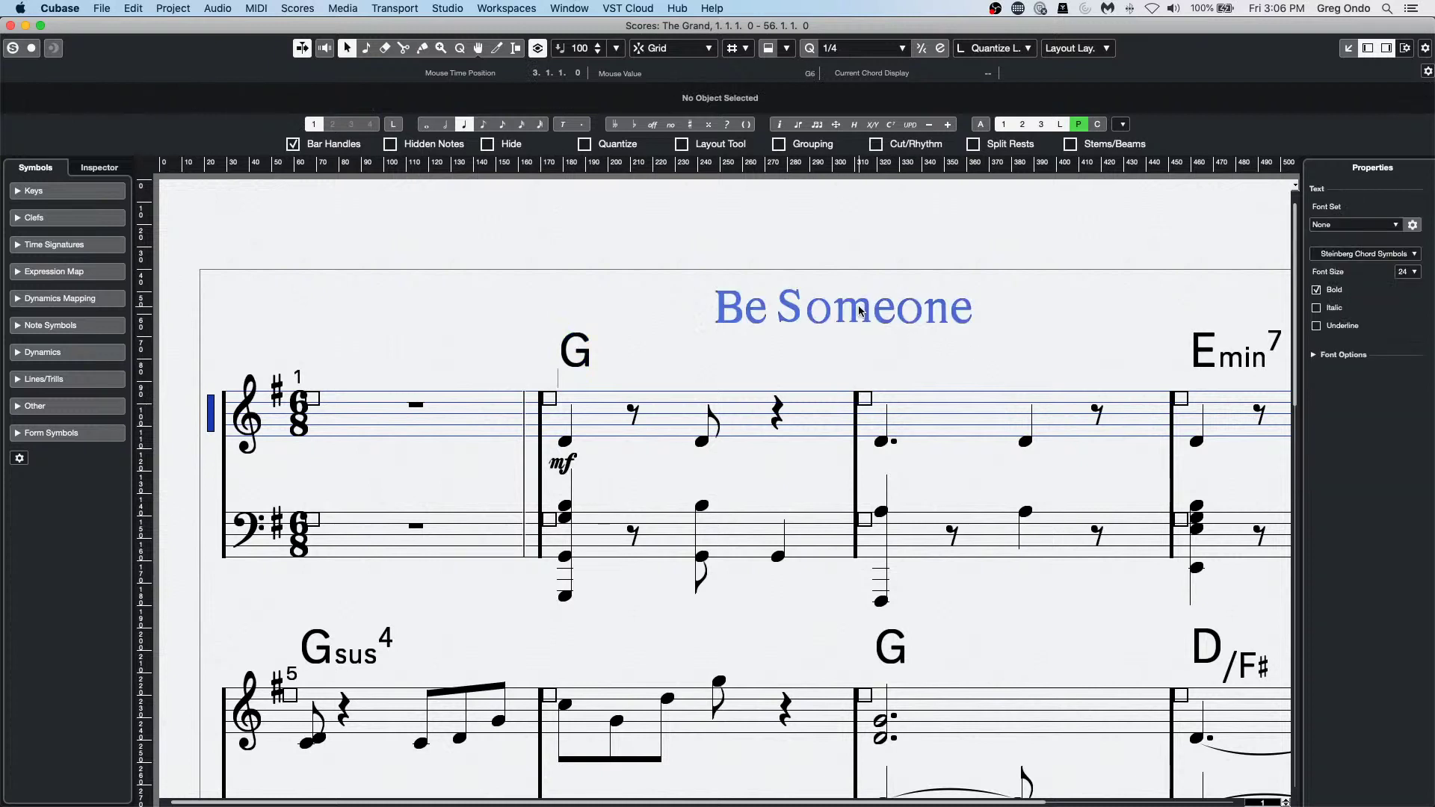
{"action": "left_click", "coordinate": [858, 514]}
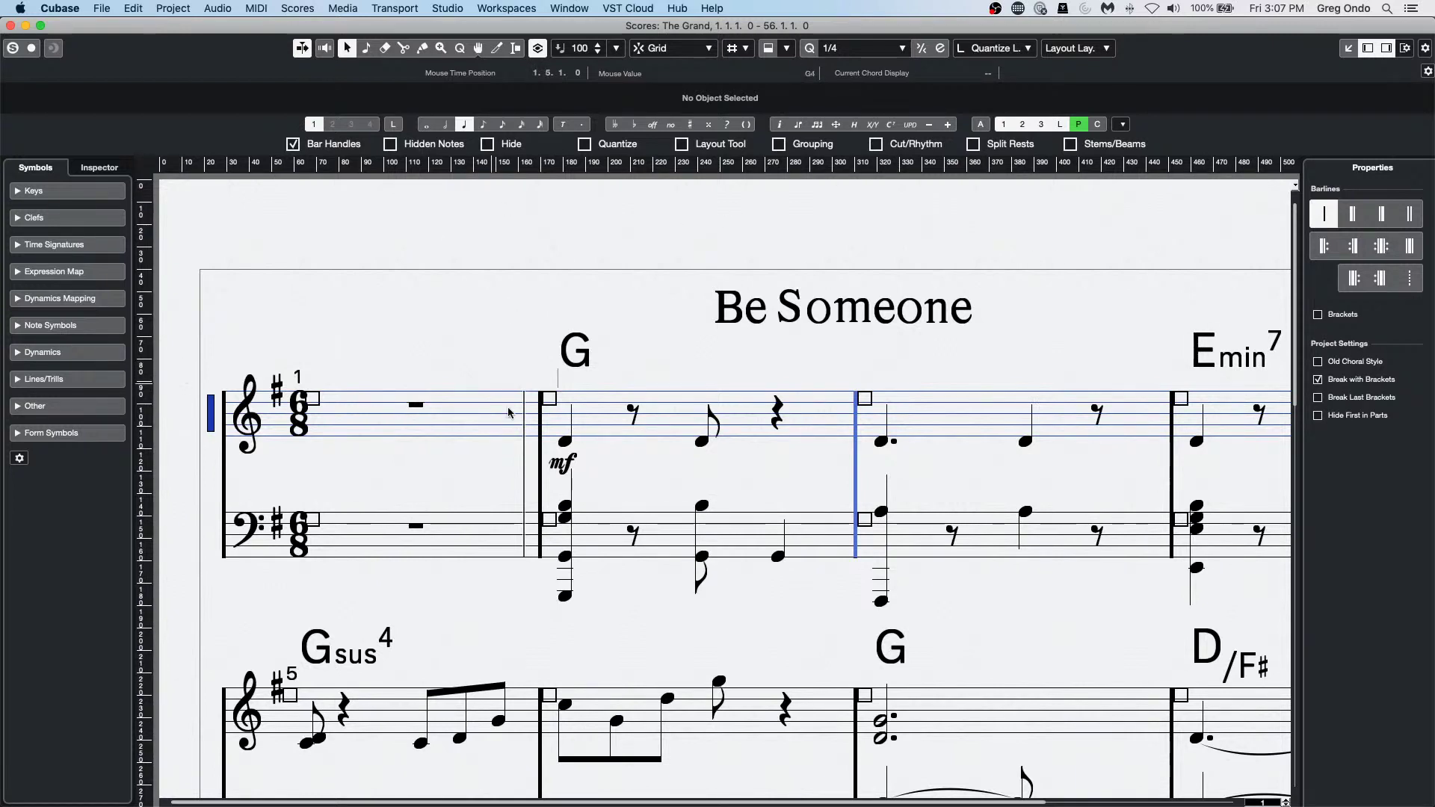
Close the Score Editor and insert silence in The Grand part over the range 16.5.1.0 to 24.1.1.0.
{"action": "left_click", "coordinate": [10, 26]}
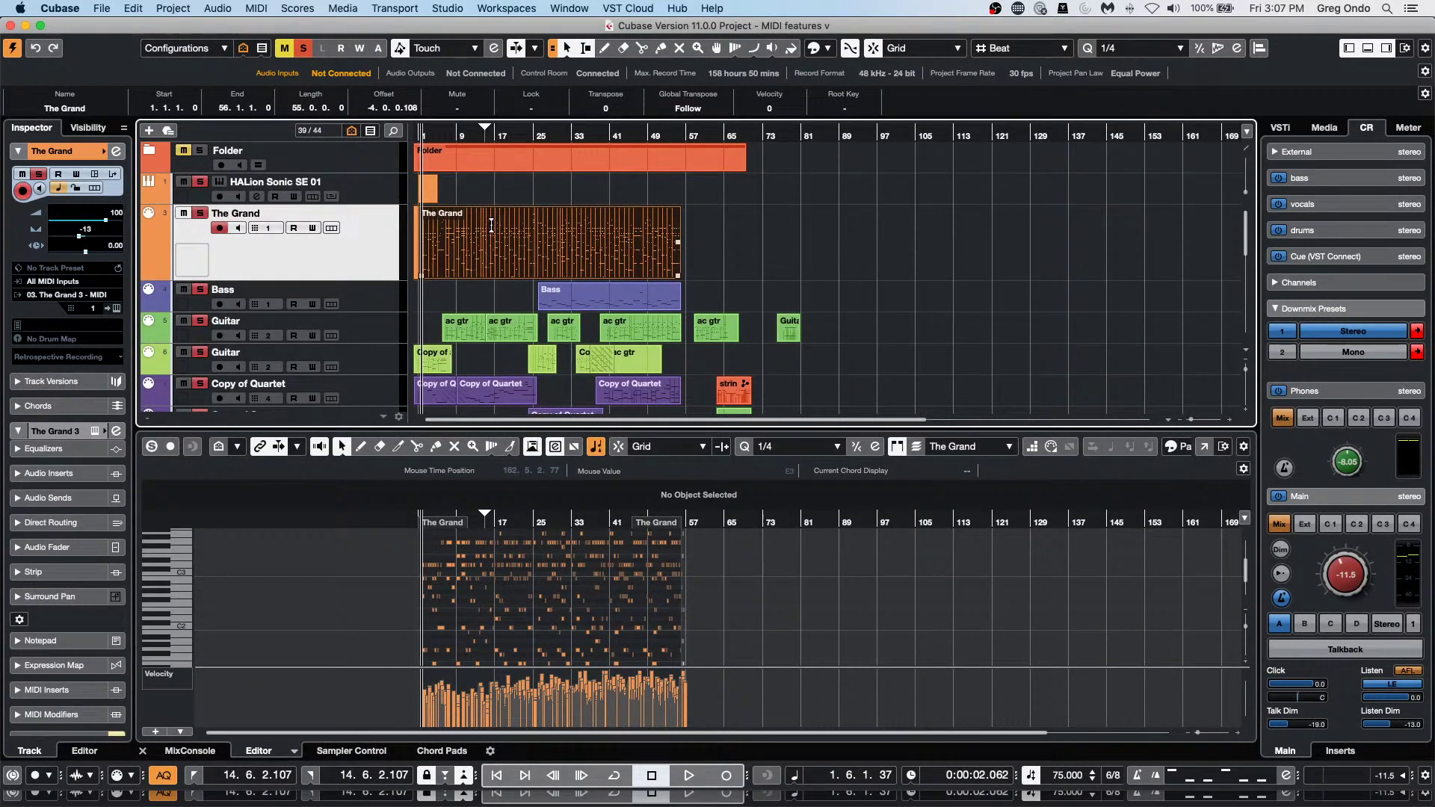
{"action": "left_click_drag", "start_coordinate": [491, 224], "coordinate": [528, 228]}
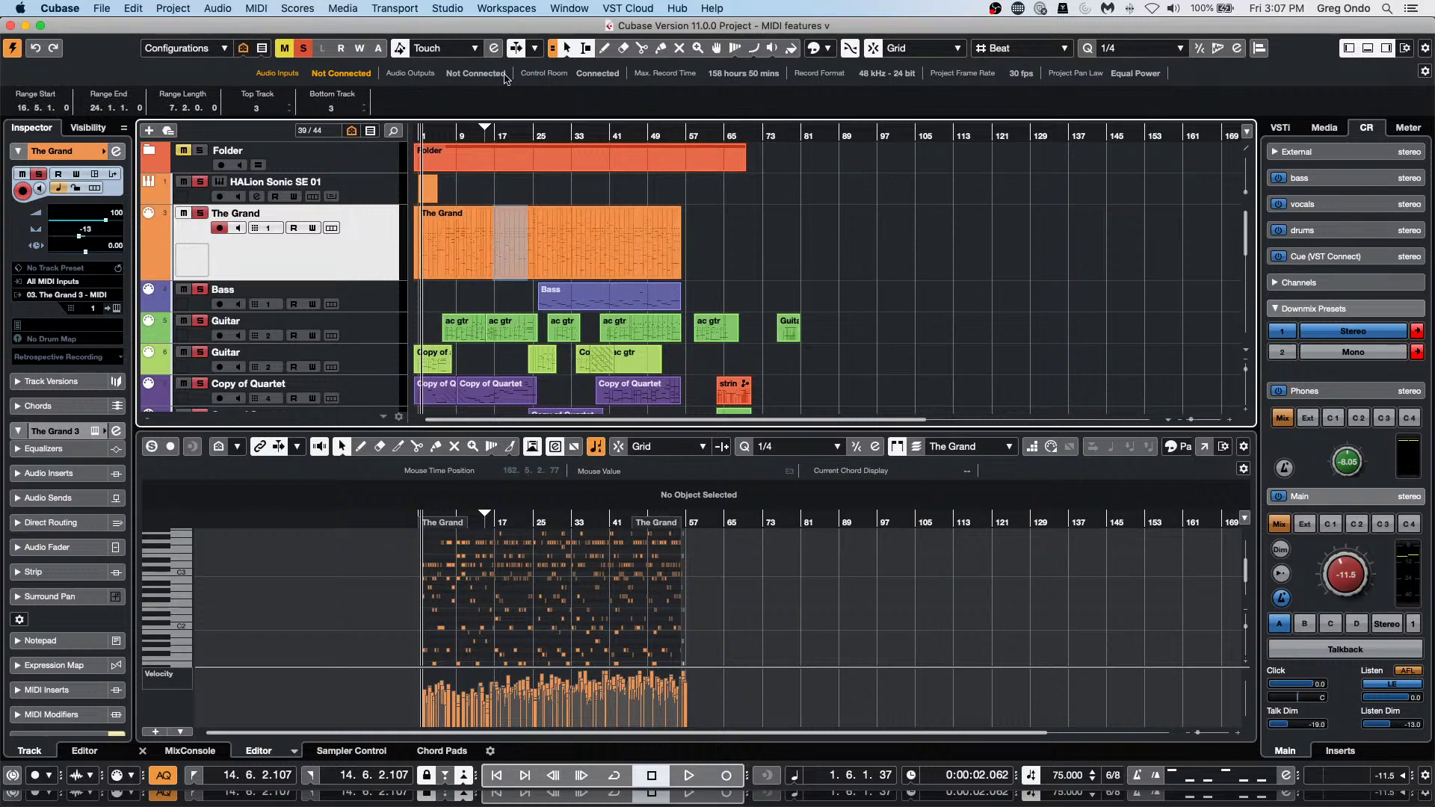
{"action": "left_click", "coordinate": [167, 9]}
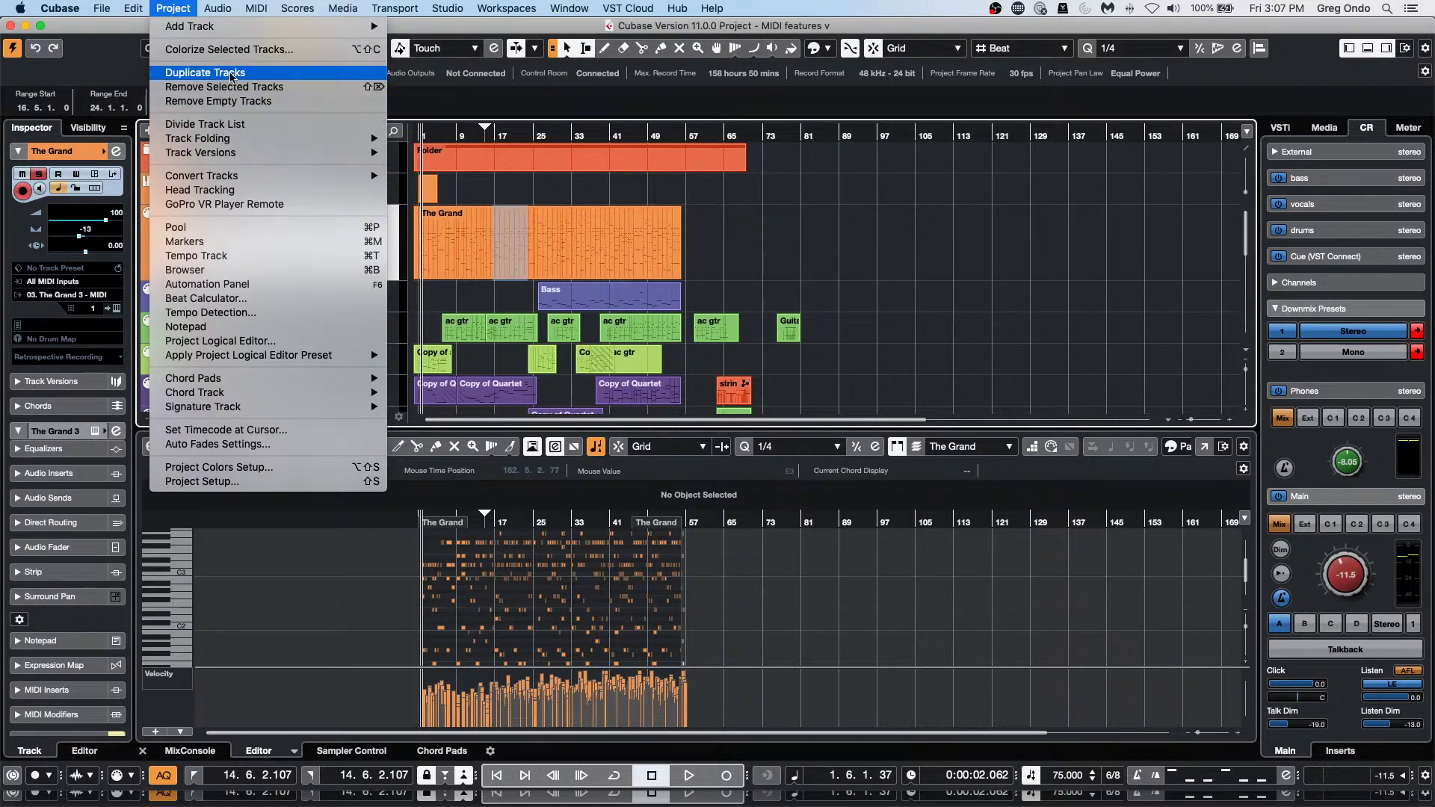
{"action": "mouse_move", "coordinate": [114, 4]}
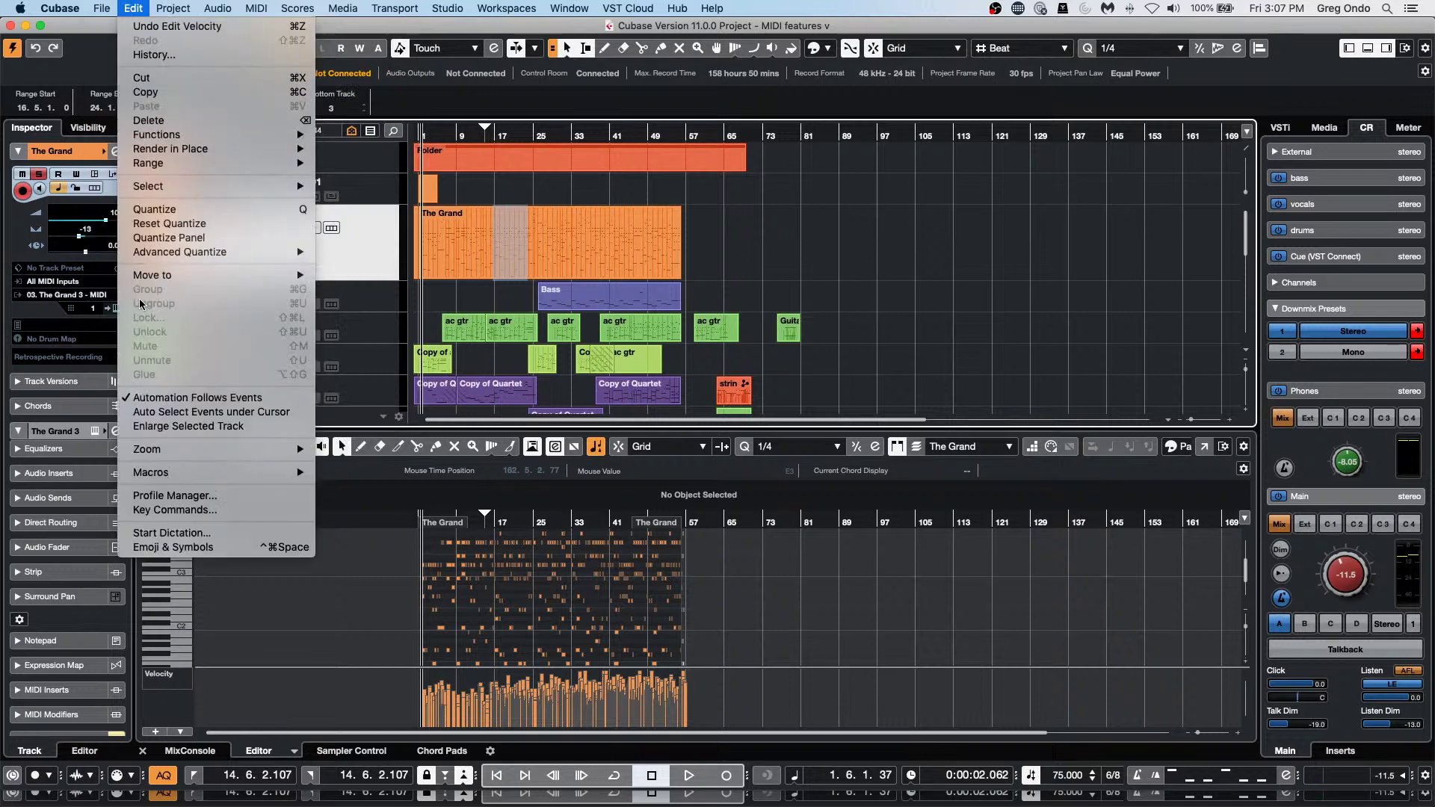
{"action": "mouse_move", "coordinate": [173, 163]}
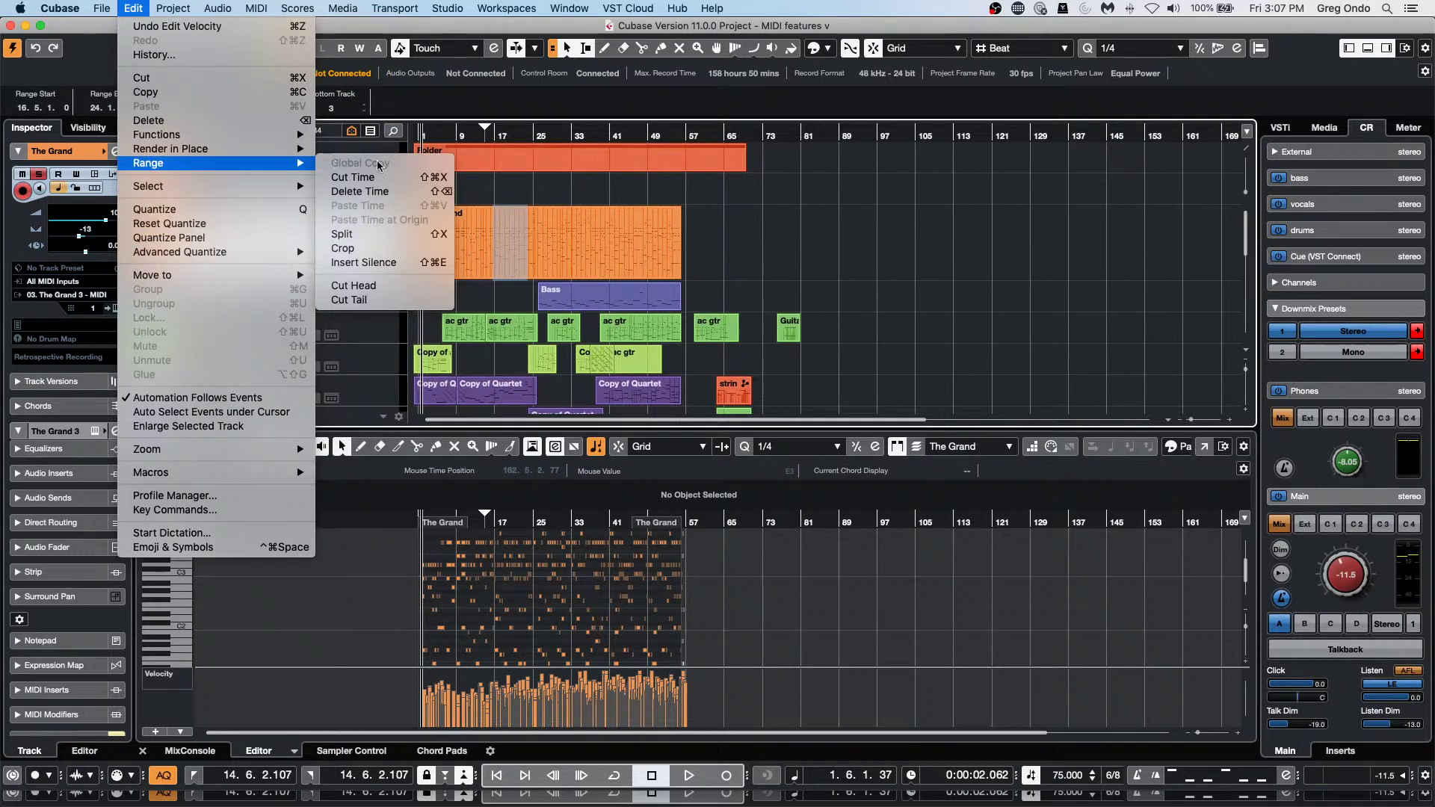
{"action": "left_click", "coordinate": [387, 263]}
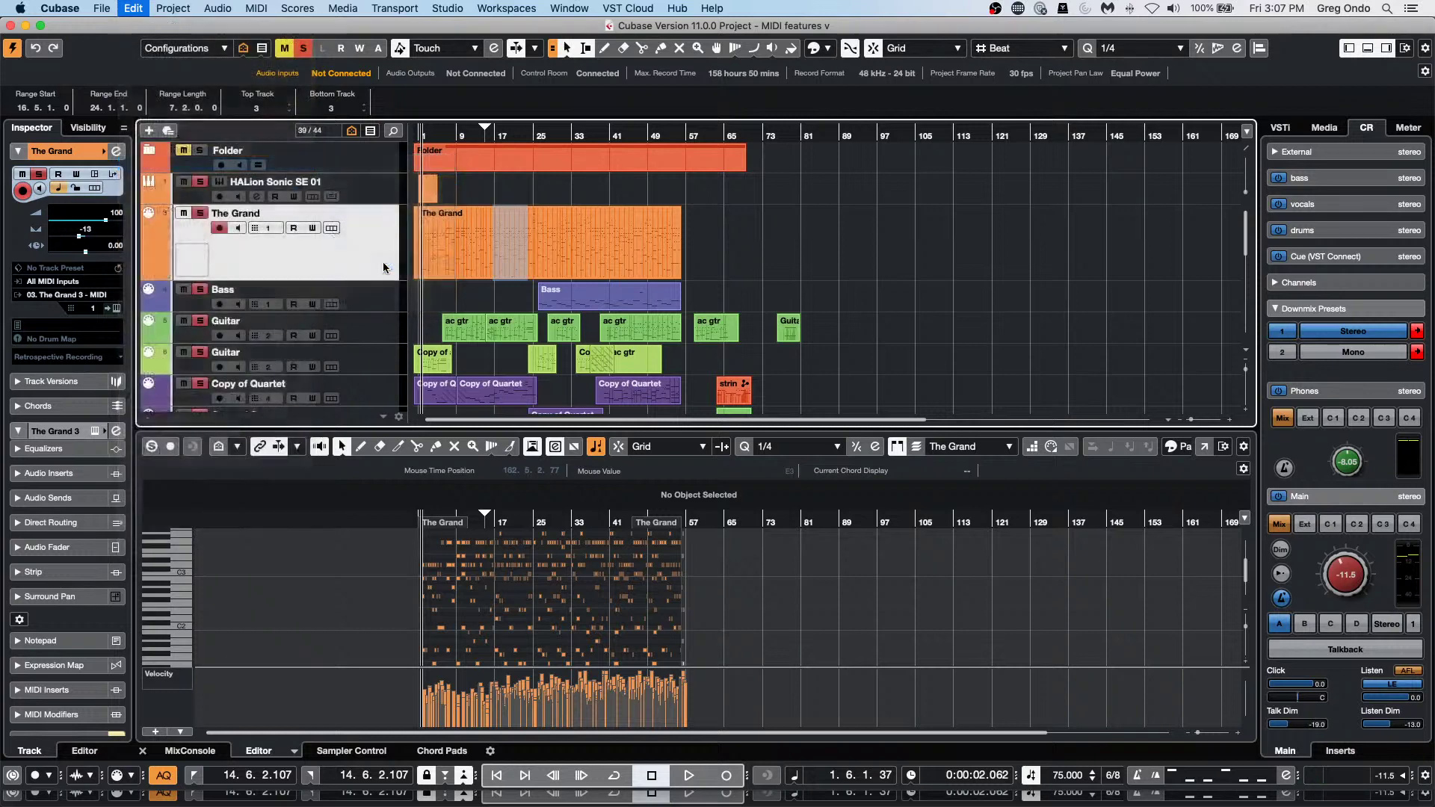
{"action": "left_click", "coordinate": [770, 243]}
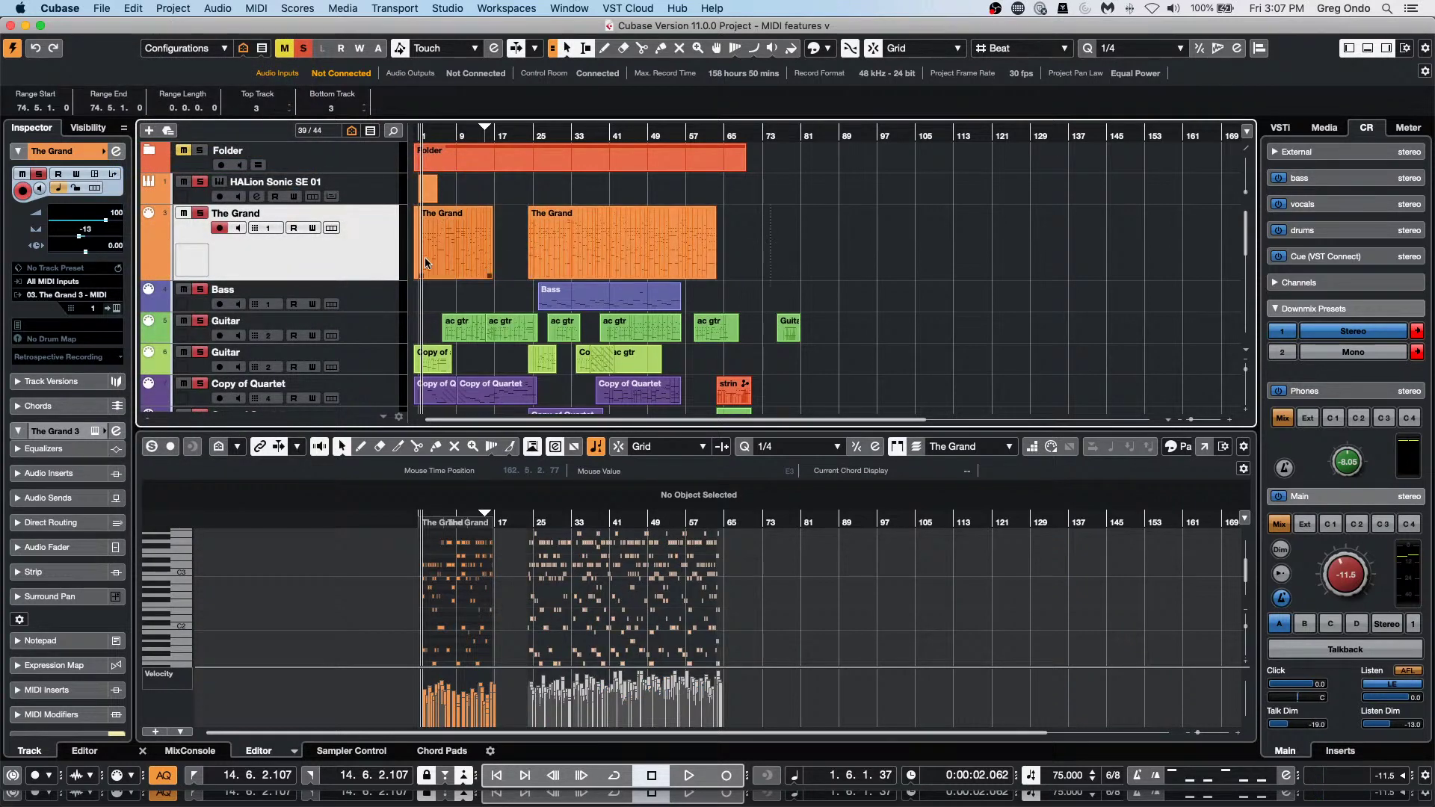
Glue the two separated The Grand parts into one continuous part.
{"action": "right_click", "coordinate": [493, 262]}
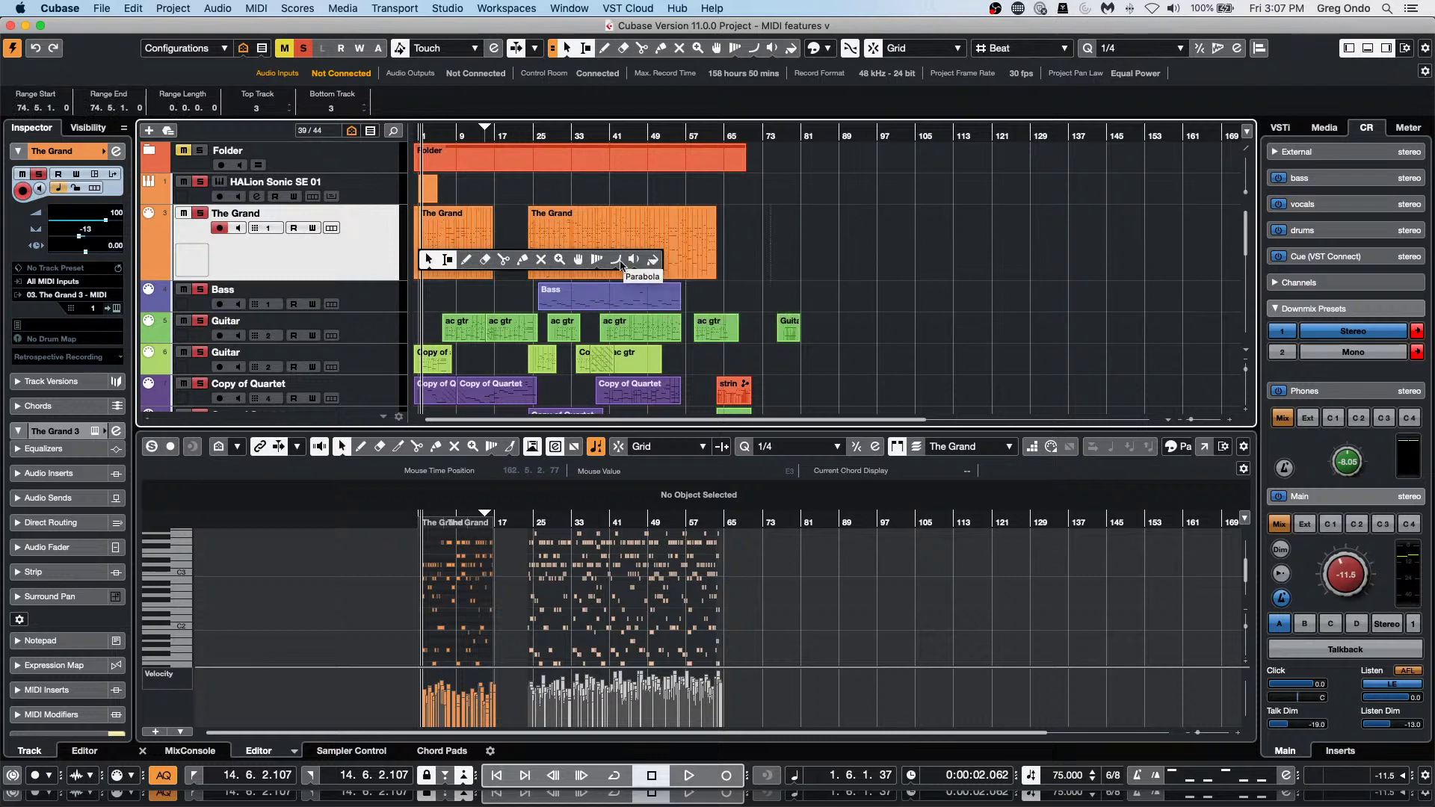
{"action": "left_click", "coordinate": [523, 262]}
{"action": "left_click", "coordinate": [449, 263]}
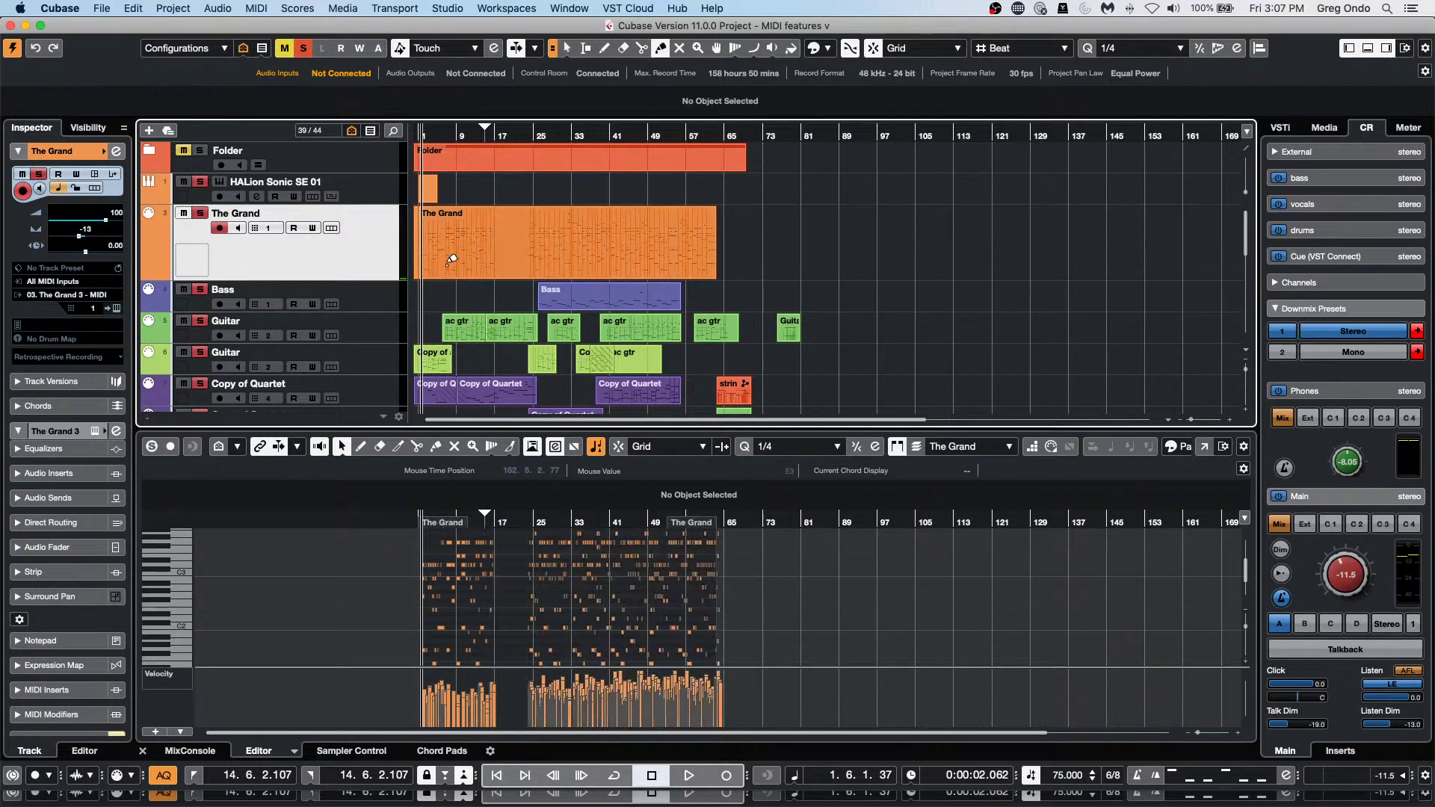
Select the glued The Grand part, reopen it in the Score Editor and look over its pages.
{"action": "right_click", "coordinate": [450, 260]}
{"action": "left_click", "coordinate": [452, 268]}
{"action": "left_click", "coordinate": [468, 259]}
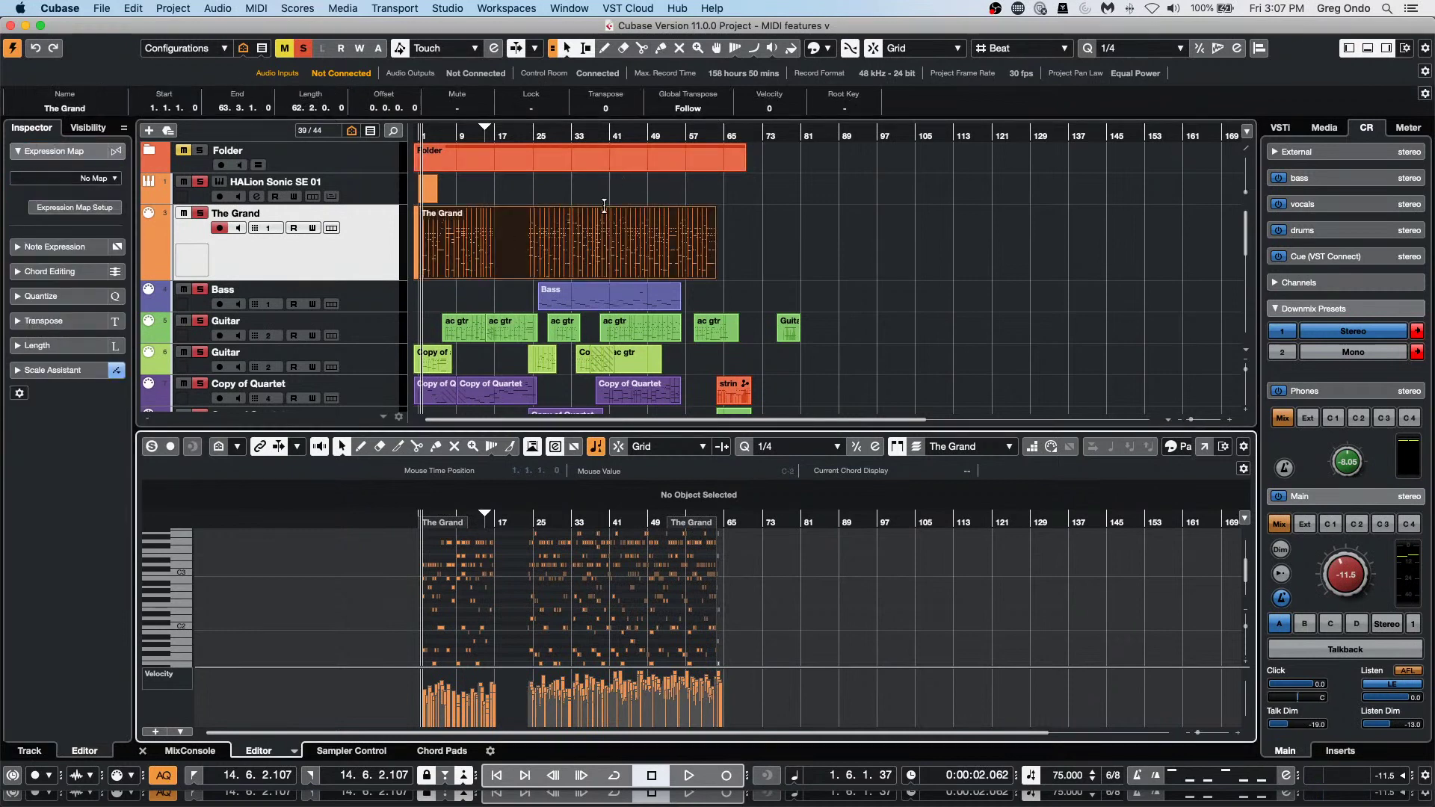
{"action": "key", "text": "super+r"}
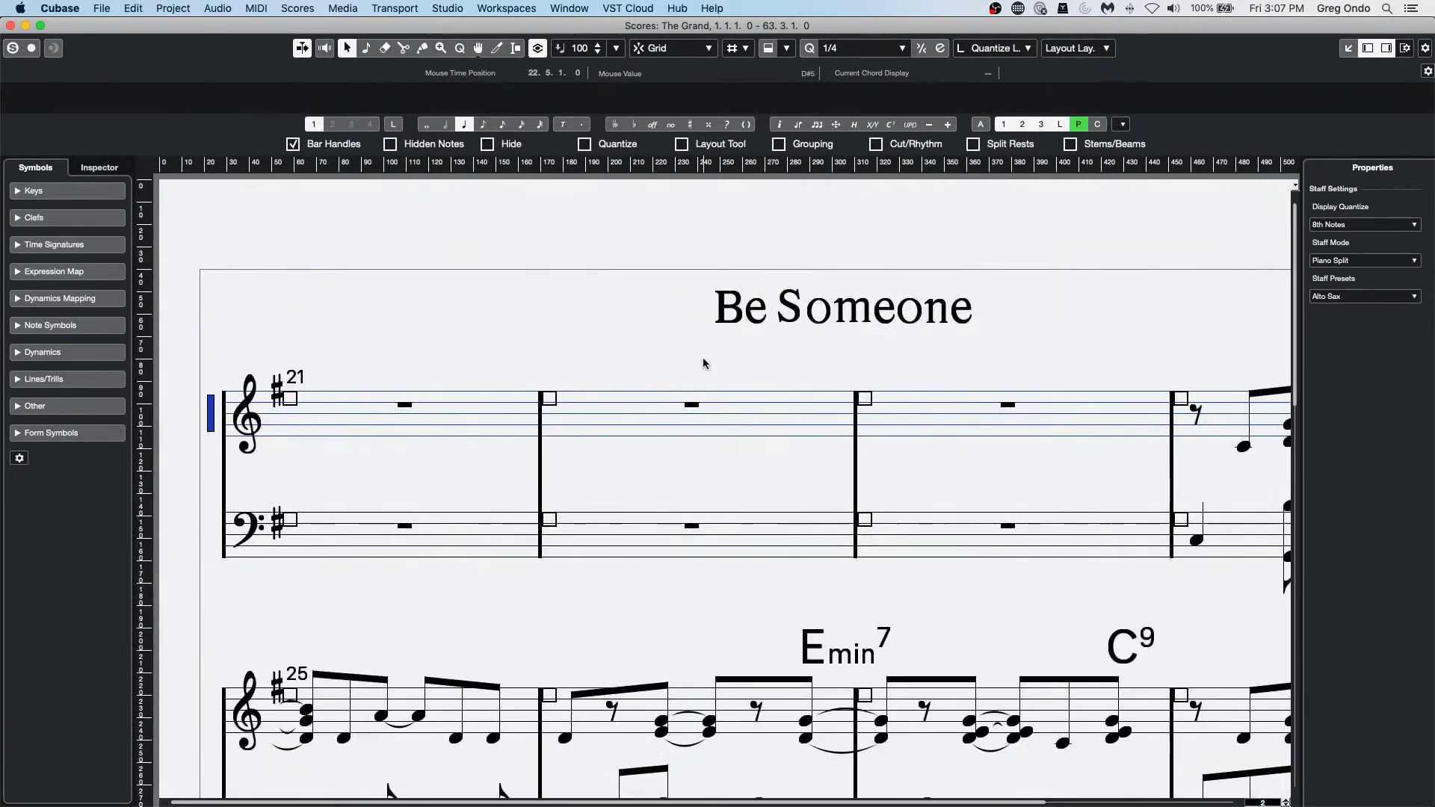
{"action": "scroll", "coordinate": [440, 343], "scroll_direction": "down", "scroll_amount": 5}
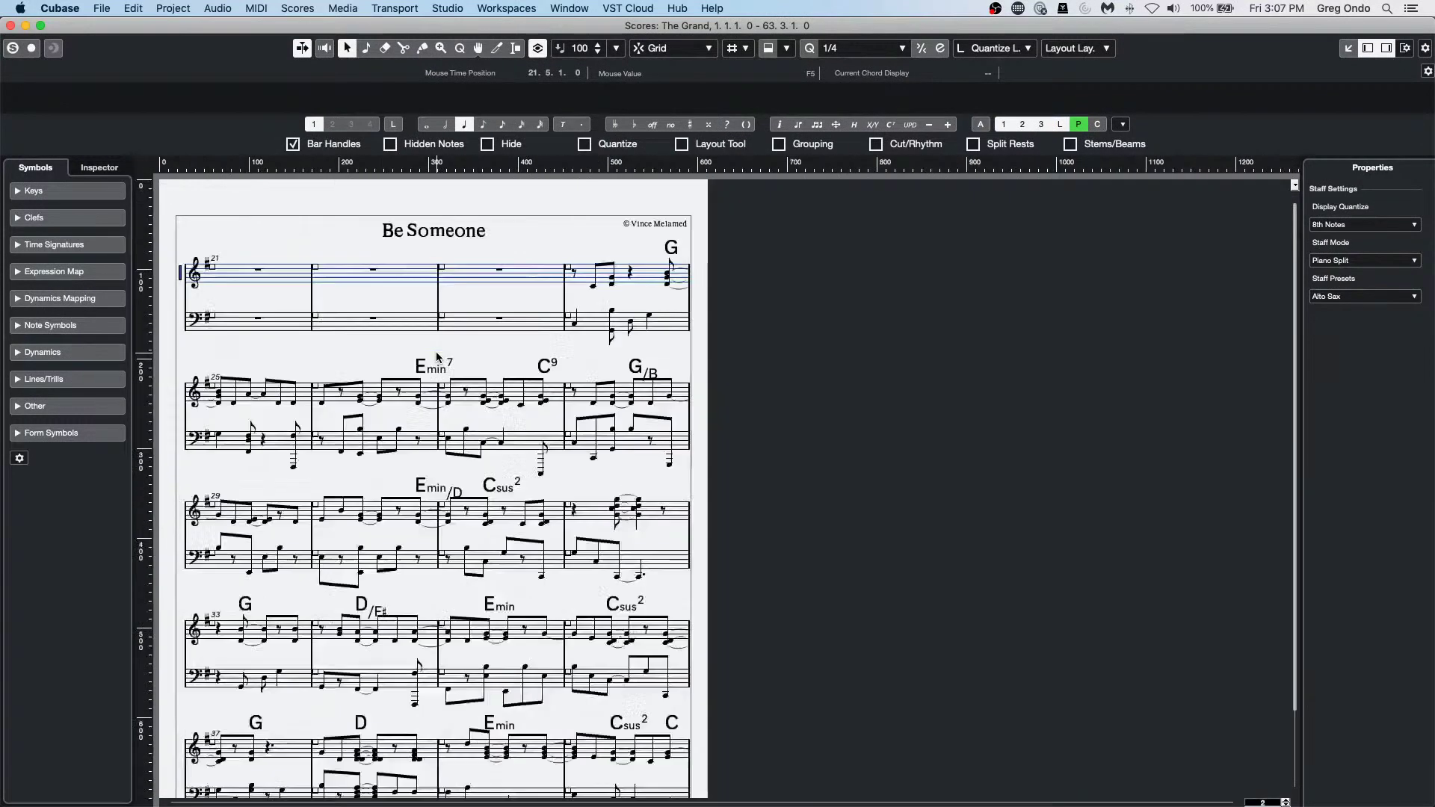
{"action": "scroll", "coordinate": [484, 479], "scroll_direction": "down", "scroll_amount": 2}
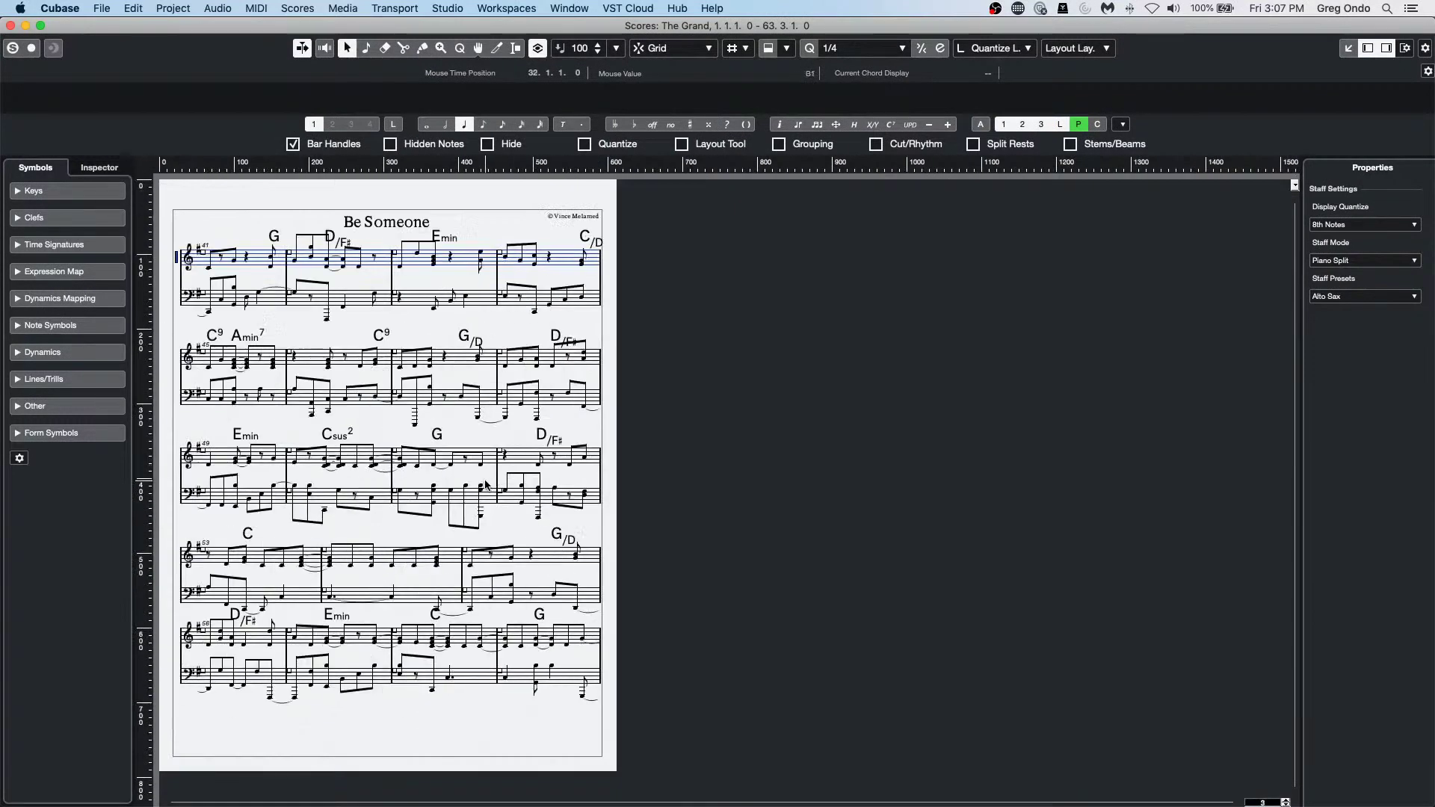
Open the Score Settings from The Grand staff on the first page and look through the Project, Text, Staff and Layout settings.
{"action": "scroll", "coordinate": [486, 485], "scroll_direction": "up", "scroll_amount": 3}
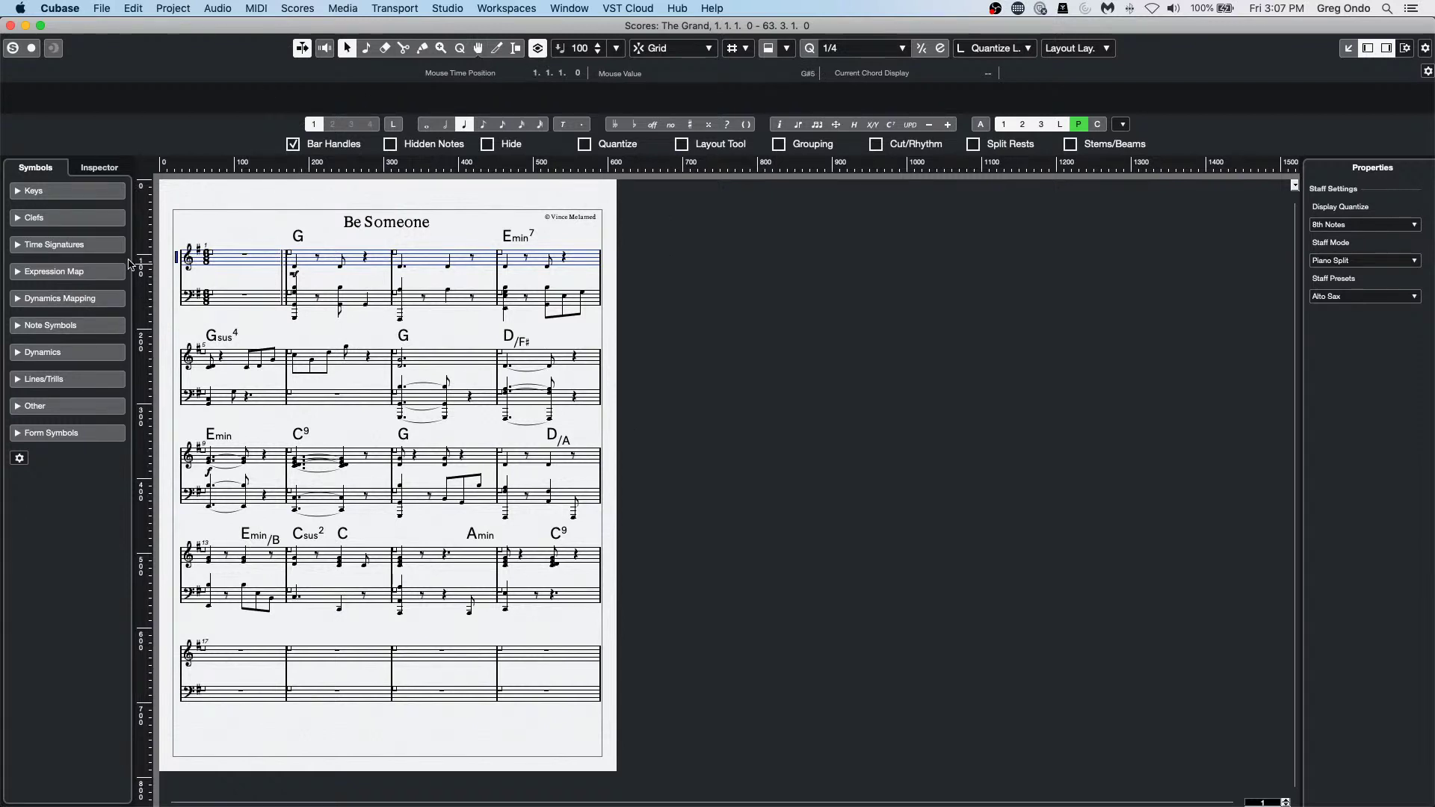
{"action": "double_click", "coordinate": [177, 258]}
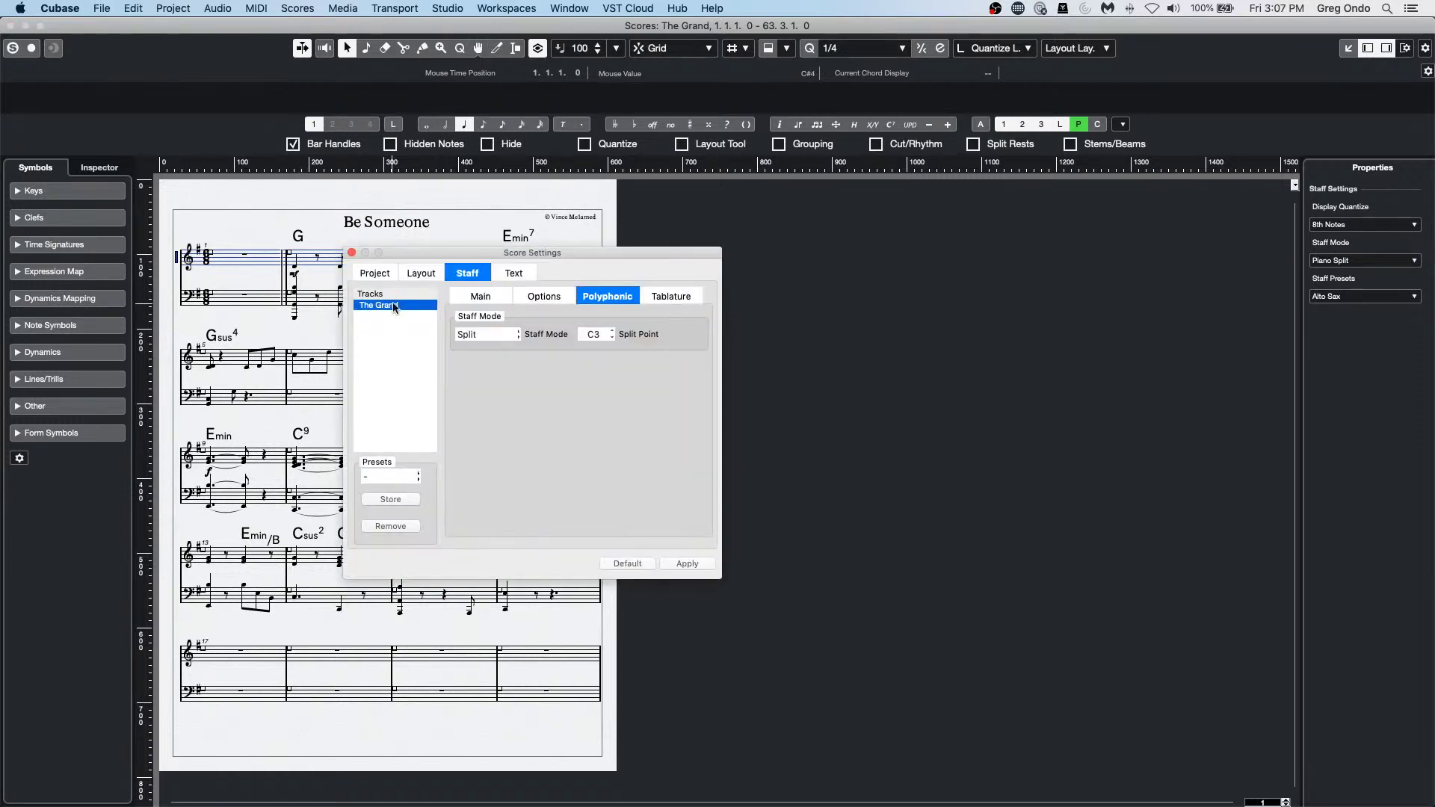
{"action": "left_click", "coordinate": [380, 274]}
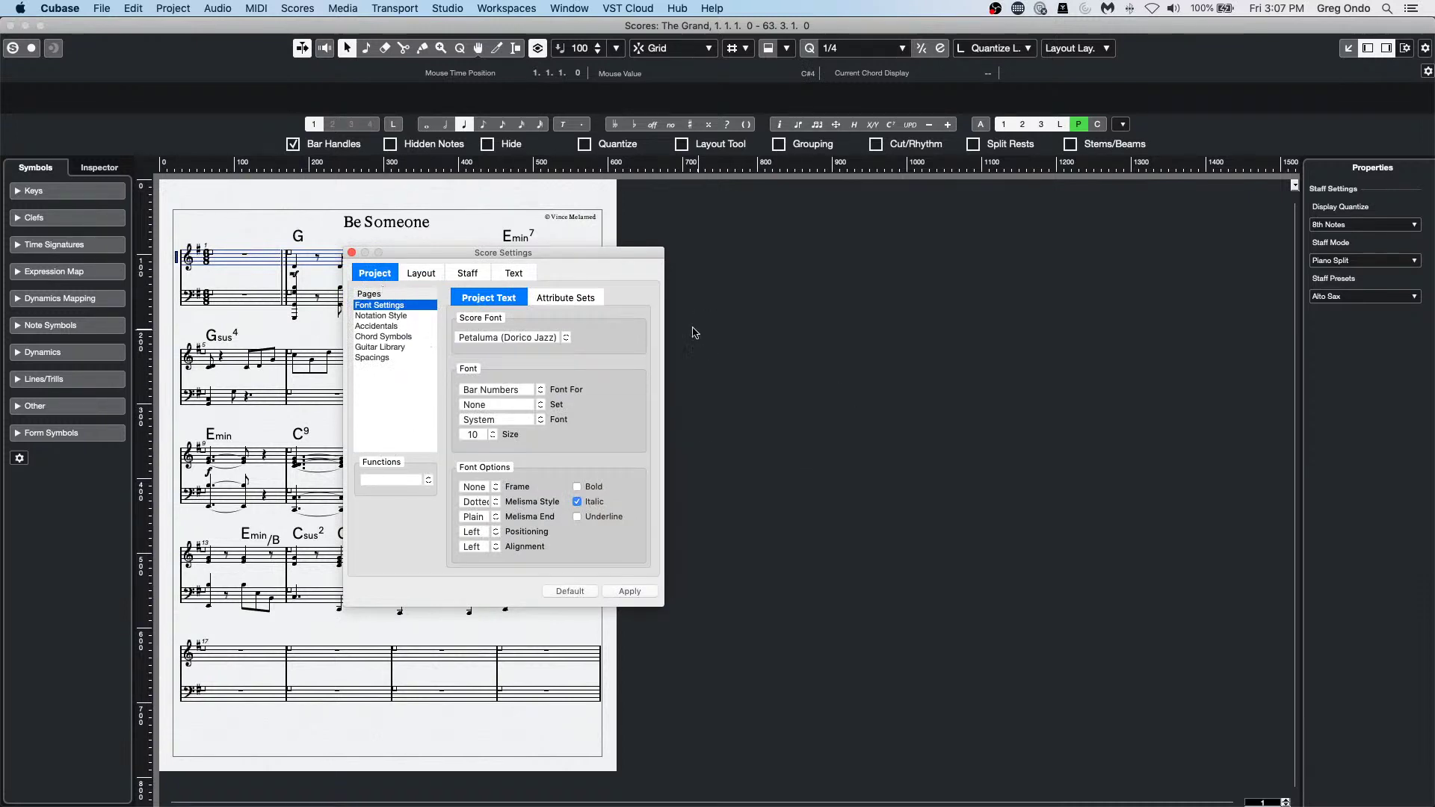
{"action": "left_click", "coordinate": [493, 273]}
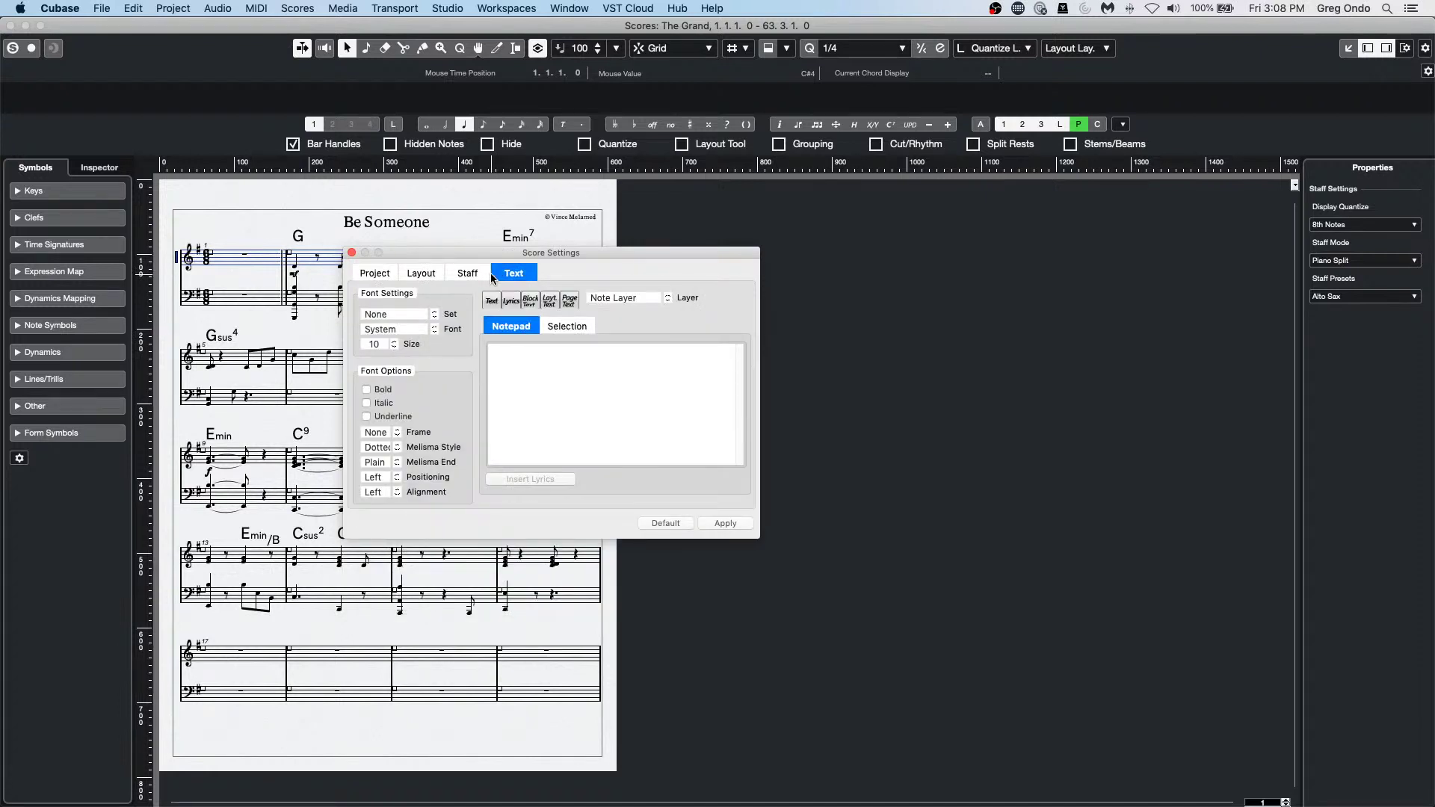
{"action": "left_click", "coordinate": [469, 274]}
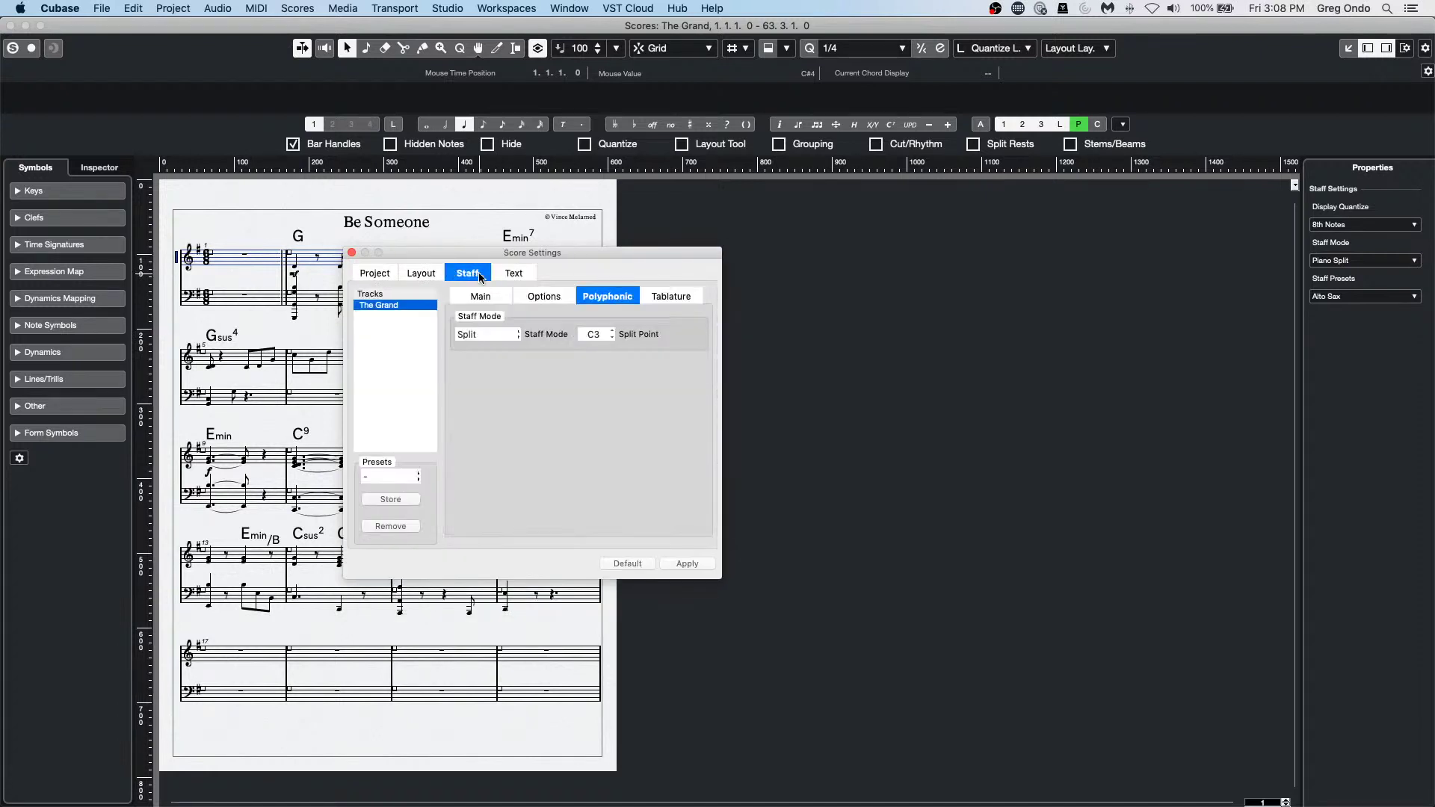
{"action": "left_click", "coordinate": [420, 275]}
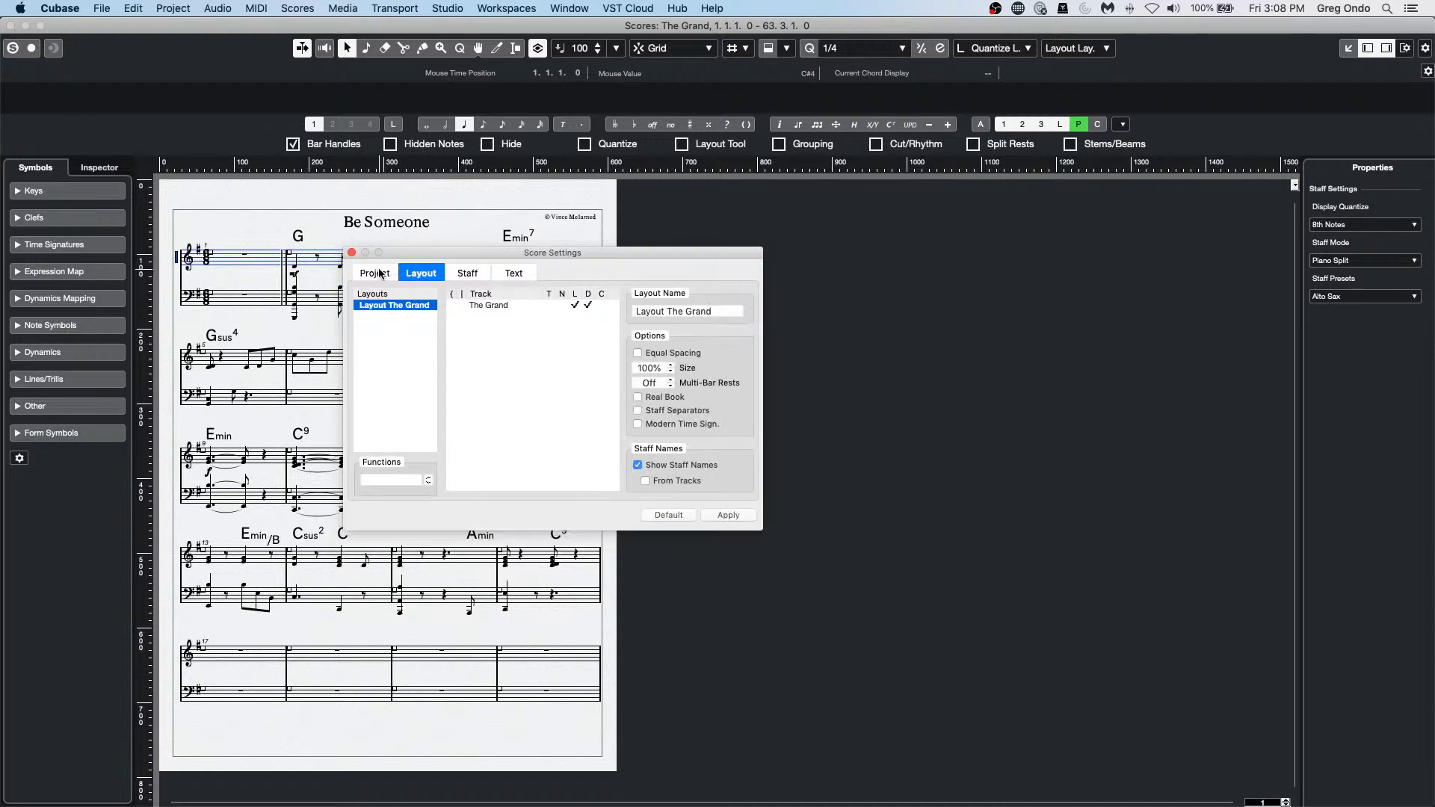
{"action": "left_click", "coordinate": [382, 275]}
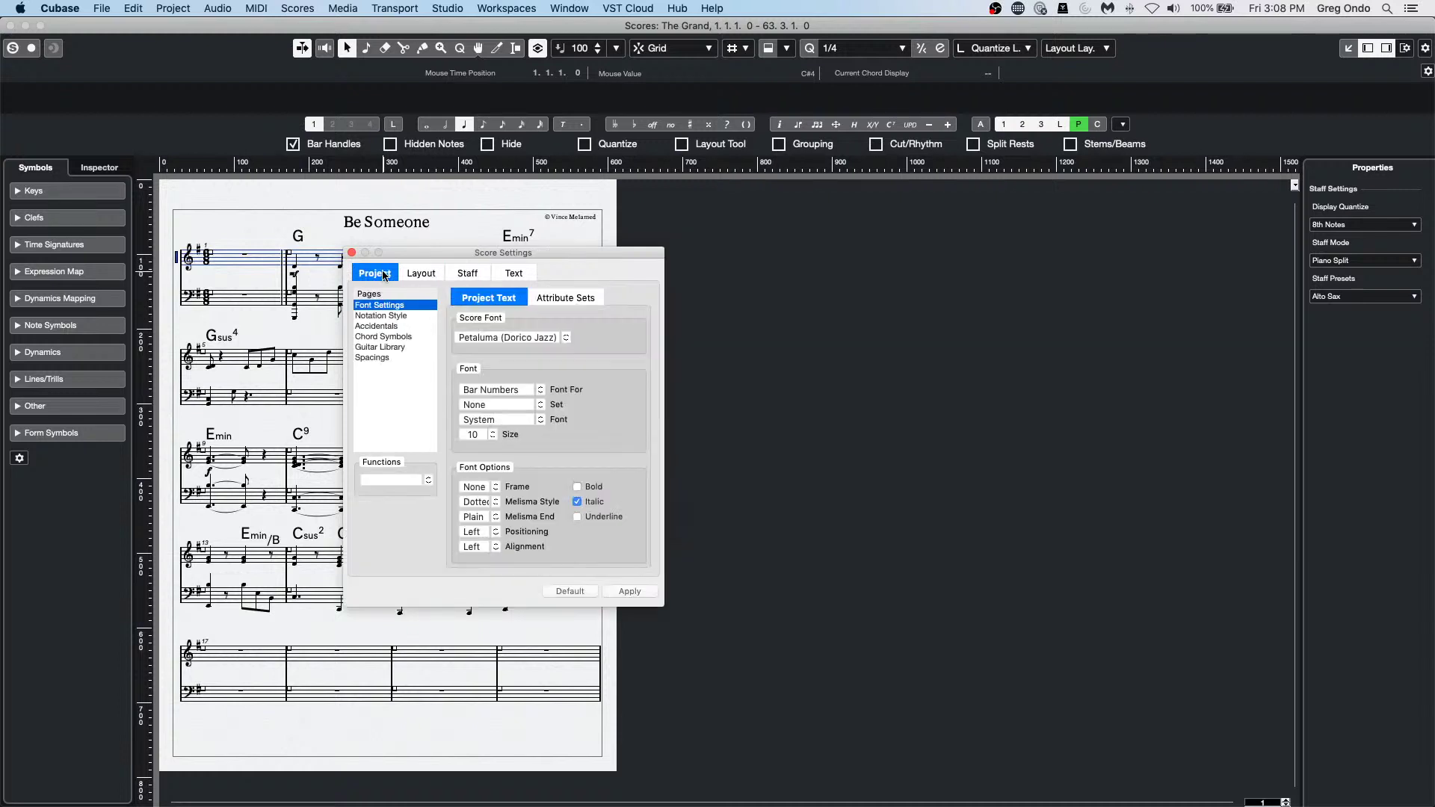
Review the complete list of Spacings options in the project's Score Settings.
{"action": "left_click", "coordinate": [380, 358]}
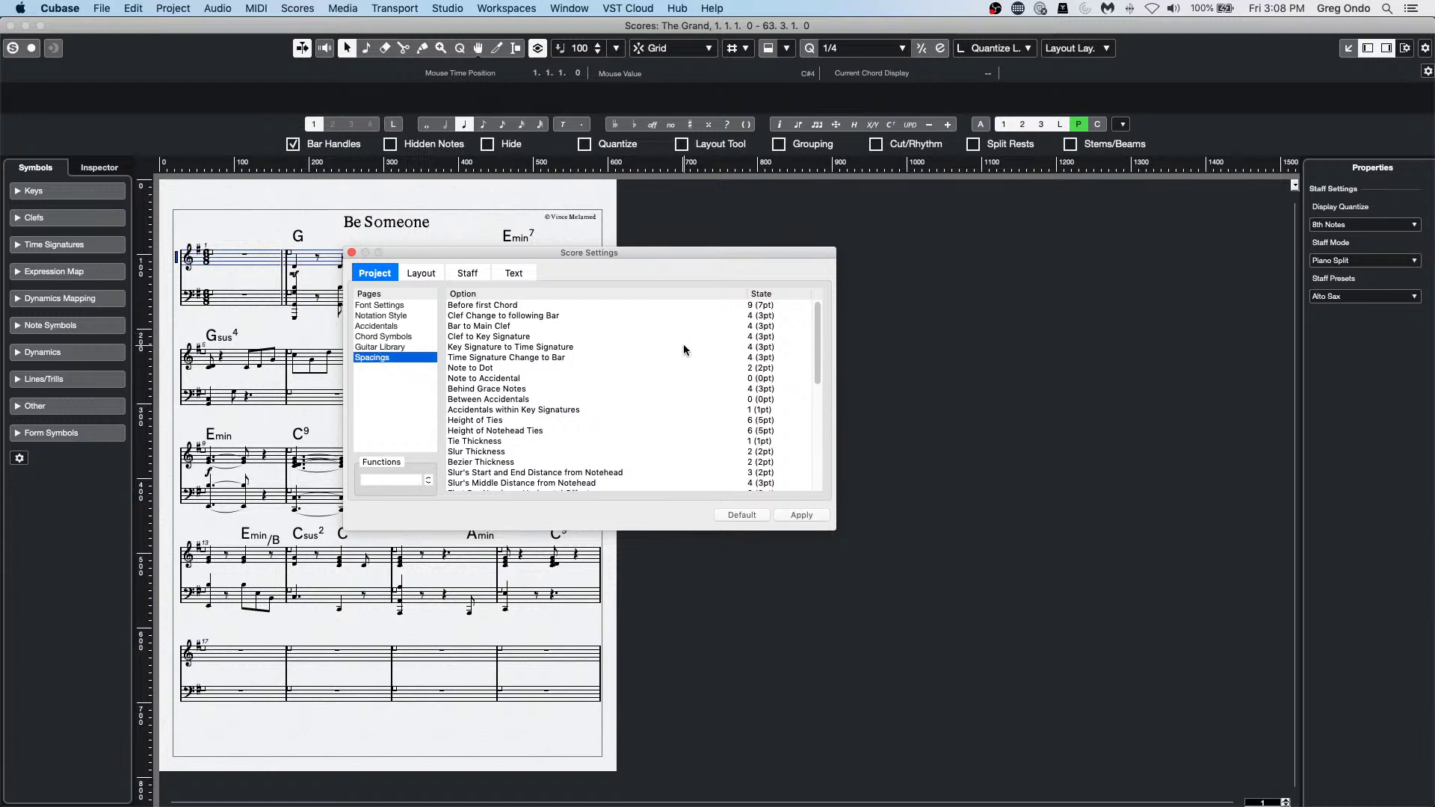
{"action": "scroll", "coordinate": [711, 410], "scroll_direction": "down", "scroll_amount": 5}
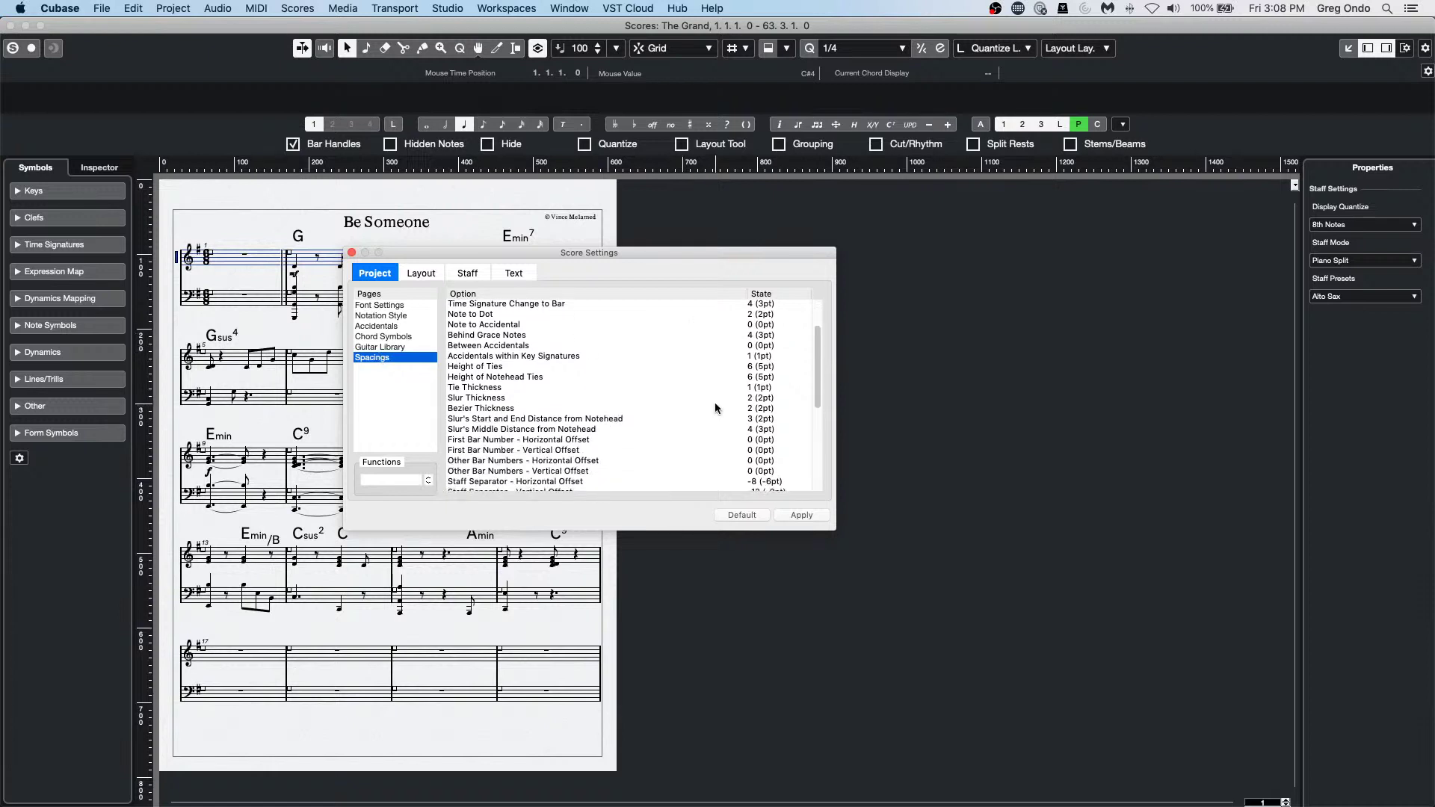
{"action": "scroll", "coordinate": [716, 409], "scroll_direction": "down", "scroll_amount": 4}
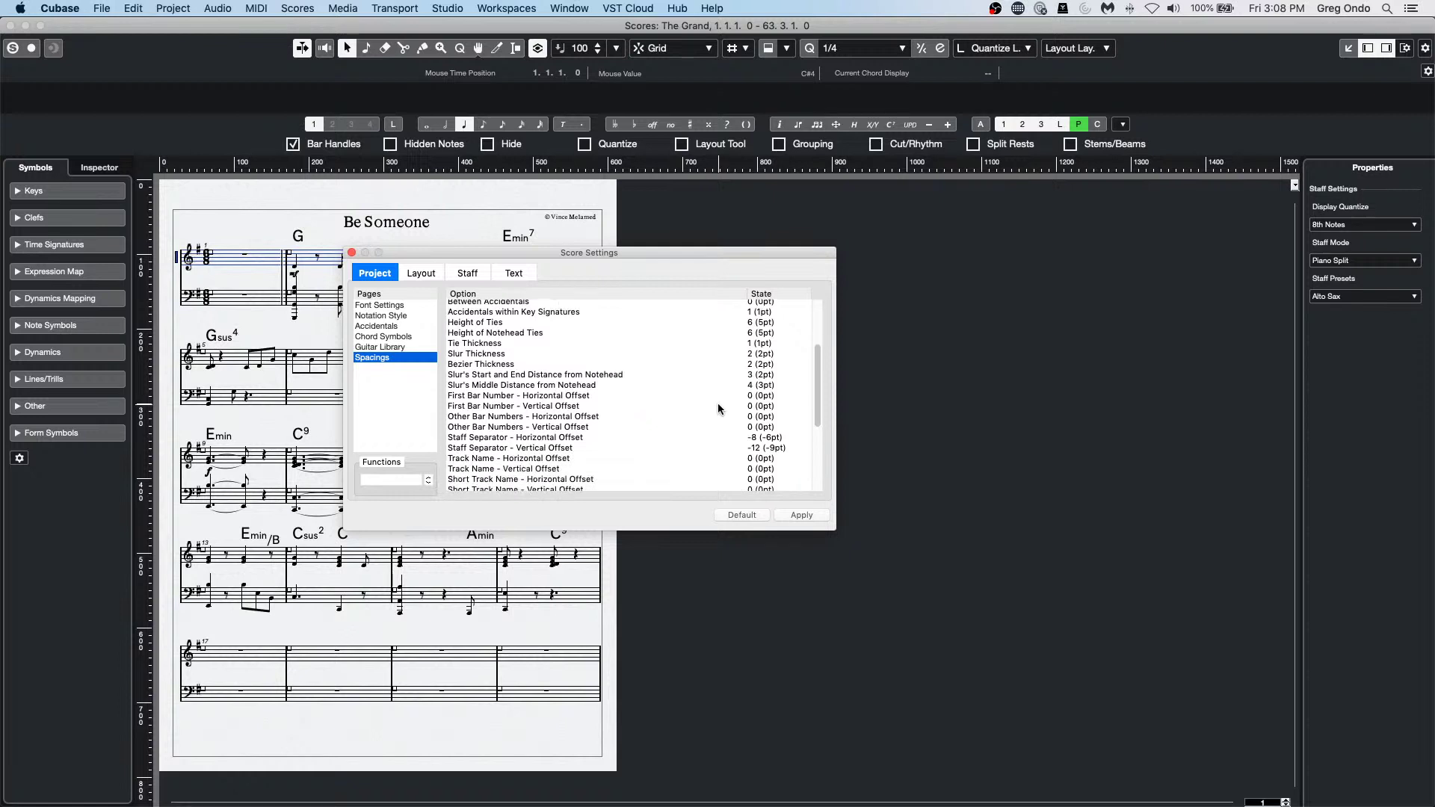
{"action": "scroll", "coordinate": [717, 409], "scroll_direction": "down", "scroll_amount": 4}
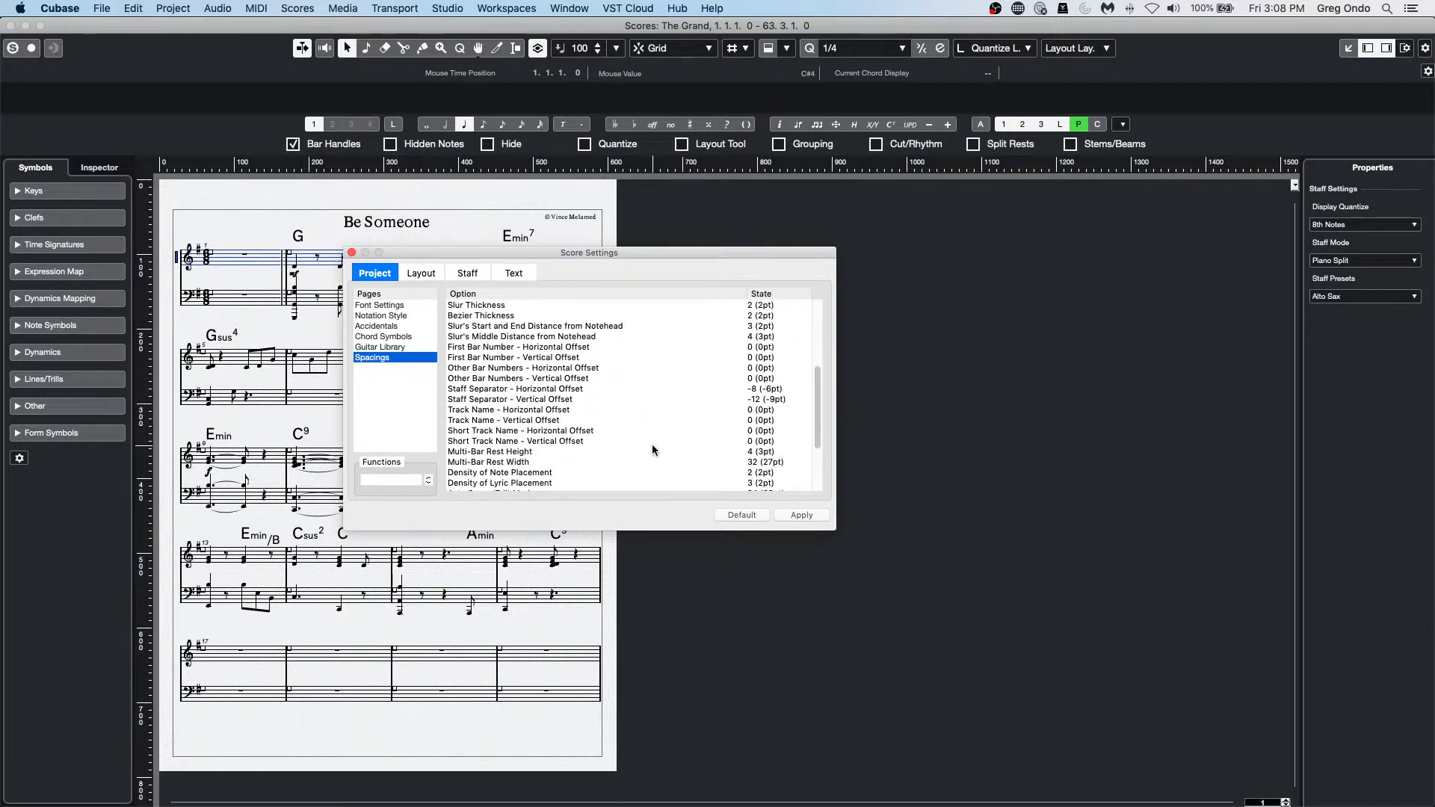
{"action": "scroll", "coordinate": [652, 445], "scroll_direction": "down", "scroll_amount": 9}
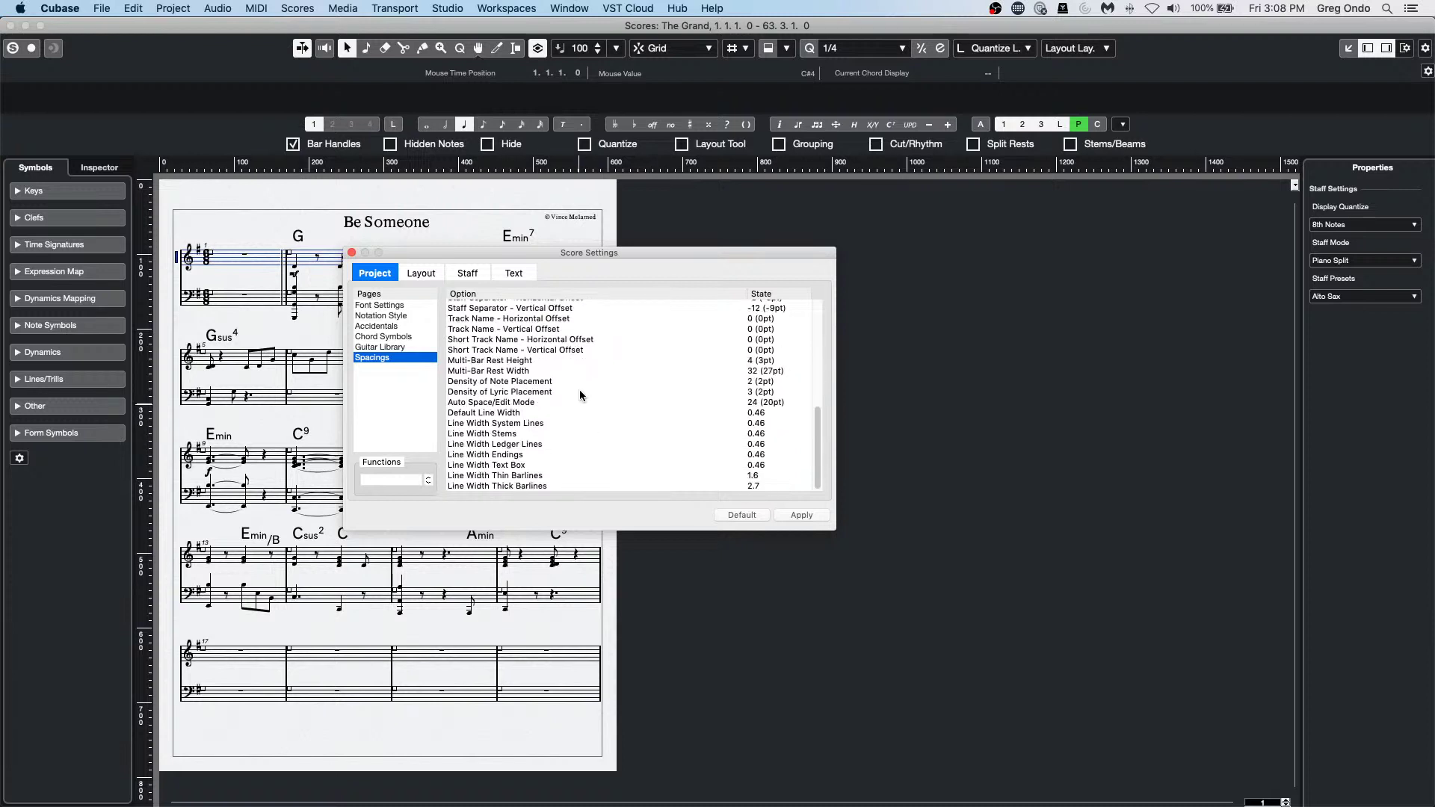
Move the Score Settings window clear of the upper staves and review the Notation Style options down to Multi-Bar Rests.
{"action": "left_click_drag", "start_coordinate": [449, 254], "coordinate": [355, 363]}
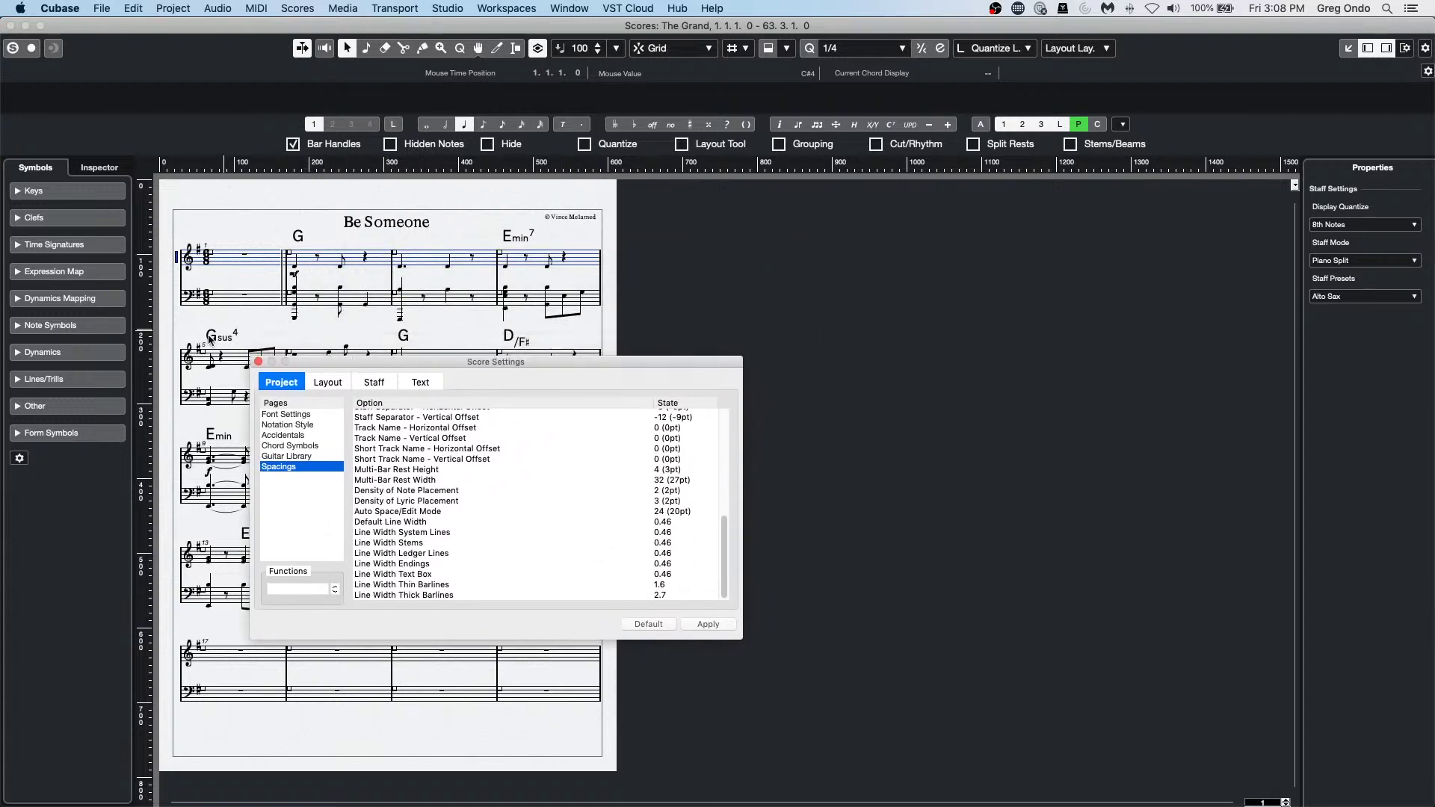
{"action": "left_click", "coordinate": [286, 425]}
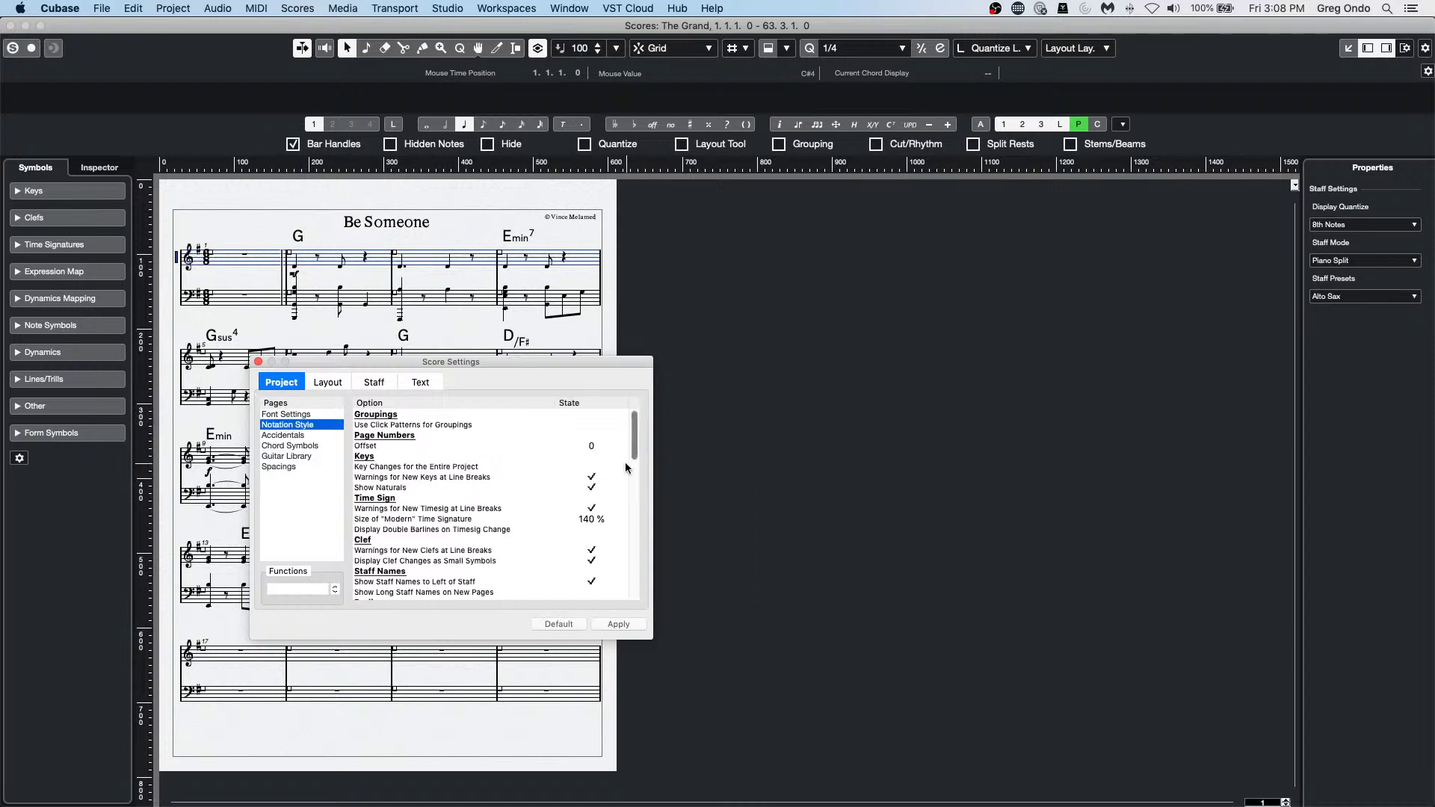
{"action": "scroll", "coordinate": [496, 497], "scroll_direction": "down", "scroll_amount": 1}
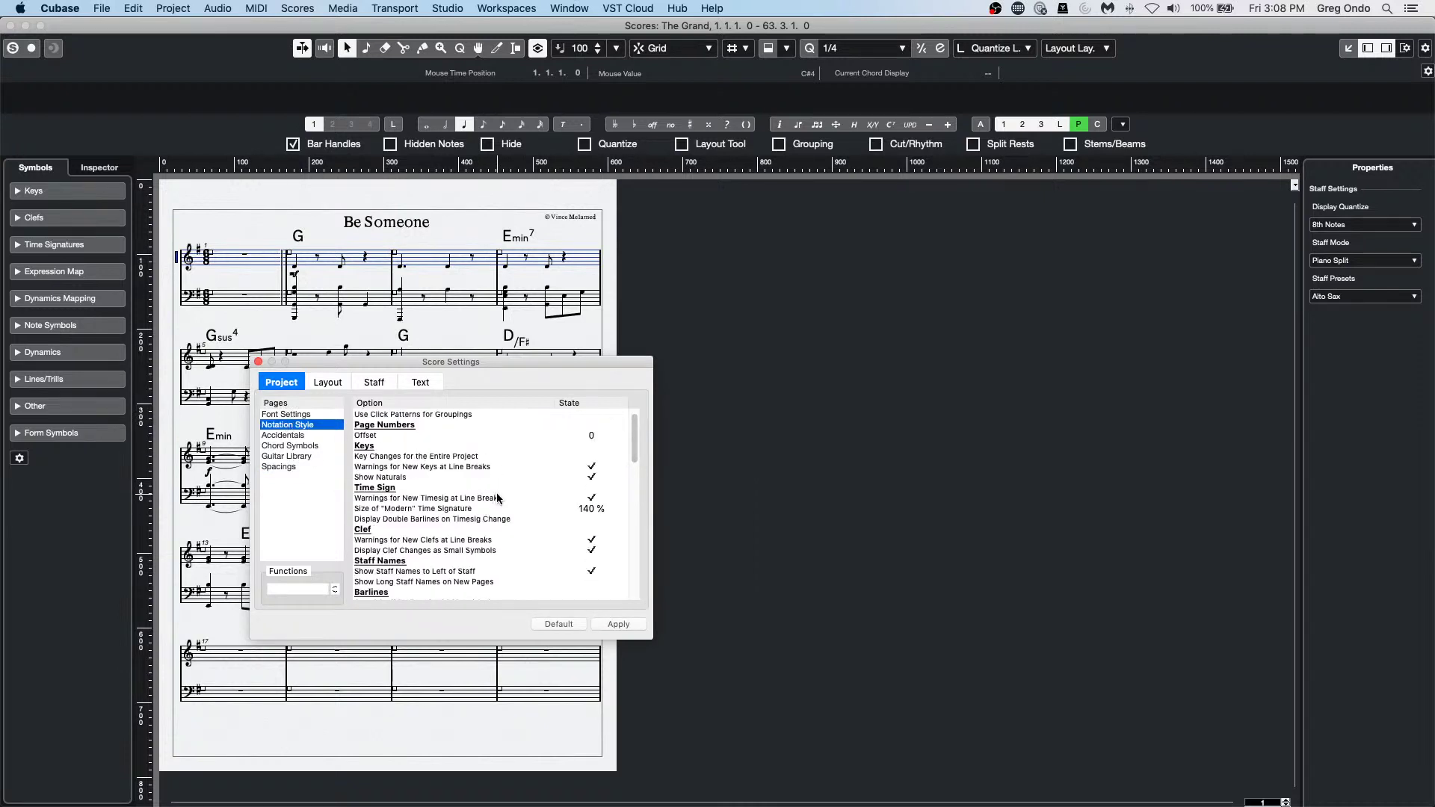
{"action": "scroll", "coordinate": [497, 491], "scroll_direction": "down", "scroll_amount": 10}
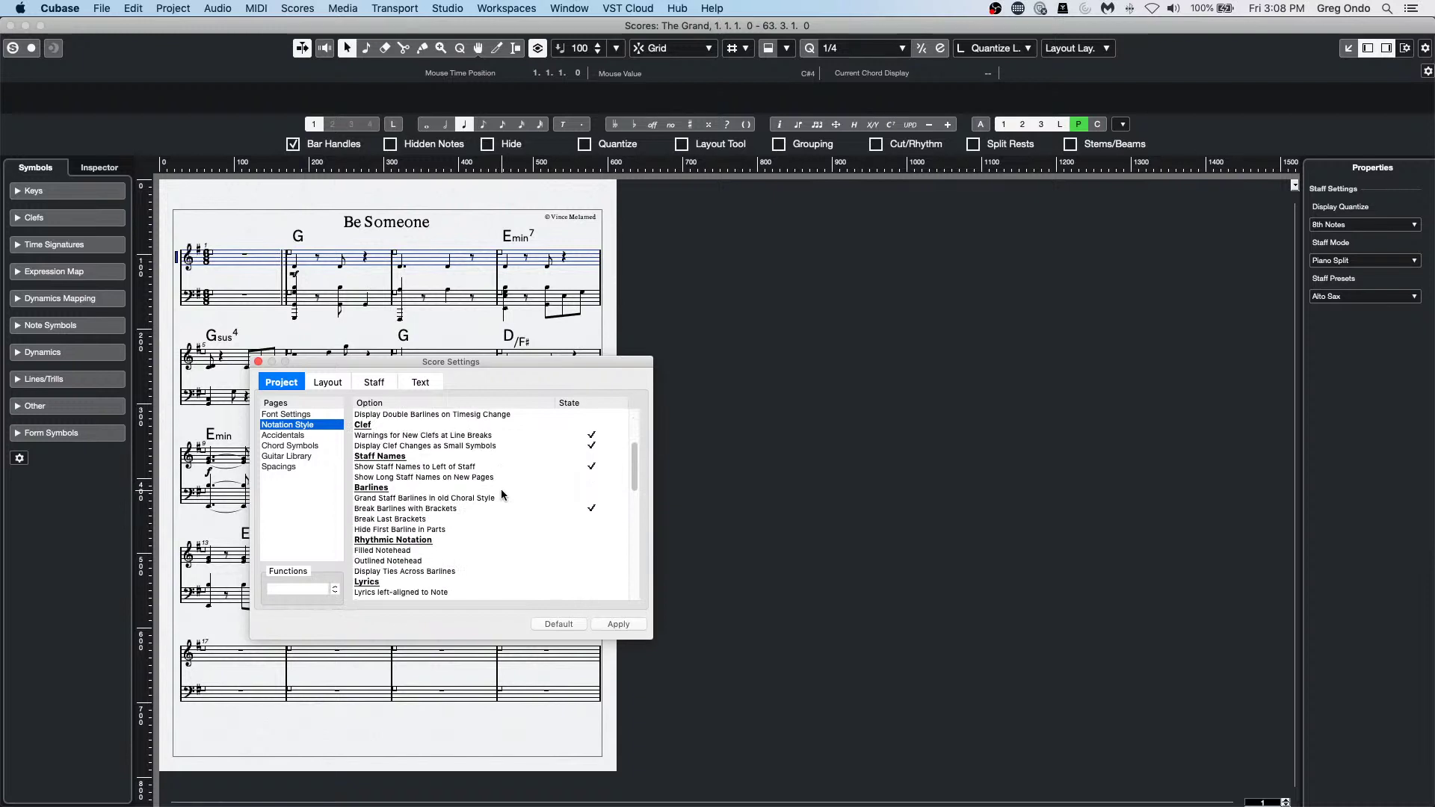
{"action": "scroll", "coordinate": [501, 488], "scroll_direction": "down", "scroll_amount": 15}
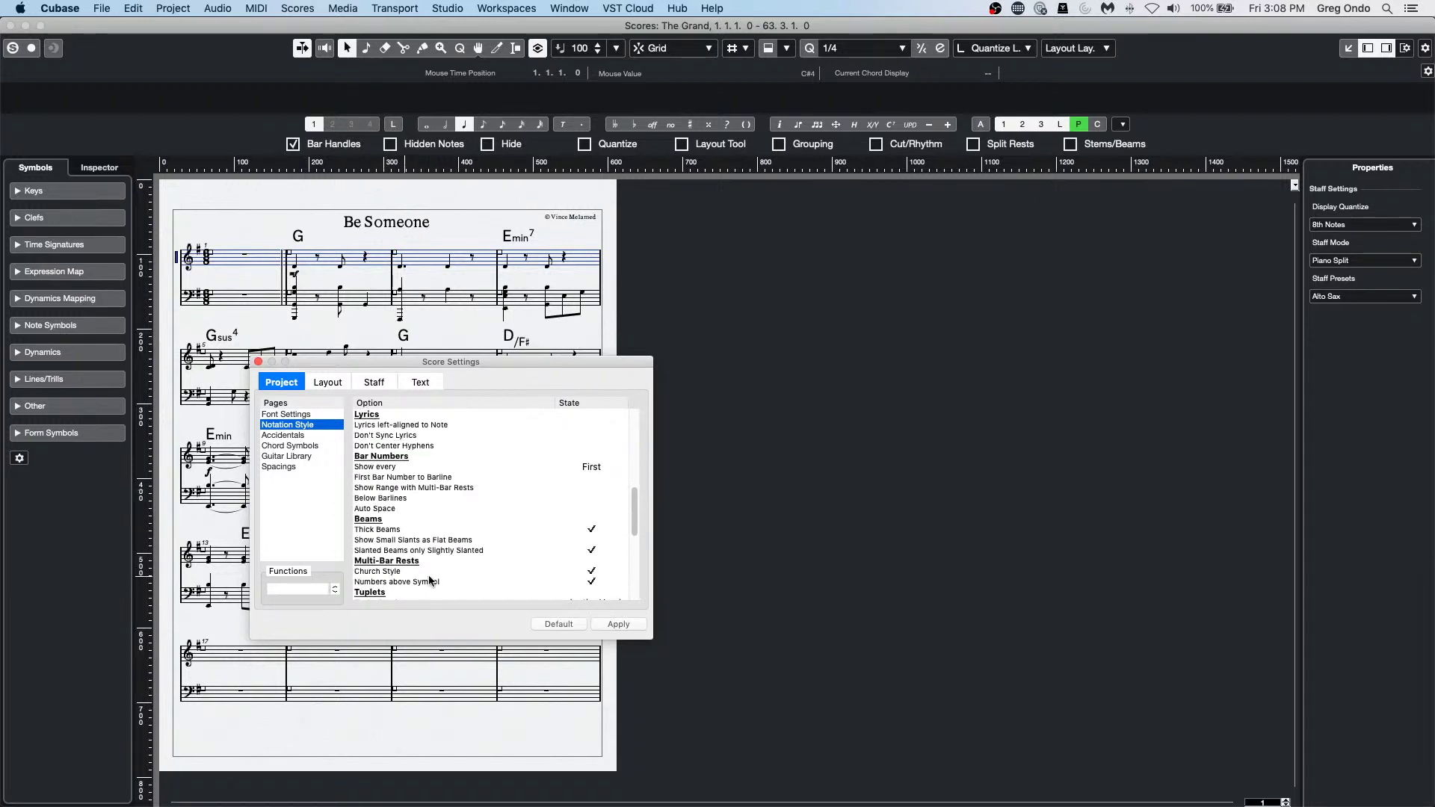
Try toggling the Church Style and Numbers above Symbol options for multi-bar rests and apply them.
{"action": "left_click", "coordinate": [618, 625]}
{"action": "left_click", "coordinate": [593, 572]}
{"action": "left_click", "coordinate": [595, 572]}
{"action": "left_click", "coordinate": [592, 582]}
{"action": "left_click", "coordinate": [617, 625]}
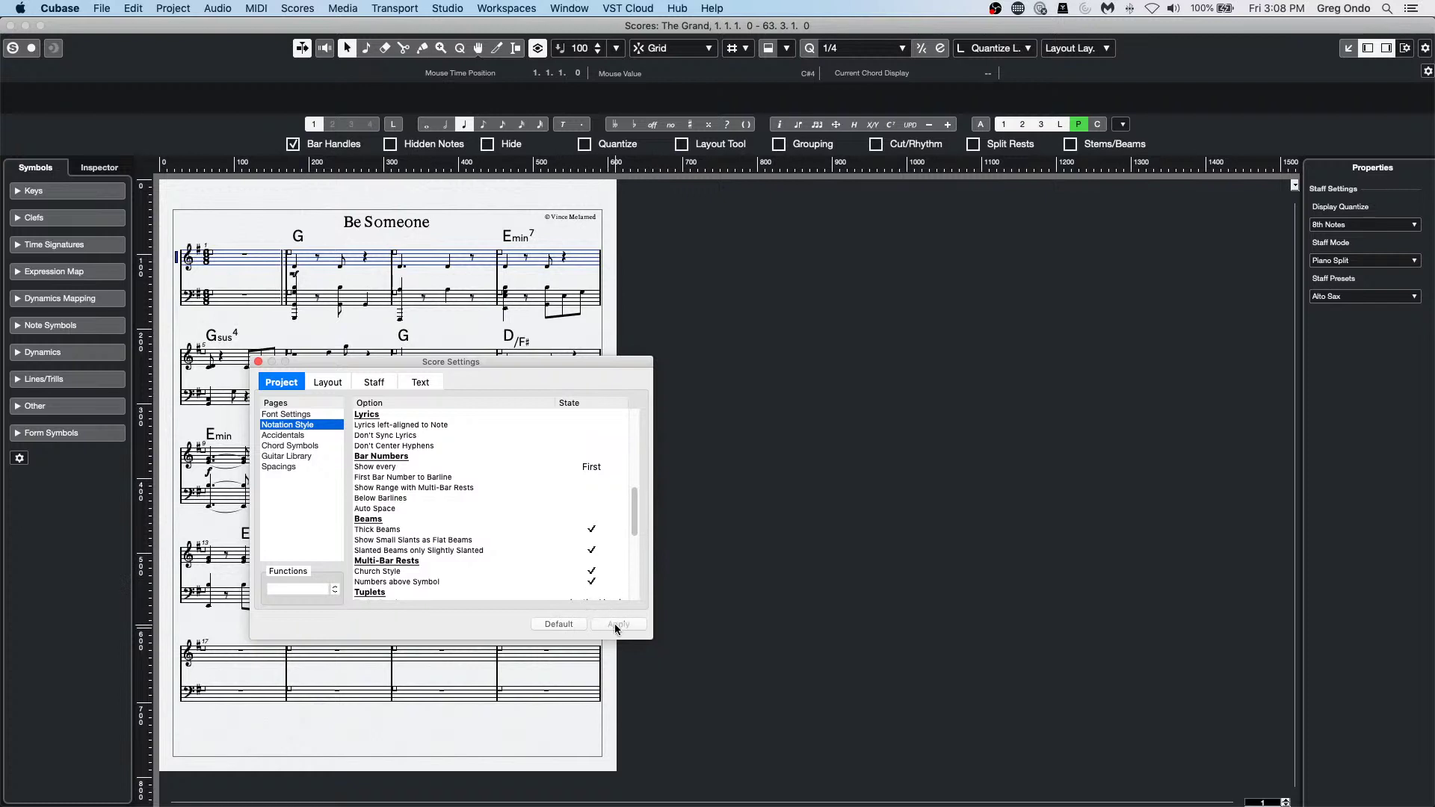
Reset the Notation Style options to their defaults and close the Score Settings.
{"action": "left_click", "coordinate": [553, 624]}
{"action": "left_click", "coordinate": [258, 362]}
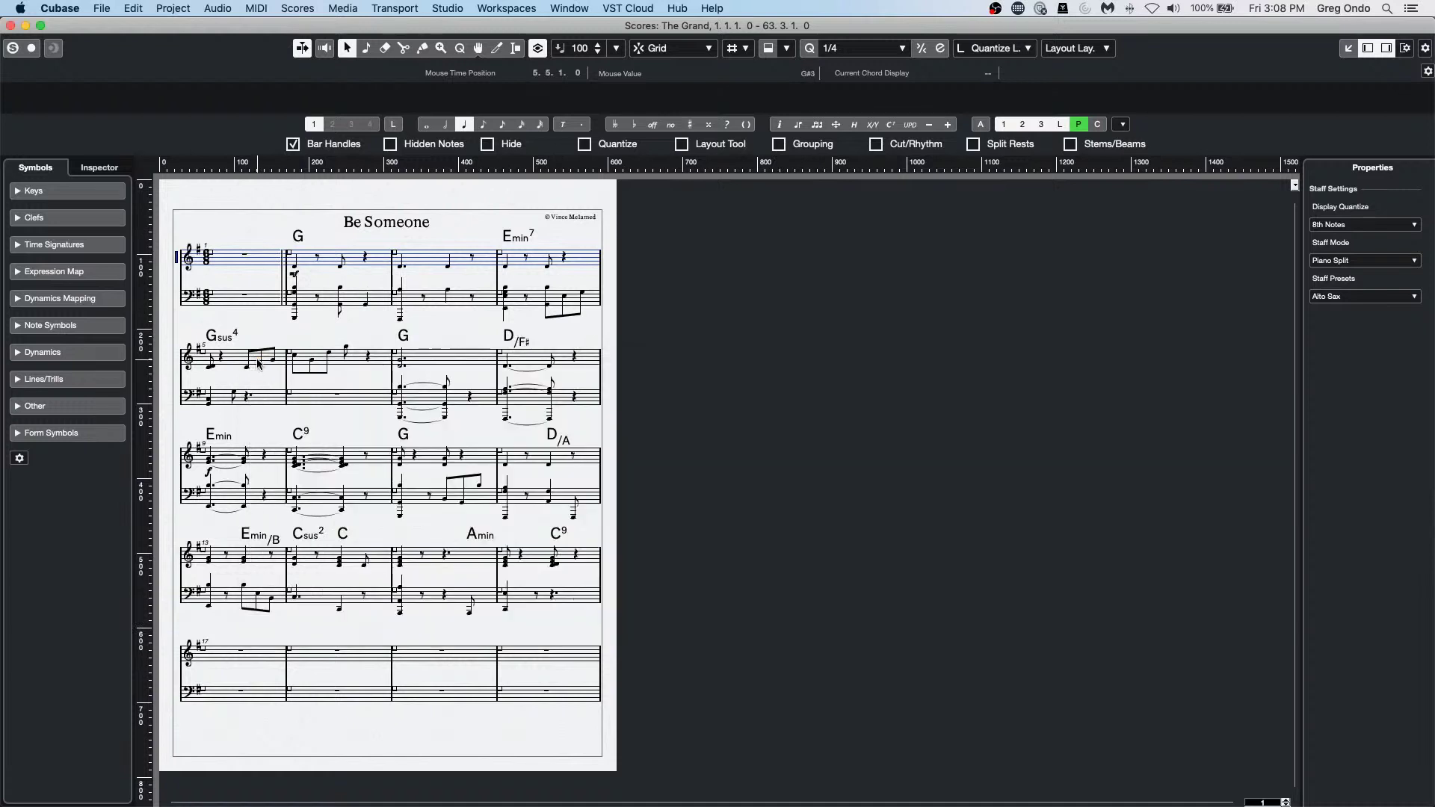
{"action": "left_click", "coordinate": [256, 8]}
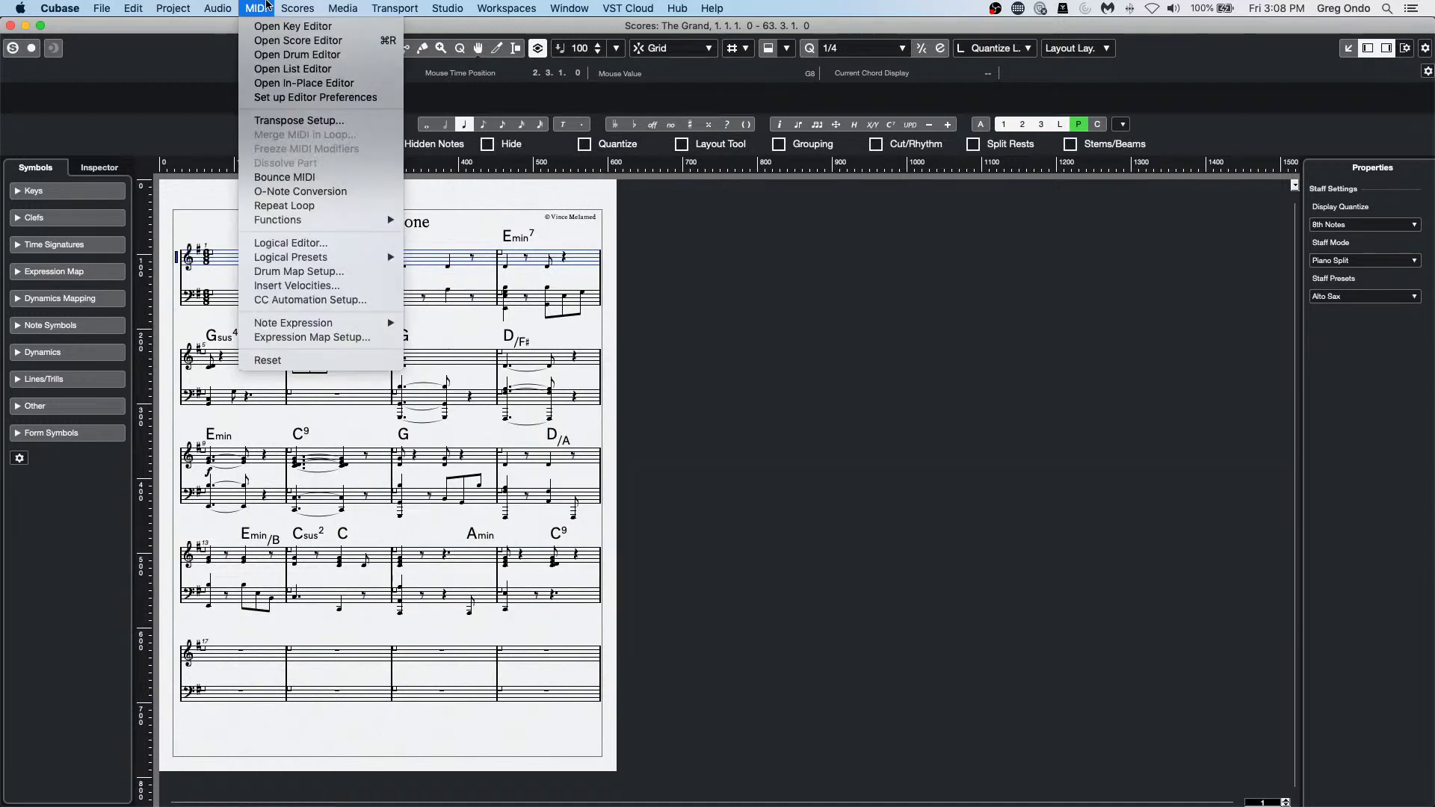
{"action": "mouse_move", "coordinate": [338, 249]}
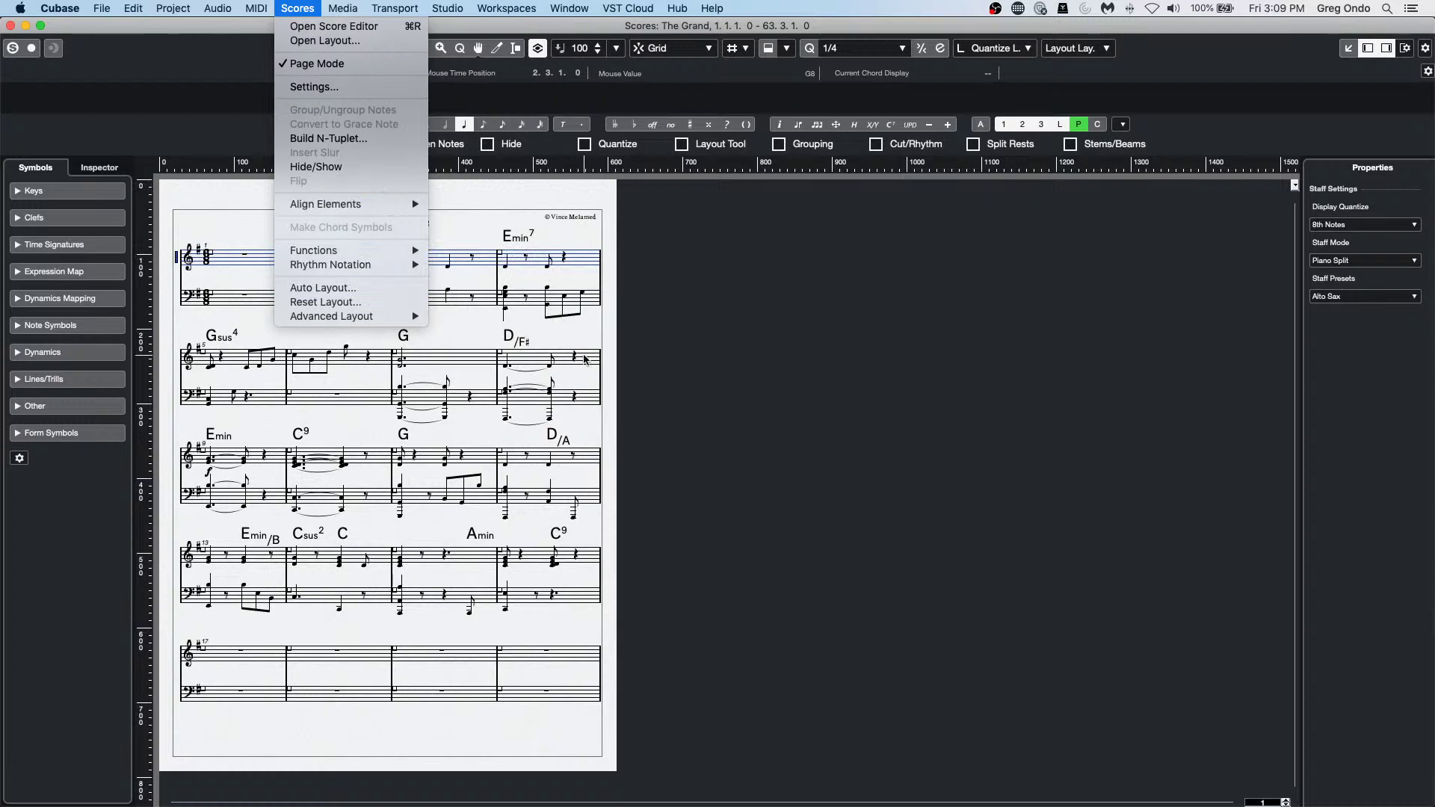
{"action": "left_click", "coordinate": [585, 360]}
{"action": "key", "text": "Page_Down"}
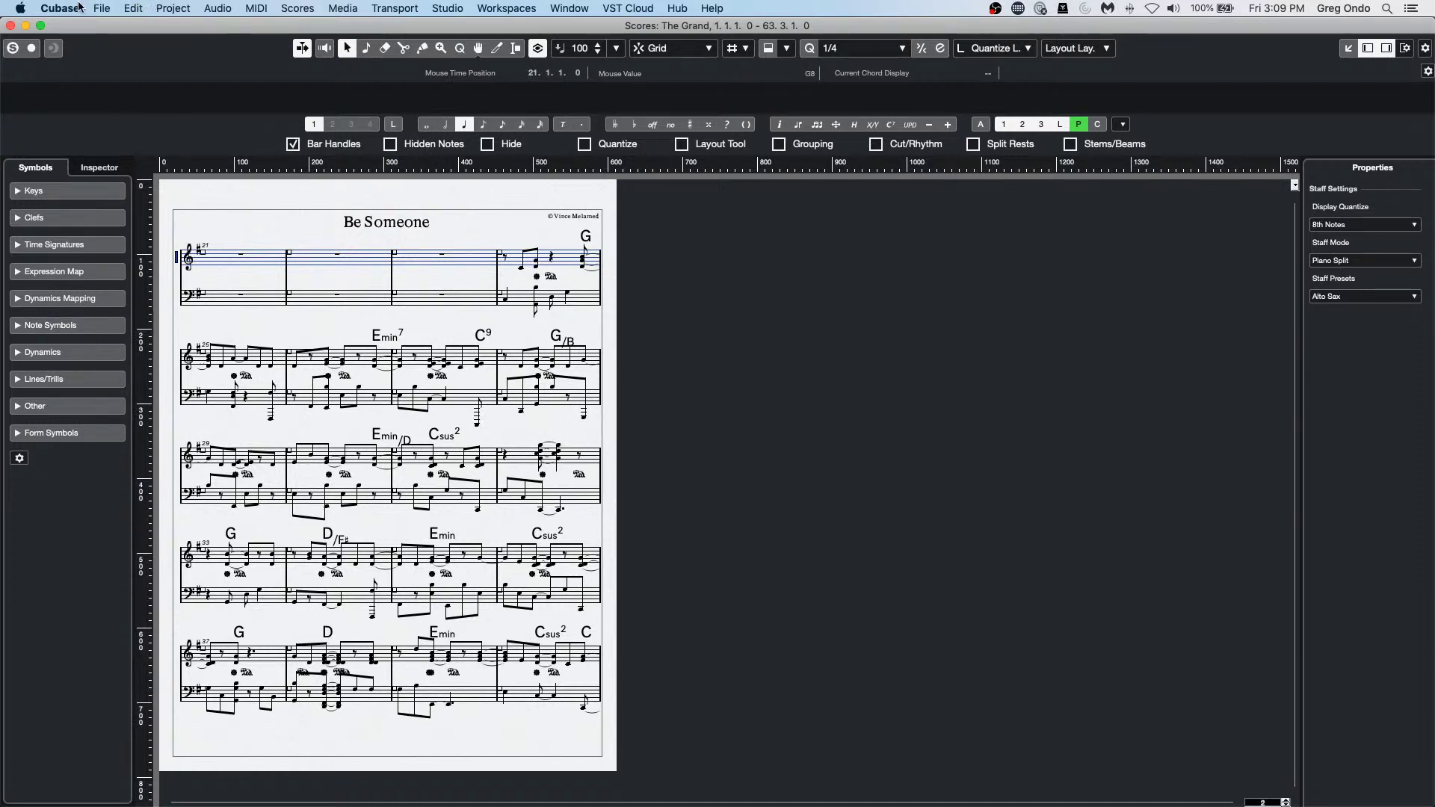
Review the Scores preferences for Colors for Additional Meanings, Editing and Note Layer, and close the Preferences.
{"action": "left_click", "coordinate": [102, 7]}
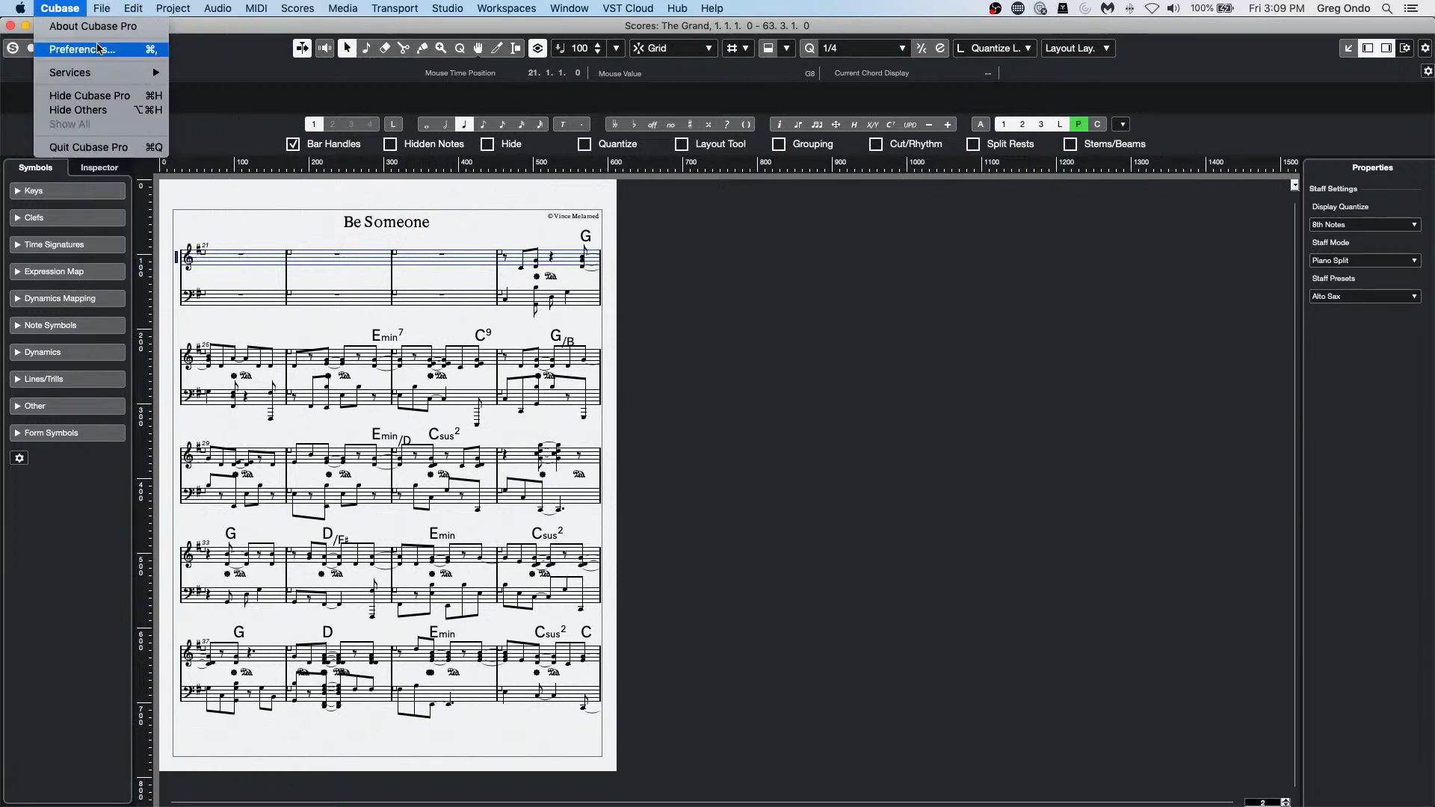
{"action": "left_click", "coordinate": [100, 46]}
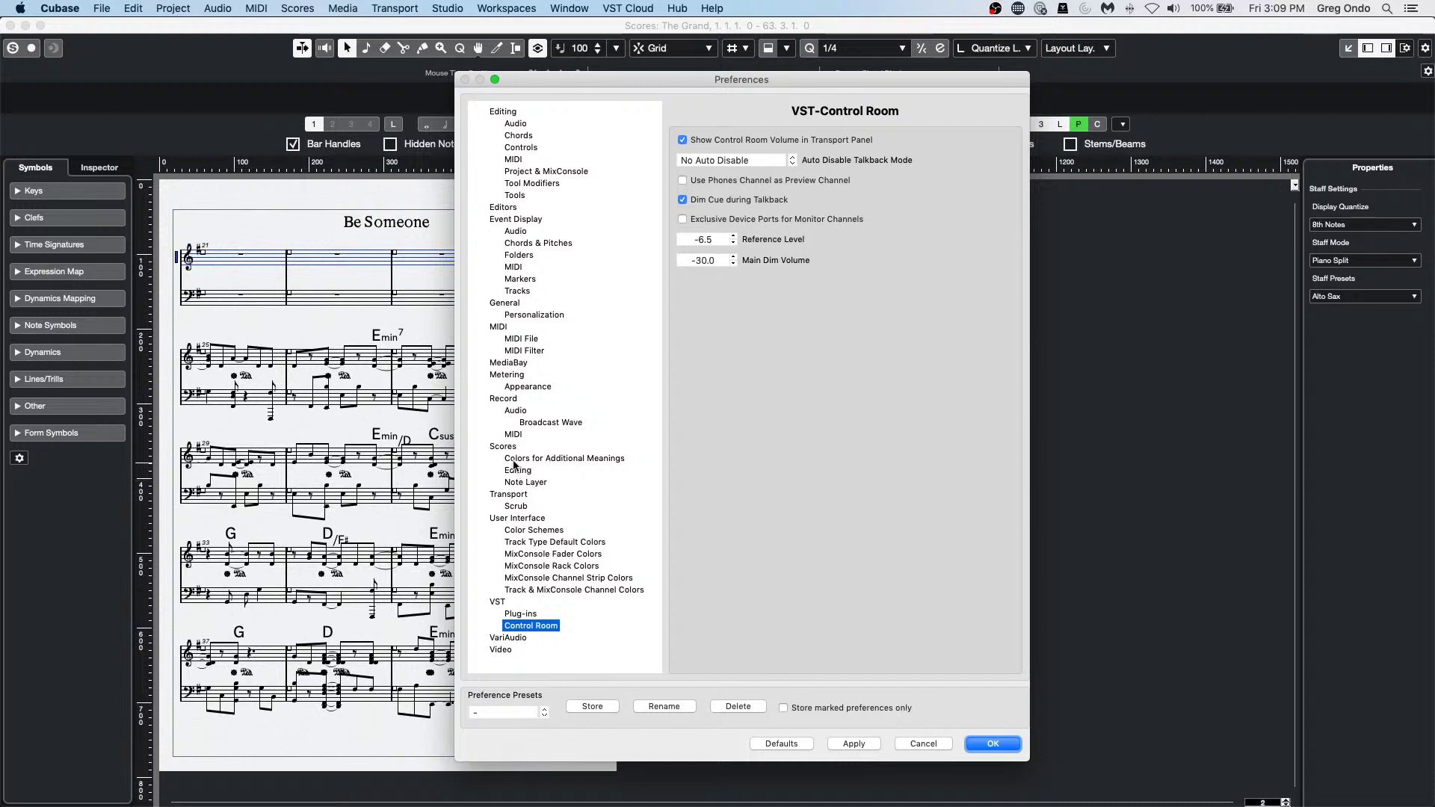
{"action": "left_click", "coordinate": [506, 447]}
{"action": "left_click", "coordinate": [513, 458]}
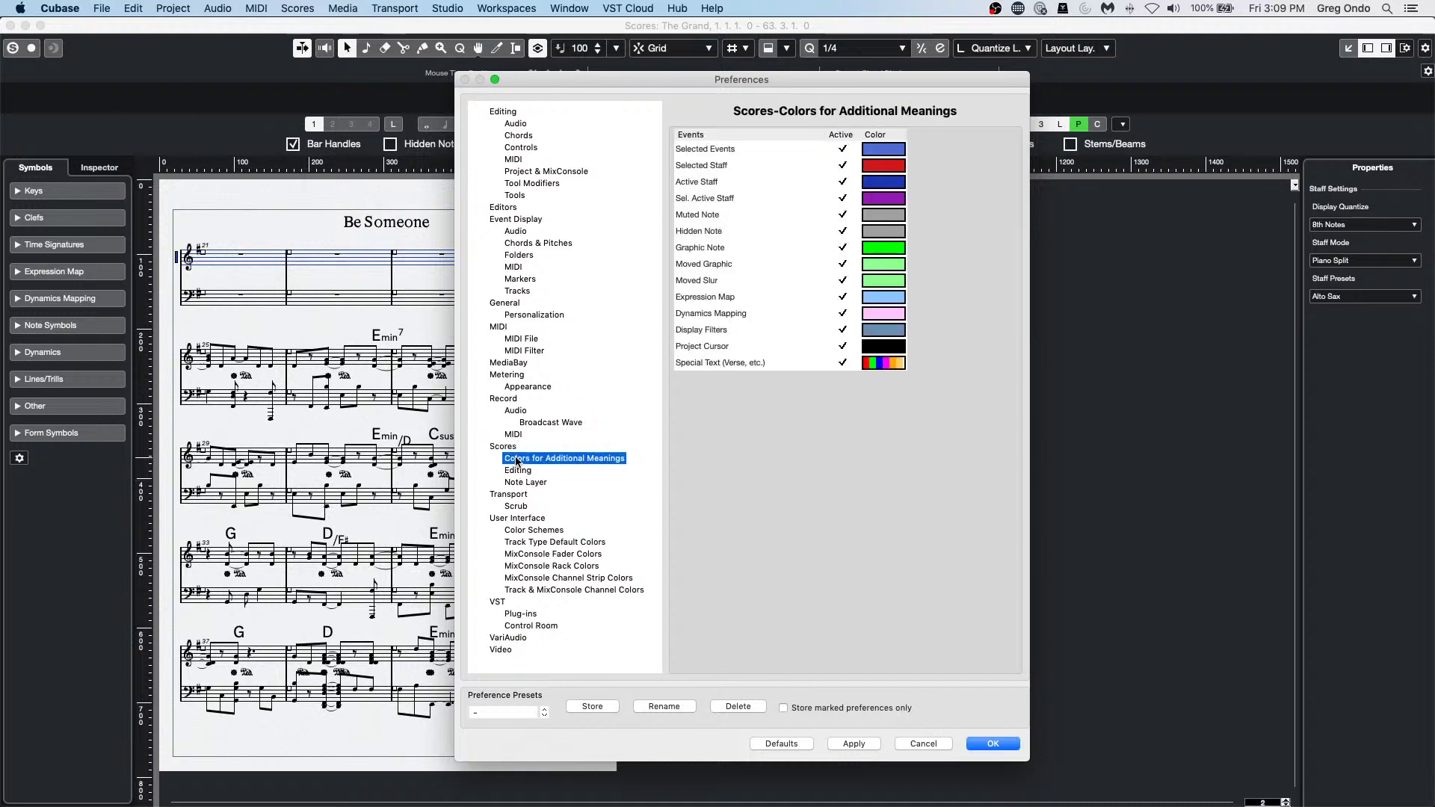
{"action": "left_click", "coordinate": [530, 471]}
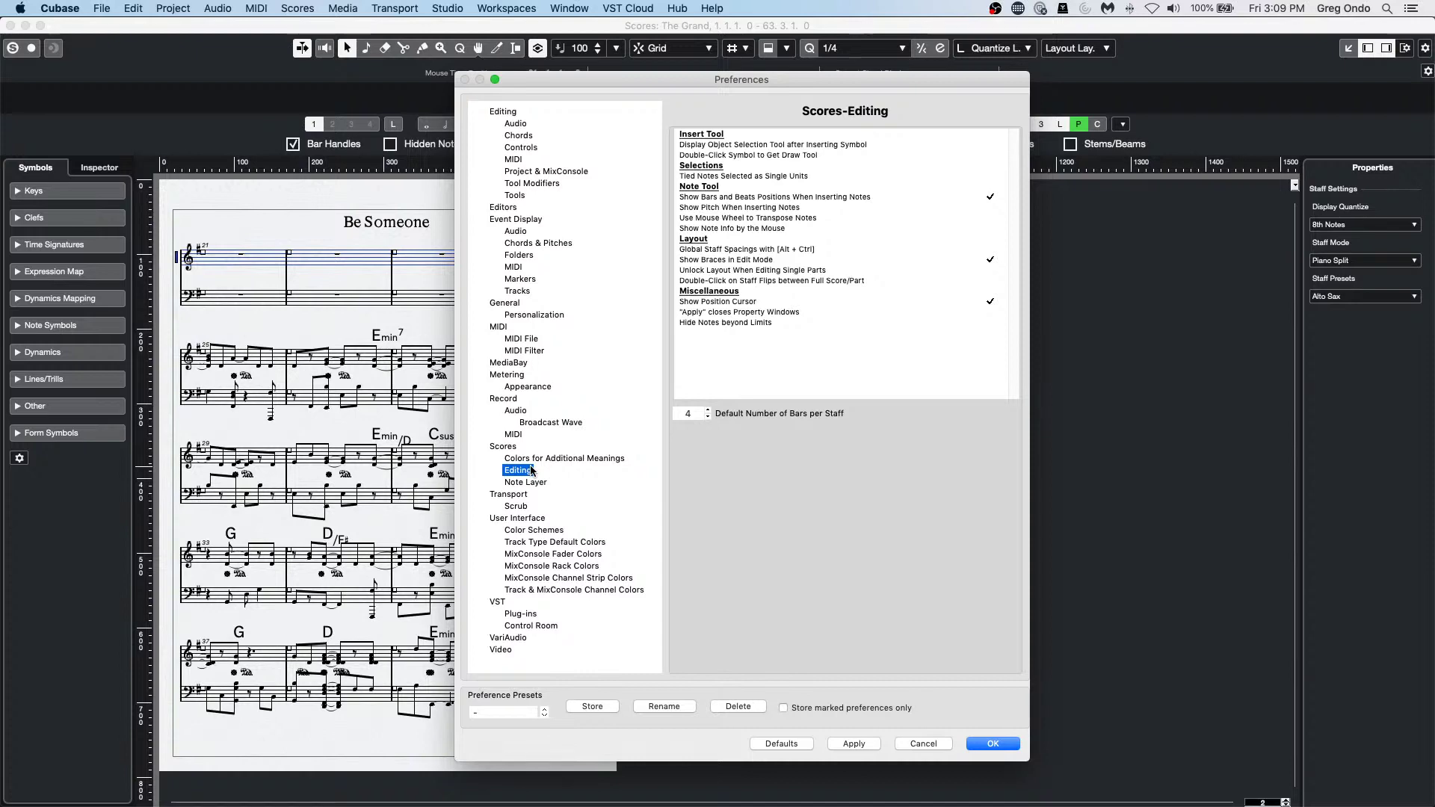
{"action": "left_click", "coordinate": [528, 483]}
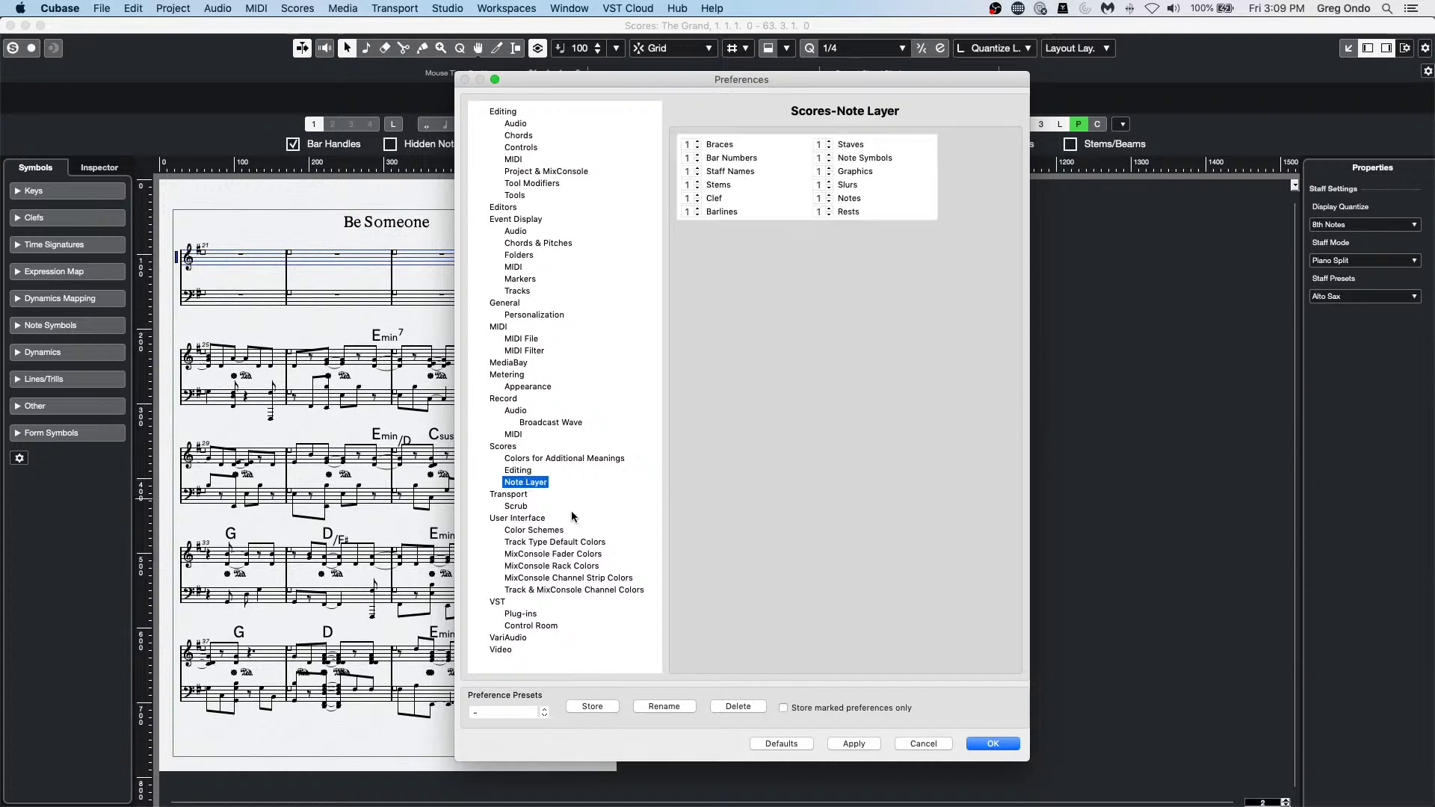
{"action": "left_click", "coordinate": [1000, 746]}
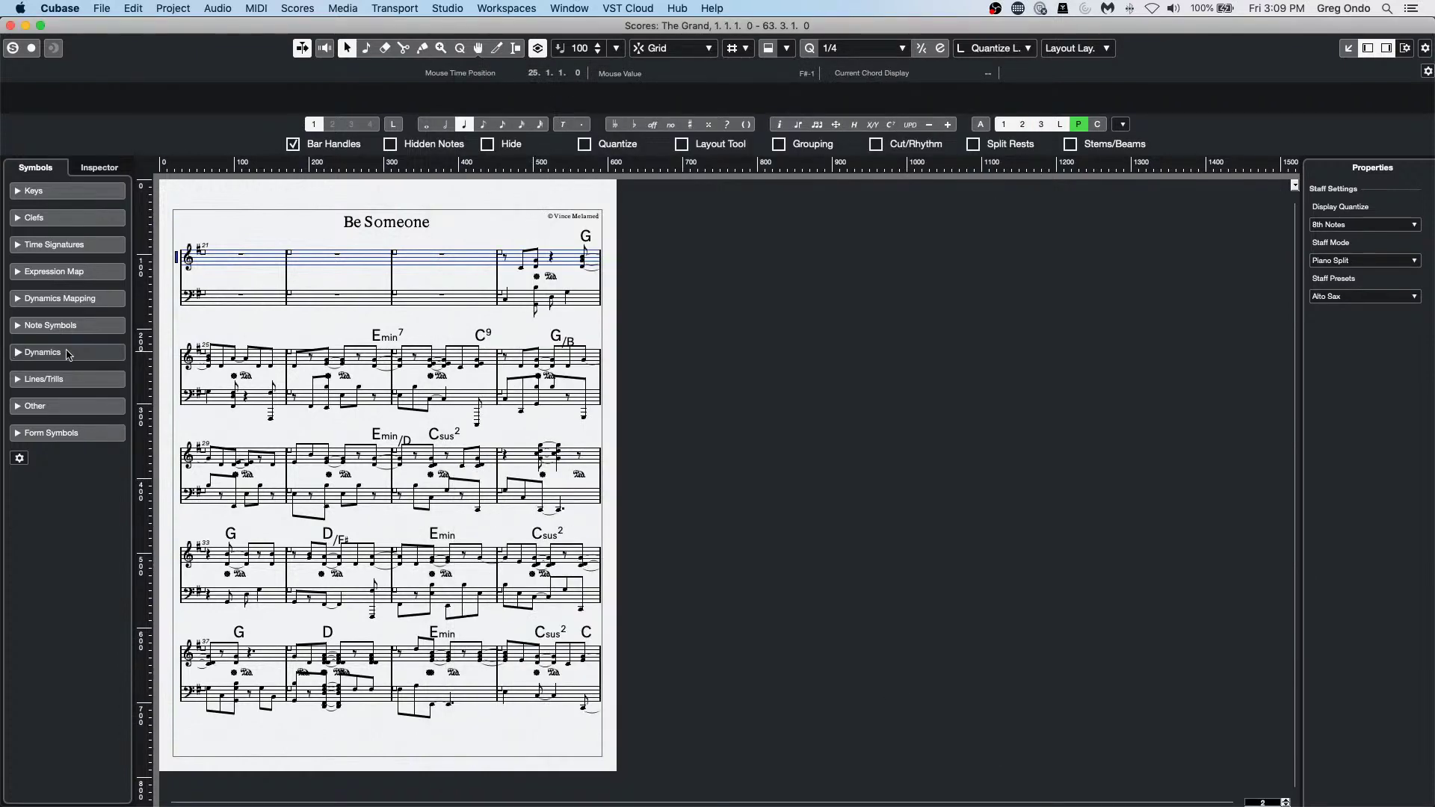
Compare the first and second pages of the score, examining the pedal markings and the empty bars.
{"action": "scroll", "coordinate": [352, 426], "scroll_direction": "down", "scroll_amount": 2}
{"action": "scroll", "coordinate": [423, 450], "scroll_direction": "up", "scroll_amount": 2}
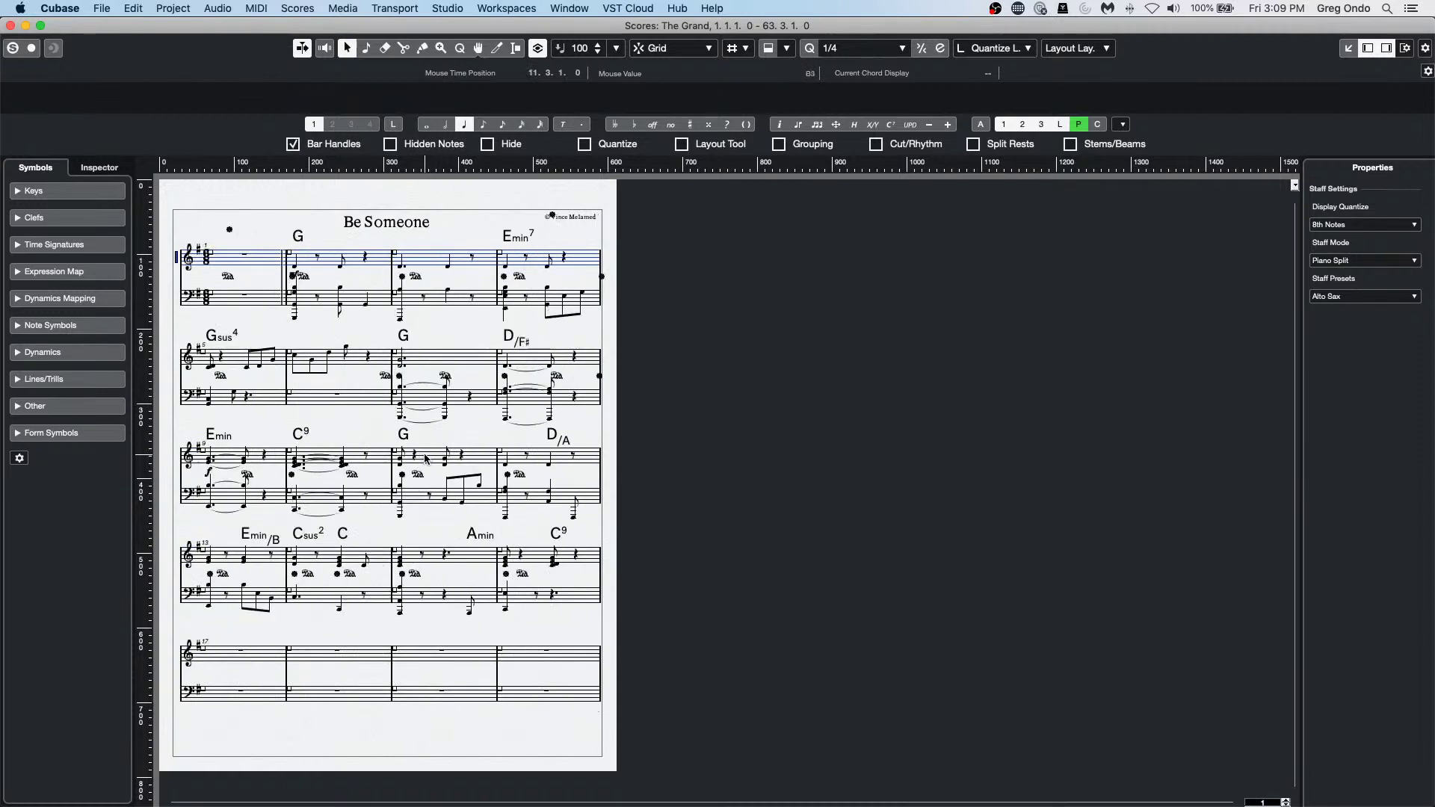
{"action": "scroll", "coordinate": [425, 458], "scroll_direction": "down", "scroll_amount": 1}
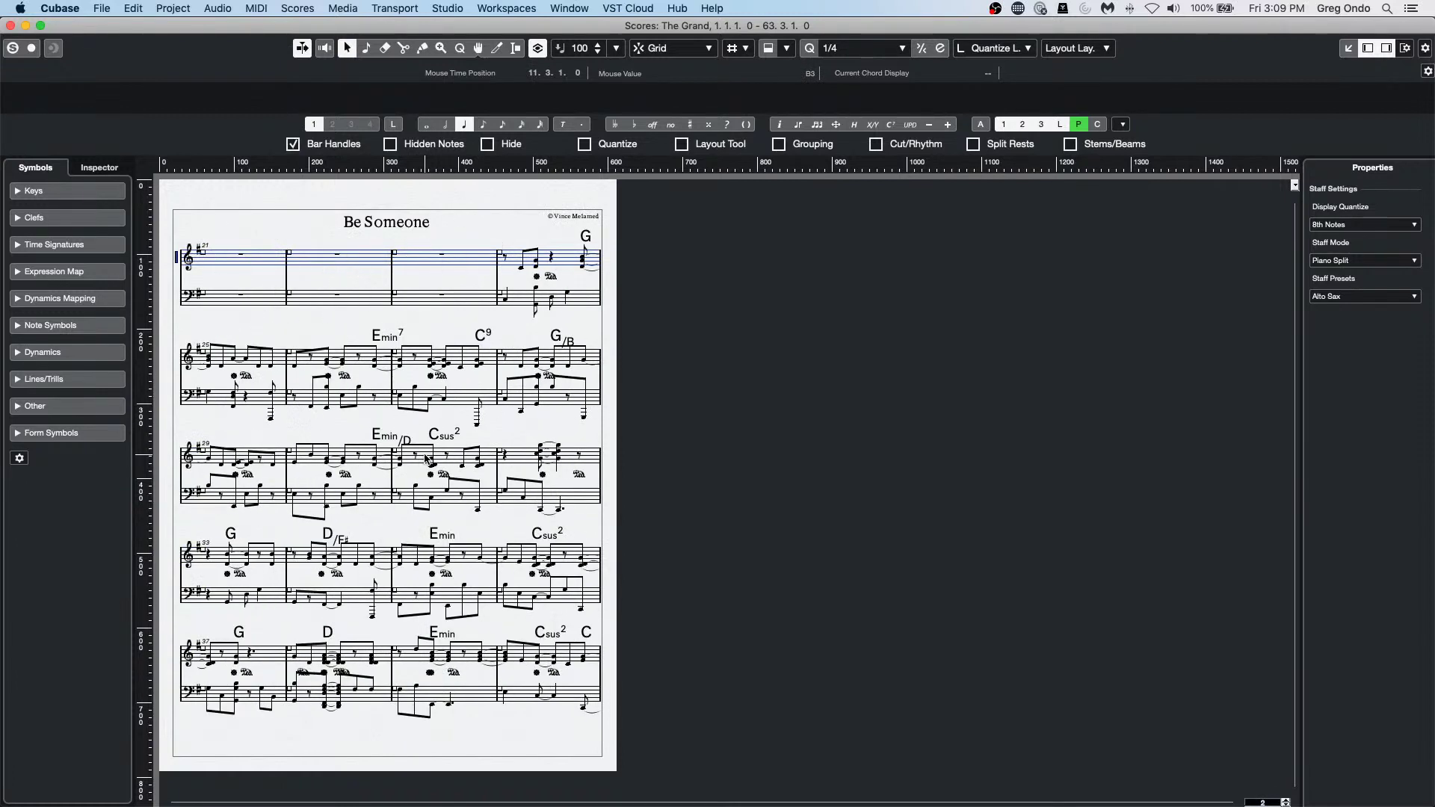
{"action": "scroll", "coordinate": [426, 459], "scroll_direction": "up", "scroll_amount": 1}
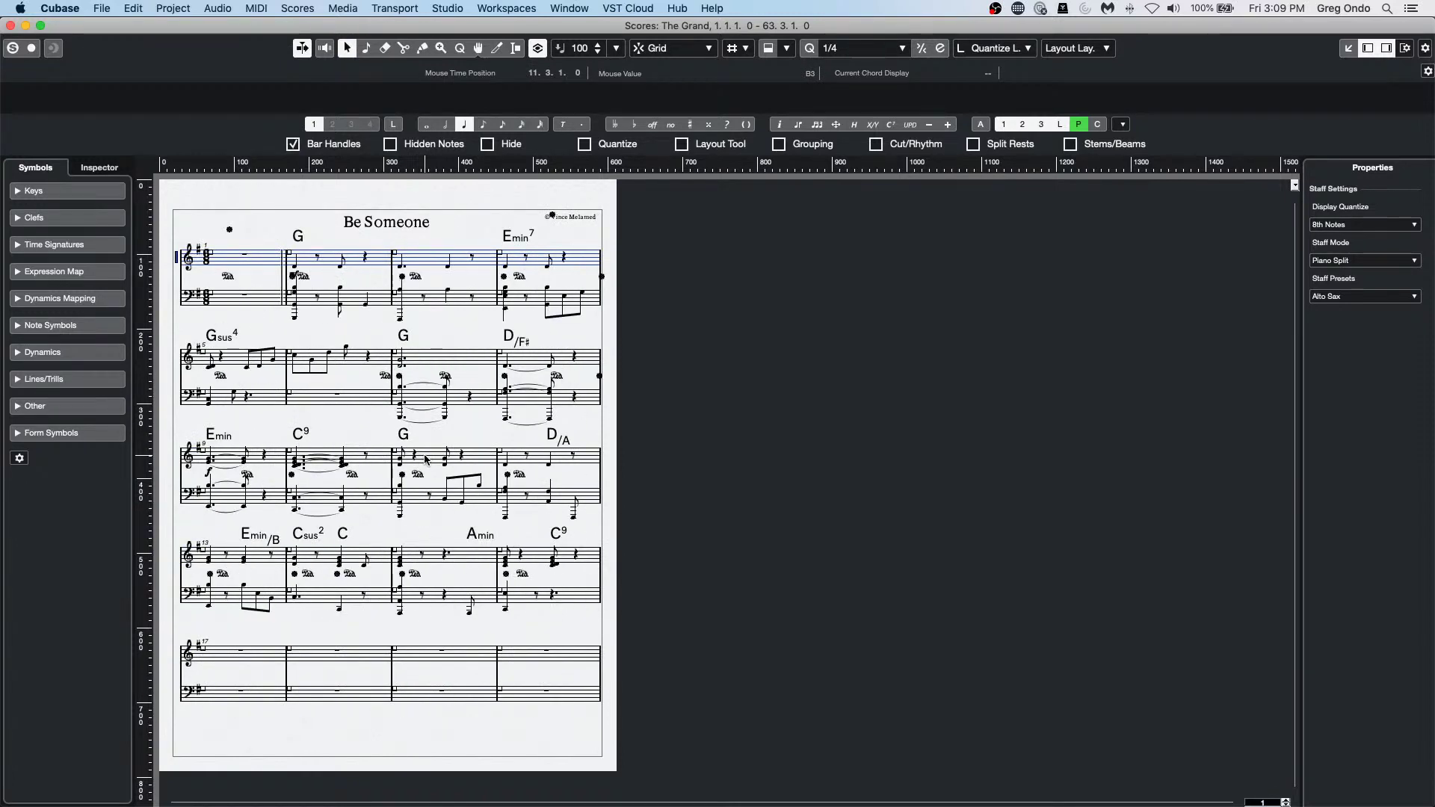
{"action": "scroll", "coordinate": [427, 459], "scroll_direction": "down", "scroll_amount": 1}
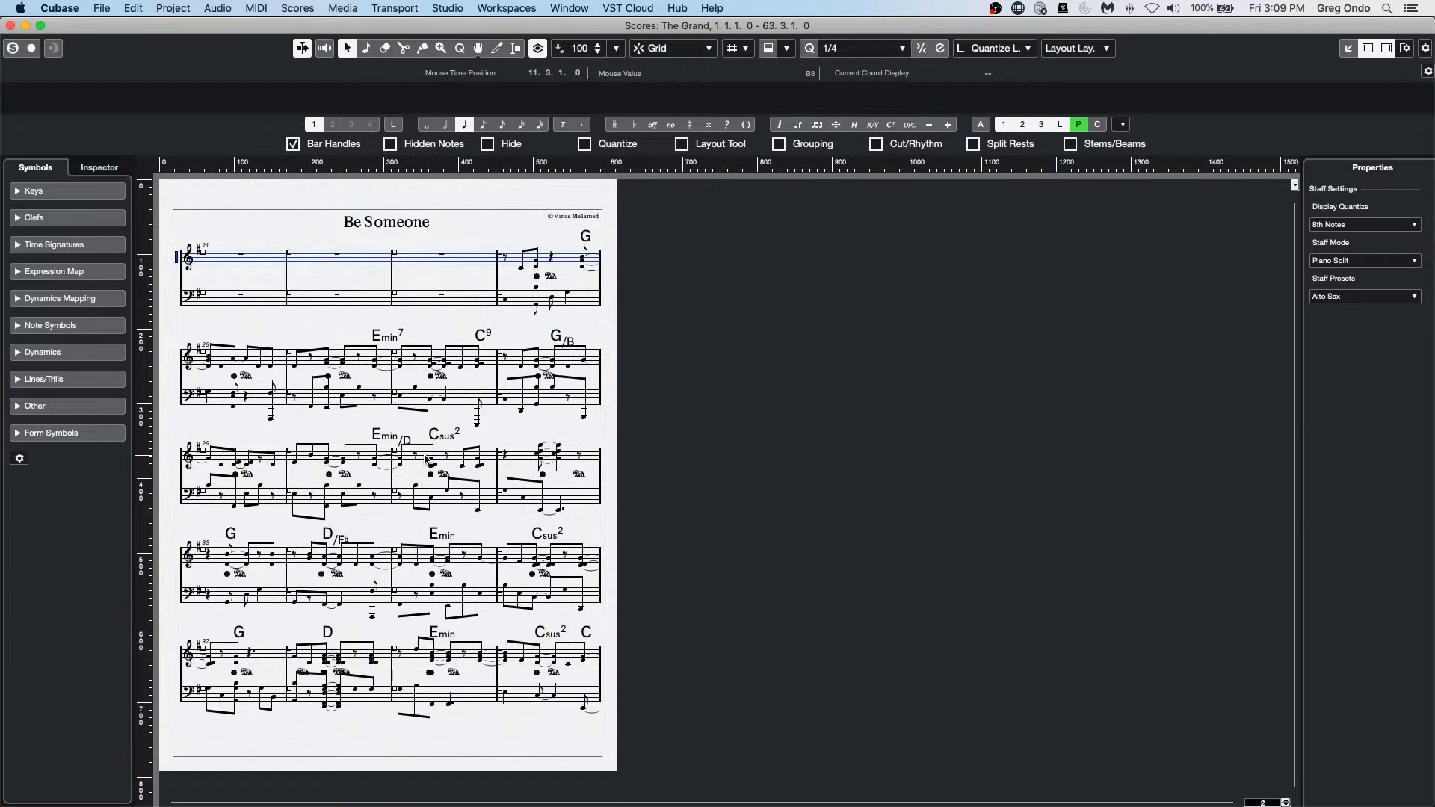
{"action": "scroll", "coordinate": [426, 459], "scroll_direction": "up", "scroll_amount": 1}
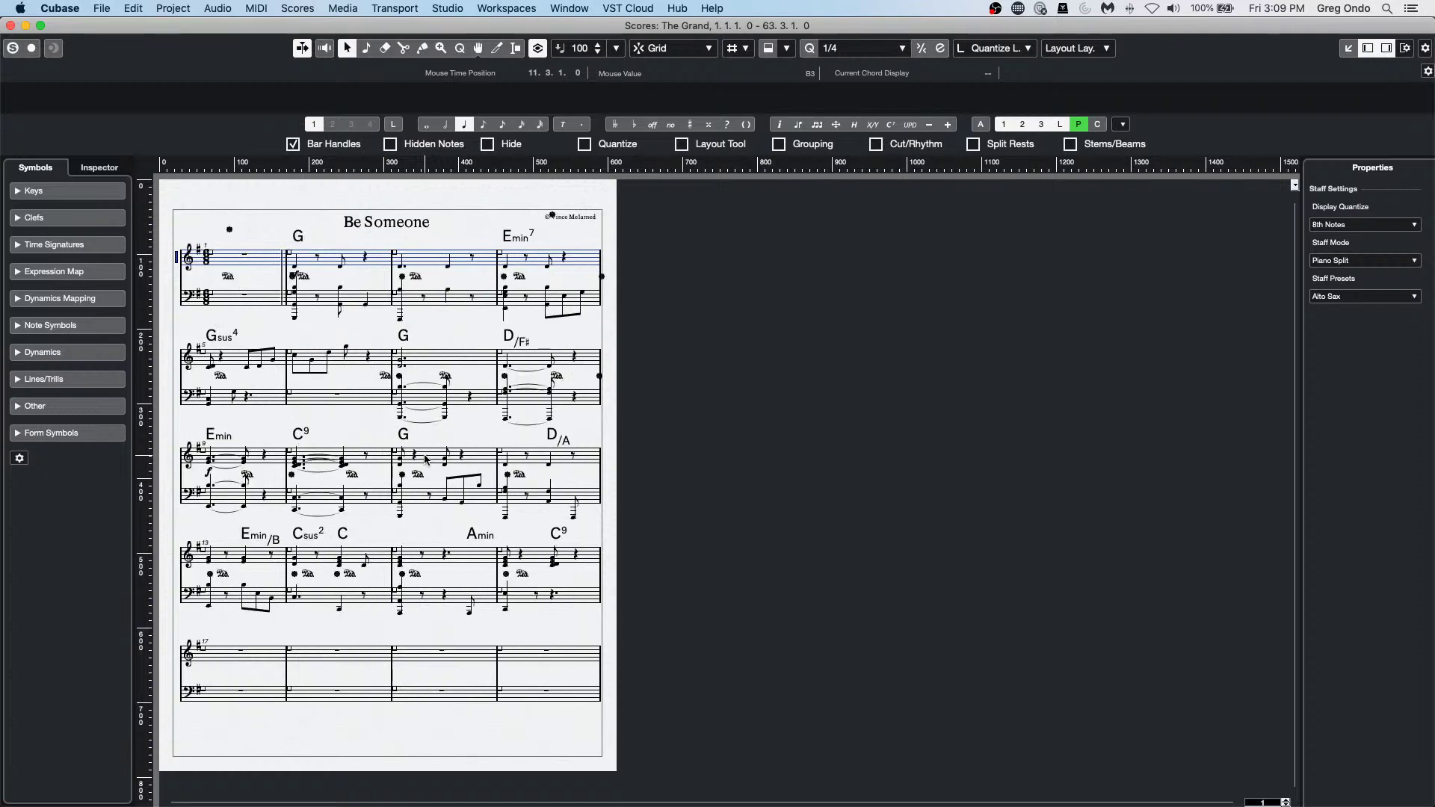
Return from the score to the project, select The Grand's silent range from 21.1.1.0 to 23.3.1.0 and duplicate it twice.
{"action": "left_click", "coordinate": [11, 25]}
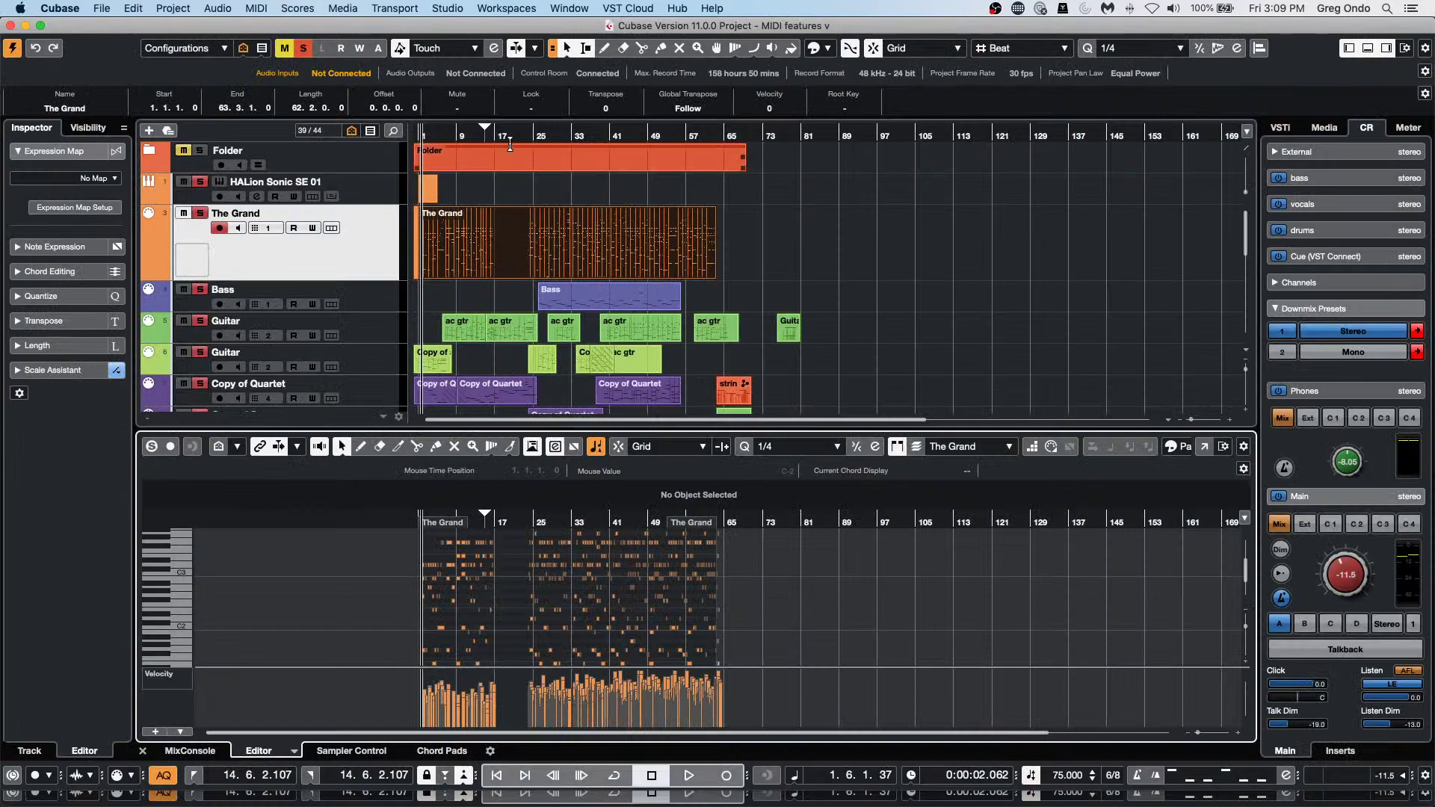
{"action": "key", "text": "h"}
{"action": "key", "text": "h"}
{"action": "left_click_drag", "start_coordinate": [526, 239], "coordinate": [571, 239]}
{"action": "left_click", "coordinate": [550, 213]}
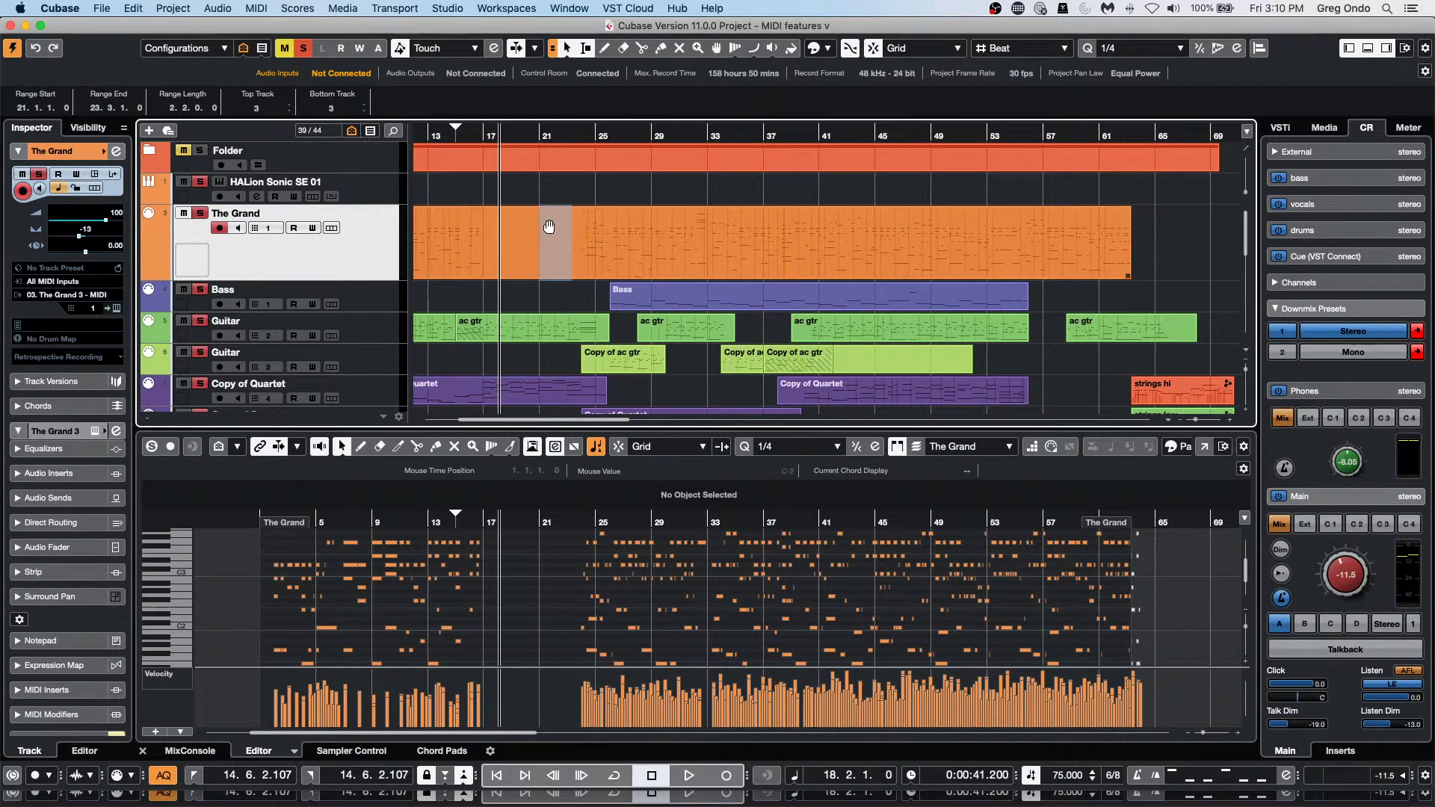
{"action": "key", "text": "super+d"}
{"action": "key", "text": "super+d"}
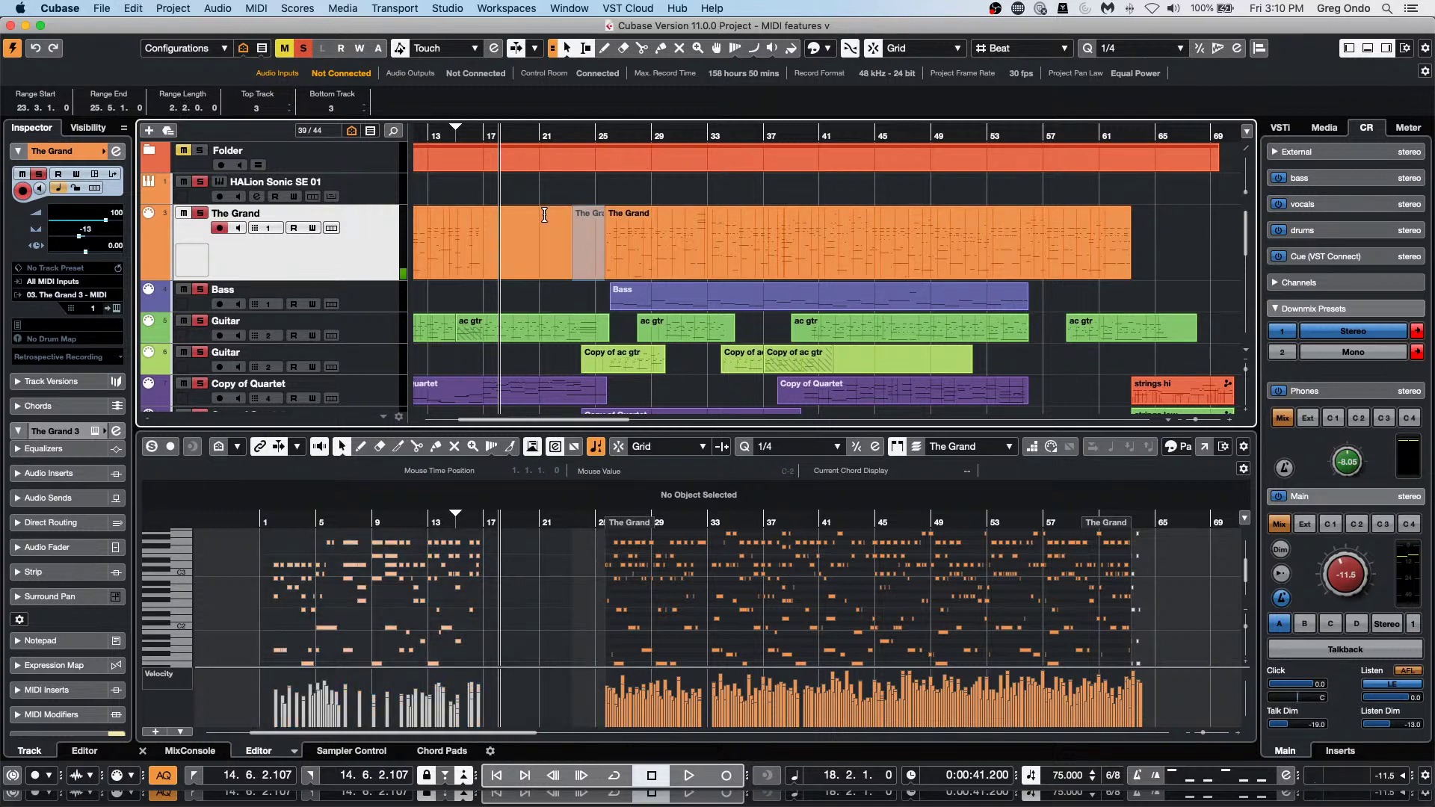
{"action": "left_click", "coordinate": [865, 252]}
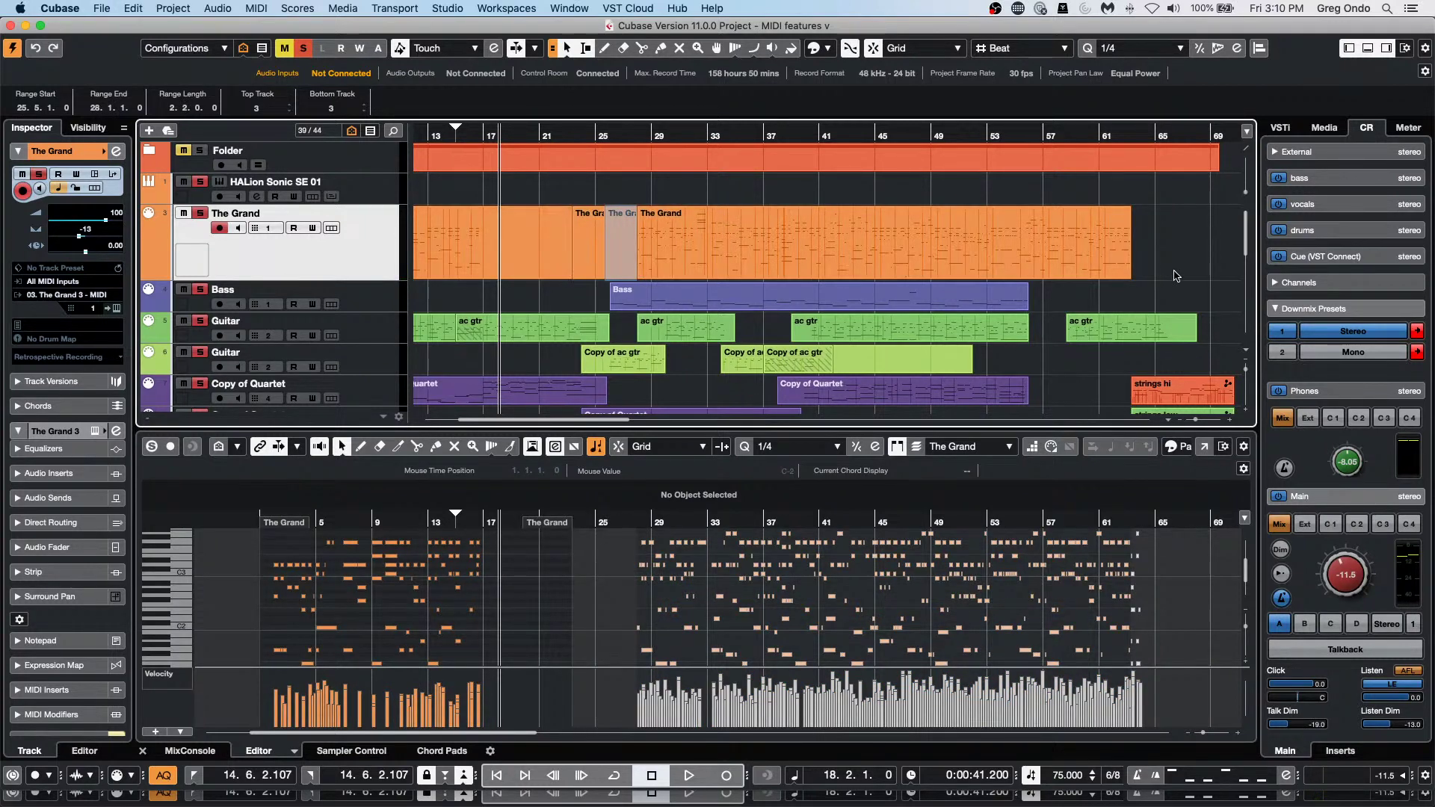
Glue the split pieces of The Grand back into one part and select it.
{"action": "right_click", "coordinate": [494, 258]}
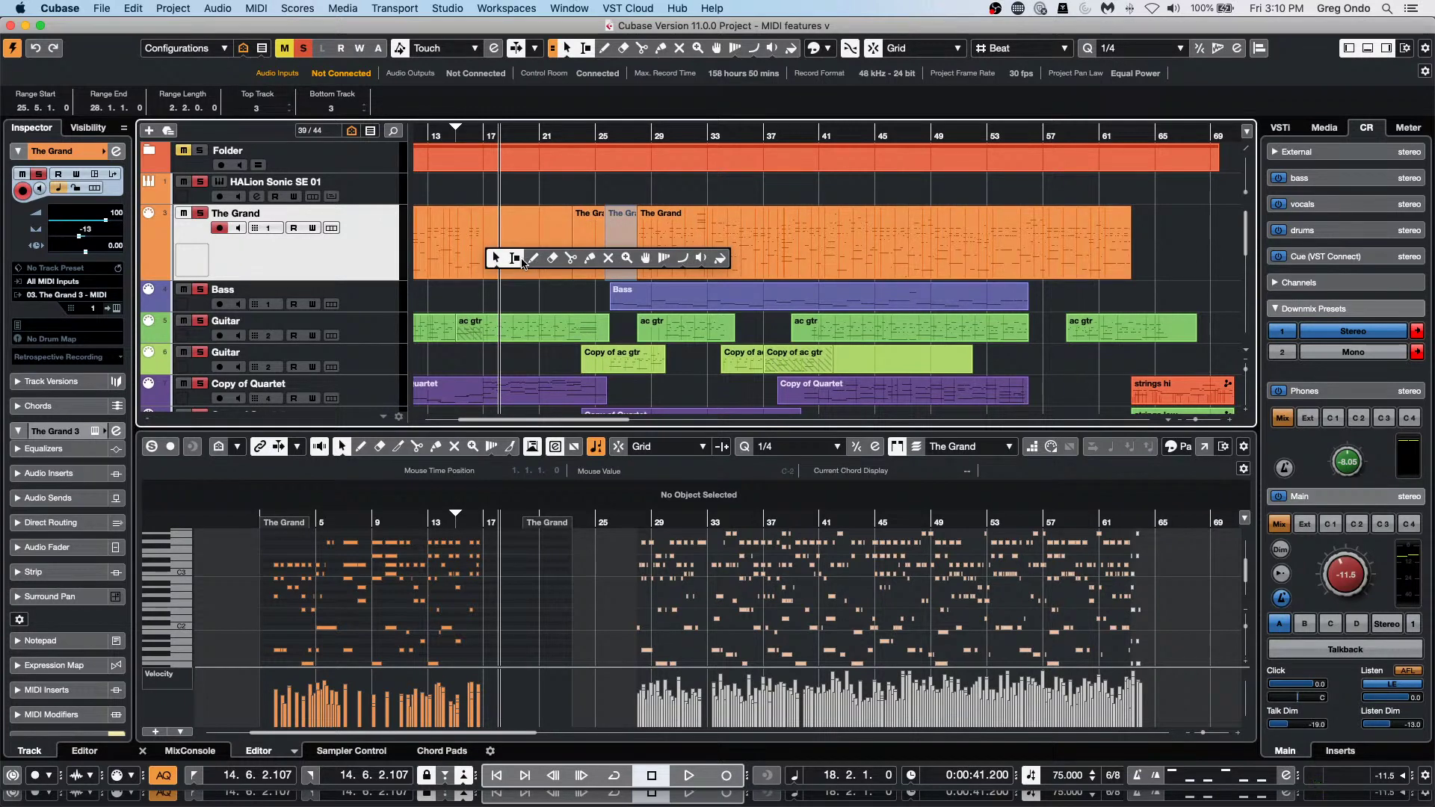
{"action": "left_click", "coordinate": [590, 258]}
{"action": "left_click", "coordinate": [441, 231]}
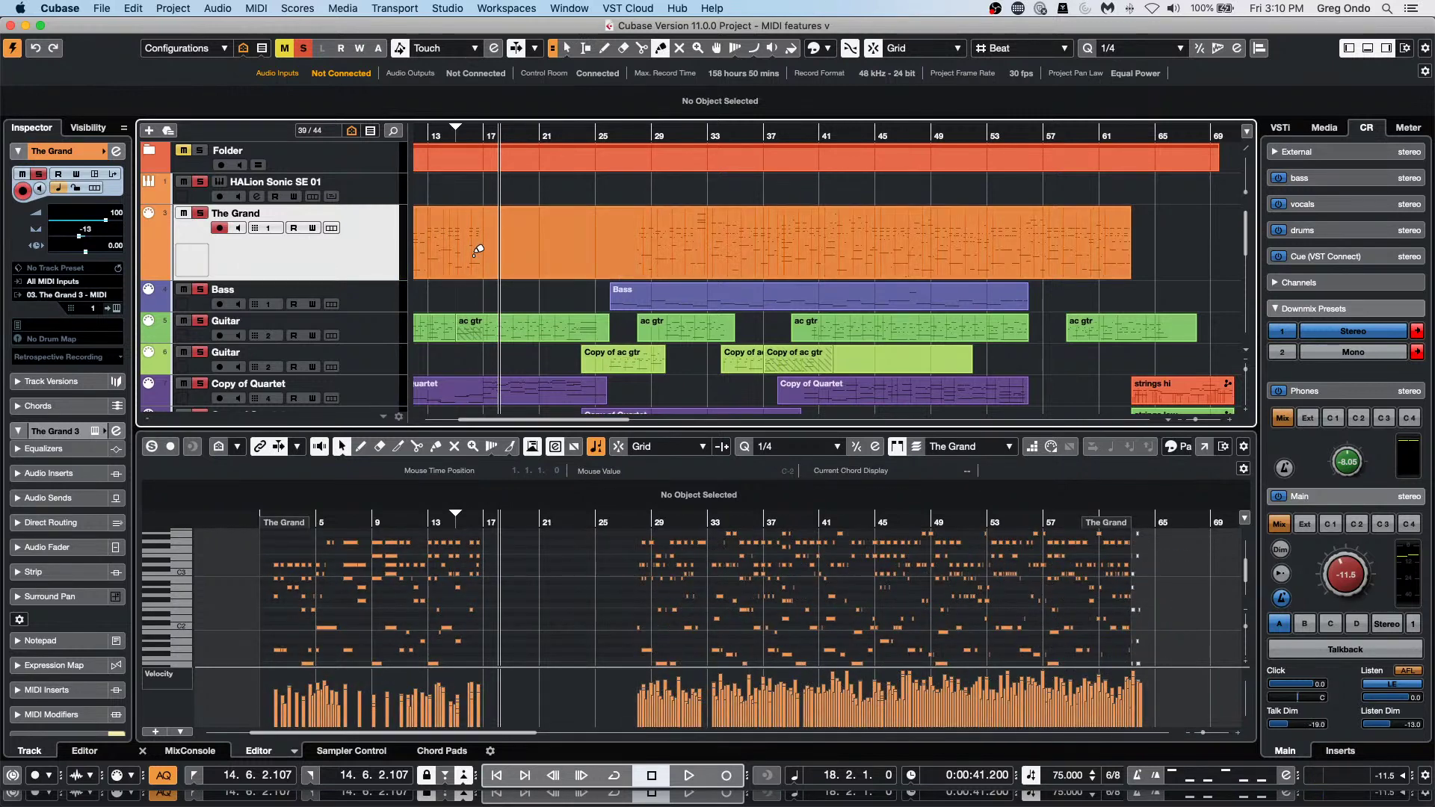
{"action": "key", "text": "2"}
{"action": "key", "text": "1"}
{"action": "left_click", "coordinate": [484, 257]}
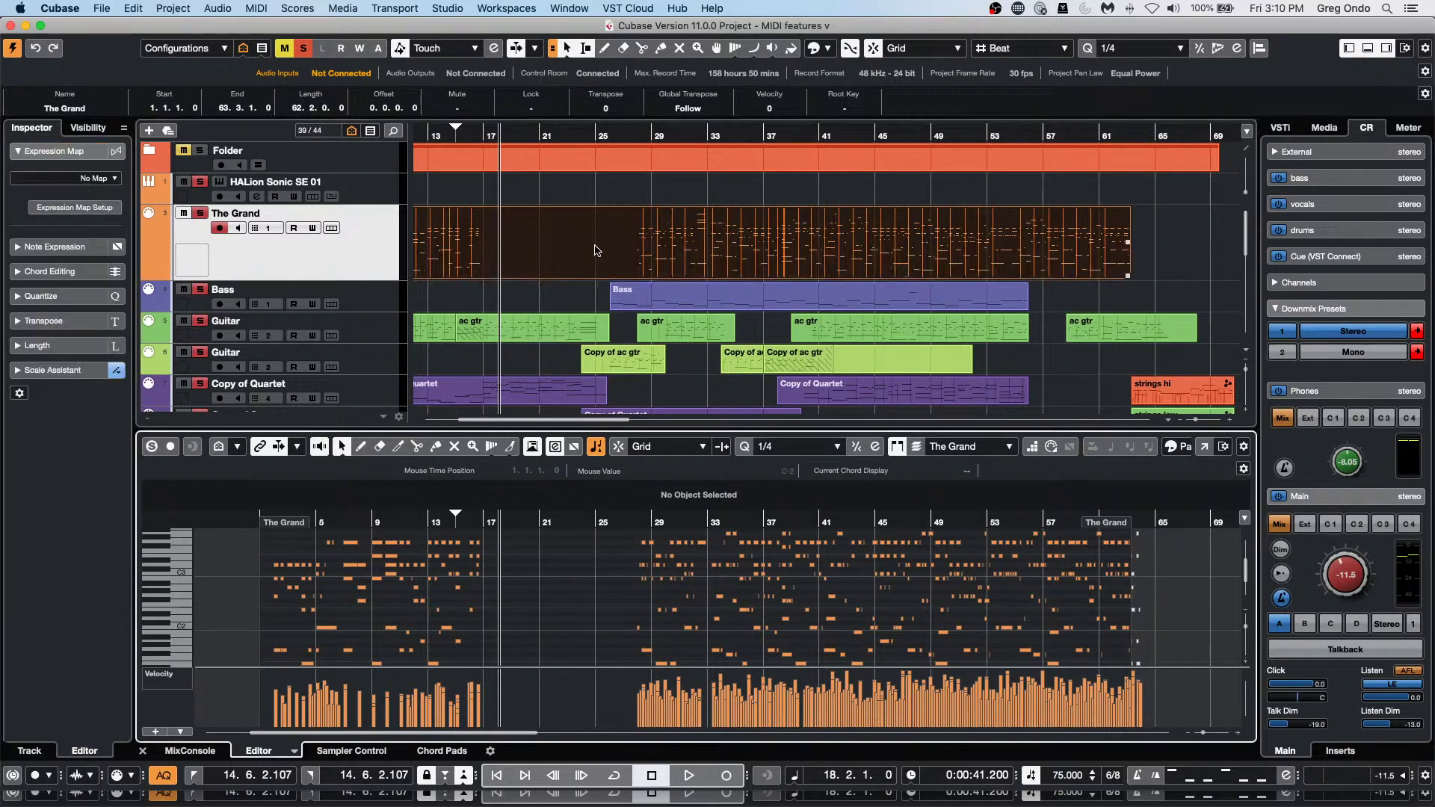
Examine the Rhythm Notation, Functions and Advanced Layout commands for the piano score, including Number of Bars, and close the score.
{"action": "key", "text": "super+r"}
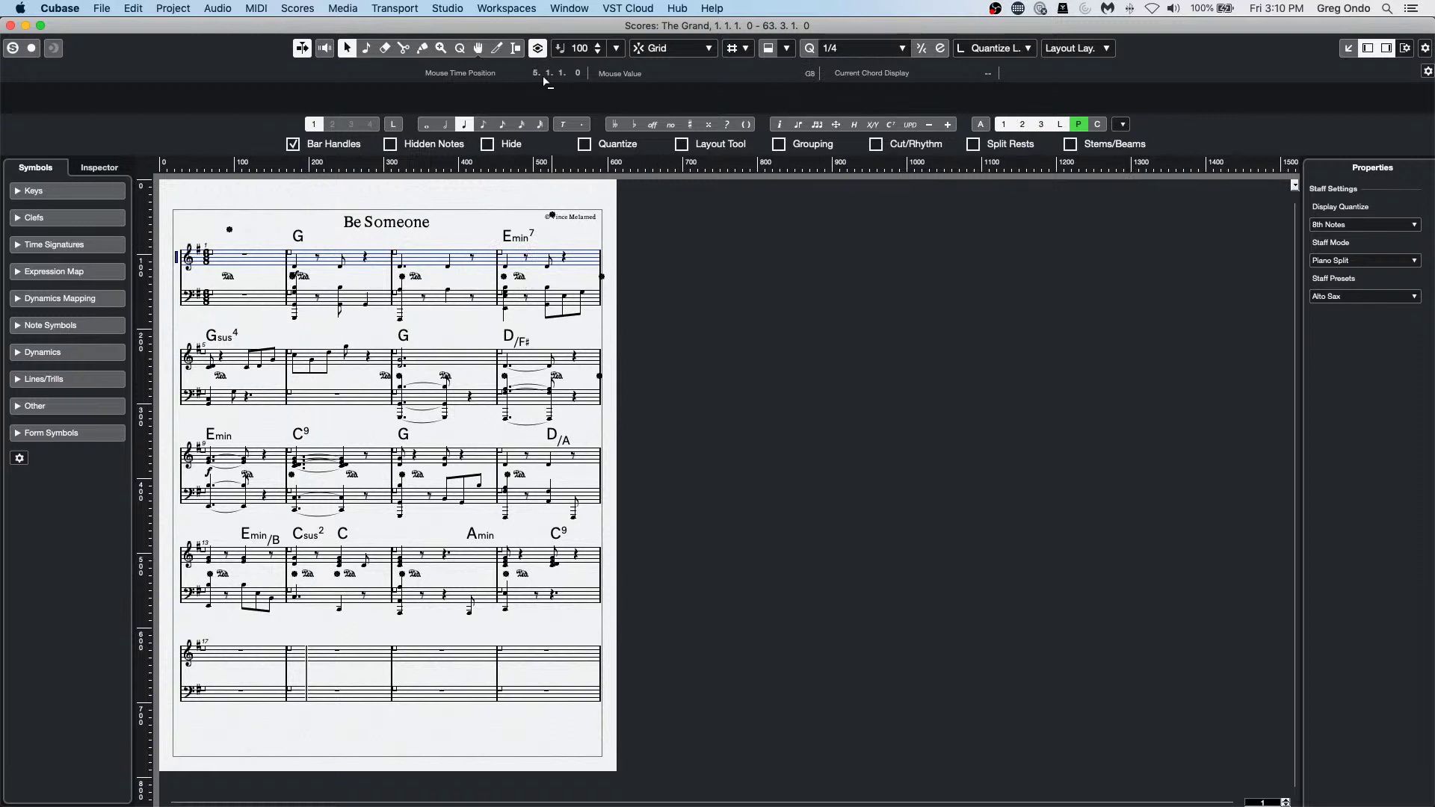
{"action": "left_click", "coordinate": [299, 9]}
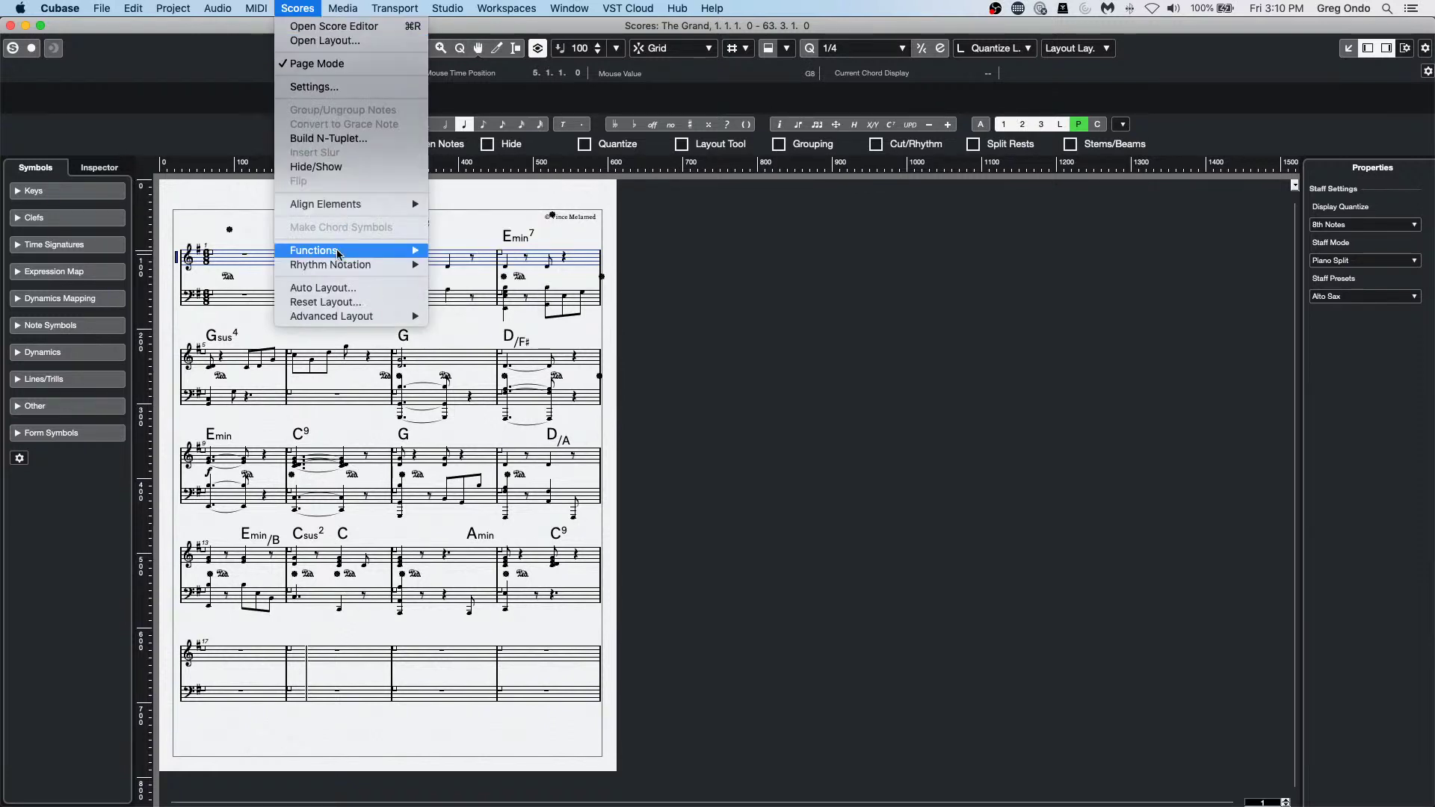
{"action": "mouse_move", "coordinate": [340, 266]}
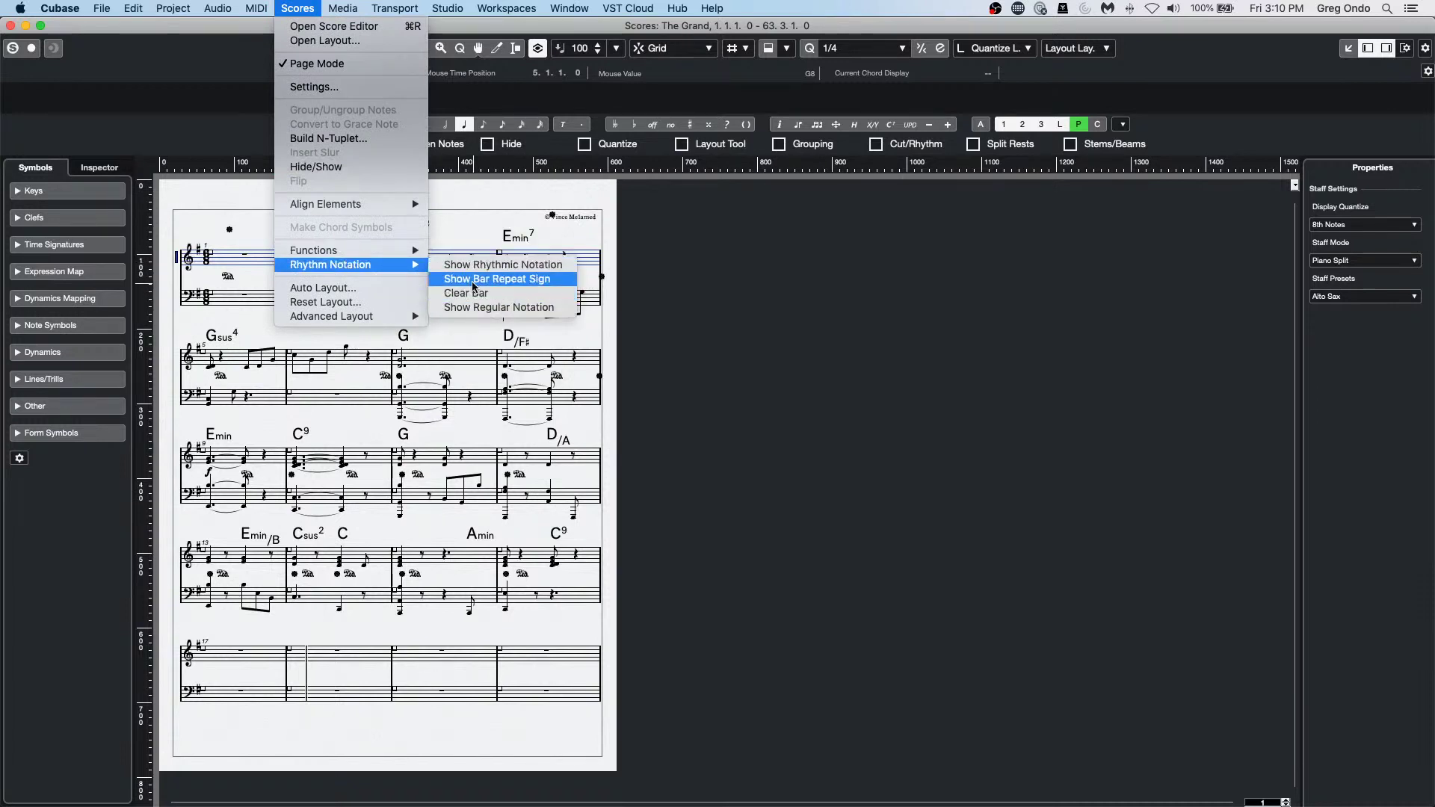
{"action": "mouse_move", "coordinate": [417, 254]}
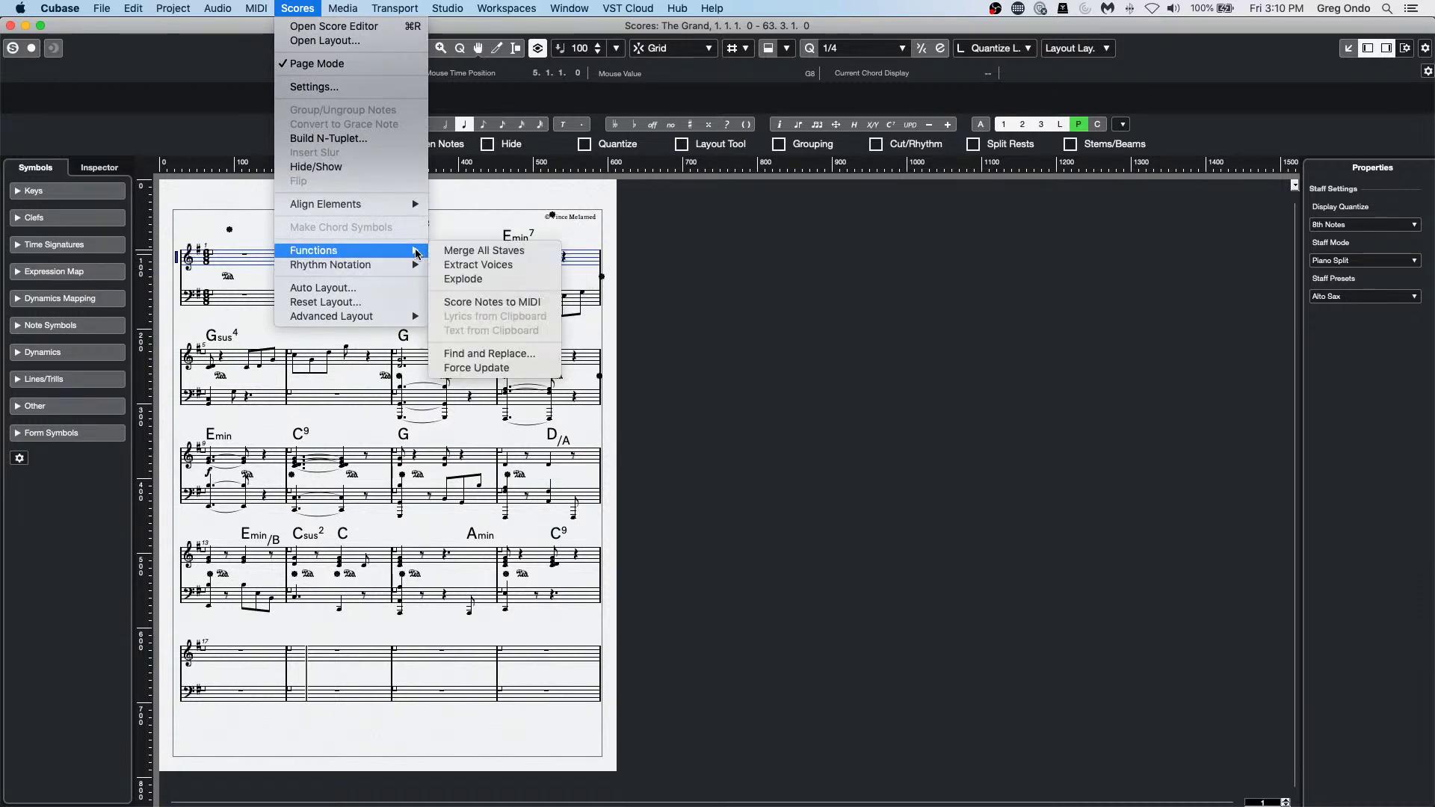
{"action": "mouse_move", "coordinate": [391, 320]}
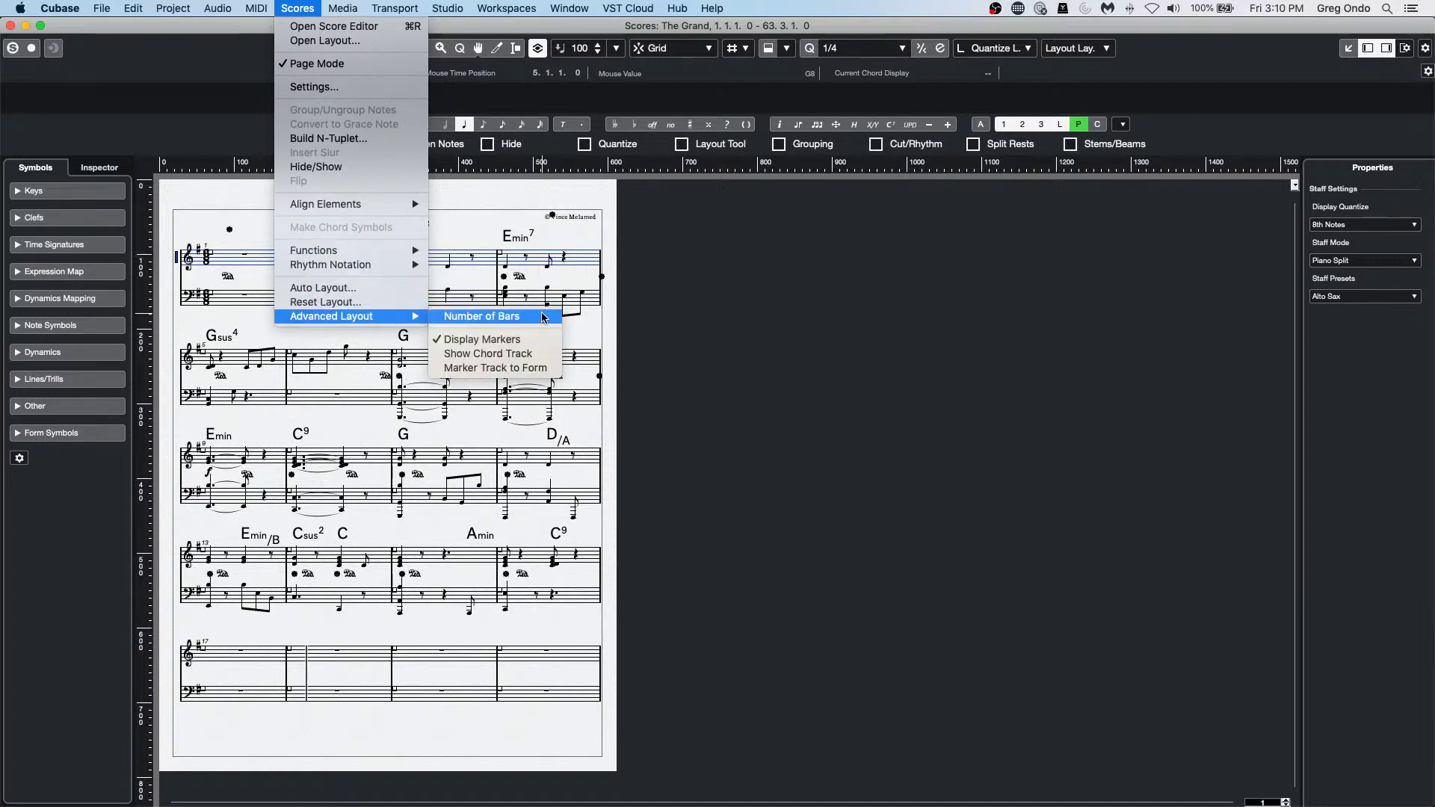
{"action": "left_click", "coordinate": [482, 316]}
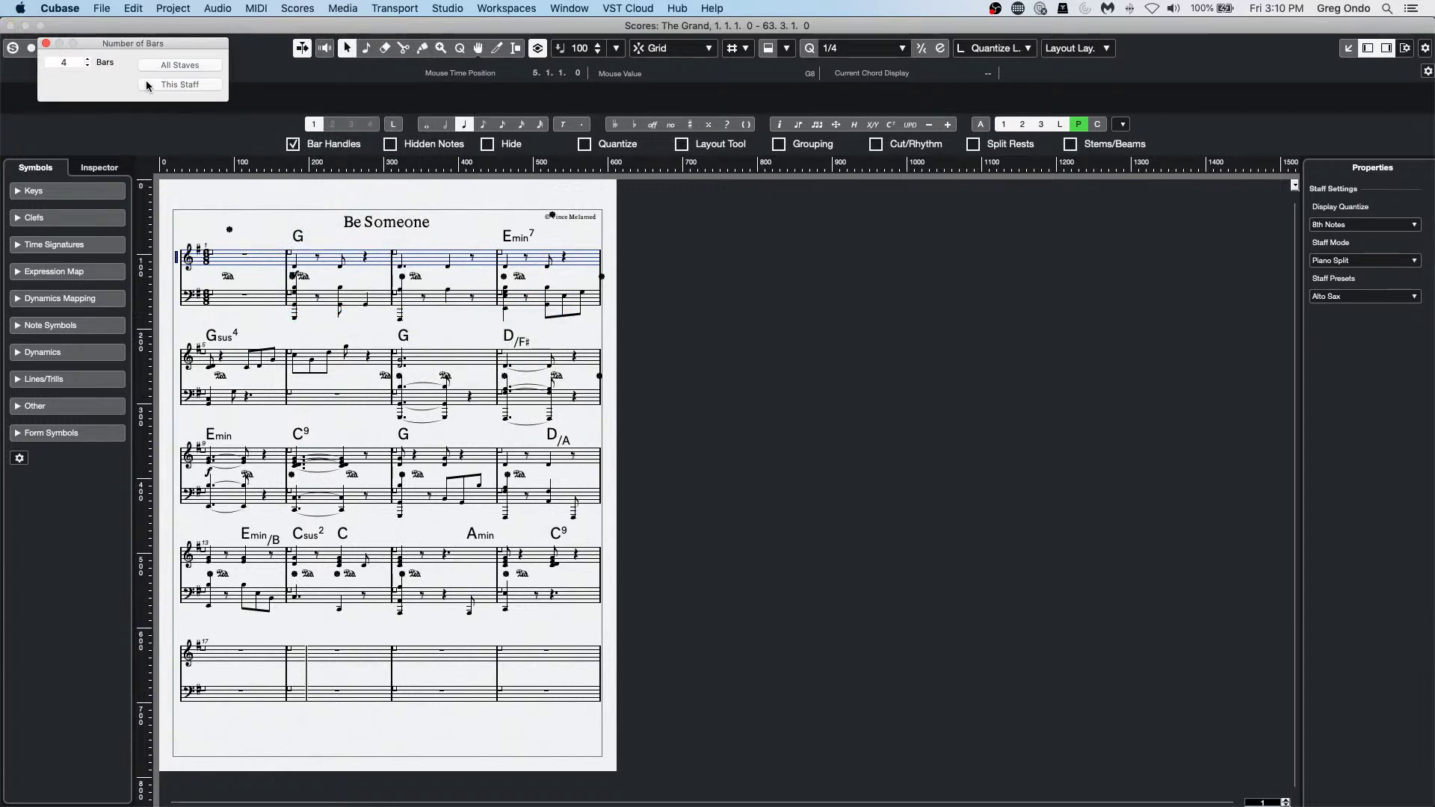
{"action": "left_click", "coordinate": [46, 44]}
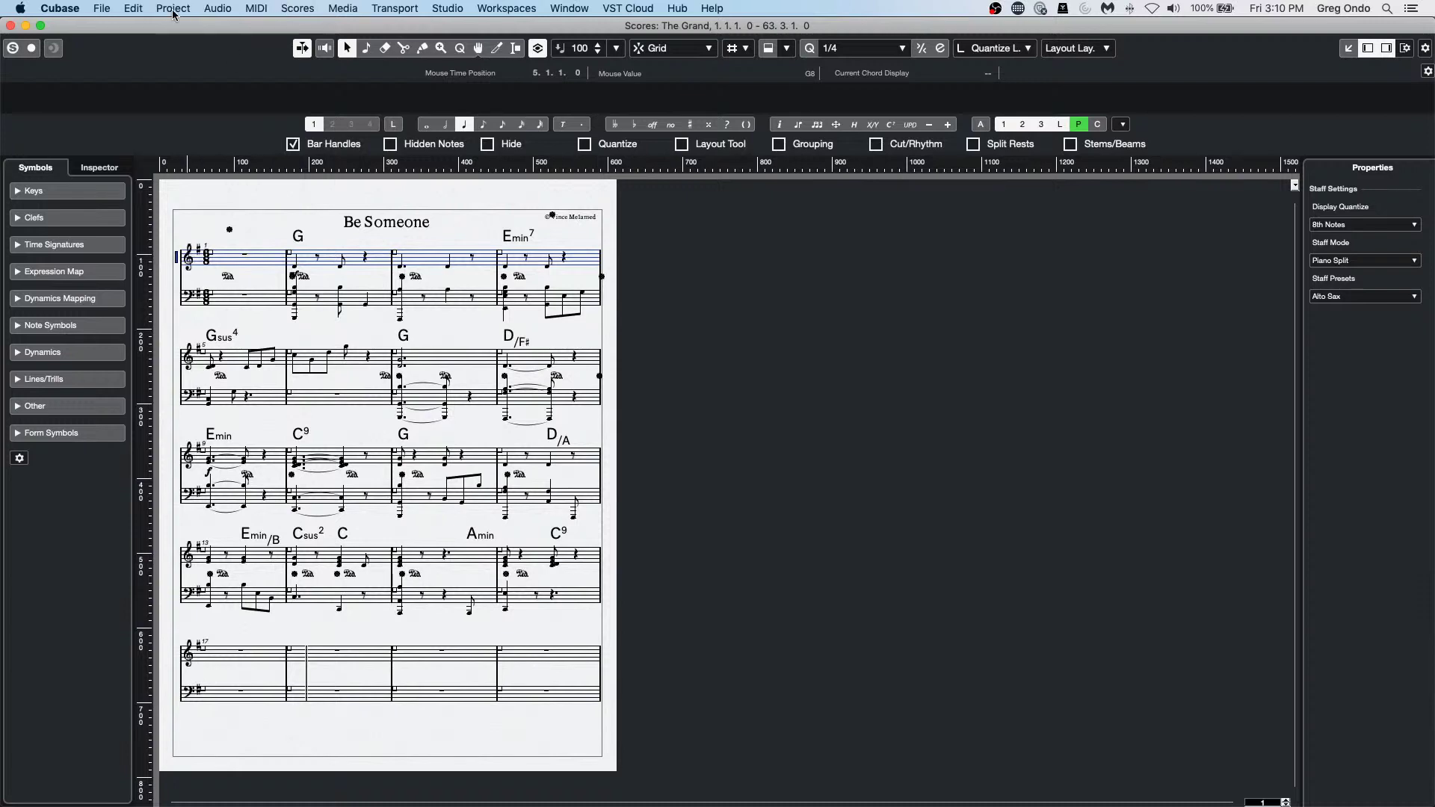
{"action": "left_click", "coordinate": [10, 26]}
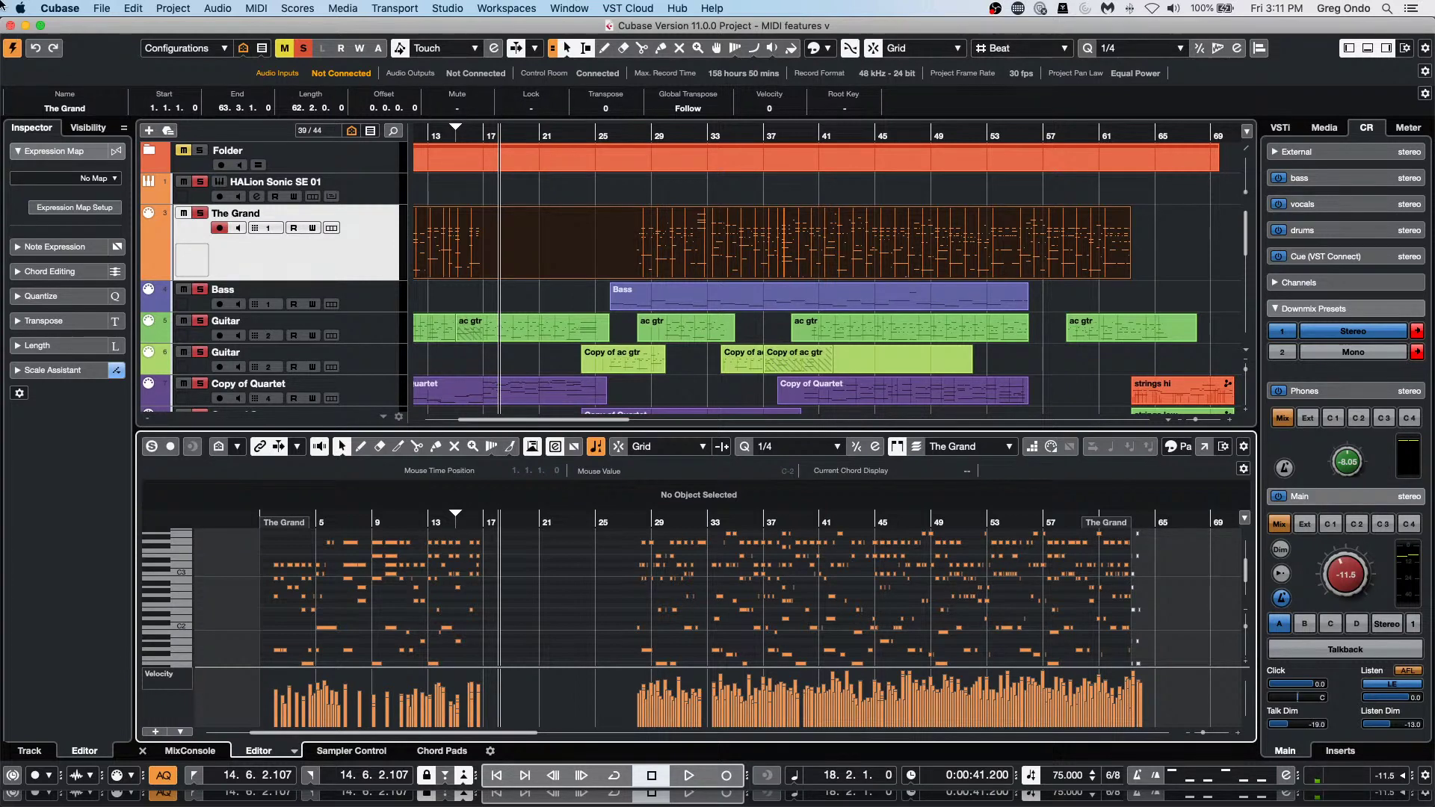
Create a new empty project in the March 5th 2021 folder.
{"action": "left_click", "coordinate": [101, 8]}
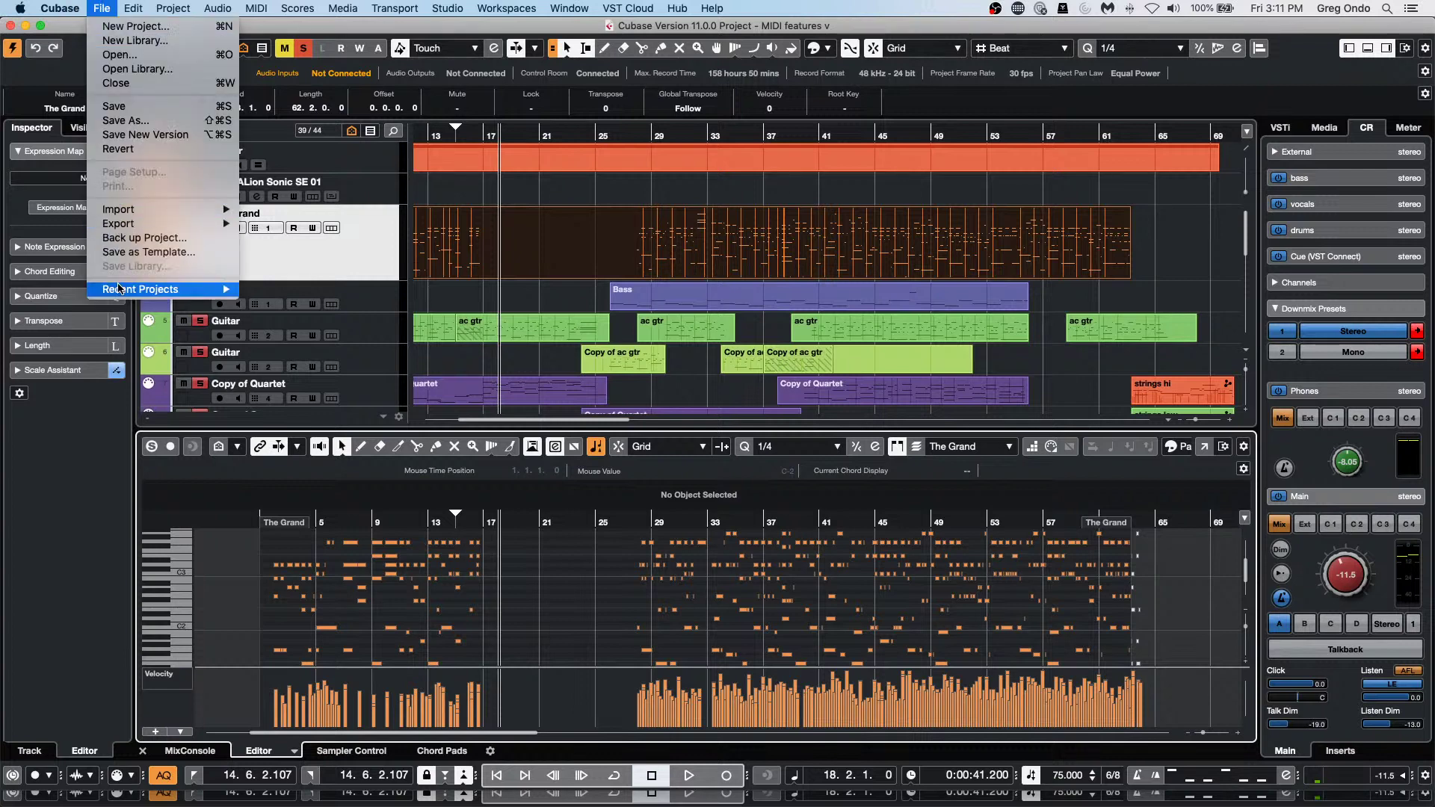
{"action": "mouse_move", "coordinate": [120, 287]}
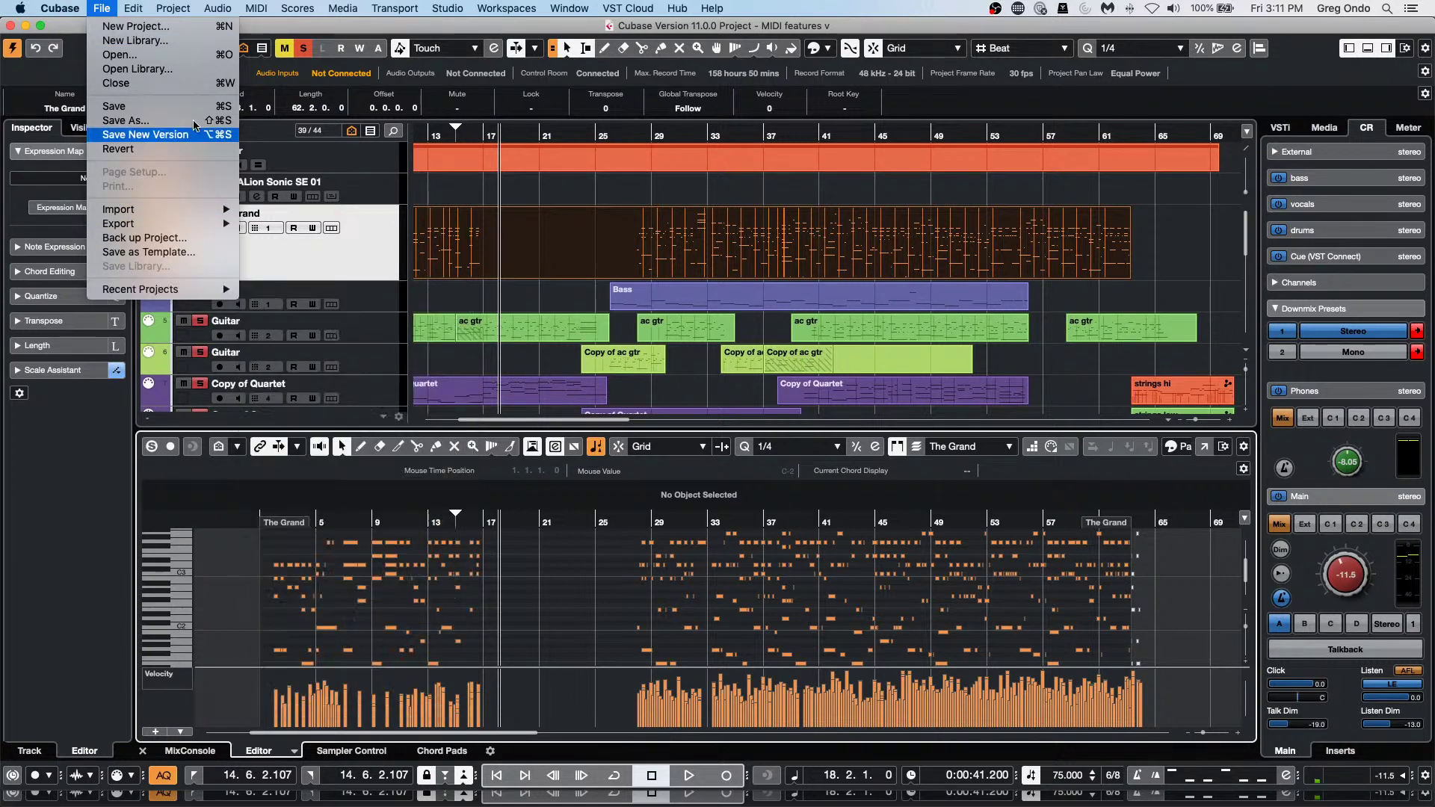
{"action": "left_click", "coordinate": [135, 26]}
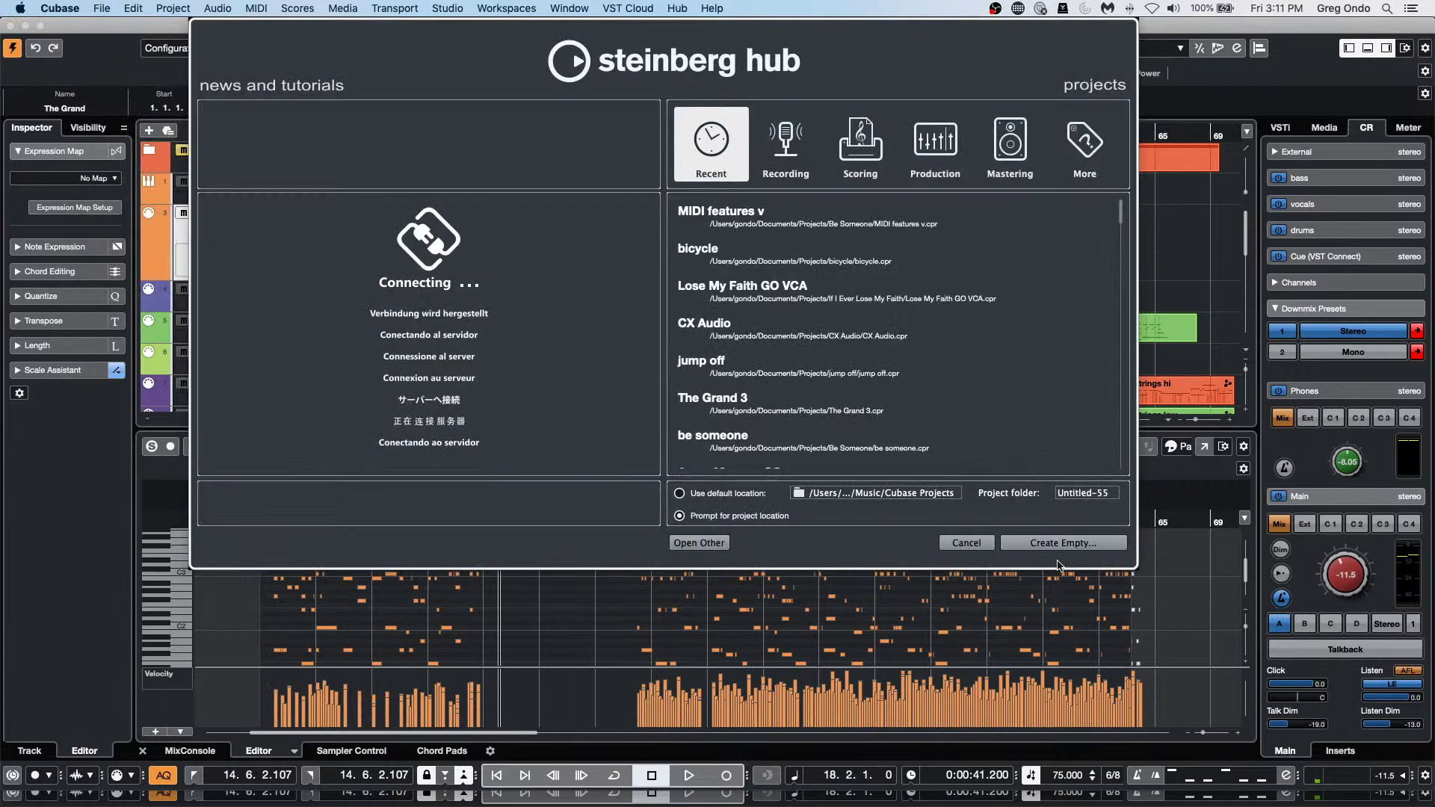
{"action": "left_click", "coordinate": [1061, 543]}
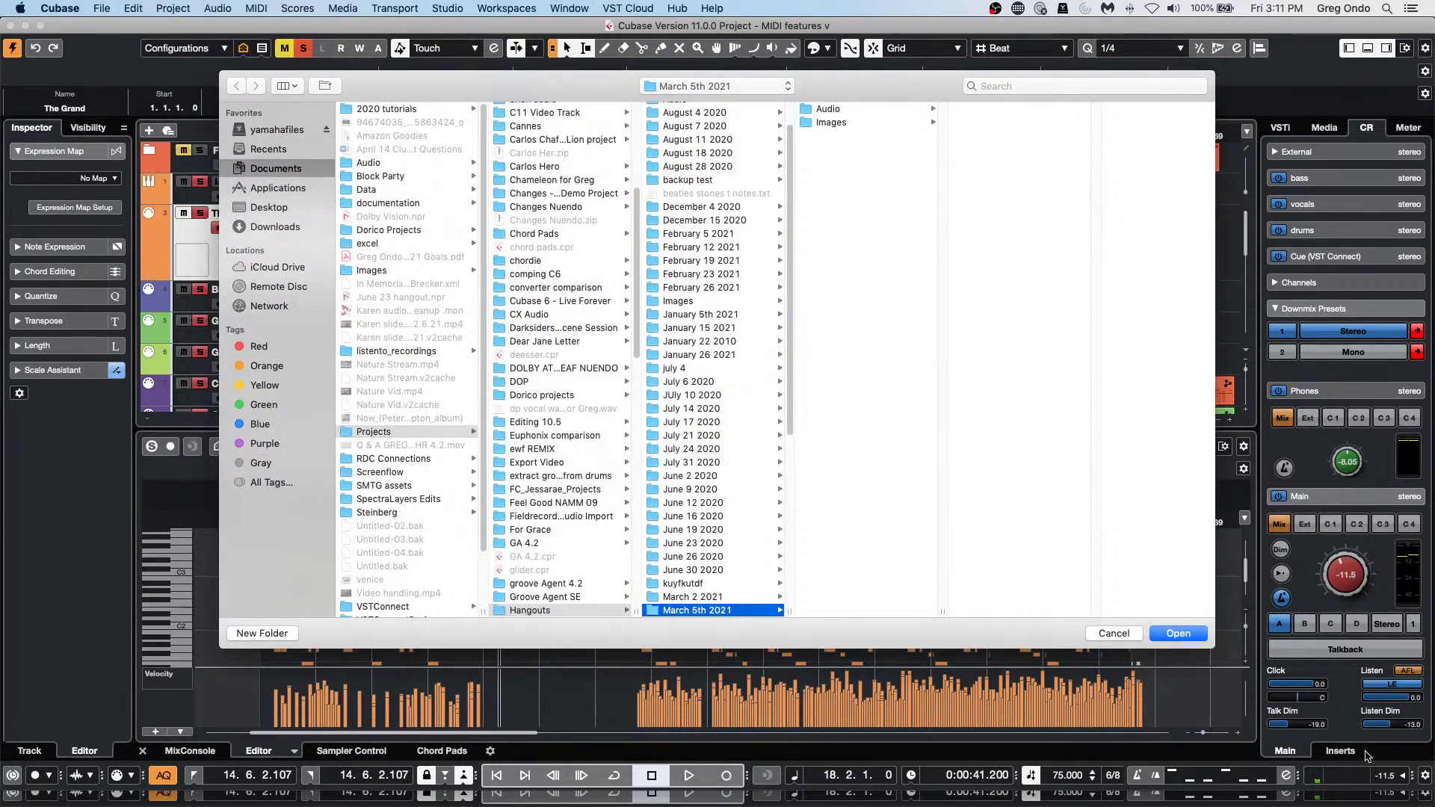
{"action": "left_click", "coordinate": [1176, 635]}
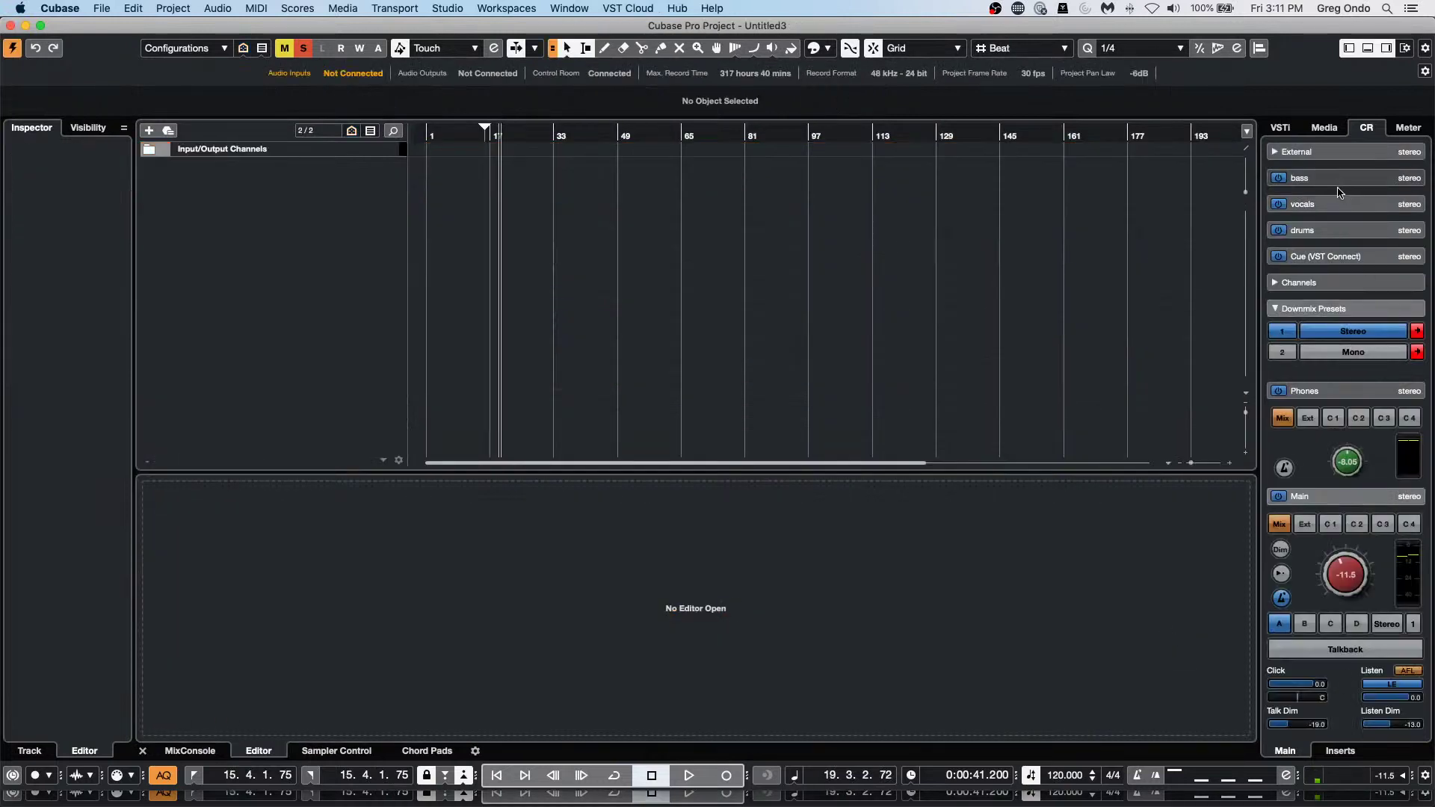
Add Tech_House_Bass_Loop_13 and, from the Beats category, Tech_House_Drum_Loop_27 from the Tech House loop set to the project.
{"action": "left_click", "coordinate": [1313, 132]}
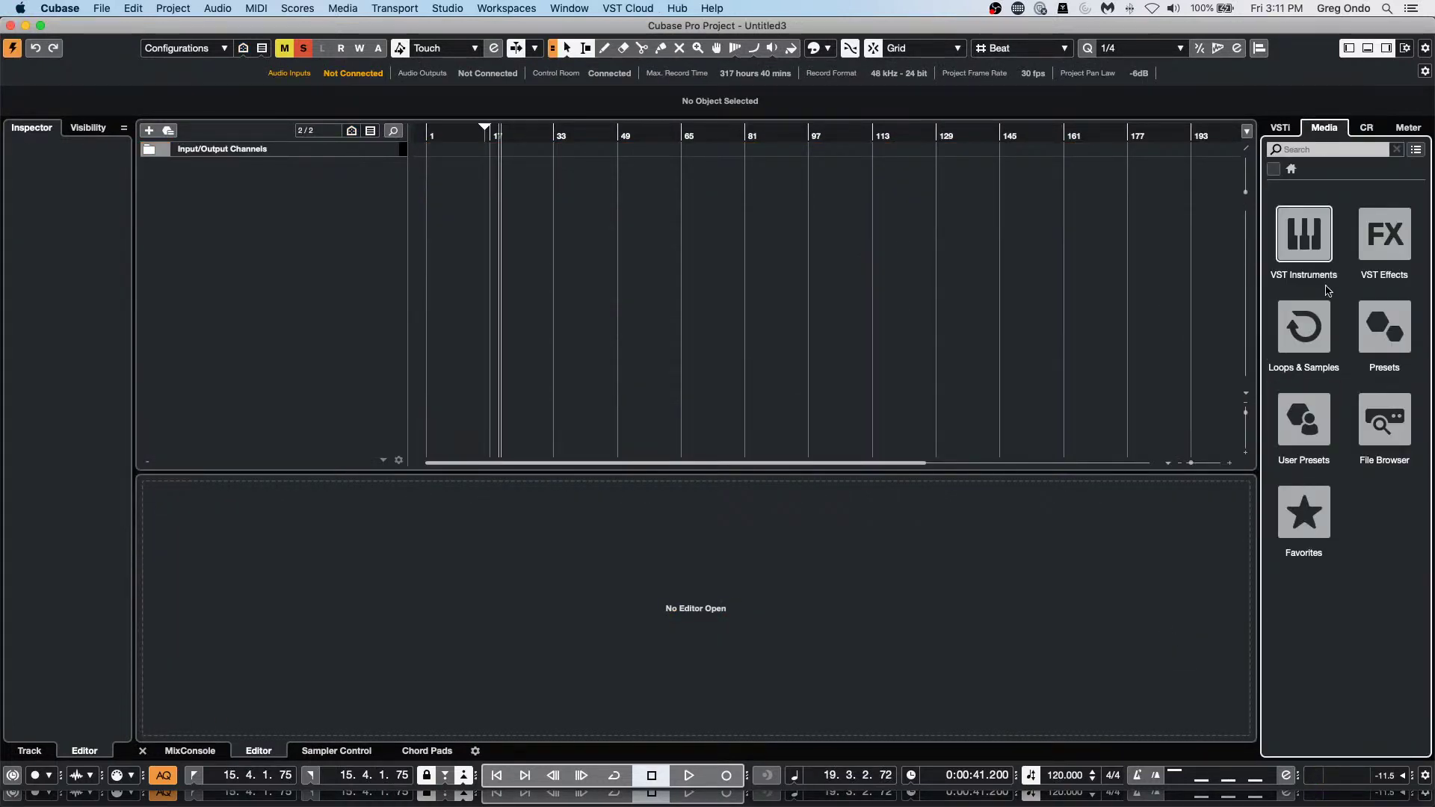
{"action": "left_click", "coordinate": [1314, 323]}
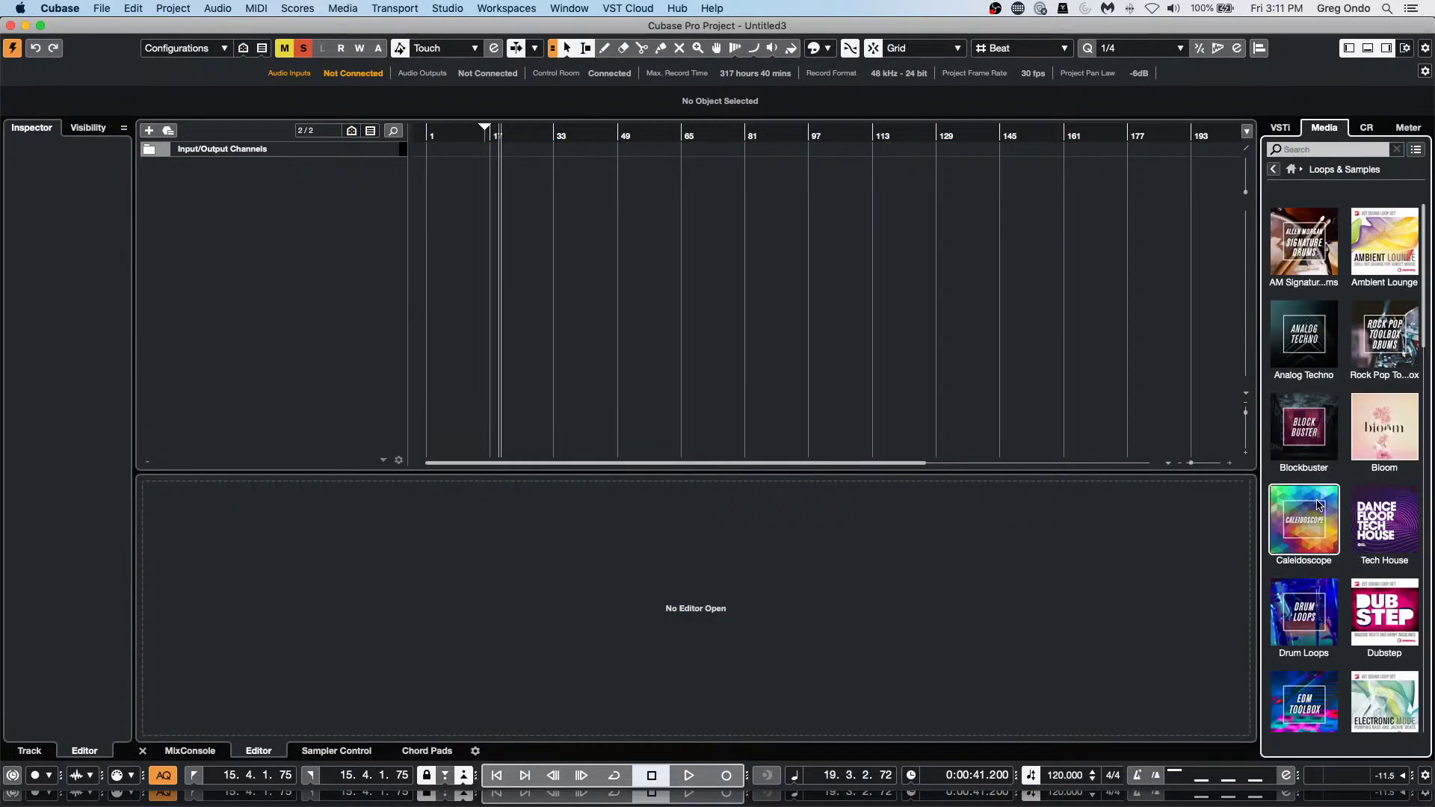
{"action": "left_click", "coordinate": [1381, 517]}
{"action": "left_click", "coordinate": [1338, 453]}
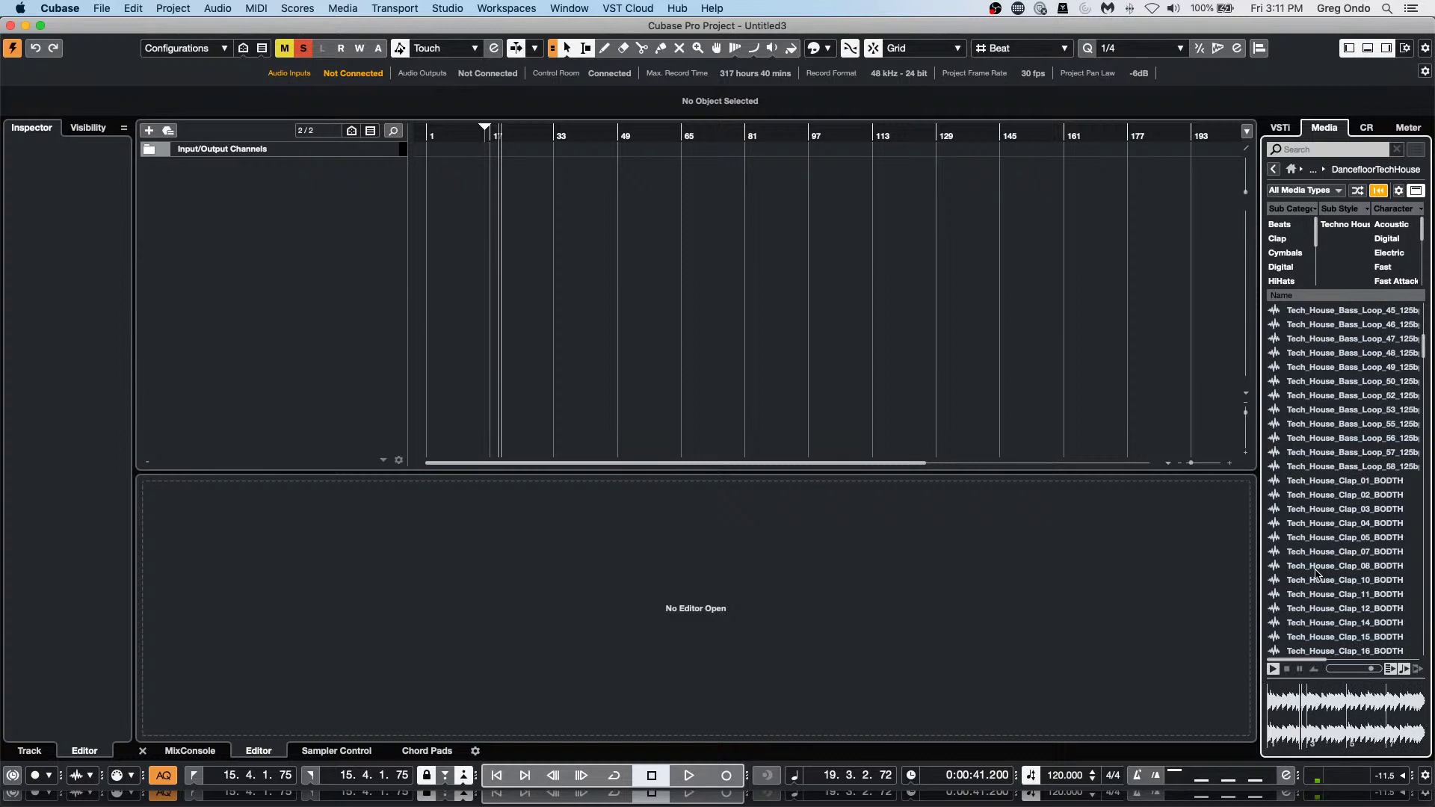
{"action": "double_click", "coordinate": [1321, 450]}
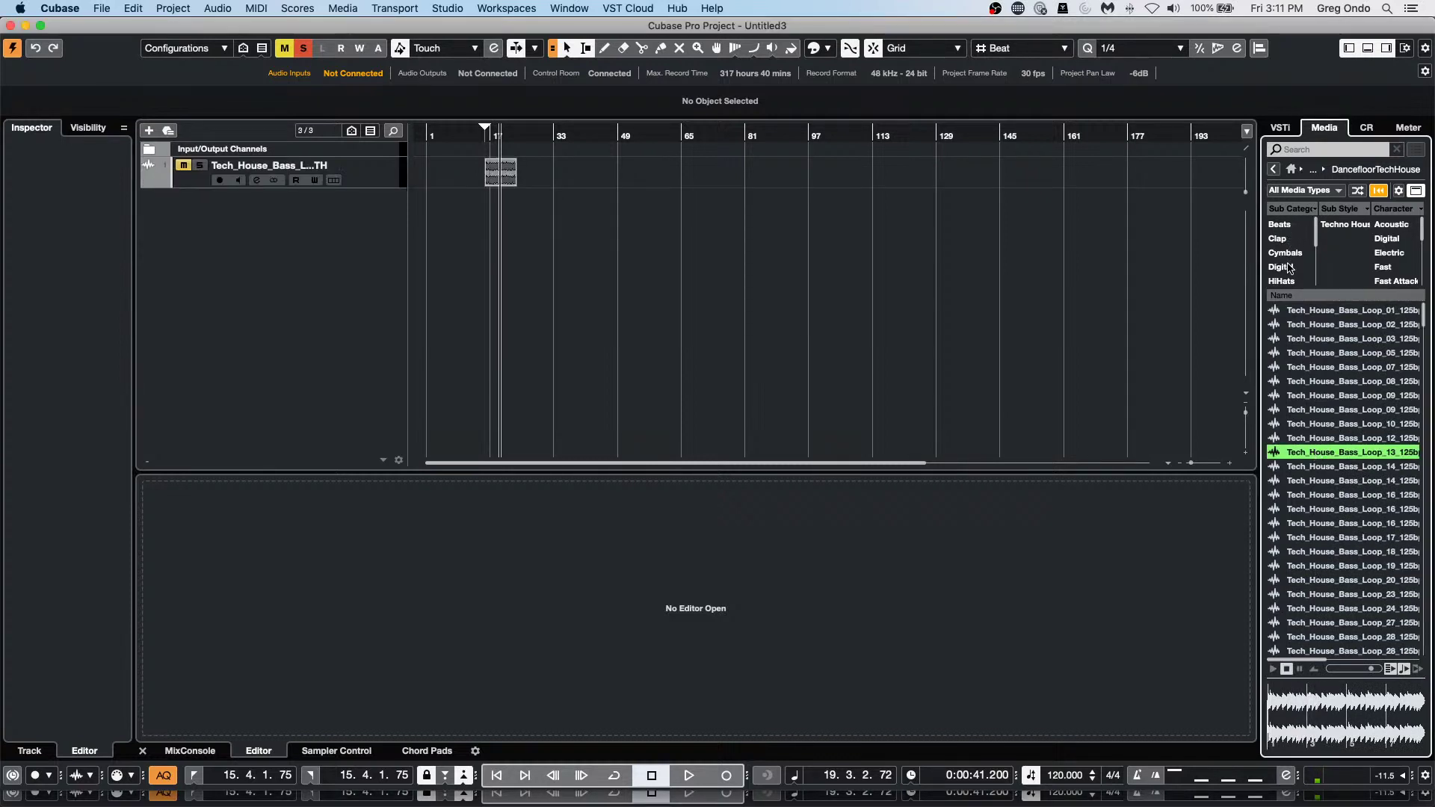
{"action": "left_click", "coordinate": [1287, 226]}
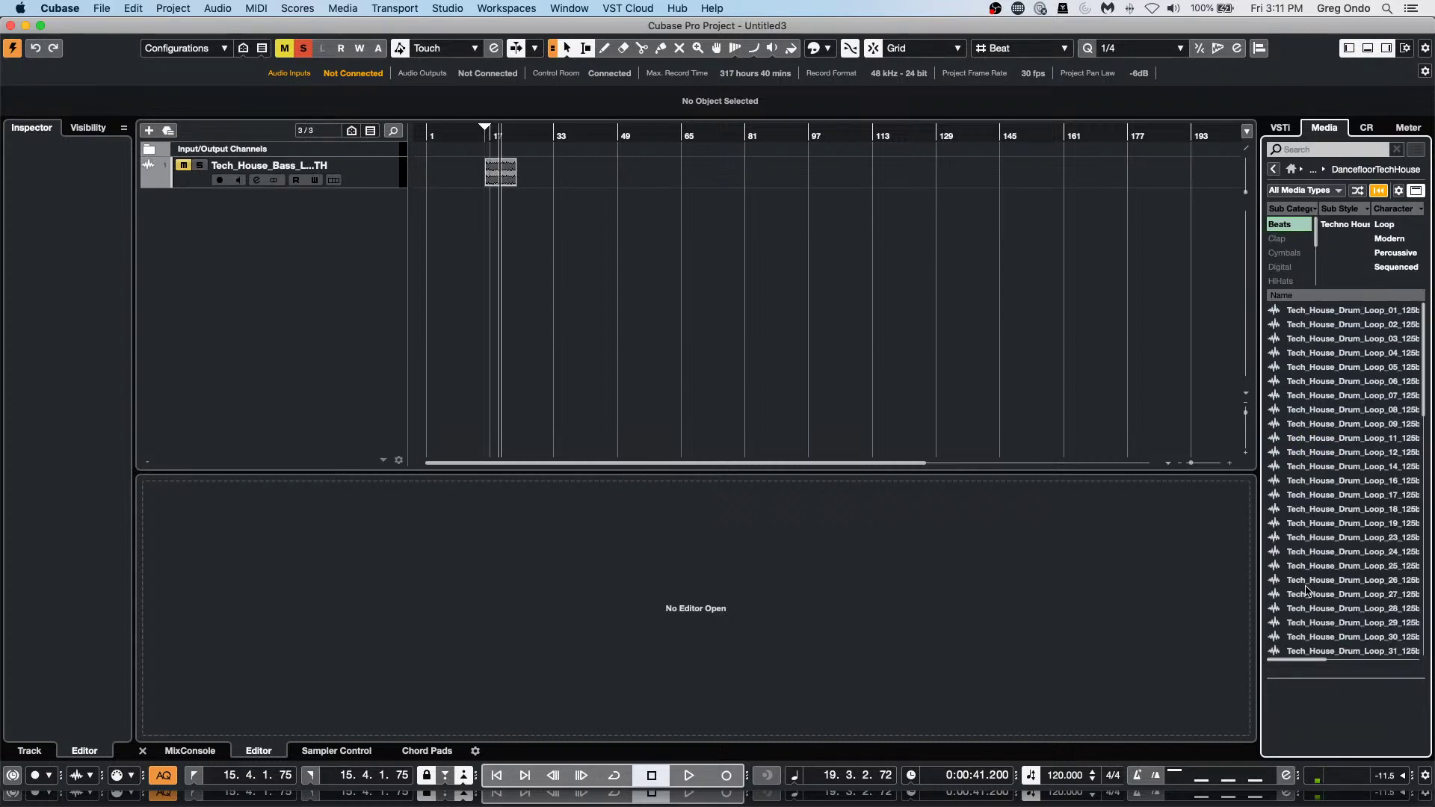
{"action": "double_click", "coordinate": [1307, 594]}
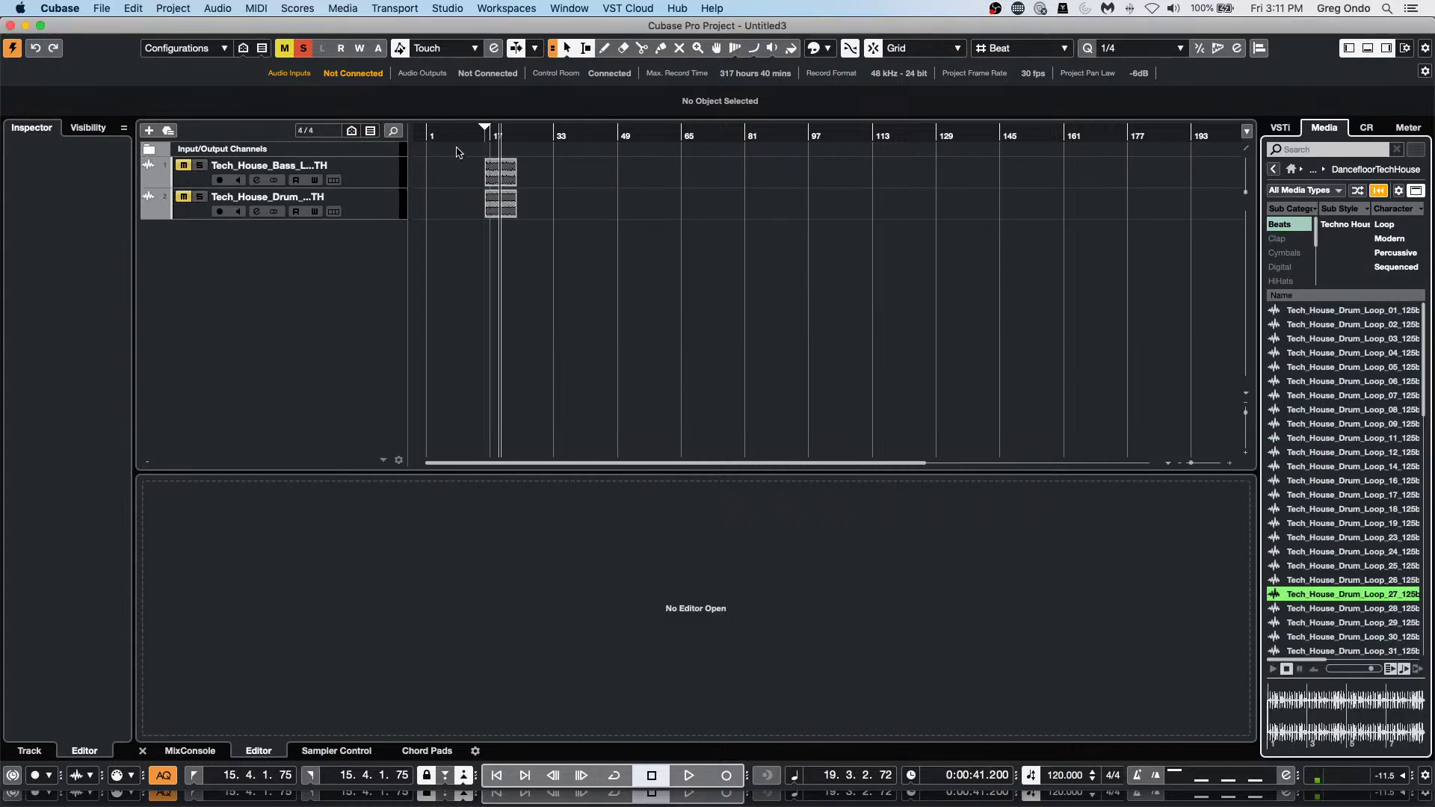
Move the bass and drum loop events together to the project start at -1.1.1.0.
{"action": "left_click_drag", "start_coordinate": [481, 135], "coordinate": [481, 195]}
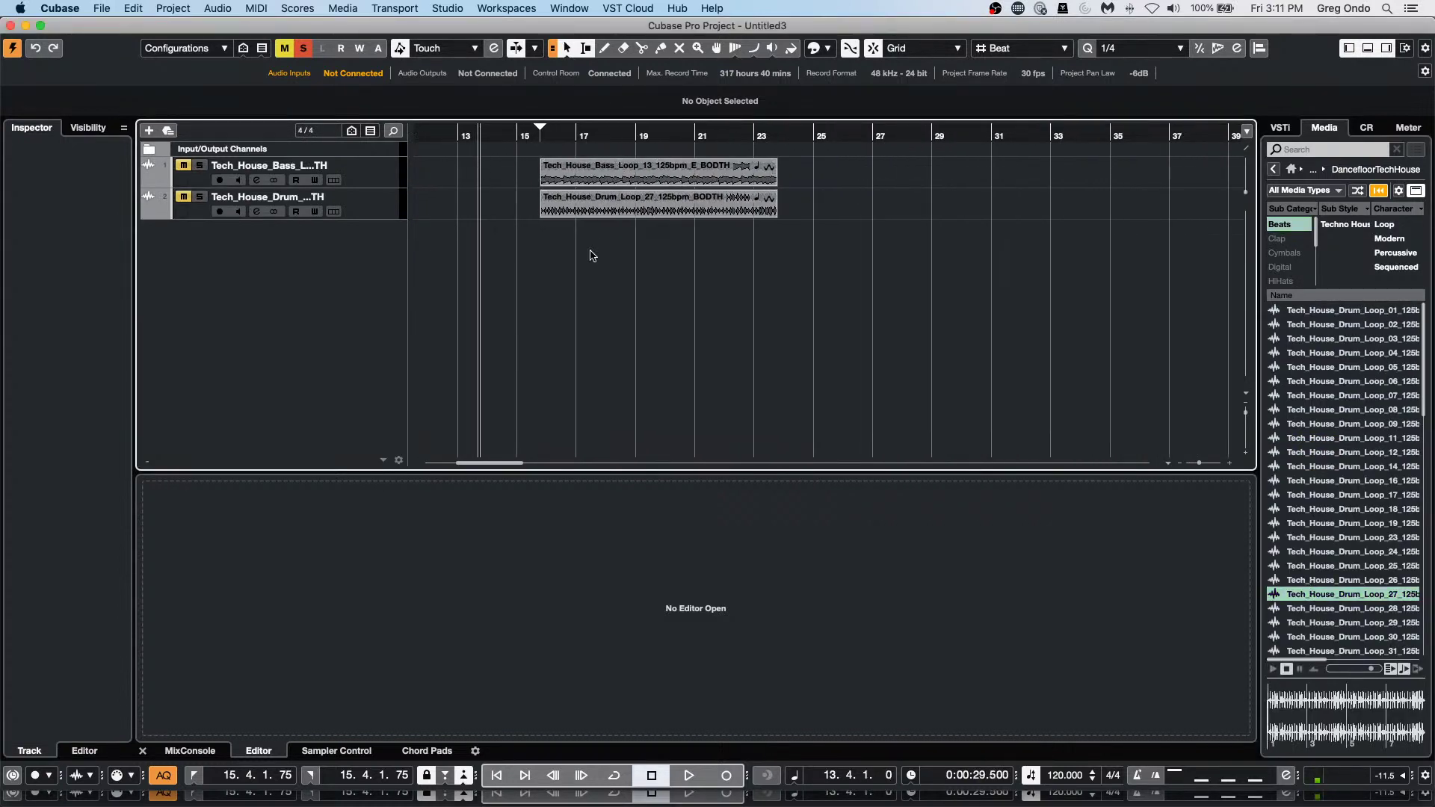
{"action": "left_click", "coordinate": [634, 172]}
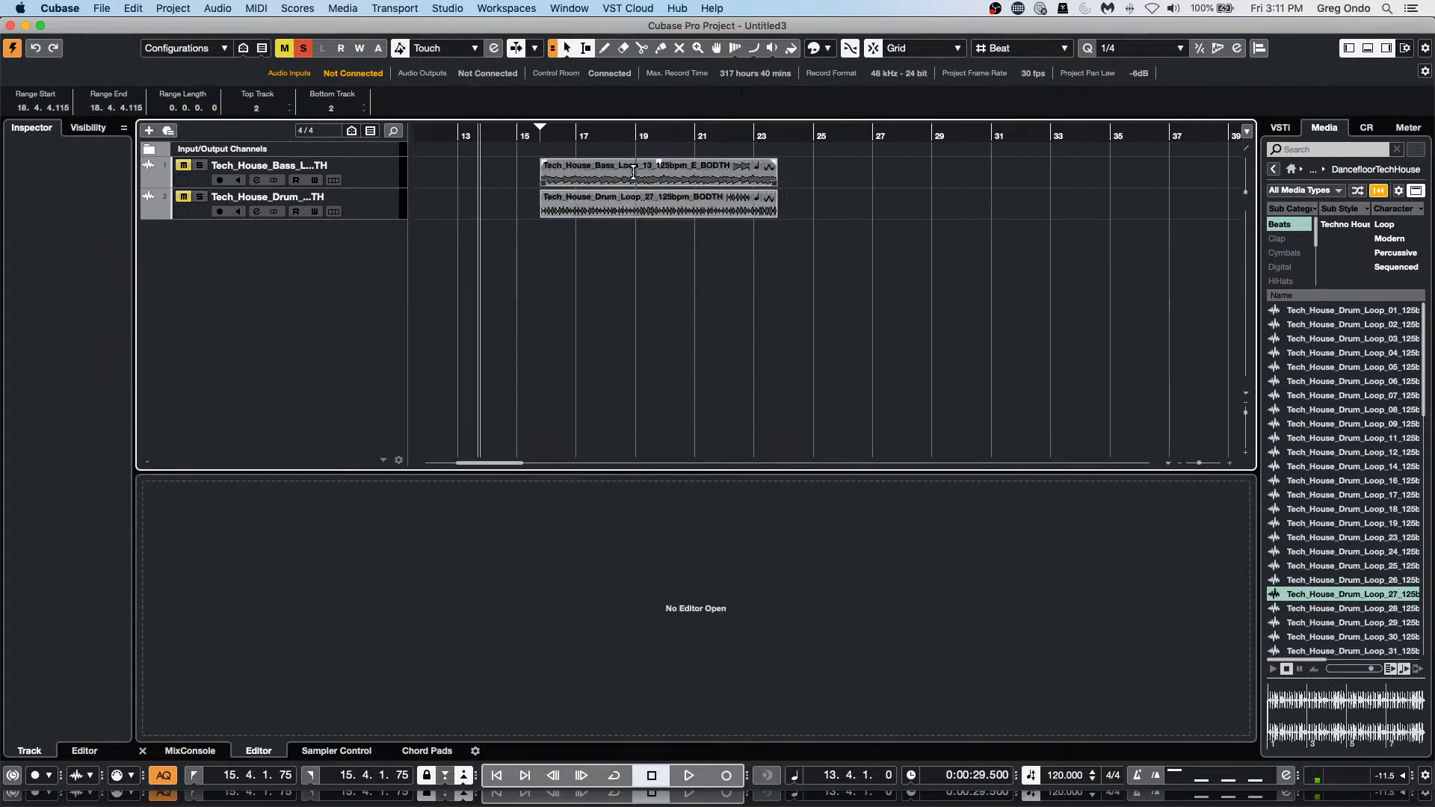
{"action": "left_click", "coordinate": [670, 181]}
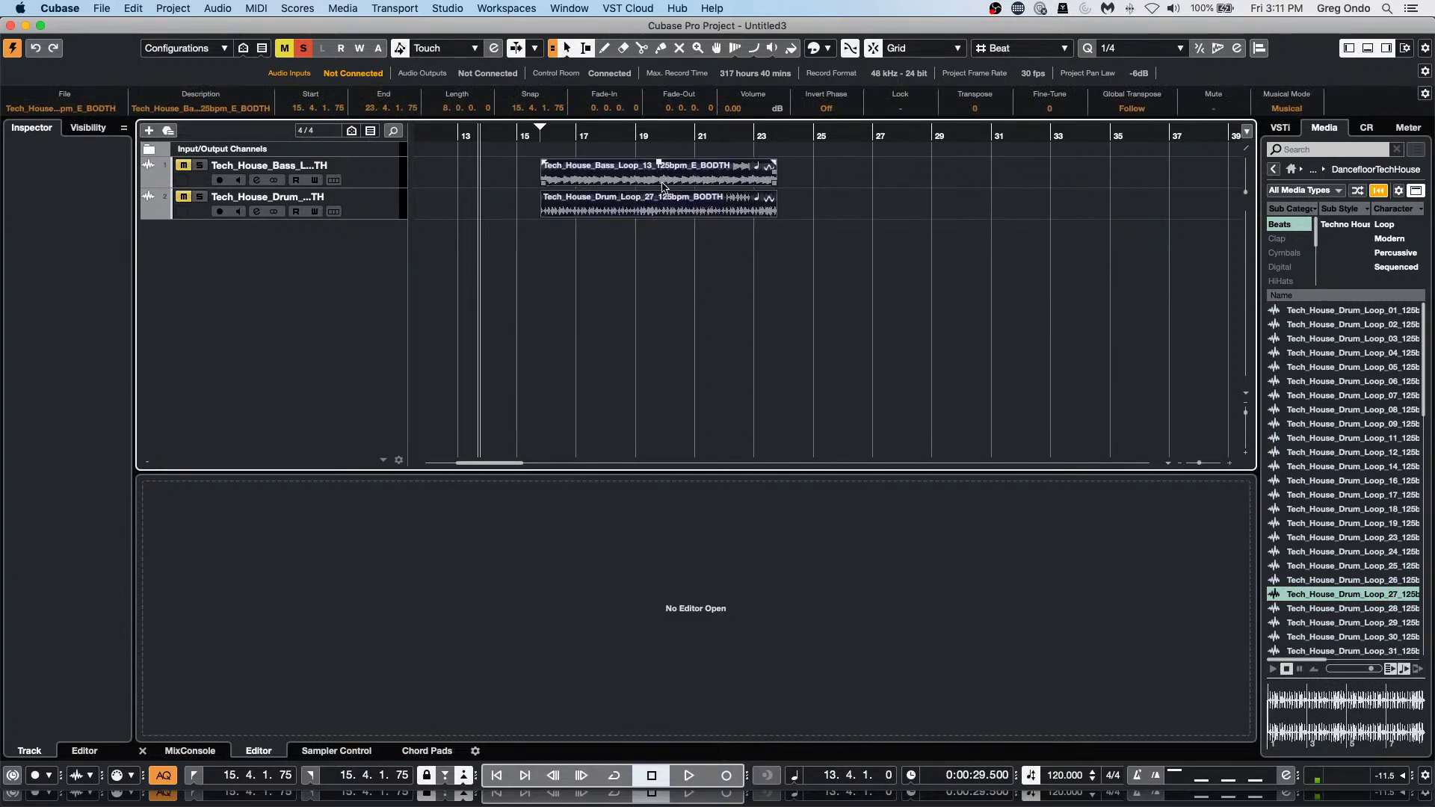
{"action": "left_click_drag", "start_coordinate": [663, 187], "coordinate": [417, 177]}
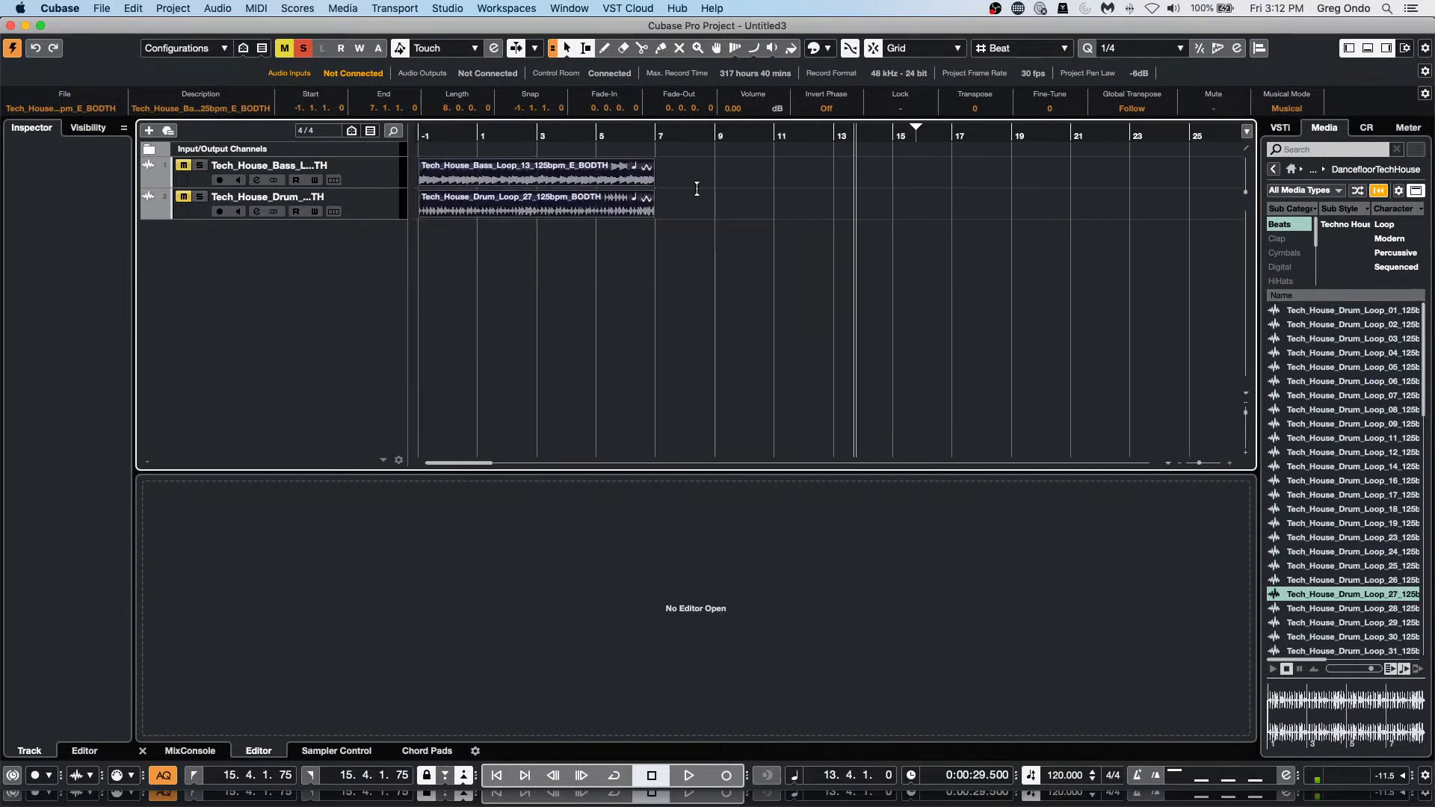
Select both loop events and turn off their Musical Mode.
{"action": "left_click_drag", "start_coordinate": [693, 180], "coordinate": [611, 206]}
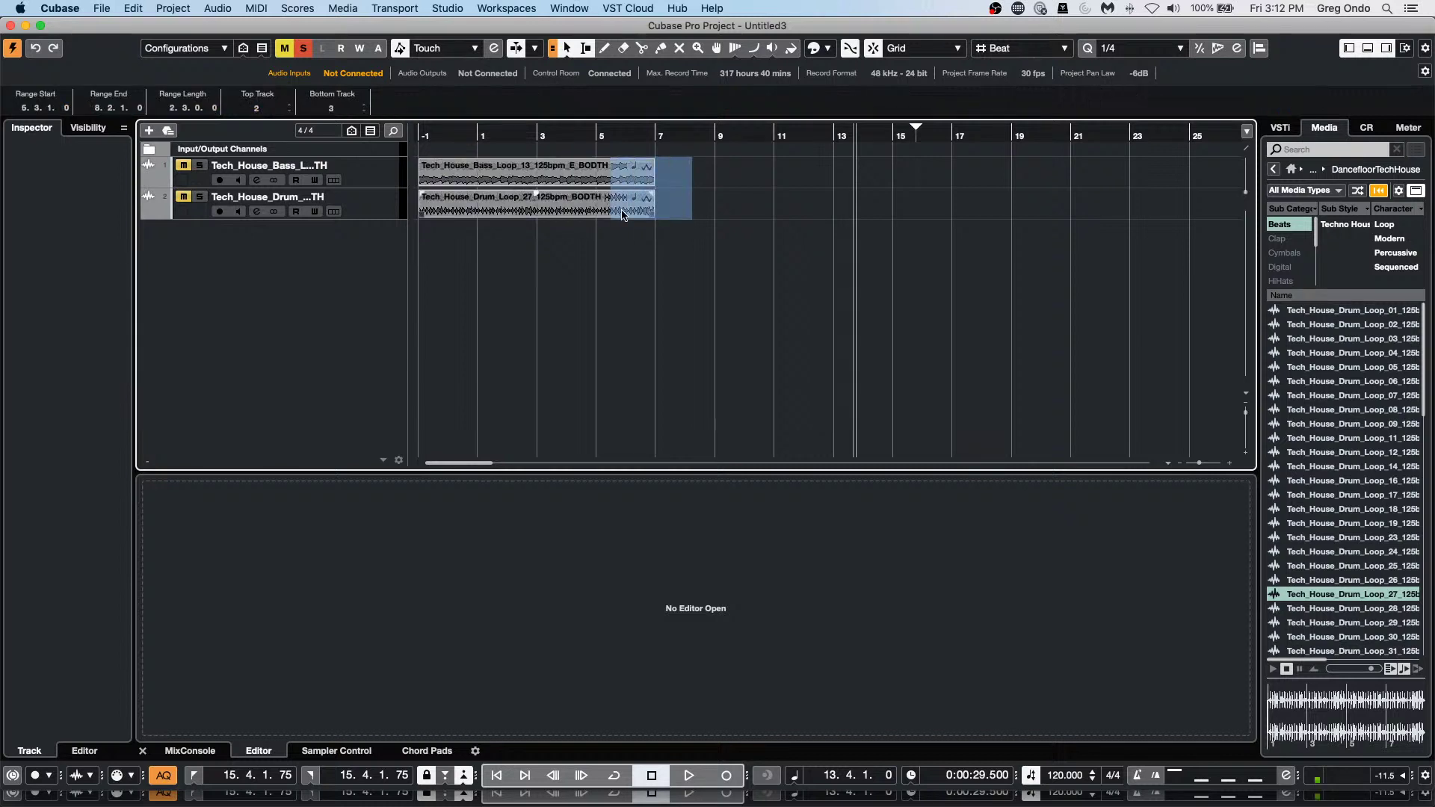
{"action": "left_click", "coordinate": [622, 216]}
{"action": "key", "text": "ctrl+a"}
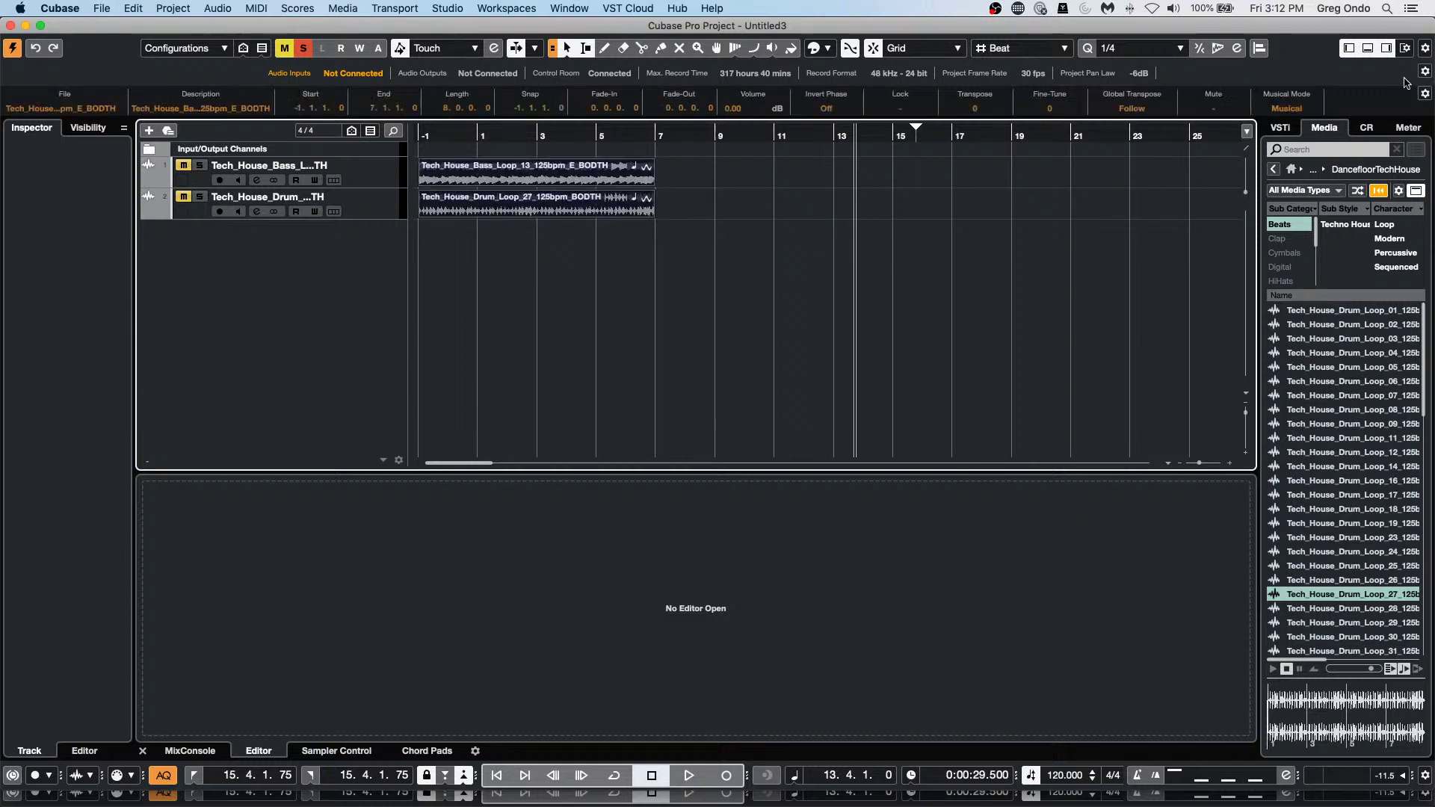
{"action": "left_click", "coordinate": [1292, 107]}
Turn on the metronome click and play the bass and drum loops from the project start.
{"action": "left_click", "coordinate": [562, 134]}
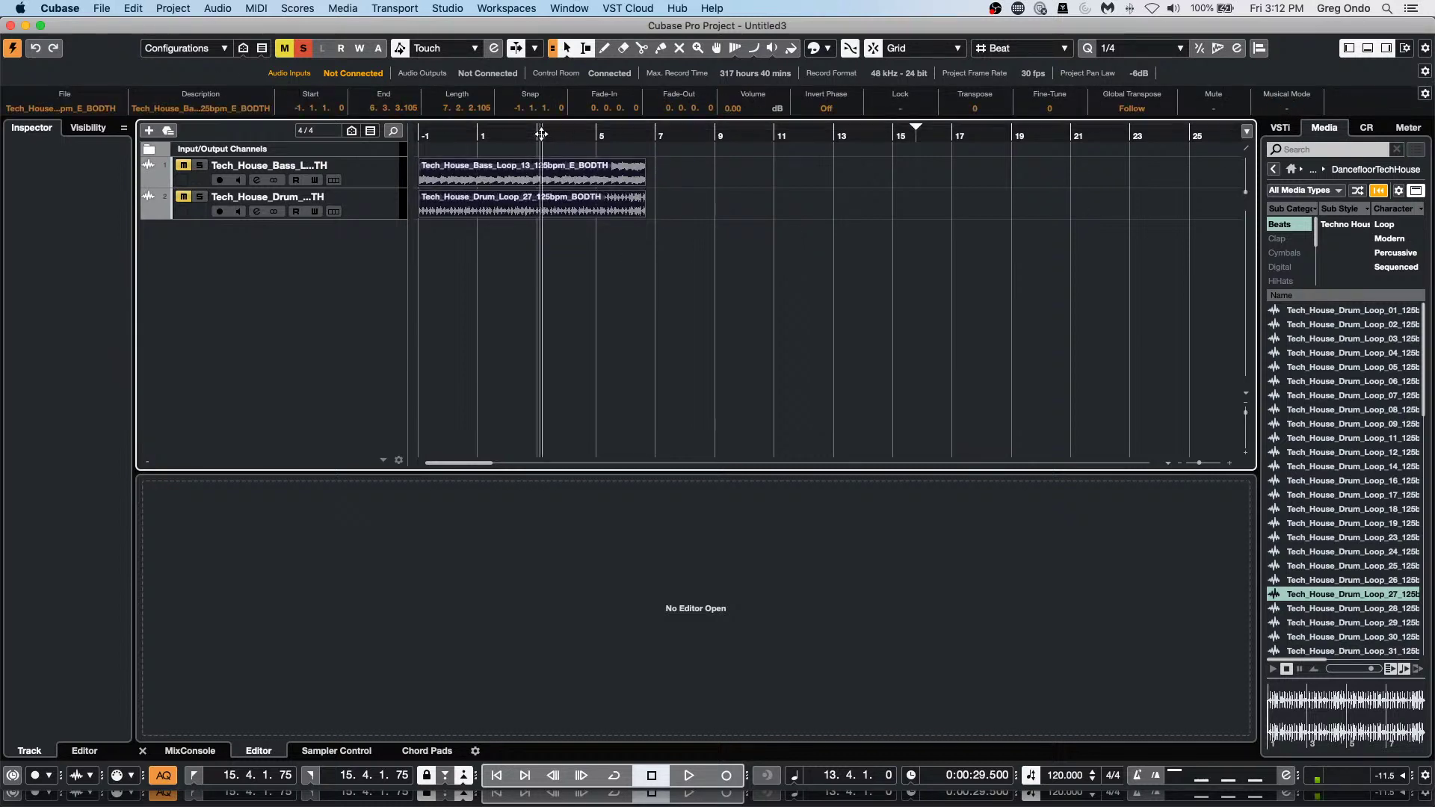
{"action": "key", "text": "Home"}
{"action": "key", "text": "h"}
{"action": "key", "text": "h"}
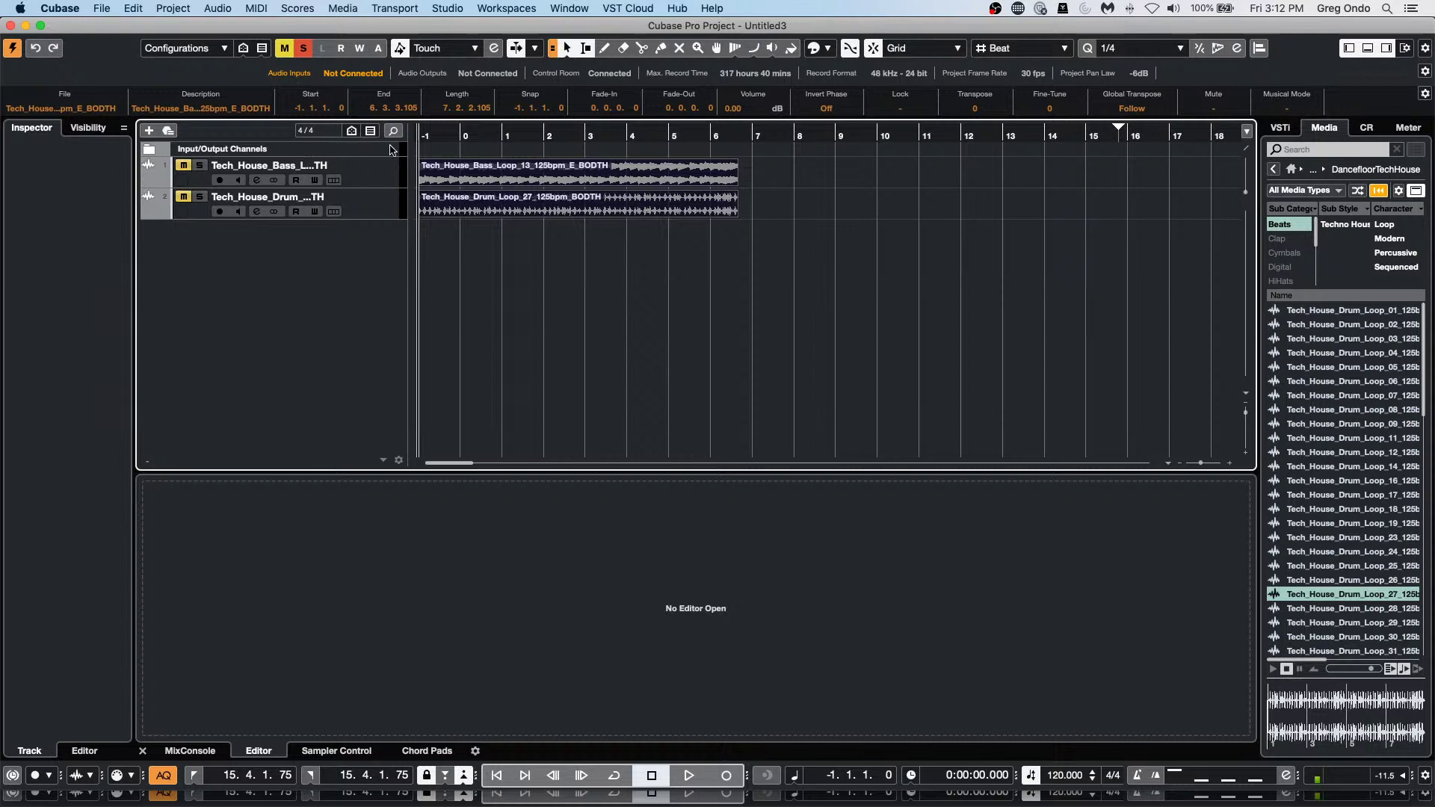
{"action": "left_click", "coordinate": [430, 137]}
{"action": "key", "text": "Home"}
{"action": "key", "text": "h"}
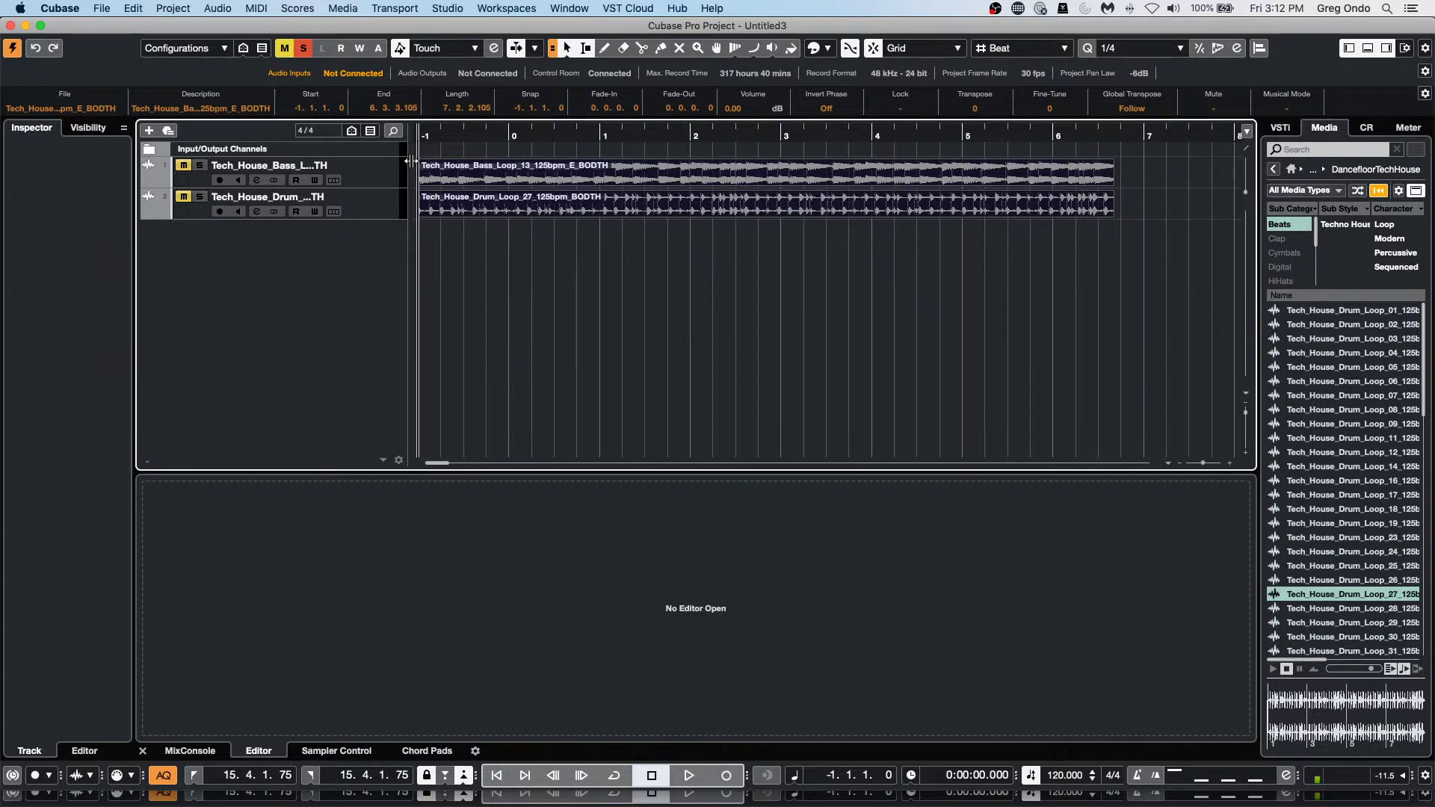
{"action": "key", "text": "c"}
{"action": "key", "text": "space"}
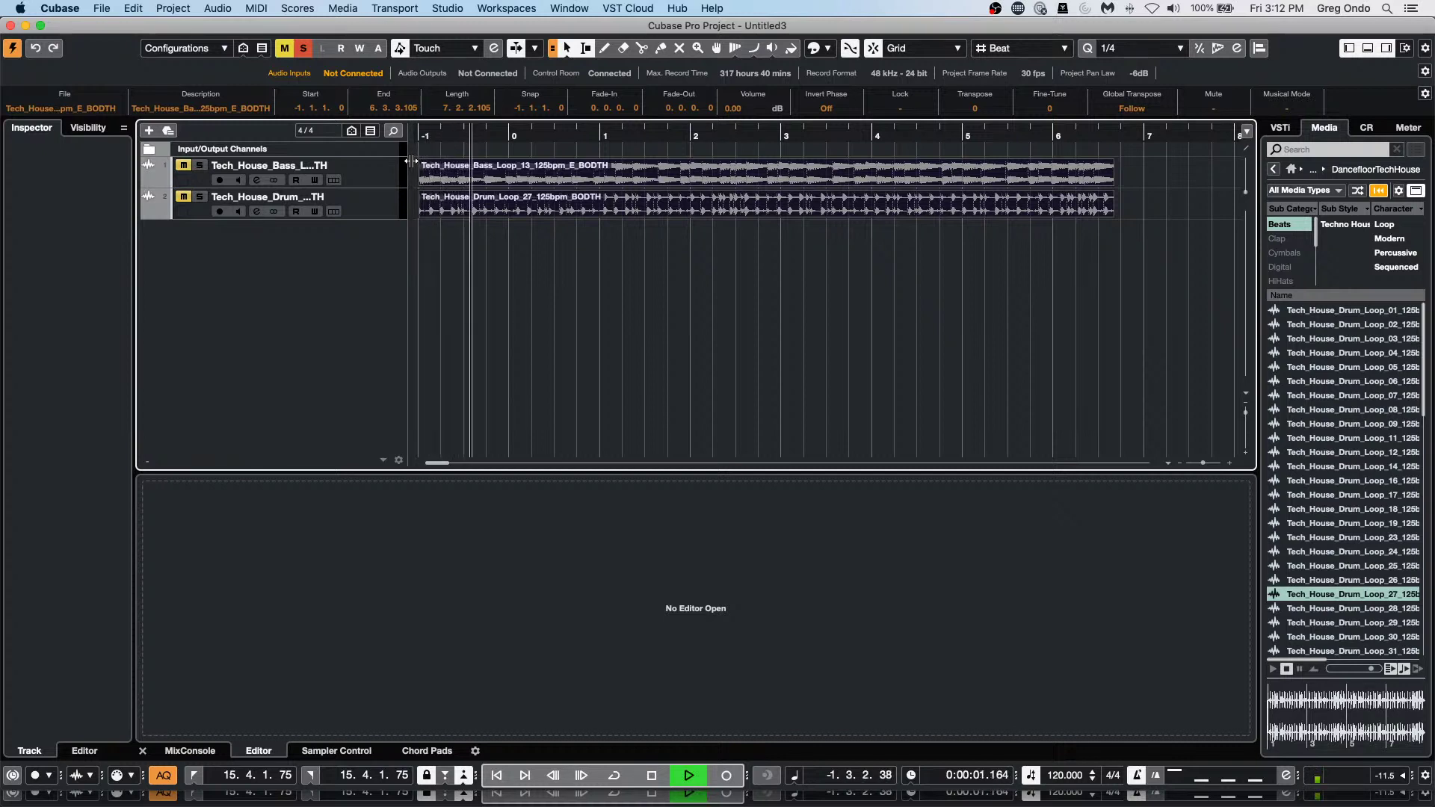
Unmute and solo the bass and drum tracks during playback, and listen to the end of the loops.
{"action": "left_click", "coordinate": [200, 165]}
{"action": "left_click", "coordinate": [183, 165]}
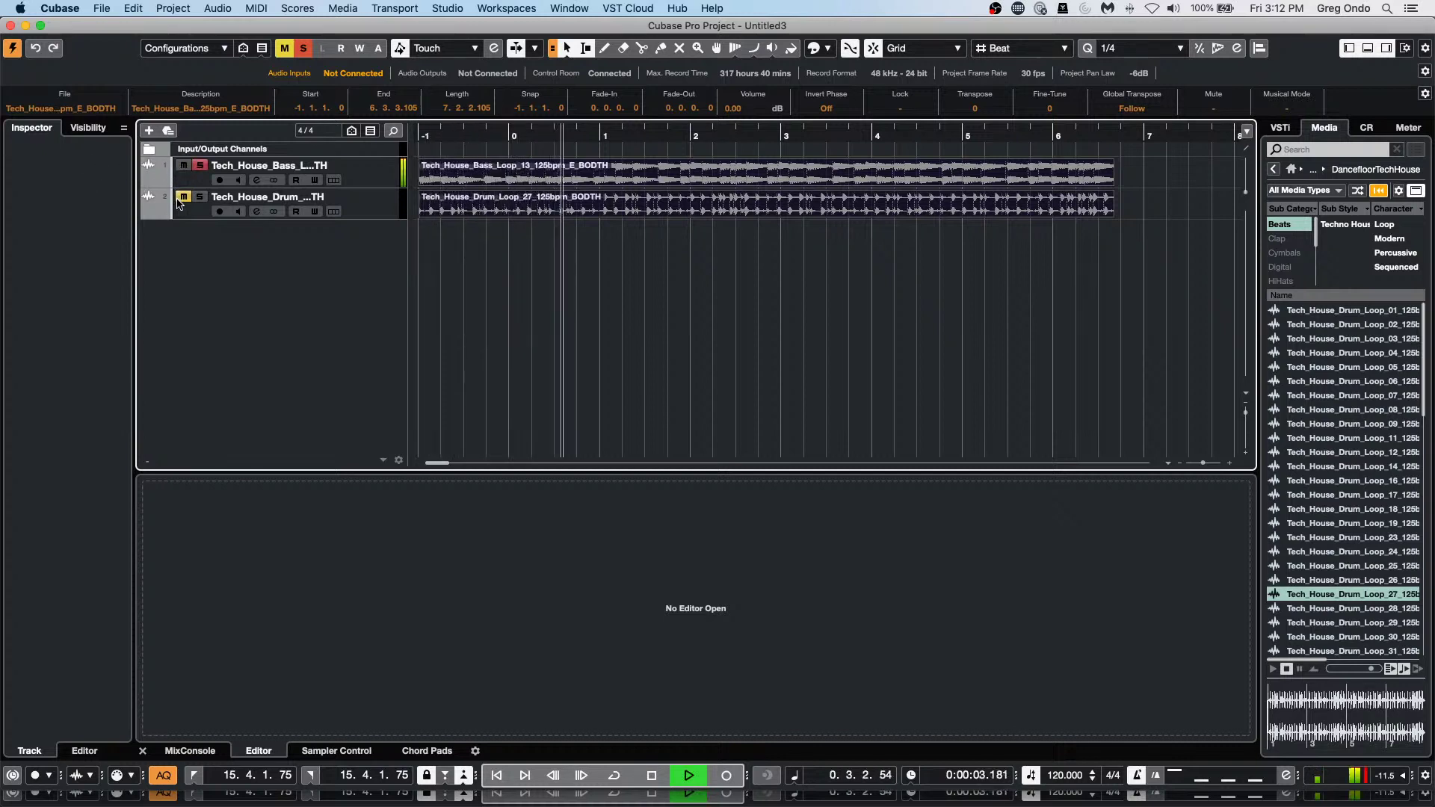
{"action": "left_click", "coordinate": [183, 196]}
{"action": "left_click", "coordinate": [199, 197]}
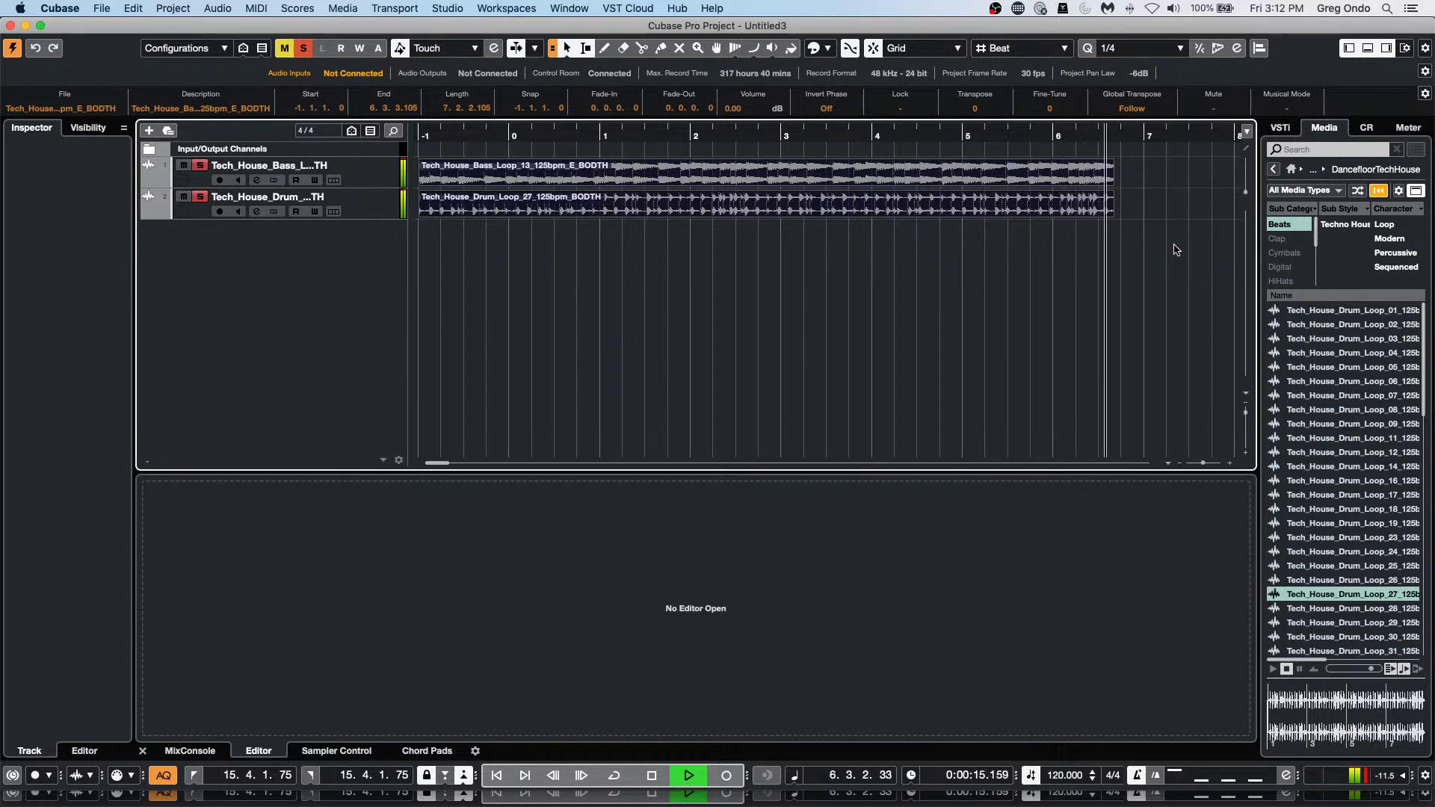
{"action": "key", "text": "space"}
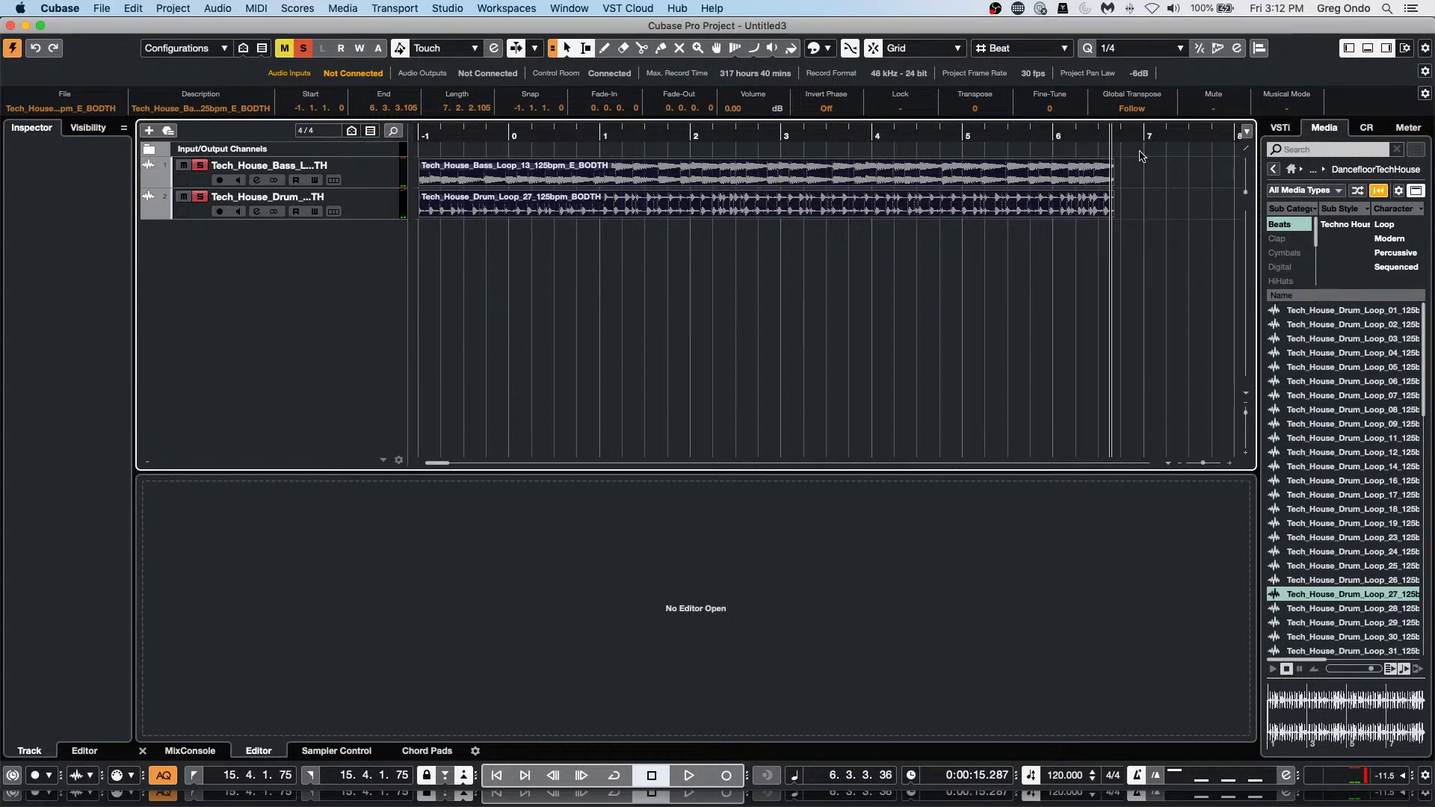
Turn on Musical Mode for both loop events and play them from the project start.
{"action": "left_click_drag", "start_coordinate": [1147, 224], "coordinate": [982, 157]}
{"action": "left_click", "coordinate": [1290, 109]}
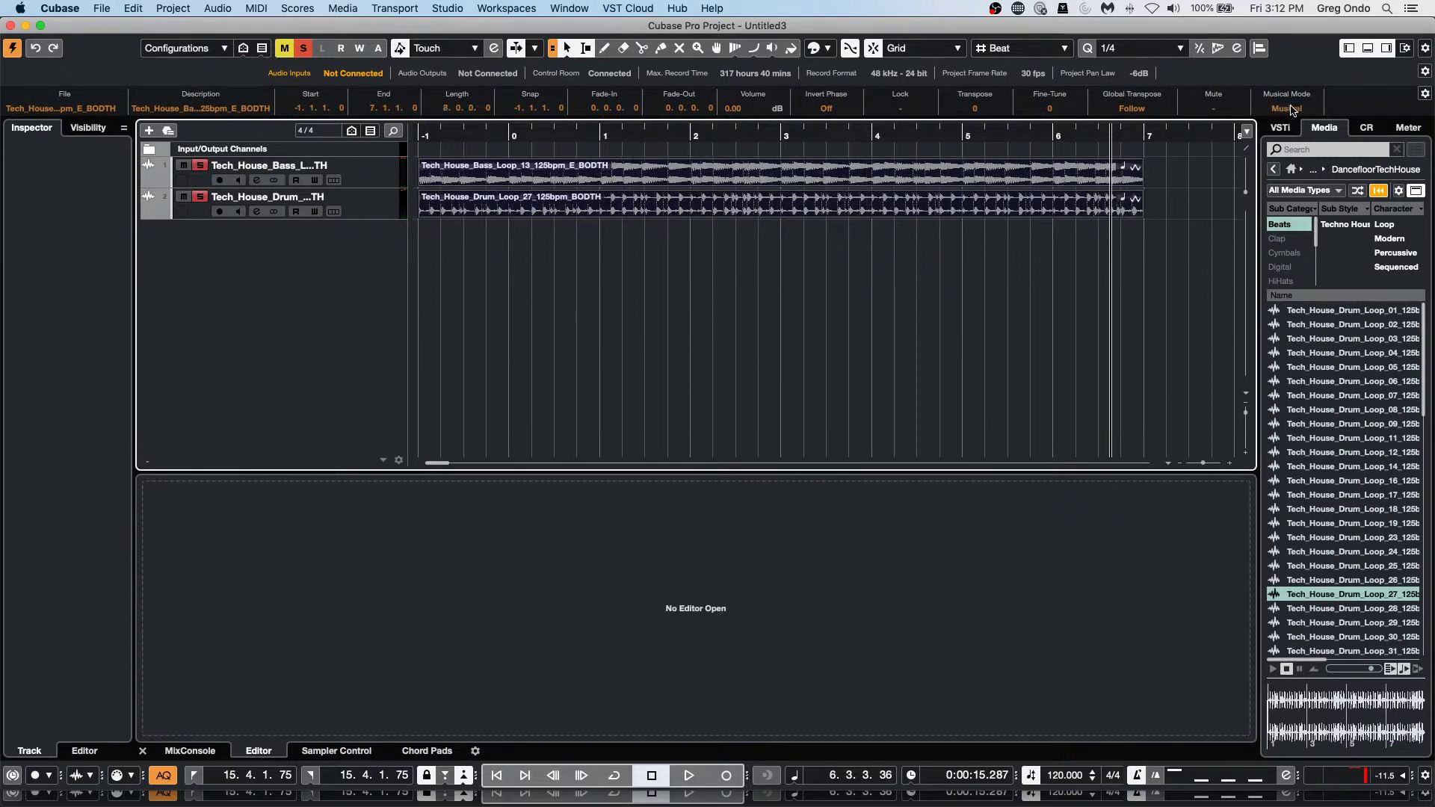
{"action": "left_click", "coordinate": [420, 131]}
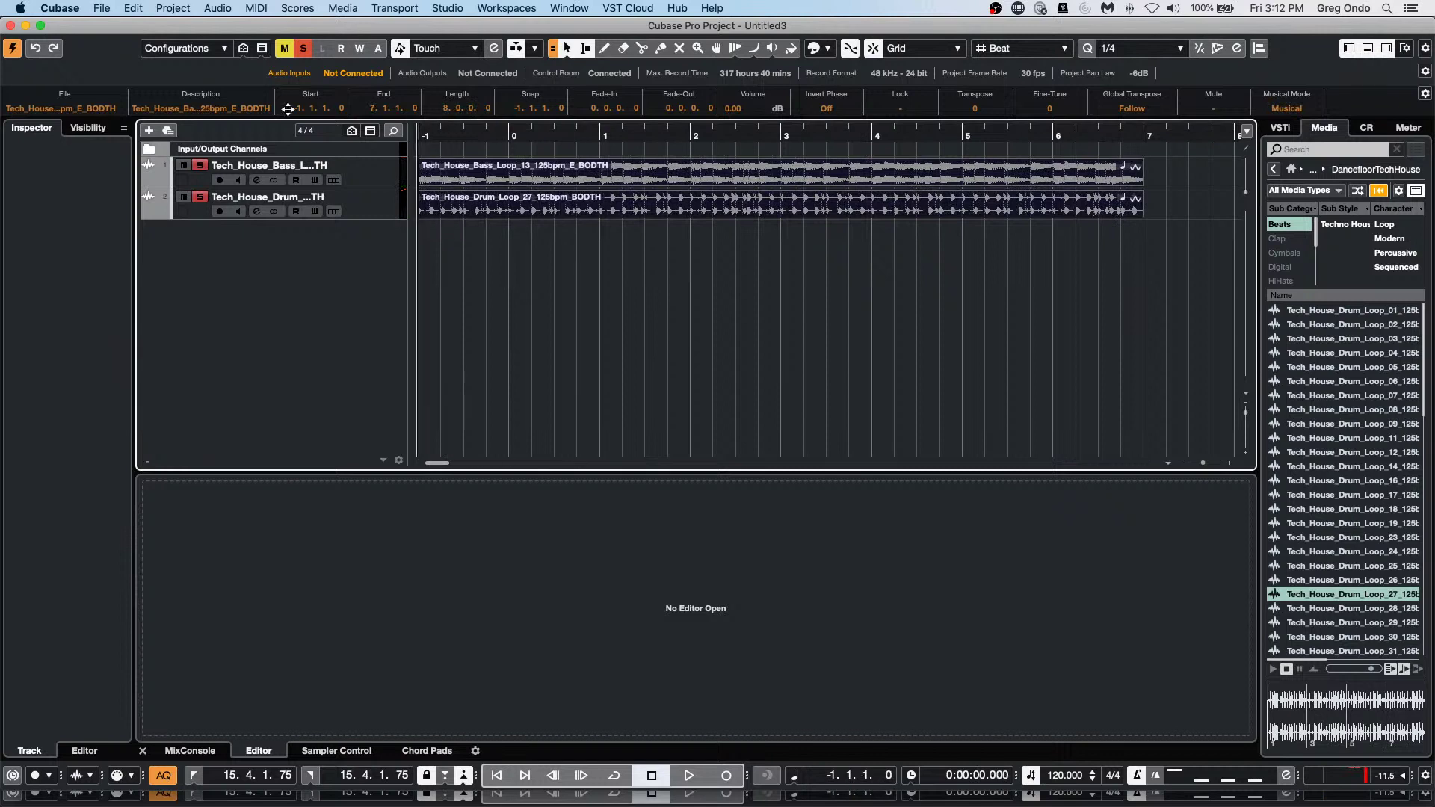
{"action": "key", "text": "space"}
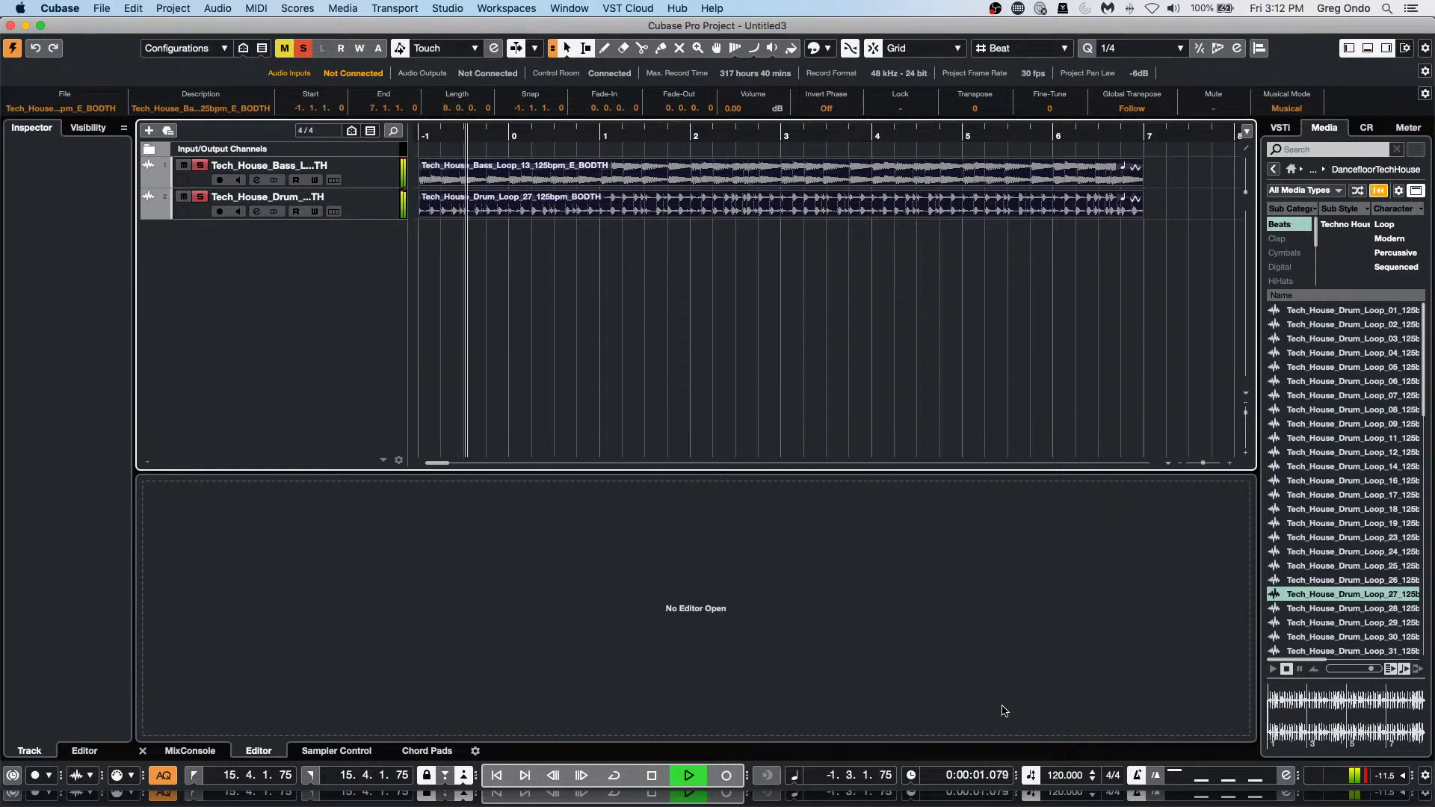
Change the project tempo to 145 and then to 100 BPM during playback, and stop the transport.
{"action": "mouse_move", "coordinate": [1057, 782]}
{"action": "left_mouse_down"}
{"action": "mouse_move", "coordinate": [1061, 700]}
{"action": "mouse_move", "coordinate": [1067, 806]}
{"action": "left_mouse_up"}
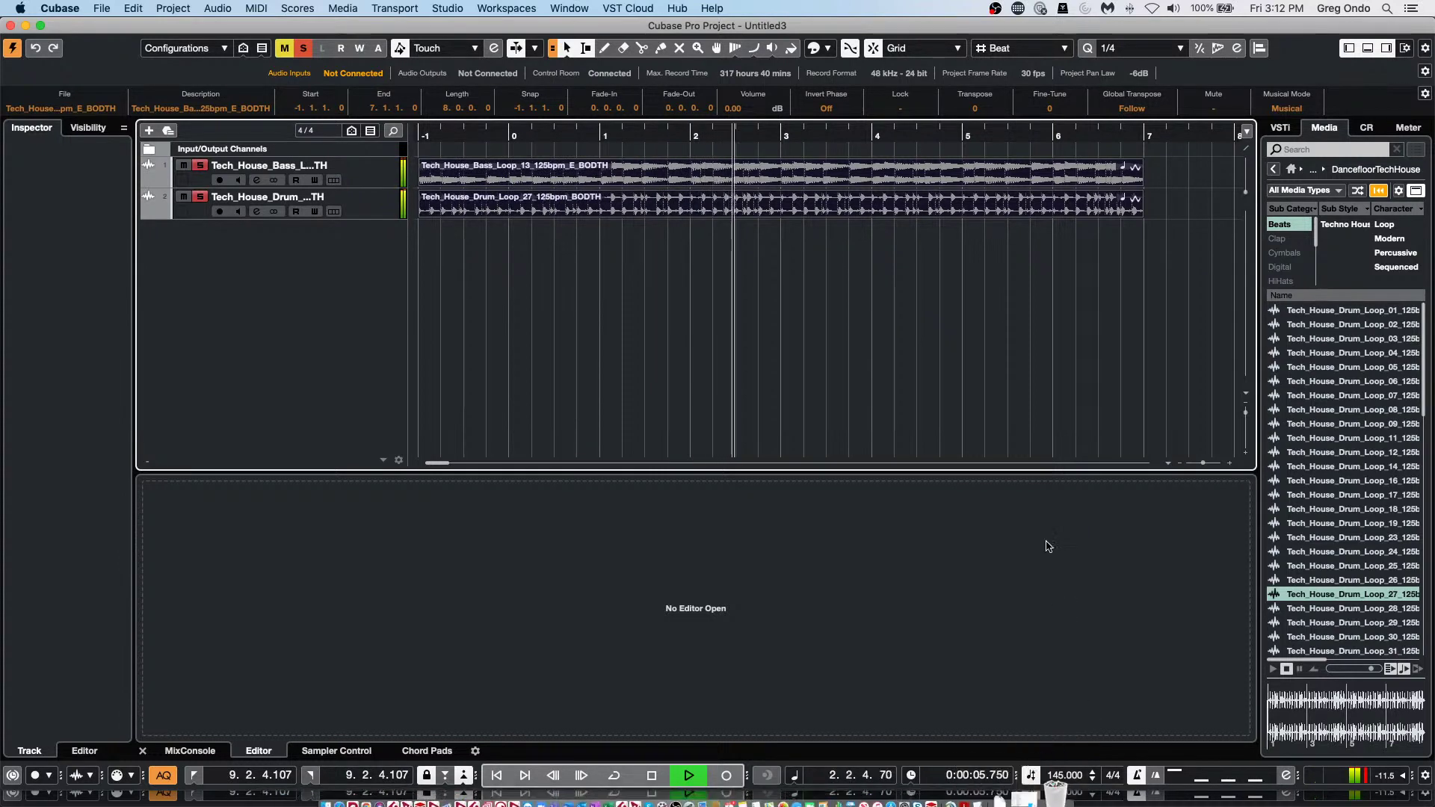
{"action": "double_click", "coordinate": [1069, 775]}
{"action": "type", "text": "100"}
{"action": "key", "text": "Return"}
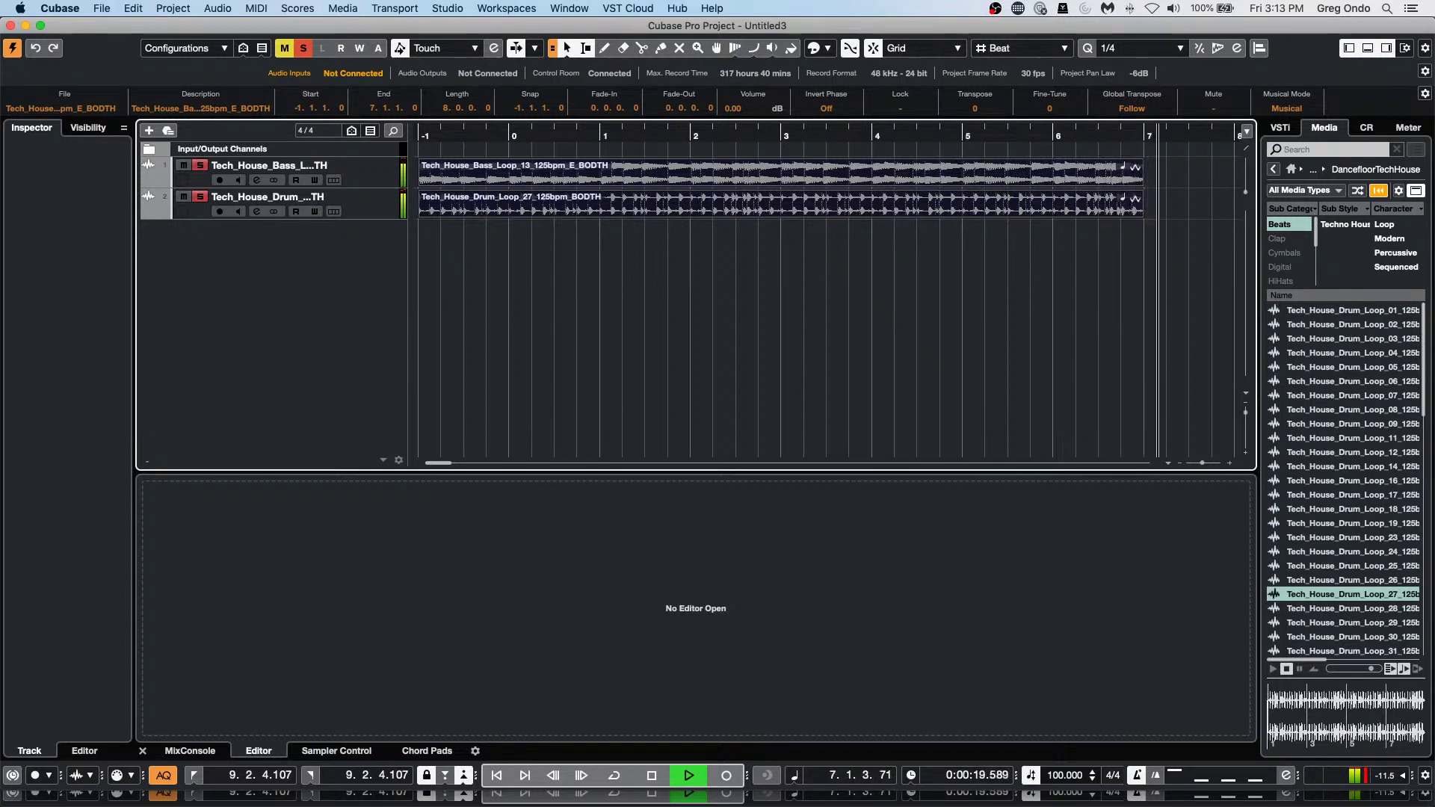
{"action": "key", "text": "space"}
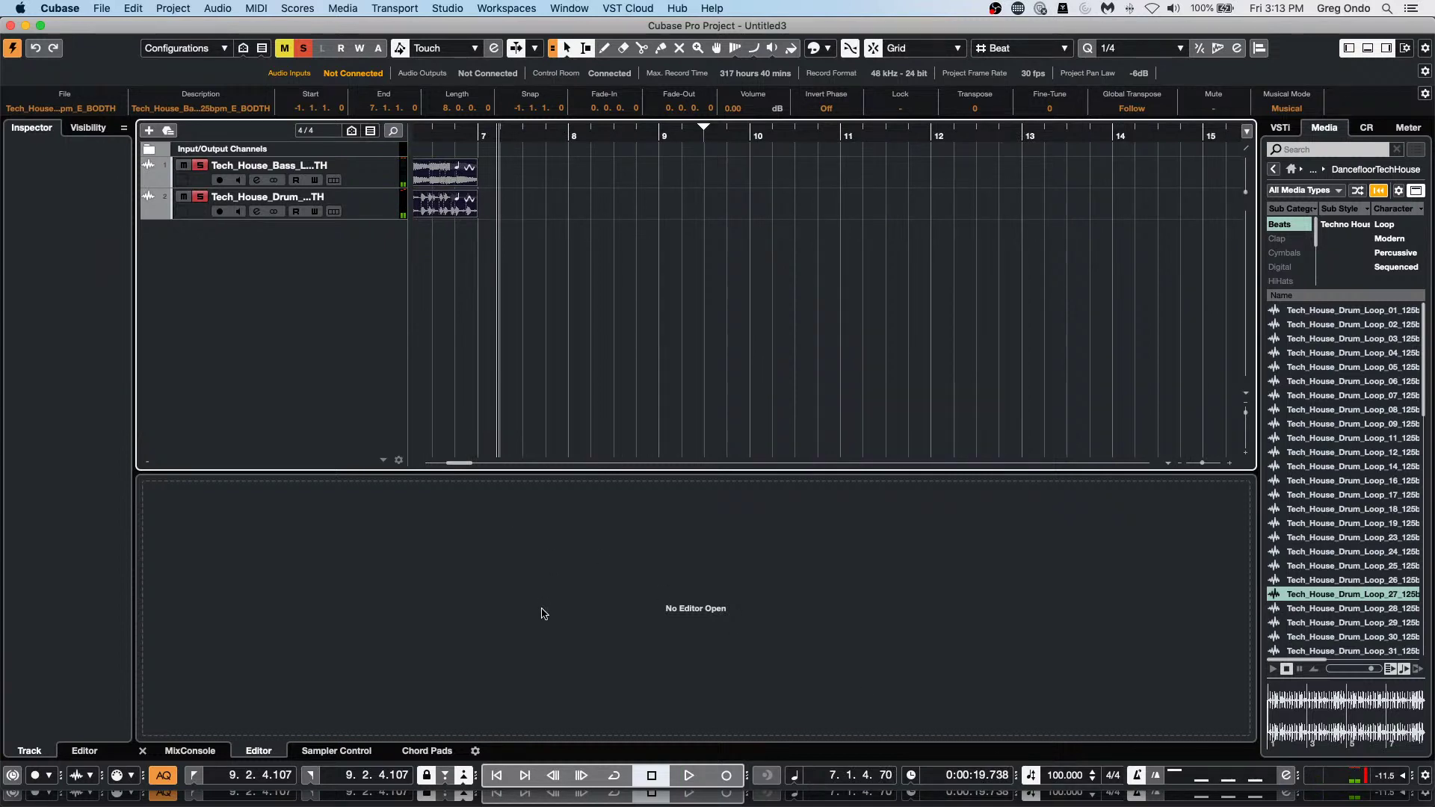
Turn off Musical Mode for both loops, play from the project start, and turn it back on during playback.
{"action": "left_click_drag", "start_coordinate": [518, 164], "coordinate": [415, 217]}
{"action": "key", "text": "Delete"}
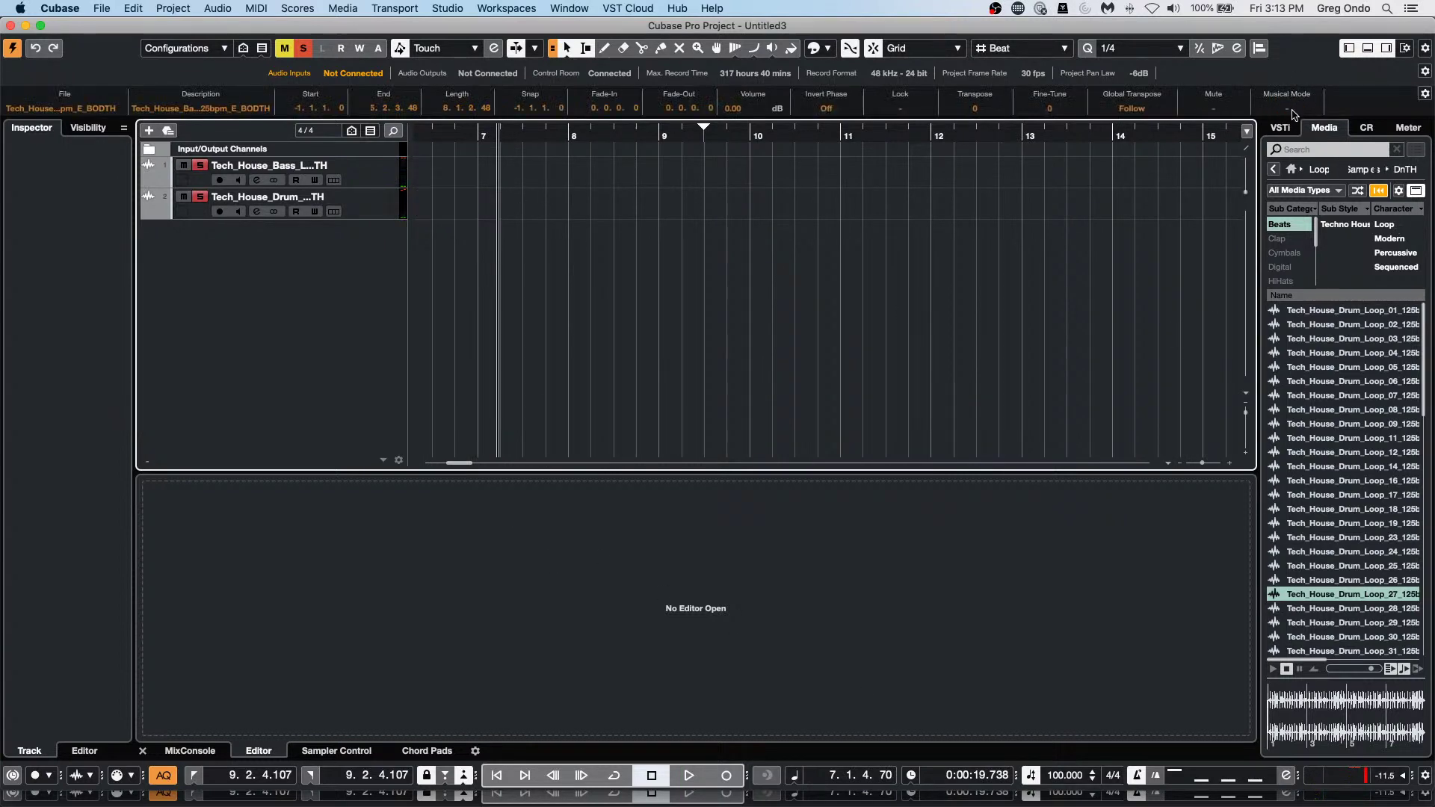
{"action": "left_click", "coordinate": [482, 133]}
{"action": "key", "text": "ctrl+z"}
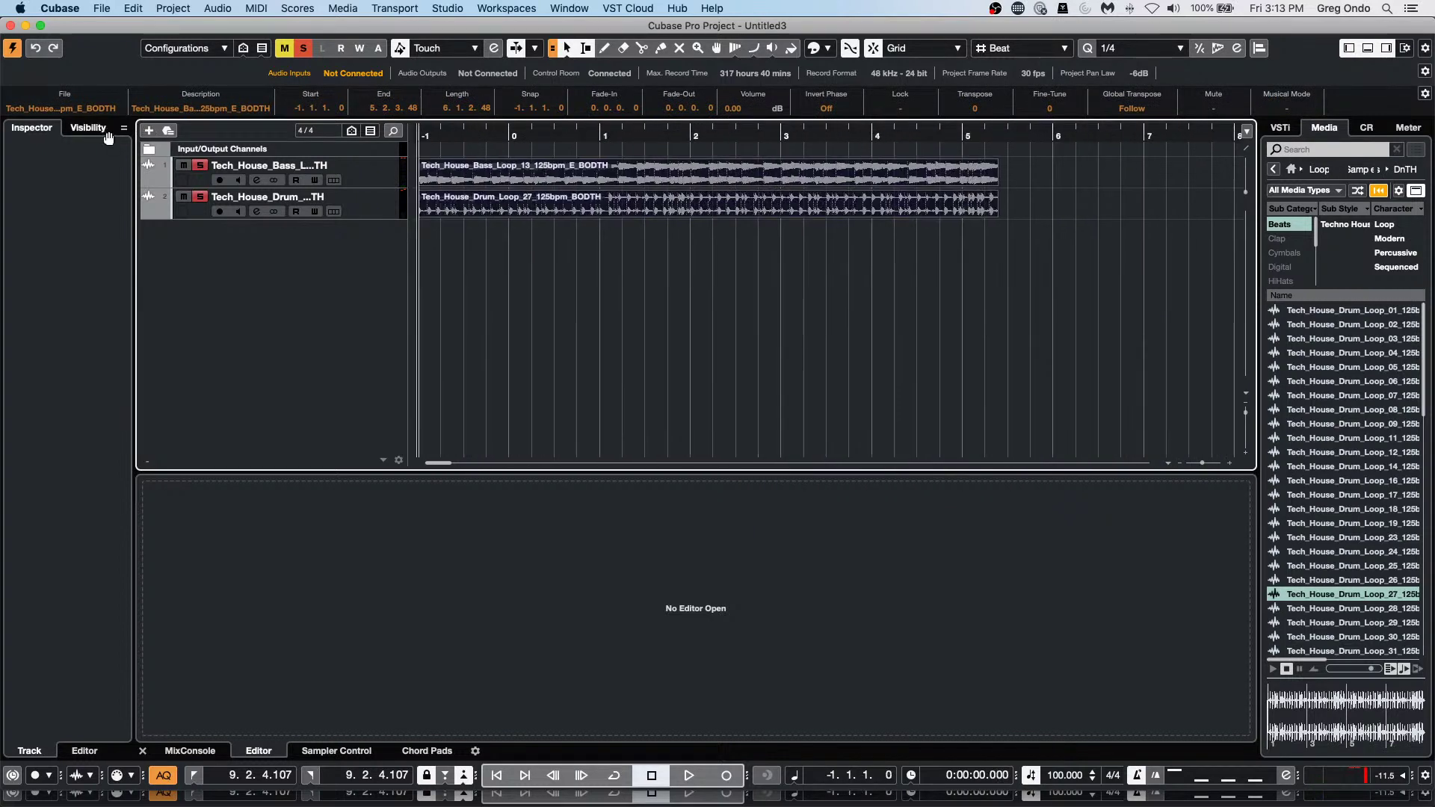
{"action": "key", "text": "space"}
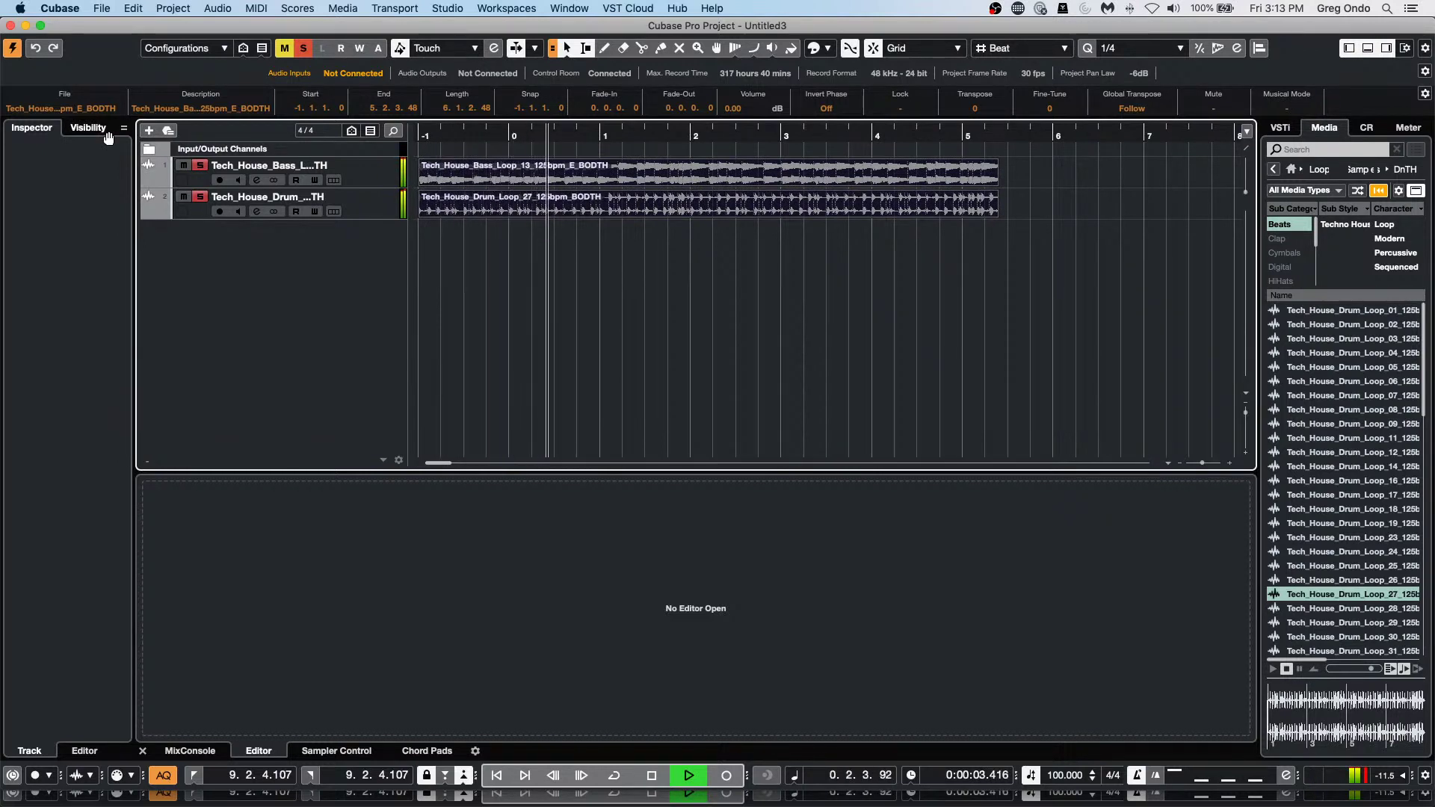
{"action": "left_click", "coordinate": [1301, 104]}
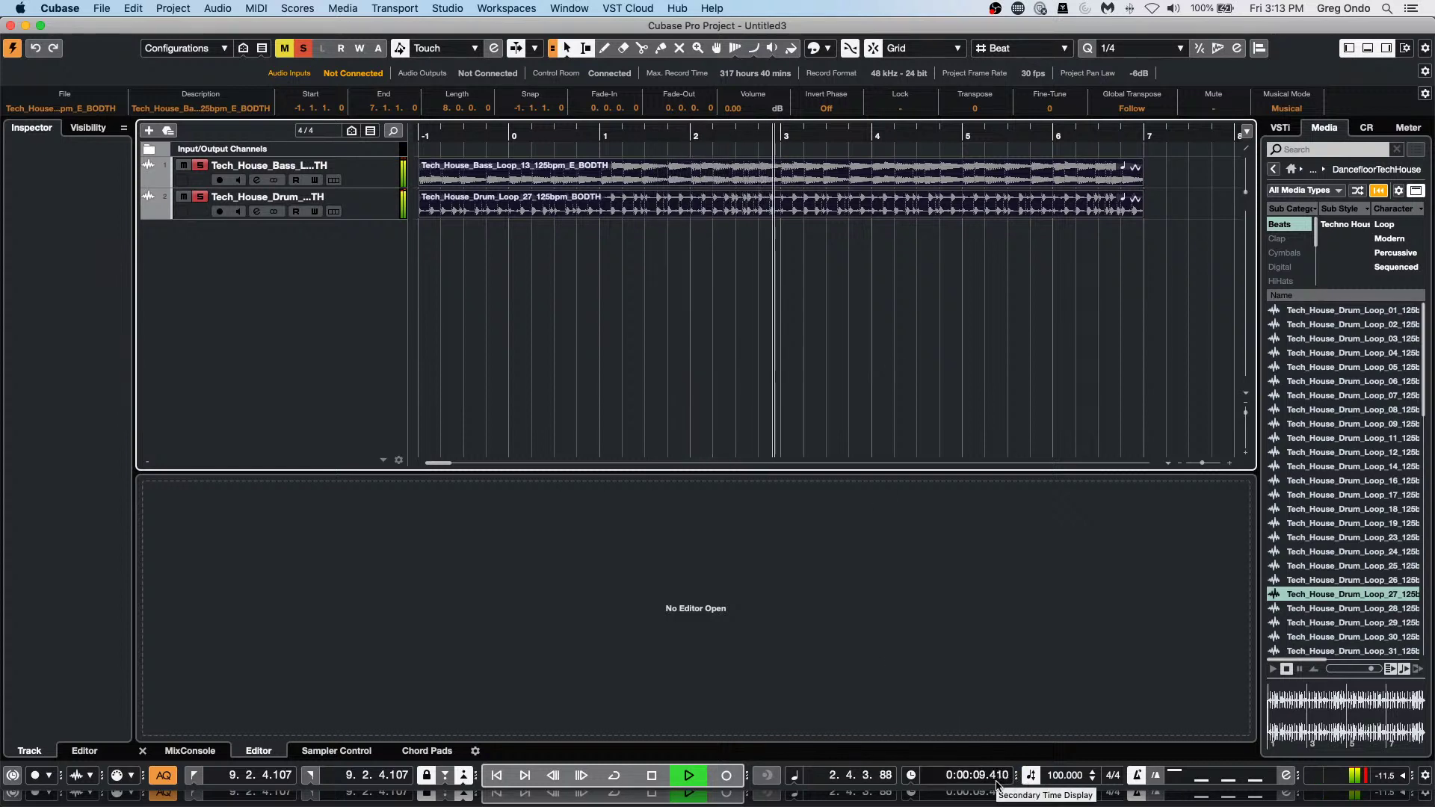
{"action": "key", "text": "space"}
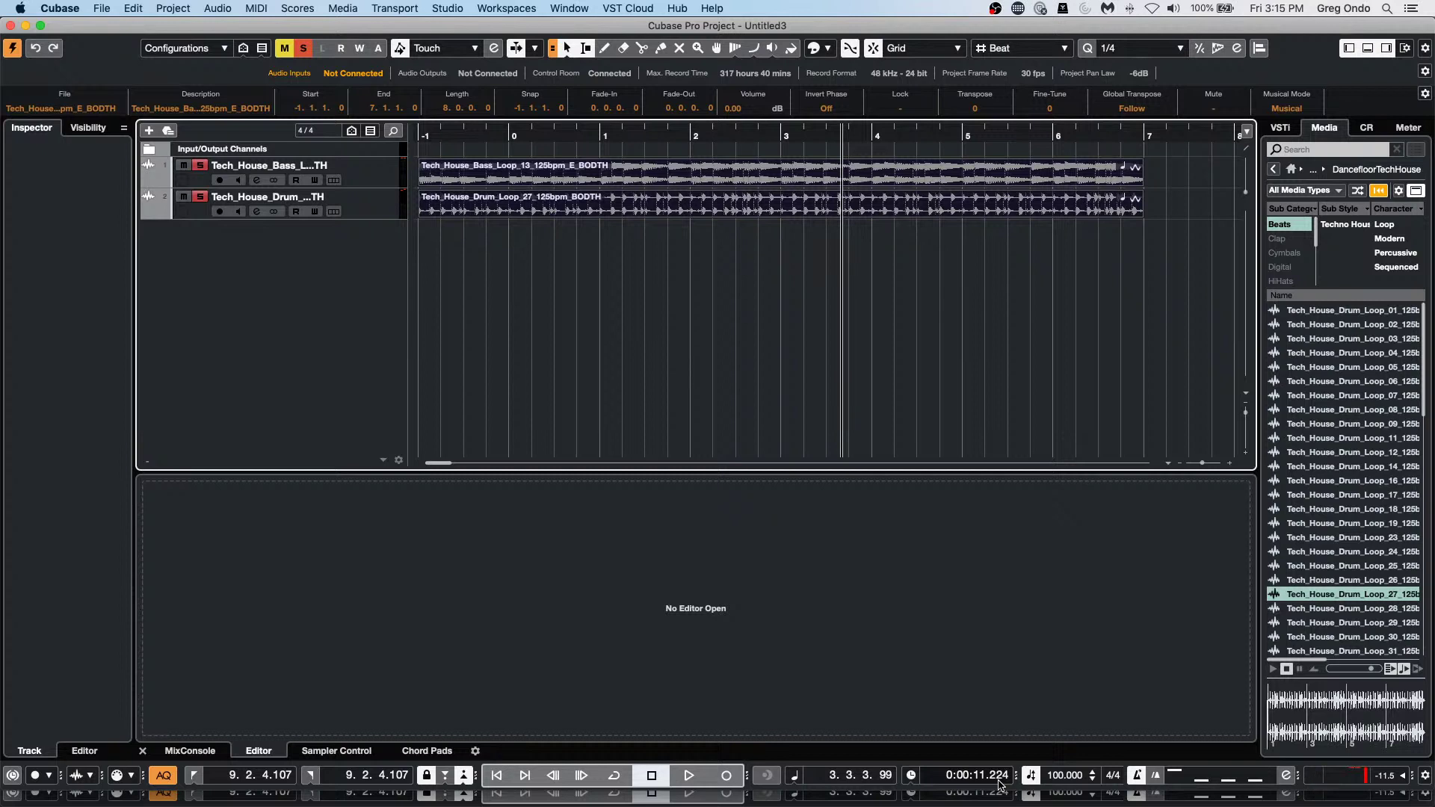
Deselect the events, unsolo and mute the bass track, and play the soloed drum loop briefly.
{"action": "left_click", "coordinate": [526, 183]}
{"action": "left_click", "coordinate": [526, 243]}
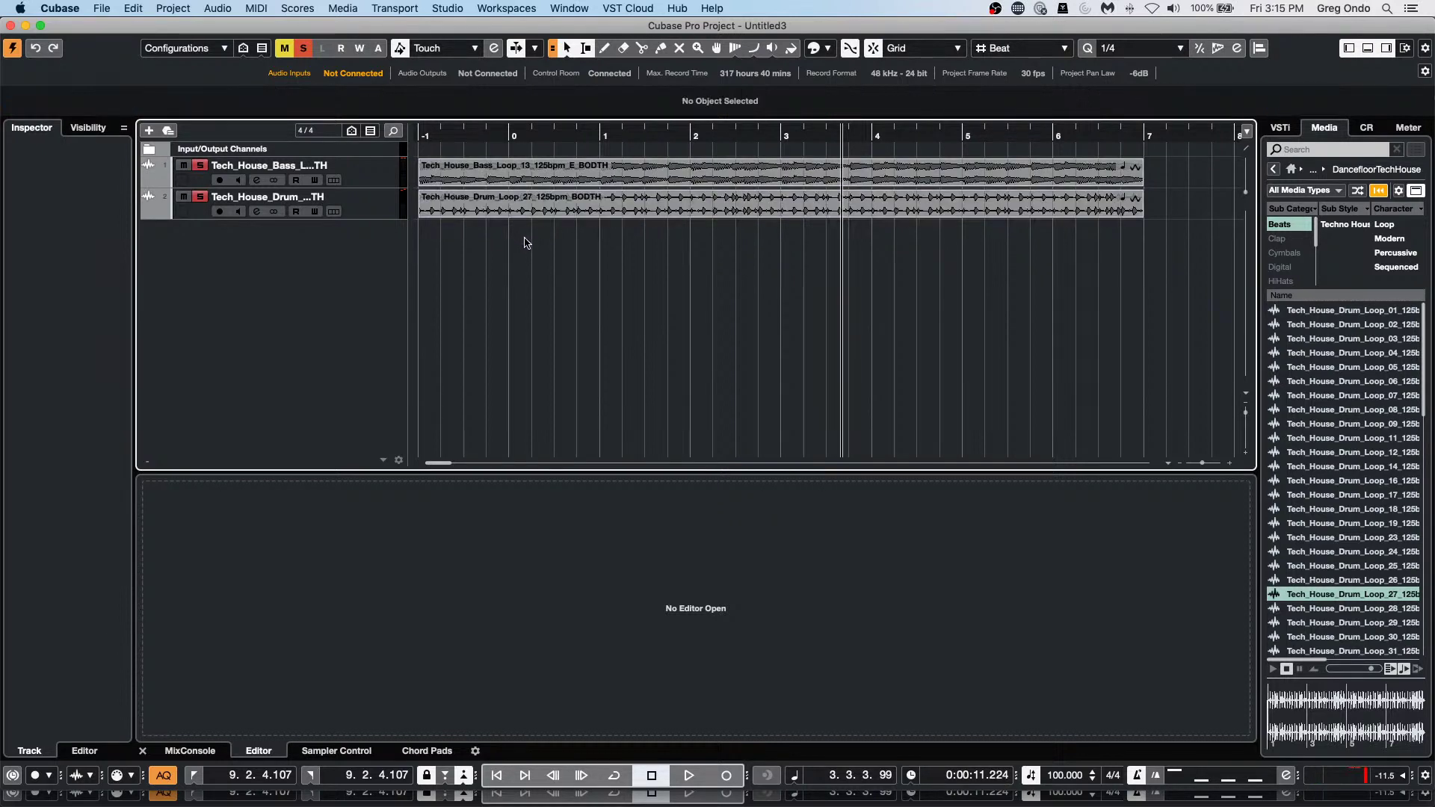
{"action": "left_click", "coordinate": [200, 165]}
{"action": "left_click", "coordinate": [184, 165]}
{"action": "key", "text": "space"}
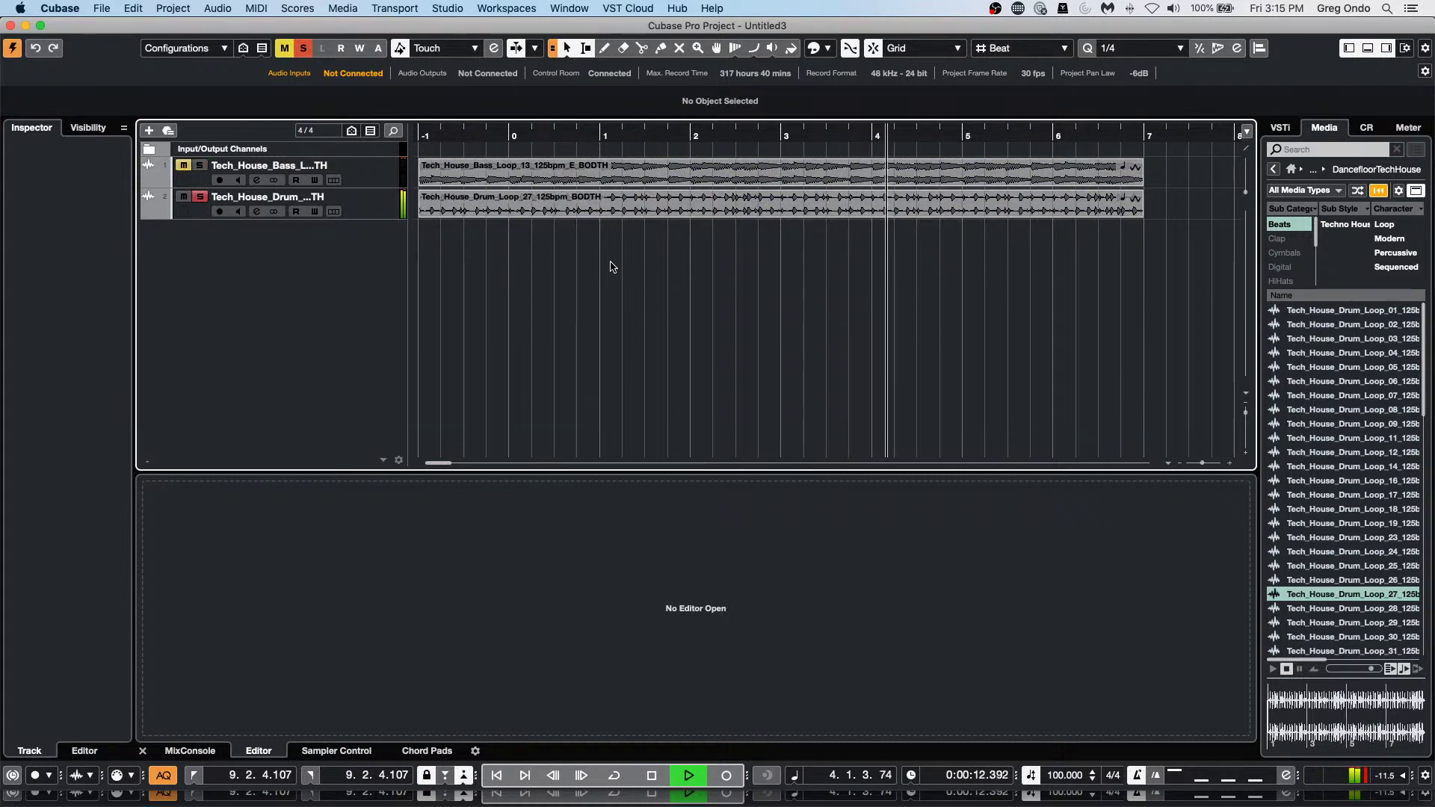
{"action": "key", "text": "space"}
Split the drum loop event at 2.1.4.119 and again about one bar further on, and erase the middle piece.
{"action": "right_click", "coordinate": [628, 216]}
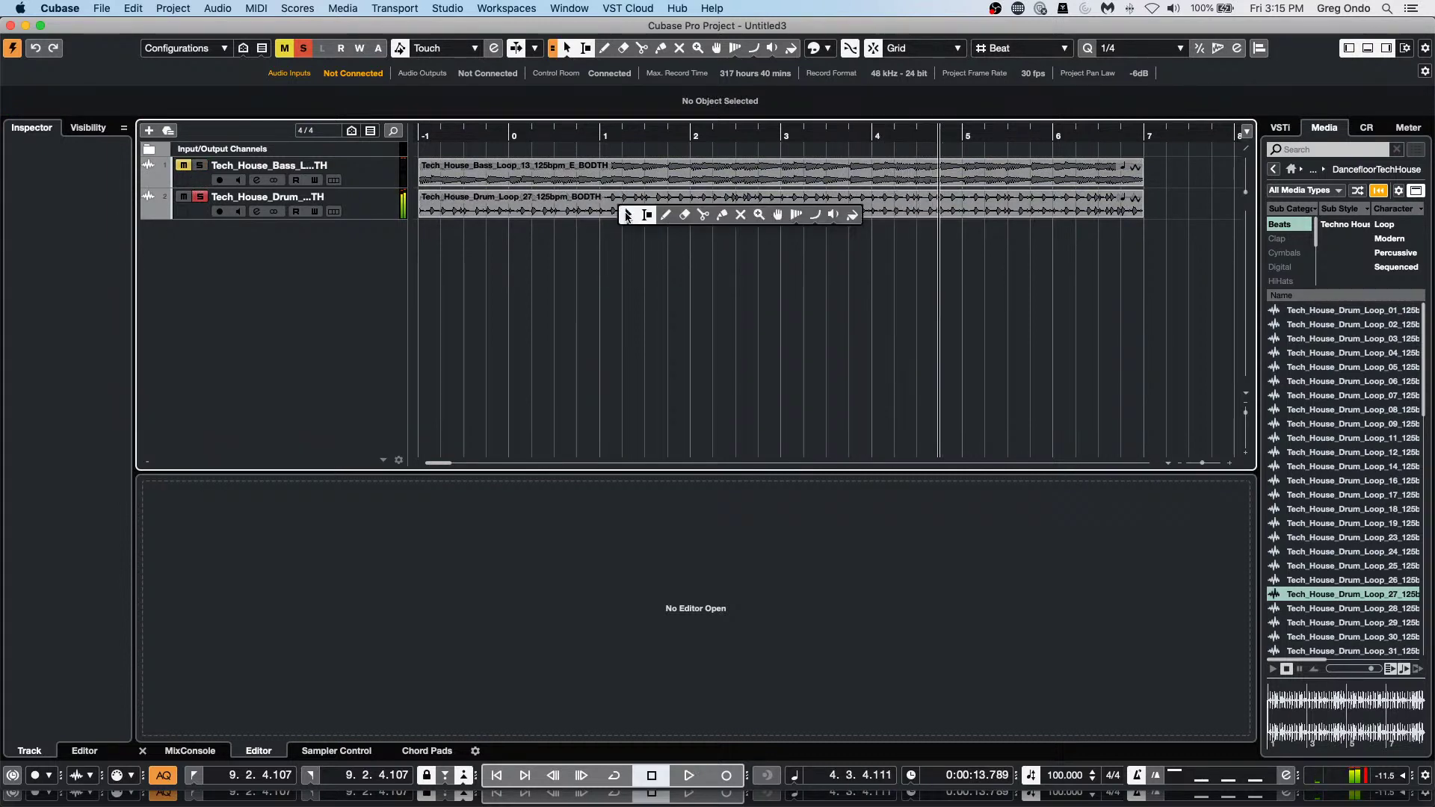
{"action": "left_click", "coordinate": [705, 215]}
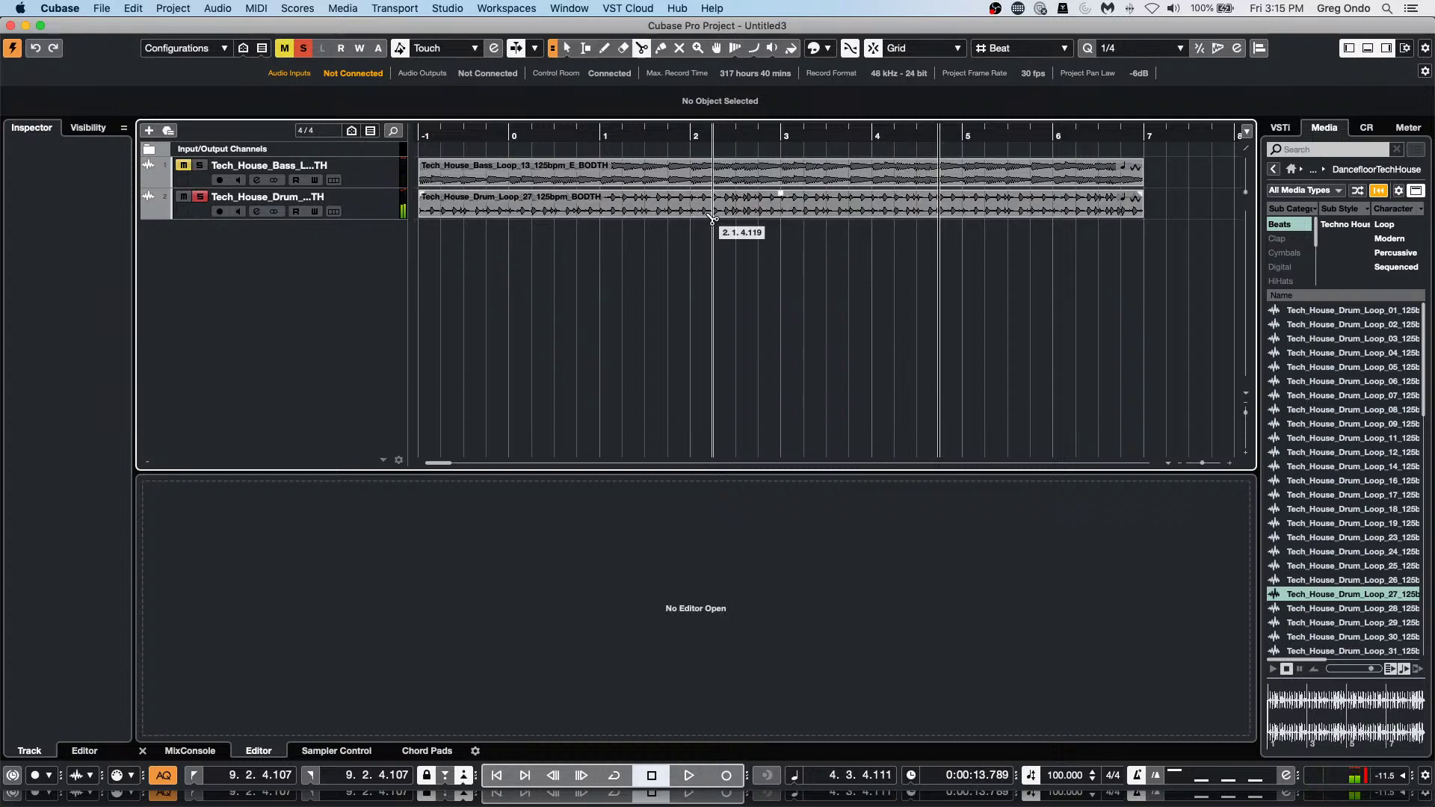
{"action": "left_click", "coordinate": [712, 218]}
{"action": "right_click", "coordinate": [860, 212]}
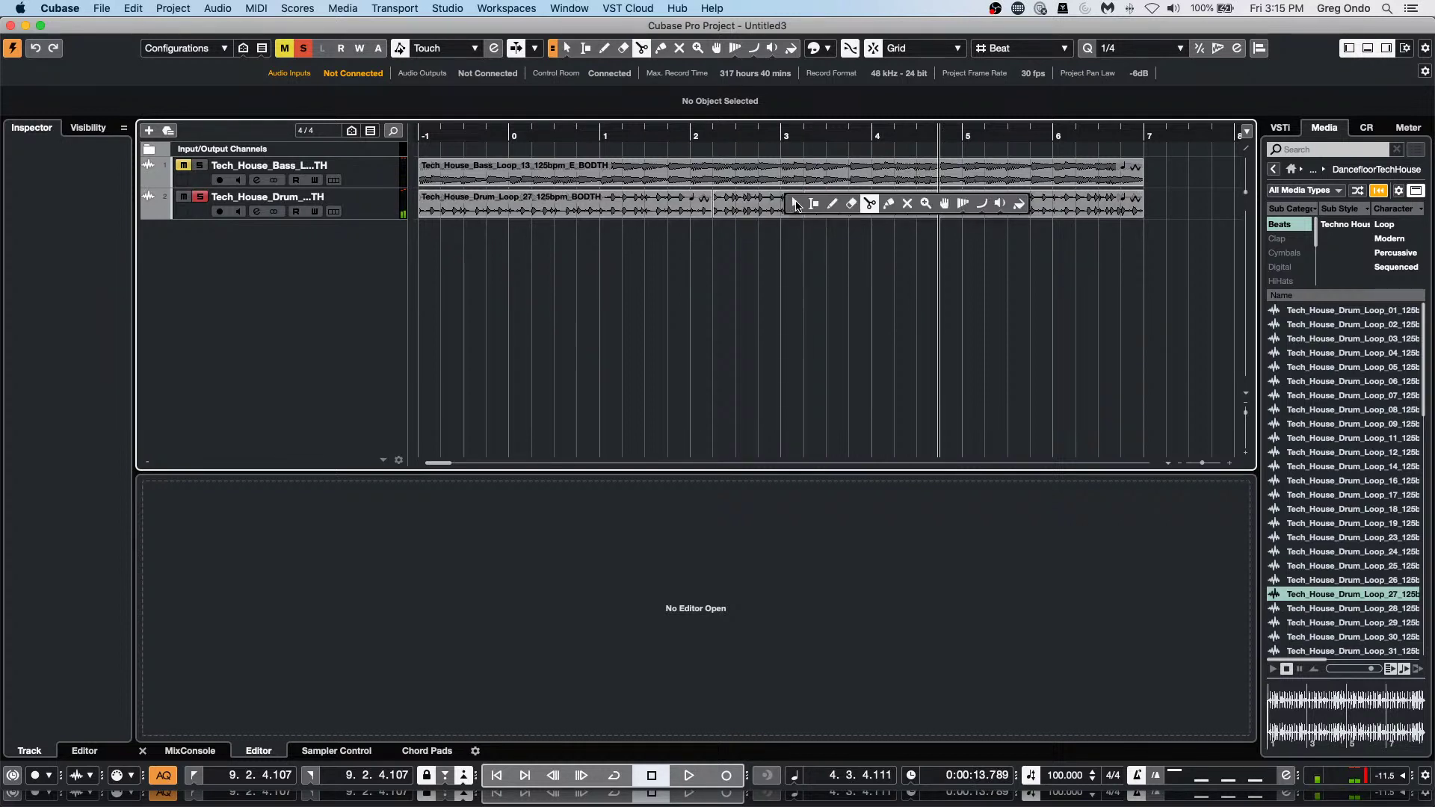
{"action": "left_click", "coordinate": [851, 204]}
{"action": "left_click", "coordinate": [735, 209]}
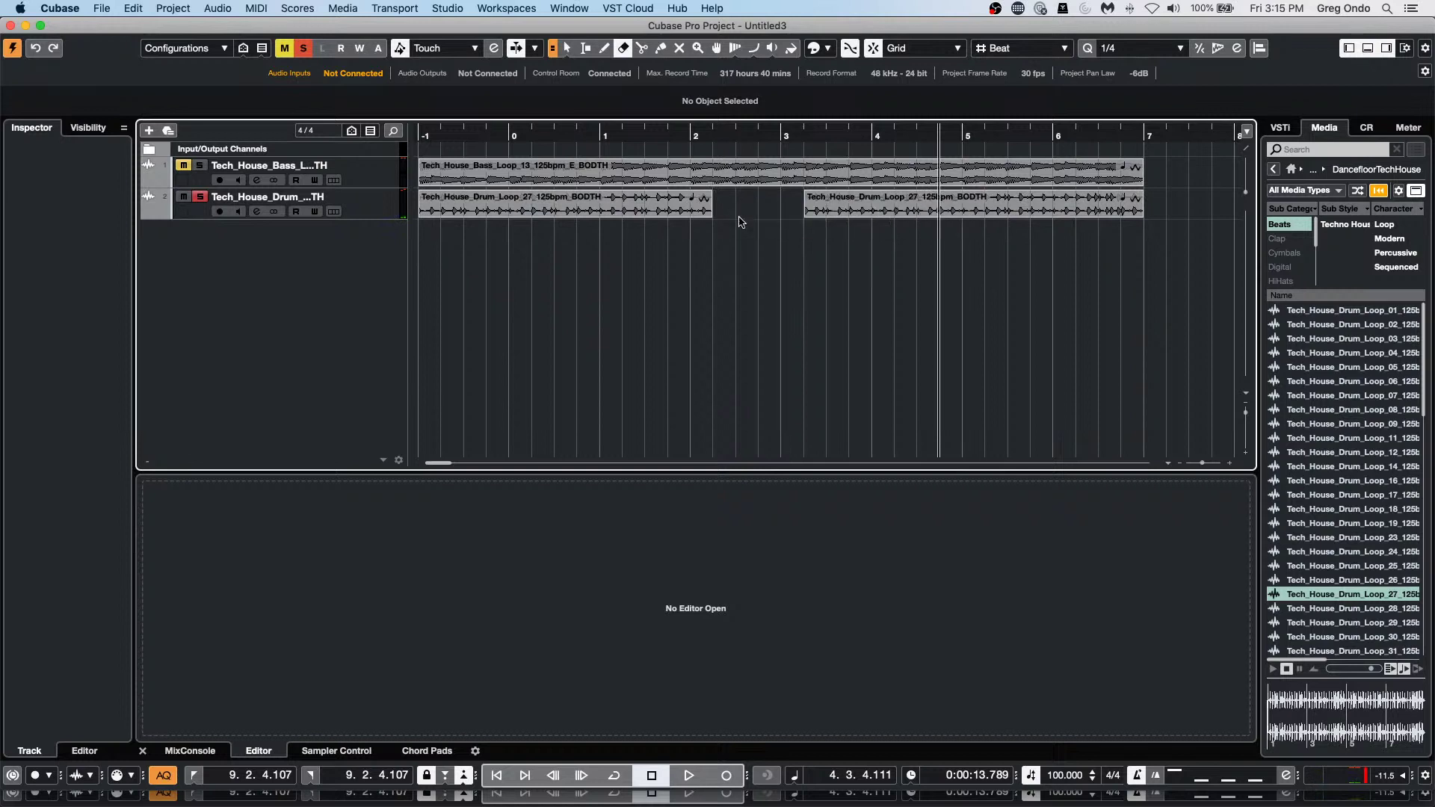
Apply the SpectraLayers extension to the first drum loop event.
{"action": "key", "text": "1"}
{"action": "left_click", "coordinate": [583, 209]}
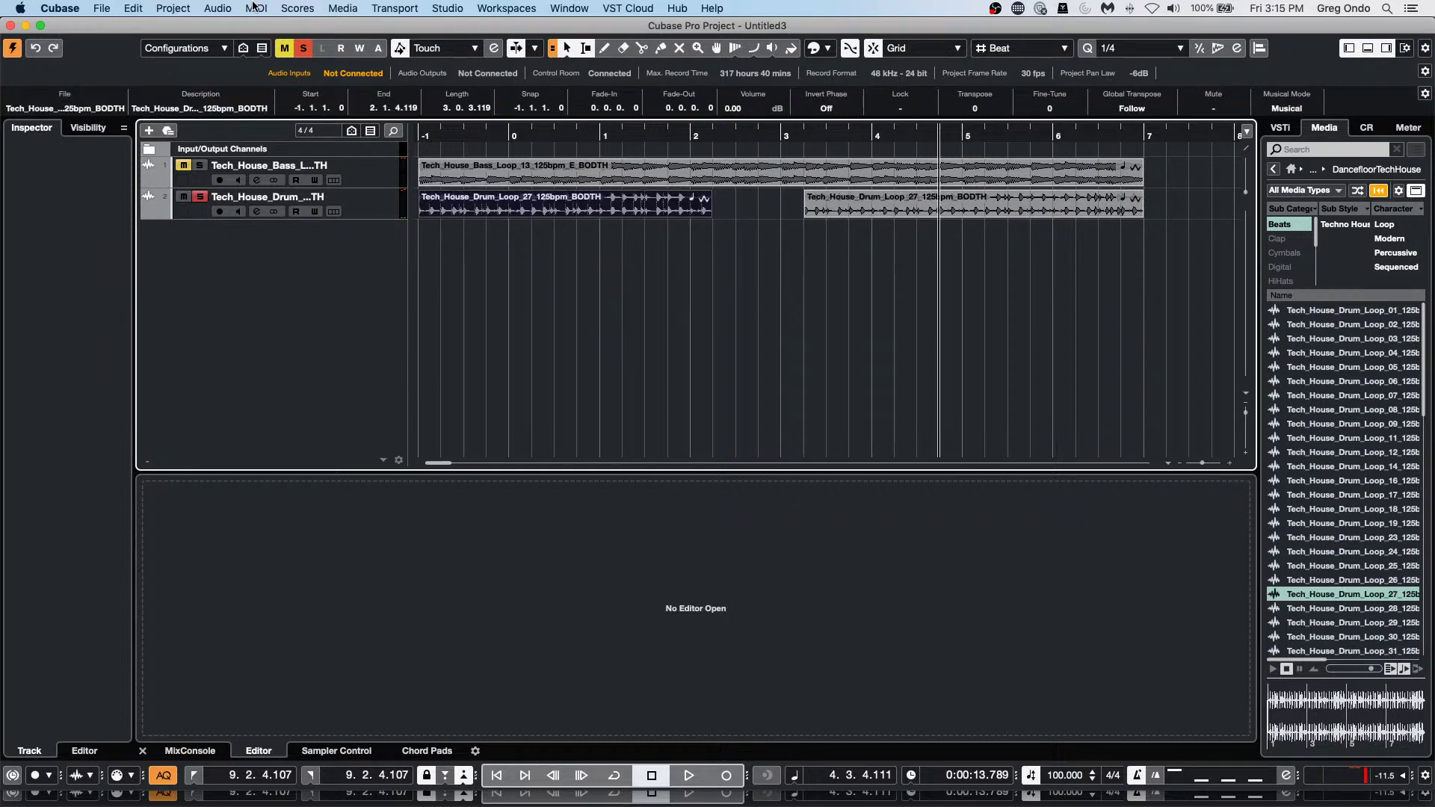
{"action": "left_click", "coordinate": [205, 9]}
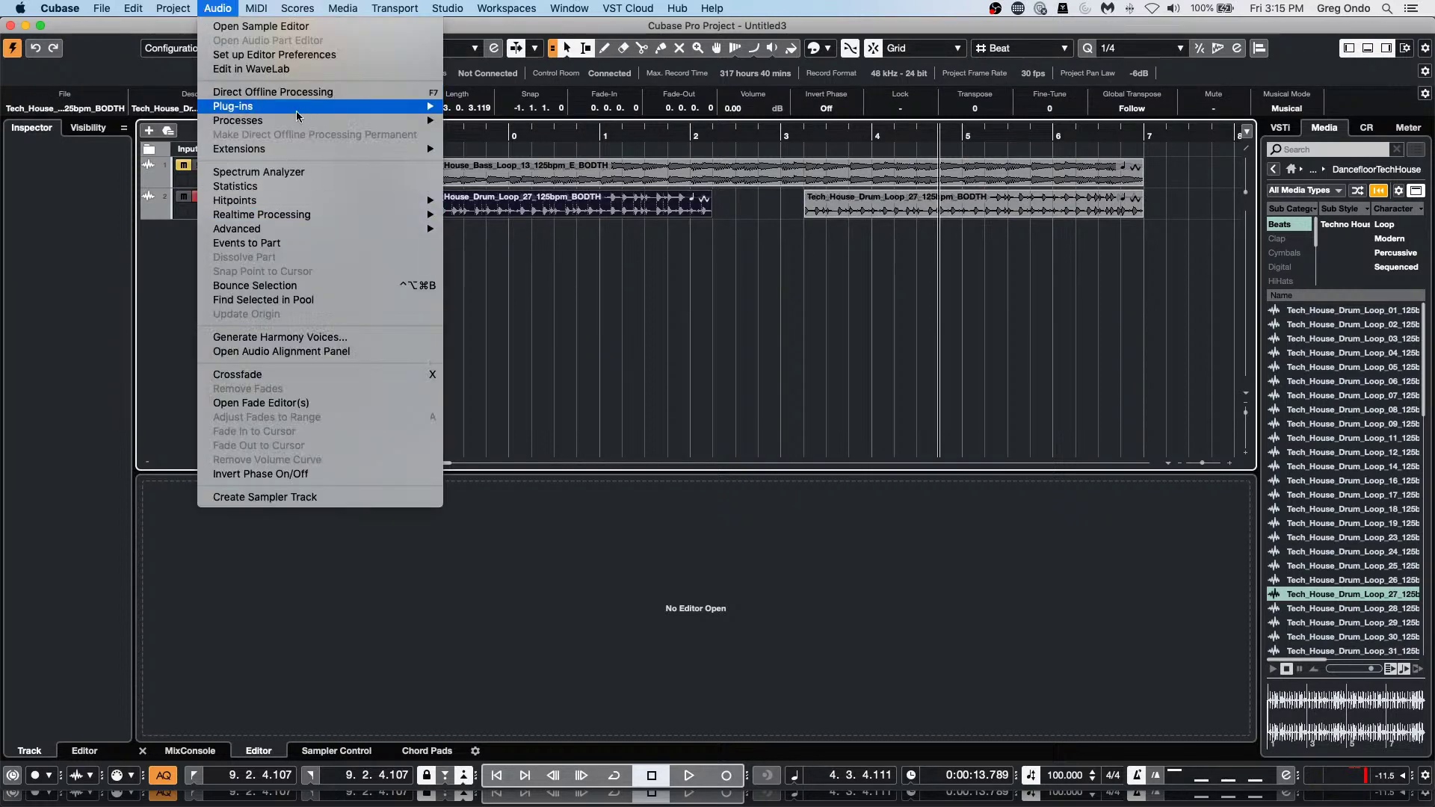
{"action": "mouse_move", "coordinate": [297, 149]}
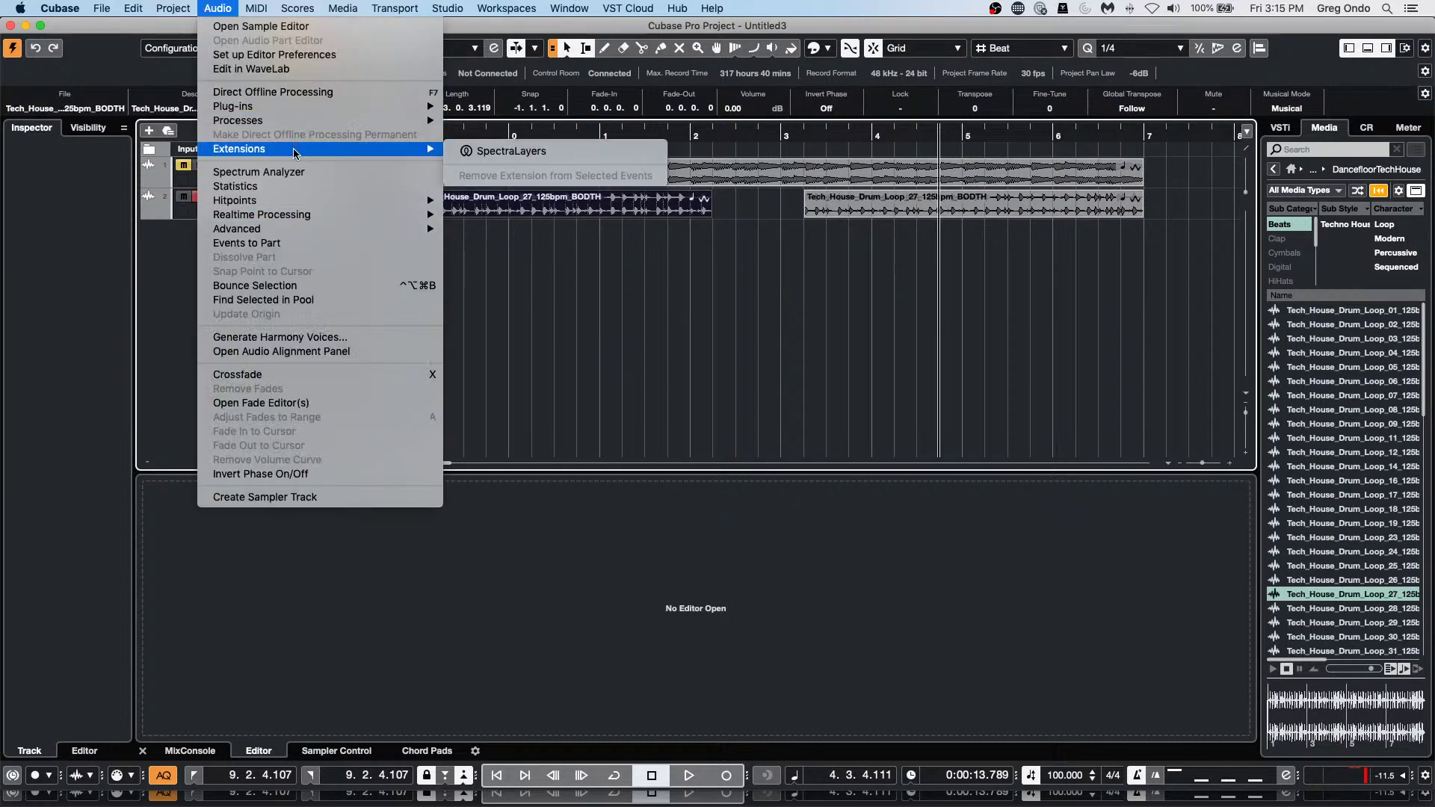
{"action": "left_click", "coordinate": [538, 152]}
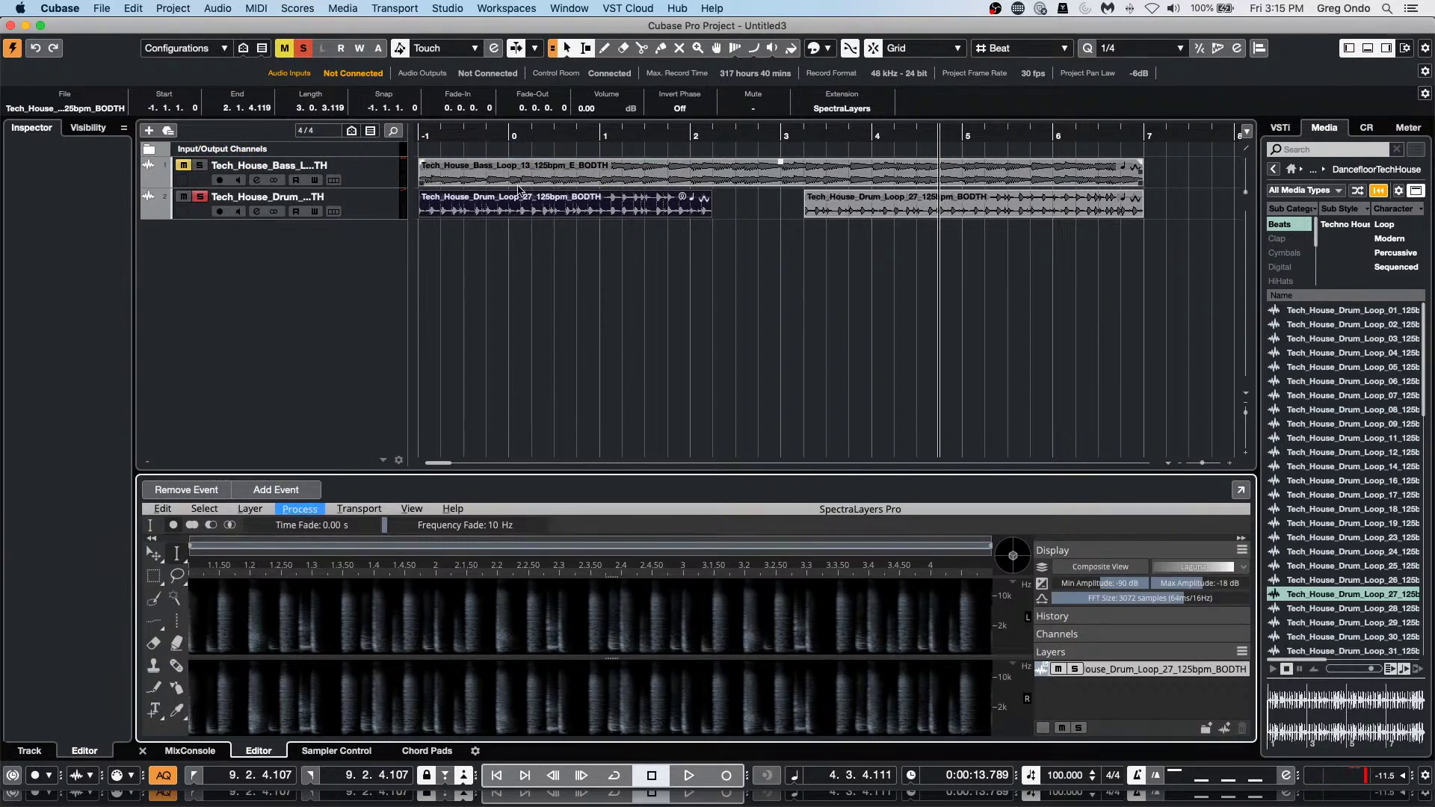
Play the drum track from the project start into the gap, and deselect the event.
{"action": "left_click", "coordinate": [473, 135]}
{"action": "key", "text": "space"}
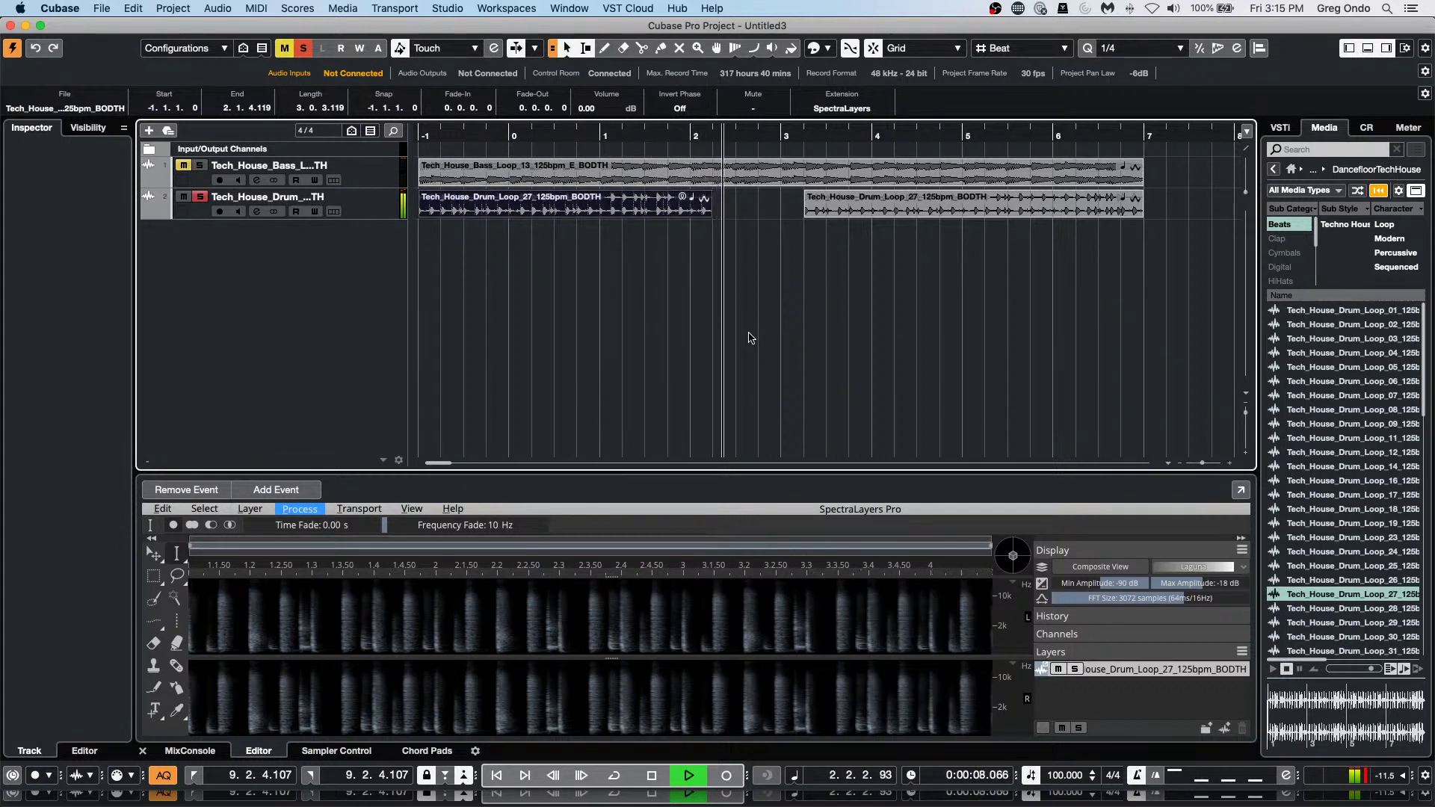
{"action": "key", "text": "space"}
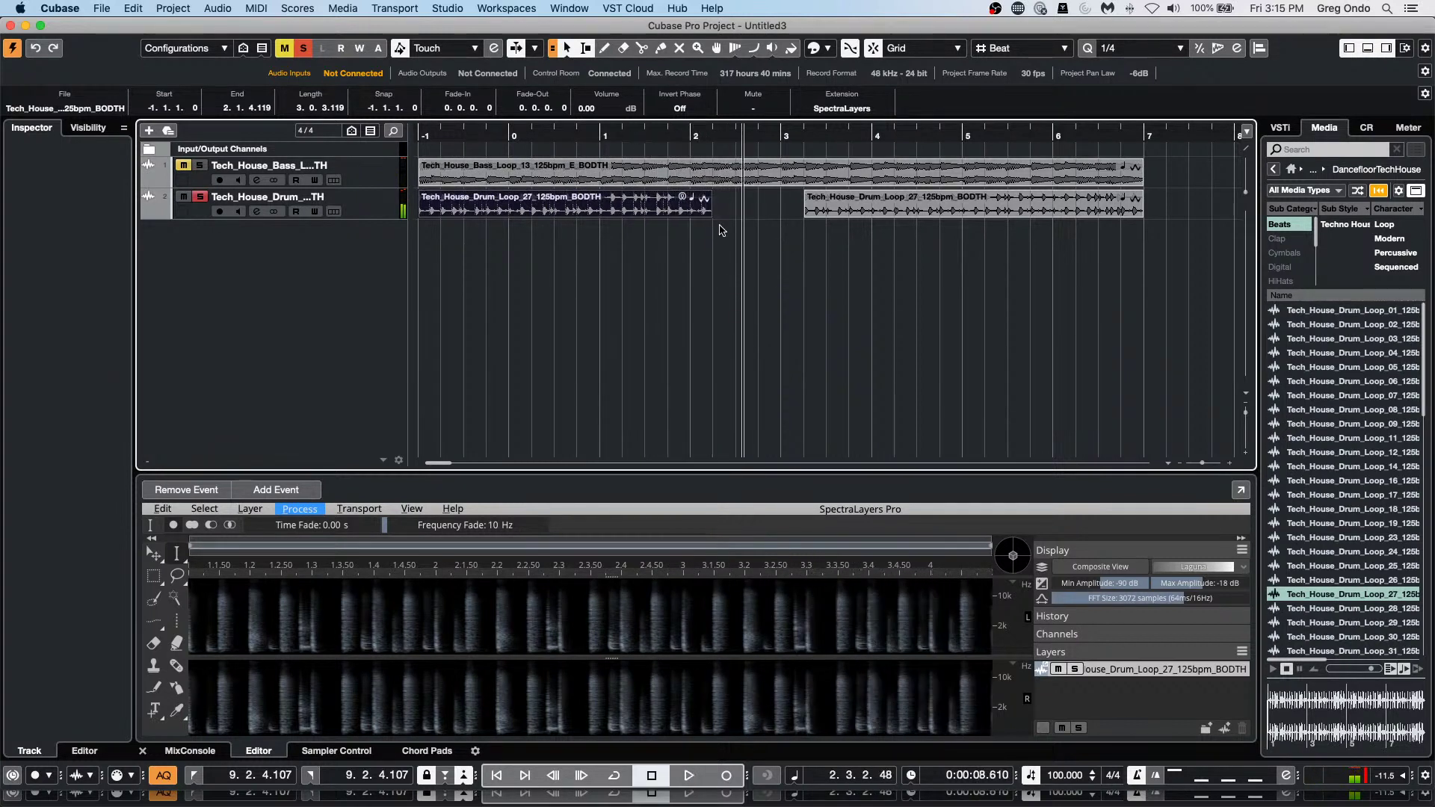
{"action": "left_click", "coordinate": [719, 237]}
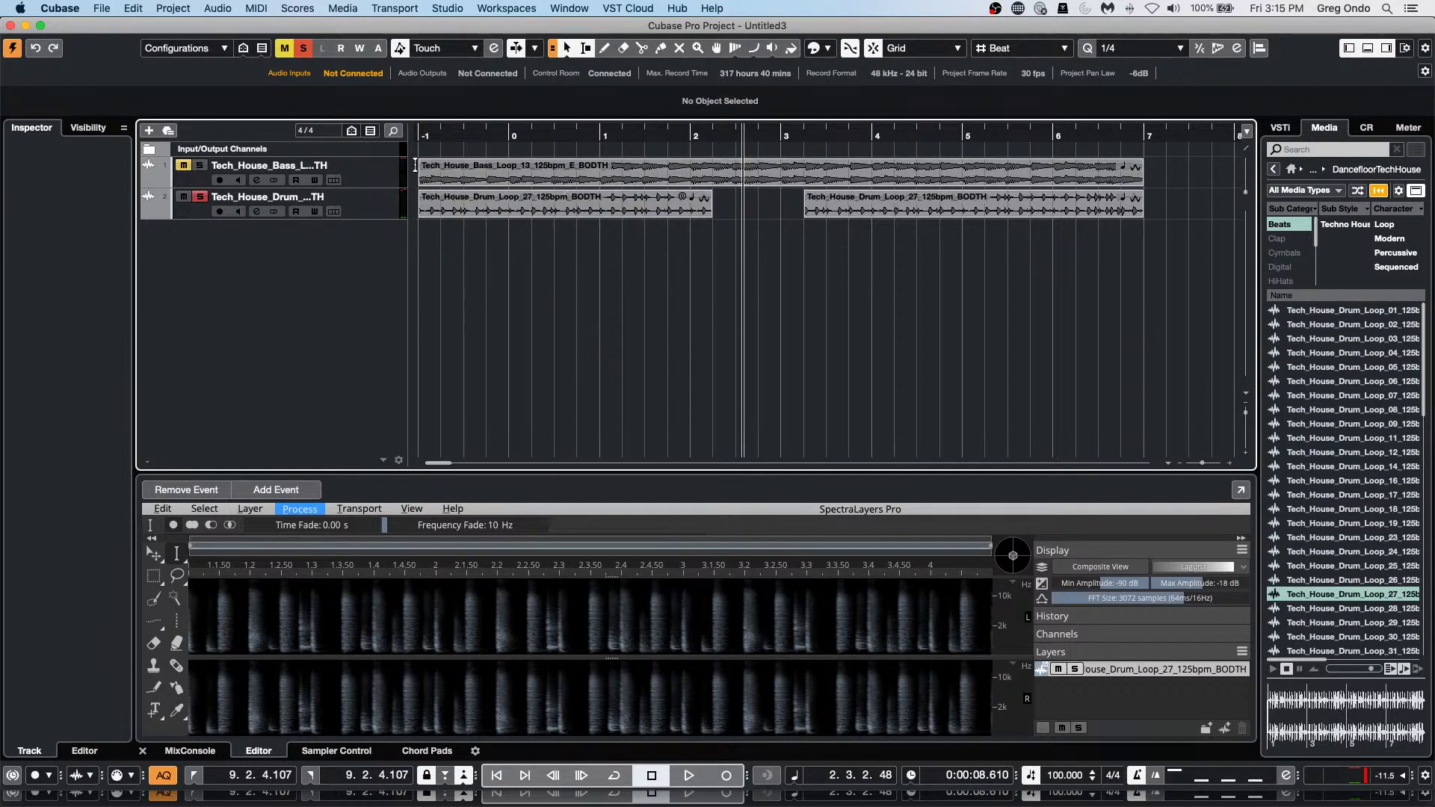
Select the drum track and check its audio extension options and the Remove Event command in SpectraLayers.
{"action": "left_click", "coordinate": [392, 219]}
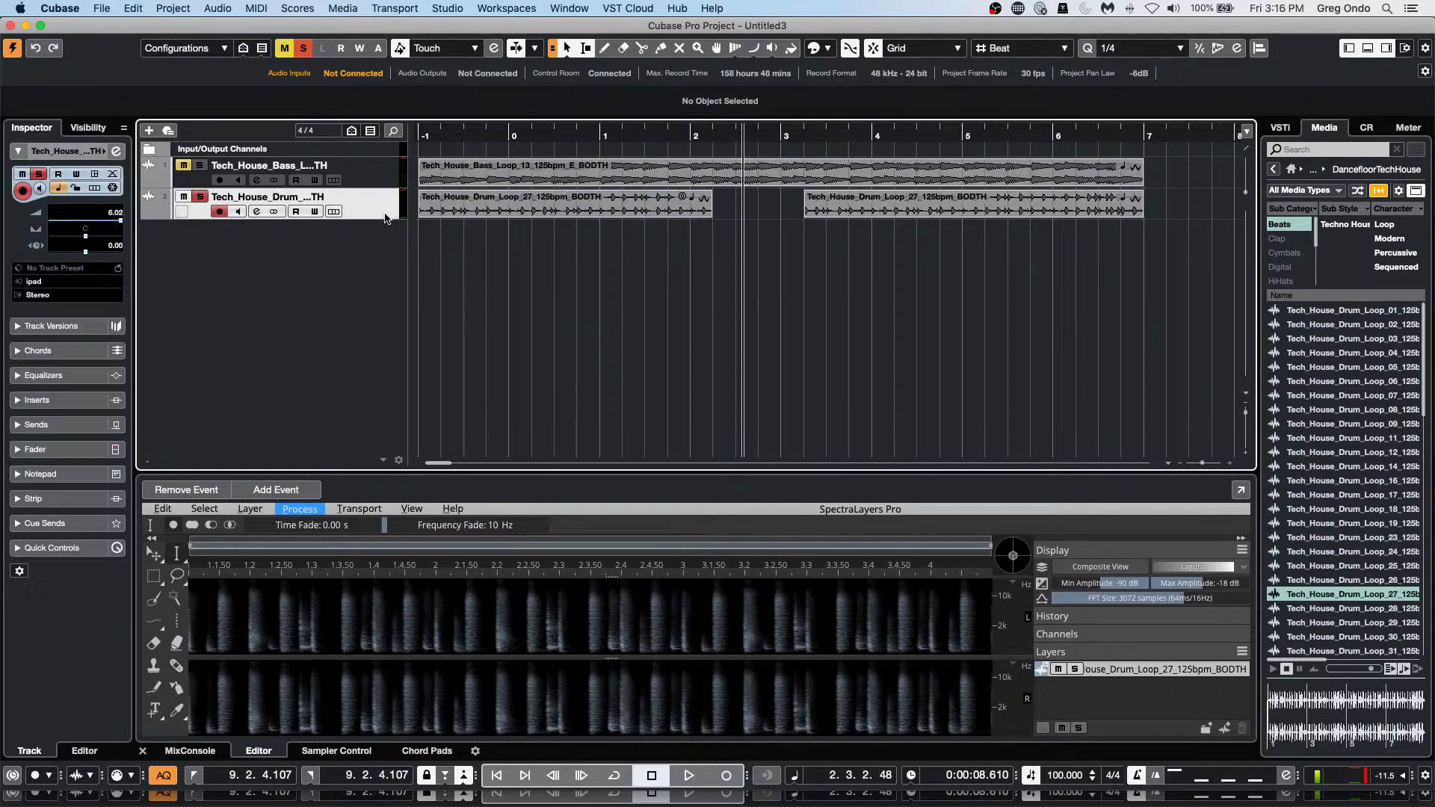
{"action": "left_click", "coordinate": [230, 7]}
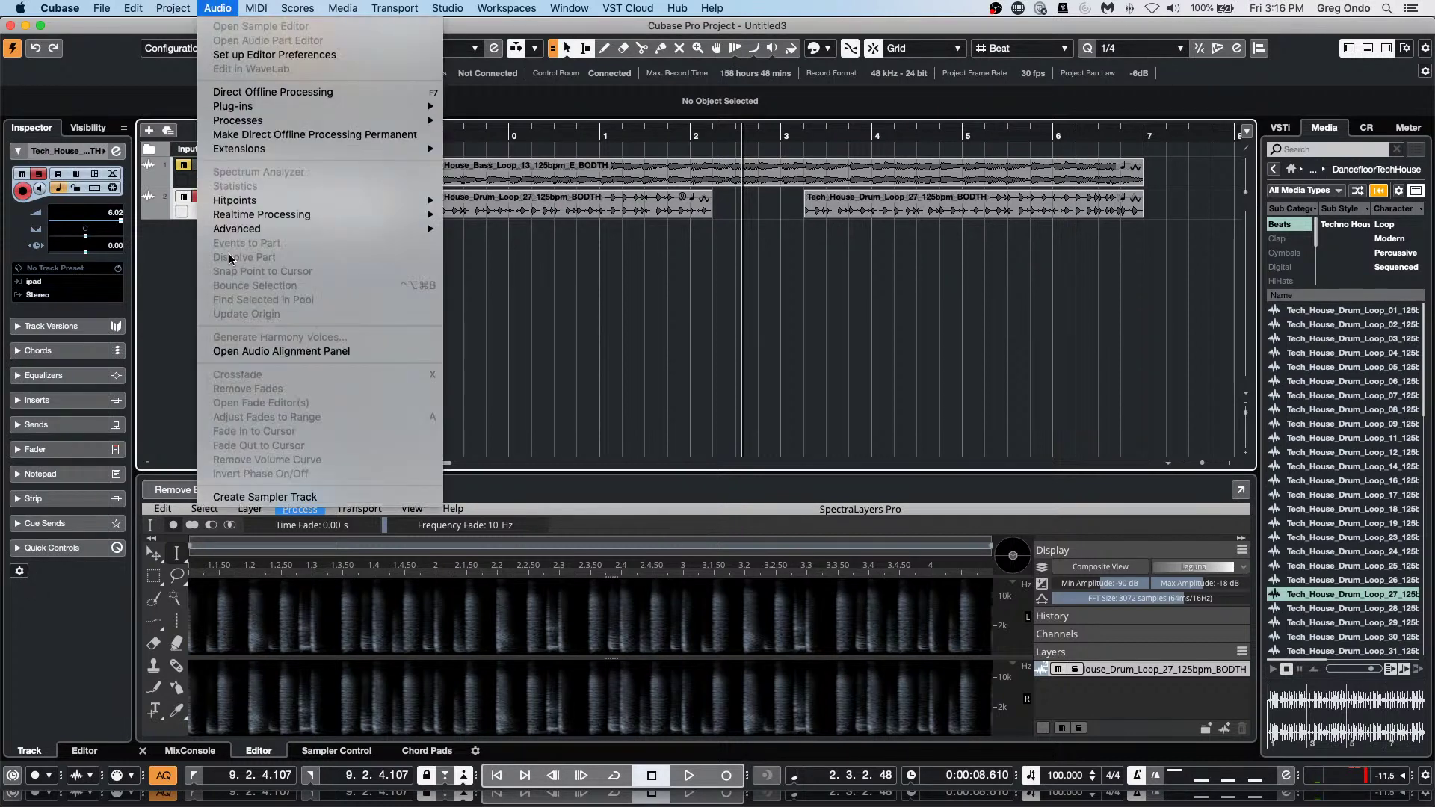
{"action": "mouse_move", "coordinate": [256, 153]}
{"action": "left_click", "coordinate": [648, 398]}
{"action": "left_click", "coordinate": [196, 488]}
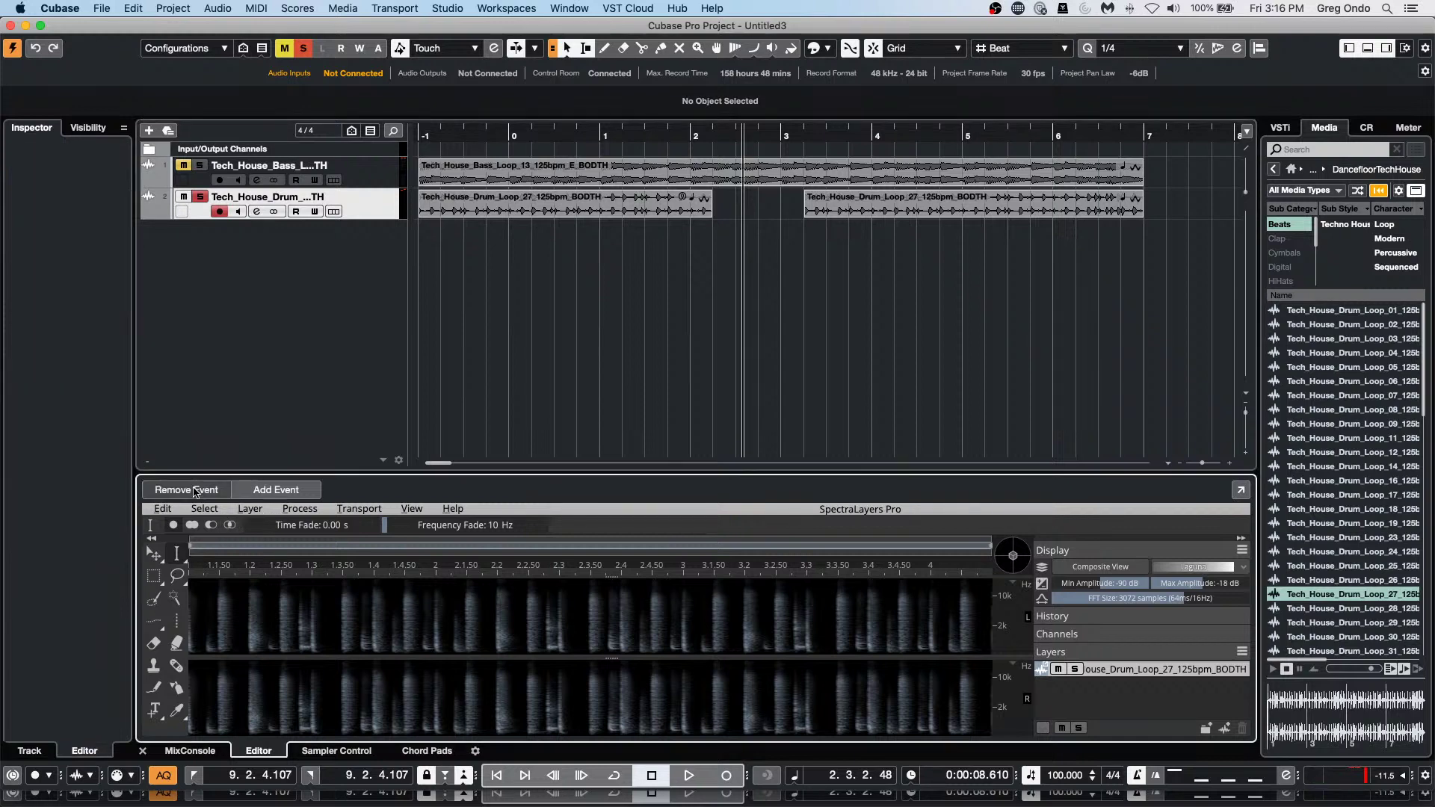
{"action": "left_click", "coordinate": [552, 259]}
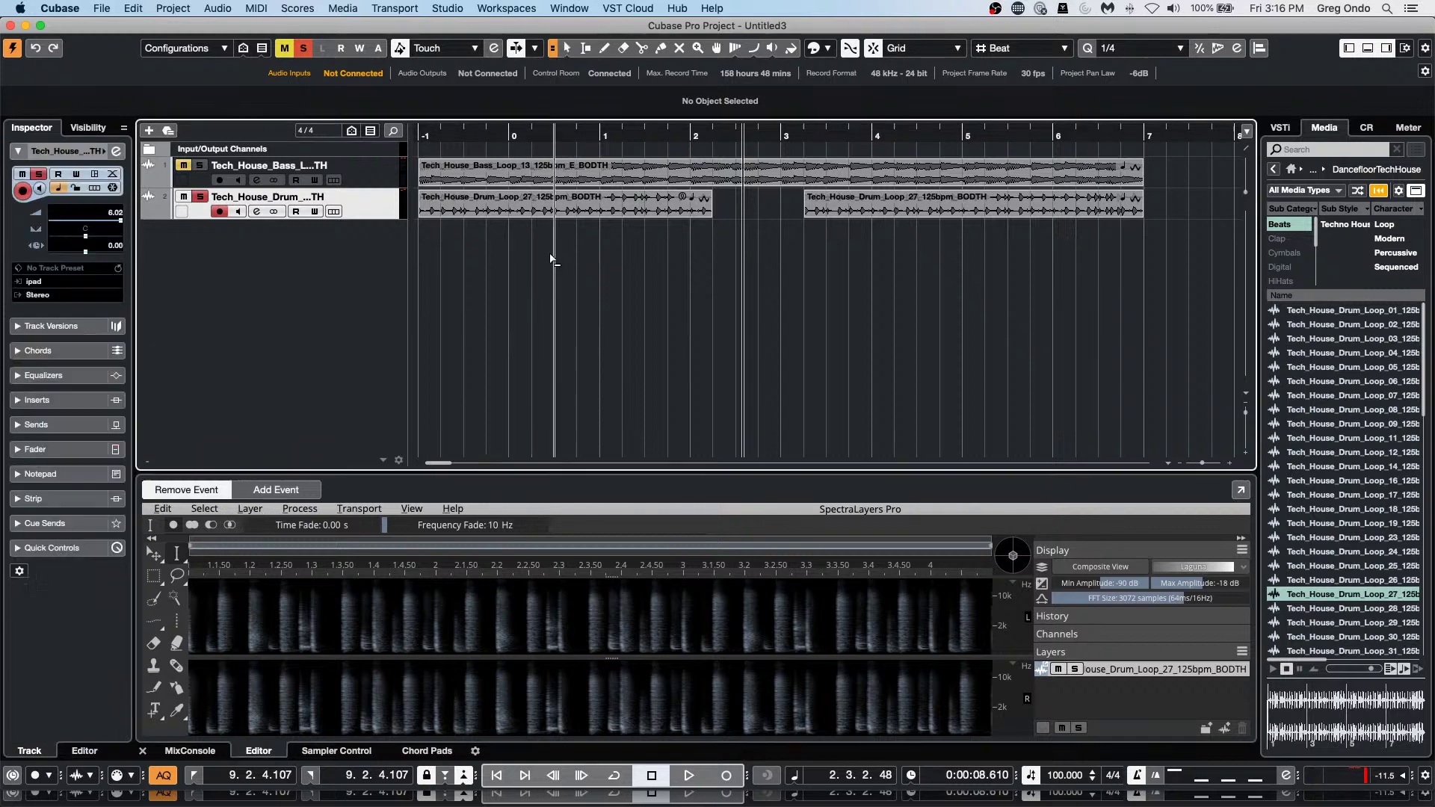
Select the bass loop event and the first drum loop event in turn to compare their editors and the Remove Event command.
{"action": "left_click", "coordinate": [580, 172]}
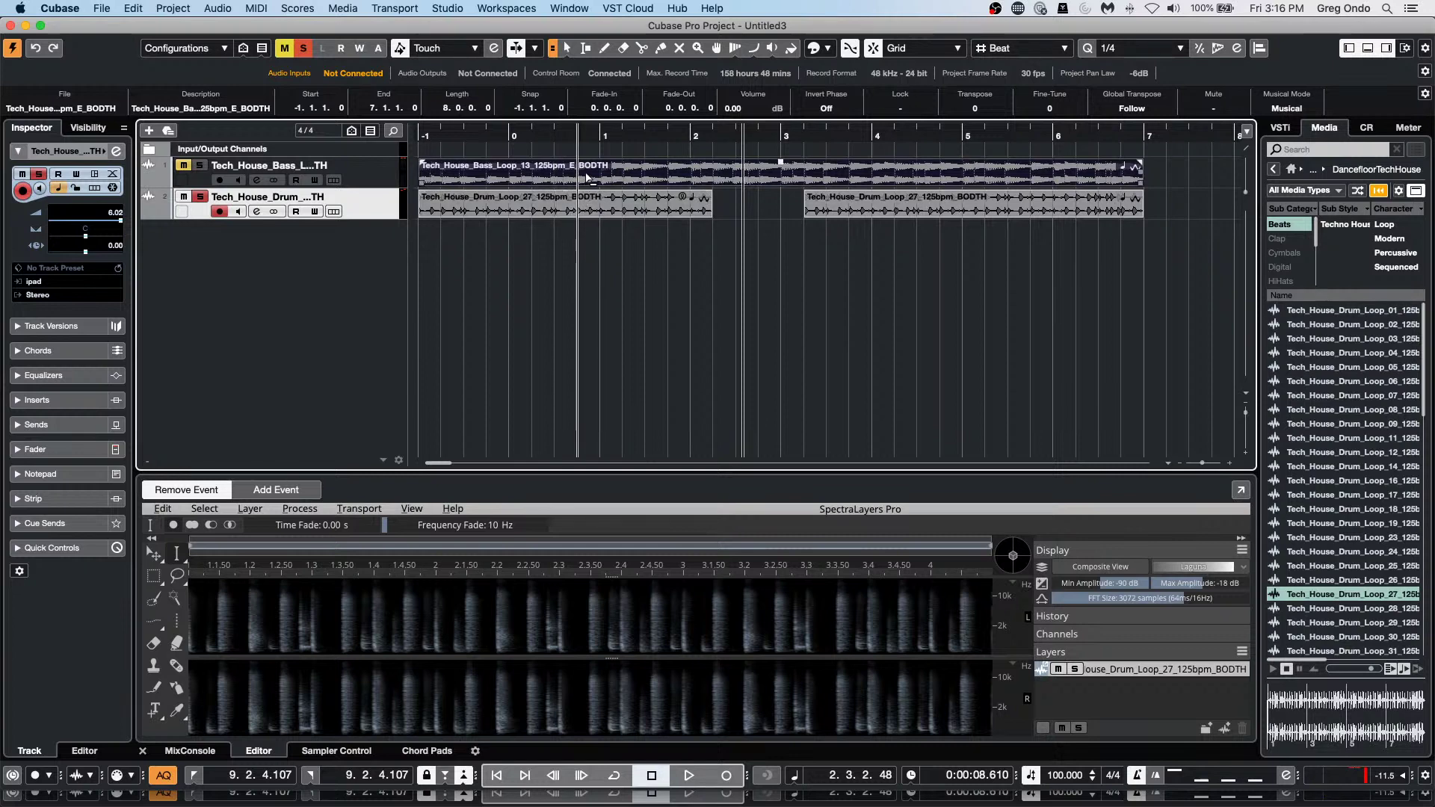
{"action": "left_click", "coordinate": [575, 213]}
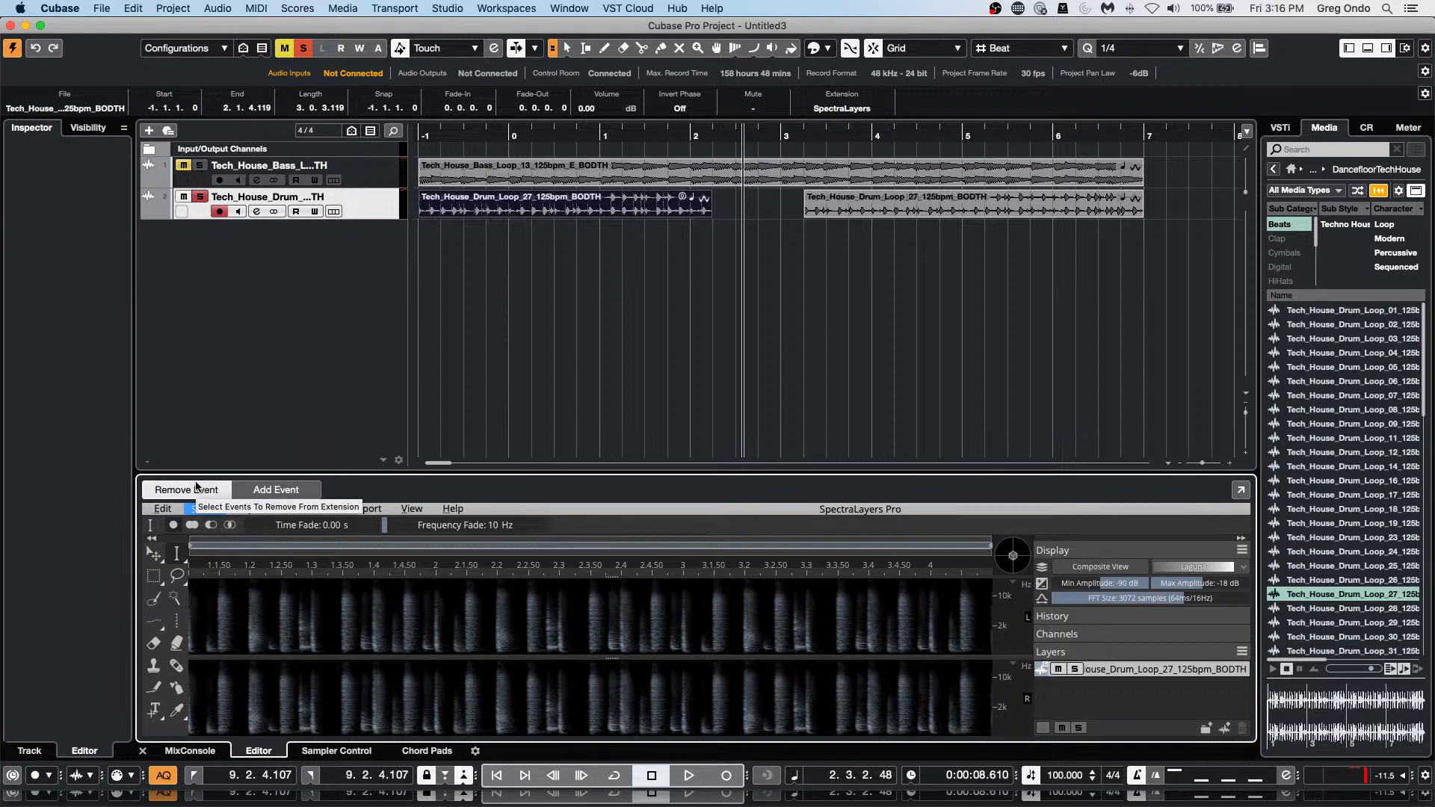
{"action": "left_click", "coordinate": [688, 402]}
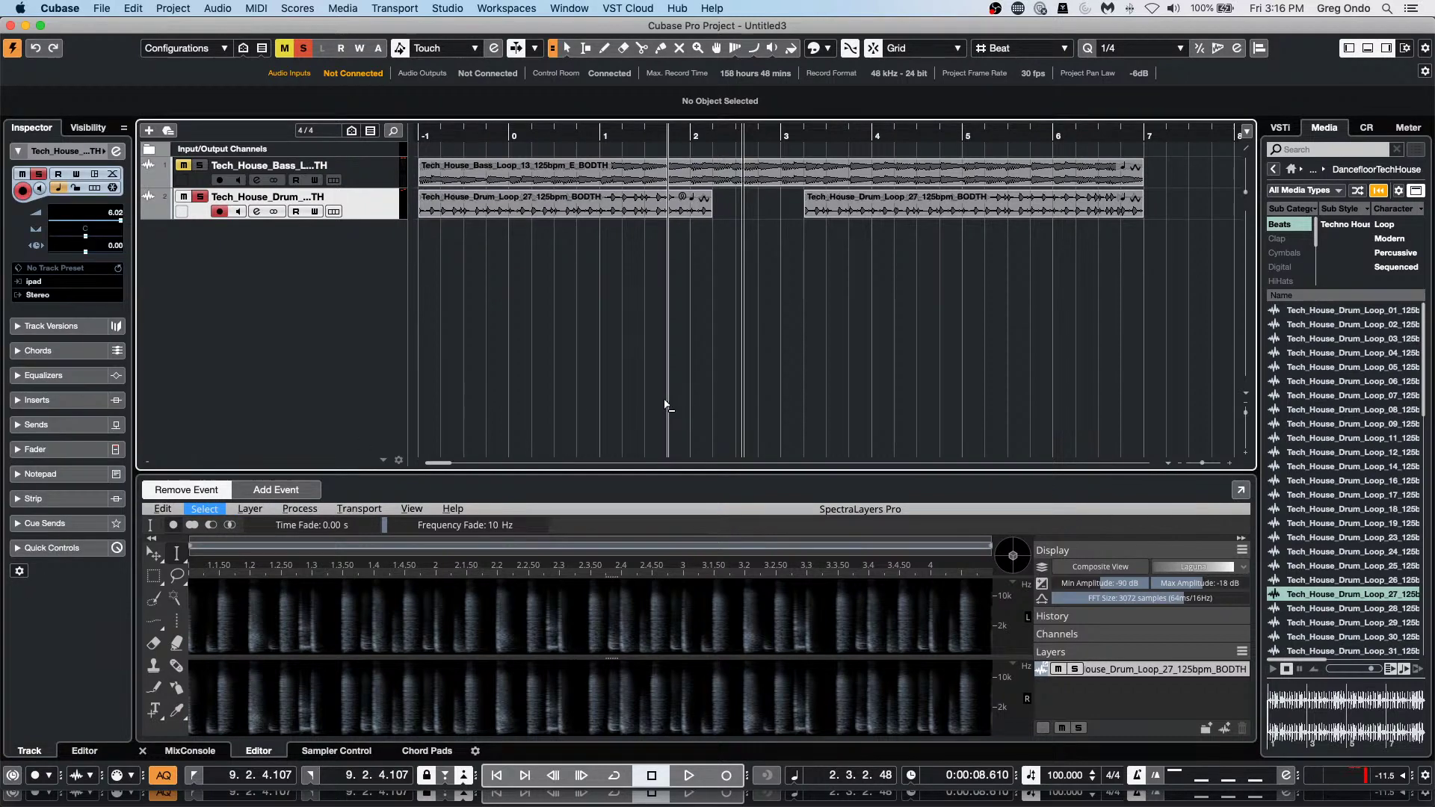
{"action": "left_click", "coordinate": [203, 497]}
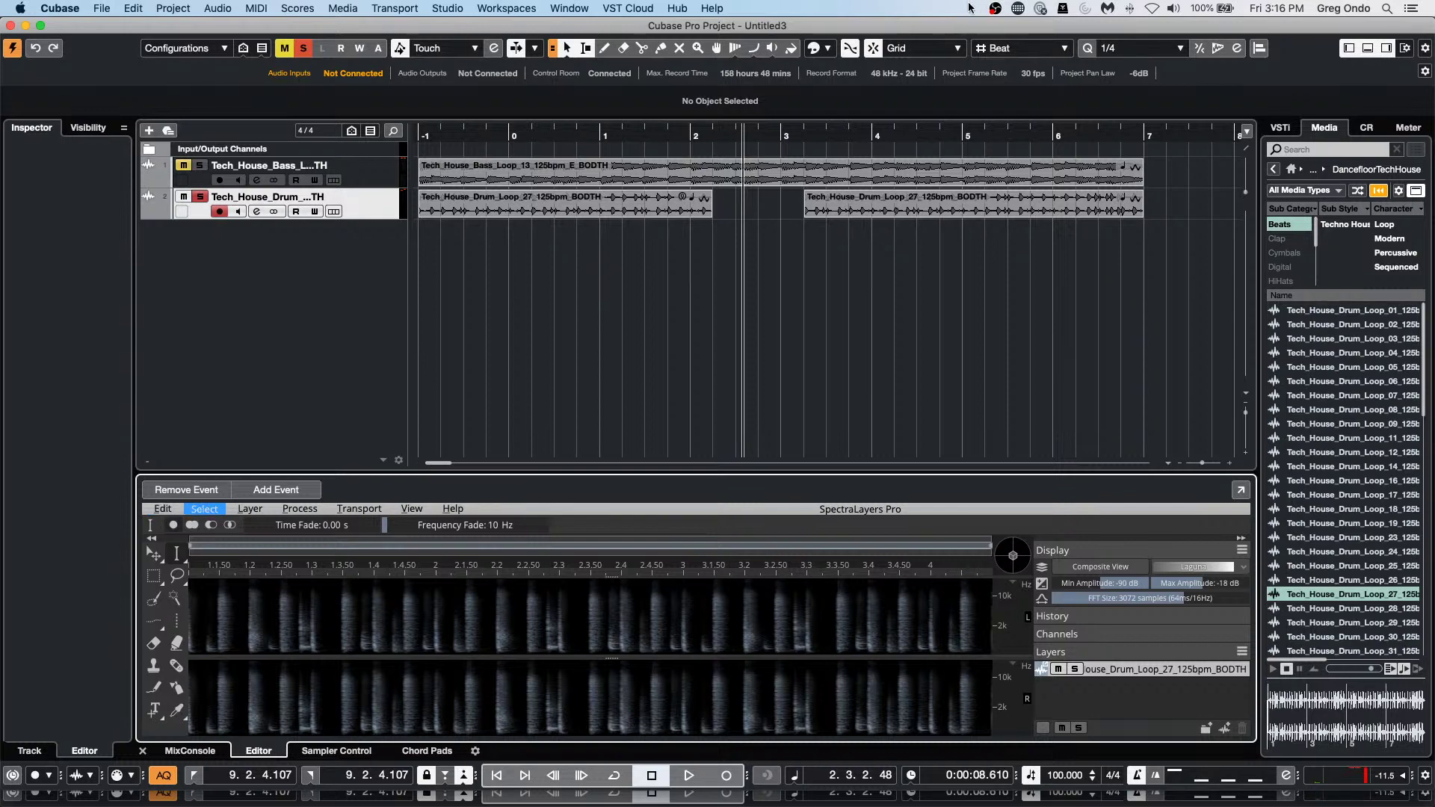
{"action": "left_click", "coordinate": [759, 180]}
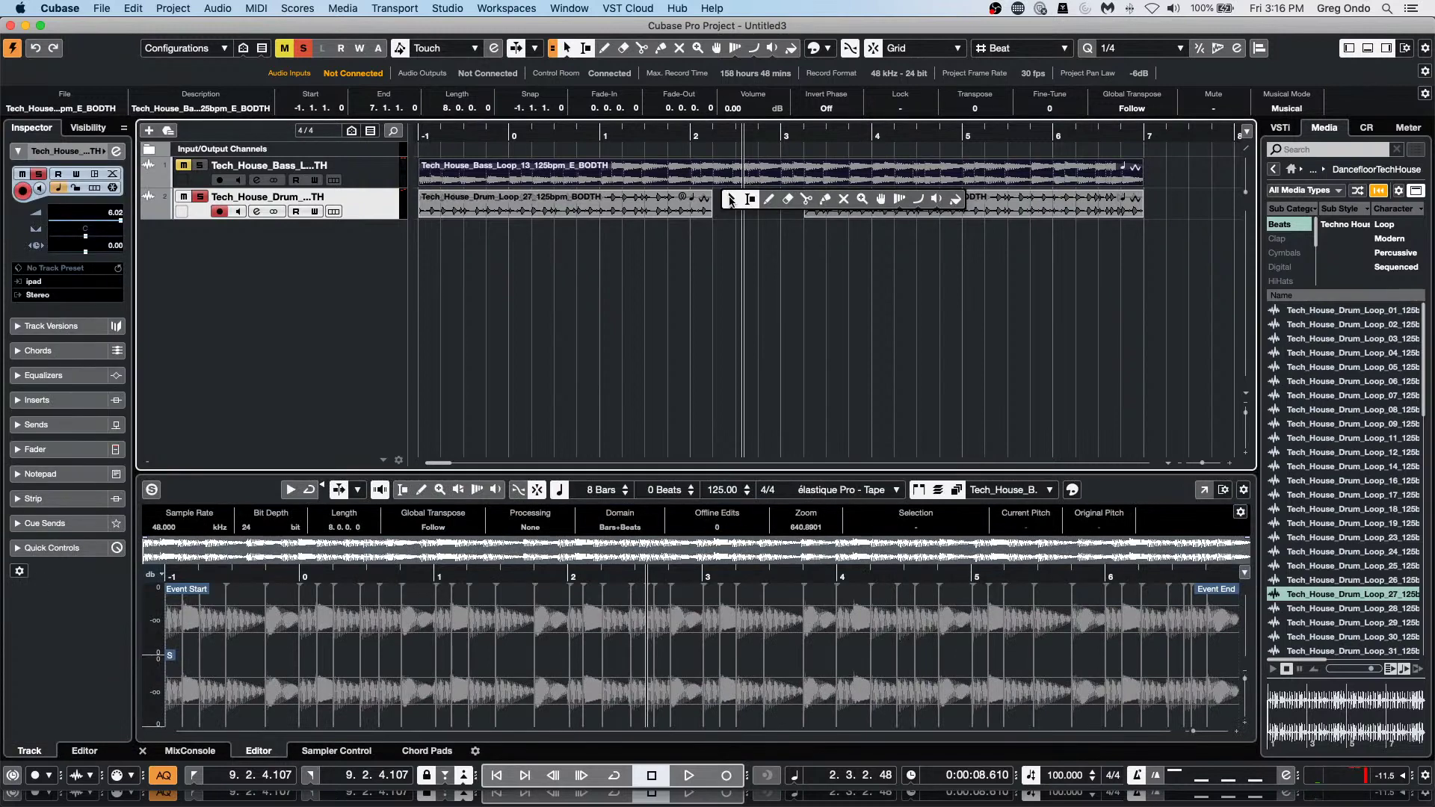
{"action": "left_click", "coordinate": [579, 277]}
Select the bass track and check which audio extension options are offered with no event selected.
{"action": "left_click", "coordinate": [361, 168]}
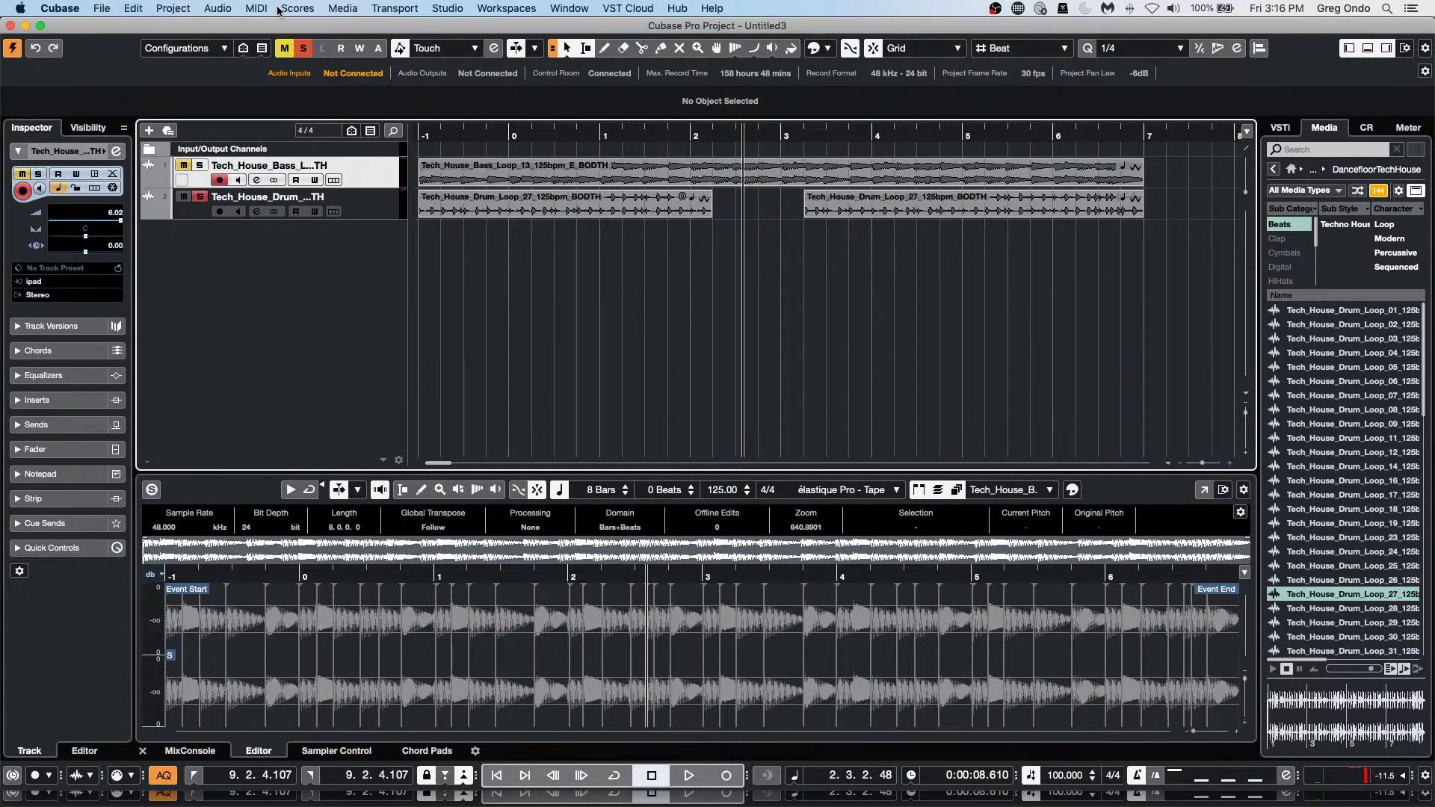
{"action": "left_click", "coordinate": [217, 8]}
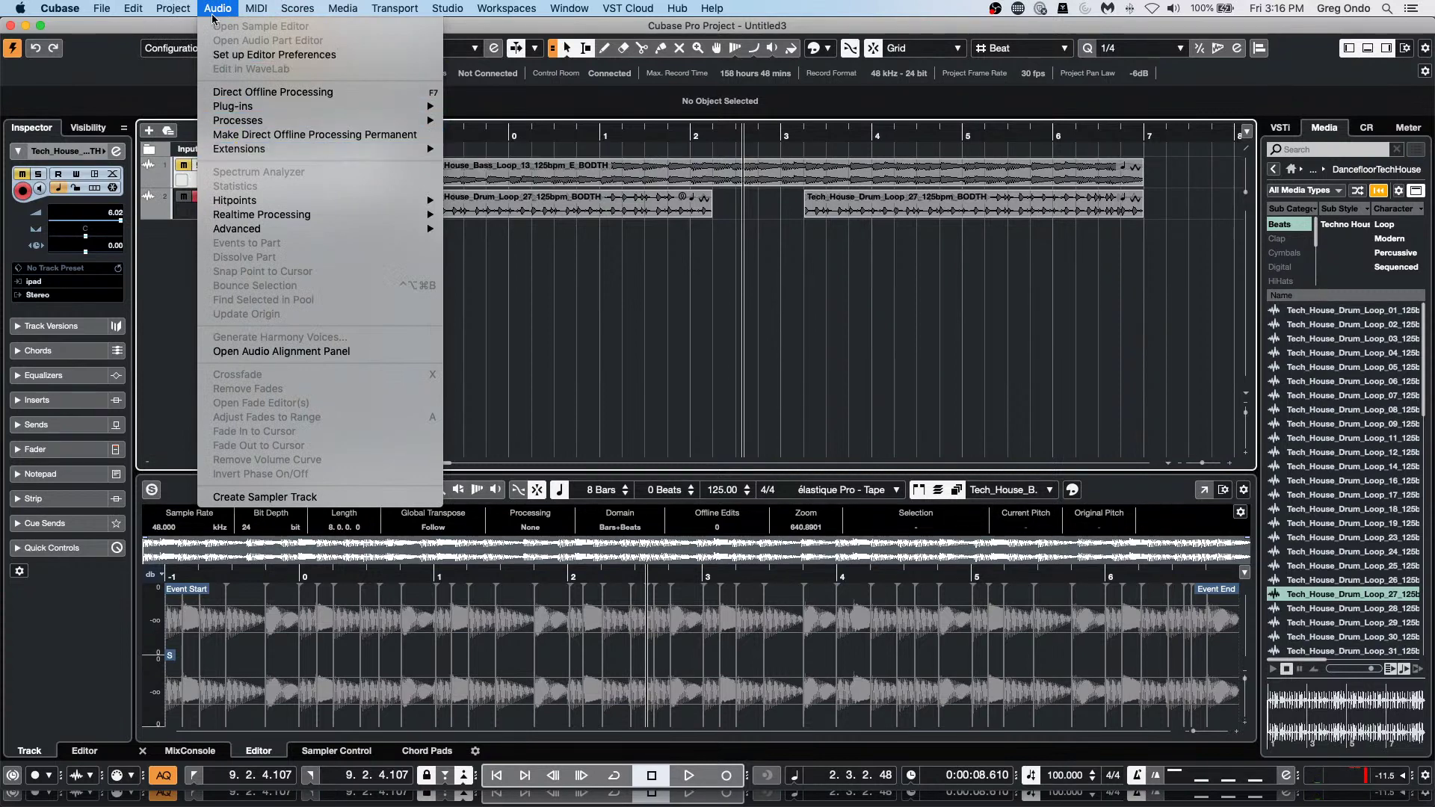
{"action": "mouse_move", "coordinate": [187, 9]}
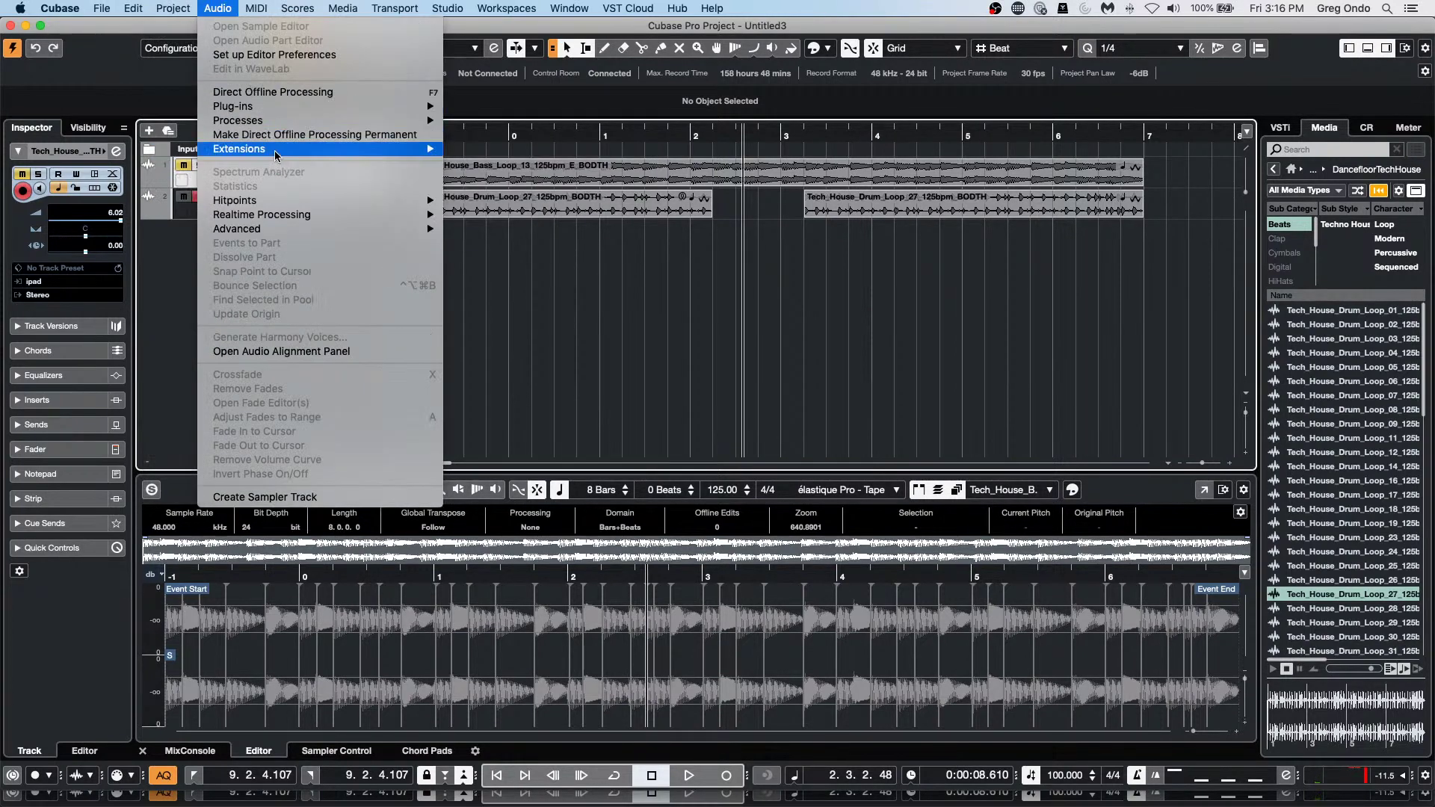
{"action": "mouse_move", "coordinate": [275, 150]}
{"action": "left_click", "coordinate": [782, 124]}
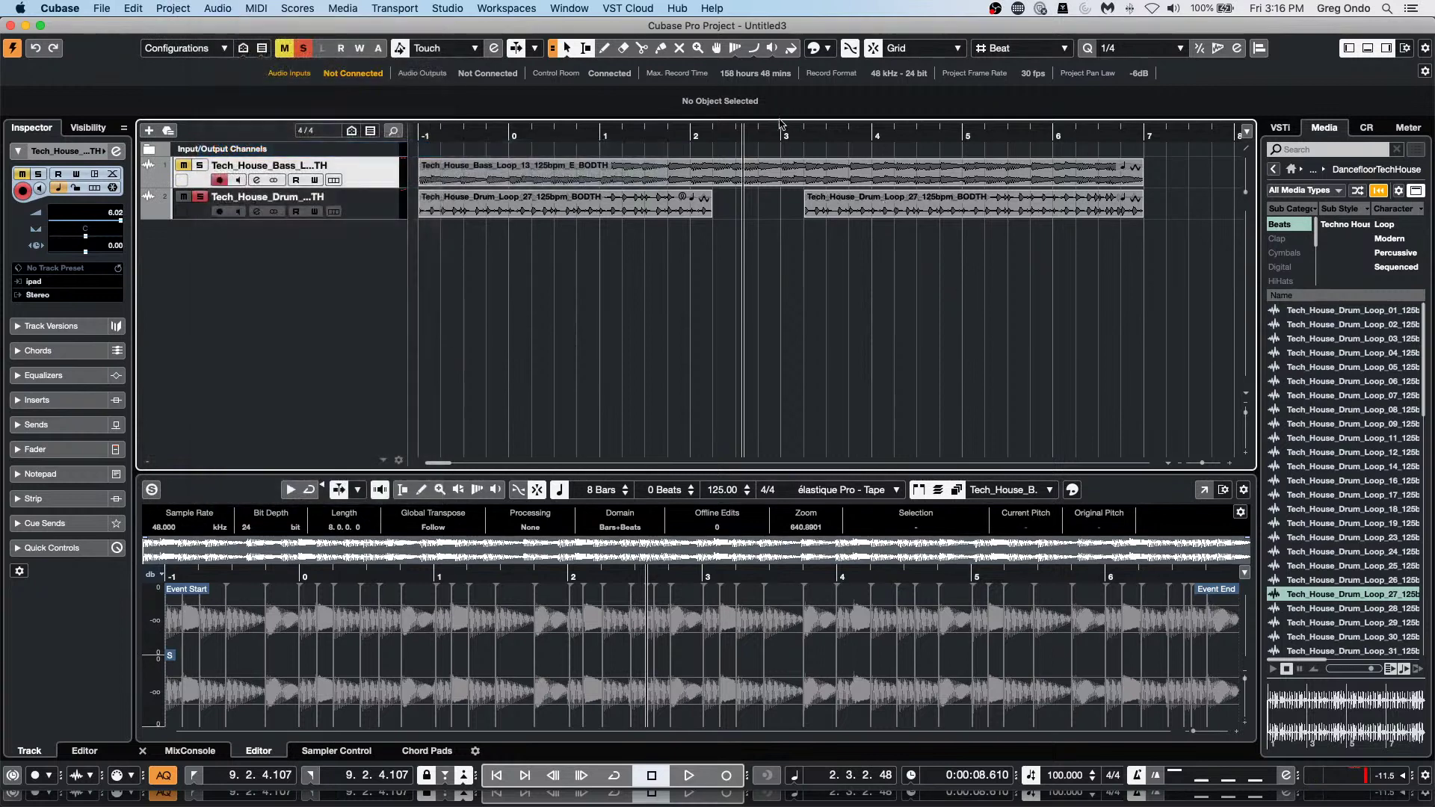
Compare the info line of the bass loop event with that of the first drum loop event carrying the SpectraLayers extension.
{"action": "left_click", "coordinate": [769, 180]}
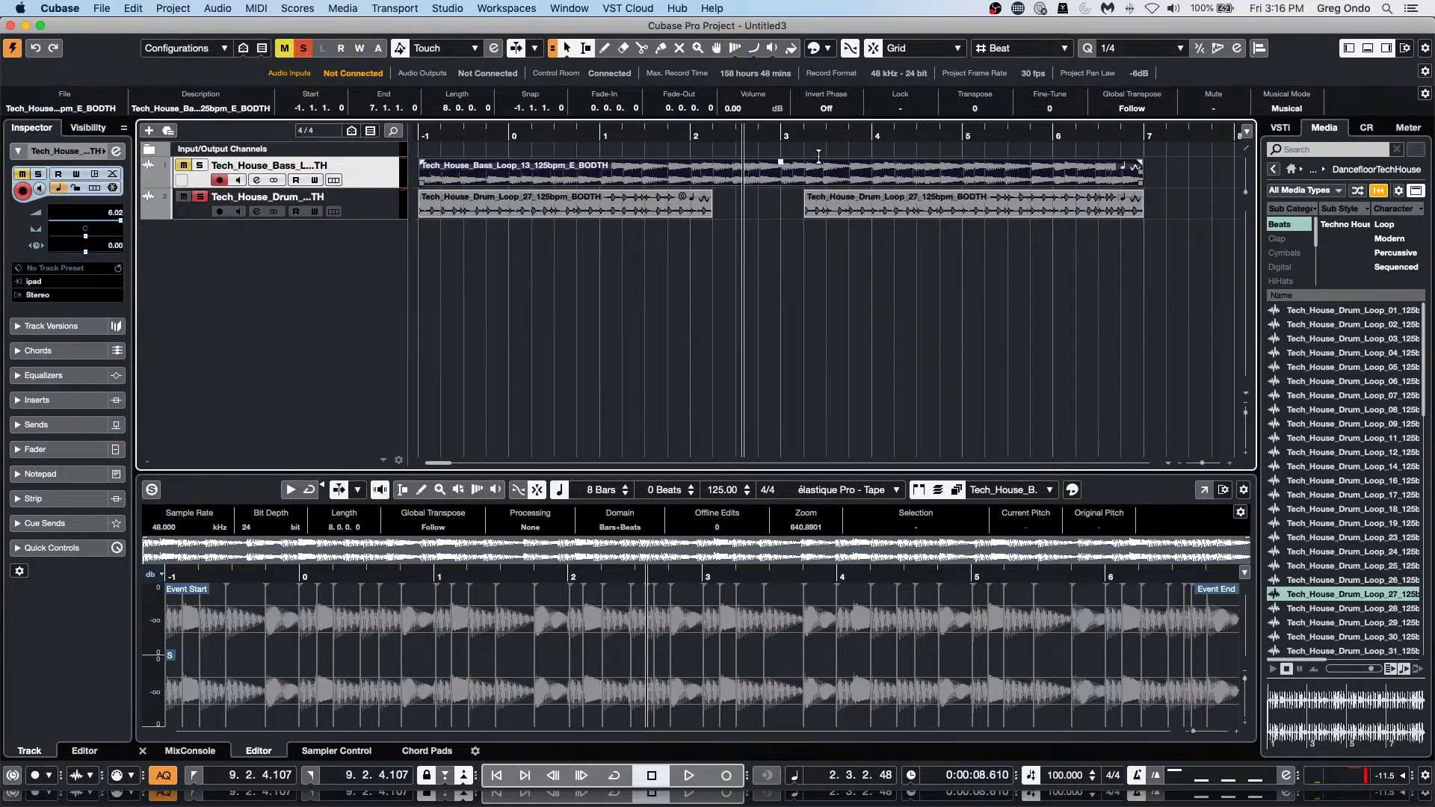
{"action": "left_click", "coordinate": [626, 216]}
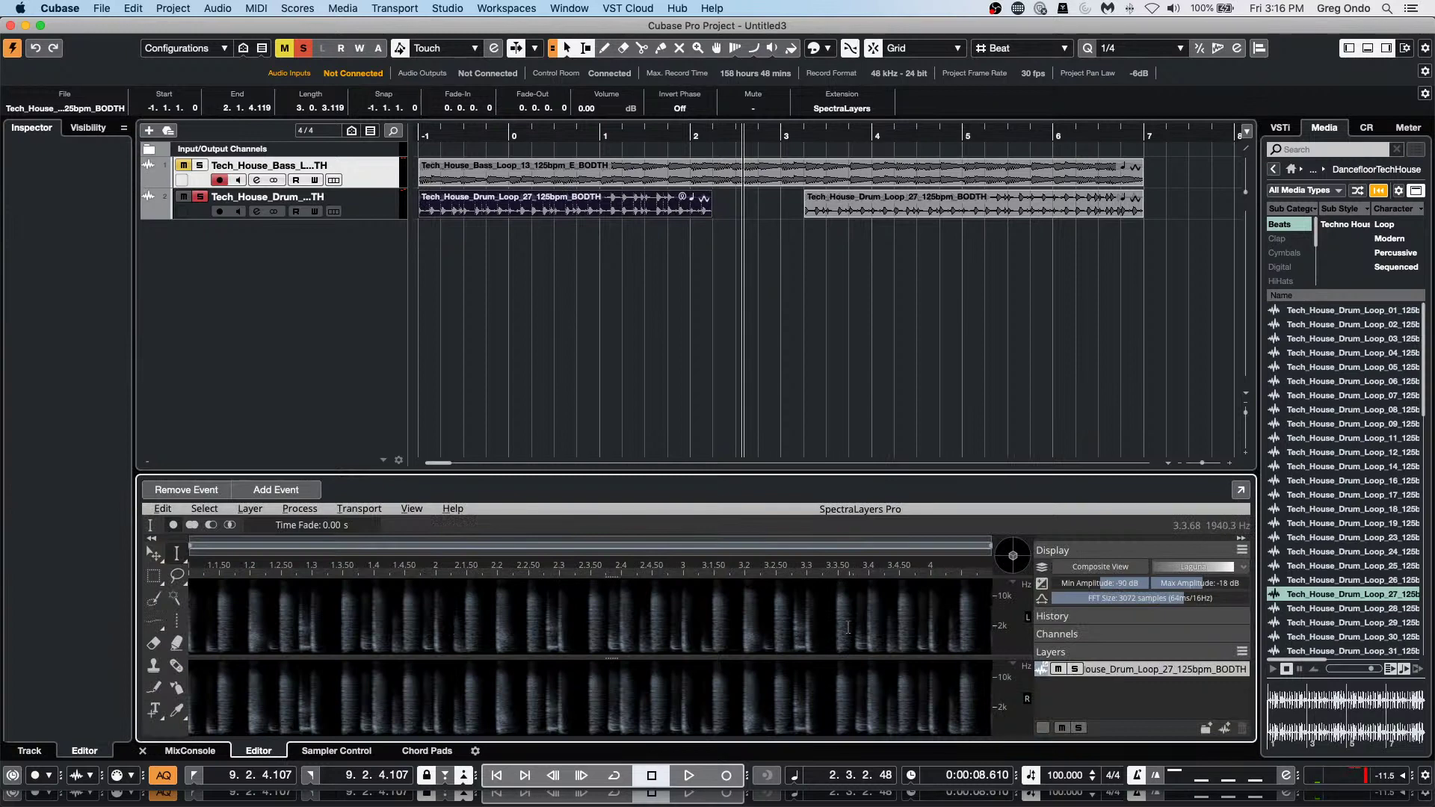
{"action": "left_click", "coordinate": [625, 212]}
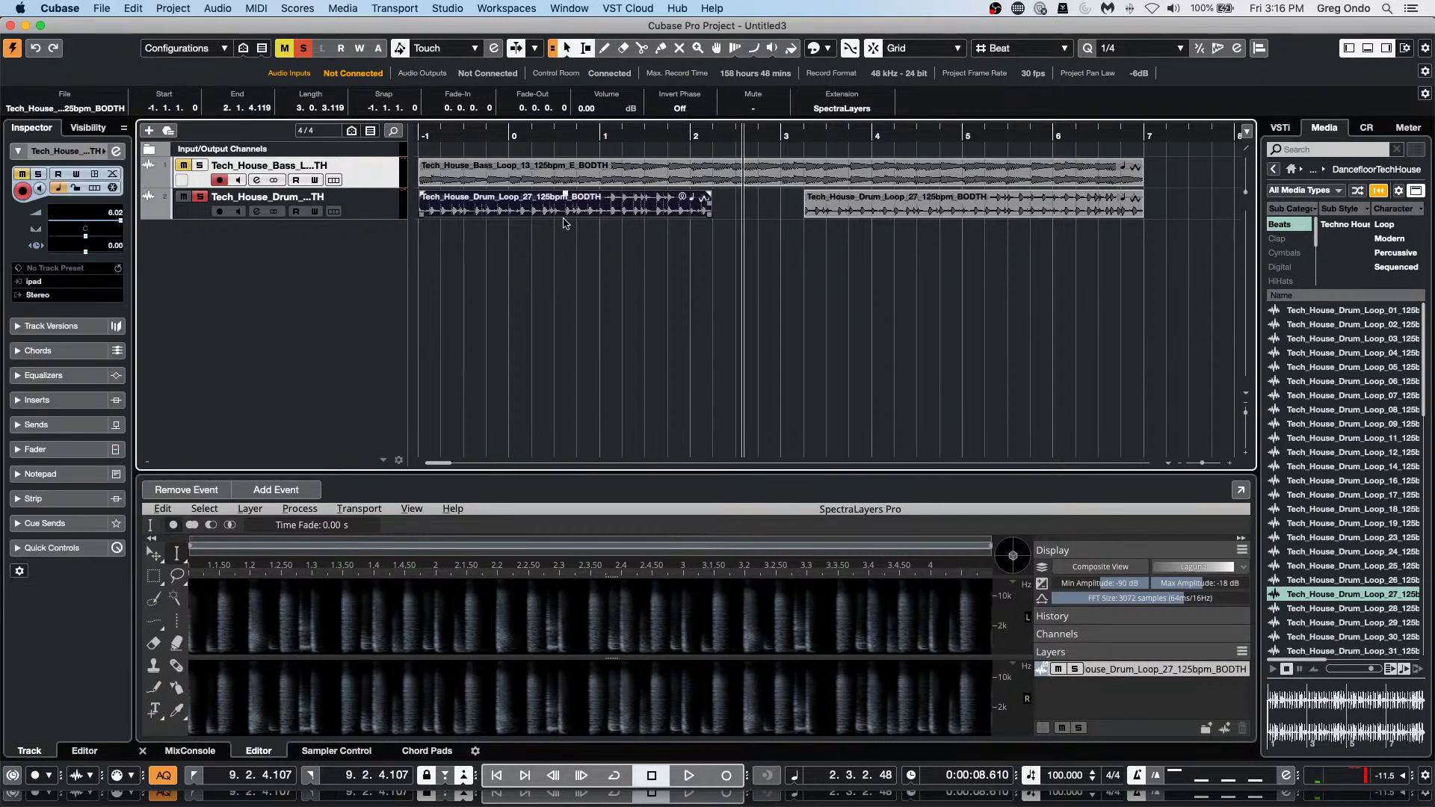
Duplicate the drum loop track together with its events.
{"action": "left_click", "coordinate": [376, 209]}
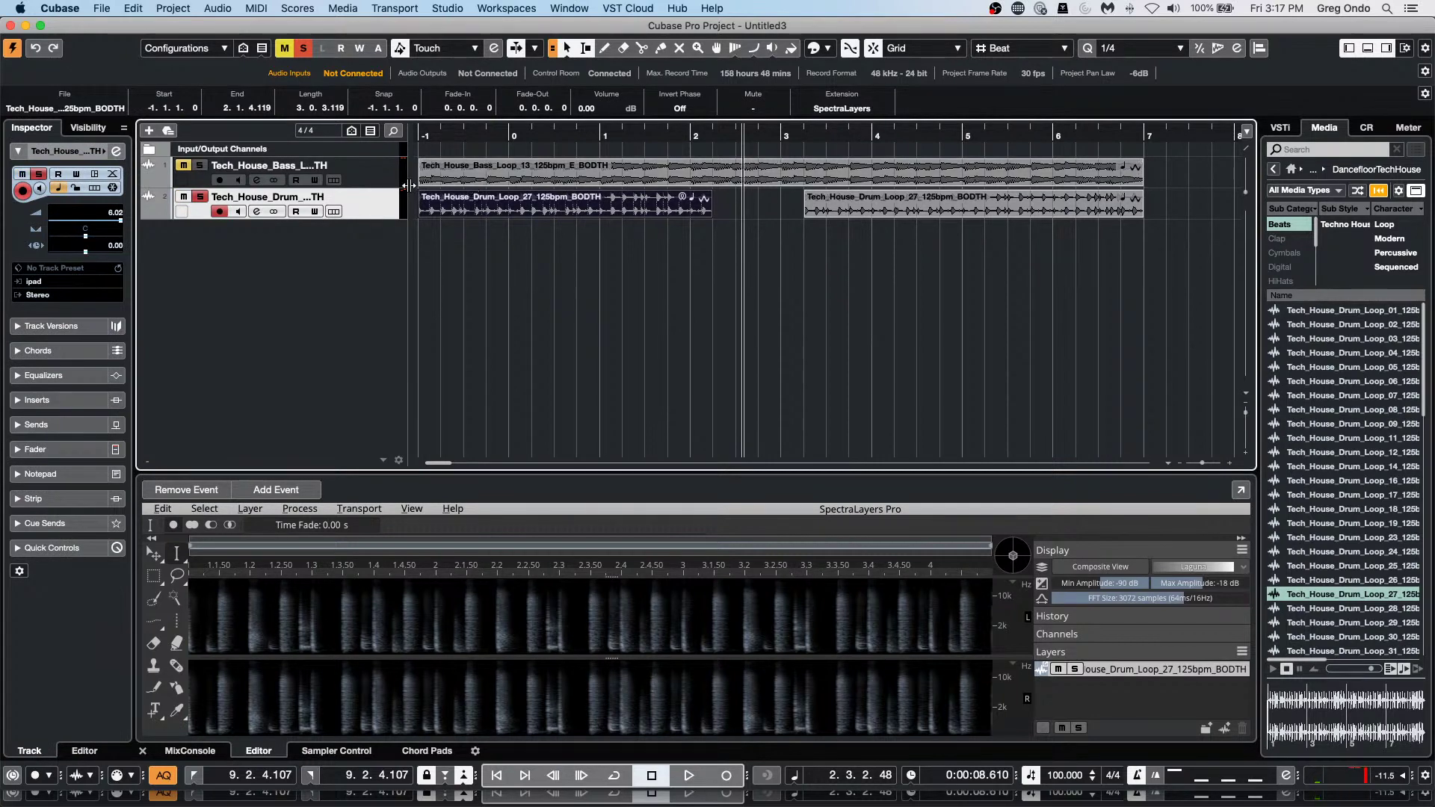
{"action": "right_click", "coordinate": [385, 204]}
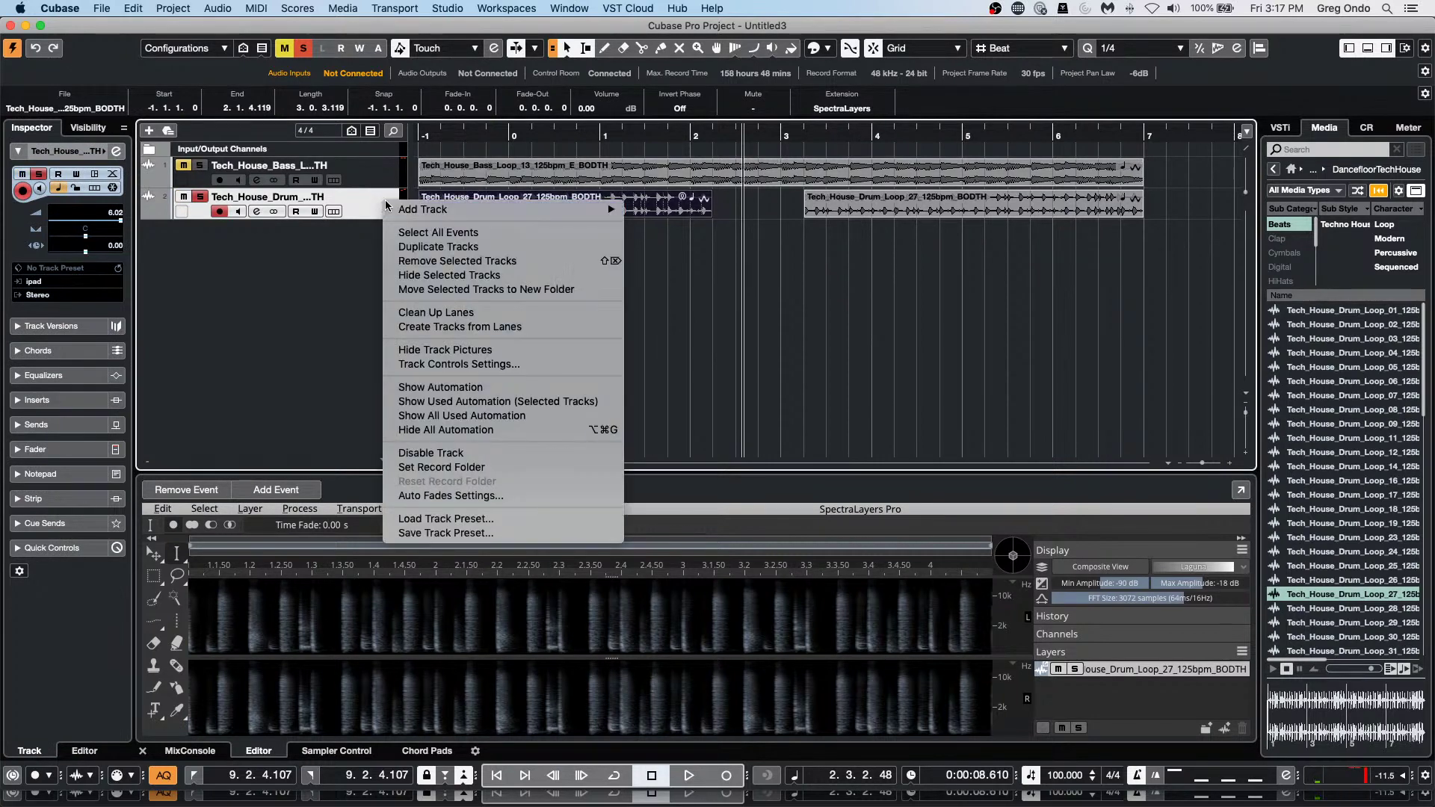
{"action": "left_click", "coordinate": [584, 248]}
{"action": "left_click", "coordinate": [668, 239]}
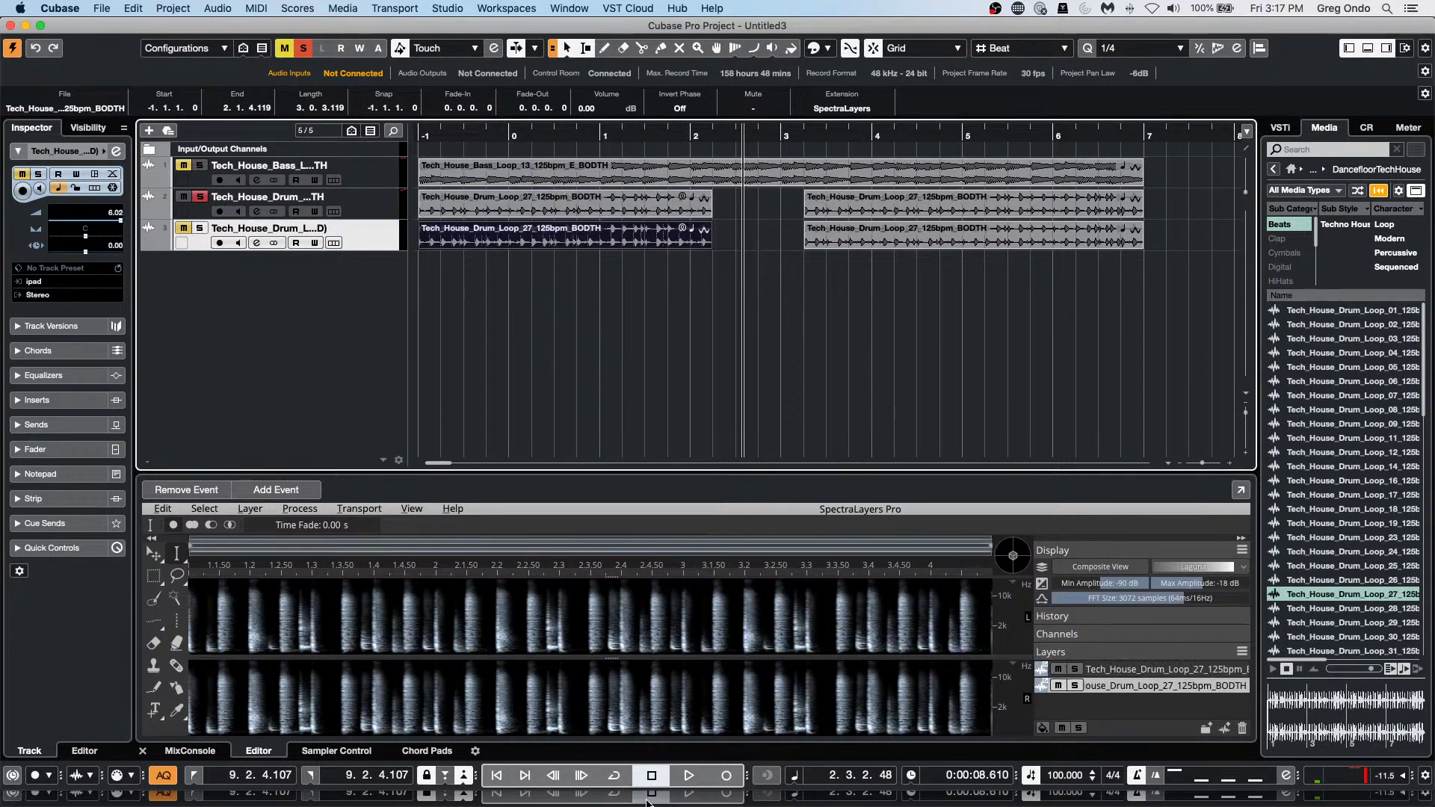
Bounce the first event on the duplicated drum track, replacing the original event, and open the bounced event in the Sample Editor.
{"action": "left_click", "coordinate": [216, 8]}
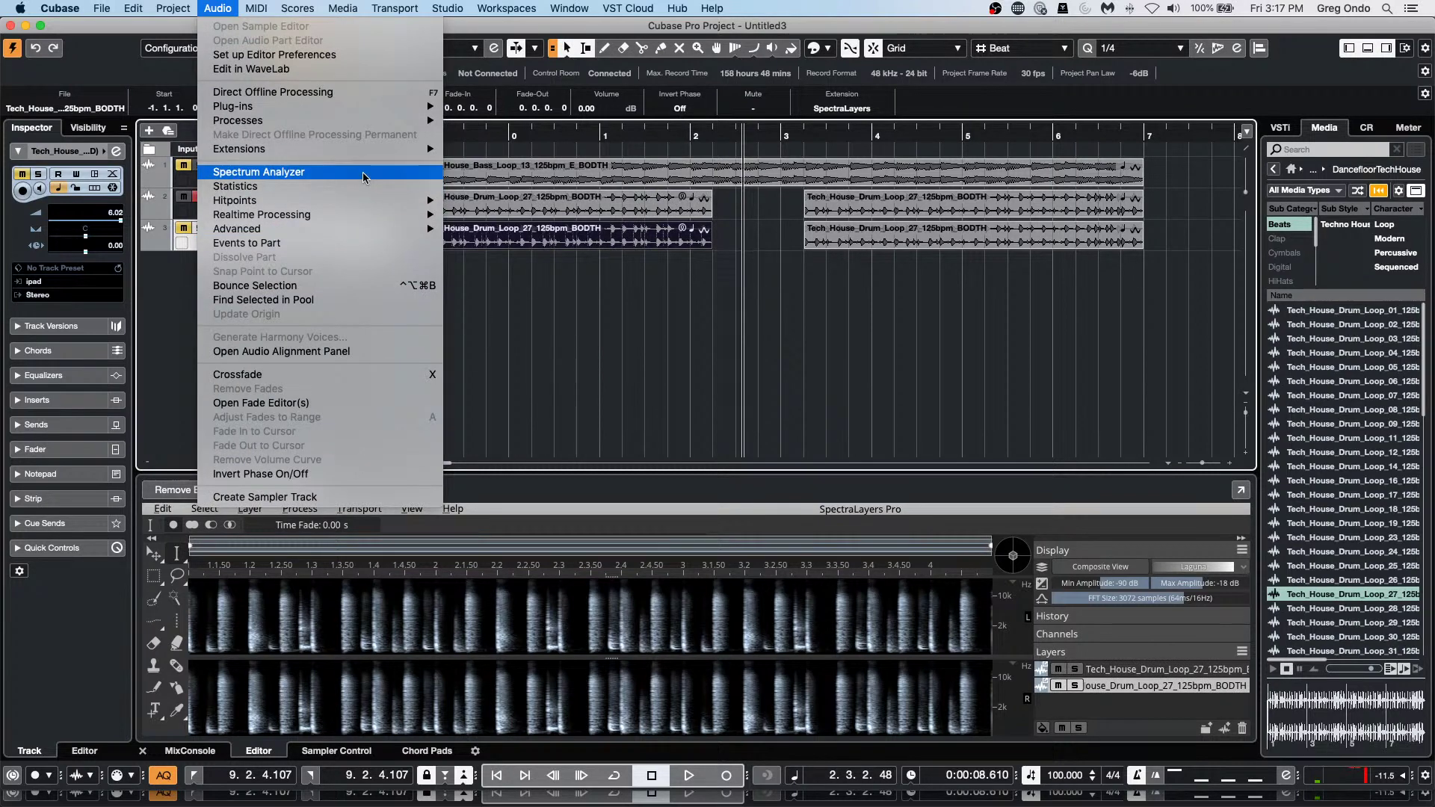
{"action": "left_click", "coordinate": [340, 286]}
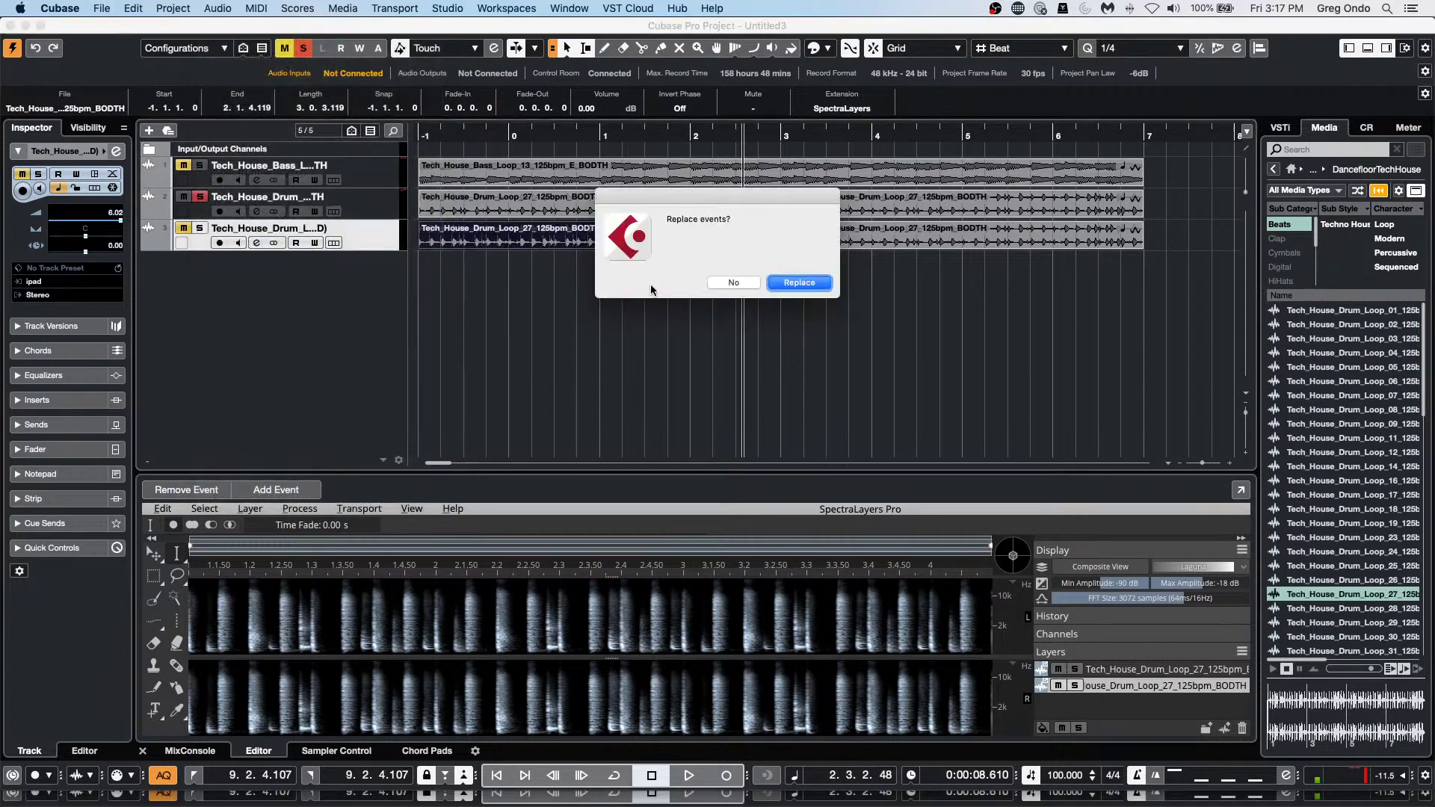
{"action": "left_click", "coordinate": [813, 287]}
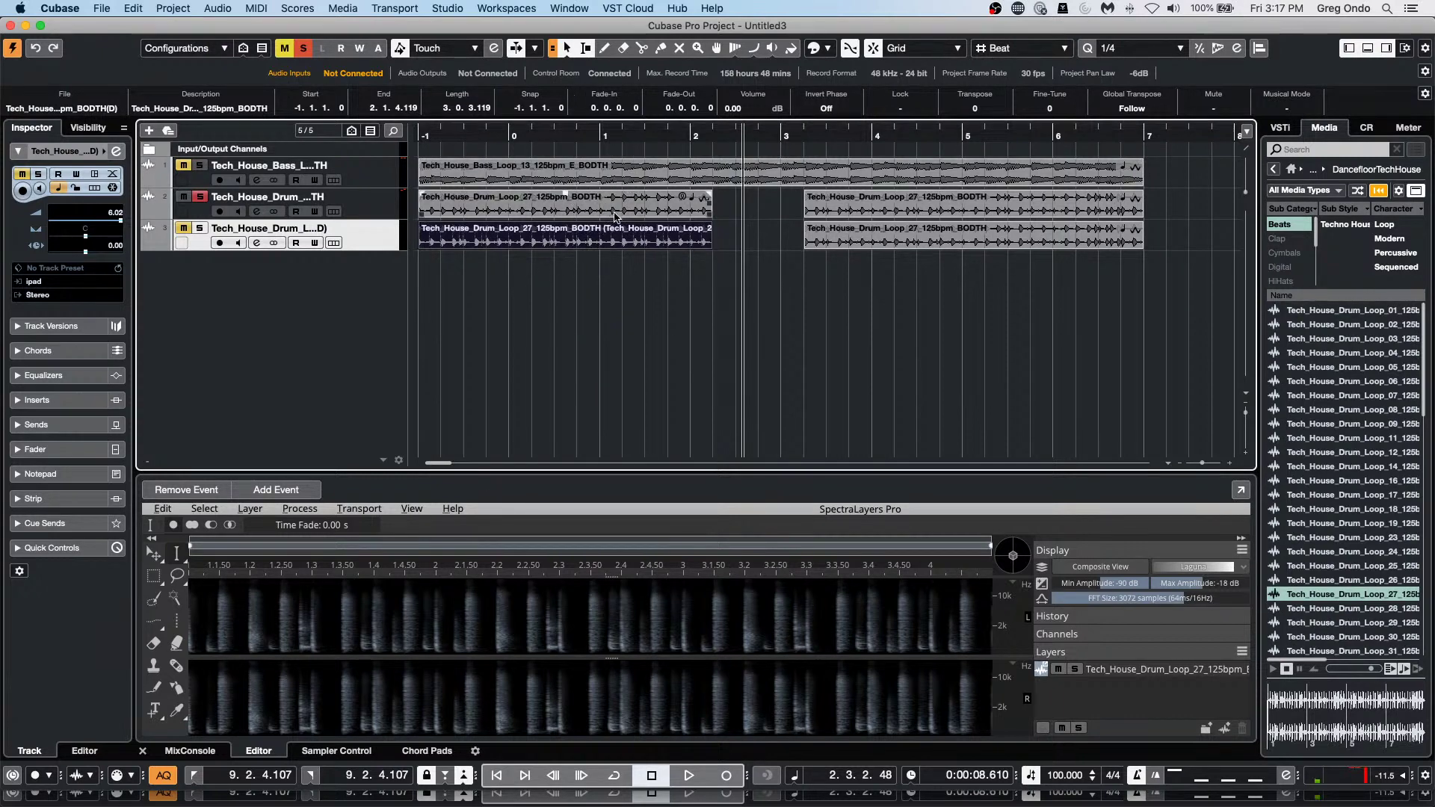
{"action": "double_click", "coordinate": [591, 243]}
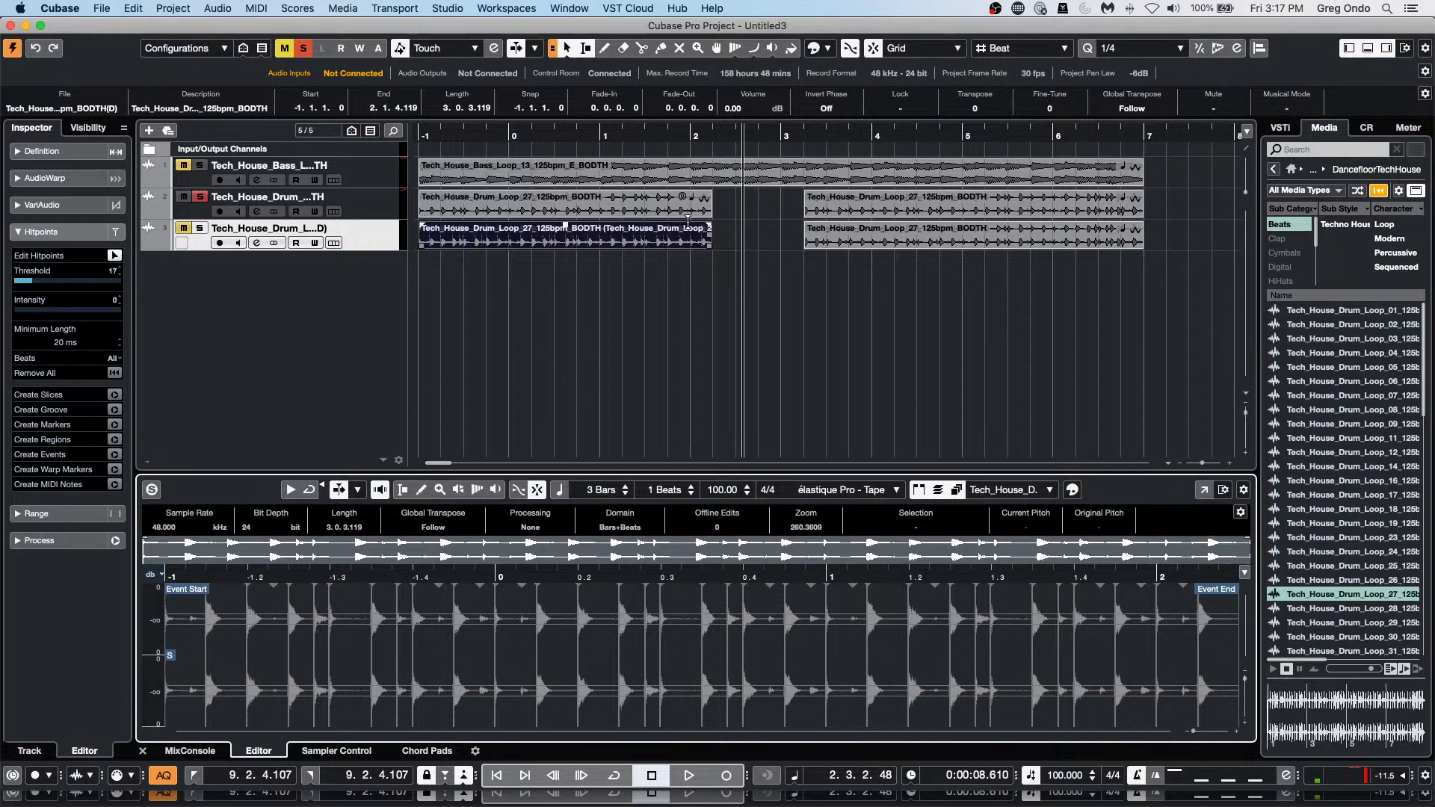
Split the bounced drum event on the duplicated track at 0.3.1.0.
{"action": "right_click", "coordinate": [568, 236]}
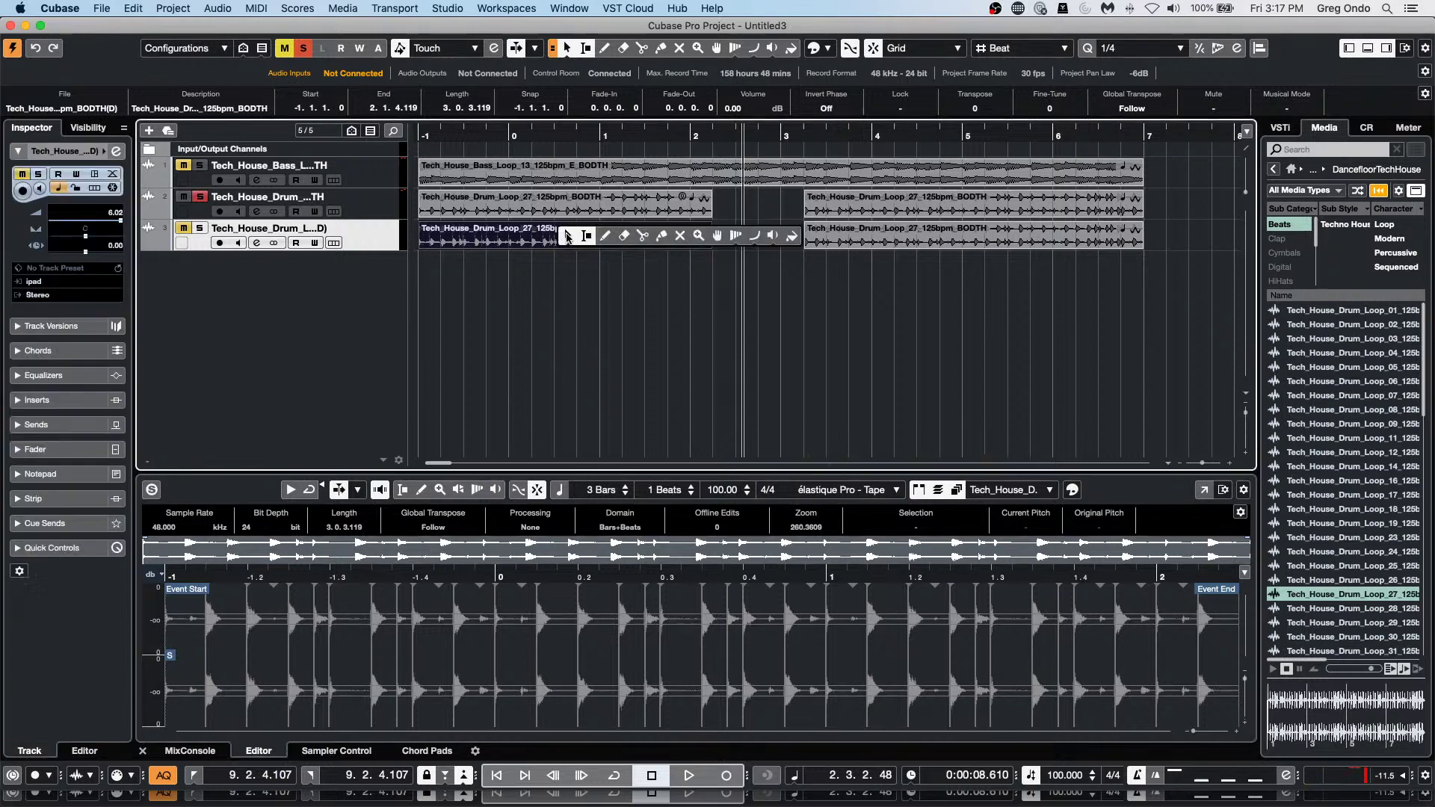
{"action": "left_click", "coordinate": [642, 236]}
{"action": "left_click", "coordinate": [563, 240]}
{"action": "key", "text": "1"}
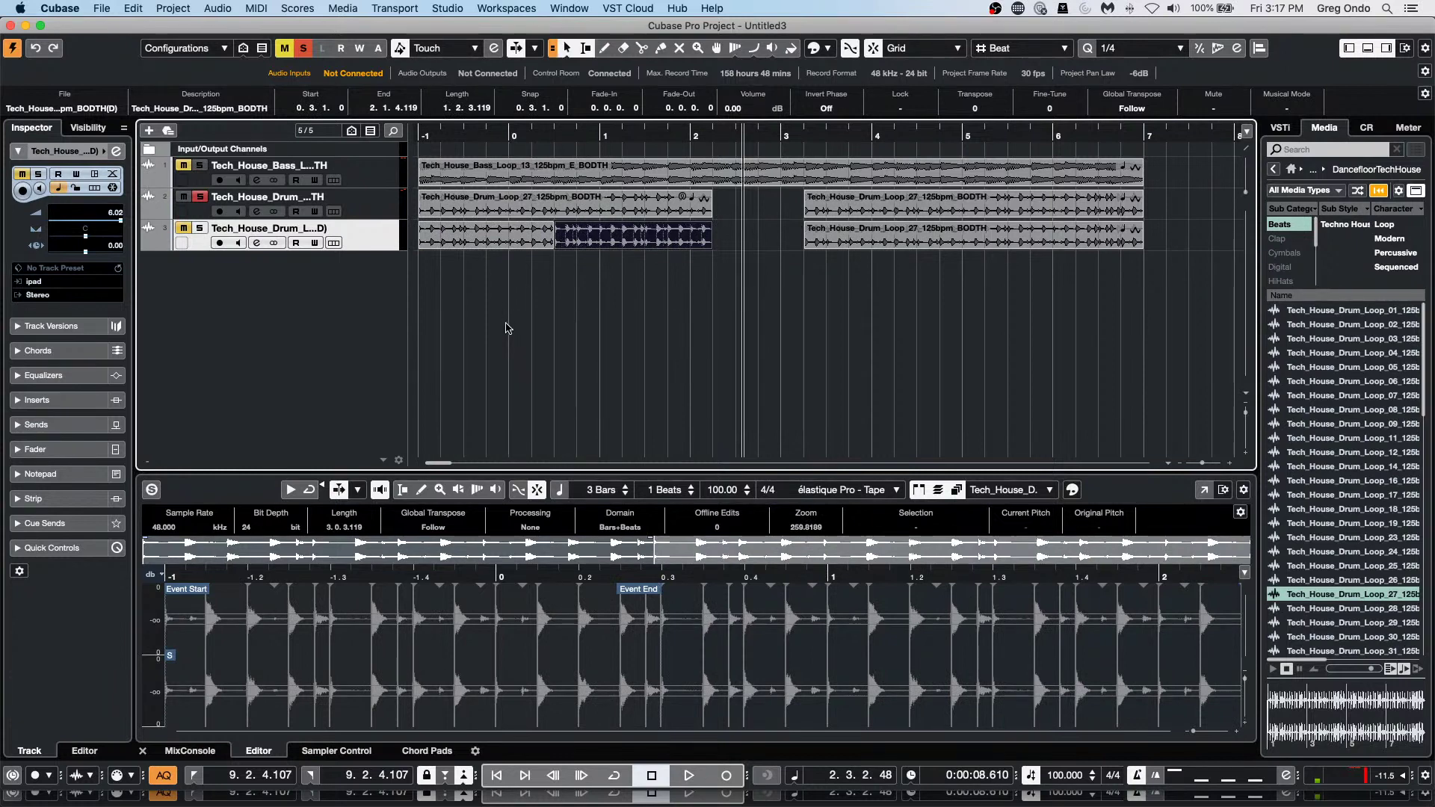
Apply the SpectraLayers extension to the first piece of the split drum event.
{"action": "left_click", "coordinate": [514, 297]}
{"action": "left_click", "coordinate": [533, 238]}
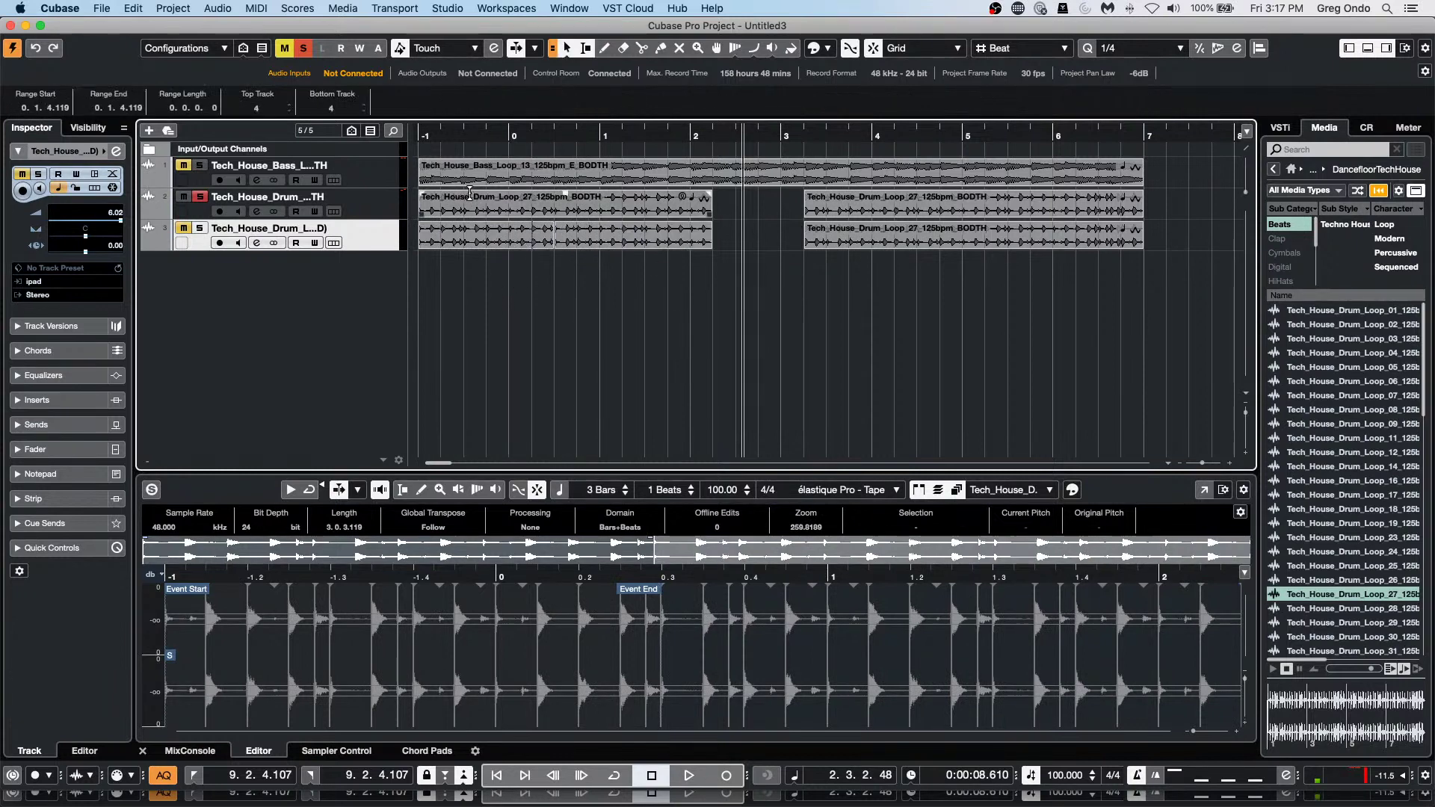
{"action": "left_click", "coordinate": [196, 16]}
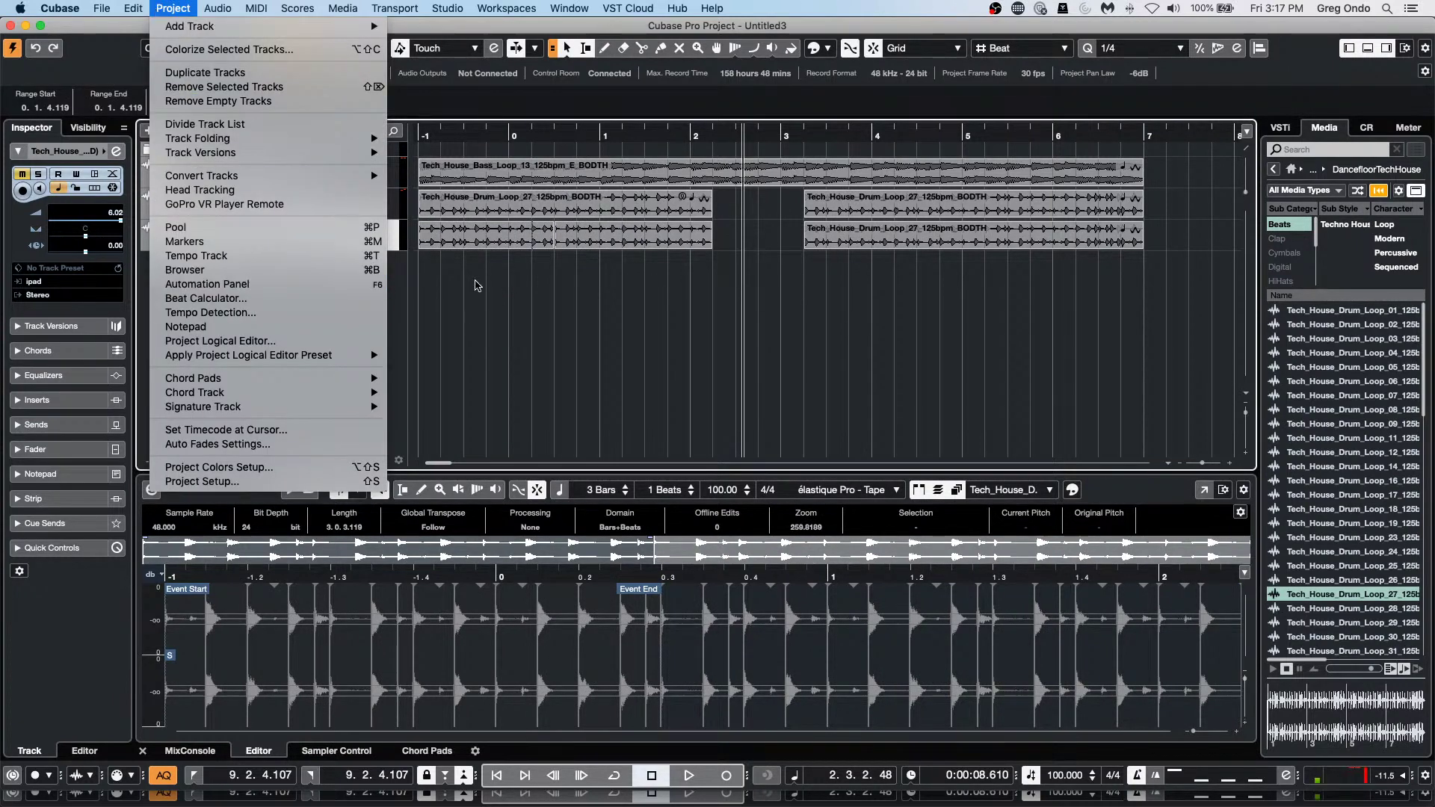
{"action": "left_click", "coordinate": [479, 251]}
{"action": "left_click", "coordinate": [479, 251]}
{"action": "left_click", "coordinate": [217, 9]}
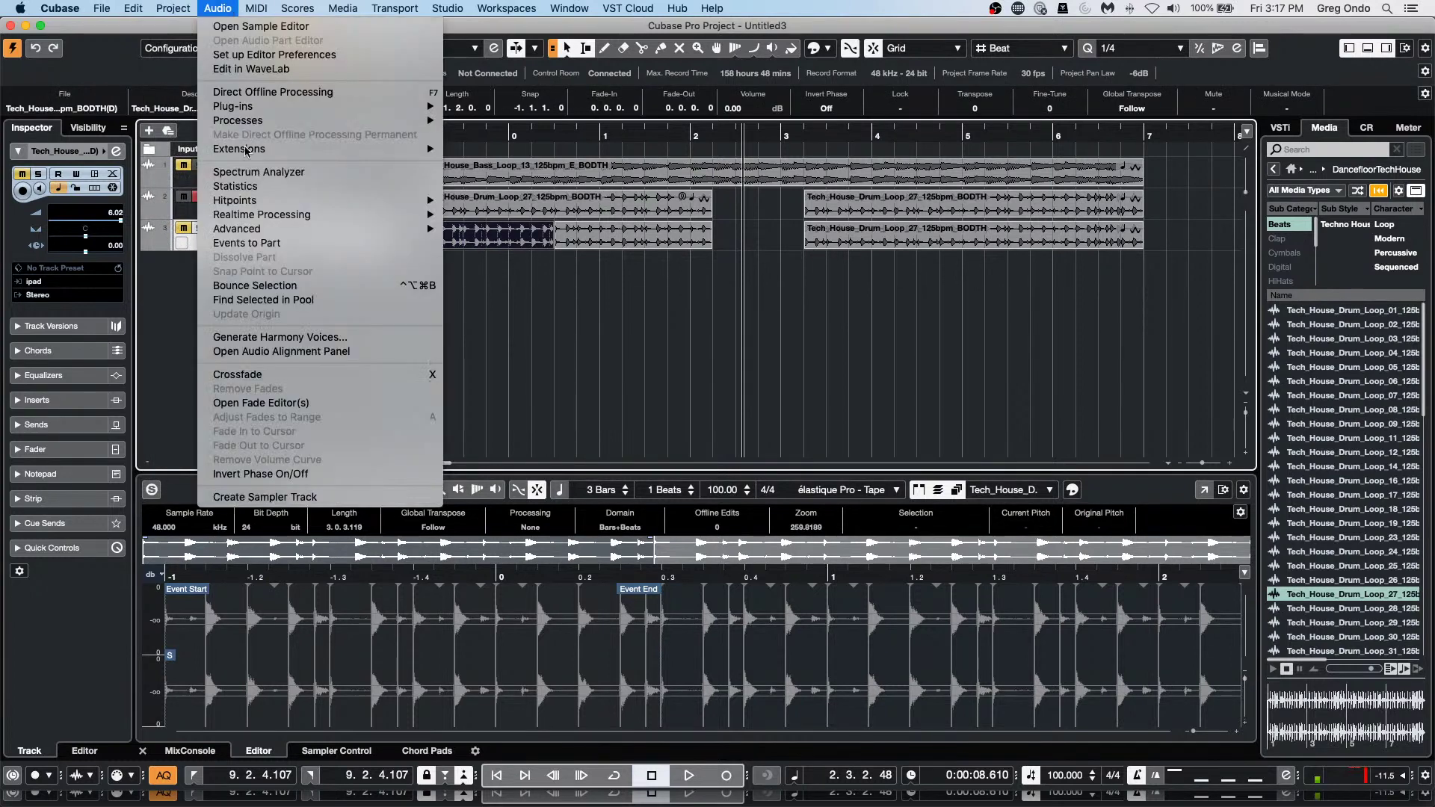
{"action": "mouse_move", "coordinate": [262, 149]}
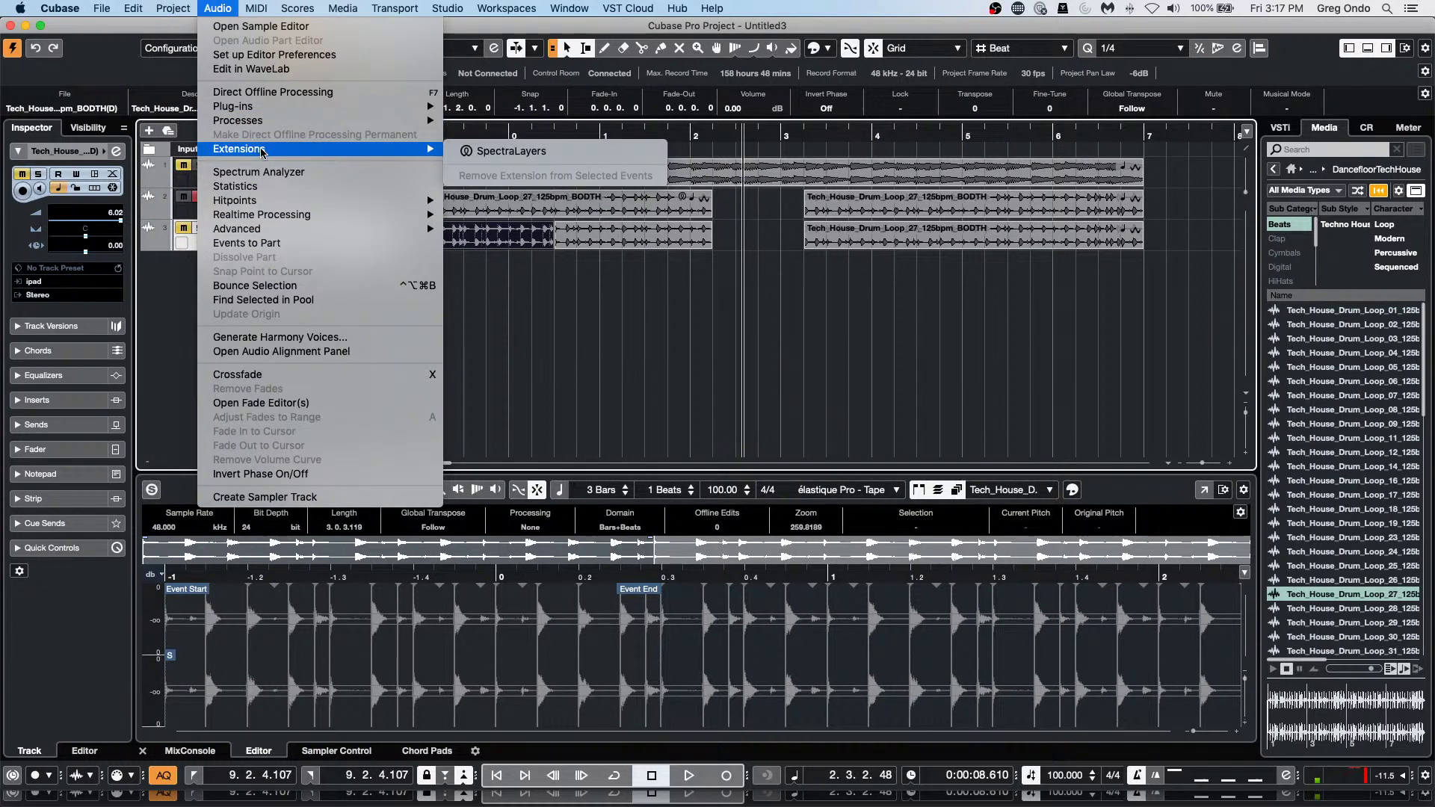
{"action": "left_click", "coordinate": [553, 158]}
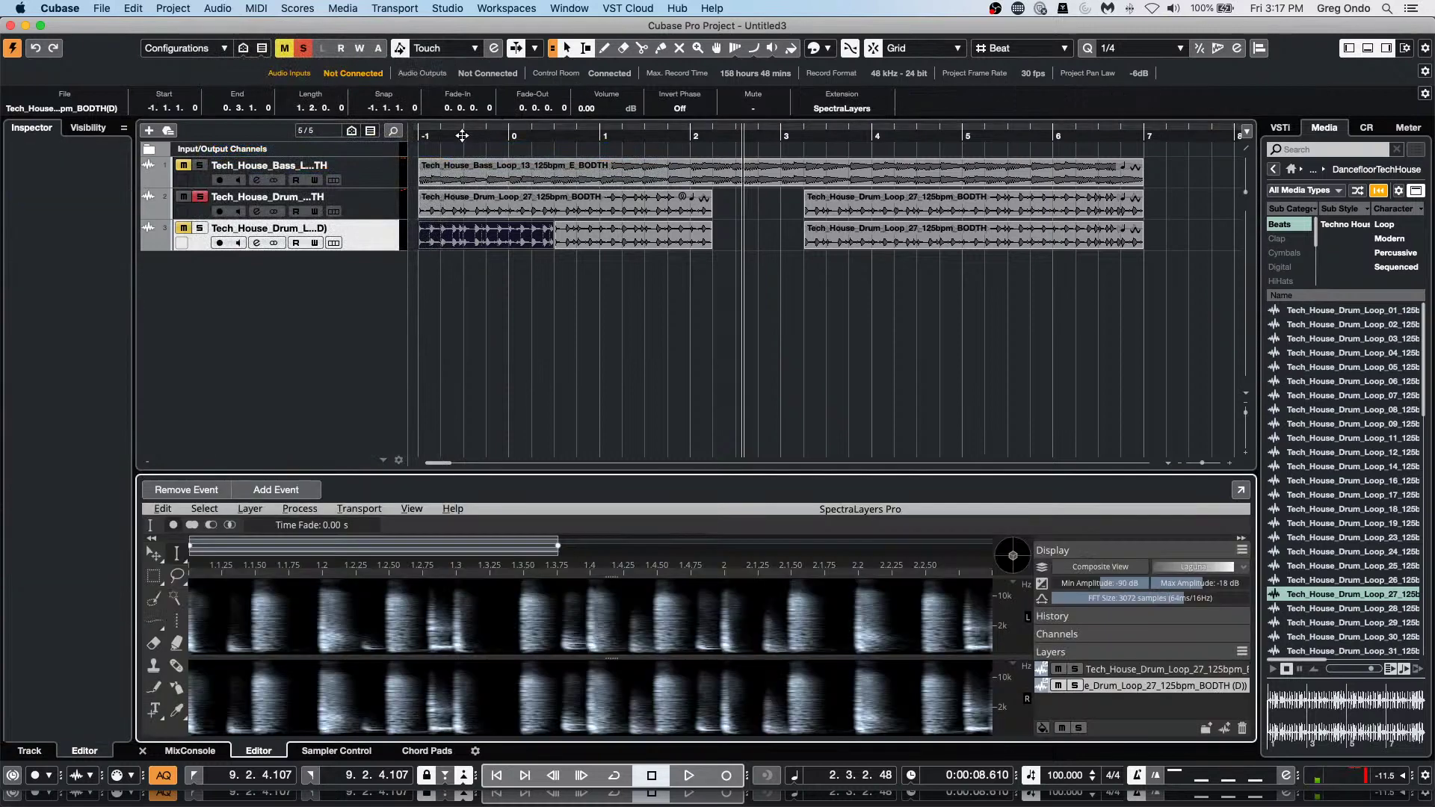
Play the project past the split point while watching the SpectraLayers spectrogram, and stop playback.
{"action": "key", "text": "space"}
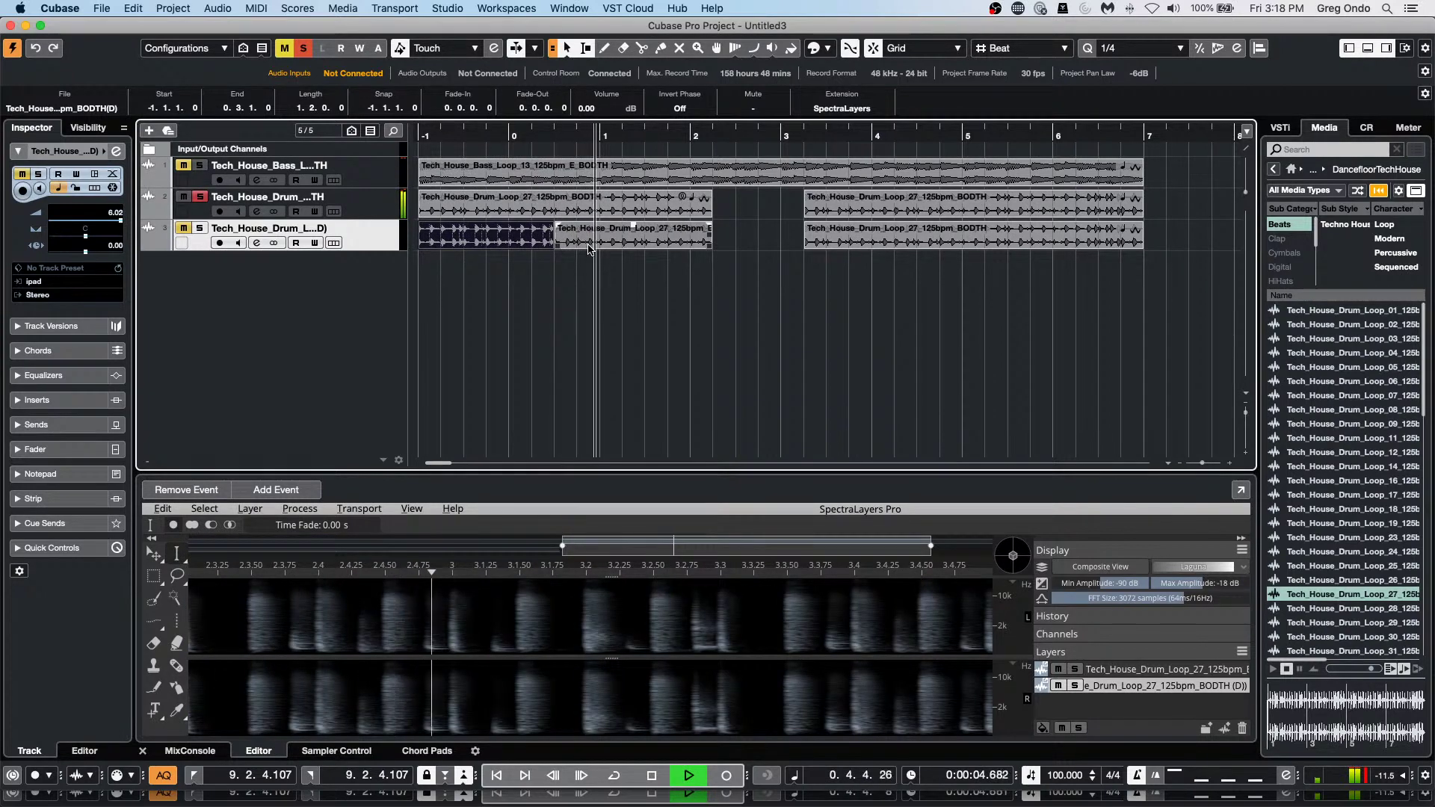
{"action": "key", "text": "space"}
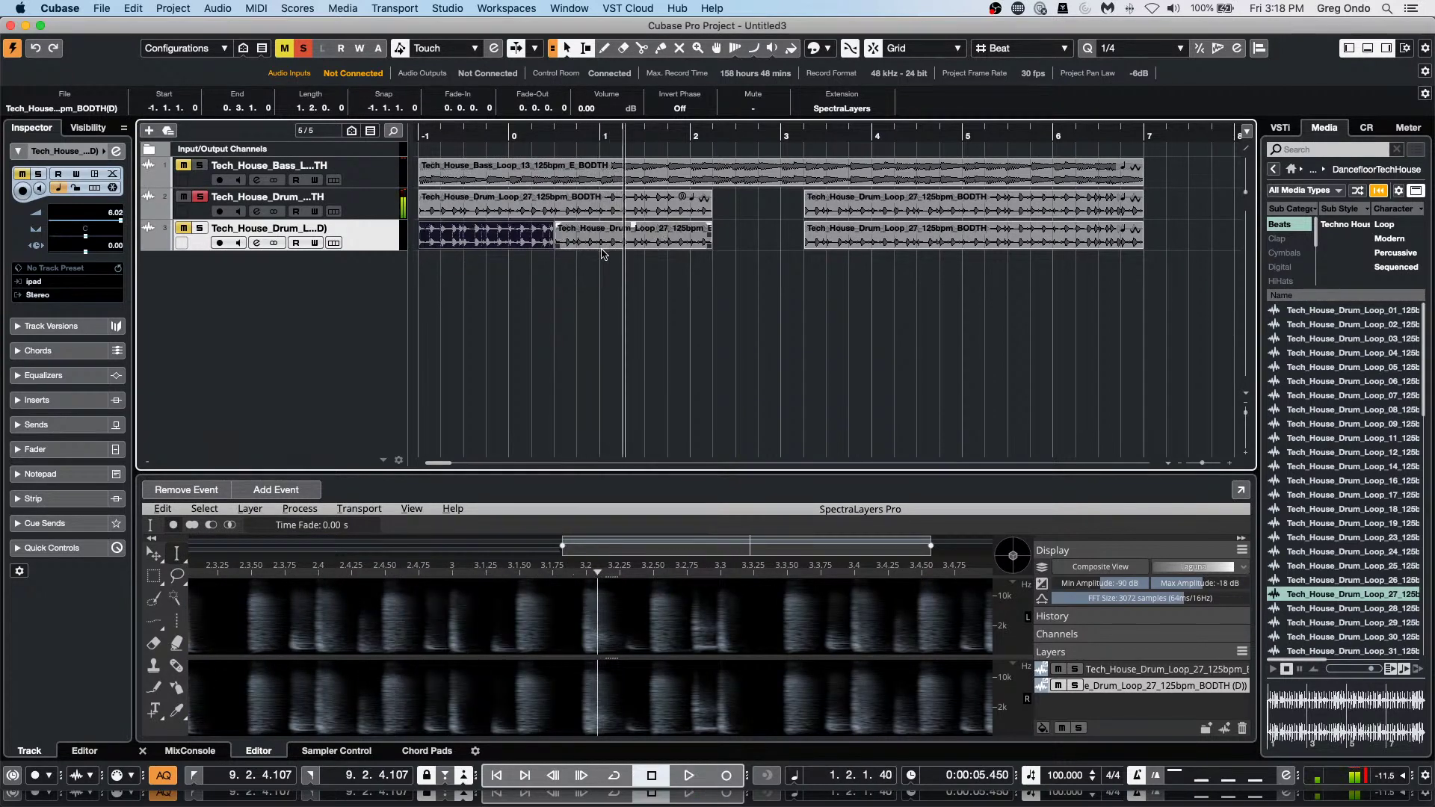
{"action": "left_click", "coordinate": [791, 180]}
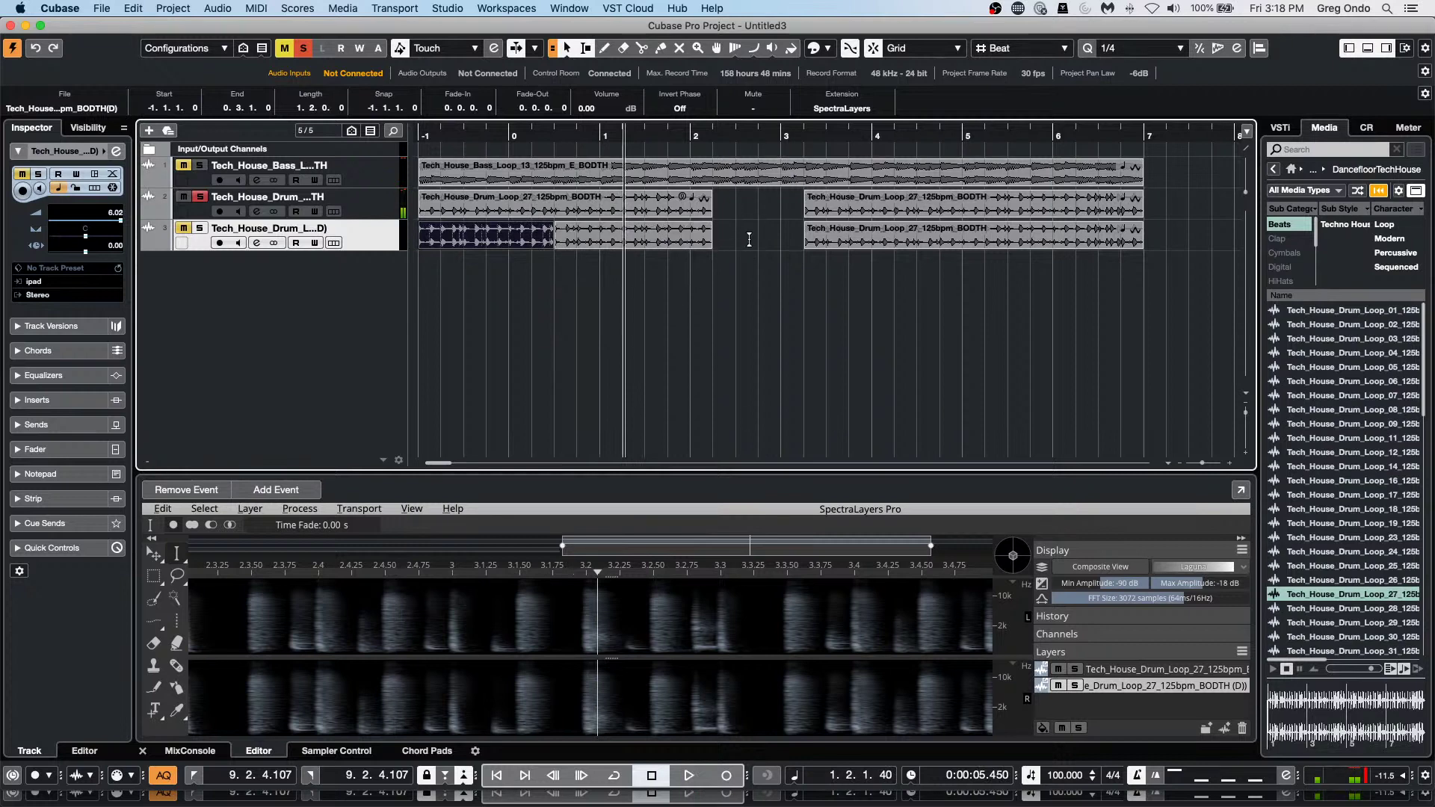
Erase the second piece of the split drum event and play the project from its start past the erased part.
{"action": "right_click", "coordinate": [604, 275]}
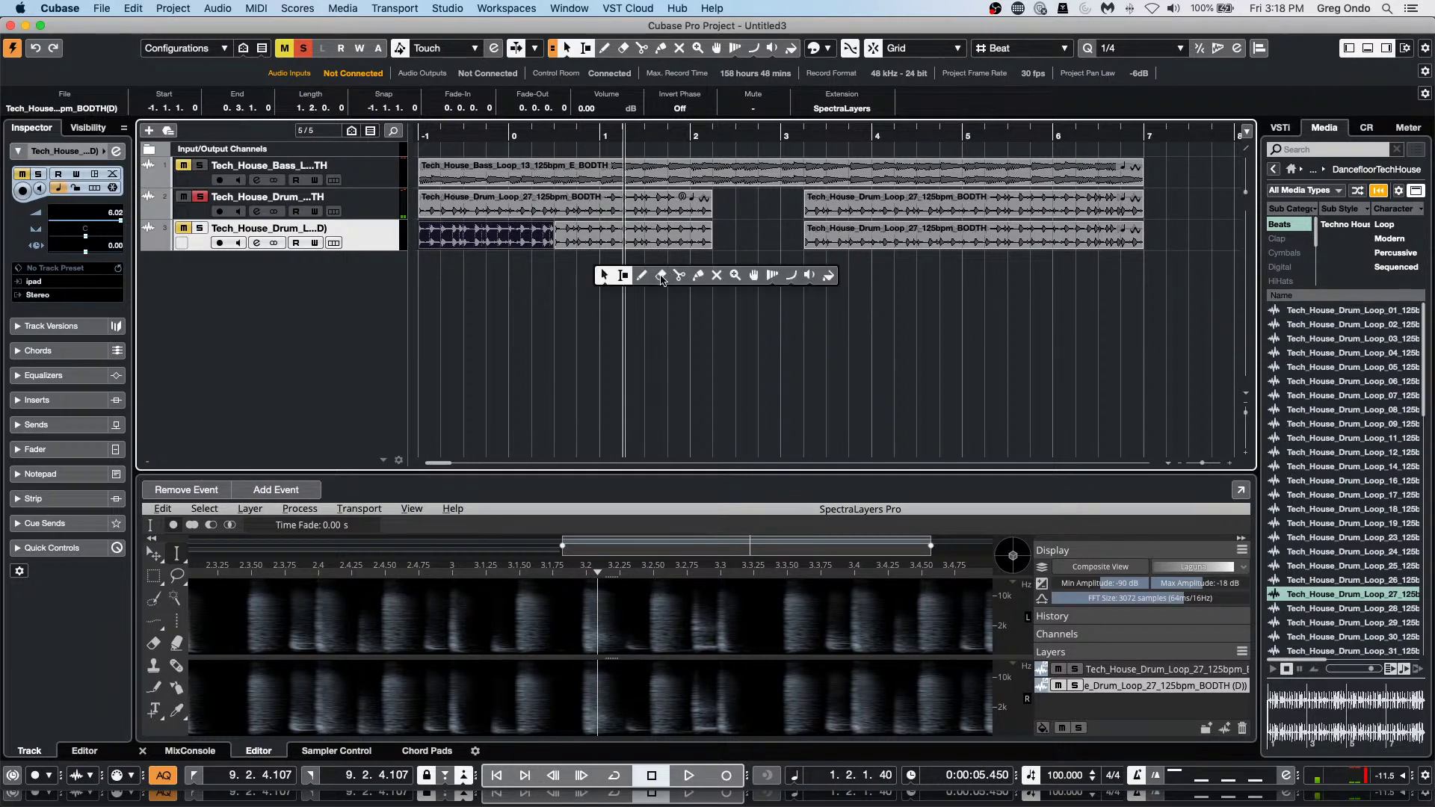
{"action": "left_click", "coordinate": [660, 275]}
{"action": "left_click", "coordinate": [661, 238]}
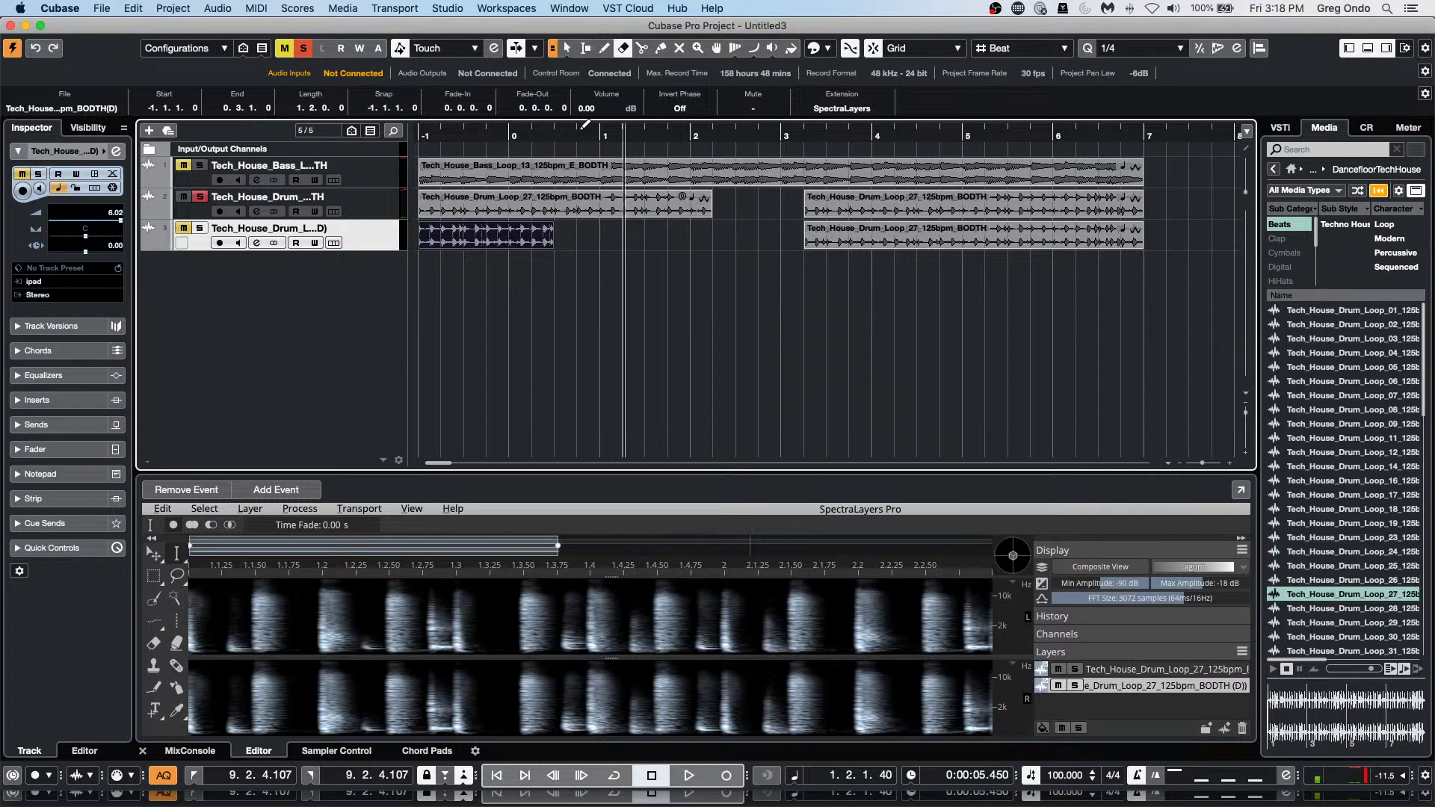
{"action": "key", "text": "Home"}
{"action": "key", "text": "space"}
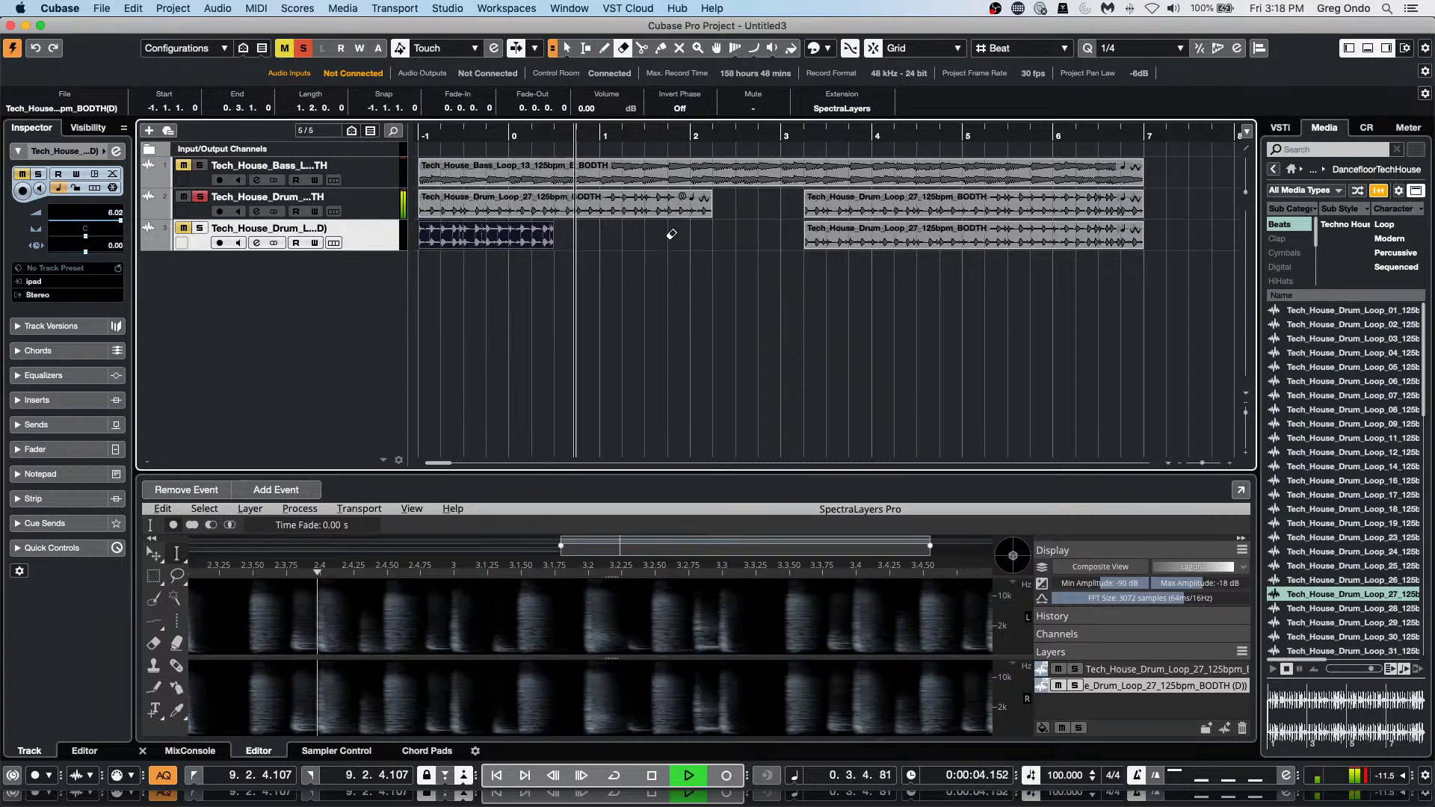
{"action": "key", "text": "space"}
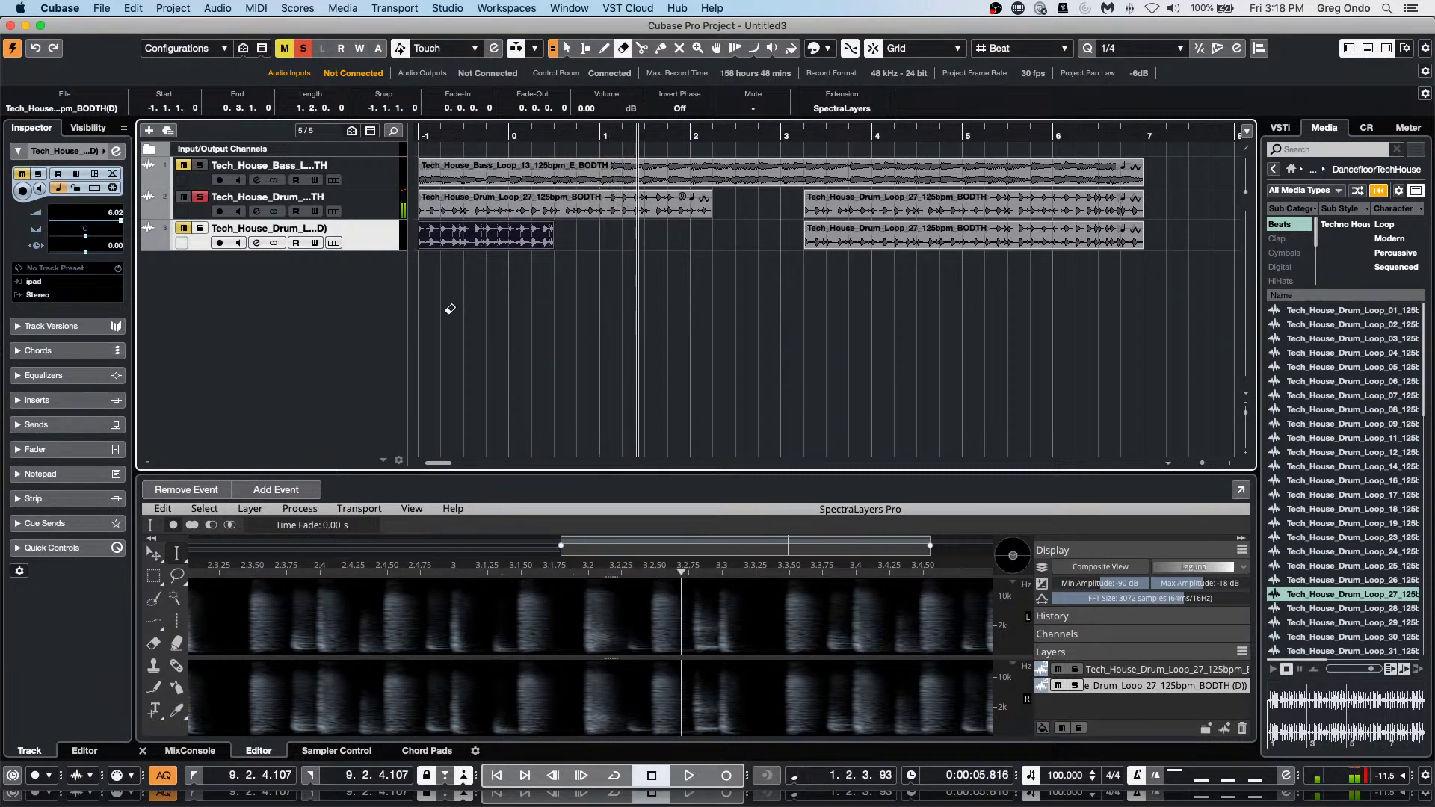
Undo the erasing, the SpectraLayers extension and the split on the duplicated drum track.
{"action": "key", "text": "super+z"}
{"action": "left_click", "coordinate": [510, 233]}
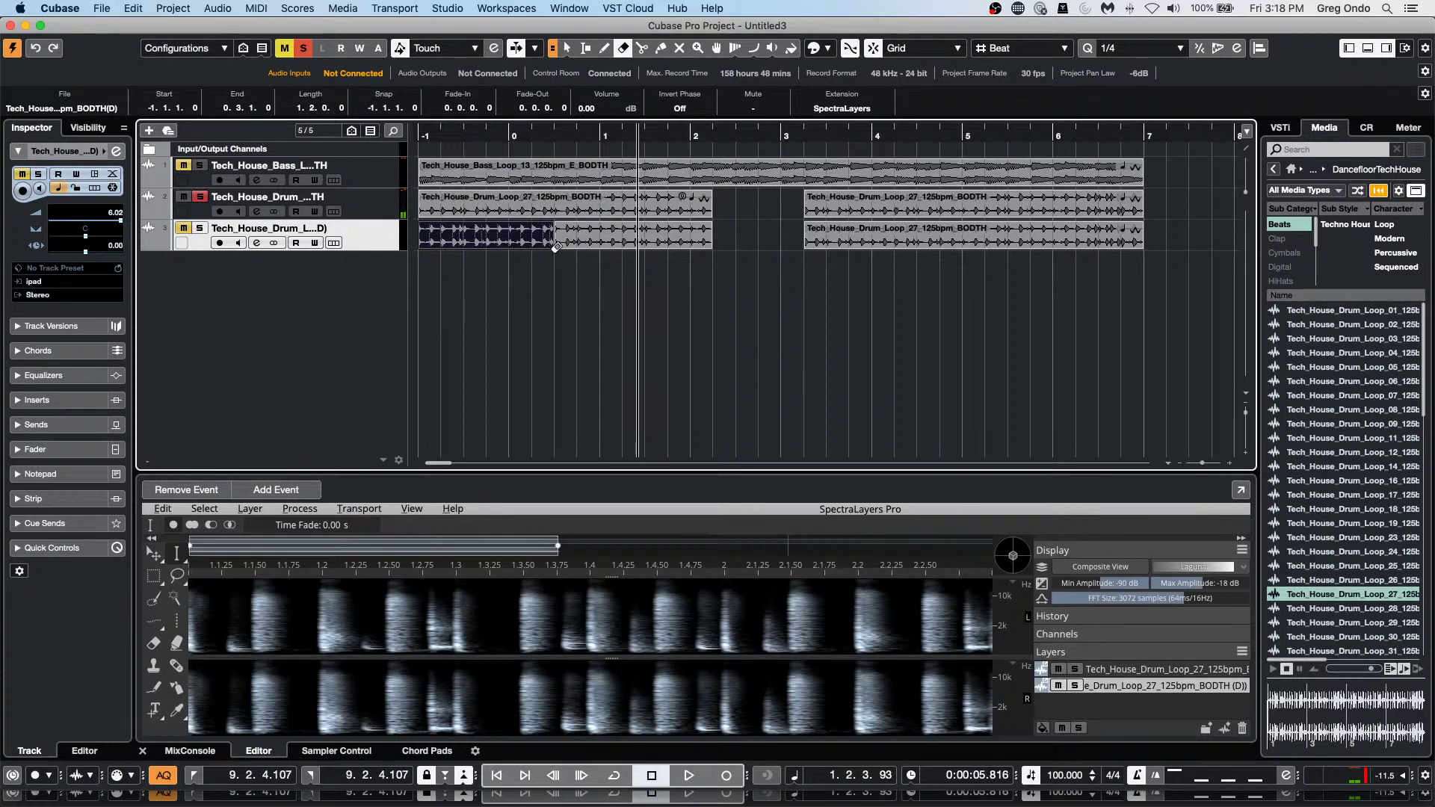
{"action": "left_click", "coordinate": [546, 243]}
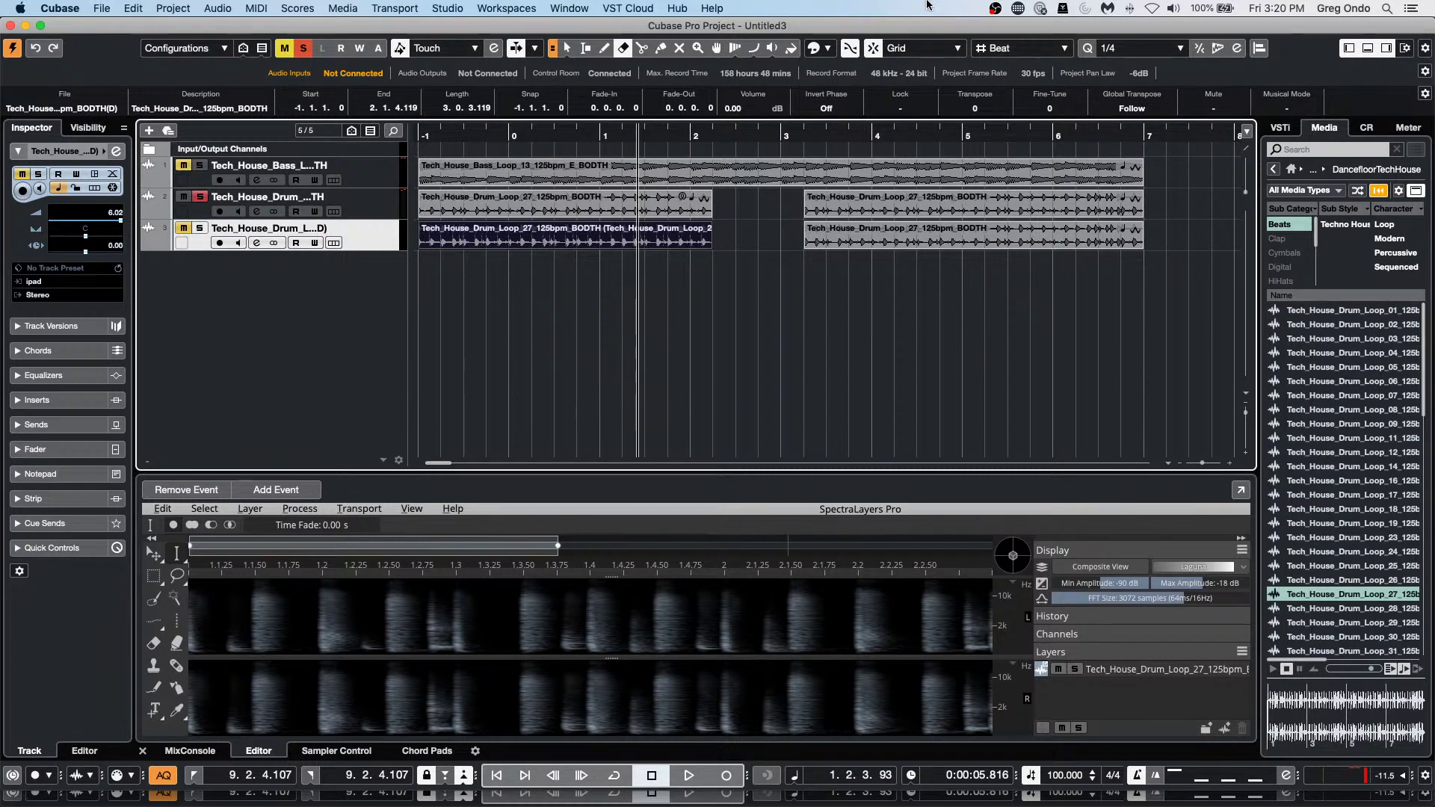
Open Studio Setup, examine the VST Quick Controls and Track Quick Controls device settings, and close the dialog.
{"action": "left_click", "coordinate": [443, 7]}
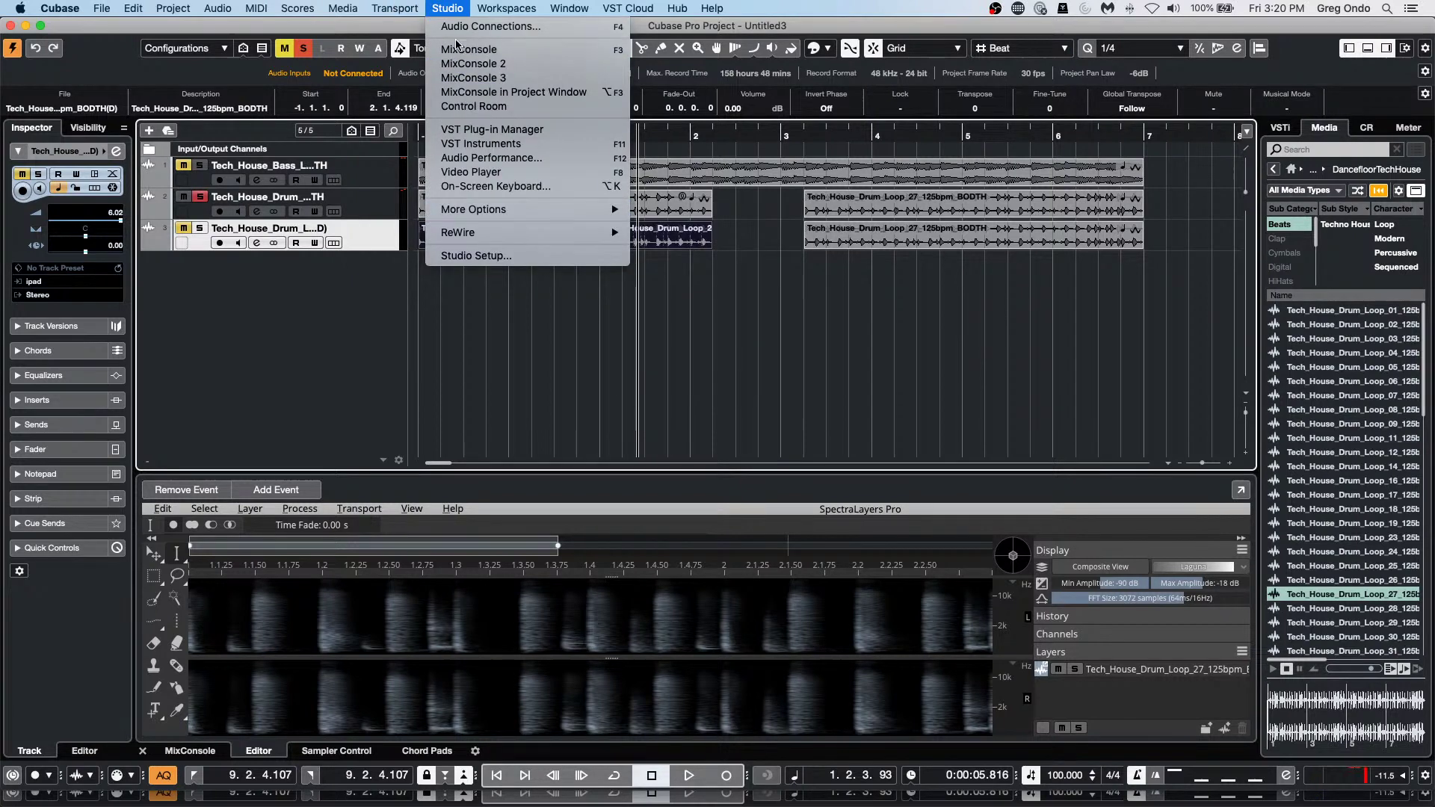
{"action": "mouse_move", "coordinate": [501, 7]}
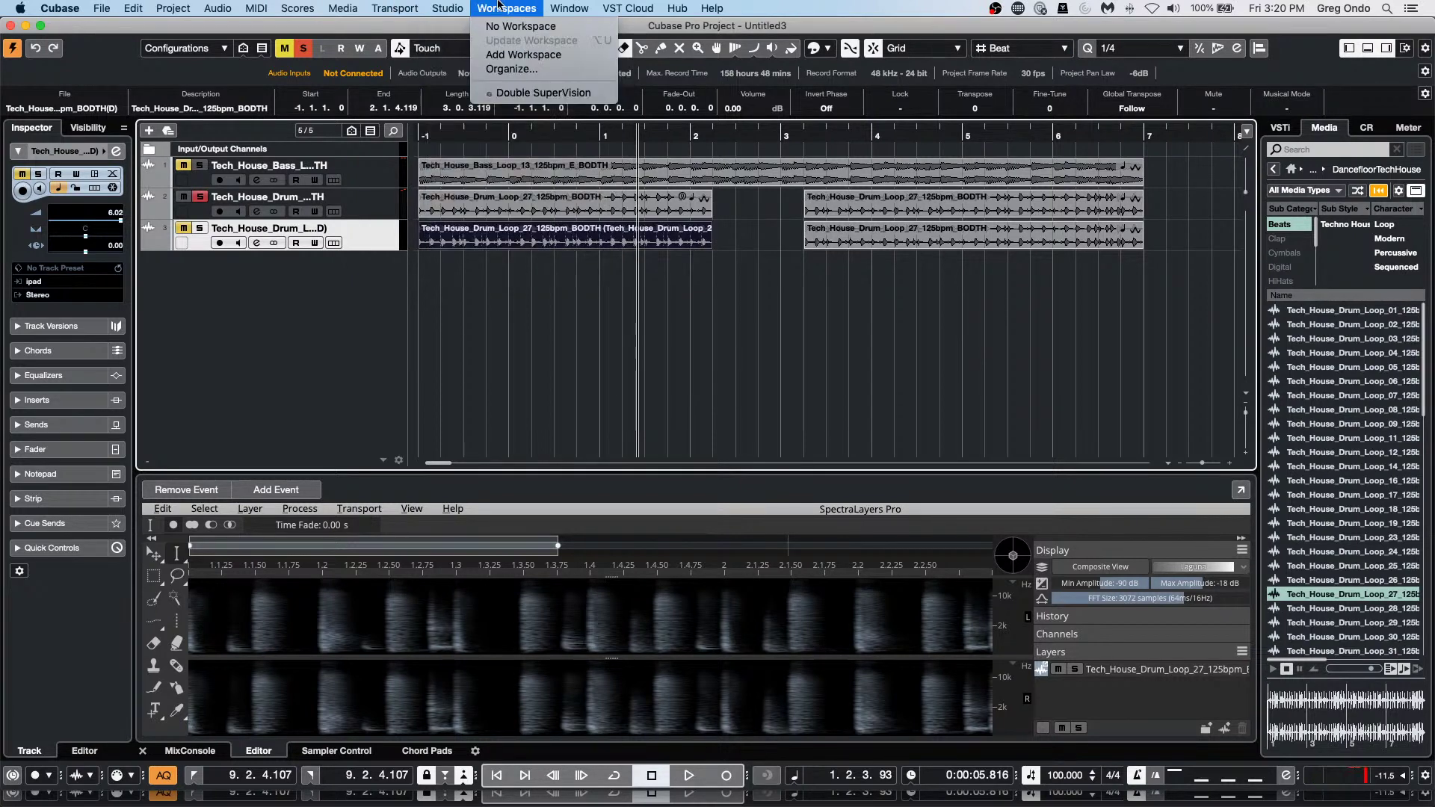
{"action": "mouse_move", "coordinate": [452, 9]}
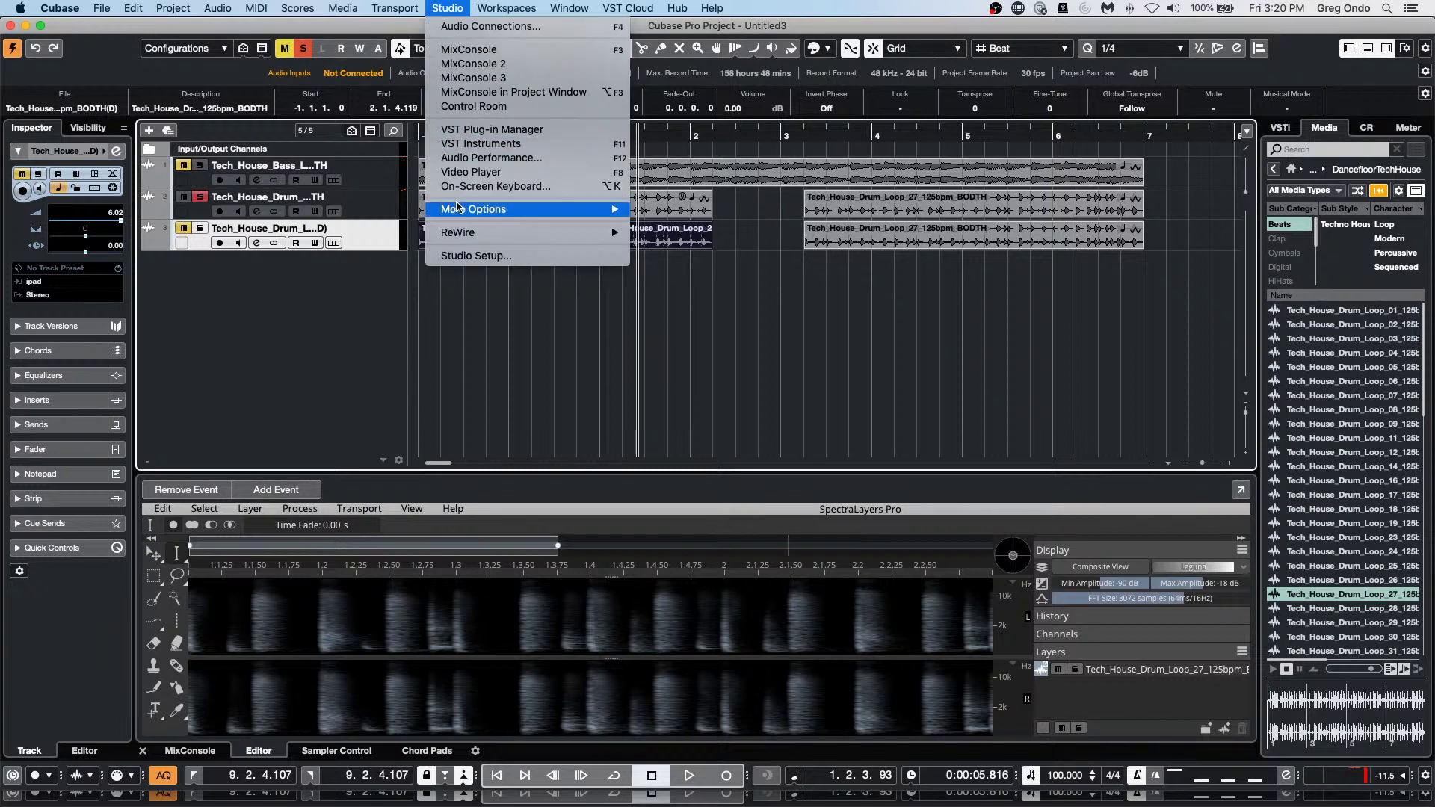
{"action": "left_click", "coordinate": [457, 256]}
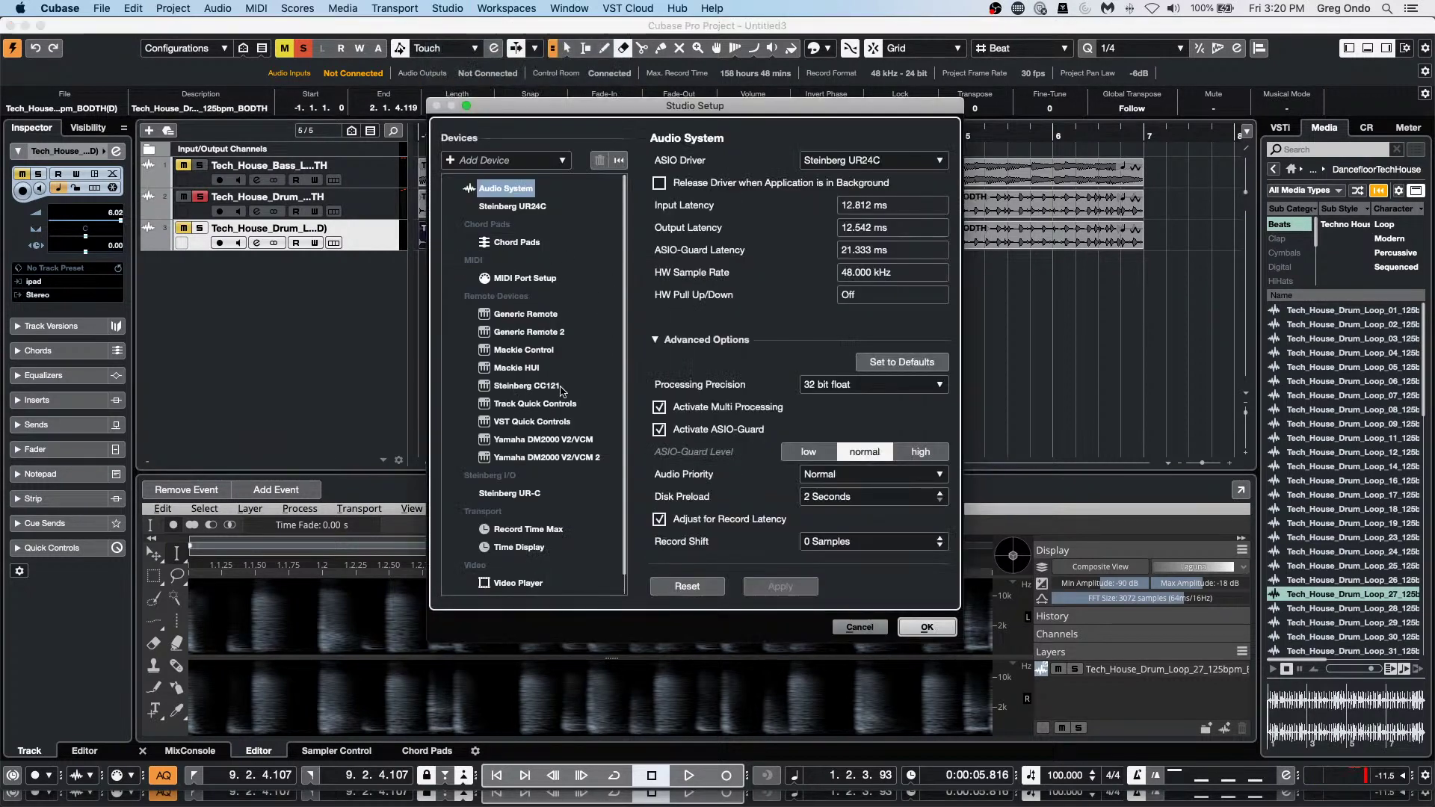
{"action": "left_click", "coordinate": [541, 406]}
{"action": "left_click", "coordinate": [538, 422]}
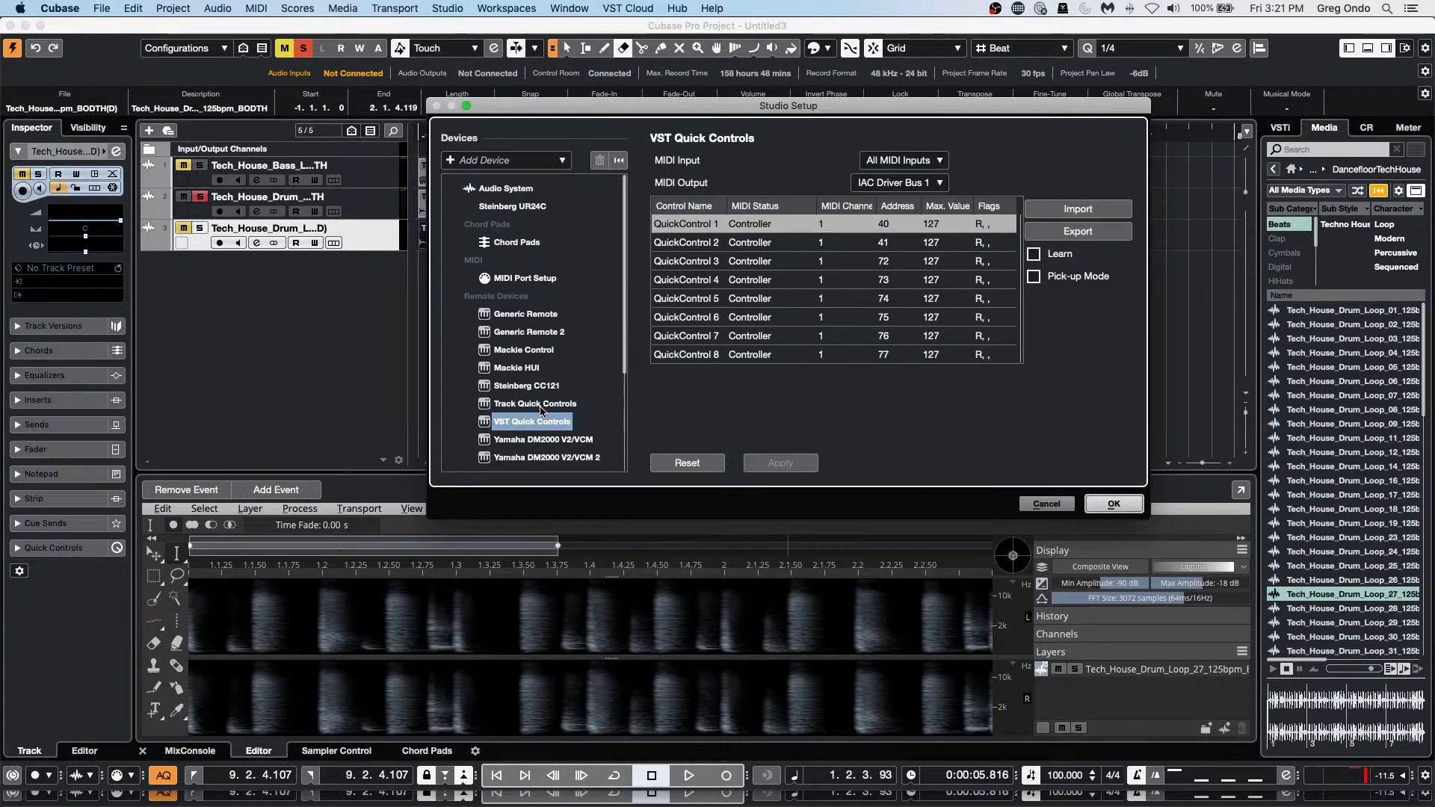
{"action": "left_click", "coordinate": [542, 408]}
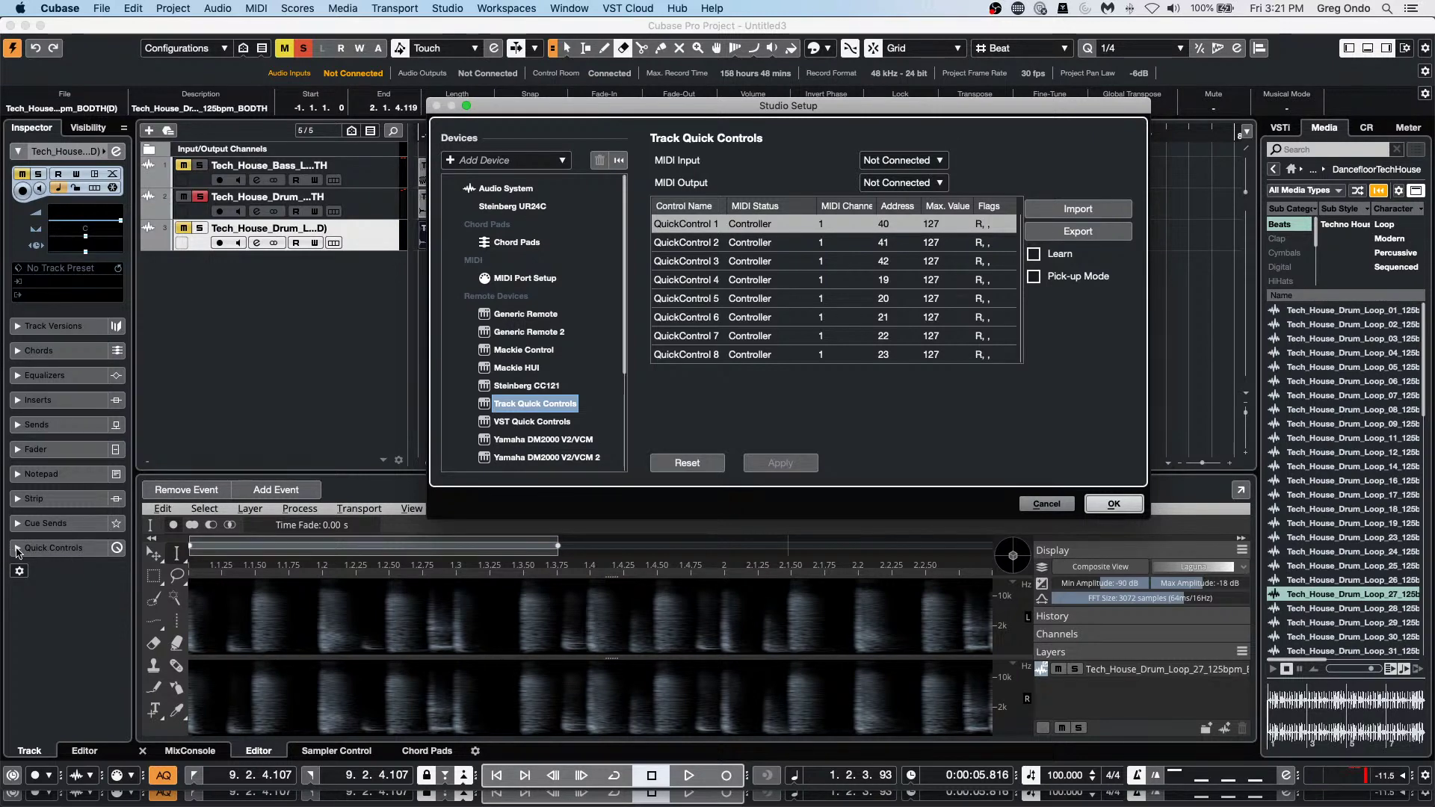
{"action": "left_click", "coordinate": [1114, 504]}
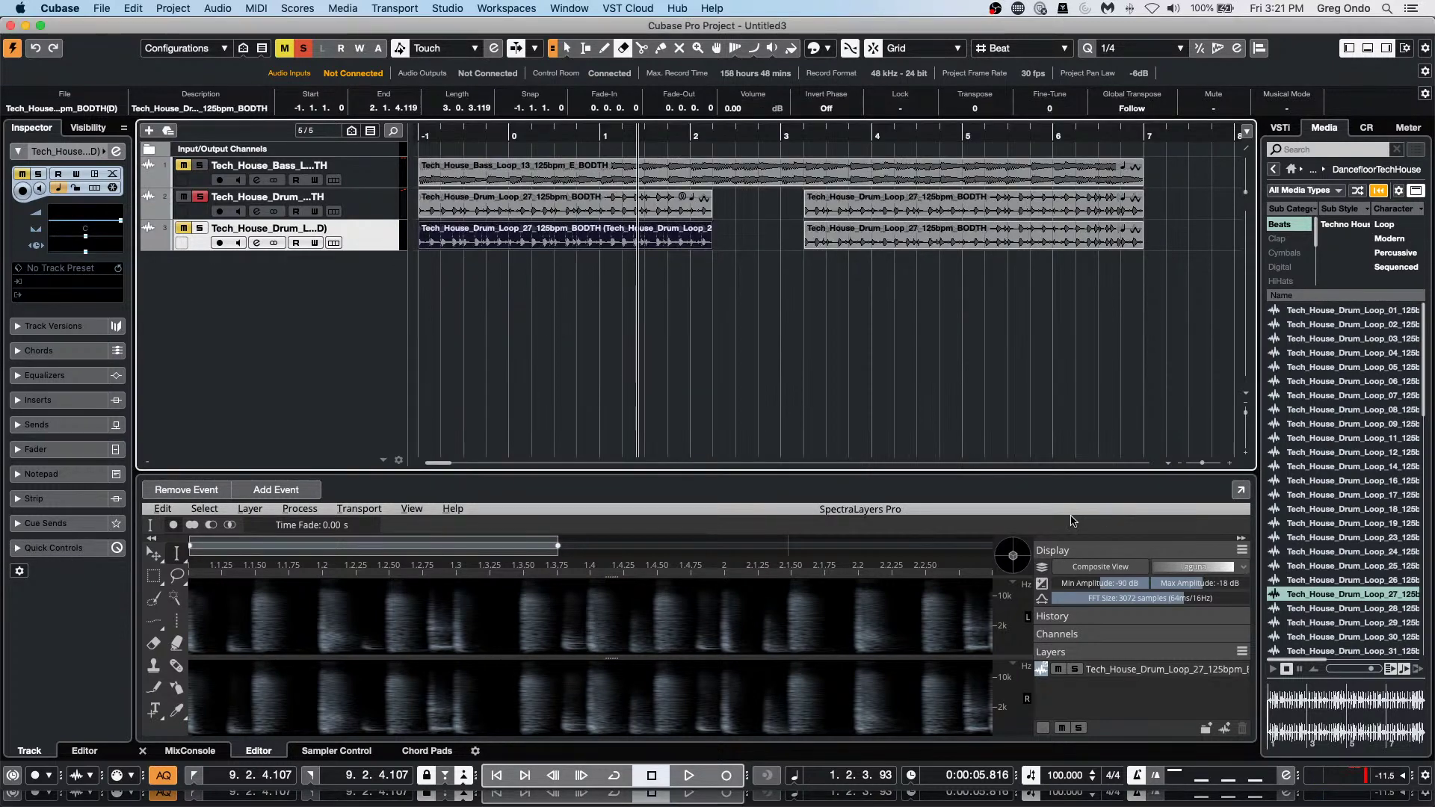
Set the VST Quick Controls MIDI output to Not Connected in Studio Setup, view the MIDI input choices, and discard the change.
{"action": "left_click", "coordinate": [409, 9]}
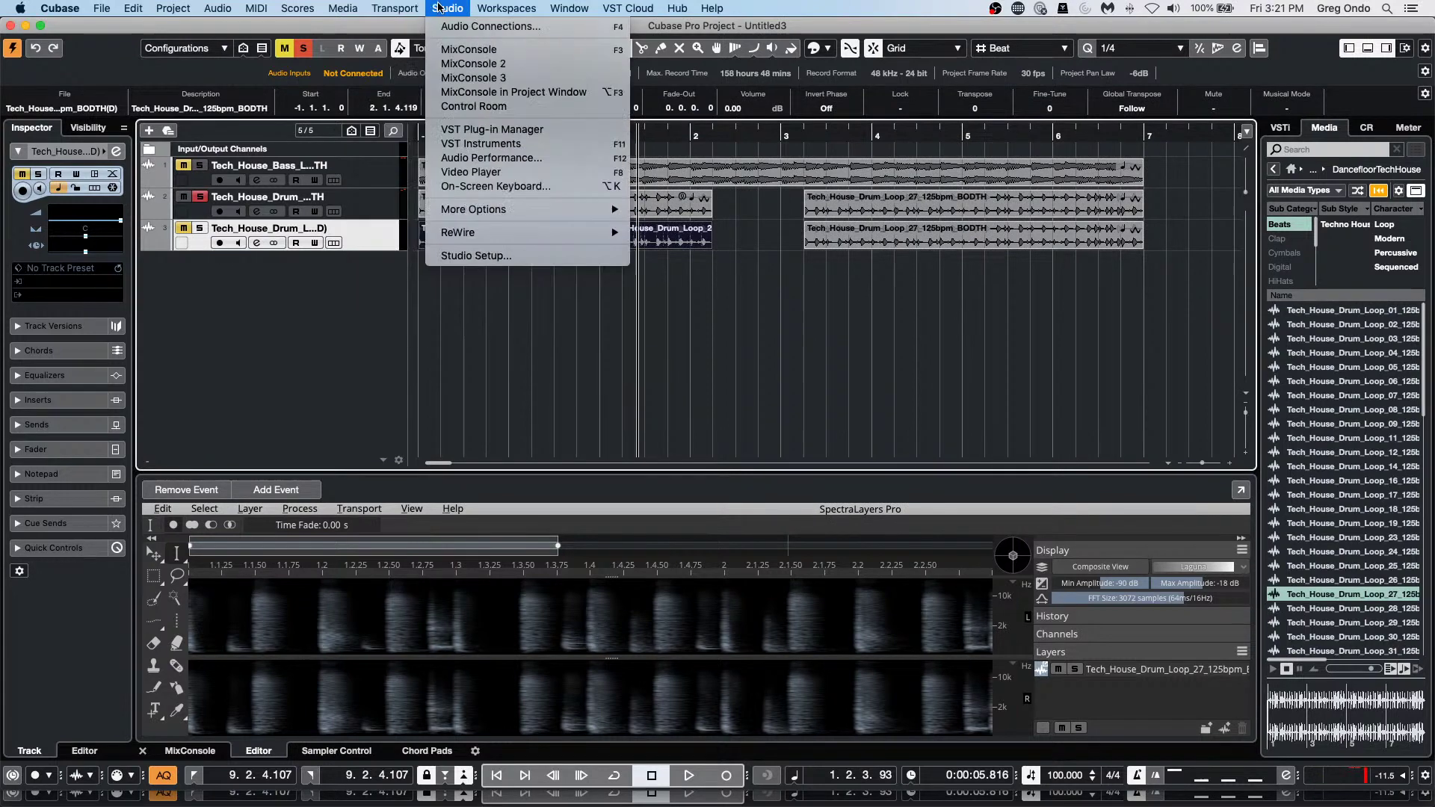
{"action": "left_click", "coordinate": [479, 256]}
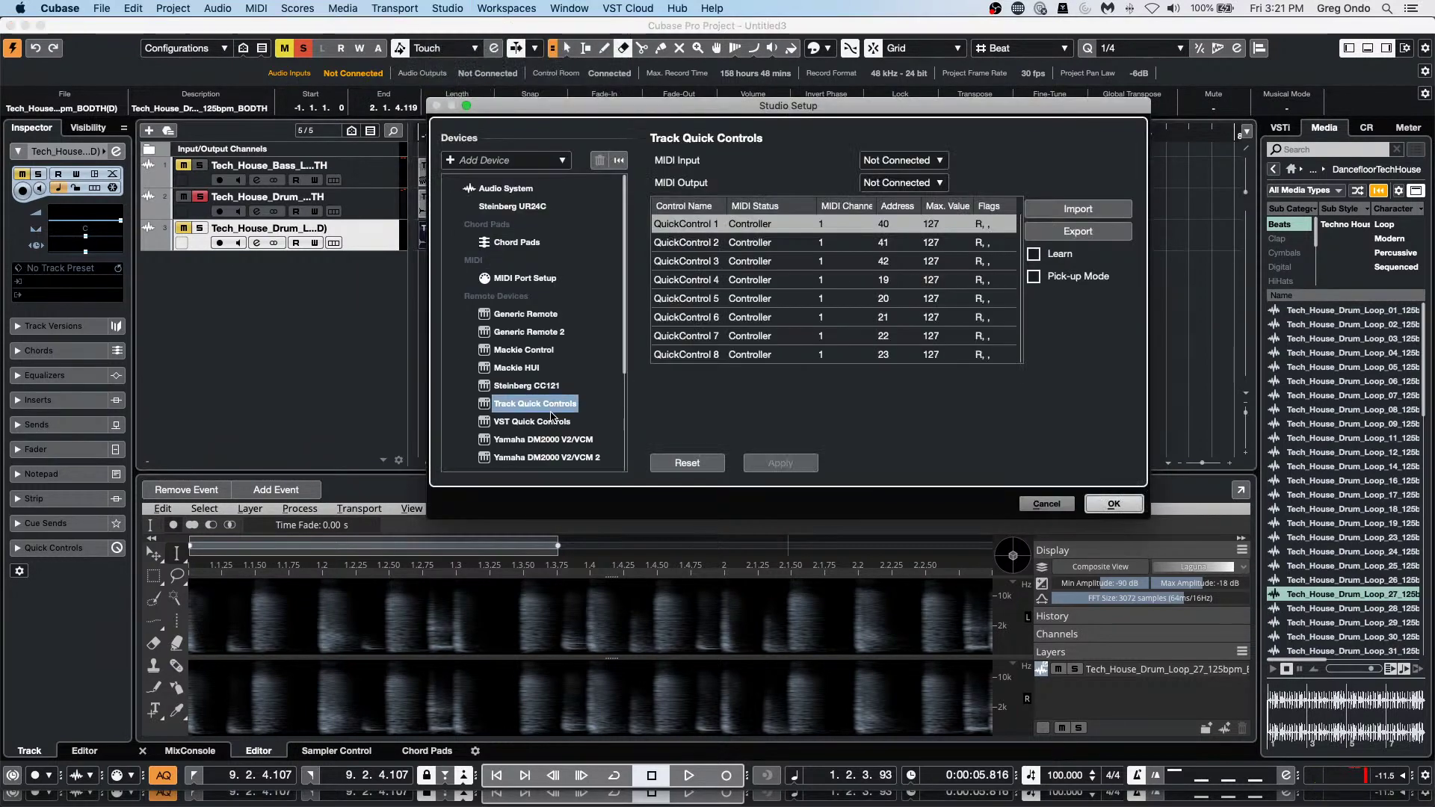
{"action": "left_click", "coordinate": [550, 424]}
{"action": "left_click", "coordinate": [552, 406]}
{"action": "left_click", "coordinate": [551, 421]}
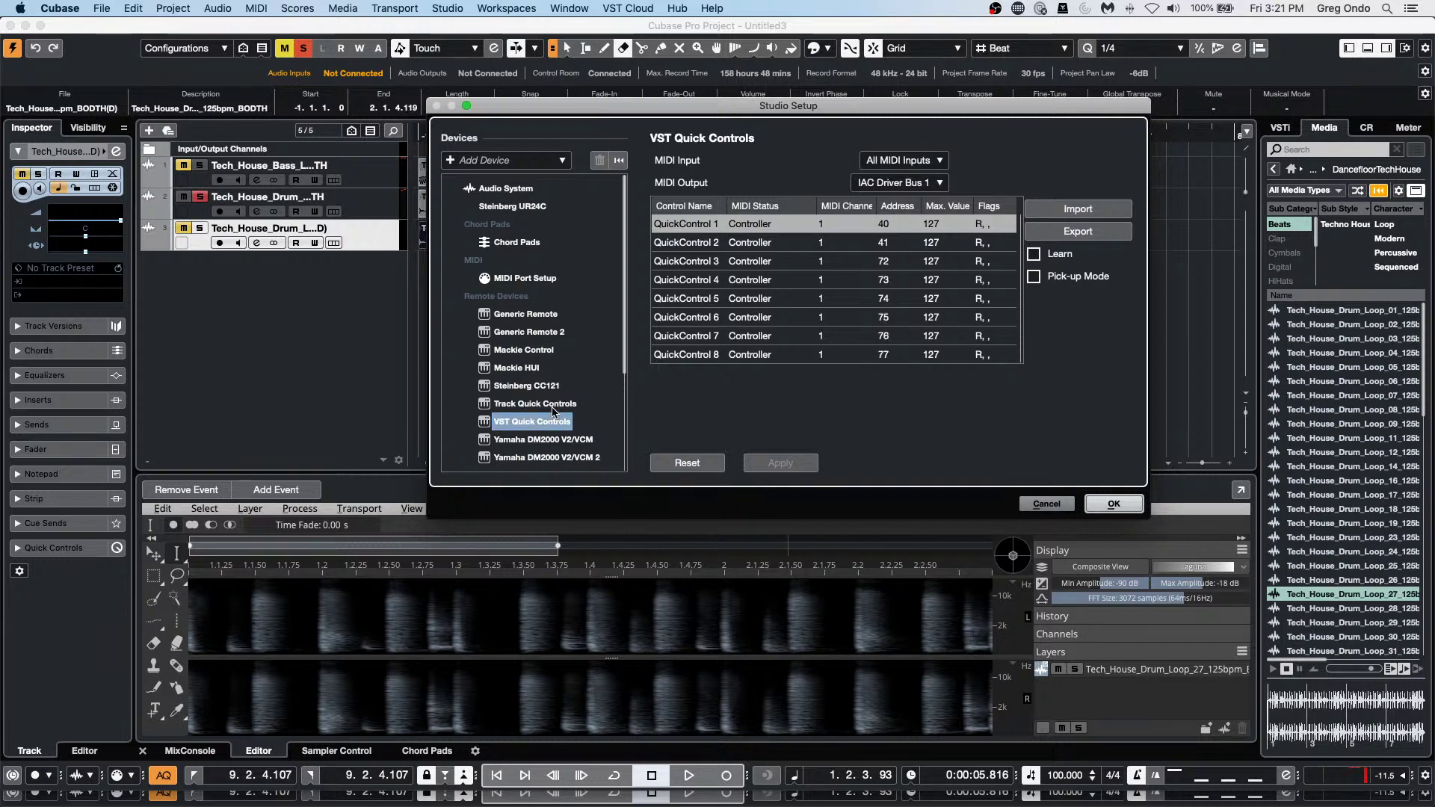
{"action": "left_click", "coordinate": [918, 158]}
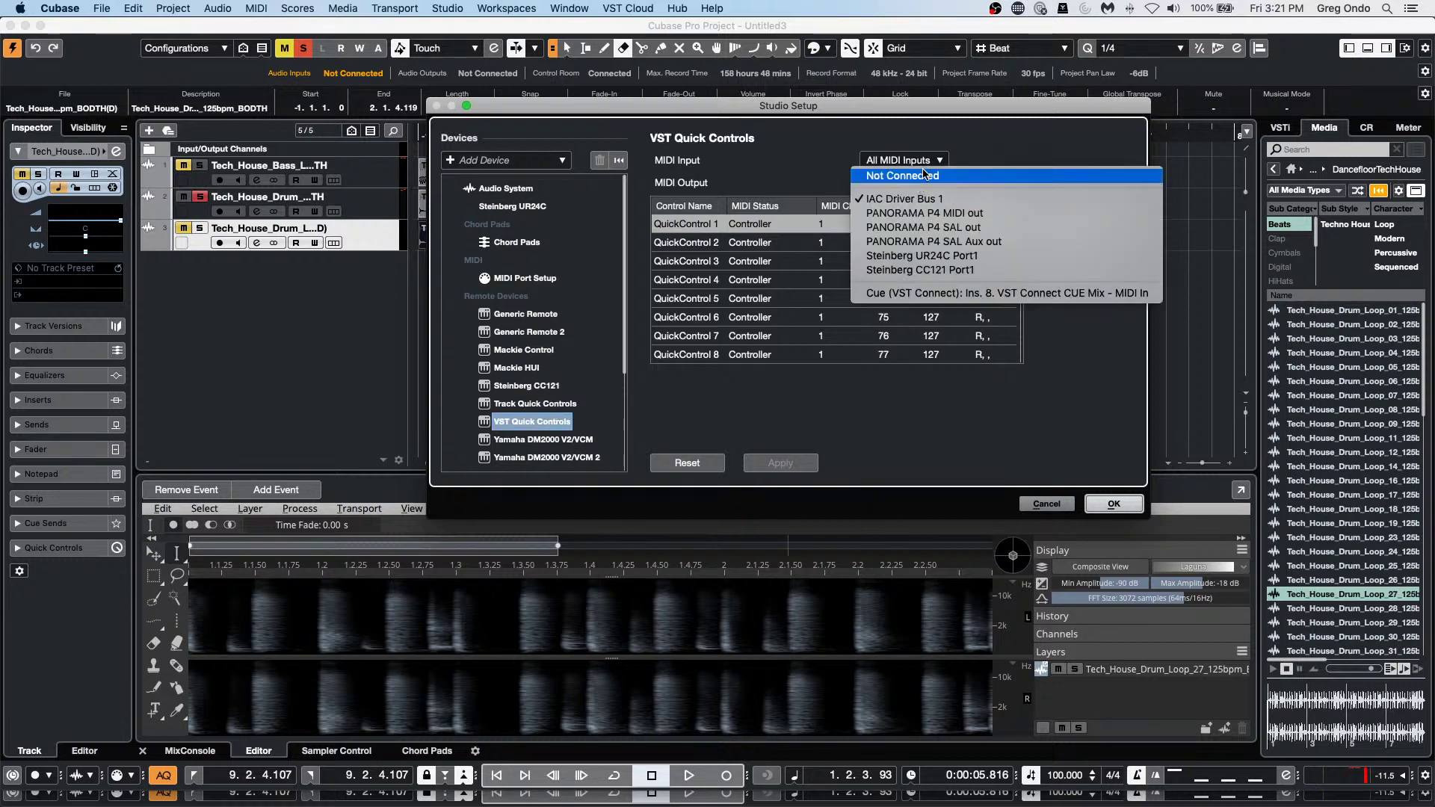
{"action": "left_click", "coordinate": [924, 162]}
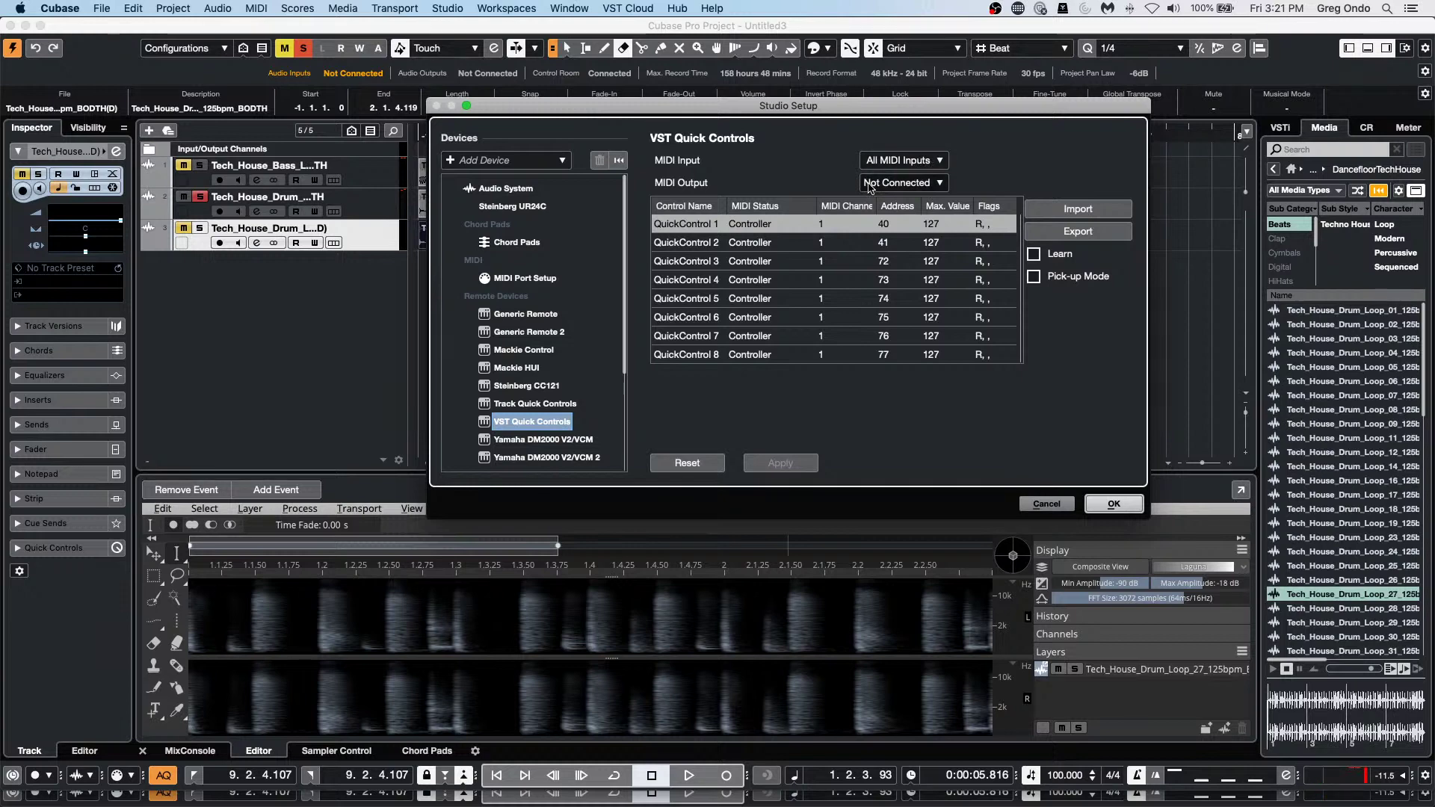
{"action": "left_click", "coordinate": [927, 161]}
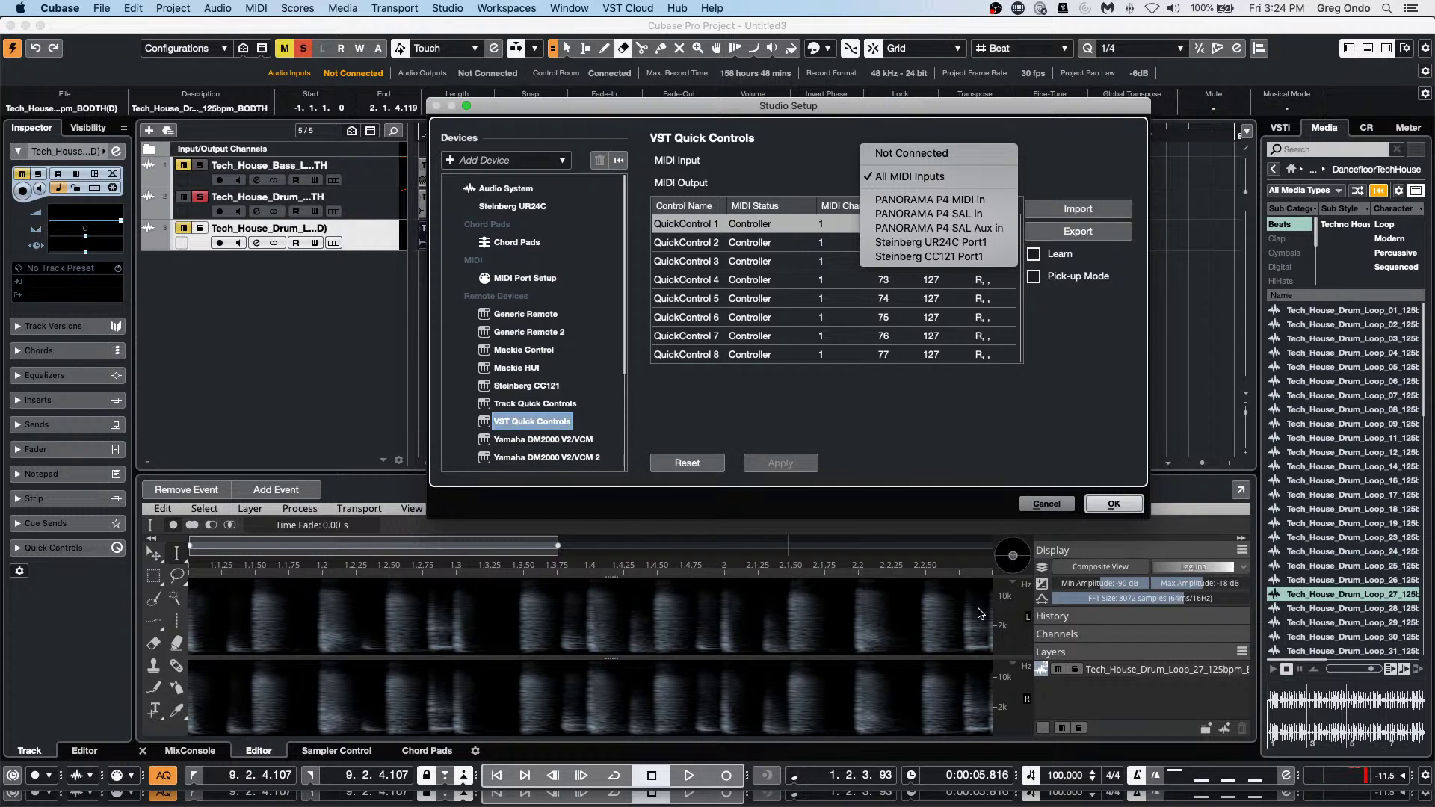
{"action": "left_click", "coordinate": [1057, 508]}
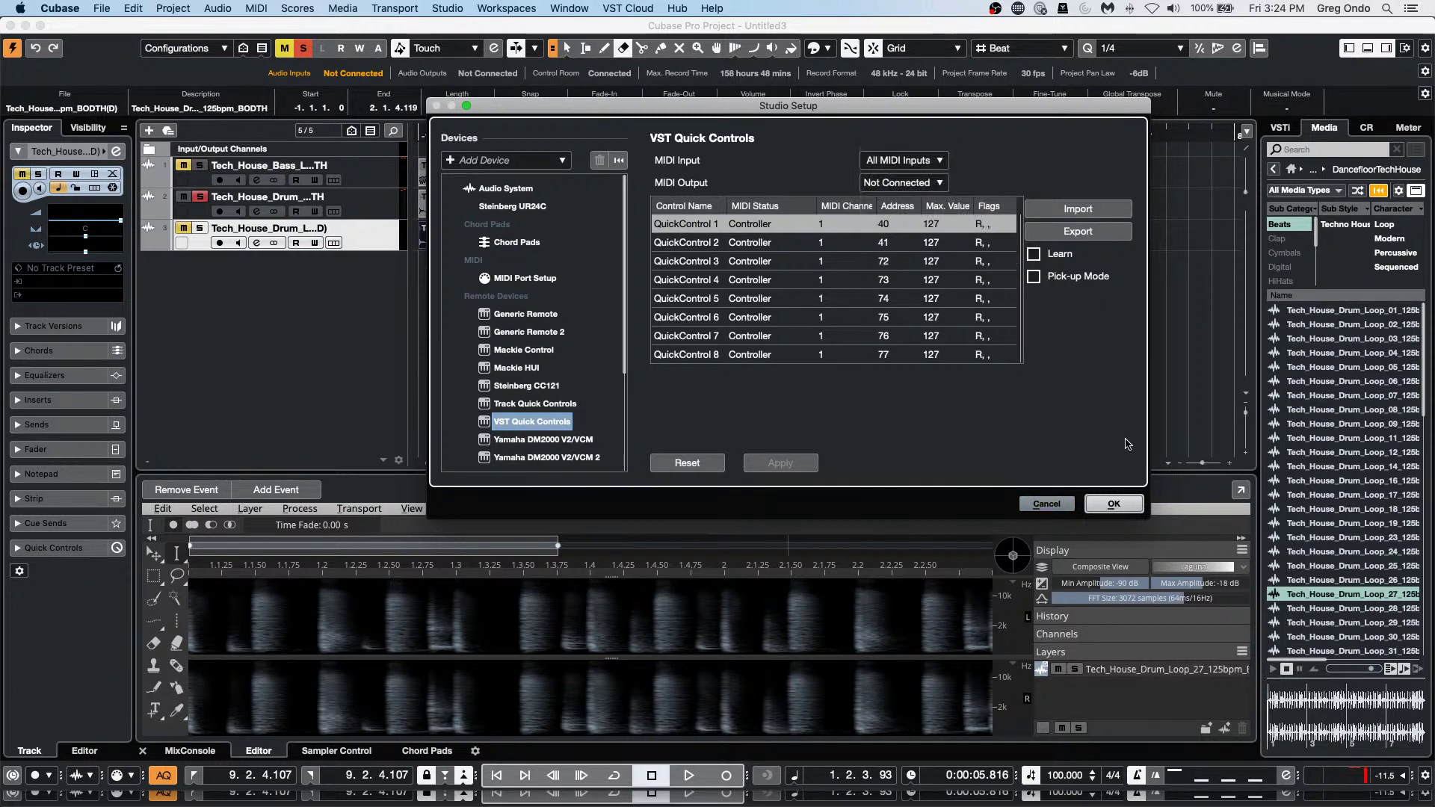
{"action": "left_click", "coordinate": [1046, 503]}
Switch to Safari and search the web for "steinberg zero downtime".
{"action": "mouse_move", "coordinate": [326, 805]}
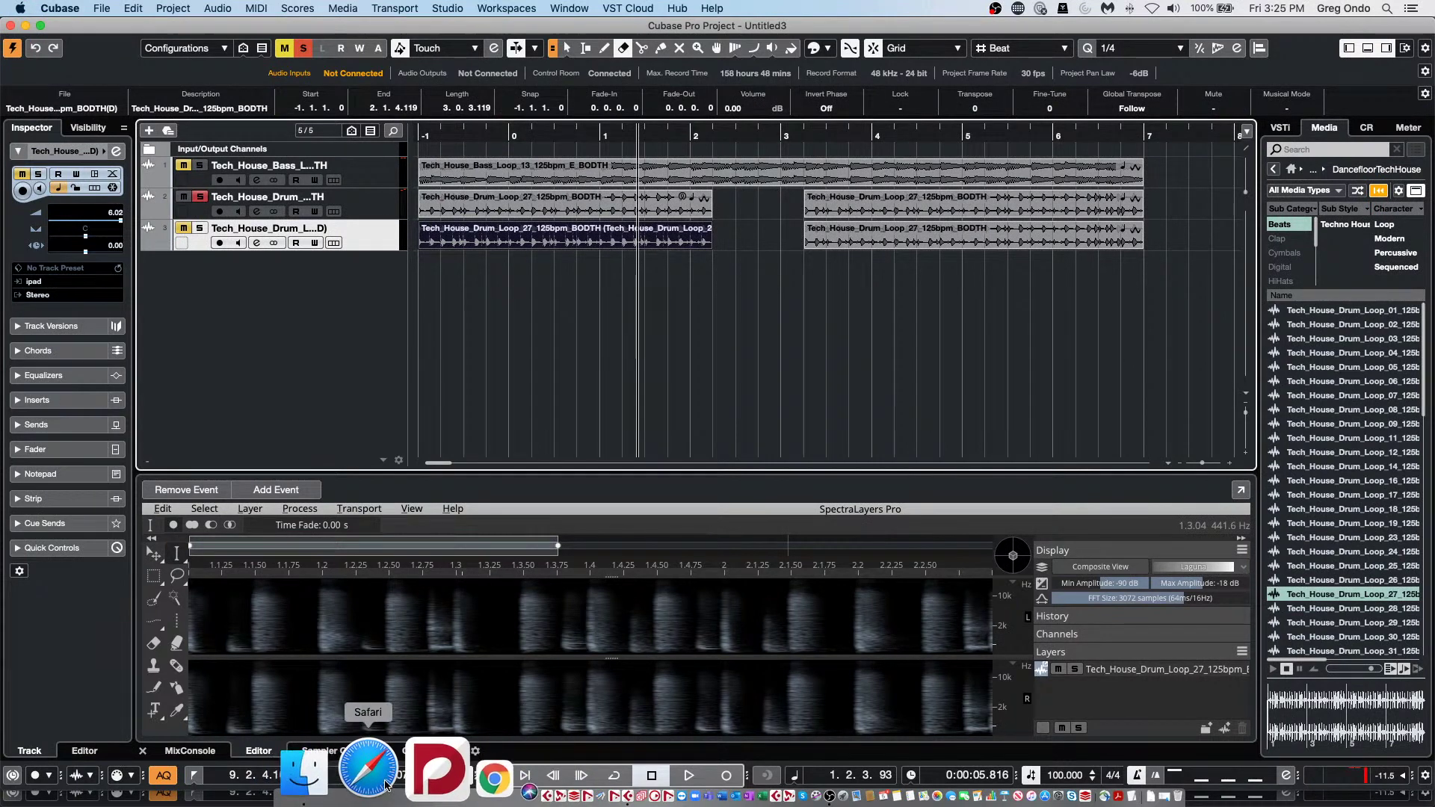
{"action": "left_click", "coordinate": [321, 776]}
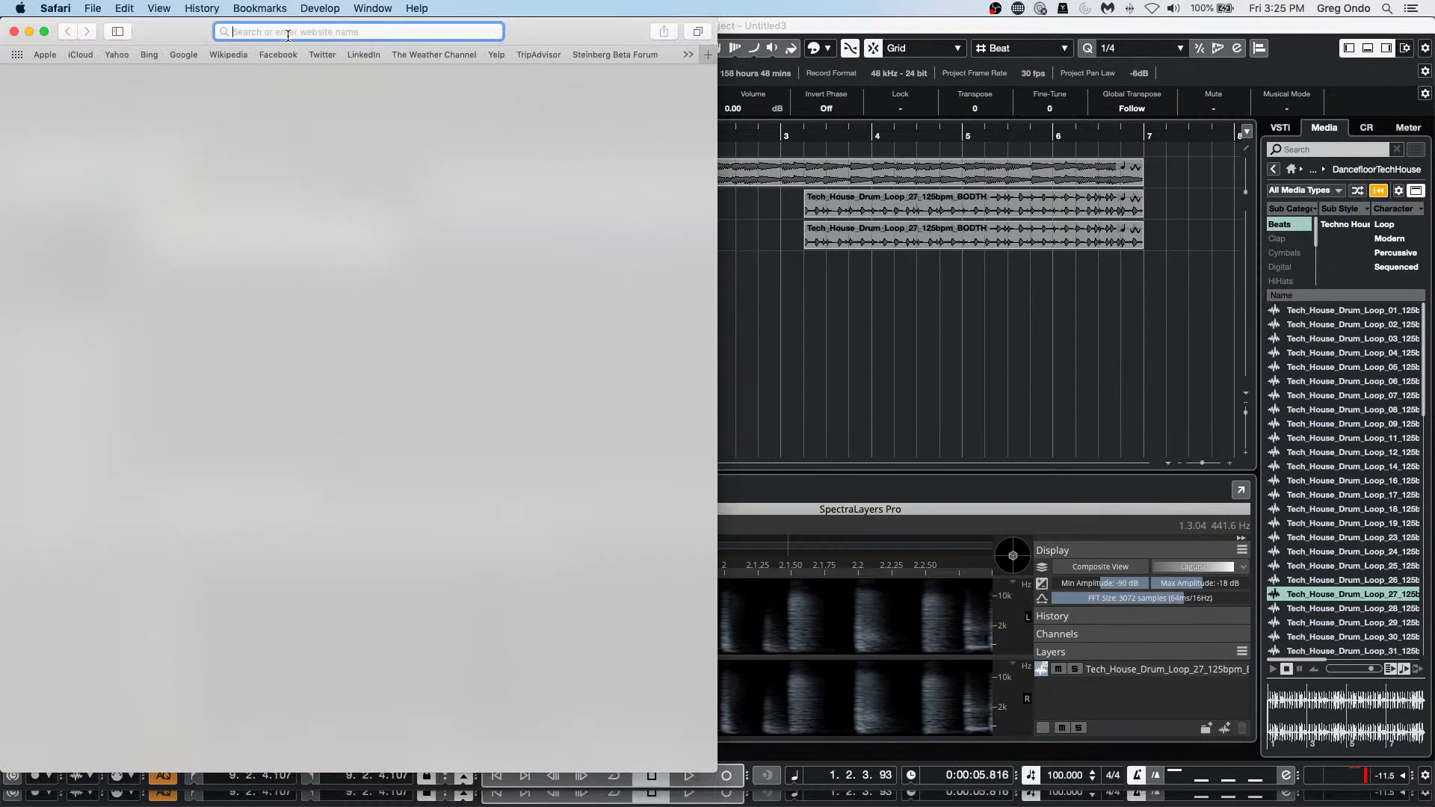
{"action": "type", "text": "ste"}
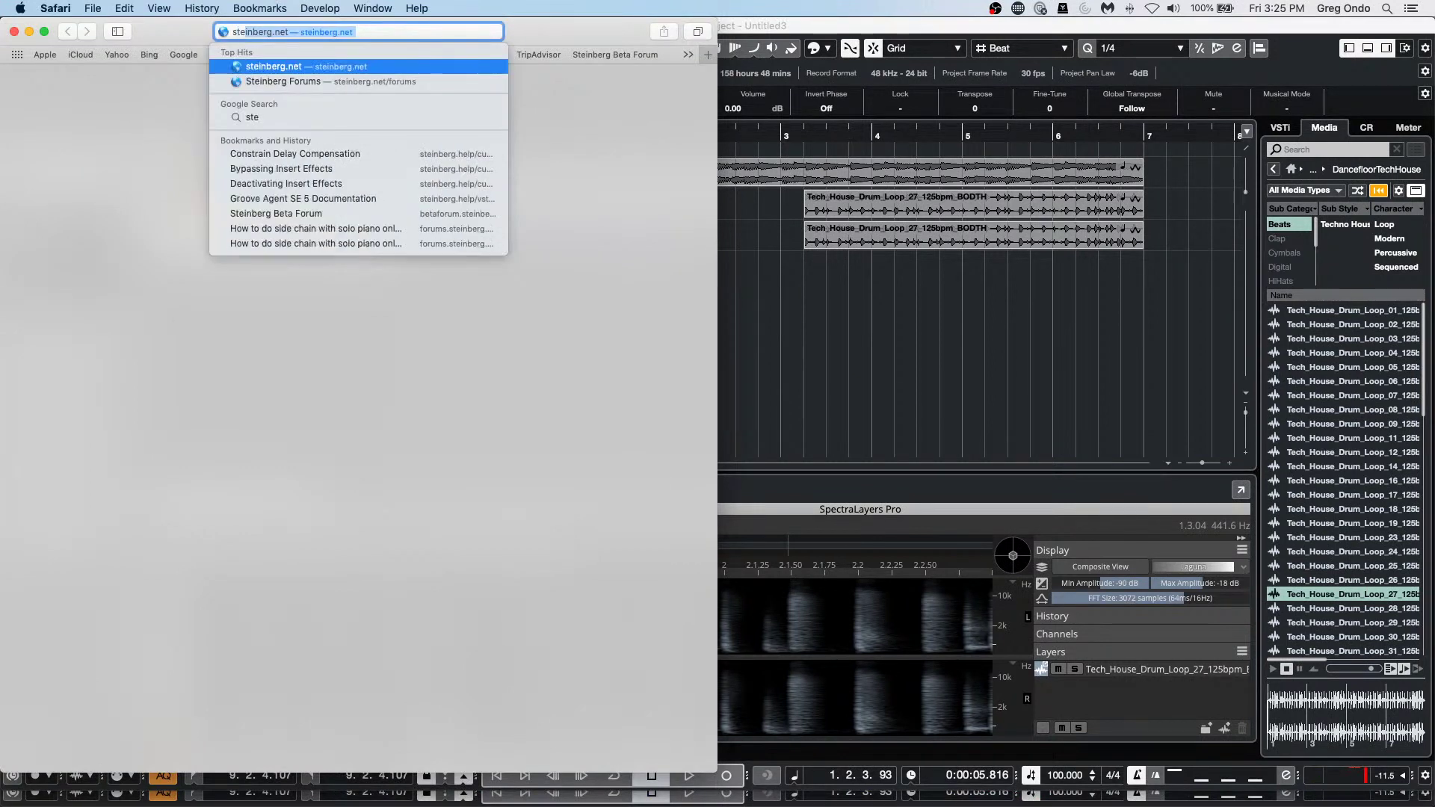
{"action": "type", "text": "inberg"}
{"action": "key", "text": "Delete"}
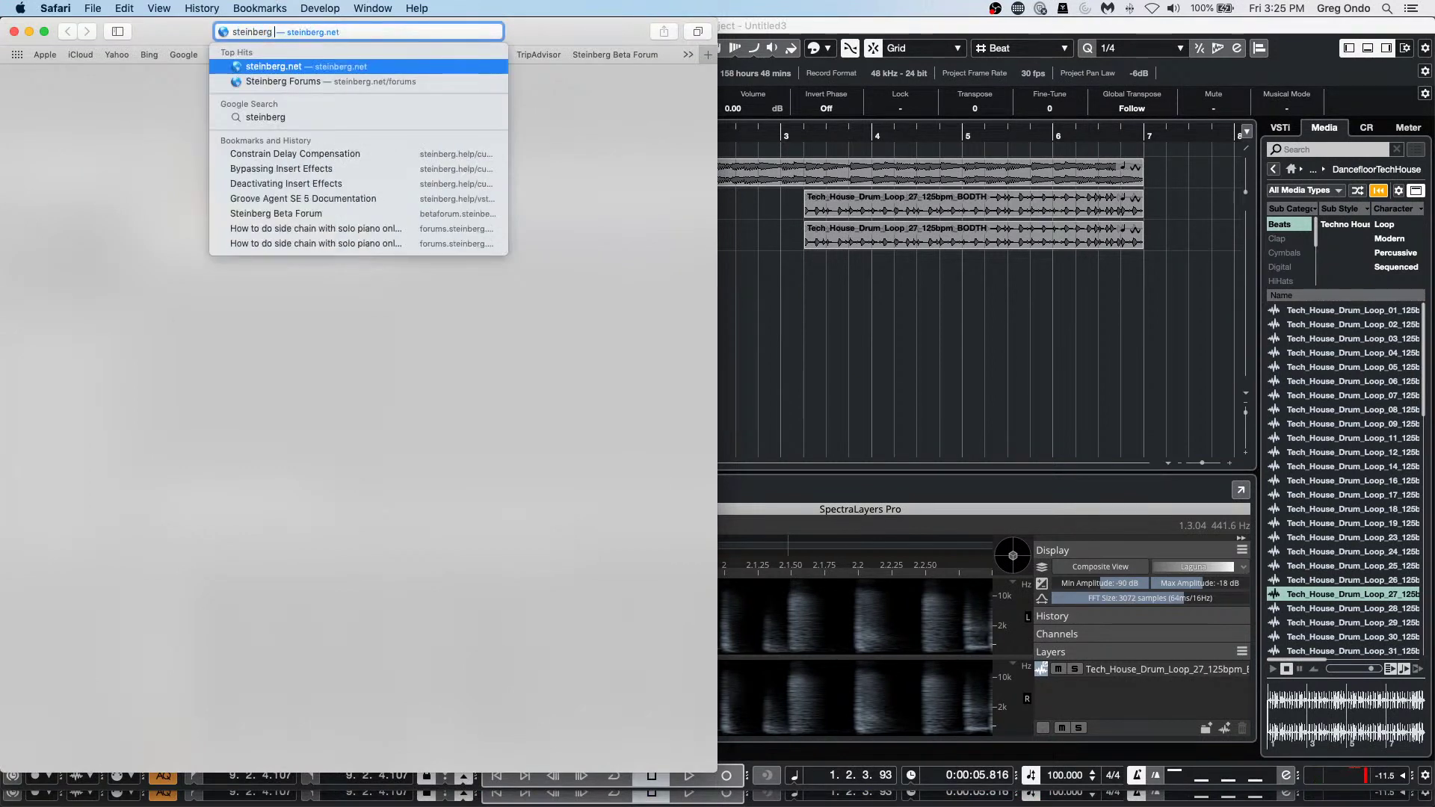
{"action": "type", "text": "zero "}
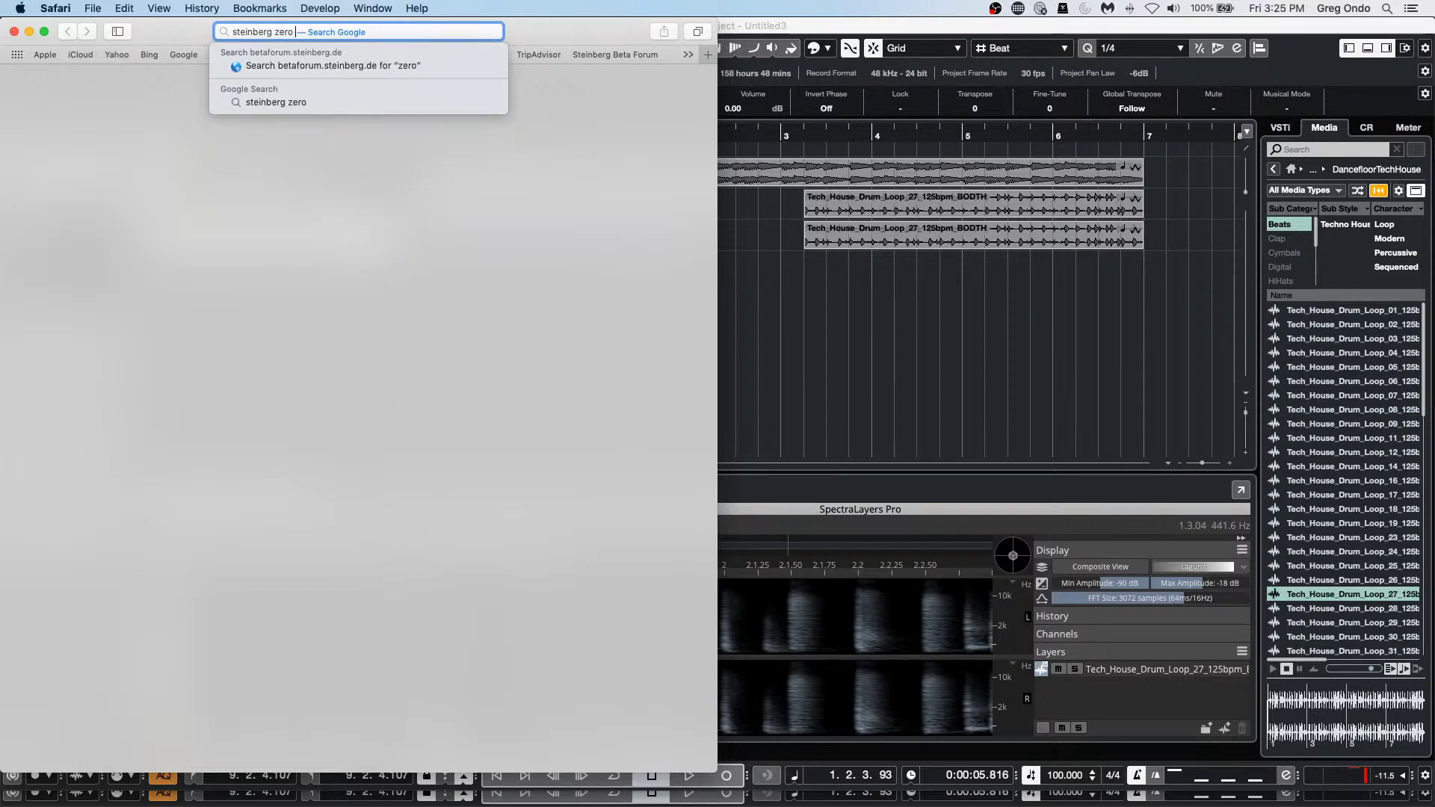
{"action": "type", "text": "downtime"}
{"action": "key", "text": "Return"}
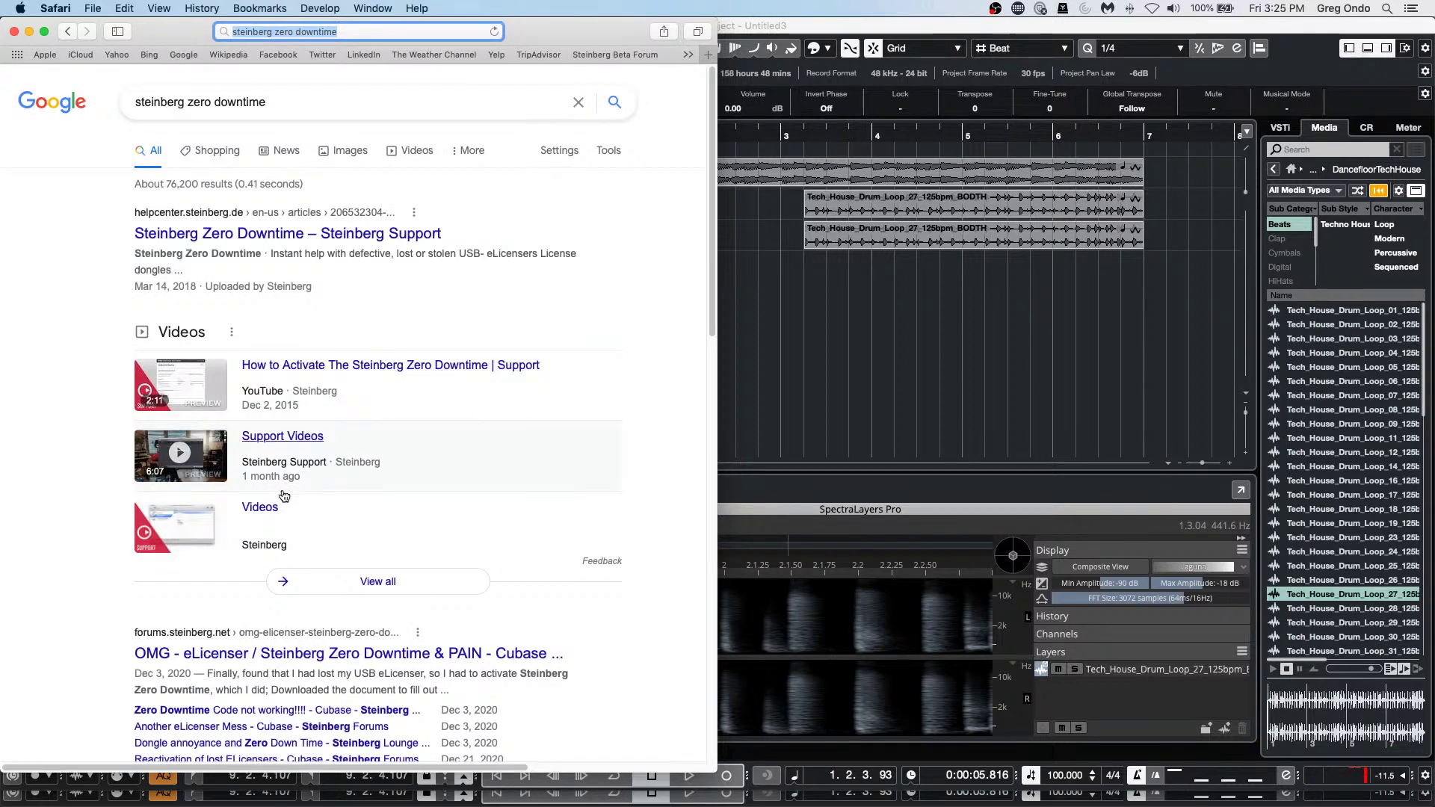
Open the Steinberg Zero Downtime support article, read how the service works and how to request replacement licenses, and close the browser window.
{"action": "left_click", "coordinate": [296, 234]}
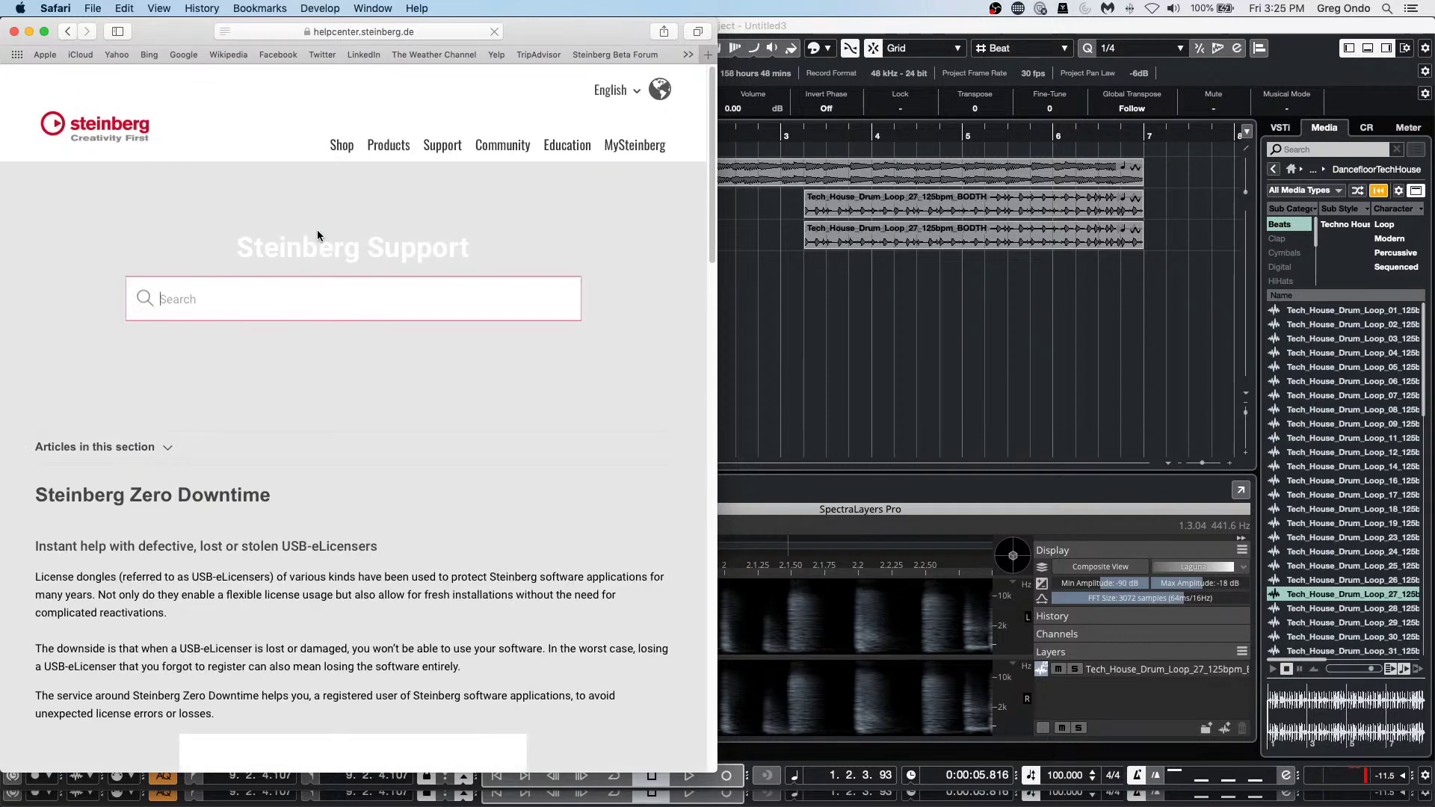
{"action": "scroll", "coordinate": [344, 441], "scroll_direction": "down", "scroll_amount": 3}
{"action": "scroll", "coordinate": [344, 445], "scroll_direction": "down", "scroll_amount": 4}
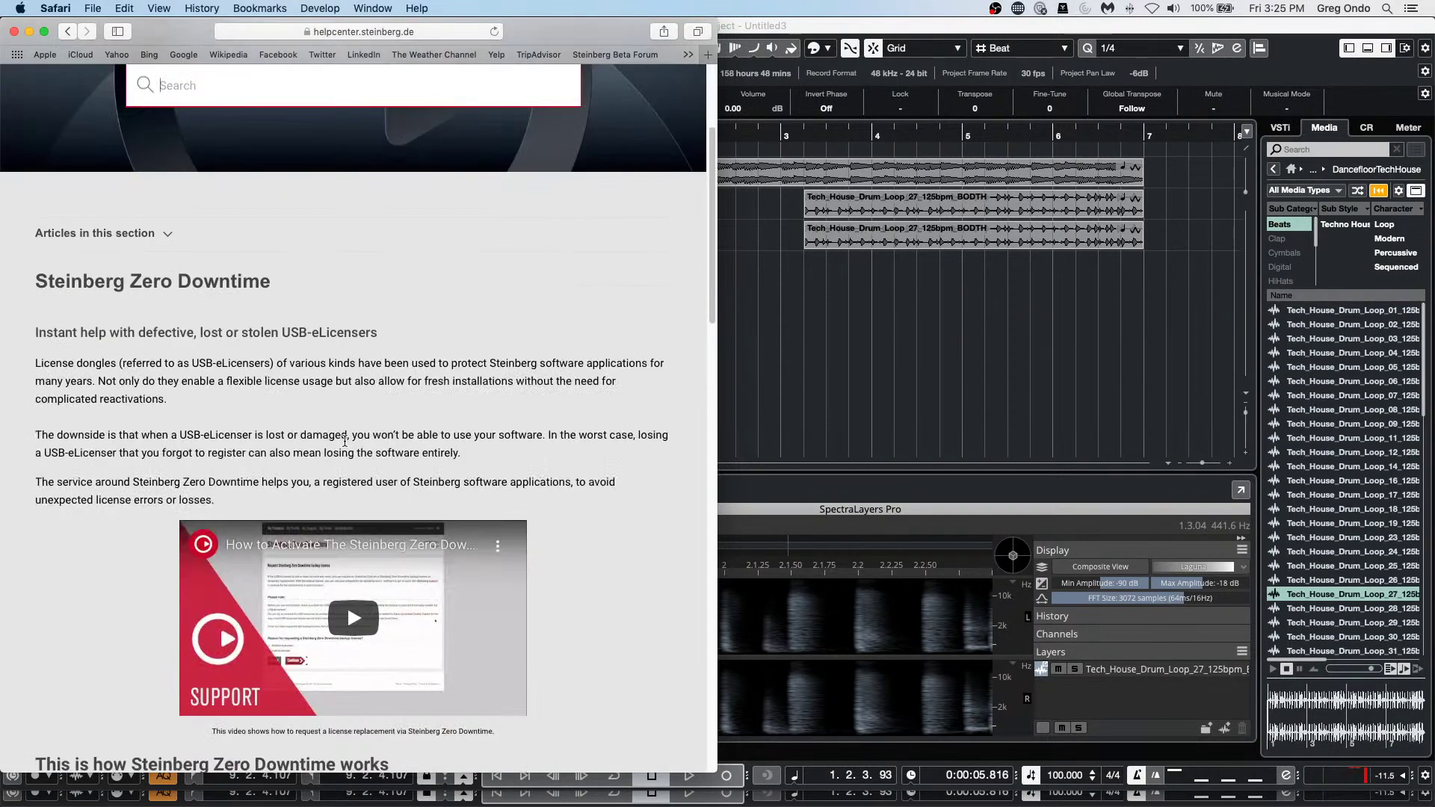
{"action": "scroll", "coordinate": [347, 446], "scroll_direction": "down", "scroll_amount": 5}
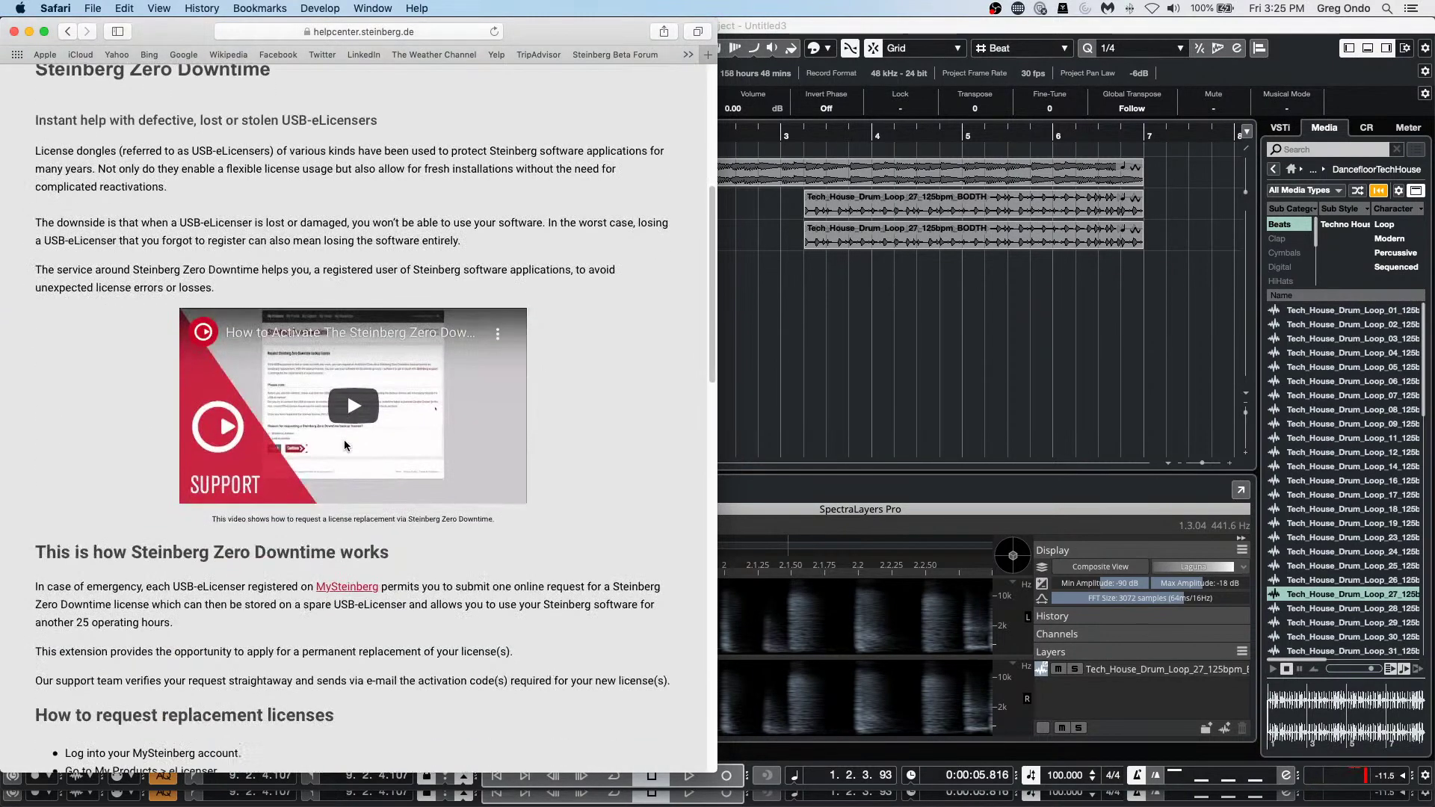
{"action": "scroll", "coordinate": [347, 445], "scroll_direction": "down", "scroll_amount": 2}
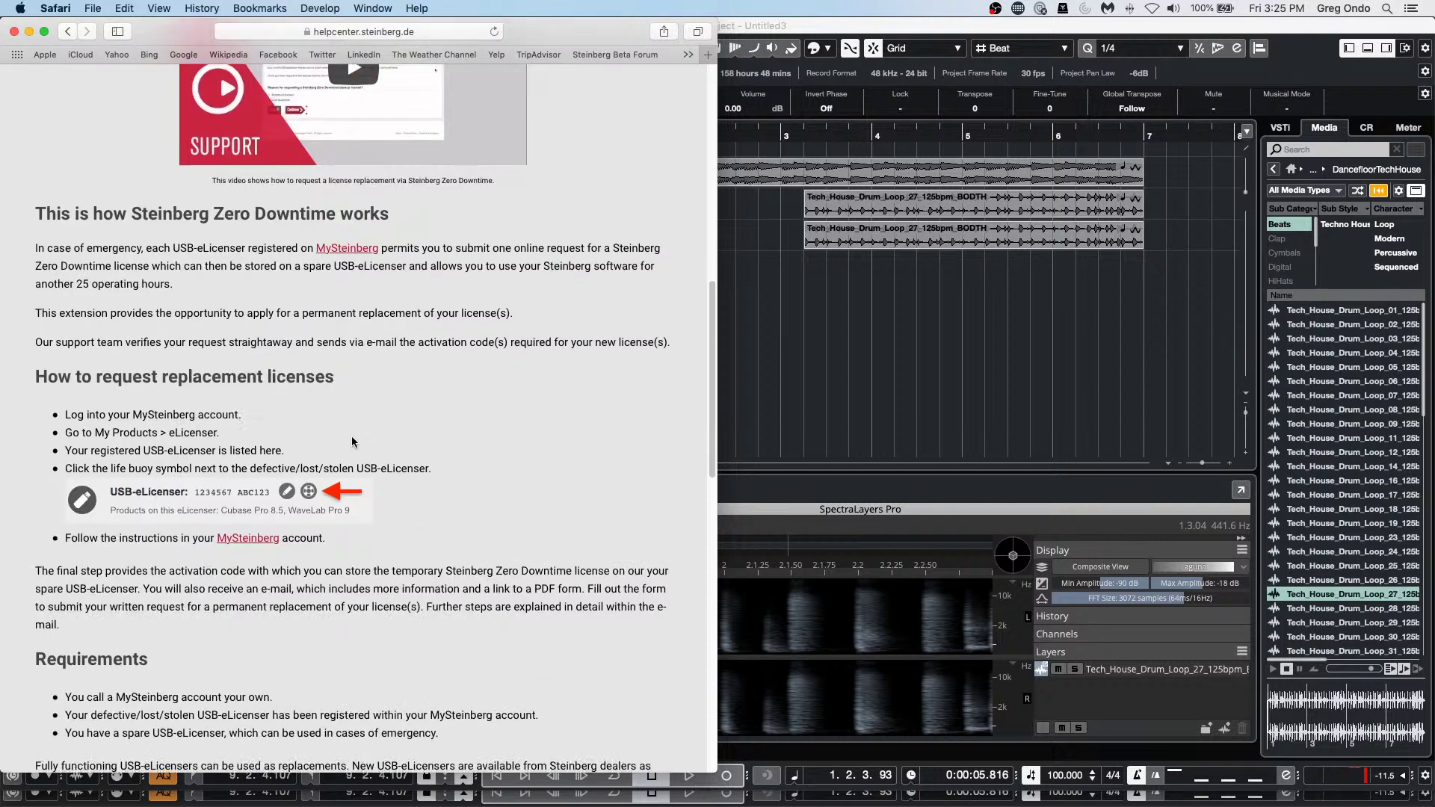
{"action": "scroll", "coordinate": [364, 441], "scroll_direction": "up", "scroll_amount": 4}
{"action": "scroll", "coordinate": [361, 441], "scroll_direction": "up", "scroll_amount": 8}
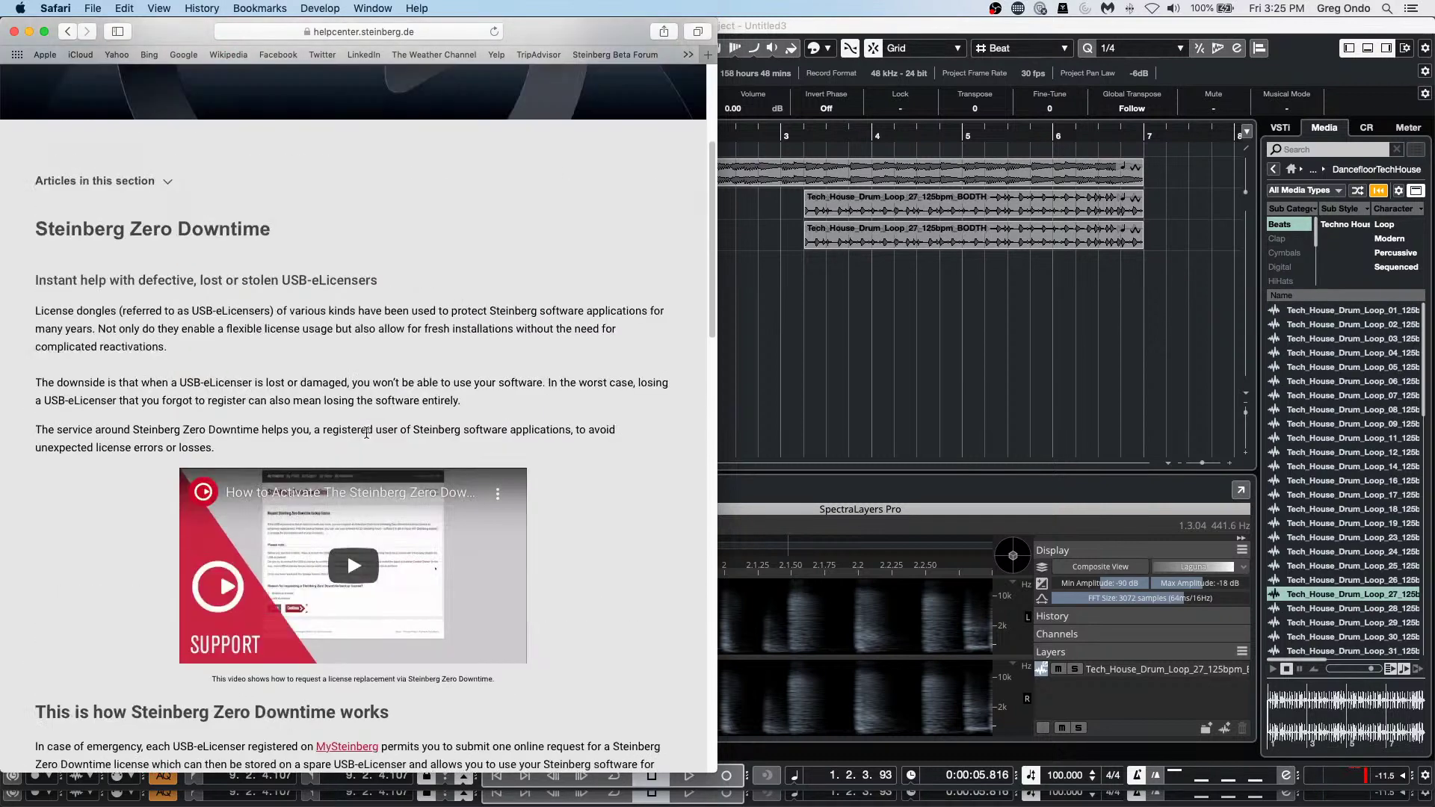
{"action": "left_click", "coordinate": [14, 35]}
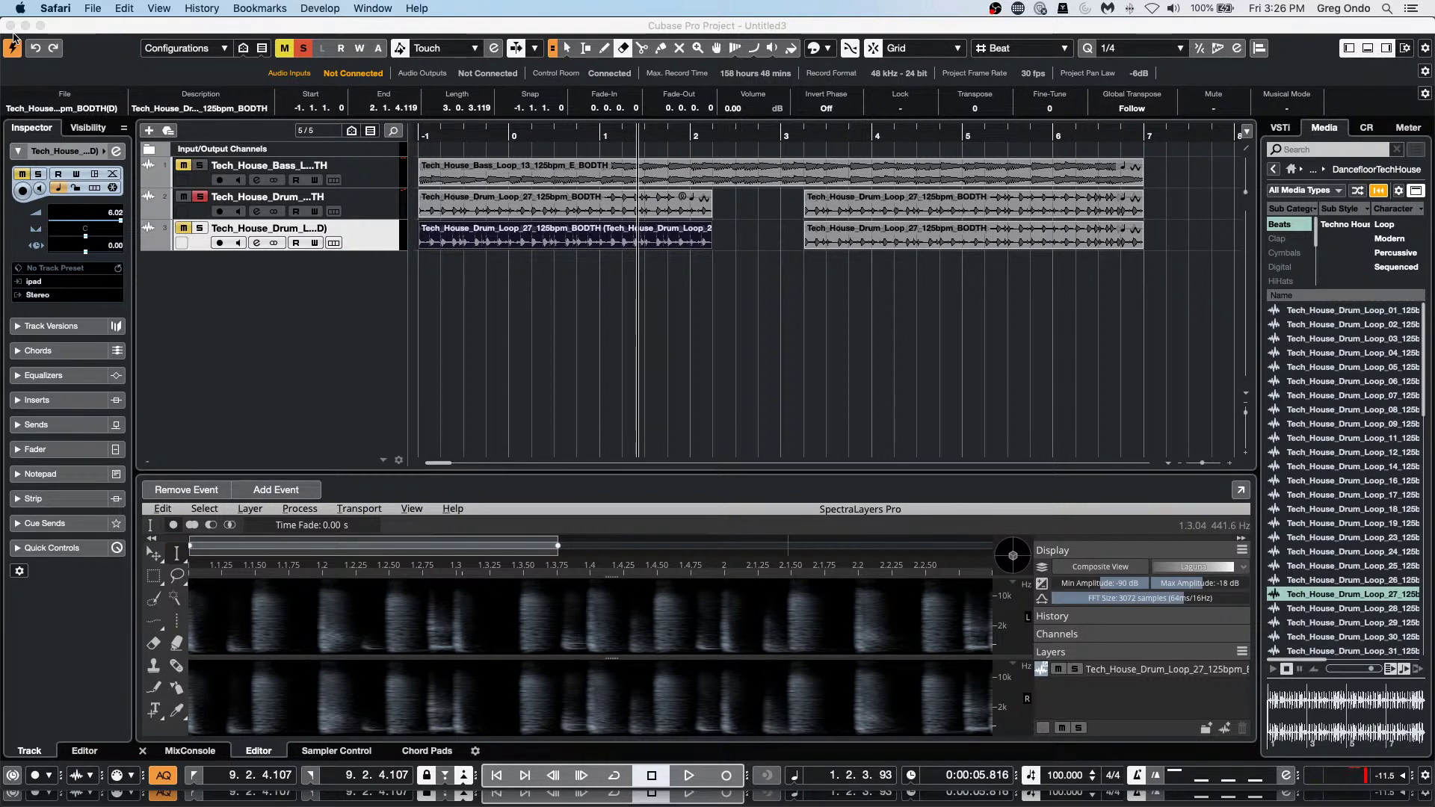
Open the bass loop event in the Sample Editor and enable VariAudio editing for it.
{"action": "left_click", "coordinate": [618, 178]}
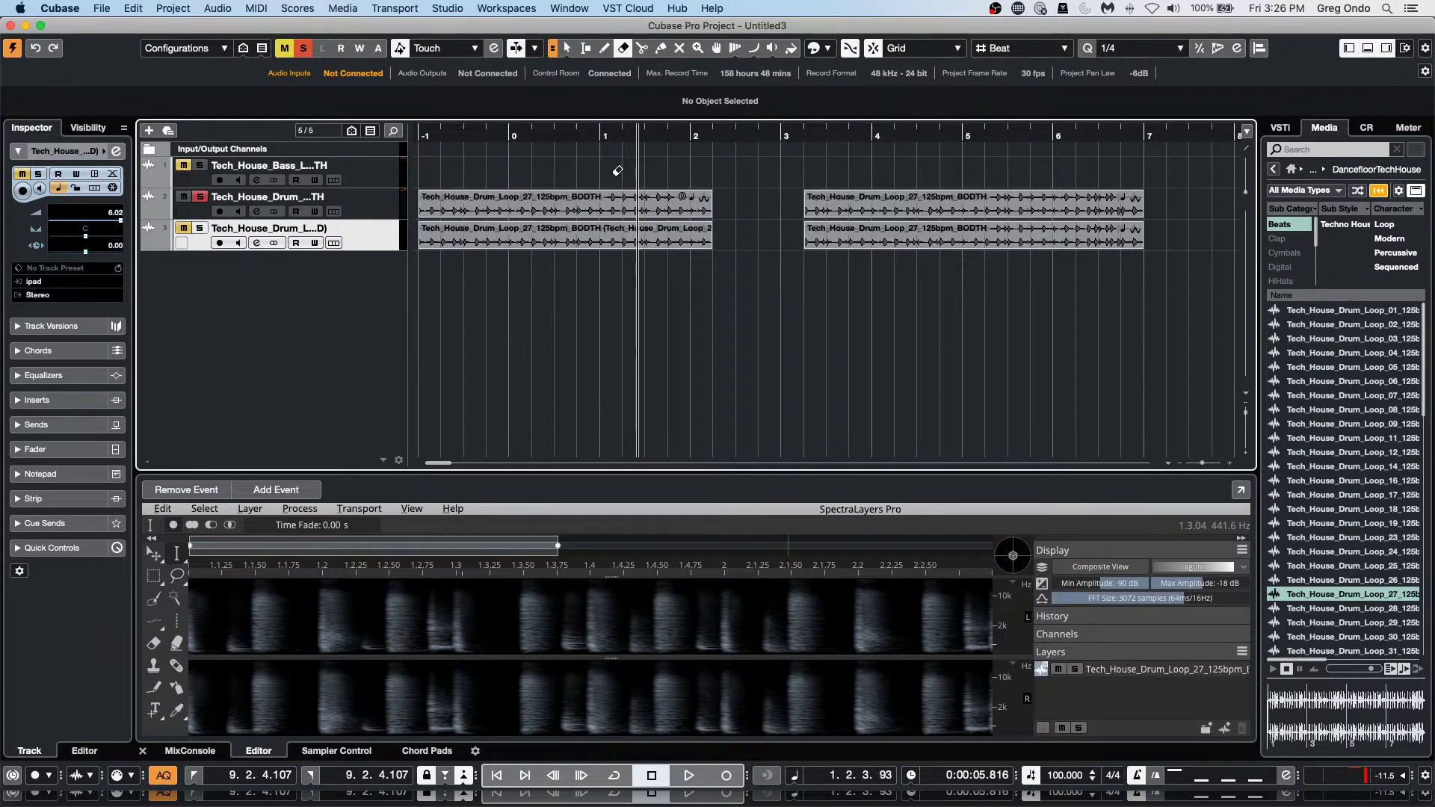
{"action": "key", "text": "super+z"}
{"action": "right_click", "coordinate": [618, 175]}
{"action": "left_click", "coordinate": [619, 175]}
{"action": "left_click", "coordinate": [618, 176]}
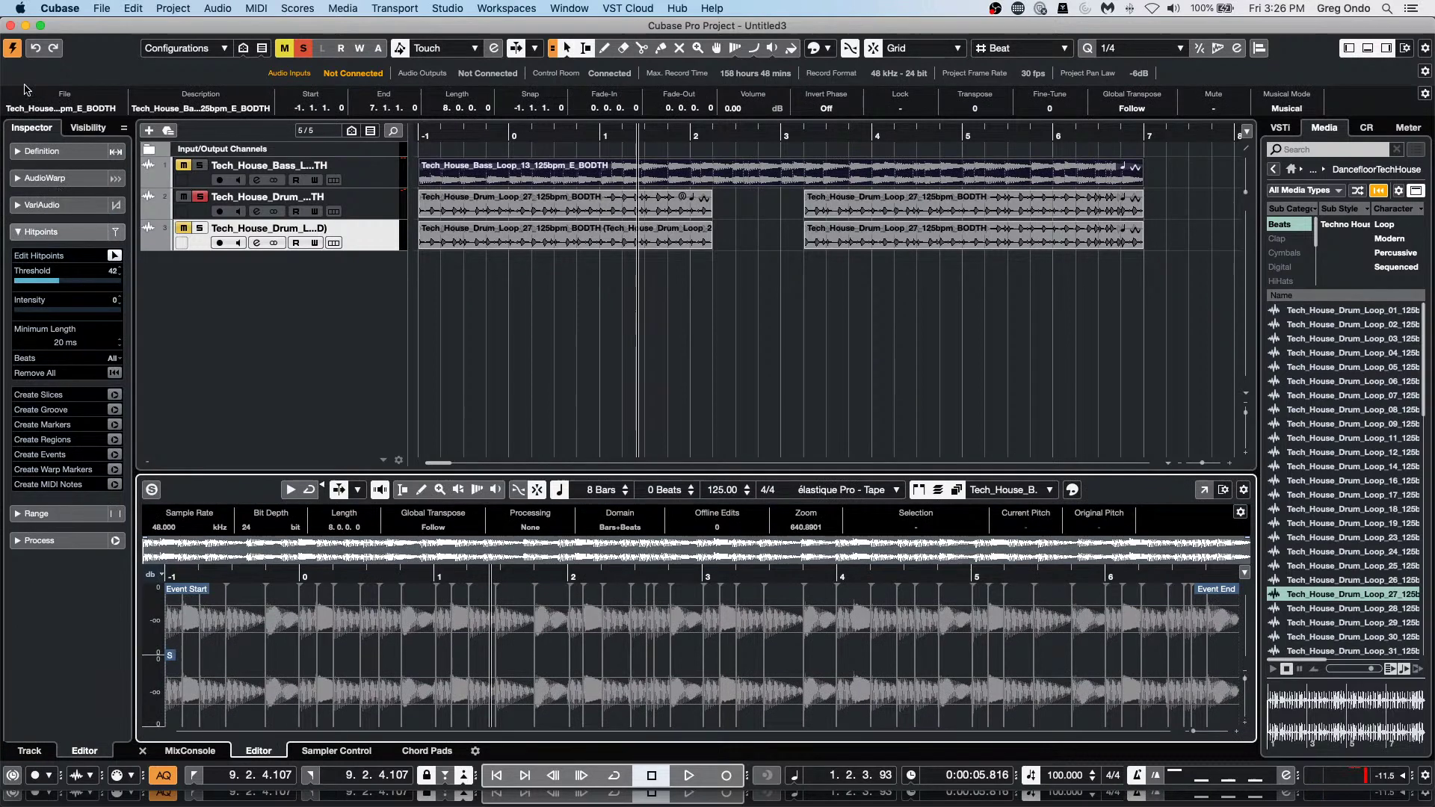
{"action": "left_click", "coordinate": [75, 207]}
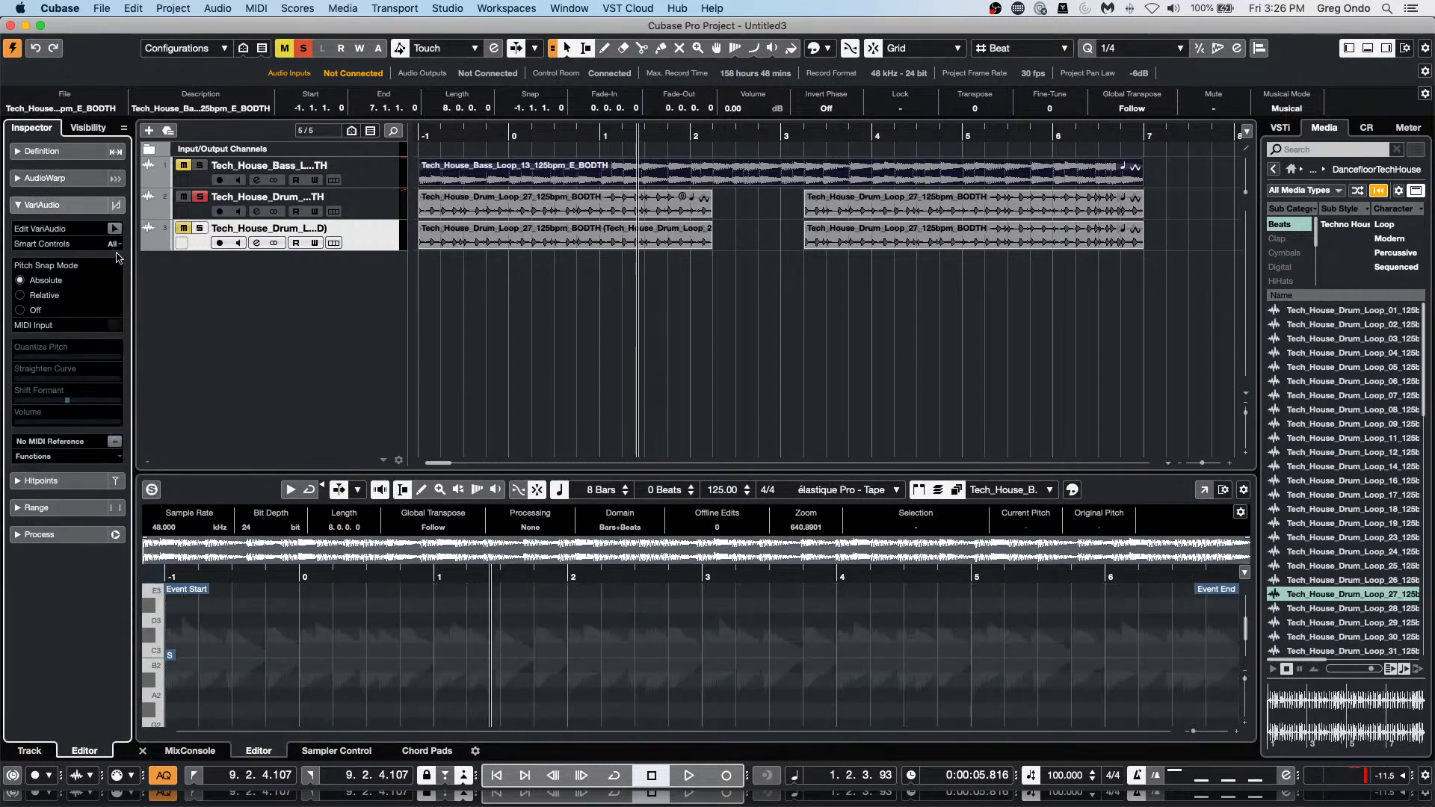
{"action": "left_click", "coordinate": [115, 228]}
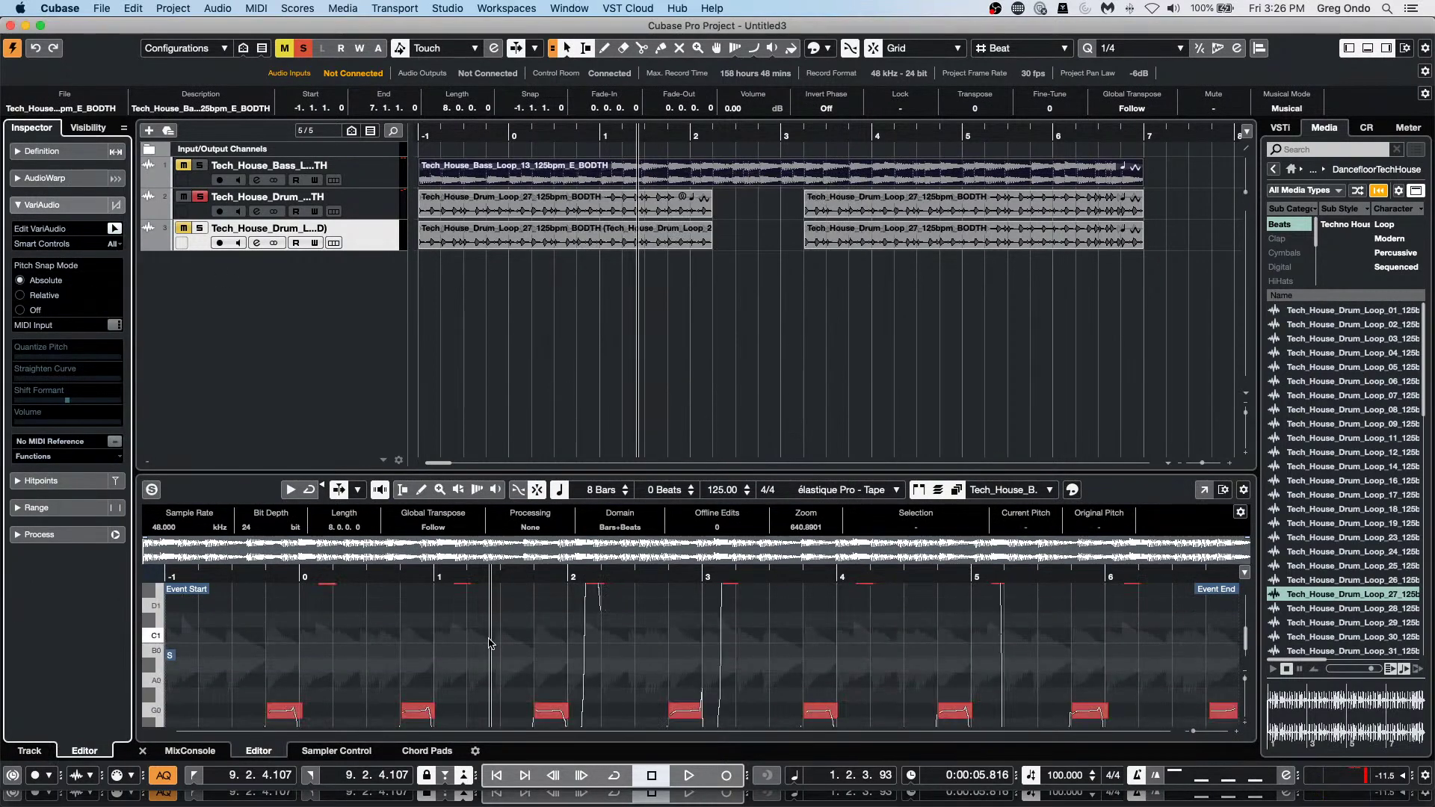
Play the bass loop with the upper drum track unsoloed and muted, stop playback, and inspect the VariAudio pitch segments.
{"action": "key", "text": "space"}
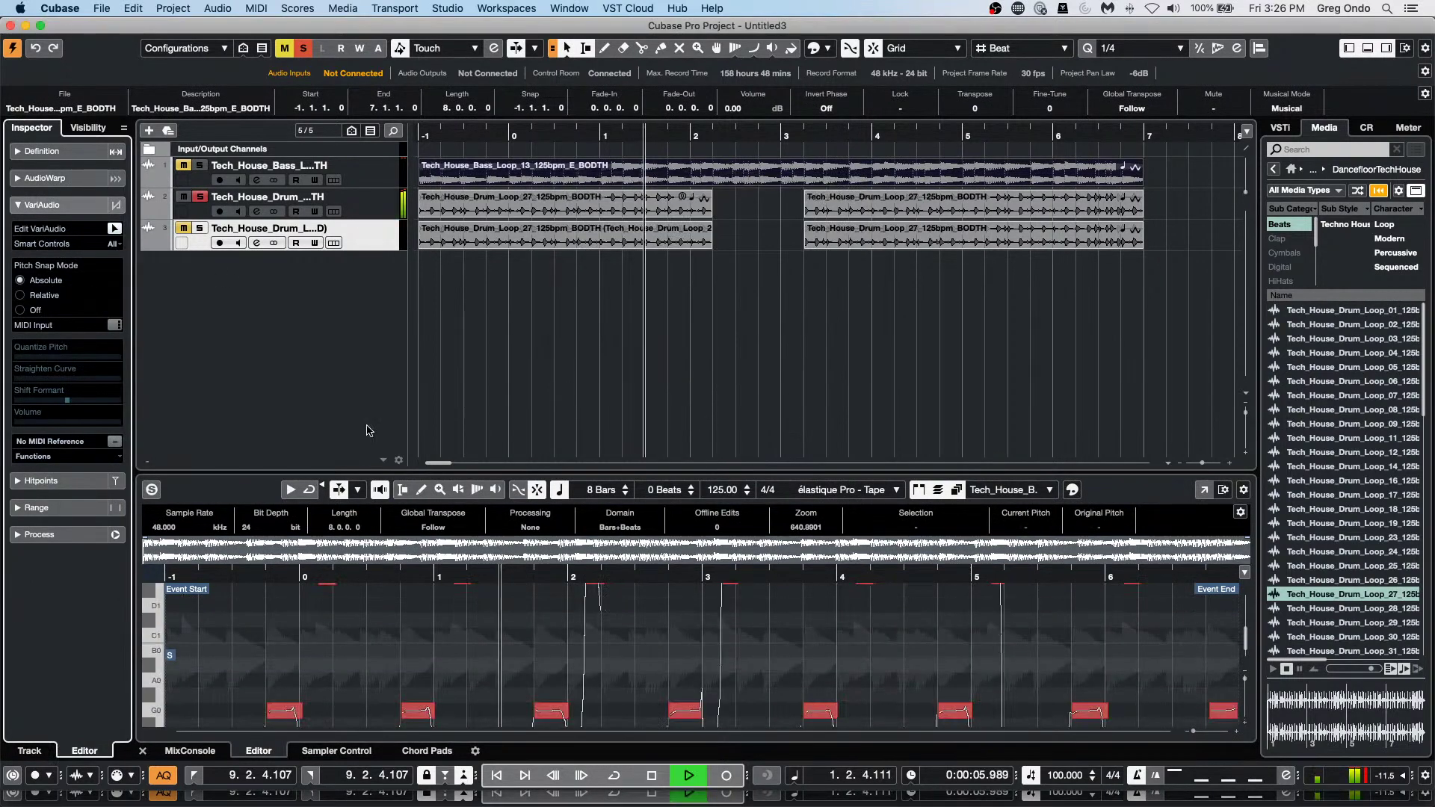
{"action": "left_click", "coordinate": [200, 197]}
{"action": "left_click", "coordinate": [184, 196]}
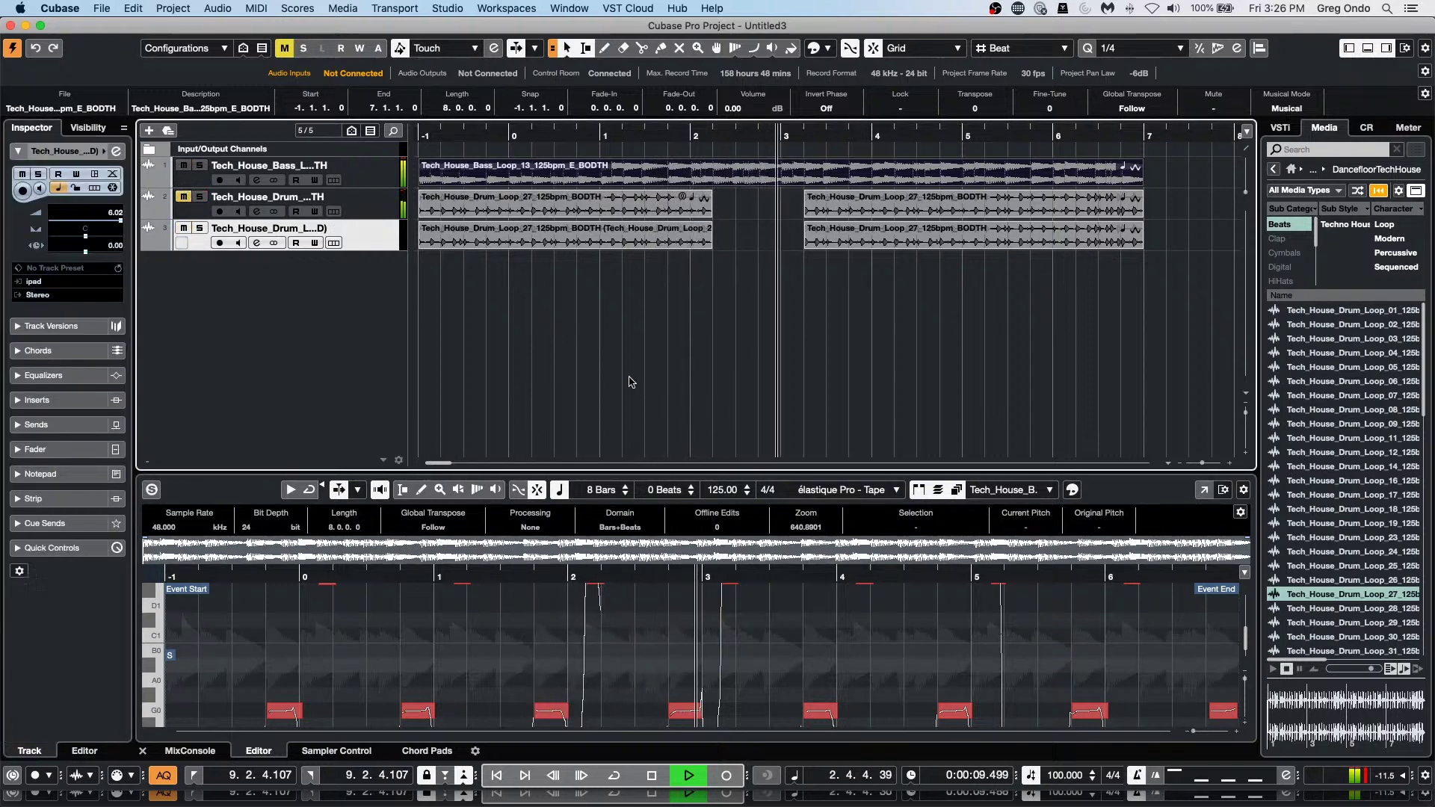
{"action": "key", "text": "space"}
{"action": "scroll", "coordinate": [643, 672], "scroll_direction": "down", "scroll_amount": 5}
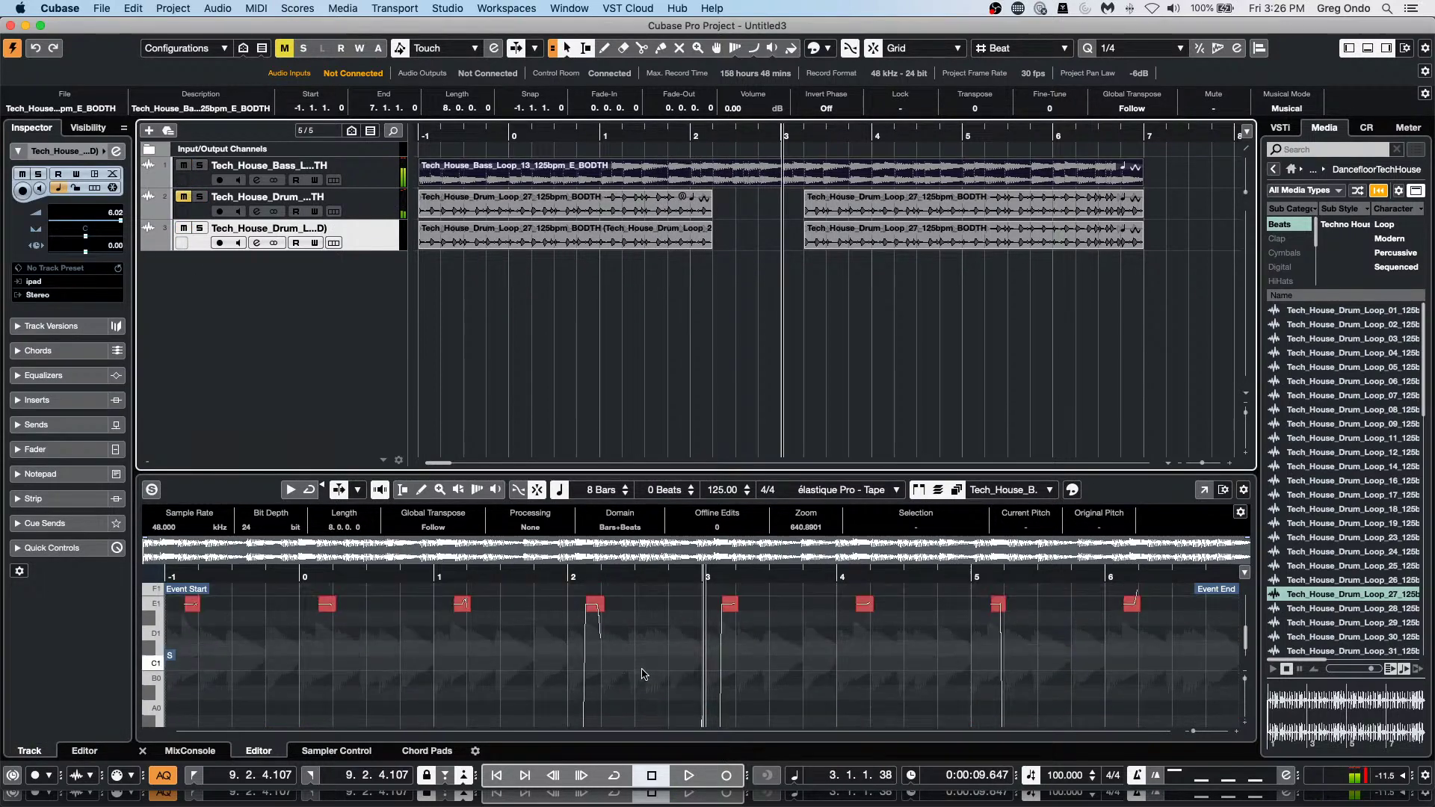
{"action": "scroll", "coordinate": [644, 670], "scroll_direction": "up", "scroll_amount": 2}
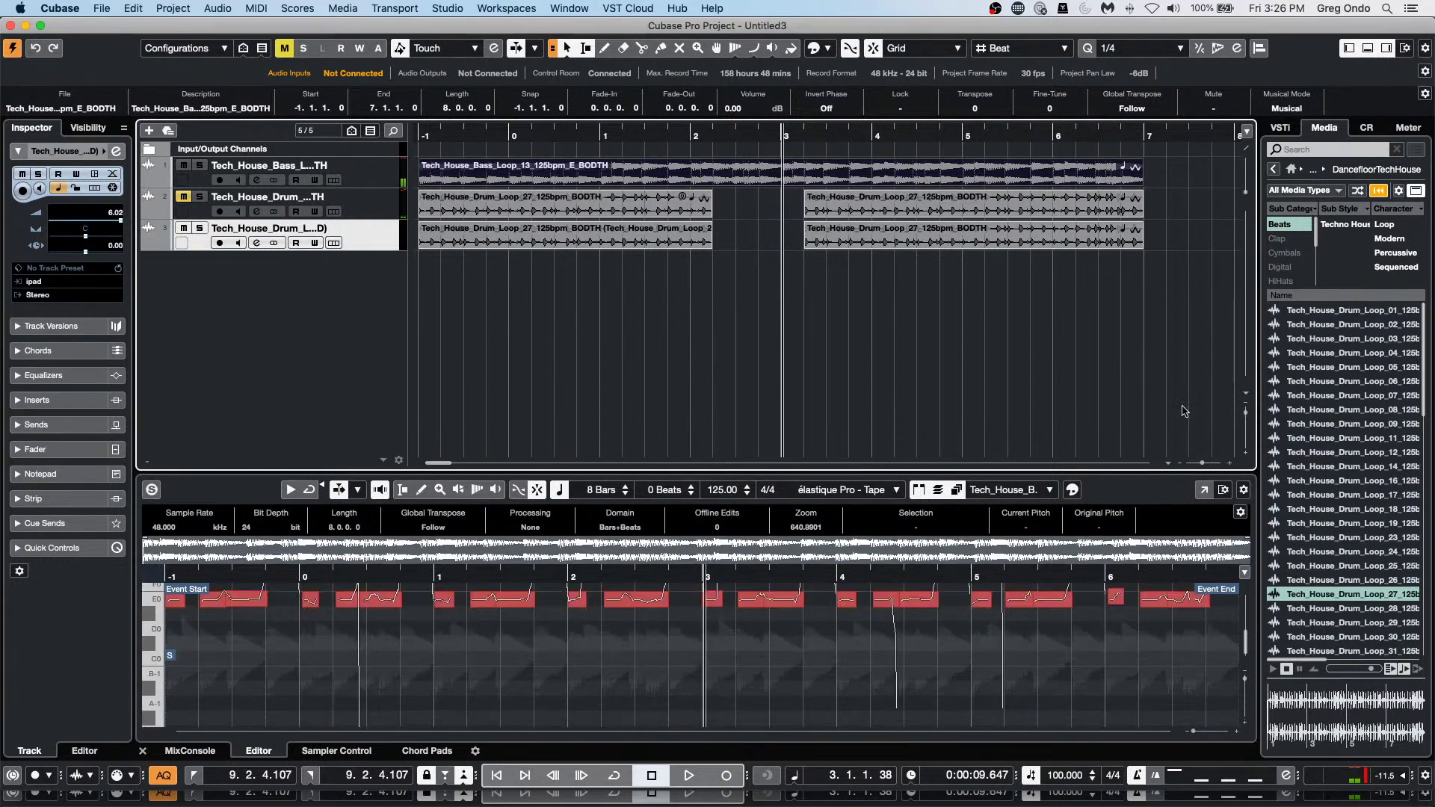
Place the project cursor at position 0.4.1 on the timeline.
{"action": "left_click", "coordinate": [581, 137]}
{"action": "key", "text": "g"}
{"action": "key", "text": "g"}
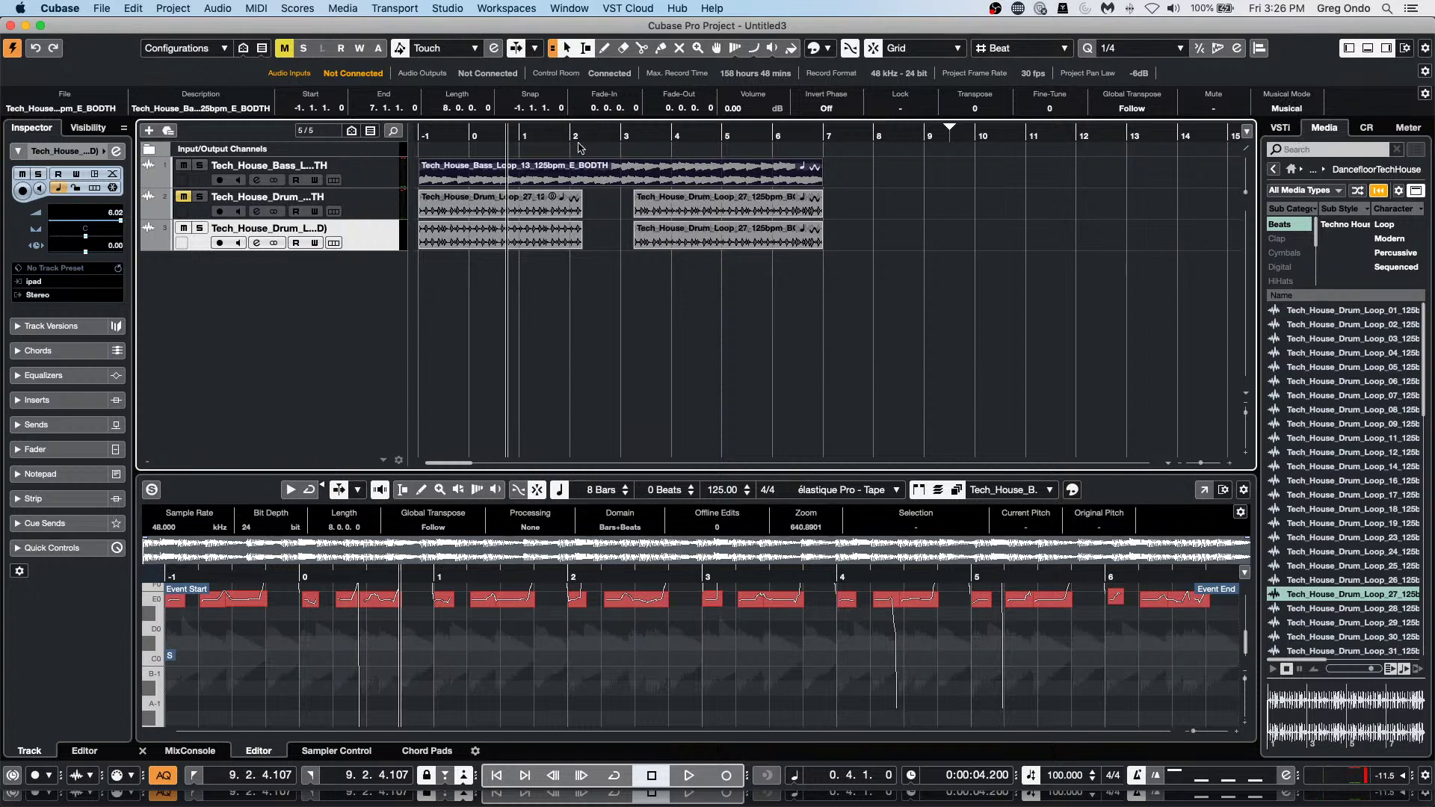
{"action": "left_click", "coordinate": [288, 9]}
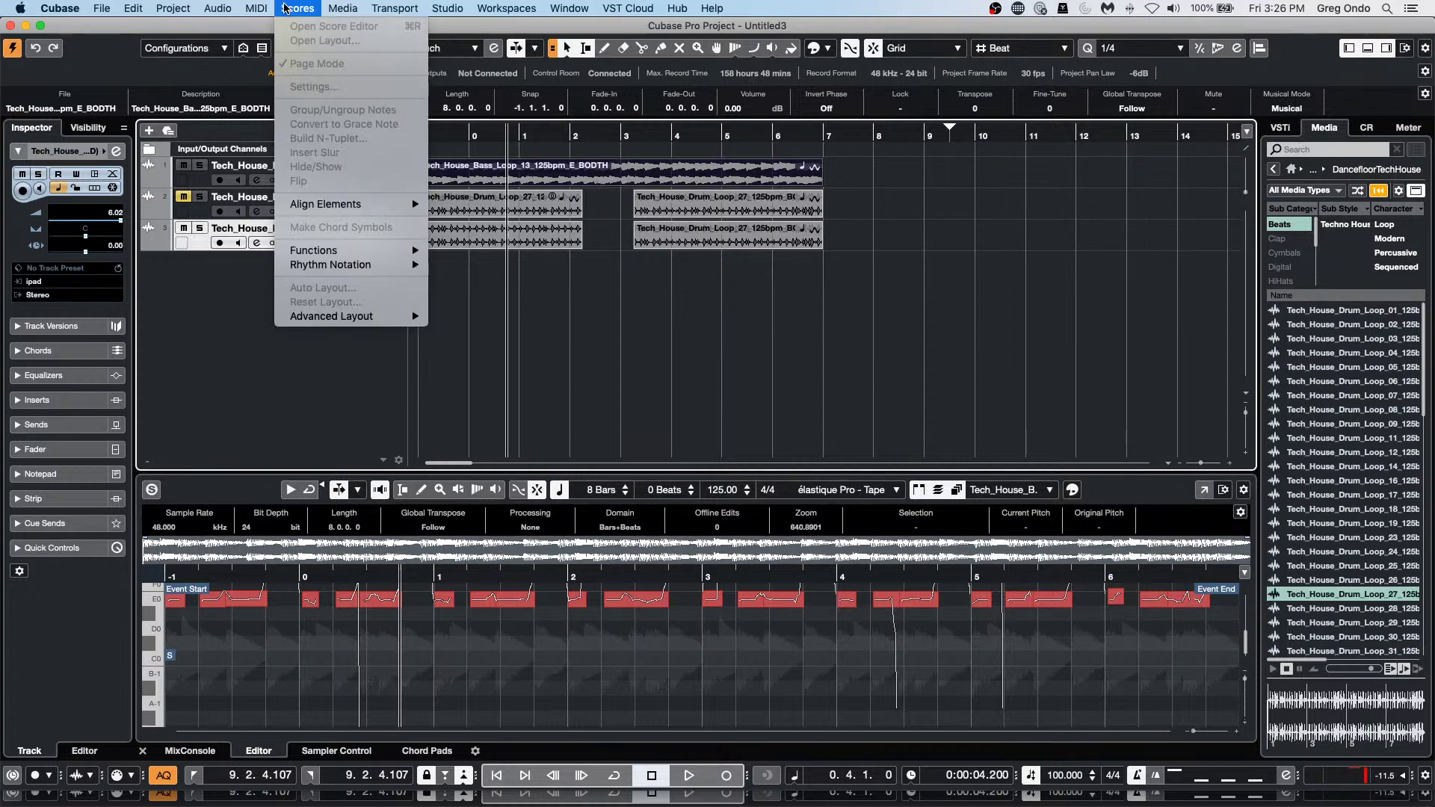
{"action": "mouse_move", "coordinate": [260, 4]}
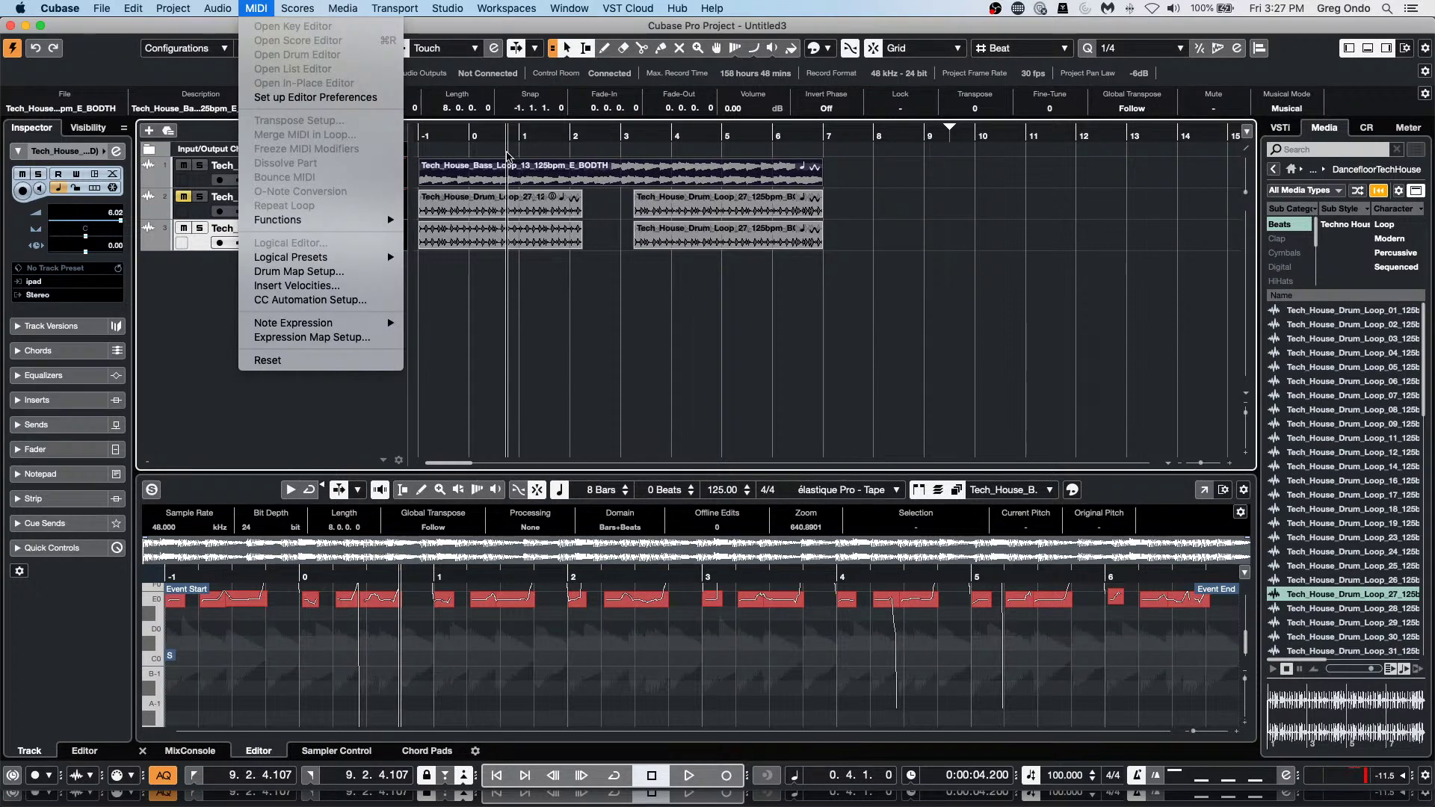
{"action": "left_click", "coordinate": [507, 155]}
Start playback from the beginning, open the bass loop's Sample Editor in a separate window, and enable VariAudio editing.
{"action": "key", "text": "Home"}
{"action": "key", "text": "space"}
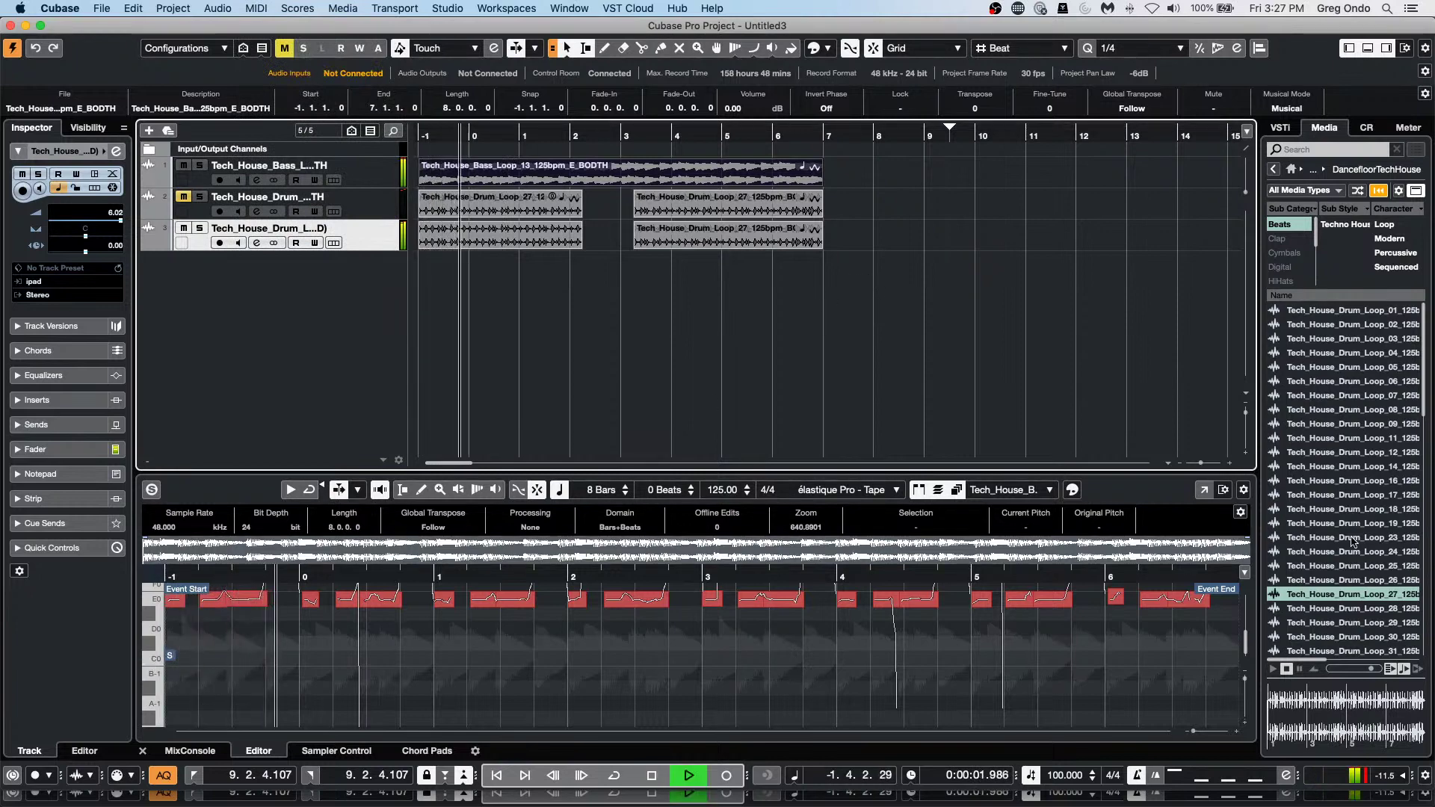
{"action": "left_click", "coordinate": [1204, 490]}
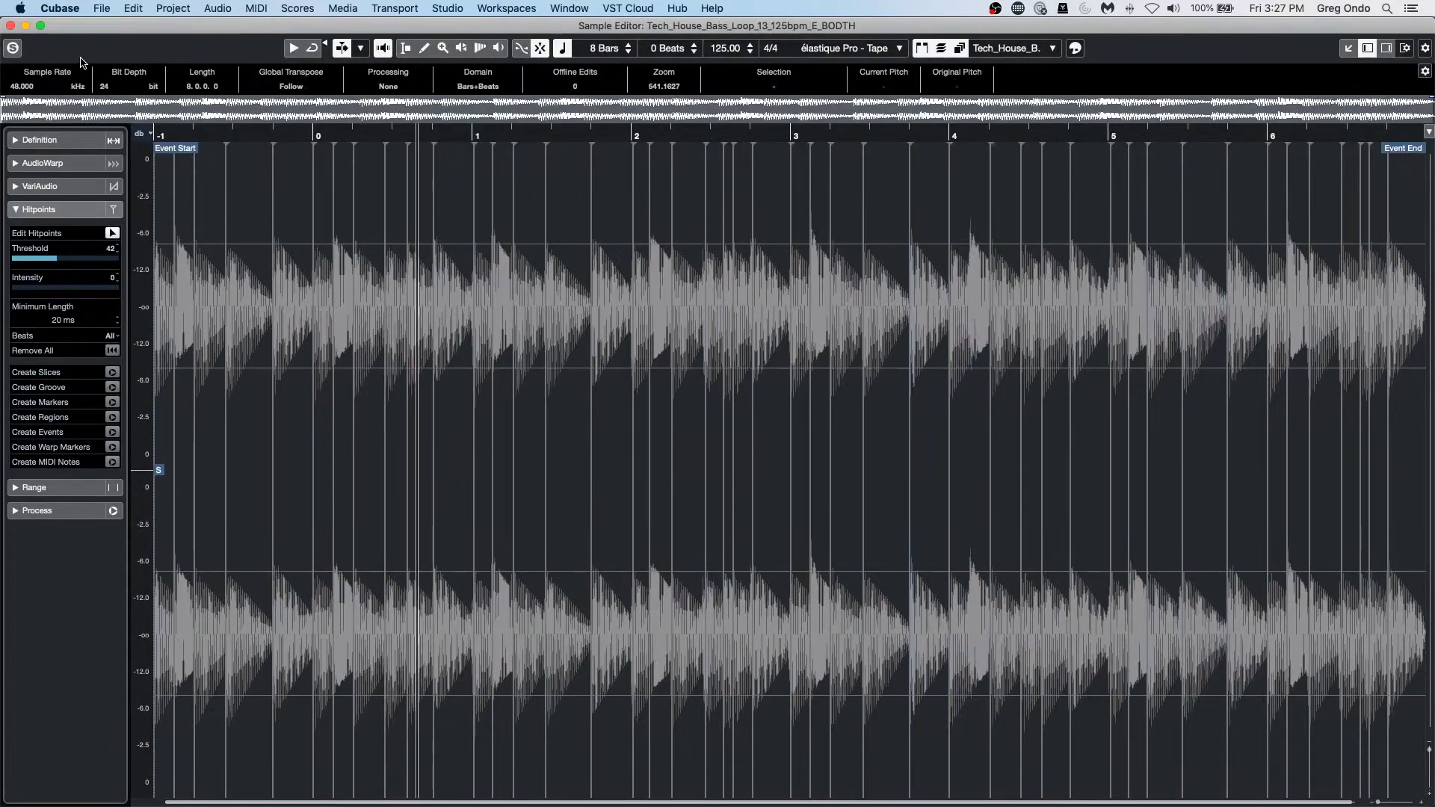
{"action": "left_click", "coordinate": [113, 186]}
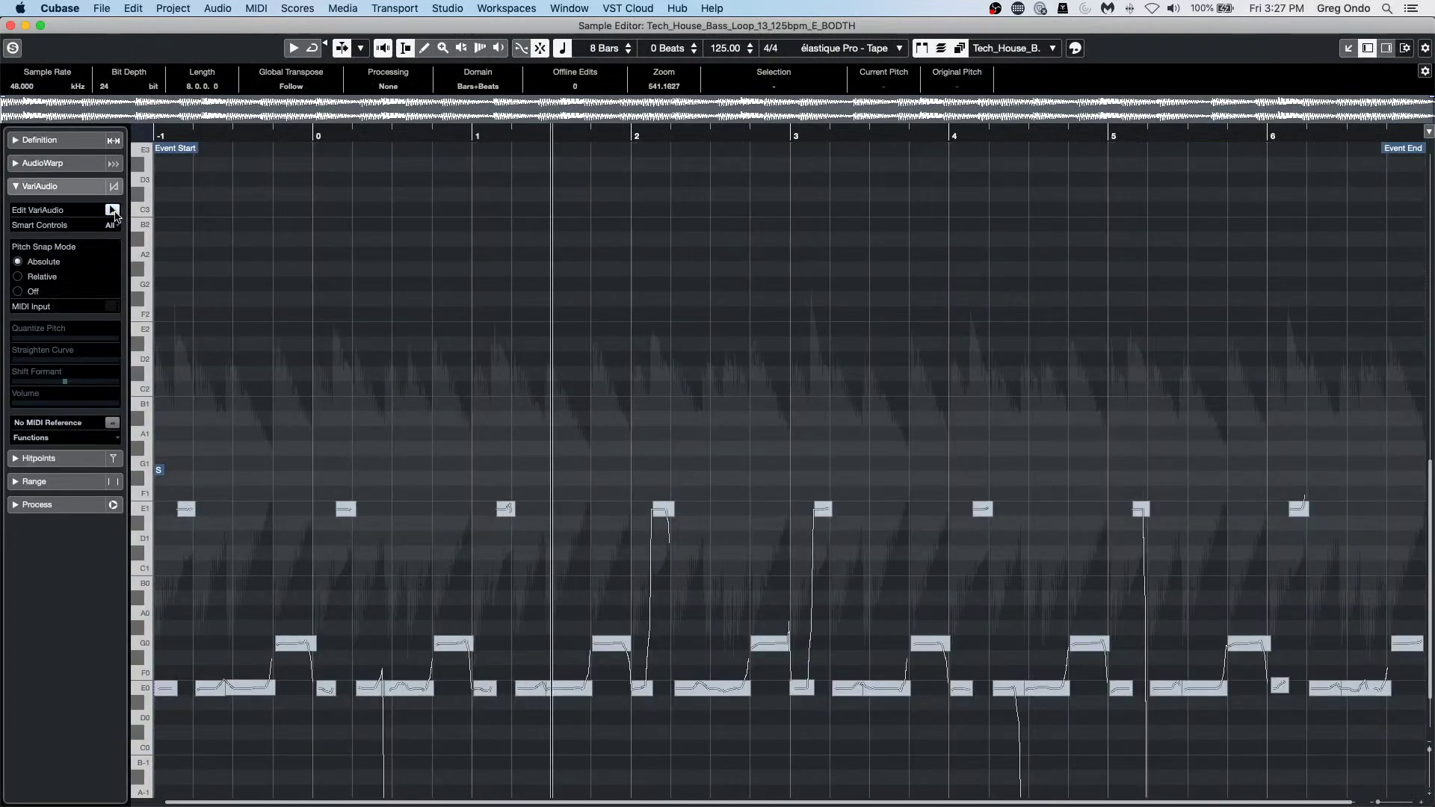
{"action": "left_click", "coordinate": [112, 210]}
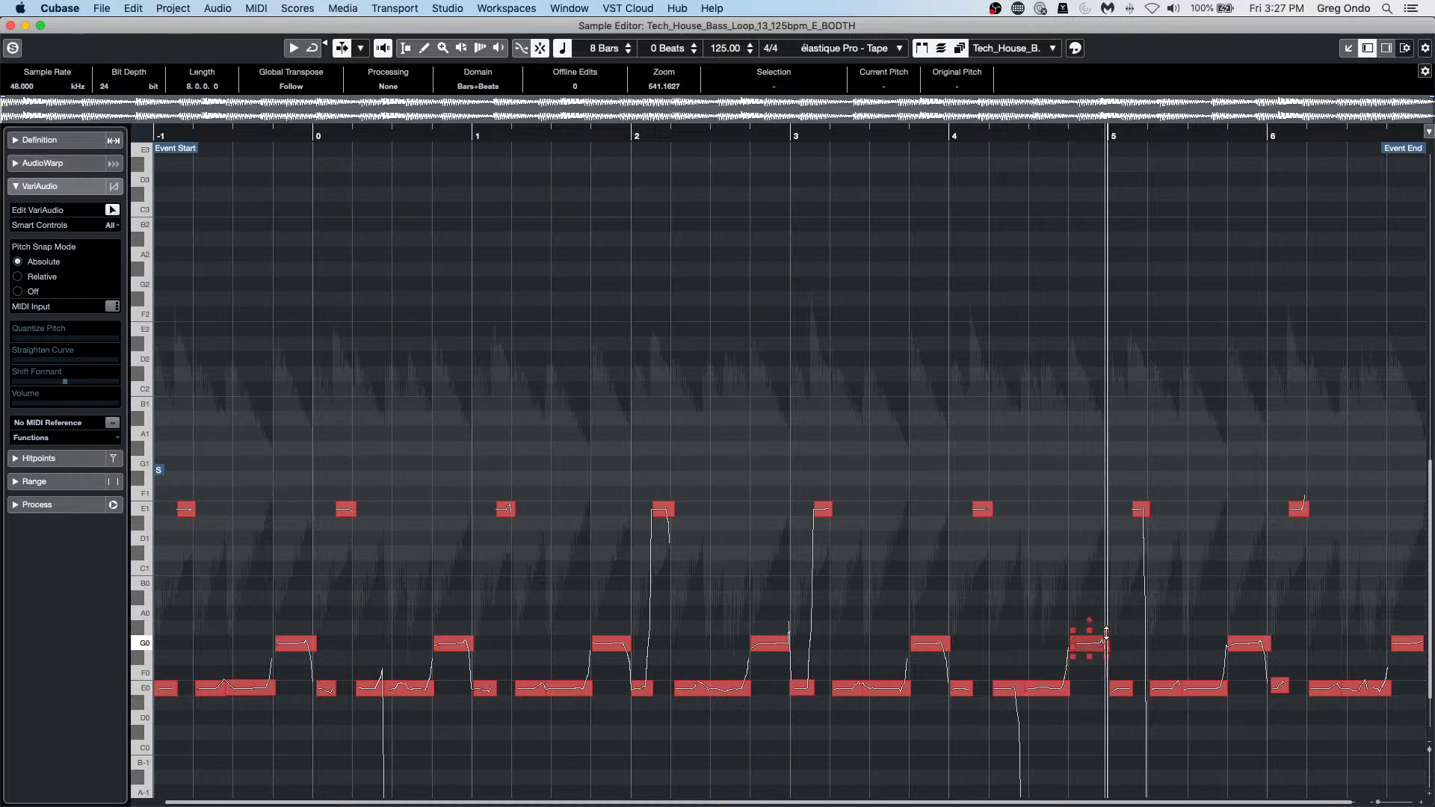
Tilt the end of the G0 segment just before bar 5 upward to about C1 and play the bend.
{"action": "left_click", "coordinate": [1099, 134]}
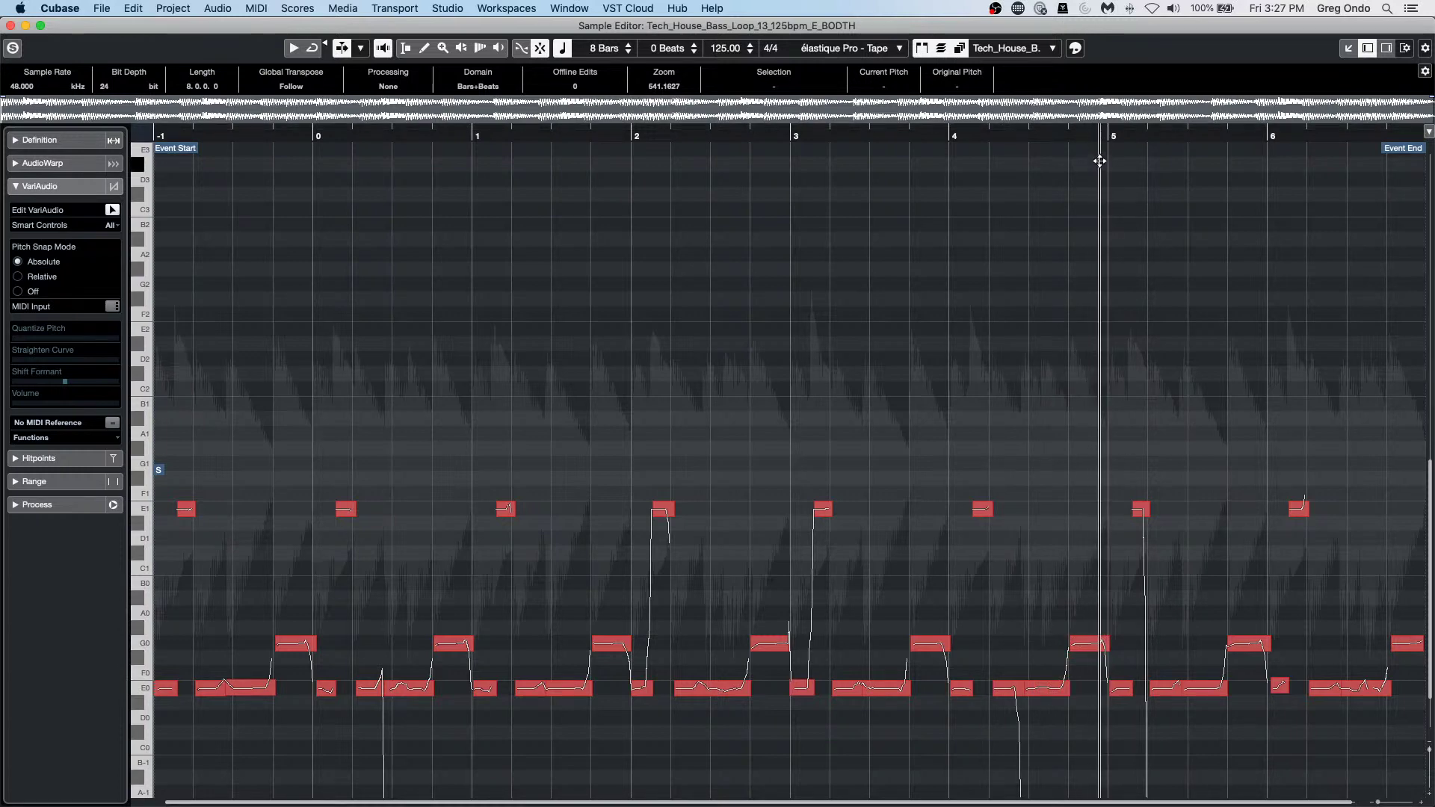
{"action": "scroll", "coordinate": [1100, 160], "scroll_direction": "up", "scroll_amount": 5}
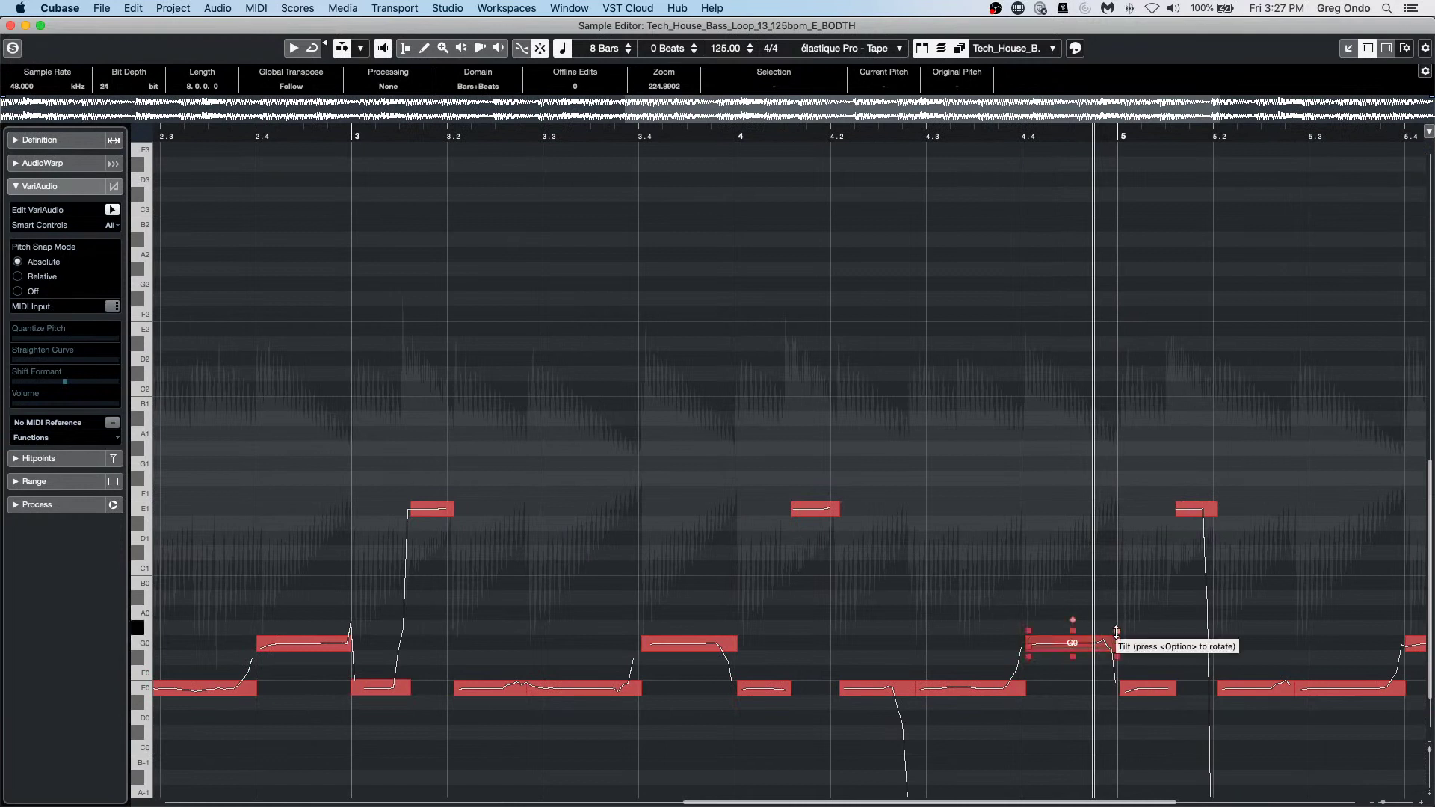
{"action": "left_click_drag", "start_coordinate": [1116, 632], "coordinate": [1120, 509]}
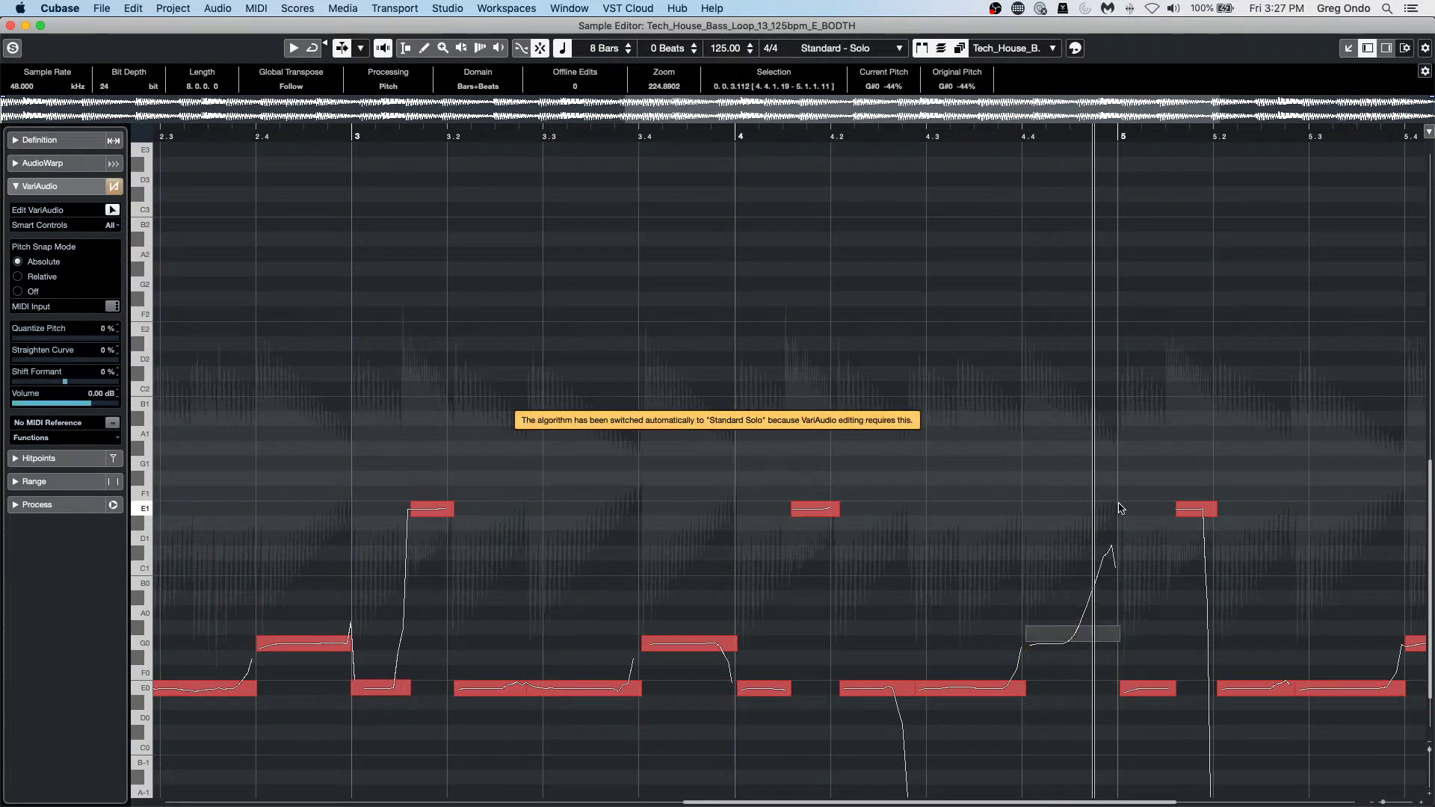
{"action": "left_click", "coordinate": [955, 136]}
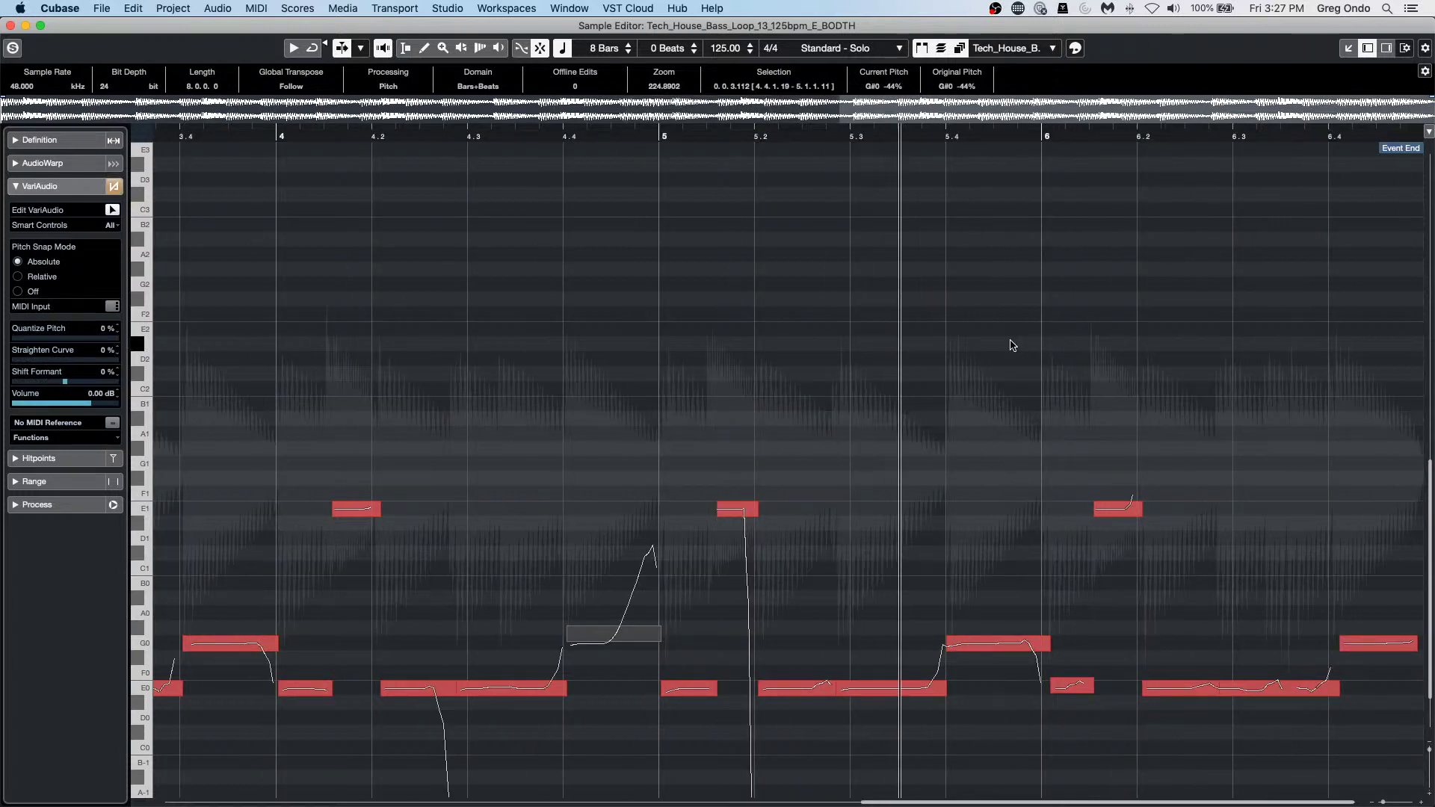
{"action": "key", "text": "space"}
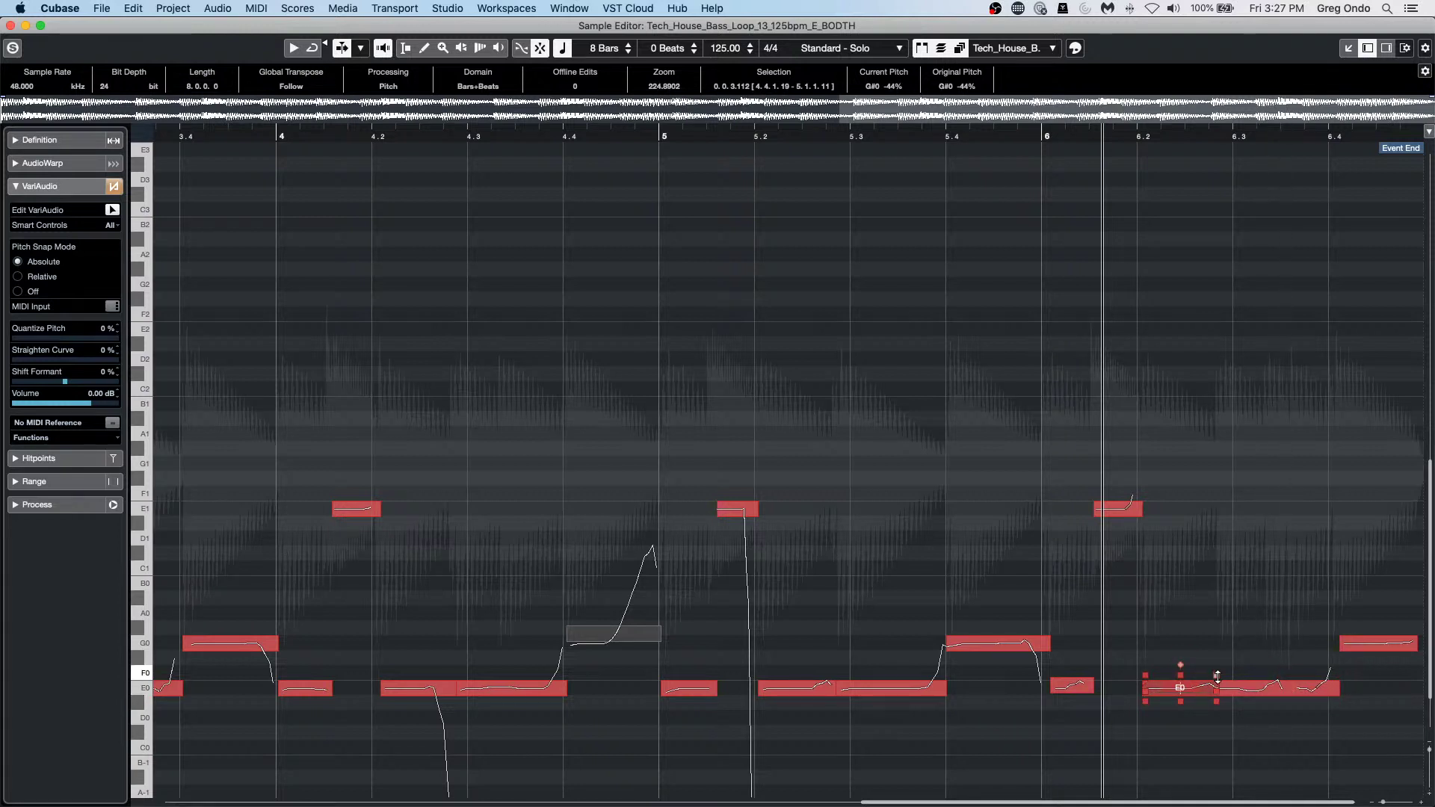
Tilt the end of the E0 segment after 6.2 downward to about B-1, play it, and close the Sample Editor window.
{"action": "left_click_drag", "start_coordinate": [1218, 677], "coordinate": [1210, 759]}
{"action": "key", "text": "space"}
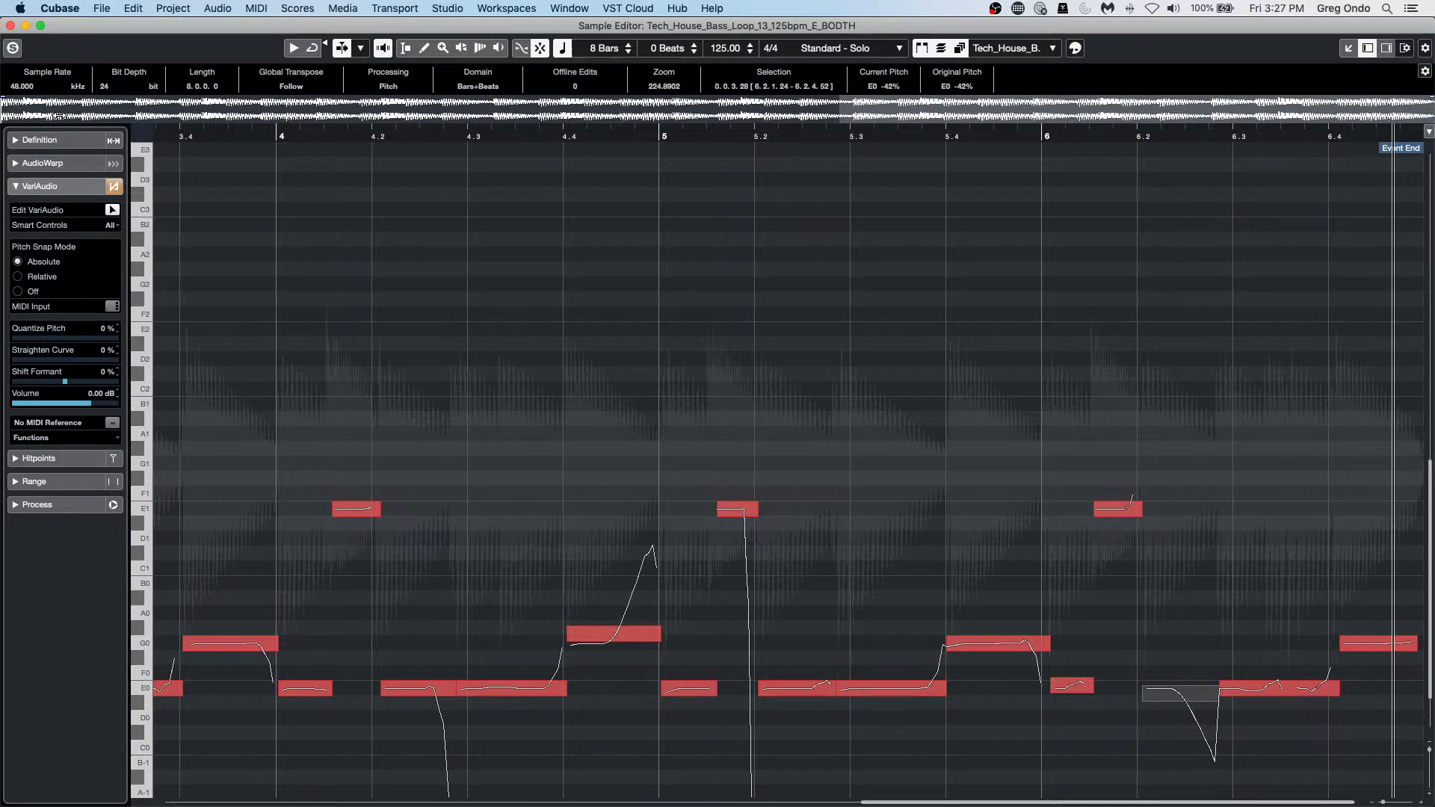
{"action": "left_click", "coordinate": [11, 25]}
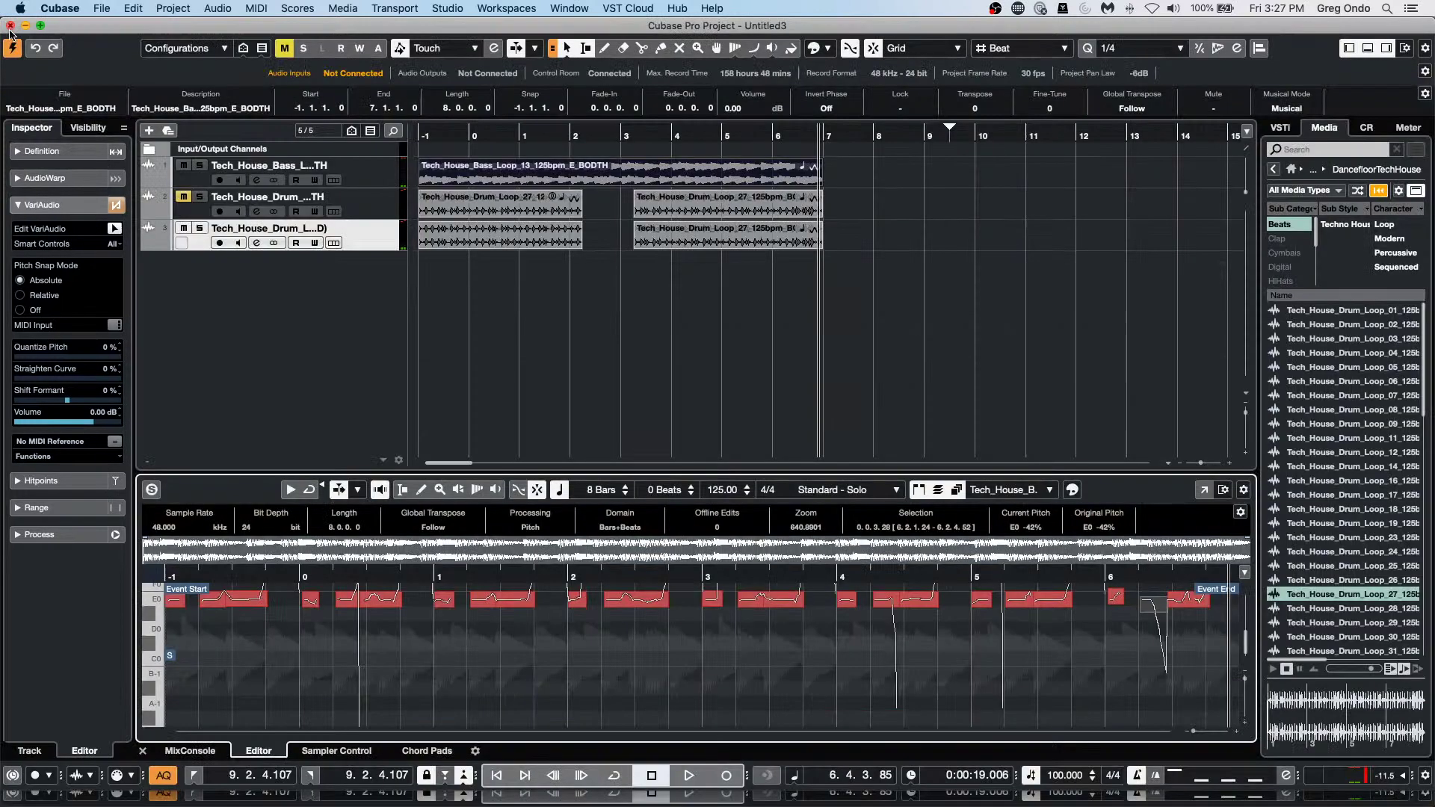
Open the recent project "be someone.cpr".
{"action": "left_click", "coordinate": [92, 9]}
{"action": "mouse_move", "coordinate": [165, 292]}
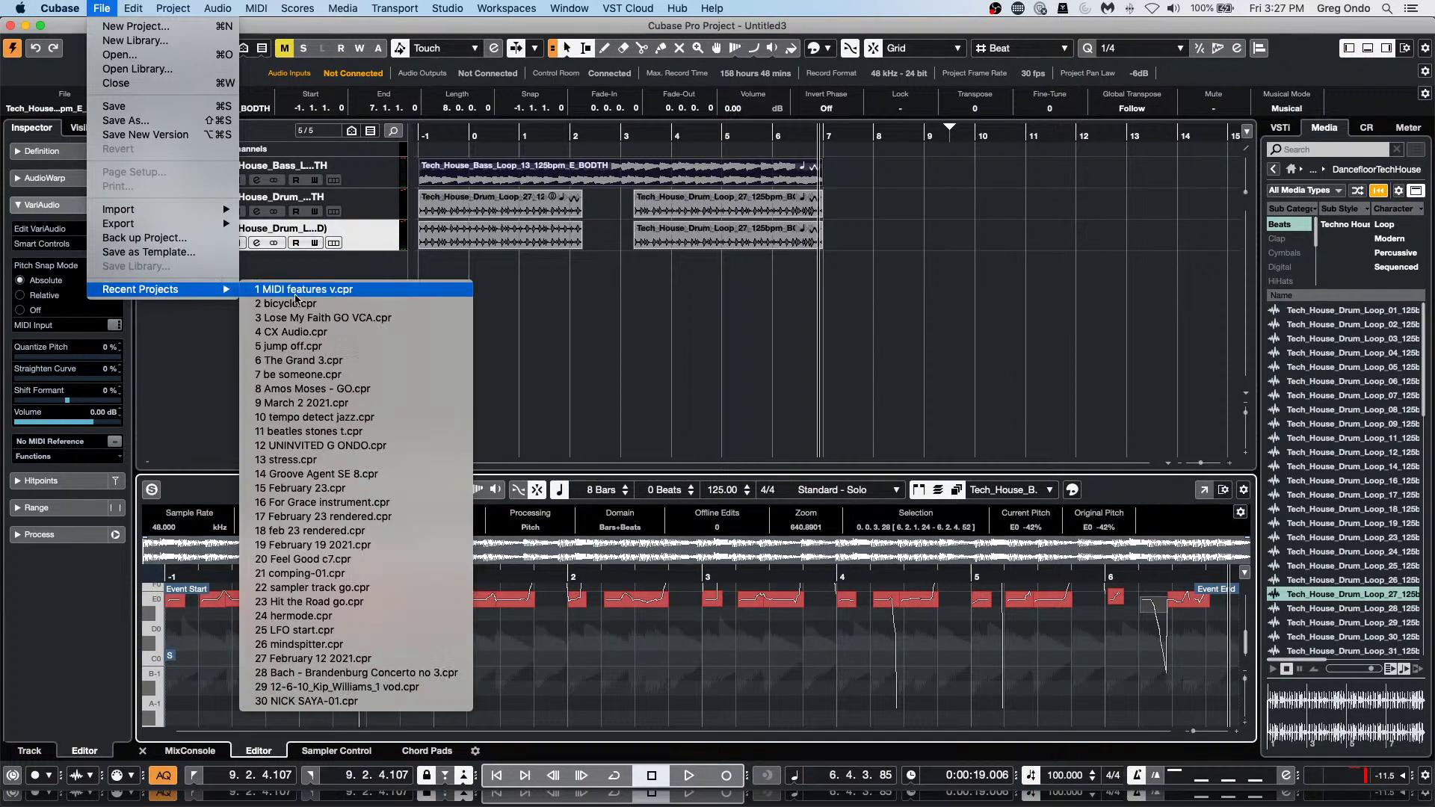
{"action": "left_click", "coordinate": [329, 374]}
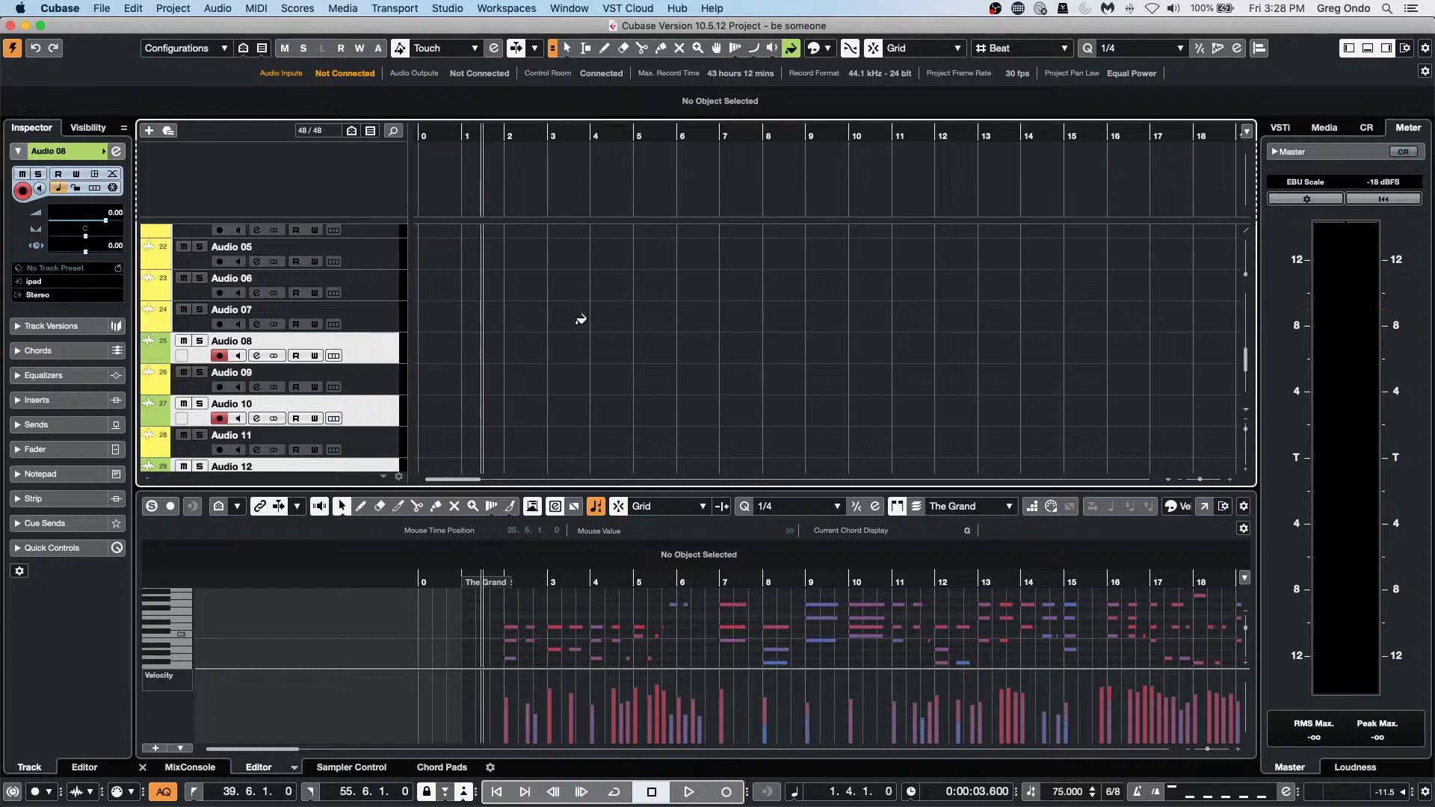
Switch to the Object Selection tool and open the VCL_45 vocal event in a separate Sample Editor window.
{"action": "right_click", "coordinate": [717, 324]}
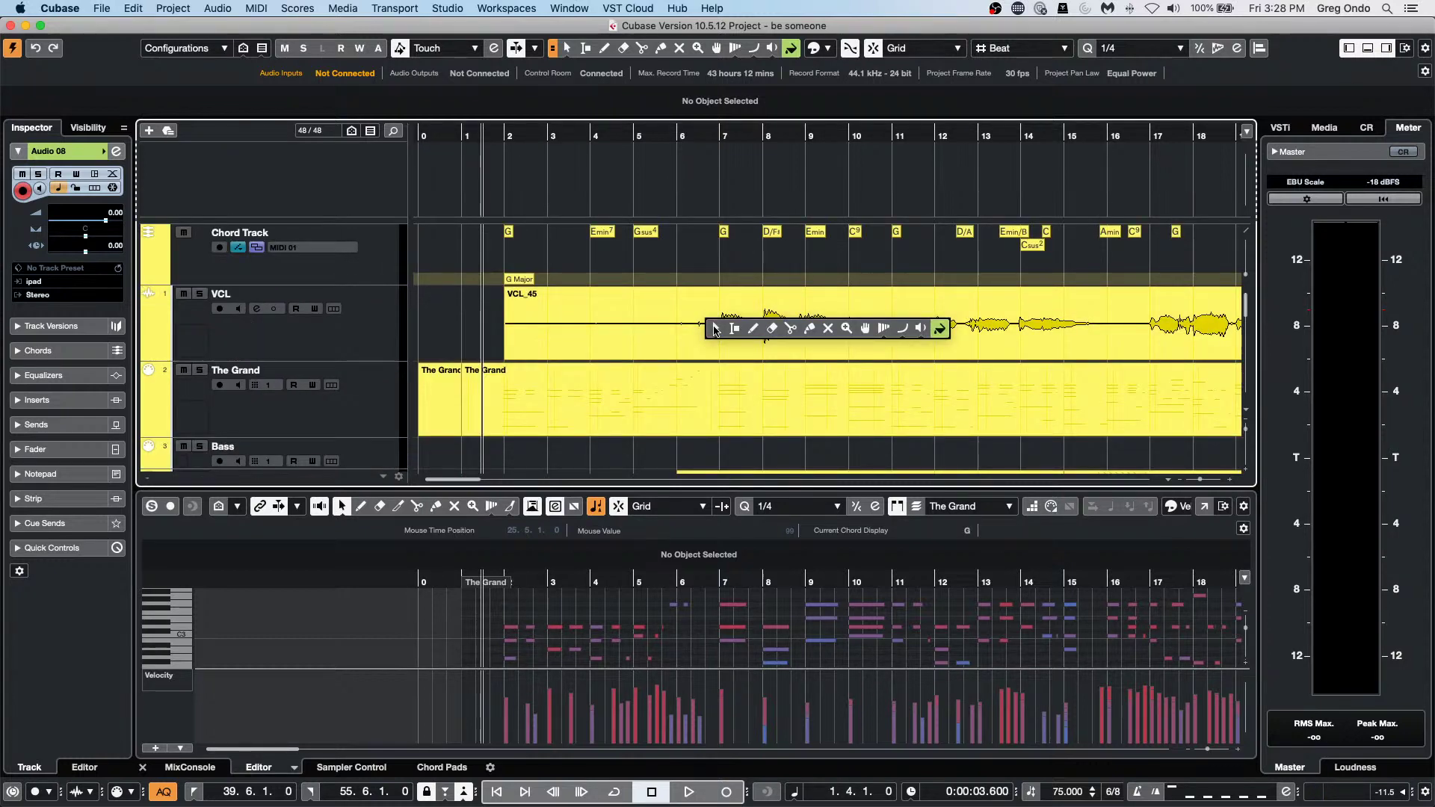
{"action": "left_click", "coordinate": [719, 326]}
{"action": "left_click", "coordinate": [720, 332]}
{"action": "double_click", "coordinate": [720, 332]}
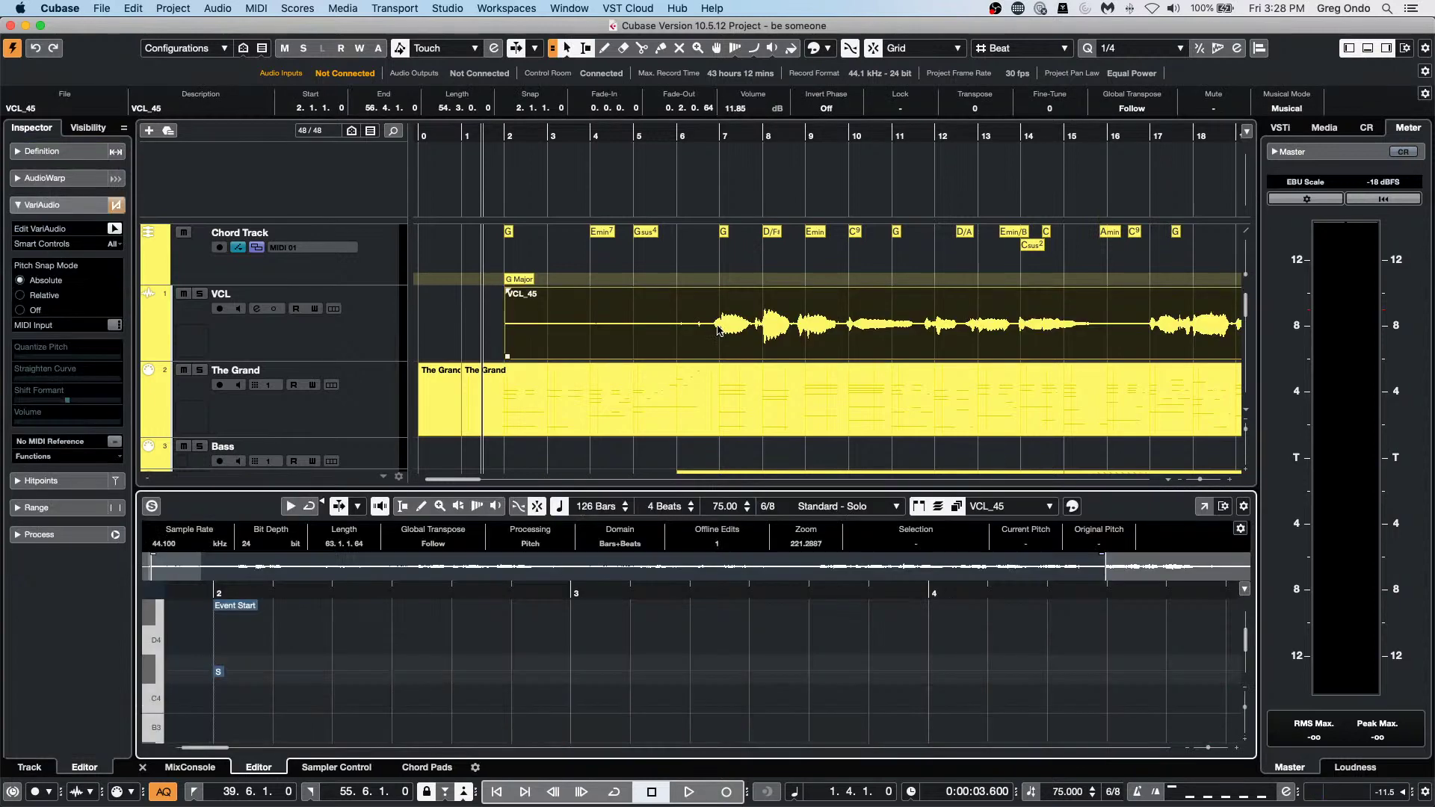
{"action": "left_click_drag", "start_coordinate": [606, 595], "coordinate": [566, 679]}
{"action": "scroll", "coordinate": [566, 679], "scroll_direction": "down", "scroll_amount": 2}
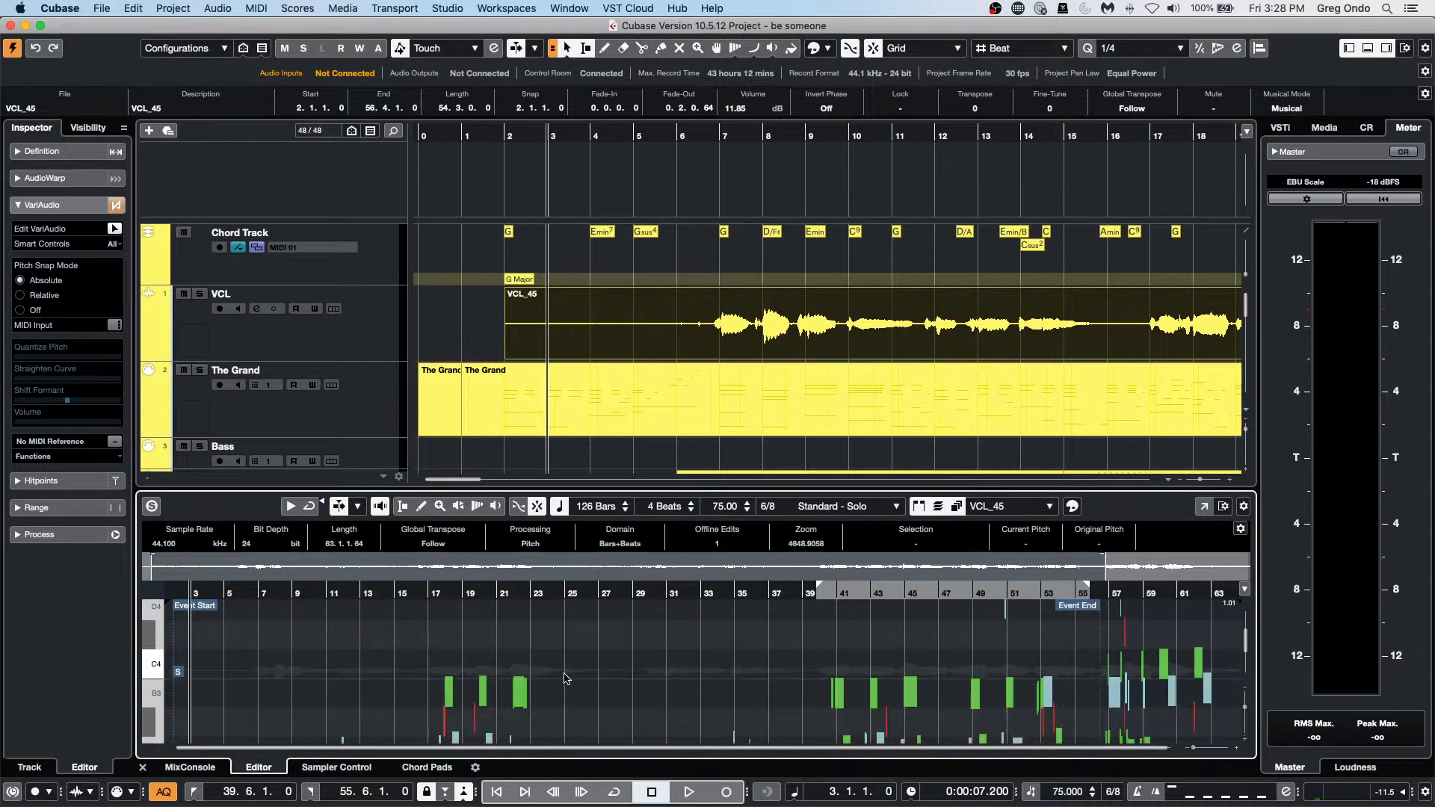
{"action": "left_click", "coordinate": [1207, 506]}
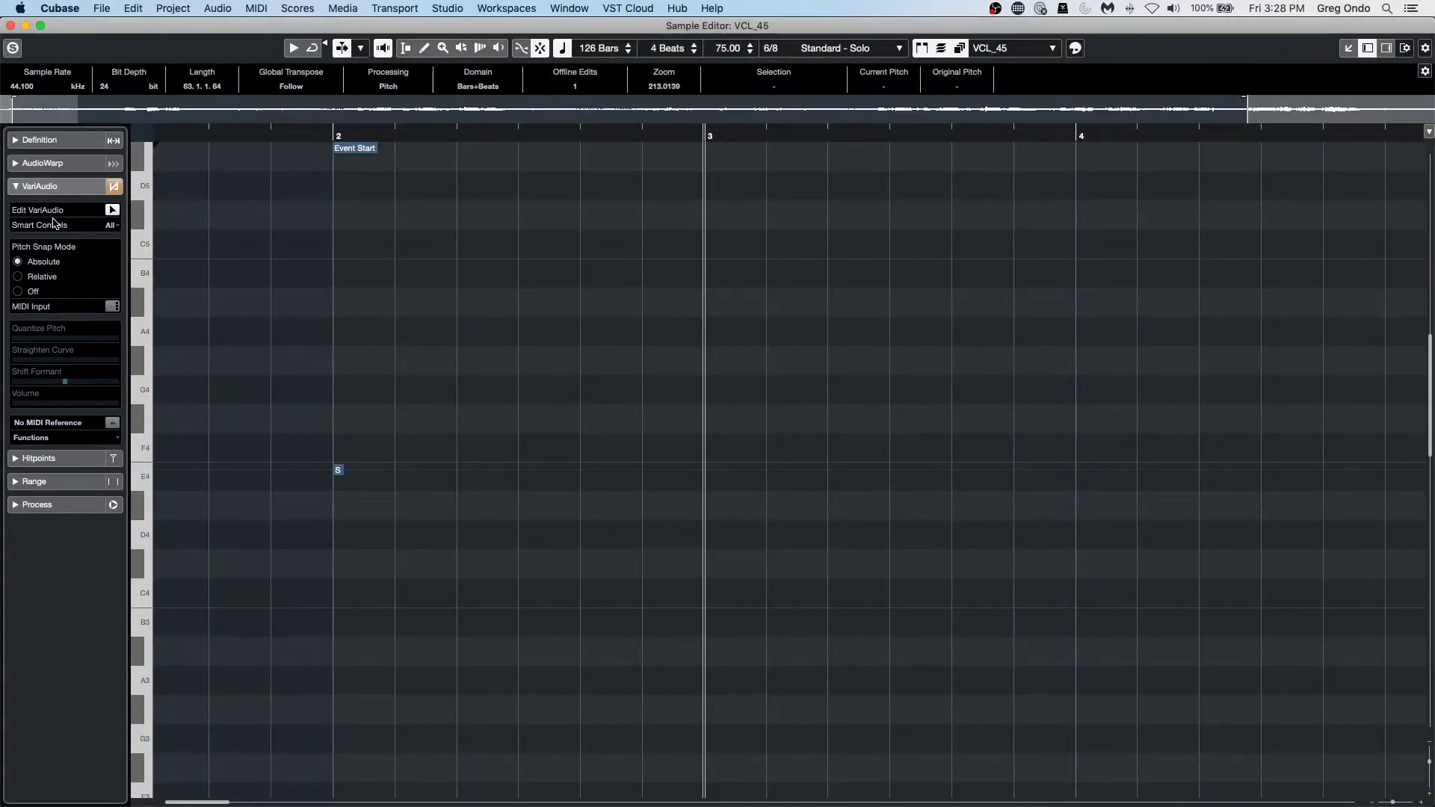
Check the AudioWarp settings, return to VariAudio, enable Edit VariAudio, and bring the vocal's pitch segments into view.
{"action": "left_click", "coordinate": [45, 163]}
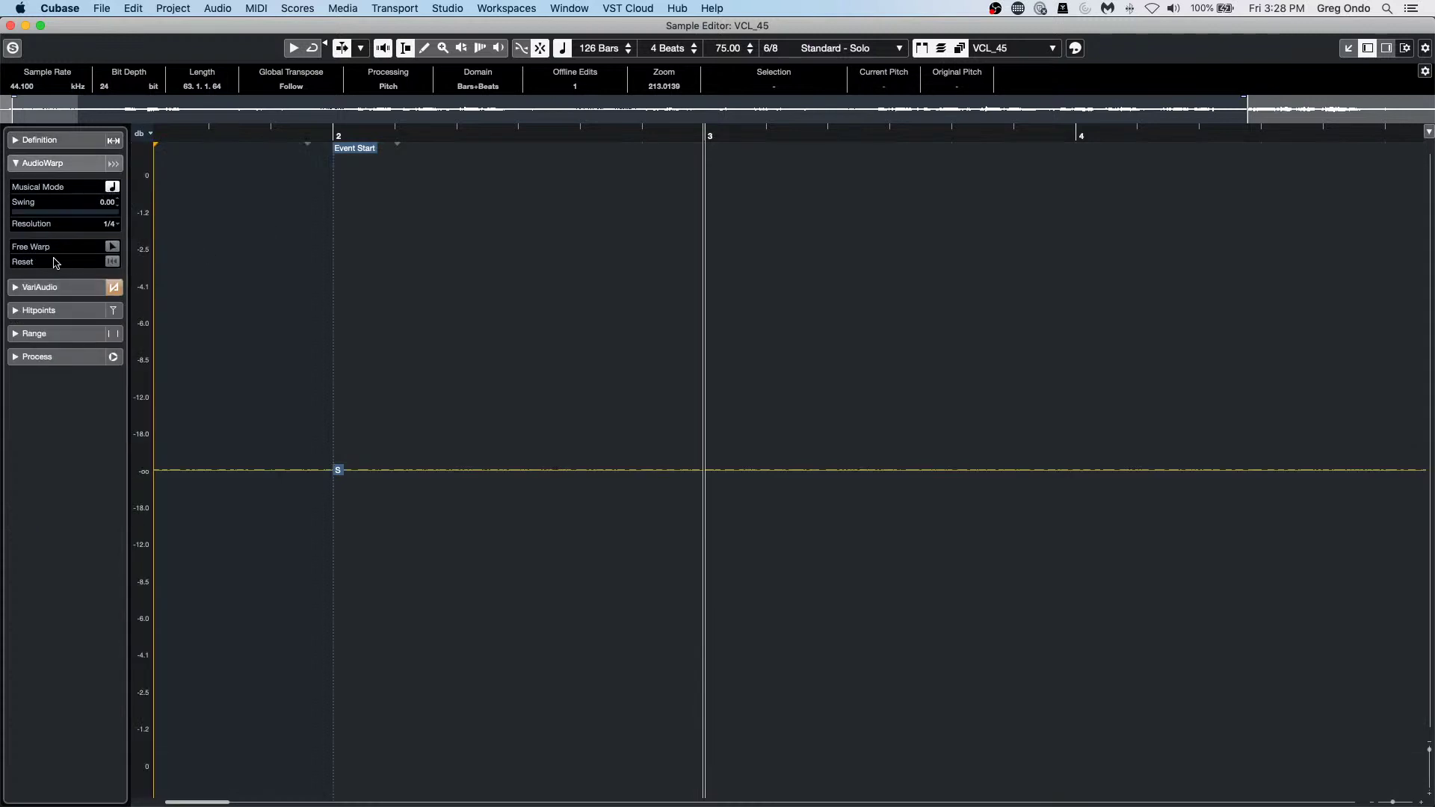
{"action": "left_click", "coordinate": [65, 287]}
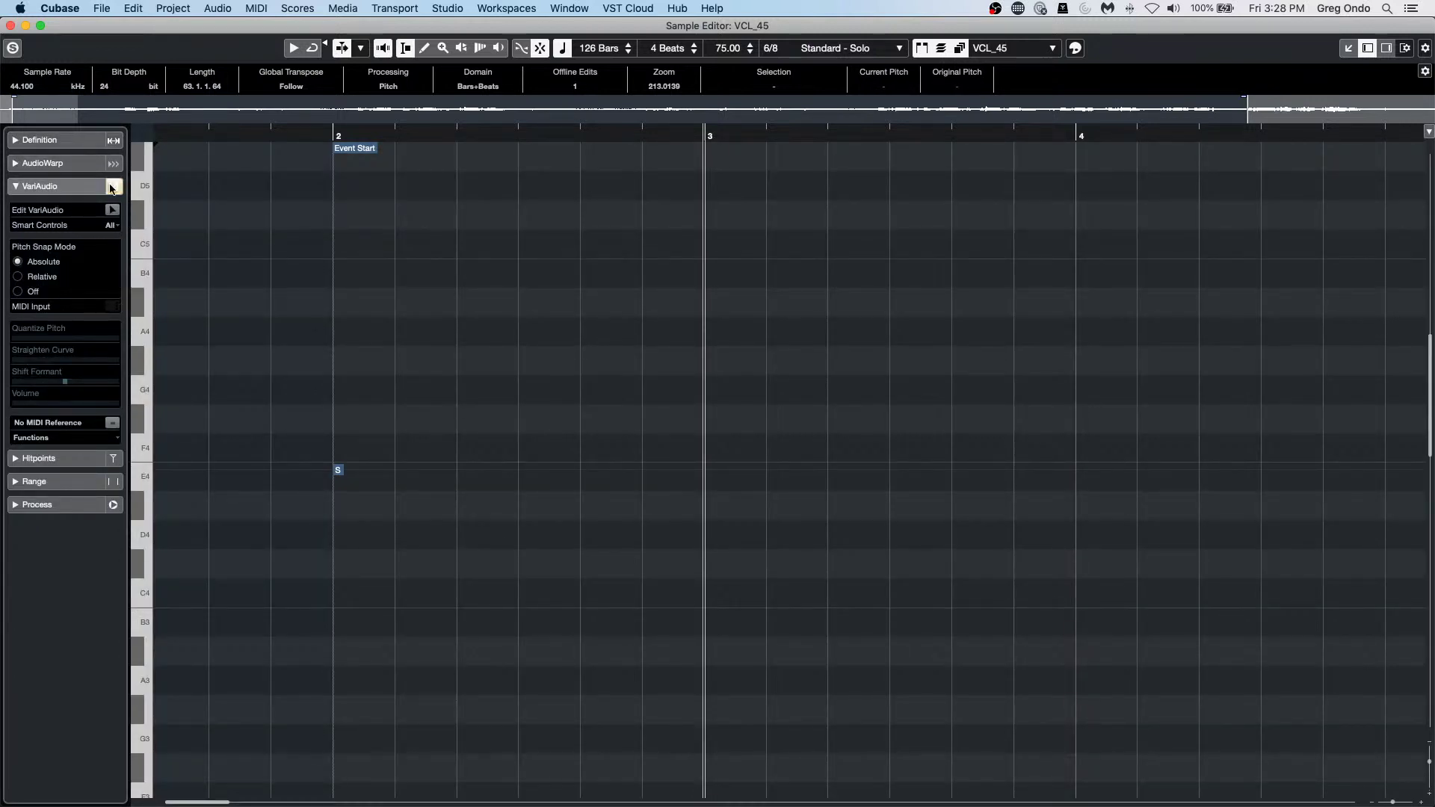
{"action": "left_click", "coordinate": [112, 211]}
{"action": "left_click_drag", "start_coordinate": [320, 131], "coordinate": [624, 311]}
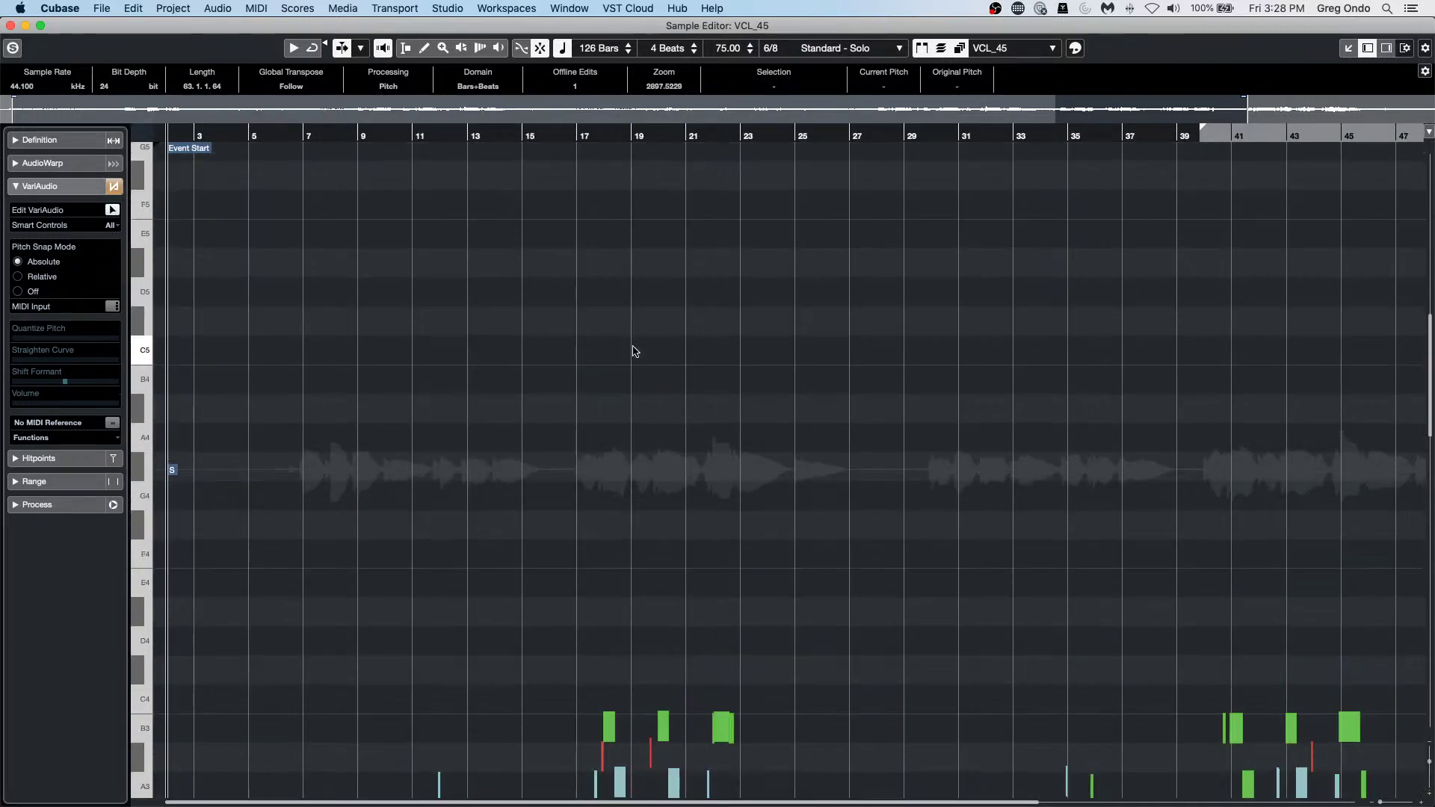
{"action": "scroll", "coordinate": [634, 351], "scroll_direction": "down", "scroll_amount": 10}
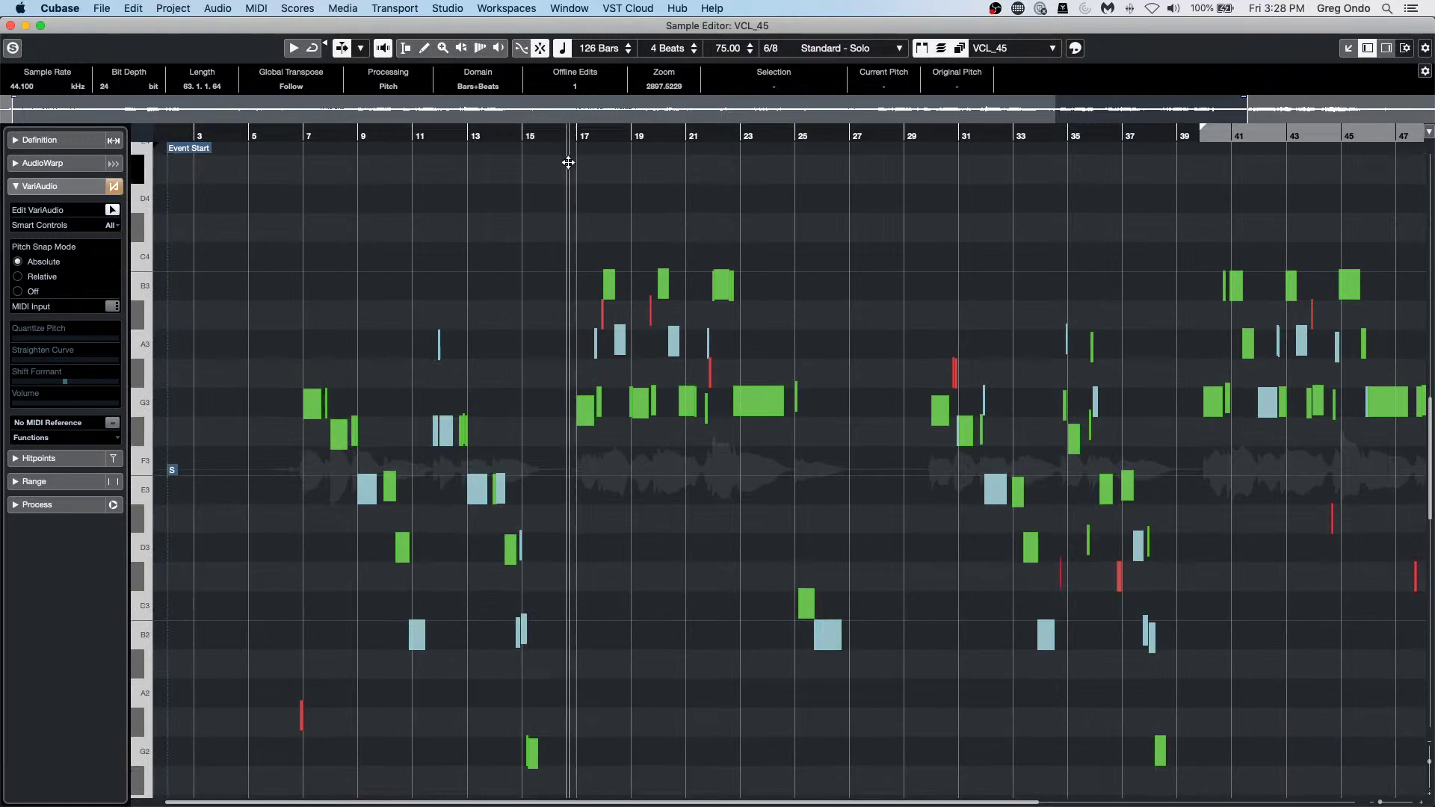
Play the vocal from about bar 17 and solo it in the Sample Editor.
{"action": "left_click_drag", "start_coordinate": [568, 163], "coordinate": [612, 217]}
{"action": "key", "text": "space"}
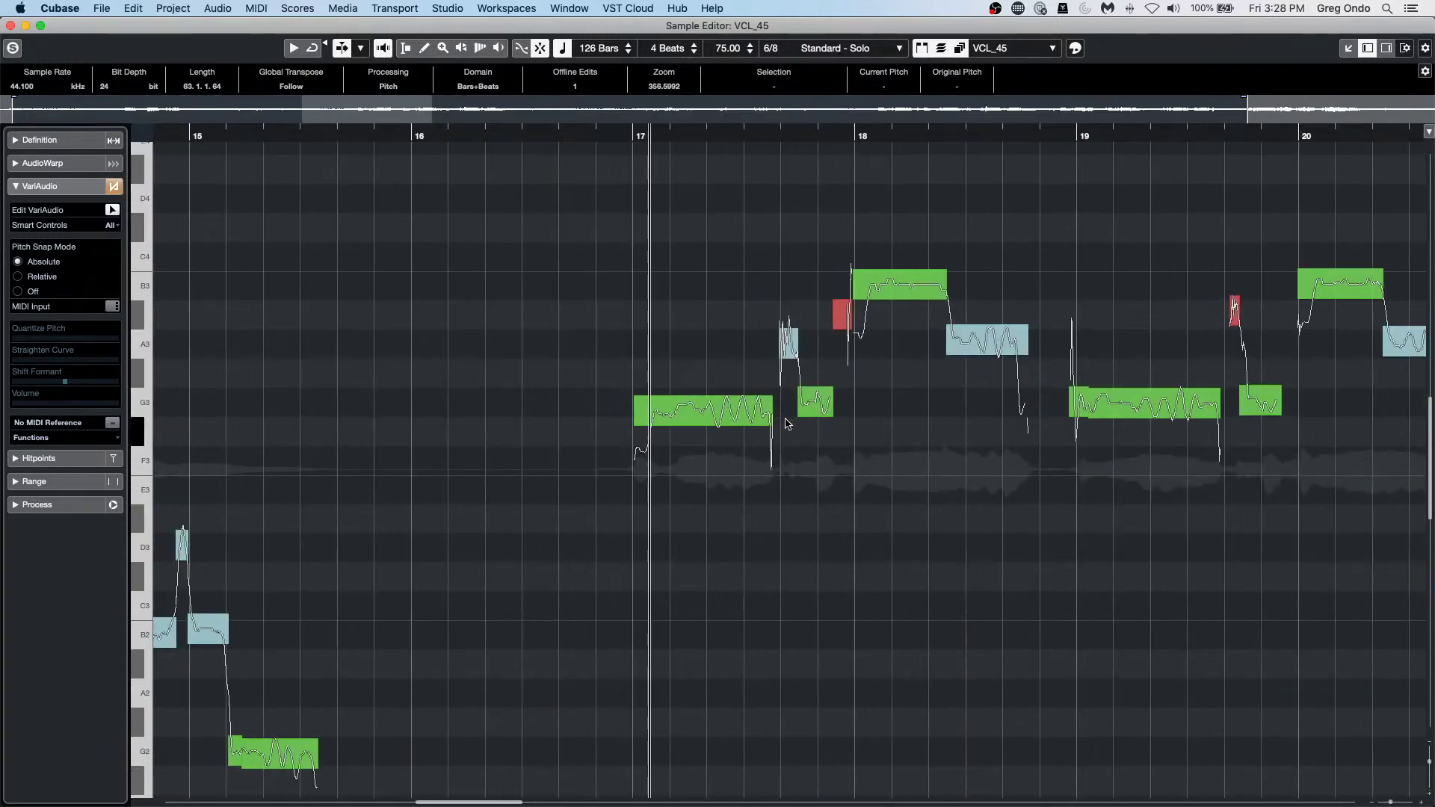
{"action": "left_click", "coordinate": [12, 48]}
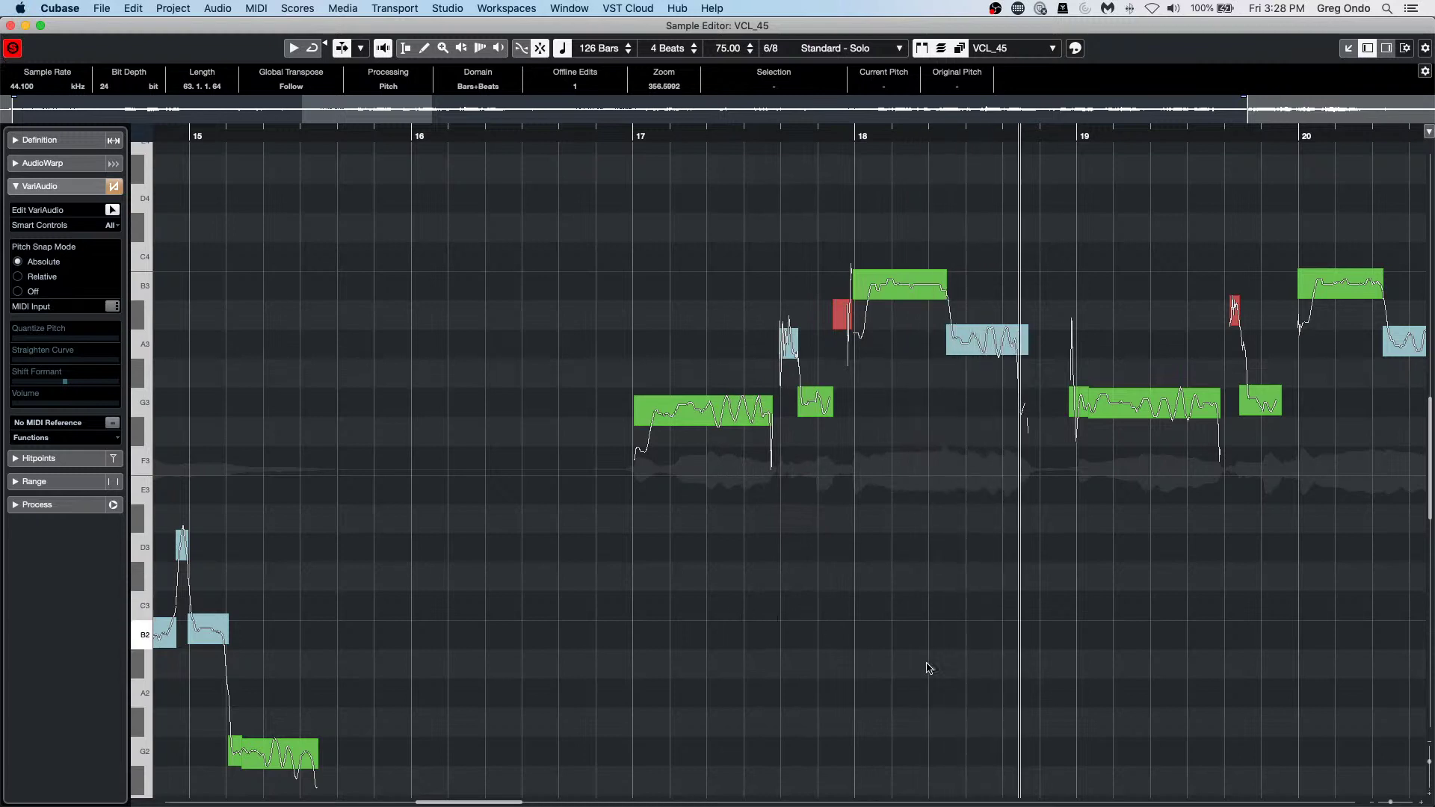
Tilt the end of the long G3 vocal segment after bar 19 upward to about A#3 and play the bend.
{"action": "left_click", "coordinate": [1210, 433]}
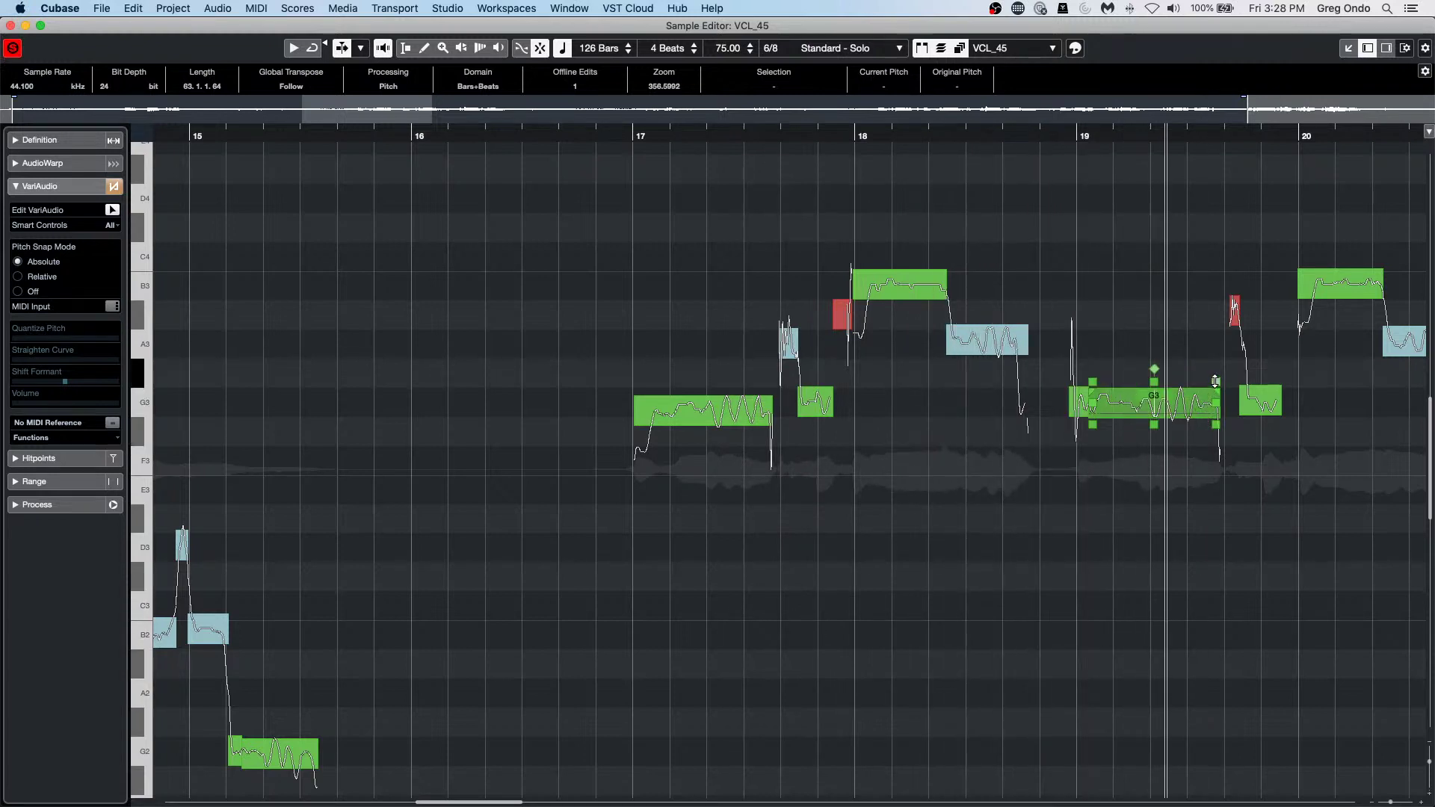
{"action": "left_click_drag", "start_coordinate": [1216, 382], "coordinate": [1217, 267]}
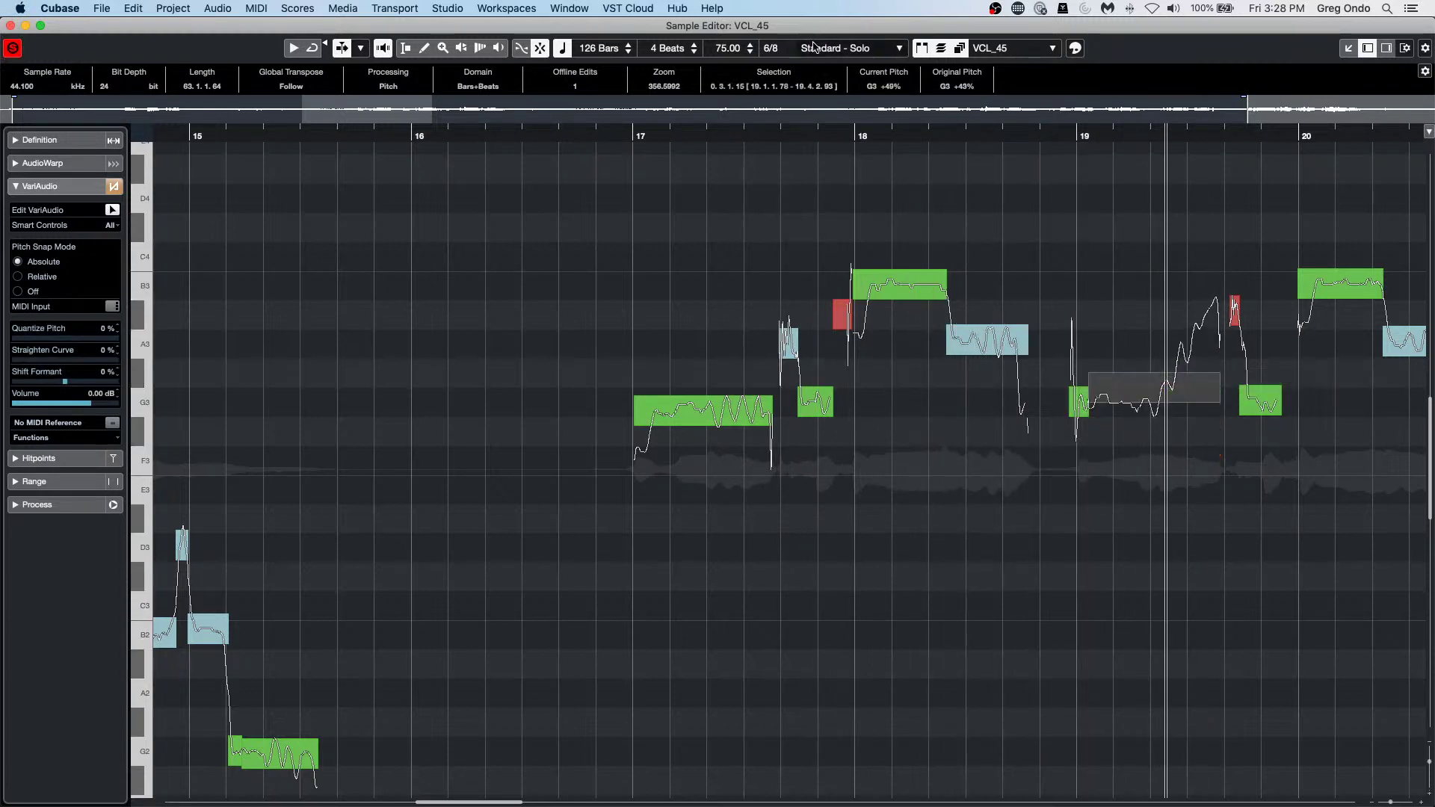
{"action": "left_click", "coordinate": [956, 131]}
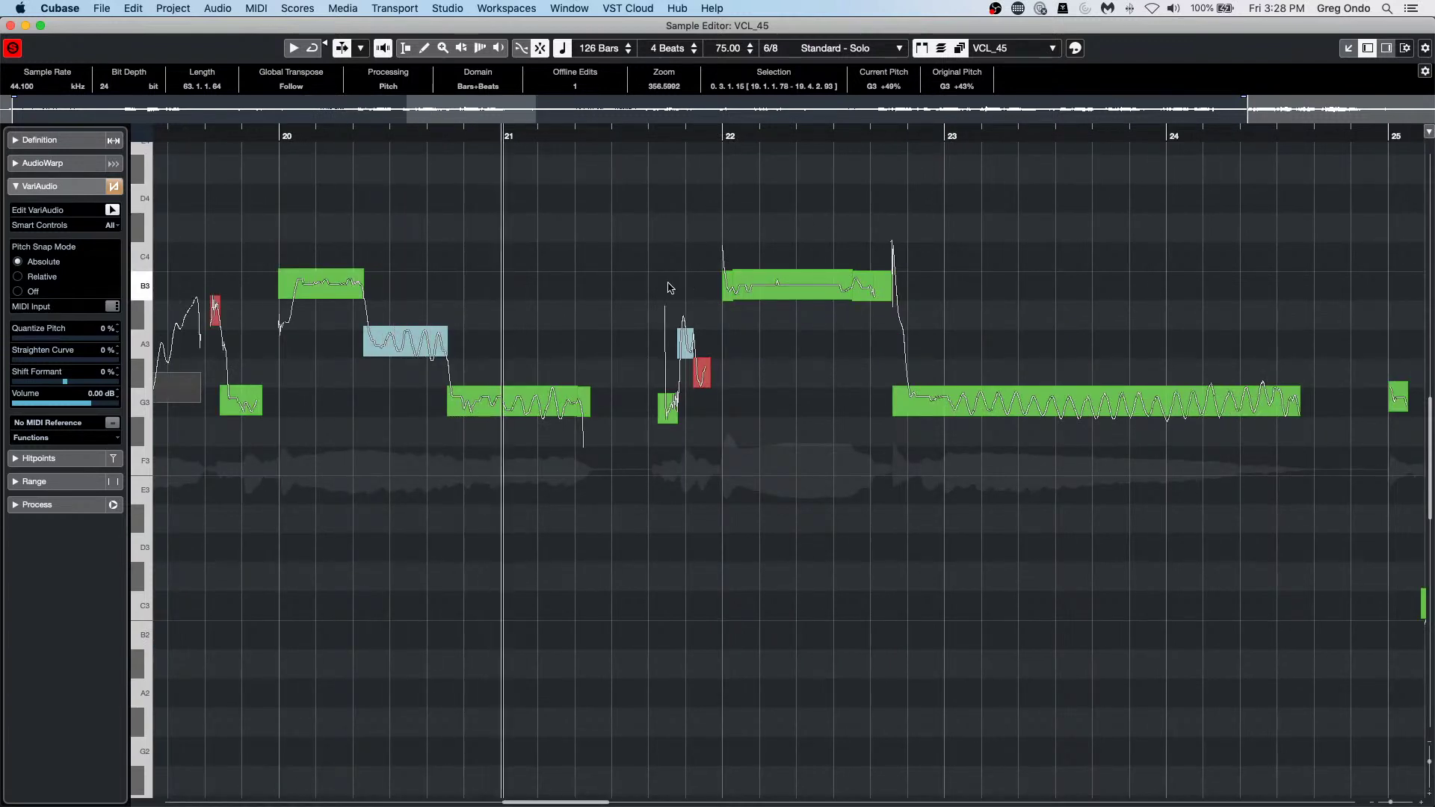
Tilt the end of the G3 vocal segment spanning bar 21 downward to about D#3 and play the result.
{"action": "left_click", "coordinate": [586, 397]}
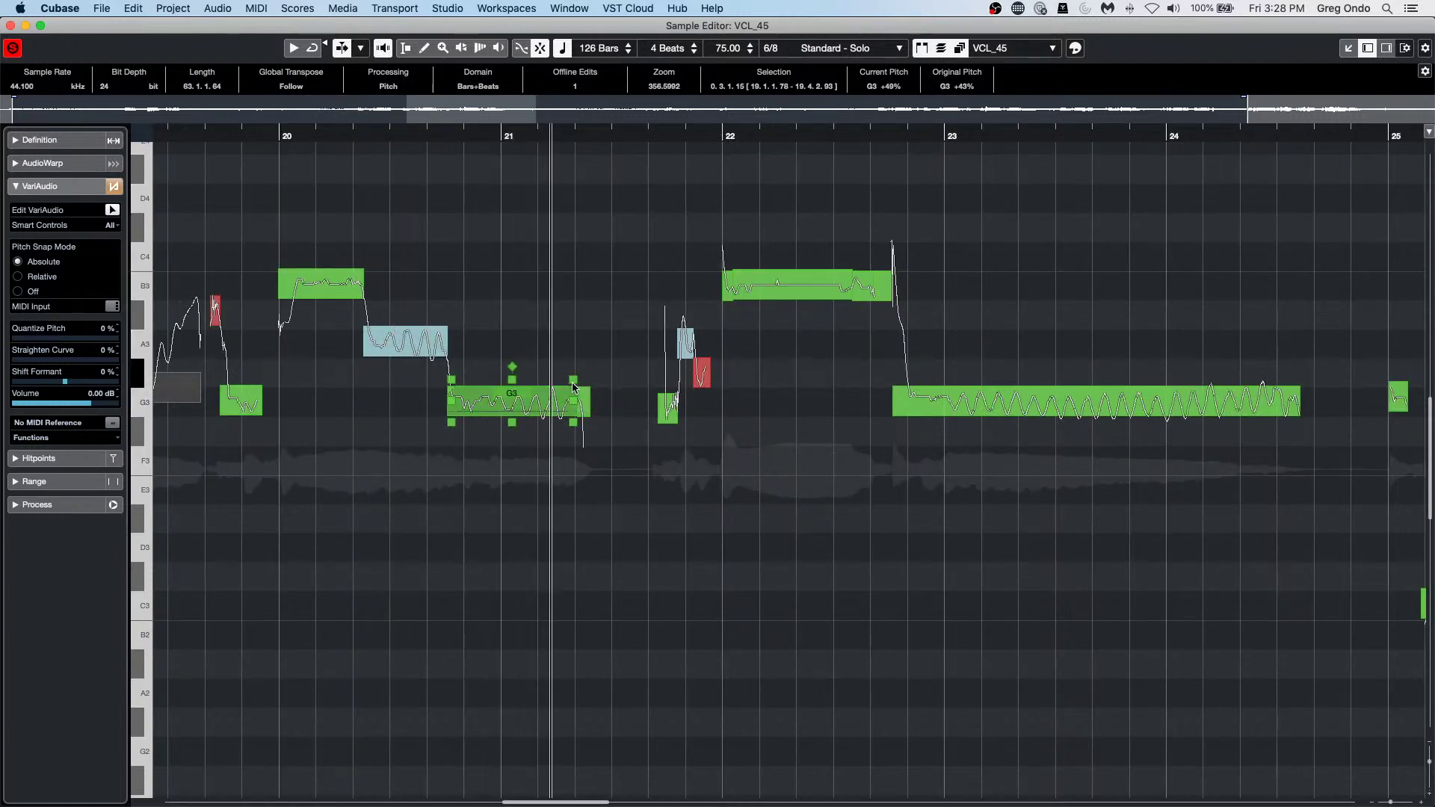
{"action": "left_click_drag", "start_coordinate": [574, 380], "coordinate": [562, 527]}
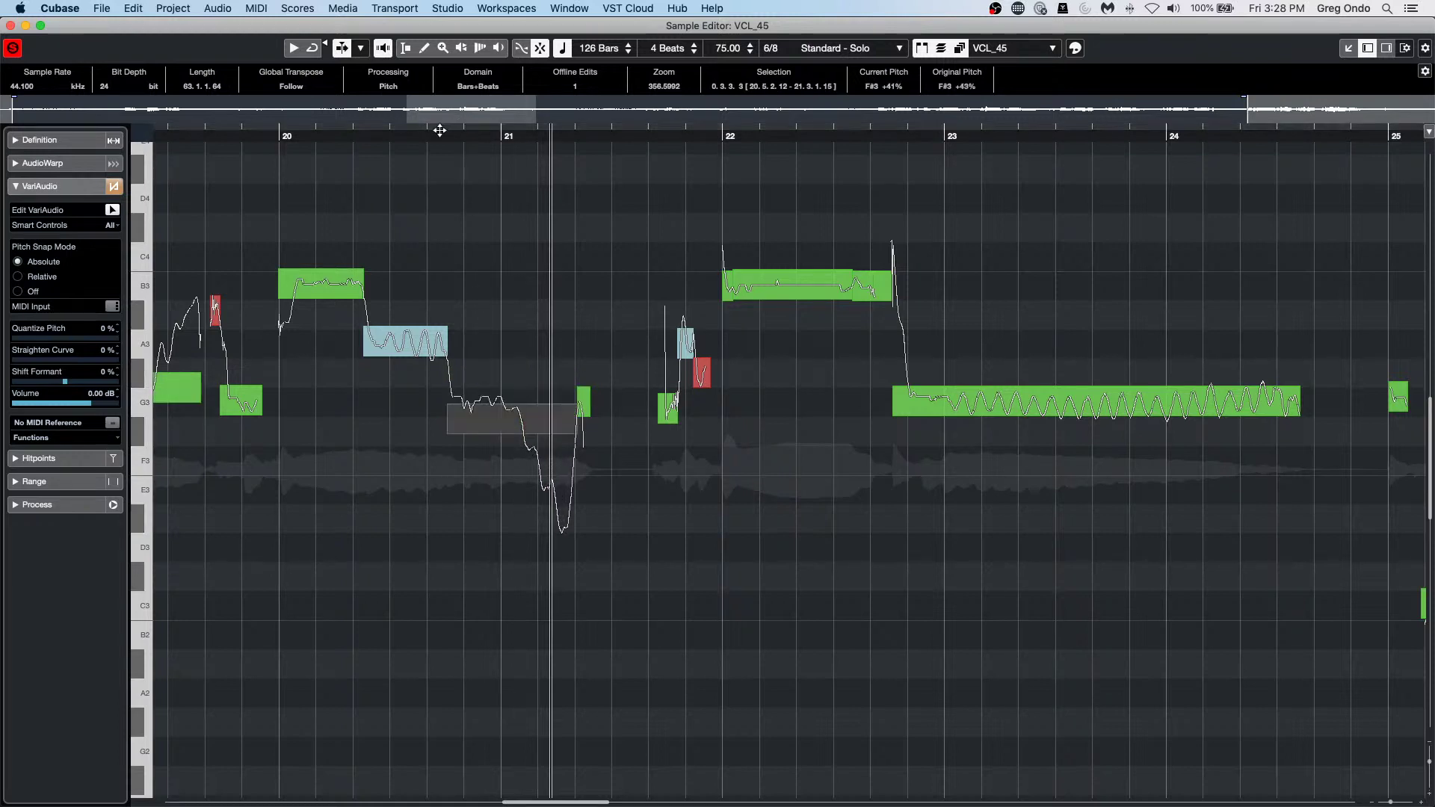
{"action": "left_click", "coordinate": [390, 129]}
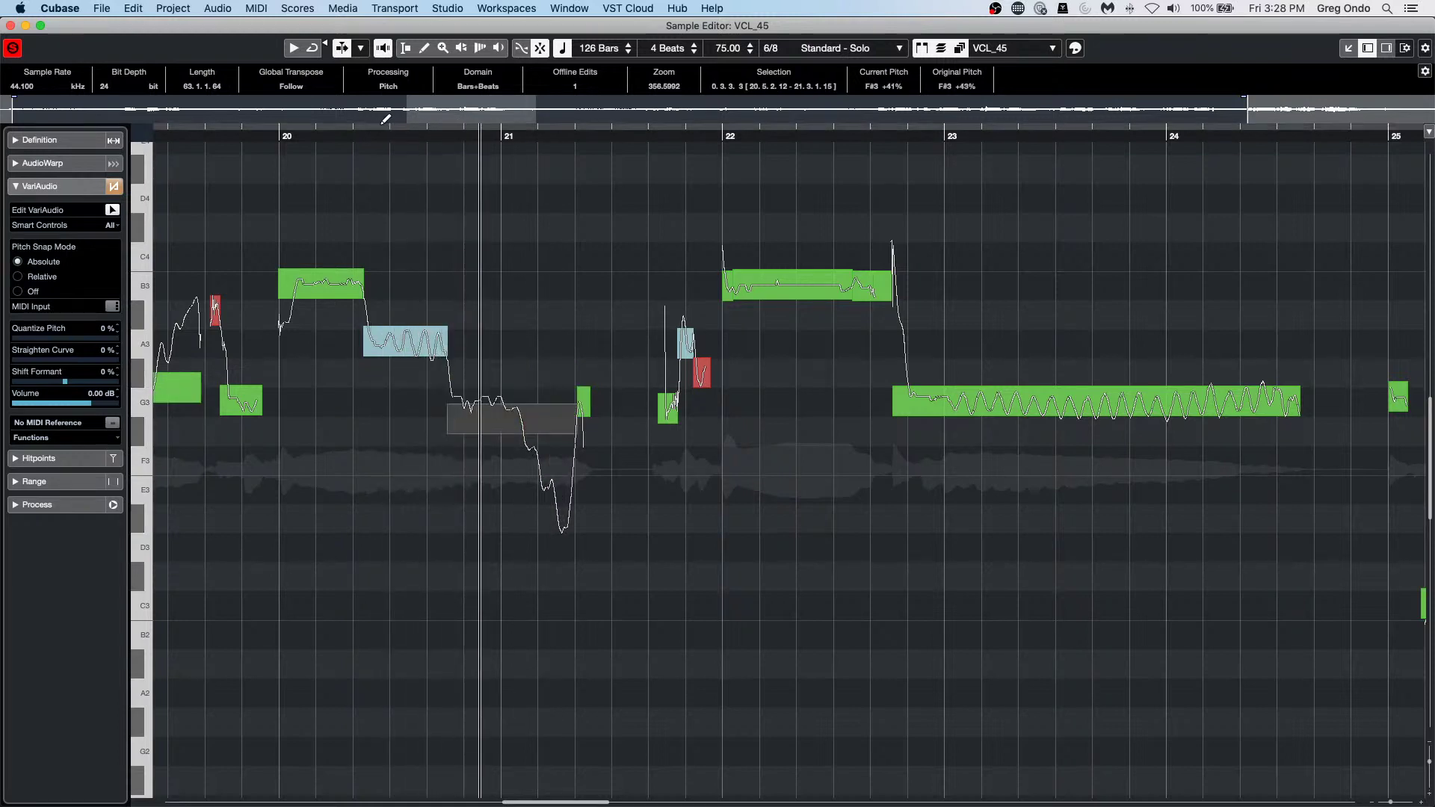
{"action": "key", "text": "space"}
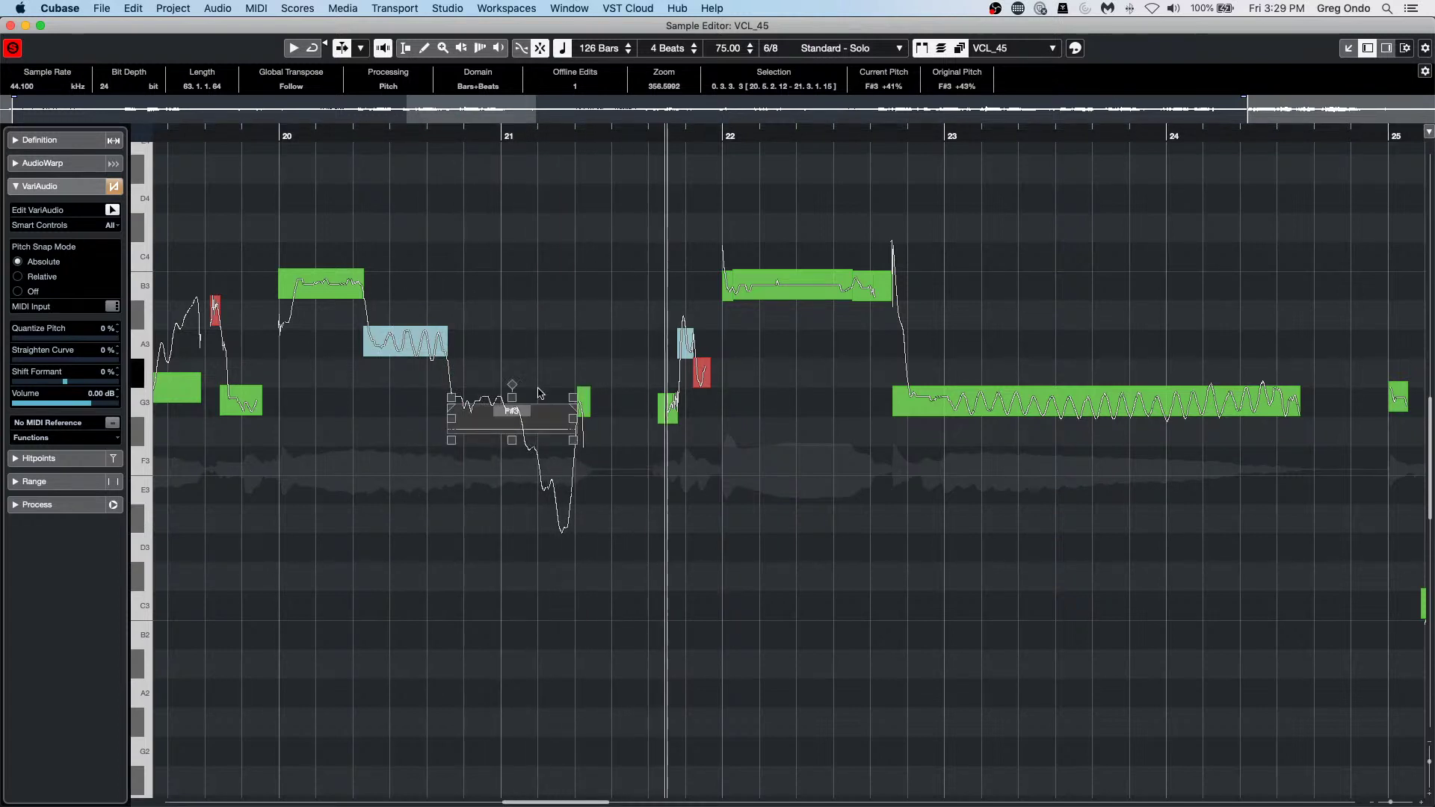
Move the short segment following the bar 21 bend down to D#3, play the phrase, and stop playback.
{"action": "left_click_drag", "start_coordinate": [588, 404], "coordinate": [586, 521]}
{"action": "left_click", "coordinate": [378, 131]}
{"action": "key", "text": "space"}
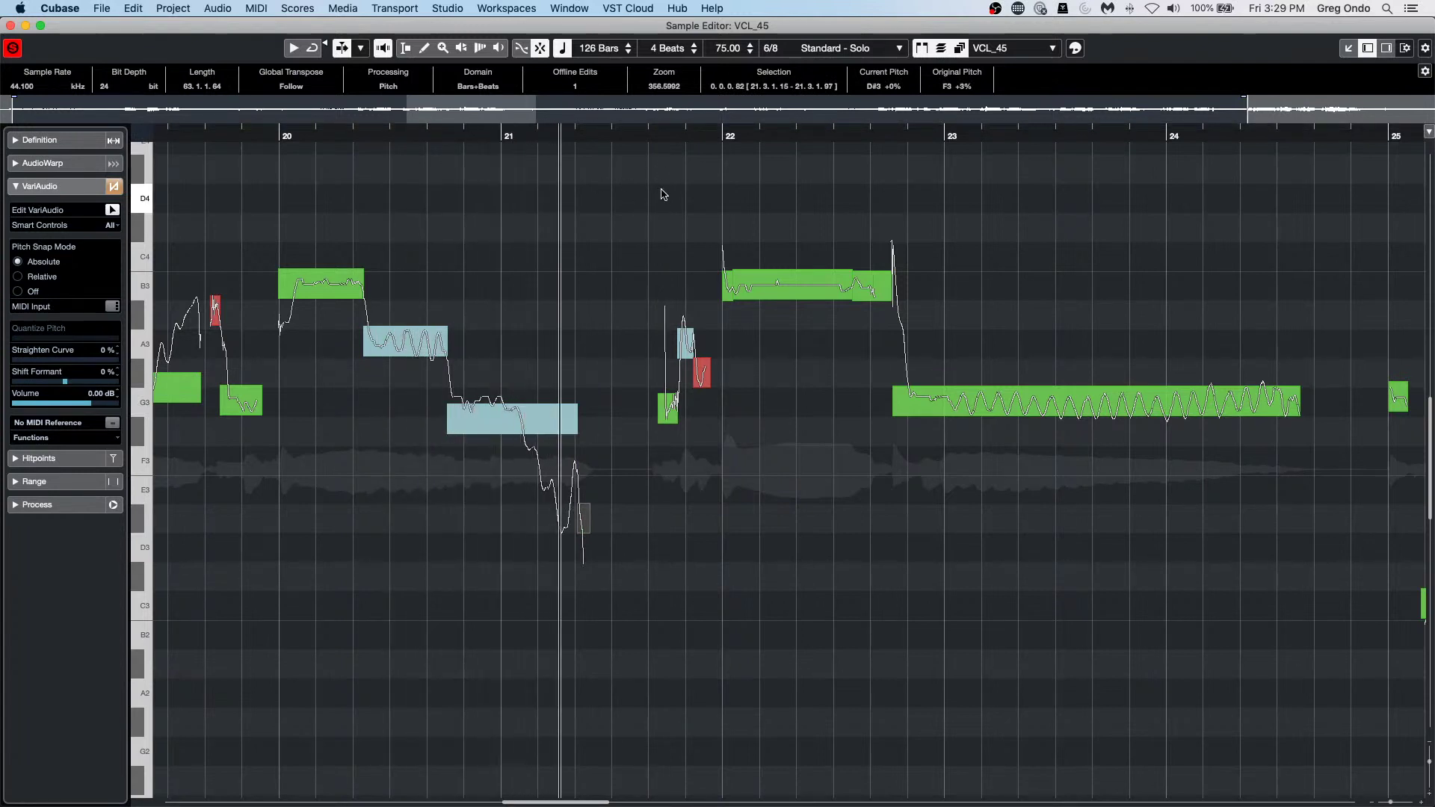
{"action": "key", "text": "space"}
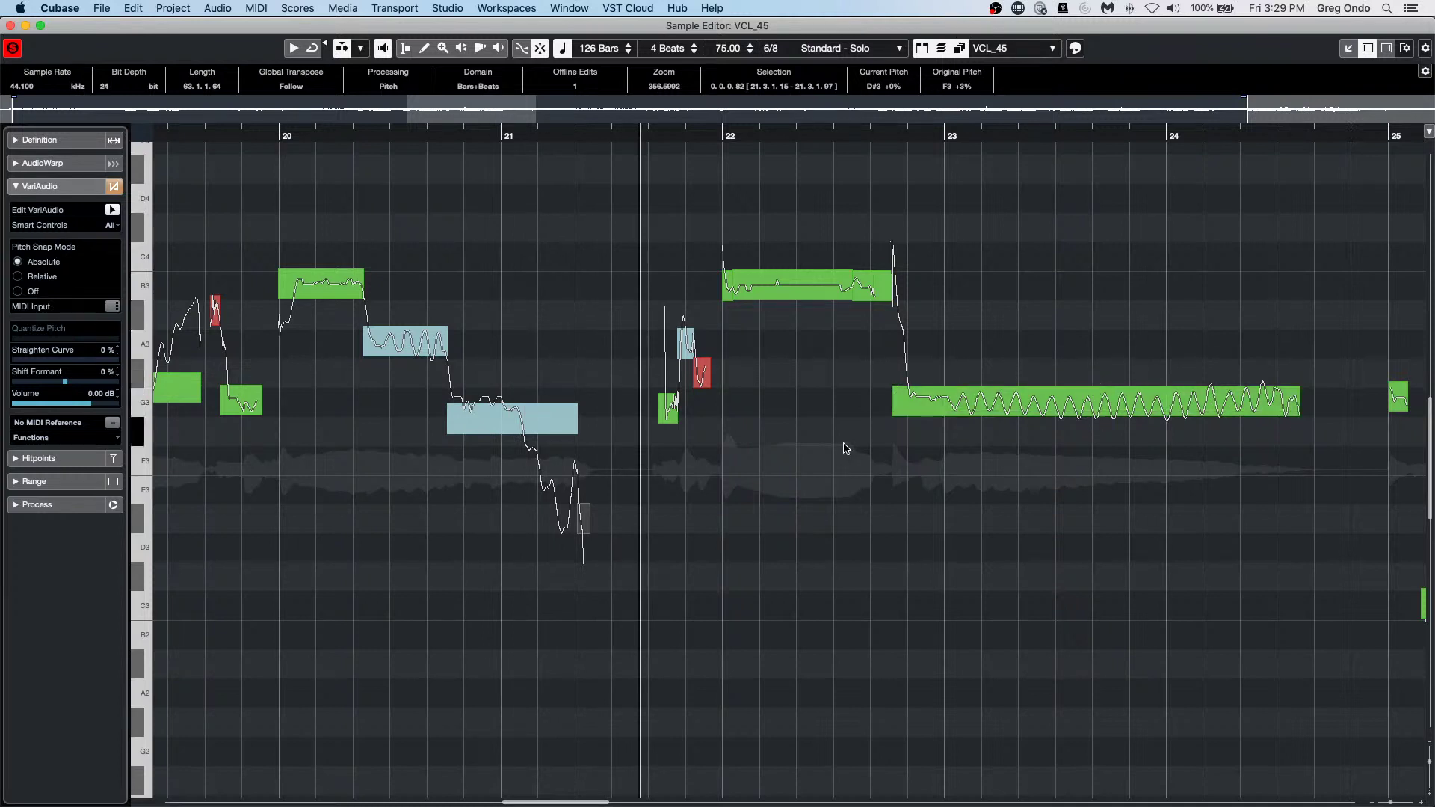
Split the long G3 vocal segment shortly after bar 23.
{"action": "left_click", "coordinate": [1002, 404]}
{"action": "left_click", "coordinate": [999, 415]}
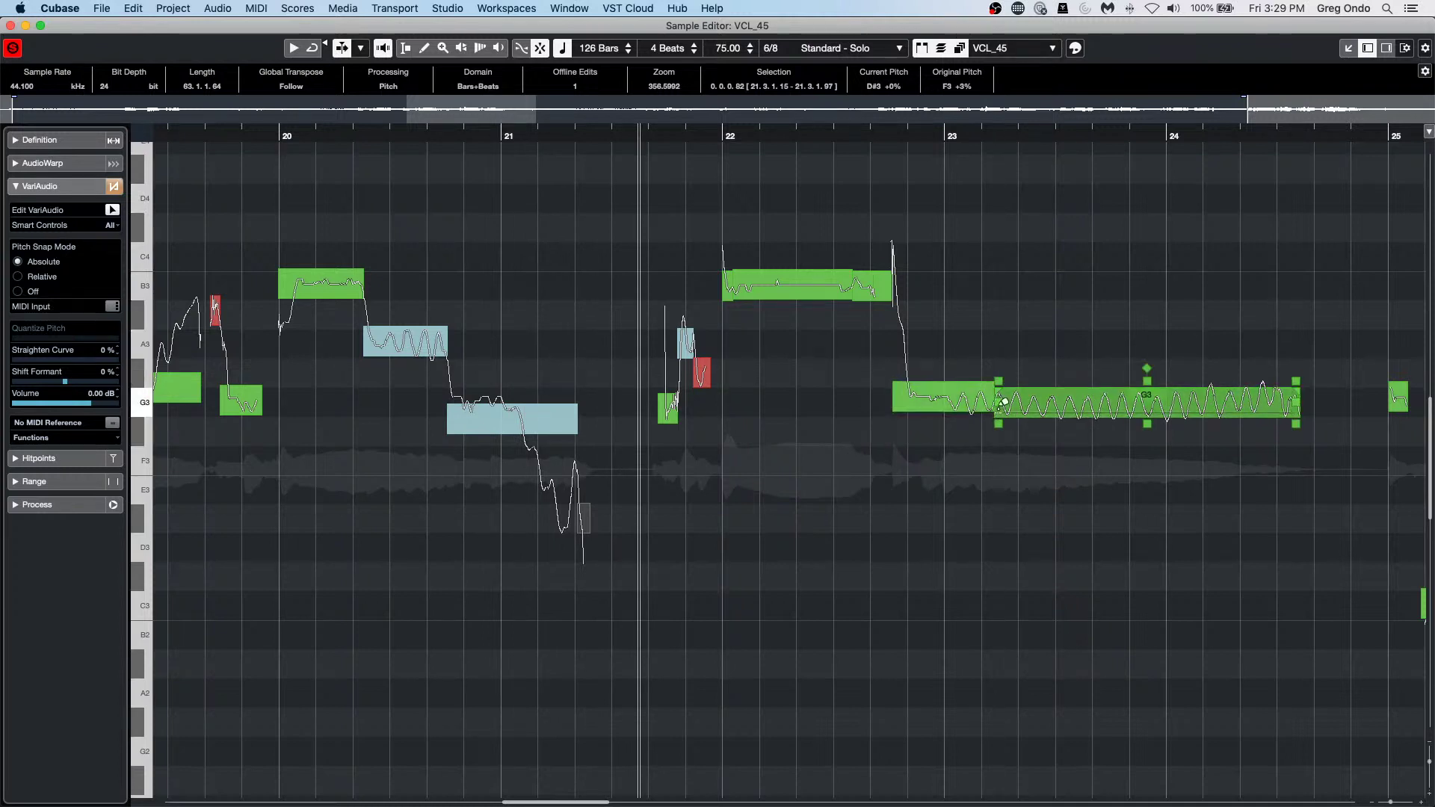
Split the G3 vocal segment between bars 23 and 24 and tilt the first piece's end up to about C4.
{"action": "left_click", "coordinate": [1099, 416]}
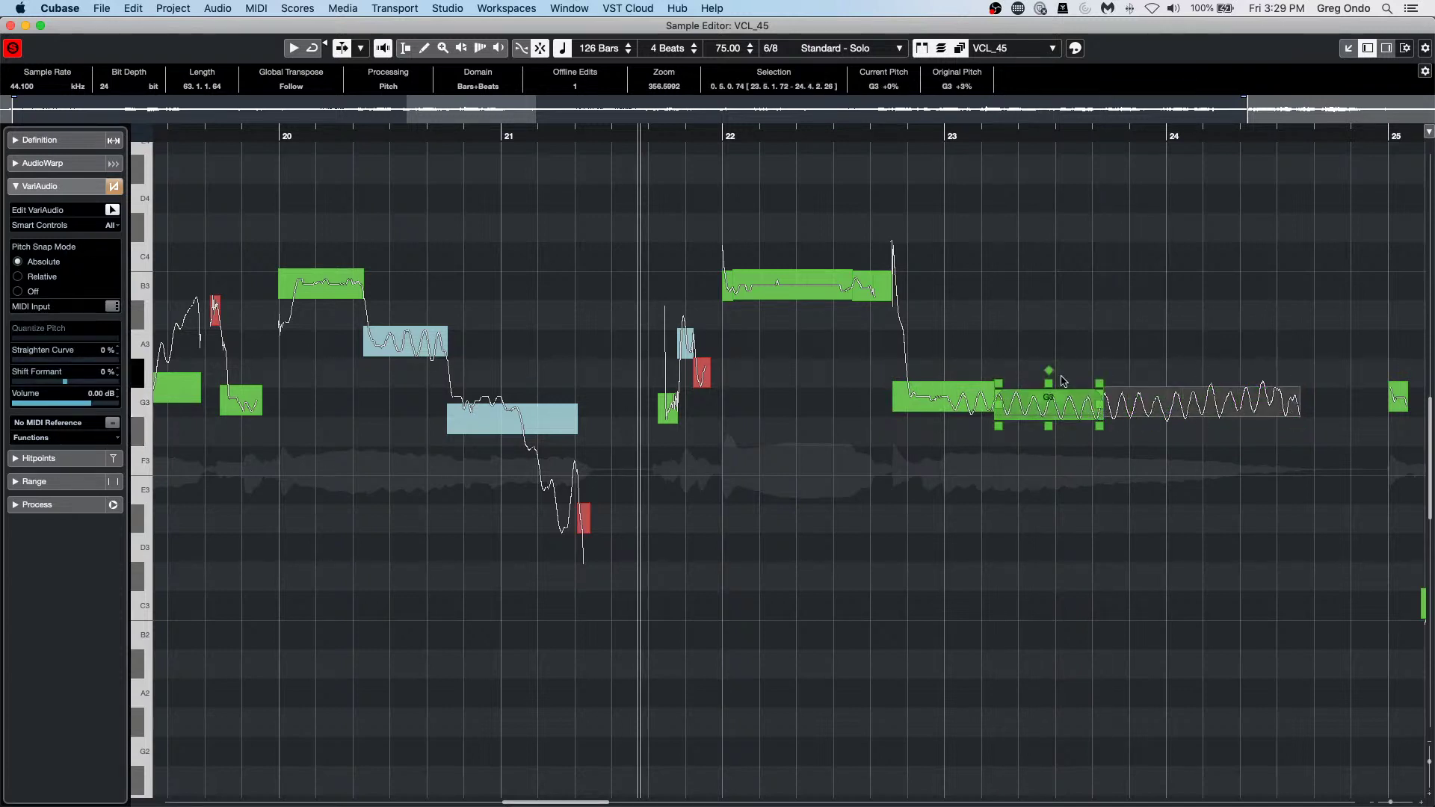
{"action": "left_click_drag", "start_coordinate": [1099, 383], "coordinate": [1098, 258]}
Tilt the start of the remaining G3 segment down to about D3 and play the phrase from just after bar 22.
{"action": "left_click", "coordinate": [1139, 400]}
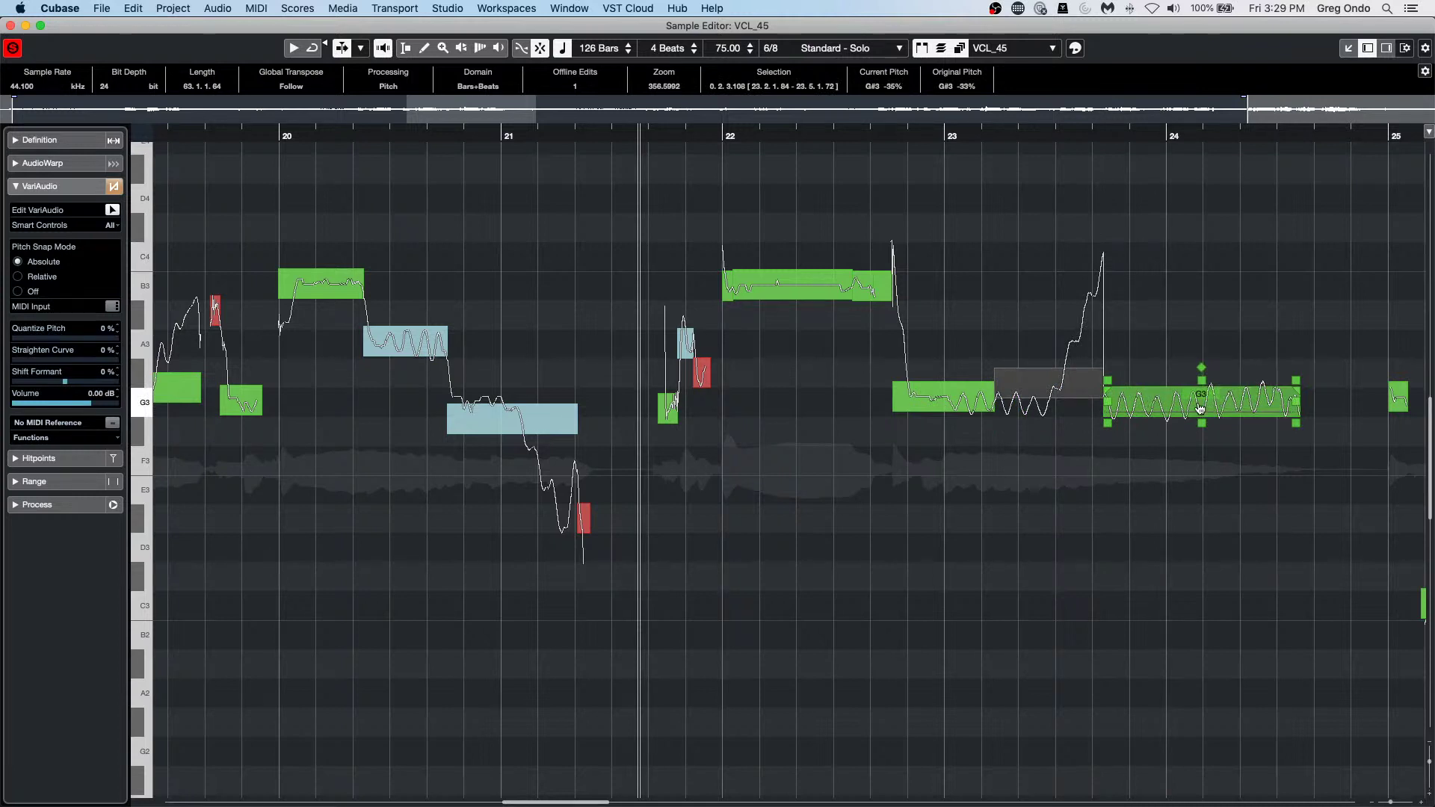
{"action": "left_click_drag", "start_coordinate": [1110, 378], "coordinate": [1108, 542]}
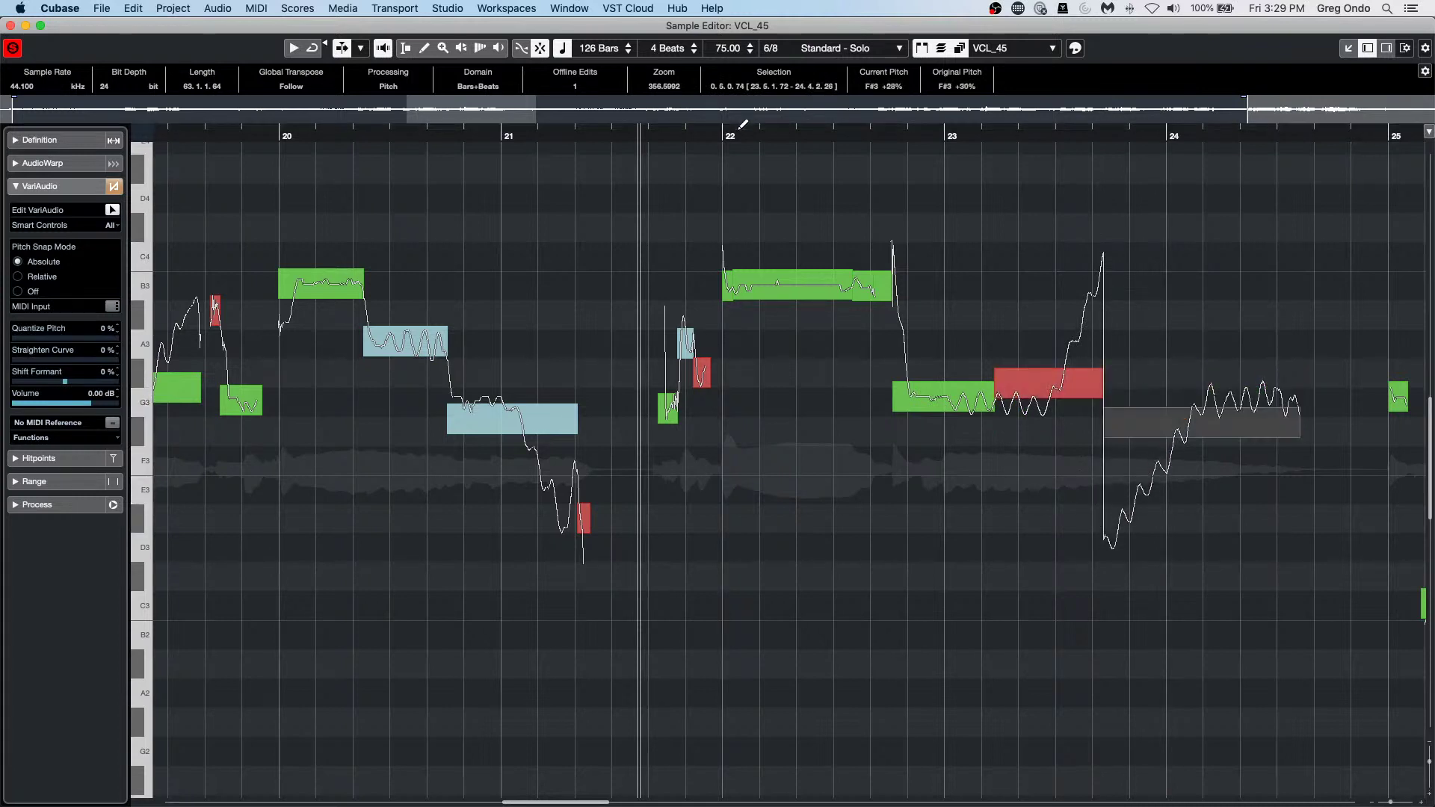
{"action": "left_click", "coordinate": [745, 132]}
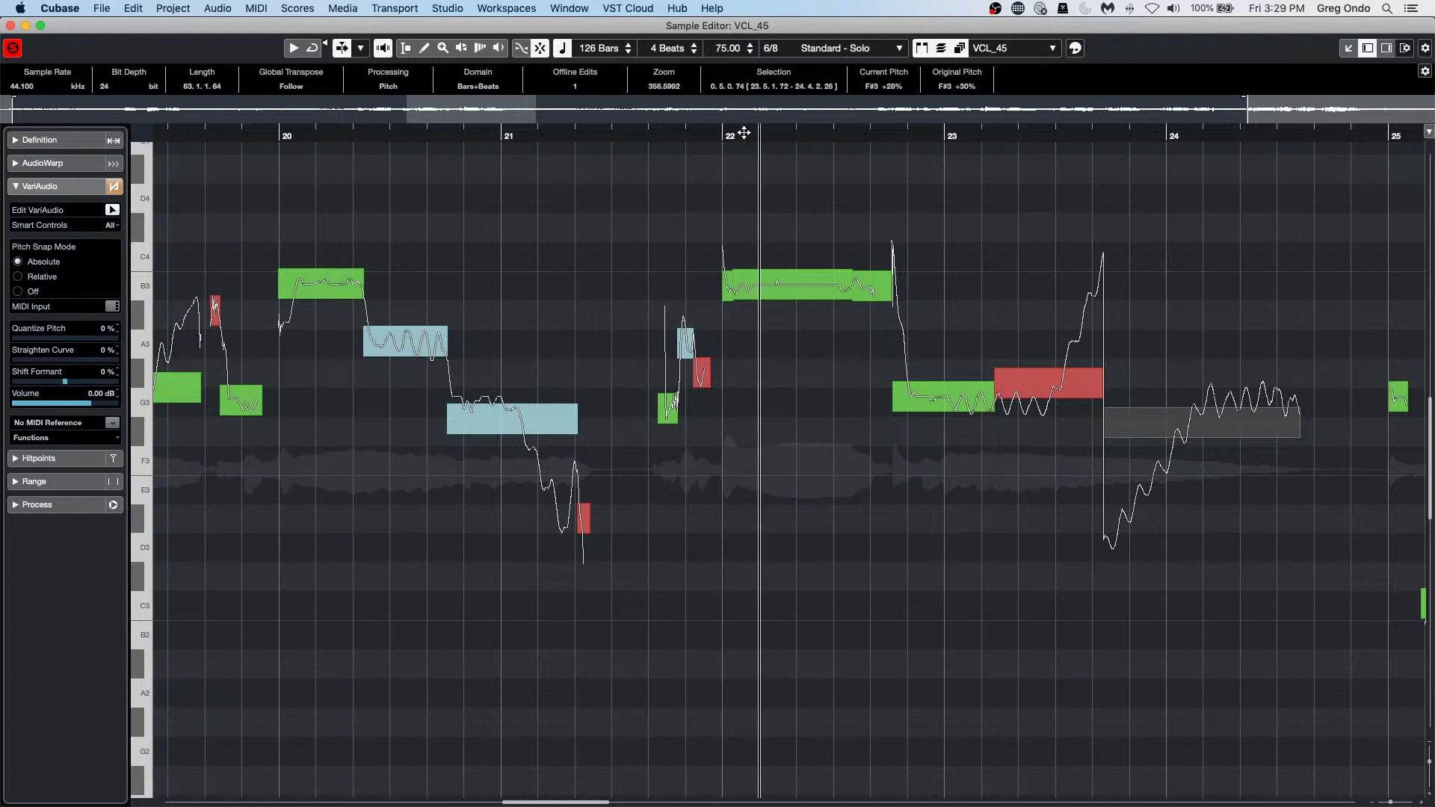
{"action": "key", "text": "space"}
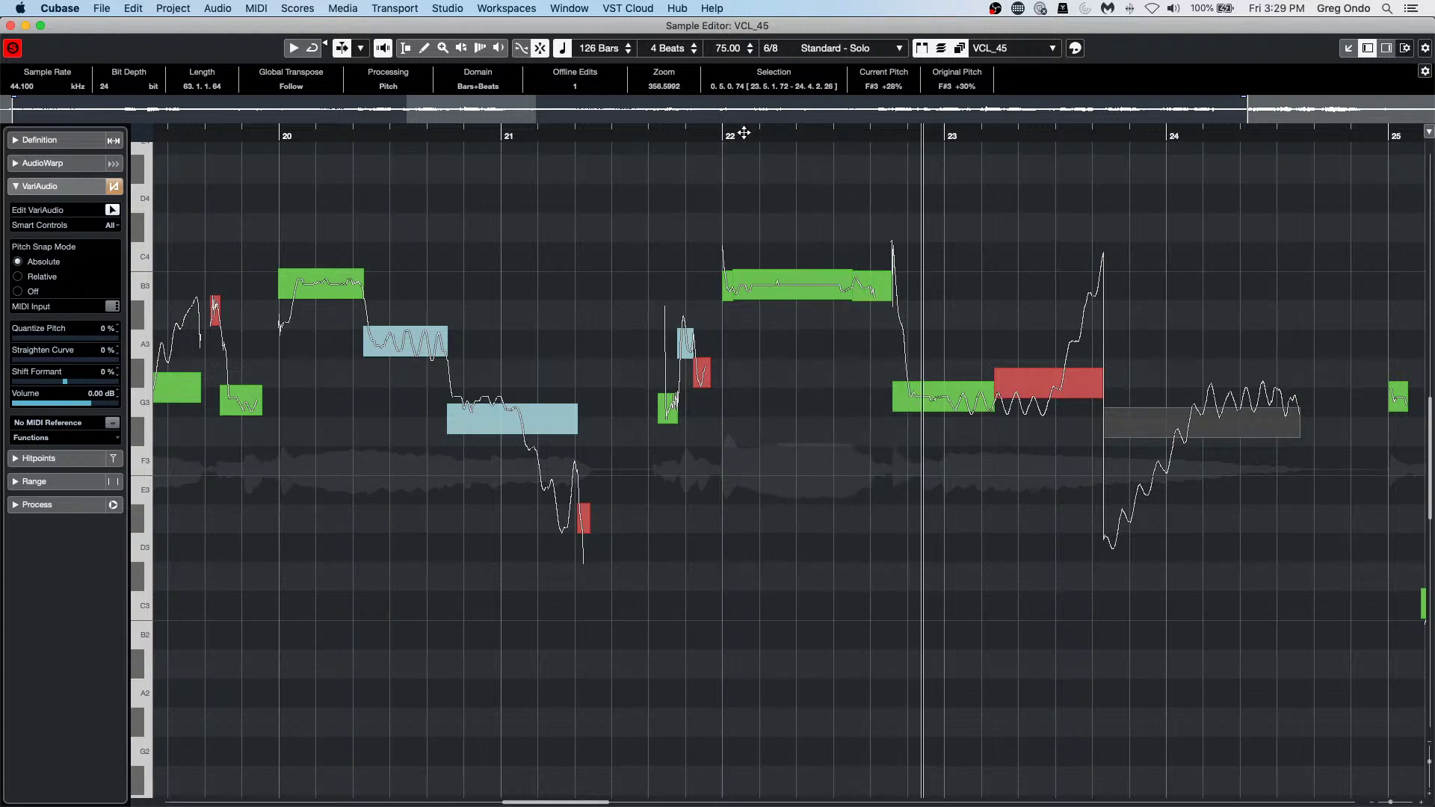
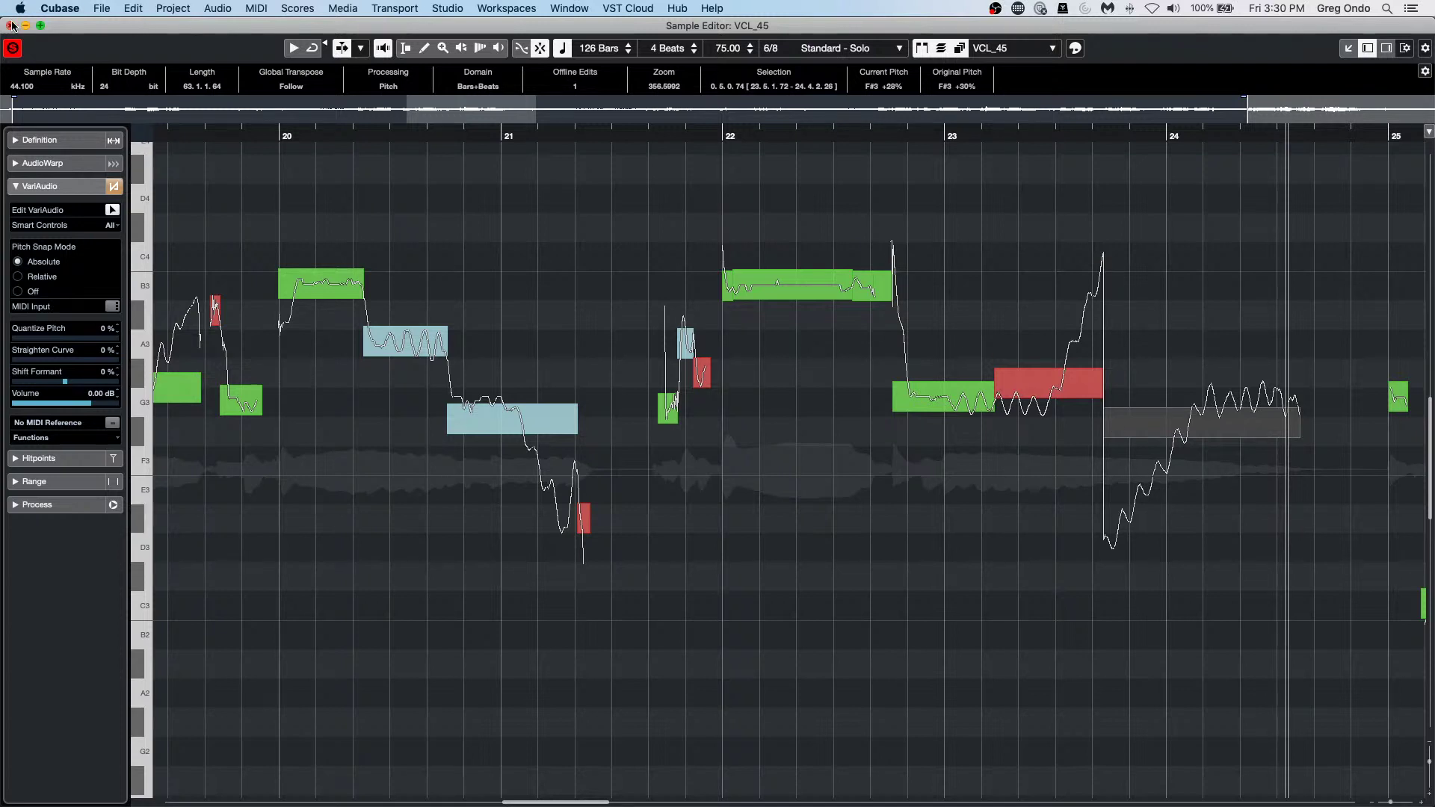
Open the recent UNINVITED project and activate it.
{"action": "left_click", "coordinate": [103, 7]}
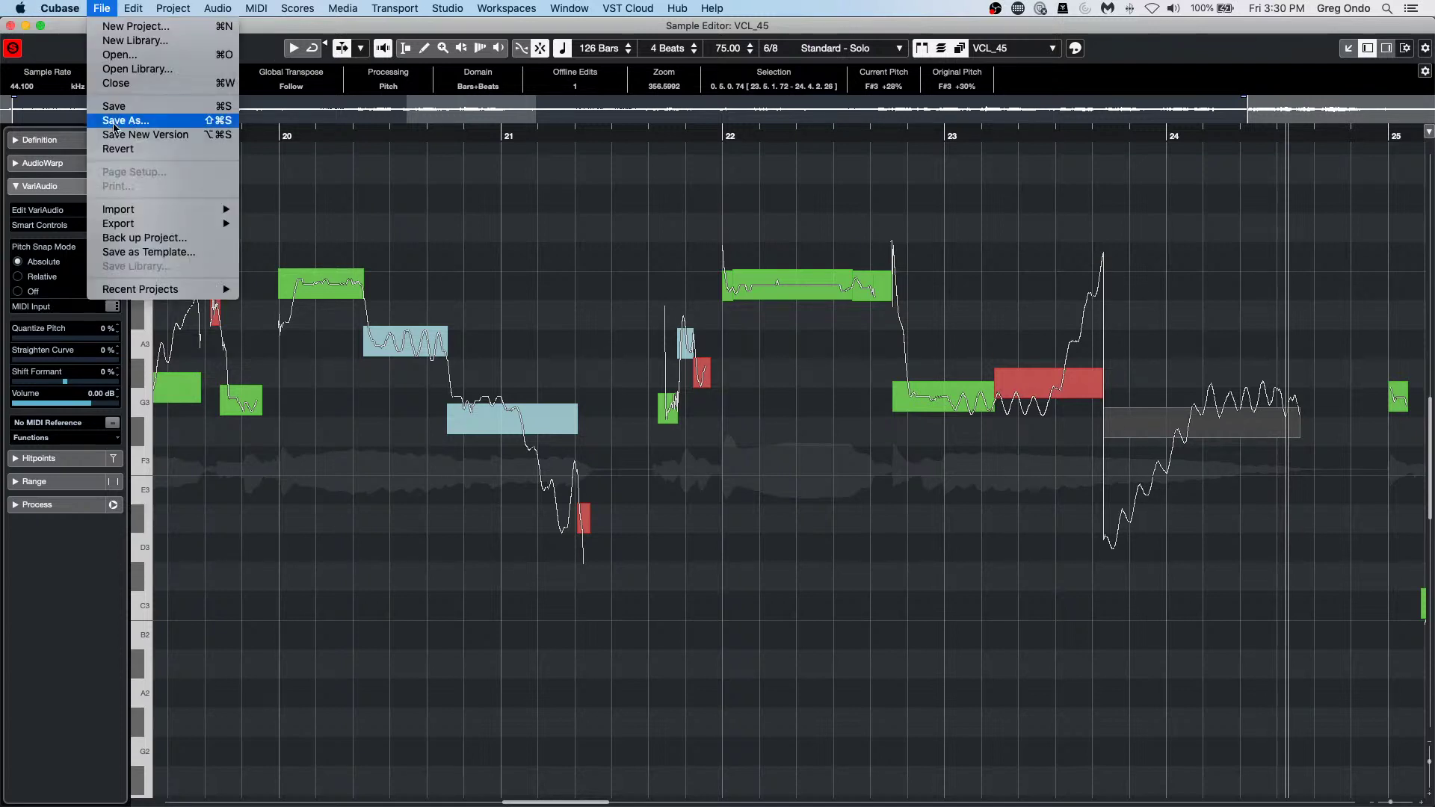
{"action": "mouse_move", "coordinate": [130, 290]}
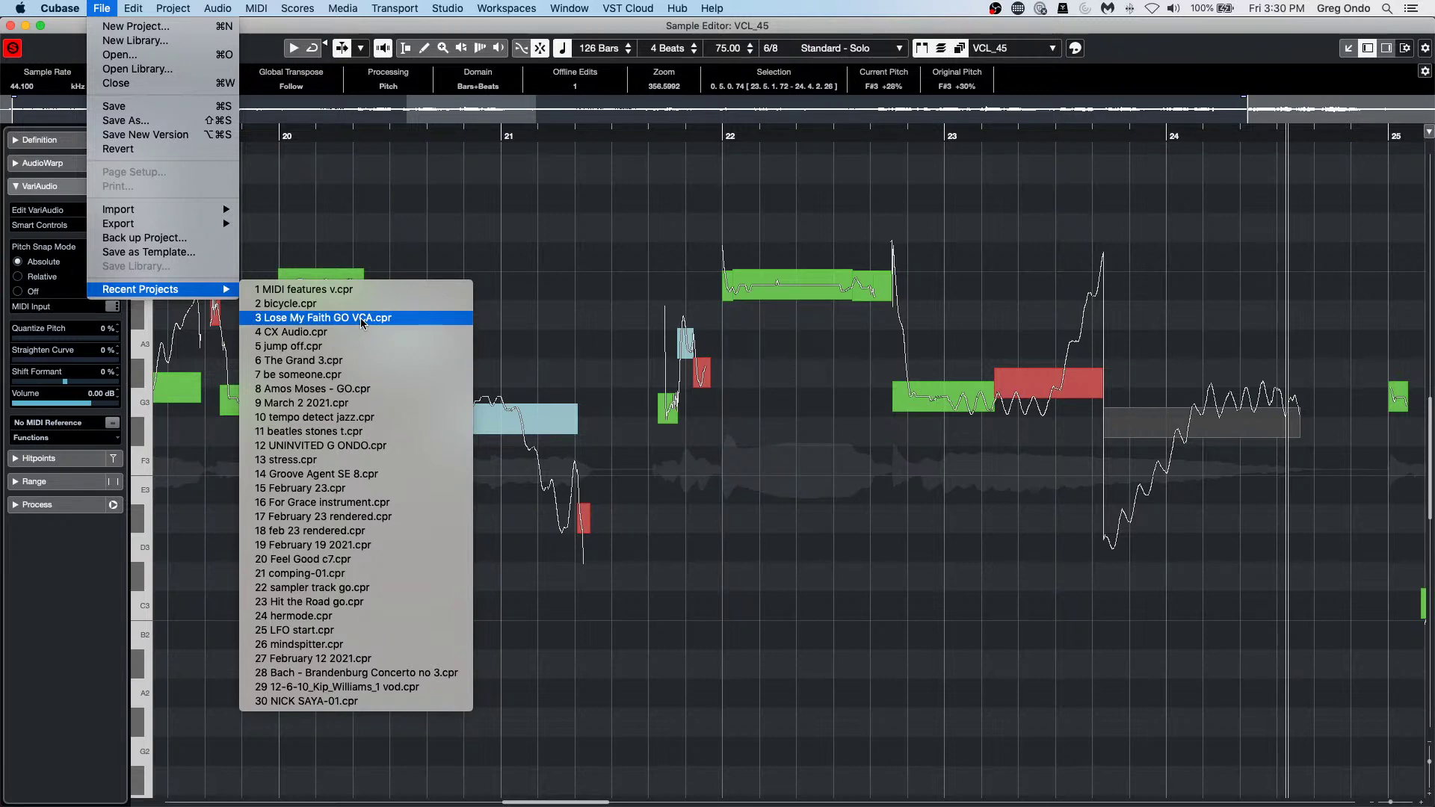
{"action": "left_click", "coordinate": [353, 446]}
{"action": "left_click", "coordinate": [792, 286]}
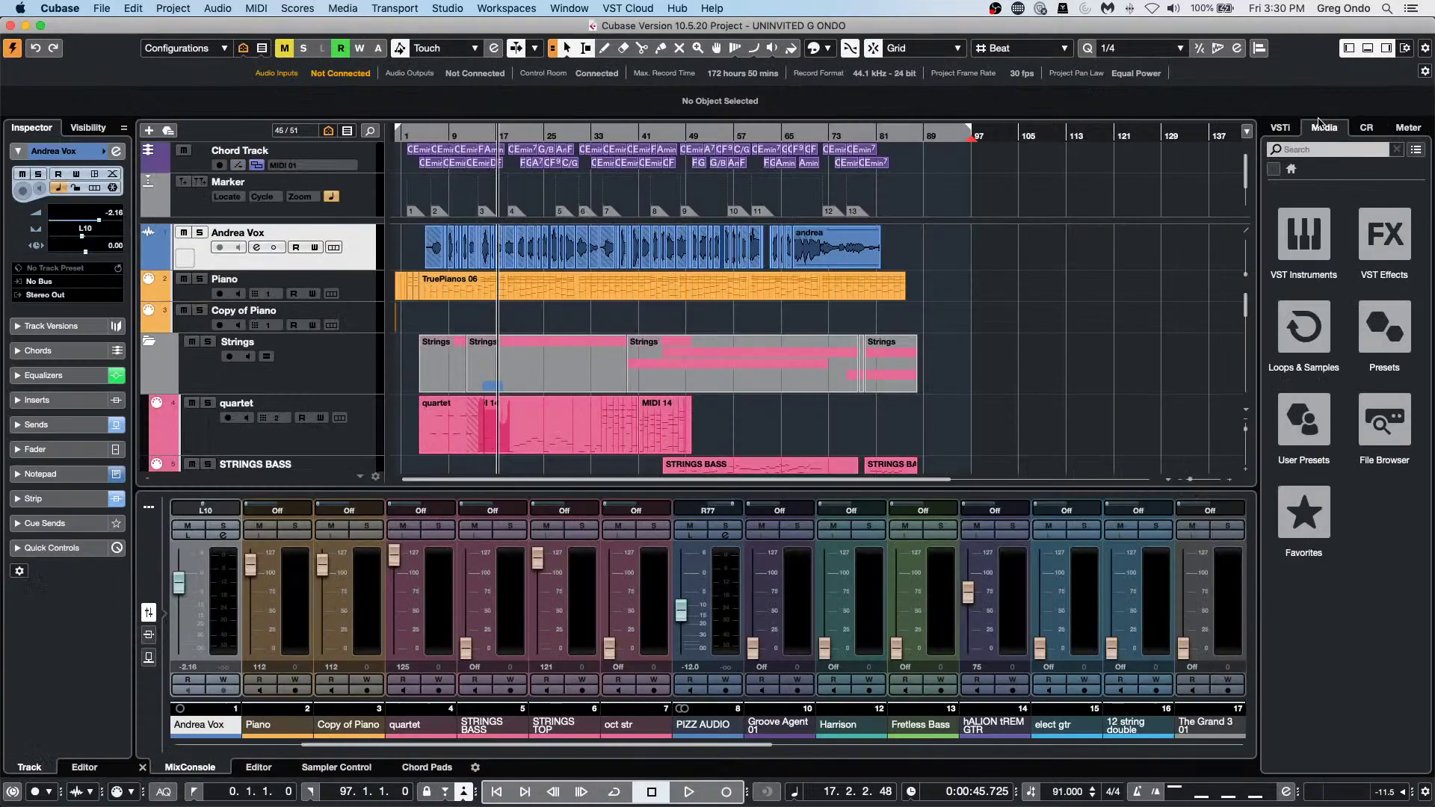
Show the VST instrument rack, open the HALion 6 instrument, and start playback from the beginning of the project.
{"action": "left_click", "coordinate": [1281, 129]}
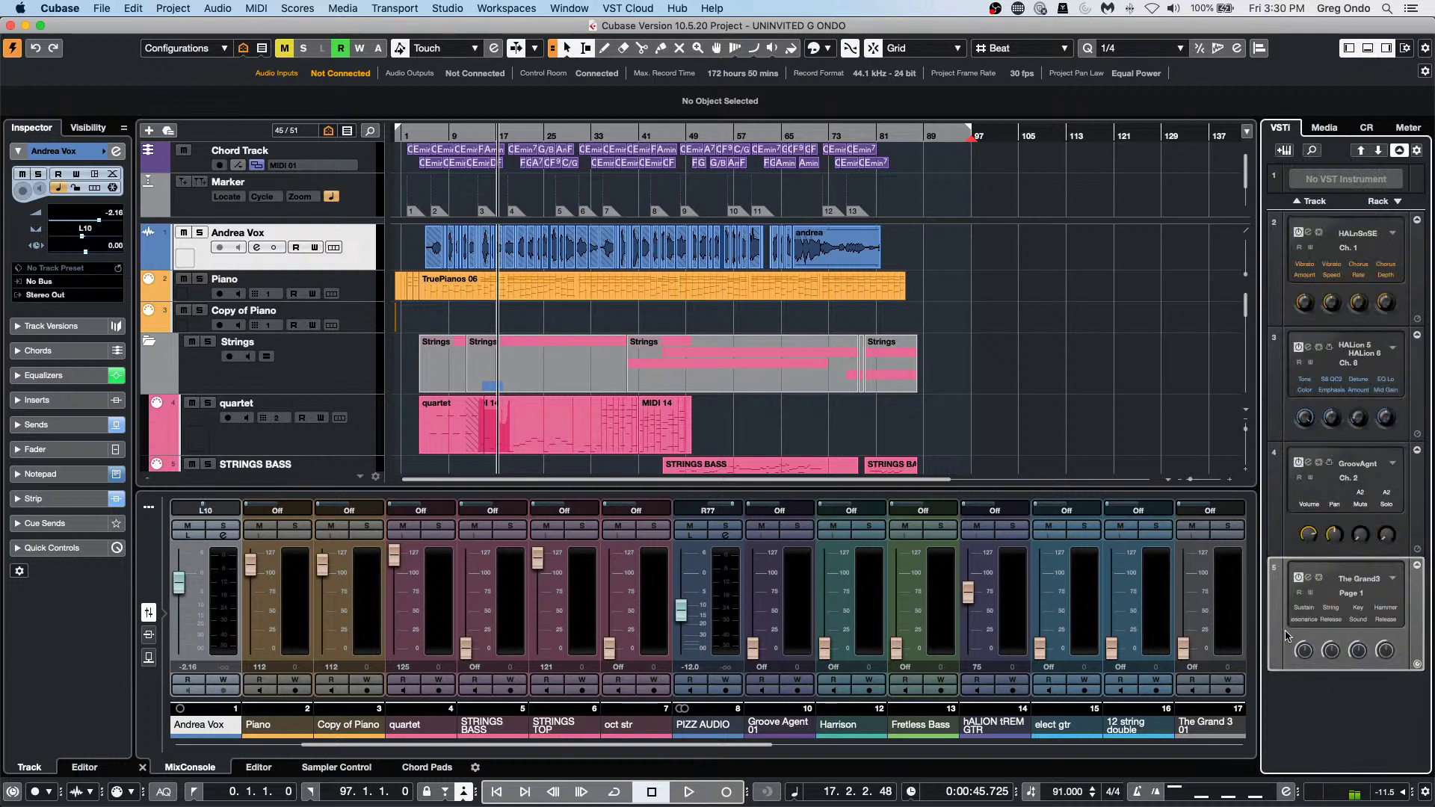
{"action": "left_click", "coordinate": [1308, 349]}
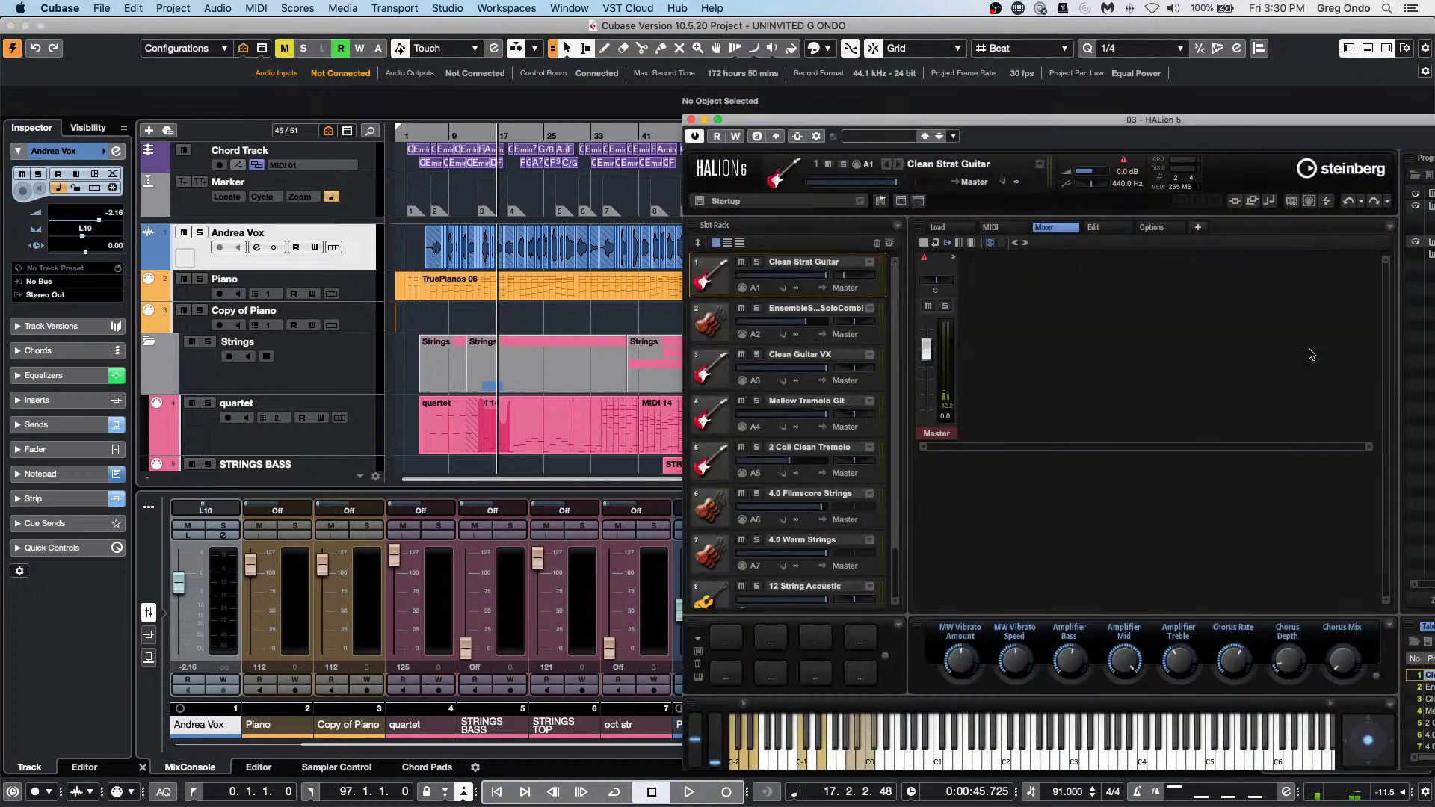
{"action": "double_click", "coordinate": [412, 134]}
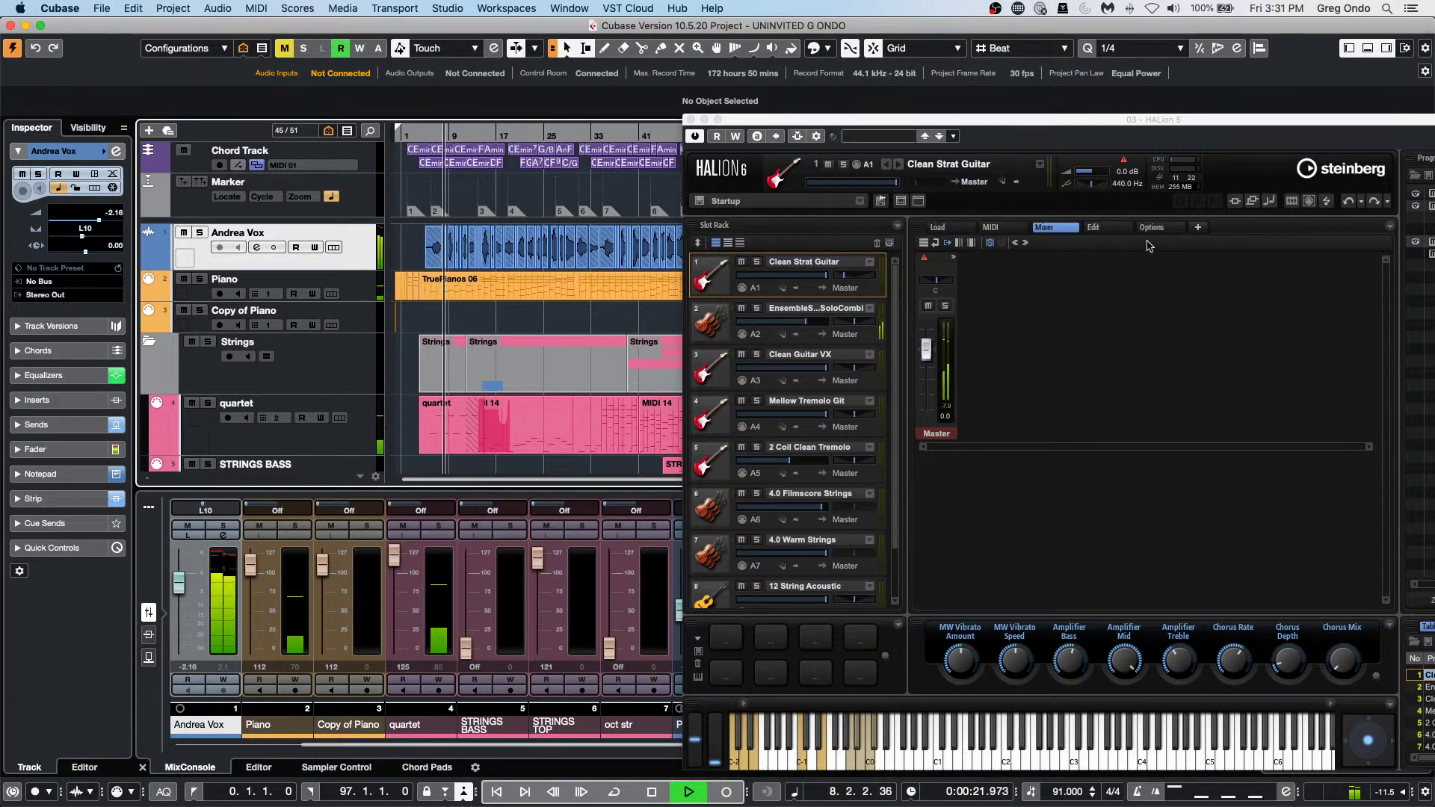
Show HALion's macro edit page and step through the slot programs from Clean Strat Guitar to 4.0 Warm Strings during playback.
{"action": "left_click", "coordinate": [1099, 227]}
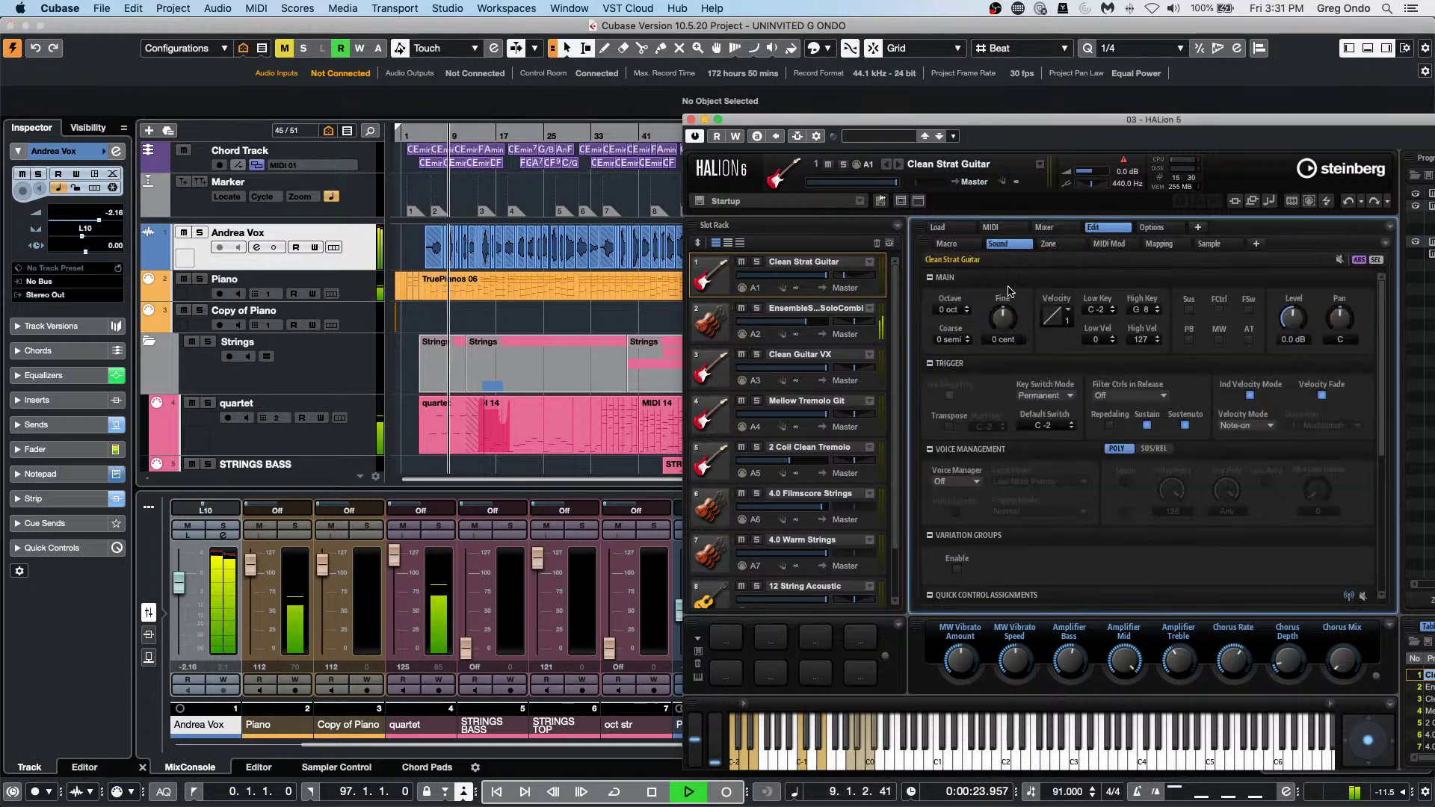
{"action": "left_click", "coordinate": [947, 246]}
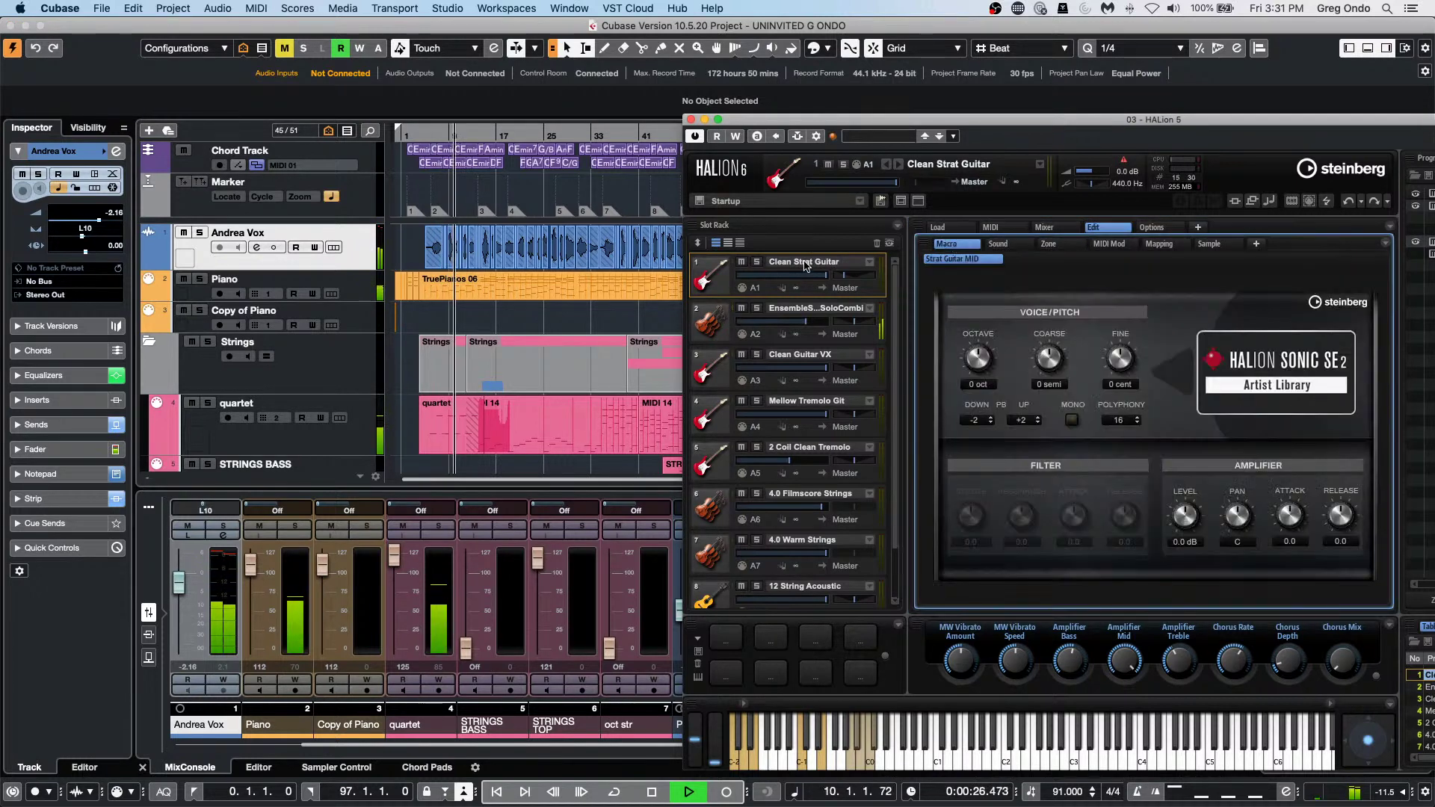
{"action": "left_click", "coordinate": [699, 325]}
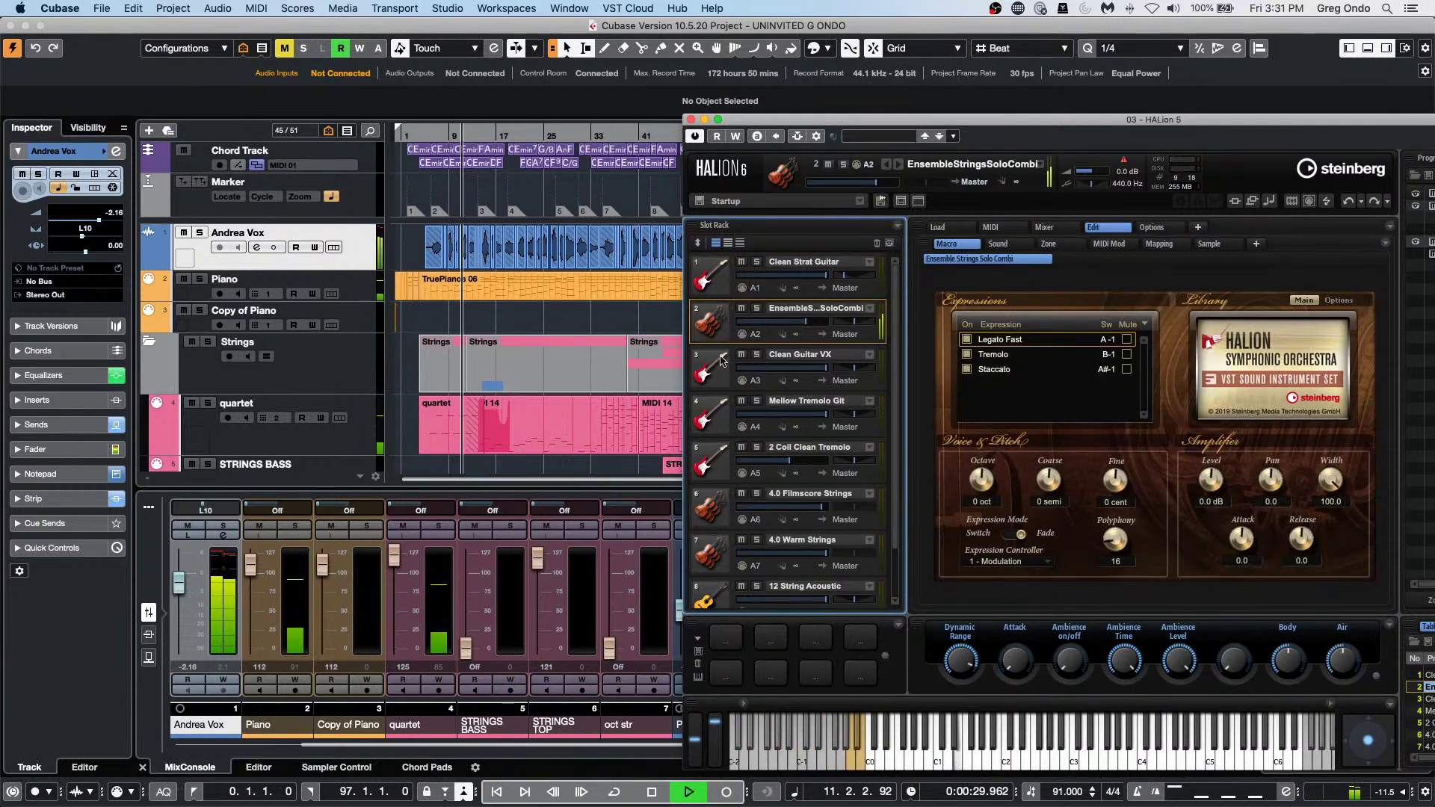
{"action": "left_click", "coordinate": [722, 361]}
{"action": "left_click", "coordinate": [722, 396]}
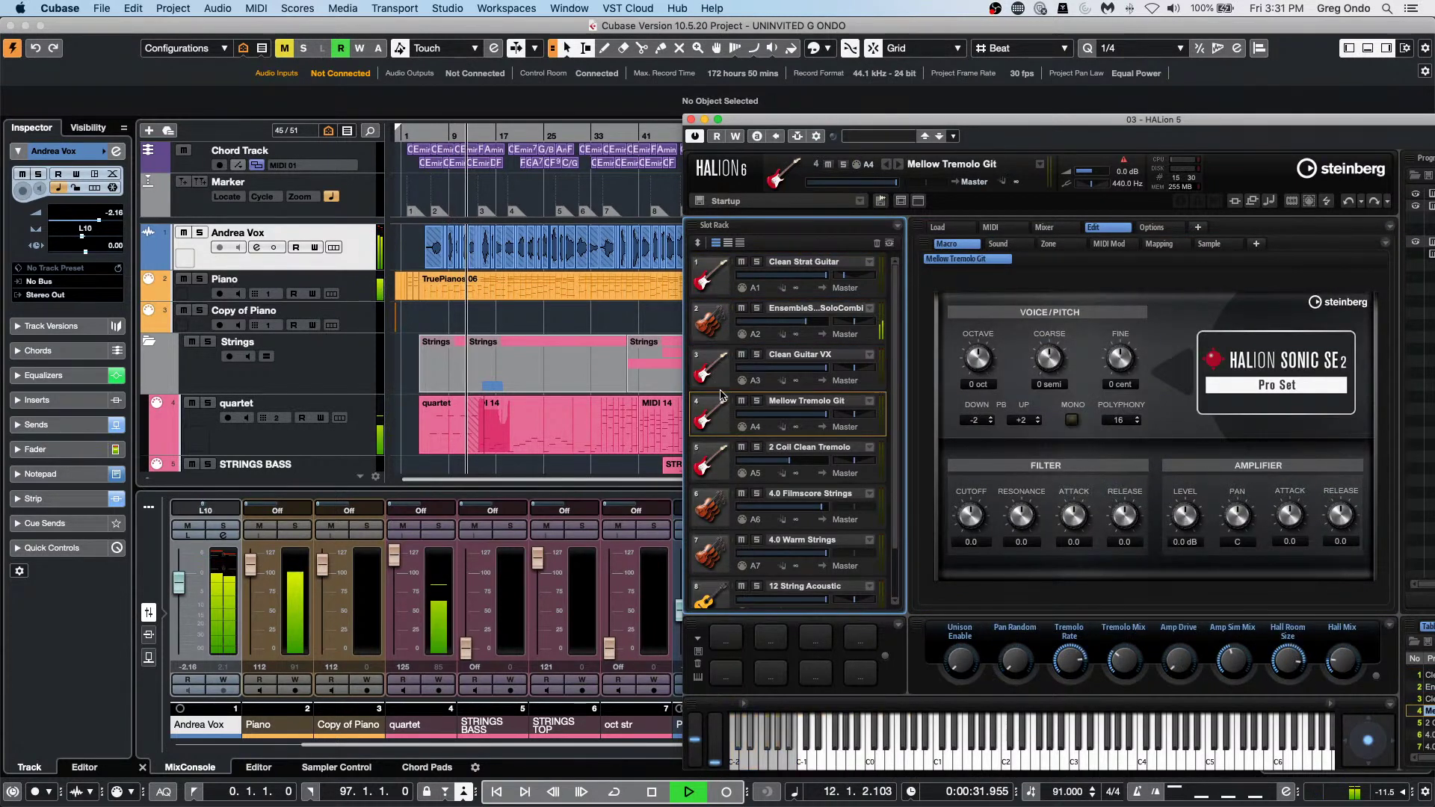
{"action": "key", "text": "Down"}
{"action": "key", "text": "Down"}
{"action": "key", "text": "Down"}
{"action": "key", "text": "Down"}
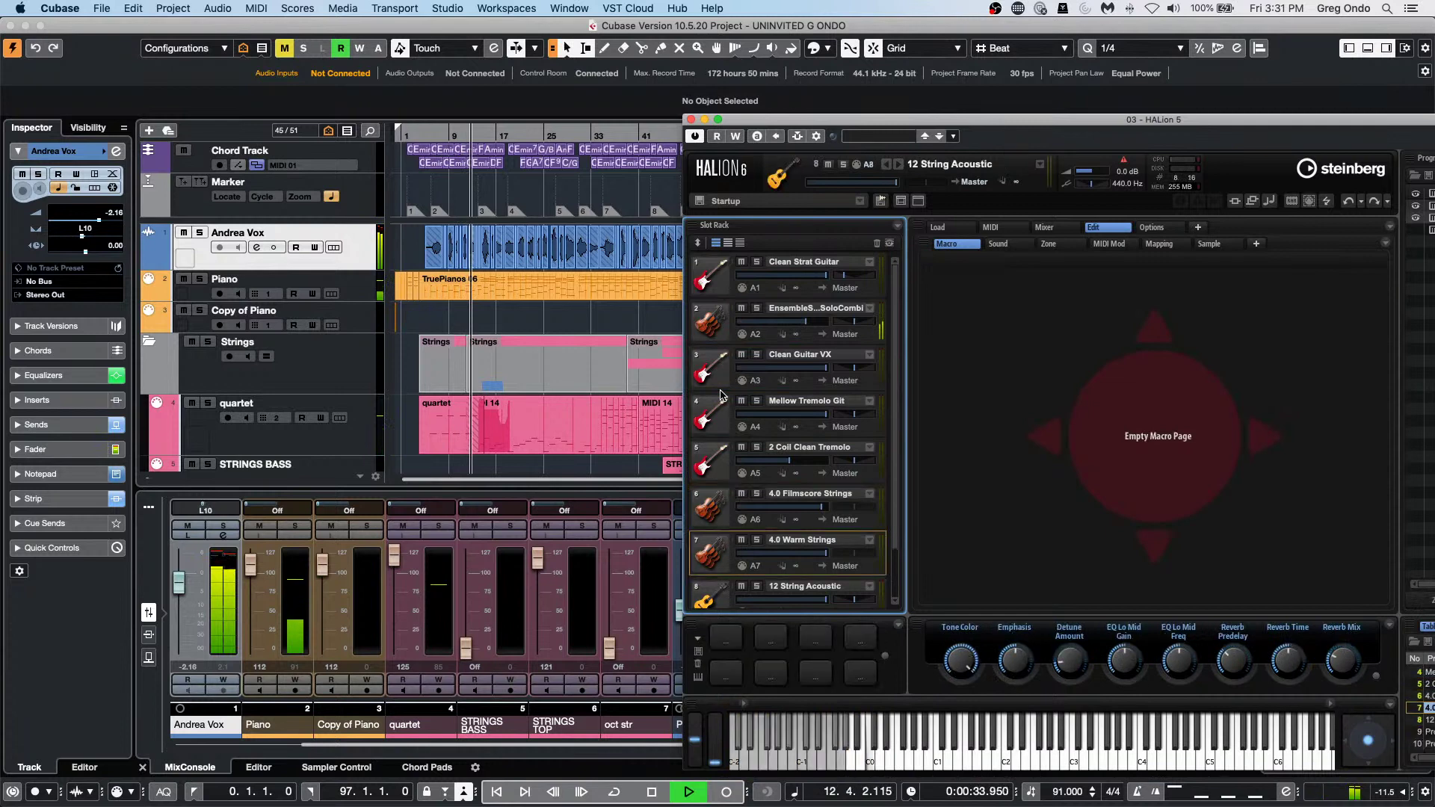
Step back through the slots to Clean Strat Guitar, continue playback from about bar 37, and stop it.
{"action": "key", "text": "Up"}
{"action": "key", "text": "Up"}
{"action": "key", "text": "Up"}
{"action": "key", "text": "Up"}
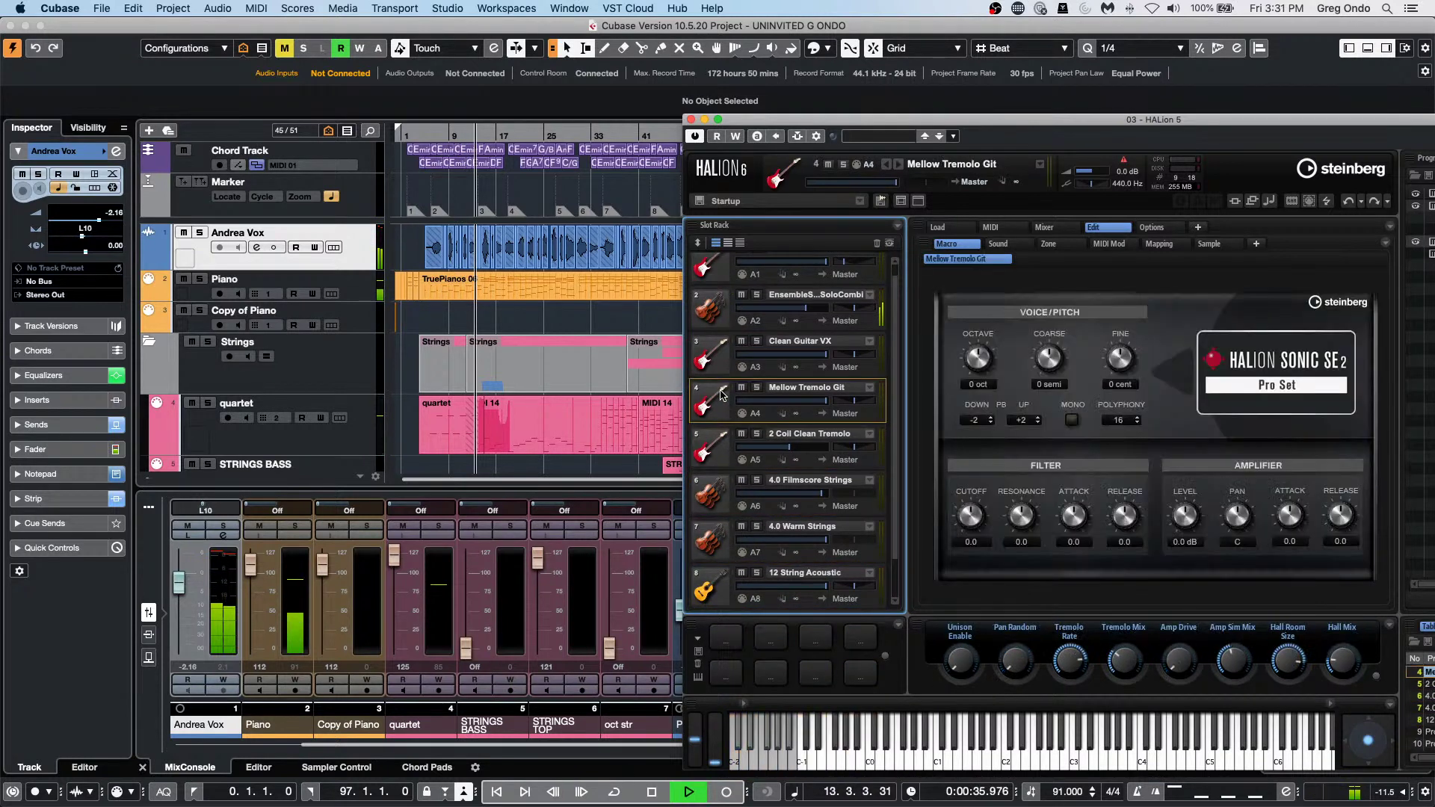
{"action": "key", "text": "Up"}
{"action": "key", "text": "Up"}
{"action": "key", "text": "Up"}
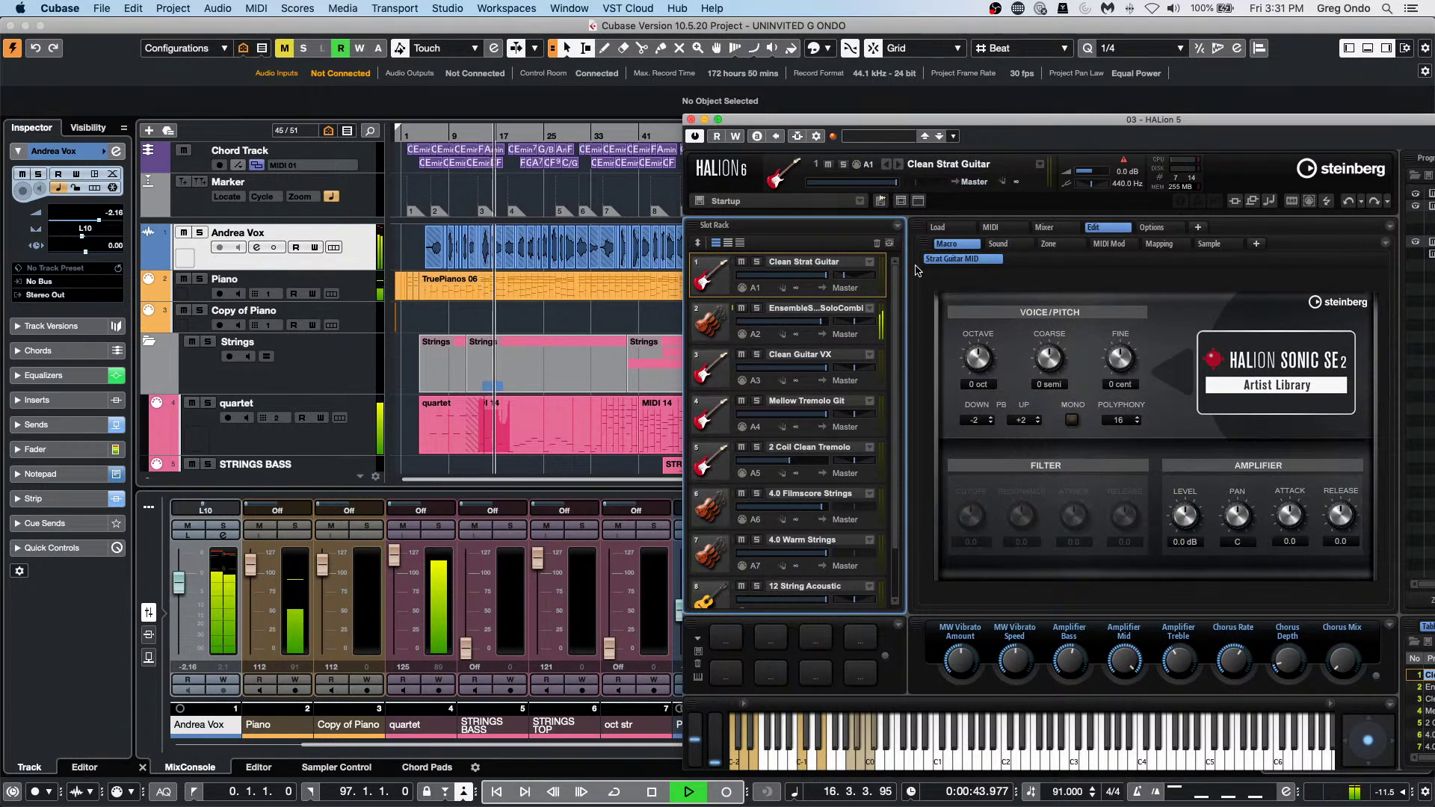
{"action": "left_click", "coordinate": [617, 145]}
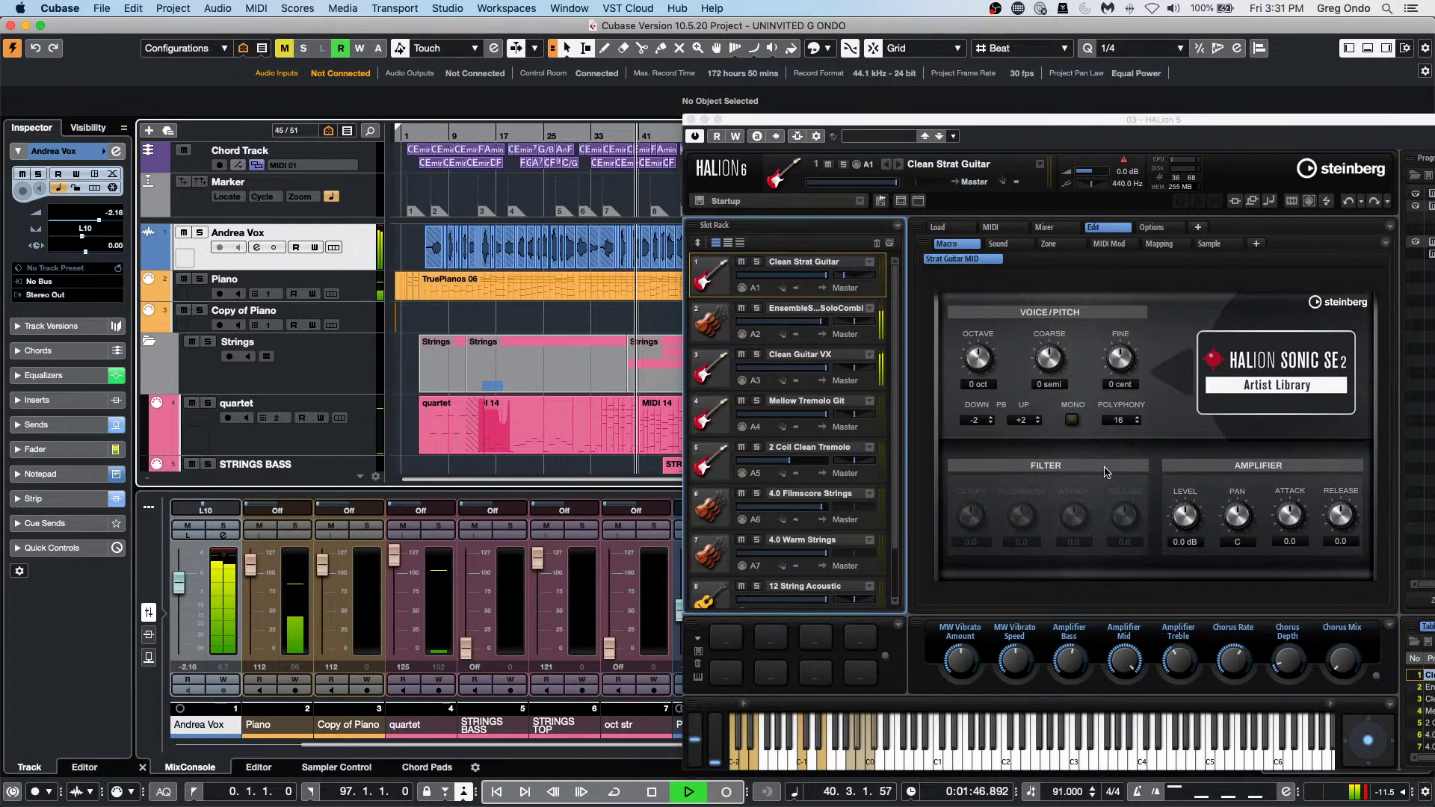
{"action": "key", "text": "space"}
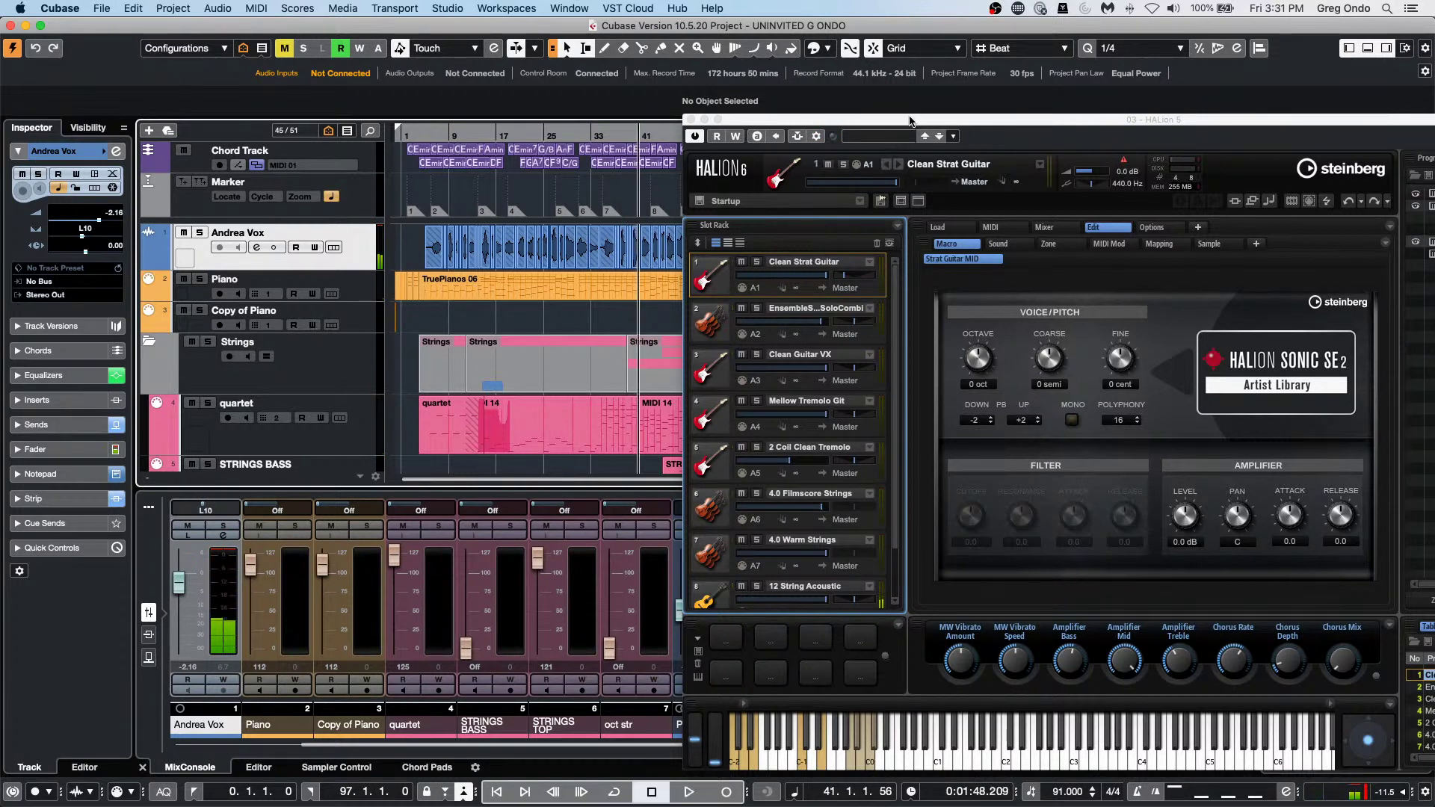
Try setting Multi-Core to 6 cores in HALion's performance options and decline the confirmation.
{"action": "double_click", "coordinate": [911, 119]}
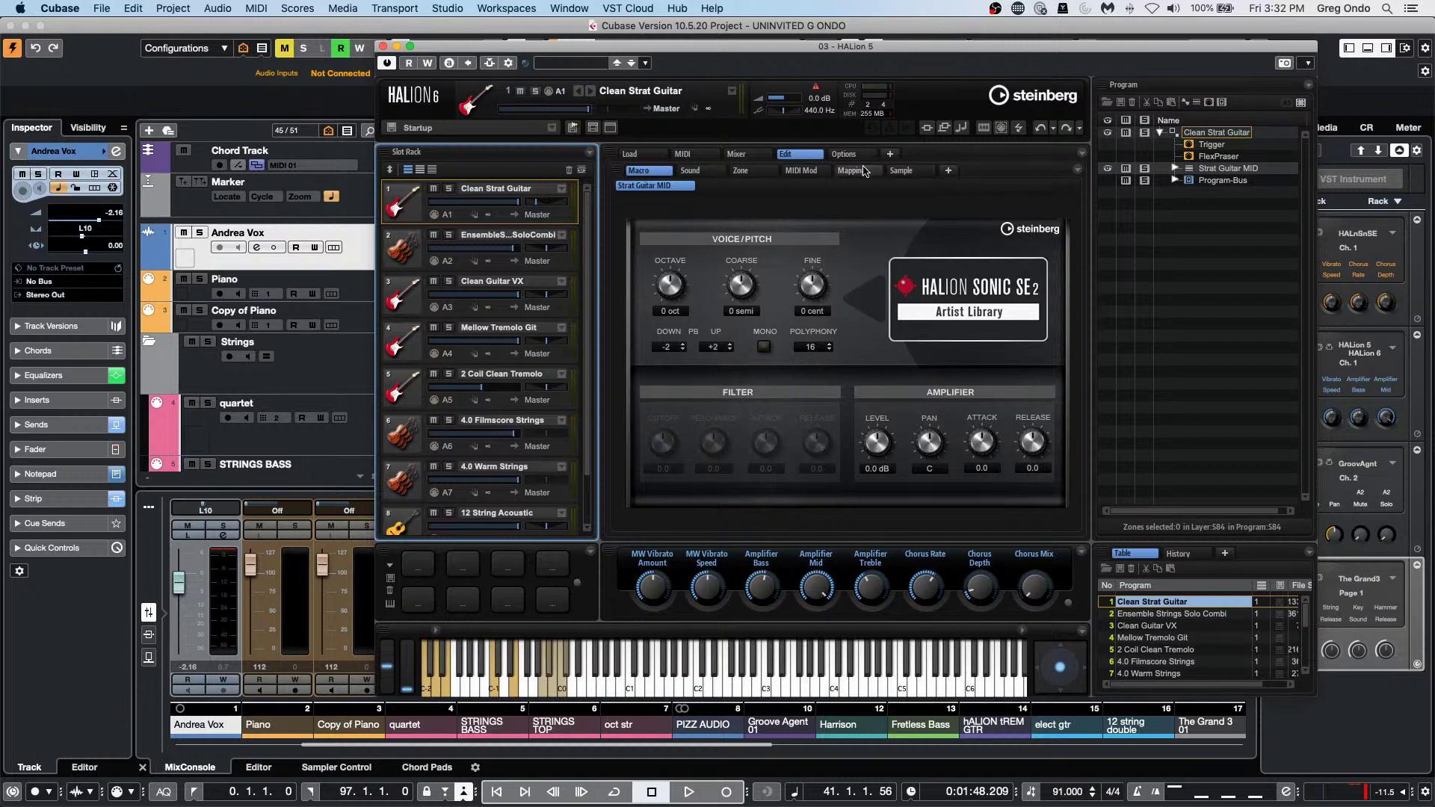
{"action": "left_click", "coordinate": [844, 154]}
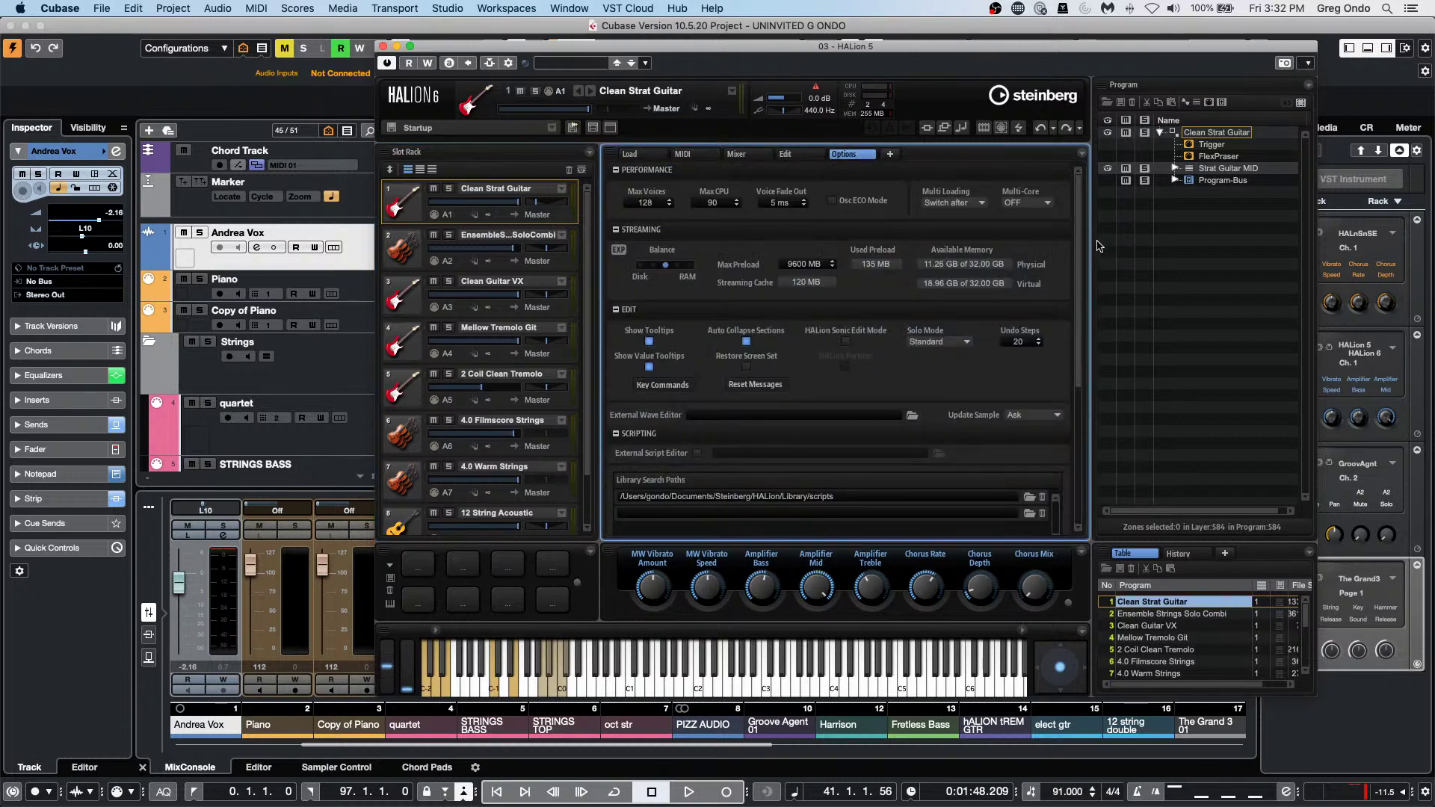
{"action": "left_click", "coordinate": [1050, 208]}
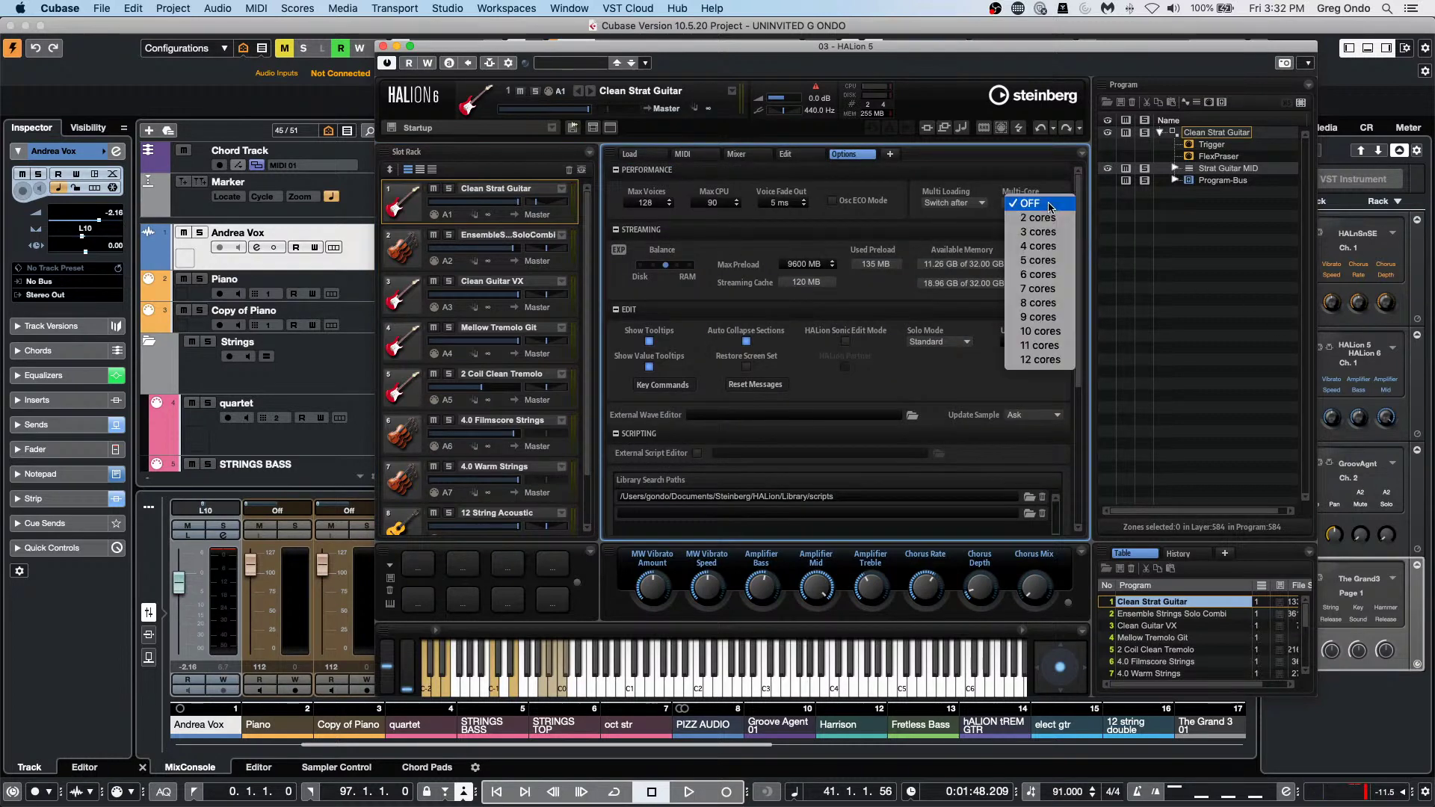
{"action": "left_click", "coordinate": [1056, 273]}
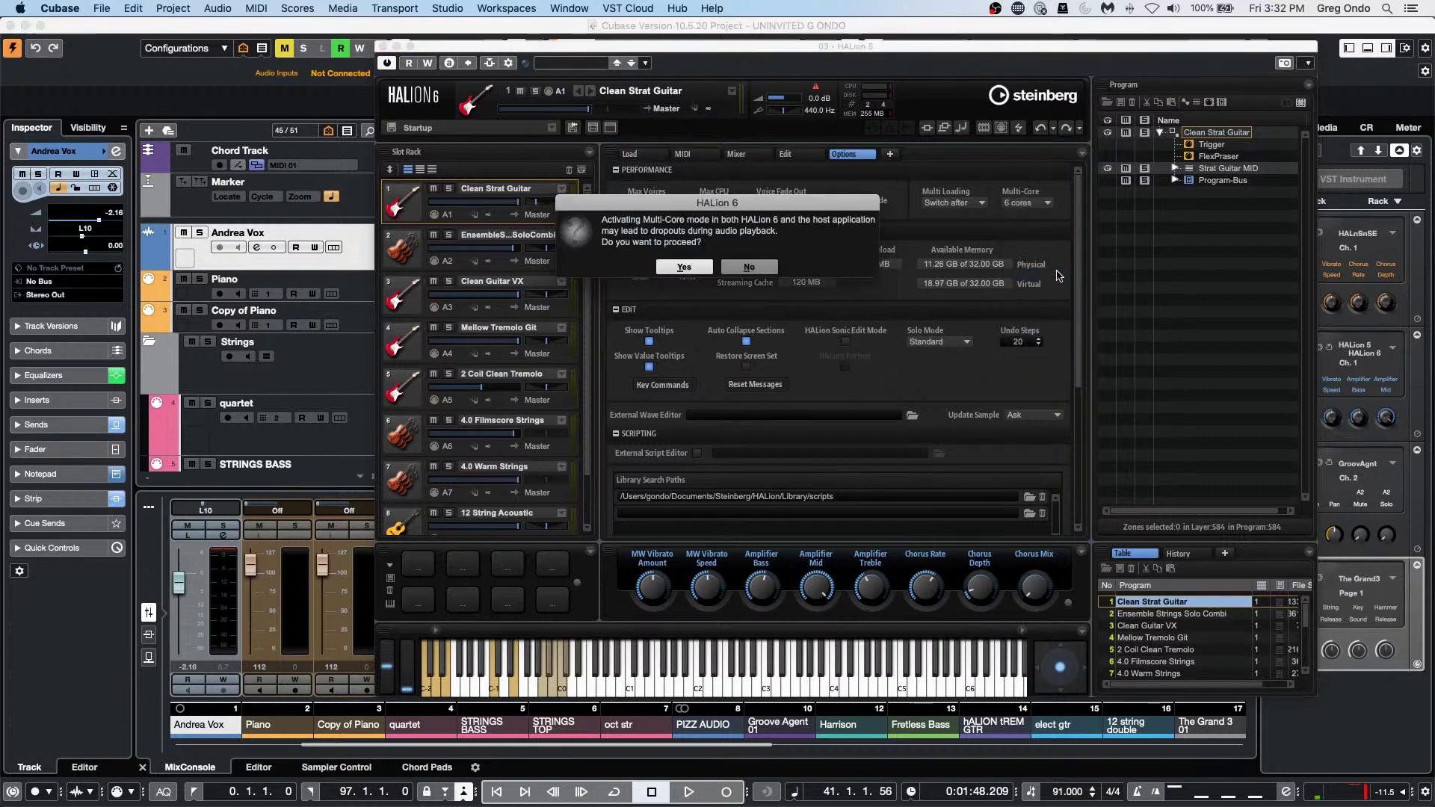
{"action": "left_click", "coordinate": [769, 268]}
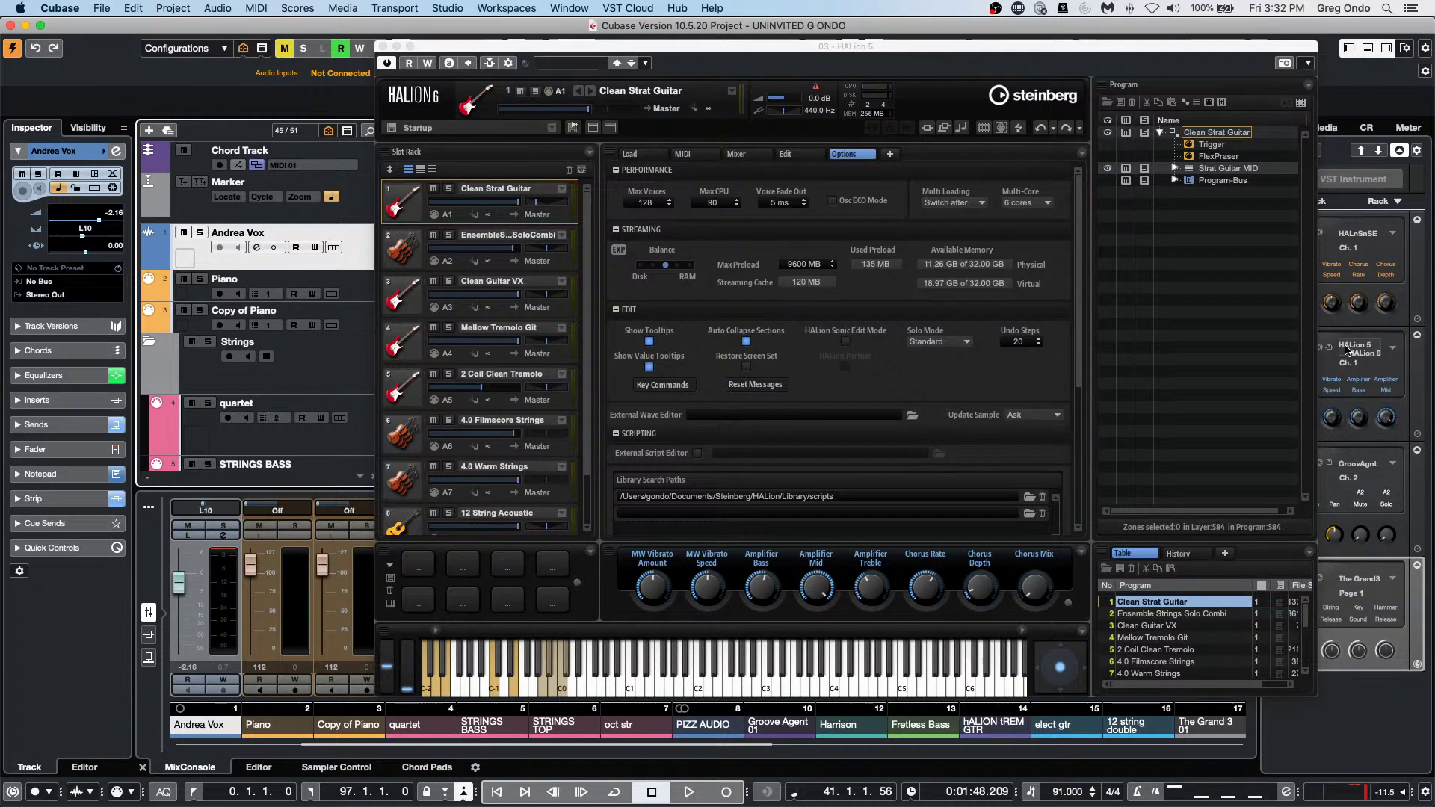
Review HALion's Multi-Core choices without picking one and close the instrument window.
{"action": "left_click", "coordinate": [1050, 204]}
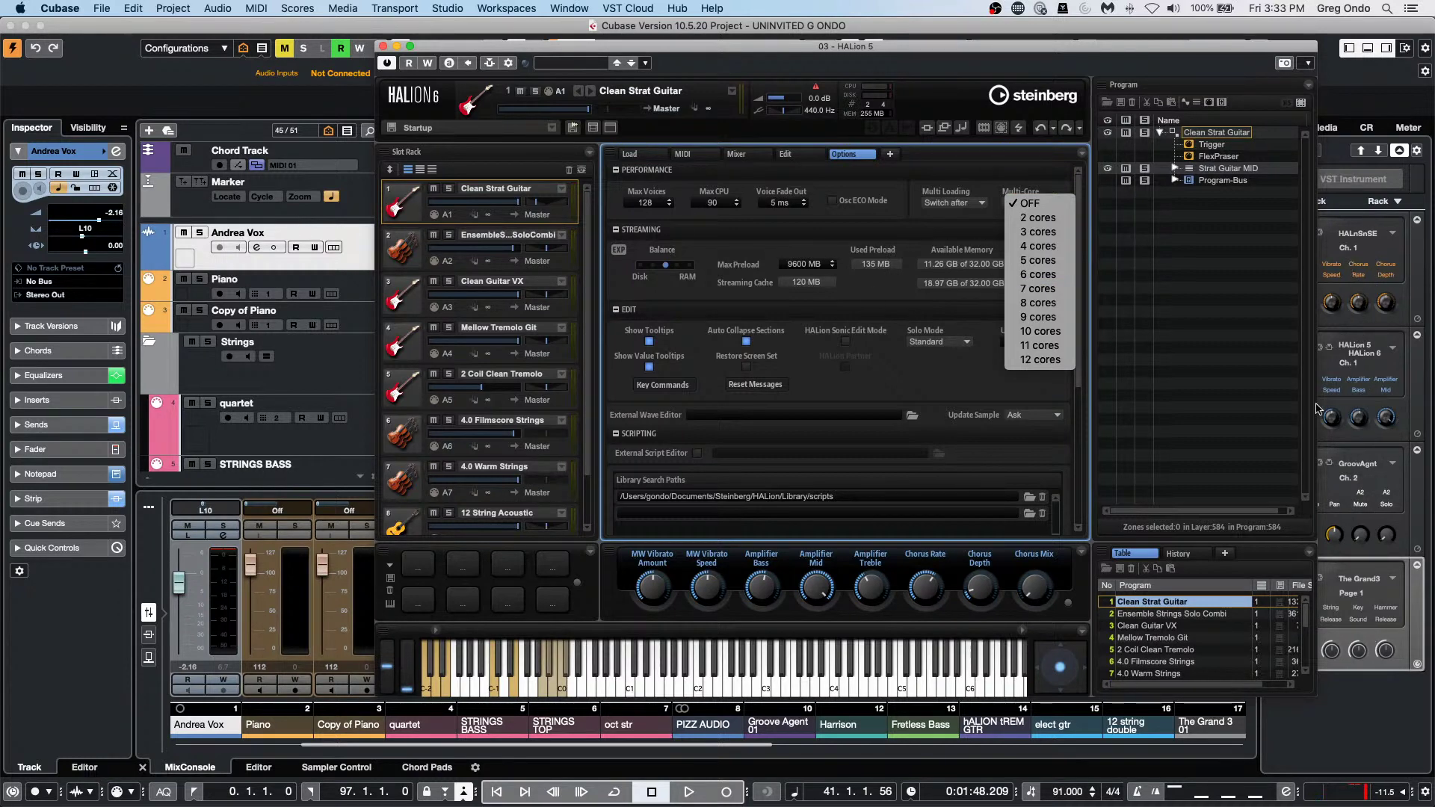
{"action": "left_click", "coordinate": [383, 51]}
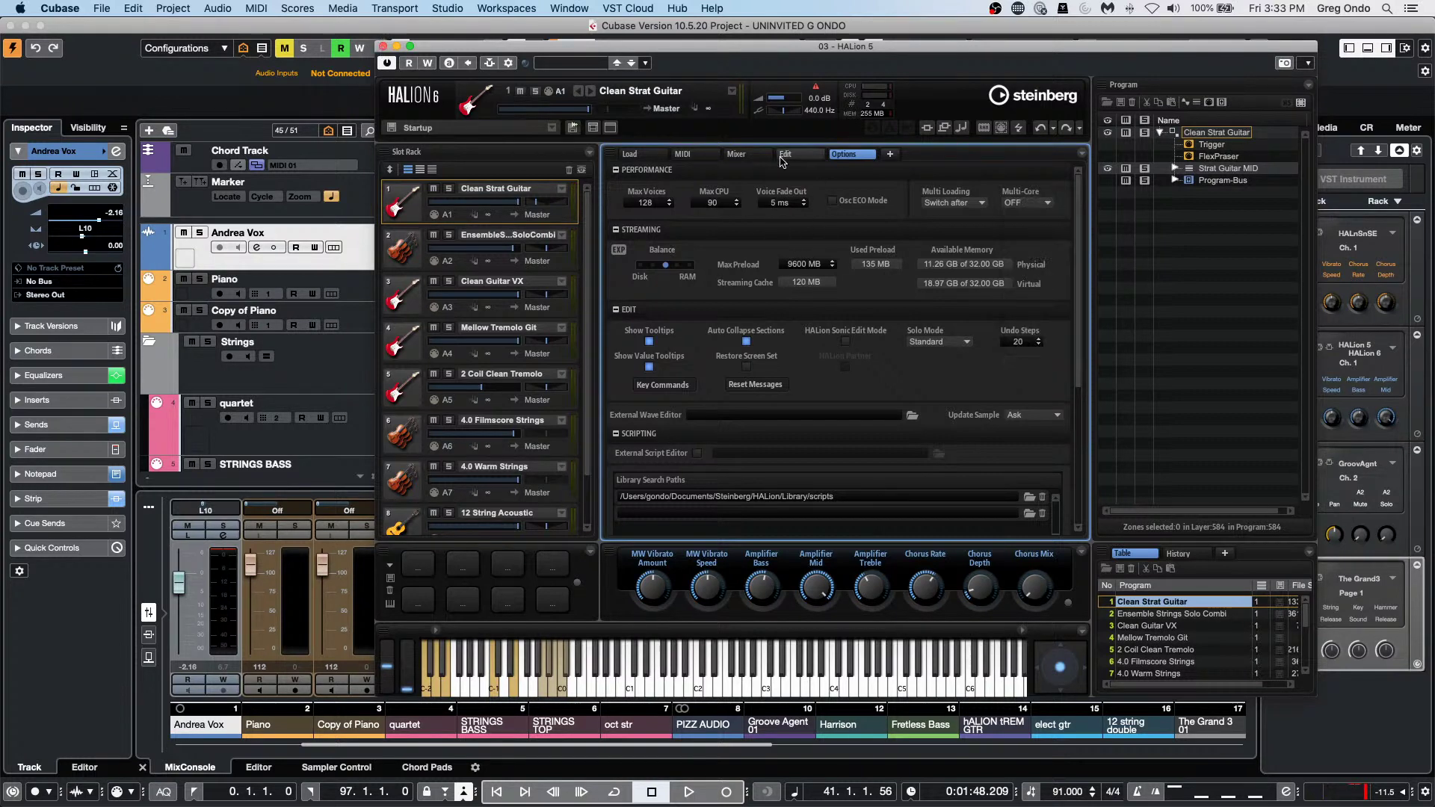
{"action": "left_click", "coordinate": [383, 47]}
Record a new MIDI part on the Piano track past the song's end by starting playback from bar 107 and punching in.
{"action": "left_click", "coordinate": [1032, 136]}
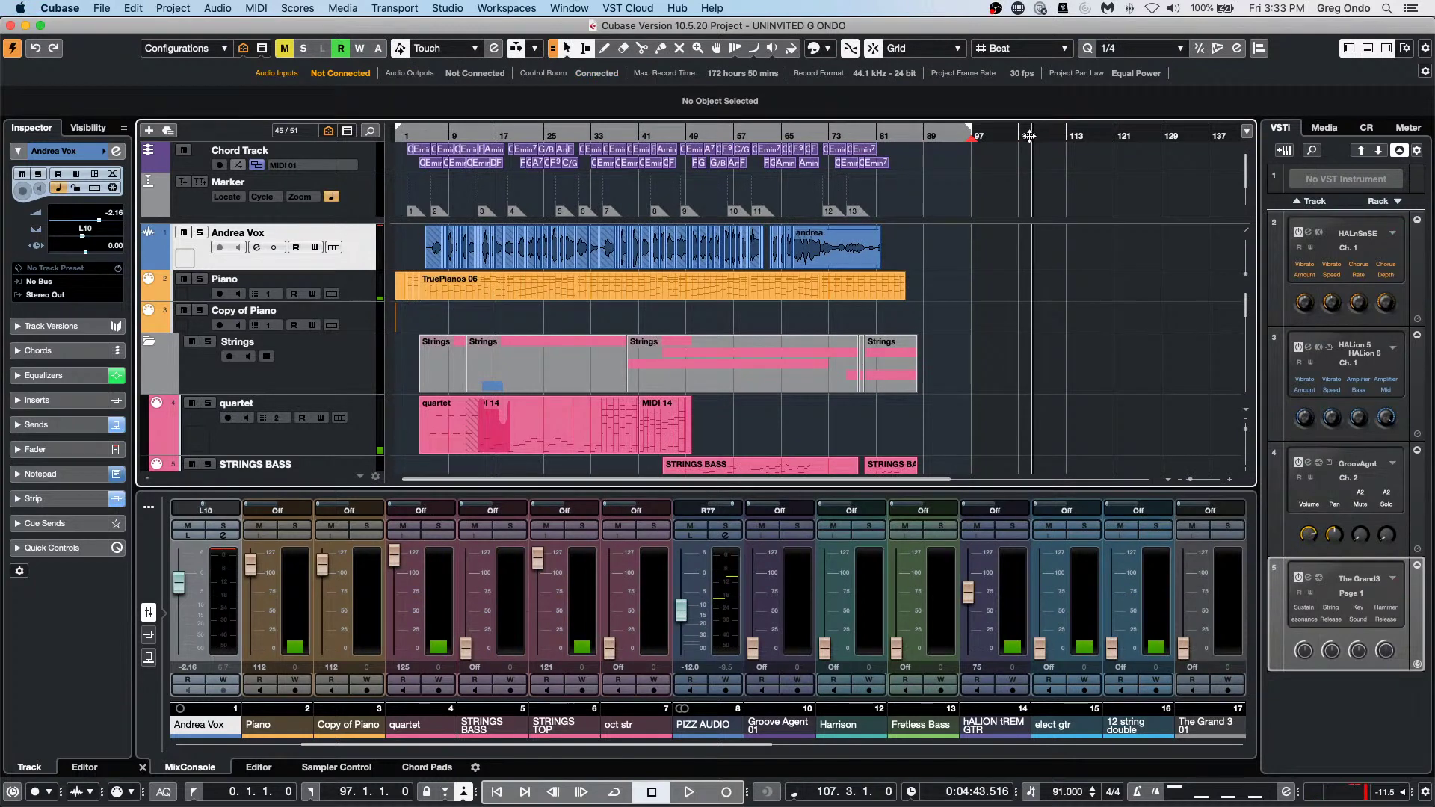
{"action": "left_click", "coordinate": [349, 295]}
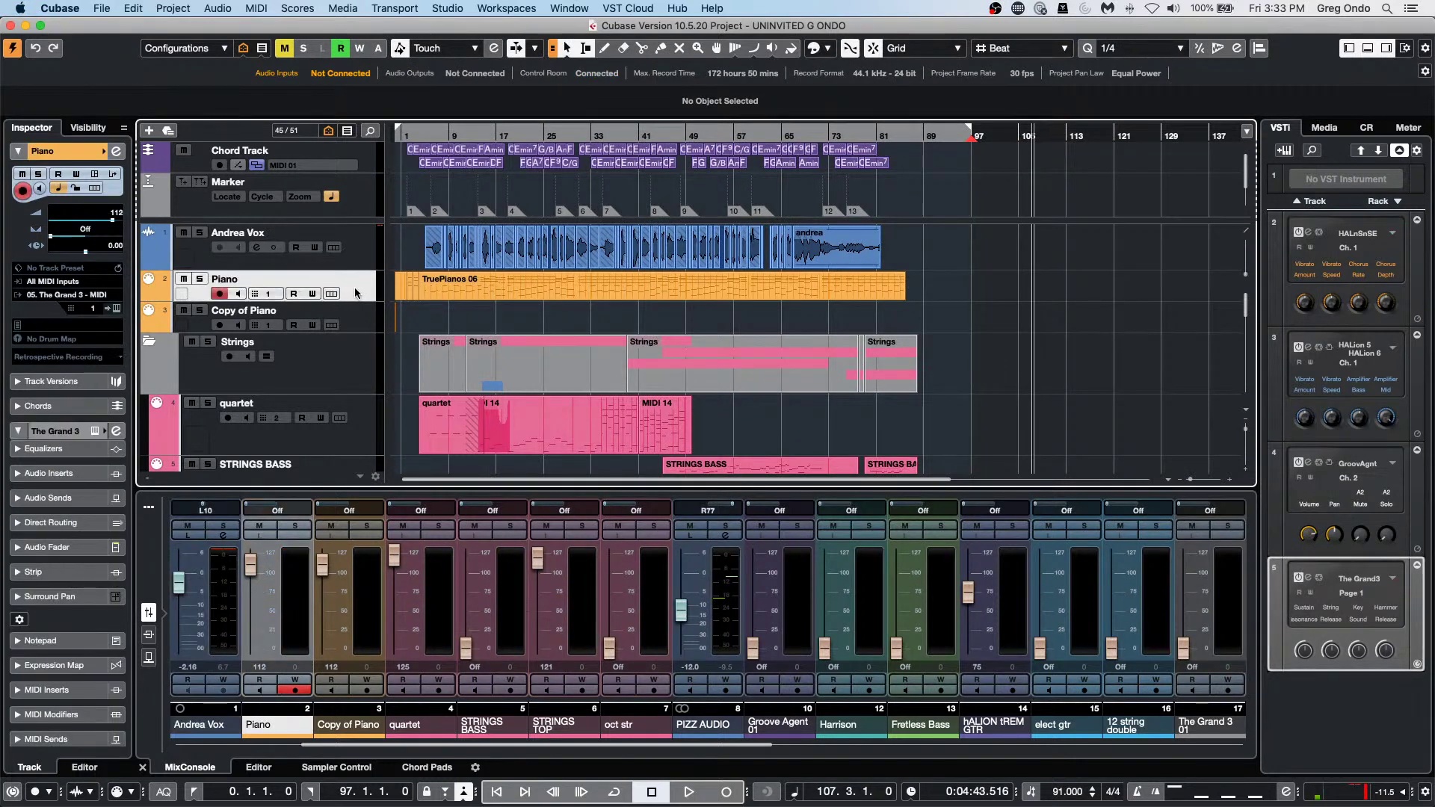
{"action": "key", "text": "space"}
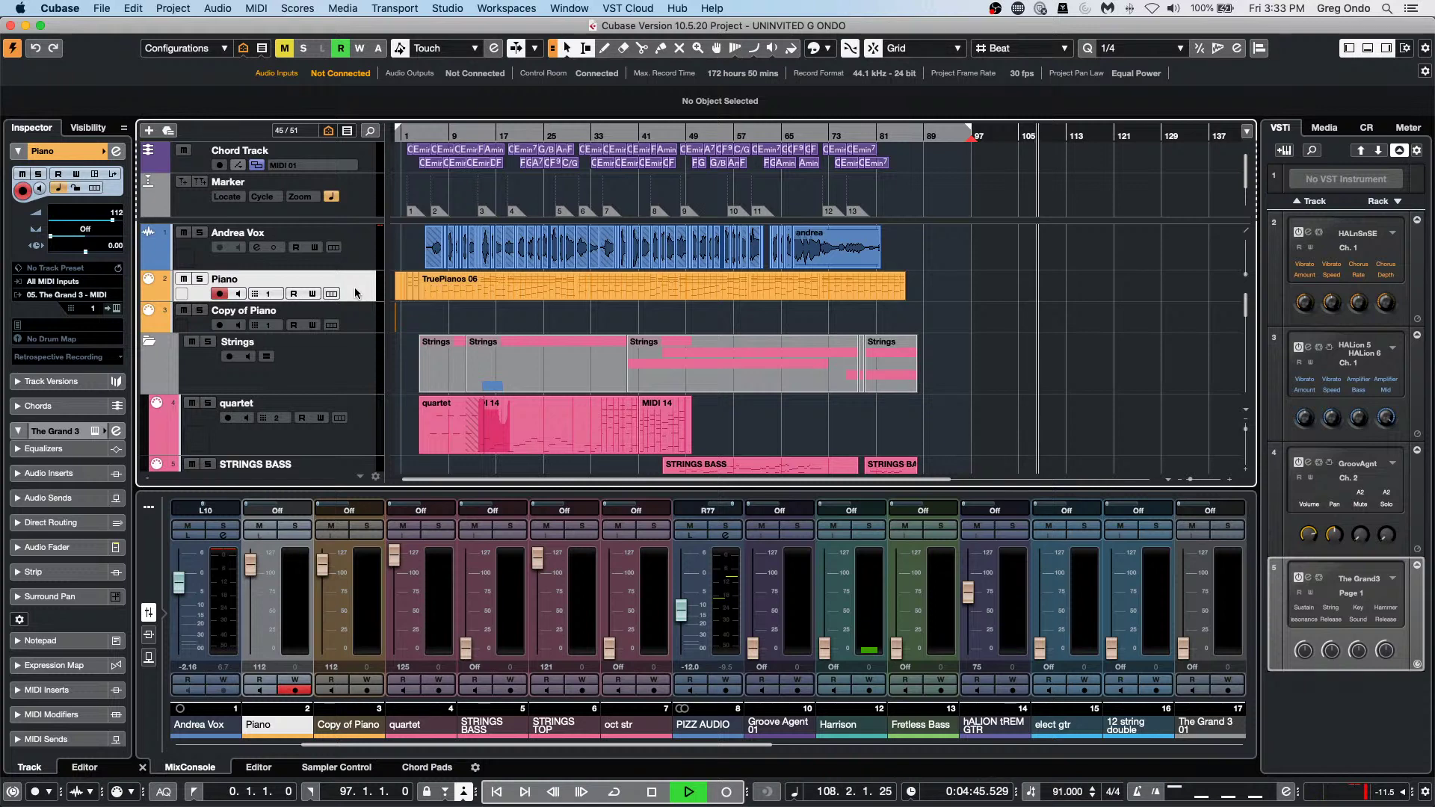
{"action": "key", "text": "KP_Multiply"}
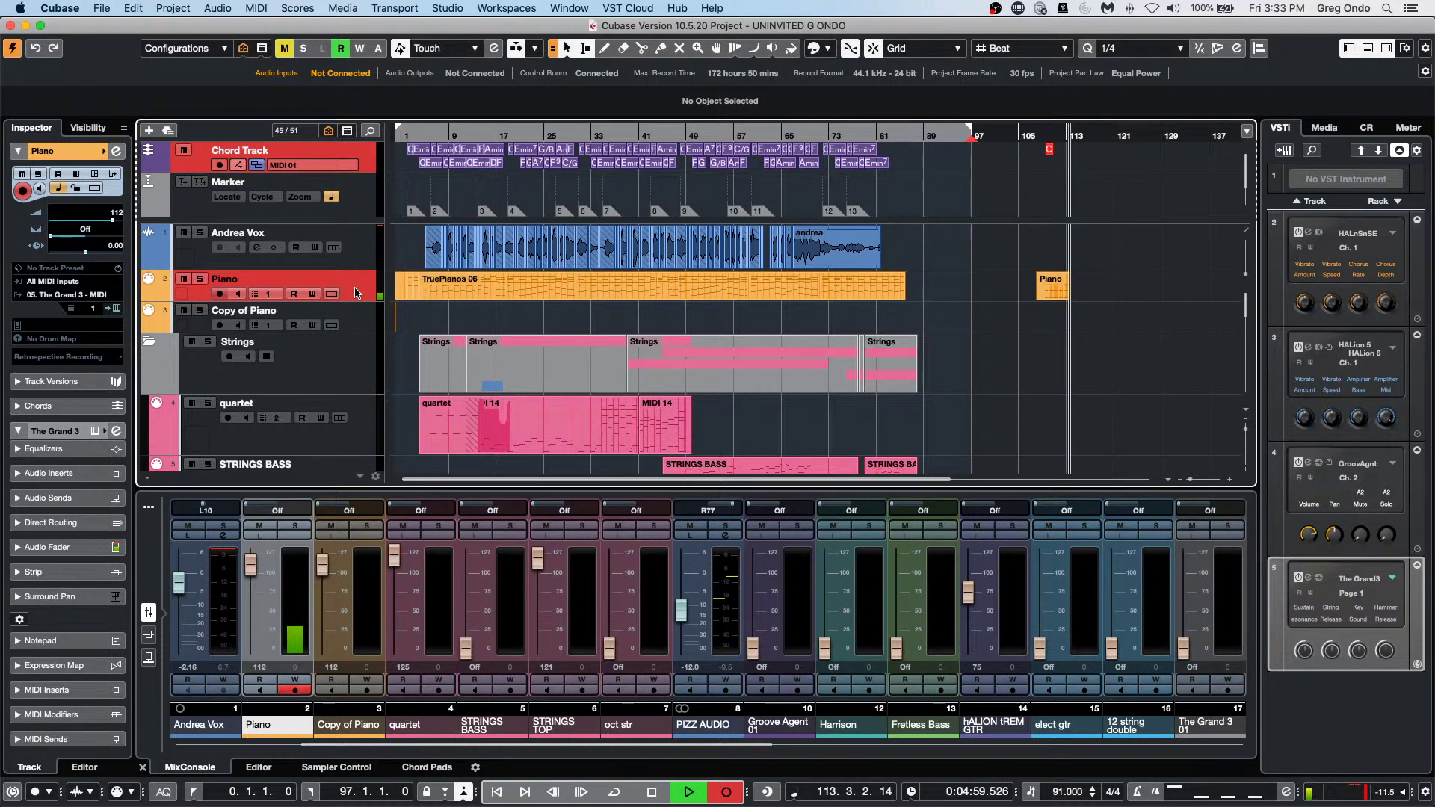
{"action": "key", "text": "space"}
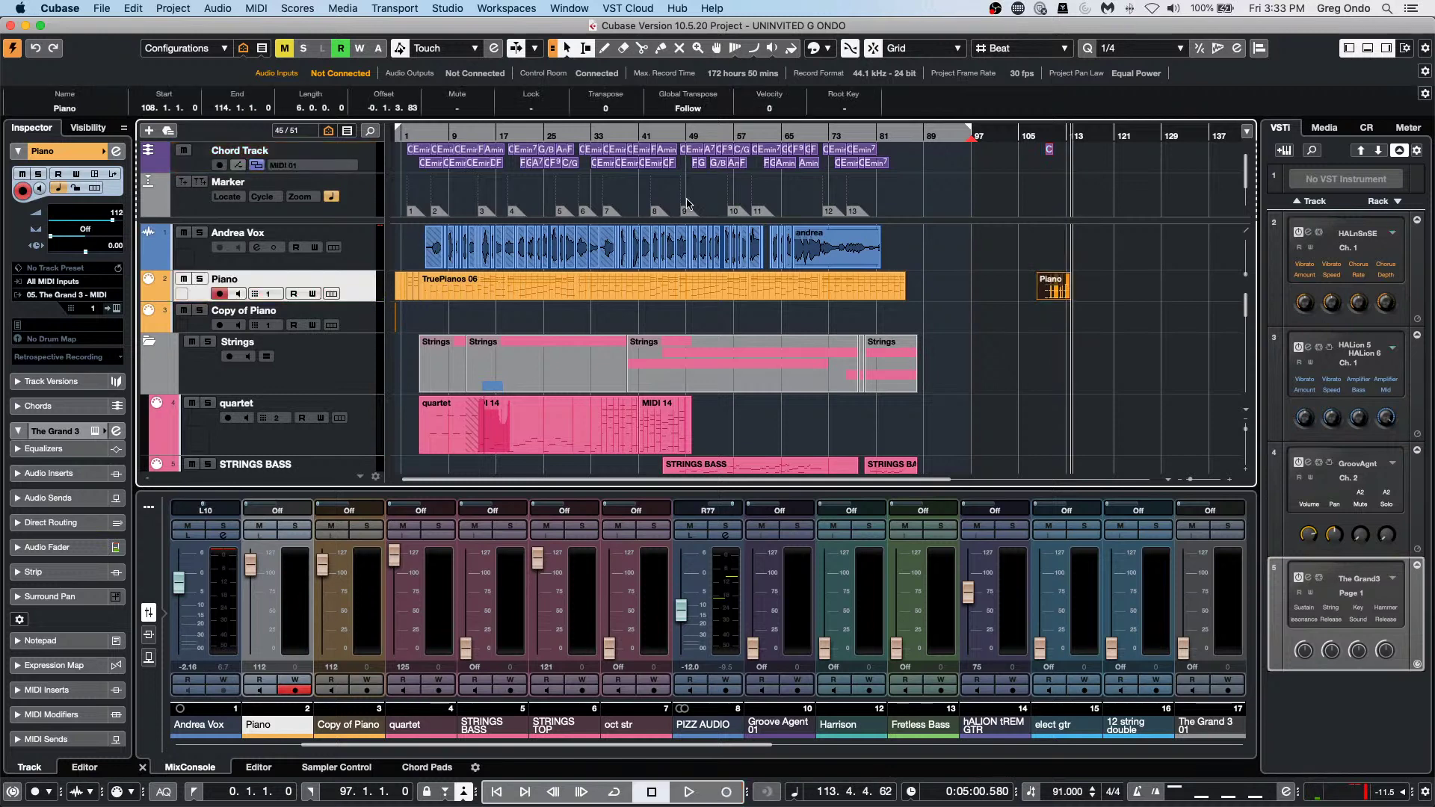
Open the newly recorded Piano part in the key editor and zoom in on its notes around bars 108 to 114.
{"action": "double_click", "coordinate": [1056, 292]}
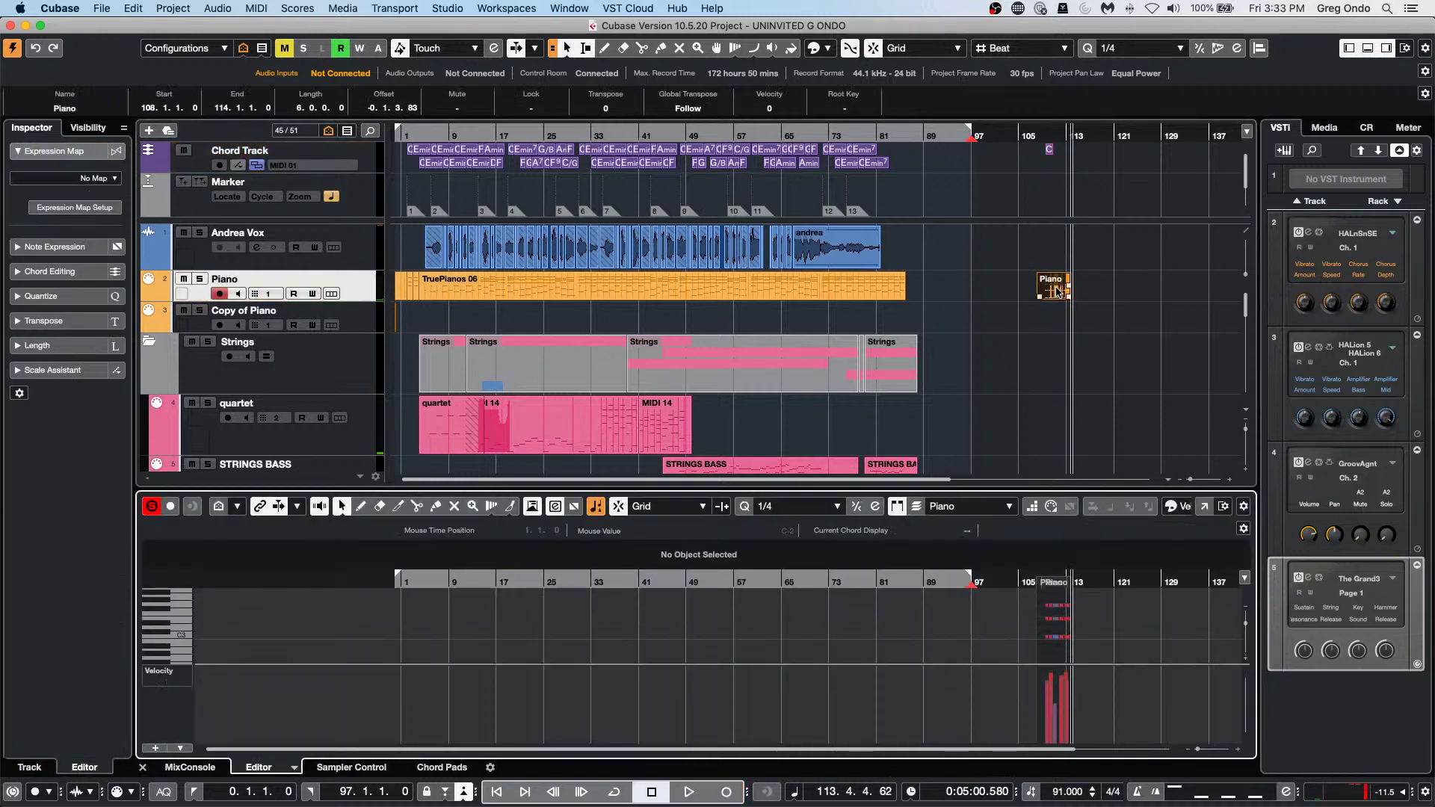
{"action": "left_click", "coordinate": [1104, 579]}
{"action": "left_click_drag", "start_coordinate": [1105, 579], "coordinate": [1103, 650]}
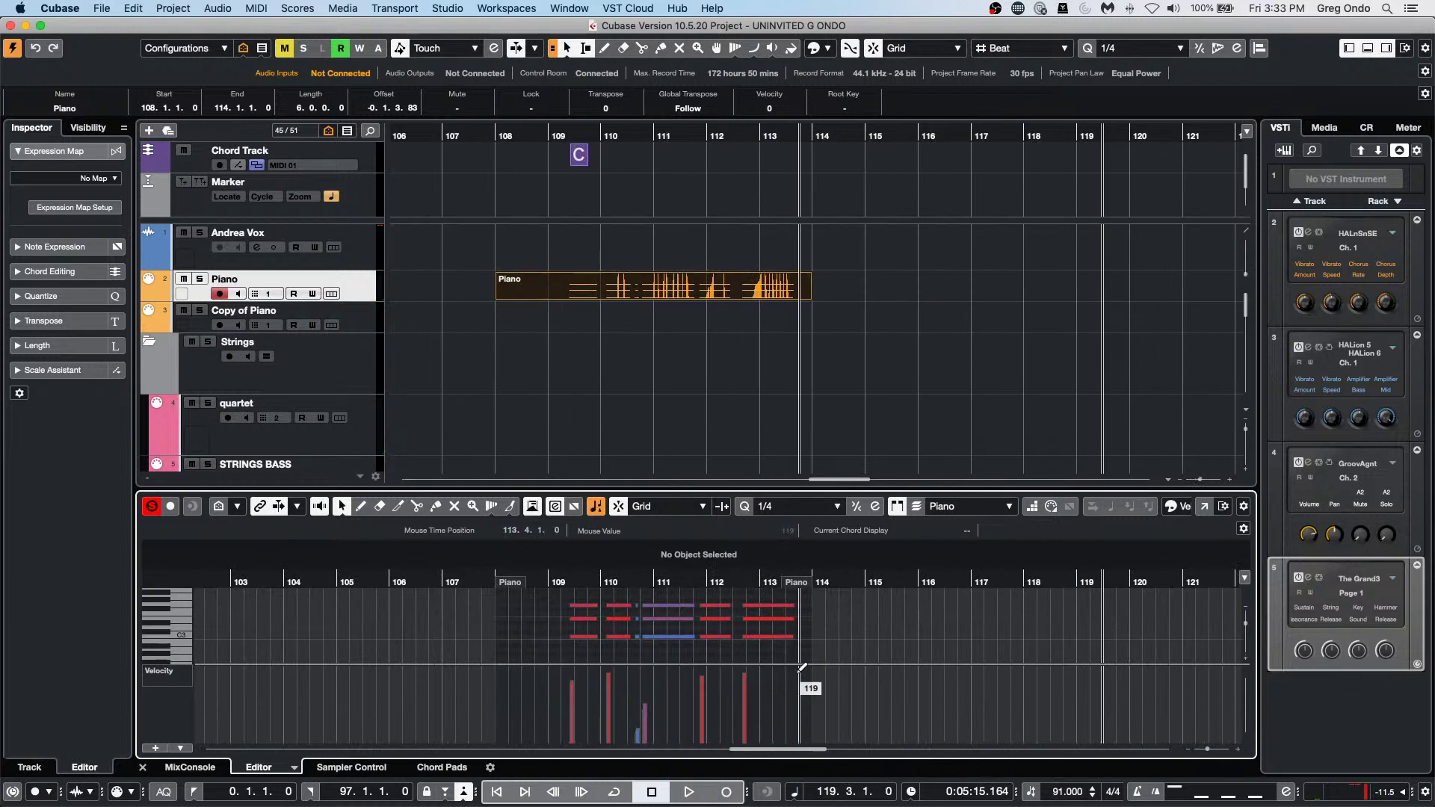
Examine the recorded Piano part's note and aftertouch events in the List Editor, and close the editor.
{"action": "left_click", "coordinate": [256, 8]}
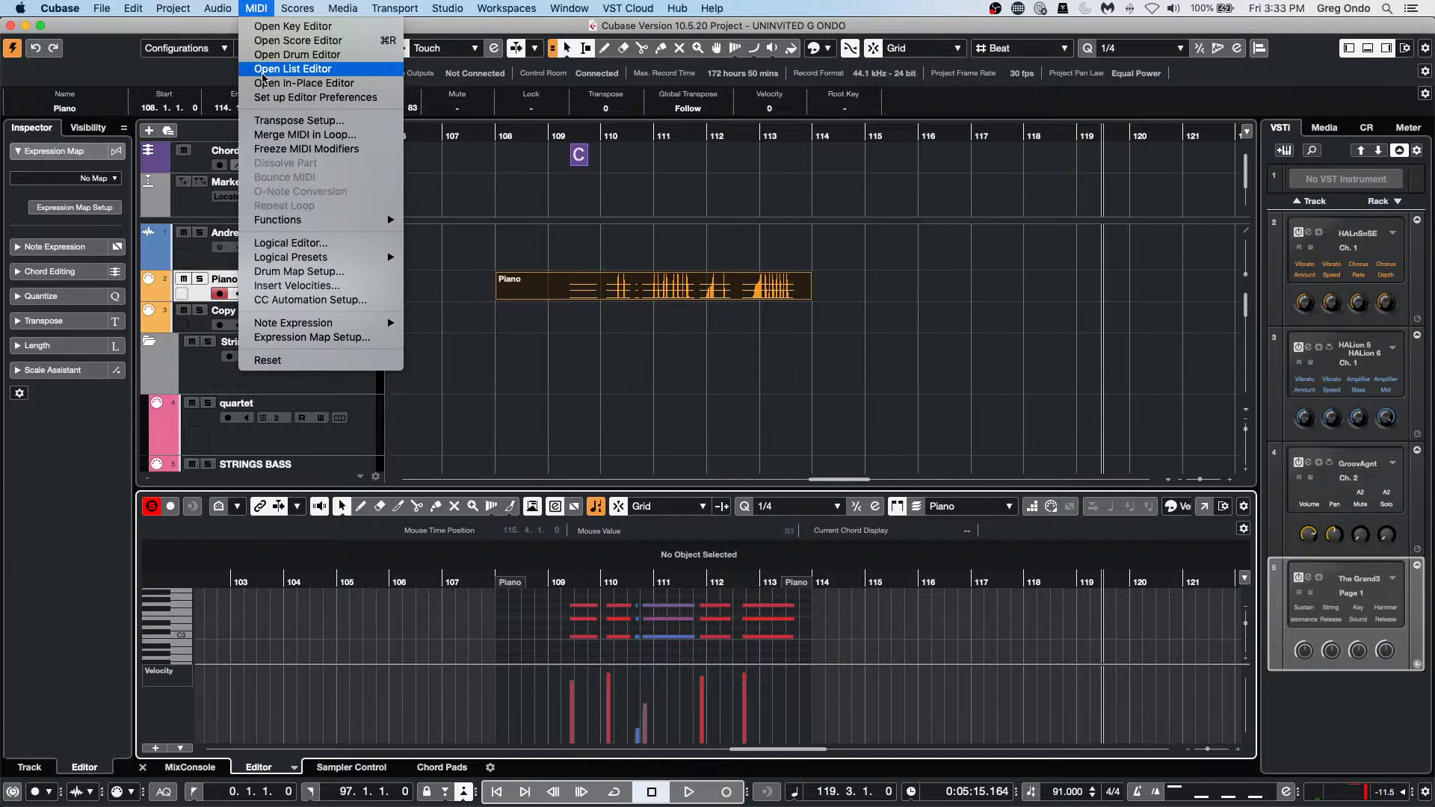
{"action": "left_click", "coordinate": [250, 68]}
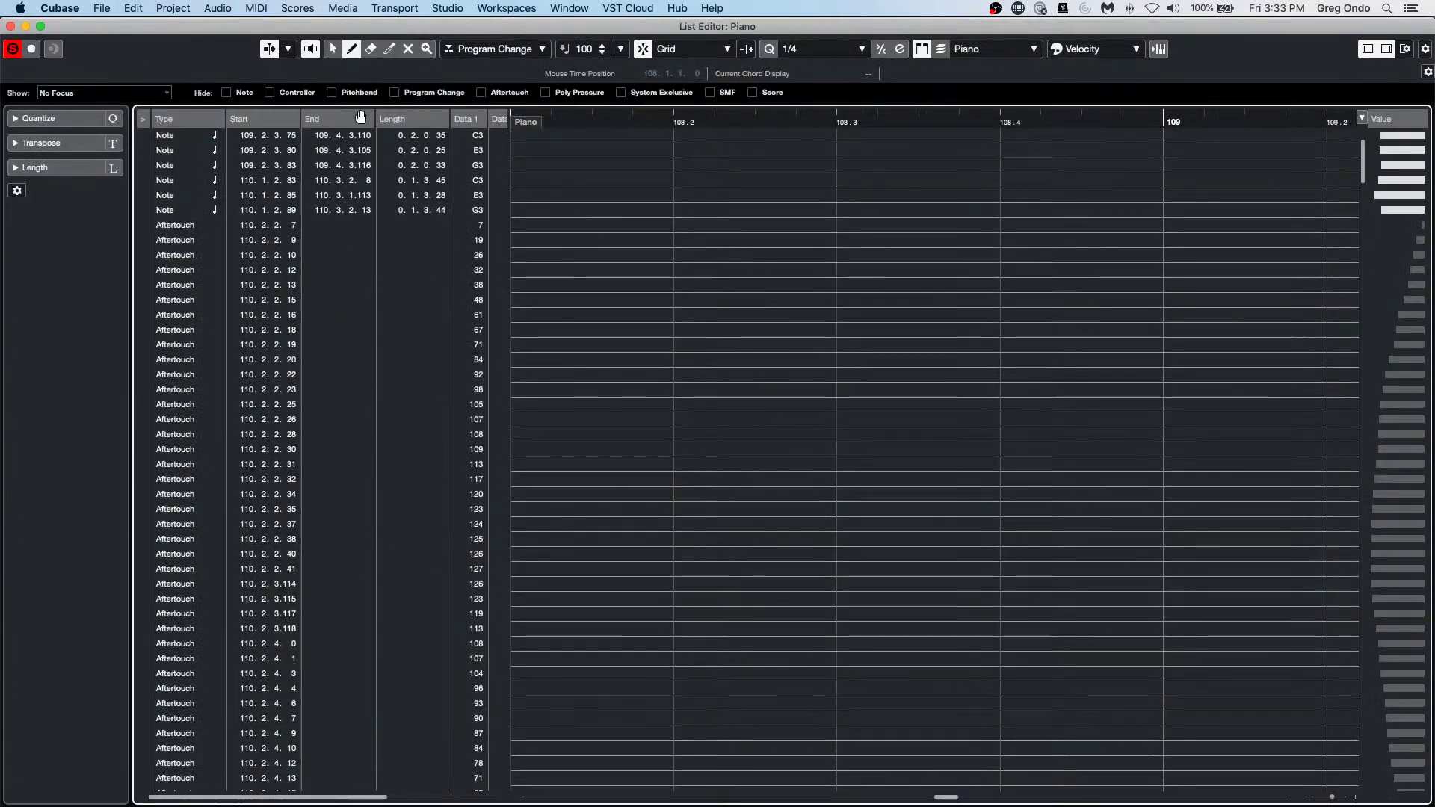
{"action": "scroll", "coordinate": [378, 375], "scroll_direction": "down", "scroll_amount": 10}
{"action": "scroll", "coordinate": [381, 374], "scroll_direction": "down", "scroll_amount": 15}
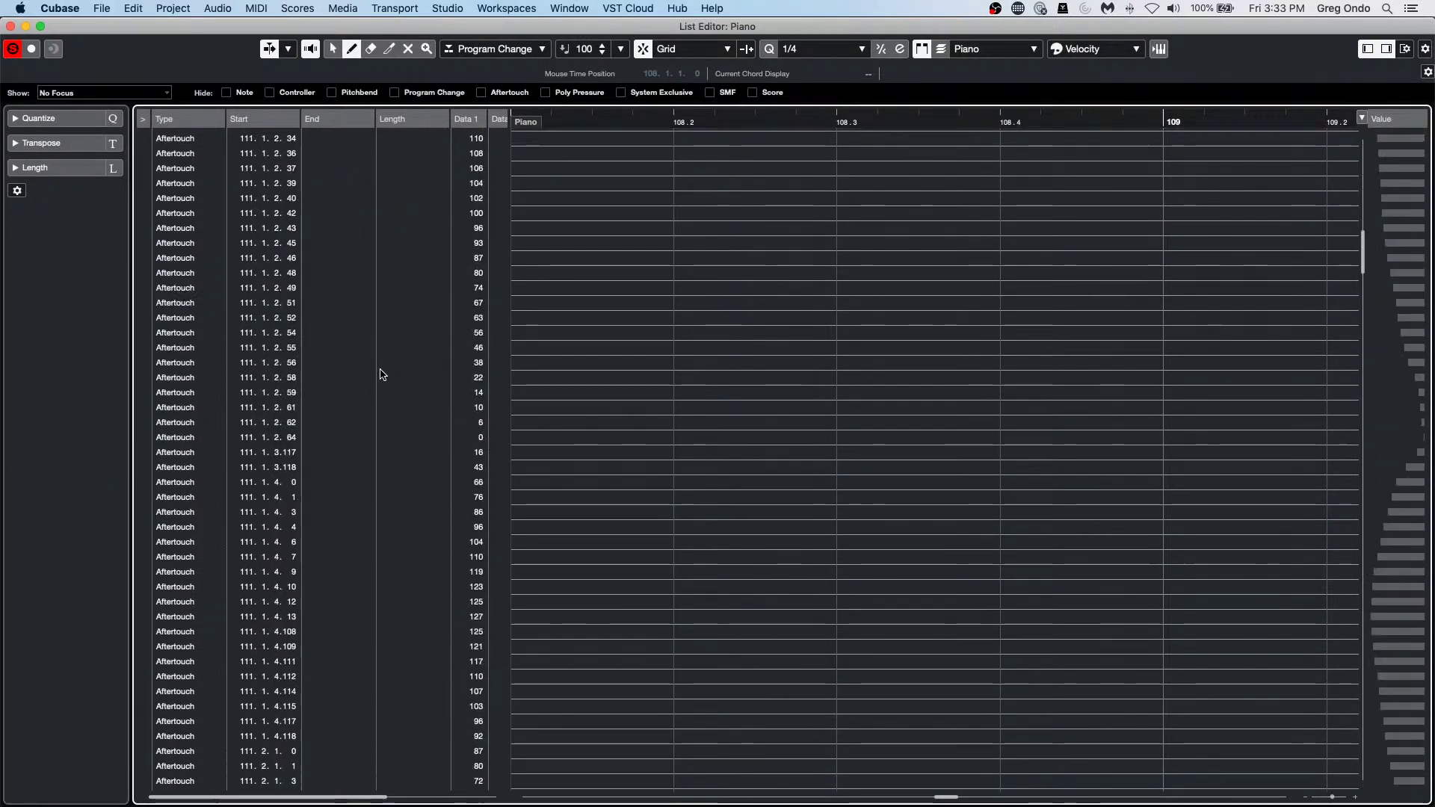
{"action": "scroll", "coordinate": [380, 375], "scroll_direction": "down", "scroll_amount": 6}
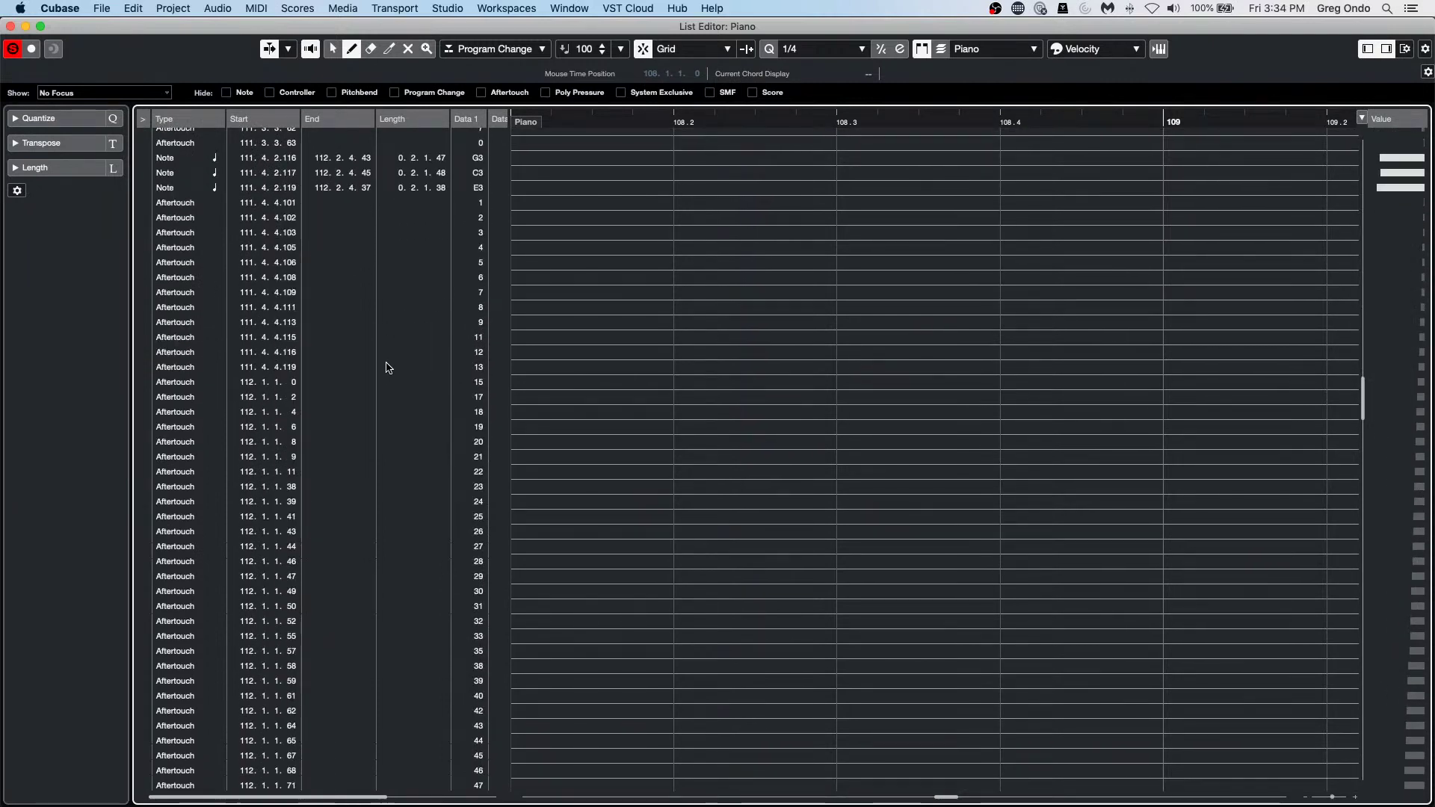
{"action": "scroll", "coordinate": [386, 367], "scroll_direction": "down", "scroll_amount": 10}
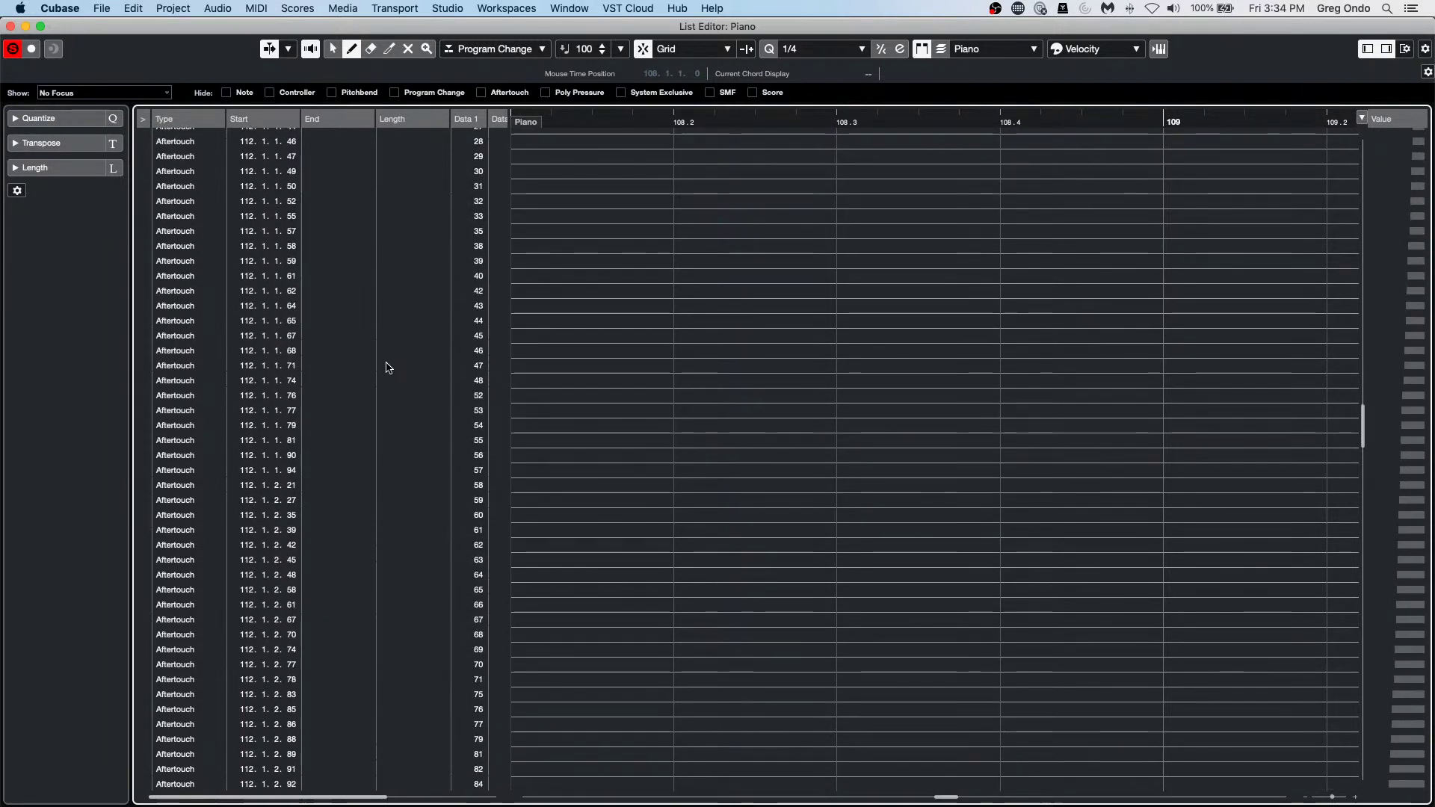
{"action": "scroll", "coordinate": [386, 367], "scroll_direction": "down", "scroll_amount": 20}
{"action": "scroll", "coordinate": [388, 367], "scroll_direction": "down", "scroll_amount": 15}
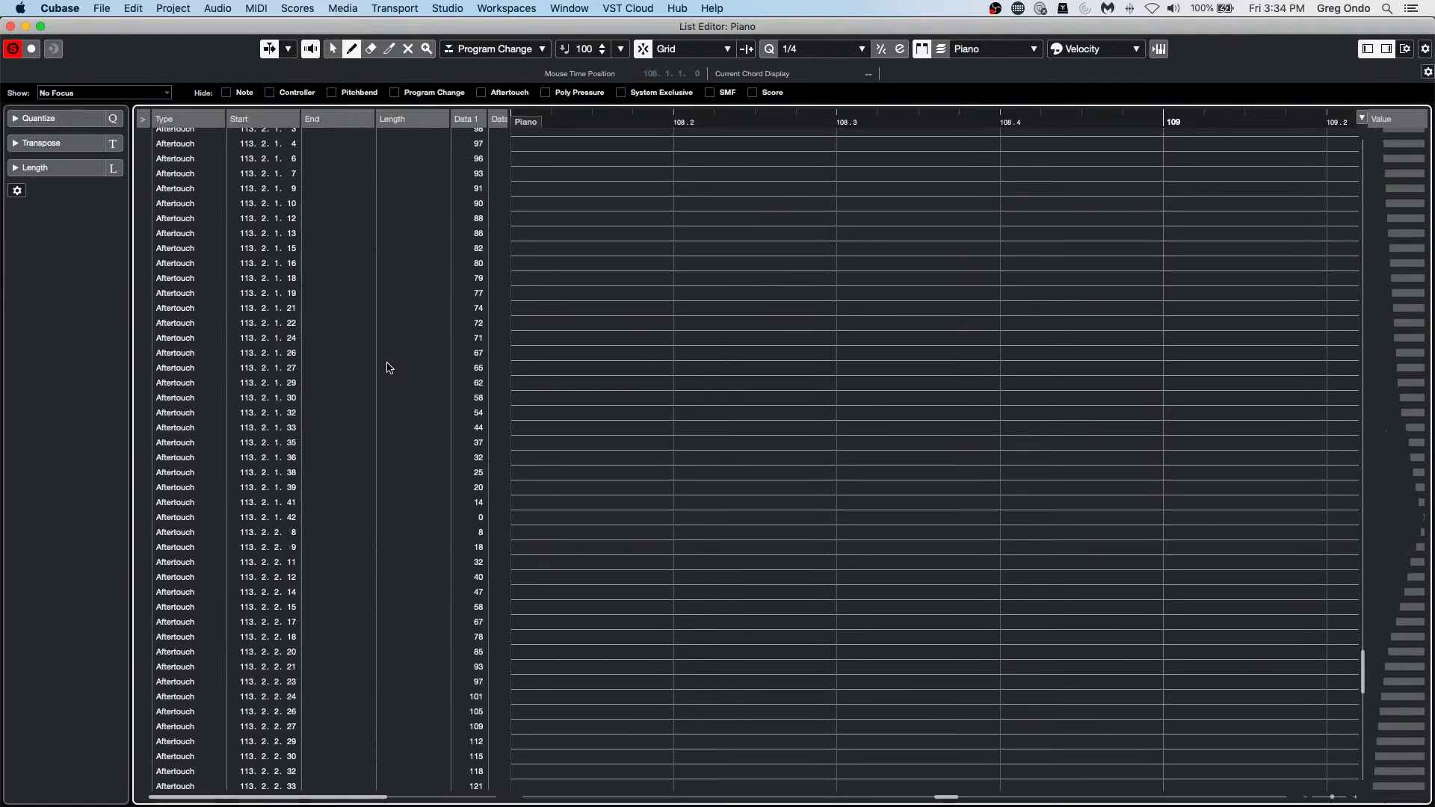
{"action": "scroll", "coordinate": [388, 367], "scroll_direction": "up", "scroll_amount": 20}
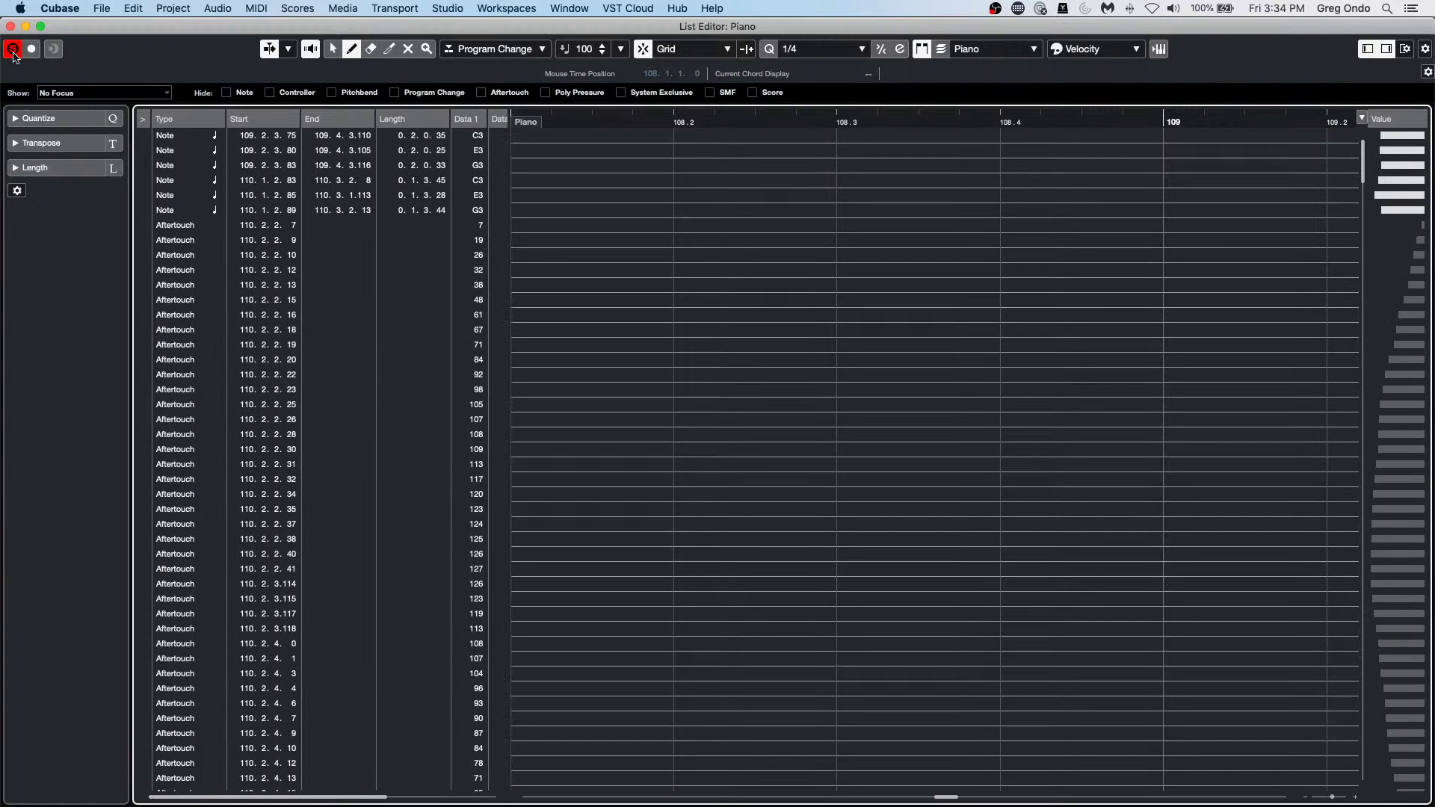
{"action": "left_click", "coordinate": [11, 27]}
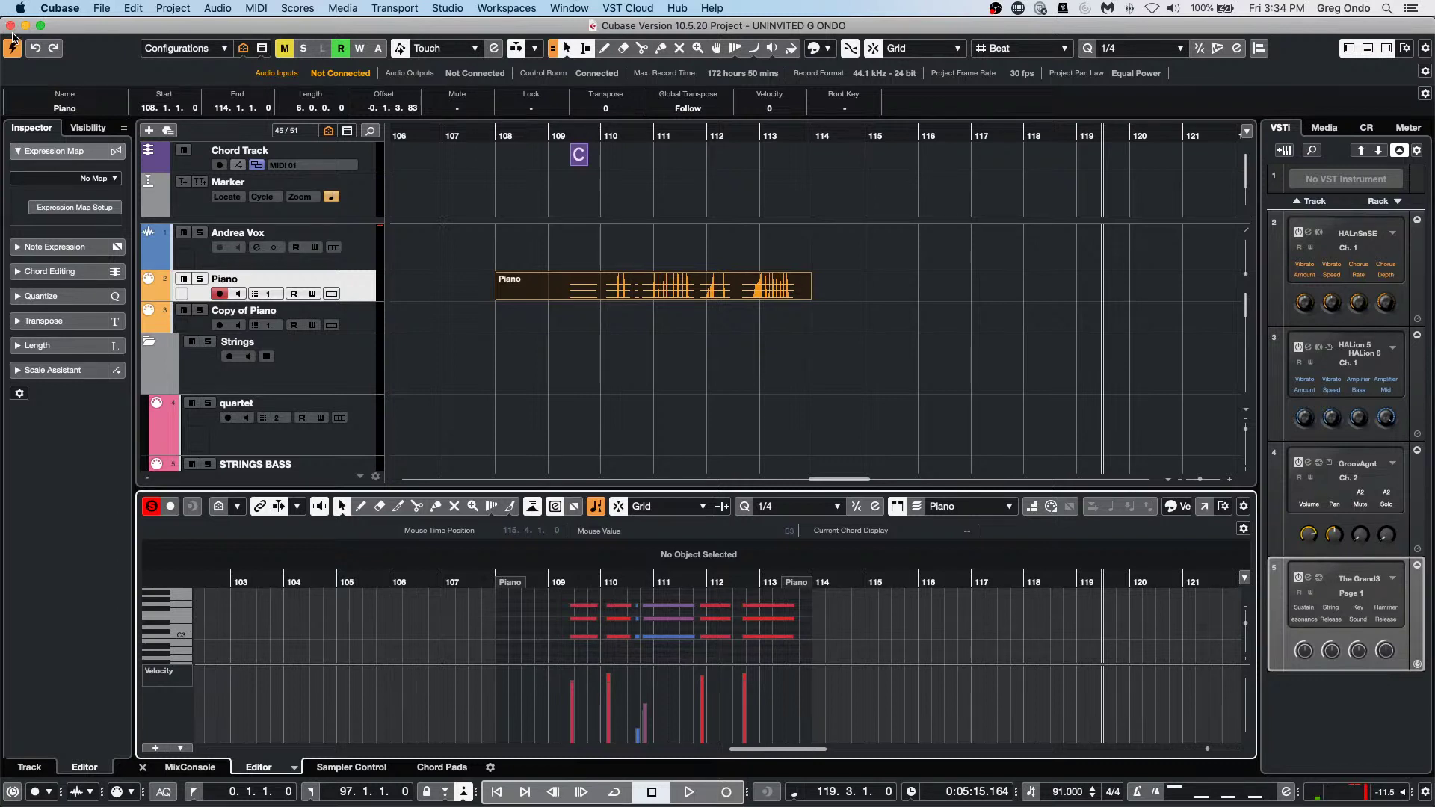
Reopen HALion from the instrument rack, check its Multi-Core choices without changing the setting, and close its window.
{"action": "left_click", "coordinate": [665, 284]}
{"action": "left_click", "coordinate": [1308, 348]}
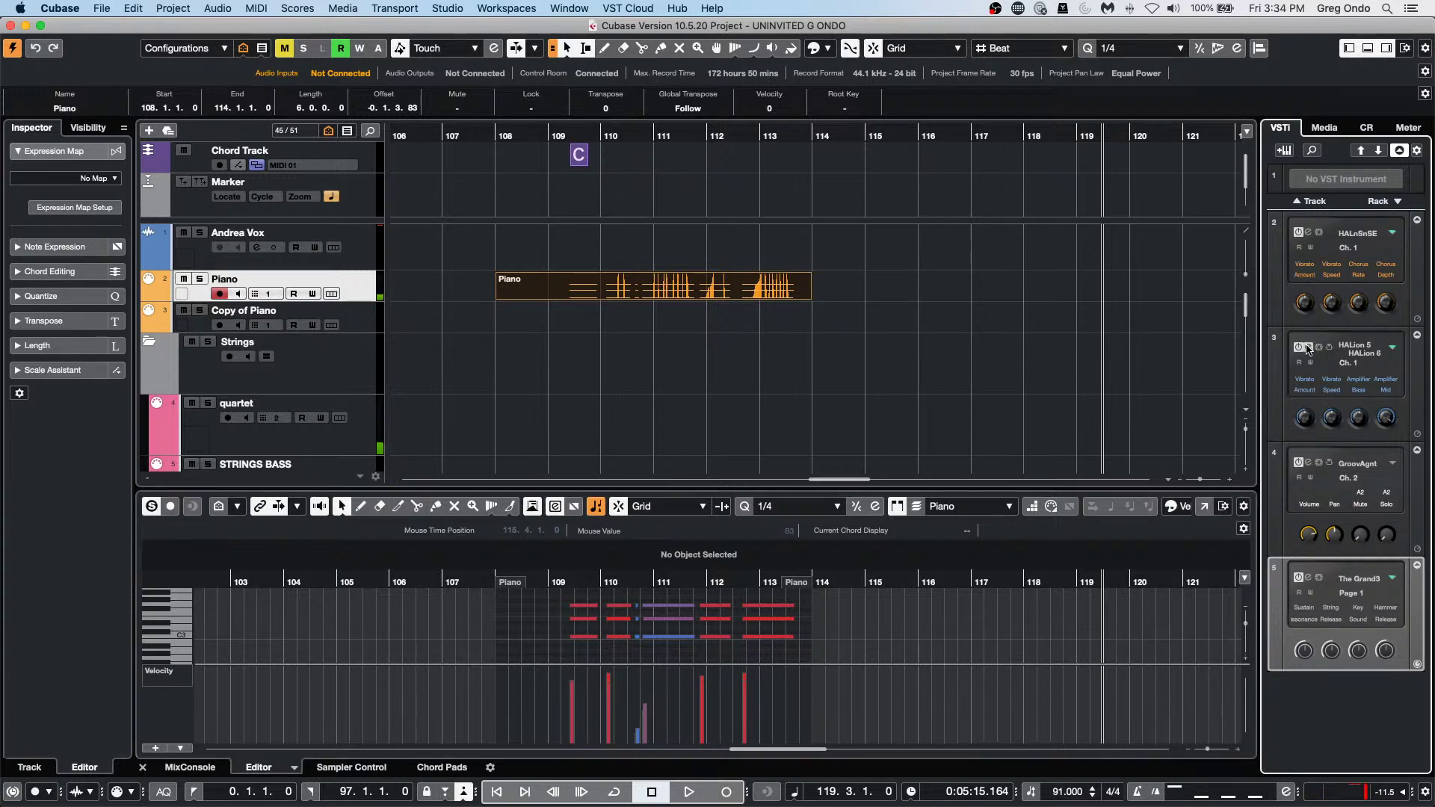
{"action": "left_click", "coordinate": [1308, 347]}
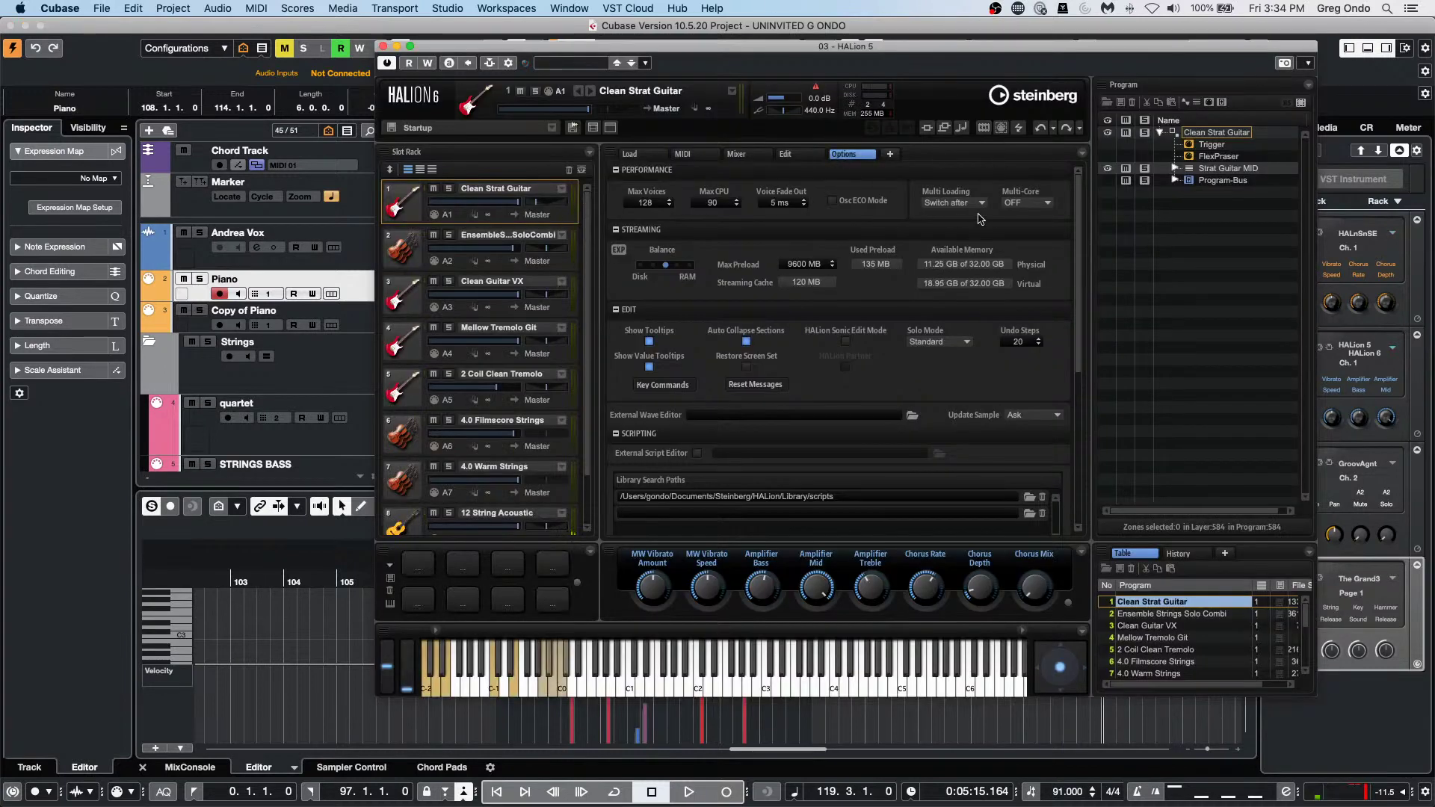
{"action": "left_click", "coordinate": [1029, 203]}
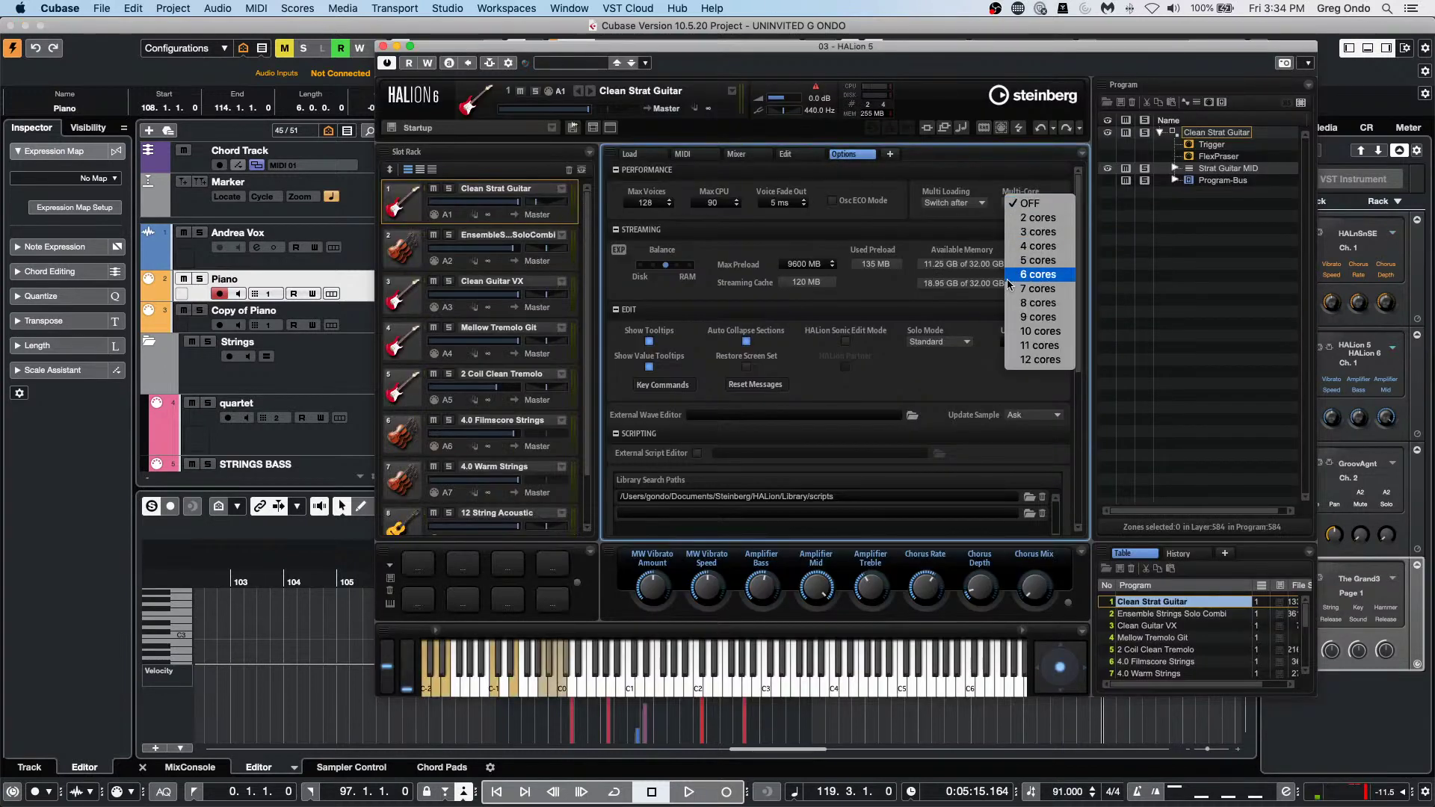
{"action": "left_click", "coordinate": [877, 224]}
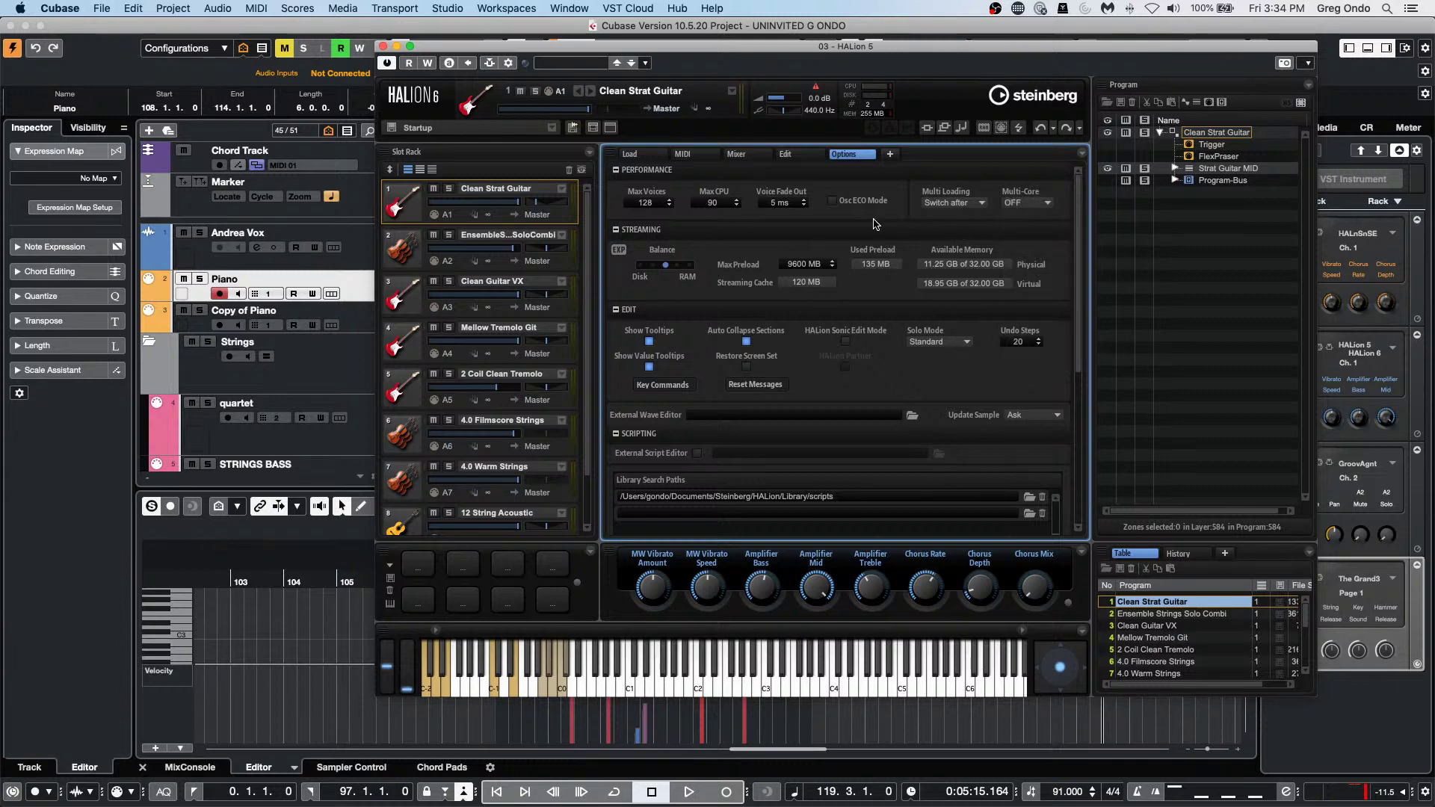
{"action": "left_click", "coordinate": [383, 46]}
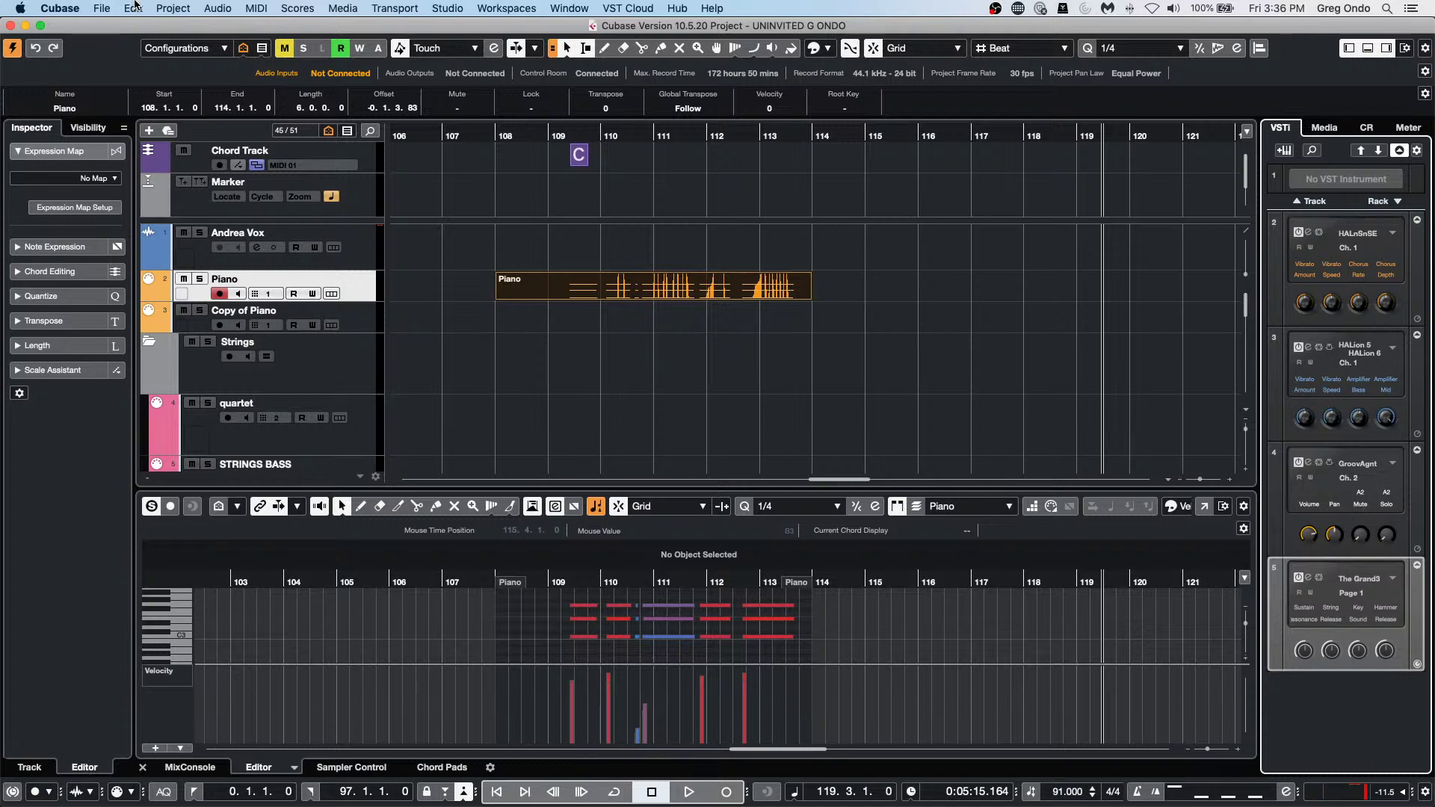
Create a new empty project in the March 5th 2021 folder.
{"action": "left_click", "coordinate": [103, 9]}
{"action": "left_click", "coordinate": [108, 28]}
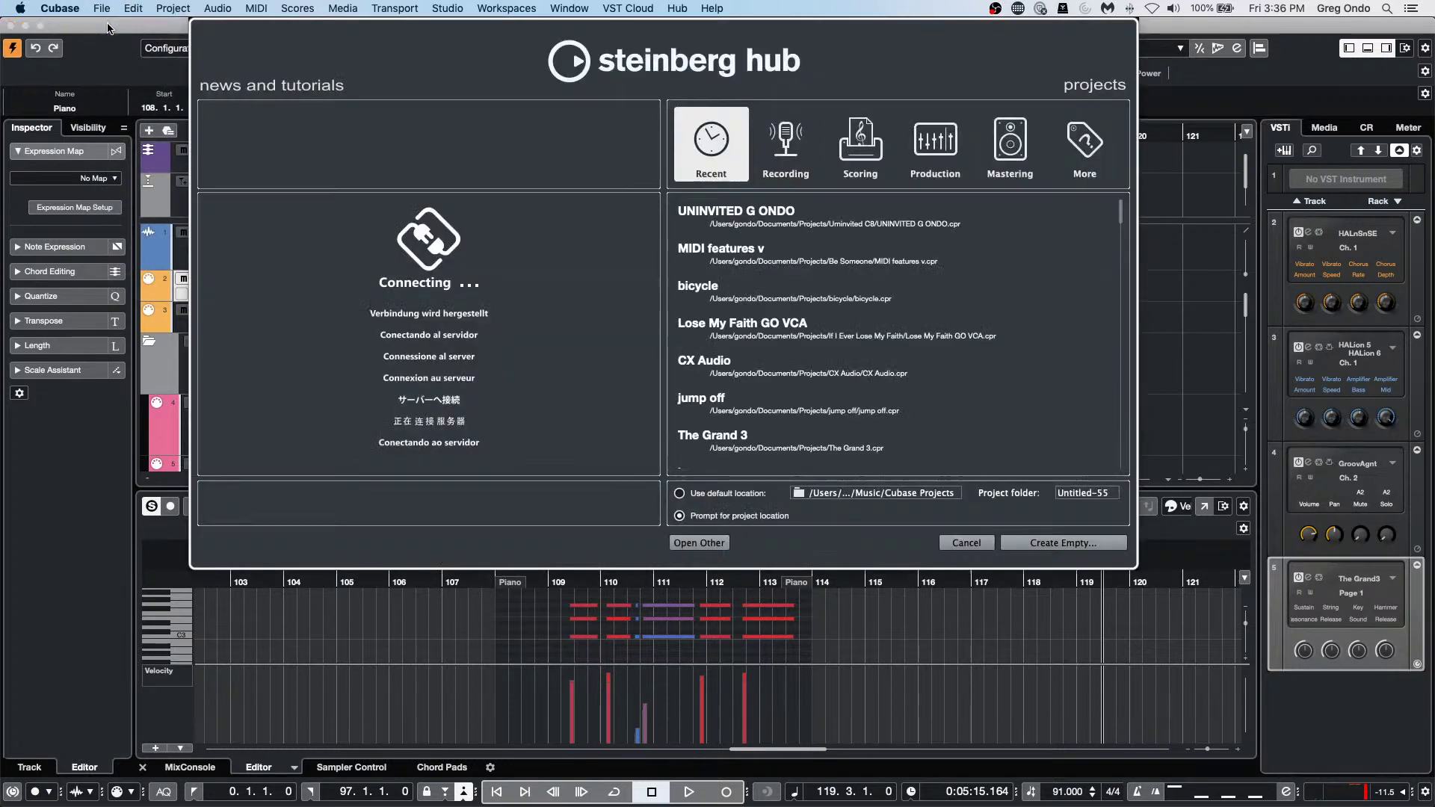
{"action": "left_click", "coordinate": [1044, 547]}
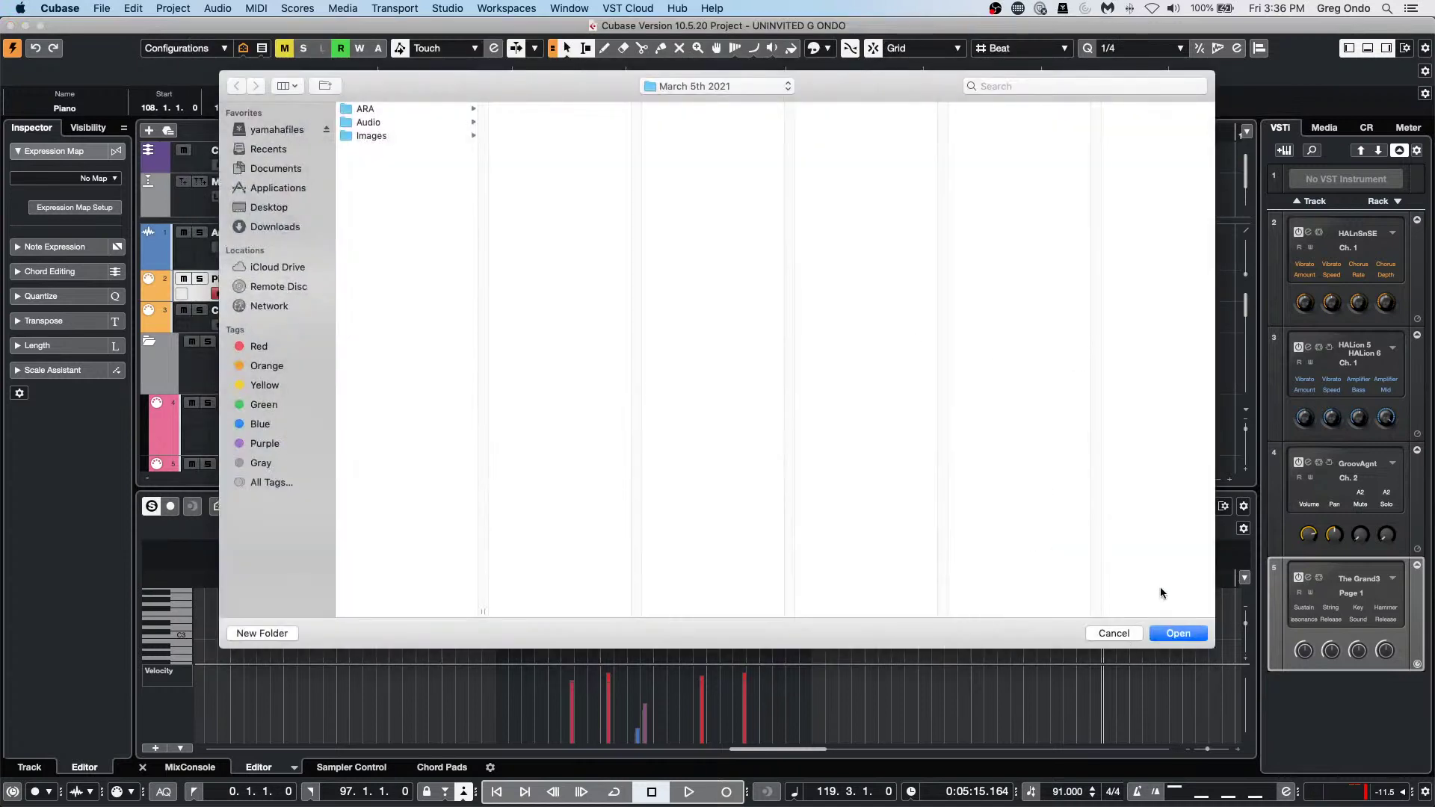
{"action": "left_click", "coordinate": [1166, 631]}
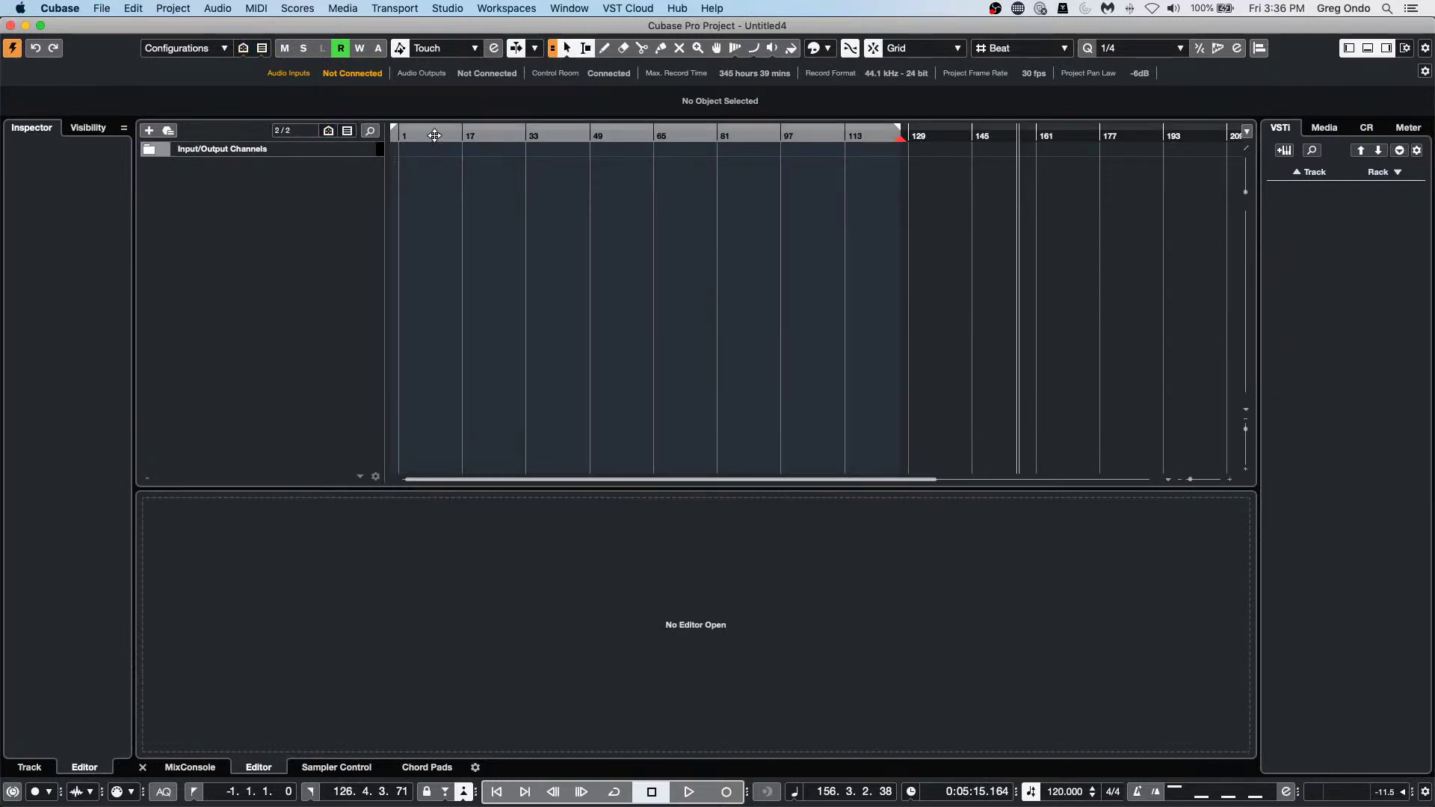
Add one instrument track using Groove Agent SE with Stereo Out as its audio output.
{"action": "right_click", "coordinate": [315, 193]}
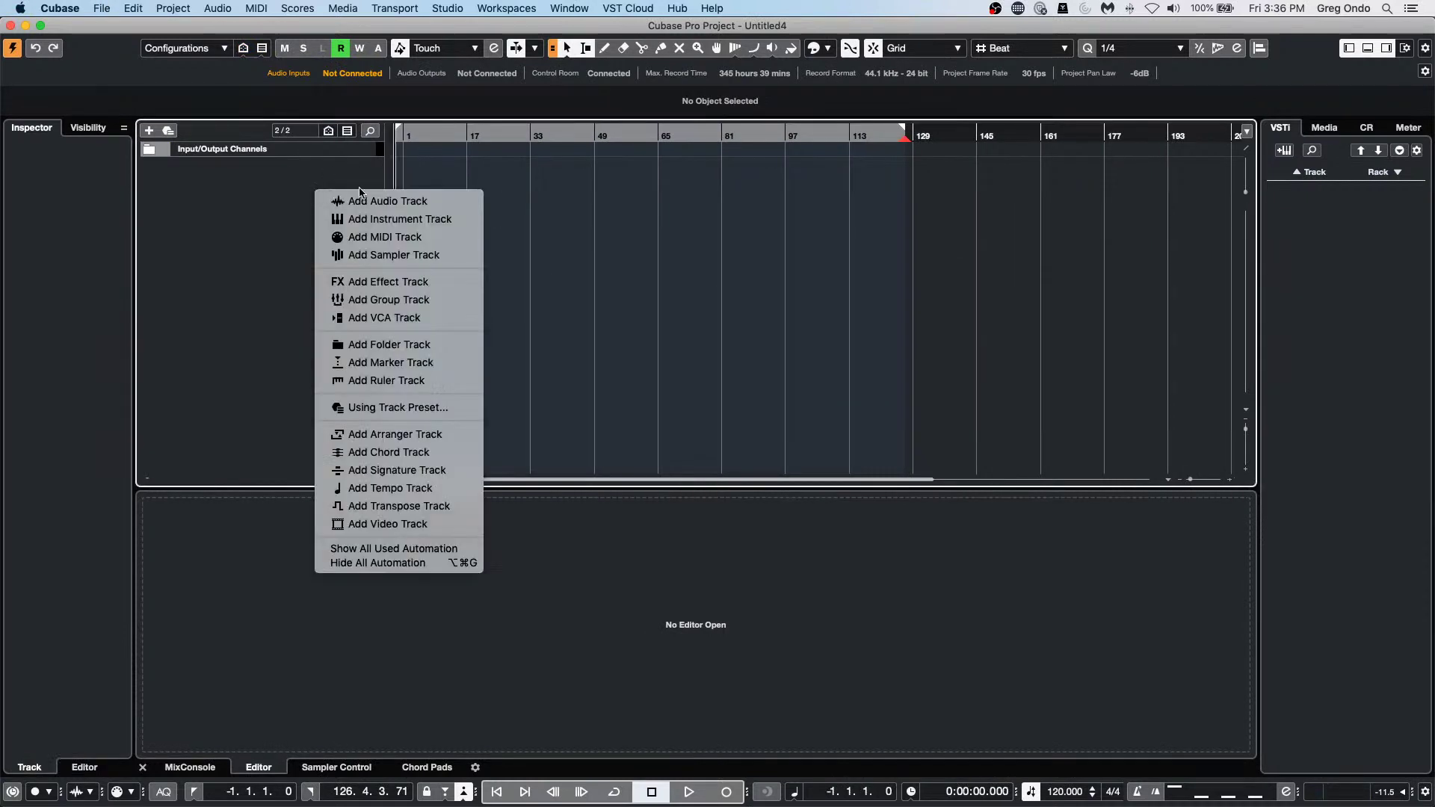
{"action": "left_click", "coordinate": [423, 219]}
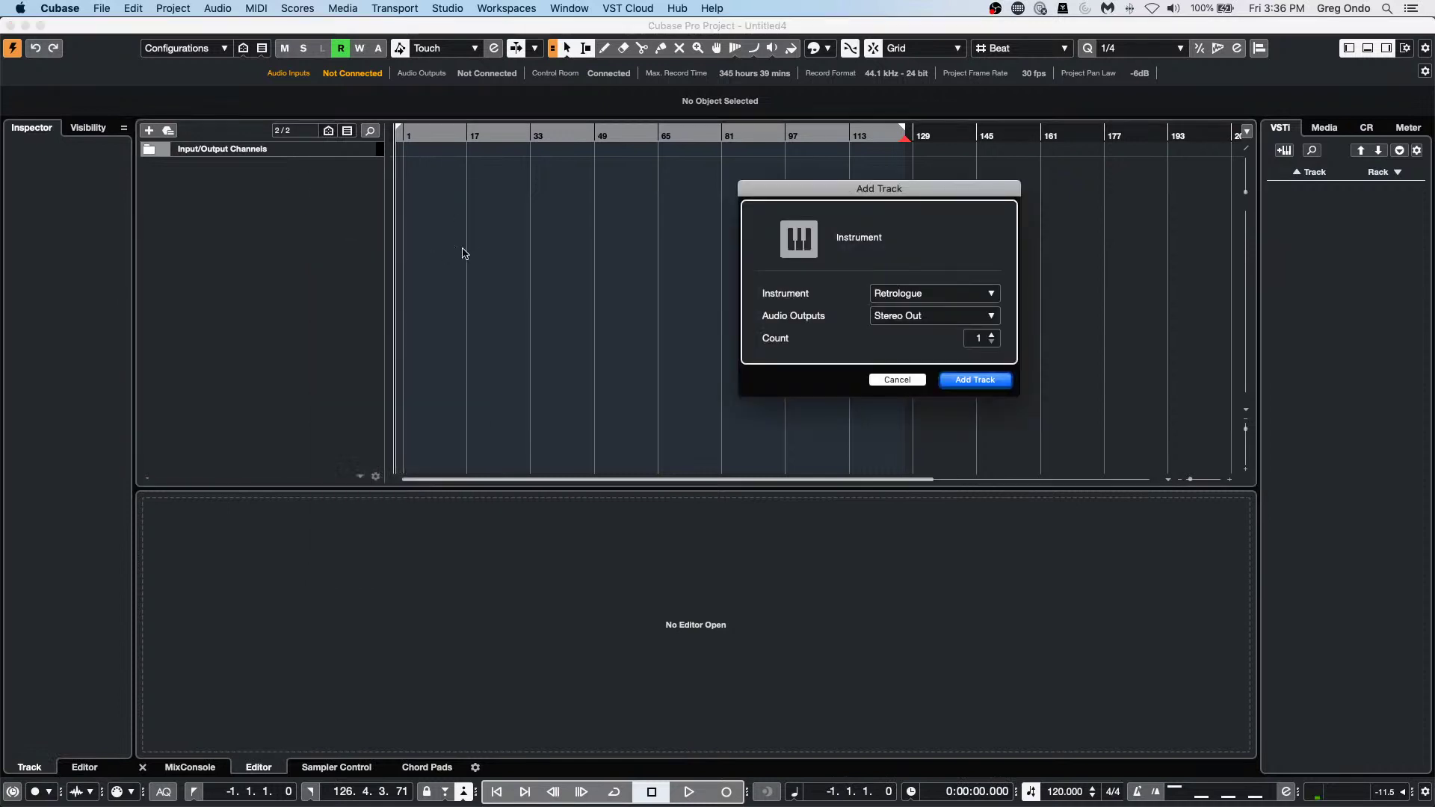
{"action": "left_click", "coordinate": [930, 293]}
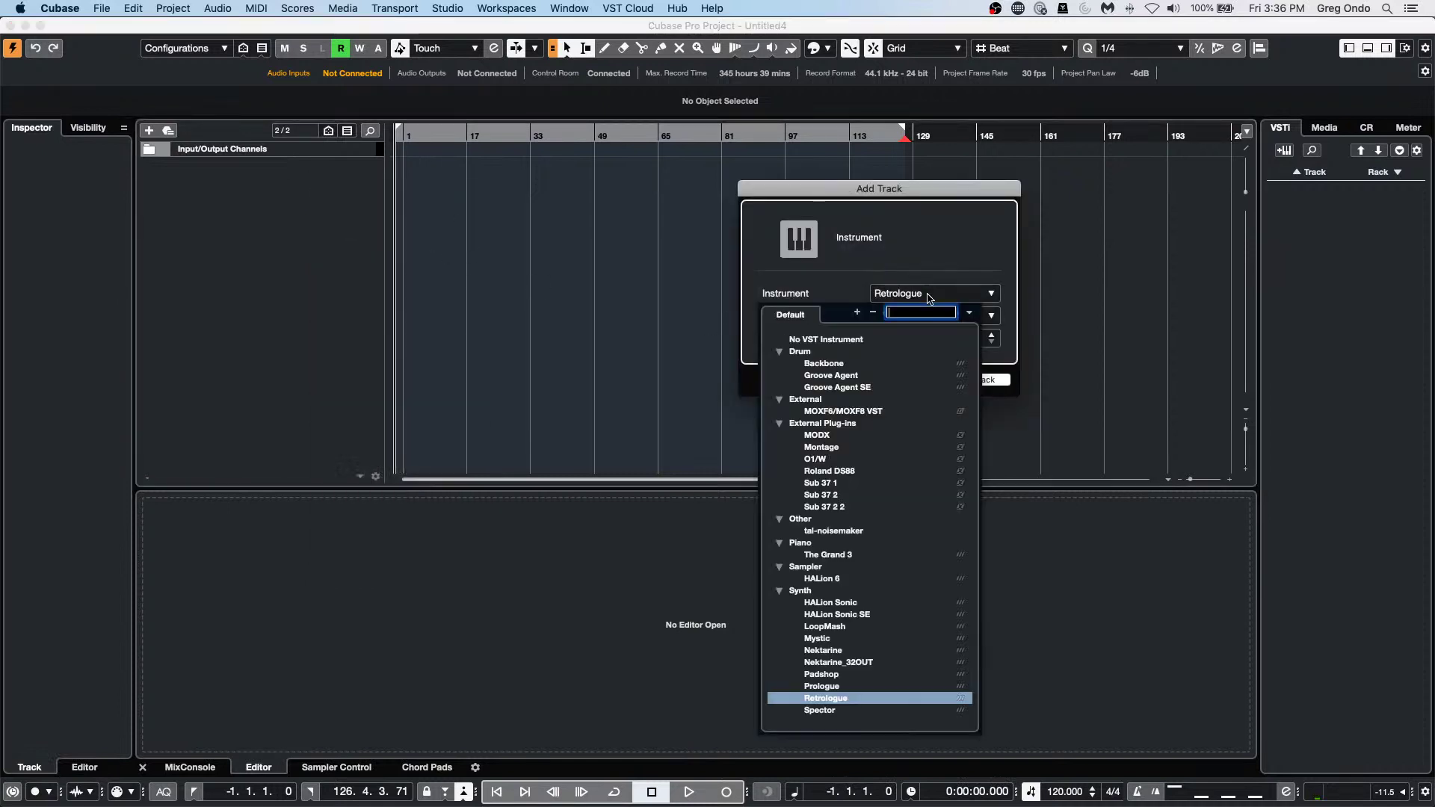
{"action": "left_click", "coordinate": [856, 387]}
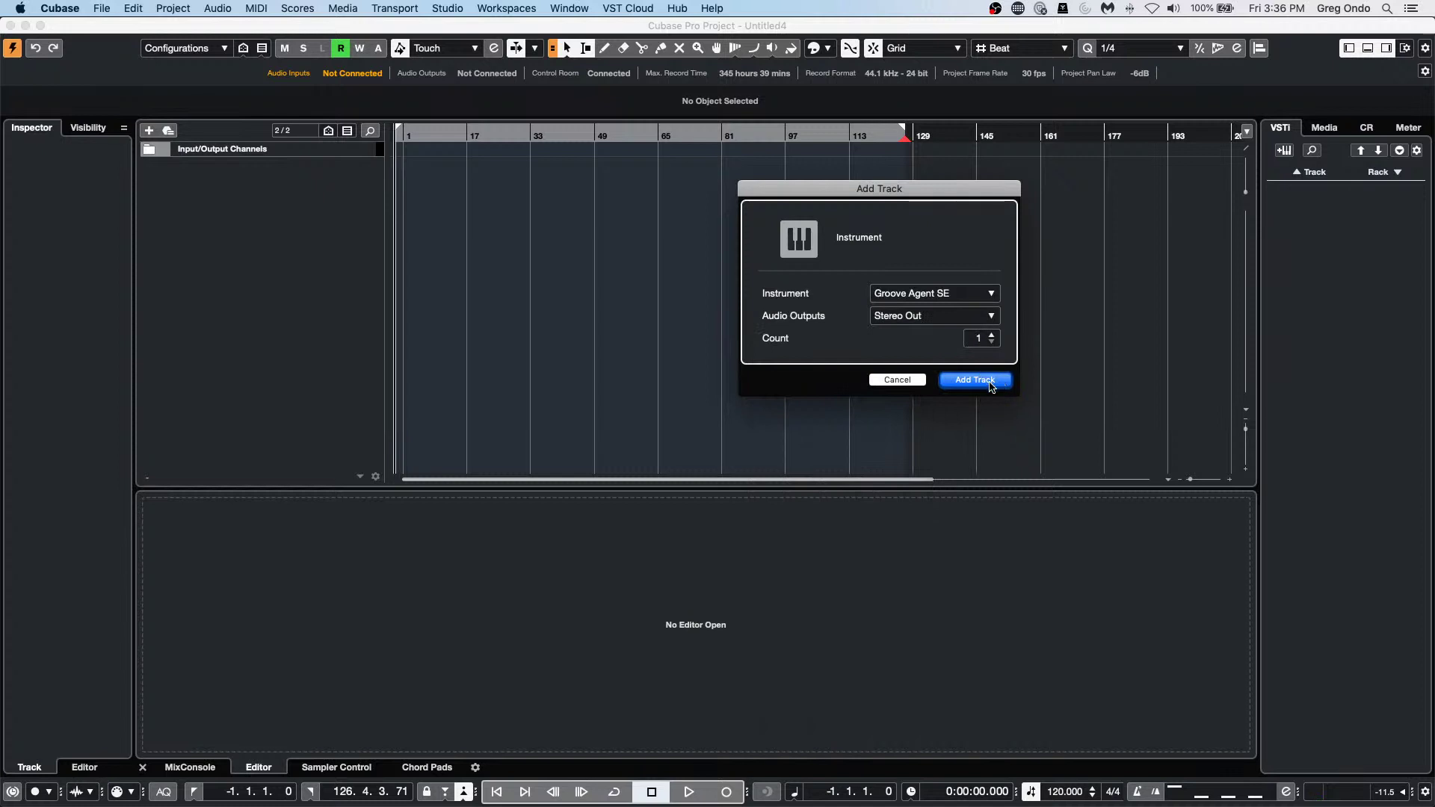
{"action": "left_click", "coordinate": [997, 382]}
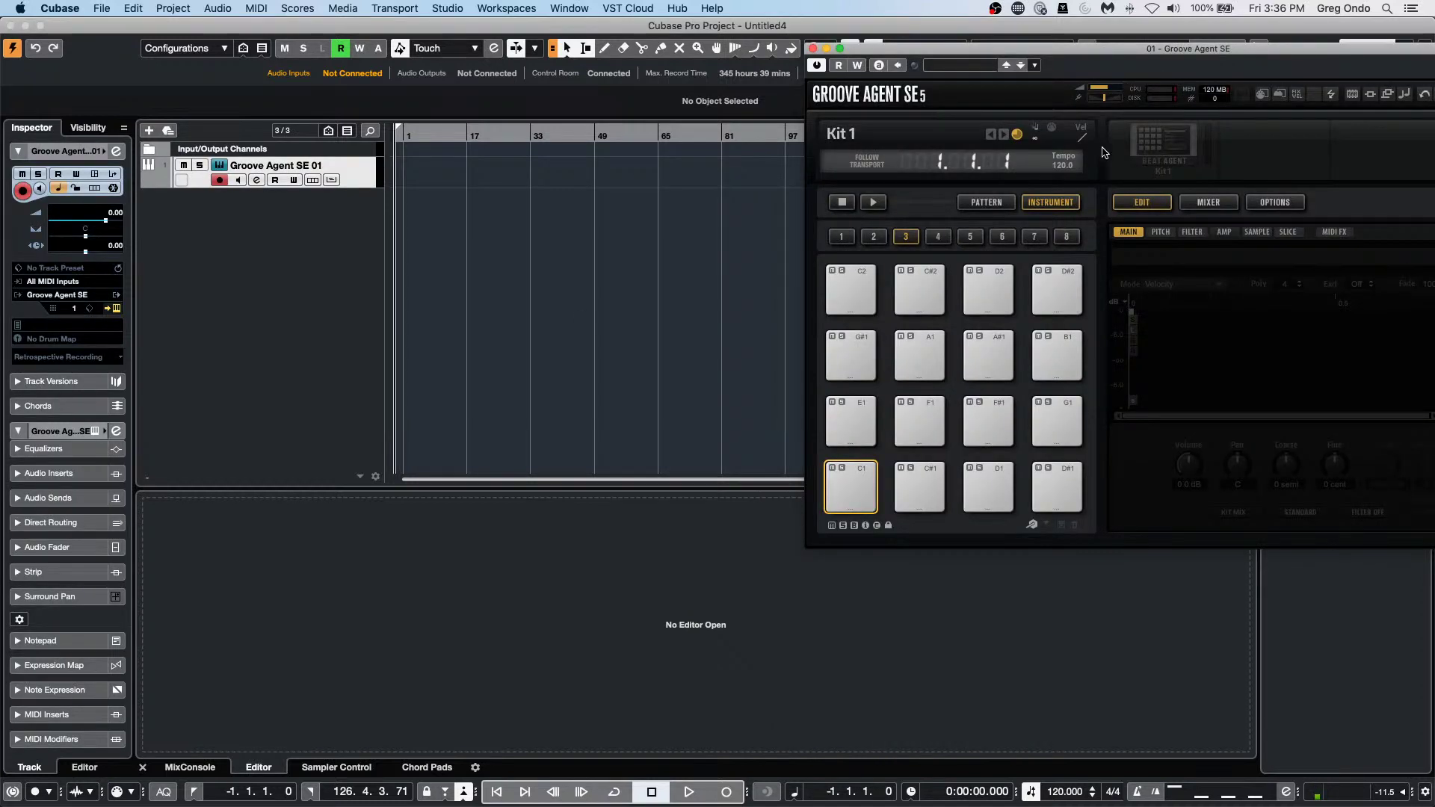
Load the Forget The Past kit into Groove Agent SE's slot and close the program browser.
{"action": "right_click", "coordinate": [1148, 146]}
{"action": "left_click", "coordinate": [1166, 165]}
{"action": "double_click", "coordinate": [404, 491]}
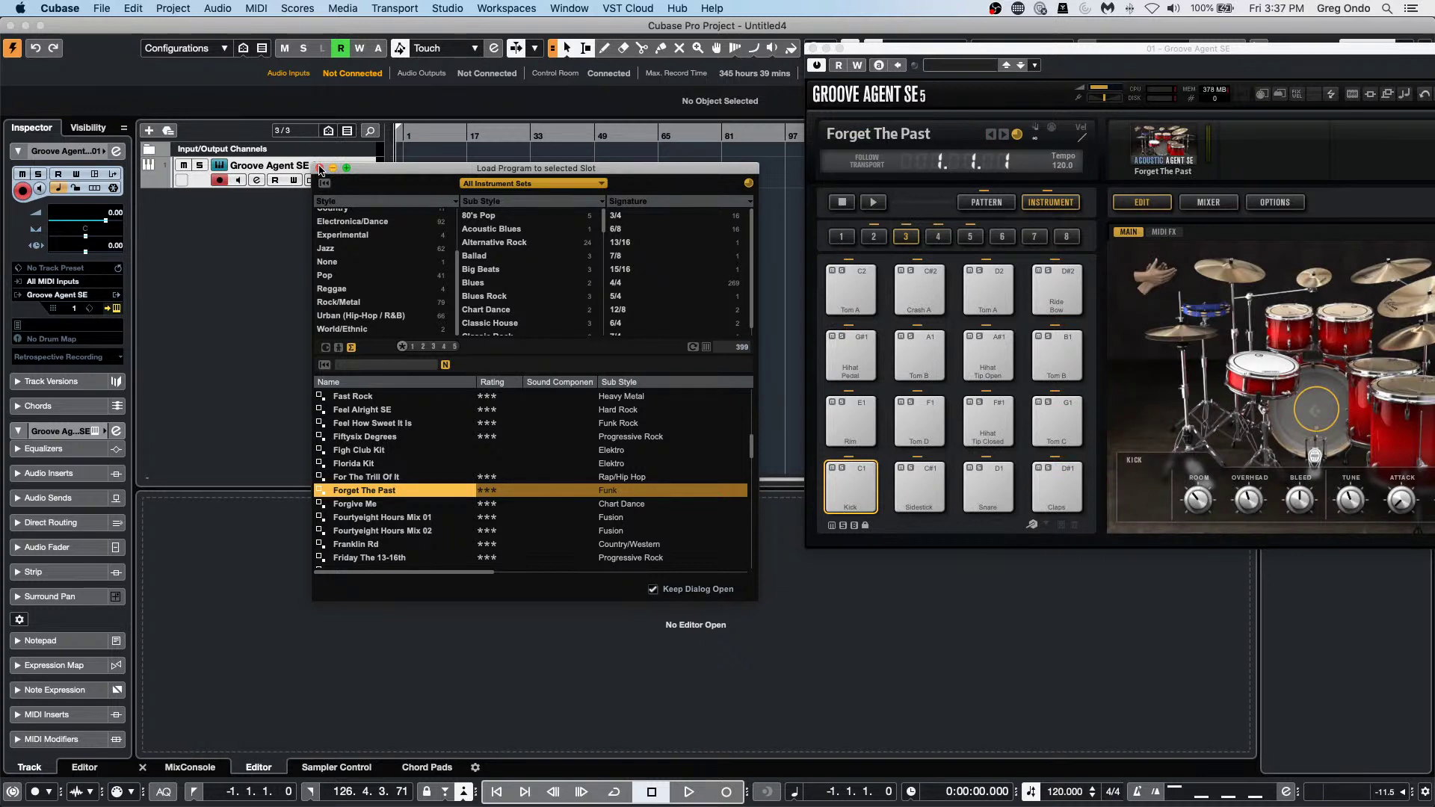
{"action": "left_click", "coordinate": [320, 168]}
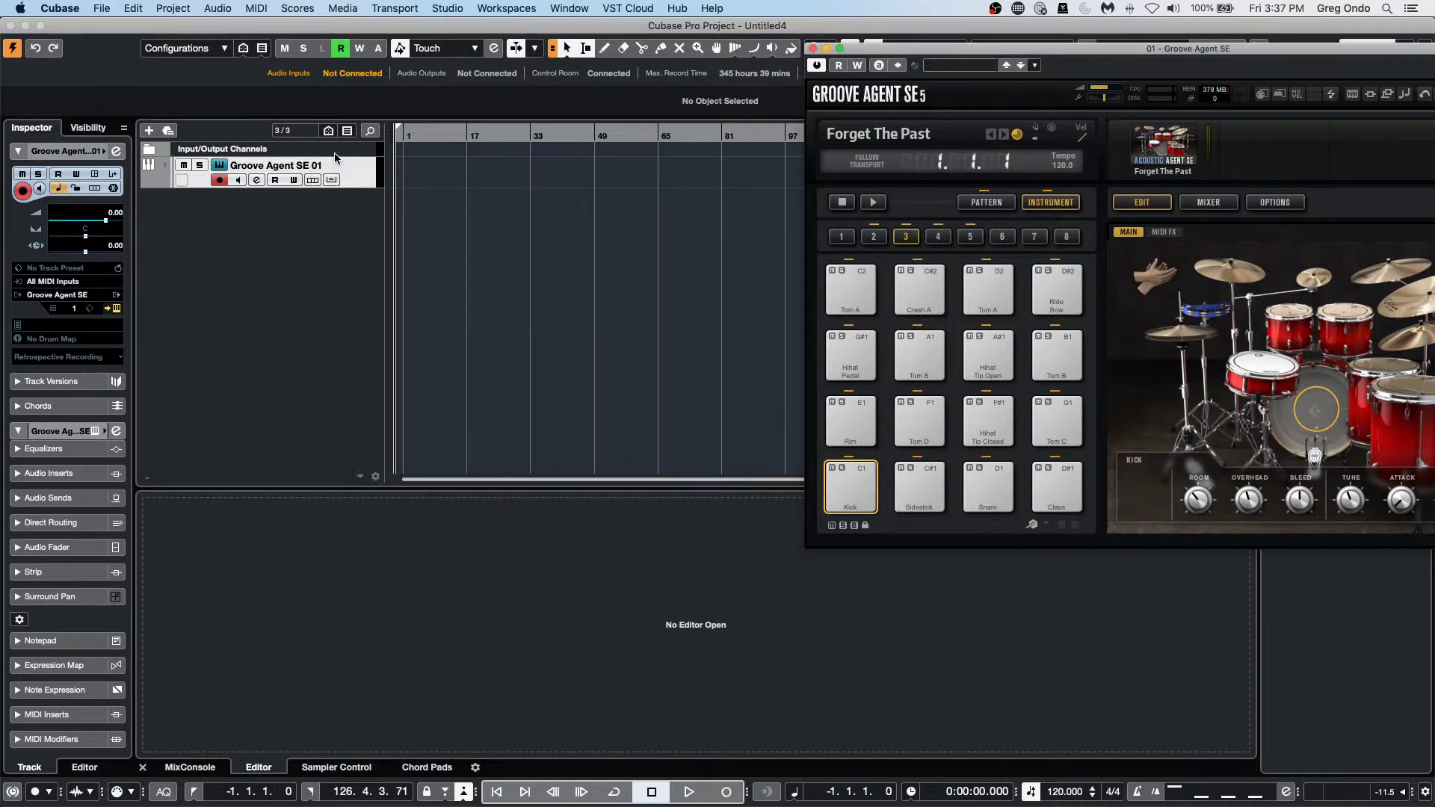
Show Groove Agent SE's patterns and place the Main 1 pattern at bar 1 on the Groove Agent SE 01 track.
{"action": "left_click", "coordinate": [432, 132]}
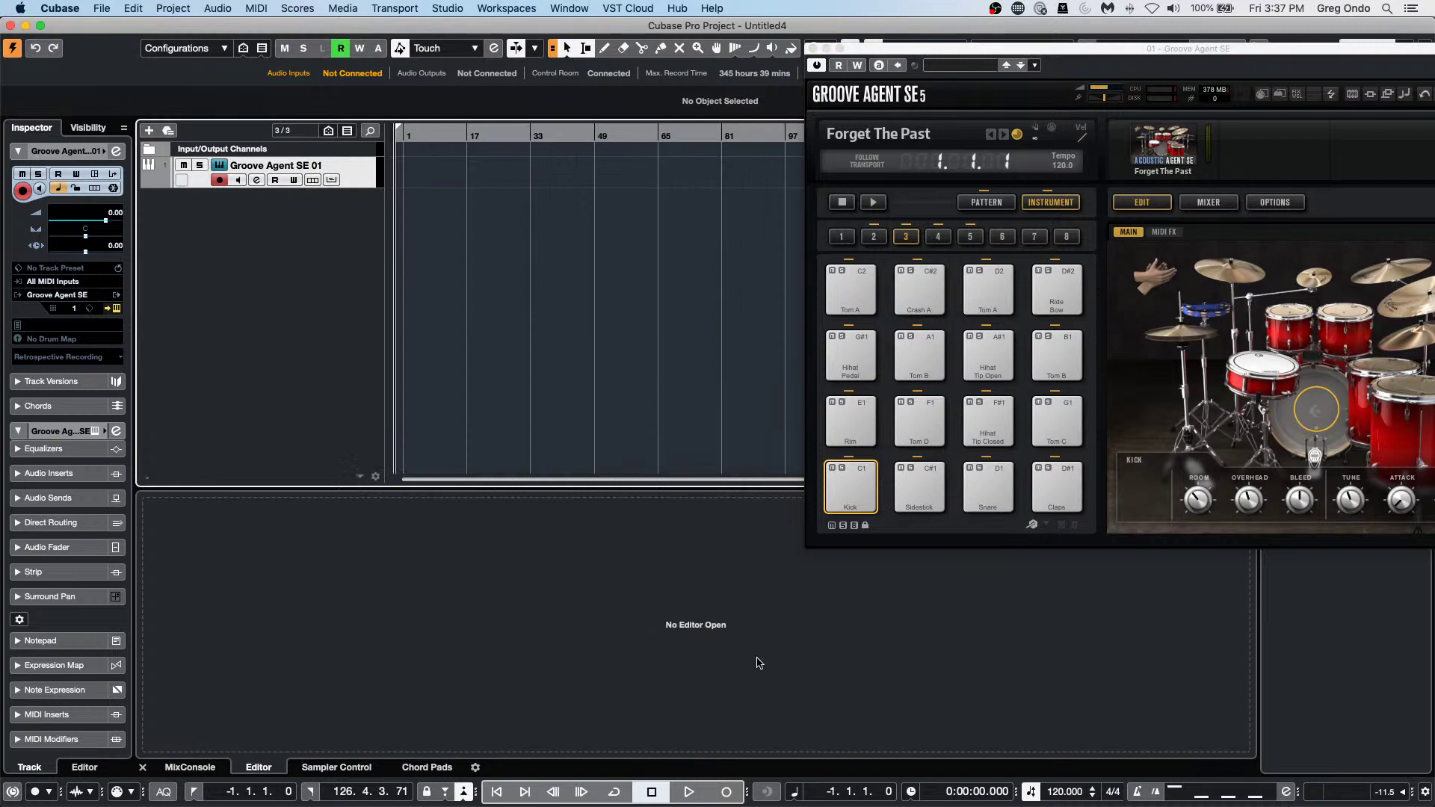
{"action": "left_click", "coordinate": [986, 202]}
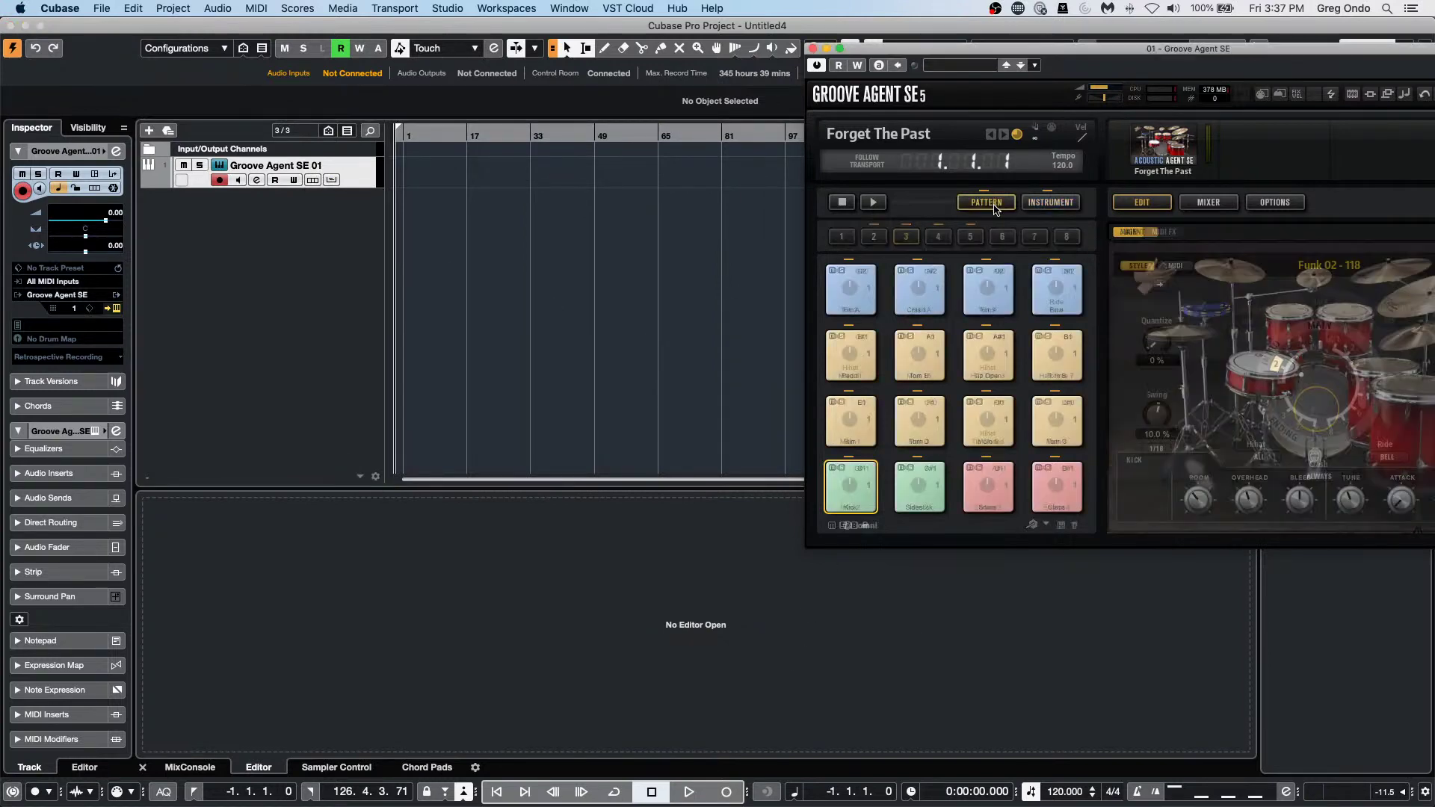
{"action": "left_click_drag", "start_coordinate": [851, 420], "coordinate": [407, 168]}
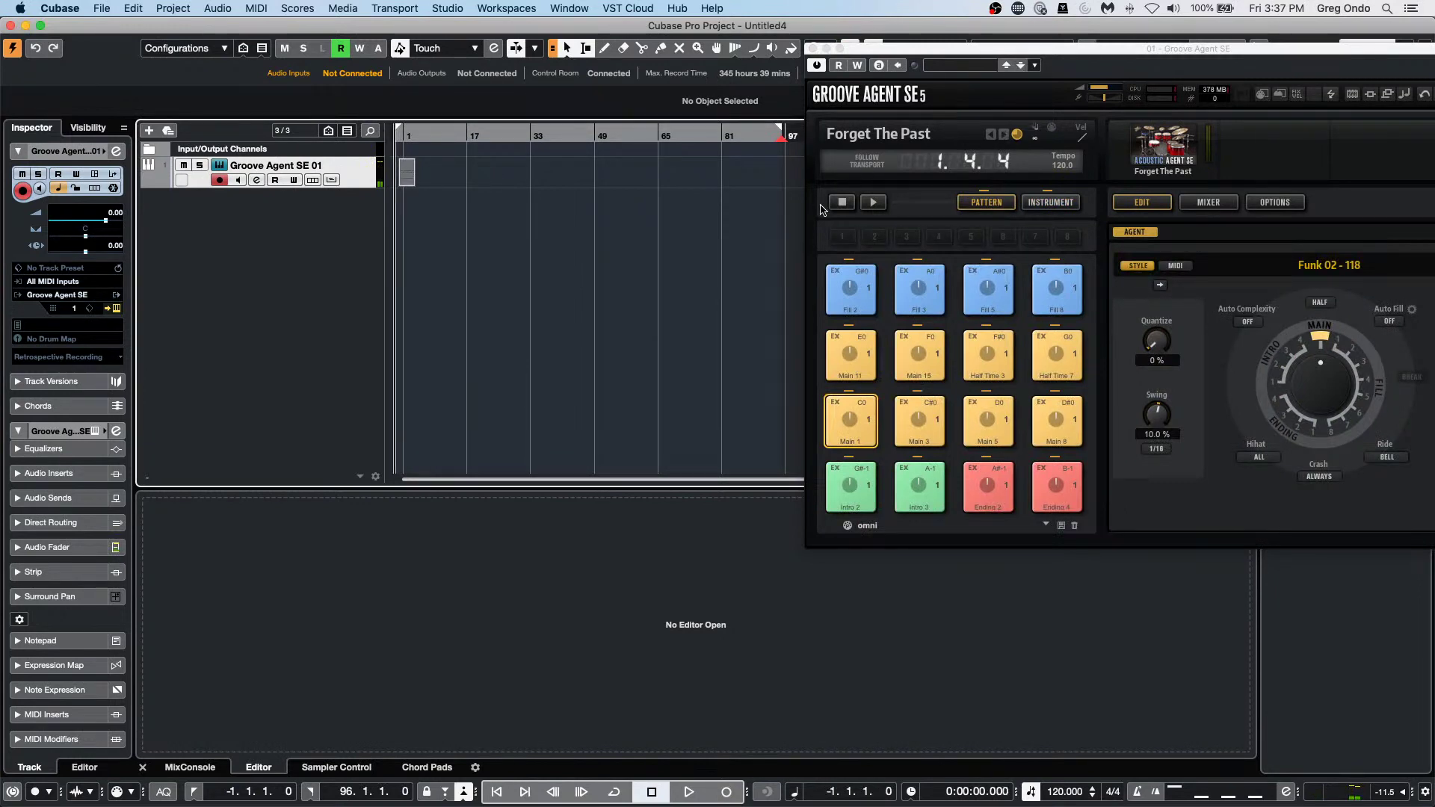
Start Groove Agent SE's own pattern playback, move its window fully into view, and lower the tempo to 105.
{"action": "left_click", "coordinate": [873, 202]}
{"action": "left_click_drag", "start_coordinate": [978, 56], "coordinate": [506, 76]}
{"action": "scroll", "coordinate": [1065, 792], "scroll_direction": "down", "scroll_amount": 11}
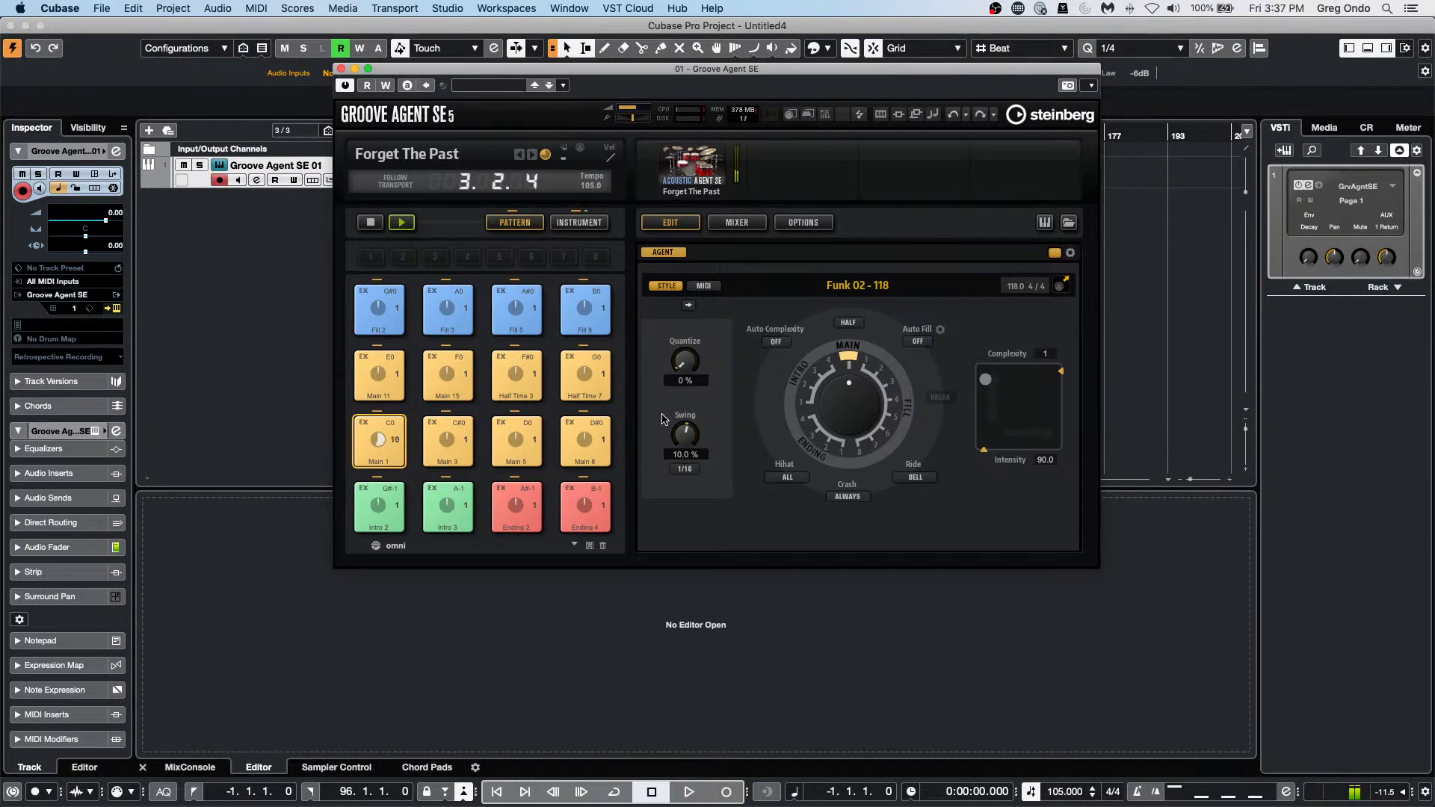
In Groove Agent SE's agent mixer, route the Snare to Out 2 and the Hihat to Out 3.
{"action": "left_click", "coordinate": [737, 223]}
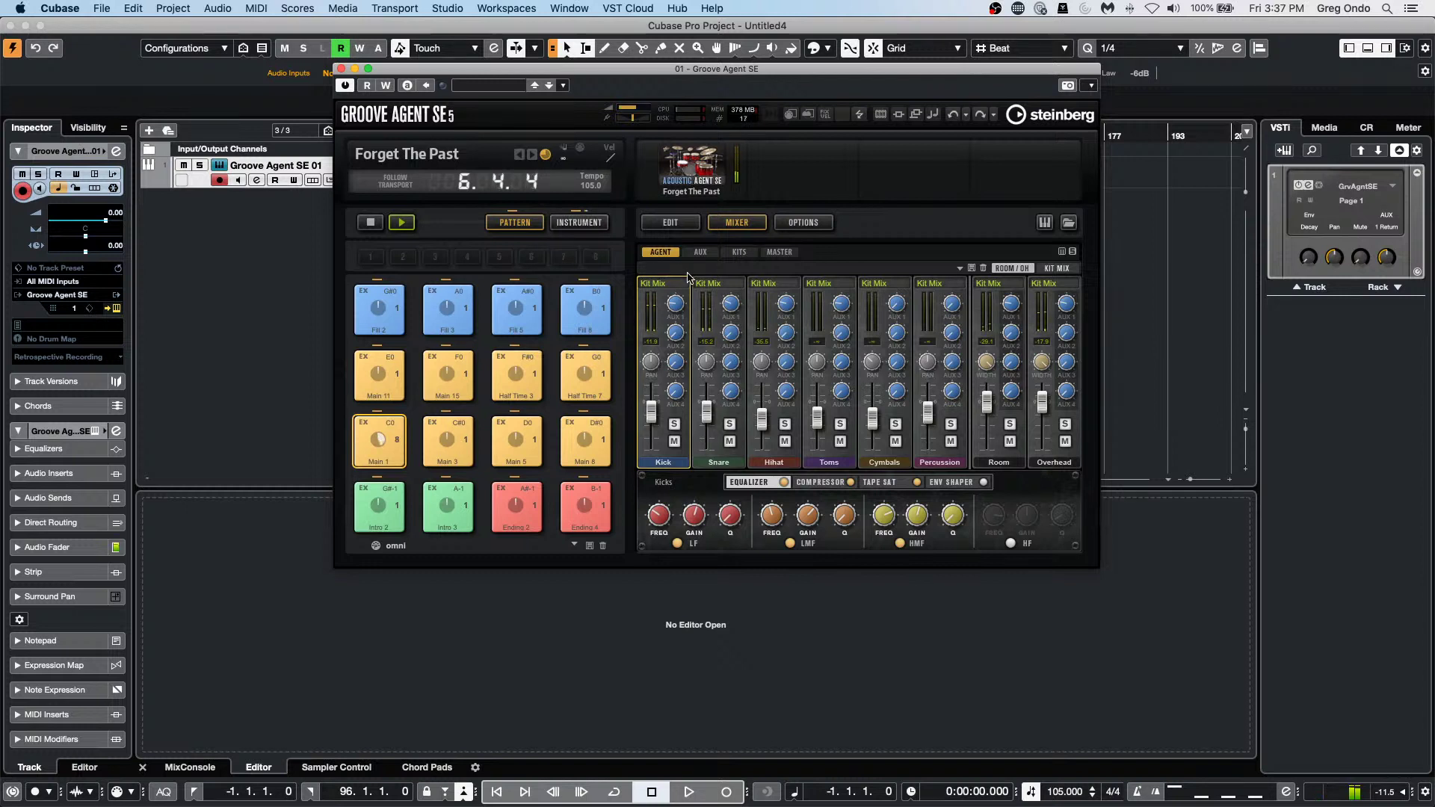
{"action": "left_click", "coordinate": [709, 284]}
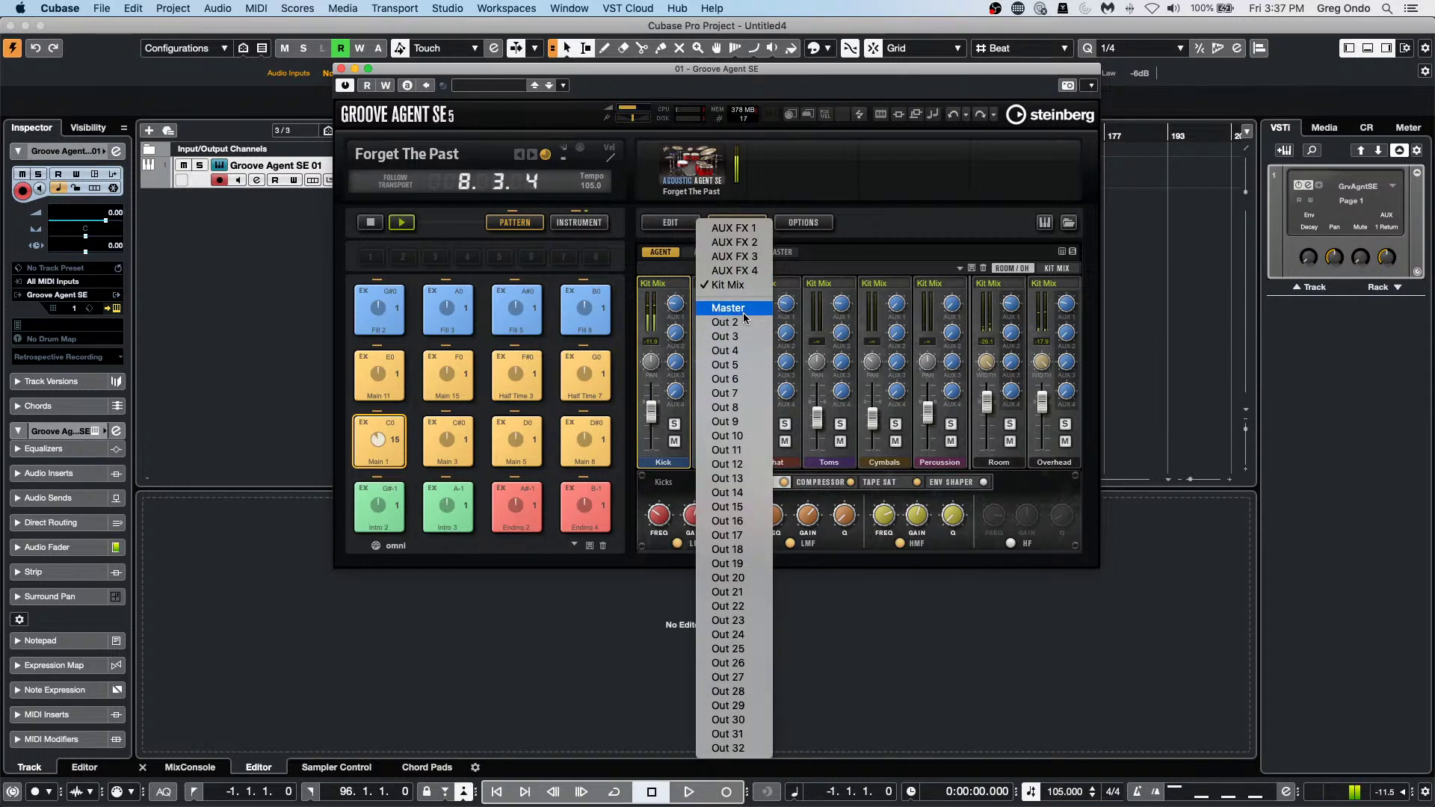
{"action": "left_click", "coordinate": [743, 311]}
{"action": "left_click", "coordinate": [736, 286]}
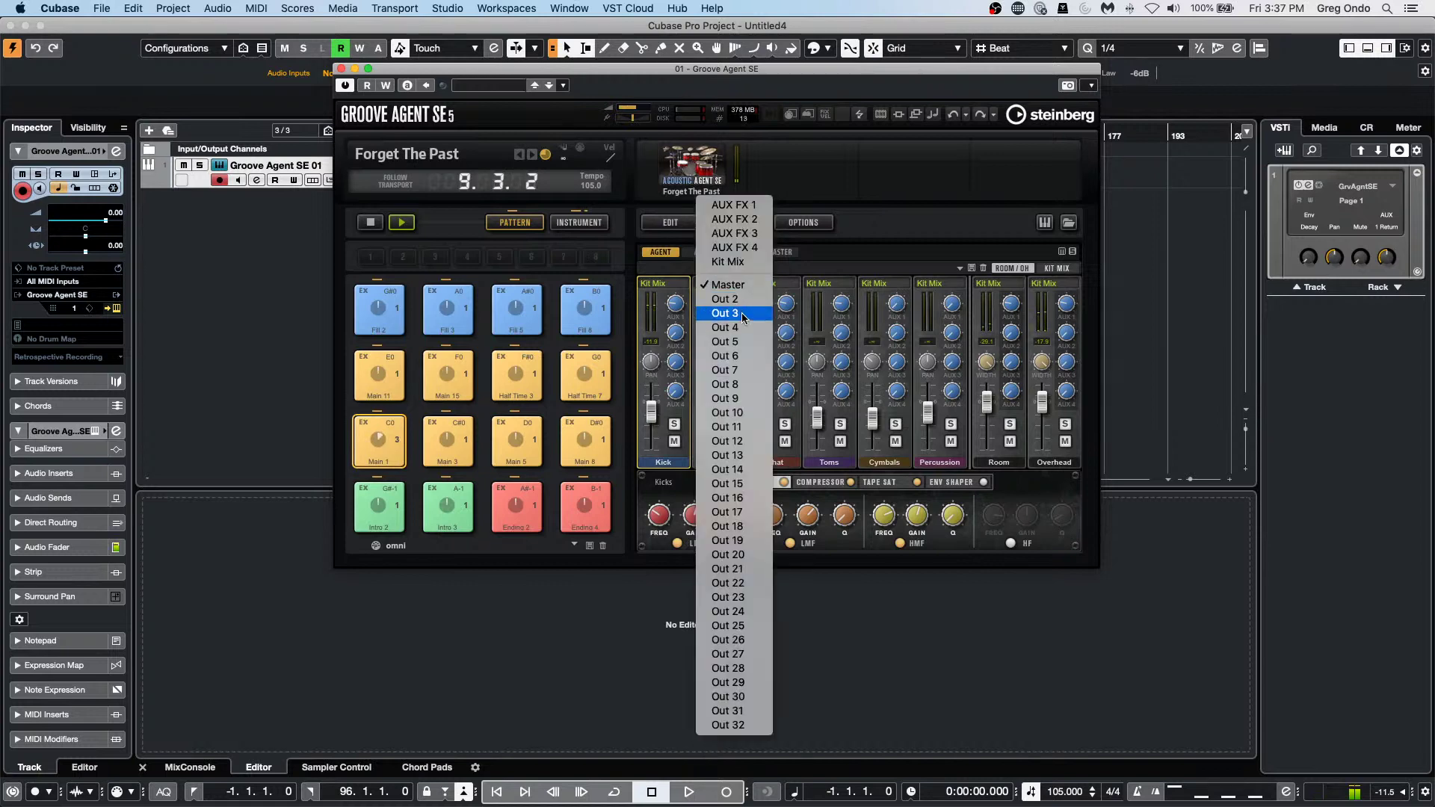
{"action": "left_click", "coordinate": [741, 300]}
{"action": "left_click", "coordinate": [779, 285]}
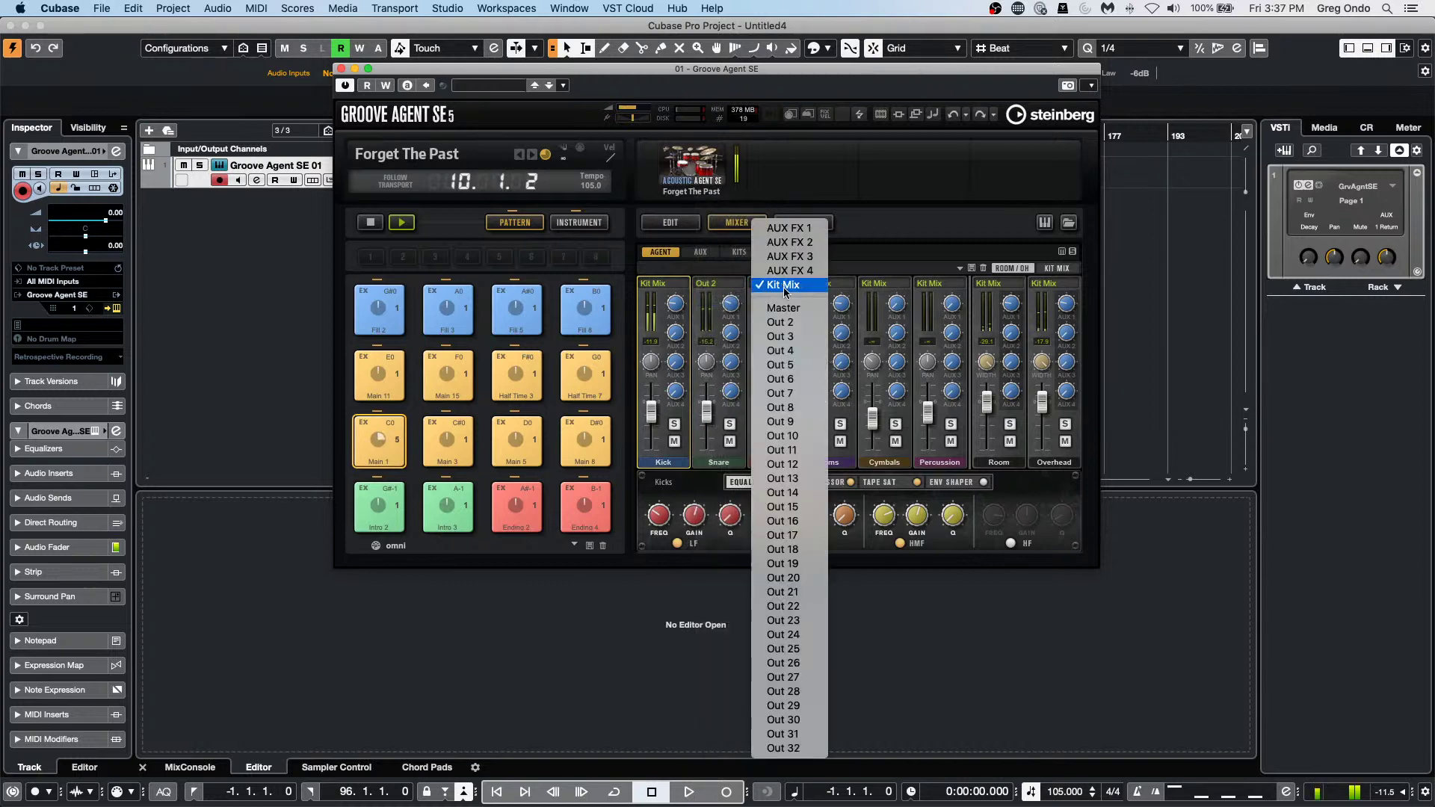
{"action": "left_click", "coordinate": [794, 337]}
Route the Room channel to Out 5 and the Overhead channel to Out 4.
{"action": "left_click", "coordinate": [1000, 285]}
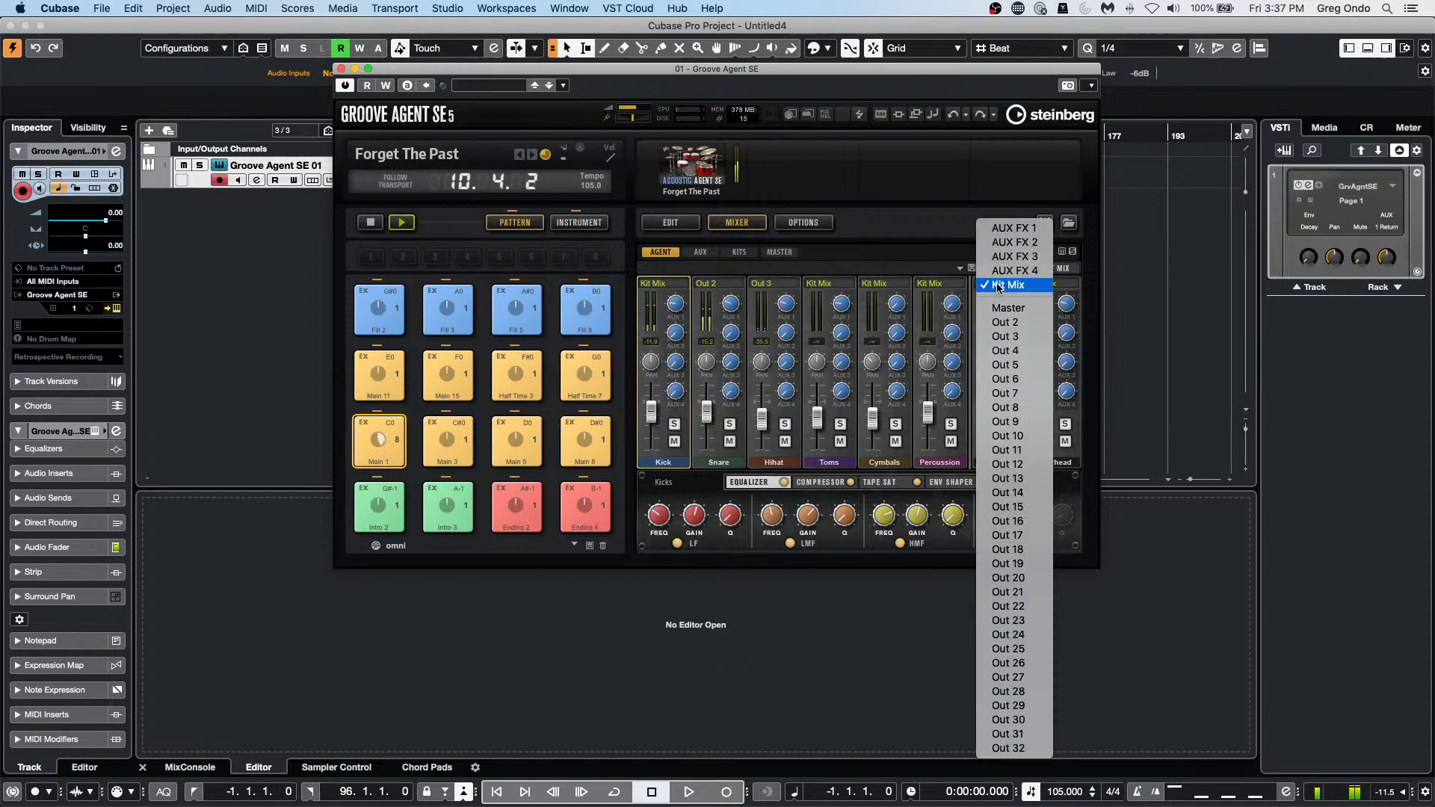
{"action": "left_click", "coordinate": [1009, 364]}
{"action": "left_click", "coordinate": [1050, 285]}
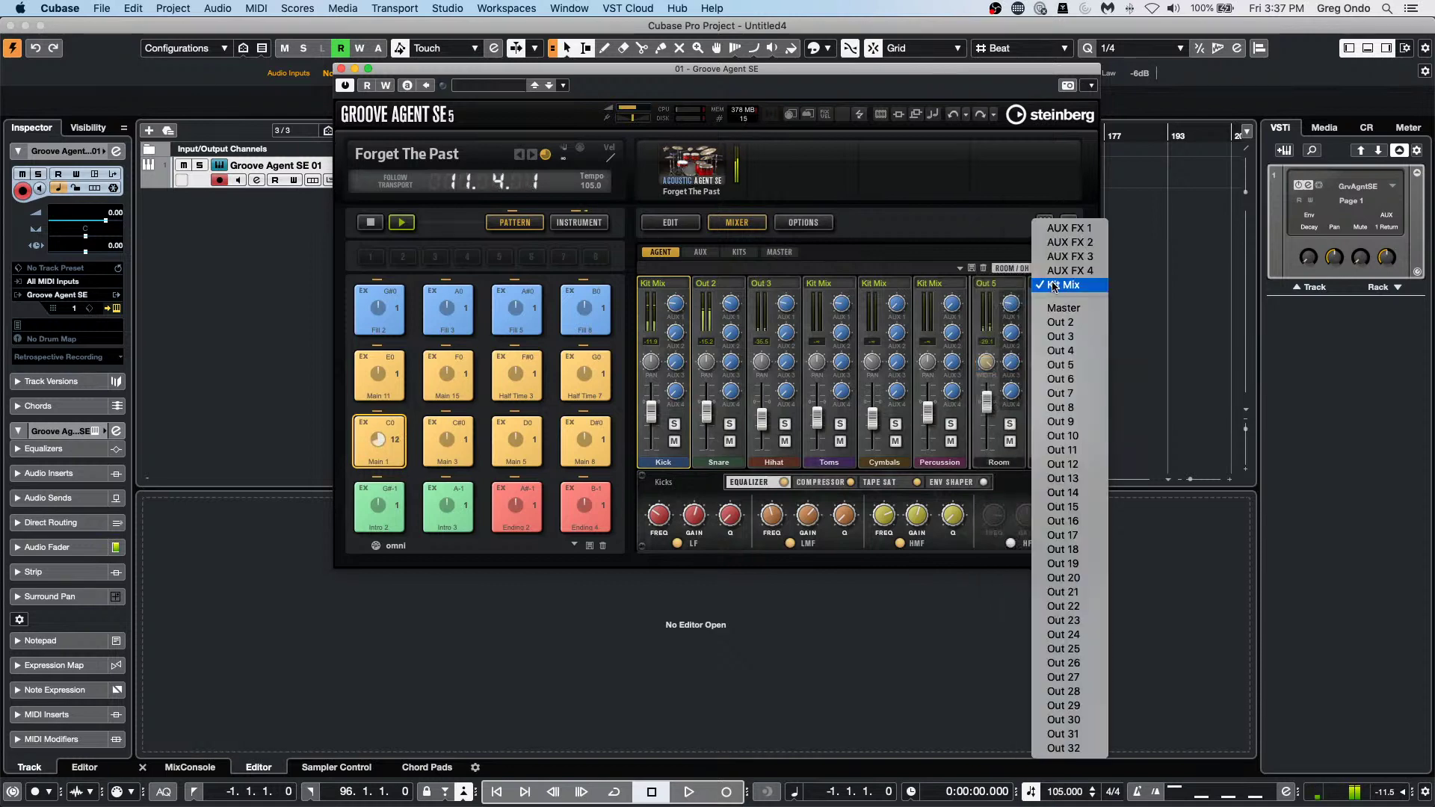
{"action": "left_click", "coordinate": [1072, 356]}
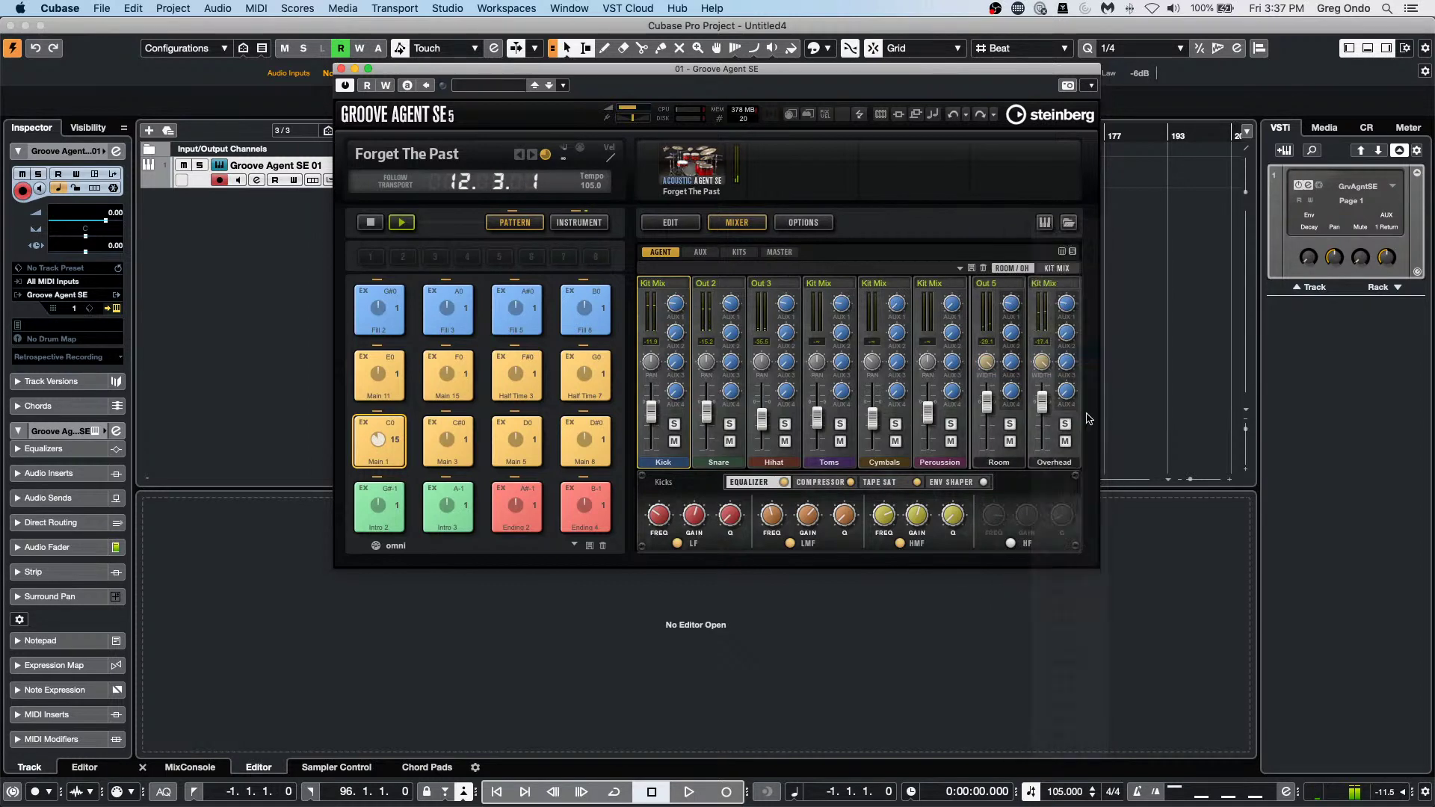
Display the Groove Agent output channels in the MixConsole and unfold their automation tracks beneath the instrument track.
{"action": "left_click", "coordinate": [188, 772]}
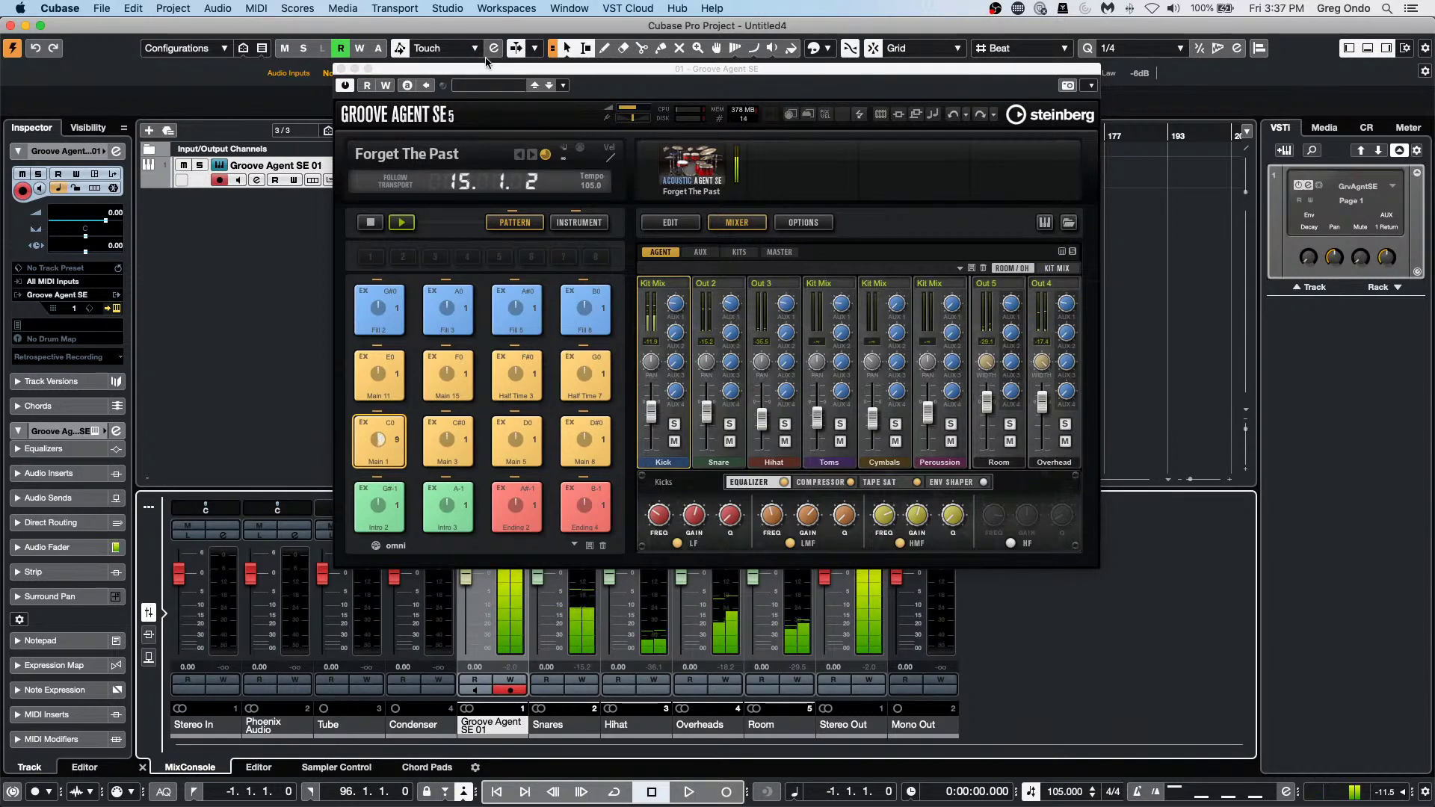
{"action": "left_click_drag", "start_coordinate": [524, 68], "coordinate": [914, 68]}
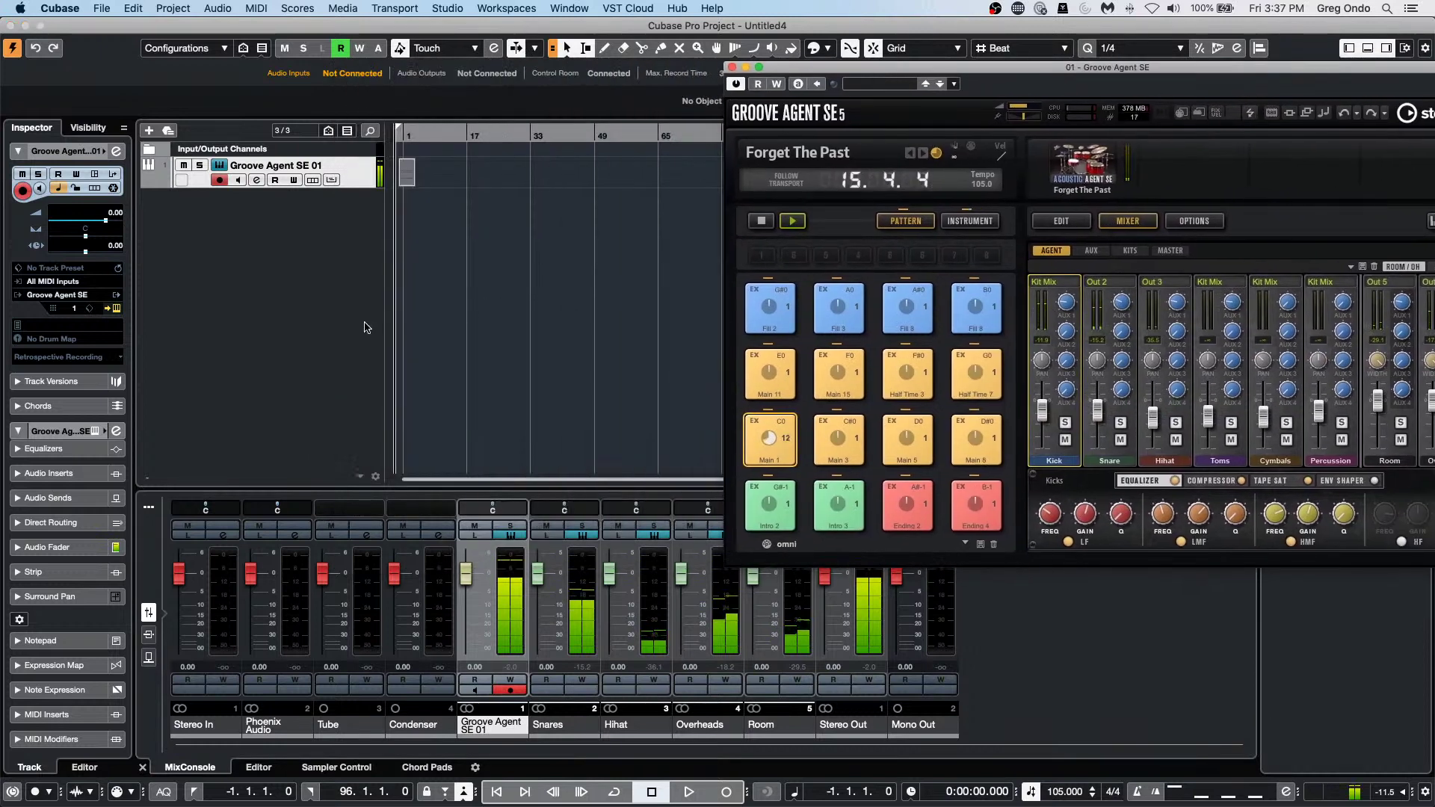
{"action": "left_click", "coordinate": [149, 180]}
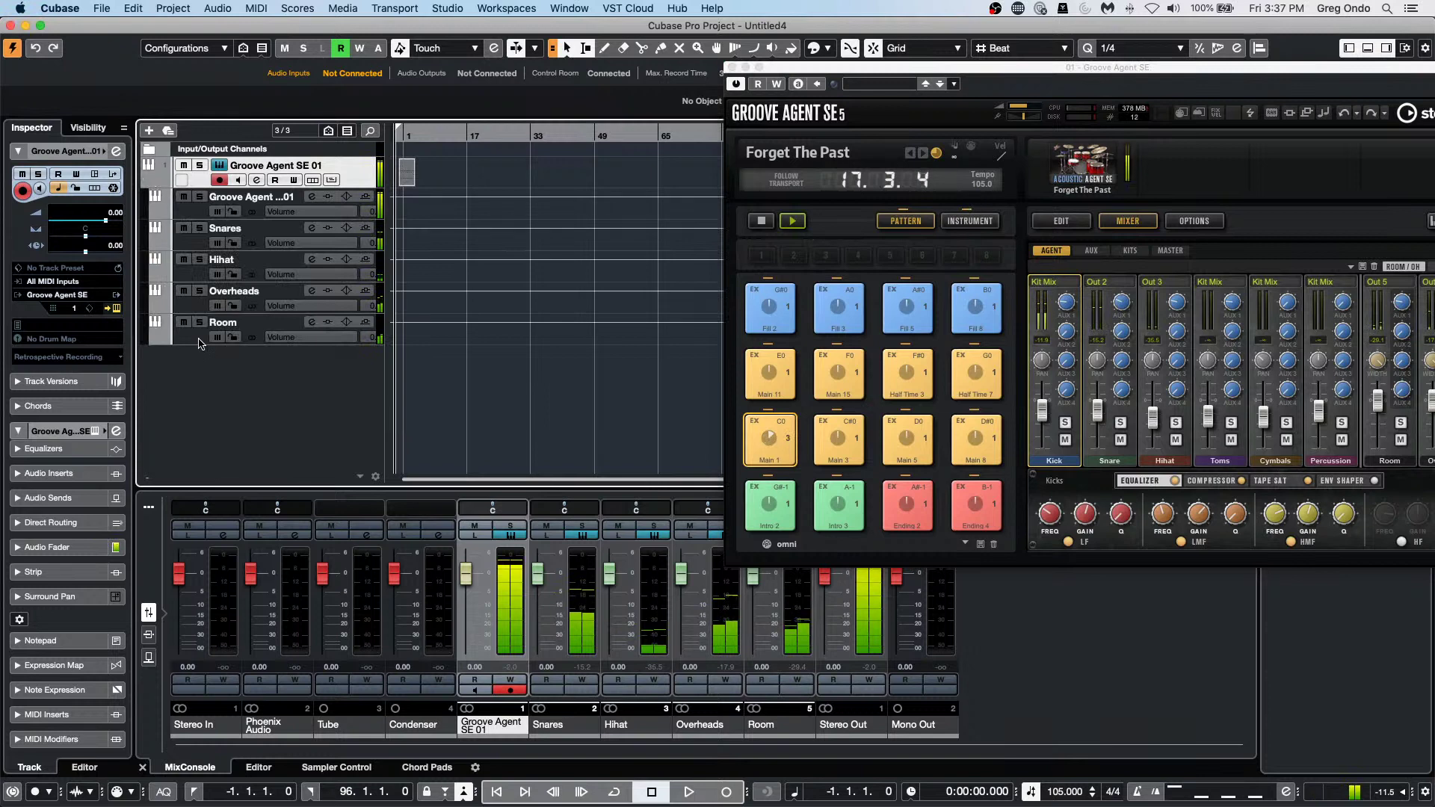
{"action": "right_click", "coordinate": [191, 186]}
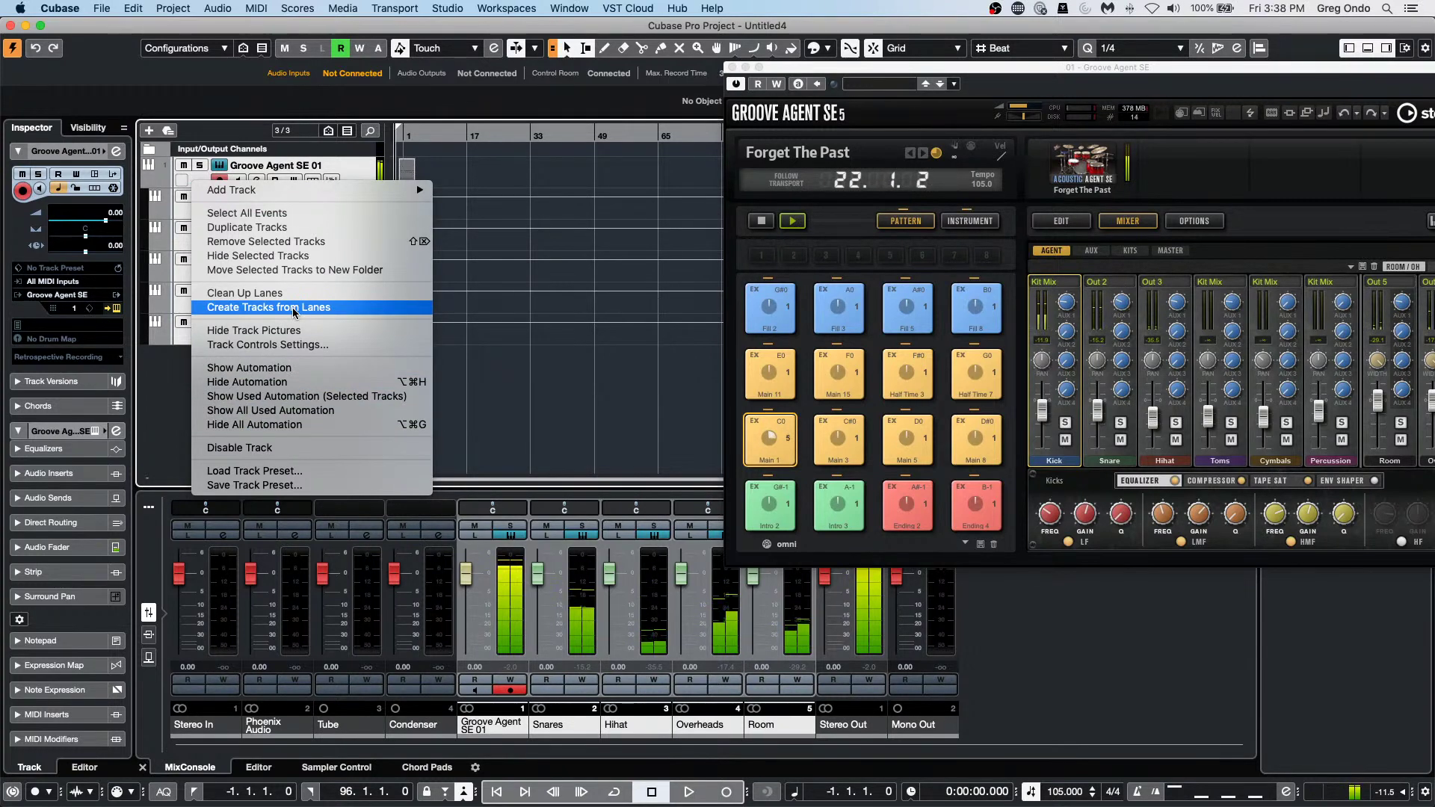
{"action": "left_click", "coordinate": [288, 336]}
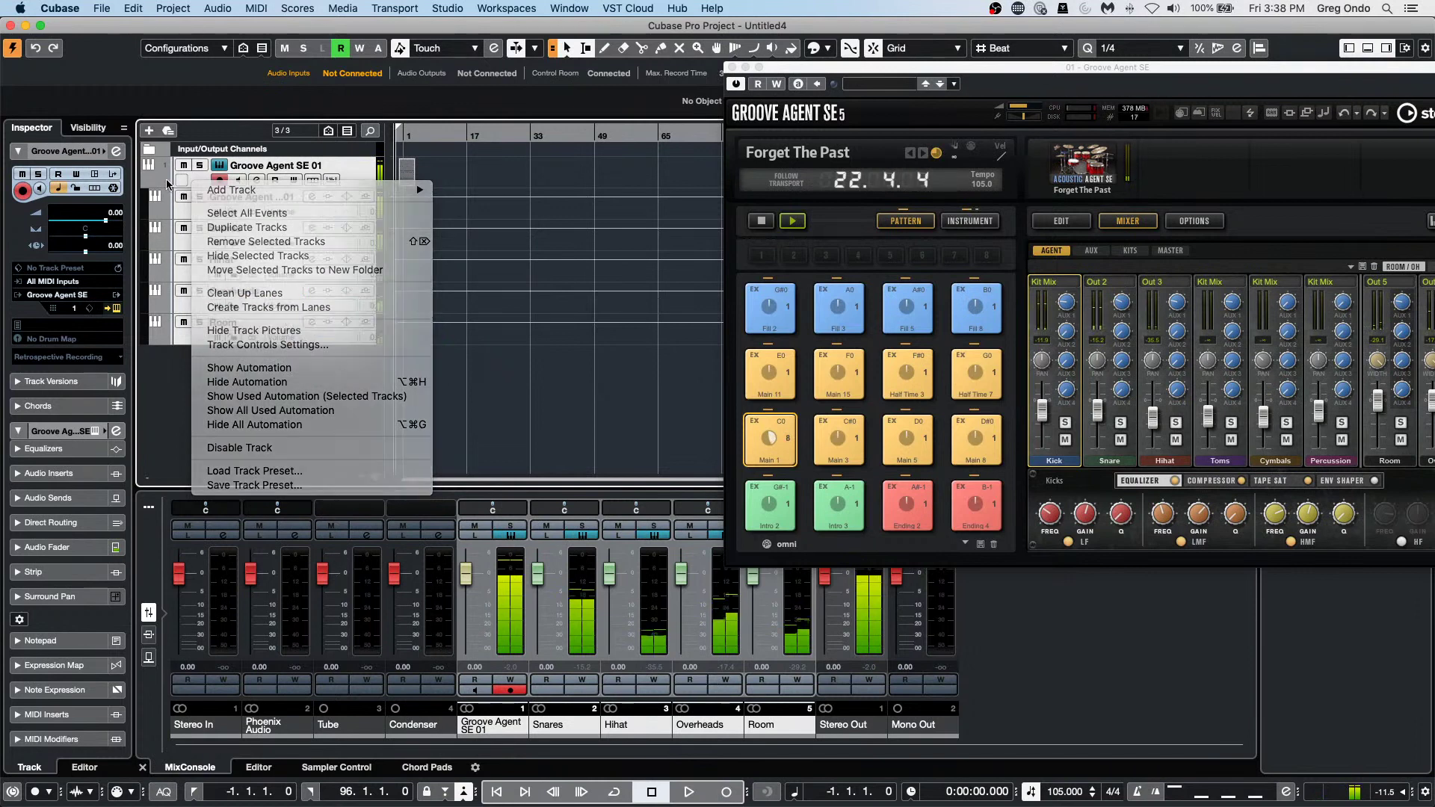
{"action": "left_click", "coordinate": [332, 181]}
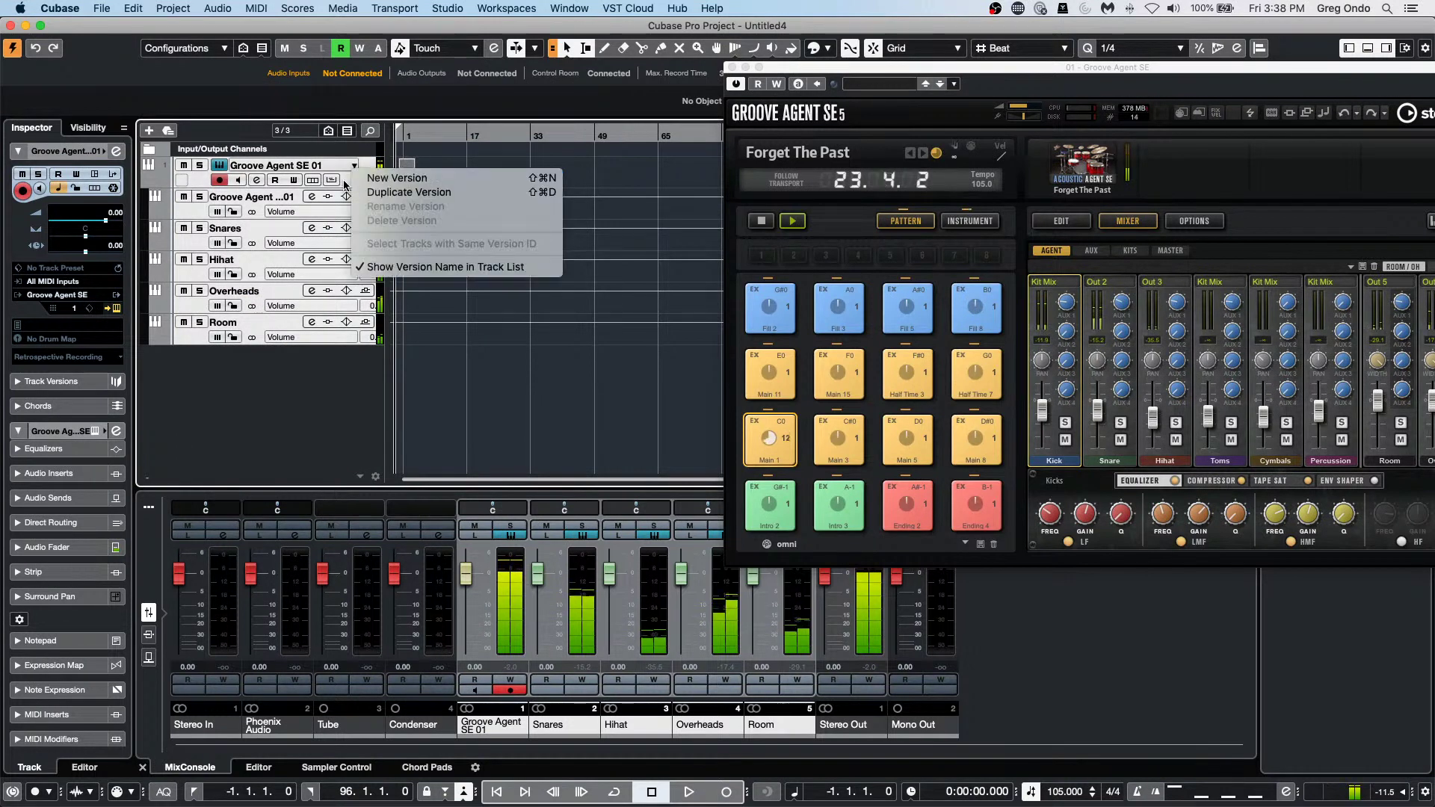
{"action": "left_click", "coordinate": [348, 184]}
{"action": "right_click", "coordinate": [349, 185]}
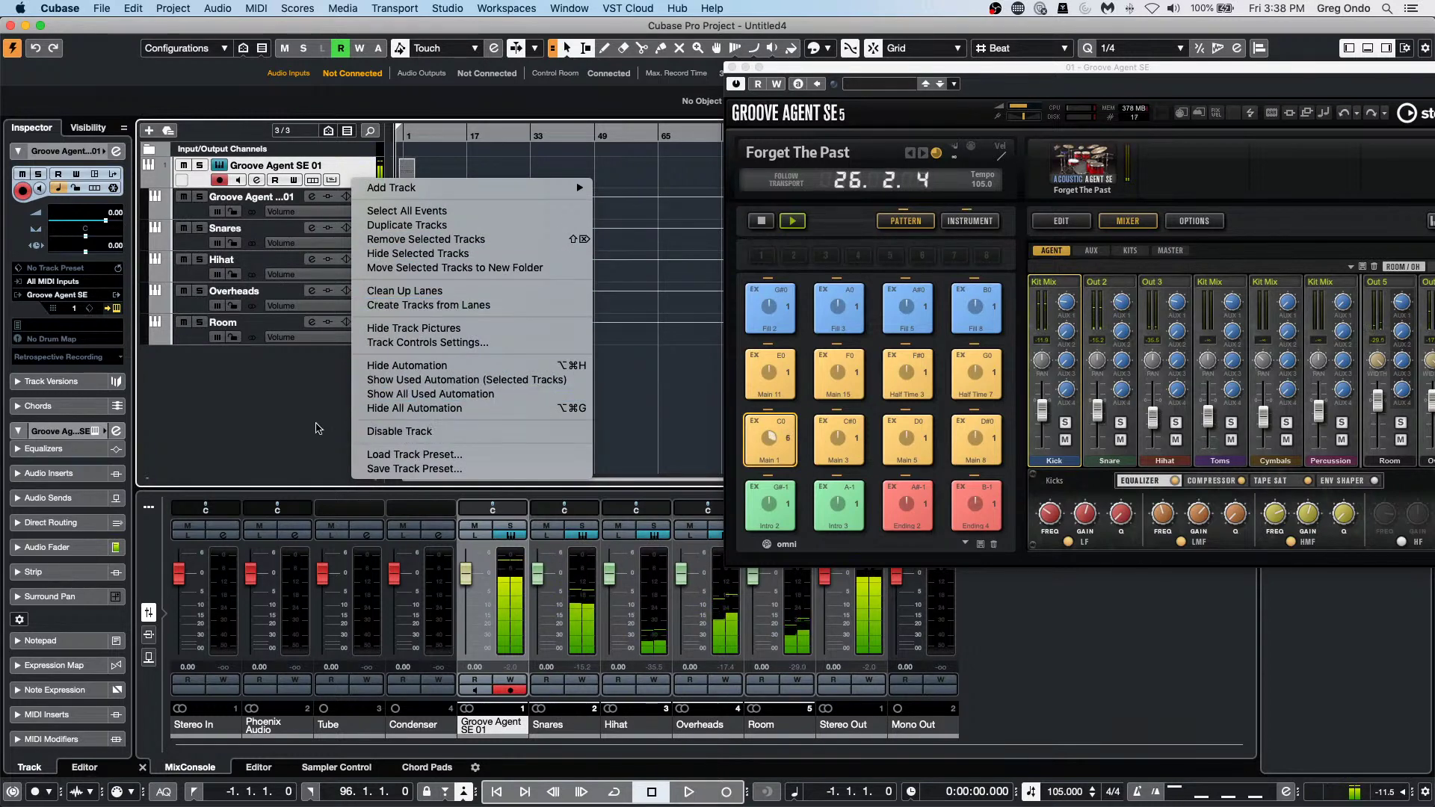
{"action": "left_click", "coordinate": [299, 421]}
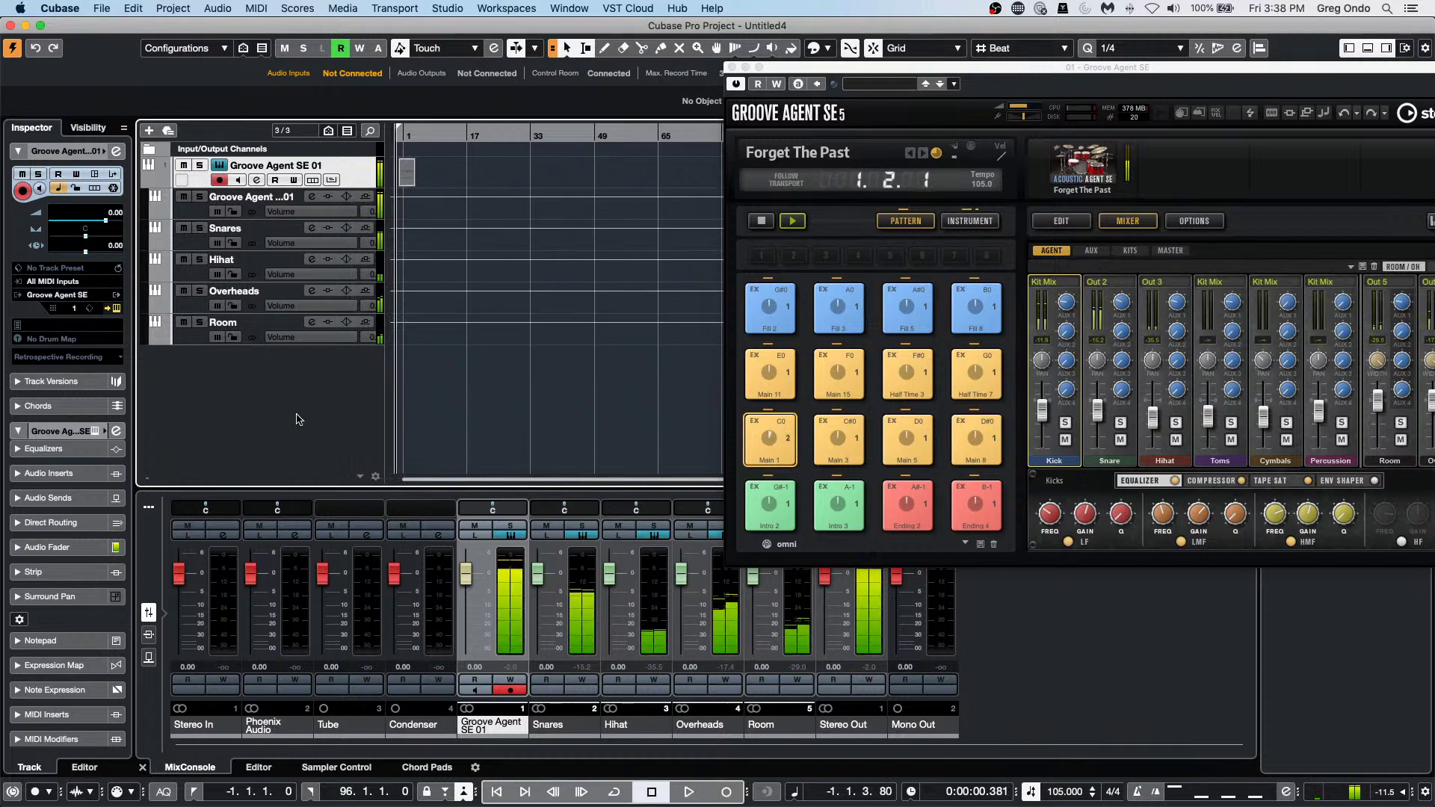
Stop the Groove Agent drum pattern playback.
{"action": "key", "text": "space"}
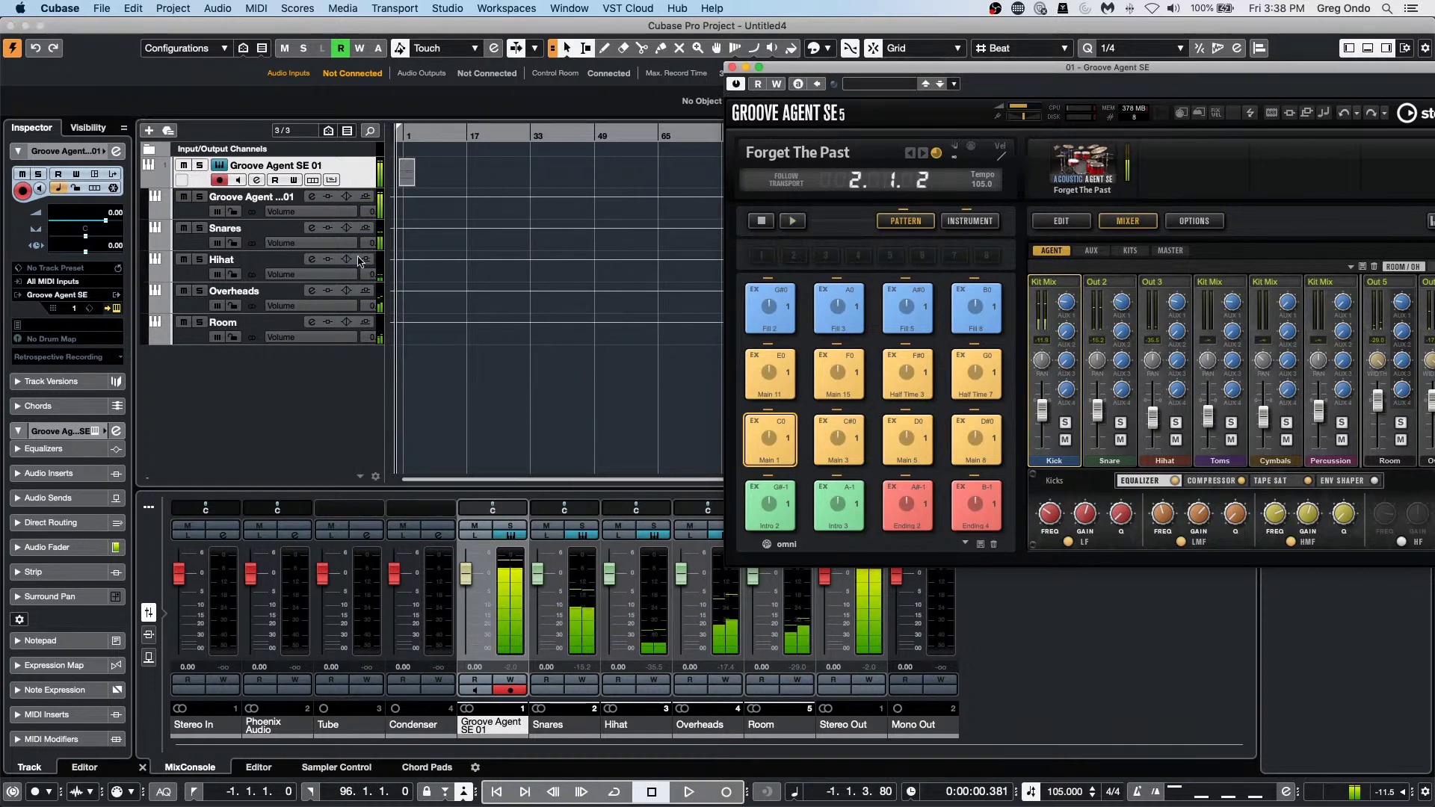
{"action": "right_click", "coordinate": [300, 394]}
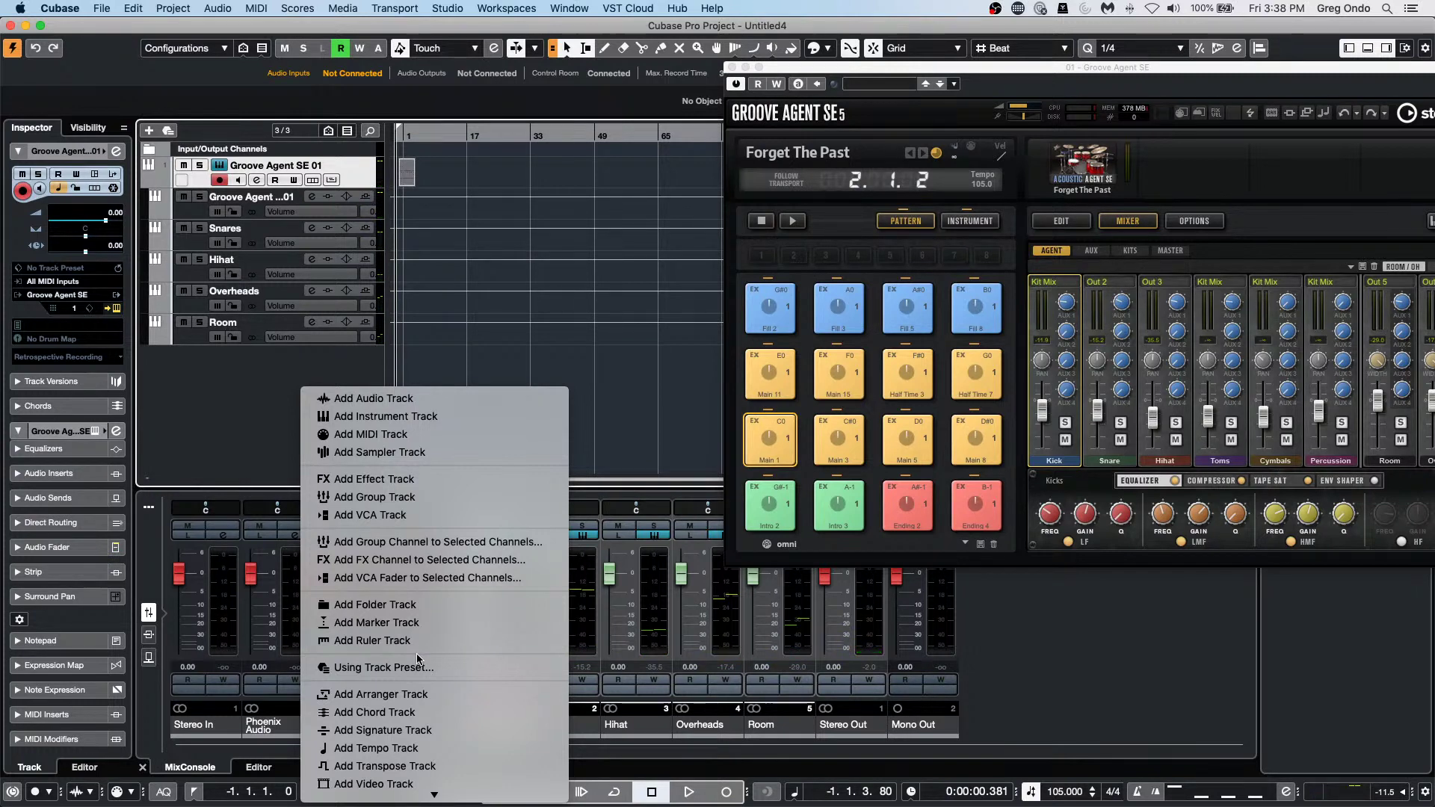
{"action": "scroll", "coordinate": [387, 787], "scroll_direction": "down", "scroll_amount": 2}
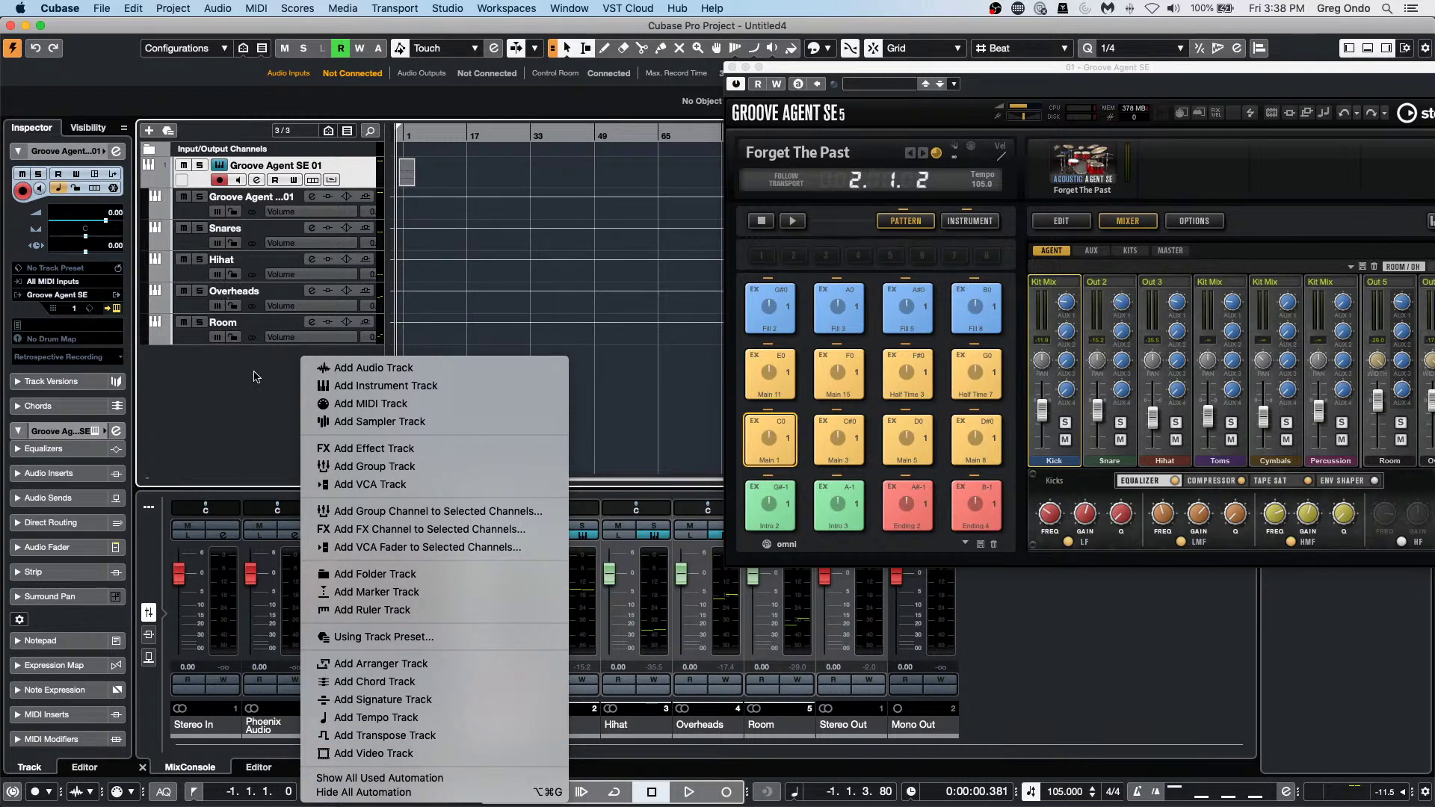
{"action": "left_click", "coordinate": [261, 393]}
Save the Groove Agent SE 01 track as a track preset named "GA MArch 5".
{"action": "right_click", "coordinate": [351, 183]}
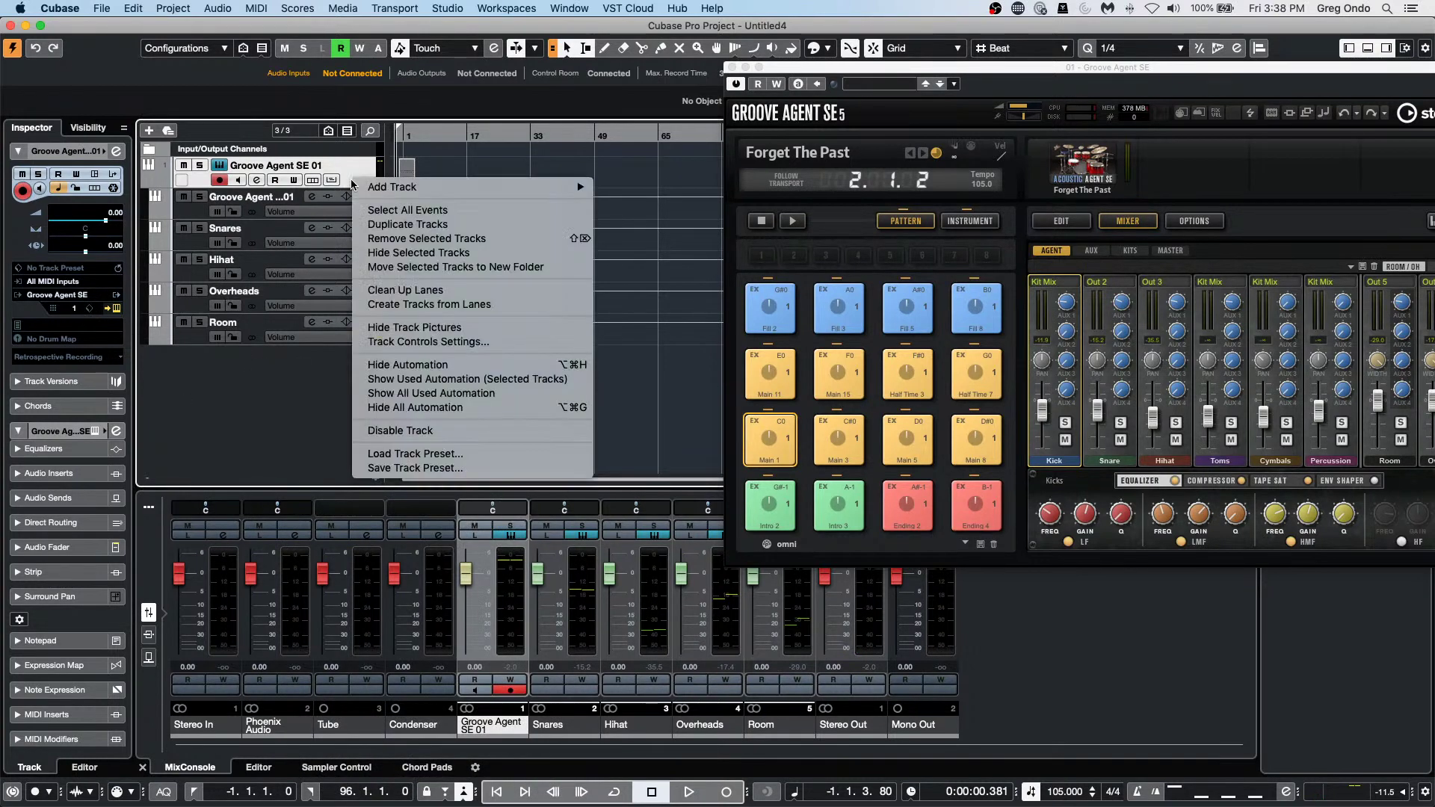
{"action": "left_click", "coordinate": [430, 468]}
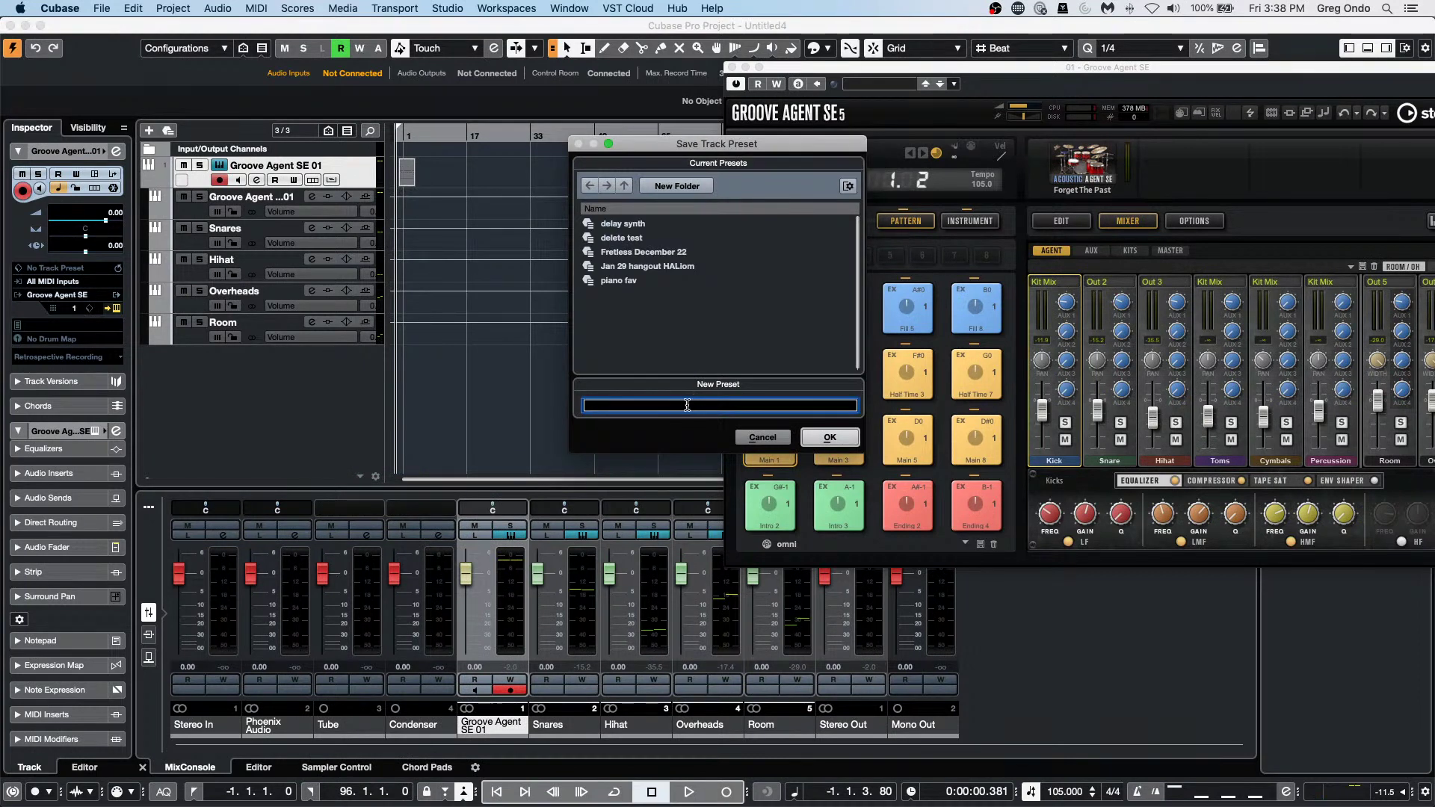
{"action": "type", "text": "GA MArch 5"}
{"action": "key", "text": "Tab"}
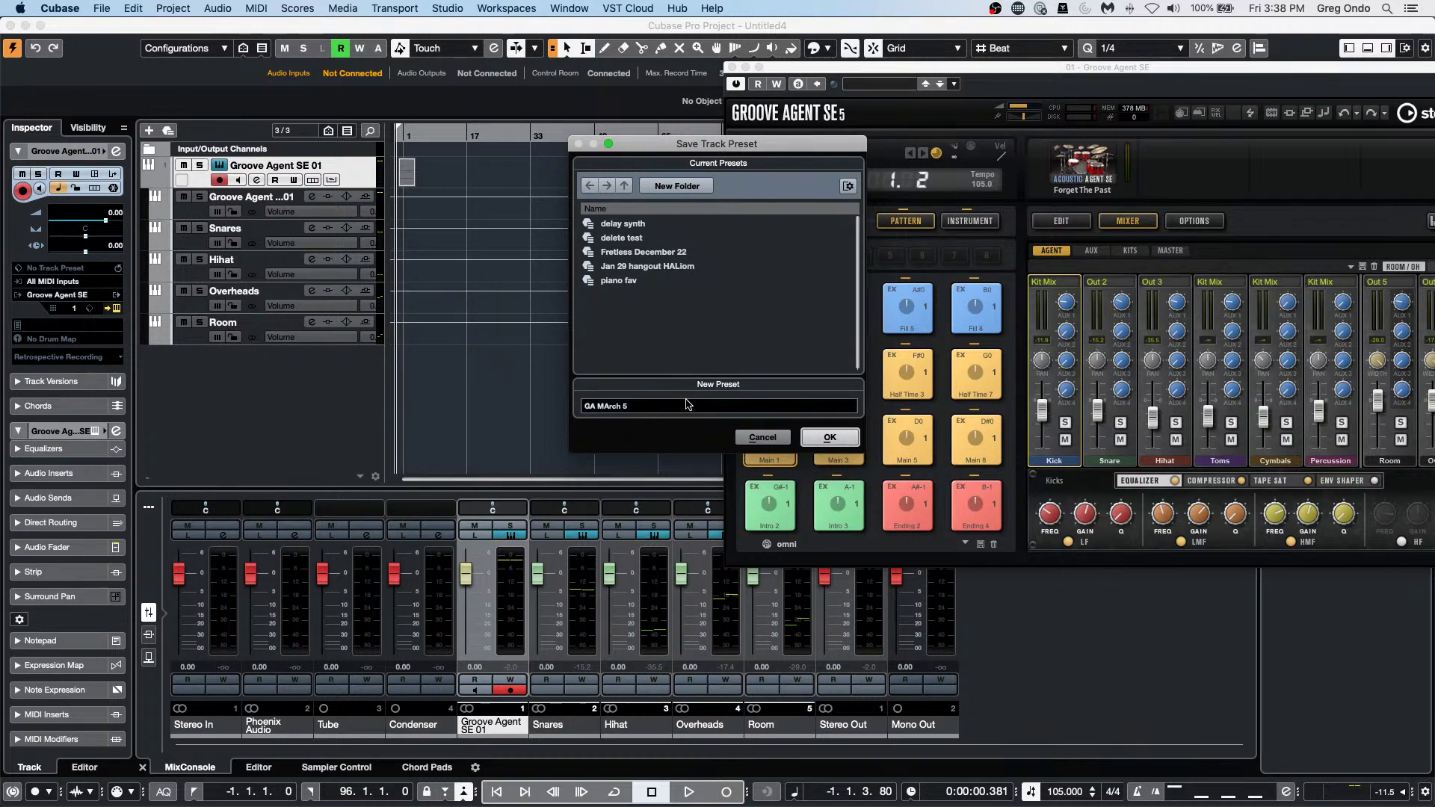
{"action": "left_click", "coordinate": [828, 437]}
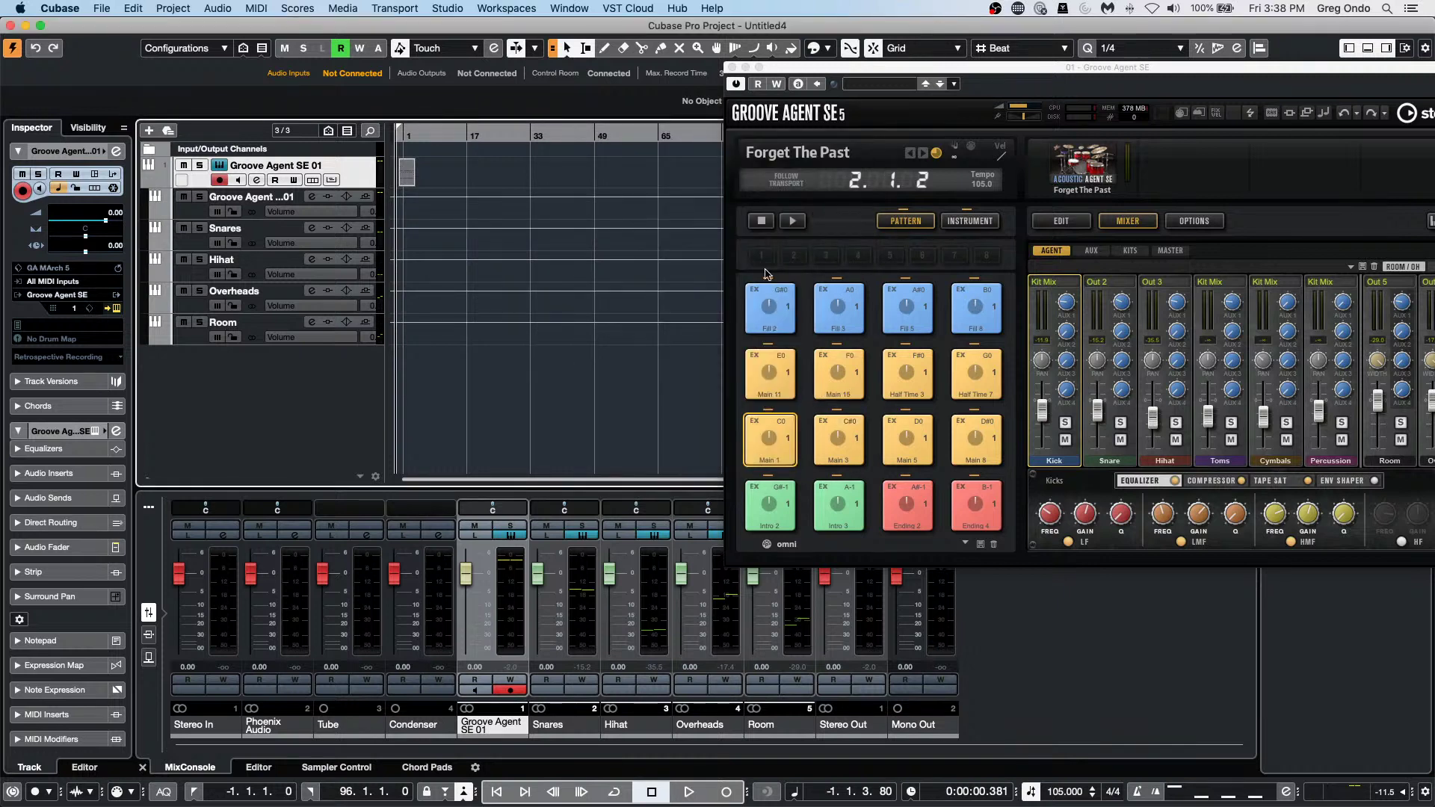
Close the Groove Agent window and create a new track below the existing ones from the VST instrument track preset "GA MArch 5".
{"action": "left_click", "coordinate": [733, 67]}
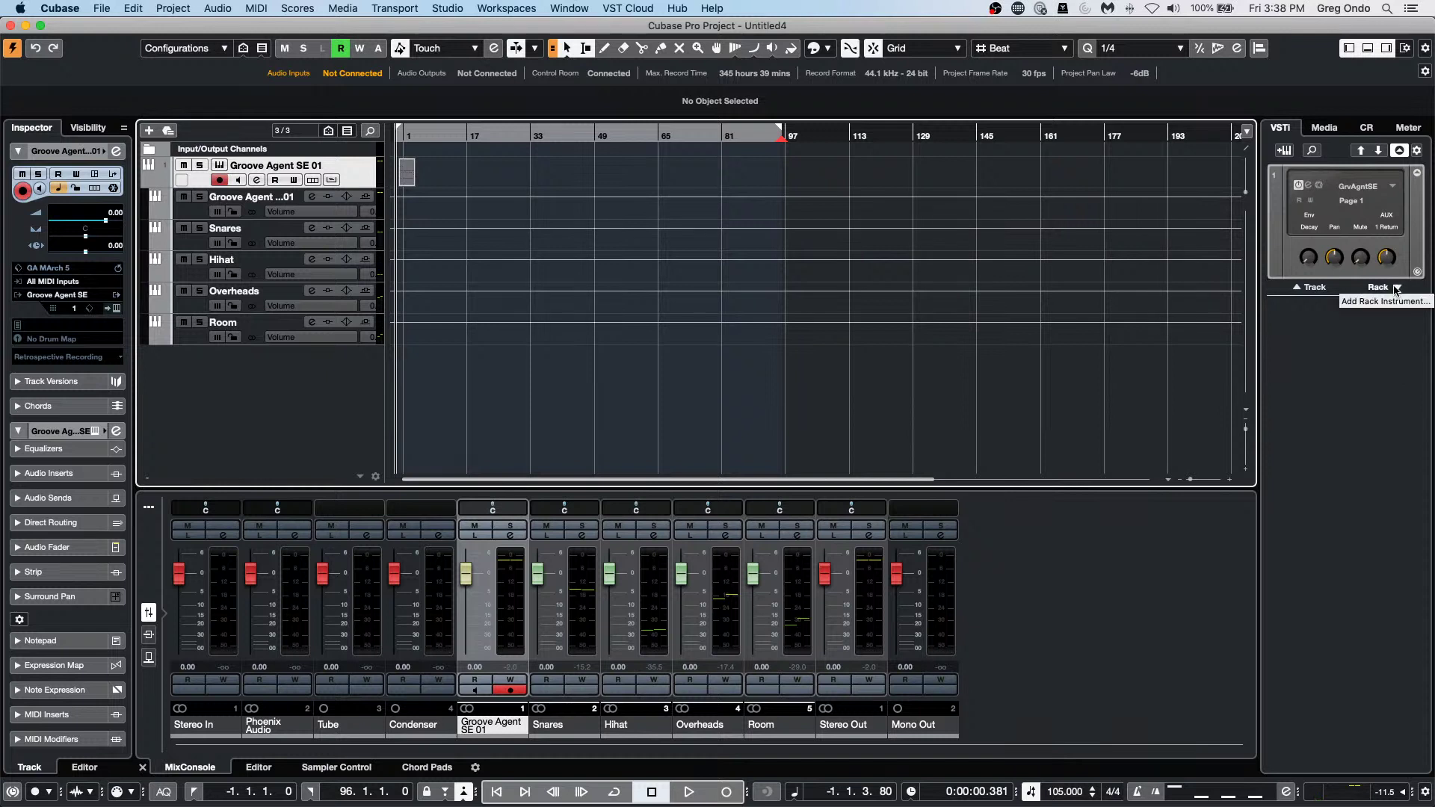
{"action": "left_click", "coordinate": [1332, 133]}
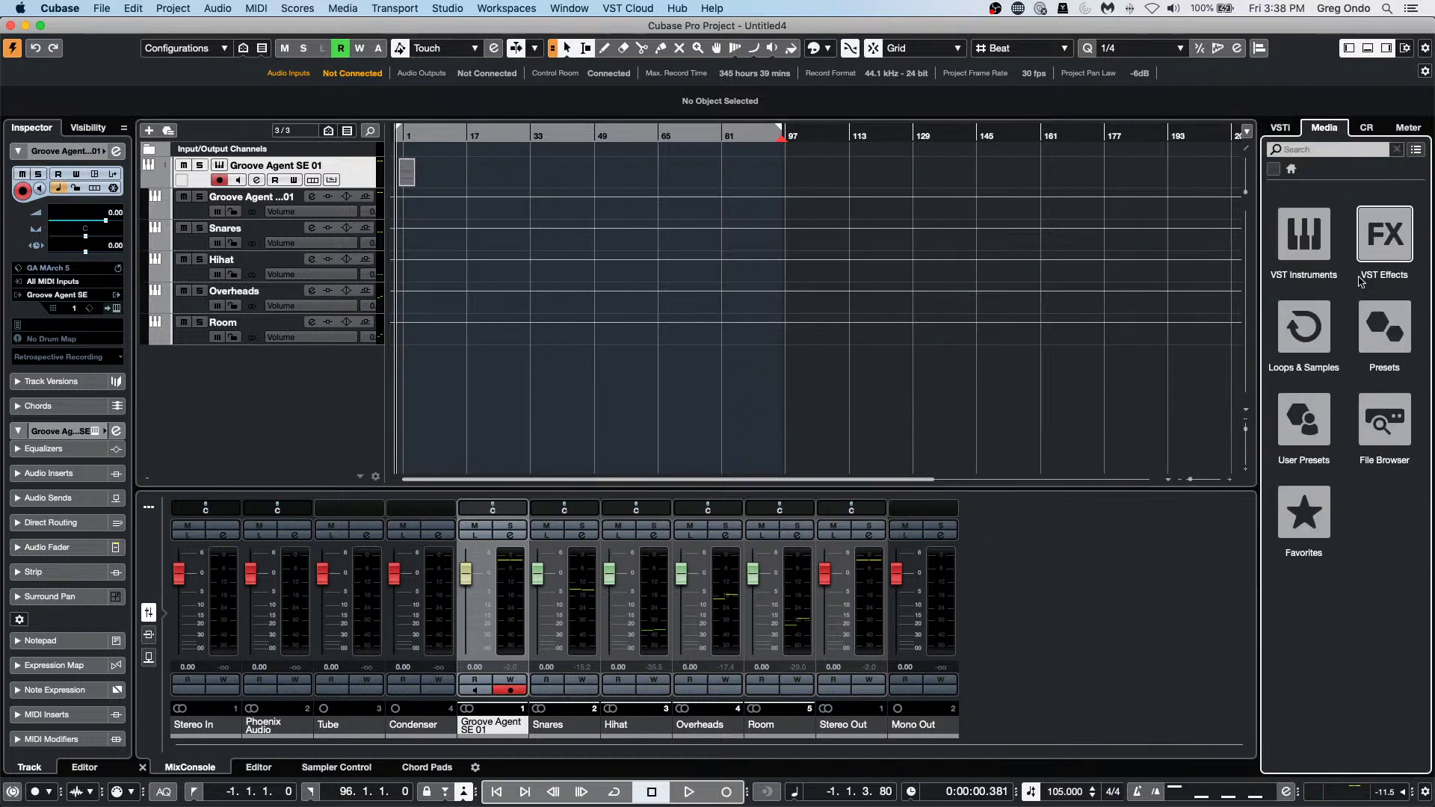
{"action": "left_click", "coordinate": [1400, 345]}
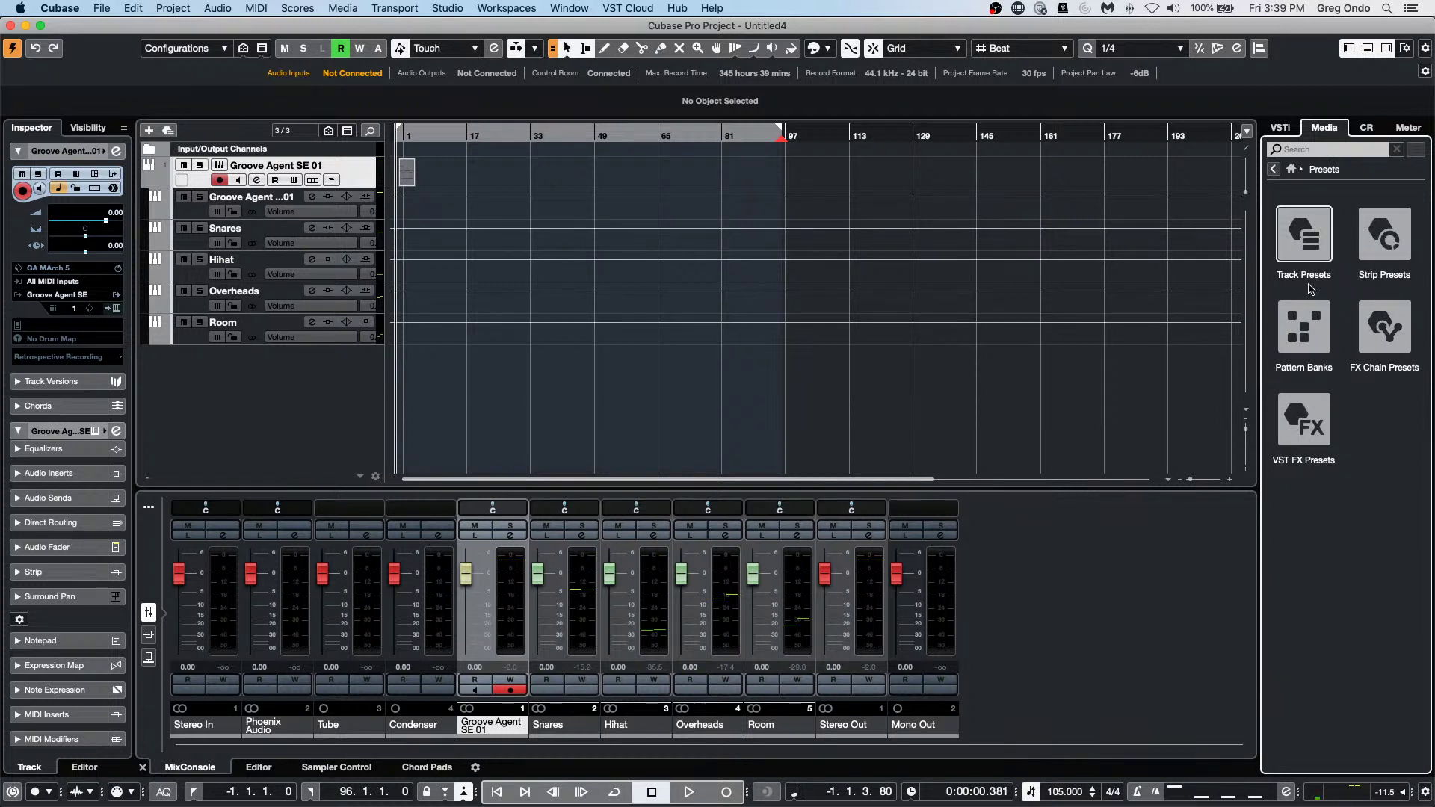
{"action": "left_click", "coordinate": [1313, 250]}
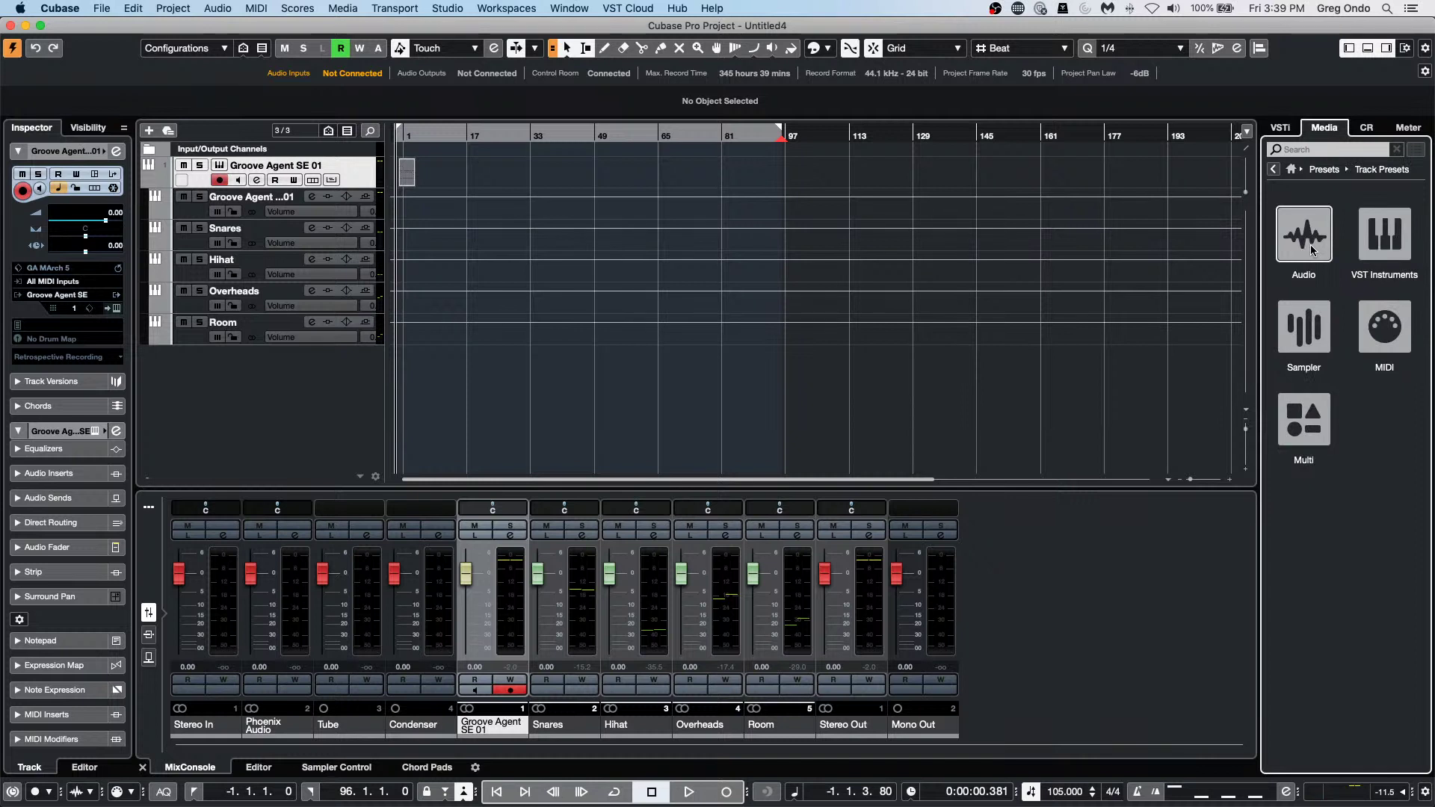
{"action": "left_click", "coordinate": [1387, 251]}
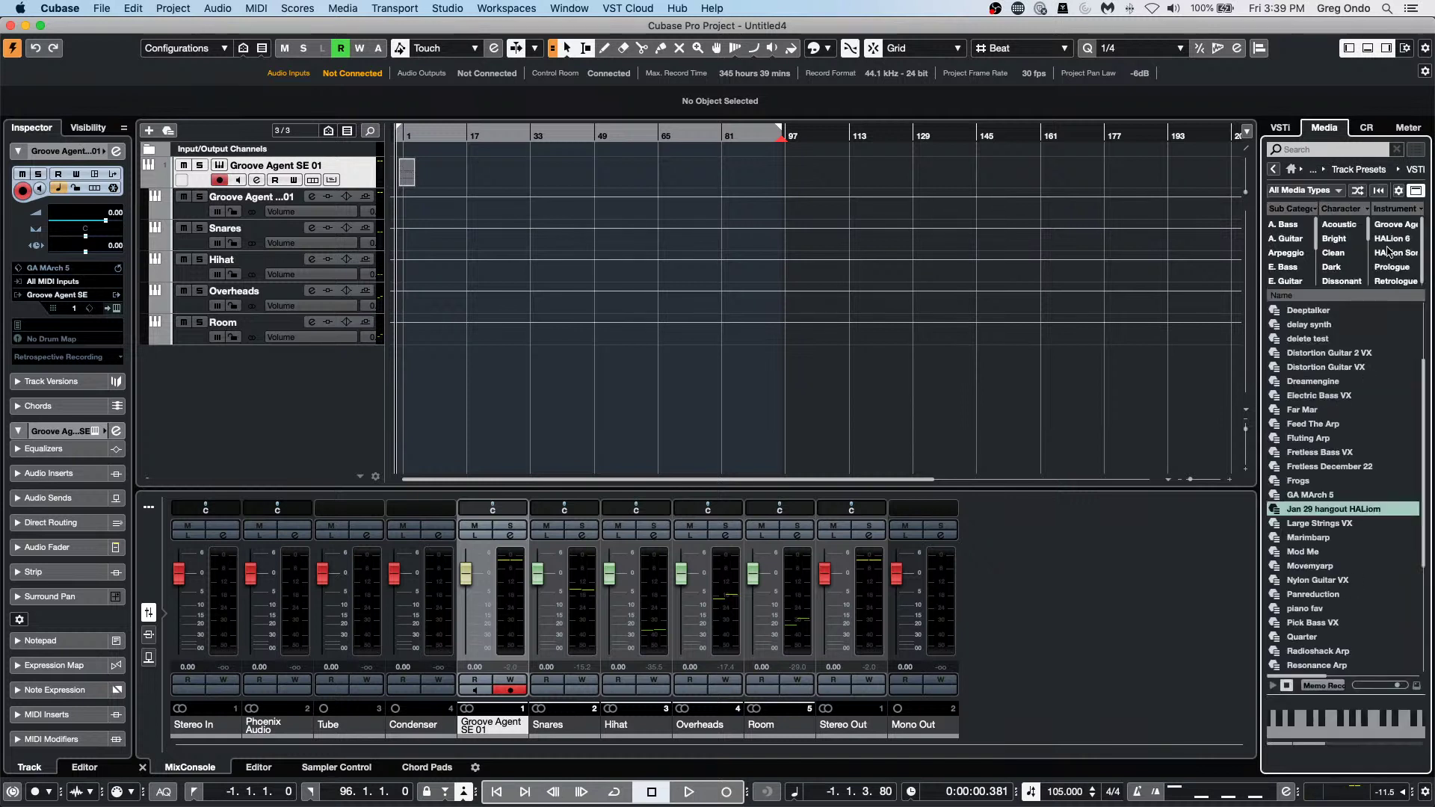
{"action": "left_click", "coordinate": [1325, 497]}
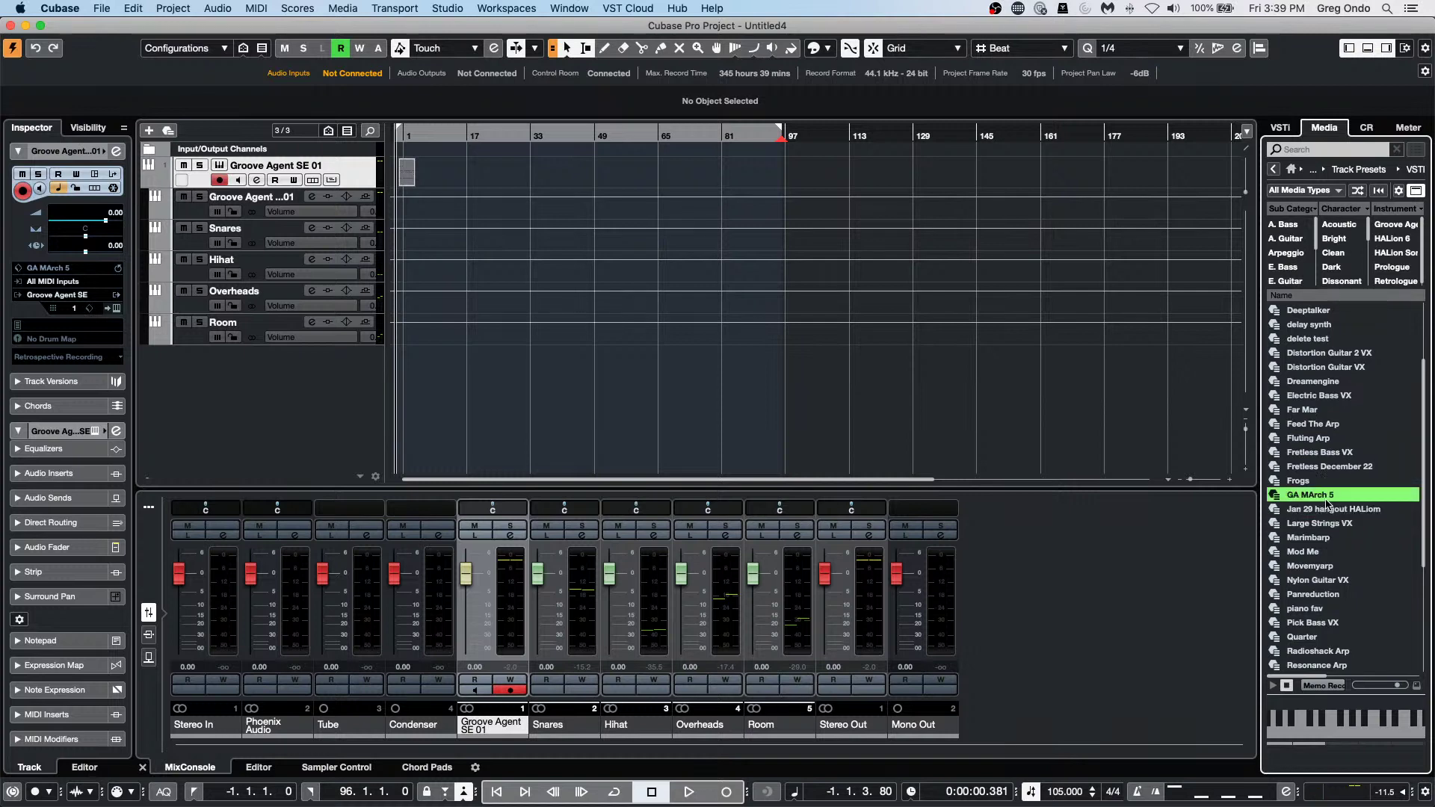
{"action": "left_click_drag", "start_coordinate": [1327, 507], "coordinate": [211, 376]}
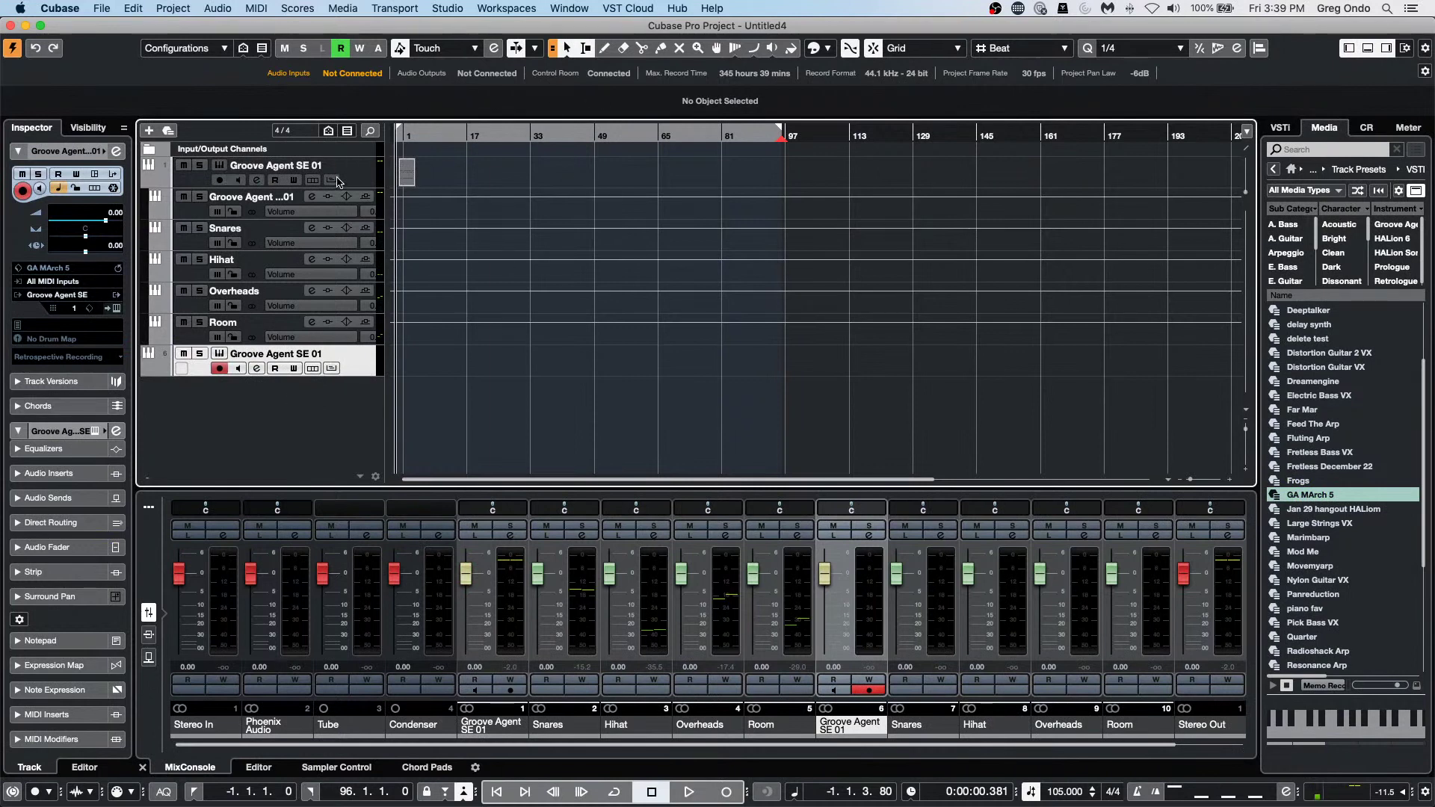
Save the first Groove Agent SE 01 track together with all its output channels through Room as a track preset named "march 5 GA with outs".
{"action": "left_click", "coordinate": [360, 179]}
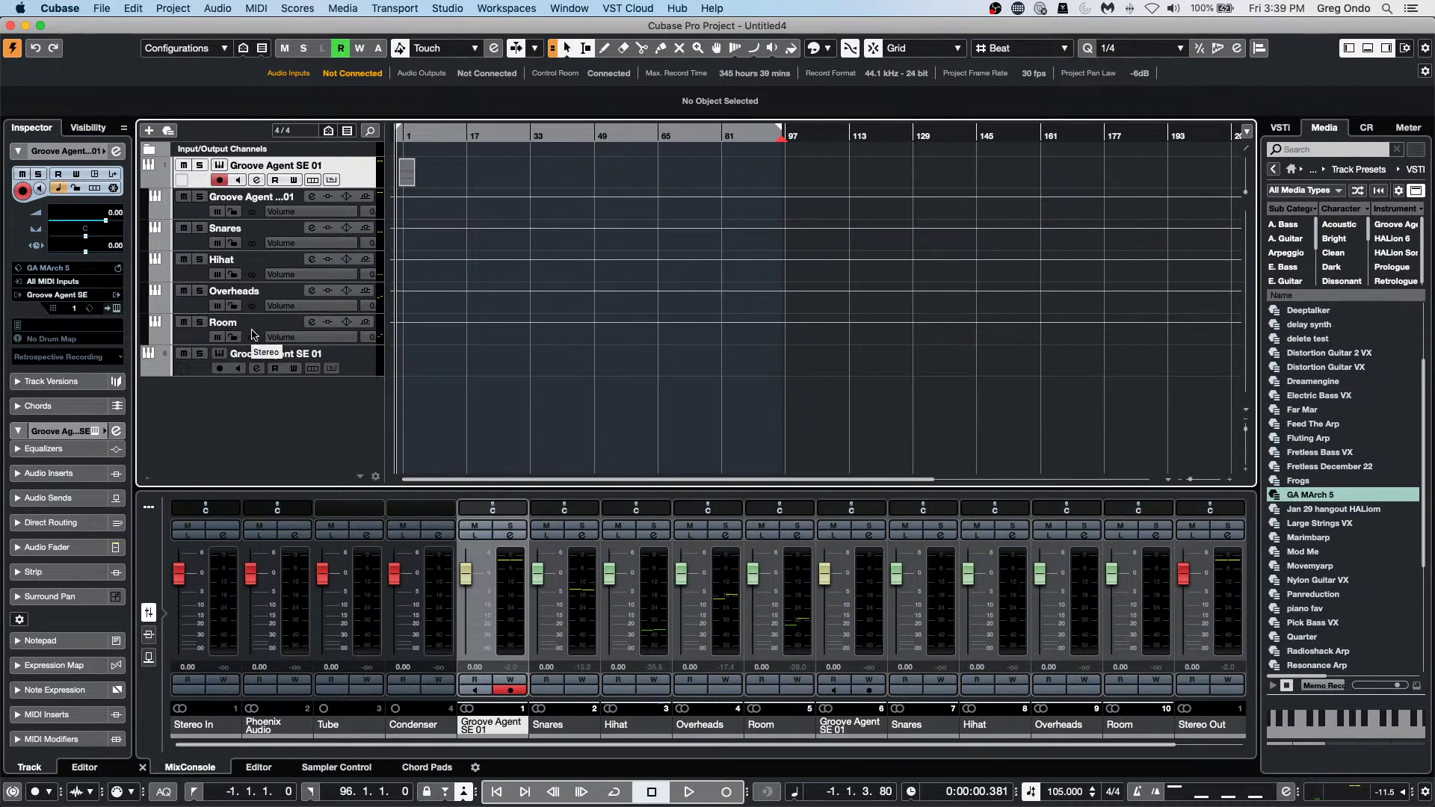
{"action": "right_click", "coordinate": [361, 181]}
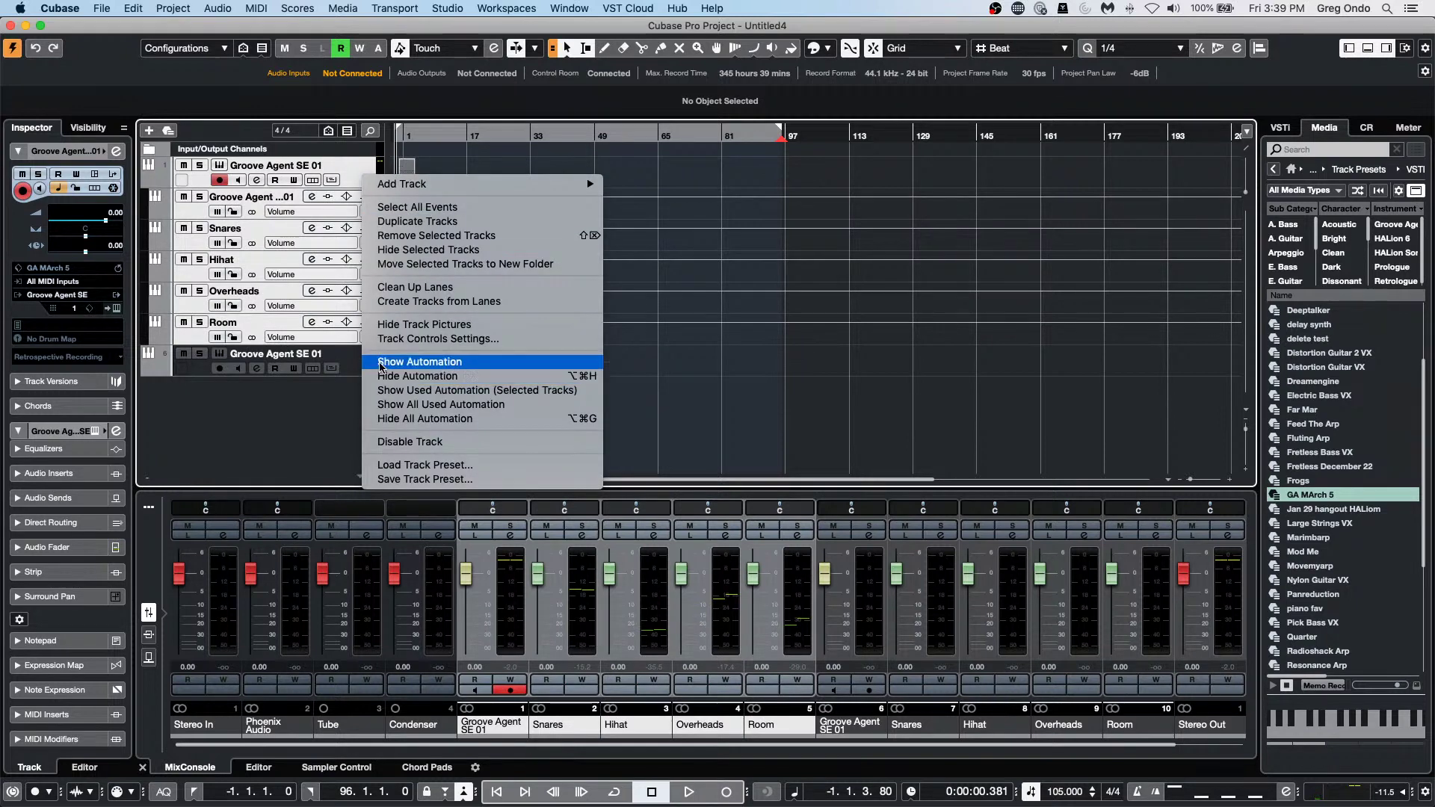
{"action": "left_click", "coordinate": [149, 182]}
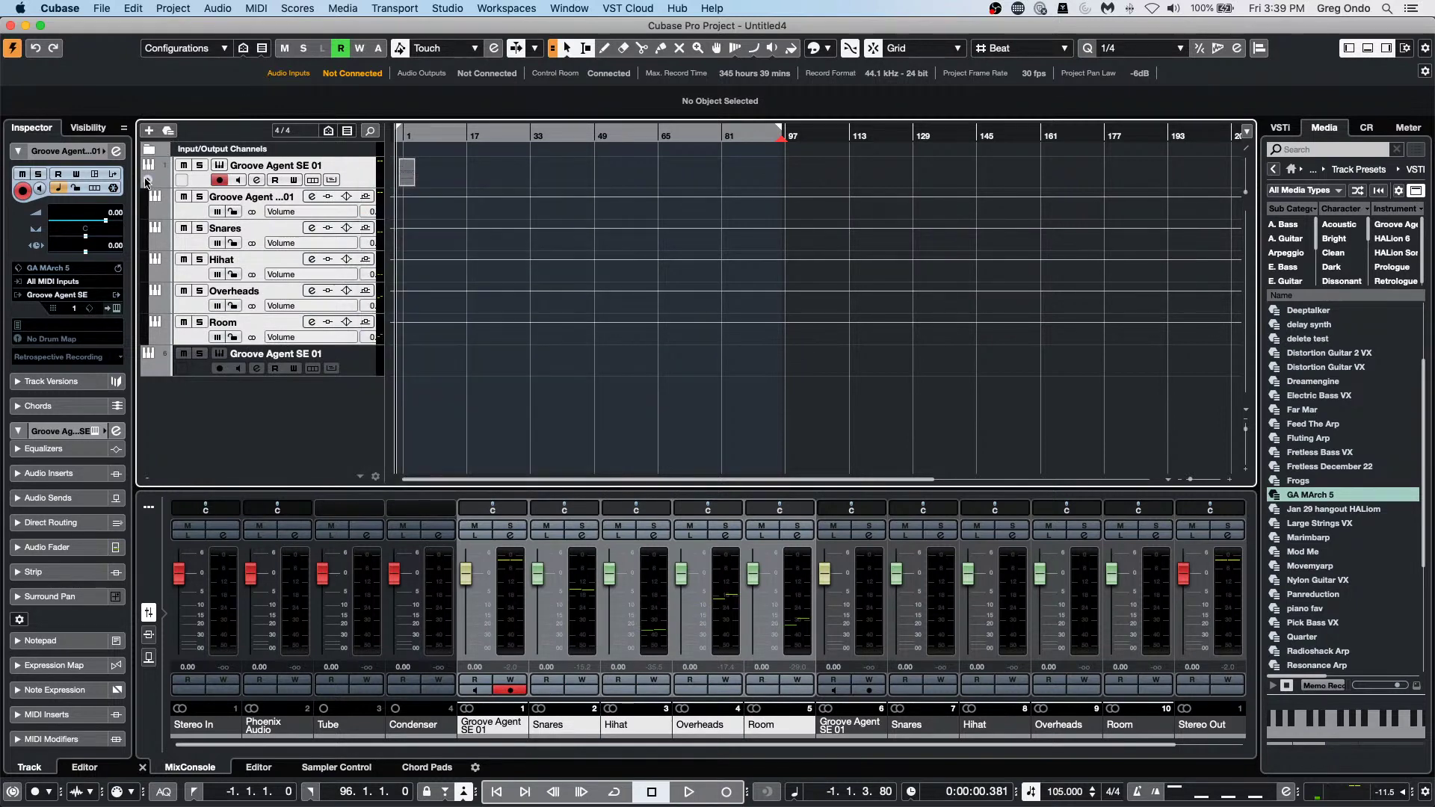
{"action": "left_click", "coordinate": [150, 183]}
{"action": "left_click", "coordinate": [150, 183]}
{"action": "right_click", "coordinate": [348, 176]}
{"action": "mouse_move", "coordinate": [401, 185]}
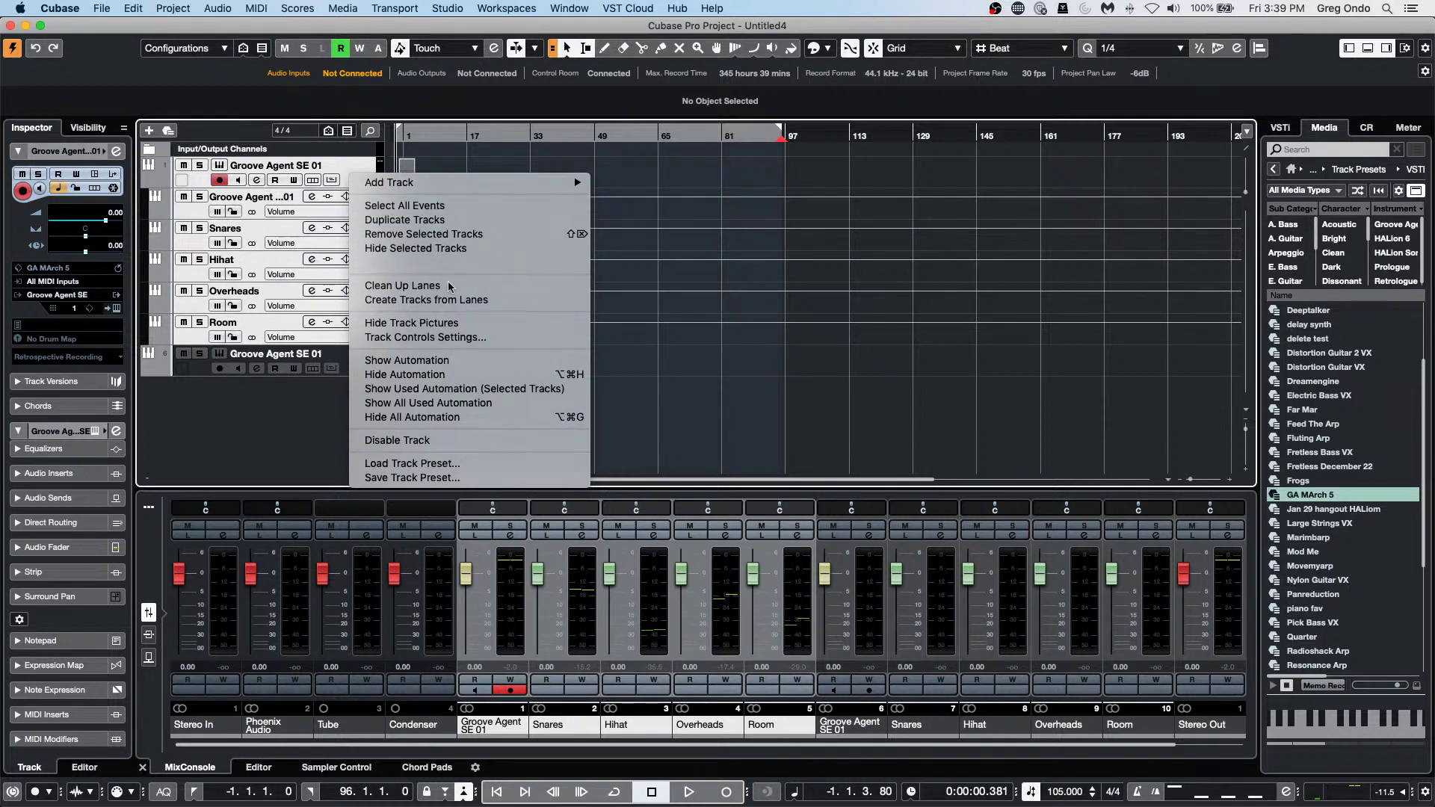
{"action": "left_click", "coordinate": [412, 478]}
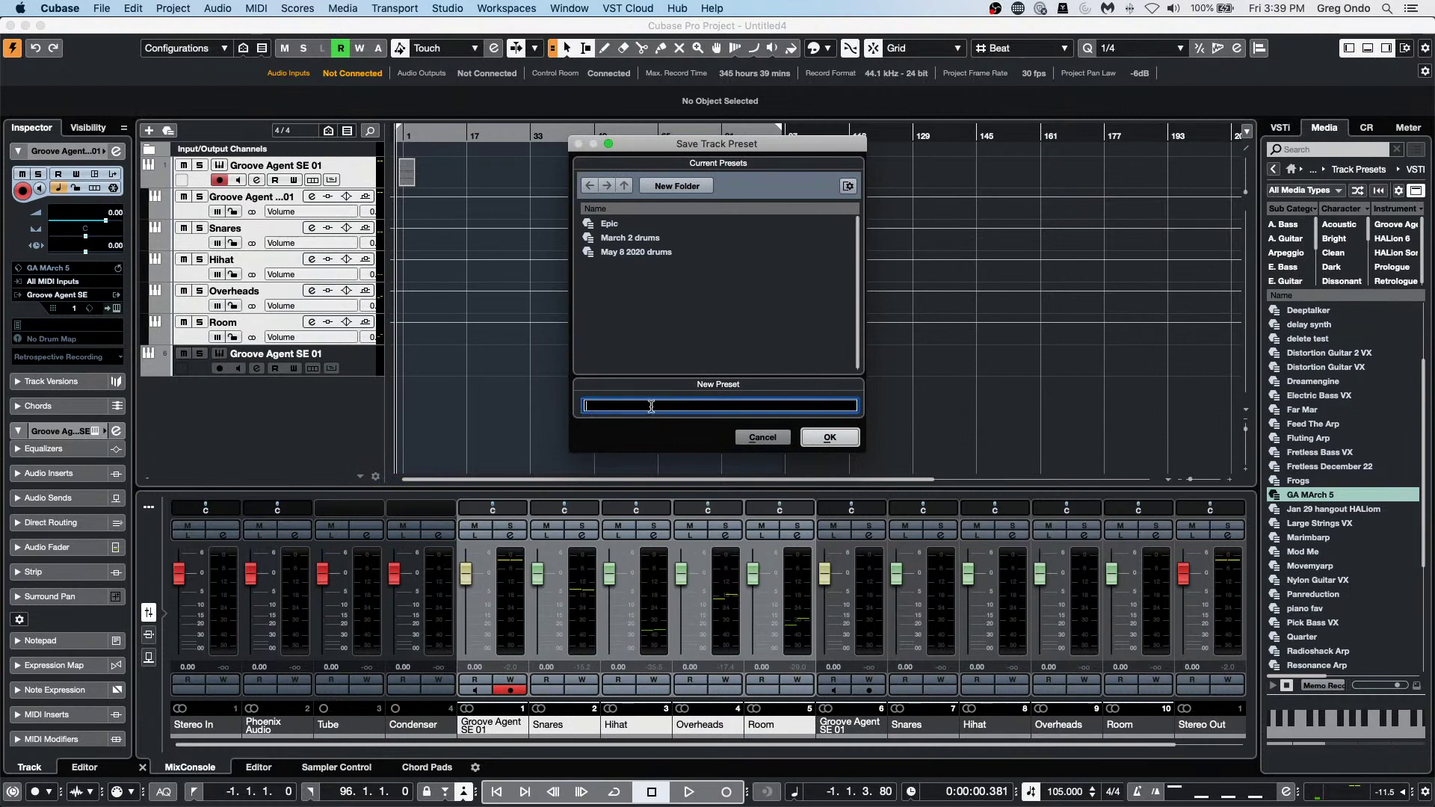
{"action": "type", "text": "marc"}
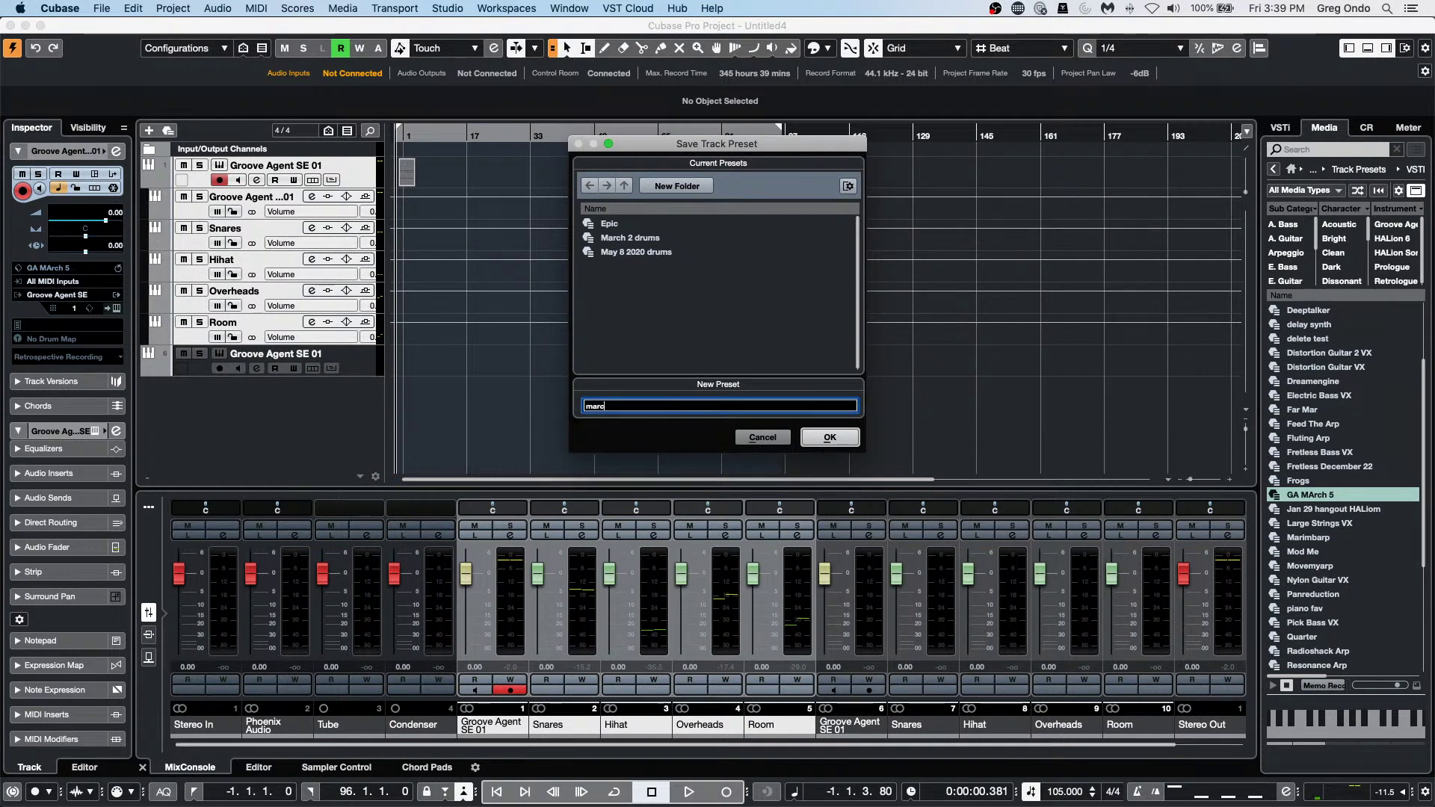
{"action": "type", "text": "h 5 GA wi"}
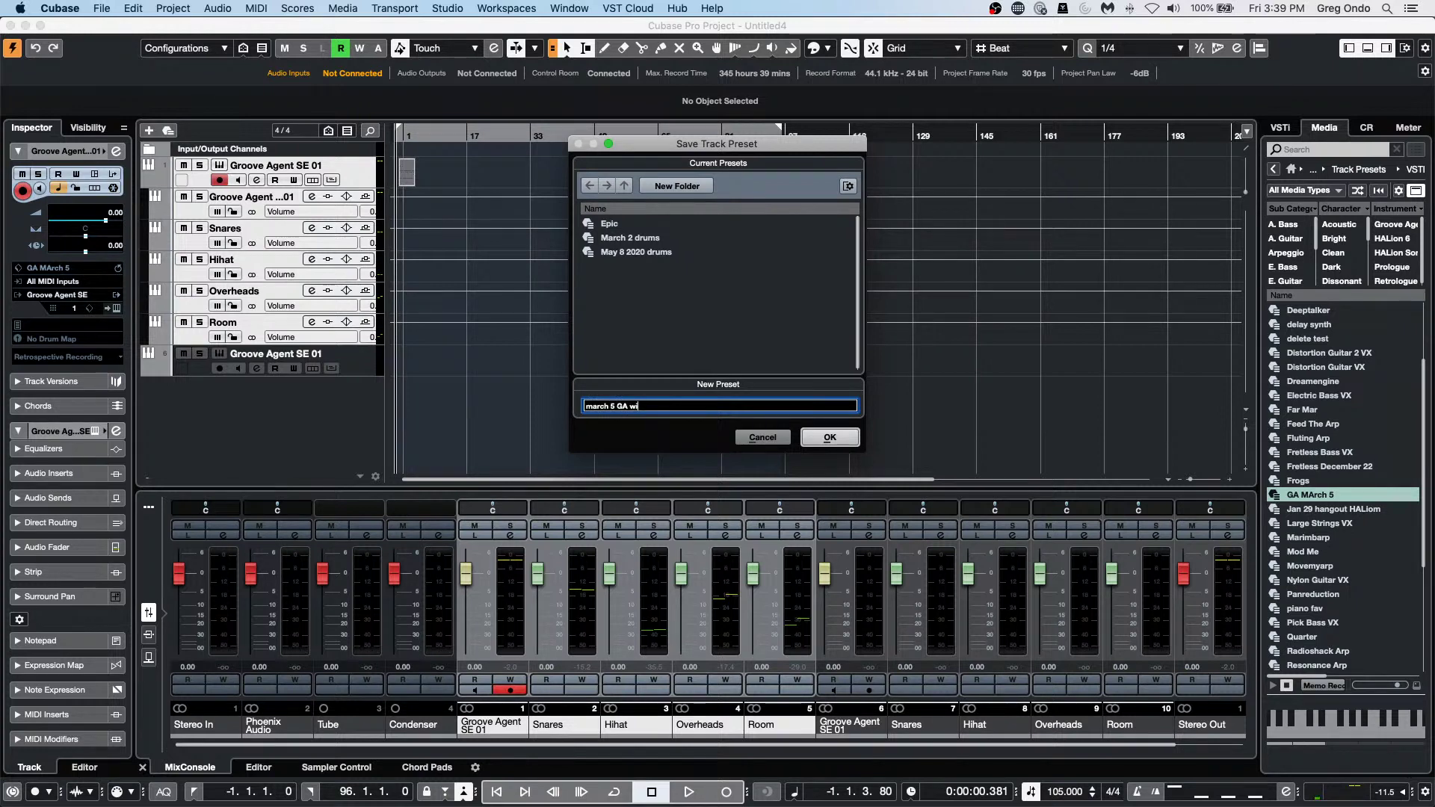
{"action": "type", "text": "th outs"}
{"action": "key", "text": "Return"}
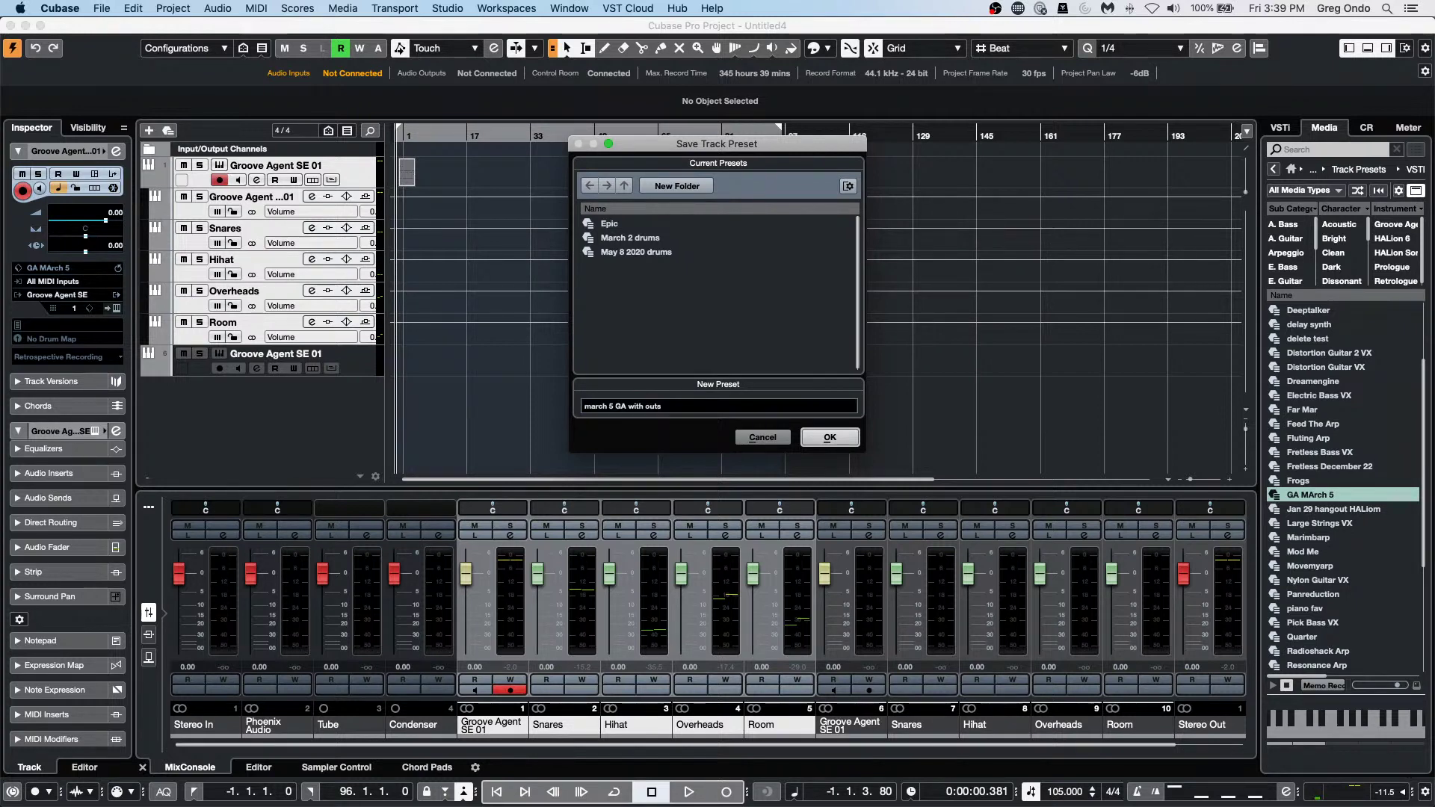
{"action": "left_click", "coordinate": [835, 442]}
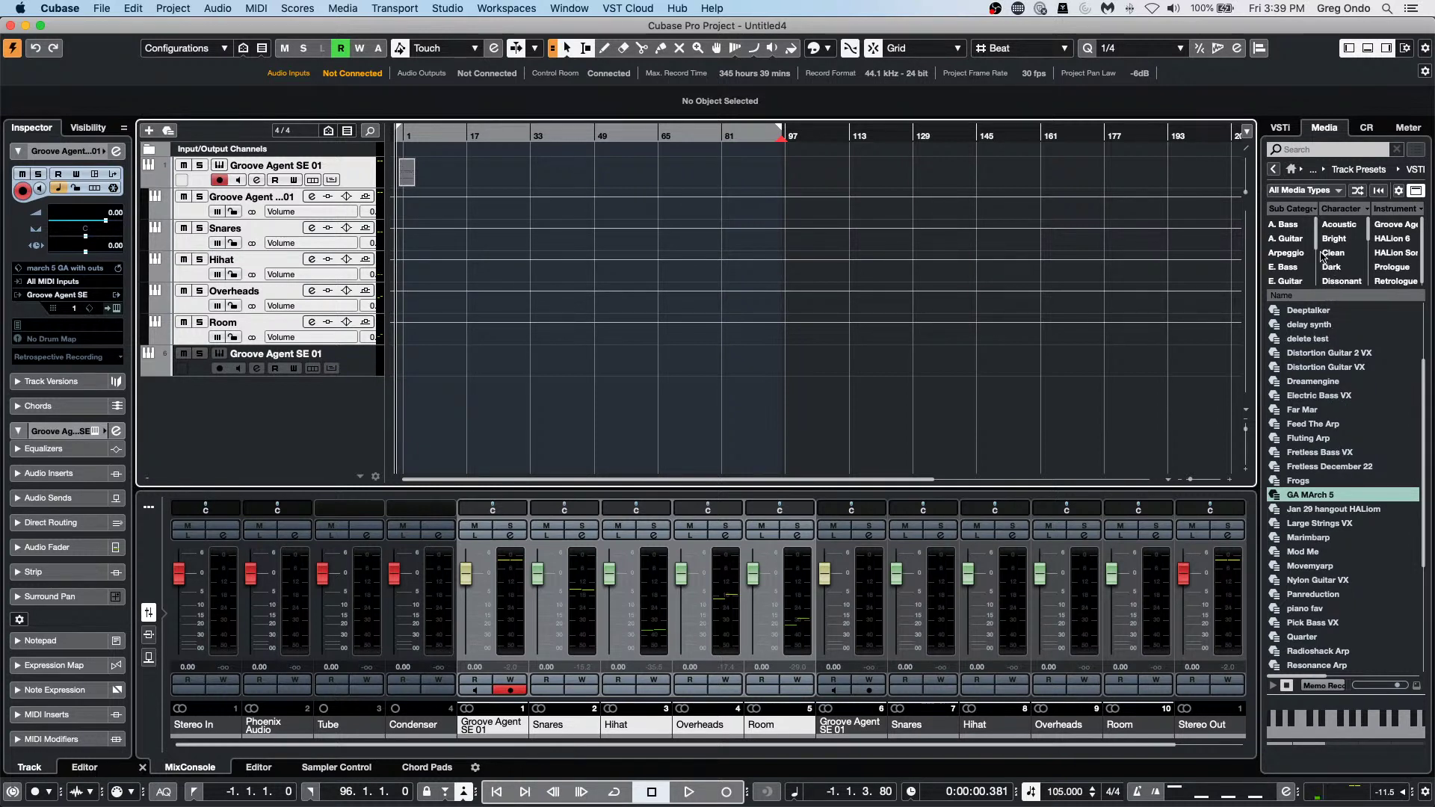
Search the VST instrument track presets for "with" and for "GA" to find the newly saved multi-output preset.
{"action": "left_click", "coordinate": [1272, 169]}
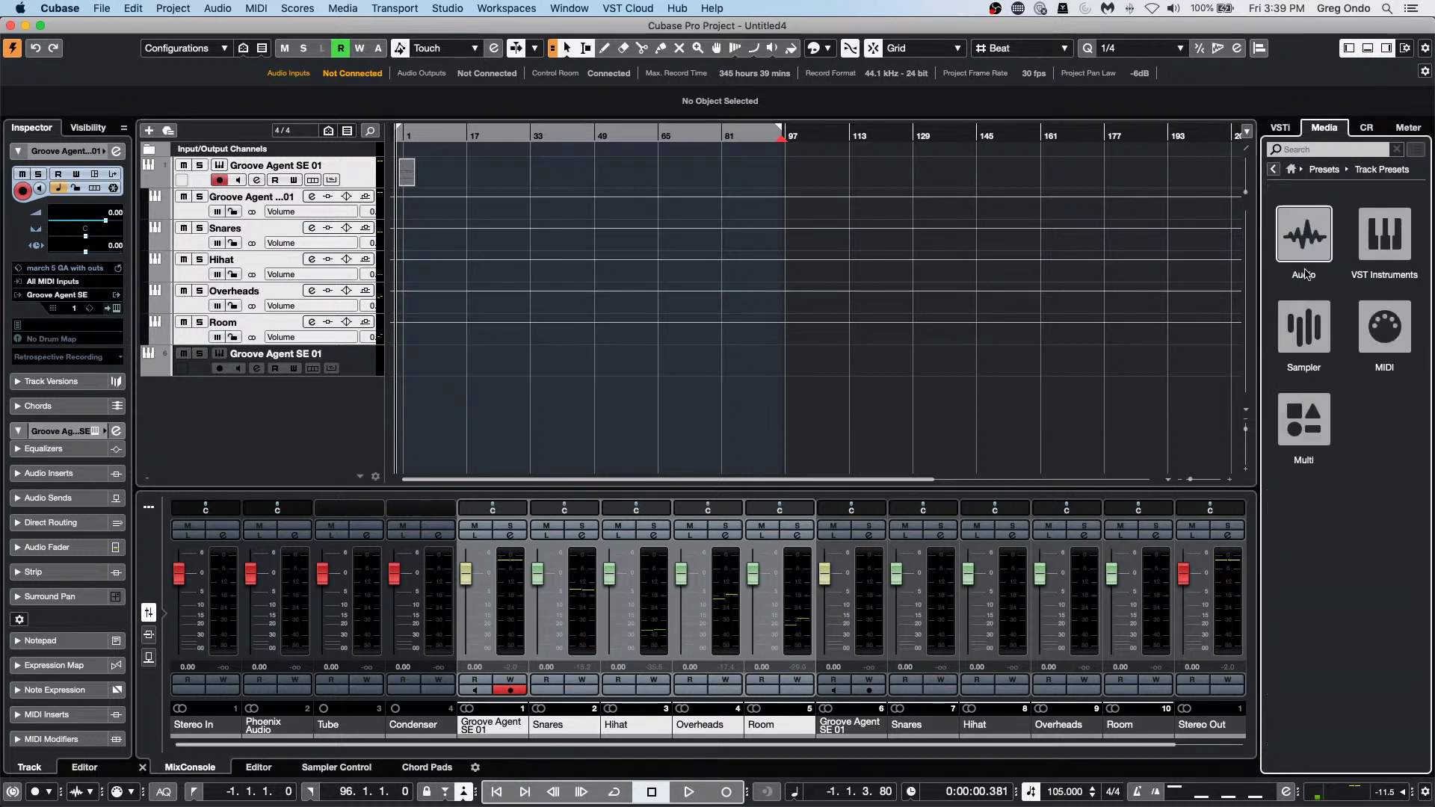
{"action": "left_click", "coordinate": [1385, 250]}
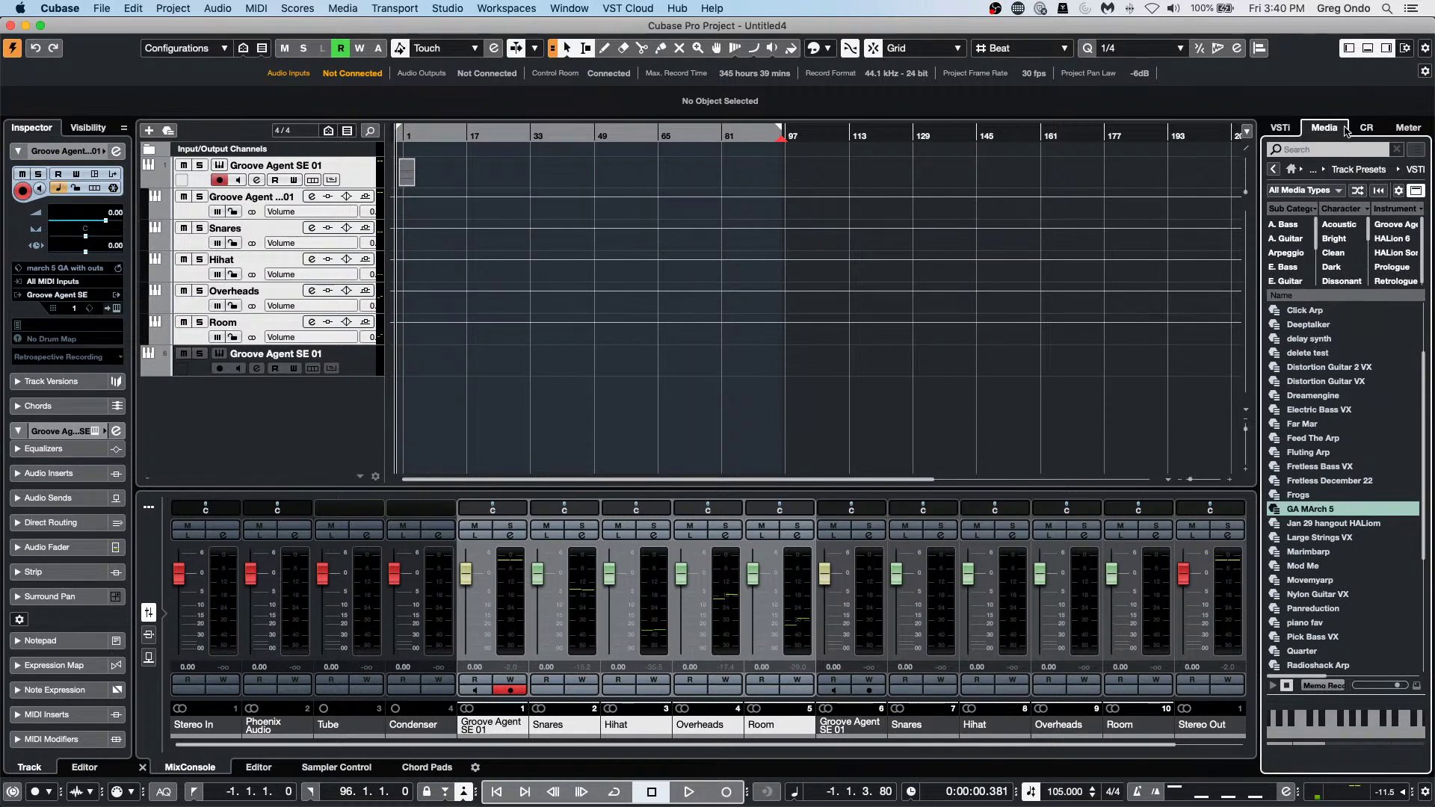
{"action": "left_click", "coordinate": [1305, 151]}
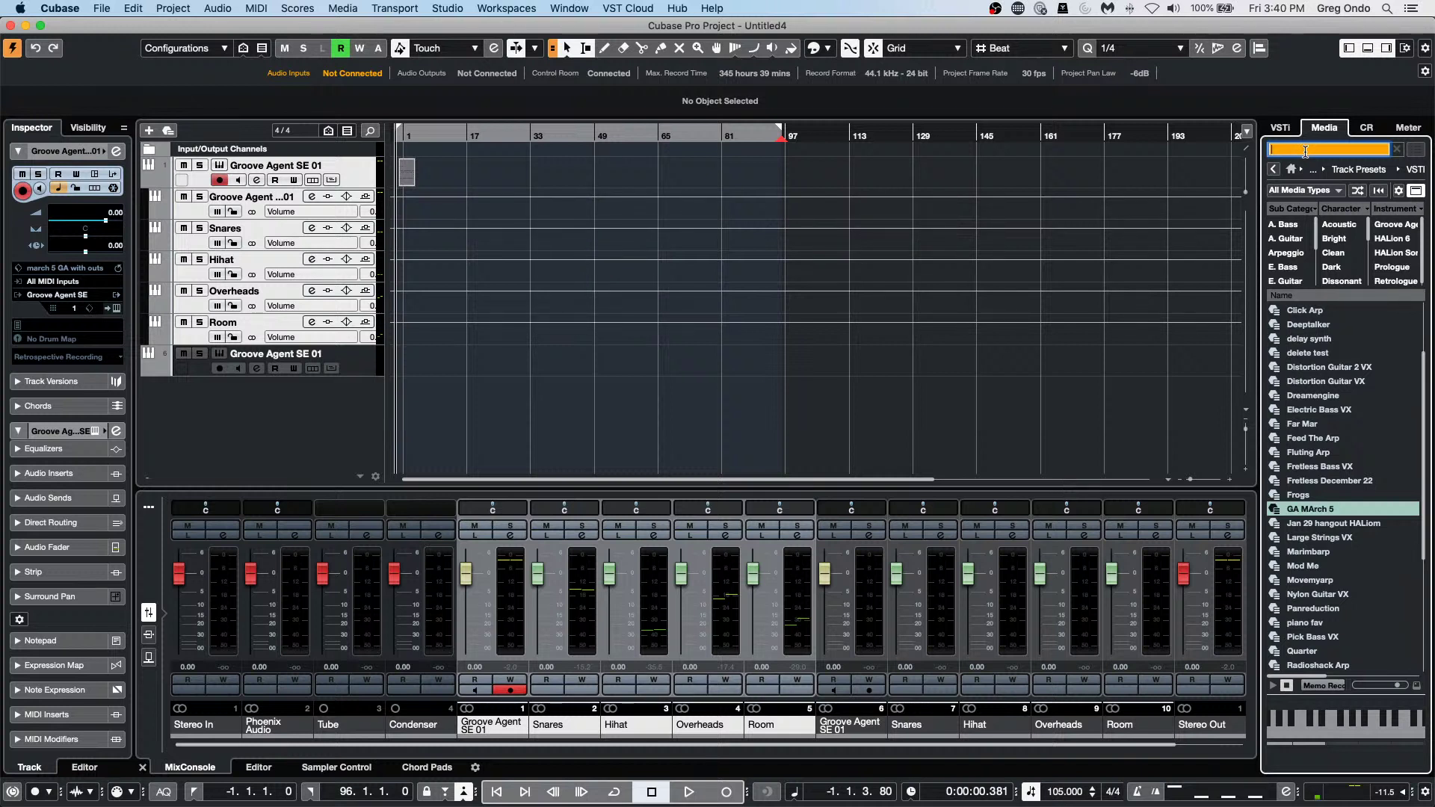
{"action": "type", "text": "with"}
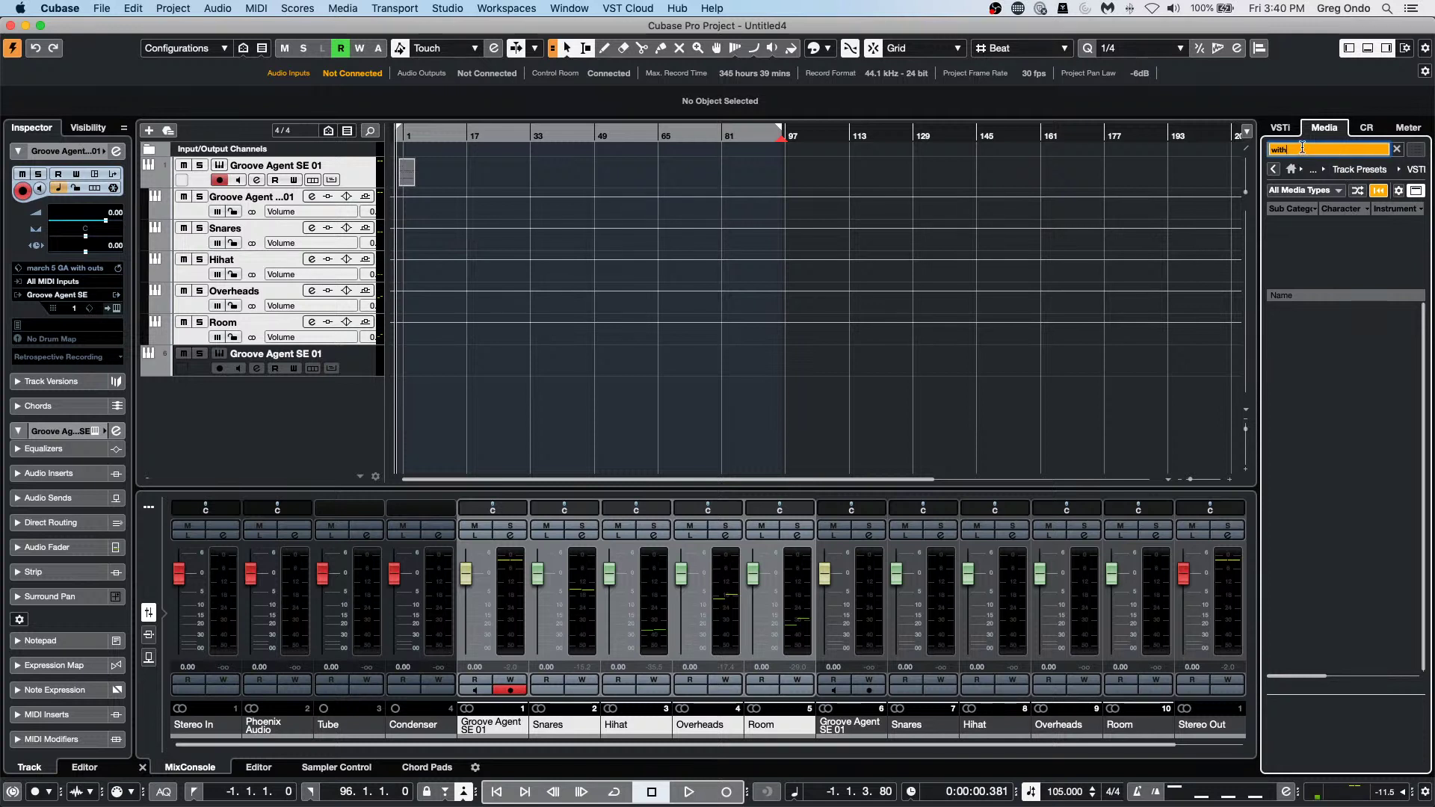
{"action": "key", "text": "BackSpace"}
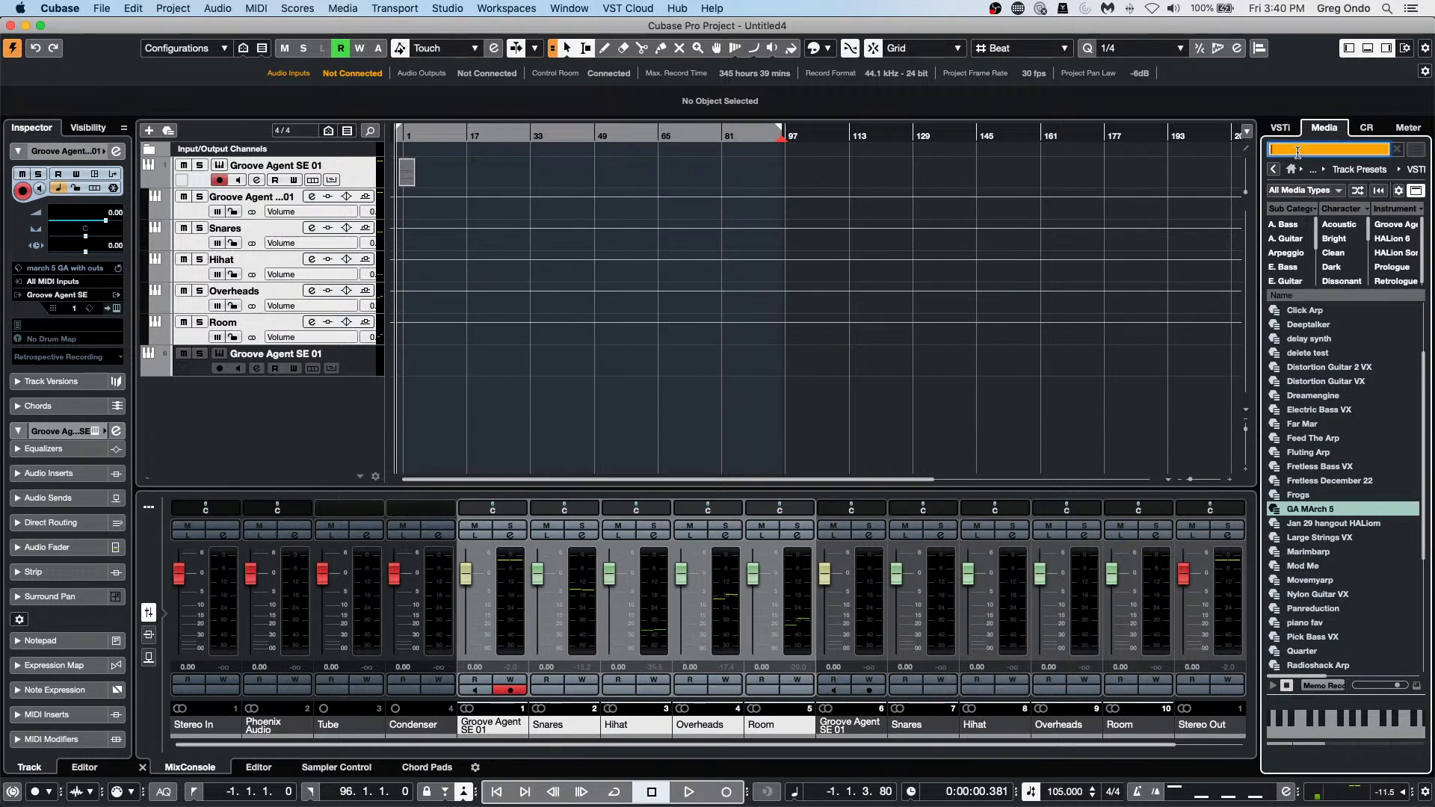
{"action": "type", "text": "GA"}
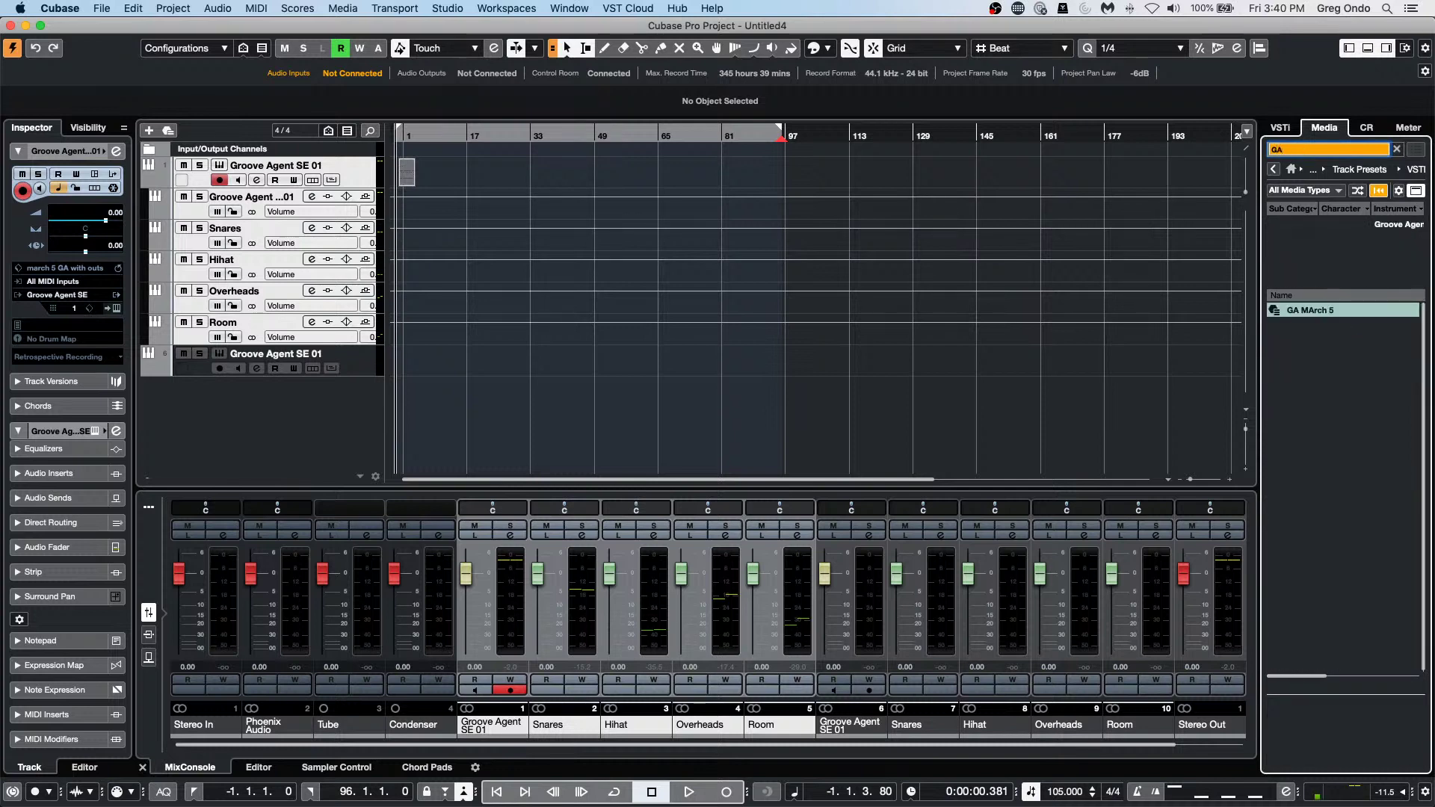
{"action": "key", "text": "BackSpace"}
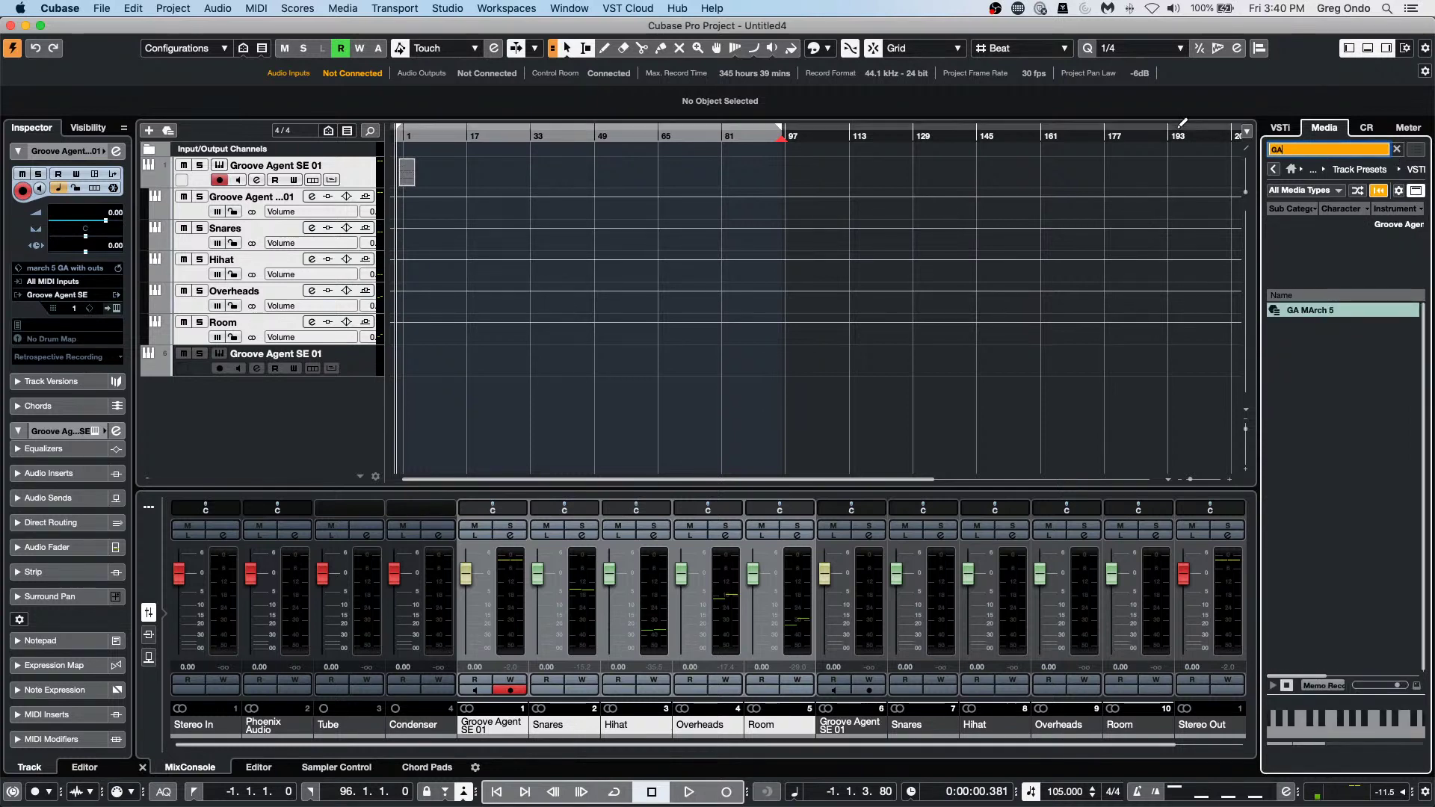
Clear the search and reopen the VST instrument track presets from Presets, looking through the list for the multi-output preset.
{"action": "key", "text": "BackSpace"}
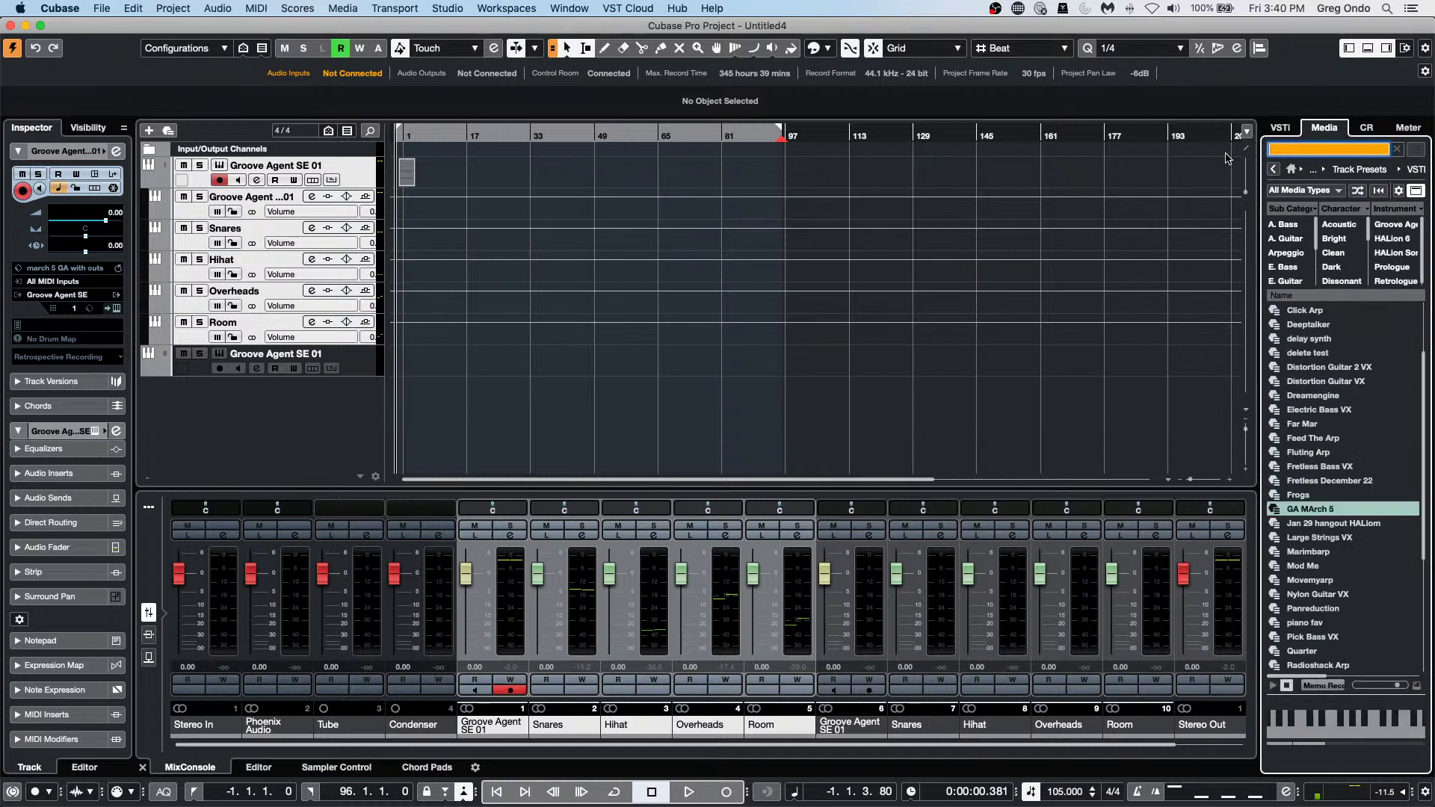
{"action": "left_click", "coordinate": [1291, 169]}
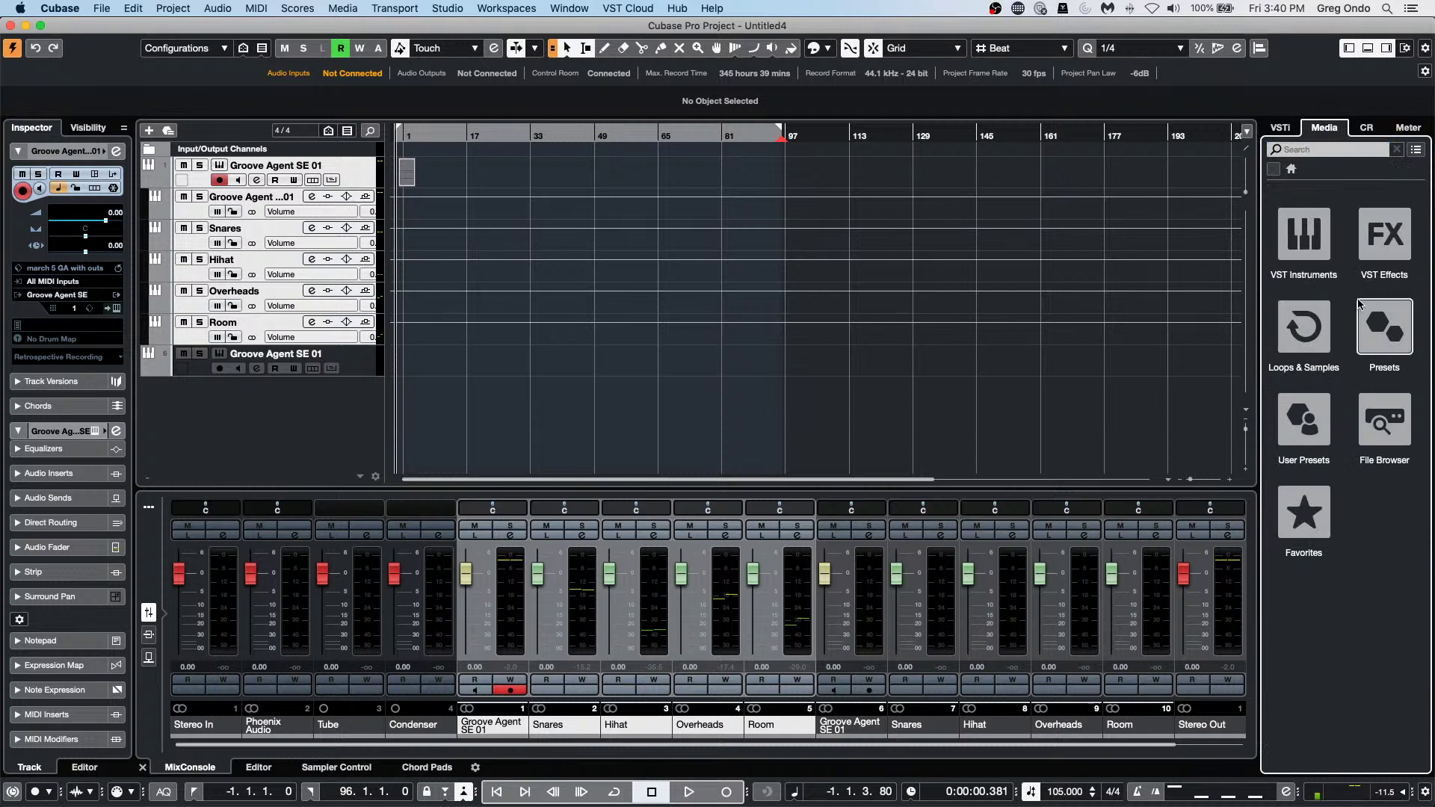
{"action": "left_click", "coordinate": [1387, 322]}
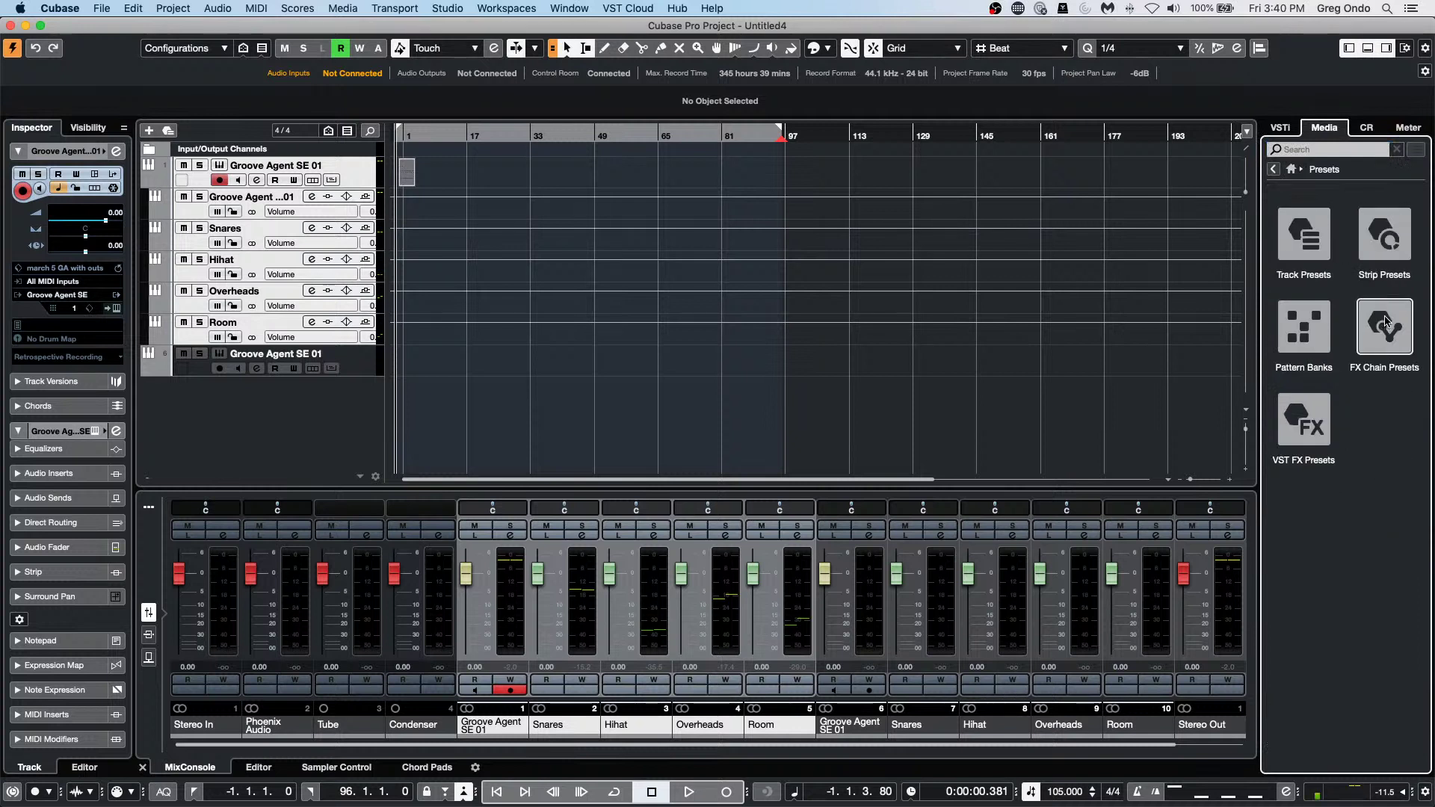
{"action": "left_click", "coordinate": [1328, 256]}
{"action": "left_click", "coordinate": [1391, 249]}
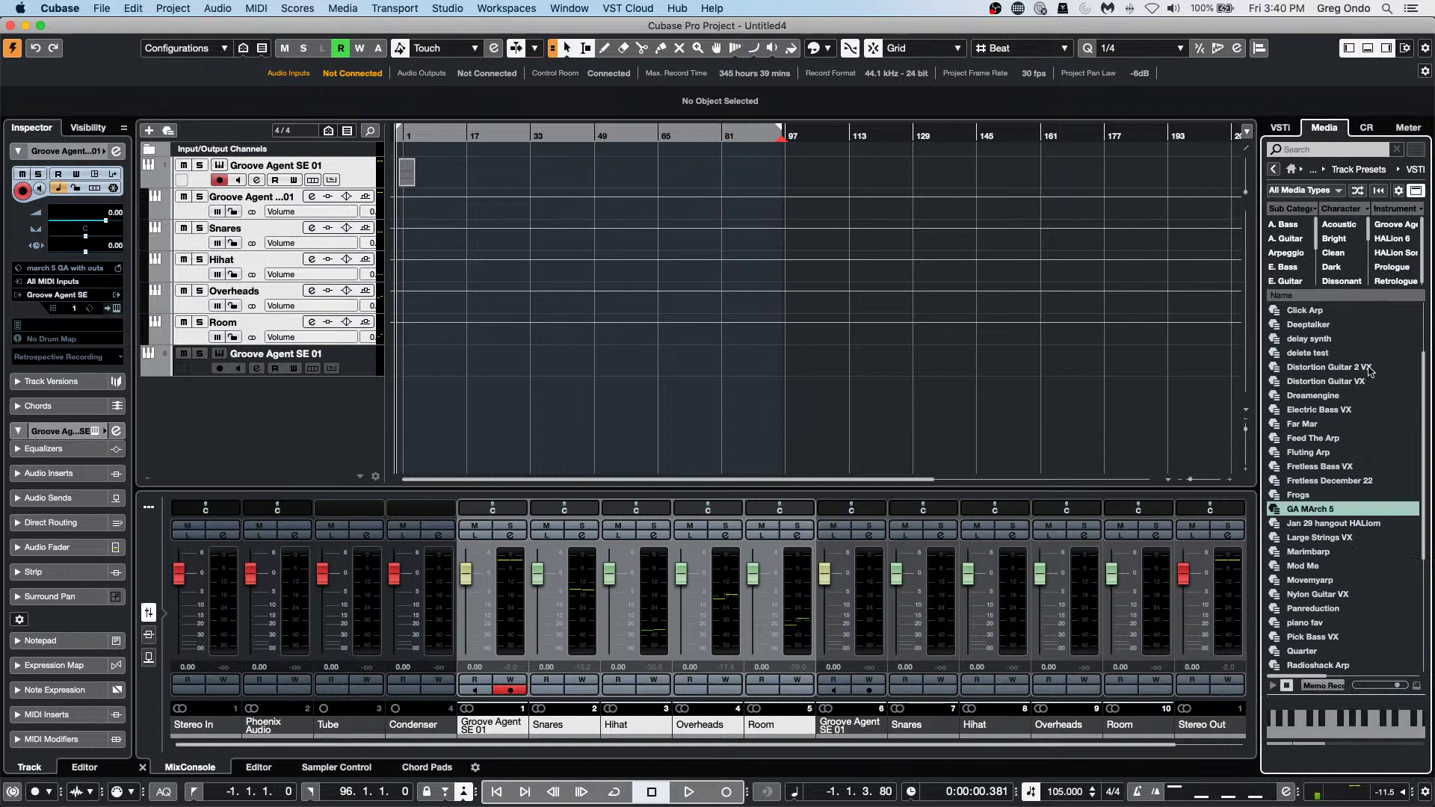
{"action": "scroll", "coordinate": [1360, 451], "scroll_direction": "up", "scroll_amount": 3}
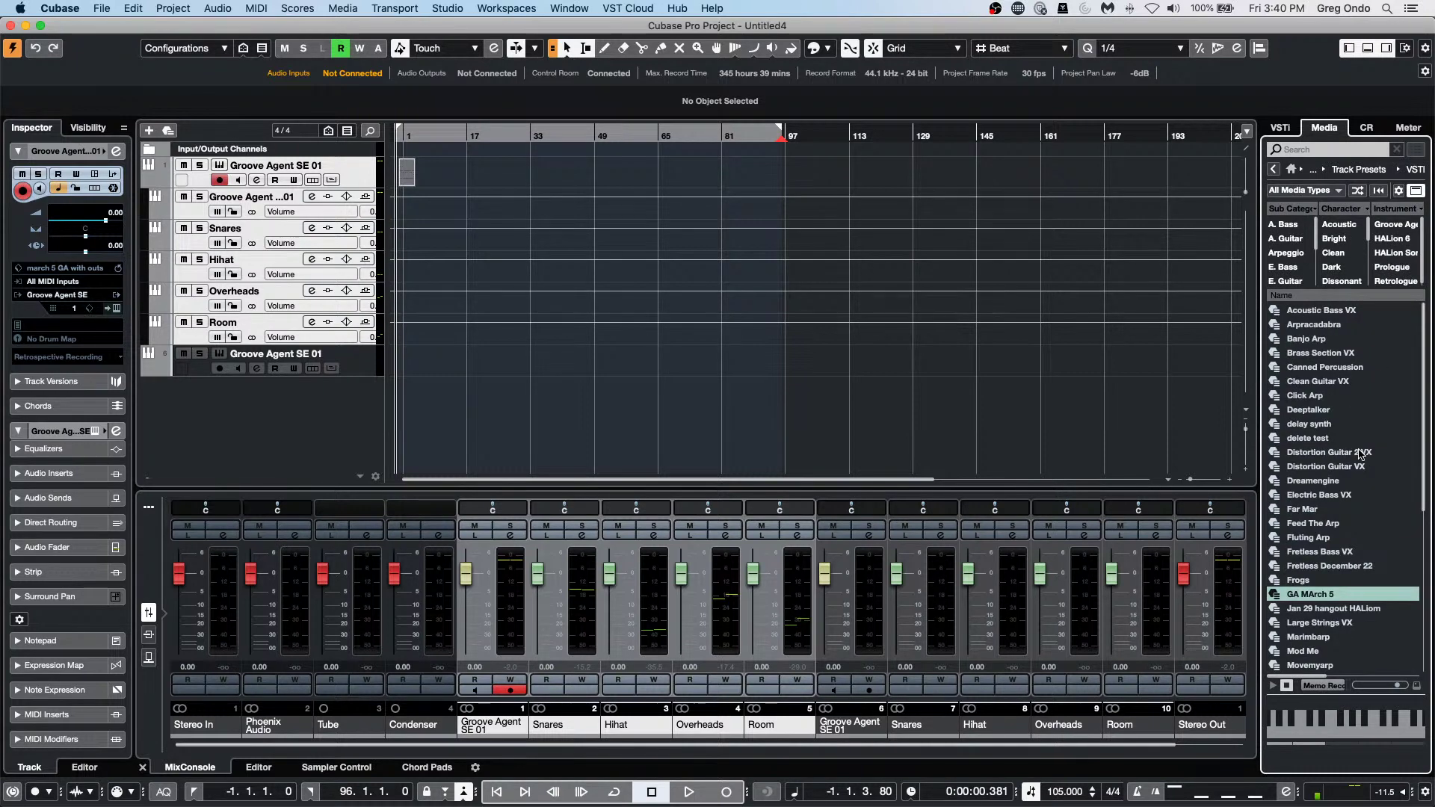
{"action": "scroll", "coordinate": [1361, 453], "scroll_direction": "down", "scroll_amount": 5}
{"action": "scroll", "coordinate": [1360, 454], "scroll_direction": "down", "scroll_amount": 3}
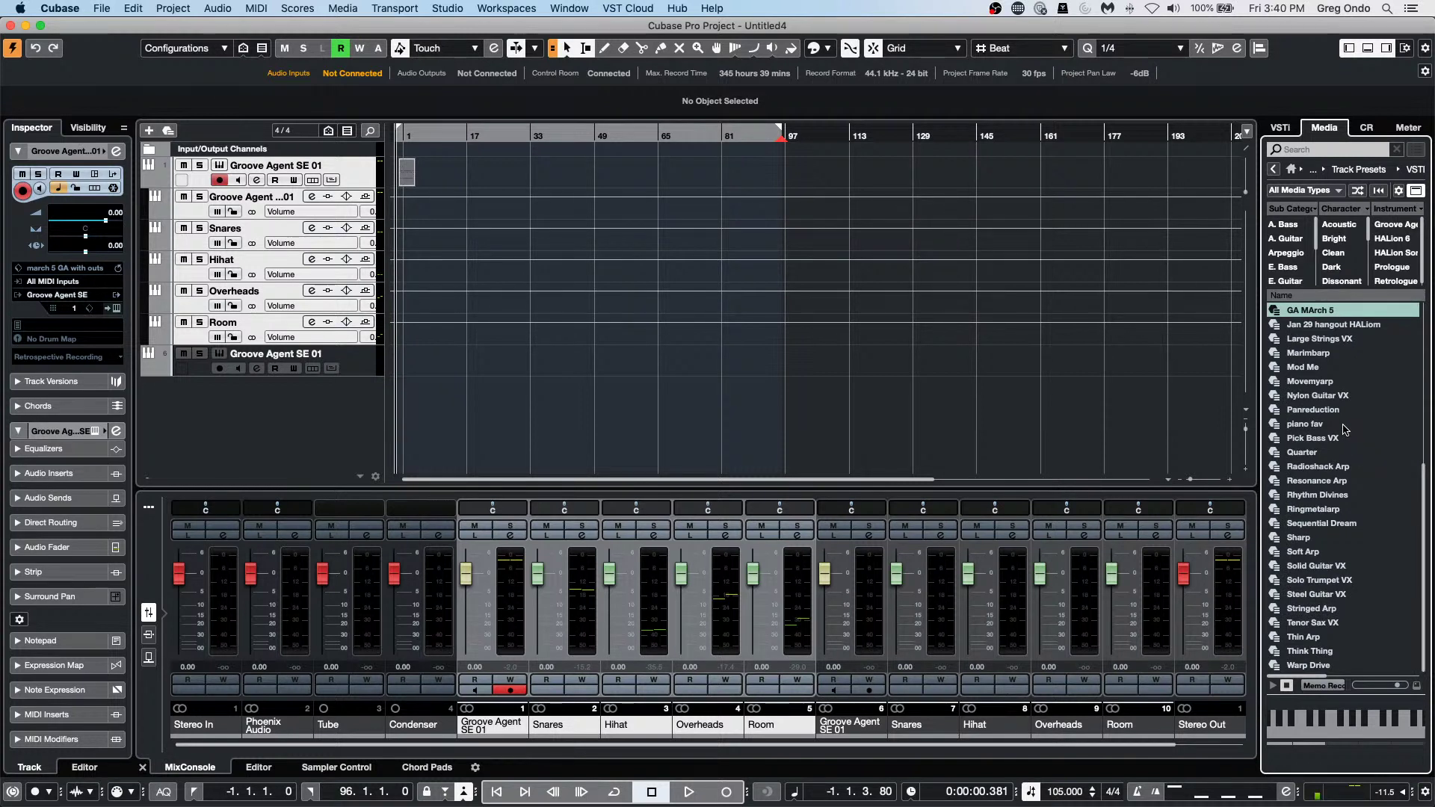
{"action": "scroll", "coordinate": [1346, 426], "scroll_direction": "up", "scroll_amount": 1}
{"action": "scroll", "coordinate": [1345, 426], "scroll_direction": "up", "scroll_amount": 2}
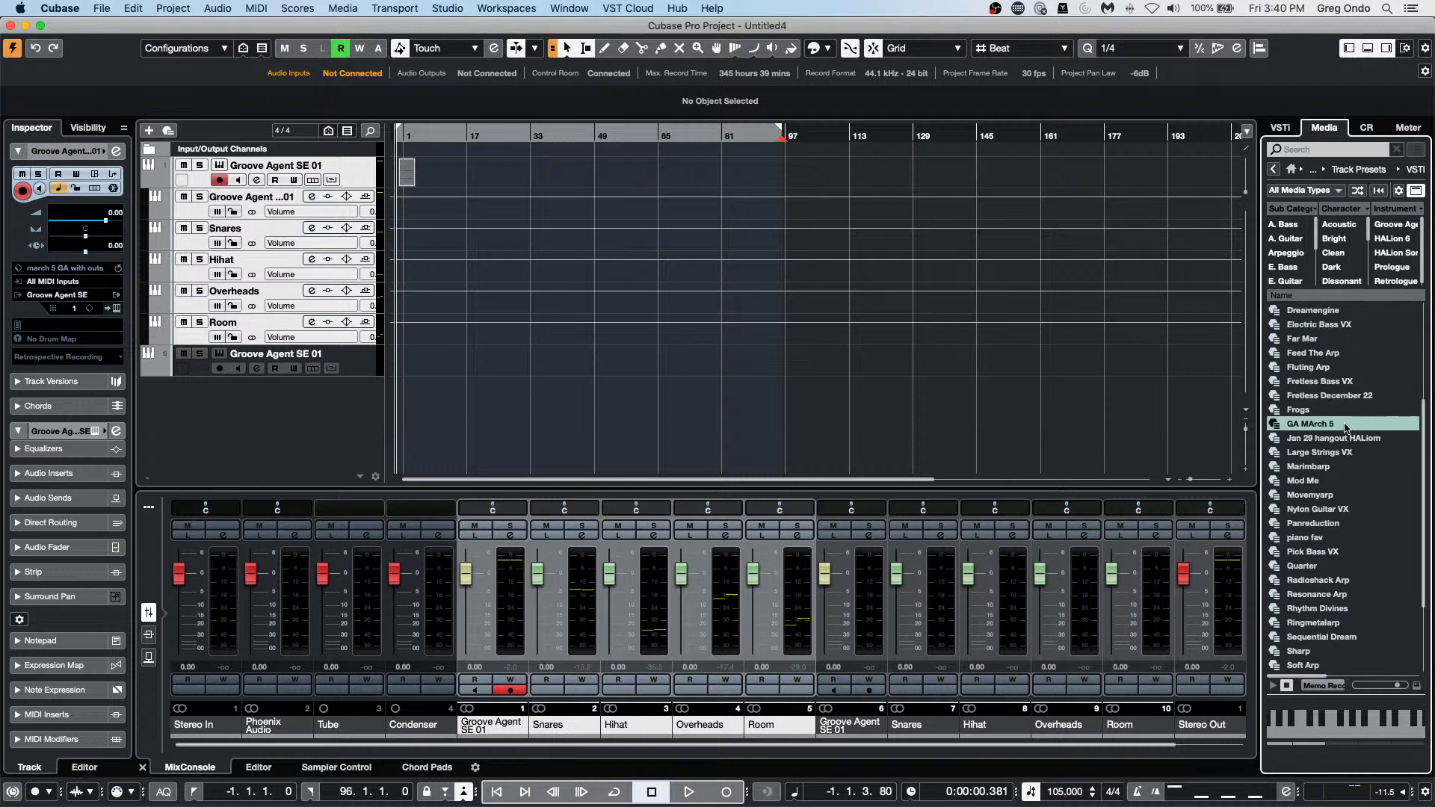
{"action": "scroll", "coordinate": [1349, 426], "scroll_direction": "down", "scroll_amount": 4}
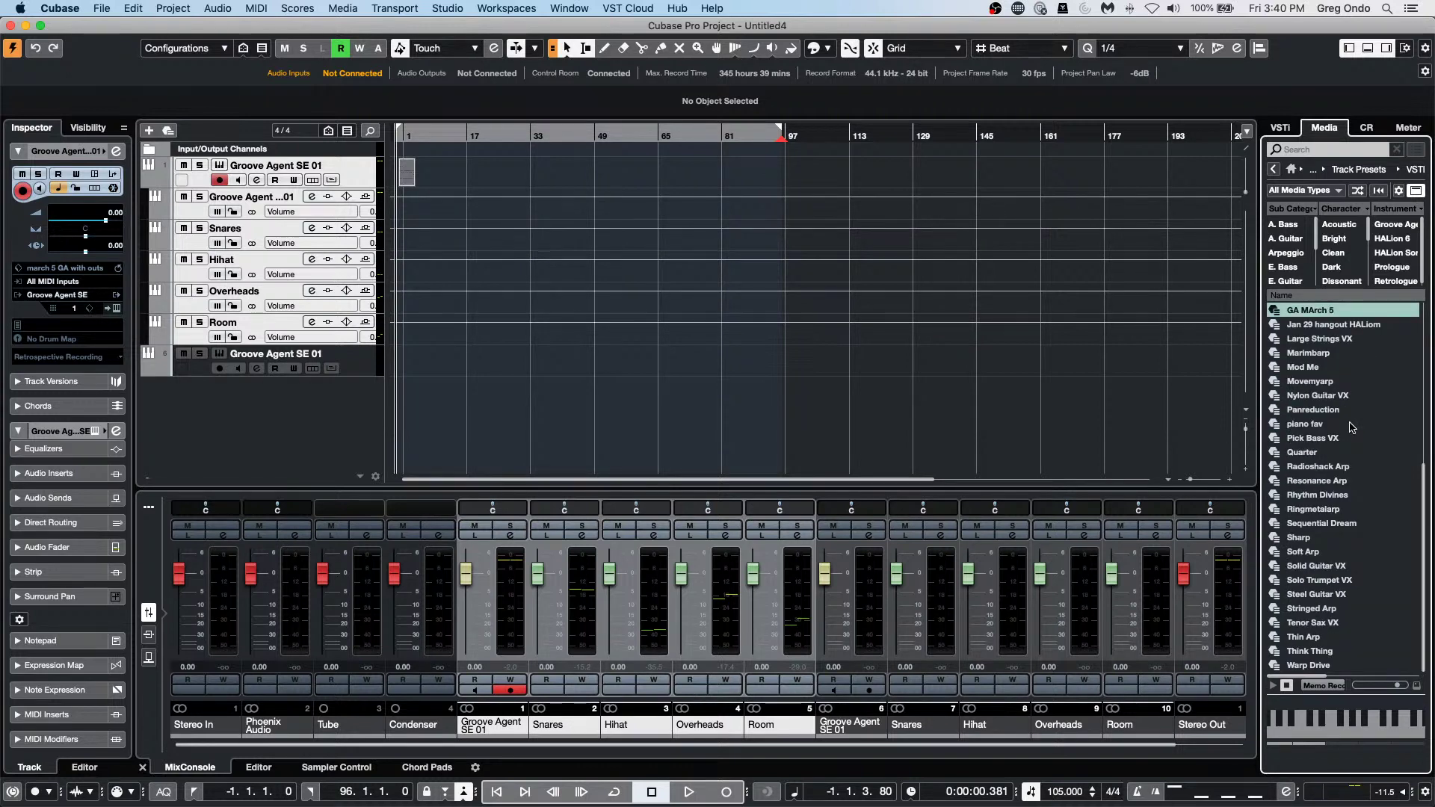
{"action": "scroll", "coordinate": [1353, 429], "scroll_direction": "up", "scroll_amount": 5}
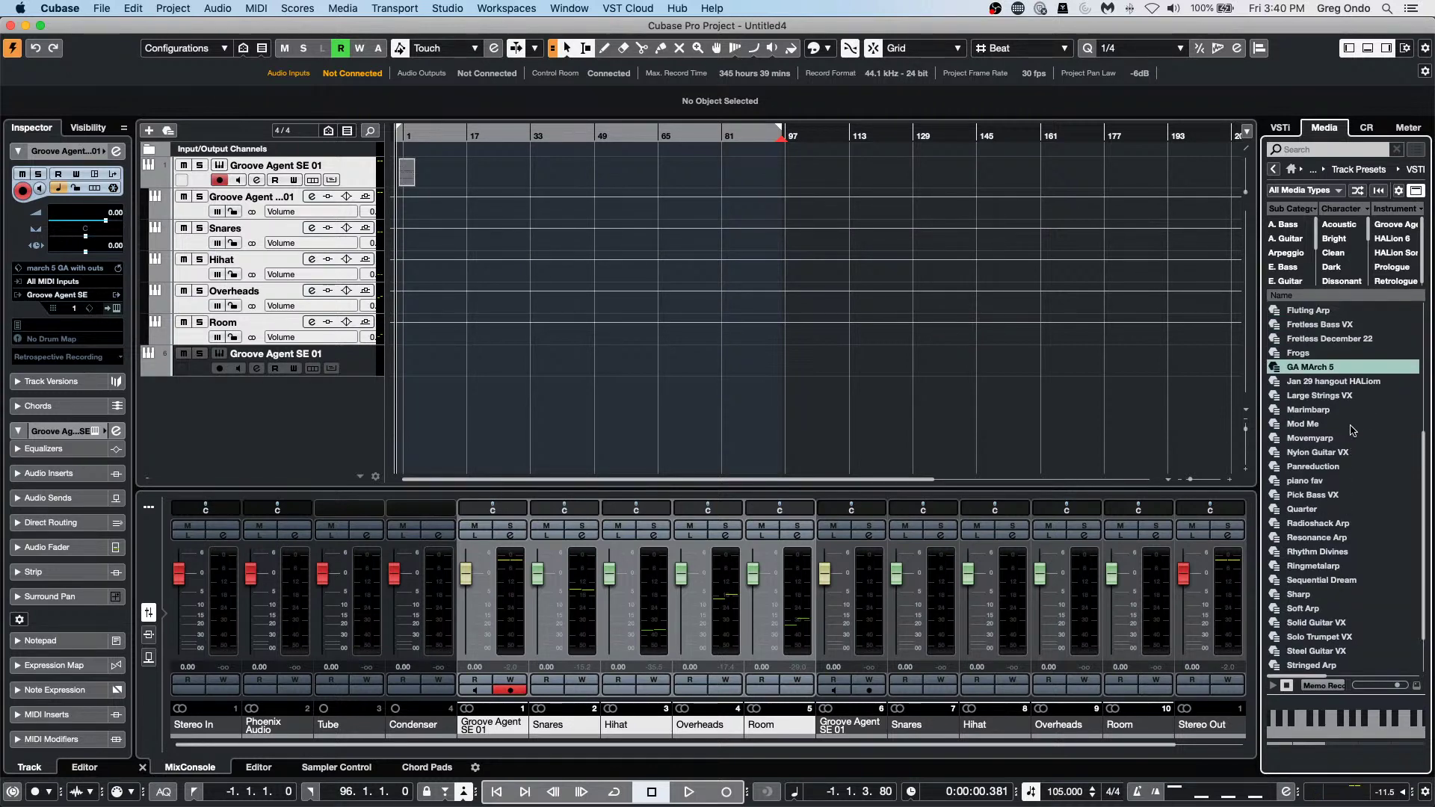
{"action": "scroll", "coordinate": [1353, 429], "scroll_direction": "up", "scroll_amount": 15}
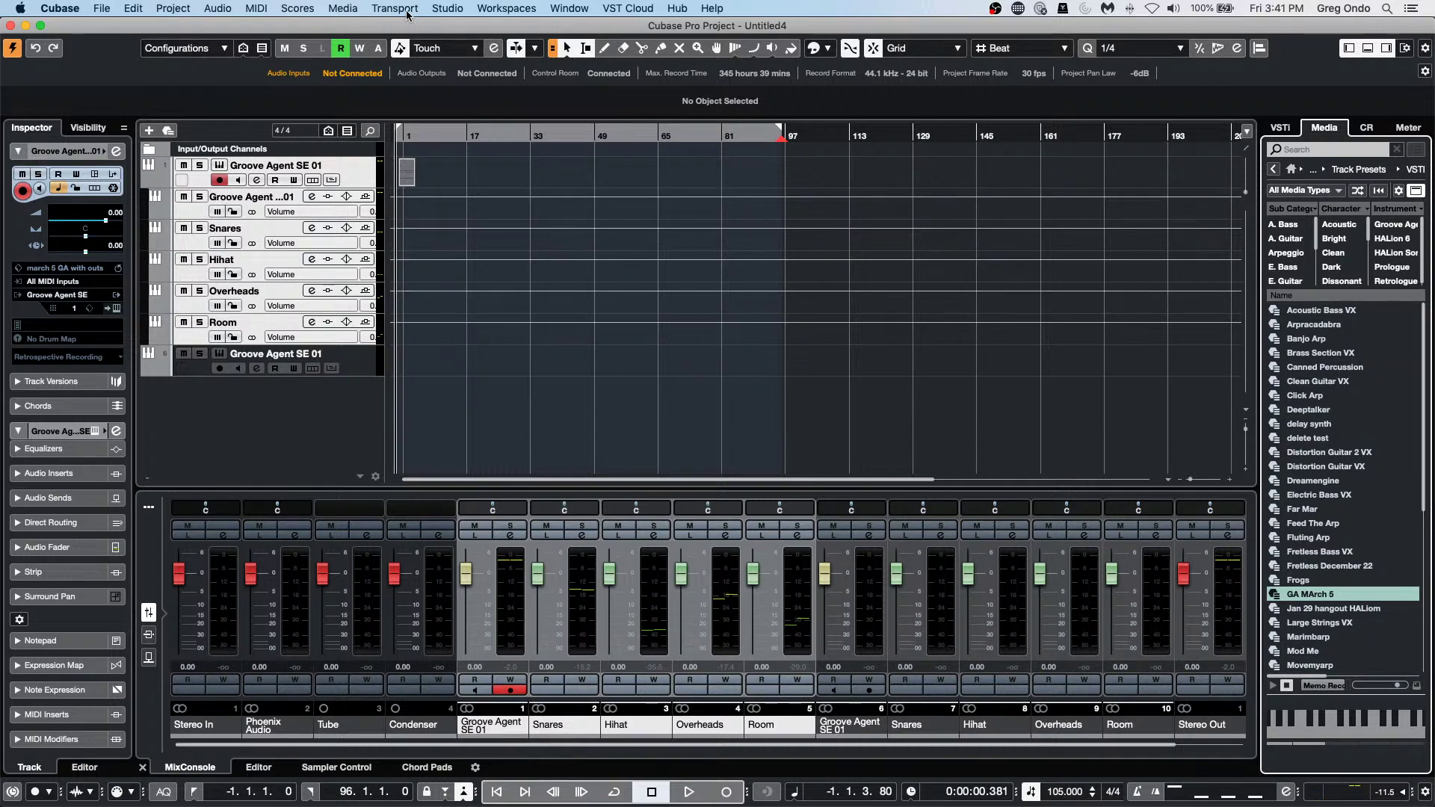
Check the existing presets in the Save Track Preset dialog for the selected Groove Agent tracks, and cancel without saving.
{"action": "right_click", "coordinate": [351, 179]}
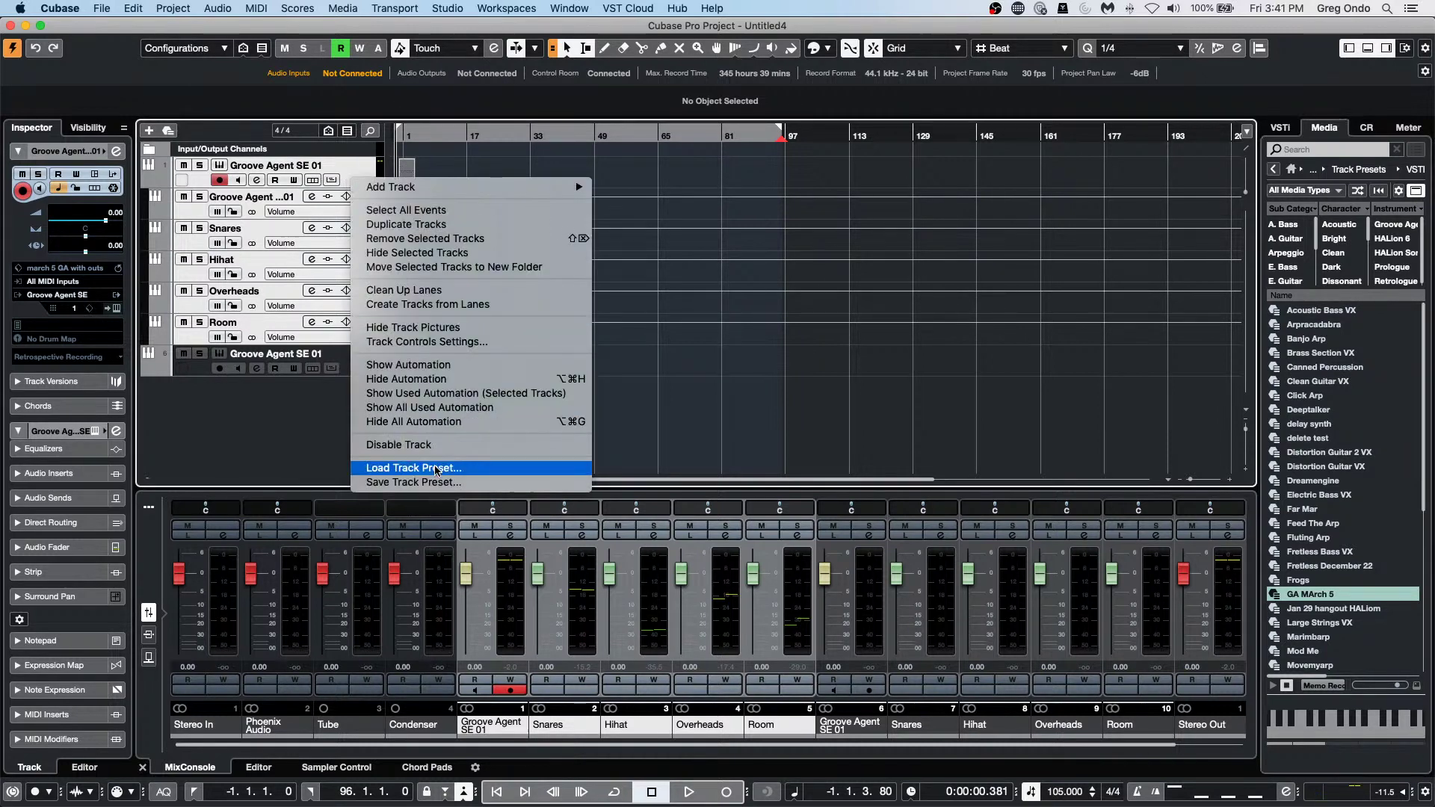
{"action": "left_click", "coordinate": [443, 482]}
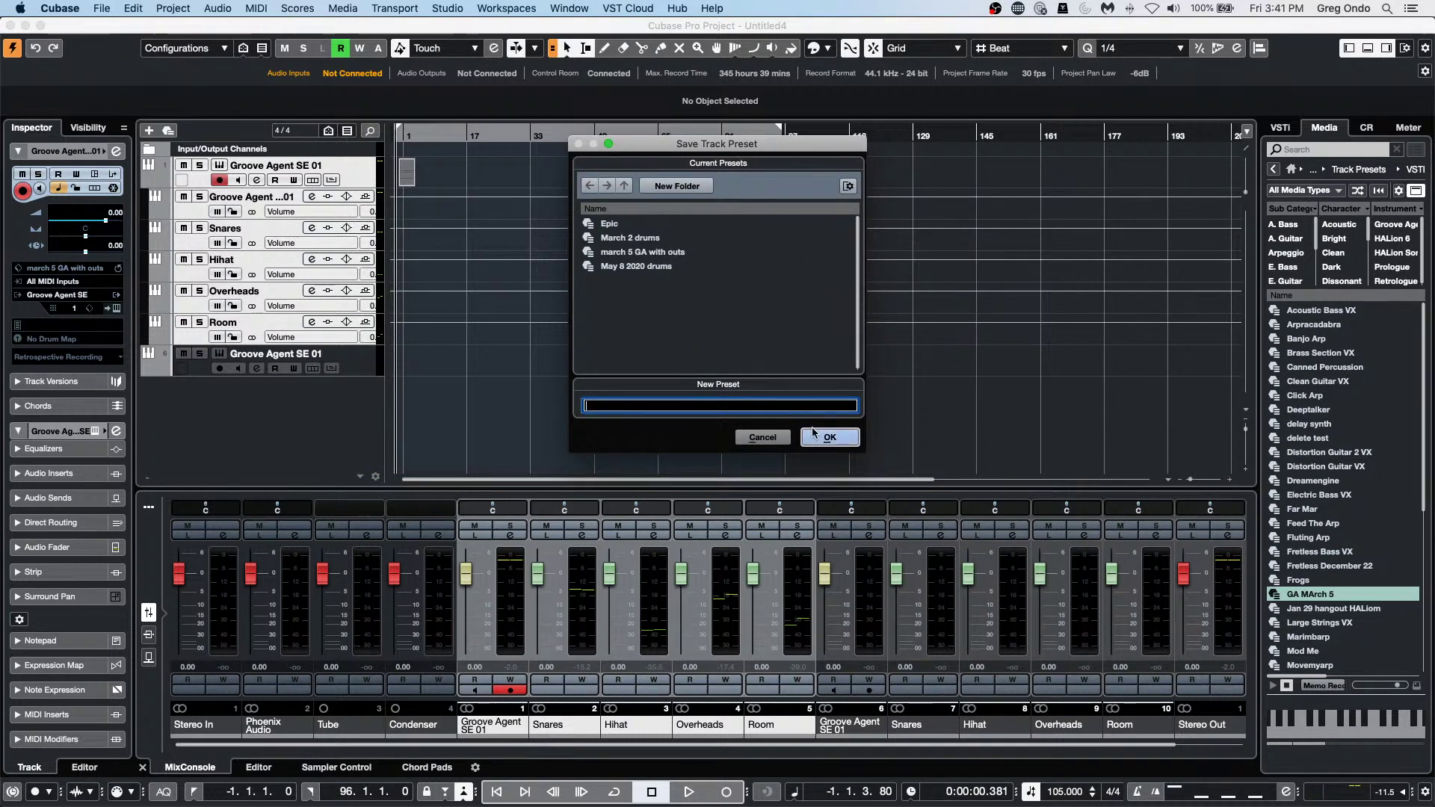
{"action": "left_click", "coordinate": [763, 438]}
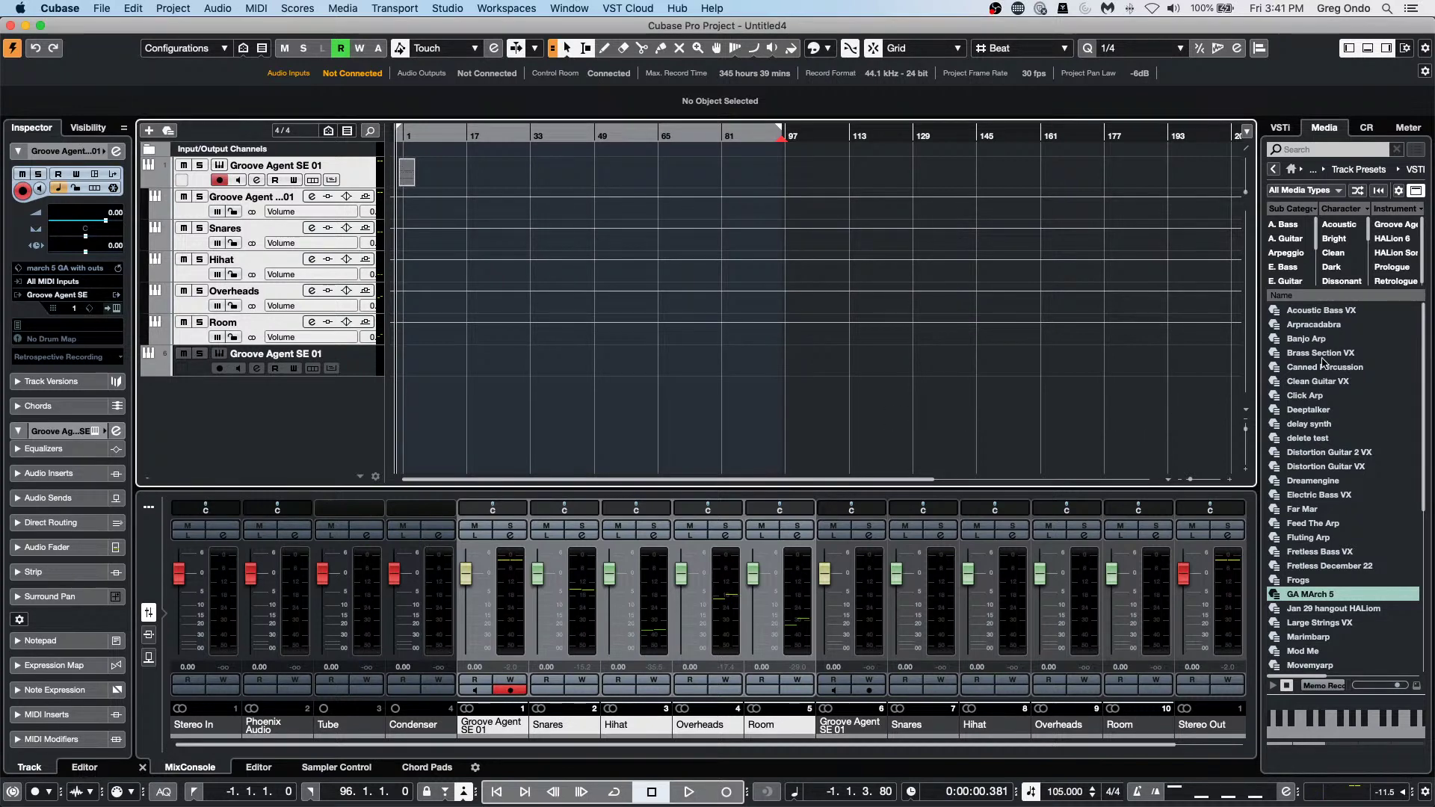
Search the VST instrument track presets for "march".
{"action": "left_click", "coordinate": [1309, 150]}
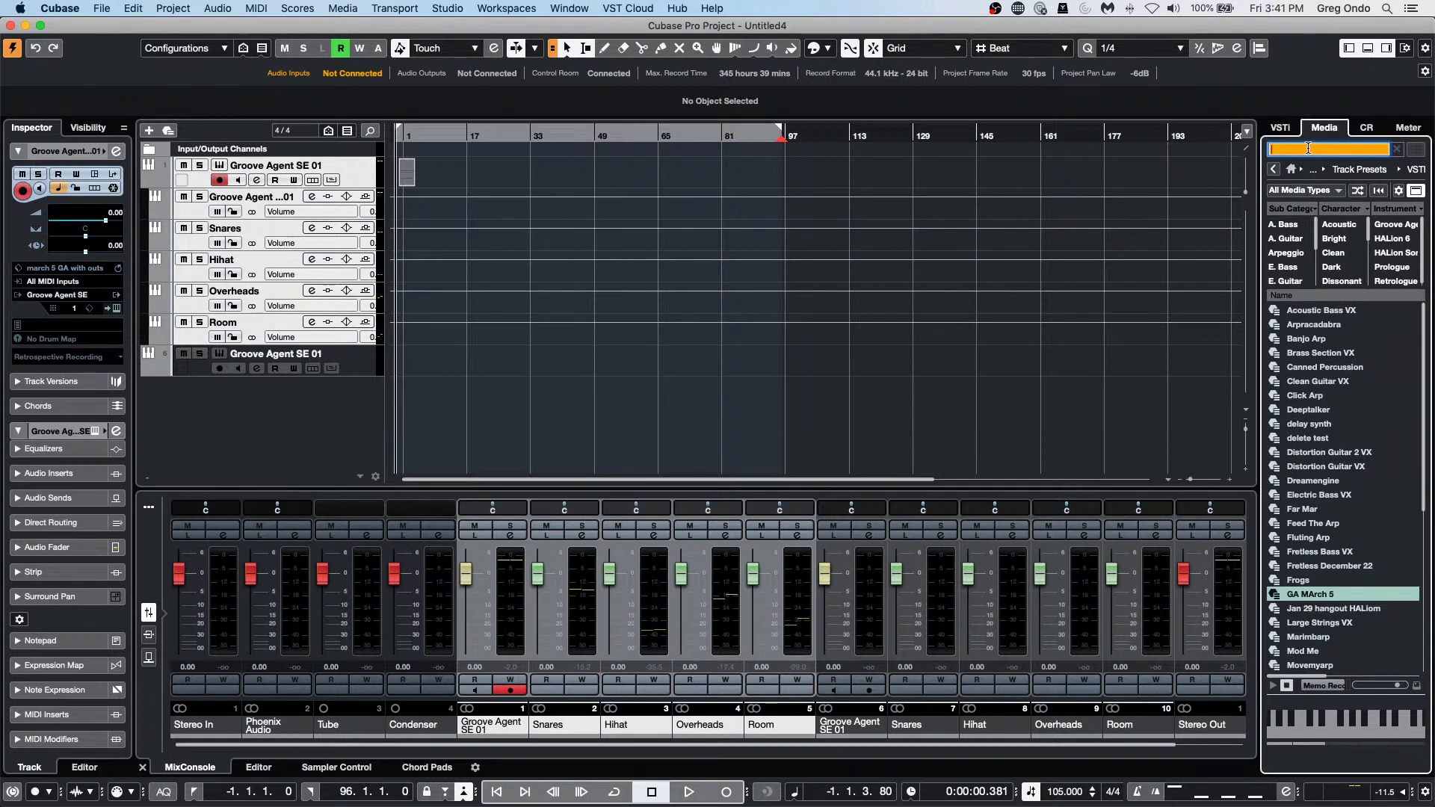
{"action": "type", "text": "marc"}
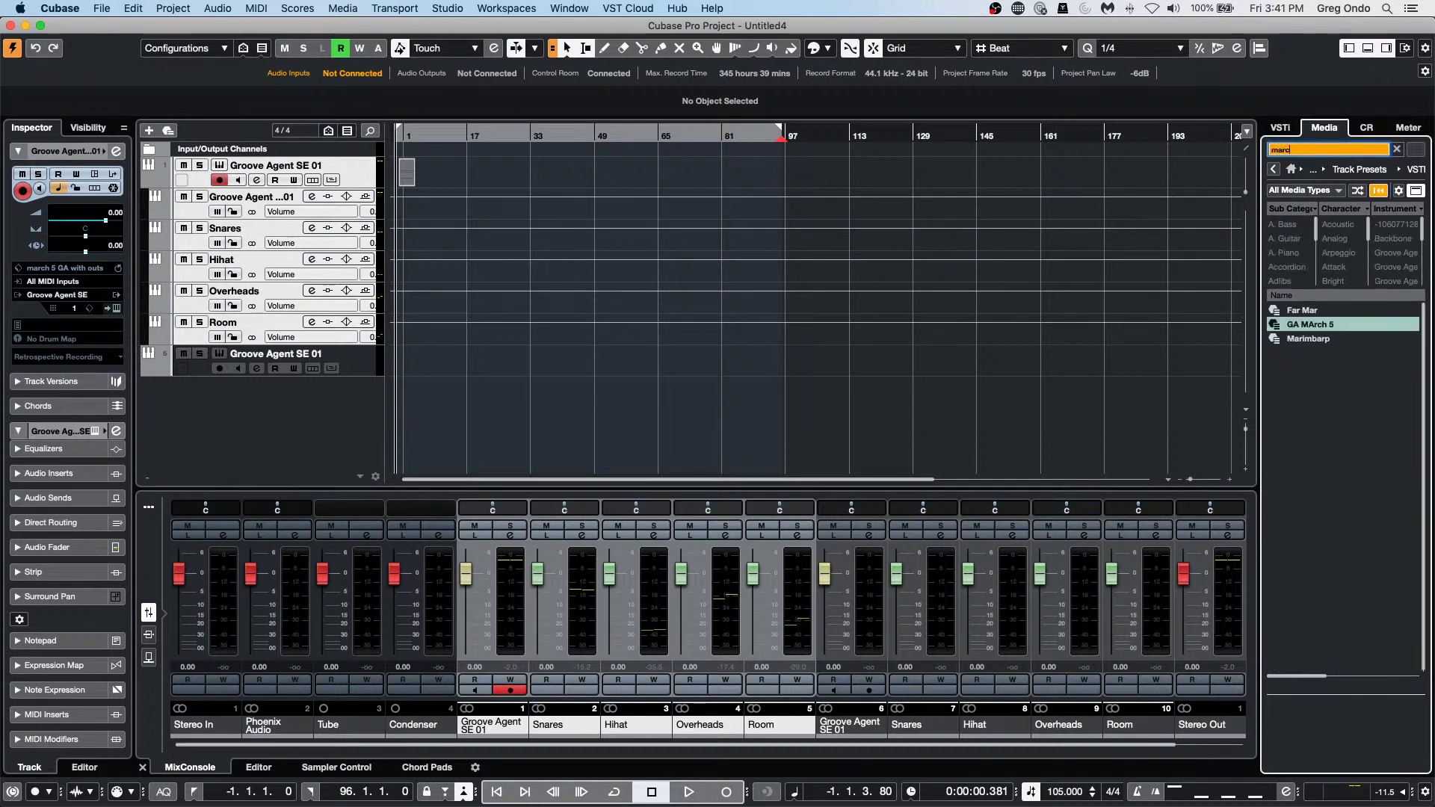
{"action": "type", "text": "h"}
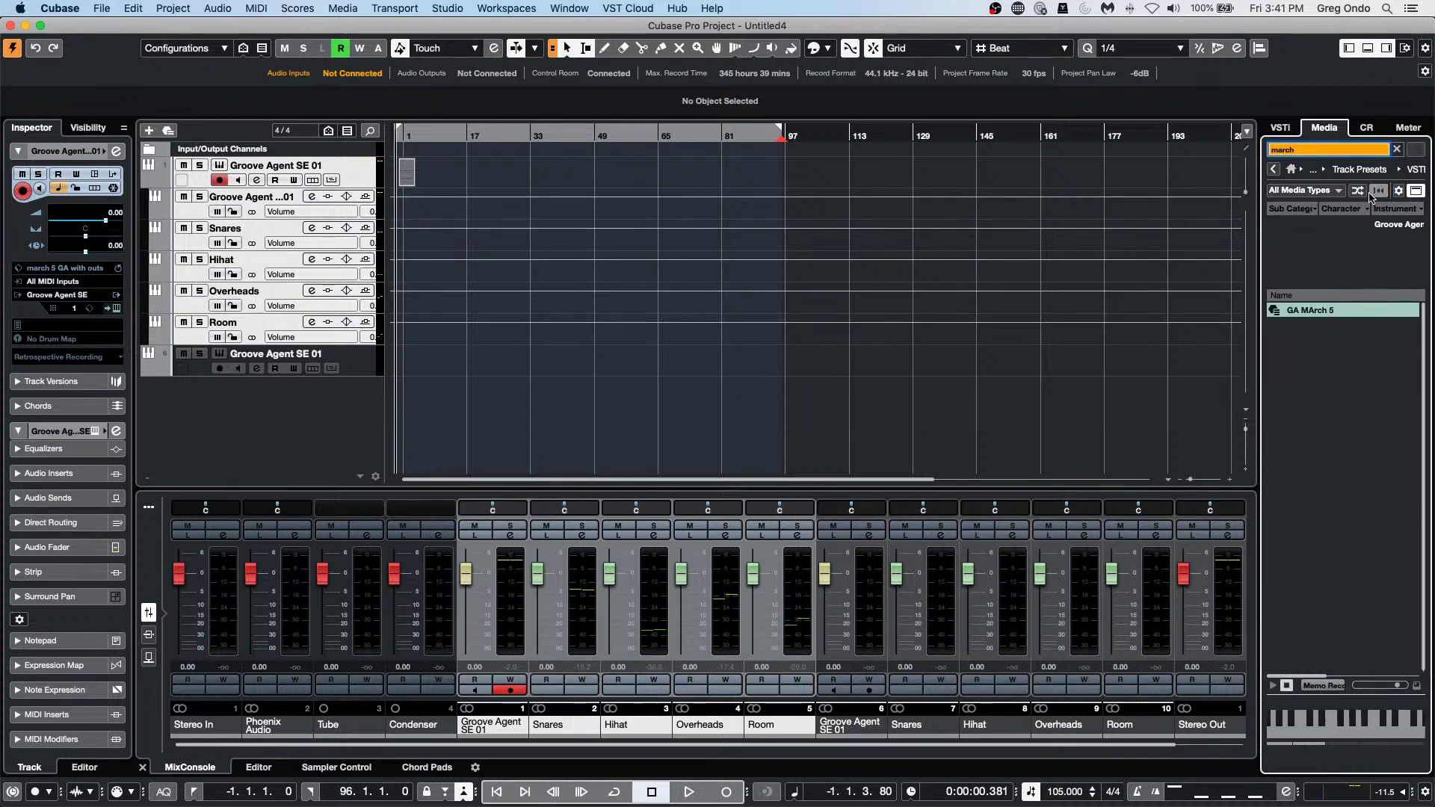
Return to the media home and examine the VST instrument presets under User Presets for the multi-output preset.
{"action": "left_click", "coordinate": [1274, 170]}
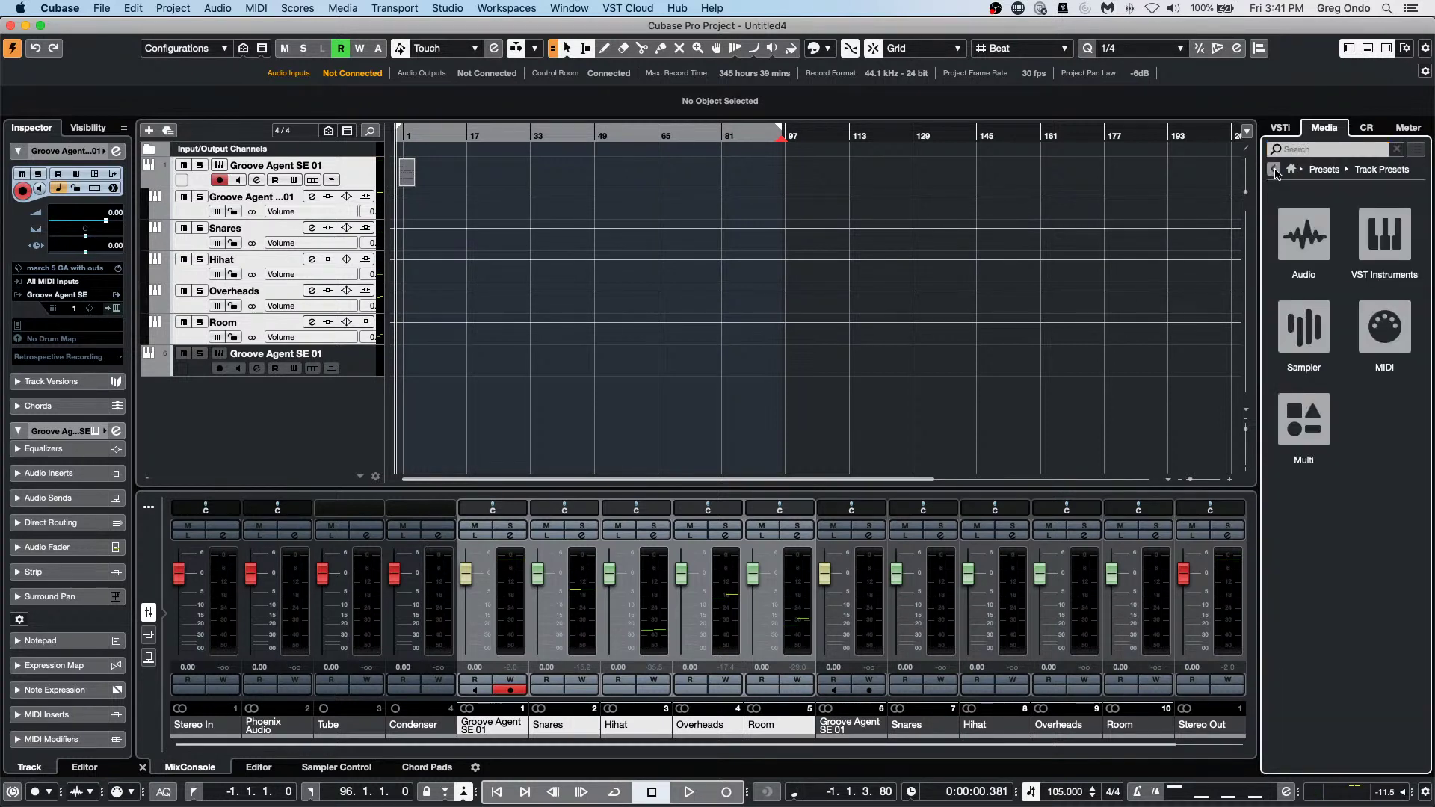
{"action": "left_click", "coordinate": [1274, 171]}
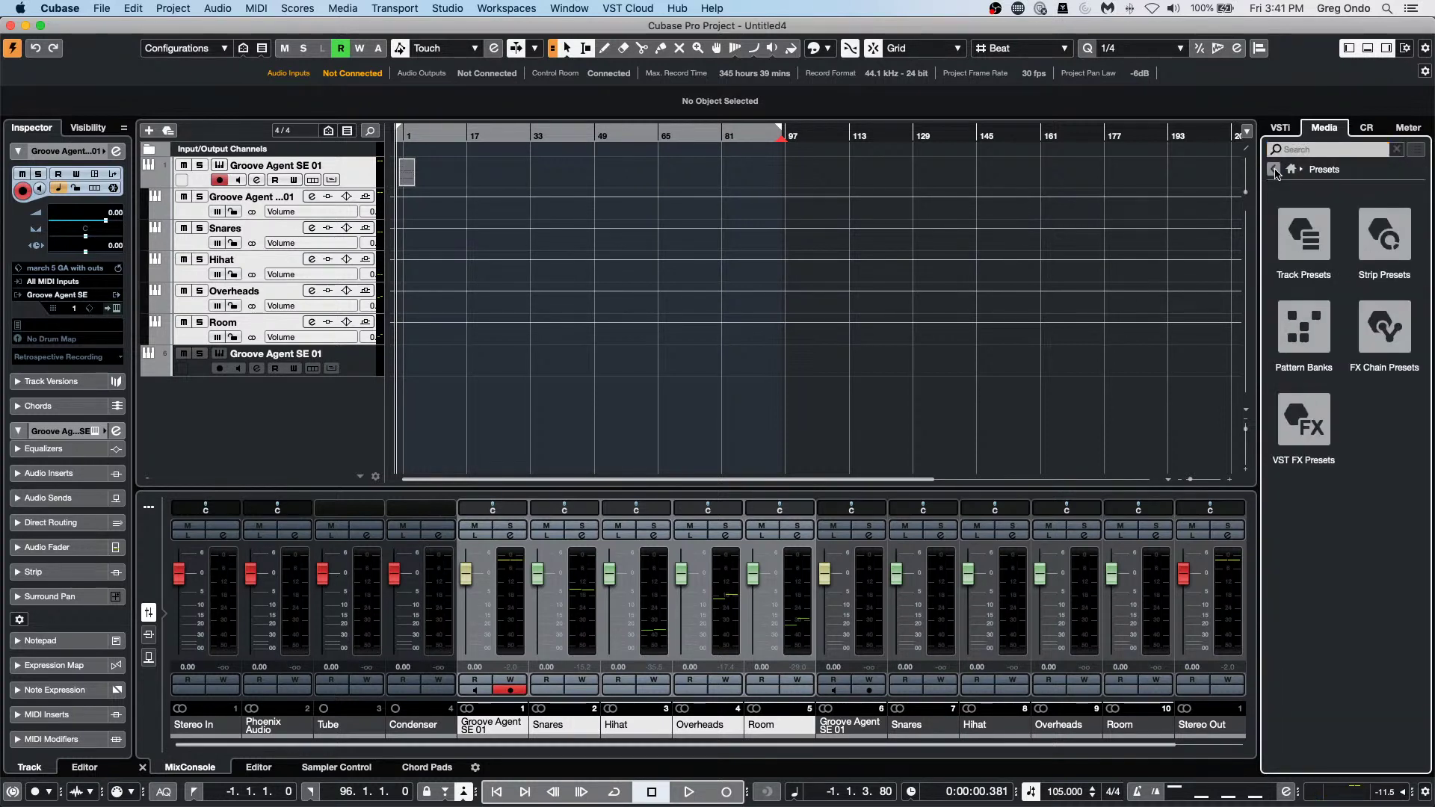
{"action": "left_click", "coordinate": [1275, 172]}
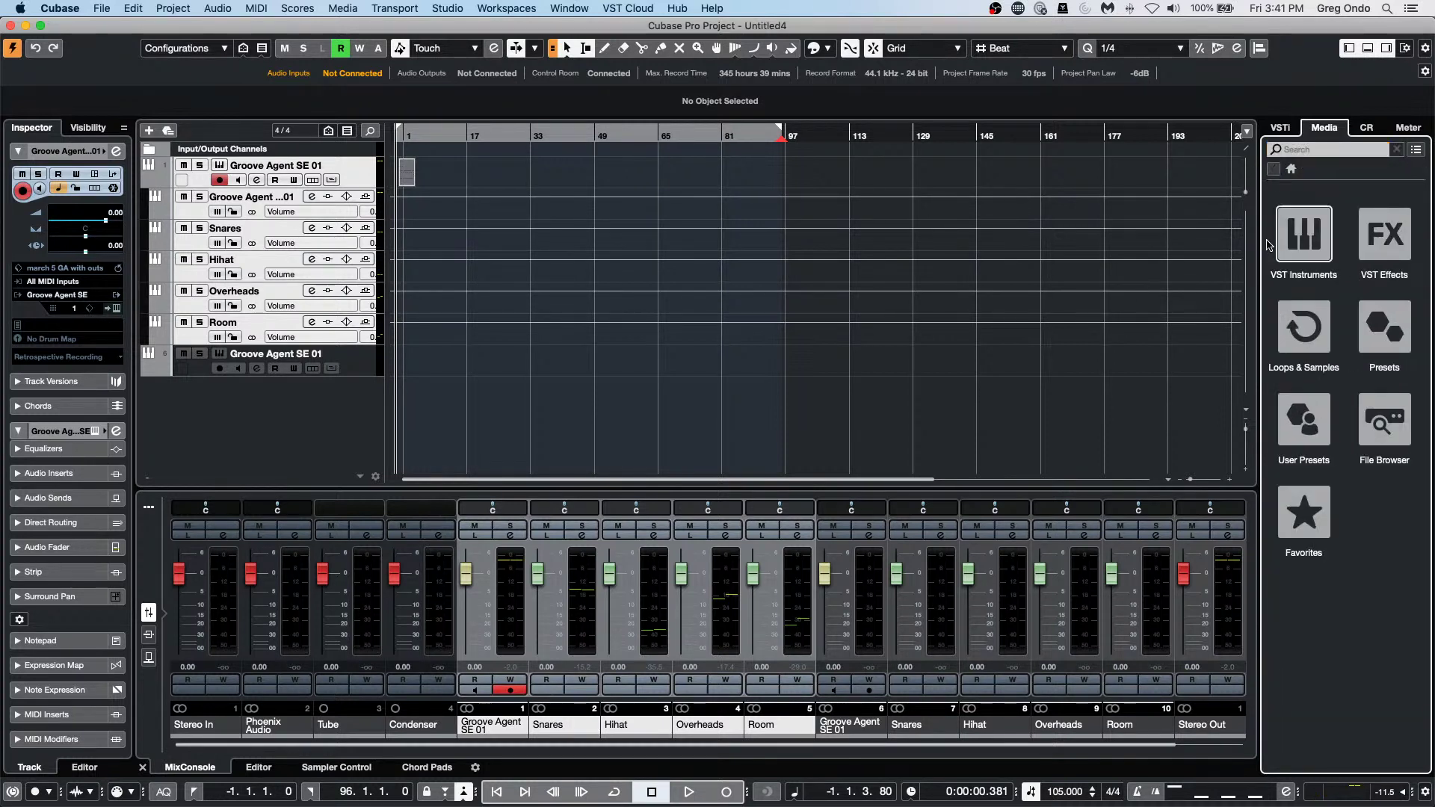
{"action": "left_click", "coordinate": [1304, 416]}
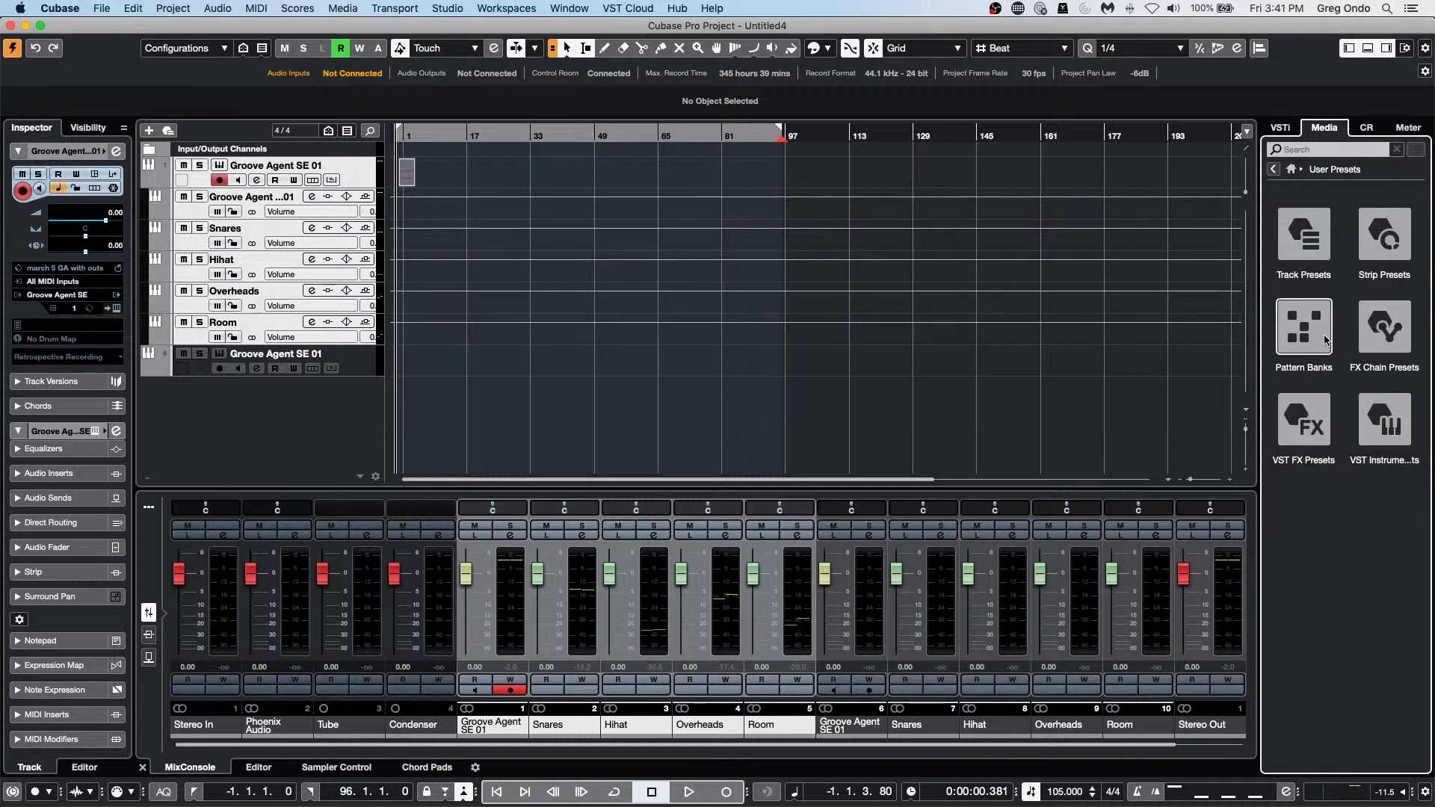
{"action": "left_click", "coordinate": [1383, 420]}
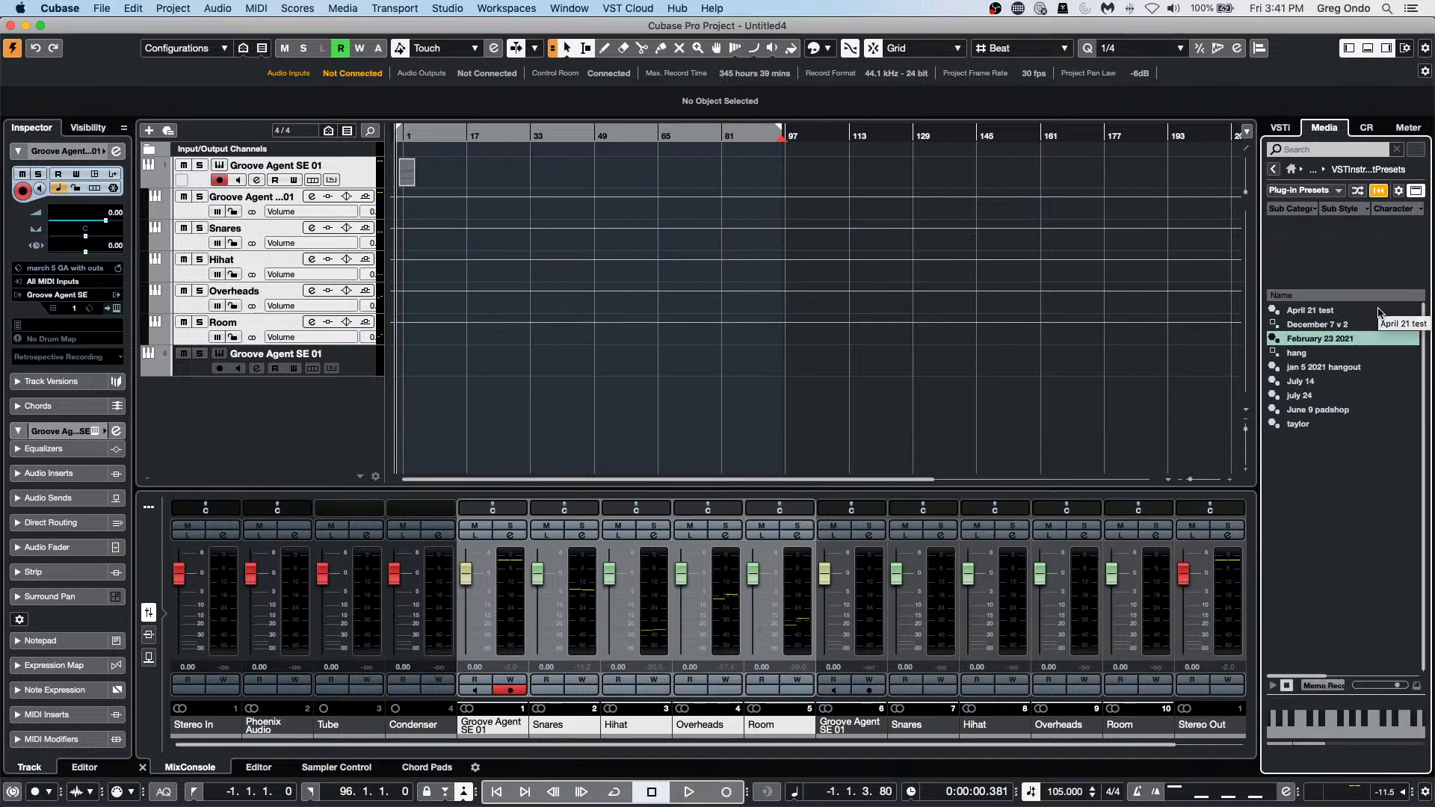
{"action": "left_click", "coordinate": [1330, 449]}
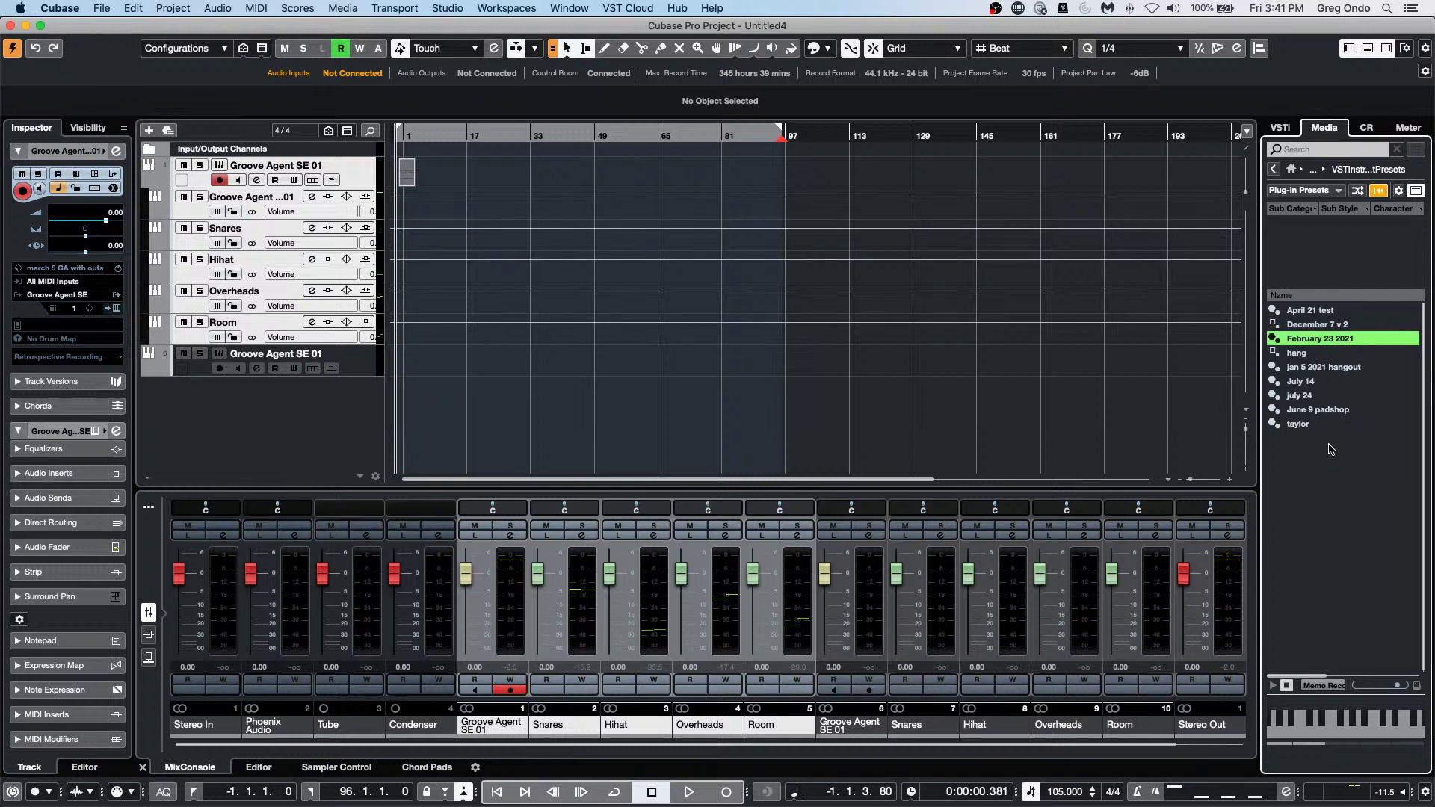
Leave the user presets and look through the audio track presets under Presets, returning to the Presets categories.
{"action": "left_click", "coordinate": [1274, 170]}
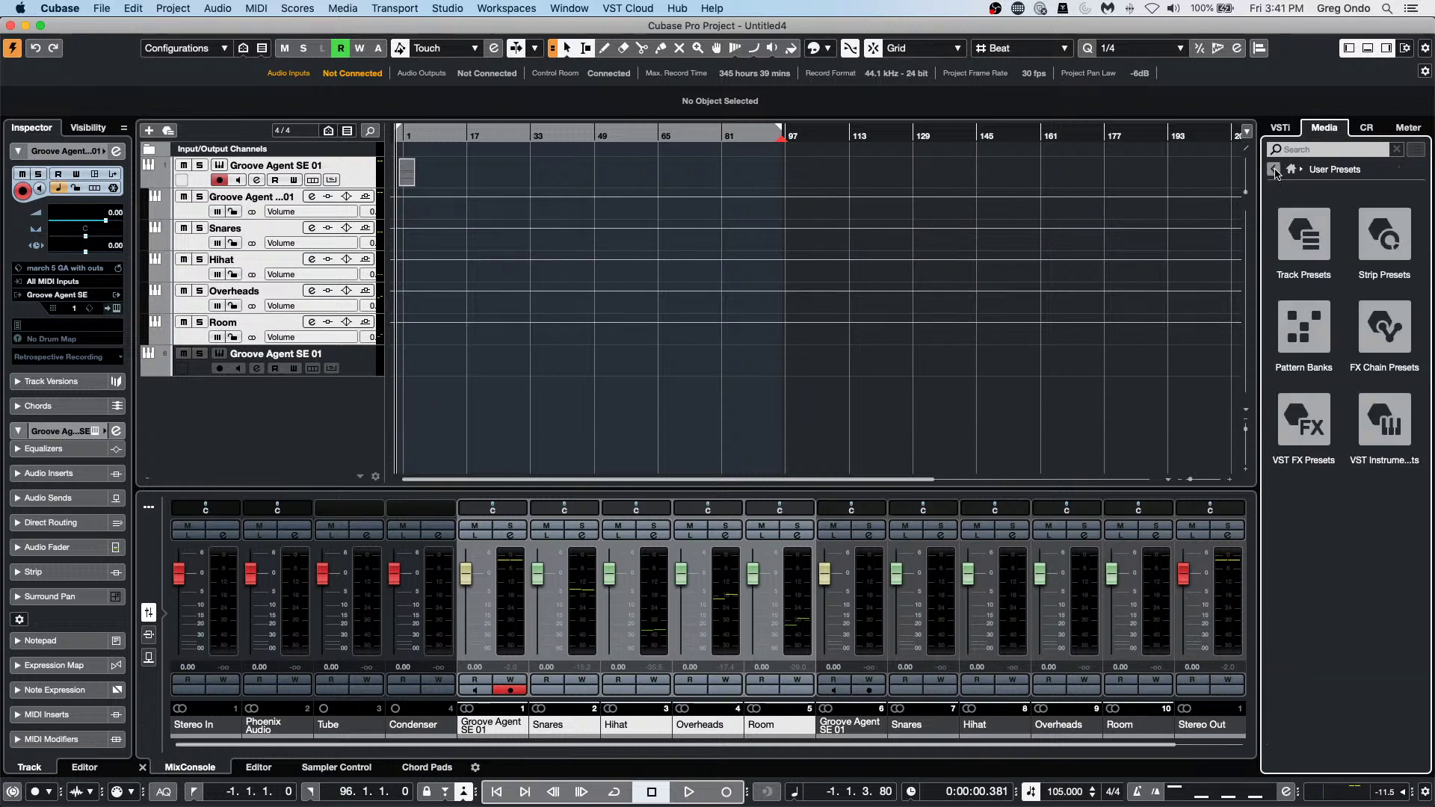
{"action": "left_click", "coordinate": [1274, 169]}
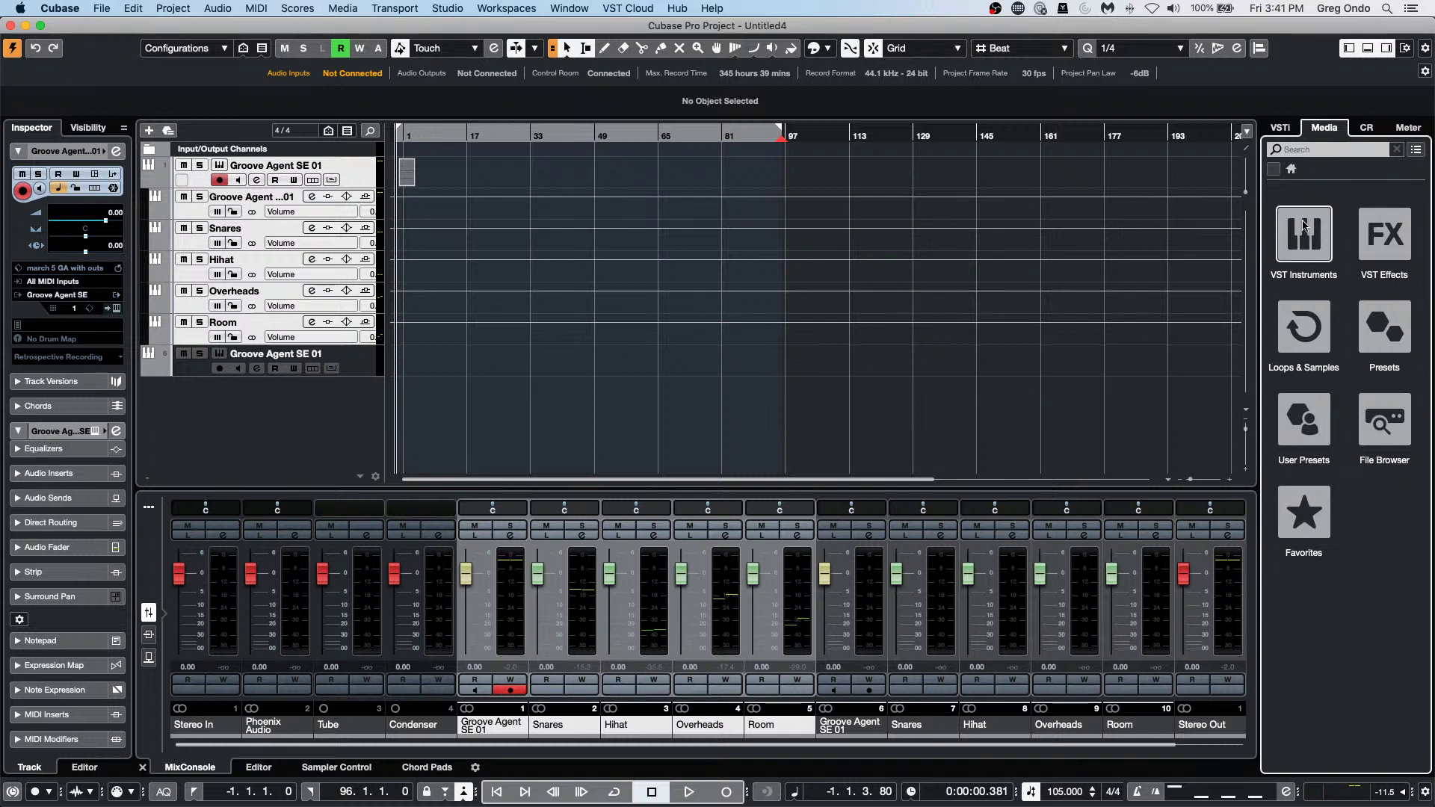
{"action": "left_click", "coordinate": [1386, 340]}
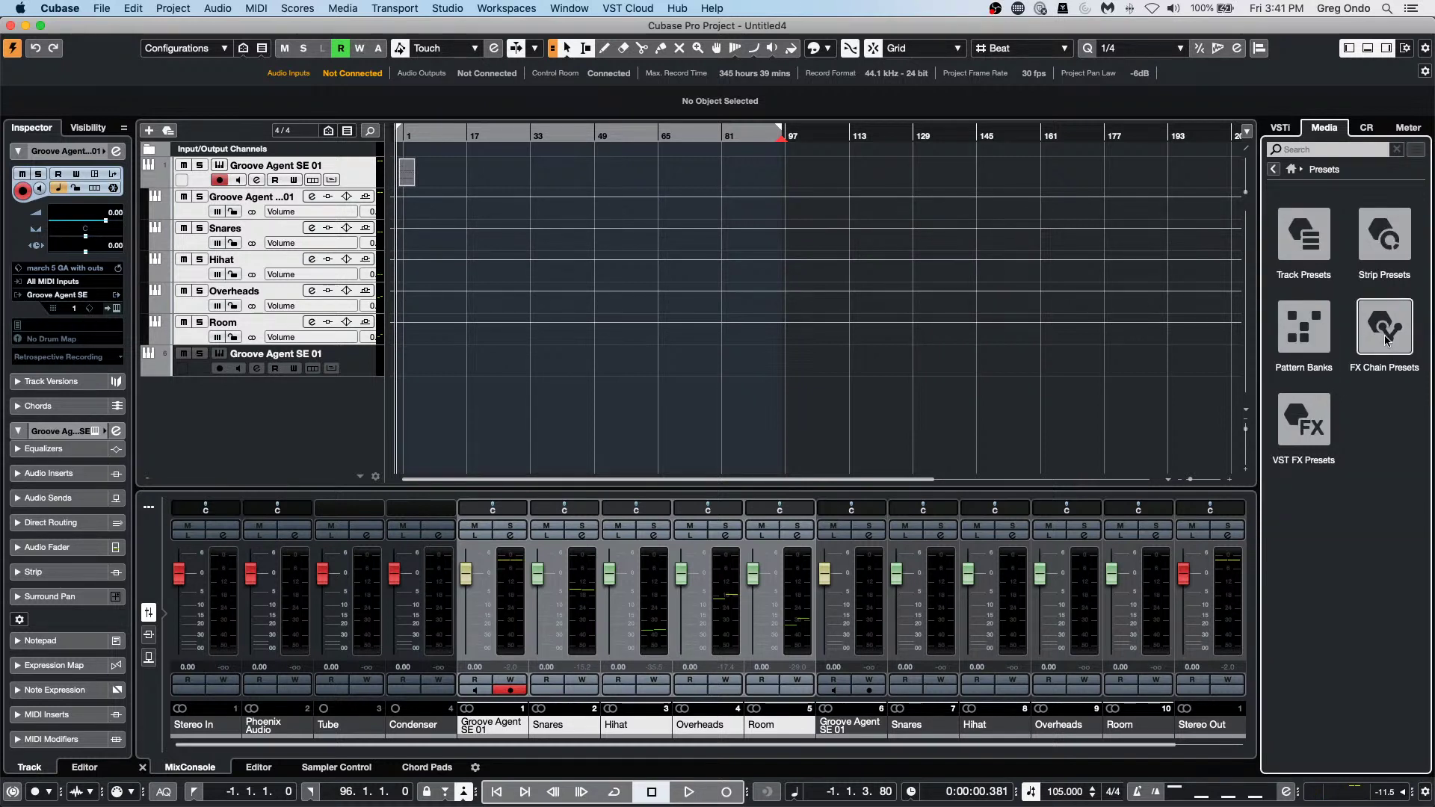
{"action": "left_click", "coordinate": [1304, 236]}
{"action": "left_click", "coordinate": [1323, 254]}
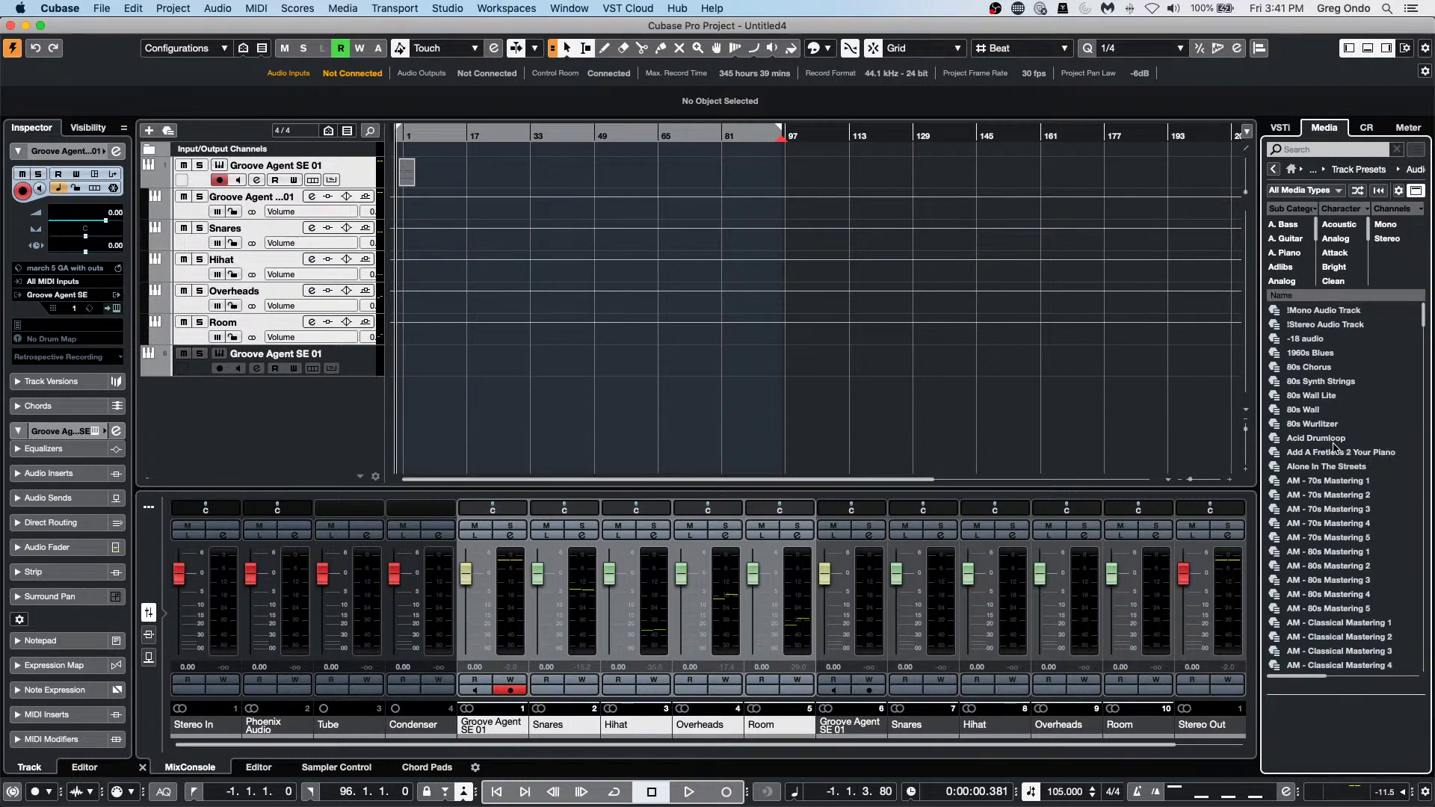
{"action": "scroll", "coordinate": [1335, 447], "scroll_direction": "down", "scroll_amount": 5}
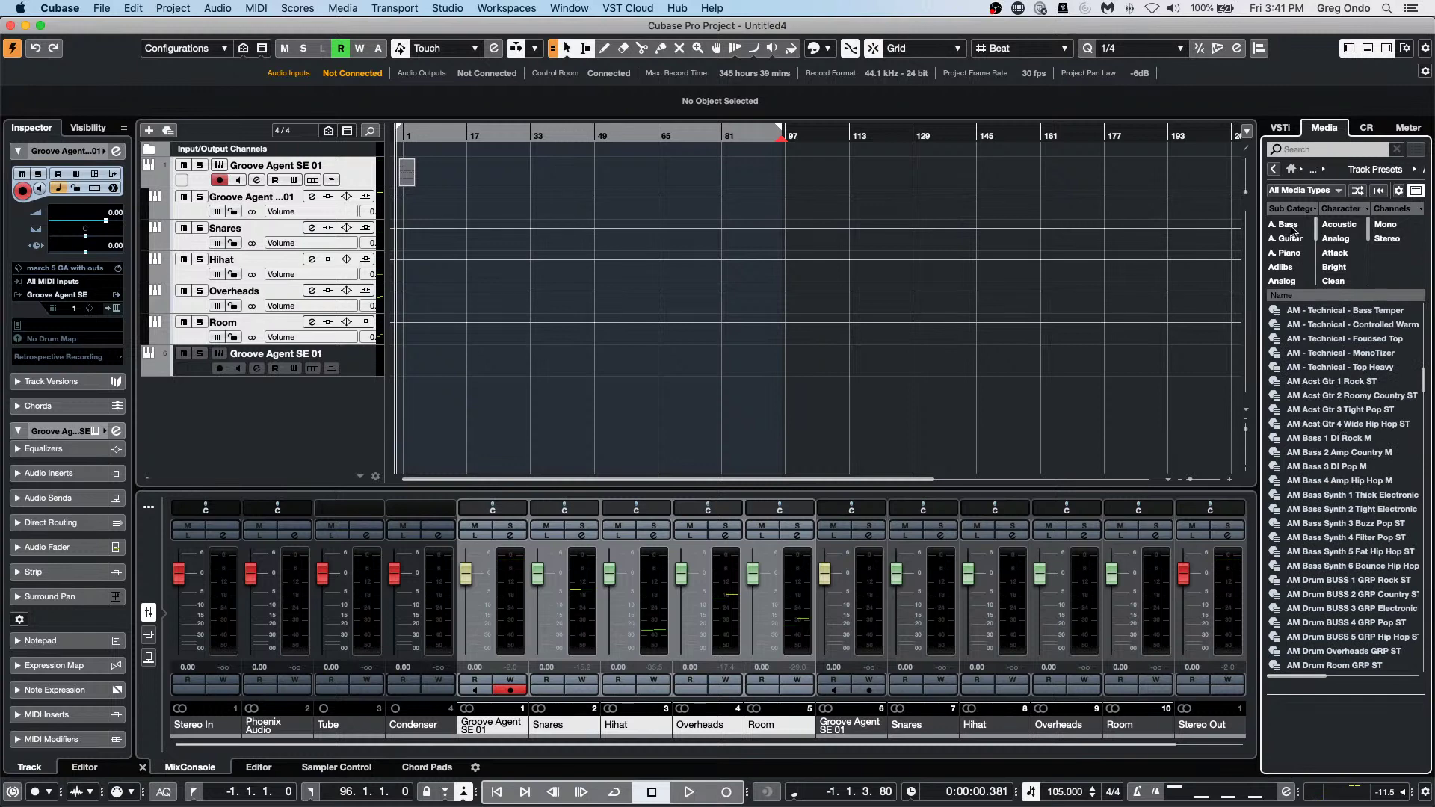
{"action": "left_click", "coordinate": [1273, 167]}
{"action": "left_click", "coordinate": [1273, 169]}
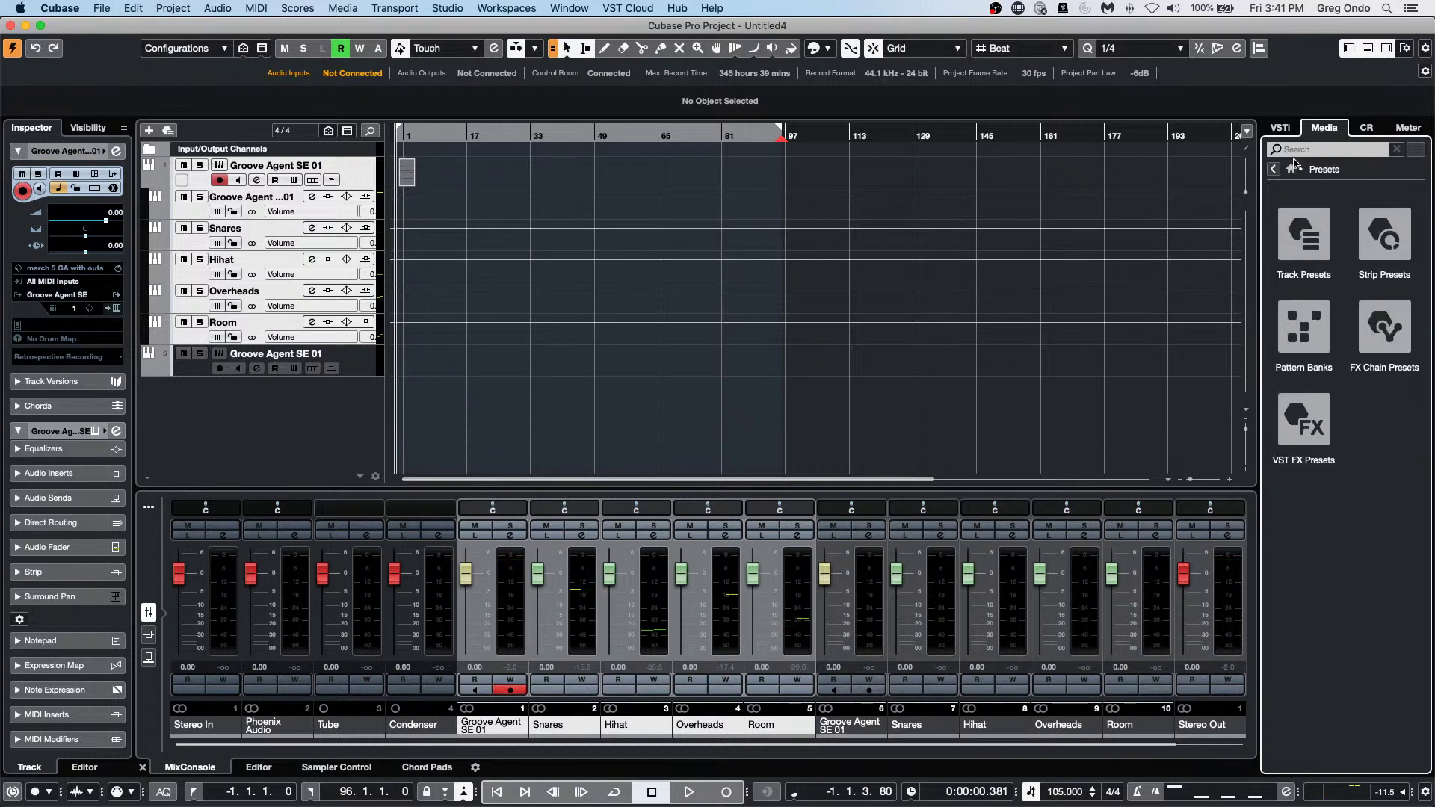
Search all media for "march" from the media home and add the "march 5 GA with outs" preset below the existing tracks.
{"action": "left_click", "coordinate": [1274, 170]}
{"action": "left_click", "coordinate": [1320, 147]}
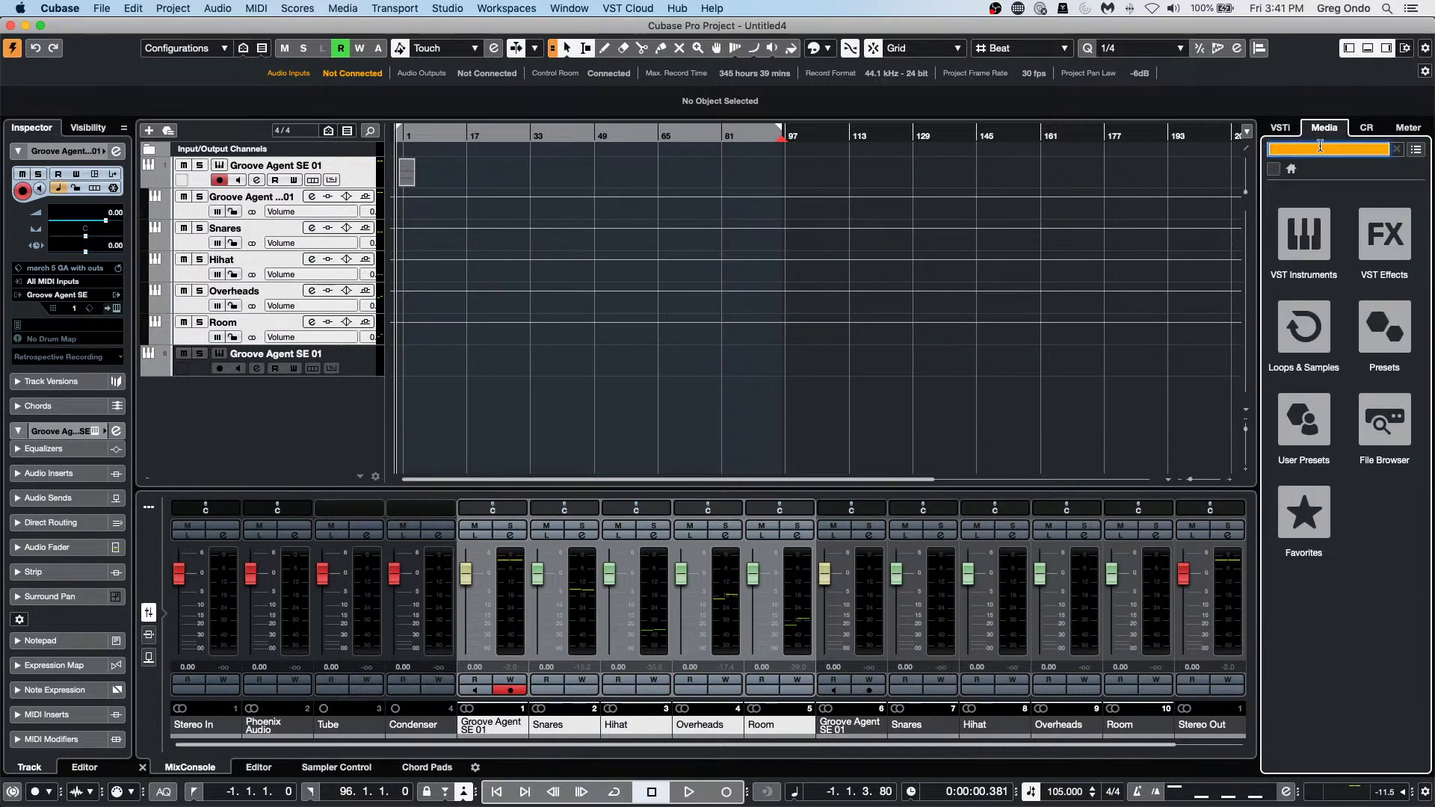
{"action": "type", "text": "march"}
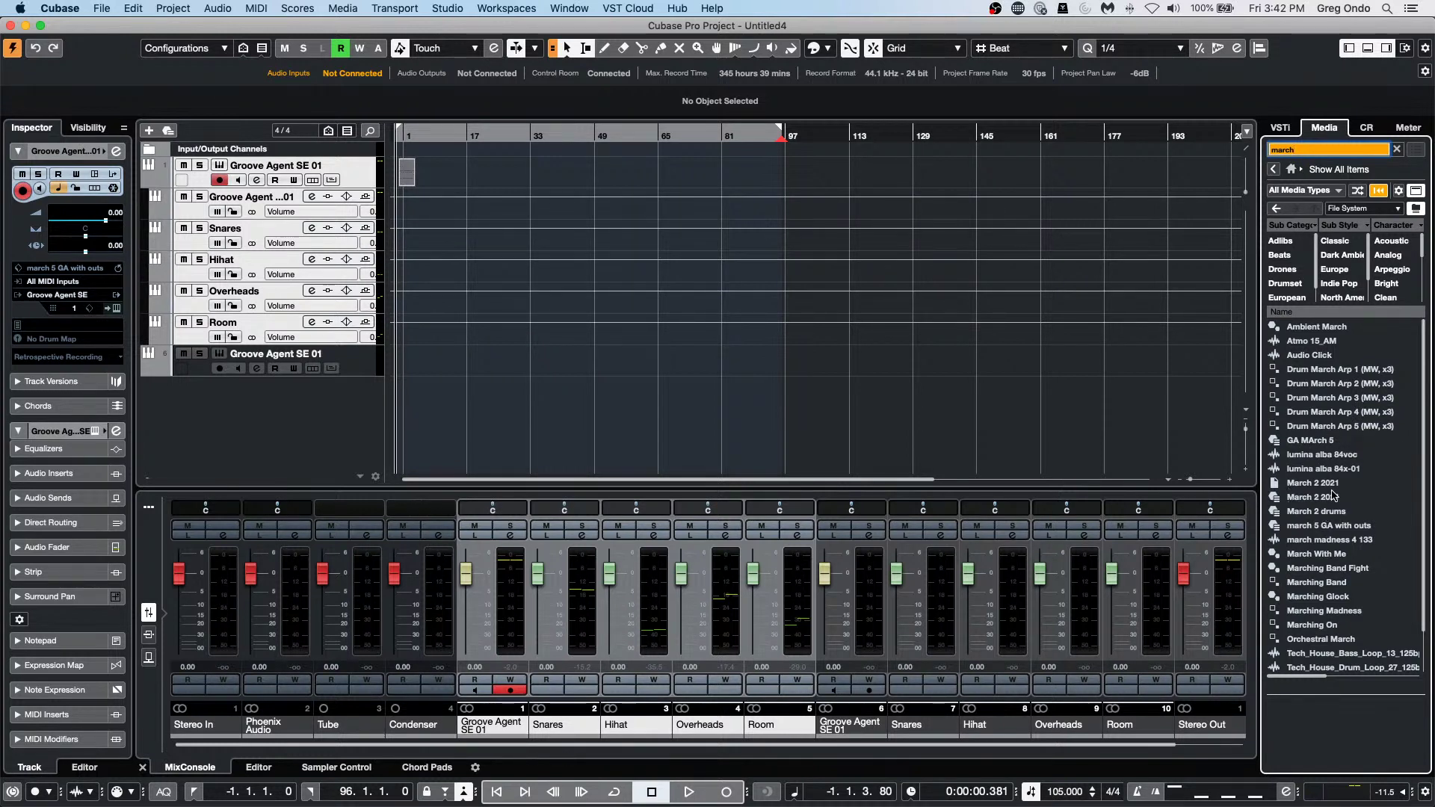
{"action": "left_click_drag", "start_coordinate": [1316, 525], "coordinate": [296, 416]}
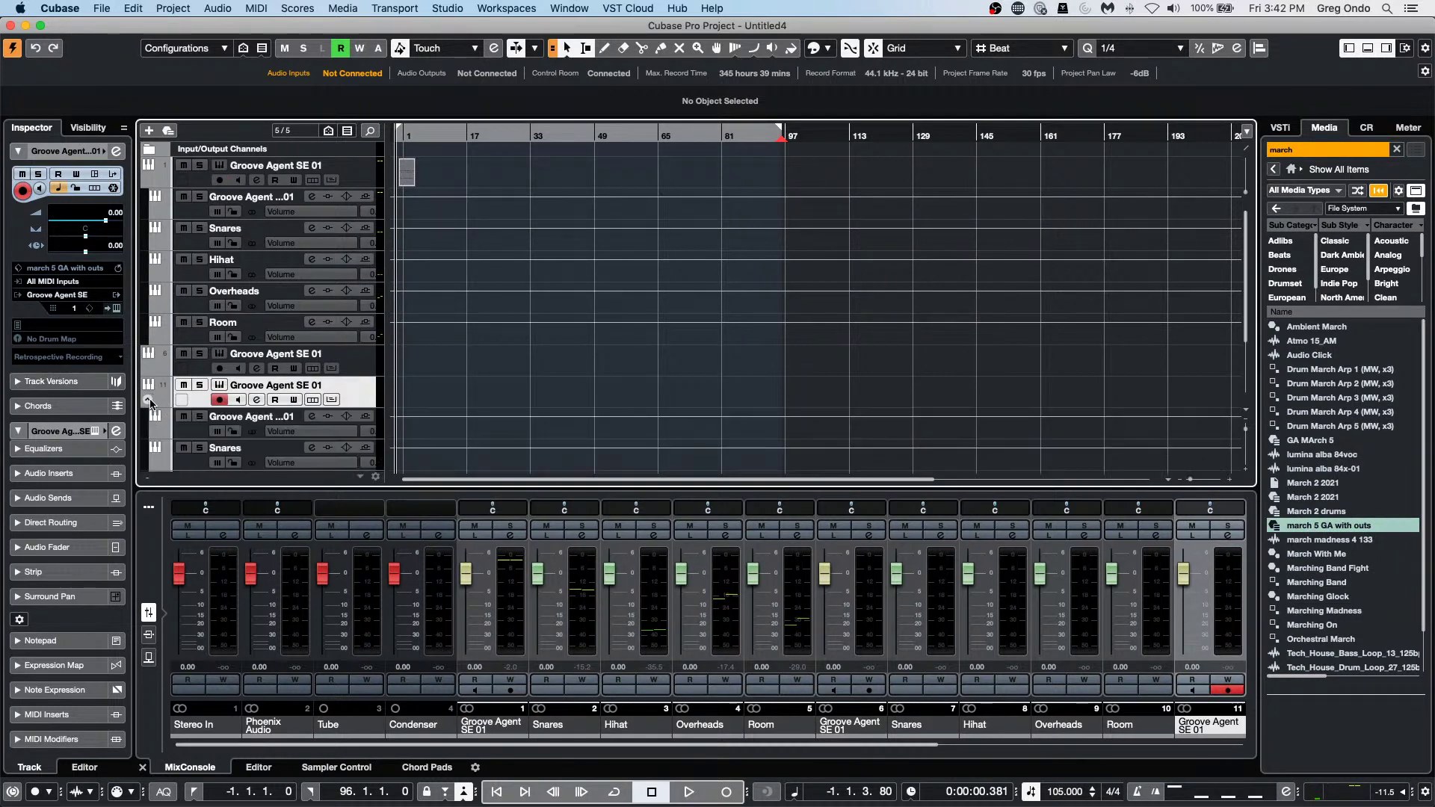
Select the newly added Groove Agent SE 01 track together with all its output channels through Room.
{"action": "scroll", "coordinate": [346, 359], "scroll_direction": "down", "scroll_amount": 4}
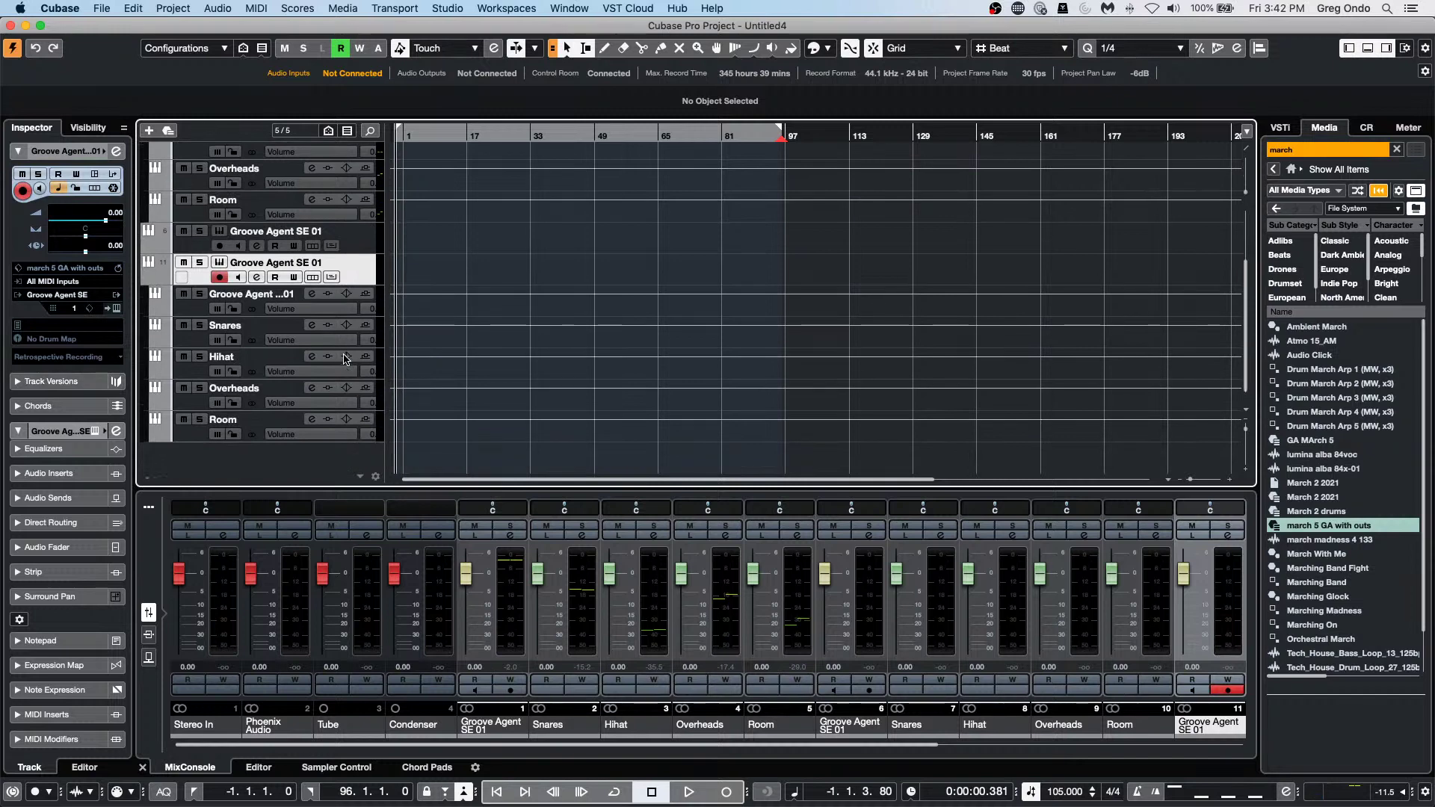
{"action": "scroll", "coordinate": [267, 424], "scroll_direction": "up", "scroll_amount": 4}
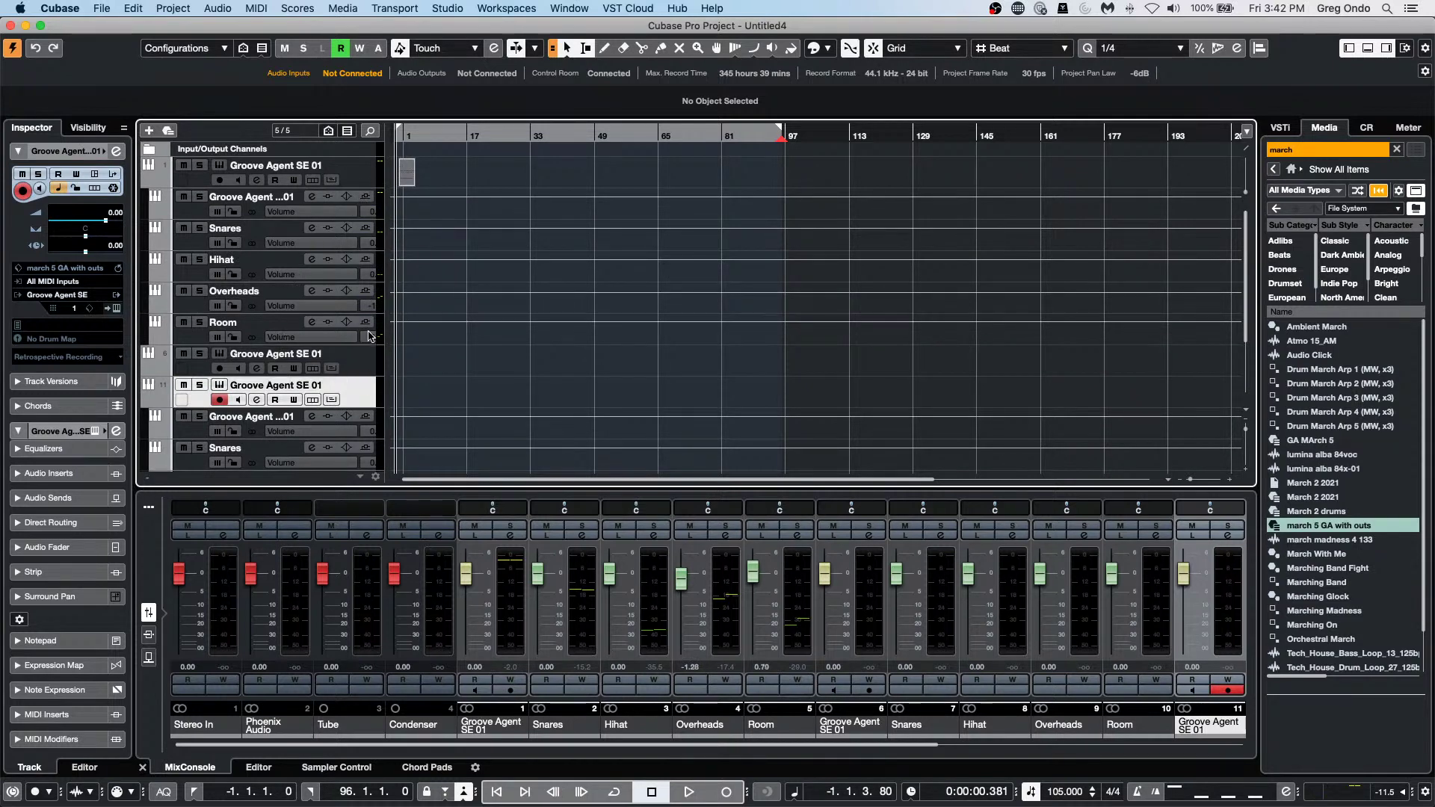
{"action": "scroll", "coordinate": [370, 320], "scroll_direction": "down", "scroll_amount": 4}
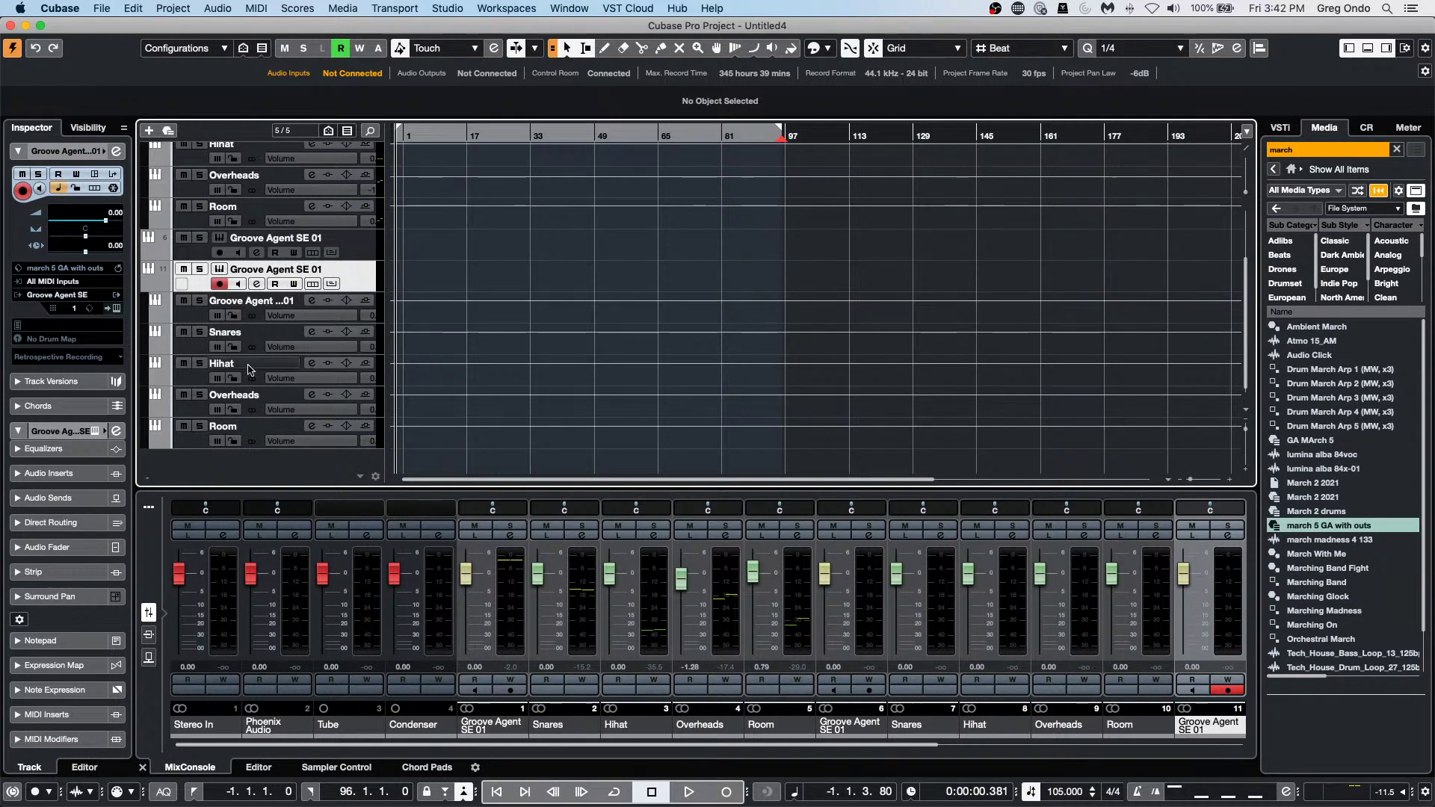
{"action": "left_click", "coordinate": [192, 447], "text": "shift"}
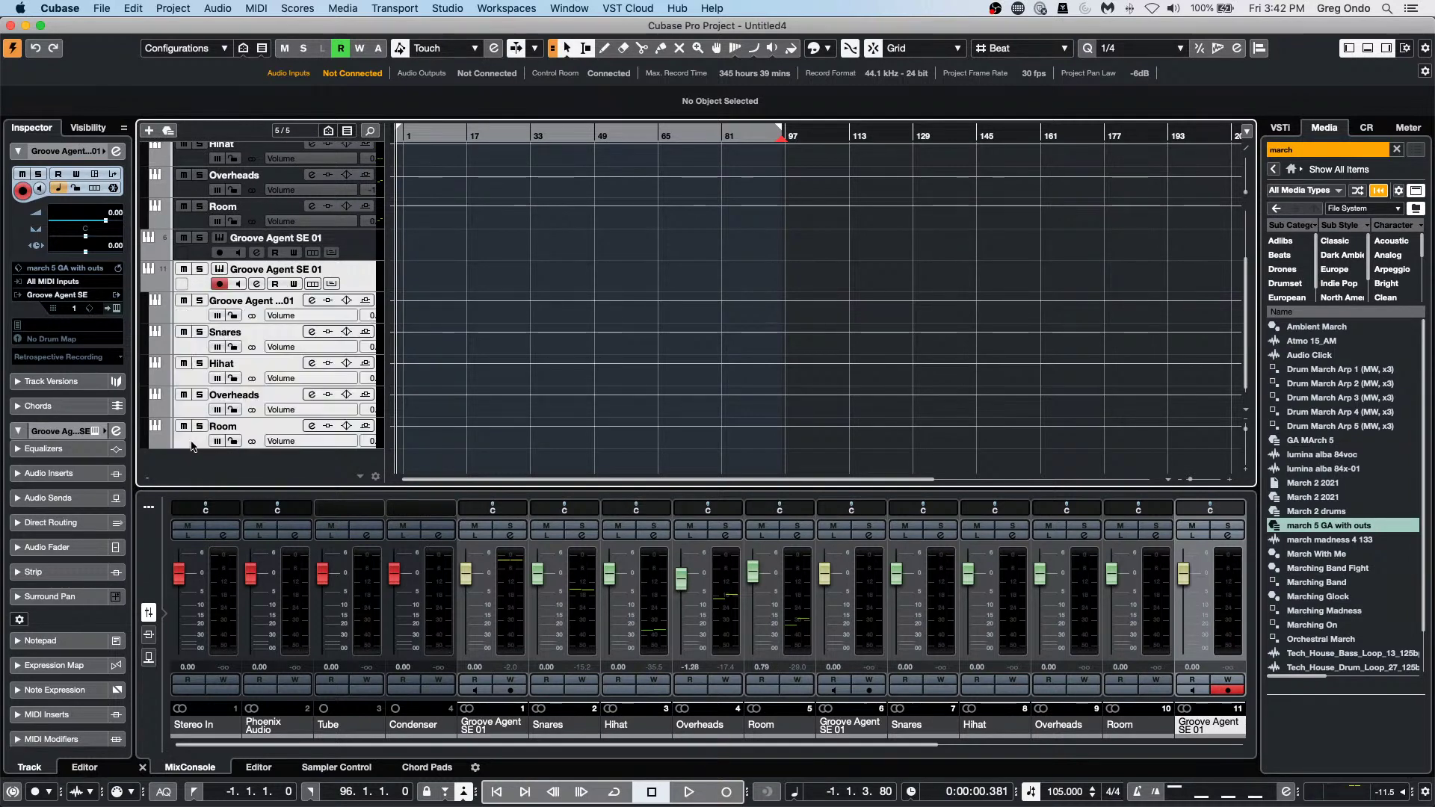
Add the "march 5 GA with outs" preset once more as a new track below the last Room output channel.
{"action": "right_click", "coordinate": [300, 344]}
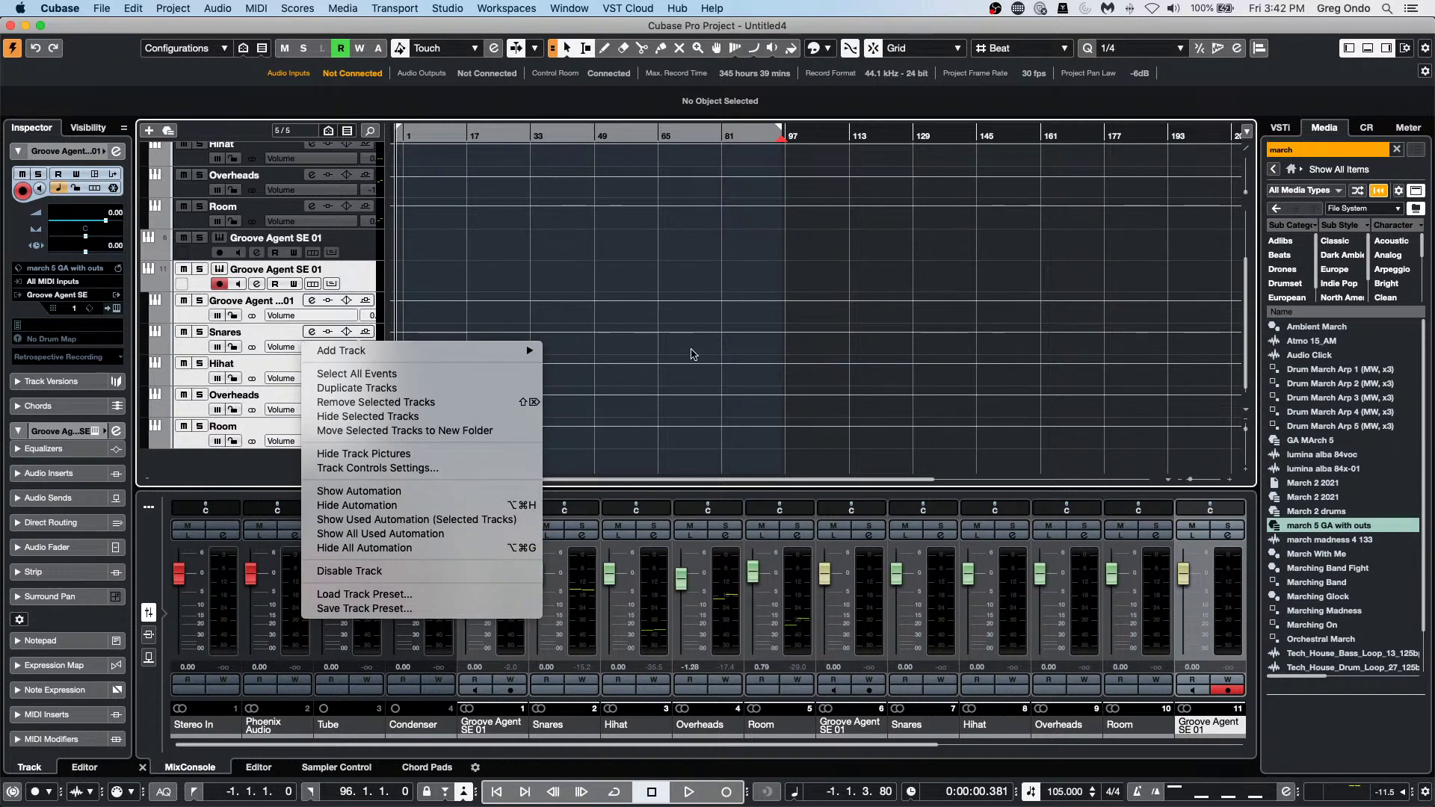
{"action": "left_click", "coordinate": [1331, 519]}
{"action": "left_click_drag", "start_coordinate": [1321, 527], "coordinate": [244, 449]}
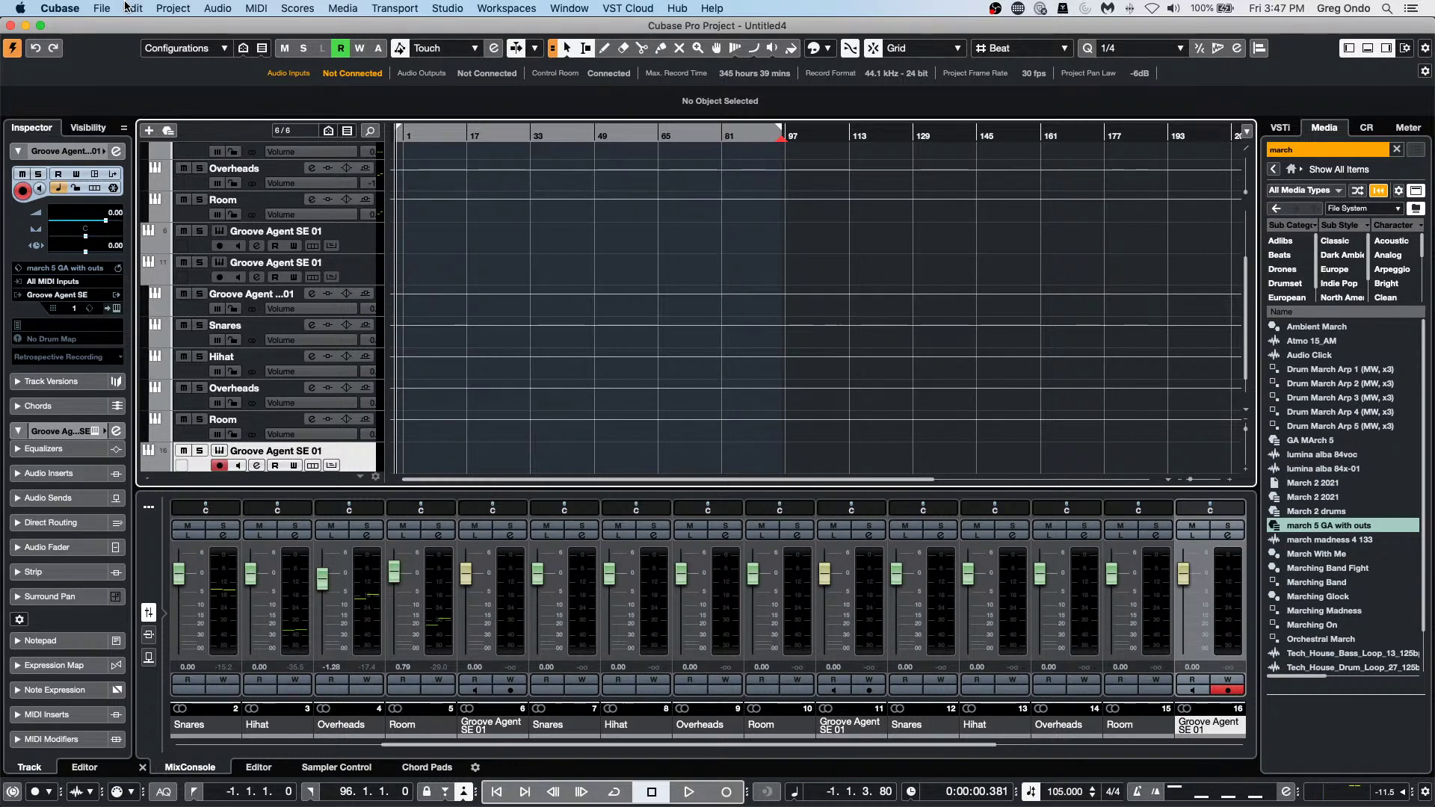
Toggle Use Phones Channel as Preview Channel in the VST Control Room preferences, leave it off and apply the preferences.
{"action": "left_click", "coordinate": [103, 8]}
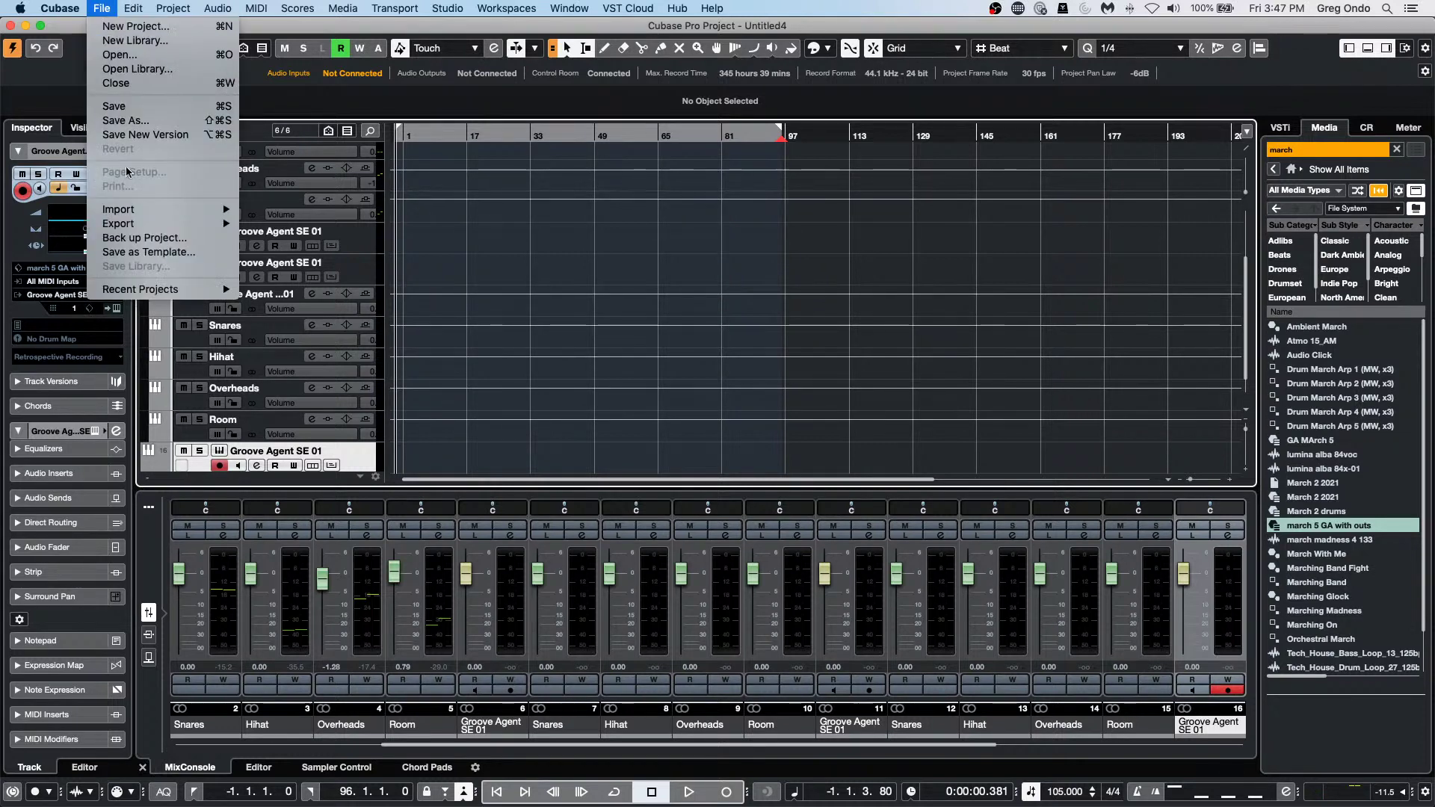
{"action": "mouse_move", "coordinate": [60, 8]}
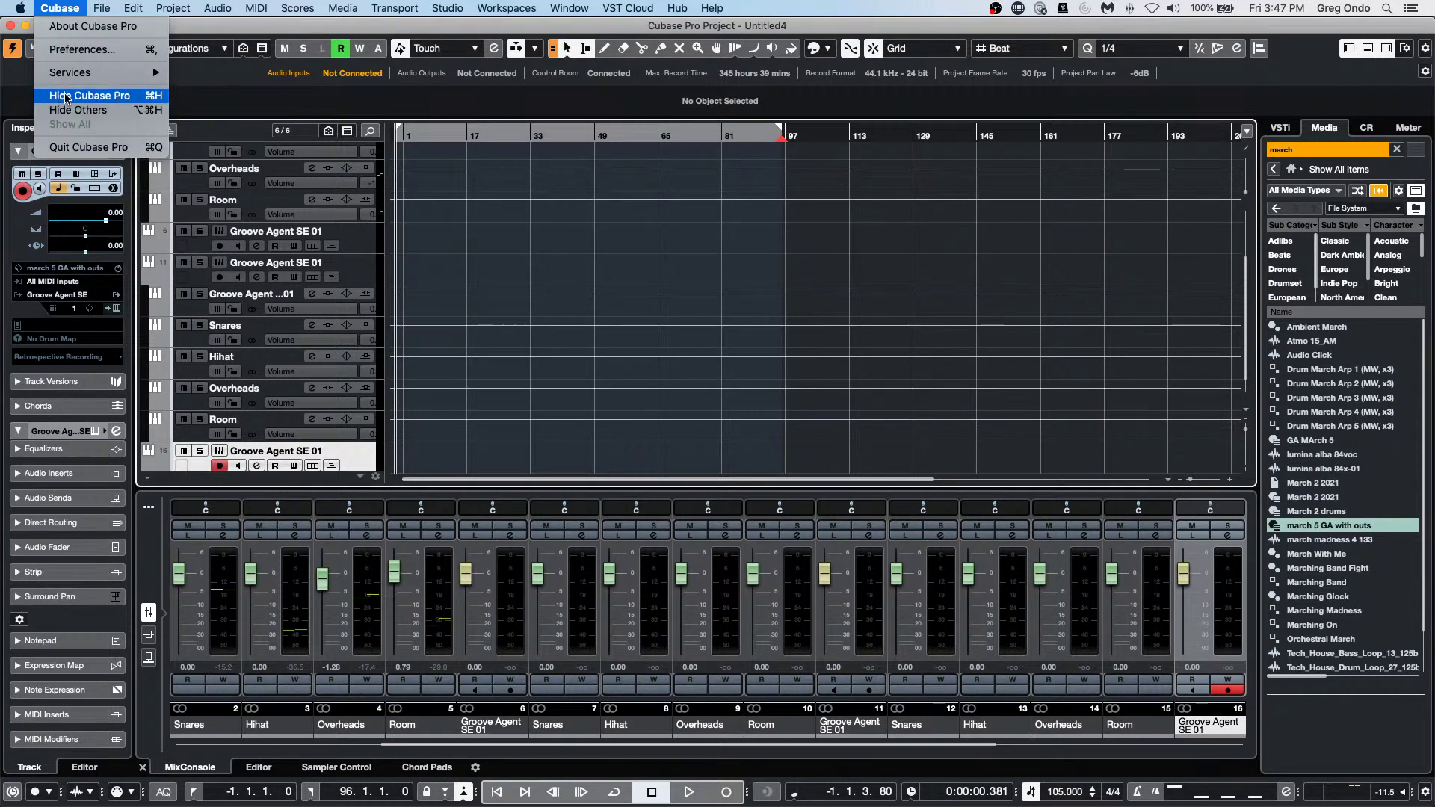
{"action": "left_click", "coordinate": [78, 49]}
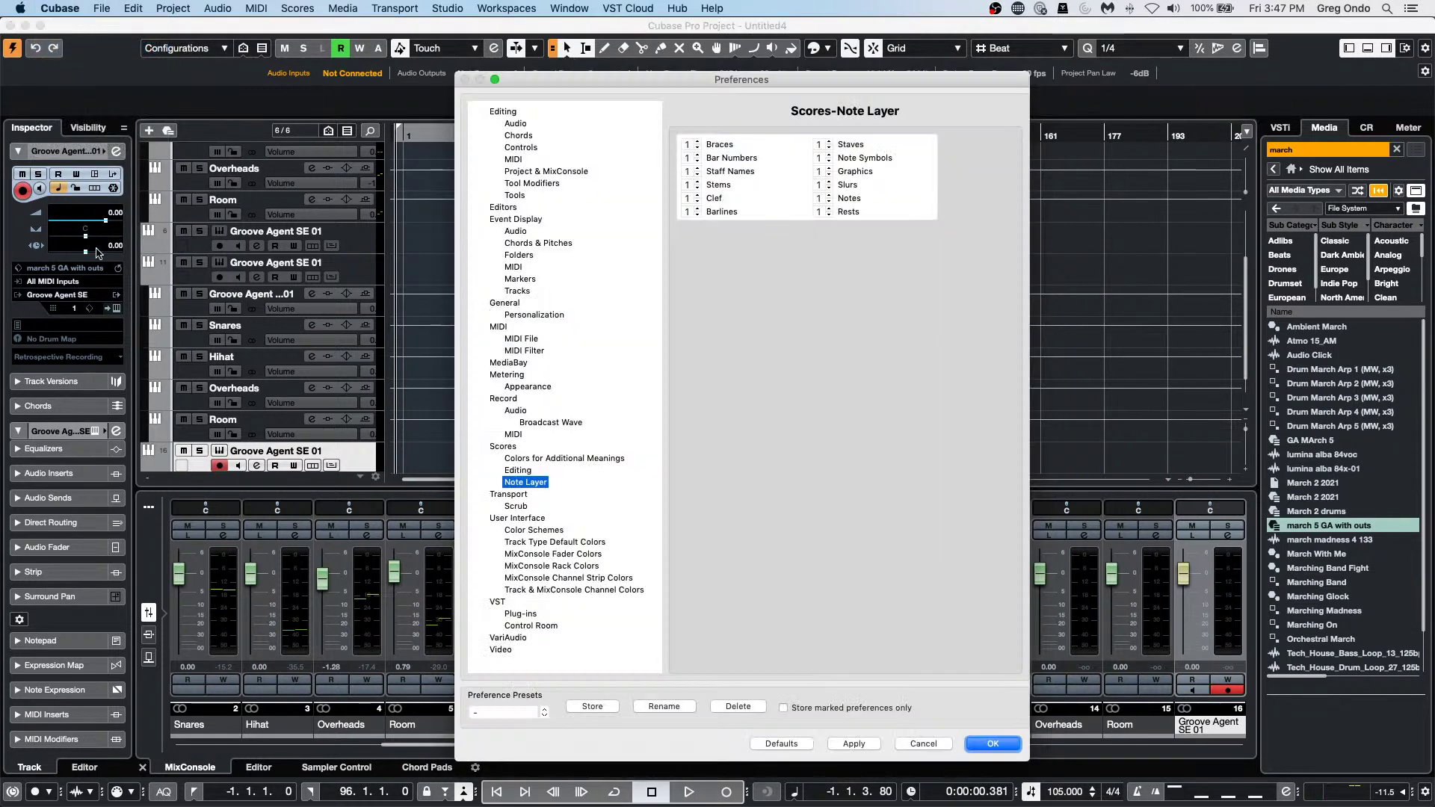
{"action": "left_click", "coordinate": [530, 626]}
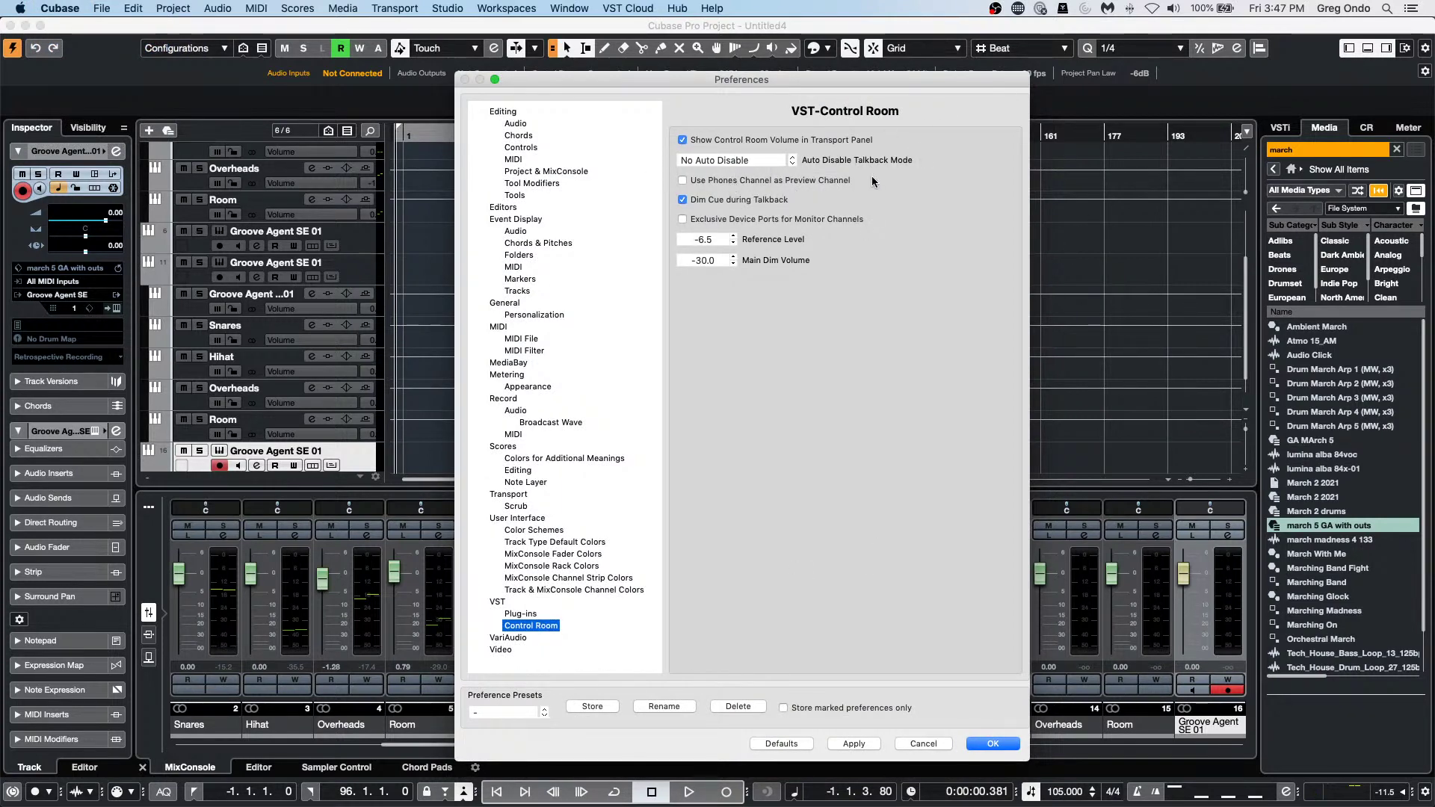
{"action": "left_click", "coordinate": [682, 181]}
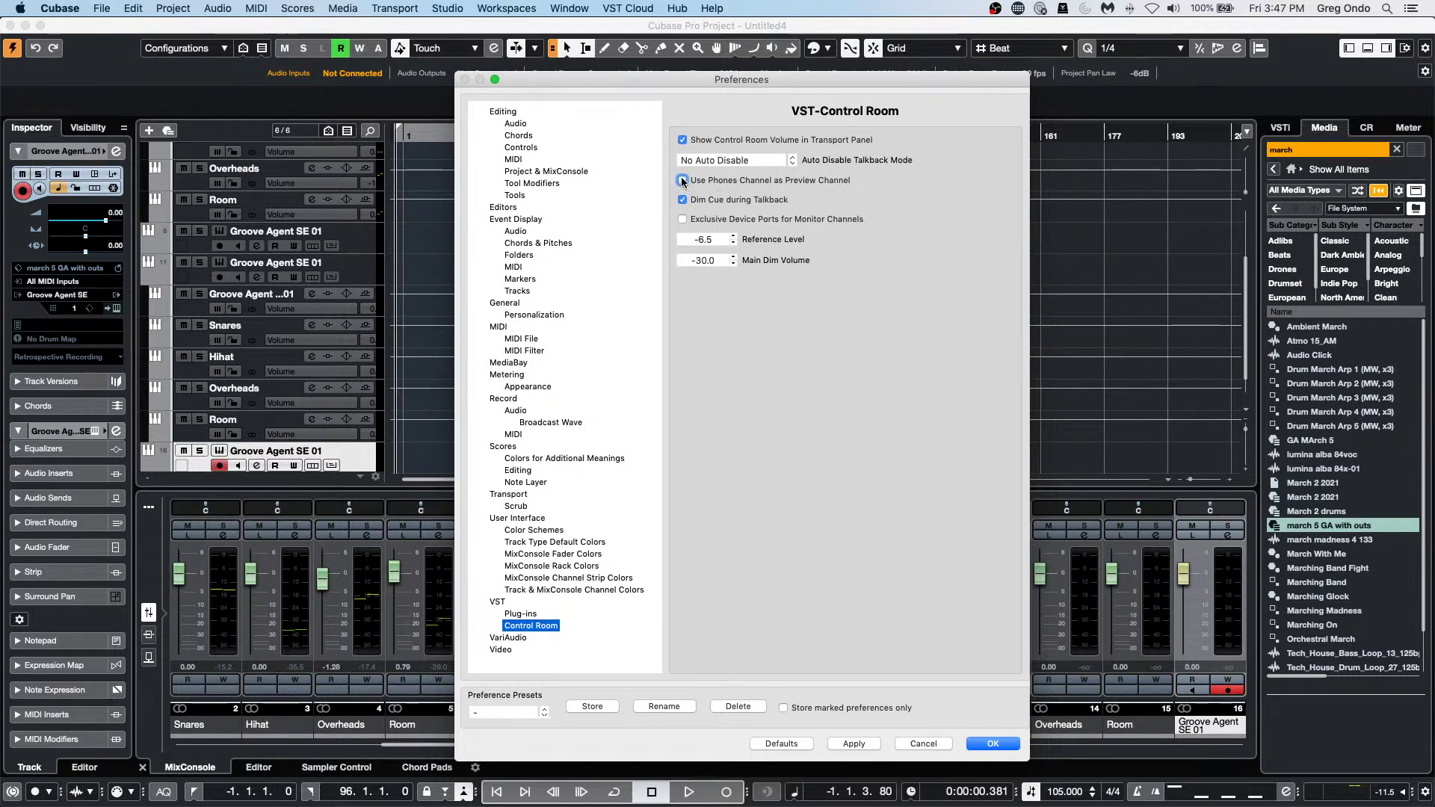
{"action": "left_click", "coordinate": [683, 184]}
{"action": "left_click", "coordinate": [683, 181]}
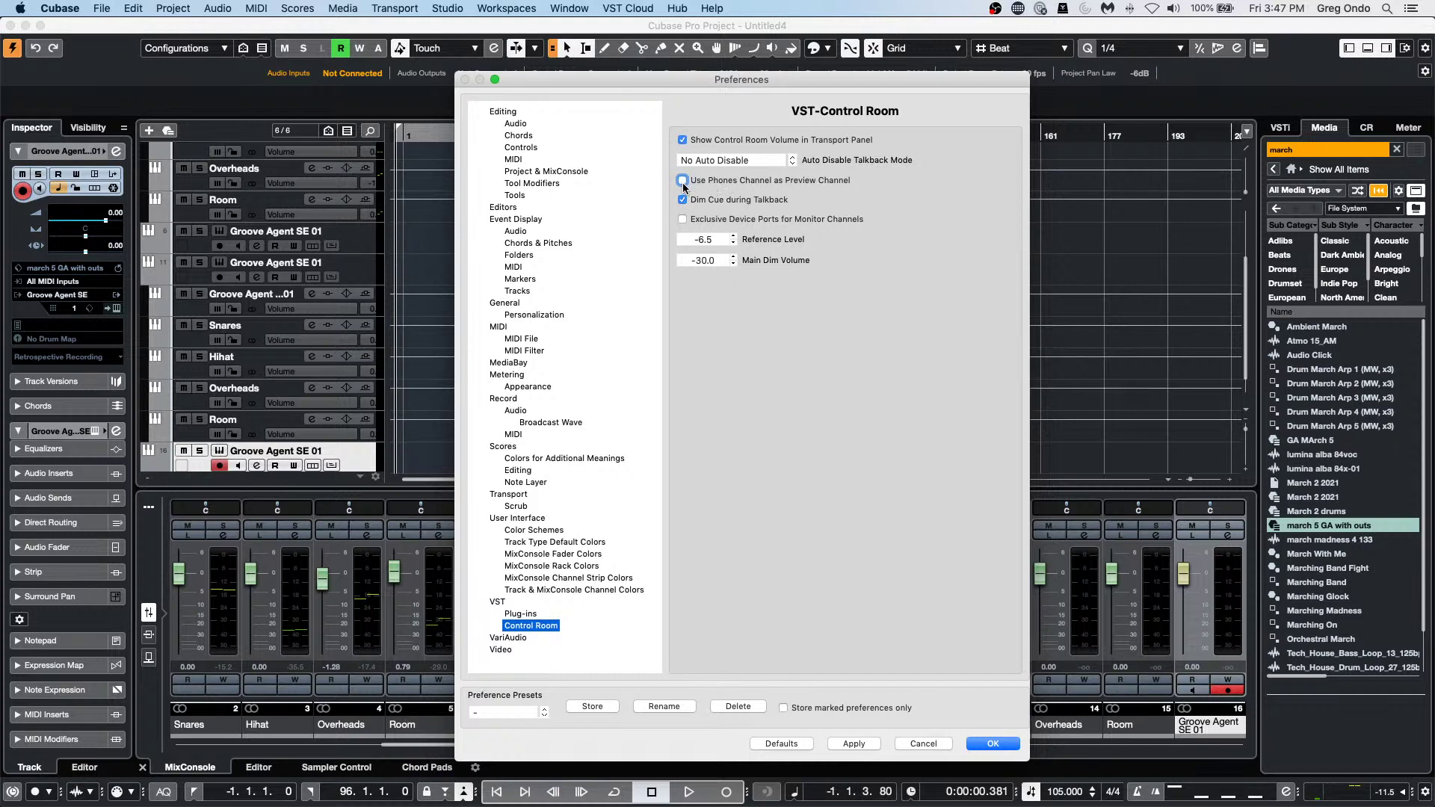
{"action": "left_click", "coordinate": [847, 748]}
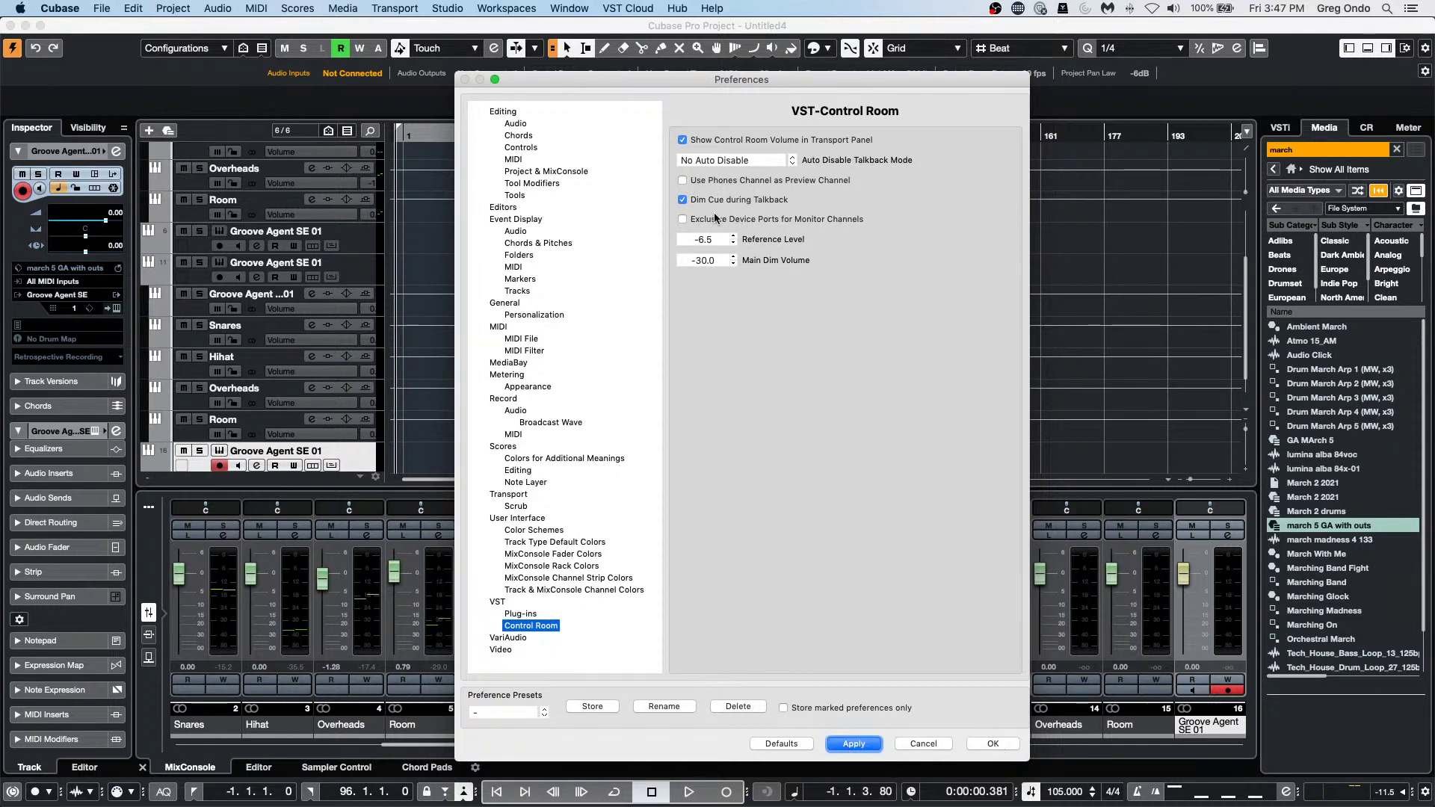
{"action": "left_click", "coordinate": [993, 744]}
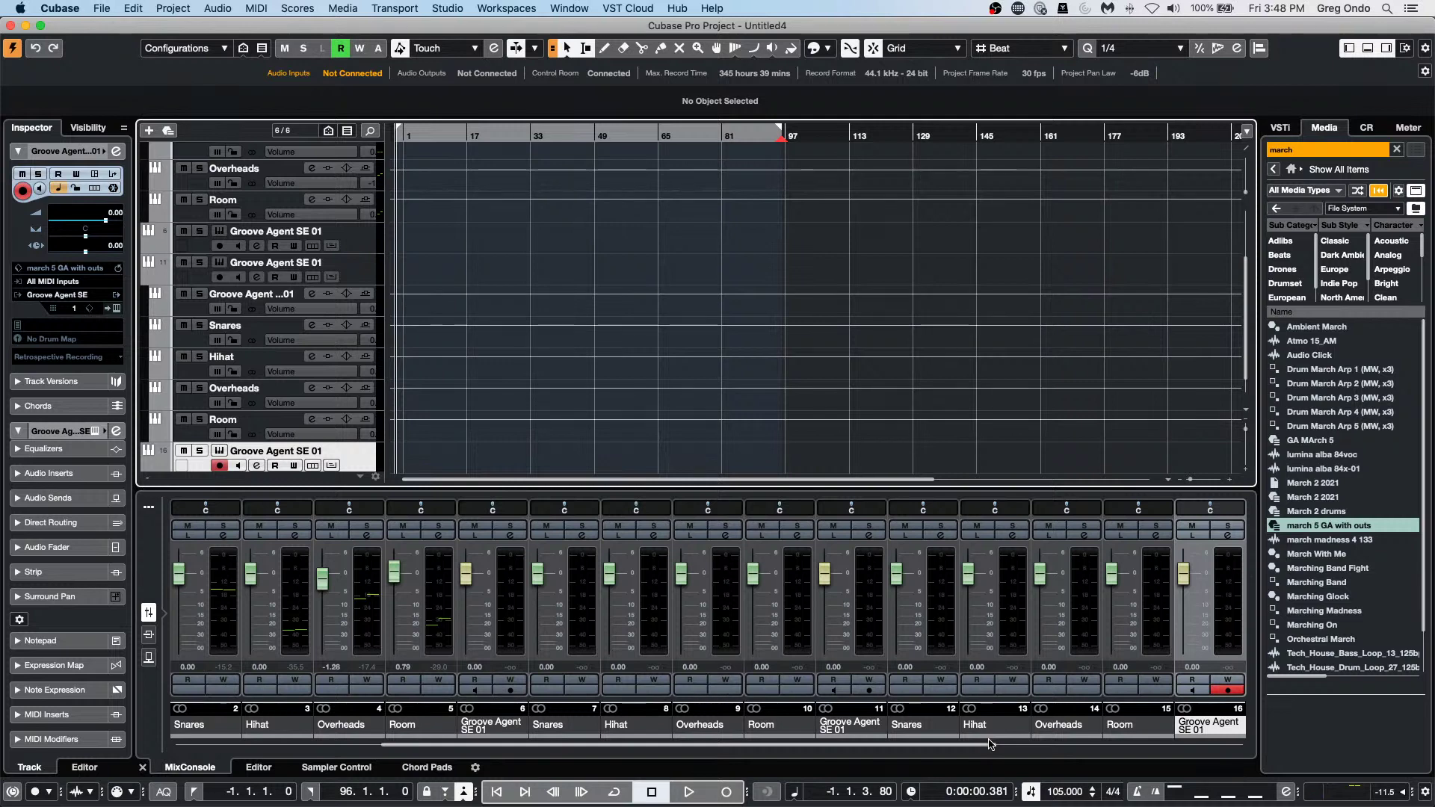
Enable Suspend VST 3 plug-in processing when no audio signals are received in the VST Plug-ins preferences and apply it.
{"action": "left_click", "coordinate": [103, 9]}
{"action": "mouse_move", "coordinate": [137, 290]}
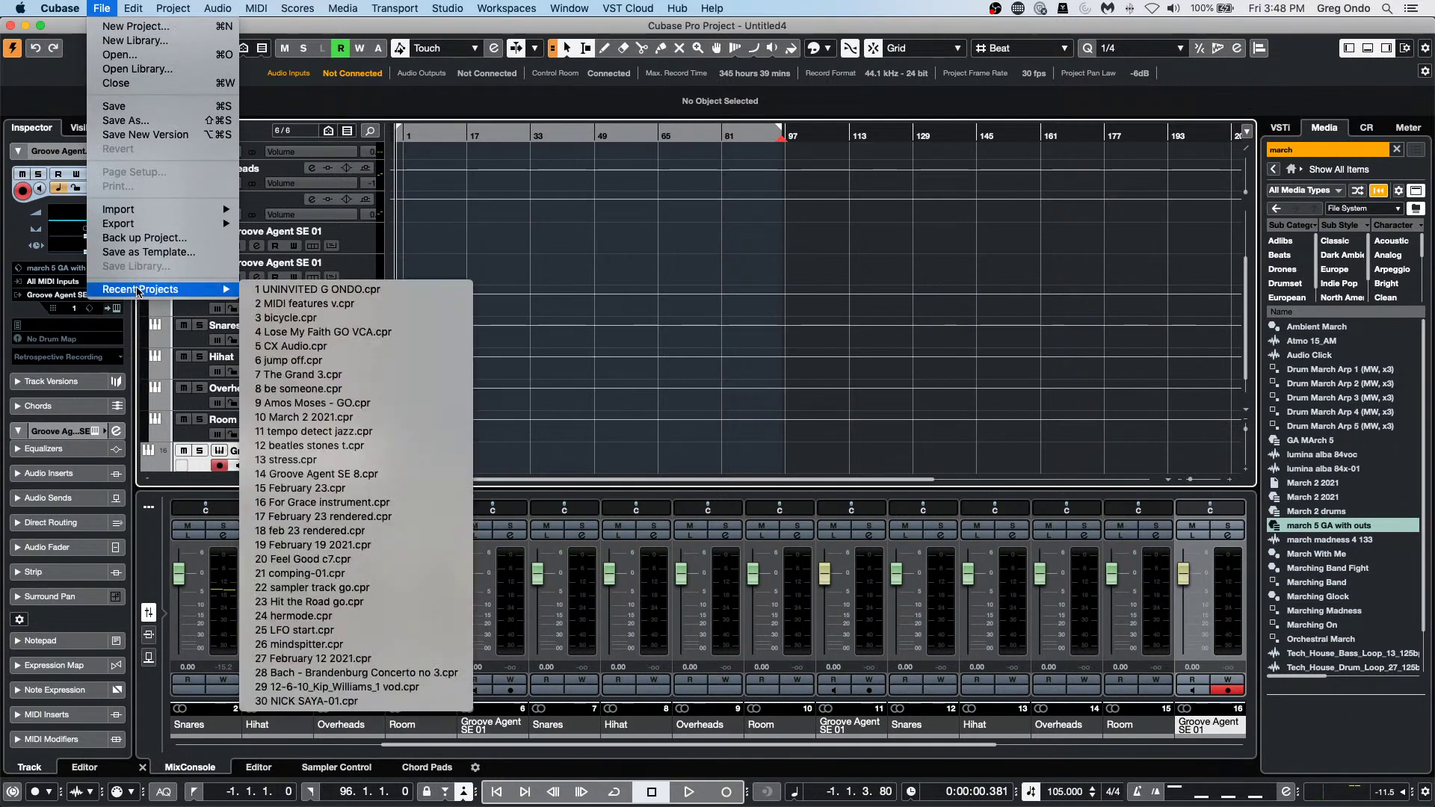
{"action": "mouse_move", "coordinate": [60, 9]}
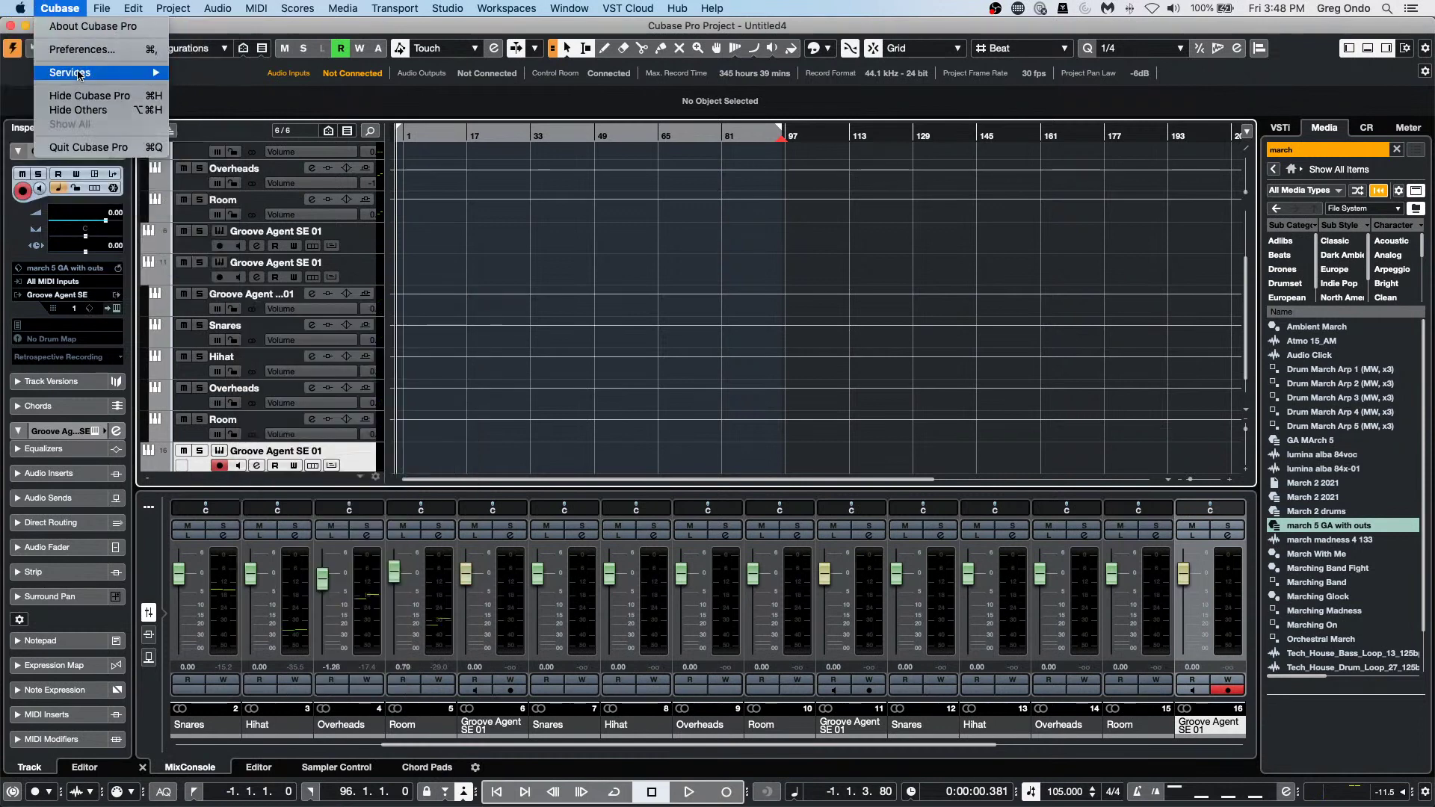
{"action": "left_click", "coordinate": [83, 49]}
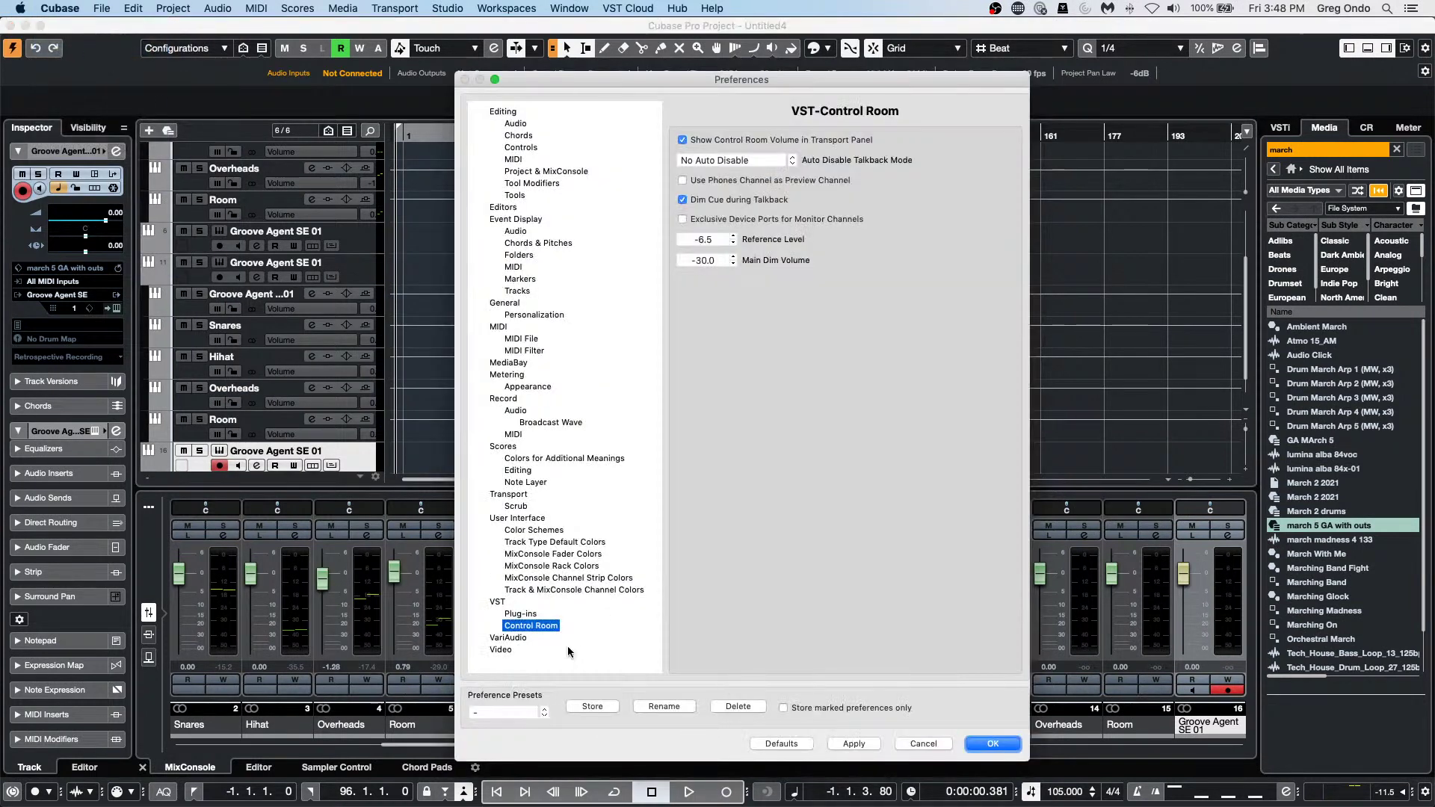
{"action": "left_click", "coordinate": [518, 614]}
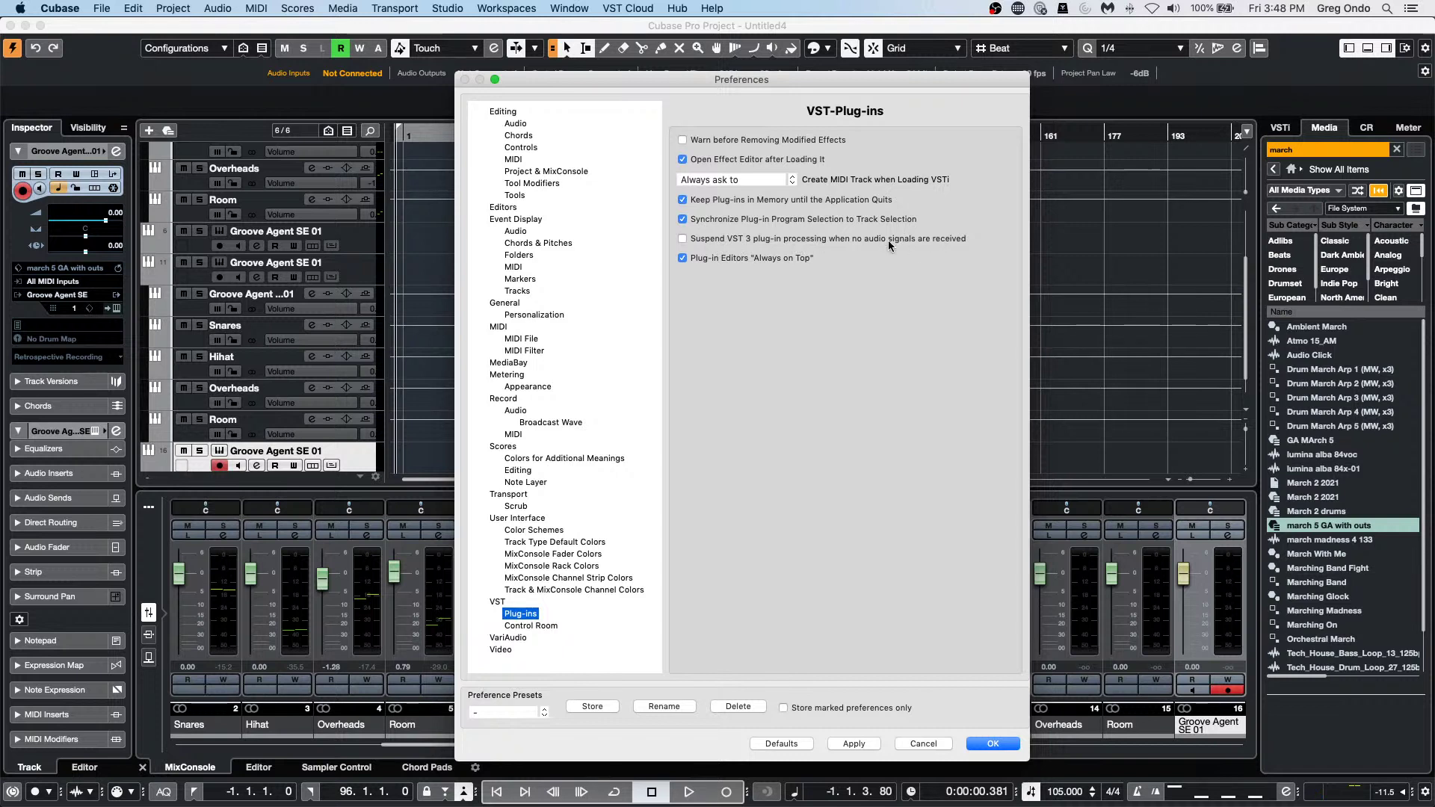
{"action": "left_click", "coordinate": [682, 239]}
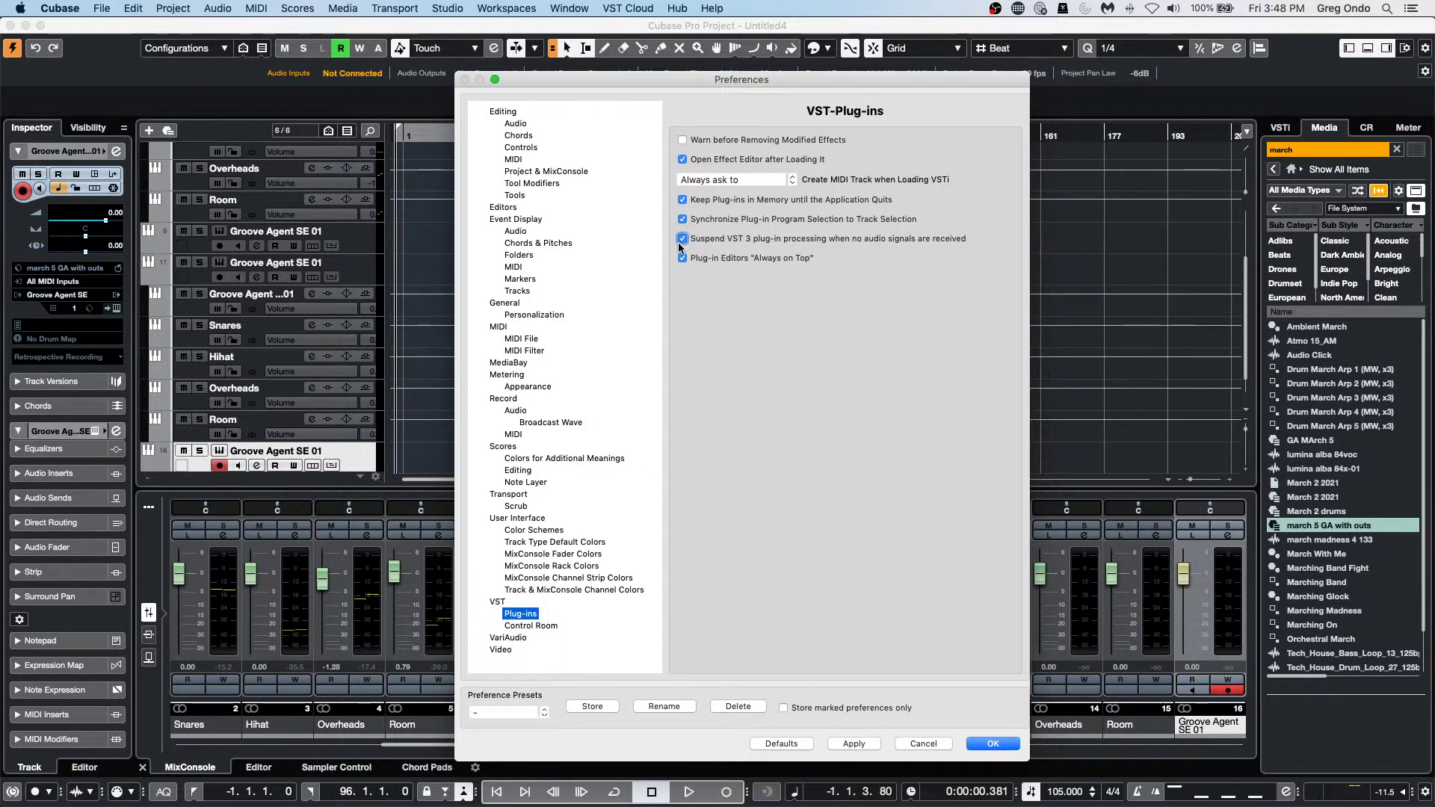
{"action": "left_click", "coordinate": [848, 743]}
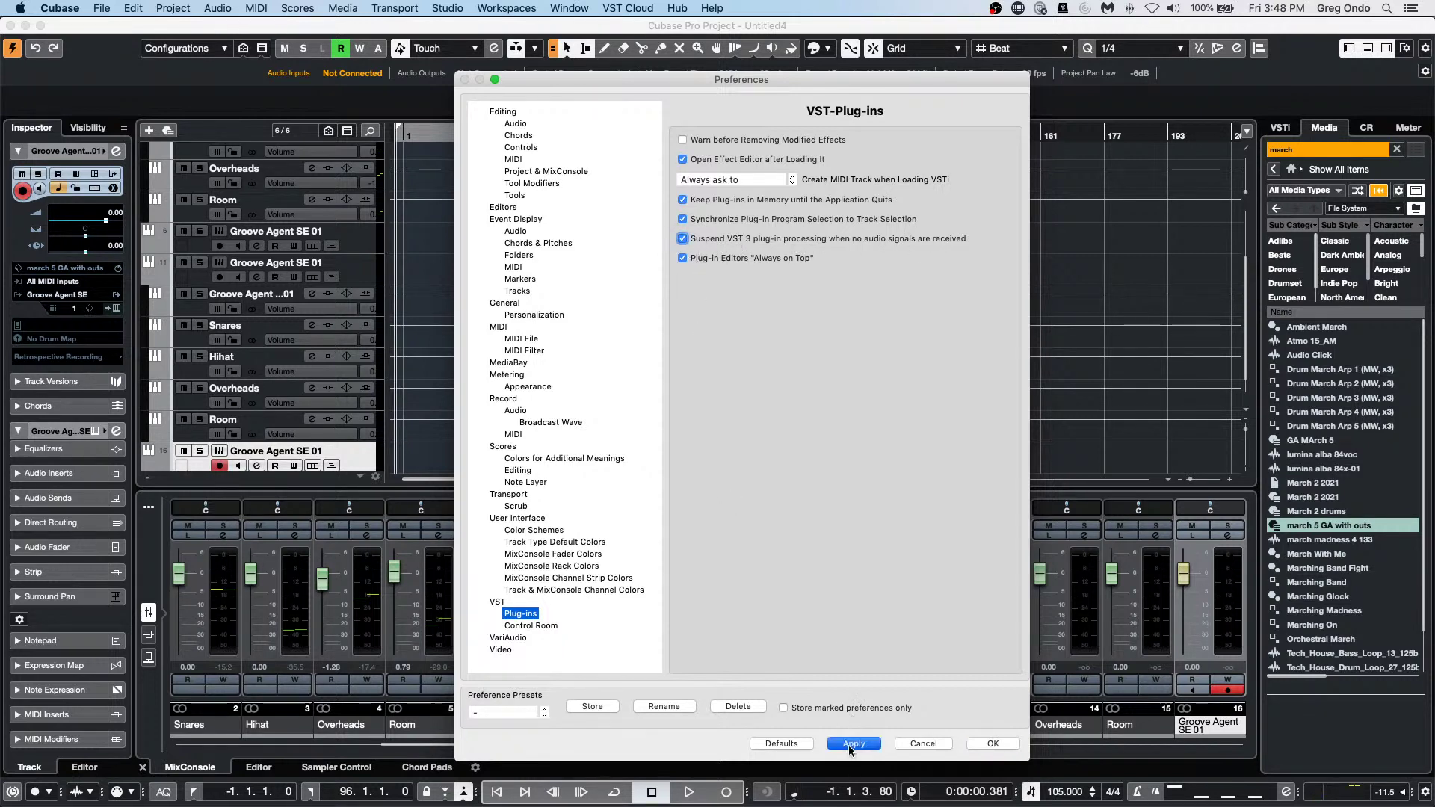
{"action": "left_click", "coordinate": [1000, 743]}
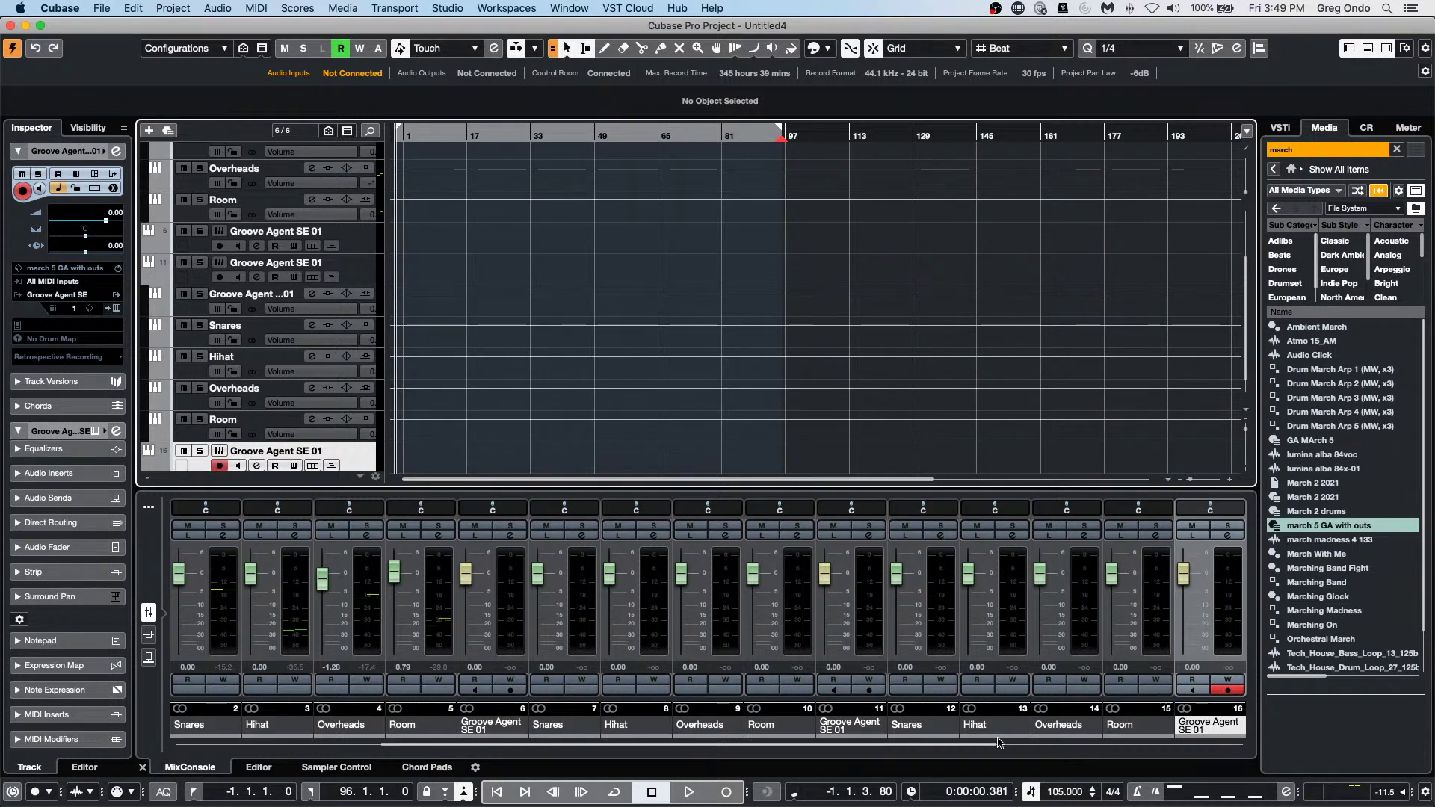
Switch Constrain Delay Compensation on and back off.
{"action": "left_click", "coordinate": [12, 793]}
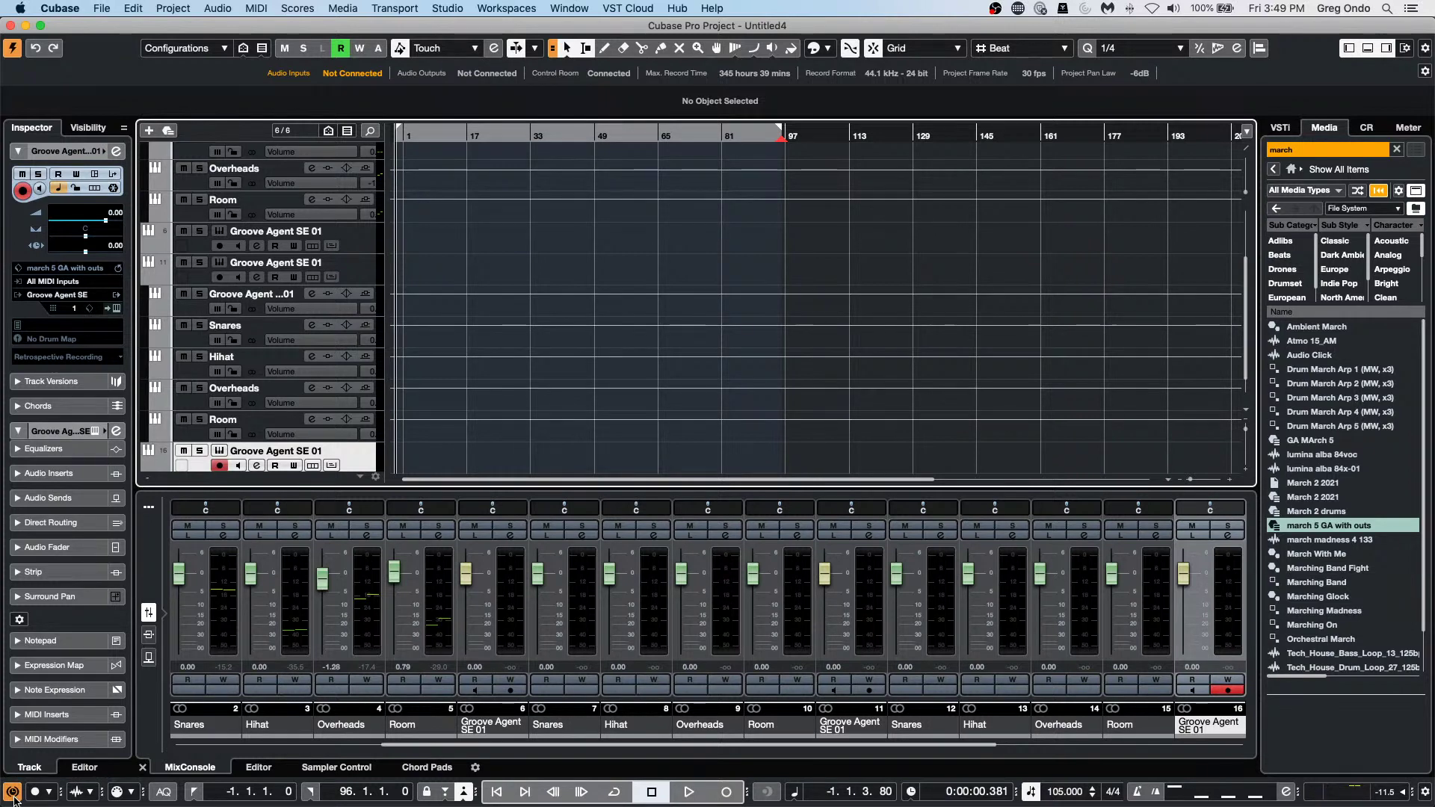
{"action": "left_click", "coordinate": [13, 795]}
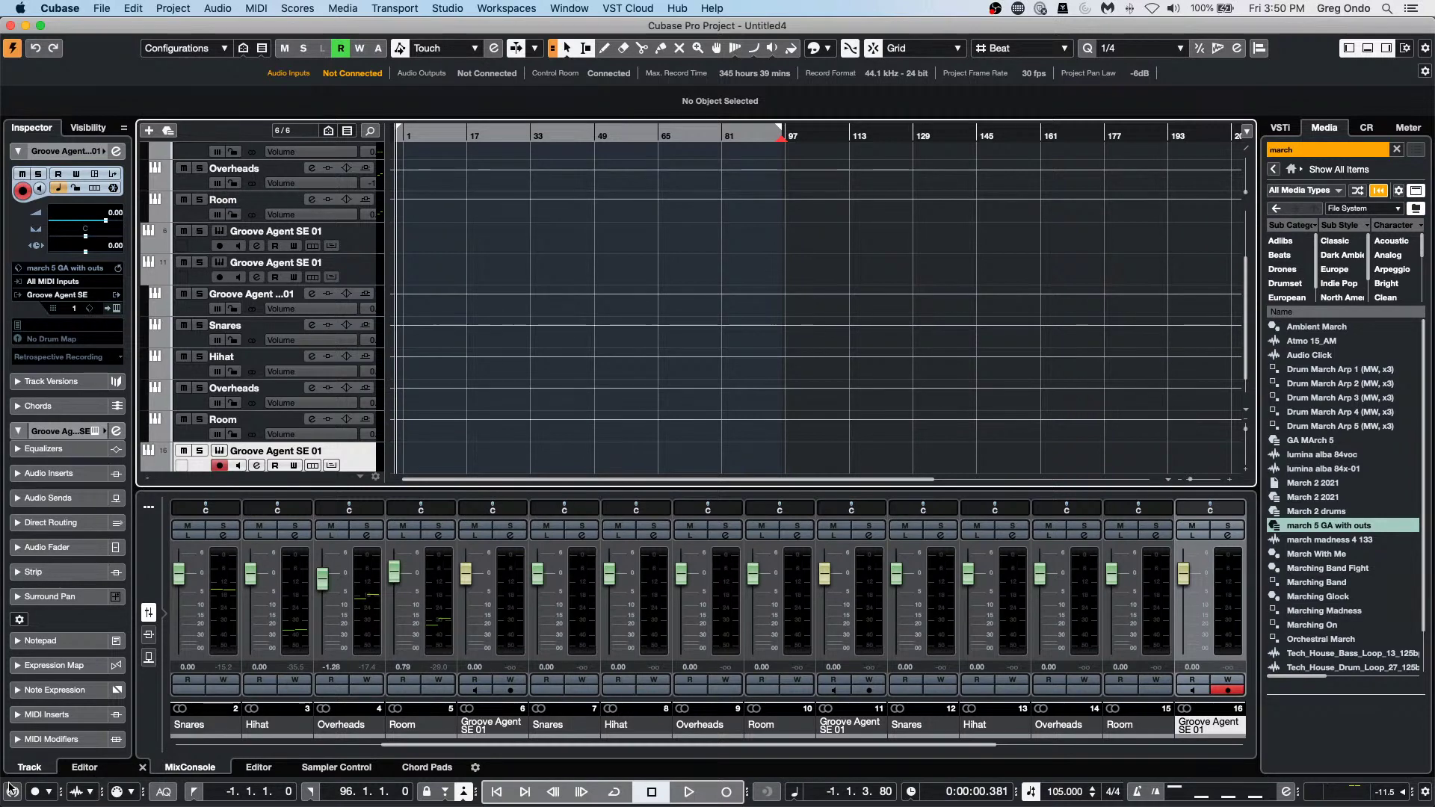
Switch to Safari, search the web for "steinberg us support" and open the USA Customer Contact page.
{"action": "key", "text": "super+Tab"}
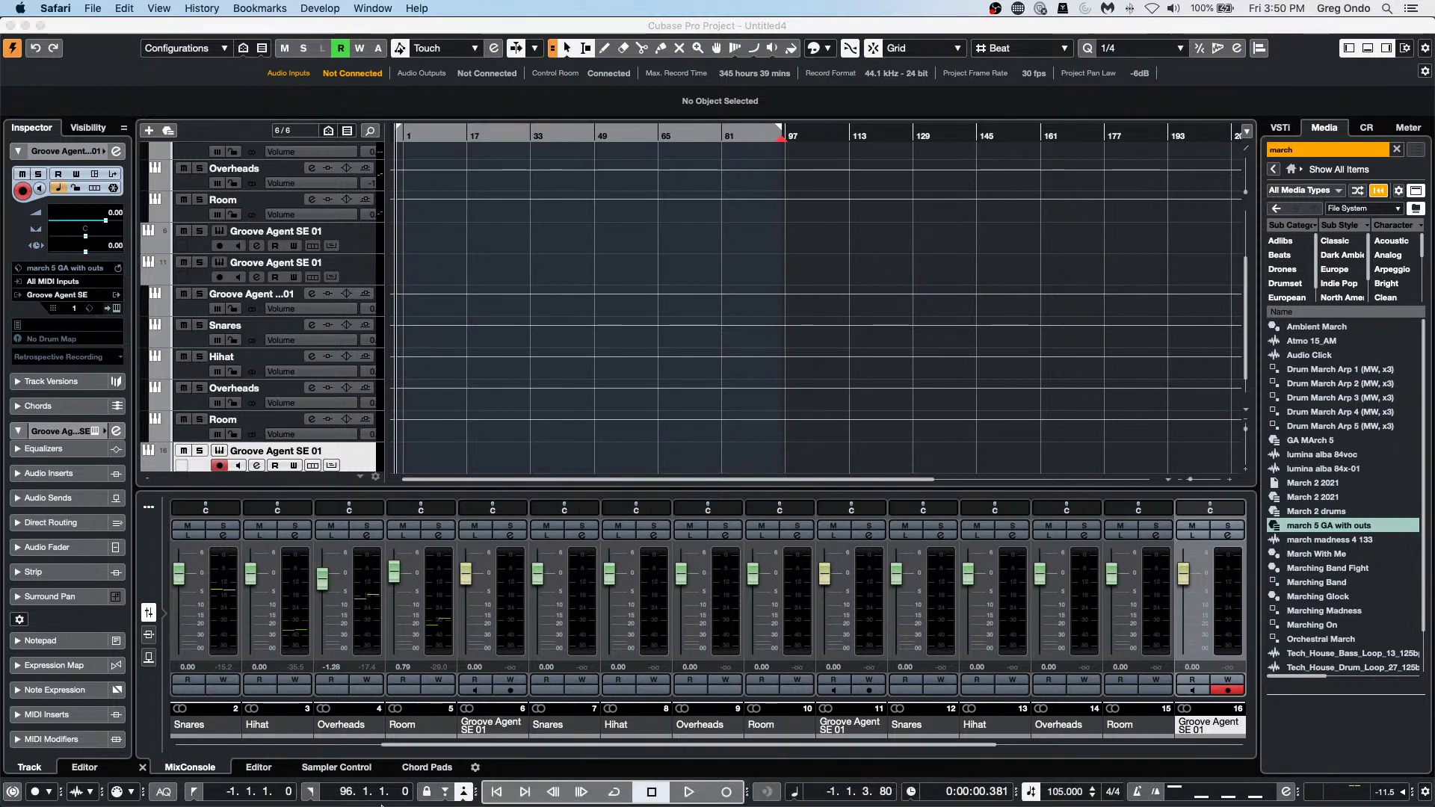
{"action": "mouse_move", "coordinate": [489, 806]}
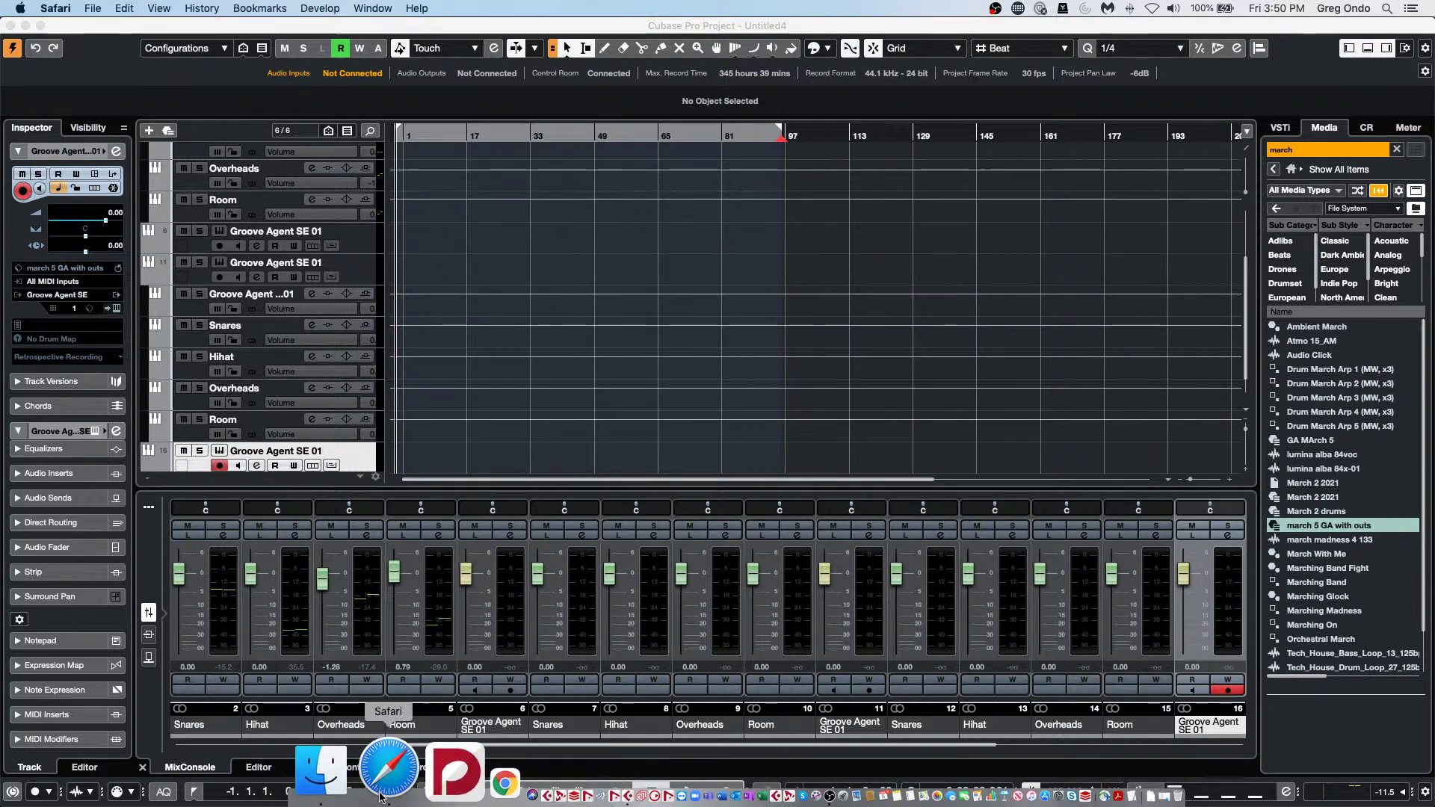
{"action": "left_click", "coordinate": [381, 793]}
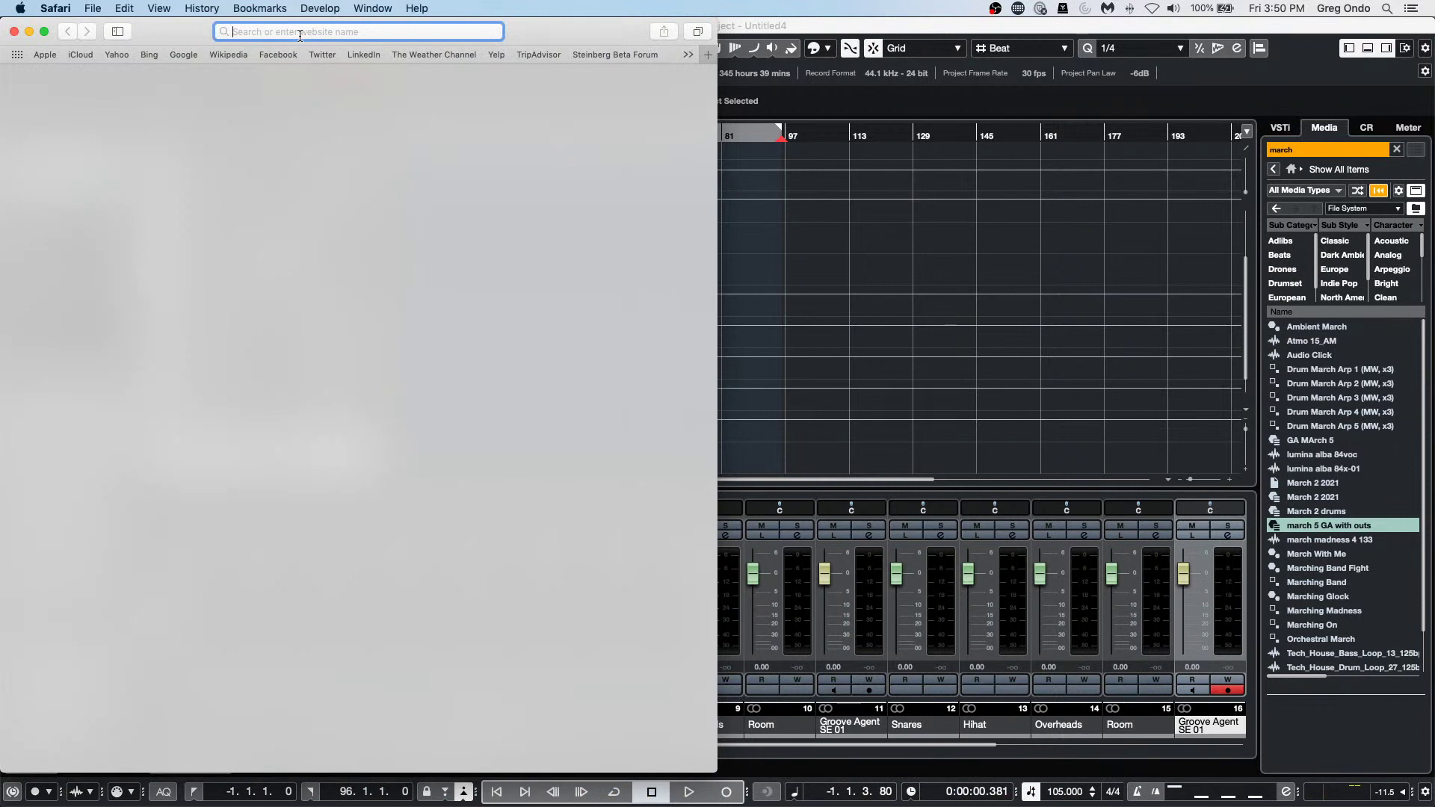
{"action": "type", "text": "ste"}
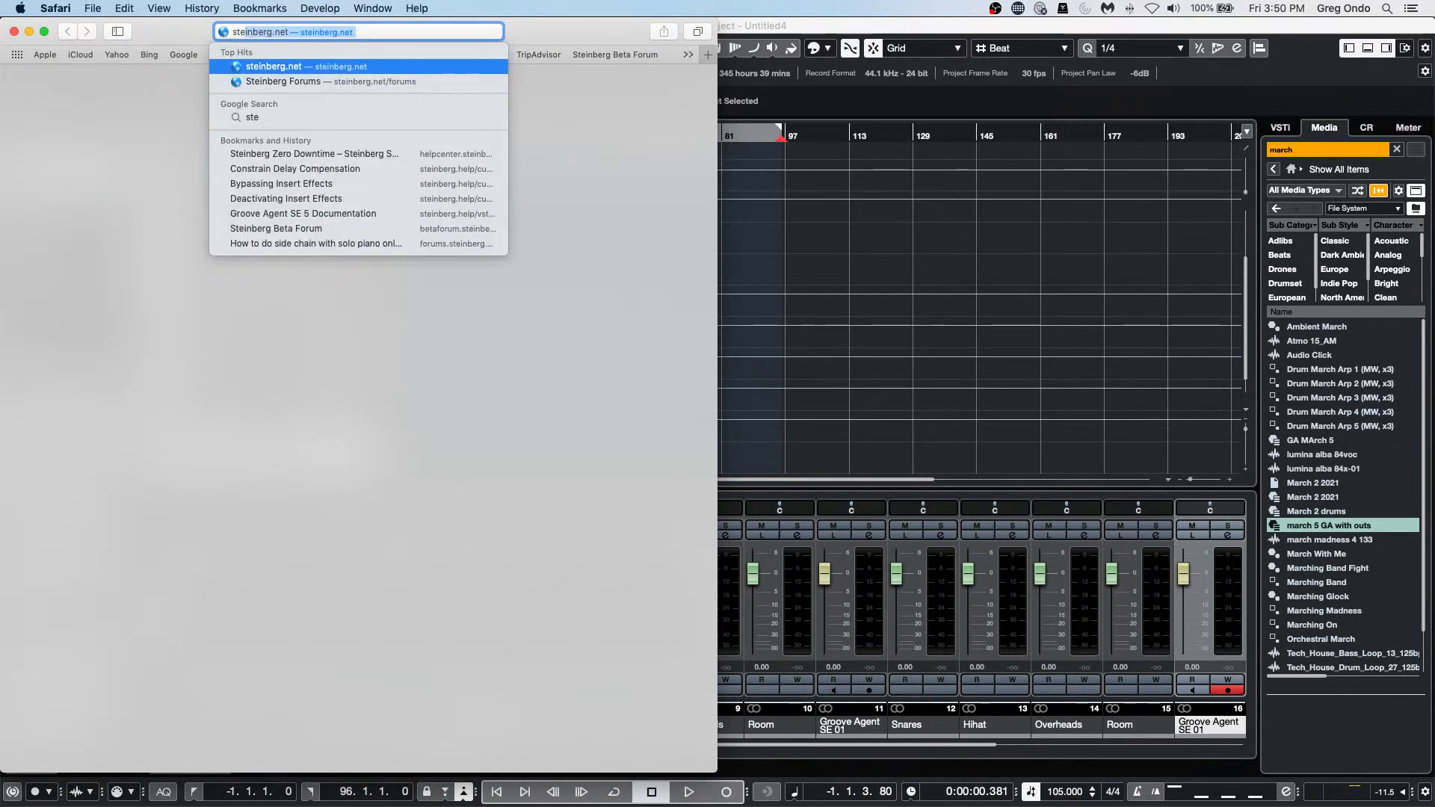
{"action": "type", "text": "inberg us "}
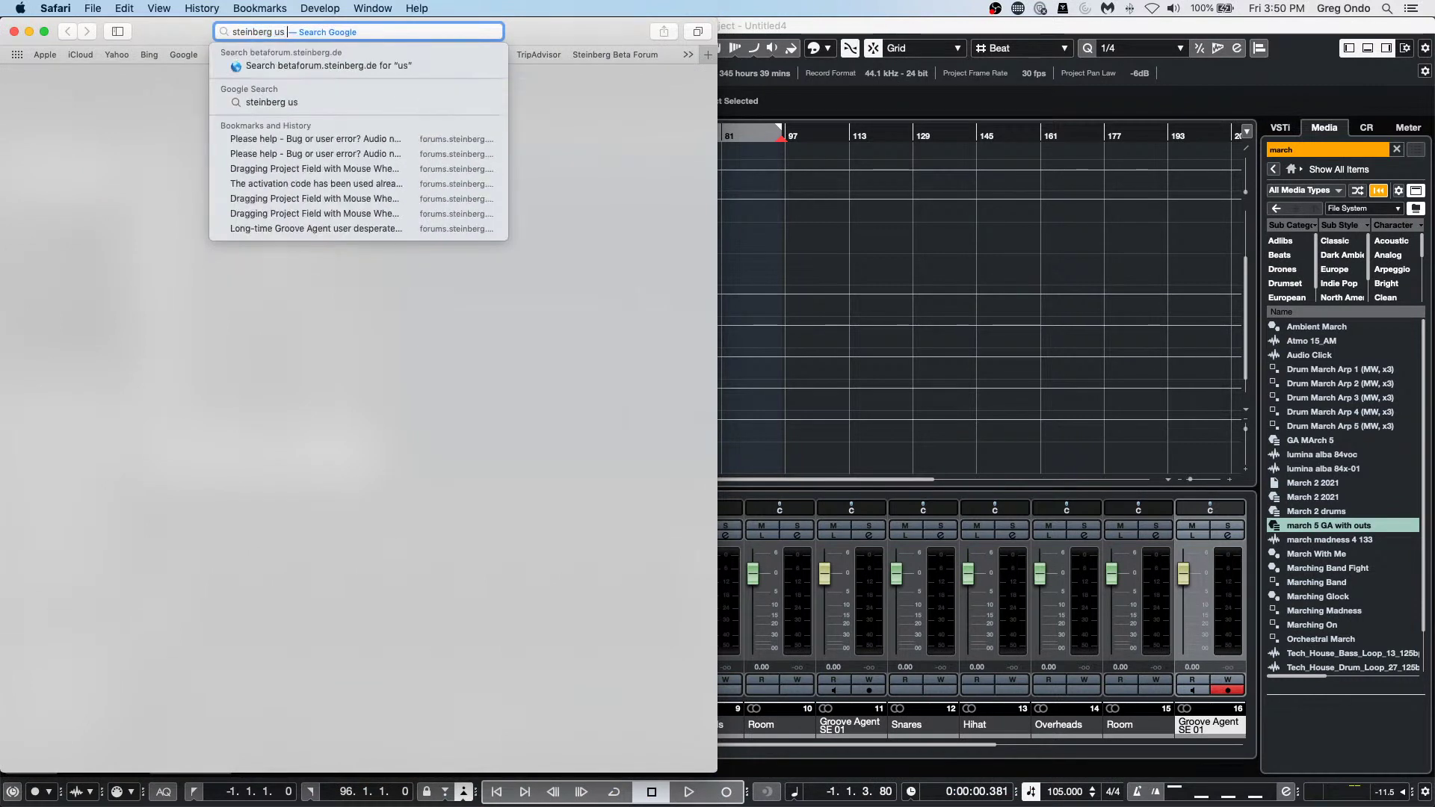
{"action": "type", "text": "support"}
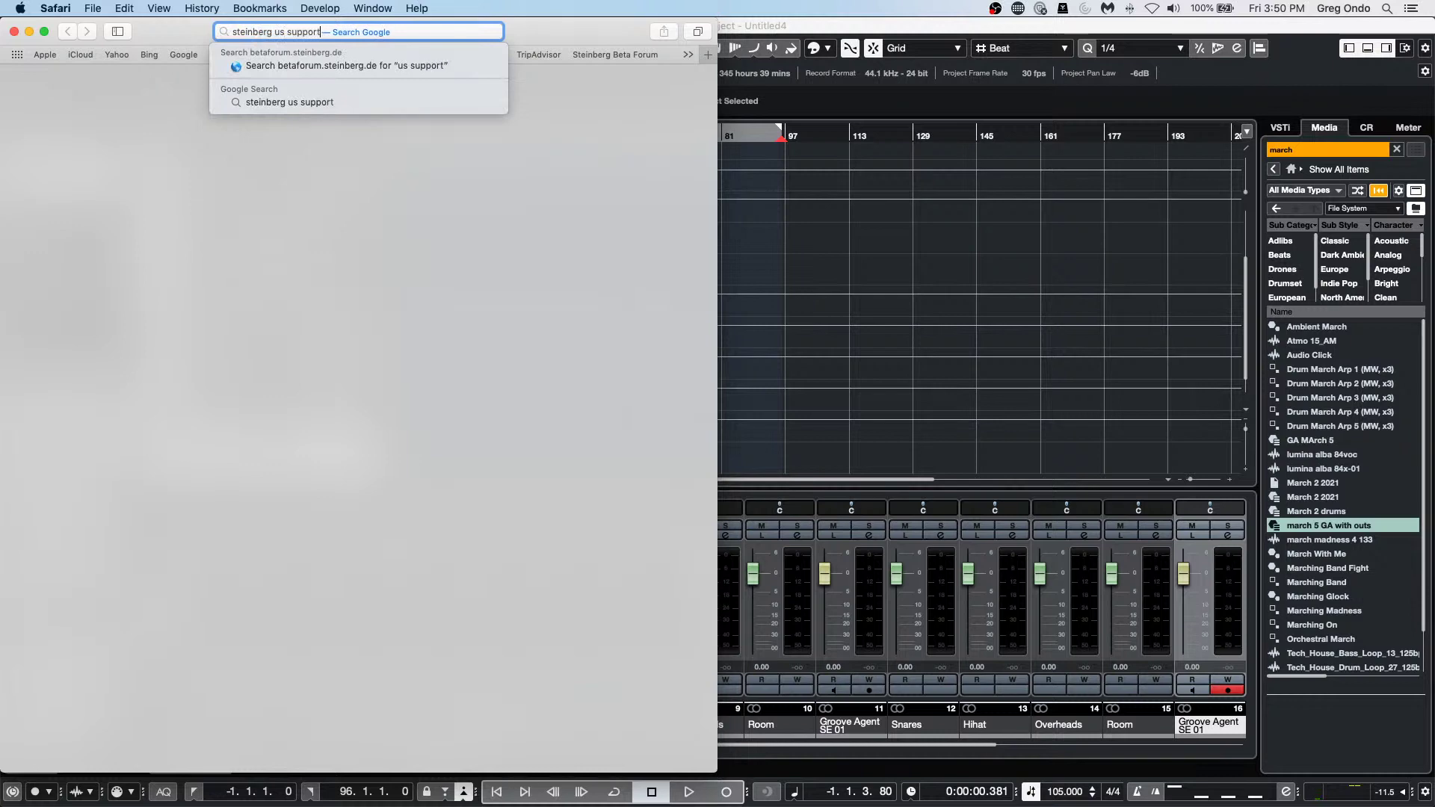
{"action": "key", "text": "Return"}
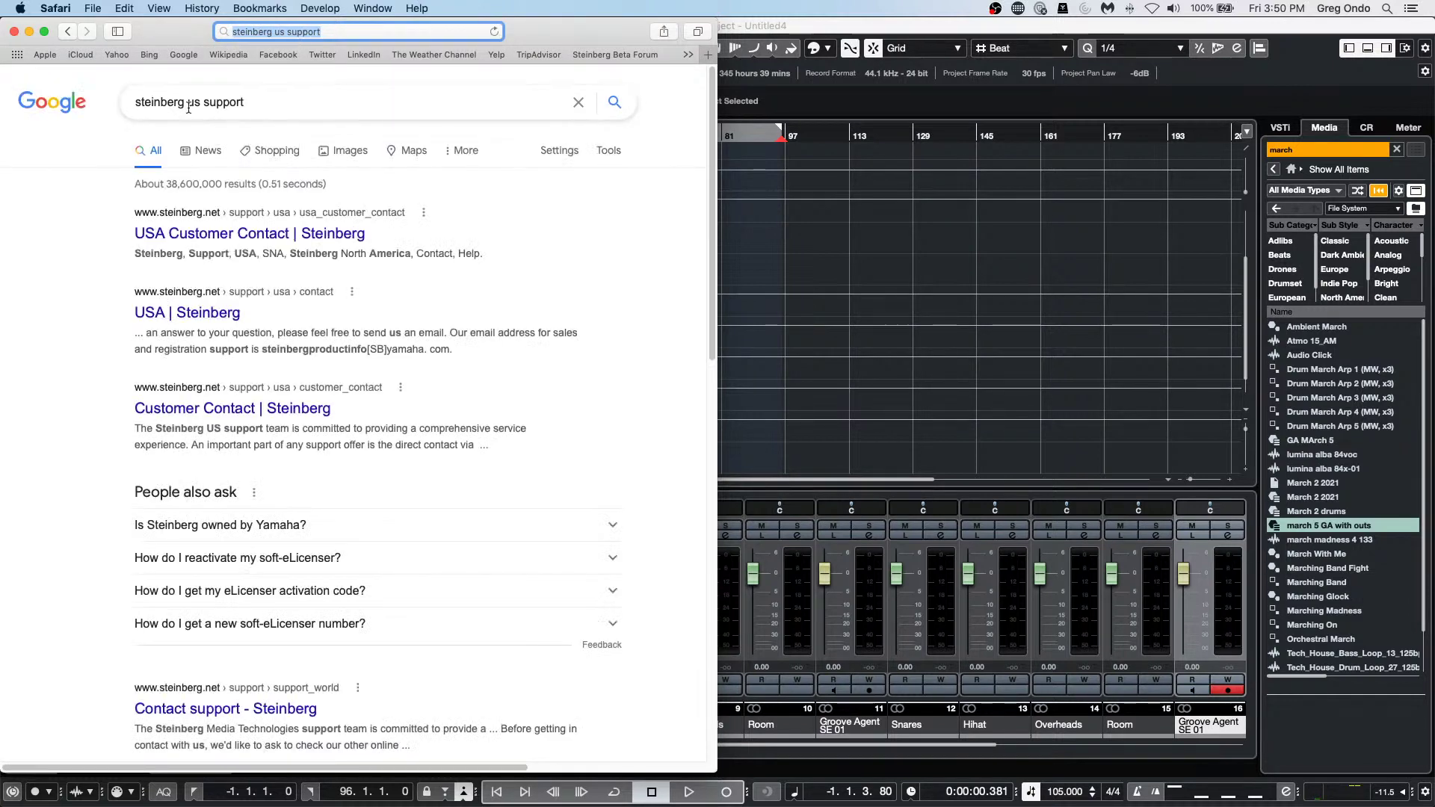
{"action": "left_click", "coordinate": [297, 238]}
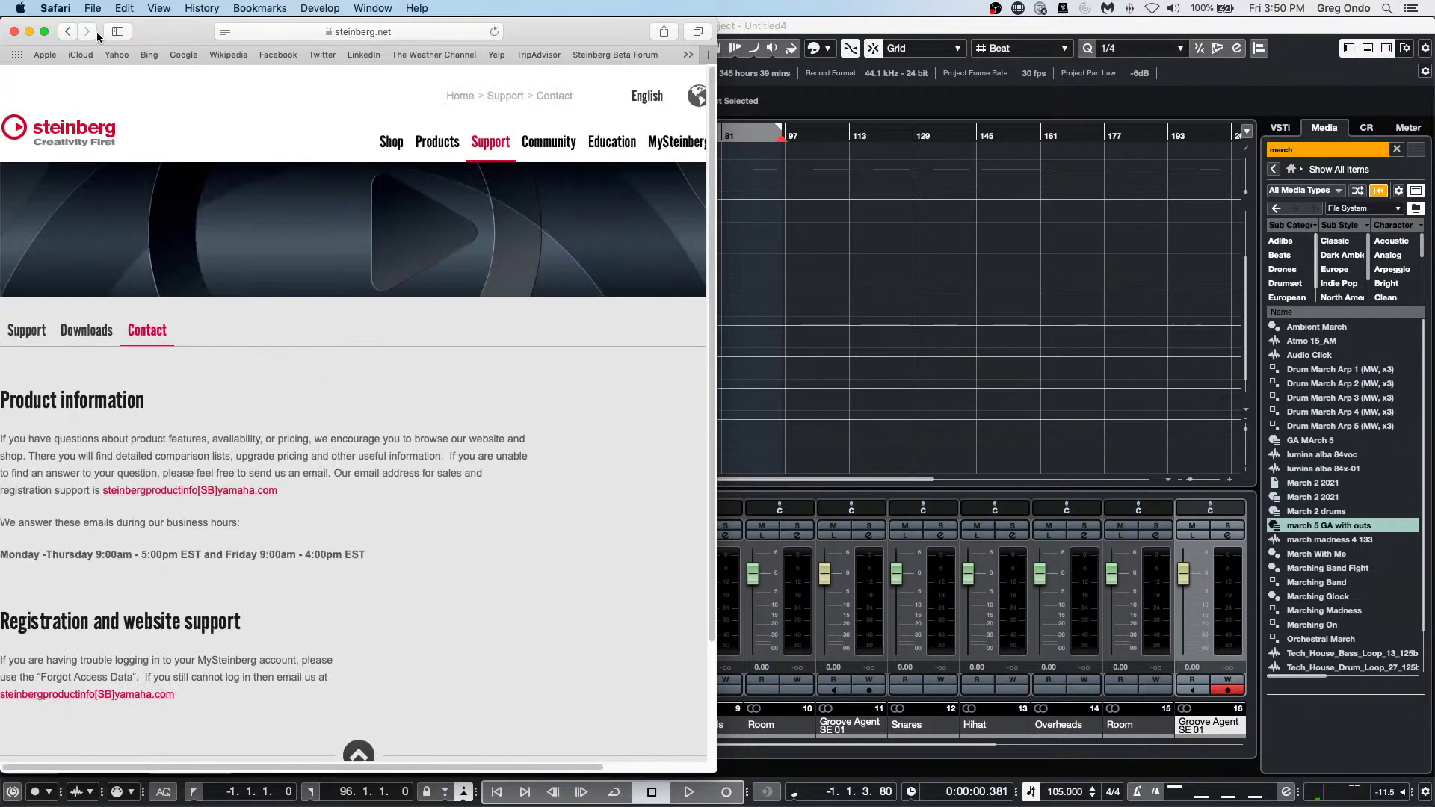
Examine the product information and registration support contacts on the Steinberg page in full screen, and close the browser window.
{"action": "left_click", "coordinate": [44, 31]}
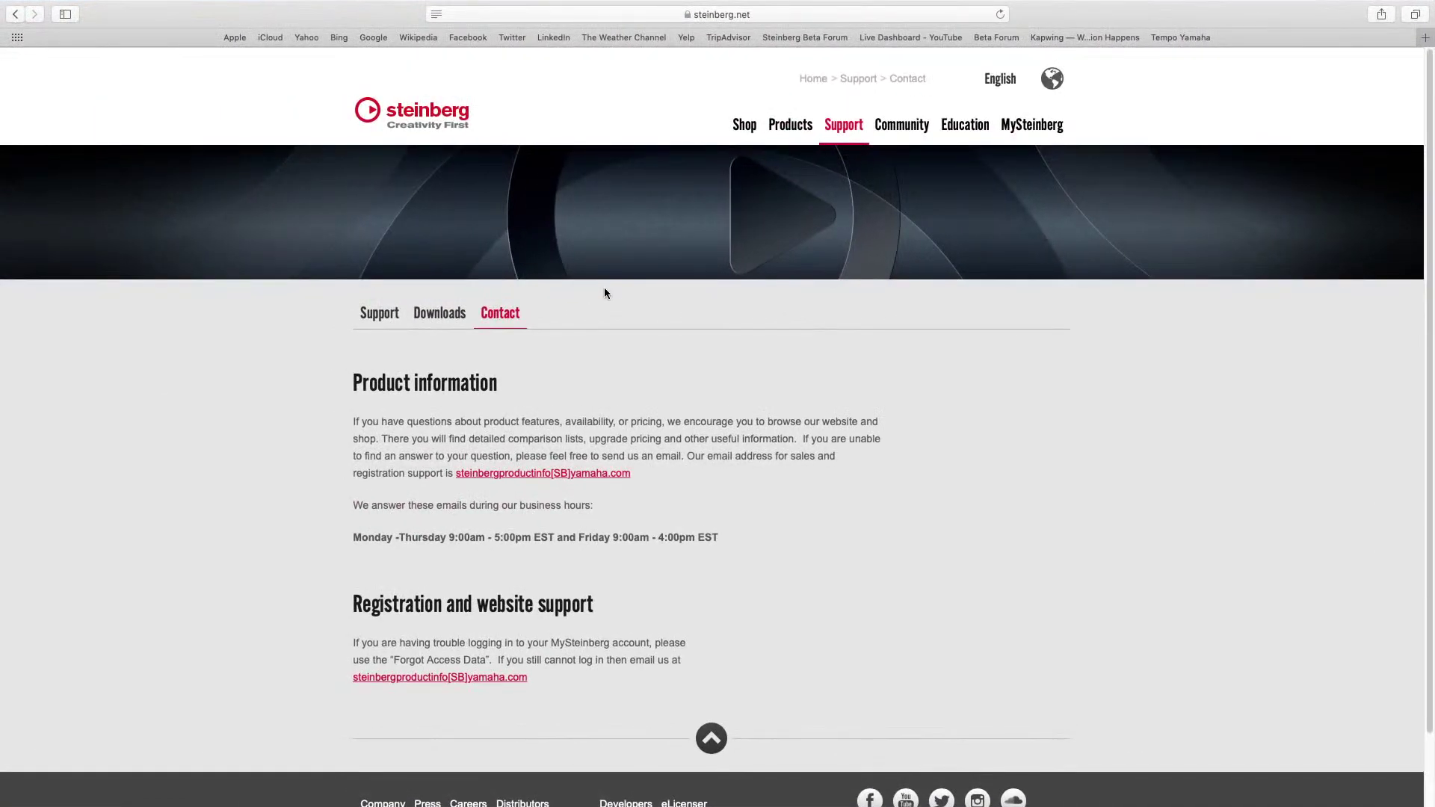
{"action": "scroll", "coordinate": [604, 287], "scroll_direction": "down", "scroll_amount": 1}
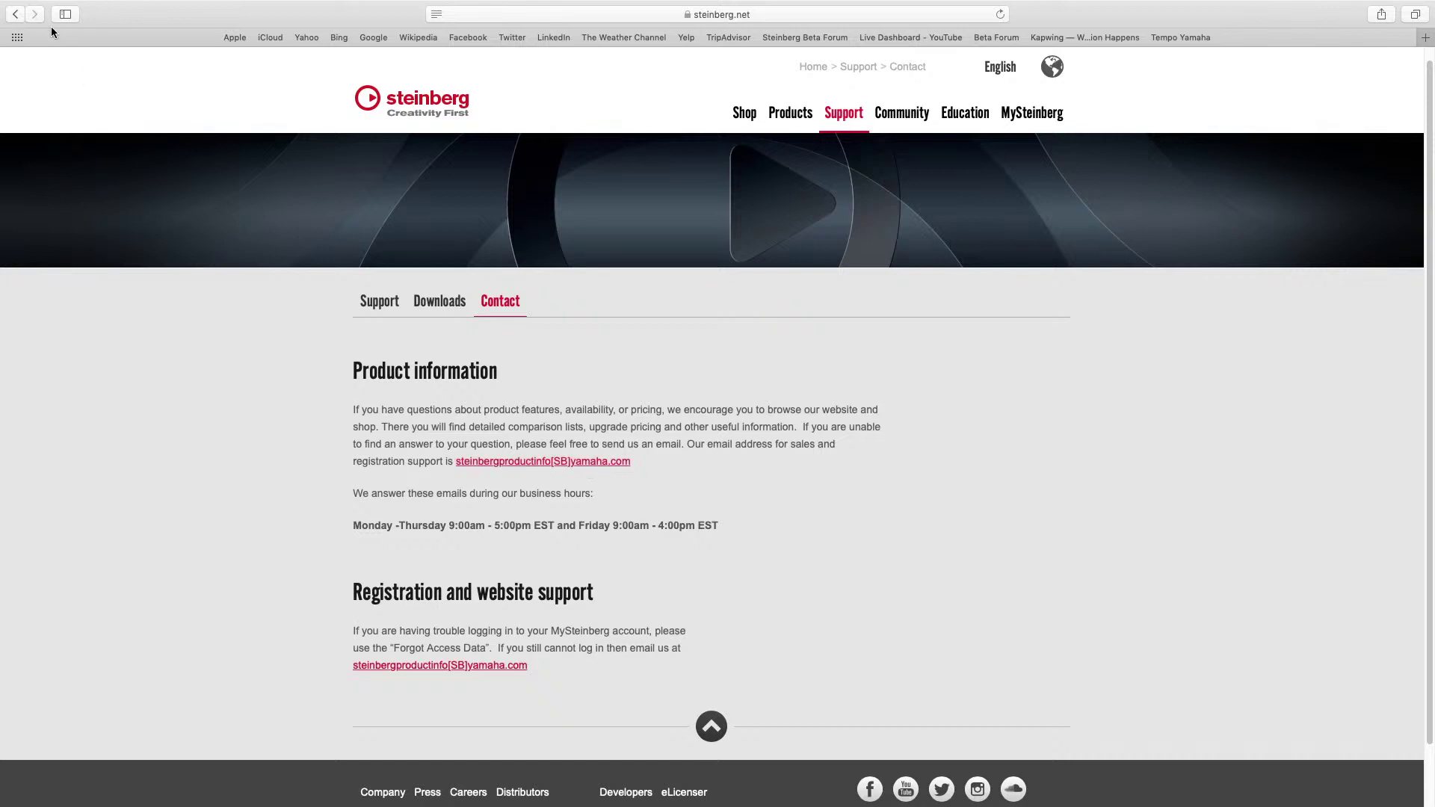
{"action": "mouse_move", "coordinate": [34, 9]}
{"action": "left_click", "coordinate": [14, 31]}
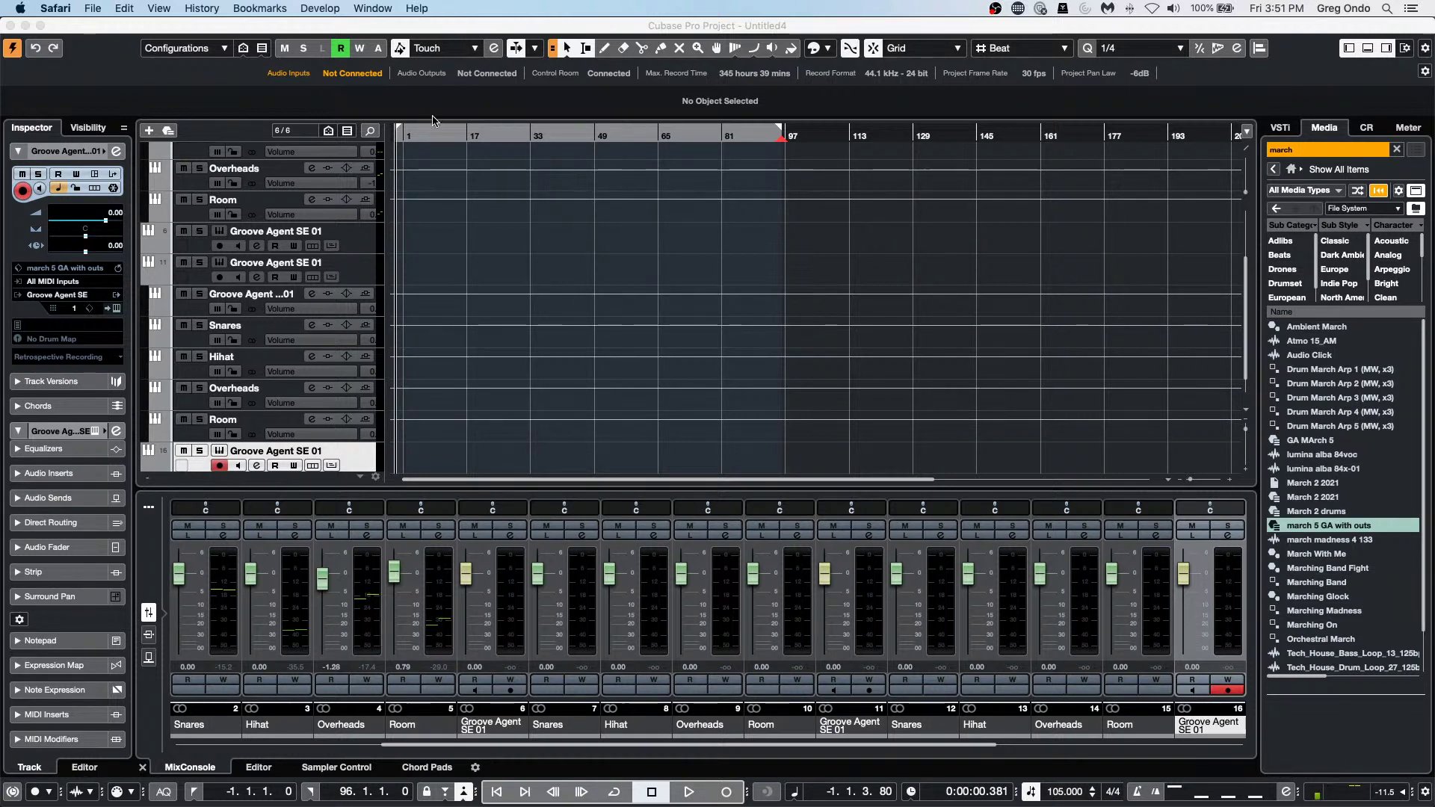
Back in Cubase, move the project cursor to bar 19 and select "02 097 drums" from Drum Loops in Loops & Samples.
{"action": "left_click_drag", "start_coordinate": [473, 138], "coordinate": [472, 60]}
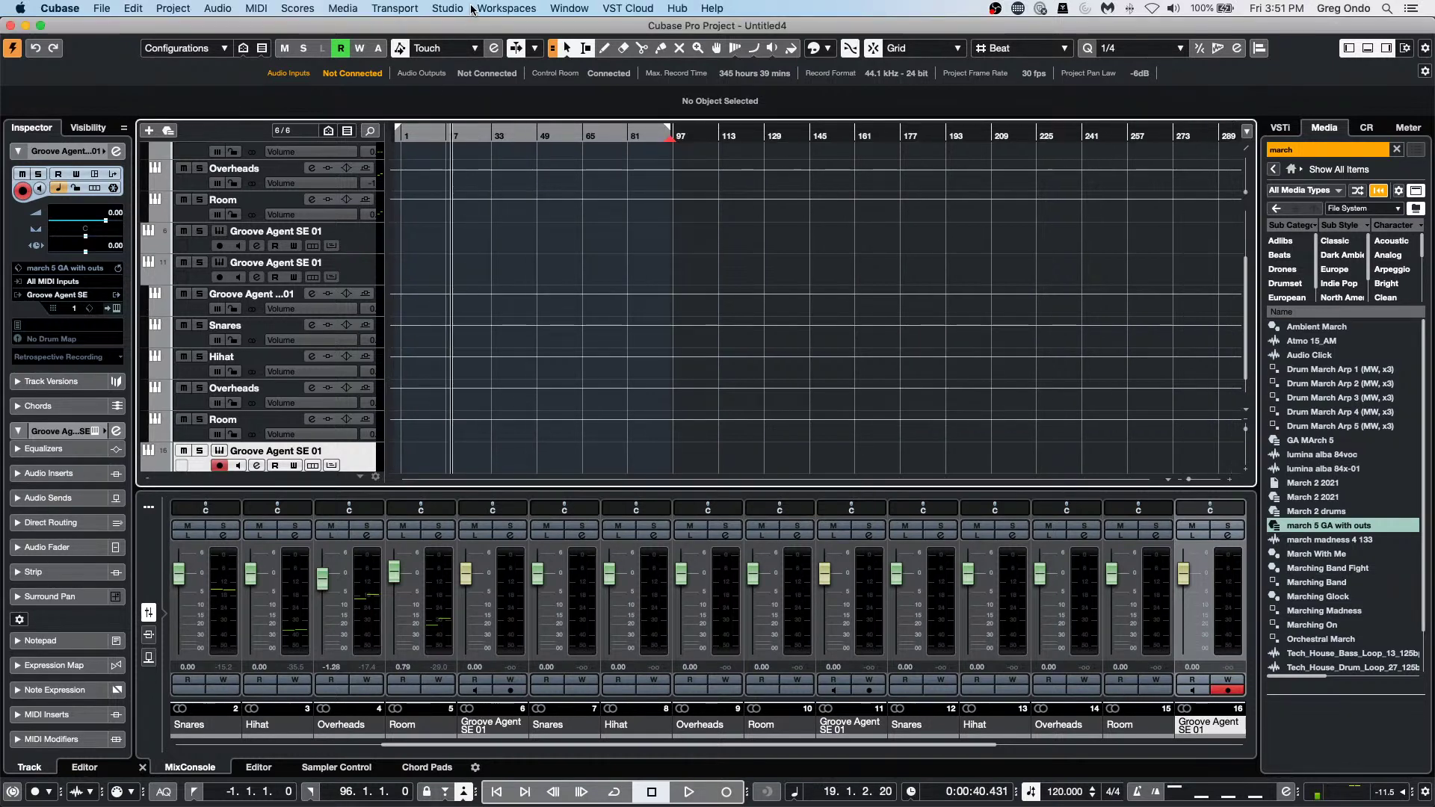
{"action": "left_click", "coordinate": [1292, 170]}
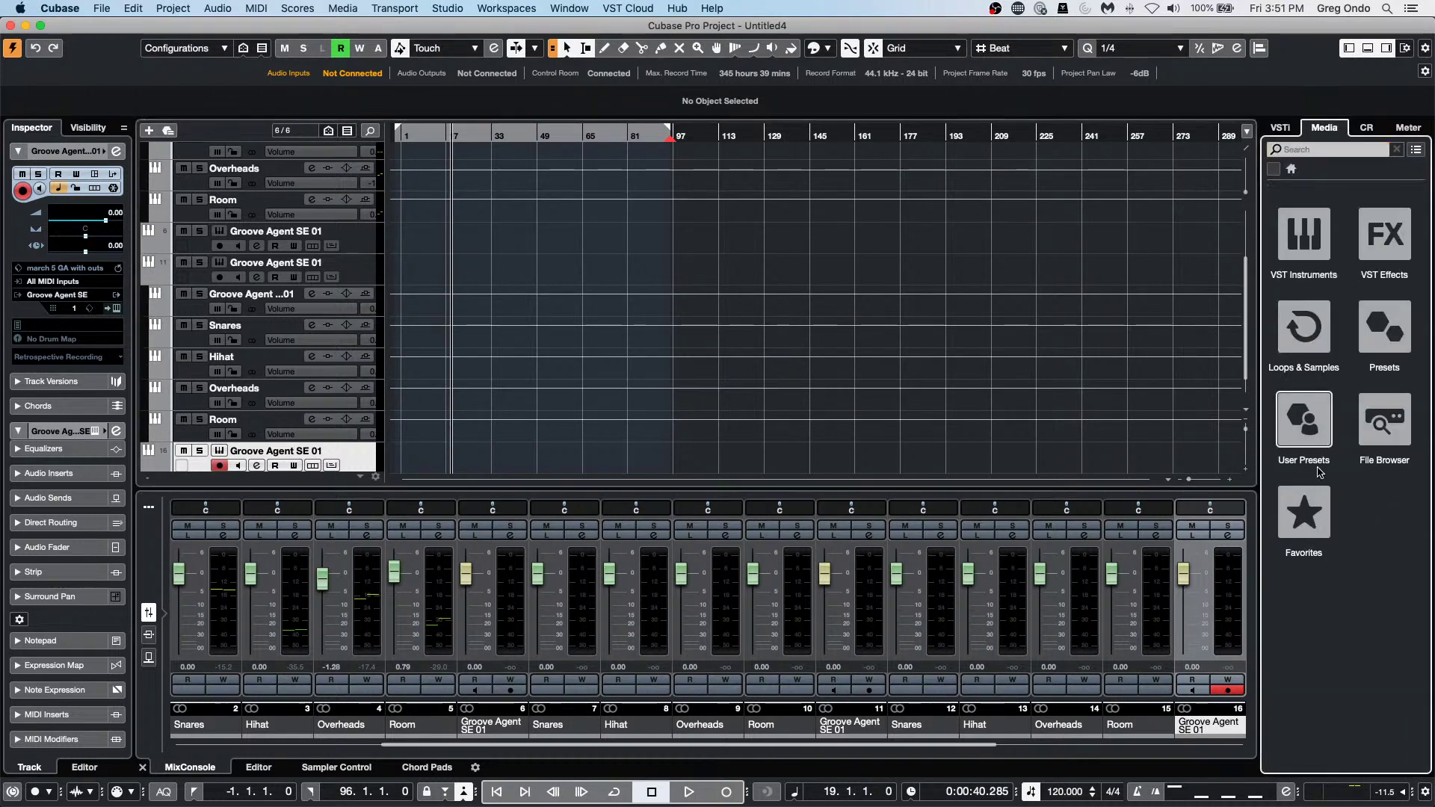
{"action": "left_click", "coordinate": [1289, 345]}
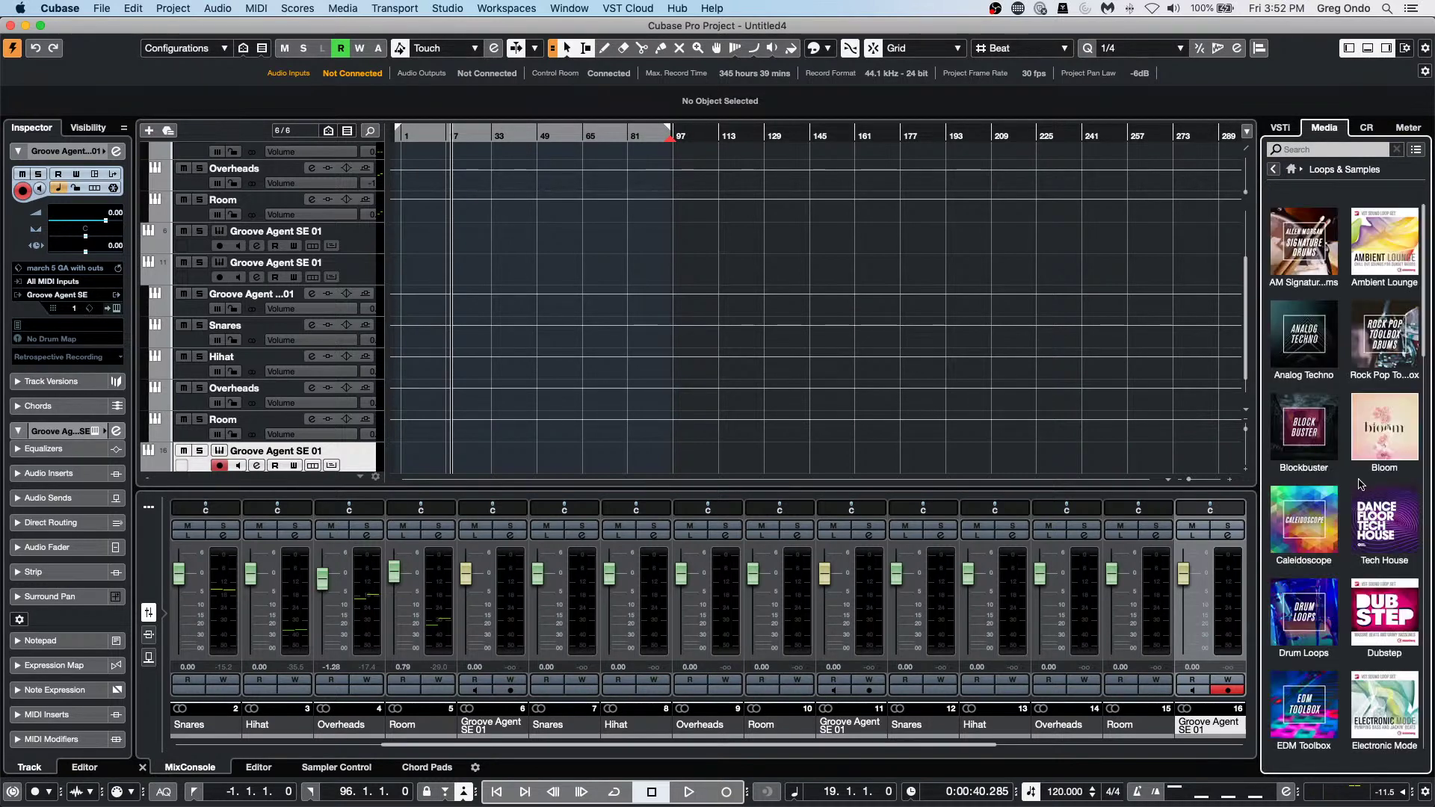
{"action": "left_click", "coordinate": [1313, 623]}
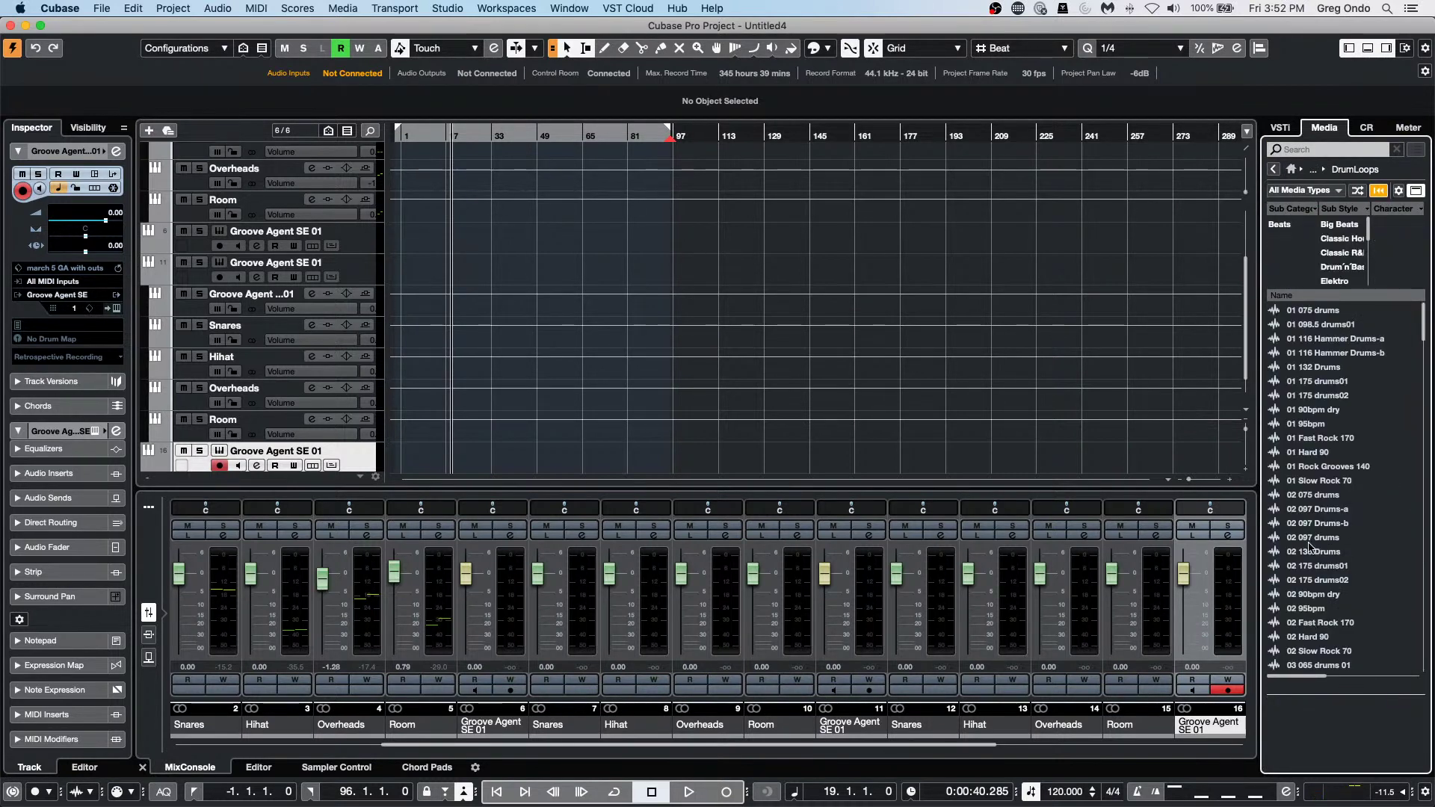
{"action": "left_click", "coordinate": [1320, 538]}
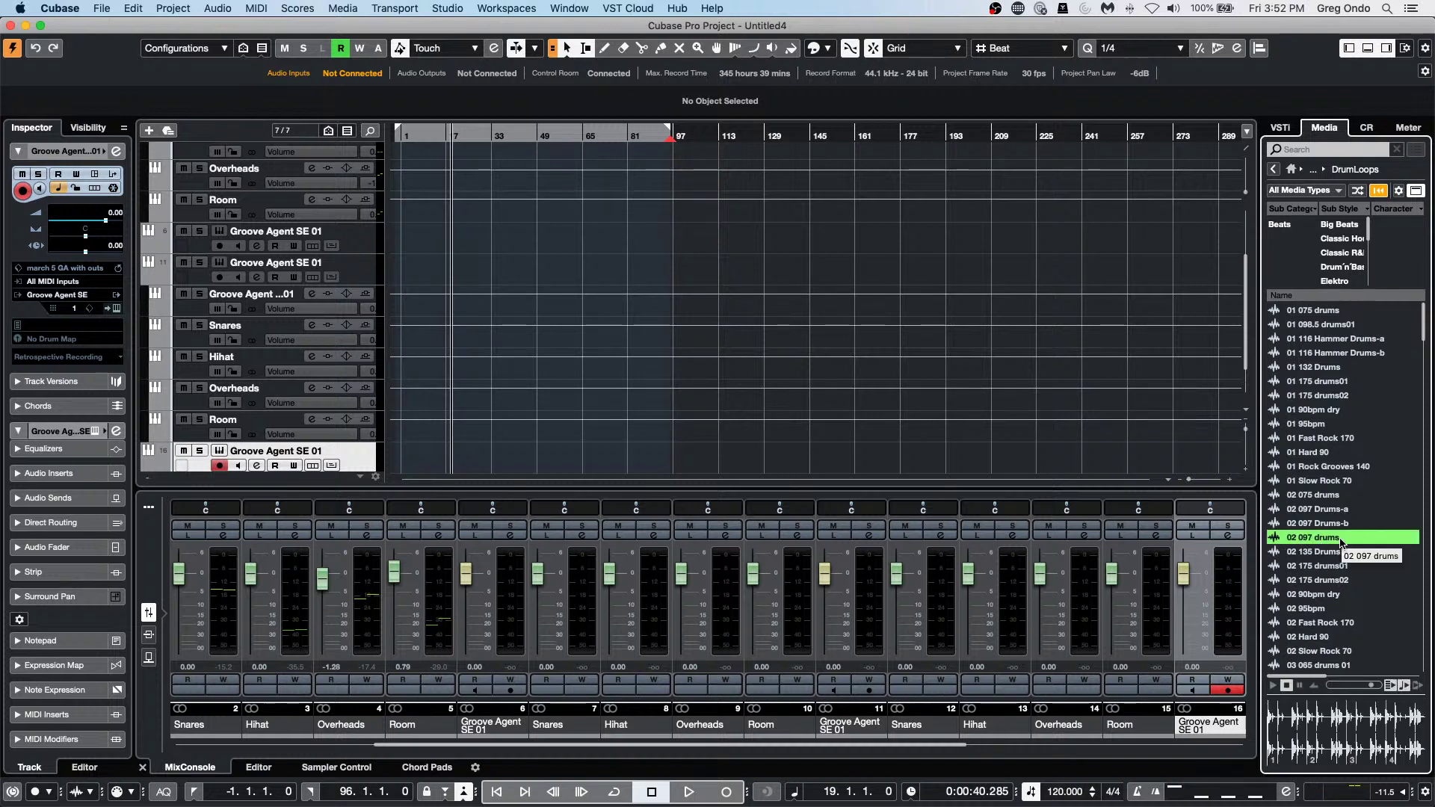
Place the 02 097 drums loop on a new audio track at the project start and play it back from there.
{"action": "left_click_drag", "start_coordinate": [1303, 541], "coordinate": [401, 463]}
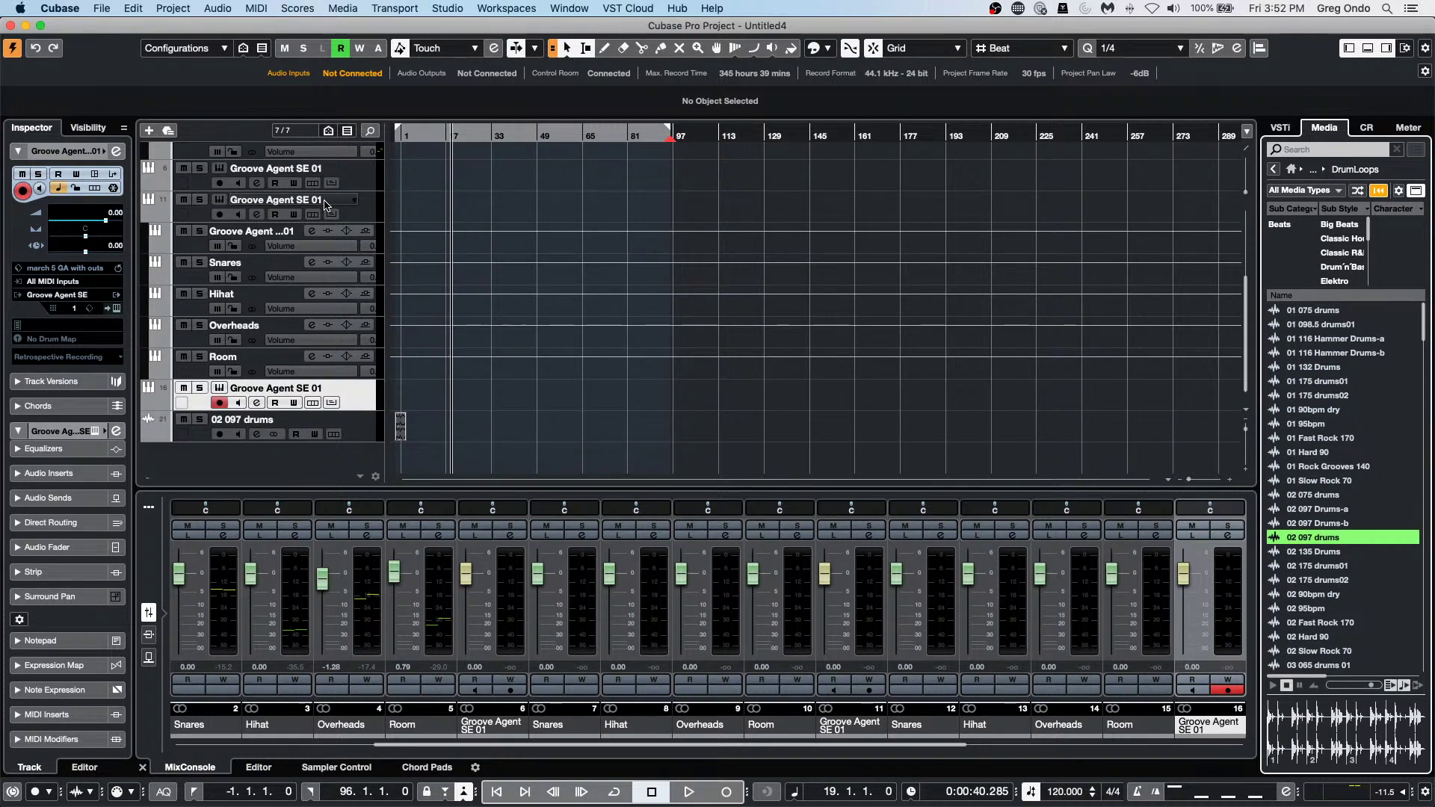
{"action": "left_click_drag", "start_coordinate": [402, 135], "coordinate": [403, 202]}
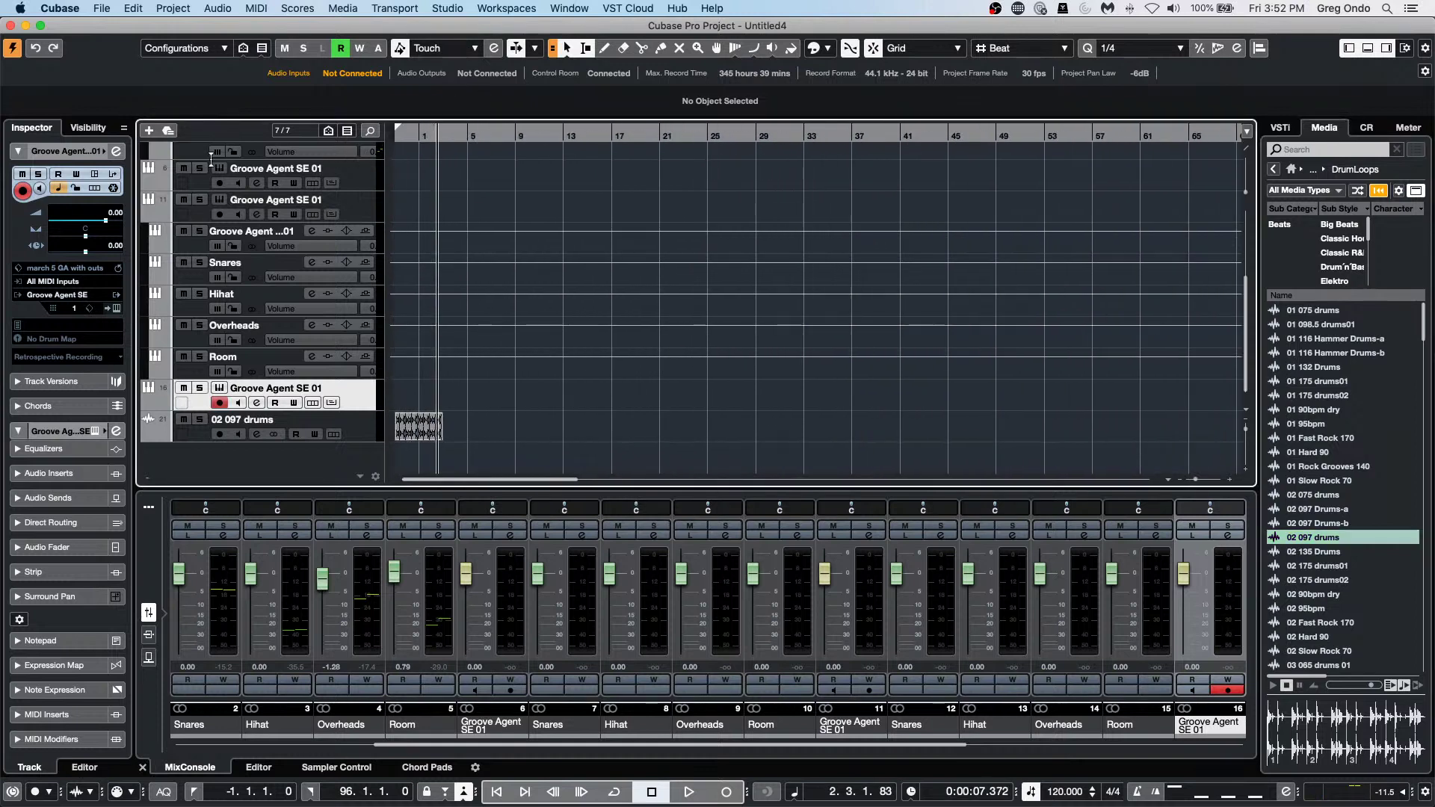
{"action": "left_click_drag", "start_coordinate": [400, 123], "coordinate": [391, 165]}
{"action": "key", "text": "h"}
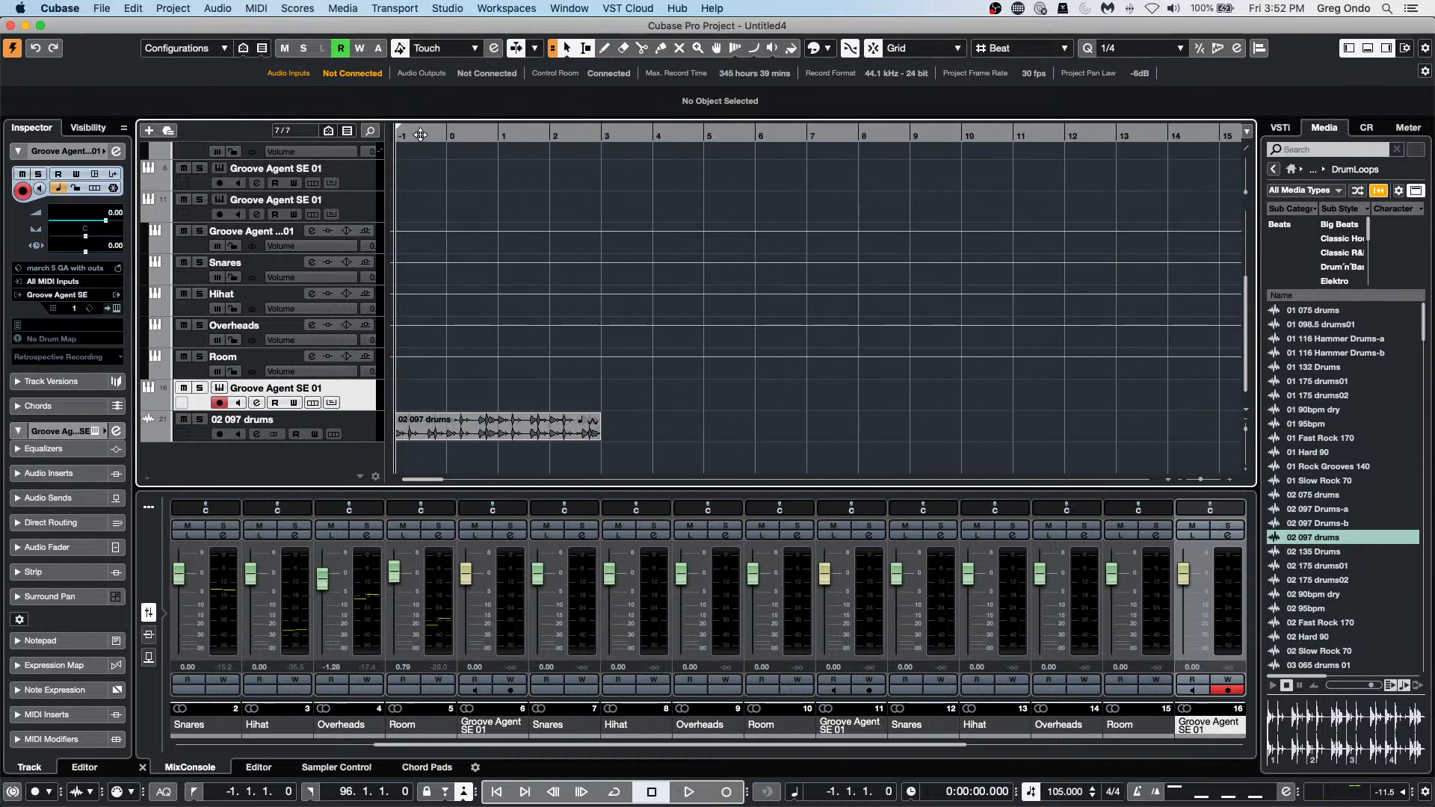
{"action": "left_click_drag", "start_coordinate": [420, 135], "coordinate": [290, 135]}
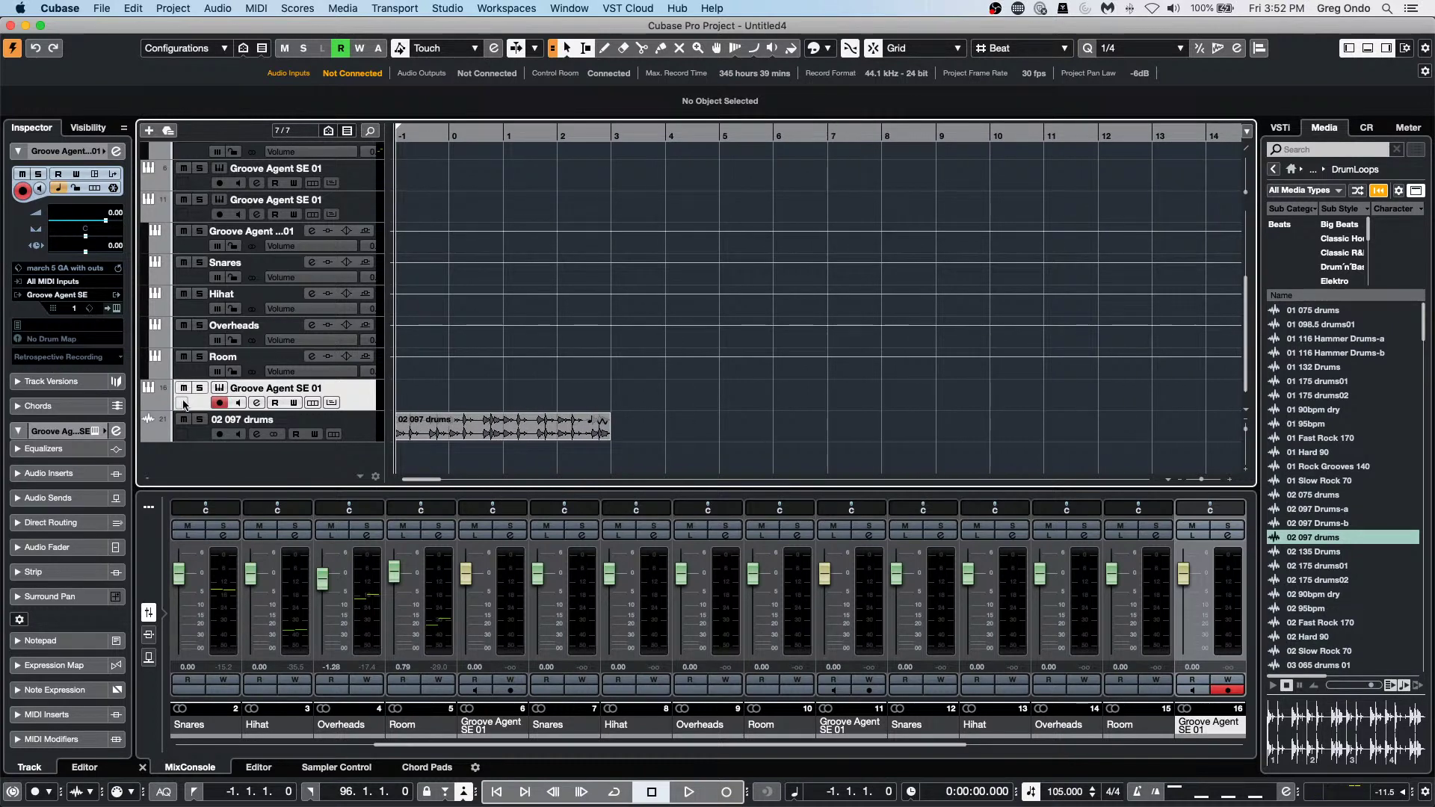
{"action": "key", "text": "space"}
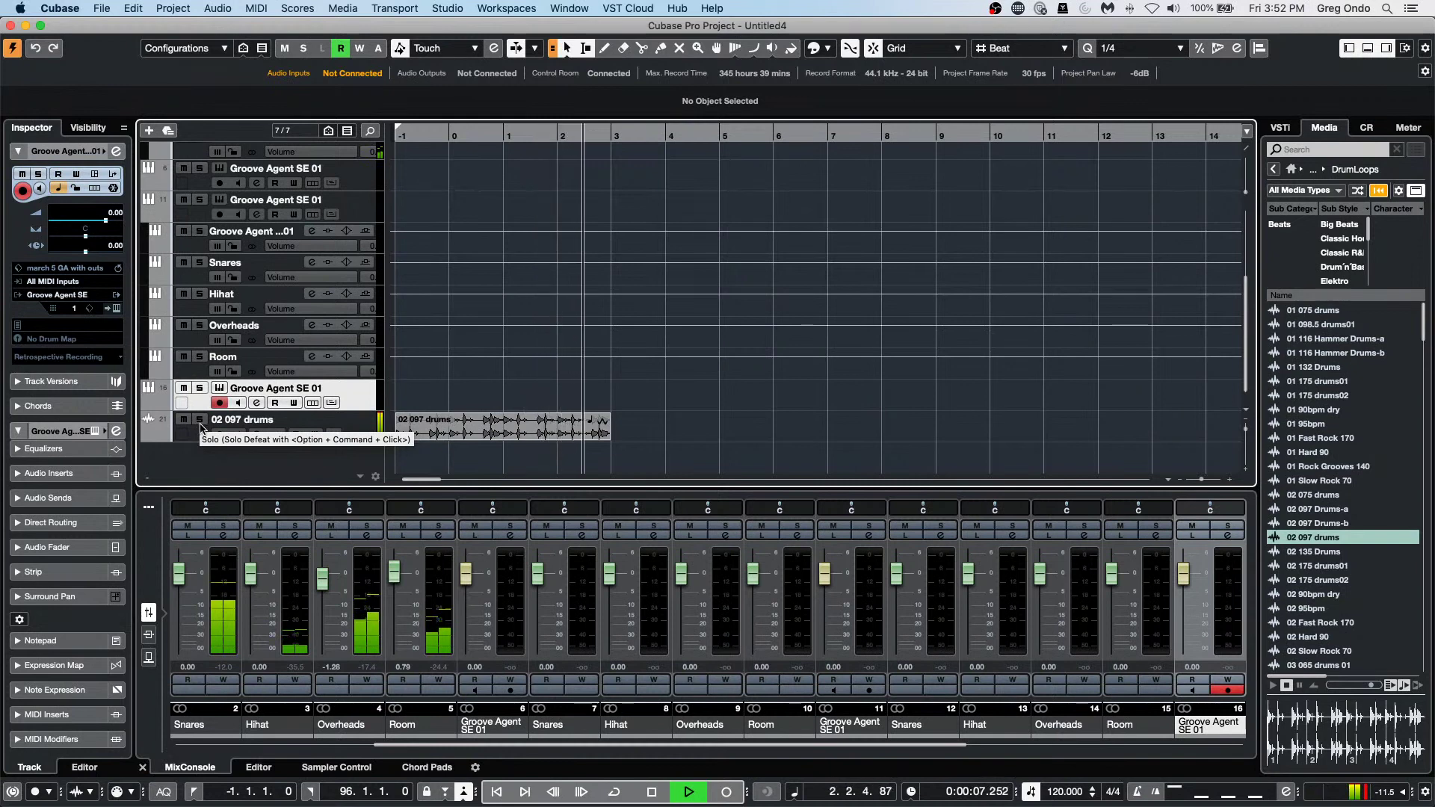
{"action": "key", "text": "space"}
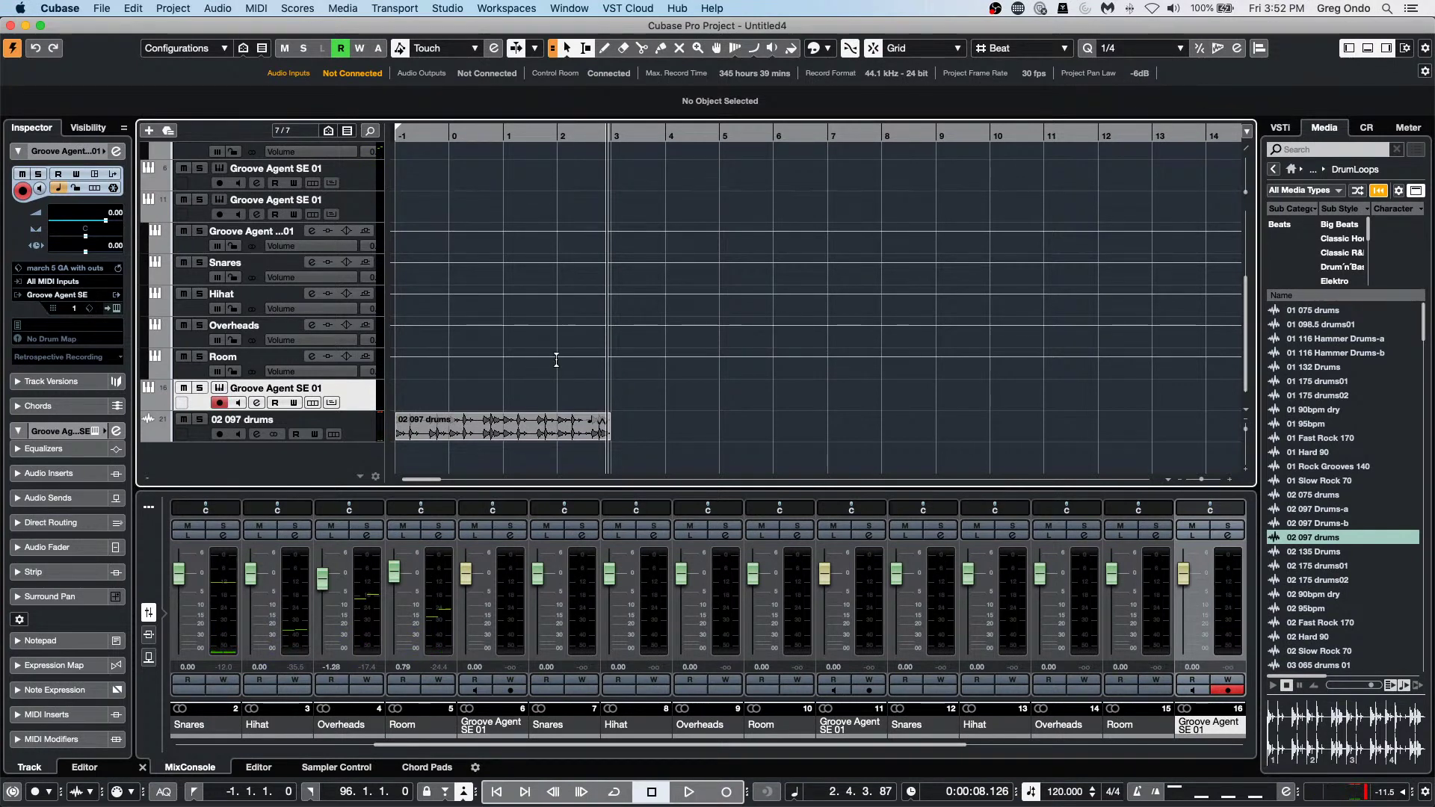
Turn off Musical Mode for the 02 097 drums event and play it back from the project start.
{"action": "left_click", "coordinate": [516, 432]}
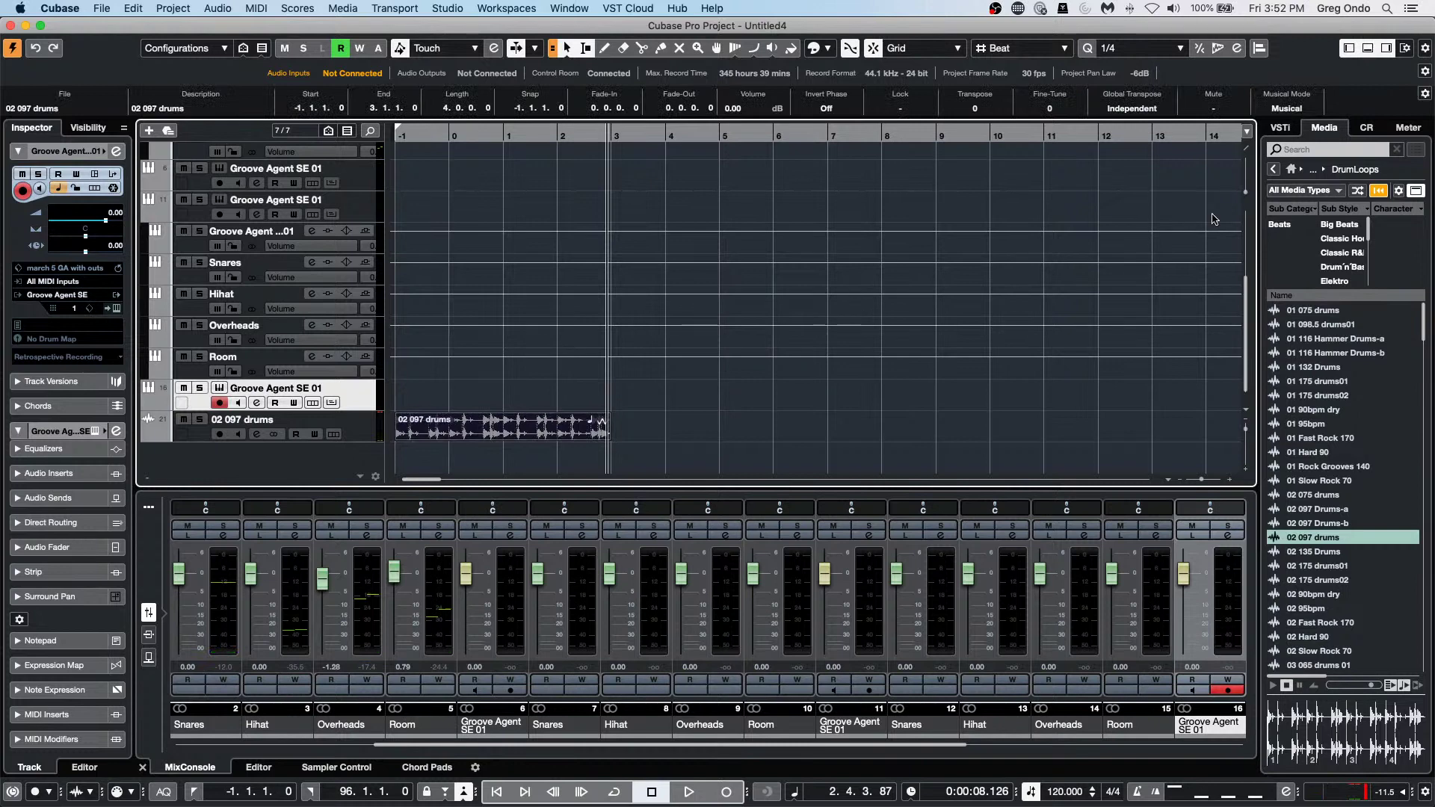
{"action": "left_click", "coordinate": [1296, 109]}
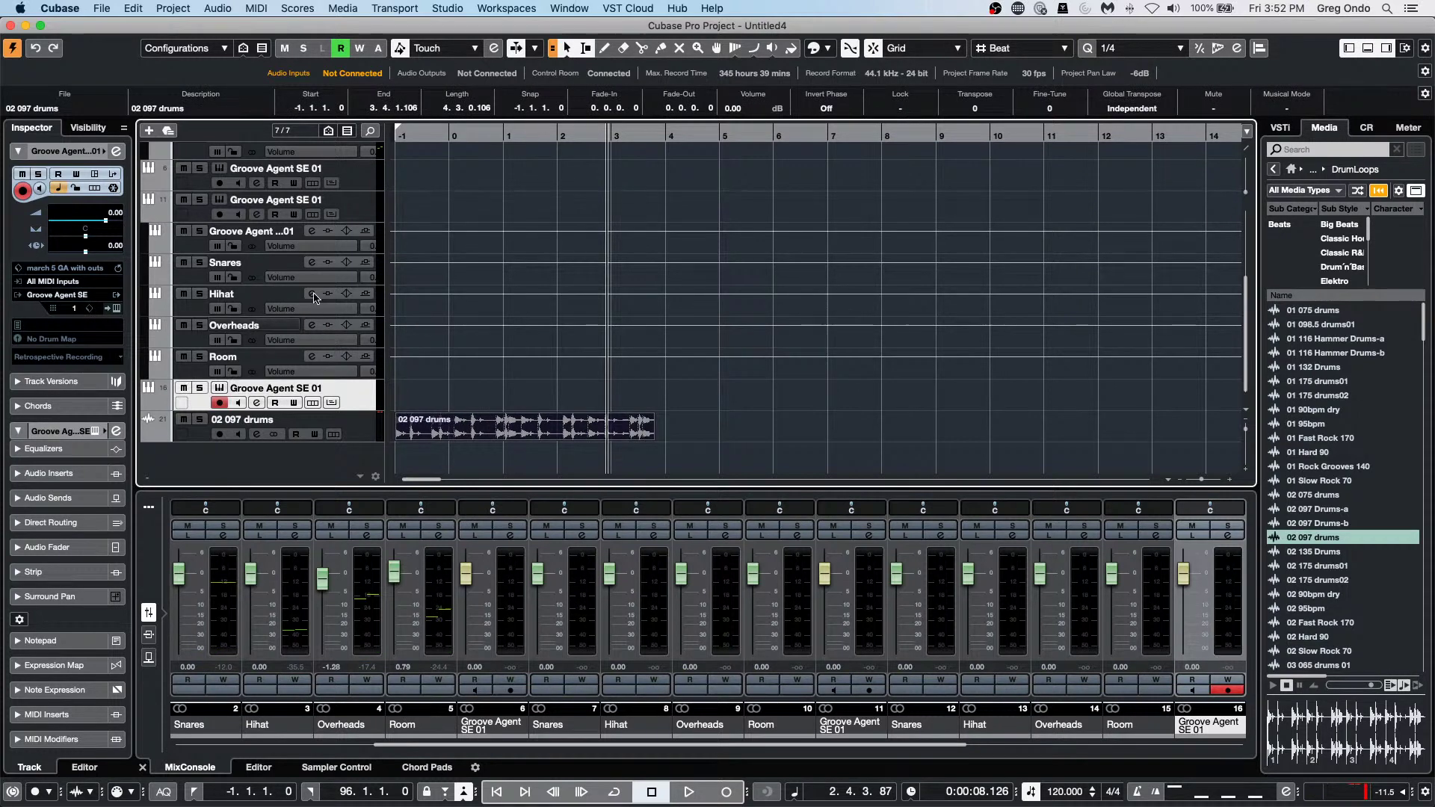
{"action": "key", "text": "Home"}
{"action": "key", "text": "space"}
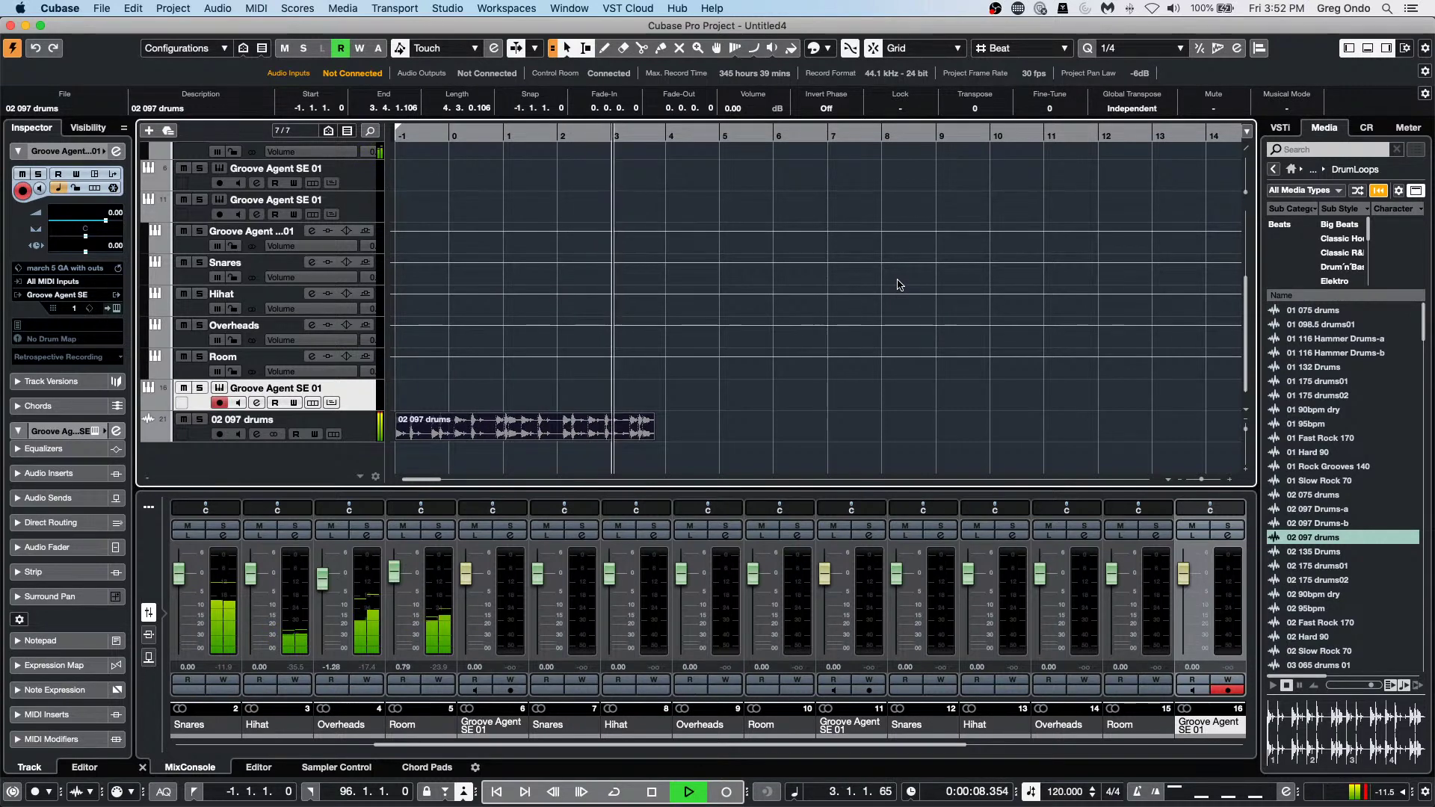
{"action": "key", "text": "space"}
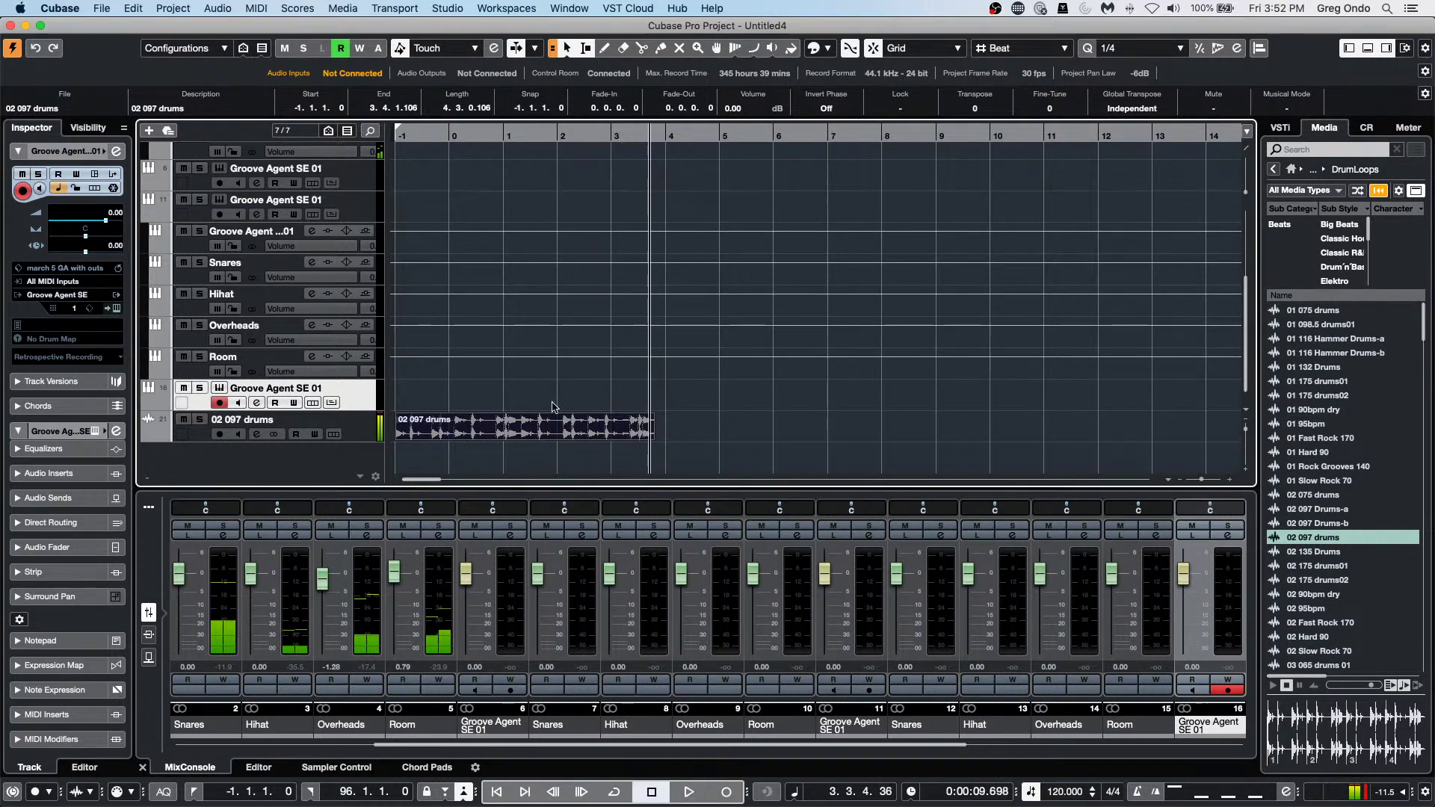
In the Beat Calculator, set the selected drum event to 16 beats and insert the calculated tempo at the tempo track start.
{"action": "left_click", "coordinate": [169, 10]}
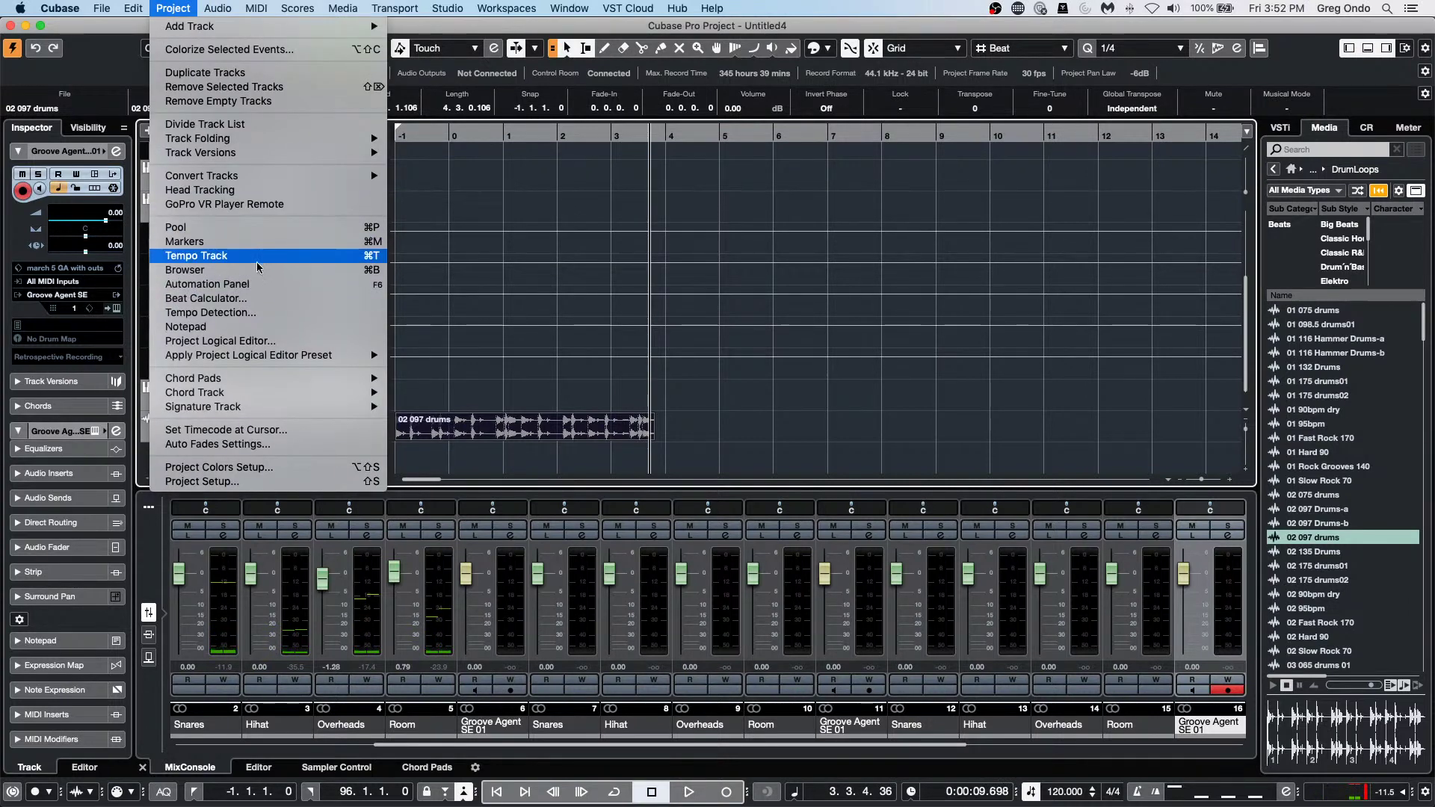
{"action": "left_click", "coordinate": [254, 299]}
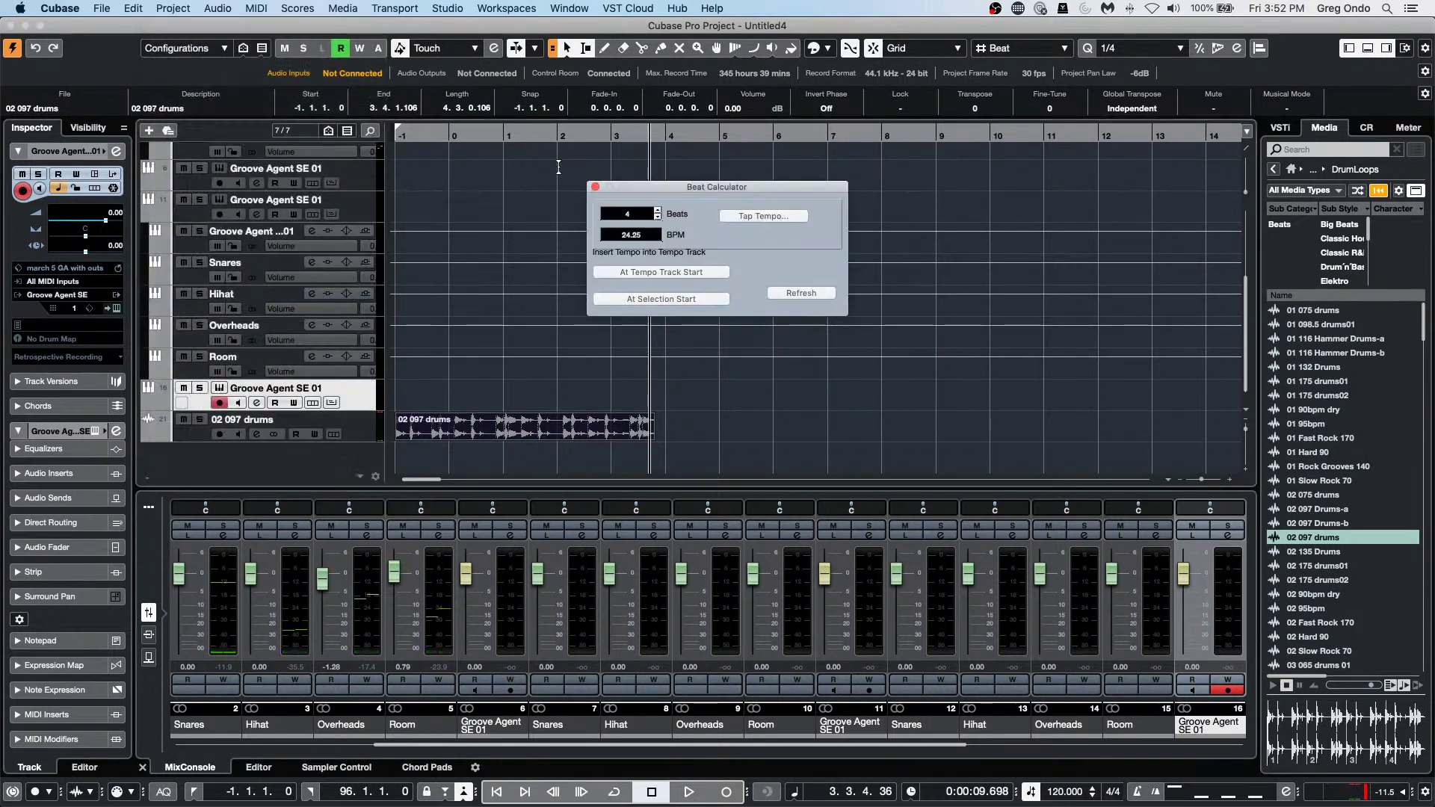
{"action": "left_click", "coordinate": [644, 213]}
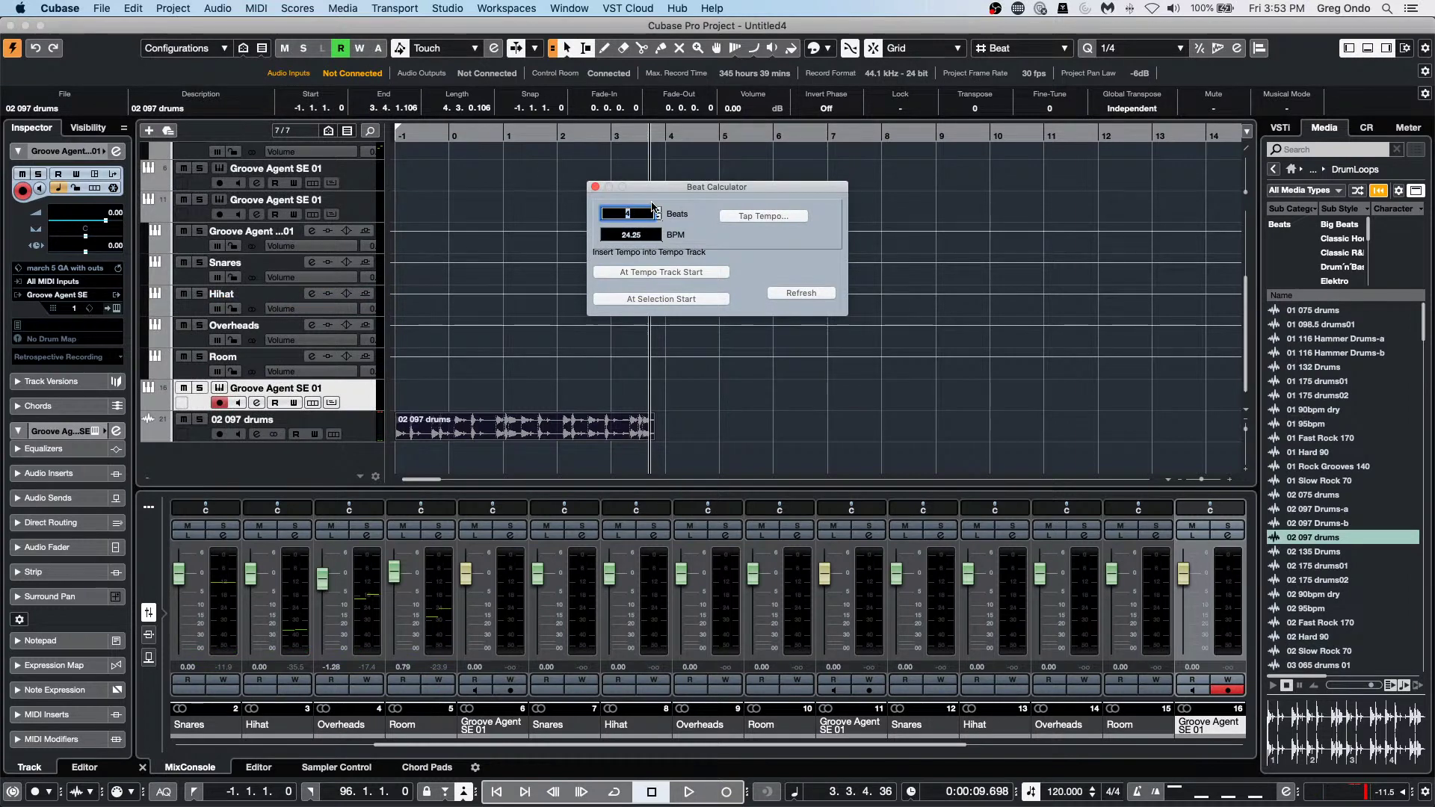
{"action": "key", "text": "Return"}
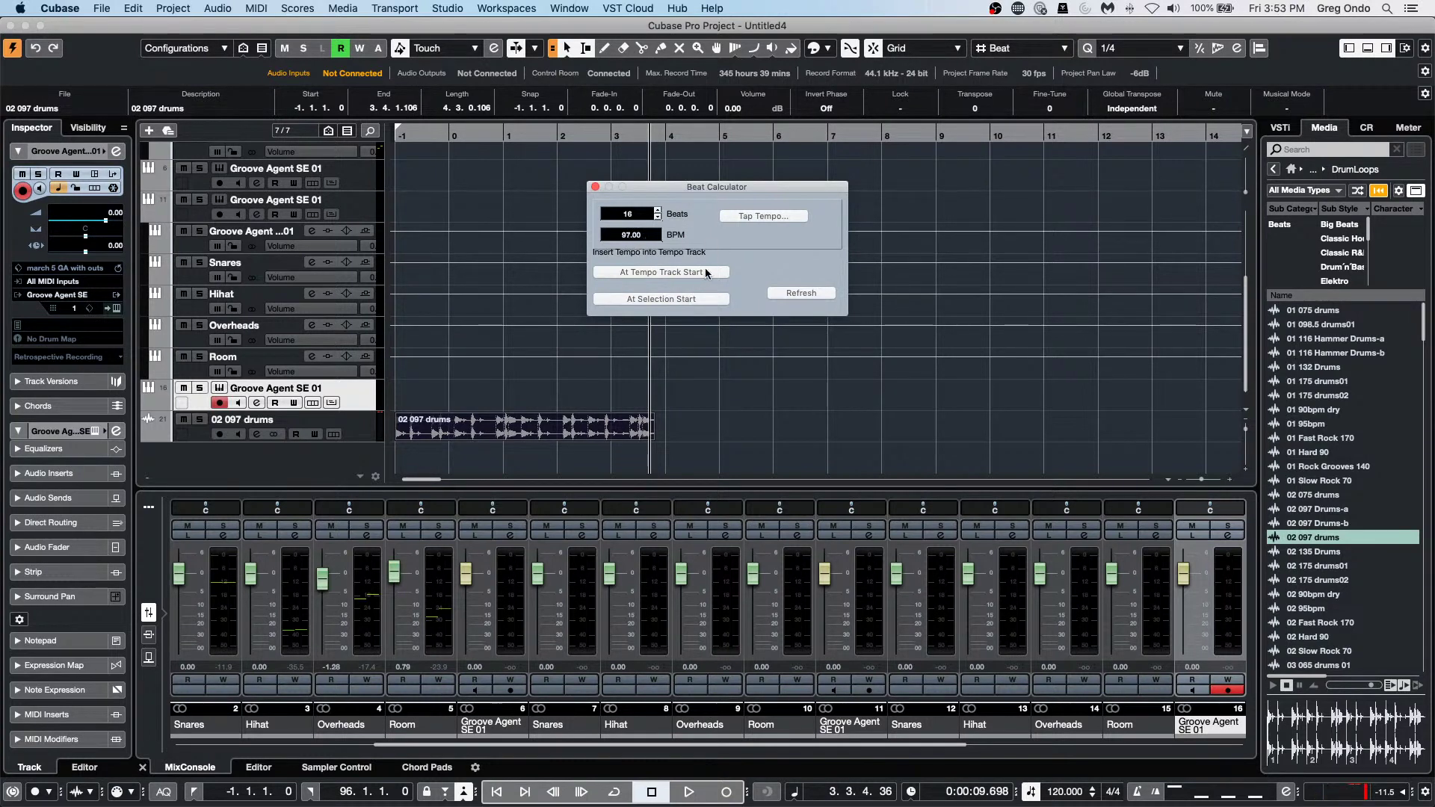
{"action": "left_click", "coordinate": [644, 273]}
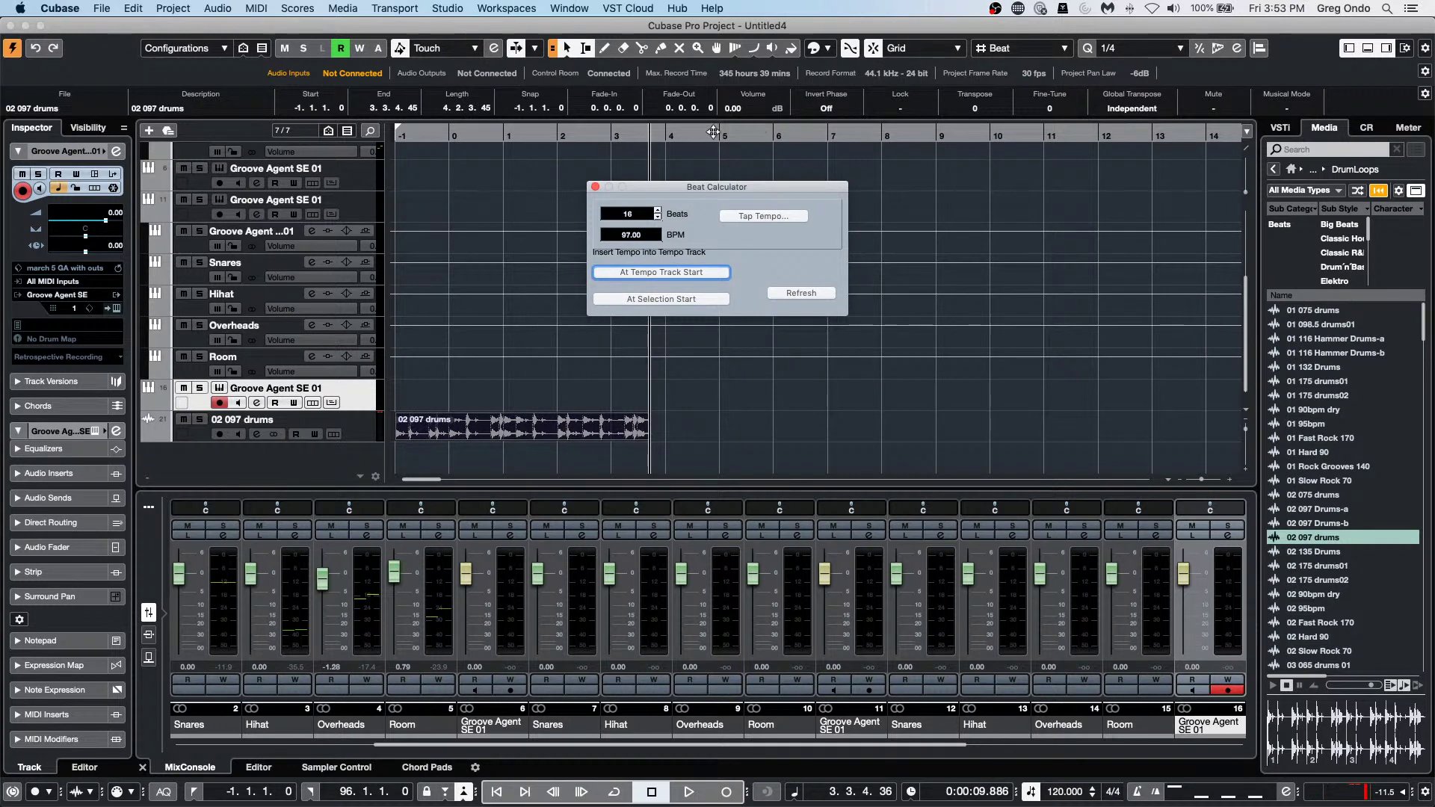
{"action": "left_click", "coordinate": [243, 132]}
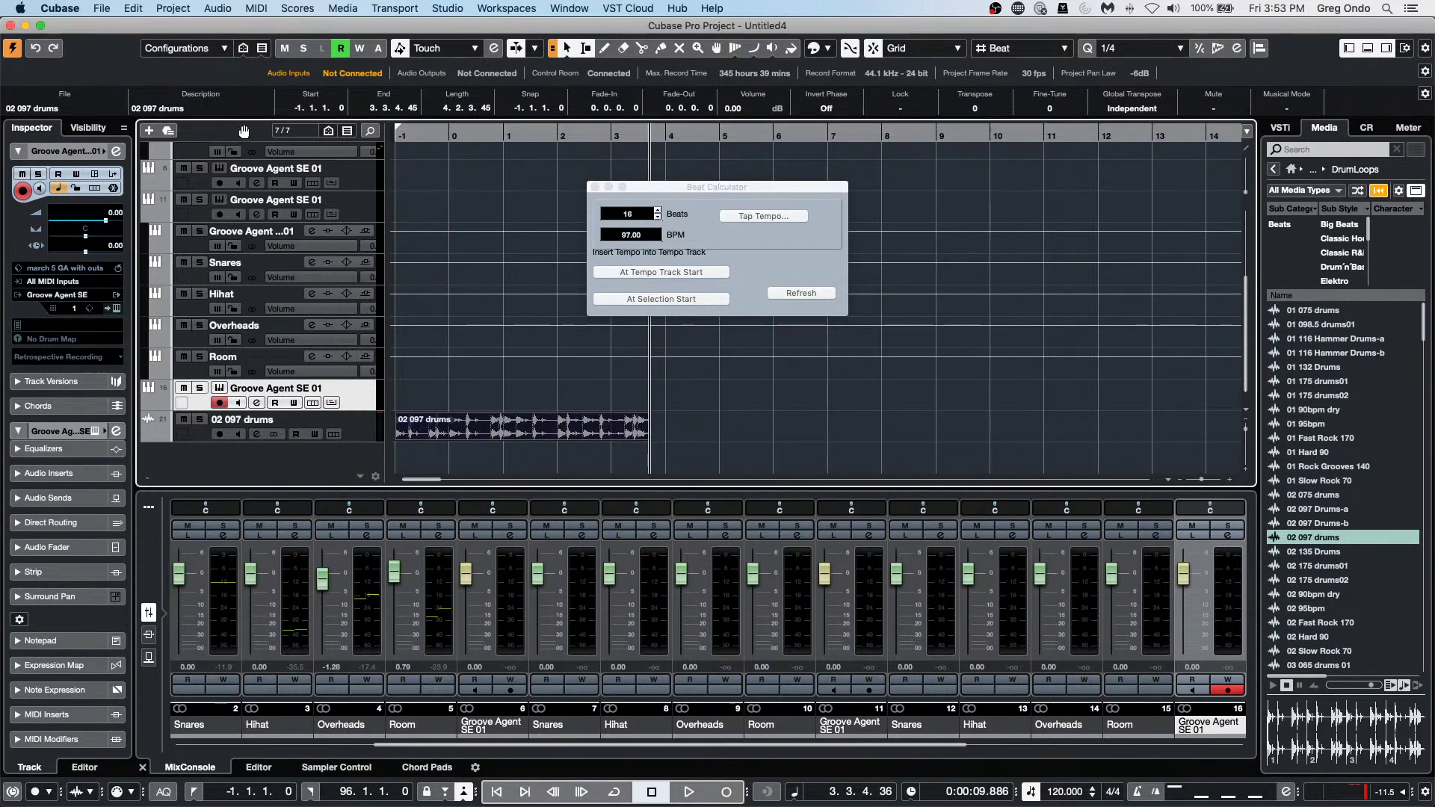
{"action": "left_click", "coordinate": [595, 187]}
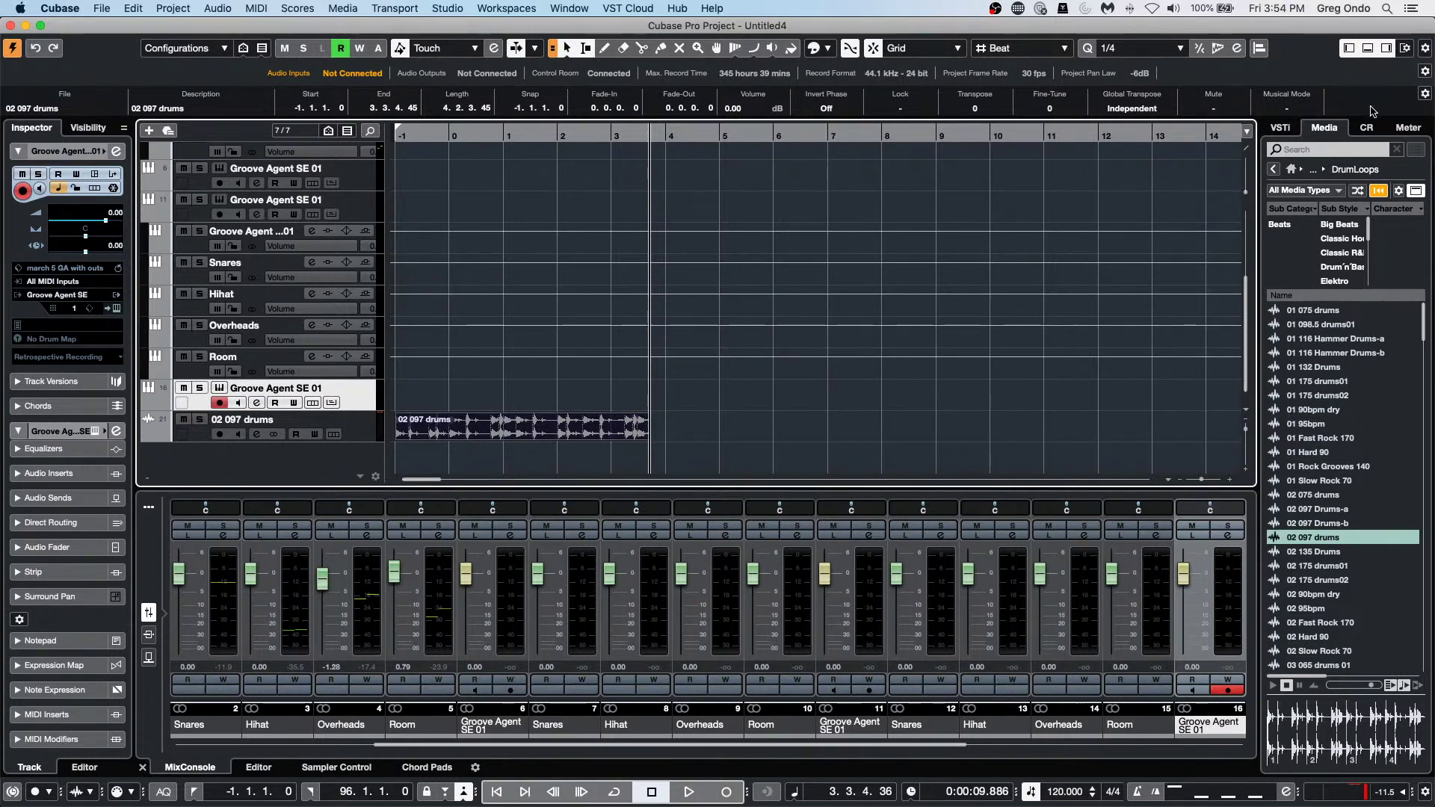
Show the Control Room and check the output bus assignments in Audio Connections, closing the window when done.
{"action": "left_click", "coordinate": [1366, 129]}
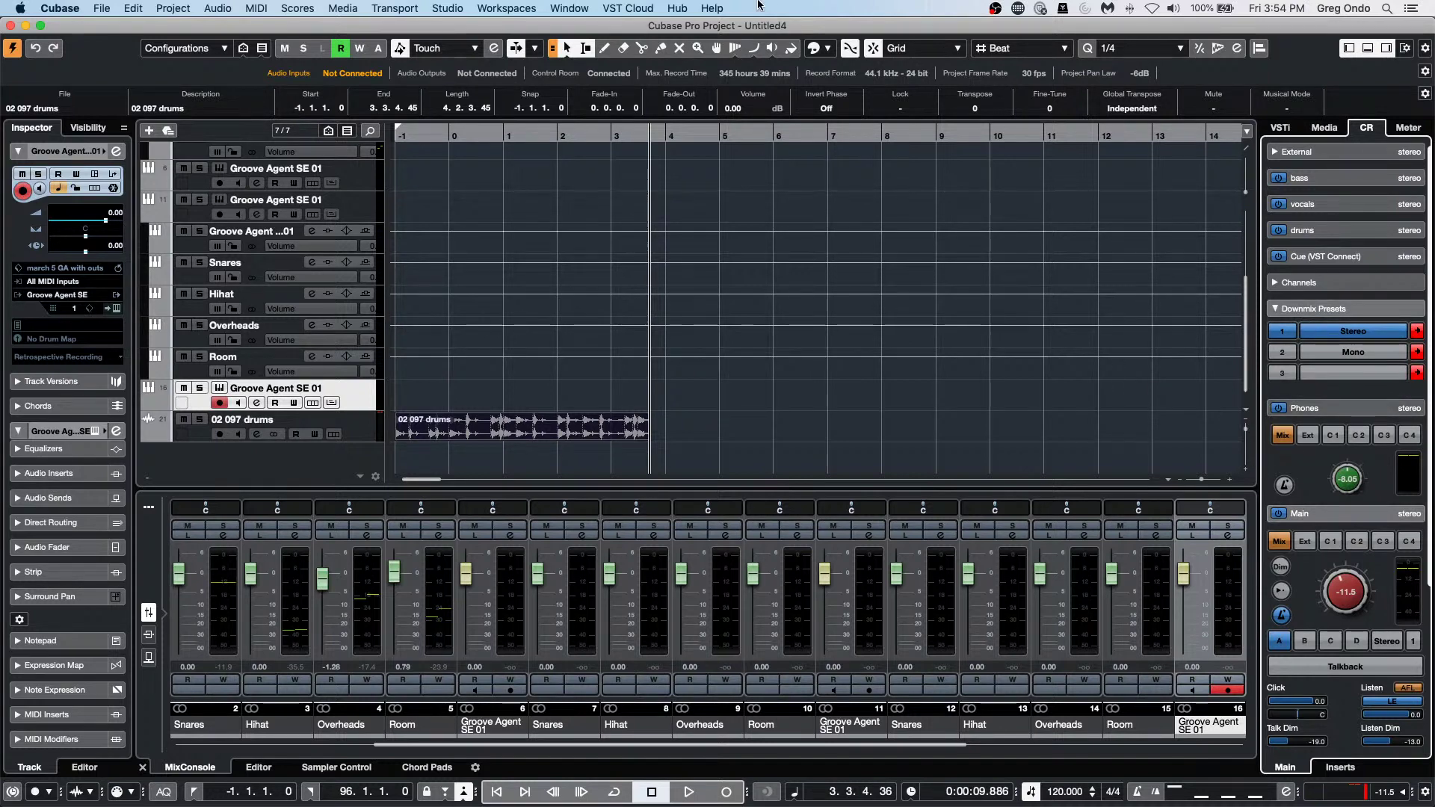
{"action": "left_click", "coordinate": [590, 7]}
{"action": "mouse_move", "coordinate": [448, 7]}
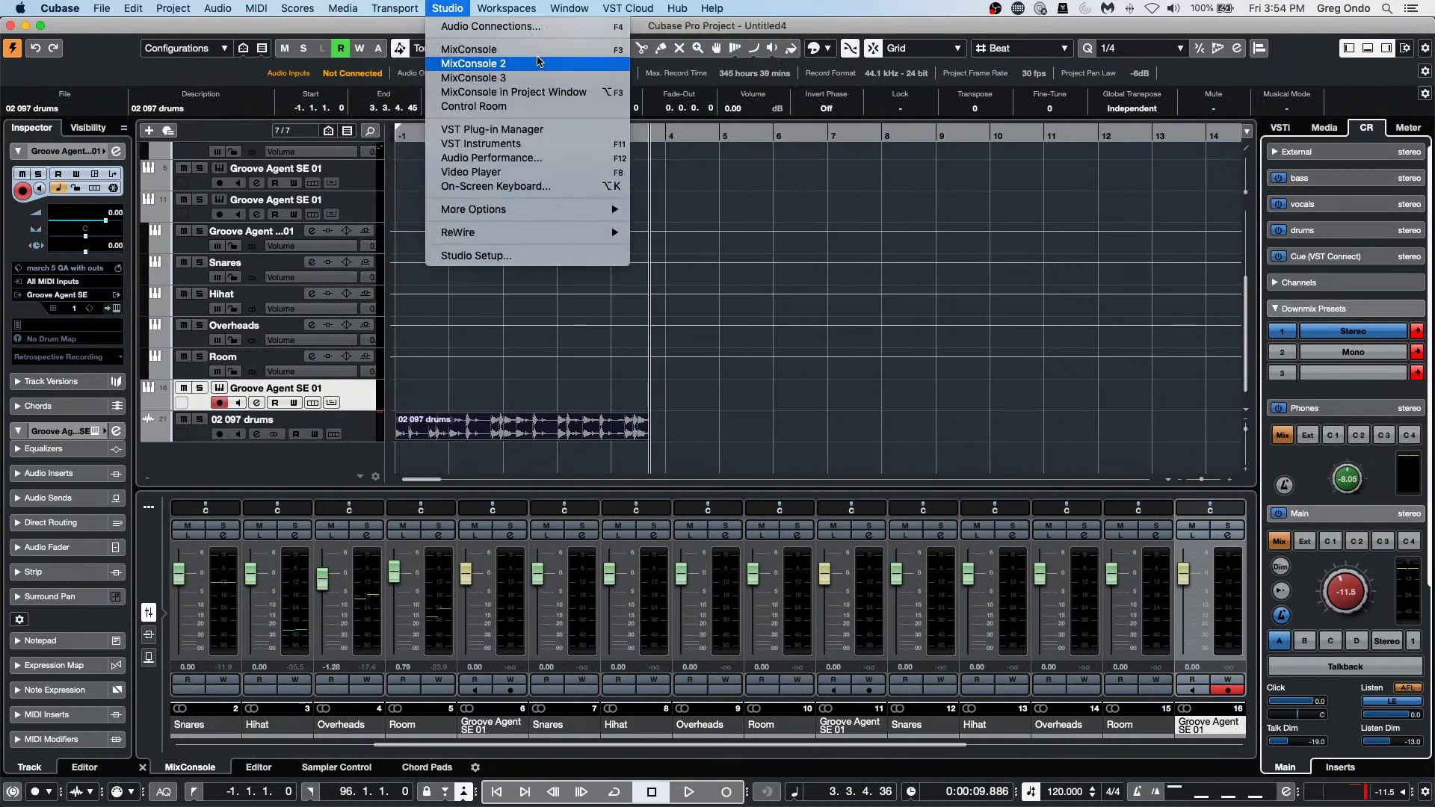
{"action": "left_click", "coordinate": [535, 27]}
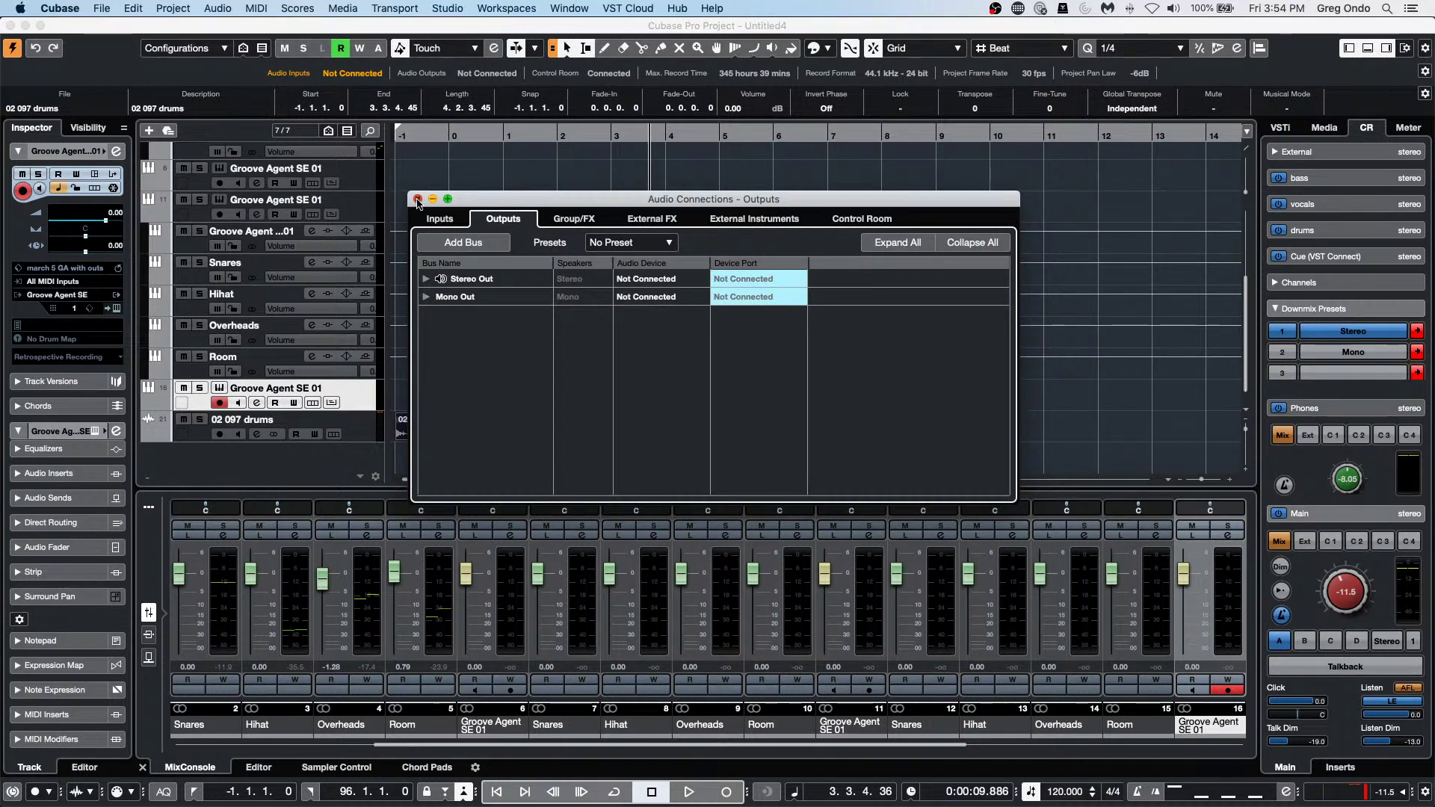
{"action": "left_click", "coordinate": [418, 199]}
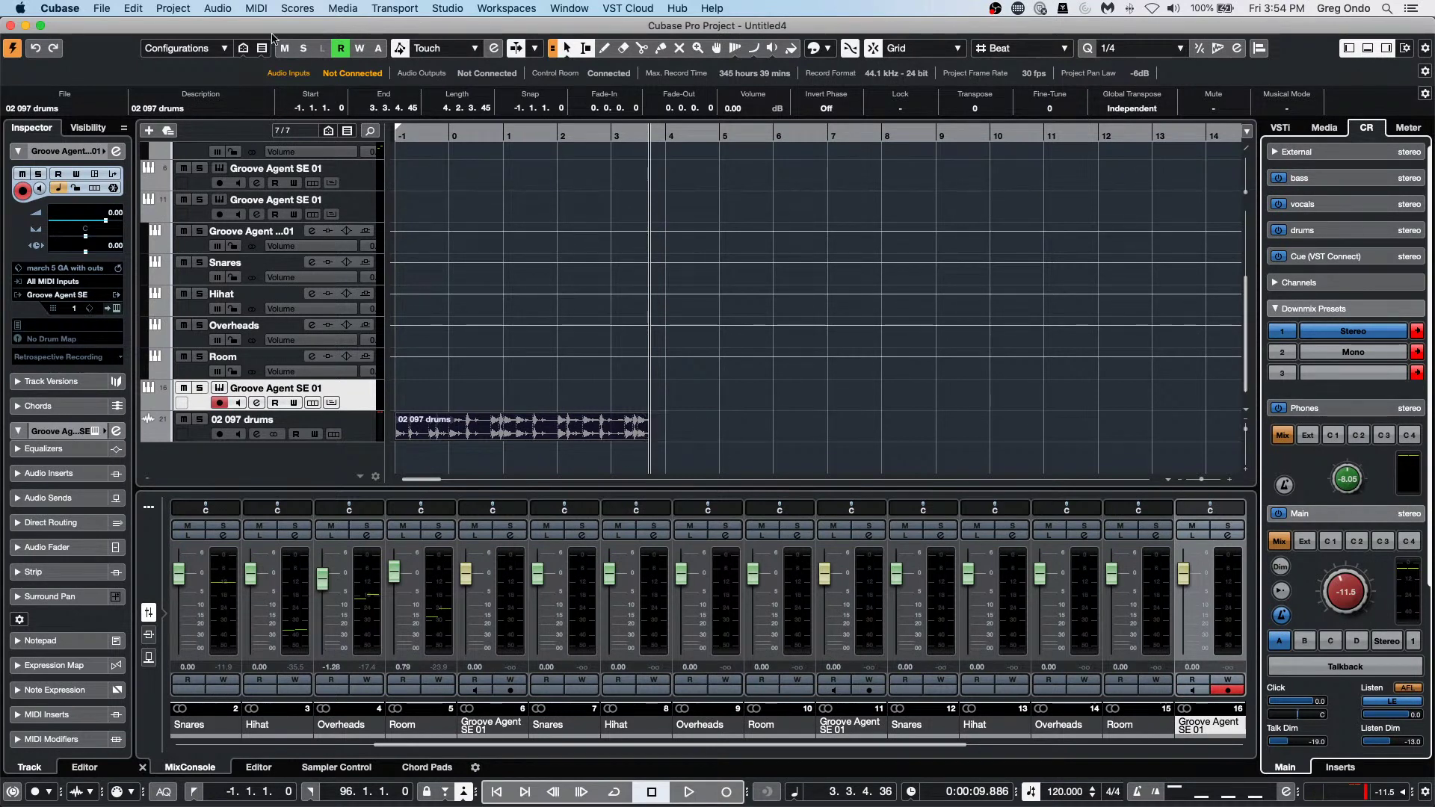
{"action": "left_click", "coordinate": [102, 8]}
{"action": "mouse_move", "coordinate": [133, 8]}
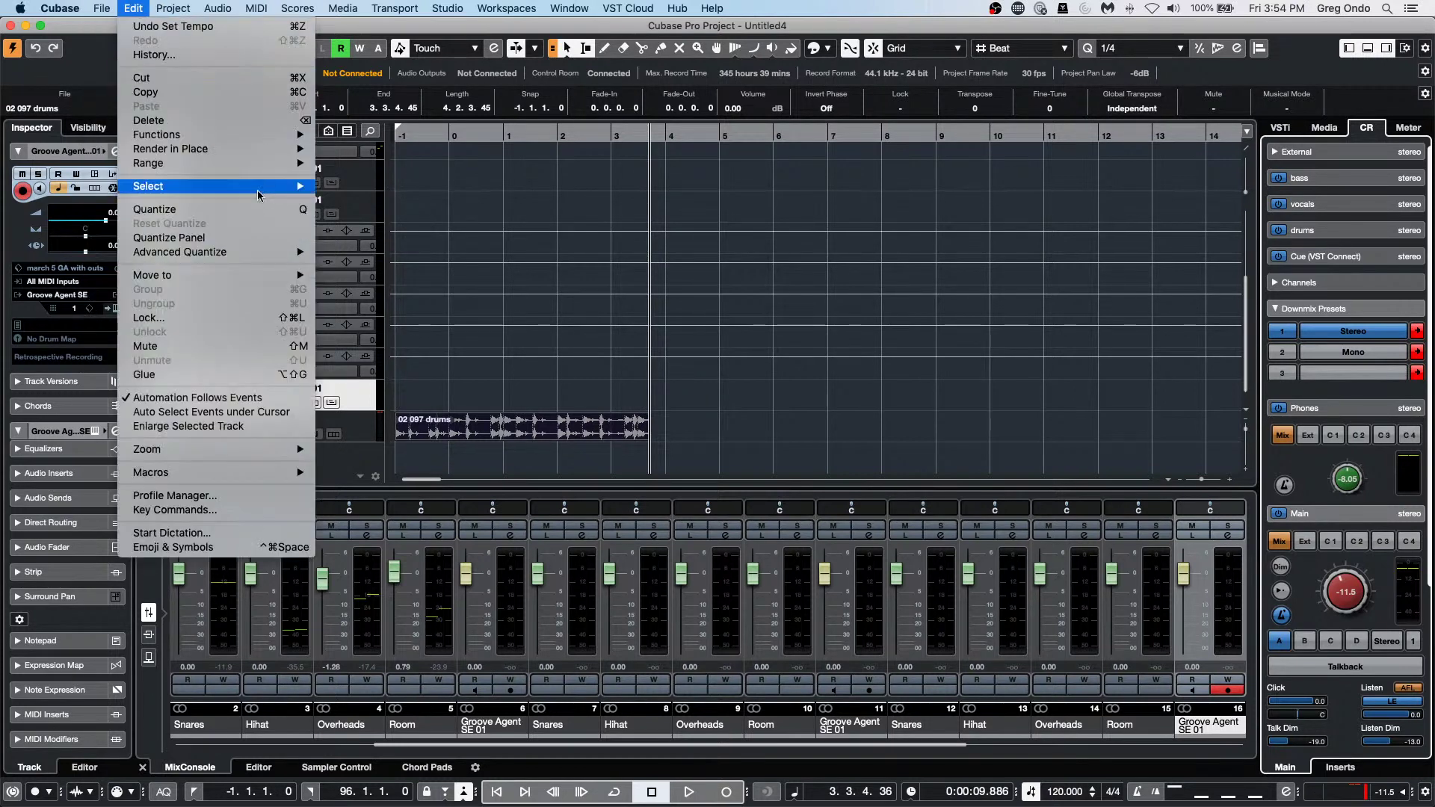
{"action": "left_click", "coordinate": [759, 458]}
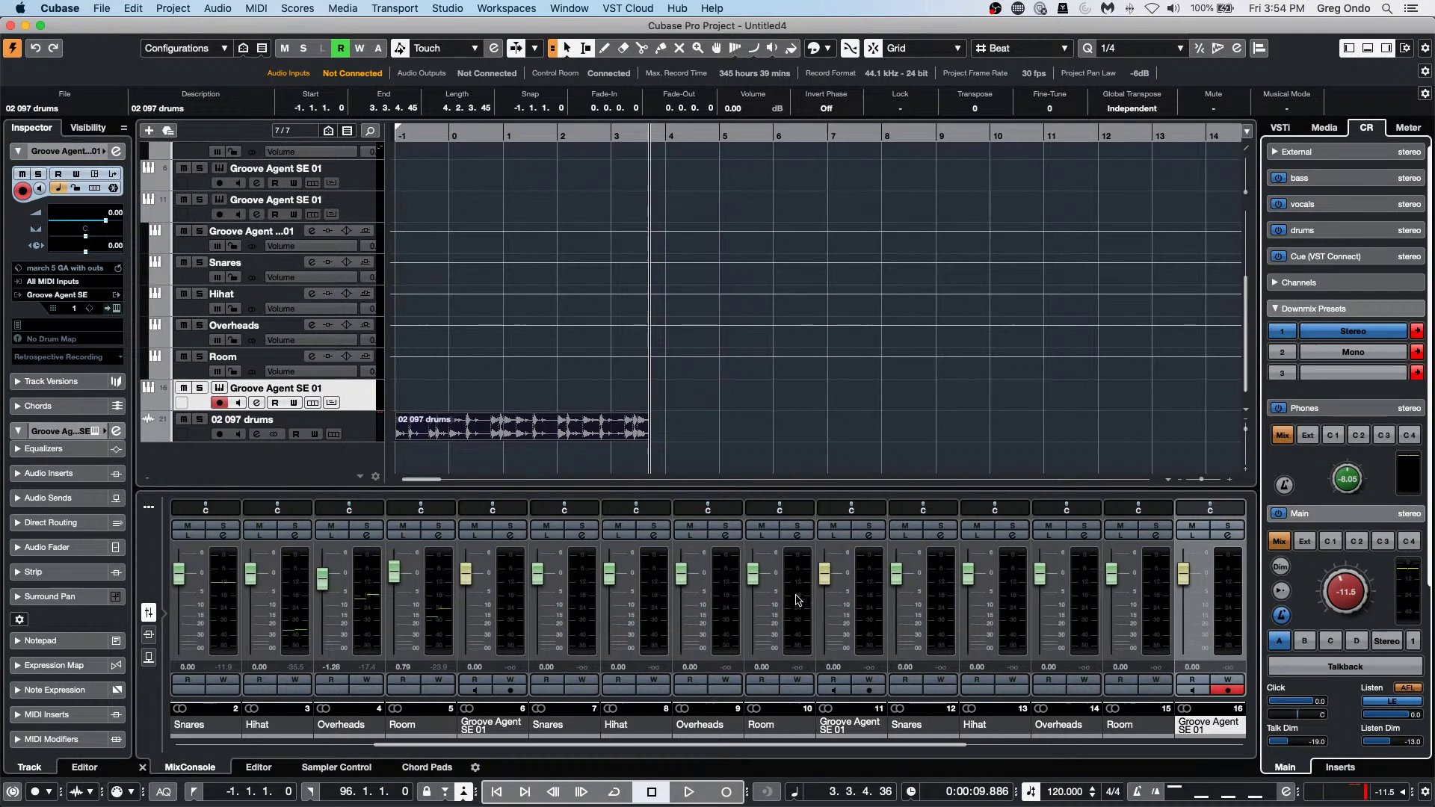
Examine the Stereo Out channel in the MixConsole and the Export Audio Mixdown settings, and close the dialog without exporting.
{"action": "left_click_drag", "start_coordinate": [548, 744], "coordinate": [824, 744]}
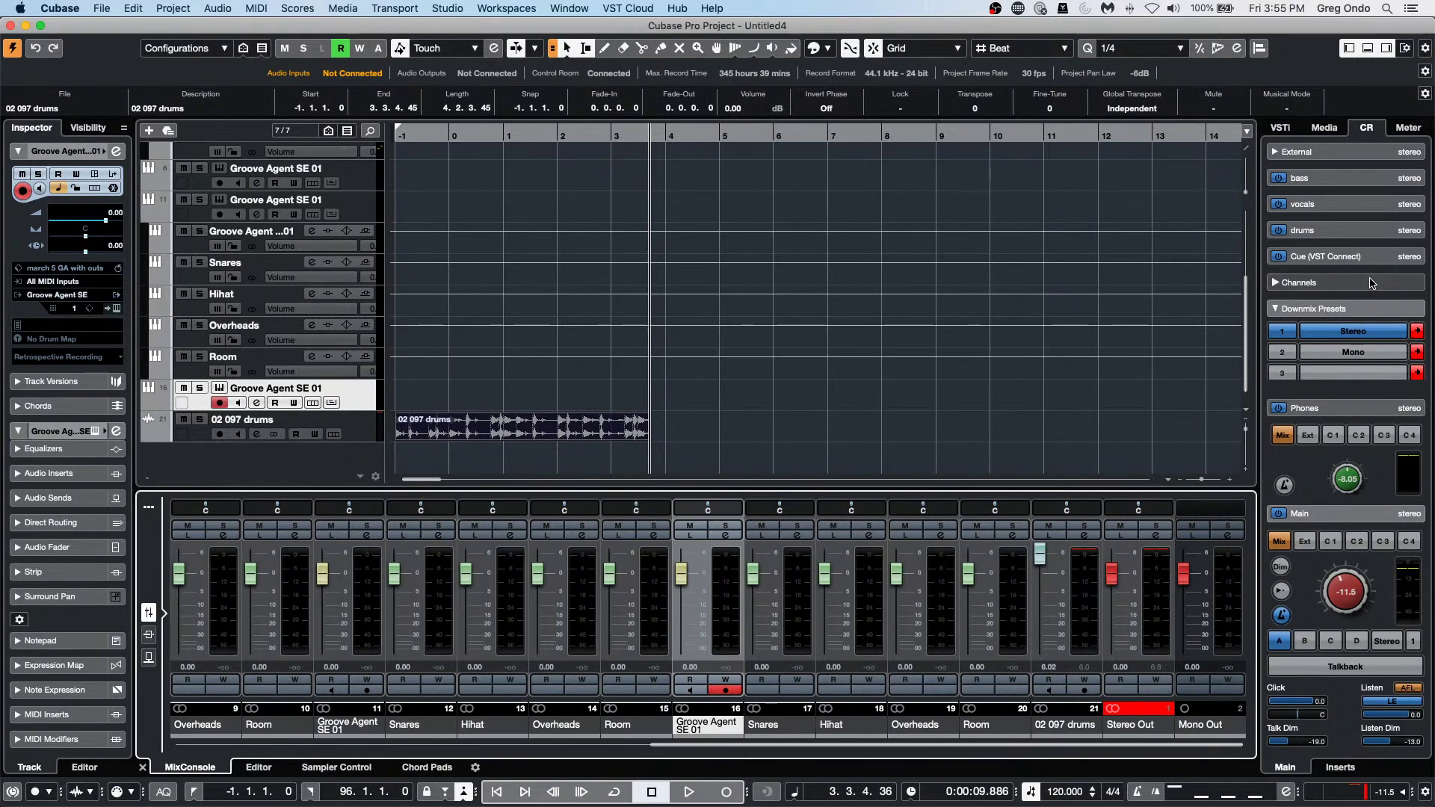
{"action": "left_click", "coordinate": [101, 8]}
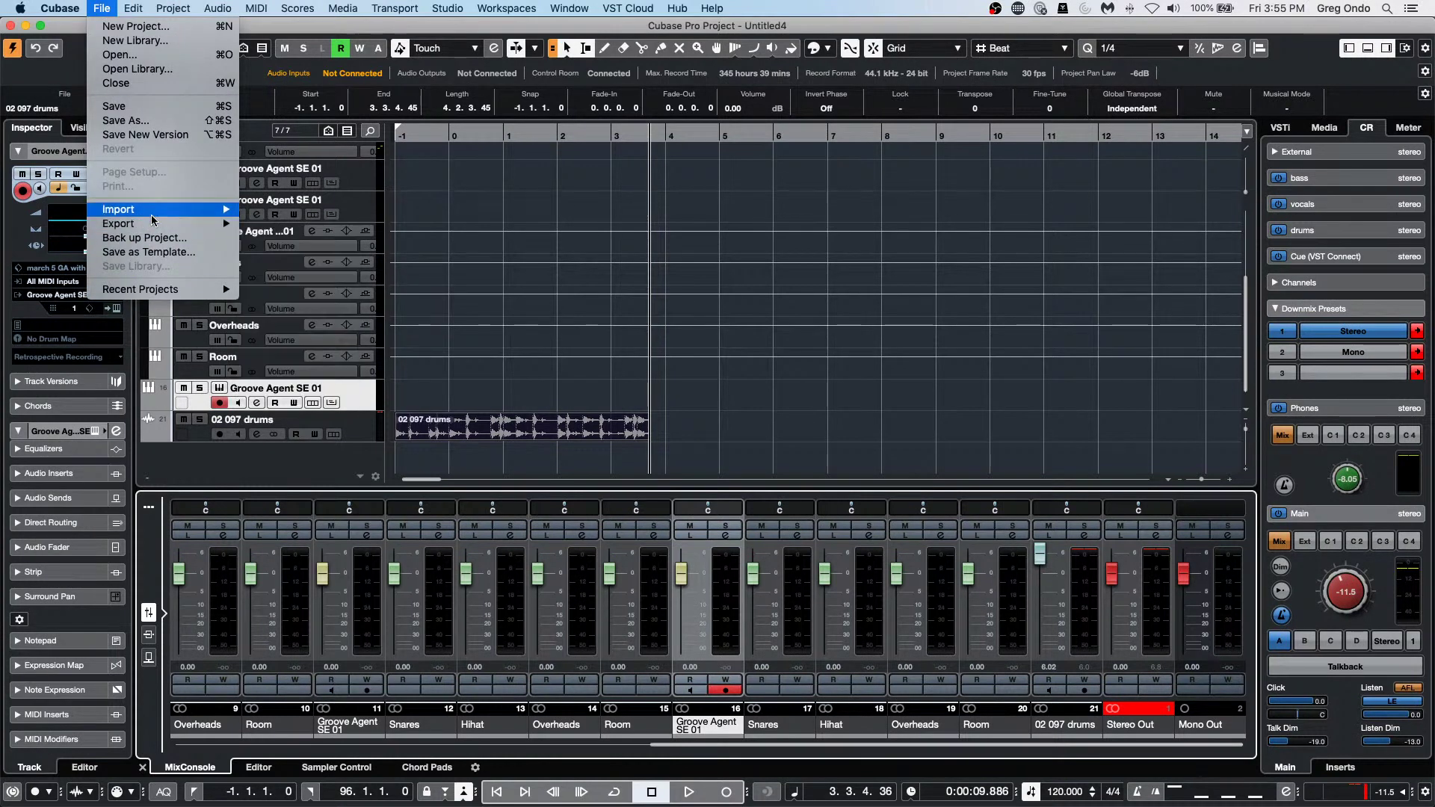
{"action": "mouse_move", "coordinate": [152, 223]}
{"action": "left_click", "coordinate": [287, 224]}
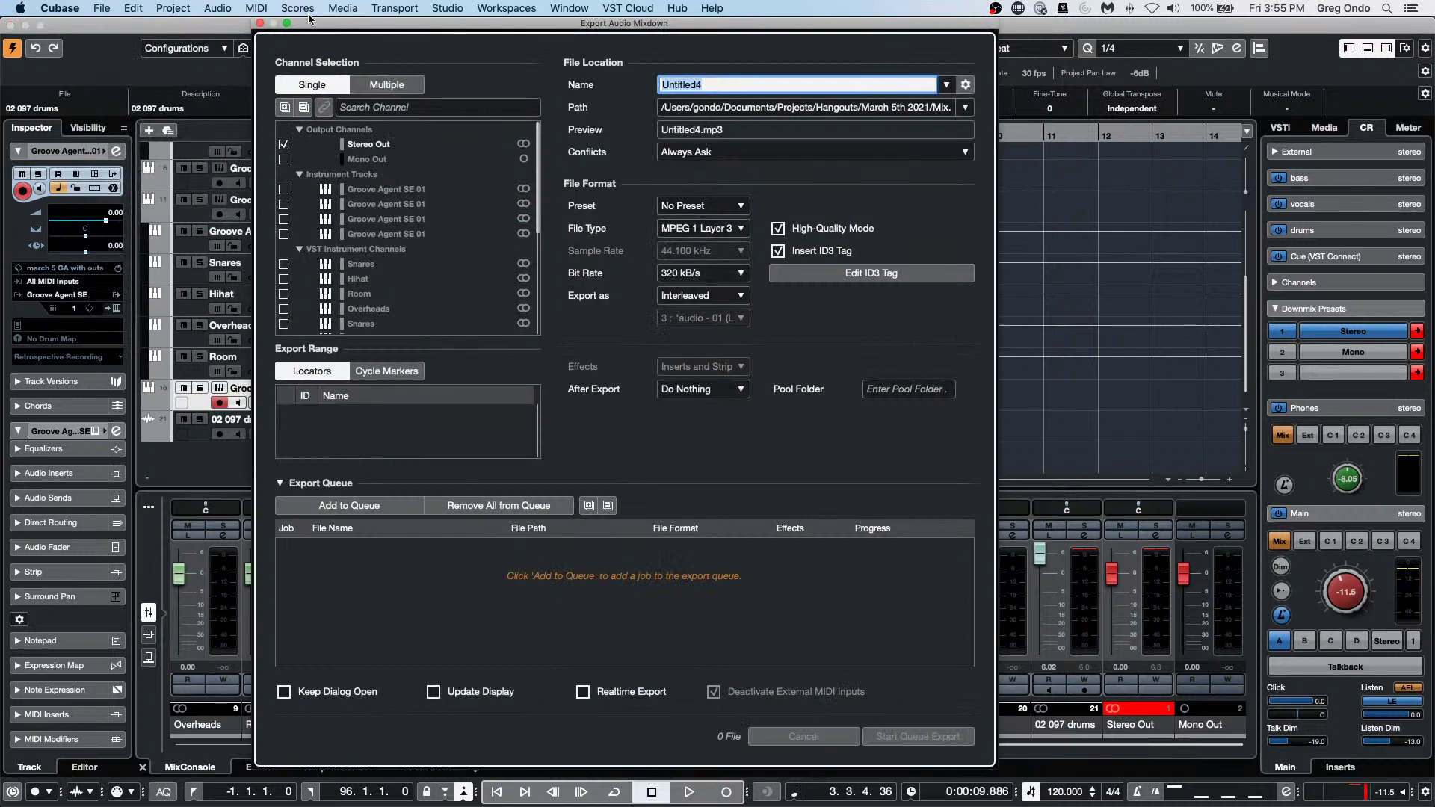
{"action": "left_click", "coordinate": [260, 23]}
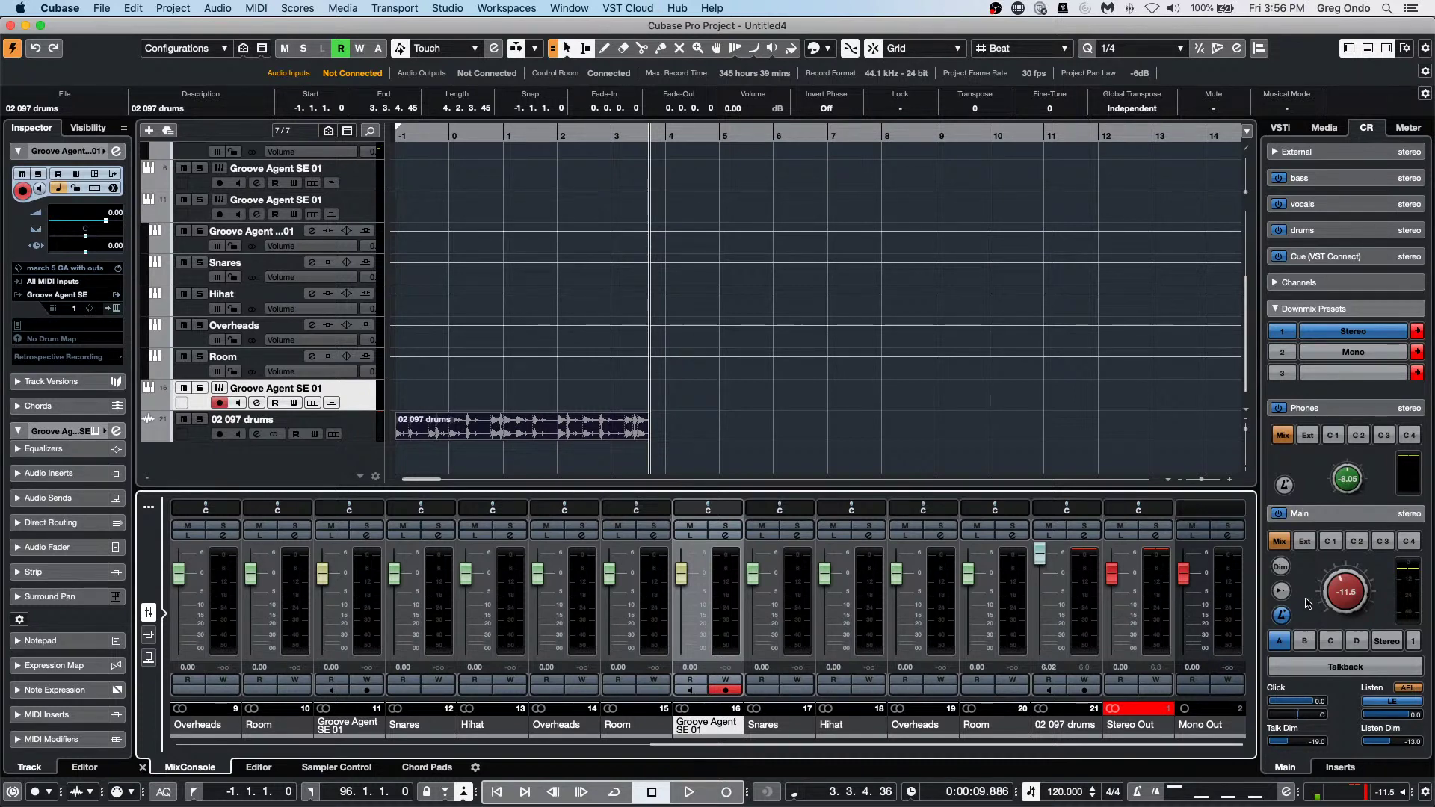
Turn the Control Room main level all the way down and bring it back up to -8.84 dB.
{"action": "left_click_drag", "start_coordinate": [1338, 581], "coordinate": [1222, 650]}
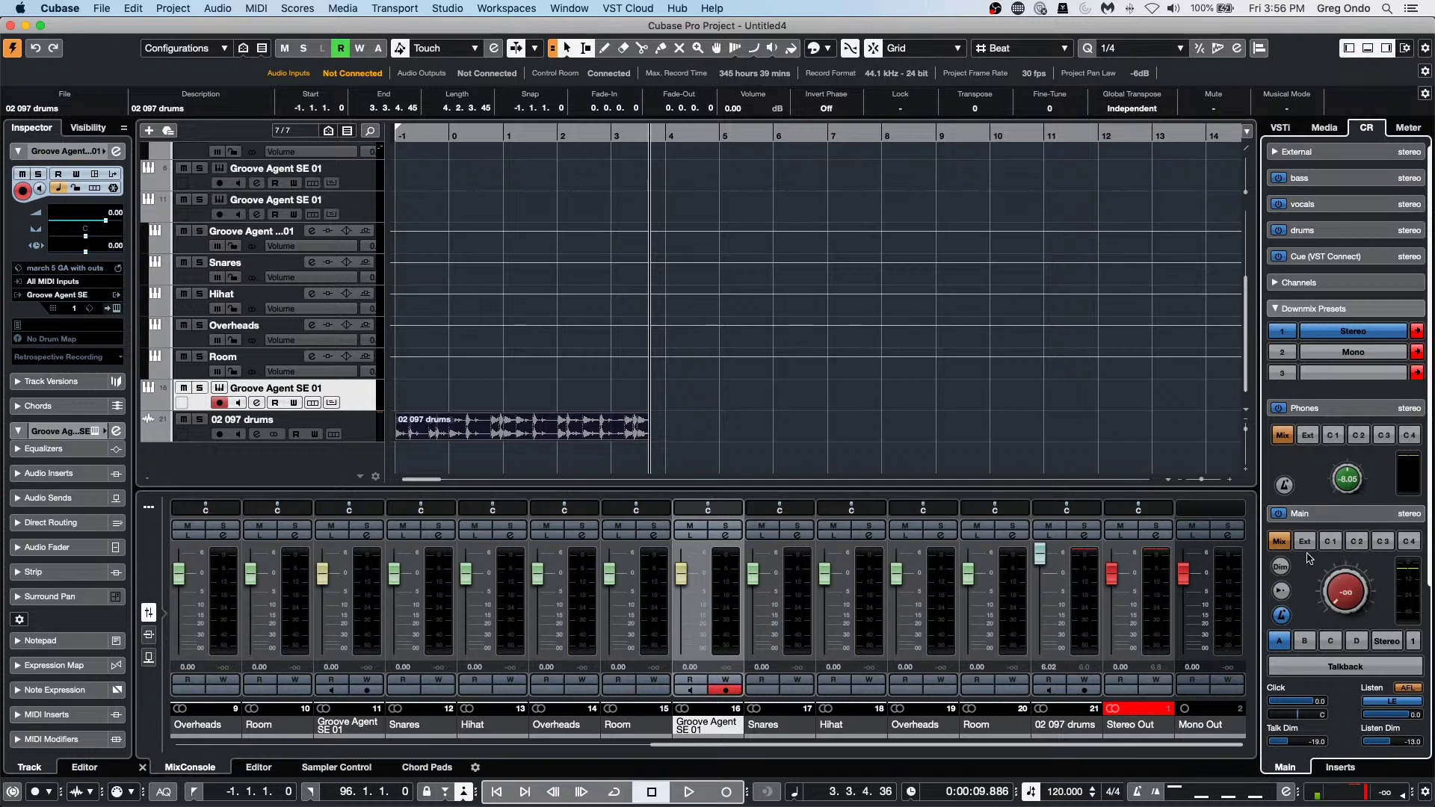
{"action": "left_click_drag", "start_coordinate": [1350, 587], "coordinate": [1356, 539]}
Select the mixer channels from Overheads (9) through 02 097 drums (21) and lower their faders together by 5.84 dB.
{"action": "left_click", "coordinate": [226, 607]}
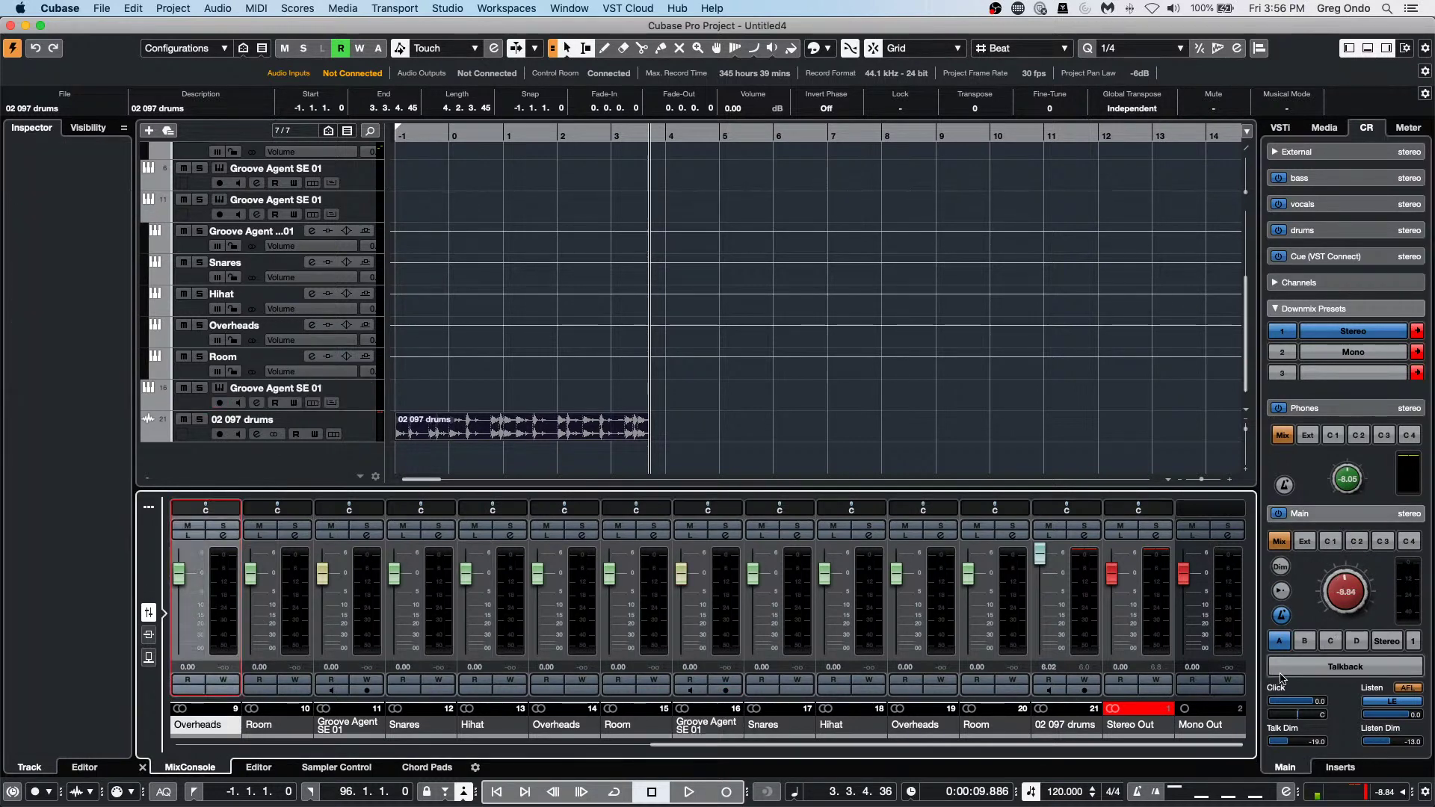
{"action": "left_click", "coordinate": [1080, 611]}
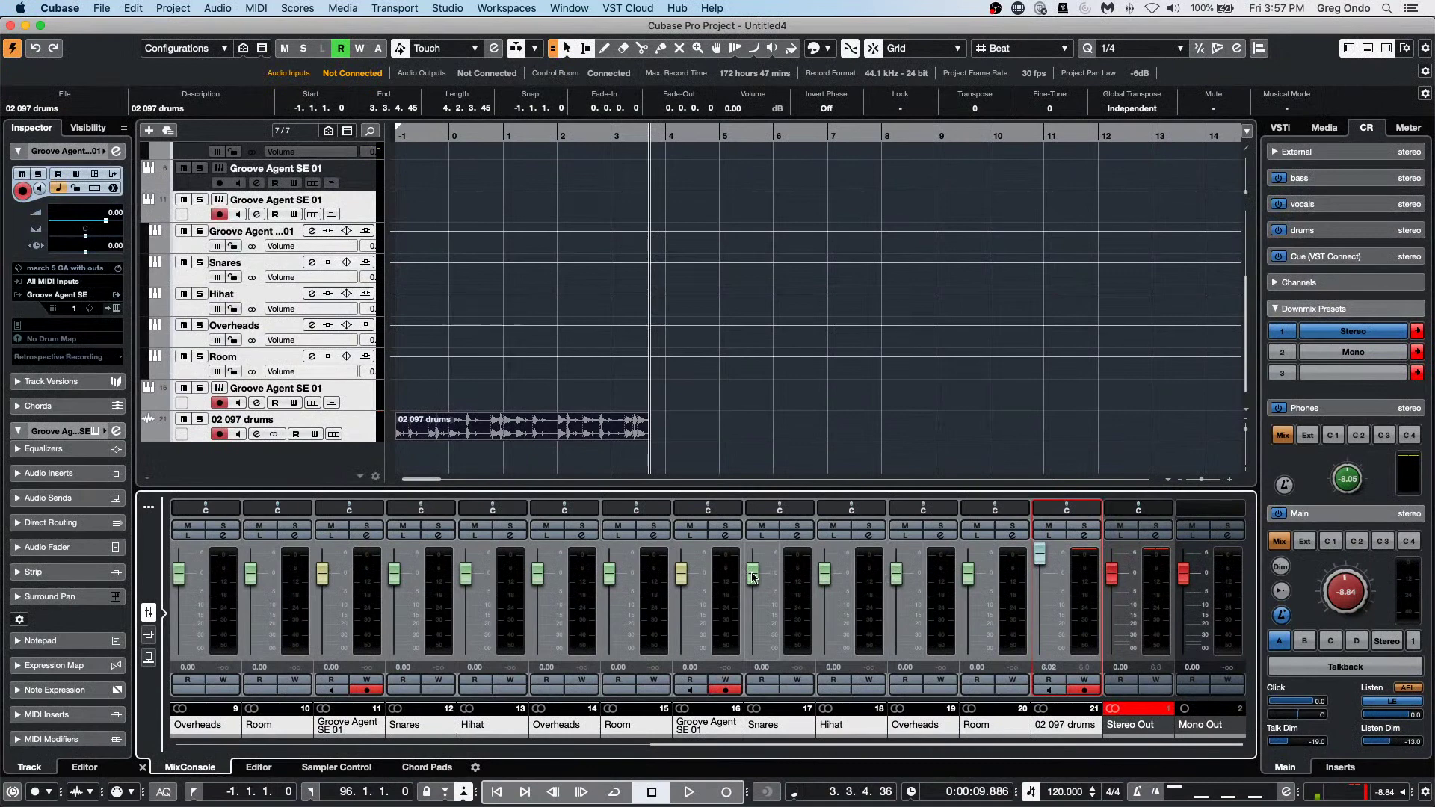
{"action": "left_click_drag", "start_coordinate": [753, 576], "coordinate": [782, 597]}
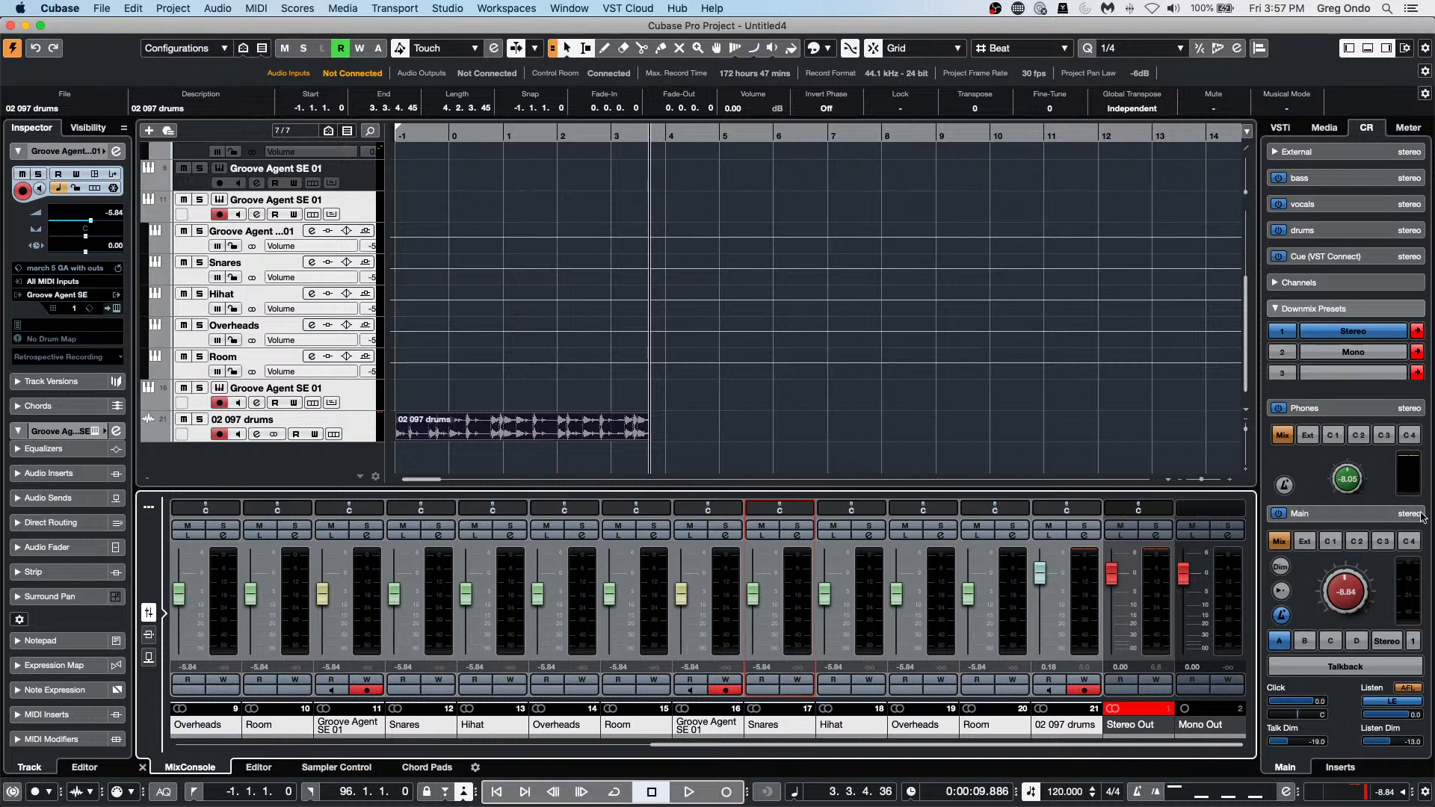
Raise the Control Room main level to -2.36 dB and display the Control Room page of Audio Connections.
{"action": "scroll", "coordinate": [1325, 603], "scroll_direction": "down", "scroll_amount": 5}
{"action": "scroll", "coordinate": [1343, 590], "scroll_direction": "up", "scroll_amount": 8}
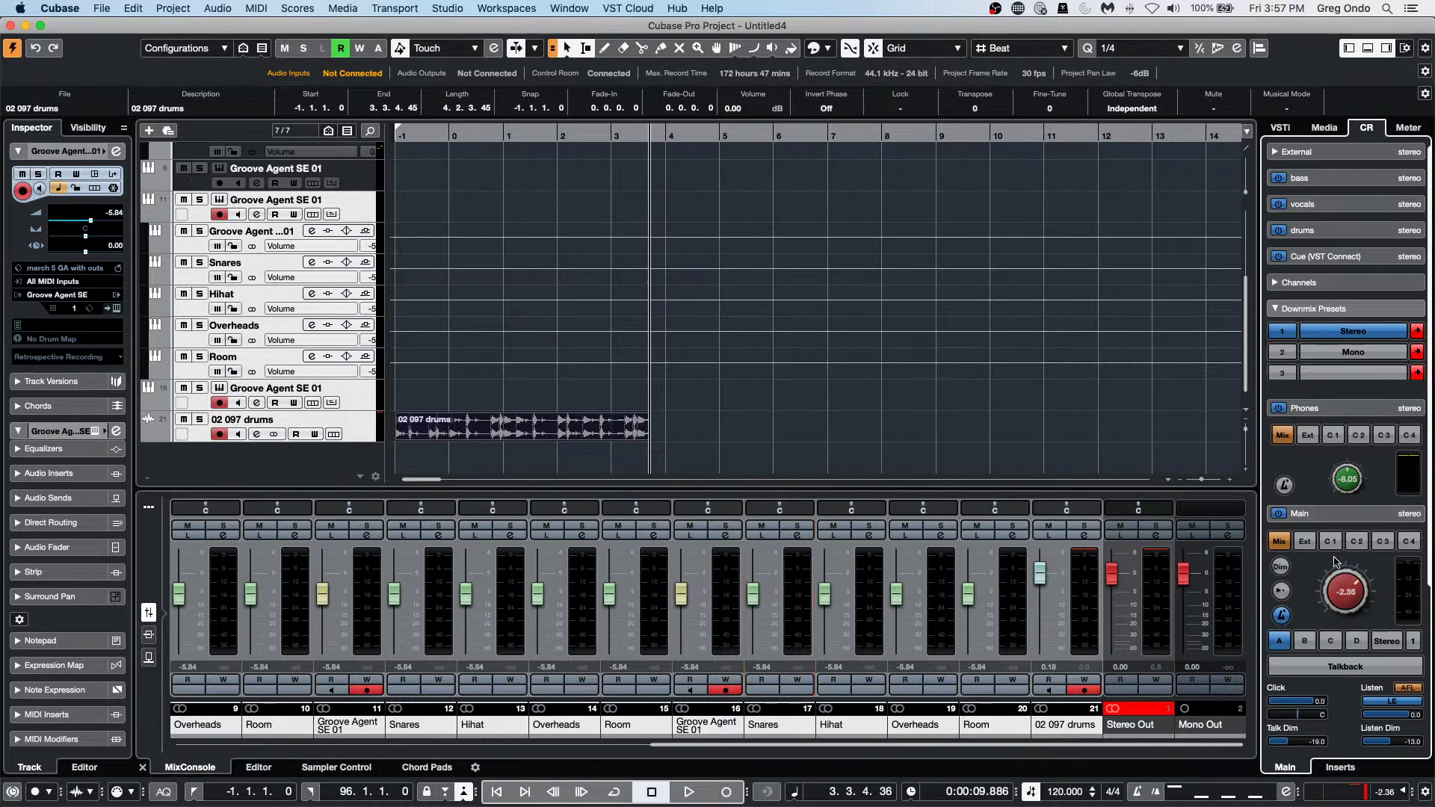
{"action": "left_click", "coordinate": [446, 8]}
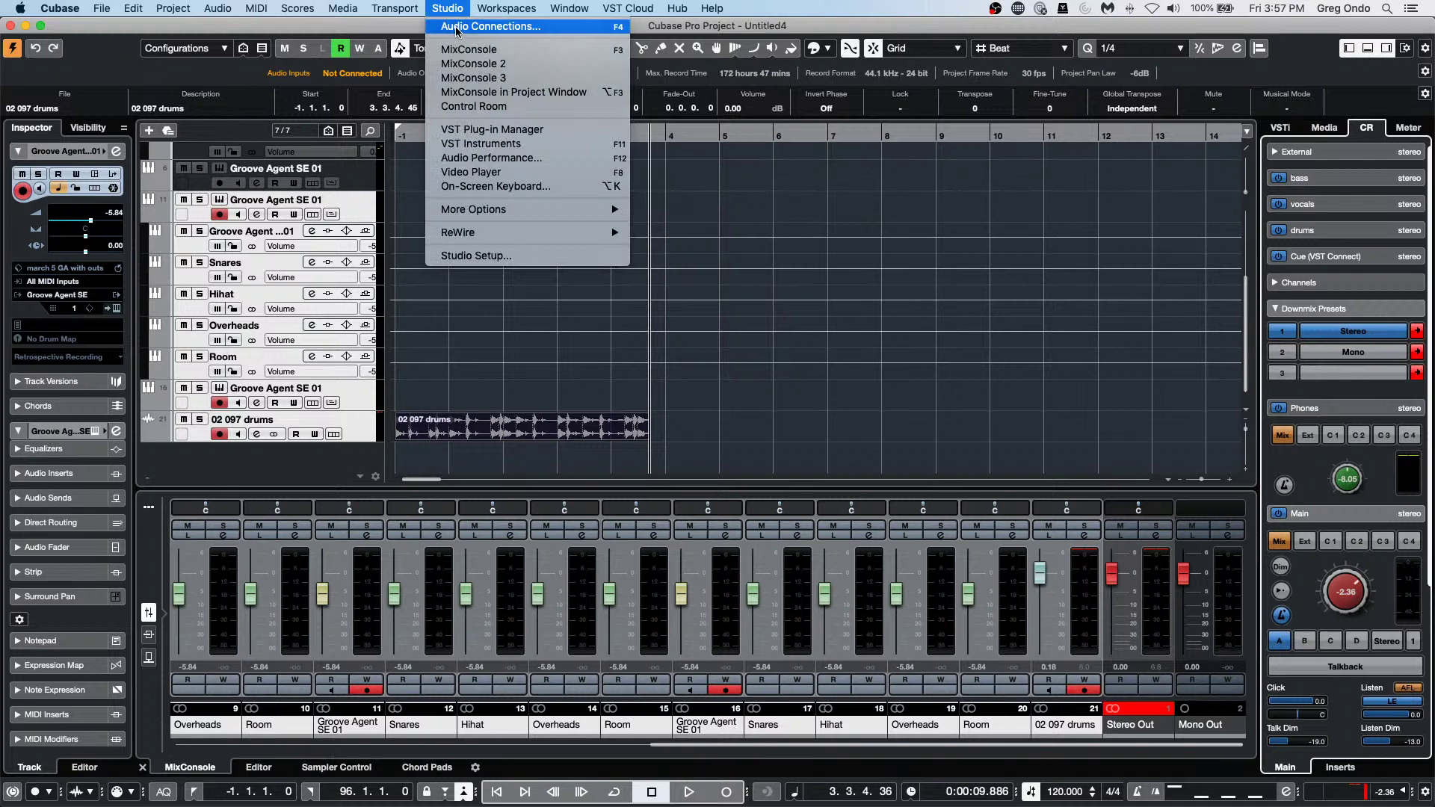
{"action": "left_click", "coordinate": [467, 25]}
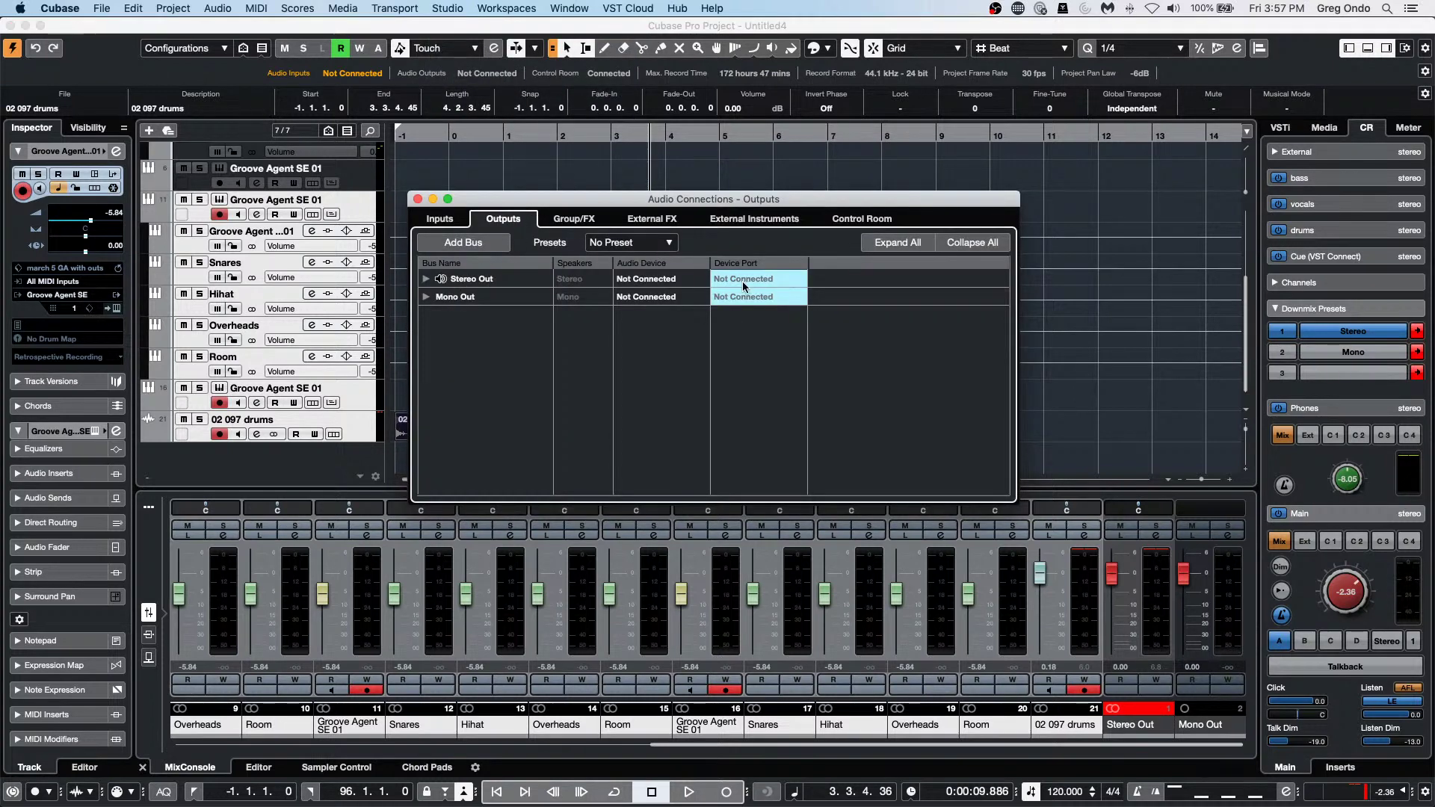
{"action": "left_click", "coordinate": [850, 218]}
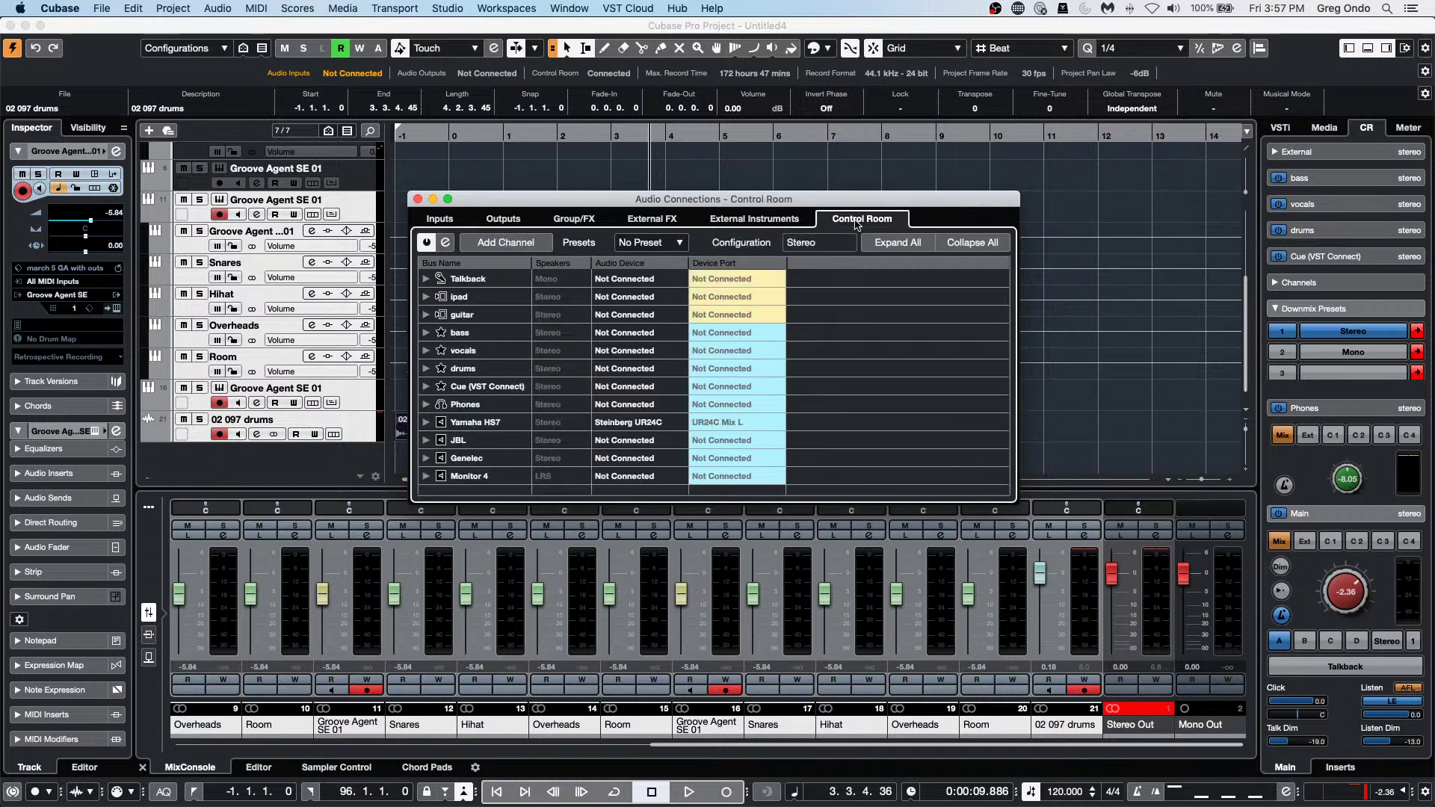
Display the left and right ports of the Yamaha HS7 monitor and lower the Control Room main level to -8.13 dB.
{"action": "left_click", "coordinate": [427, 422]}
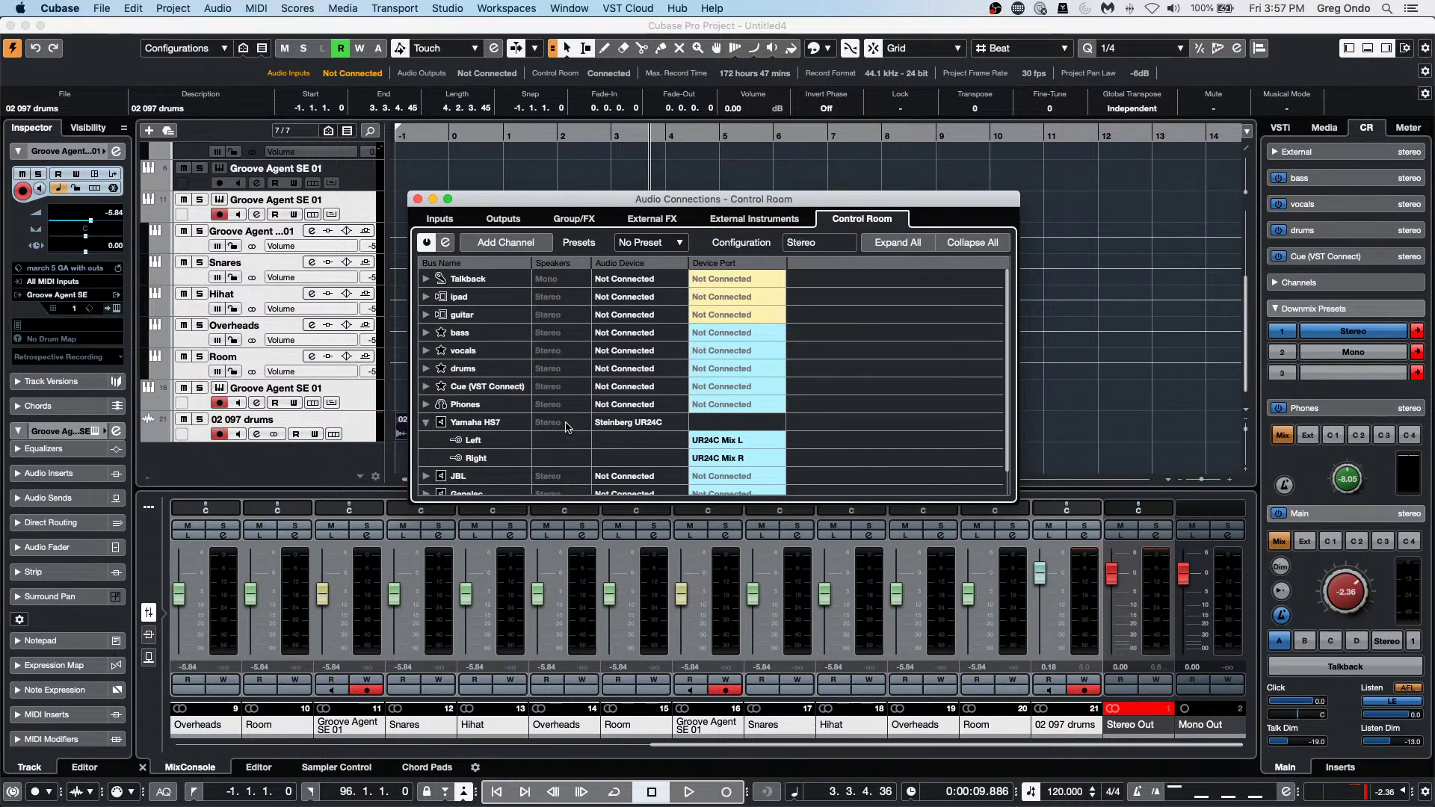
{"action": "left_click_drag", "start_coordinate": [1355, 579], "coordinate": [1353, 614]}
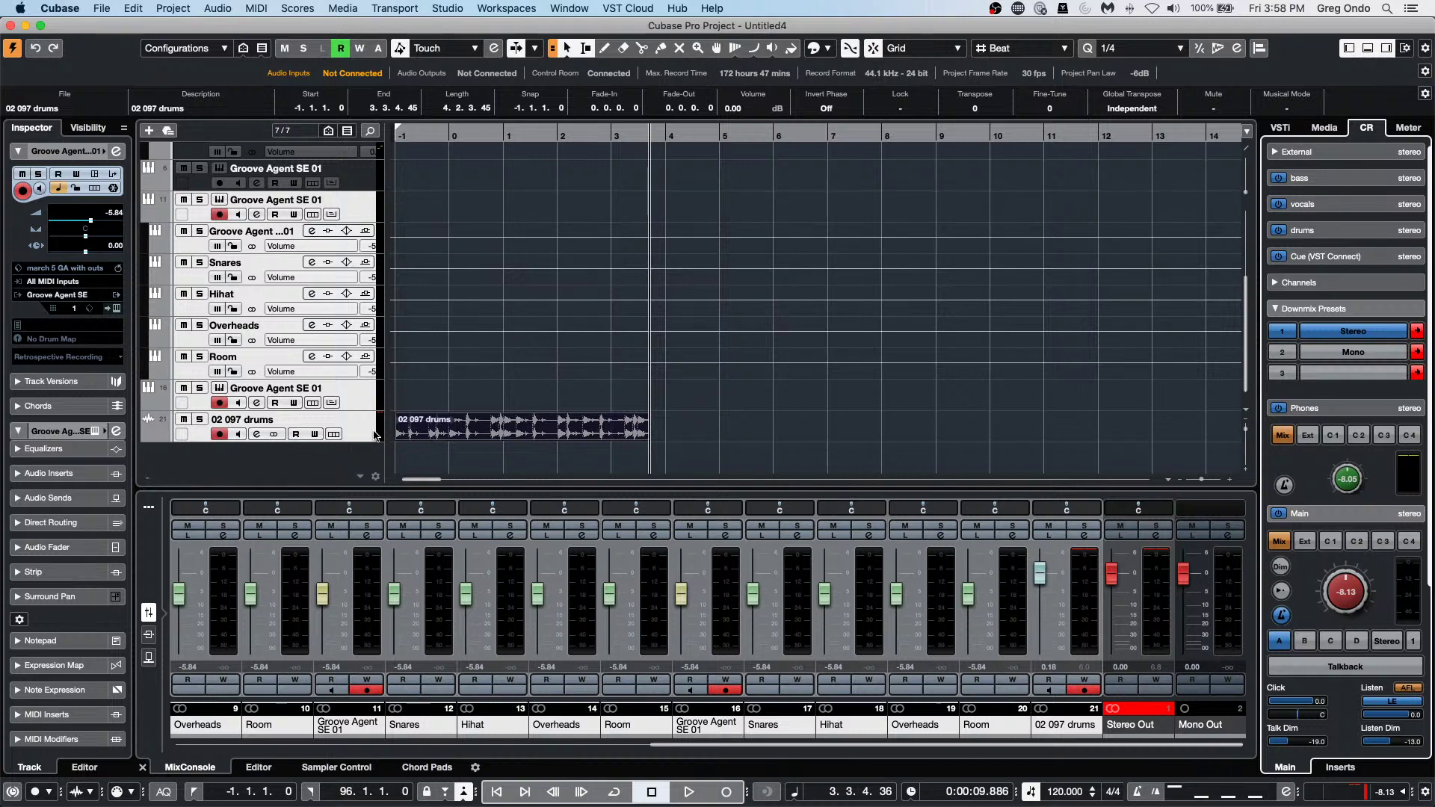
Add one Padshop instrument track routed to Stereo Out directly below the last Groove Agent SE 01 track.
{"action": "left_click", "coordinate": [364, 430]}
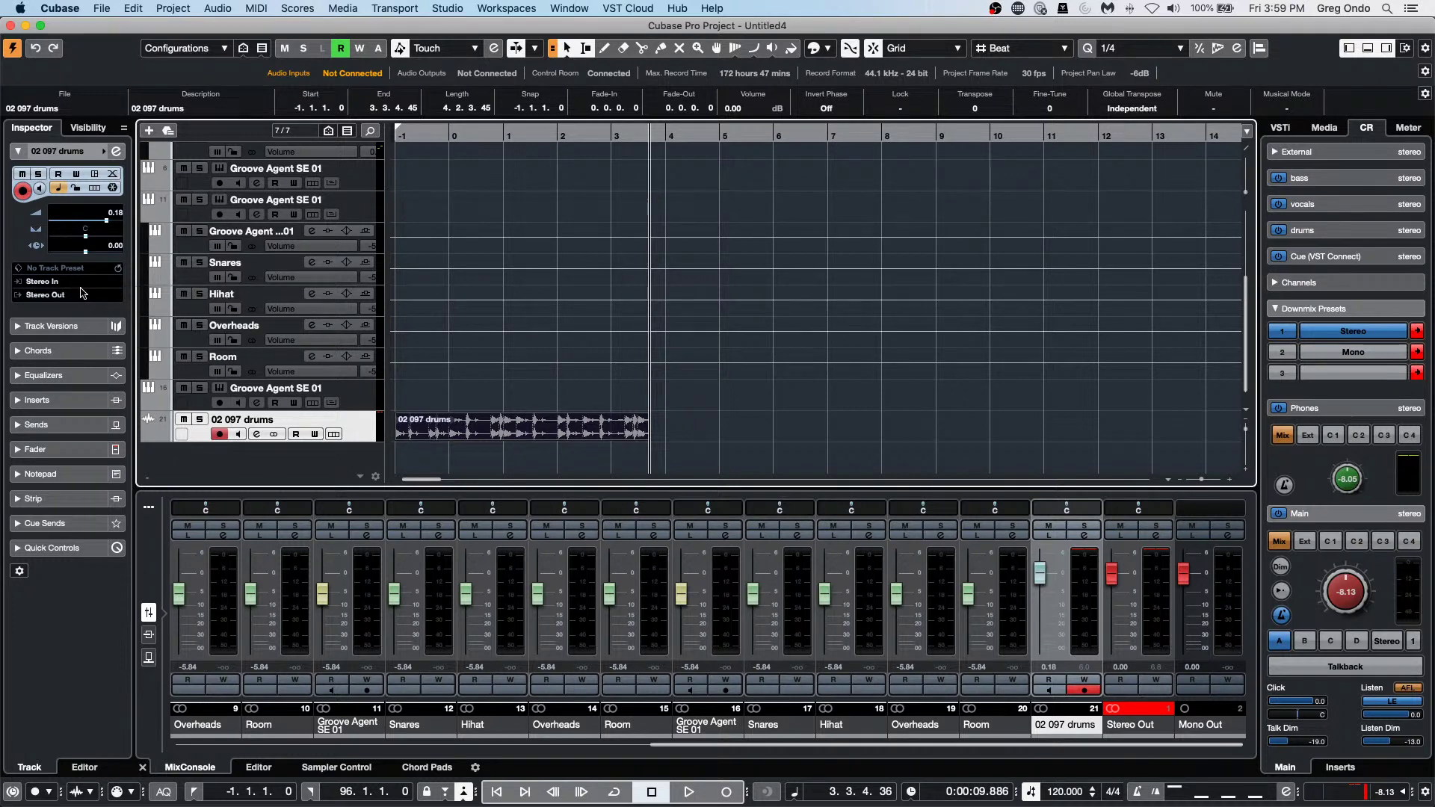
{"action": "left_click", "coordinate": [362, 392]}
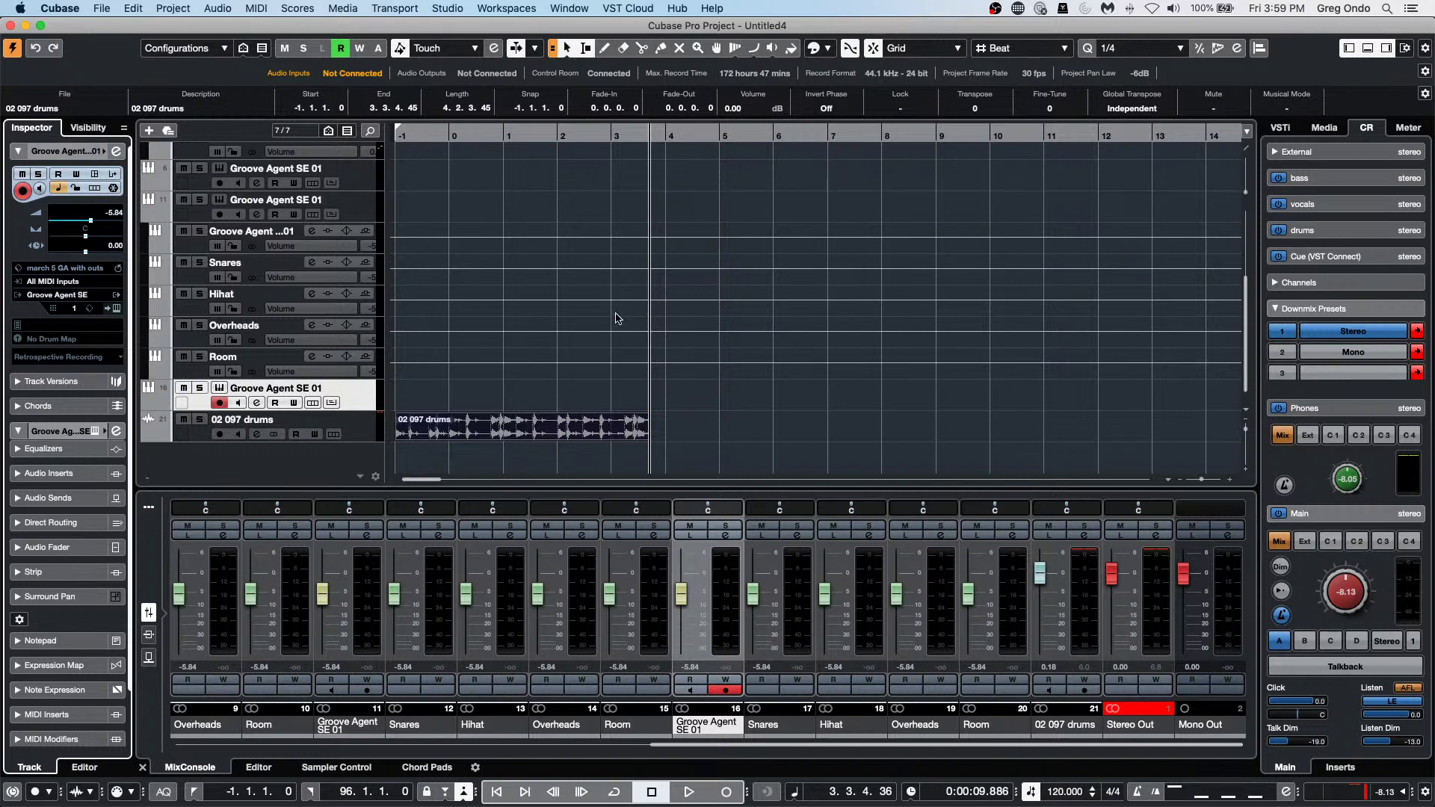
{"action": "right_click", "coordinate": [374, 389]}
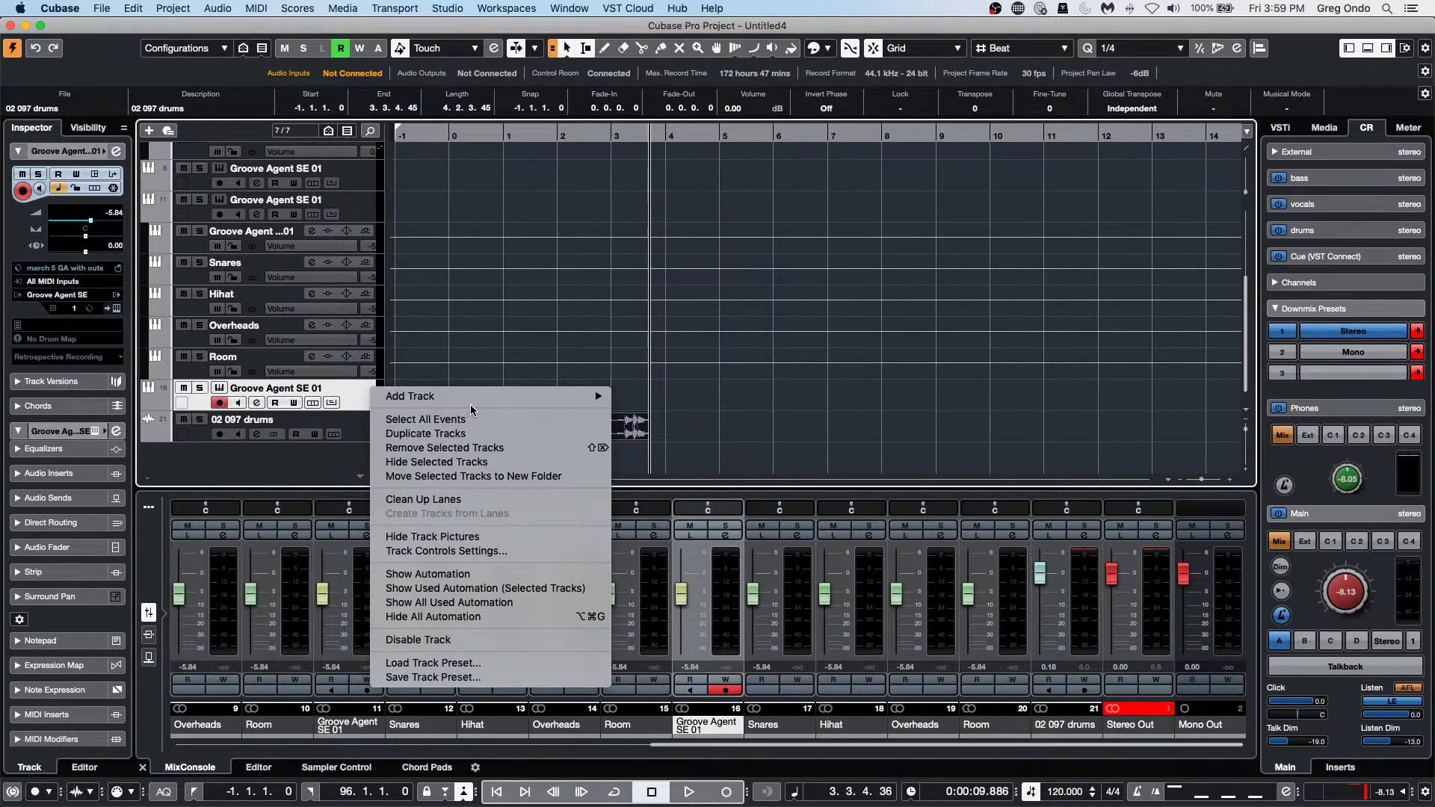
{"action": "mouse_move", "coordinate": [571, 396]}
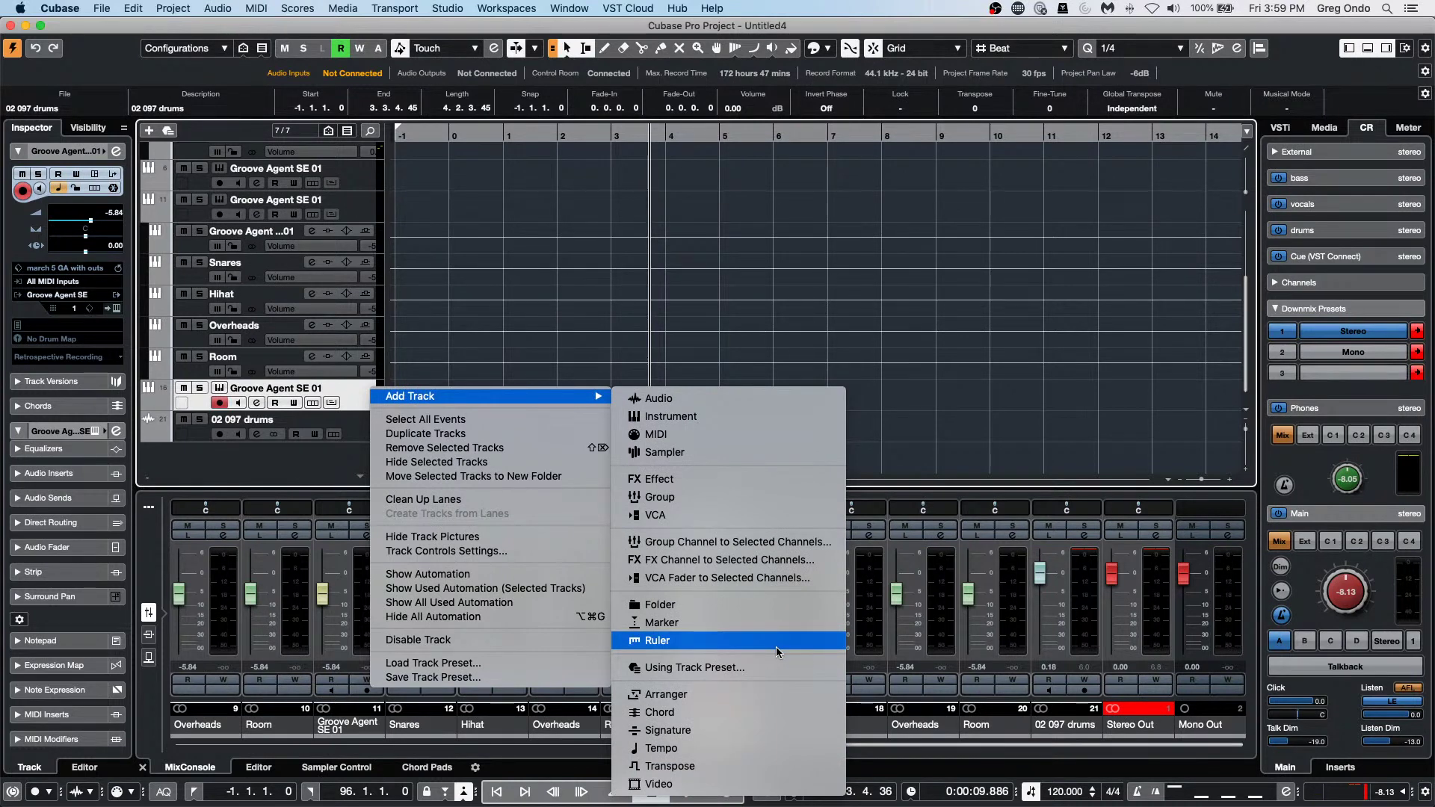
{"action": "left_click", "coordinate": [728, 417]}
{"action": "left_click", "coordinate": [933, 293]}
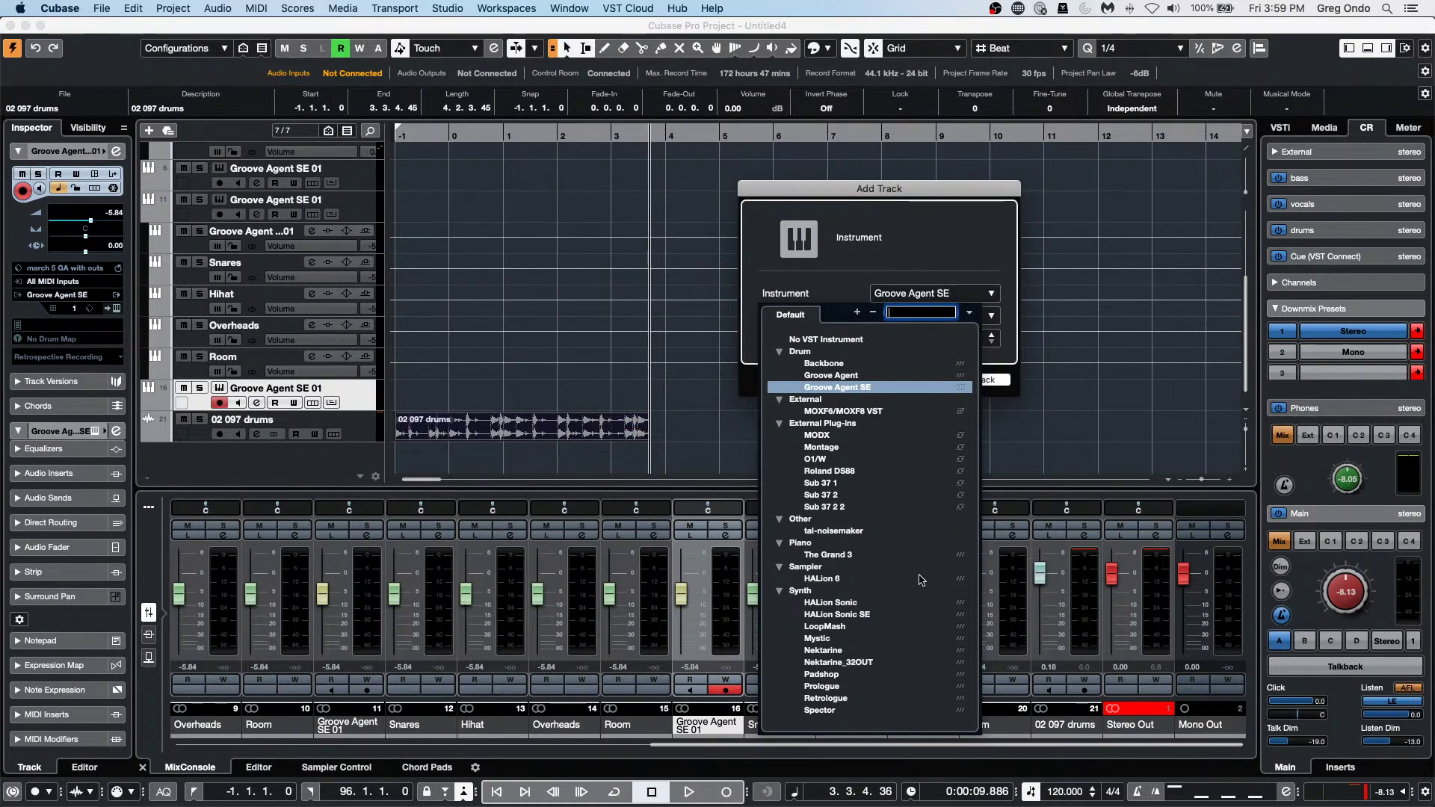
{"action": "left_click", "coordinate": [837, 674]}
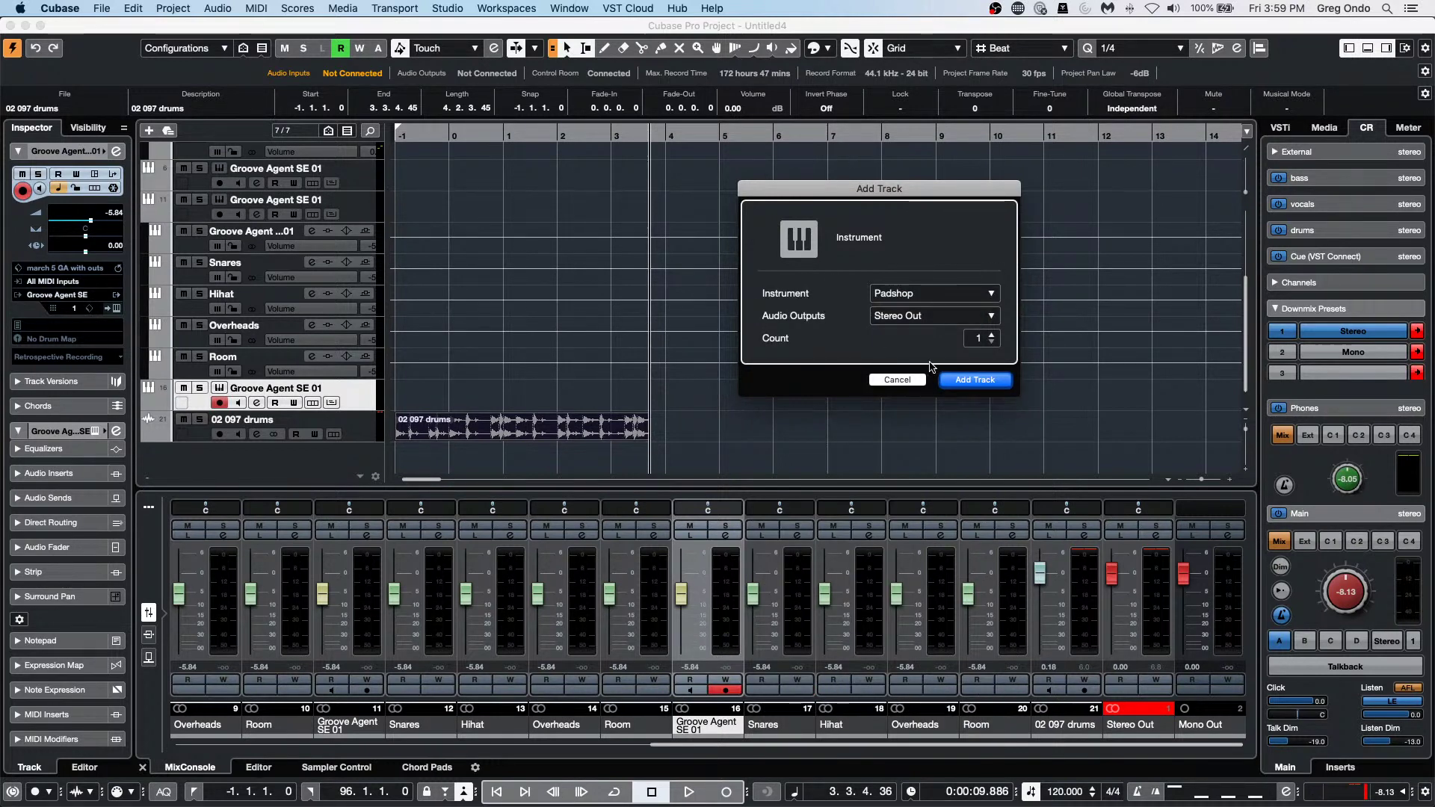
{"action": "left_click", "coordinate": [976, 379]}
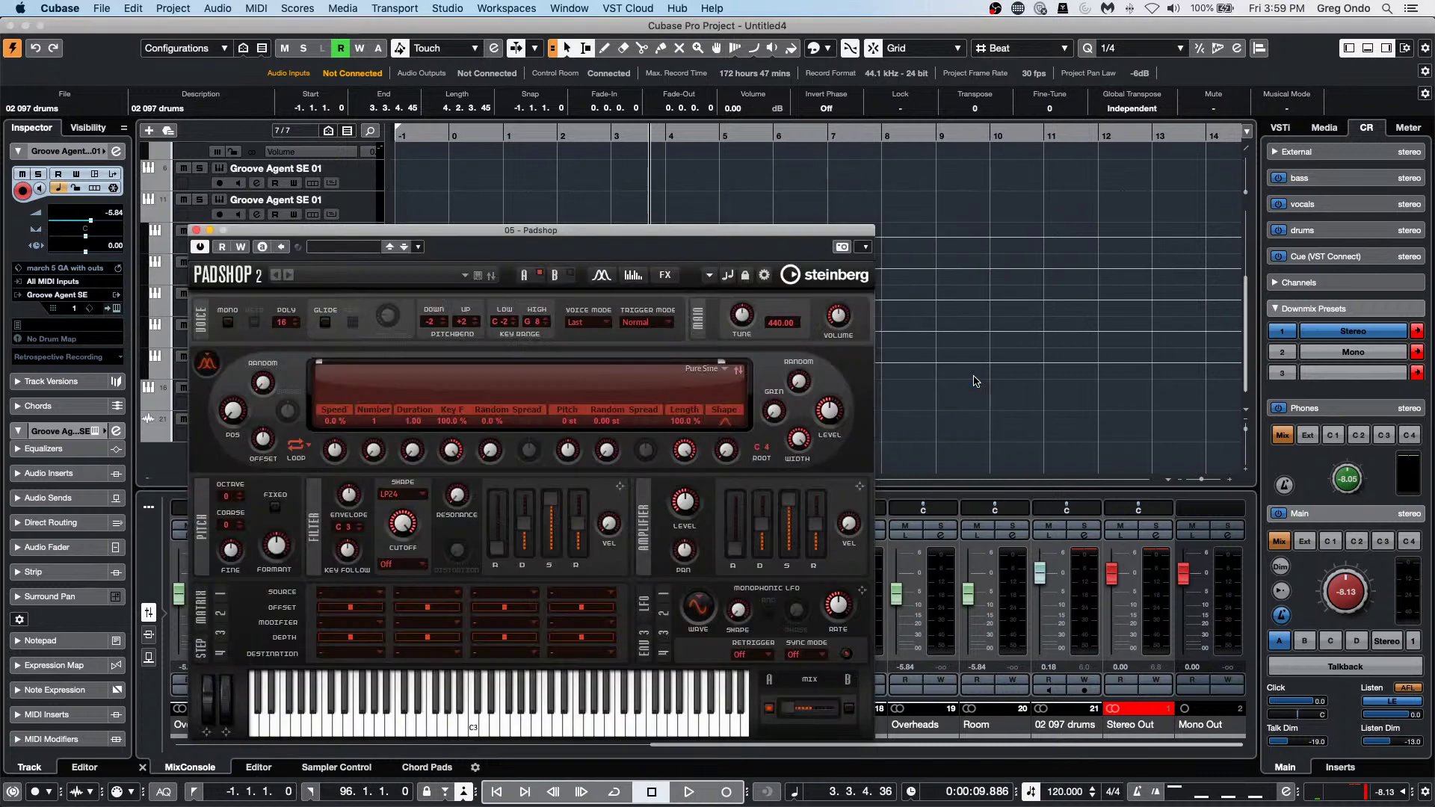
Filter the Padshop presets by the MPE Padshop content set and load the Grainbow preset.
{"action": "left_click", "coordinate": [336, 247]}
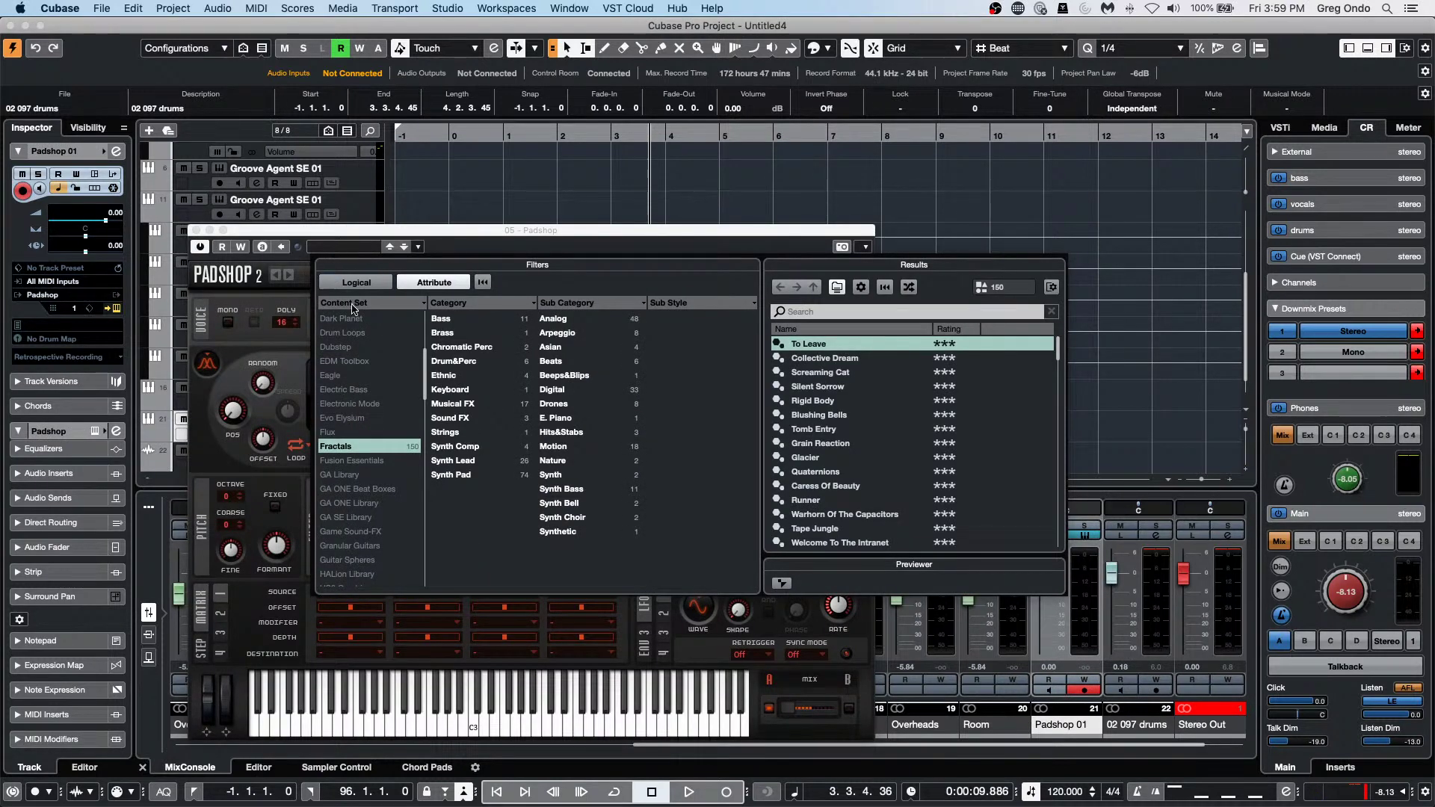
{"action": "left_click", "coordinate": [383, 447]}
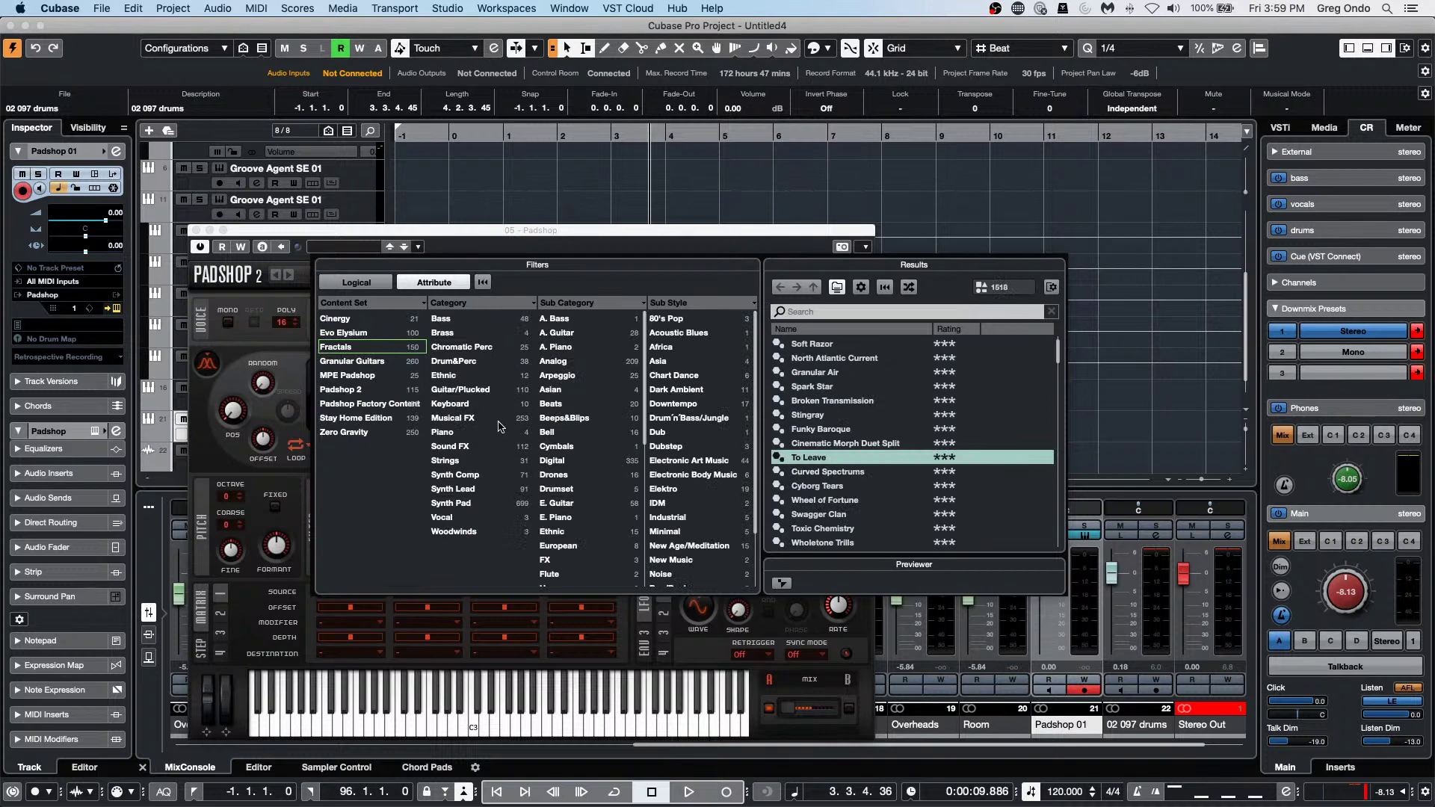
{"action": "left_click", "coordinate": [386, 376]}
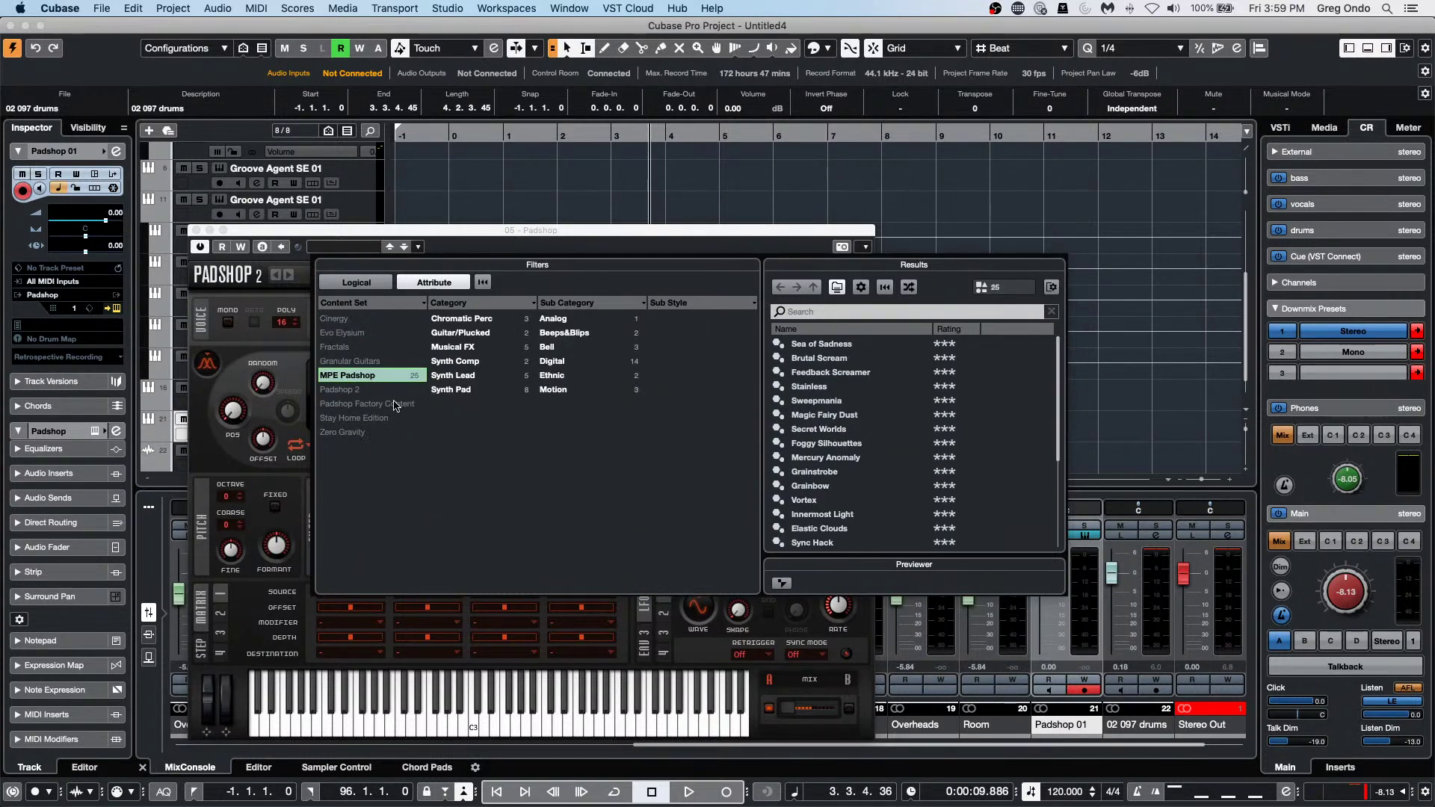
{"action": "left_click", "coordinate": [379, 376]}
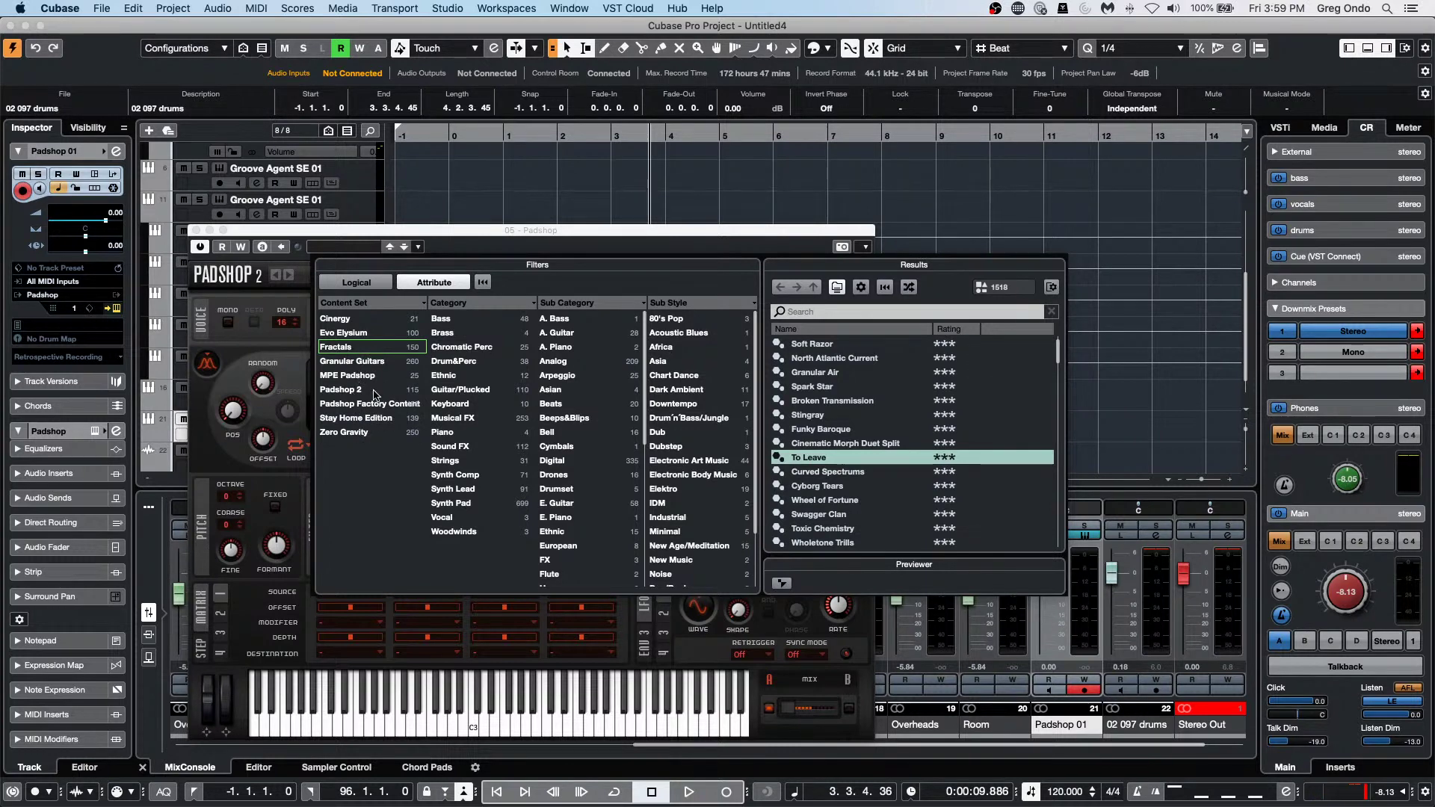
{"action": "left_click", "coordinate": [332, 391]}
{"action": "left_click", "coordinate": [332, 391]}
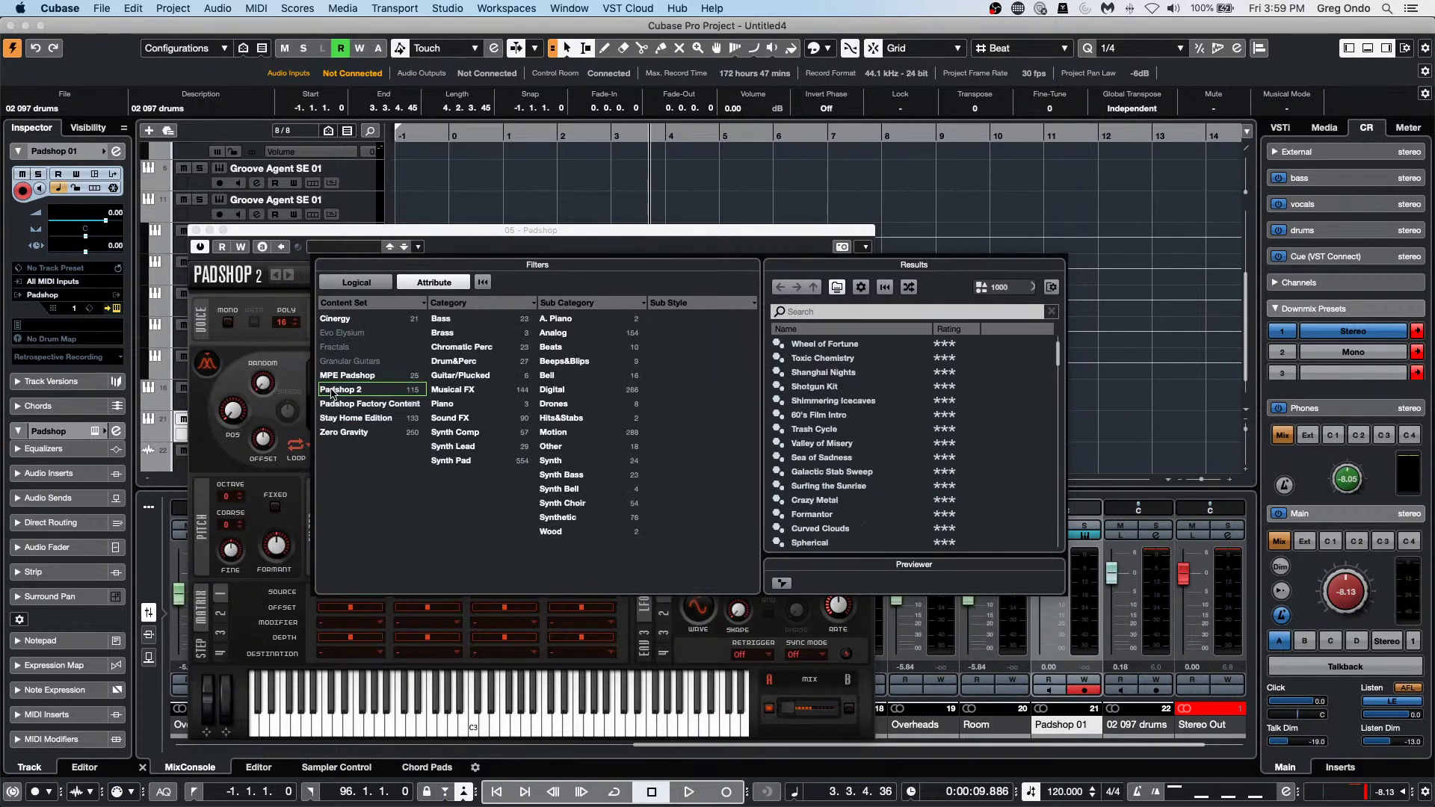
{"action": "left_click", "coordinate": [349, 375]}
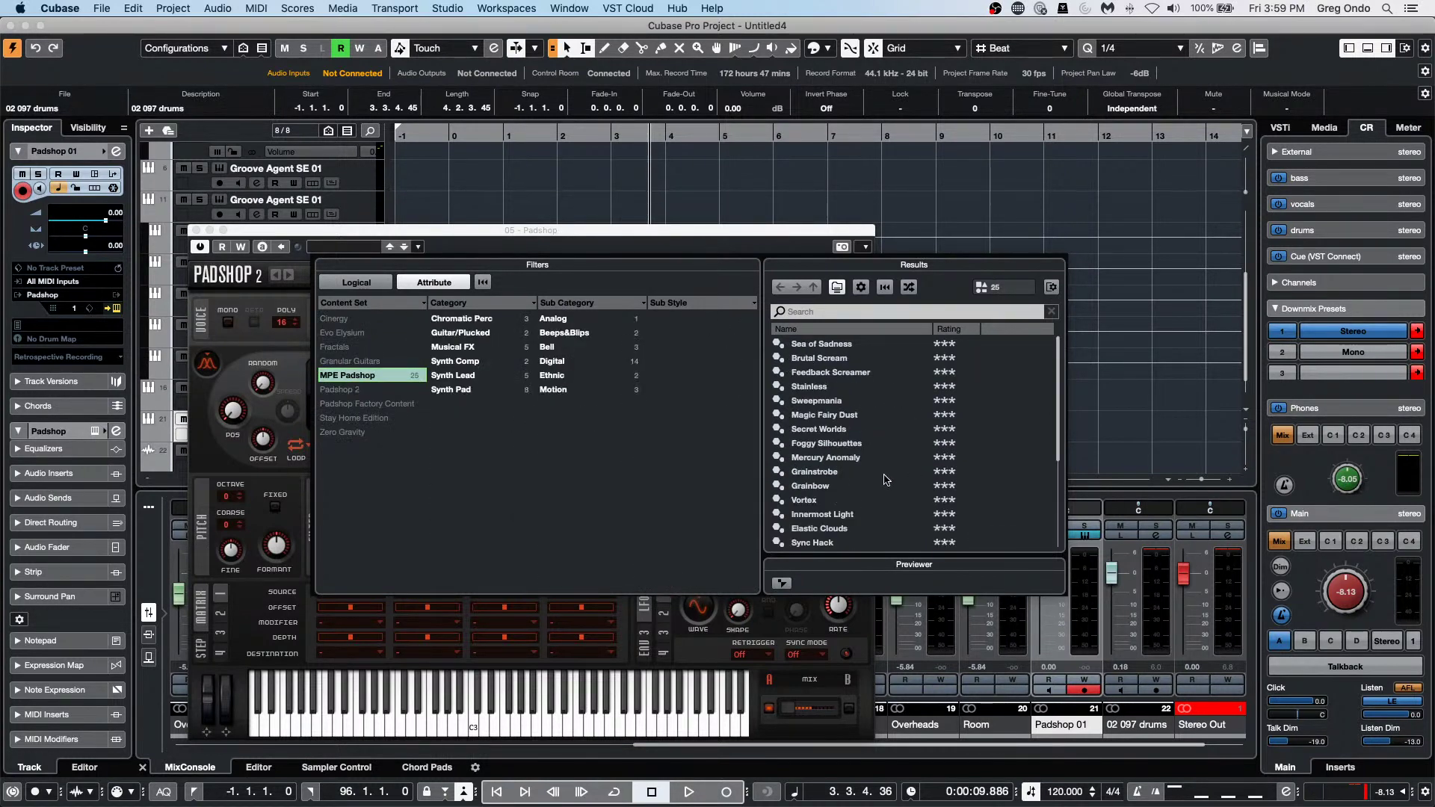
{"action": "double_click", "coordinate": [797, 487]}
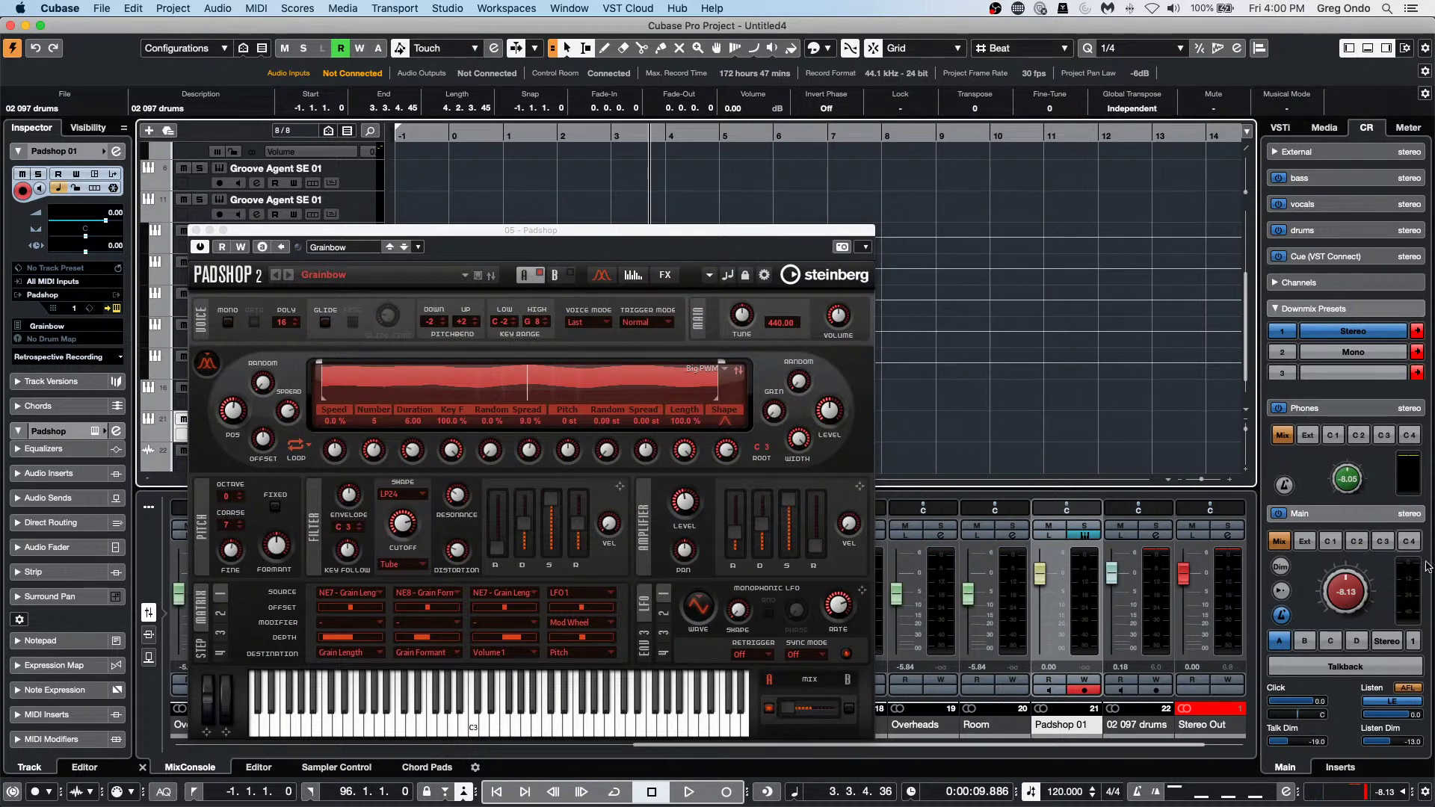
Set the Control Room main level to -1.98 dB and move the Padshop window clear of the Control Room controls.
{"action": "left_click_drag", "start_coordinate": [1368, 626], "coordinate": [1359, 567]}
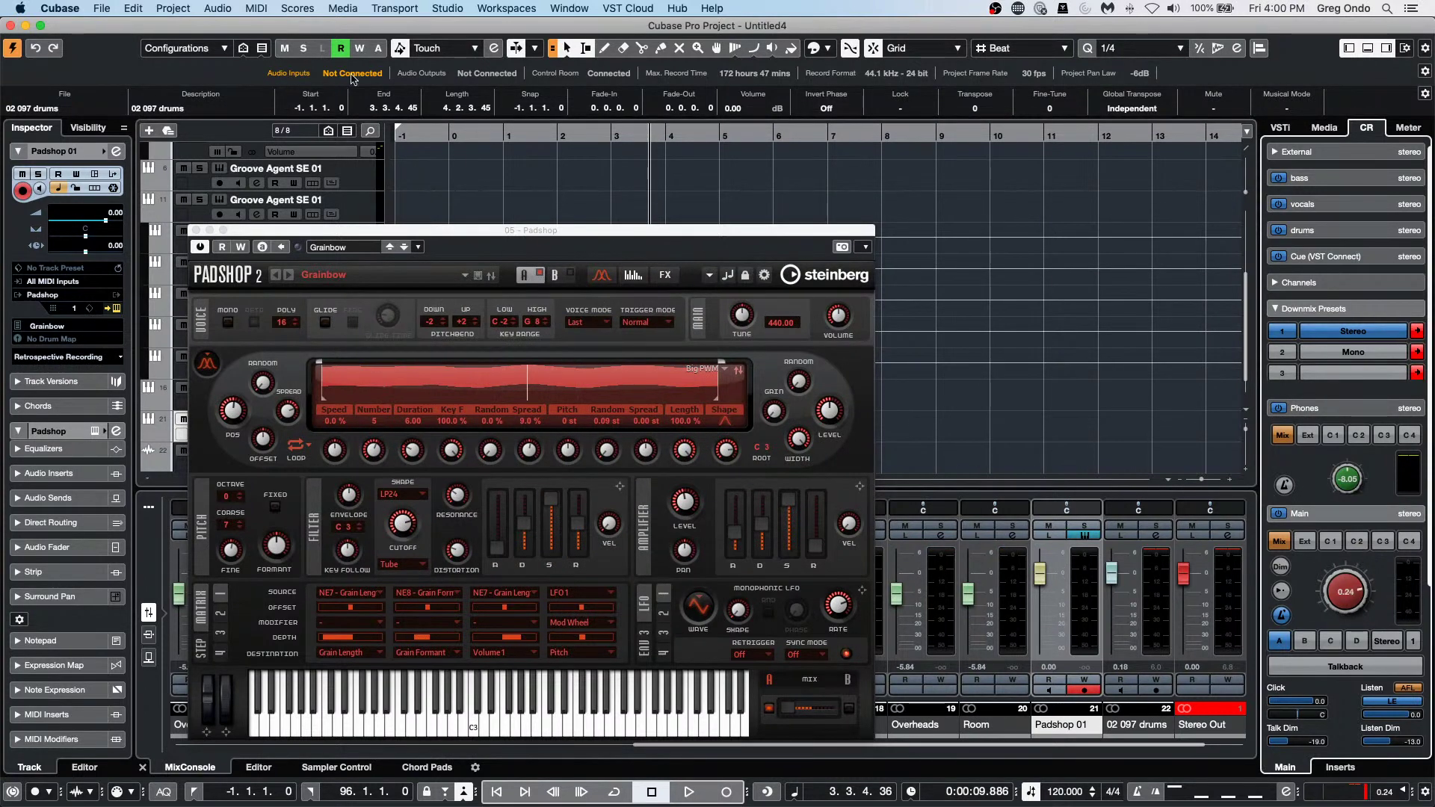
{"action": "left_click_drag", "start_coordinate": [355, 232], "coordinate": [811, 105]}
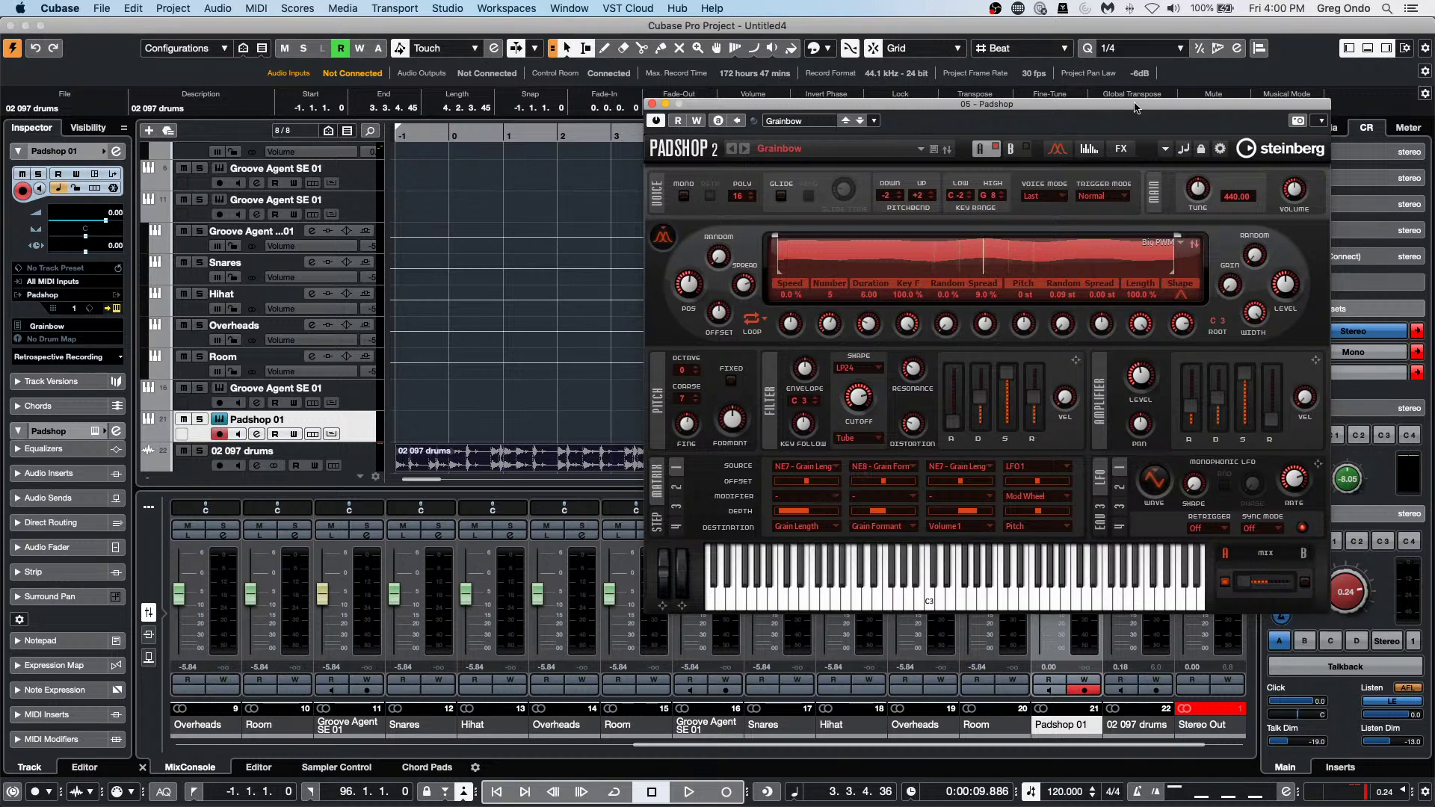
{"action": "left_click_drag", "start_coordinate": [852, 139], "coordinate": [856, 139]}
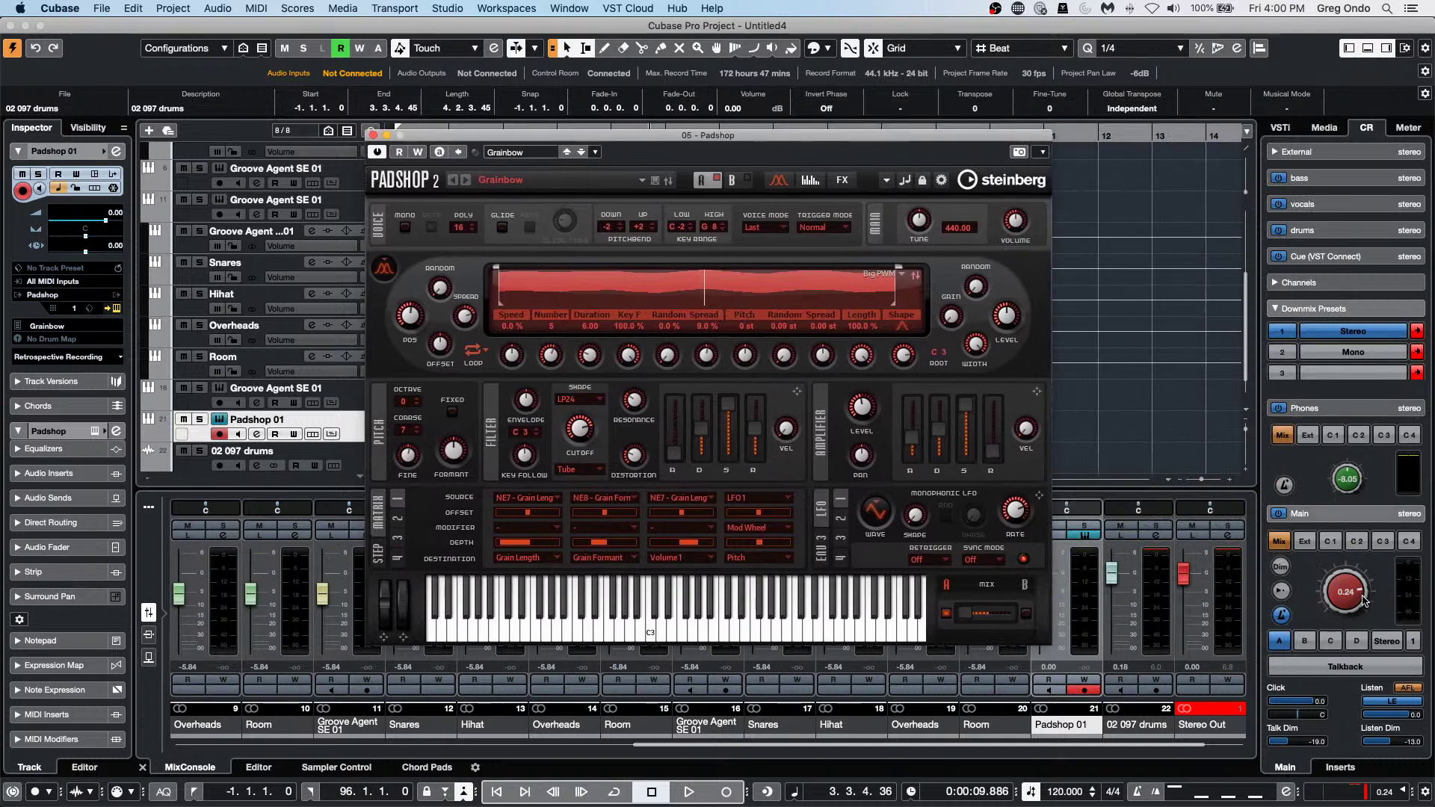
{"action": "left_click_drag", "start_coordinate": [1364, 598], "coordinate": [1358, 609]}
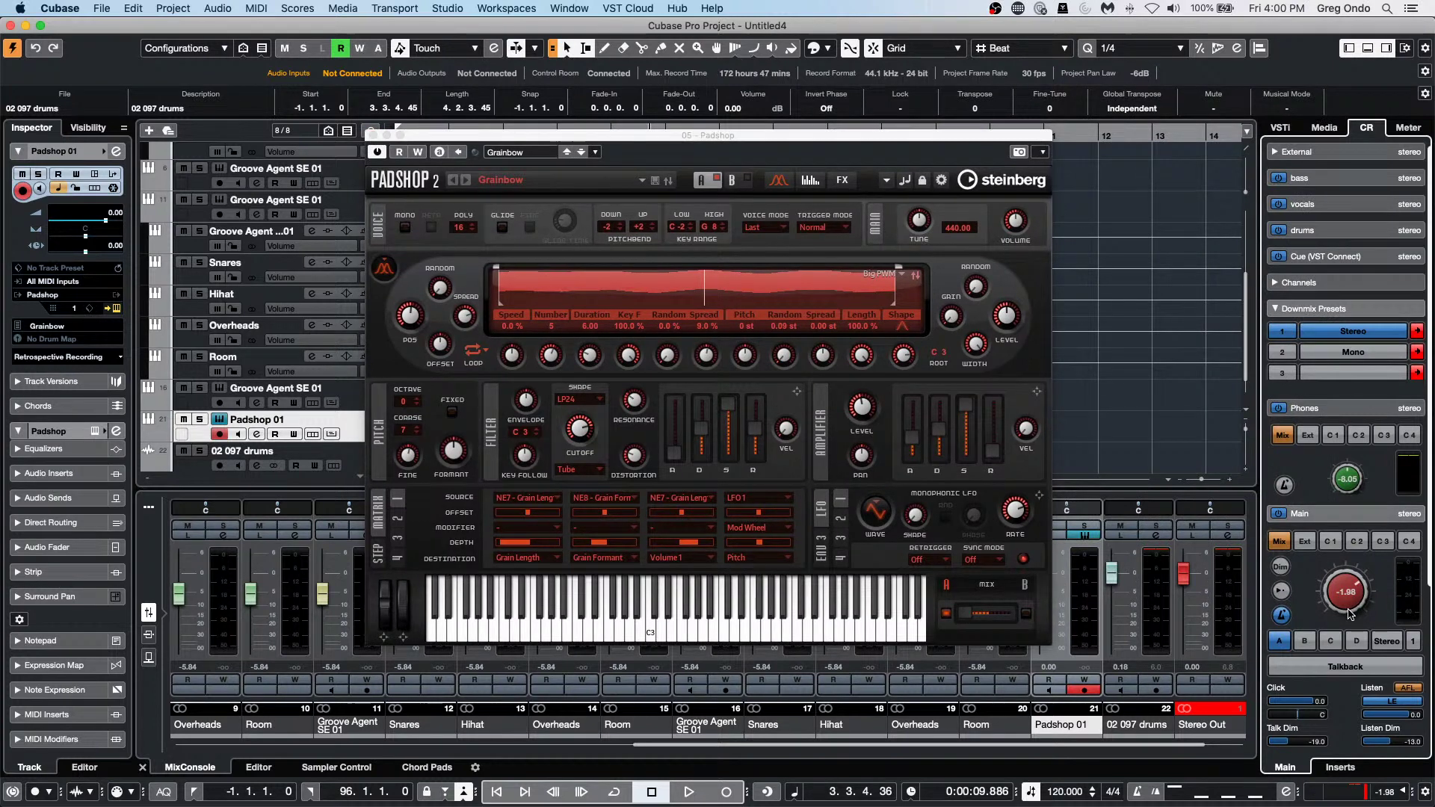
Play the project briefly, stop it, and audition a few notes on Padshop's keyboard.
{"action": "key", "text": "space"}
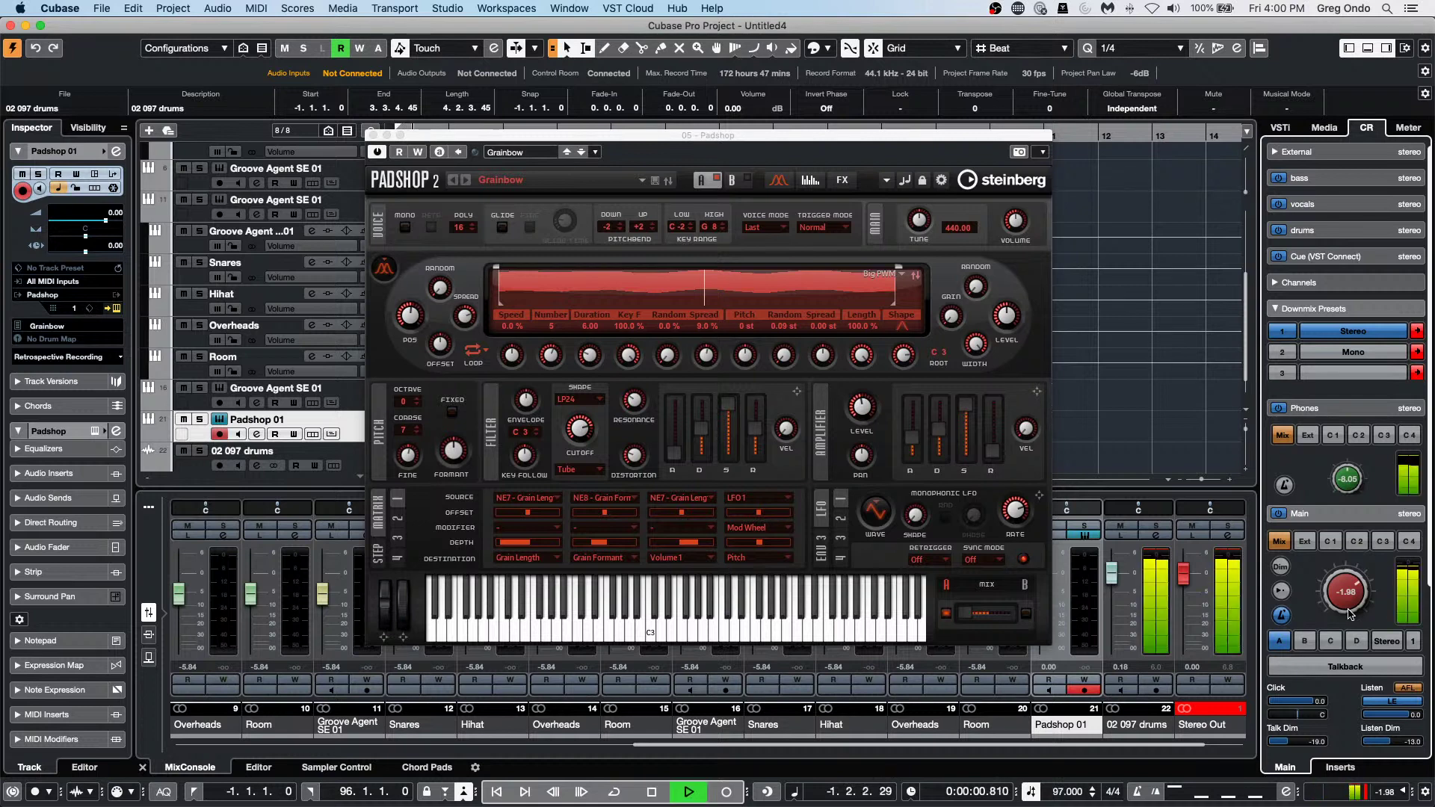
{"action": "key", "text": "space"}
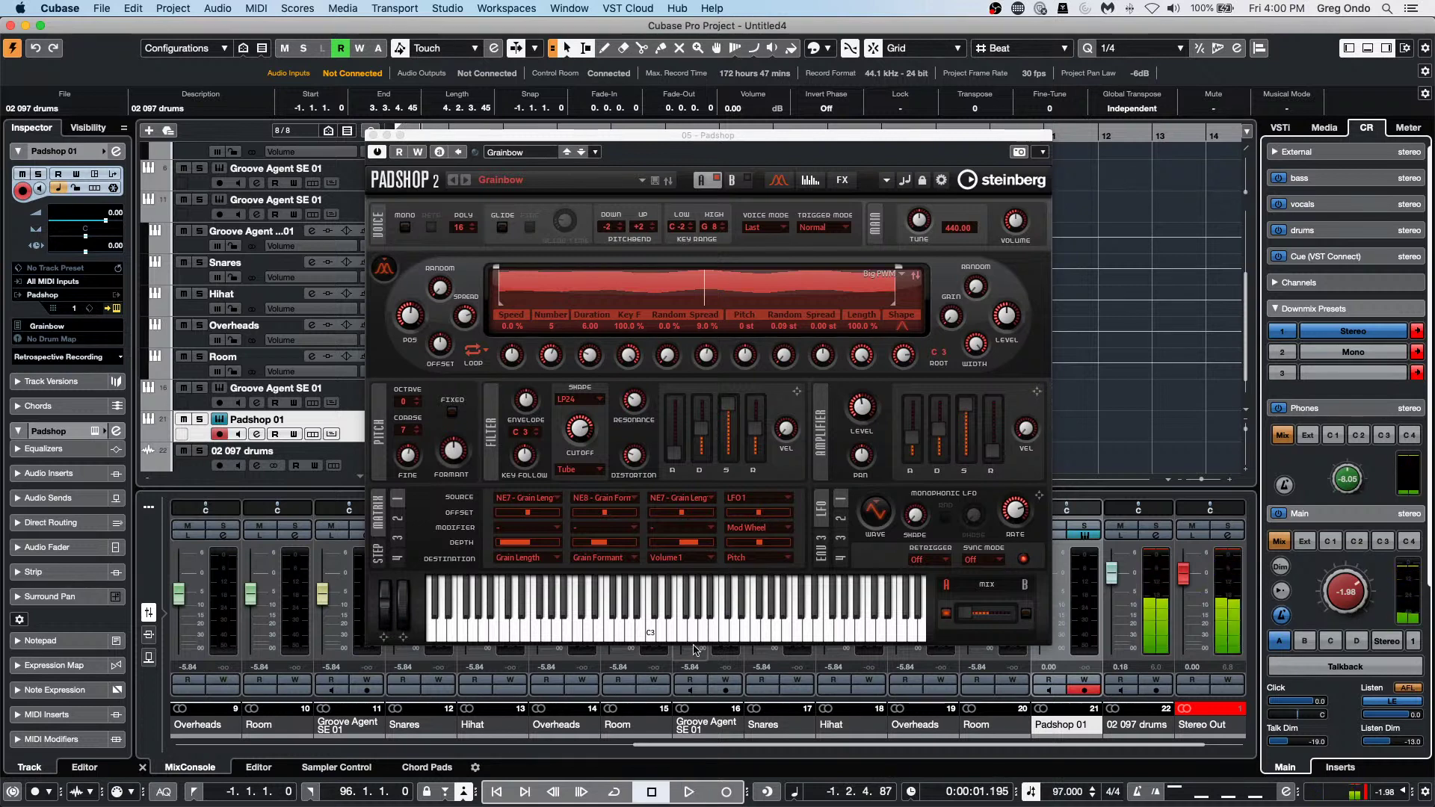
{"action": "left_click", "coordinate": [704, 627]}
{"action": "left_click", "coordinate": [651, 632]}
{"action": "left_click", "coordinate": [535, 635]}
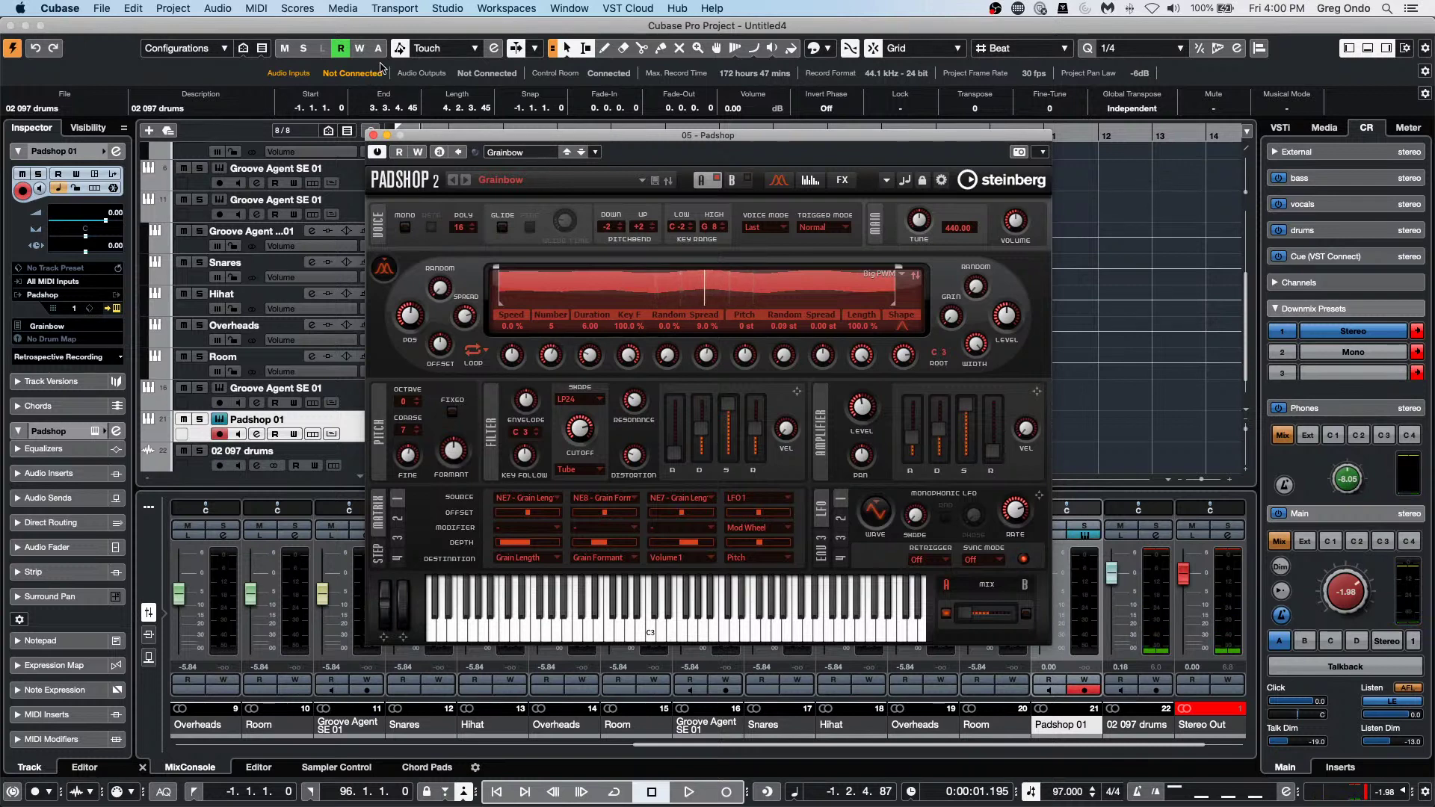
Create a new empty project in the March 5th 2021 folder.
{"action": "left_click", "coordinate": [102, 8]}
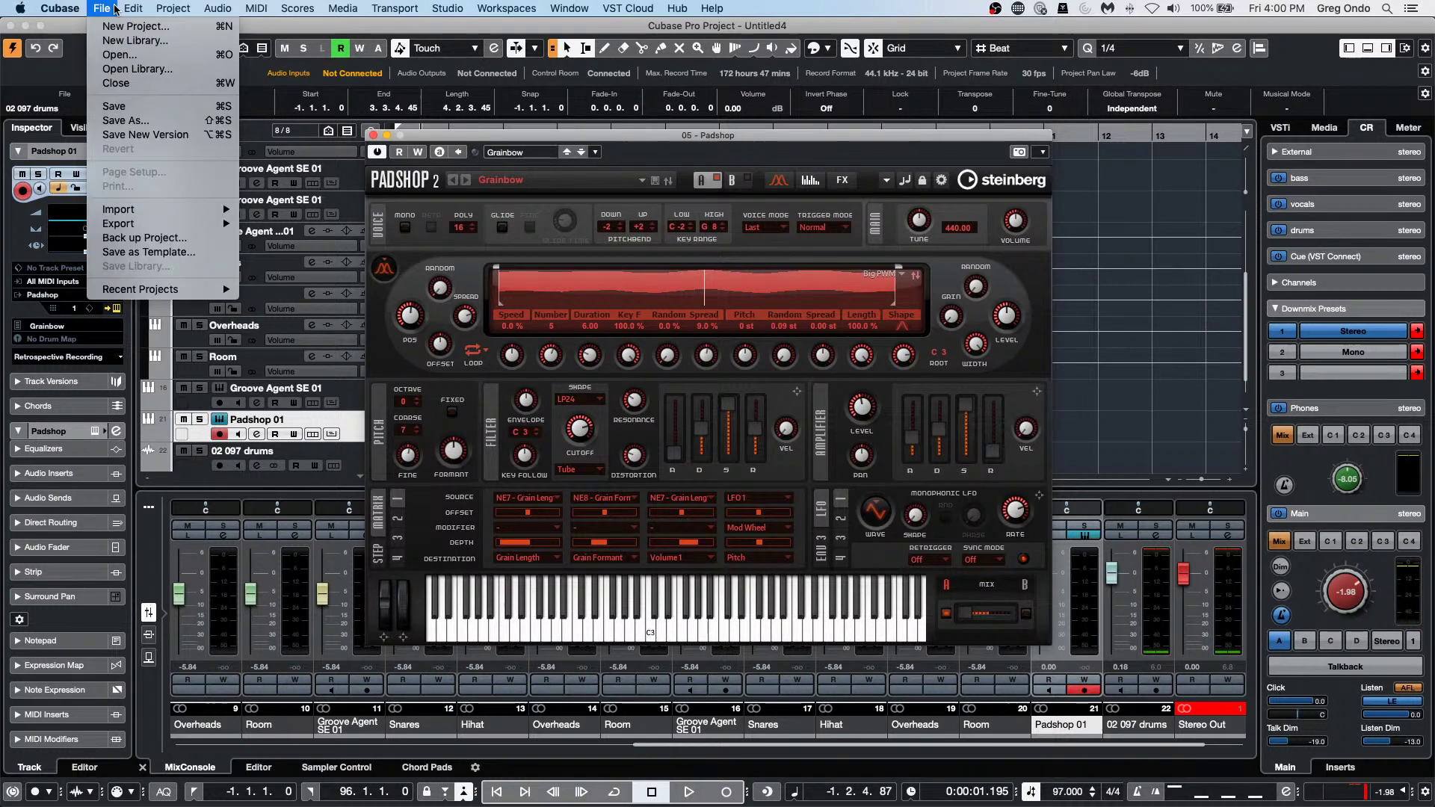
{"action": "left_click", "coordinate": [120, 26]}
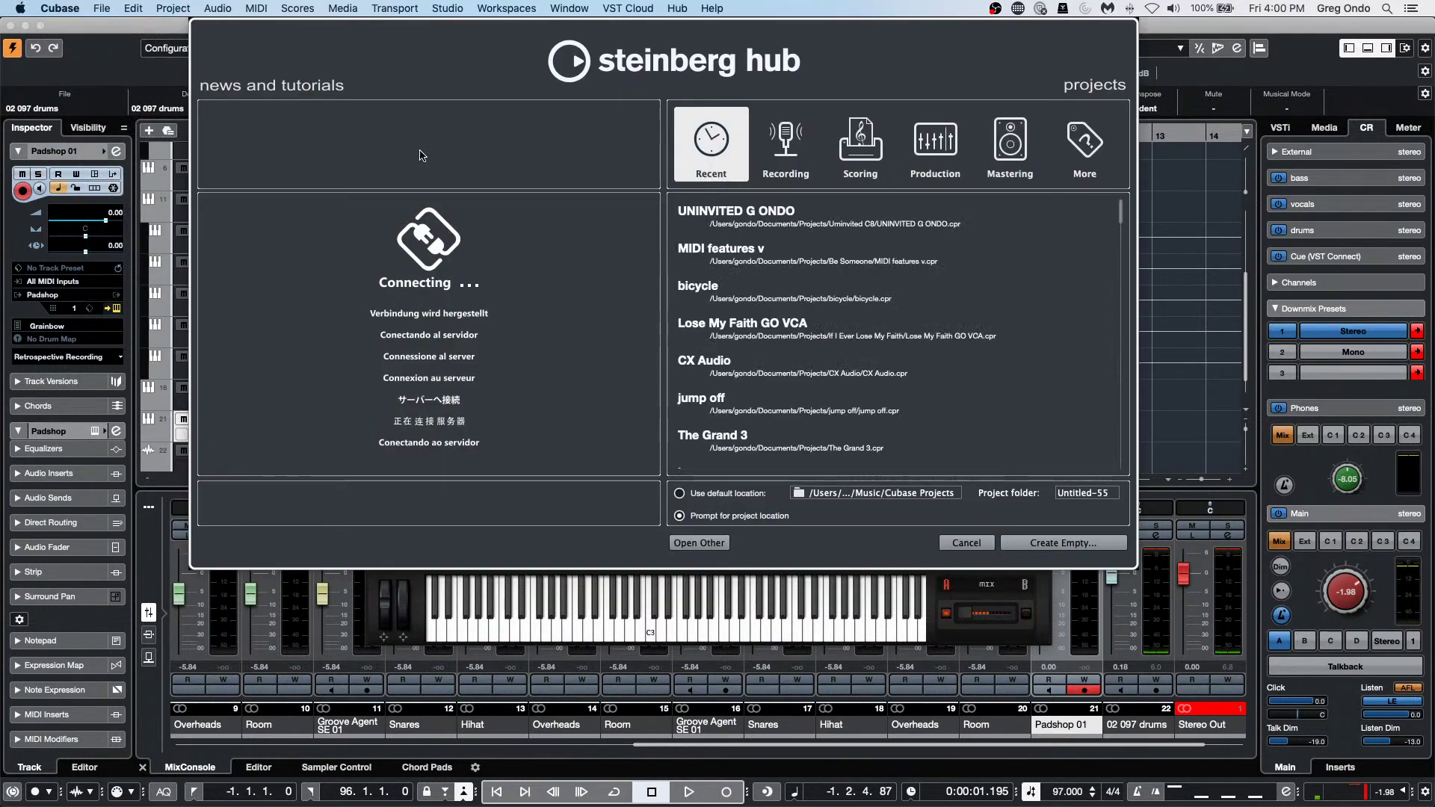
{"action": "left_click", "coordinate": [1052, 541]}
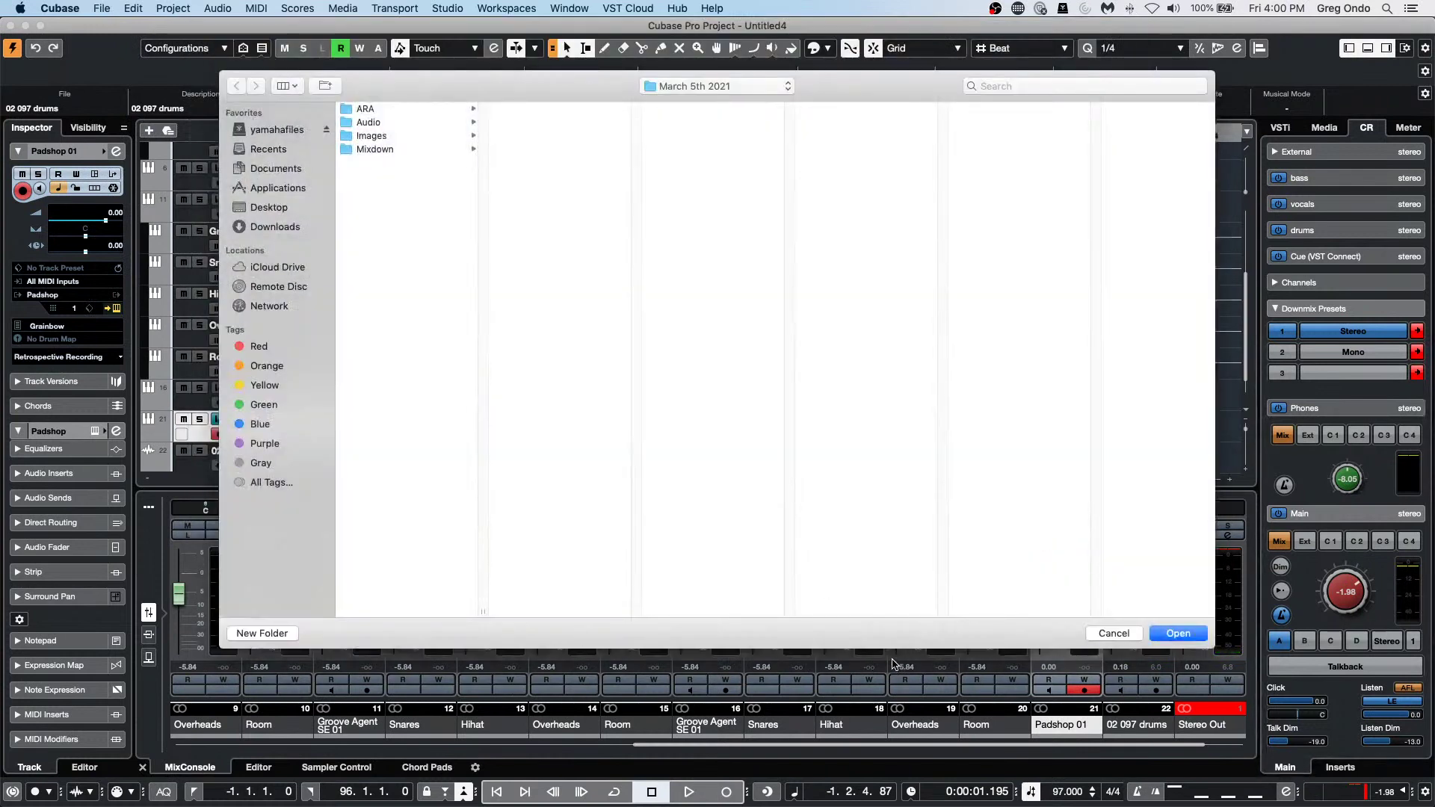
{"action": "left_click", "coordinate": [1176, 632]}
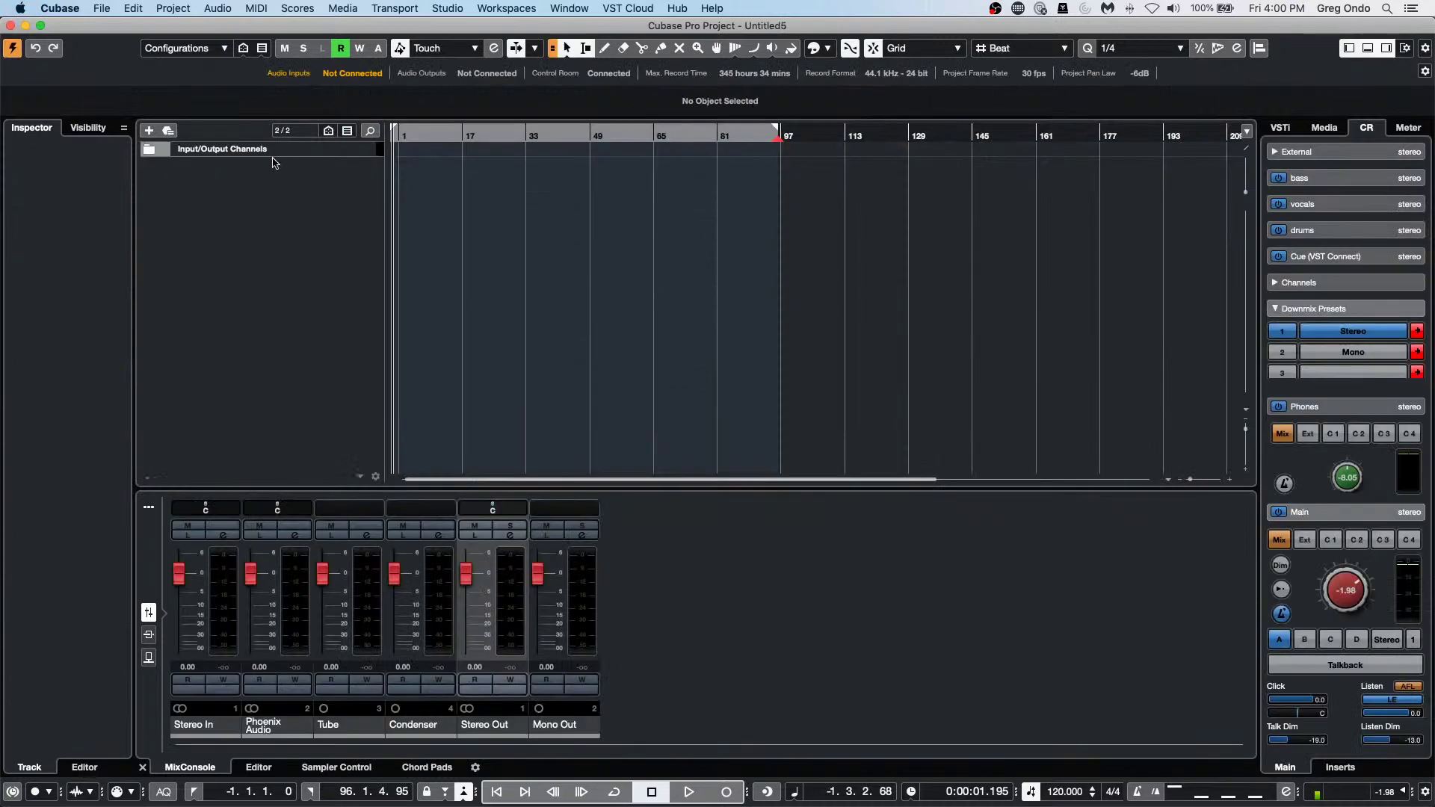
Add a Padshop instrument track to the empty project.
{"action": "right_click", "coordinate": [281, 206]}
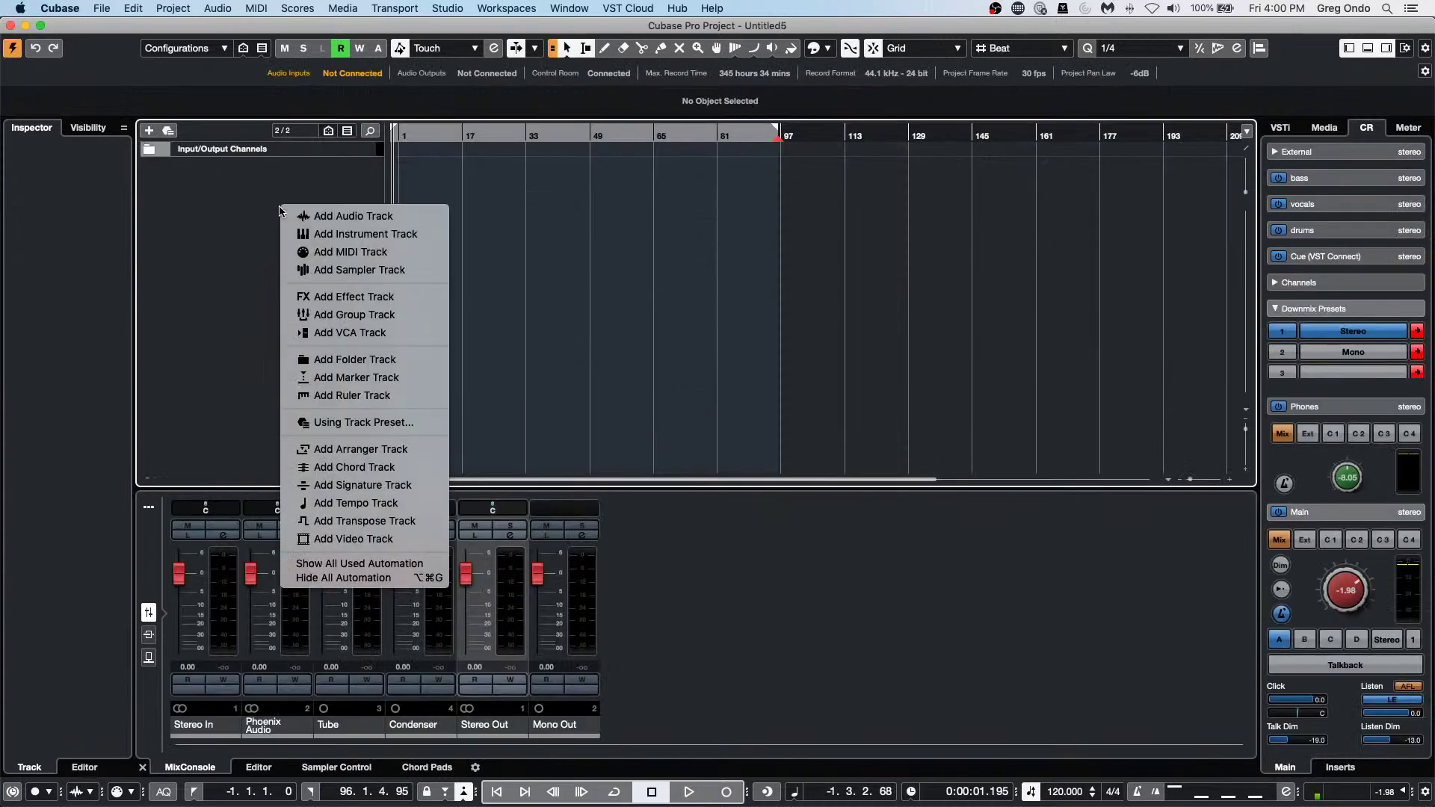
{"action": "left_click", "coordinate": [395, 236]}
{"action": "left_click", "coordinate": [982, 380]}
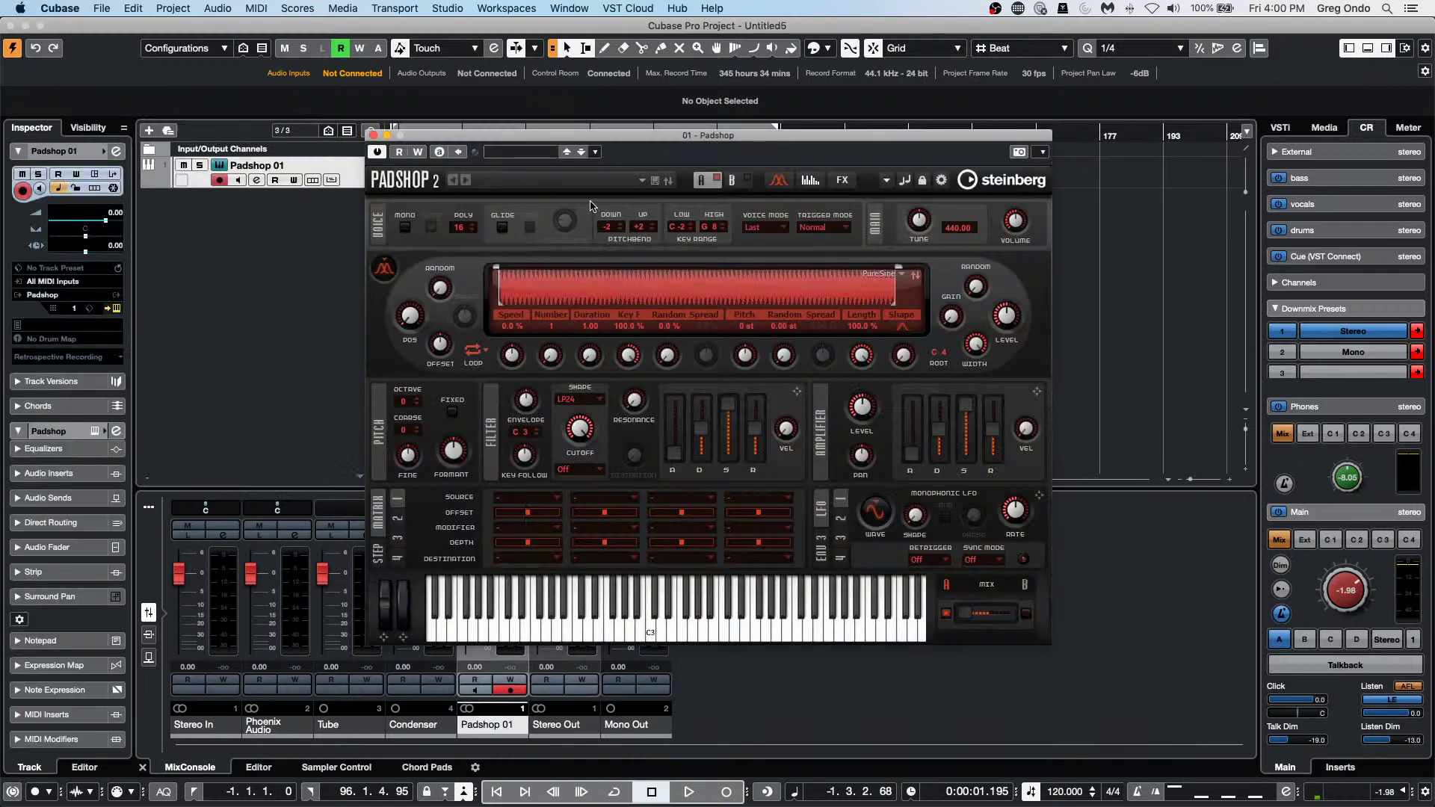
Load the Grainbow preset from the MPE Padshop content set into the new Padshop track and audition notes.
{"action": "left_click", "coordinate": [524, 151]}
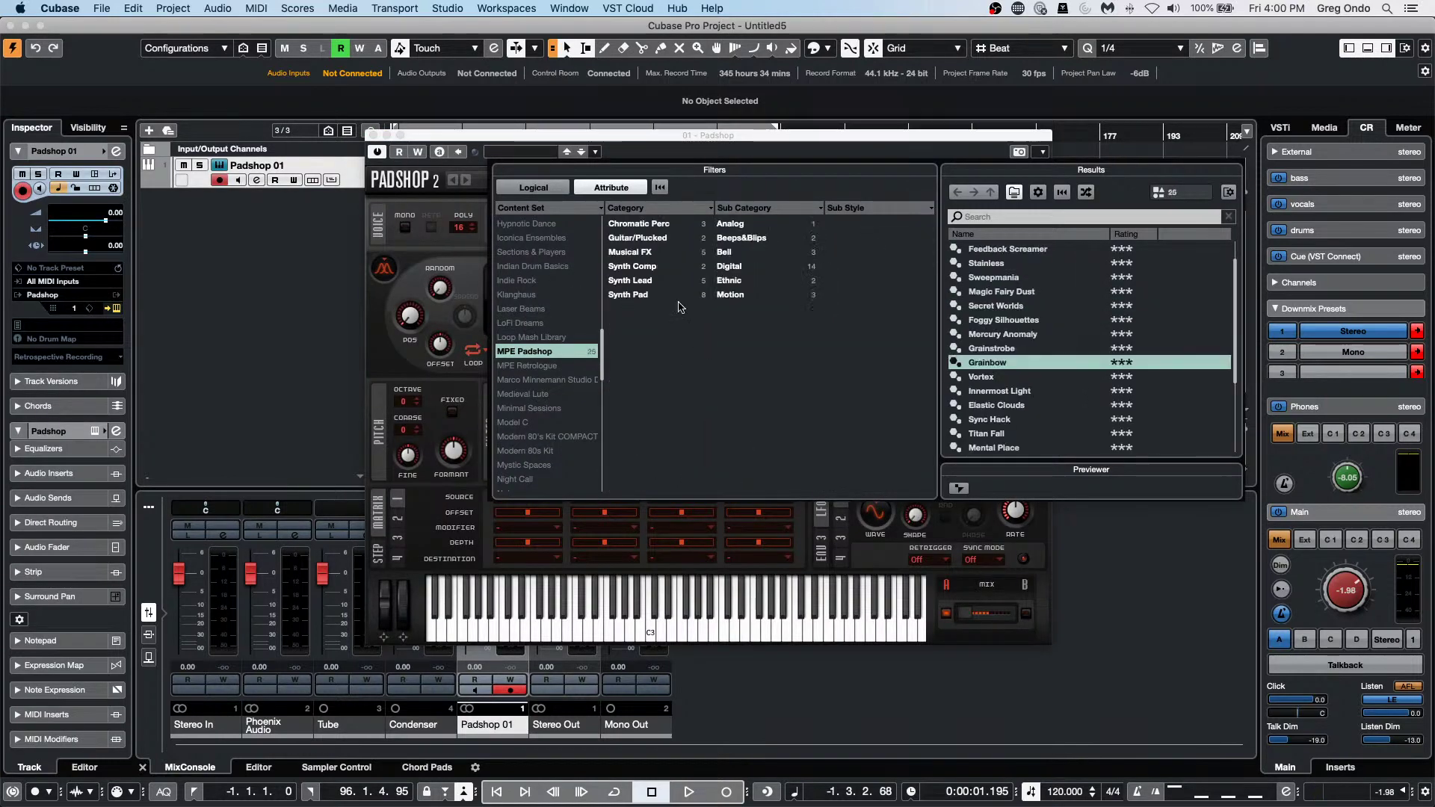
{"action": "left_click", "coordinate": [994, 364]}
{"action": "double_click", "coordinate": [995, 364]}
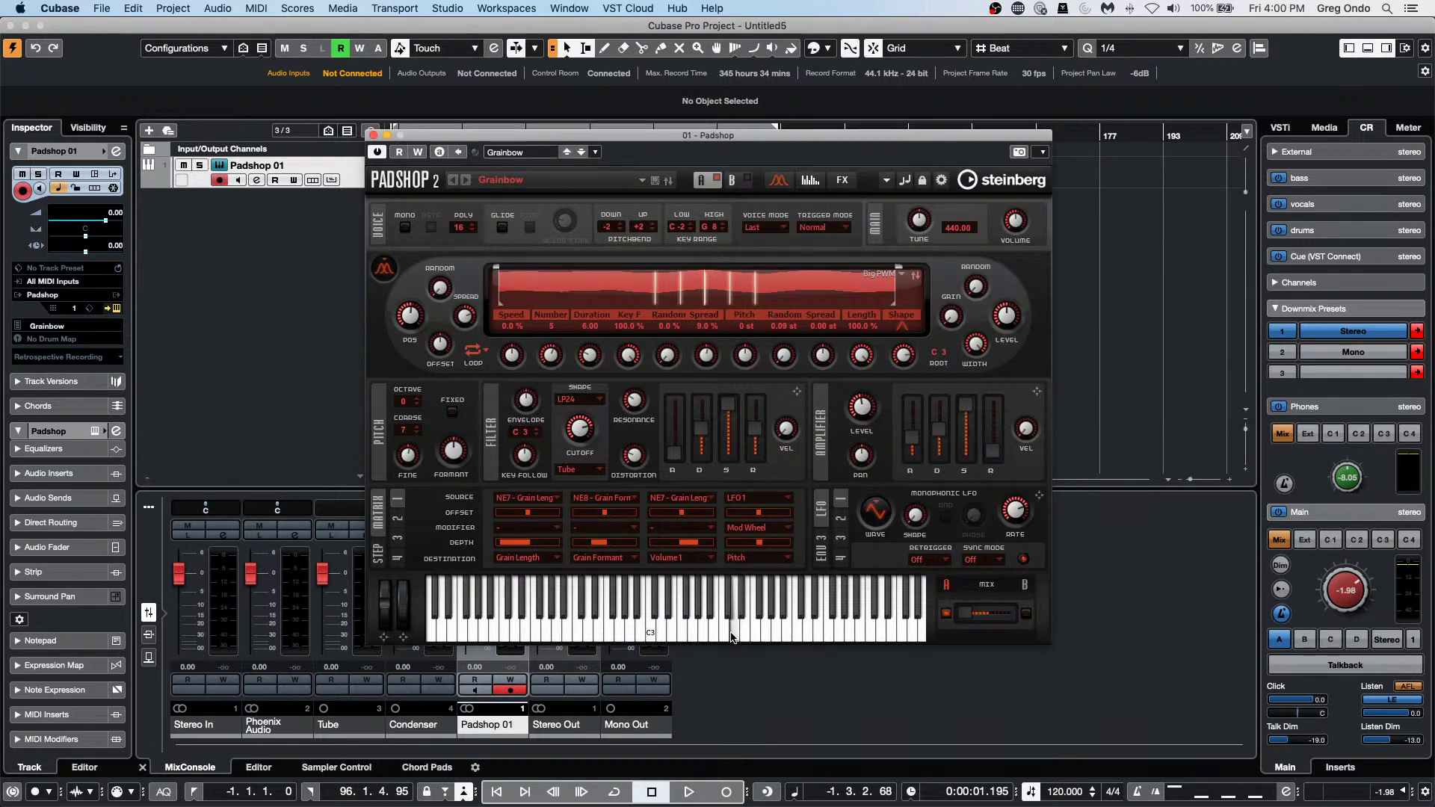
{"action": "left_click", "coordinate": [675, 639]}
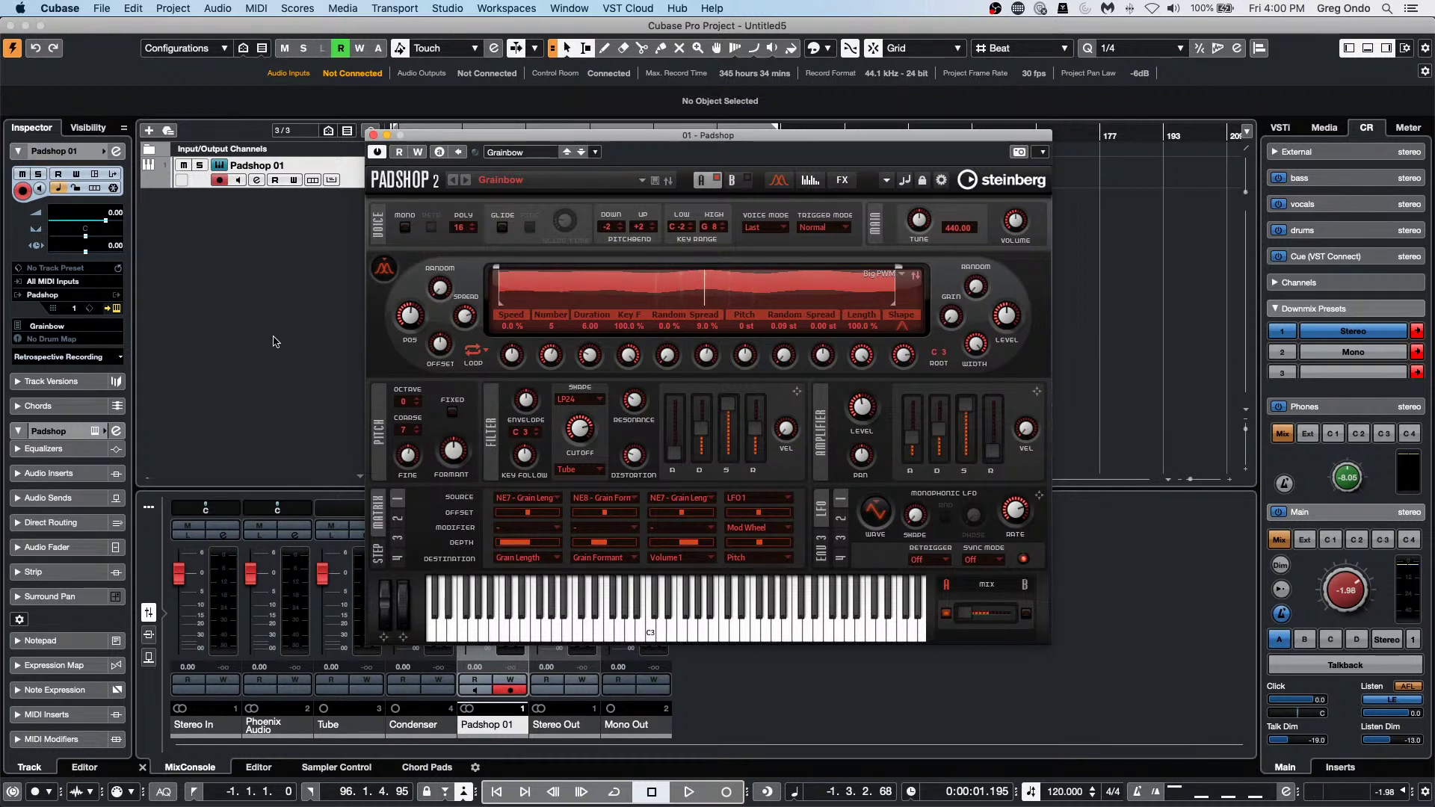
Show the On-Screen Keyboard beside the Padshop window and use it to try playing the Grainbow sound.
{"action": "left_click_drag", "start_coordinate": [574, 133], "coordinate": [908, 79]}
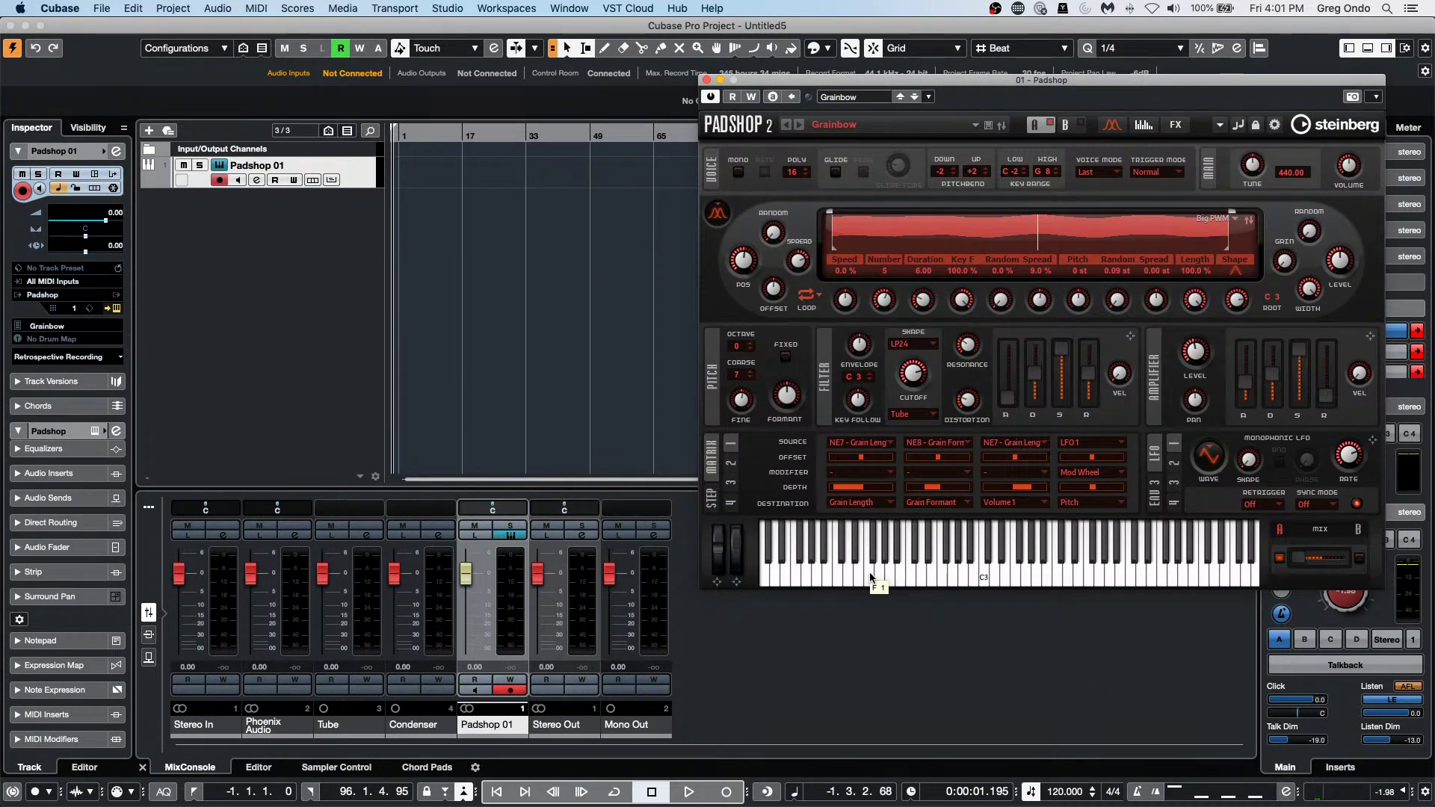
{"action": "key", "text": "alt+k"}
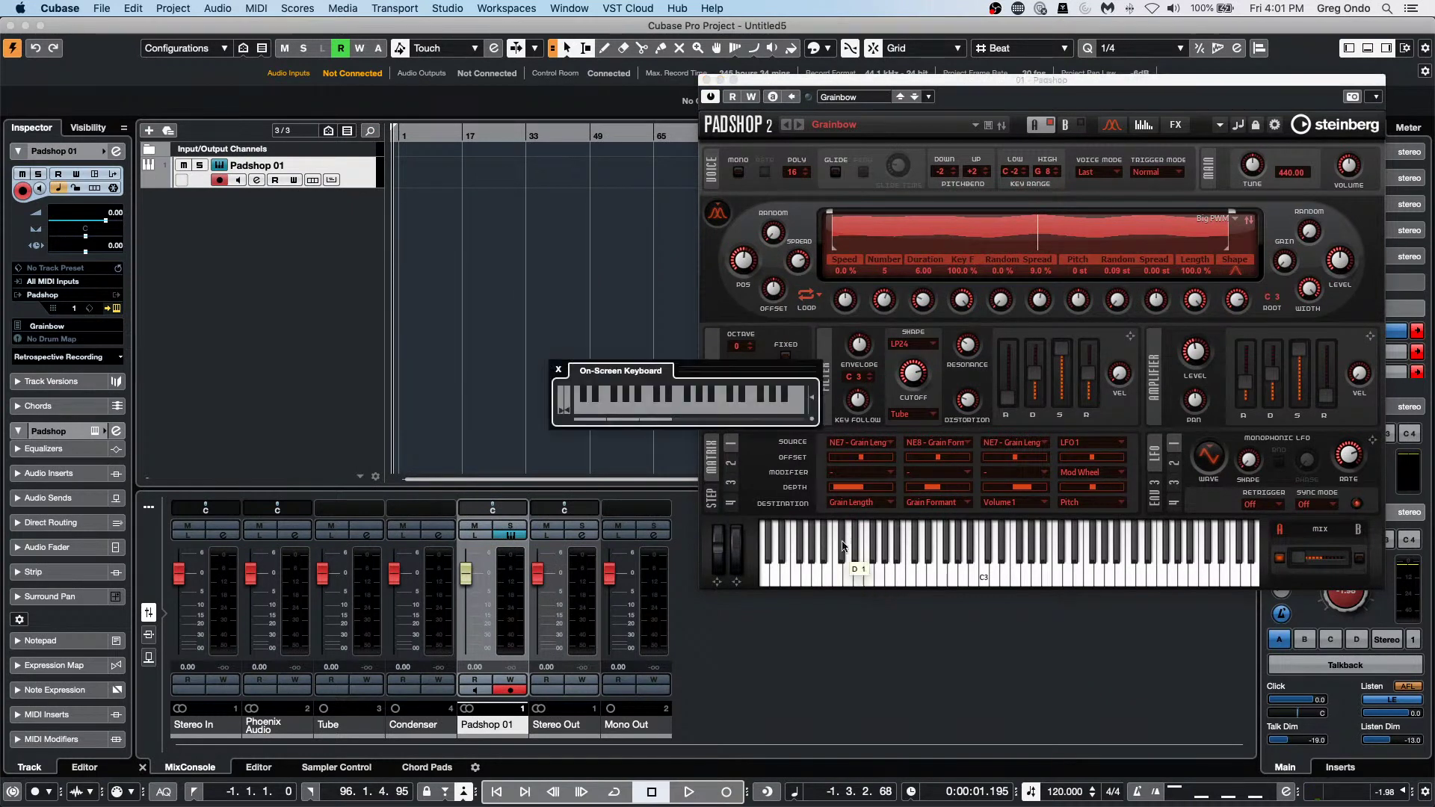
{"action": "left_click", "coordinate": [663, 402]}
{"action": "left_click", "coordinate": [615, 409]}
{"action": "left_click_drag", "start_coordinate": [616, 408], "coordinate": [666, 398]}
{"action": "left_click_drag", "start_coordinate": [1145, 80], "coordinate": [802, 80]}
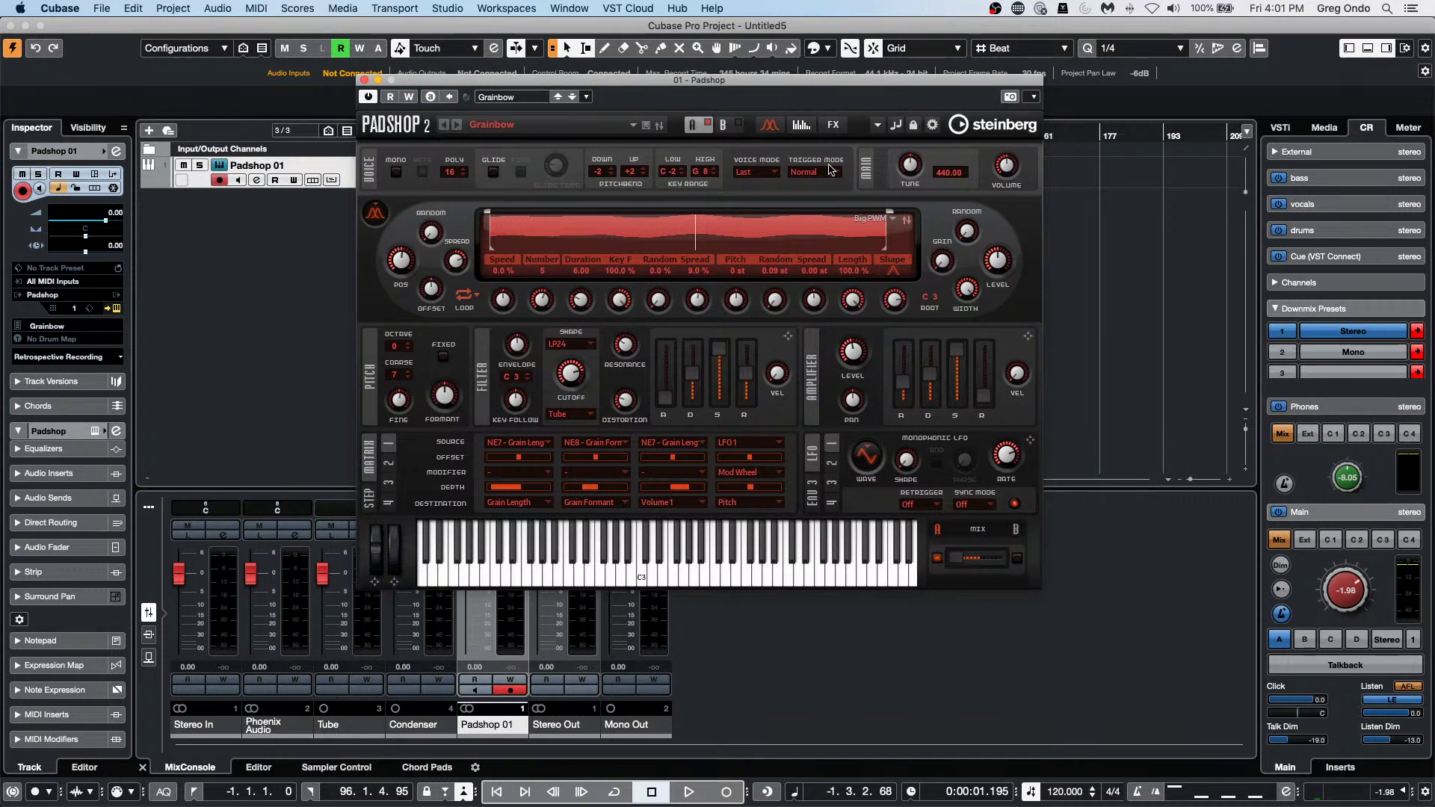
Lower the Control Room main level to -3.77 and move the Padshop window away from the event area.
{"action": "left_click", "coordinate": [1345, 311]}
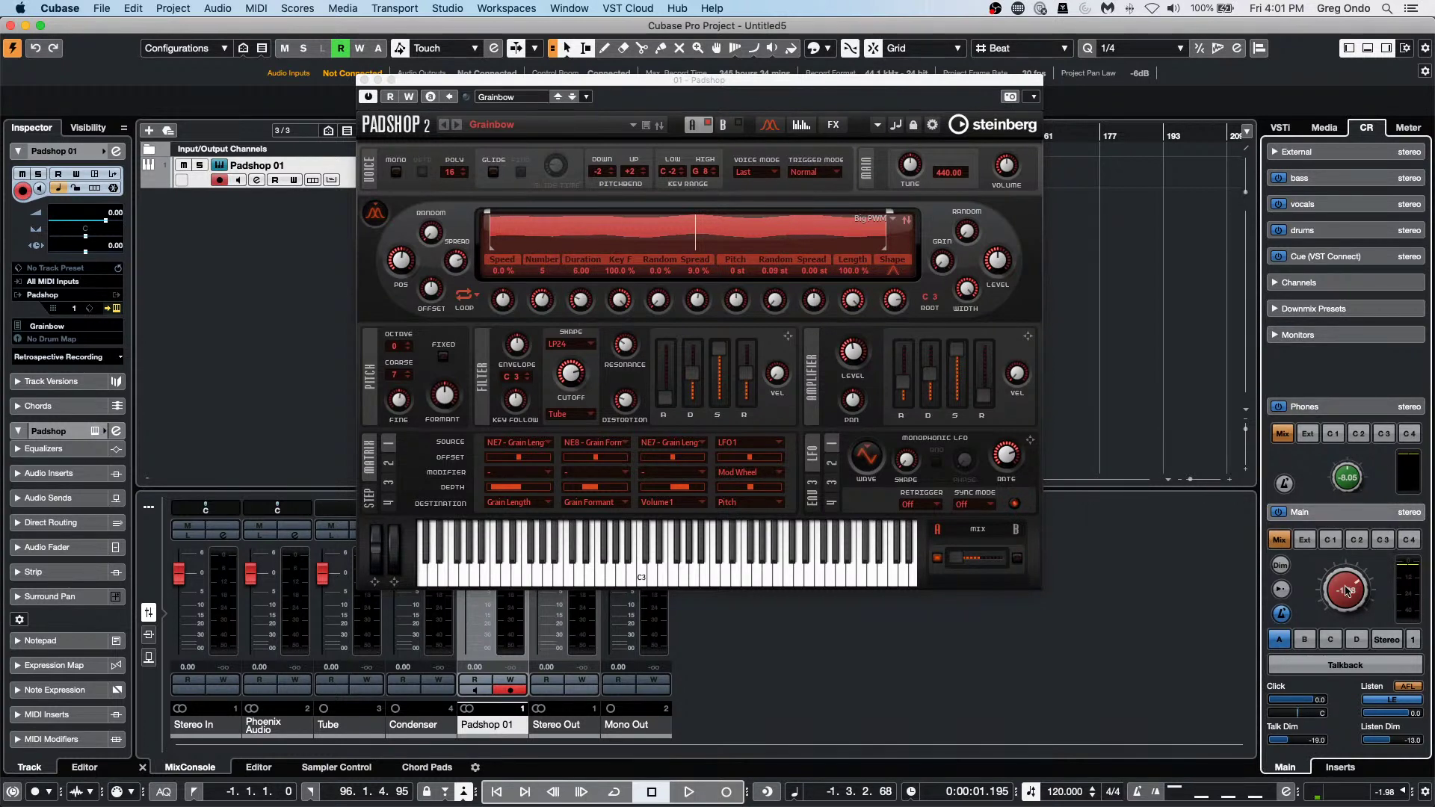
{"action": "left_click_drag", "start_coordinate": [1345, 592], "coordinate": [1345, 598]}
{"action": "left_click_drag", "start_coordinate": [466, 82], "coordinate": [598, 291]}
Draw an empty MIDI part on the Padshop 01 track from about bar 11 to bar 89 and open it in the Key Editor.
{"action": "right_click", "coordinate": [459, 181]}
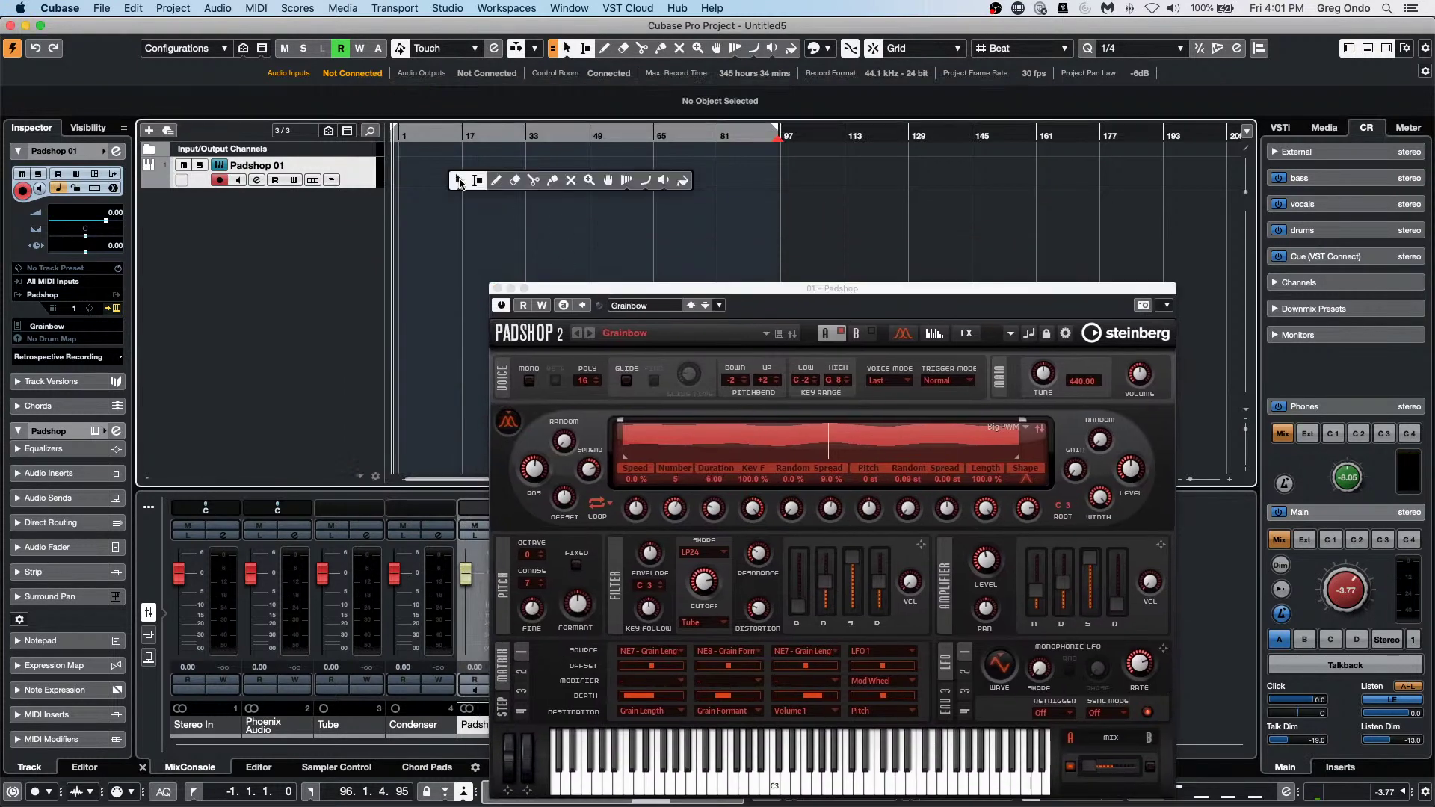
{"action": "left_click", "coordinate": [496, 182]}
{"action": "left_click_drag", "start_coordinate": [442, 172], "coordinate": [750, 172]}
{"action": "right_click", "coordinate": [544, 227]}
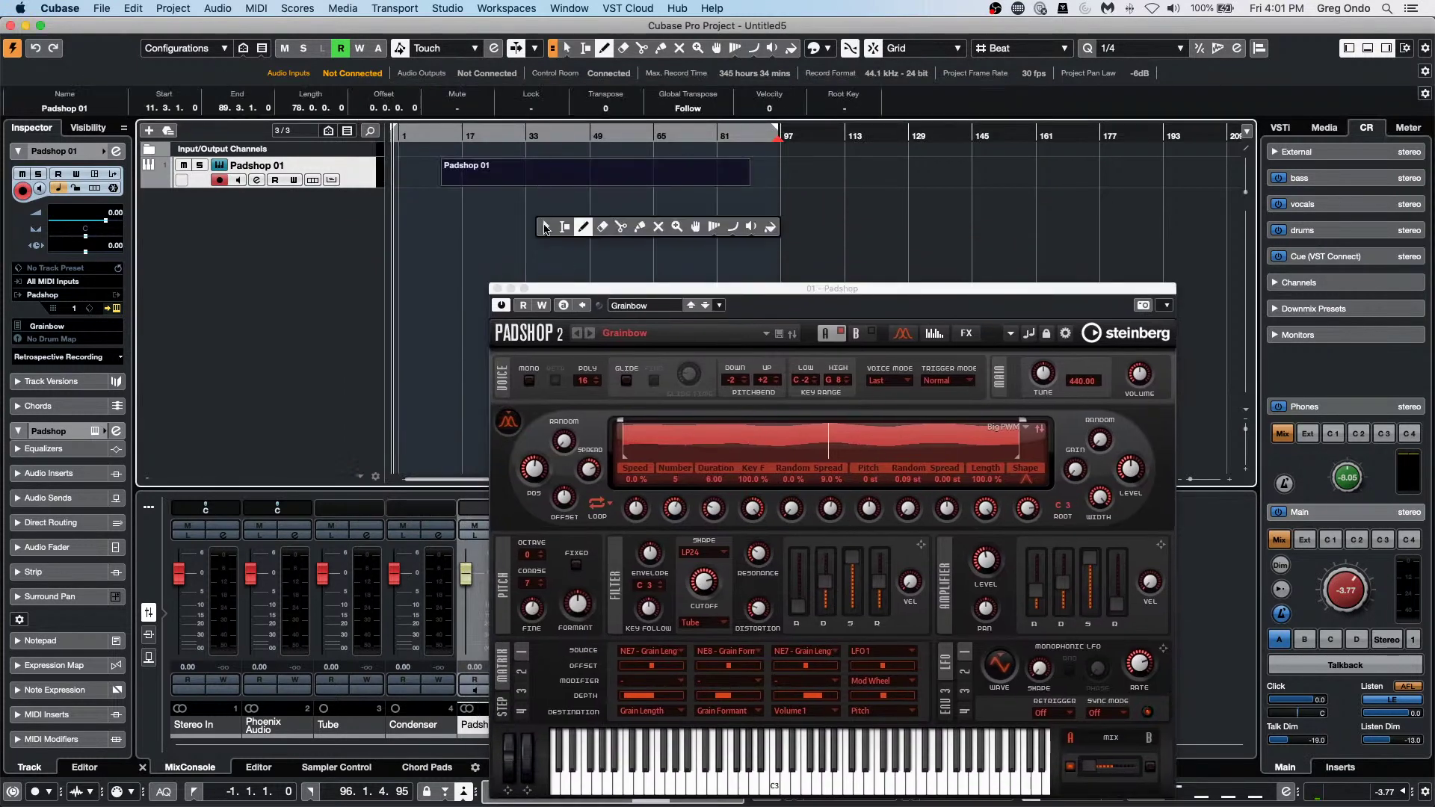
{"action": "left_click", "coordinate": [544, 227]}
{"action": "left_click", "coordinate": [543, 171]}
{"action": "double_click", "coordinate": [543, 181]}
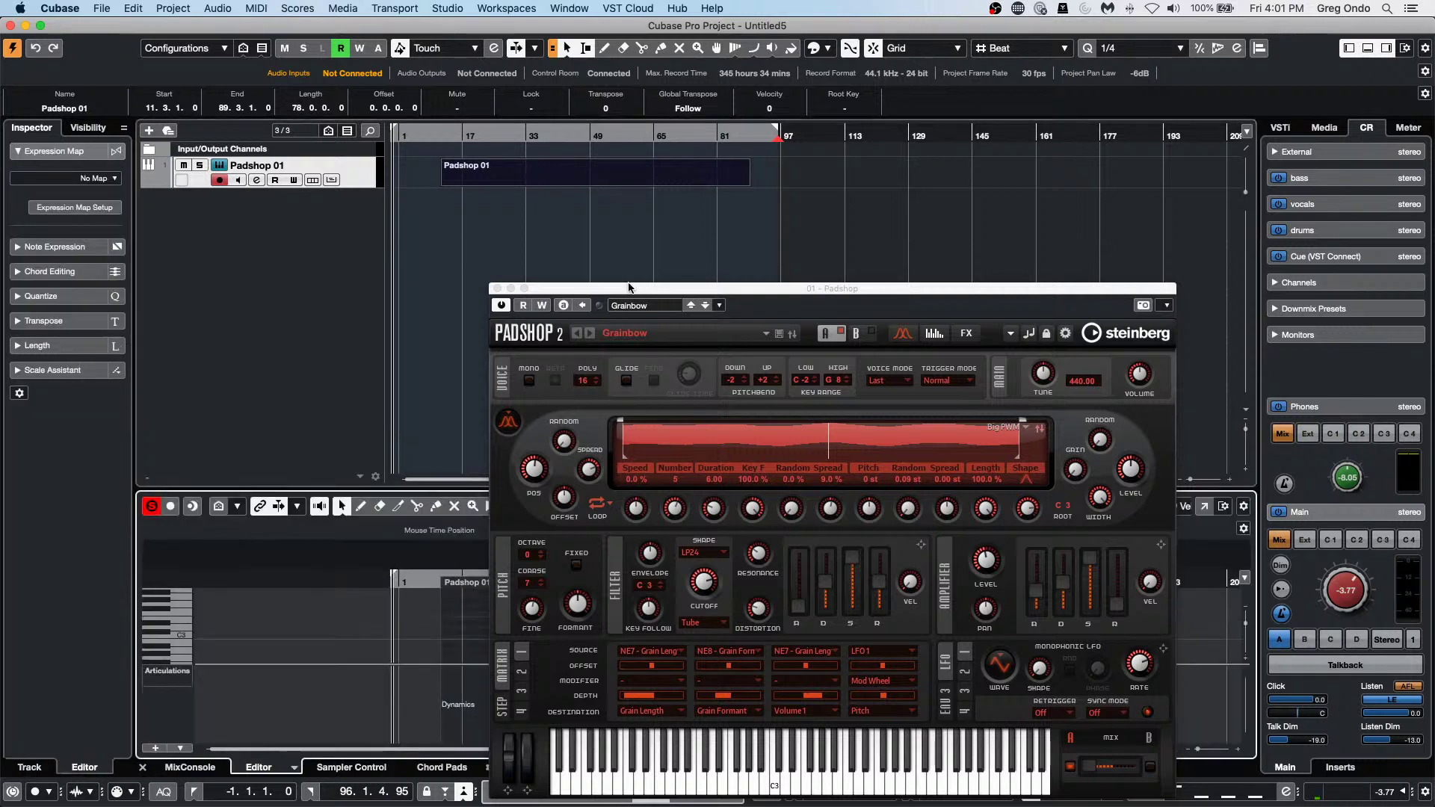
Draw three long notes, C3, G3 and G#2, from about bar 25 in the Padshop part, and dismiss the On-Screen Keyboard.
{"action": "key", "text": "alt+k"}
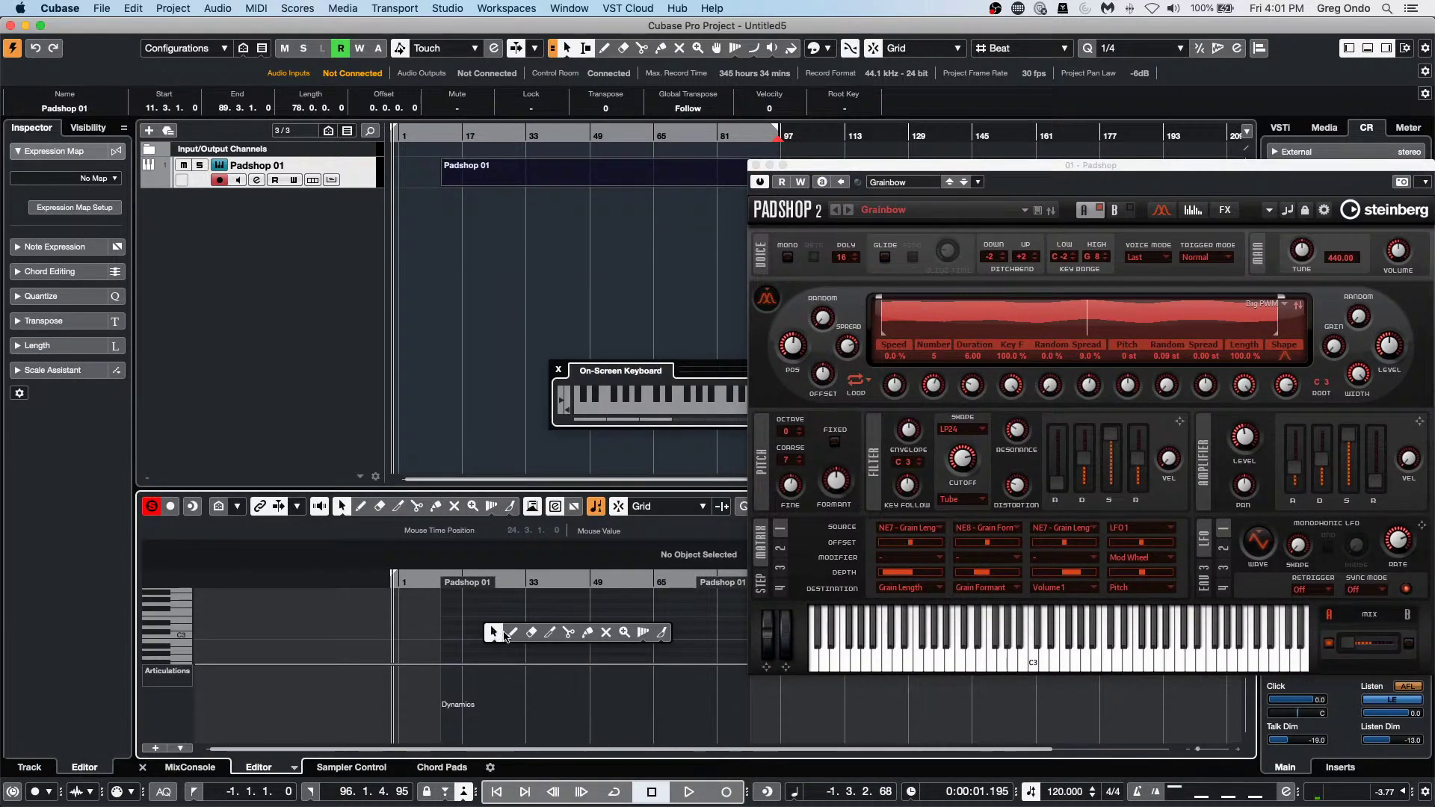
{"action": "key", "text": "8"}
{"action": "left_click_drag", "start_coordinate": [495, 636], "coordinate": [690, 636]}
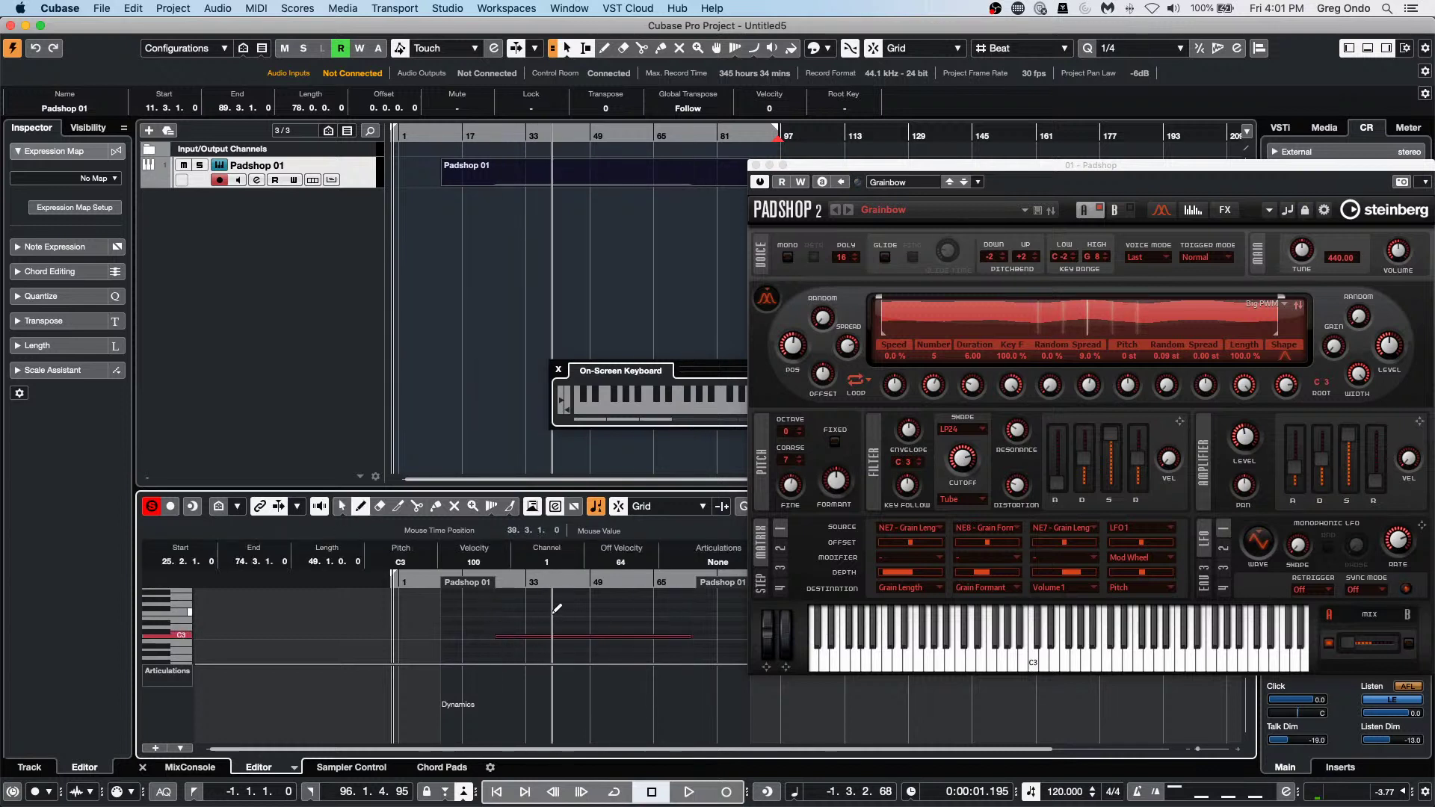
{"action": "left_click_drag", "start_coordinate": [496, 604], "coordinate": [692, 604]}
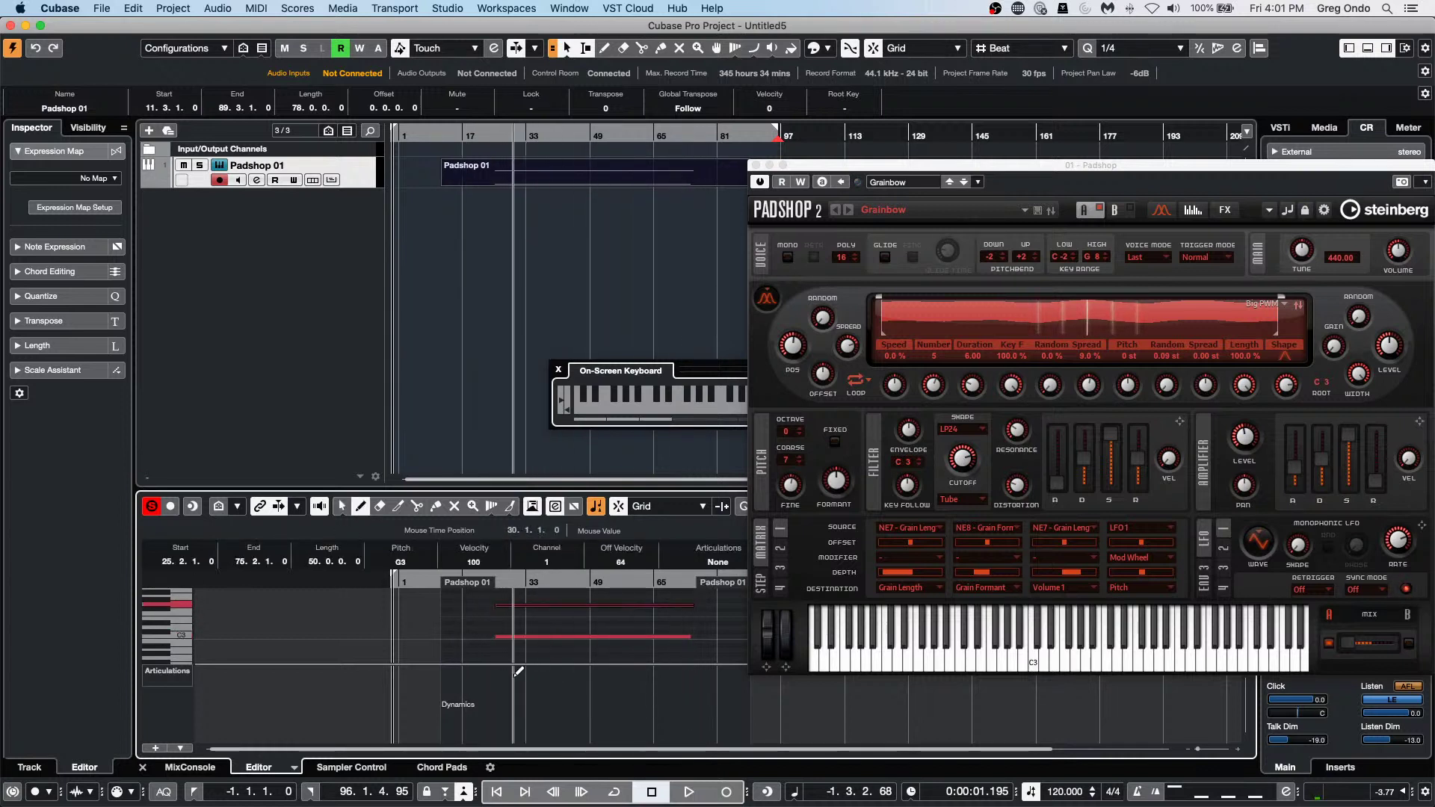
{"action": "left_click_drag", "start_coordinate": [502, 655], "coordinate": [716, 655]}
{"action": "key", "text": "1"}
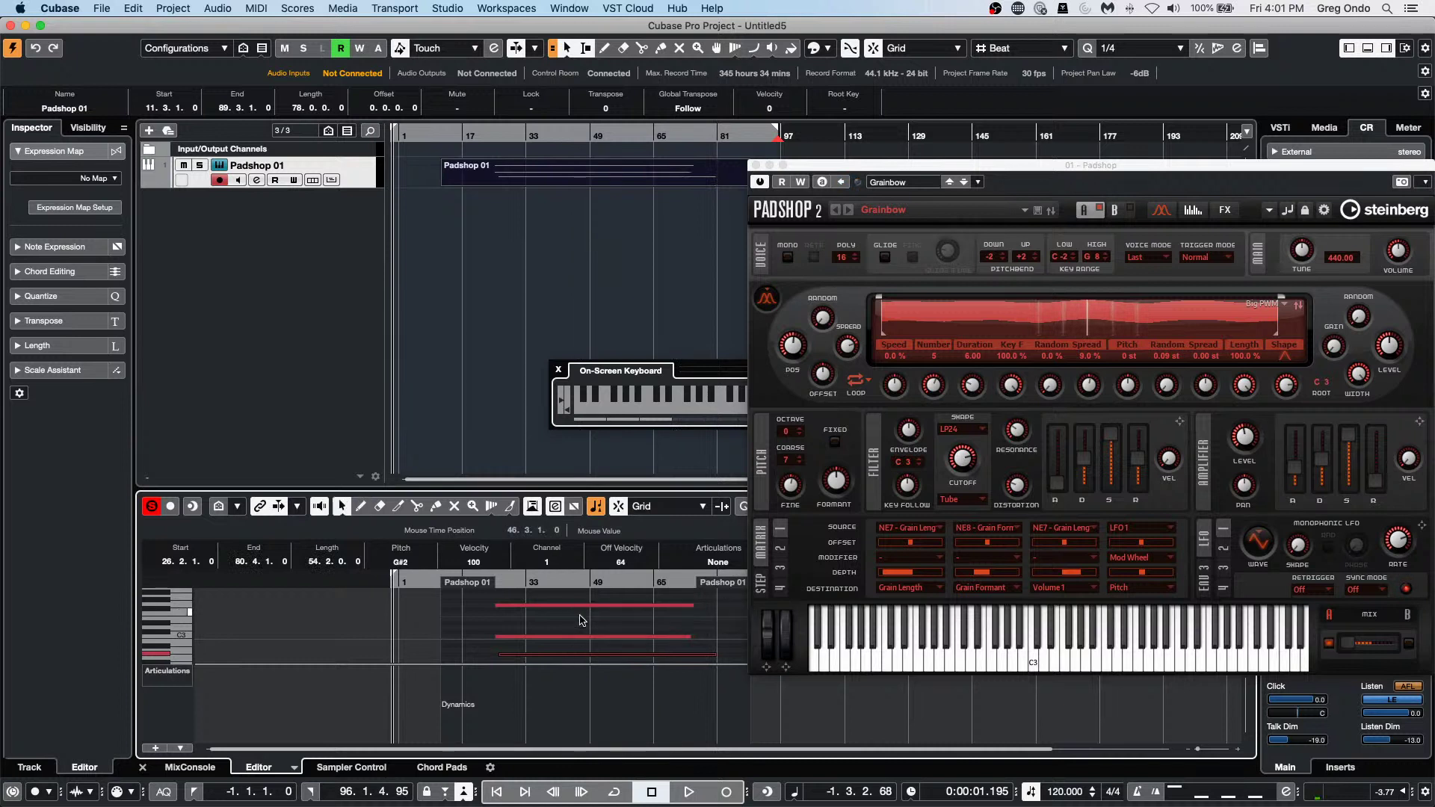
{"action": "left_click", "coordinate": [532, 660]}
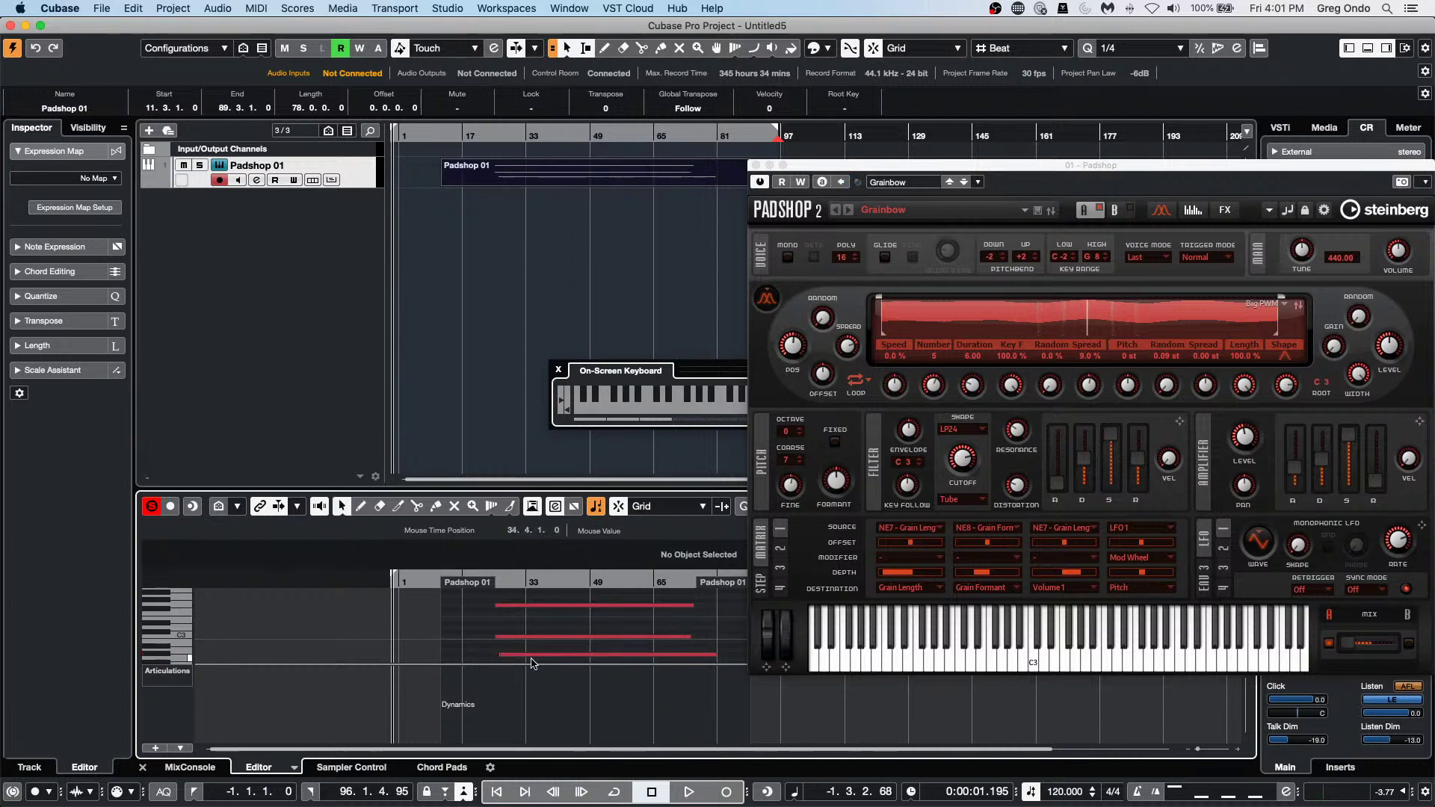
{"action": "left_click", "coordinate": [559, 369]}
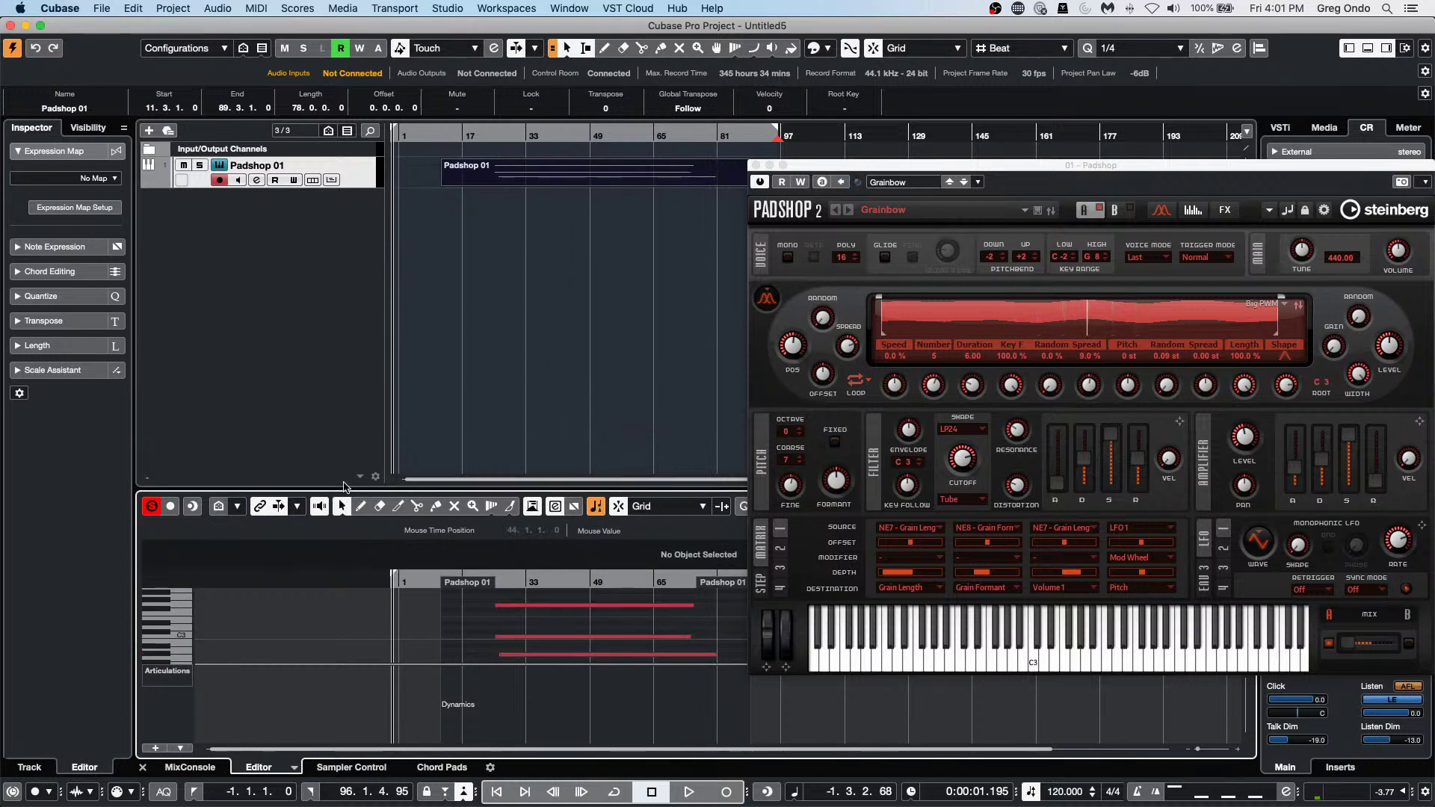
Open the note expression editor for the C3 note and close the Padshop window.
{"action": "left_click", "coordinate": [557, 508]}
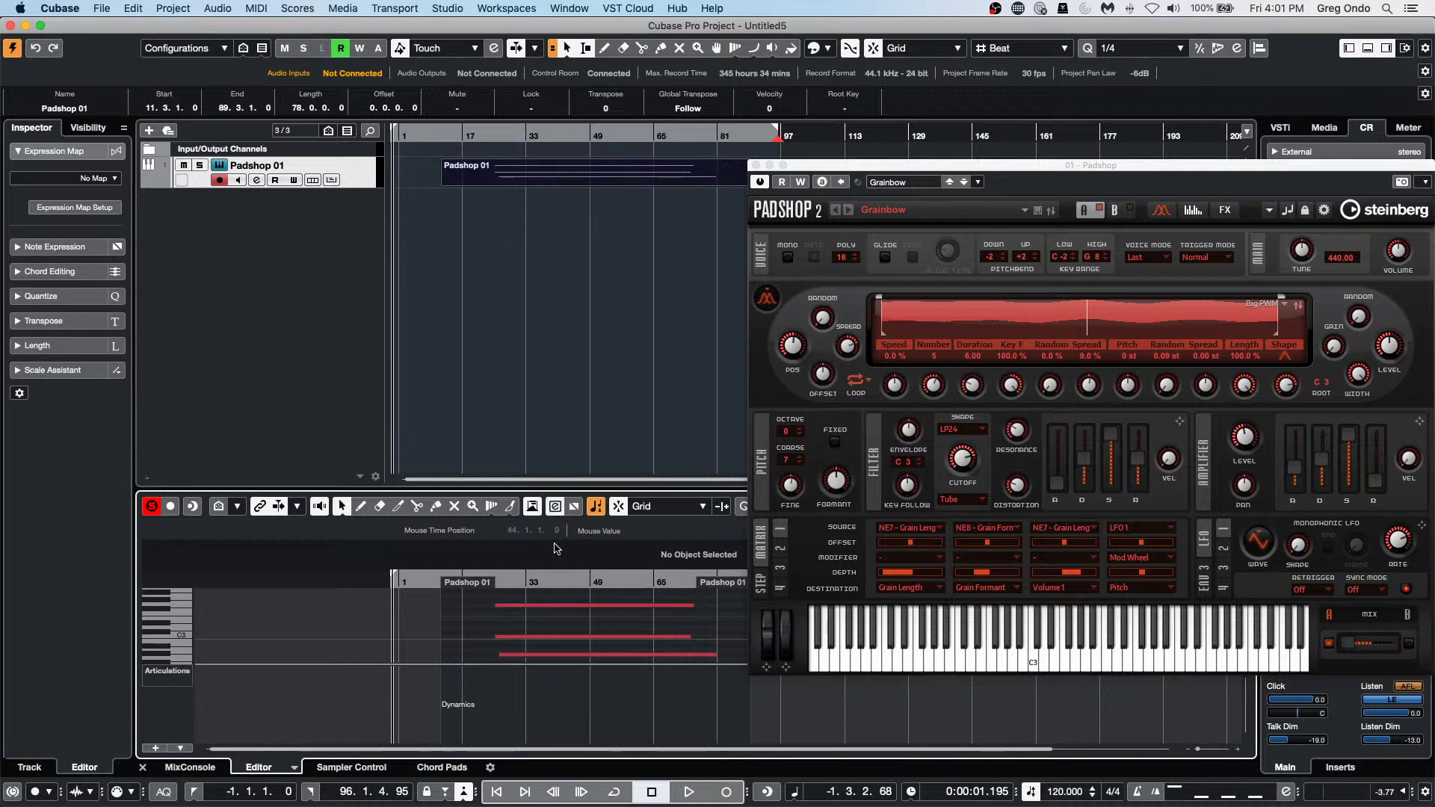
{"action": "double_click", "coordinate": [550, 643]}
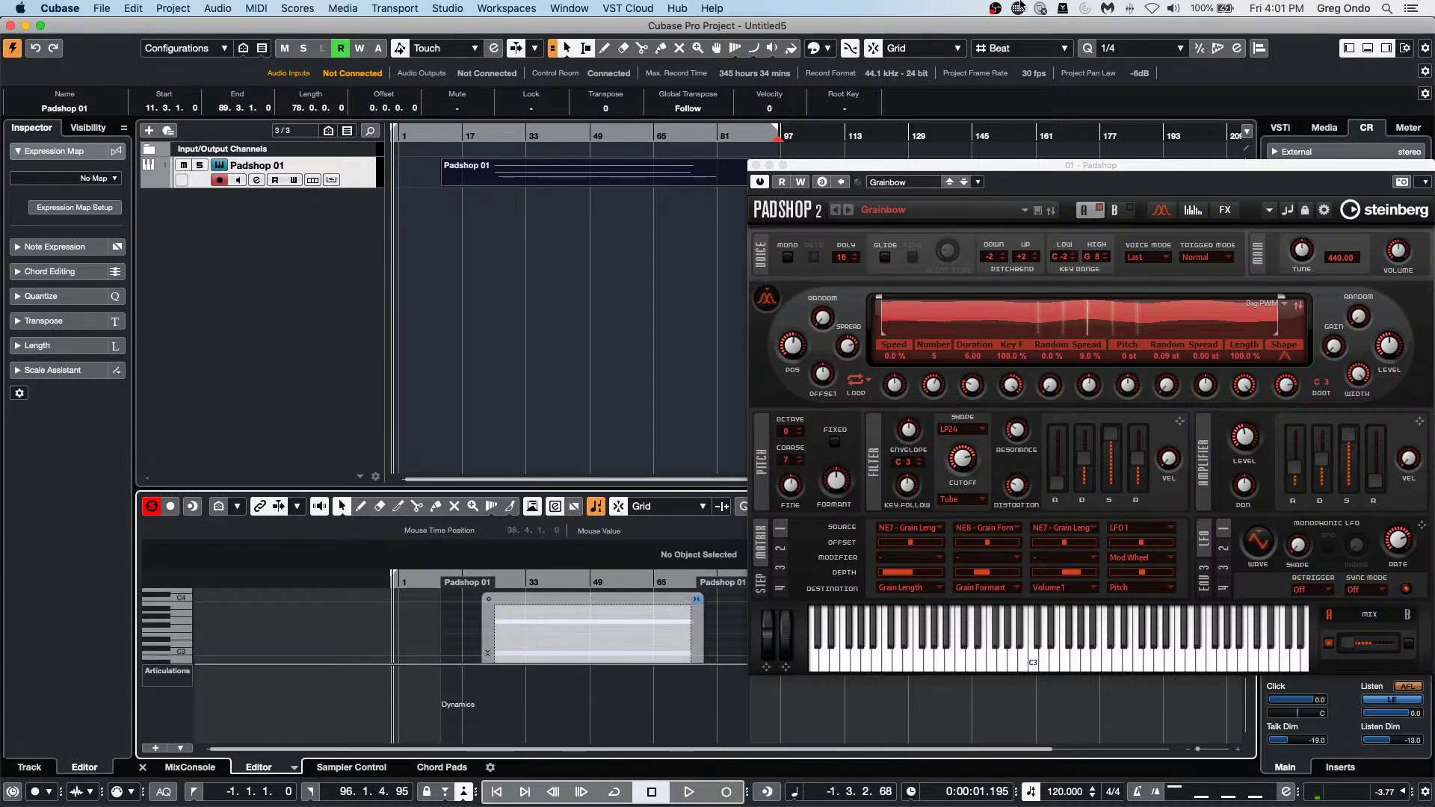
{"action": "left_click", "coordinate": [756, 164]}
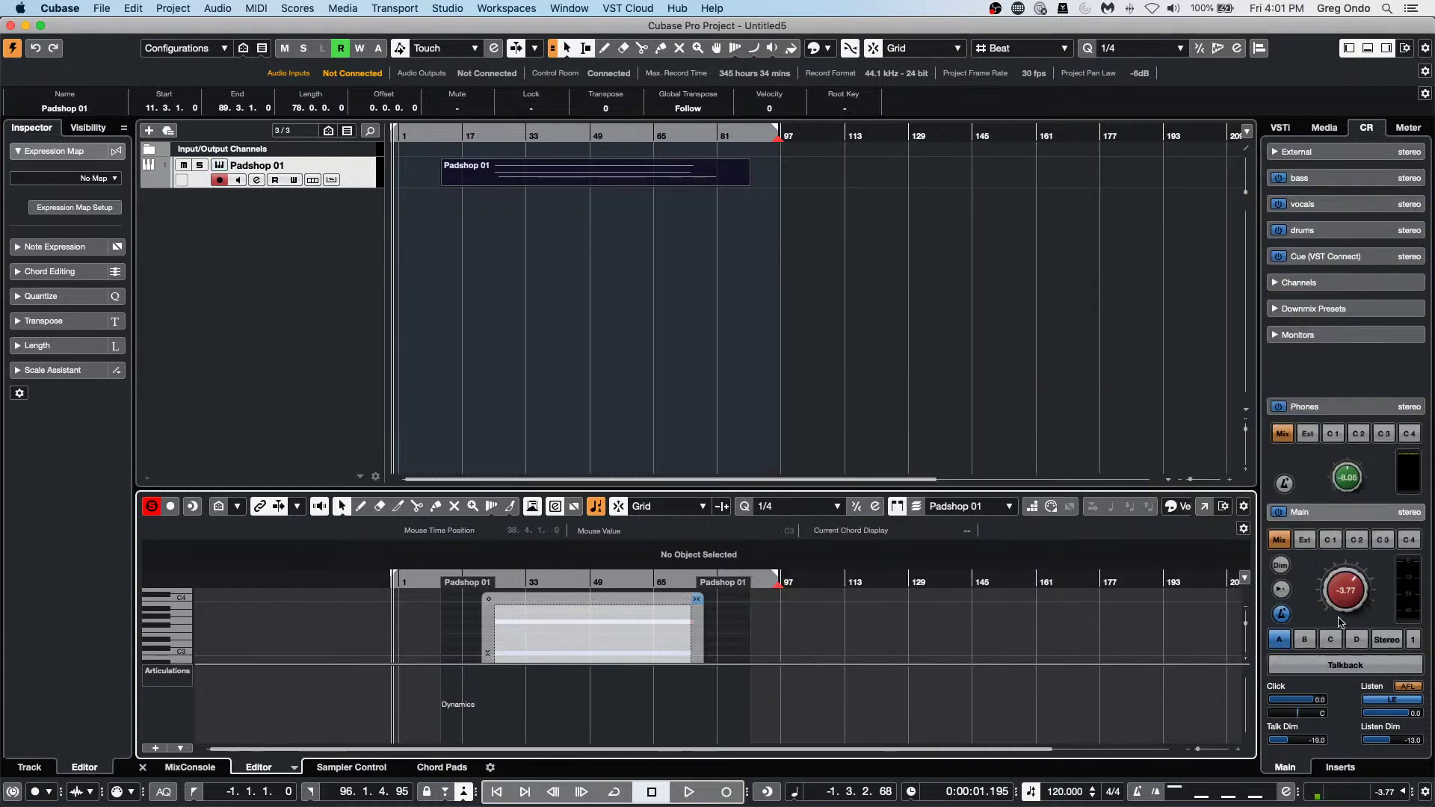
Open the Padshop part in a separate Key Editor window, turn off the editor solo, and close the window.
{"action": "left_click", "coordinate": [1205, 508]}
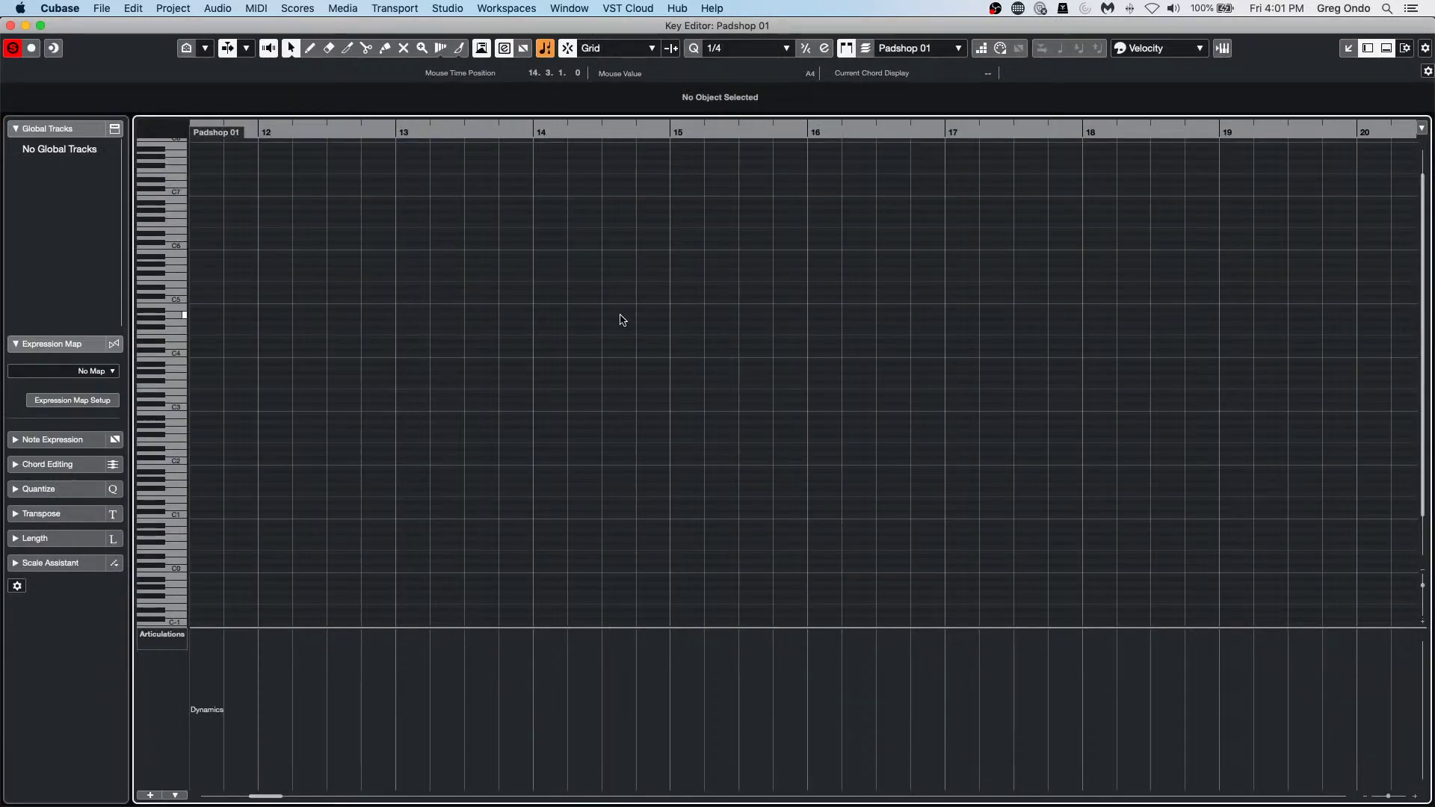
{"action": "scroll", "coordinate": [430, 351], "scroll_direction": "down", "scroll_amount": 3}
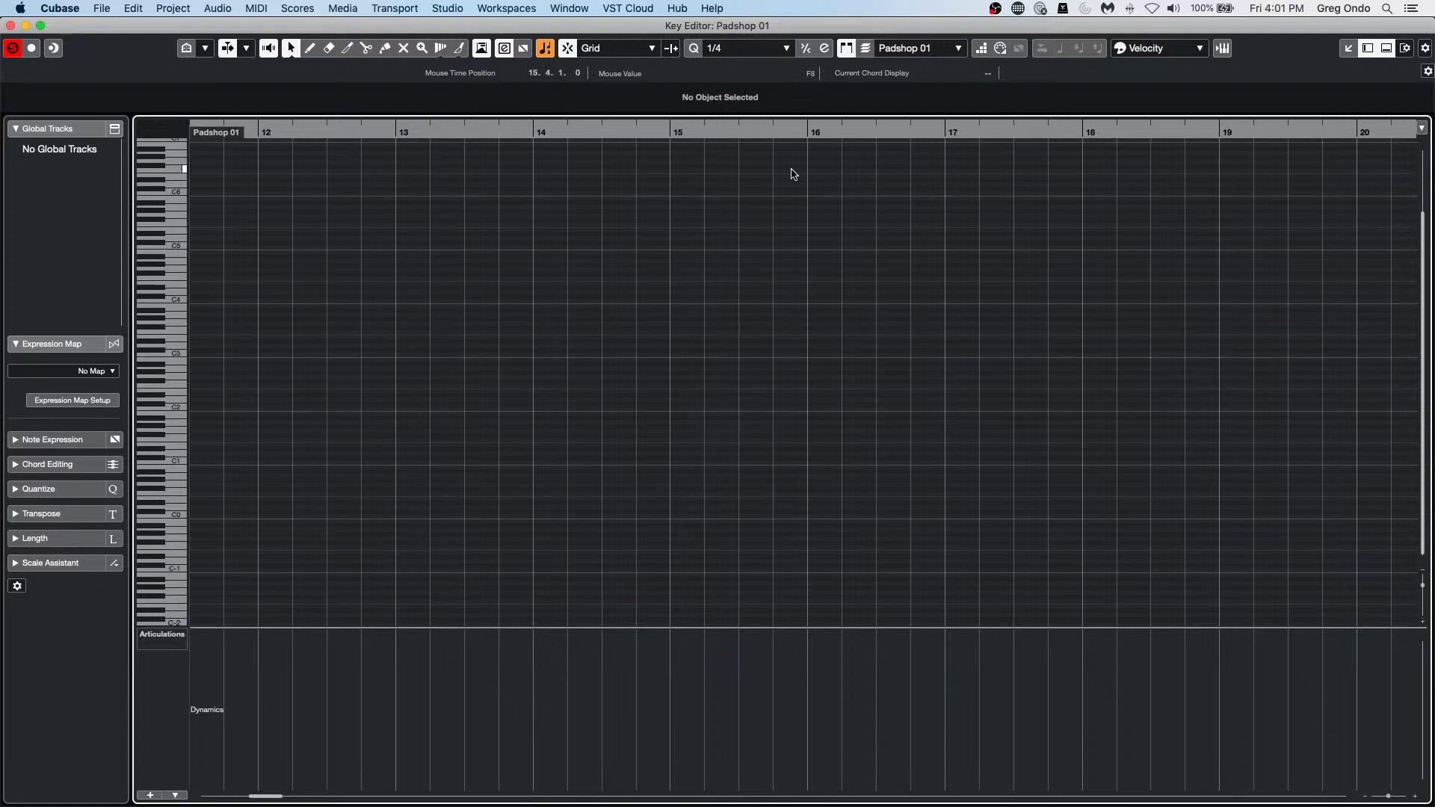
{"action": "left_click", "coordinate": [14, 49]}
{"action": "left_click", "coordinate": [10, 26]}
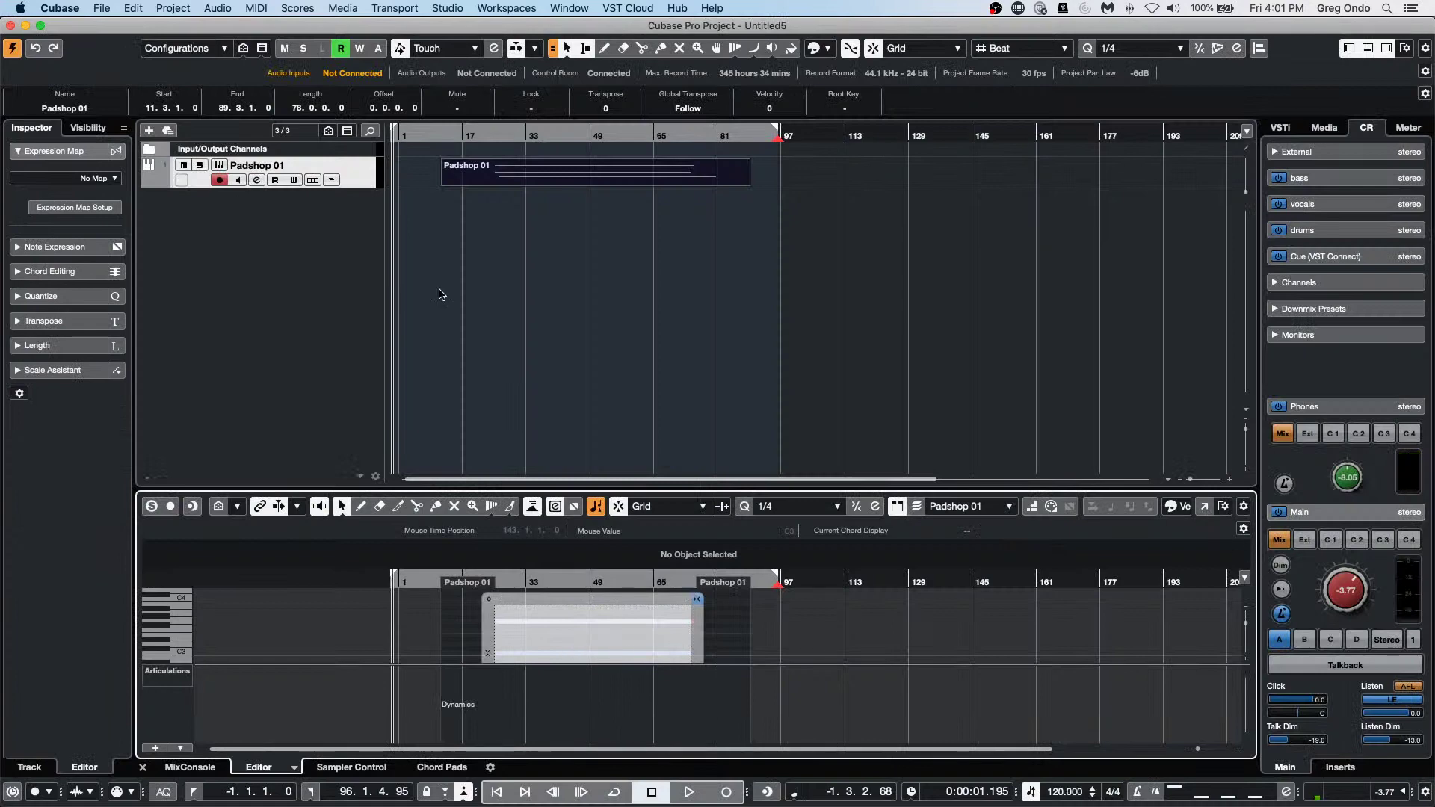
{"action": "left_click", "coordinate": [537, 313]}
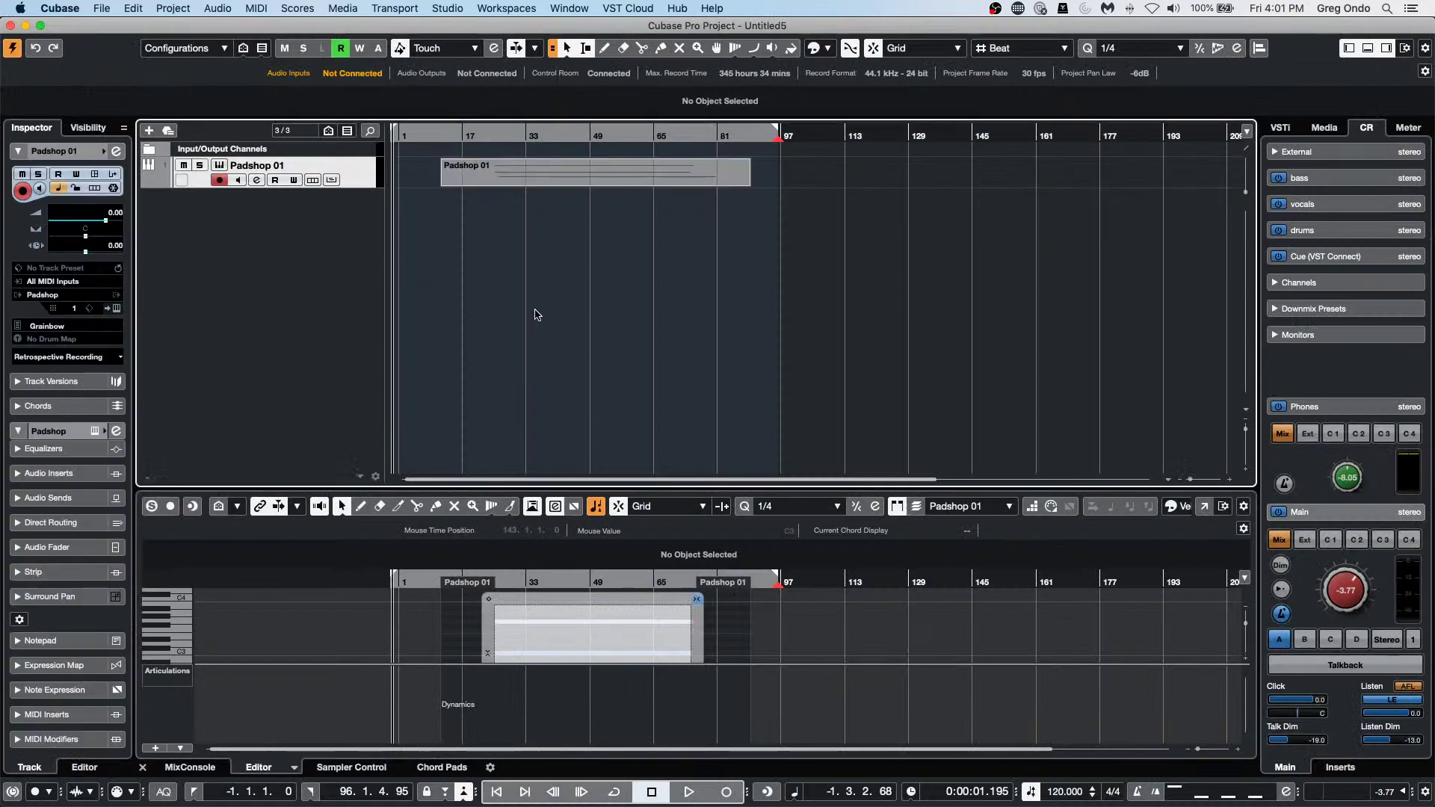
{"action": "left_click", "coordinate": [1204, 506]}
{"action": "scroll", "coordinate": [642, 336], "scroll_direction": "down", "scroll_amount": 2}
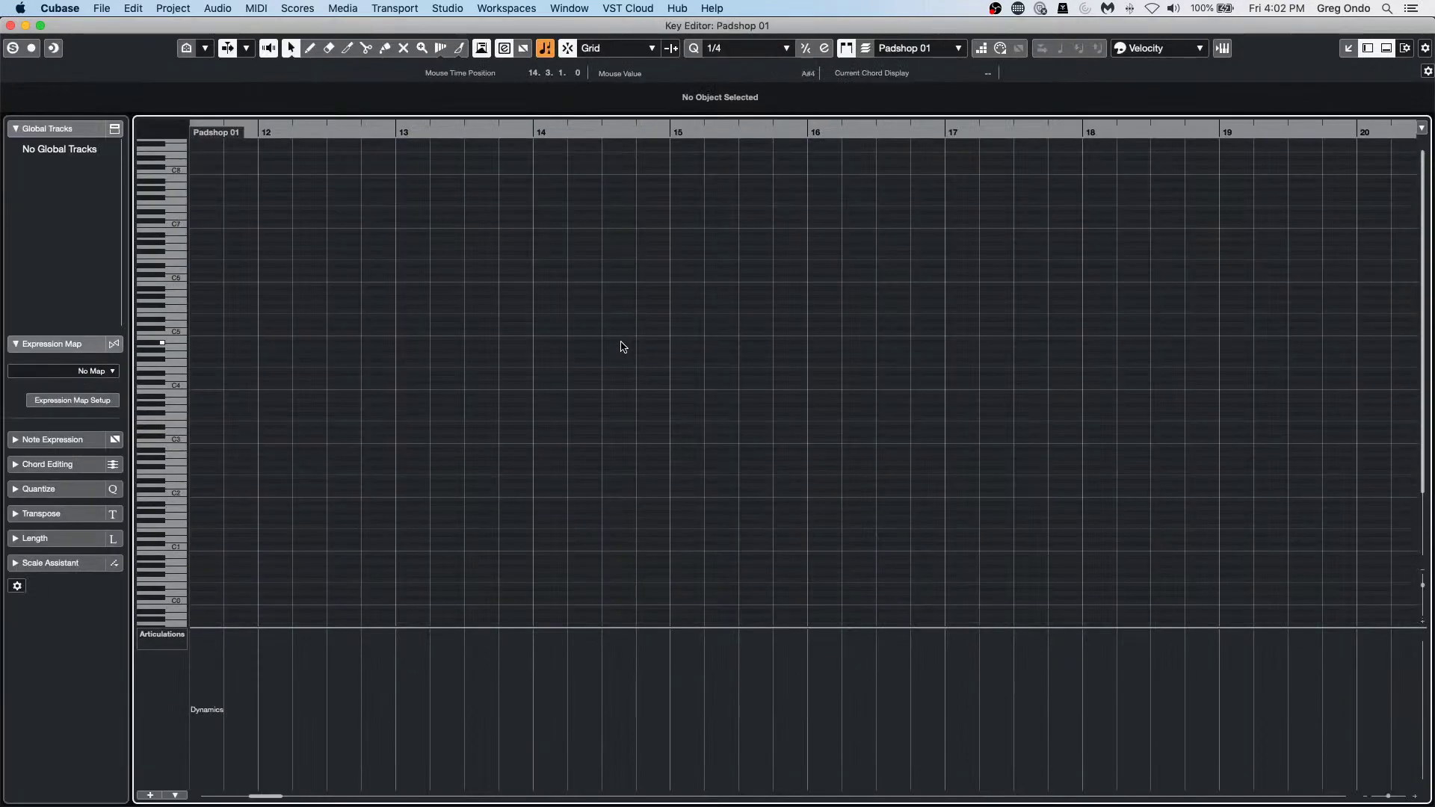
{"action": "scroll", "coordinate": [437, 154], "scroll_direction": "left", "scroll_amount": 10}
{"action": "scroll", "coordinate": [45, 116], "scroll_direction": "left", "scroll_amount": 10}
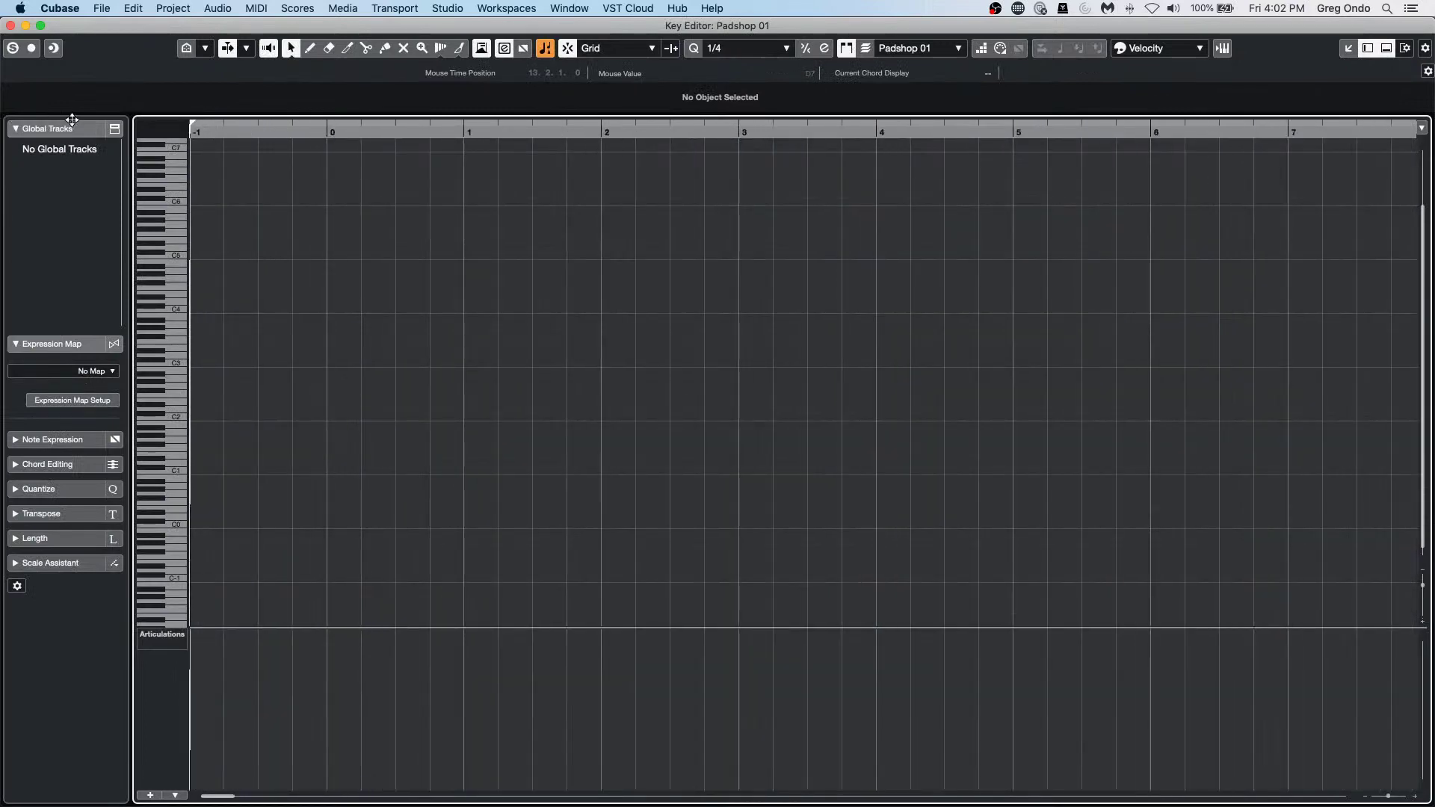
{"action": "scroll", "coordinate": [550, 372], "scroll_direction": "down", "scroll_amount": 1}
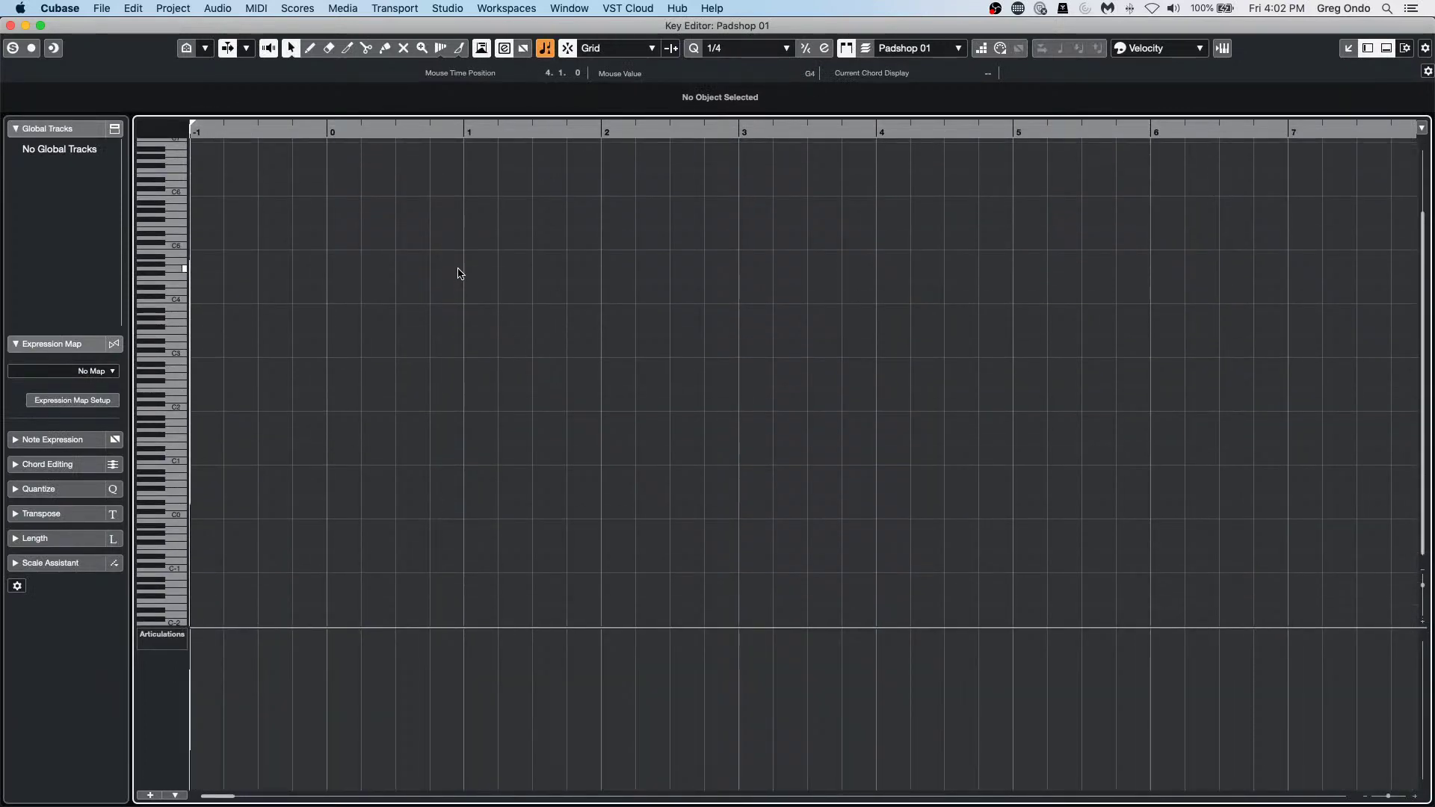
{"action": "scroll", "coordinate": [459, 273], "scroll_direction": "up", "scroll_amount": 3}
{"action": "left_click", "coordinate": [10, 25]}
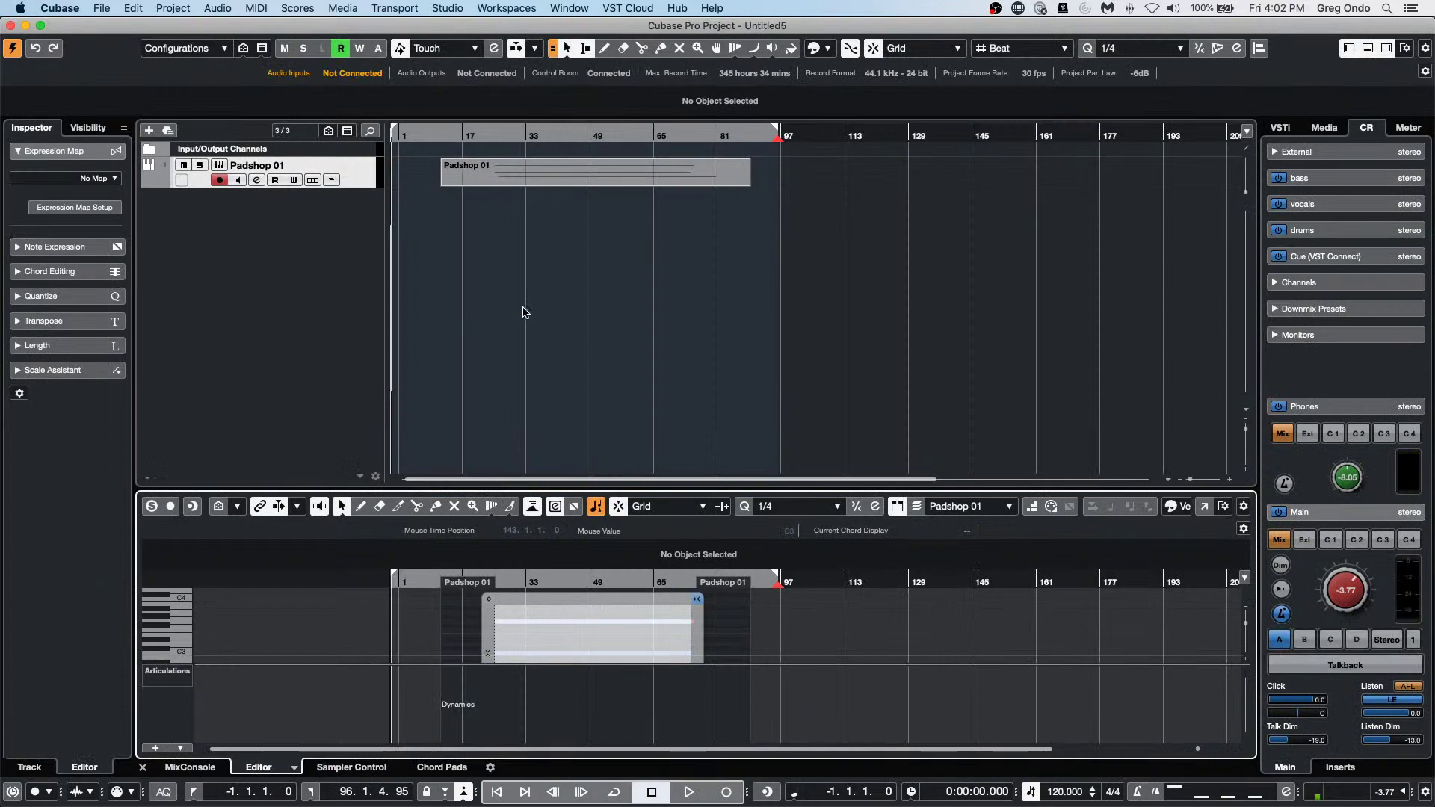
Place the project cursor over the drawn notes and open the selected Padshop part in a separate Key Editor window.
{"action": "left_click", "coordinate": [589, 180]}
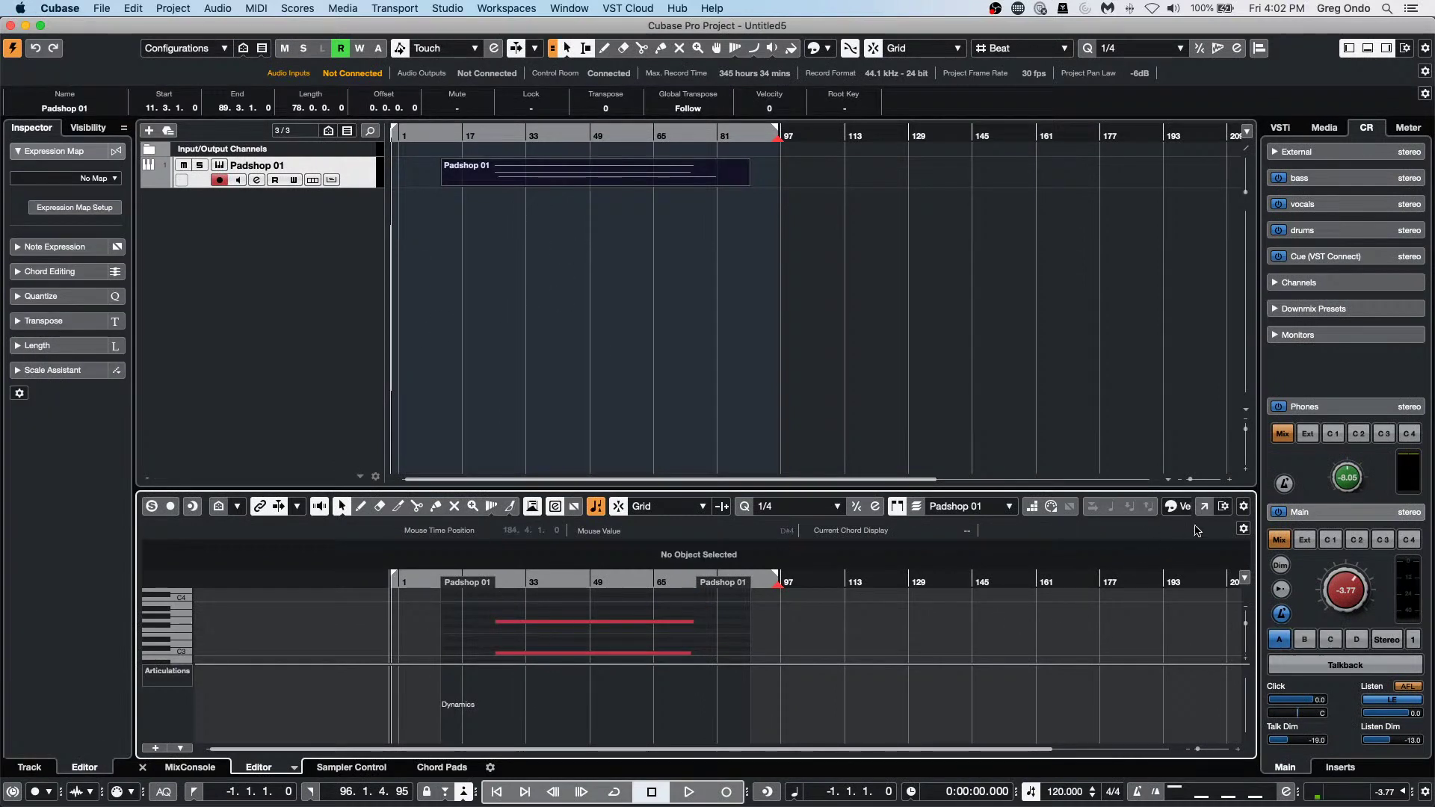
{"action": "left_click", "coordinate": [519, 136]}
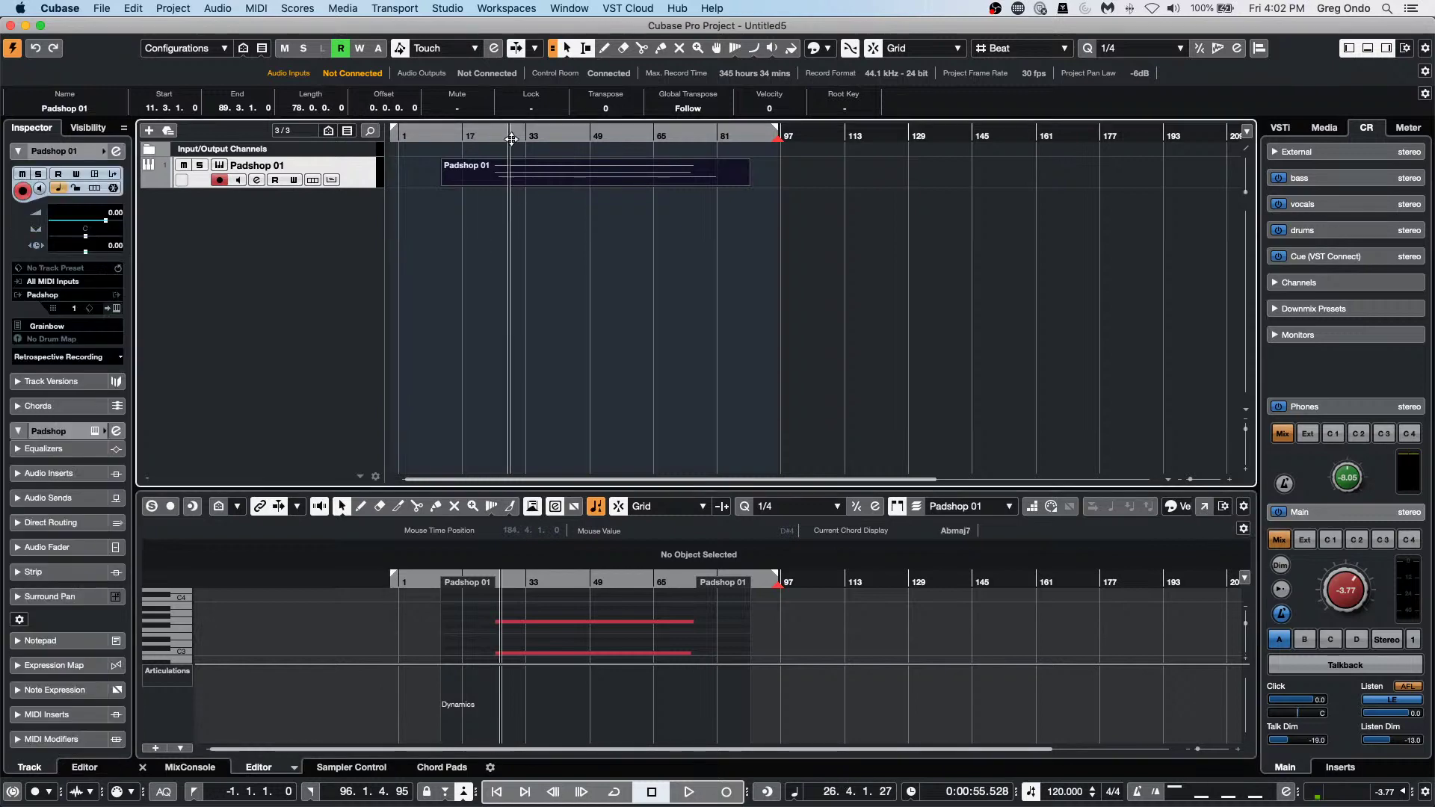
{"action": "left_click", "coordinate": [1200, 506]}
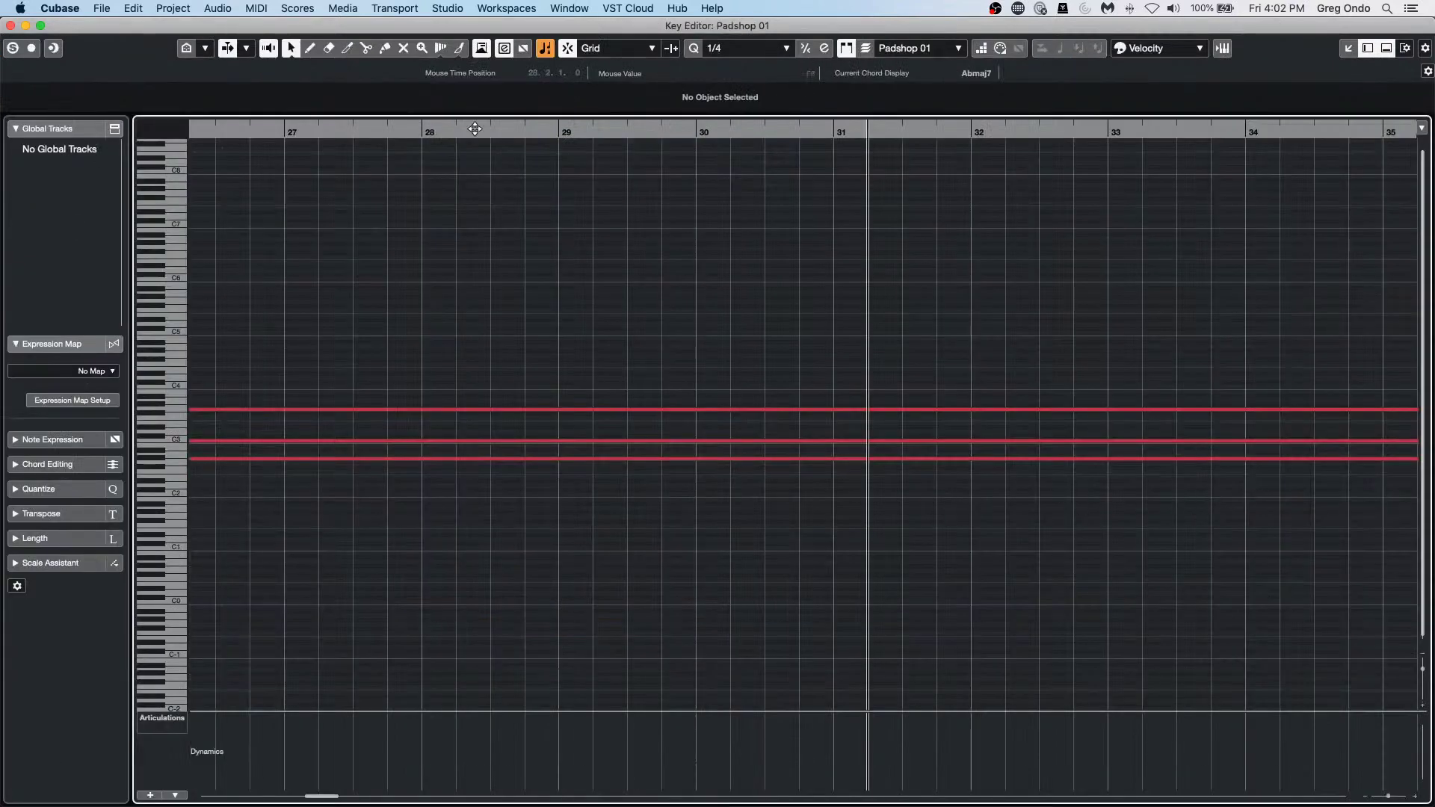
{"action": "left_click_drag", "start_coordinate": [477, 127], "coordinate": [481, 97]}
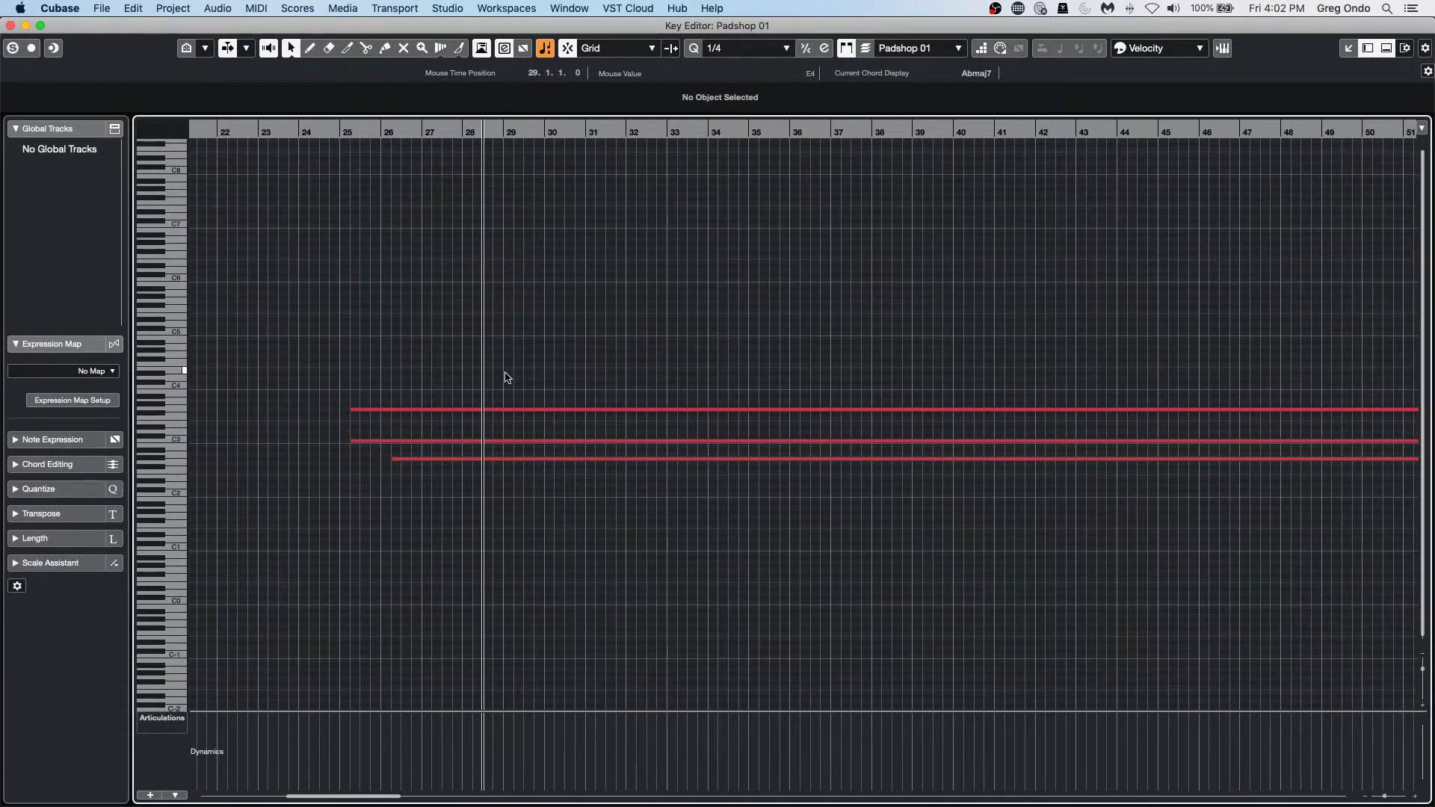
Draw a CC 1 (Modulation) note expression curve on the G3 note from about bar 31 to 47, and close its expression editor.
{"action": "double_click", "coordinate": [513, 410]}
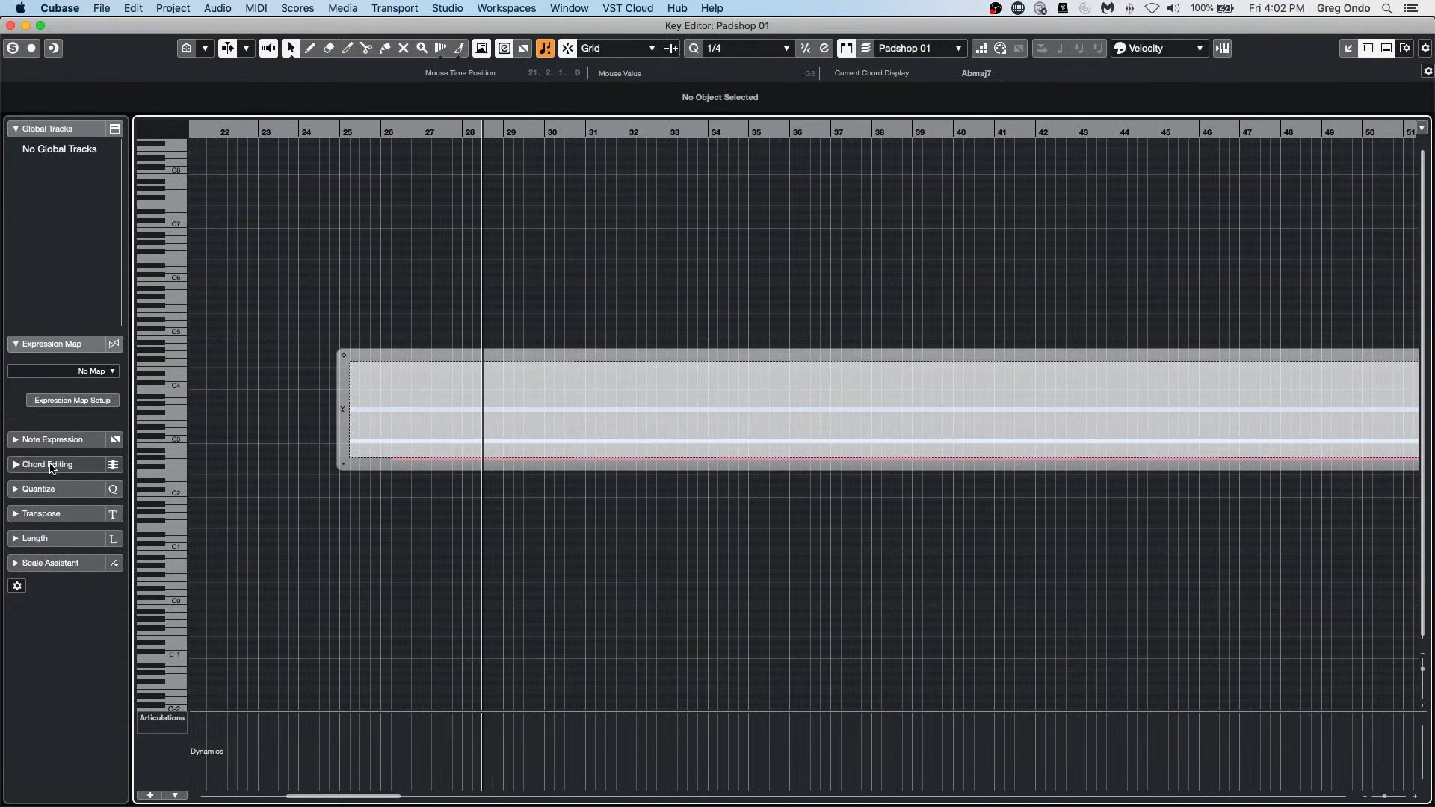
{"action": "left_click", "coordinate": [54, 441]}
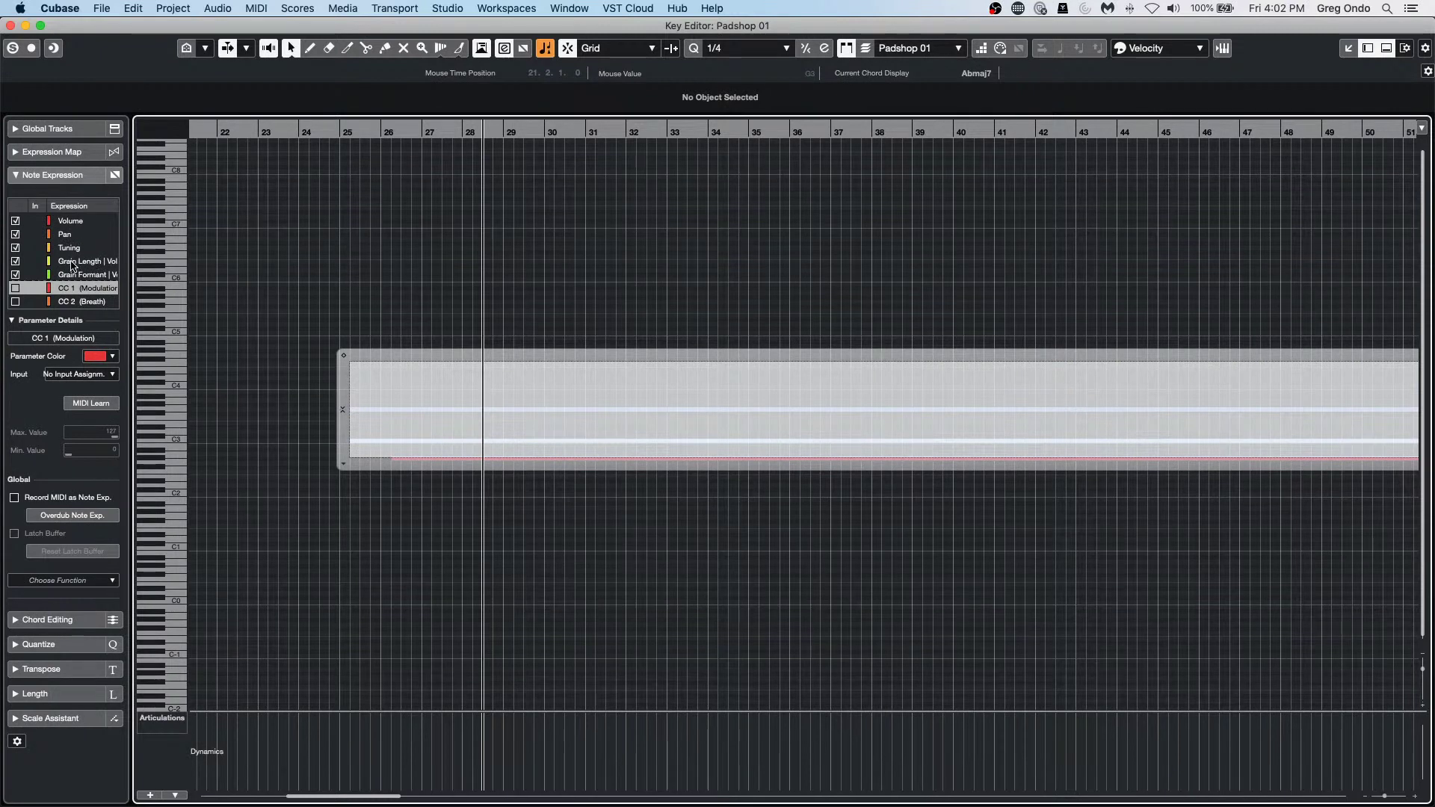
{"action": "right_click", "coordinate": [554, 407]}
{"action": "left_click", "coordinate": [576, 410]}
{"action": "mouse_move", "coordinate": [584, 410]}
{"action": "left_mouse_down"}
{"action": "mouse_move", "coordinate": [849, 366]}
{"action": "mouse_move", "coordinate": [961, 407]}
{"action": "mouse_move", "coordinate": [1005, 403]}
{"action": "left_mouse_up"}
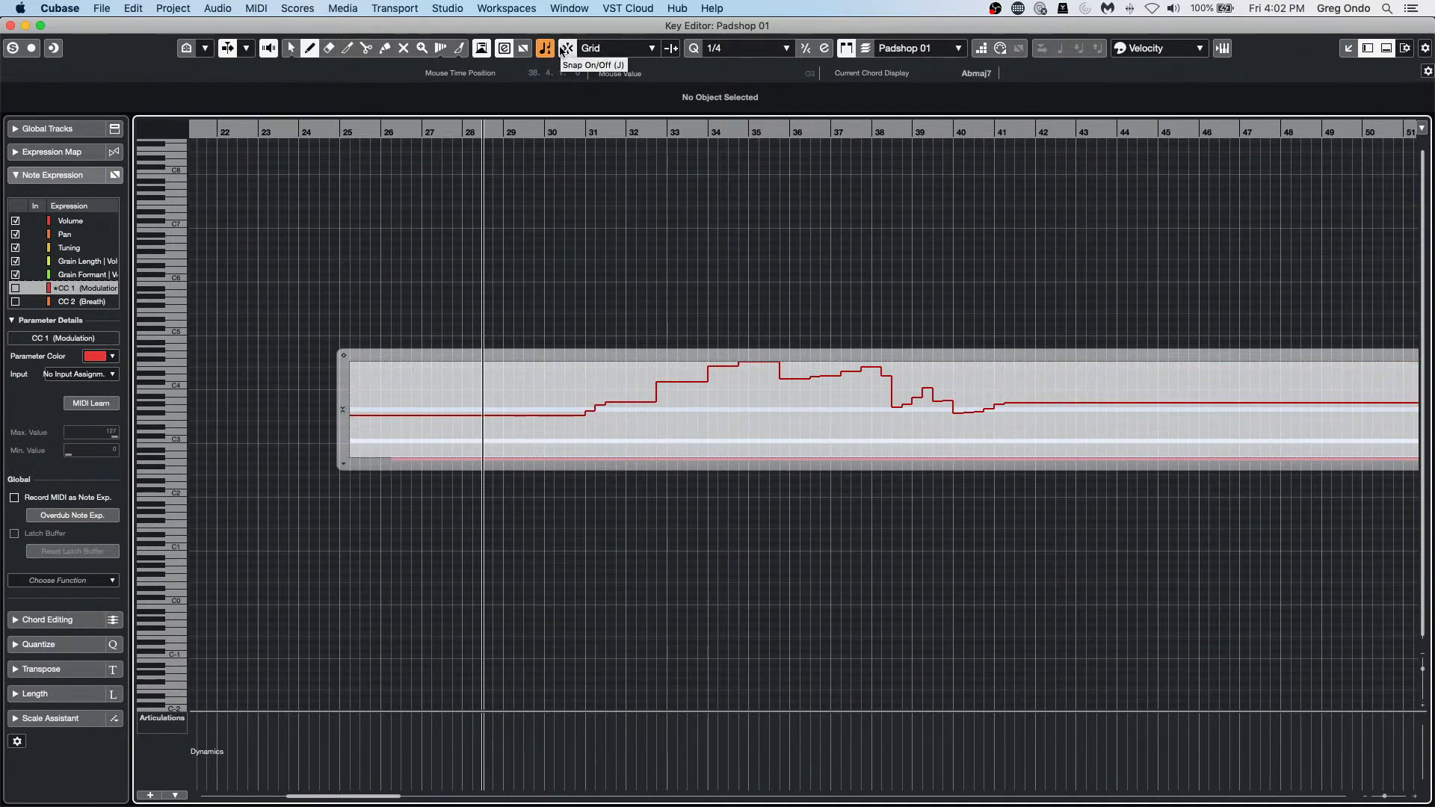
{"action": "mouse_move", "coordinate": [933, 415]}
{"action": "left_mouse_down"}
{"action": "mouse_move", "coordinate": [1108, 378]}
{"action": "mouse_move", "coordinate": [1173, 410]}
{"action": "mouse_move", "coordinate": [1270, 408]}
{"action": "left_mouse_up"}
{"action": "right_click", "coordinate": [565, 195]}
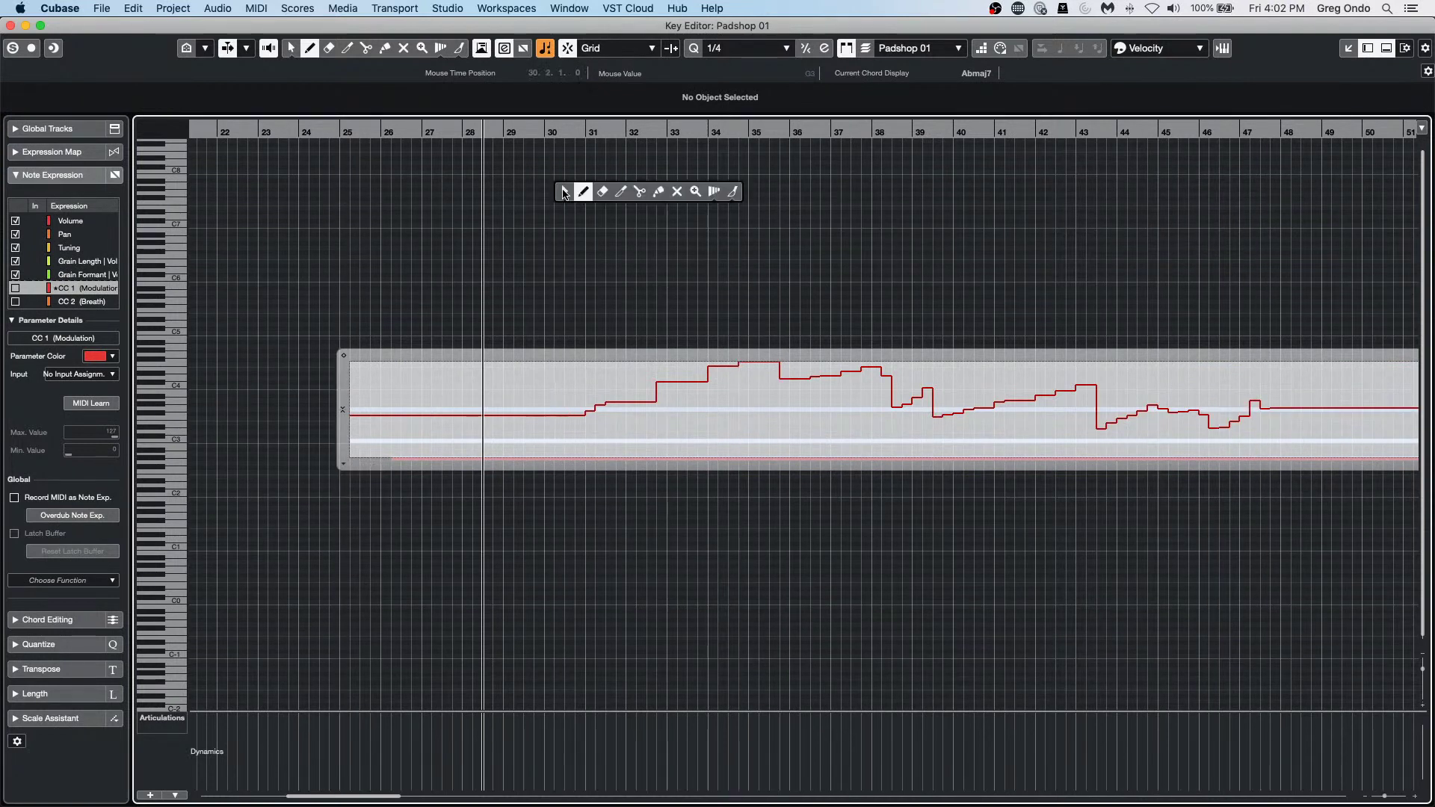
{"action": "left_click", "coordinate": [565, 195]}
{"action": "left_click", "coordinate": [557, 296]}
{"action": "left_click", "coordinate": [596, 397]}
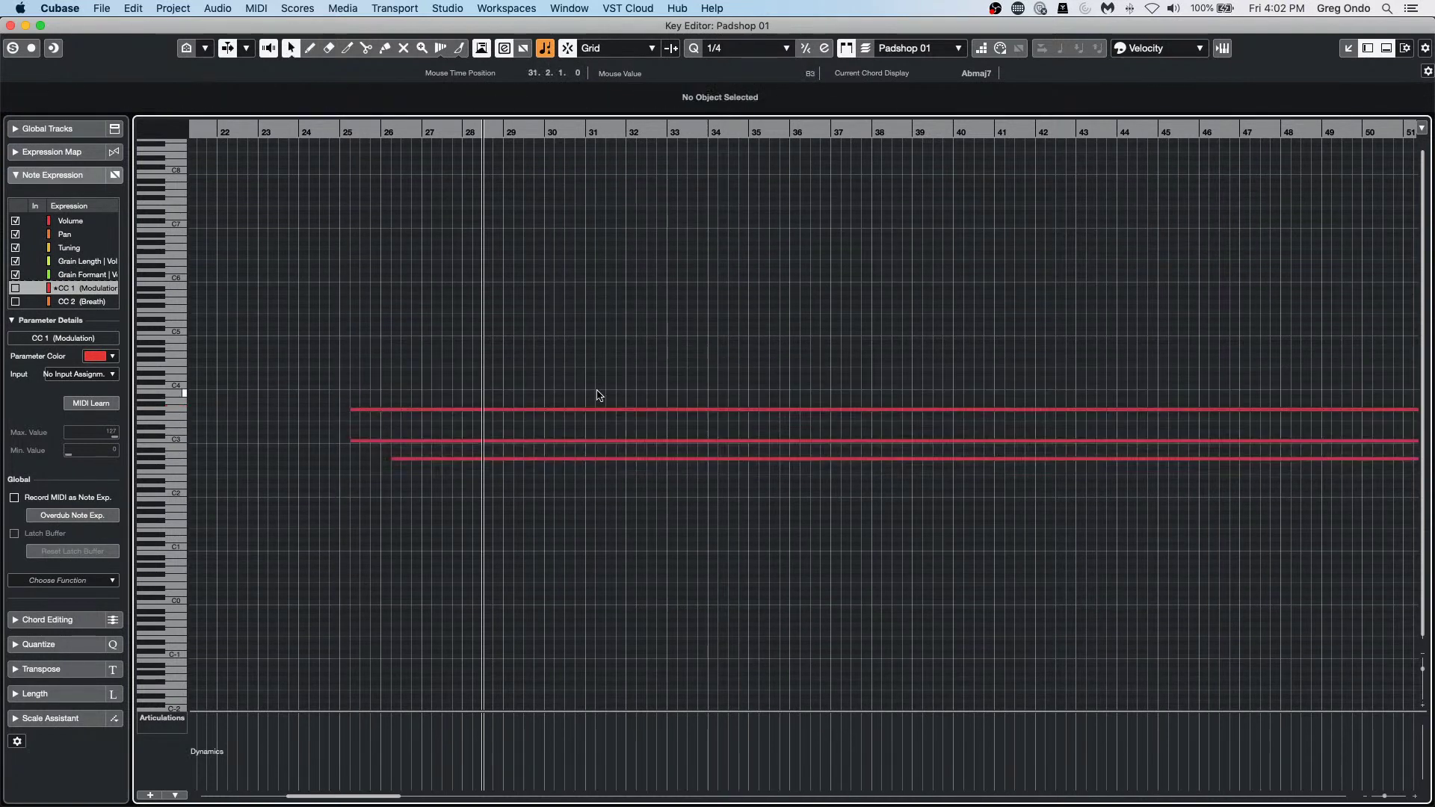
Show the note expression data on the notes, inspect the C3 note's expression editor, and close the Key Editor window.
{"action": "left_click", "coordinate": [523, 48]}
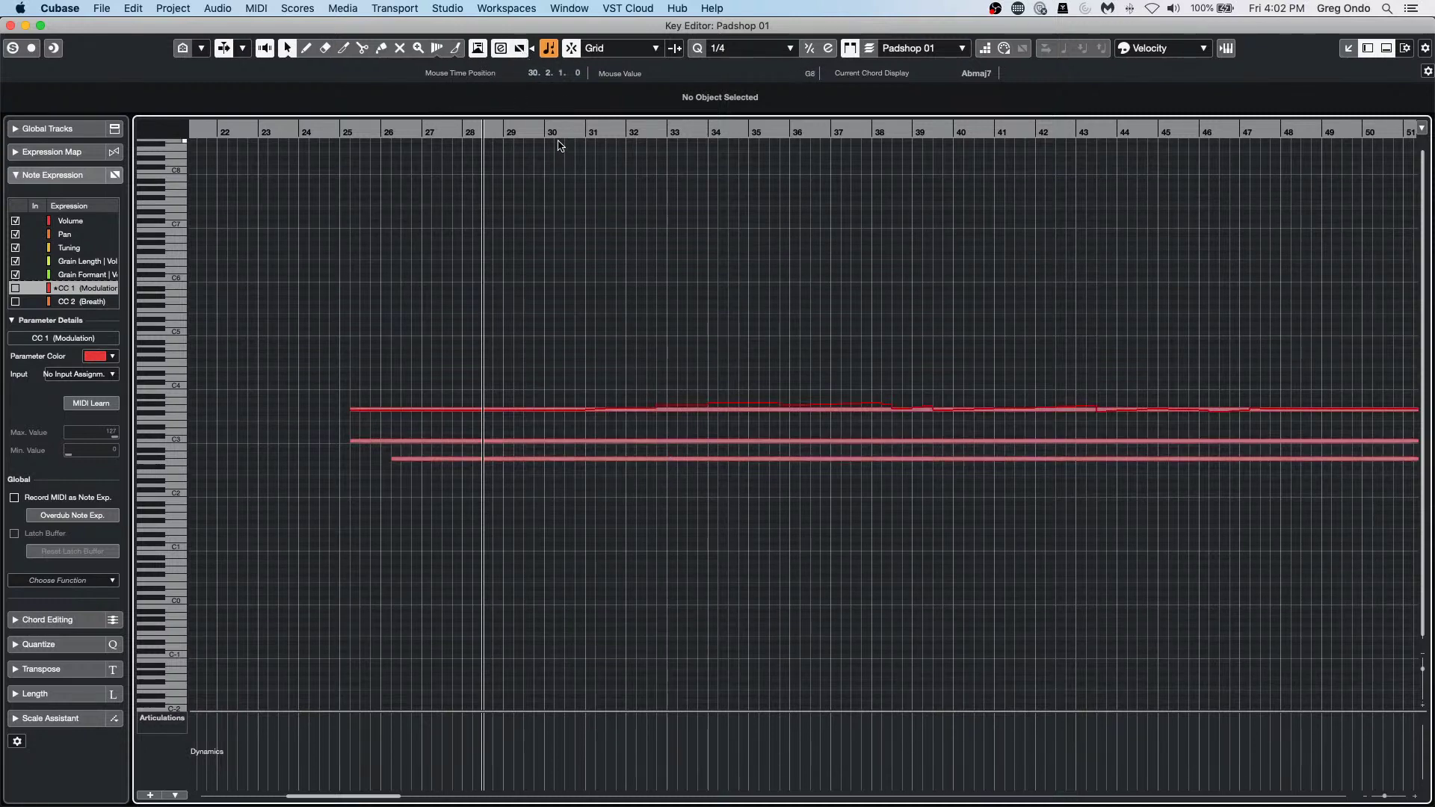
{"action": "left_click_drag", "start_coordinate": [561, 146], "coordinate": [558, 89]}
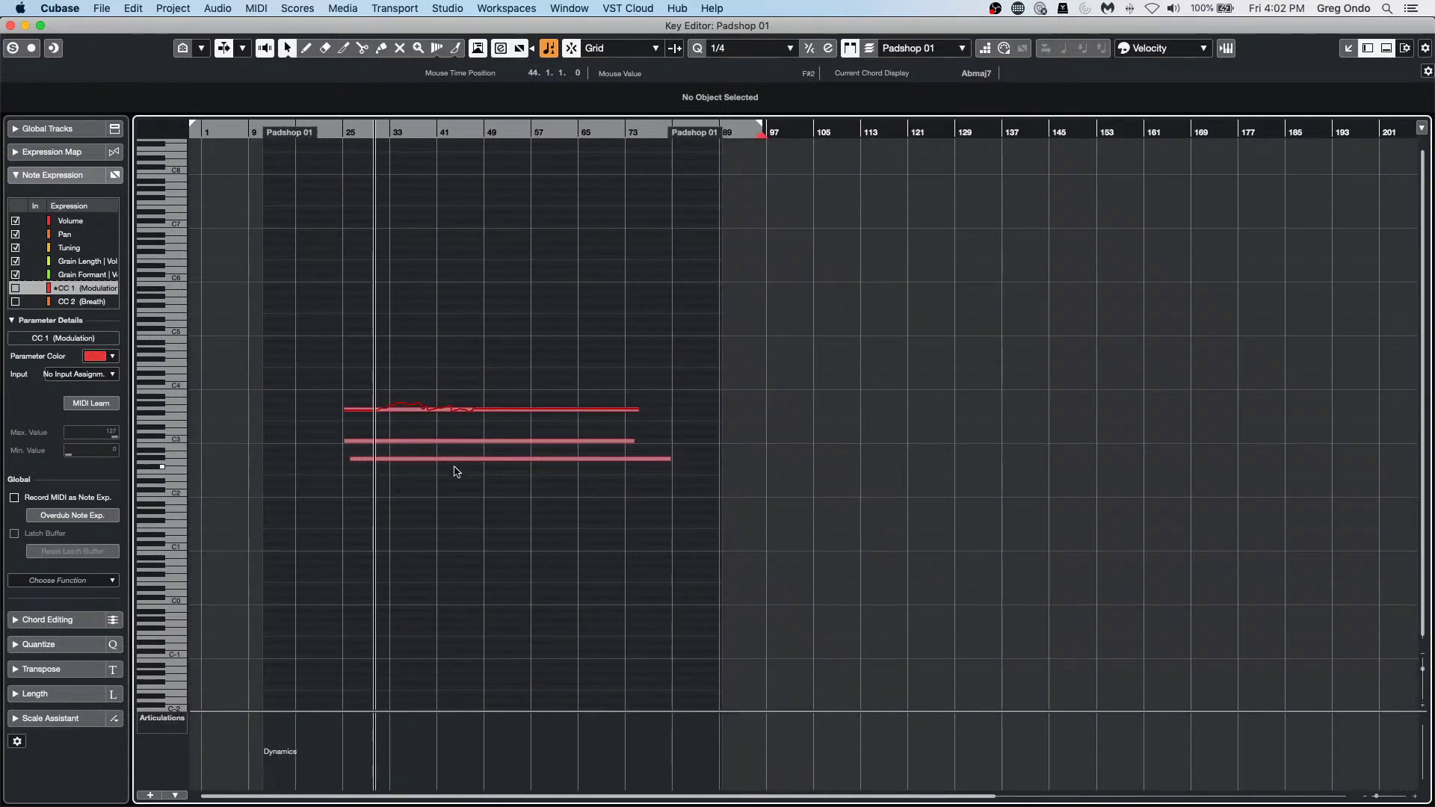
{"action": "double_click", "coordinate": [466, 442]}
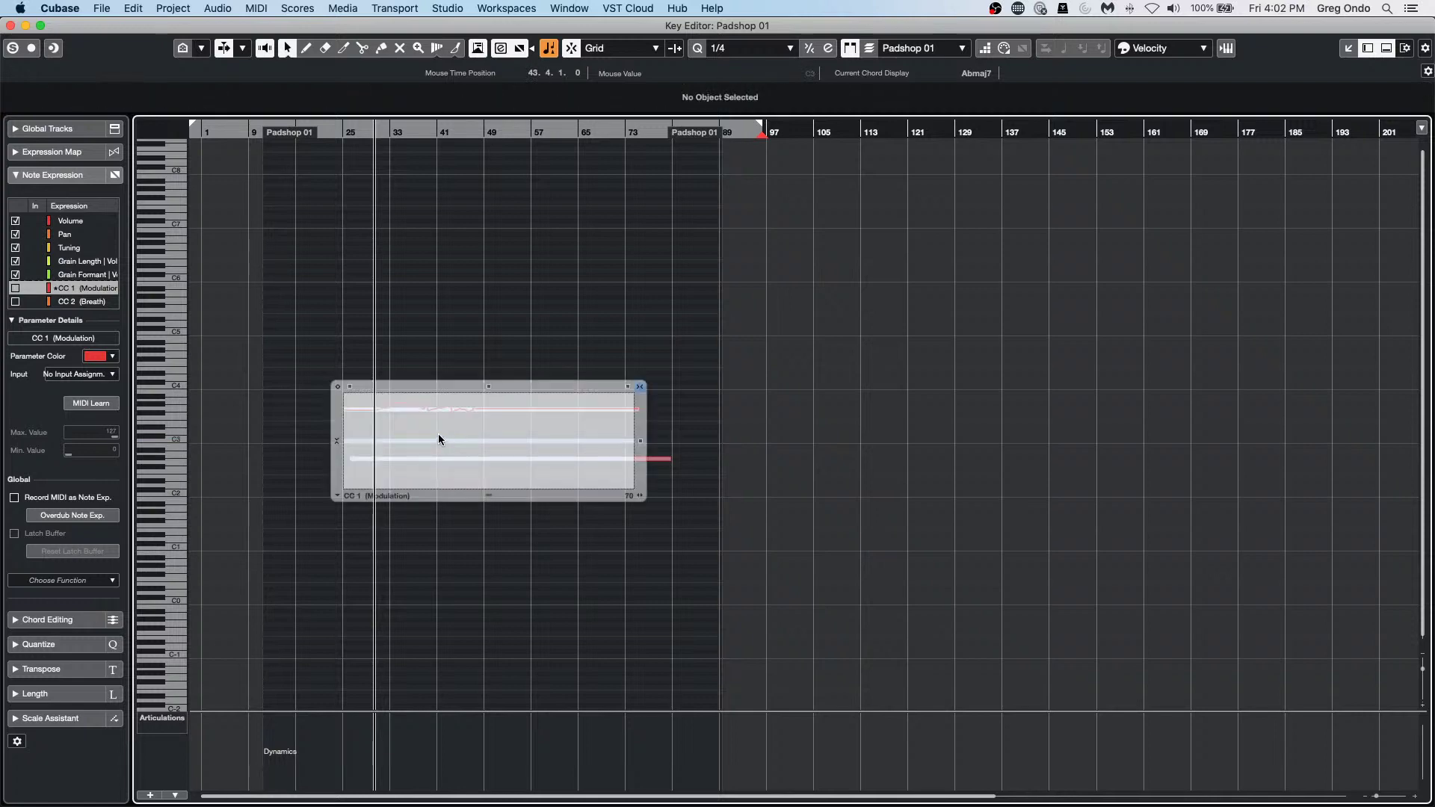
{"action": "left_click", "coordinate": [11, 25]}
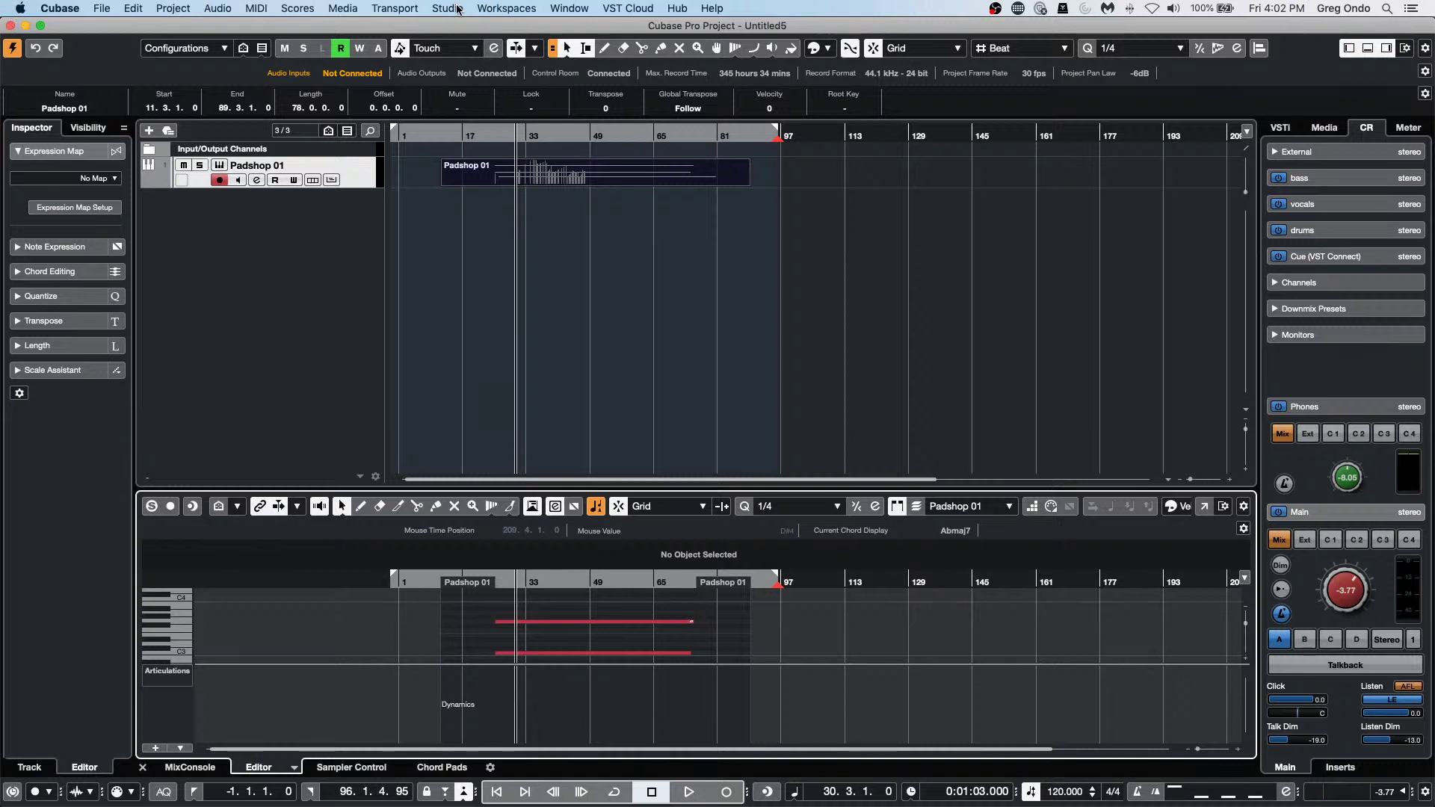
Look up the Note Expression Input Device among the addable devices in Studio Setup, and close the dialog.
{"action": "left_click", "coordinate": [350, 8]}
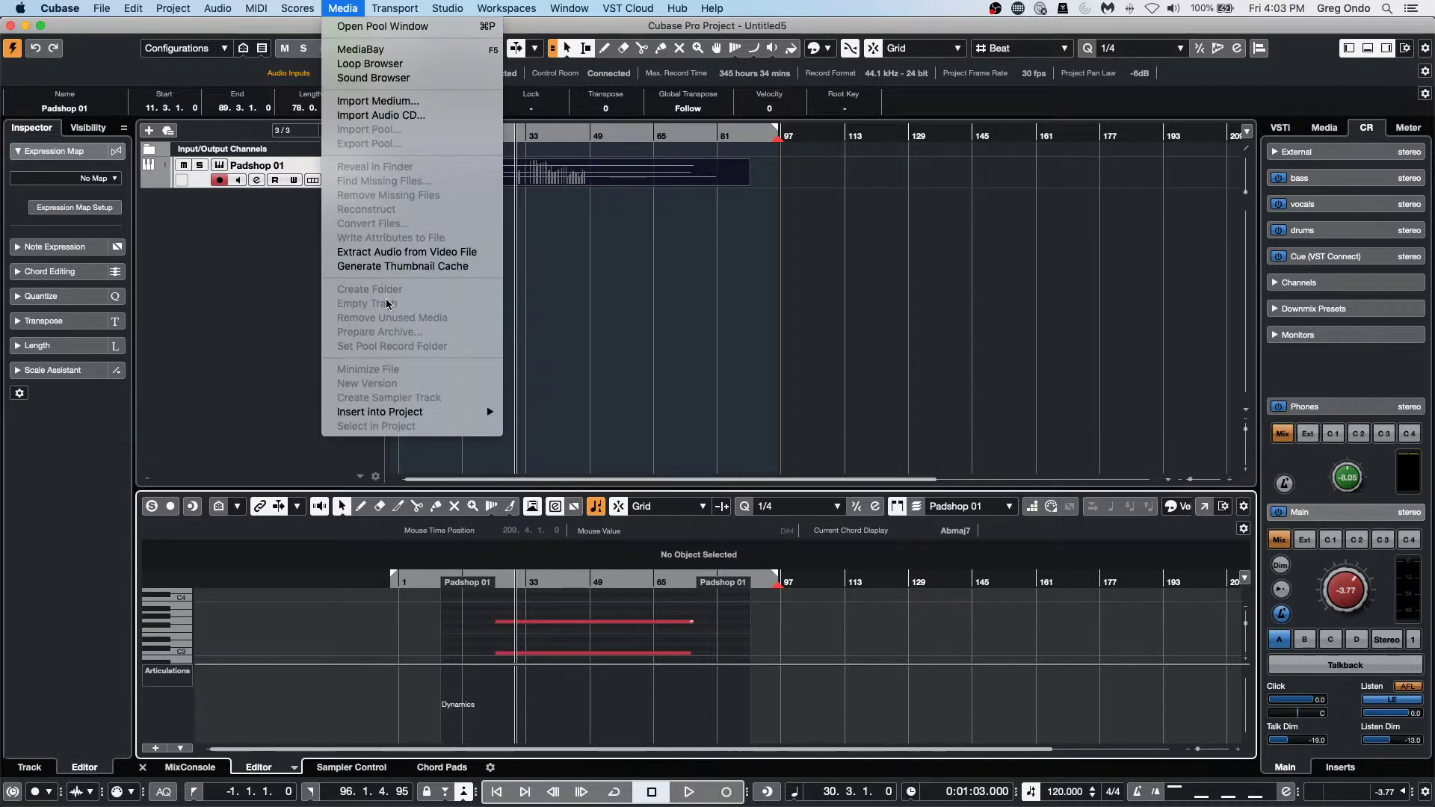
{"action": "mouse_move", "coordinate": [447, 6]}
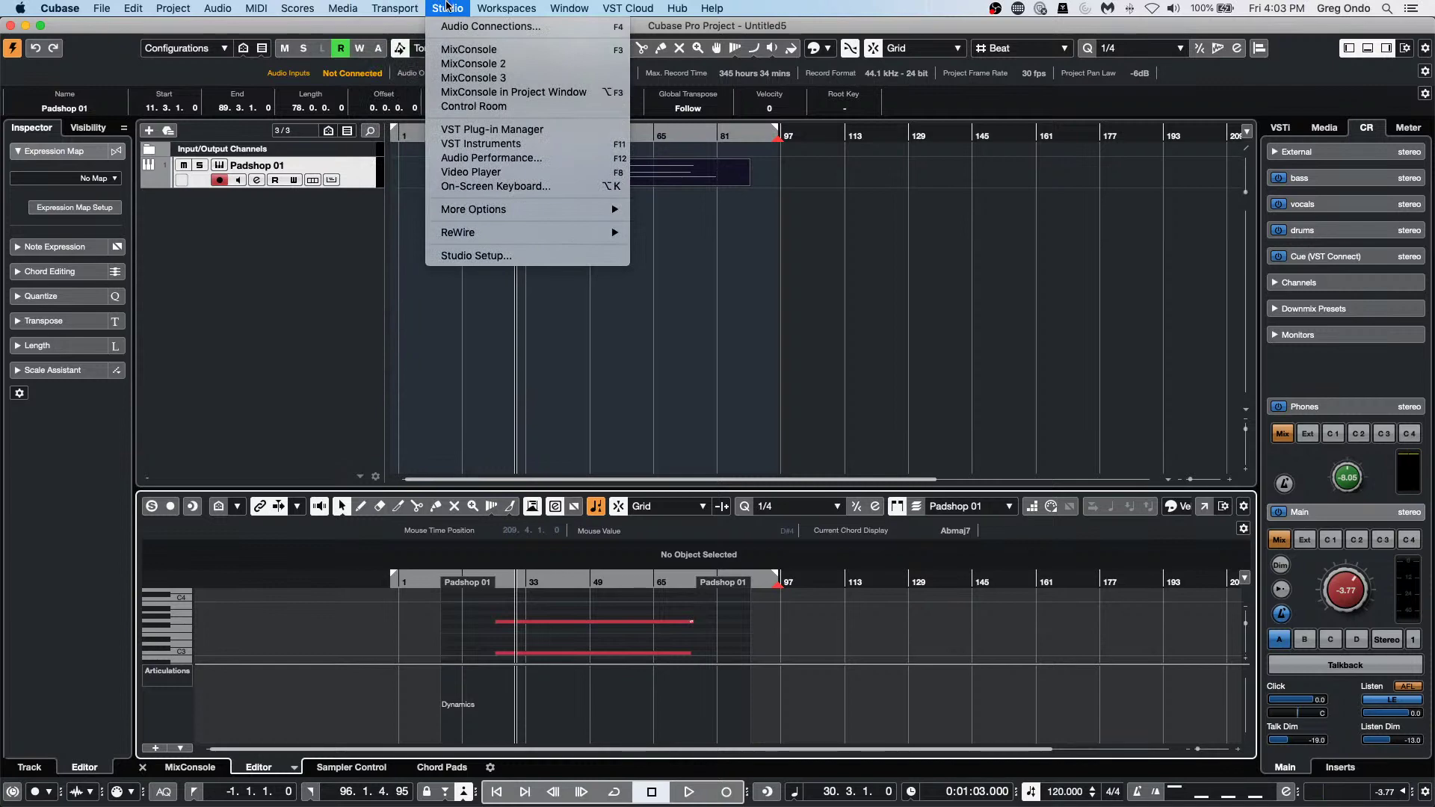
{"action": "left_click", "coordinate": [511, 254]}
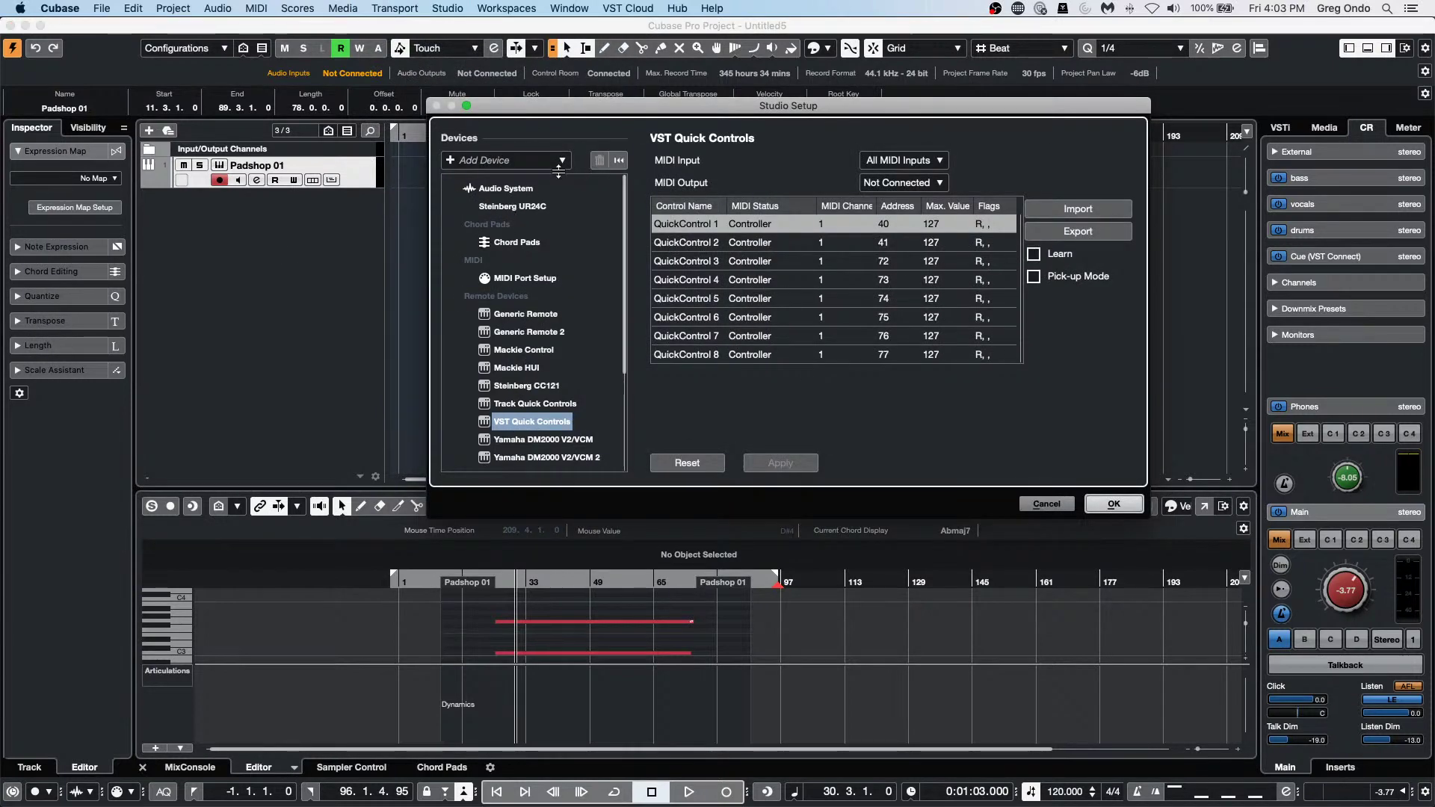
{"action": "left_click", "coordinate": [450, 162]}
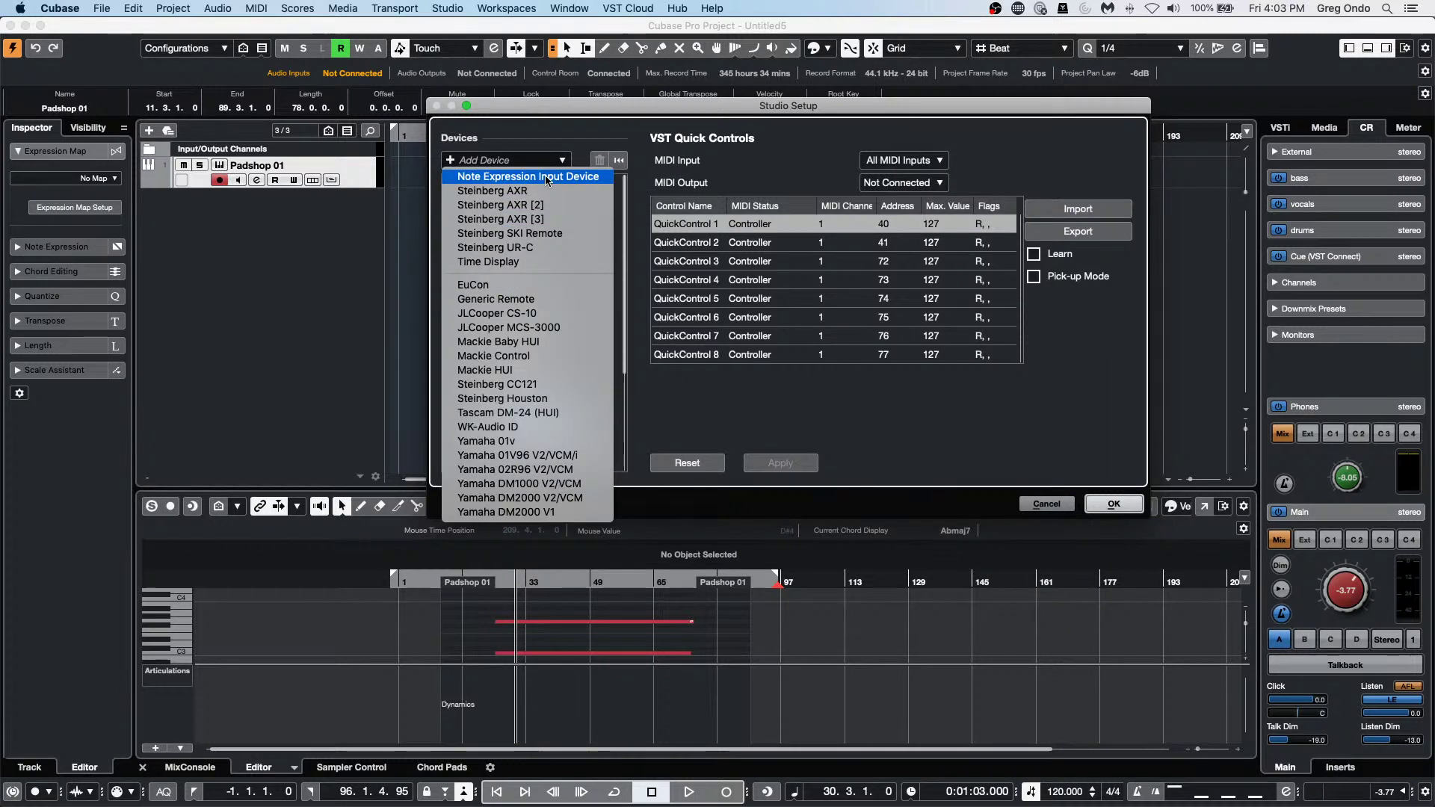
{"action": "left_click", "coordinate": [558, 236]}
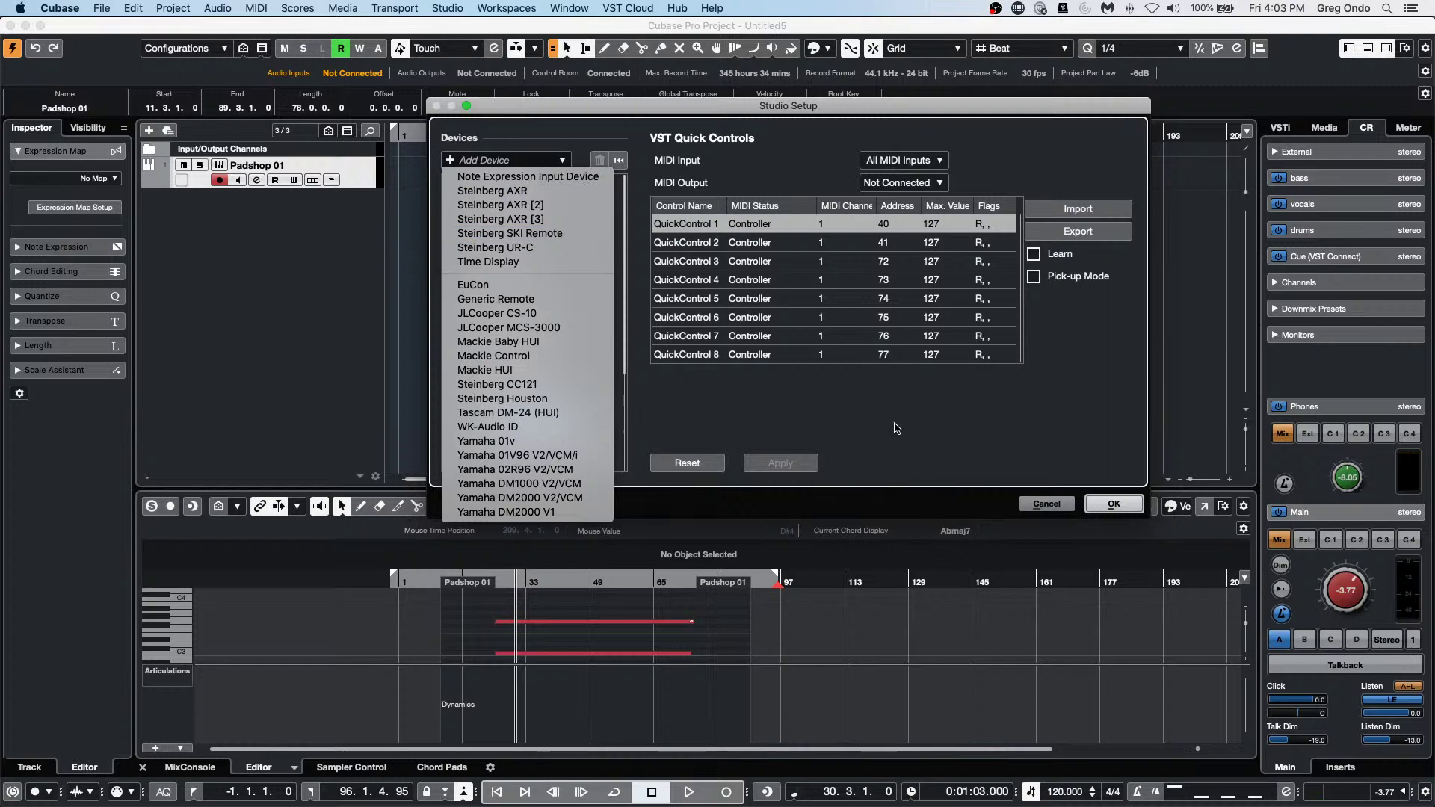
{"action": "left_click", "coordinate": [1121, 505]}
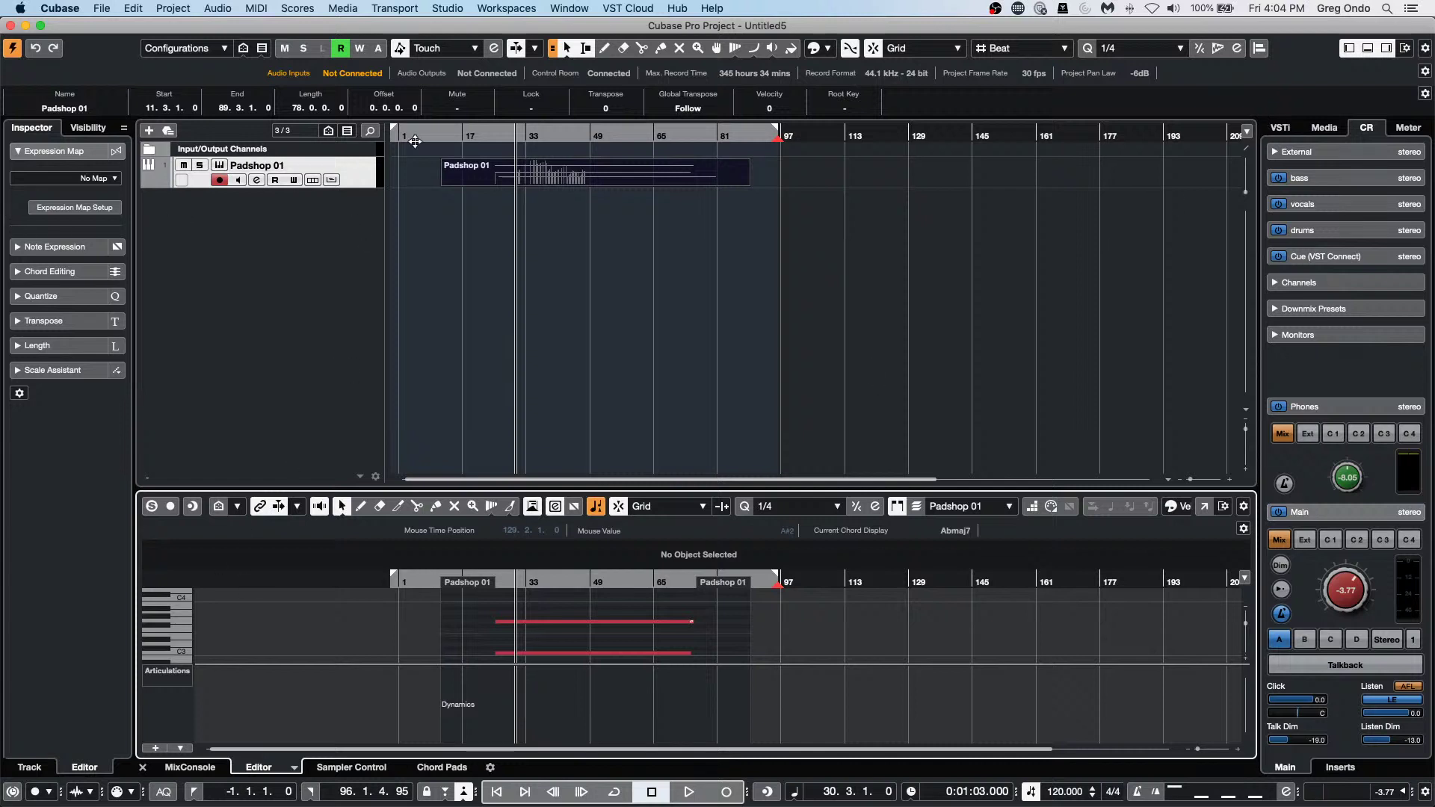
Insert a MIDI Monitor in the first MIDI insert slot of the Padshop 01 track.
{"action": "left_click", "coordinate": [372, 185]}
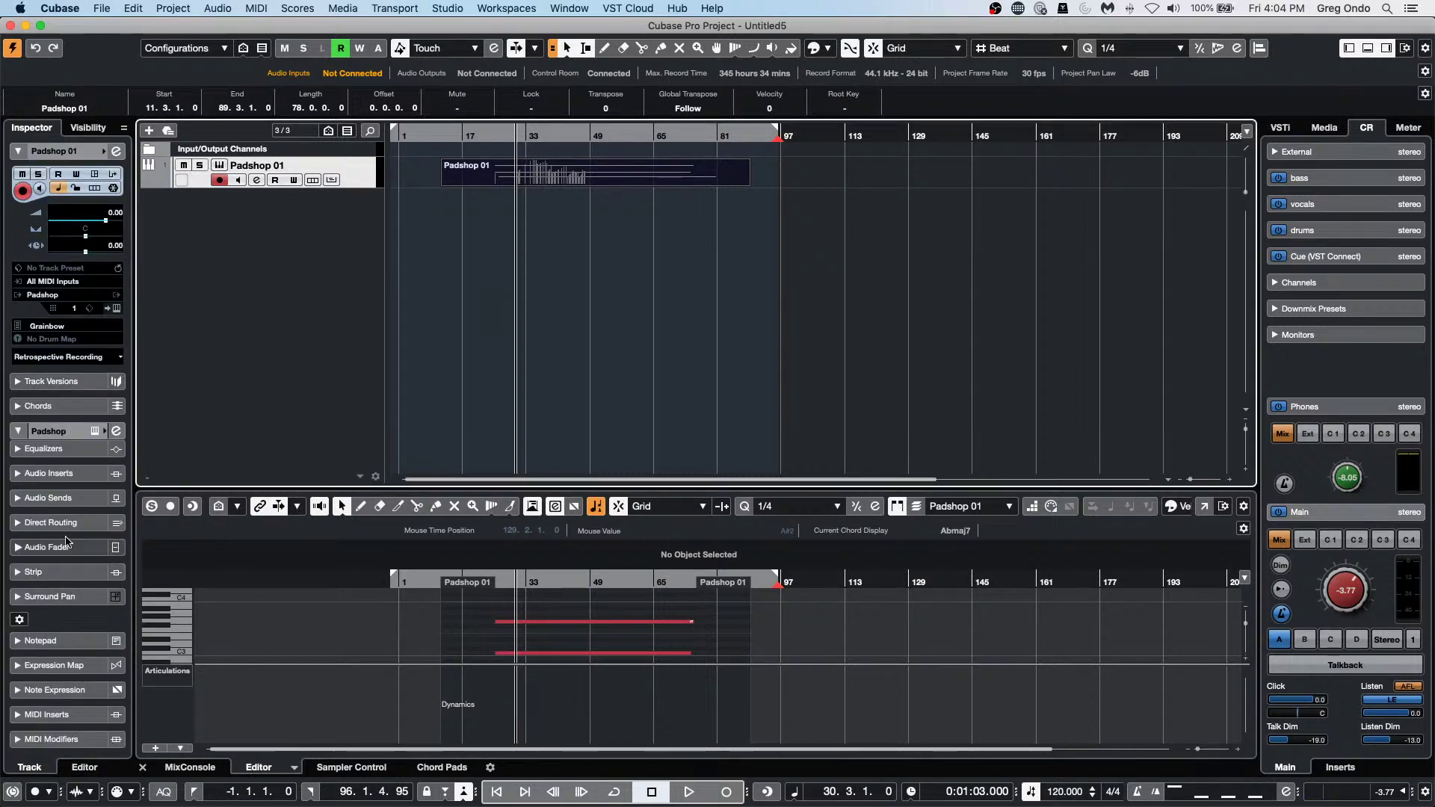
{"action": "left_click", "coordinate": [71, 717], "text": "super"}
{"action": "left_click", "coordinate": [91, 353]}
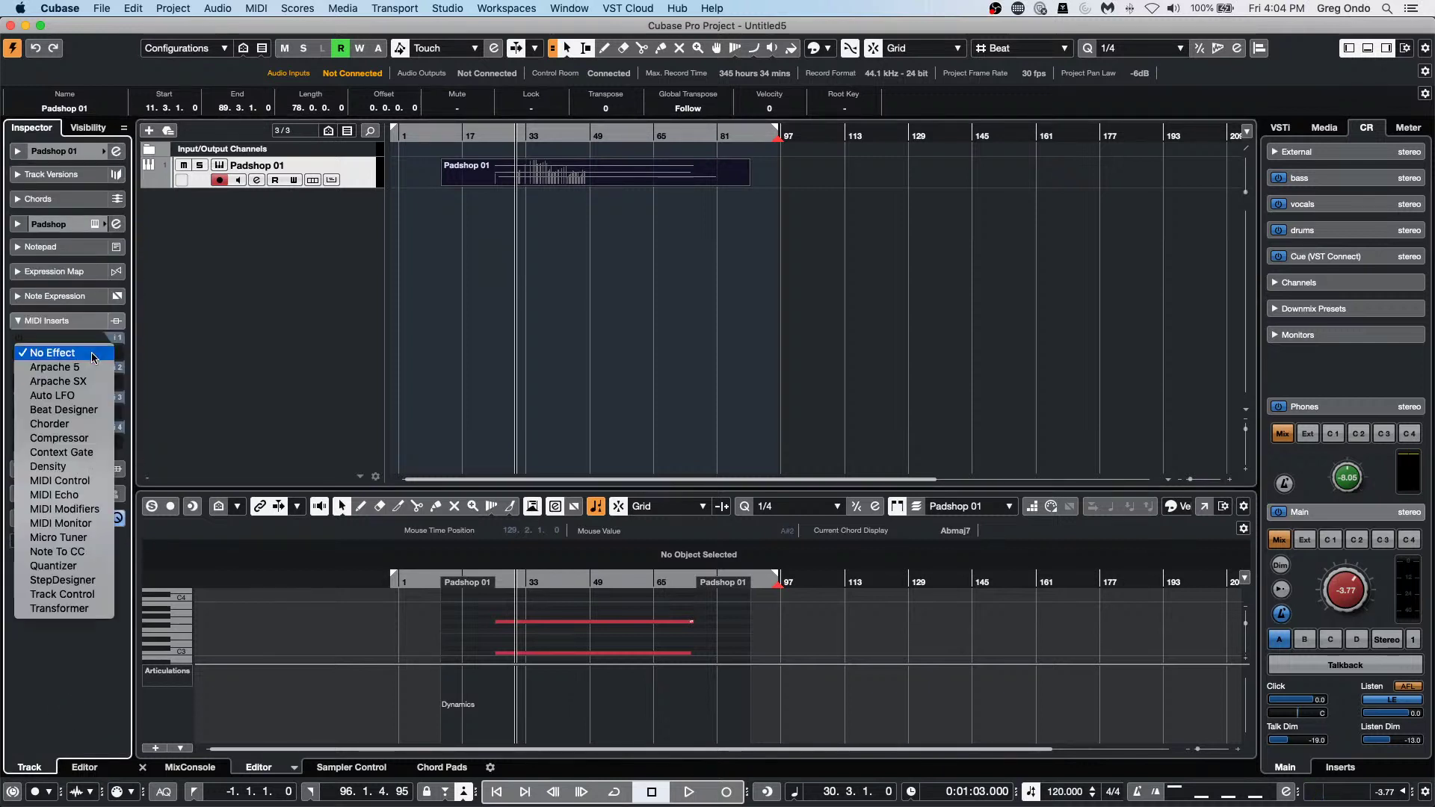
{"action": "left_click", "coordinate": [88, 523]}
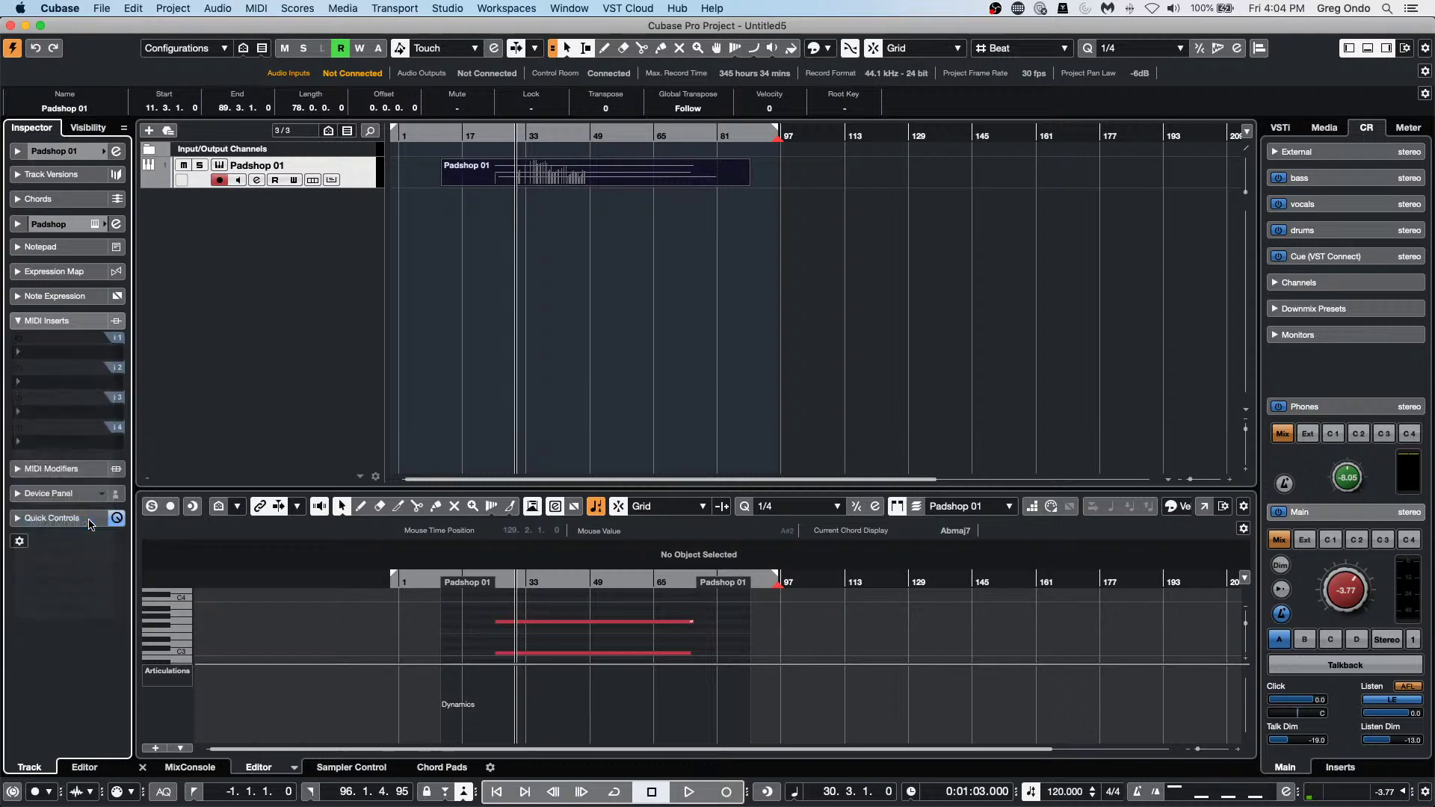
Turn on the Global Input Transformer for the Padshop 01 track and set its function to Filter.
{"action": "left_click", "coordinate": [89, 152]}
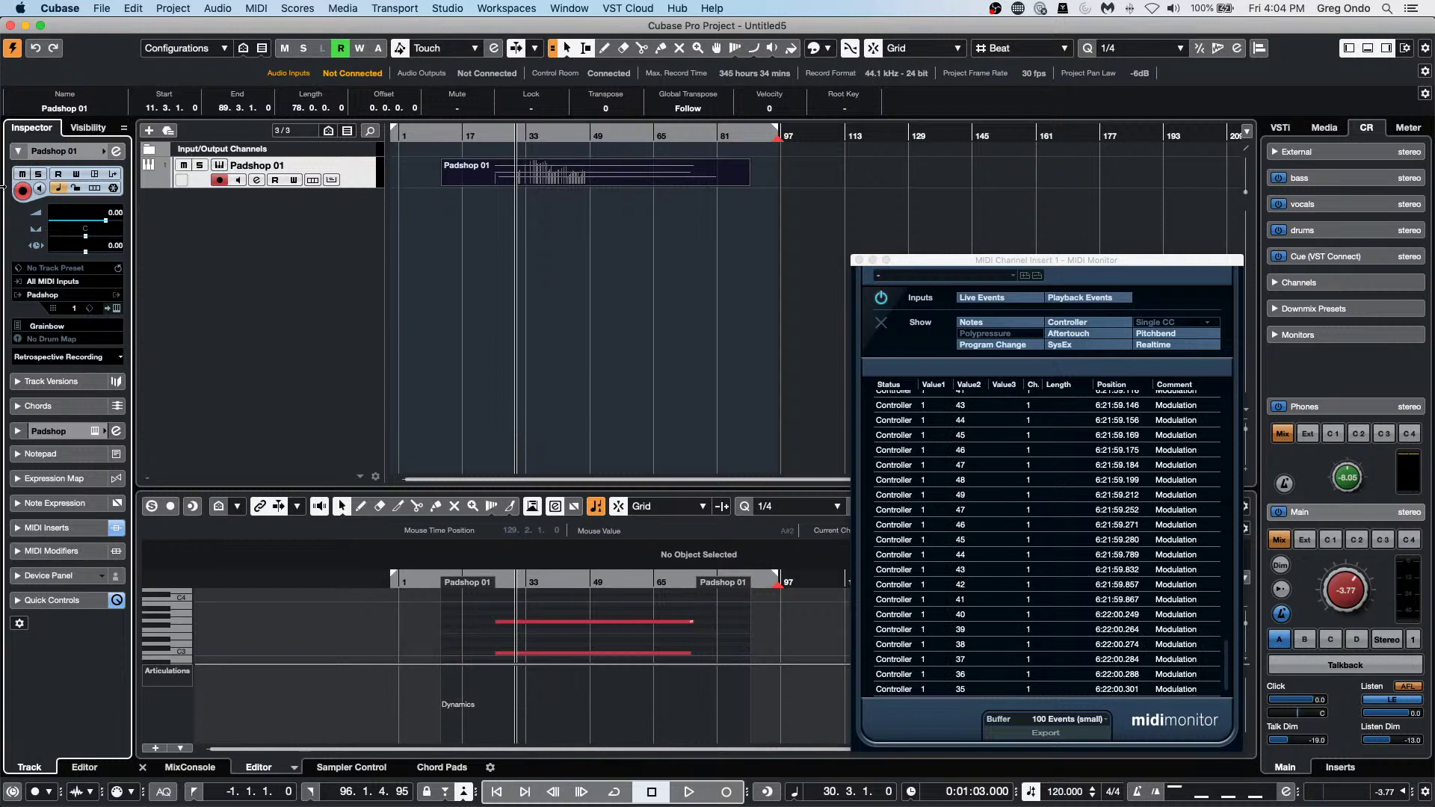
{"action": "left_click", "coordinate": [113, 175]}
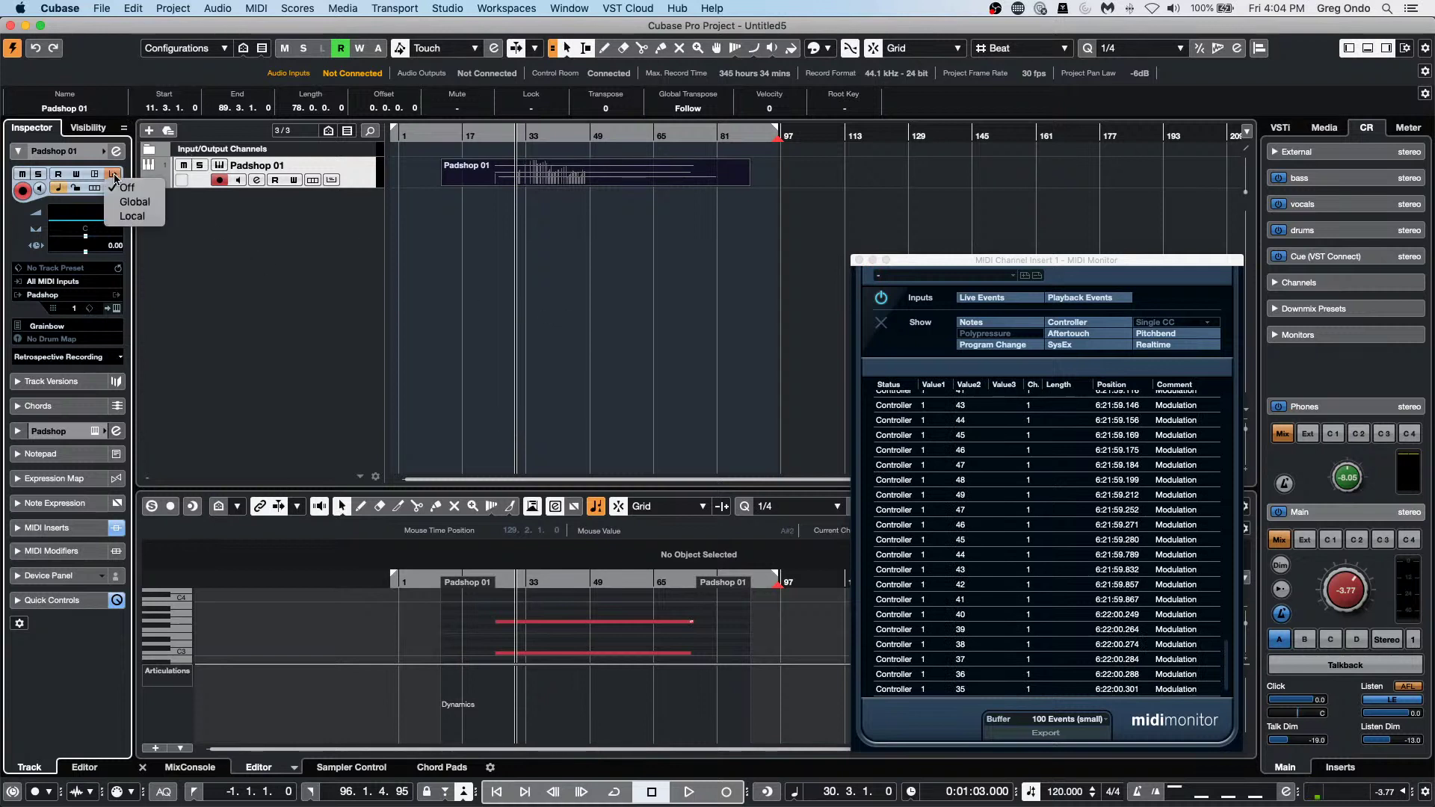
{"action": "left_click", "coordinate": [142, 216]}
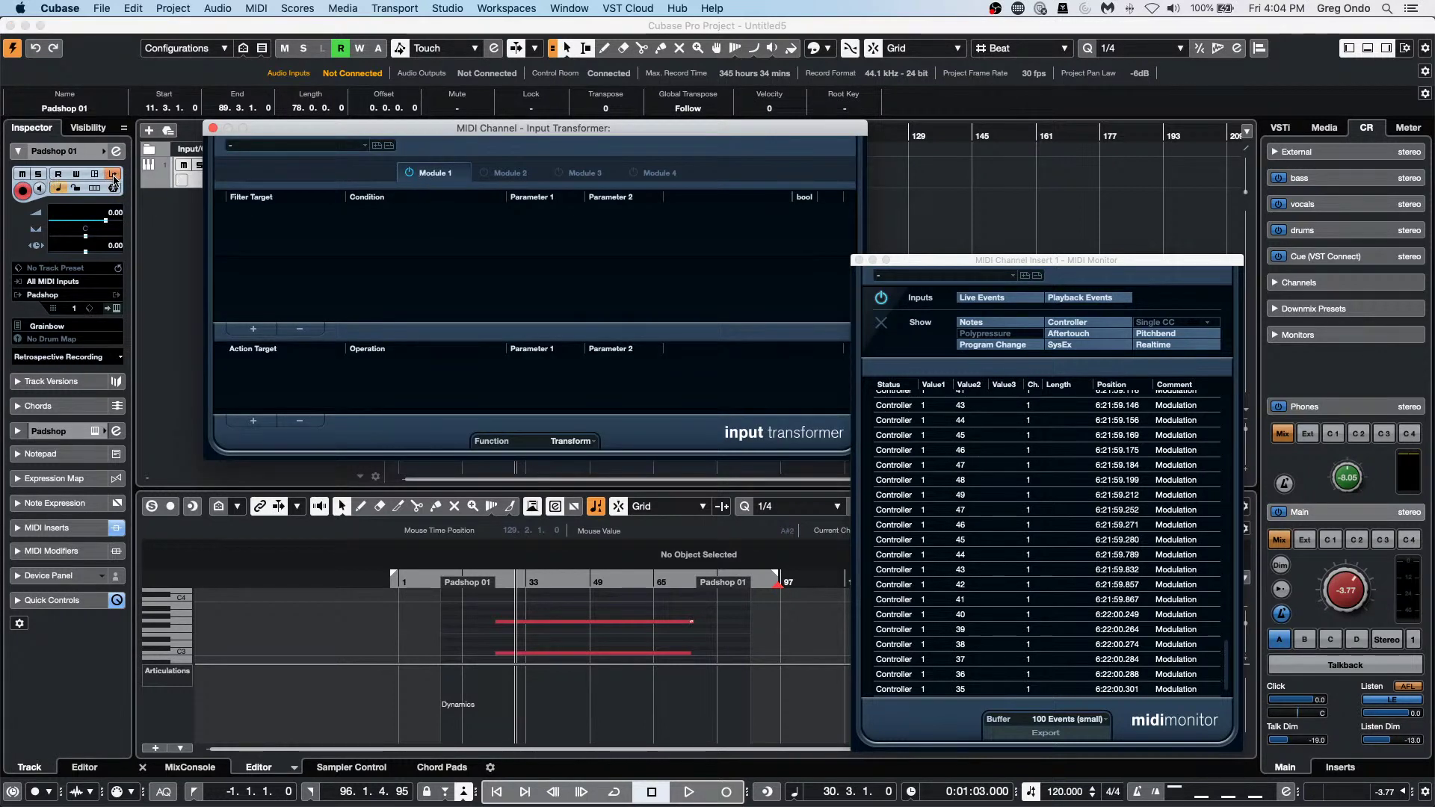
{"action": "left_click", "coordinate": [578, 442]}
{"action": "left_click", "coordinate": [574, 428]}
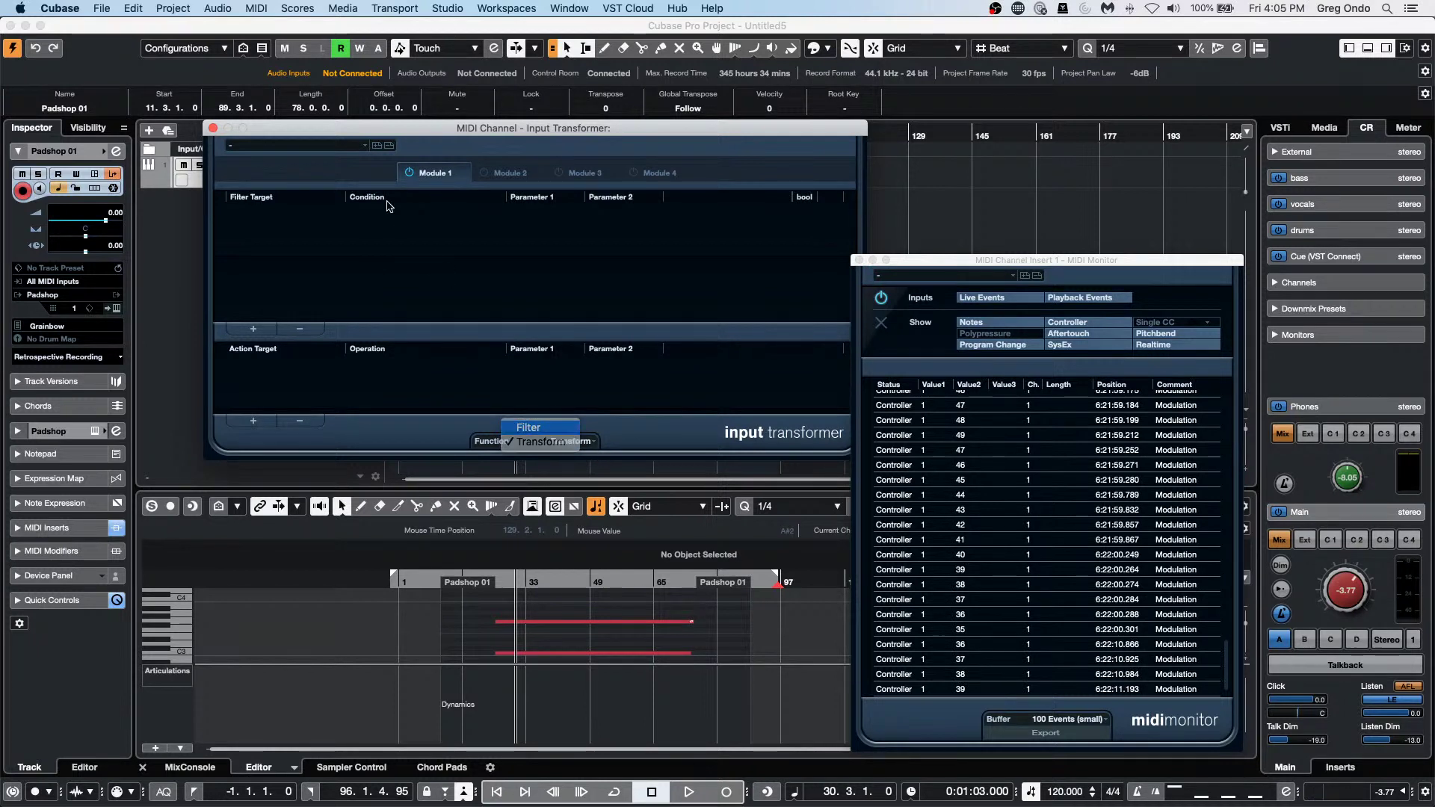
Add a Module 1 filter condition with Type Is Equal to Pitchbend, and close the Input Transformer.
{"action": "left_click", "coordinate": [252, 329]}
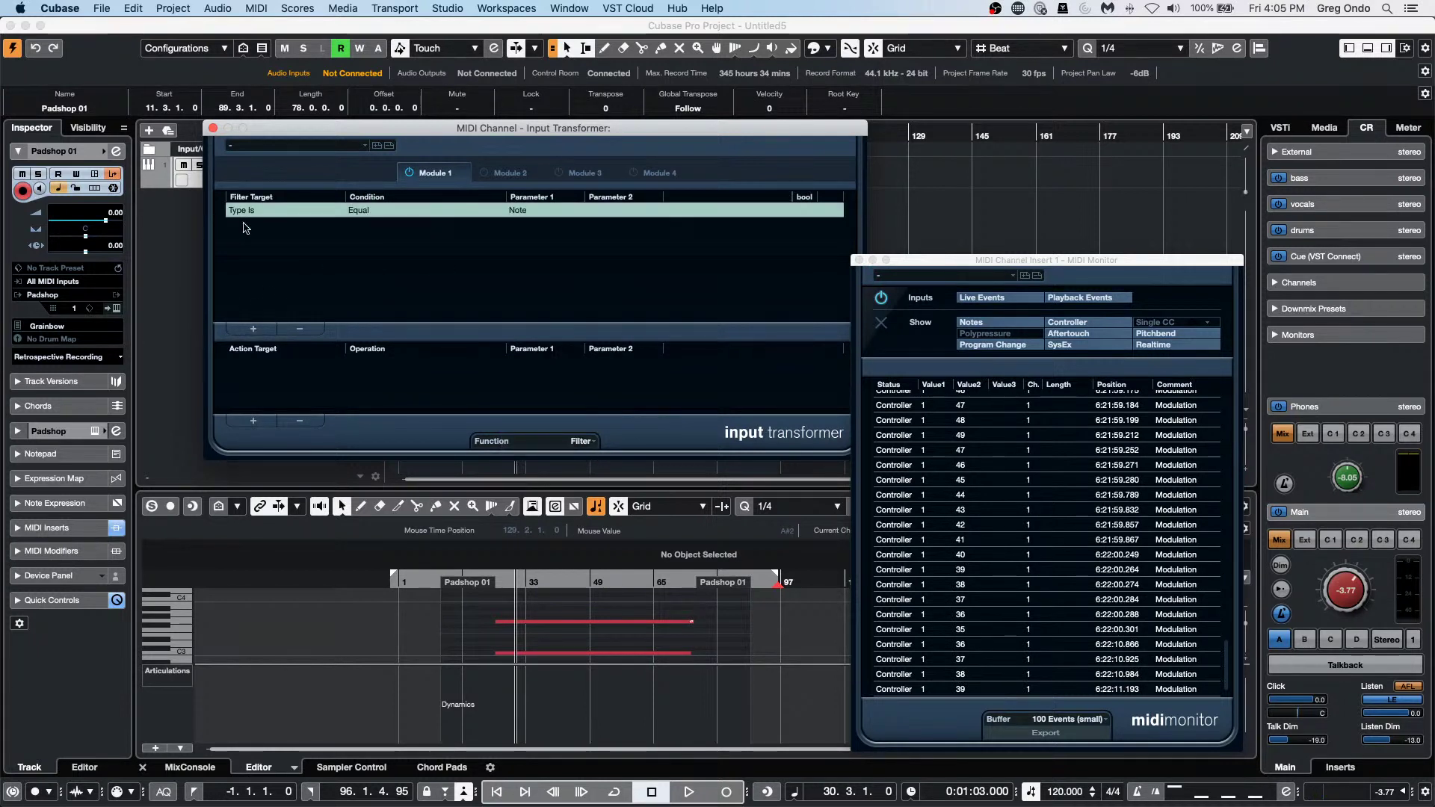
{"action": "left_click", "coordinate": [563, 212]}
{"action": "left_click", "coordinate": [559, 296]}
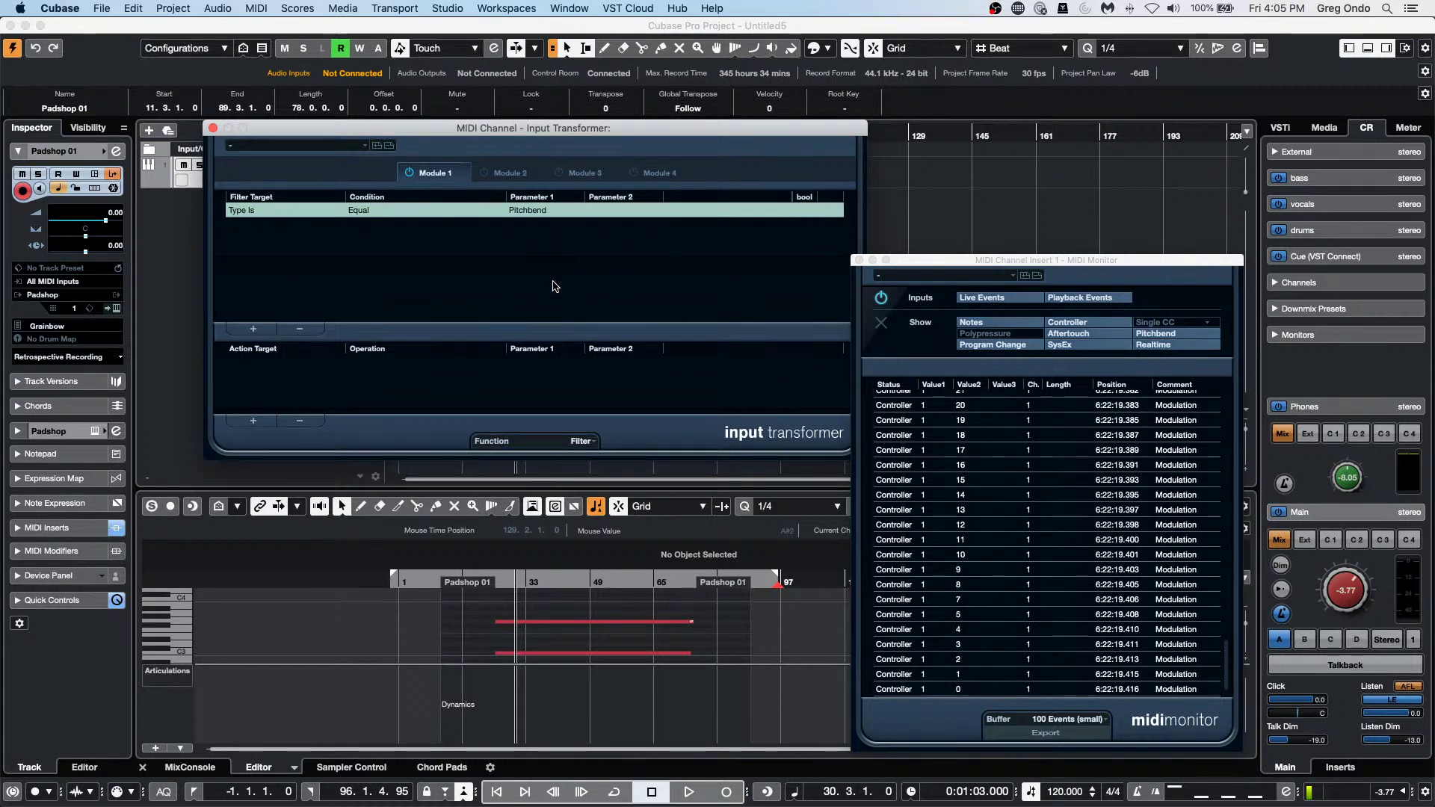
{"action": "left_click", "coordinate": [213, 128]}
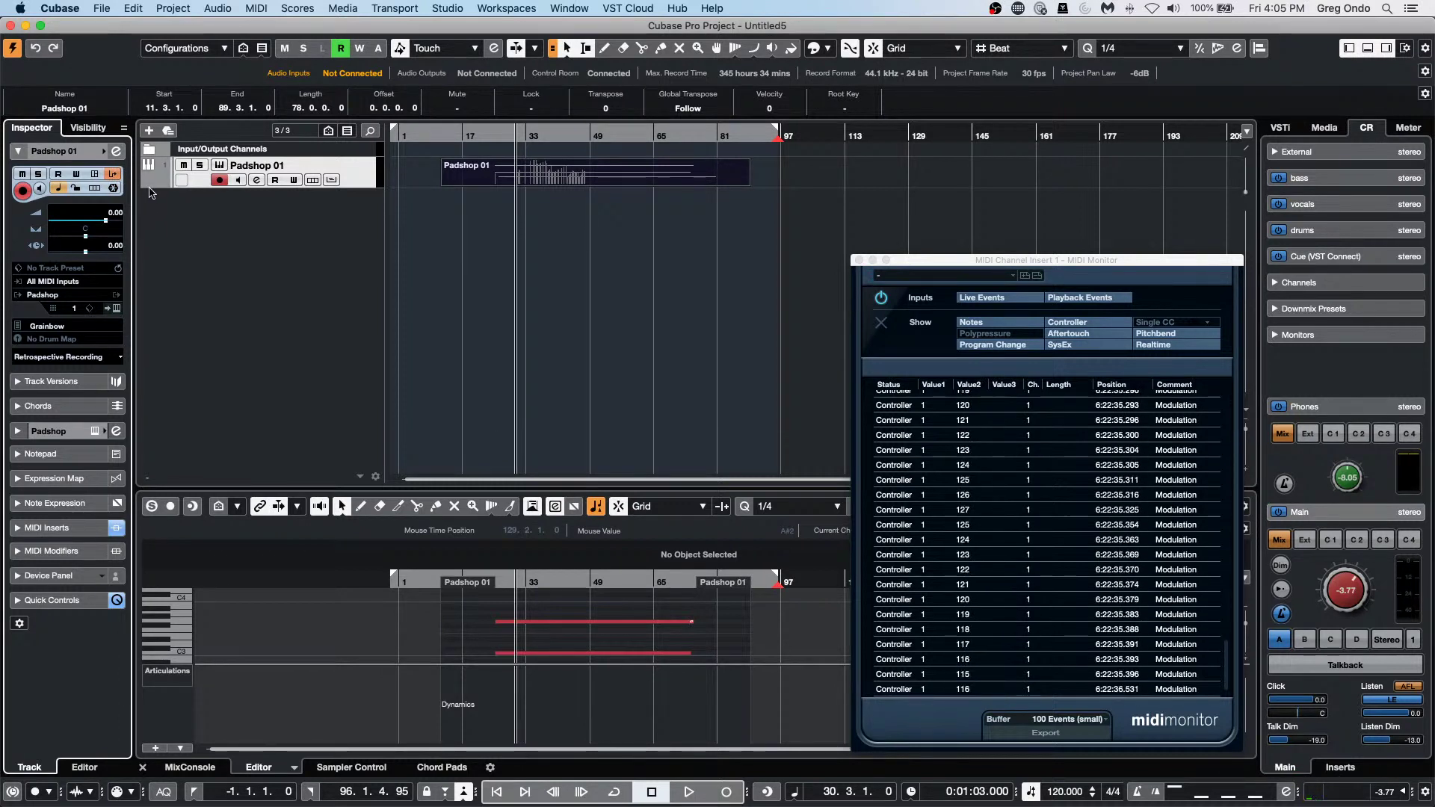
Reopen the Global Input Transformer, review its function, filter target, condition and event type options, and close it.
{"action": "left_click", "coordinate": [115, 174]}
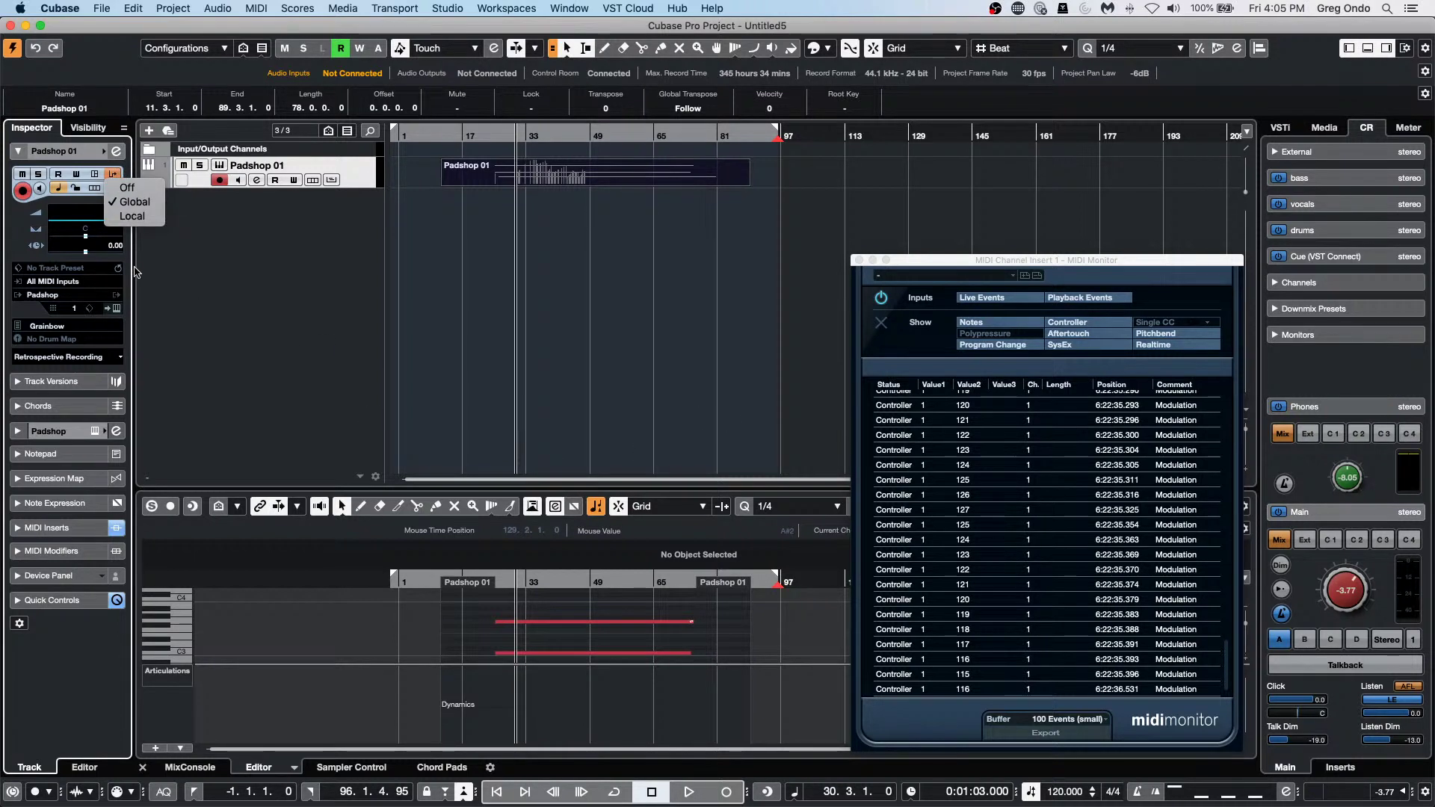
{"action": "left_click", "coordinate": [145, 207]}
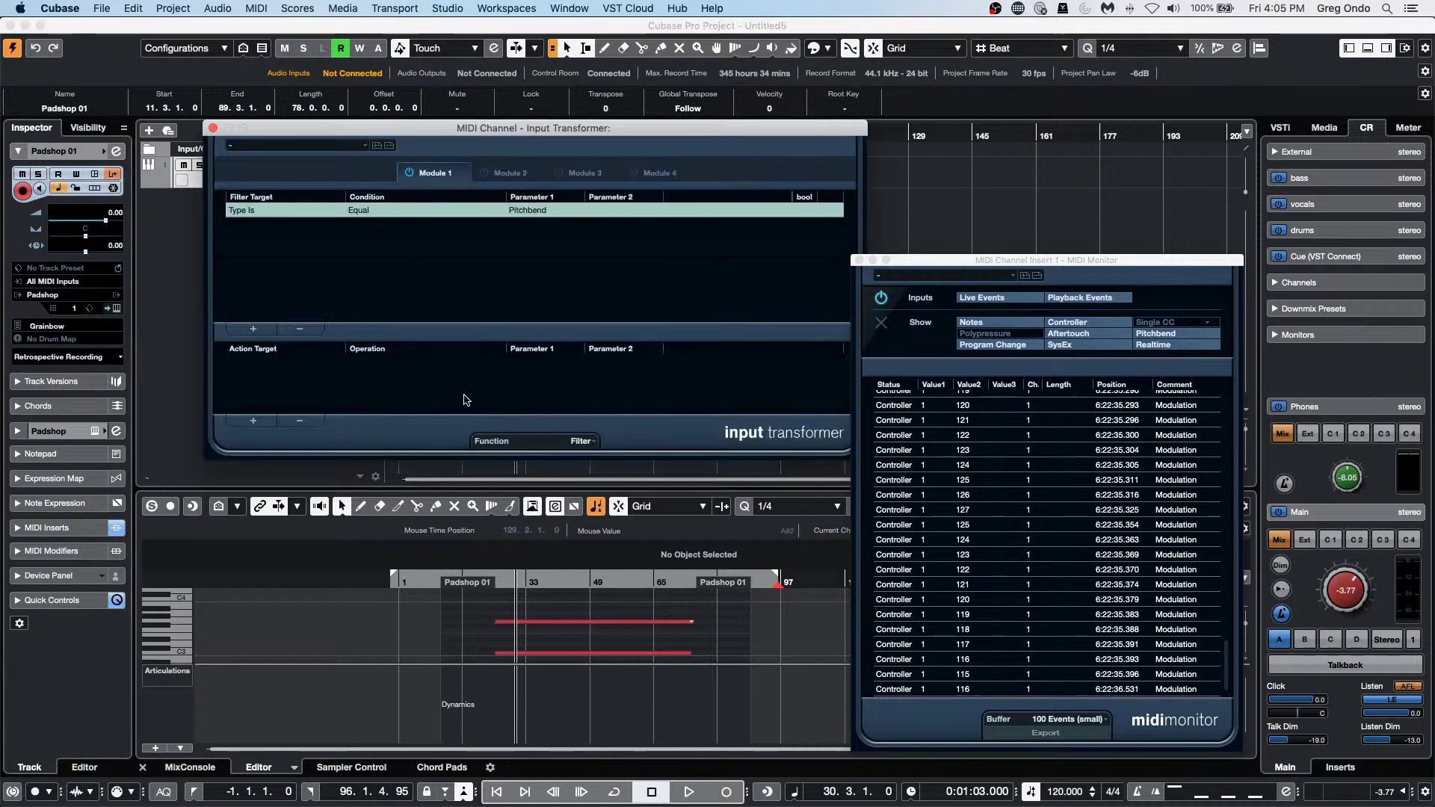
{"action": "left_click", "coordinate": [586, 441]}
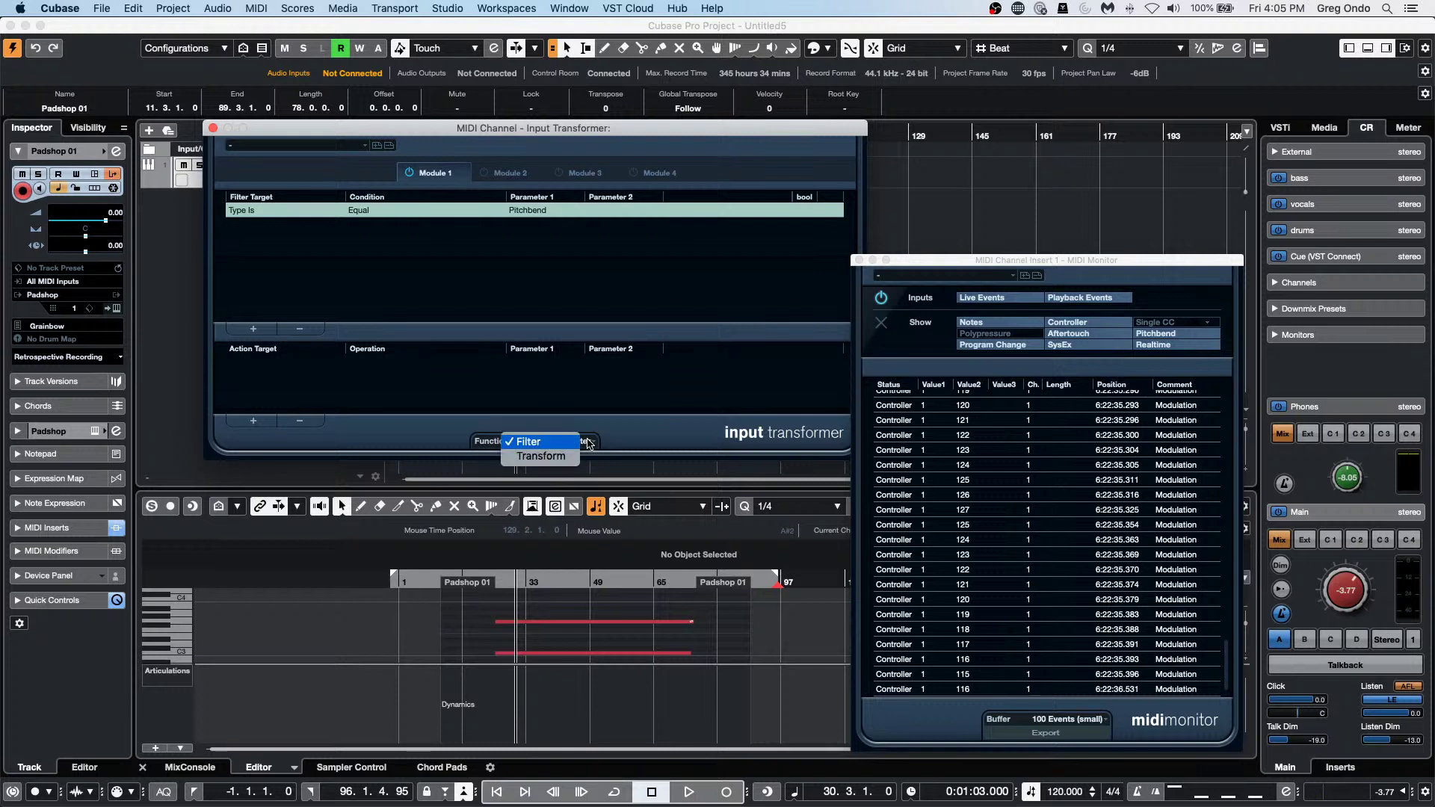
{"action": "left_click", "coordinate": [565, 441]}
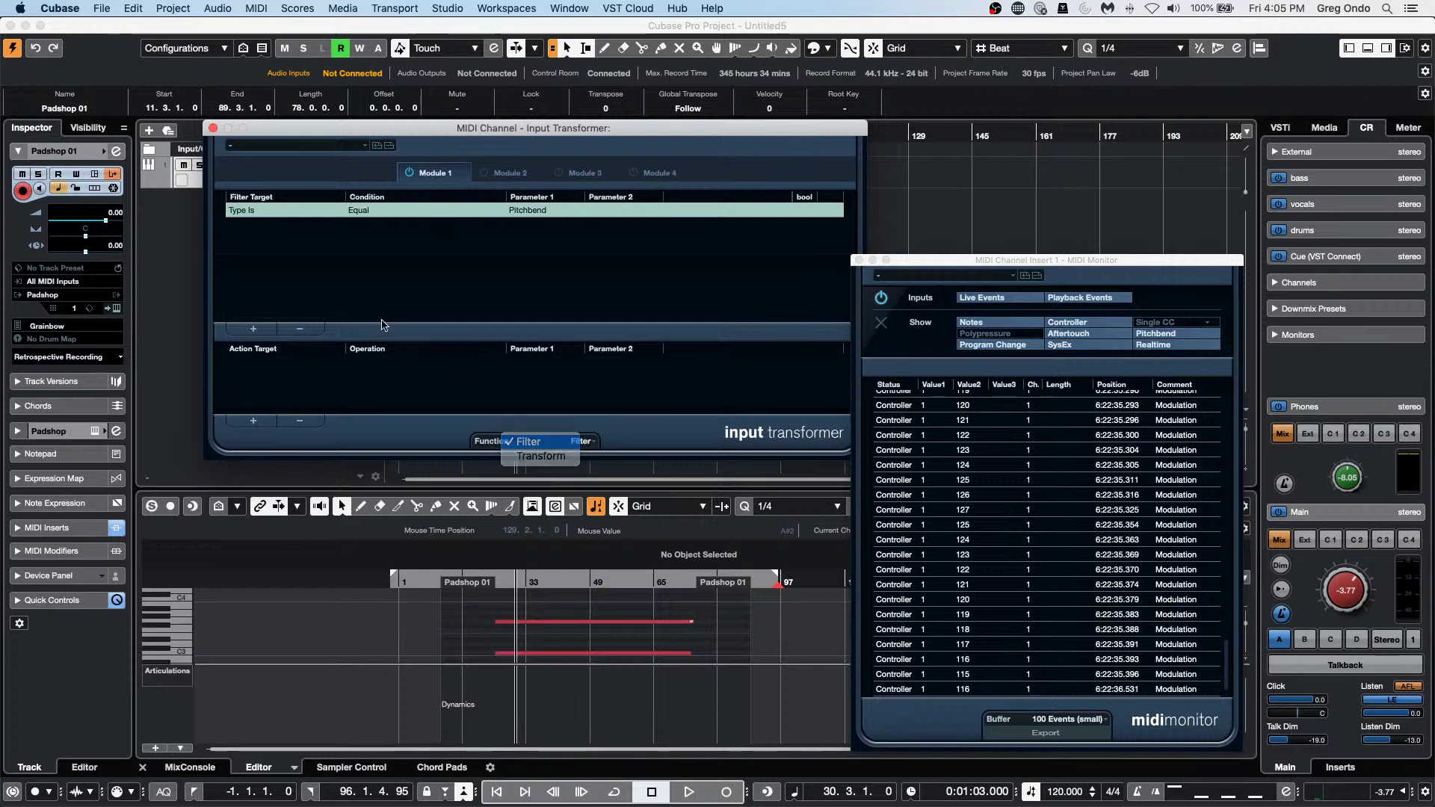
{"action": "left_click", "coordinate": [258, 210]}
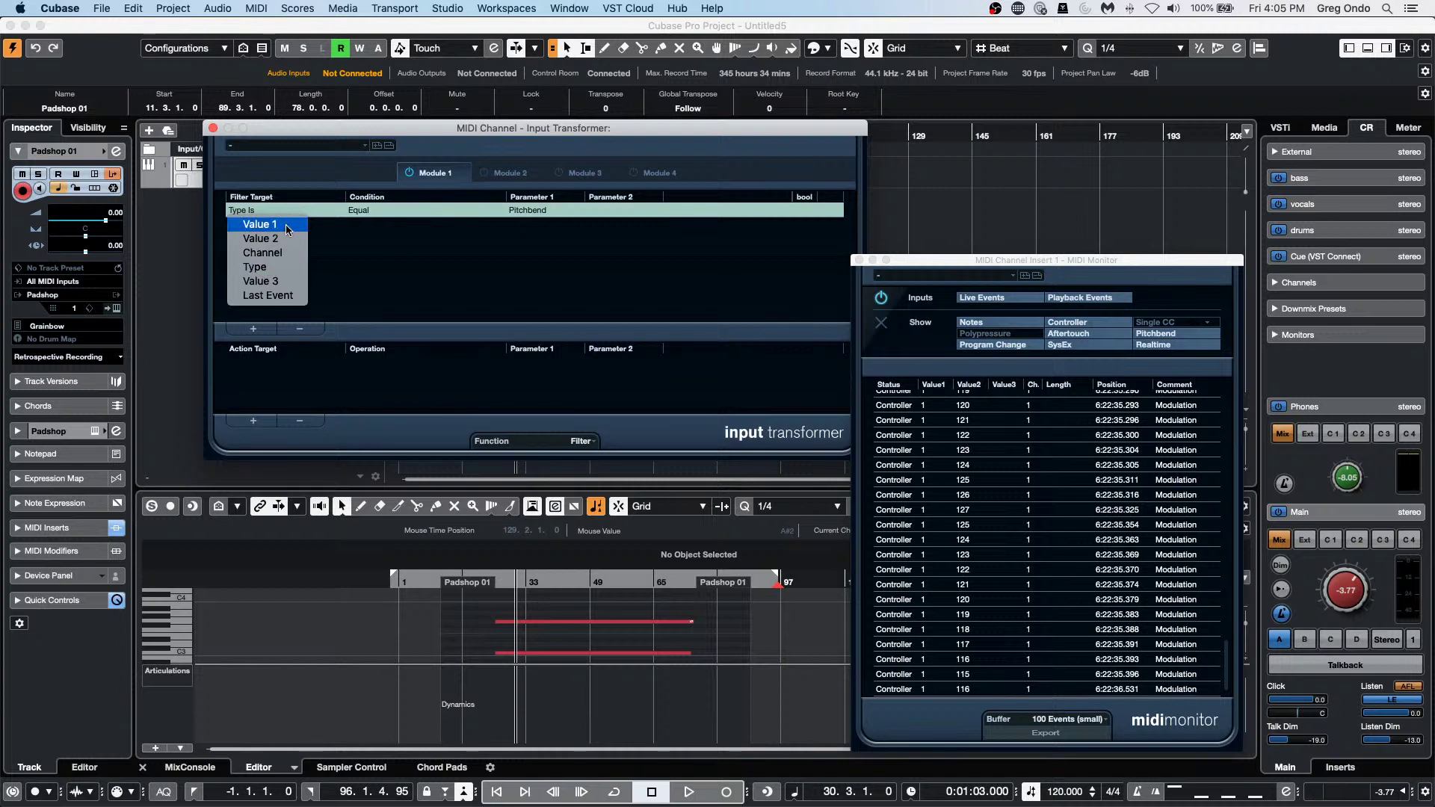
{"action": "left_click", "coordinate": [349, 235]}
{"action": "left_click", "coordinate": [374, 208]}
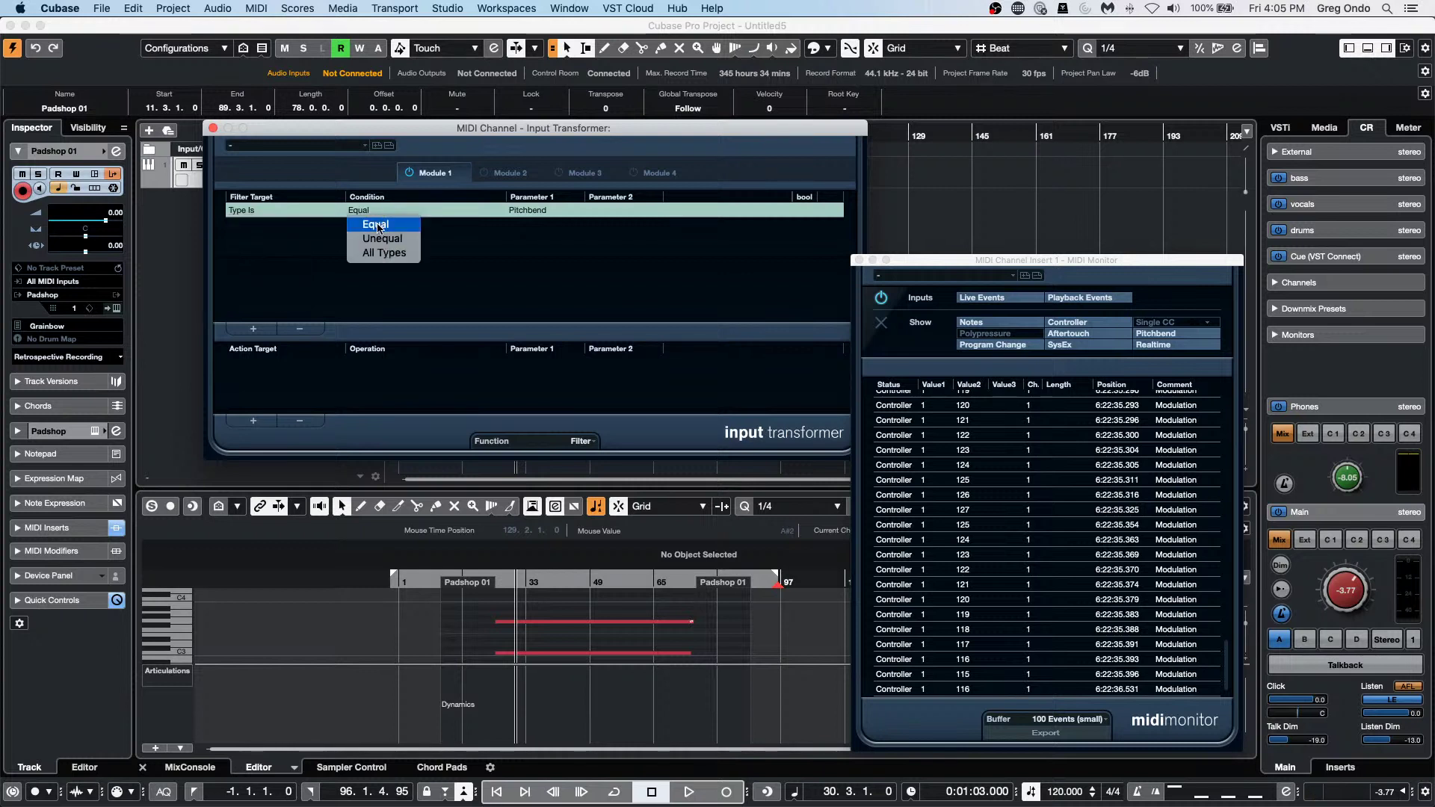
{"action": "left_click", "coordinate": [583, 222]}
{"action": "left_click", "coordinate": [553, 210]}
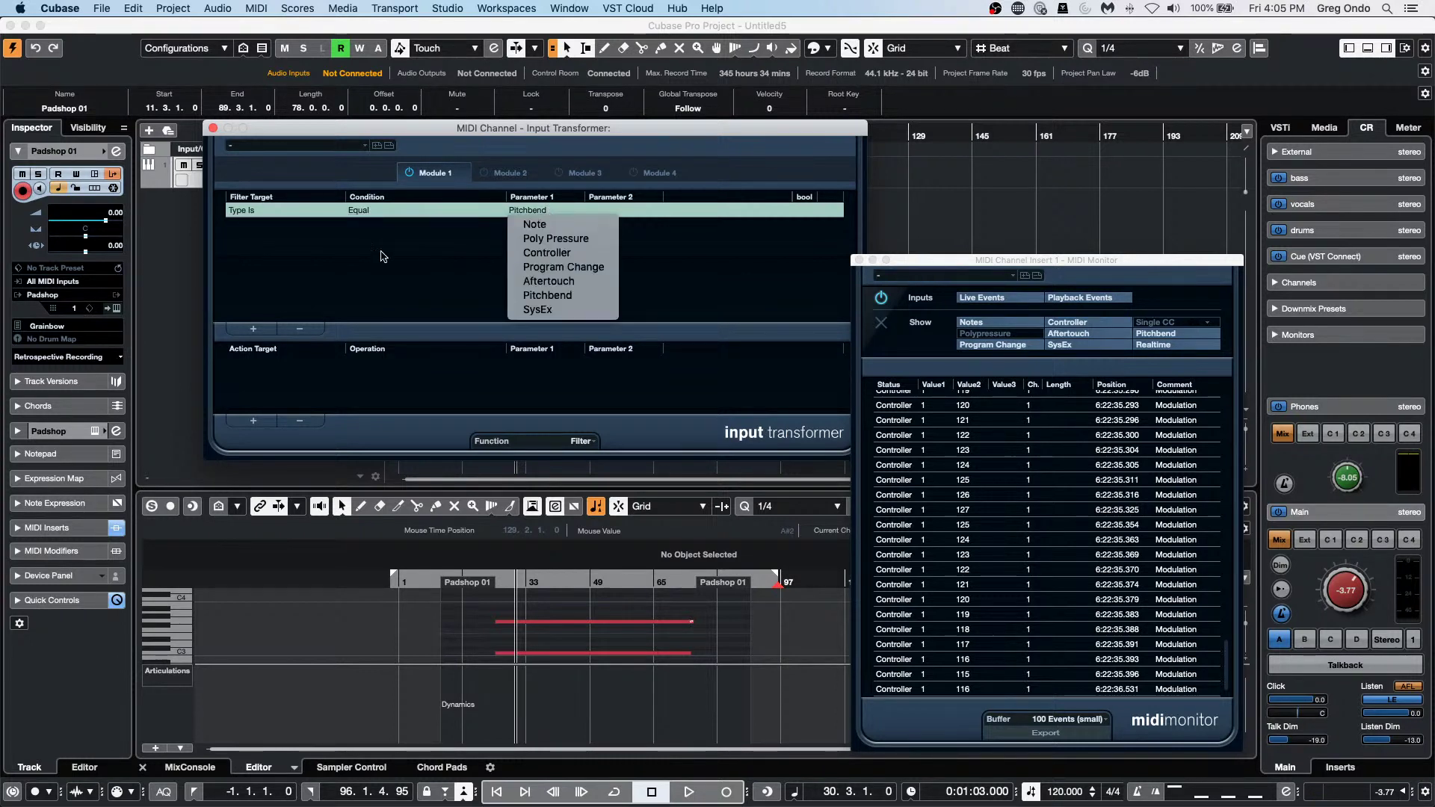
{"action": "key", "text": "Escape"}
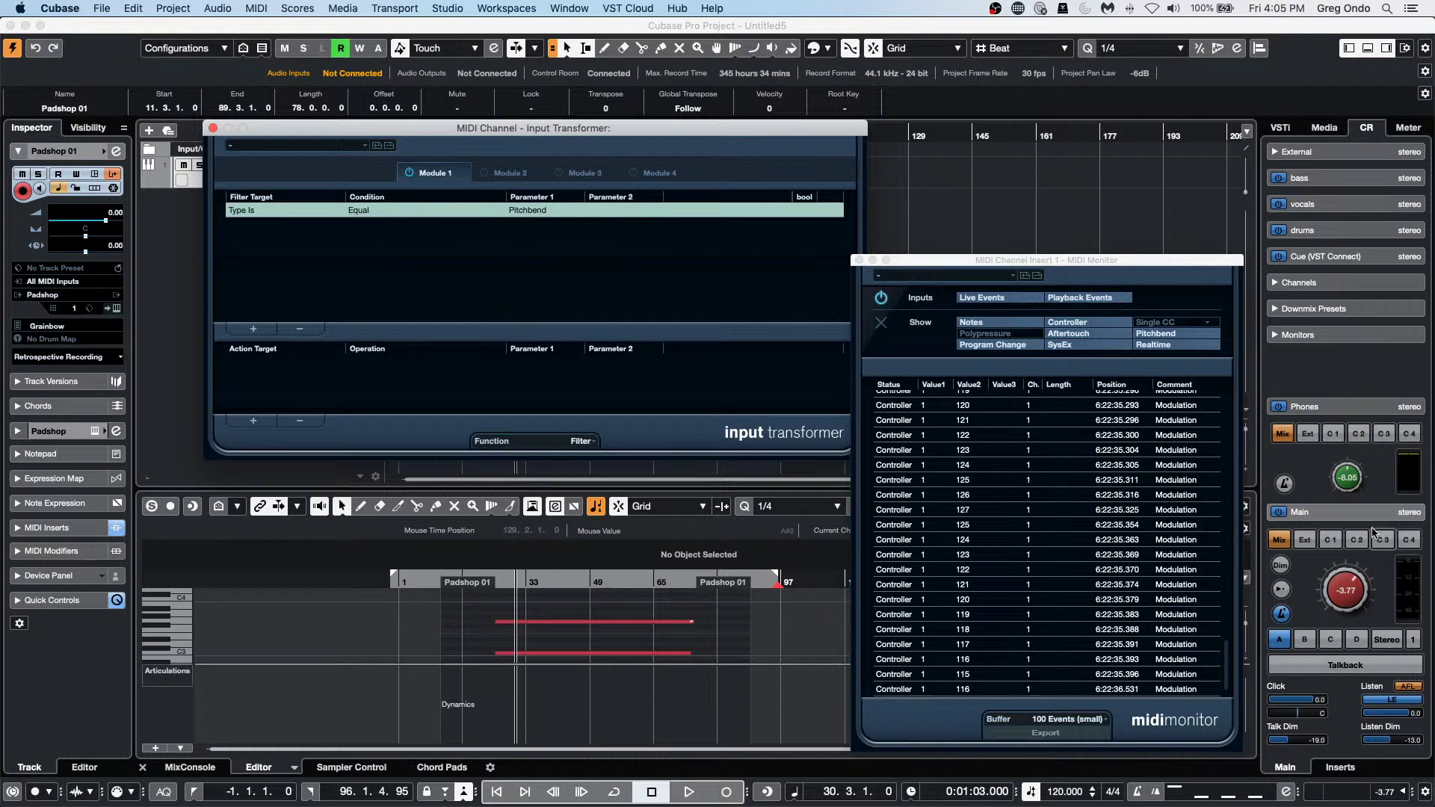
{"action": "left_click", "coordinate": [212, 128]}
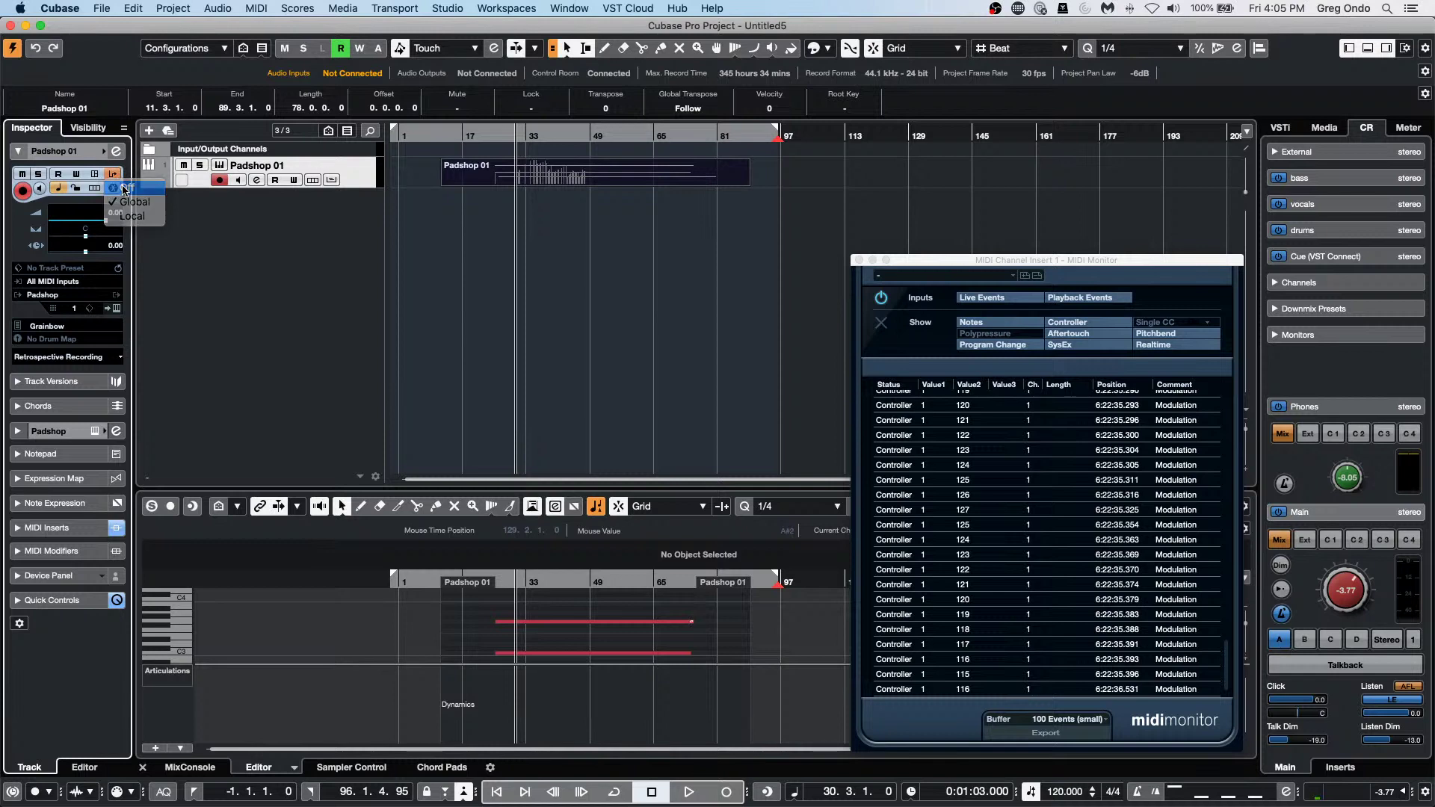
Switch the track's Input Transformer to Local and back to Global, closing its window each time.
{"action": "left_click", "coordinate": [112, 173]}
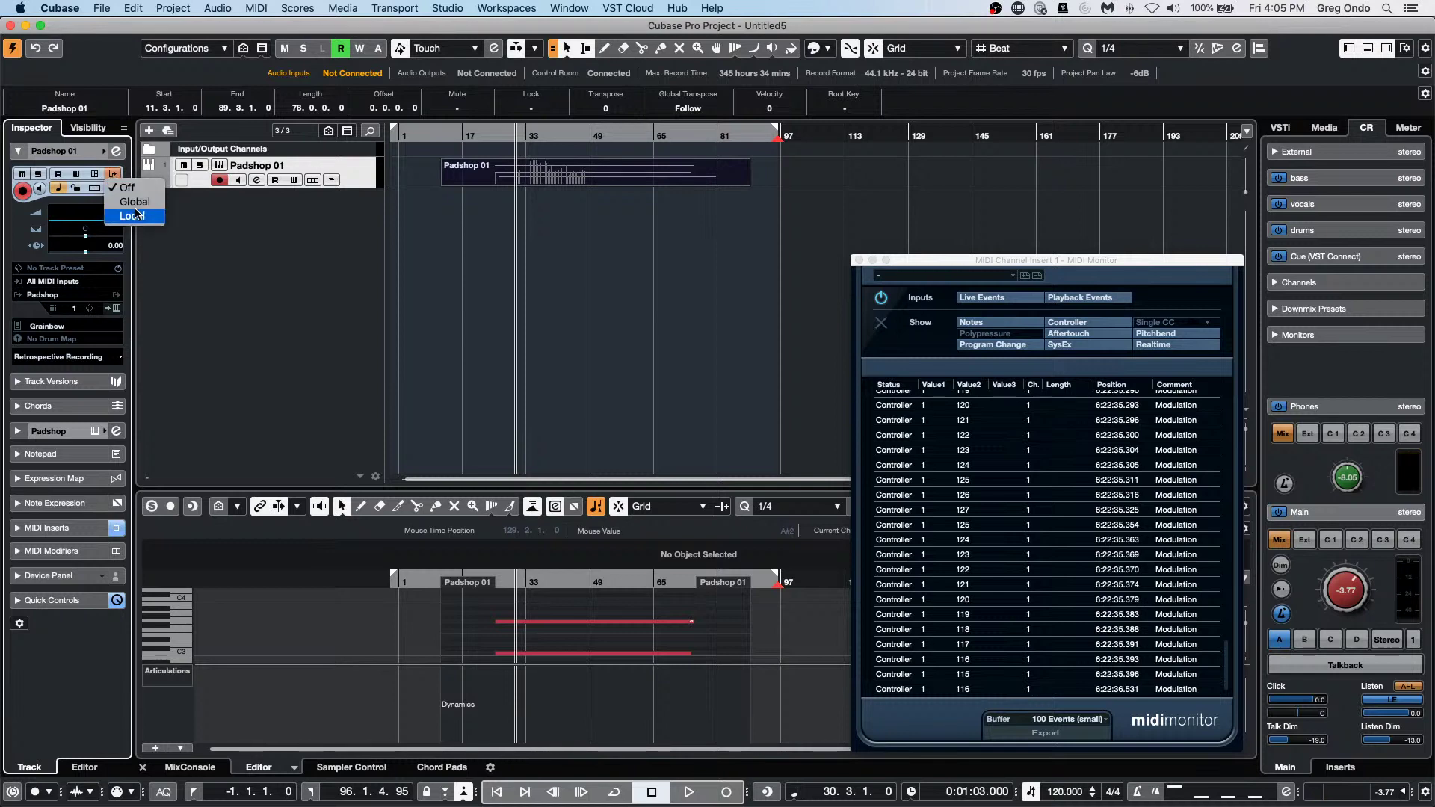
{"action": "left_click", "coordinate": [133, 215]}
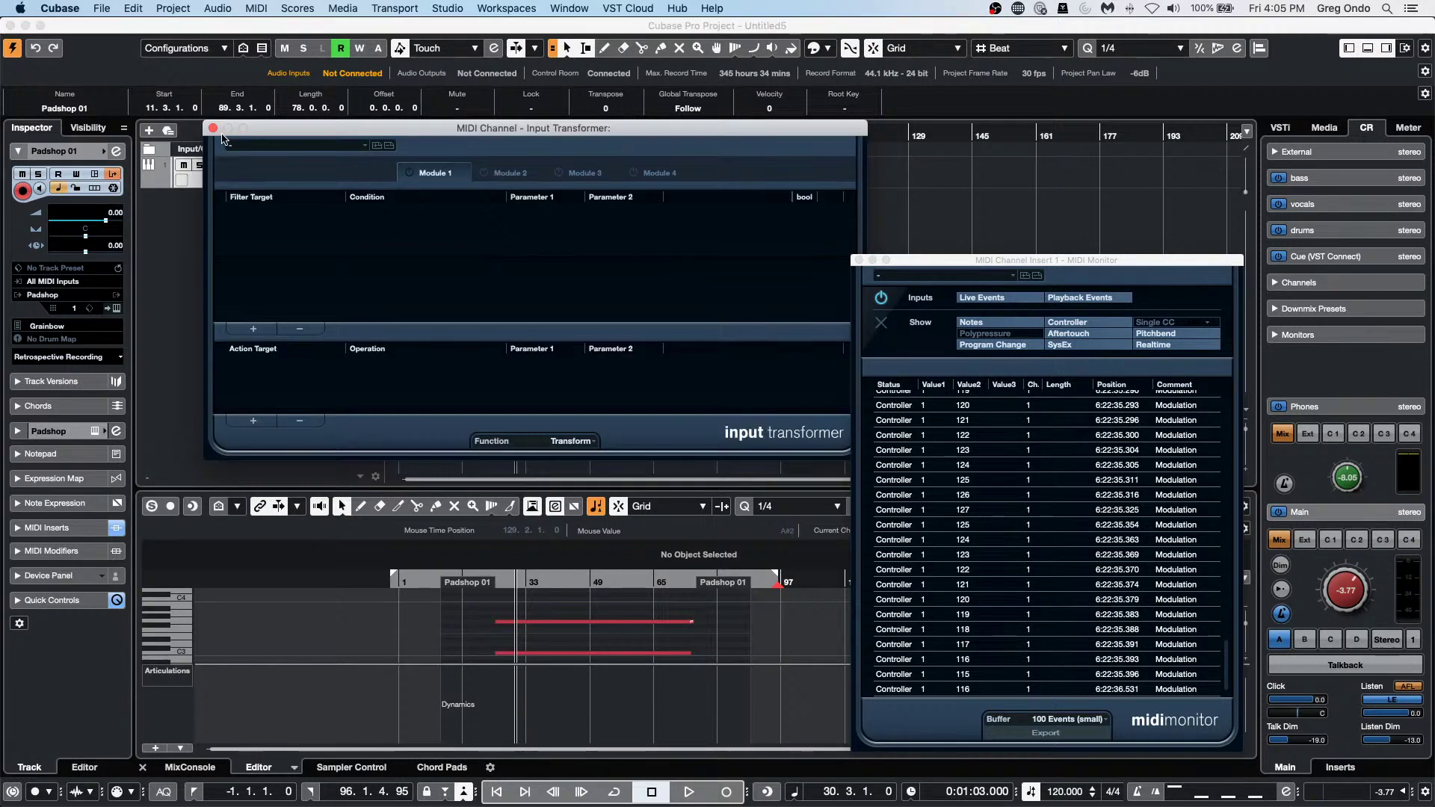
{"action": "left_click", "coordinate": [213, 129]}
{"action": "left_click", "coordinate": [112, 174]}
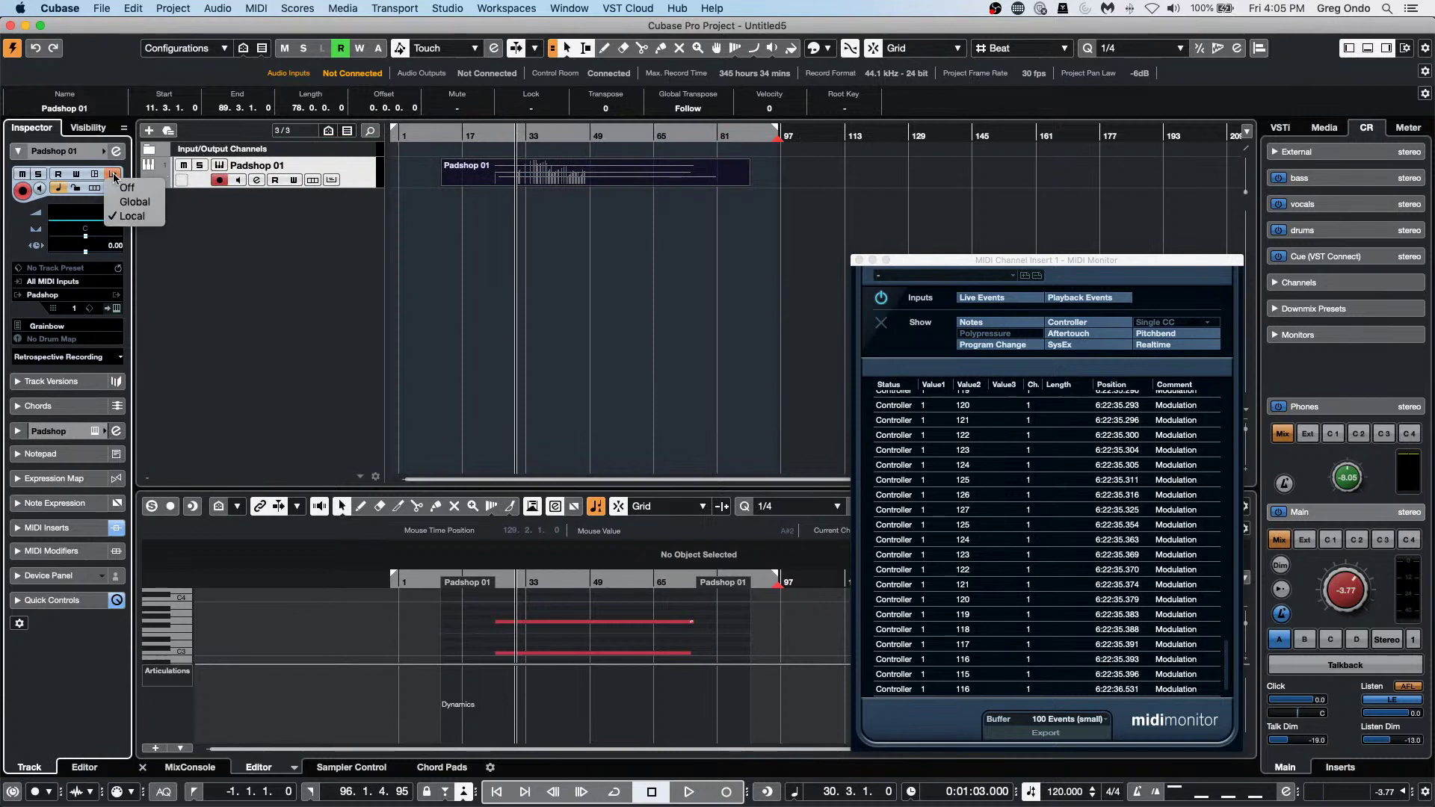
{"action": "left_click", "coordinate": [135, 202]}
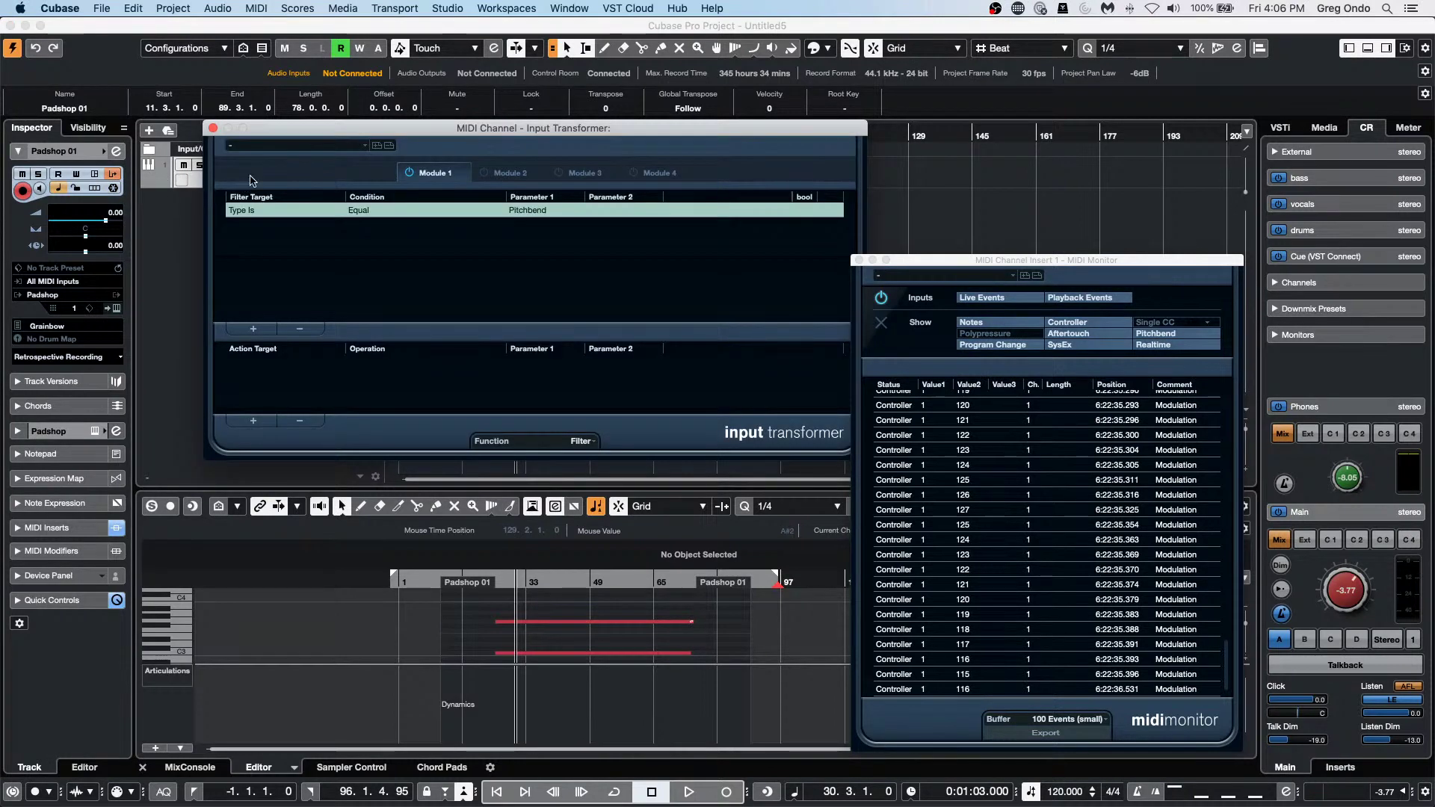
{"action": "left_click", "coordinate": [213, 129]}
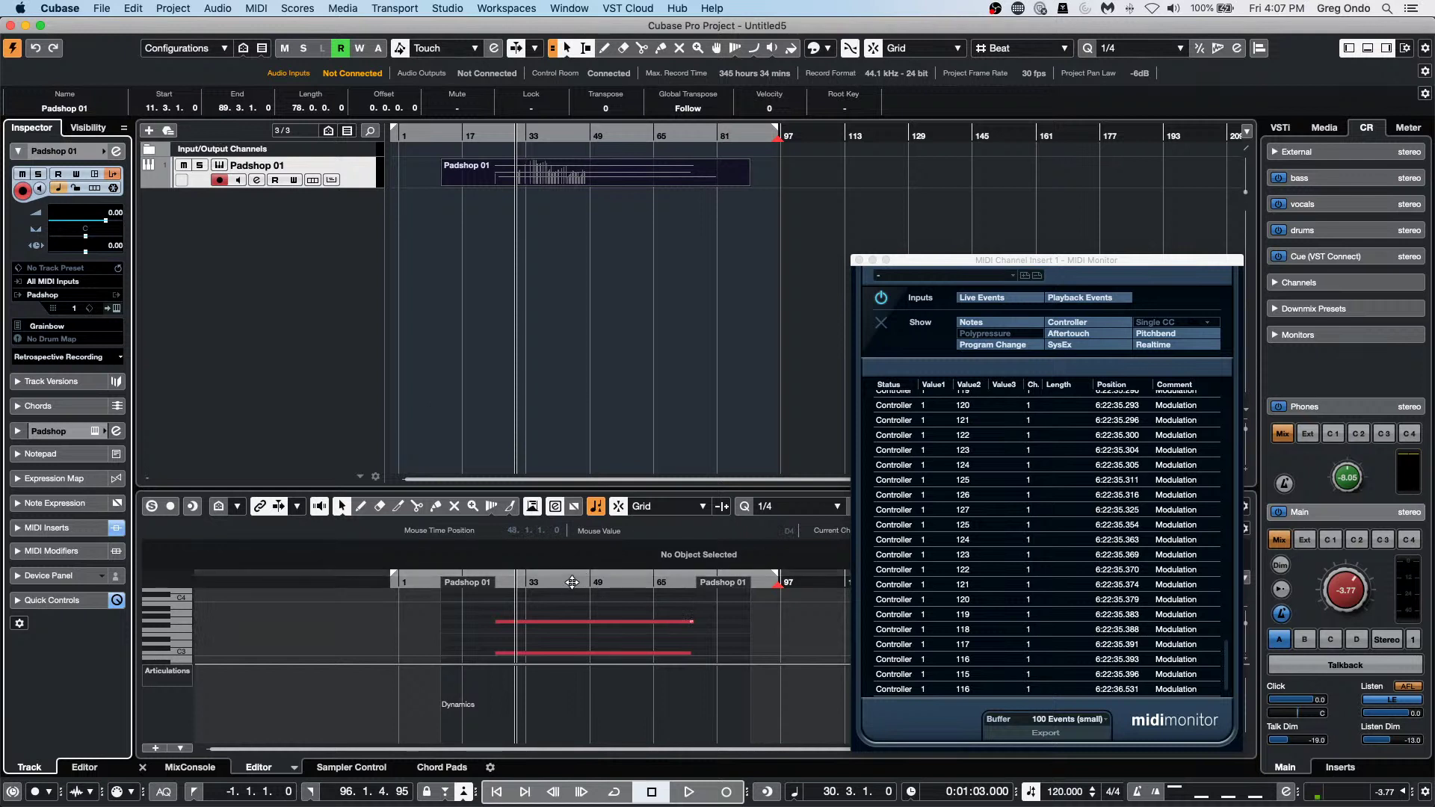
Place the project cursor at about bar 44 over the Padshop notes, and close the MIDI Monitor window.
{"action": "left_click_drag", "start_coordinate": [572, 583], "coordinate": [570, 561]}
{"action": "scroll", "coordinate": [677, 624], "scroll_direction": "down", "scroll_amount": 2}
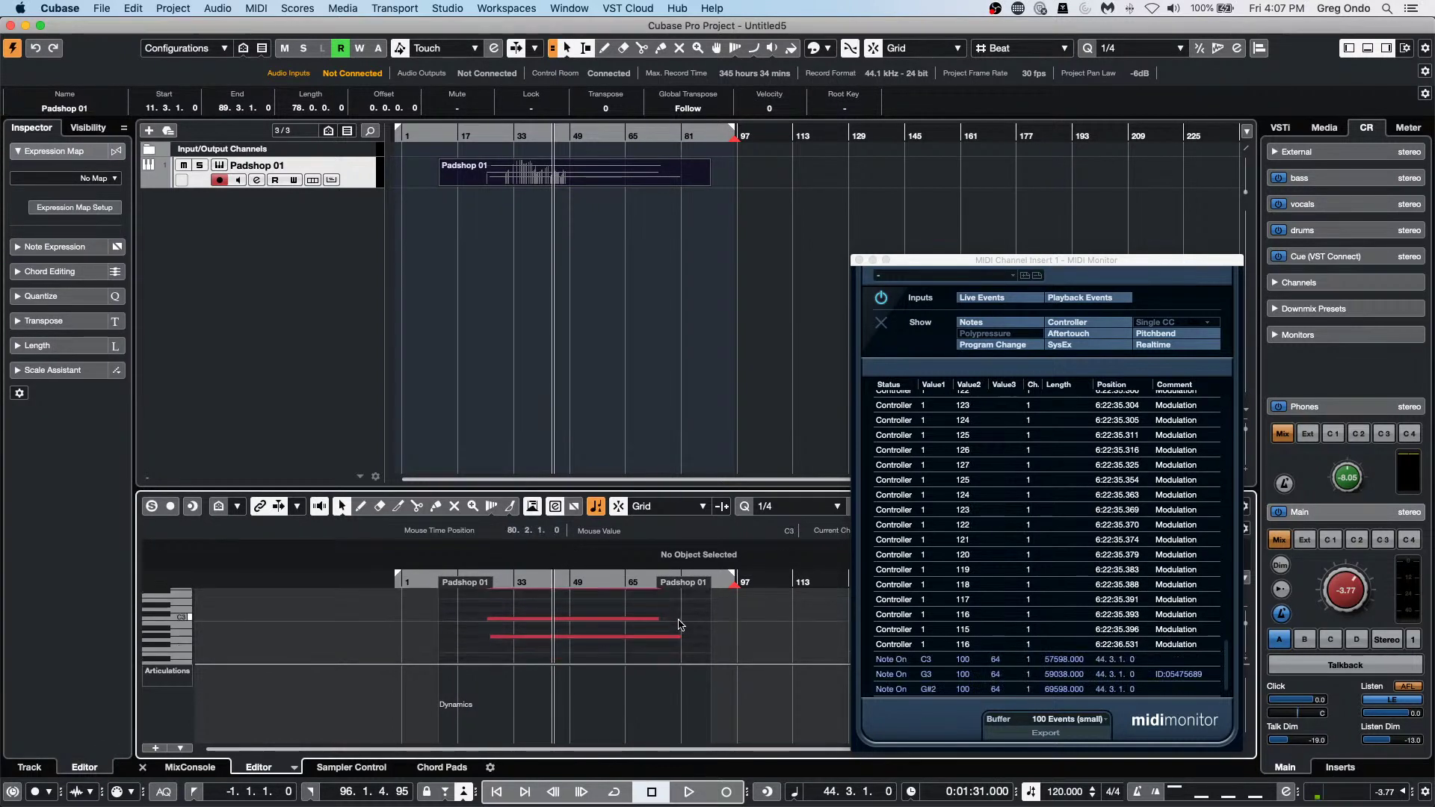
{"action": "scroll", "coordinate": [680, 625], "scroll_direction": "up", "scroll_amount": 1}
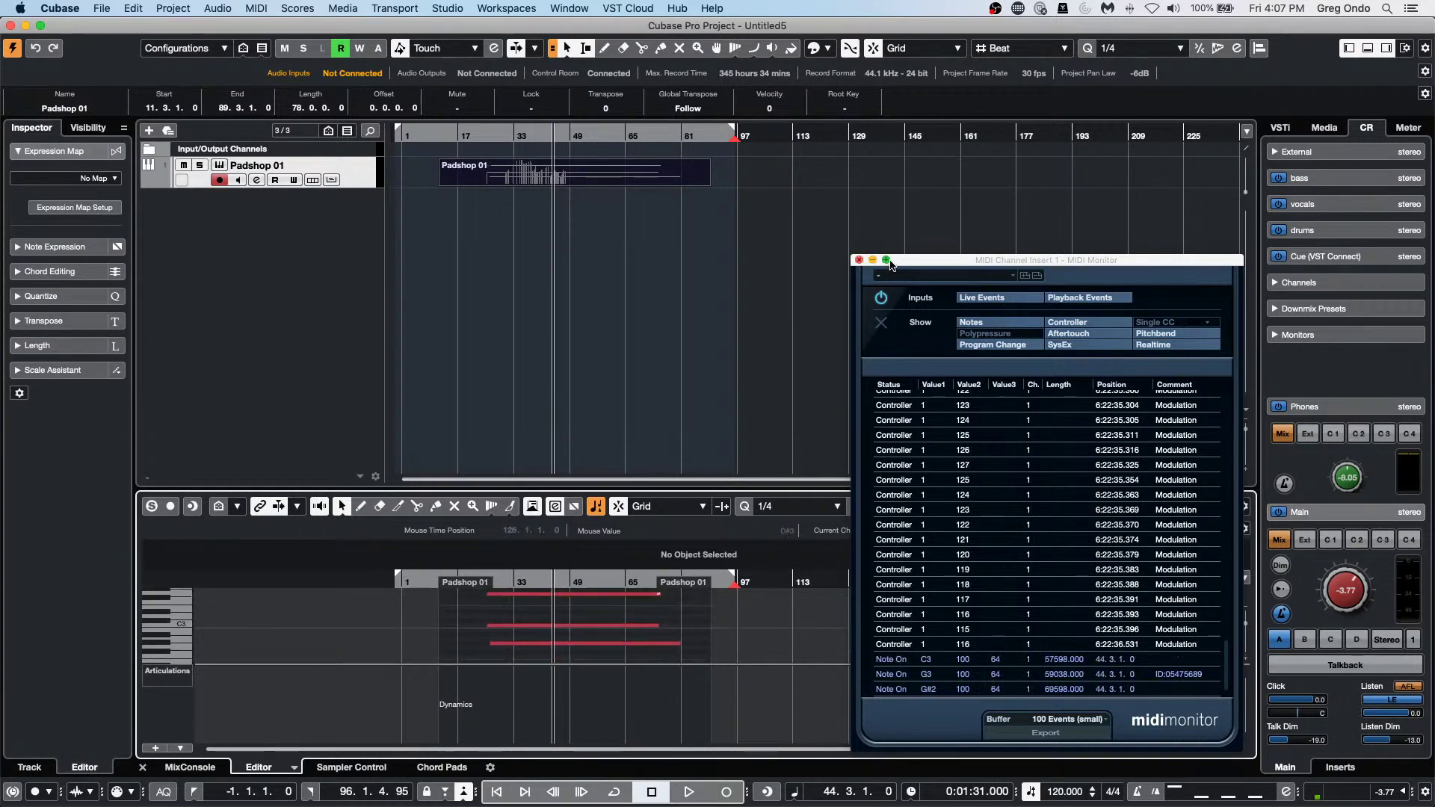
{"action": "left_click", "coordinate": [861, 261]}
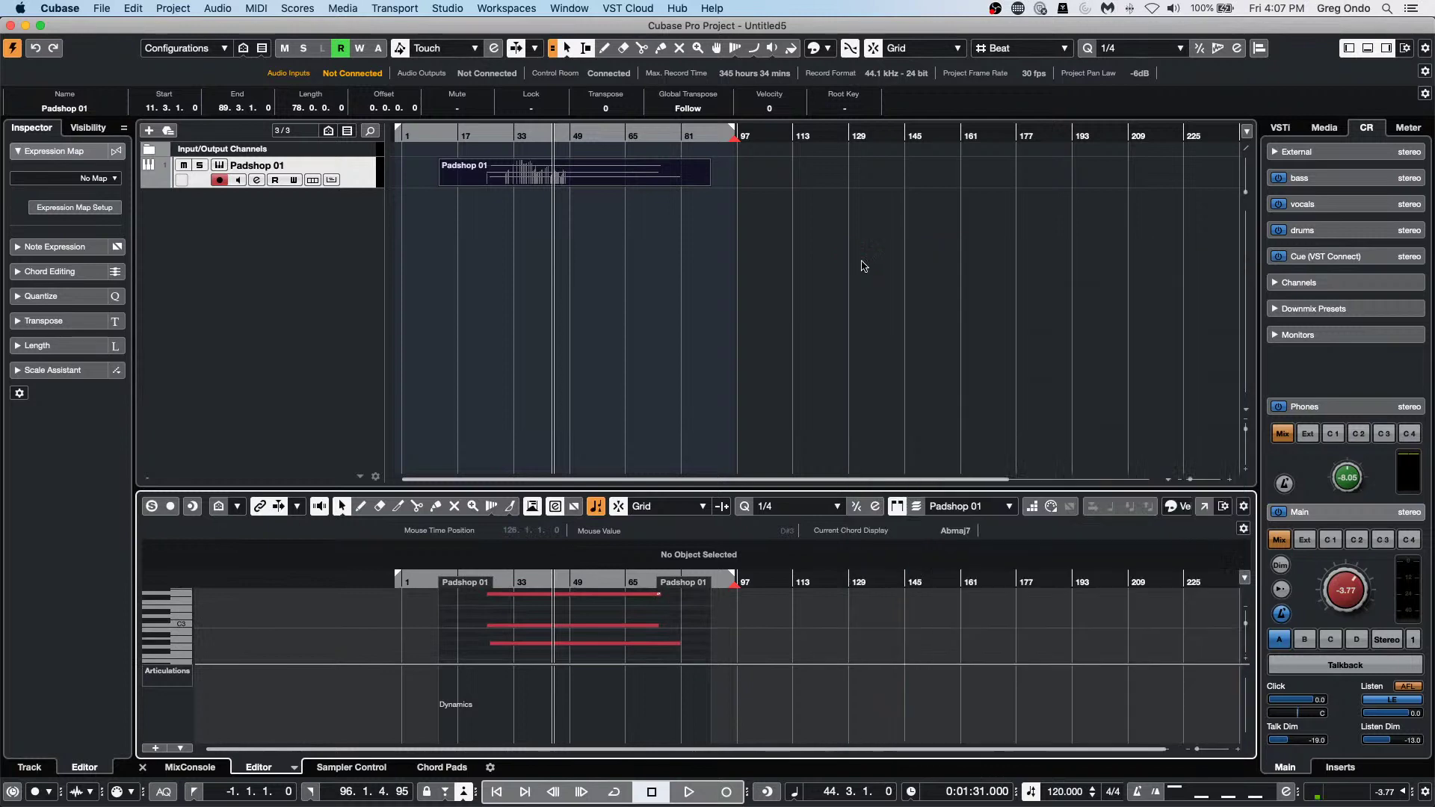
Open the Padshop part in a separate Key Editor window and delete all of its notes.
{"action": "left_click", "coordinate": [1207, 512]}
{"action": "left_click_drag", "start_coordinate": [305, 334], "coordinate": [518, 572]}
{"action": "key", "text": "Delete"}
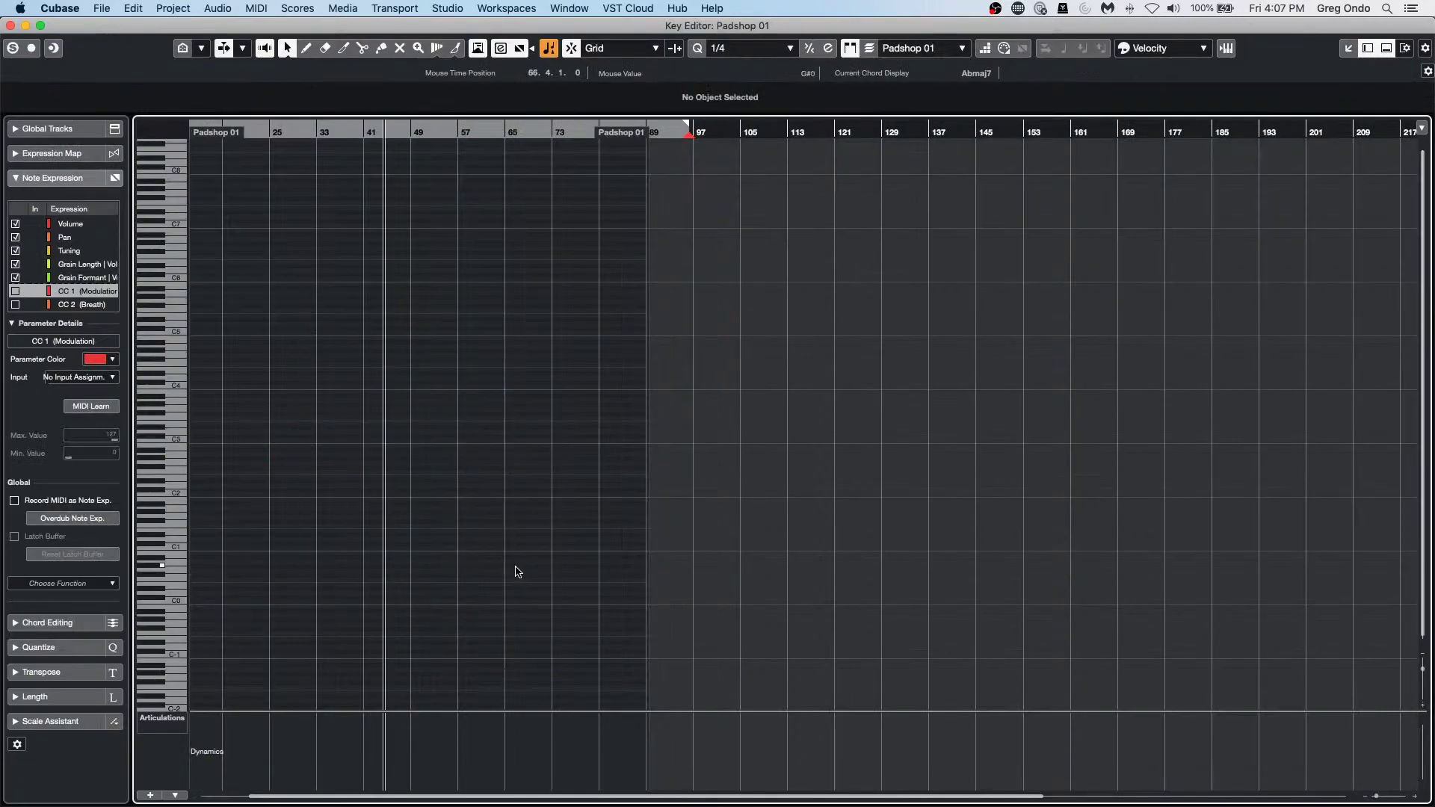
Draw a melody of short and long notes in the Padshop part, from about bar 24 to bar 64.
{"action": "right_click", "coordinate": [303, 432]}
{"action": "left_click", "coordinate": [322, 431]}
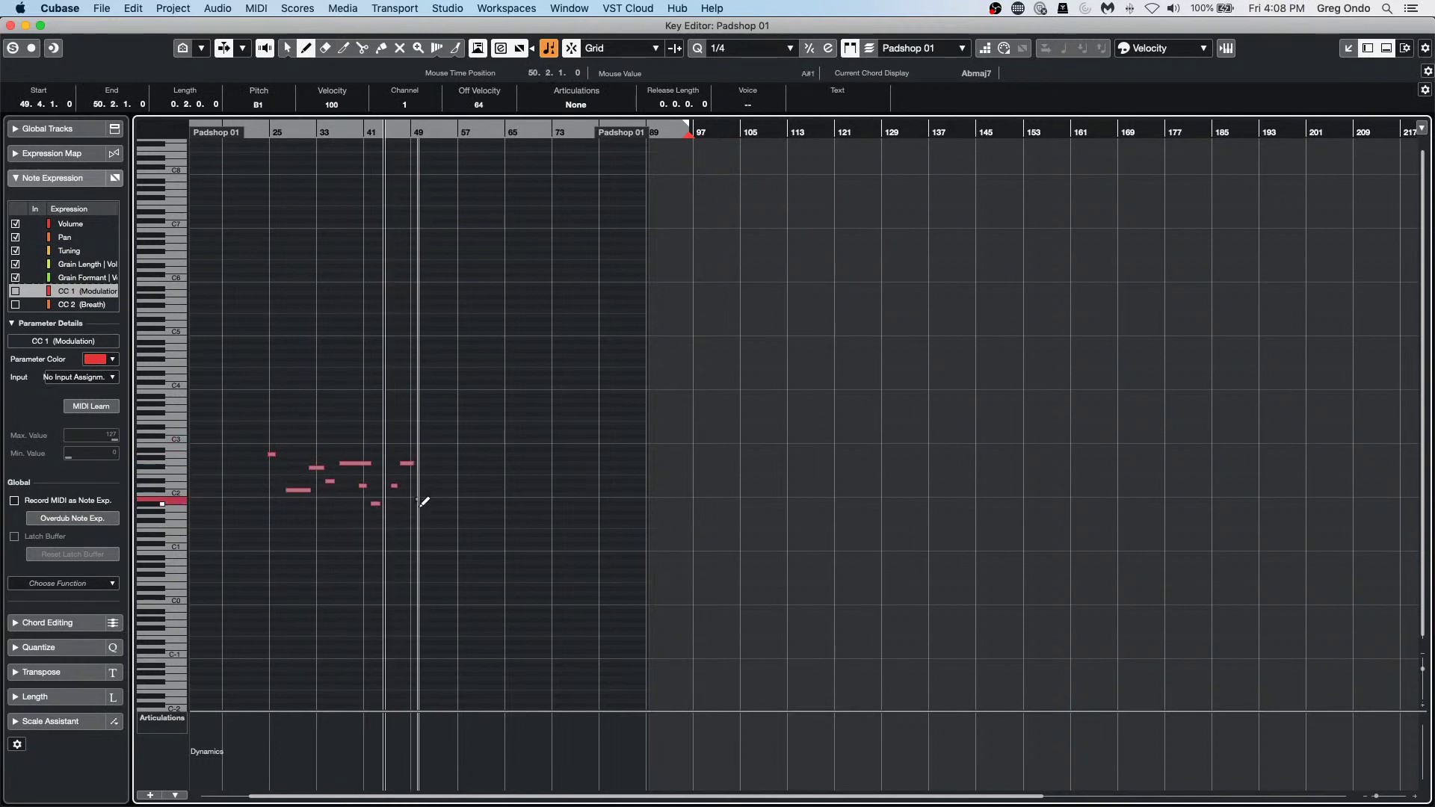
{"action": "key", "text": "space"}
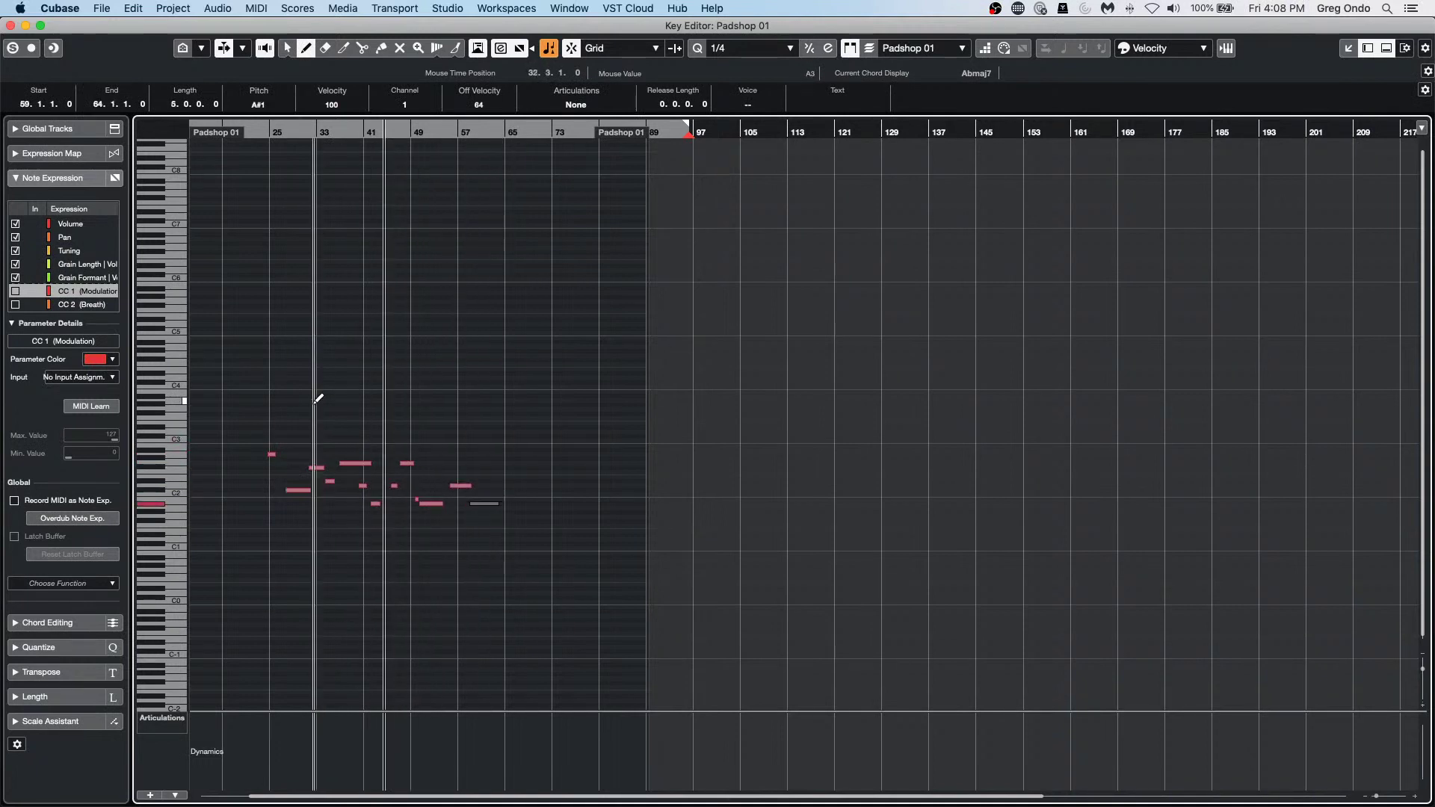
Select all the drawn notes and transpose them up by semitones until the first note is E3.
{"action": "right_click", "coordinate": [329, 410]}
{"action": "left_click", "coordinate": [309, 411]}
{"action": "left_click_drag", "start_coordinate": [249, 415], "coordinate": [566, 570]}
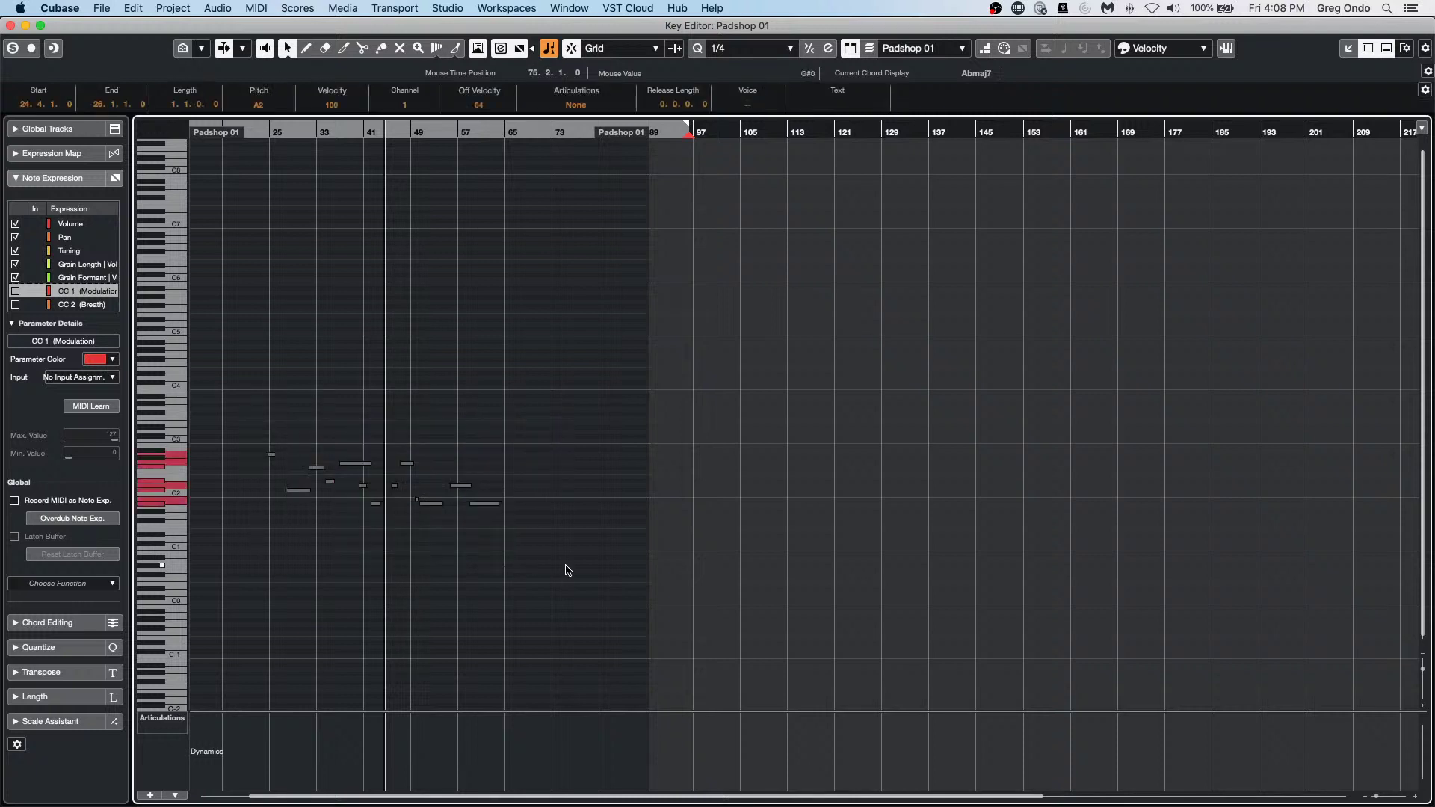
{"action": "key", "text": "Up"}
{"action": "key", "text": "Up"}
{"action": "key", "text": "Up"}
{"action": "key", "text": "Up"}
{"action": "key", "text": "Up"}
{"action": "key", "text": "Up"}
{"action": "key", "text": "Up"}
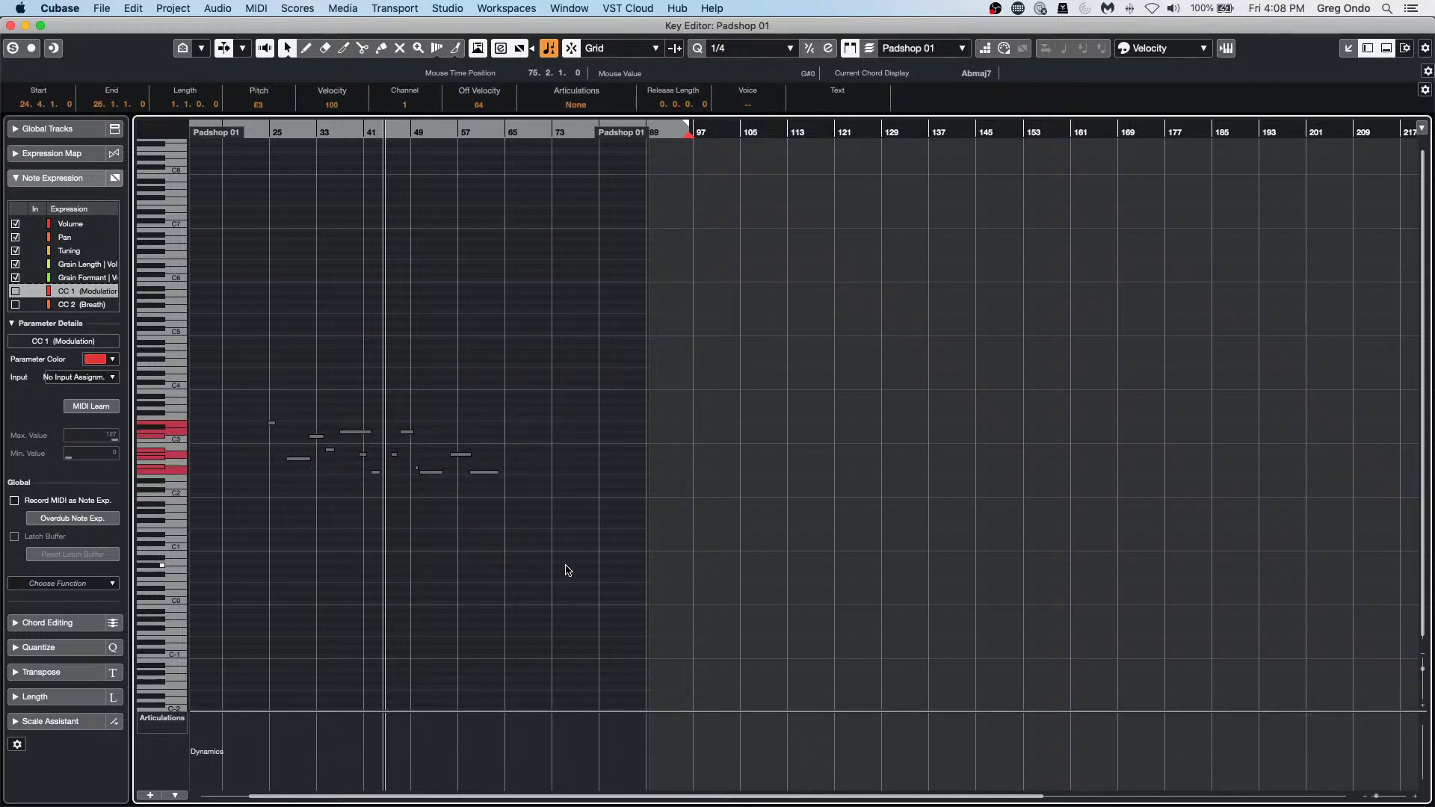
Transpose the selected notes down by semitones until the first note is A#2.
{"action": "key", "text": "Down"}
{"action": "key", "text": "Down"}
{"action": "key", "text": "Down"}
{"action": "key", "text": "Down"}
{"action": "key", "text": "Down"}
{"action": "key", "text": "Down"}
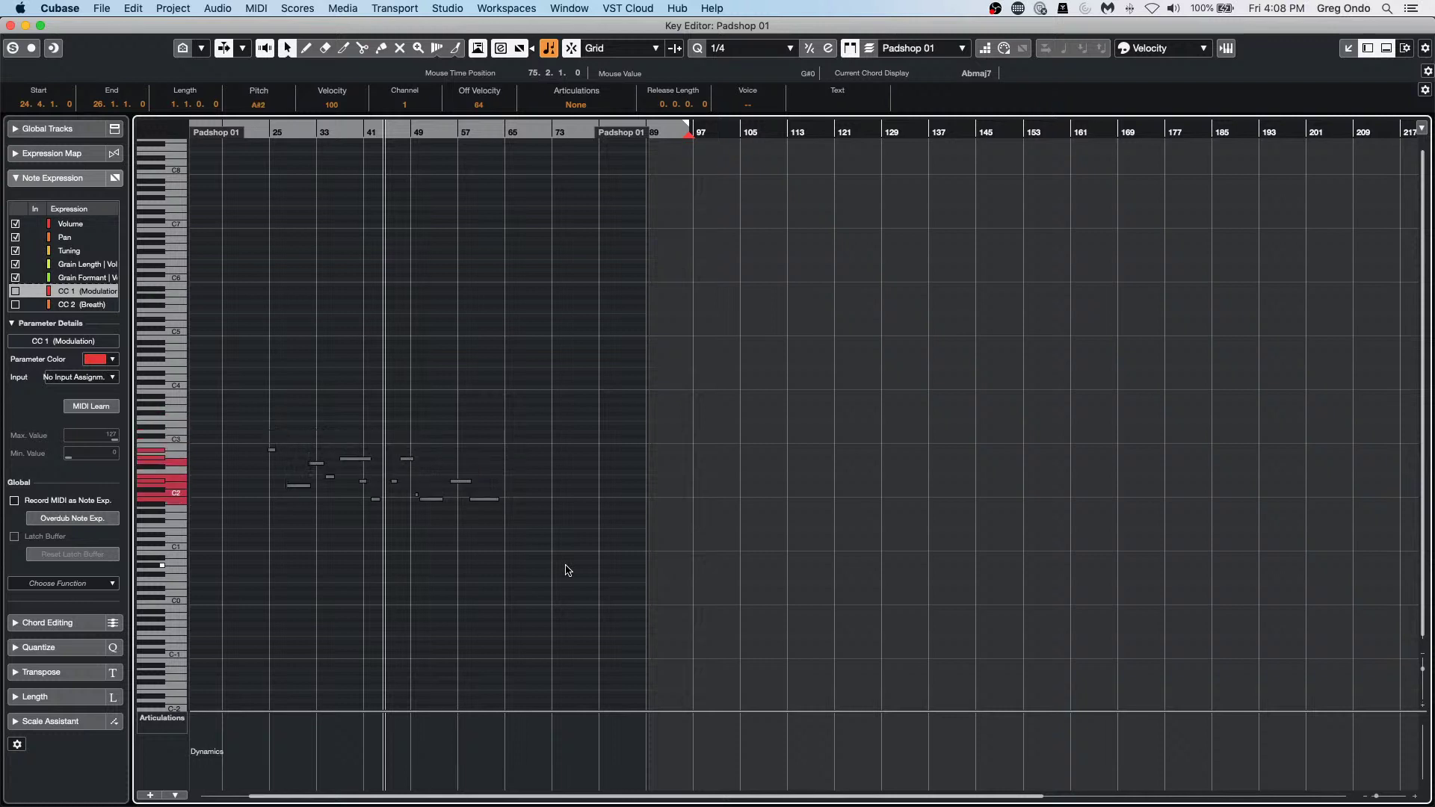
Shift the selected notes up and down in octave steps, ending with the first note at A#5.
{"action": "key", "text": "shift+Up"}
{"action": "key", "text": "shift+Up"}
{"action": "key", "text": "shift+Up"}
{"action": "key", "text": "shift+Down"}
{"action": "key", "text": "shift+Down"}
{"action": "key", "text": "shift+Down"}
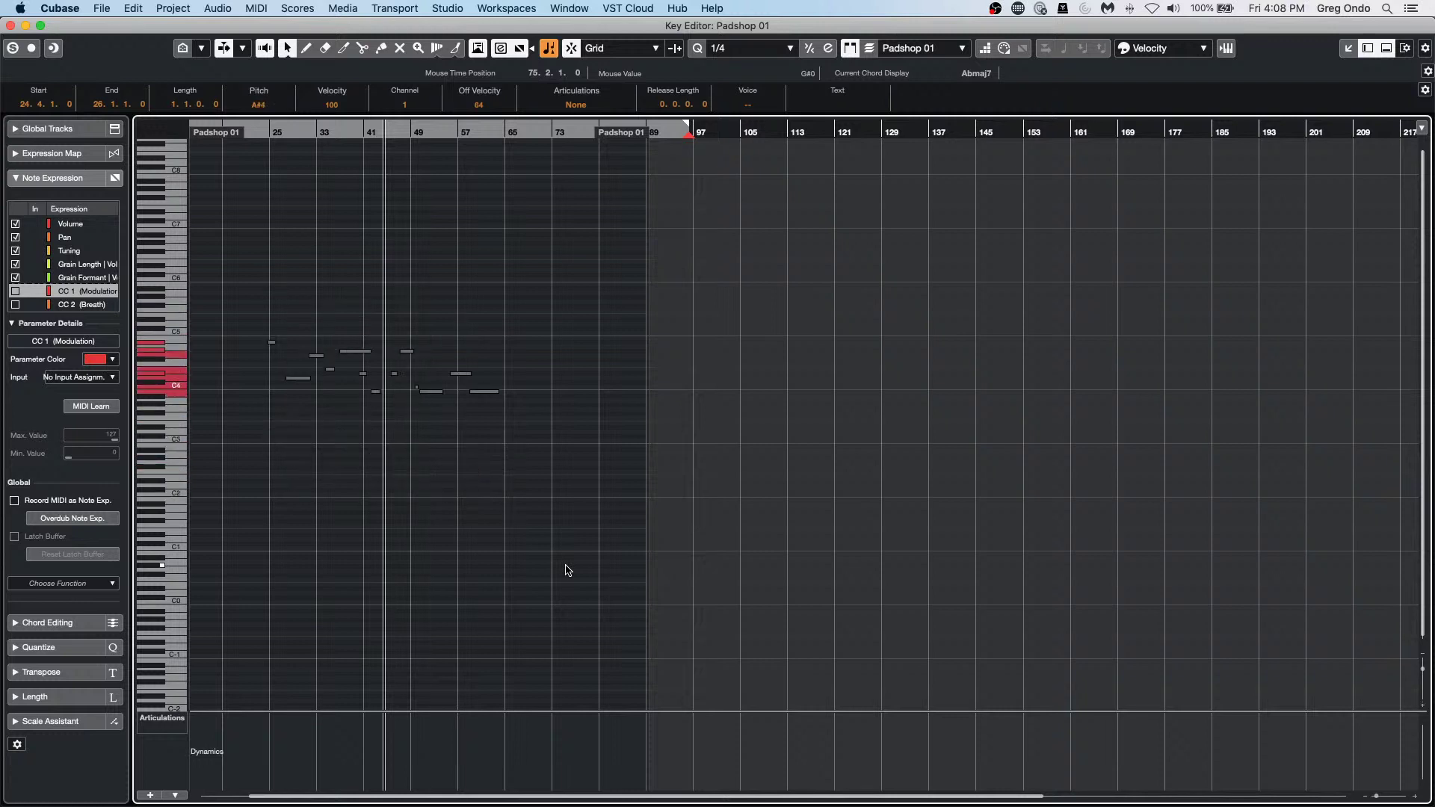
{"action": "key", "text": "shift+Up"}
{"action": "key", "text": "shift+Up"}
{"action": "key", "text": "shift+Up"}
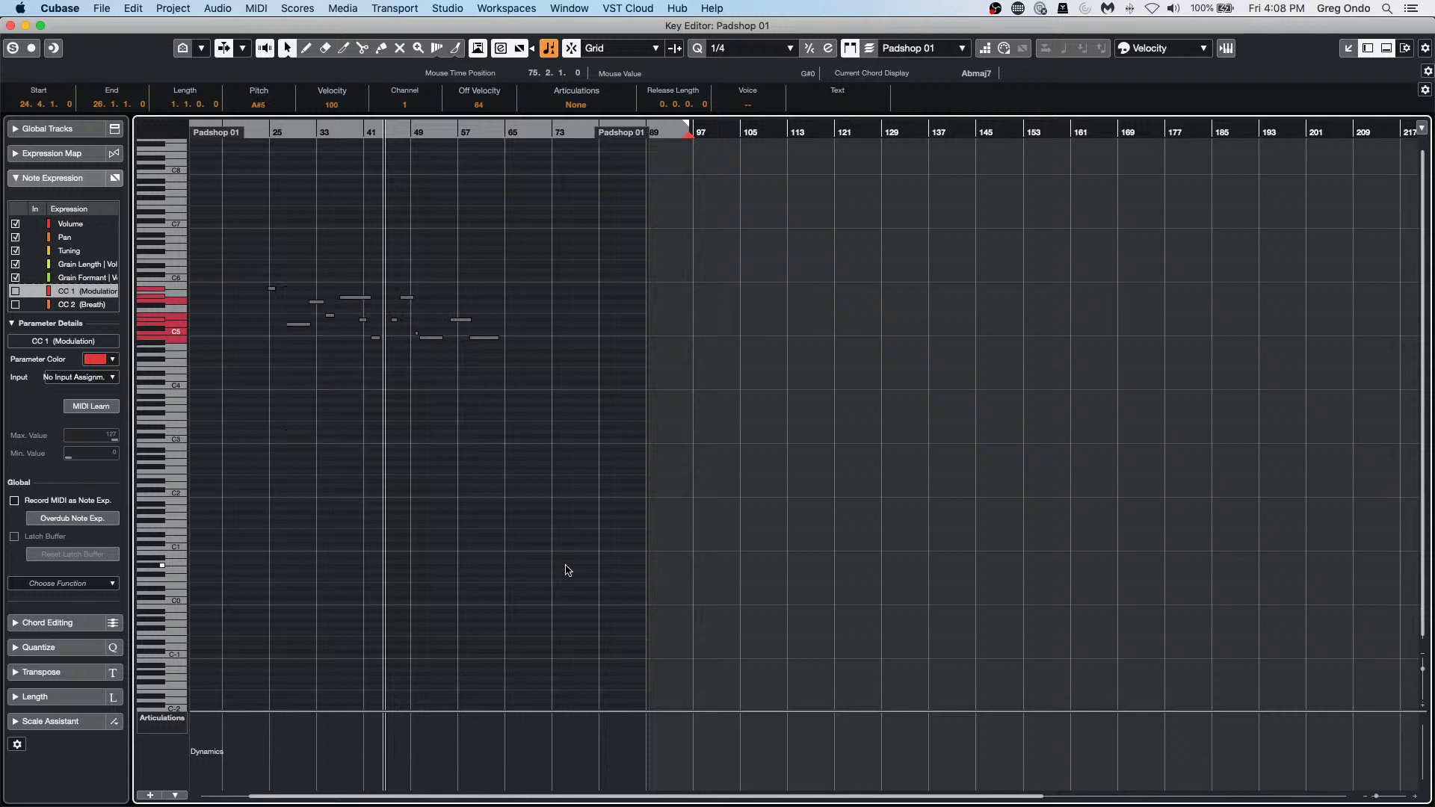
Lower the selected notes by semitones until the first note is C#4, and deselect them.
{"action": "key", "text": "Down"}
{"action": "key", "text": "Down"}
{"action": "key", "text": "Down"}
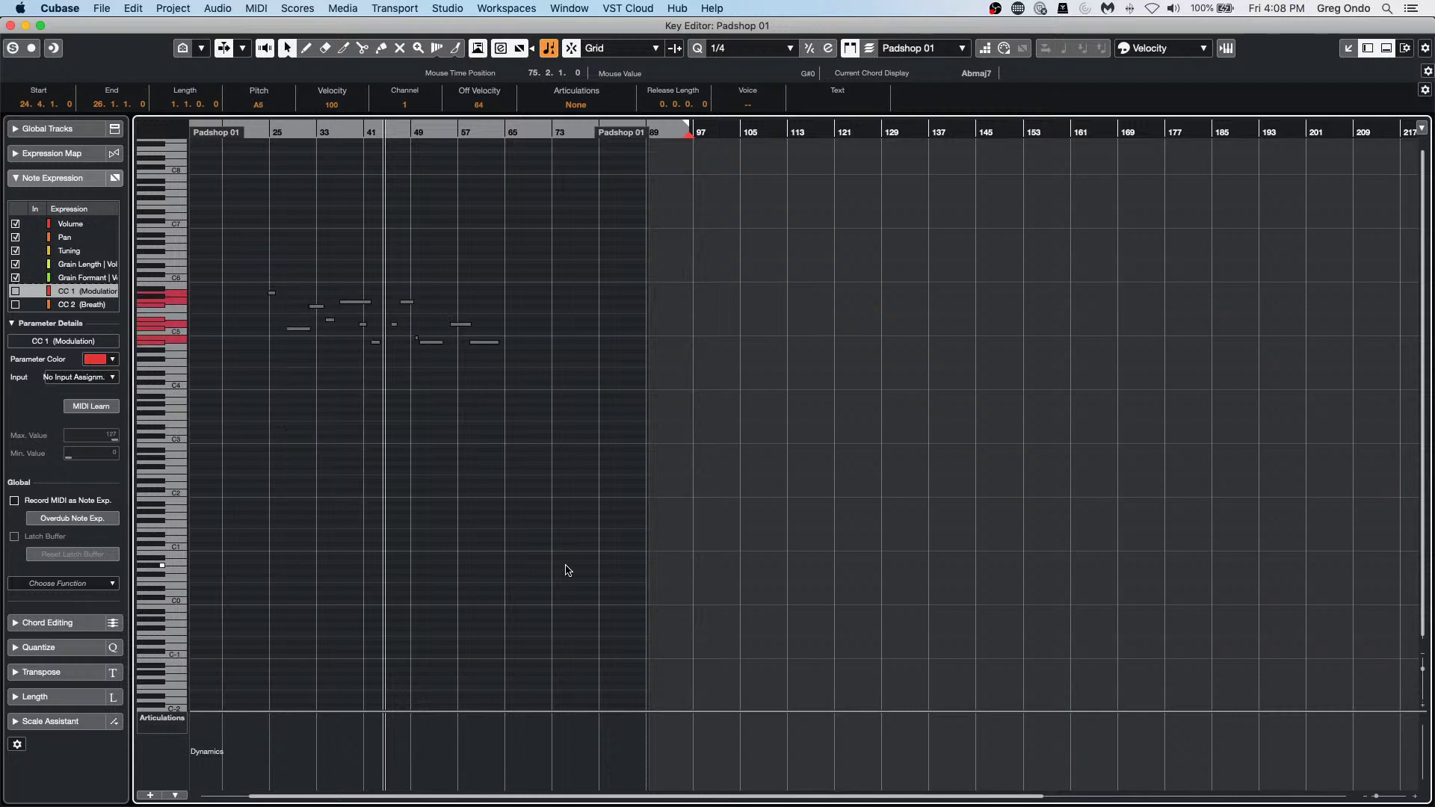
{"action": "key", "text": "Down"}
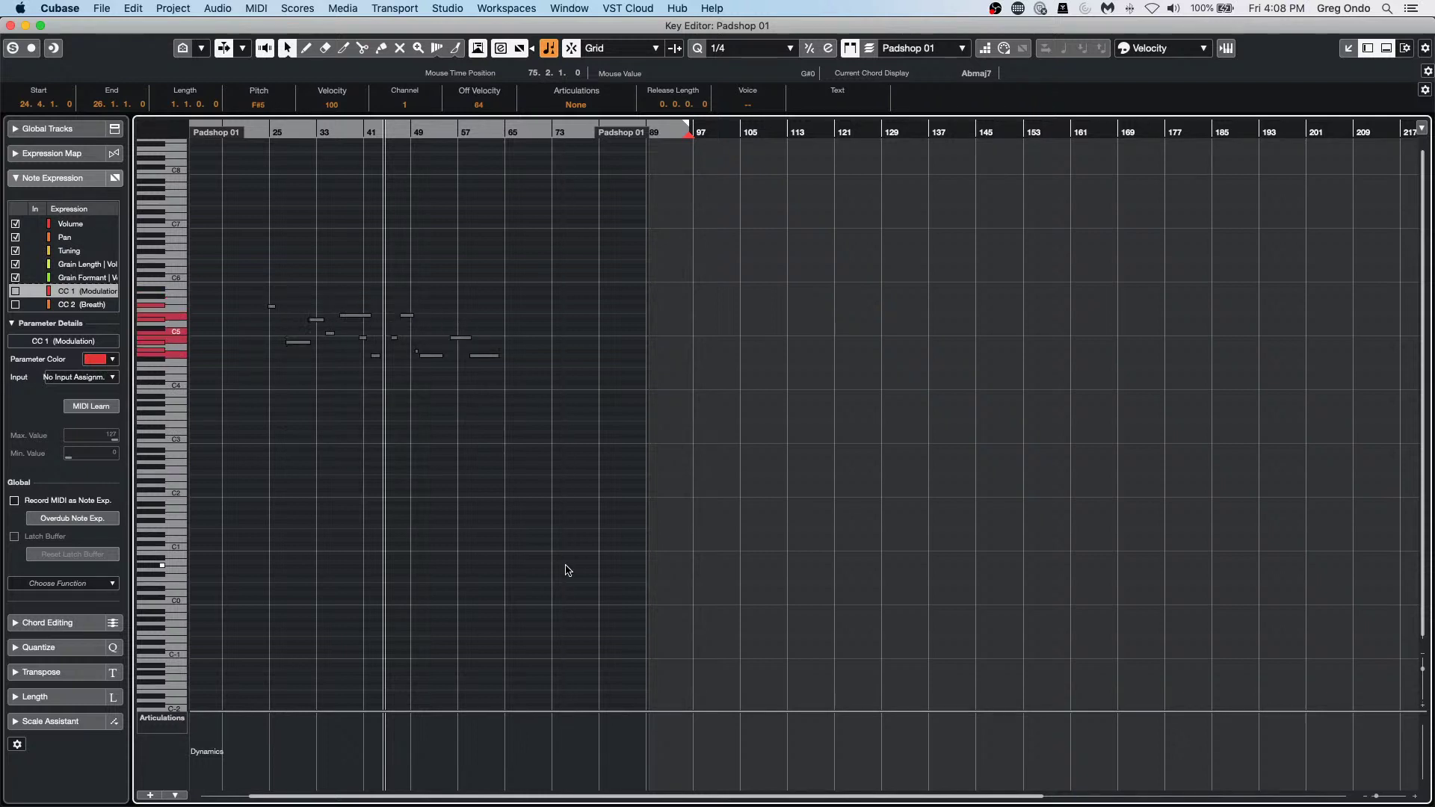
{"action": "key", "text": "Down"}
{"action": "key", "text": "Down"}
{"action": "key", "text": "Down"}
{"action": "key", "text": "Down"}
{"action": "key", "text": "Down"}
{"action": "key", "text": "Down"}
{"action": "key", "text": "Down"}
{"action": "key", "text": "Down"}
{"action": "key", "text": "Down"}
{"action": "key", "text": "Down"}
{"action": "key", "text": "Down"}
{"action": "key", "text": "Down"}
{"action": "key", "text": "Down"}
{"action": "key", "text": "Down"}
{"action": "key", "text": "Down"}
{"action": "key", "text": "Down"}
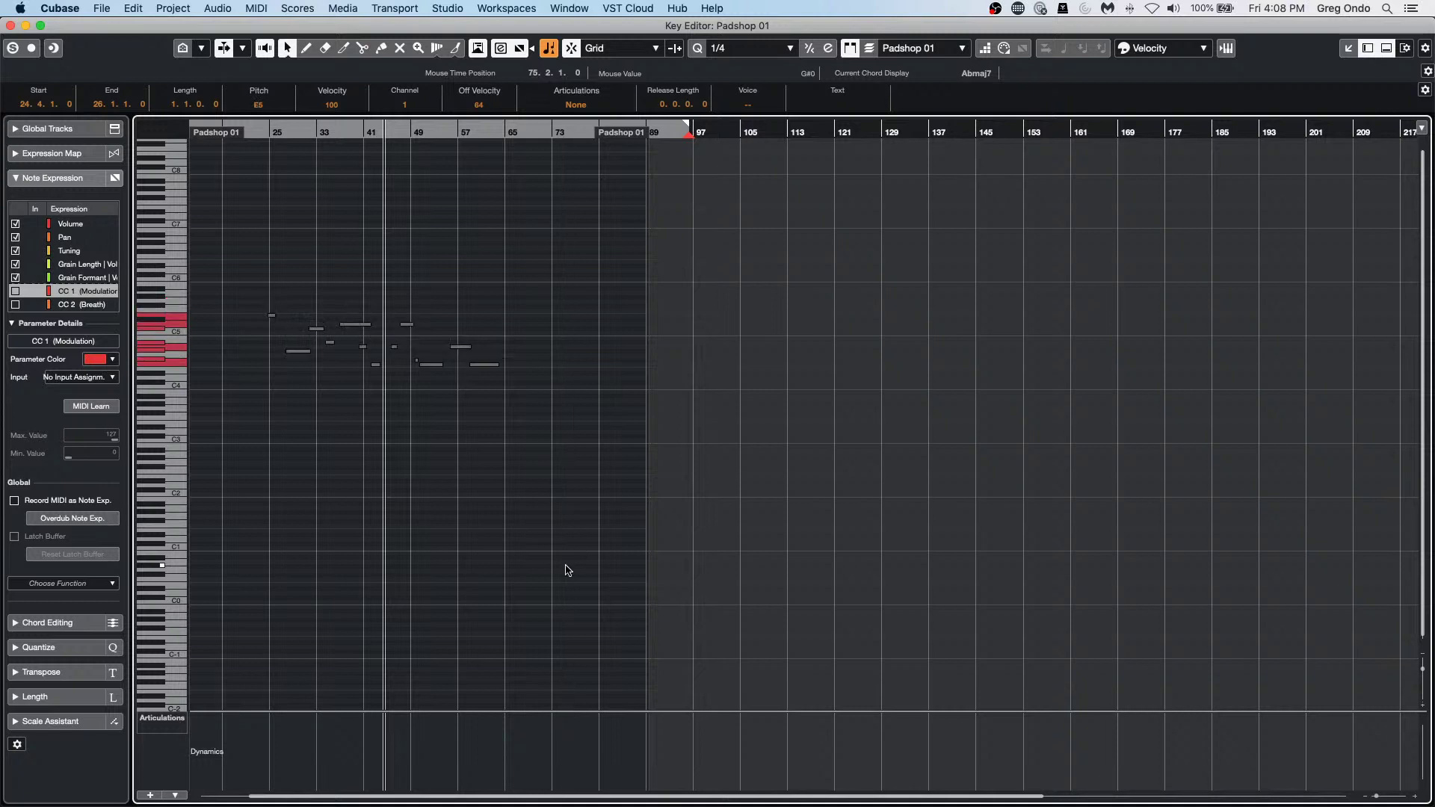
{"action": "key", "text": "Down"}
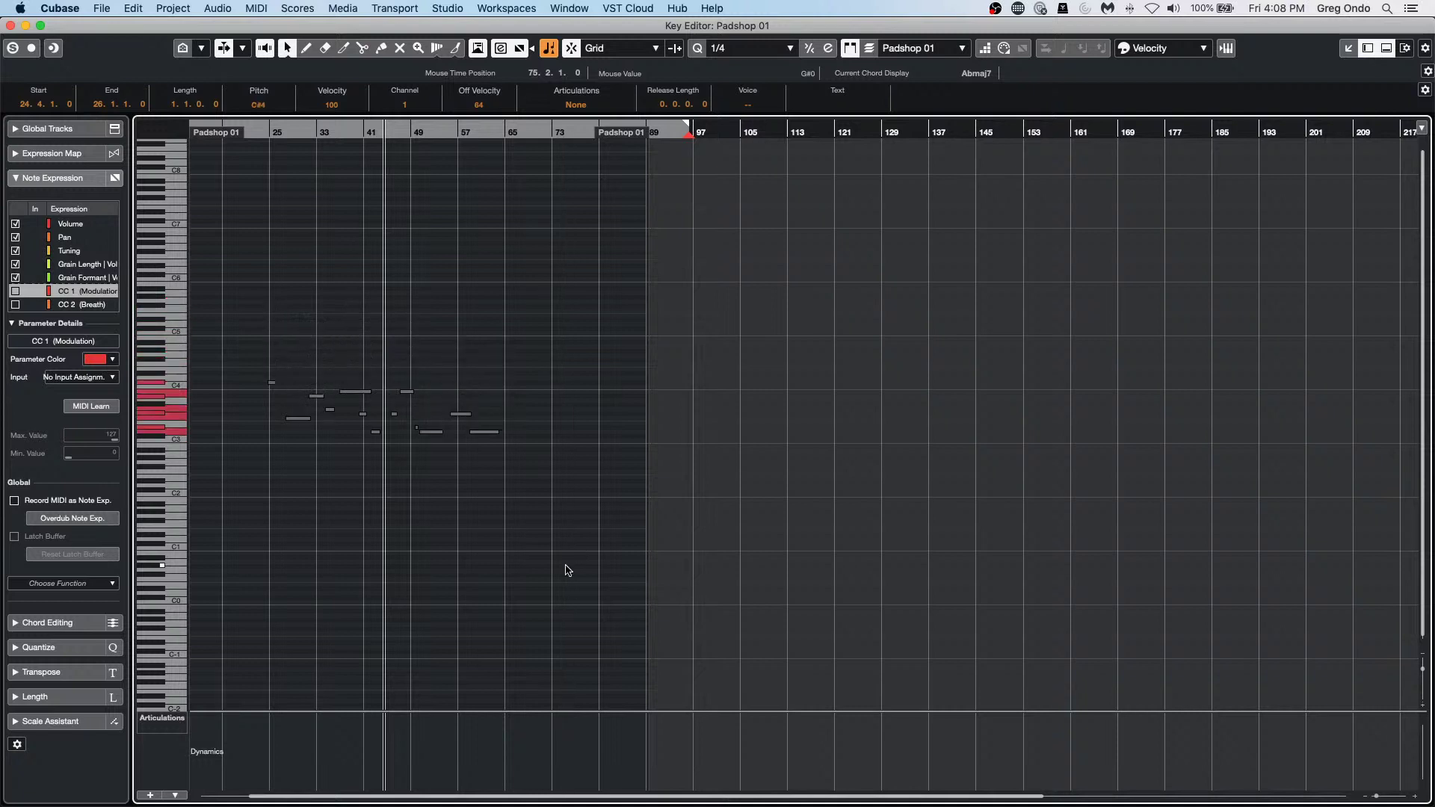
{"action": "left_click", "coordinate": [247, 486]}
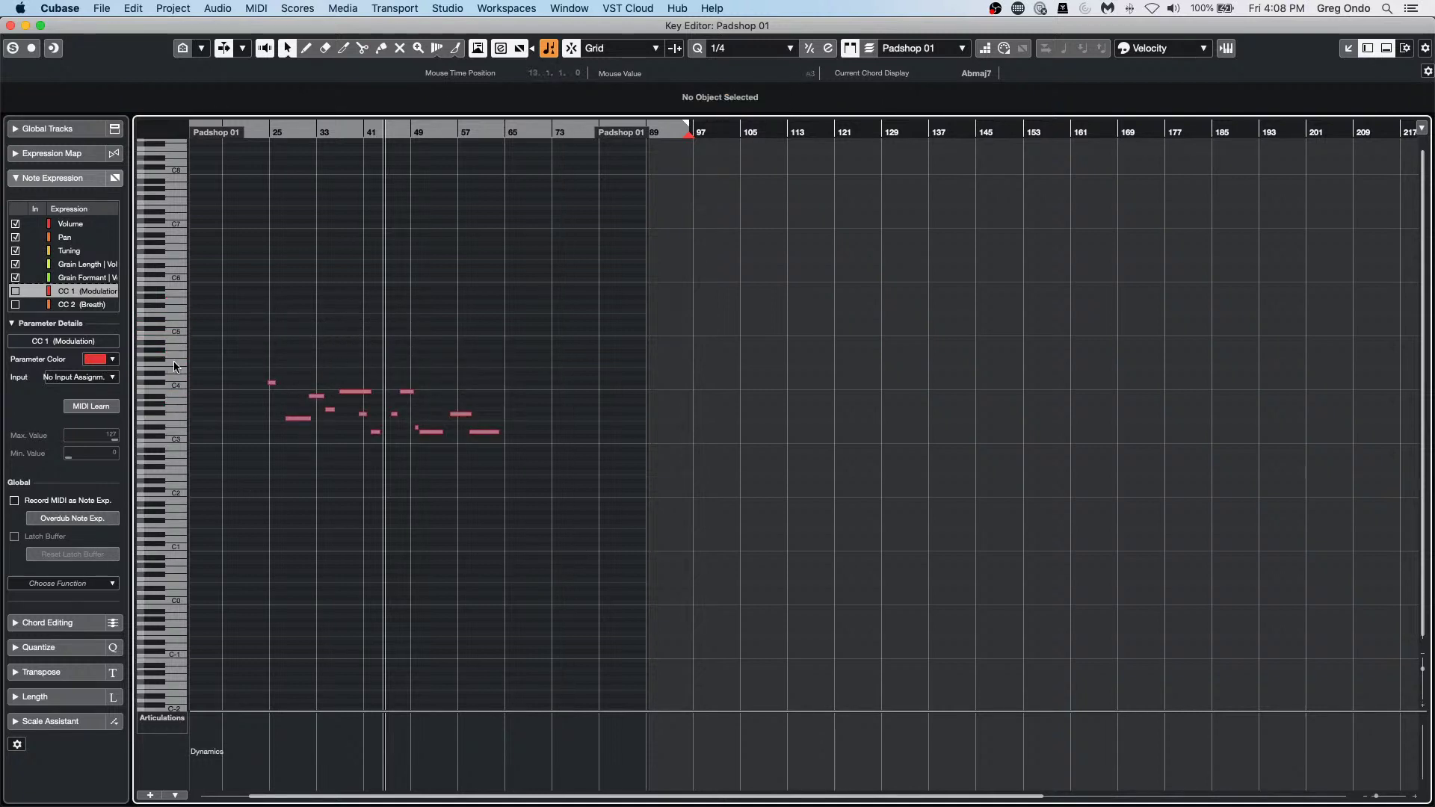
Open the Logical Editor and set its function to Insert, keeping a single filter line for Type Is Equal Note.
{"action": "left_click", "coordinate": [215, 10]}
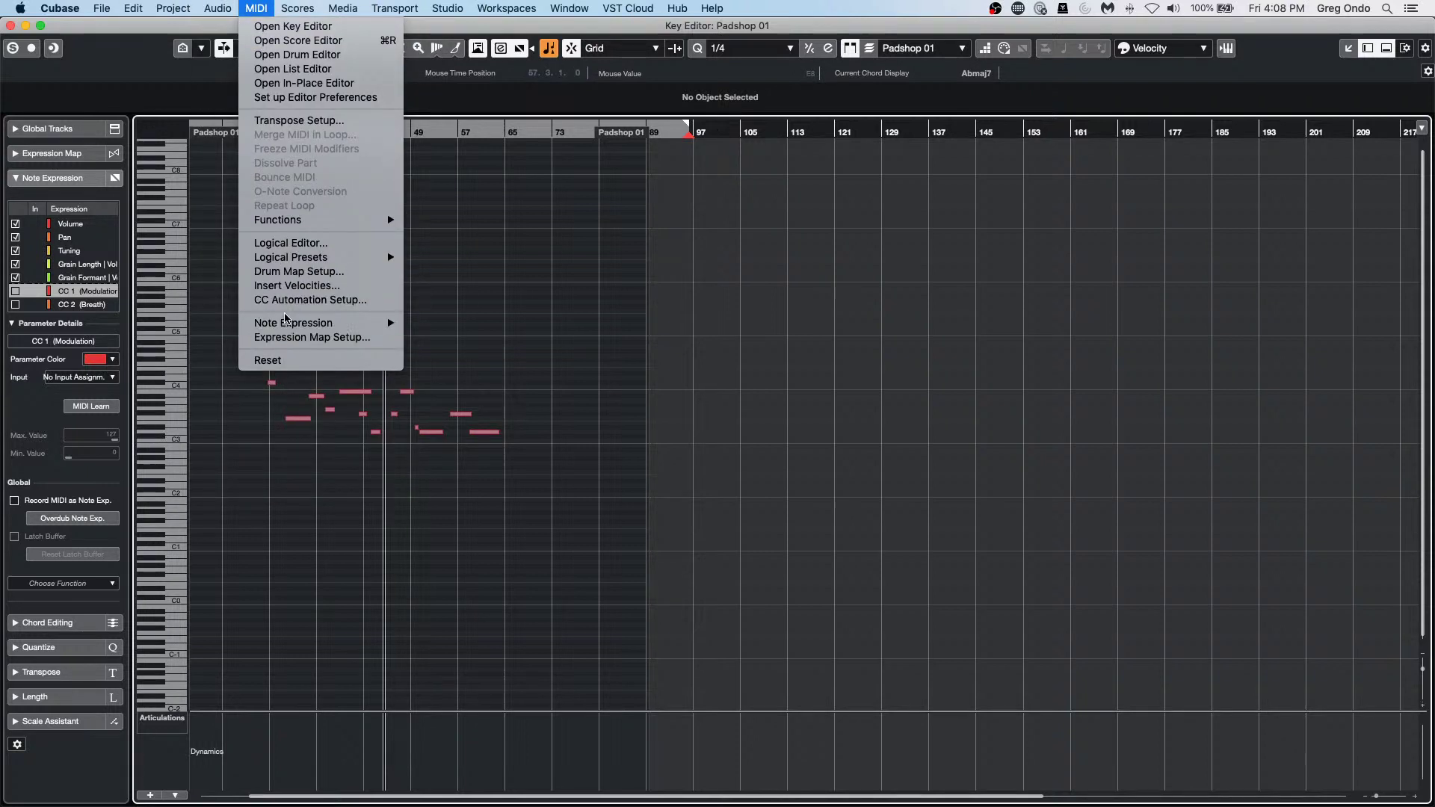
{"action": "left_click", "coordinate": [329, 243]}
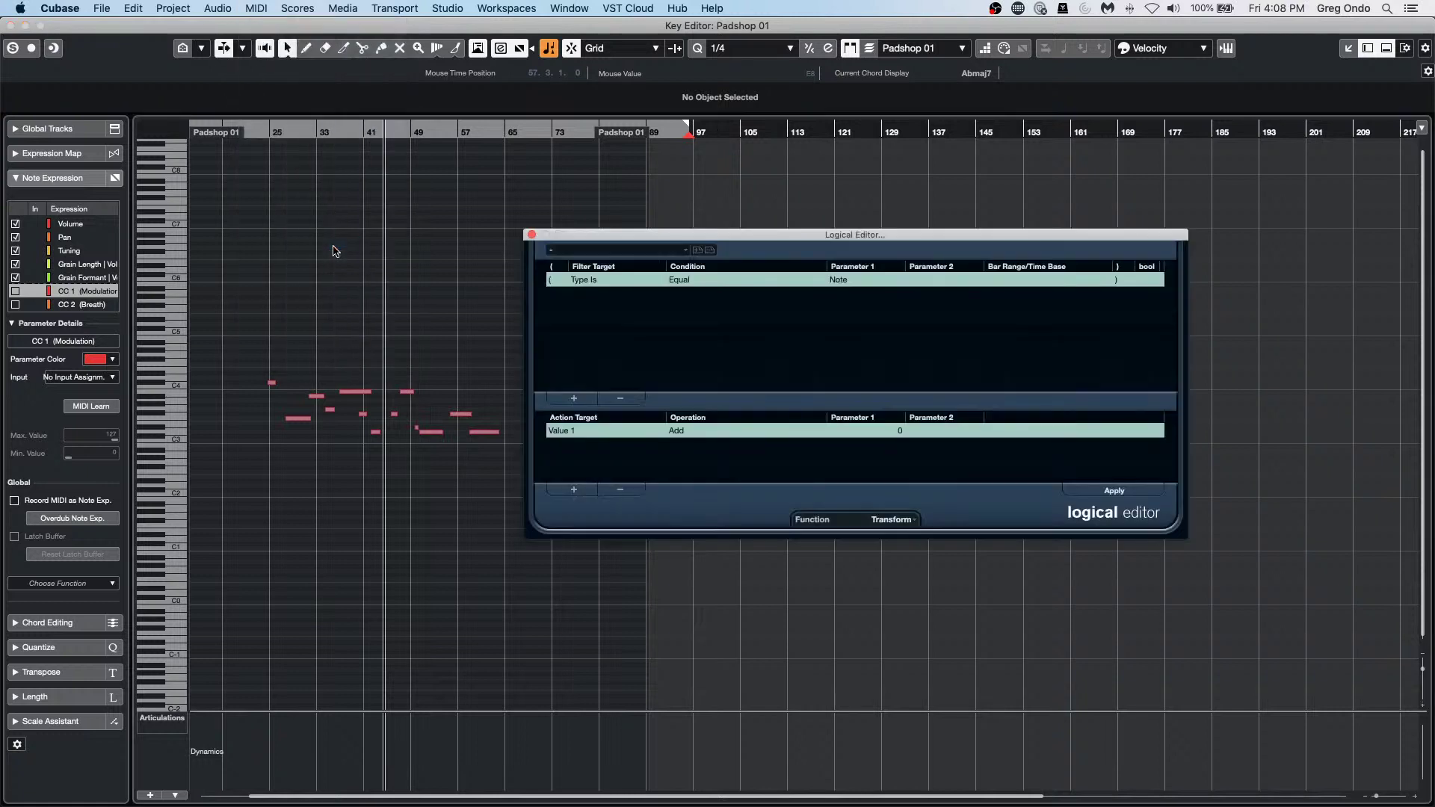
{"action": "left_click", "coordinate": [892, 520]}
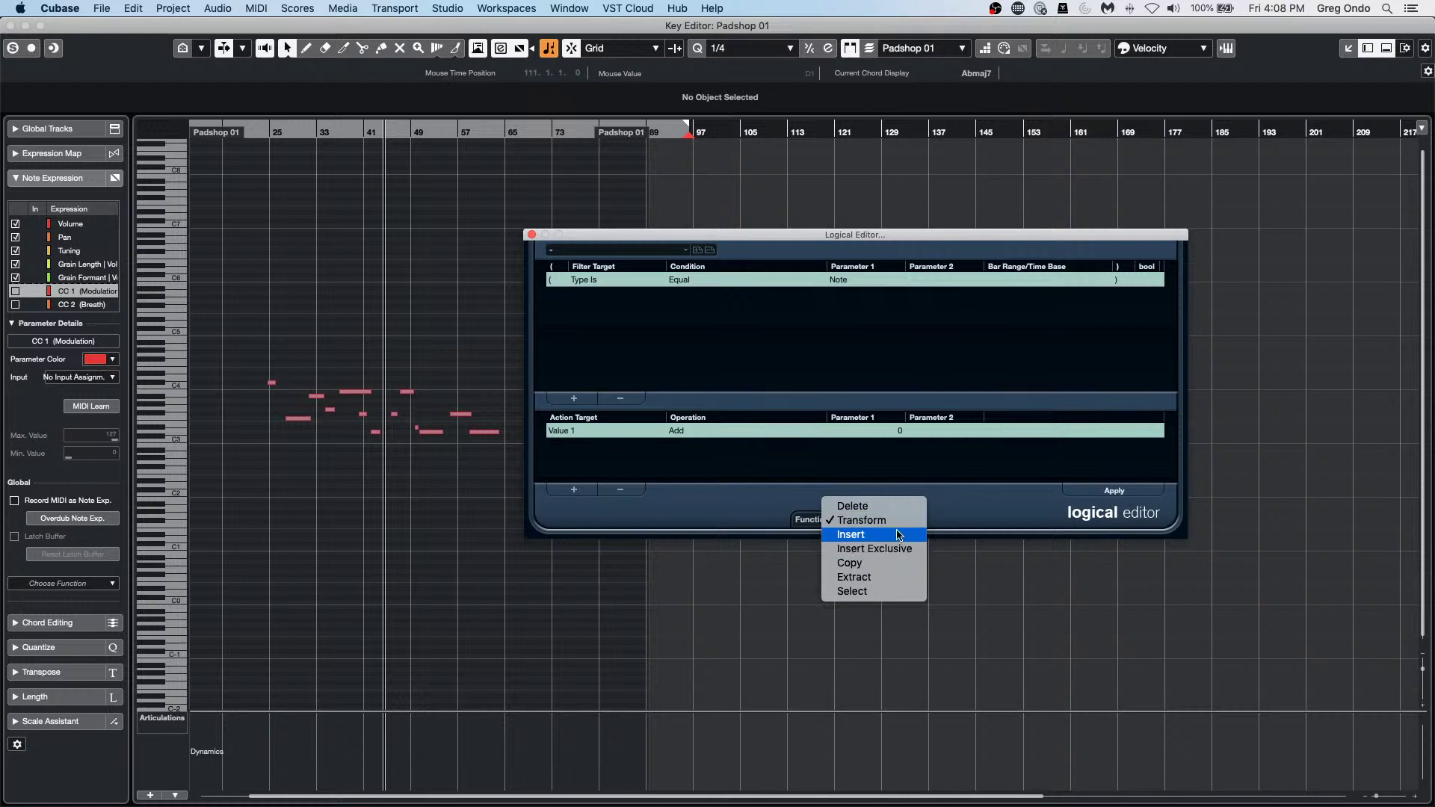
{"action": "left_click", "coordinate": [886, 534]}
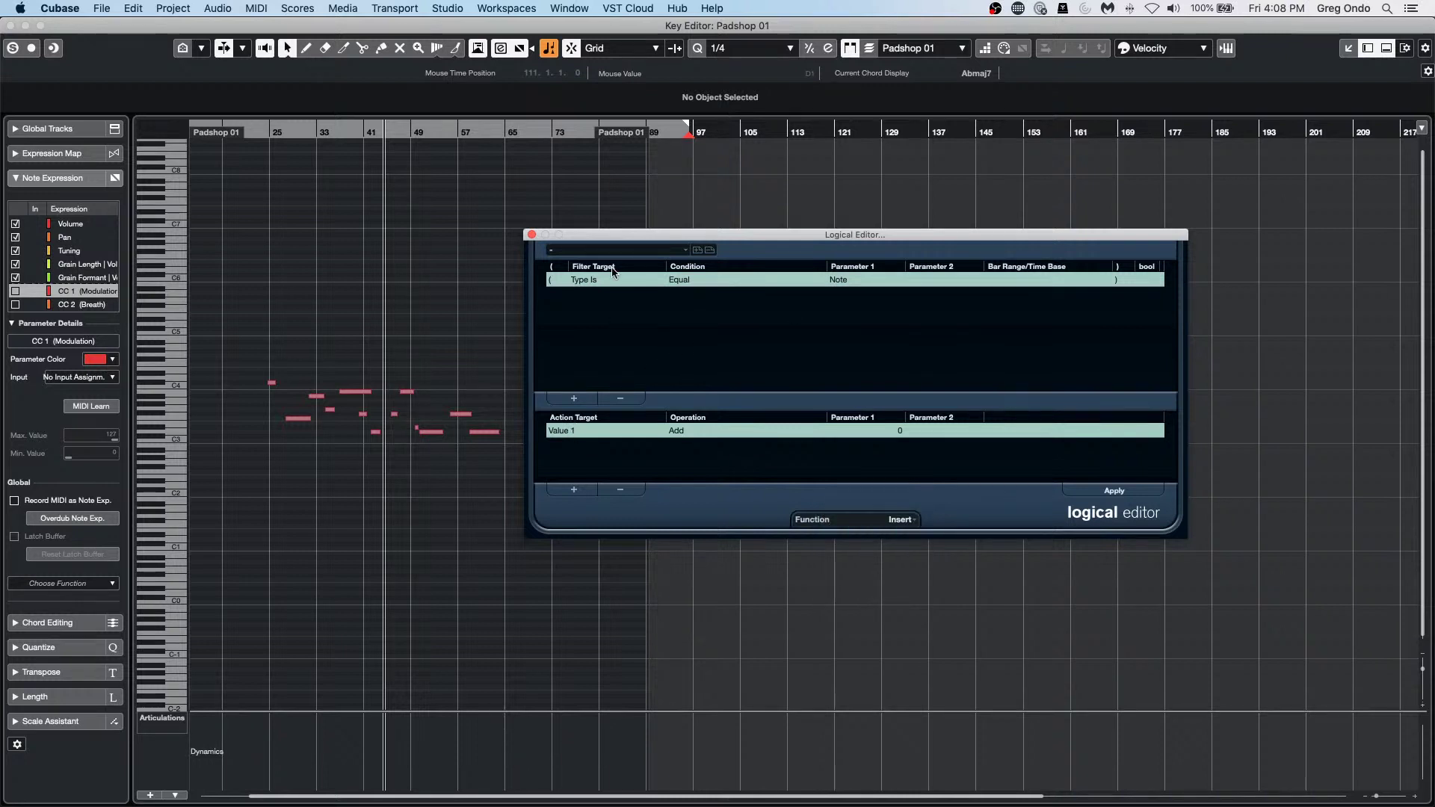
{"action": "left_click", "coordinate": [575, 399]}
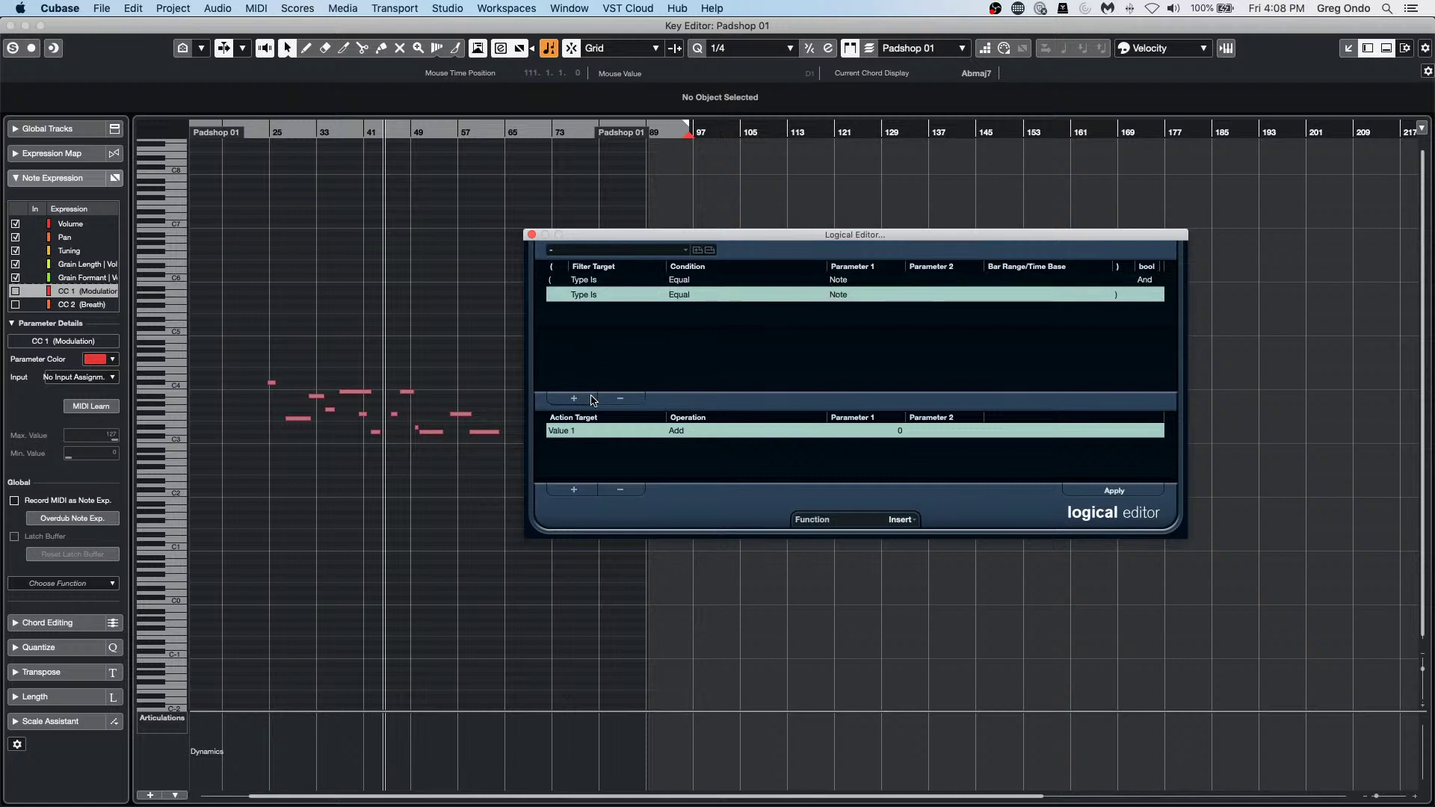
{"action": "left_click", "coordinate": [620, 398]}
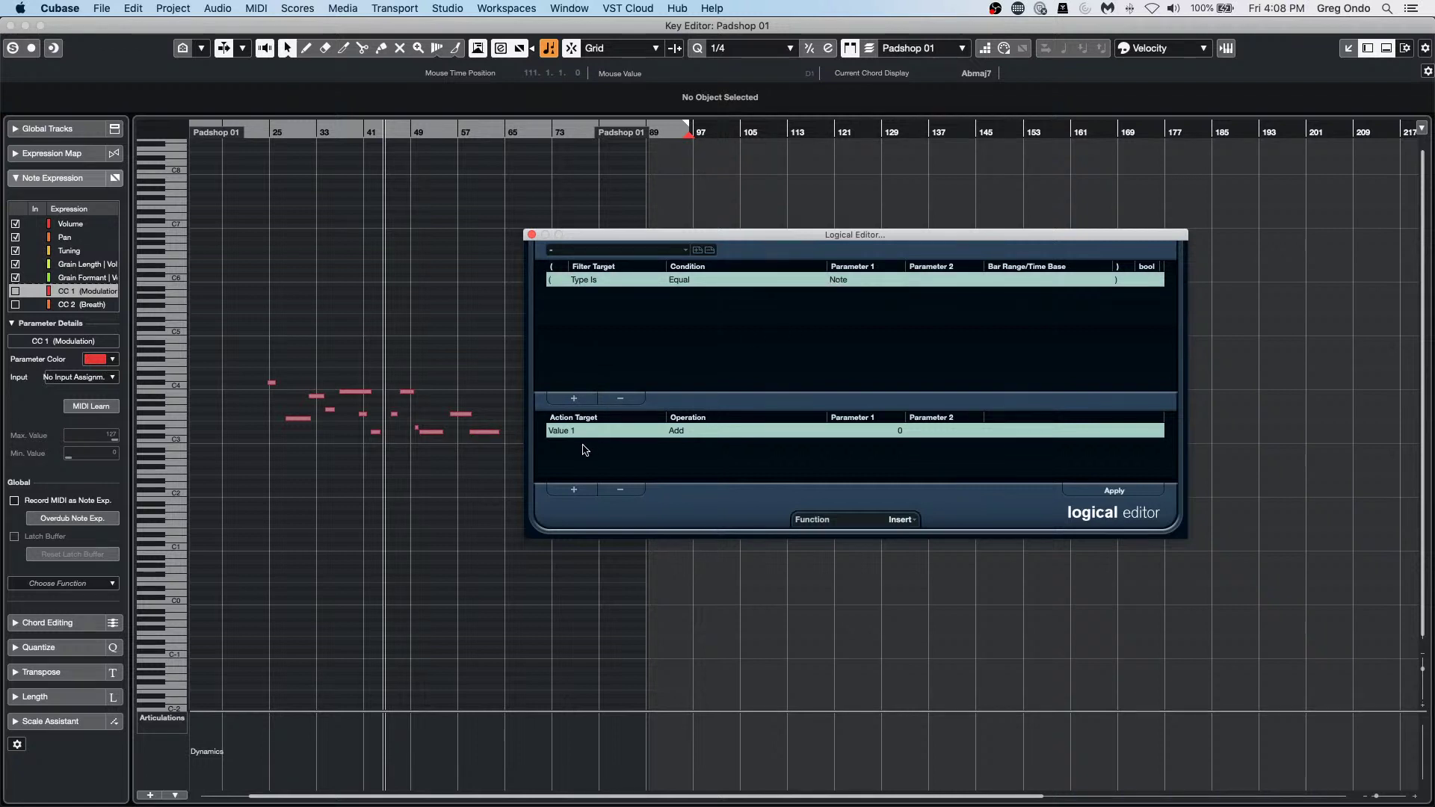
Set the Logical Editor action to add 12 to Value 1.
{"action": "left_click", "coordinate": [671, 429]}
{"action": "left_click", "coordinate": [1071, 424]}
{"action": "left_click", "coordinate": [885, 431]}
{"action": "type", "text": "112"}
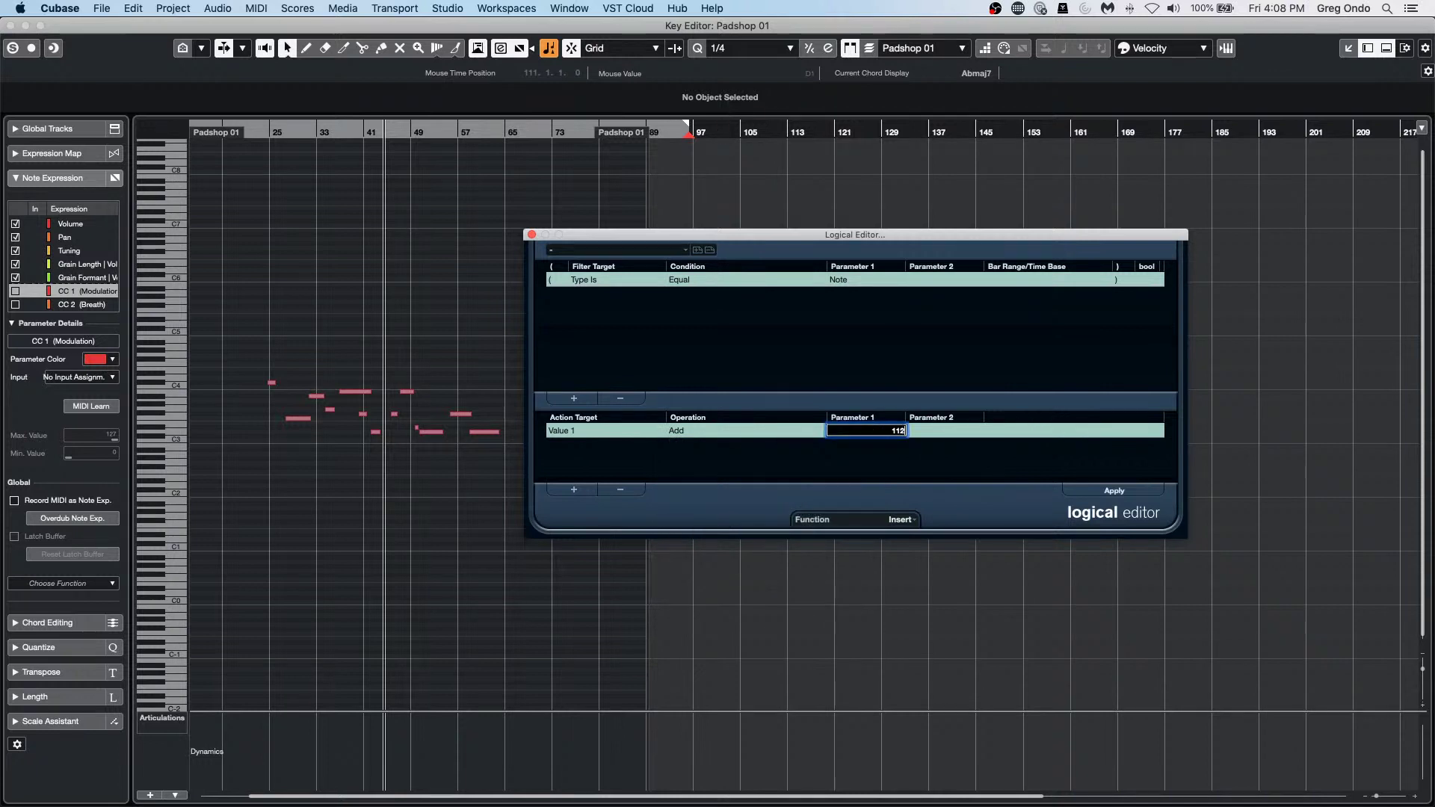
{"action": "key", "text": "Return"}
{"action": "left_click", "coordinate": [894, 432]}
{"action": "type", "text": "12"}
{"action": "key", "text": "Return"}
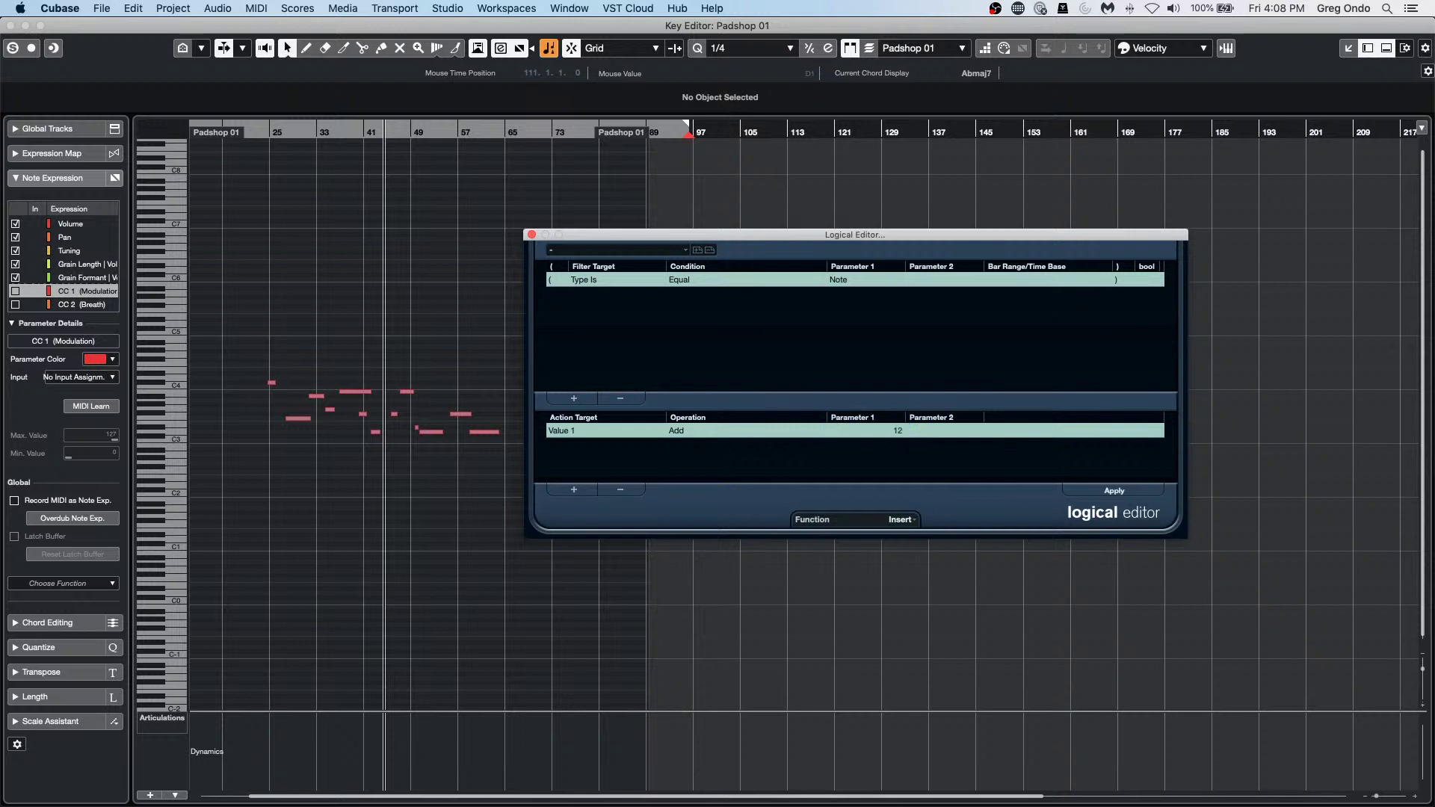
Apply the Logical Editor to insert octave copies of the notes and undo it, twice, moving its window clear of the notes.
{"action": "left_click", "coordinate": [1114, 491]}
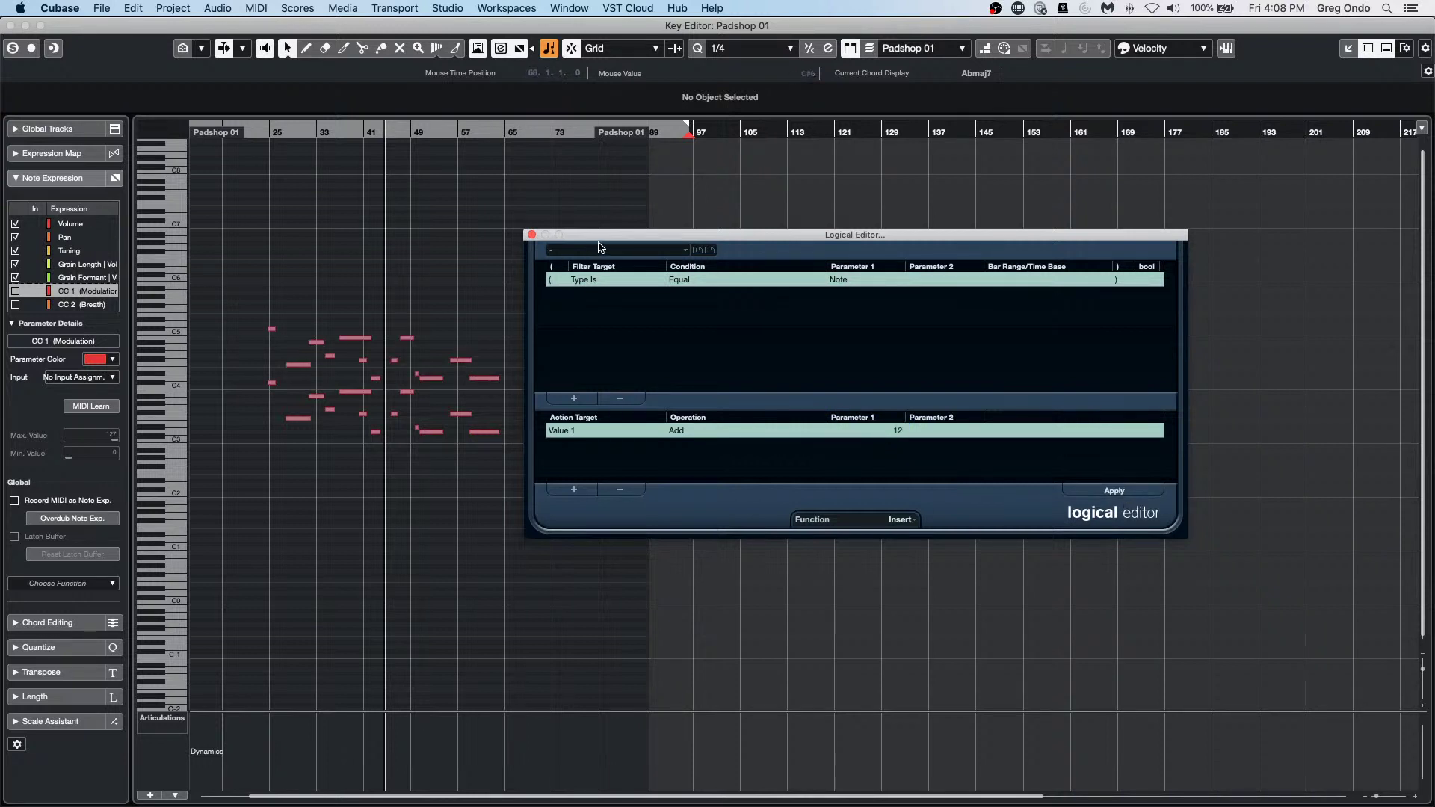
{"action": "left_click_drag", "start_coordinate": [597, 236], "coordinate": [721, 238]}
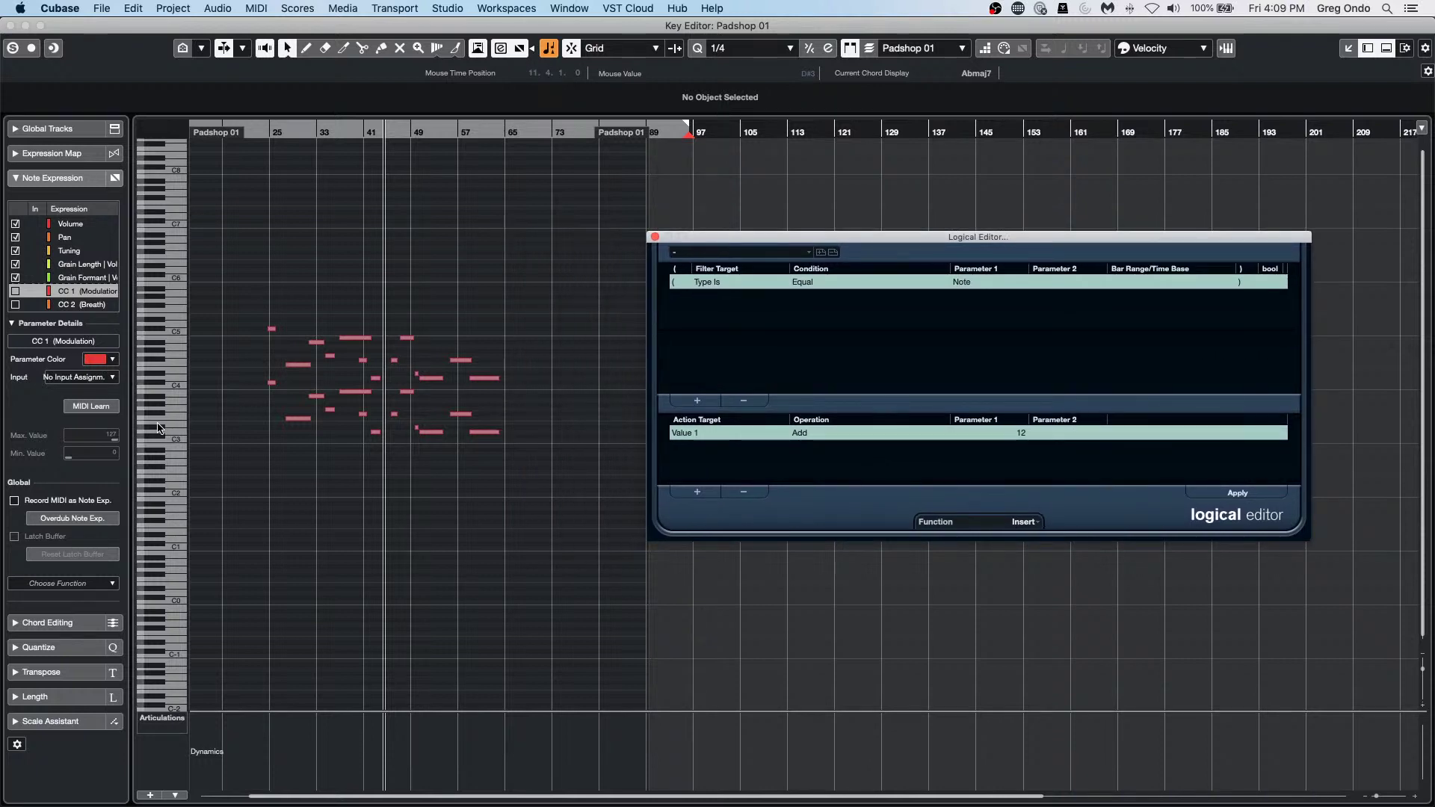
{"action": "key", "text": "super+z"}
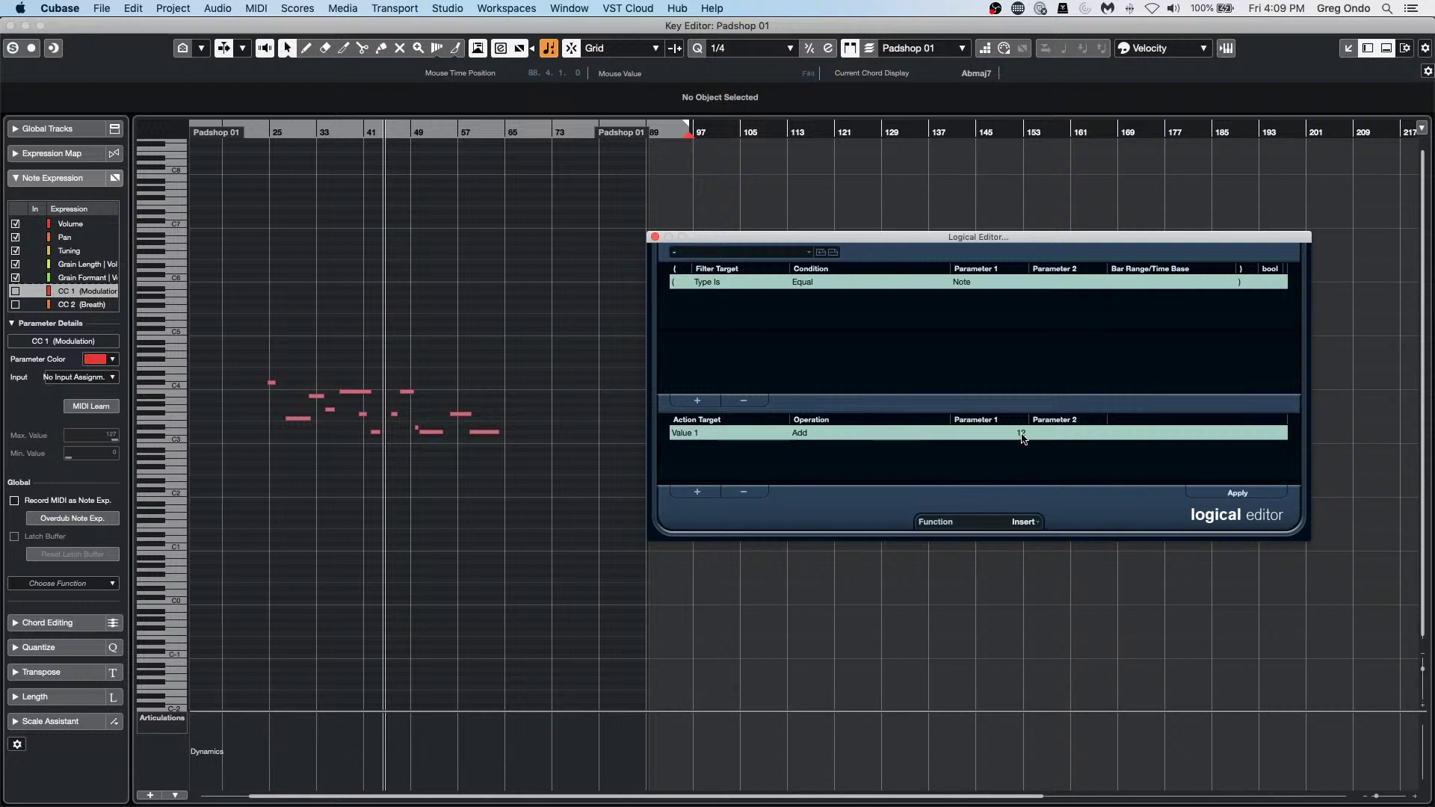
{"action": "left_click", "coordinate": [1239, 493]}
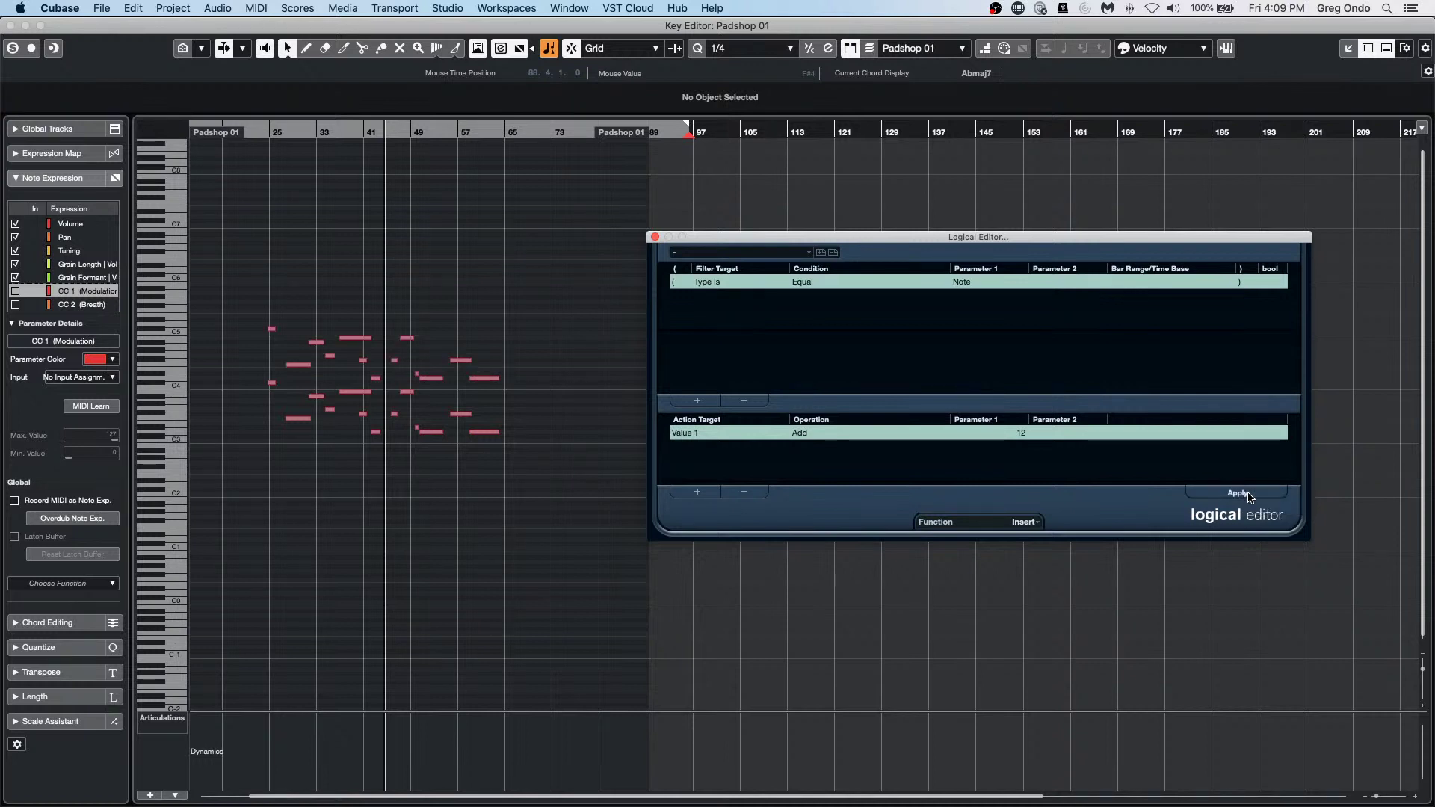
{"action": "key", "text": "super+z"}
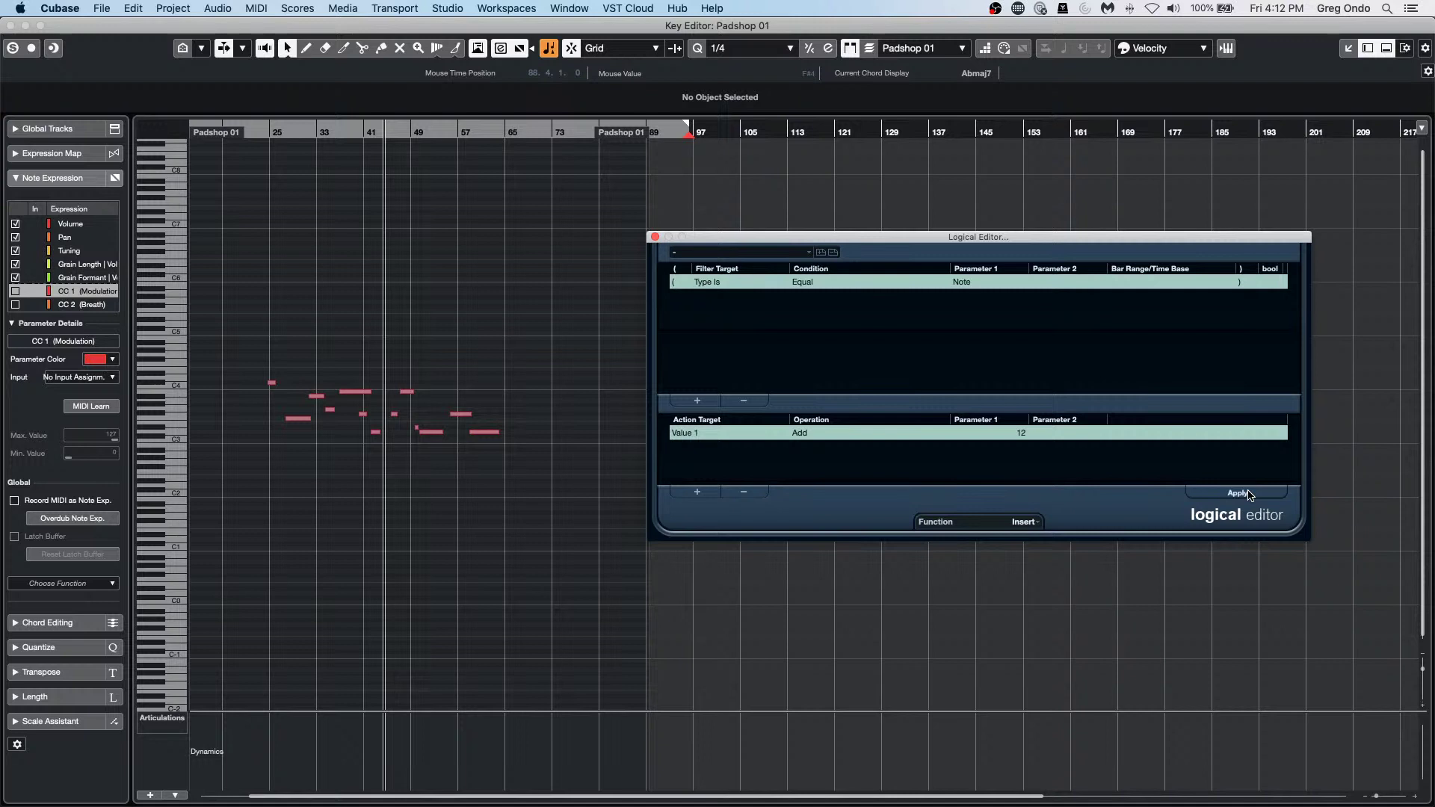
Close the Key Editor window and add a Signature track to the project.
{"action": "left_click", "coordinate": [10, 25]}
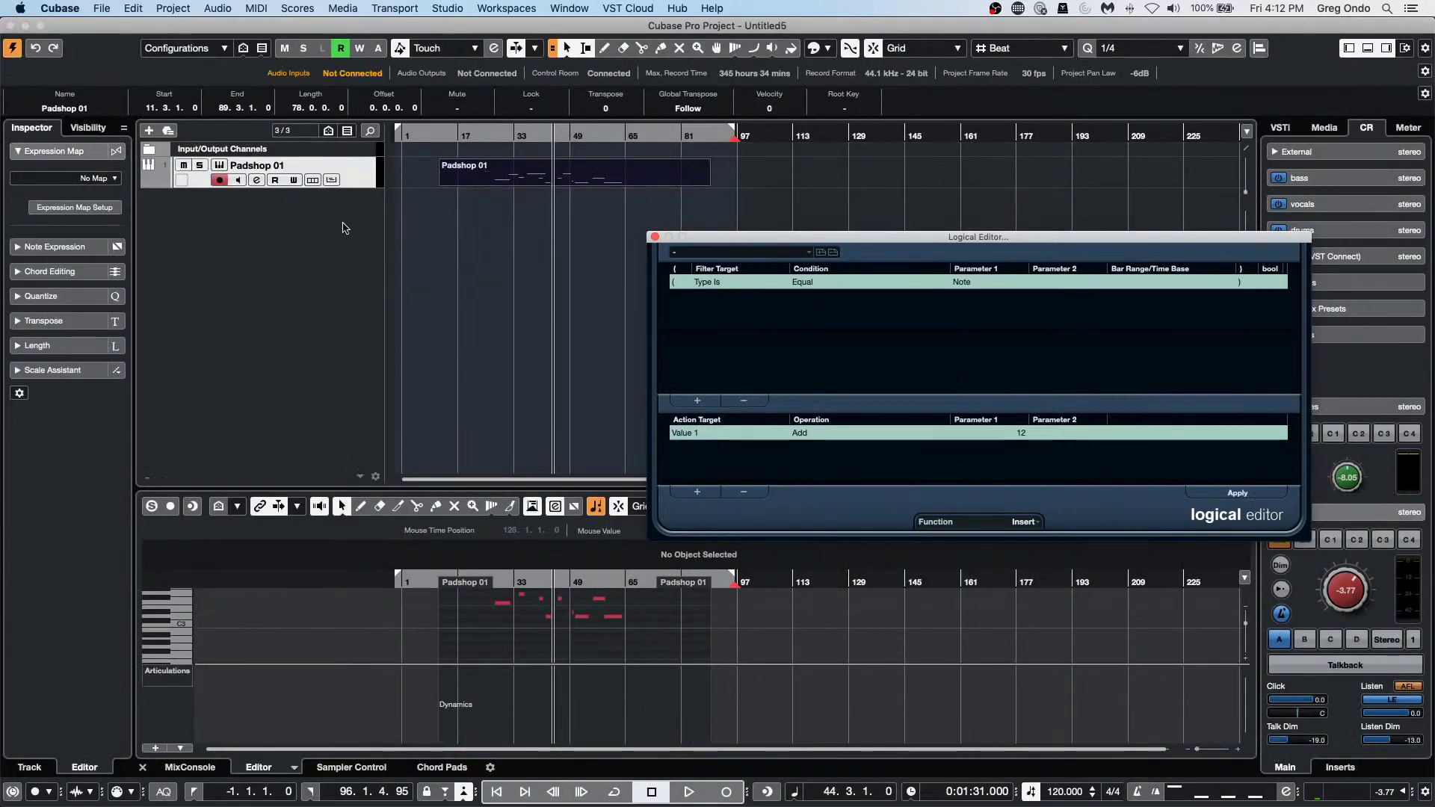
{"action": "right_click", "coordinate": [357, 177]}
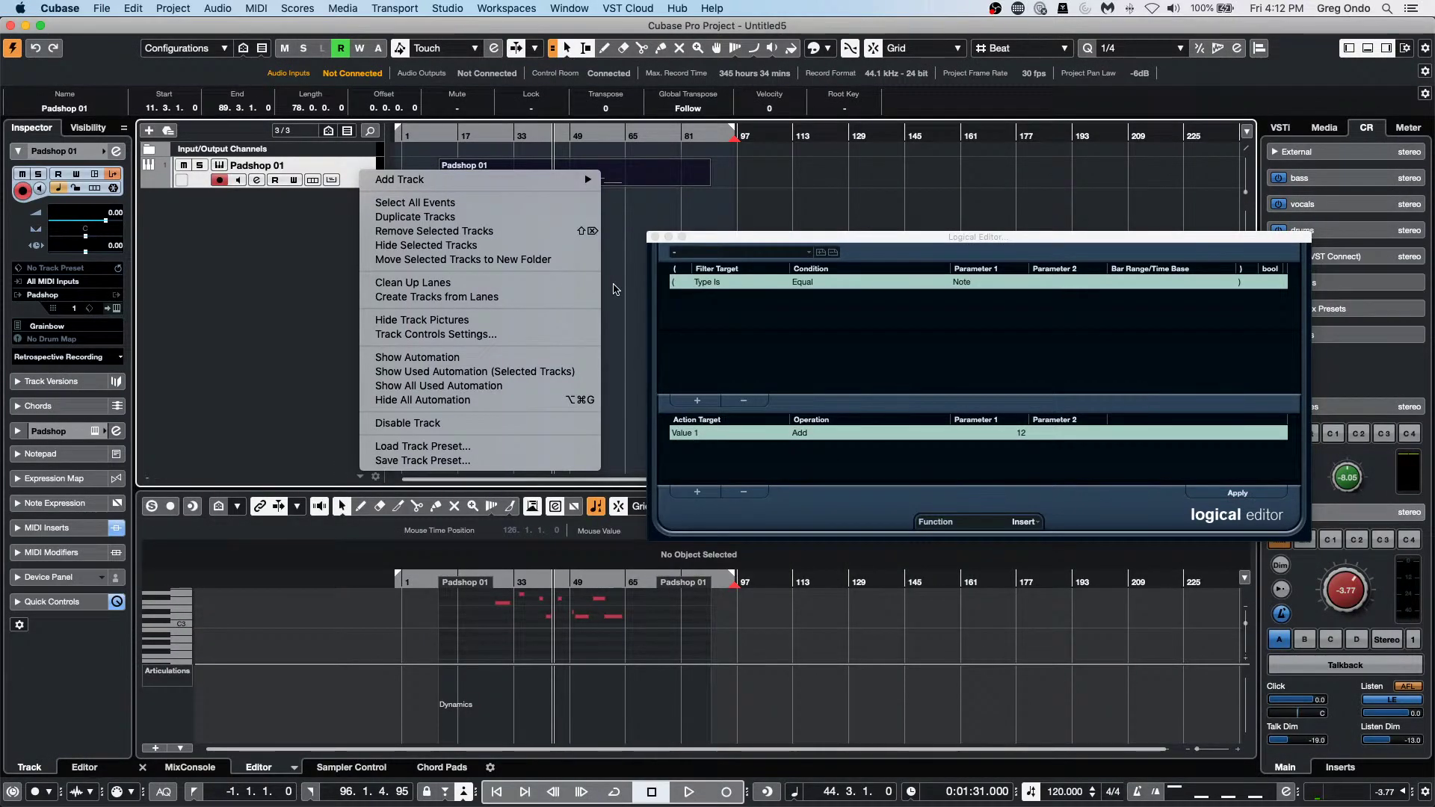
{"action": "mouse_move", "coordinate": [591, 180]}
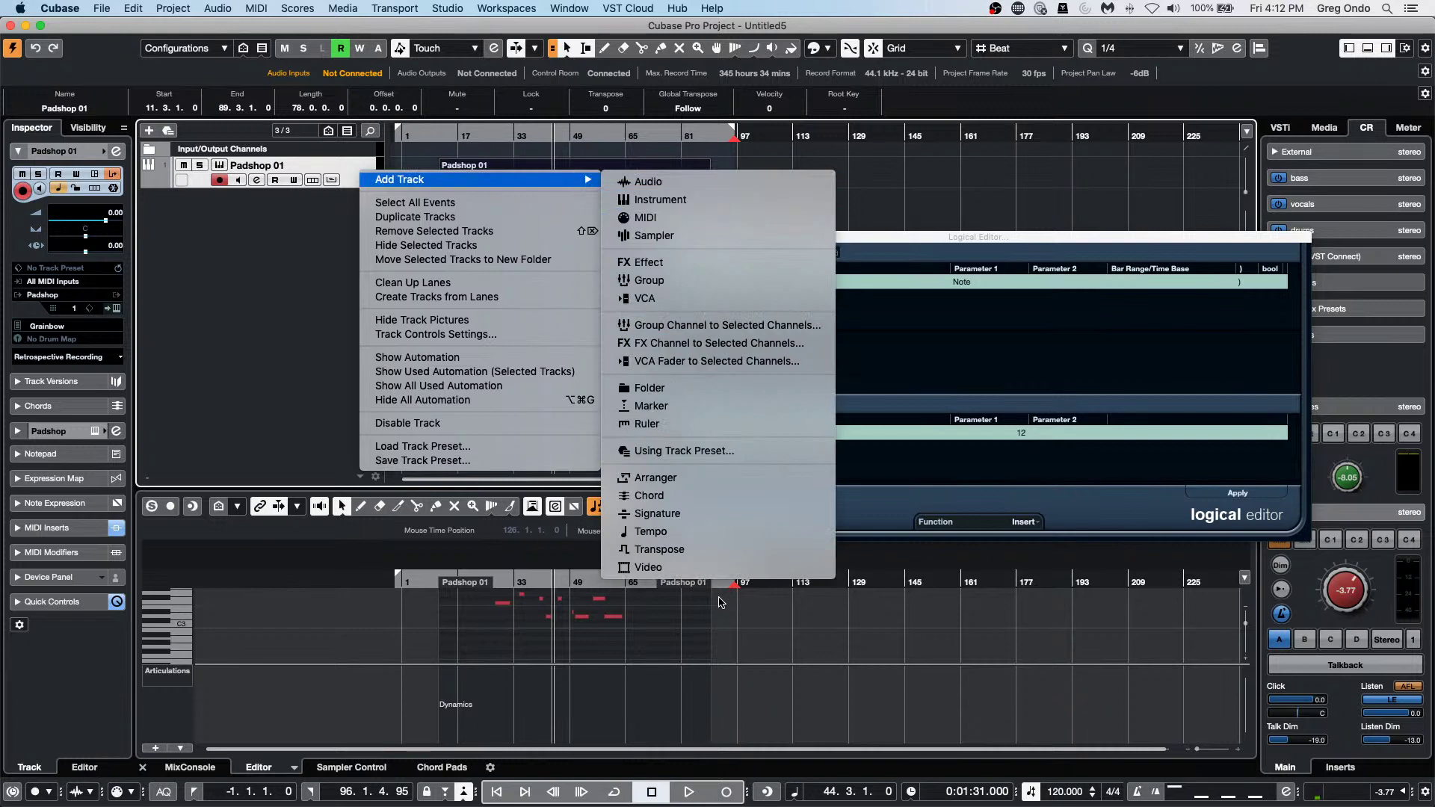
{"action": "left_click", "coordinate": [704, 514]}
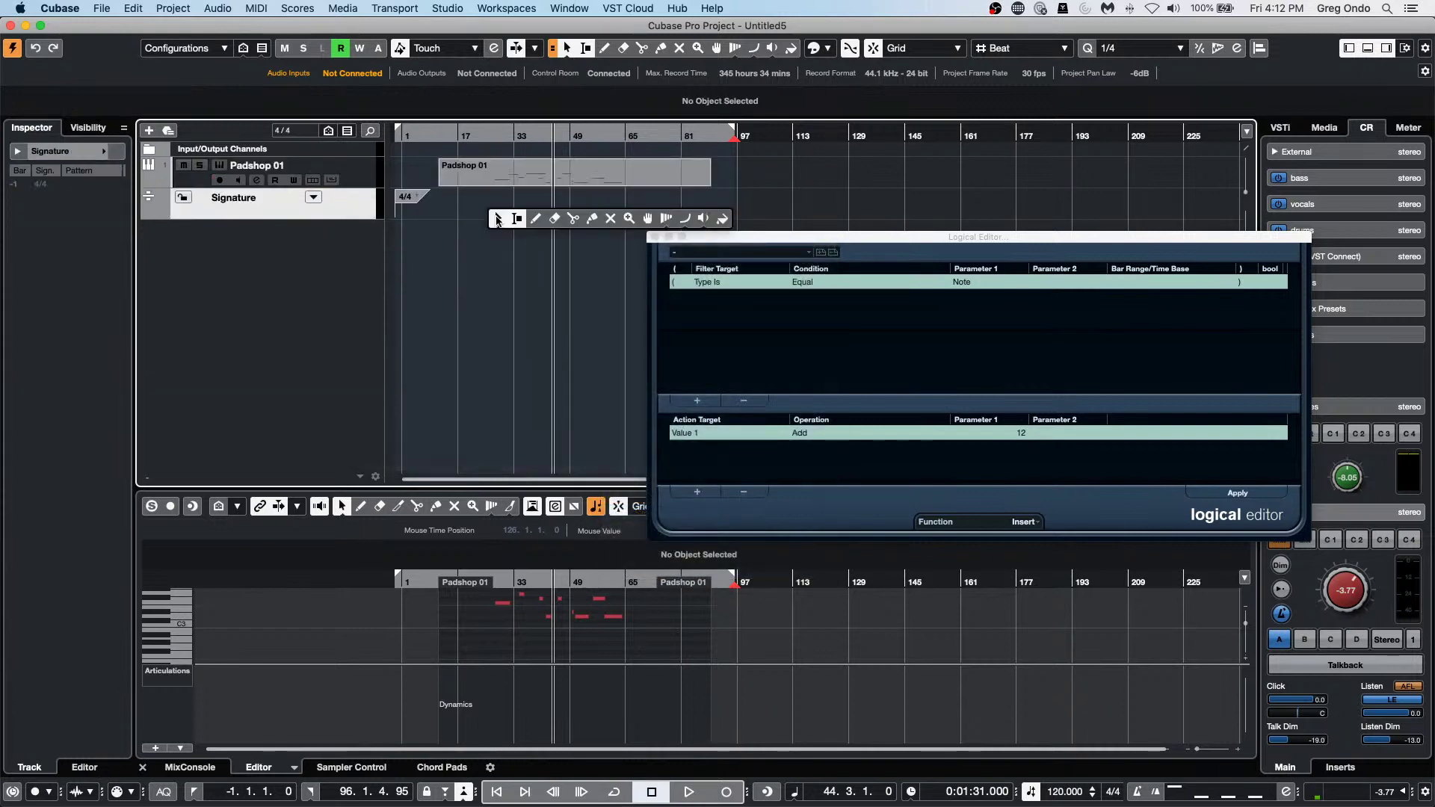
Draw 4/4 signature events at bars 16 and 20 on the Signature track.
{"action": "right_click", "coordinate": [496, 221]}
{"action": "left_click", "coordinate": [534, 219]}
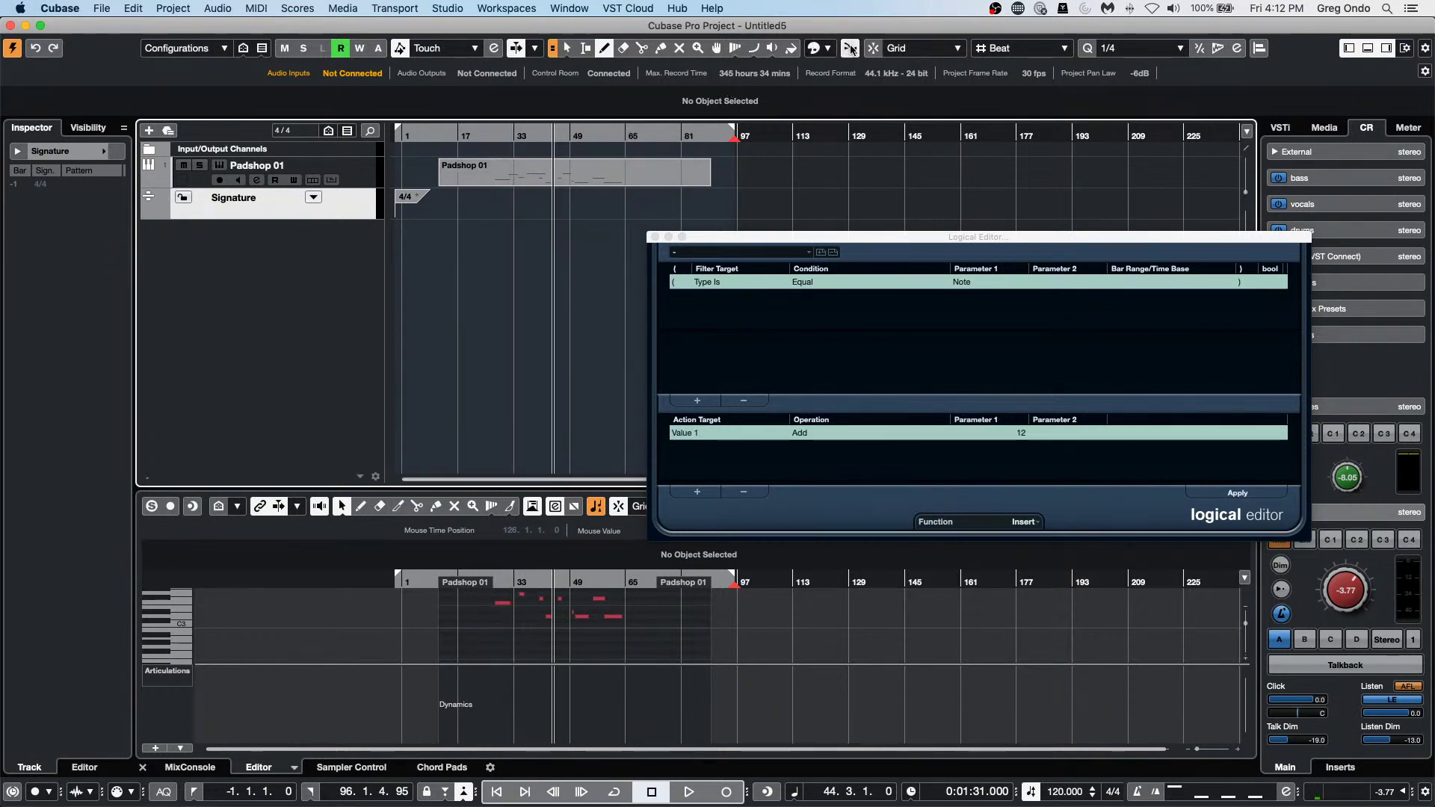
{"action": "key", "text": "j"}
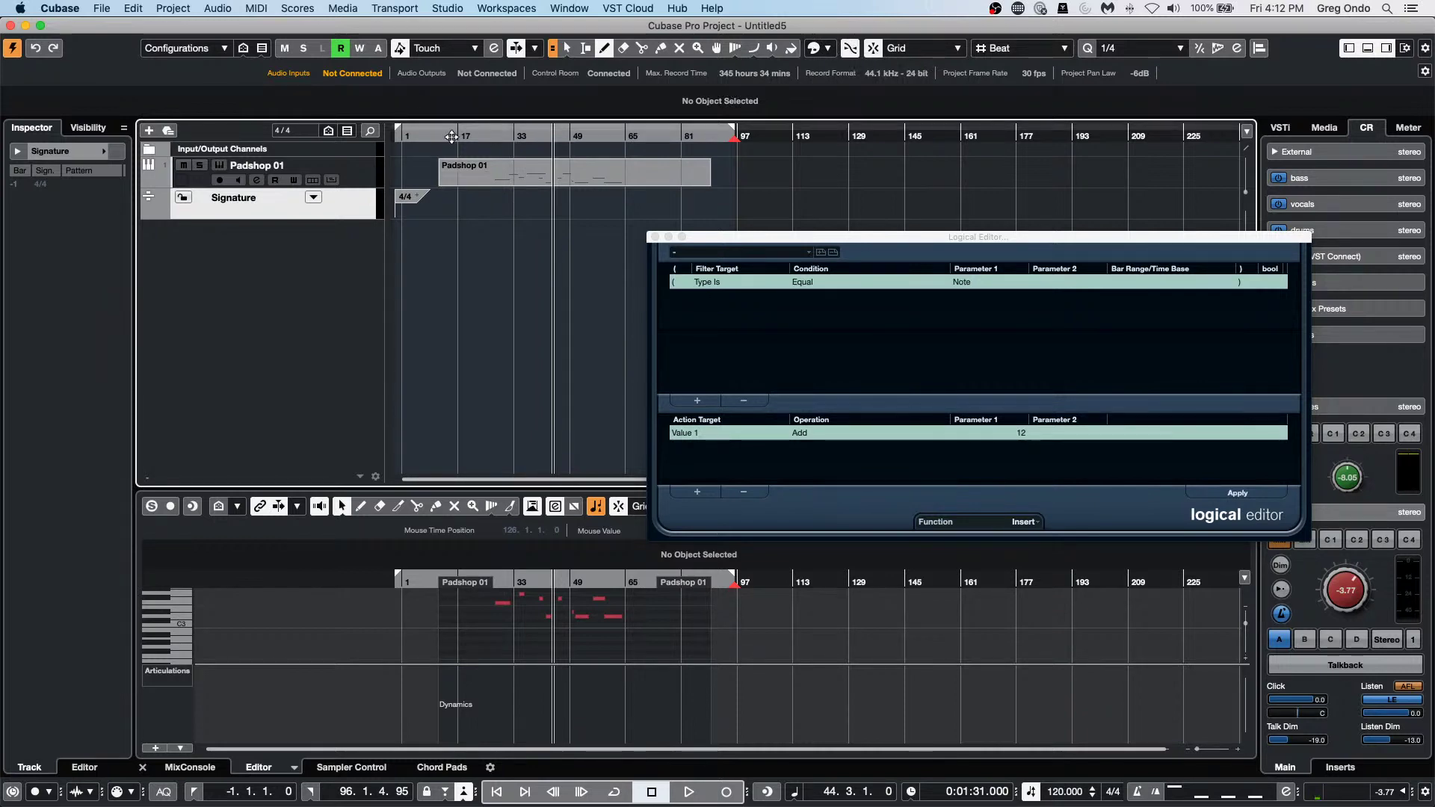
{"action": "left_click_drag", "start_coordinate": [452, 135], "coordinate": [457, 160]}
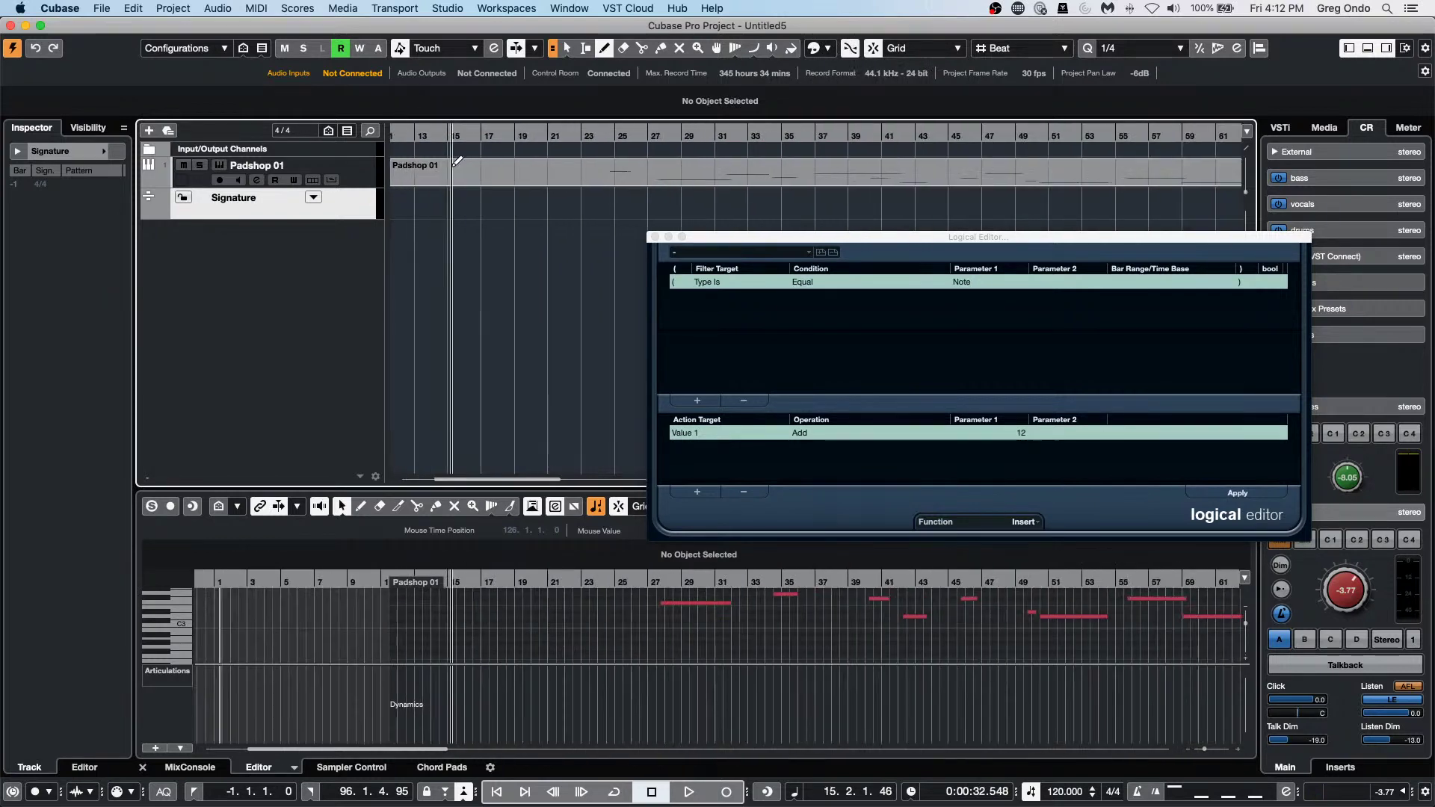
{"action": "left_click", "coordinate": [509, 202]}
{"action": "left_click", "coordinate": [771, 207]}
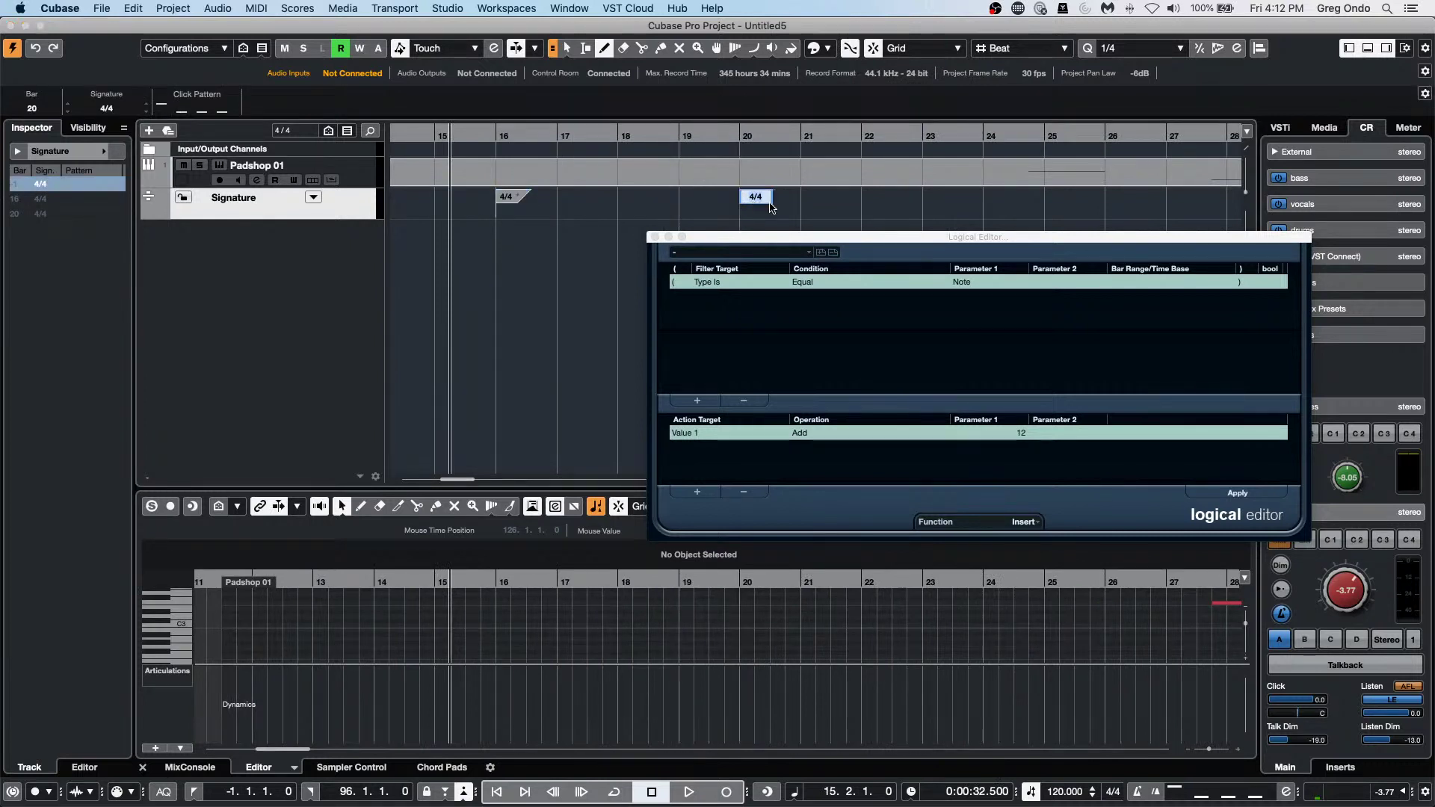
Set the signature at bar 20 to 3/4 and draw another signature event at bar 24.
{"action": "double_click", "coordinate": [769, 201]}
{"action": "type", "text": "3/4"}
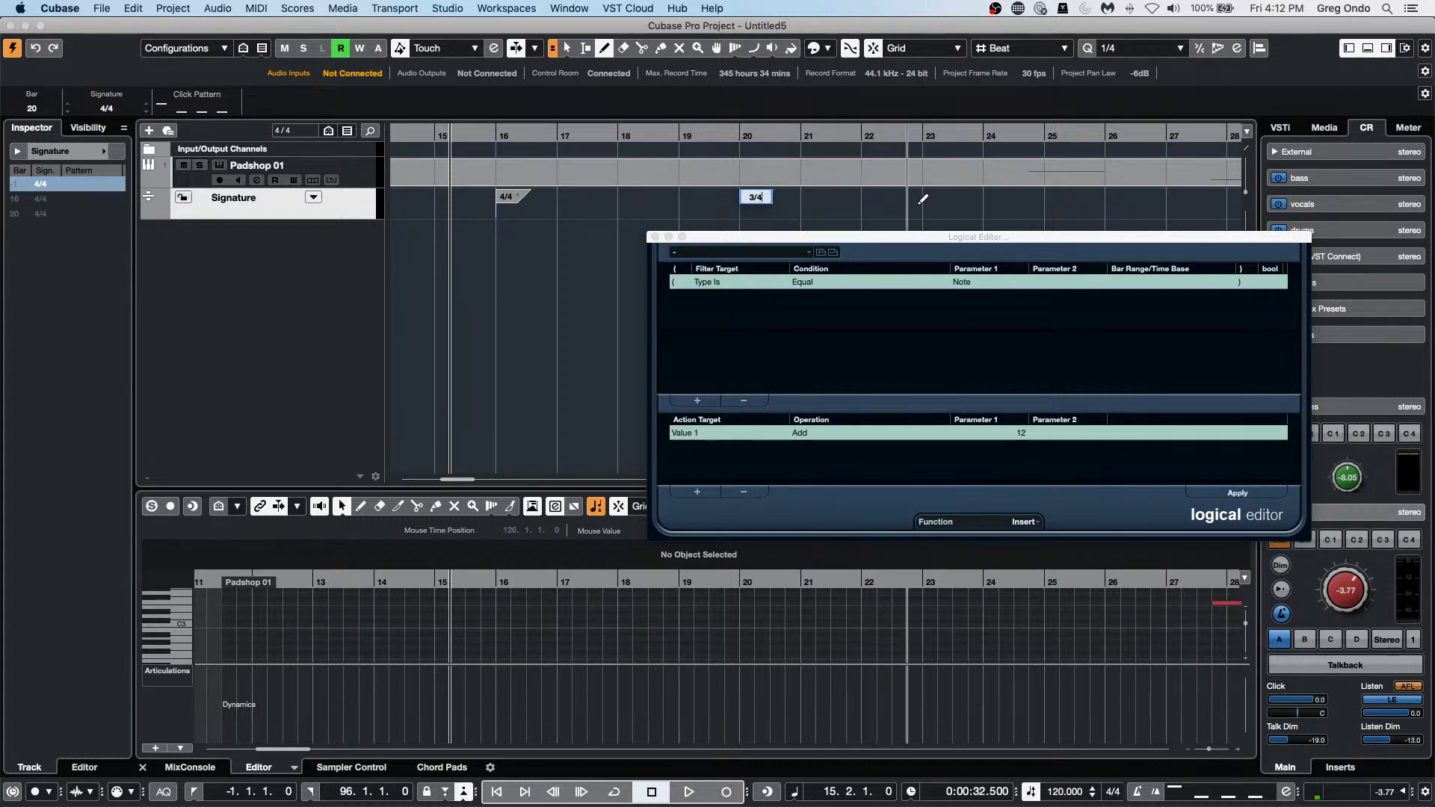
{"action": "left_click", "coordinate": [928, 198]}
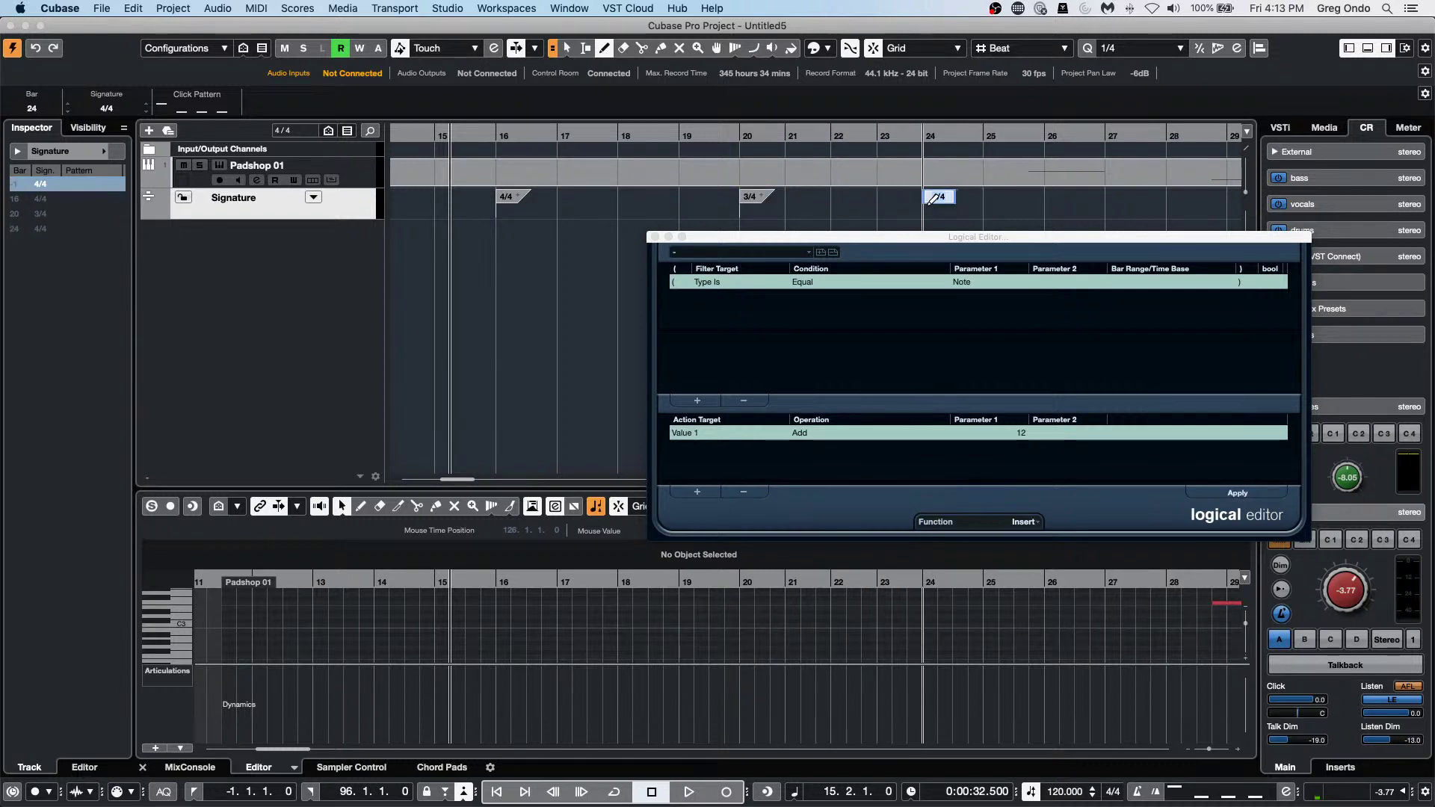
Set the signature at bar 24 to 5/4 and draw a 4/4 signature event at bar 25.
{"action": "type", "text": "5/4"}
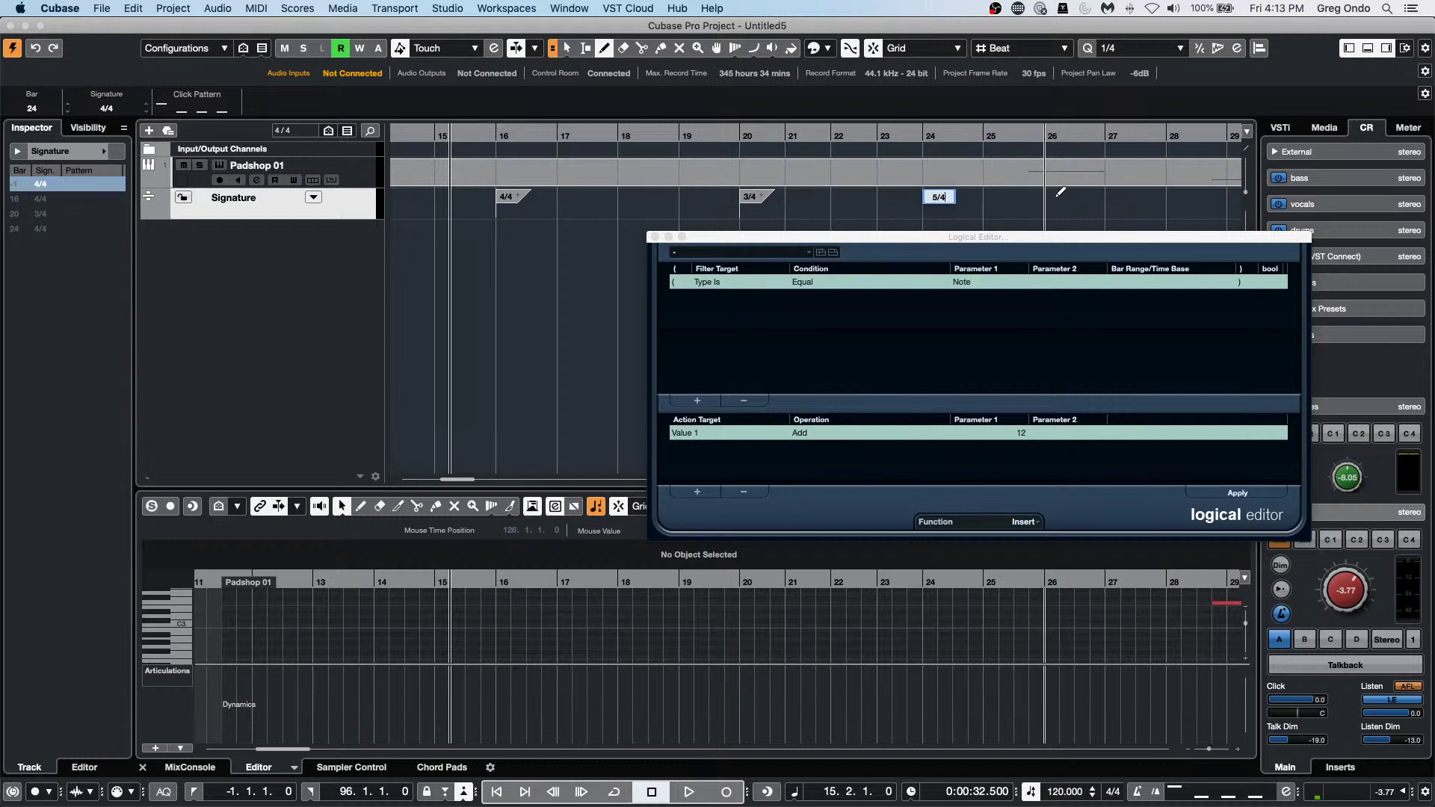
{"action": "left_click", "coordinate": [1059, 193]}
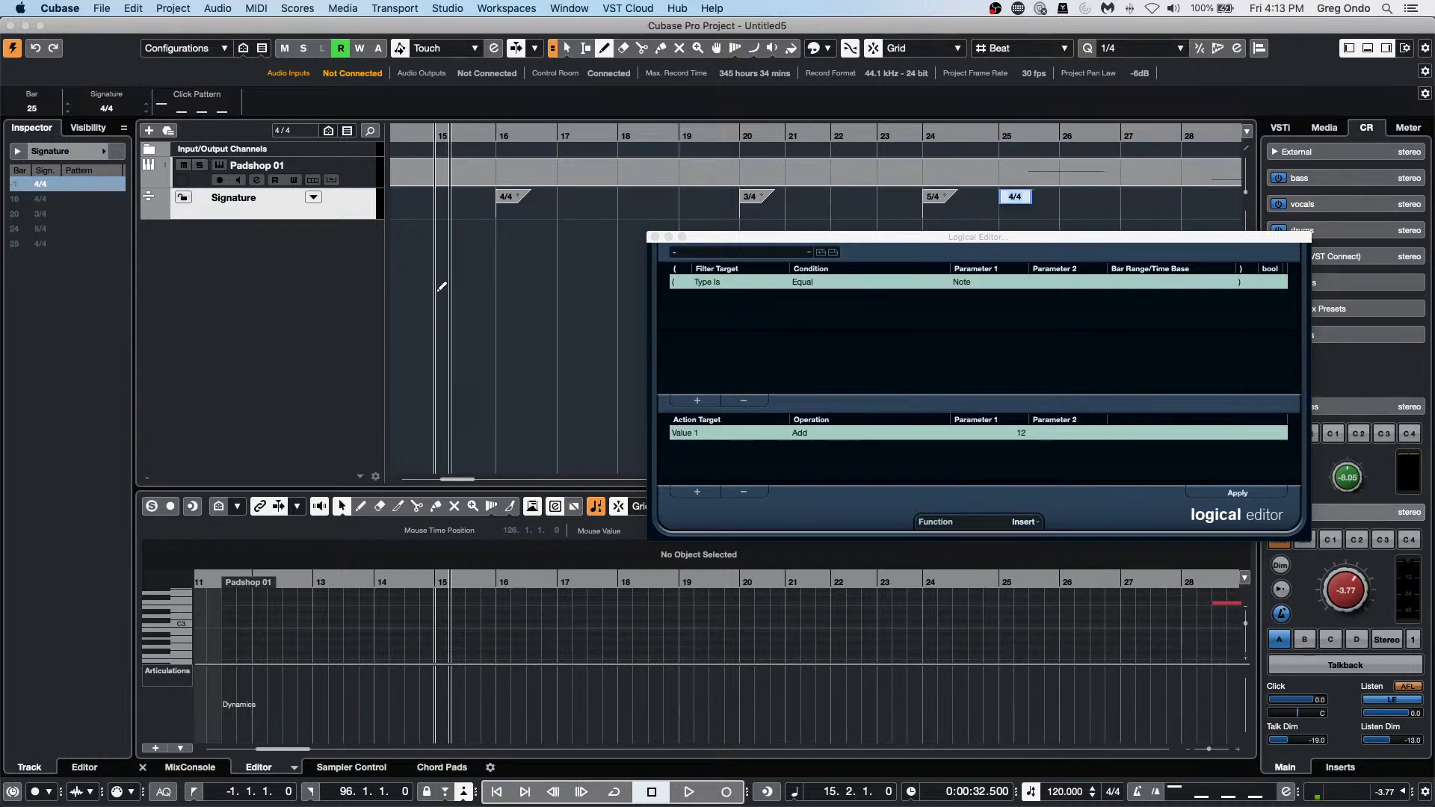
{"action": "left_click", "coordinate": [650, 245]}
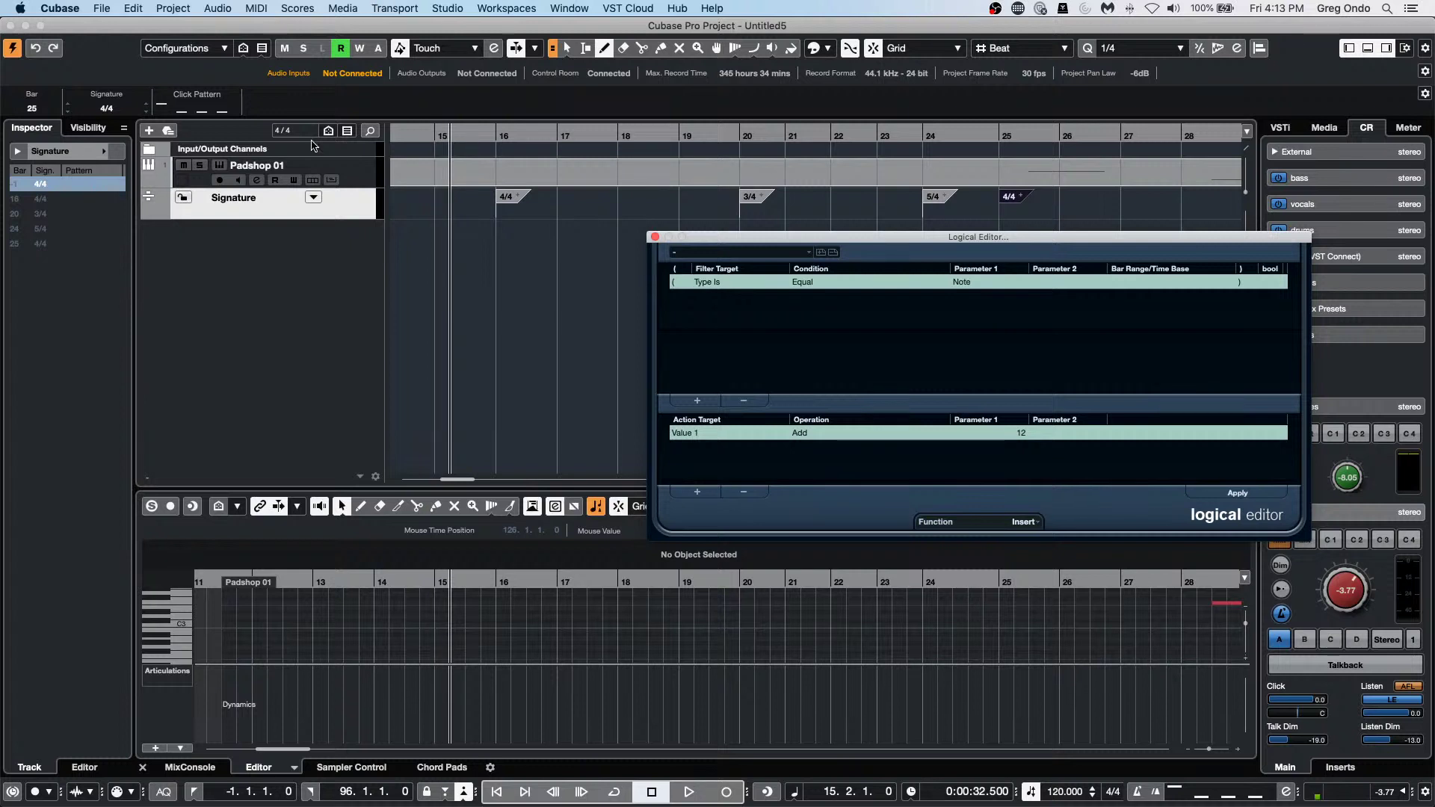
Open the Process Bars dialog for the Signature track, move it over the empty project area, and close the Logical Editor window.
{"action": "left_click", "coordinate": [314, 198]}
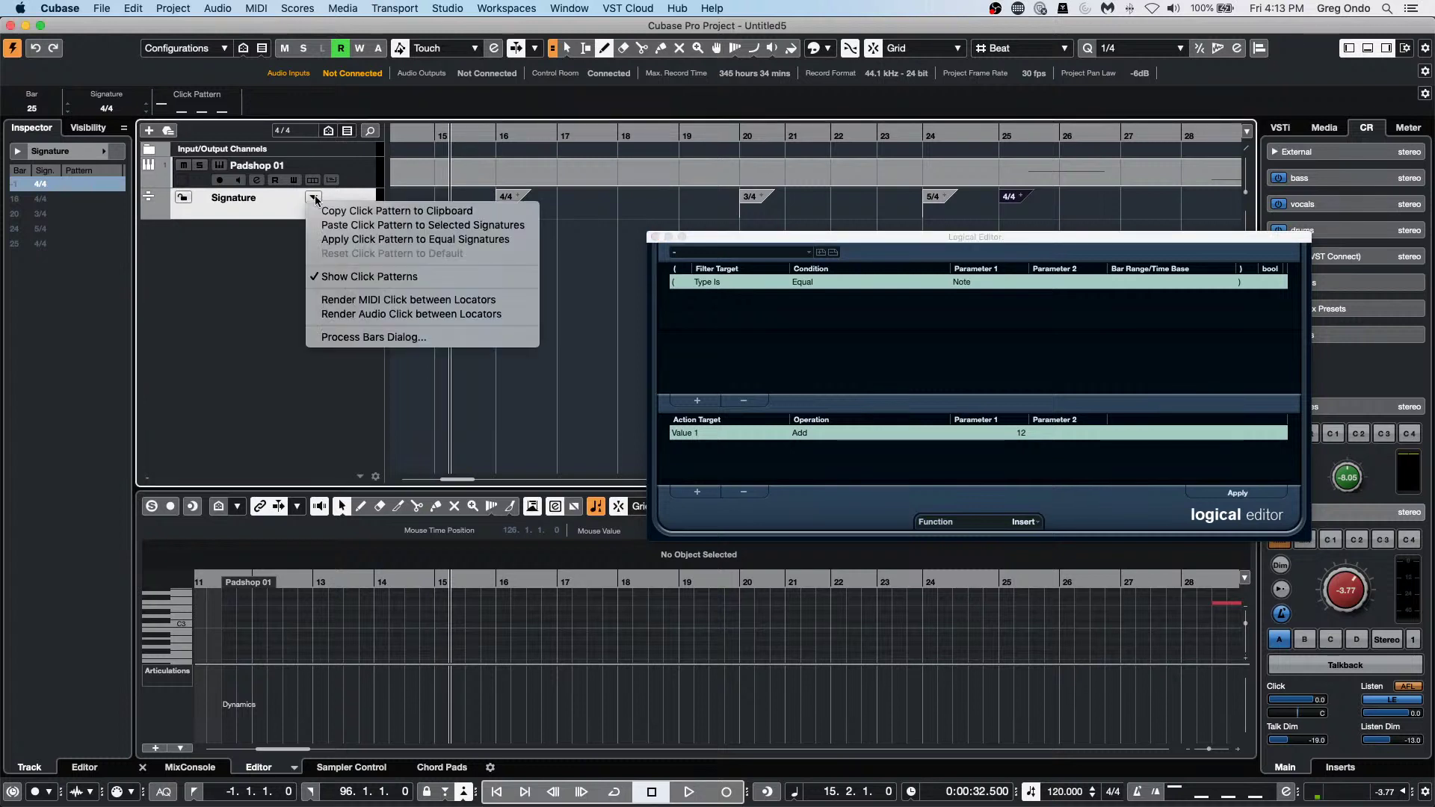
{"action": "left_click", "coordinate": [416, 337]}
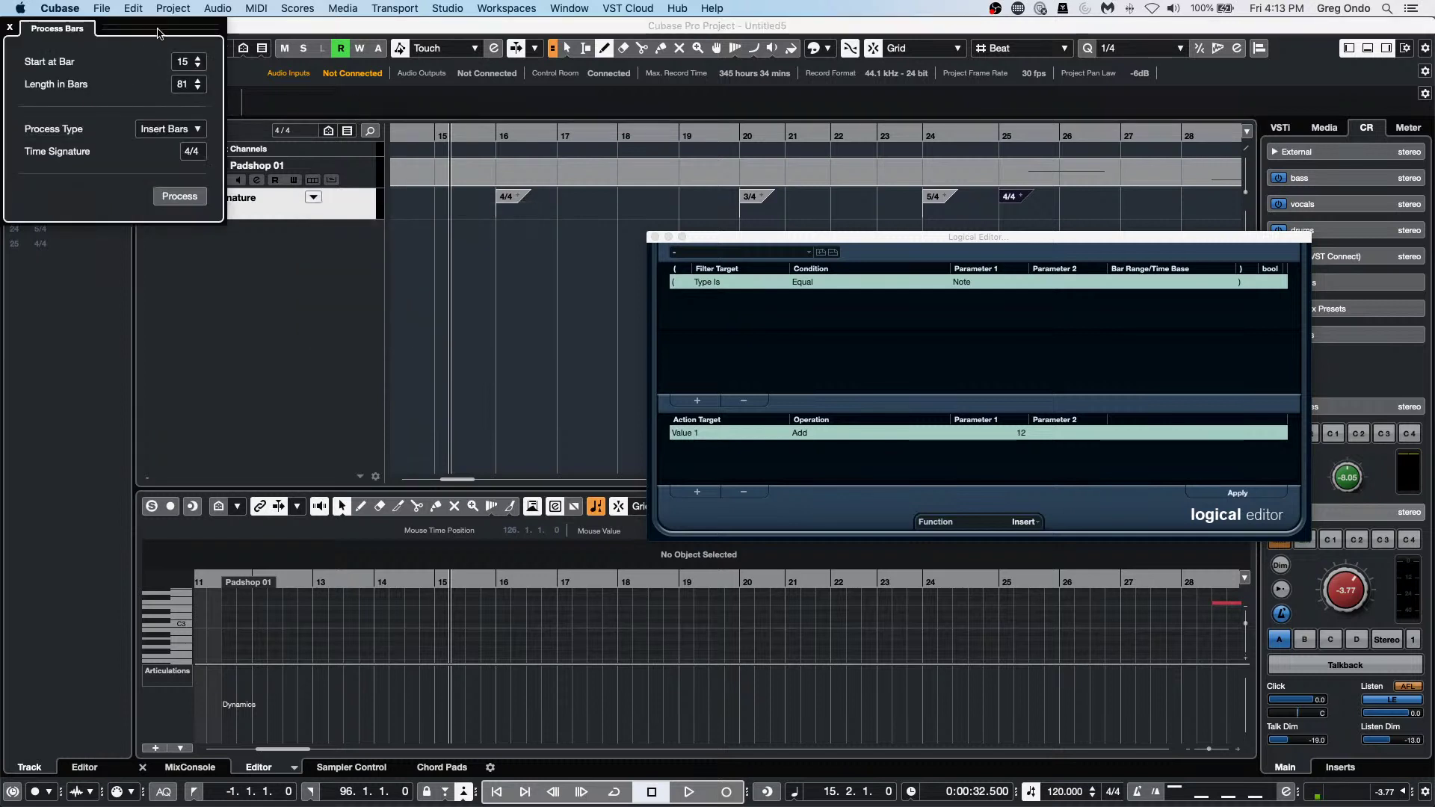
{"action": "left_click_drag", "start_coordinate": [172, 27], "coordinate": [194, 54]}
{"action": "left_click_drag", "start_coordinate": [537, 305], "coordinate": [525, 269]}
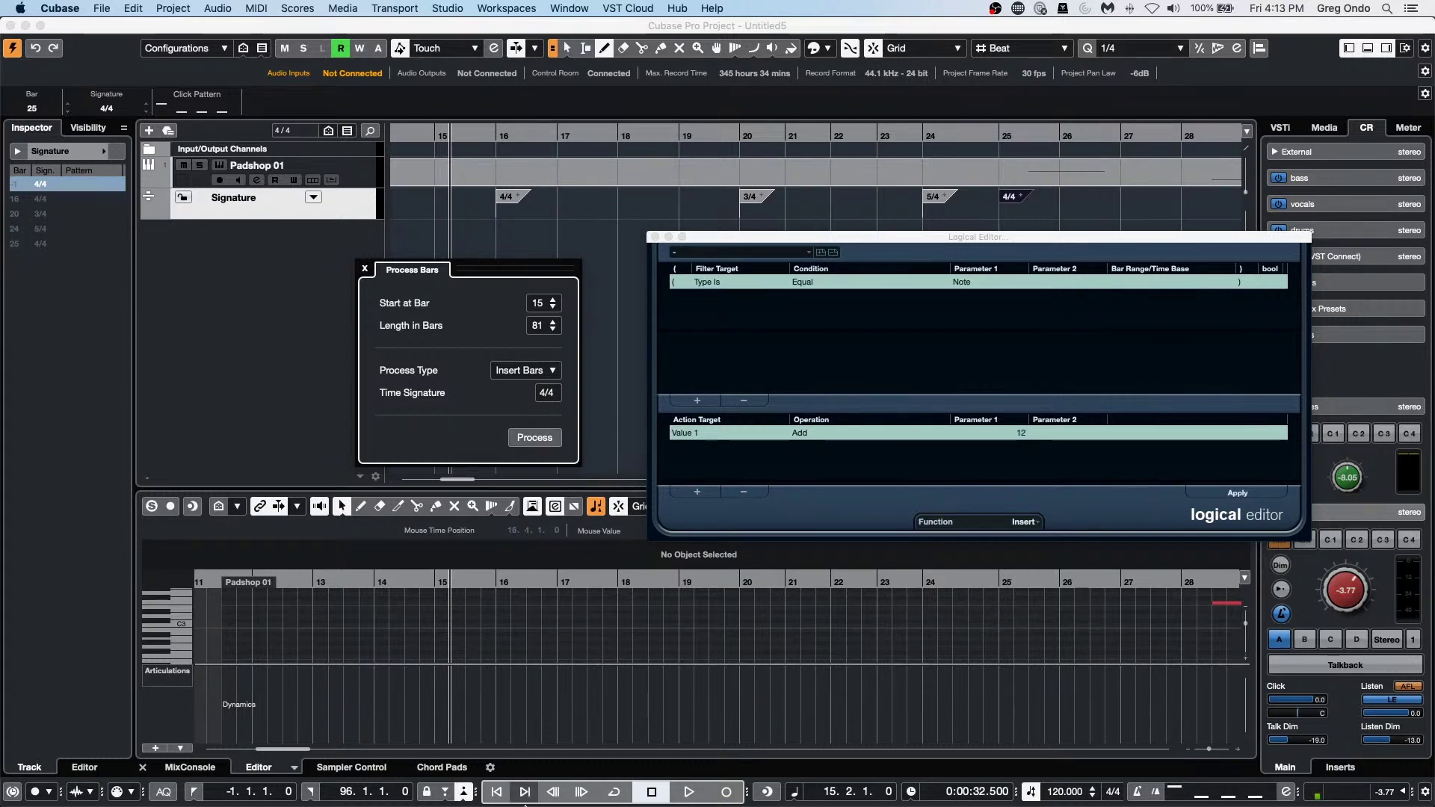
{"action": "left_click", "coordinate": [667, 228]}
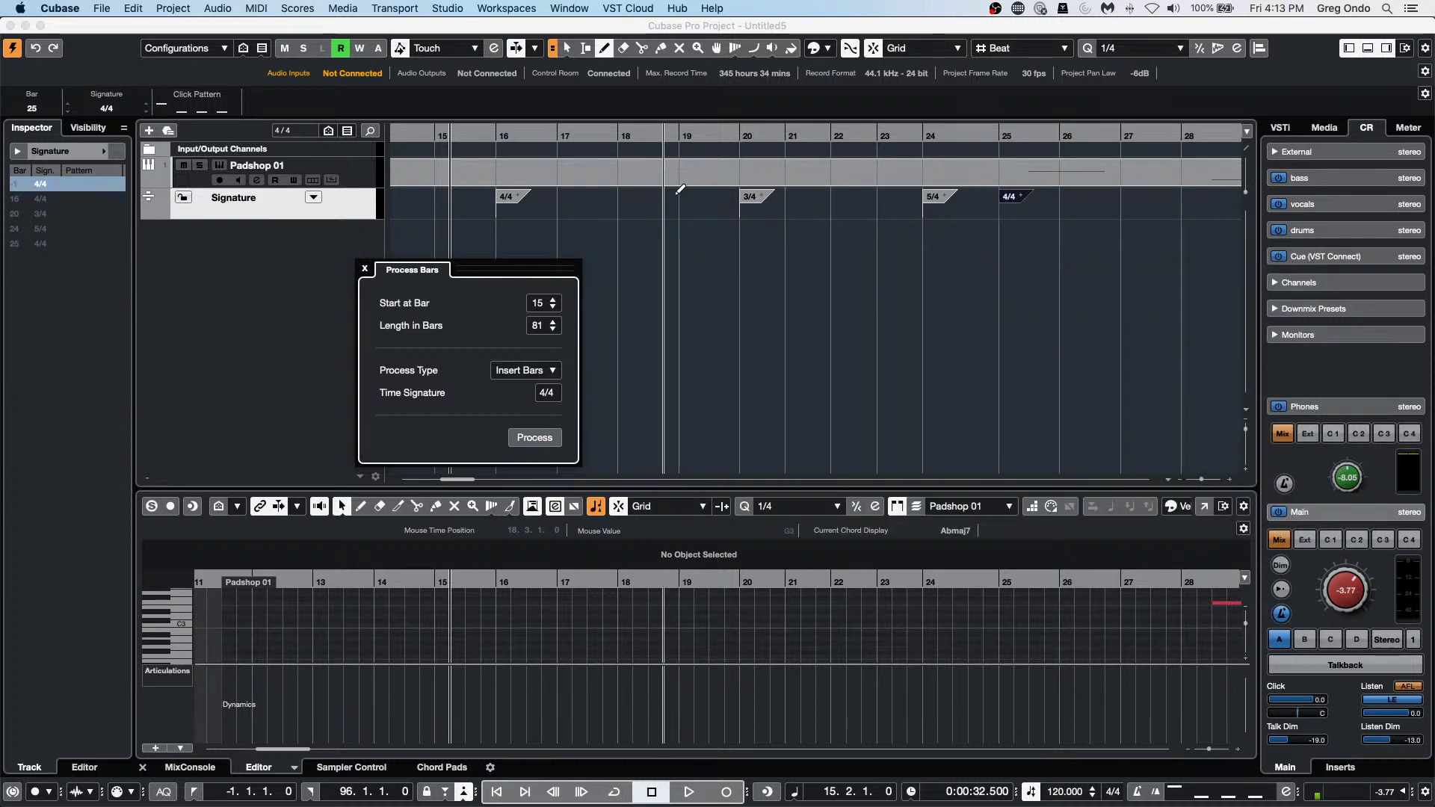
Select the range from bar 19 to 24.4 on the Padshop 01 track and set the locators to it.
{"action": "left_click", "coordinate": [558, 138]}
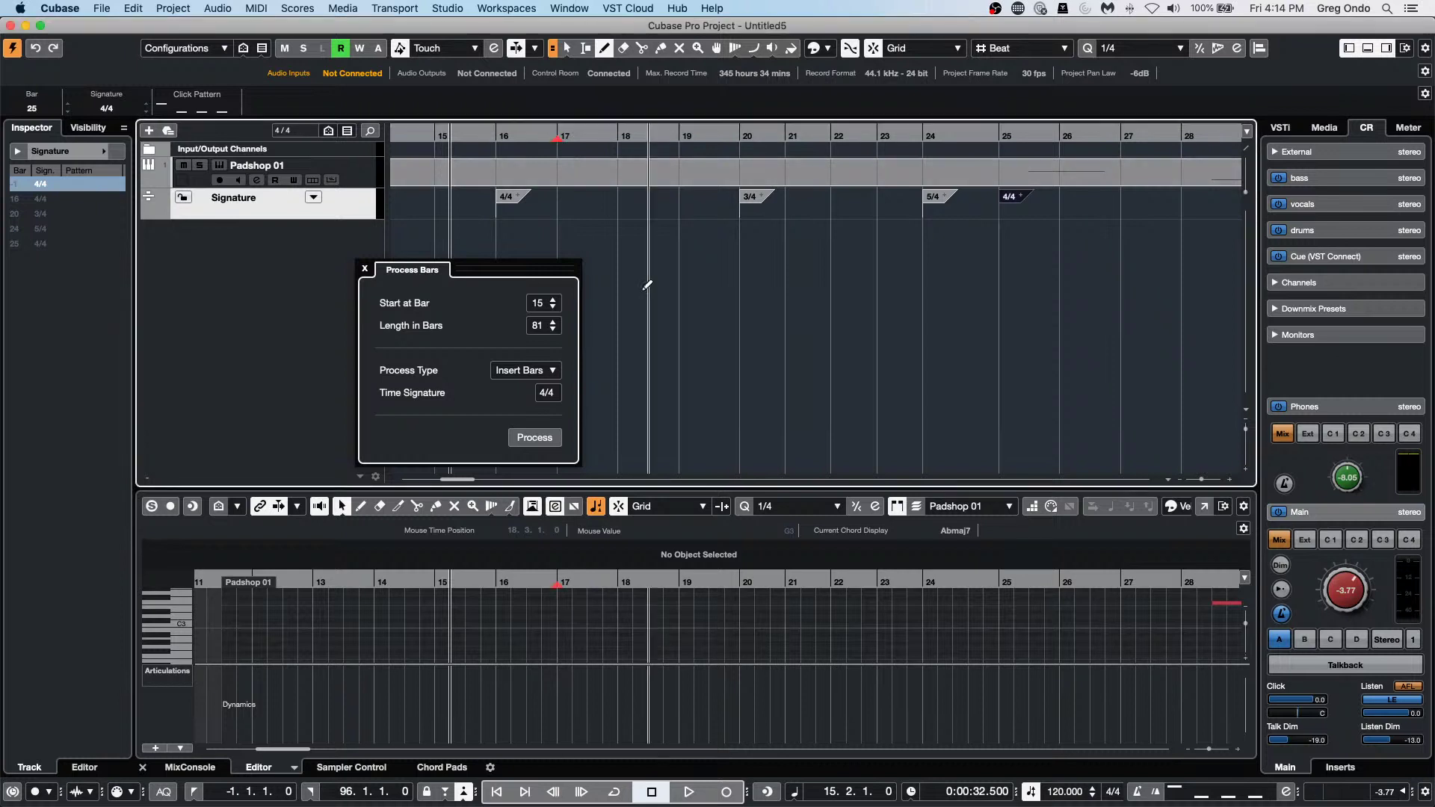
{"action": "right_click", "coordinate": [753, 287]}
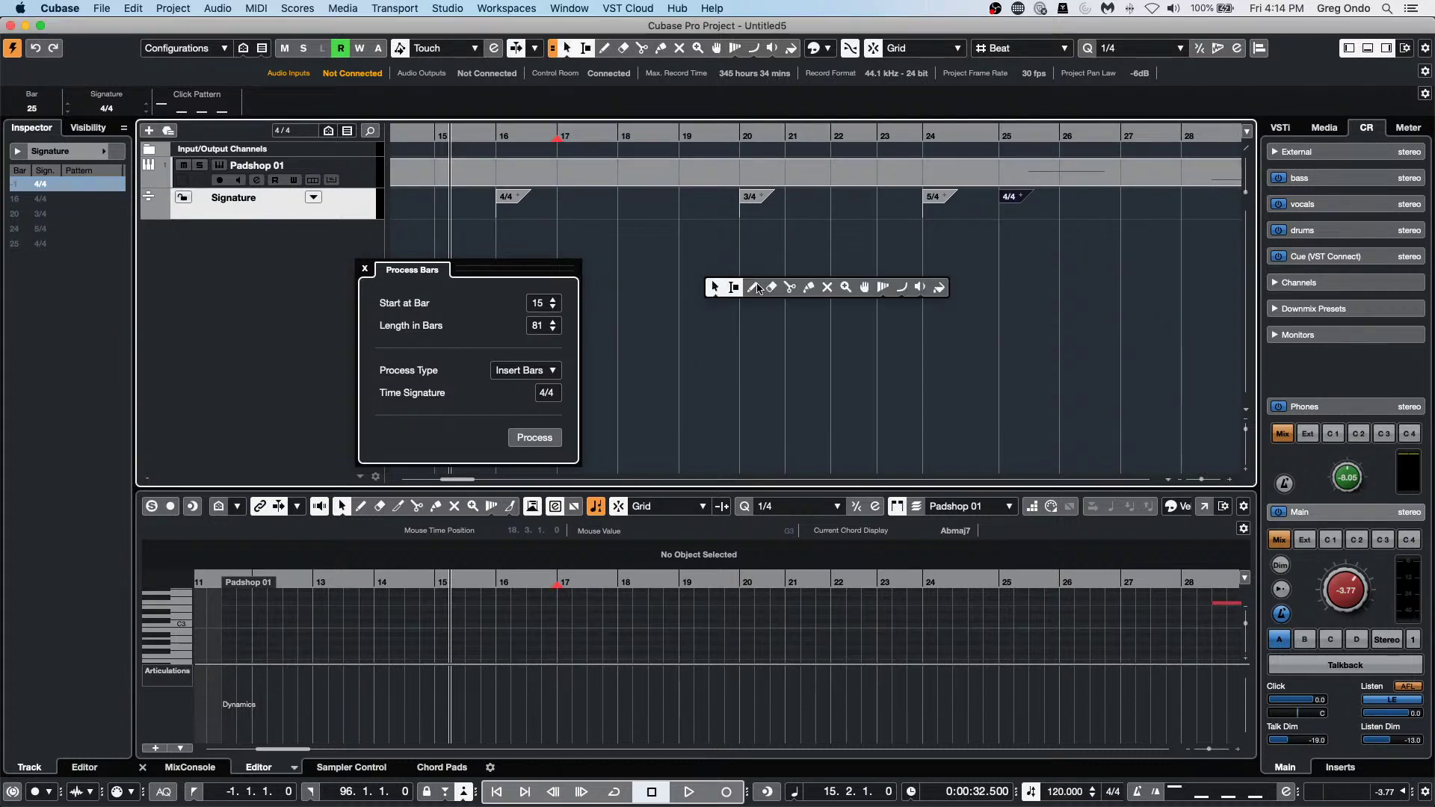
{"action": "left_click", "coordinate": [735, 288]}
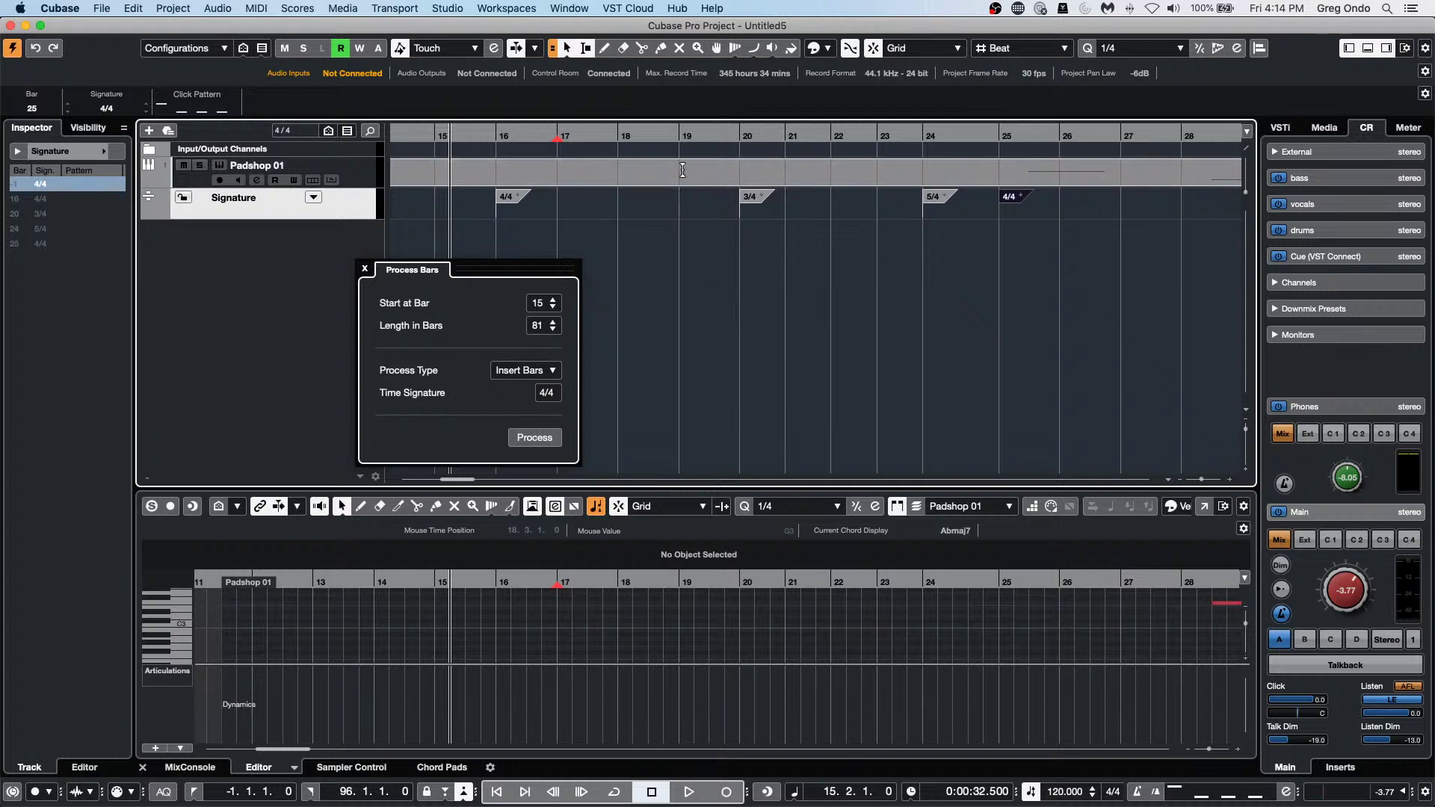
{"action": "left_click_drag", "start_coordinate": [683, 171], "coordinate": [970, 173]}
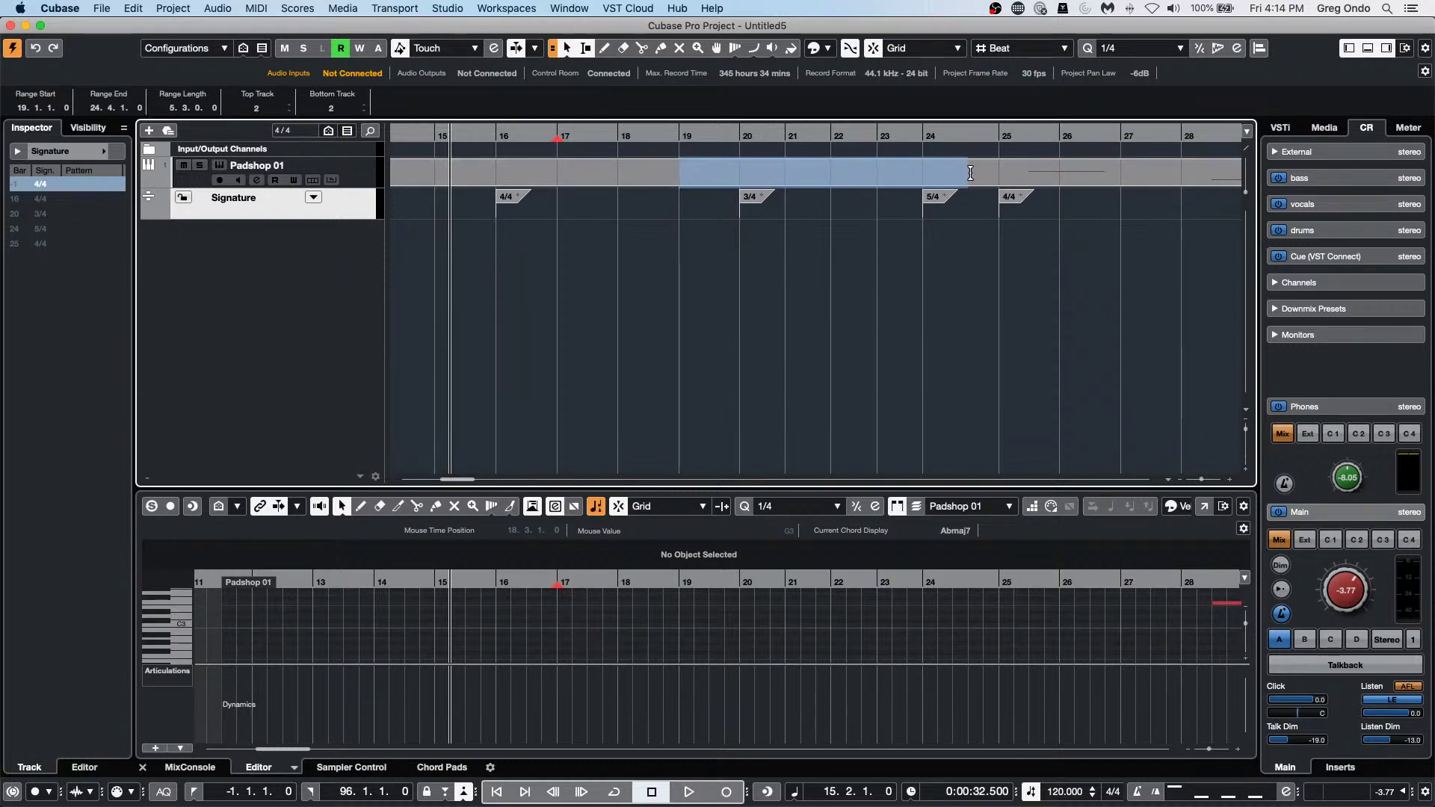
{"action": "key", "text": "p"}
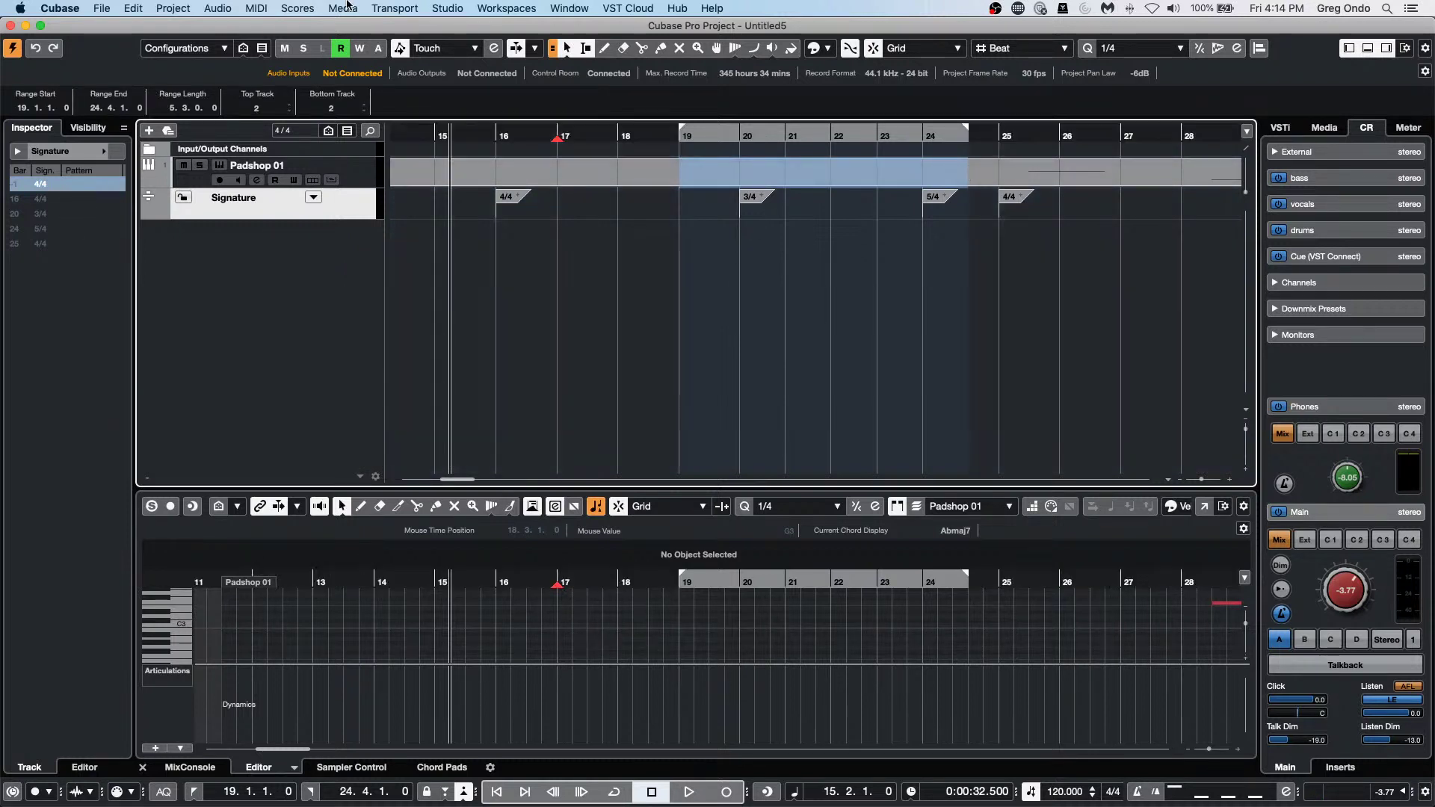
Insert one 4/4 bar at bar 15 using the Signature track's Process Bars dialog.
{"action": "left_click", "coordinate": [313, 197]}
{"action": "left_click", "coordinate": [371, 337]}
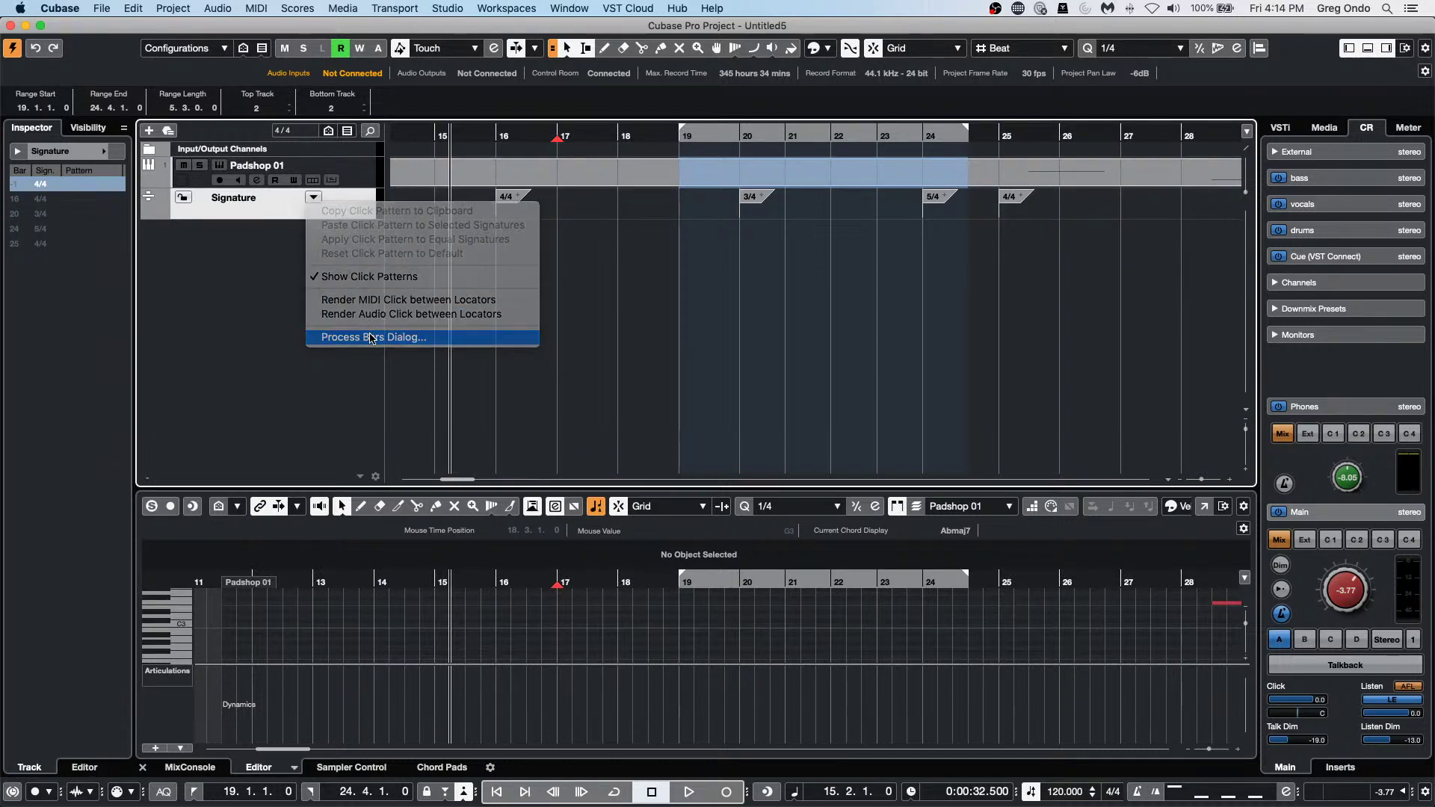
{"action": "left_click_drag", "start_coordinate": [125, 25], "coordinate": [616, 272]}
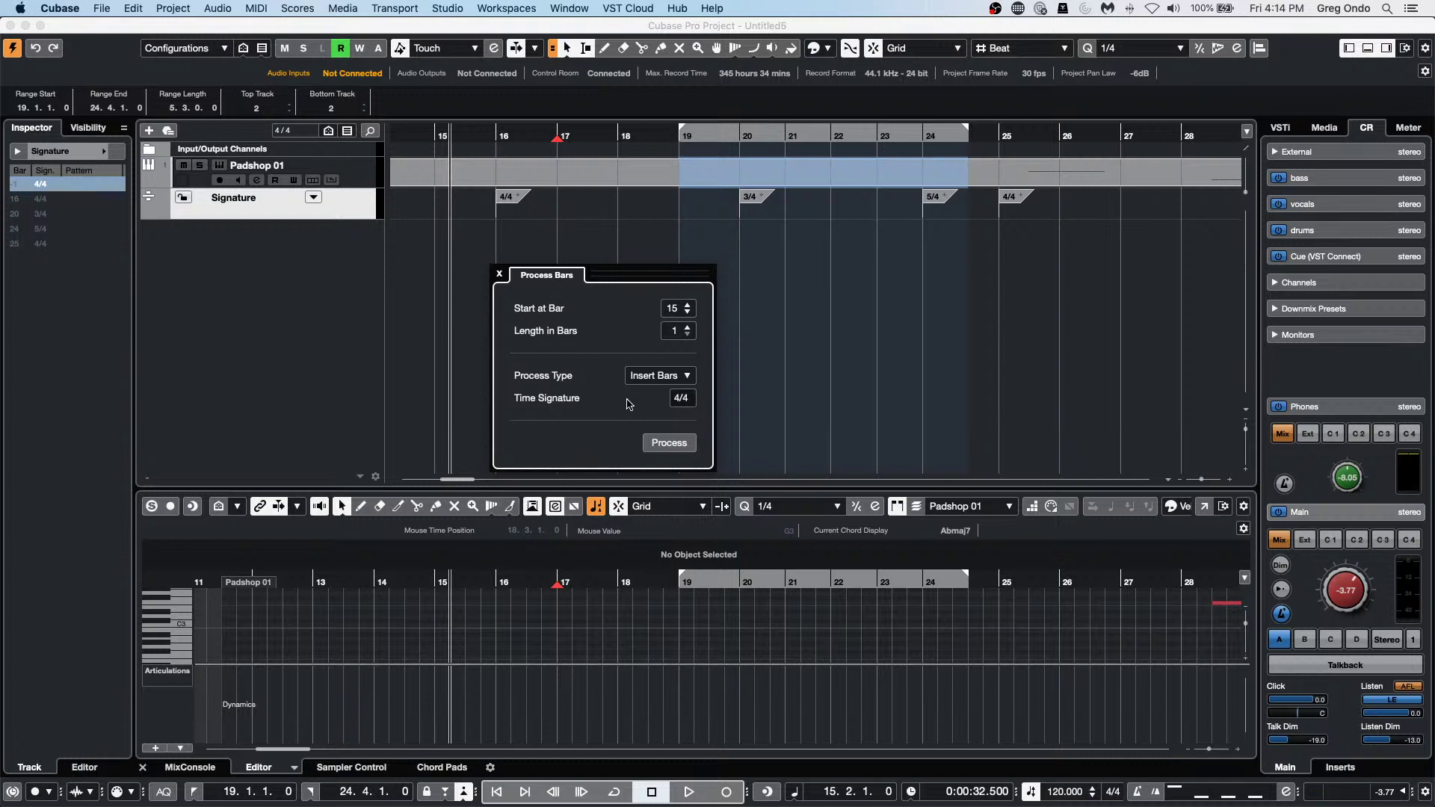
{"action": "left_click", "coordinate": [661, 380]}
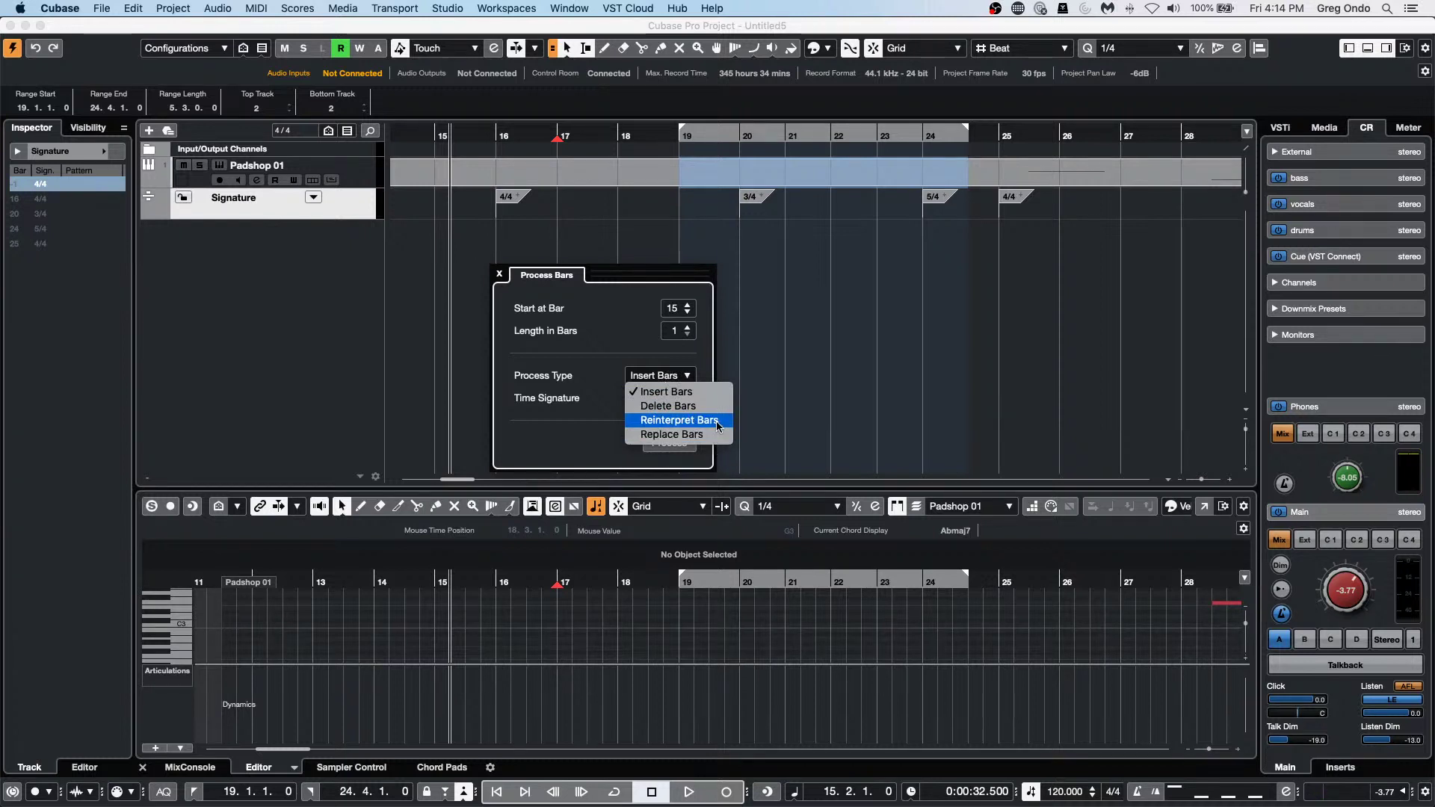
{"action": "left_click", "coordinate": [669, 392]}
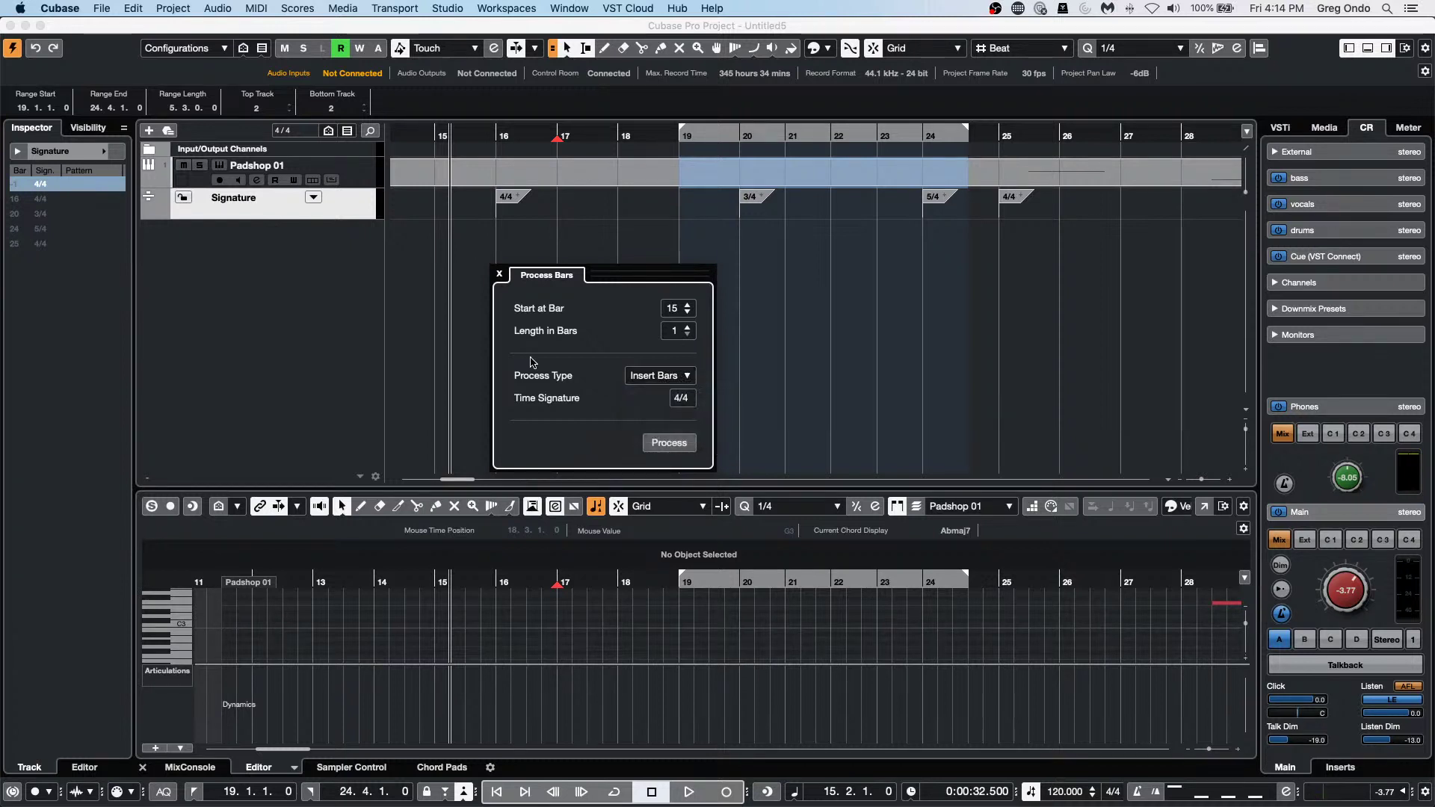
{"action": "left_click", "coordinate": [669, 443]}
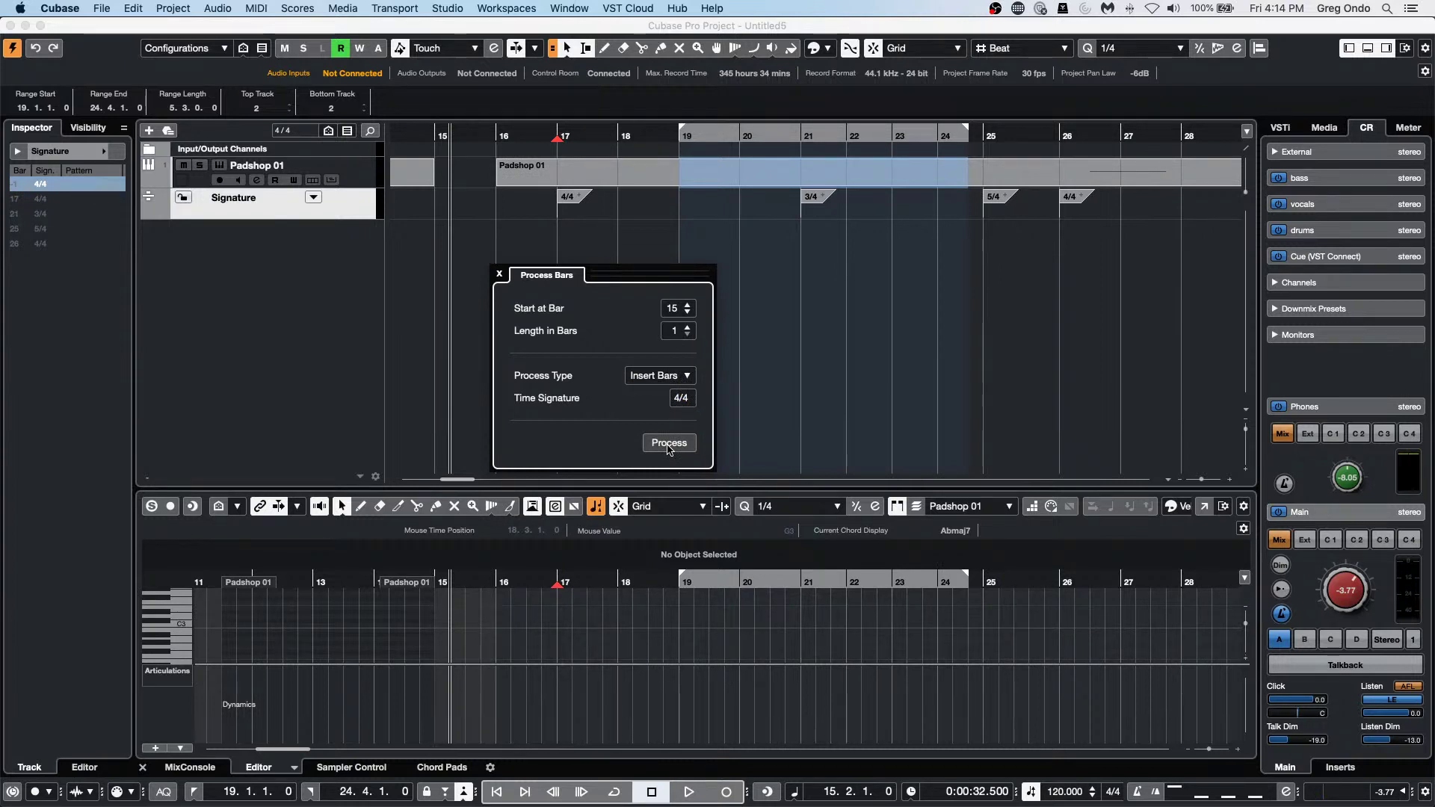
Undo the bar insertion, return to the project start, and redo and undo the insertion for comparison.
{"action": "key", "text": "super+z"}
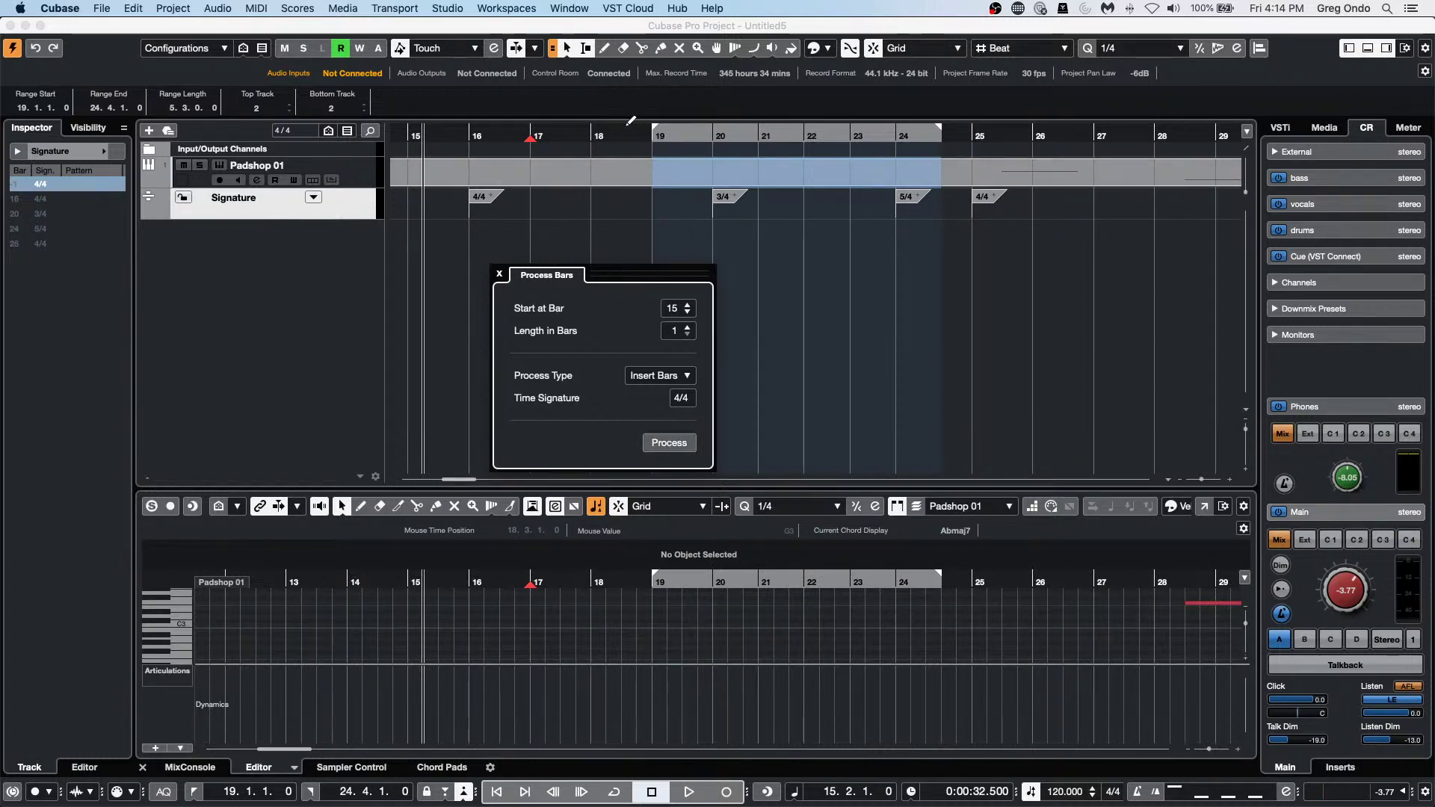
{"action": "left_click_drag", "start_coordinate": [634, 135], "coordinate": [636, 95]}
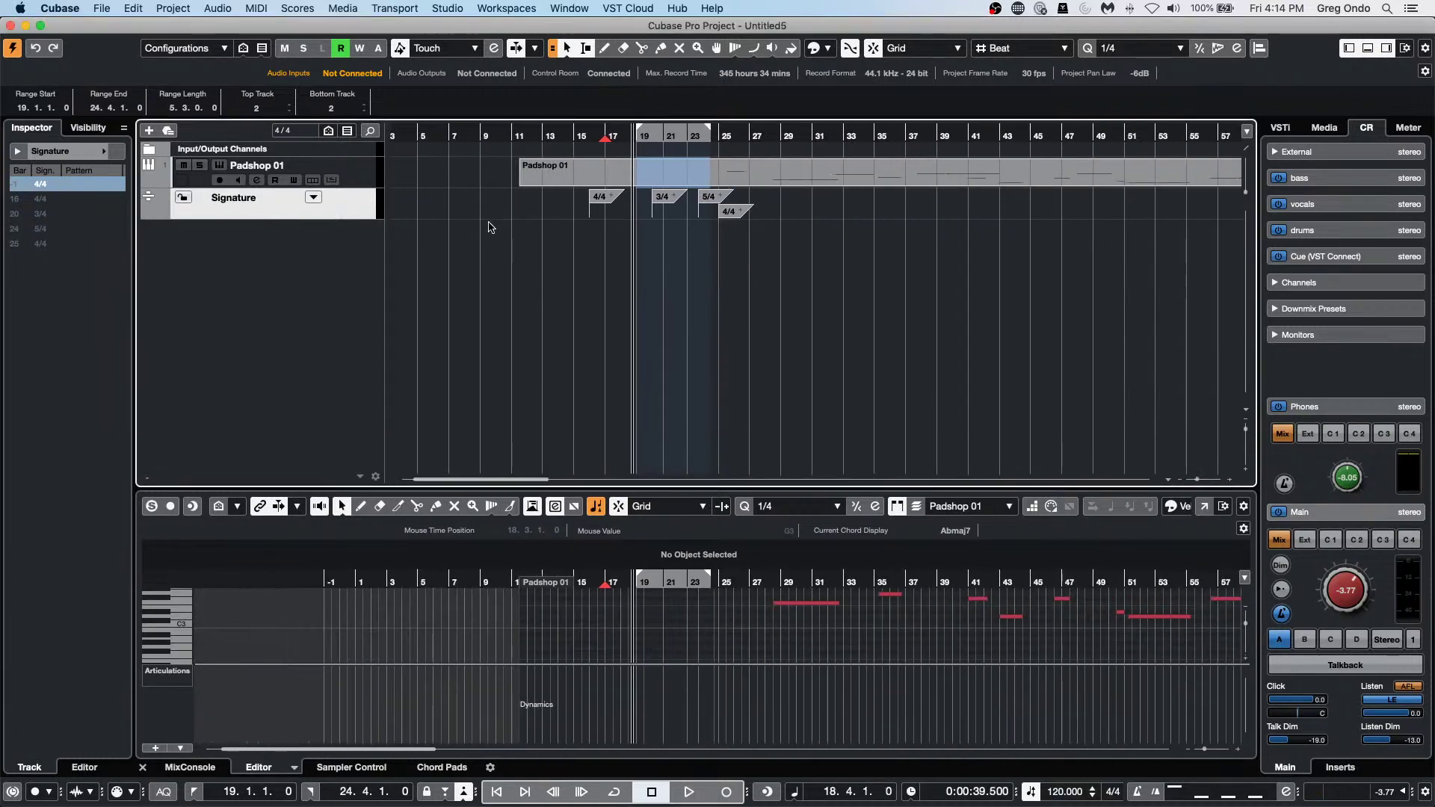
{"action": "key", "text": "Home"}
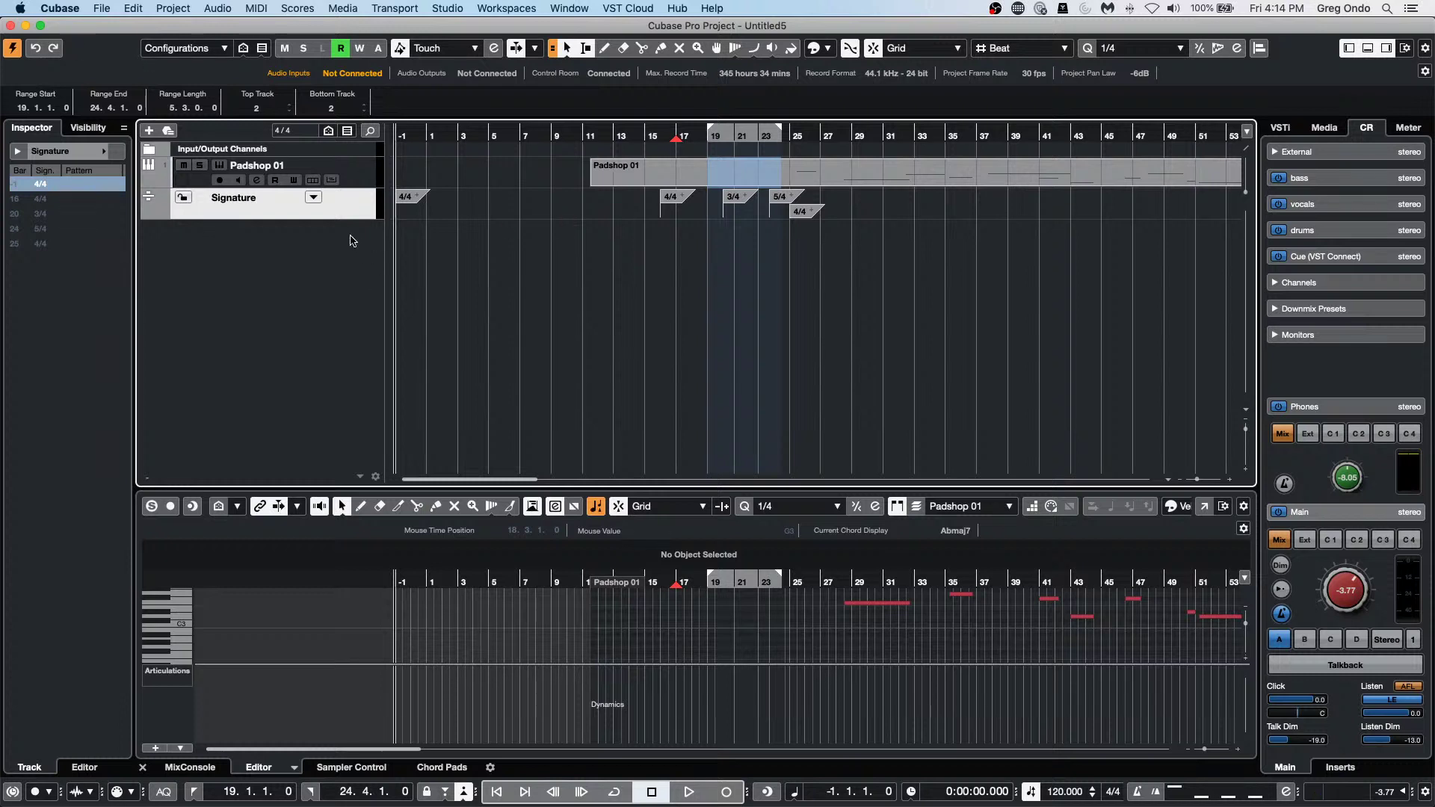
{"action": "key", "text": "super+z"}
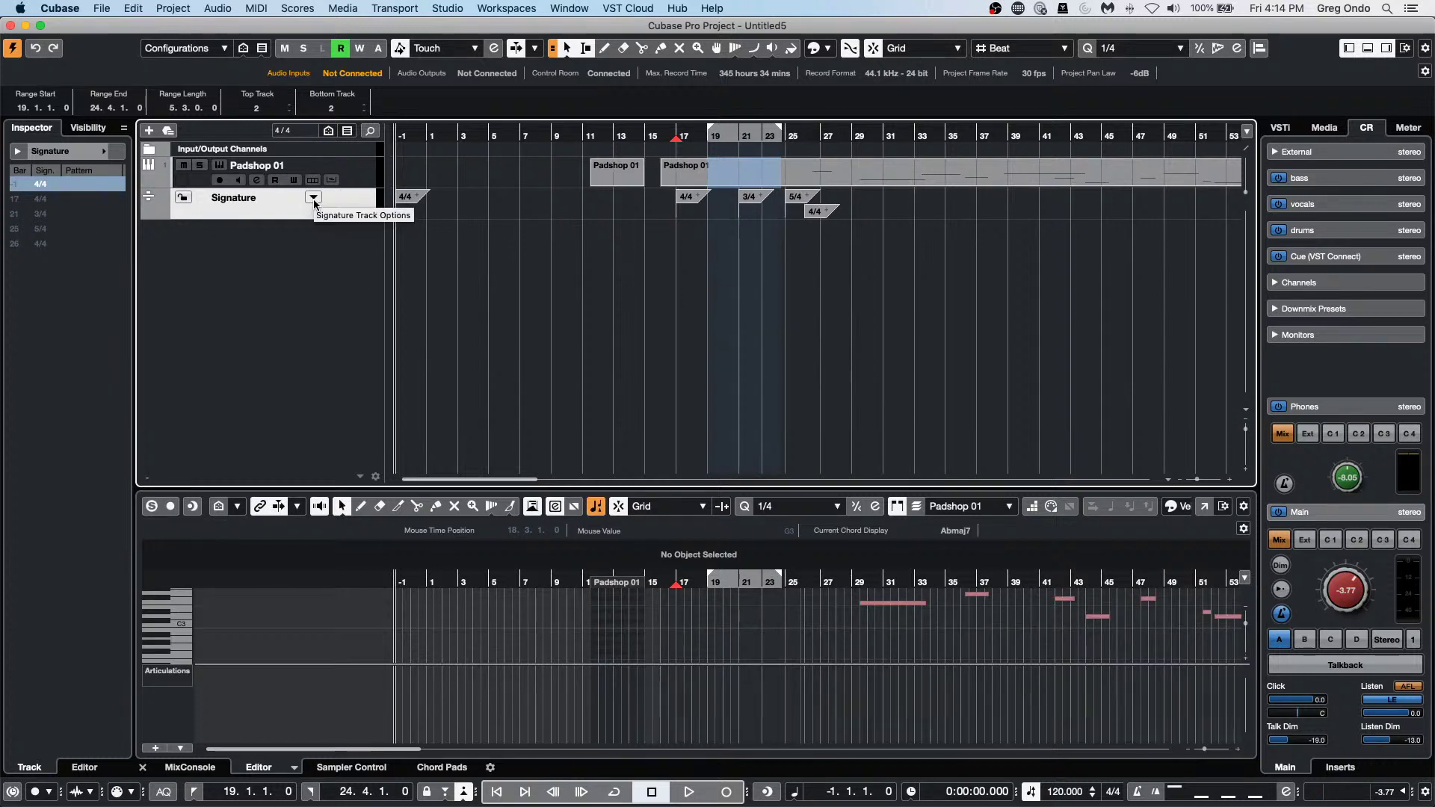
{"action": "key", "text": "super+z"}
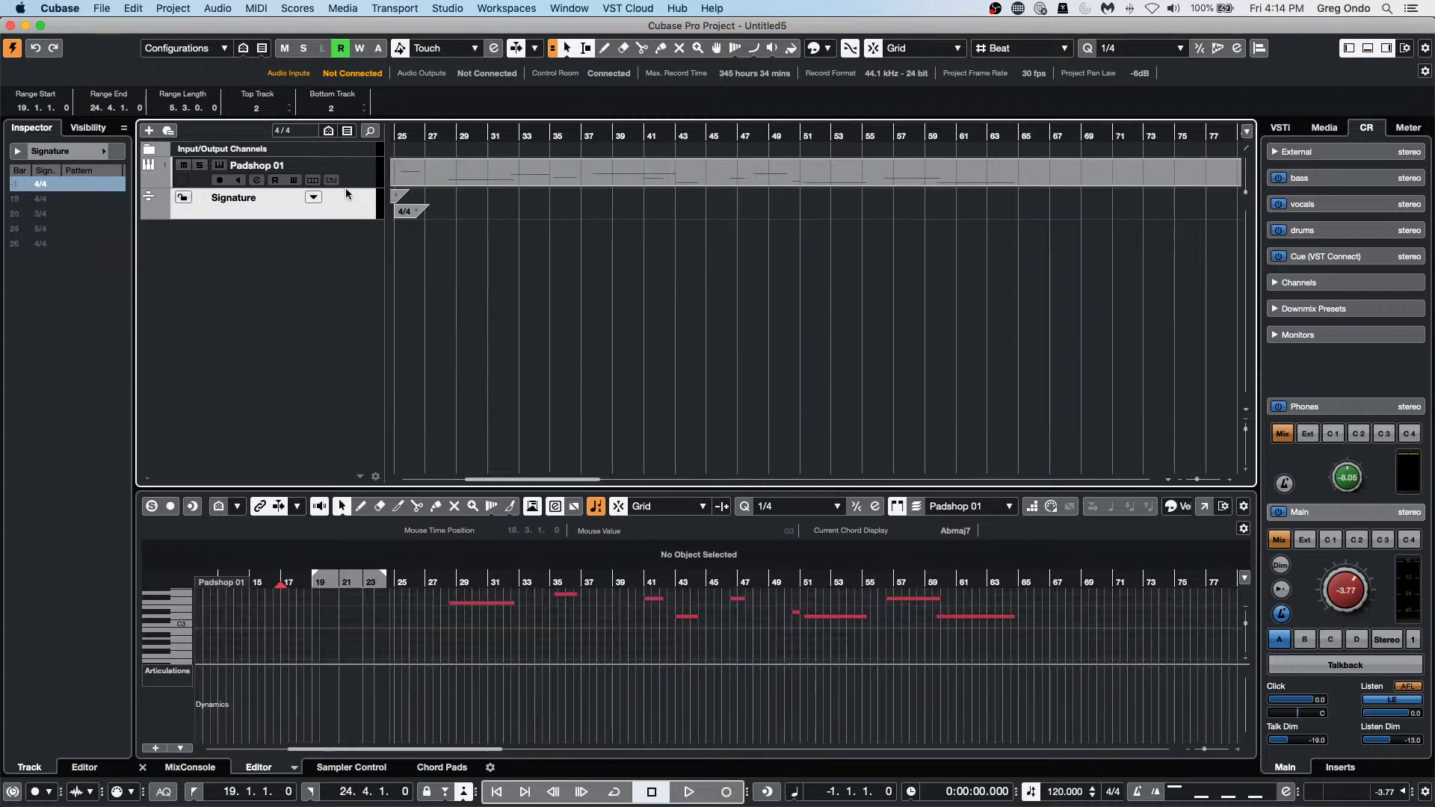
{"action": "key", "text": "super+z"}
Reopen the Signature track's Process Bars dialog to review its settings, and close it without processing.
{"action": "left_click", "coordinate": [313, 198]}
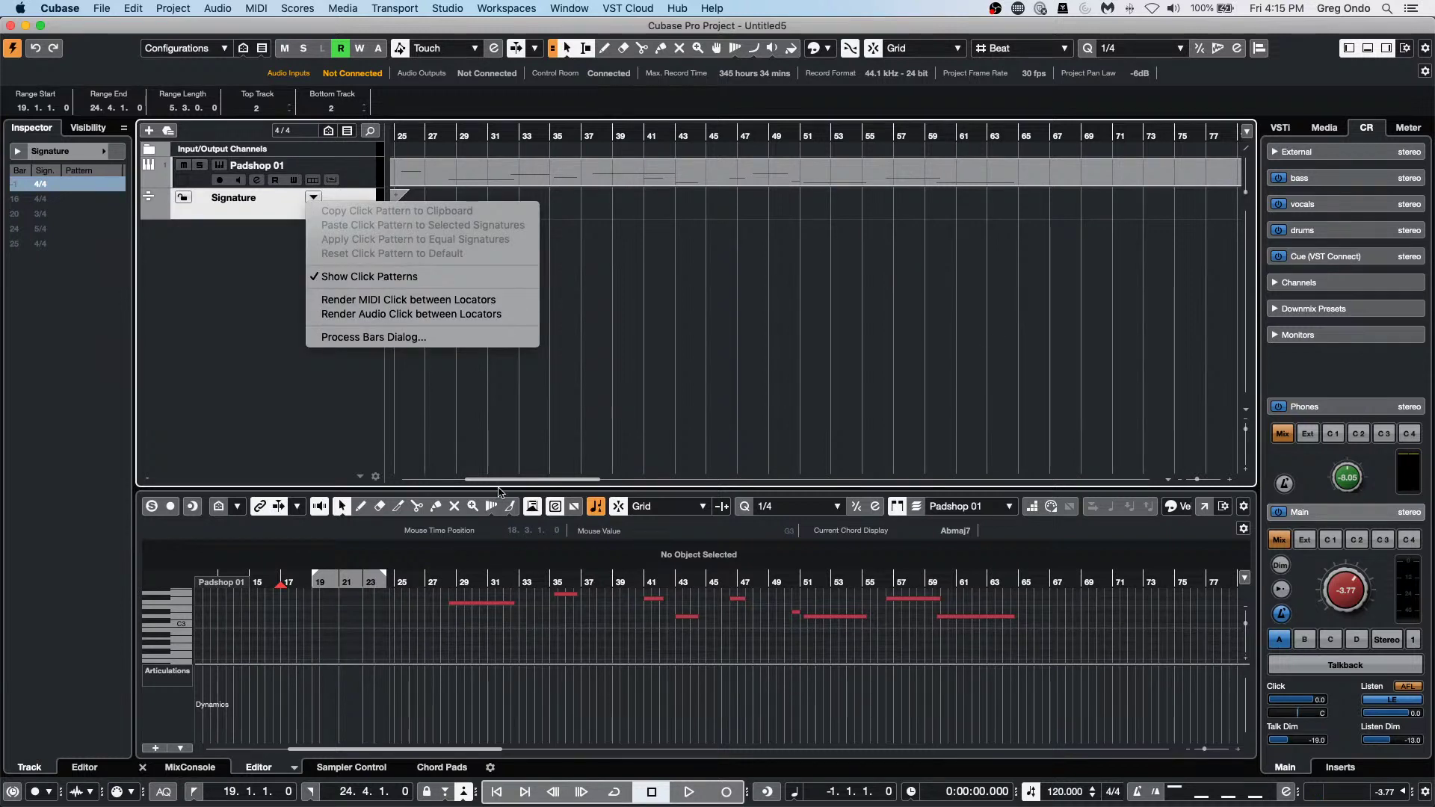
{"action": "left_click", "coordinate": [441, 337]}
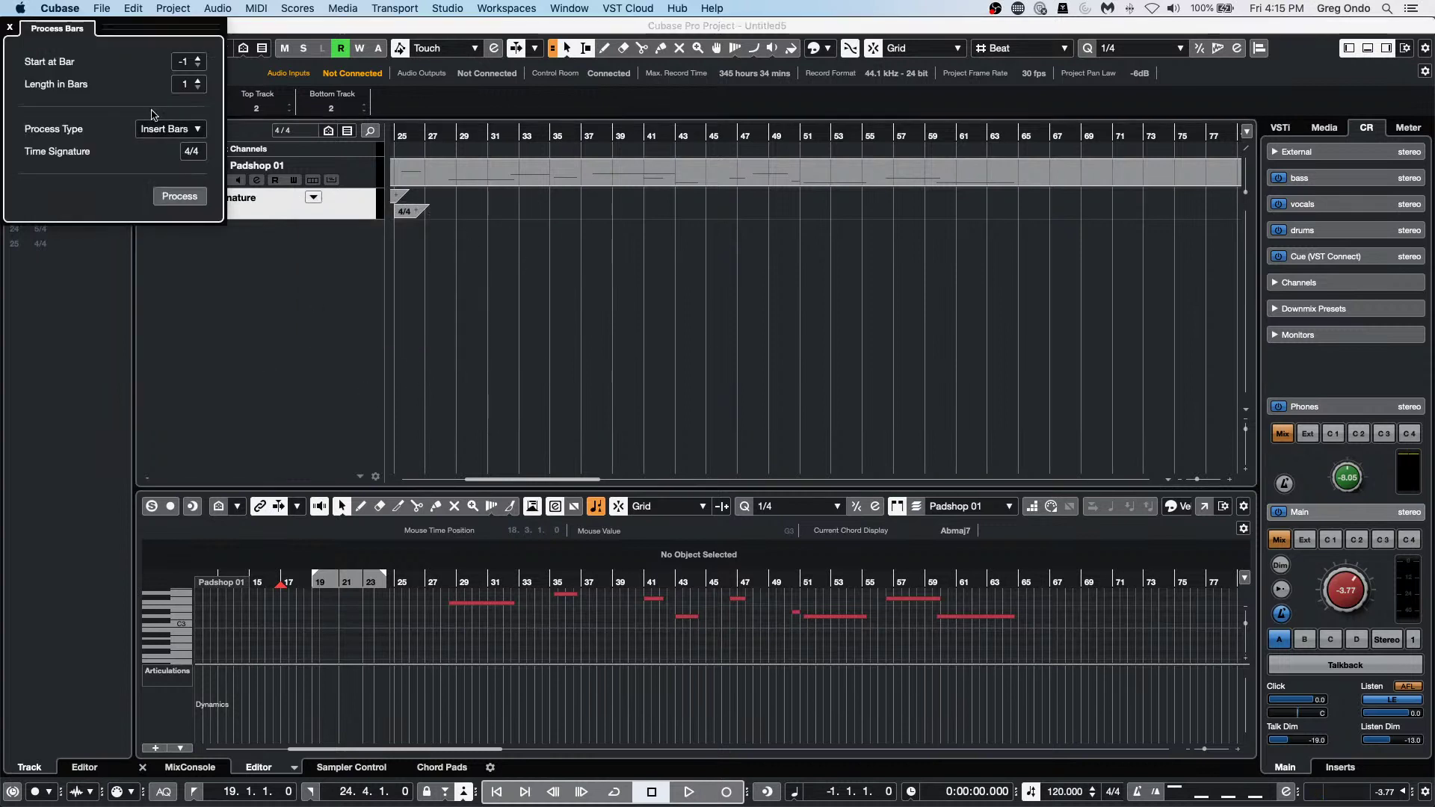
{"action": "left_click", "coordinate": [9, 28]}
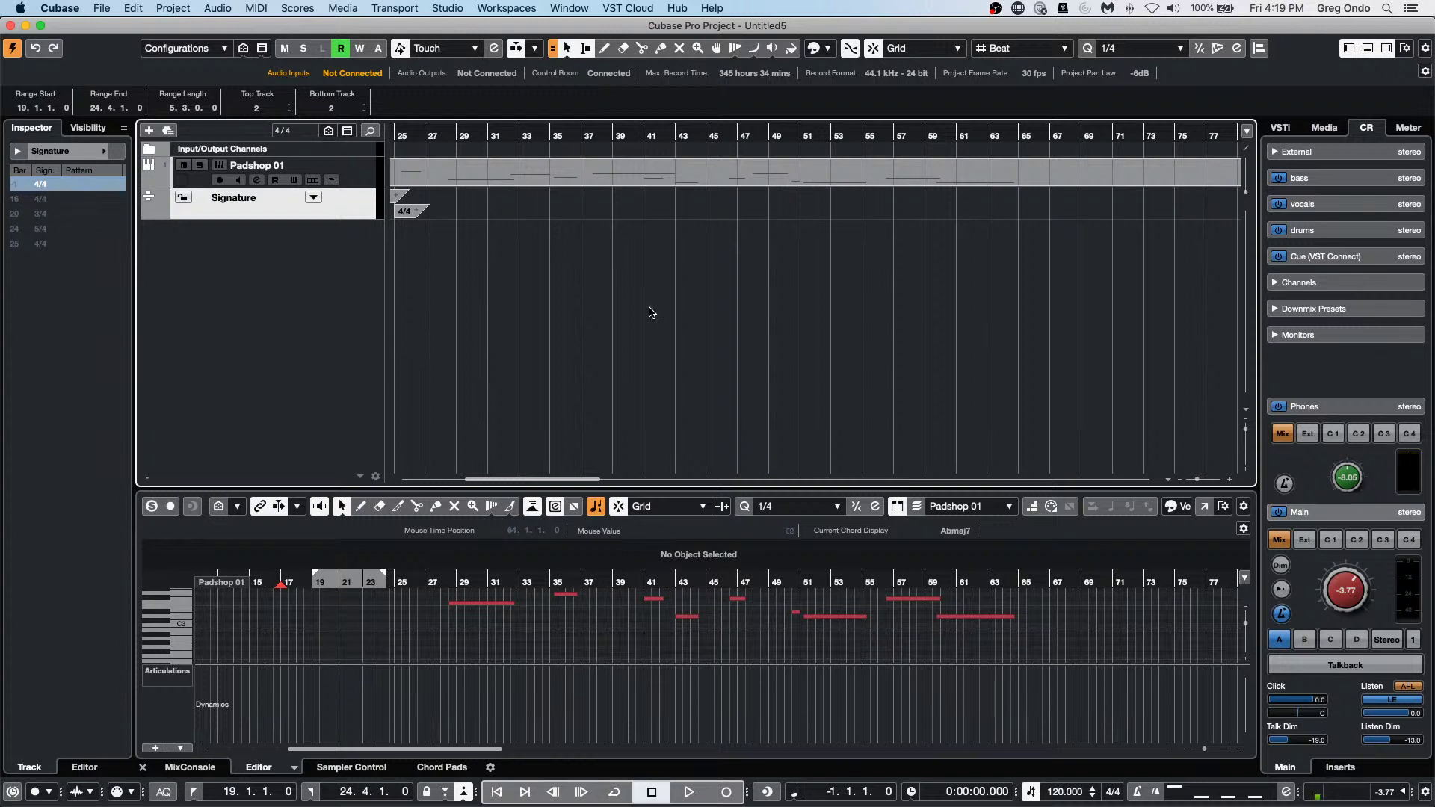
Add another instrument track with Padshop and close its instrument window.
{"action": "right_click", "coordinate": [460, 245]}
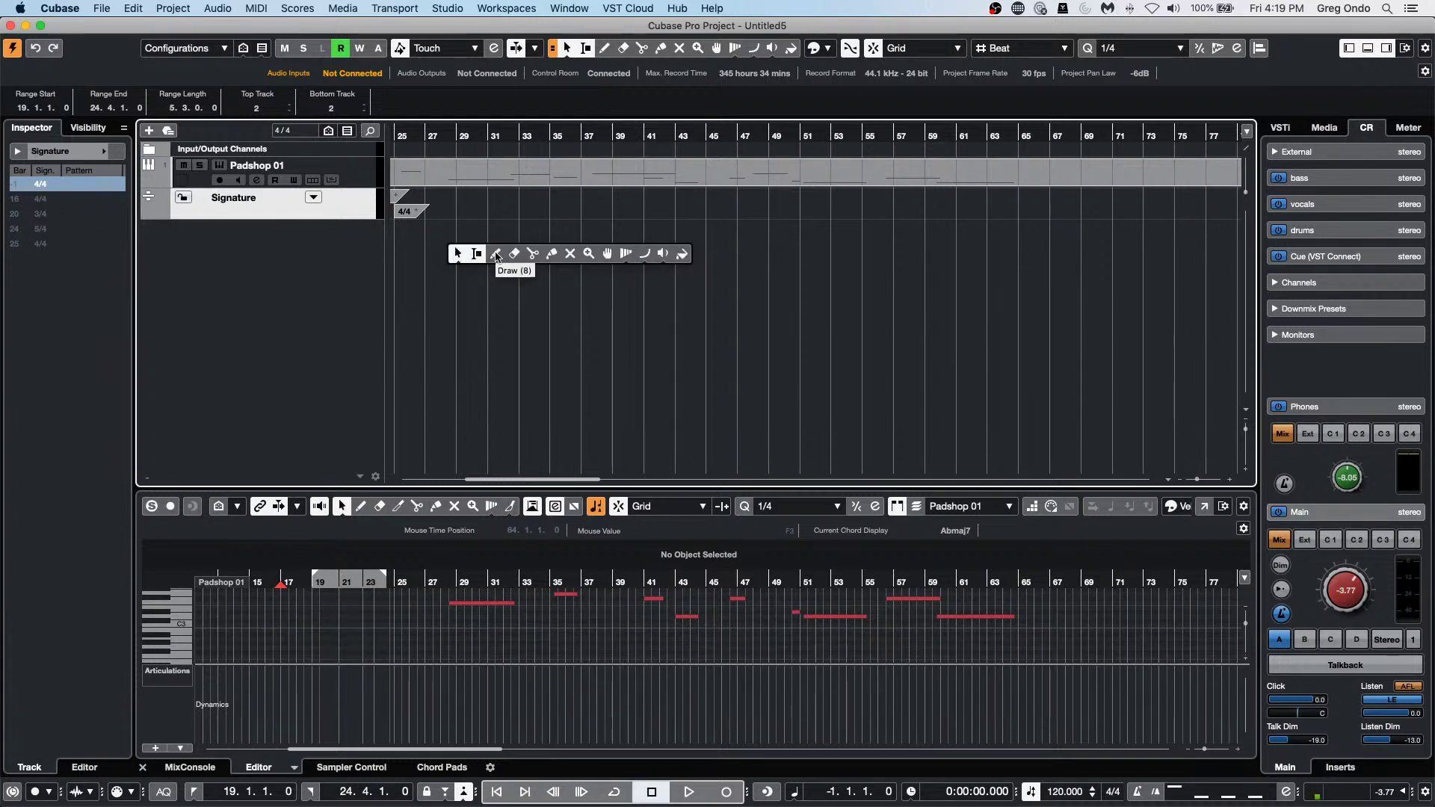
{"action": "left_click", "coordinate": [500, 250]}
{"action": "right_click", "coordinate": [280, 259]}
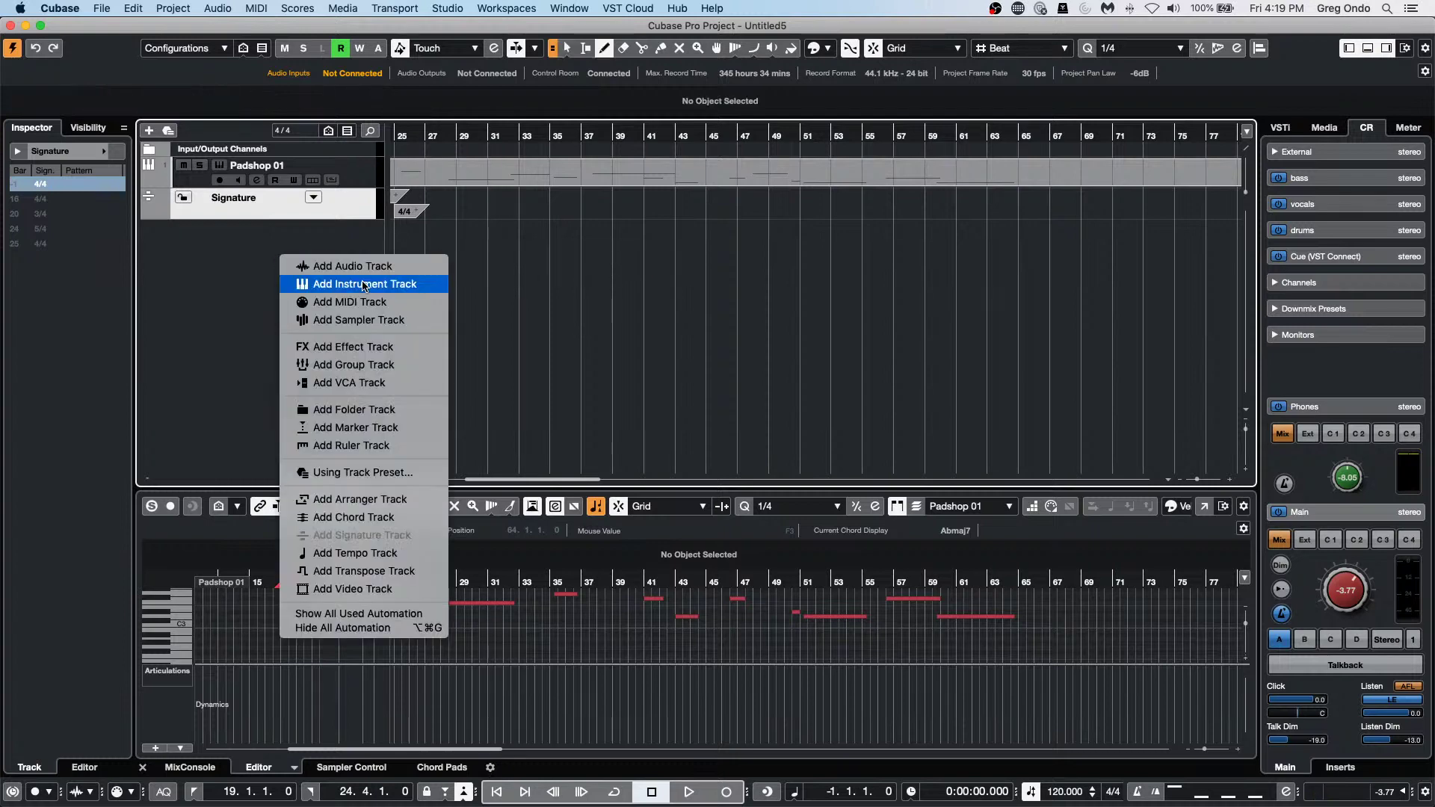
{"action": "left_click", "coordinate": [329, 282]}
{"action": "left_click", "coordinate": [1006, 381]}
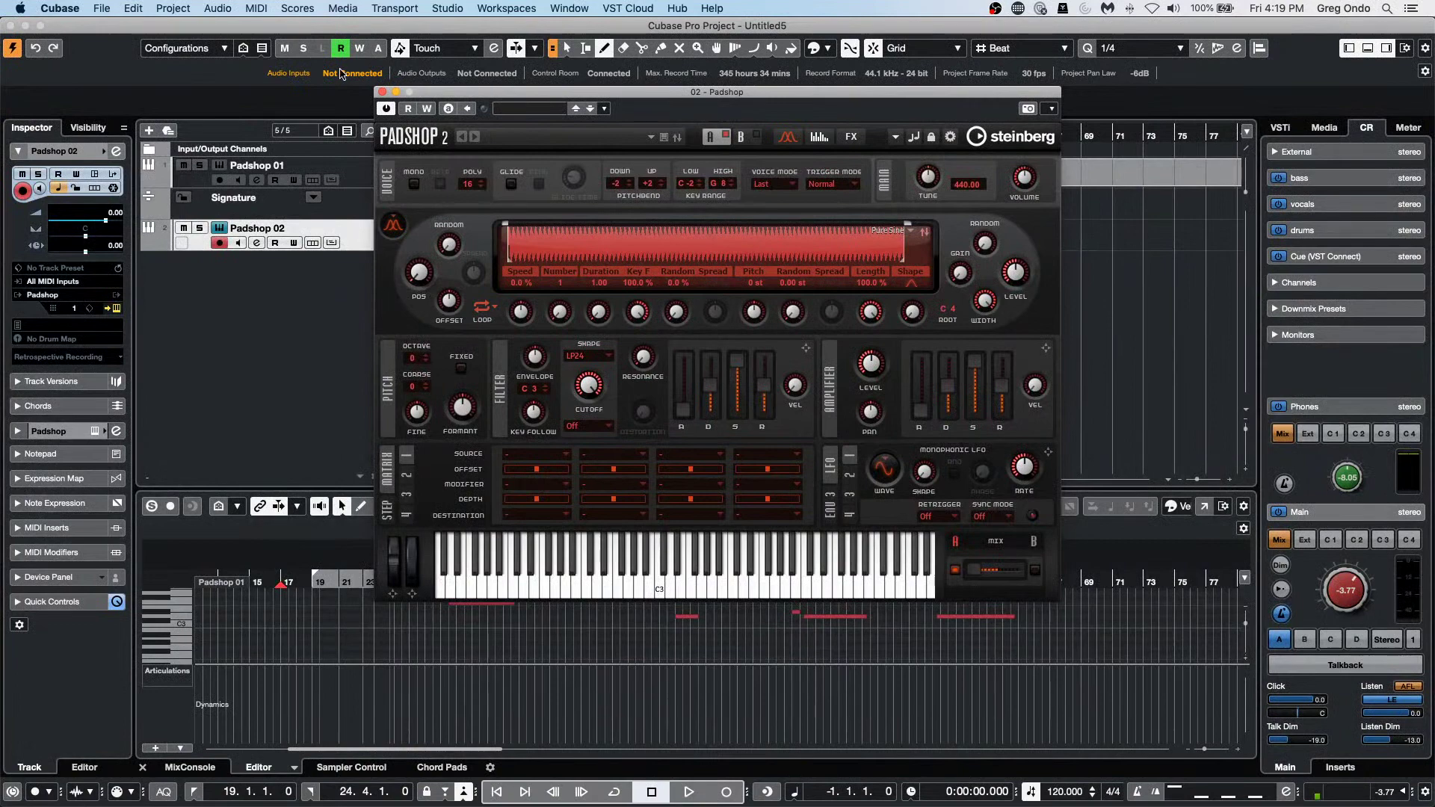
{"action": "left_click", "coordinate": [383, 93]}
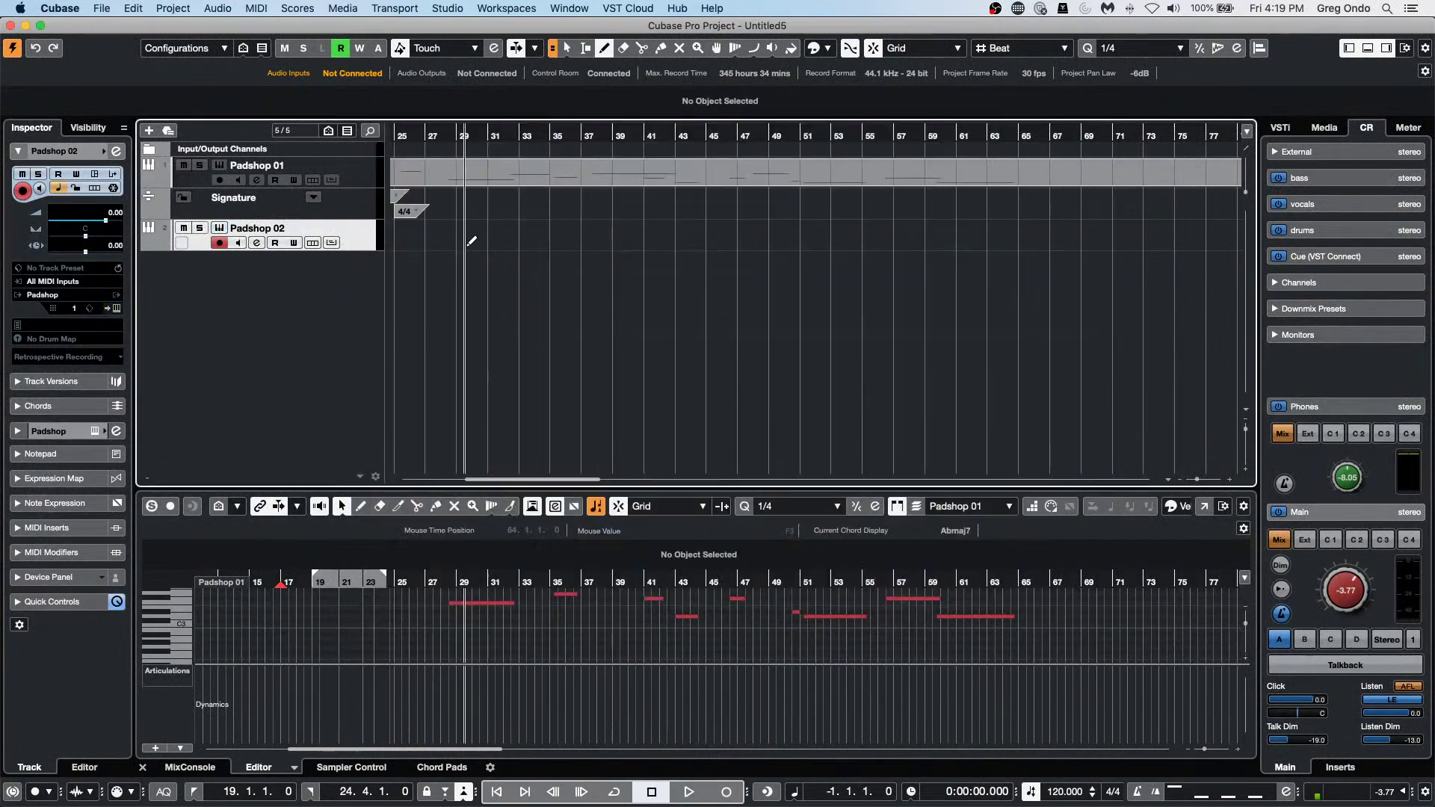
Draw a MIDI part from about bar 29 to bar 59 on the new Padshop track and select it for editing.
{"action": "left_click_drag", "start_coordinate": [470, 235], "coordinate": [929, 269]}
{"action": "key", "text": "1"}
{"action": "left_click", "coordinate": [631, 240]}
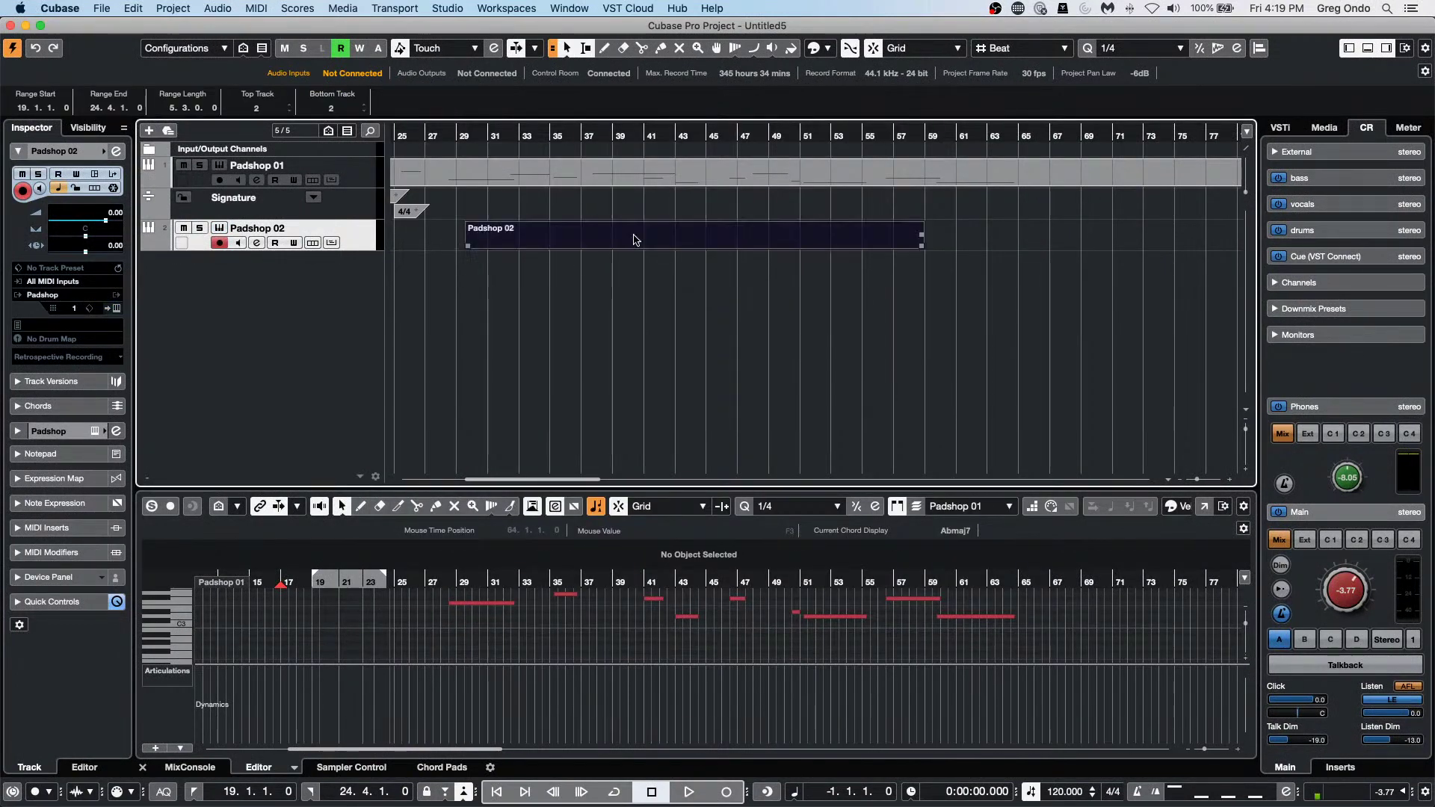
Draw short and long notes at varied pitches across the new part, from about bar 33 to bar 58.
{"action": "right_click", "coordinate": [523, 622]}
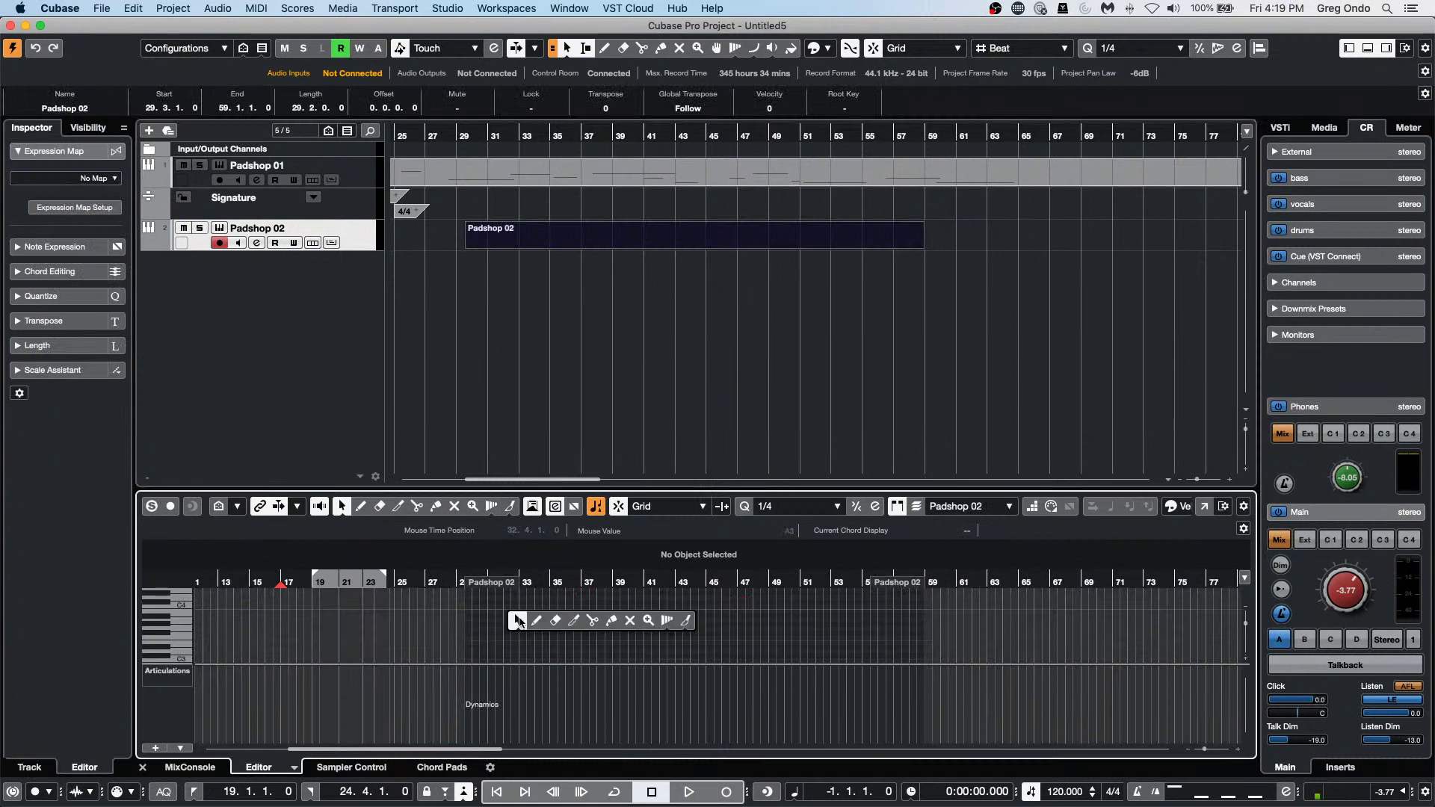
{"action": "left_click", "coordinate": [526, 624]}
{"action": "left_click", "coordinate": [532, 629]}
{"action": "left_click_drag", "start_coordinate": [563, 625], "coordinate": [586, 626]}
{"action": "left_click_drag", "start_coordinate": [602, 643], "coordinate": [609, 643]}
{"action": "left_click_drag", "start_coordinate": [618, 638], "coordinate": [648, 617]}
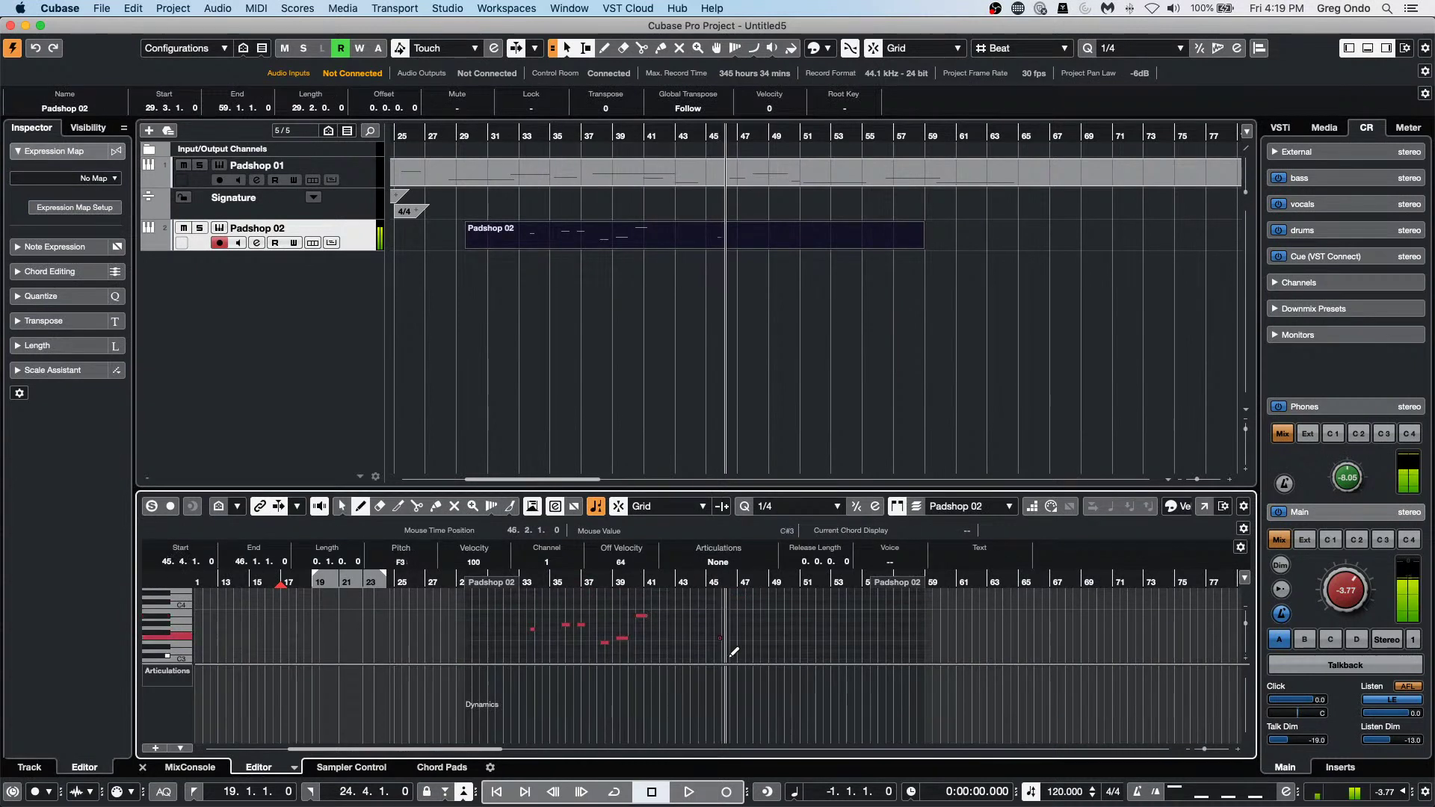
{"action": "left_click_drag", "start_coordinate": [730, 652], "coordinate": [738, 652]}
{"action": "mouse_move", "coordinate": [743, 638]}
{"action": "left_mouse_down"}
{"action": "mouse_move", "coordinate": [784, 639]}
{"action": "mouse_move", "coordinate": [823, 612]}
{"action": "left_mouse_up"}
{"action": "left_click", "coordinate": [852, 607]}
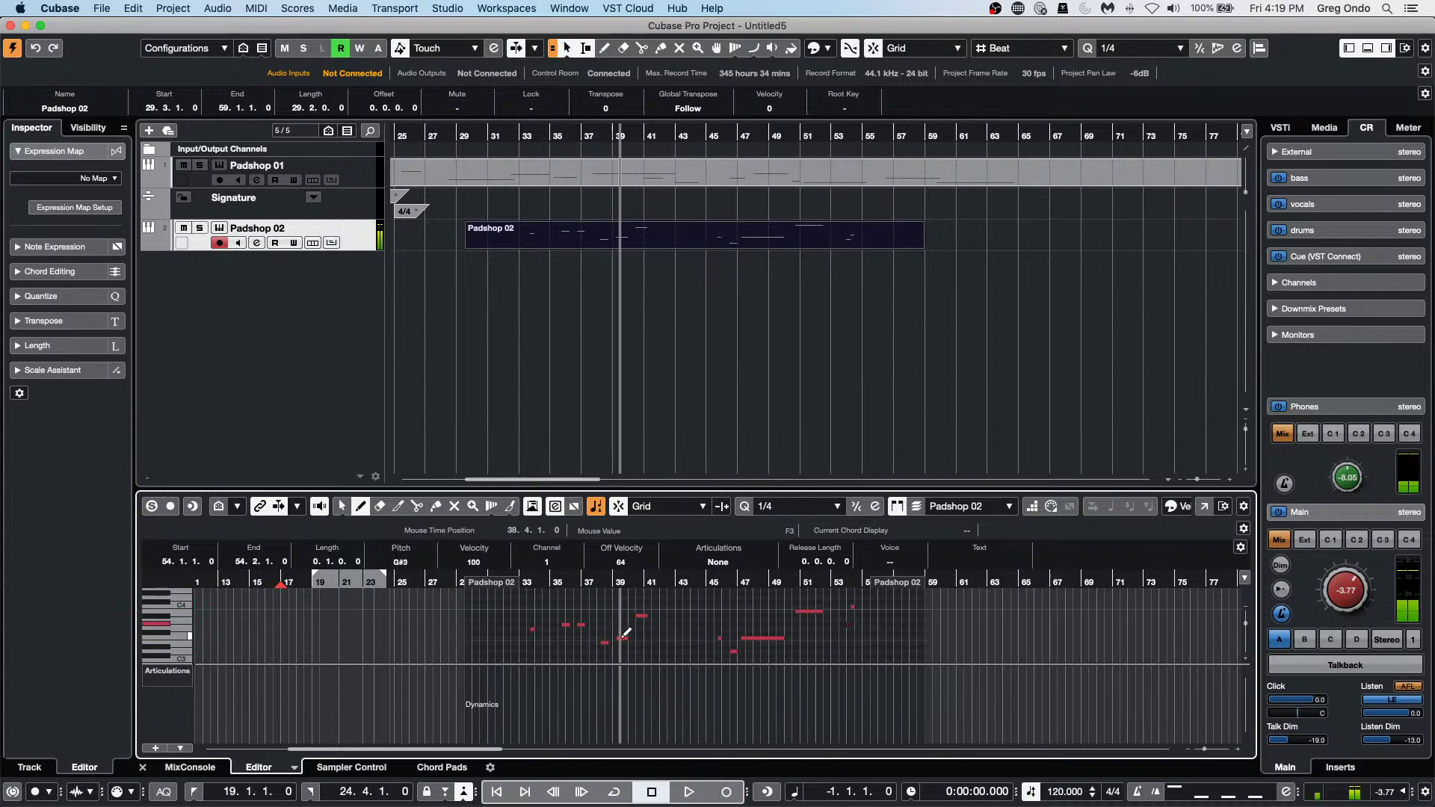
{"action": "left_click", "coordinate": [680, 633]}
{"action": "left_click", "coordinate": [911, 647]}
Show CC 1 (Modulation) in the controller lane and draw a varying curve from about bar 34 to bar 55.
{"action": "scroll", "coordinate": [662, 641], "scroll_direction": "down", "scroll_amount": 1}
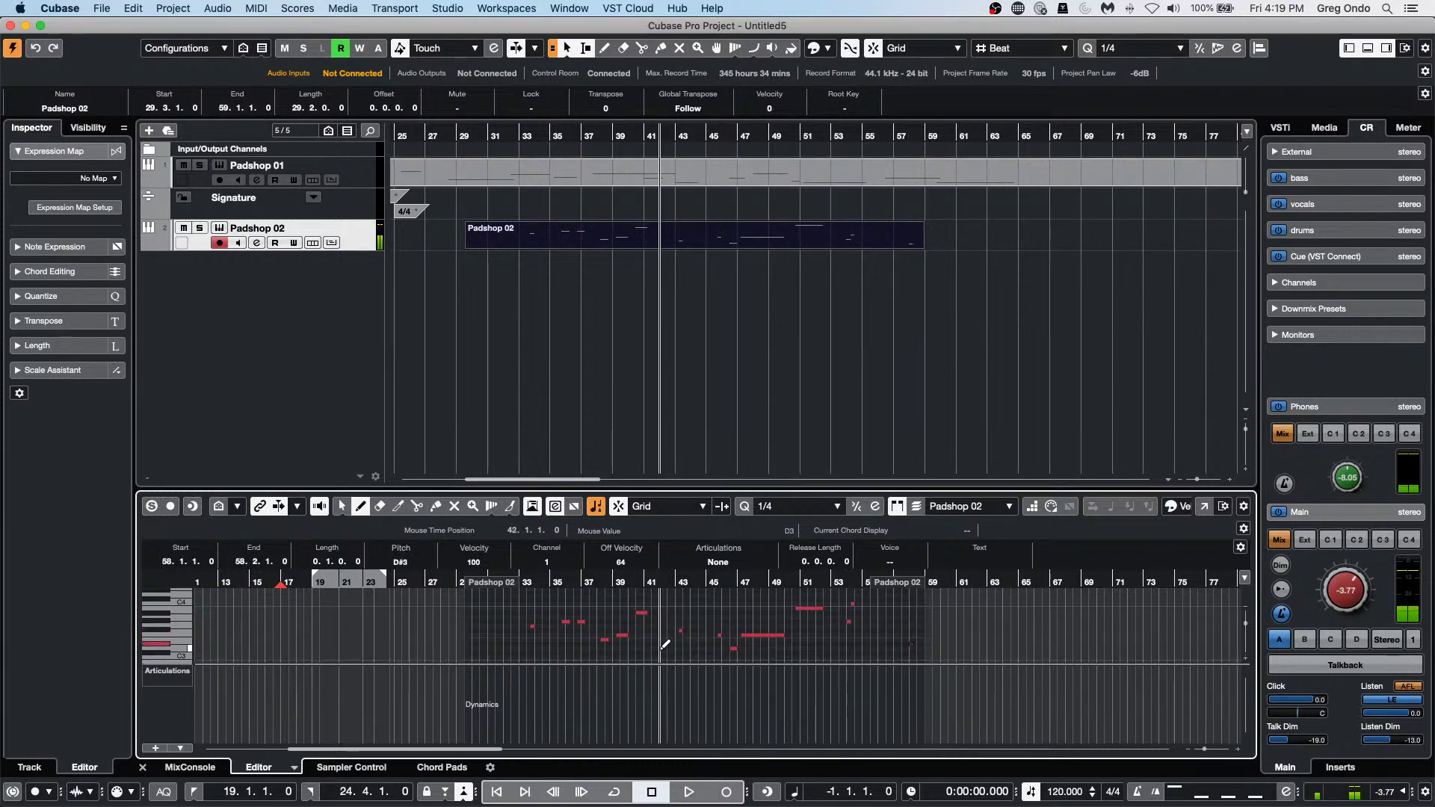
{"action": "left_click", "coordinate": [173, 677]}
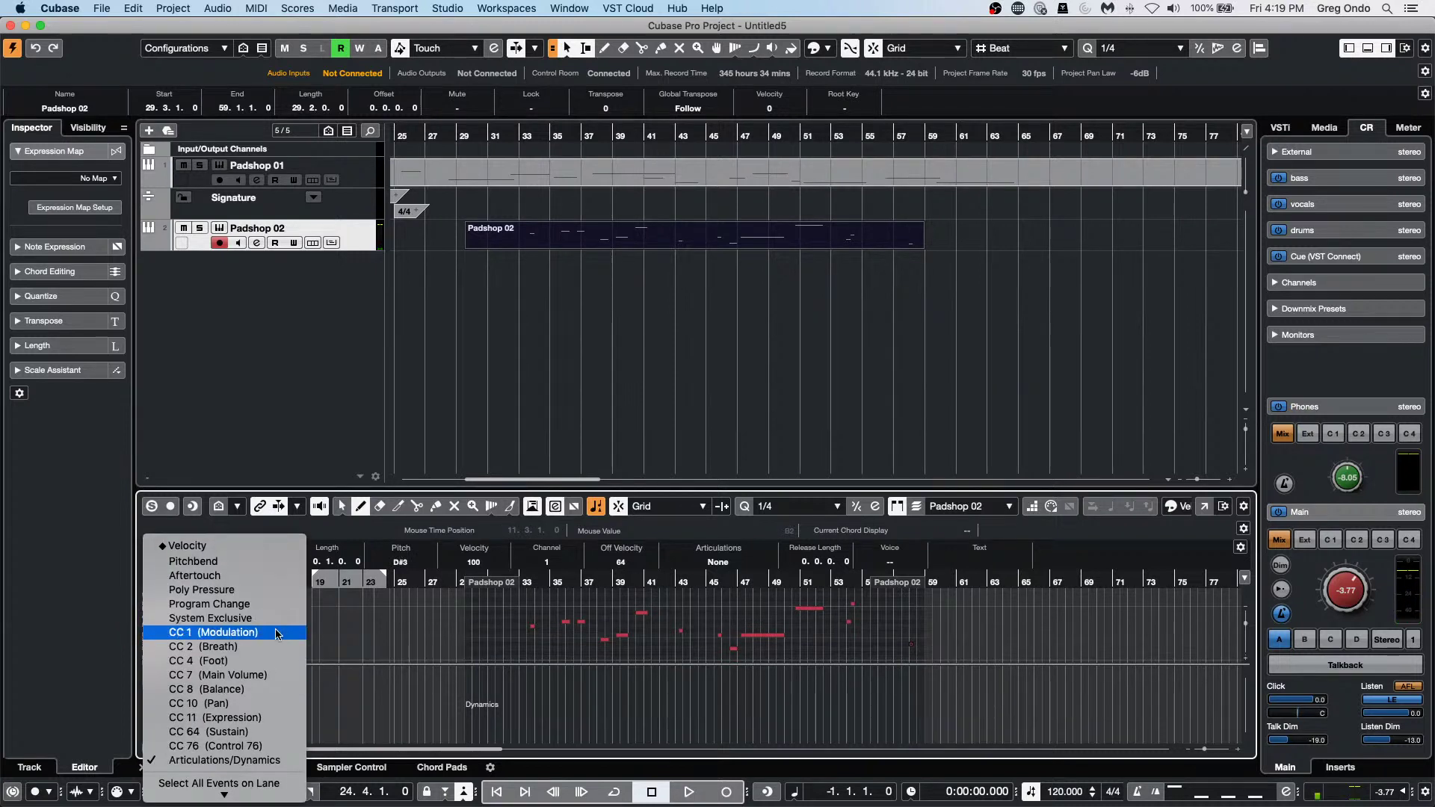
{"action": "left_click", "coordinate": [217, 632]}
{"action": "mouse_move", "coordinate": [540, 719]}
{"action": "left_mouse_down"}
{"action": "mouse_move", "coordinate": [672, 699]}
{"action": "mouse_move", "coordinate": [873, 717]}
{"action": "left_mouse_up"}
Switch the controller lane to CC 11 (Expression) and draw a varying curve from about bar 31 to bar 53.
{"action": "left_click", "coordinate": [166, 676]}
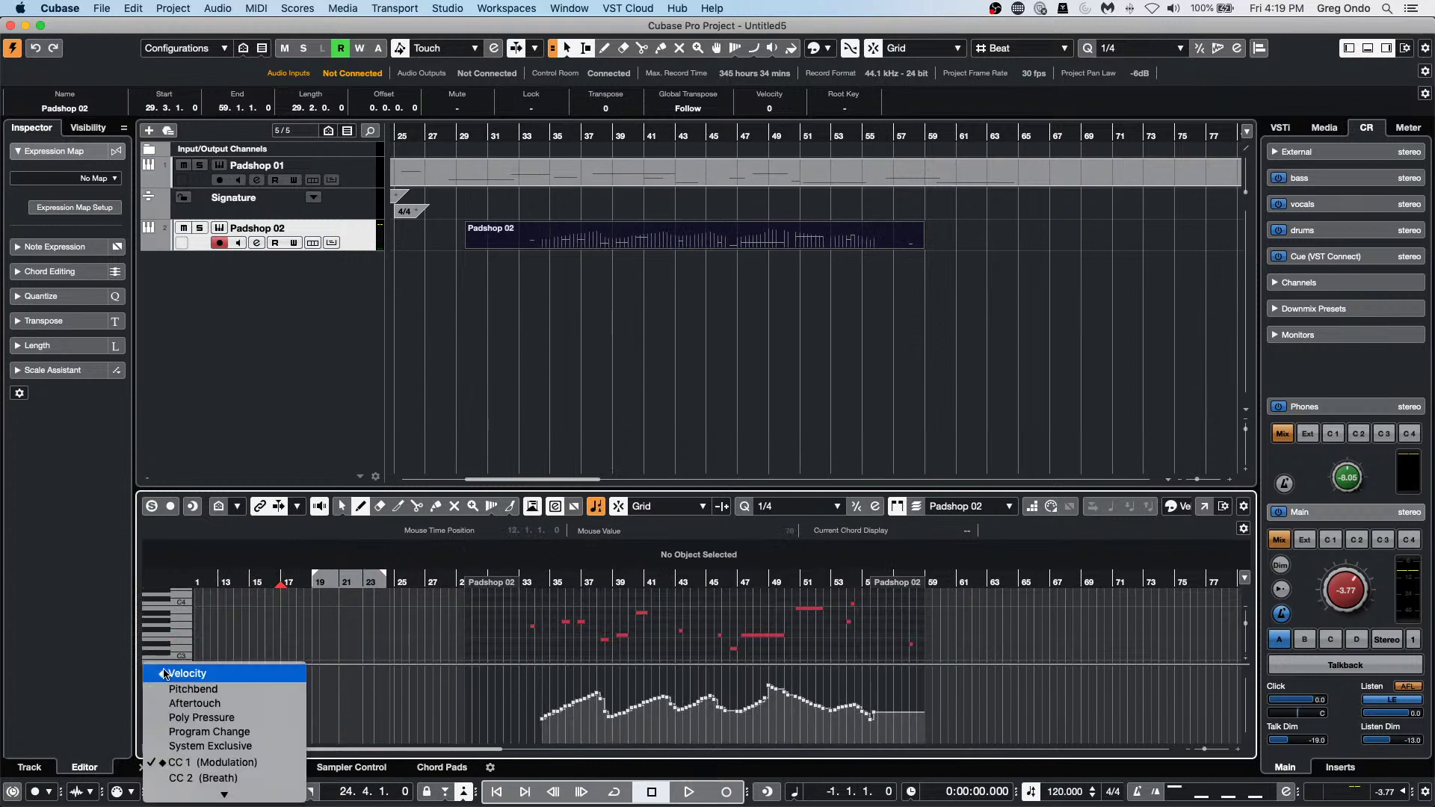
{"action": "mouse_move", "coordinate": [190, 796]}
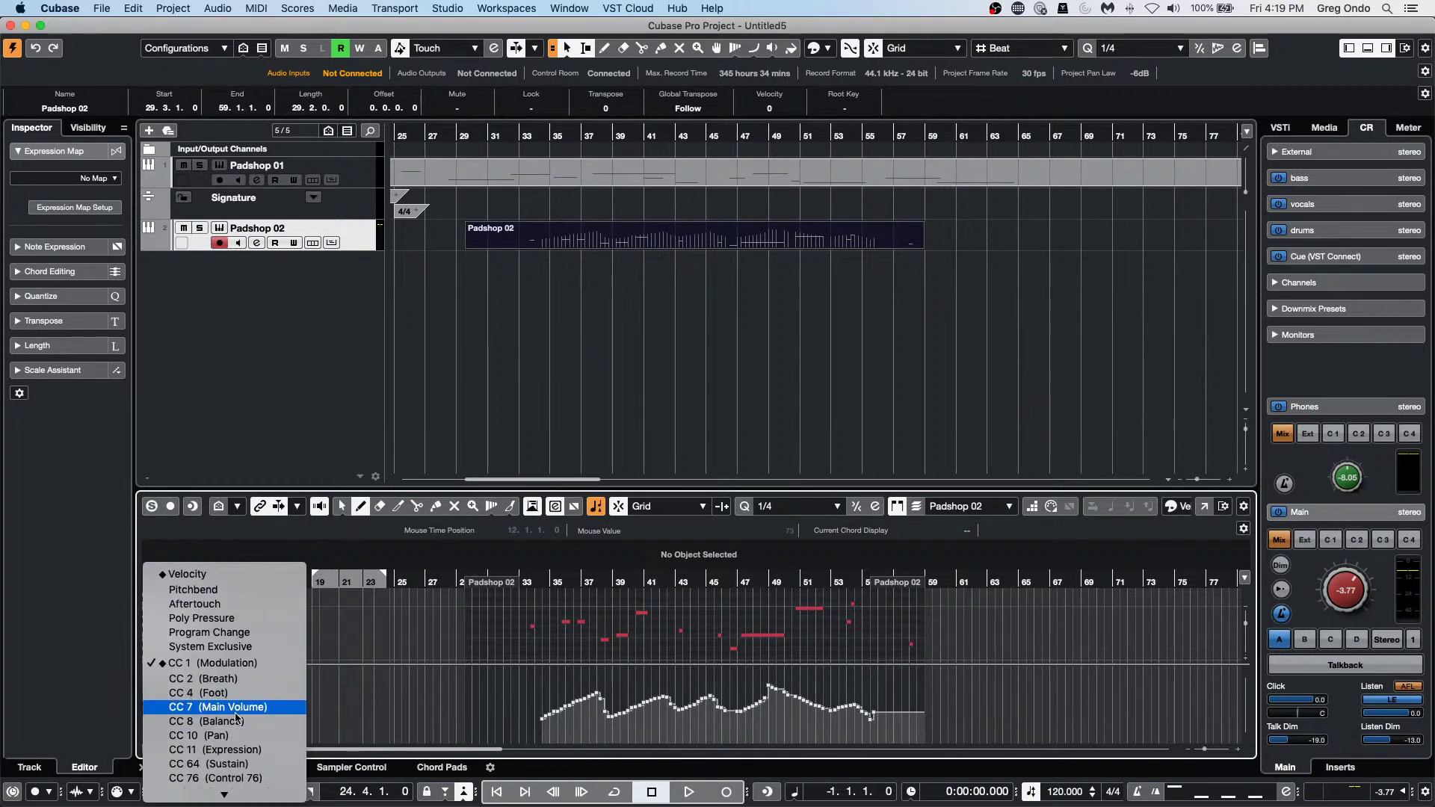
{"action": "left_click", "coordinate": [224, 750]}
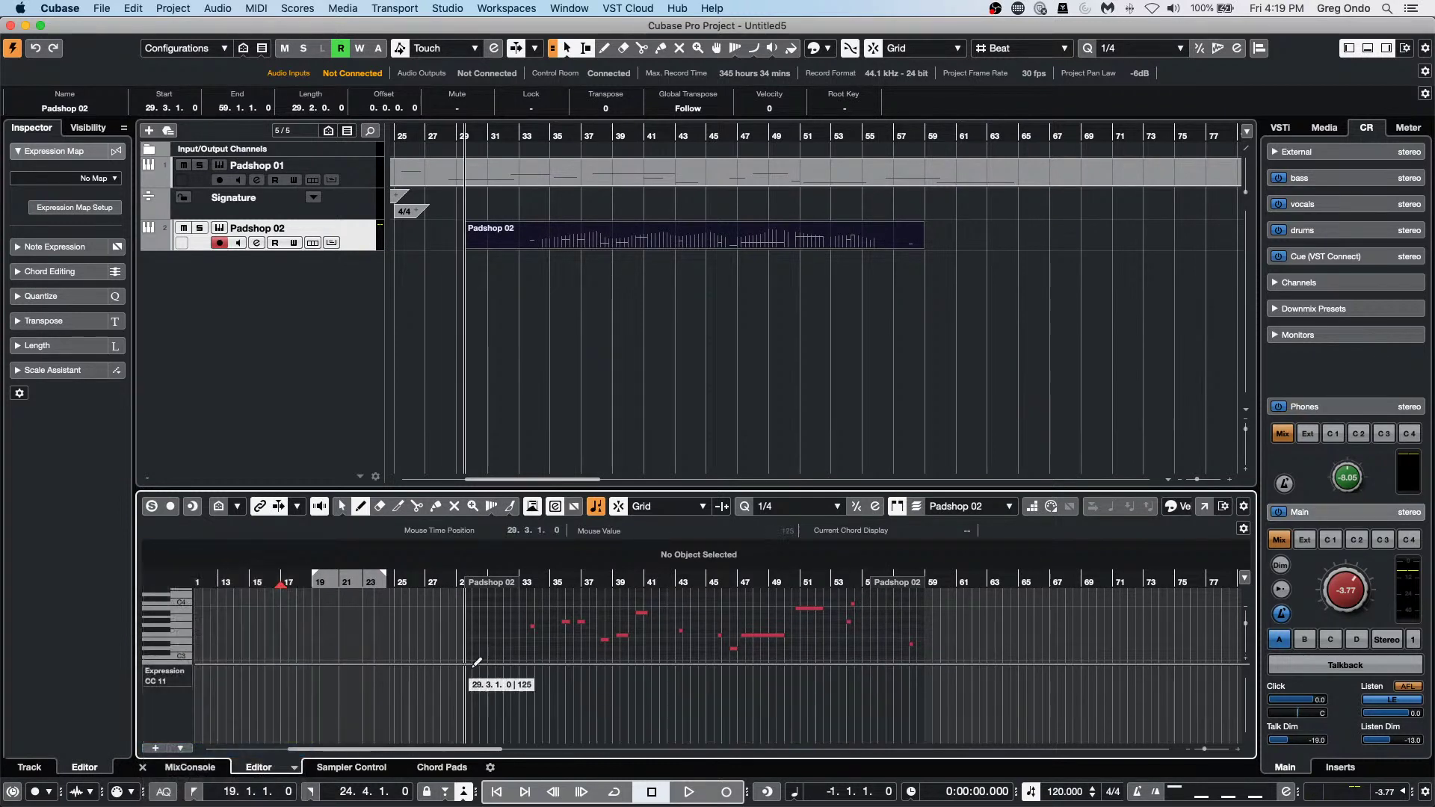
{"action": "left_click", "coordinate": [495, 686]}
{"action": "mouse_move", "coordinate": [499, 687]}
{"action": "left_mouse_down"}
{"action": "mouse_move", "coordinate": [585, 725]}
{"action": "mouse_move", "coordinate": [659, 719]}
{"action": "mouse_move", "coordinate": [636, 742]}
{"action": "mouse_move", "coordinate": [825, 722]}
{"action": "mouse_move", "coordinate": [693, 741]}
{"action": "mouse_move", "coordinate": [825, 693]}
{"action": "mouse_move", "coordinate": [838, 704]}
{"action": "left_mouse_up"}
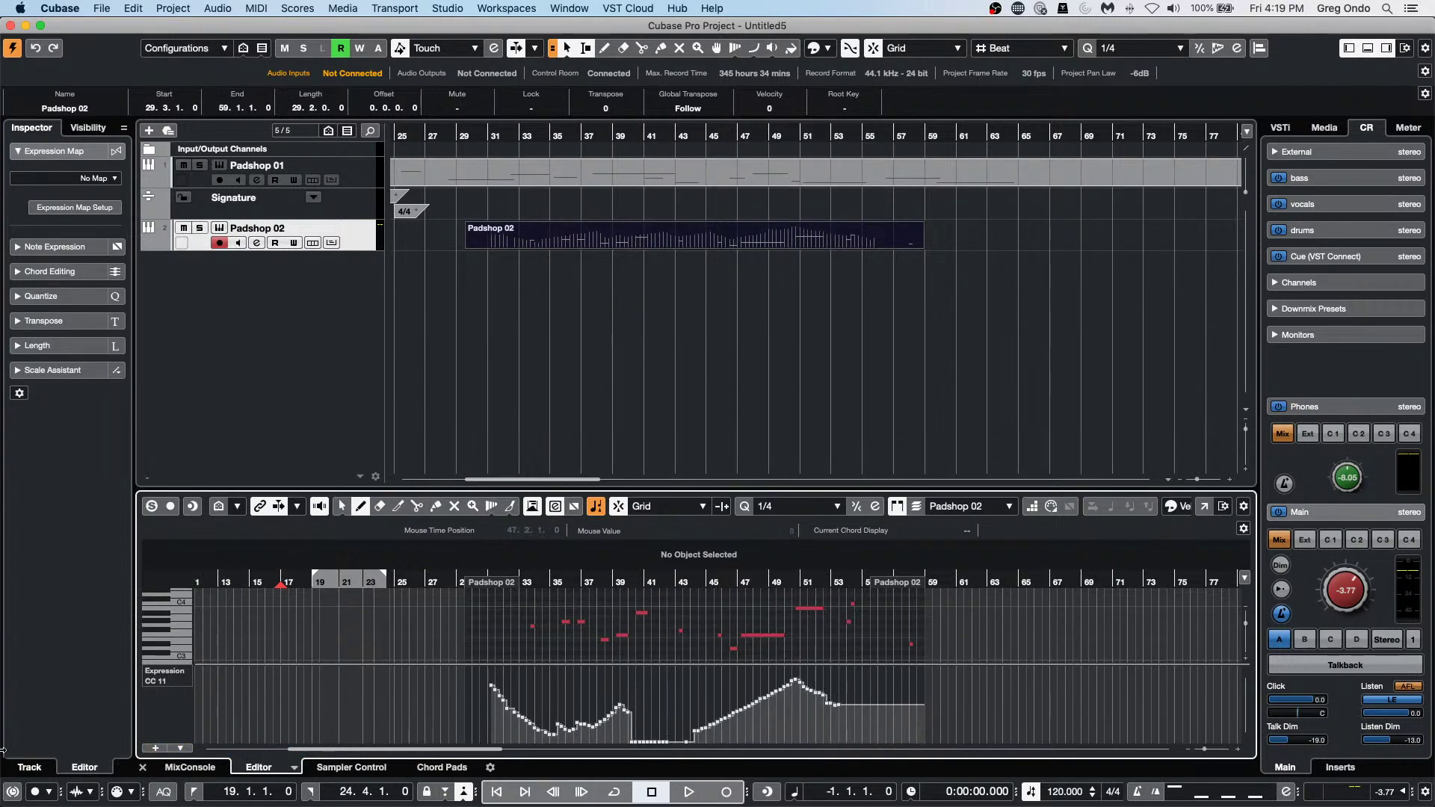
Switch the controller lane to CC 7 (Main Volume) and draw a varying curve ending at about bar 53.
{"action": "left_click", "coordinate": [166, 676]}
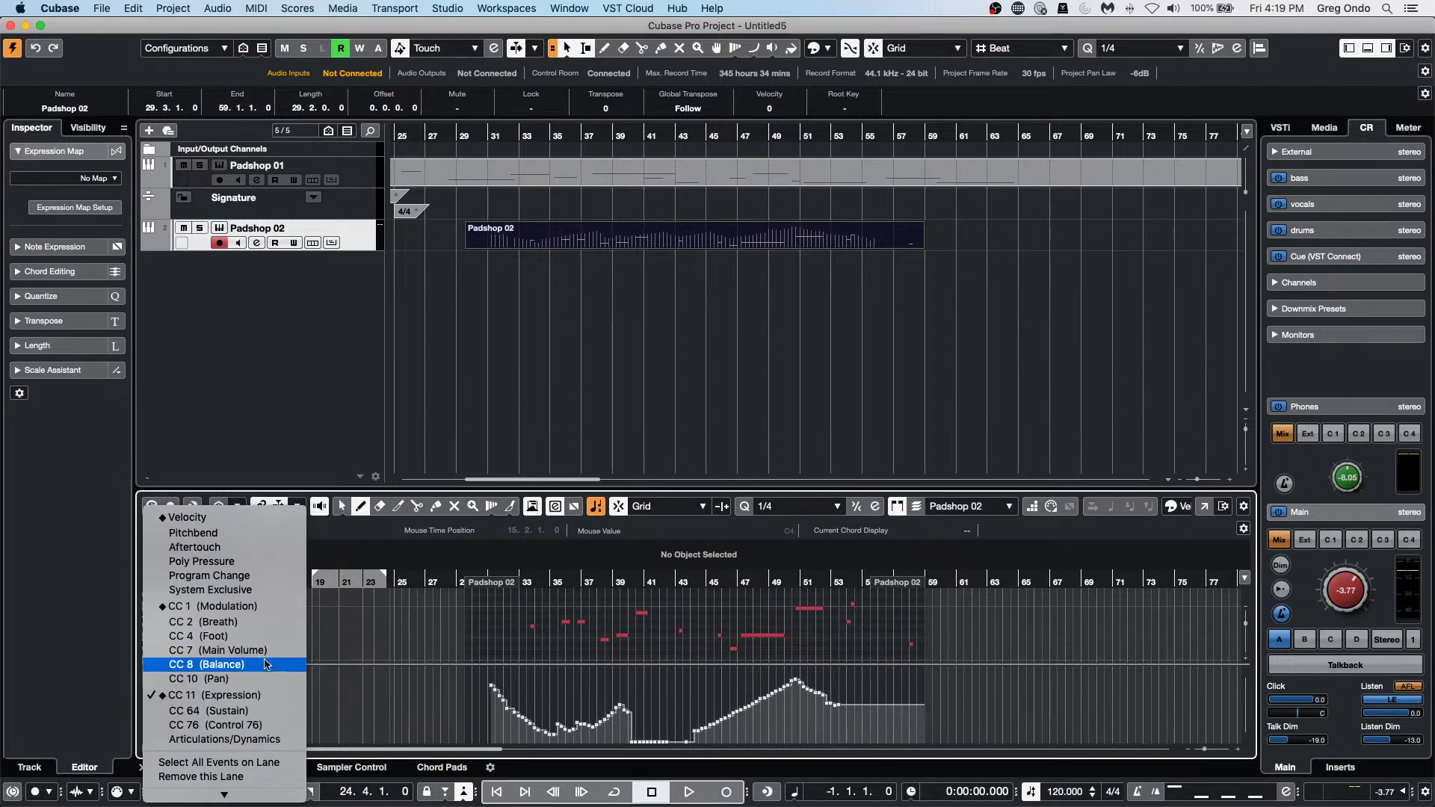
{"action": "left_click", "coordinate": [265, 650]}
{"action": "mouse_move", "coordinate": [655, 721]}
{"action": "left_mouse_down"}
{"action": "mouse_move", "coordinate": [510, 710]}
{"action": "mouse_move", "coordinate": [863, 703]}
{"action": "left_mouse_up"}
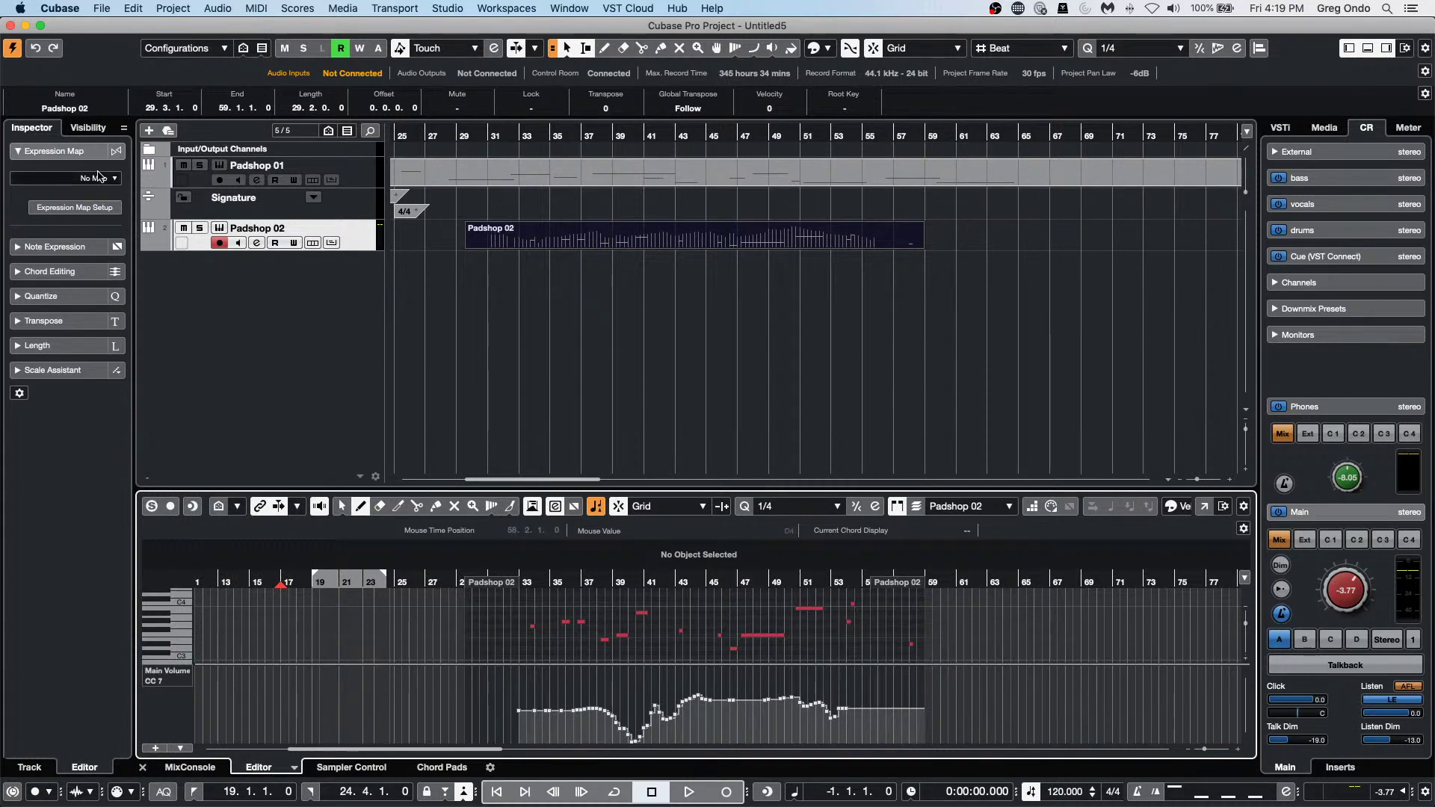
Color the Padshop 02 track red and enlarge its track height.
{"action": "left_click", "coordinate": [350, 247]}
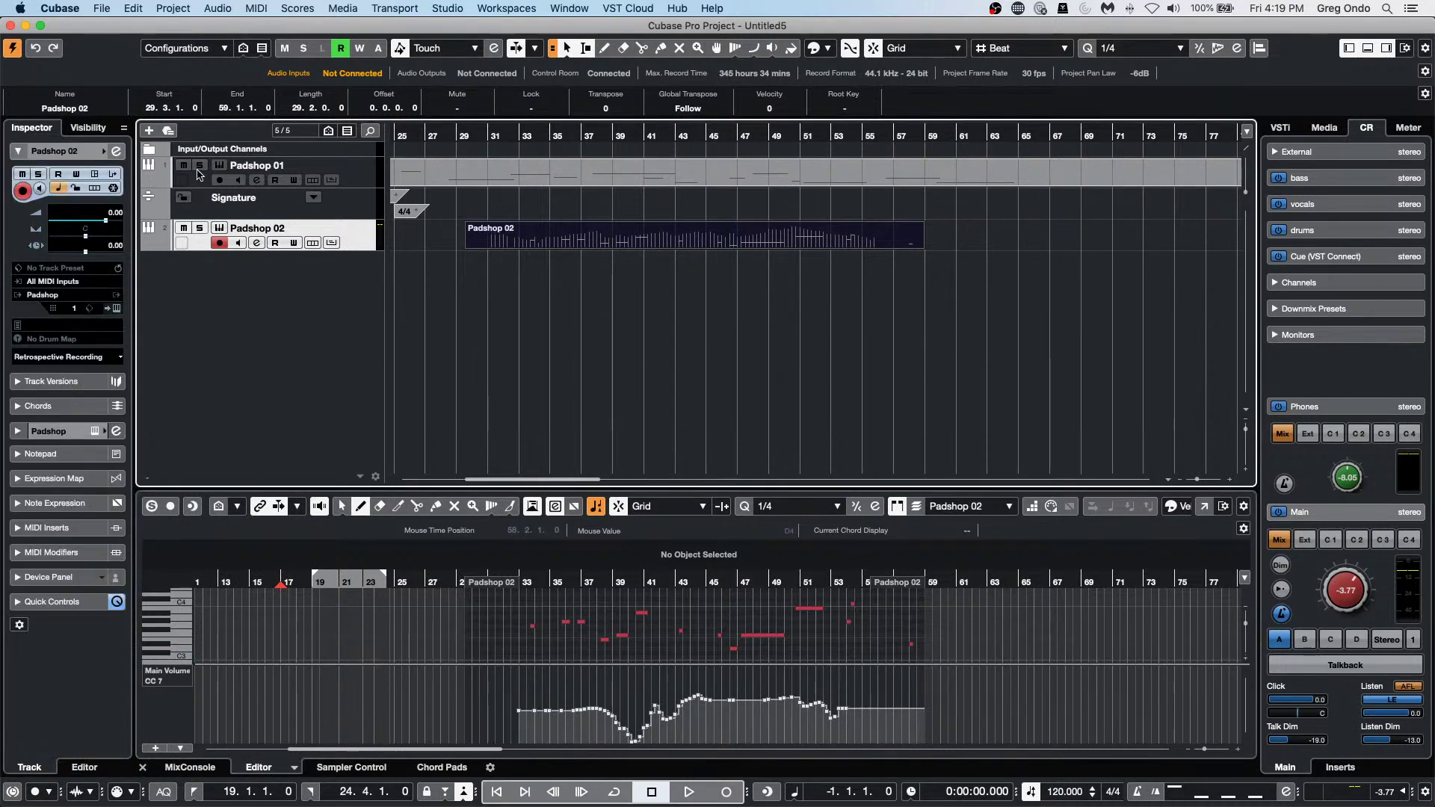
{"action": "left_click", "coordinate": [104, 151]}
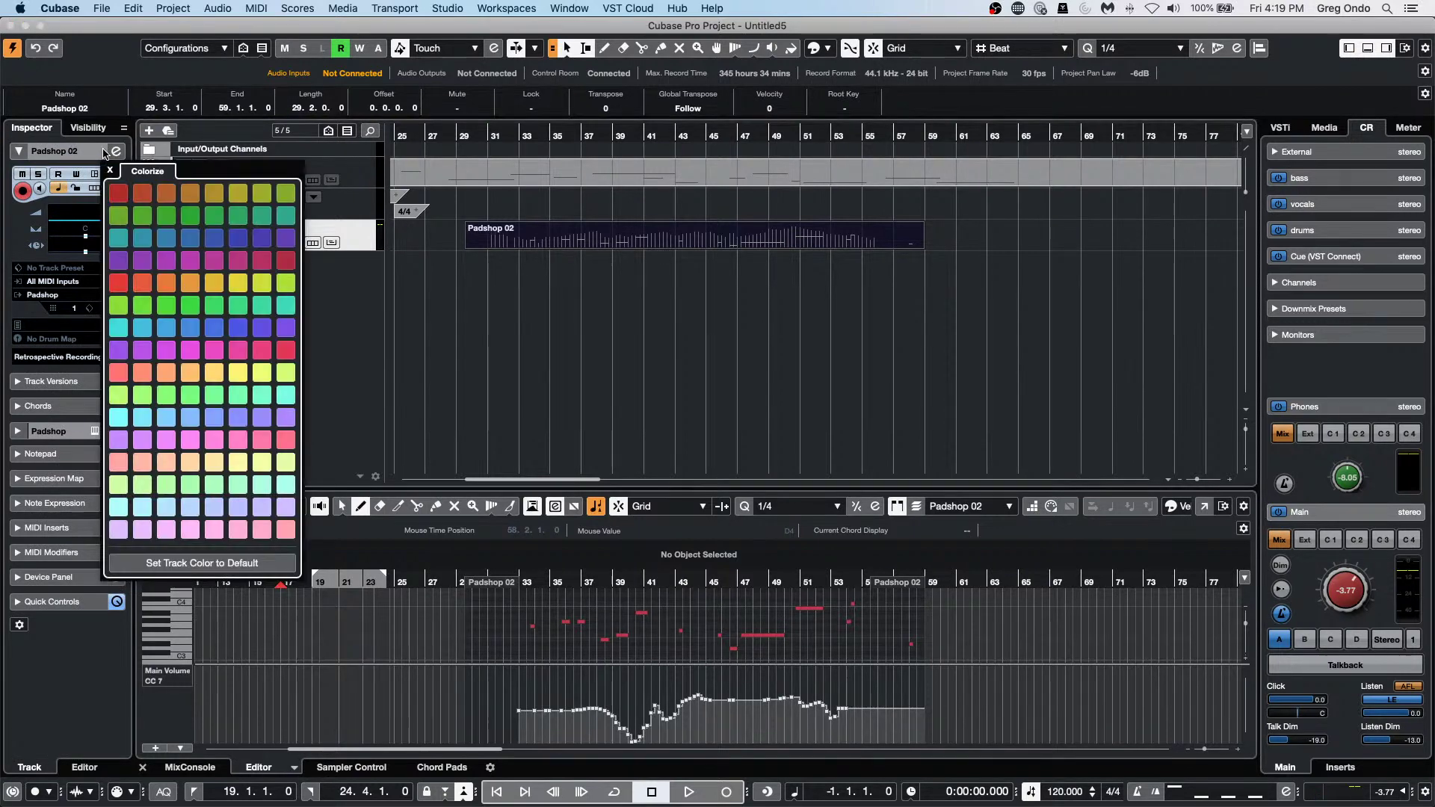
{"action": "left_click", "coordinate": [118, 192]}
{"action": "left_click", "coordinate": [435, 249]}
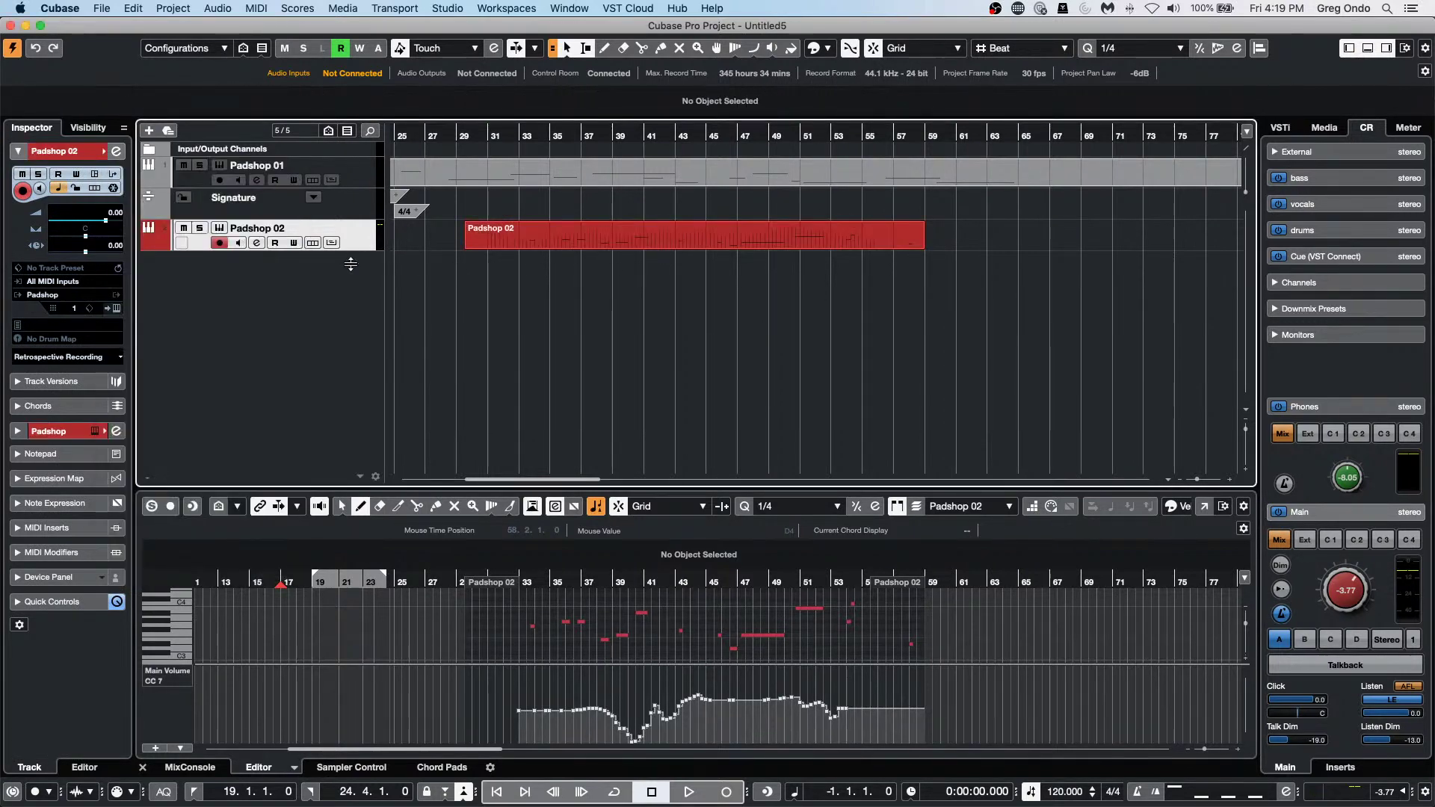
{"action": "left_click_drag", "start_coordinate": [346, 252], "coordinate": [347, 307]}
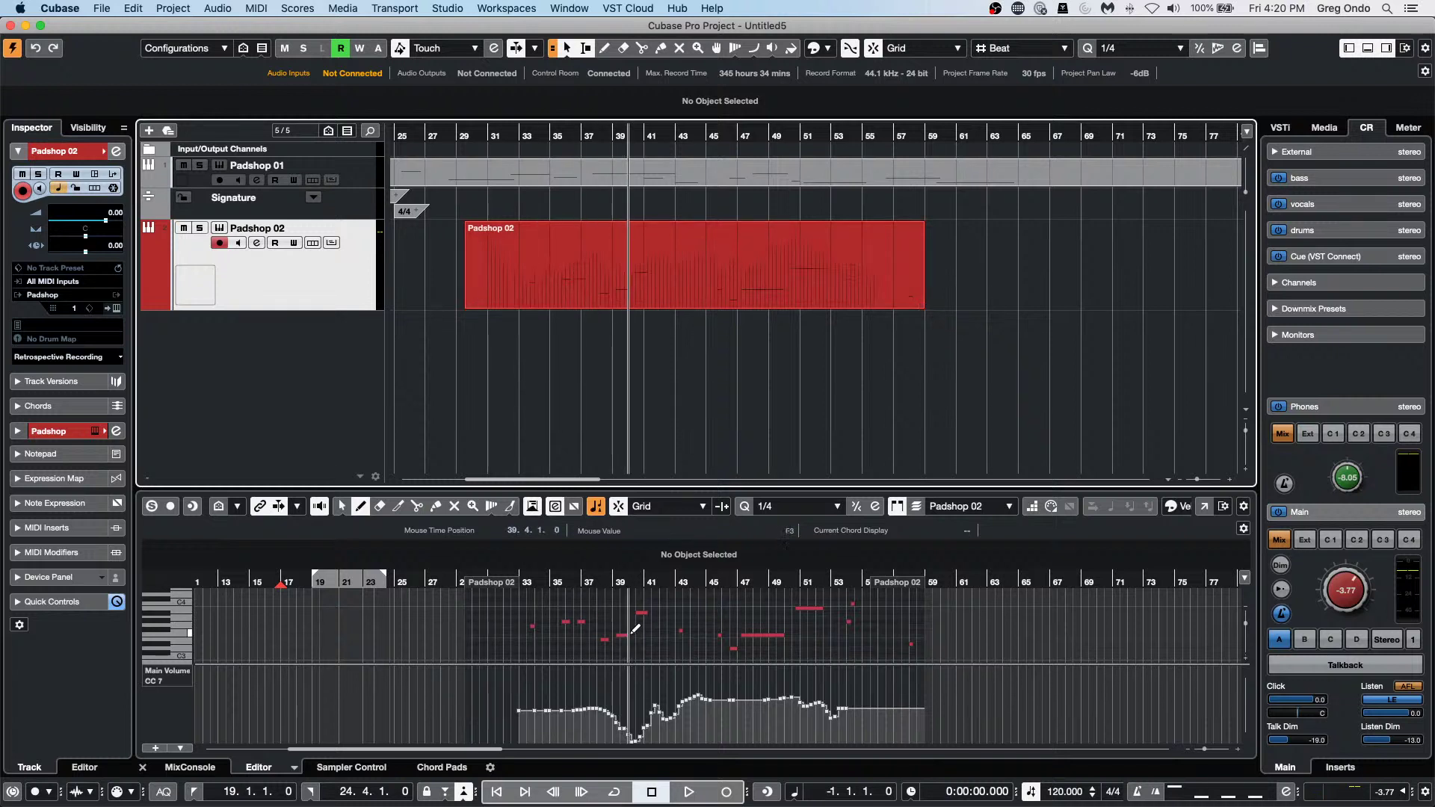
Draw more long notes across the Padshop 02 part and select the part in the project.
{"action": "mouse_move", "coordinate": [588, 653]}
{"action": "left_mouse_down"}
{"action": "mouse_move", "coordinate": [729, 635]}
{"action": "mouse_move", "coordinate": [773, 613]}
{"action": "left_mouse_up"}
{"action": "mouse_move", "coordinate": [779, 640]}
{"action": "left_mouse_down"}
{"action": "mouse_move", "coordinate": [895, 653]}
{"action": "mouse_move", "coordinate": [807, 657]}
{"action": "left_mouse_up"}
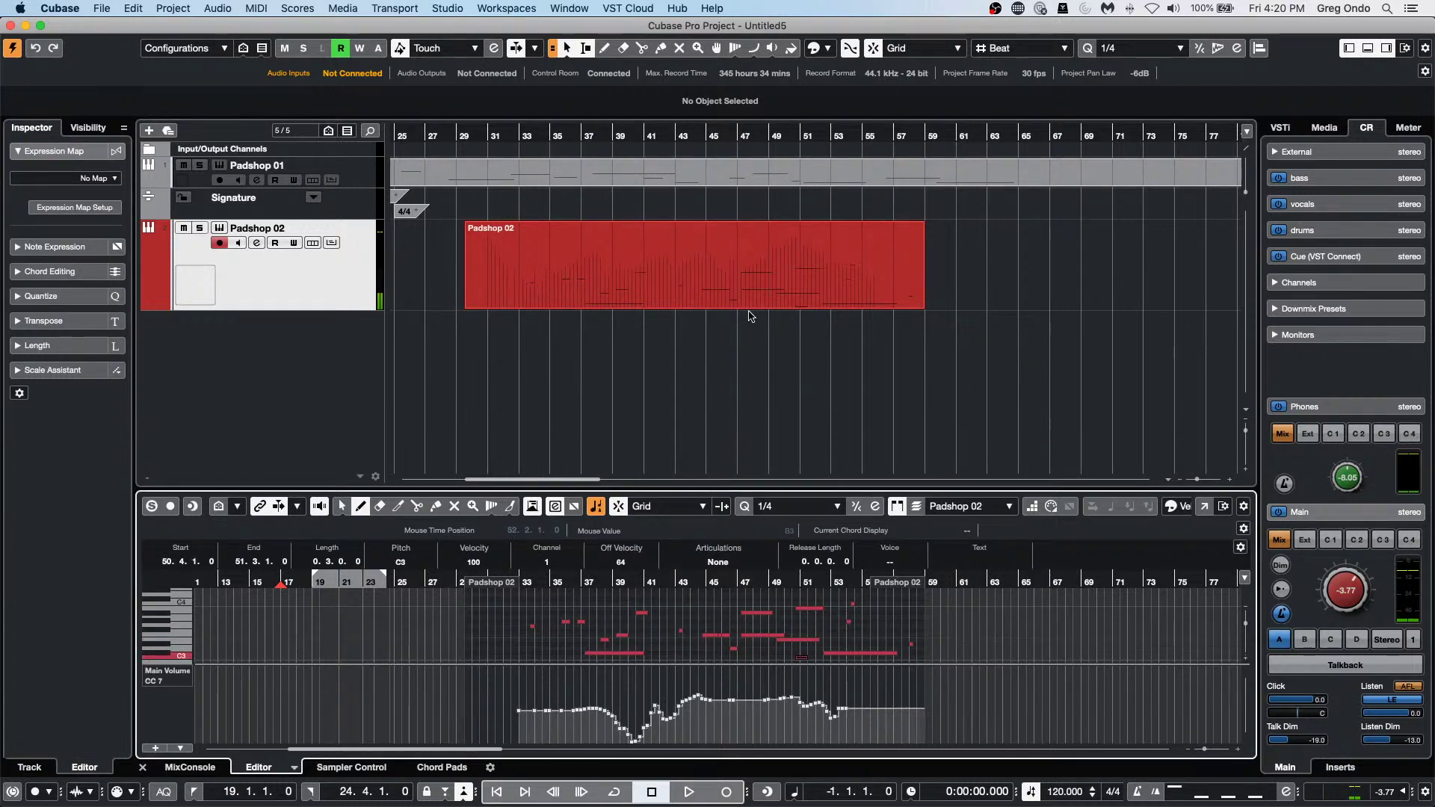
{"action": "left_click", "coordinate": [714, 276]}
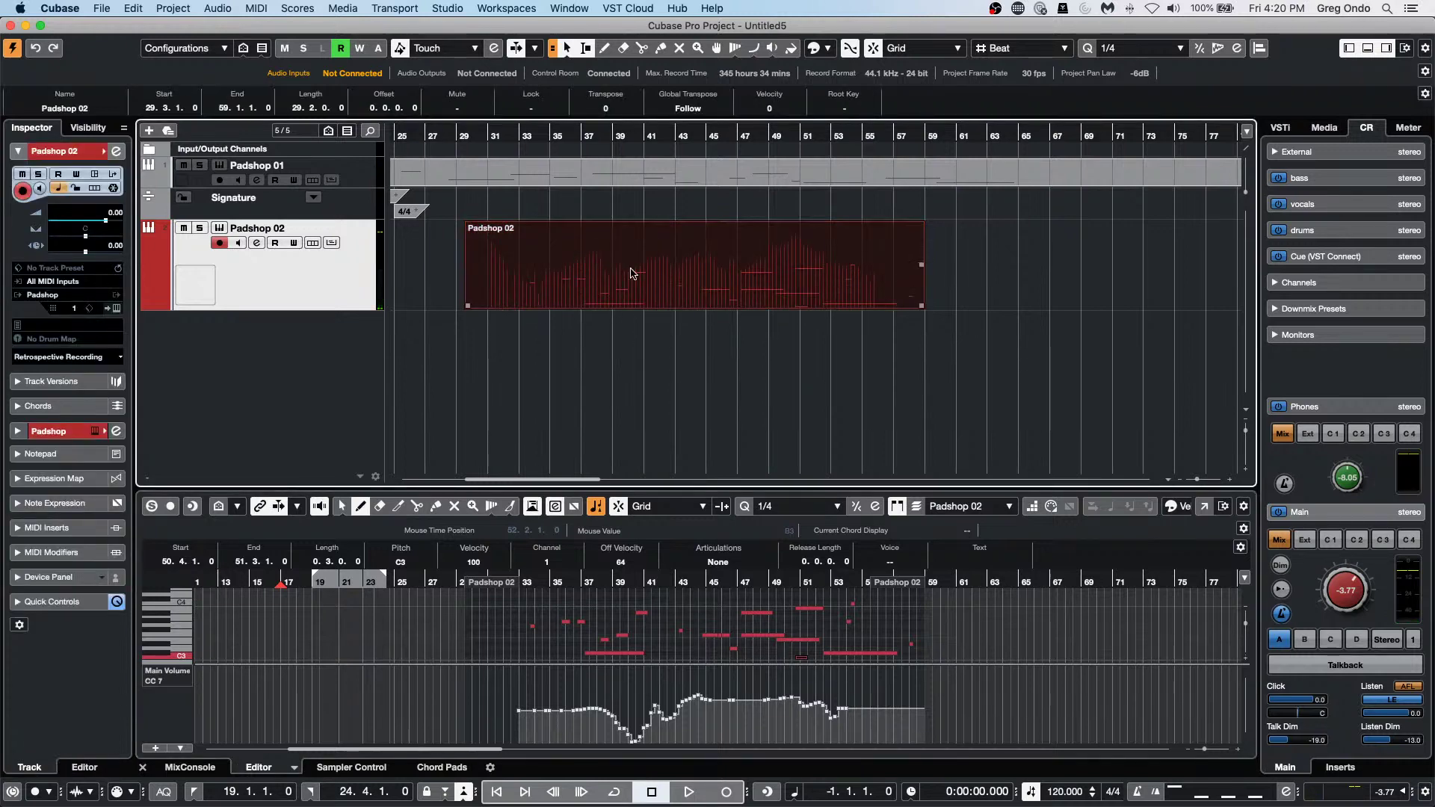
Turn off Show Controllers in the Event Display MIDI preferences and apply the change.
{"action": "left_click", "coordinate": [114, 7]}
{"action": "mouse_move", "coordinate": [13, 7]}
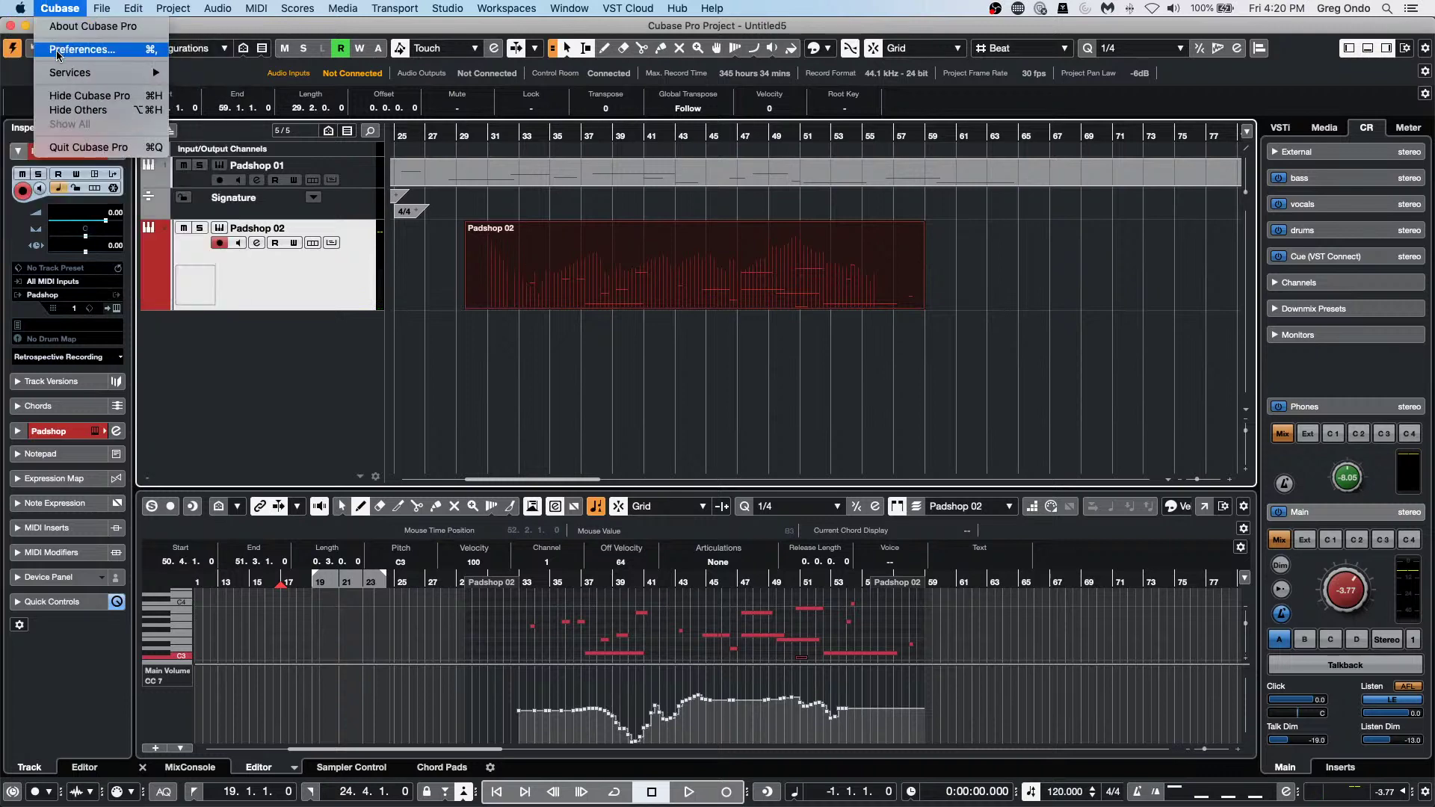
{"action": "left_click", "coordinate": [61, 49]}
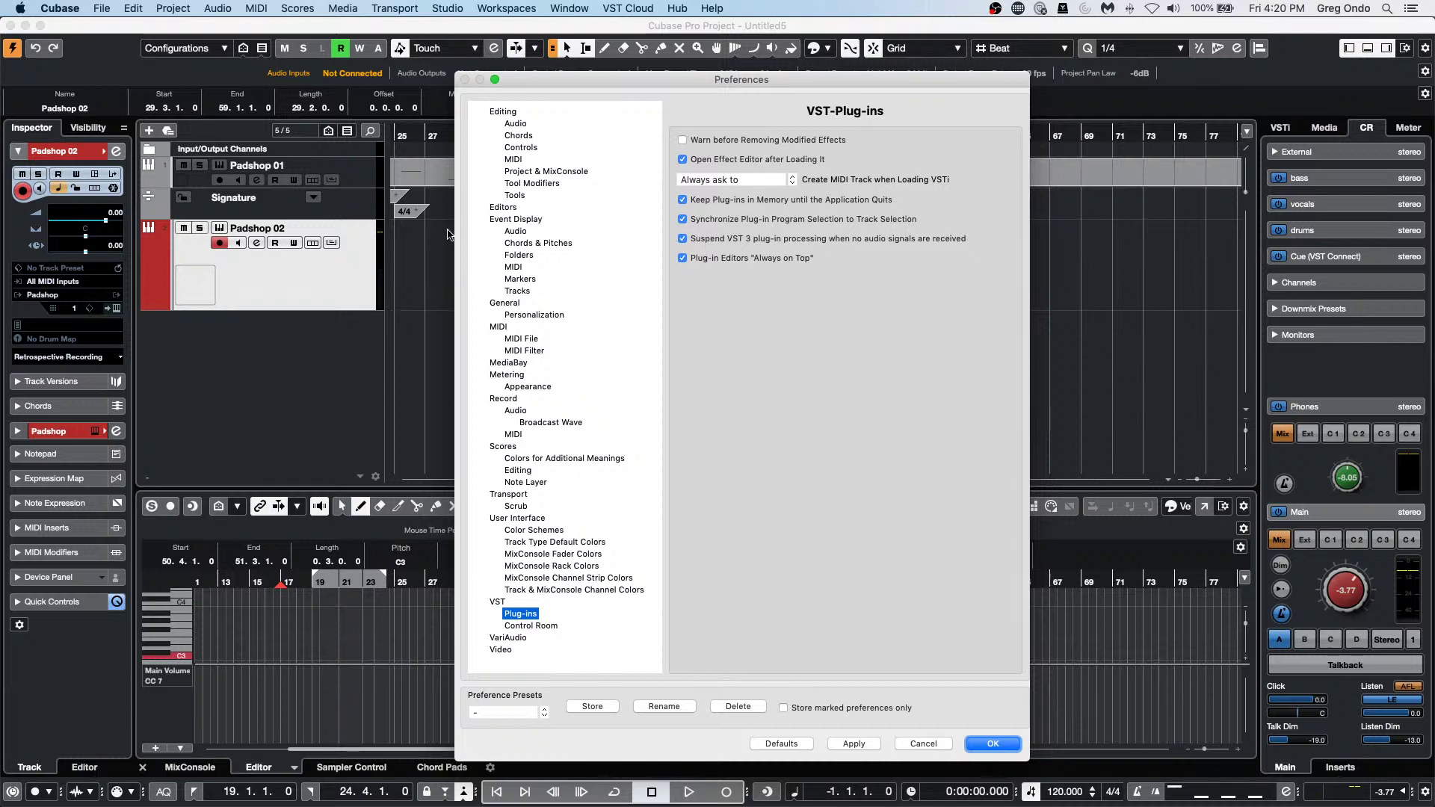
{"action": "left_click", "coordinate": [515, 267]}
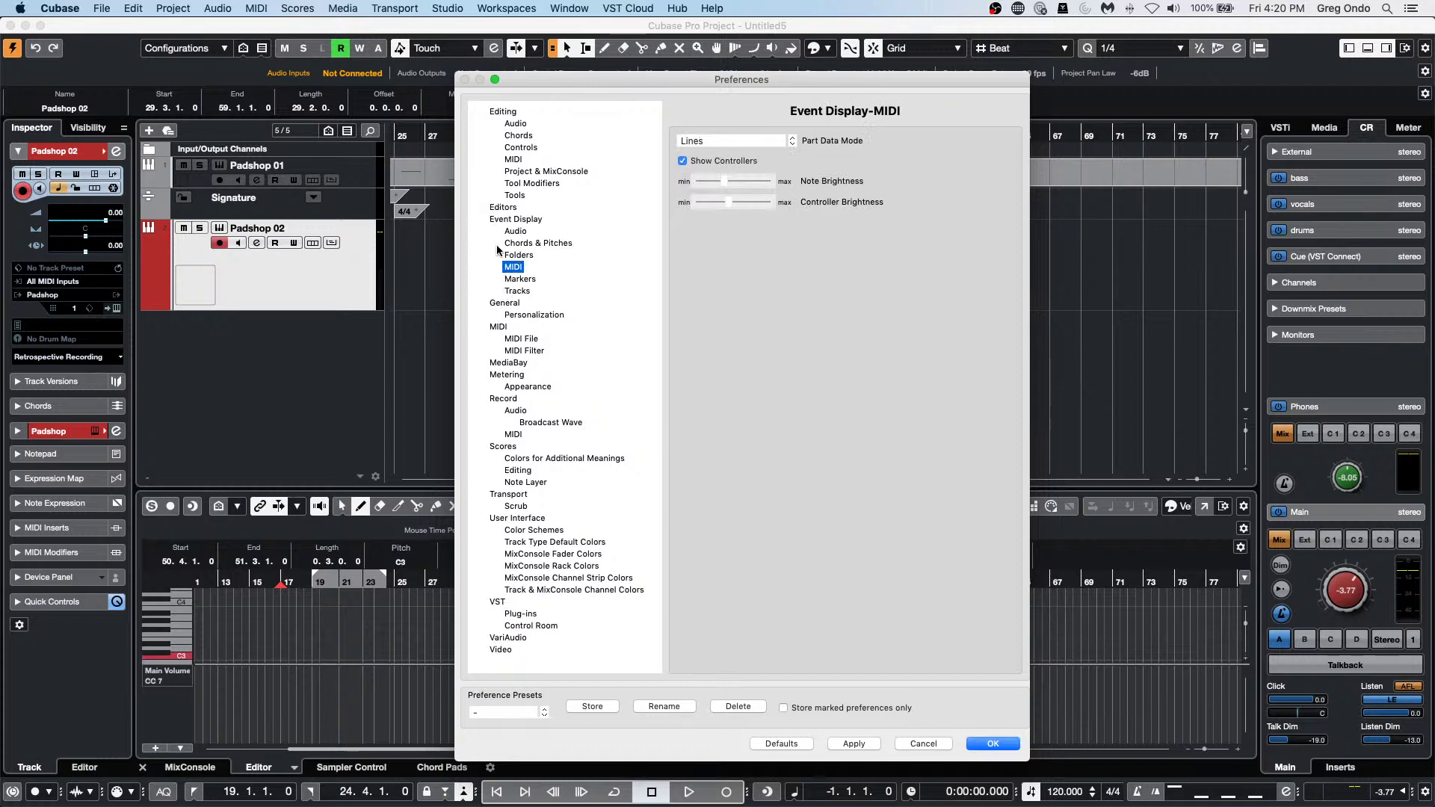
{"action": "left_click", "coordinate": [683, 161]}
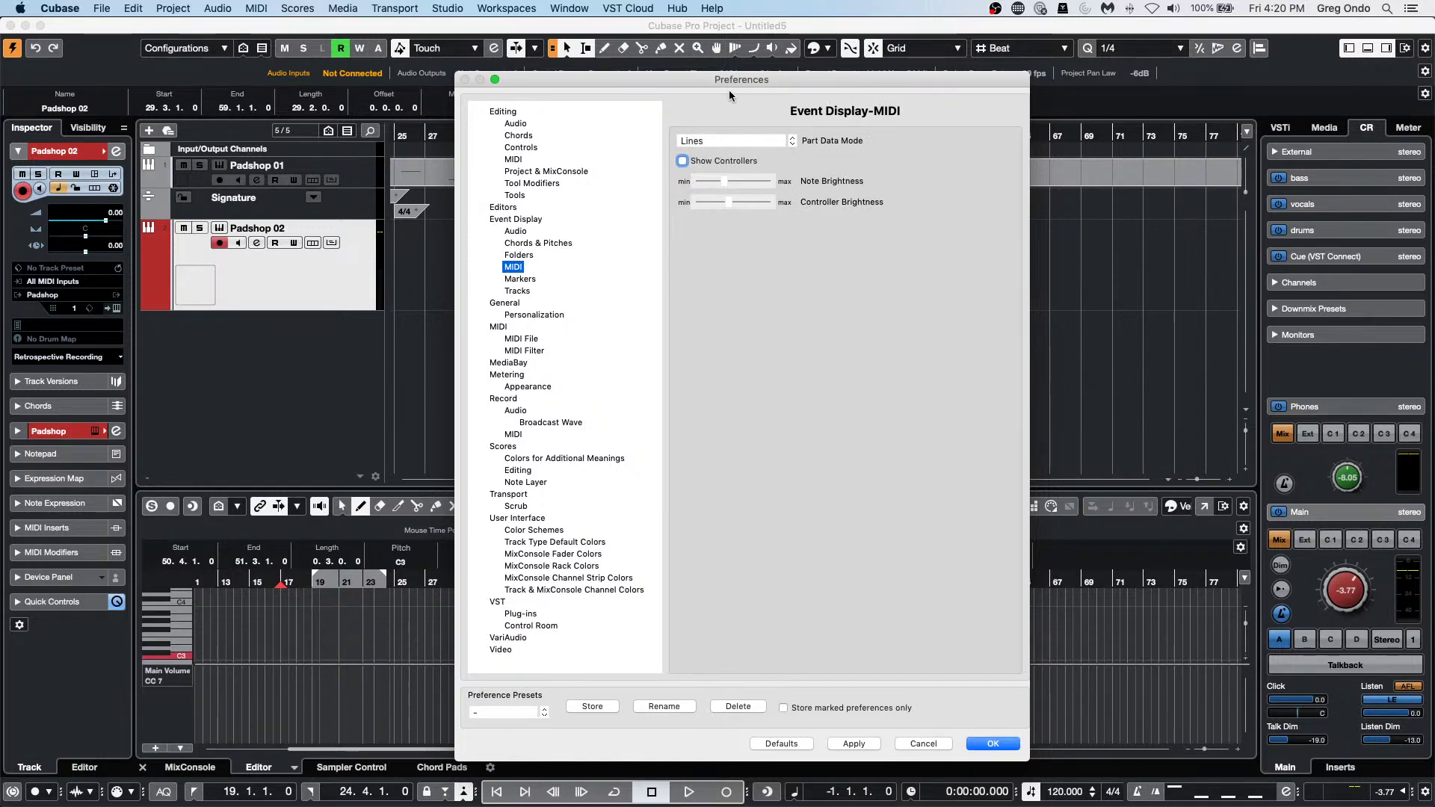
{"action": "left_click_drag", "start_coordinate": [695, 80], "coordinate": [1099, 97]}
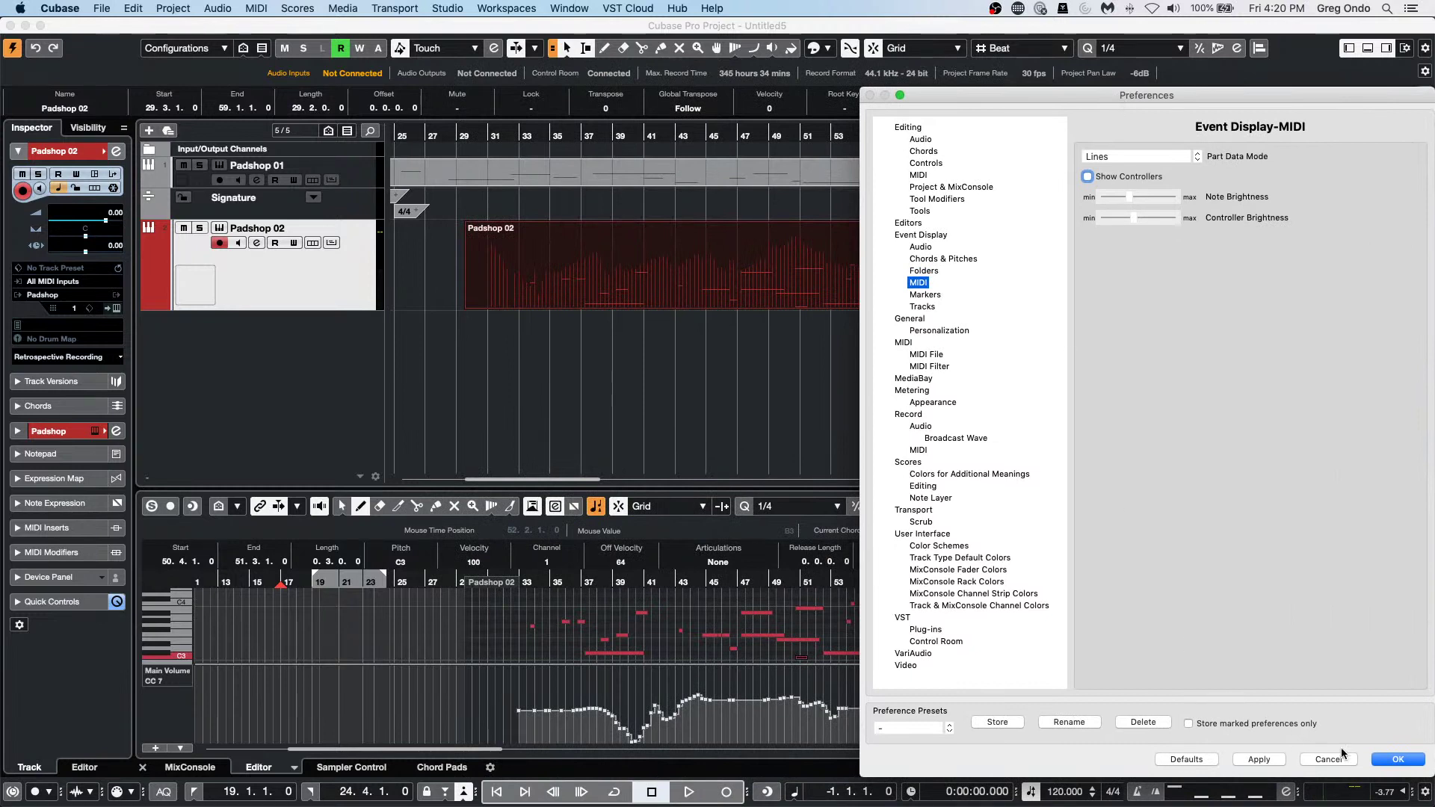
{"action": "left_click", "coordinate": [1268, 759]}
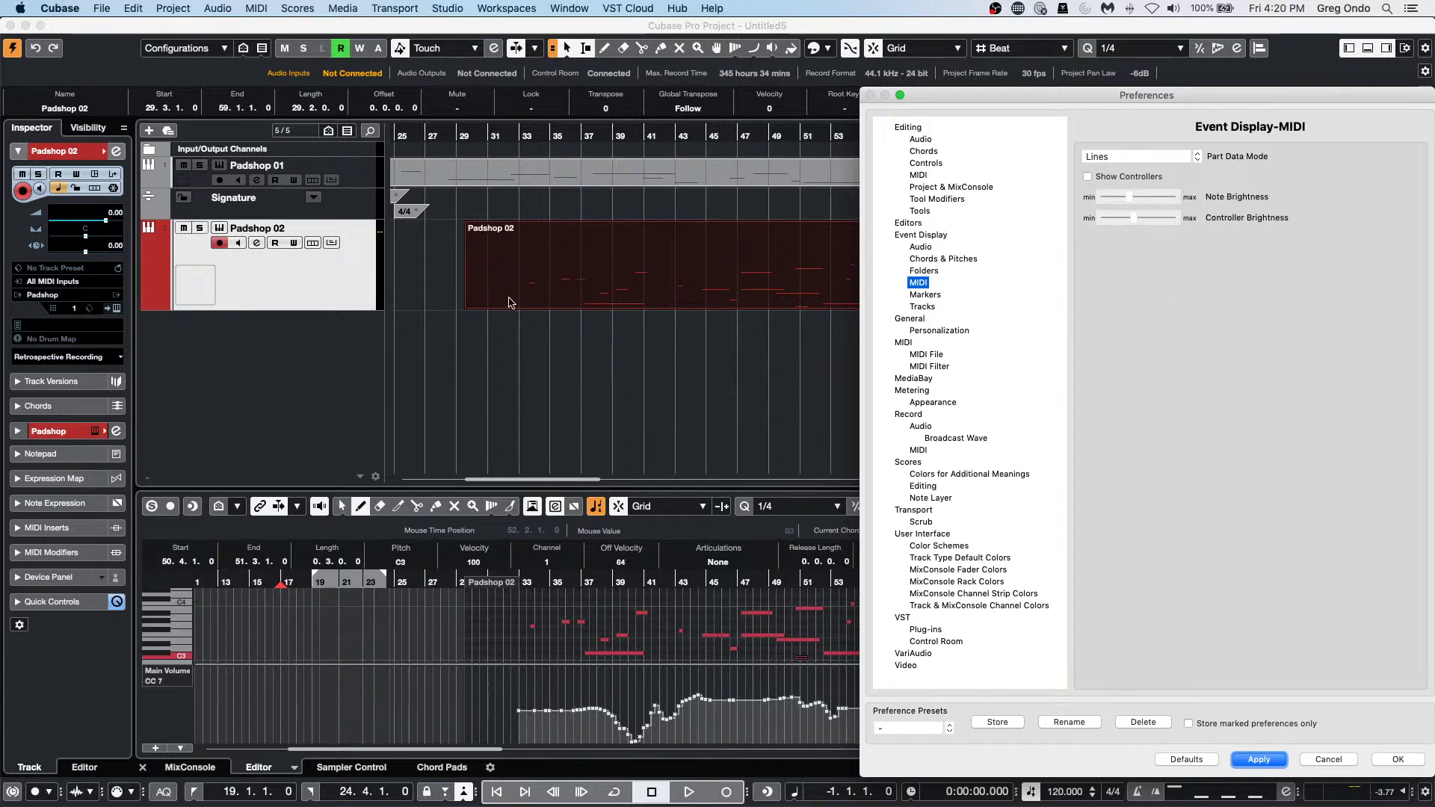
Turn Show Controllers back on and apply it, and switch it off again and apply to compare the part display.
{"action": "left_click", "coordinate": [1087, 178]}
{"action": "left_click", "coordinate": [1087, 177]}
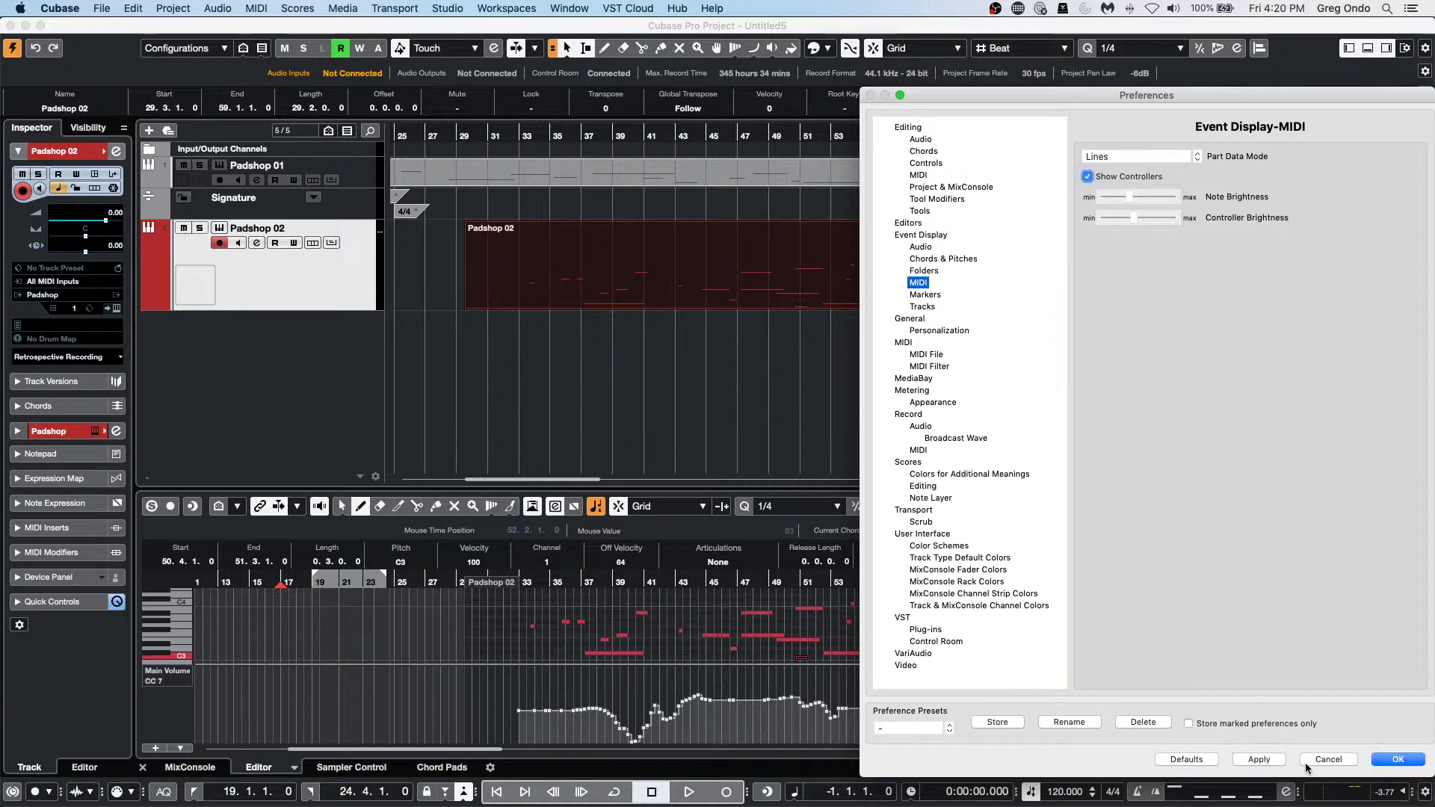
{"action": "left_click", "coordinate": [1263, 759]}
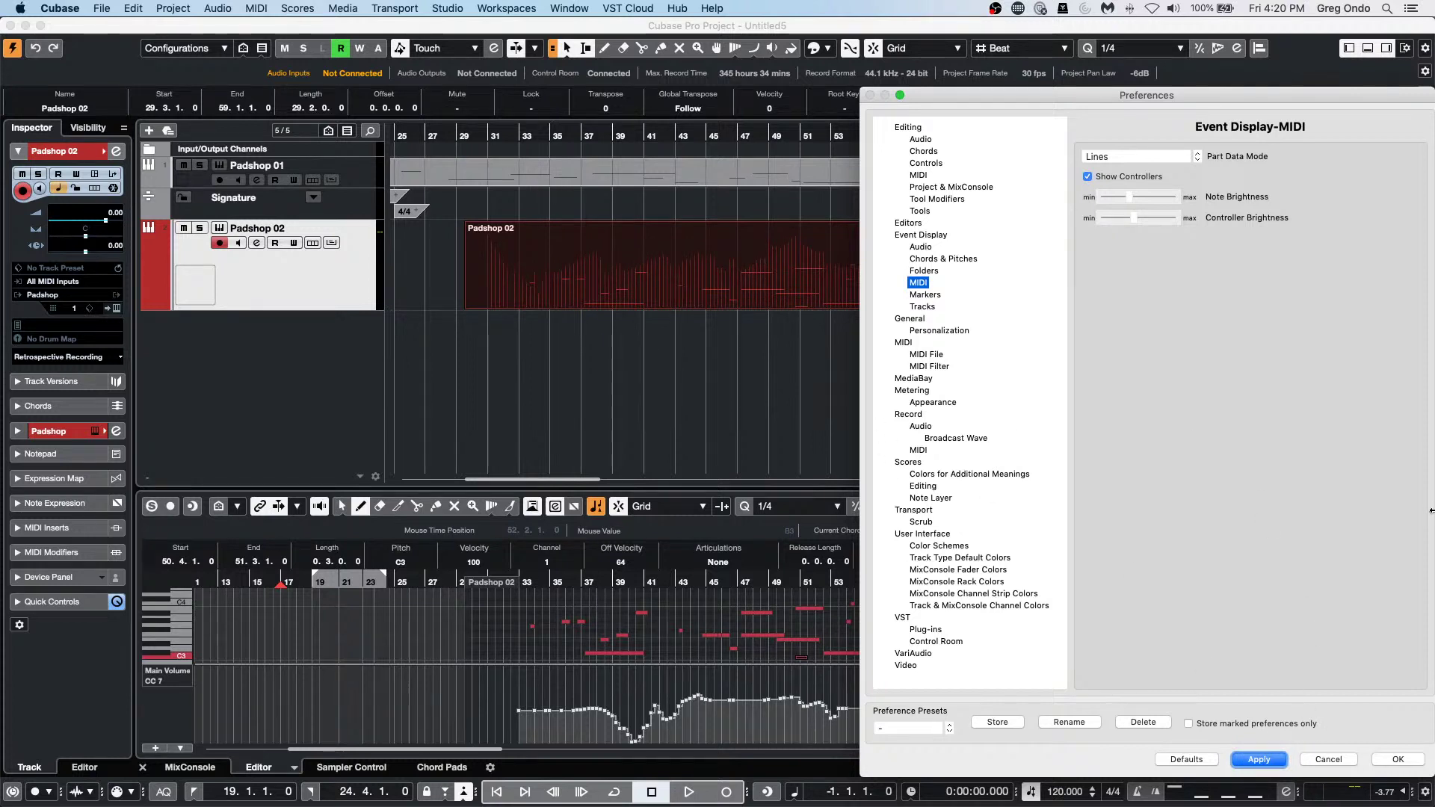
{"action": "left_click", "coordinate": [1088, 177]}
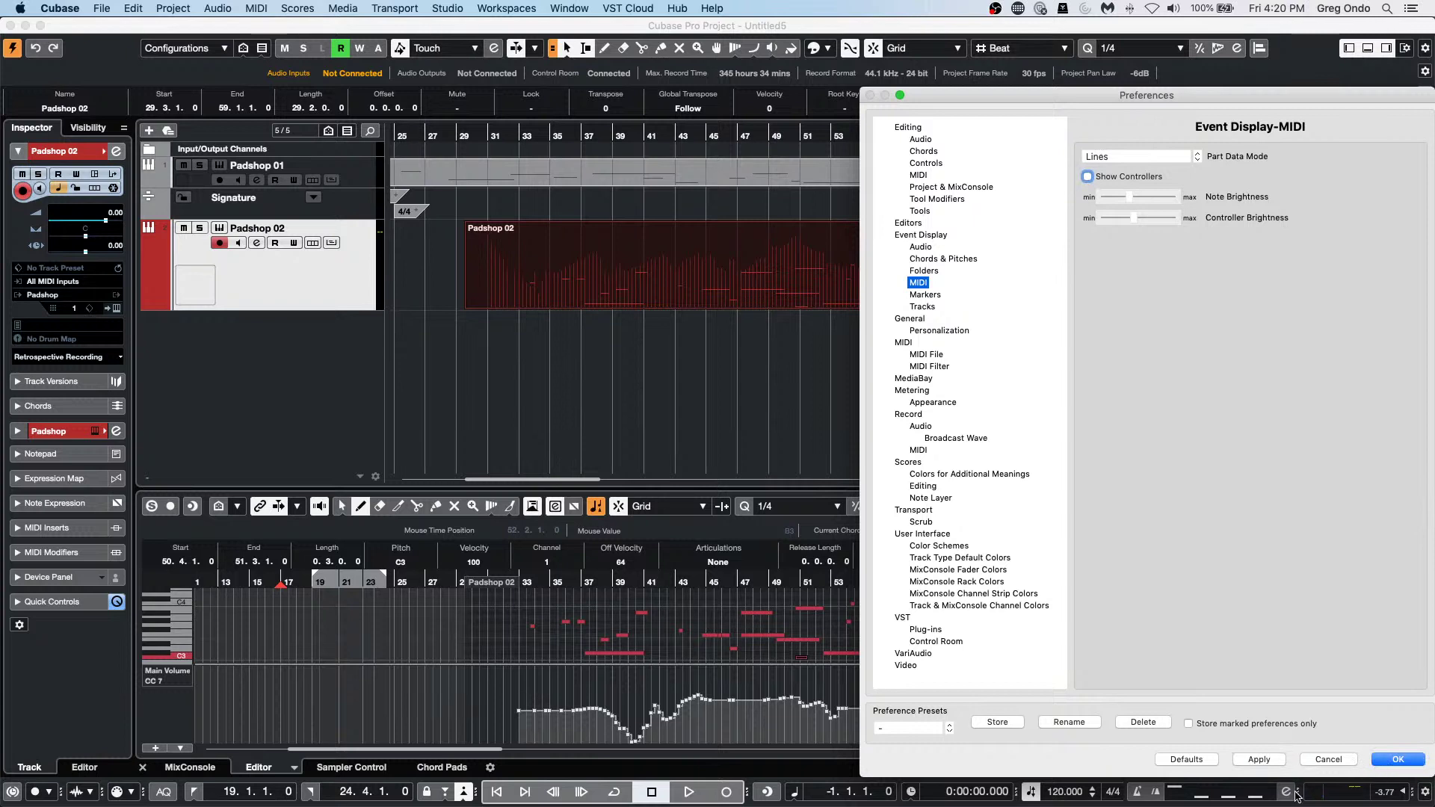
{"action": "left_click", "coordinate": [1260, 760]}
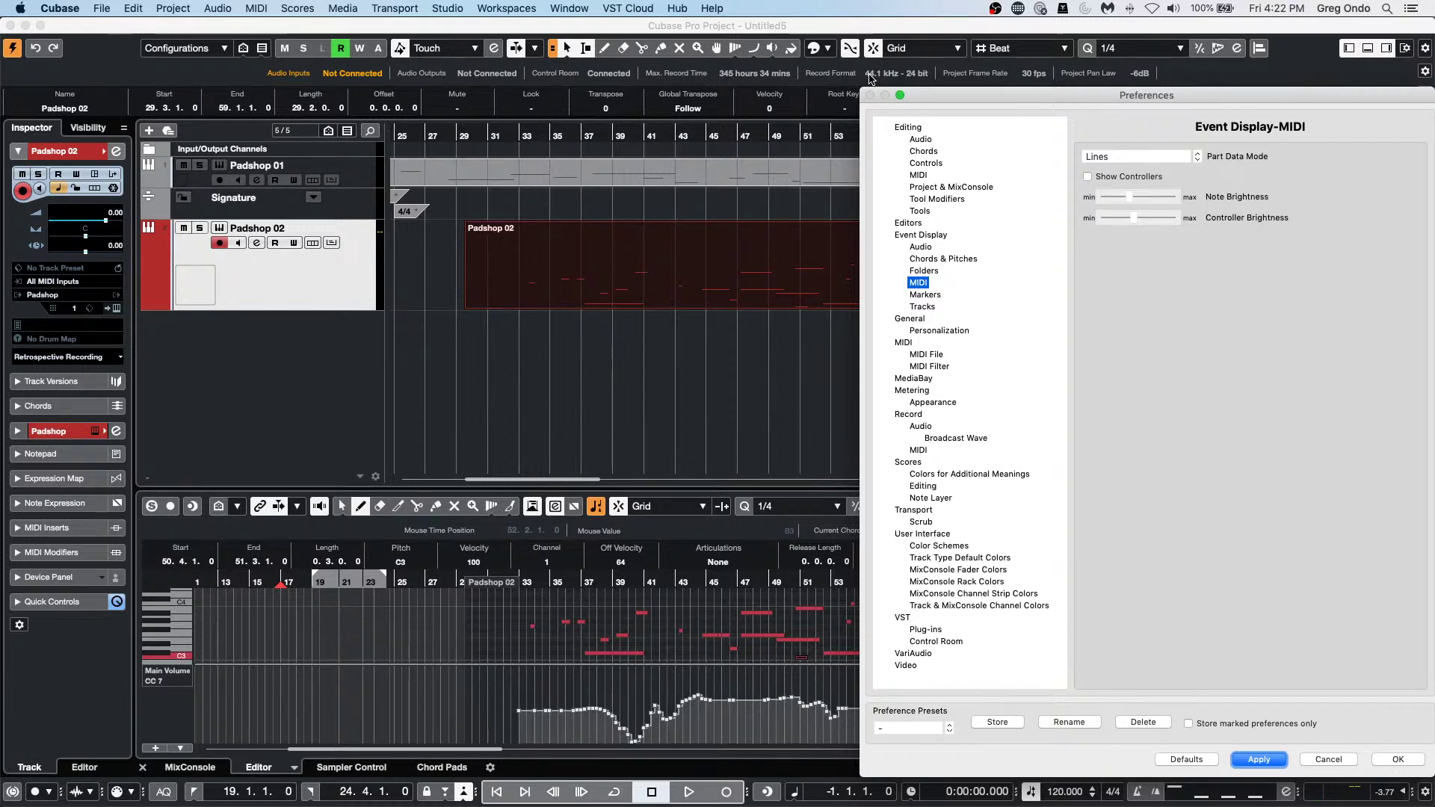
{"action": "left_click", "coordinate": [102, 9]}
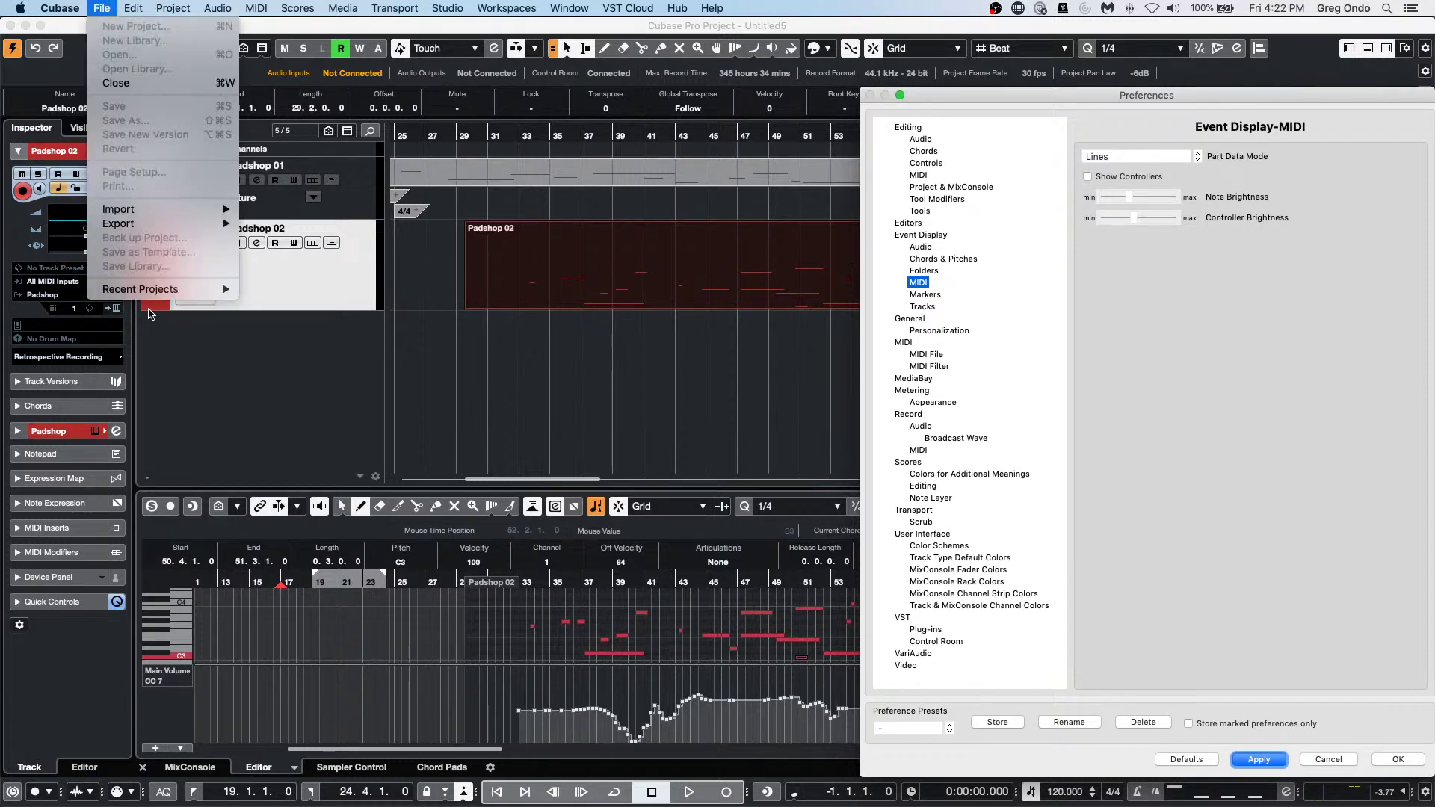
{"action": "mouse_move", "coordinate": [150, 288]}
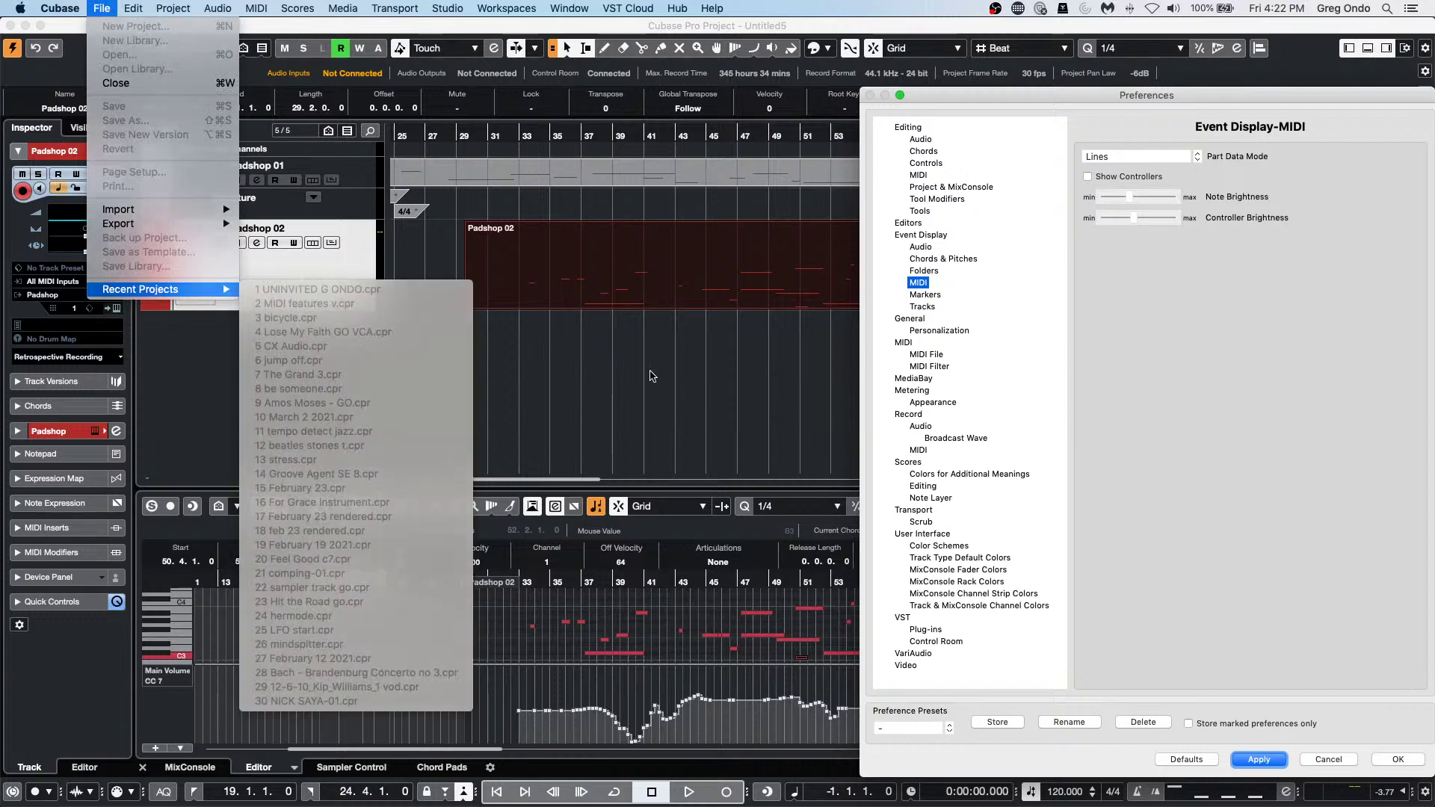
{"action": "key", "text": "Escape"}
Leave the preferences and open the recent project be someone.cpr, closing its separate Sample Editor window.
{"action": "left_click", "coordinate": [1320, 757]}
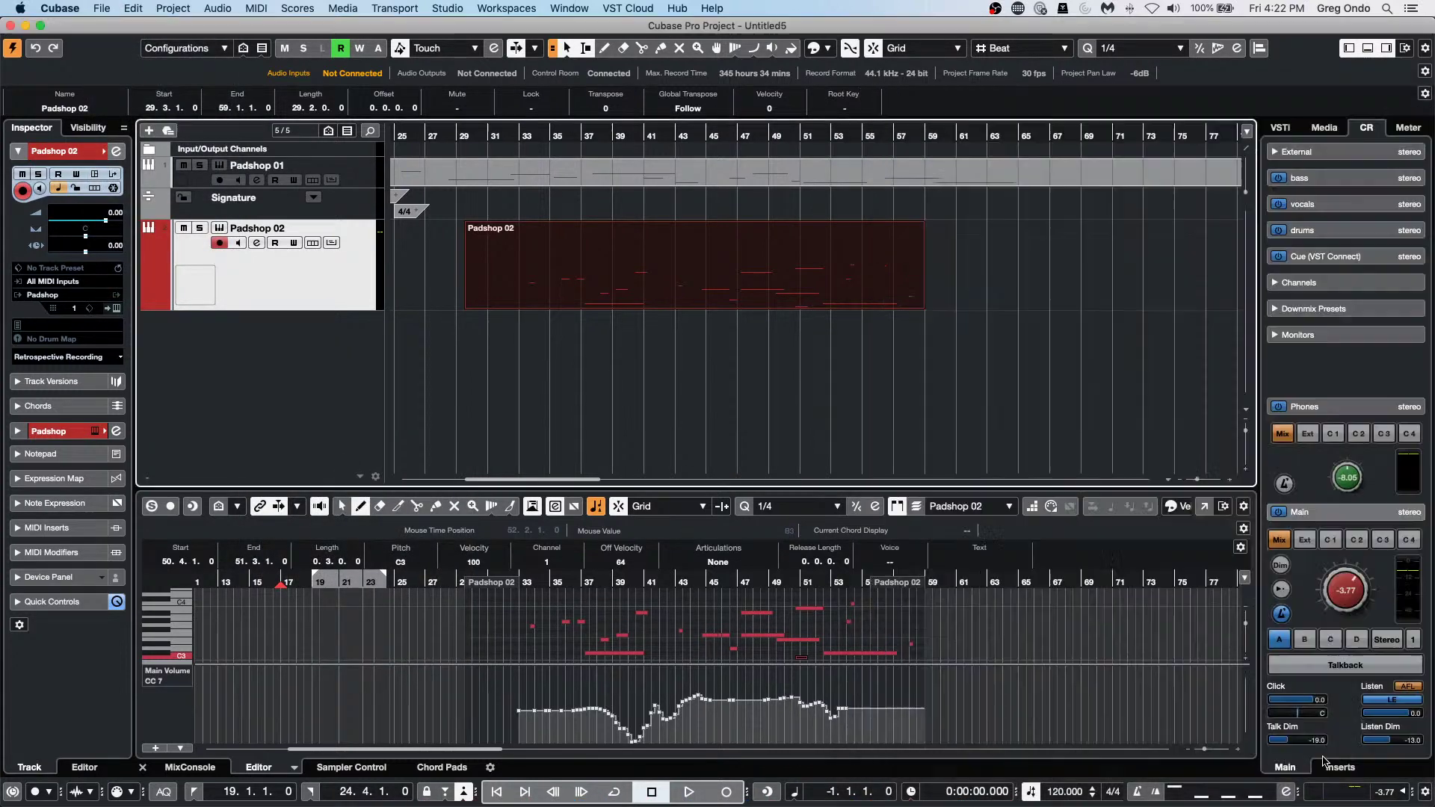
{"action": "left_click", "coordinate": [107, 7]}
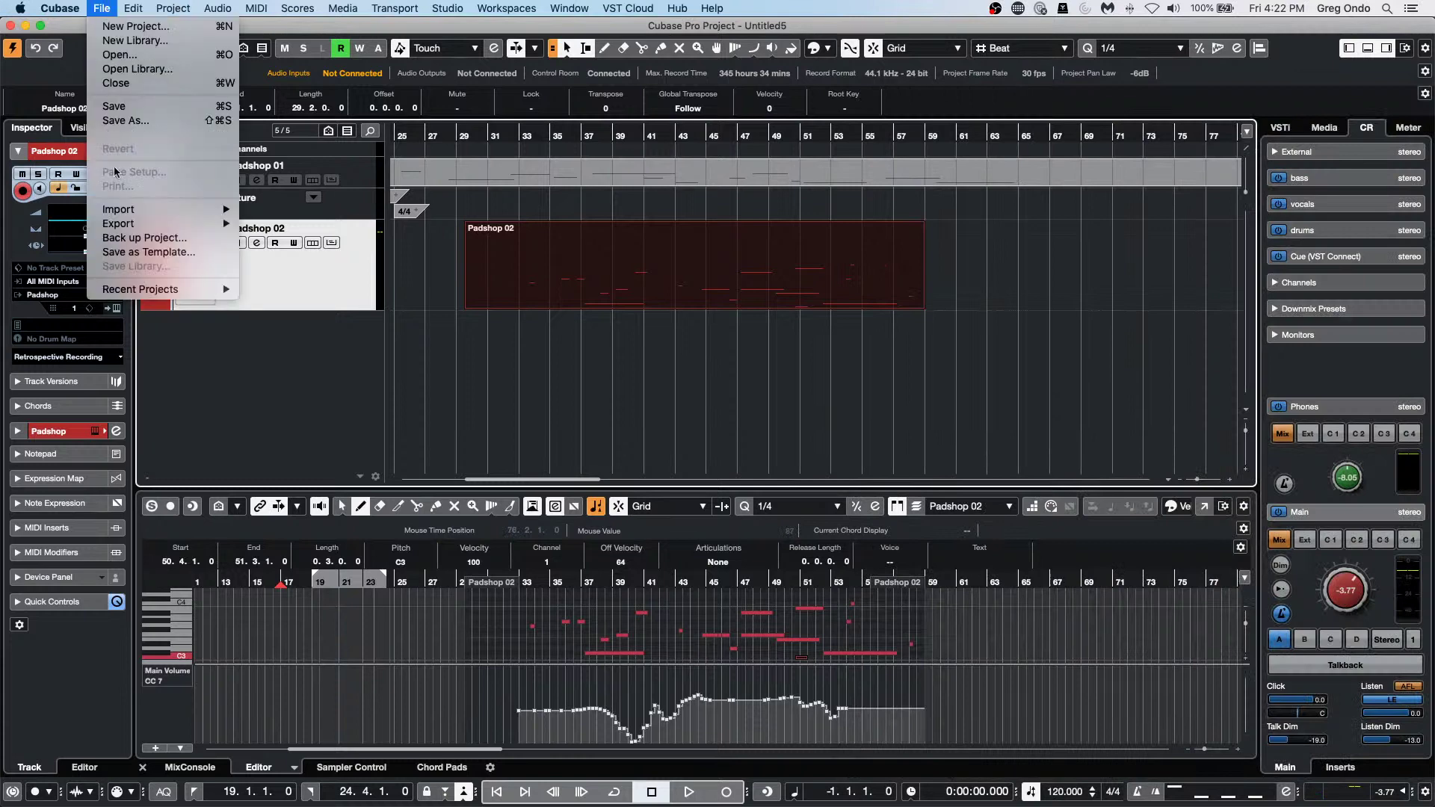
{"action": "mouse_move", "coordinate": [150, 289]}
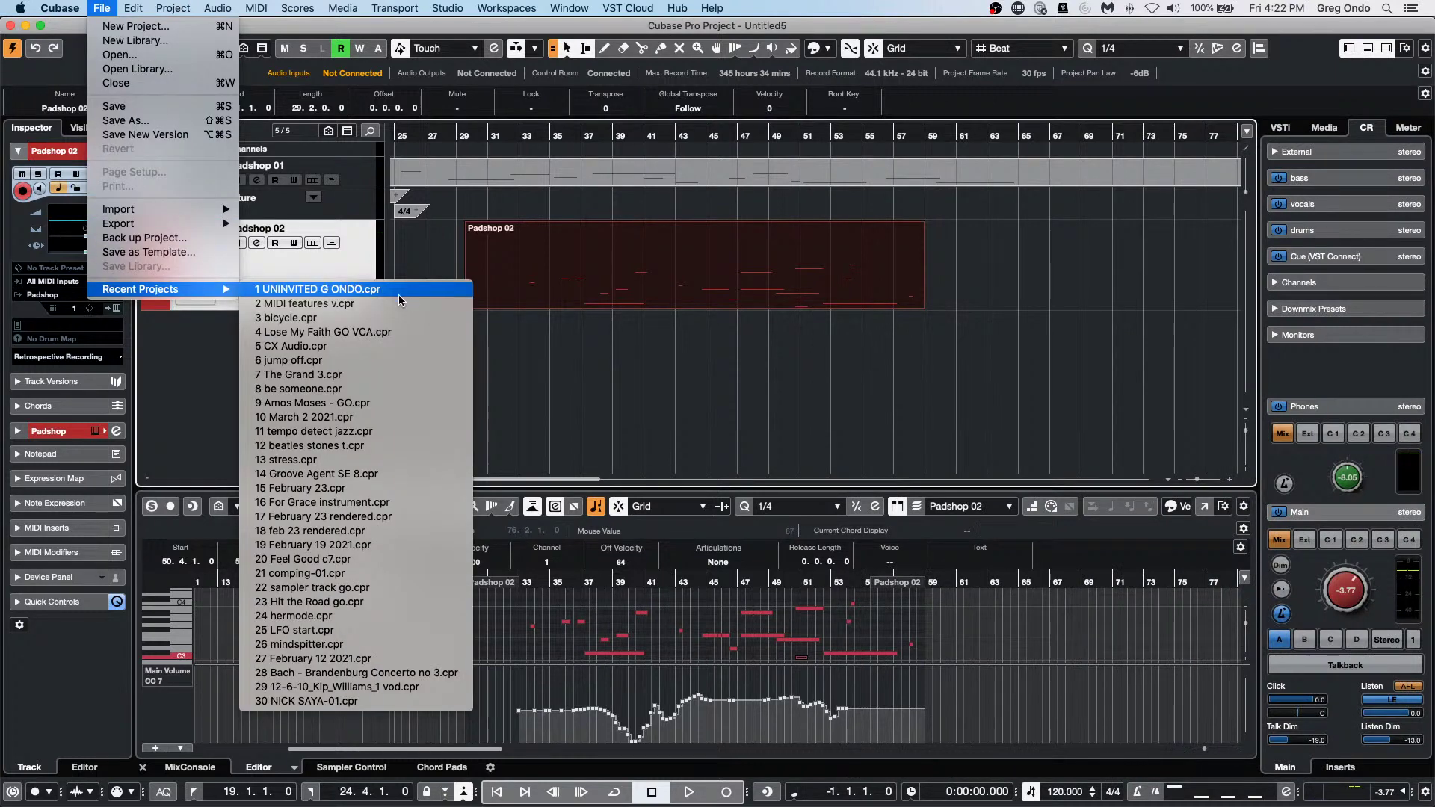
{"action": "left_click", "coordinate": [404, 389]}
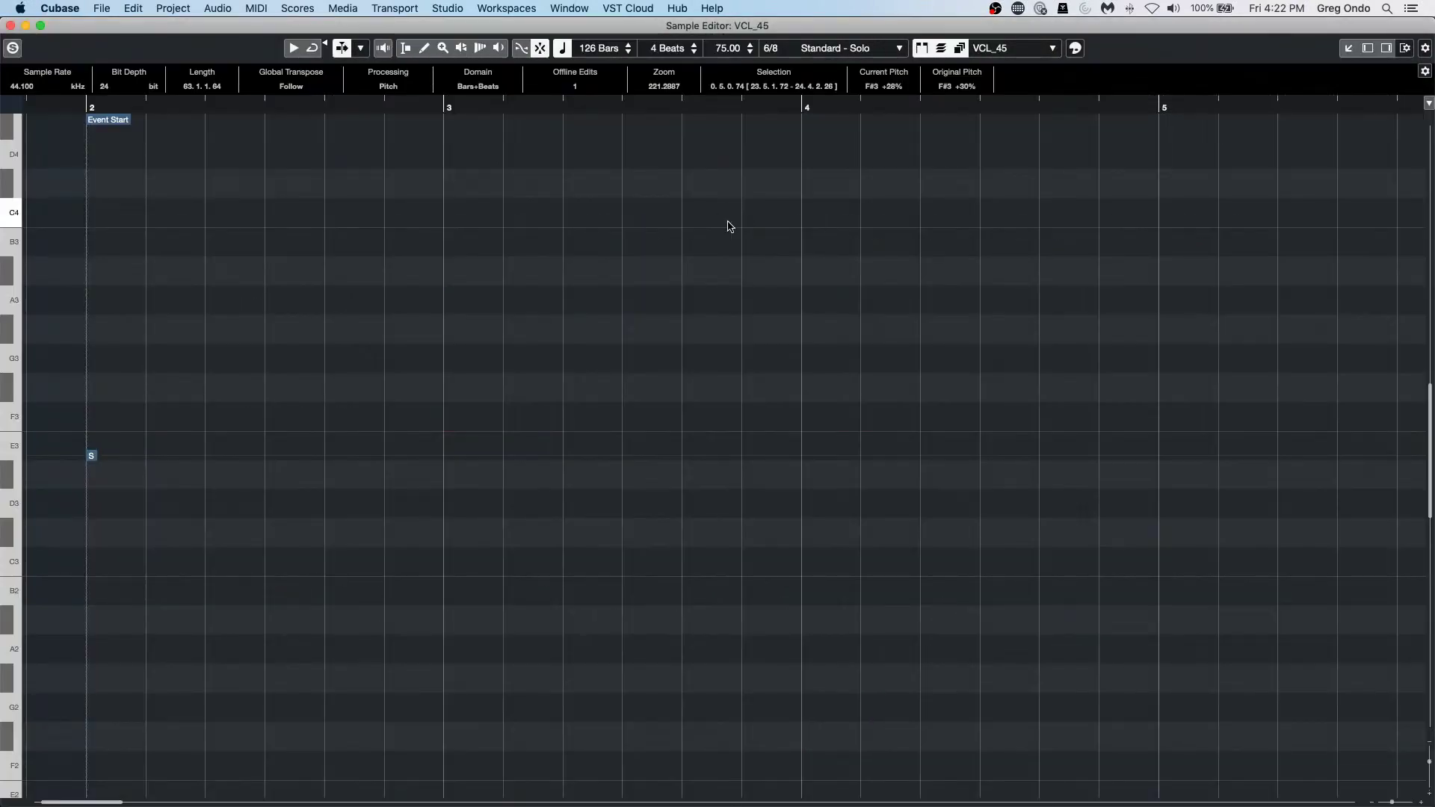
{"action": "left_click", "coordinate": [10, 25]}
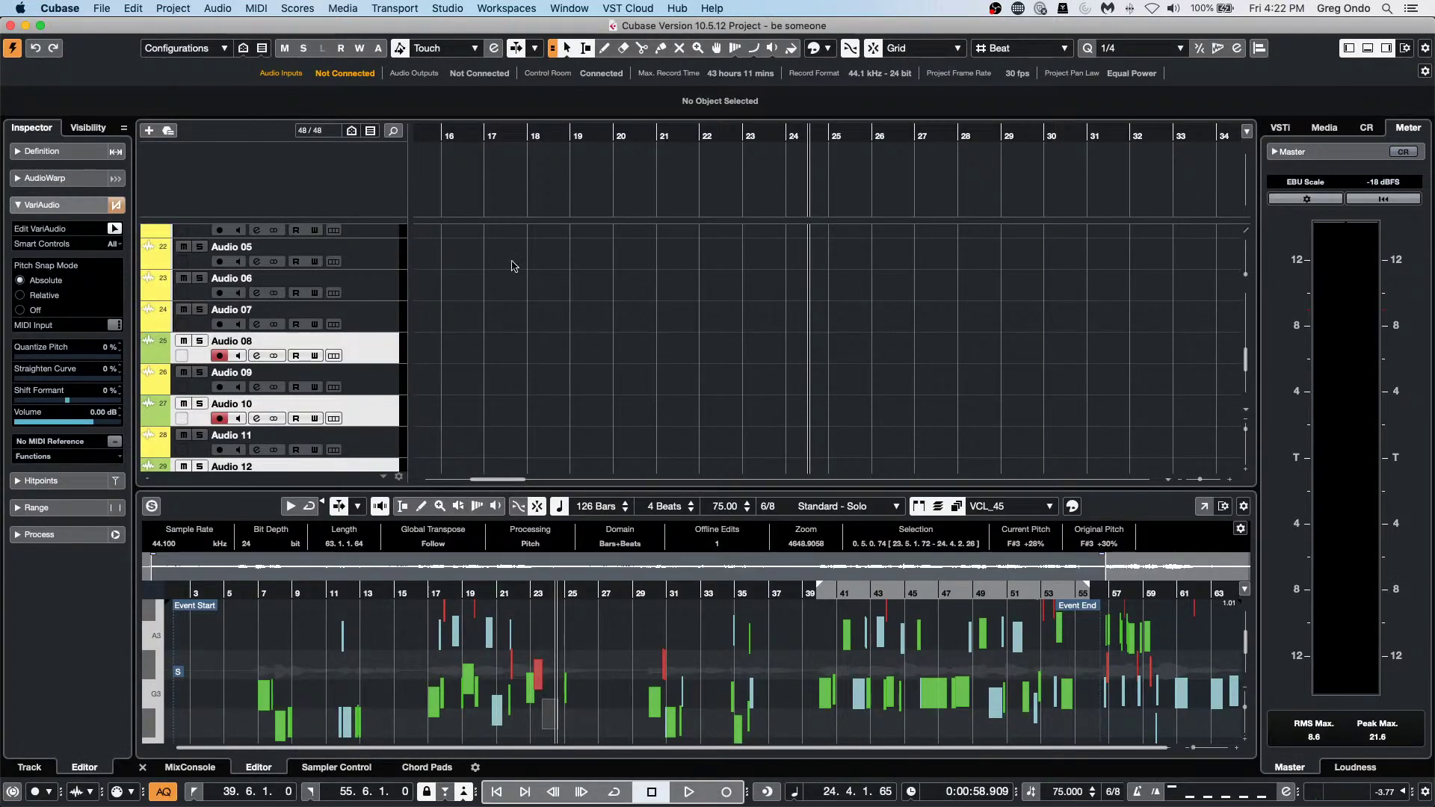
Play the be someone project from about bar 9 to bar 15 and stop playback.
{"action": "left_click", "coordinate": [525, 148]}
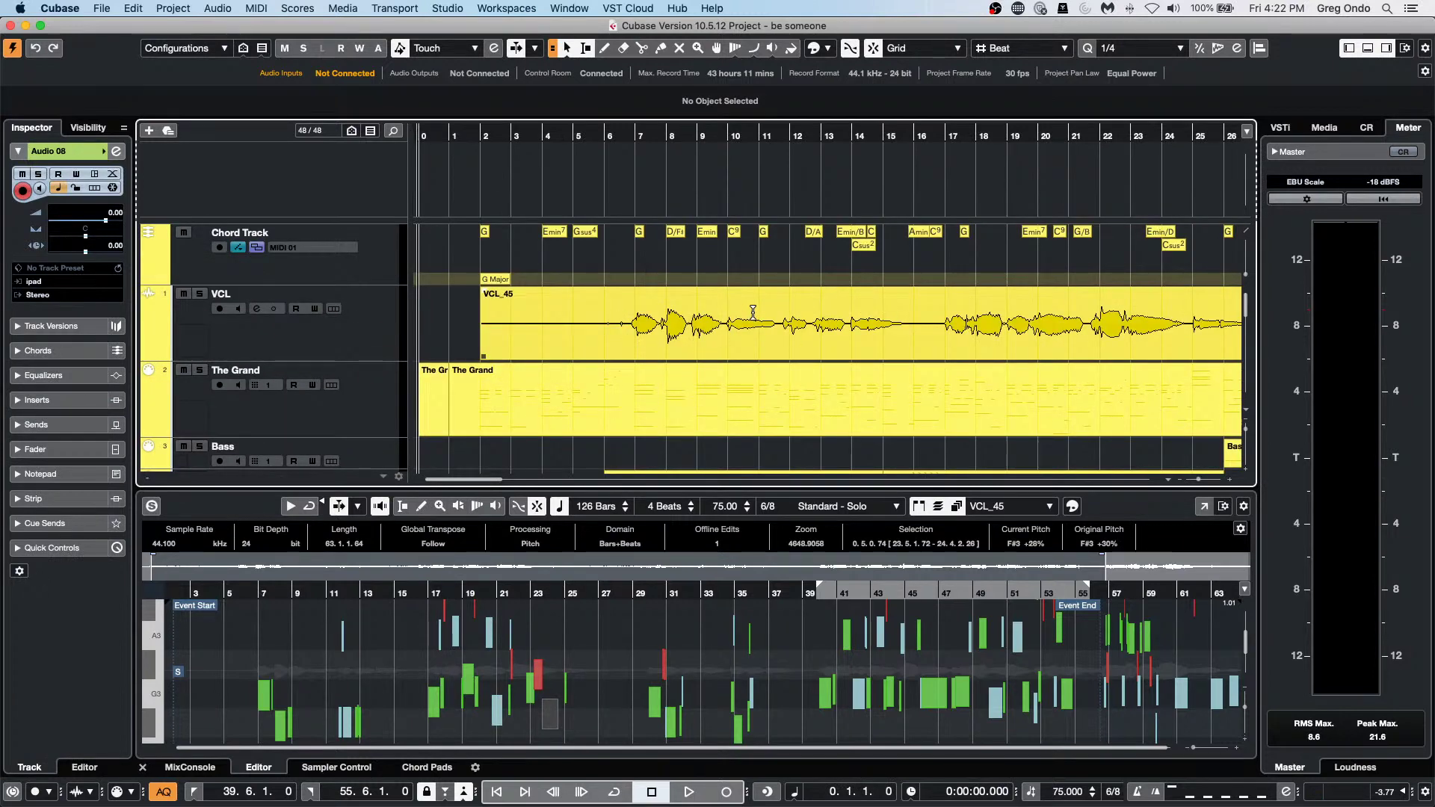
{"action": "left_click", "coordinate": [723, 136]}
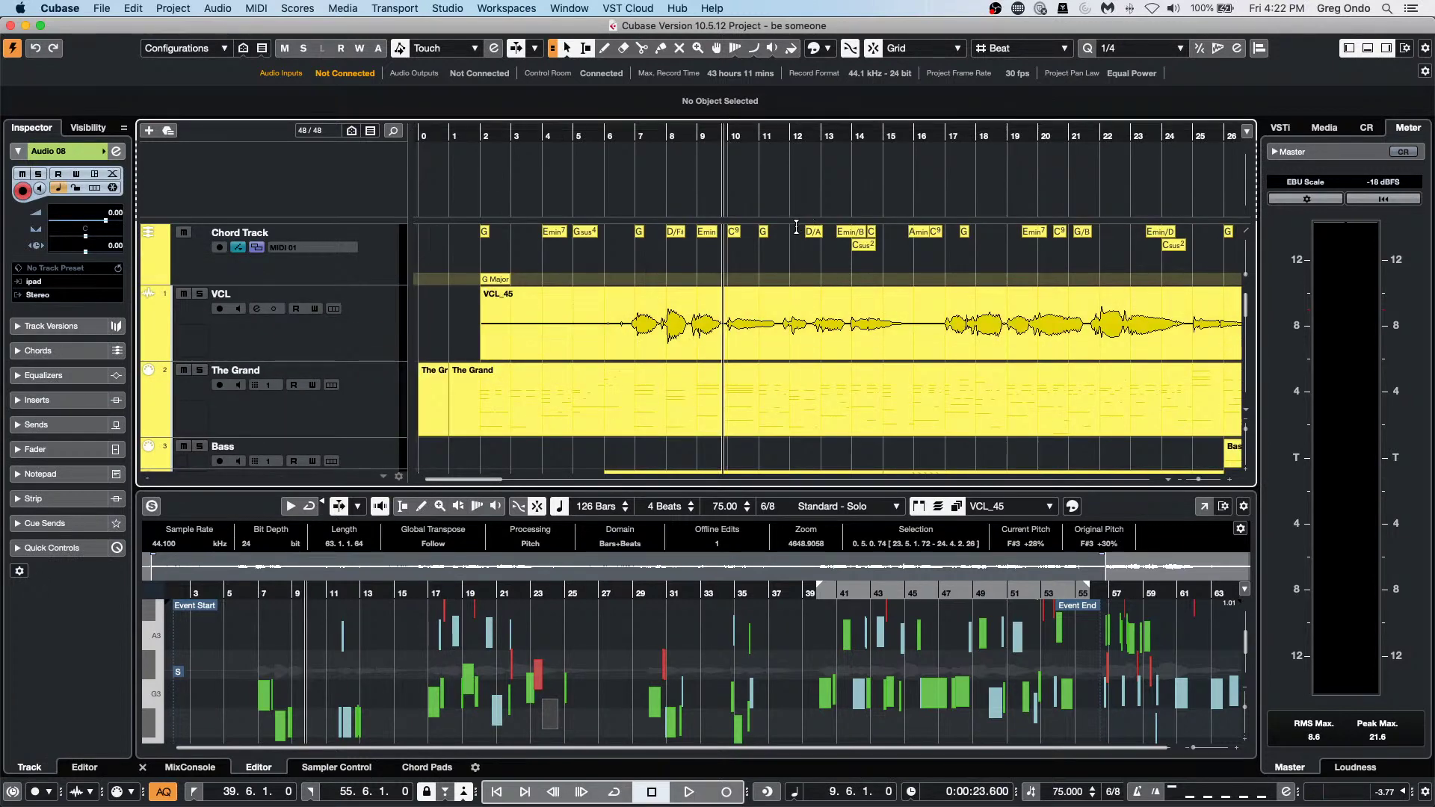
{"action": "key", "text": "space"}
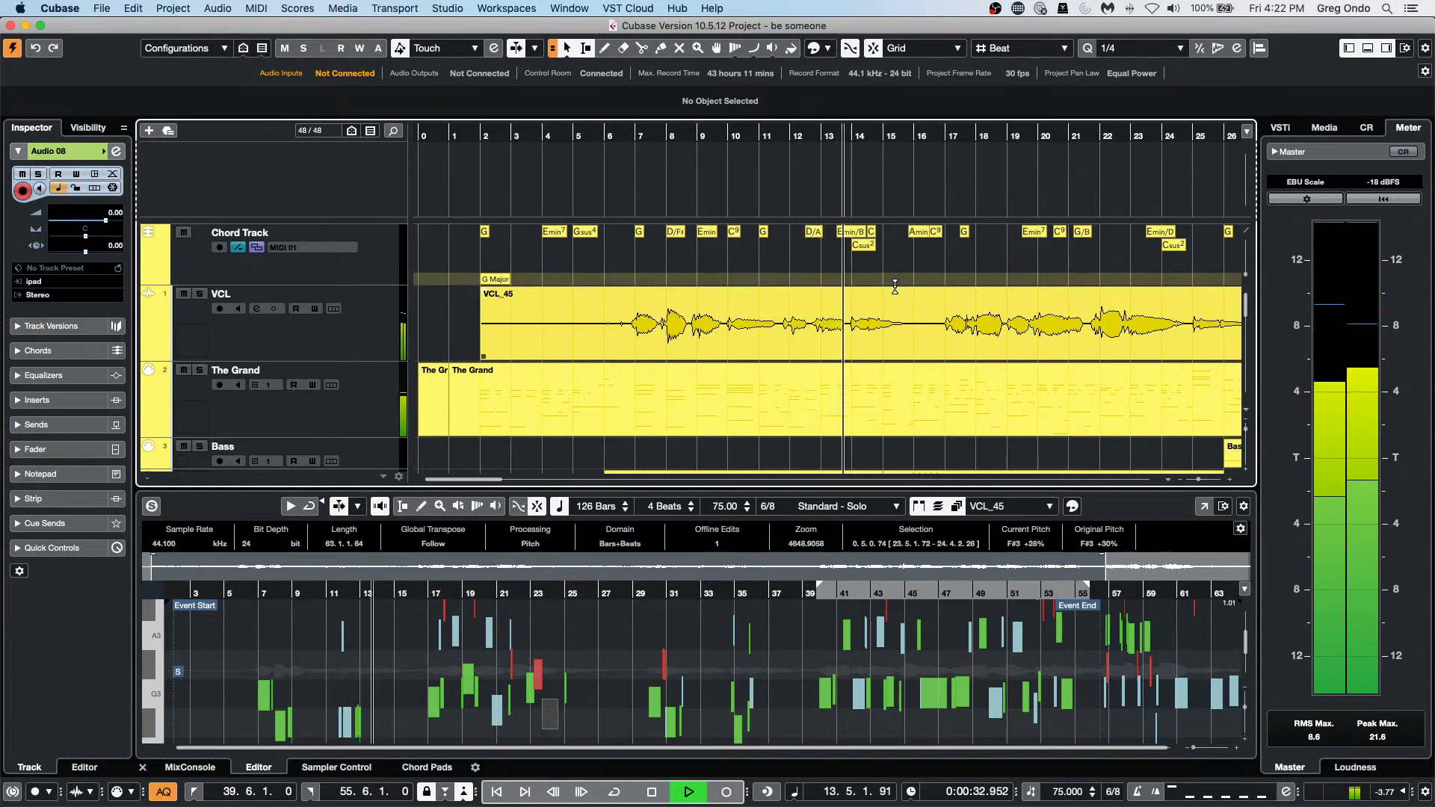
{"action": "left_click", "coordinate": [848, 301]}
{"action": "key", "text": "space"}
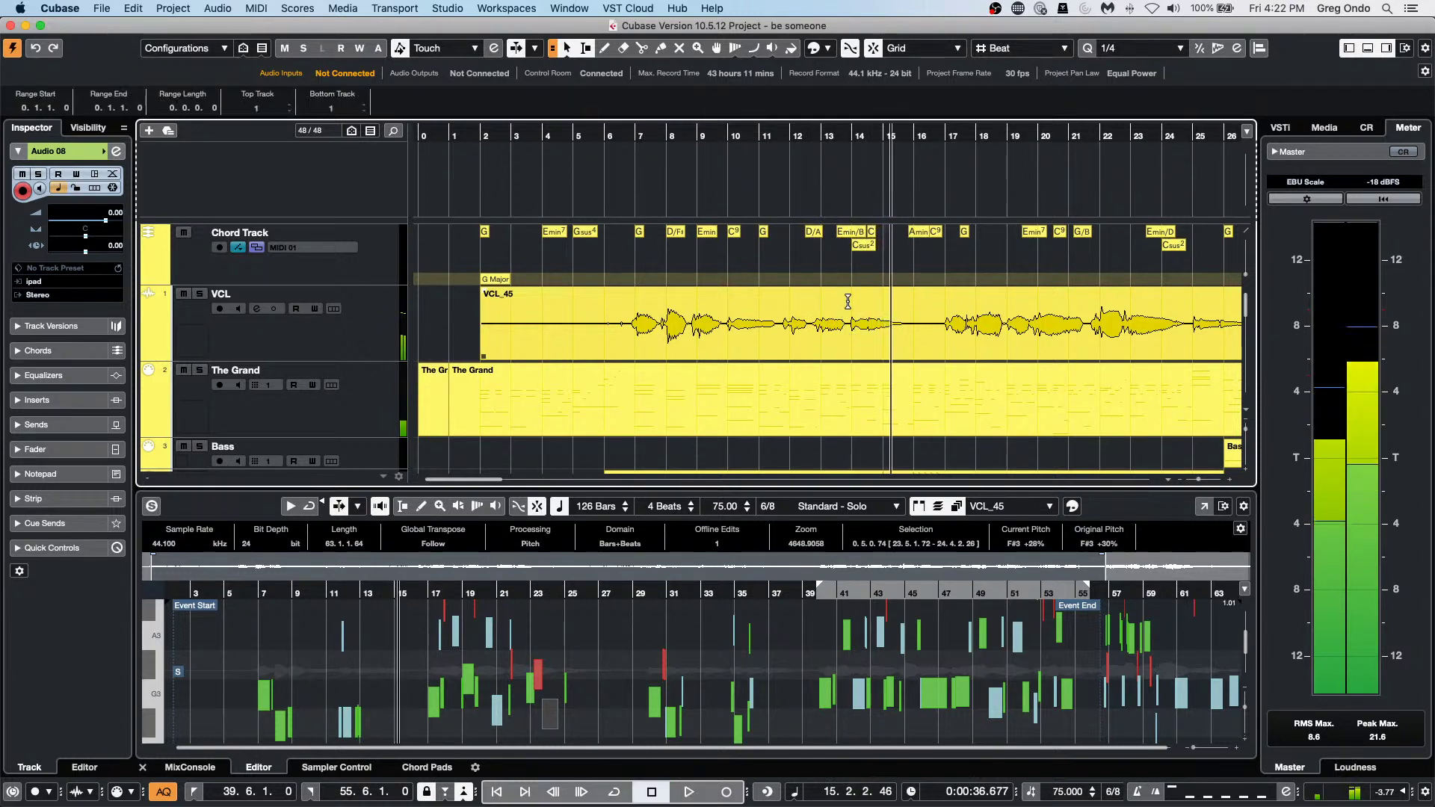
Generate Soprano and Alto harmony voices from the VCL_45 range between 13.6.1.0 and 16.2.1.0, reducing vibrato strength by 80%.
{"action": "left_click_drag", "start_coordinate": [848, 301], "coordinate": [918, 301]}
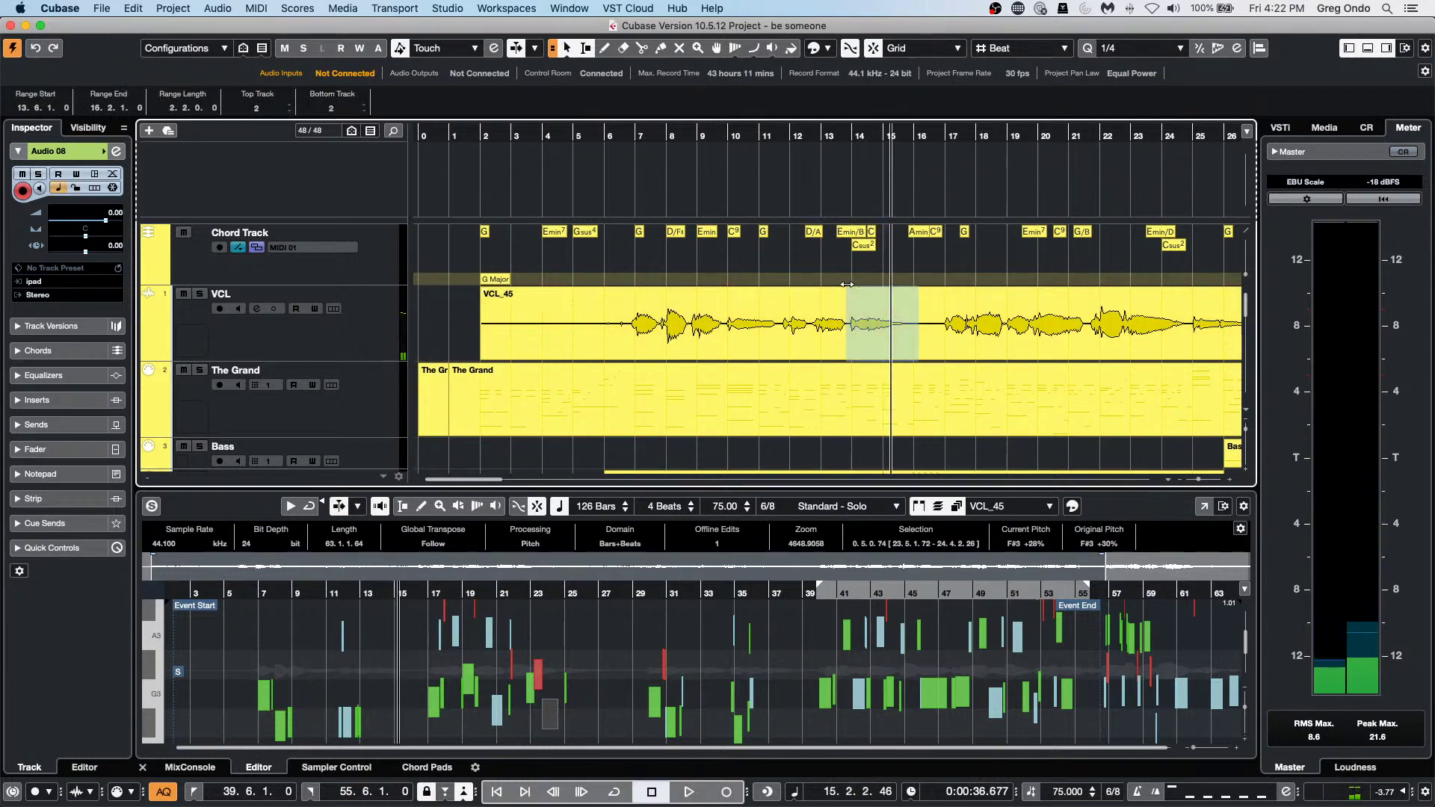
{"action": "left_click", "coordinate": [256, 8]}
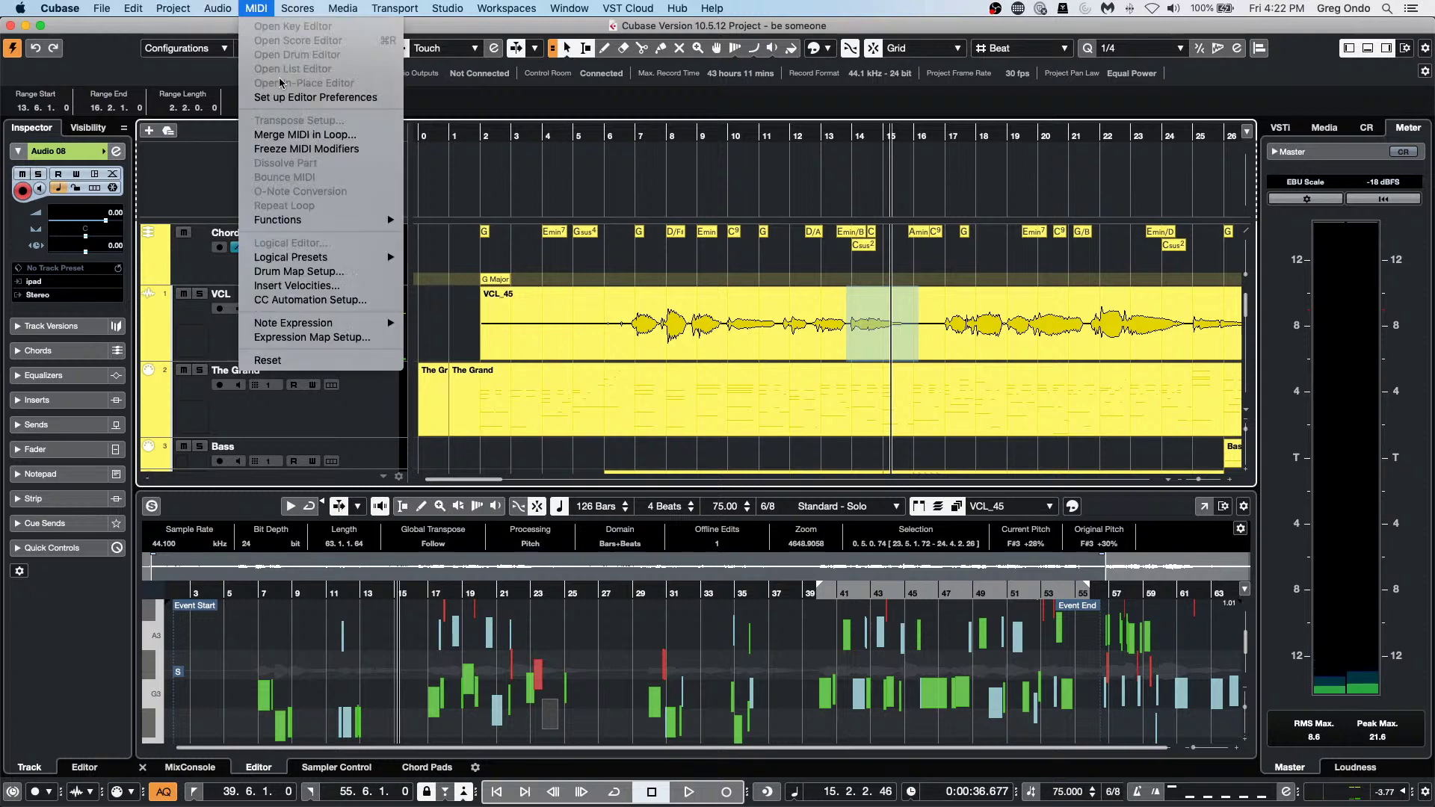
{"action": "mouse_move", "coordinate": [218, 8]}
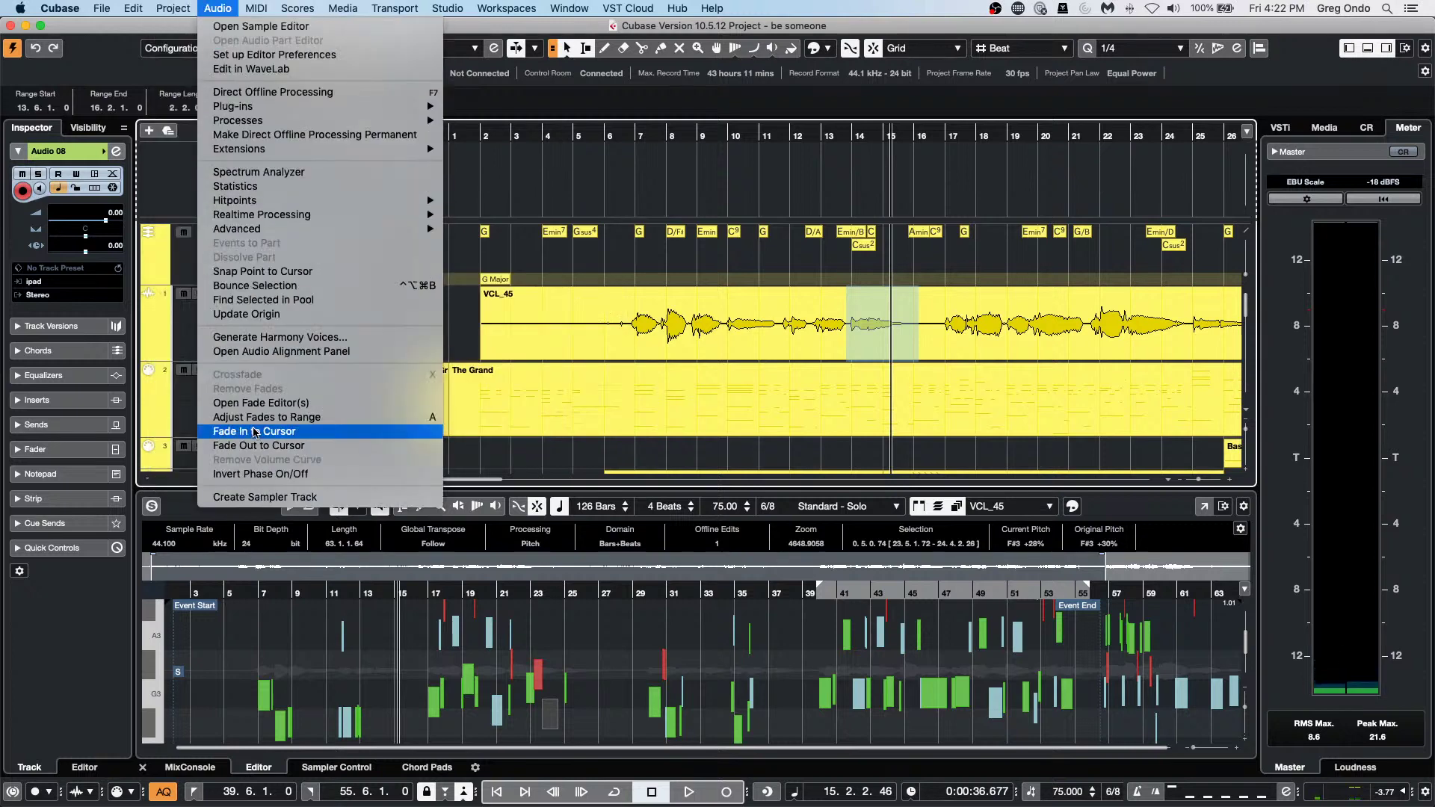
{"action": "left_click", "coordinate": [280, 337]}
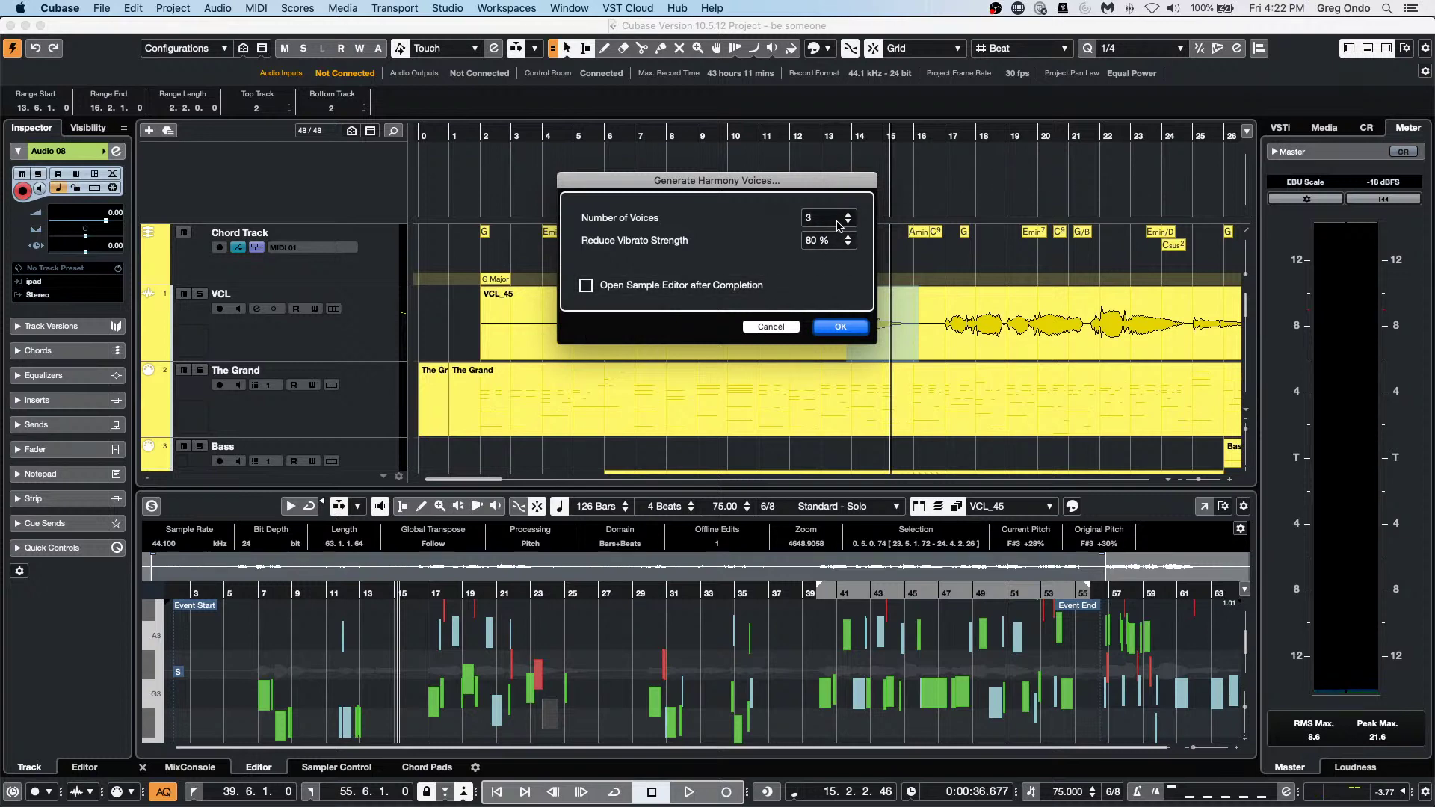
{"action": "left_click", "coordinate": [840, 326]}
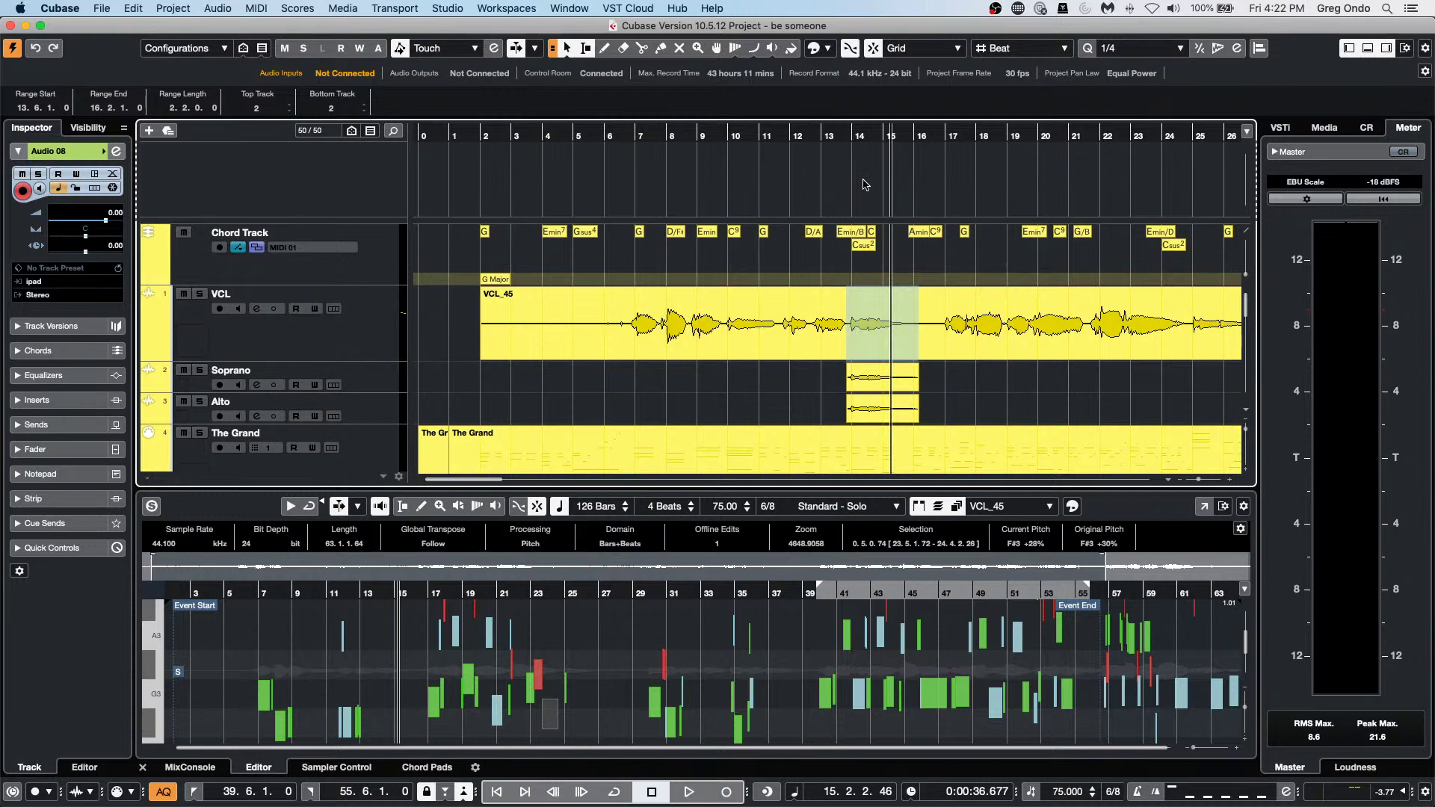
Play the passage with the generated harmony voices from about bar 13 to bar 16 and stop playback.
{"action": "left_click", "coordinate": [822, 140]}
{"action": "key", "text": "space"}
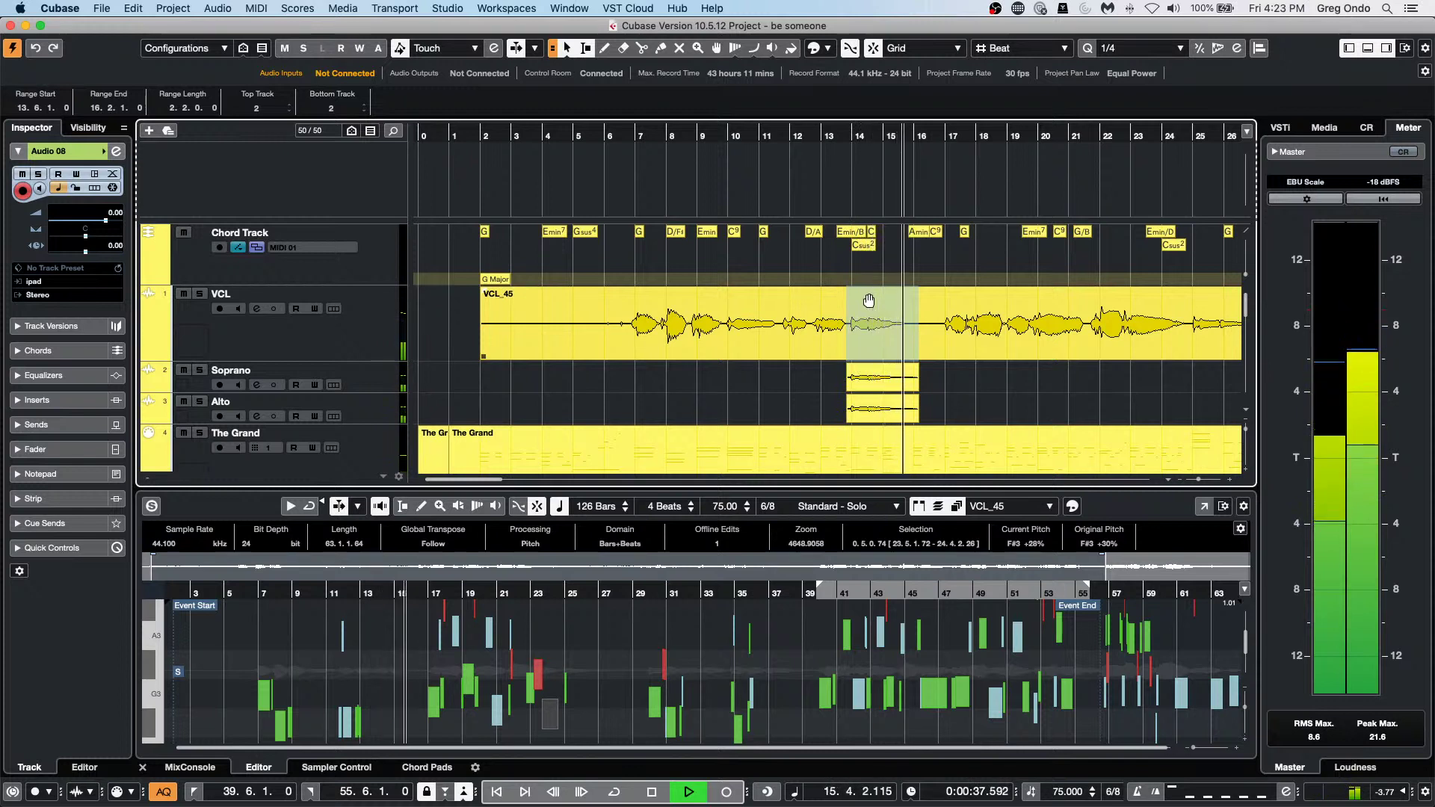
{"action": "key", "text": "space"}
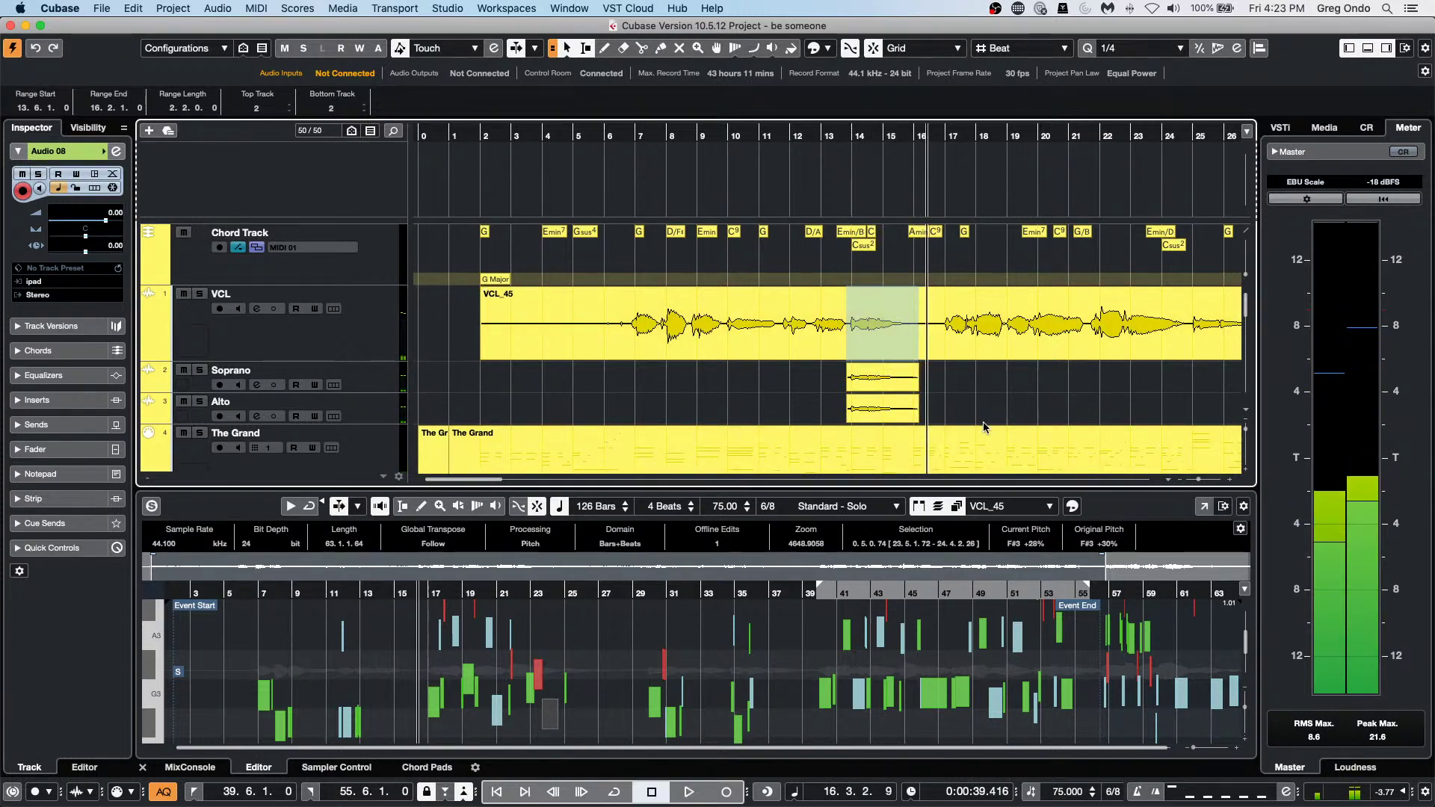
Open the VCL_45 vocal together with the Soprano and Alto events in a separate Sample Editor window.
{"action": "left_click", "coordinate": [808, 314]}
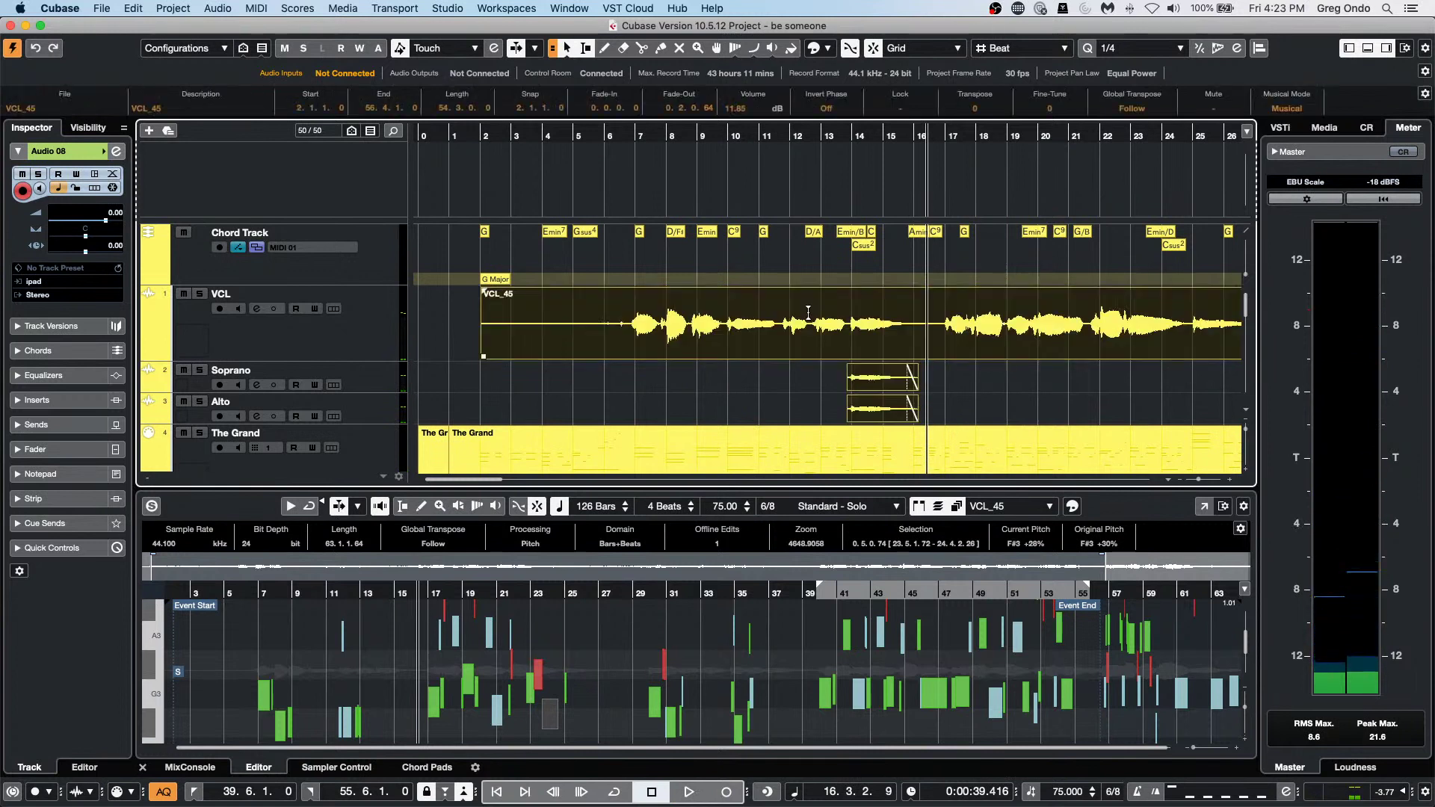
{"action": "left_click", "coordinate": [1012, 515]}
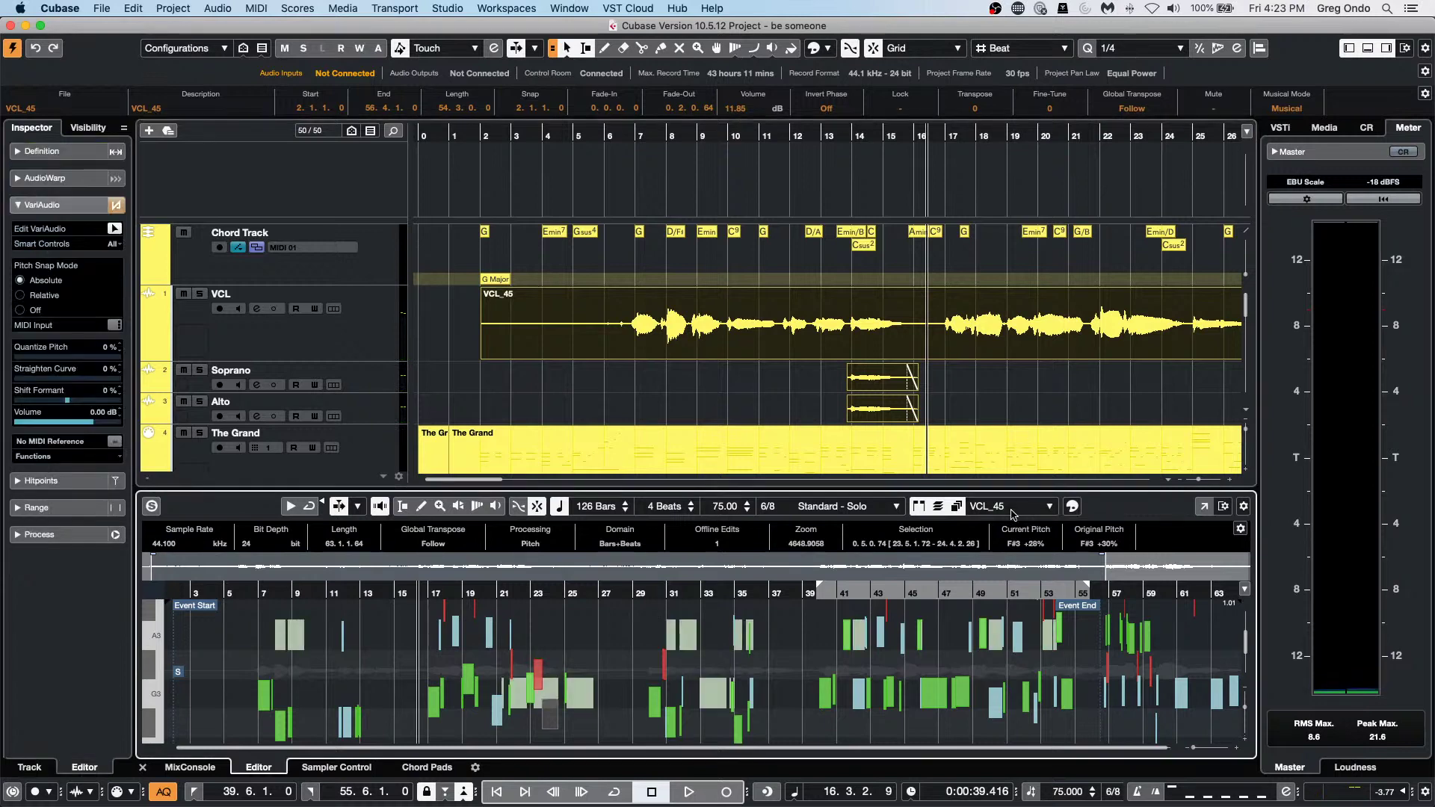
{"action": "left_click", "coordinate": [1201, 506]}
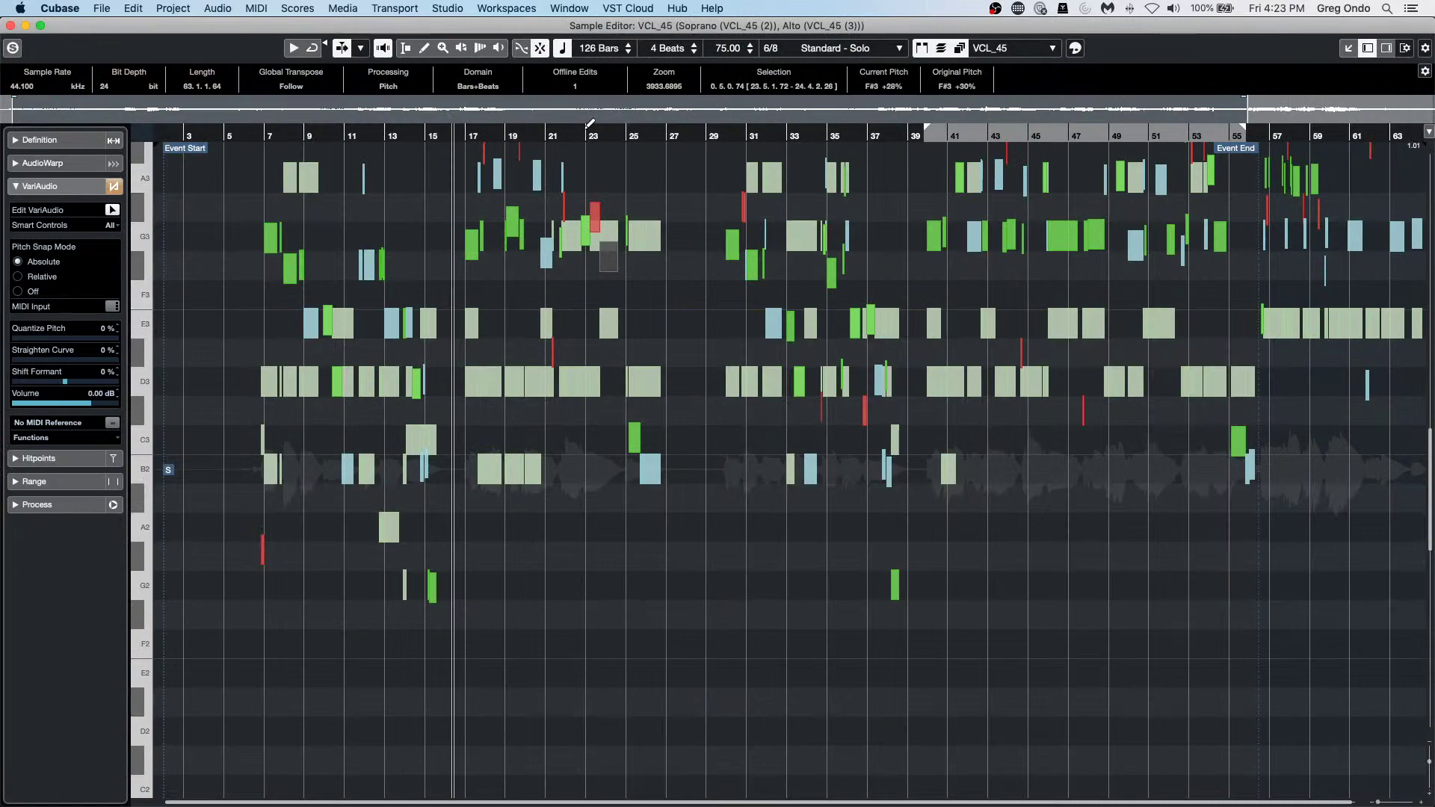
Examine how the lead, Soprano and Alto pitch segments line up around bars 14 and 15, and close the separate editor window.
{"action": "left_click", "coordinate": [591, 135]}
{"action": "left_click_drag", "start_coordinate": [591, 136], "coordinate": [569, 183]}
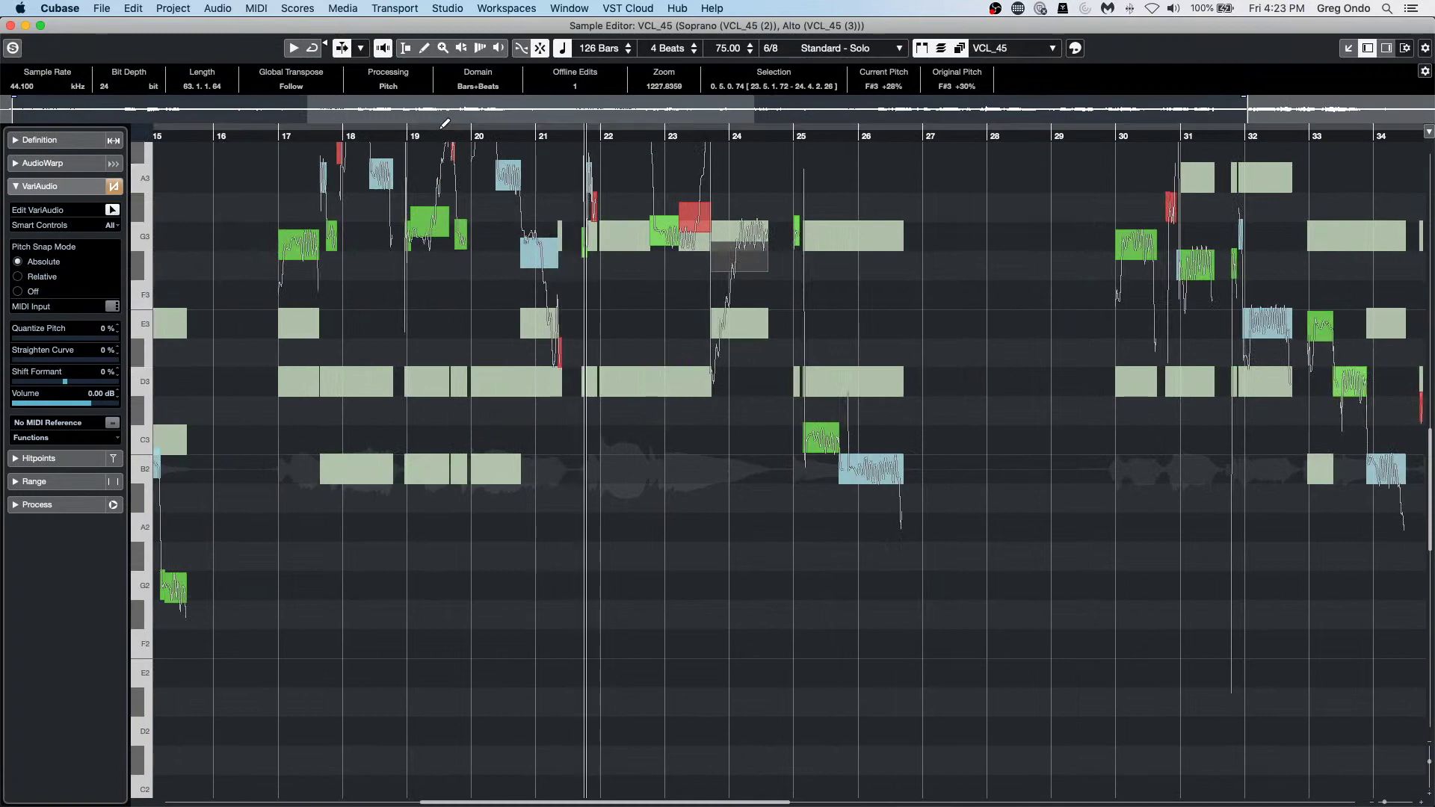
{"action": "scroll", "coordinate": [281, 224], "scroll_direction": "up", "scroll_amount": 5}
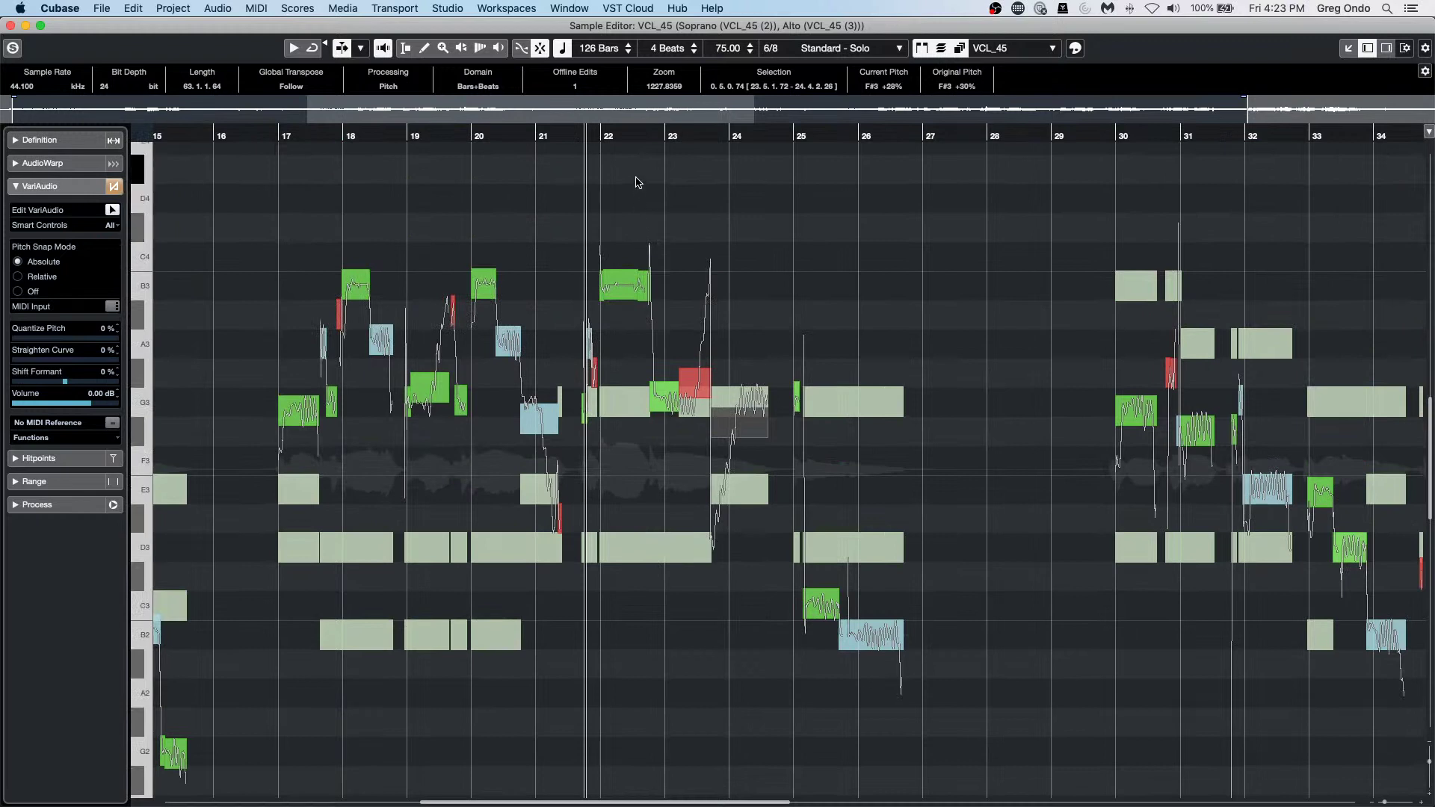
{"action": "left_click", "coordinate": [427, 132]}
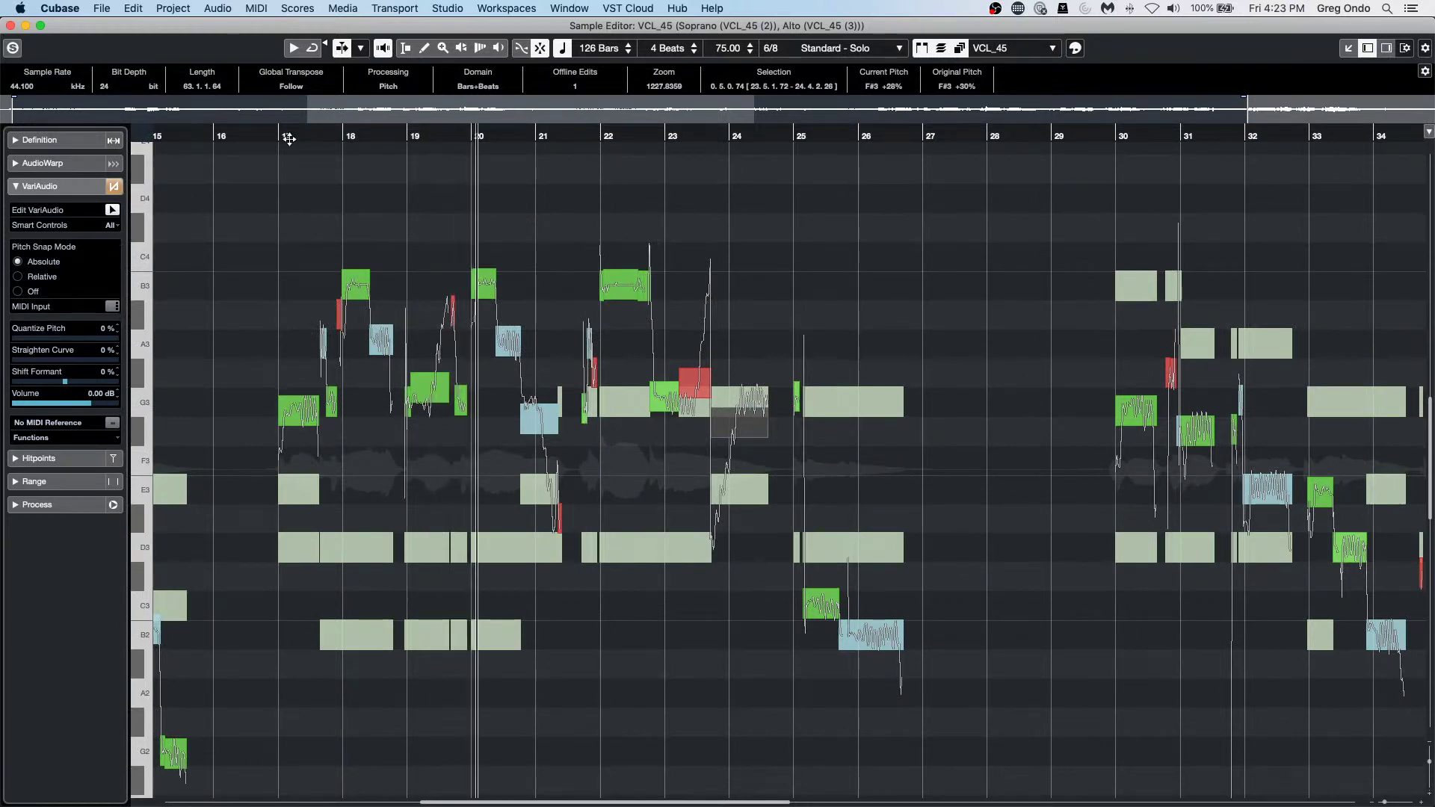
{"action": "left_click", "coordinate": [165, 131]}
{"action": "scroll", "coordinate": [165, 130], "scroll_direction": "left", "scroll_amount": 10}
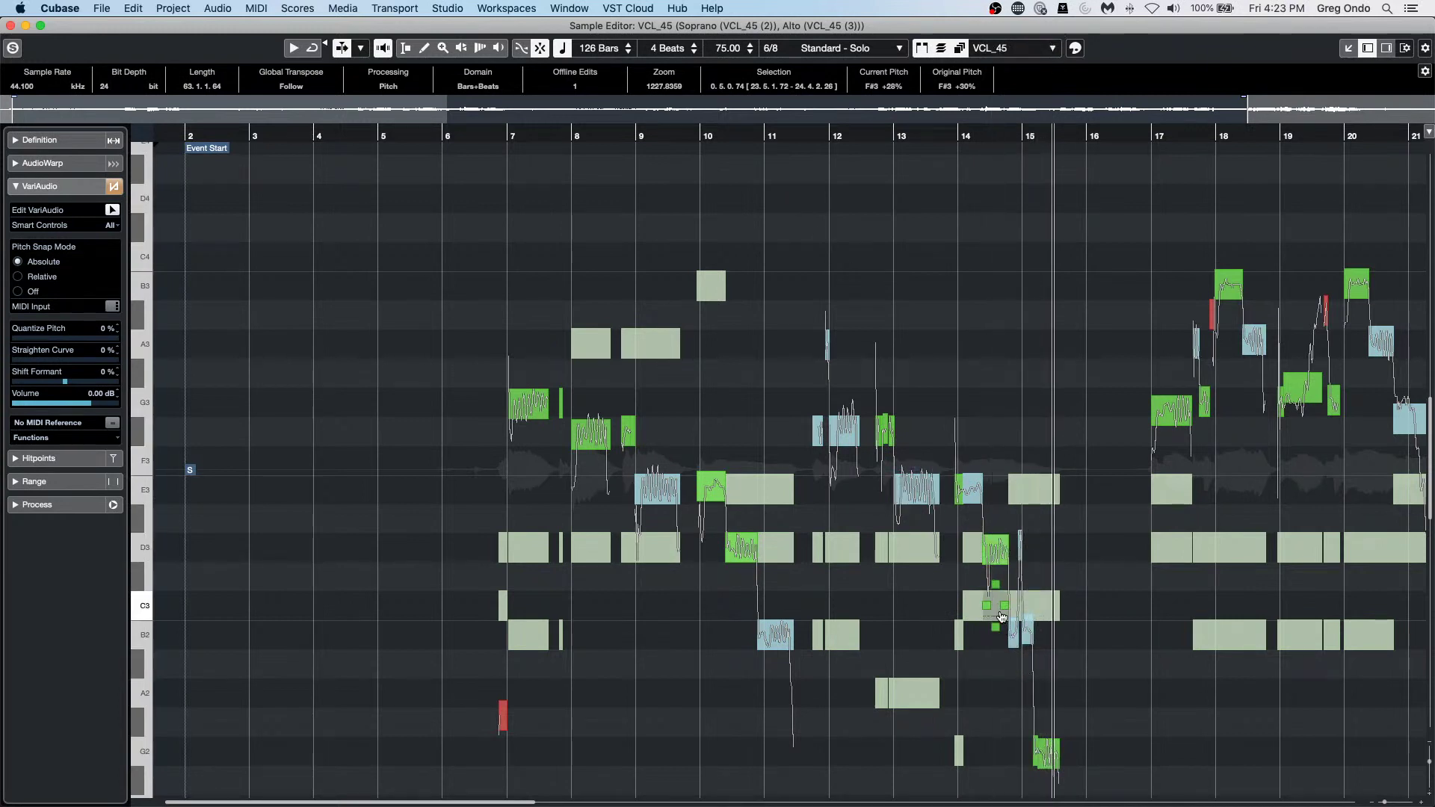
{"action": "left_click", "coordinate": [1049, 762]}
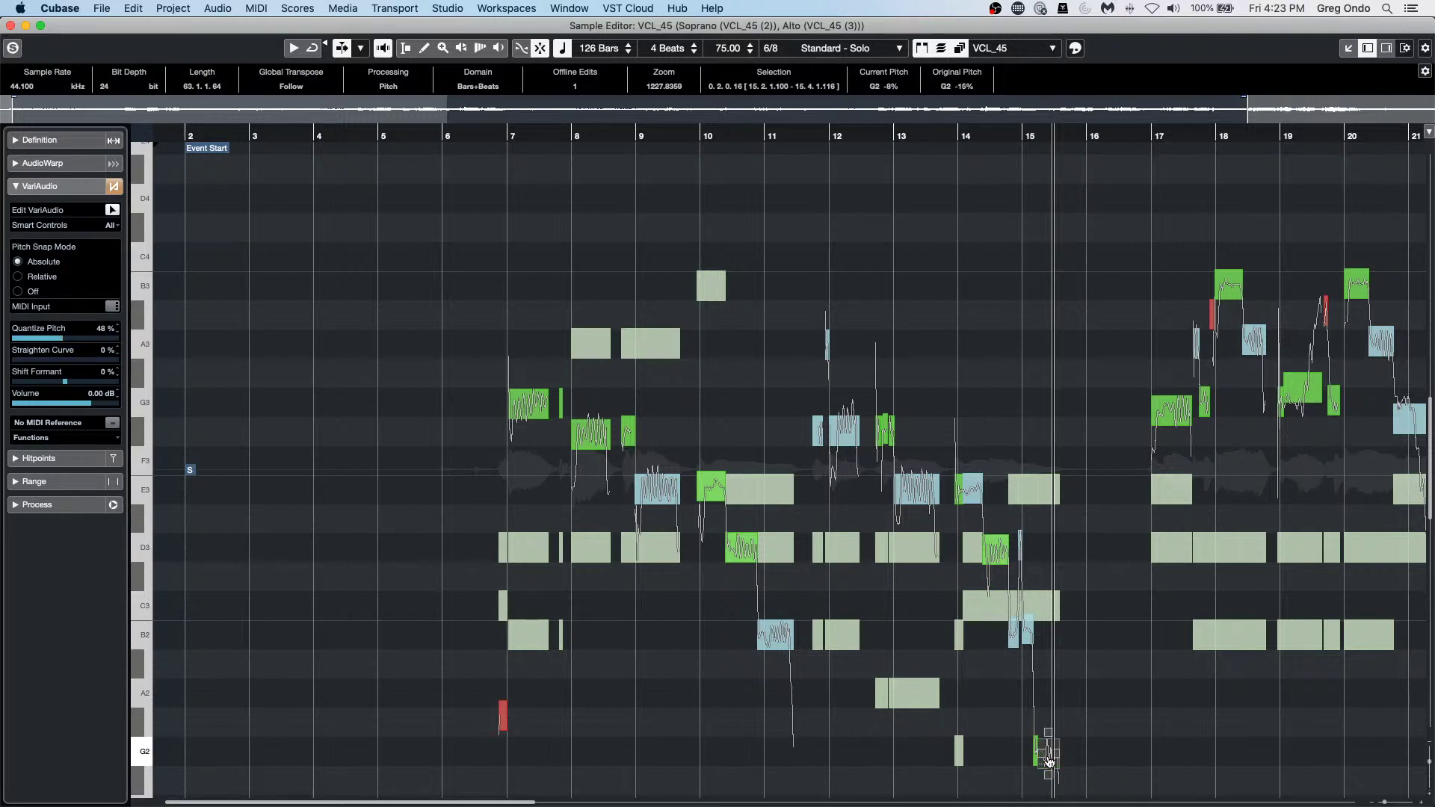
{"action": "left_click", "coordinate": [1014, 637]}
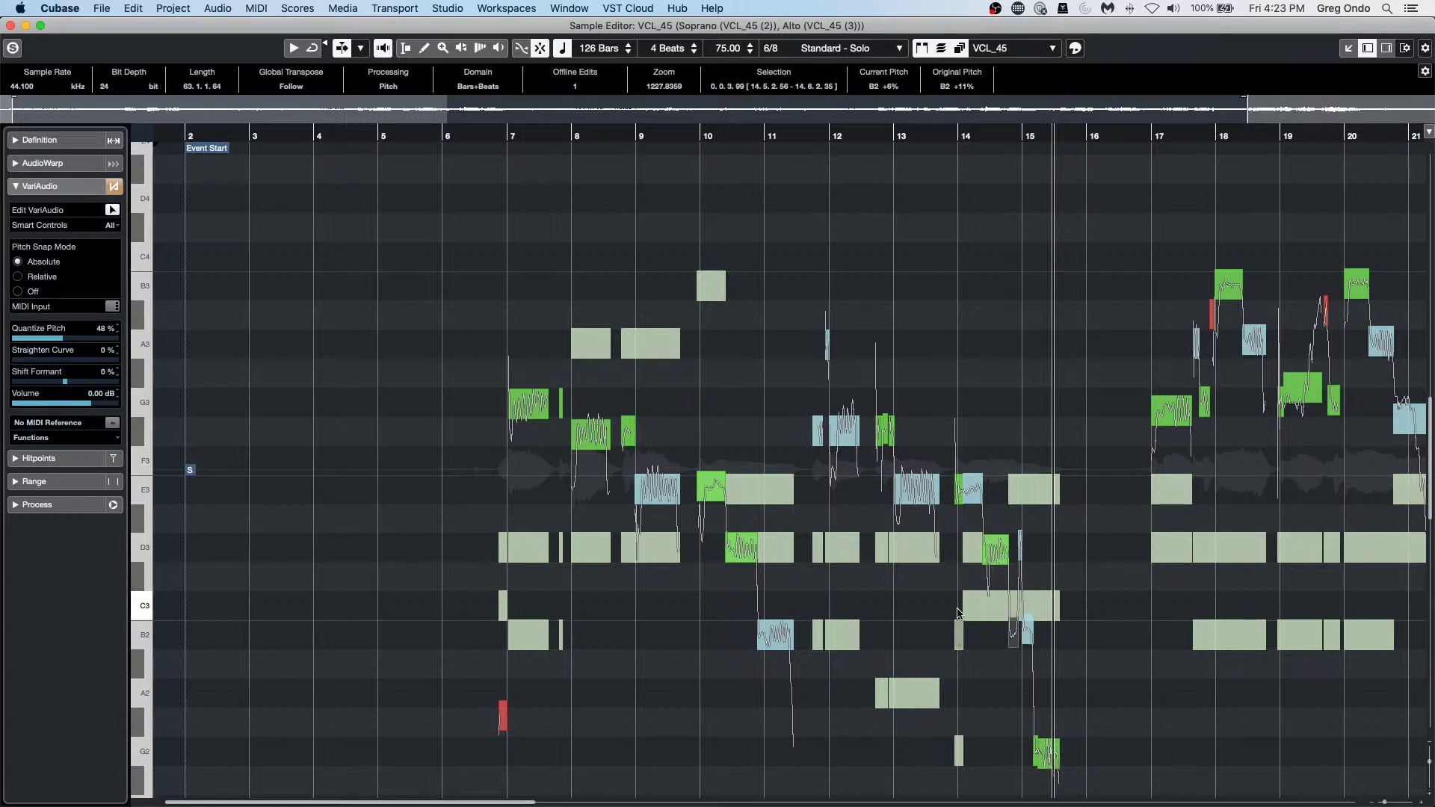
{"action": "left_click", "coordinate": [992, 615]}
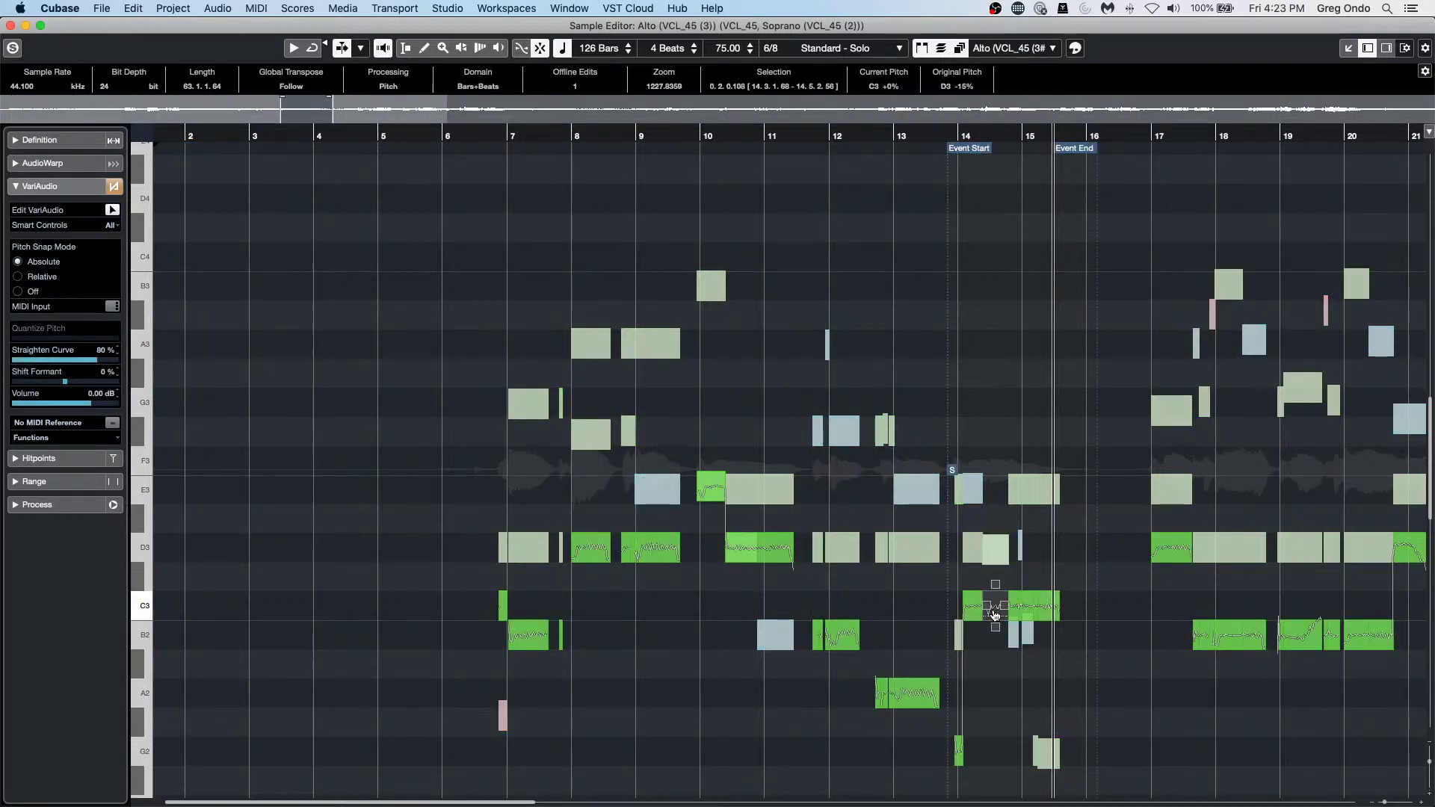
{"action": "mouse_move", "coordinate": [995, 616]}
{"action": "left_mouse_down"}
{"action": "mouse_move", "coordinate": [996, 580]}
{"action": "mouse_move", "coordinate": [997, 695]}
{"action": "mouse_move", "coordinate": [999, 606]}
{"action": "left_mouse_up"}
{"action": "left_click", "coordinate": [10, 26]}
Try to raise the pitch of the last Soprano segment in bar 15 and undo the edit.
{"action": "left_click", "coordinate": [880, 381]}
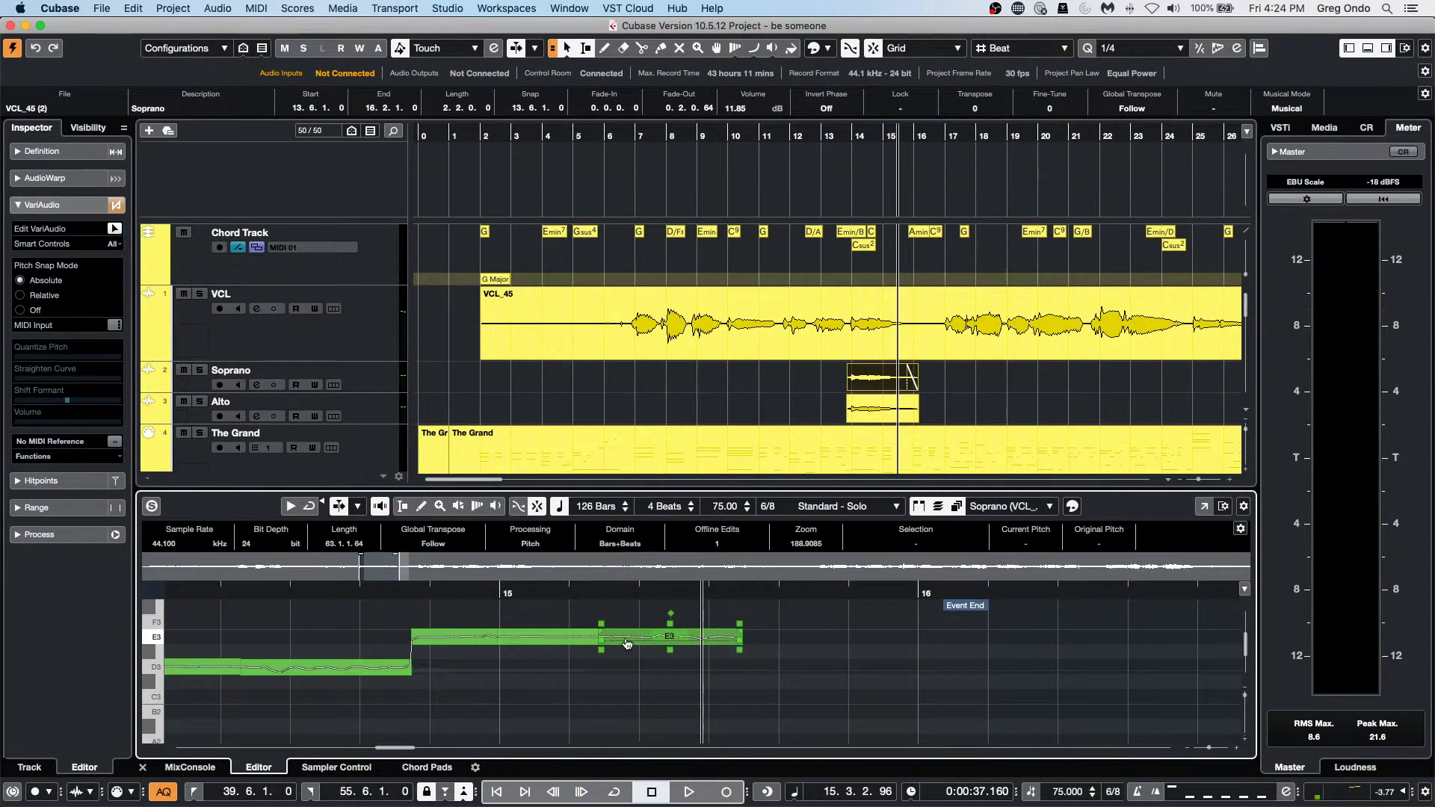
{"action": "left_click", "coordinate": [604, 641], "text": "alt"}
{"action": "left_click_drag", "start_coordinate": [605, 637], "coordinate": [612, 622]}
{"action": "key", "text": "ctrl+z"}
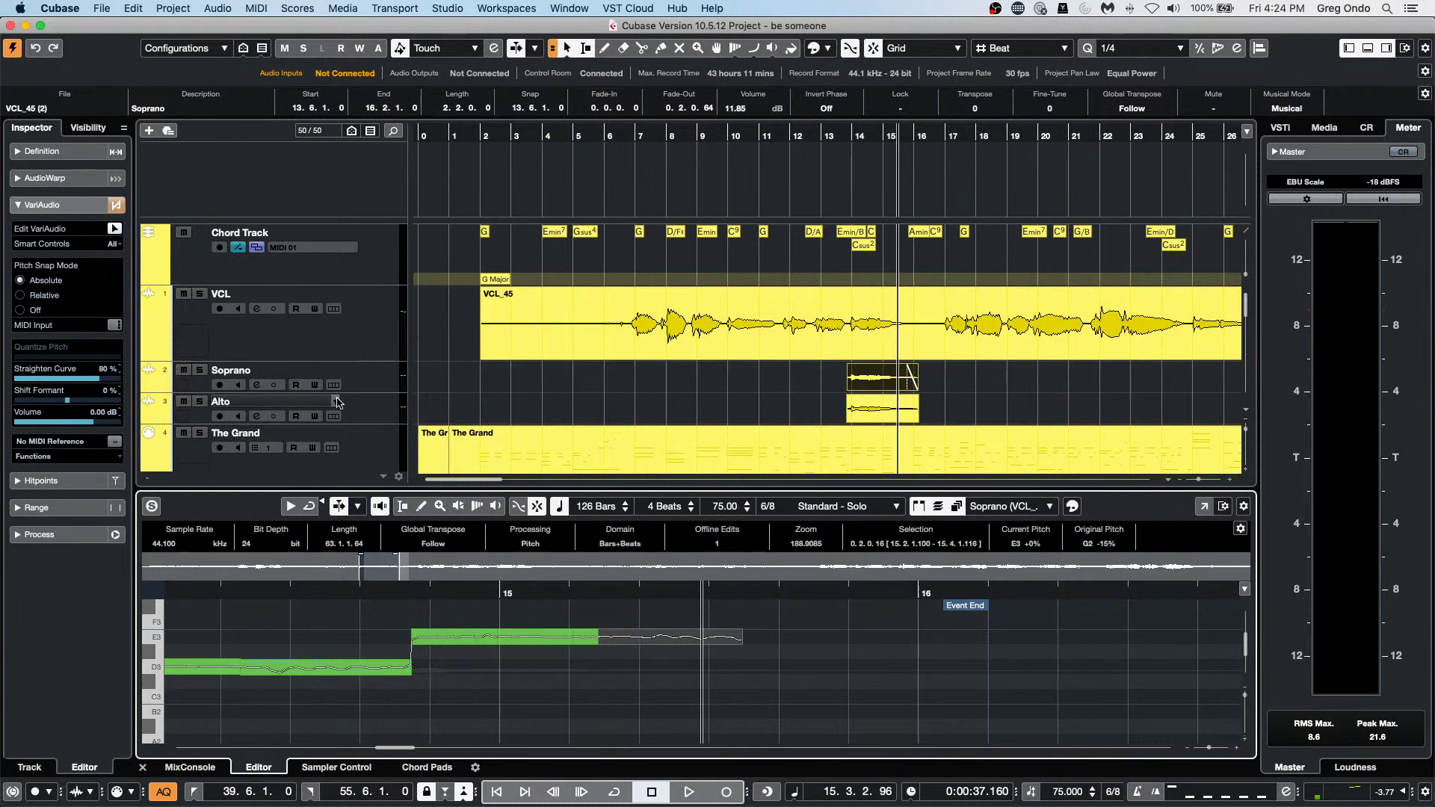
Set Follow Chord Track to Off for the Soprano track.
{"action": "left_click", "coordinate": [364, 392]}
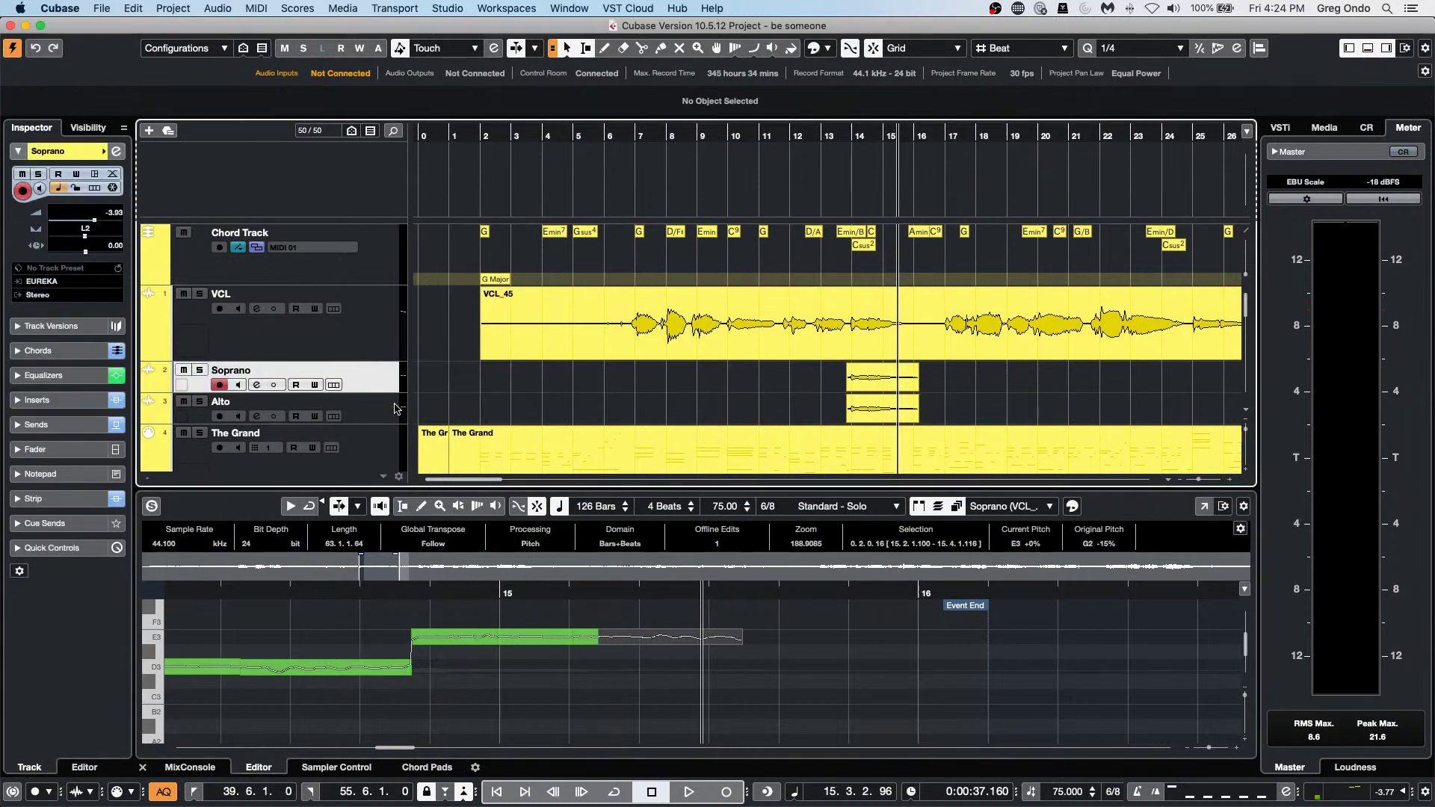
{"action": "left_click", "coordinate": [81, 360]}
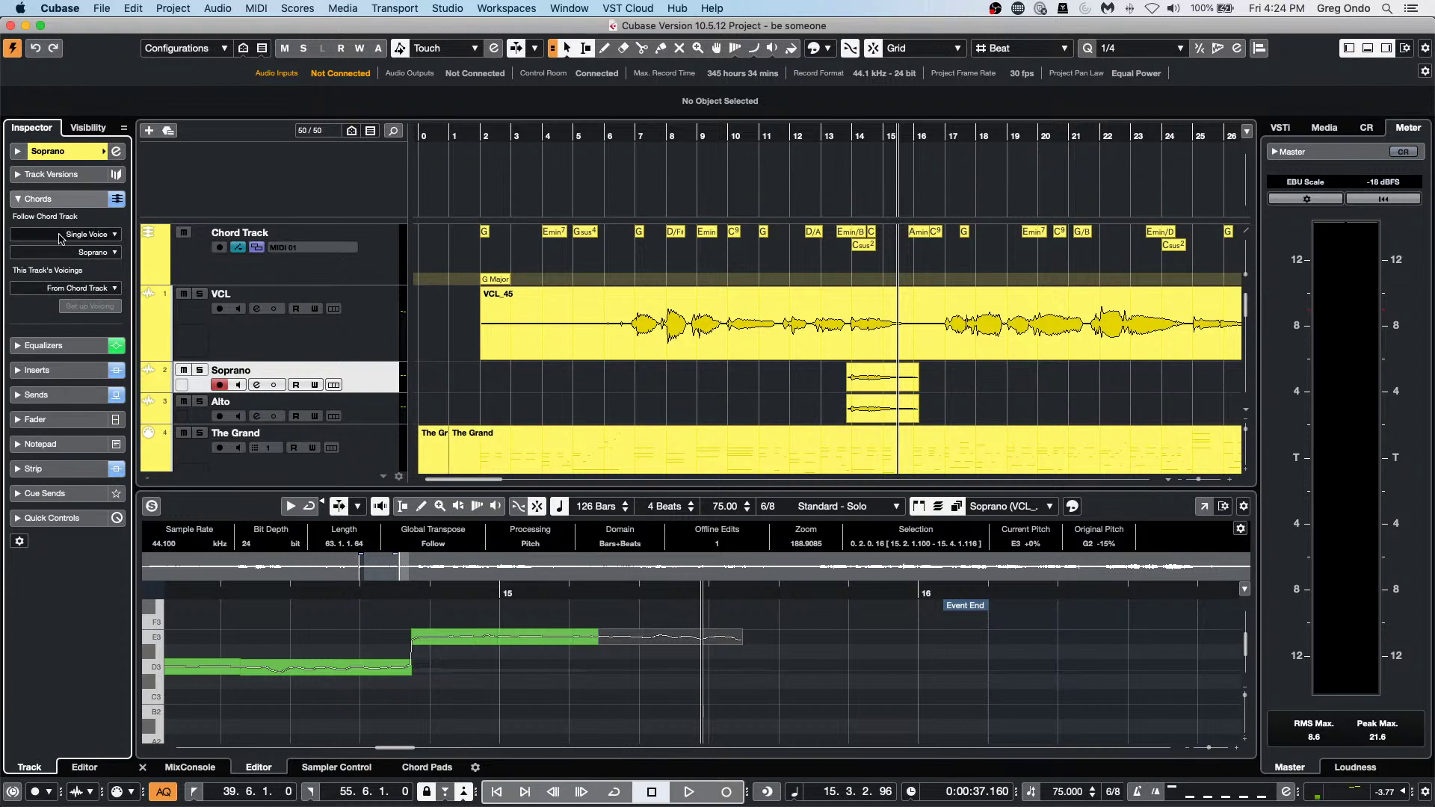
{"action": "left_click", "coordinate": [87, 236]}
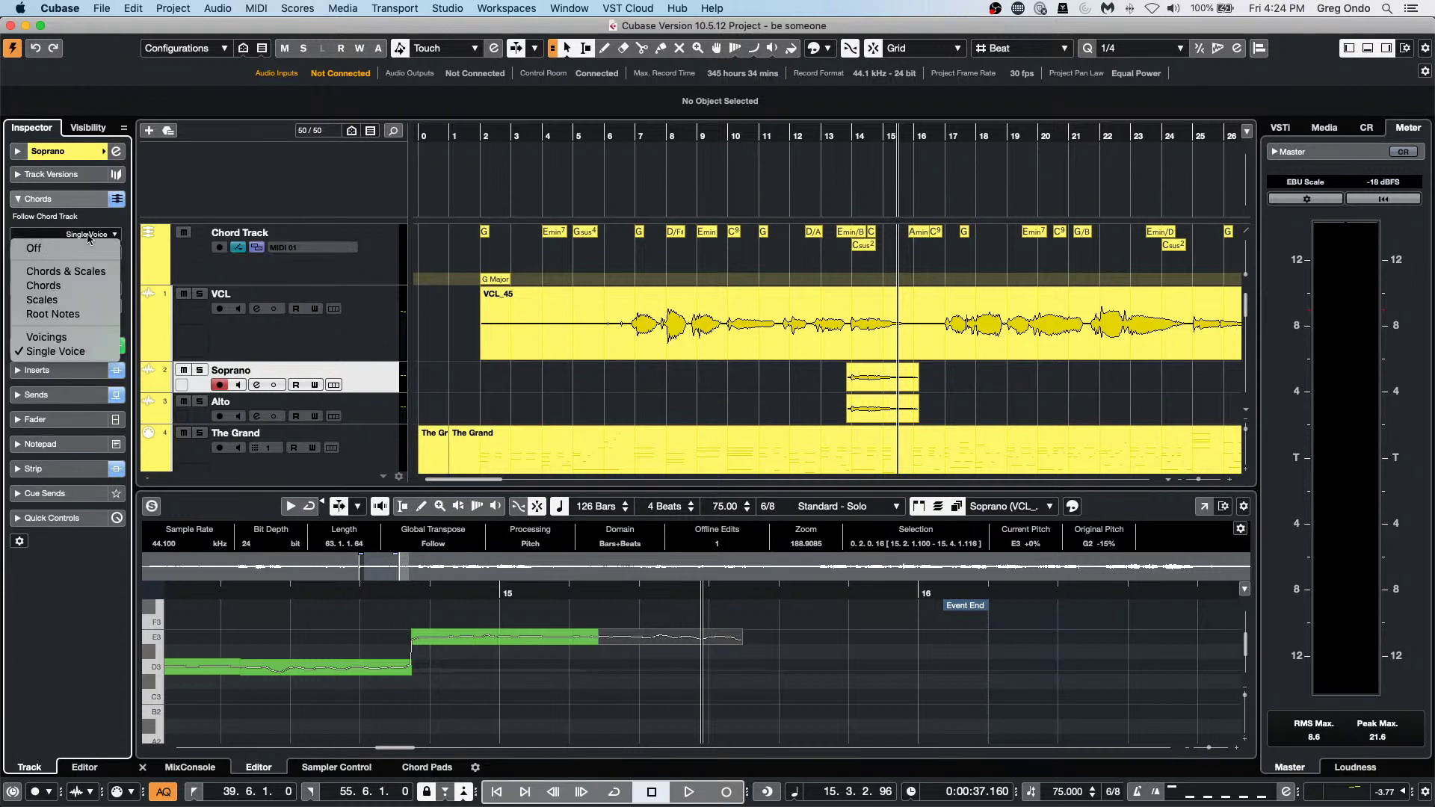
{"action": "left_click", "coordinate": [51, 249]}
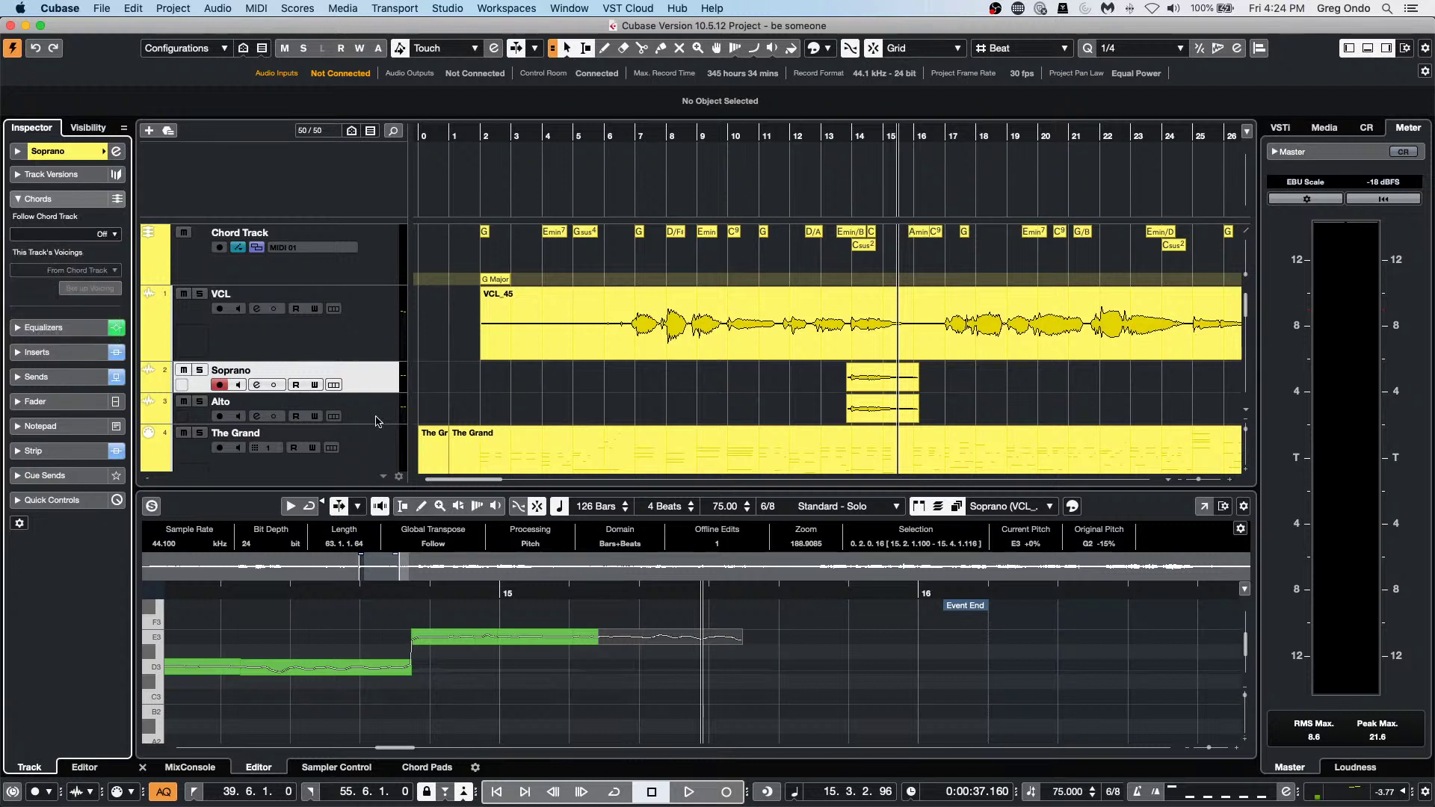
Raise the last Soprano segment in bar 15 to G#3 and bring back the Soprano track's chord settings.
{"action": "left_click", "coordinate": [885, 387]}
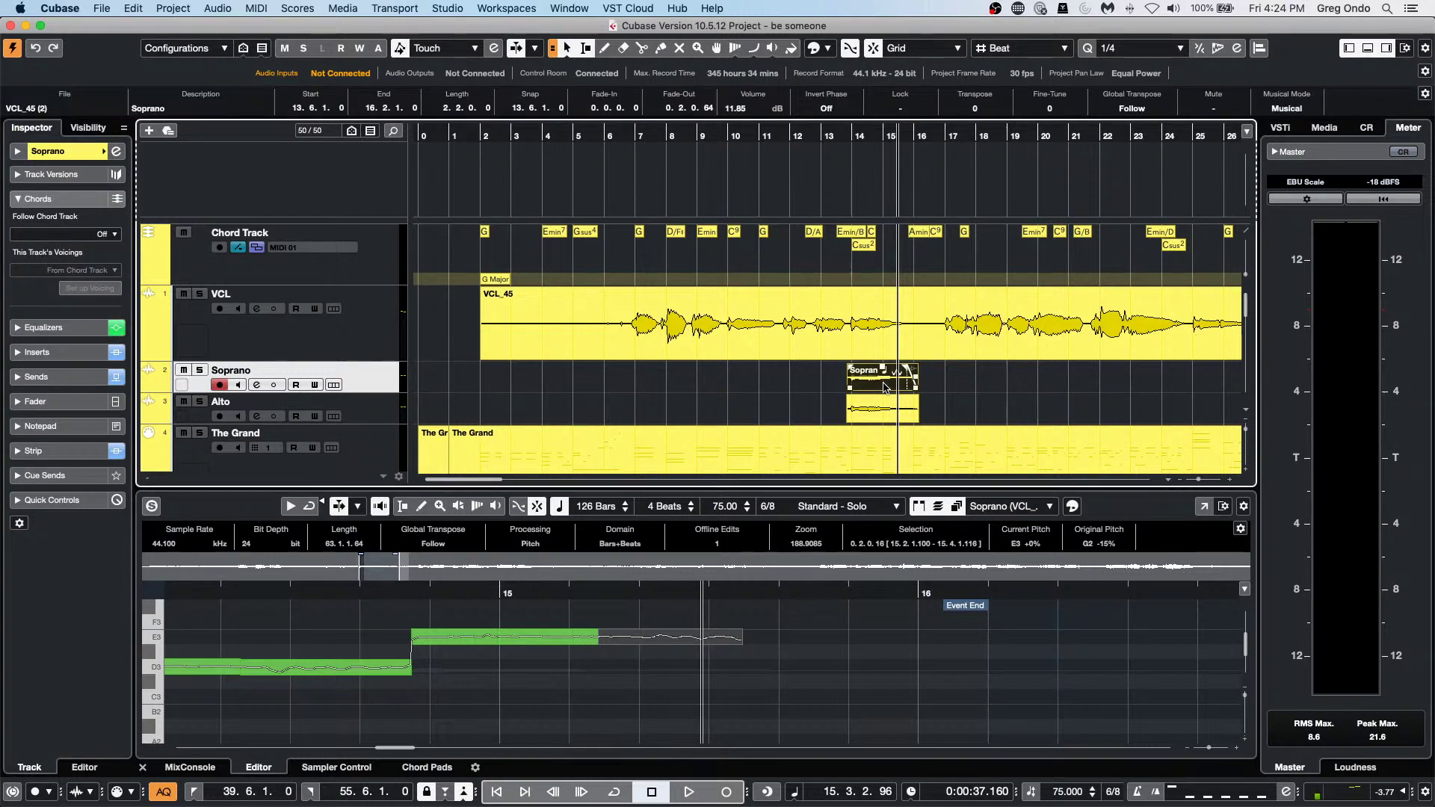
{"action": "left_click", "coordinate": [647, 639]}
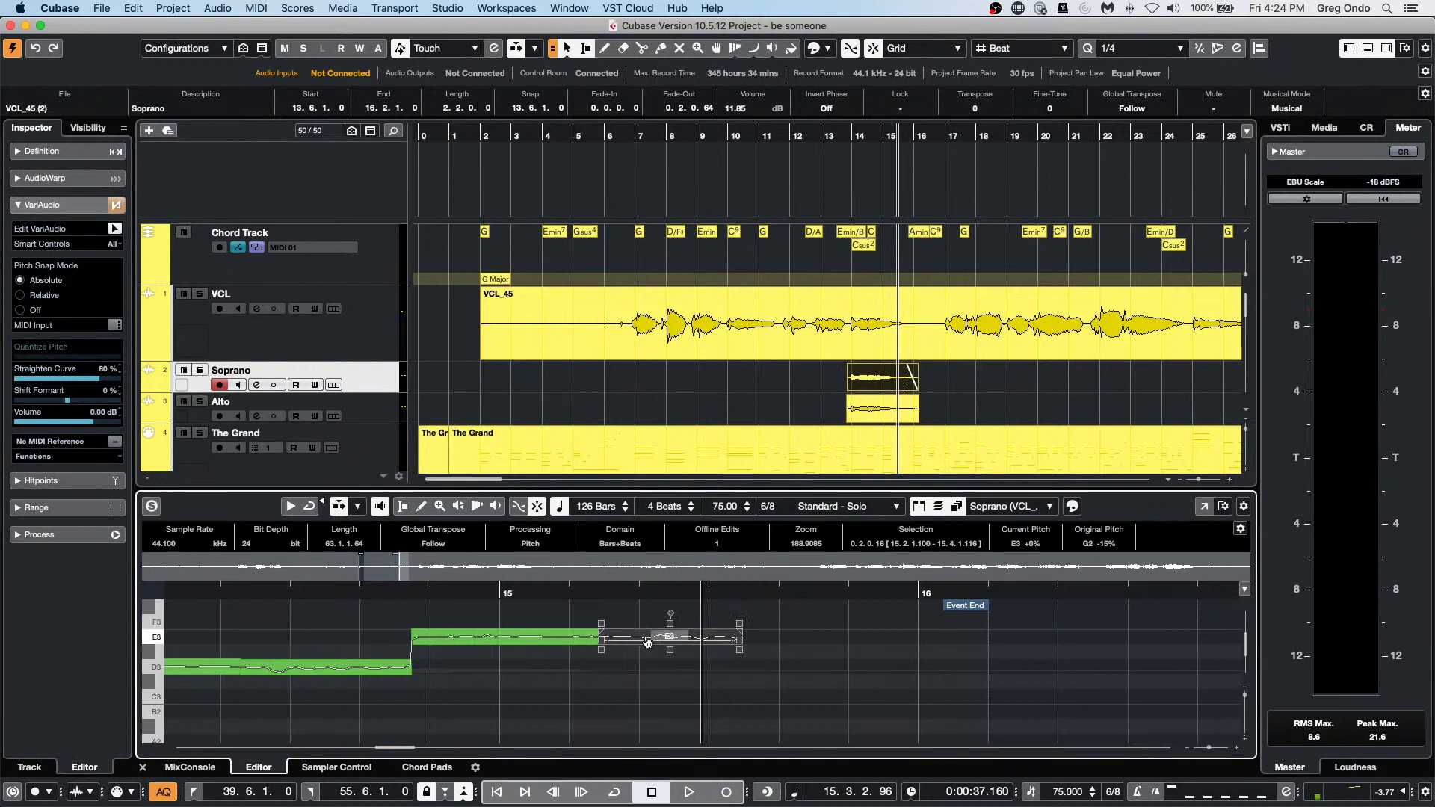
{"action": "left_click_drag", "start_coordinate": [647, 641], "coordinate": [909, 672]}
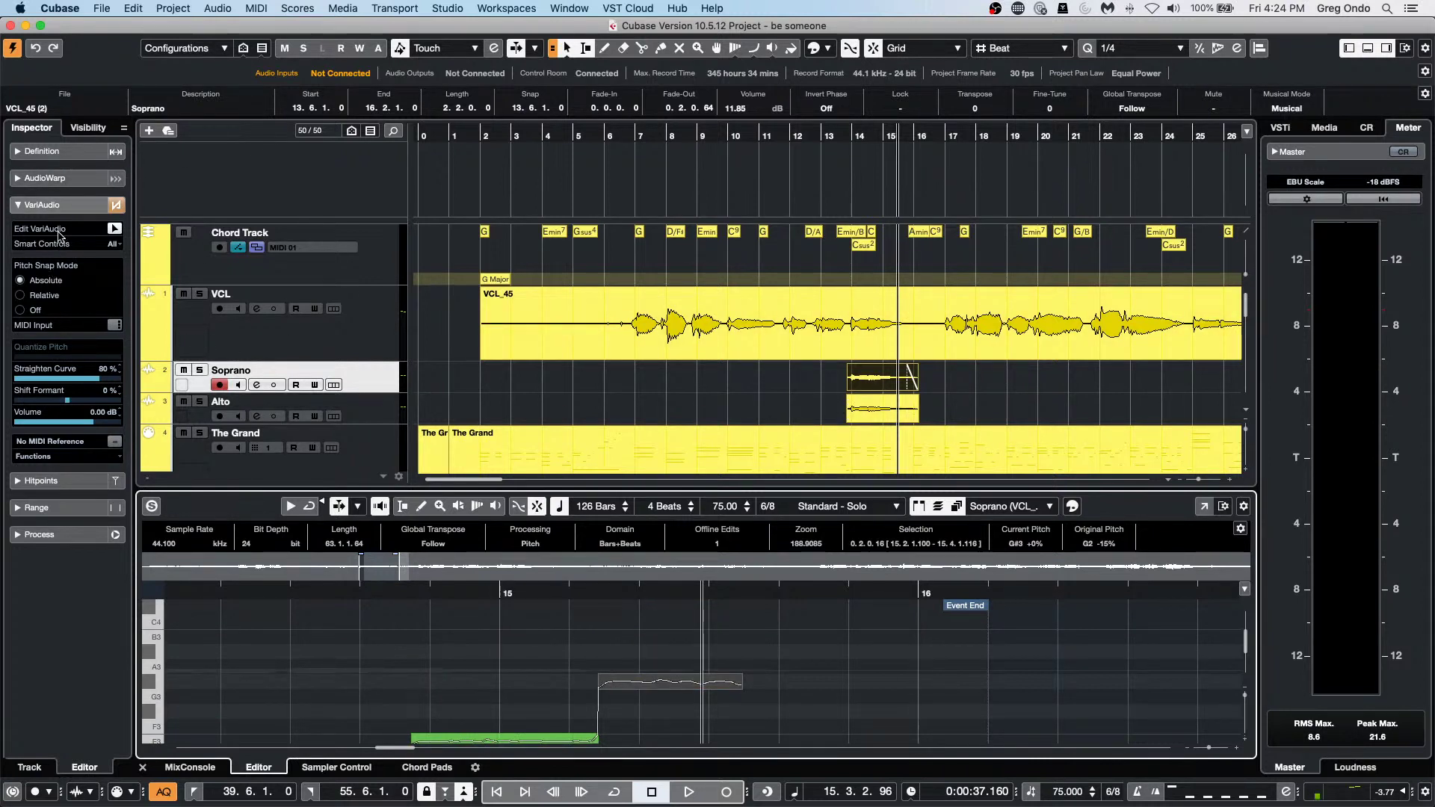
{"action": "left_click", "coordinate": [377, 386]}
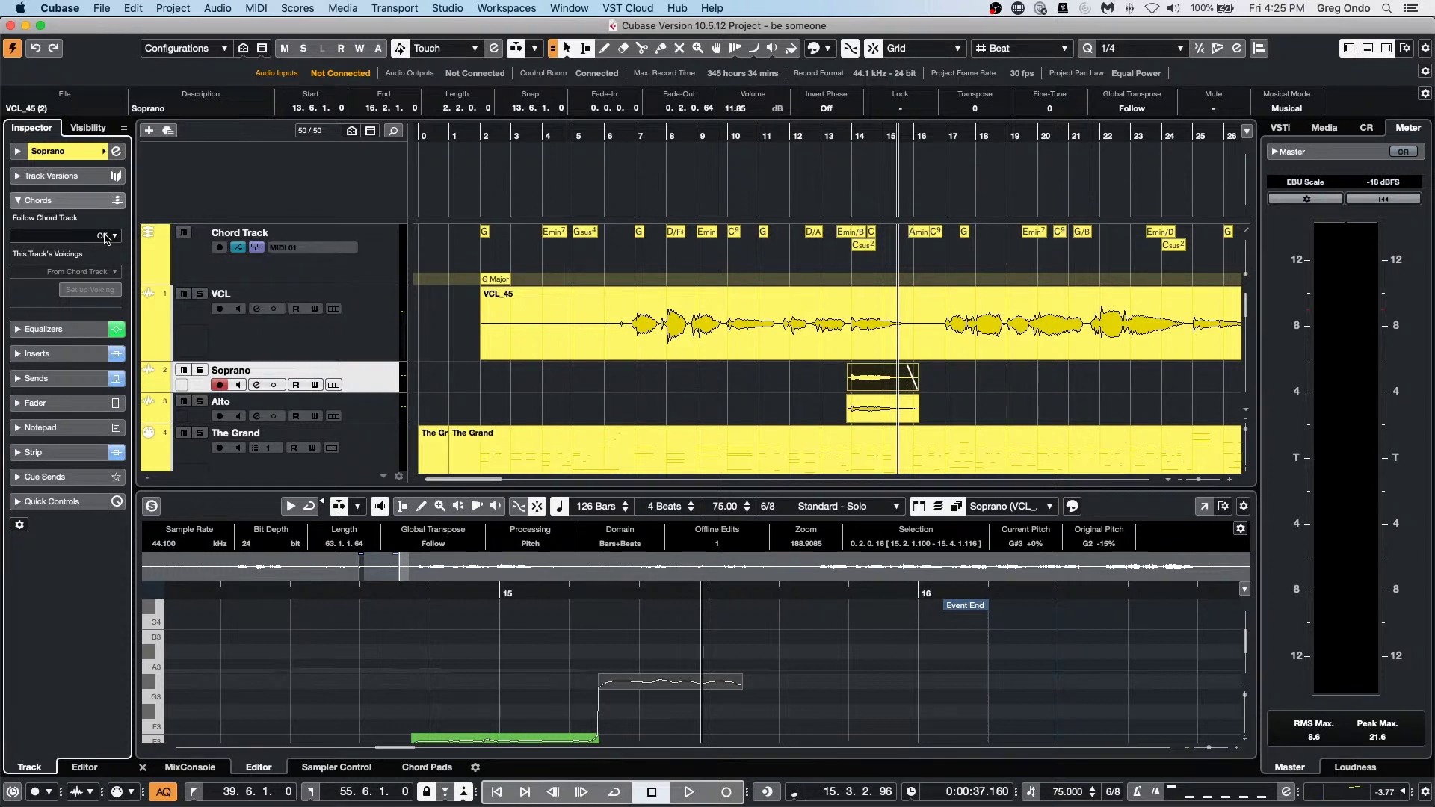
Open the Pool to view the project's audio files and project folder, and close it again.
{"action": "left_click", "coordinate": [333, 6]}
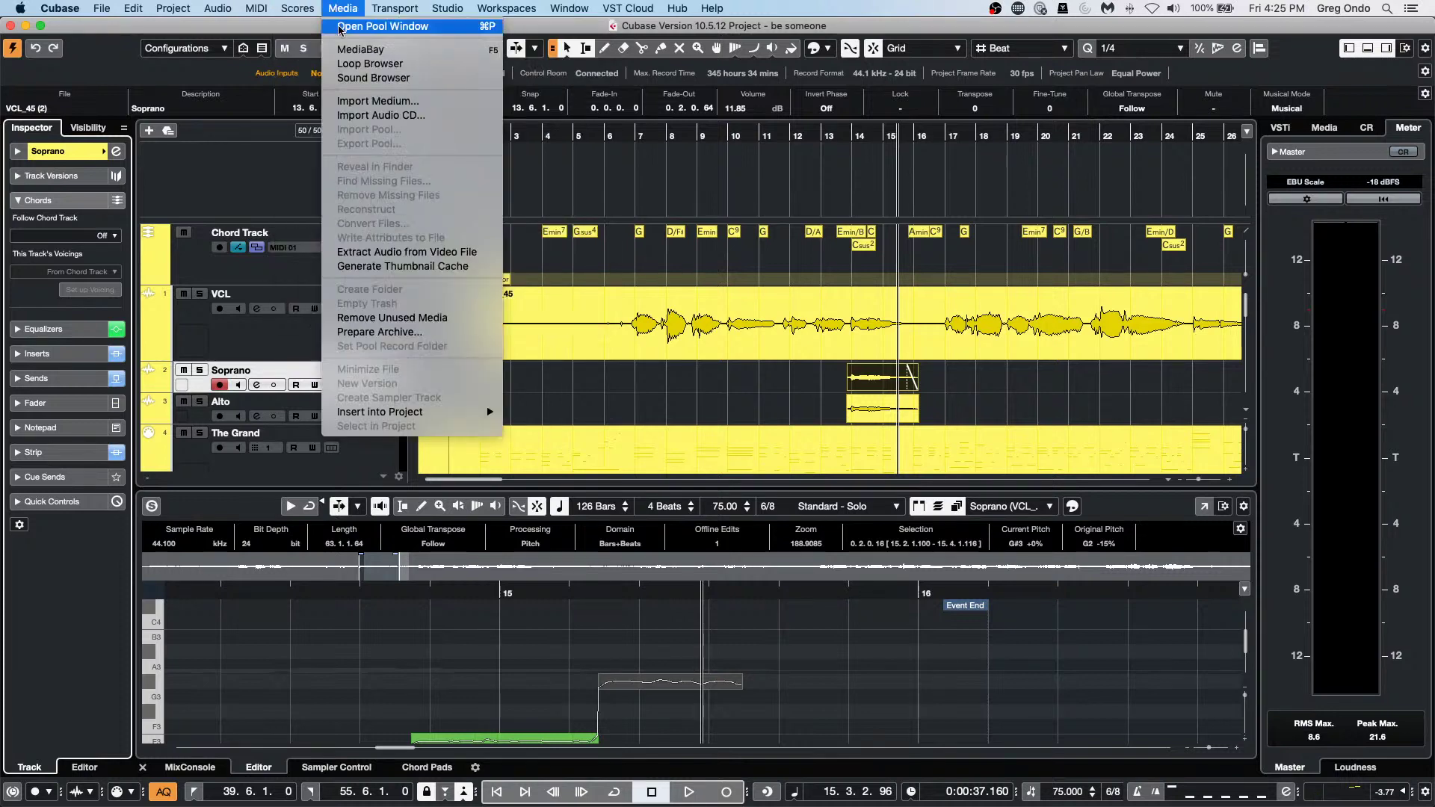
{"action": "left_click", "coordinate": [378, 26]}
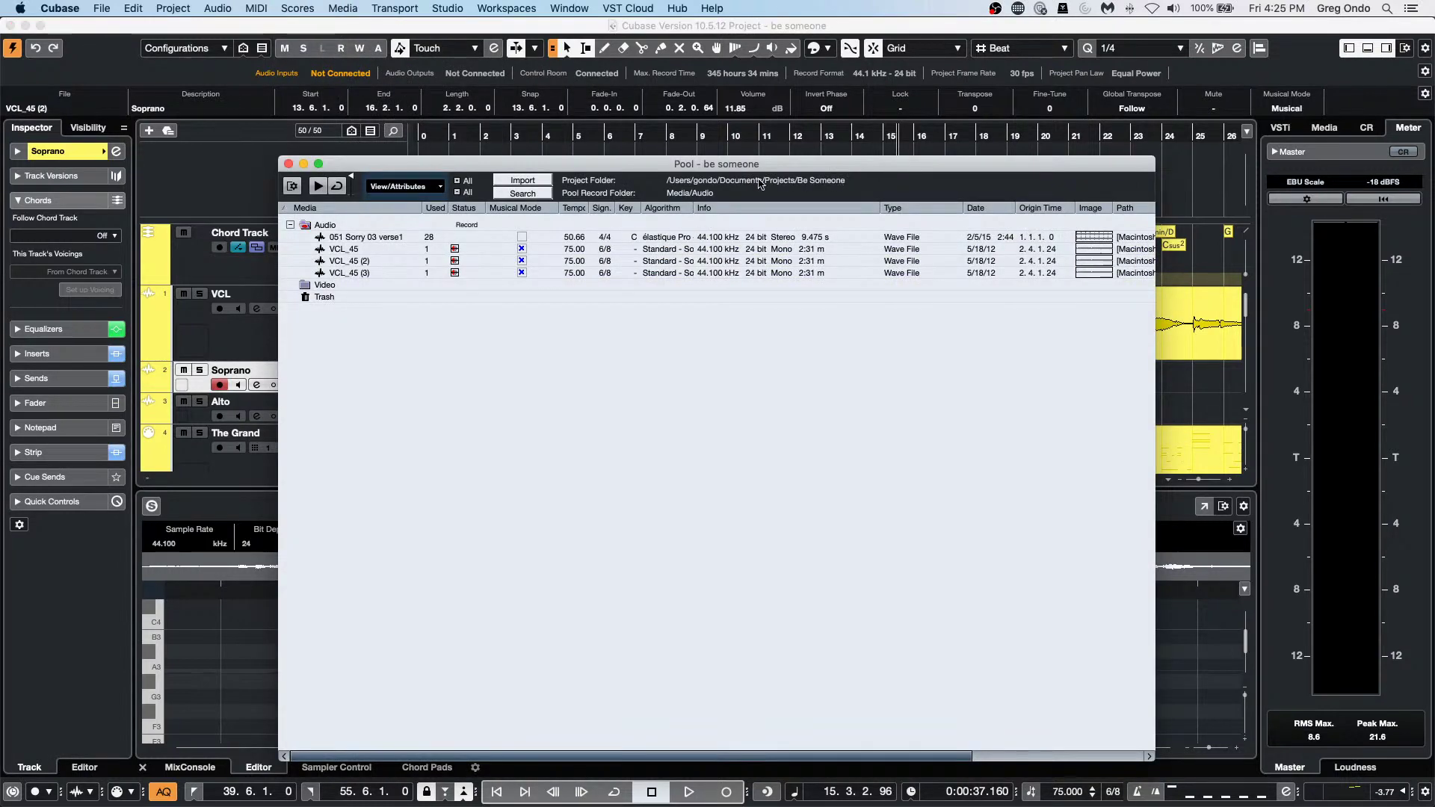
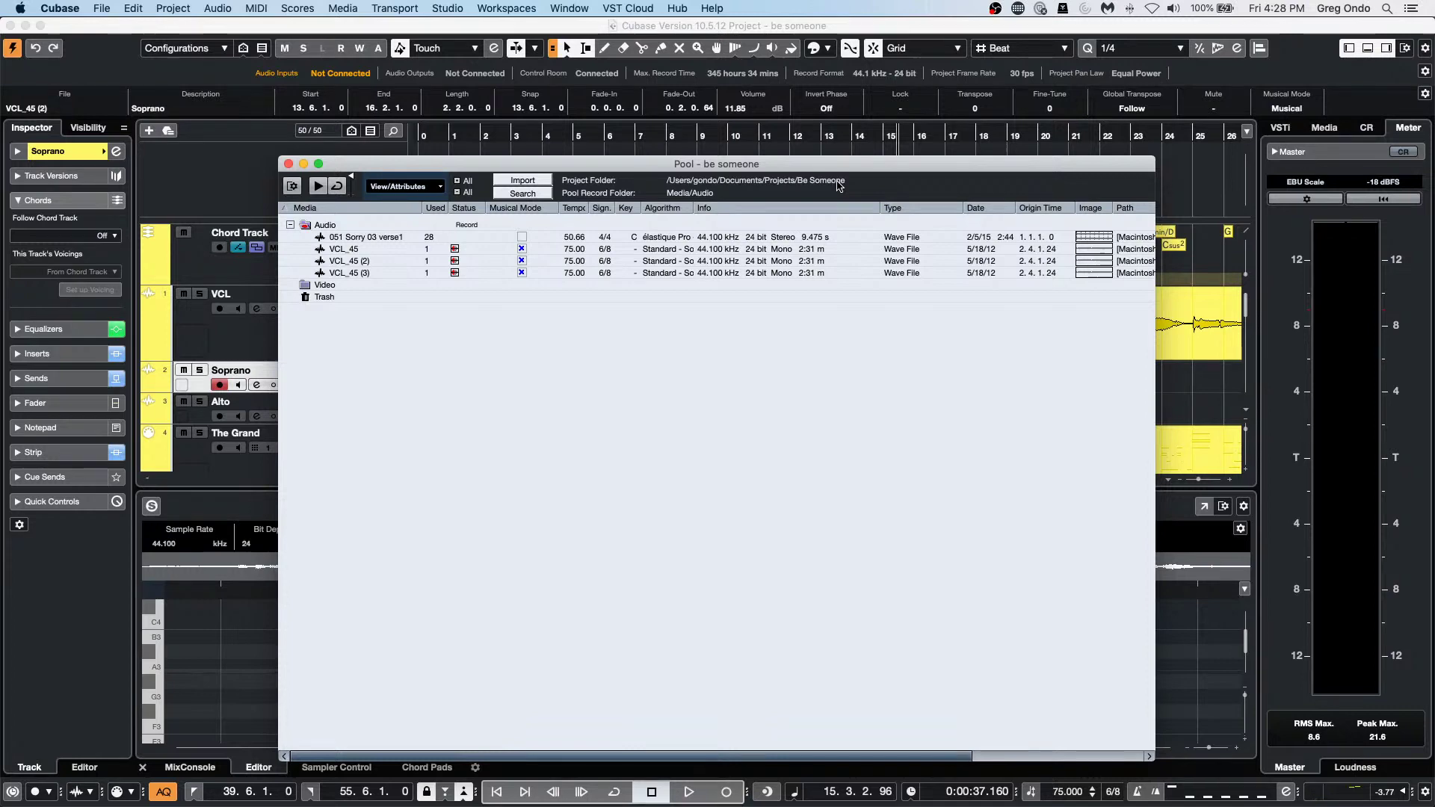
{"action": "left_click", "coordinate": [288, 164]}
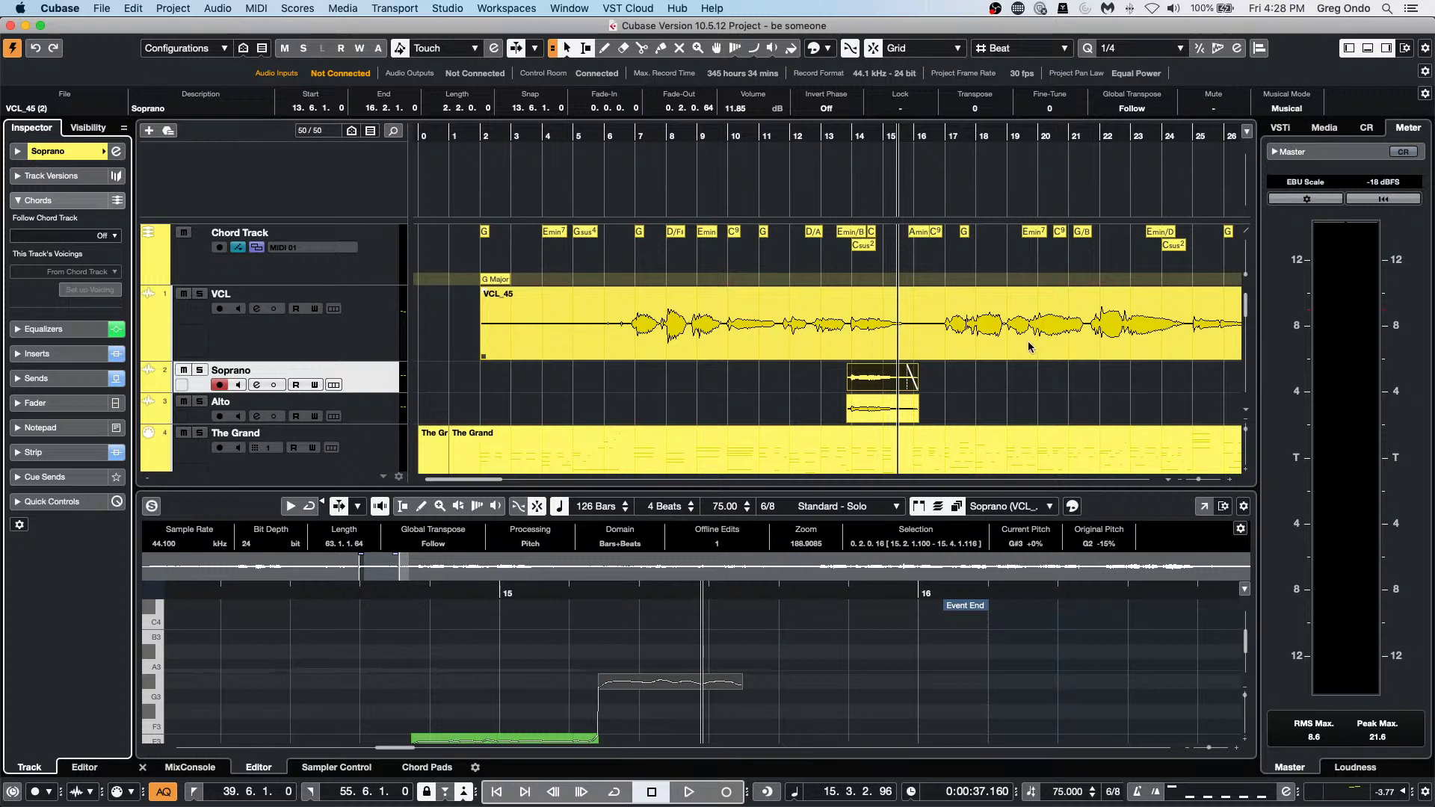
Show the VariAudio functions available for the VCL_45 vocal, such as Extract MIDI.
{"action": "left_click", "coordinate": [902, 331]}
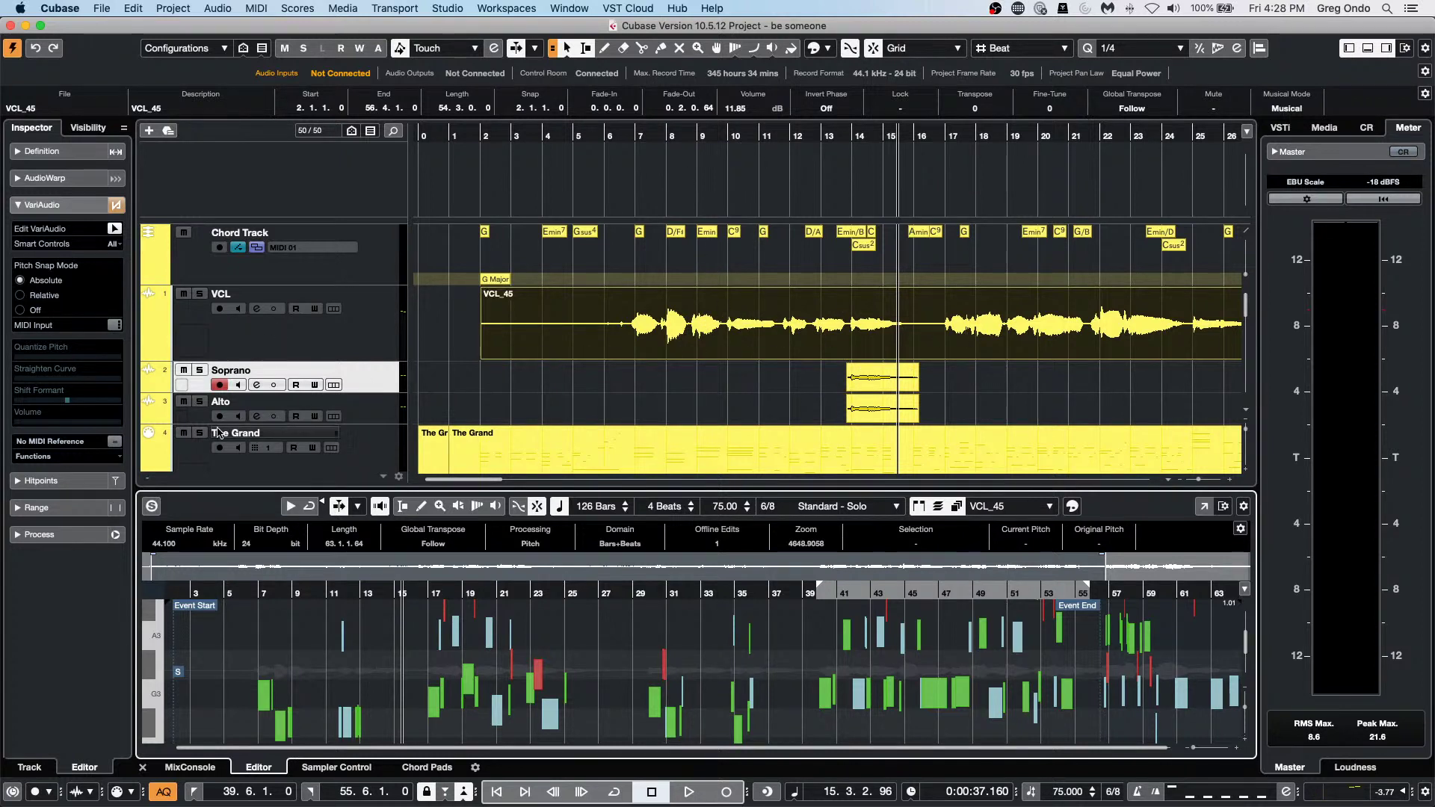
{"action": "left_click", "coordinate": [65, 456]}
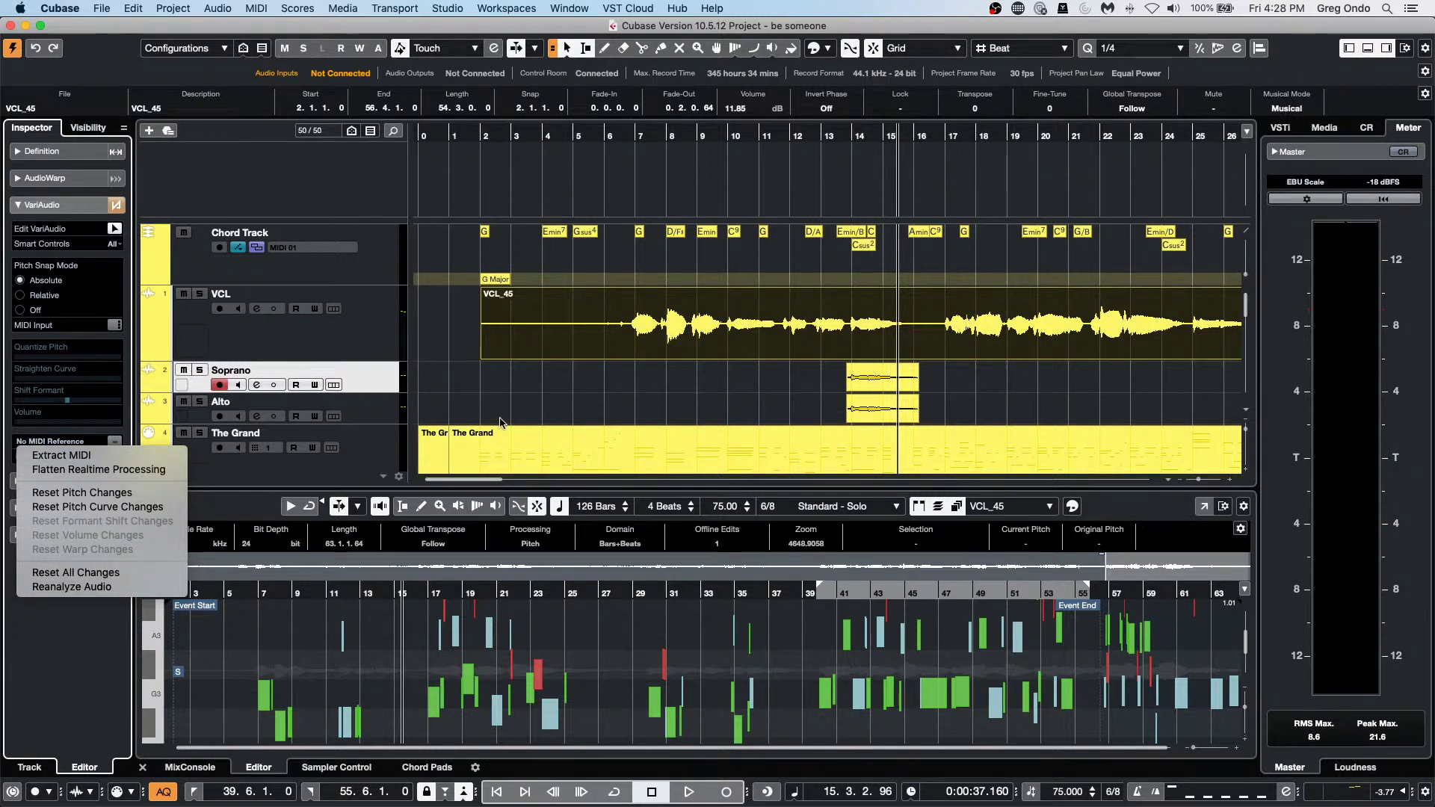
{"action": "left_click", "coordinate": [157, 455]}
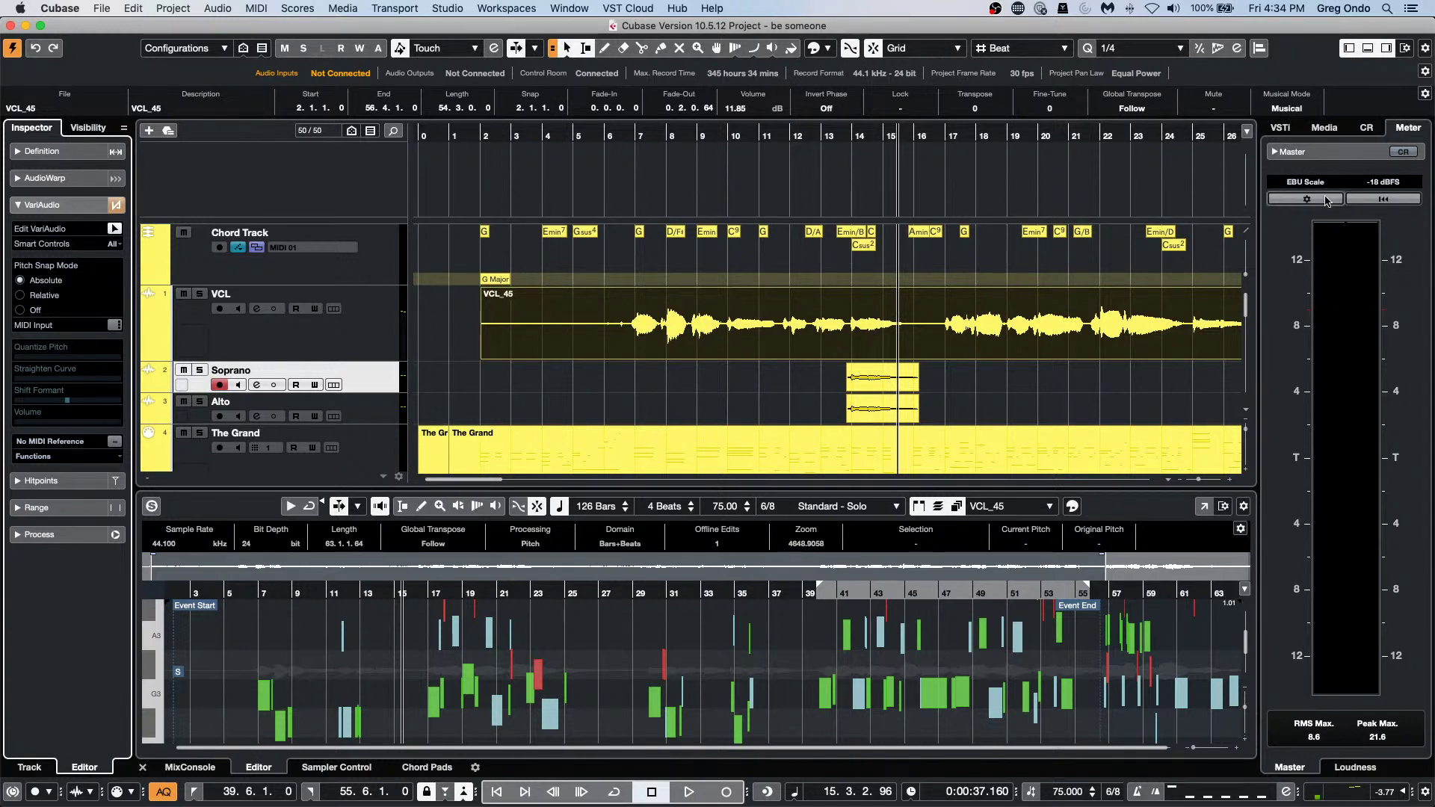
Display the Control Room with its cue, phones and main monitor channels.
{"action": "left_click", "coordinate": [1367, 127]}
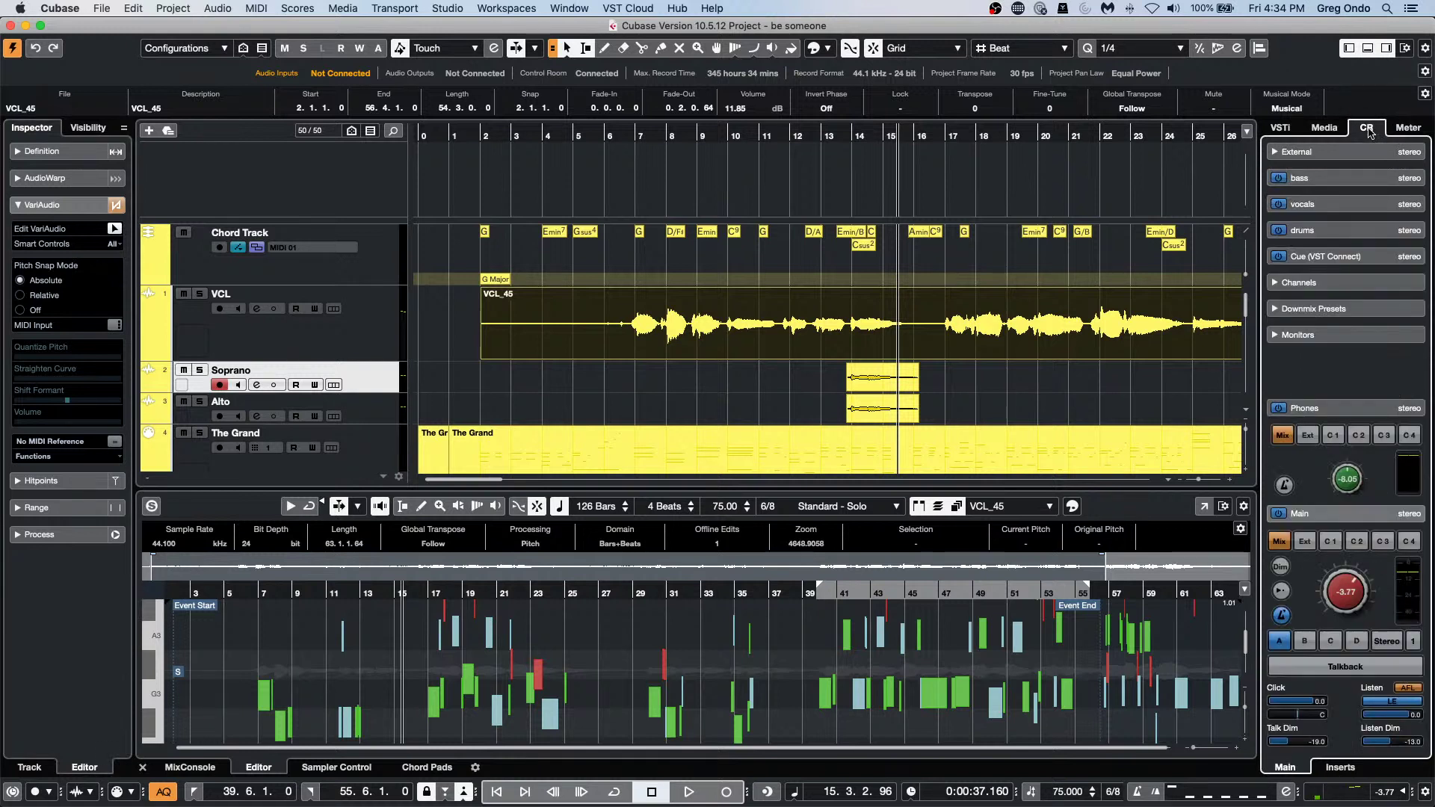